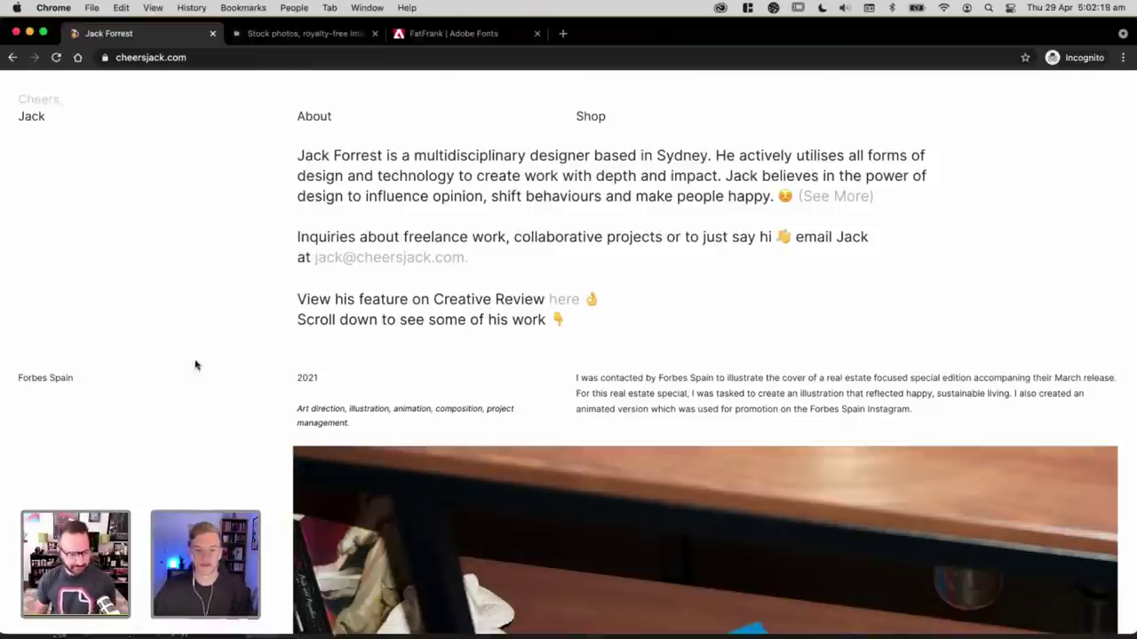
Step: Examine the Forbes Spain project on the designer's portfolio site, including all images in its gallery
scroll(185, 332, down, 3)
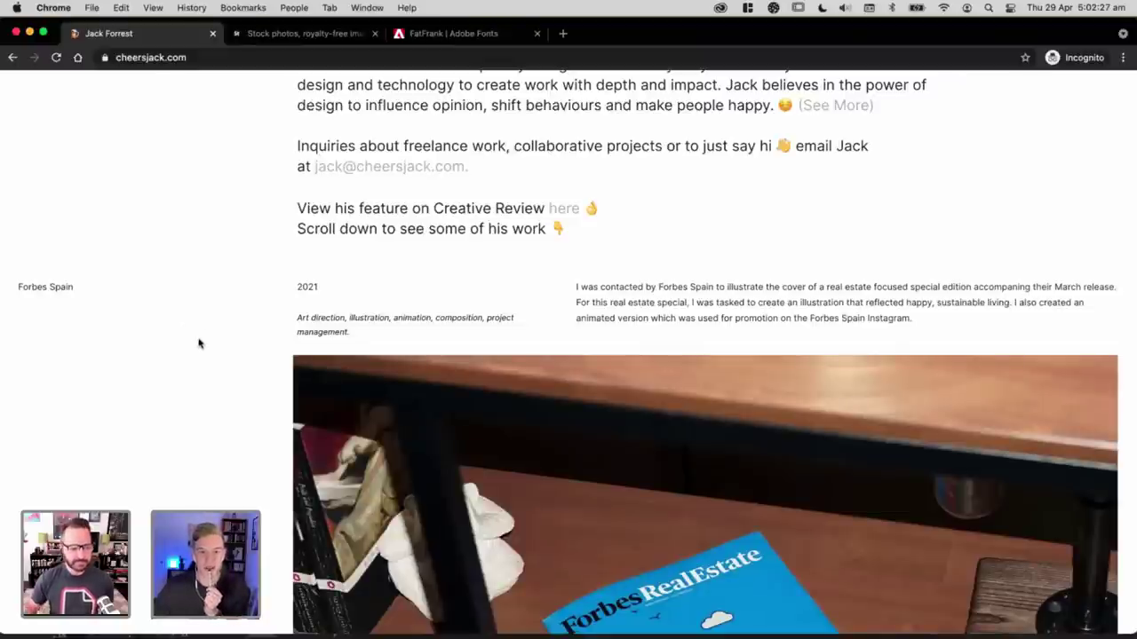
scroll(199, 344, down, 5)
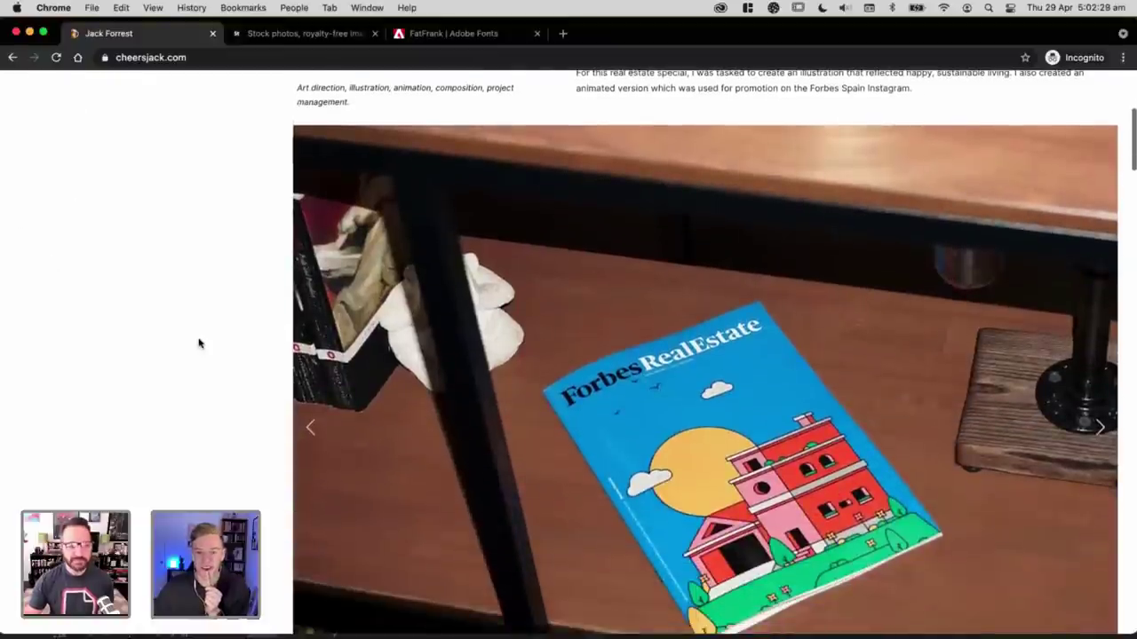
scroll(199, 343, down, 1)
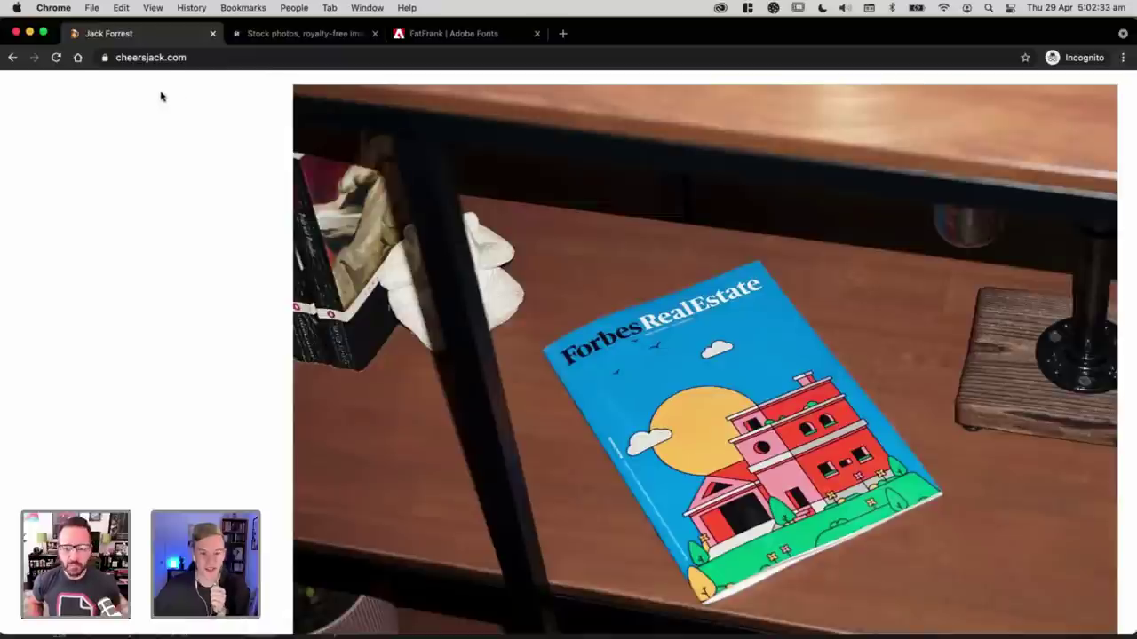
scroll(771, 342, down, 1)
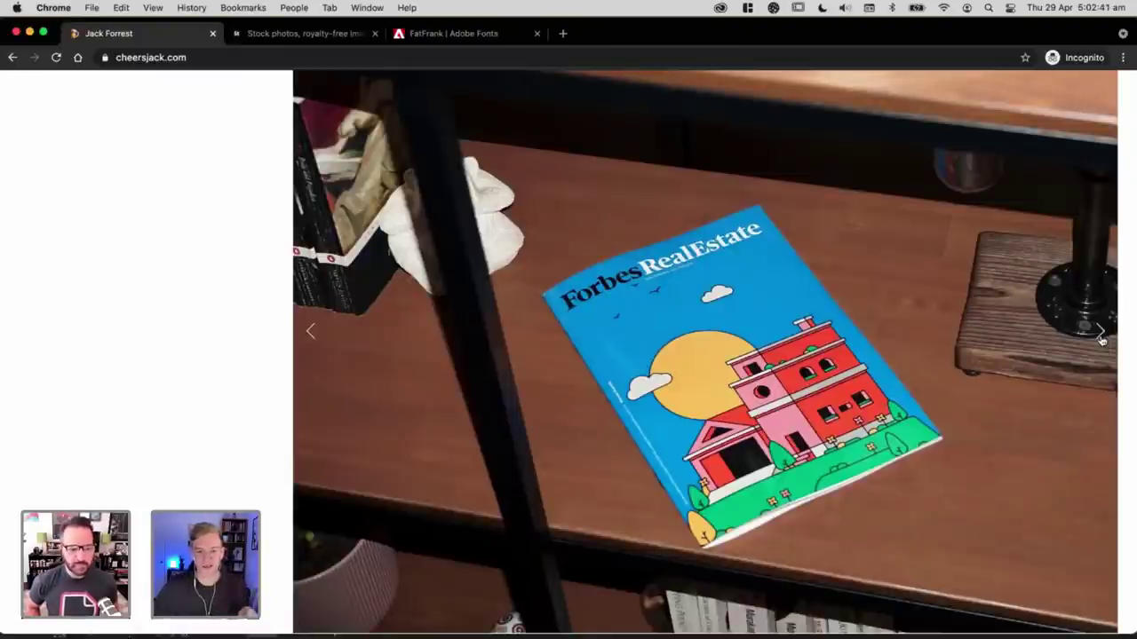
click(1099, 333)
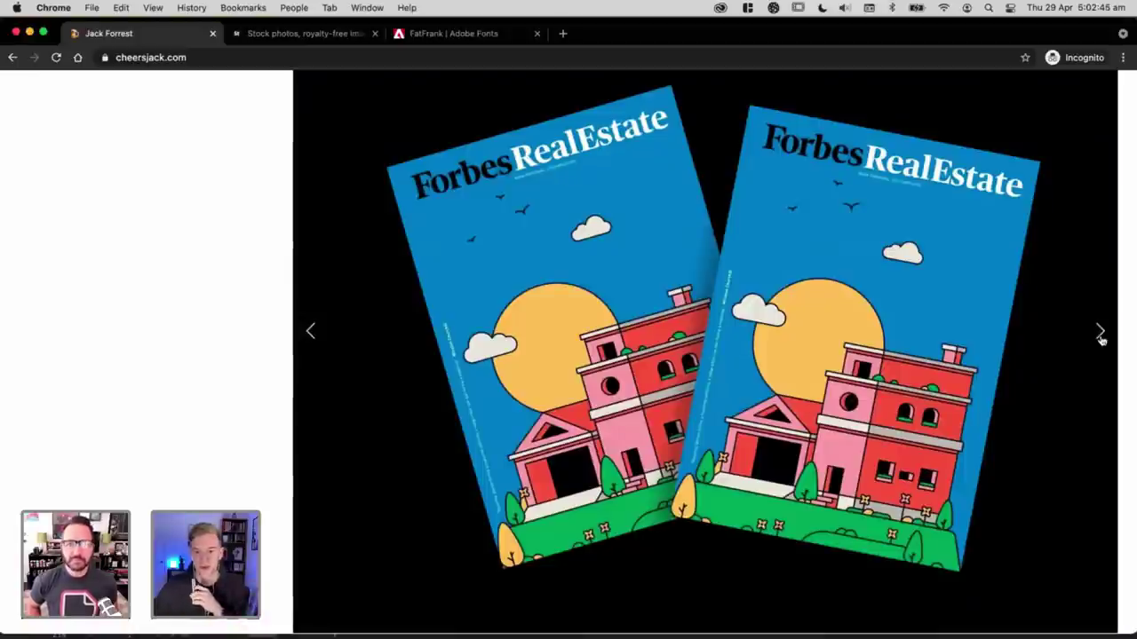
click(1100, 333)
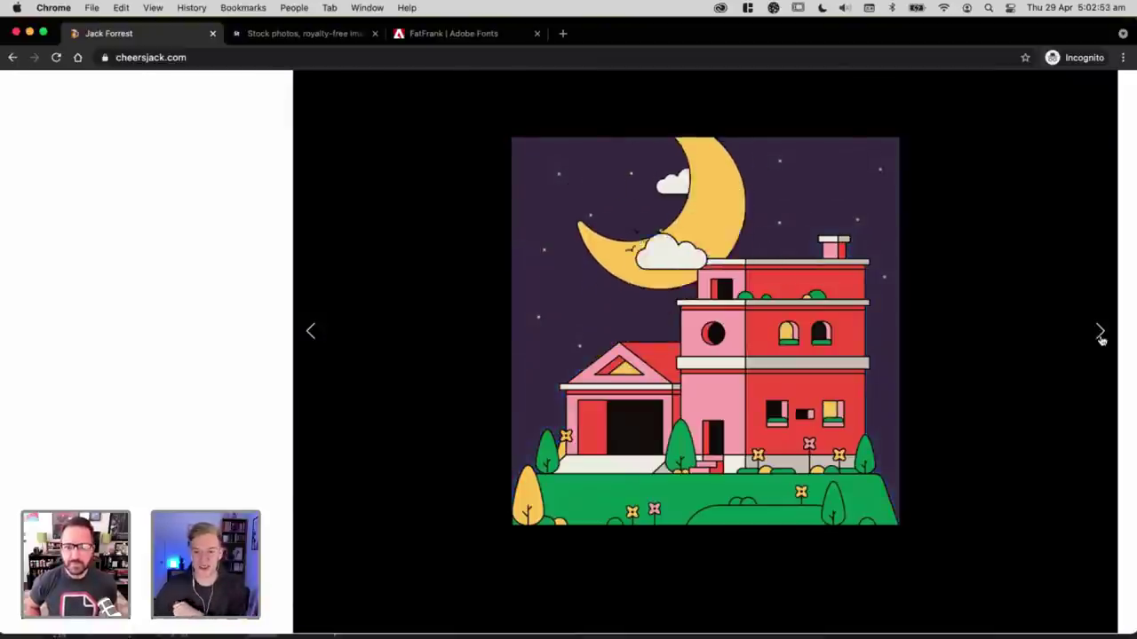
click(1100, 333)
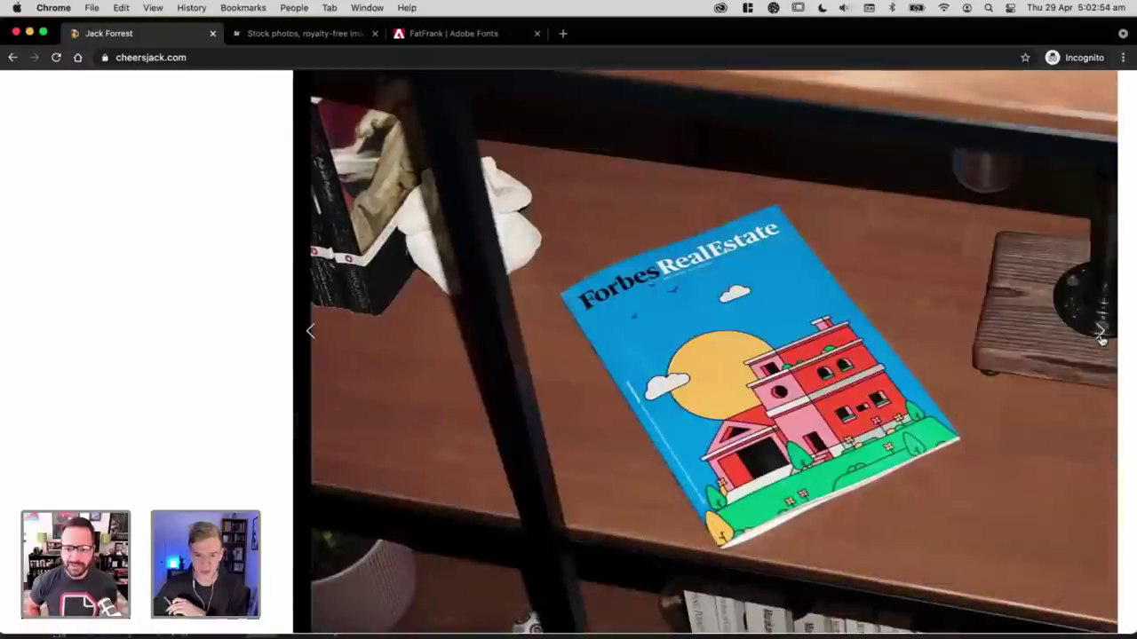
scroll(179, 478, down, 1)
scroll(178, 477, up, 1)
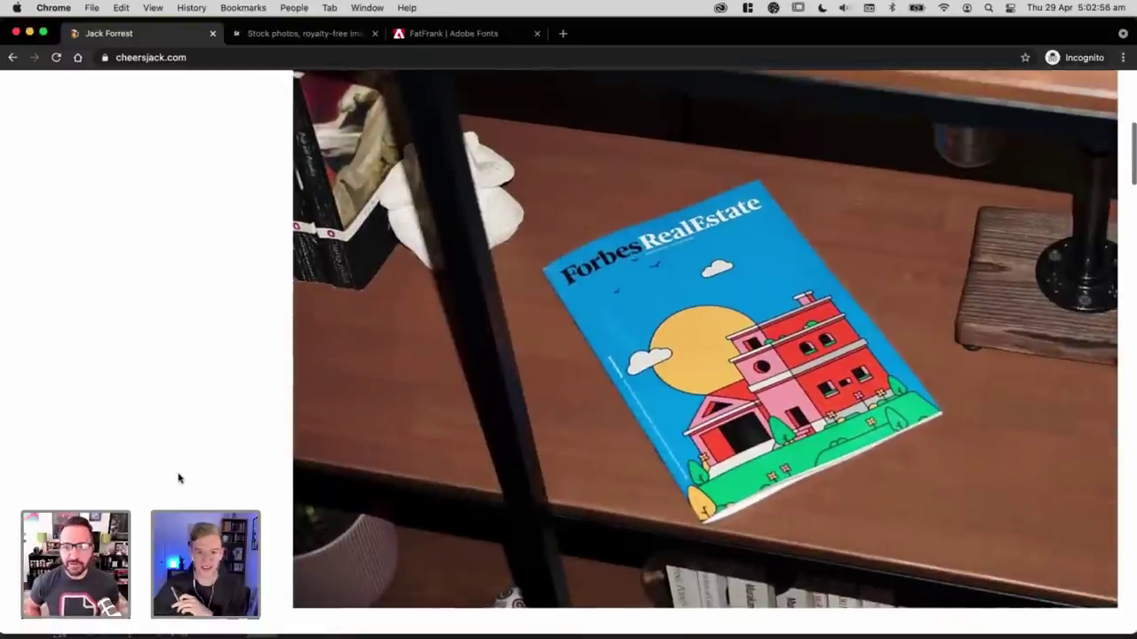
click(1101, 315)
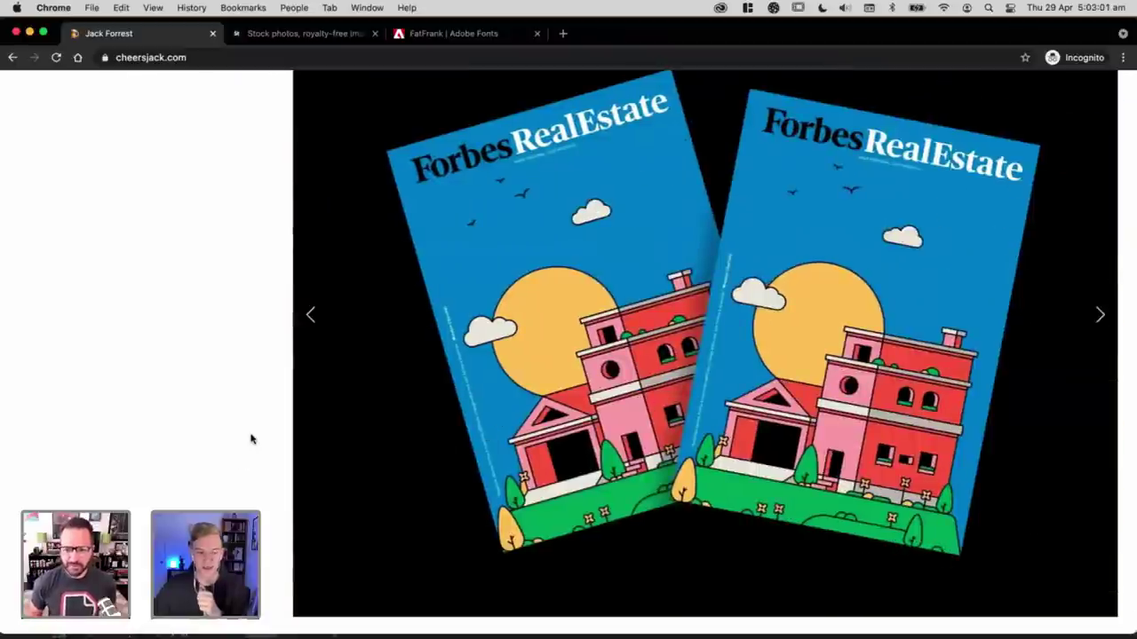
Step: Examine the Cozy Cannabis project and its "Snug as a Nug" illustration on the portfolio page
scroll(271, 419, down, 5)
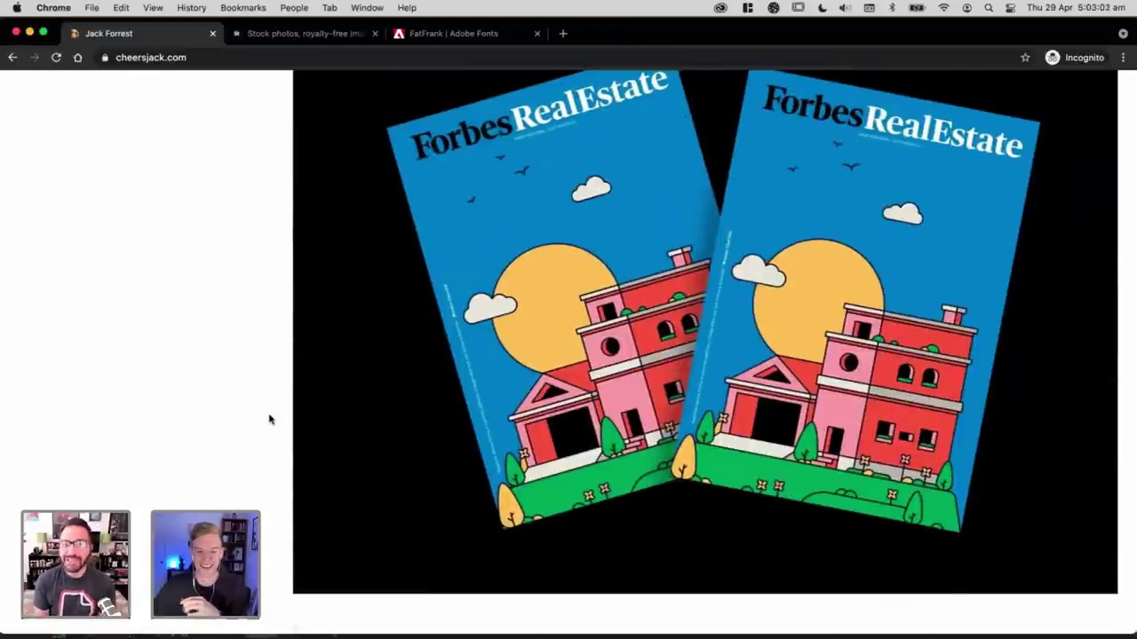
scroll(271, 419, down, 3)
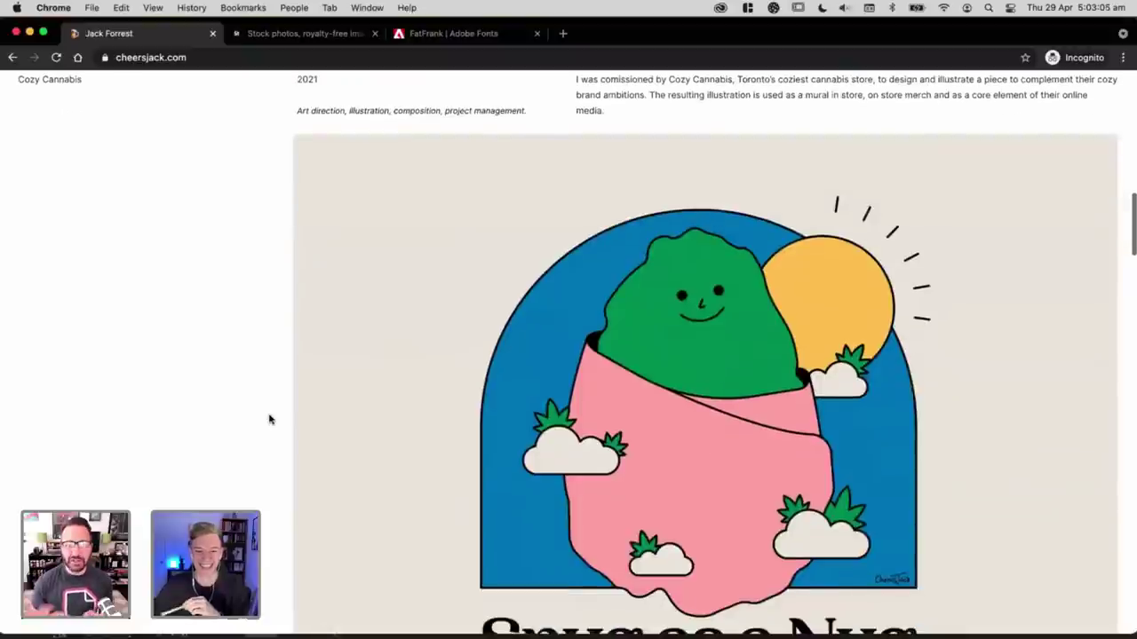
scroll(271, 420, down, 3)
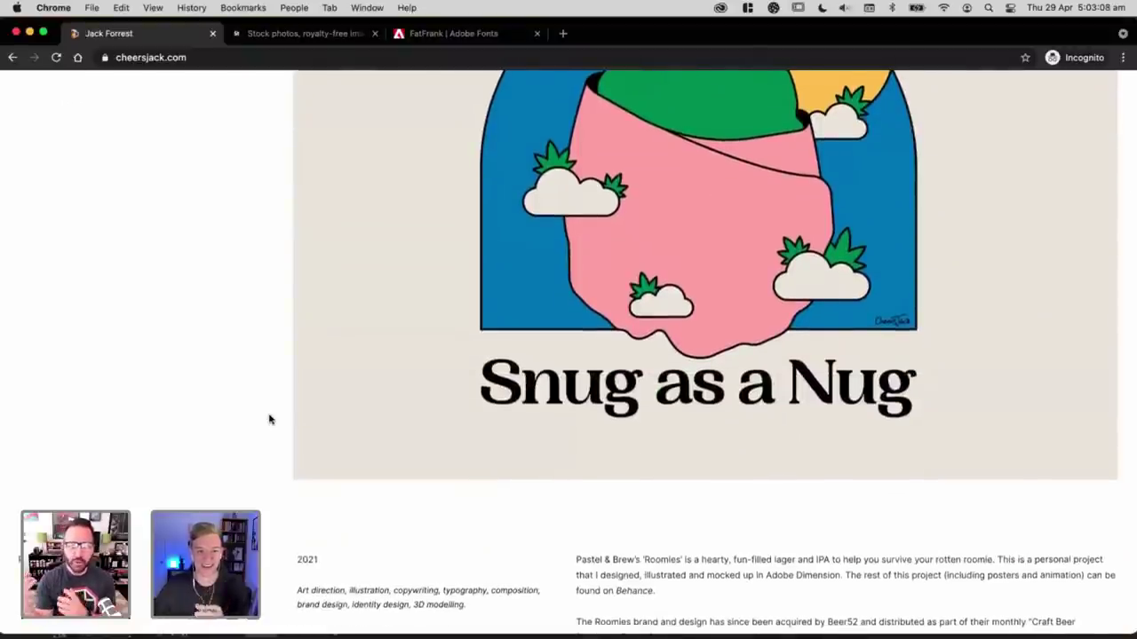
scroll(270, 419, up, 1)
scroll(271, 419, up, 1)
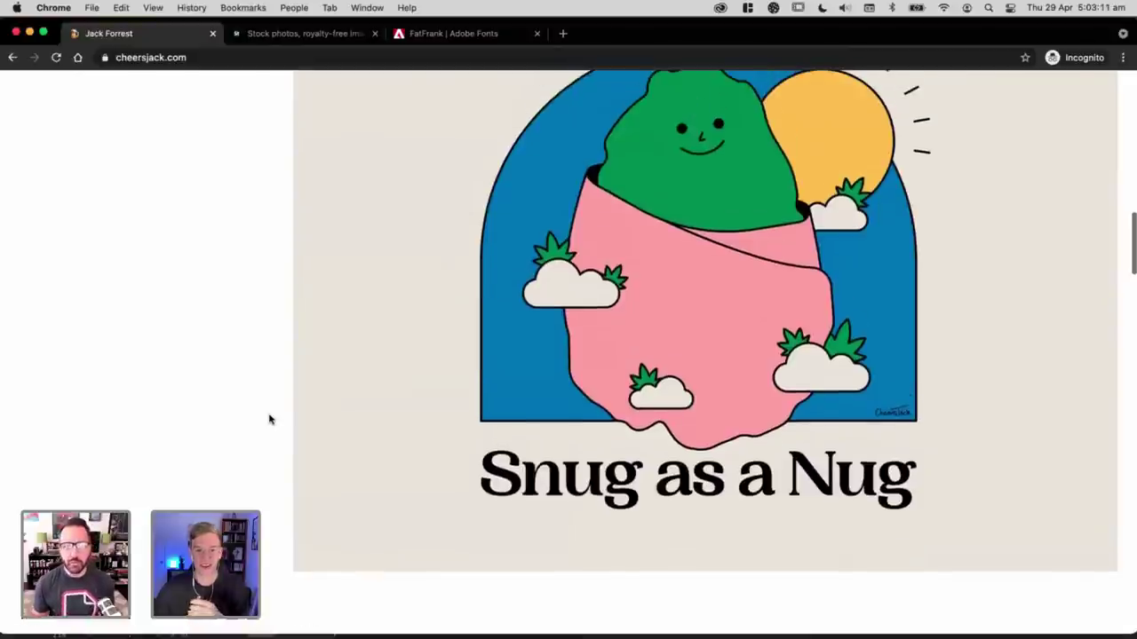
scroll(271, 419, up, 1)
scroll(271, 419, up, 1)
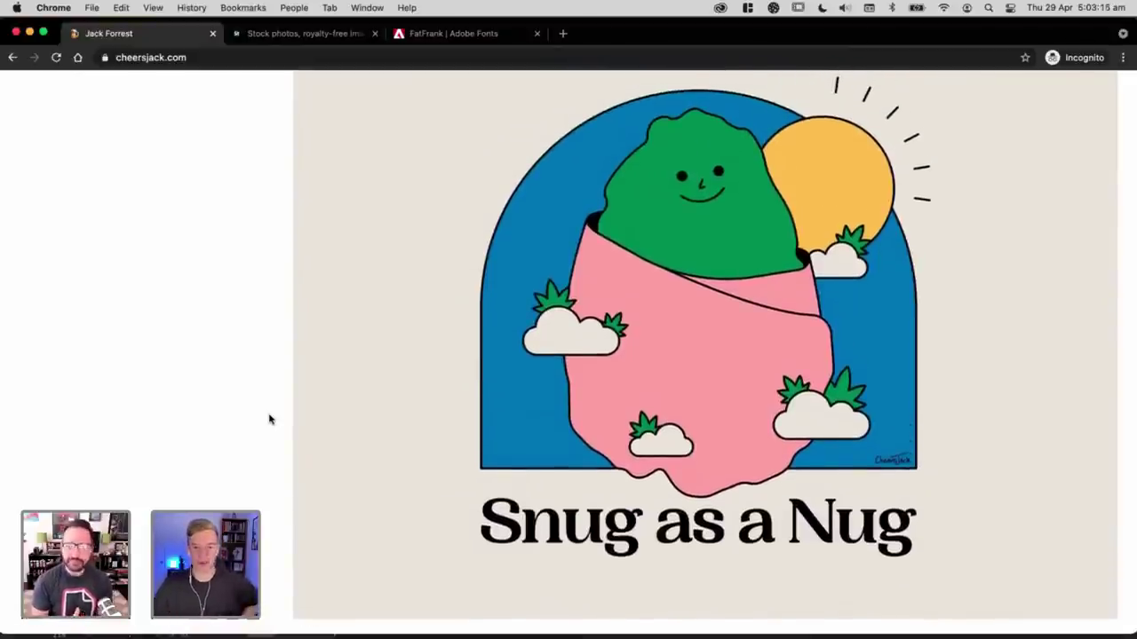
scroll(267, 420, up, 1)
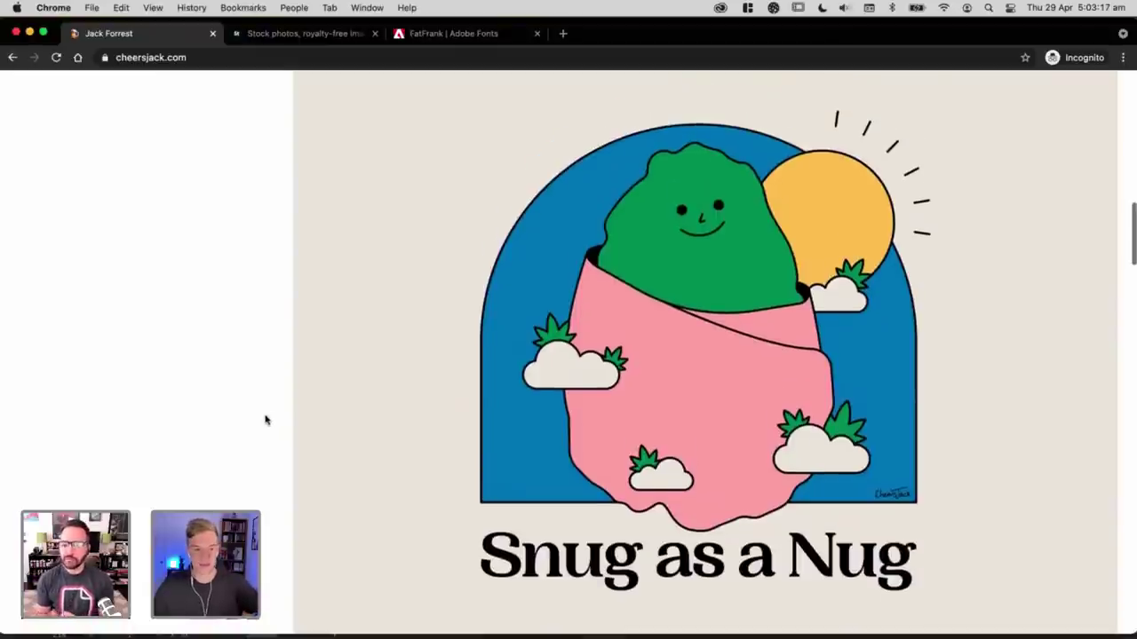
scroll(229, 410, down, 1)
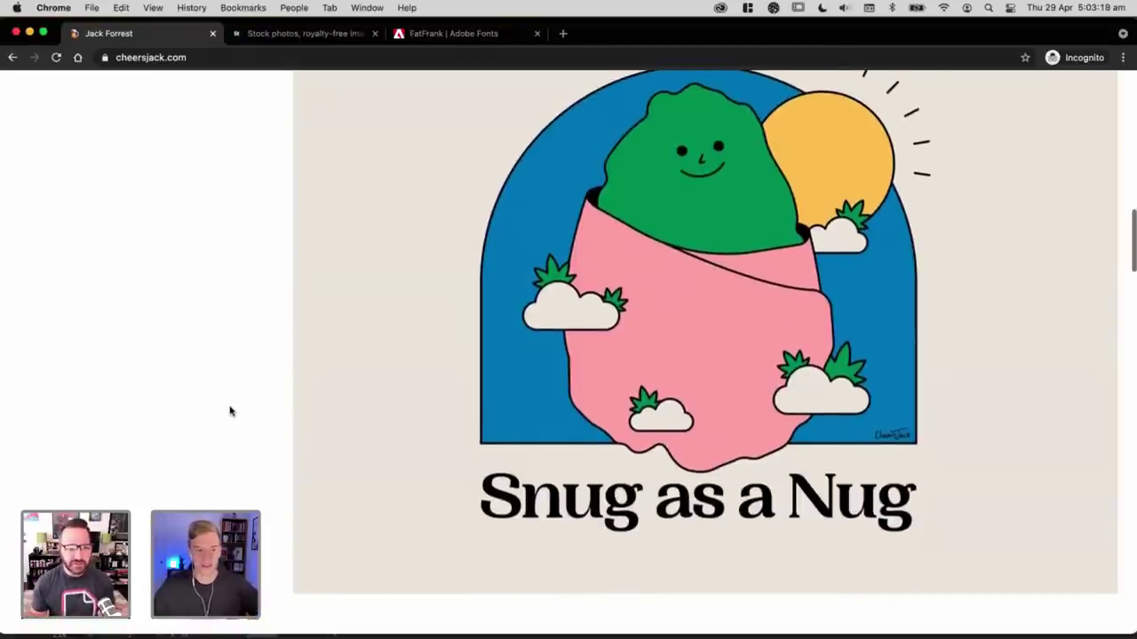
Step: View the Roomies beer can project further down the portfolio page and browse its gallery images
scroll(229, 410, down, 10)
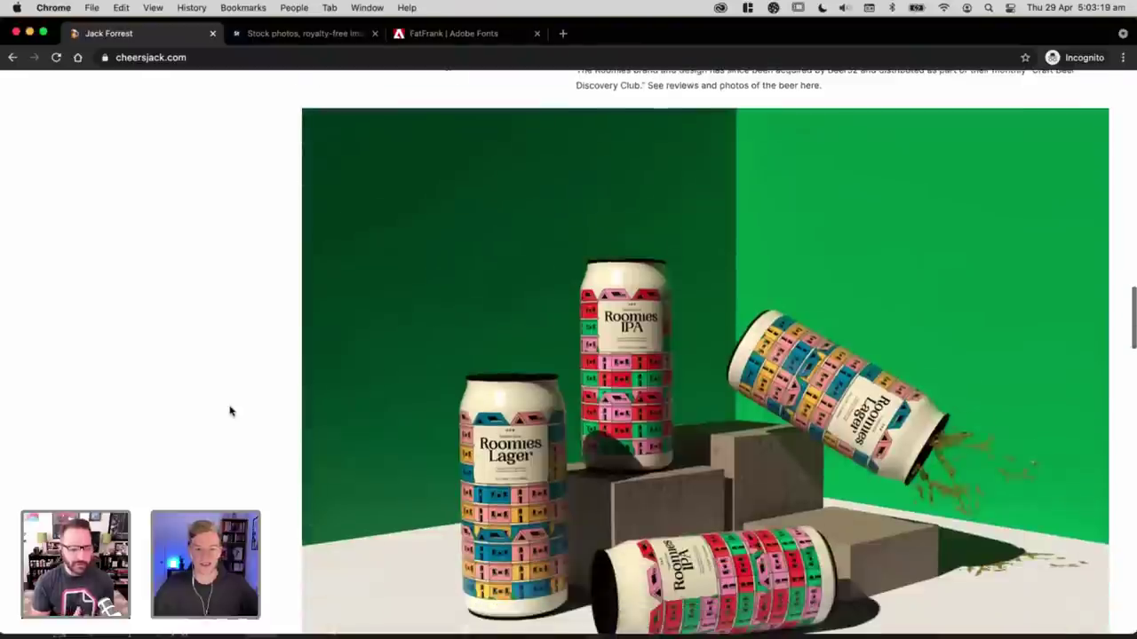
scroll(229, 410, down, 2)
mouse_move(1065, 394)
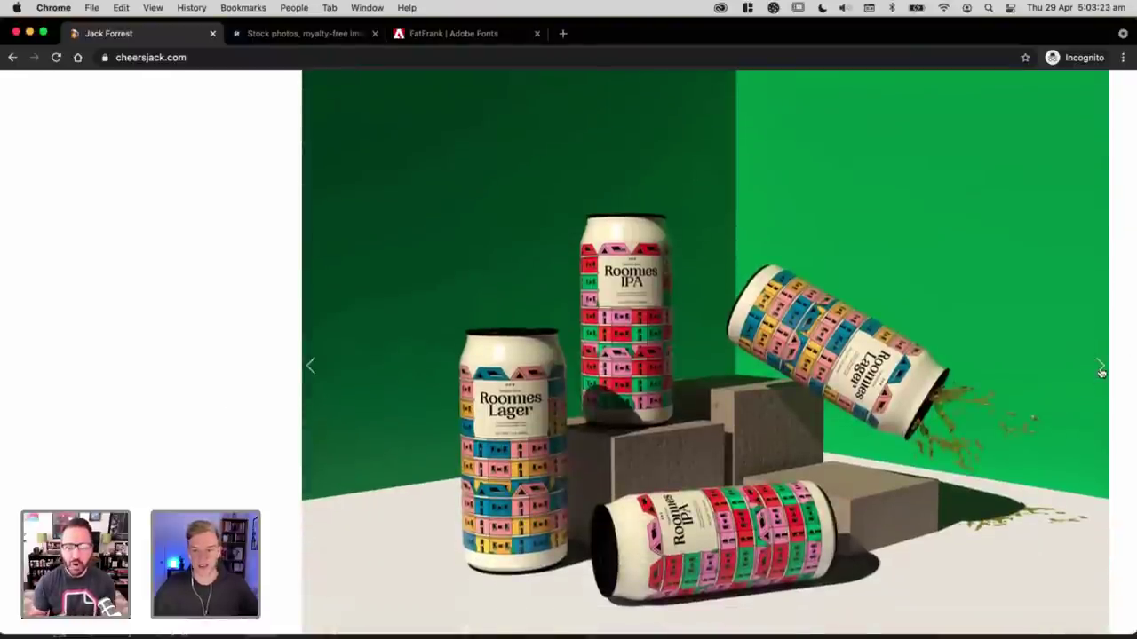
click(1102, 370)
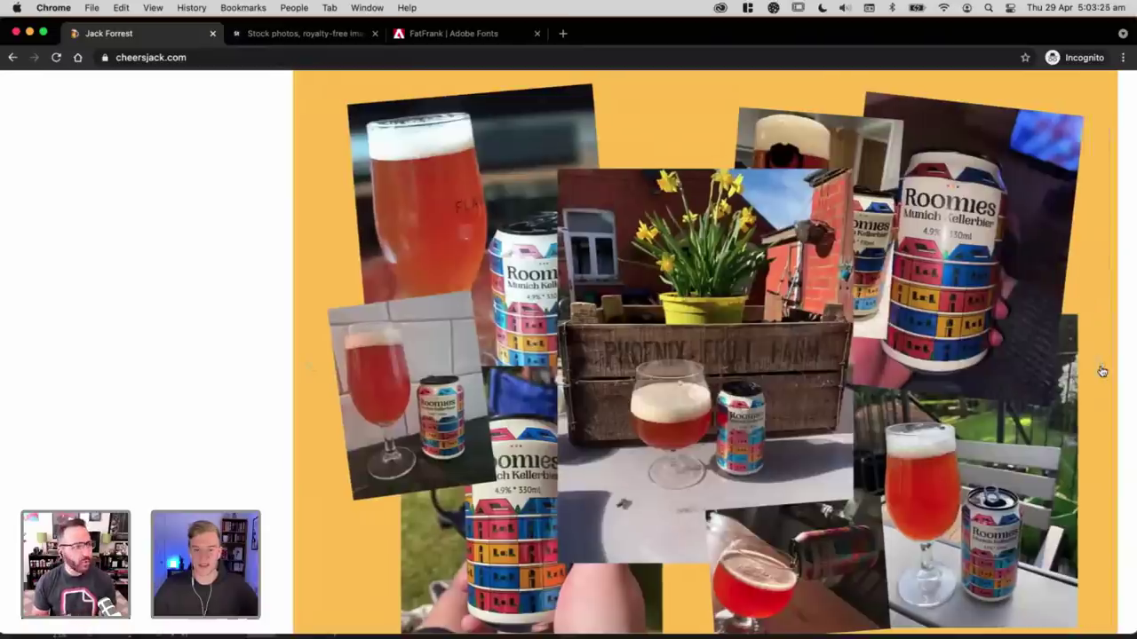
click(1101, 371)
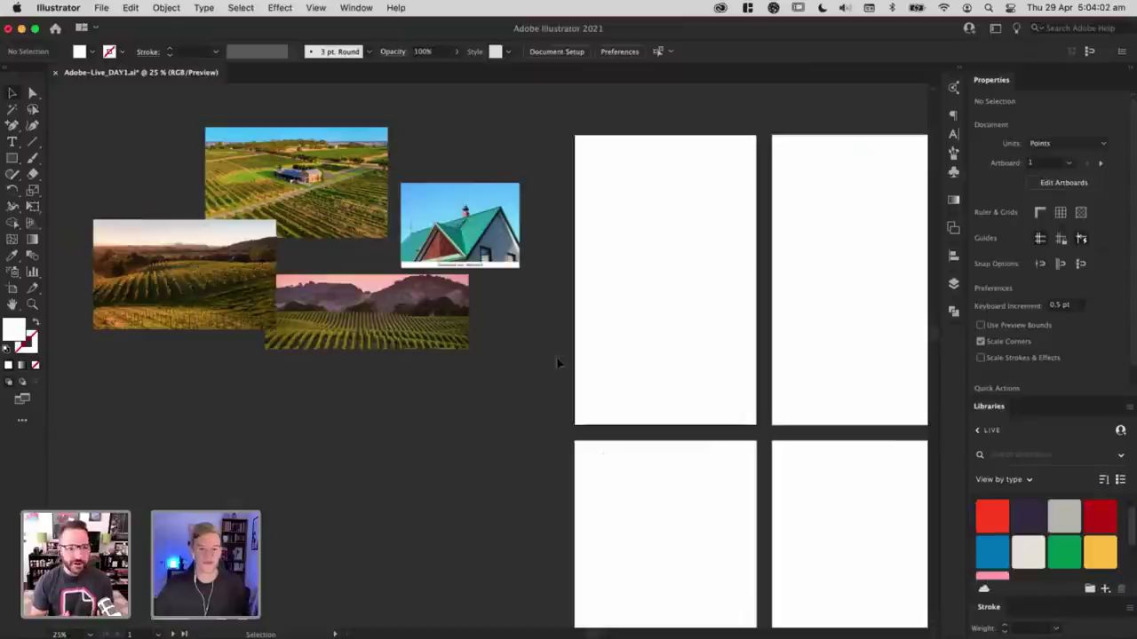
Step: Switch to Illustrator and examine the vineyard and green-roofed house reference photos next to the blank artboards
drag(546, 330, 604, 363)
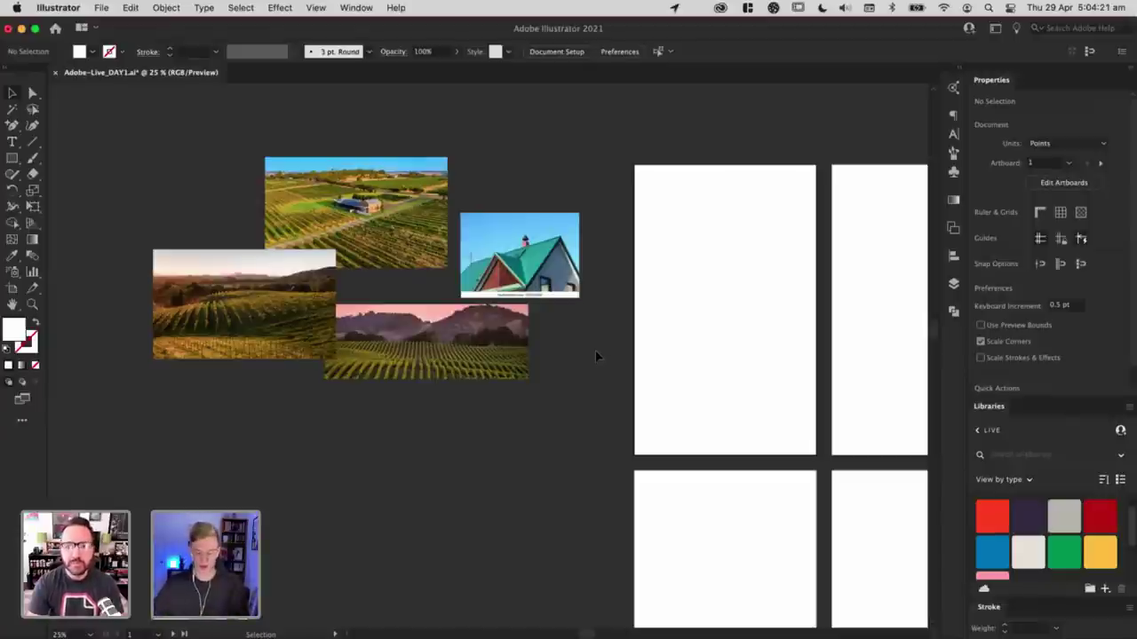
key(super+equal)
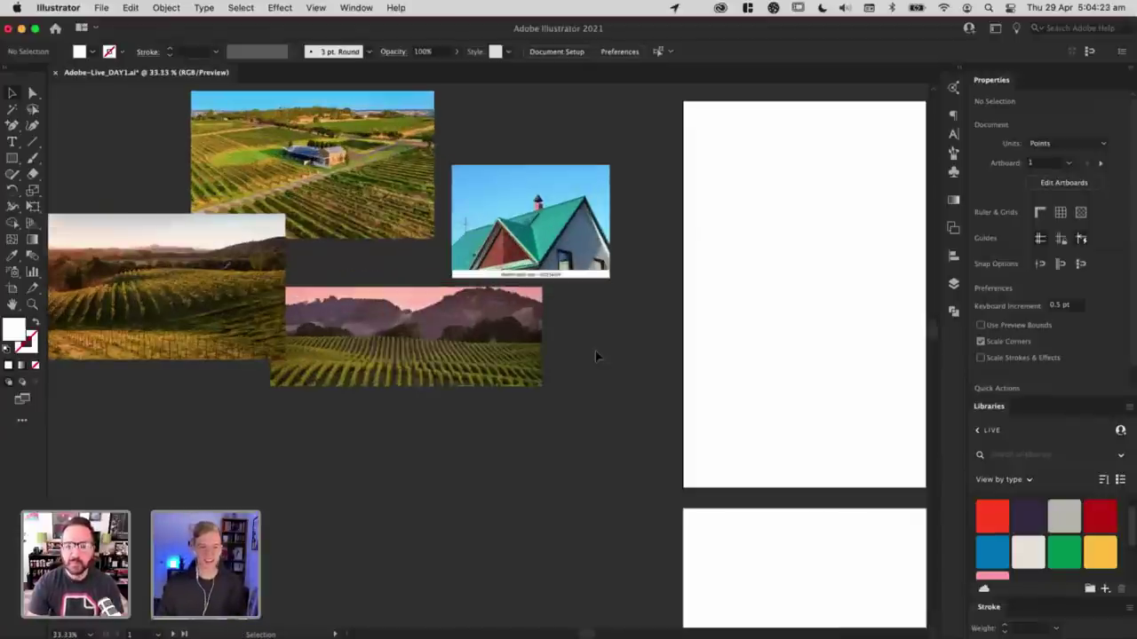
scroll(593, 310, left, 5)
scroll(593, 310, up, 1)
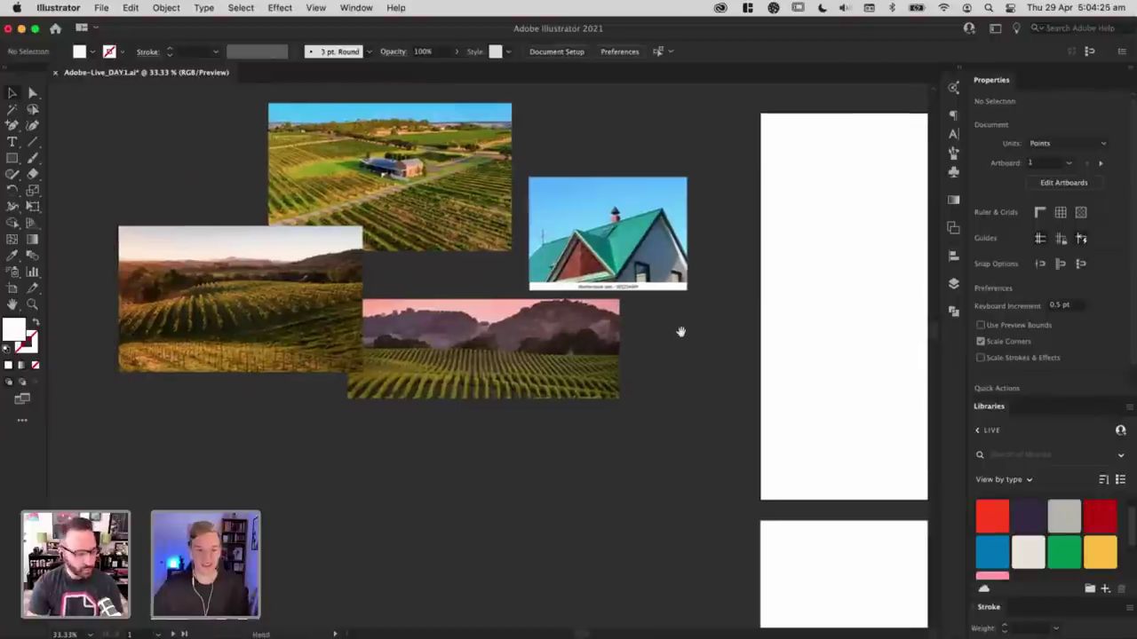
scroll(684, 356, left, 4)
scroll(684, 355, up, 1)
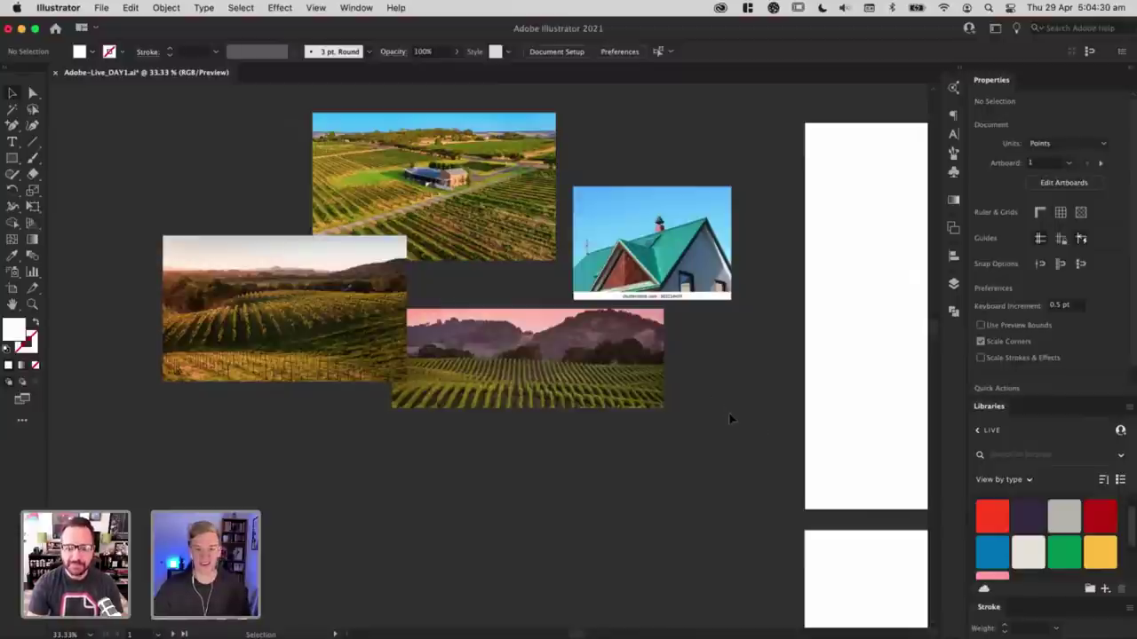
key(space)
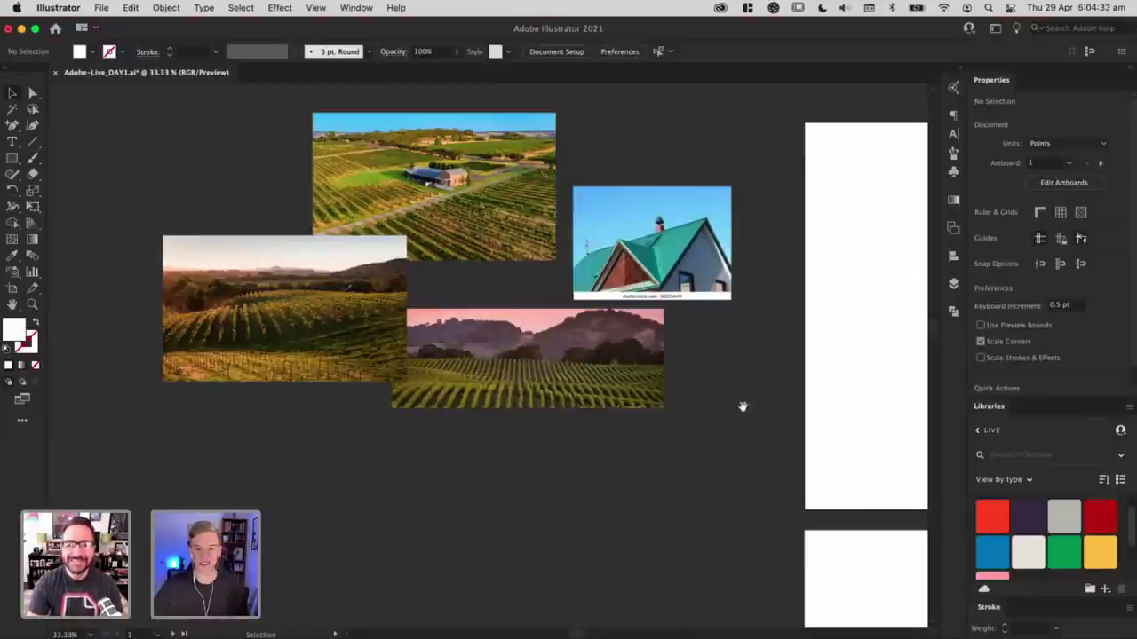
mouse_move(758, 399)
mouse_down()
mouse_move(743, 397)
mouse_move(756, 397)
mouse_up()
scroll(448, 397, left, 5)
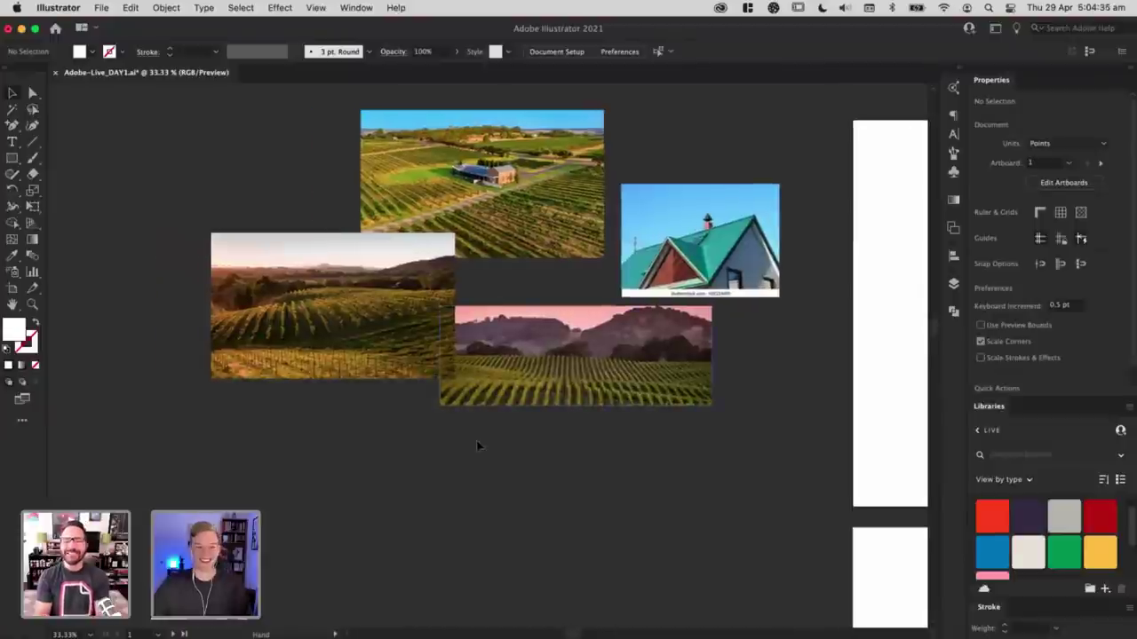
scroll(472, 442, left, 6)
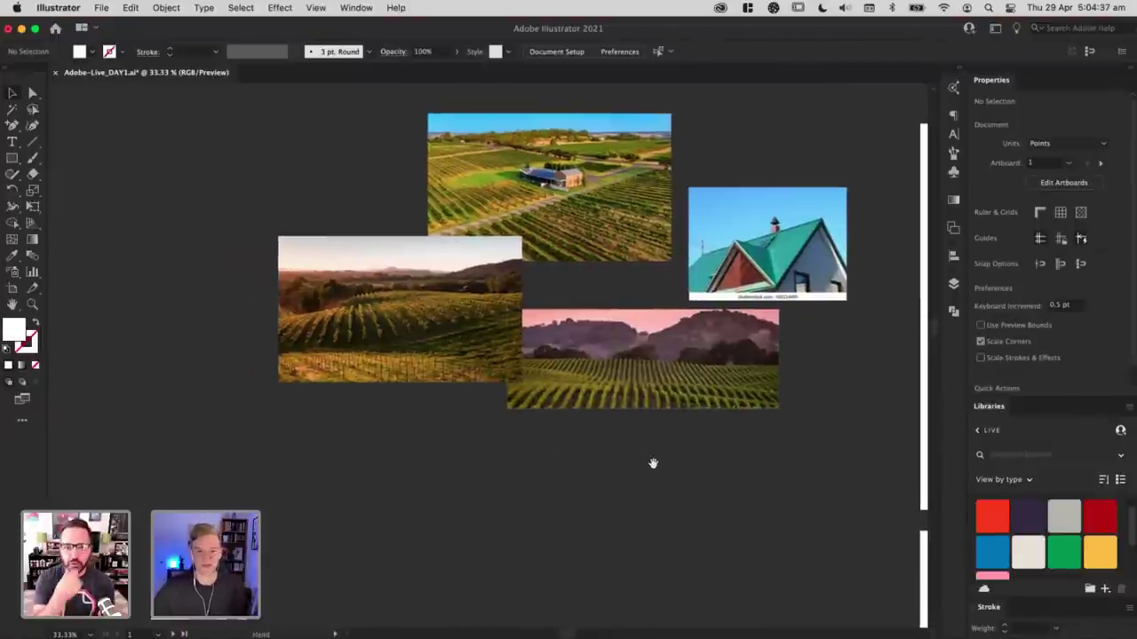
drag(654, 465, 663, 477)
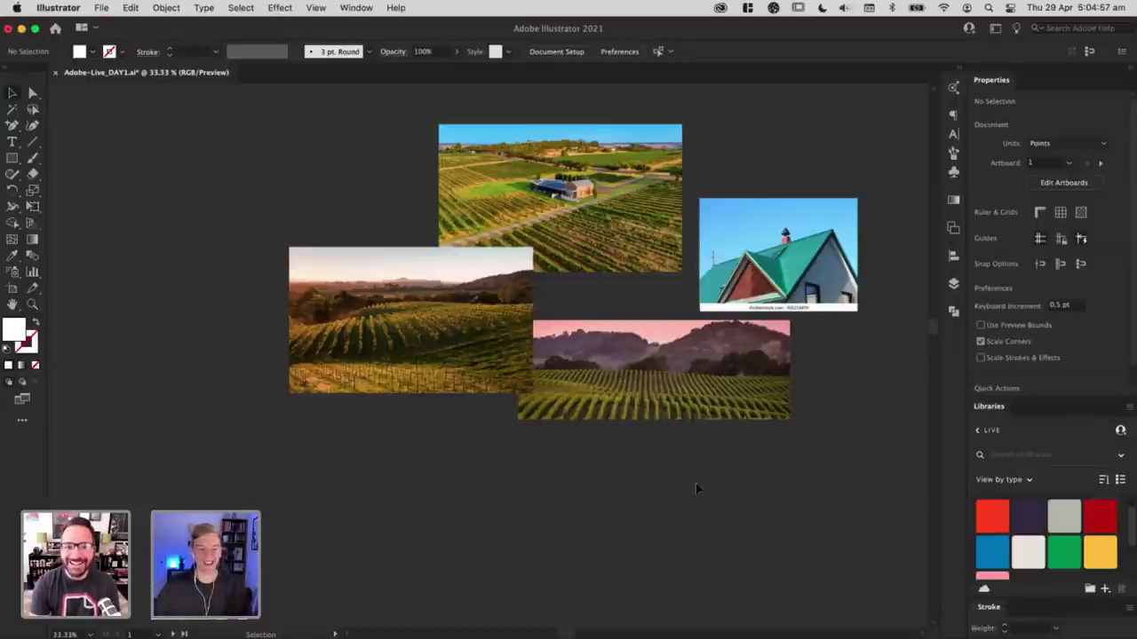
drag(666, 490, 653, 489)
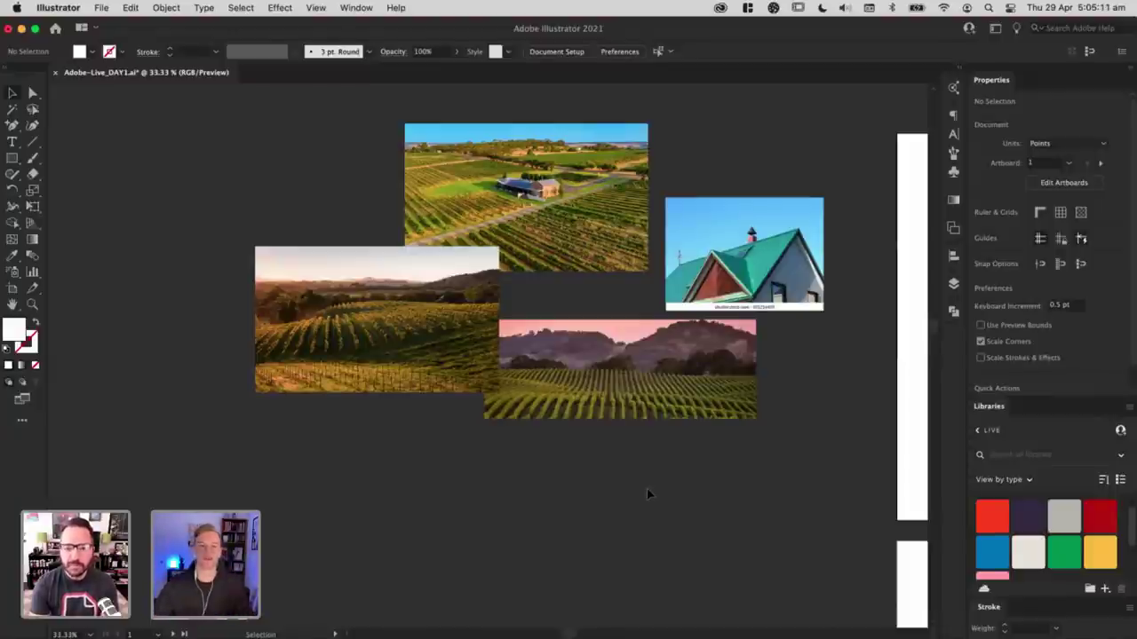
mouse_move(622, 462)
mouse_down()
mouse_move(637, 471)
mouse_move(475, 446)
mouse_up()
drag(613, 434, 457, 425)
scroll(603, 434, right, 2)
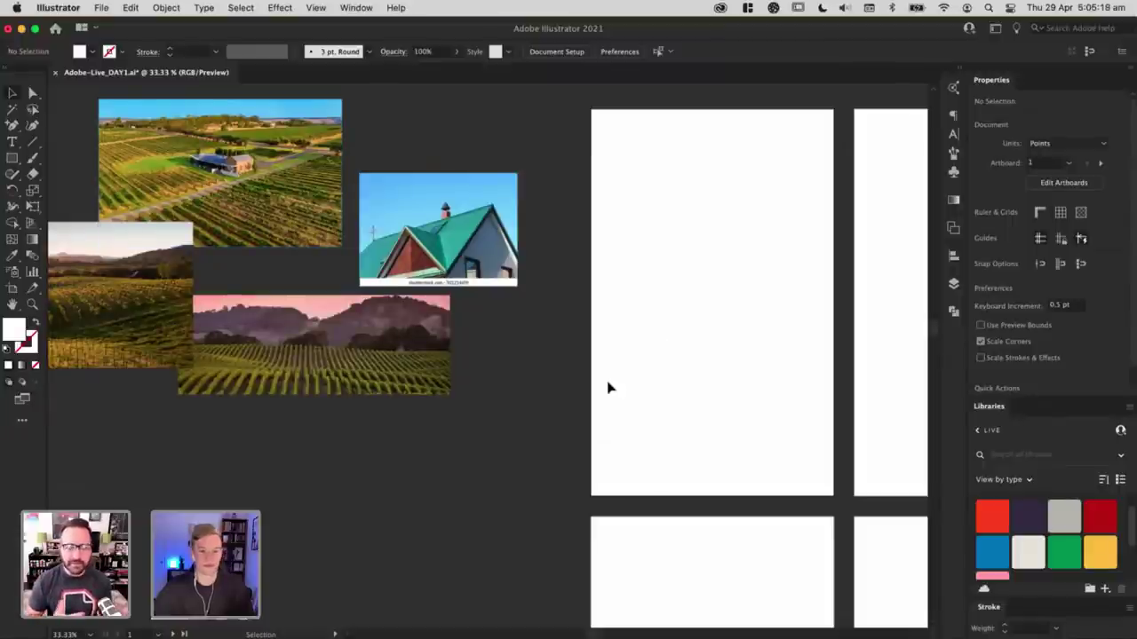
scroll(593, 332, left, 5)
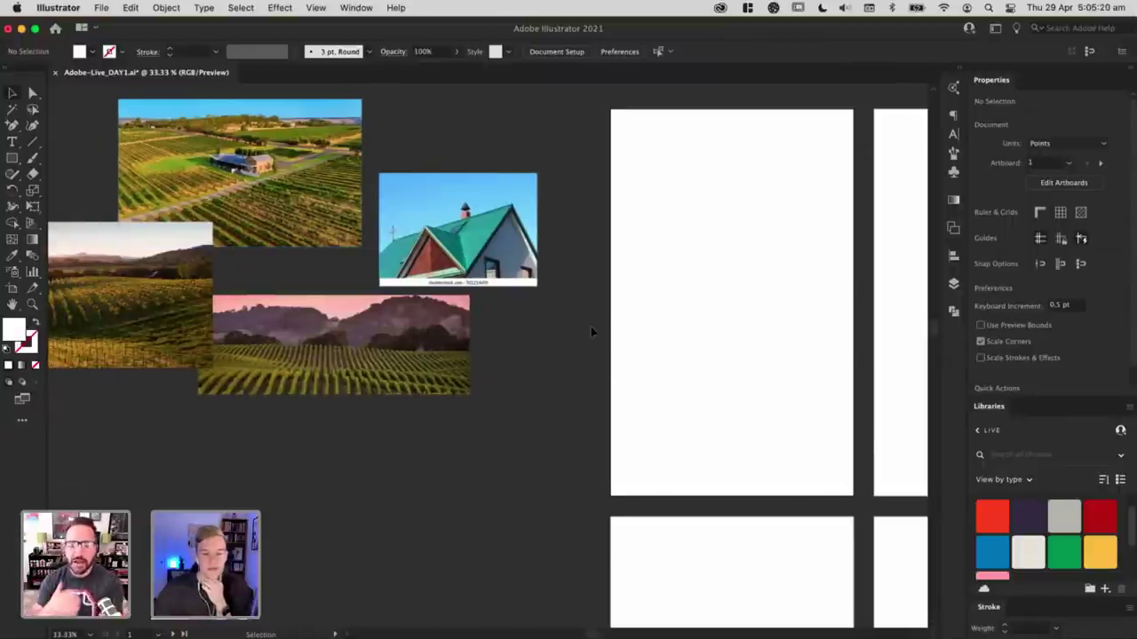
scroll(594, 333, left, 1)
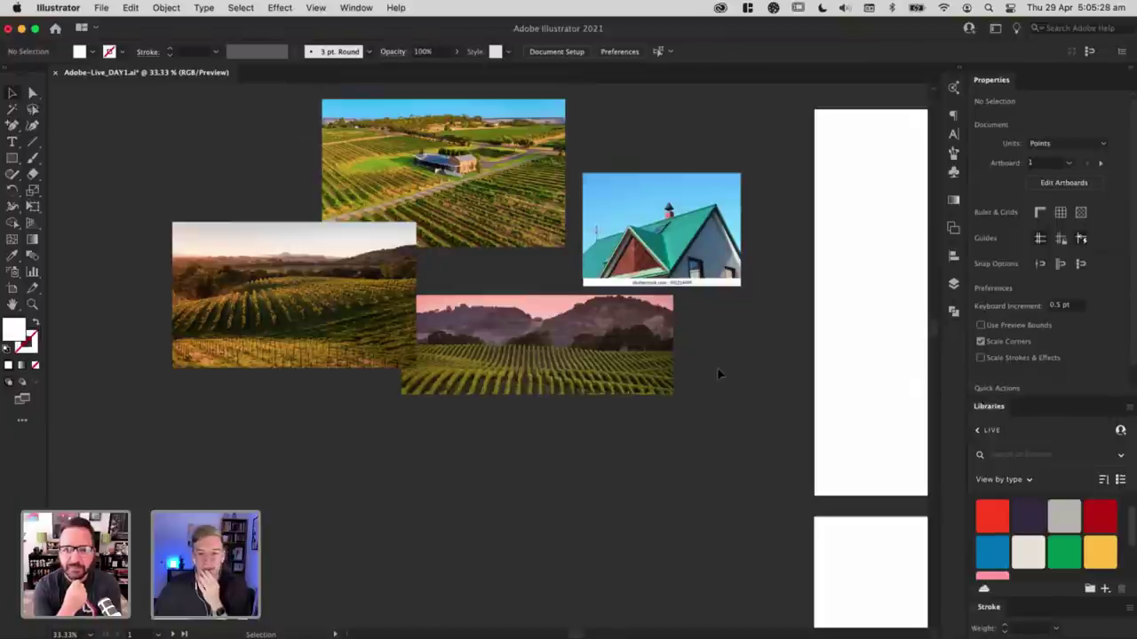
Step: Shift the green-roofed house photo to about X -386, Y 419 pt and the sunset vineyard photo to about X -1247, Y 659 pt
drag(707, 279, 703, 272)
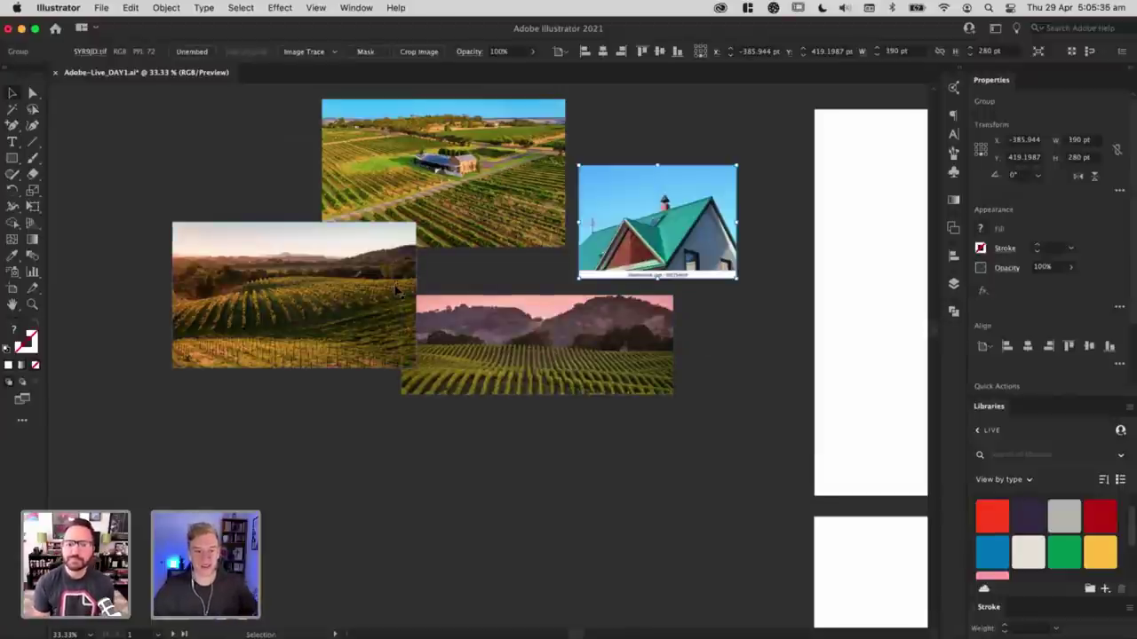
drag(397, 291, 509, 289)
drag(431, 324, 327, 331)
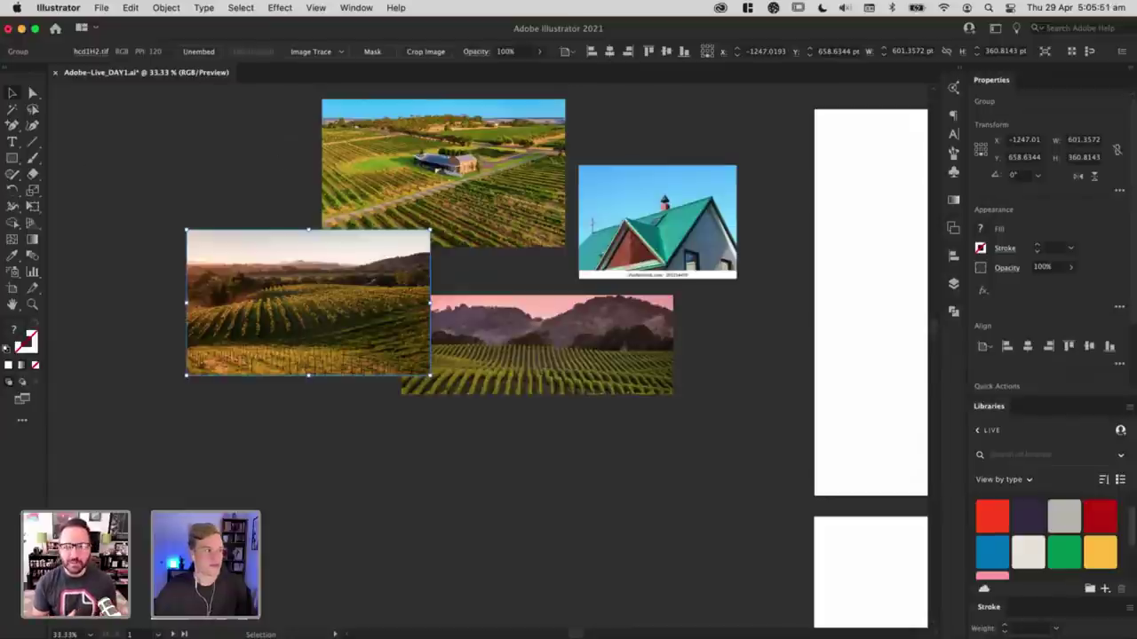
click(792, 380)
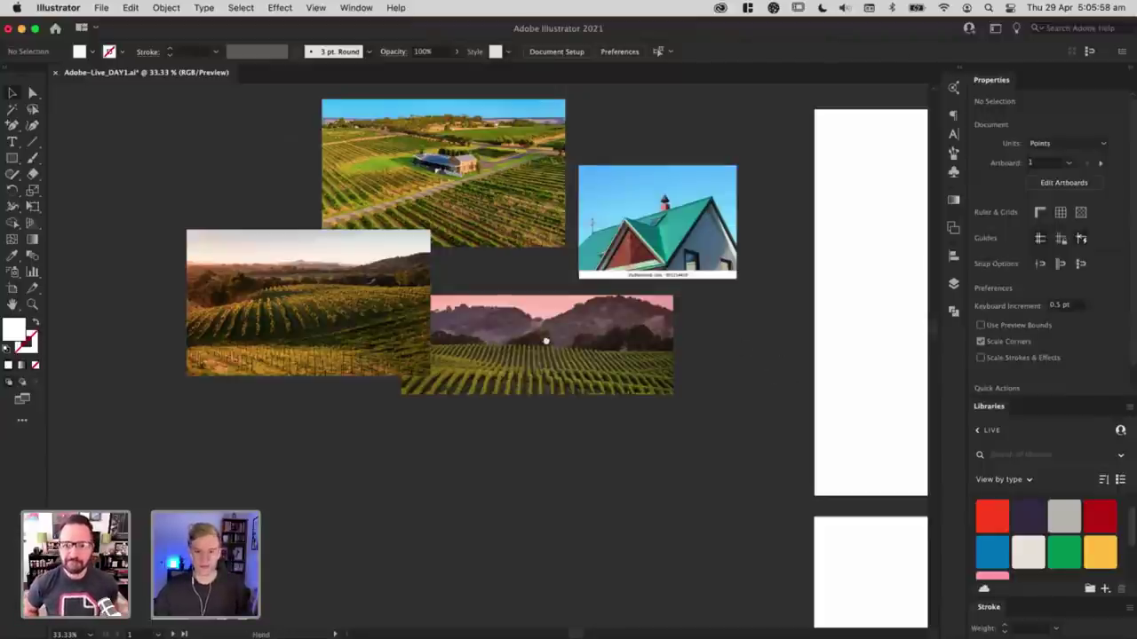
Step: Draw a rectangle about 371 by 298 pt in the lower-left corner of the first artboard
scroll(543, 332, right, 5)
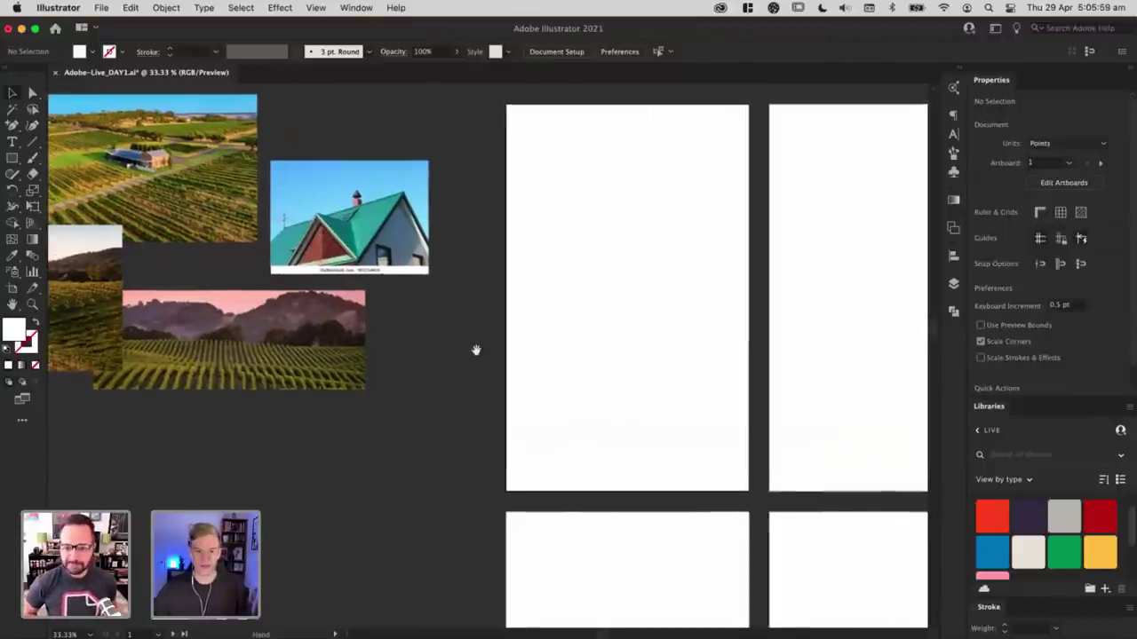
click(12, 159)
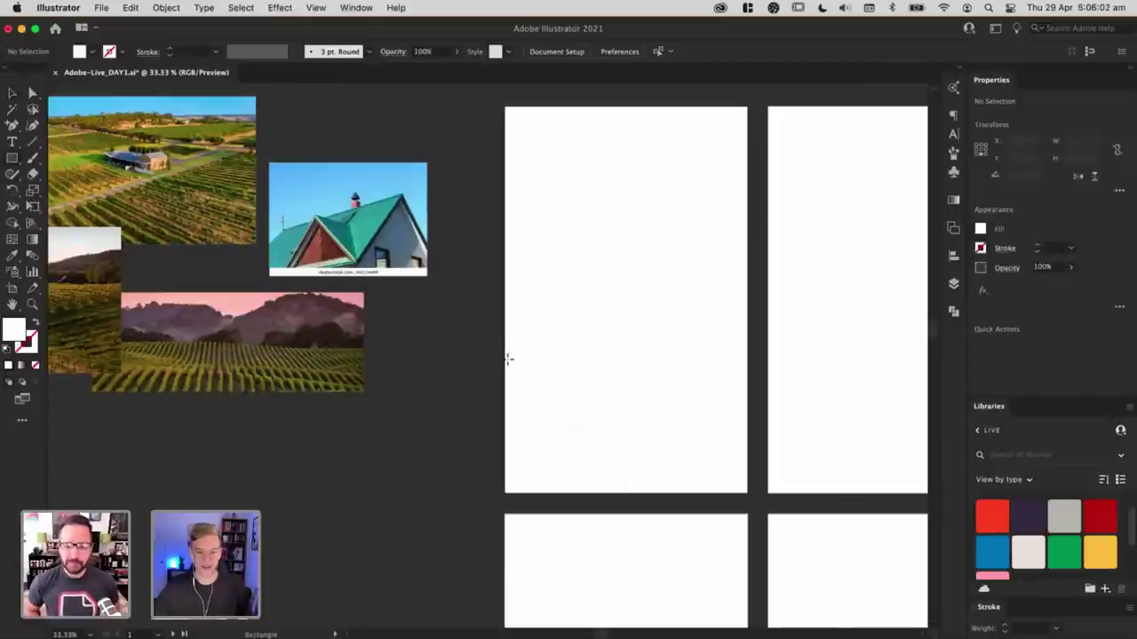
drag(505, 358, 656, 492)
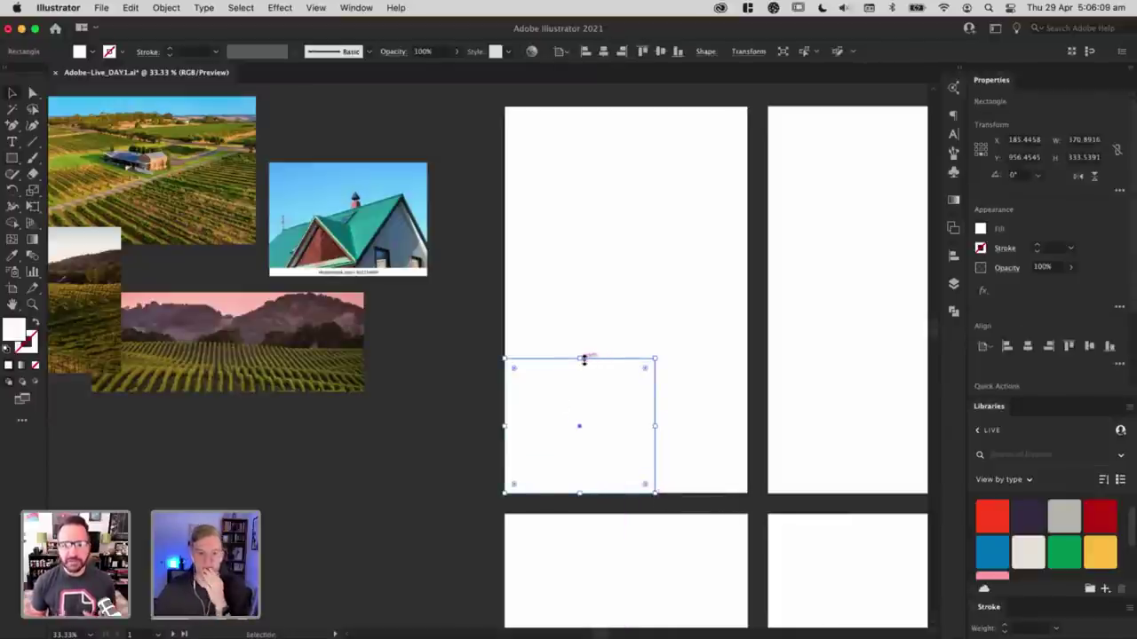
drag(584, 359, 583, 373)
scroll(1048, 533, down, 1)
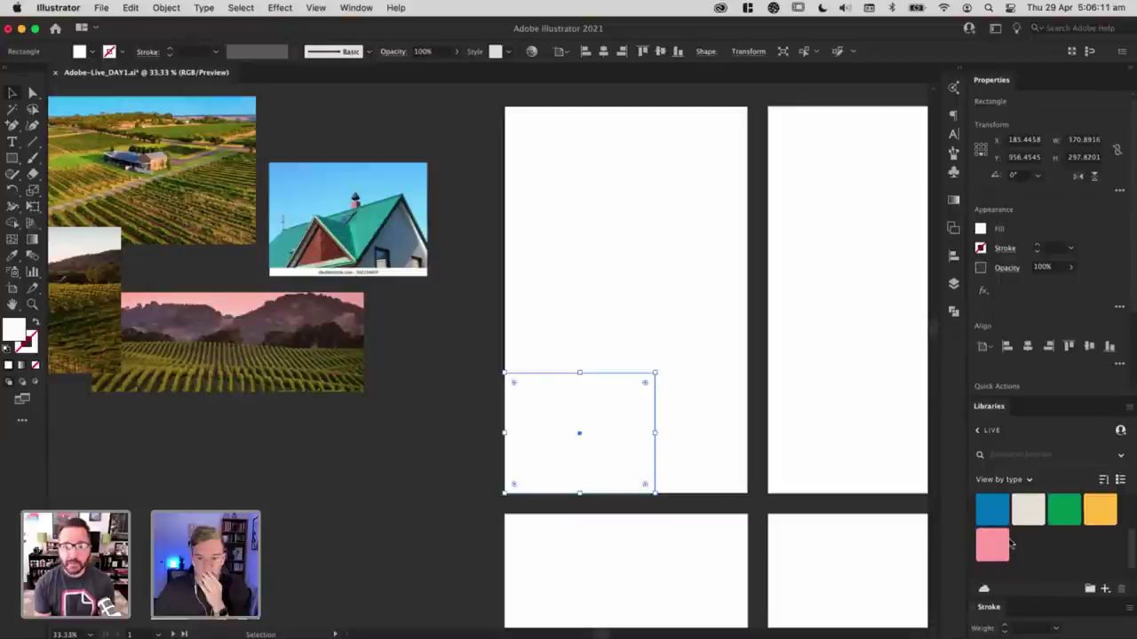
Step: Fill the rectangle with the library's pink swatch and give it a 2 pt stroke
click(995, 542)
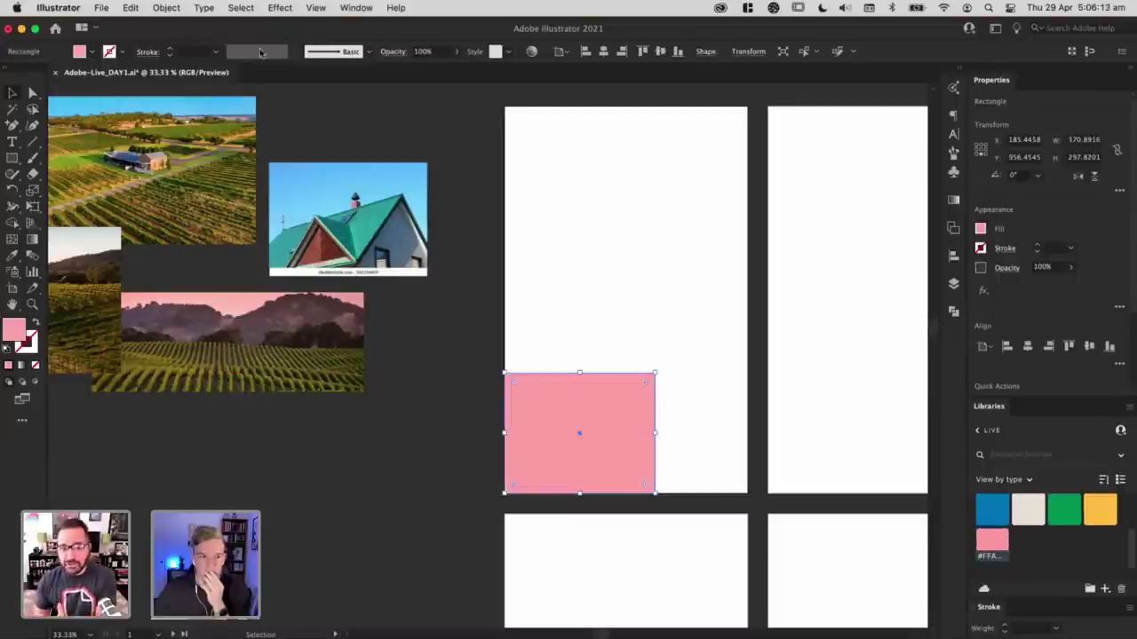
click(194, 51)
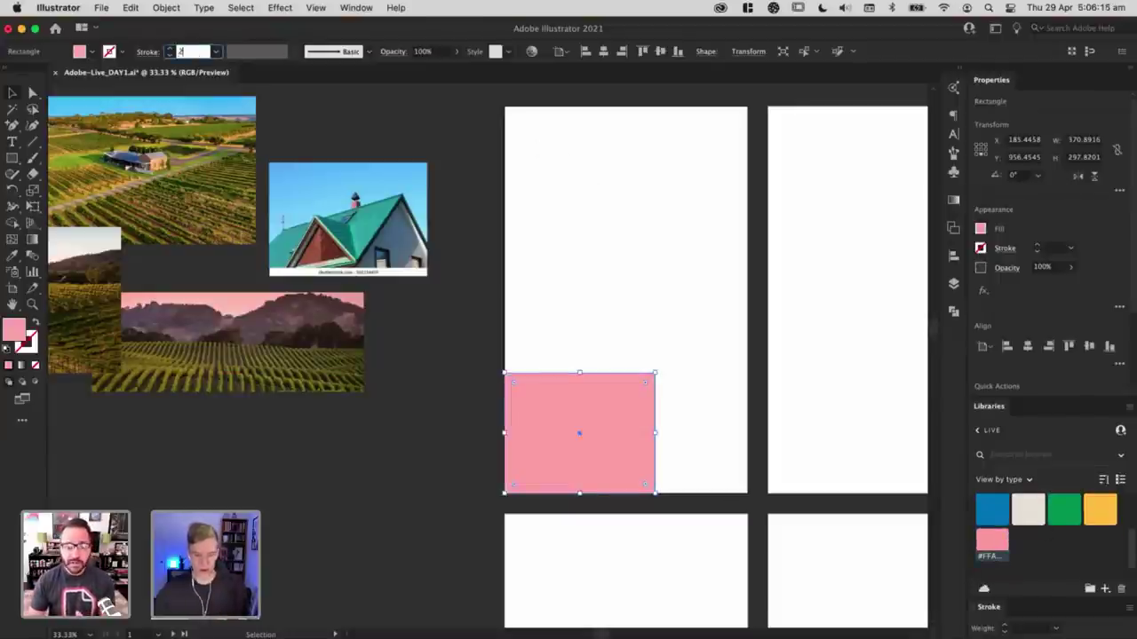
text(2)
key(Return)
click(604, 293)
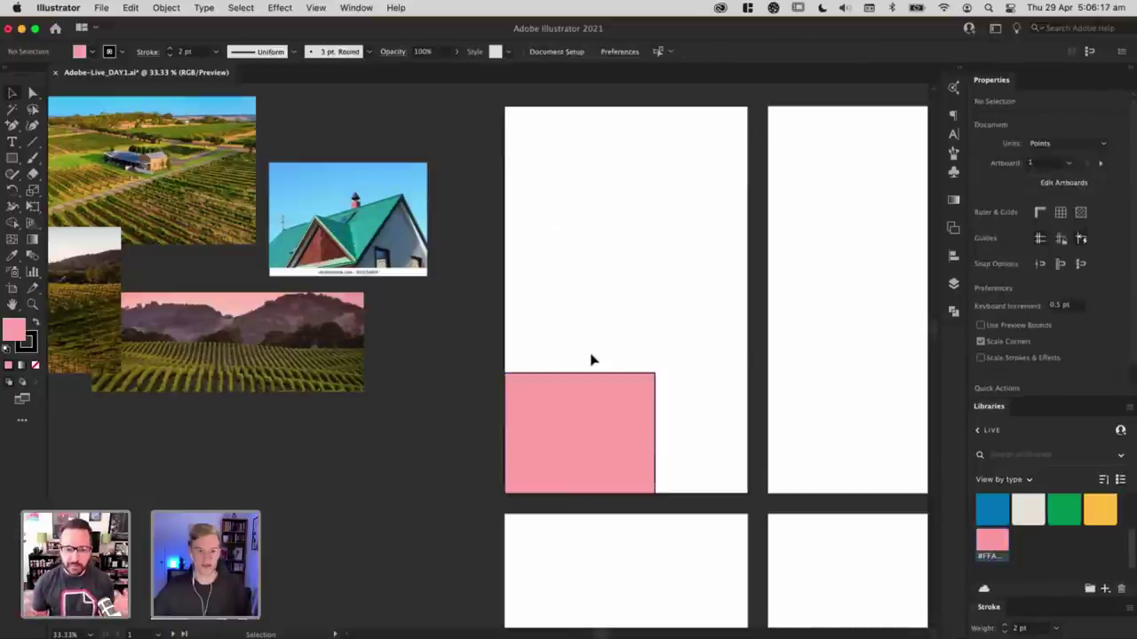
Step: Resize the pink rectangle to about 148 pt wide and 268 pt high, keeping it in the artboard's lower-left corner
click(656, 432)
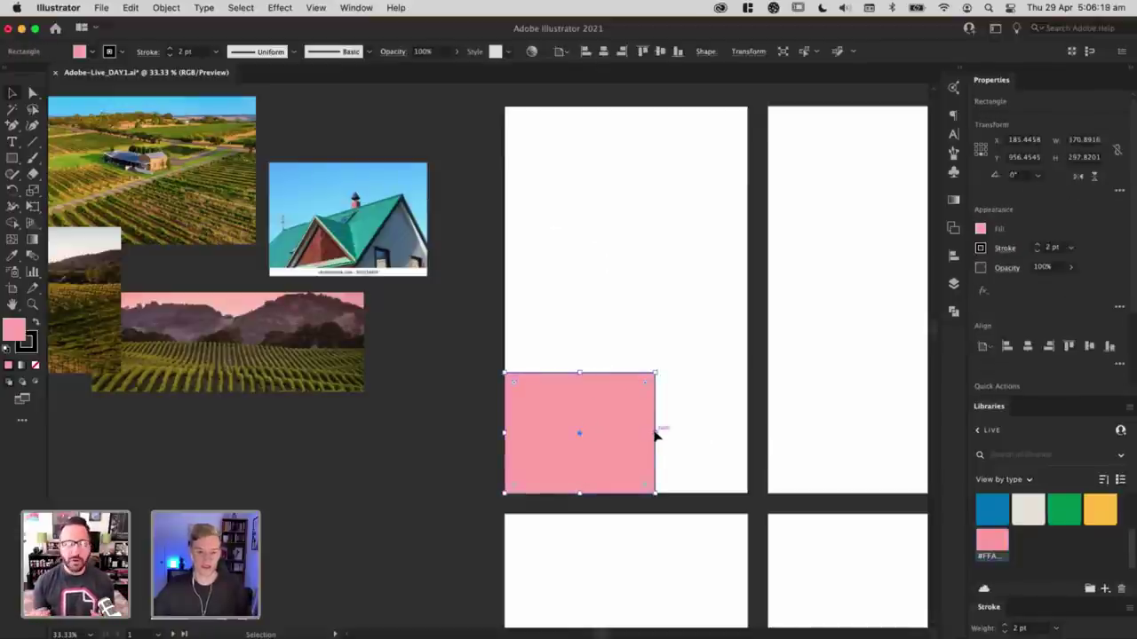
drag(655, 433, 564, 435)
click(575, 420)
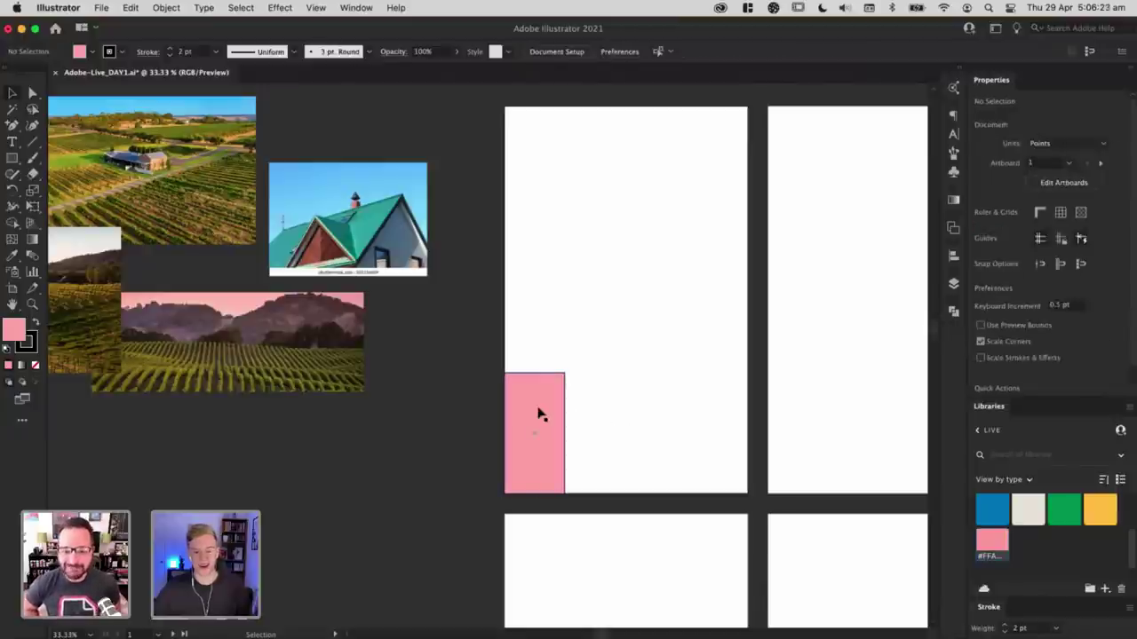
click(552, 411)
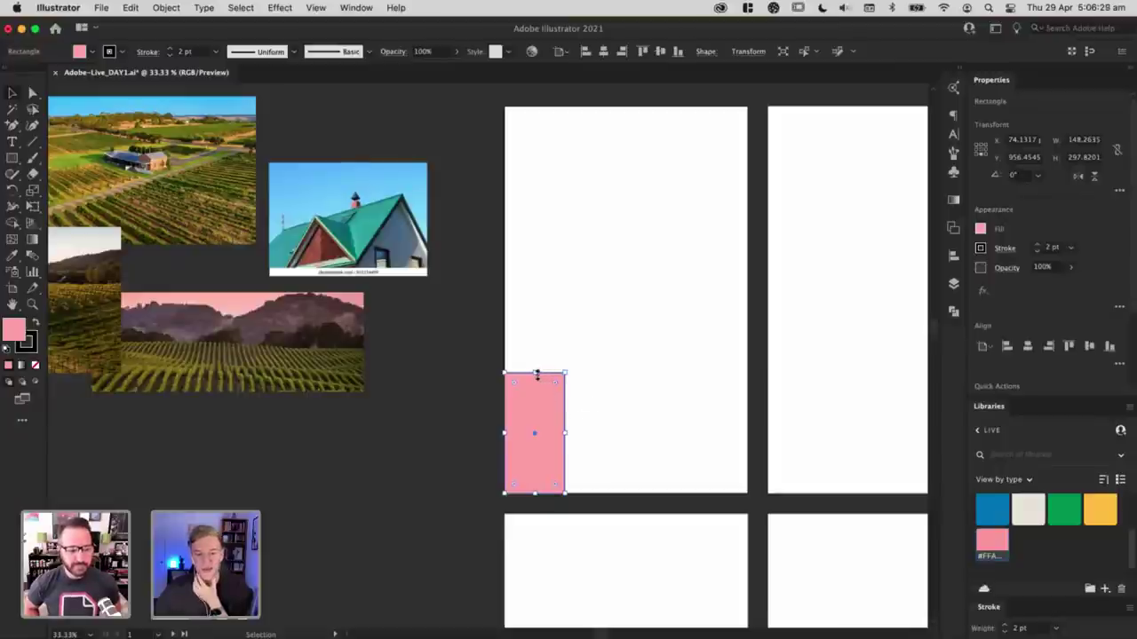
drag(536, 373, 535, 386)
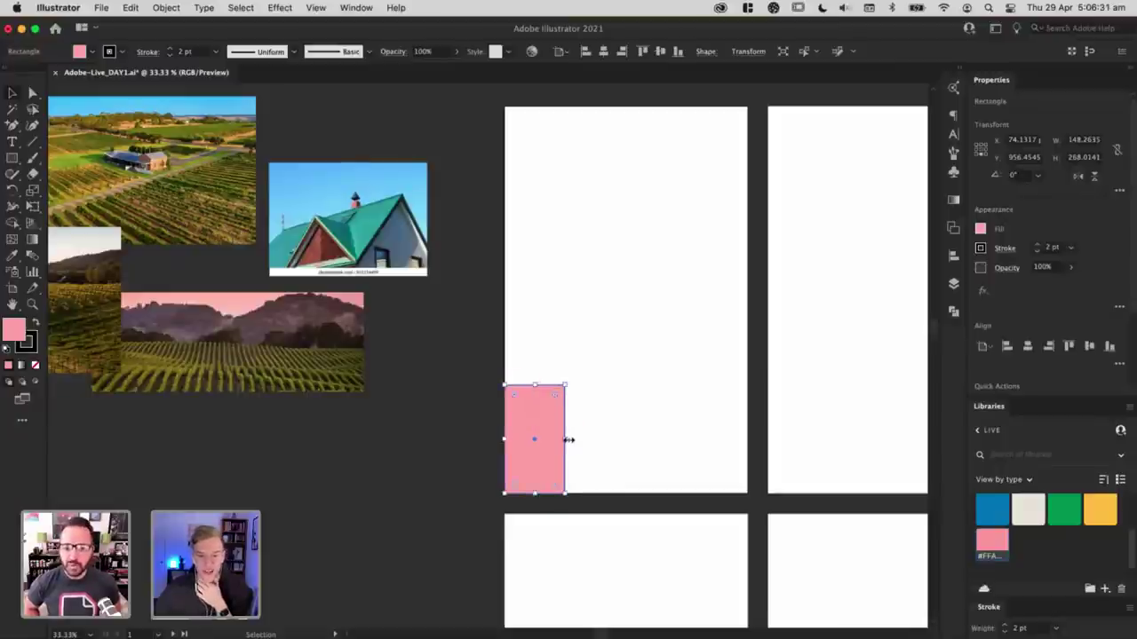
Step: Place a copy of the rectangle directly beside it and widen the copy into a square of about 268 pt
drag(545, 436, 602, 427)
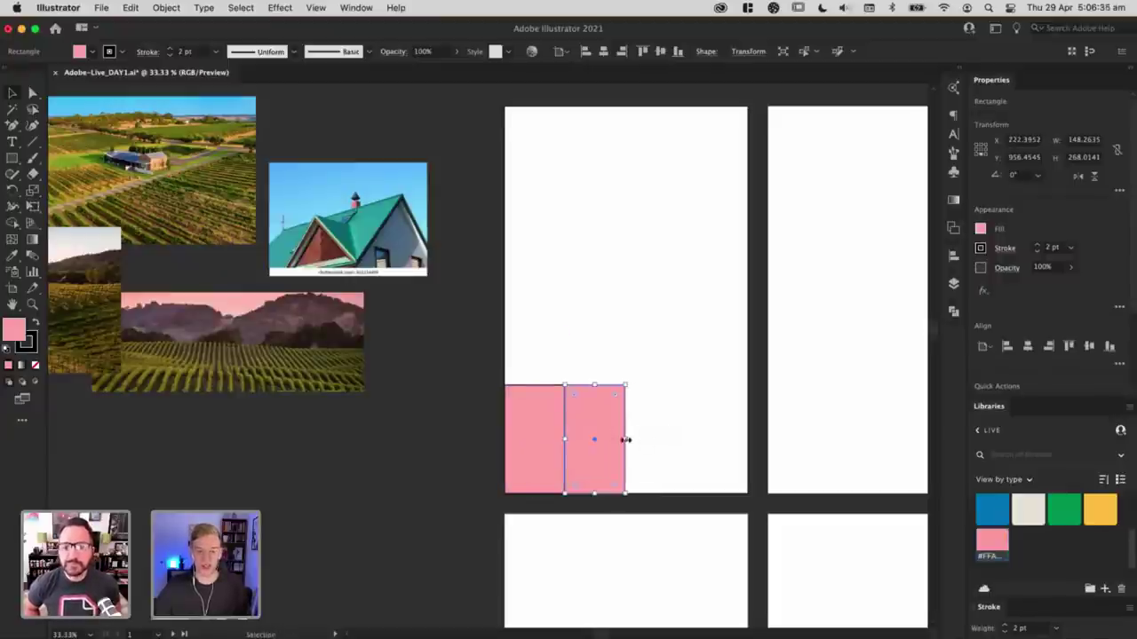
click(559, 366)
click(544, 407)
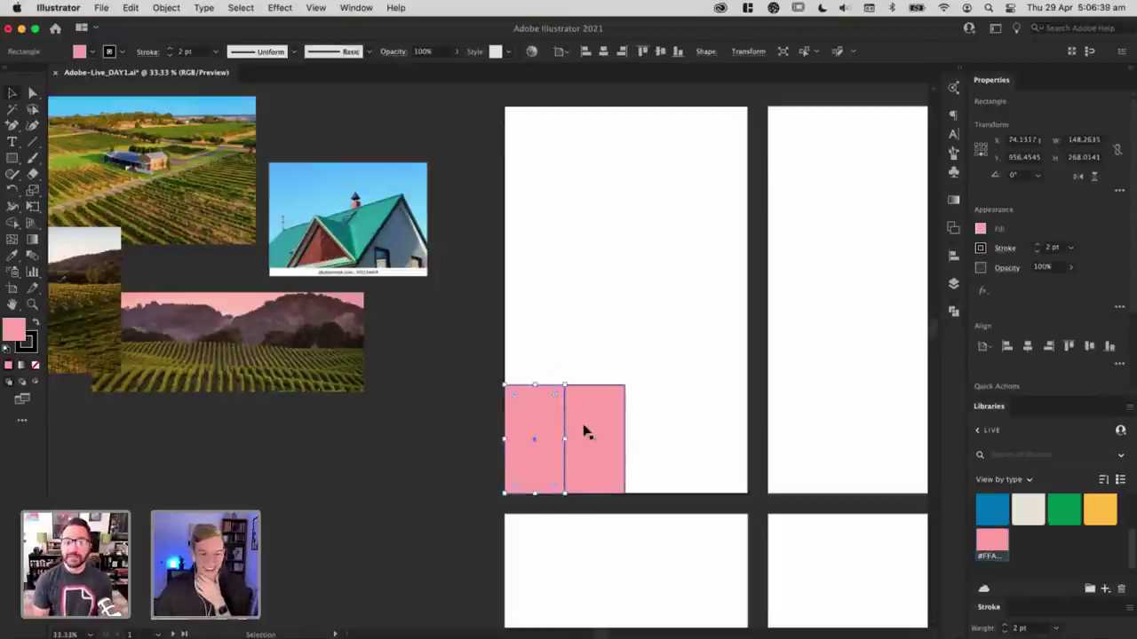
click(613, 442)
drag(627, 441, 672, 441)
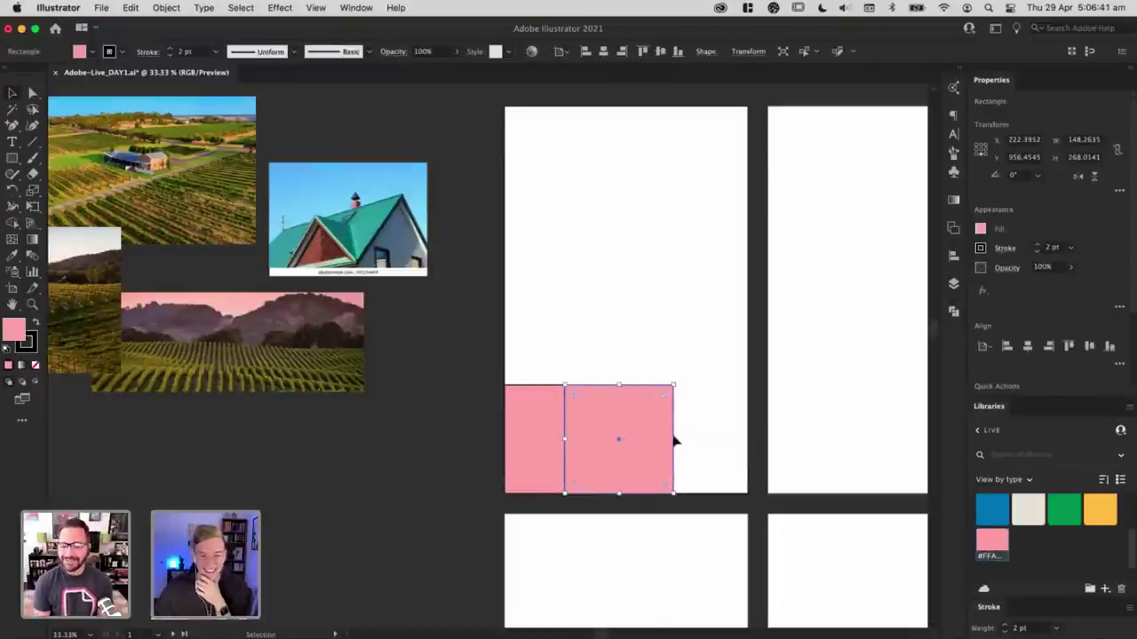
click(724, 441)
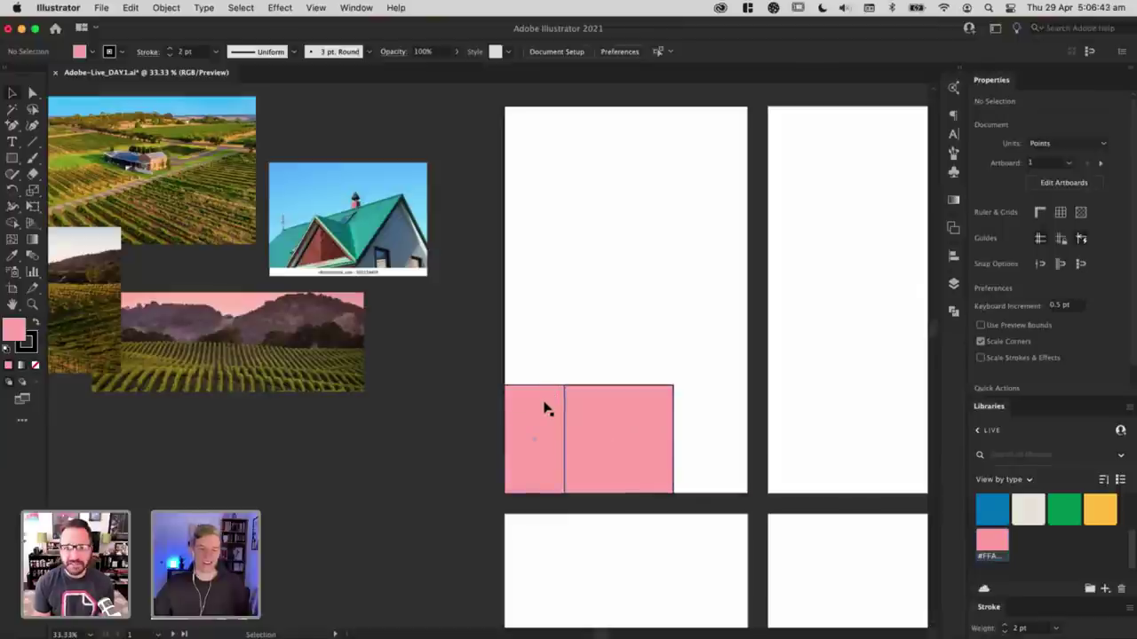
Step: Try a slanted roof by copying the square above itself and shifting its corner points towards the artboard's left edge, and delete it
drag(621, 444, 620, 337)
click(554, 357)
click(576, 363)
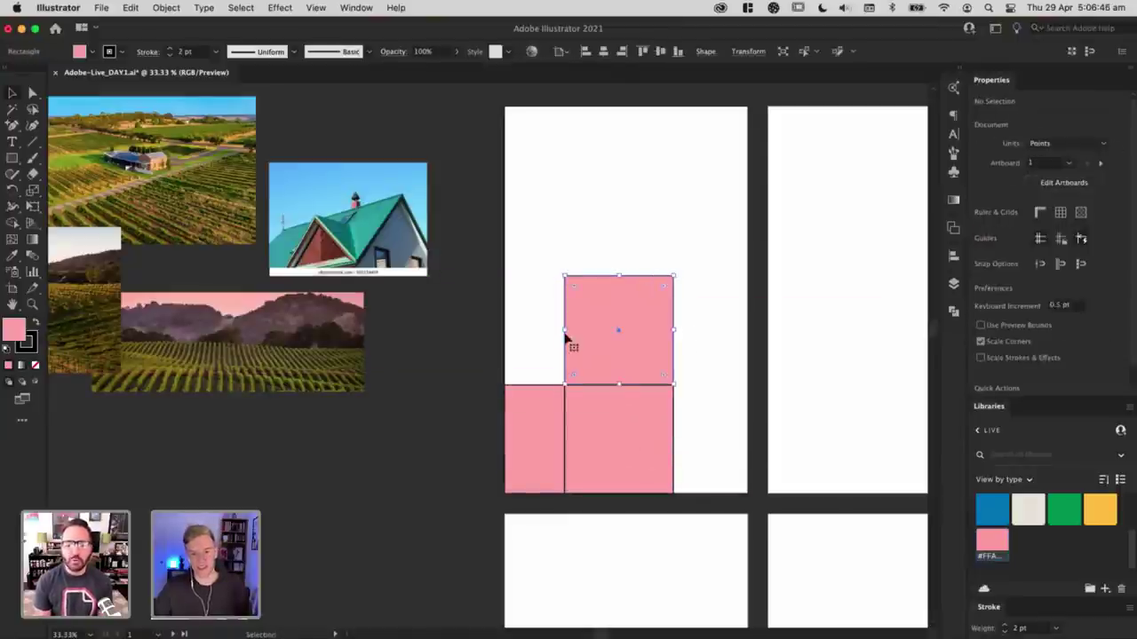
key(a)
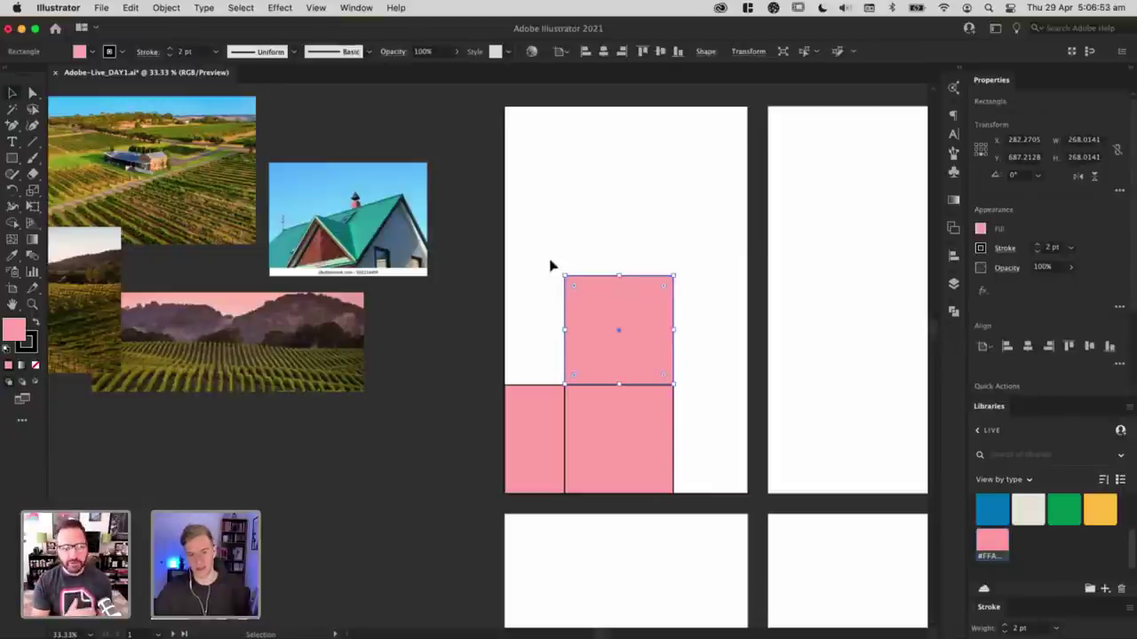
click(673, 278)
drag(674, 283, 613, 277)
drag(565, 388, 504, 386)
click(617, 199)
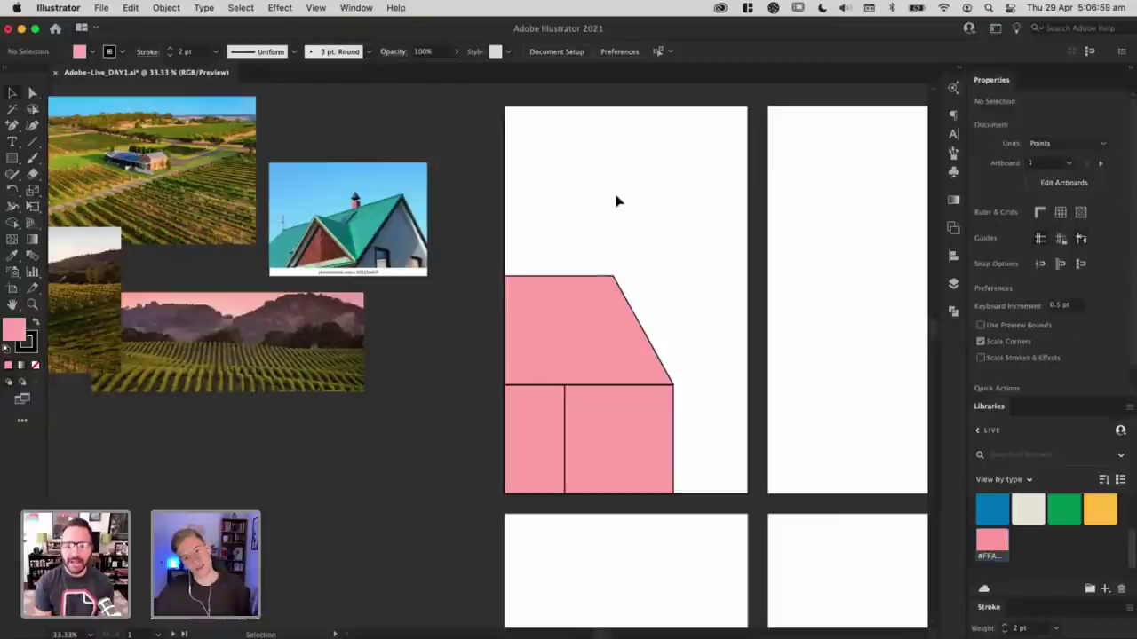
click(586, 302)
key(Delete)
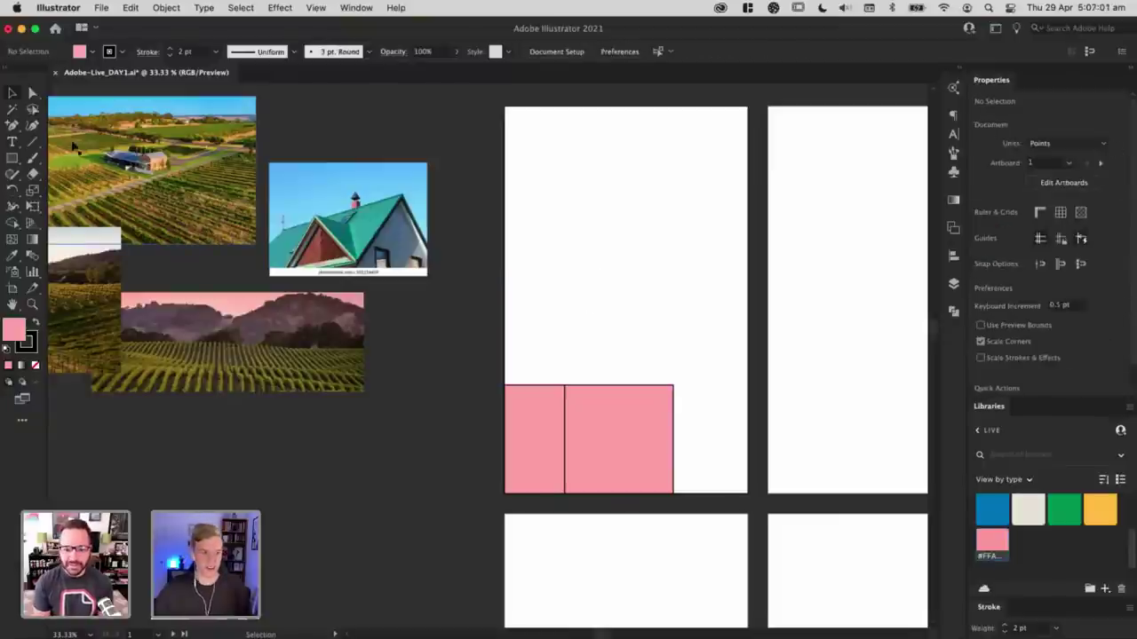
Step: Delete the narrow rectangle beside the pink square
click(13, 158)
key(v)
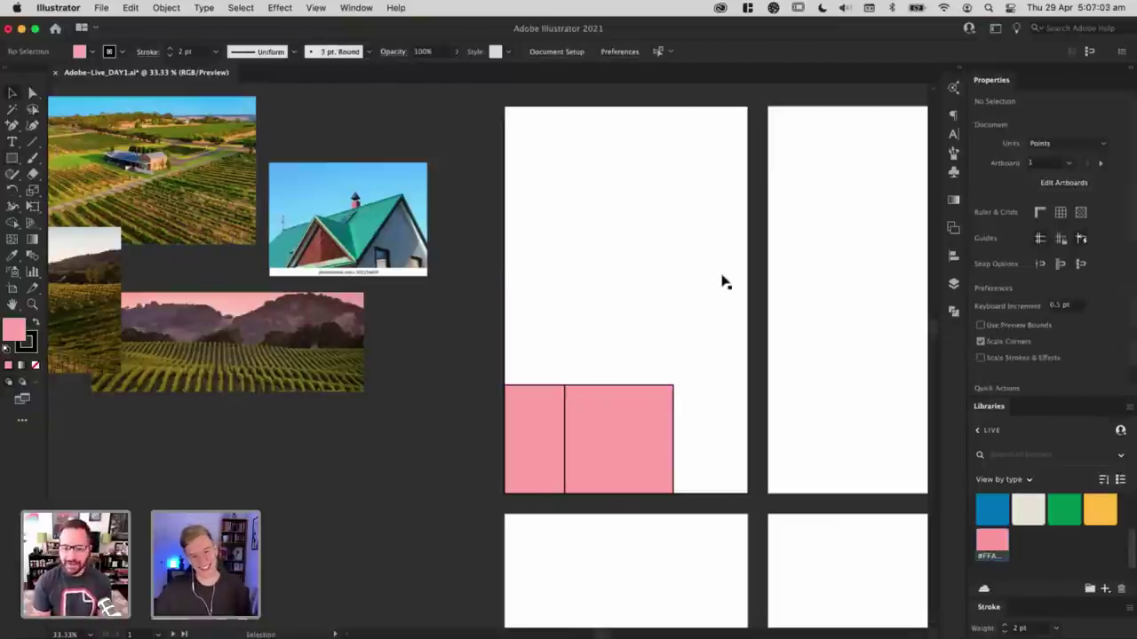
click(535, 452)
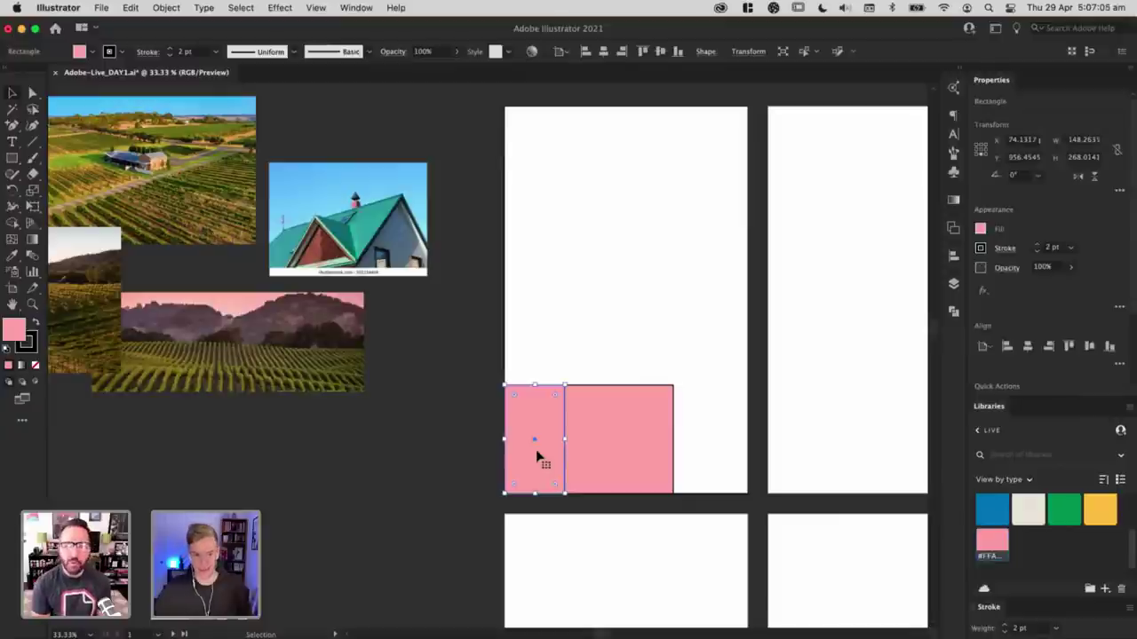
key(Delete)
Step: Create a triangle with the Polygon tool using 3 sides and a 50 pt radius
click(12, 158)
right_click(16, 161)
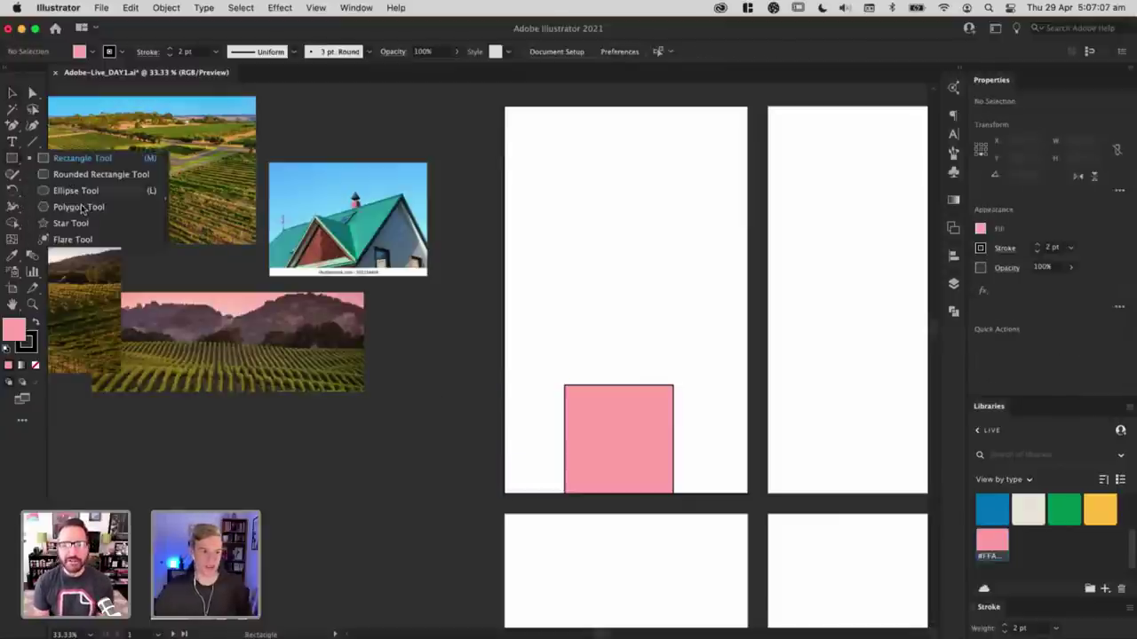
click(80, 207)
click(720, 300)
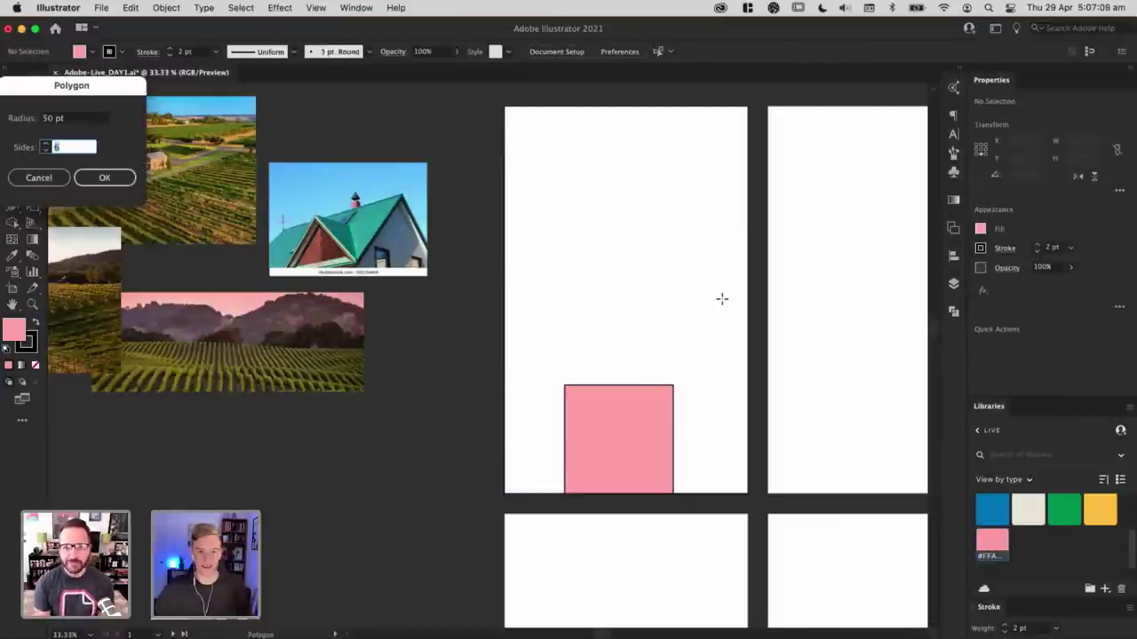
text(3)
key(Return)
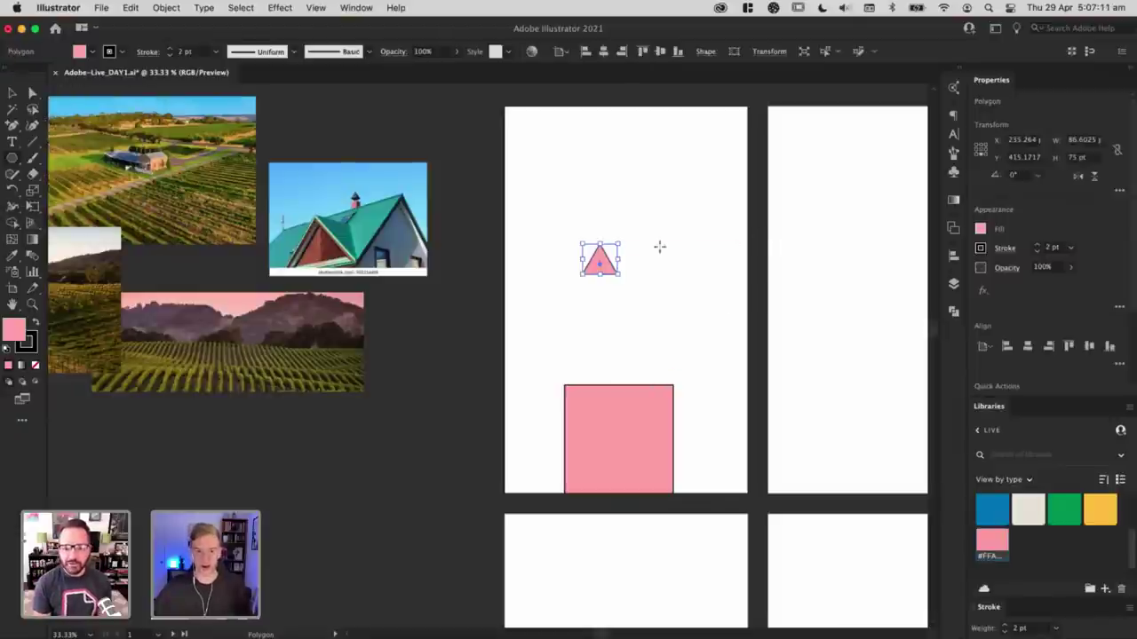
Step: Enlarge the triangle to about 264 by 229 pt on top of the square as a gable, and narrow the square to match
key(v)
drag(600, 259, 678, 294)
click(771, 331)
click(644, 458)
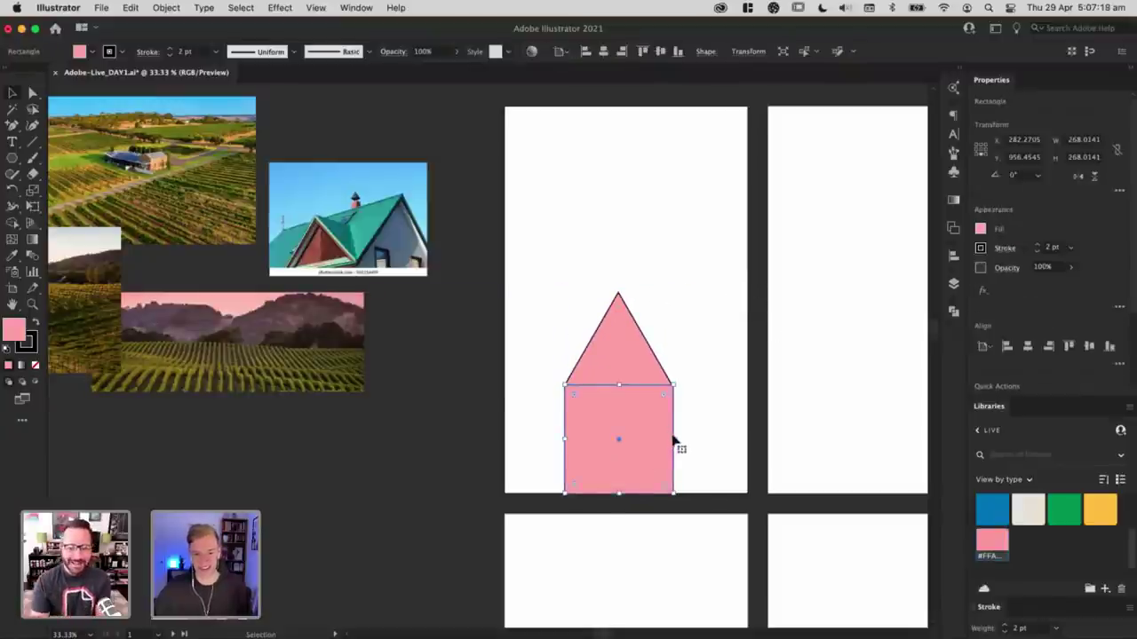
drag(673, 439, 671, 437)
click(730, 459)
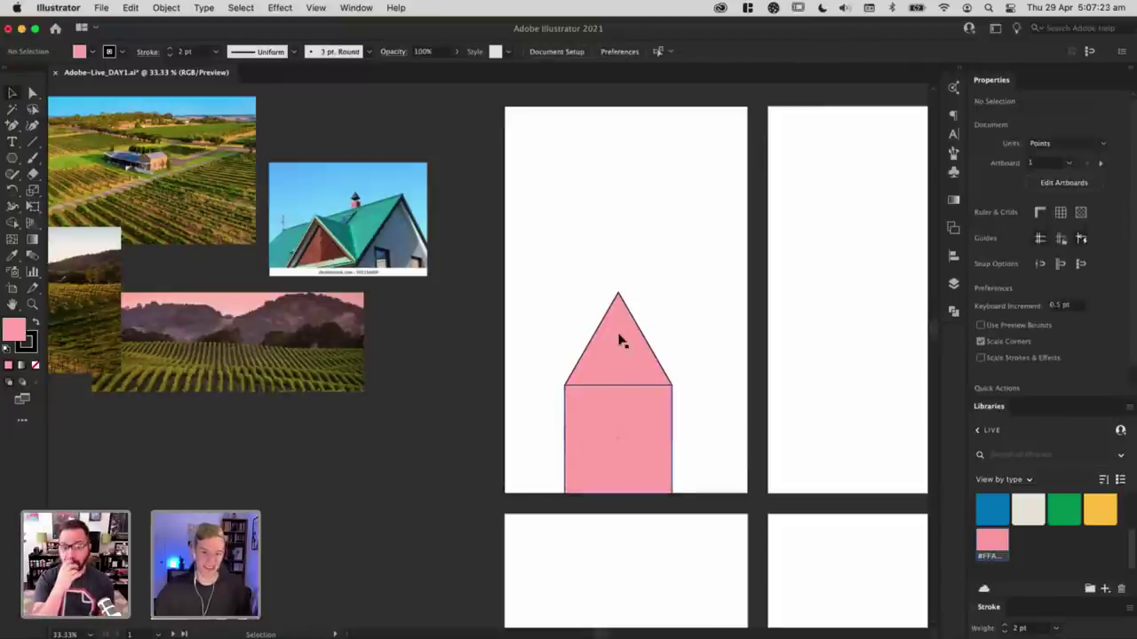
Step: Copy the gable triangle to the artboard's left edge and delete the copy's lower-right corner point, leaving only its left slanted edge
drag(566, 357, 549, 357)
key(a)
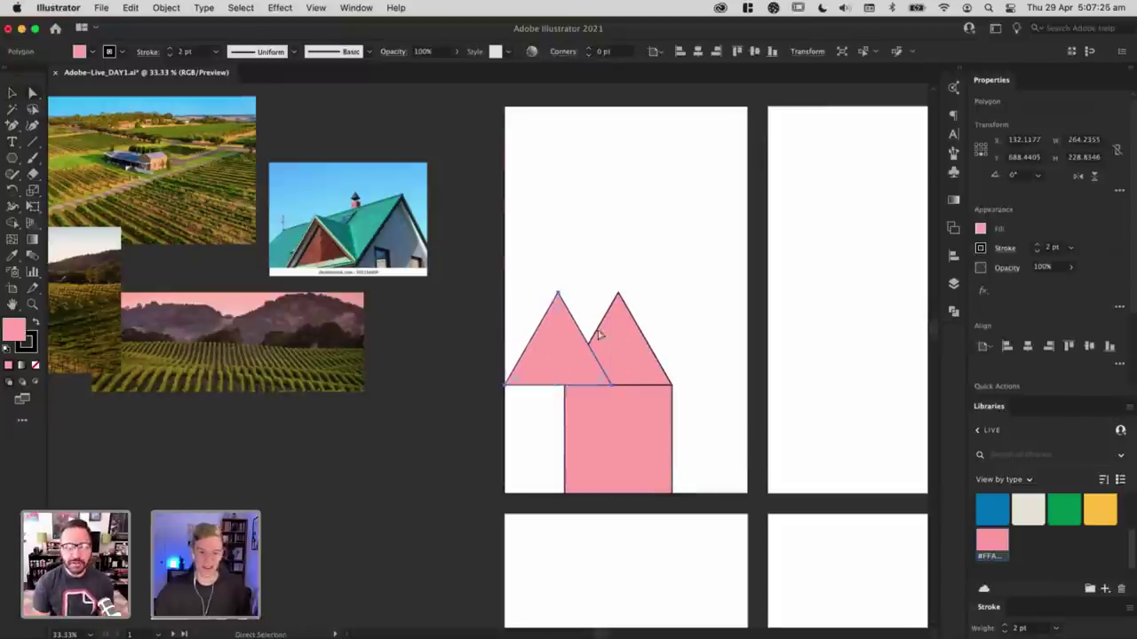
key(super+shift+a)
key(Delete)
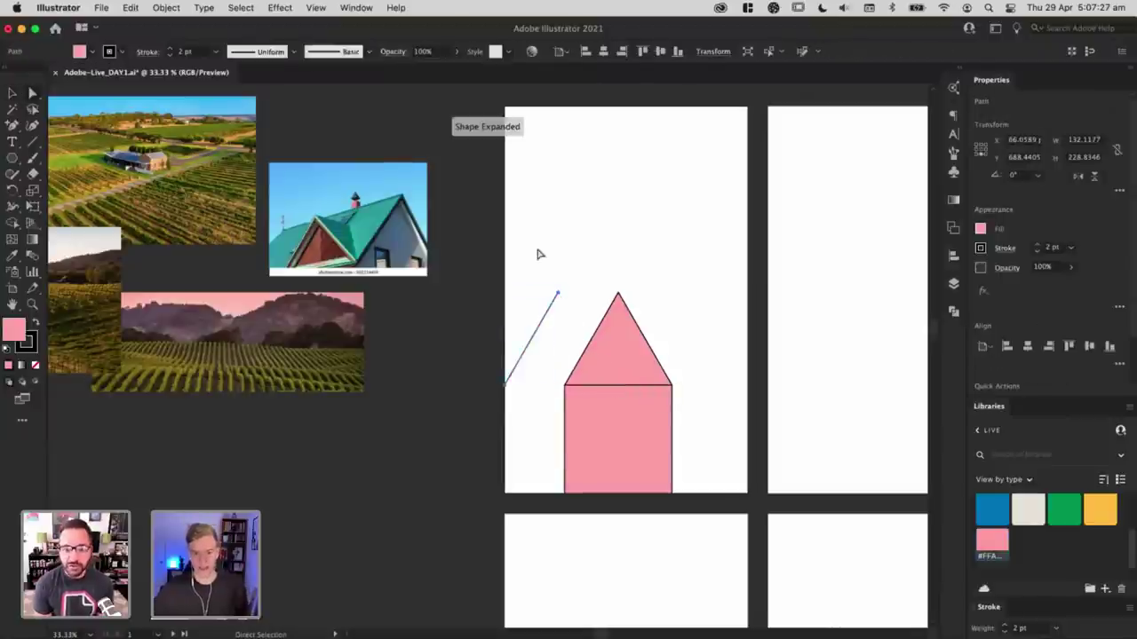
Step: Extend the slanted edge with the Pen tool through the gable's peak and lower-left corner into a closed side roof panel
key(p)
click(558, 293)
click(617, 294)
click(565, 385)
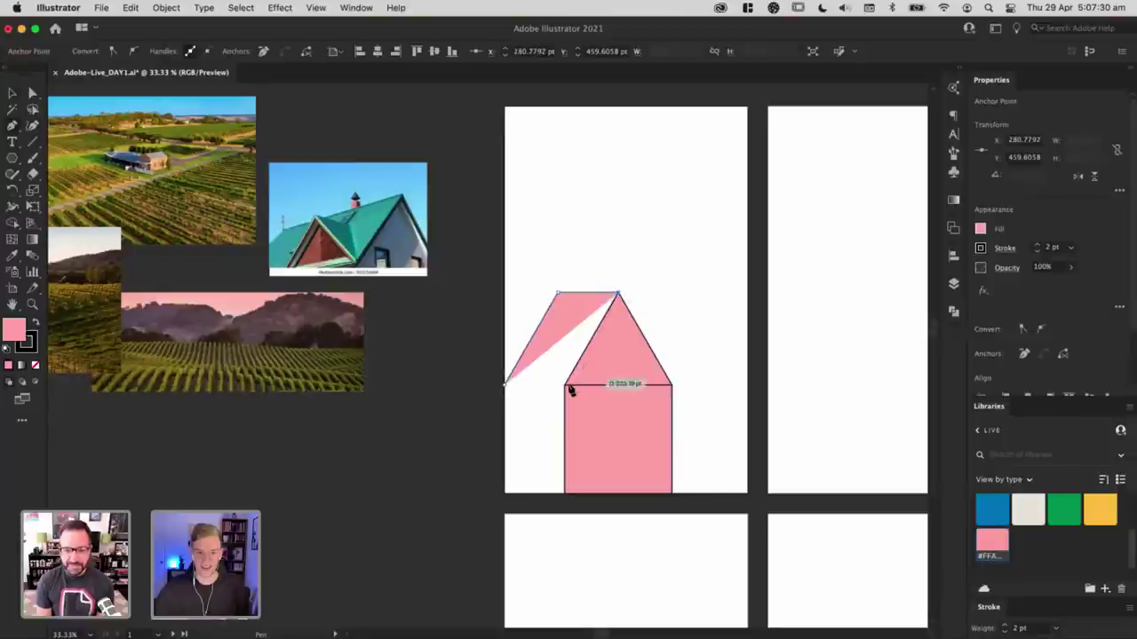
click(505, 386)
key(v)
click(538, 428)
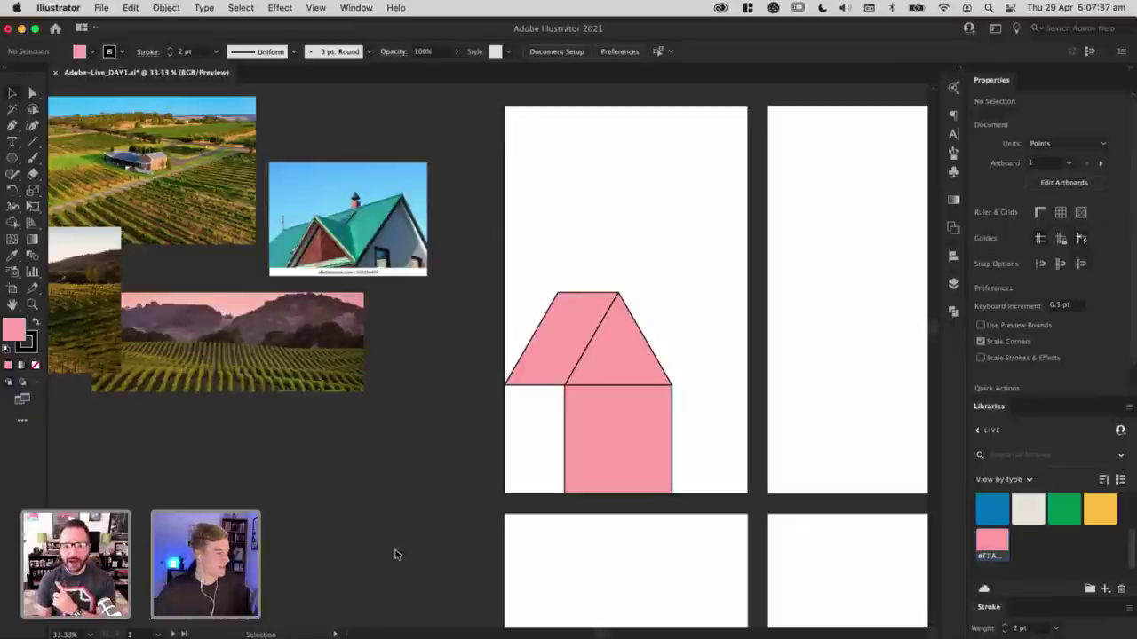
key(super+Tab)
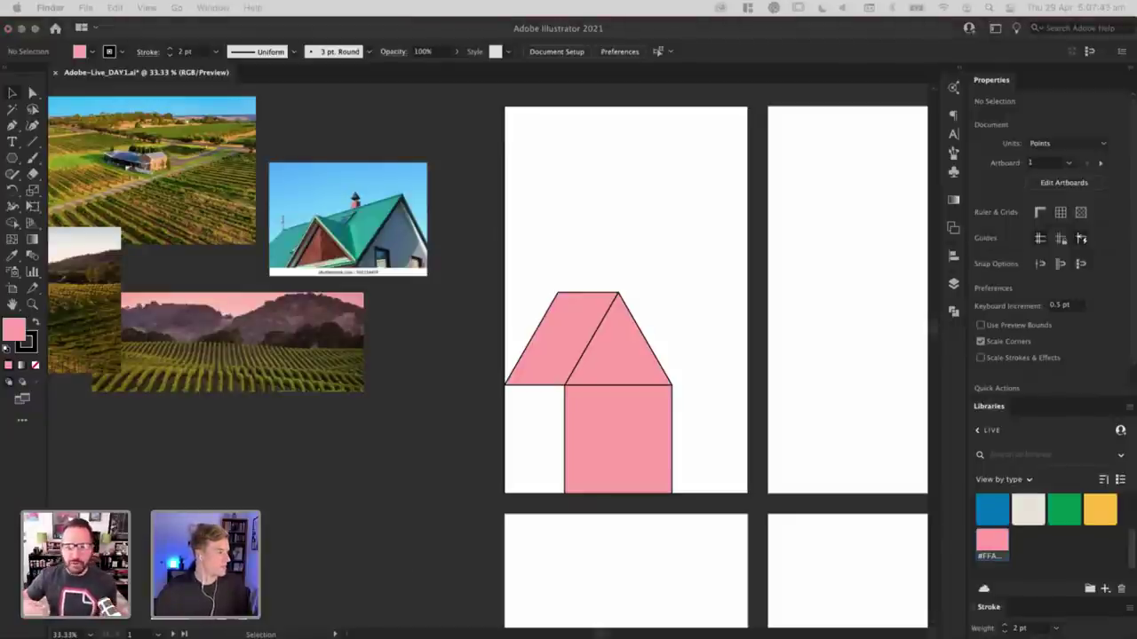
click(680, 255)
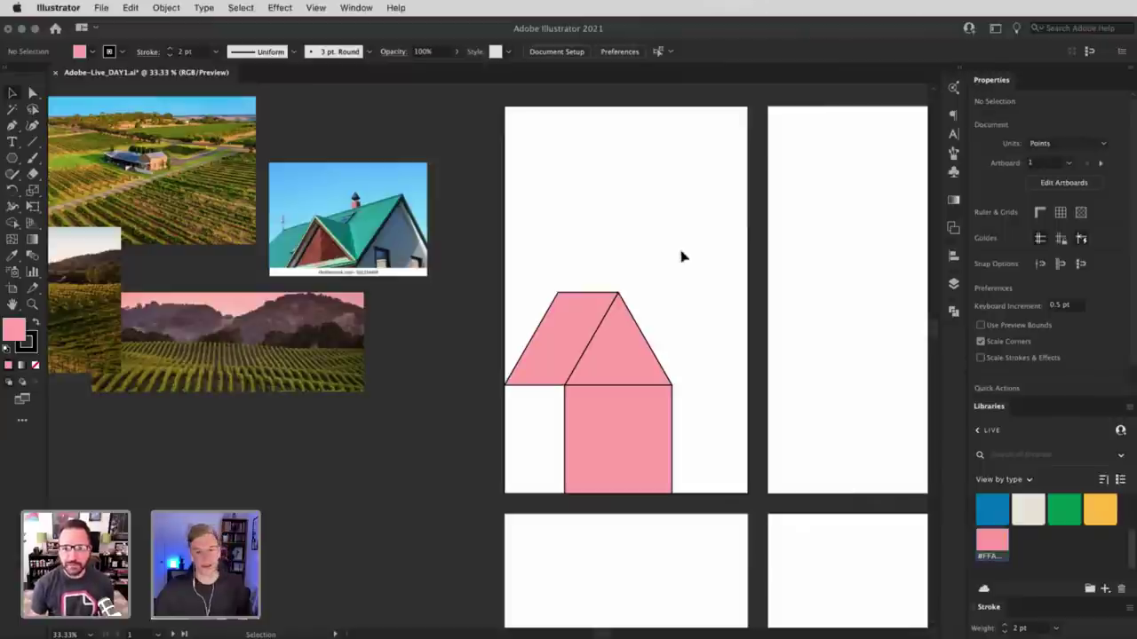
click(624, 363)
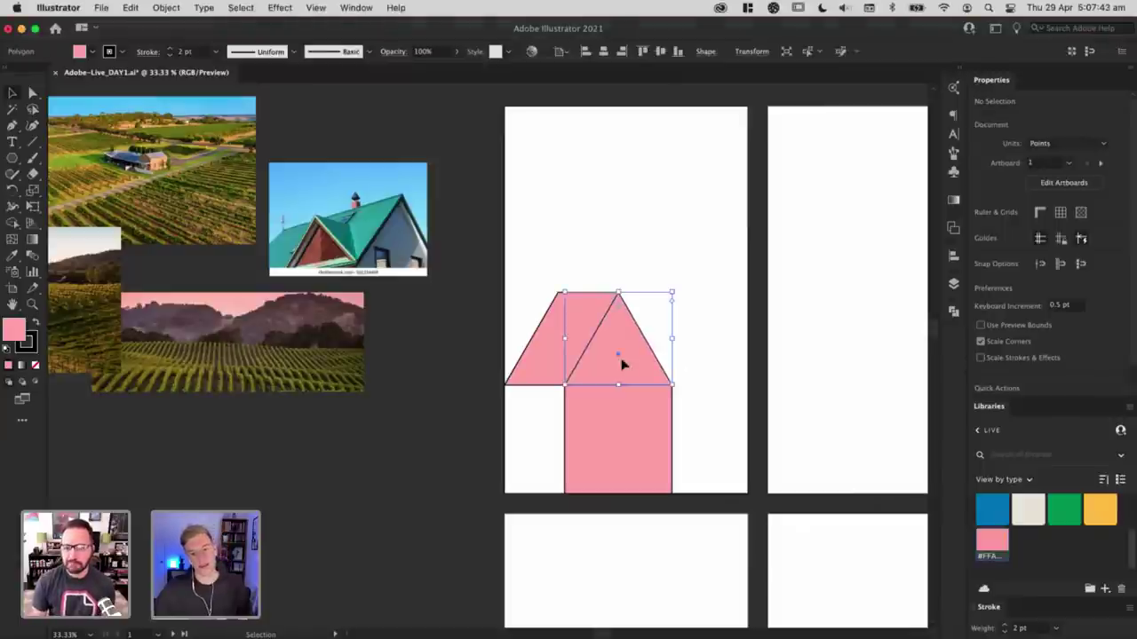
click(699, 273)
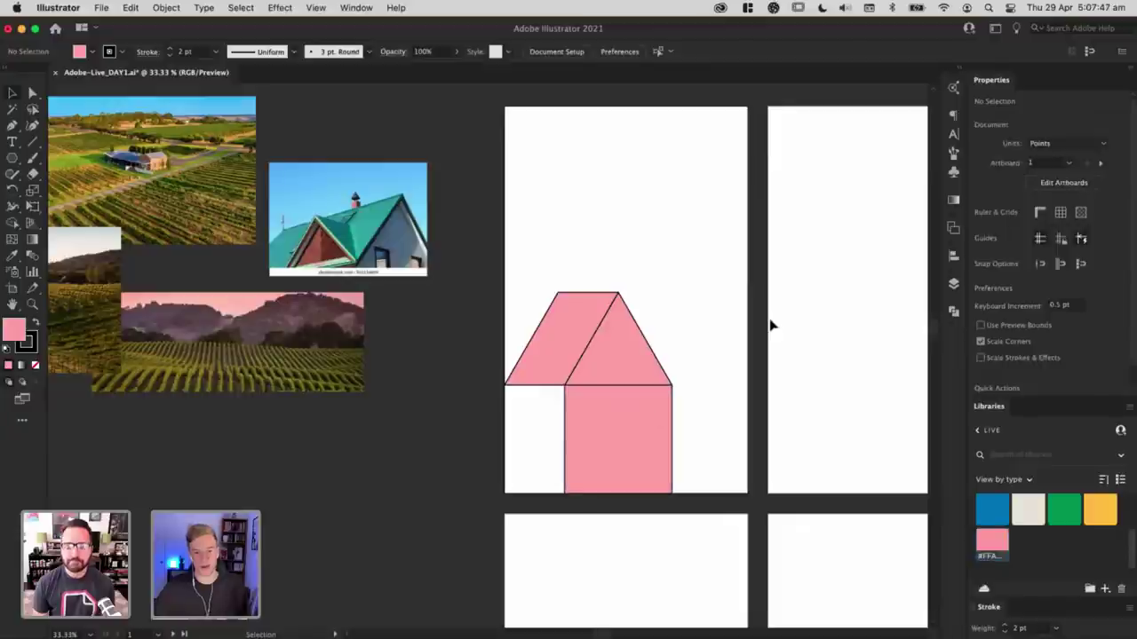
click(620, 430)
click(745, 346)
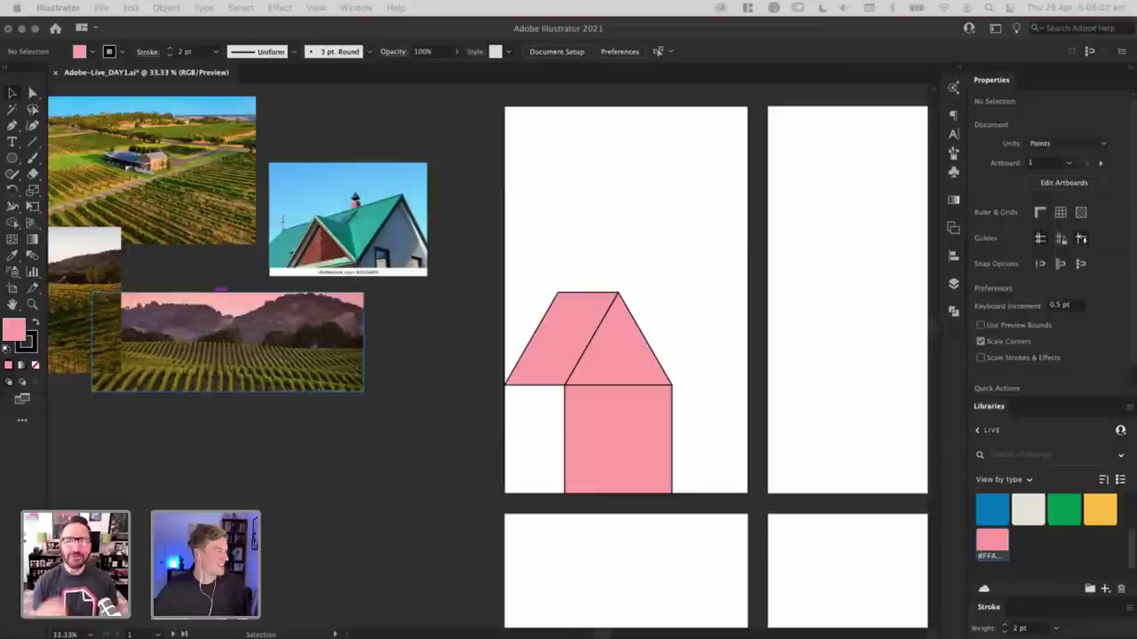
Step: Remove the gable triangle and the side roof panel, keeping only the pink square on the first artboard
click(592, 355)
shift+click(637, 355)
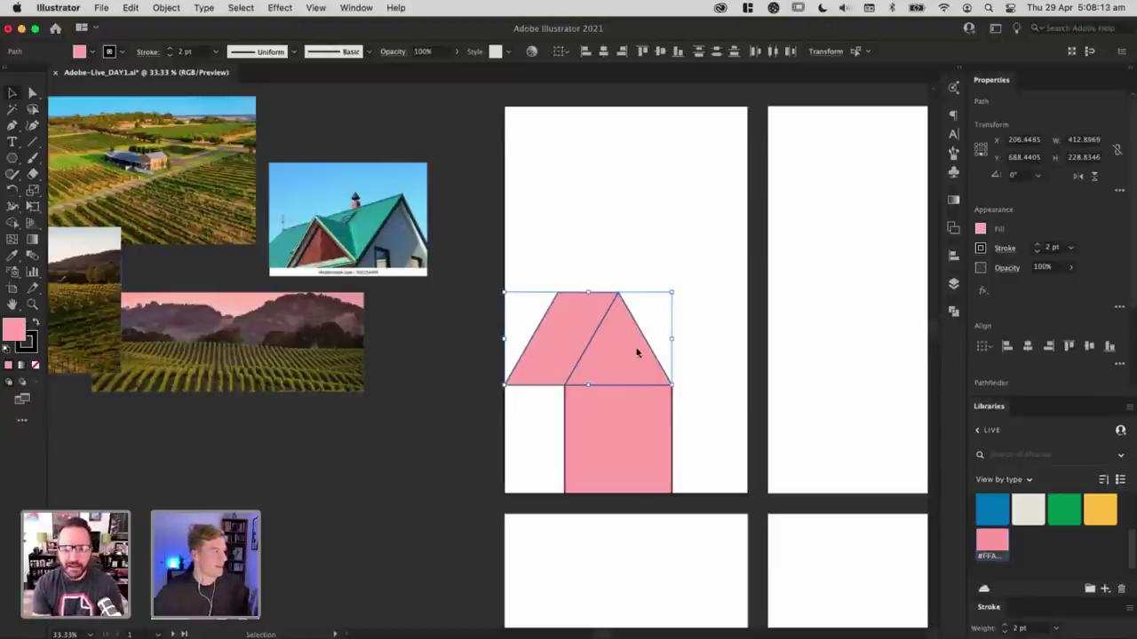
key(super+Tab)
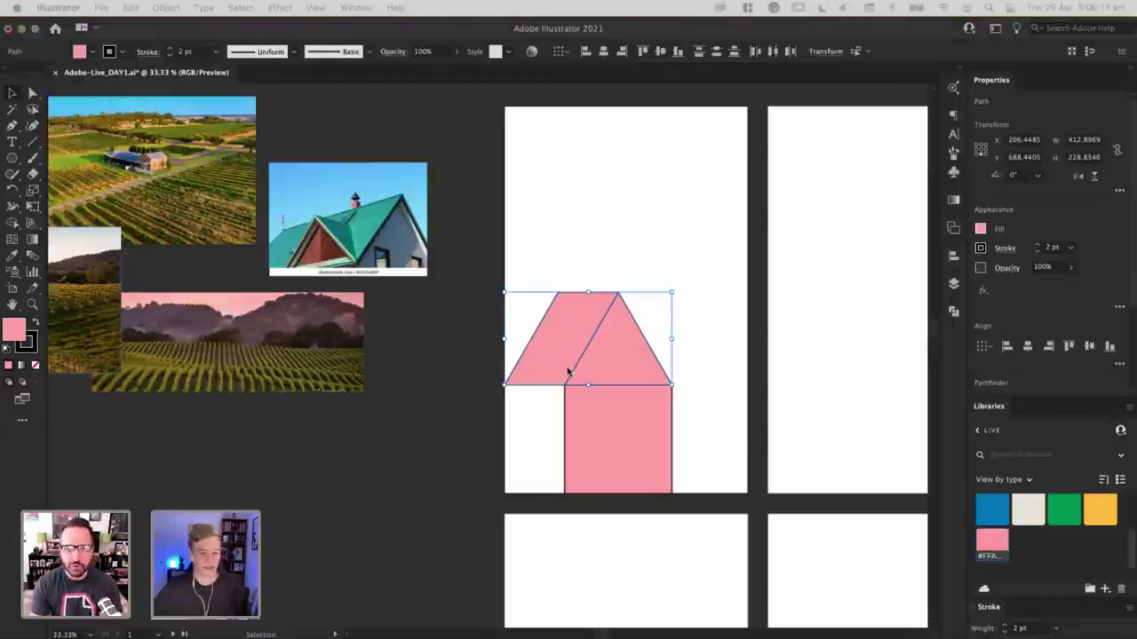
click(658, 329)
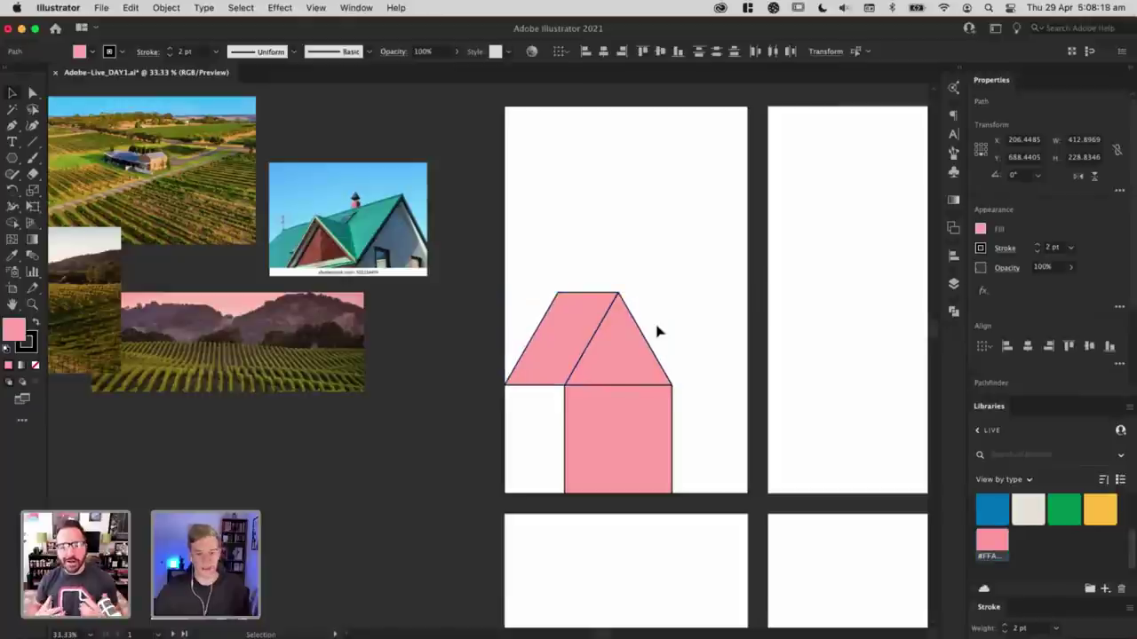
key(super+z)
key(super+z)
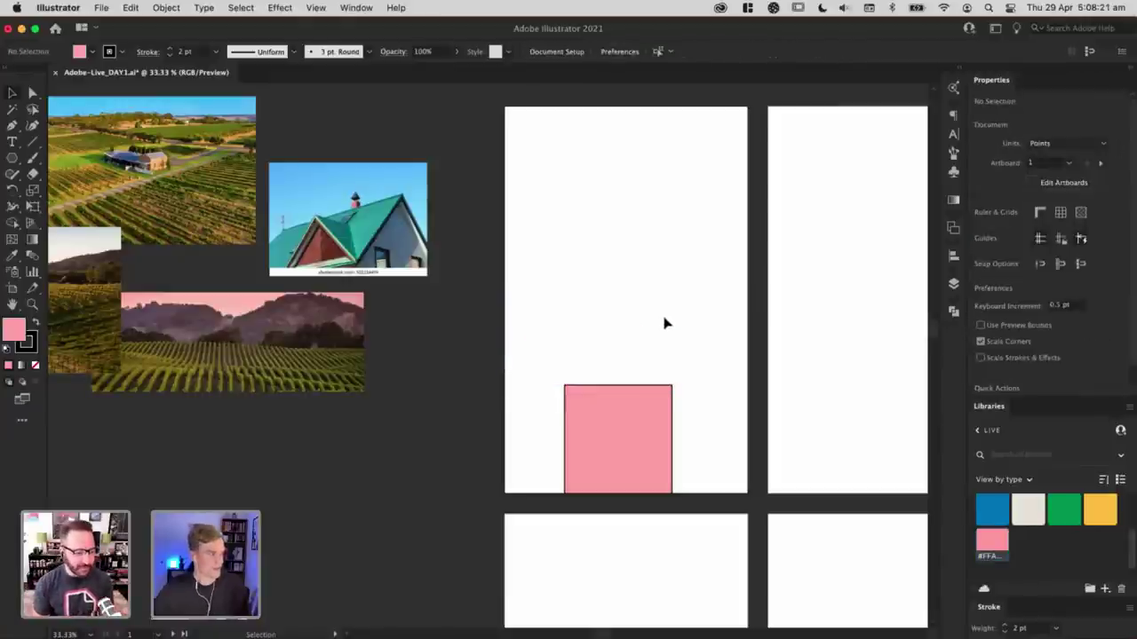
Step: Enlarge the pink square to about 321 by 306 pt, widening it evenly on both sides and keeping its base in place
click(617, 454)
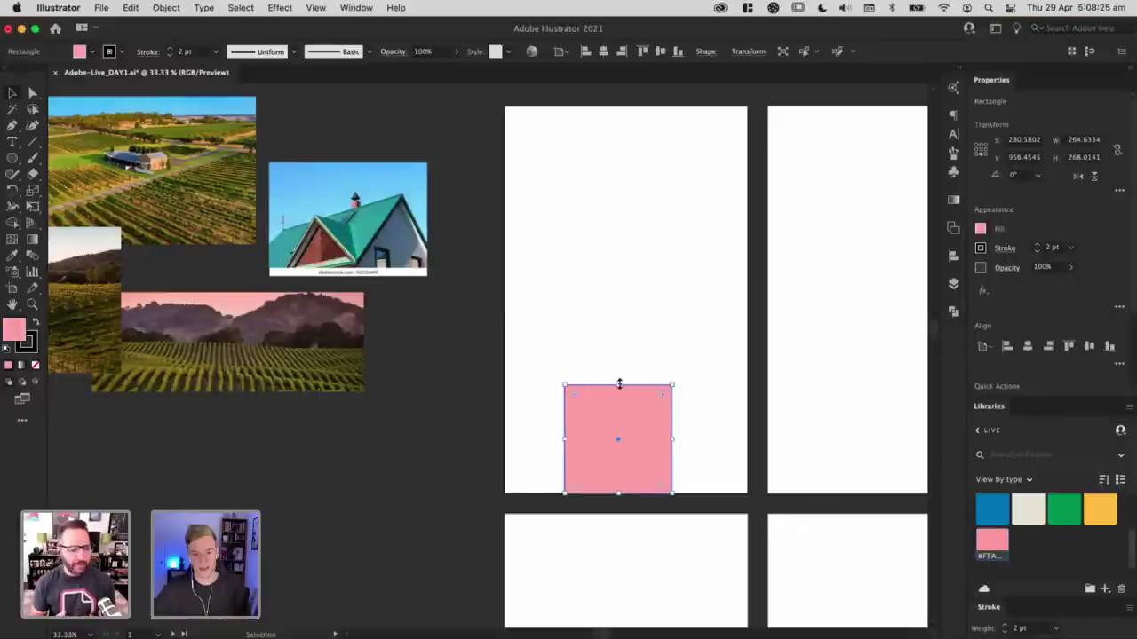
drag(618, 385, 617, 370)
drag(674, 435, 683, 432)
click(730, 432)
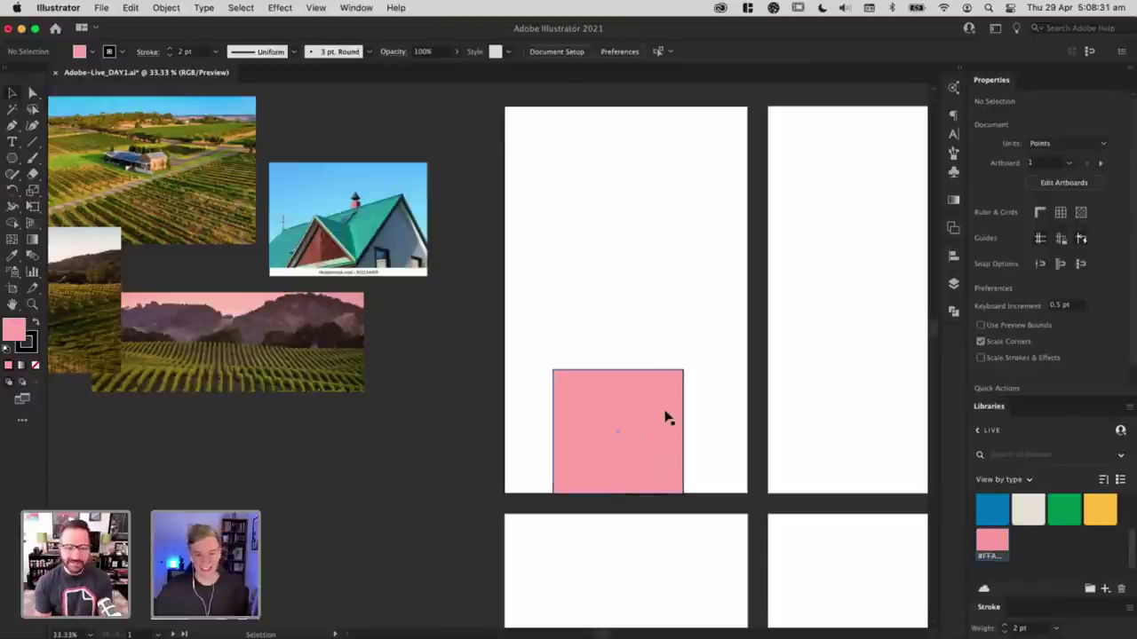
Step: Copy the front wall to the artboard's left edge and narrow the copy to about 120 pt so it meets the wall
click(597, 420)
drag(597, 420, 549, 419)
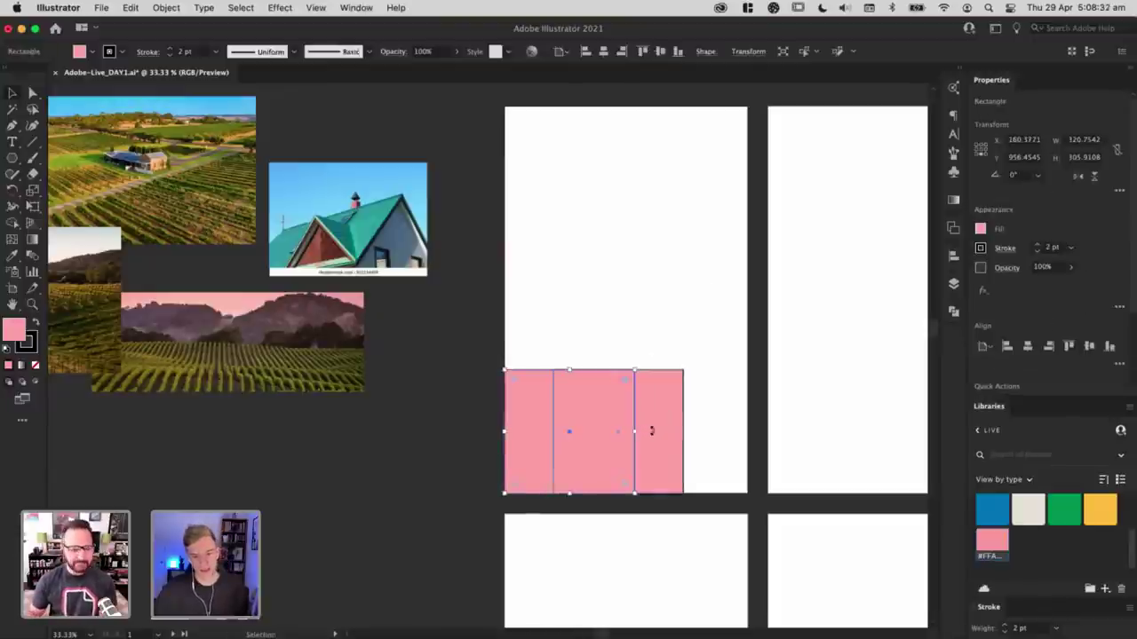
drag(637, 433, 552, 432)
click(560, 292)
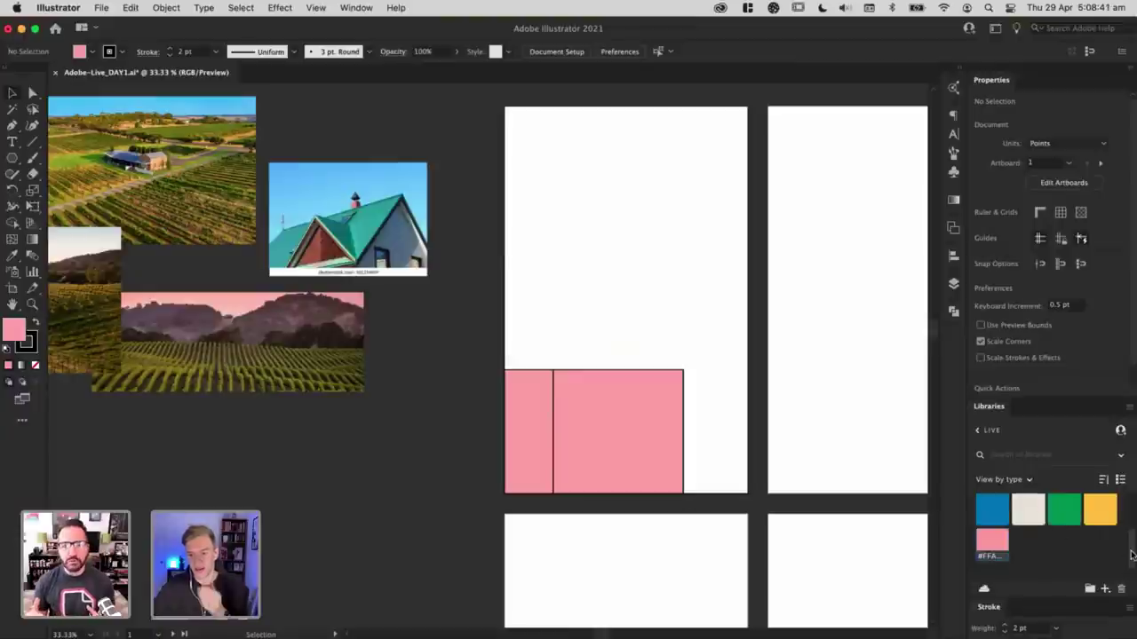
Step: Copy the narrow side wall to the empty canvas below the reference photos and resize the copy to 150 by 150 pt
drag(1130, 551, 1131, 532)
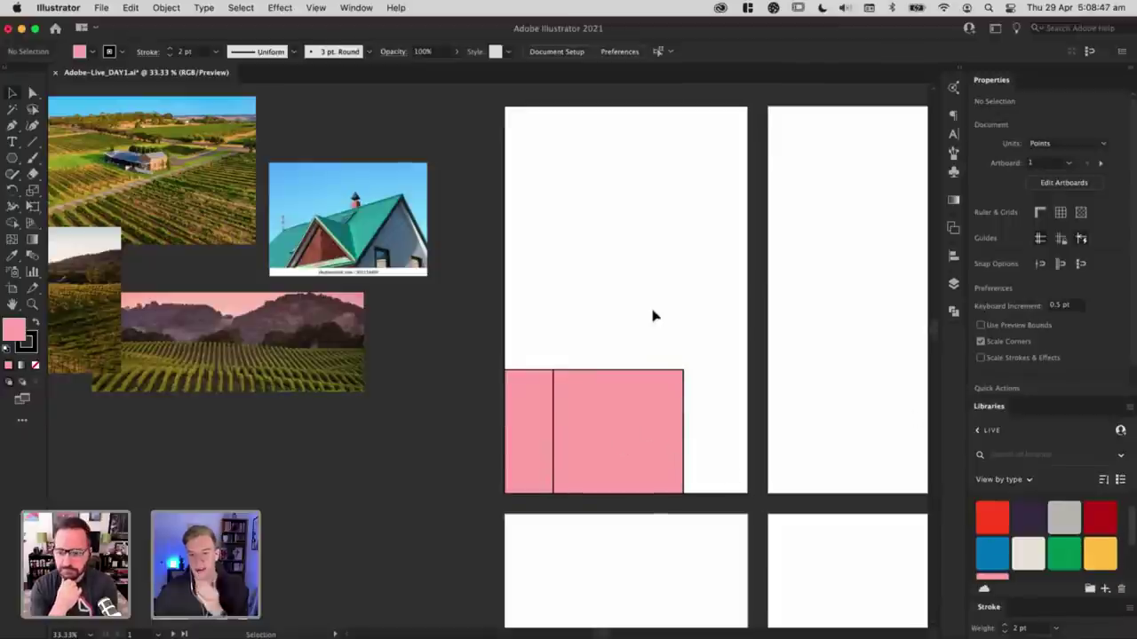
scroll(526, 370, left, 5)
scroll(526, 370, down, 3)
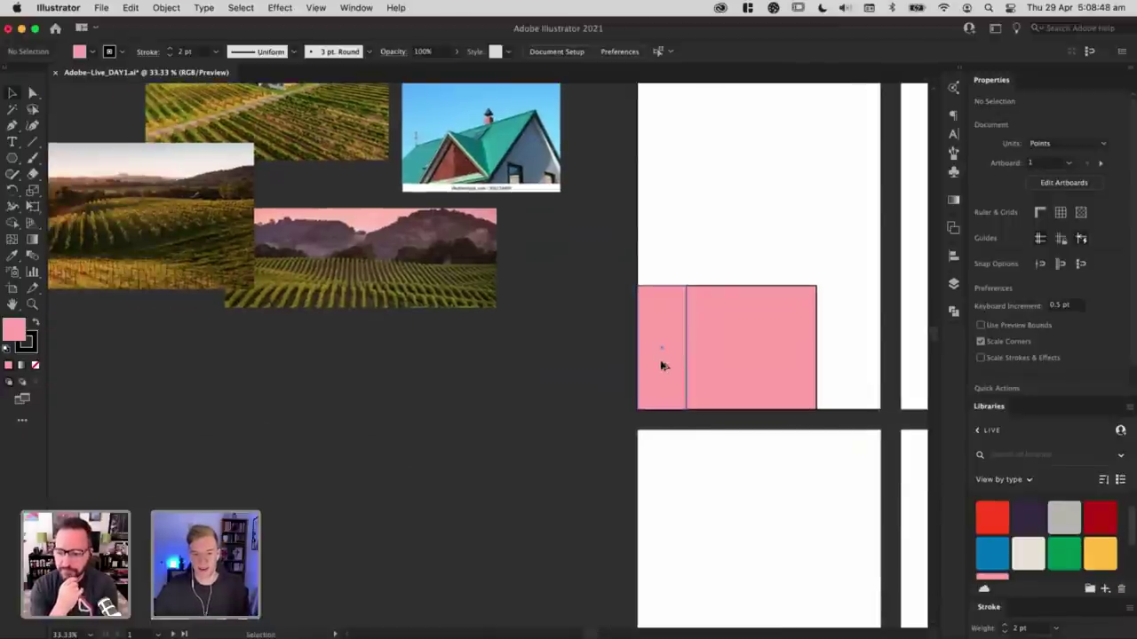
drag(662, 366, 135, 470)
drag(262, 466, 526, 429)
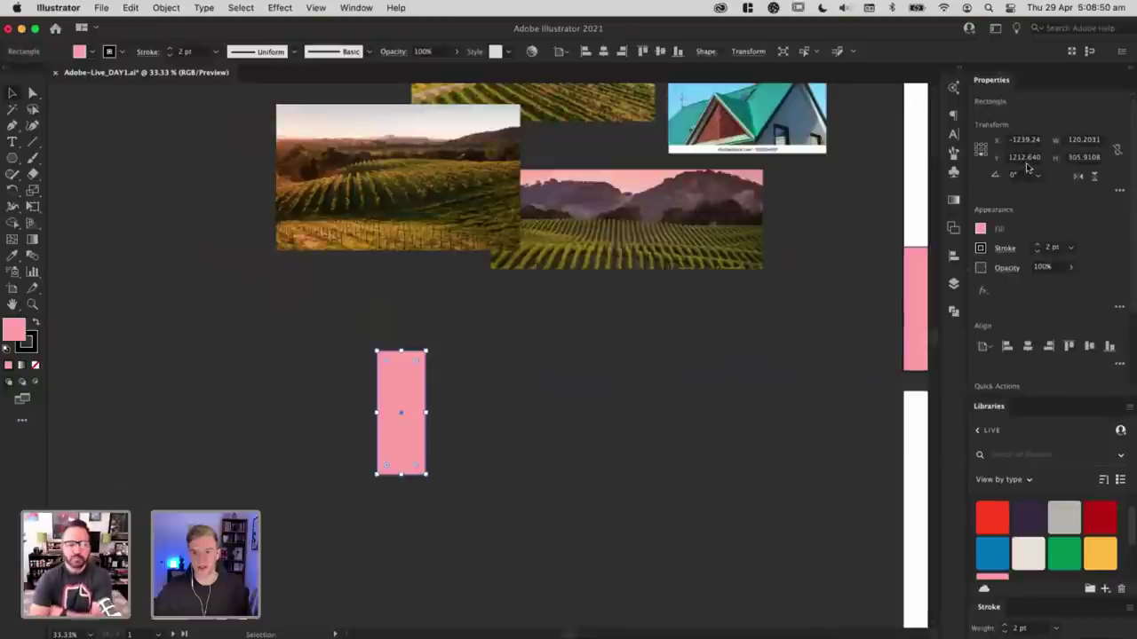
click(1097, 140)
text(1)
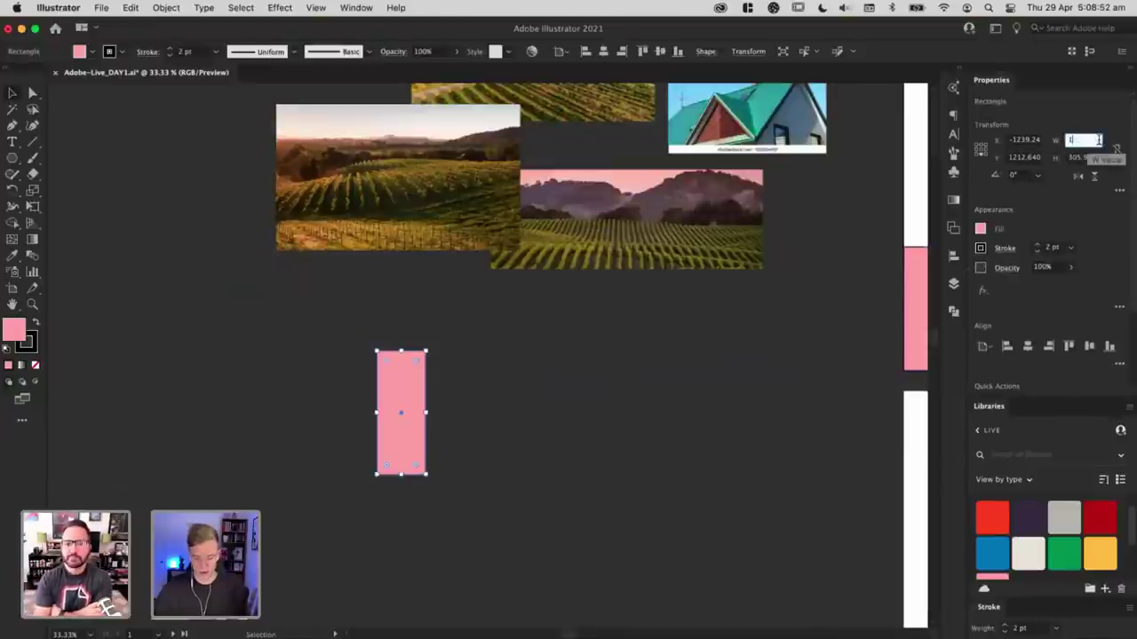
text(50)
key(Tab)
text(150)
key(Tab)
click(529, 424)
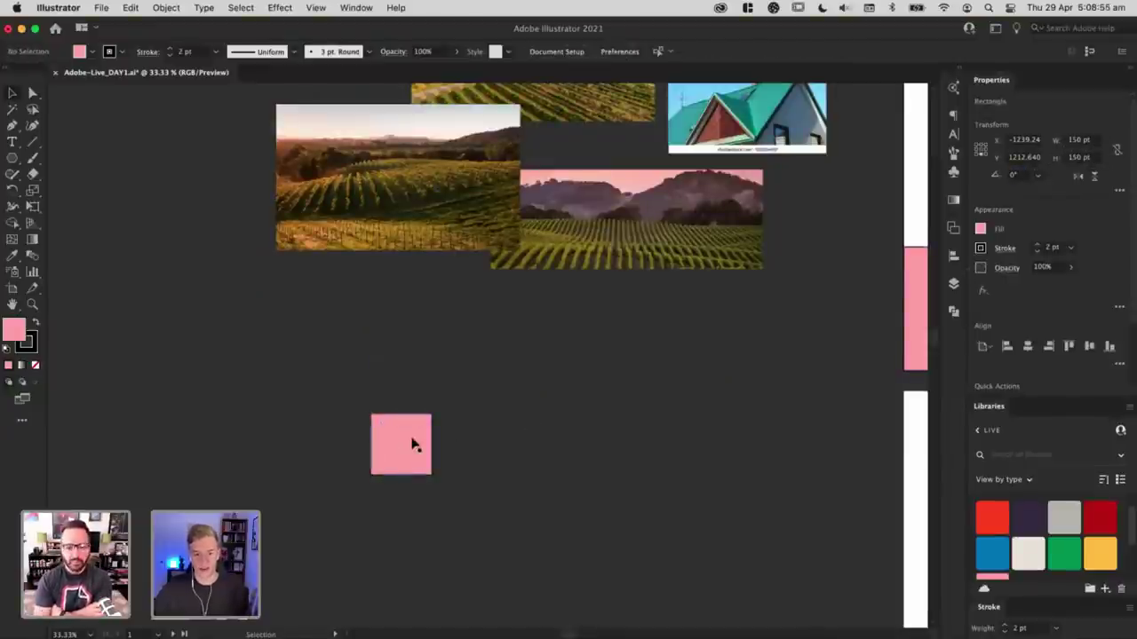
Step: Copy the 150 pt square along a row and fill the copies with the green, yellow and blue library colors
drag(383, 452, 606, 446)
click(1064, 553)
click(541, 462)
click(1100, 553)
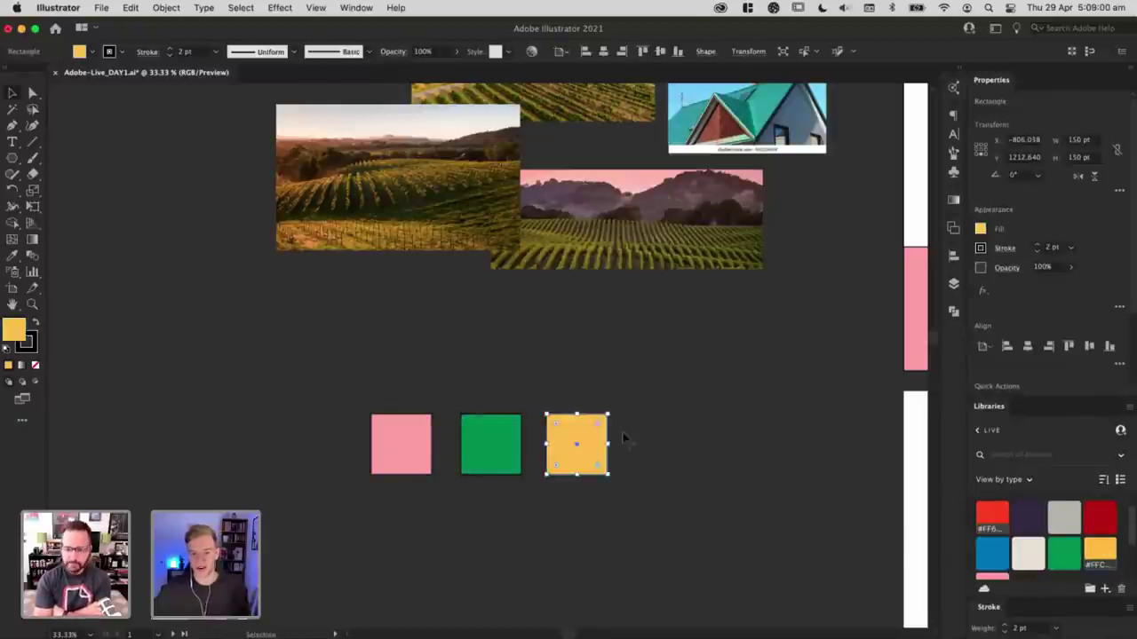
drag(500, 438, 317, 431)
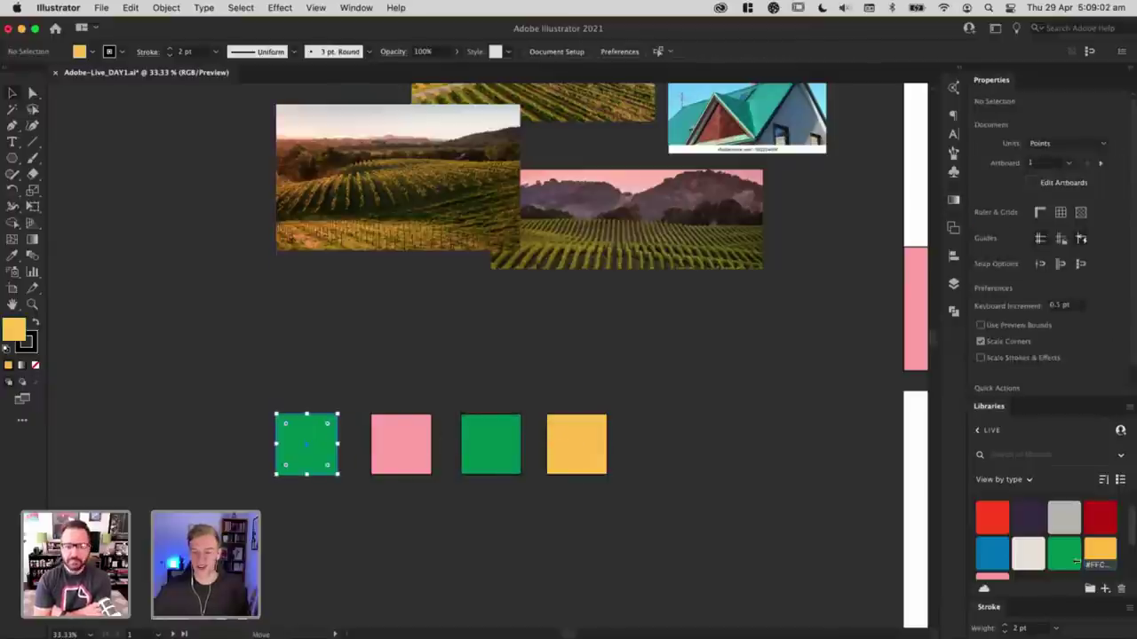
click(992, 554)
click(734, 468)
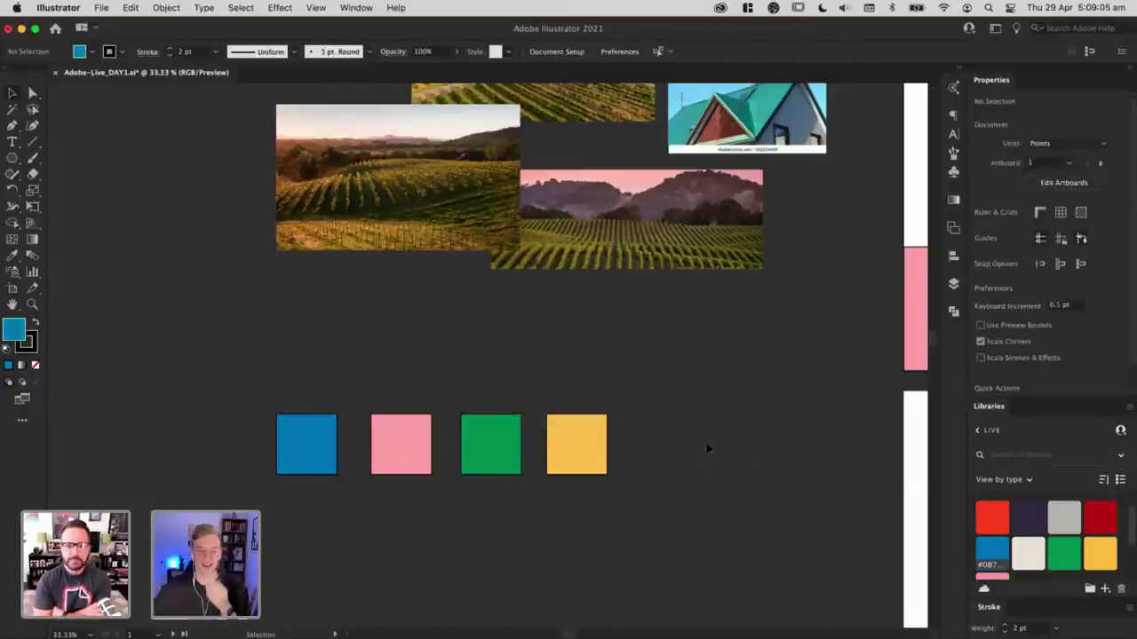
Step: Add a fifth square beside the yellow one in the color row and fill it with the off-white library color
click(597, 454)
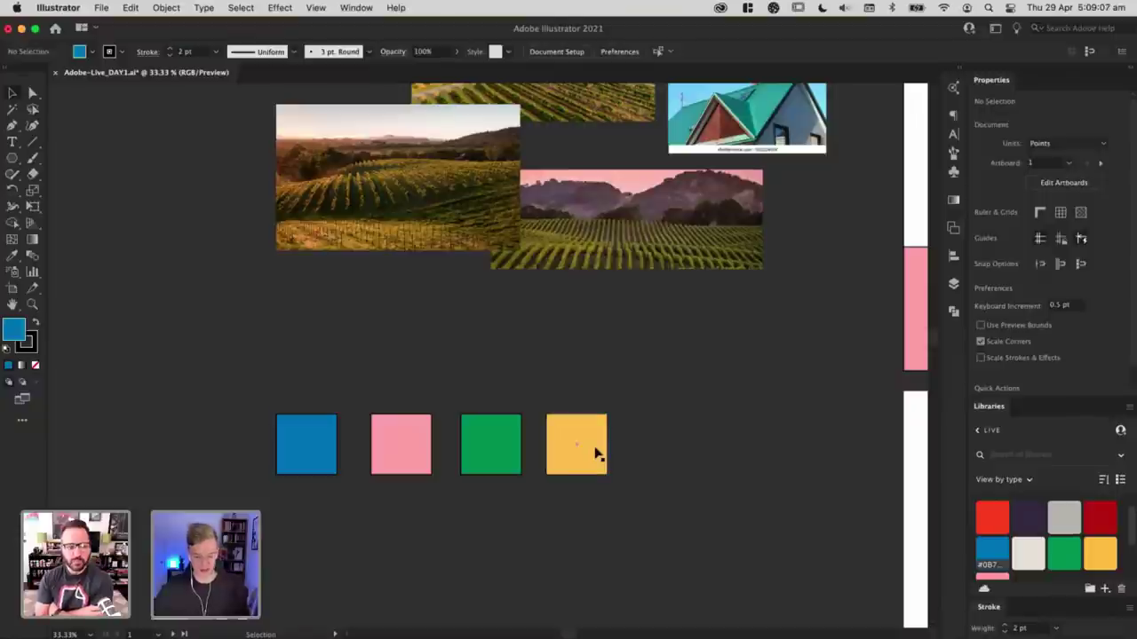
drag(588, 455, 665, 447)
click(1039, 554)
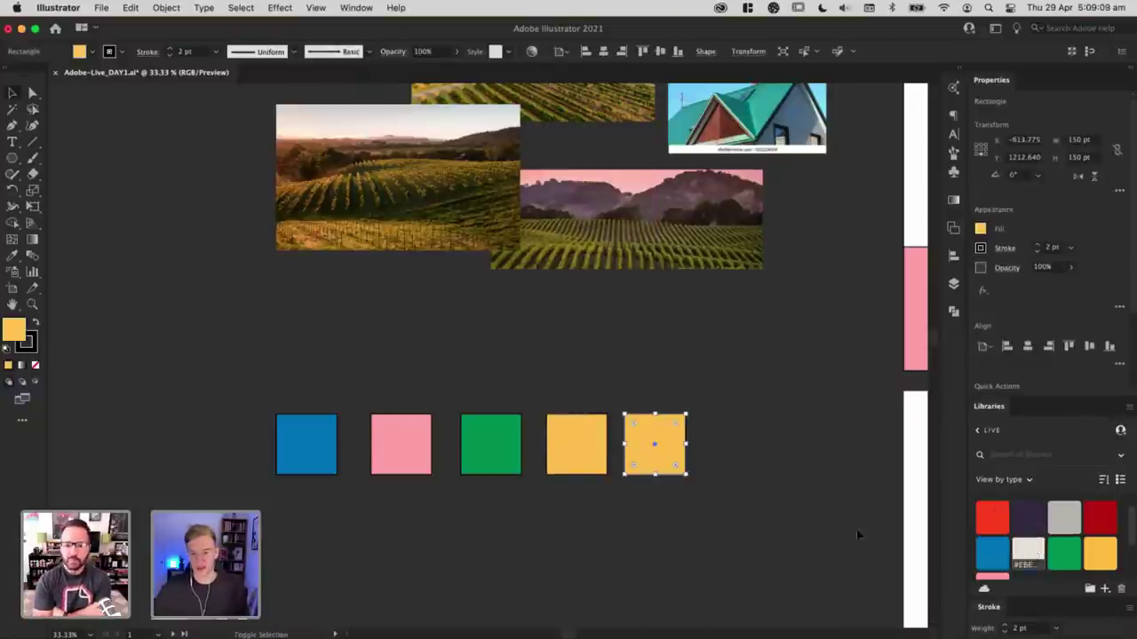
click(764, 516)
scroll(763, 516, left, 3)
drag(782, 517, 173, 394)
scroll(373, 369, right, 3)
scroll(373, 368, down, 1)
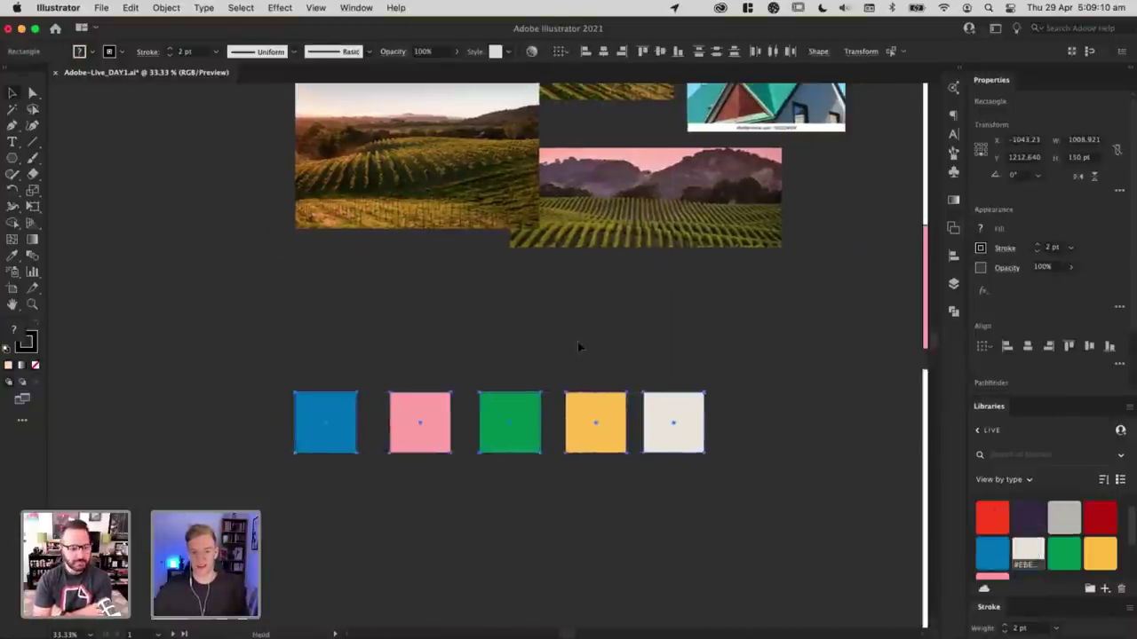
click(557, 338)
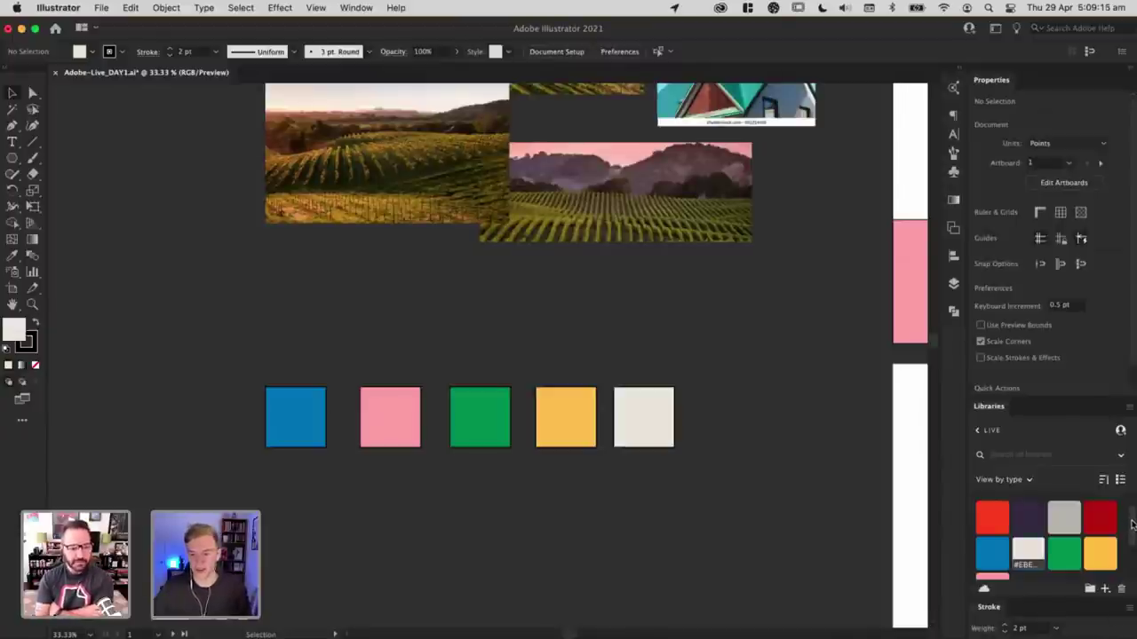
Step: Raise the side wall's upper-left corner along the artboard edge for a sloped top, making the wall about 497 pt tall
mouse_move(1131, 524)
mouse_down()
mouse_move(1132, 538)
mouse_move(1131, 515)
mouse_up()
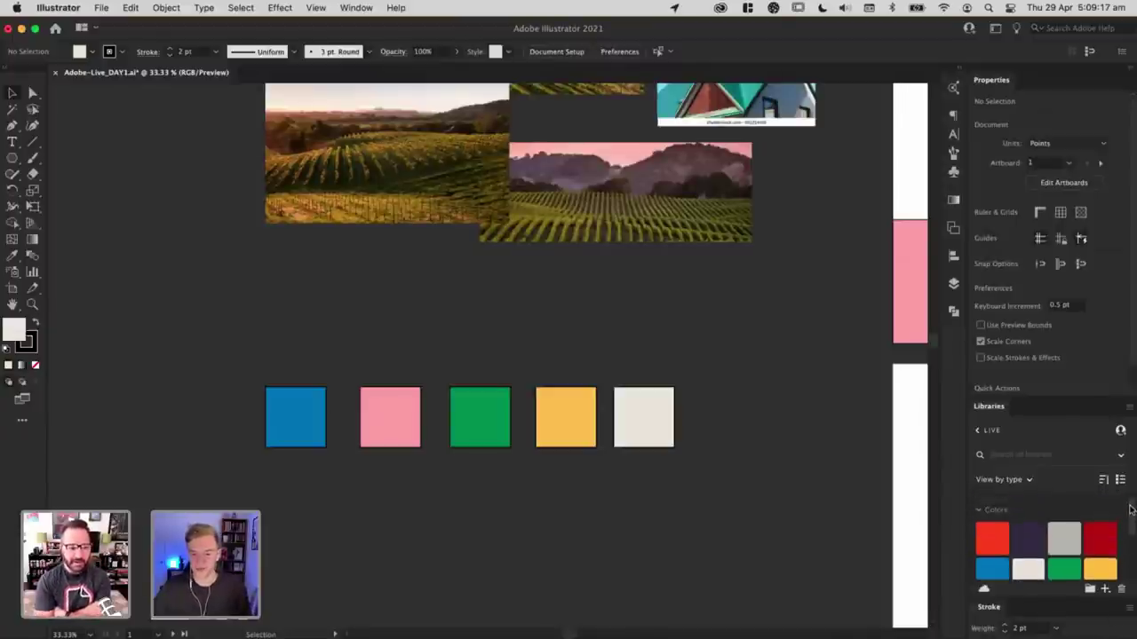
drag(776, 305, 248, 448)
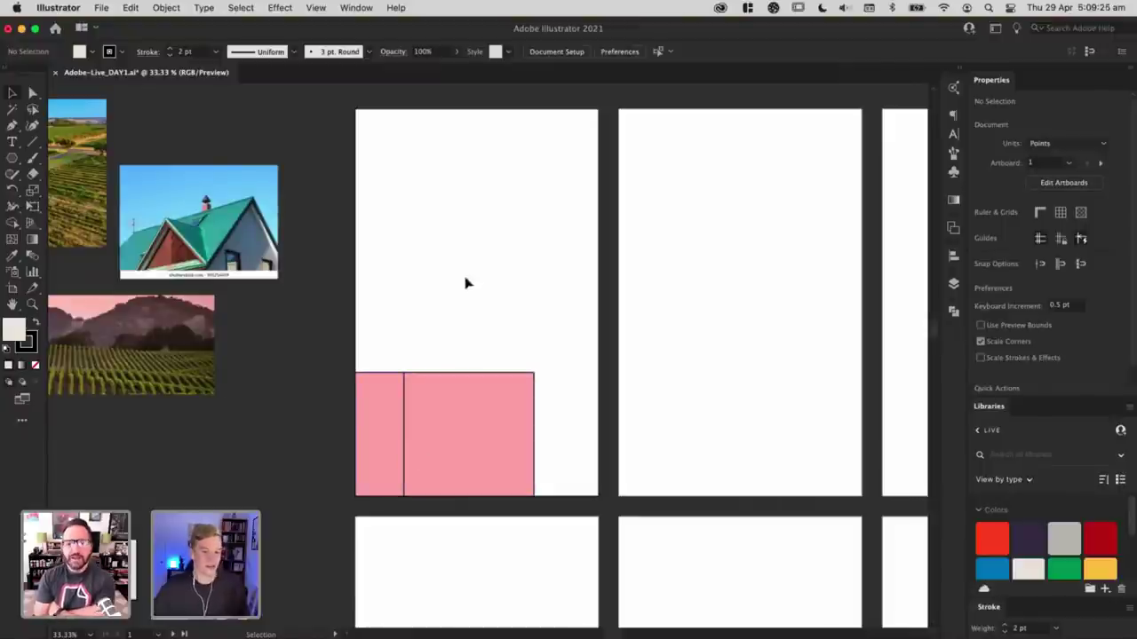
drag(357, 374, 461, 301)
key(p)
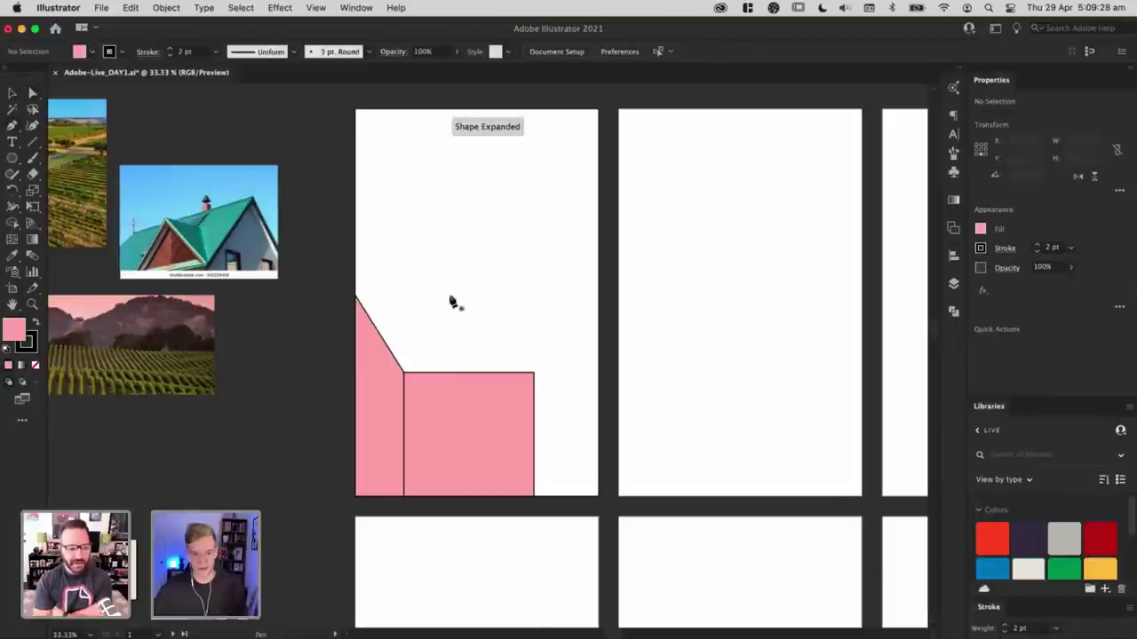
key(v)
Step: Copy the side wall, delete all but the copy's slanted edge, and attach that edge to the front wall's upper-right corner
drag(381, 387, 494, 389)
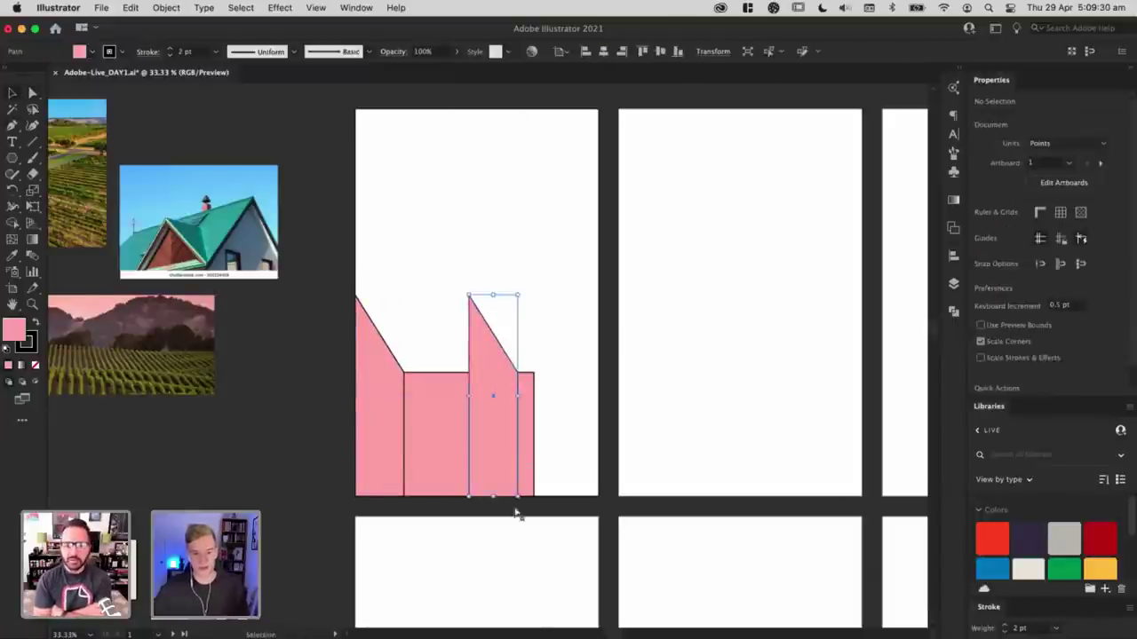
key(a)
click(469, 498)
key(Delete)
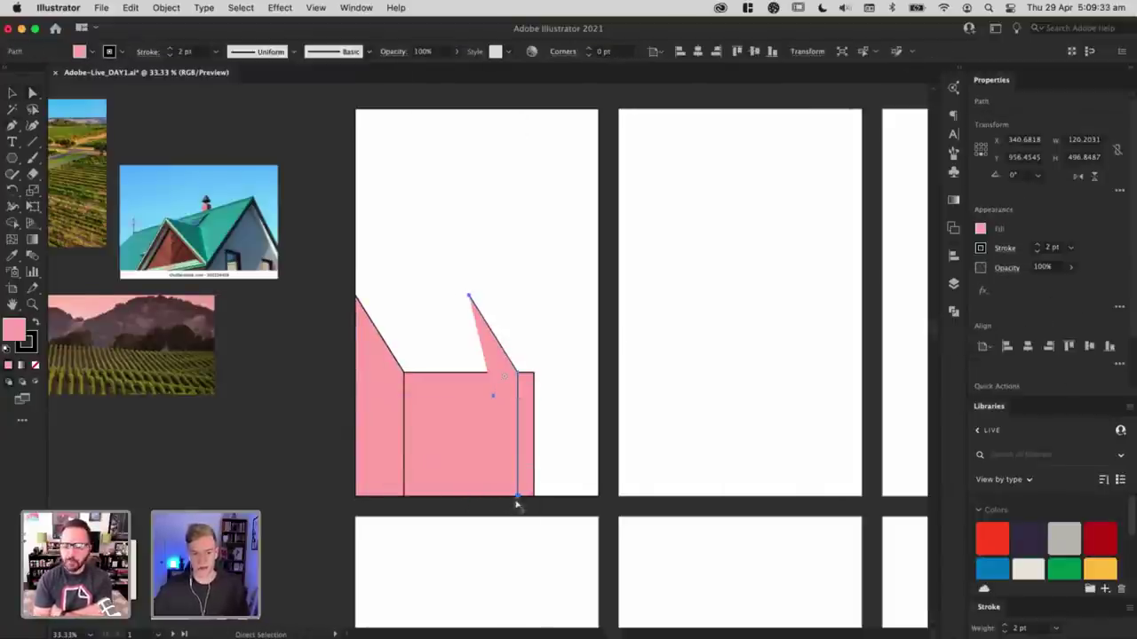
key(Delete)
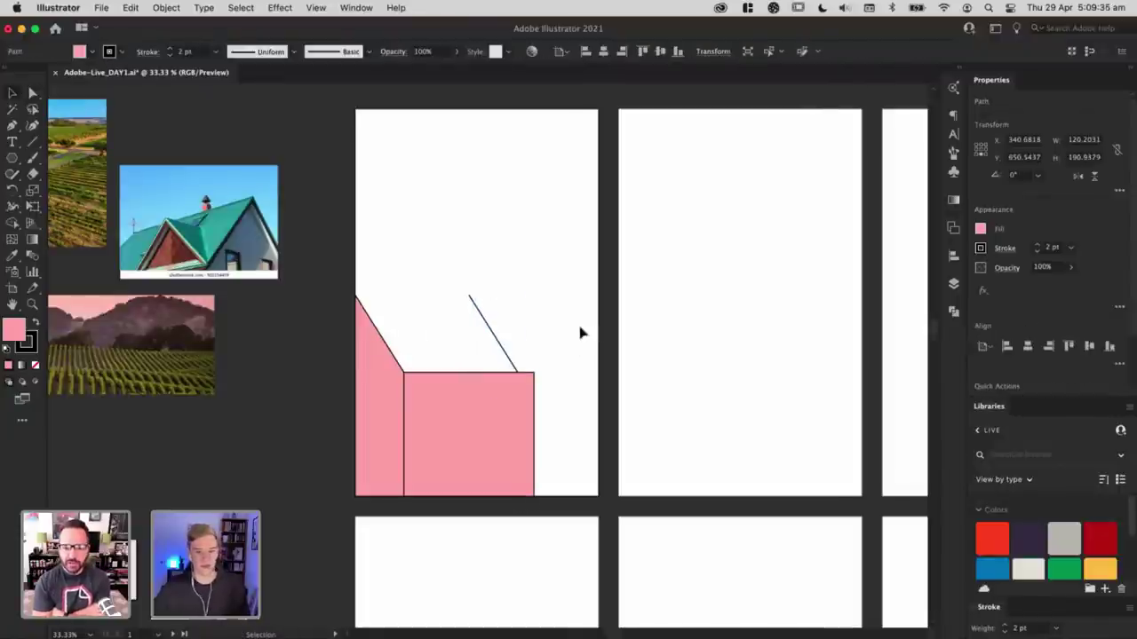
click(579, 333)
drag(487, 322, 504, 328)
click(460, 328)
Step: Extend the slanted edge with the Pen tool through the side wall's peak and the front wall's upper-left corner into a closed roof panel
key(p)
click(485, 295)
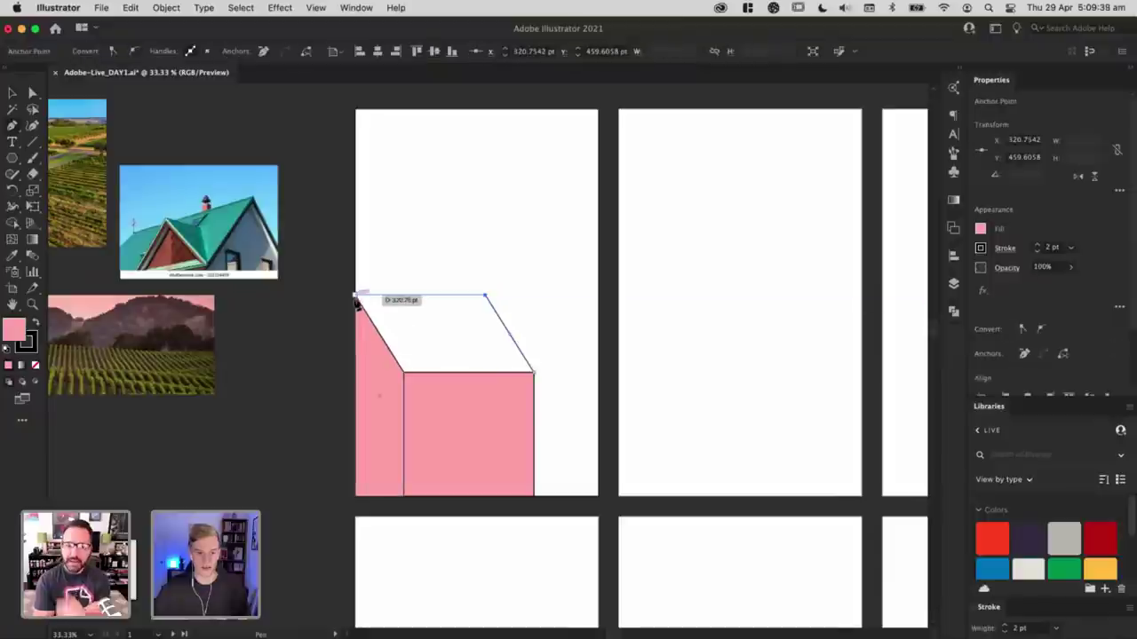
click(404, 372)
click(533, 372)
key(v)
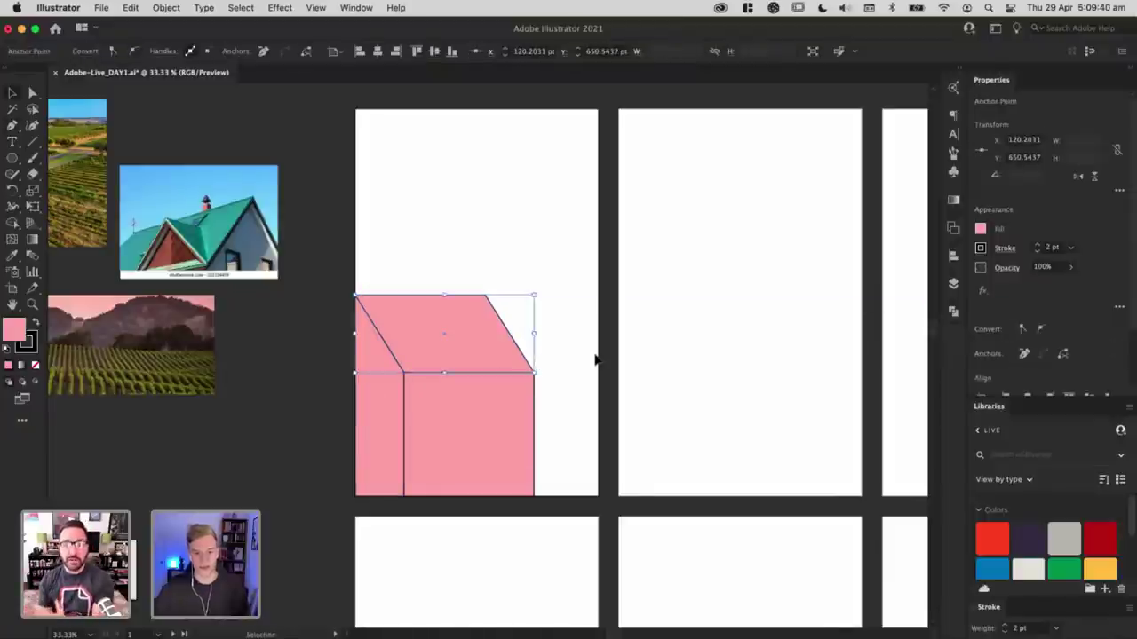
click(597, 360)
Step: Fill the sloped side wall with the bright red library color
click(381, 427)
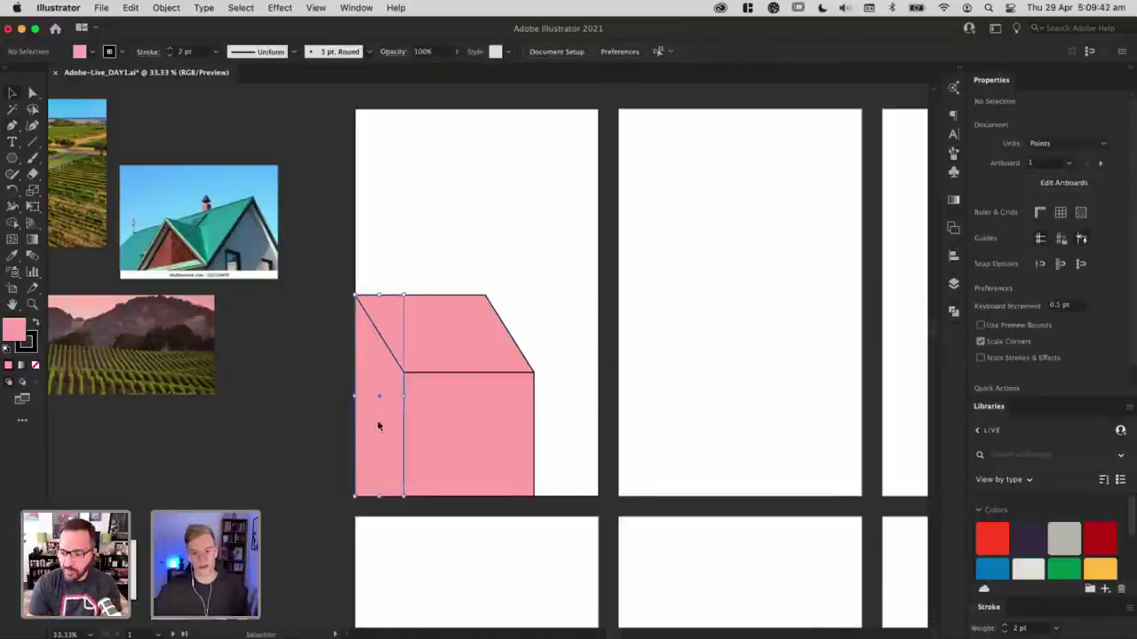
click(992, 537)
click(627, 424)
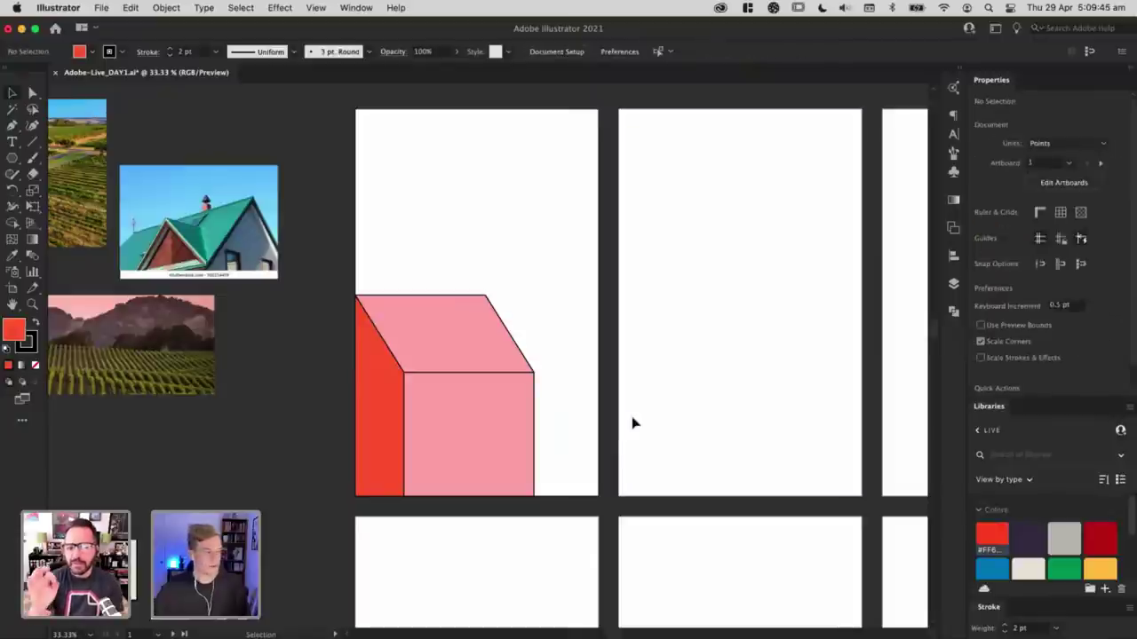
click(627, 387)
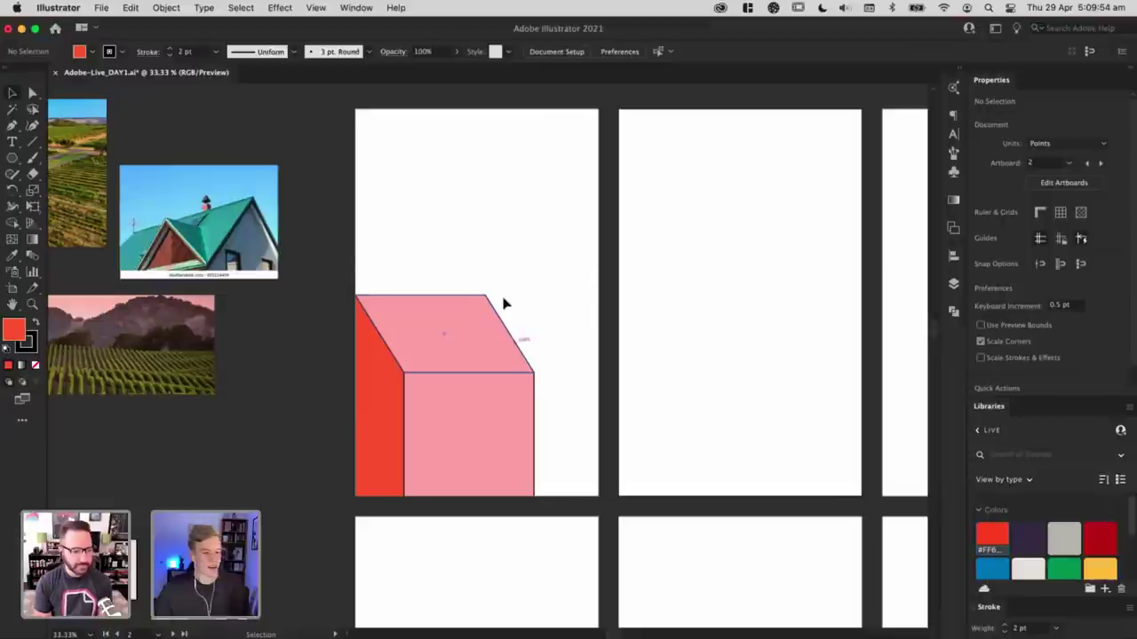
Step: Create a red triangle with the Polygon tool and place it on the roof's lower edge, enlarged to about 146 by 127 pt
click(13, 160)
click(568, 196)
key(Return)
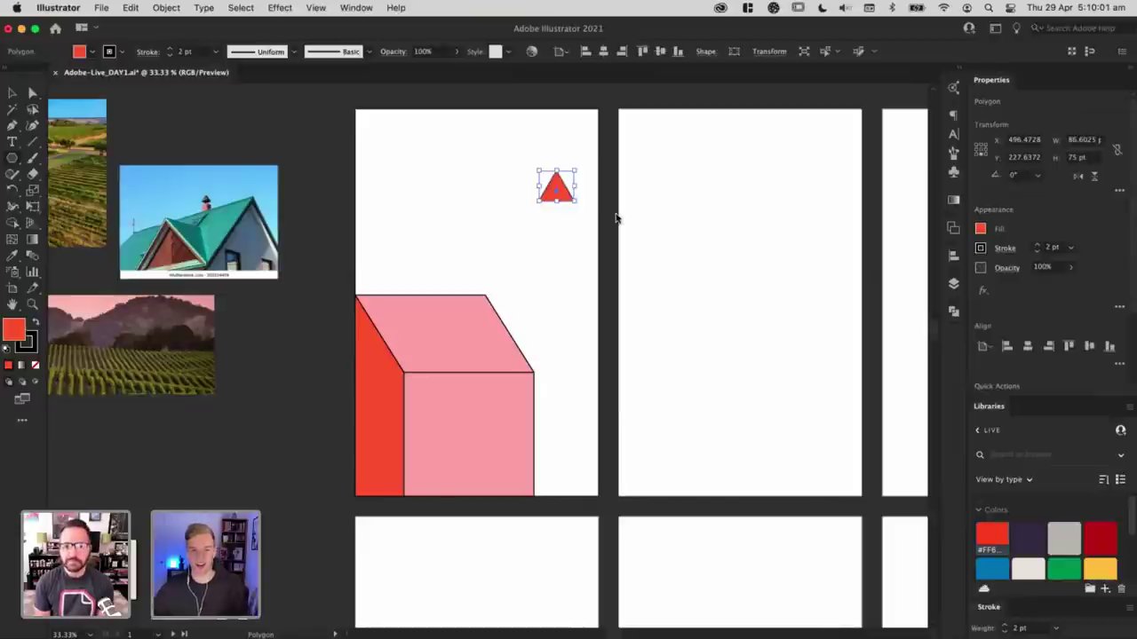
key(v)
drag(557, 202, 463, 360)
click(567, 259)
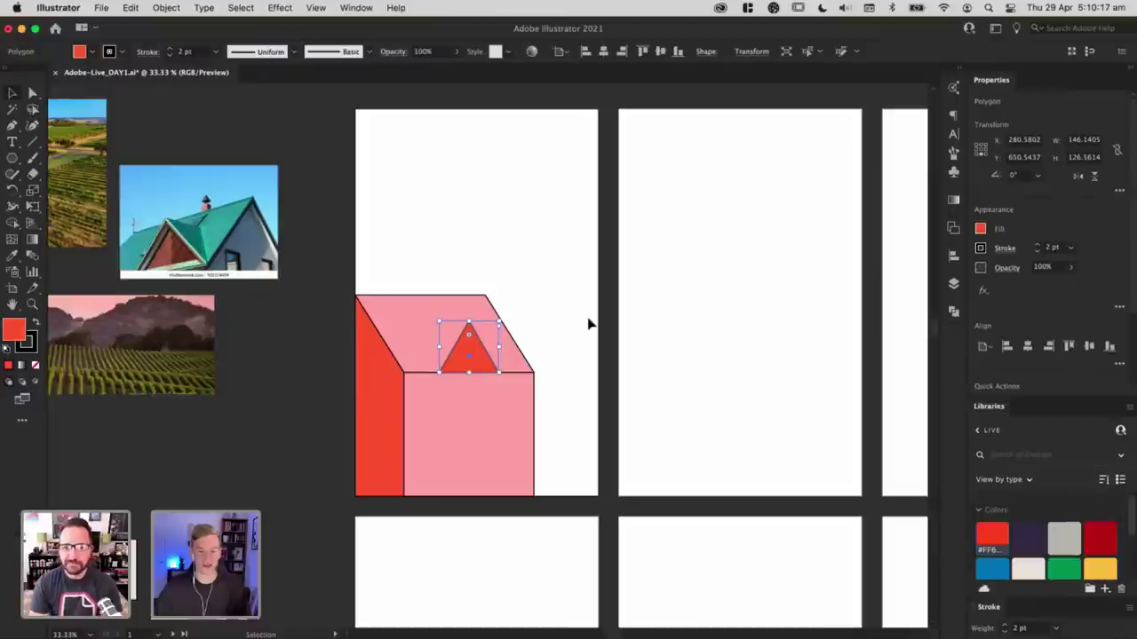
key(a)
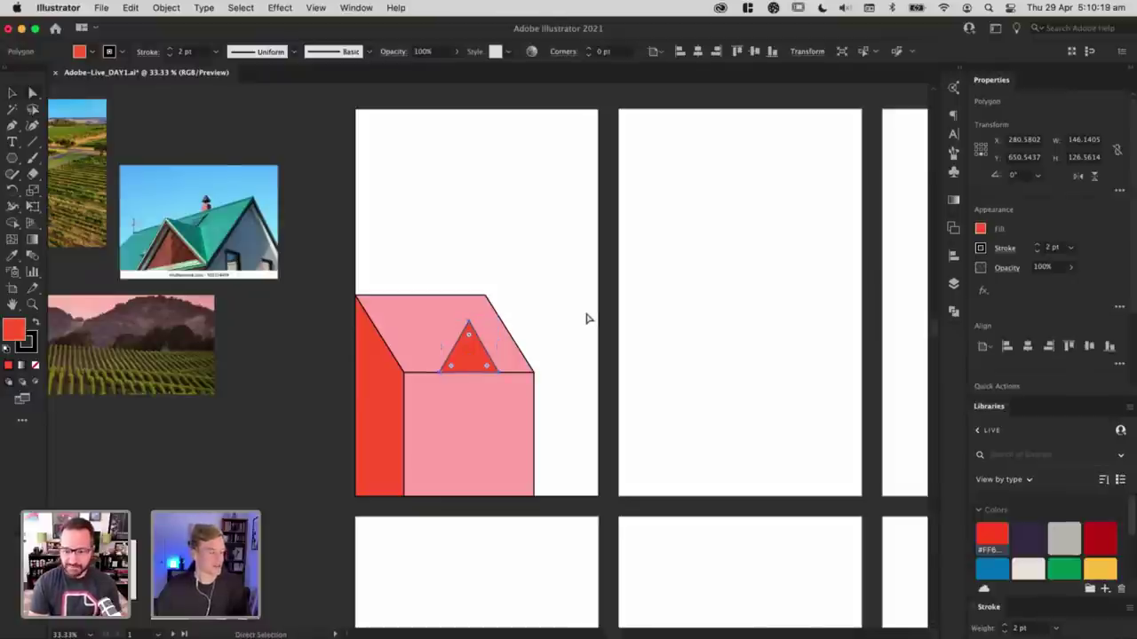
key(v)
click(554, 336)
click(480, 357)
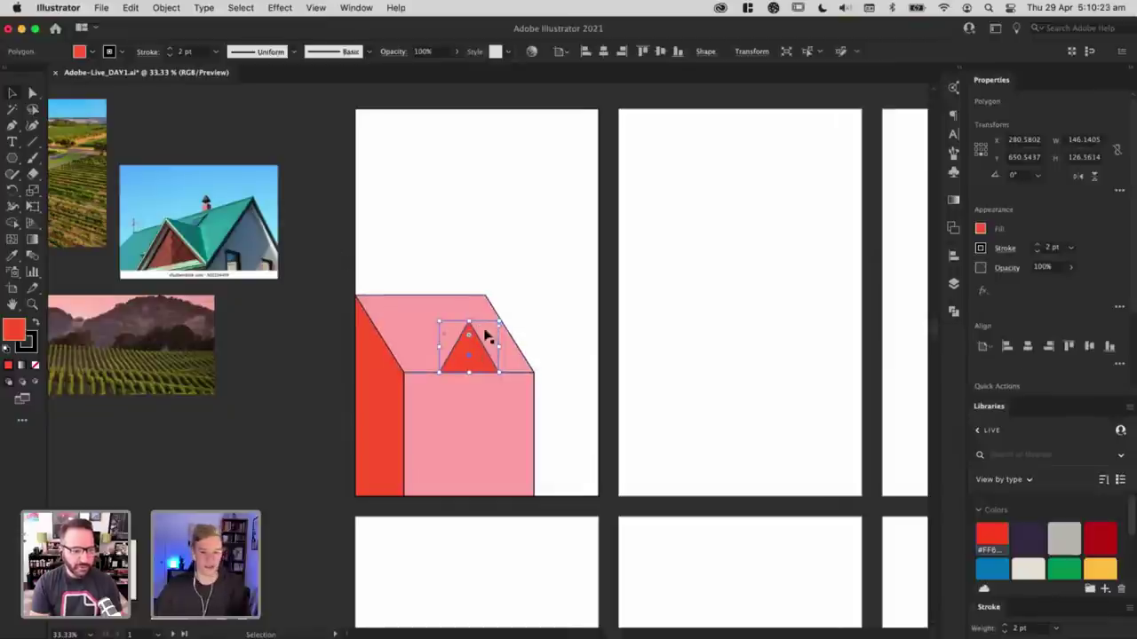
drag(468, 329, 489, 318)
key(super+z)
key(super+equal)
click(660, 314)
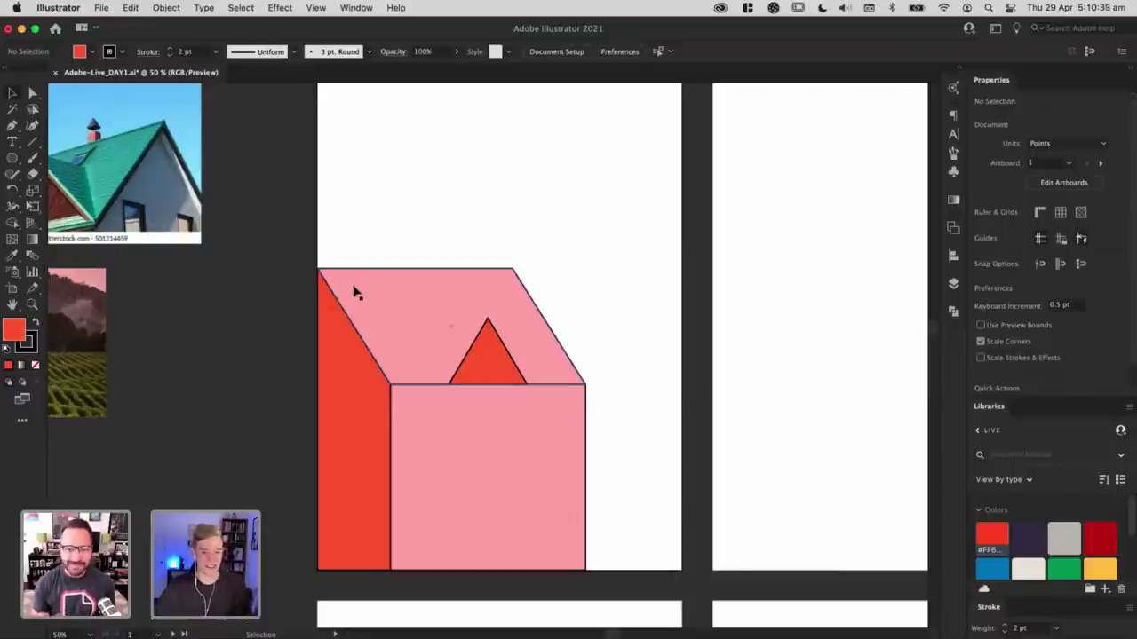
Step: Enlarge the red triangle to about 198 by 152 pt, base on the roof's lower edge, and shift it about 18 pt right
click(500, 379)
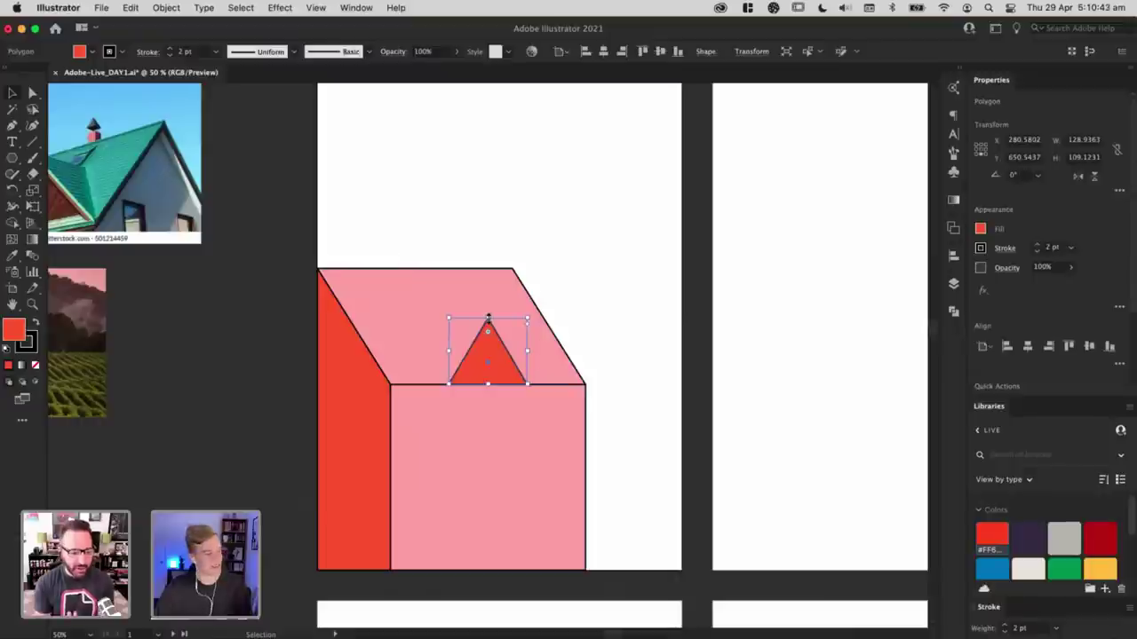
drag(487, 317, 487, 298)
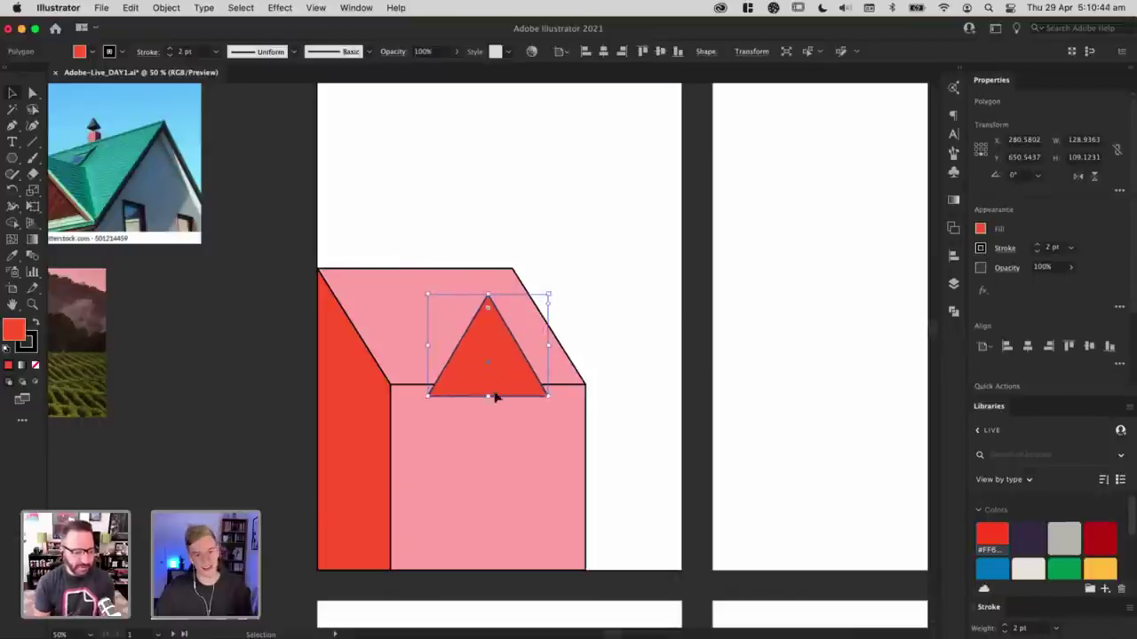
drag(495, 396, 485, 352)
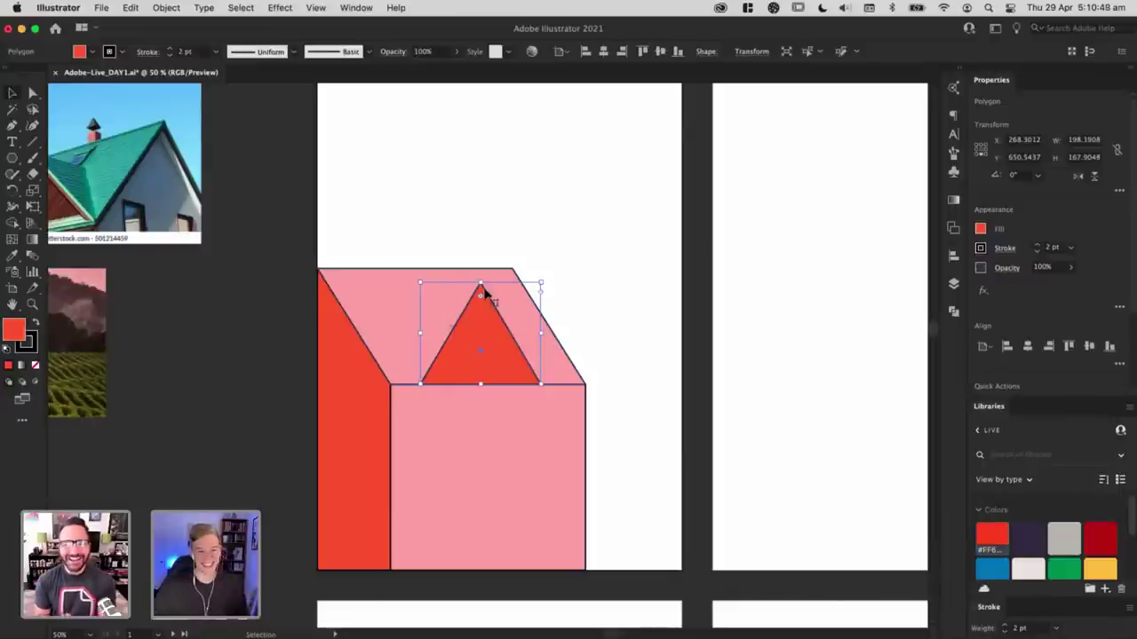
drag(481, 284, 506, 298)
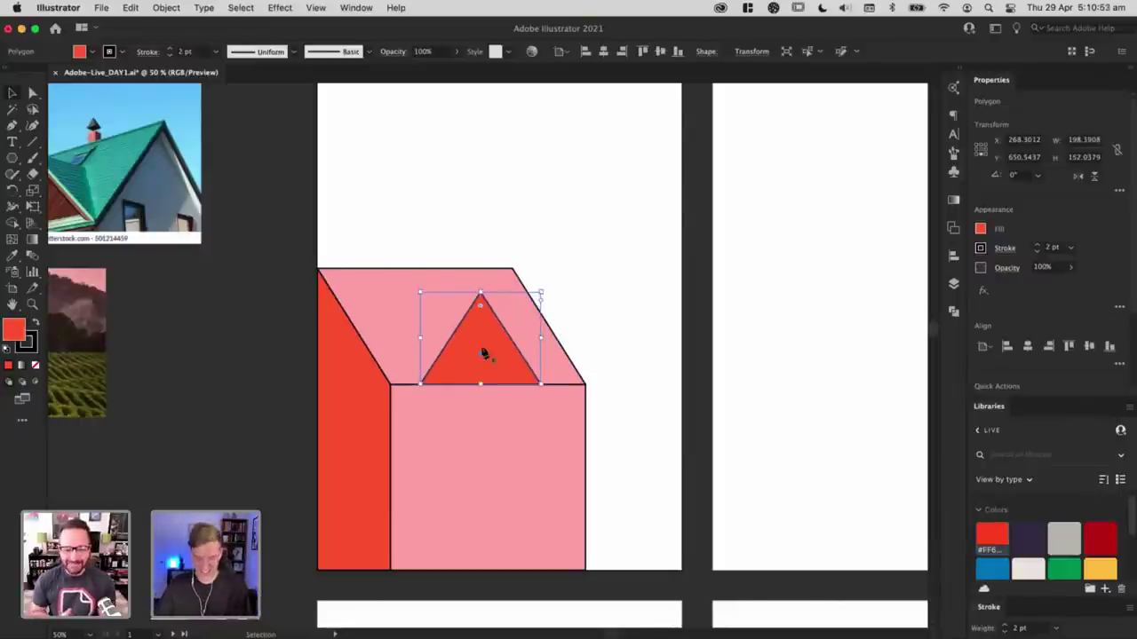
key(p)
key(v)
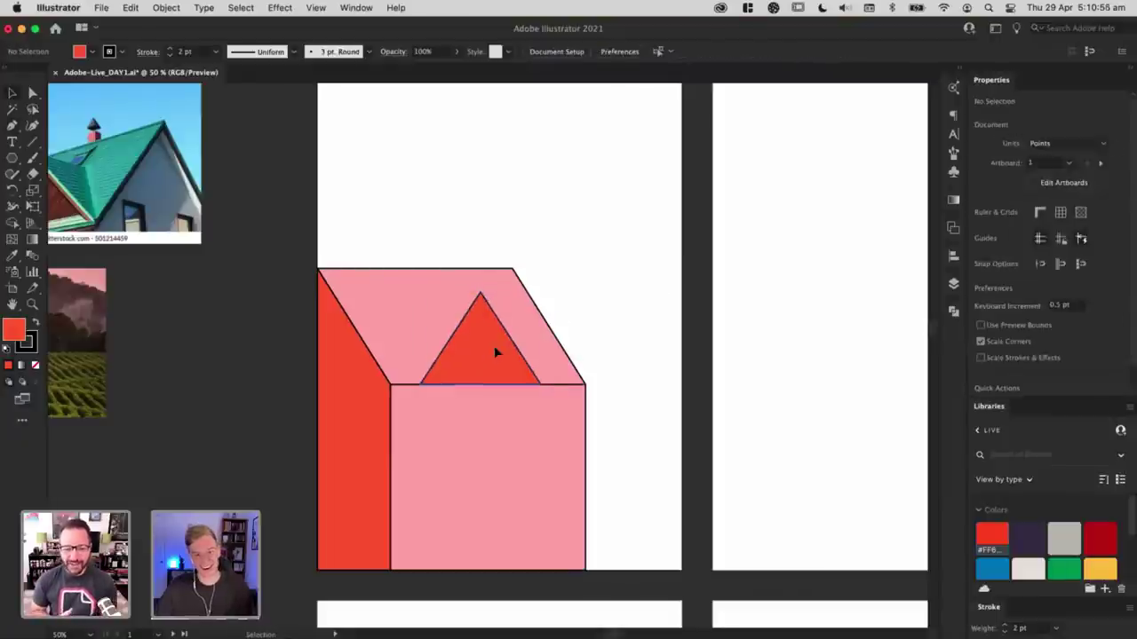
drag(494, 347, 506, 346)
click(672, 291)
key(p)
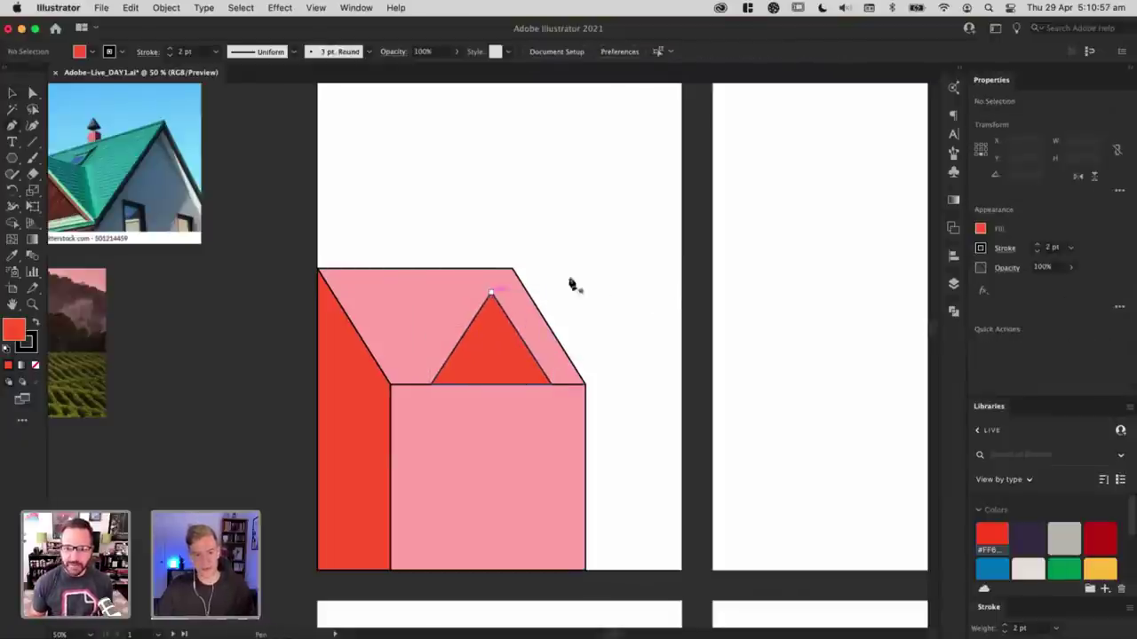
key(v)
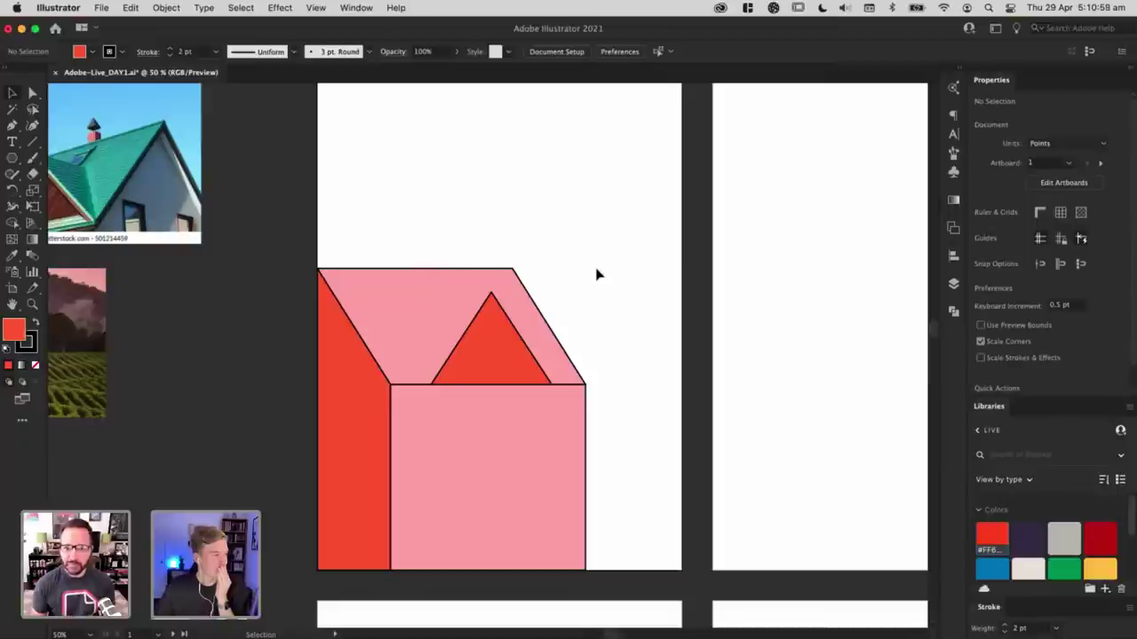
Step: Draw a red rectangle about 198 by 160 pt on the front wall, below and aligned with the triangle
click(13, 159)
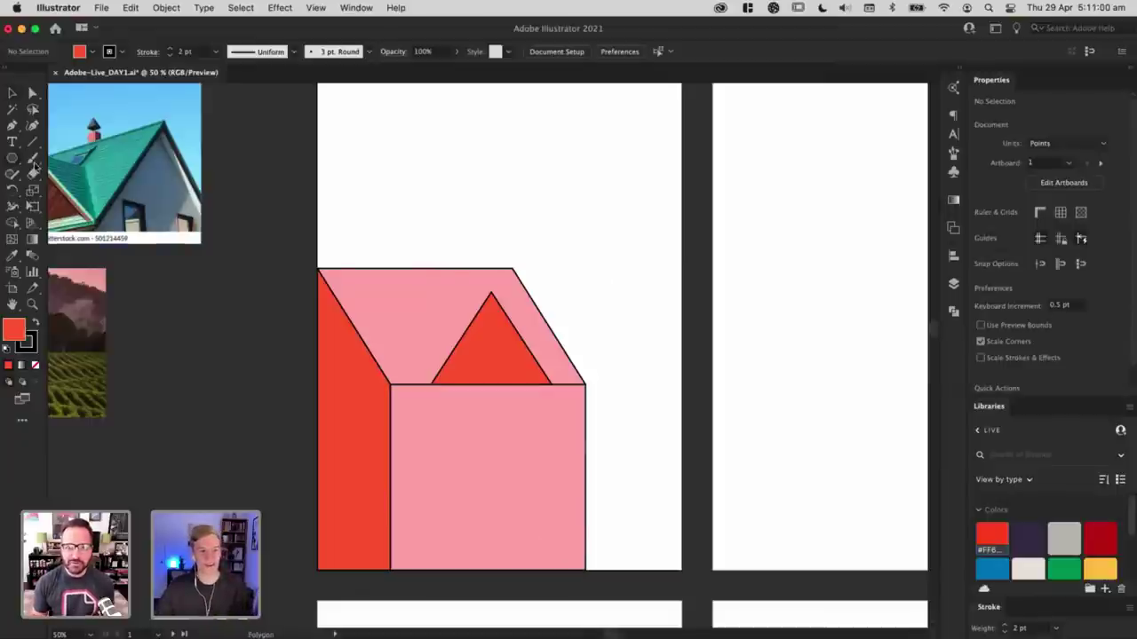
drag(13, 159, 85, 158)
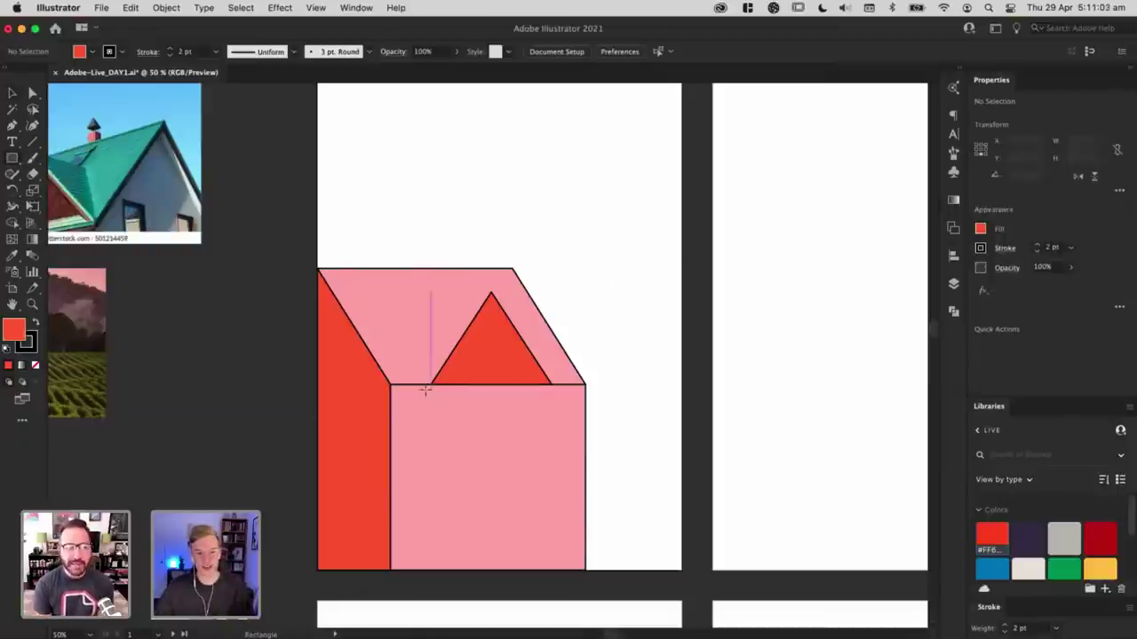
drag(431, 405, 551, 505)
key(v)
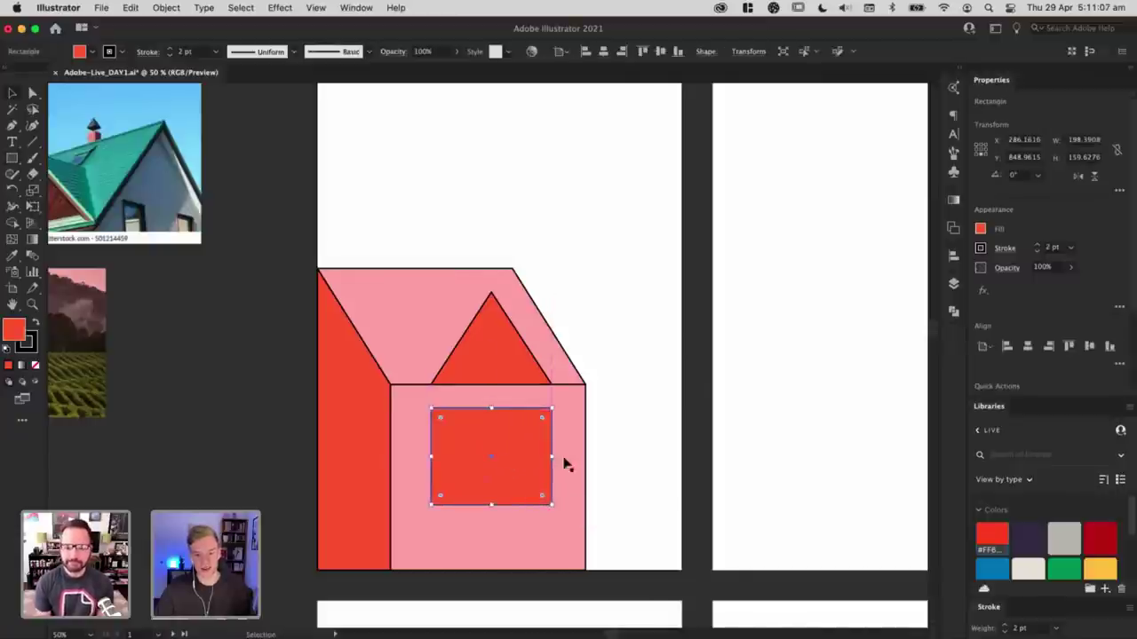
Step: Narrow the triangle and the rectangle below it to a matching width of about 175 pt, keeping their left edges in place
click(552, 344)
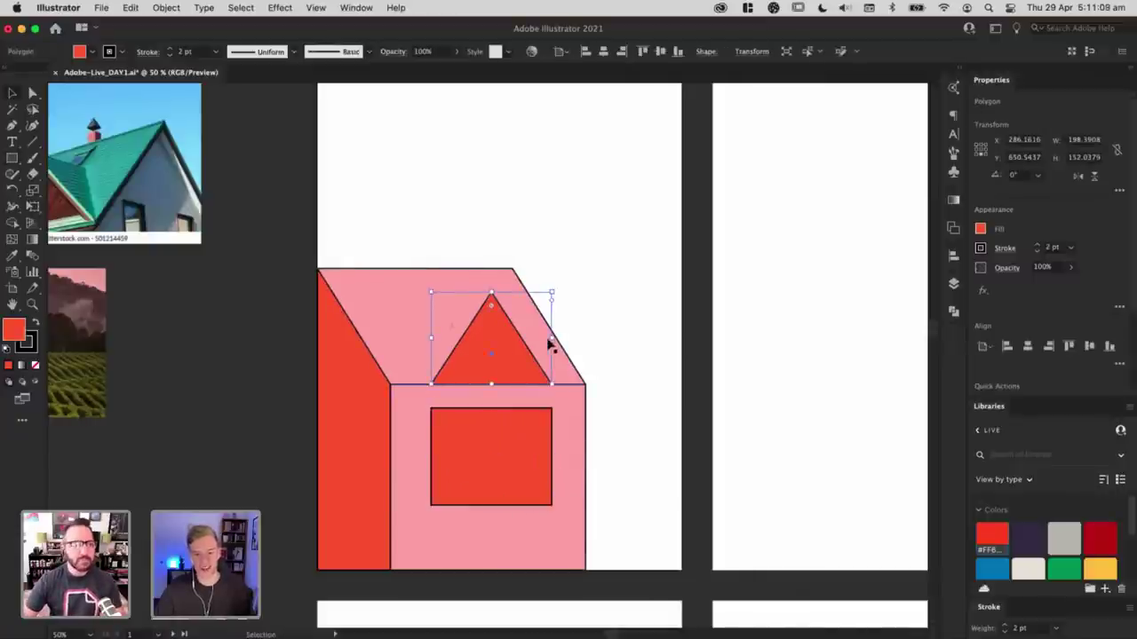
click(639, 290)
click(501, 363)
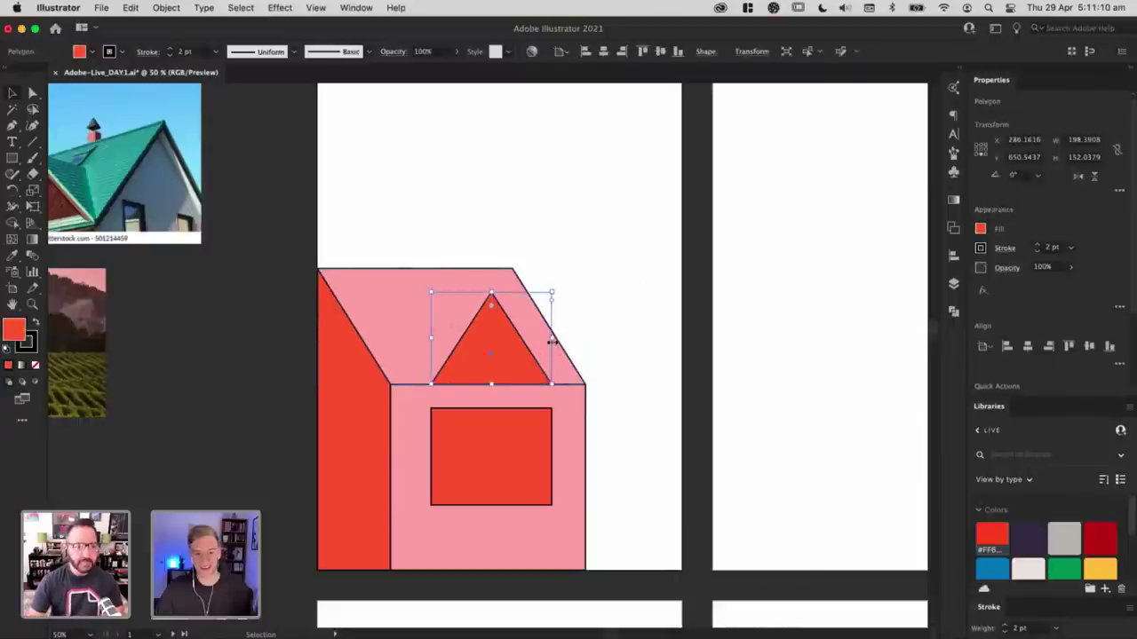
drag(538, 339, 537, 339)
click(515, 471)
drag(551, 456, 538, 457)
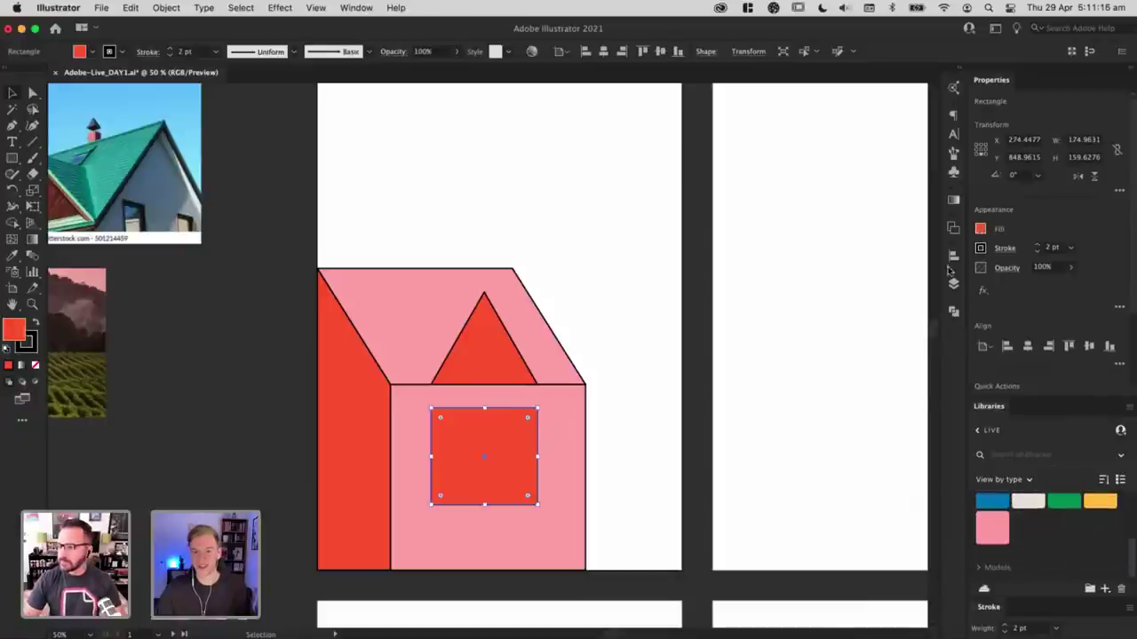
Step: Fill the rectangle on the front wall with black
click(980, 228)
click(861, 280)
key(Escape)
drag(554, 438, 576, 434)
click(713, 413)
key(super+z)
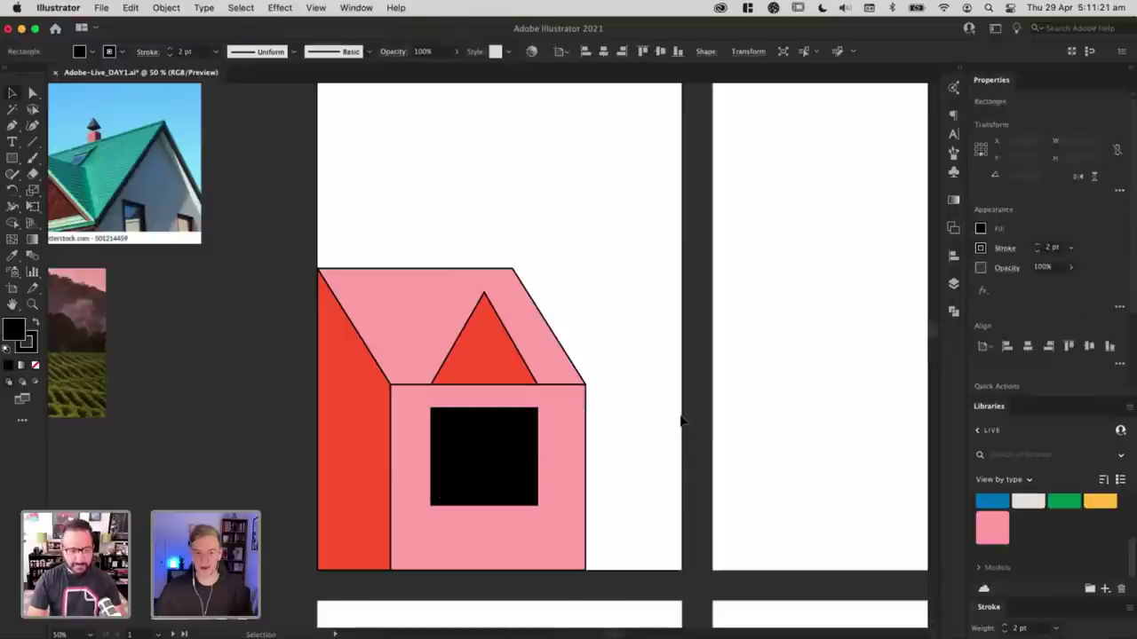
Step: Shorten the red triangle to about 132 pt high, keeping its base on the roof's lower edge
click(681, 421)
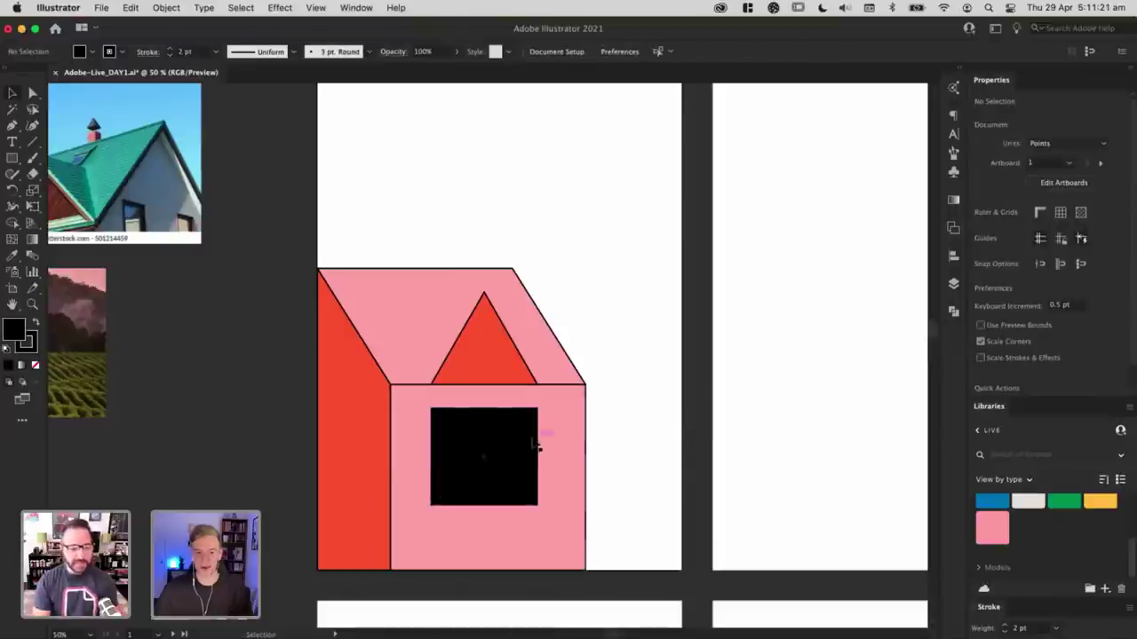
click(495, 357)
click(587, 278)
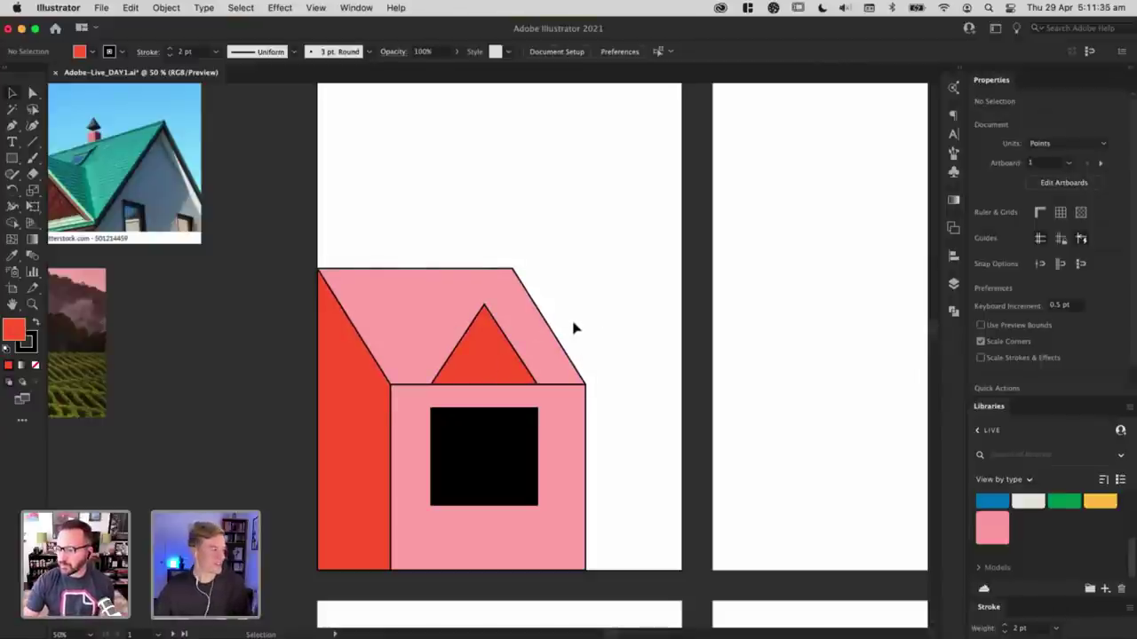
key(p)
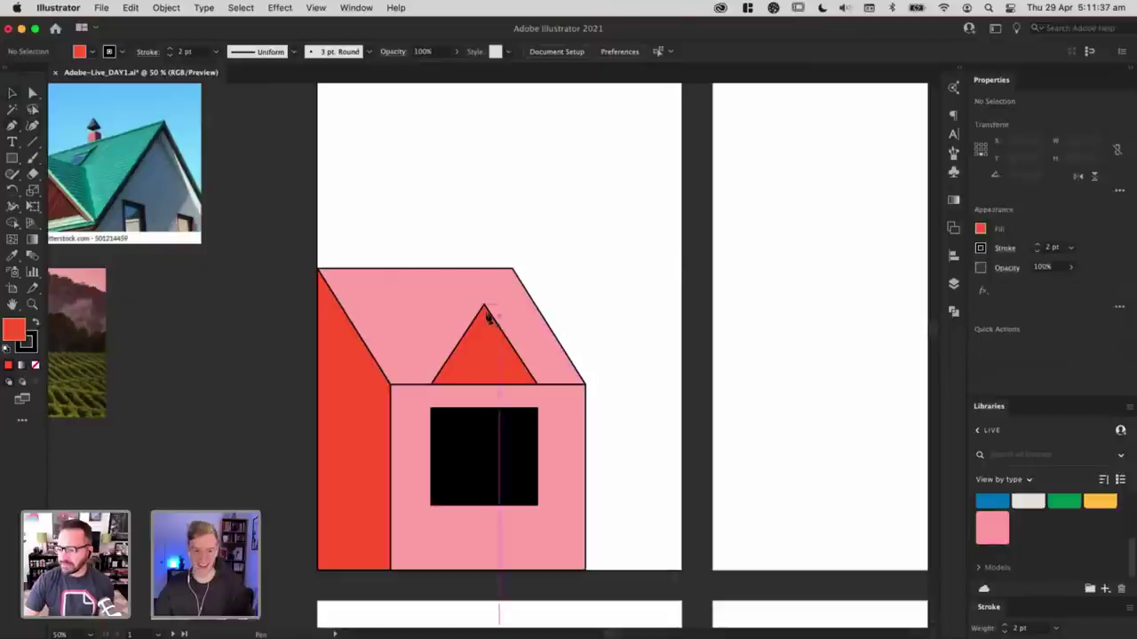
click(483, 305)
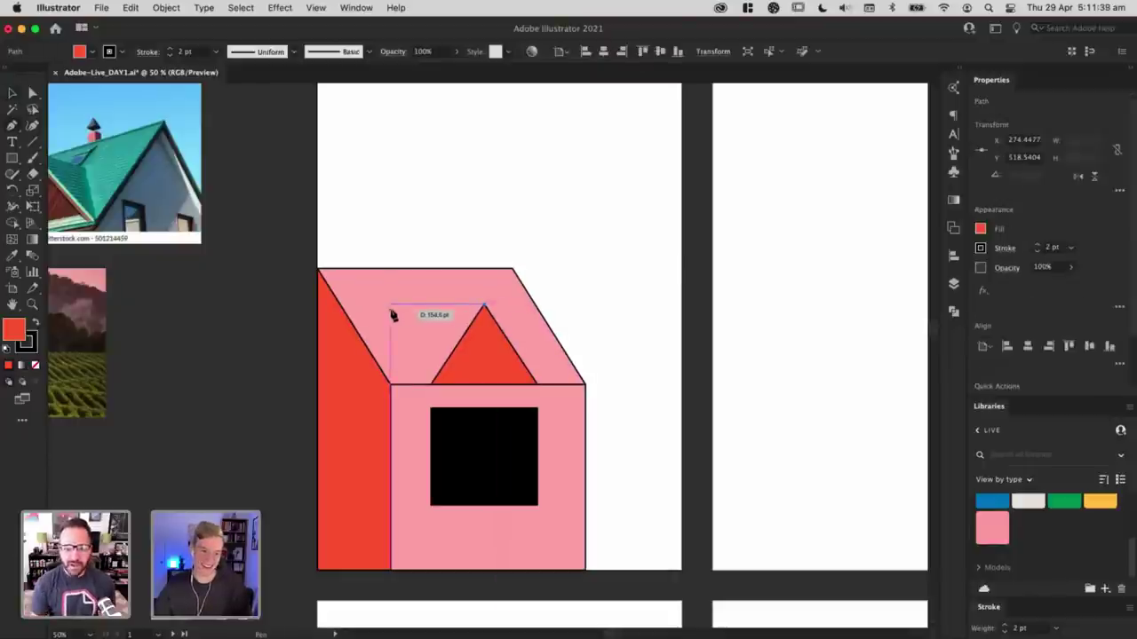
key(v)
click(585, 284)
Step: Copy the side wall, bring the copy to the front, and delete its two bottom anchor points to leave only the slanted edge
drag(347, 356, 386, 355)
key(super+shift+])
key(a)
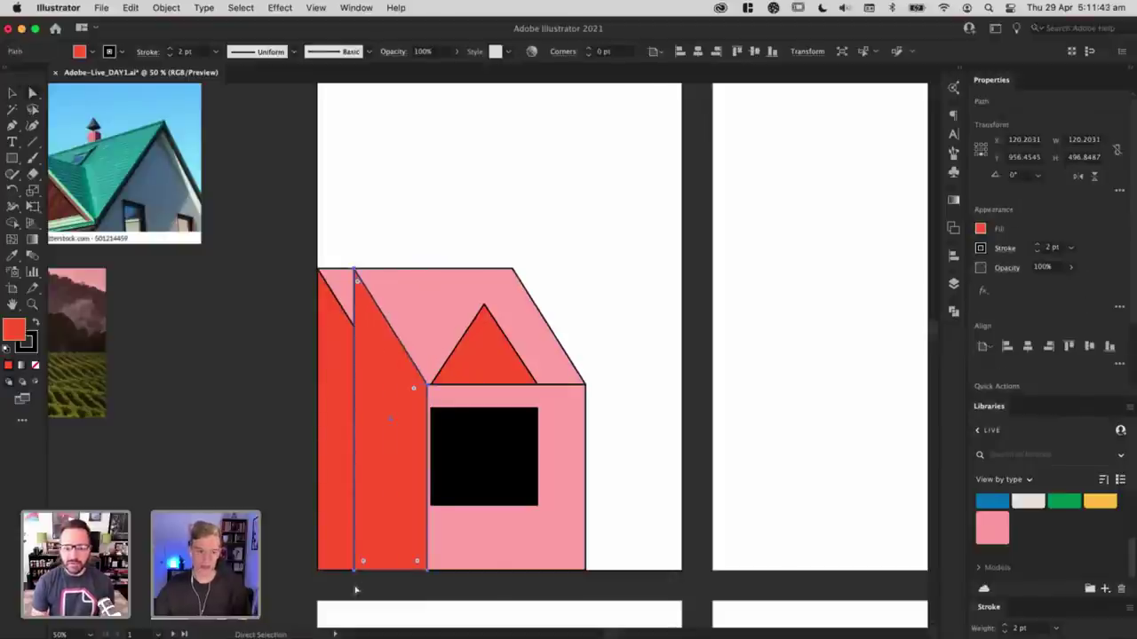
click(355, 580)
click(354, 575)
shift+click(425, 573)
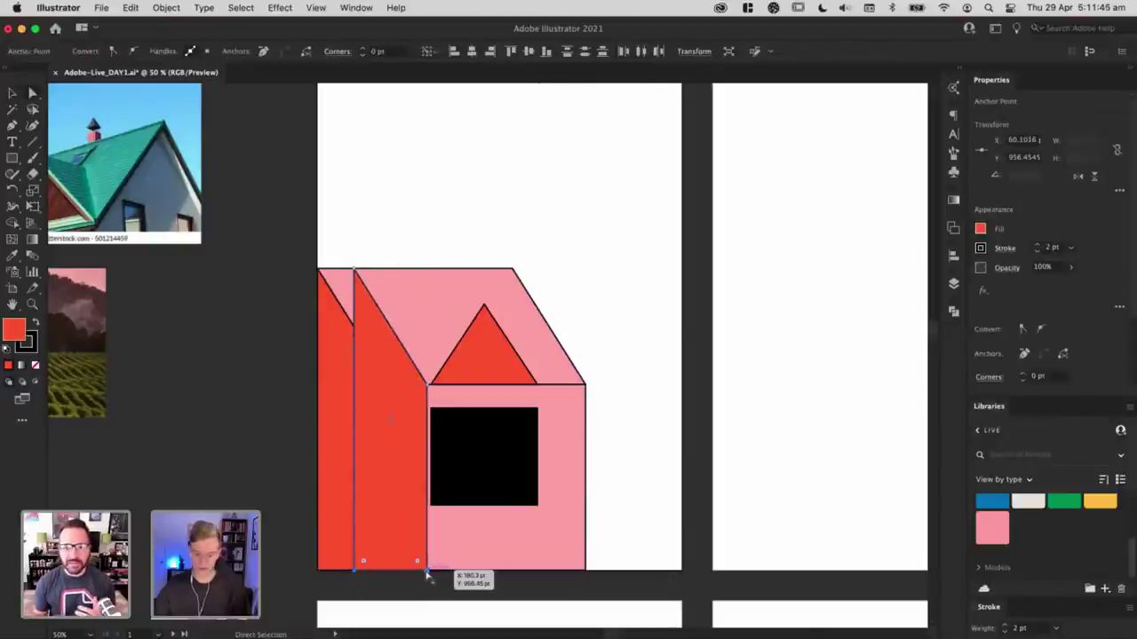
key(Delete)
key(v)
click(660, 210)
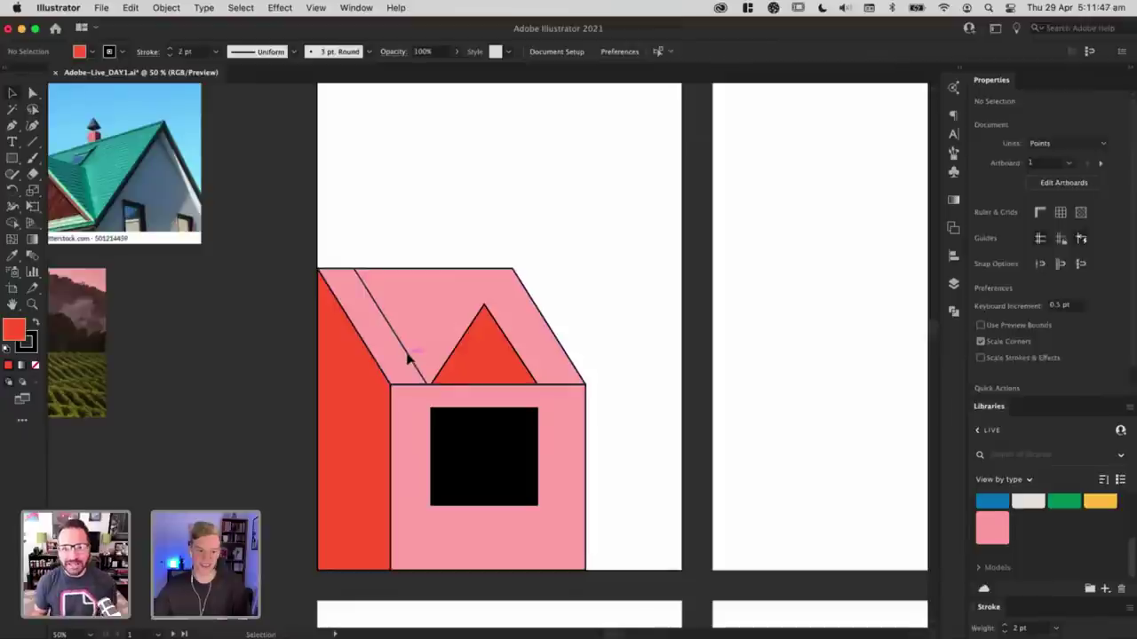
Step: Attach the slanted edge to the triangle's lower-left corner and draw a horizontal ridge line with the Pen tool from the triangle's peak to that edge
drag(408, 355, 412, 358)
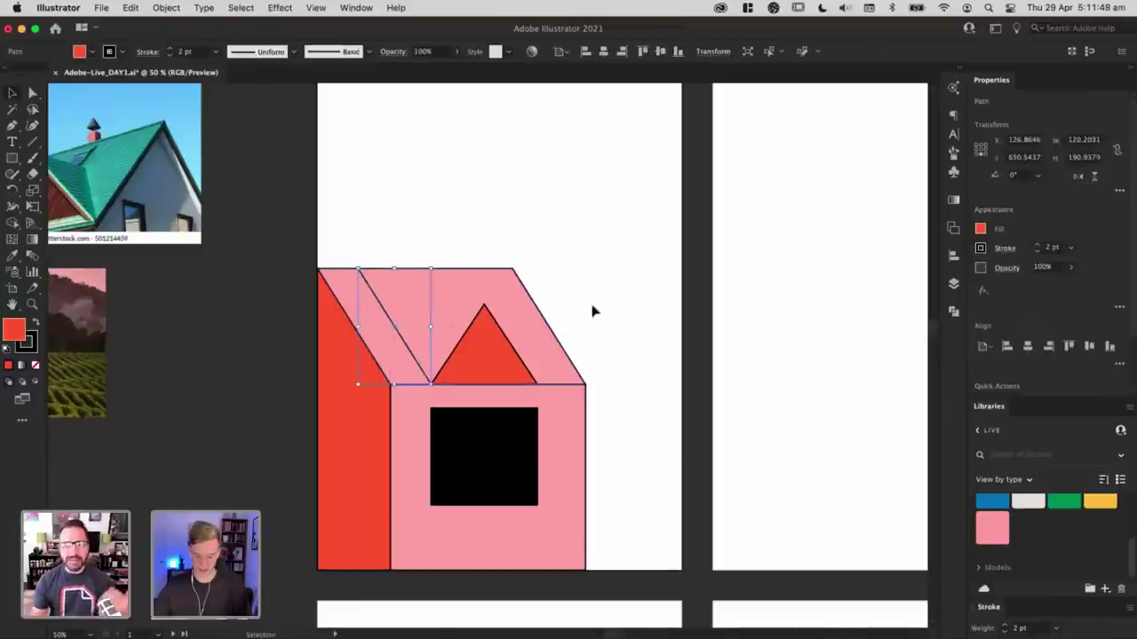
key(super+shift+a)
key(a)
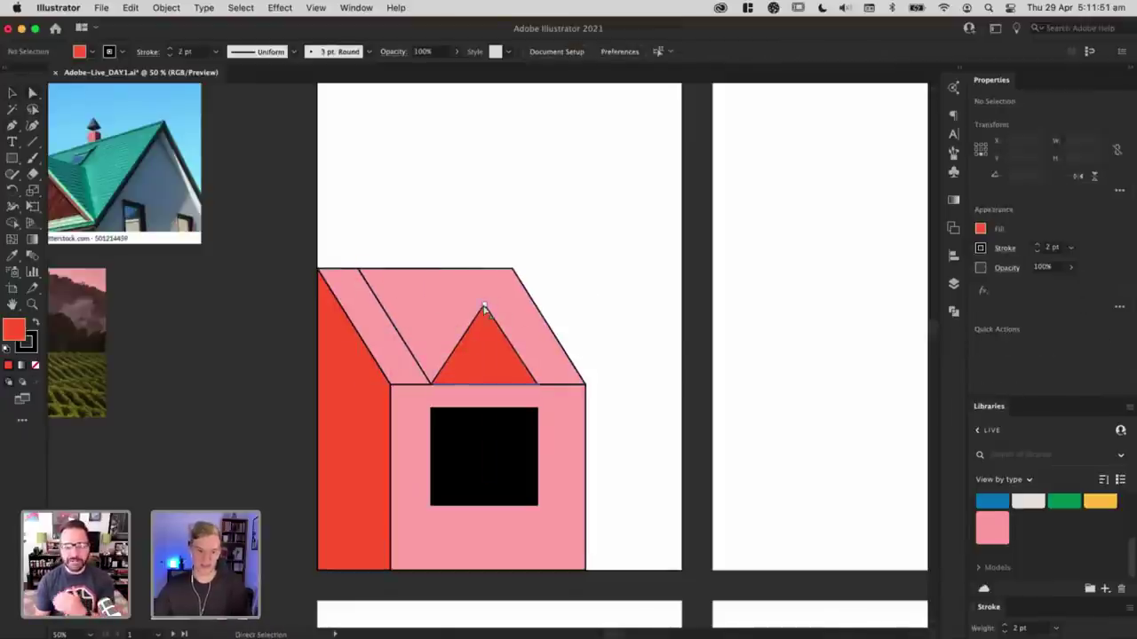
key(p)
click(485, 307)
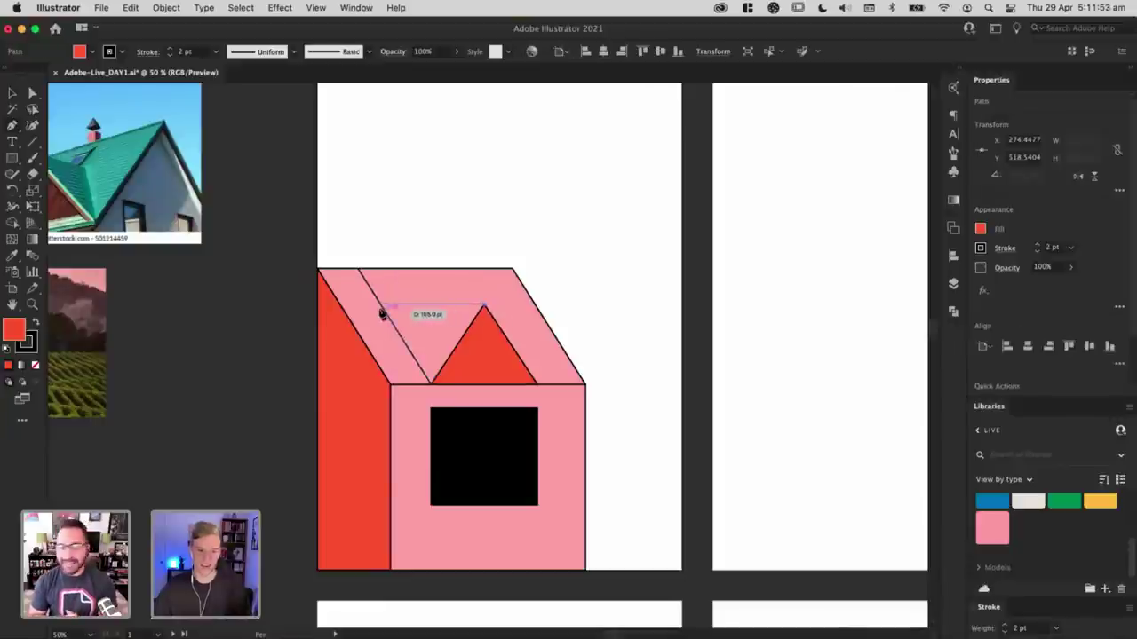
click(380, 307)
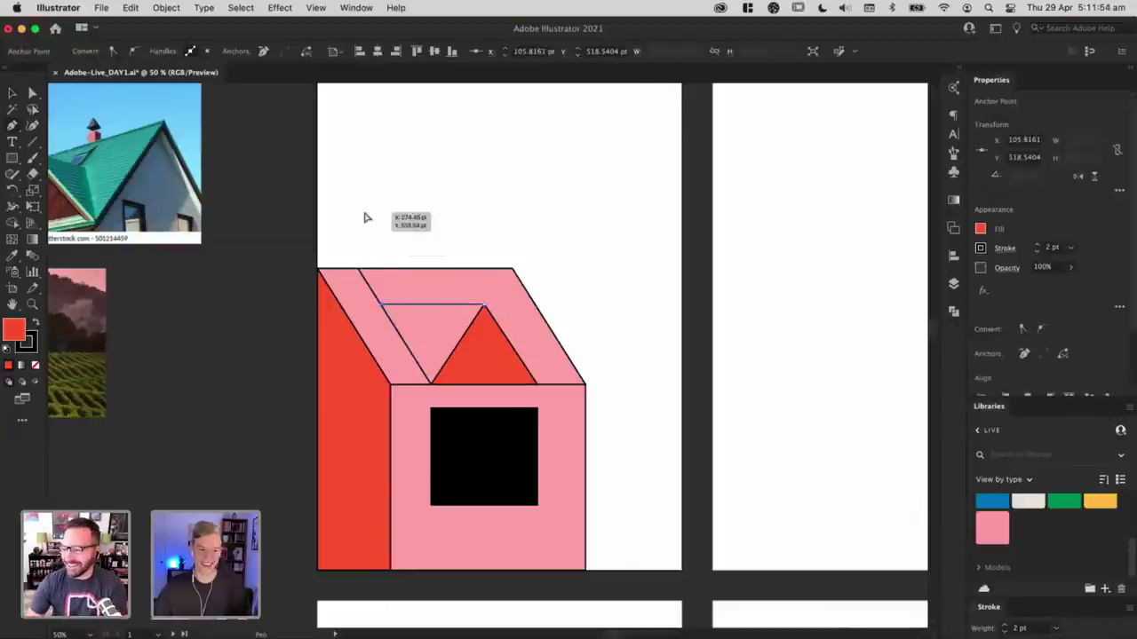
Step: Shorten the slanted edge to the ridge line's end and join the two lines into one filled dormer roof panel
super+click(359, 267)
drag(376, 304, 381, 306)
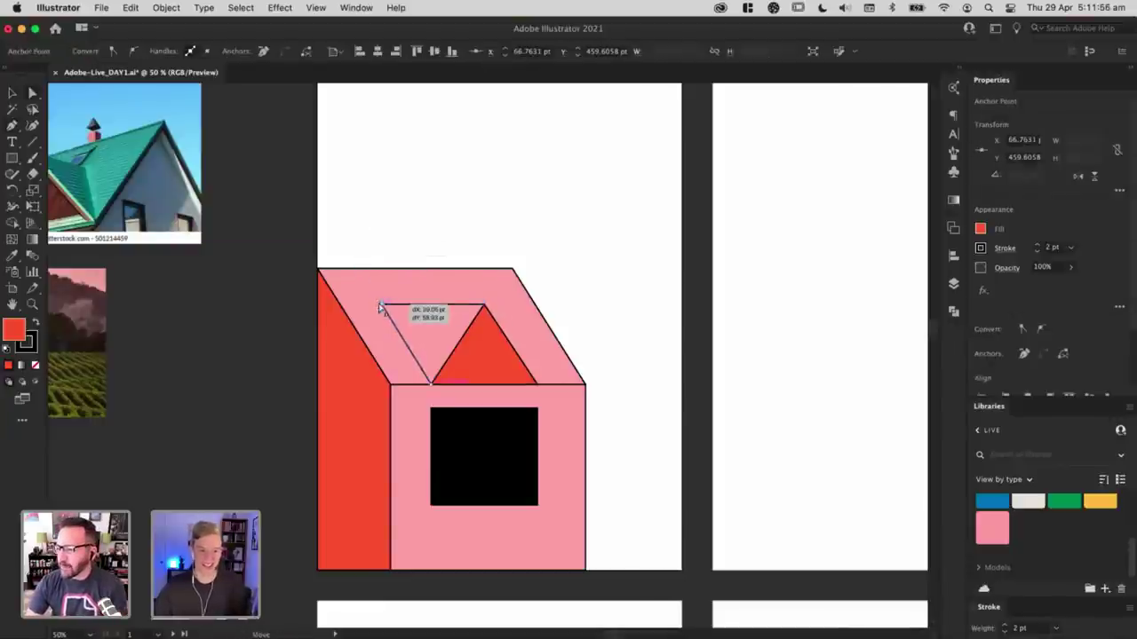
click(409, 225)
key(super+y)
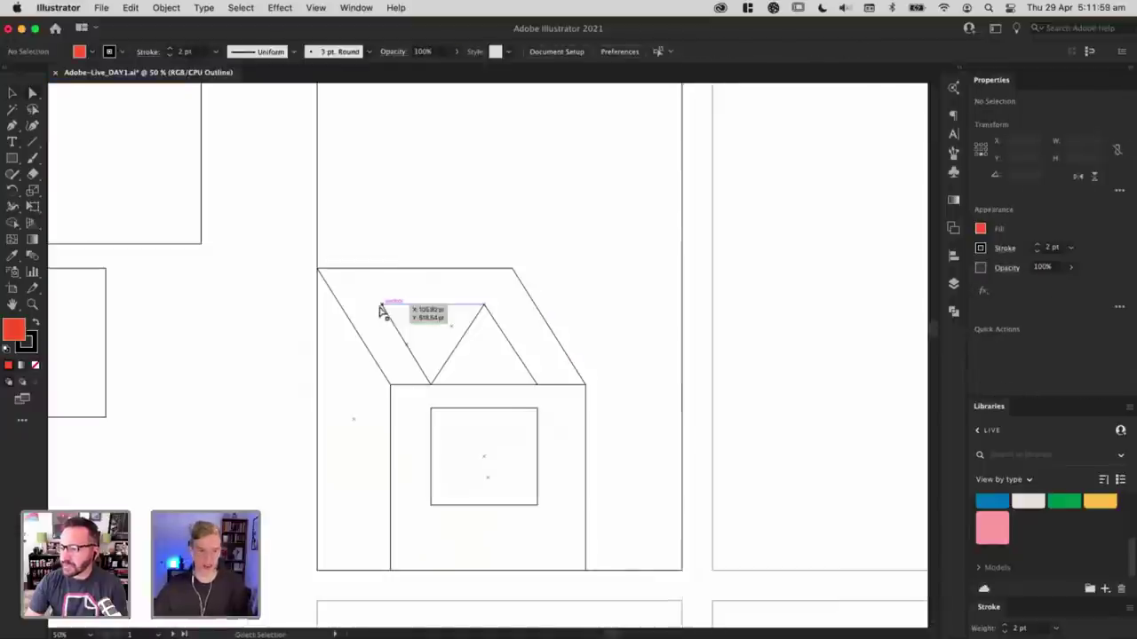
drag(376, 293, 393, 317)
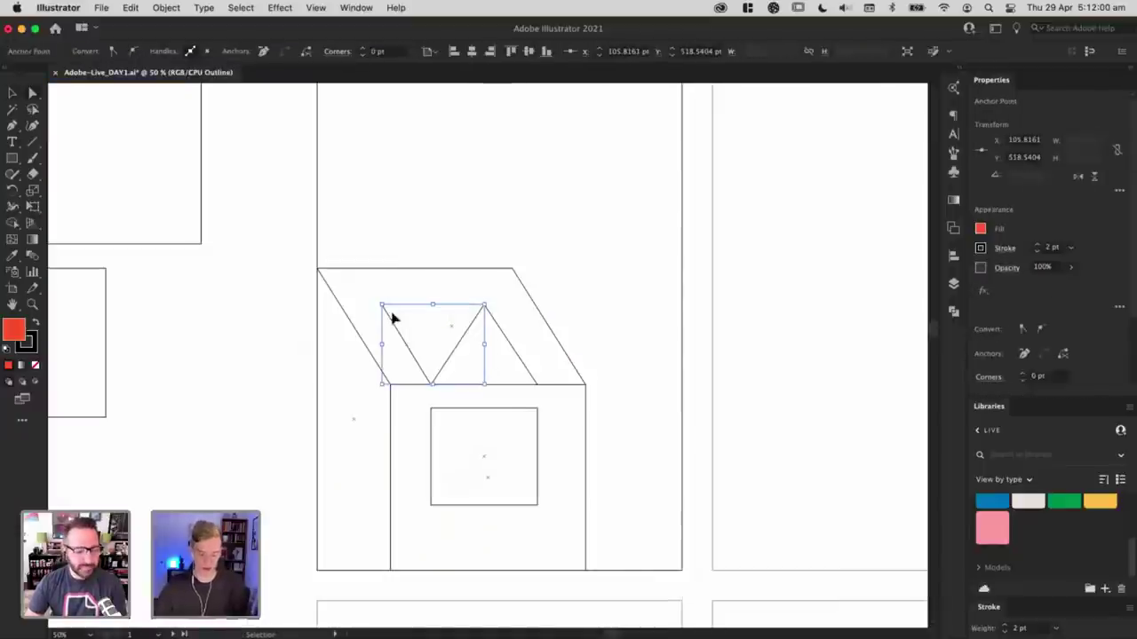
key(super+y)
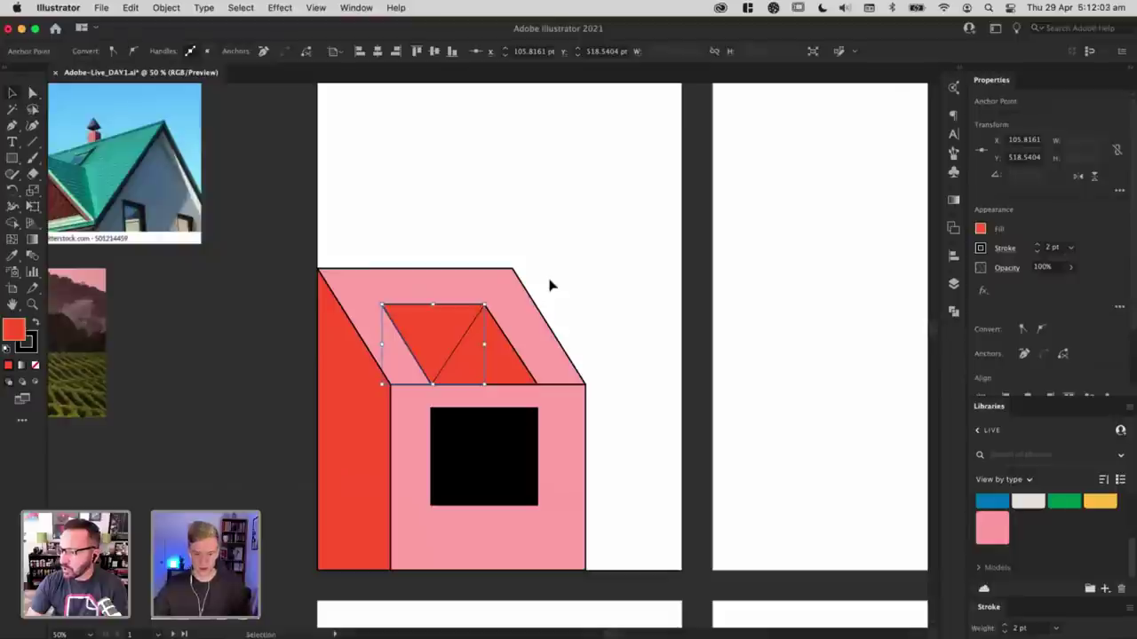
Step: Fill the main roof panel with the off-white library color and the dormer's roof panel with the gray one
click(510, 359)
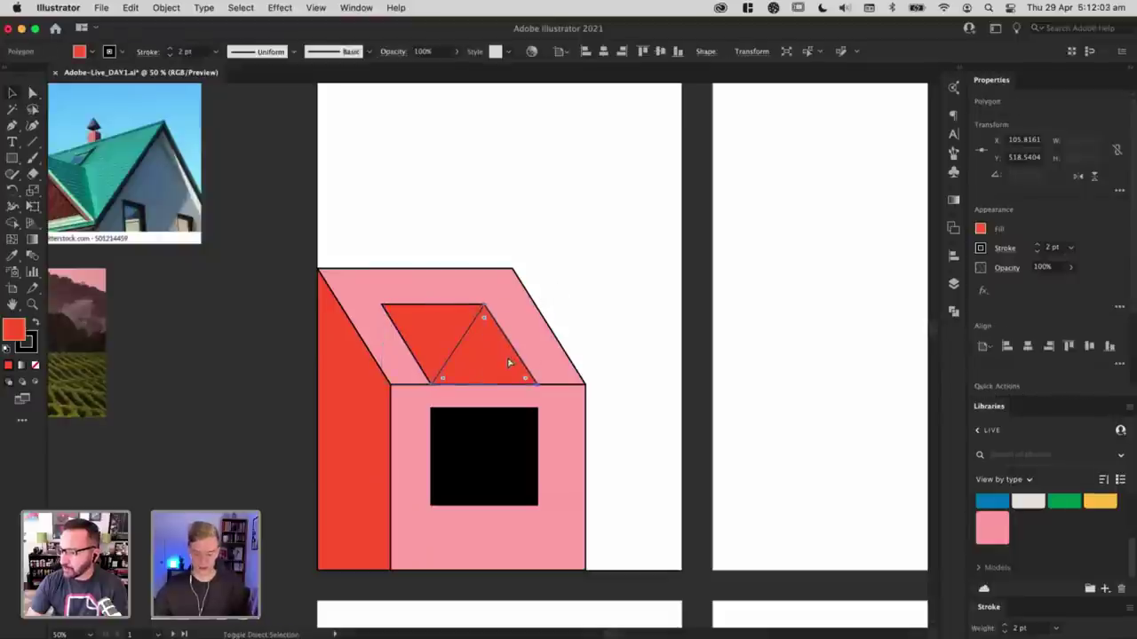
click(442, 337)
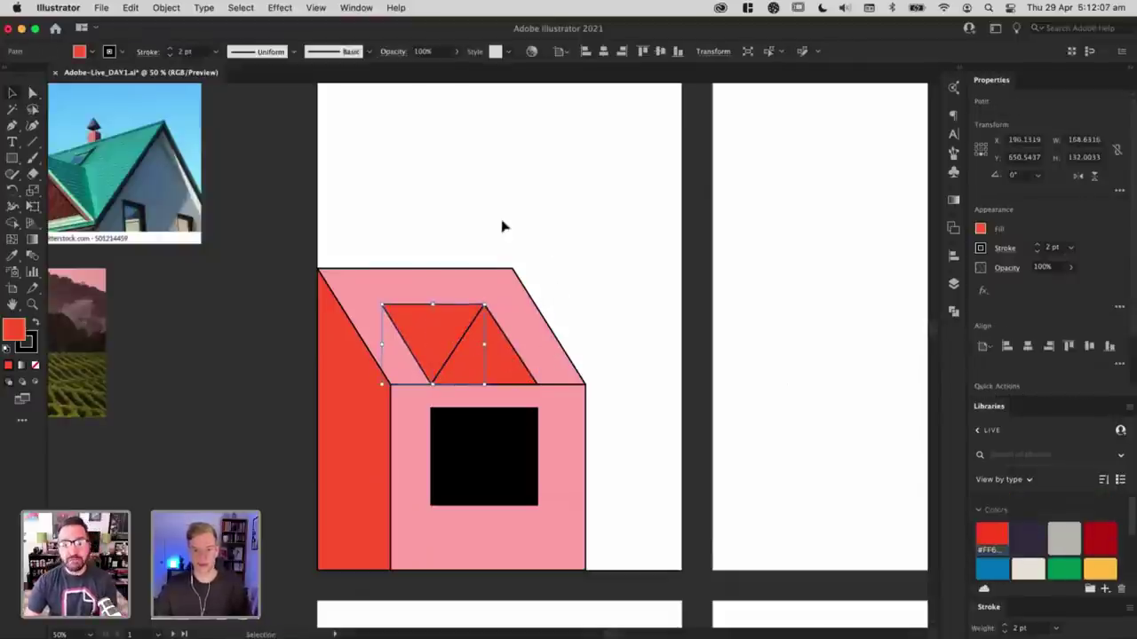
click(497, 288)
click(1034, 569)
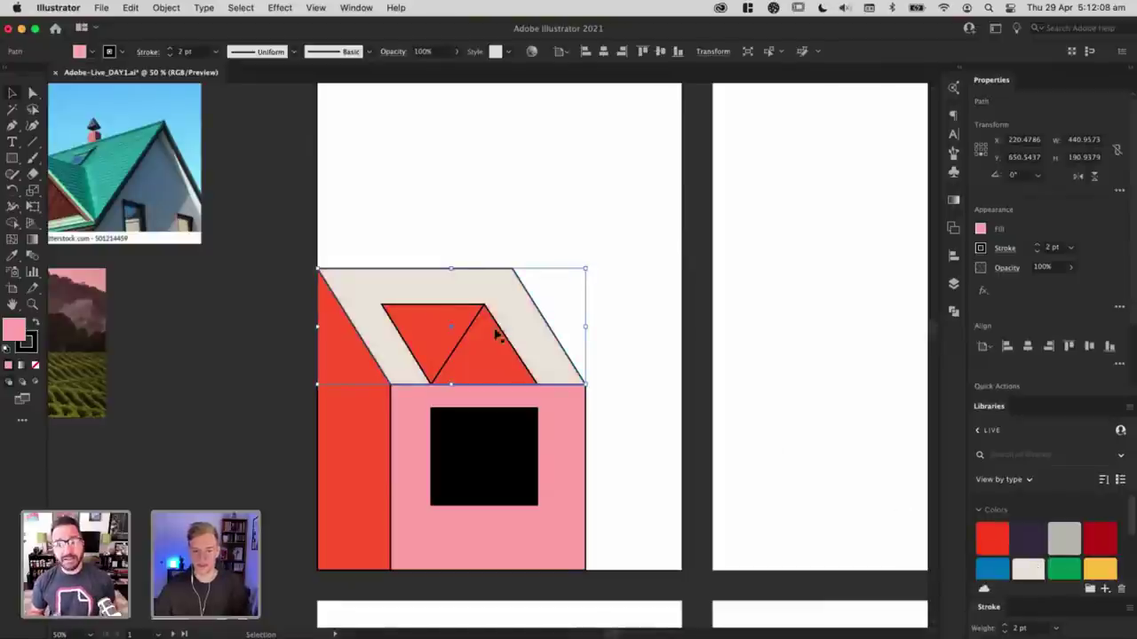
click(426, 320)
click(1064, 537)
click(646, 318)
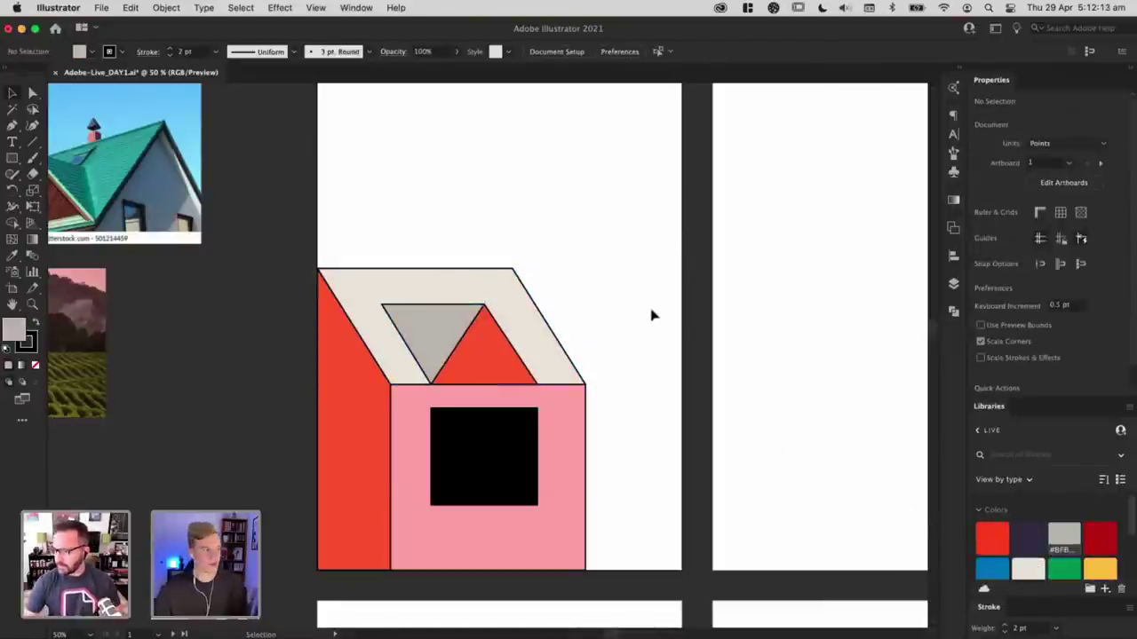
drag(649, 340, 652, 312)
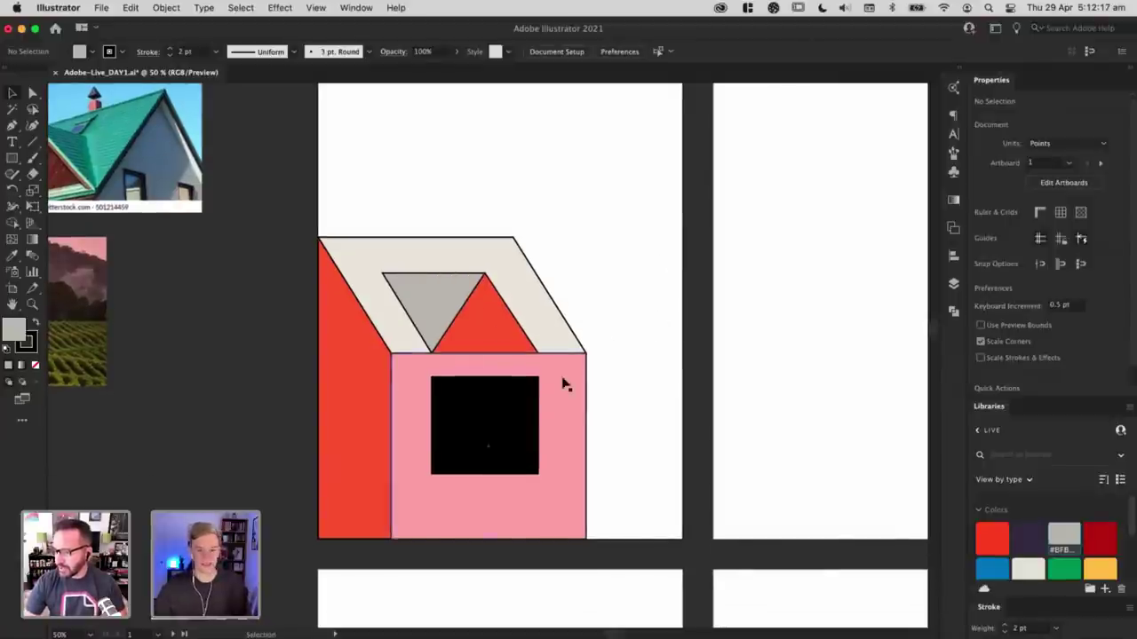
Step: Recolor the dormer triangle pink by sampling the front wall with the Eyedropper tool
click(504, 334)
key(i)
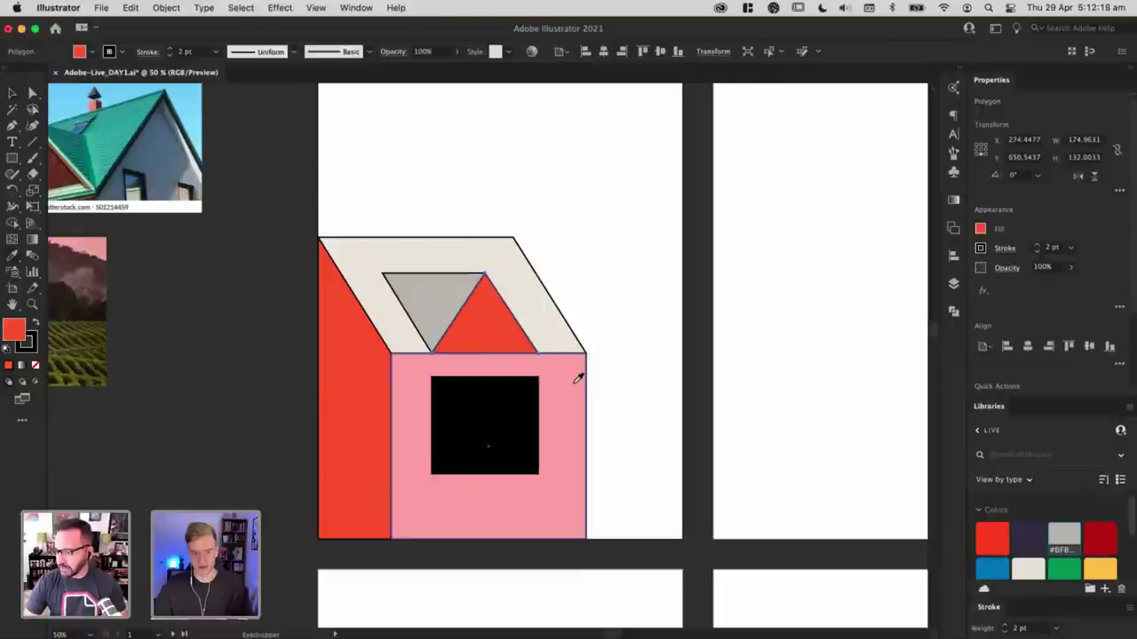
click(574, 383)
key(v)
click(667, 346)
Step: Enlarge the dormer triangle and its roof panel together to about 304 × 157 pt and seat them on the front wall's top edge
click(471, 317)
click(433, 310)
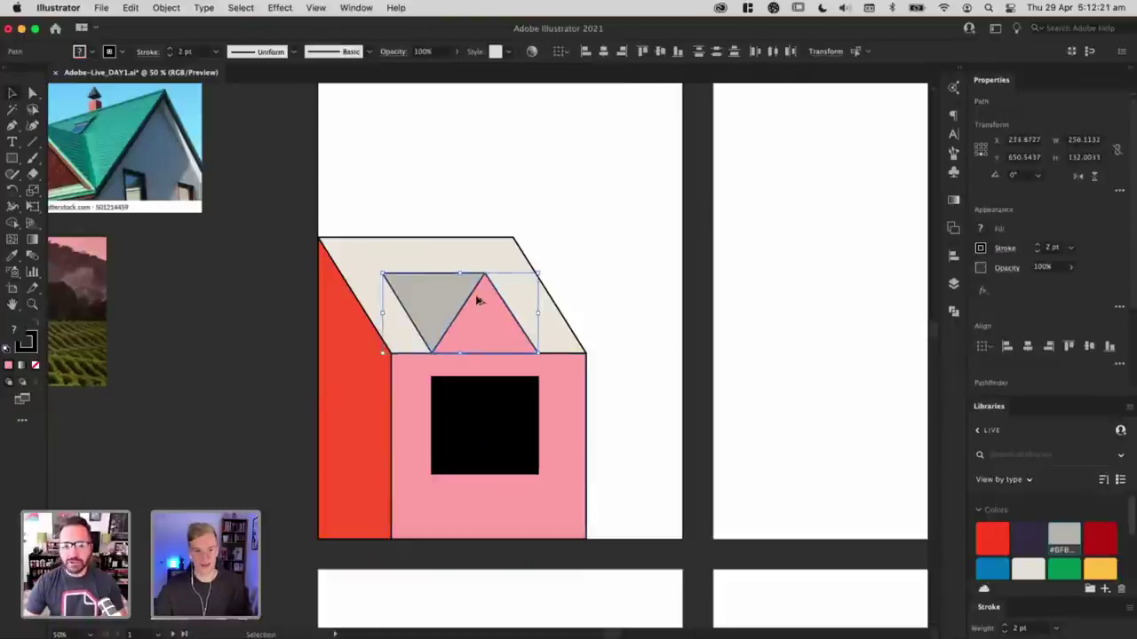
drag(459, 274, 458, 265)
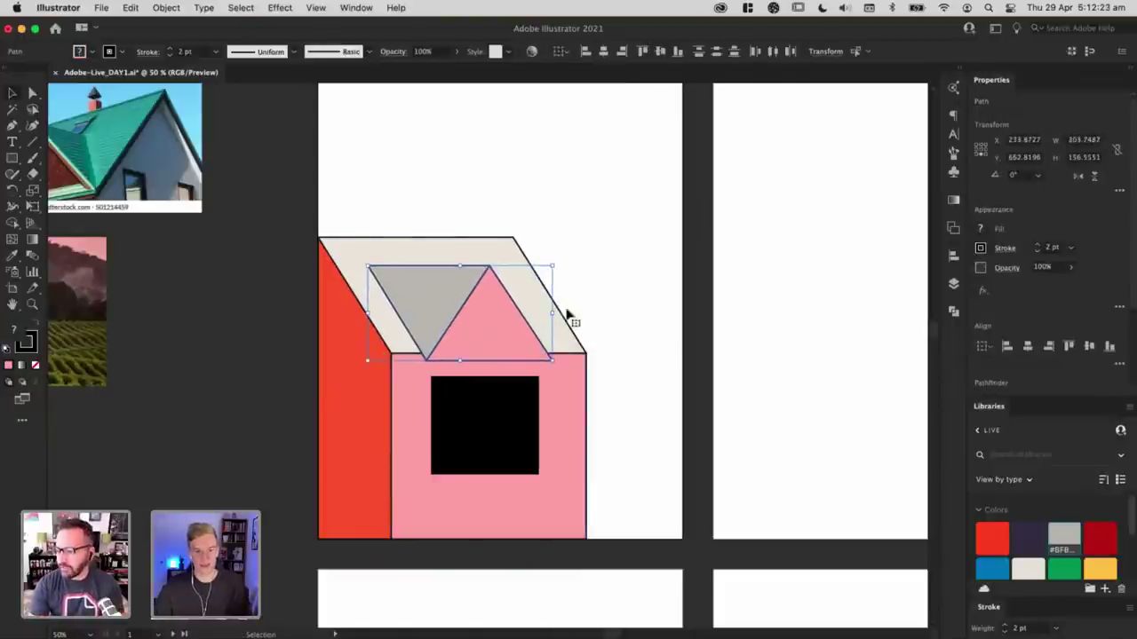
drag(468, 320, 468, 318)
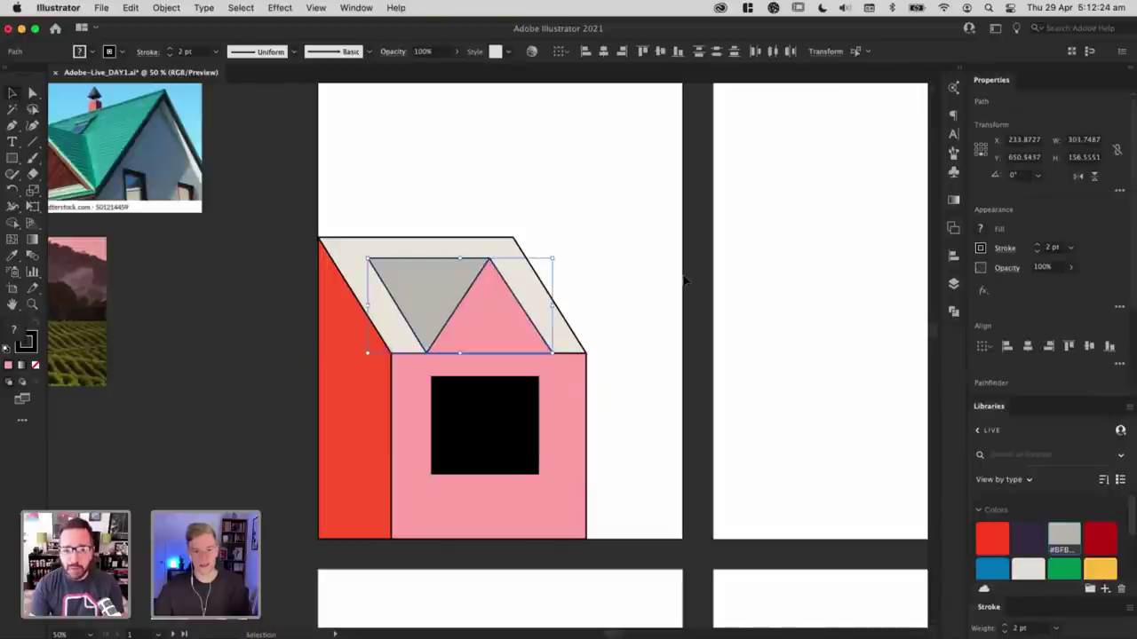
click(684, 280)
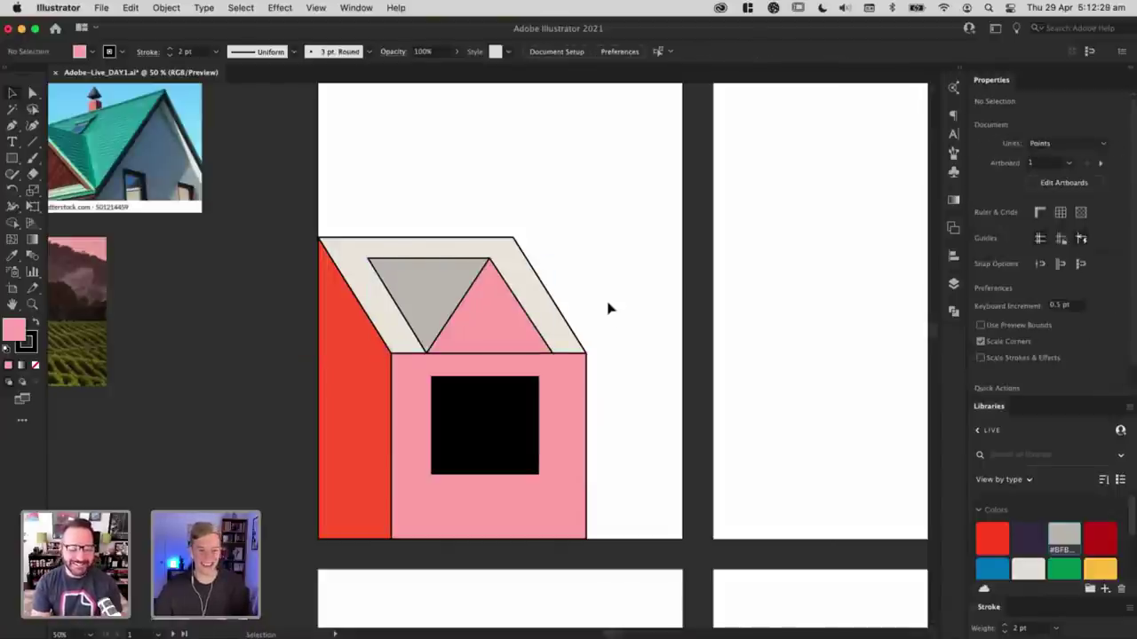
Step: Scale the dormer triangle and its roof panel down together to about 276 × 142 pt, keeping their base on the wall's top edge
click(487, 307)
shift+click(462, 259)
drag(462, 257, 458, 270)
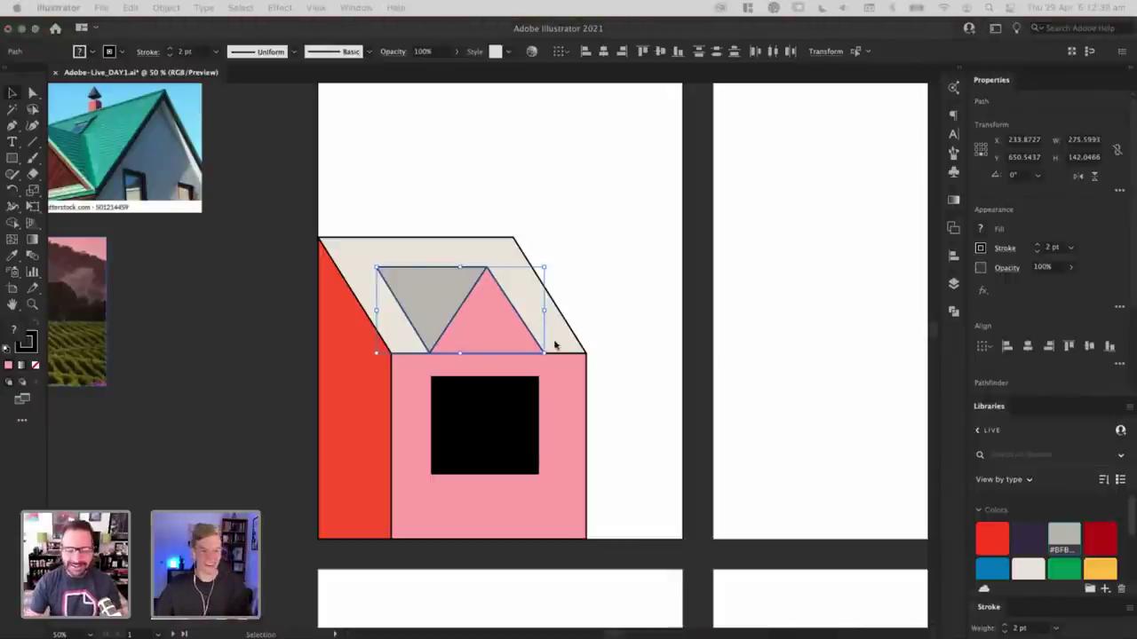
click(615, 299)
click(700, 292)
Step: Create a smaller copy of the dormer triangle, about 123 × 93 pt, centered on the same base, and fill it black
click(500, 334)
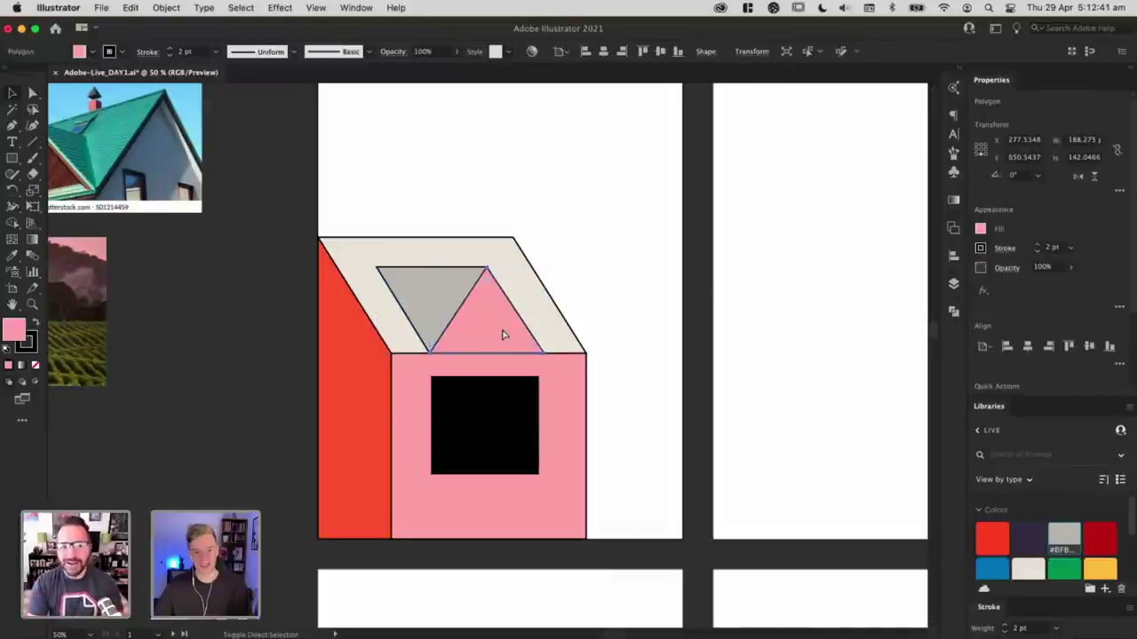
drag(488, 267, 487, 289)
click(633, 272)
drag(470, 330, 484, 325)
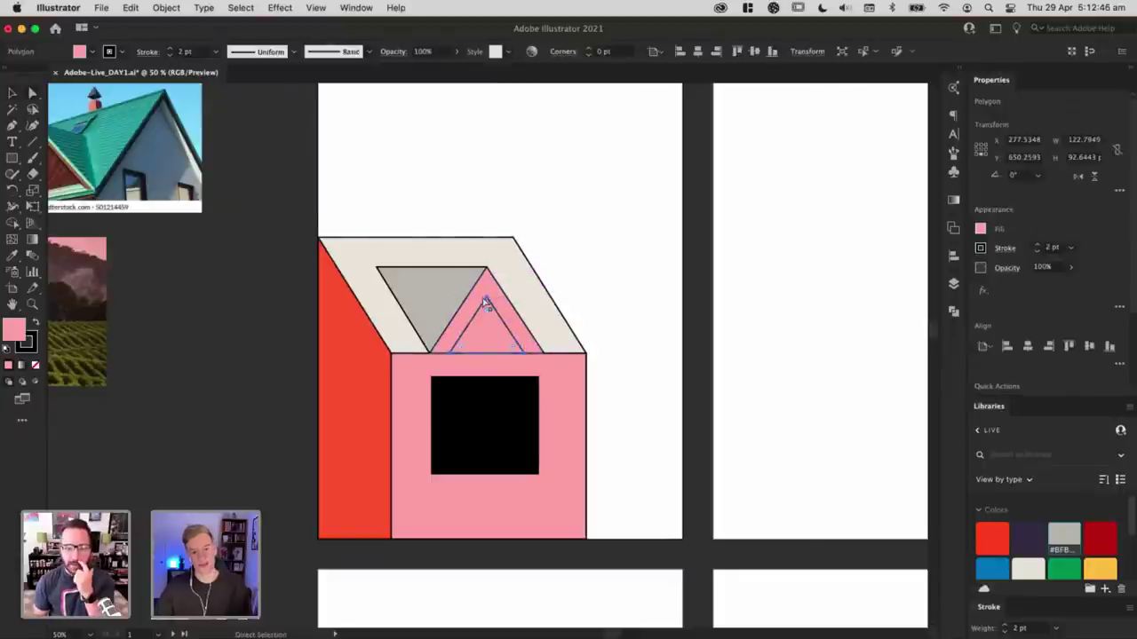
key(v)
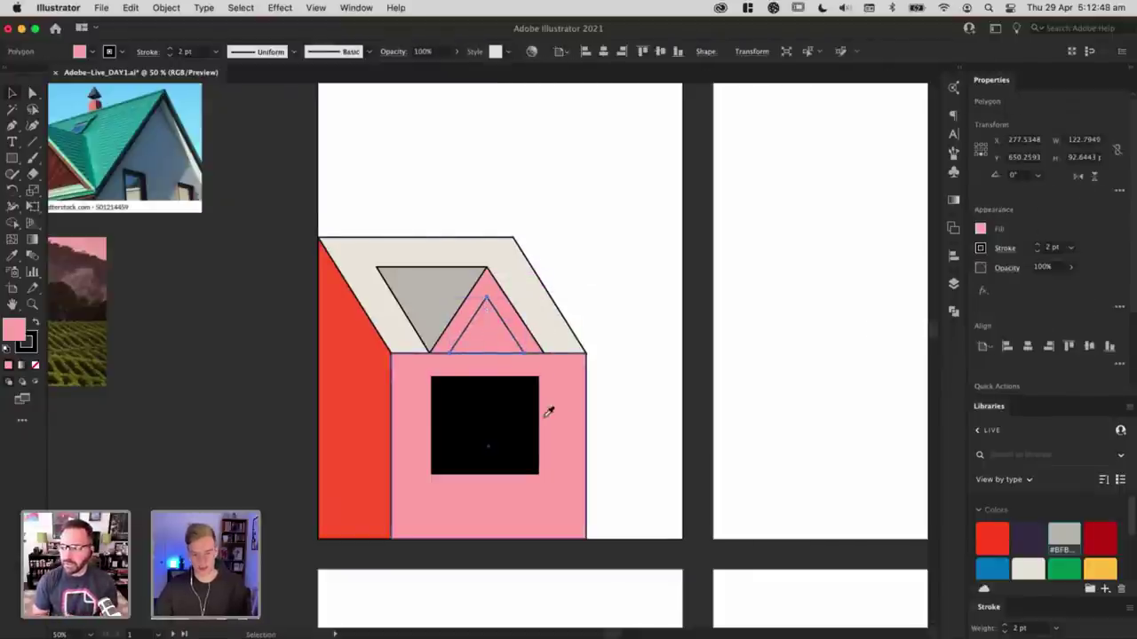
key(shift+x)
click(663, 324)
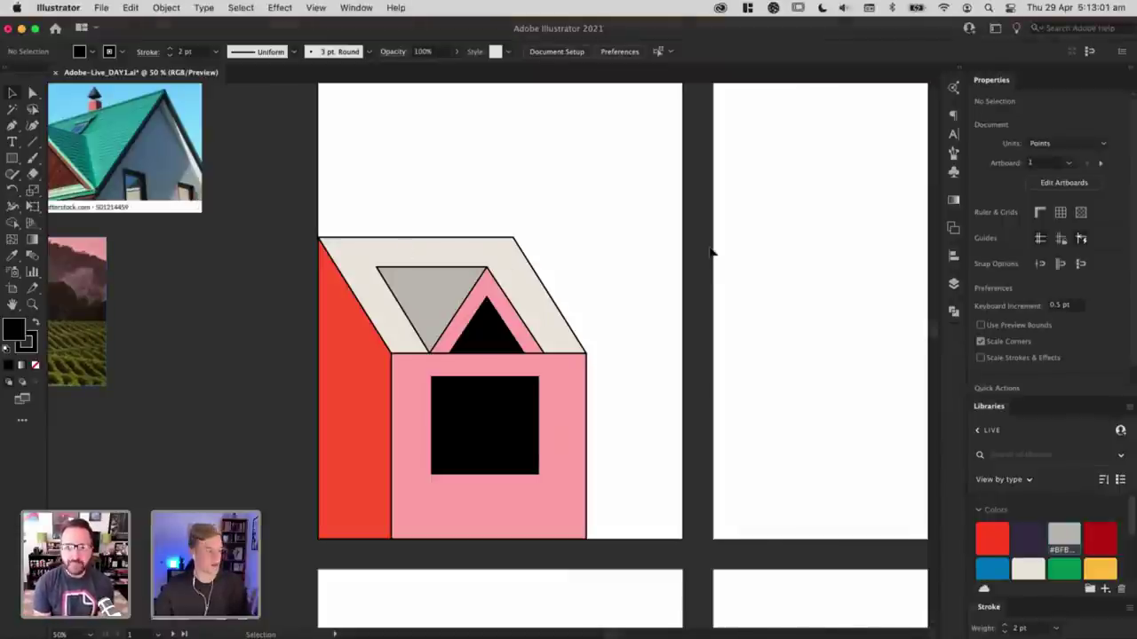
Step: Move the black rectangle up and center it horizontally under the dormer triangle
click(515, 426)
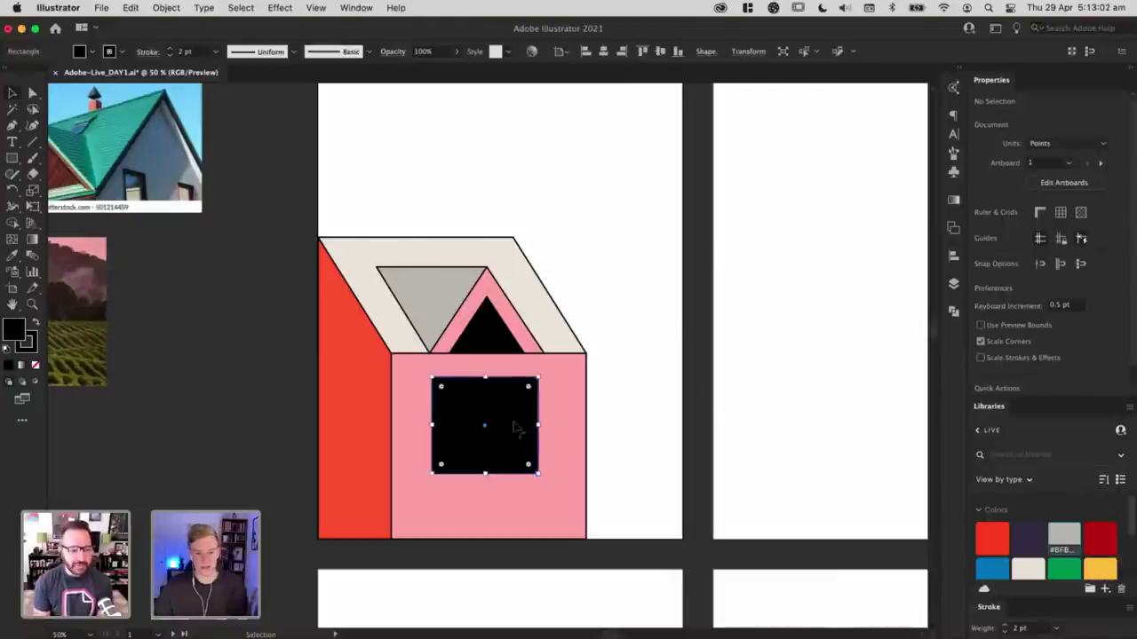
drag(521, 422, 506, 408)
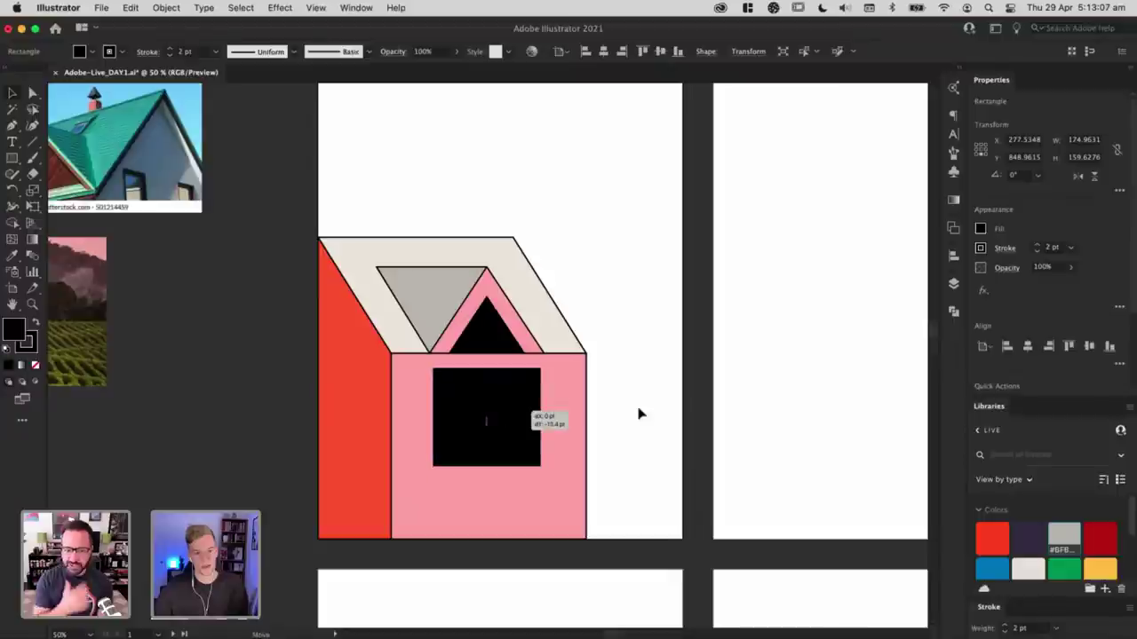
click(684, 411)
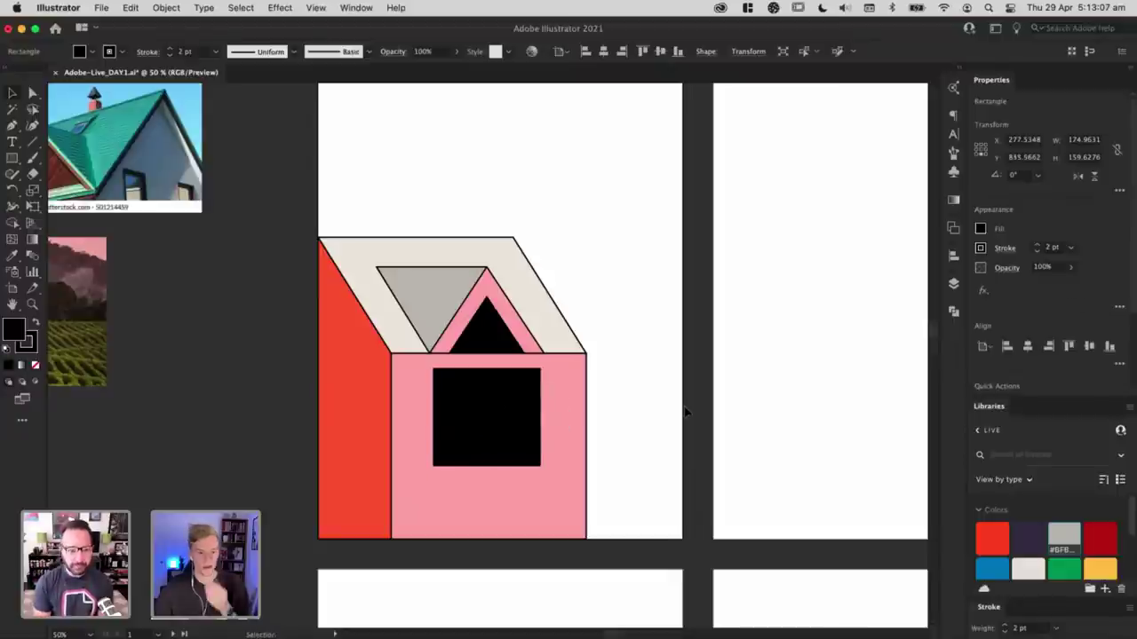
Step: Add two anchor points near the ends of the pink dormer triangle's base and move them down to the black rectangle's upper corners
click(452, 351)
key(p)
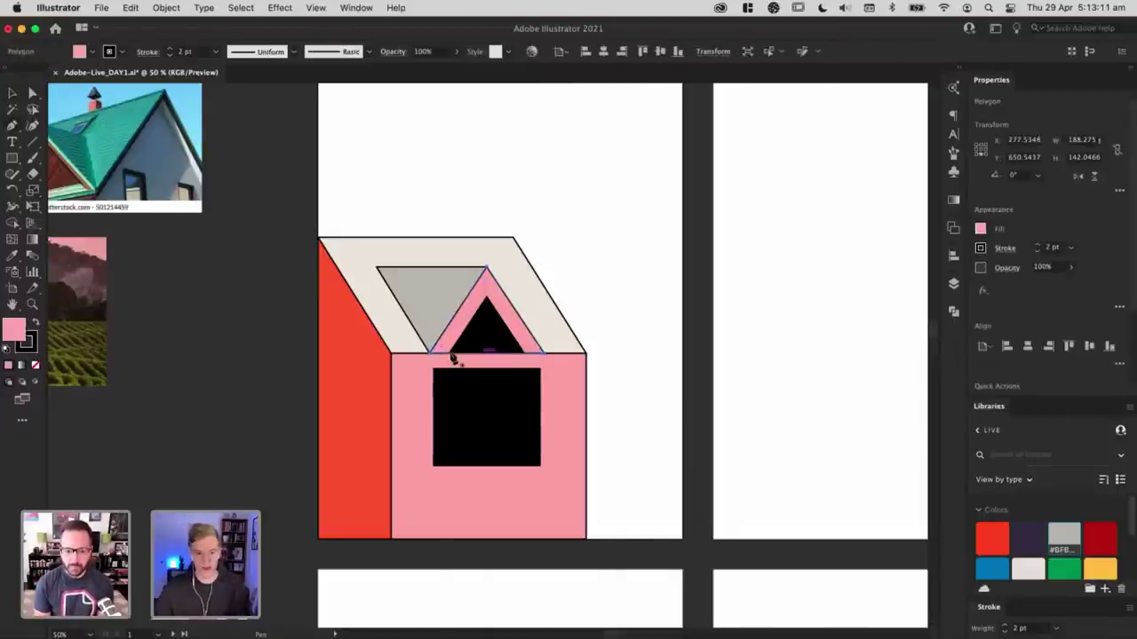
click(442, 354)
key(a)
drag(442, 353, 432, 371)
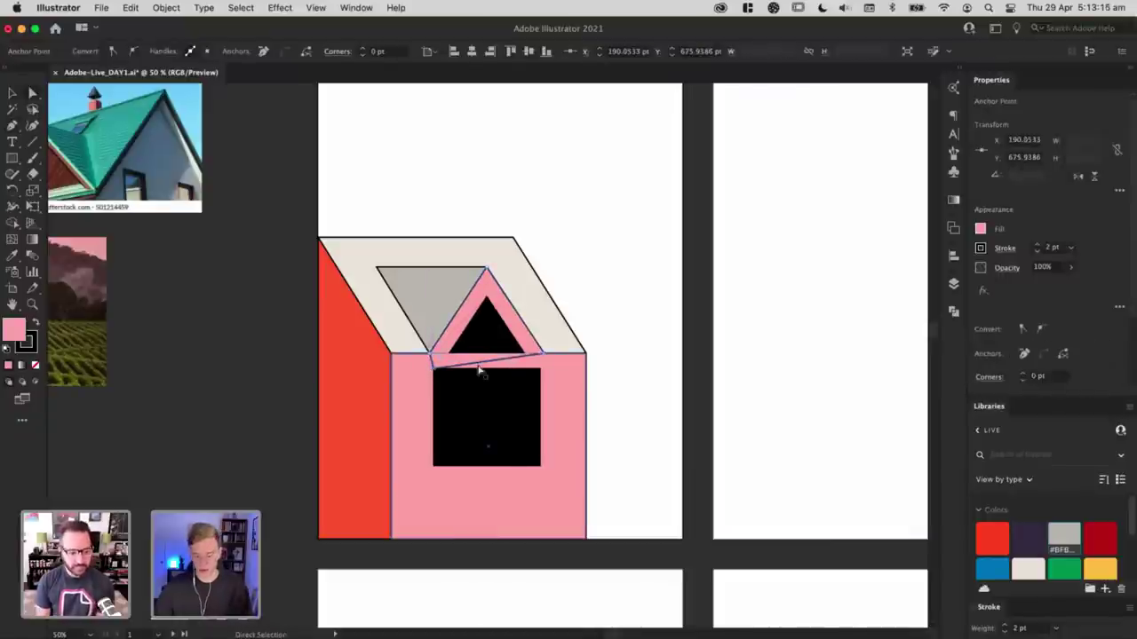
click(531, 356)
key(a)
drag(532, 356, 541, 368)
Step: Unite the extended dormer shape and the front wall into one shape with Pathfinder
key(v)
shift+click(564, 380)
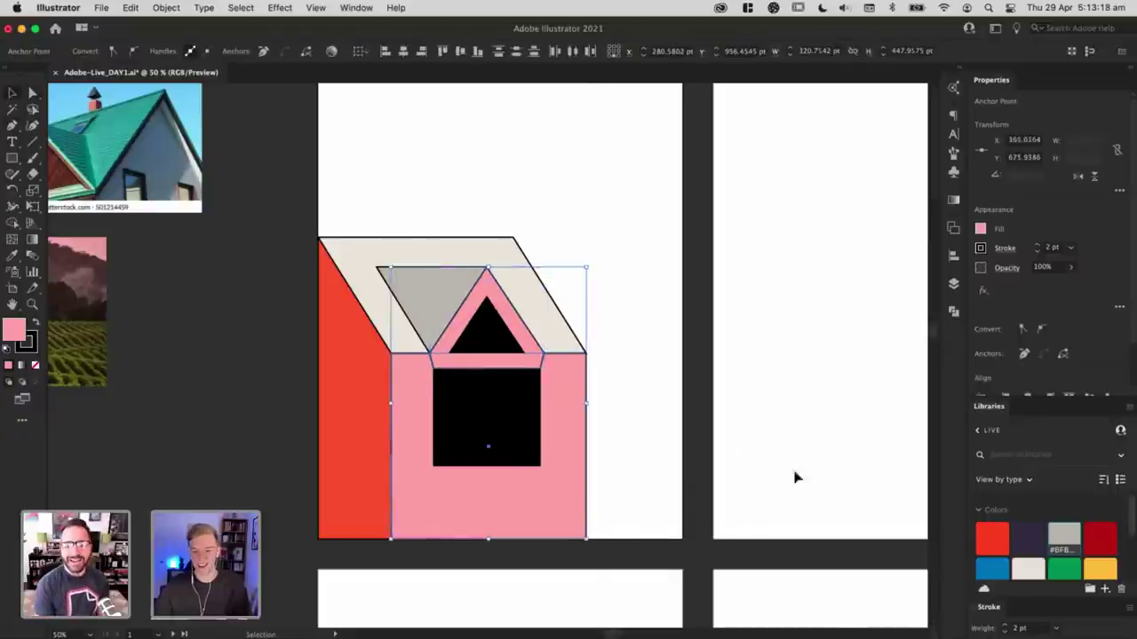
scroll(1102, 315, down, 2)
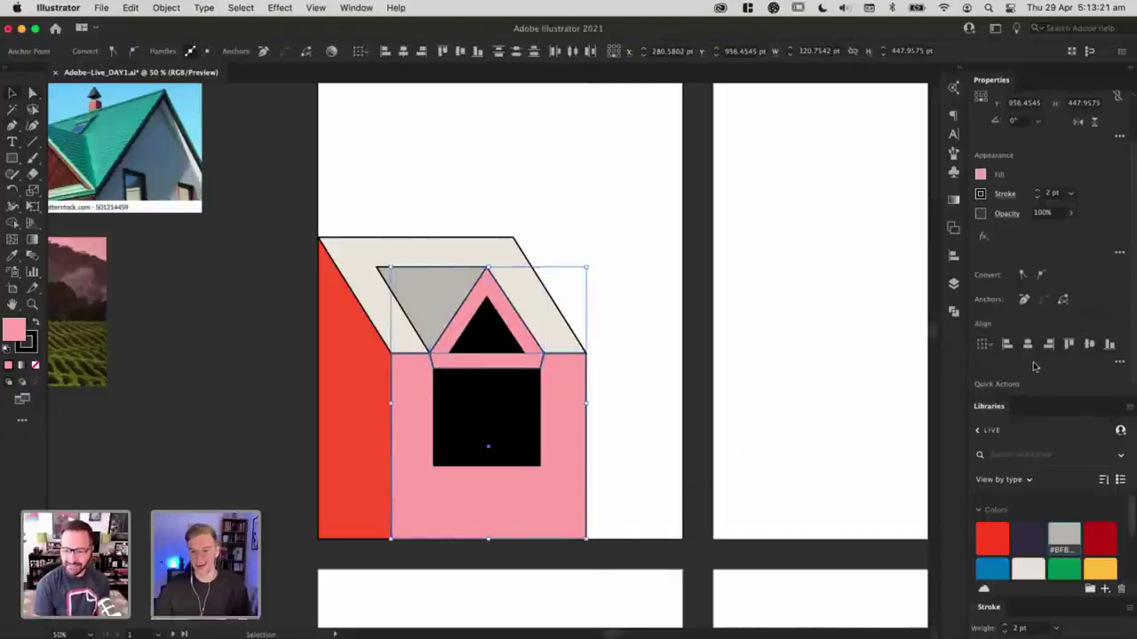
click(953, 310)
click(784, 336)
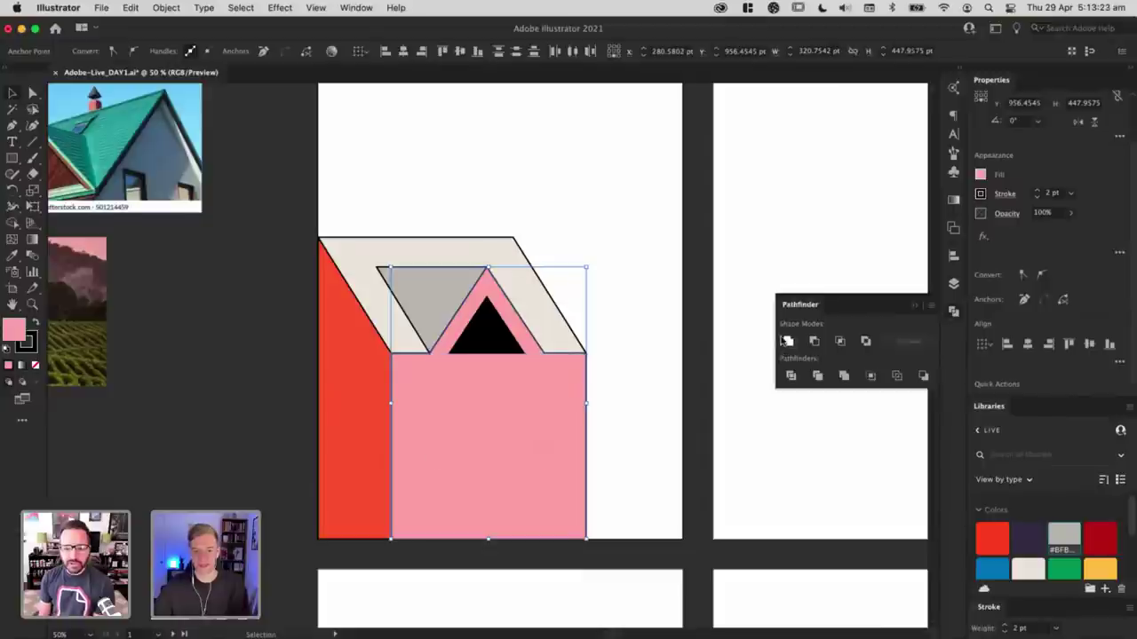
click(691, 237)
Step: Select the hidden black rectangle in Outline view, bring it to the front, and return to the color preview
key(ctrl+y)
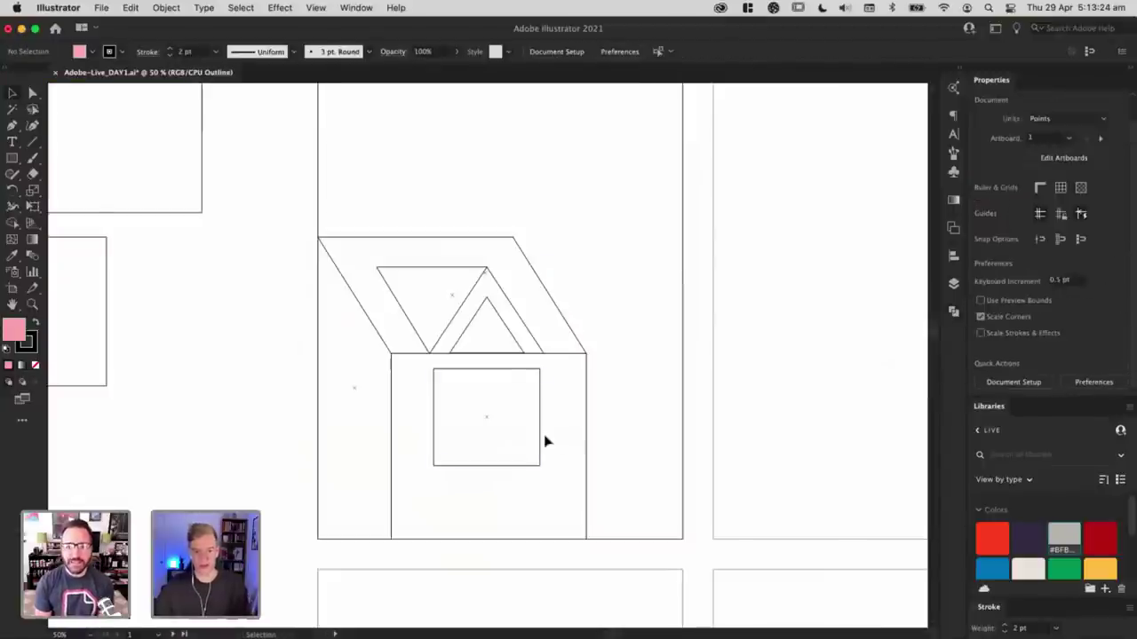
click(541, 439)
key(ctrl+shift+bracketright)
key(ctrl+y)
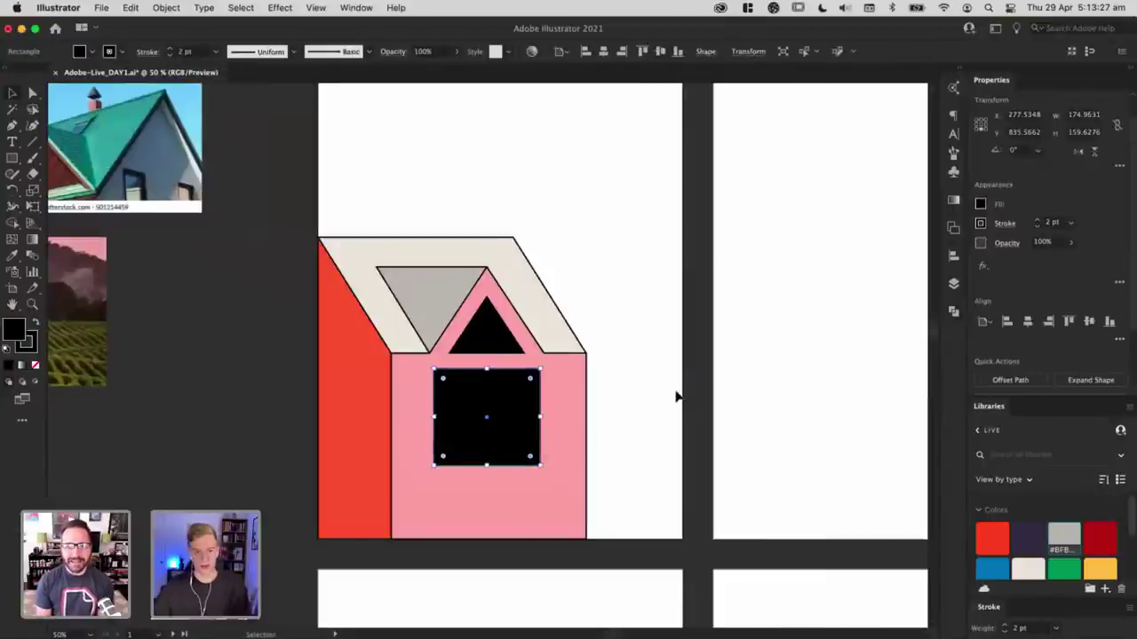
click(665, 401)
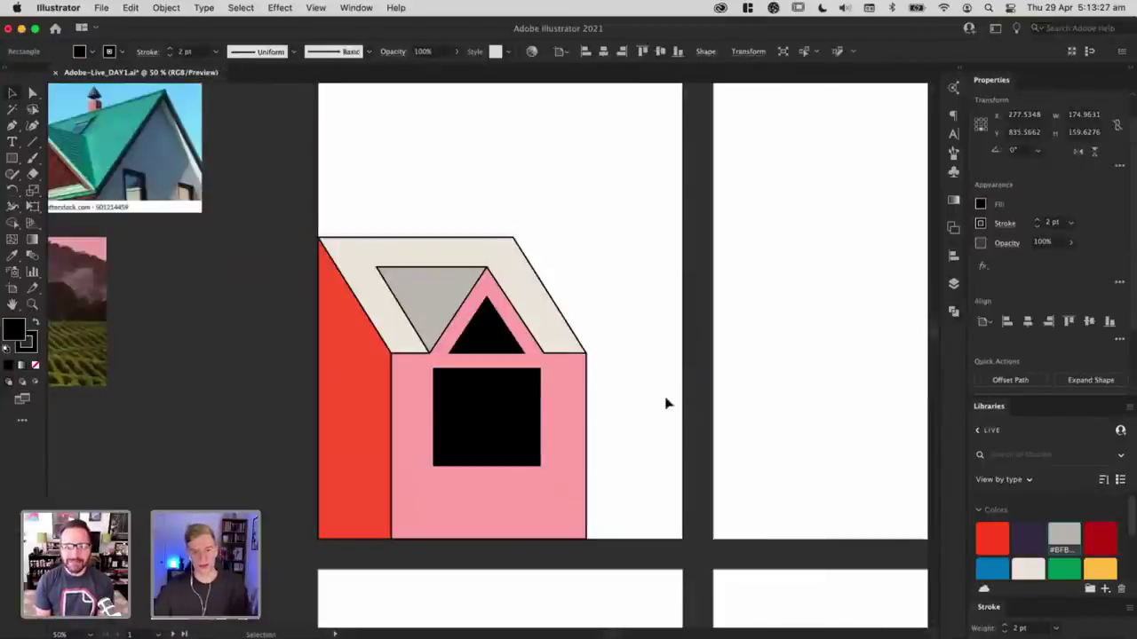
Step: Narrow the black rectangle symmetrically to about 123 pt, matching the width of the black triangle above it
click(487, 350)
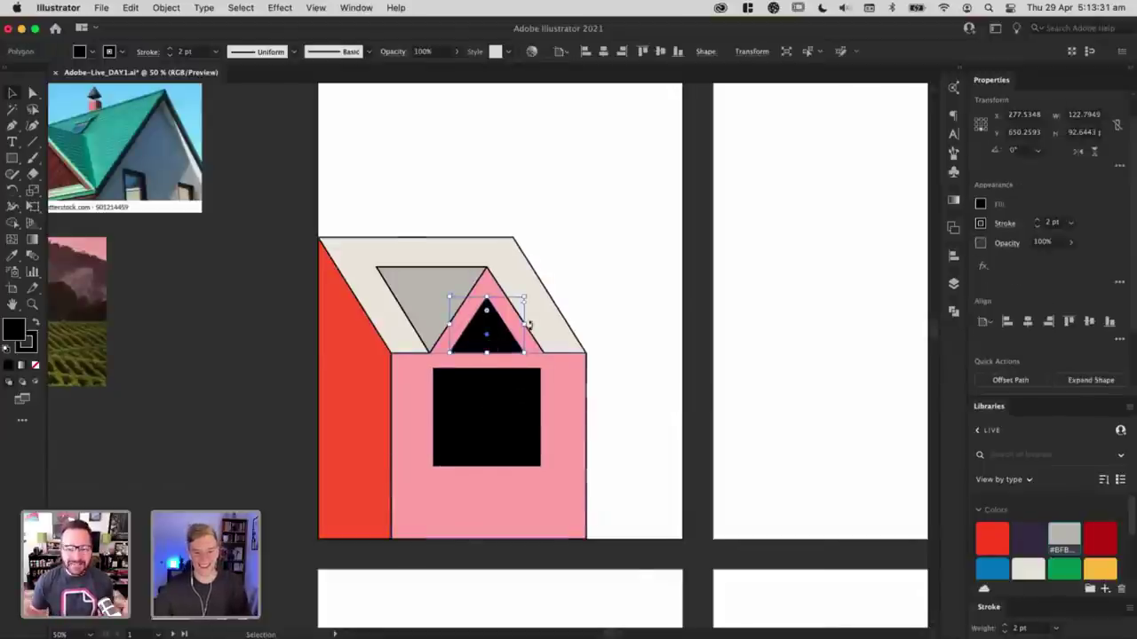
click(537, 413)
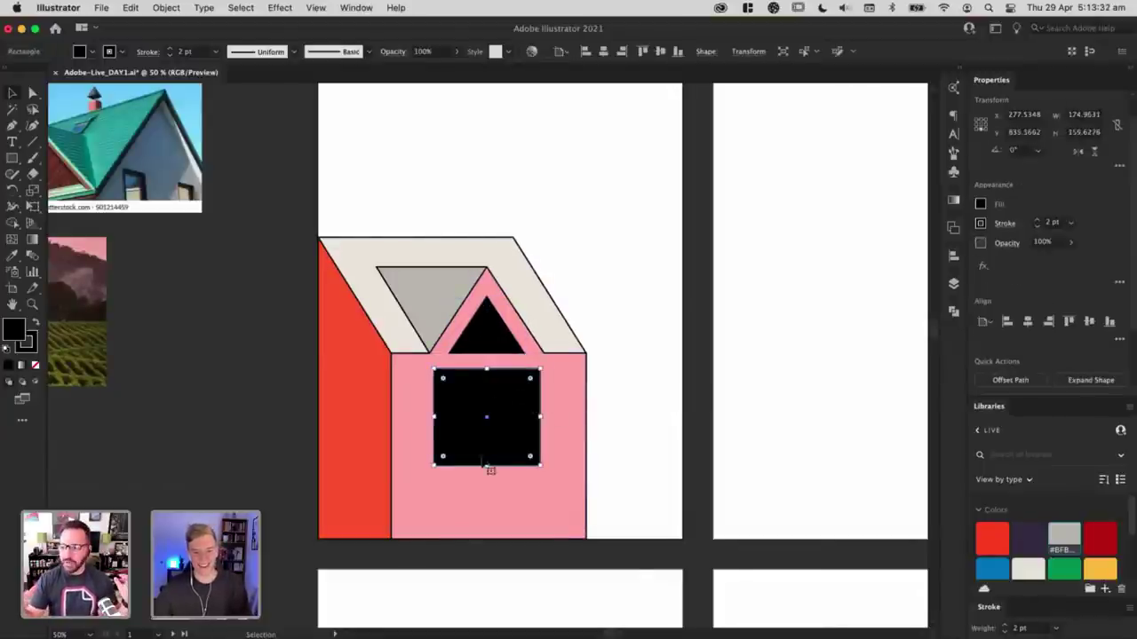
drag(539, 417, 528, 417)
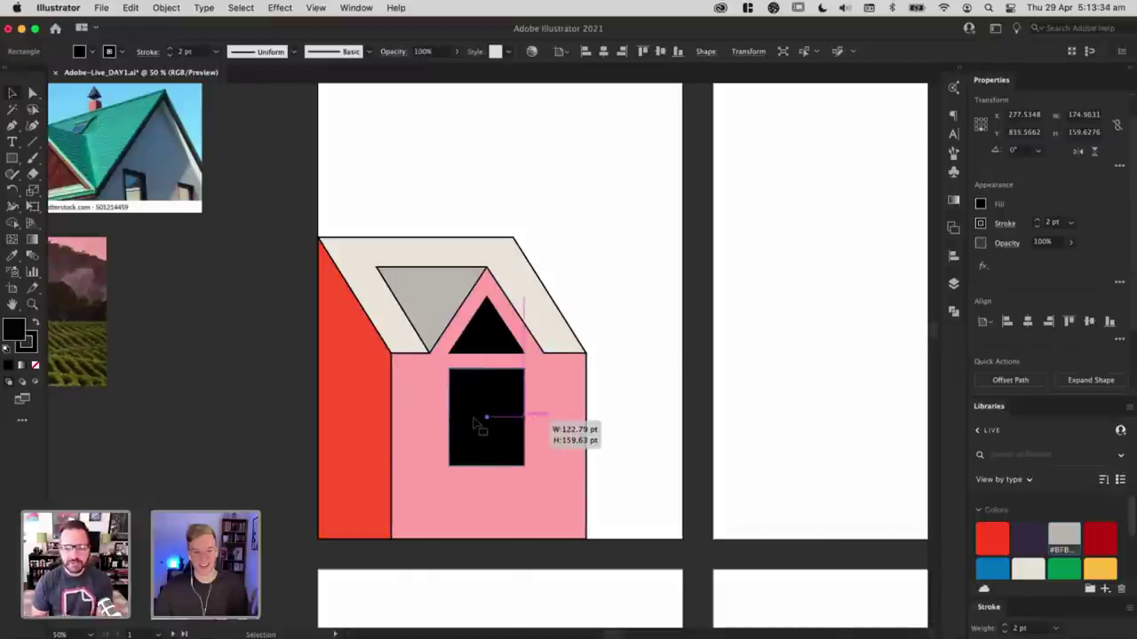
drag(450, 417, 450, 417)
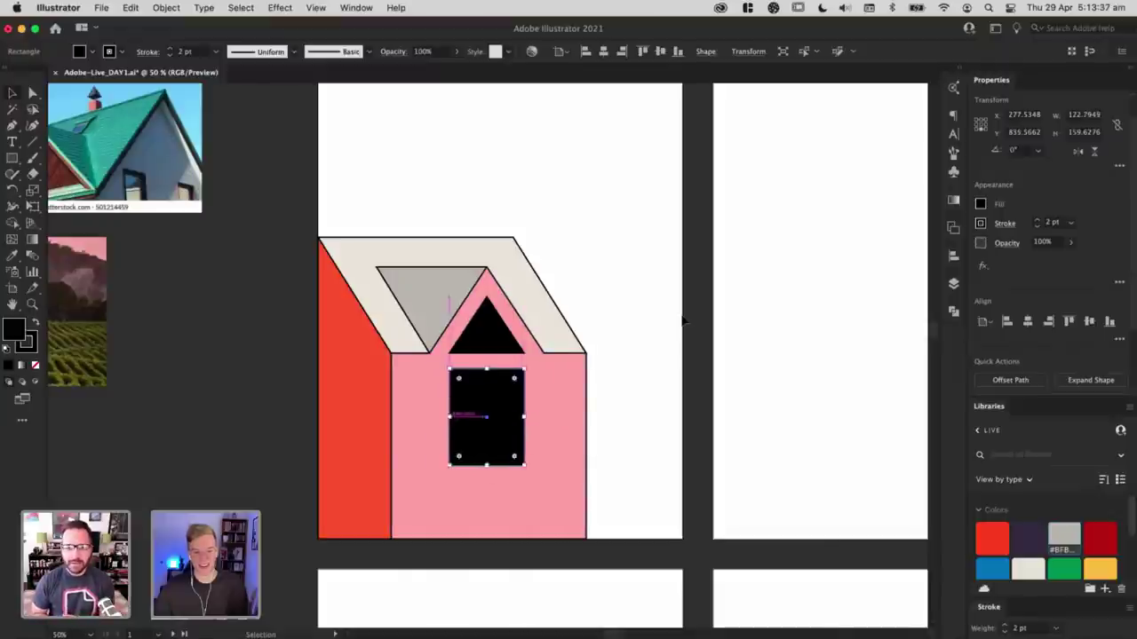
click(684, 321)
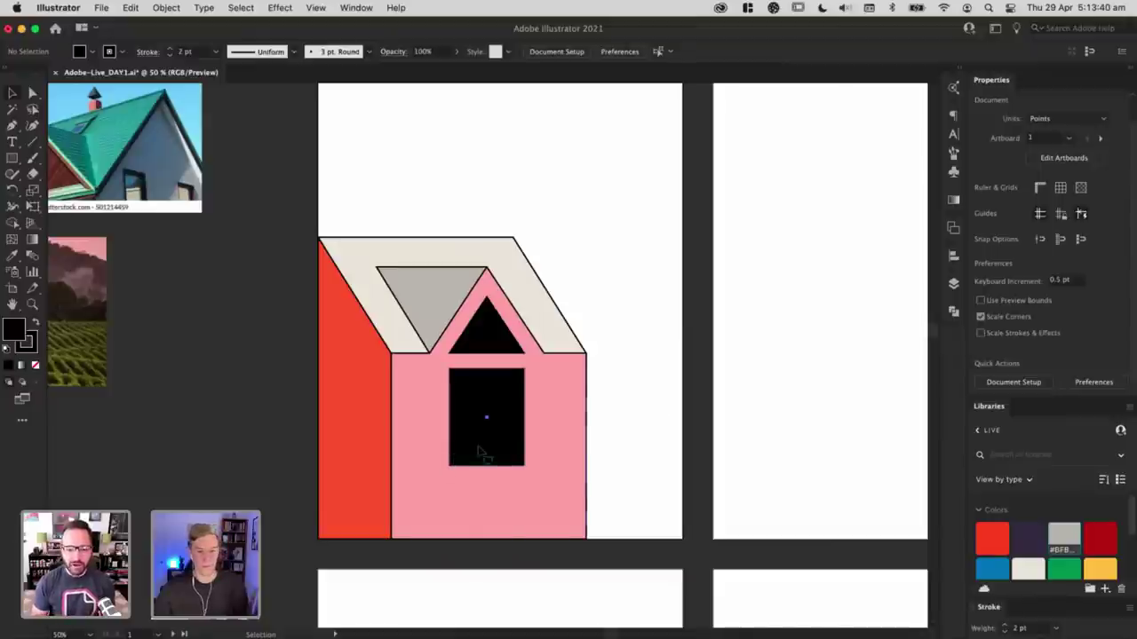
Step: Make a strip about 30 pt high directly below the black rectangle from a copy of it, and fill it with the library's off-white
click(488, 390)
drag(487, 369, 486, 484)
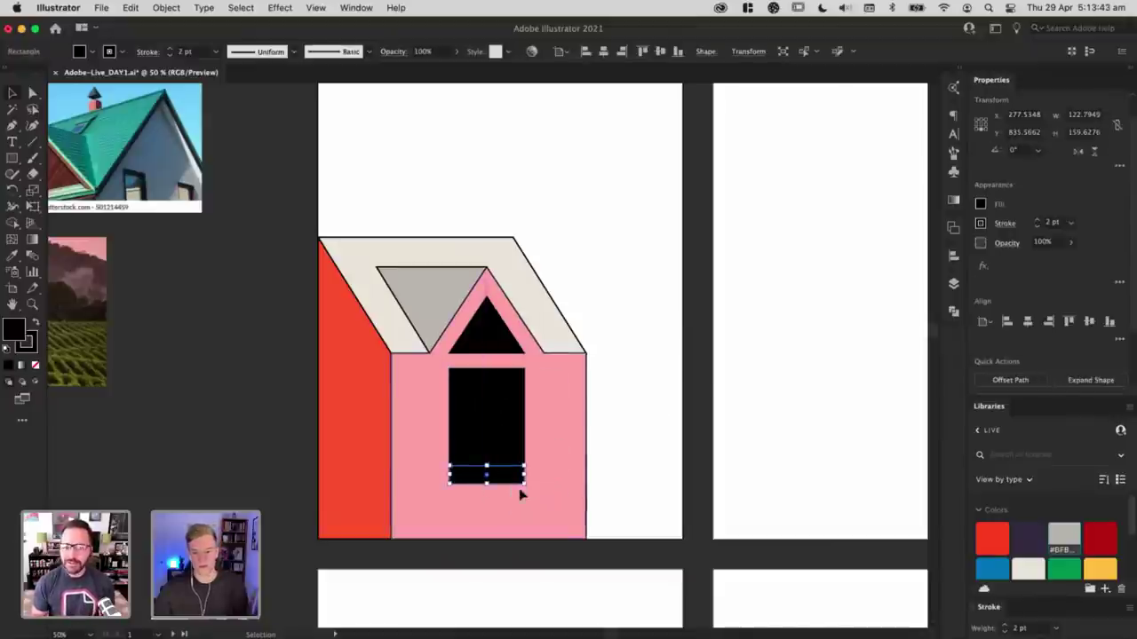
click(1036, 571)
click(671, 386)
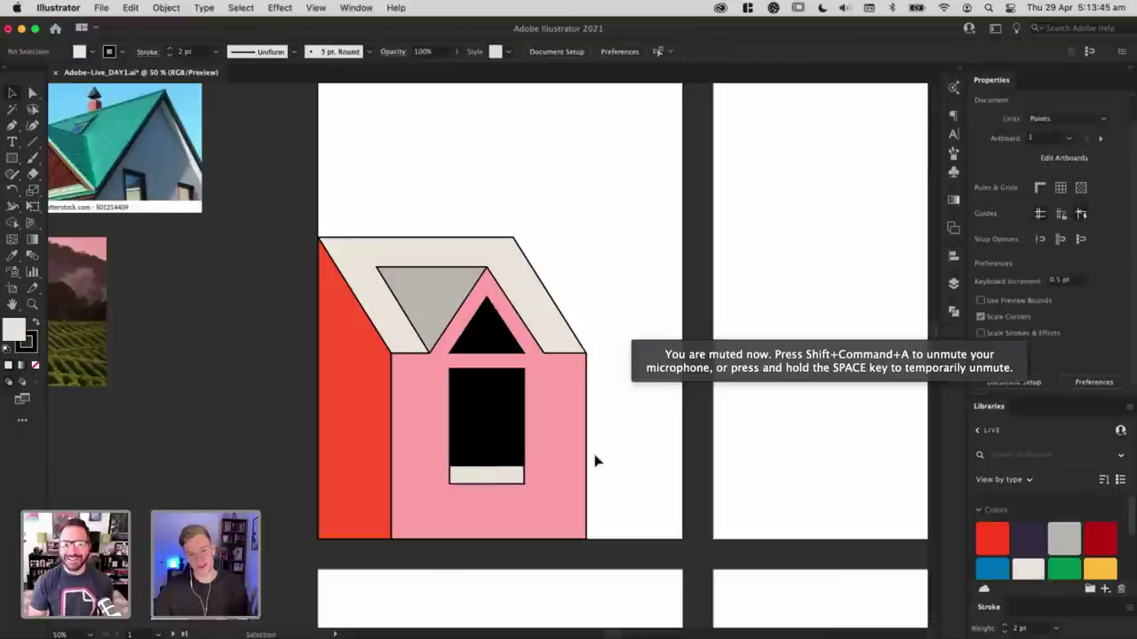
click(509, 480)
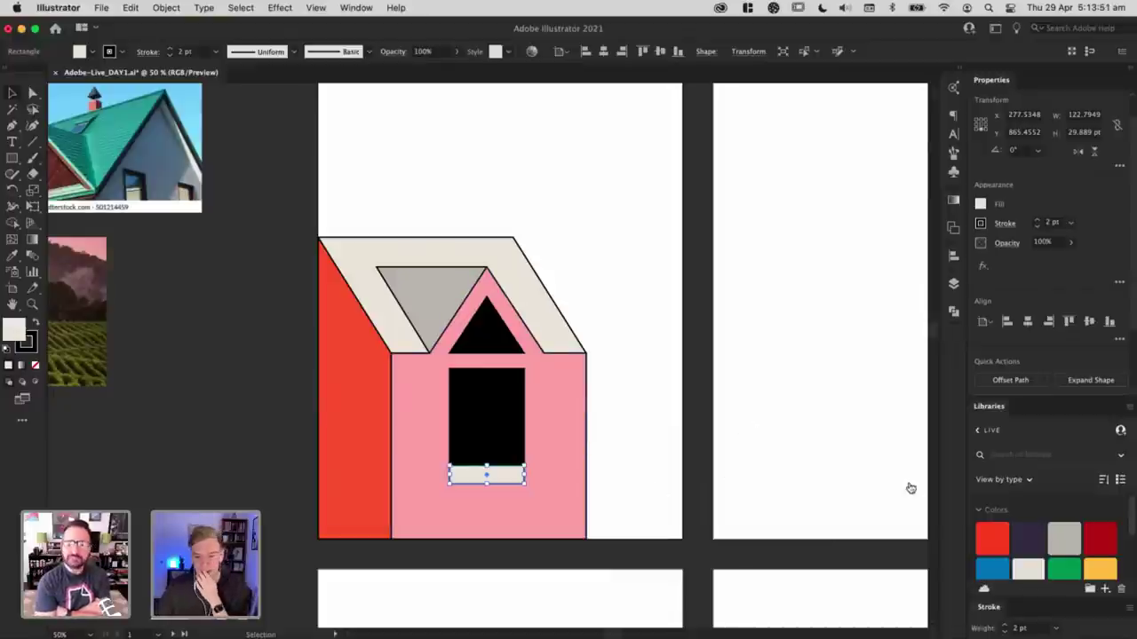
click(670, 383)
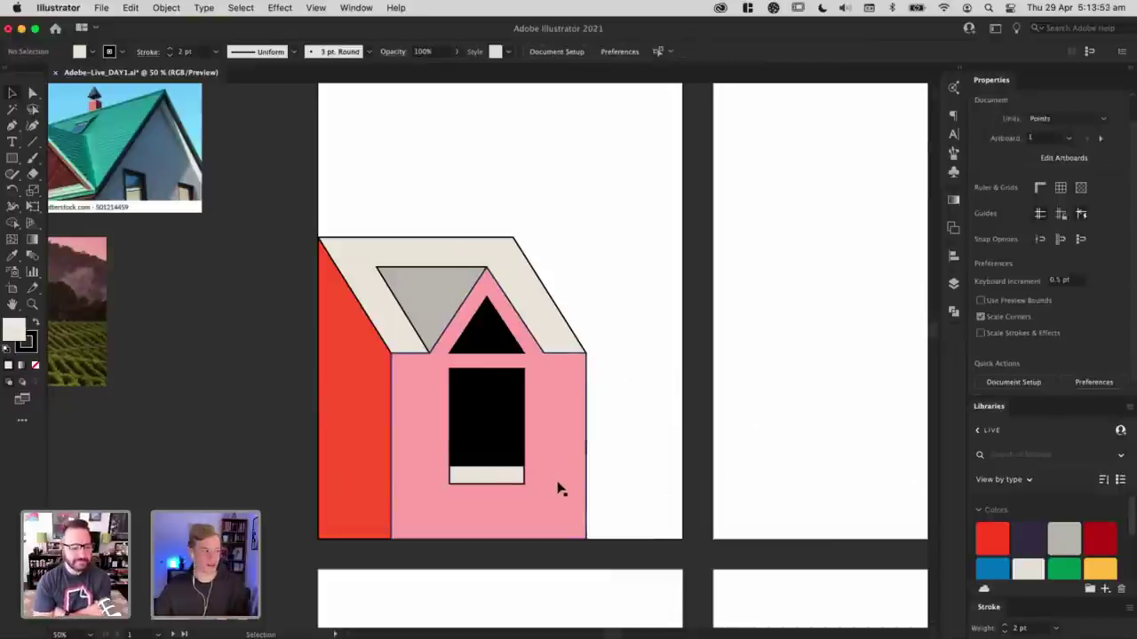
Step: Add a copy of the off-white strip about 20 pt high directly beneath it and fill it with the library's gray
drag(495, 481, 488, 496)
click(1064, 538)
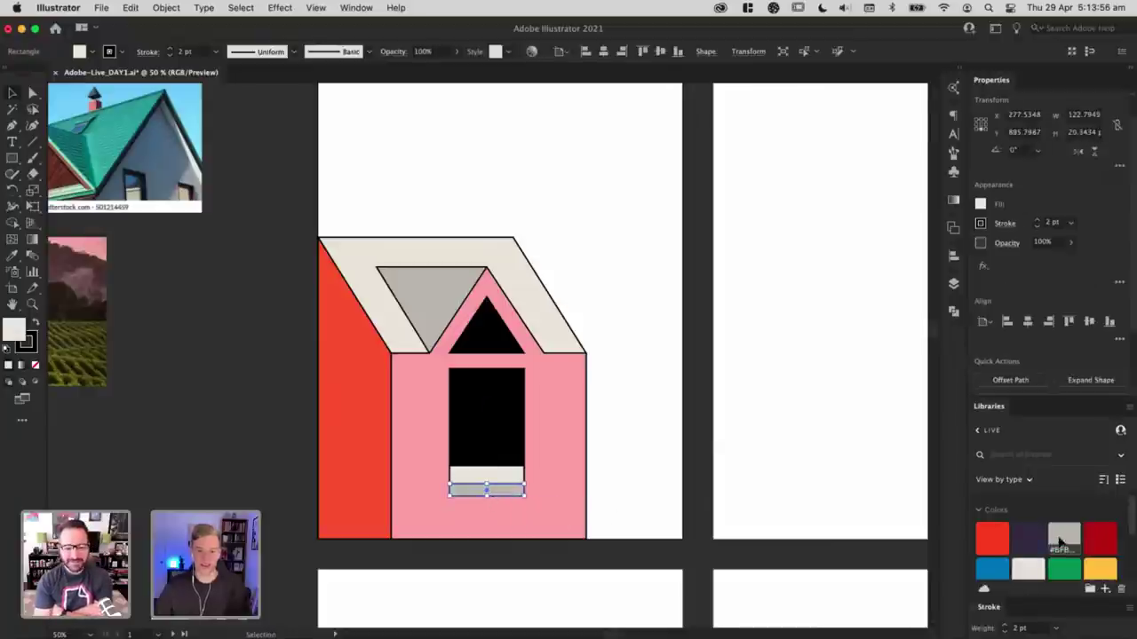
click(895, 467)
Step: Select all the artwork and set its stroke weight to 3 pt
key(super+a)
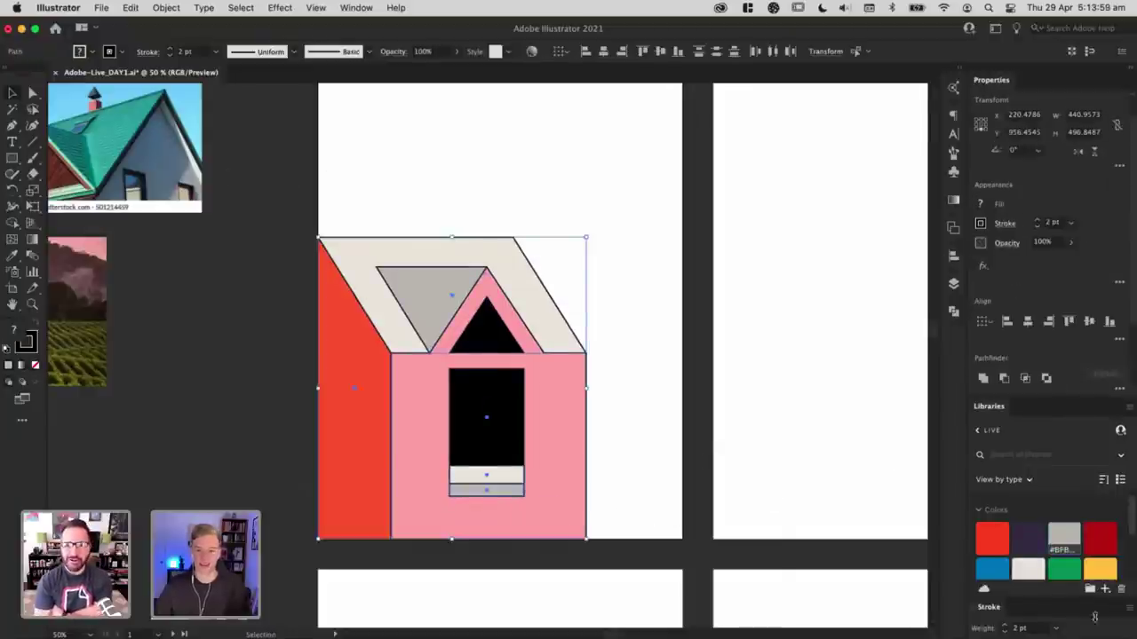
click(1004, 625)
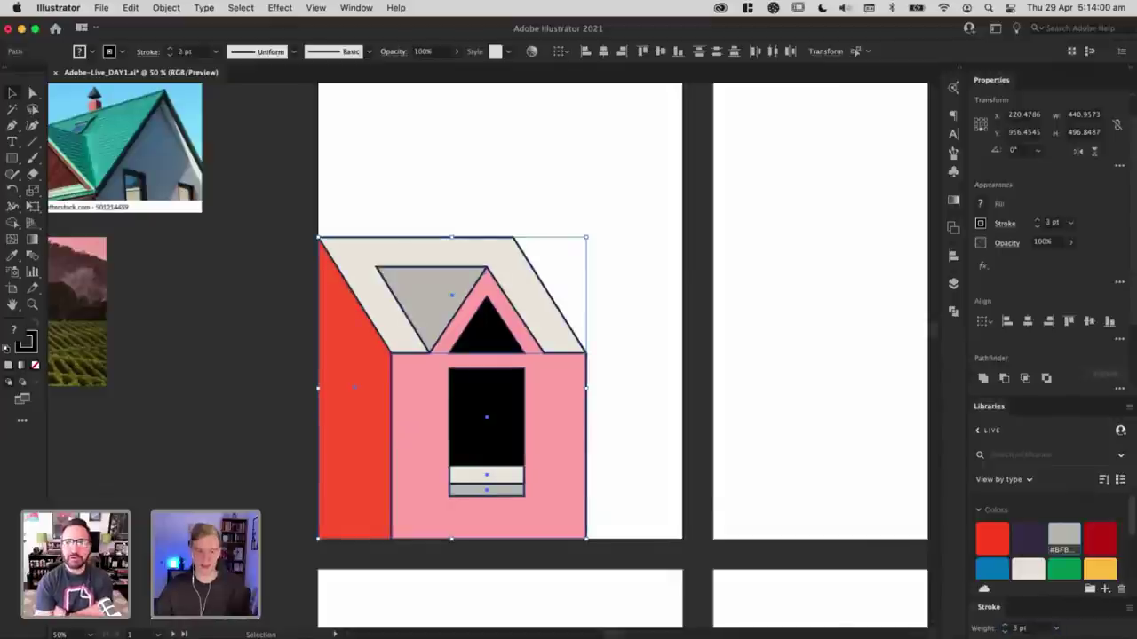
click(699, 470)
Step: Shorten the gray strip slightly by raising its lower edge
click(490, 493)
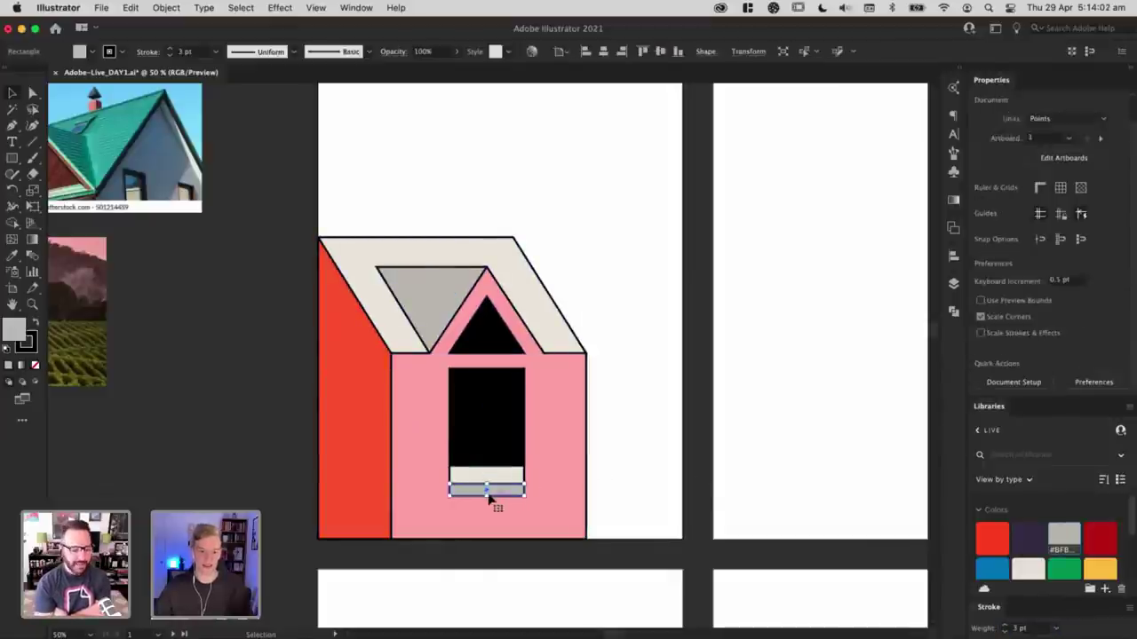
drag(490, 493, 497, 500)
click(737, 484)
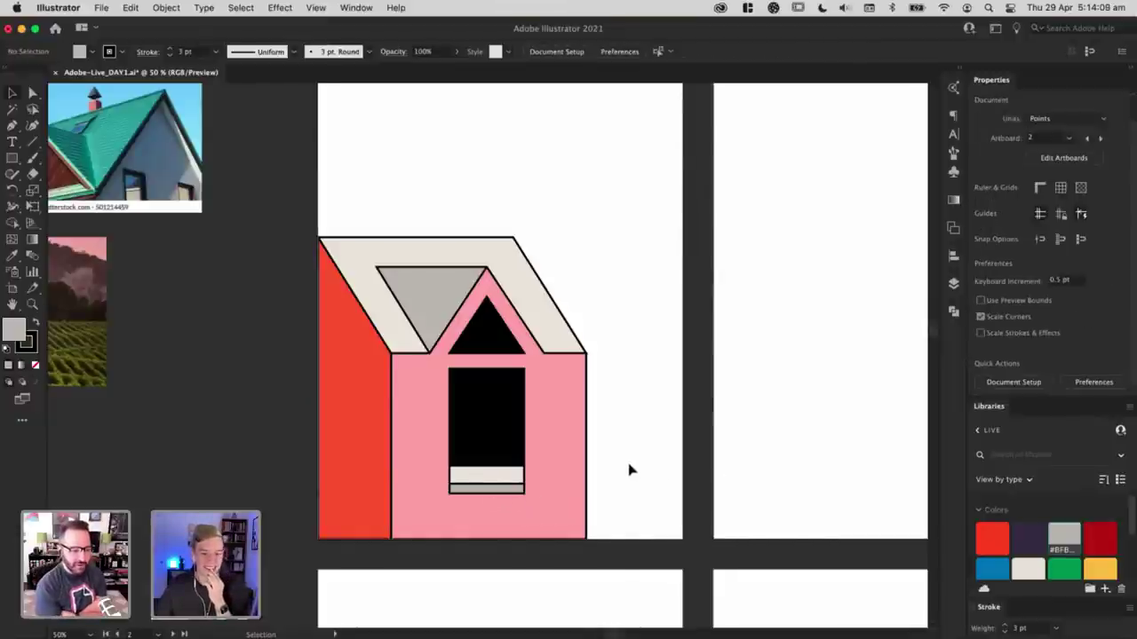
Step: Add a narrow strip along the black rectangle's right side from a copy of it, and fill it with the side wall's red
click(482, 415)
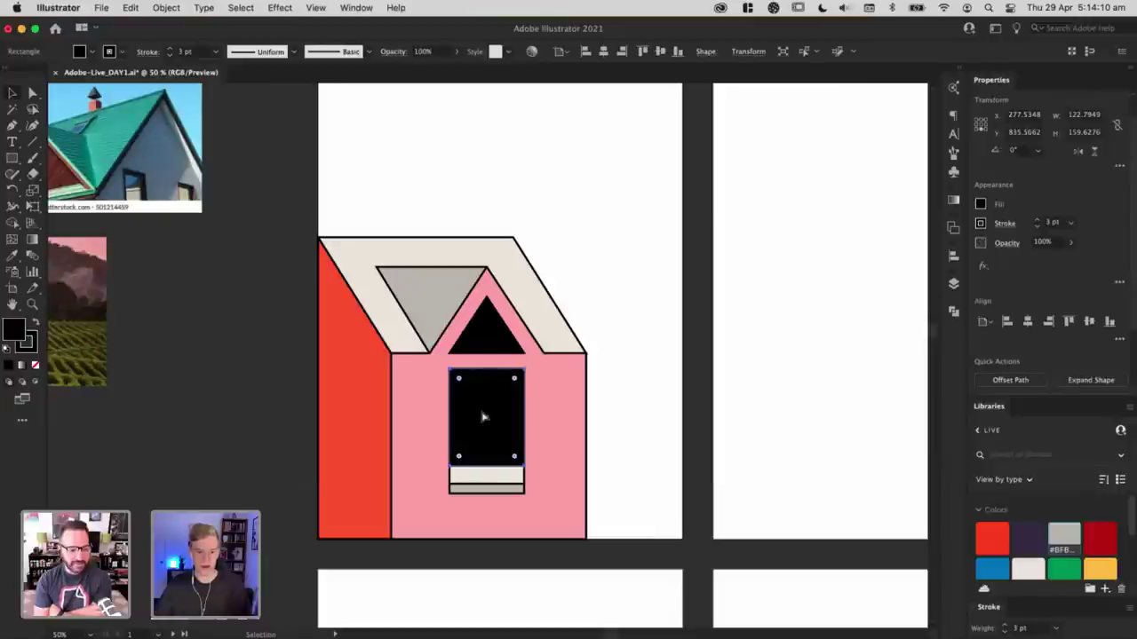
drag(449, 417, 506, 415)
key(i)
click(355, 399)
key(v)
click(754, 380)
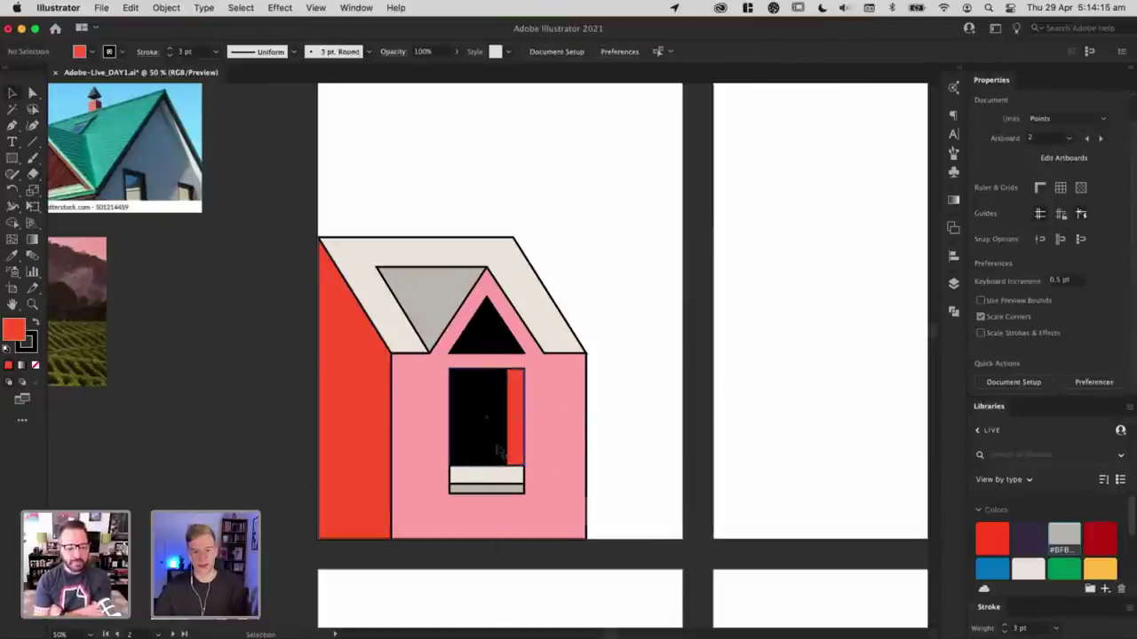
Step: Place a copy of the black triangle about 29 pt to its left, and add a vertical guide along the red strip's inner edge
scroll(772, 365, up, 2)
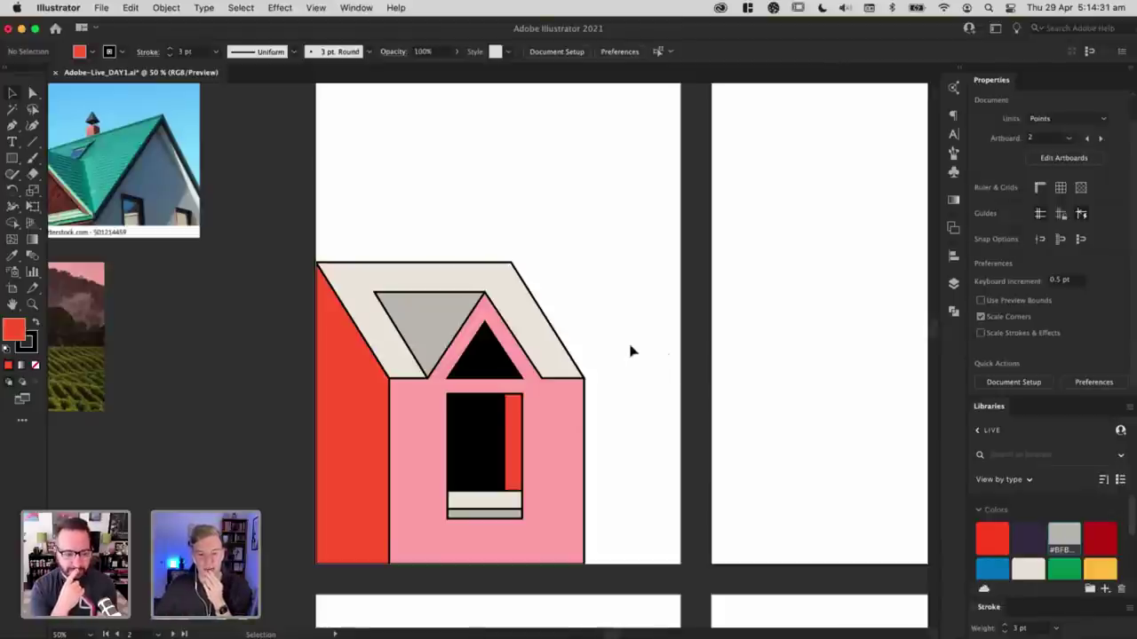
key(super+r)
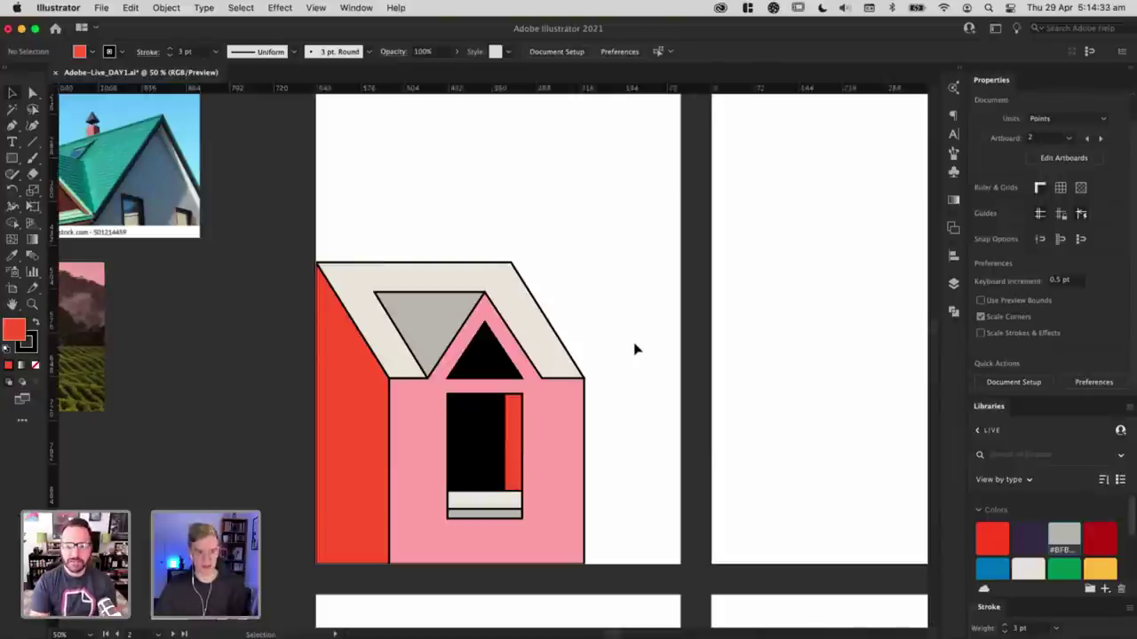
drag(610, 299, 634, 299)
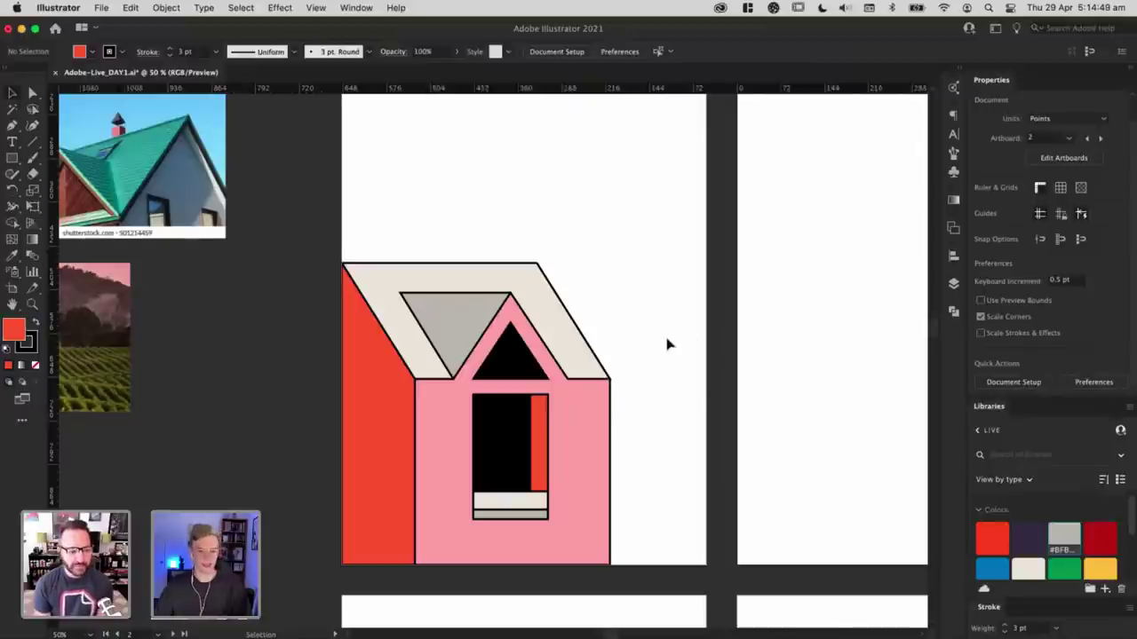
click(702, 433)
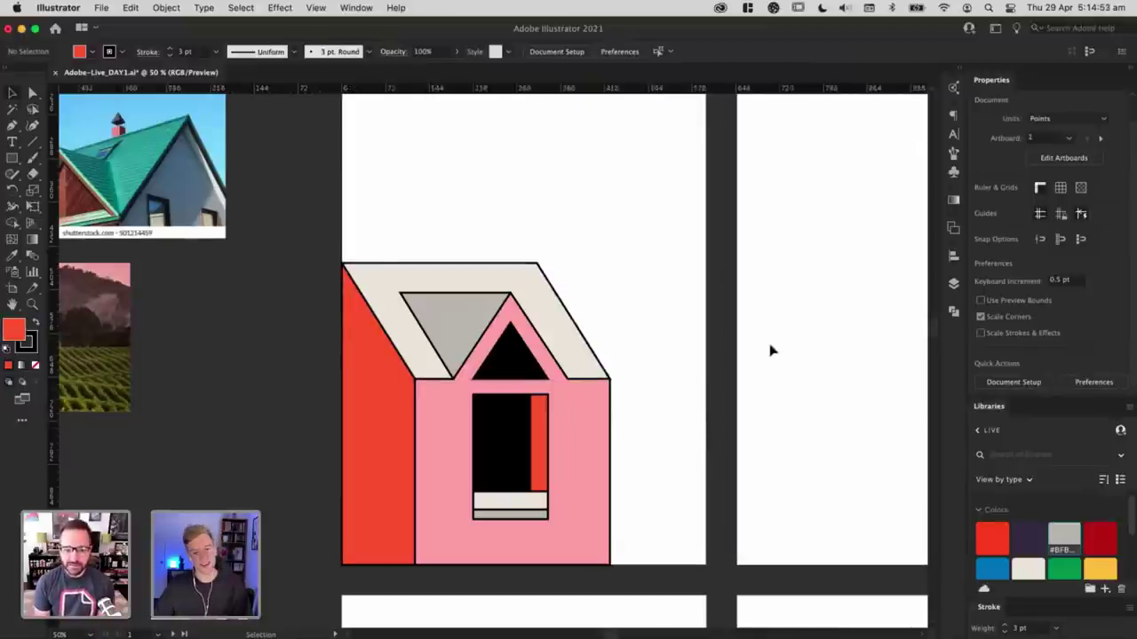
drag(505, 366, 487, 361)
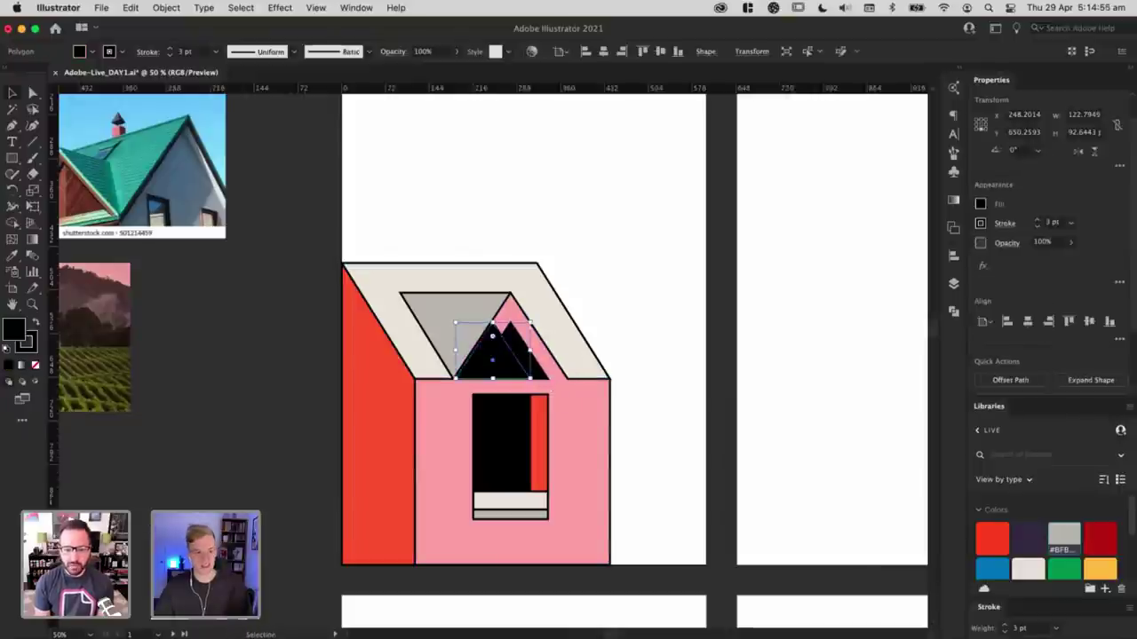
drag(53, 487, 531, 474)
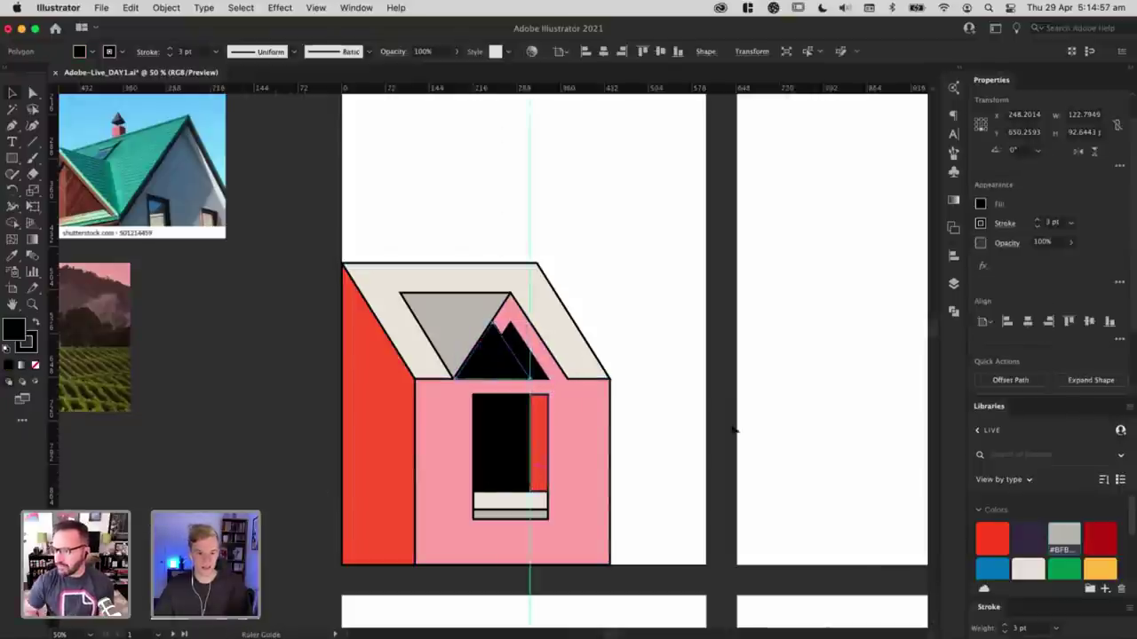
click(735, 430)
Step: Divide the two overlapping black triangles with Pathfinder, and delete the leftover piece outside the original triangle
click(525, 373)
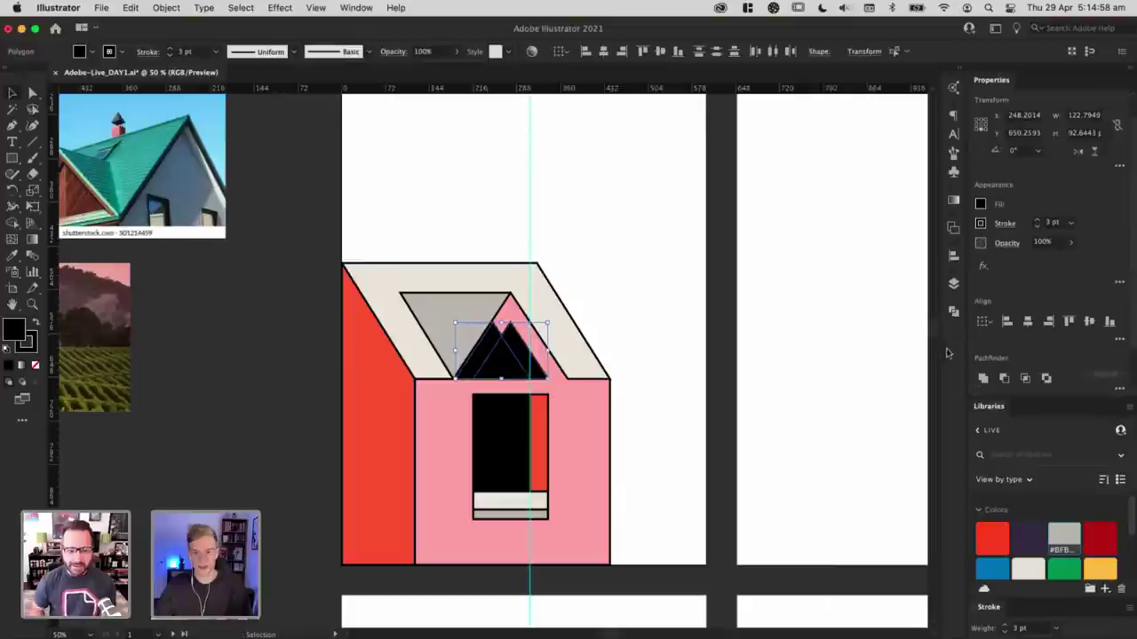
click(1120, 388)
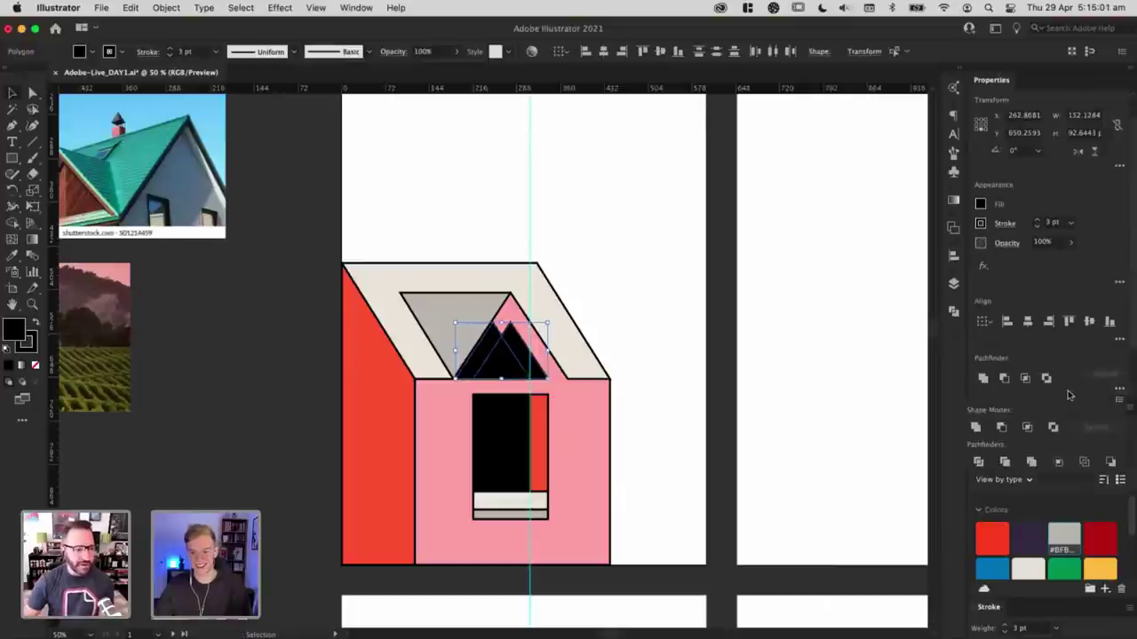
click(978, 464)
key(super+shift+a)
key(a)
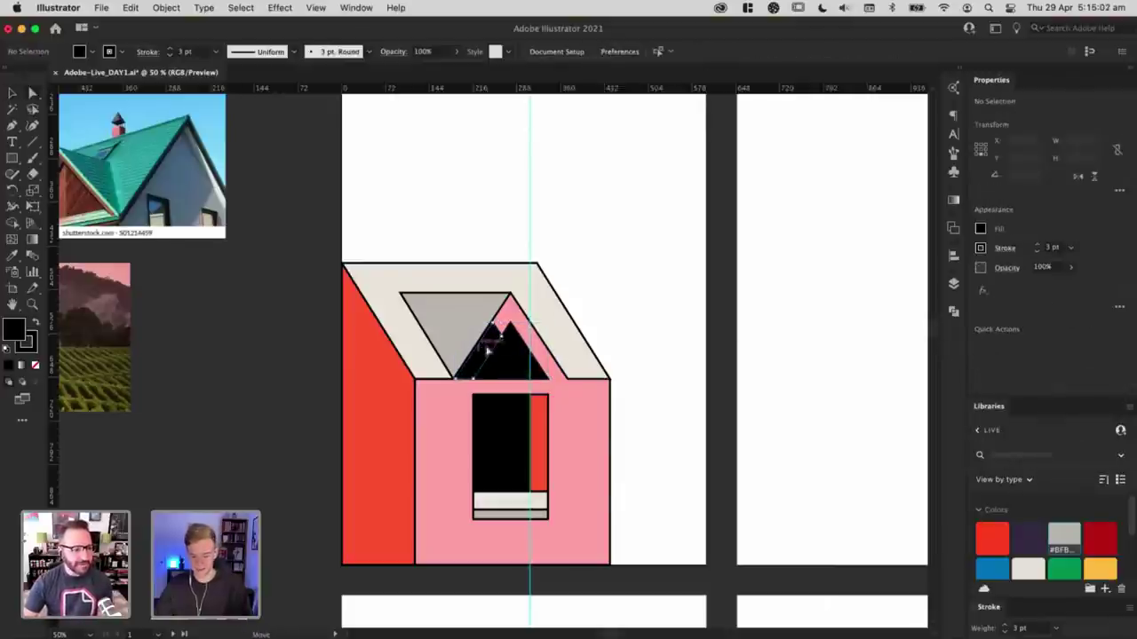
click(481, 347)
key(Delete)
Step: Fill the slanted slice on the right of the black triangle with the side wall's red
click(517, 349)
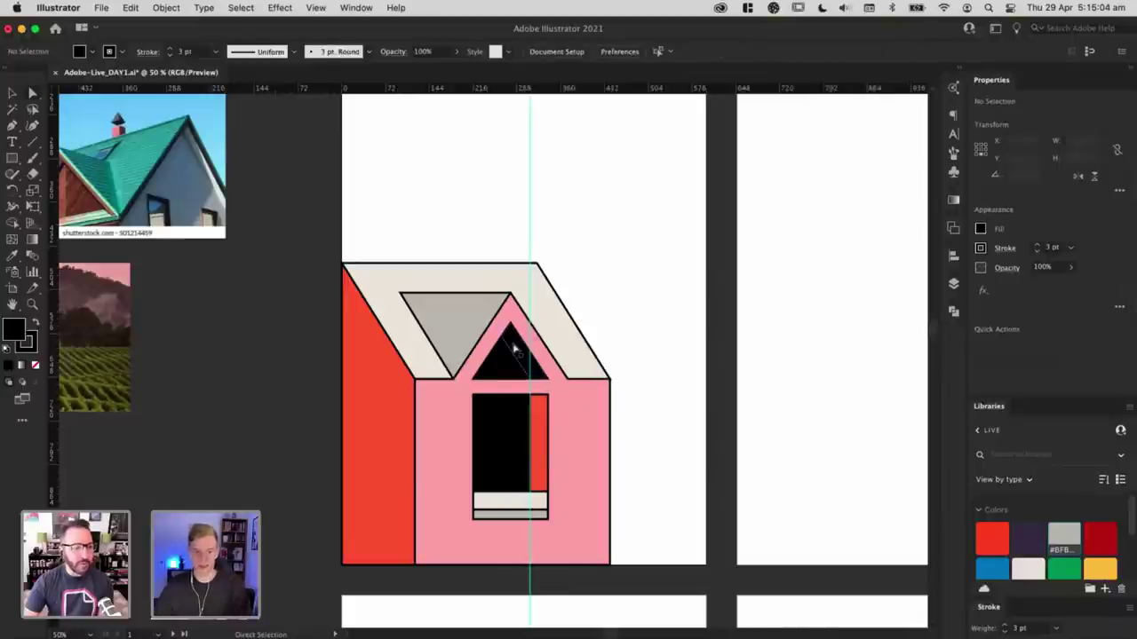
key(i)
key(v)
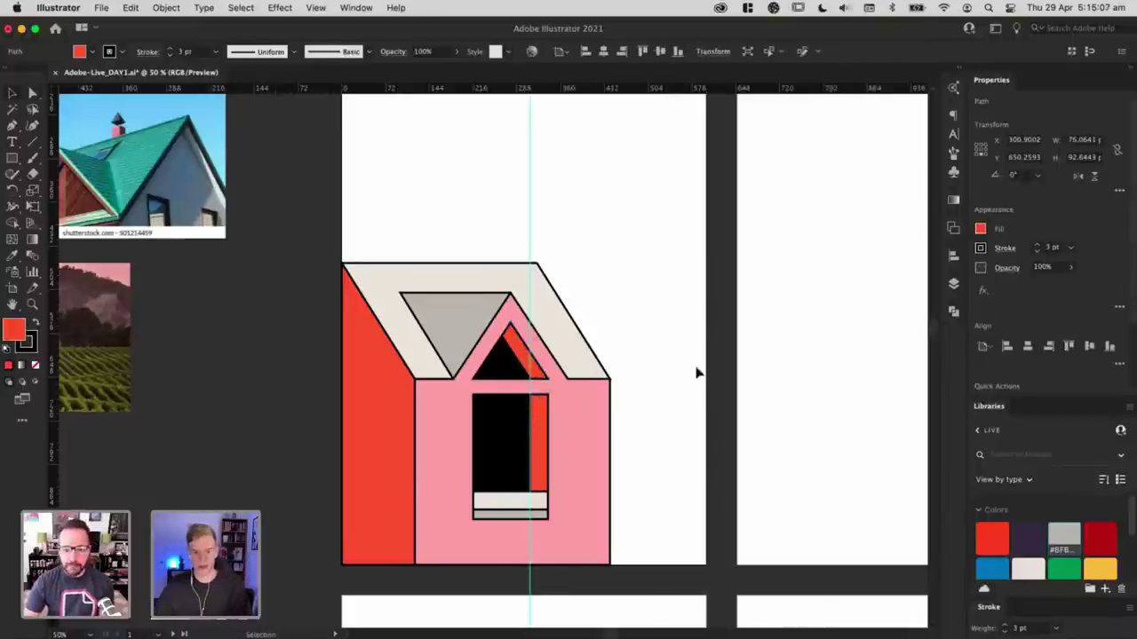
click(696, 373)
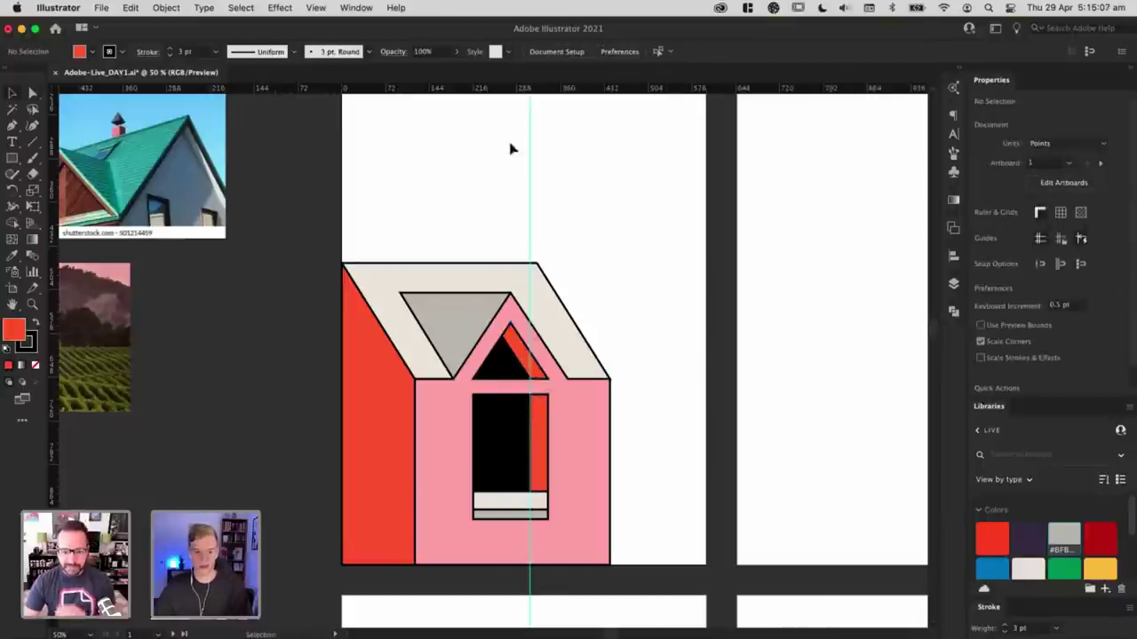
Step: Clear all guides from the document
click(314, 8)
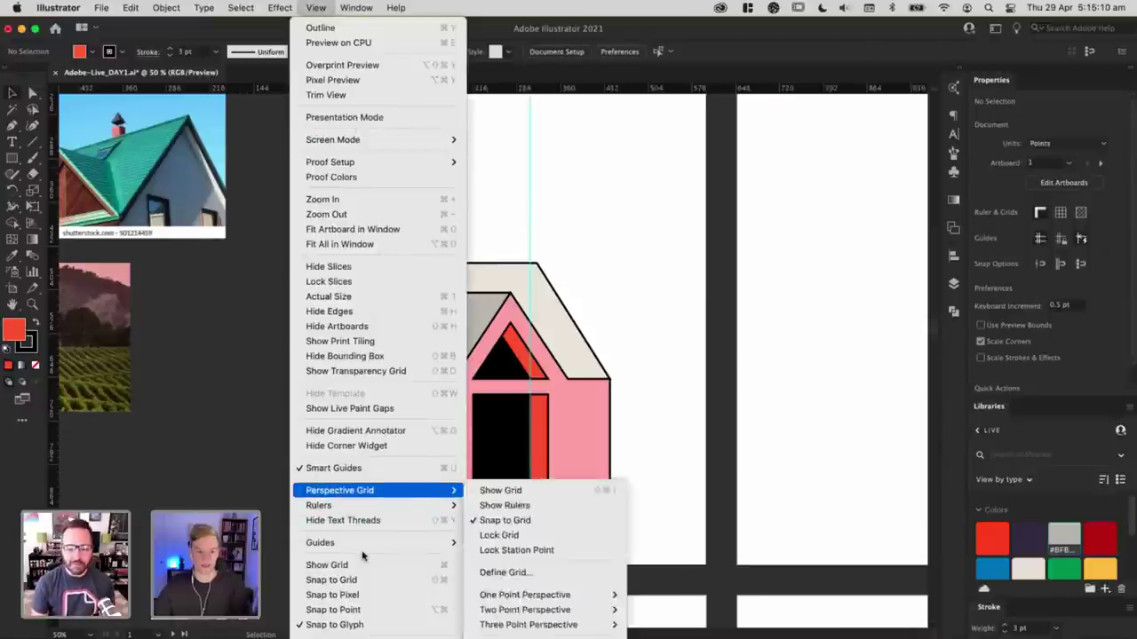
mouse_move(366, 543)
click(515, 602)
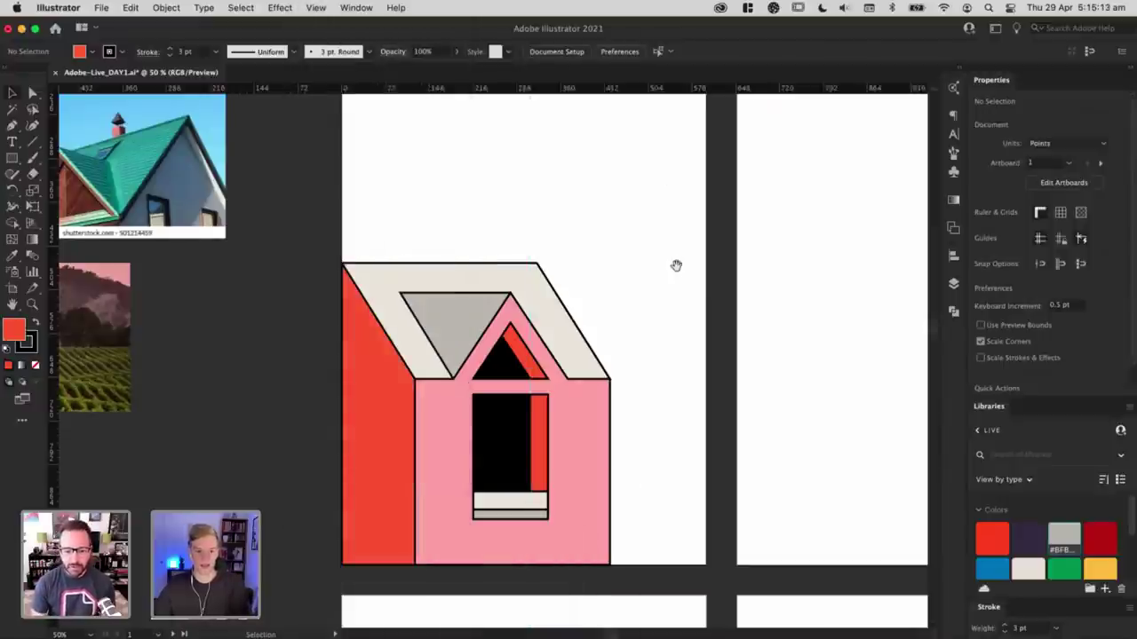
drag(676, 266, 675, 249)
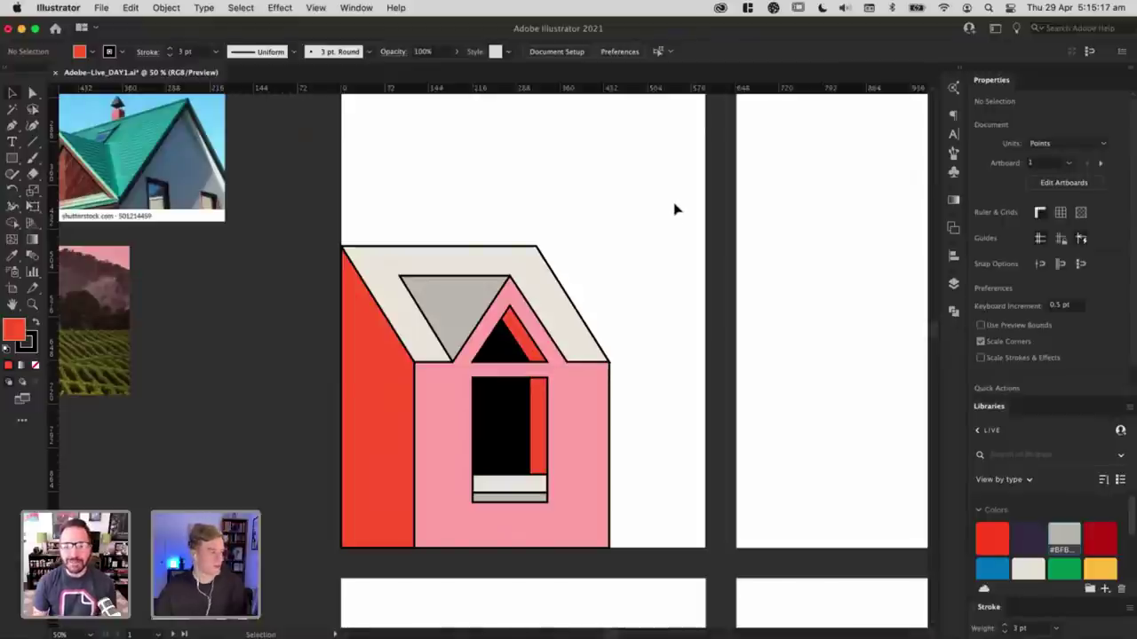
click(503, 267)
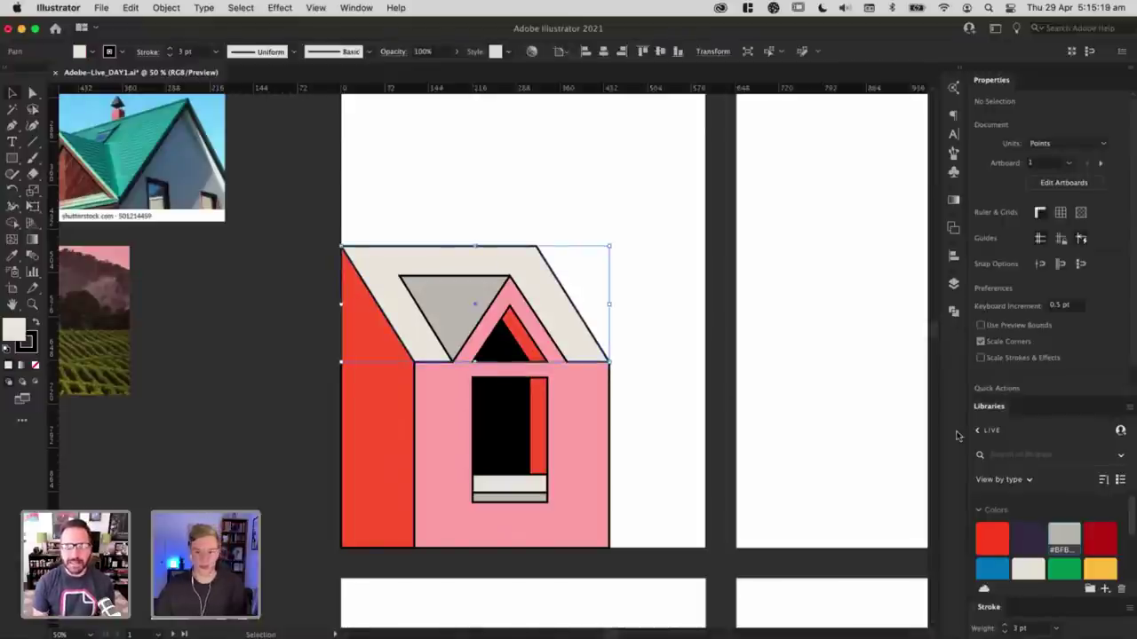
click(716, 335)
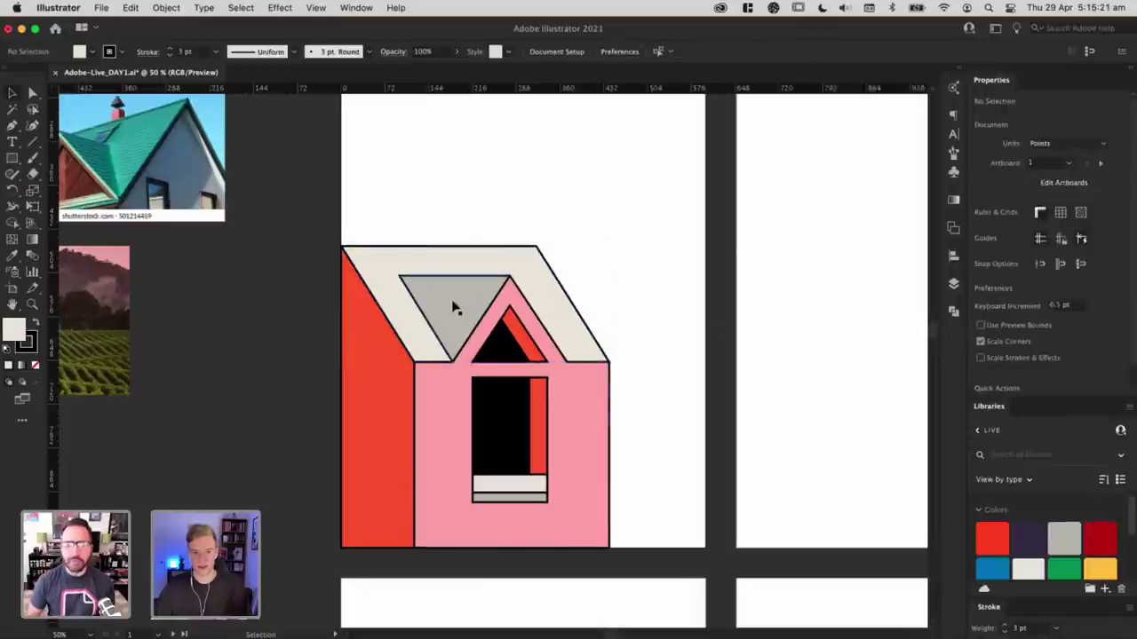
drag(702, 244, 705, 267)
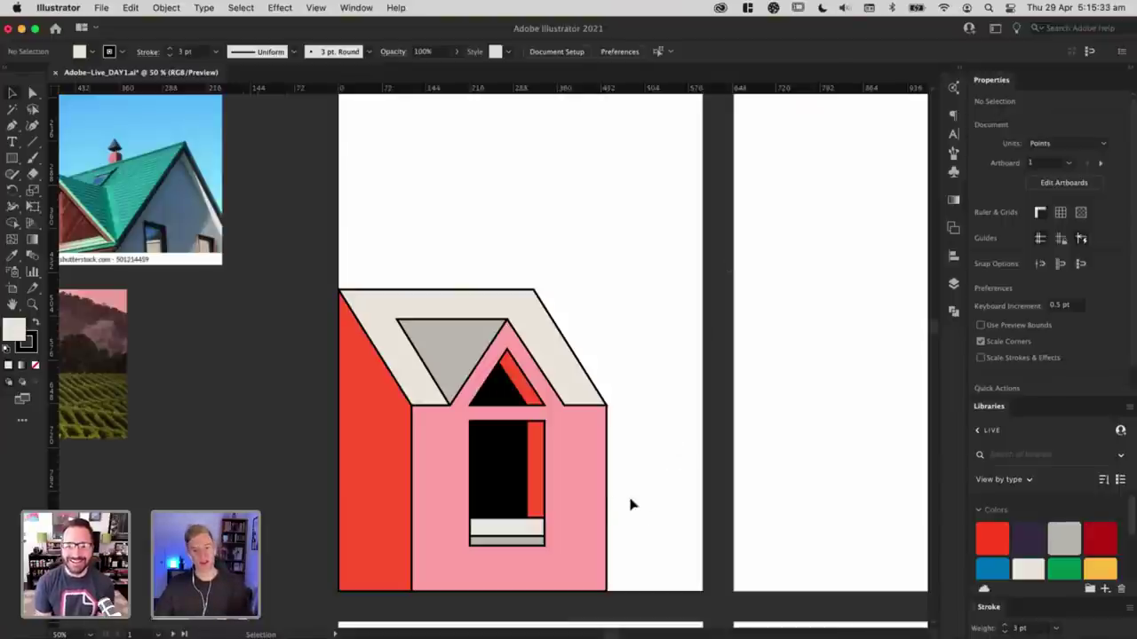
Step: Shorten the rectangular window to about 185 pt overall, including the sill, by raising its lower edge together with both sill strips
key(ctrl+y)
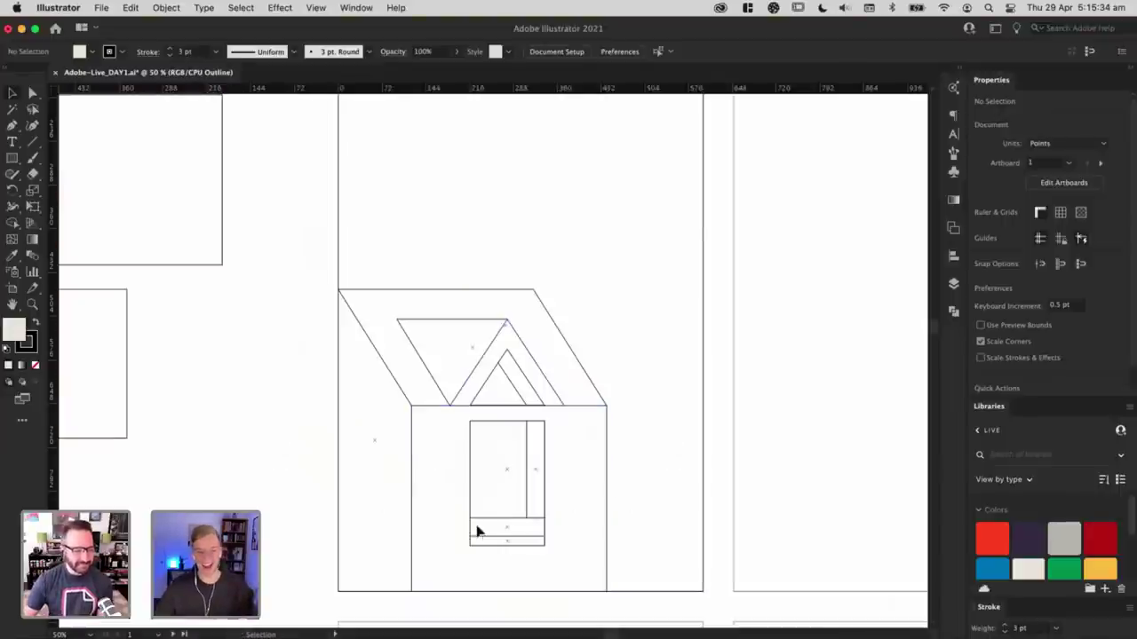
drag(444, 500, 595, 569)
key(Up)
key(Up)
key(Up)
key(Up)
key(Up)
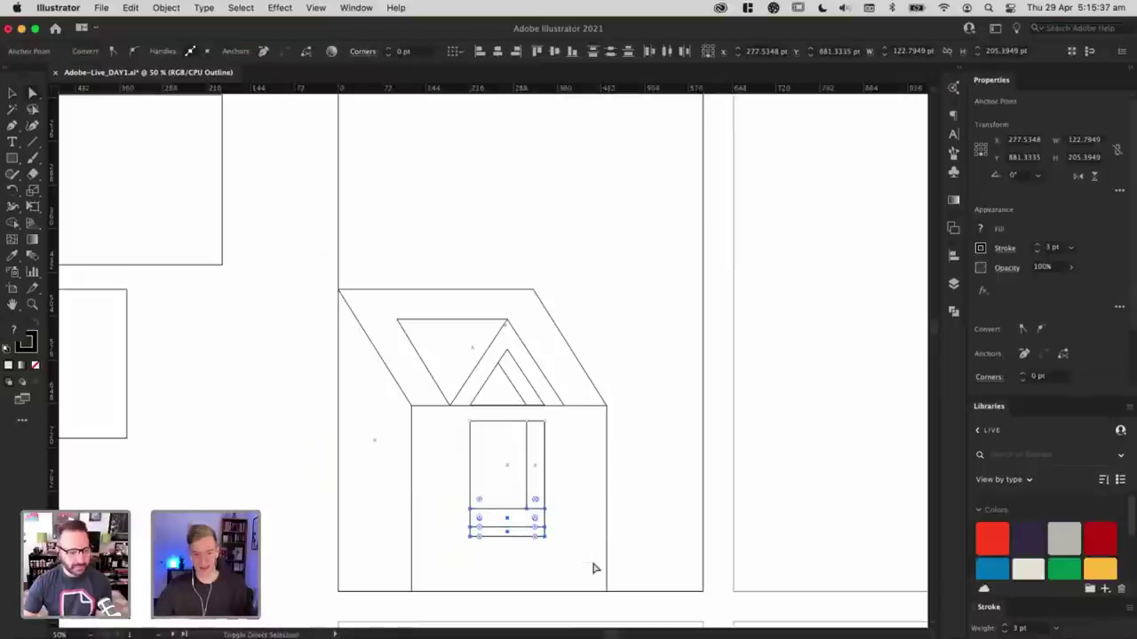
key(super+y)
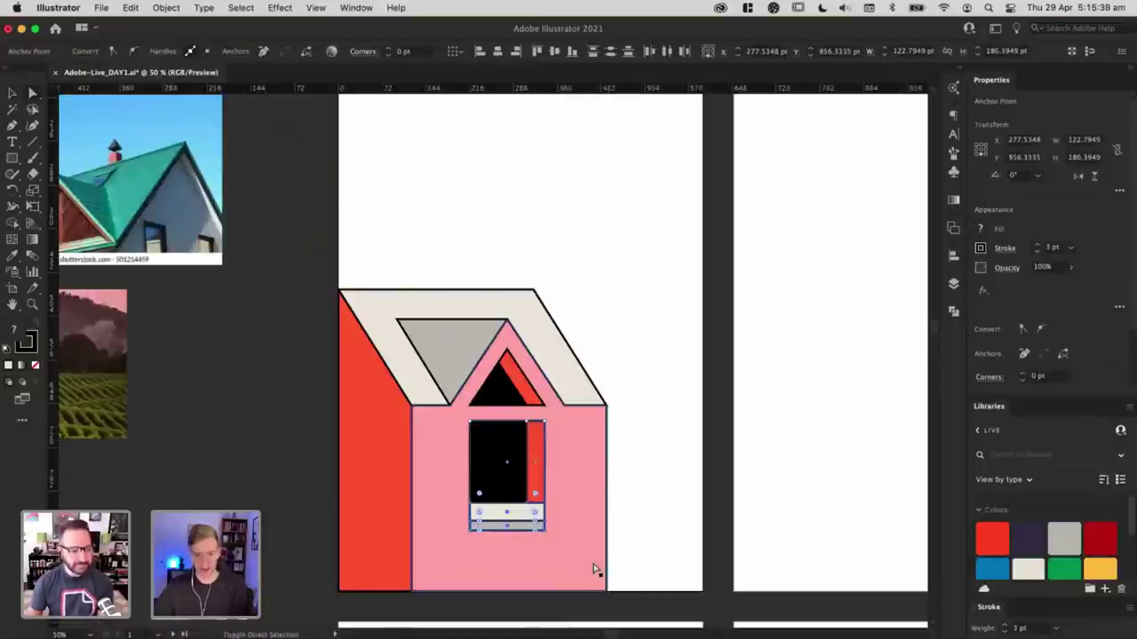
key(Down)
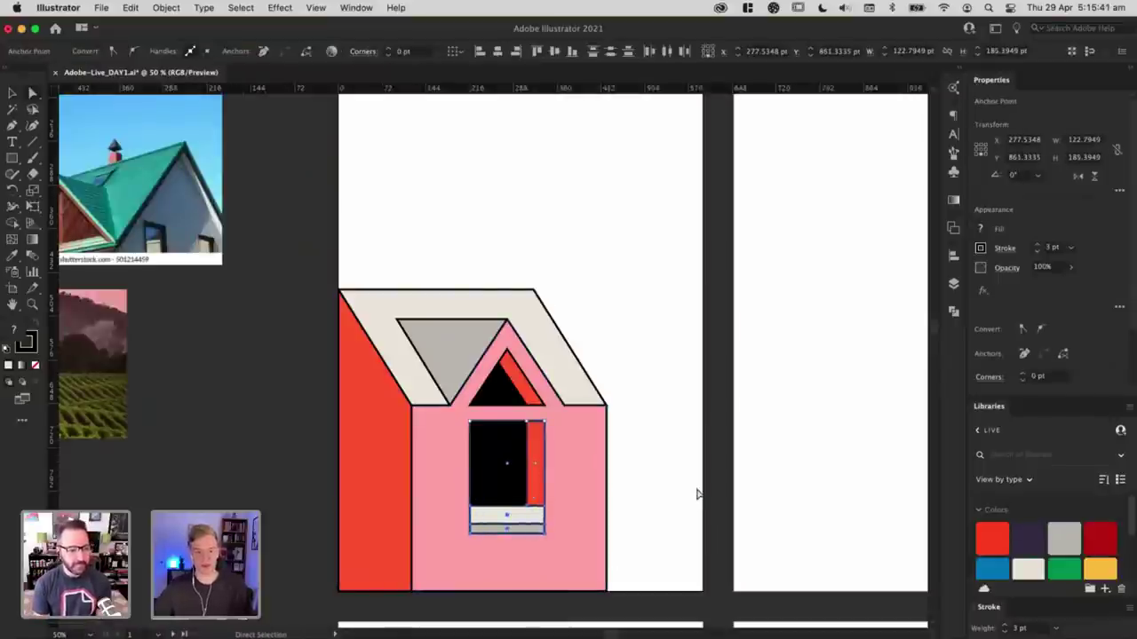
super+click(650, 515)
drag(664, 356, 650, 337)
scroll(661, 364, up, 2)
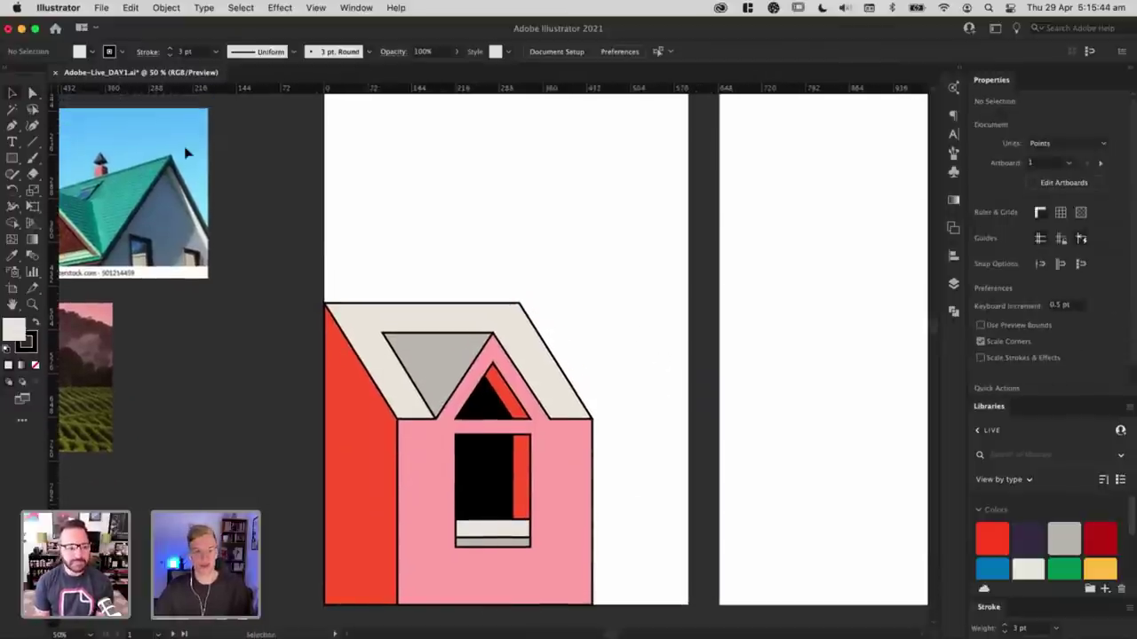
key(m)
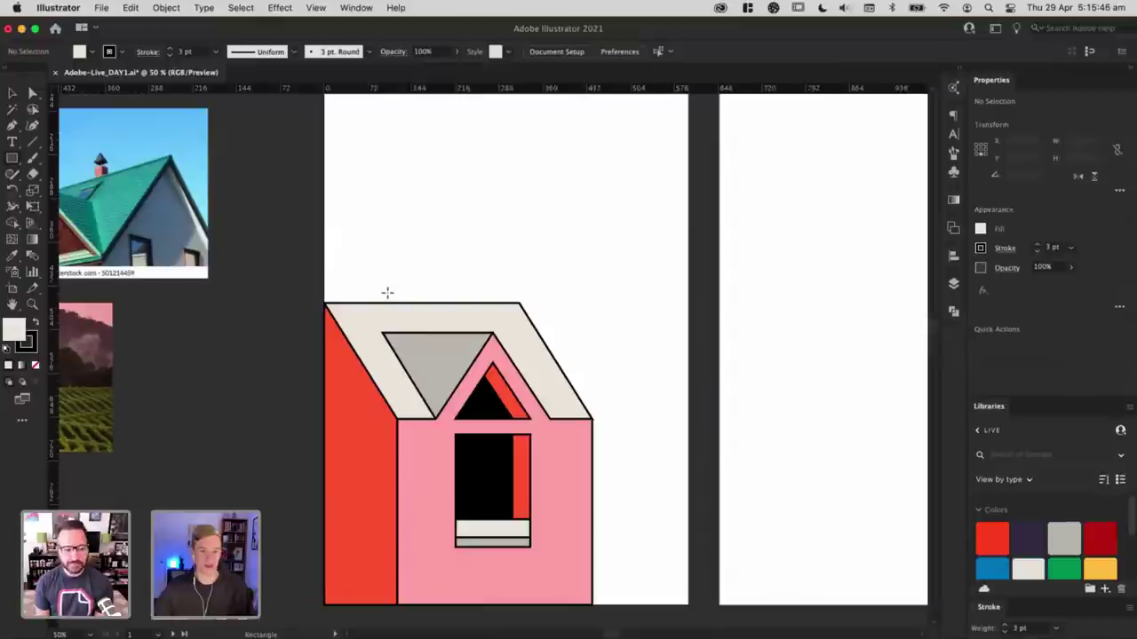
key(v)
drag(452, 342, 432, 502)
drag(393, 225, 415, 94)
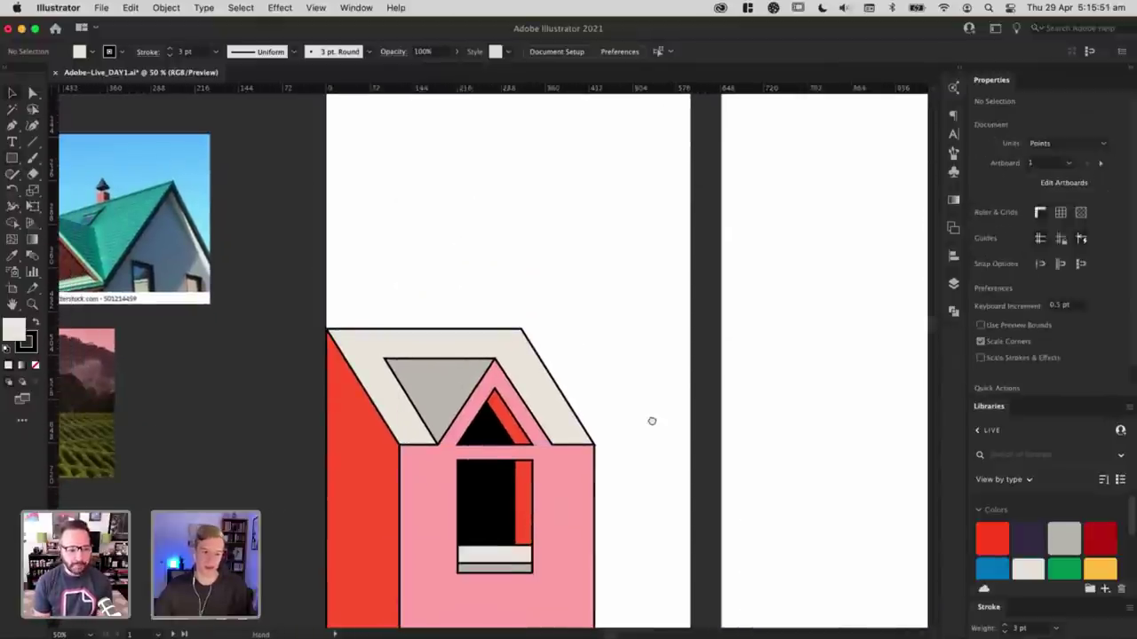
drag(652, 419, 620, 375)
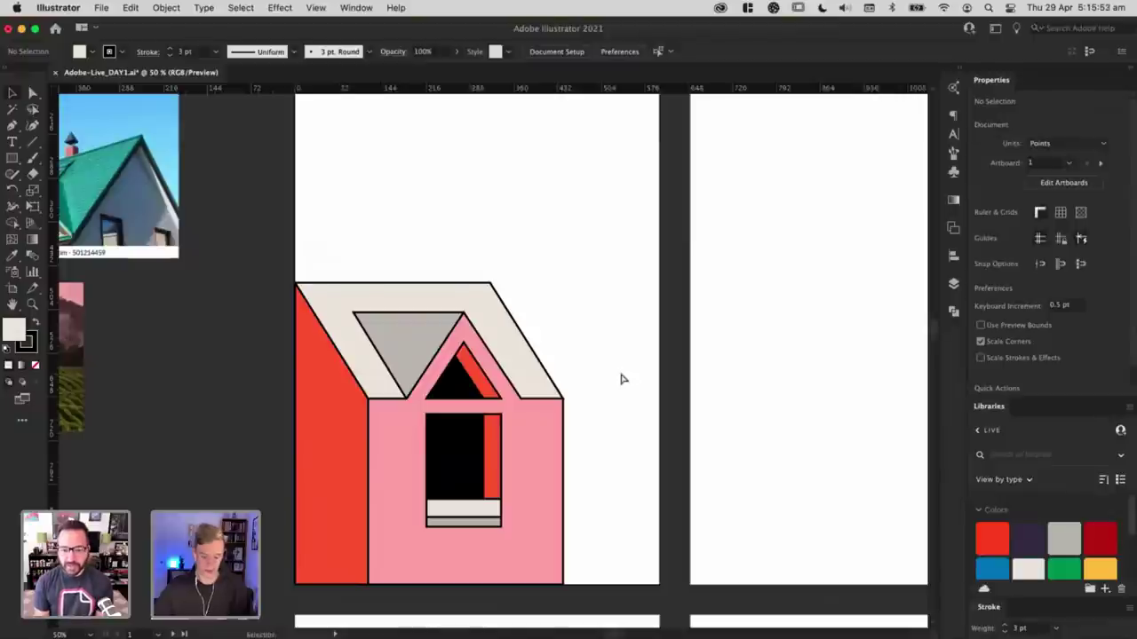
Step: Try to nudge the divided triangle into line with the roof's lower edge in outline view, and undo the move
key(super+y)
key(super+equal)
key(super+equal)
key(super+equal)
drag(652, 414, 629, 391)
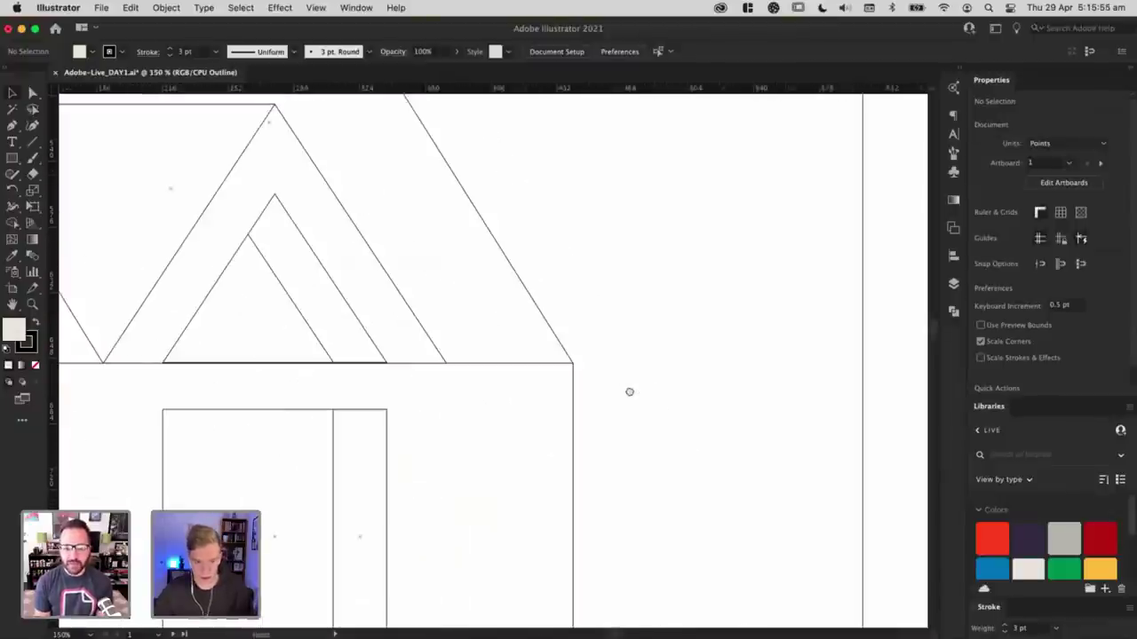
drag(317, 338, 314, 335)
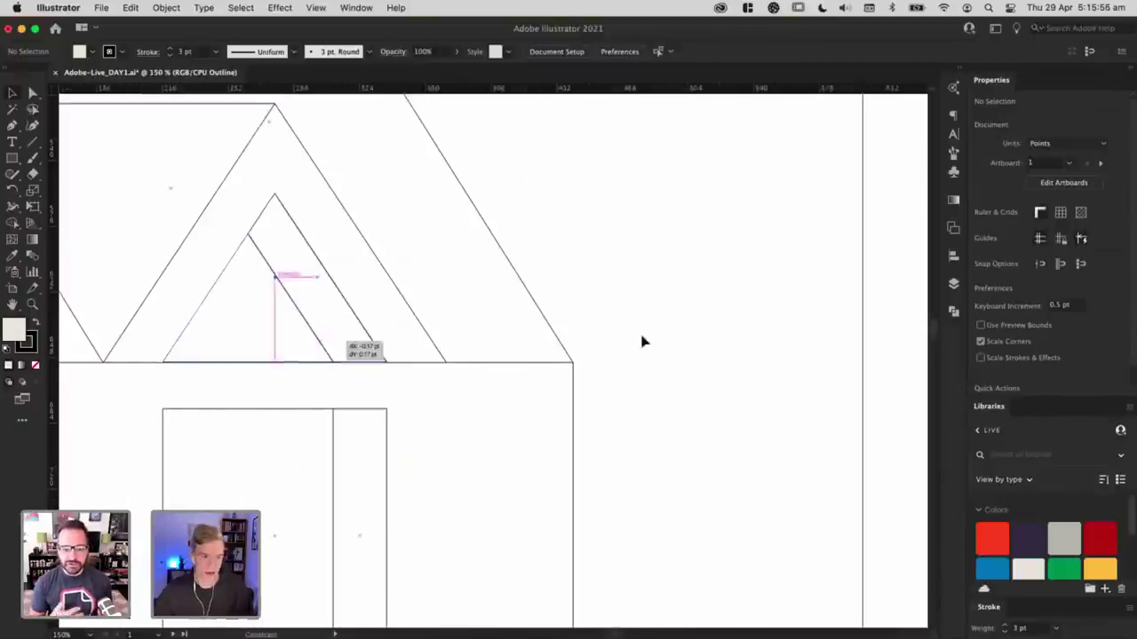
click(723, 369)
key(super+z)
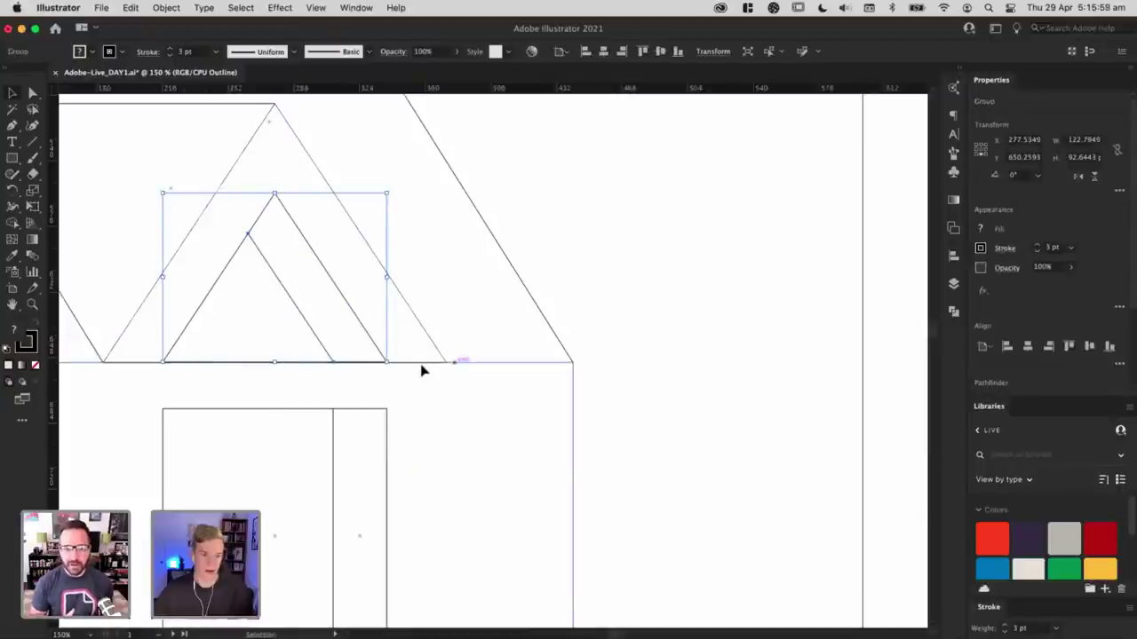
Step: Align the bottom of the divided triangle group to the roof's lower edge, and return to the colored preview
click(416, 362)
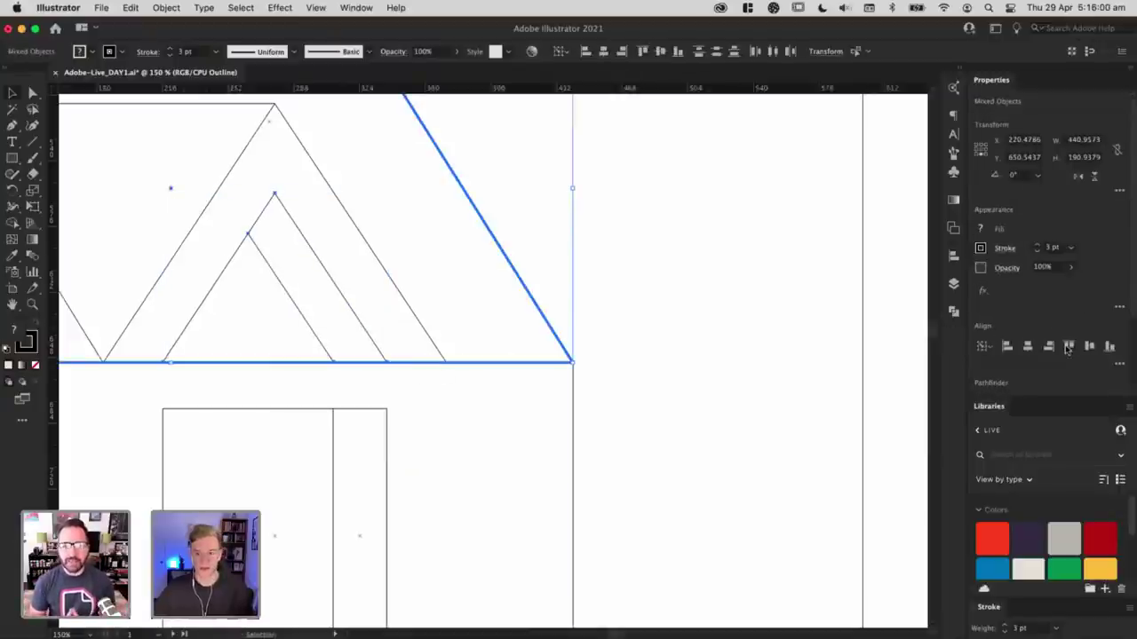
click(668, 400)
key(a)
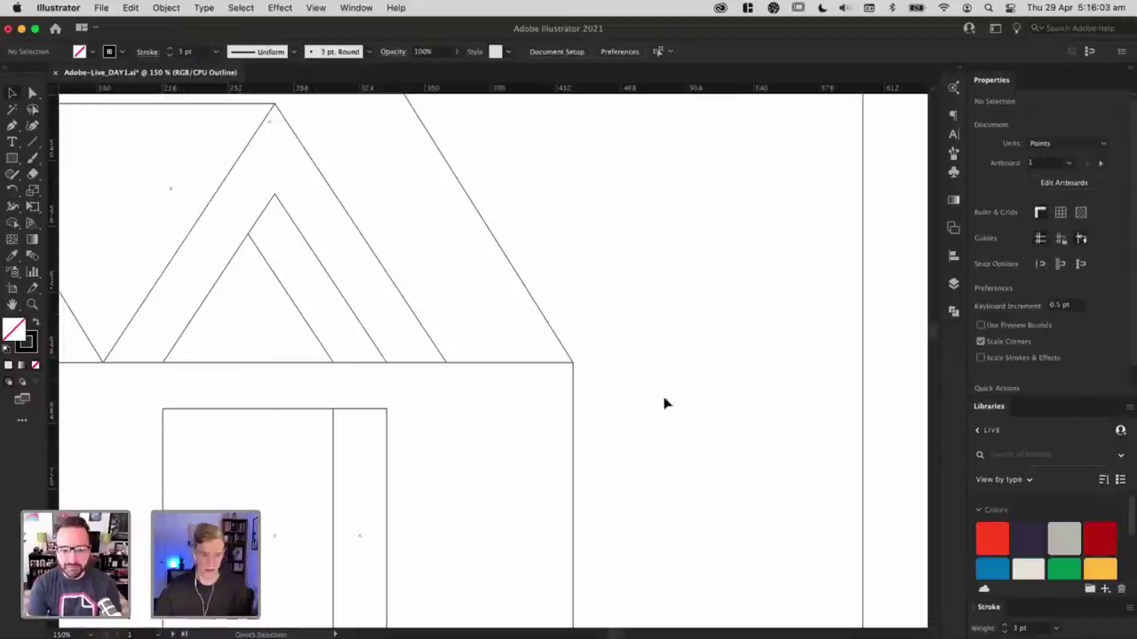
key(super+y)
key(super+minus)
key(super+minus)
key(super+minus)
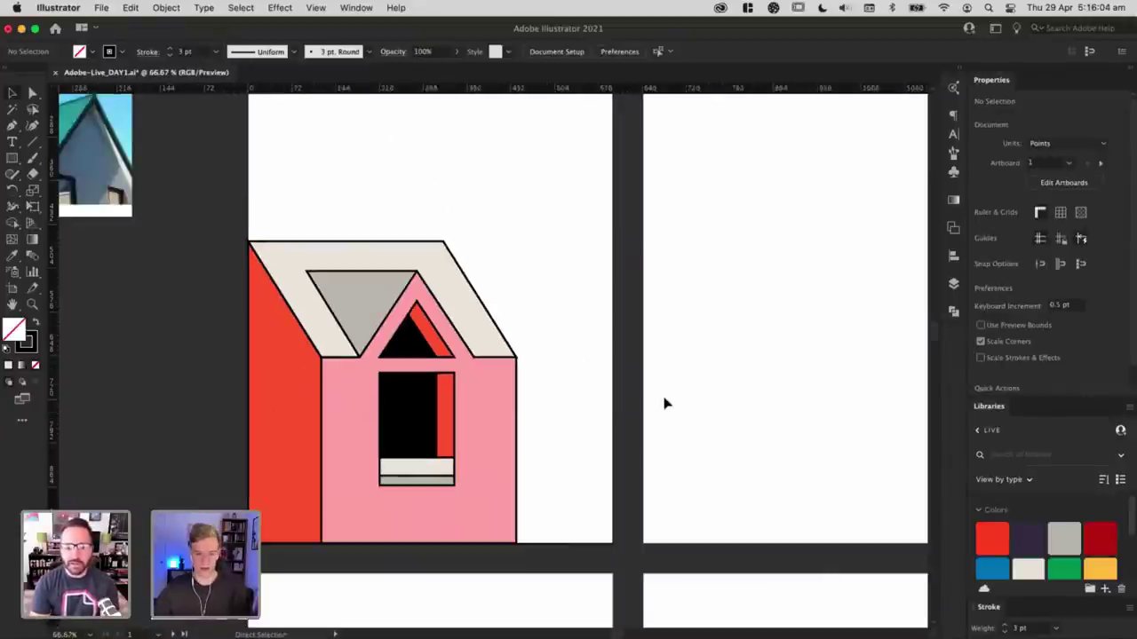
Step: Draw a tall ellipse above the house and stretch its top point upward into a tapered tree shape about 48 by 107 pt
click(32, 128)
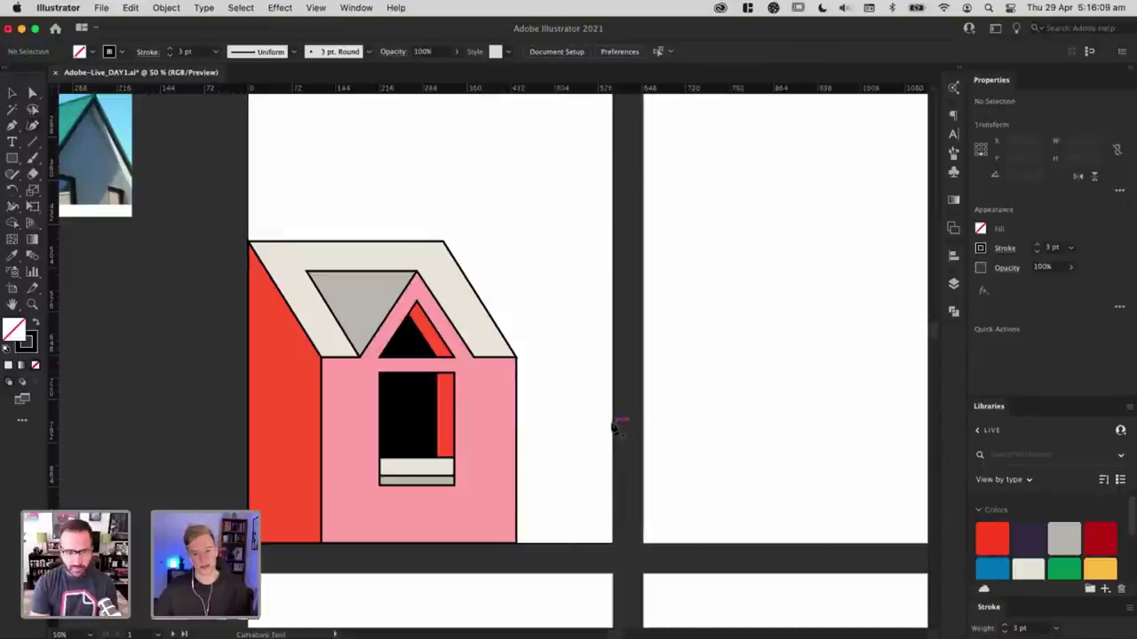
key(space)
drag(552, 344, 558, 385)
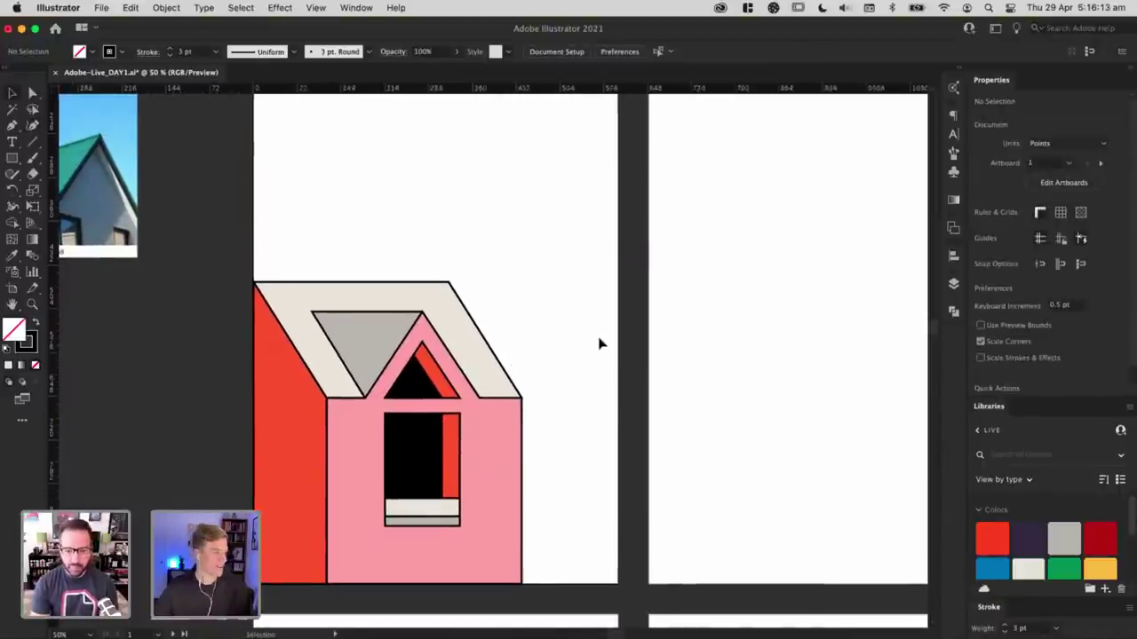
drag(12, 158, 88, 188)
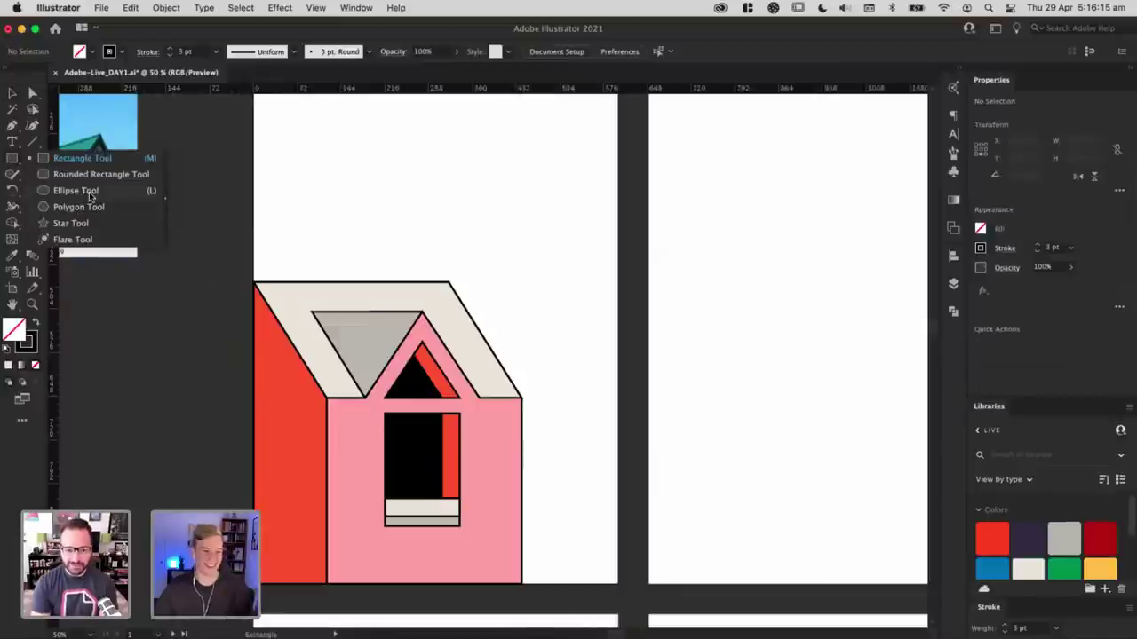
click(89, 187)
scroll(508, 264, up, 3)
drag(450, 234, 512, 273)
key(space)
key(a)
click(472, 264)
click(421, 268)
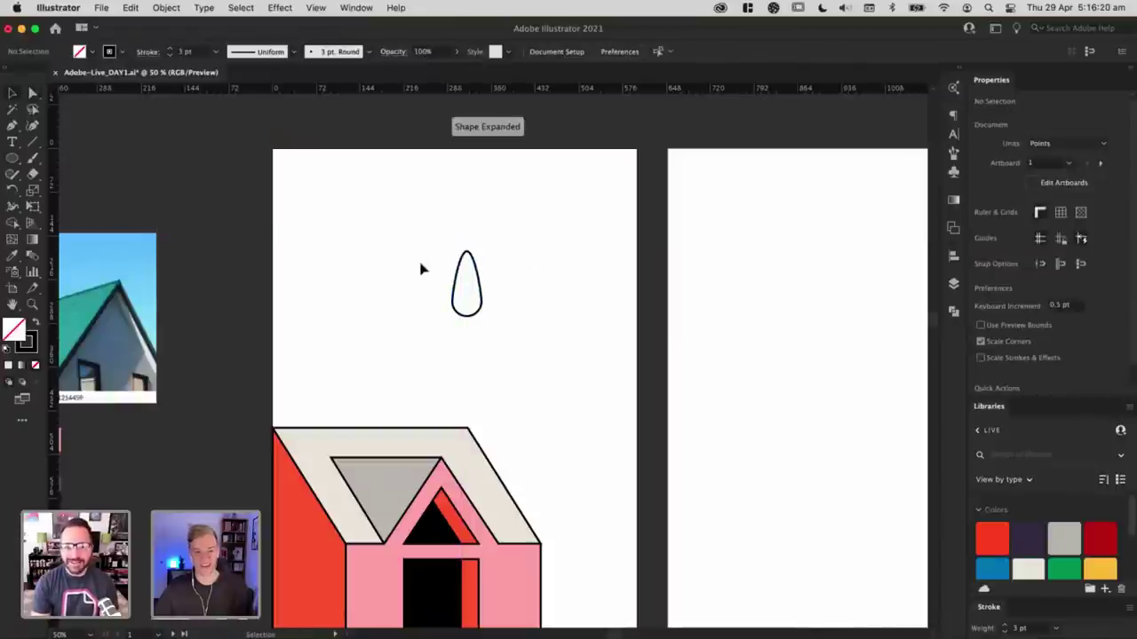
Step: Fill the tapered tree shape with green from the library palette
drag(532, 331, 547, 338)
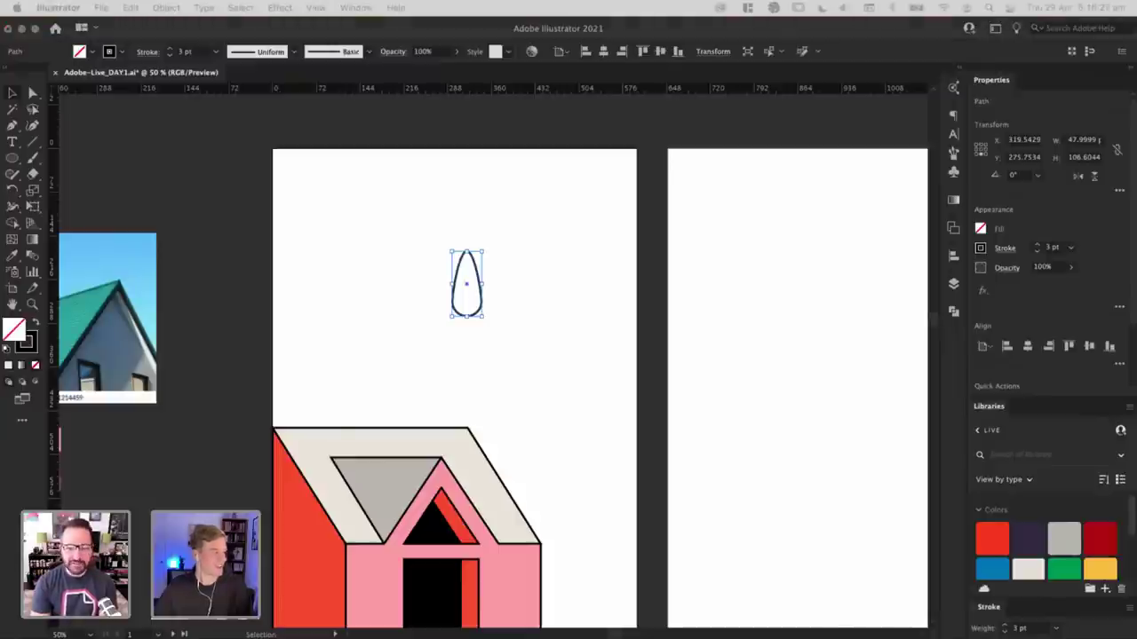
click(513, 400)
drag(532, 369, 364, 221)
click(1076, 574)
click(596, 398)
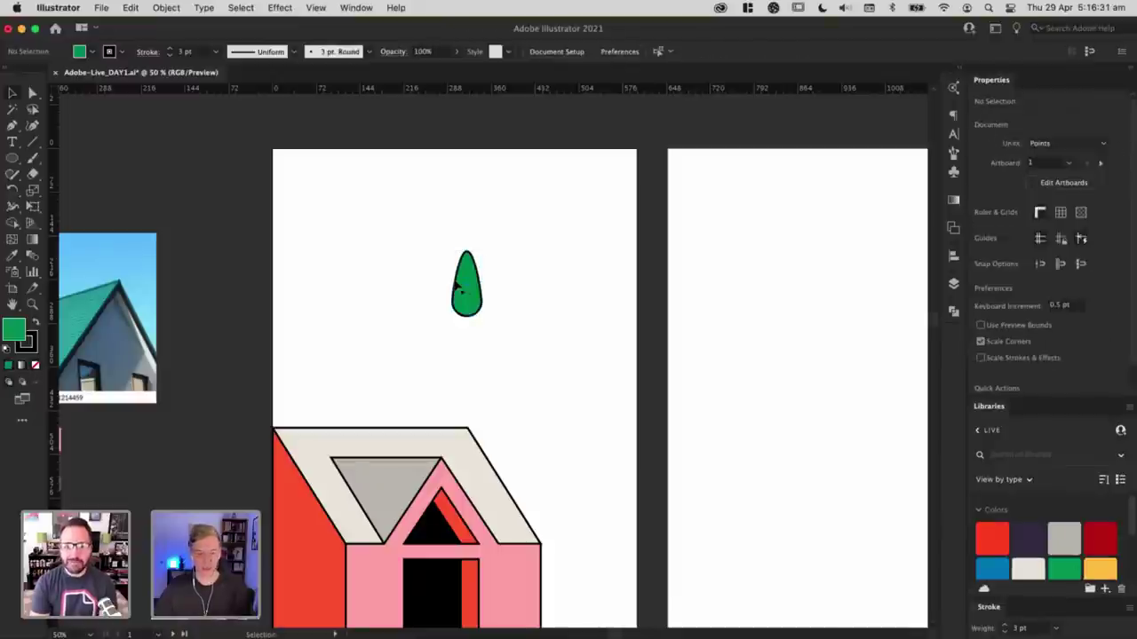
Step: Enlarge the green tree and stand it against the house's lower-right corner on the artboard's bottom edge
click(466, 282)
drag(466, 250, 464, 226)
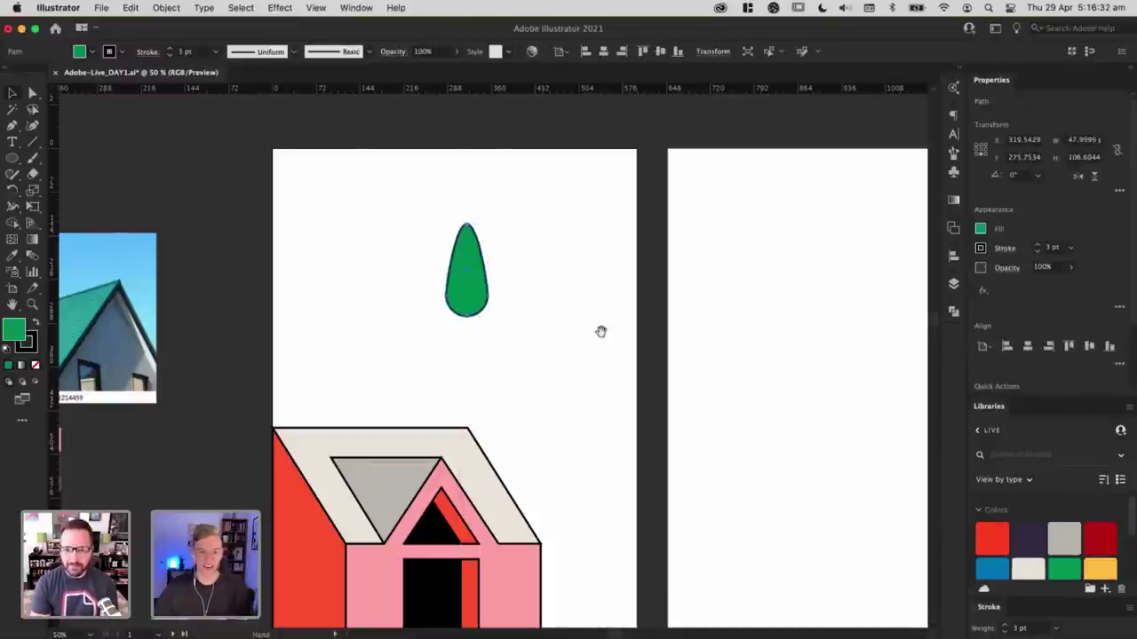
drag(594, 393, 556, 243)
click(556, 243)
drag(427, 133, 508, 564)
click(533, 528)
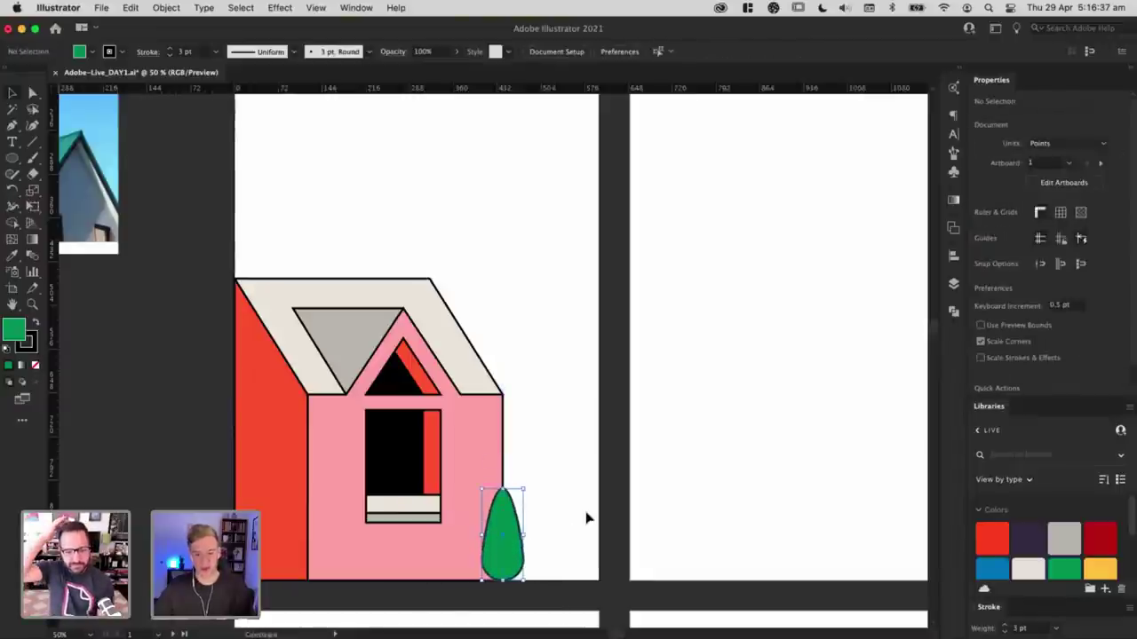
click(586, 518)
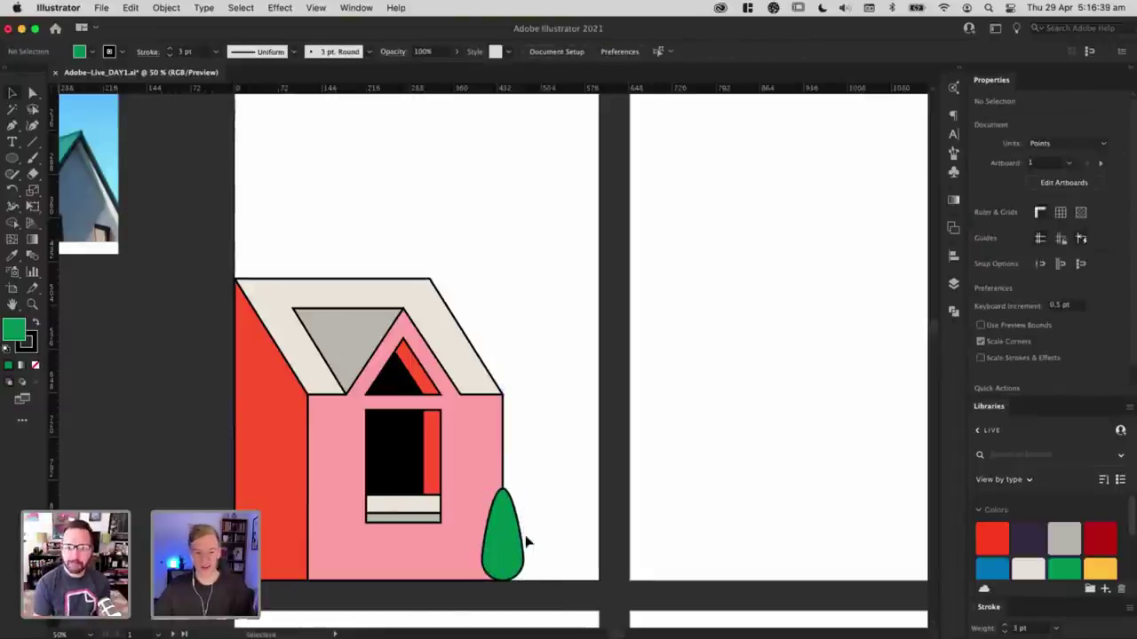
Step: Move the tree clear of the house and raise the bottom points of both walls, making the house about 453 pt tall
drag(511, 547, 561, 357)
click(543, 424)
key(a)
drag(549, 601, 204, 541)
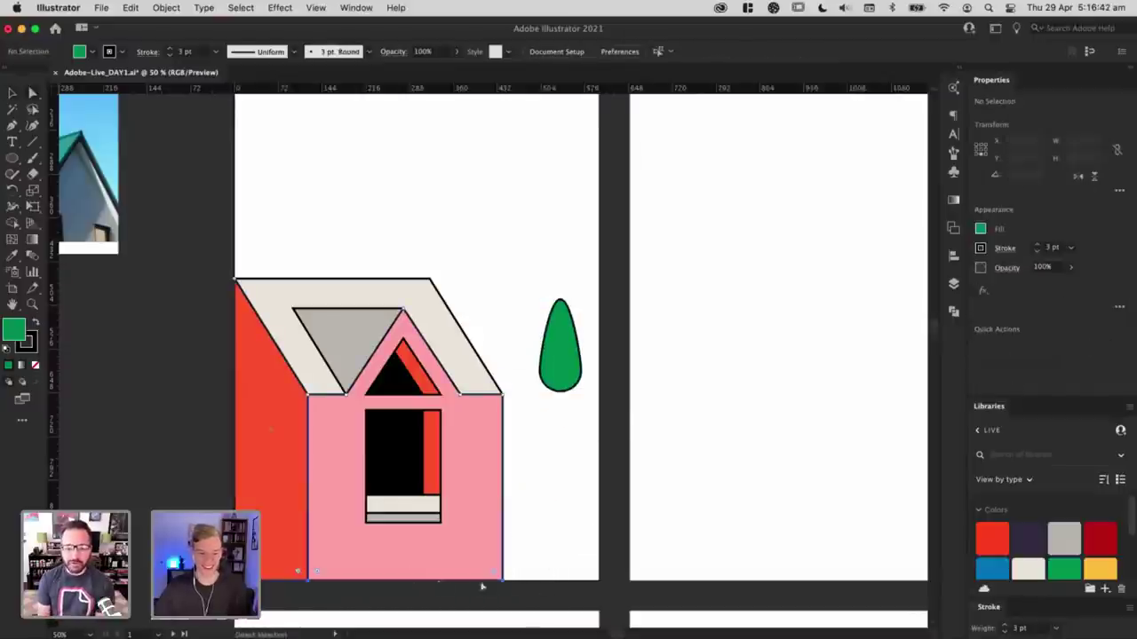
drag(503, 581, 568, 527)
key(v)
click(560, 526)
drag(553, 460, 584, 495)
Step: Replace the tree with a new green ellipse above the house, stretched upward into a tapered shape about 49 by 127 pt
click(582, 425)
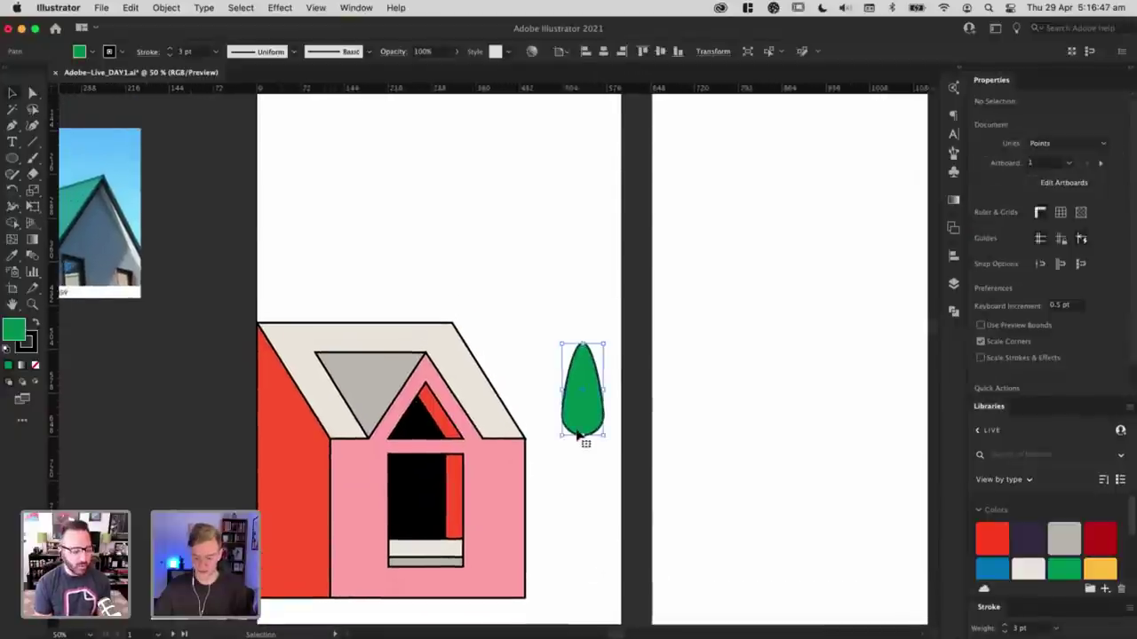
key(Delete)
scroll(493, 244, up, 5)
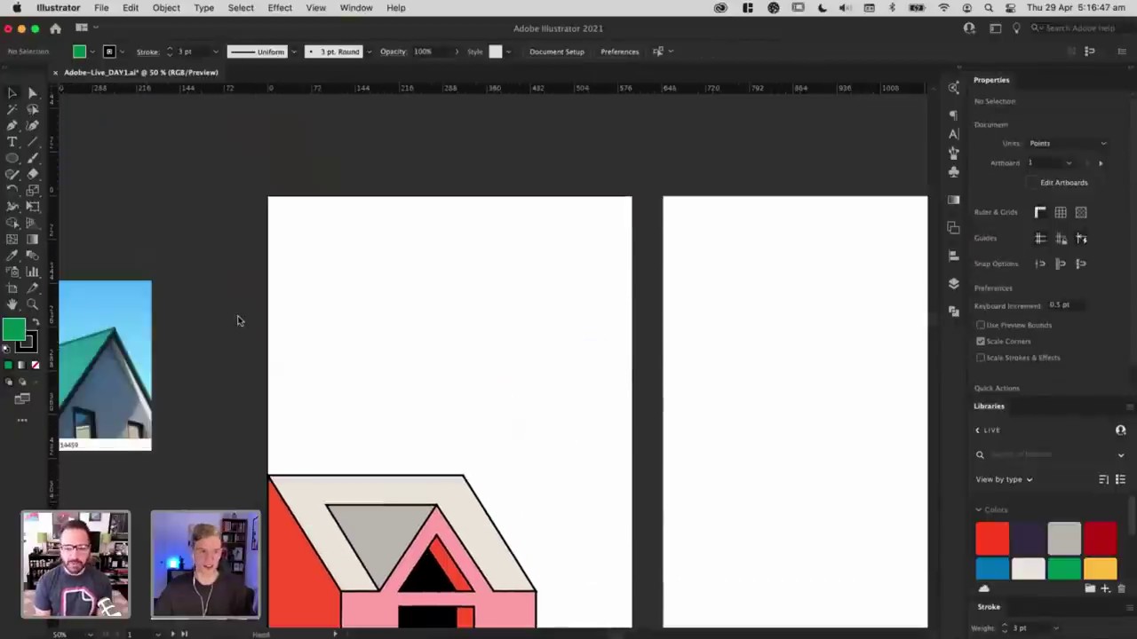
click(13, 158)
drag(421, 353, 425, 295)
key(a)
click(664, 391)
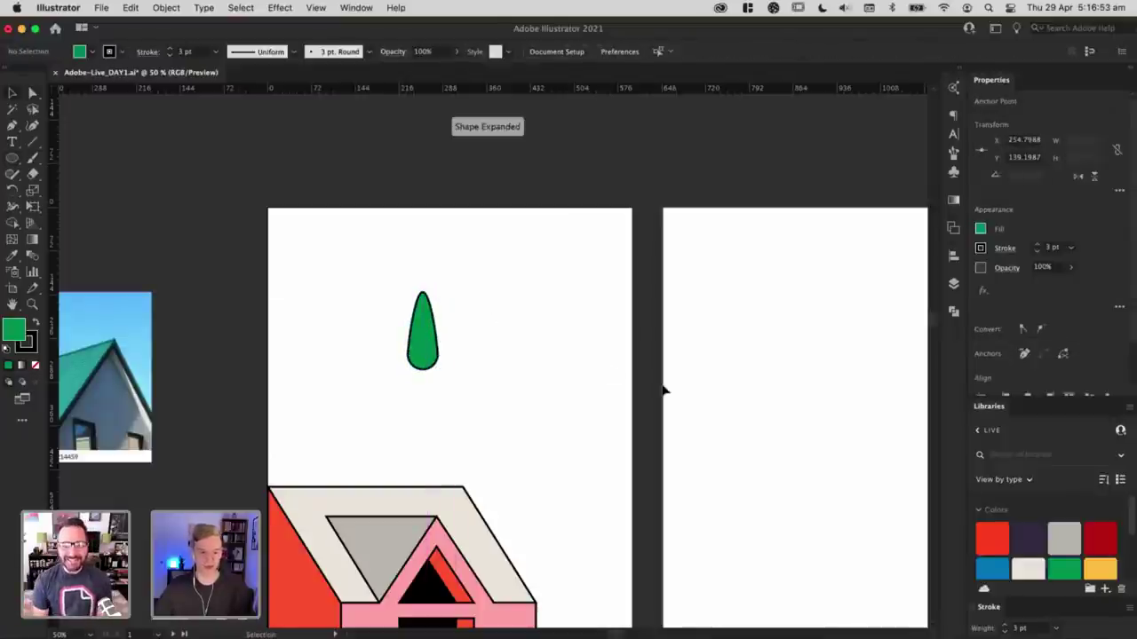
scroll(573, 429, down, 5)
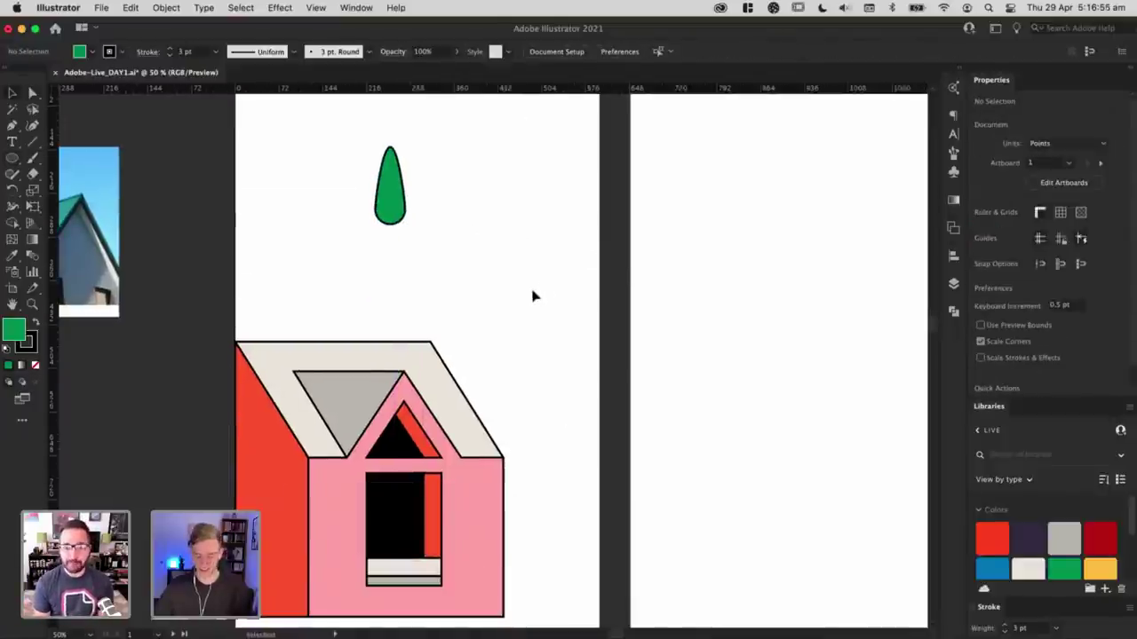
Step: Duplicate the tree shape horizontally to its right
key(z)
drag(405, 186, 538, 276)
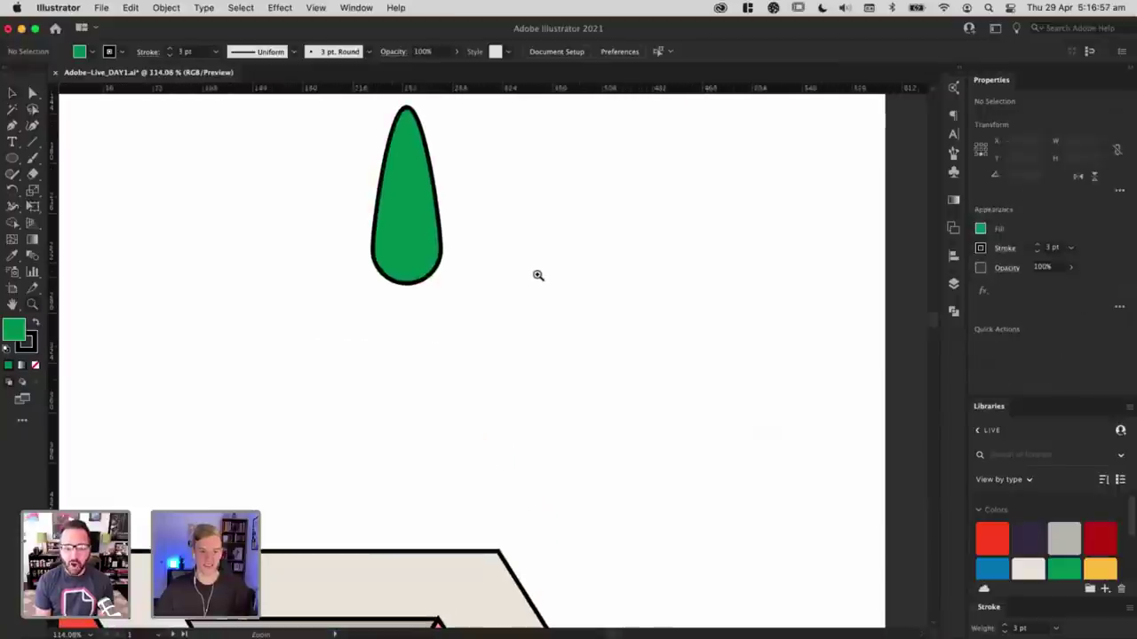
drag(533, 227, 539, 359)
drag(377, 306, 596, 406)
key(a)
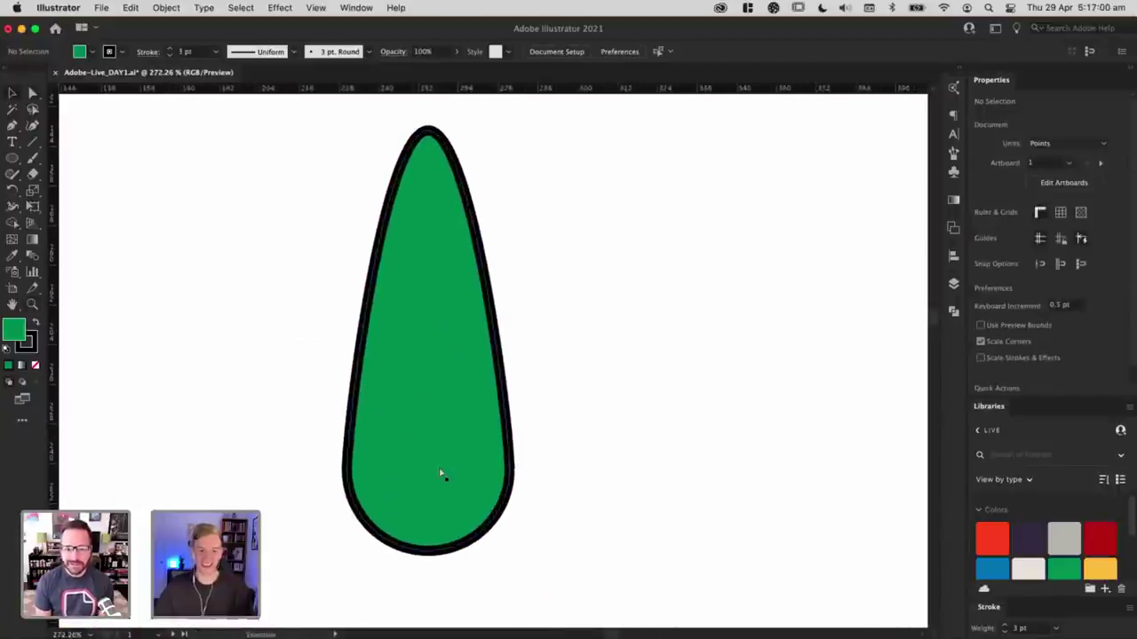
click(396, 470)
click(710, 426)
key(v)
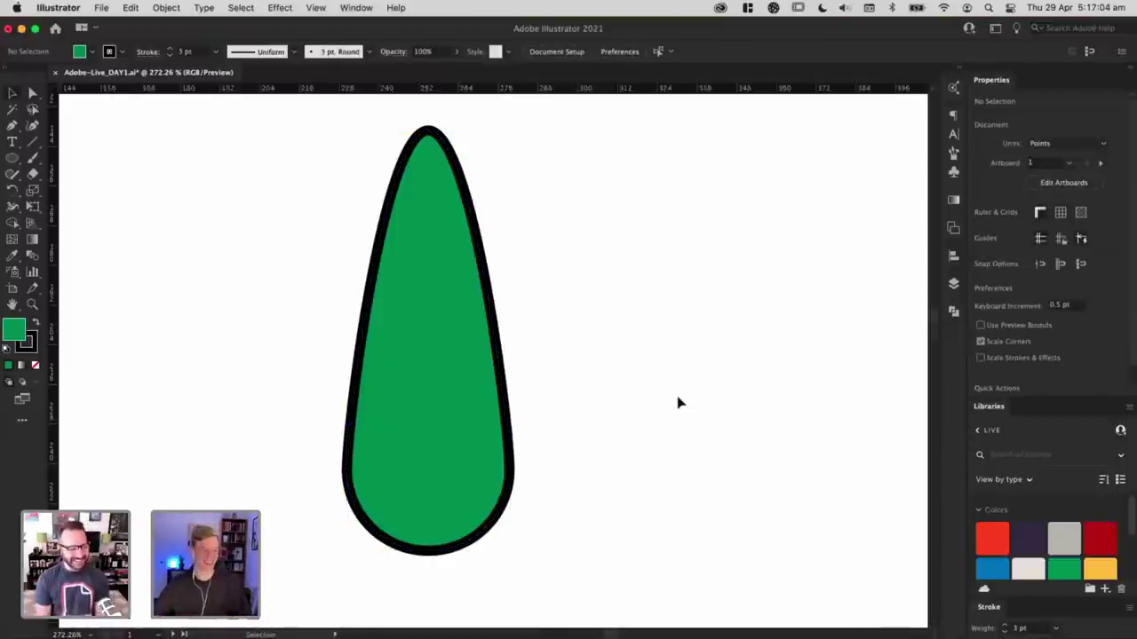
drag(442, 410, 806, 410)
key(a)
scroll(482, 459, right, 5)
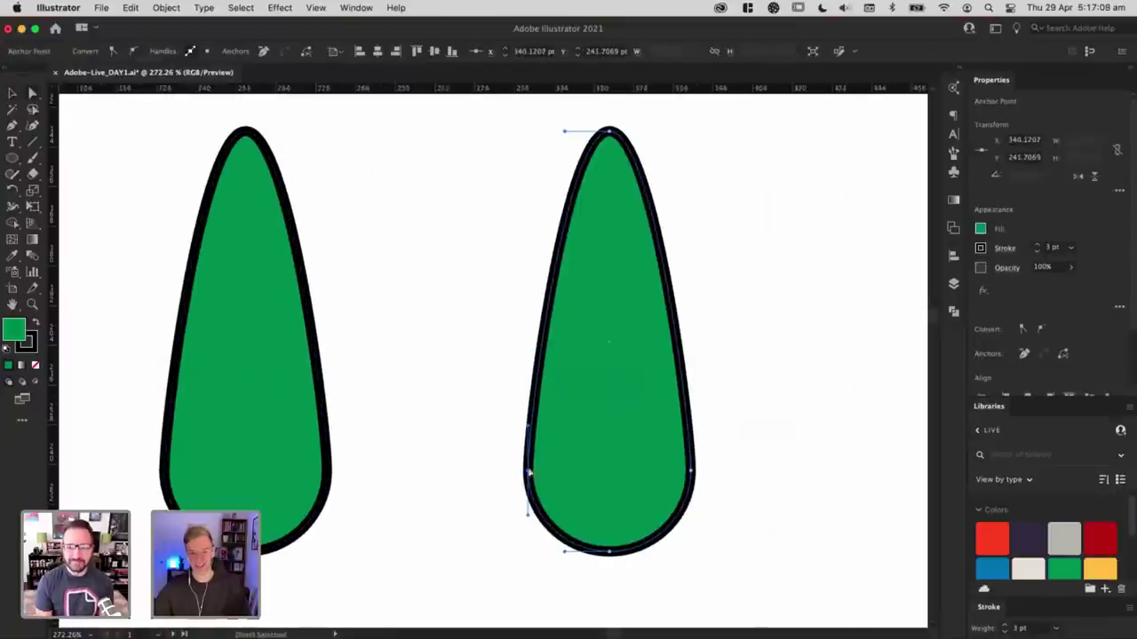
Step: Try to bulge the copied tree's right side by extending its side point's curve handle upward, and undo the change
click(546, 279)
click(693, 475)
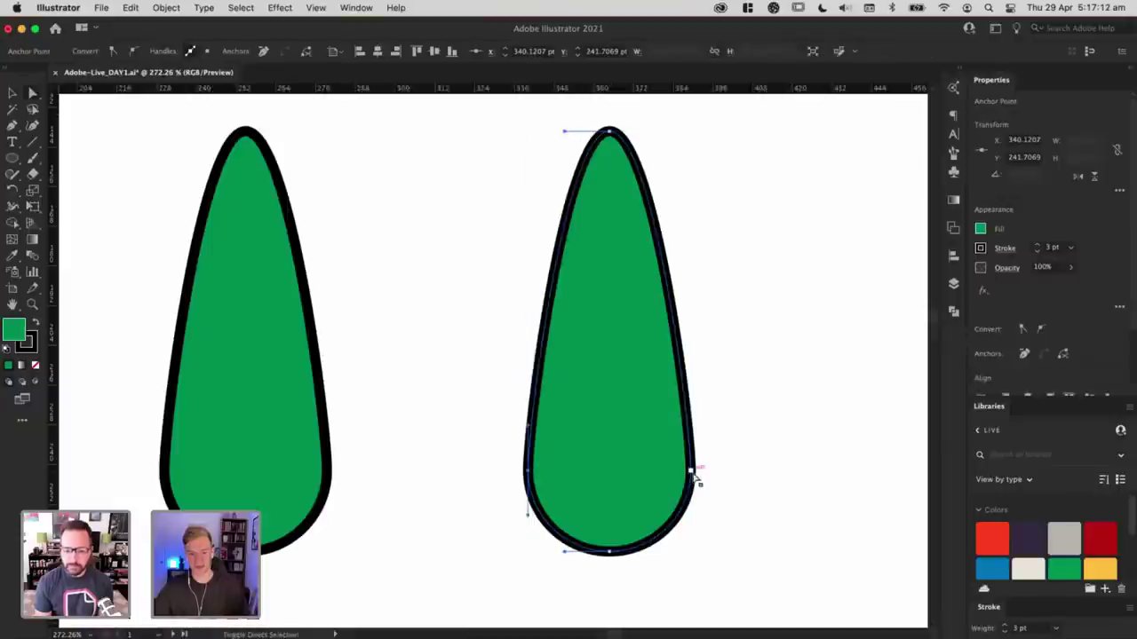
shift+click(692, 473)
drag(692, 428, 683, 229)
click(774, 354)
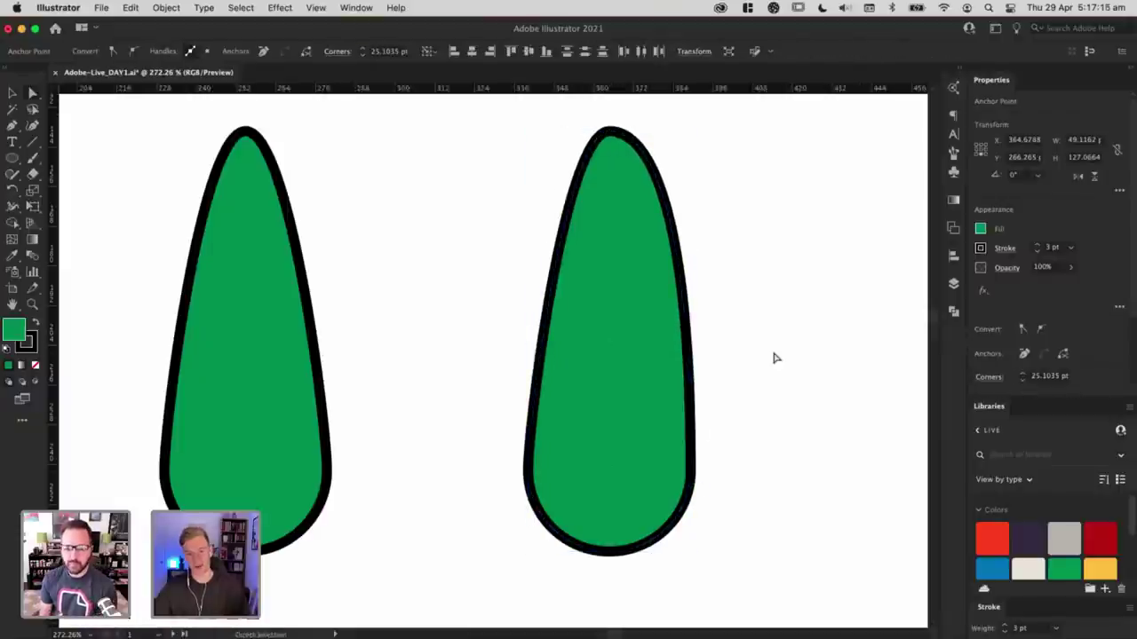
key(v)
click(774, 376)
Step: Delete both tree shapes, and undo the deletion of the original
click(621, 423)
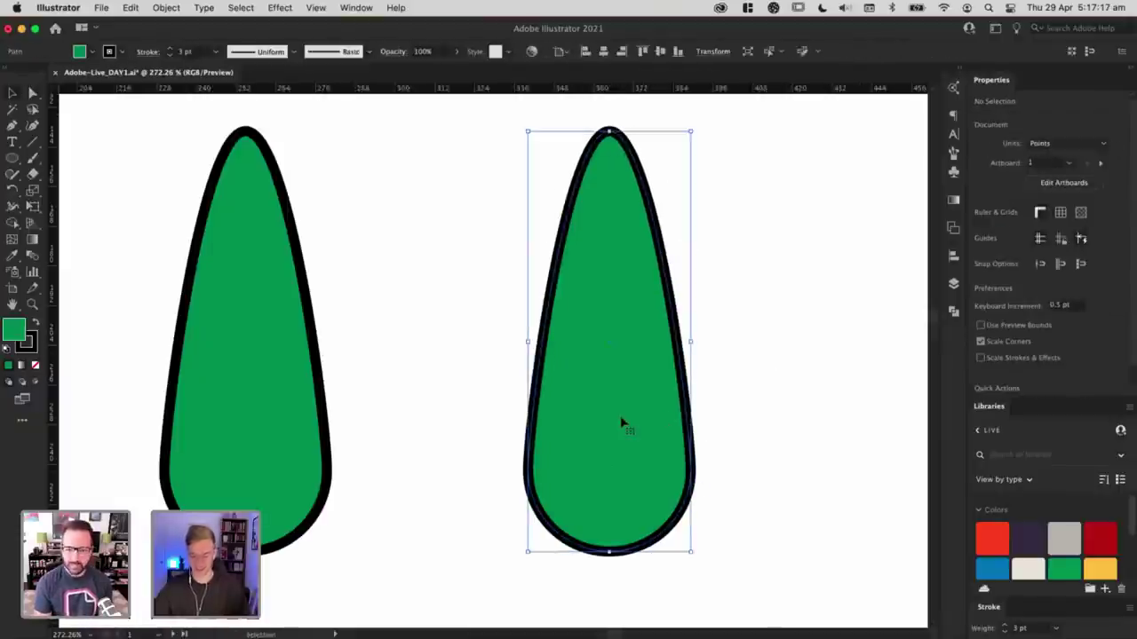
key(Delete)
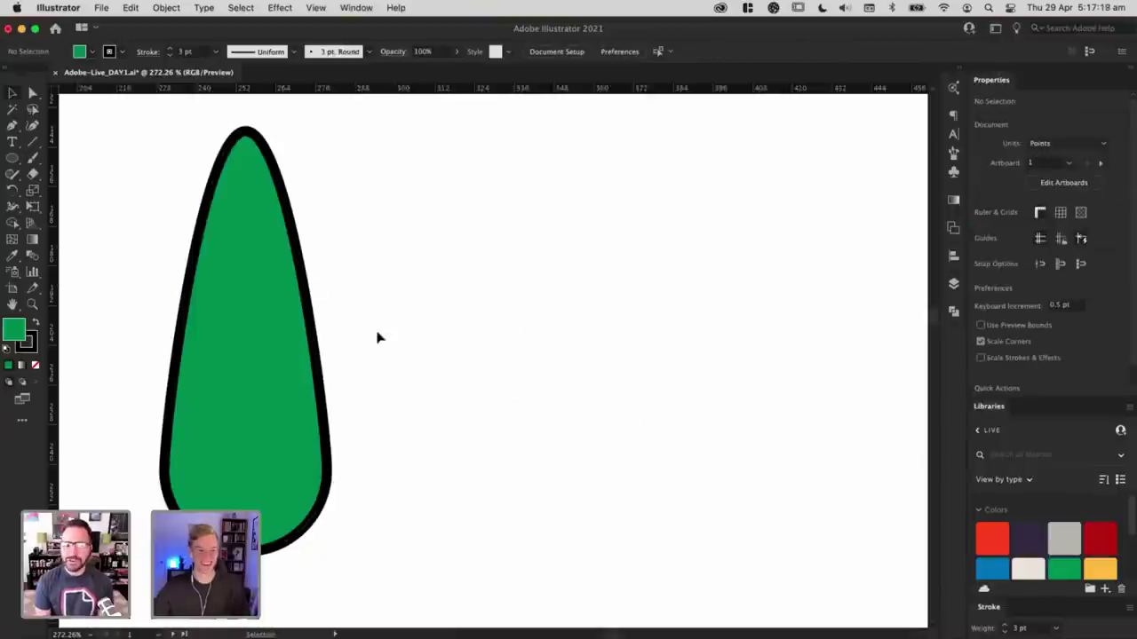
click(287, 375)
key(Delete)
key(super+1)
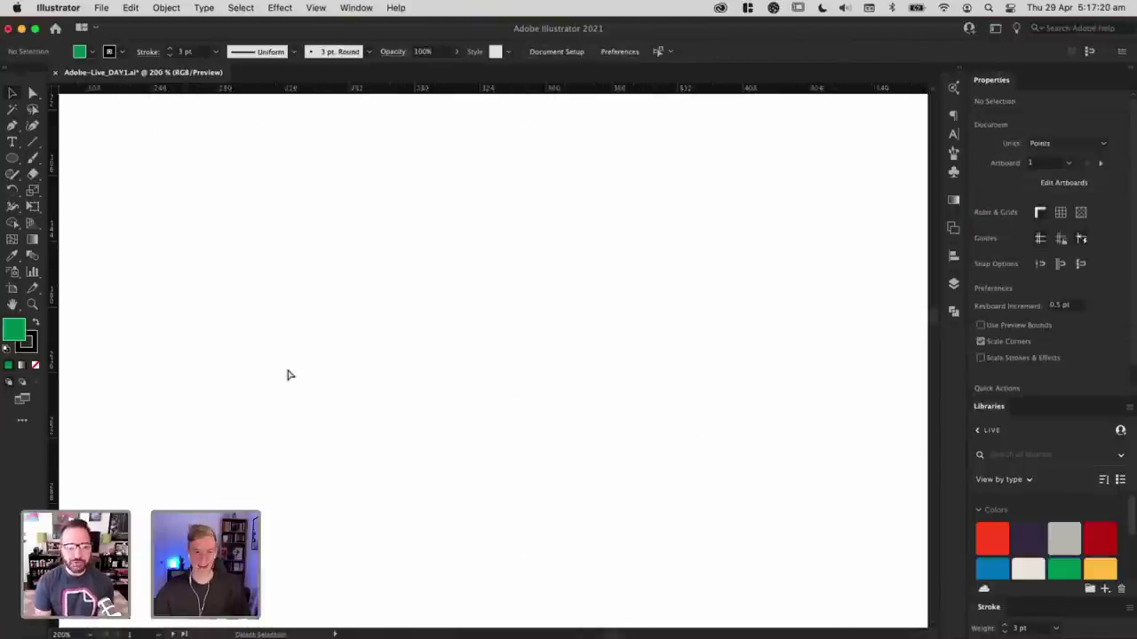
key(super+z)
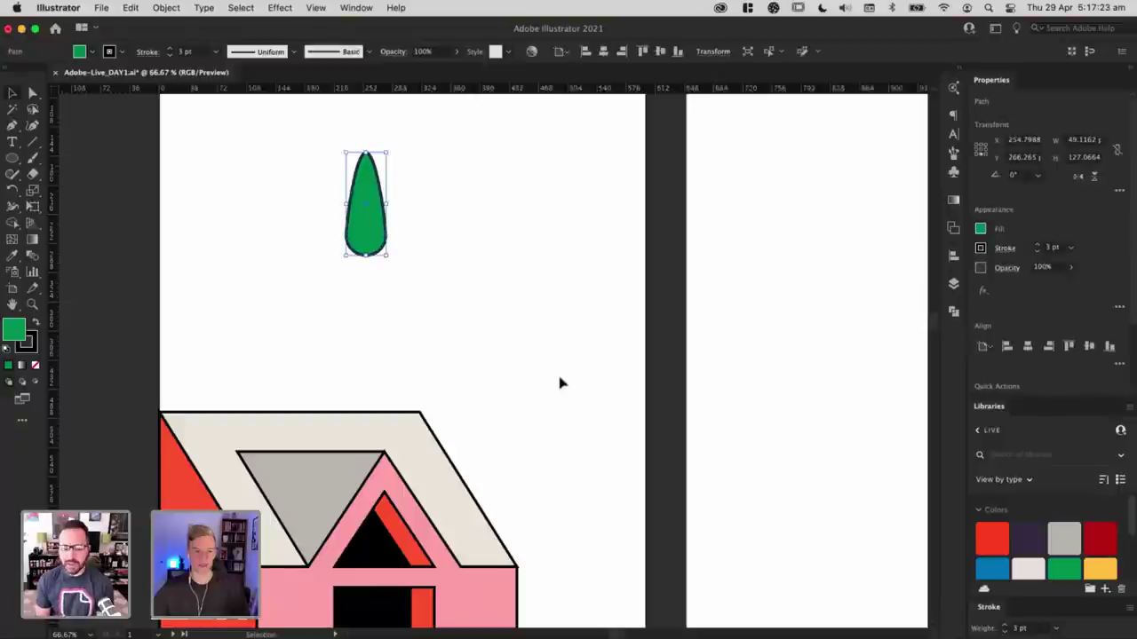
Step: Draw a vertical trunk line from the tree's bottom center point up to about one third of its height
click(317, 147)
scroll(319, 142, down, 2)
scroll(320, 142, right, 1)
drag(390, 215, 437, 322)
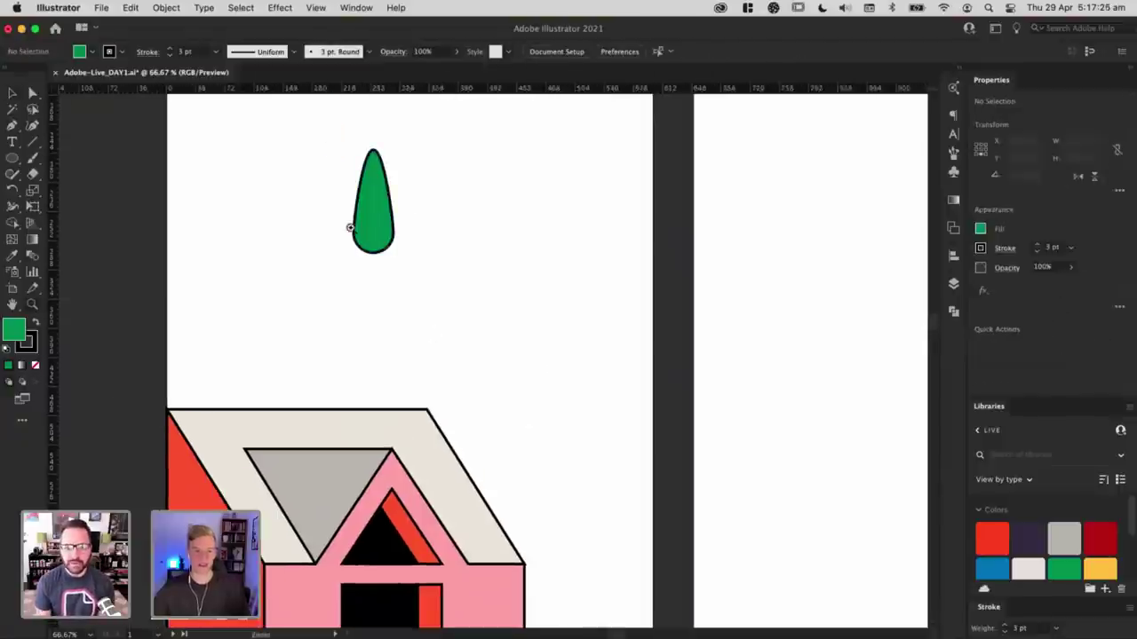
drag(350, 229, 526, 225)
drag(541, 271, 543, 429)
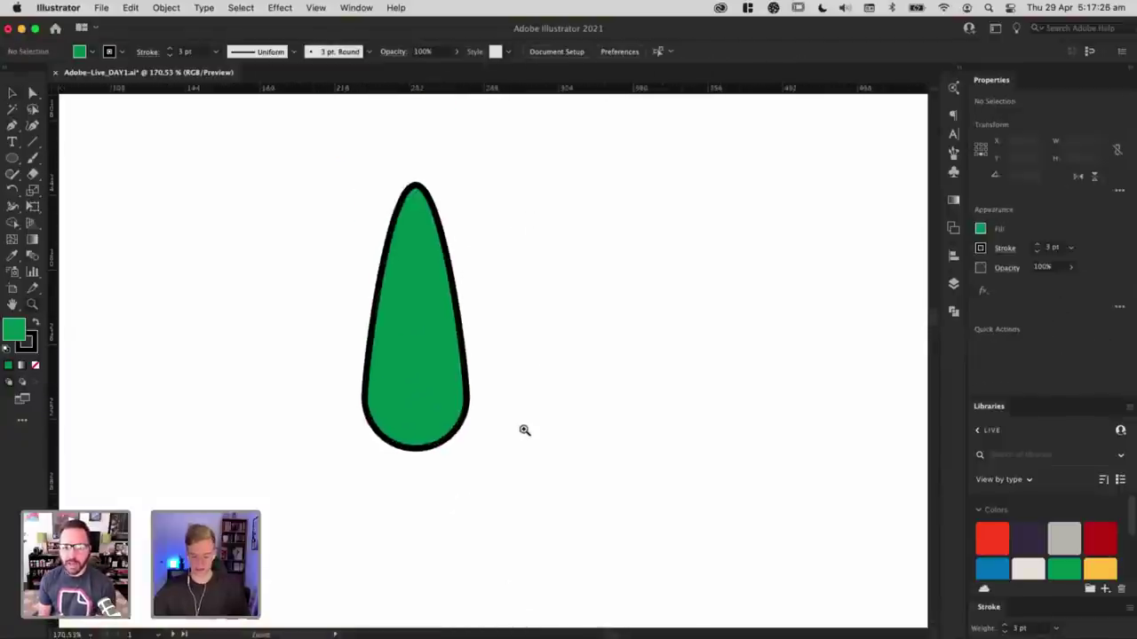
click(416, 449)
click(416, 359)
key(v)
click(561, 362)
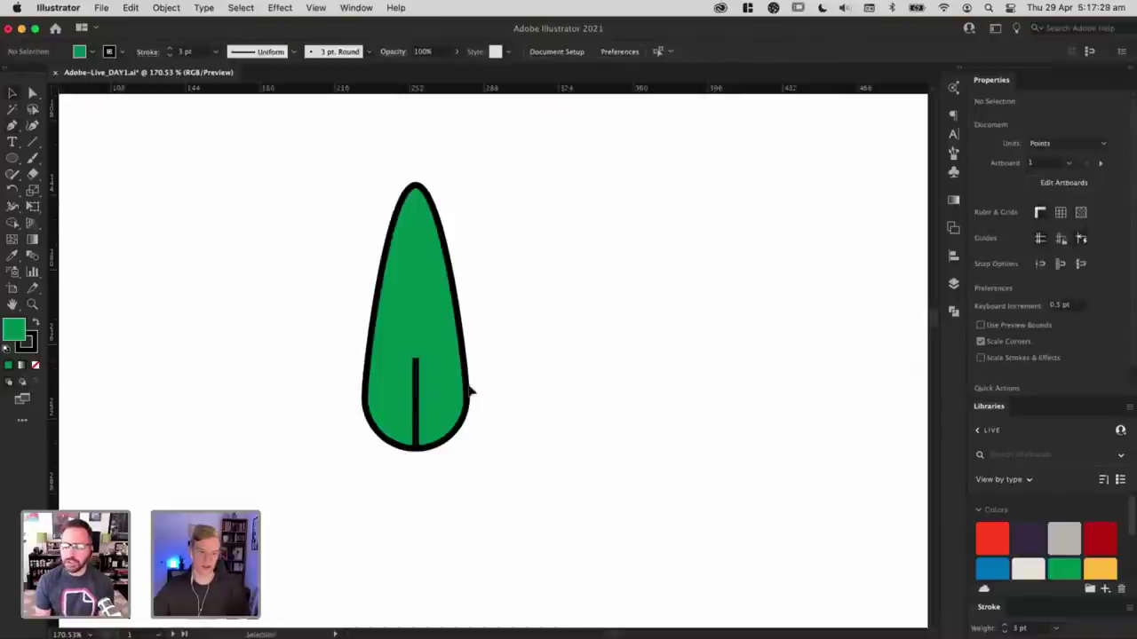
Step: Give the strokes of the tree outline and trunk line round caps and round corners
click(446, 447)
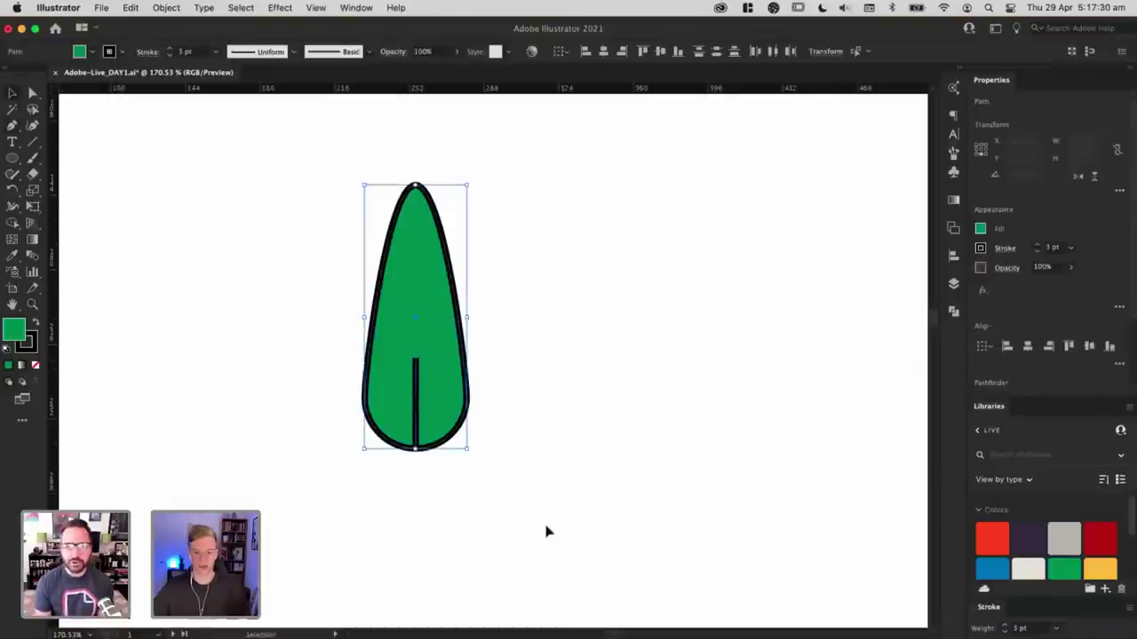
click(1005, 248)
click(931, 303)
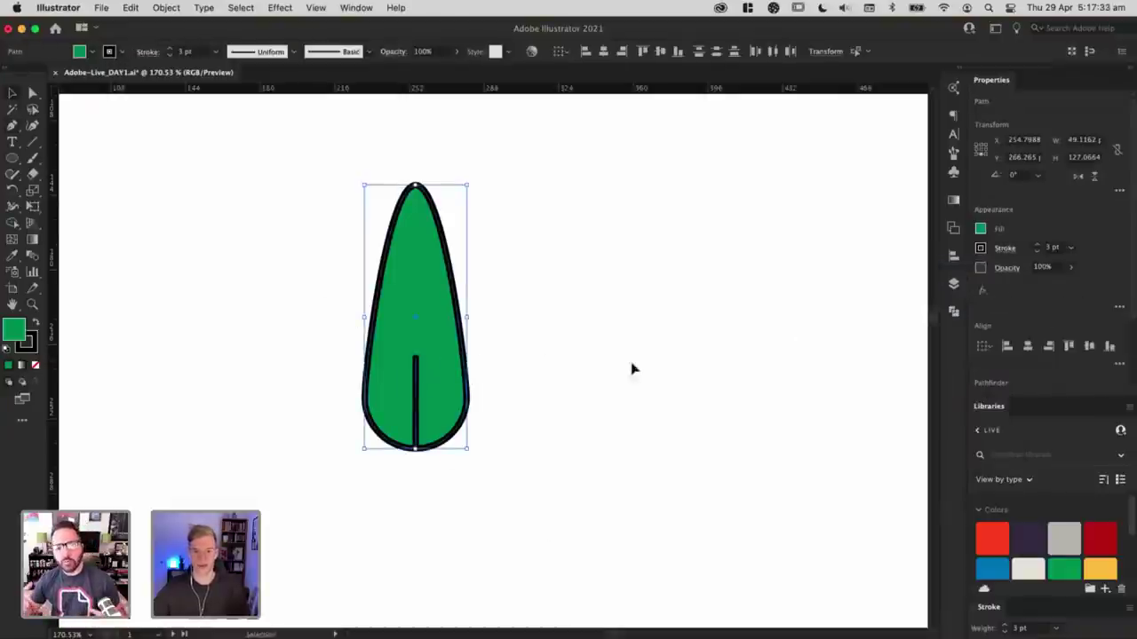
click(582, 384)
Step: Select all parts of the house and open their stroke options
key(super+minus)
key(super+minus)
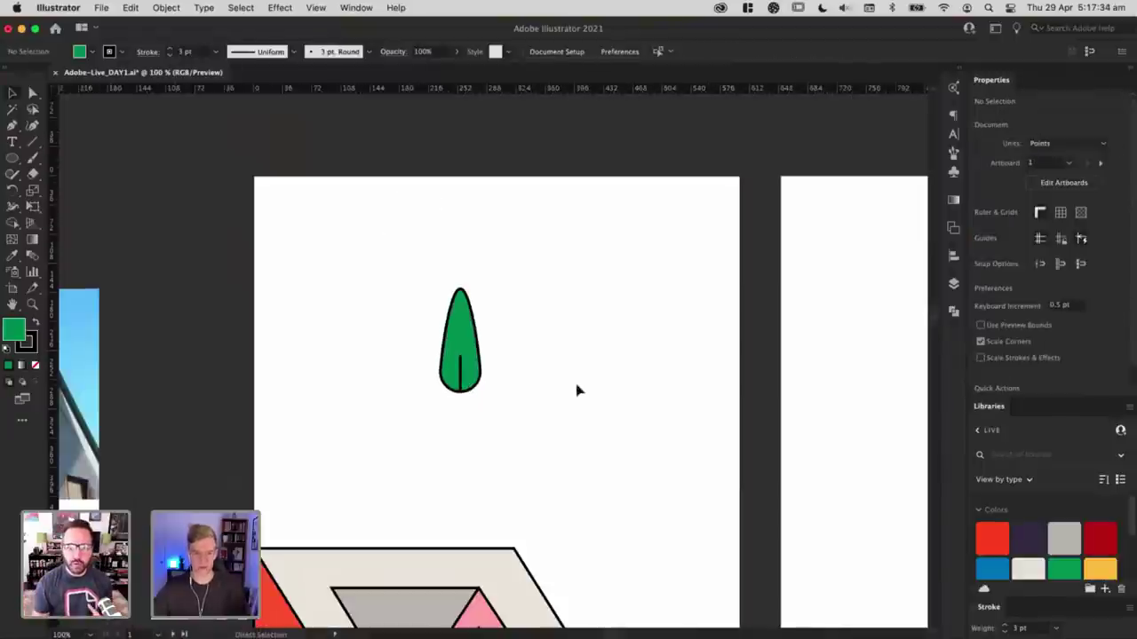
scroll(588, 441, down, 5)
key(super+minus)
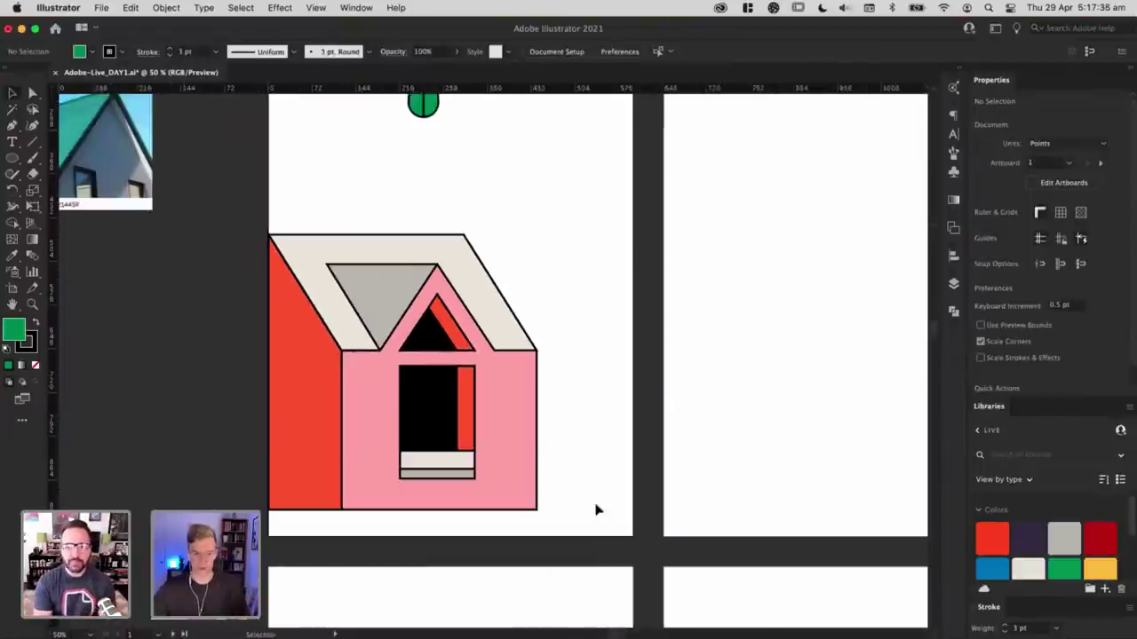
drag(233, 193, 338, 284)
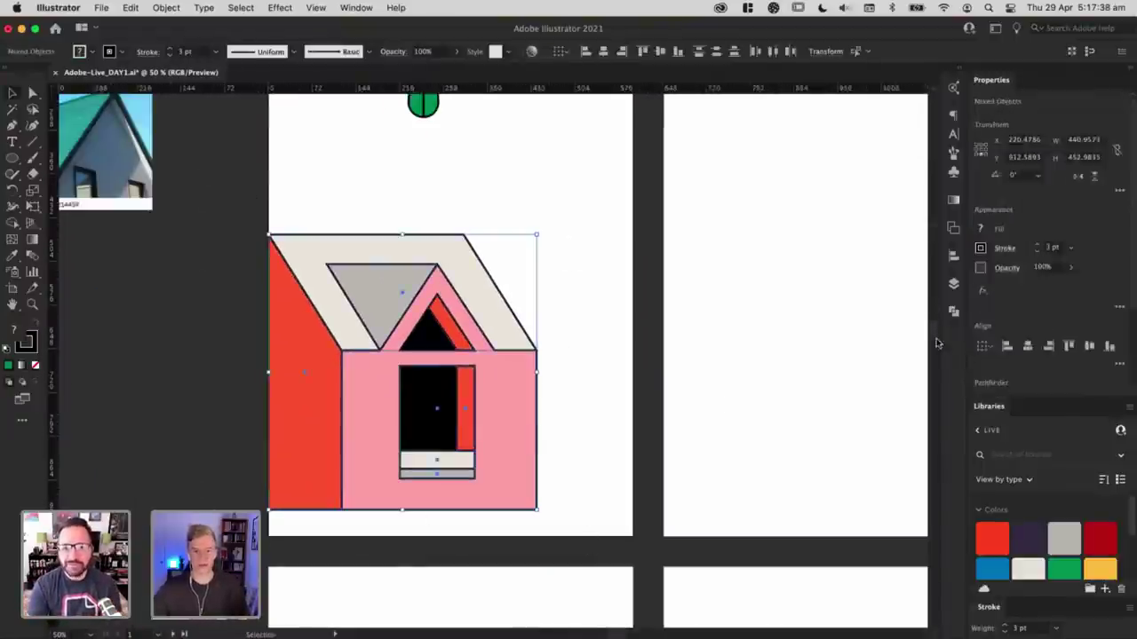
click(1001, 253)
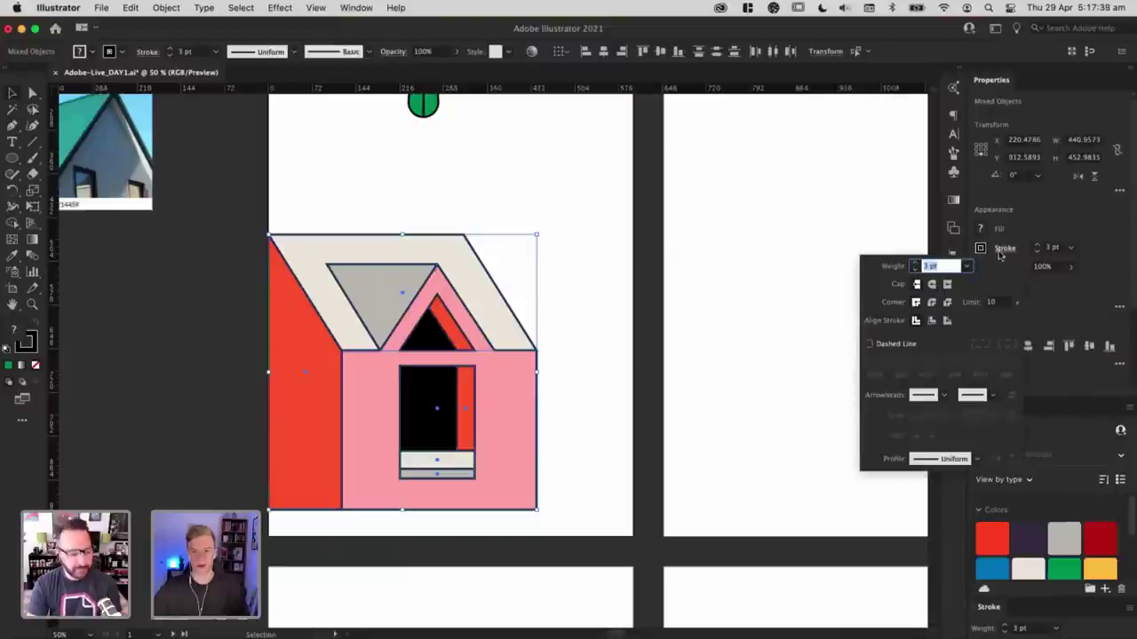
click(599, 227)
Step: Extend the tree's trunk line upward and draw a short branch slanting up to the left from it
drag(499, 136, 570, 363)
drag(496, 303, 764, 334)
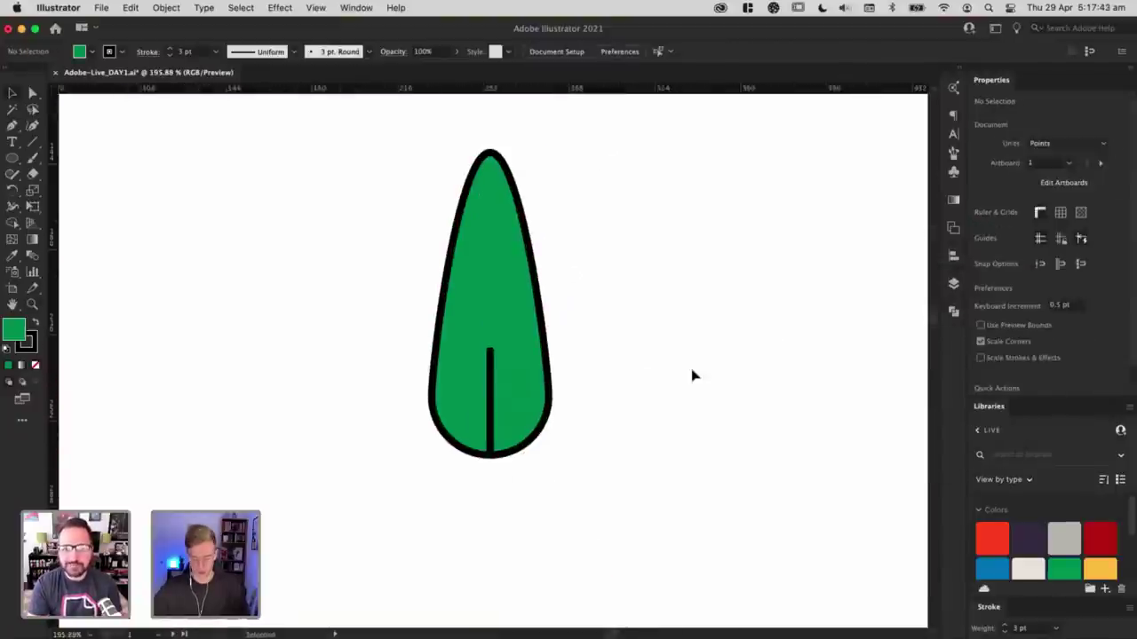
key(a)
mouse_move(490, 350)
mouse_down()
mouse_move(490, 324)
mouse_move(470, 342)
mouse_up()
click(579, 355)
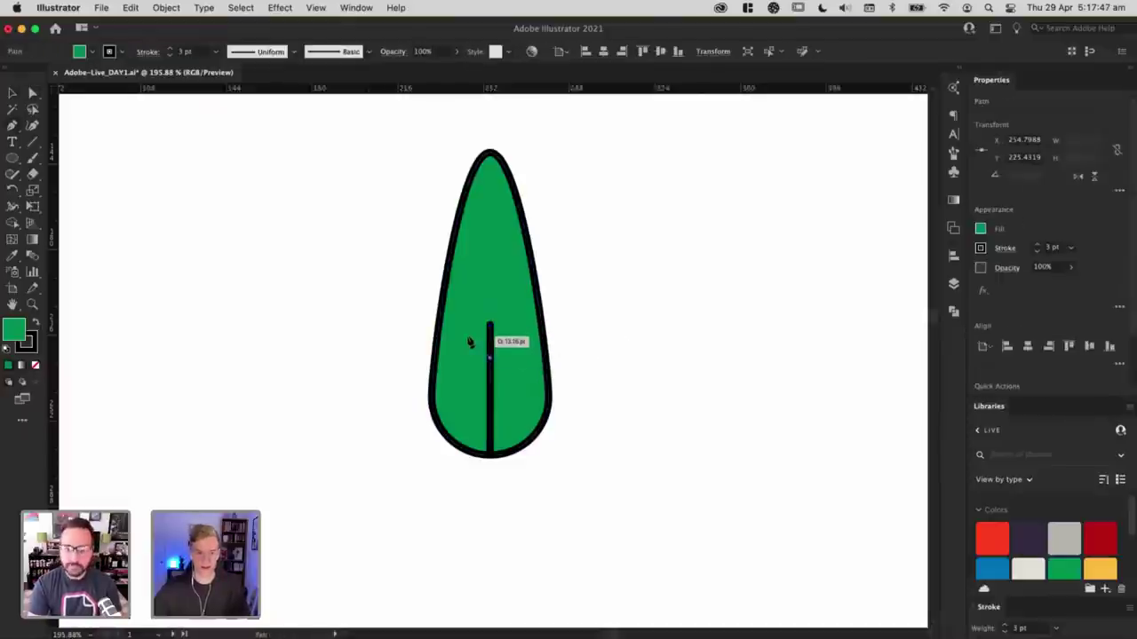
click(472, 342)
super+click(637, 343)
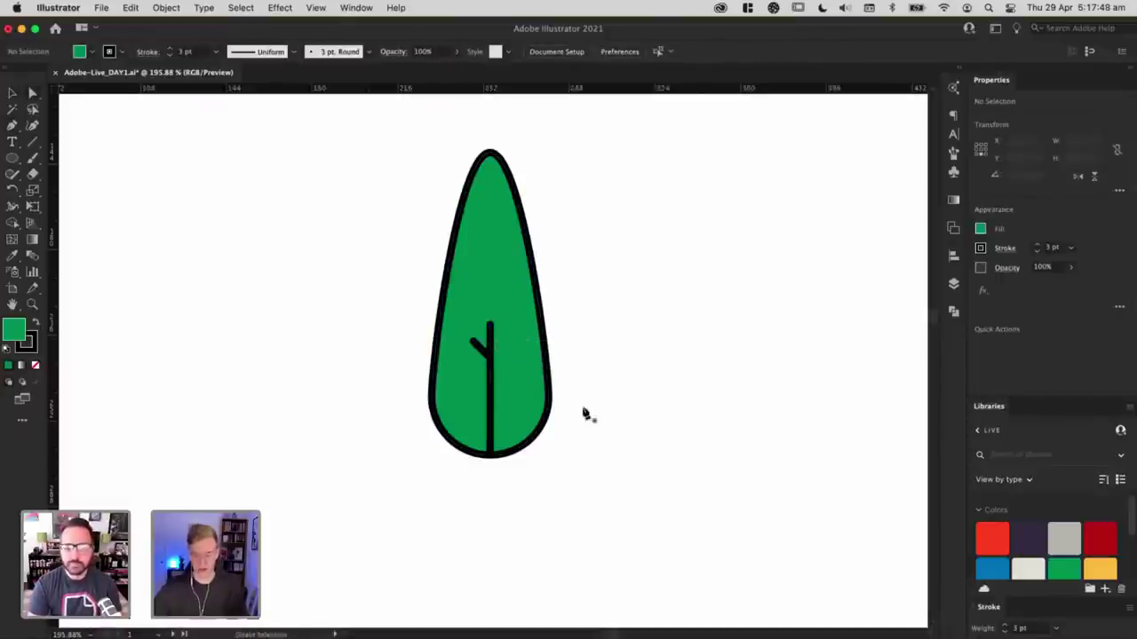
Step: Add a longer branch slanting up to the right from the trunk and lower the left branch slightly
mouse_move(513, 397)
mouse_down()
mouse_move(520, 377)
mouse_move(479, 359)
mouse_up()
click(581, 370)
click(632, 380)
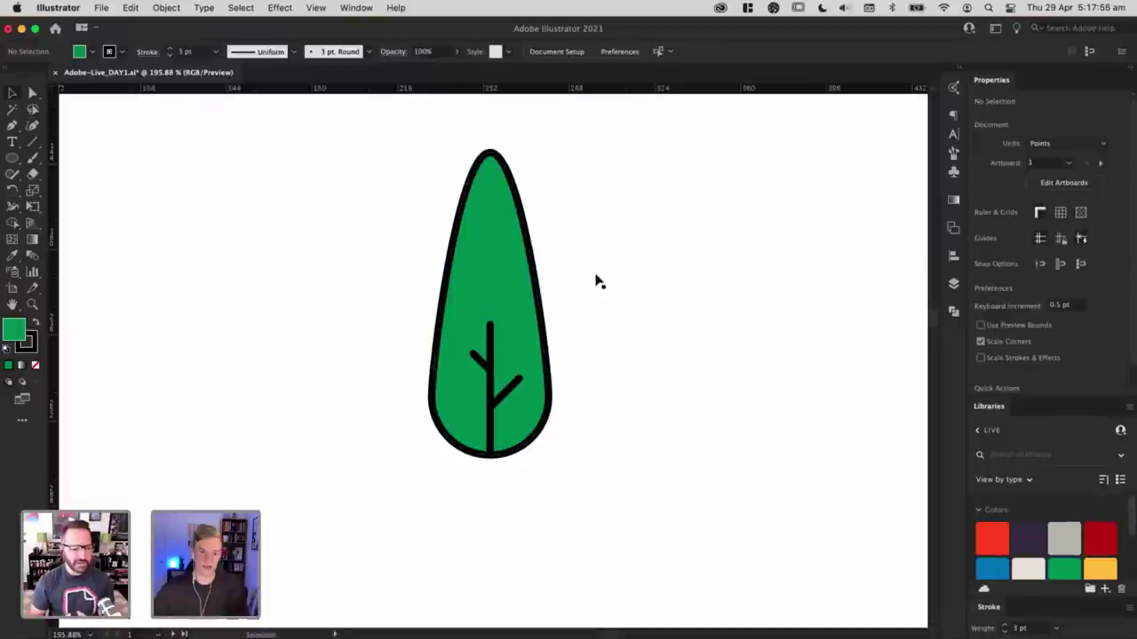
Step: Widen the tree outline to about 57 pt and raise its tip to a height of about 136 pt
click(540, 286)
drag(549, 303, 560, 303)
drag(658, 250, 669, 325)
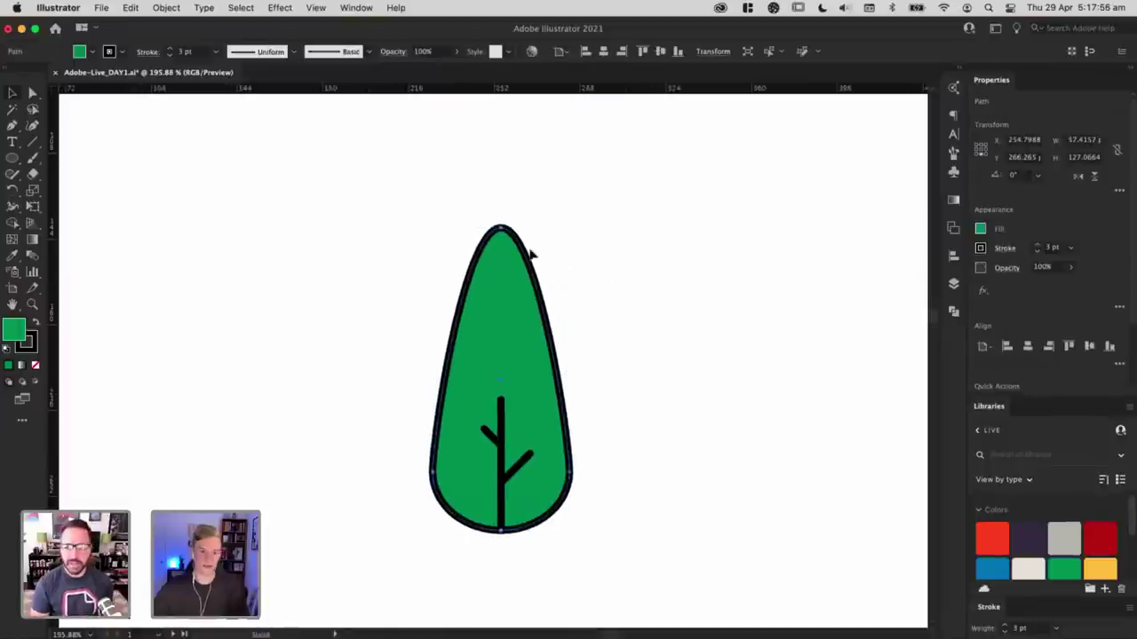
drag(501, 228, 501, 205)
key(a)
click(646, 271)
key(super+minus)
key(super+minus)
key(super+minus)
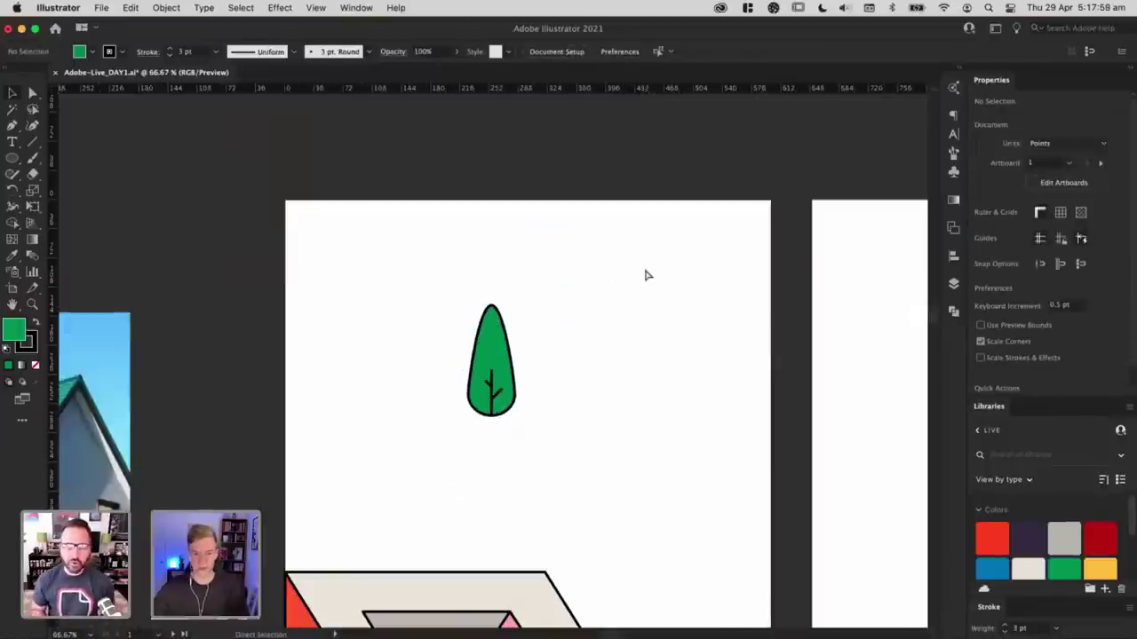
Step: Shorten the trunk line and move it with its branches down to meet the bottom of the tree outline
drag(584, 465, 544, 315)
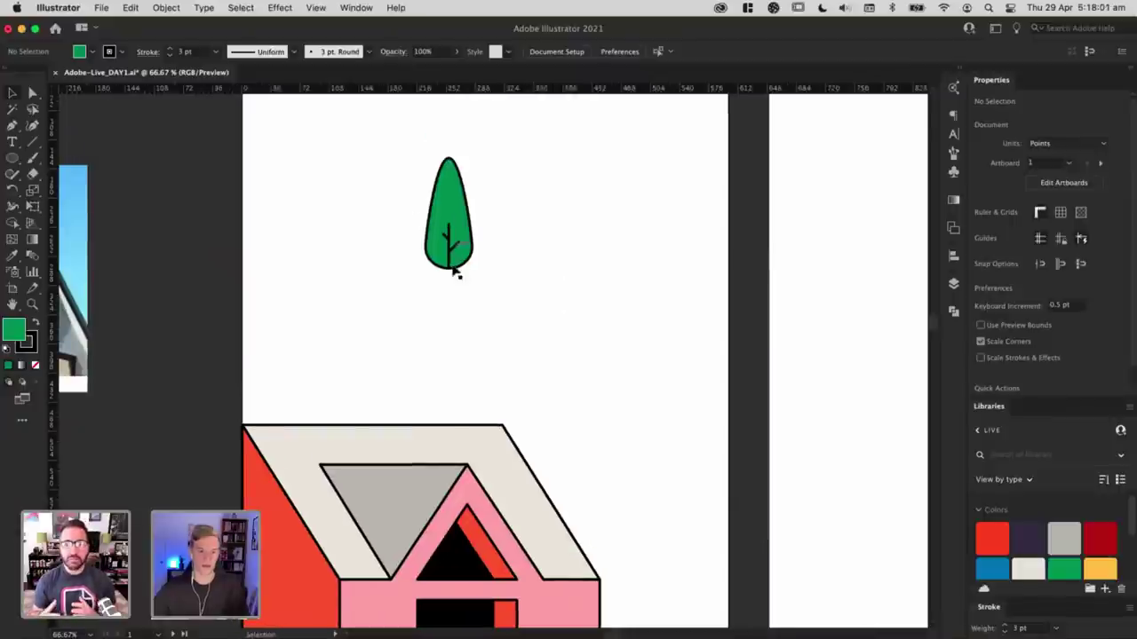
key(a)
key(super+plus)
key(super+plus)
drag(452, 264, 520, 524)
scroll(541, 548, up, 2)
click(573, 585)
key(v)
click(477, 429)
click(520, 475)
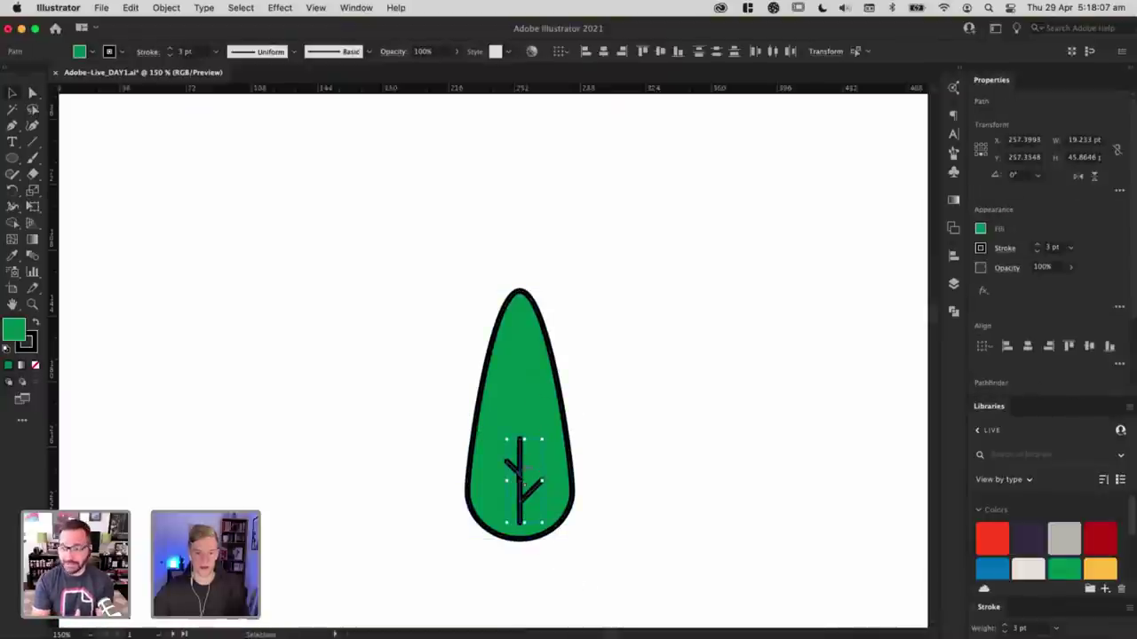
drag(522, 477, 522, 493)
click(431, 393)
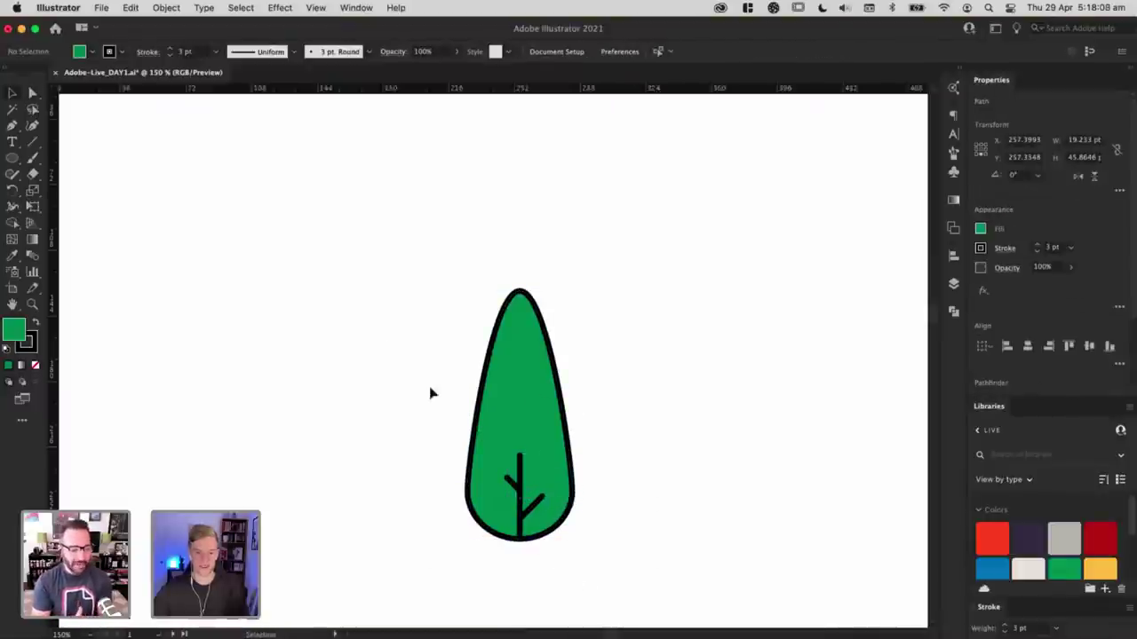
Step: Select the tree outline, trunk and branches and group them
click(515, 400)
click(586, 406)
key(super+minus)
key(super+minus)
scroll(583, 399, down, 3)
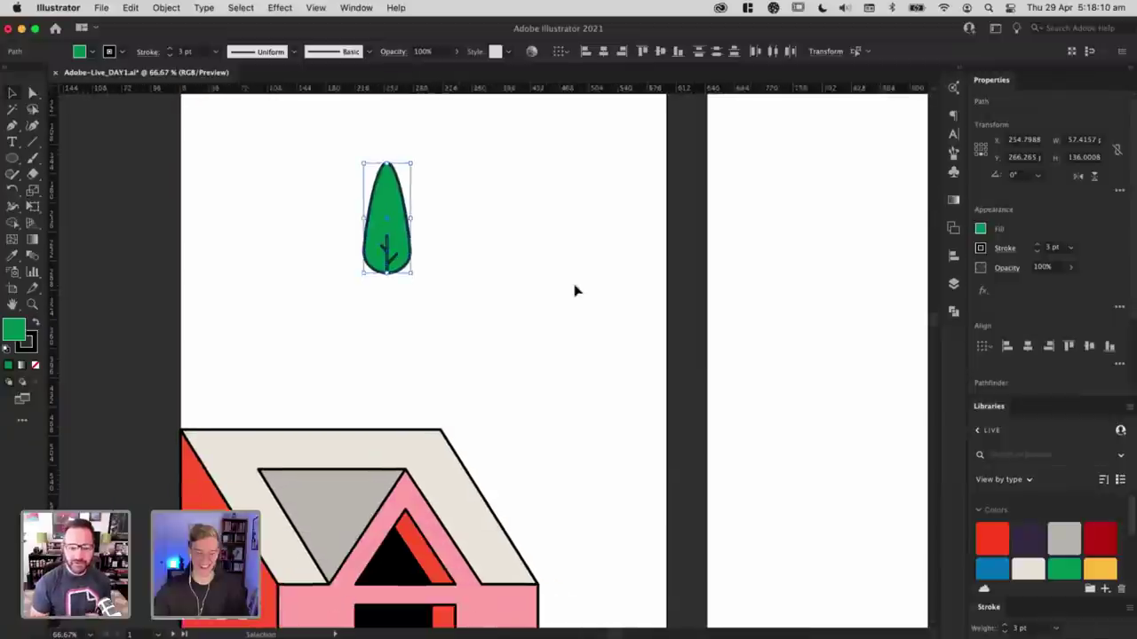
drag(312, 196, 437, 307)
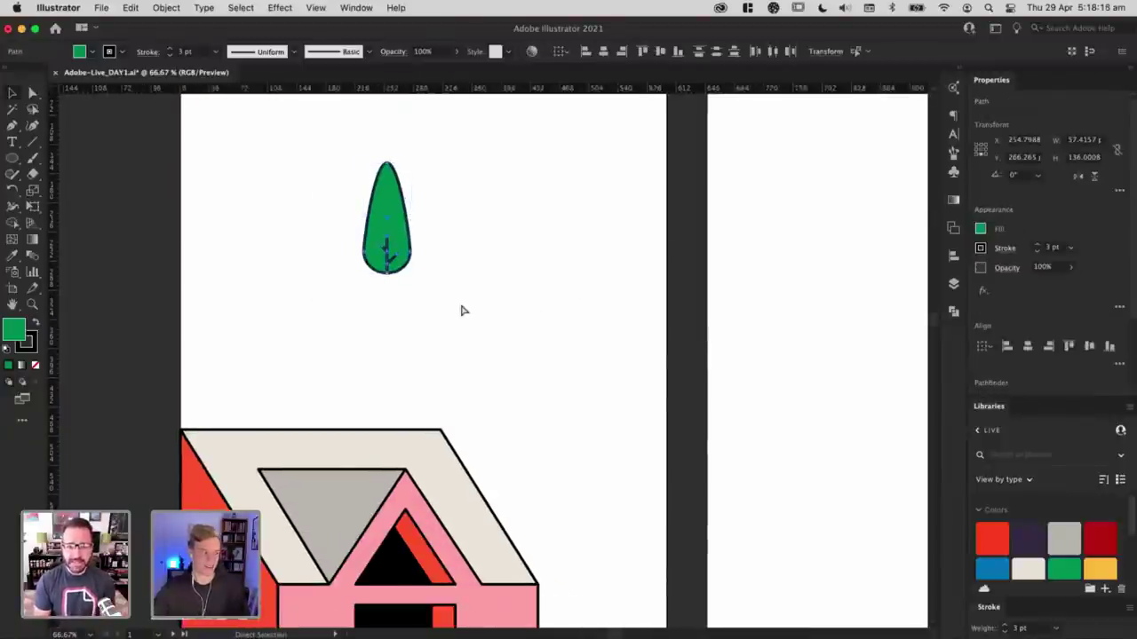
click(482, 363)
Step: Move the tree group down into the empty space to the right of the house
scroll(391, 215, down, 2)
drag(369, 156, 621, 293)
click(632, 435)
scroll(409, 302, up, 2)
scroll(409, 302, left, 2)
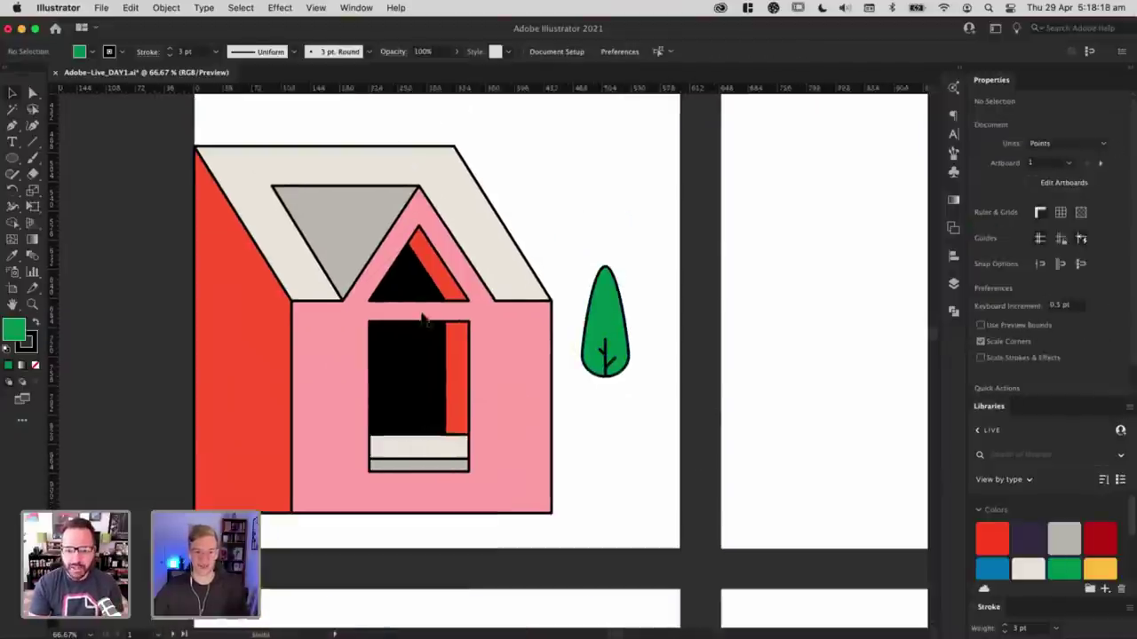
Step: Group the house parts and align both the house and the tree to the artboard's bottom edge
click(561, 527)
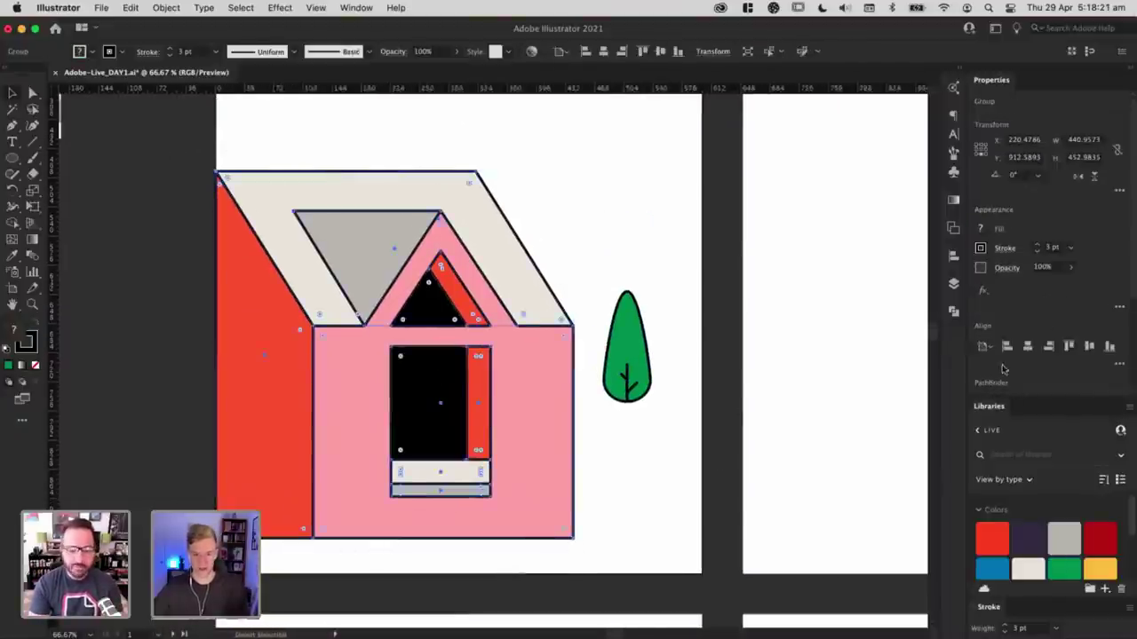
click(1109, 346)
click(631, 364)
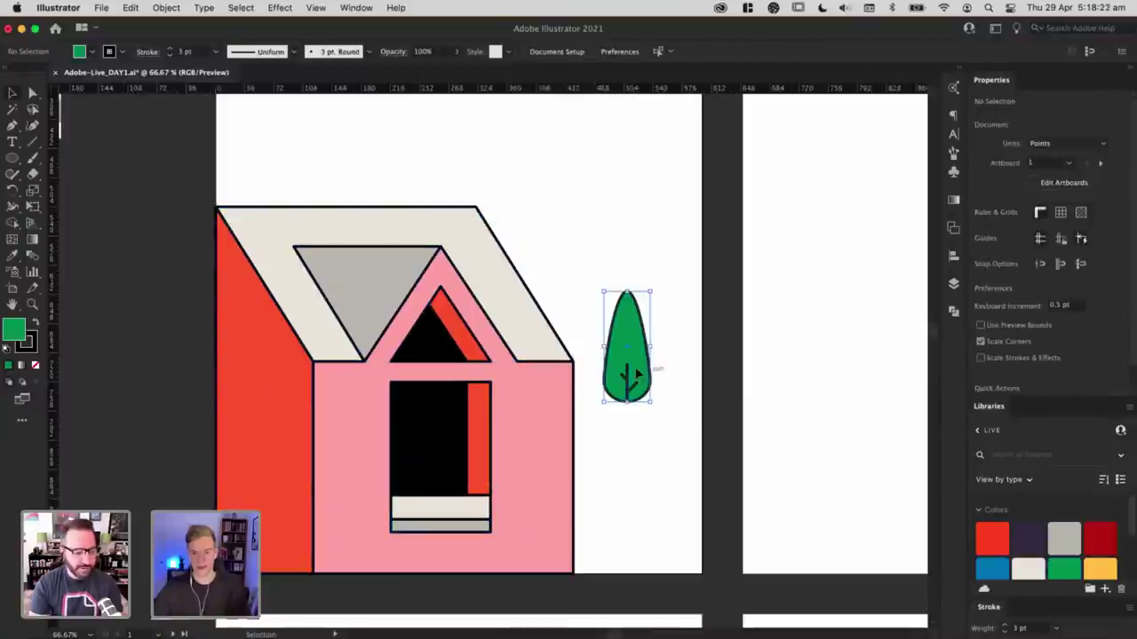
click(1109, 346)
click(681, 452)
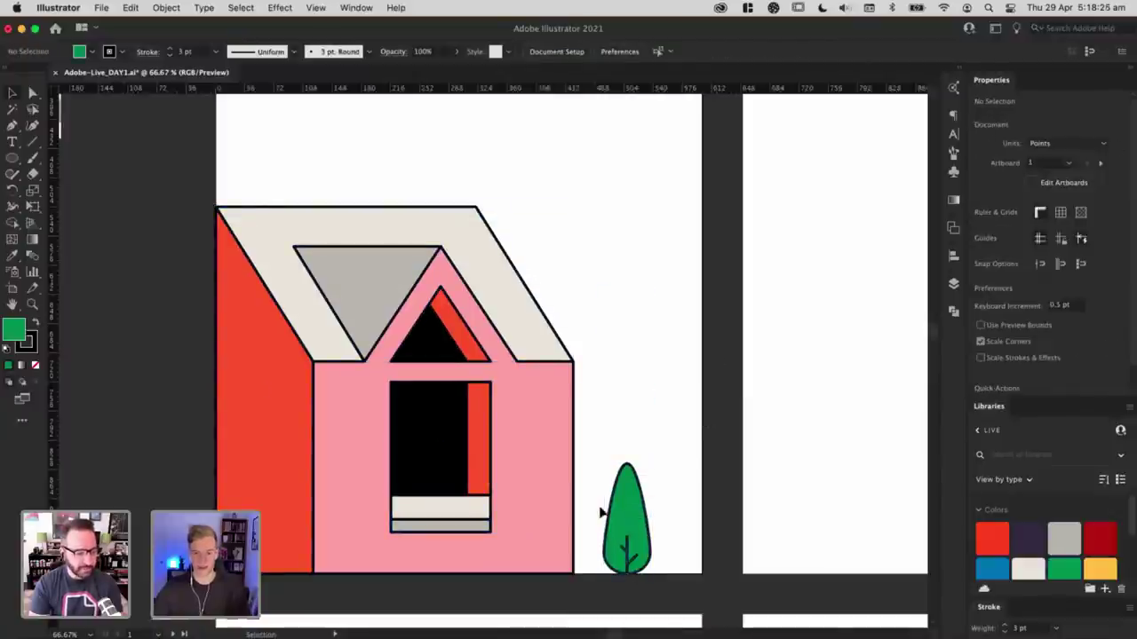
Step: Center the tree on the pink front wall's right edge and send it behind the house
drag(604, 508, 626, 500)
click(628, 502)
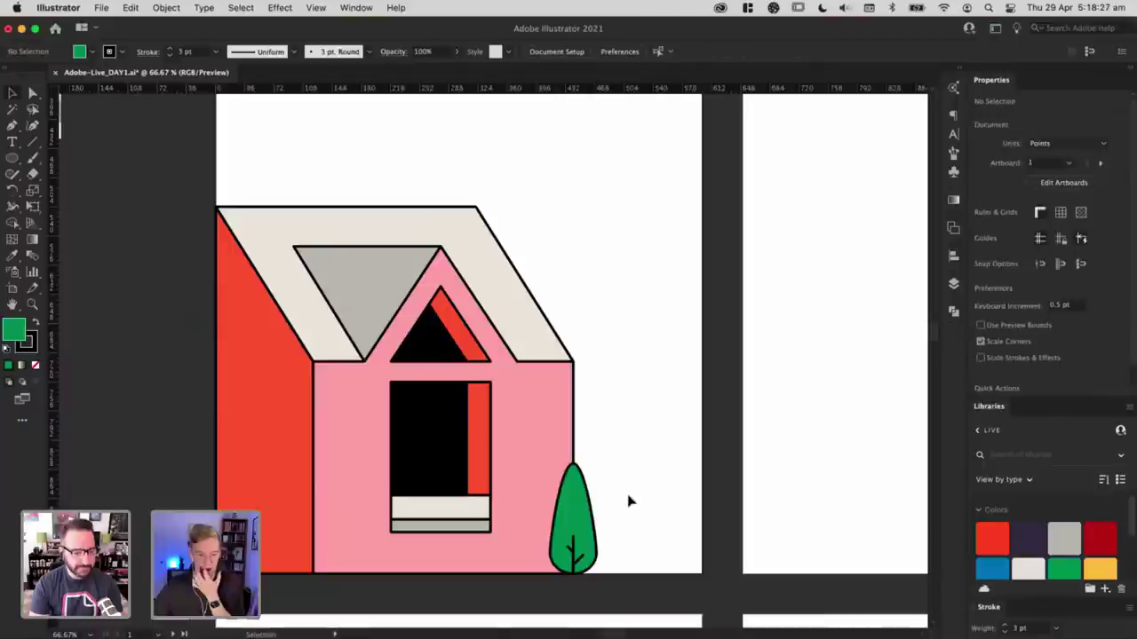
click(584, 520)
key(super+shift+bracketleft)
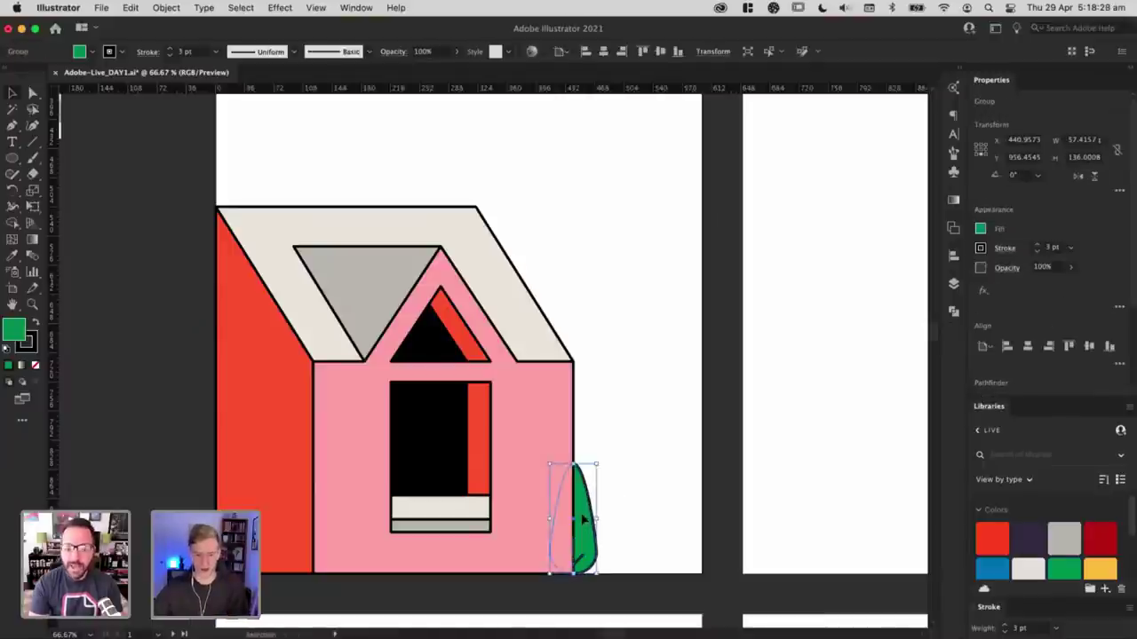
Step: Place a copy of the tree in front of the corner between the red and pink walls
click(616, 527)
drag(585, 543, 314, 524)
click(759, 452)
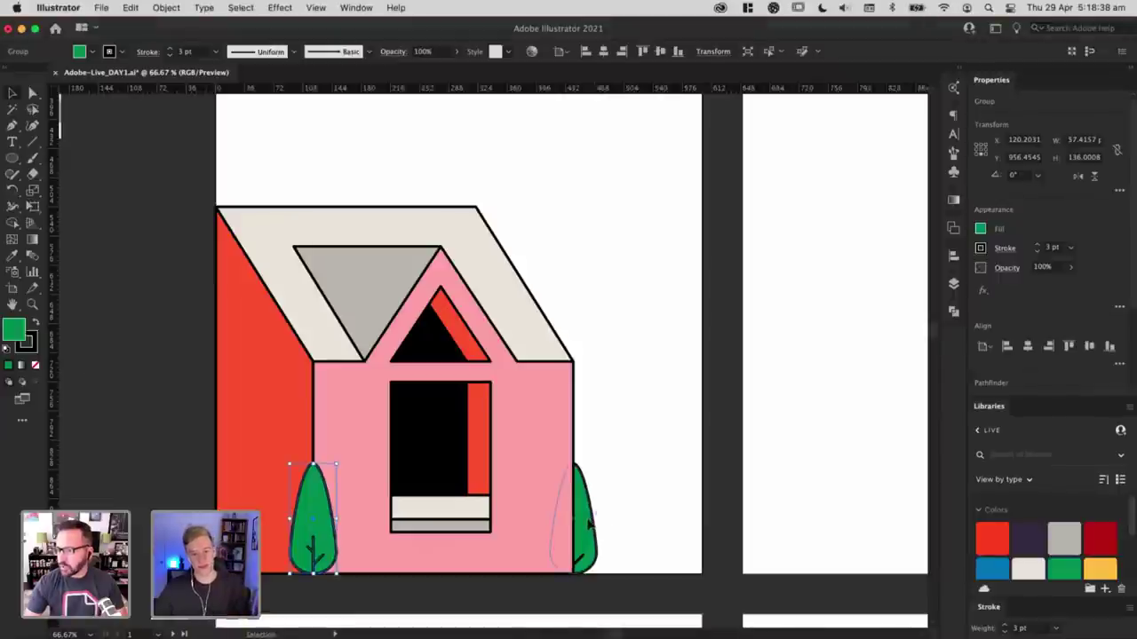
Step: Move the original tree clear of the house and enlarge it to about 80 pt wide and 176 pt tall
drag(599, 518, 655, 444)
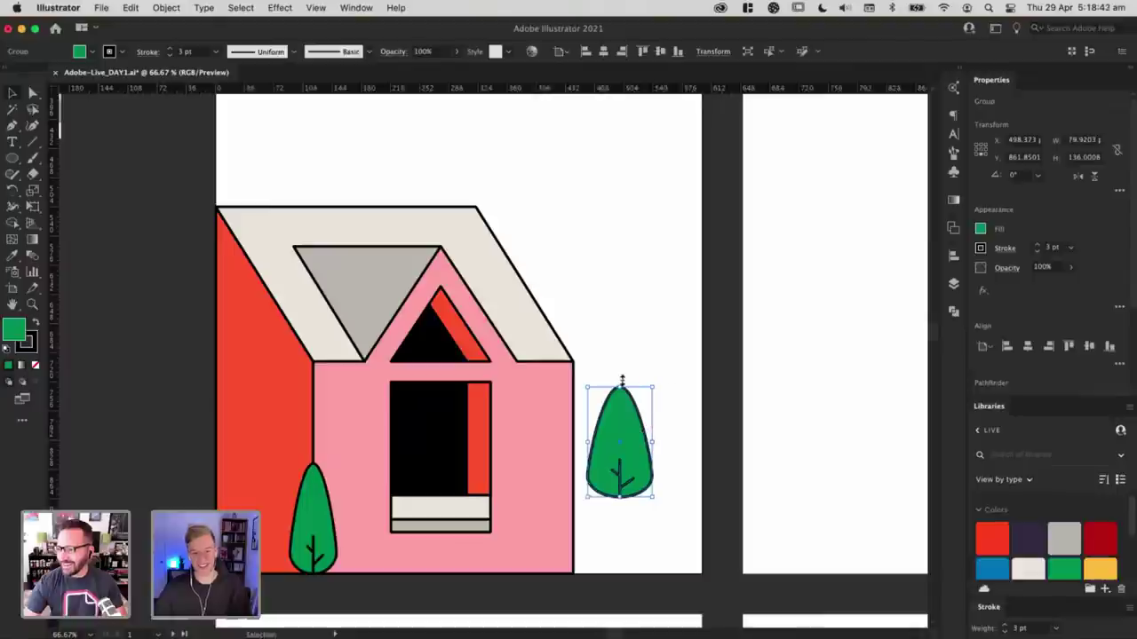
drag(620, 387, 622, 354)
click(605, 340)
Step: Delete the small tree copy and enlarge the remaining tree to about 92 pt wide and 194 pt tall
click(301, 471)
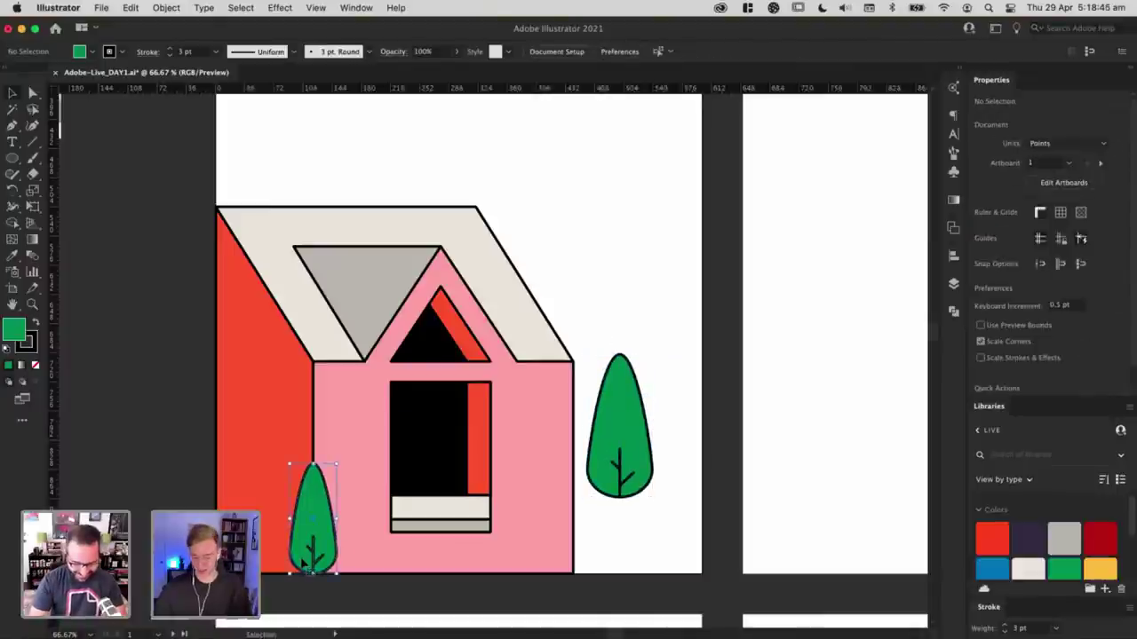
key(Delete)
click(613, 368)
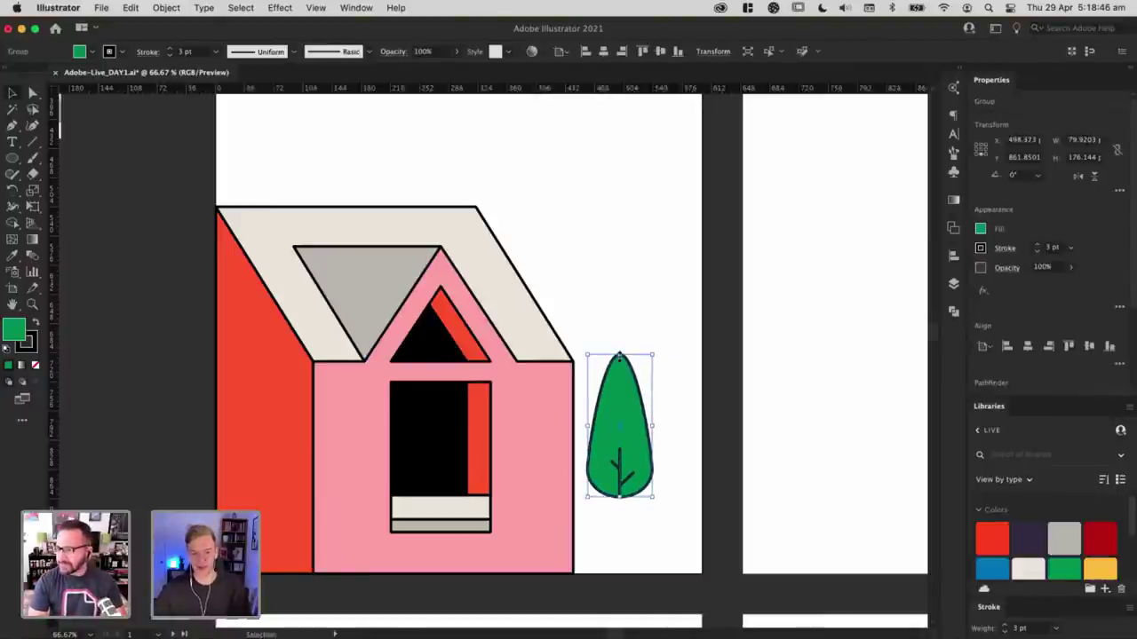
drag(620, 353, 620, 340)
drag(654, 426, 659, 425)
click(724, 467)
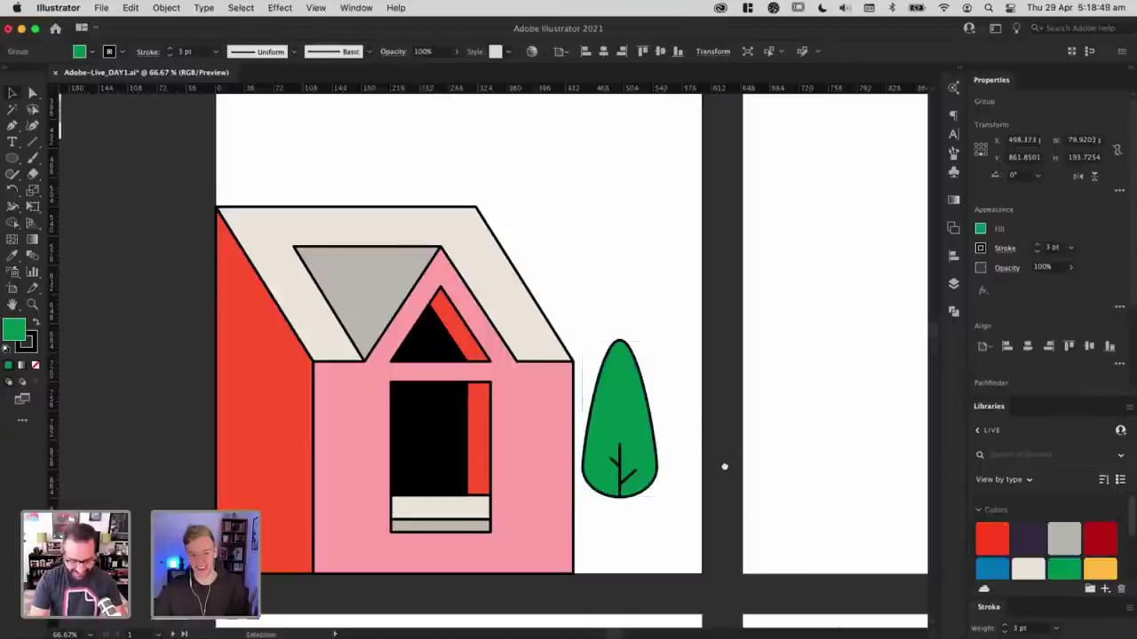
scroll(724, 470, up, 1)
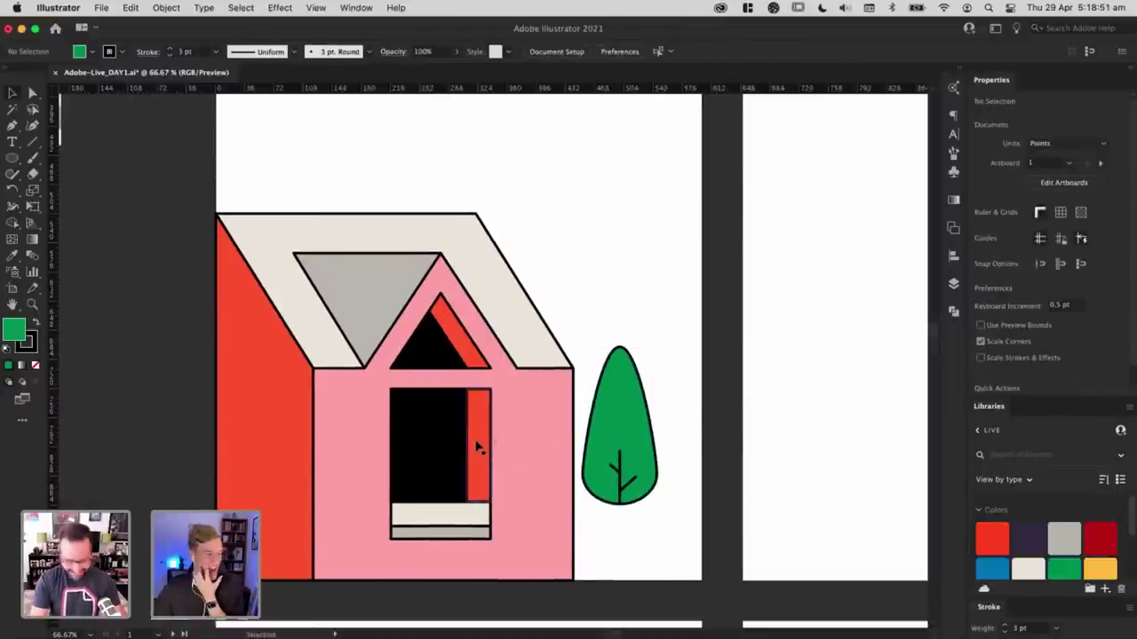
Step: Center the enlarged tree on the front wall's right edge at ground level and send it behind the house
click(629, 432)
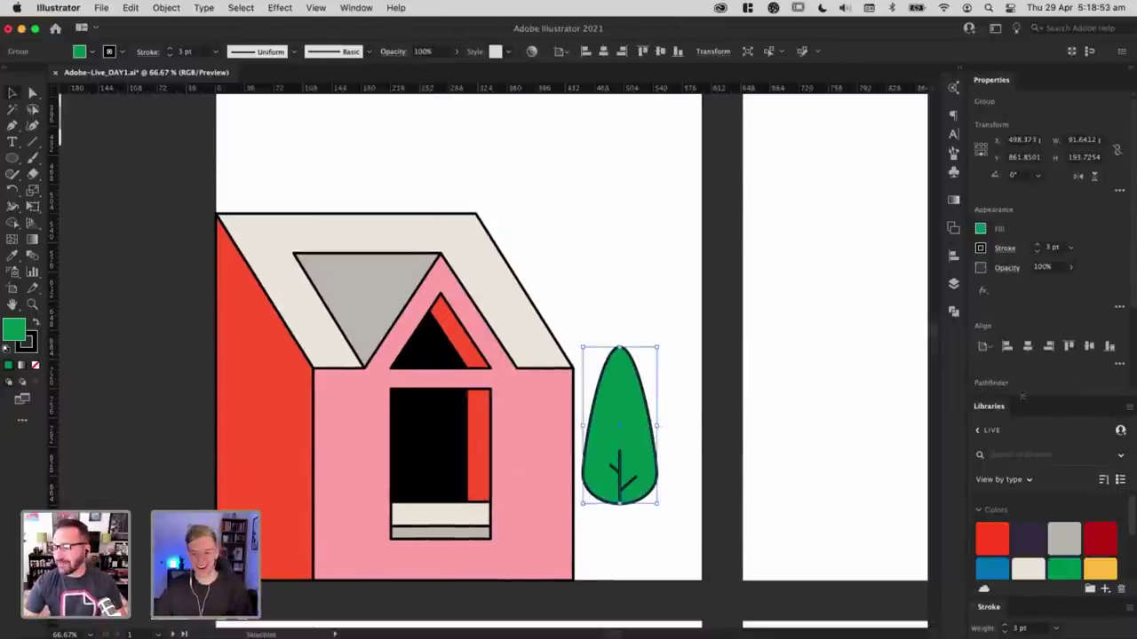
click(660, 488)
drag(638, 498, 589, 497)
key(super+shift+bracketright)
click(699, 444)
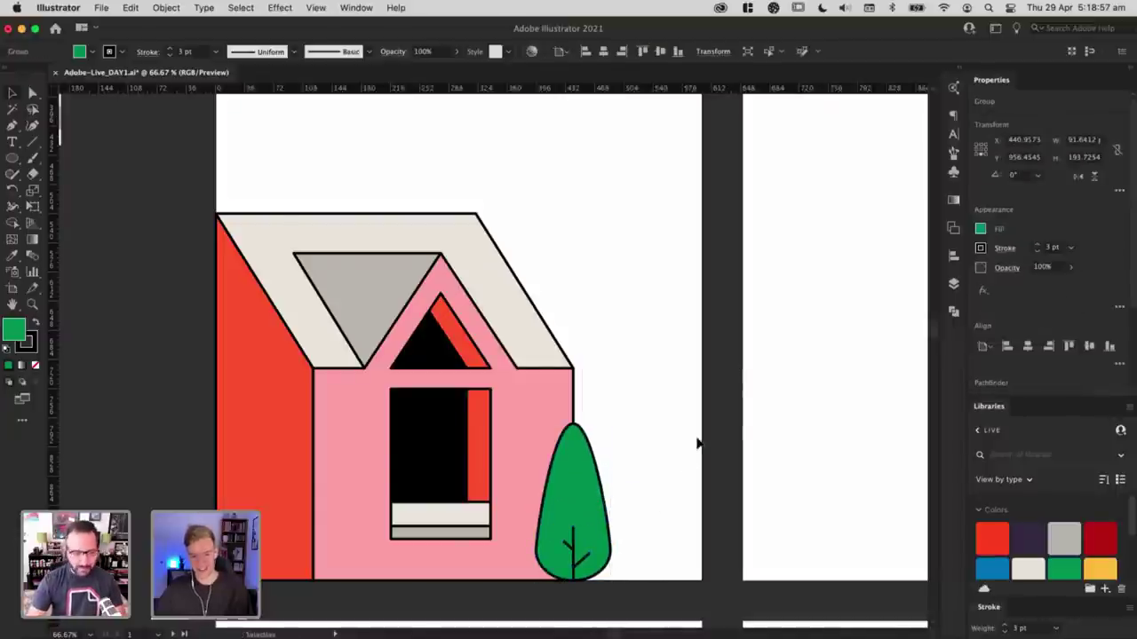
click(561, 506)
key(super+shift+bracketleft)
click(672, 488)
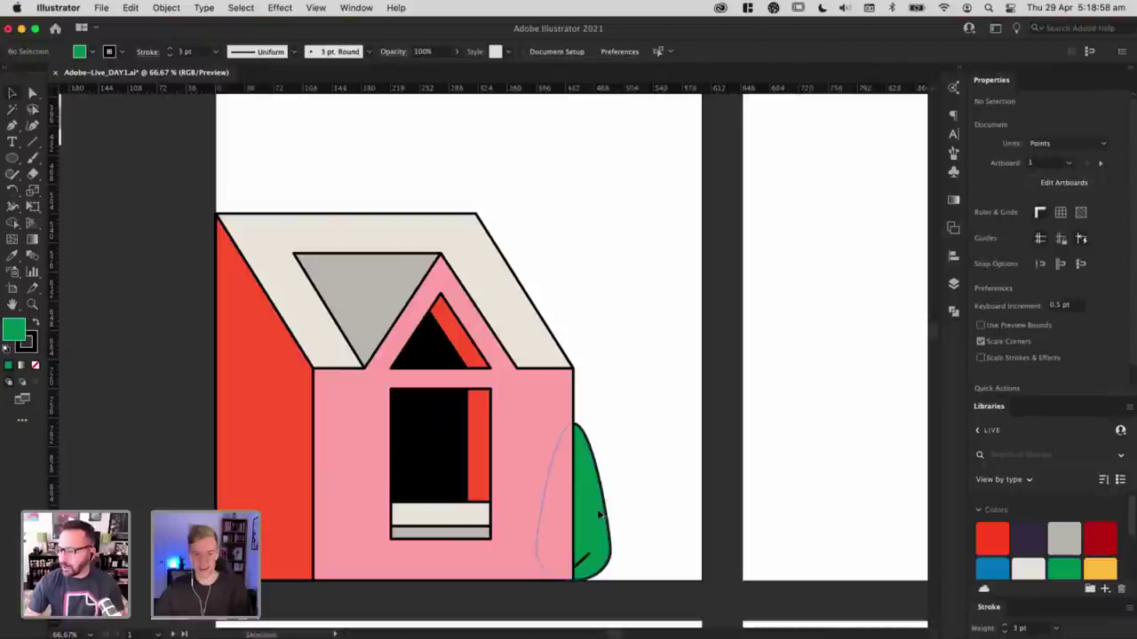
Step: Copy the tree to the corner between the red and pink walls, bring it to the front and fill it yellow
drag(600, 513, 315, 525)
key(super+shift+bracketright)
click(1103, 572)
click(680, 437)
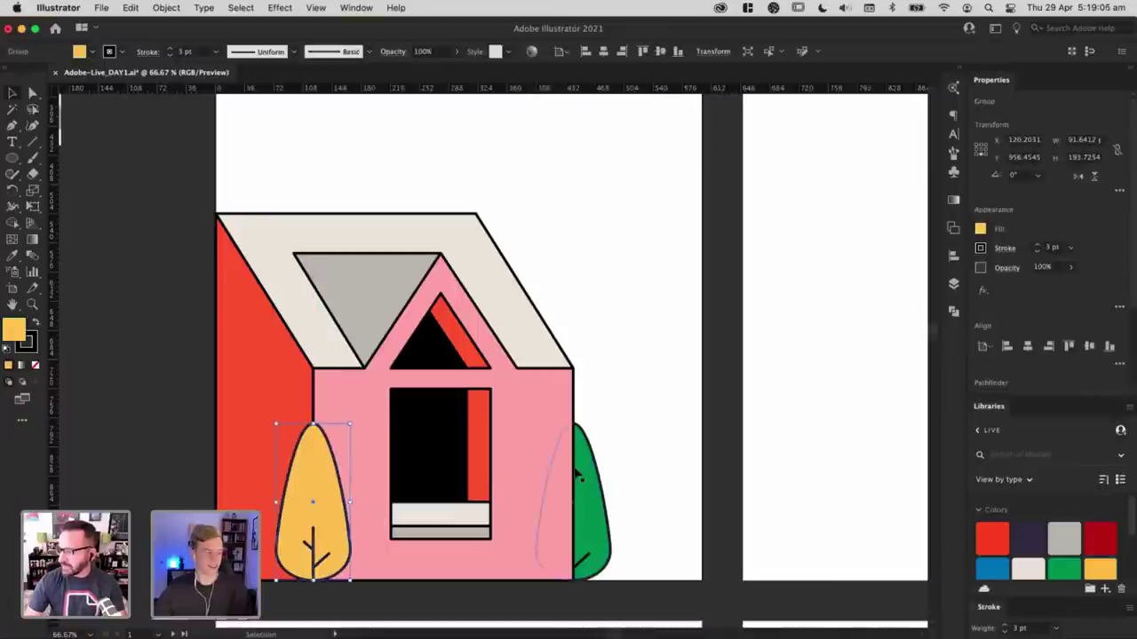
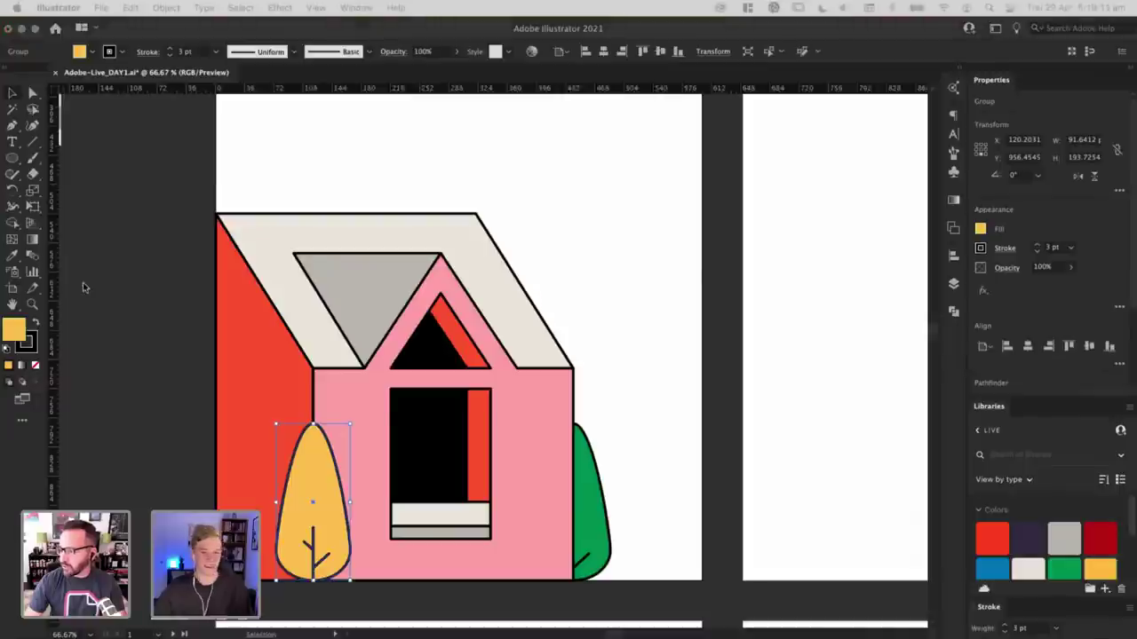
click(628, 271)
click(655, 342)
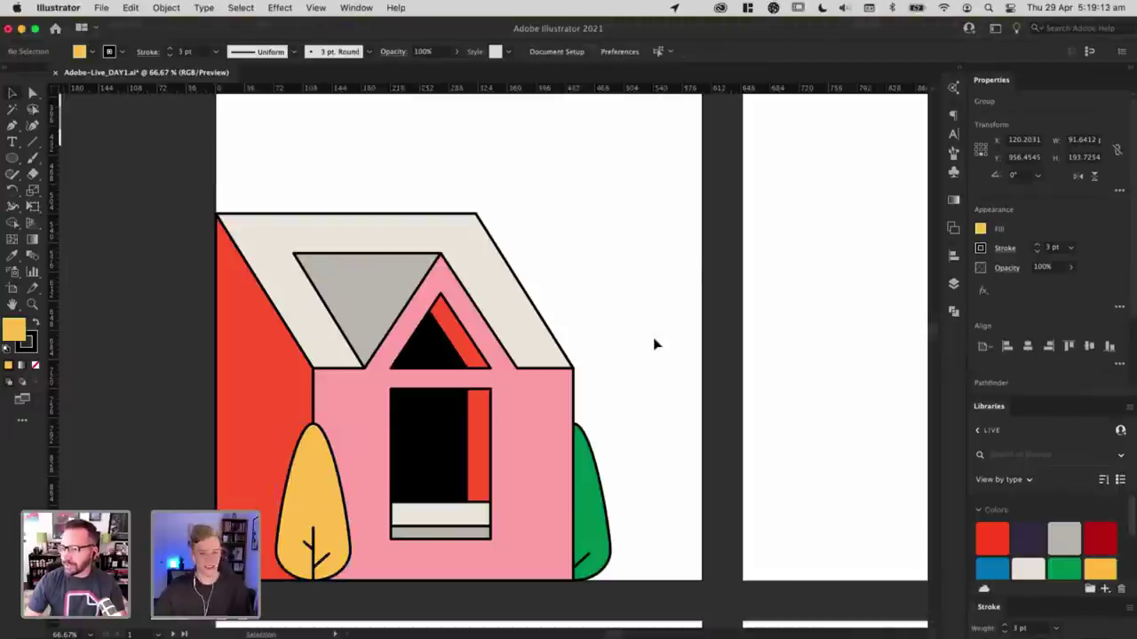
Step: Draw a rectangle about 123 pt wide and 17 pt tall on top of the window's cream planter box
drag(624, 237, 632, 266)
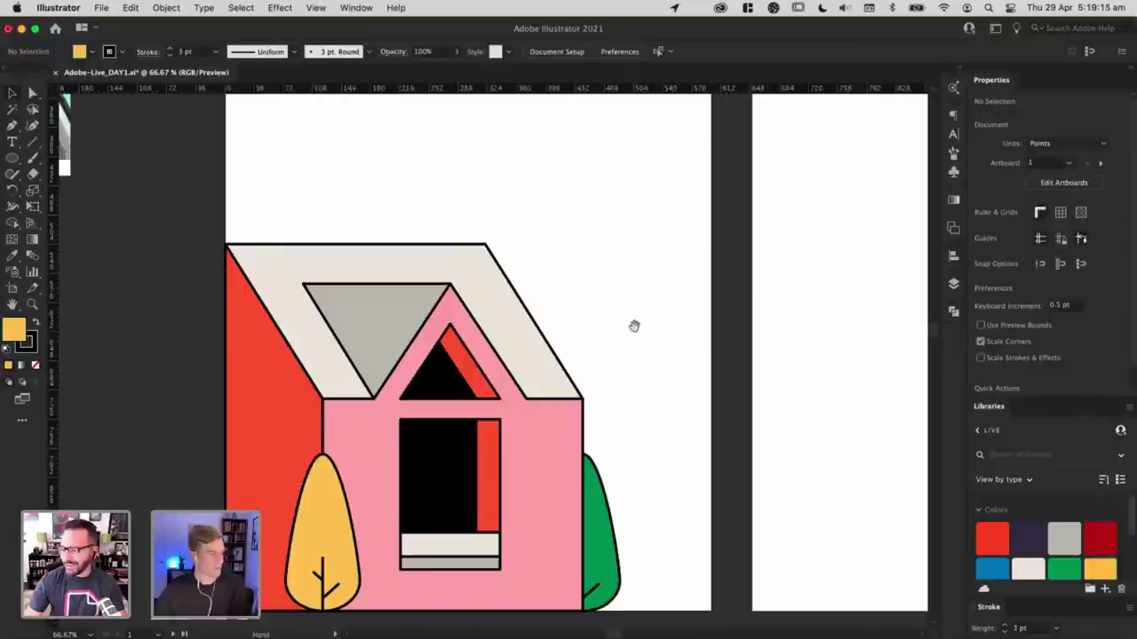
scroll(545, 375, down, 3)
key(super+equal)
key(super+equal)
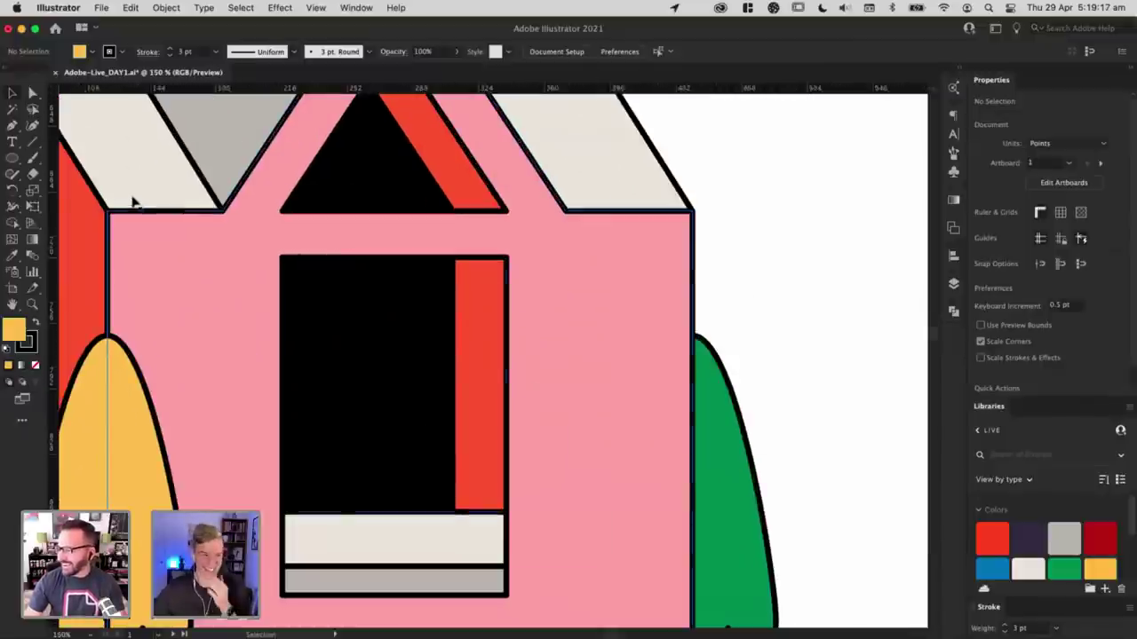
drag(12, 158, 82, 159)
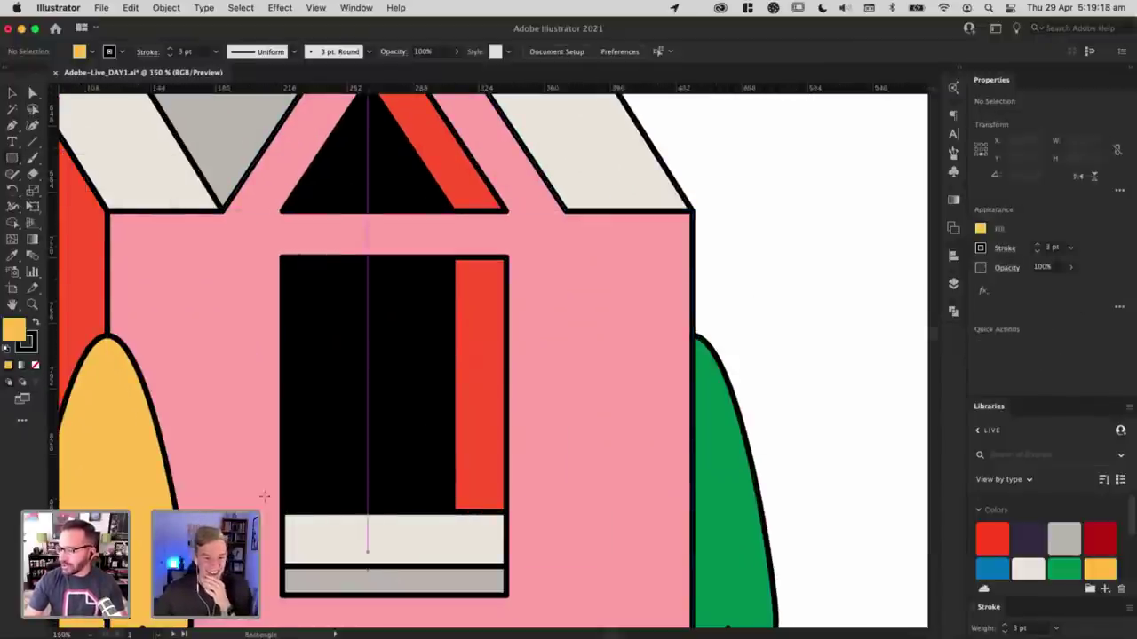
drag(284, 512, 364, 567)
Step: Round the two top corners of the new rectangle to a radius of about 16.8 pt
key(a)
click(282, 483)
shift+click(506, 483)
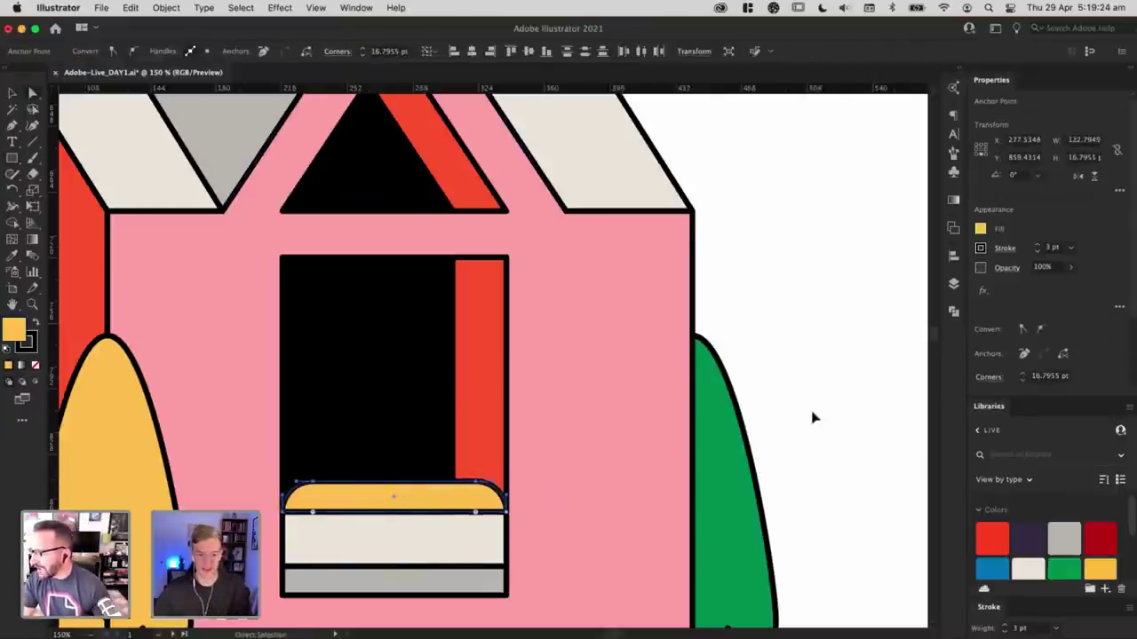
click(813, 418)
Step: Fill the rounded shape above the planter box with the library's green and deselect it
click(482, 502)
click(1063, 569)
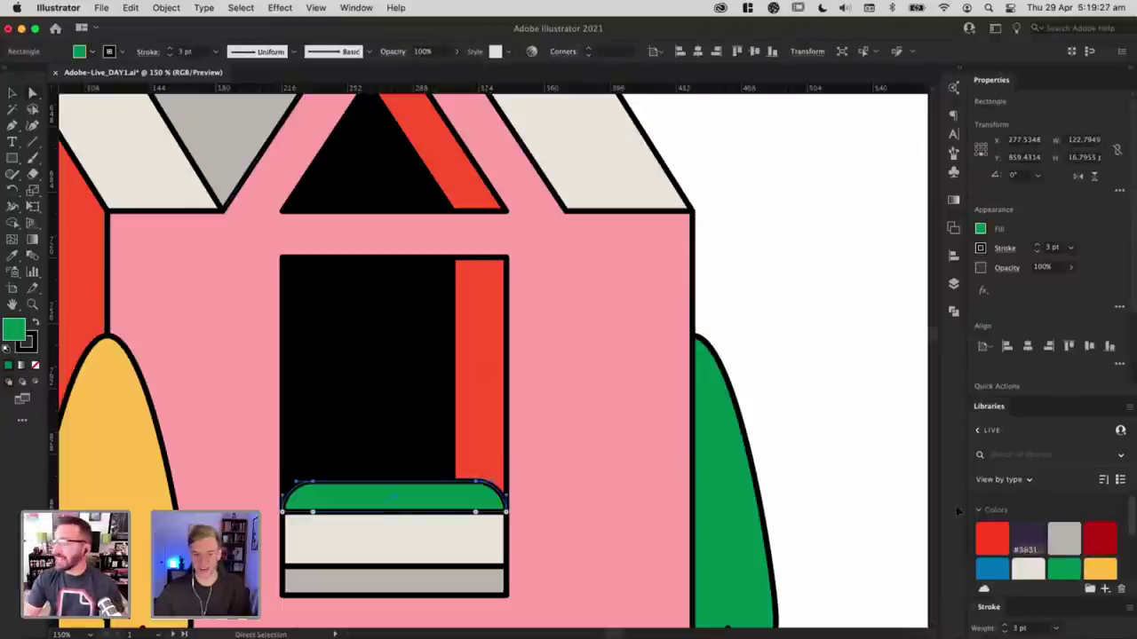
key(v)
key(super+shift+a)
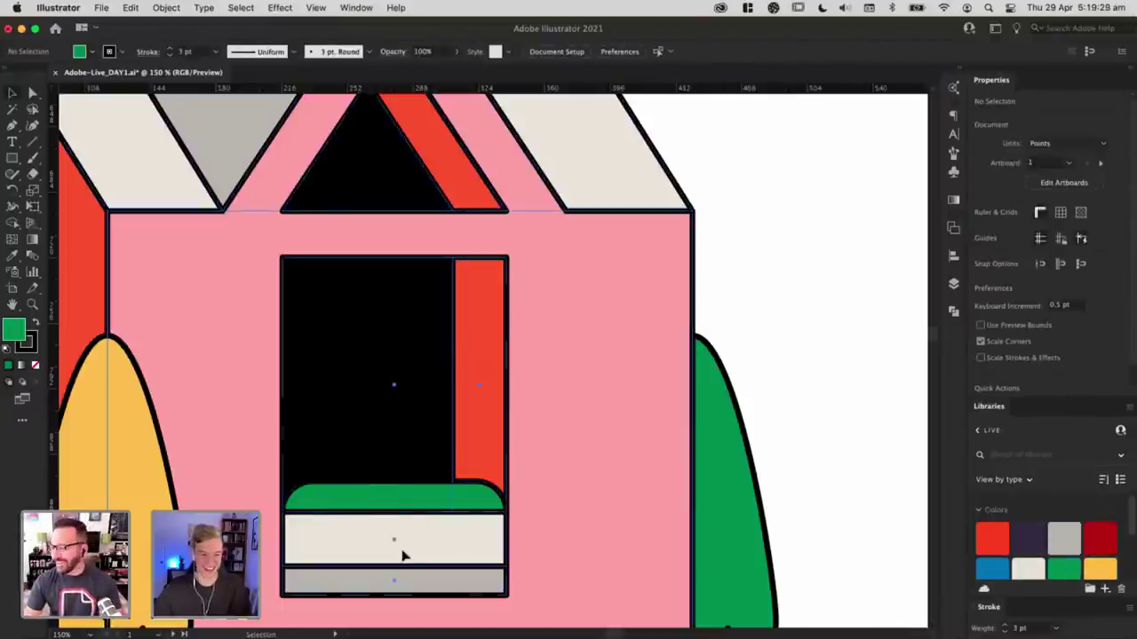
Step: Shorten the window's cream planter box and raise the grey ledge beneath it, making the ledge about 12 pt tall
double_click(401, 551)
double_click(767, 327)
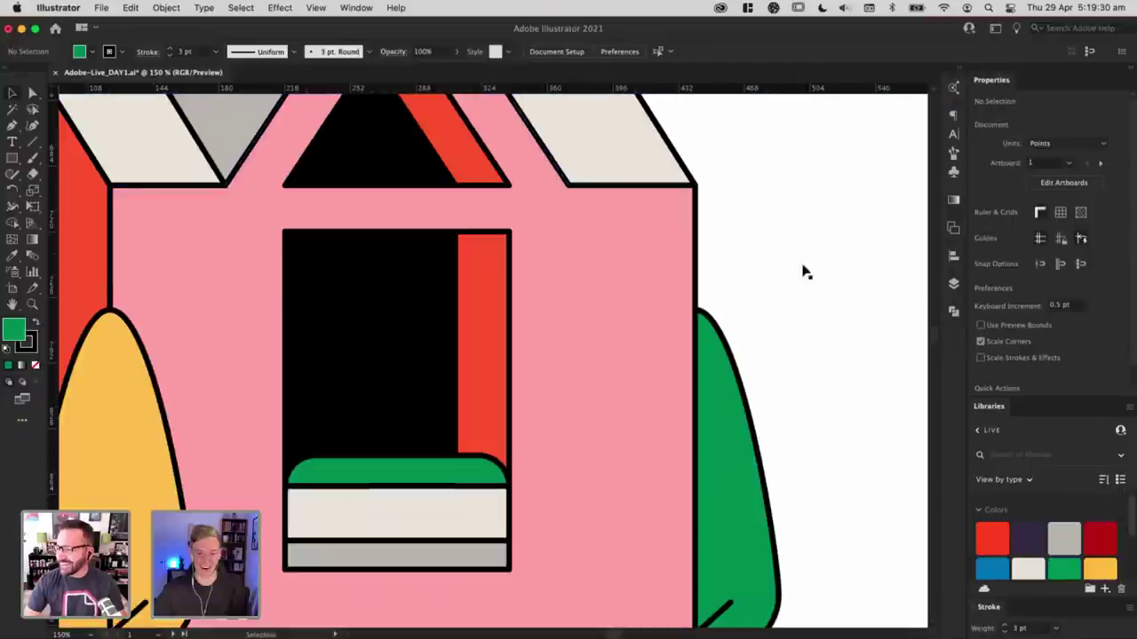
click(678, 314)
key(super+shift+g)
key(super+shift+a)
click(402, 502)
drag(397, 487, 434, 541)
key(super+z)
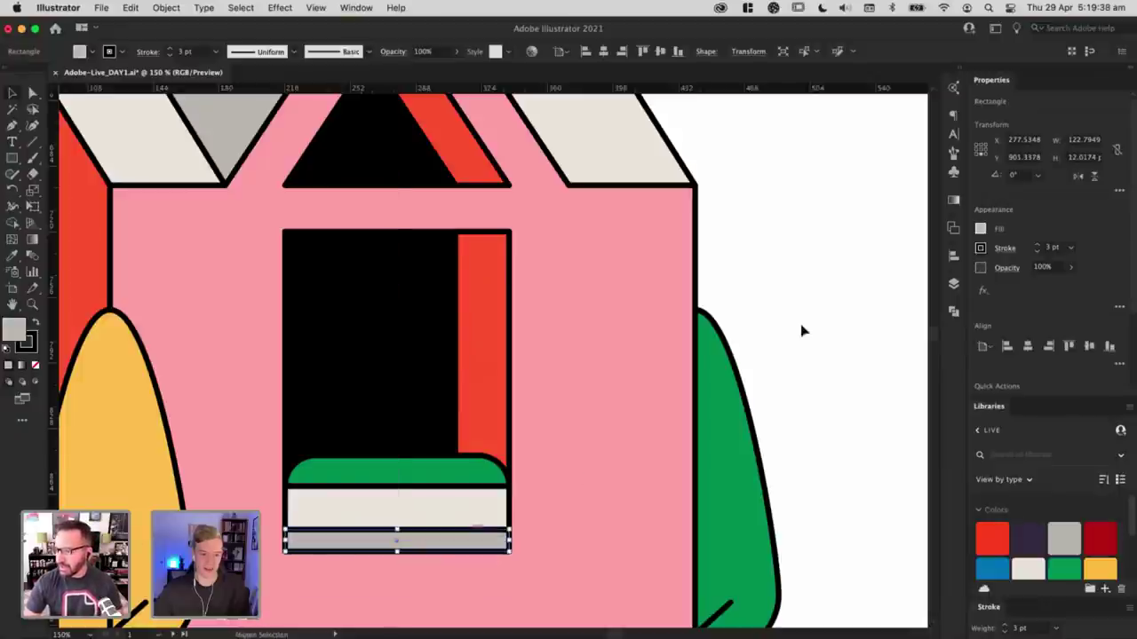
click(804, 325)
Step: Draw a circle about 30 pt in diameter in the empty area above the house and fill it with the library's green
key(super+minus)
key(super+minus)
scroll(679, 266, up, 3)
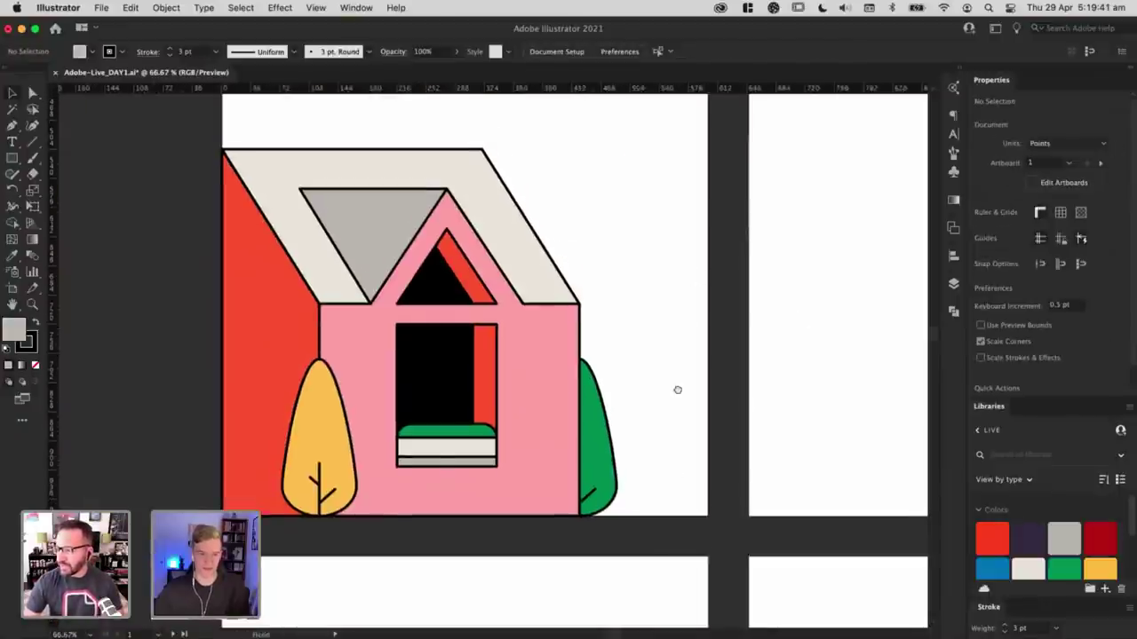
scroll(657, 400, right, 1)
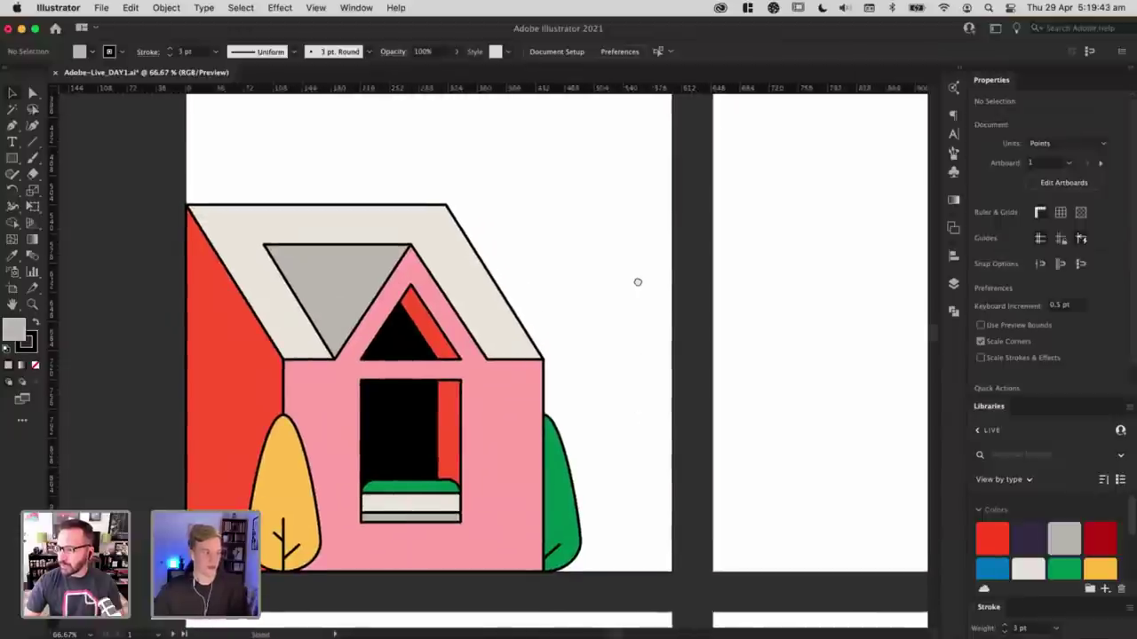
scroll(637, 282, left, 2)
scroll(617, 281, right, 1)
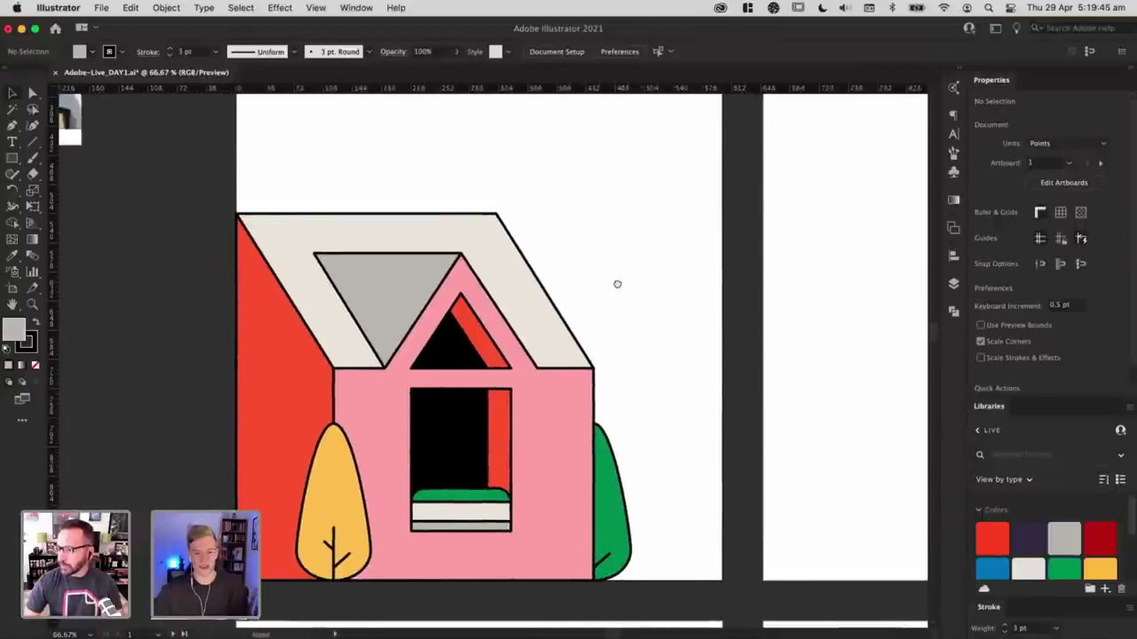
scroll(599, 223, up, 10)
scroll(599, 223, left, 3)
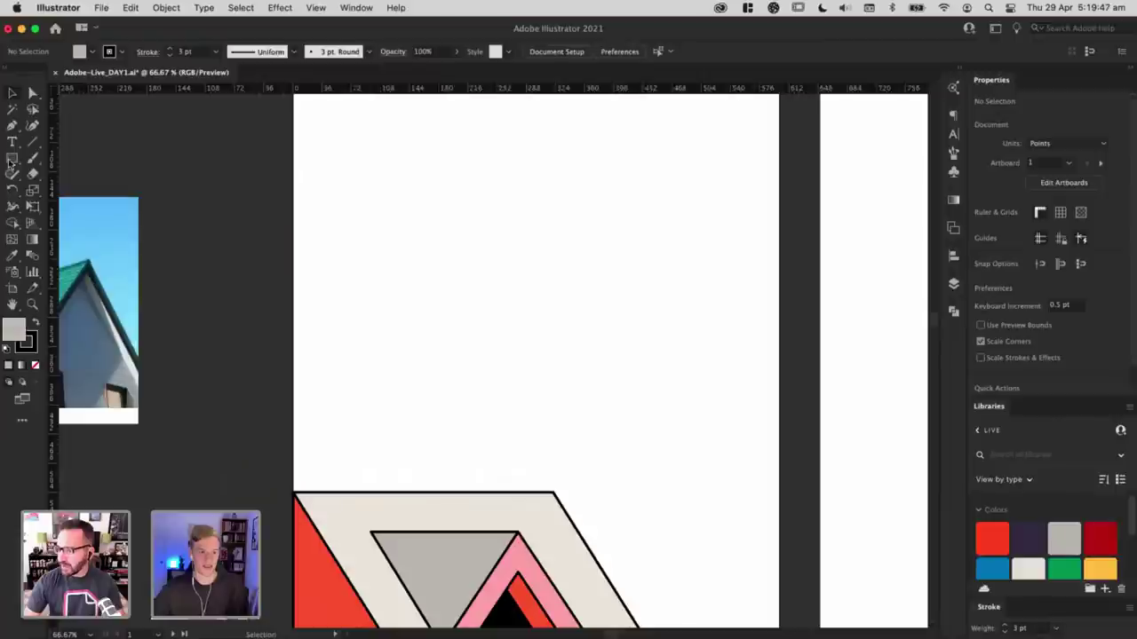
drag(12, 157, 49, 188)
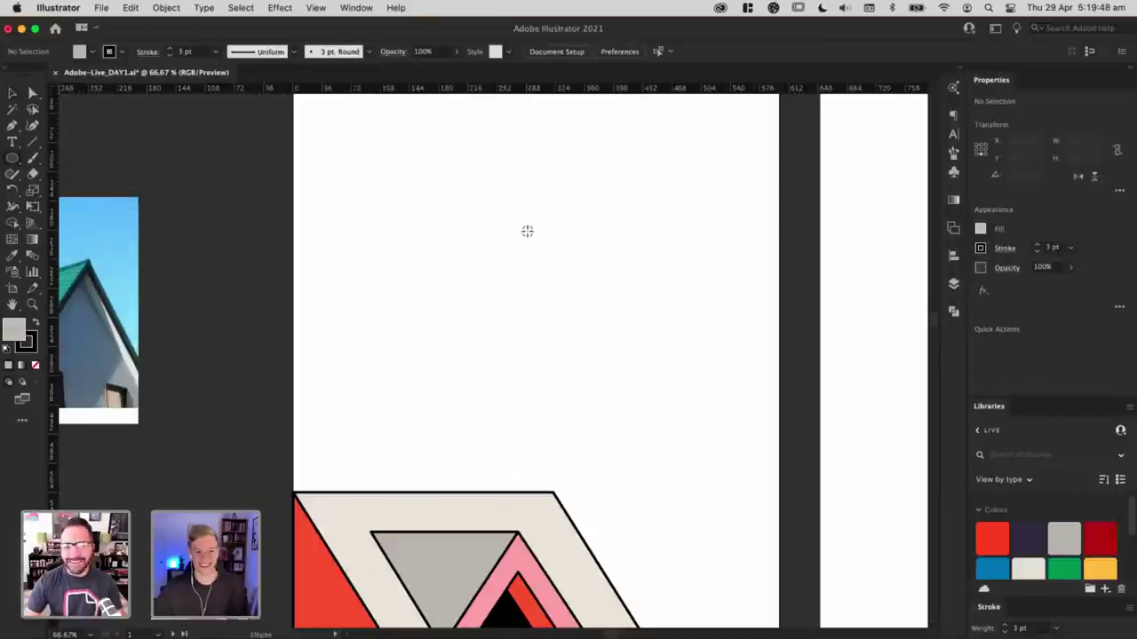
drag(531, 253, 543, 262)
key(super+equal)
key(super+equal)
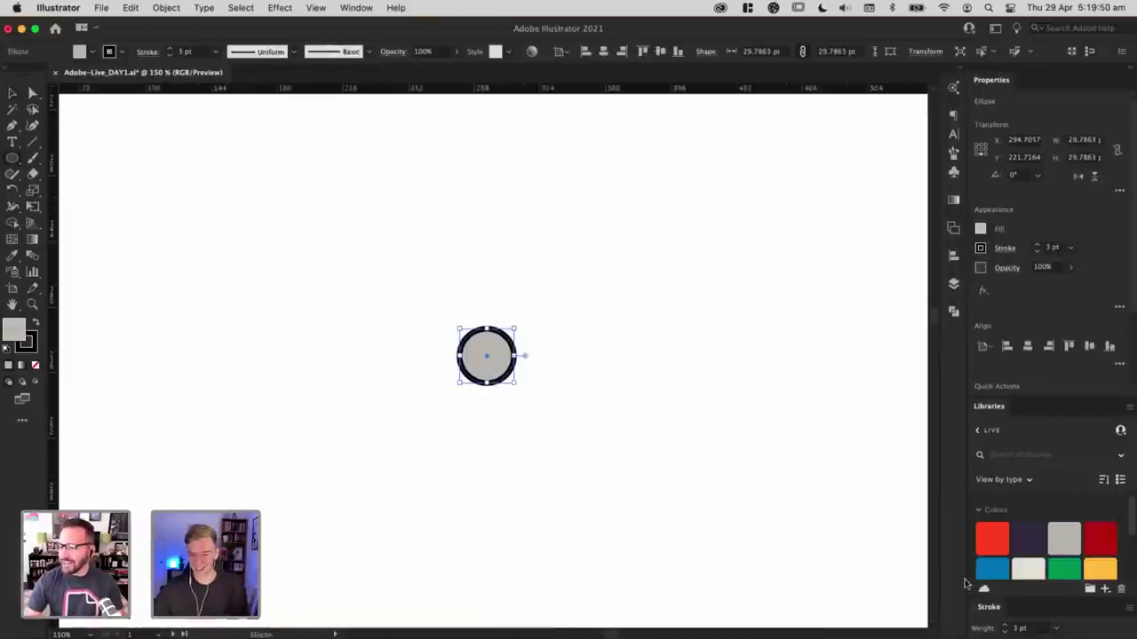
click(1057, 571)
click(717, 444)
Step: Duplicate the green circle beside the original and delete the bottom anchor point of both to leave two half circles
drag(500, 362, 532, 366)
click(571, 387)
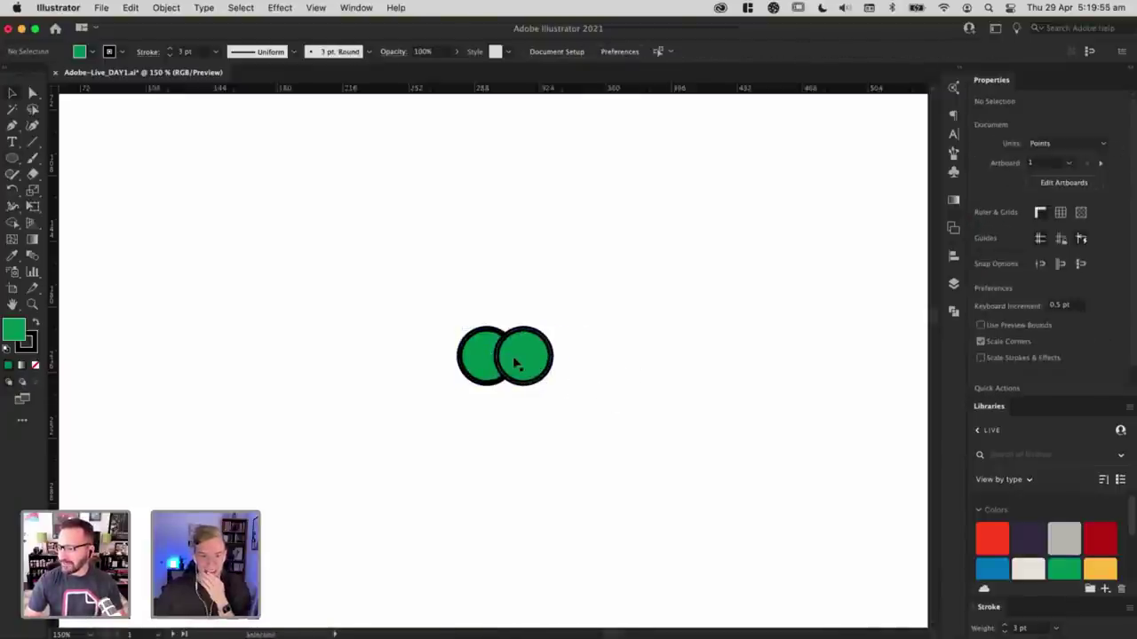
drag(543, 364, 571, 364)
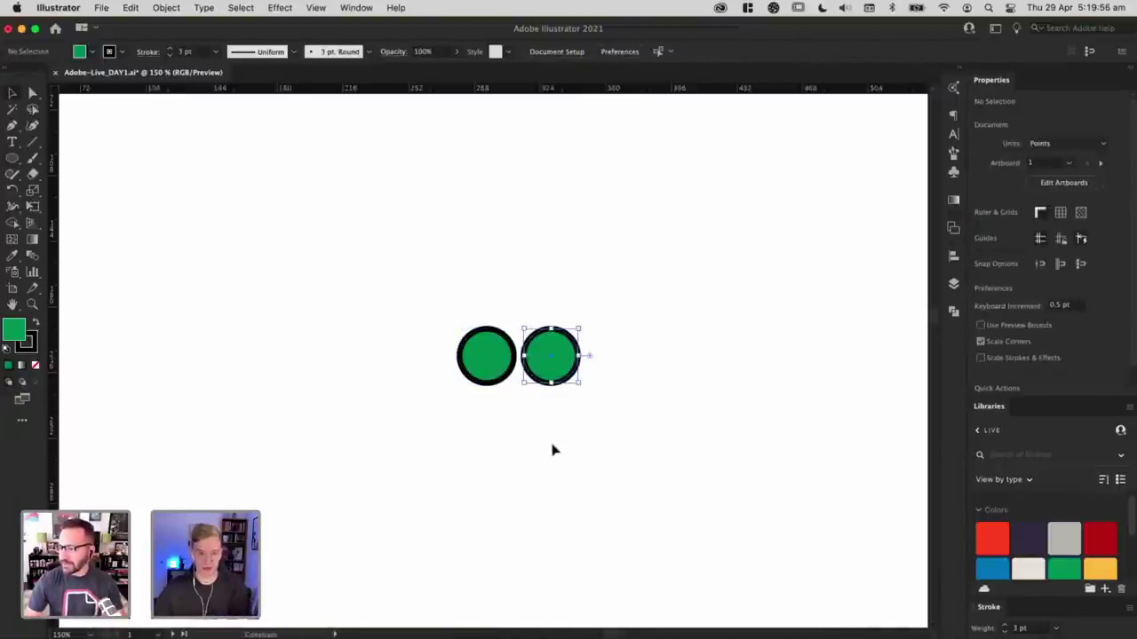
click(553, 450)
key(a)
click(488, 384)
shift+click(553, 384)
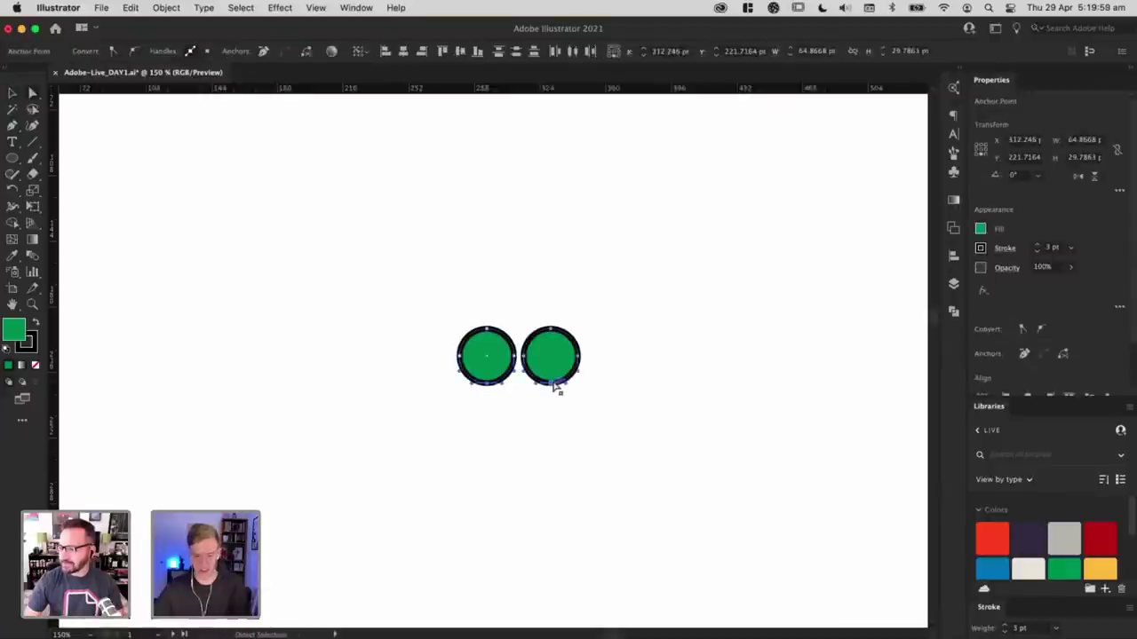
key(Delete)
Step: Set the second half circle directly against the first and enlarge it, keeping their bases level
key(v)
click(544, 386)
drag(546, 340, 591, 317)
click(558, 349)
click(744, 314)
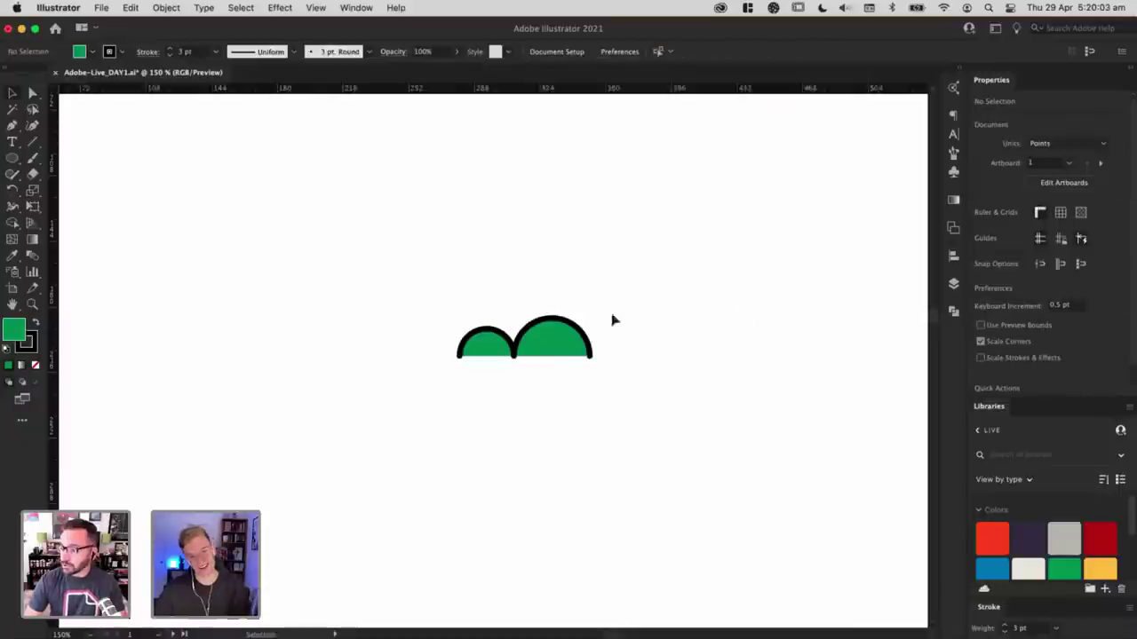
Step: Extend the row with two more half circle copies, a smaller one followed by the largest one
drag(548, 355, 623, 354)
drag(665, 318, 723, 313)
click(692, 333)
click(760, 320)
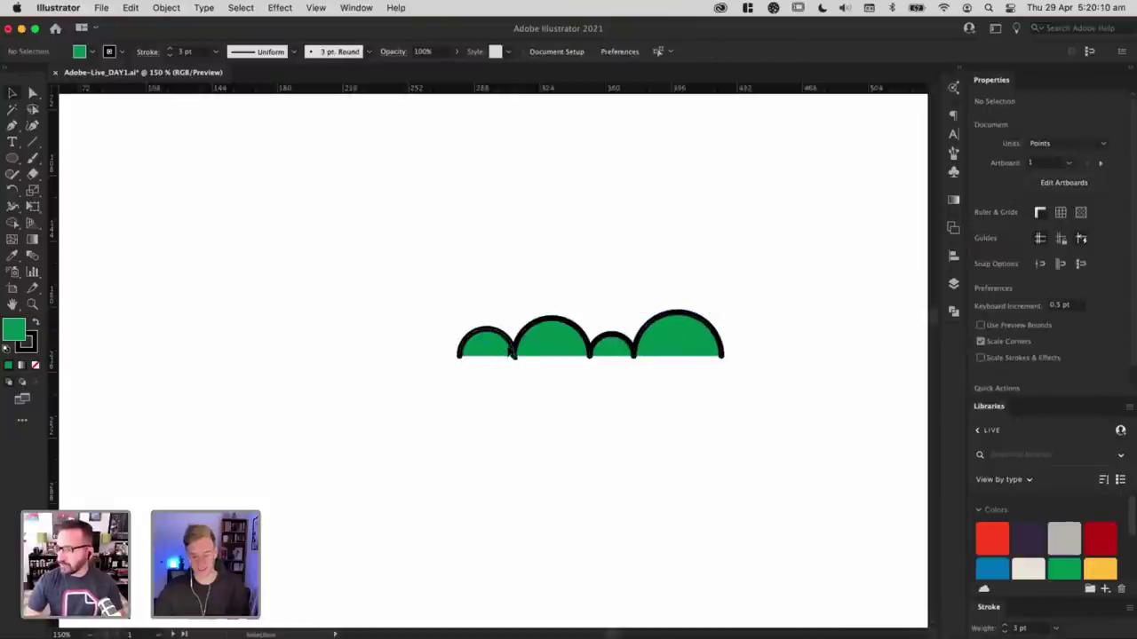
Step: Try to join the end points along the base of the row of half circles
key(a)
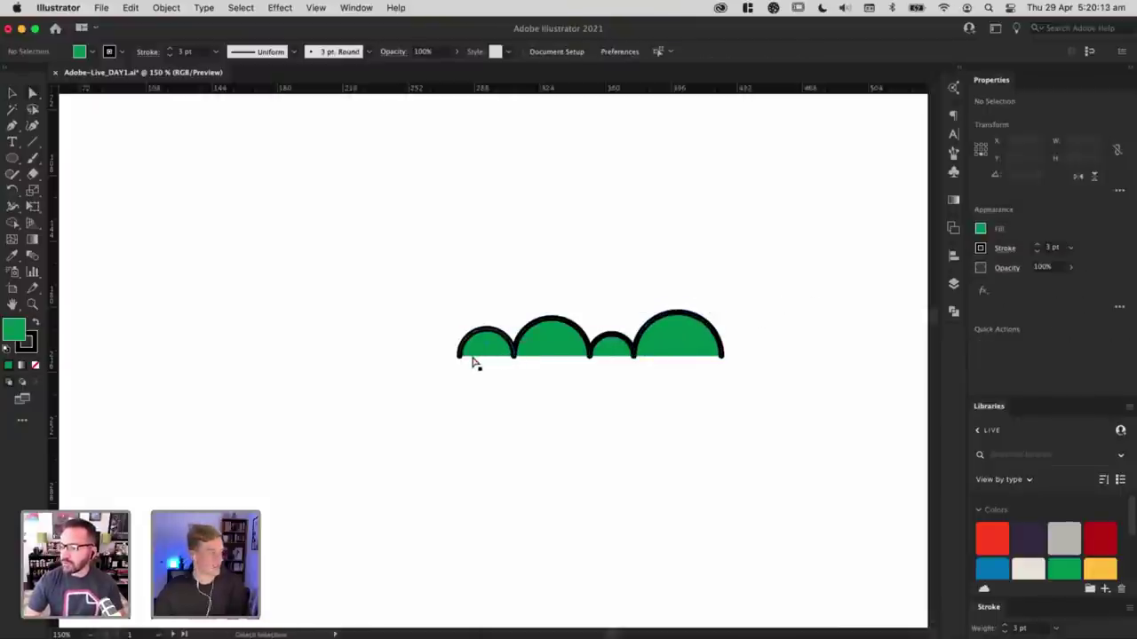
key(v)
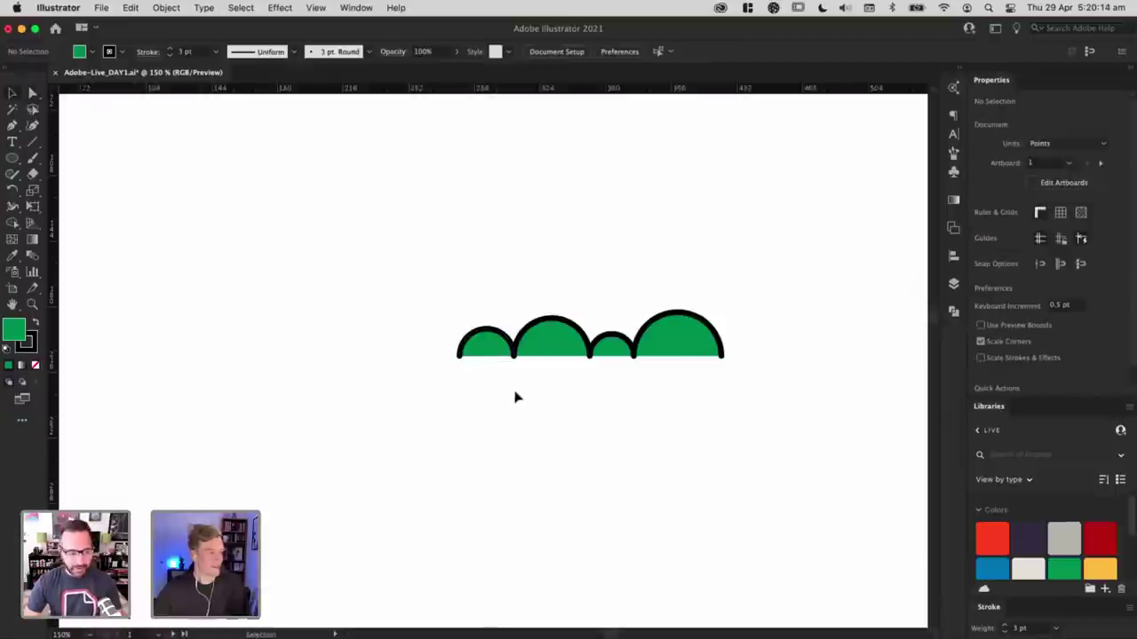
key(a)
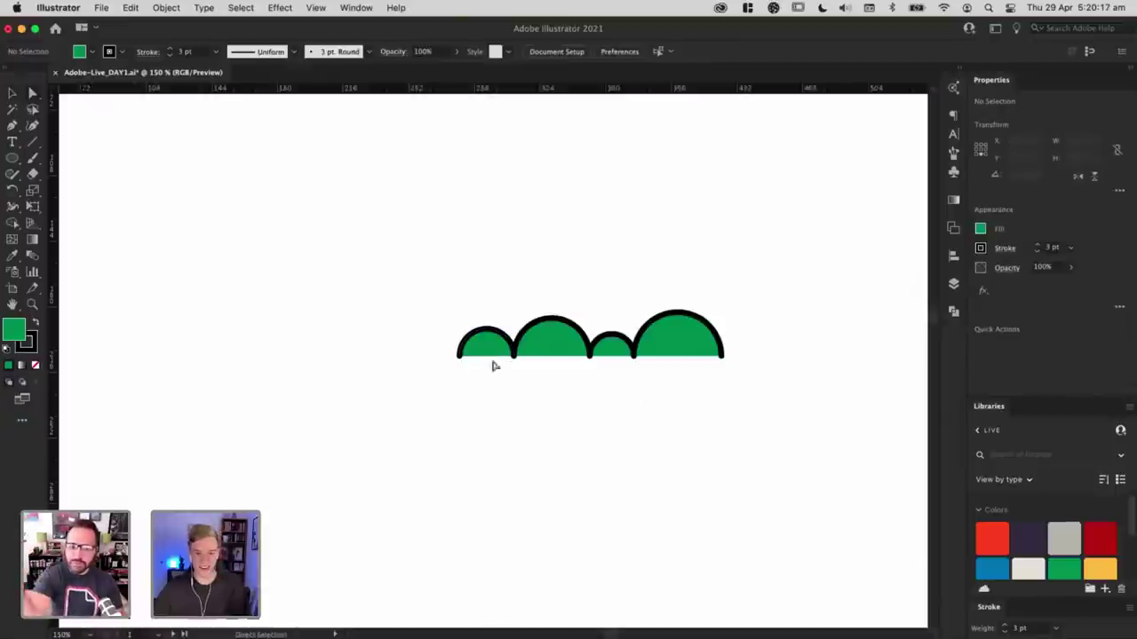
drag(424, 356, 424, 356)
key(super+j)
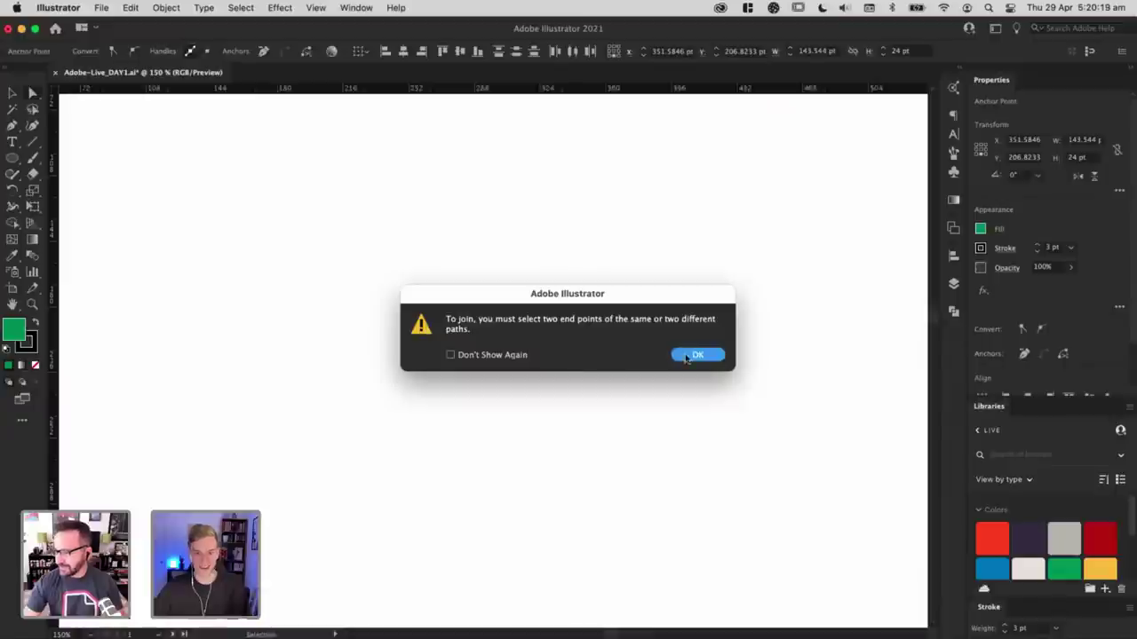
key(Return)
Step: Delete the entire row of half circles above the house
click(545, 372)
drag(490, 357, 467, 357)
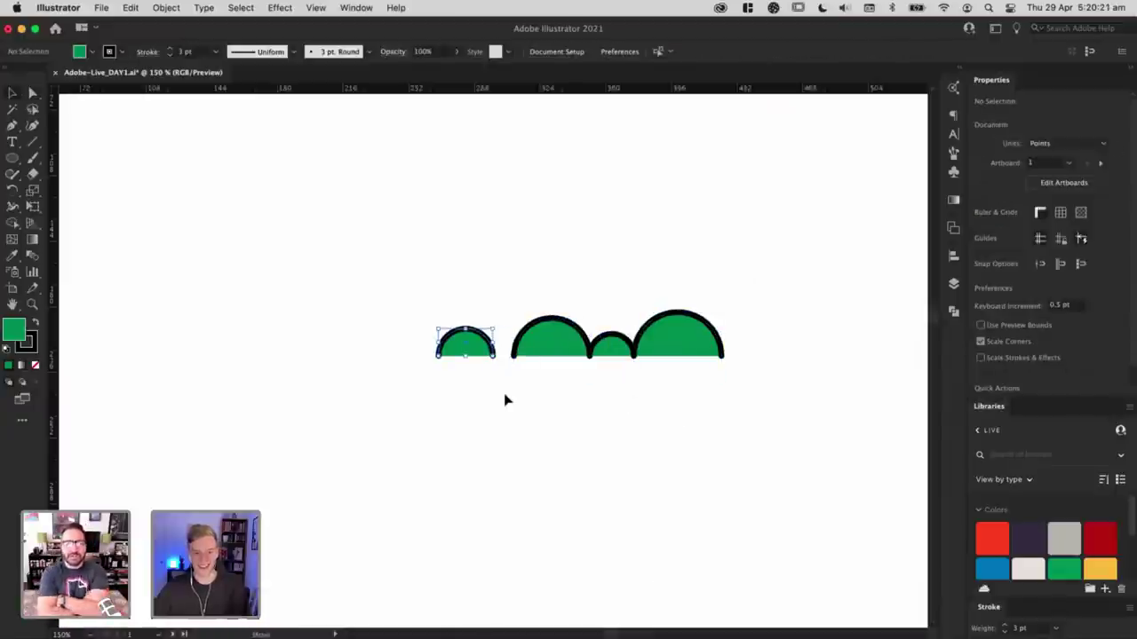
key(super+z)
key(a)
key(v)
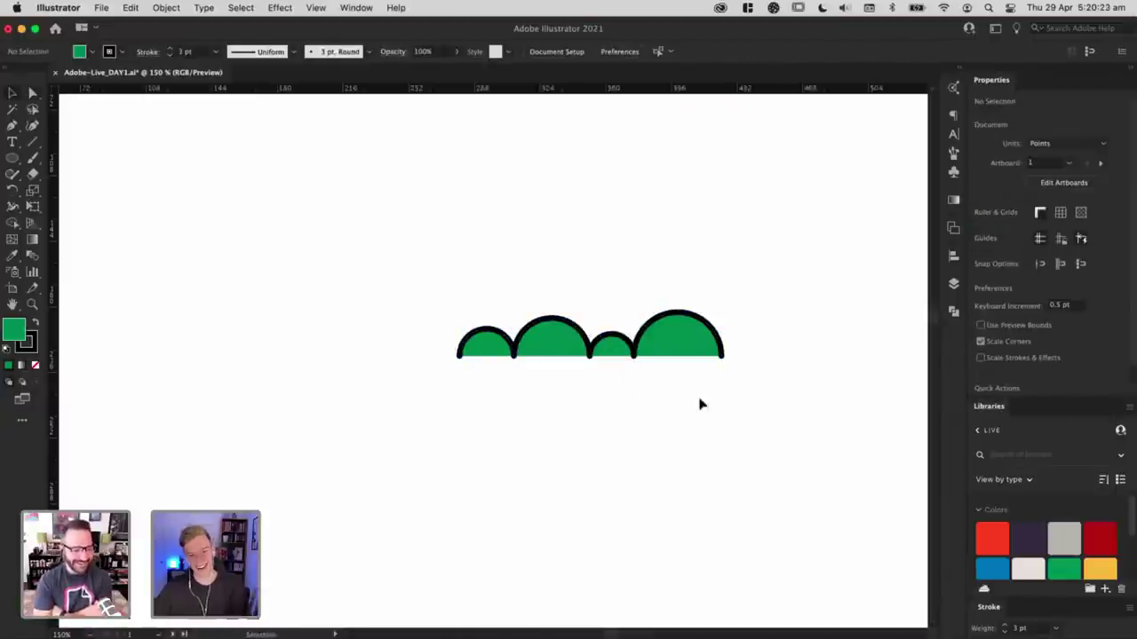
key(super+a)
key(Delete)
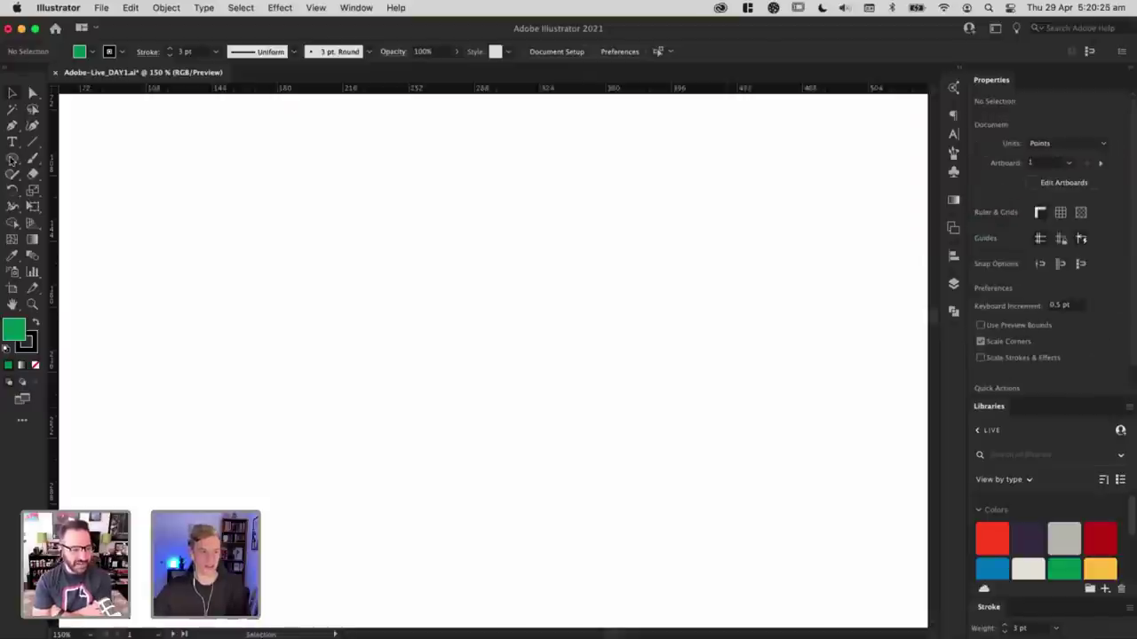
Step: Draw a horizontal row of five overlapping green circles of varying size, about 136 pt wide overall, with small ones at both ends
click(11, 160)
mouse_move(385, 297)
mouse_down()
mouse_move(406, 278)
mouse_move(469, 299)
mouse_move(435, 306)
mouse_move(582, 299)
mouse_up()
key(v)
click(488, 297)
key(super+z)
click(472, 307)
click(524, 304)
key(super+shift+a)
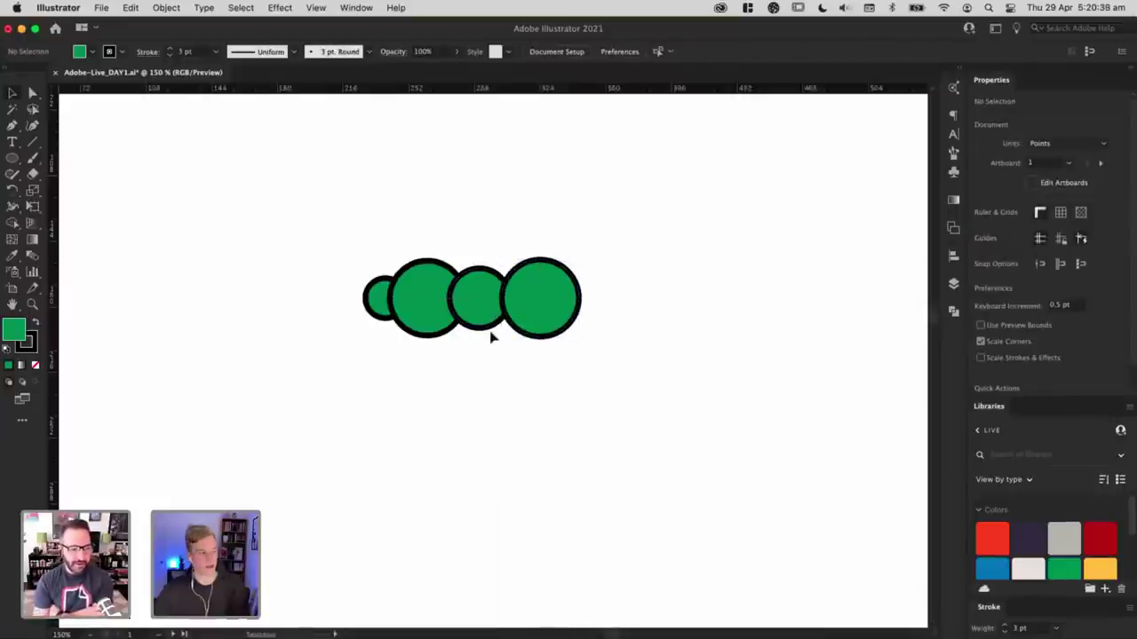
drag(379, 309, 593, 310)
key(super+shift+a)
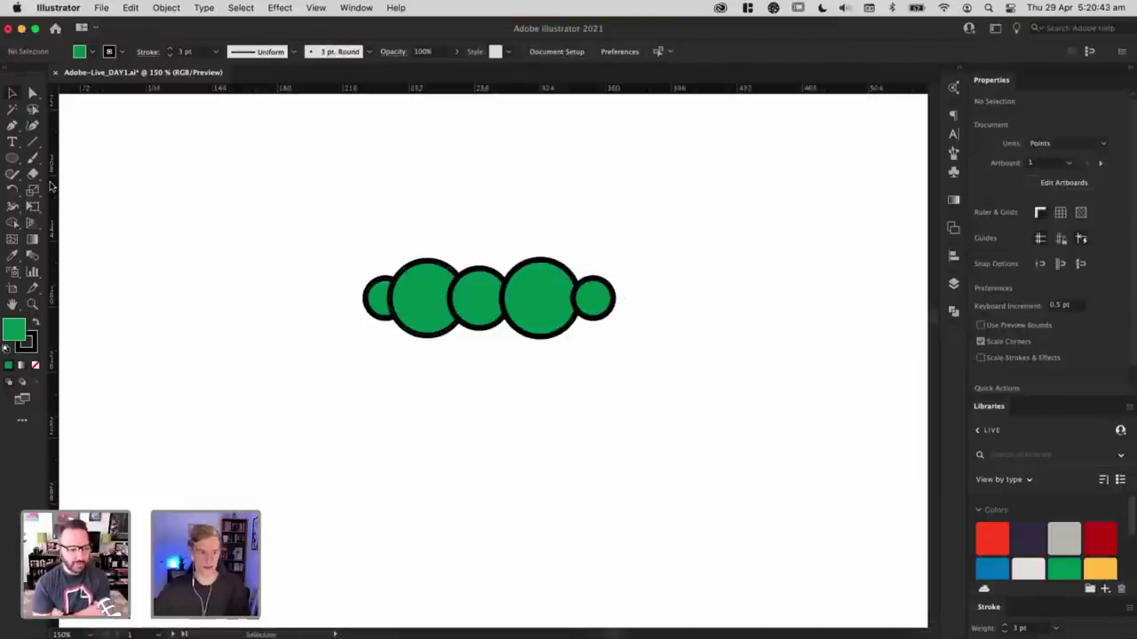
Step: Draw a rectangle about 197 pt wide and 87 pt tall over the lower halves of the circles, starting at their centre line
drag(13, 158, 84, 157)
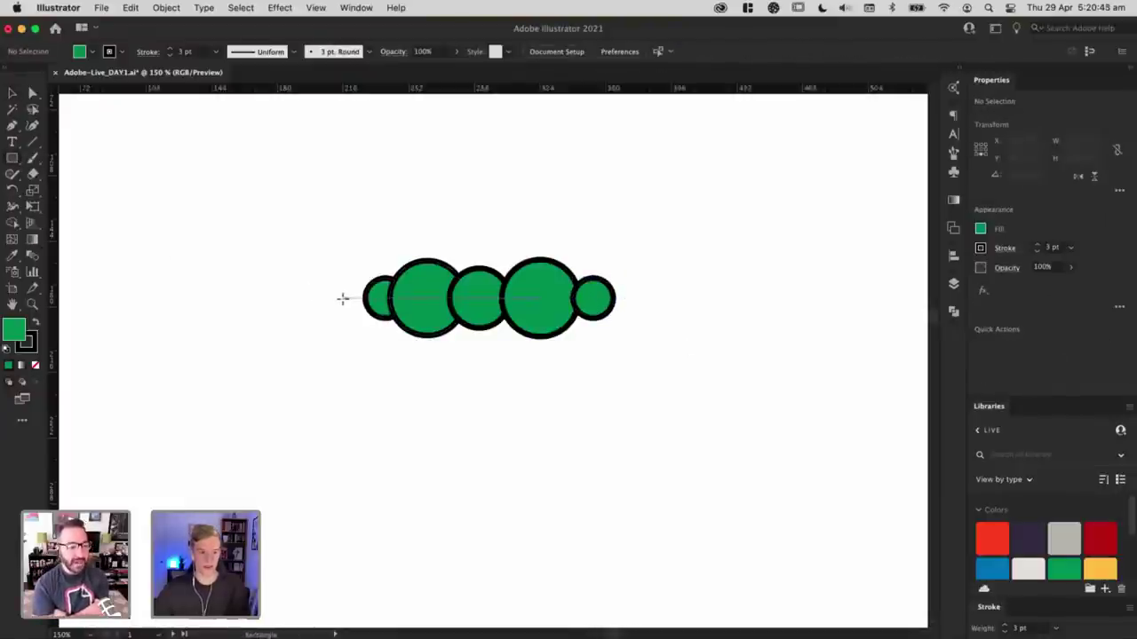
mouse_move(342, 299)
mouse_down()
mouse_move(609, 399)
mouse_move(702, 457)
mouse_up()
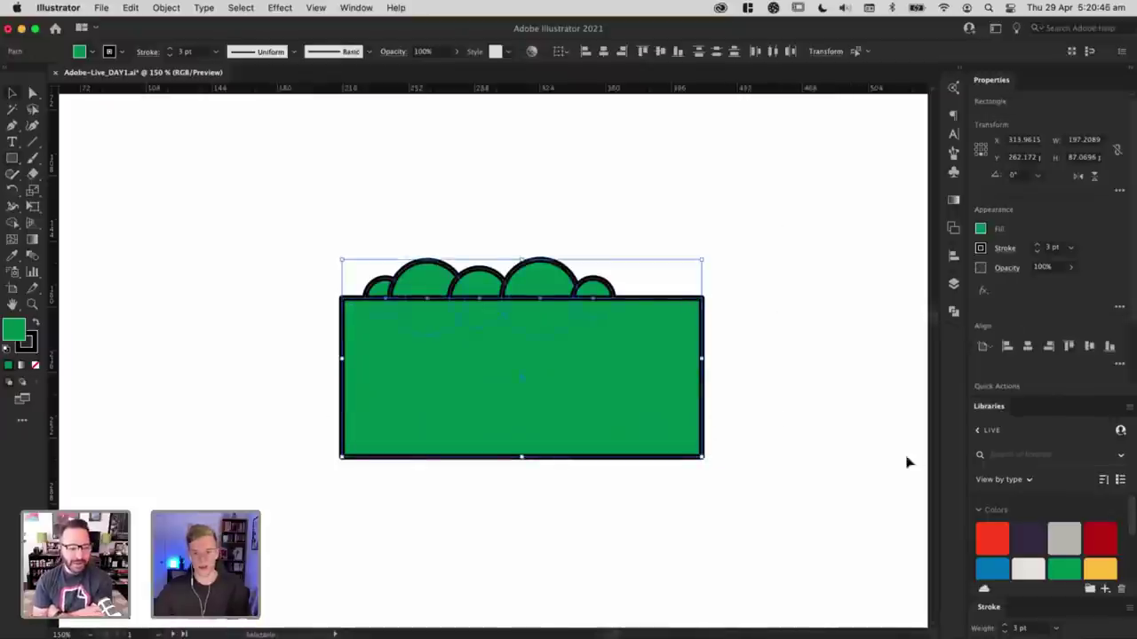
click(954, 282)
click(432, 216)
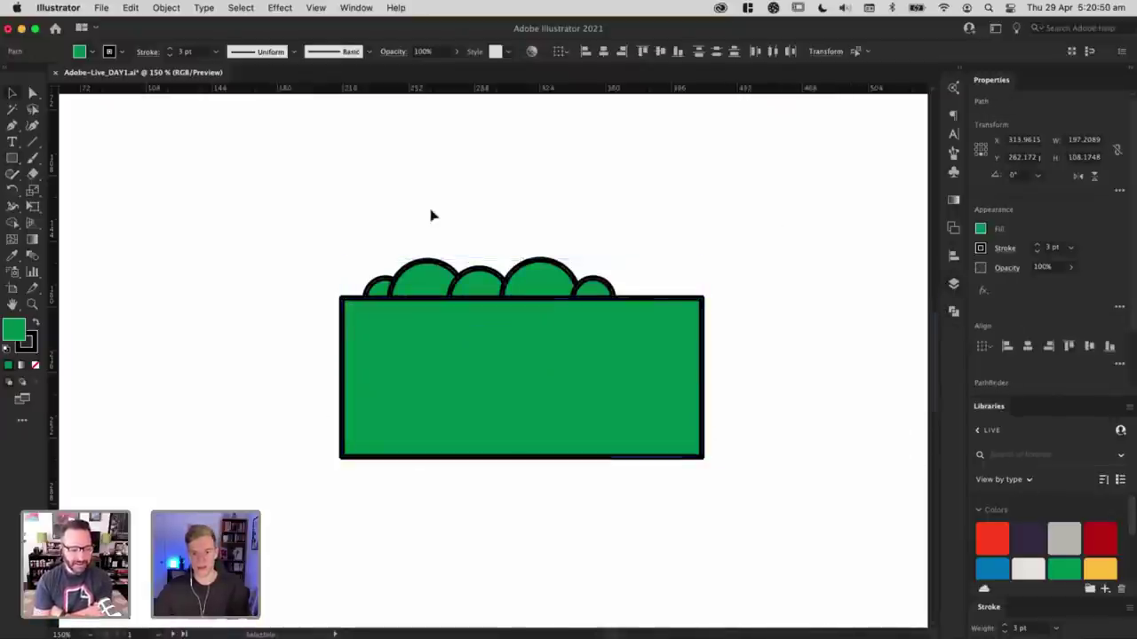
Step: Unite the five circles into one shape and subtract the rectangle from it to leave a flat-bottomed bush
click(609, 290)
click(955, 311)
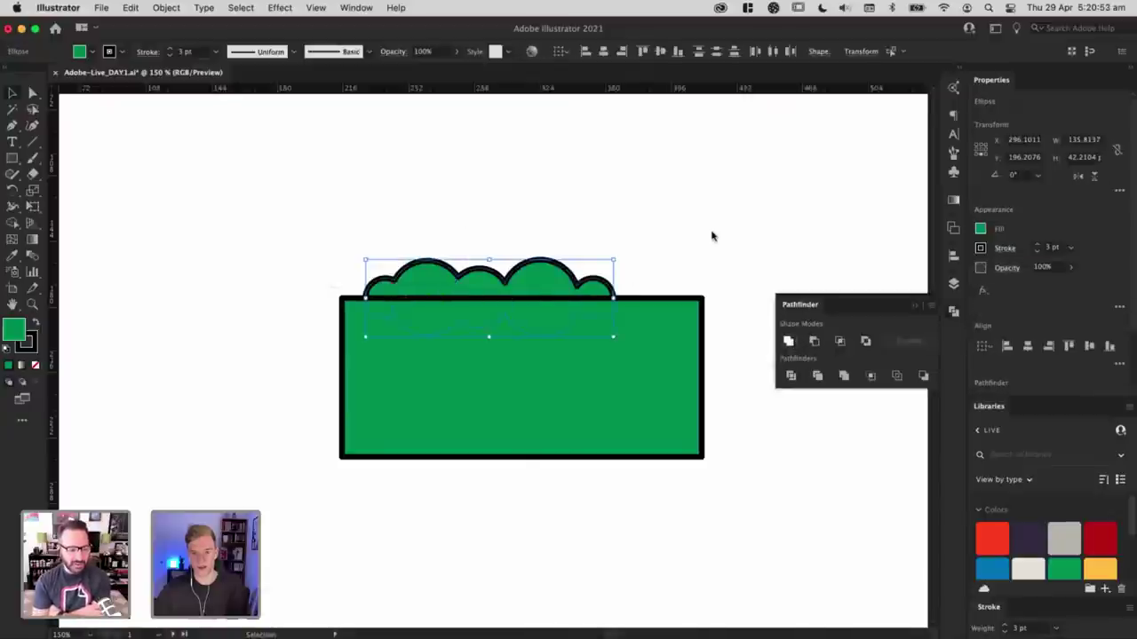
drag(337, 222, 730, 391)
click(955, 312)
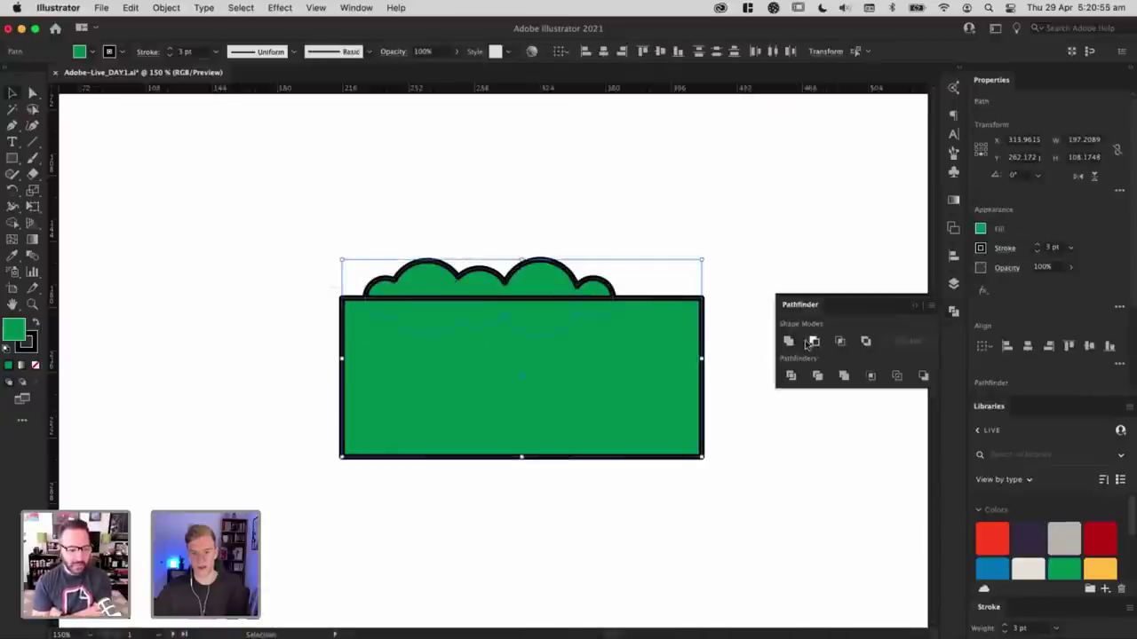
click(814, 342)
click(625, 297)
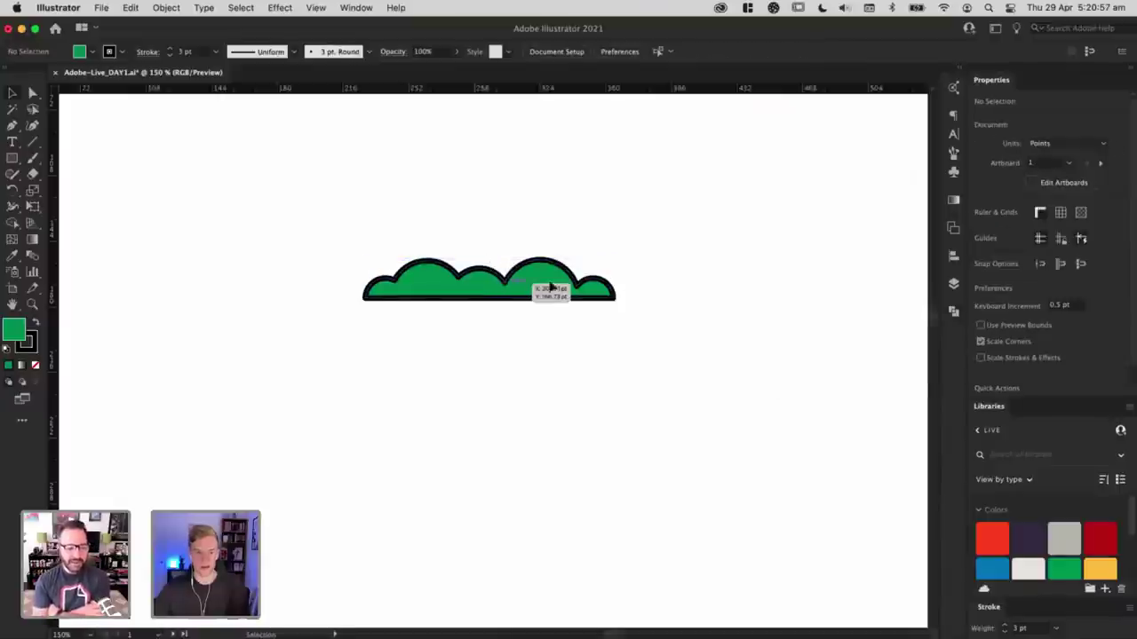
Step: Enlarge the bush proportionally to about 186 pt wide and 29 pt tall
click(550, 287)
drag(705, 223, 723, 208)
click(725, 209)
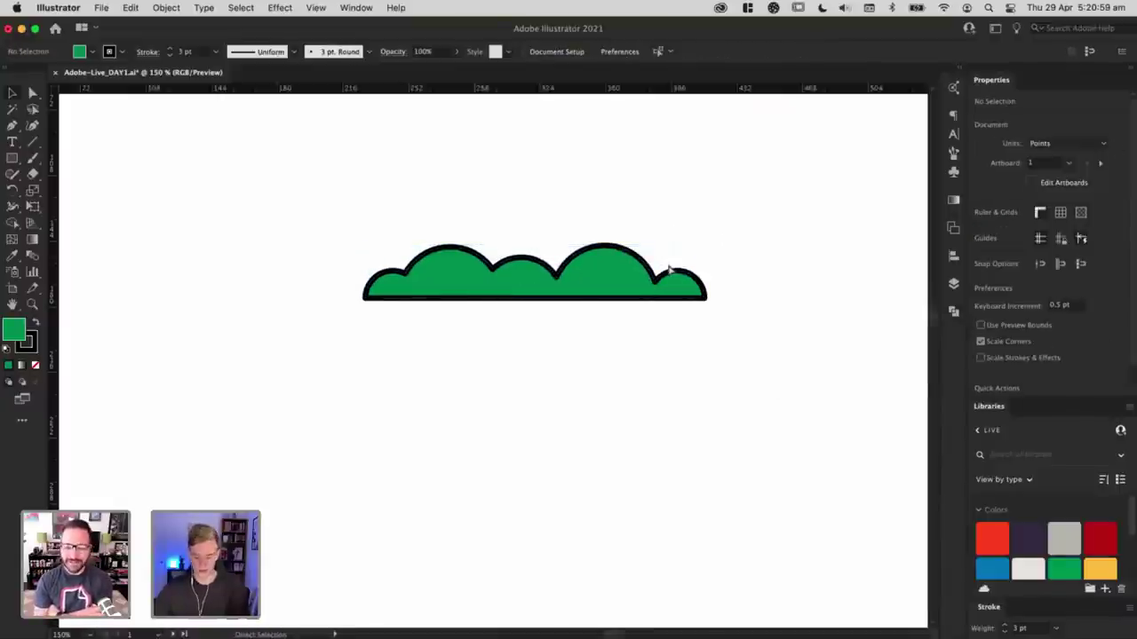
Step: Move the bush down to the artboard's bottom edge, in front of the house's right corner and the base of the green tree
key(super+minus)
key(super+minus)
scroll(533, 267, down, 3)
click(477, 224)
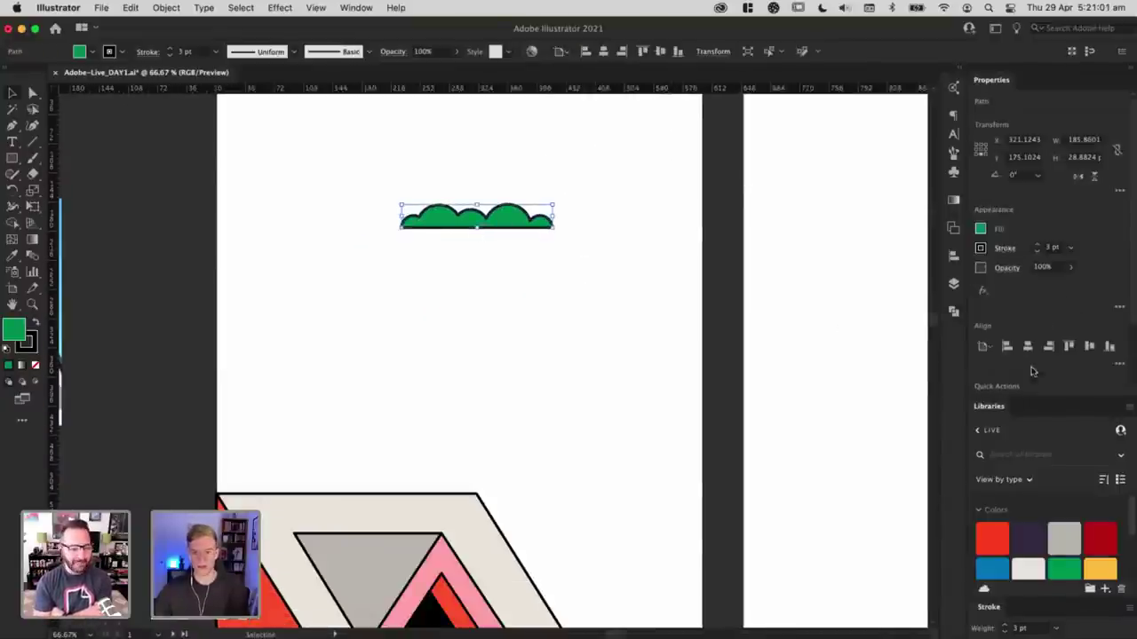
click(579, 485)
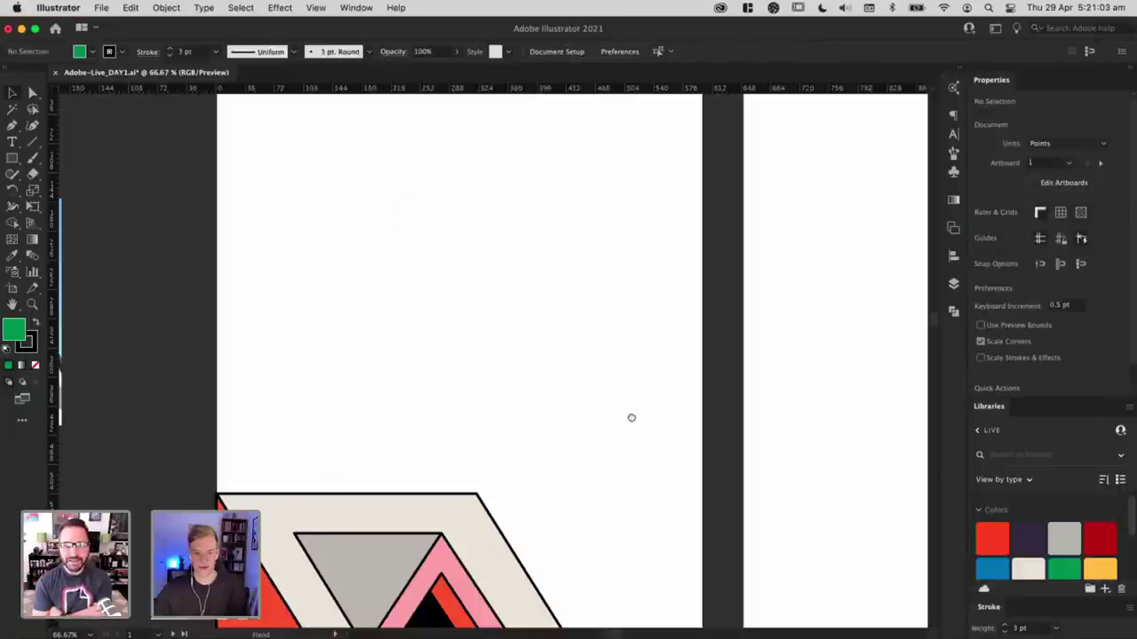
drag(630, 418, 649, 219)
key(super+plus)
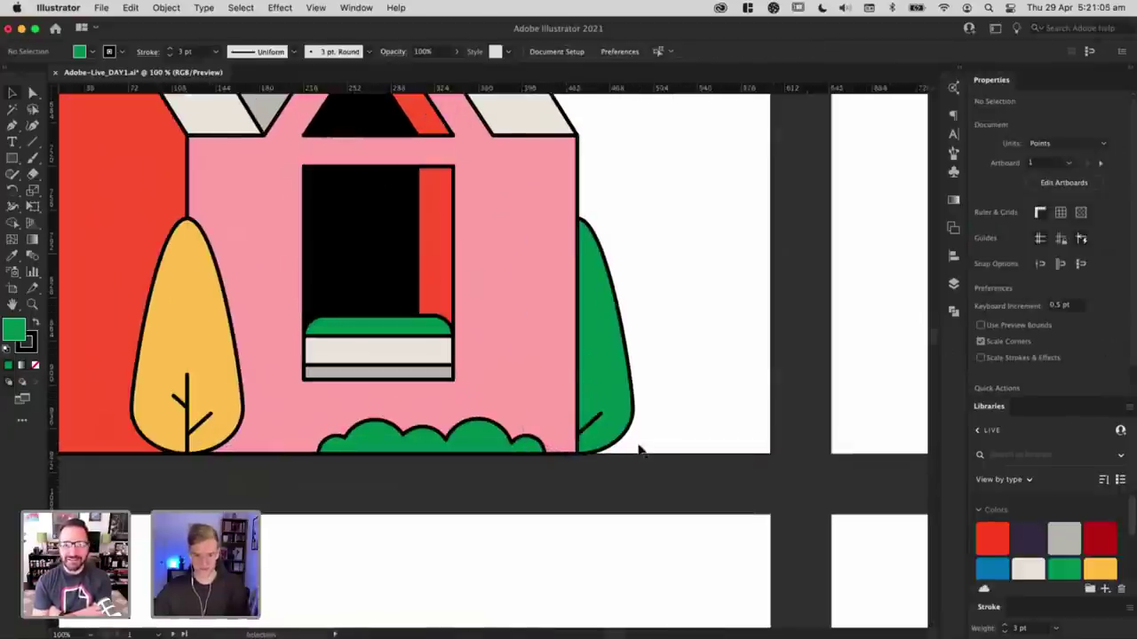
drag(505, 456, 590, 453)
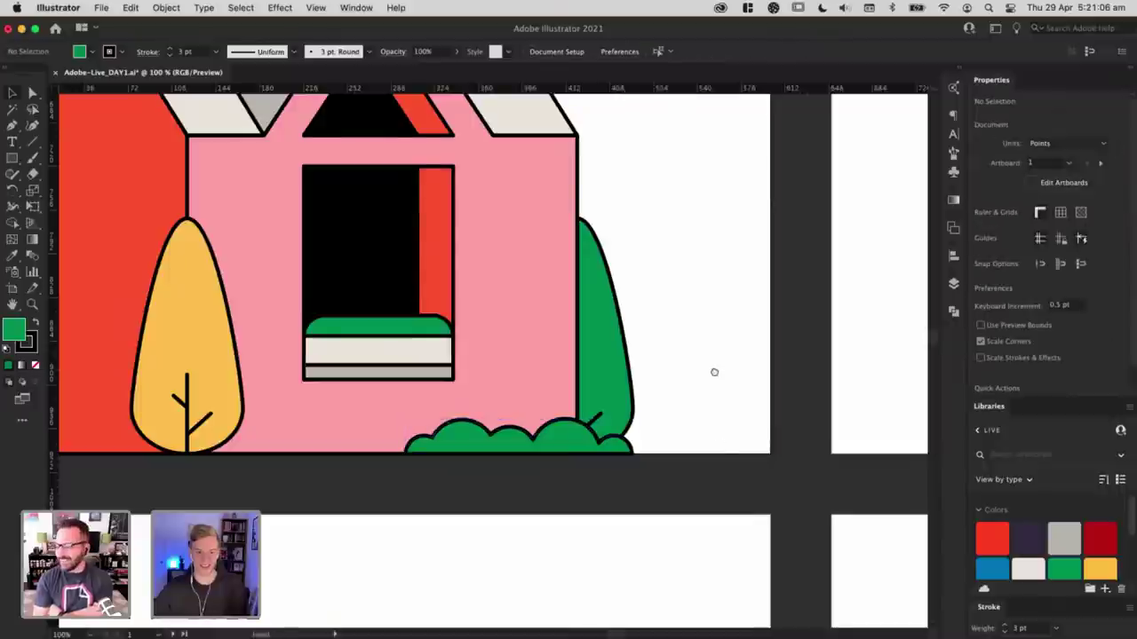
scroll(713, 370, up, 3)
key(super+plus)
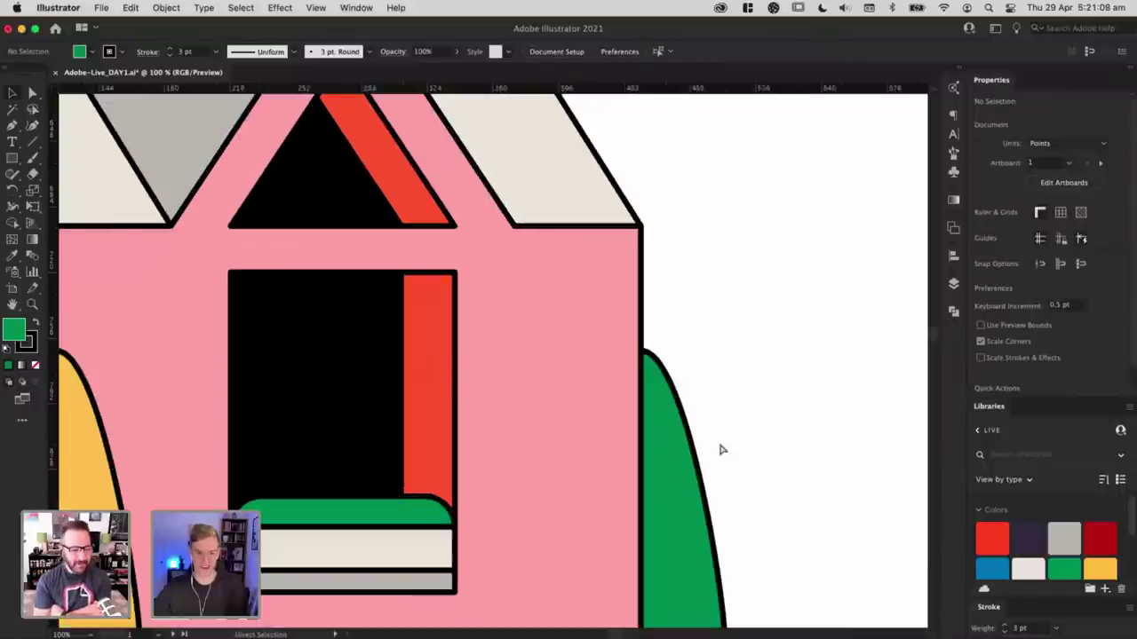
drag(686, 316, 646, 182)
key(super+minus)
key(super+minus)
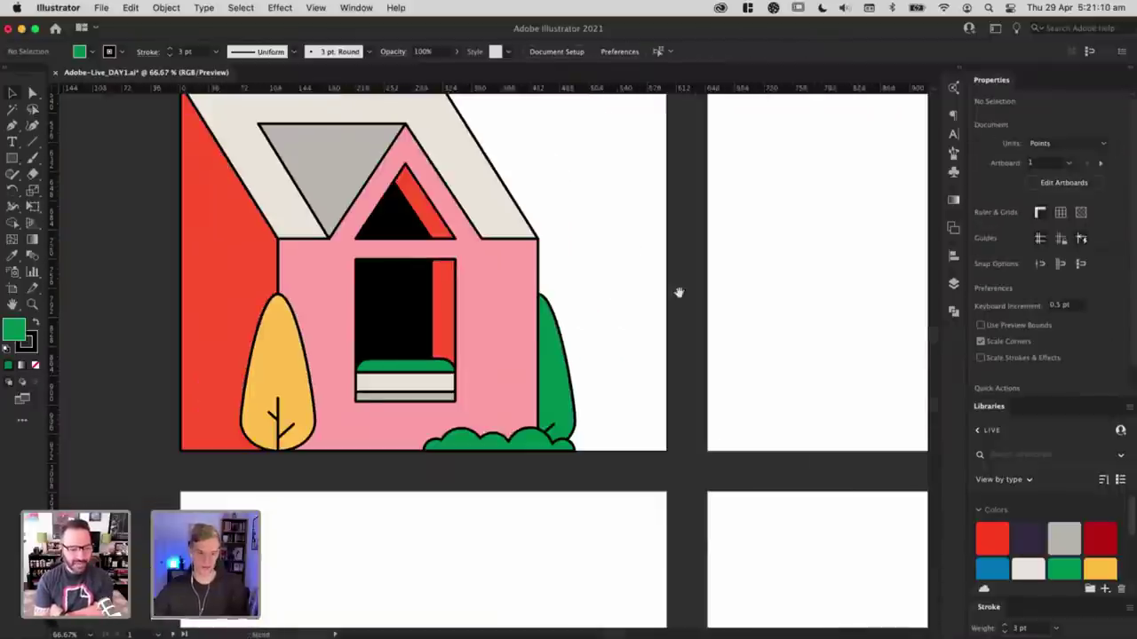
Step: Draw a green circle about 46 pt across in the empty area above the house
drag(680, 292, 674, 403)
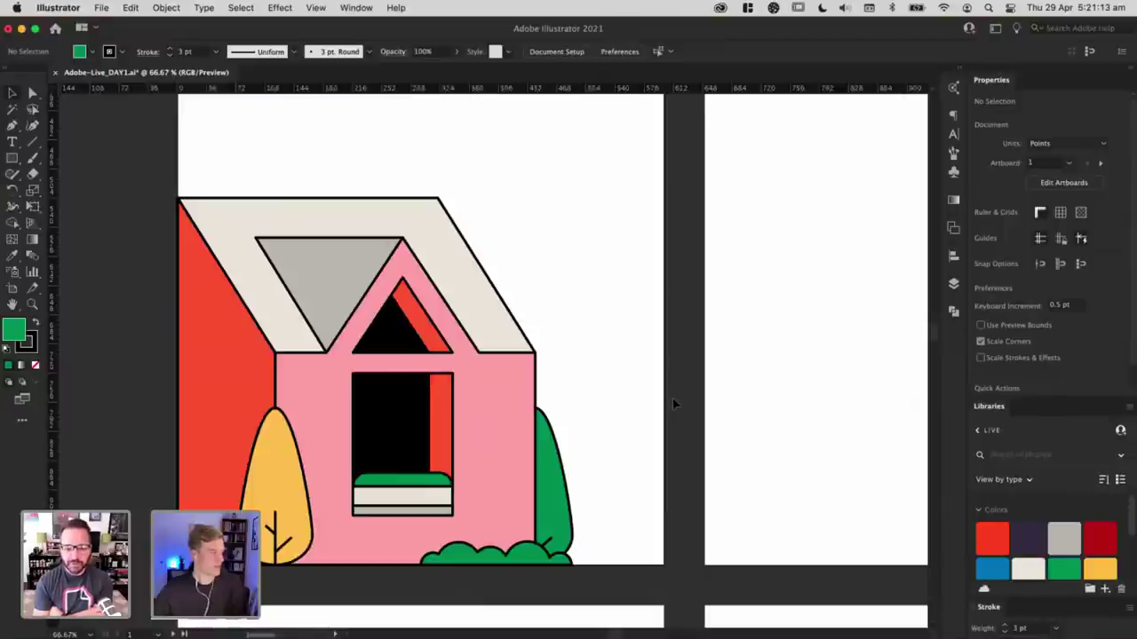
drag(610, 316, 644, 313)
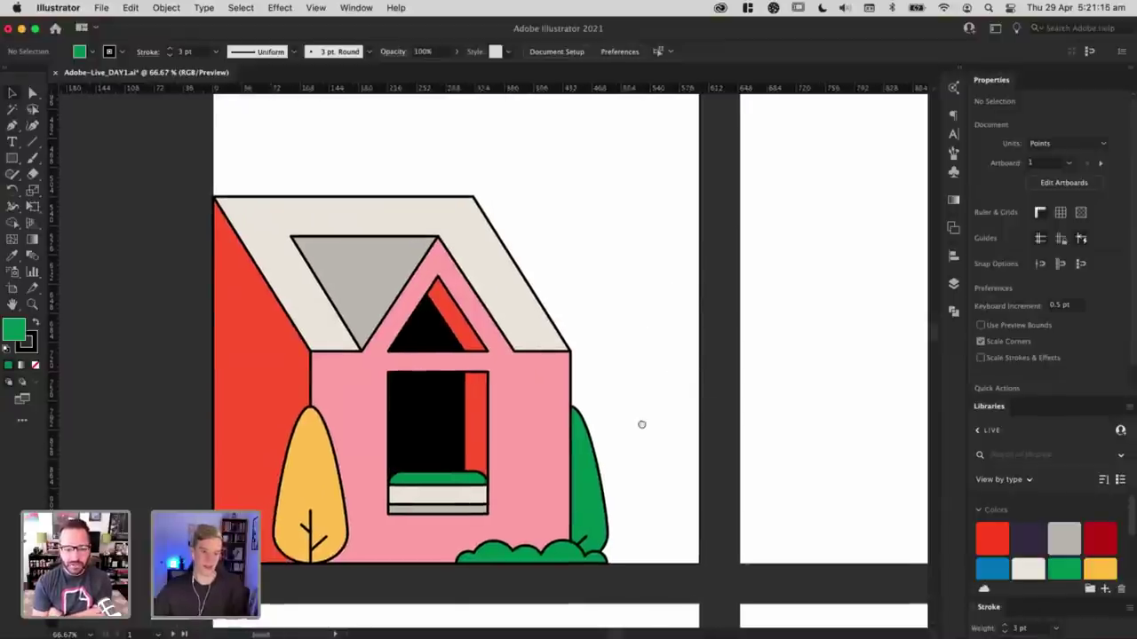
scroll(639, 424, up, 3)
click(12, 160)
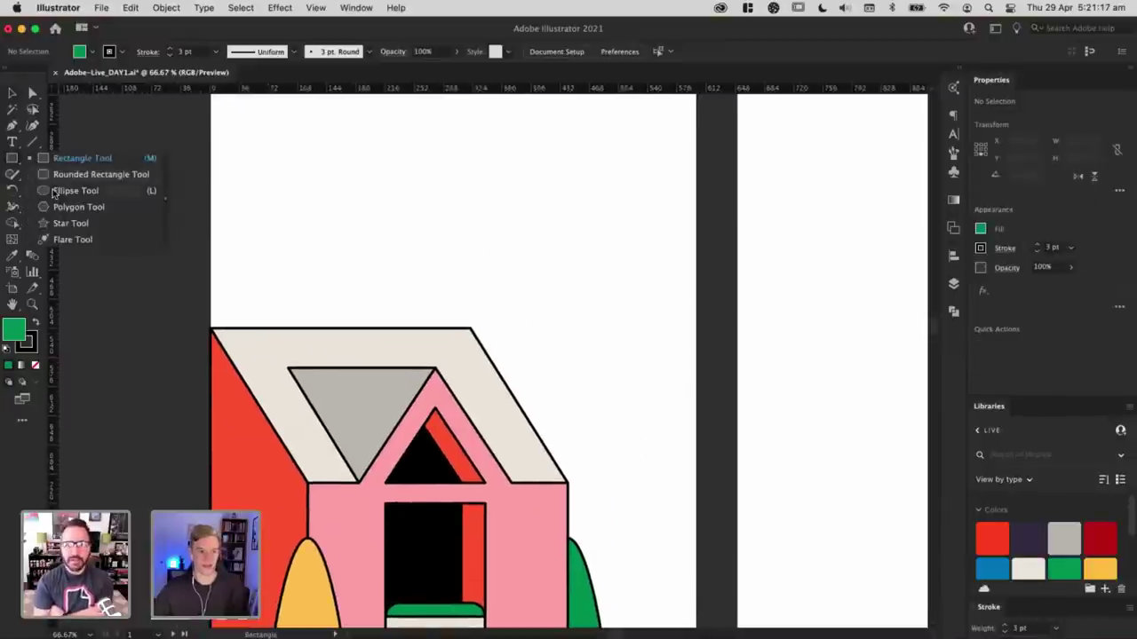
click(54, 190)
drag(548, 173, 569, 169)
Step: Bloat the circle into a four-petal flower with the Pucker & Bloat effect and expand its appearance
key(super+equal)
key(super+equal)
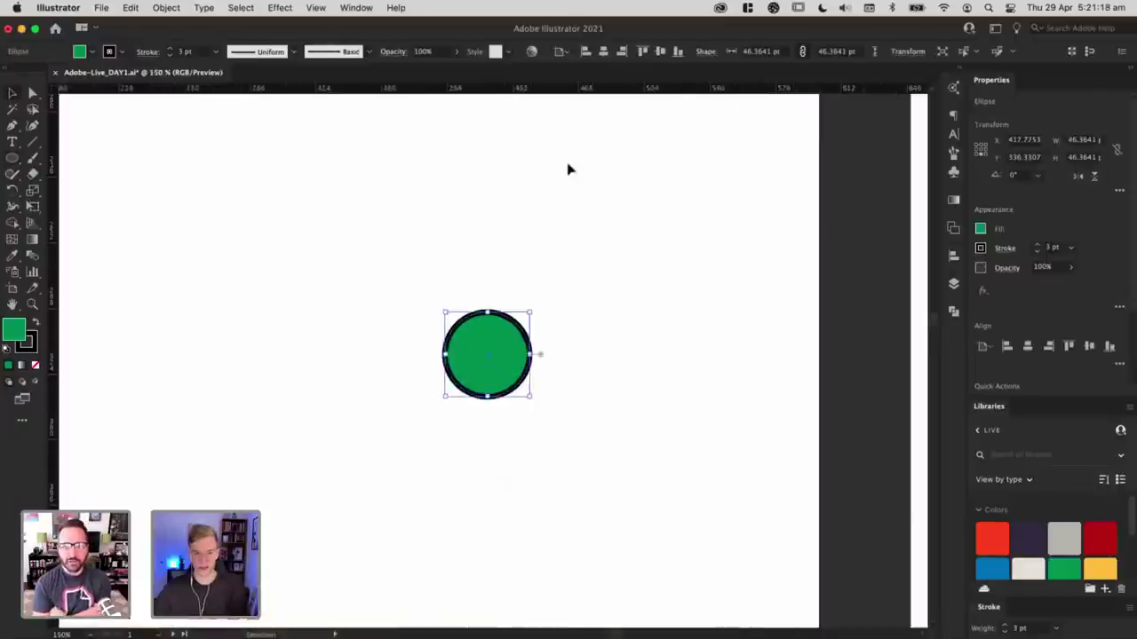
click(277, 8)
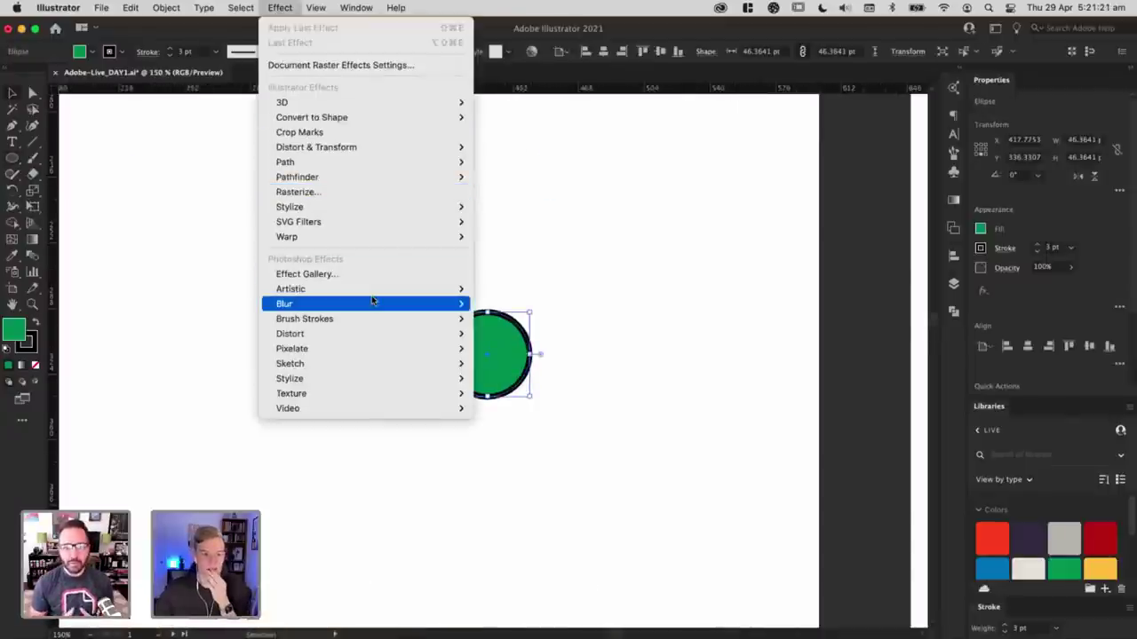
mouse_move(355, 148)
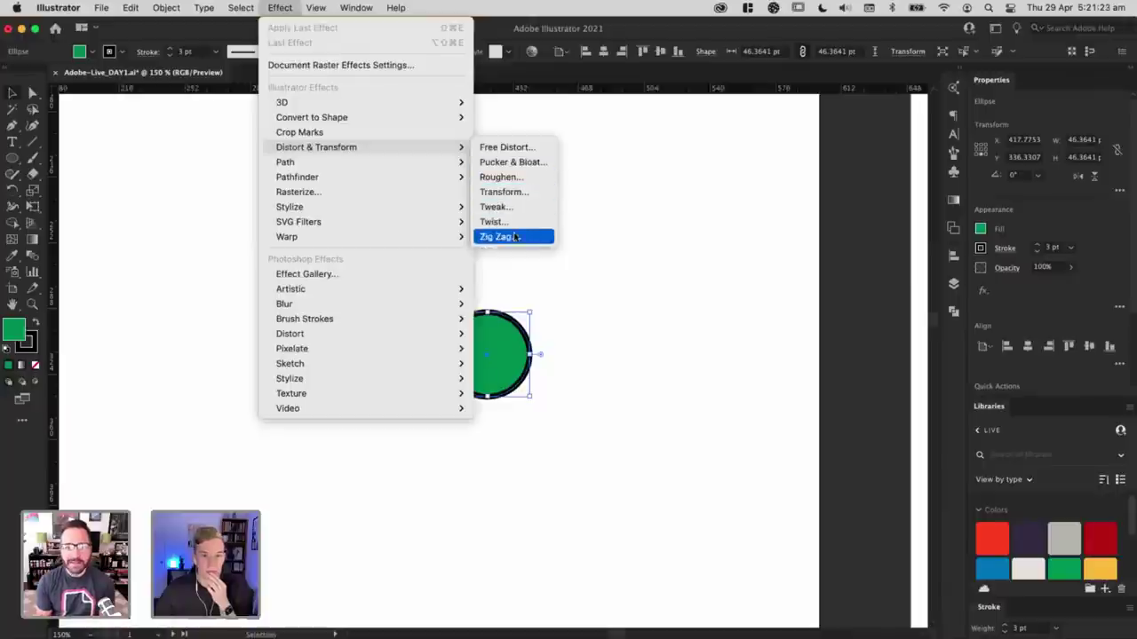
click(513, 163)
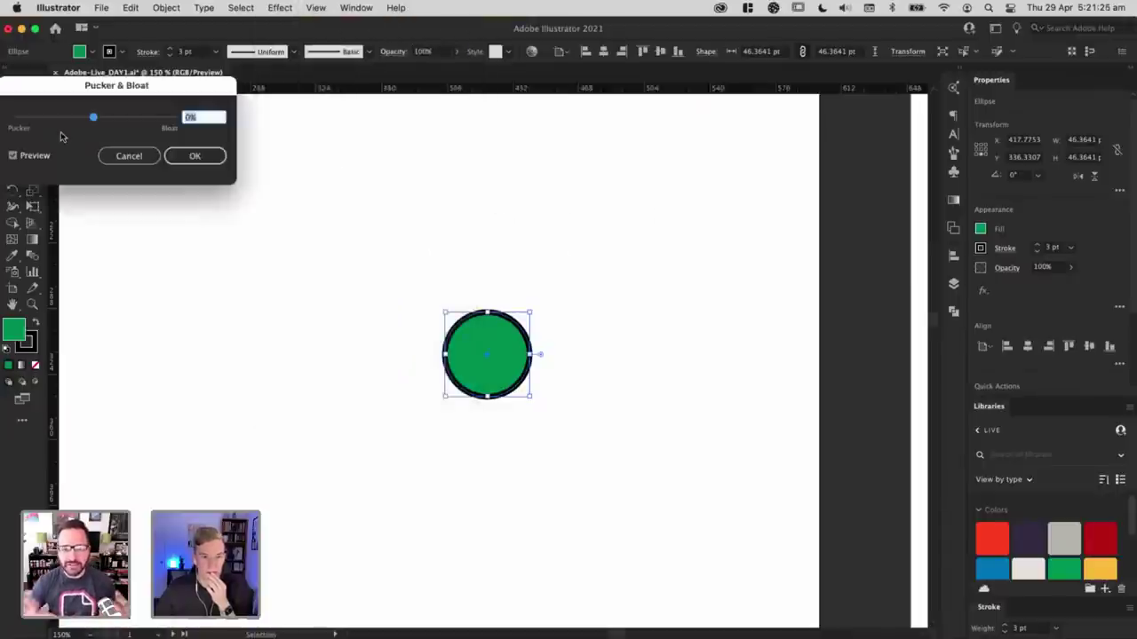
drag(56, 124, 108, 120)
click(192, 156)
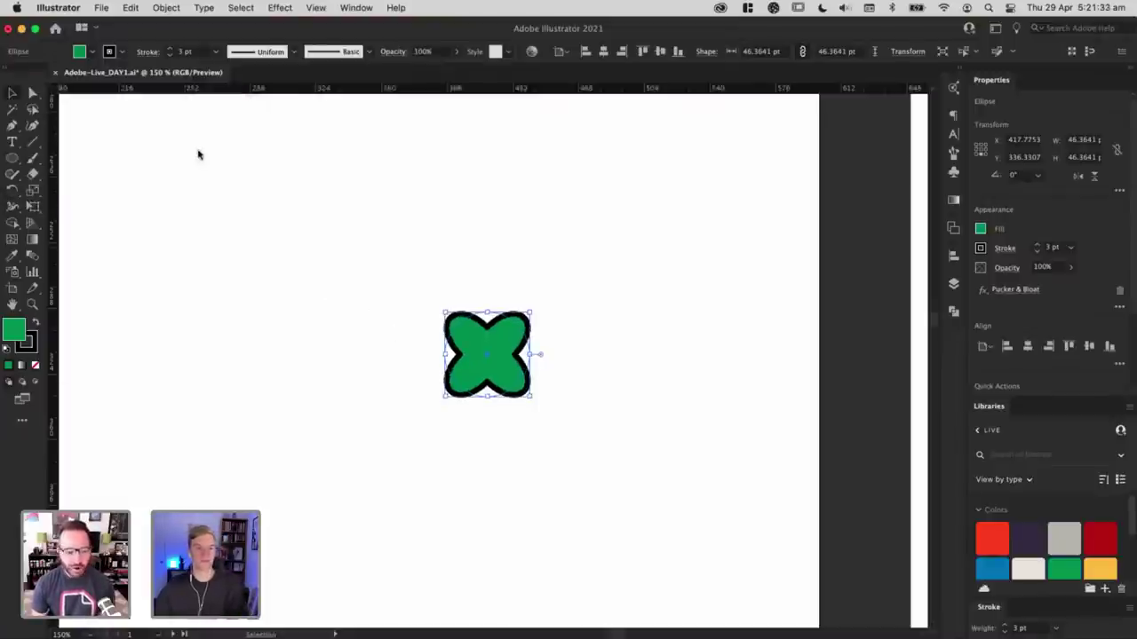
click(166, 8)
click(279, 329)
click(279, 329)
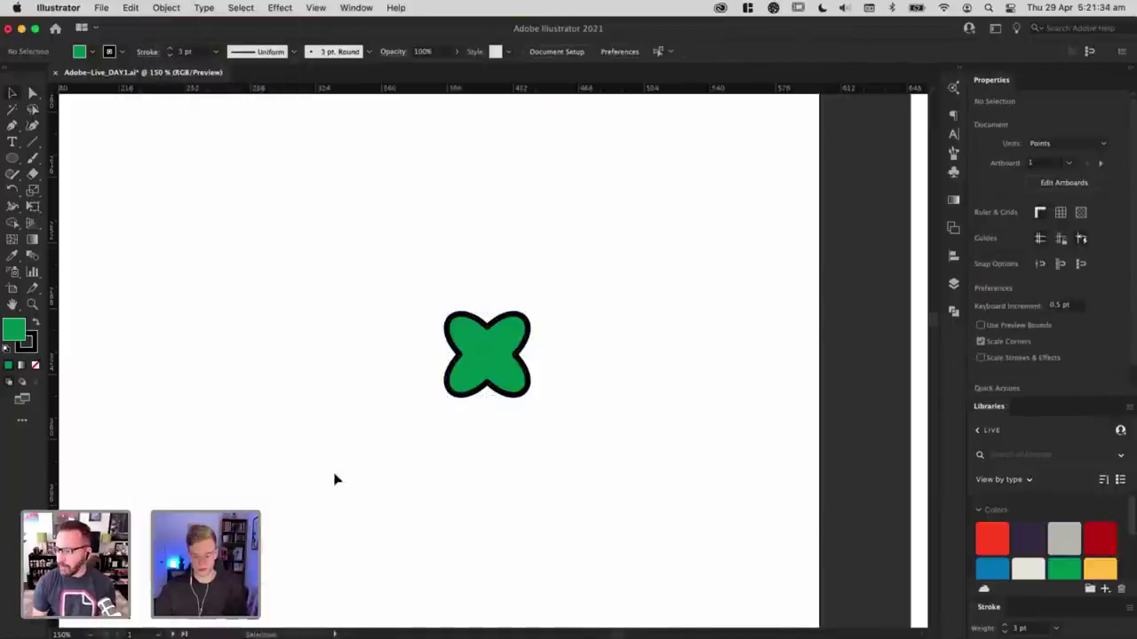
Step: Draw a straight vertical stem down from the flower's centre and place it behind the petals
key(p)
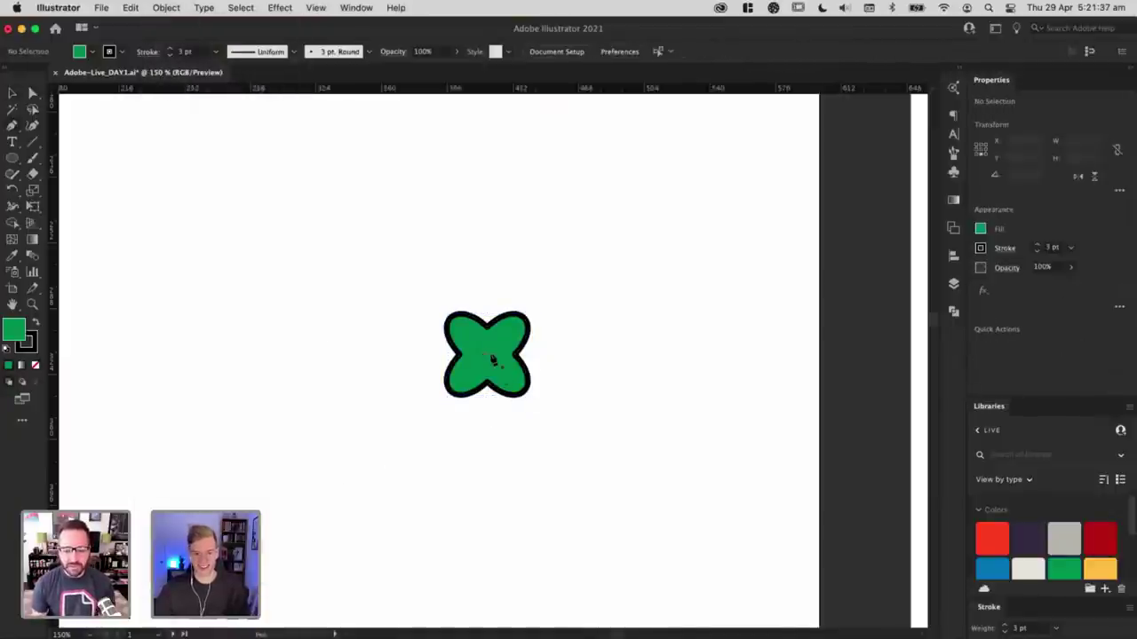
click(486, 355)
click(487, 485)
super+click(571, 461)
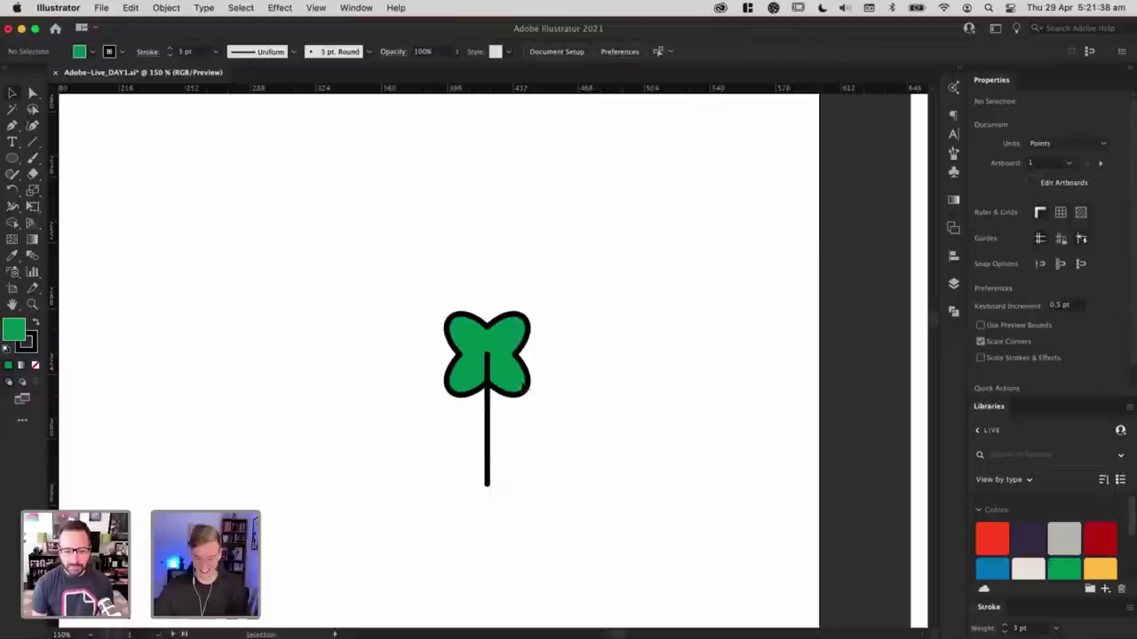
super+click(522, 385)
click(609, 461)
scroll(609, 462, down, 2)
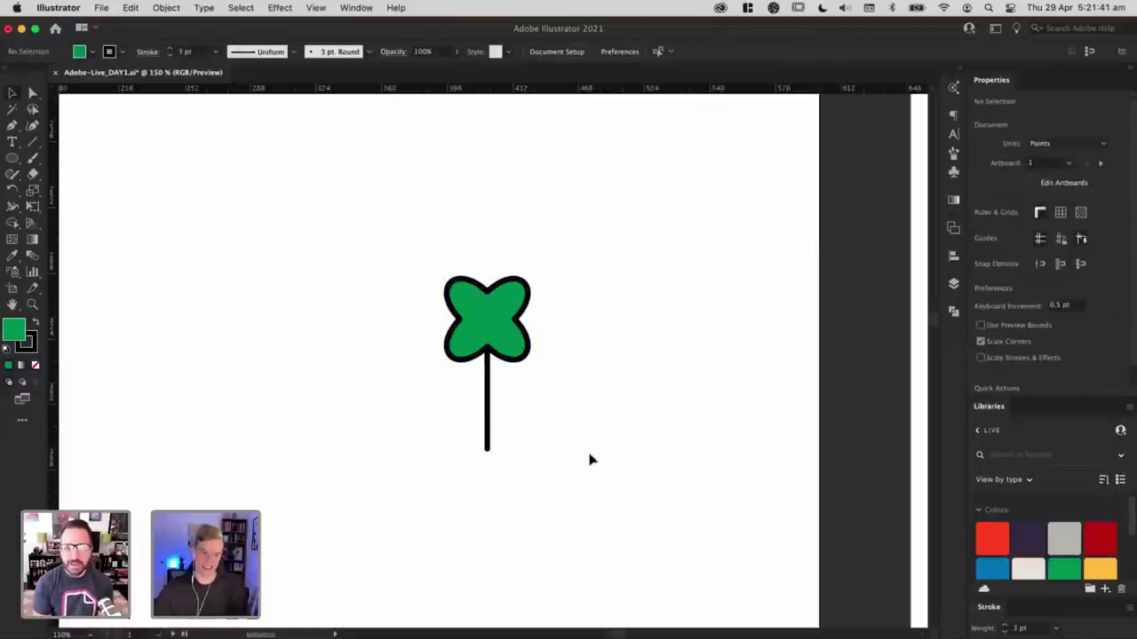
Step: Examine the vineyard and green-roof reference photos beside the artboard against the house illustration
key(super+minus)
key(super+minus)
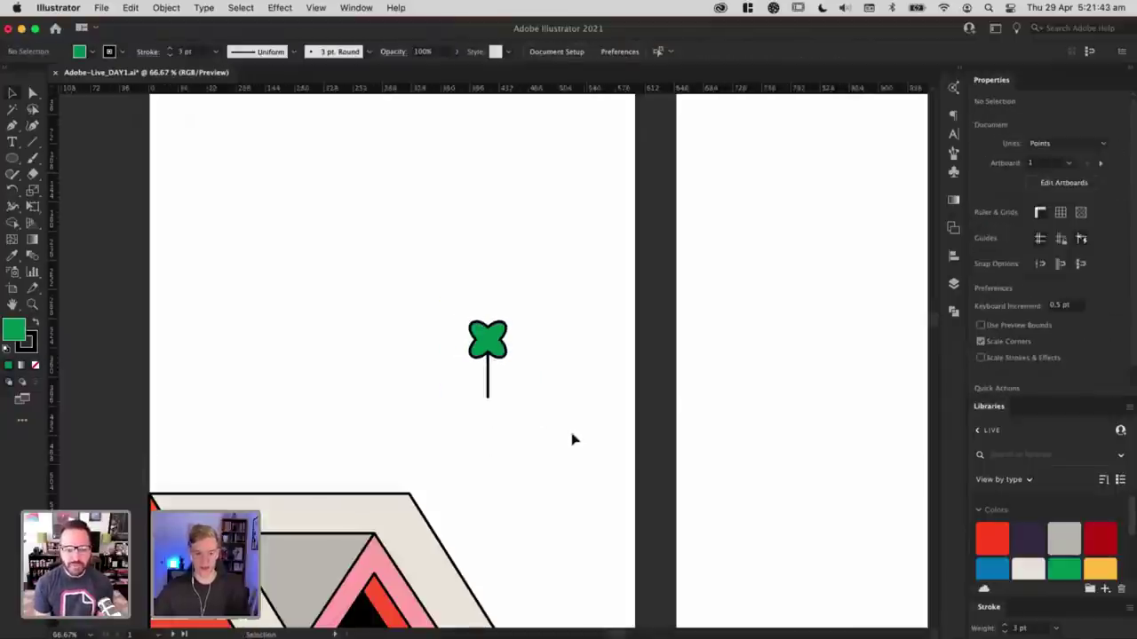
scroll(571, 292, down, 5)
scroll(480, 213, up, 2)
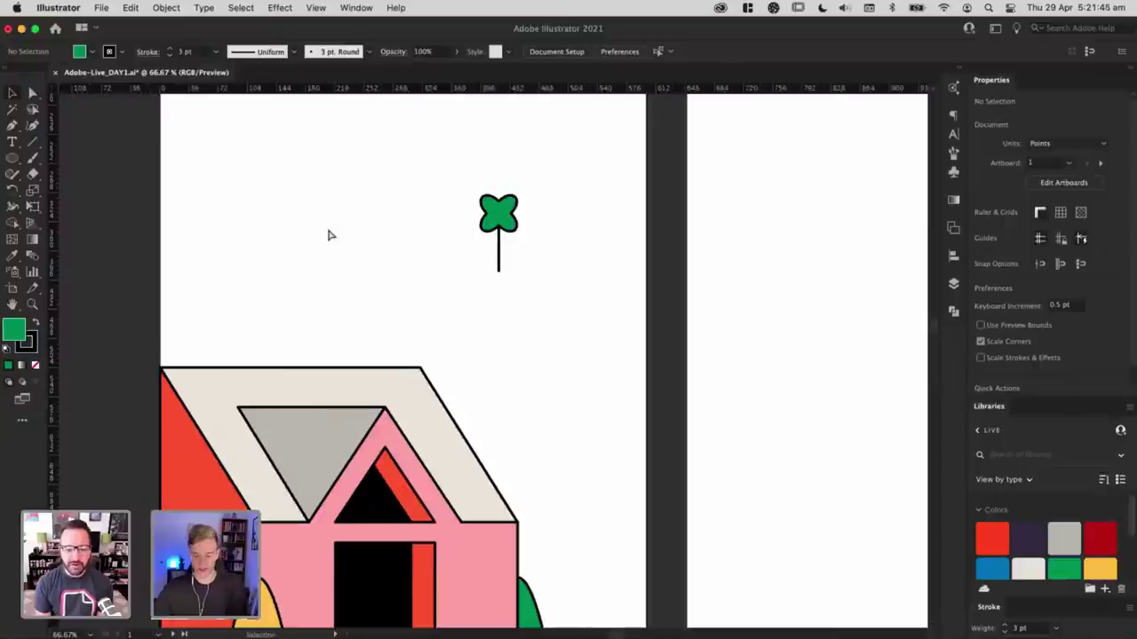
key(super+minus)
key(super+minus)
scroll(547, 264, left, 5)
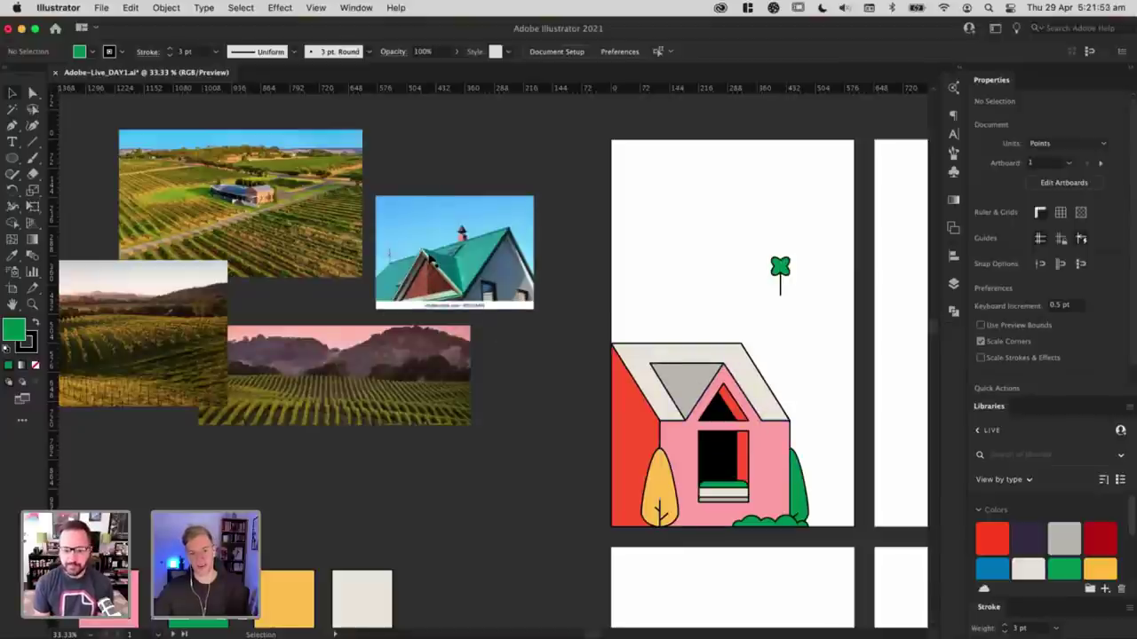
scroll(488, 317, left, 3)
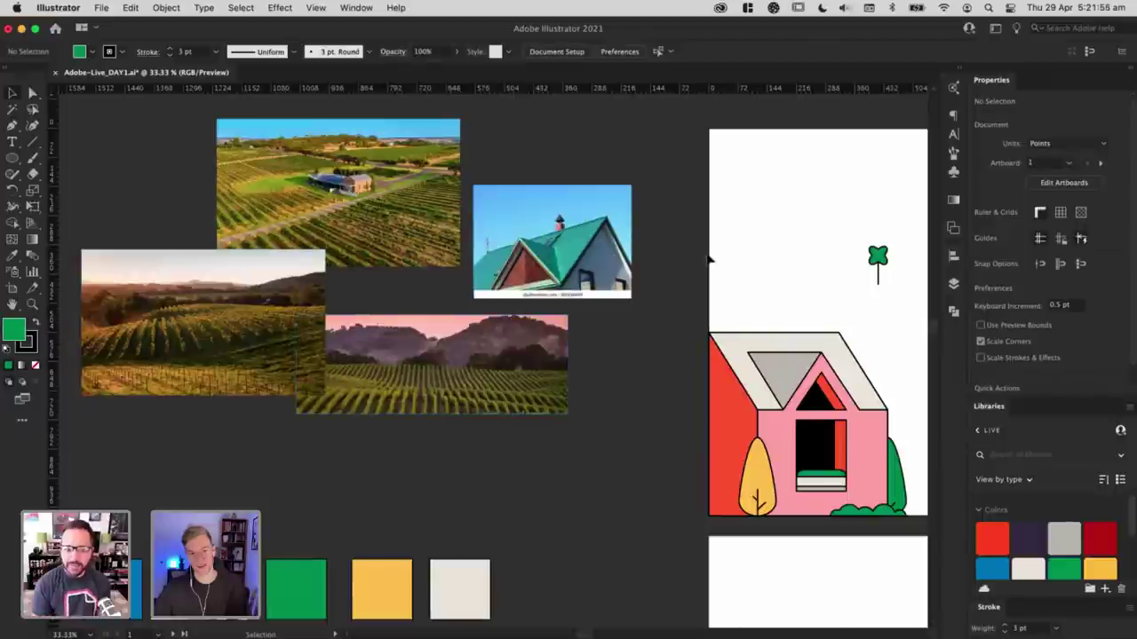
drag(702, 254, 704, 270)
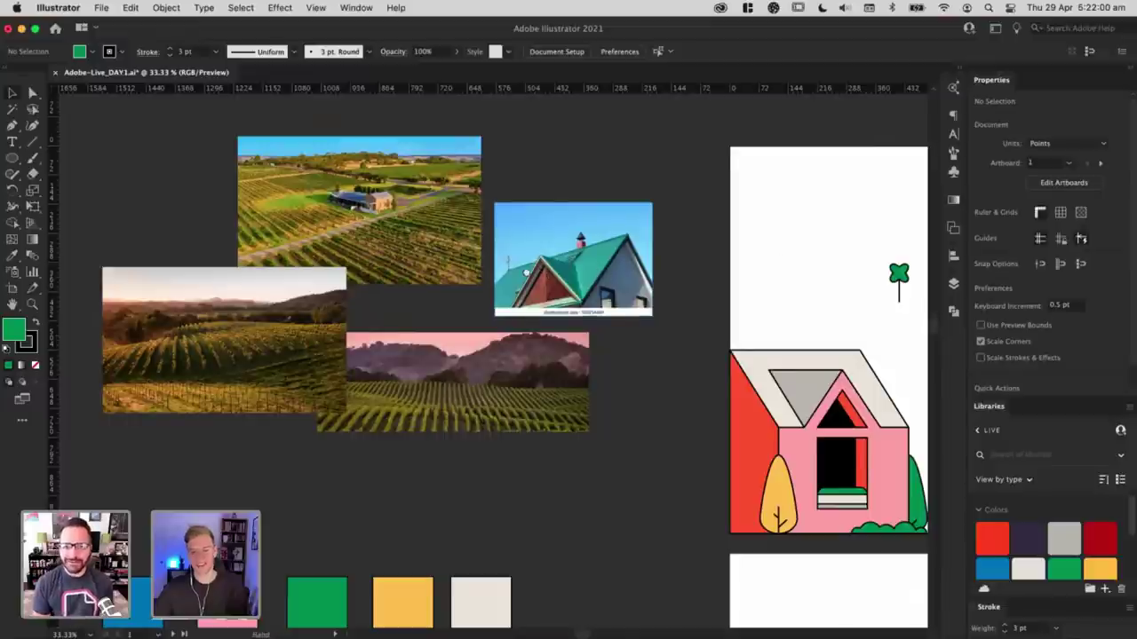
drag(777, 269, 526, 274)
Step: Move the flower and its stem down beside the sloping right edge of the house's roof
key(super+plus)
key(super+equal)
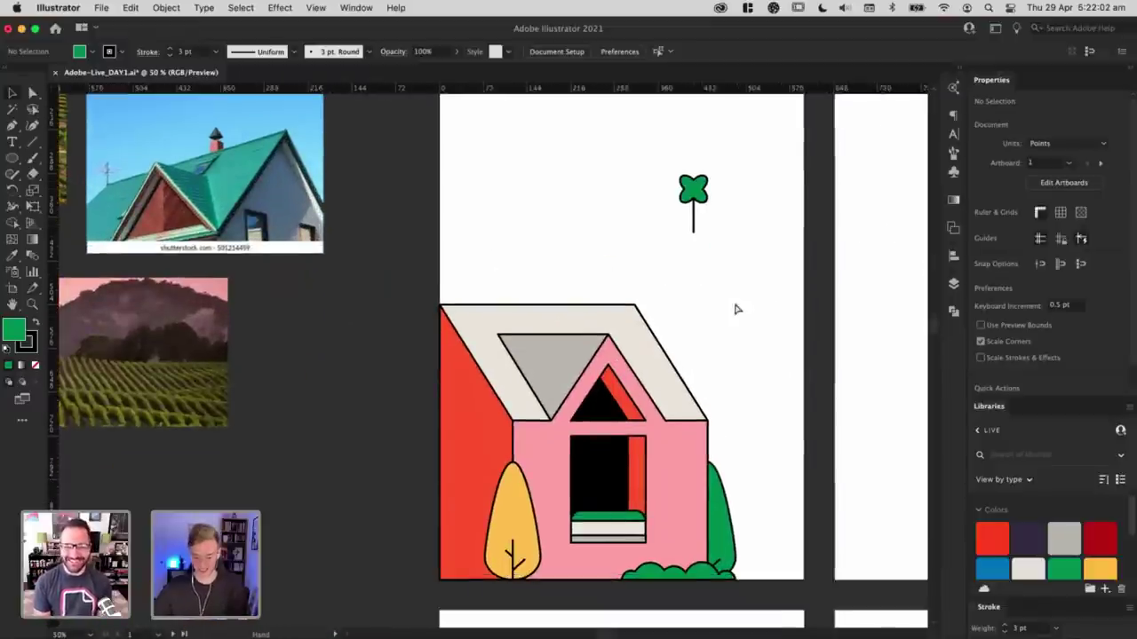
key(super+equal)
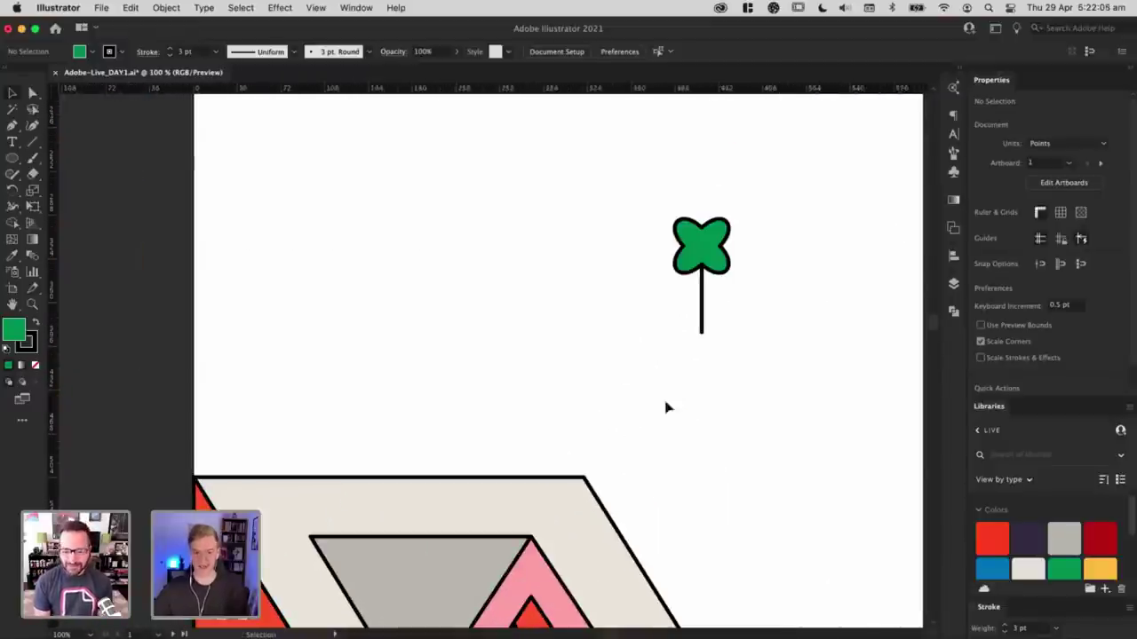
scroll(713, 383, down, 5)
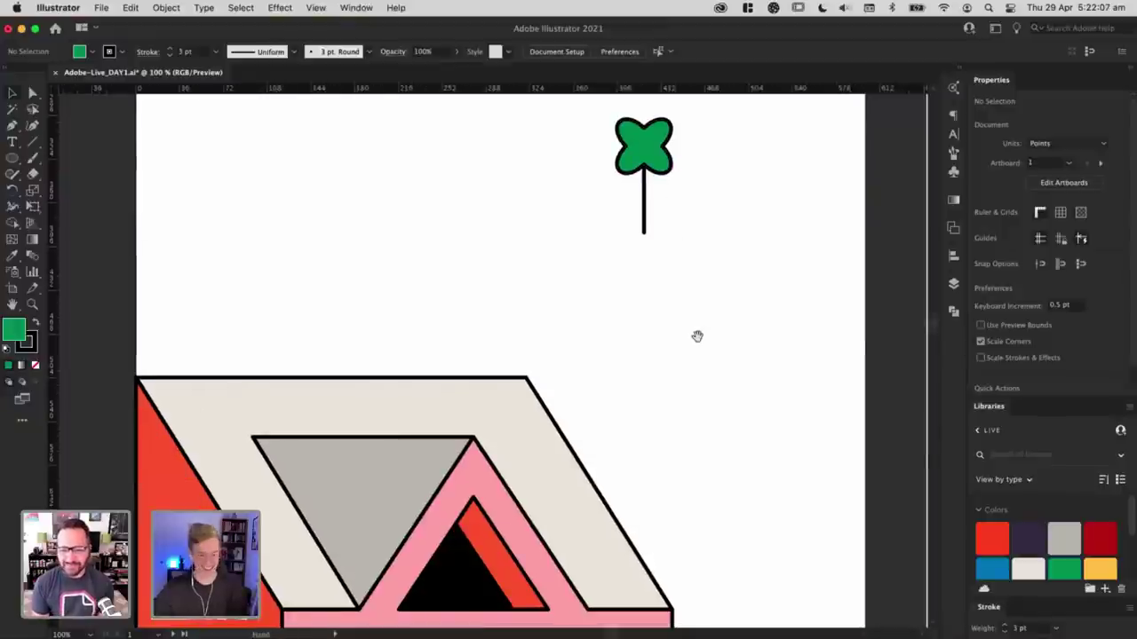
drag(698, 335, 697, 313)
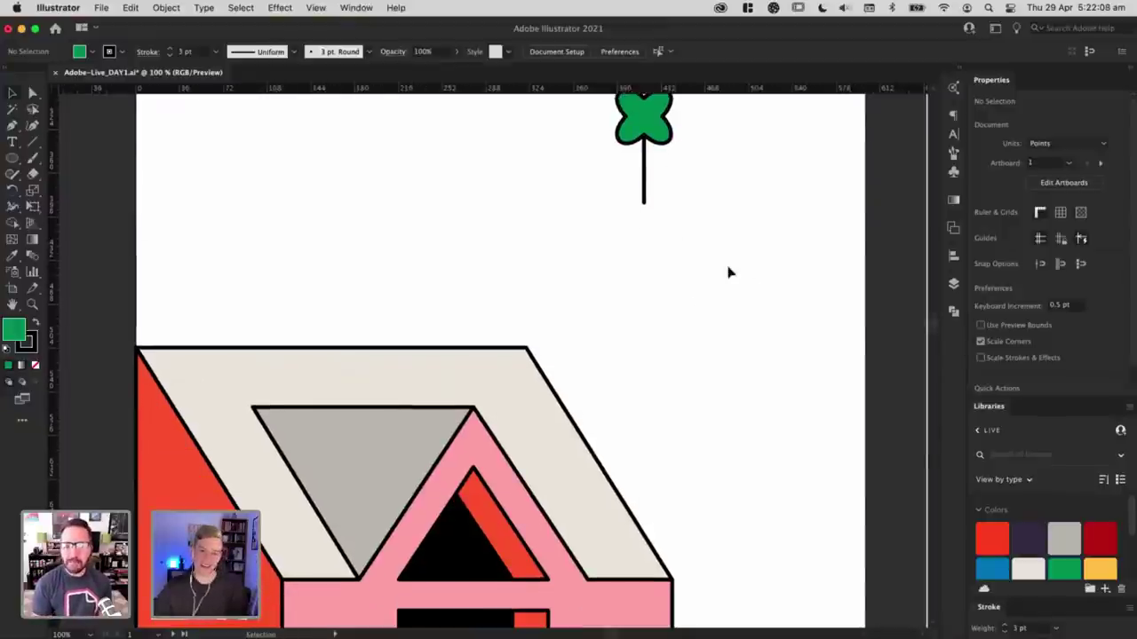
drag(730, 271, 596, 131)
drag(671, 127, 718, 399)
drag(735, 401, 660, 153)
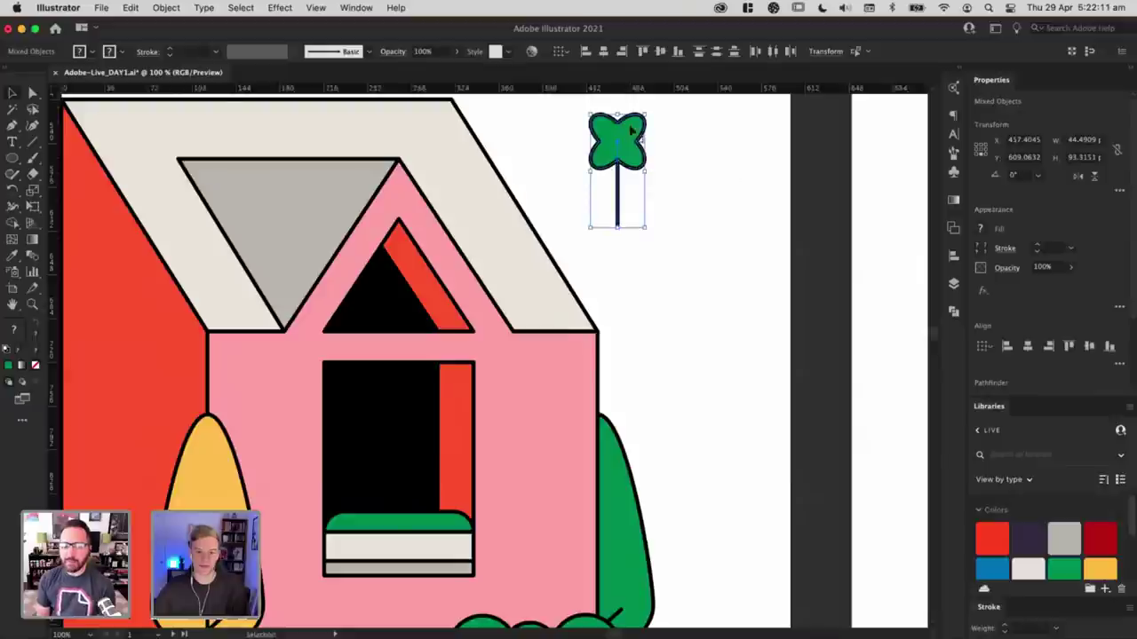
Step: Group the flower with its stem, shrink it to about 30 pt wide and 62 pt tall, and stand it on the window greenery
drag(620, 113, 381, 462)
click(651, 231)
click(617, 170)
click(723, 200)
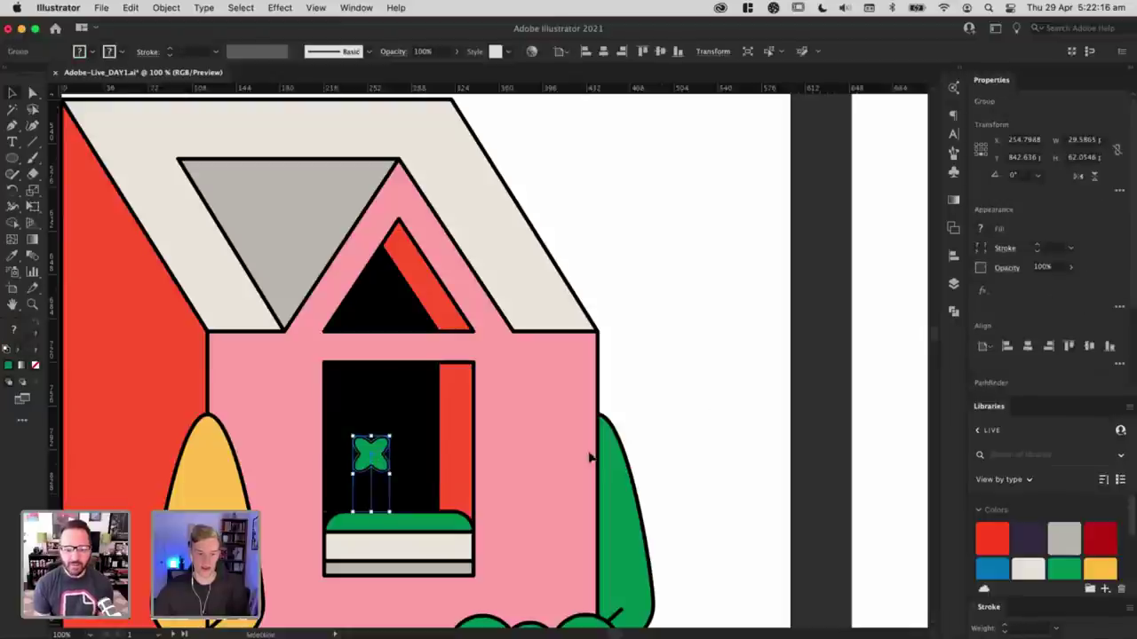
Step: Fill only the flower's petals with the yellow library color
click(591, 459)
key(a)
click(374, 460)
click(1090, 571)
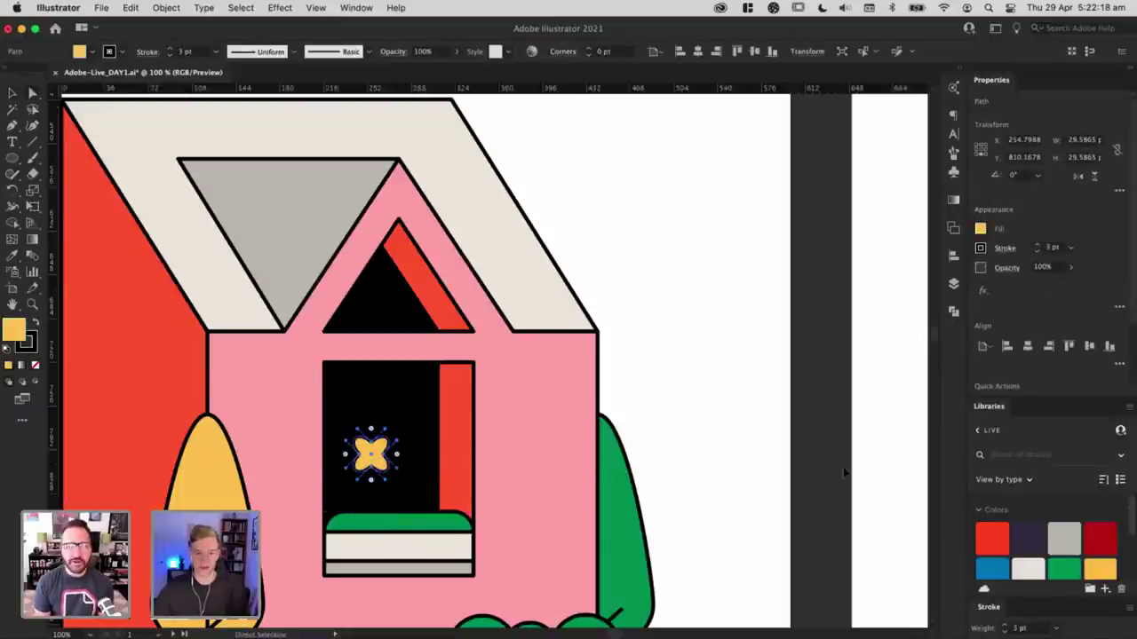
key(v)
click(642, 468)
Step: Shrink the yellow flower group to about 23 pt wide and move it toward the window's left side
key(super+equal)
drag(607, 468, 697, 306)
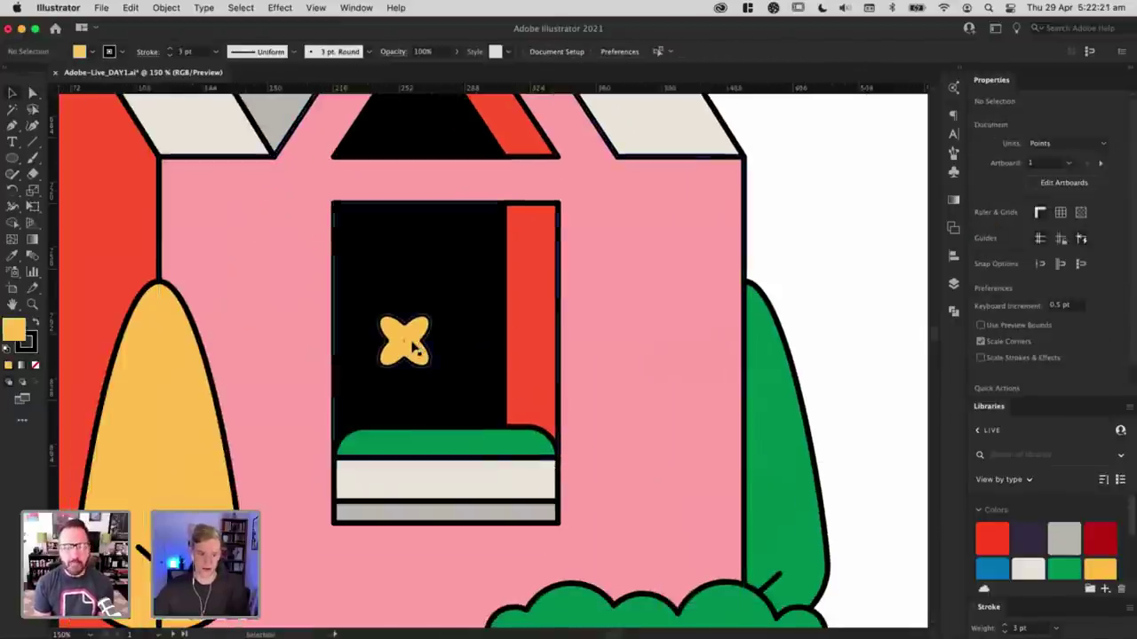
drag(414, 348, 377, 341)
click(798, 248)
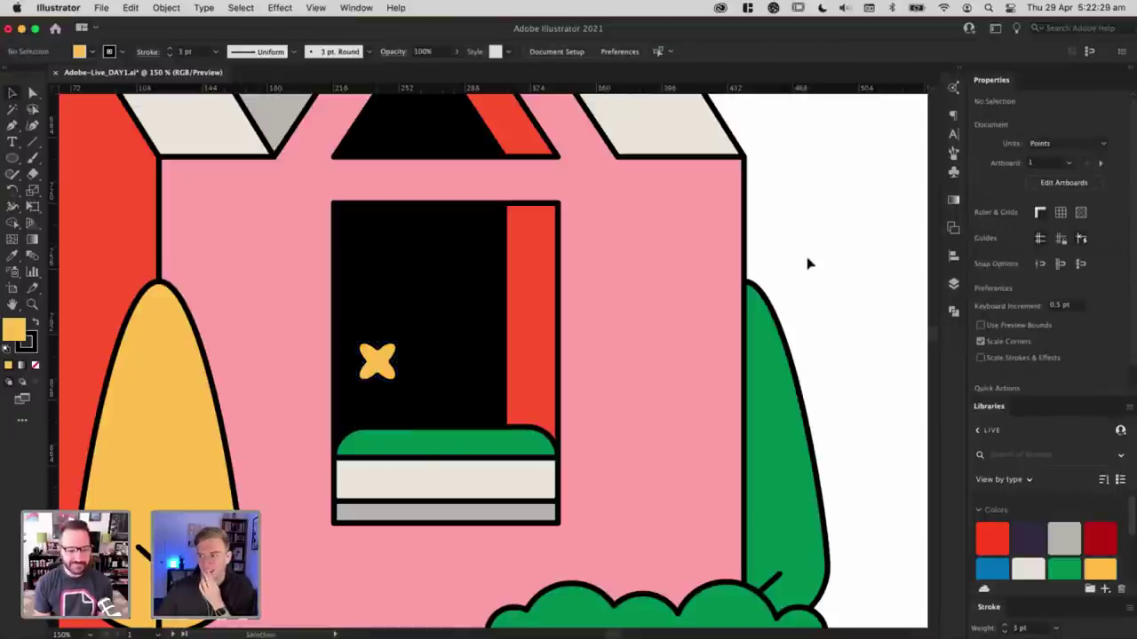
Step: Shorten the yellow flower's stem to make the group about 36 pt tall, and set it just above the greenery
click(379, 401)
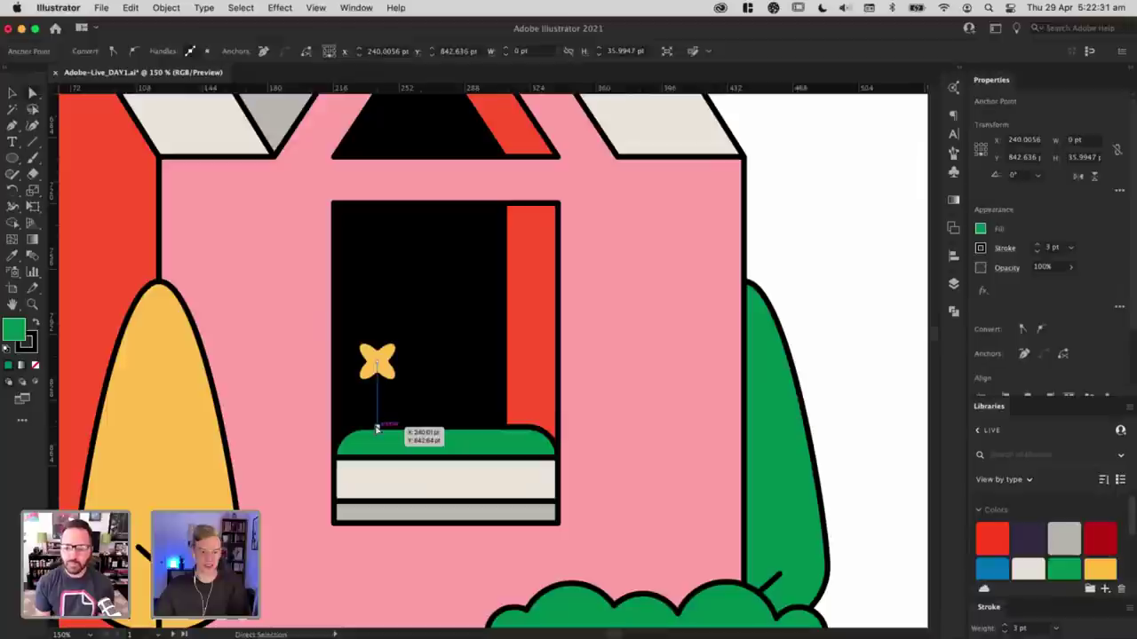
click(810, 238)
drag(377, 361, 373, 379)
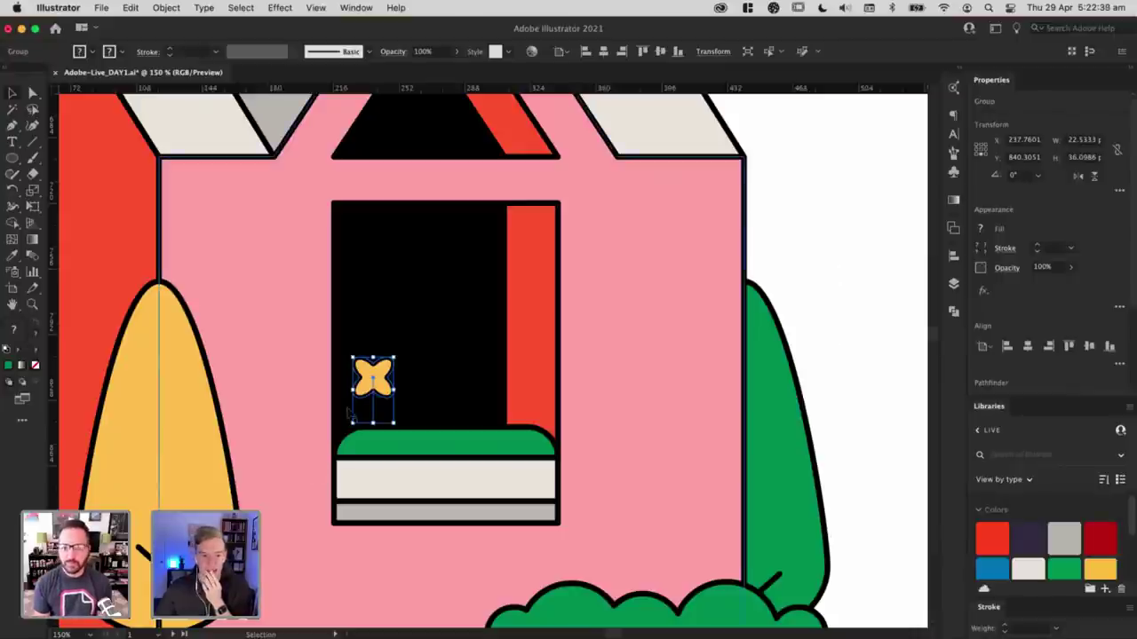
click(393, 447)
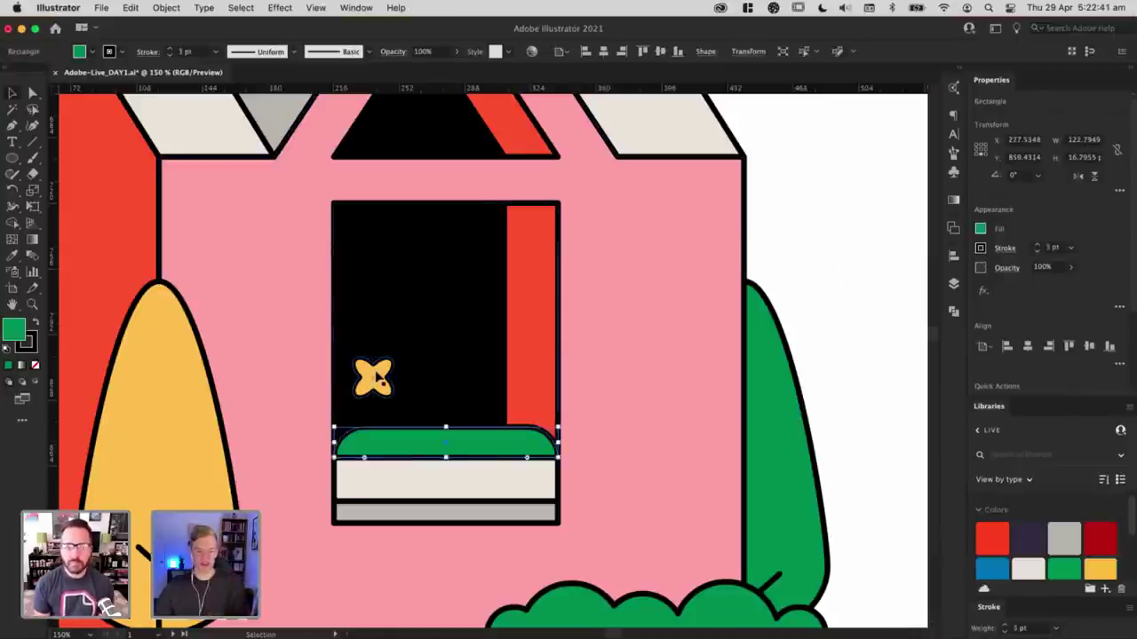
click(355, 386)
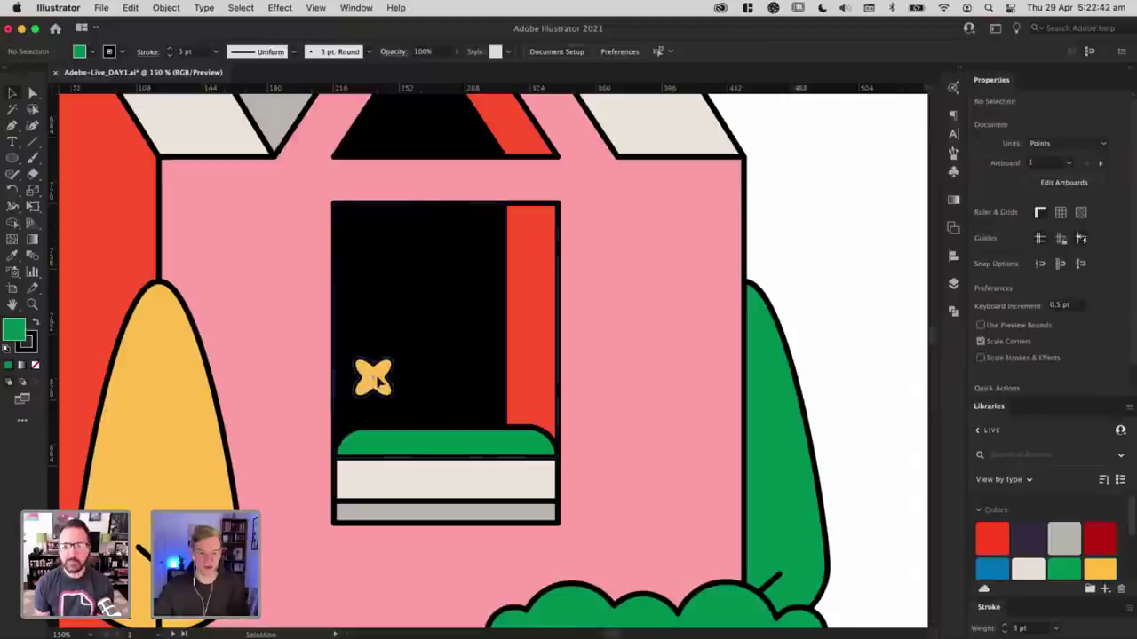
Step: Duplicate the yellow flower toward the window's right side and fill the copy's petals with the blue library color
click(377, 377)
drag(401, 382, 528, 382)
key(super+shift+a)
click(513, 385)
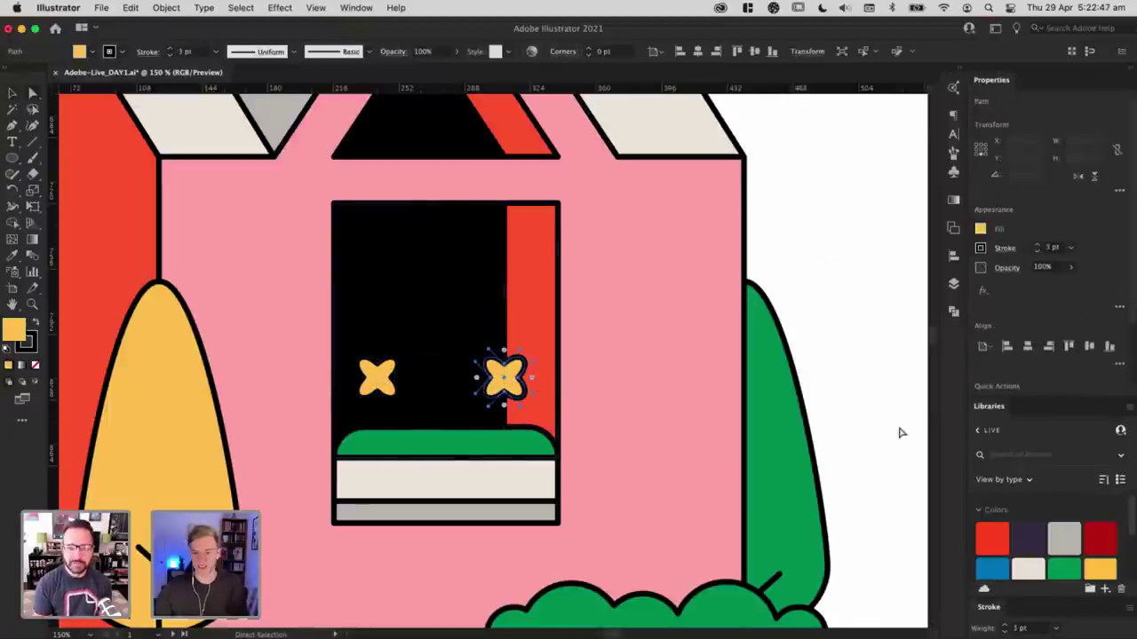
click(988, 569)
key(super+shift+a)
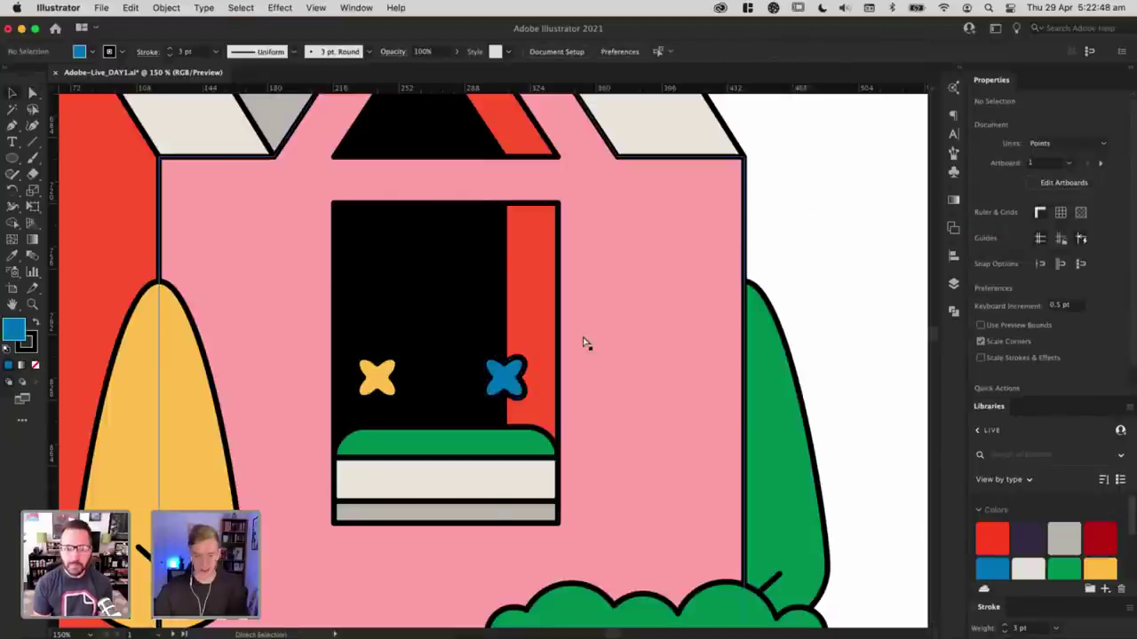
Step: Move the yellow flower closer to the blue one and extend its stem about 18 pt down to the greenery's base
key(super+minus)
key(super+minus)
drag(439, 364, 488, 424)
key(super+plus)
key(super+plus)
key(a)
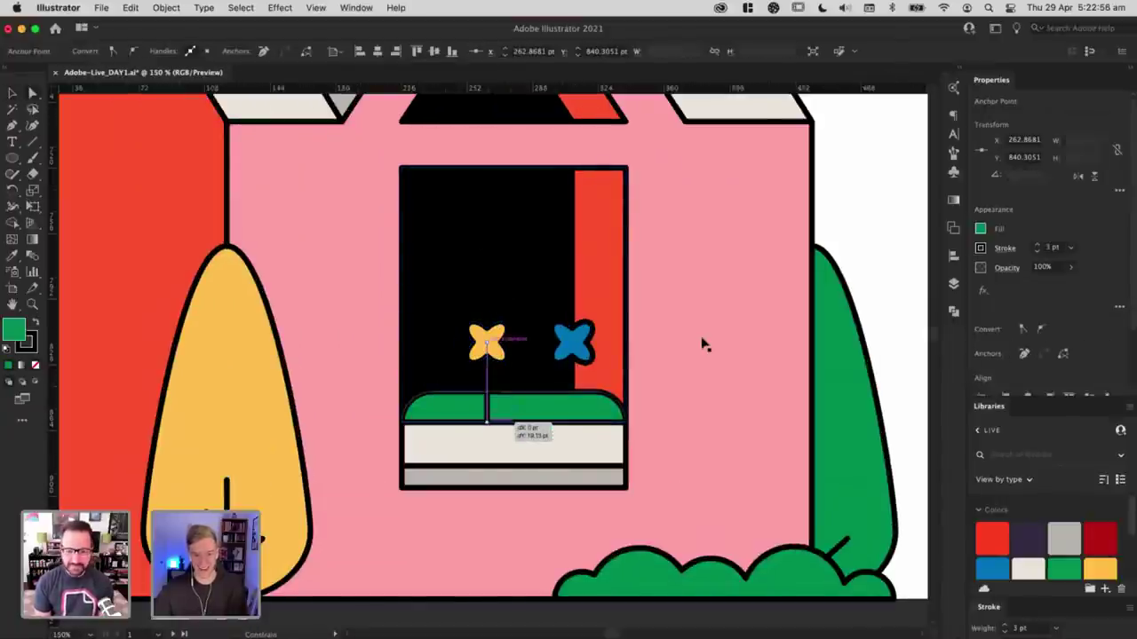
drag(740, 311, 563, 321)
click(763, 246)
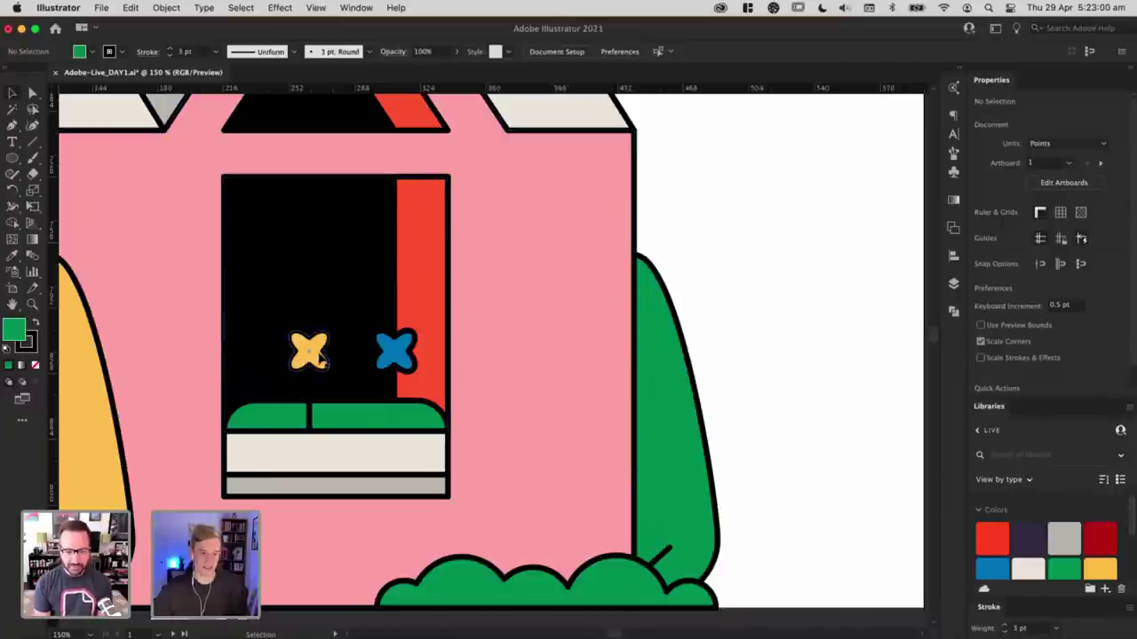
Step: Shift the yellow flower left, and move the blue flower left and down until its stem reaches the greenery's base
drag(320, 356, 288, 355)
drag(409, 368, 365, 385)
click(930, 251)
drag(750, 522, 792, 217)
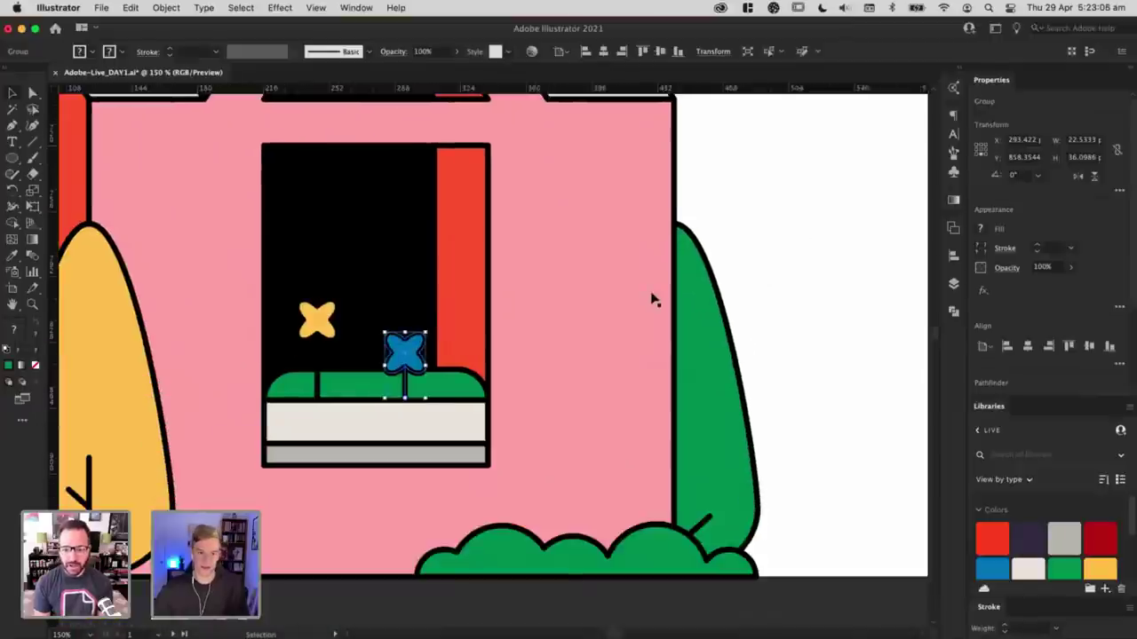
Step: Nudge the yellow flower slightly right toward the blue flower, keeping its stem in the window greenery, and deselect it
click(653, 299)
drag(332, 330, 342, 331)
click(876, 224)
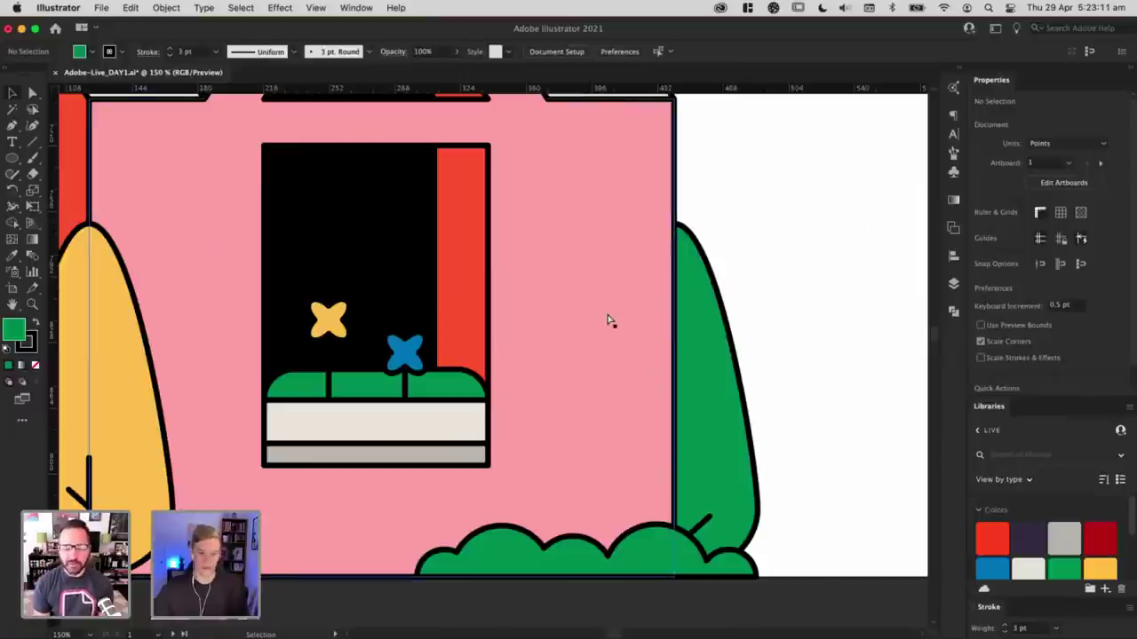
Step: Examine the whole house illustration on its artboard, including the flowers in the window and the overall proportions
key(super+minus)
key(super+minus)
key(super+minus)
drag(609, 226, 609, 357)
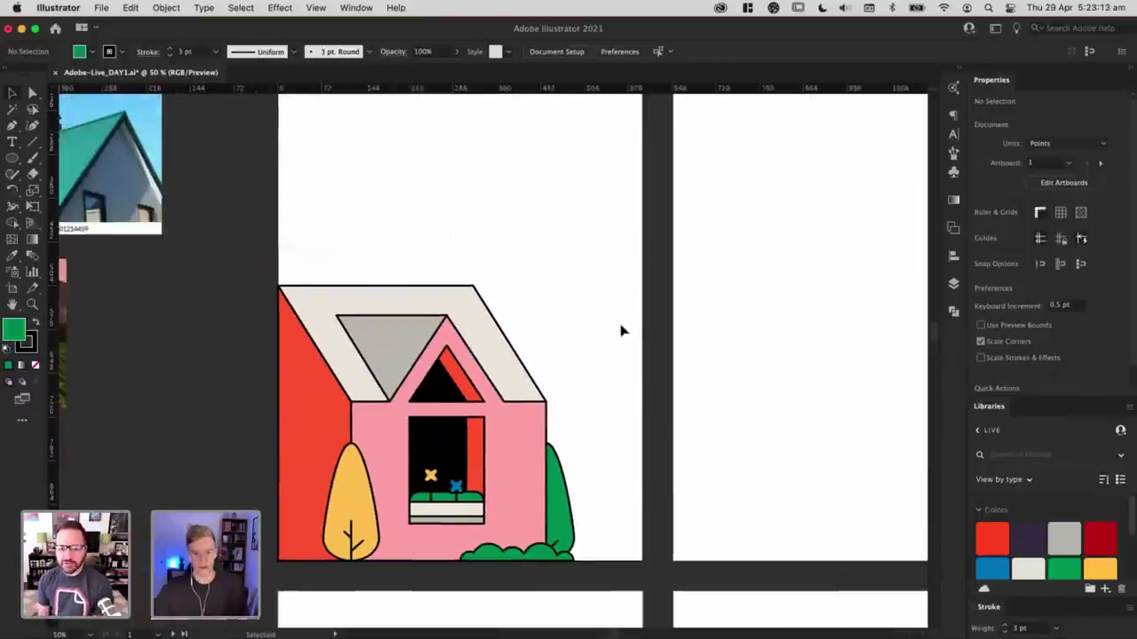
key(super+minus)
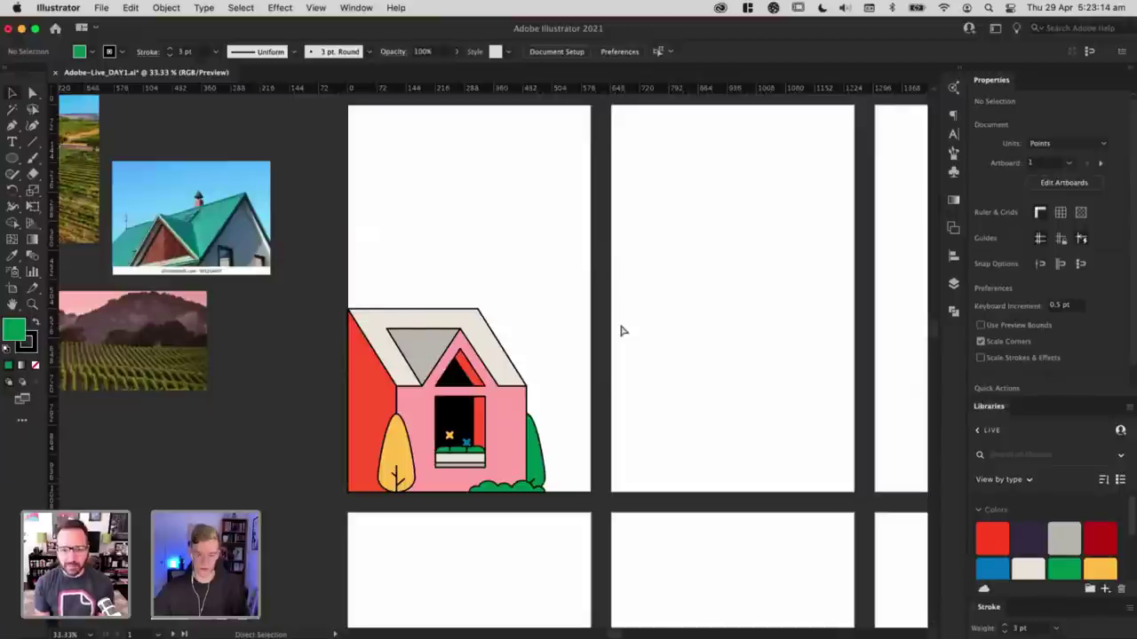
key(super+equal)
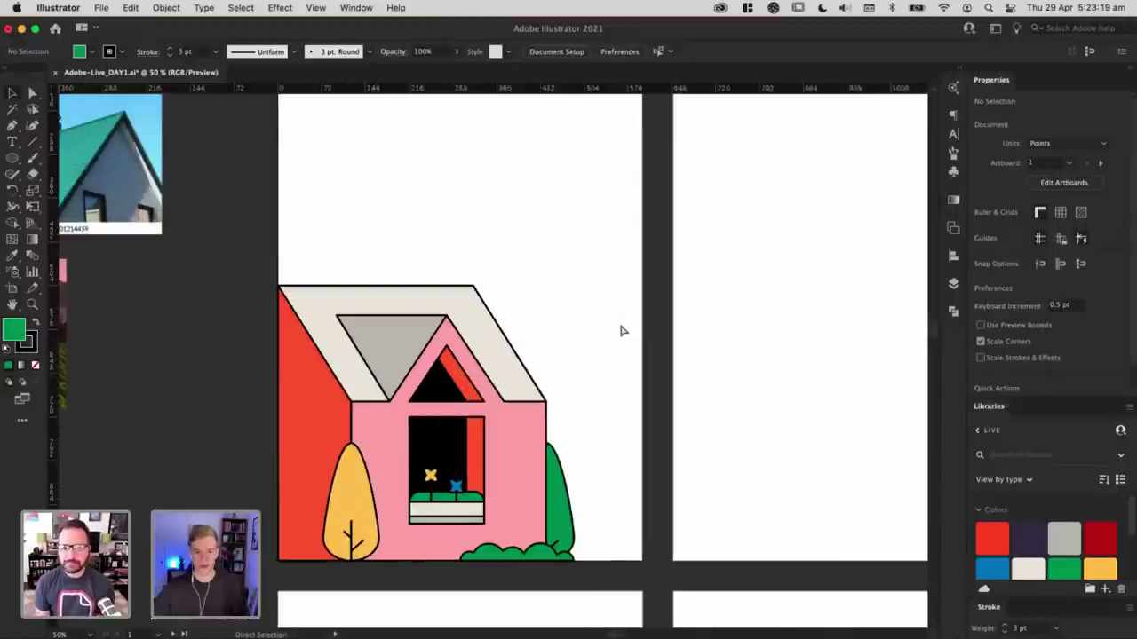
key(super+equal)
key(super+minus)
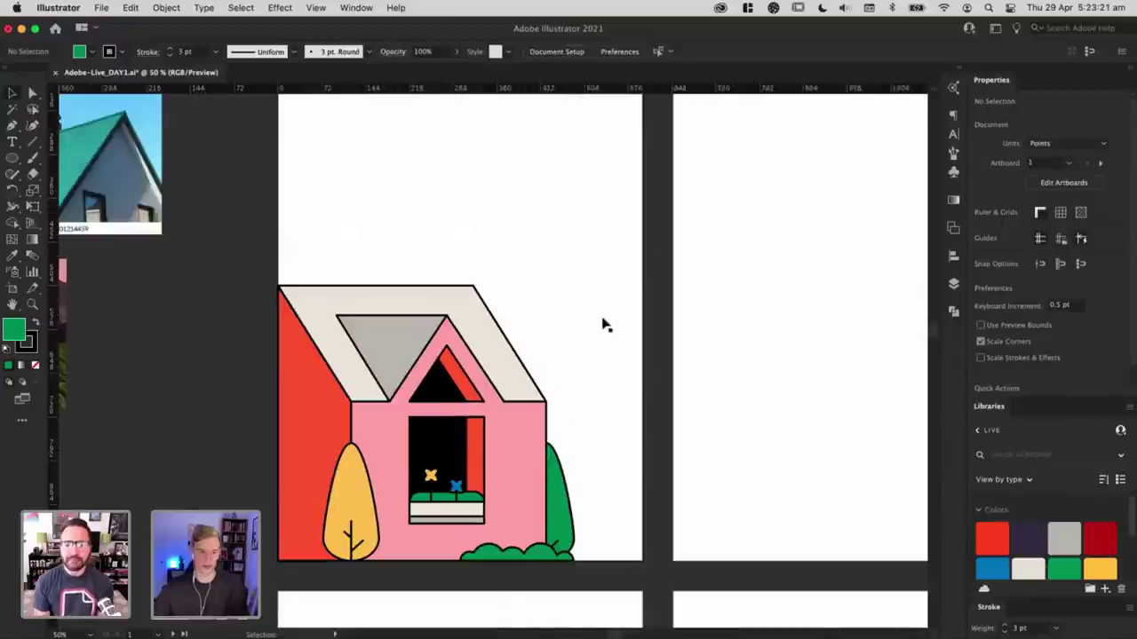
click(34, 158)
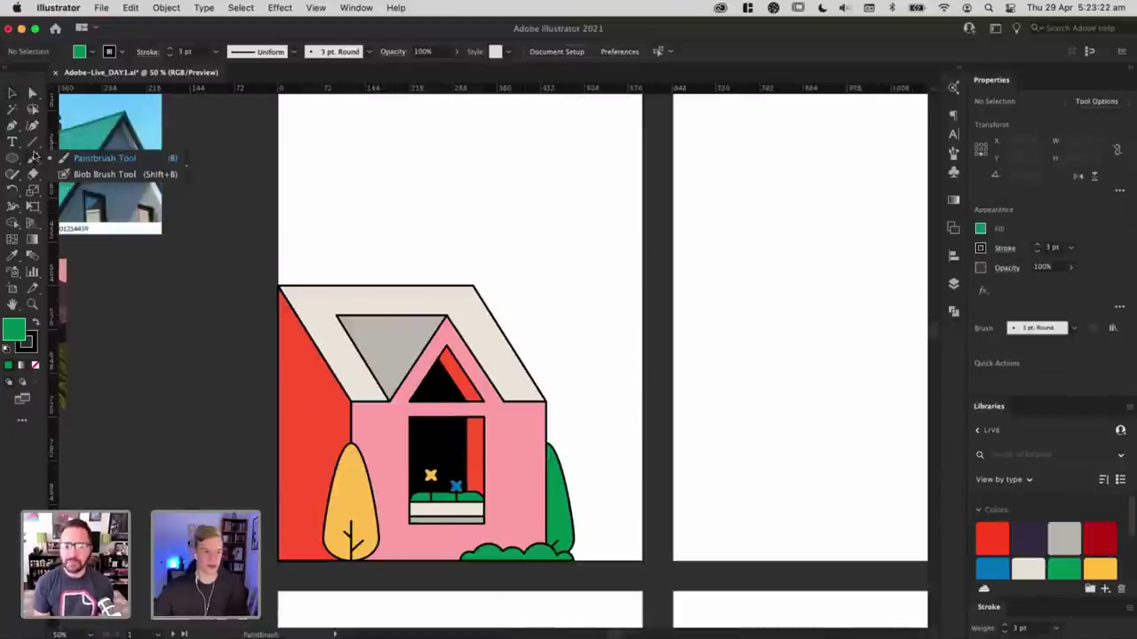
click(31, 129)
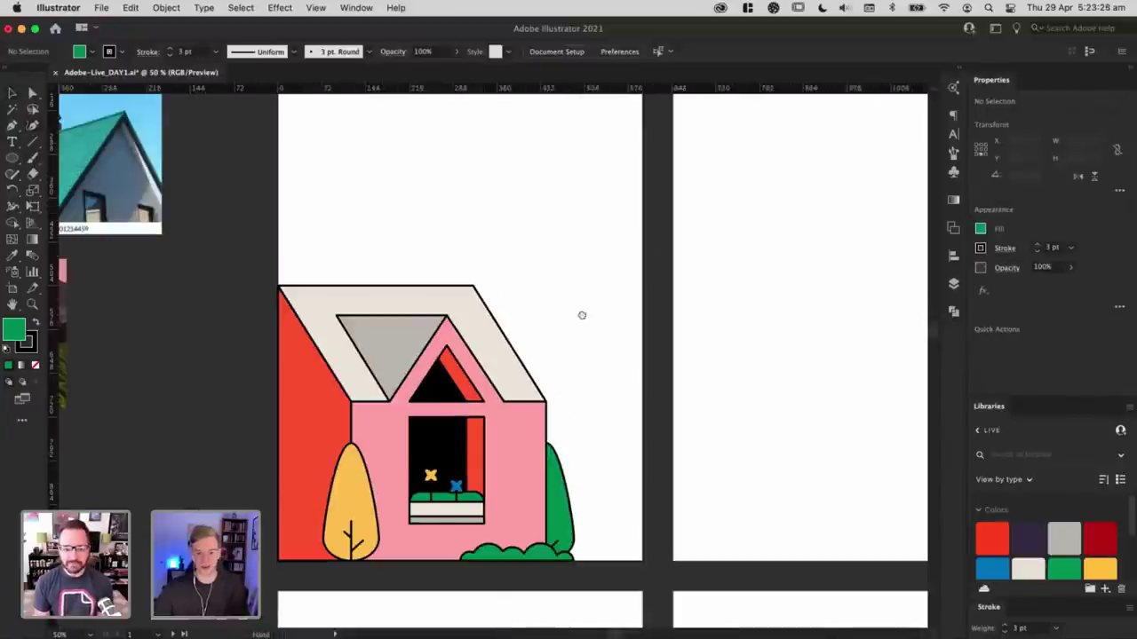
Step: Select the entire house illustration with its trees and bush and scale it down proportionally, keeping it at the artboard's bottom-left corner
drag(674, 383, 680, 422)
key(v)
drag(649, 457, 683, 419)
drag(644, 565, 576, 313)
click(660, 302)
drag(656, 272, 647, 296)
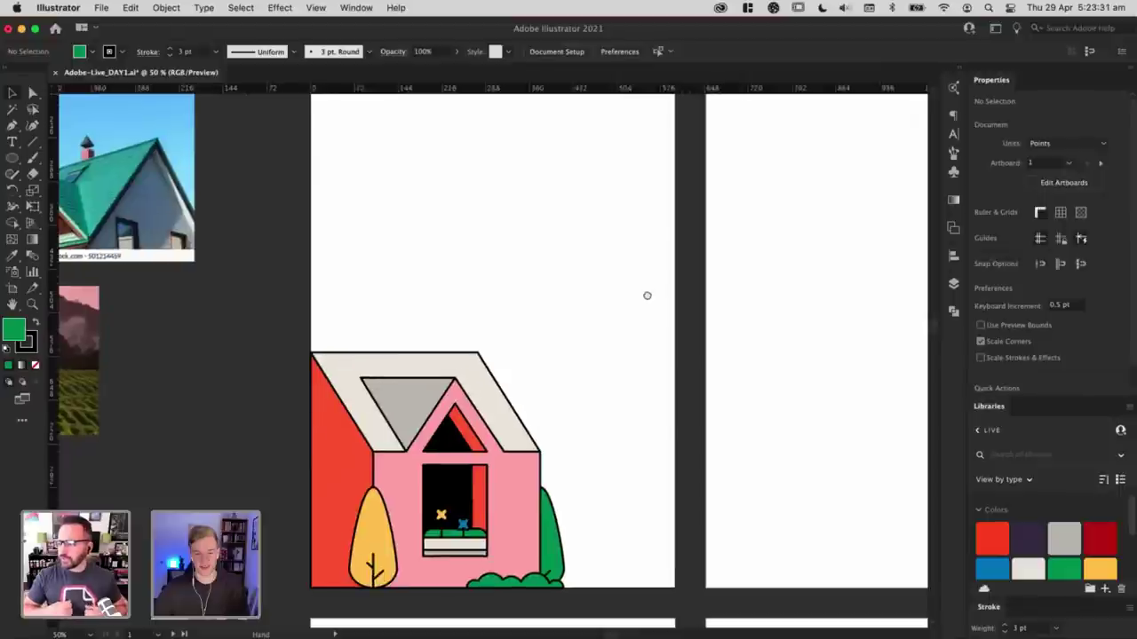
Step: Activate the Rectangle tool for drawing a shape at the upper-left corner of the roof
key(super+equal)
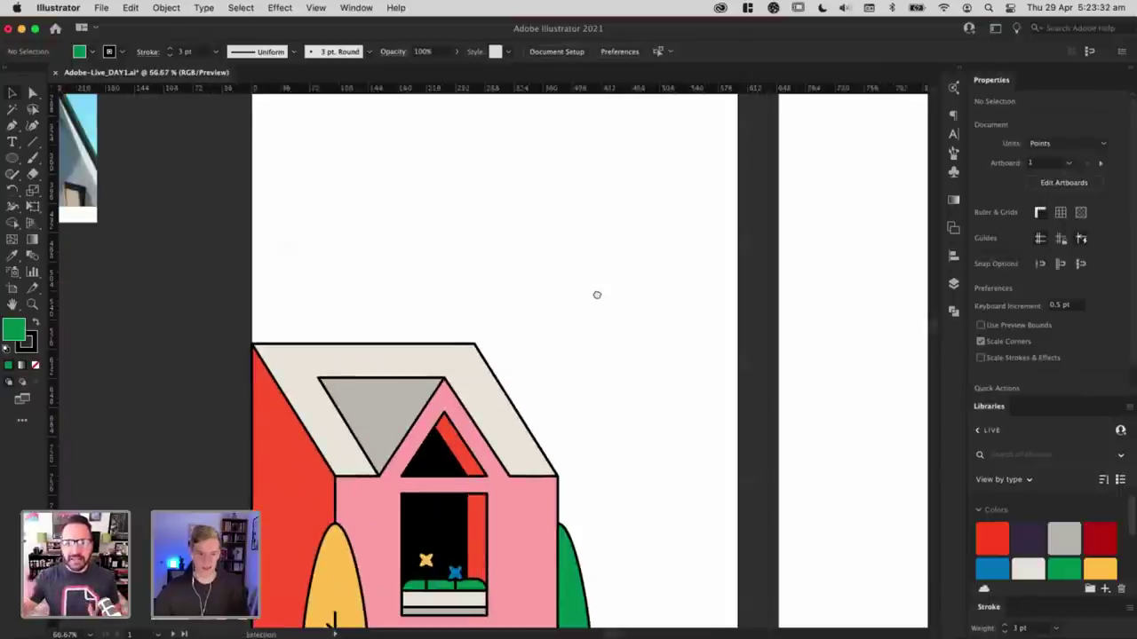
scroll(597, 295, left, 2)
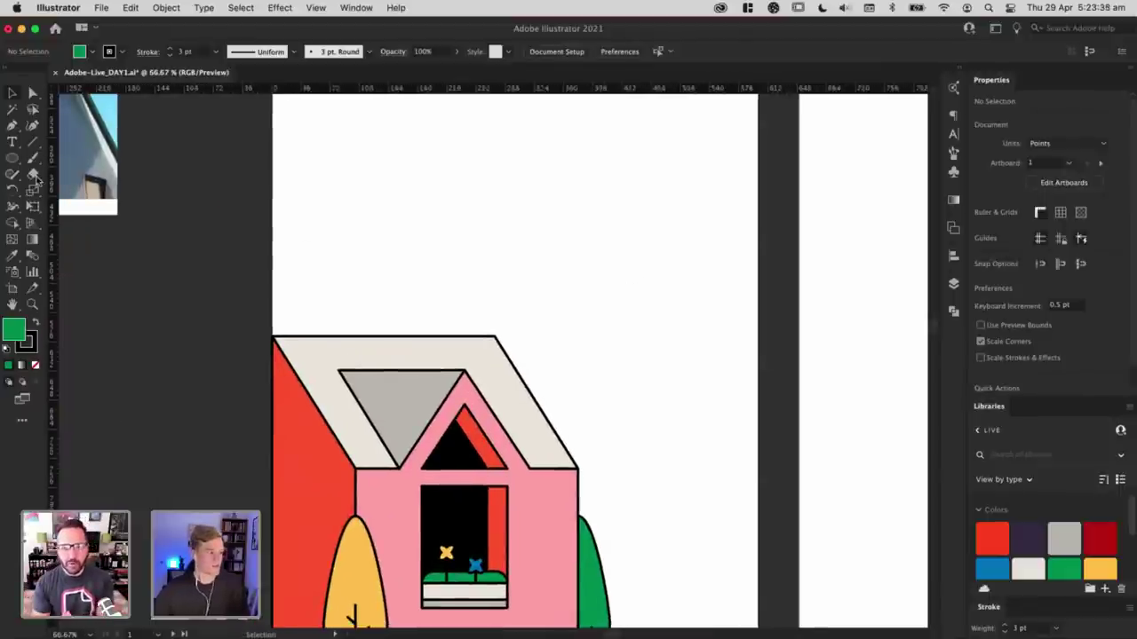
click(416, 233)
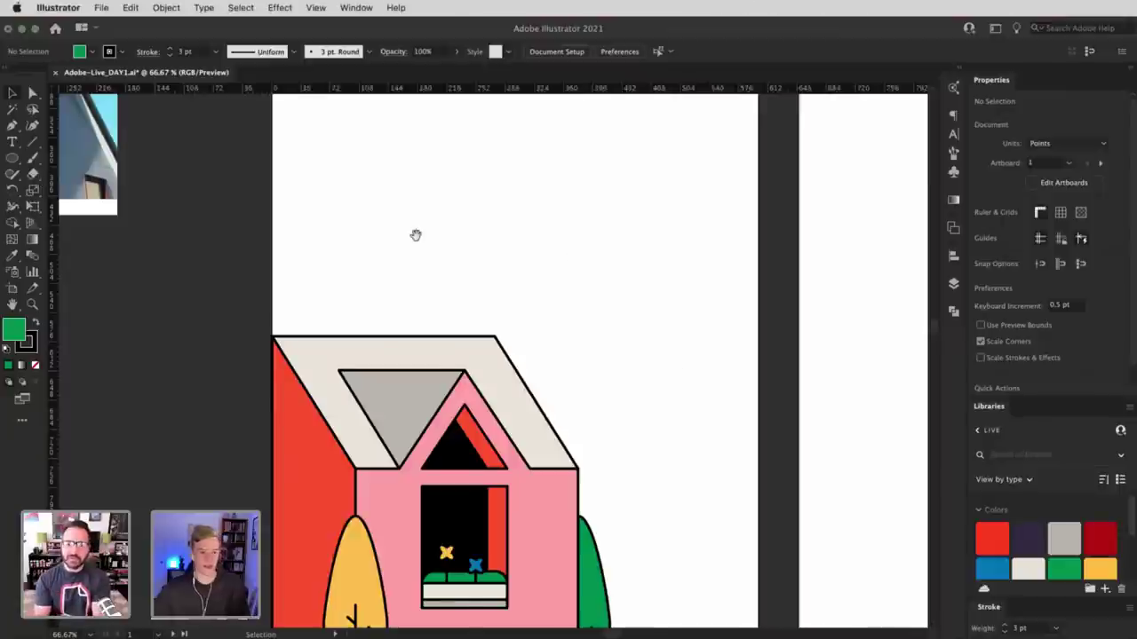
drag(417, 233, 462, 267)
click(12, 159)
click(81, 158)
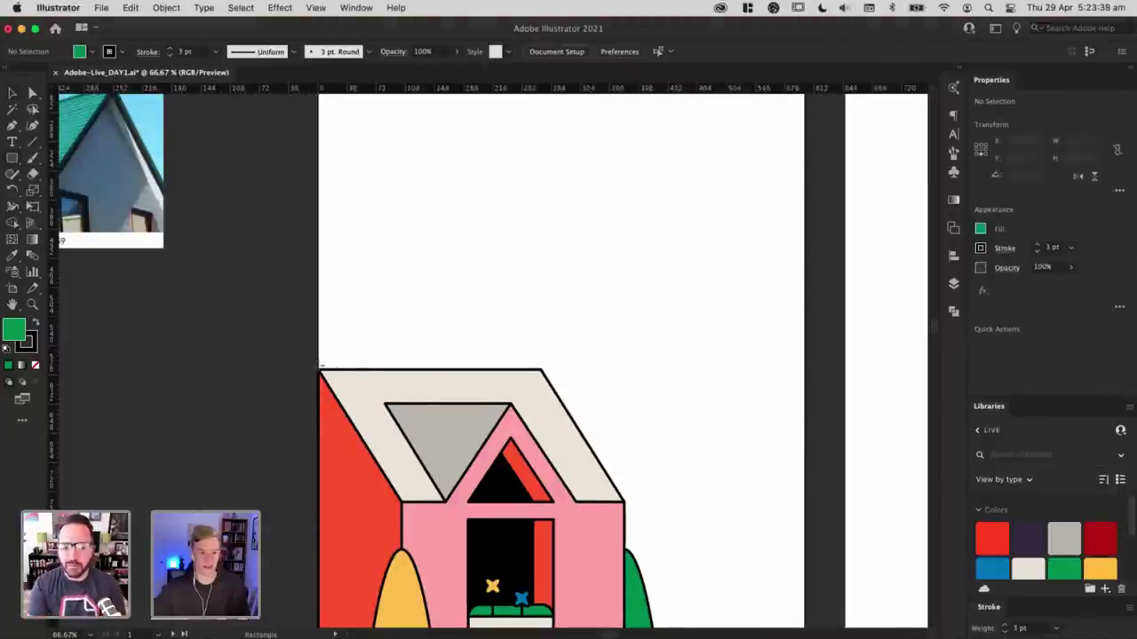
Step: Draw two adjoining chimney rectangles, each about 30 by 43 pt, on the roof's upper-left corner
mouse_move(319, 369)
mouse_down()
mouse_move(345, 327)
mouse_move(327, 368)
mouse_move(358, 354)
mouse_up()
key(v)
click(398, 317)
click(444, 328)
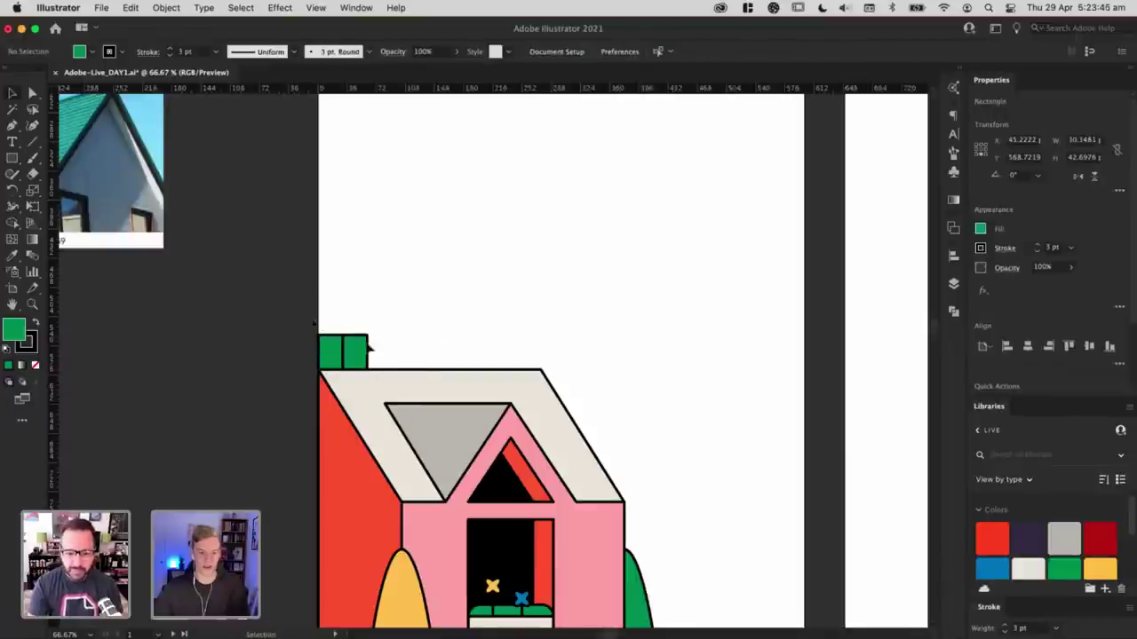
key(super+a)
click(571, 255)
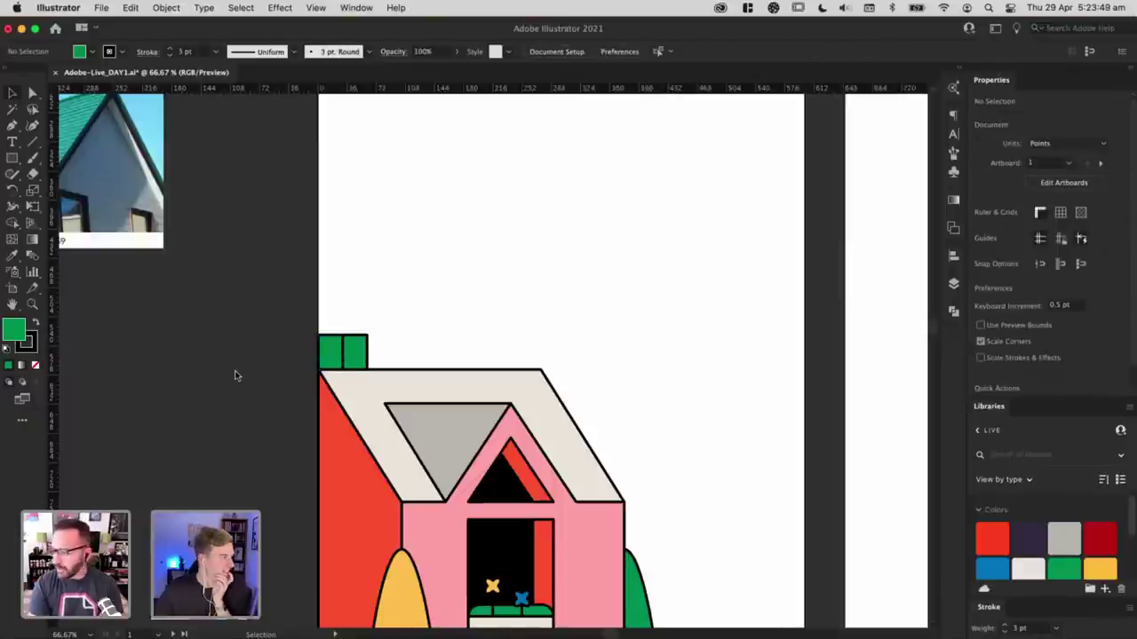
Step: Fill the chimney's left rectangle with the side wall's red and its right rectangle with the front wall's pink
key(super+Tab)
click(334, 357)
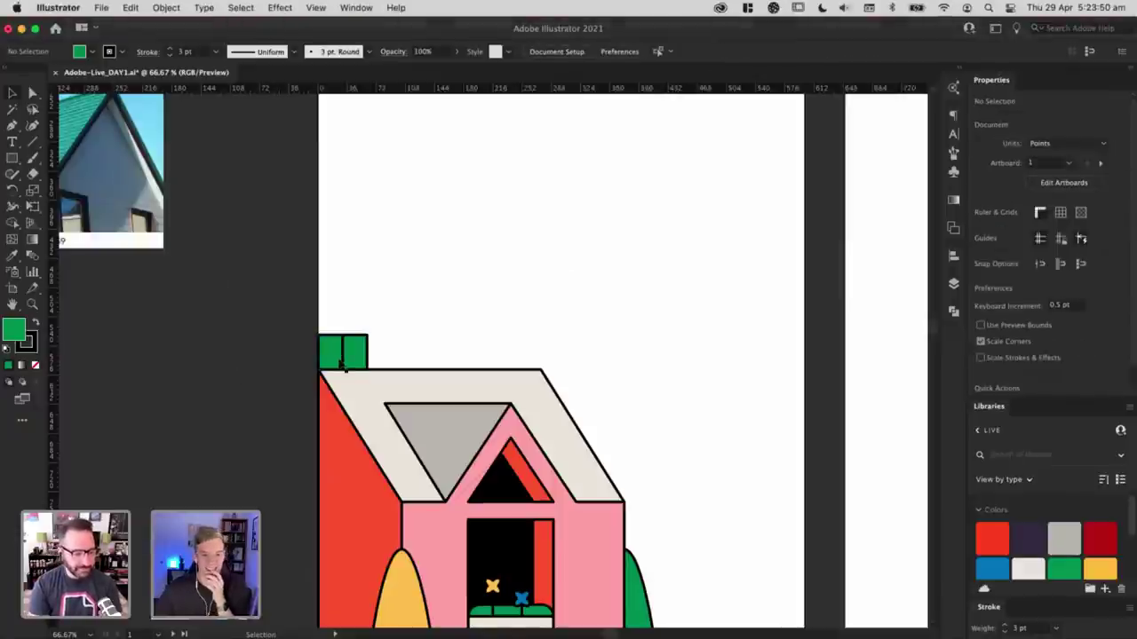
click(332, 356)
key(i)
click(352, 453)
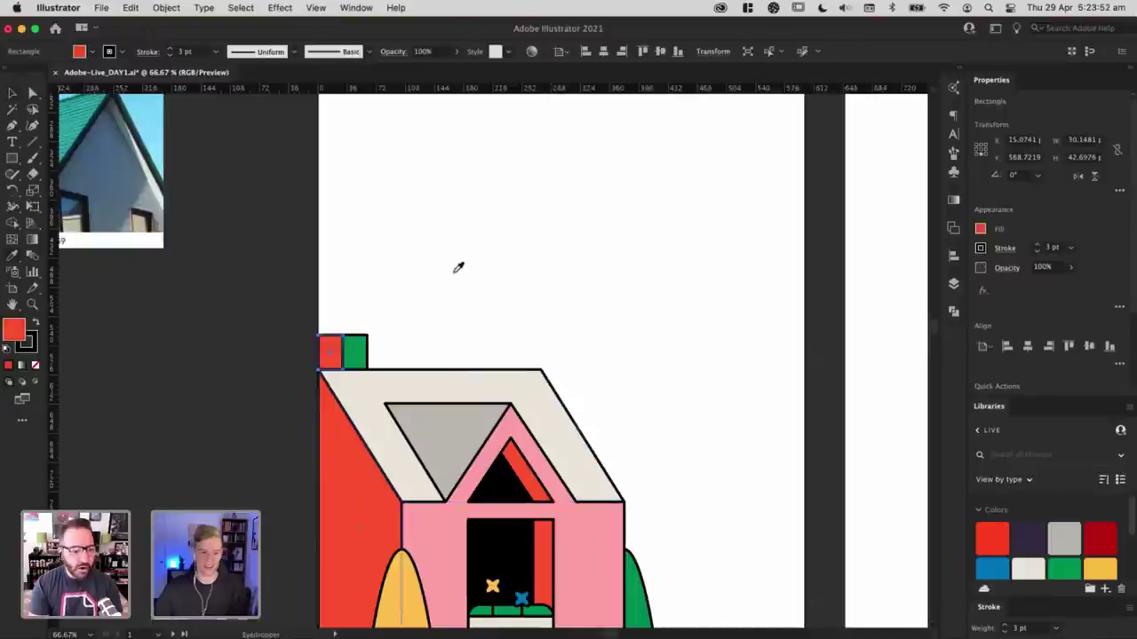
super+click(358, 351)
click(592, 525)
key(v)
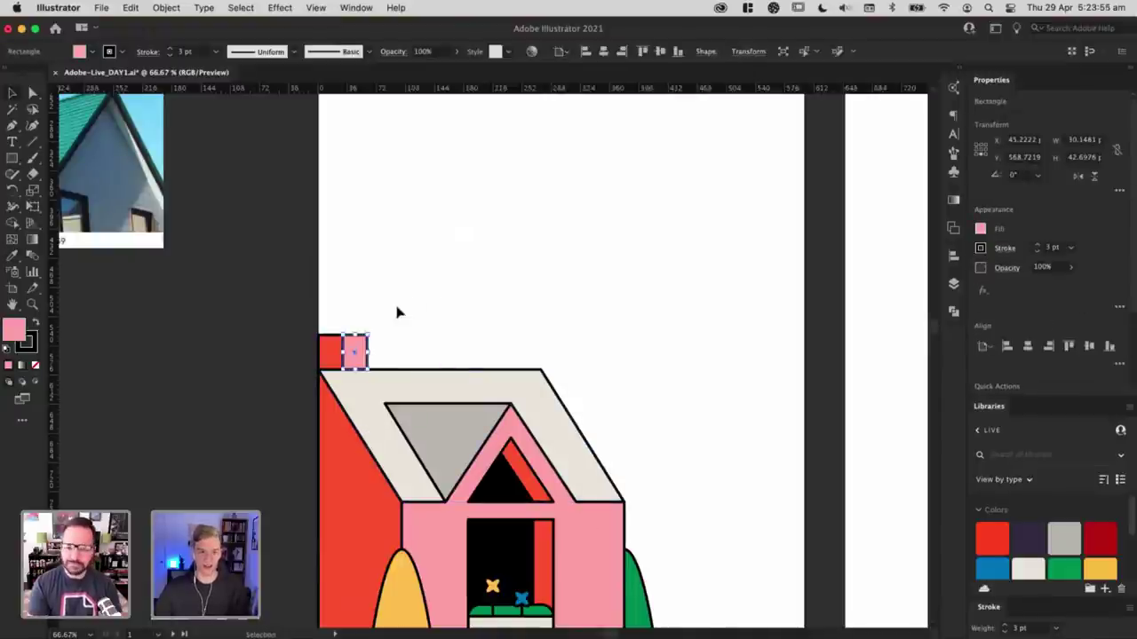
drag(313, 316, 343, 326)
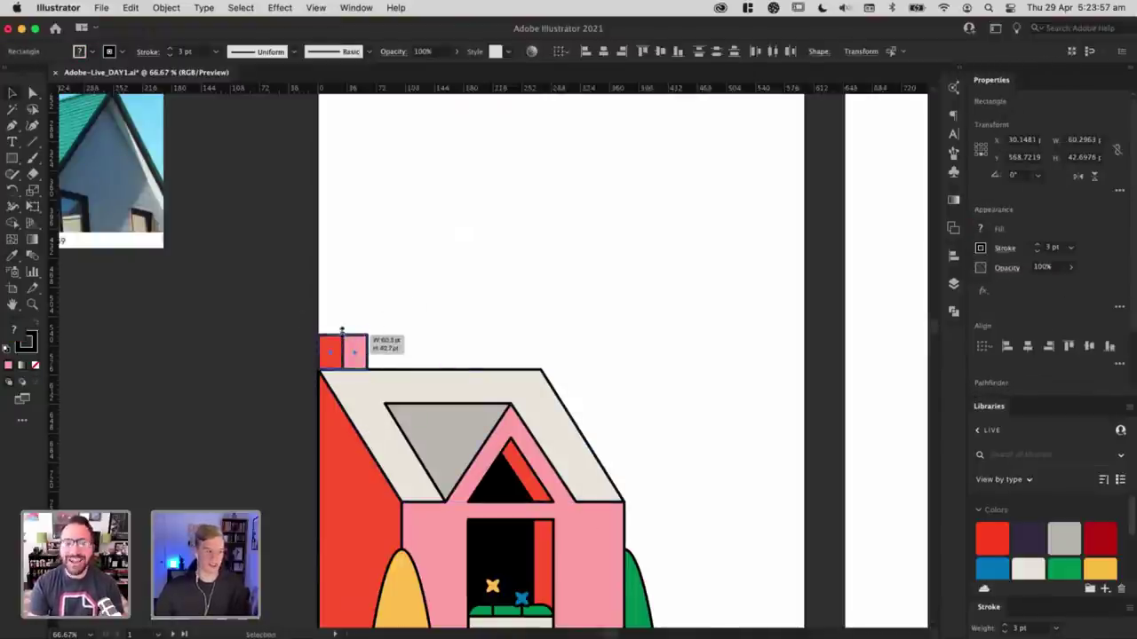
click(434, 300)
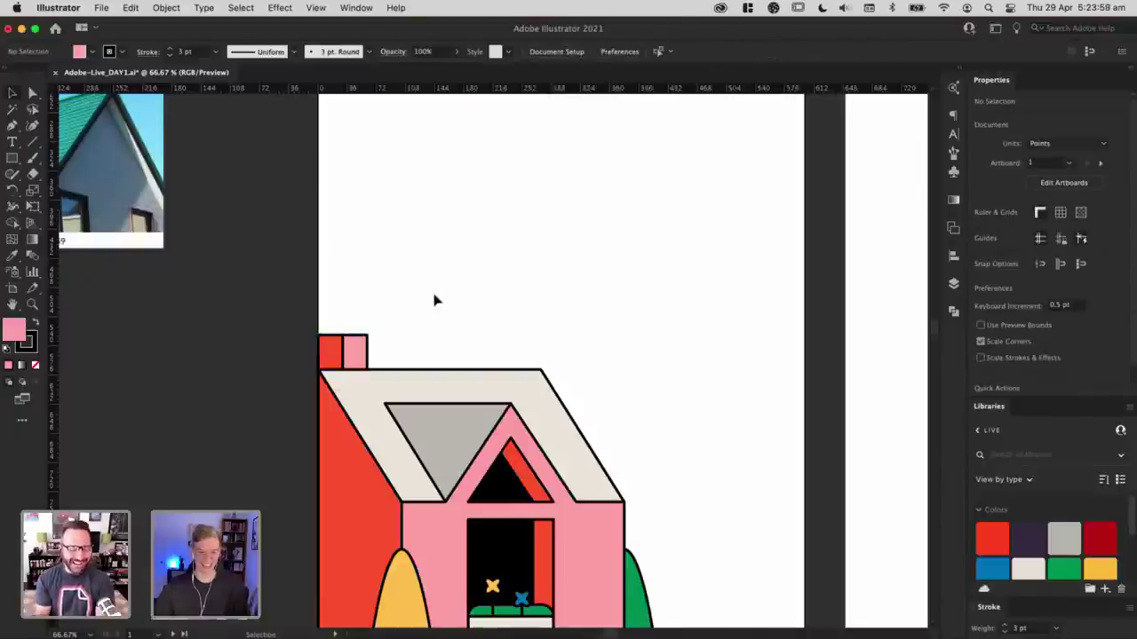
Step: Paint a small smiling face, about 26 by 37 pt, with a 1 pt round brush in the empty area above the house
click(32, 160)
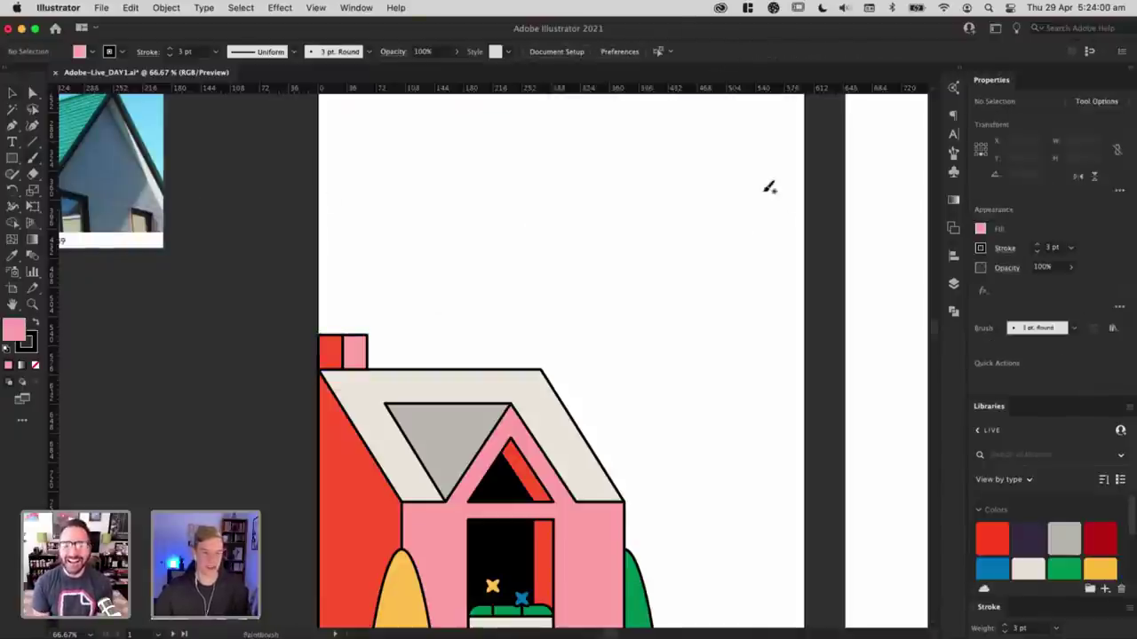
drag(769, 200, 752, 188)
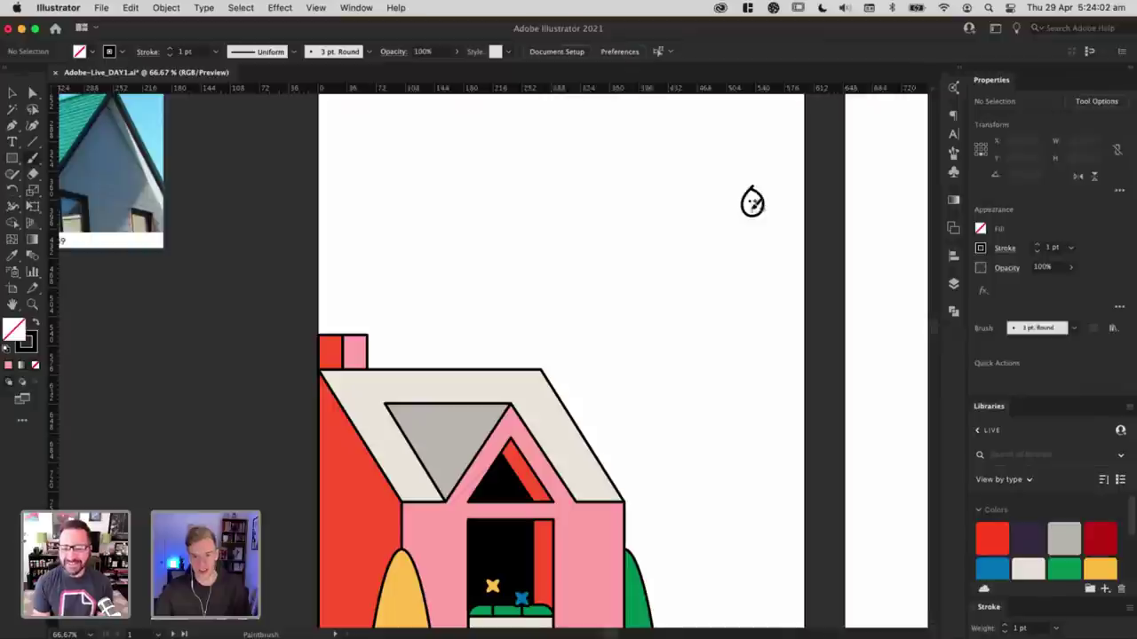
key(v)
drag(728, 186, 767, 299)
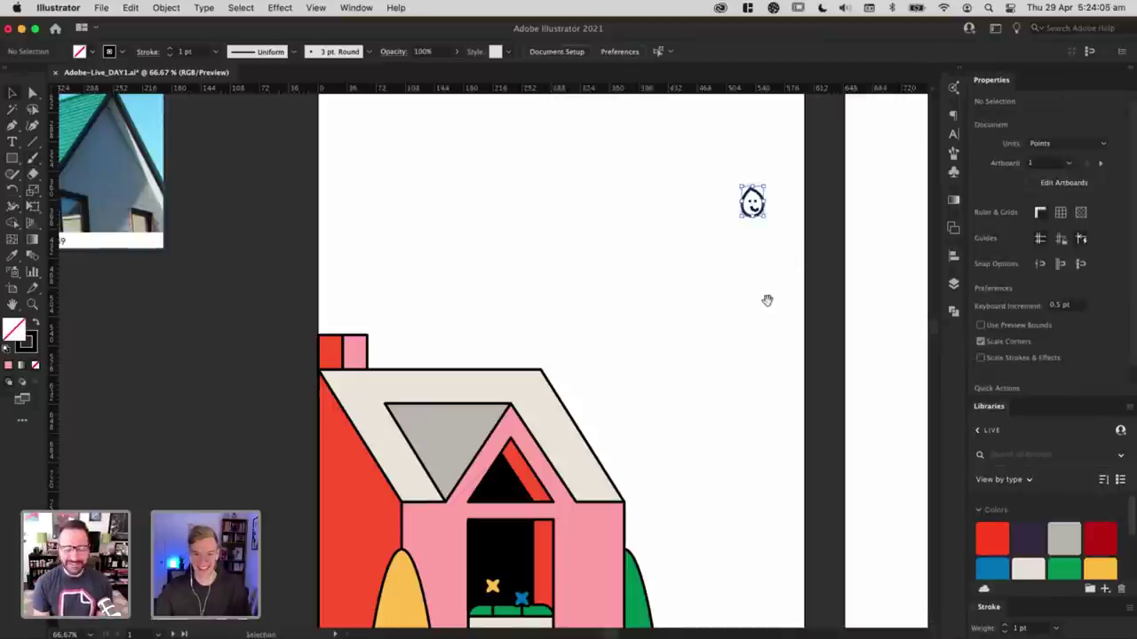
Step: Change the face's stroke to white and move it into the house's black window above the flowers
scroll(766, 299, down, 3)
click(26, 345)
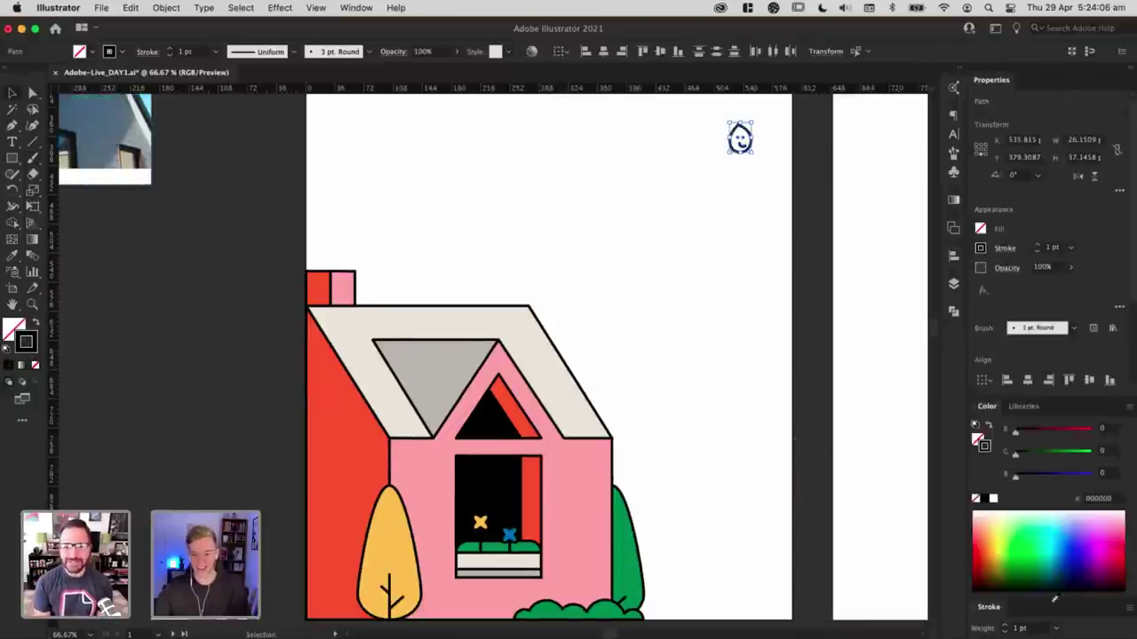
click(994, 498)
click(675, 122)
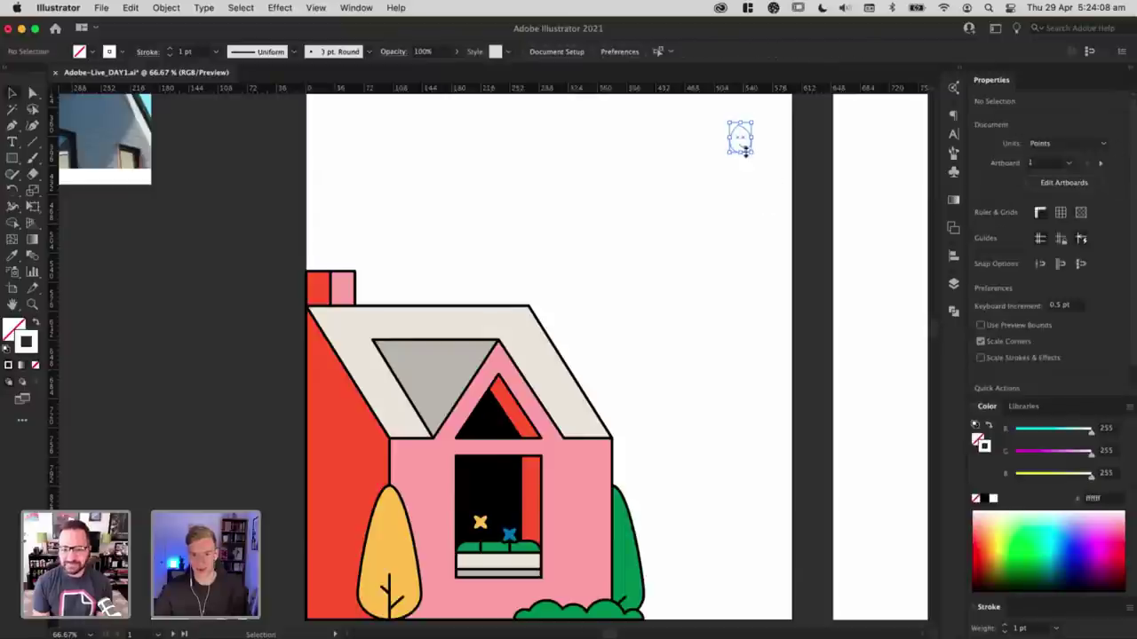
click(742, 142)
drag(558, 391, 514, 477)
click(693, 317)
Step: Draw two adjoining chimney cap rectangles, each about 45 by 19 pt, with the left filled dormer grey and the right roof beige
scroll(695, 320, left, 2)
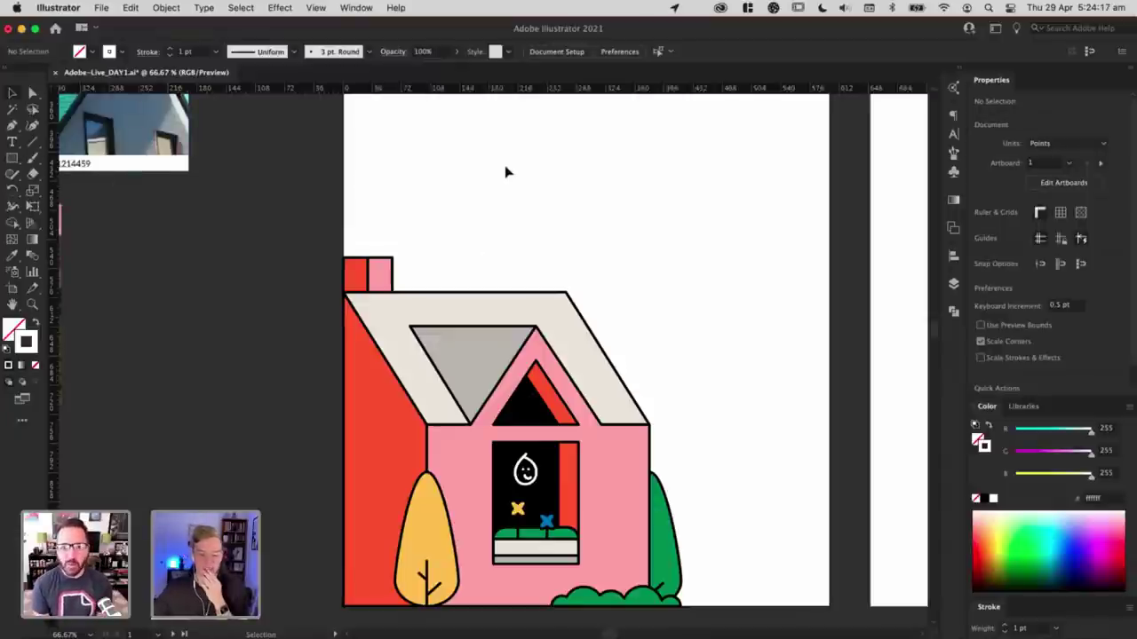
scroll(611, 187, up, 1)
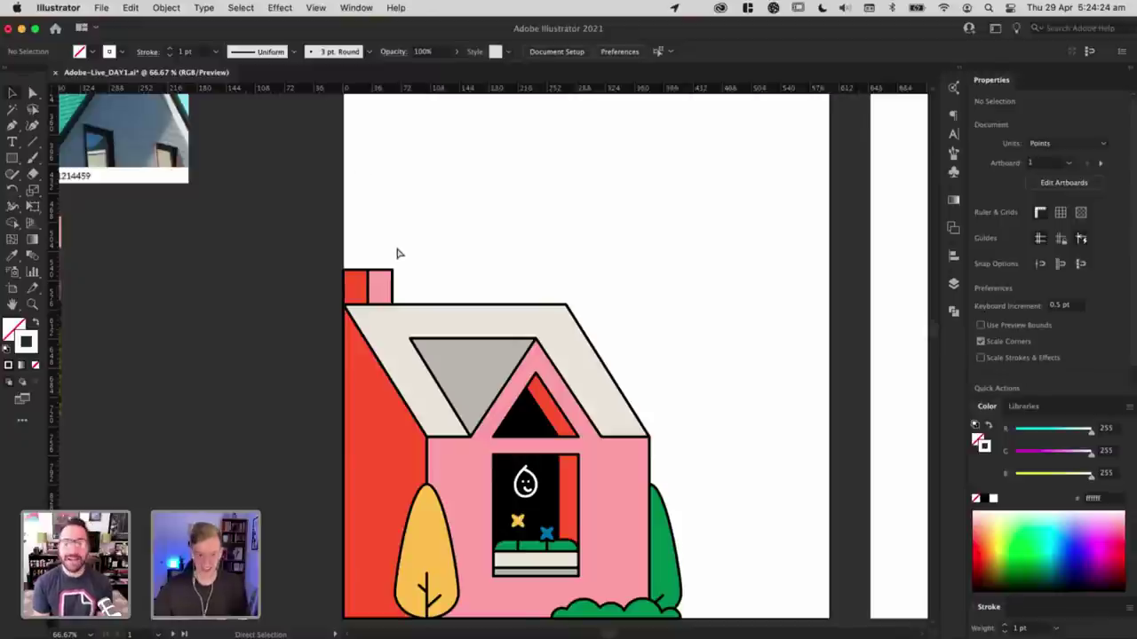
key(super+1)
click(11, 160)
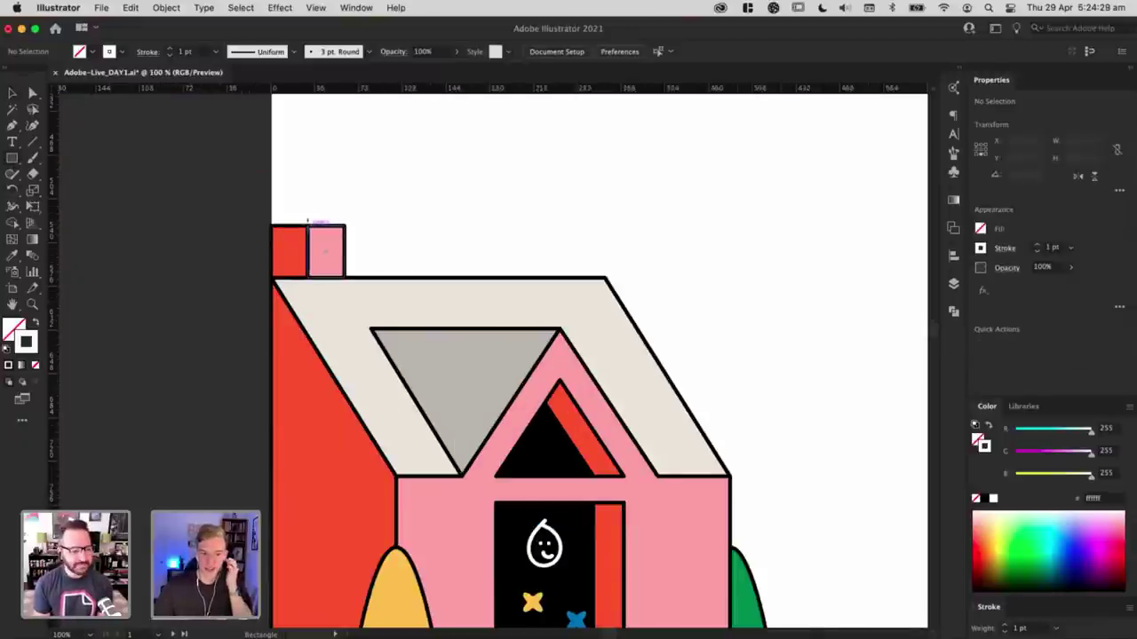
mouse_move(307, 223)
mouse_down()
mouse_move(362, 202)
mouse_move(290, 223)
mouse_move(307, 224)
mouse_up()
key(i)
click(385, 308)
key(v)
click(417, 221)
key(i)
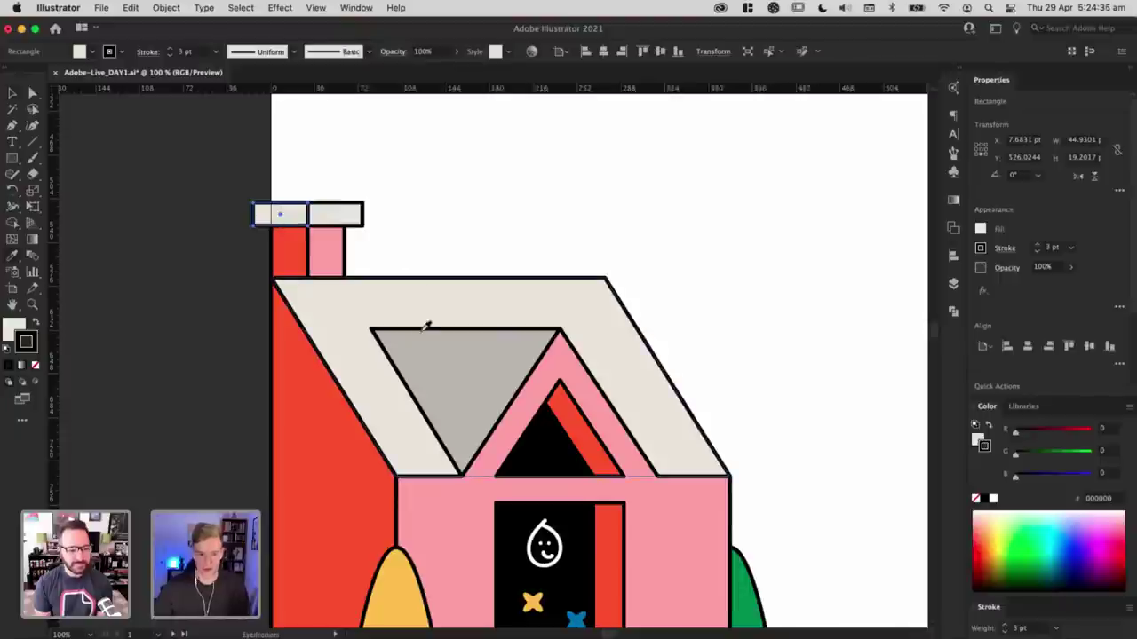
click(426, 328)
key(v)
click(409, 173)
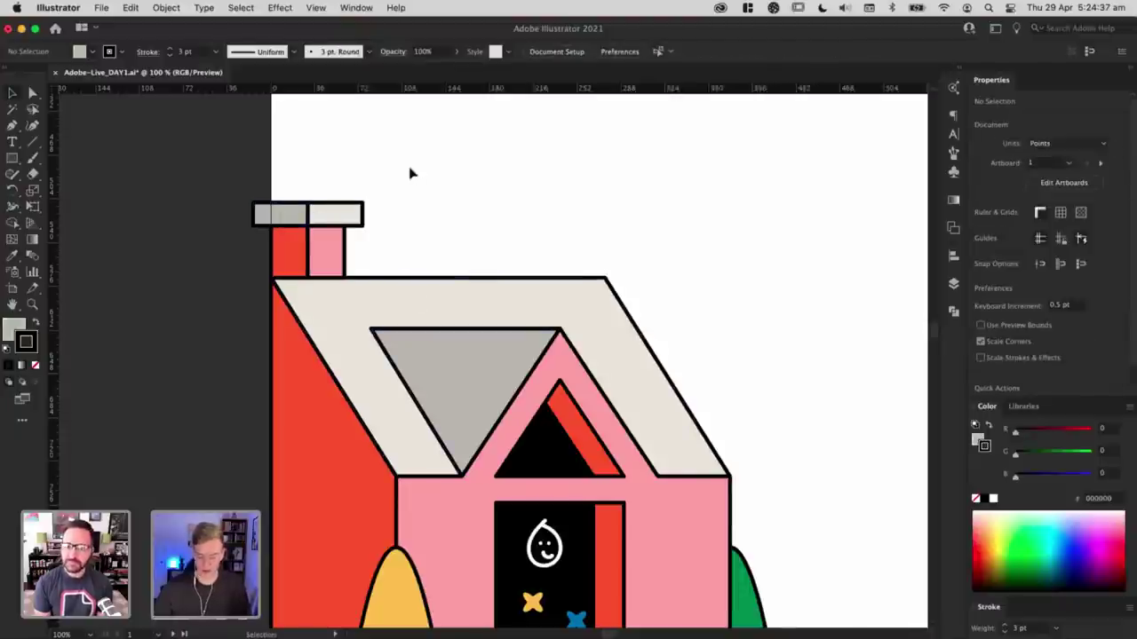
Step: Narrow the chimney cap's right half to about 40 pt wide and replace the left half with a copy of it
click(365, 215)
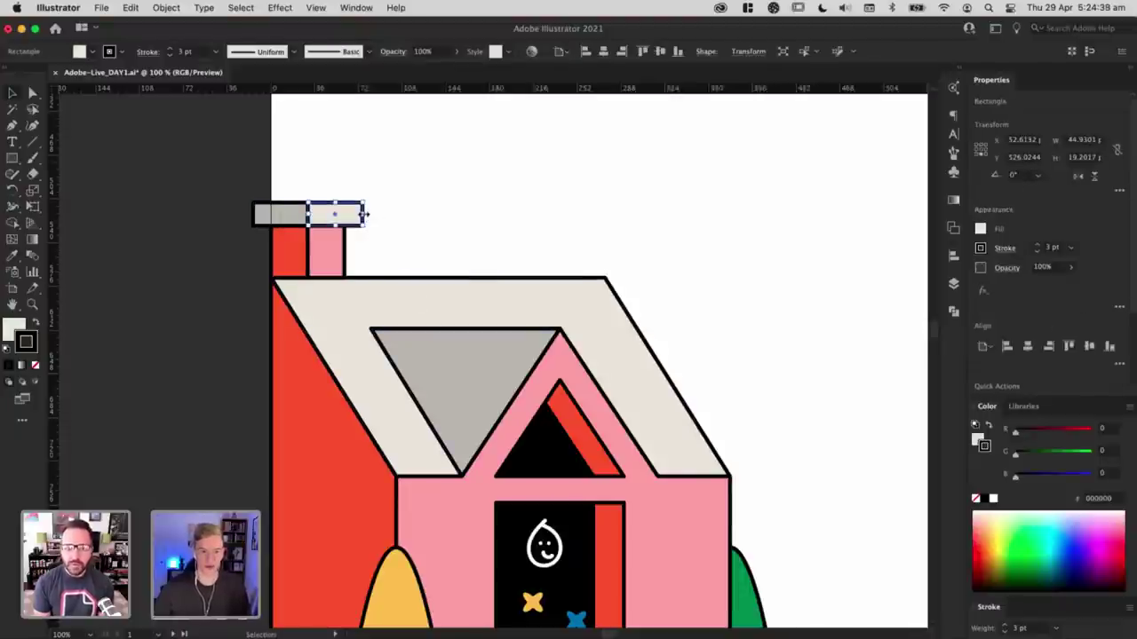
click(423, 223)
click(341, 222)
drag(363, 215, 309, 218)
click(399, 213)
click(279, 218)
key(BackSpace)
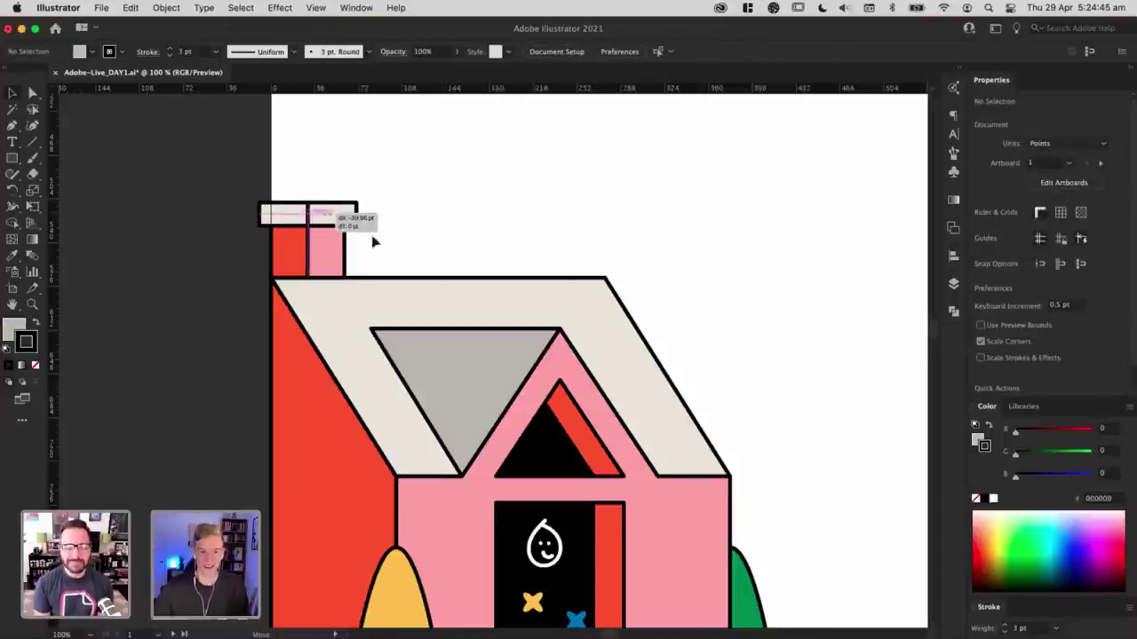
Step: Fill the chimney cap's left half with the grey of the roof's triangle
key(i)
click(462, 373)
key(v)
click(438, 211)
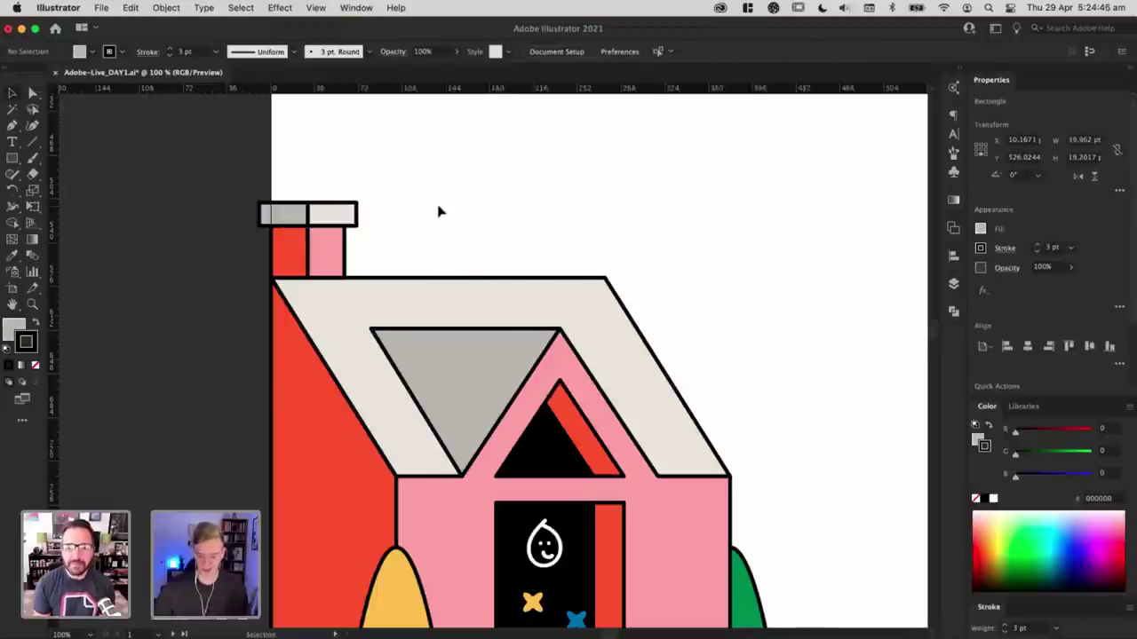
Step: Review the house with its chimney at several zoom levels alongside the reference photos and neighbouring artboards
key(super+minus)
drag(602, 291, 559, 253)
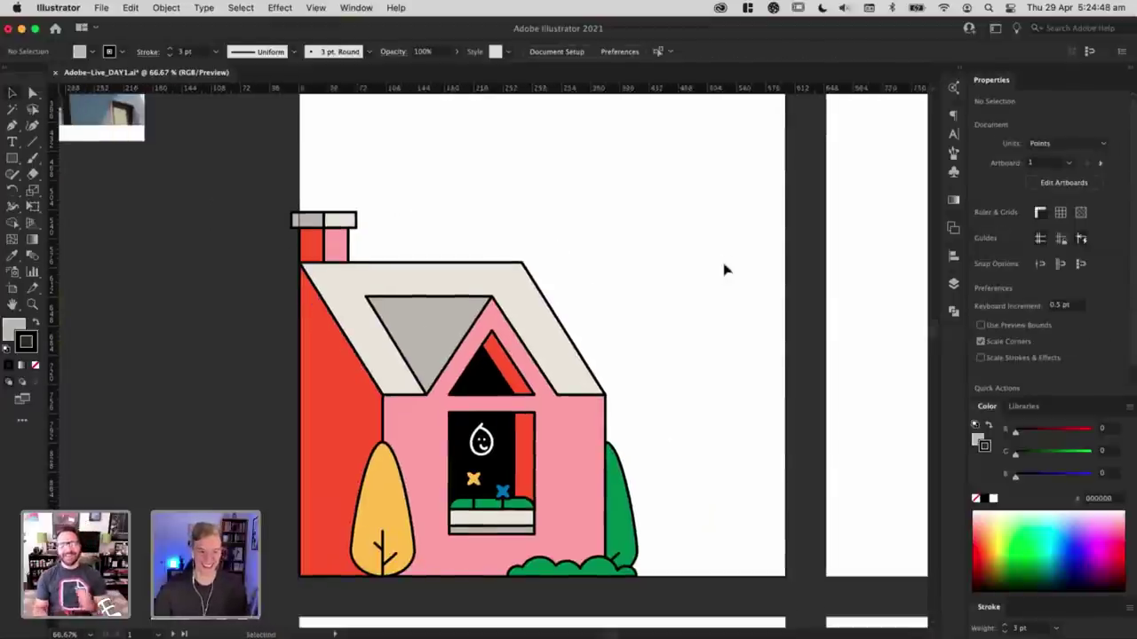
drag(724, 270, 643, 275)
scroll(646, 250, down, 3)
key(super+minus)
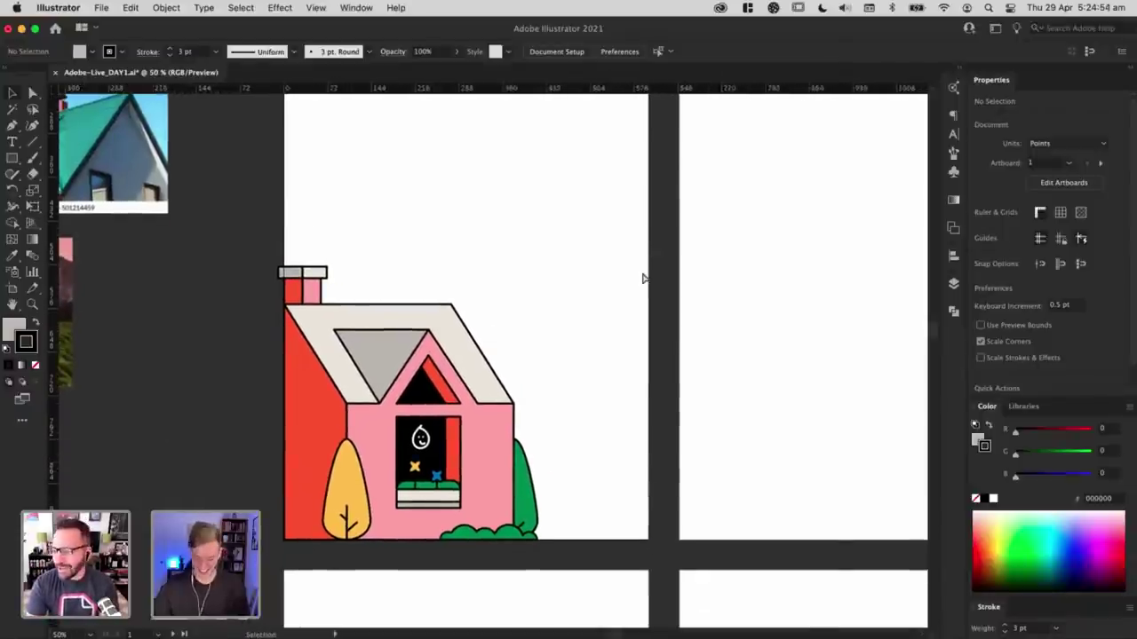
key(super+equal)
scroll(642, 284, down, 2)
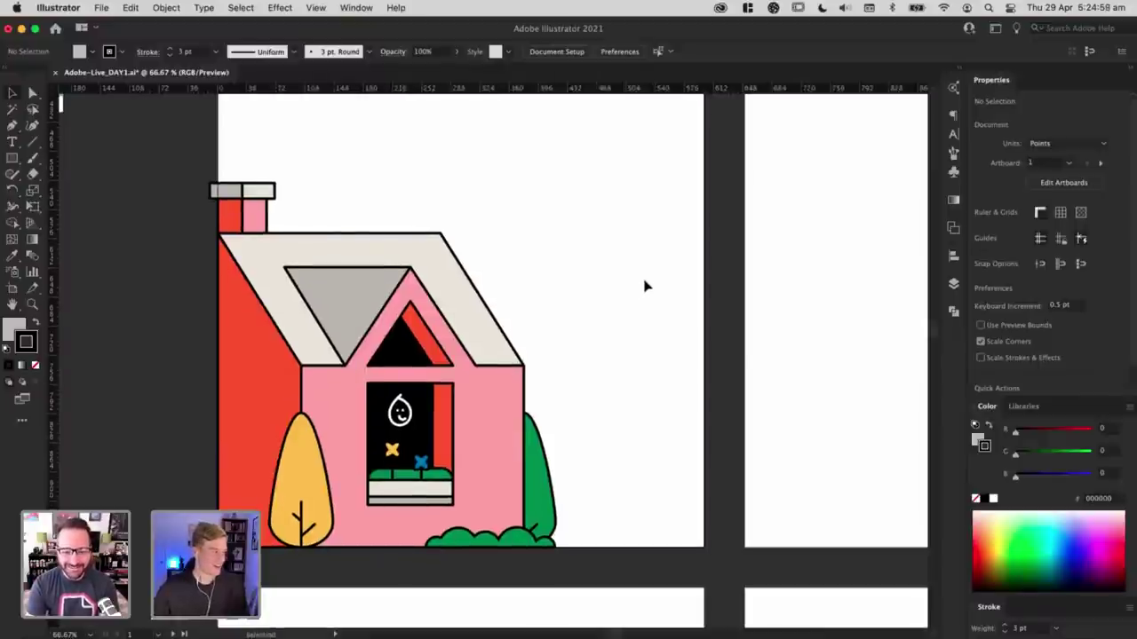
key(super+minus)
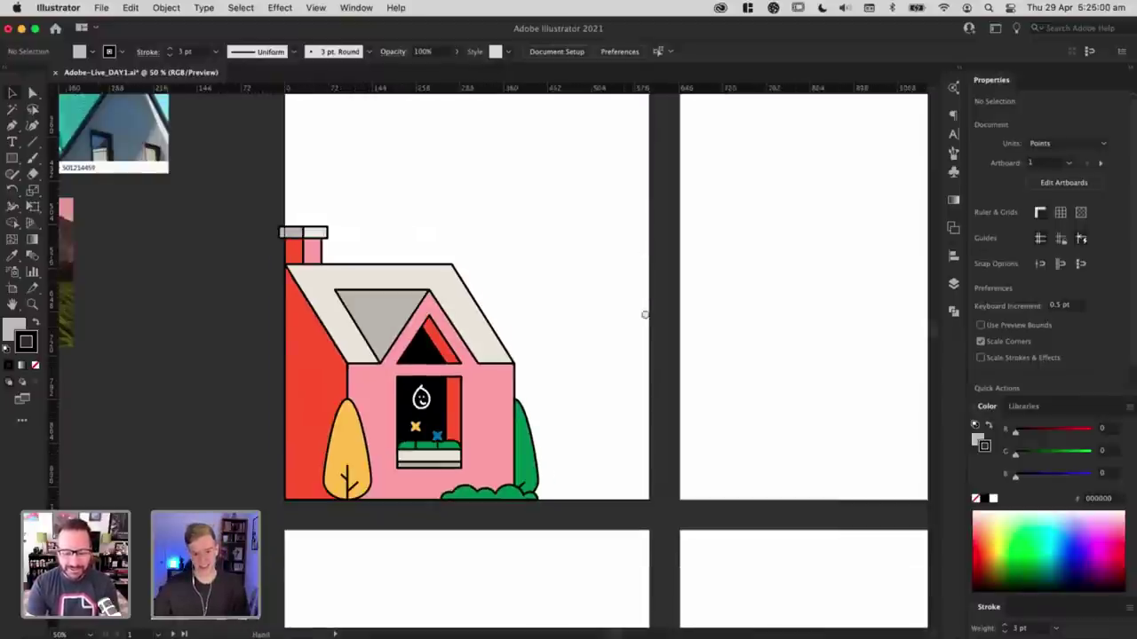
scroll(645, 314, up, 3)
drag(646, 331, 600, 334)
key(super+minus)
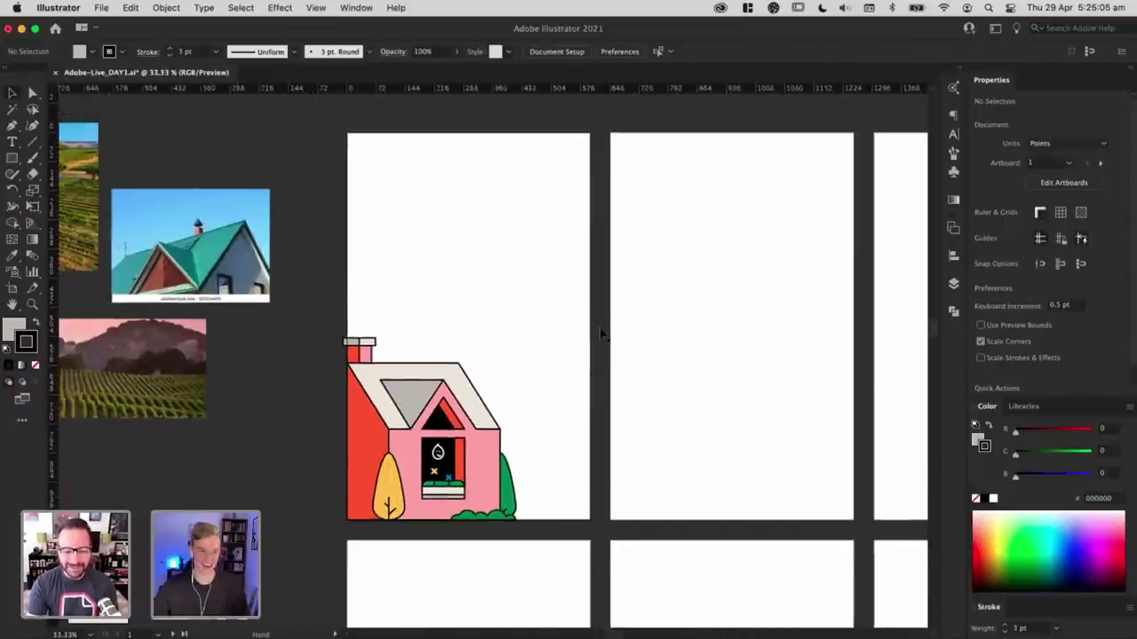
Step: Draw a closed, rounded hill shape, about 951 by 596 pt, across the lower part of the house artboard with the Curvature tool
key(a)
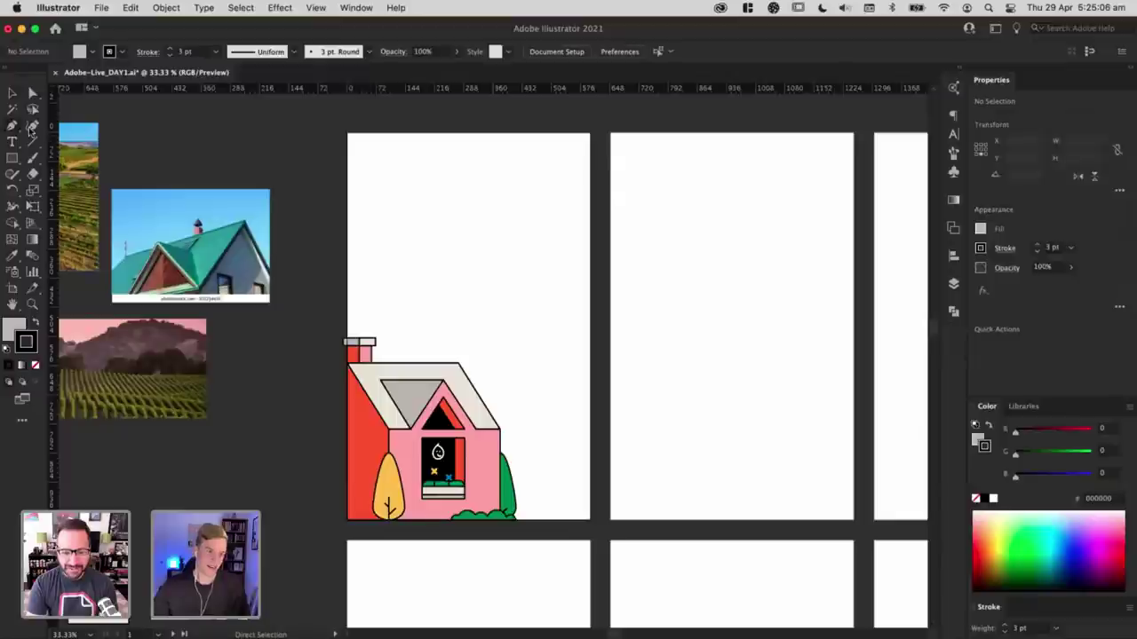
click(638, 439)
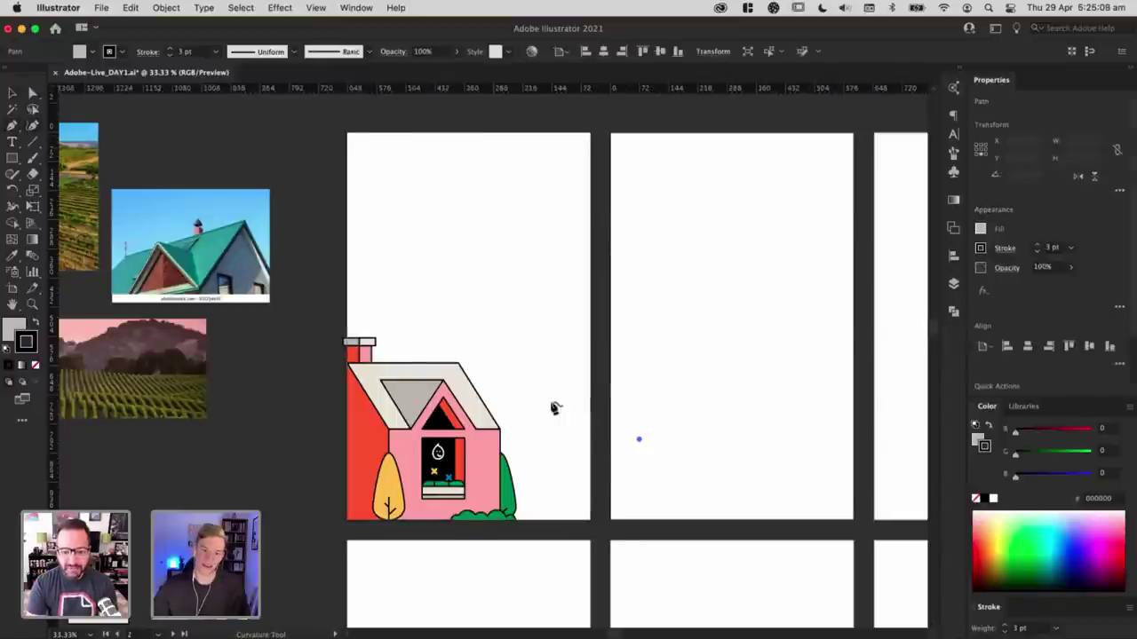
click(504, 387)
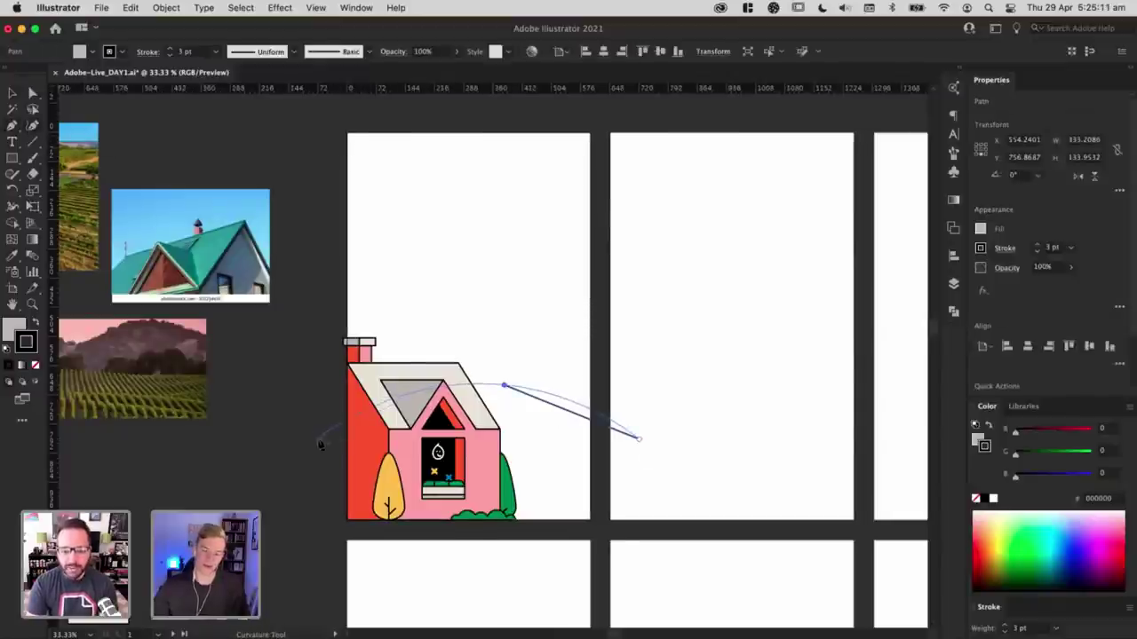
click(318, 439)
click(305, 543)
click(604, 591)
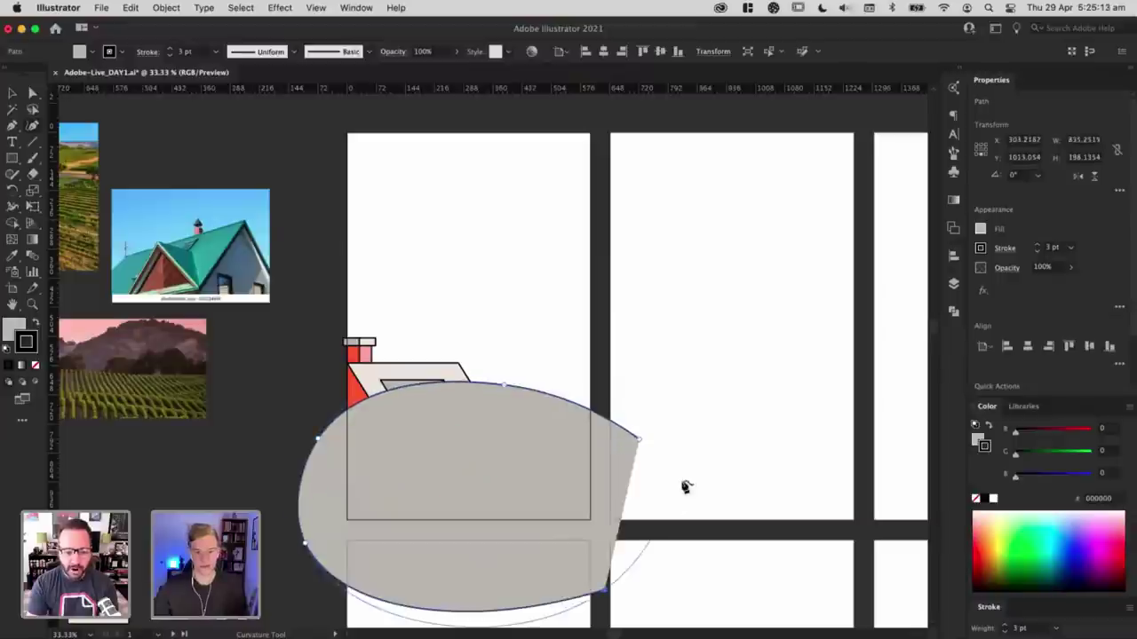
click(682, 480)
click(640, 440)
Step: Send the hill shape behind the house and lower it so its crest meets the roof's lower edge
key(v)
key(super+shift+bracketleft)
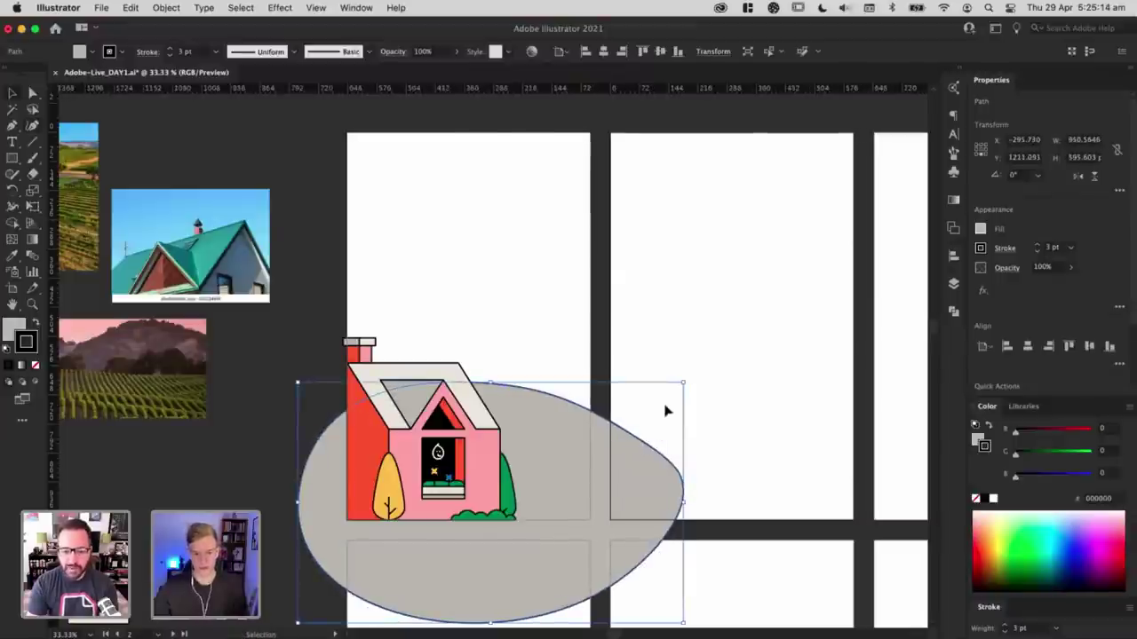
drag(605, 486, 616, 508)
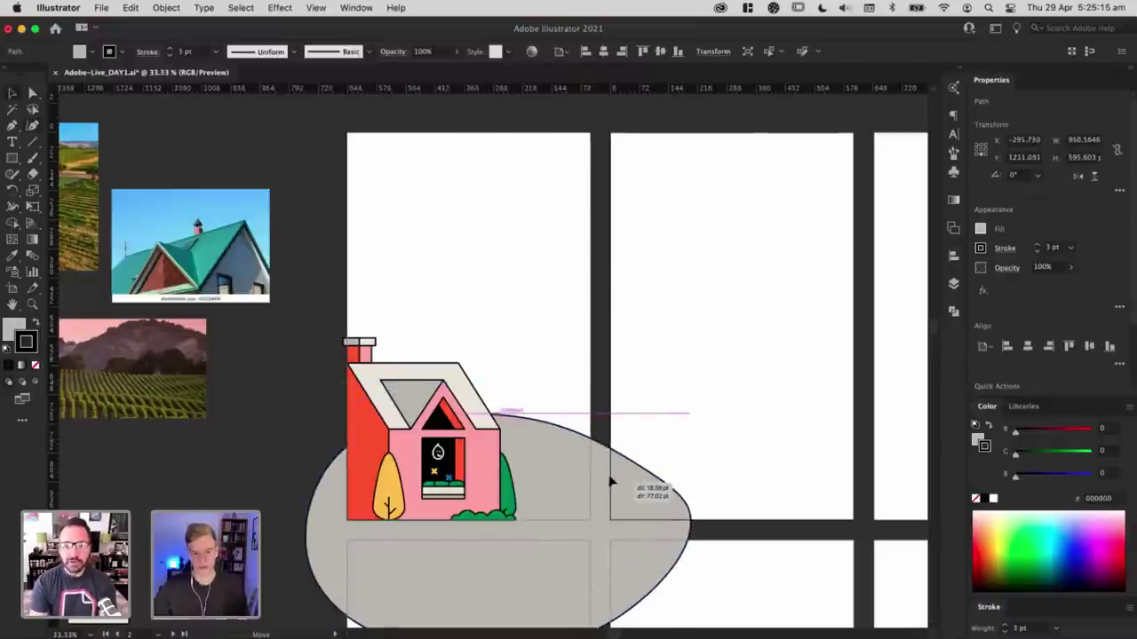
Step: Fill the hill shape with the green of the tree beside the house
key(i)
click(510, 497)
key(v)
click(681, 395)
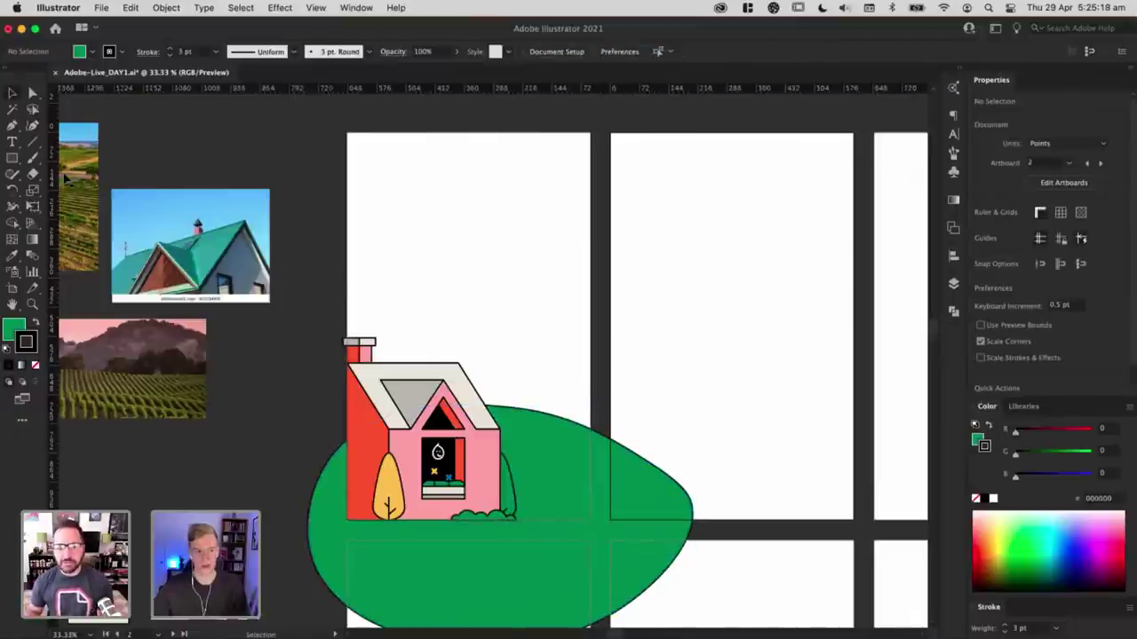
Step: Draw a rectangle covering the entire artboard that holds the house
click(13, 158)
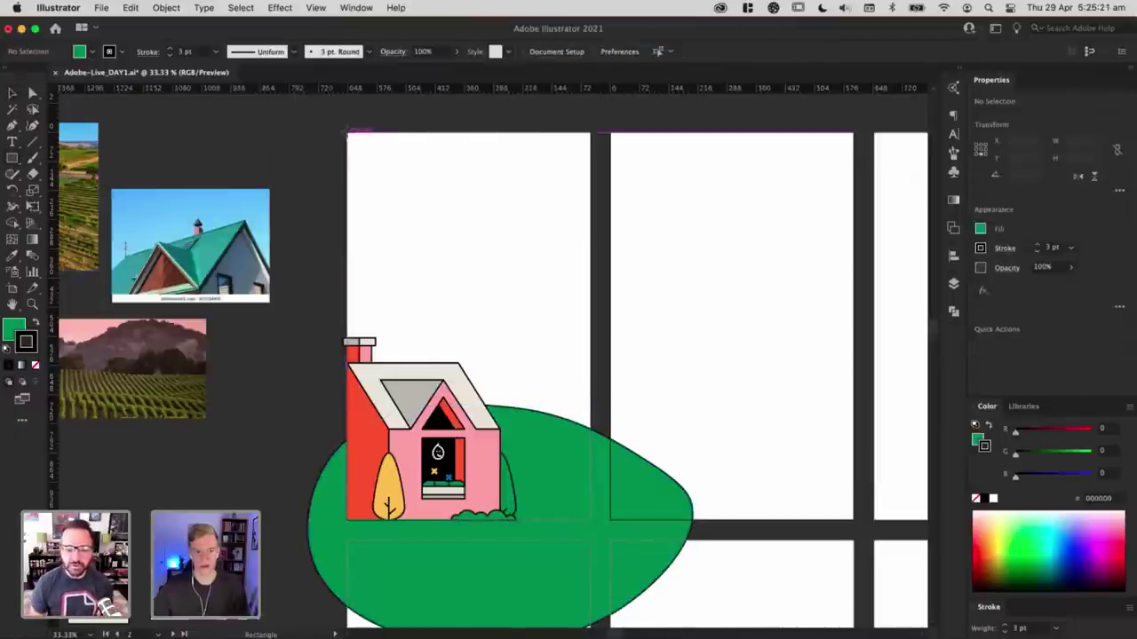
drag(348, 133, 589, 520)
key(v)
Step: Try to make a clipping mask that trims the hill to the artboard-sized rectangle
click(647, 515)
key(super+7)
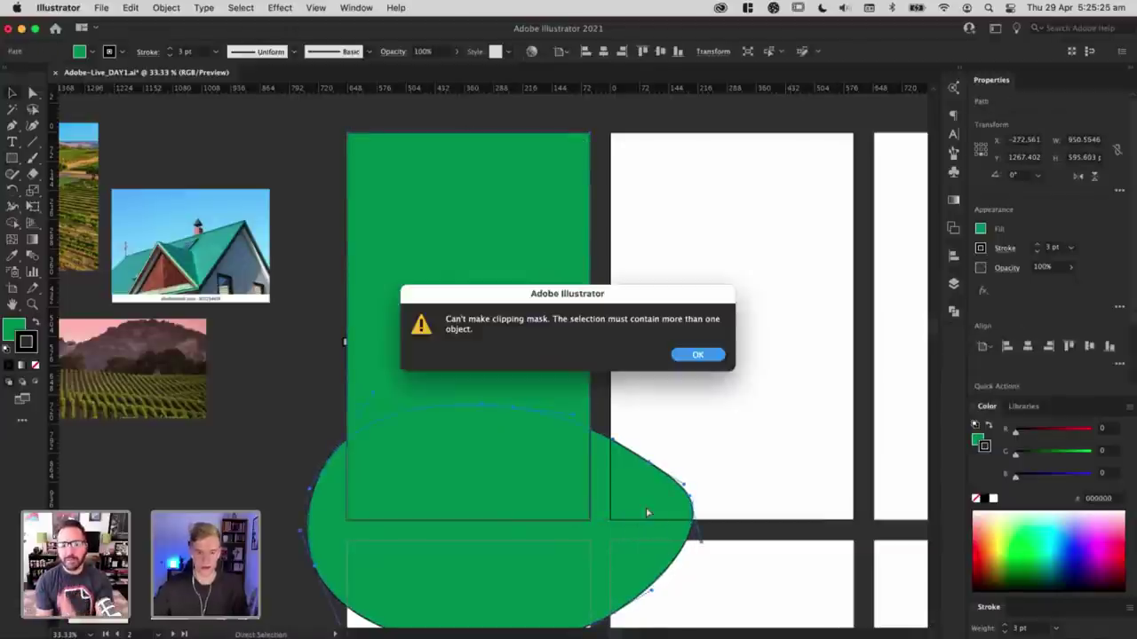
key(Return)
click(778, 406)
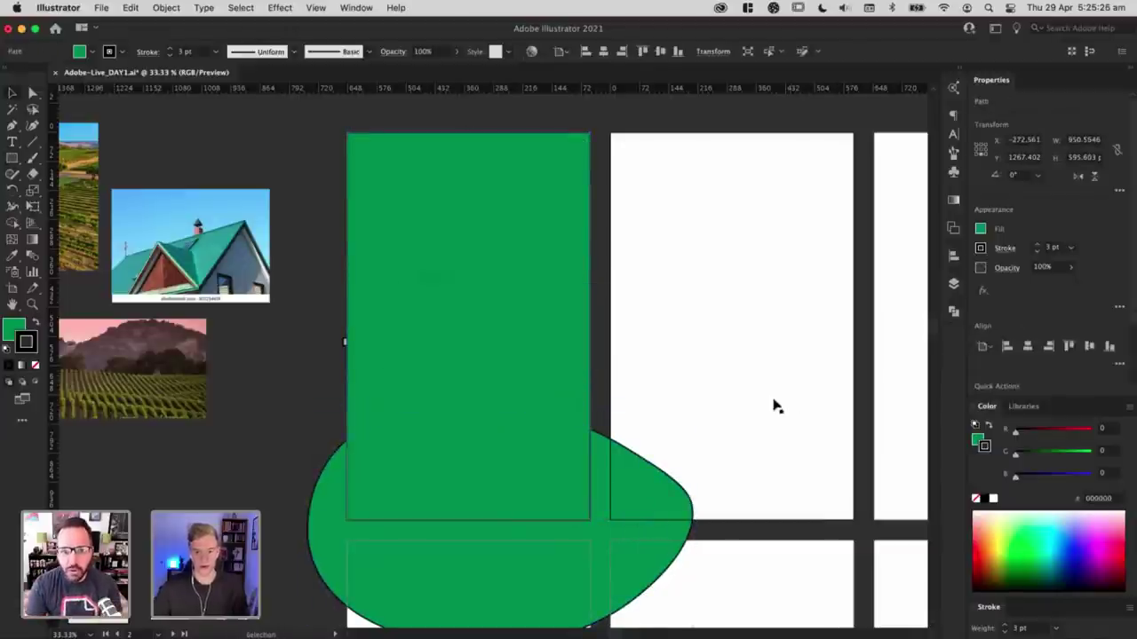
Step: Clip the hill to the artboard-sized rectangle with a clipping mask and send the clip group behind the house
click(569, 453)
shift+click(642, 535)
key(super+7)
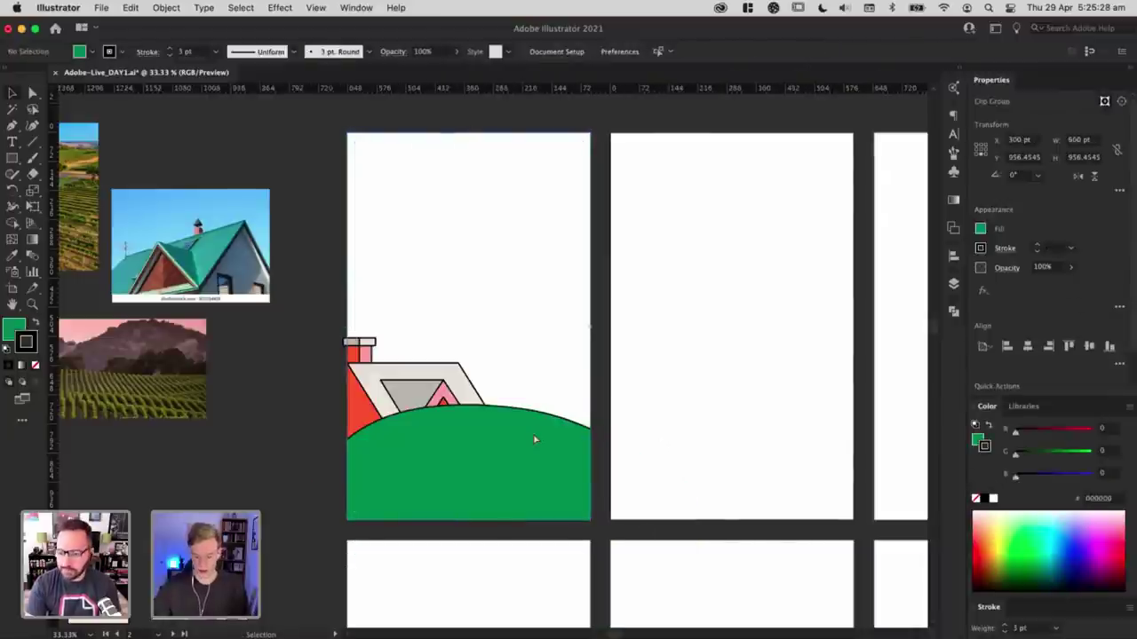
click(709, 391)
Step: Inside the clip group, shift the hill down and to the right so its crest sits near the roof's lower edge
double_click(537, 465)
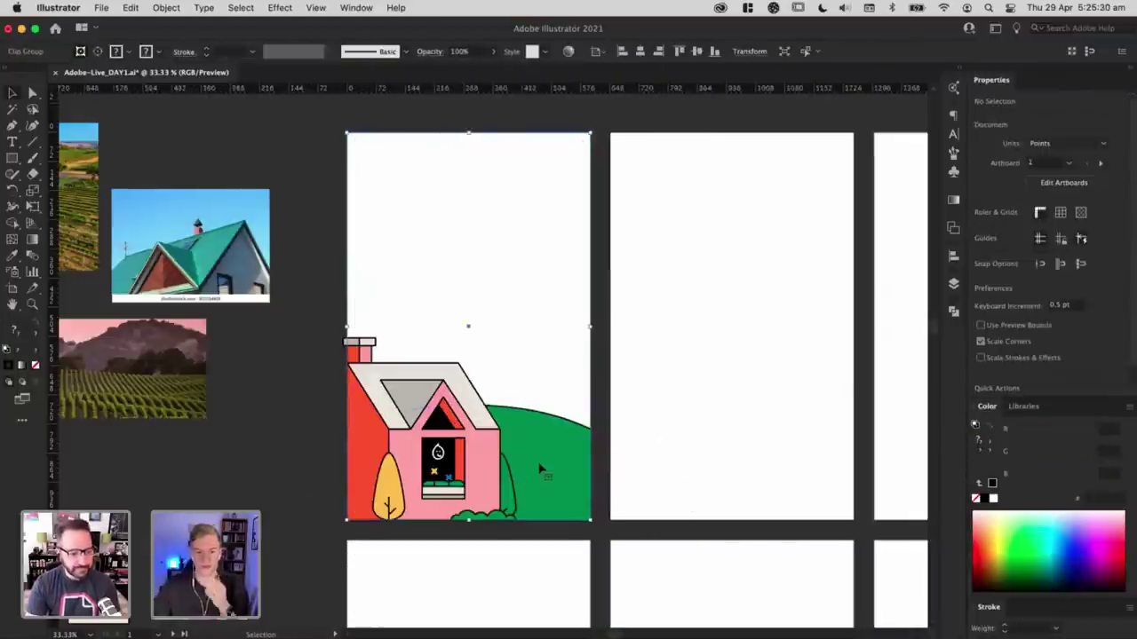
drag(536, 463, 569, 484)
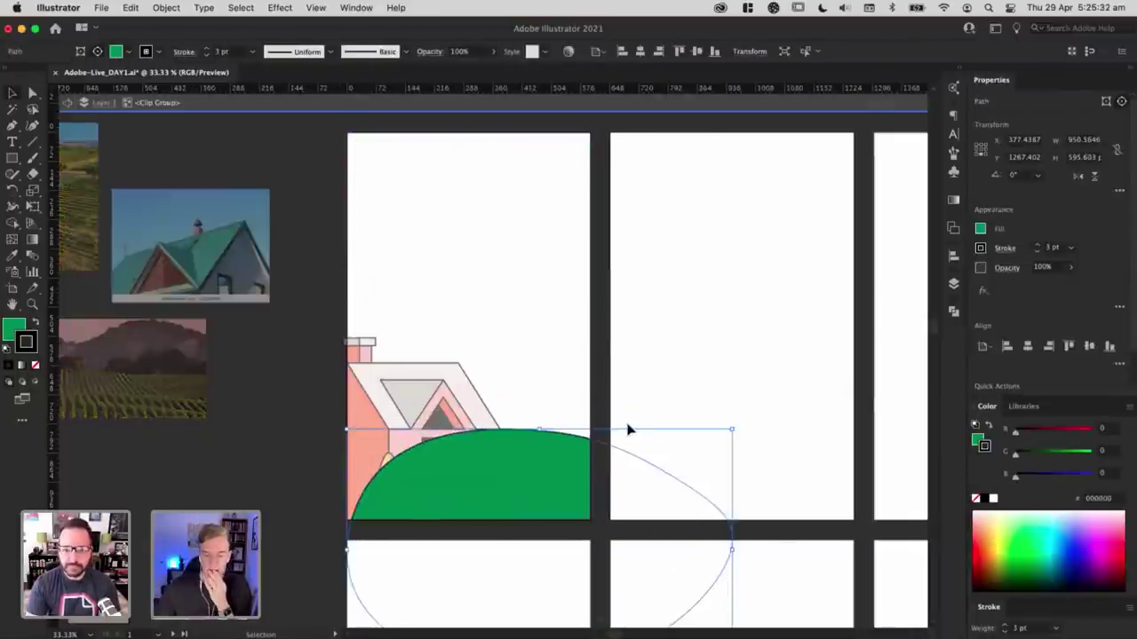
double_click(685, 391)
key(super+plus)
scroll(636, 362, down, 2)
scroll(636, 362, right, 1)
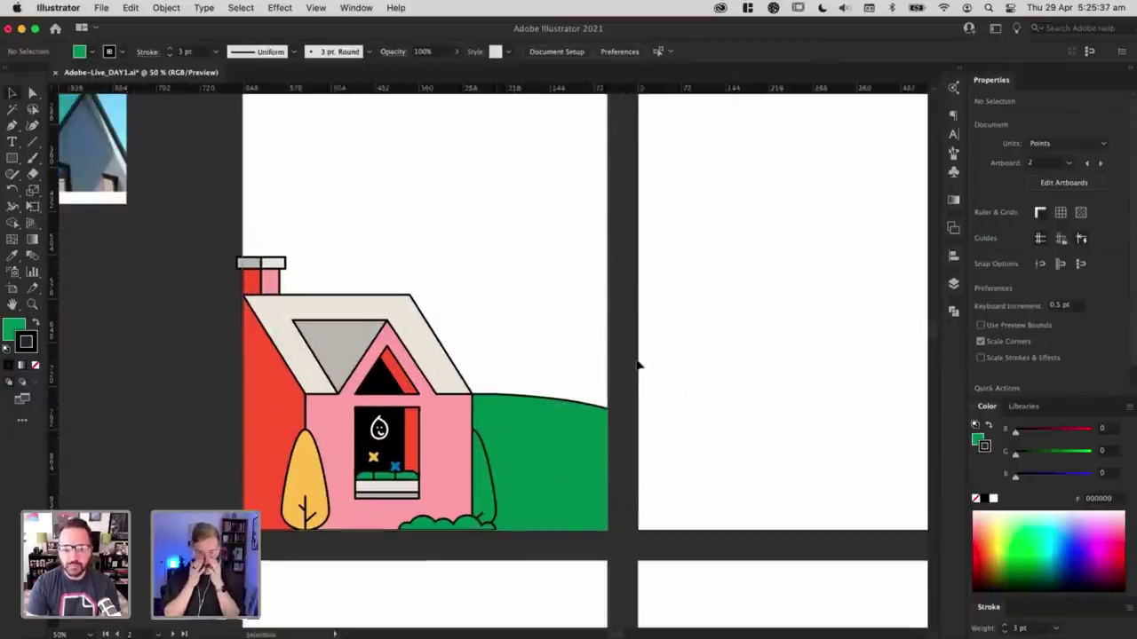
double_click(594, 449)
drag(568, 460, 538, 468)
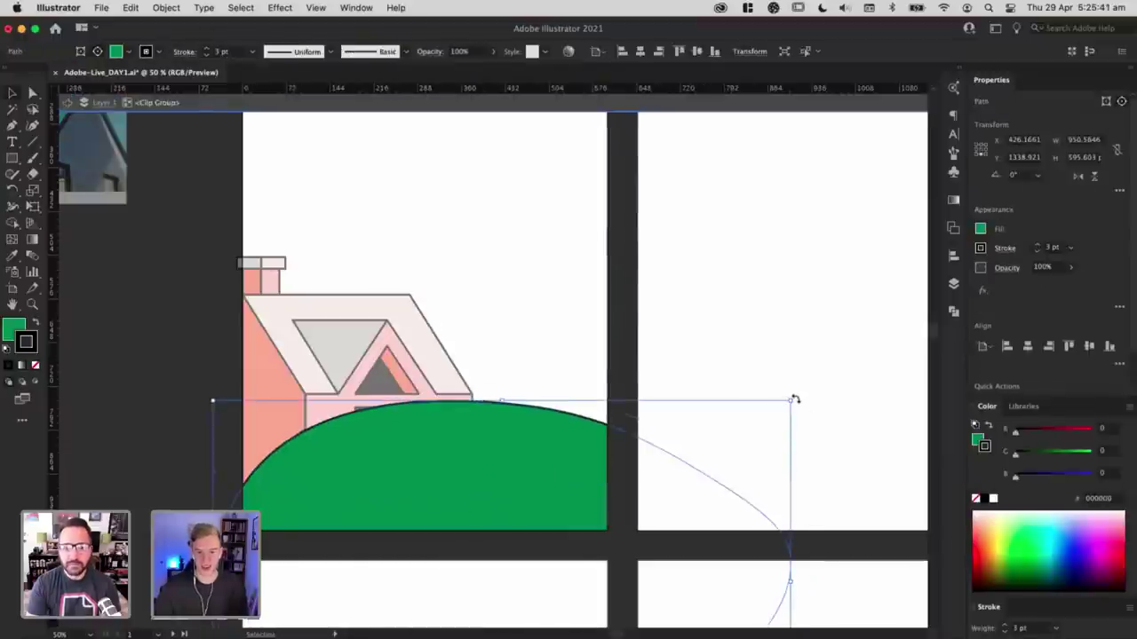
Step: Rotate the hill by about 7° and move it slightly farther right within its clip group
drag(794, 400, 734, 373)
key(Escape)
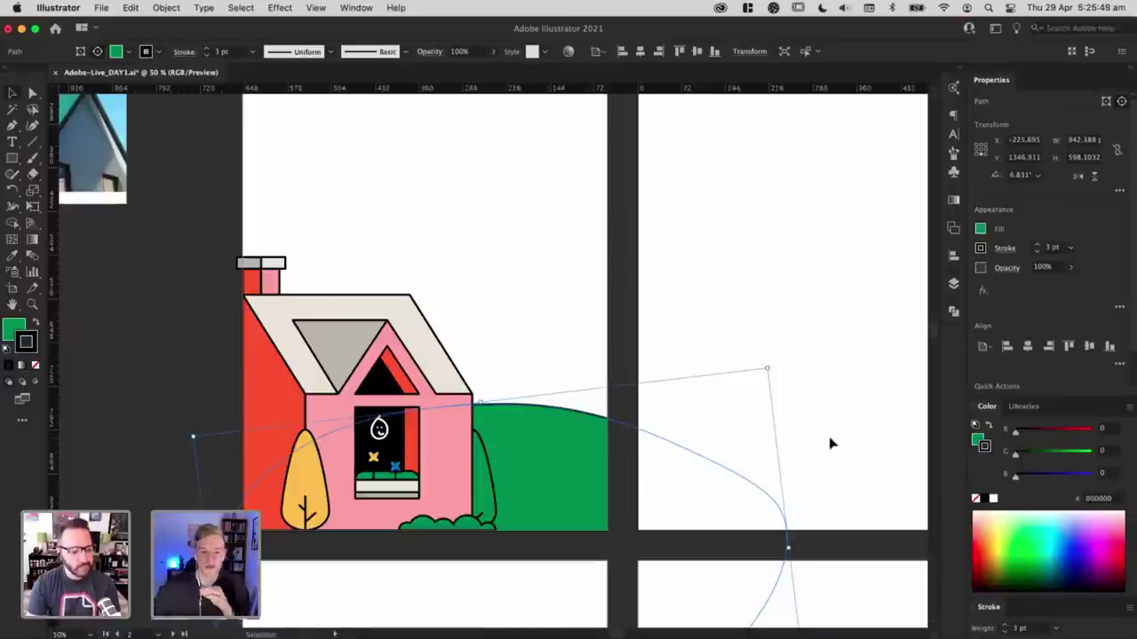
drag(542, 455, 569, 450)
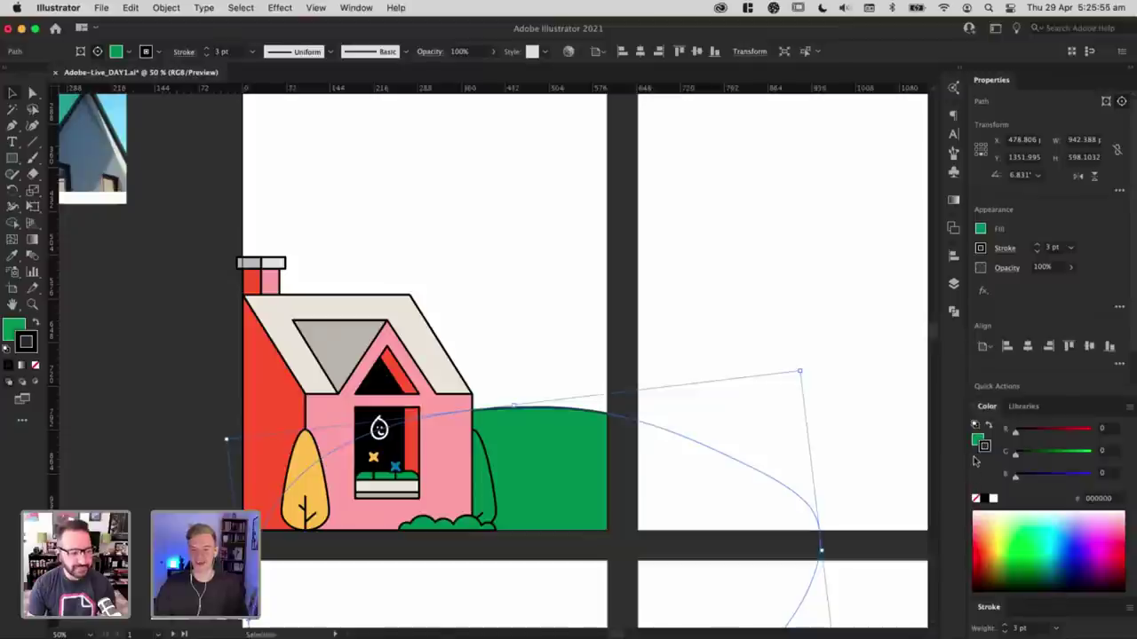
click(533, 316)
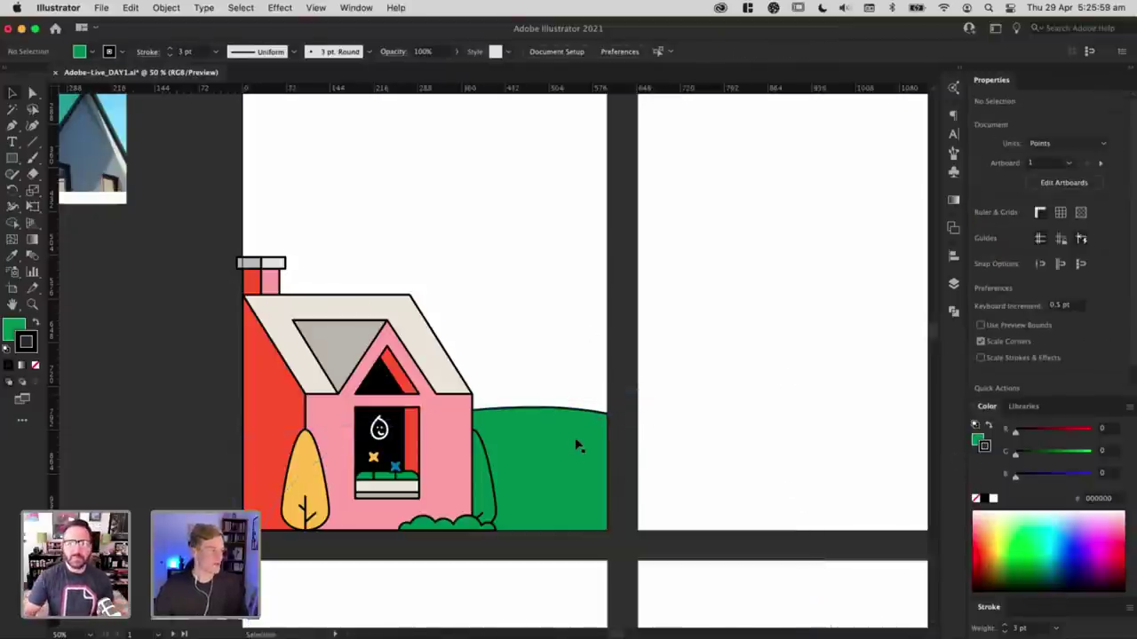
Step: Scale the clipped hill down to about 753 by 478 pt and rotate it so it slopes down toward the artboard's right edge
click(530, 442)
double_click(530, 442)
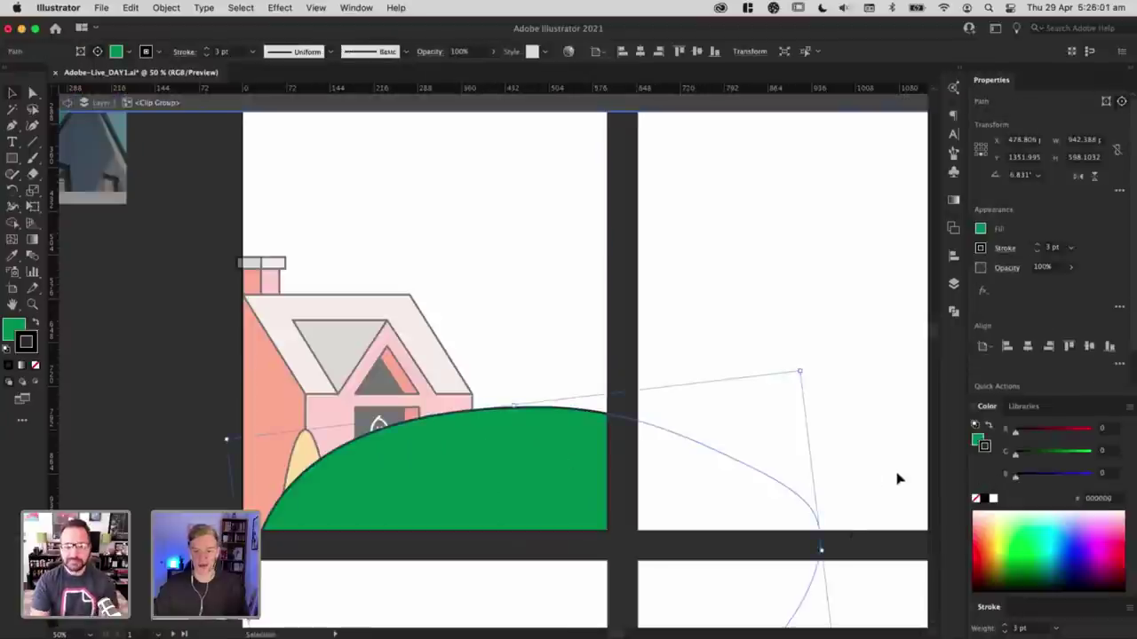
drag(821, 550, 564, 485)
double_click(688, 393)
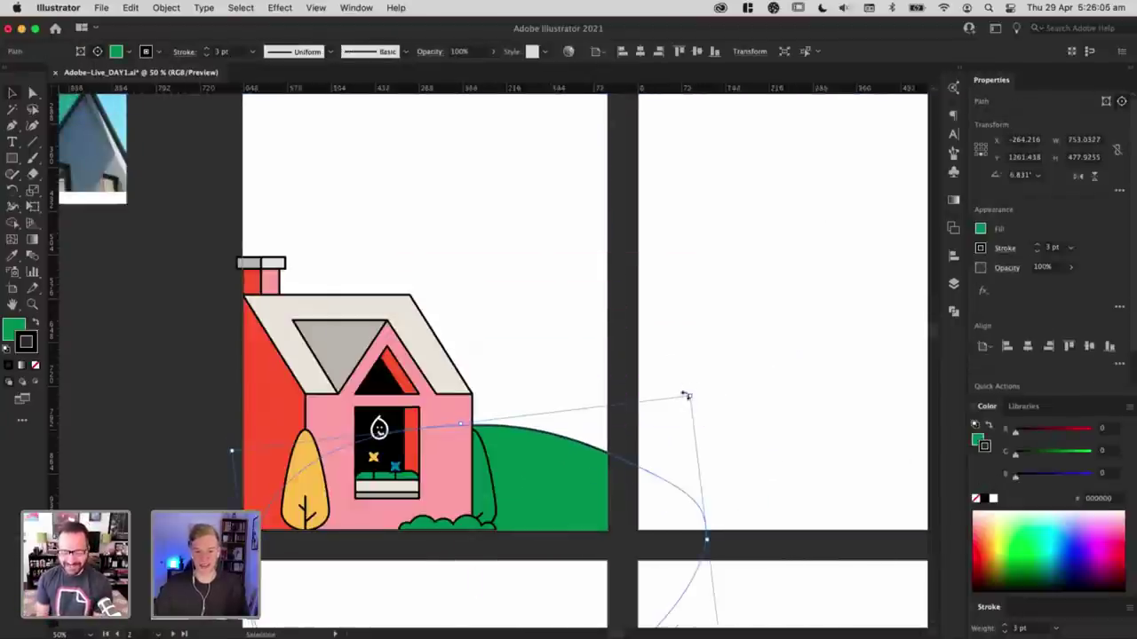
drag(686, 395, 560, 451)
Step: Fill the tree behind the house's right wall with the yellow of the tree in front of the house
key(a)
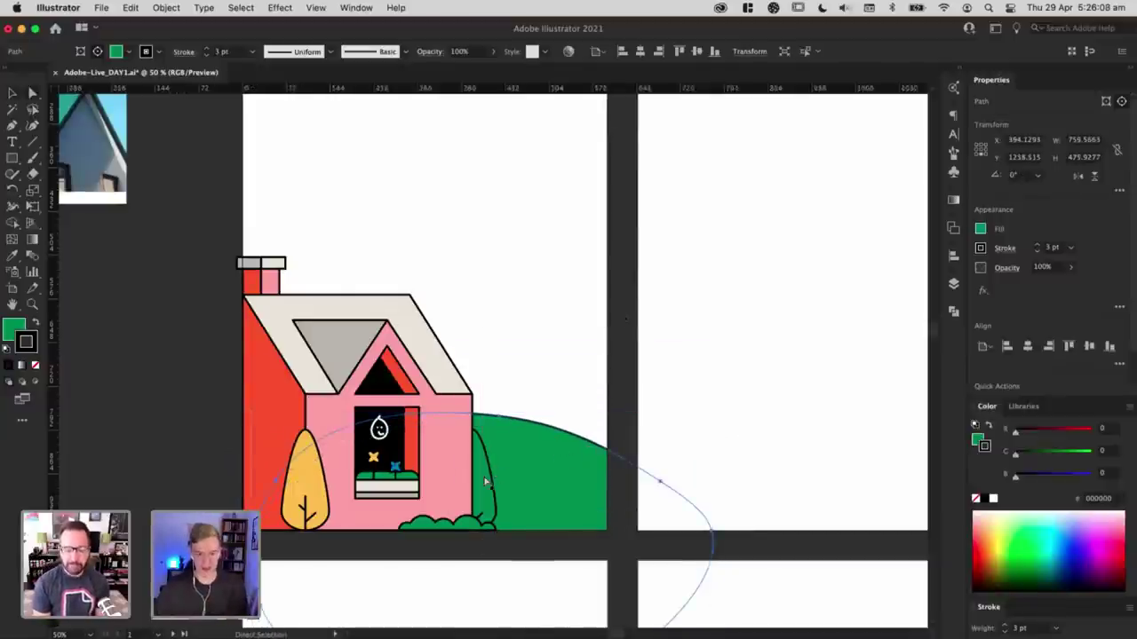
click(488, 482)
key(i)
click(318, 485)
key(a)
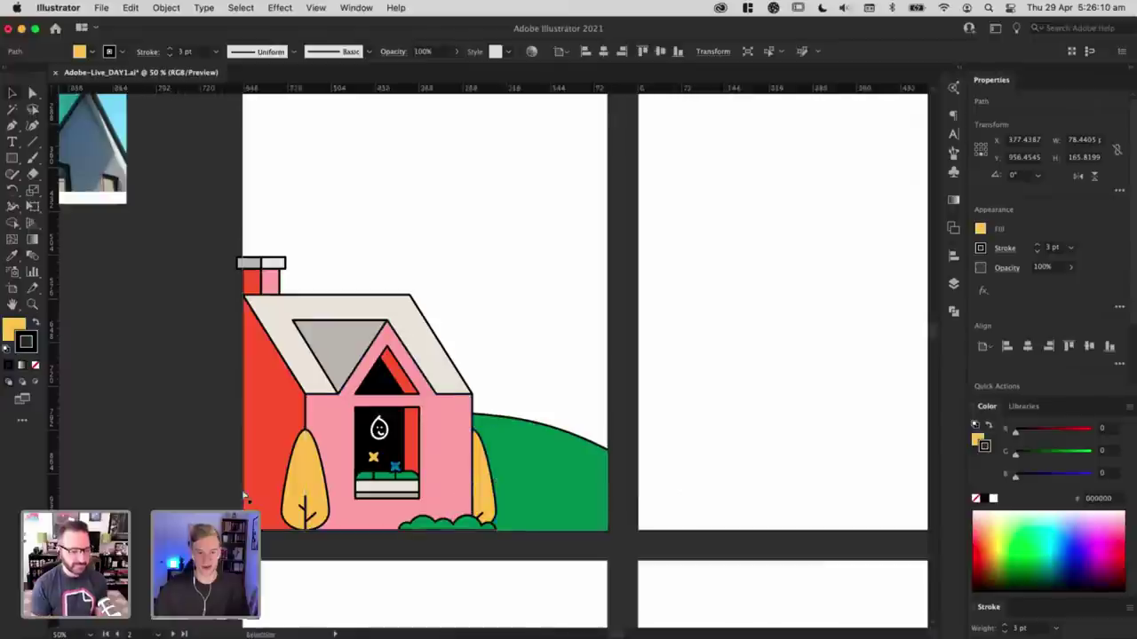
Step: Fill the tree in front of the house with the green of the hill
click(234, 494)
click(324, 479)
key(i)
click(517, 454)
click(674, 388)
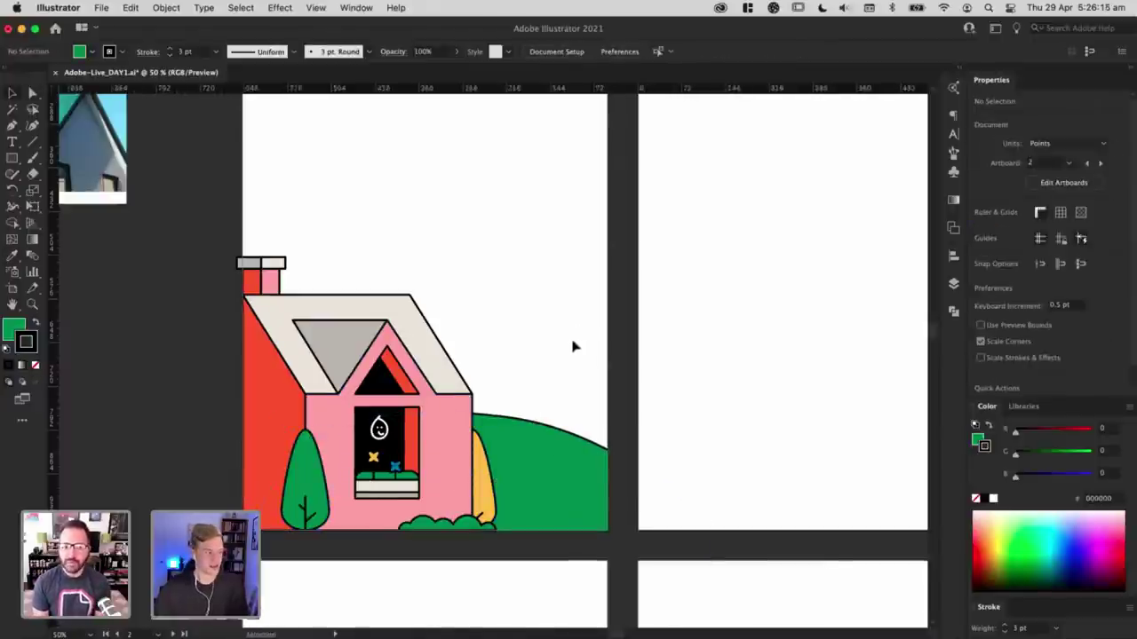
Step: Rotate the hill inside the clip group to about 5.7° to flatten the slope beside the house
scroll(589, 363, left, 5)
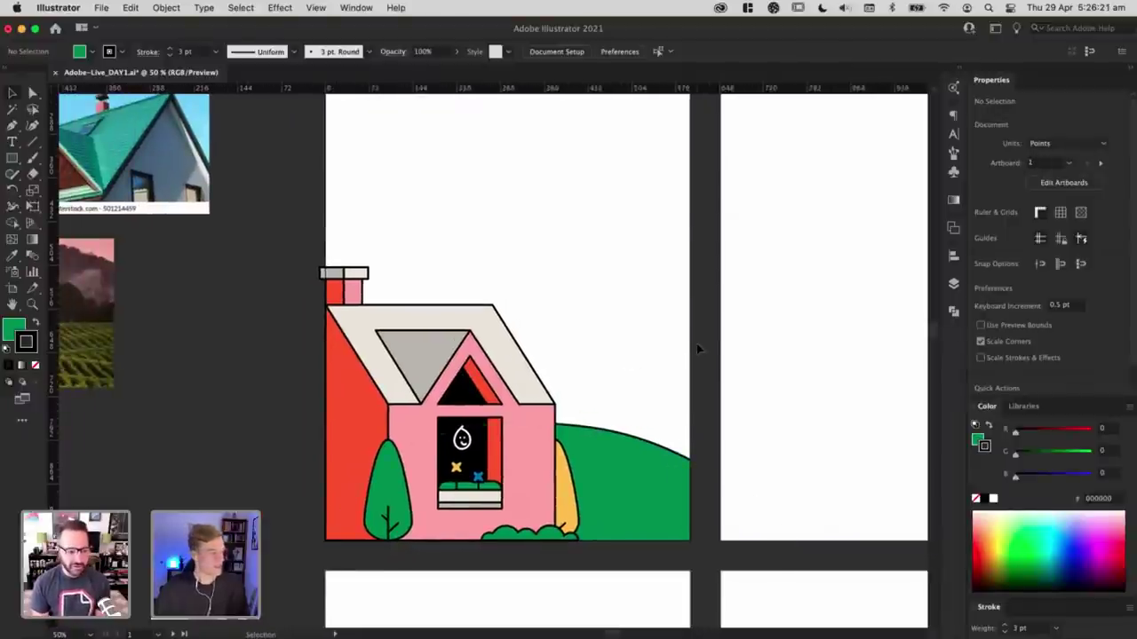
double_click(634, 497)
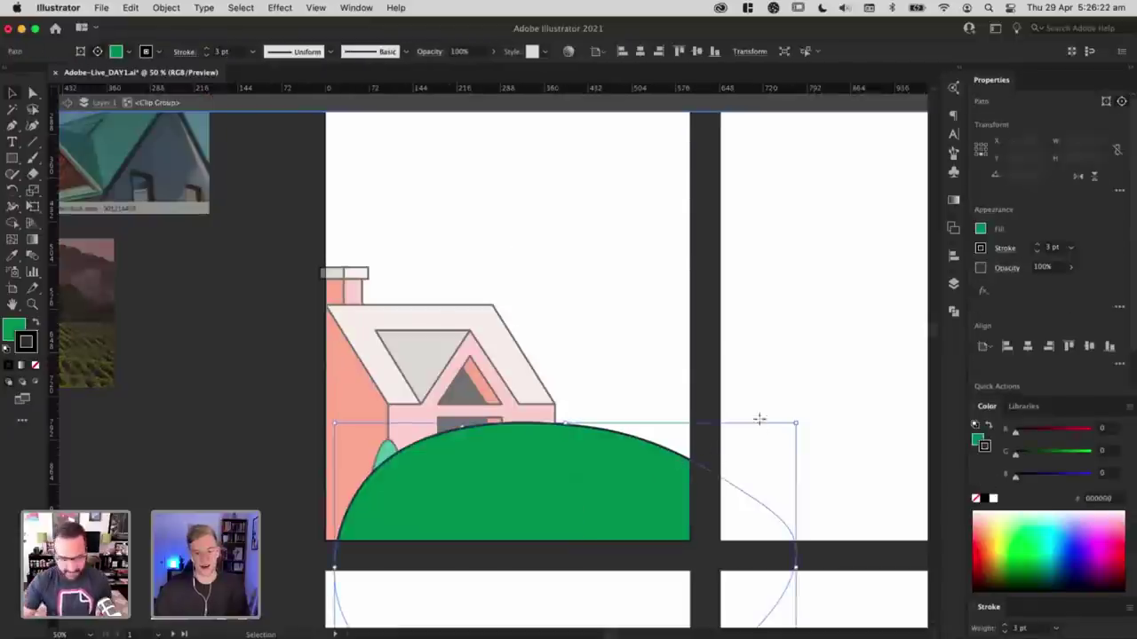
drag(759, 419, 758, 383)
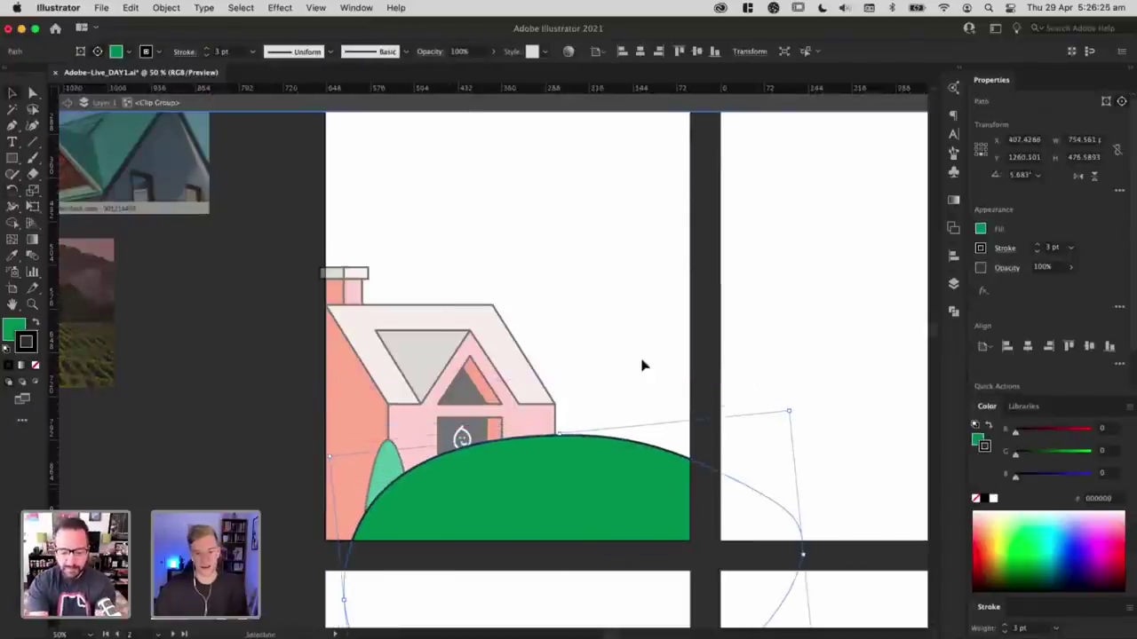
key(Escape)
click(771, 355)
Step: Try to place a raised copy of the hill behind the original inside the clip group, and undo it
double_click(630, 498)
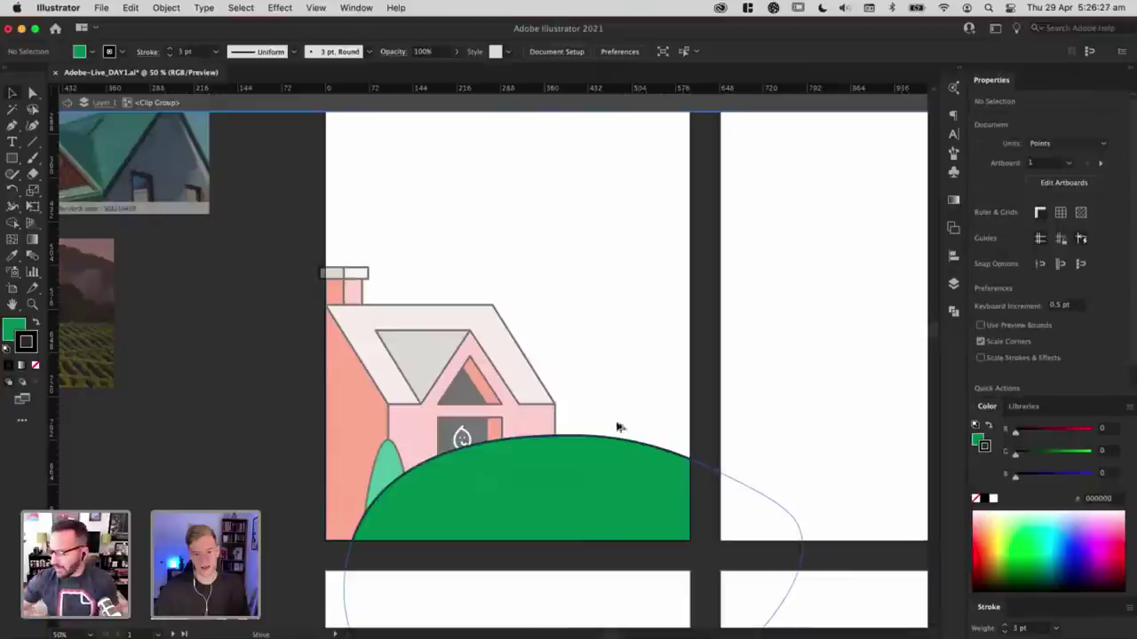
drag(619, 426, 615, 418)
key(super+bracketleft)
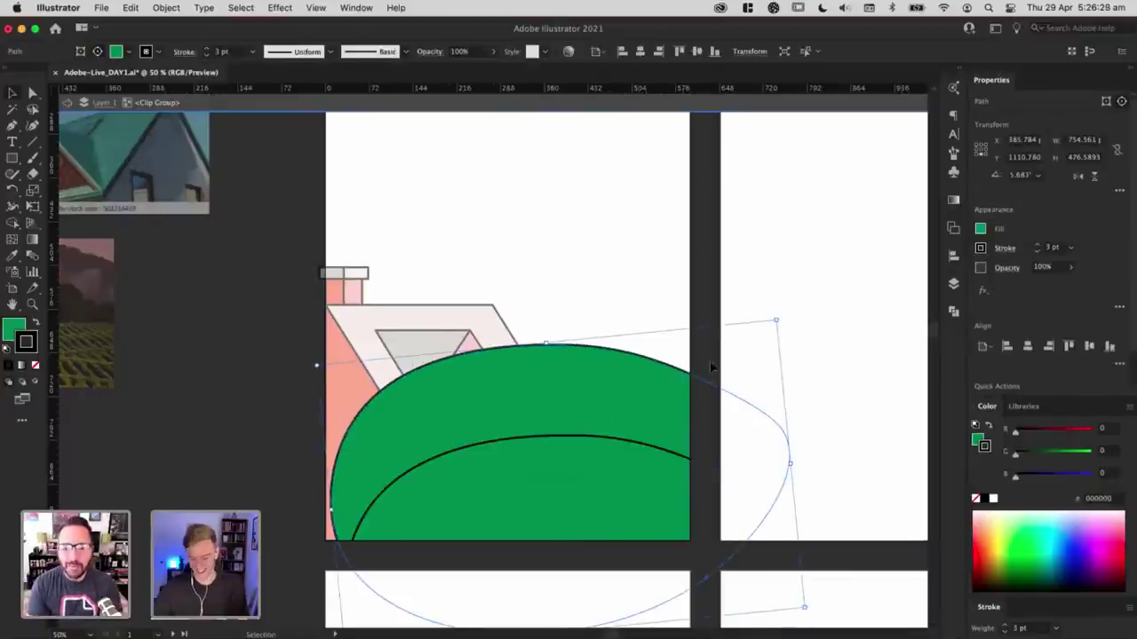
key(super+z)
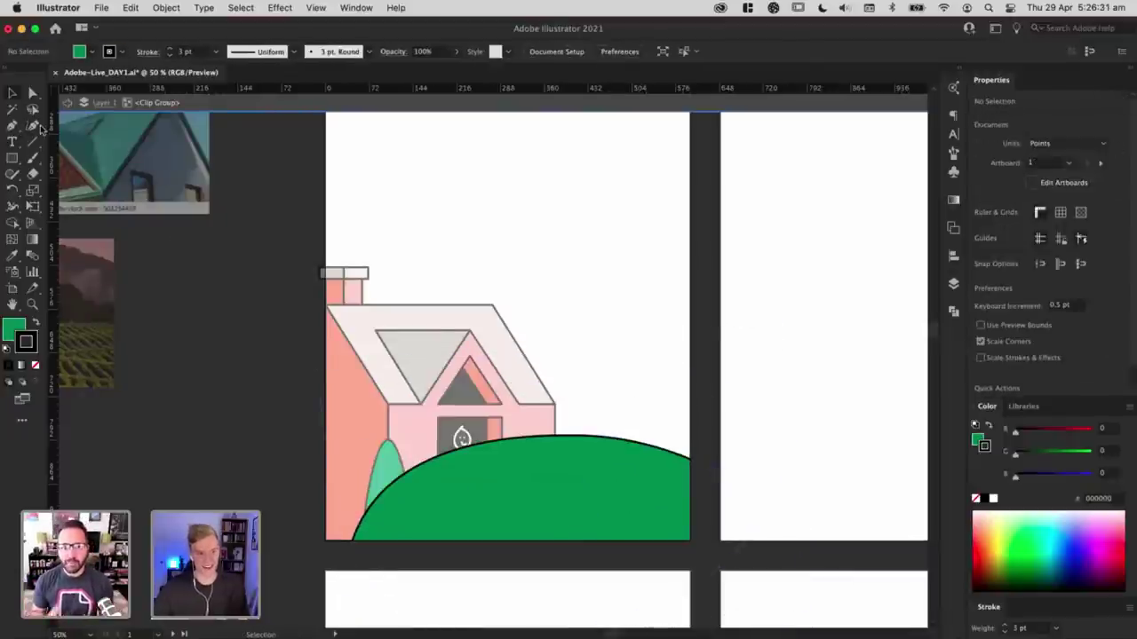
click(35, 126)
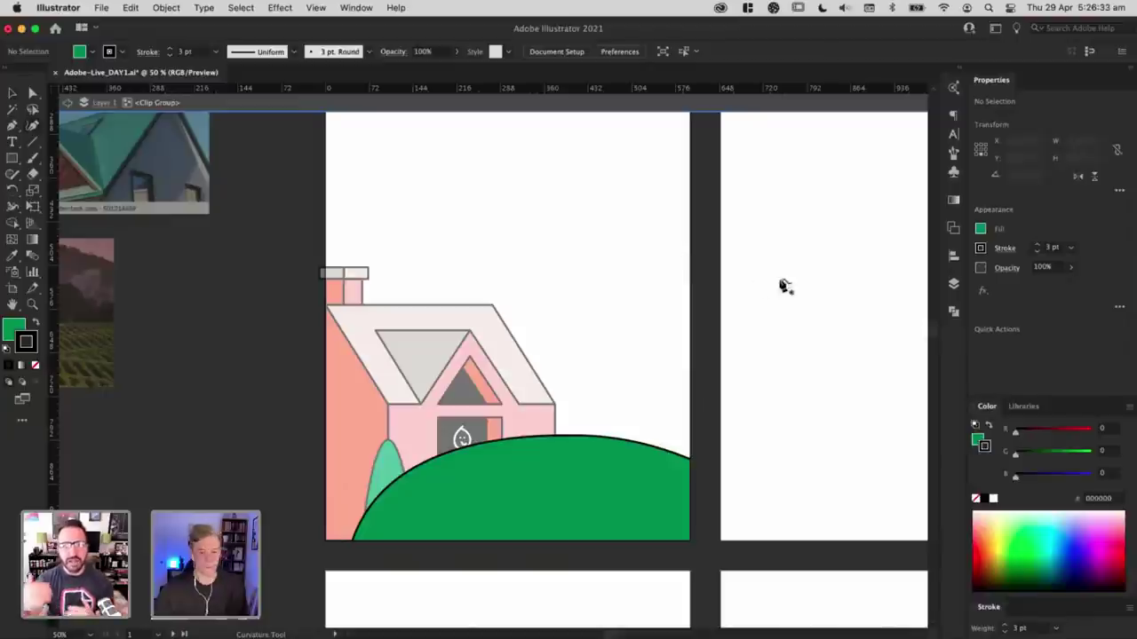
click(728, 251)
click(424, 444)
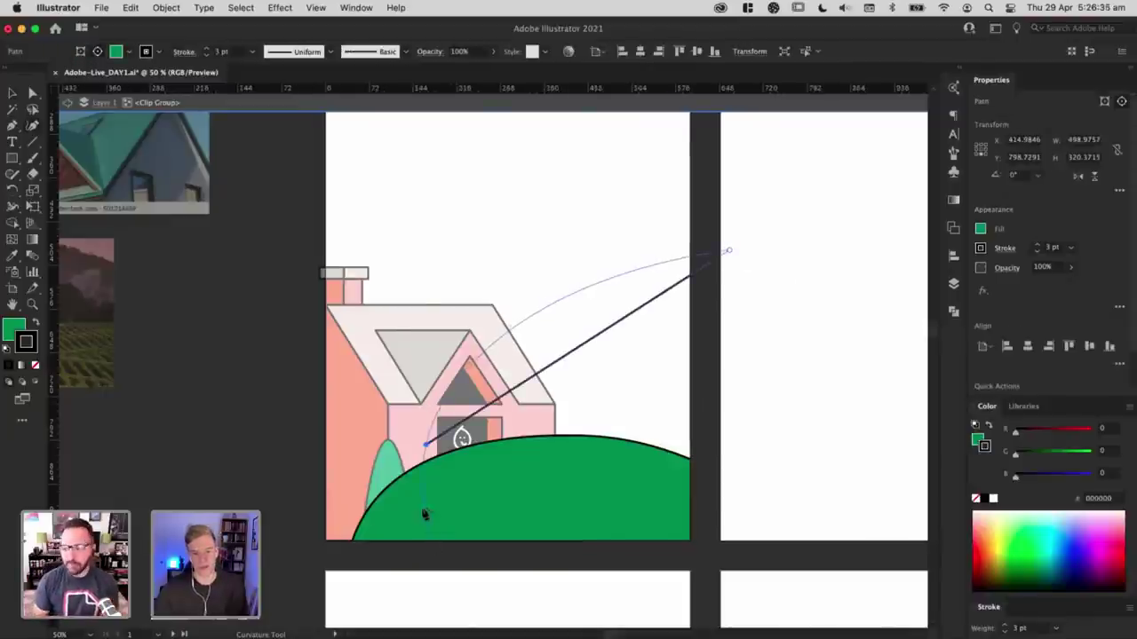
key(super+z)
key(super+z)
Step: Draw a taller closed hill about 654 by 419 pt inside the clip group with the Curvature tool and send it behind the first hill
click(749, 280)
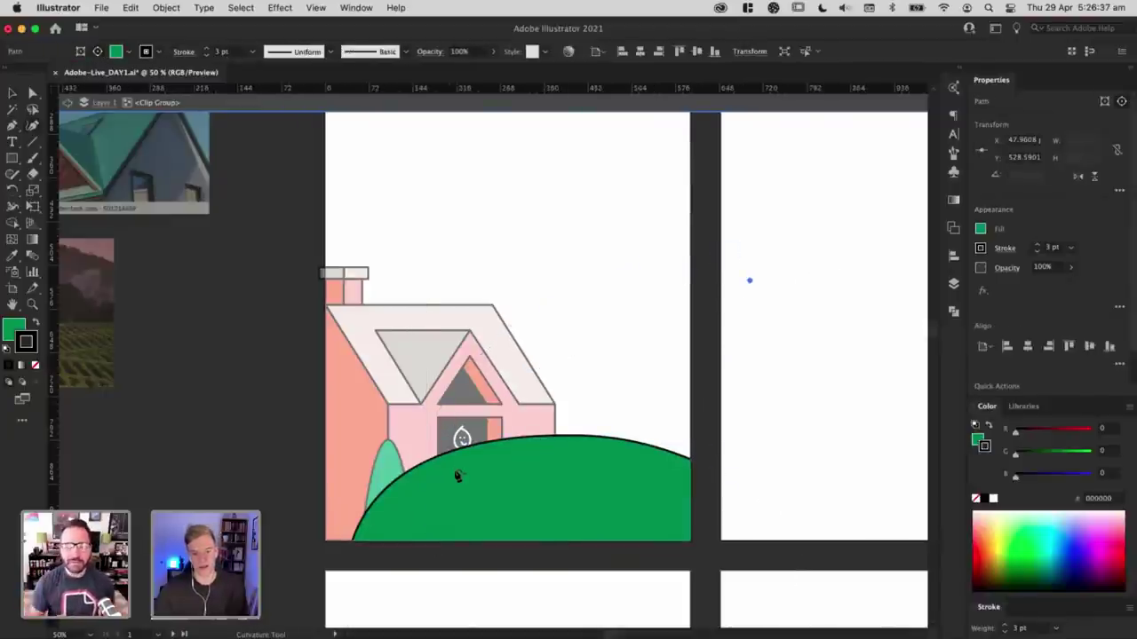
click(455, 469)
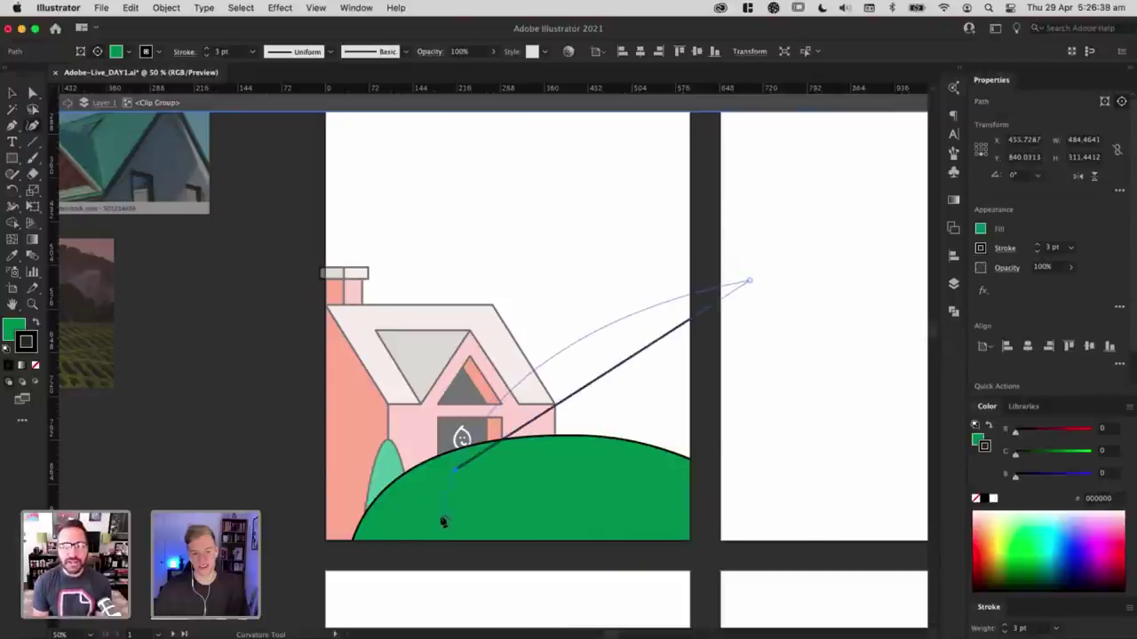
click(441, 515)
click(619, 515)
click(823, 459)
click(811, 330)
click(751, 282)
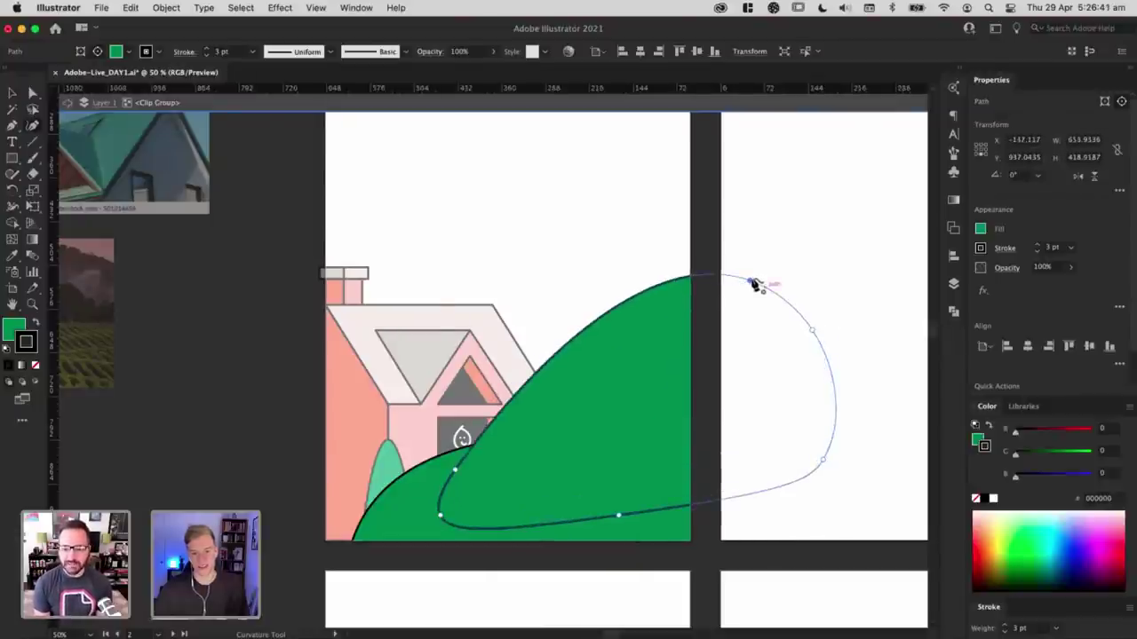
key(v)
key(Escape)
key(super+[)
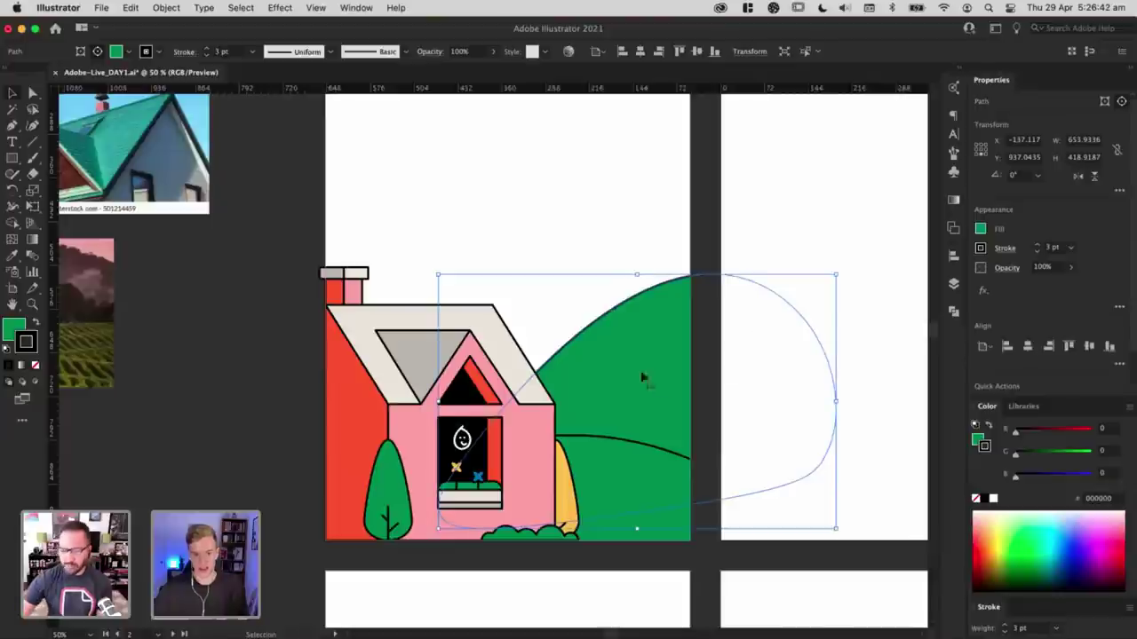
Step: Rotate the taller hill slightly clockwise and move it so its slope rises from the roof toward the artboard's right edge
key(r)
drag(790, 246, 811, 268)
key(v)
mouse_move(614, 378)
mouse_down()
mouse_move(625, 392)
mouse_move(622, 380)
mouse_up()
click(576, 263)
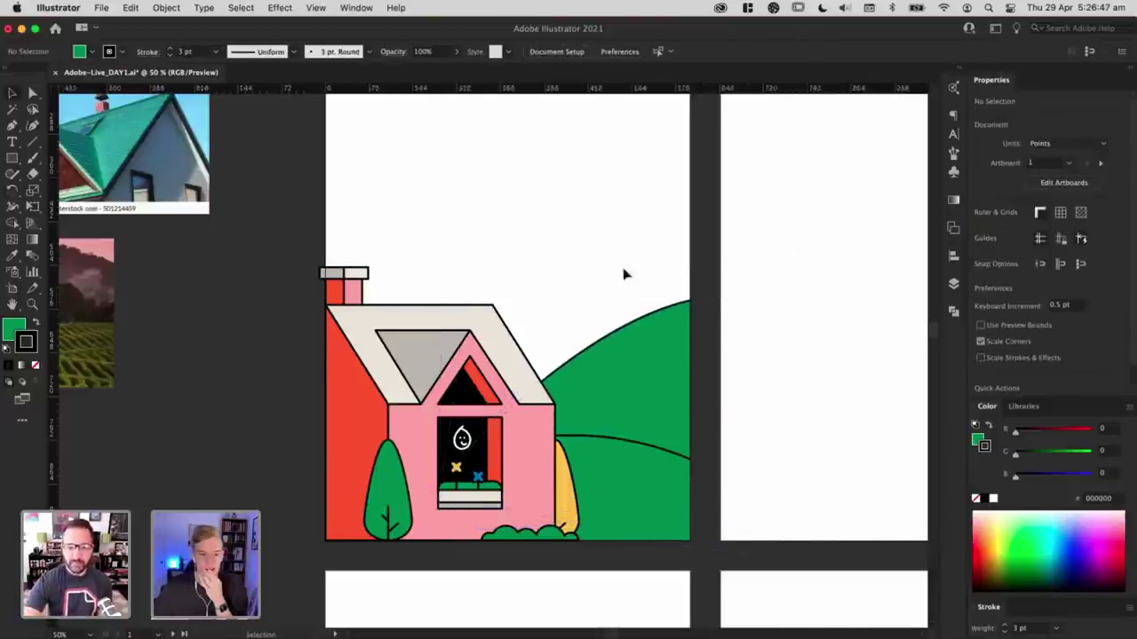
click(637, 350)
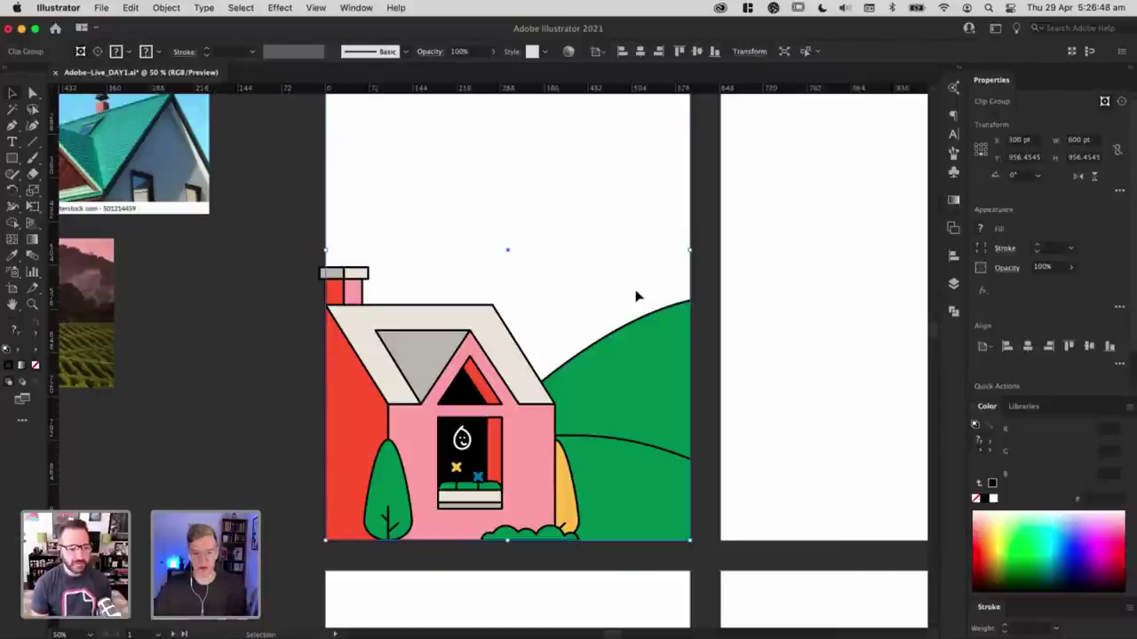
key(r)
drag(637, 292, 674, 293)
key(super+z)
key(v)
Step: Rotate the taller hill inside the clip group farther clockwise to about 341° and nudge it up slightly behind the roof
double_click(668, 346)
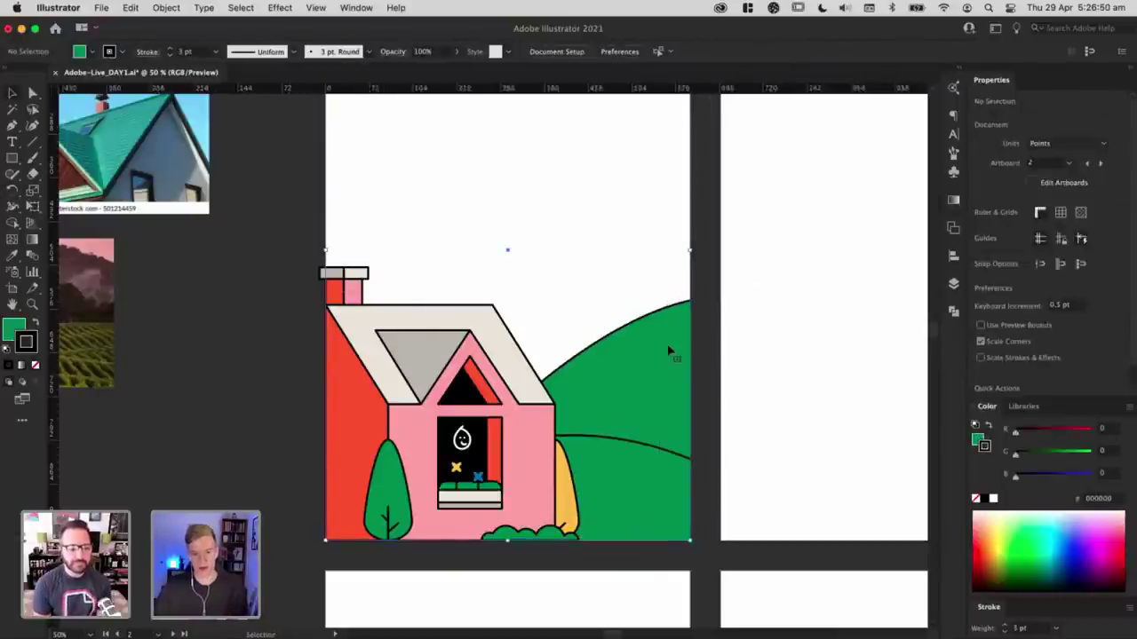
click(659, 343)
key(r)
drag(765, 246, 578, 402)
key(Escape)
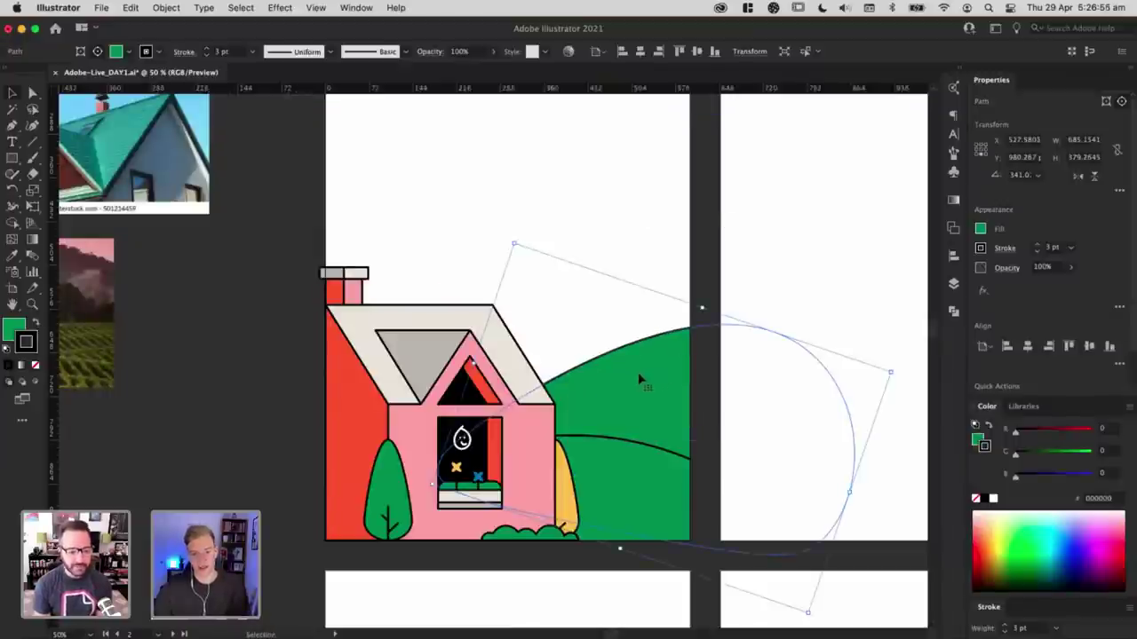
drag(638, 373, 634, 365)
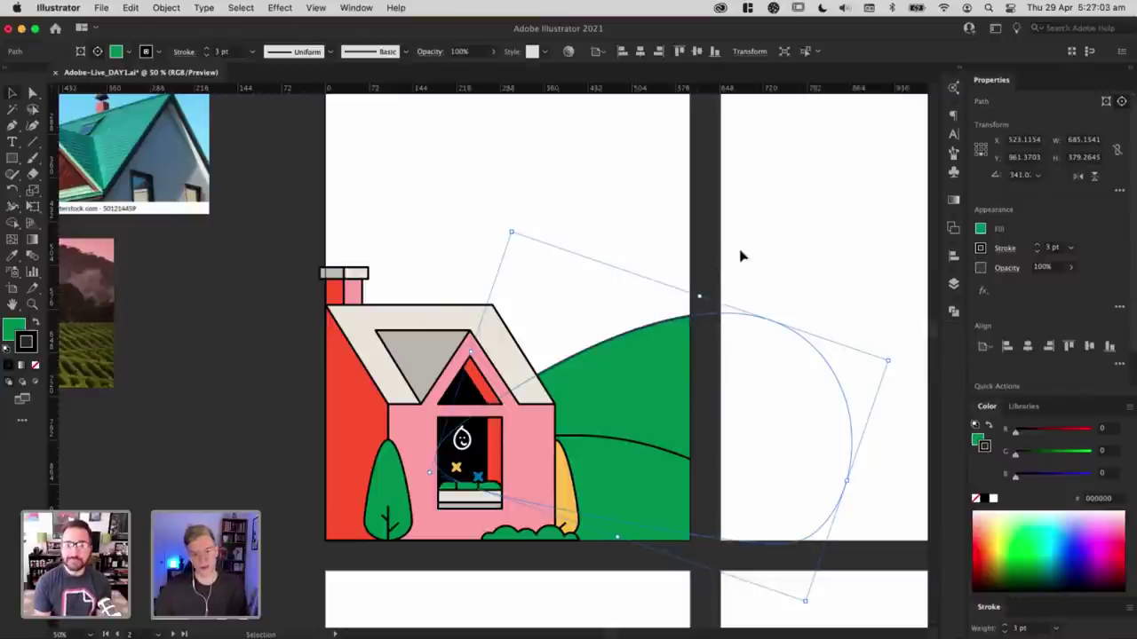
drag(765, 242, 693, 290)
click(693, 289)
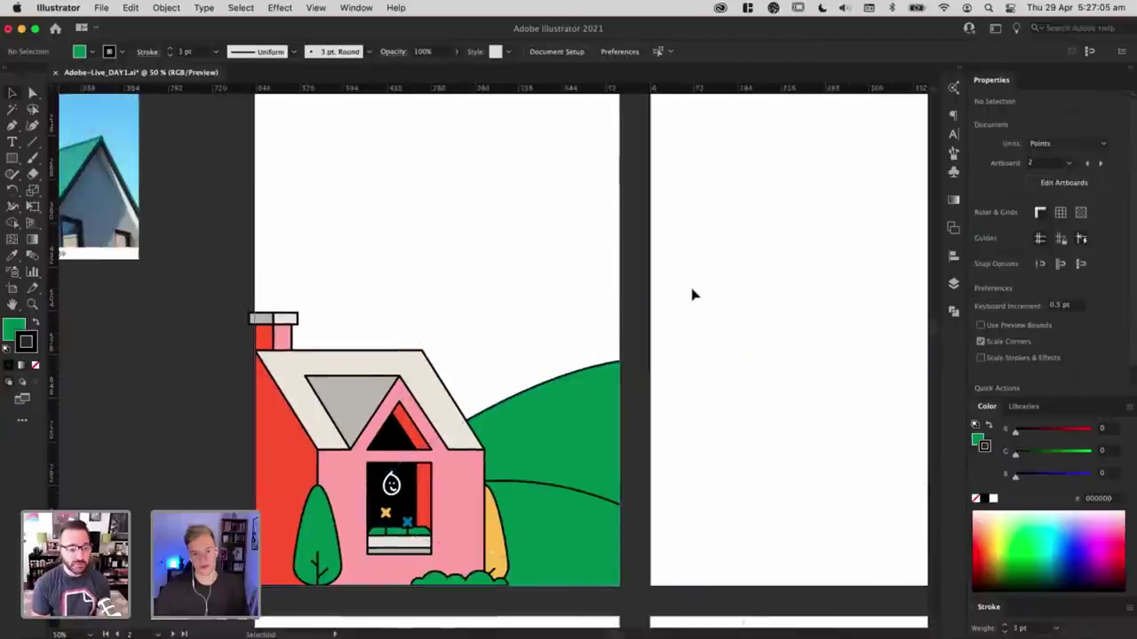
drag(326, 236, 418, 231)
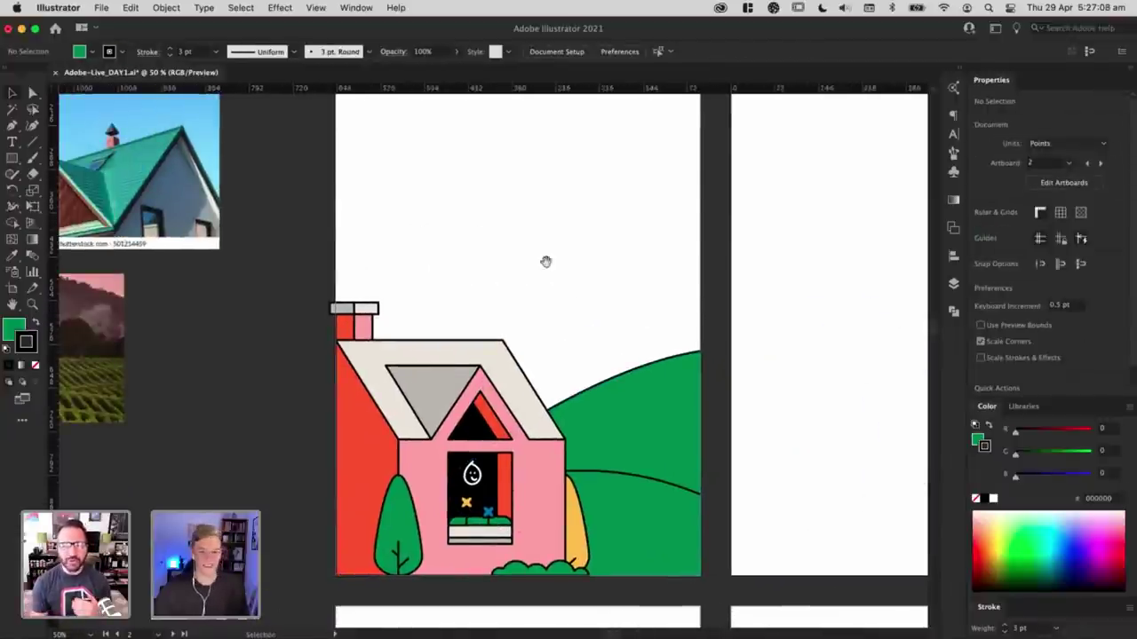
scroll(546, 261, right, 2)
click(34, 128)
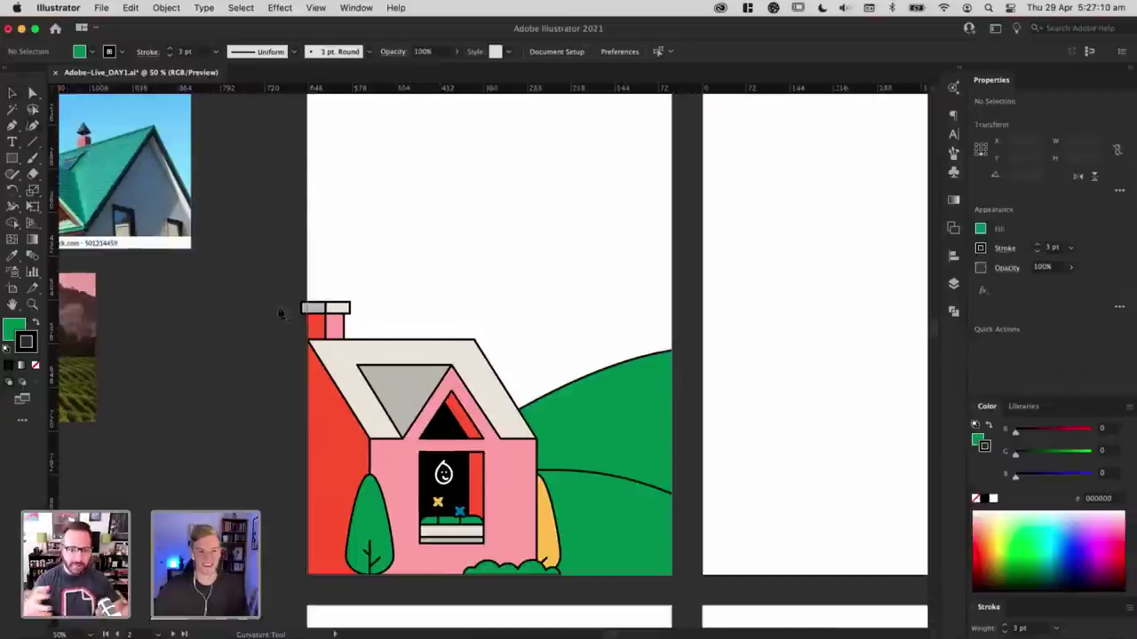
key(v)
double_click(596, 388)
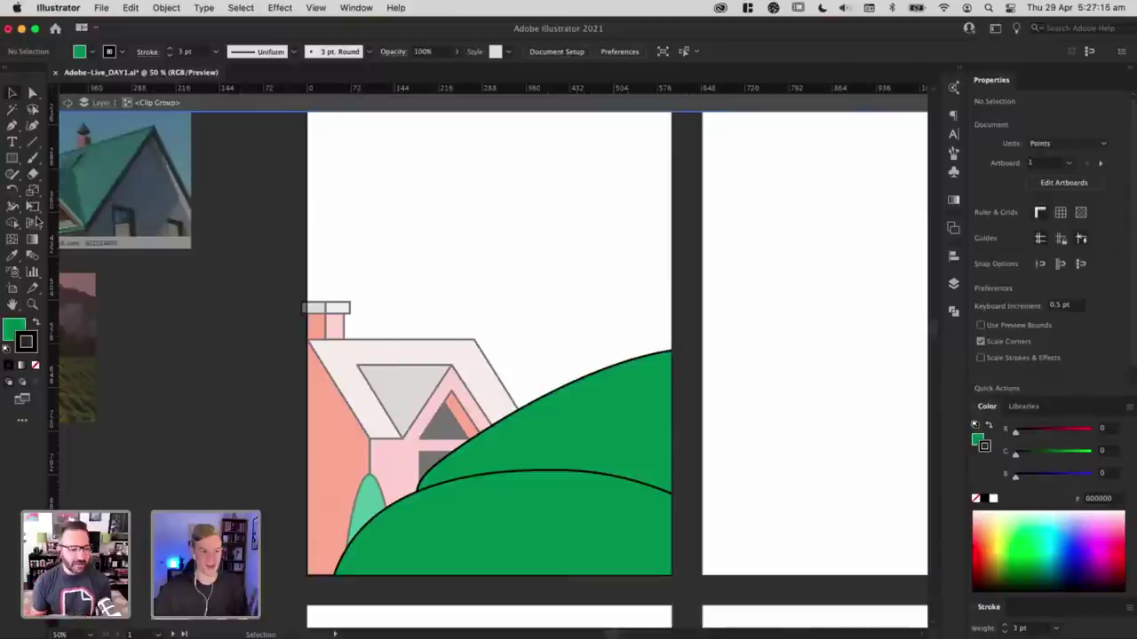
double_click(487, 254)
drag(472, 215, 521, 314)
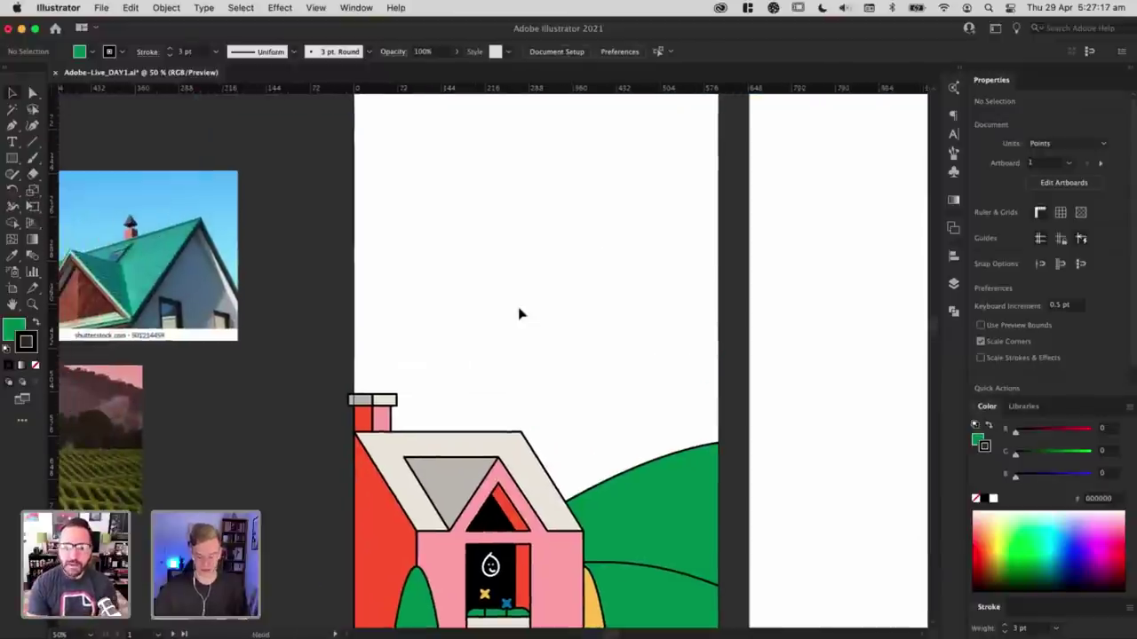
click(14, 128)
drag(473, 435, 450, 368)
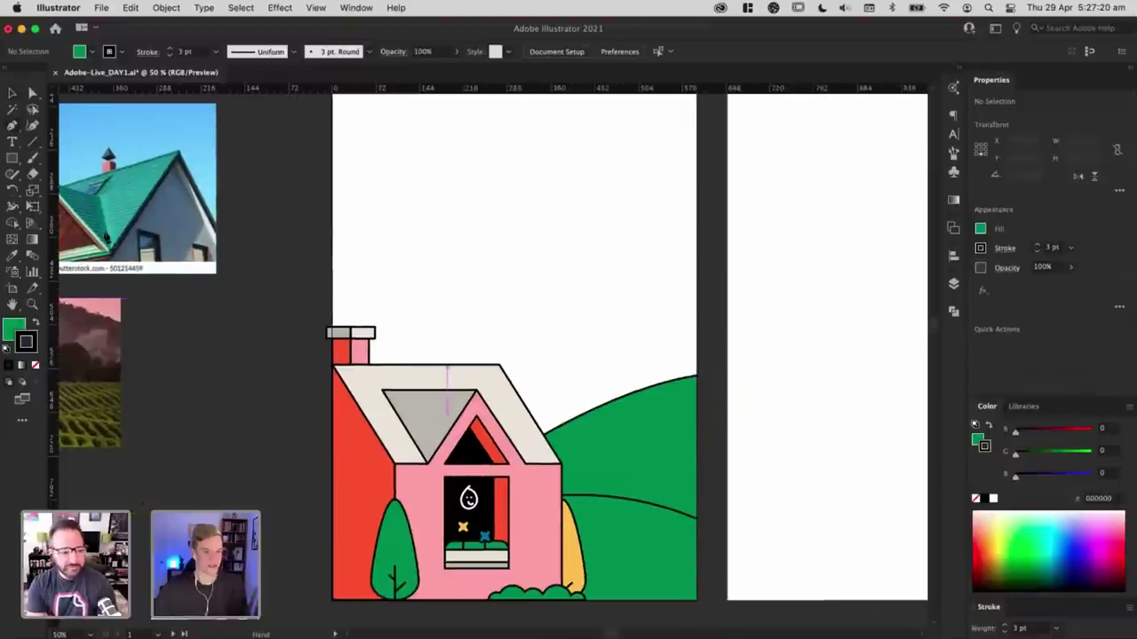
click(32, 125)
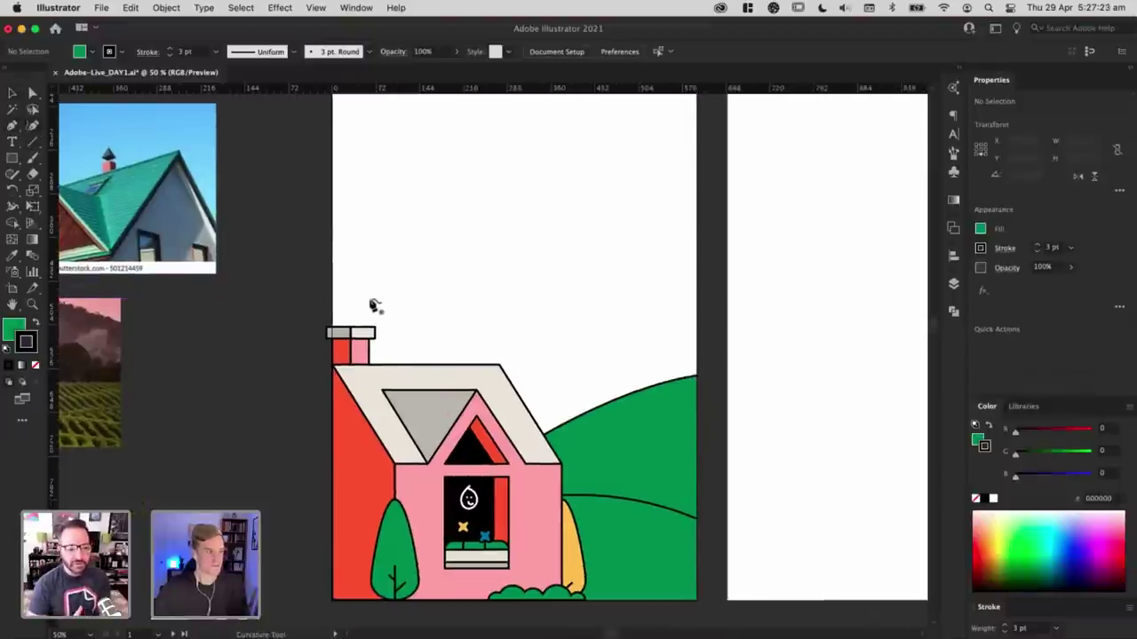
scroll(399, 304, right, 3)
scroll(398, 304, down, 1)
key(v)
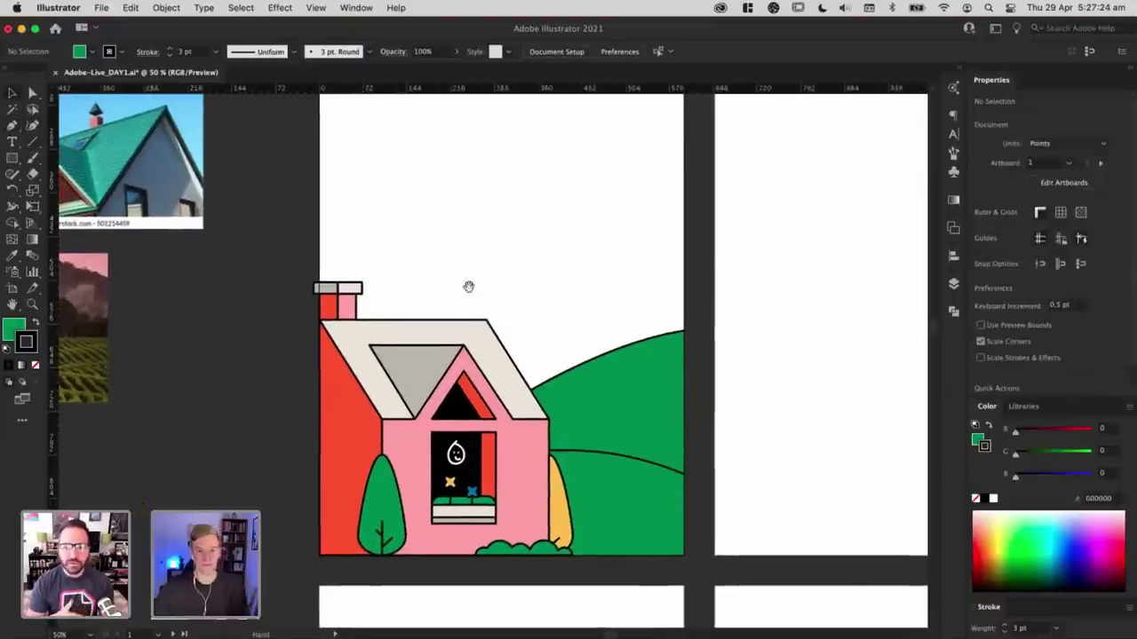
Step: Convert the document's color mode to CMYK Color
click(101, 7)
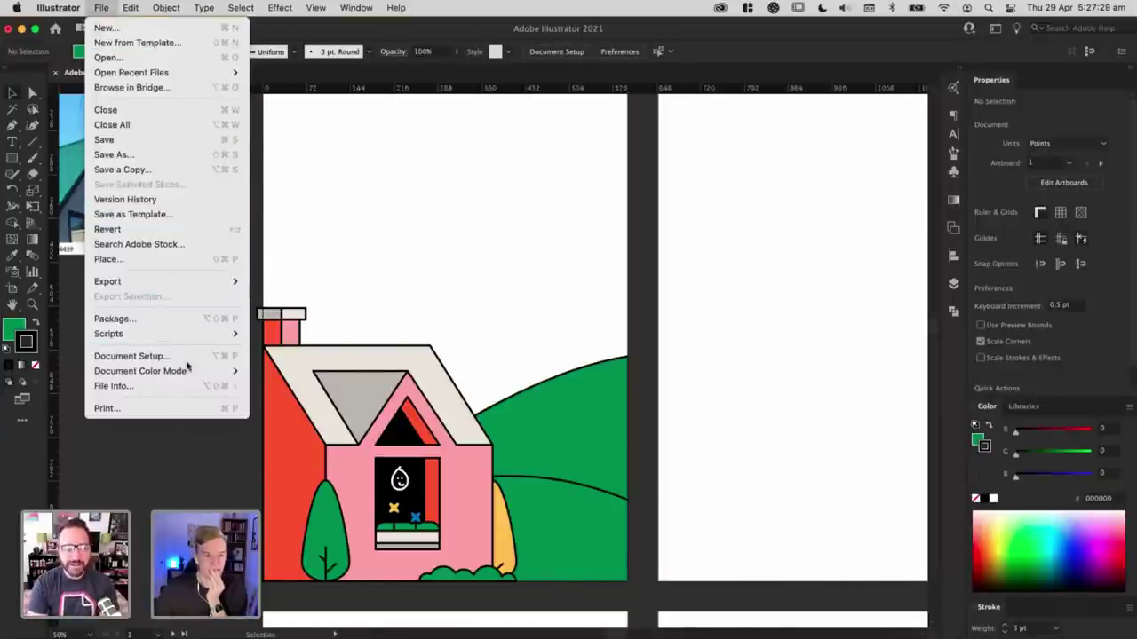
mouse_move(222, 370)
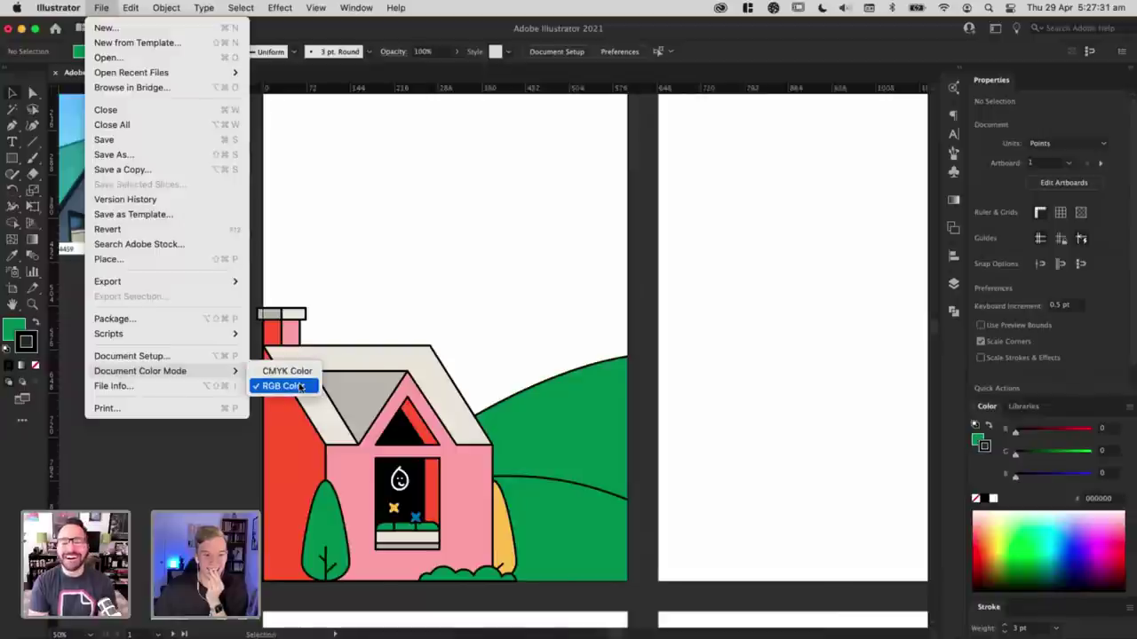
click(284, 385)
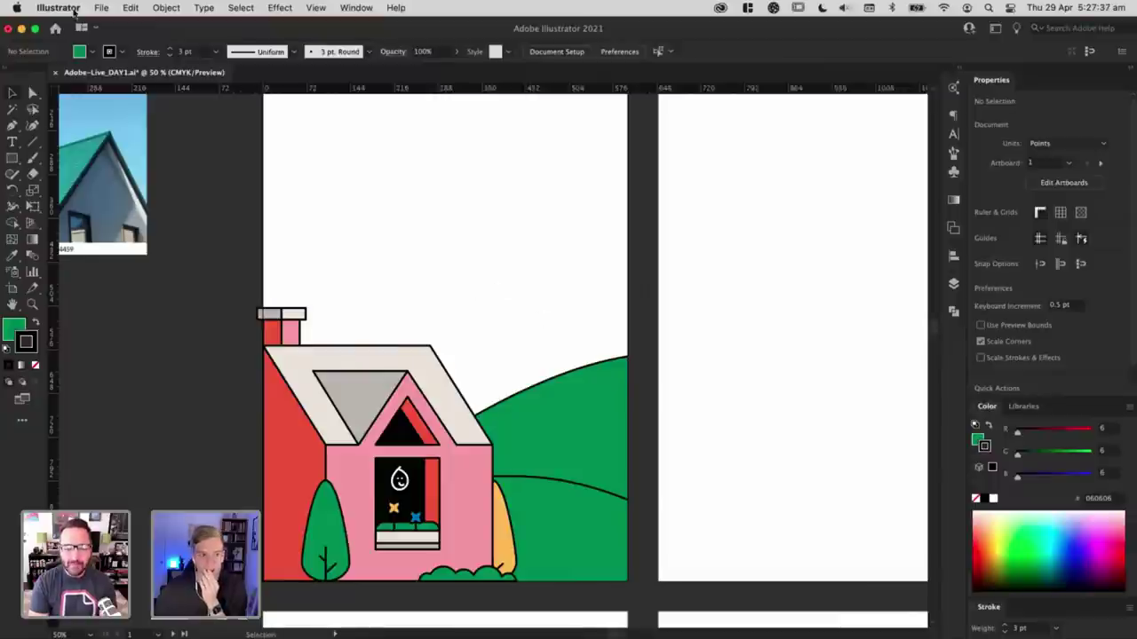
click(125, 9)
mouse_move(95, 8)
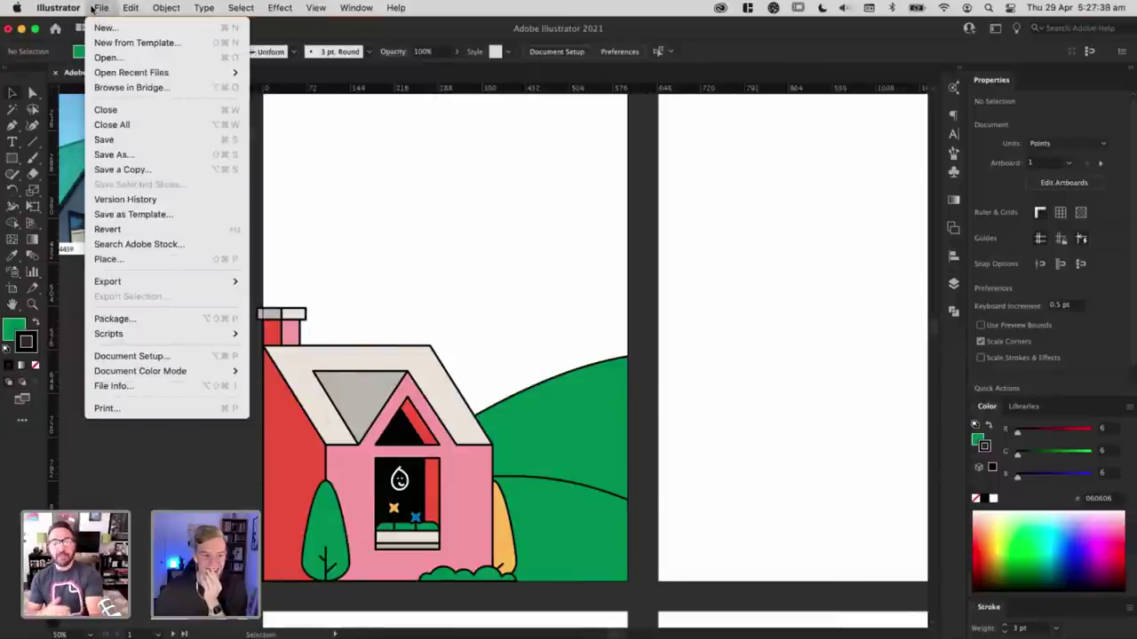
click(488, 255)
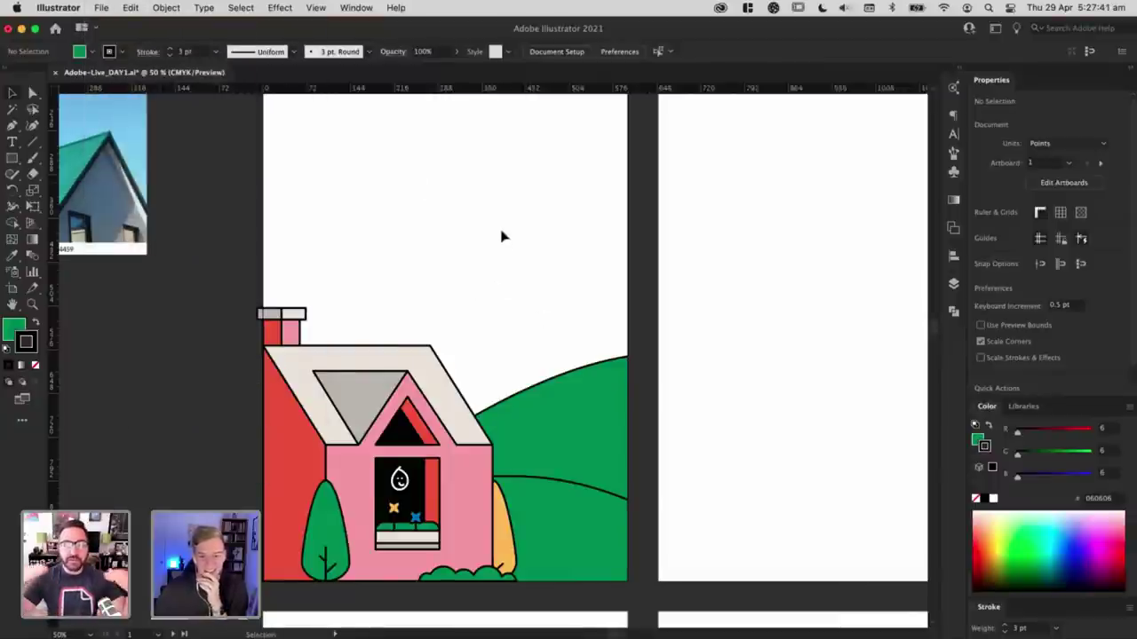
key(a)
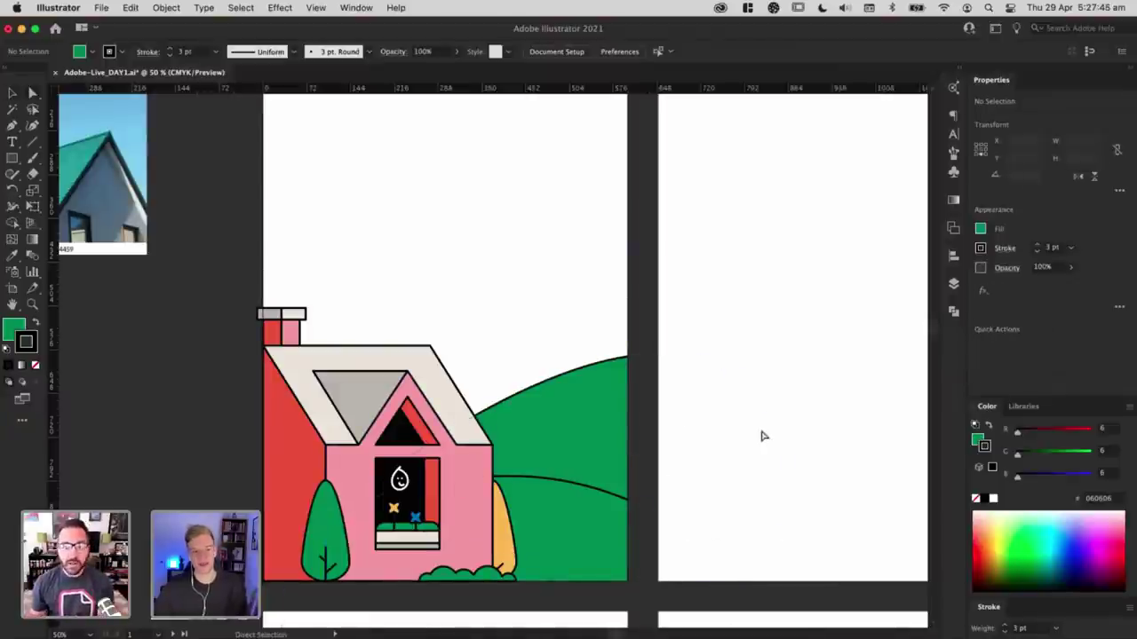
key(v)
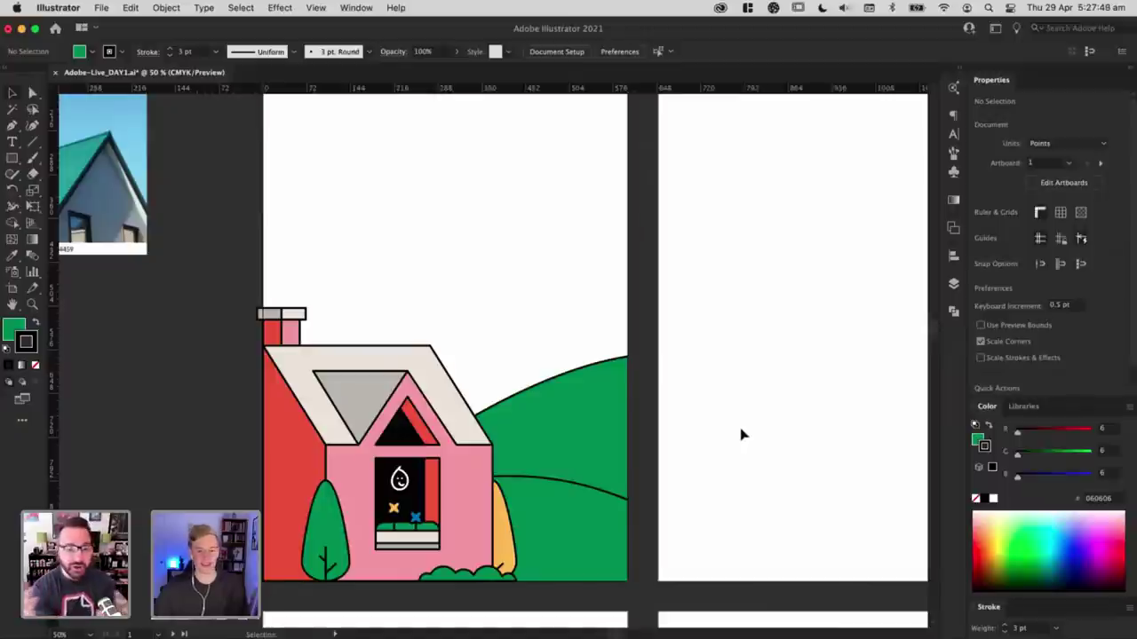
click(715, 406)
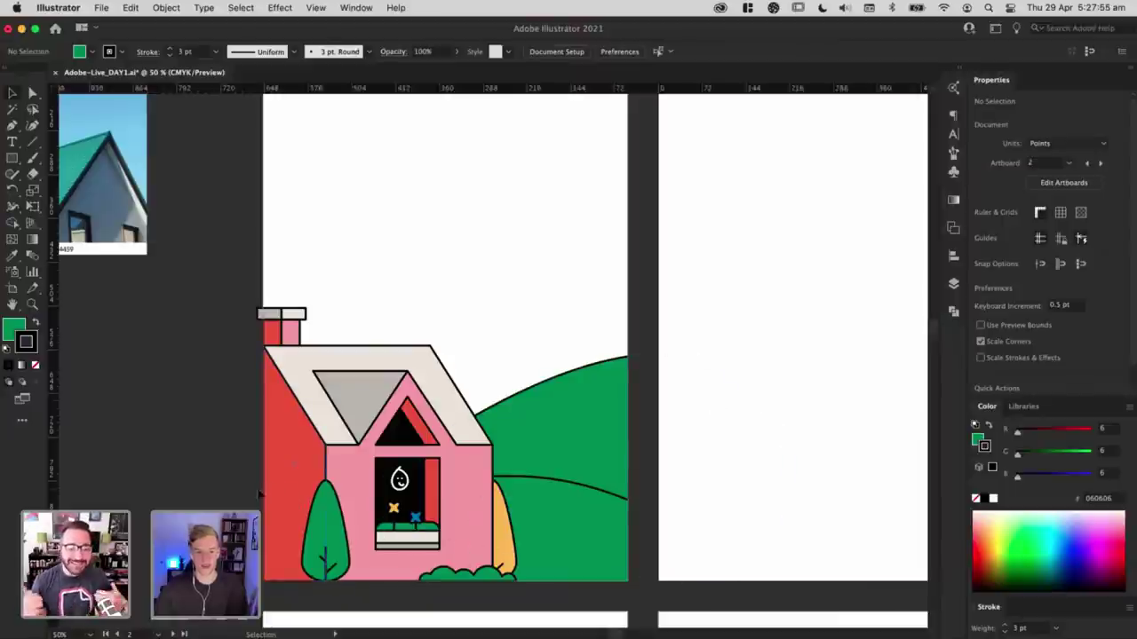
drag(441, 207, 444, 280)
drag(504, 401, 491, 335)
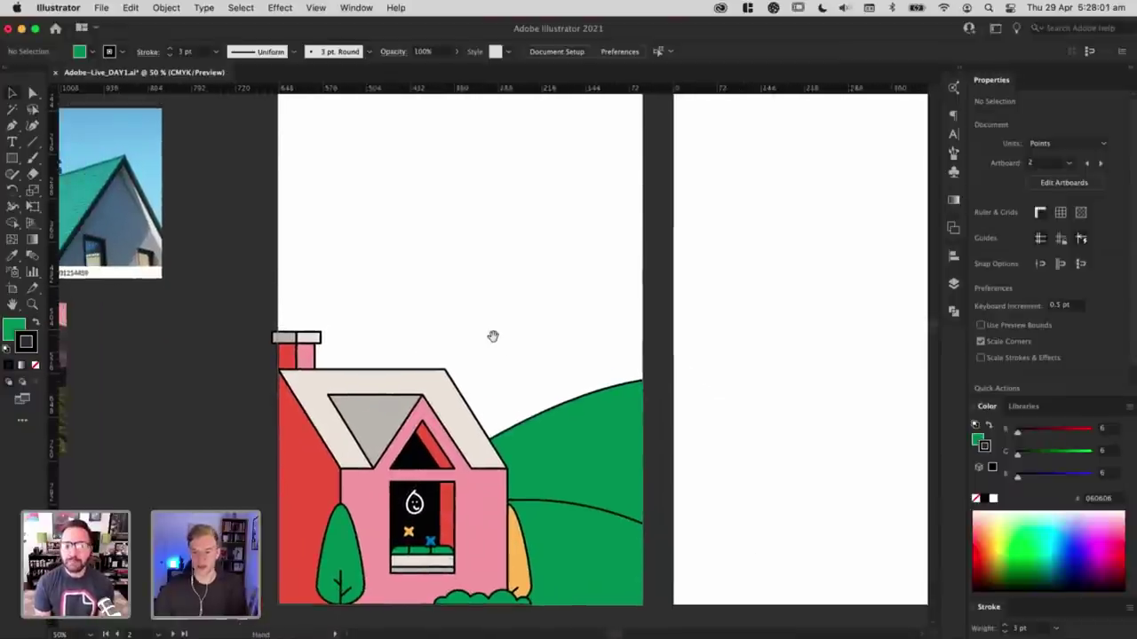
drag(490, 322, 510, 290)
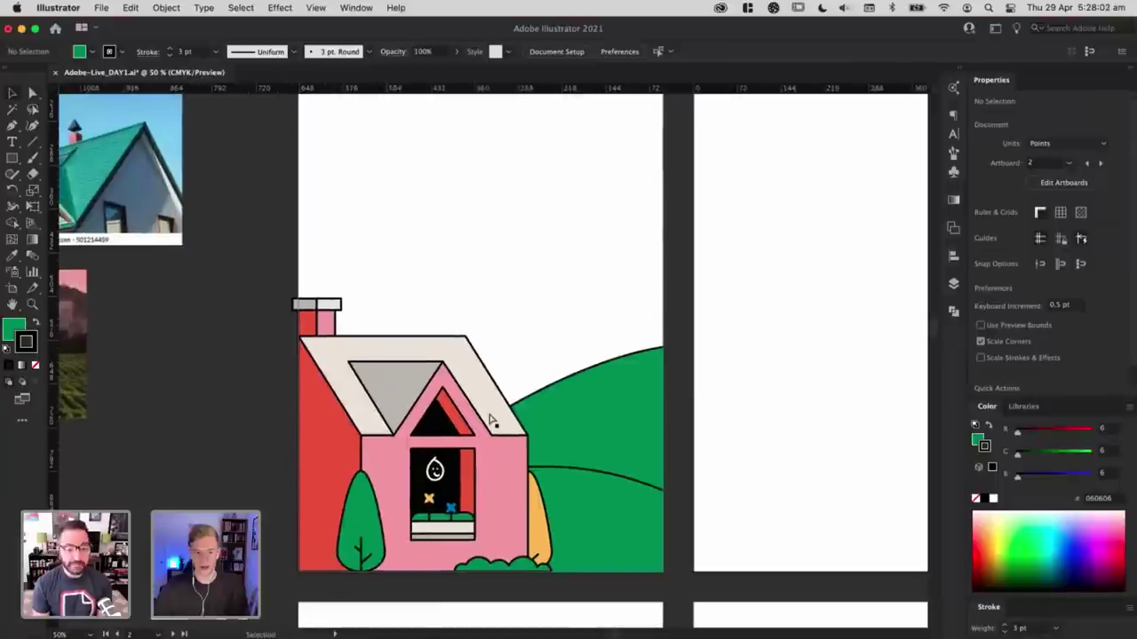
Step: Try to brighten the pink house front's fill to f7b7c1, with 97% brightness, in the Color Picker
key(a)
click(492, 442)
click(391, 466)
double_click(14, 330)
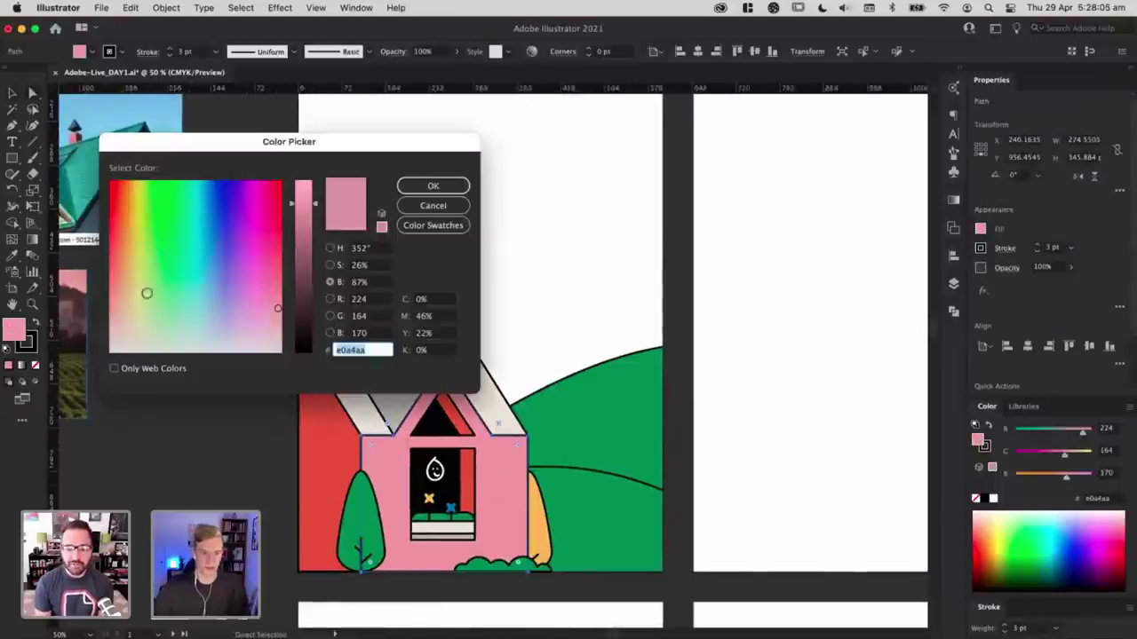
drag(311, 203, 307, 186)
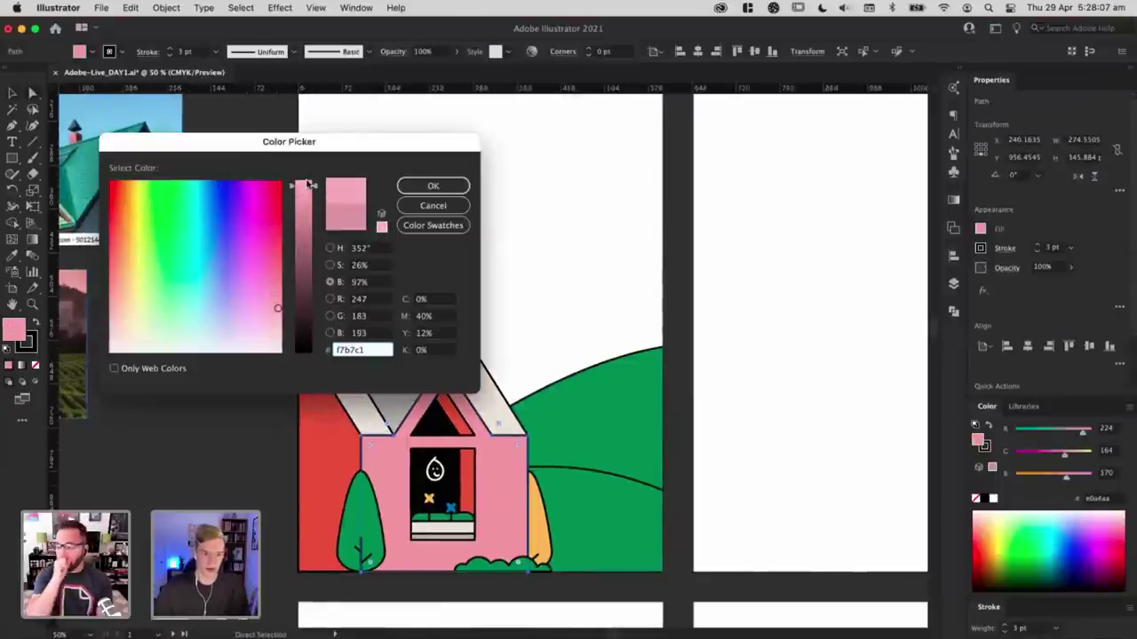
click(449, 190)
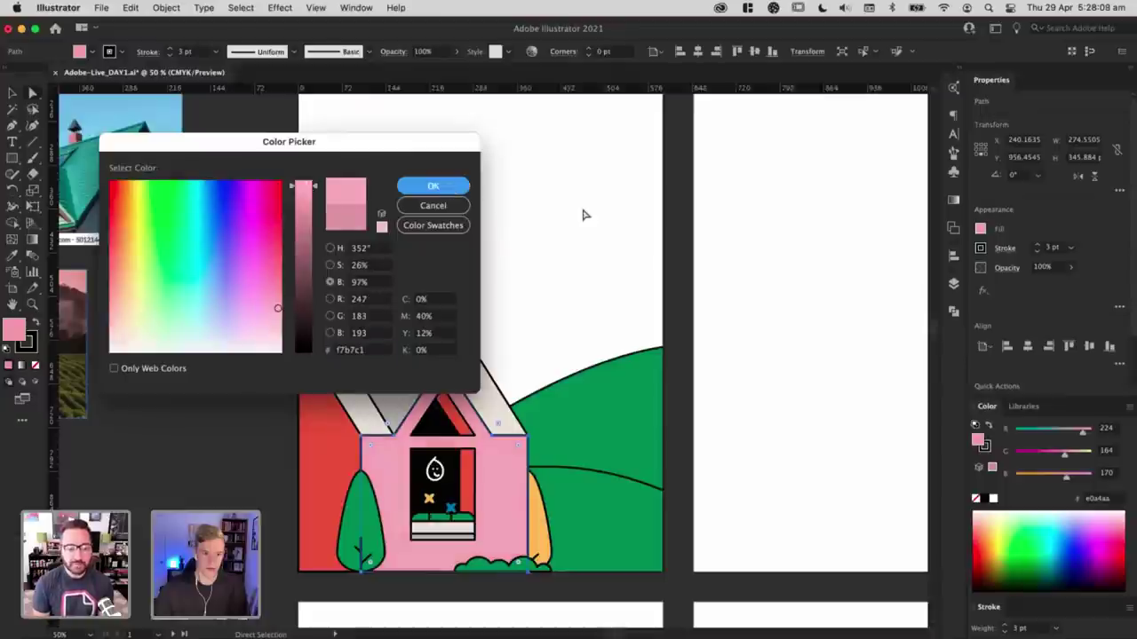
click(584, 216)
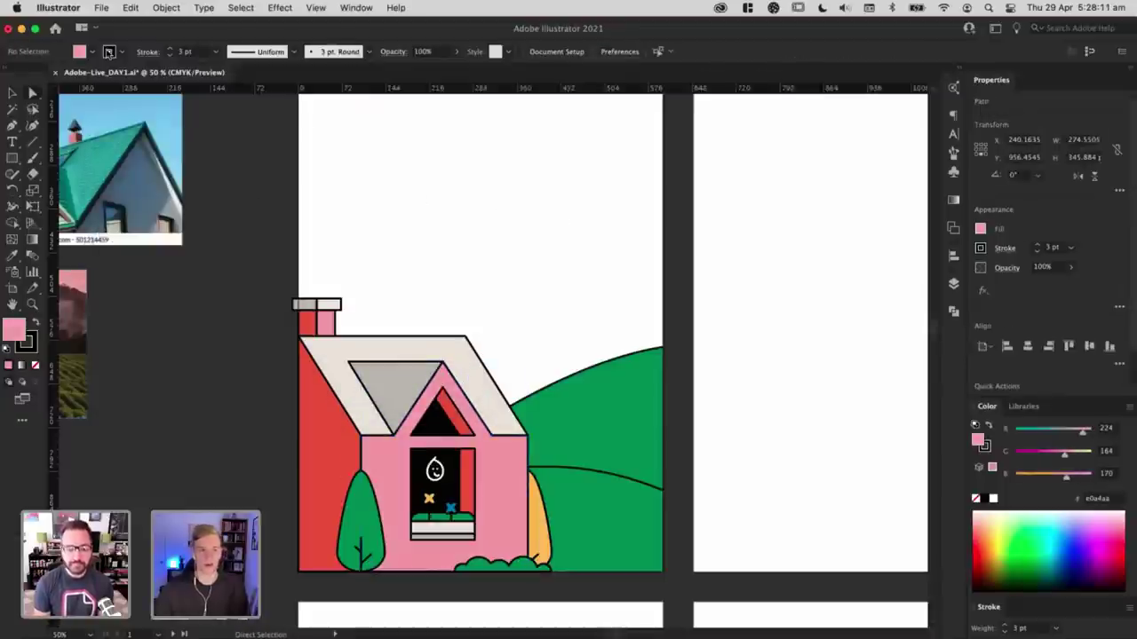
Step: Convert the document's color mode back to RGB Color
click(102, 7)
mouse_move(192, 372)
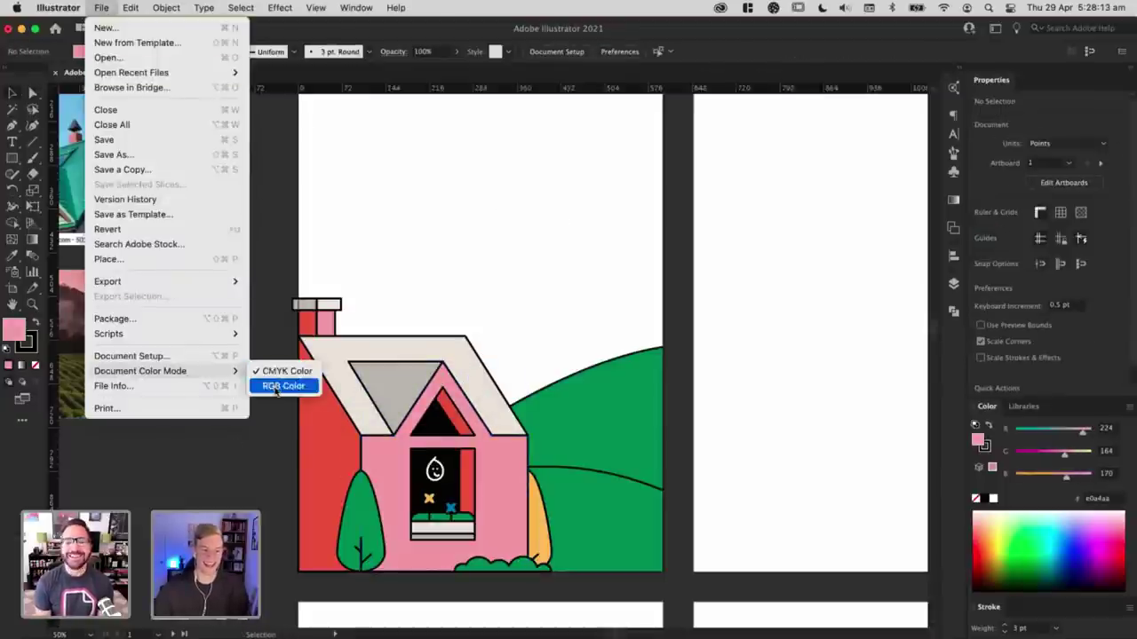
click(274, 387)
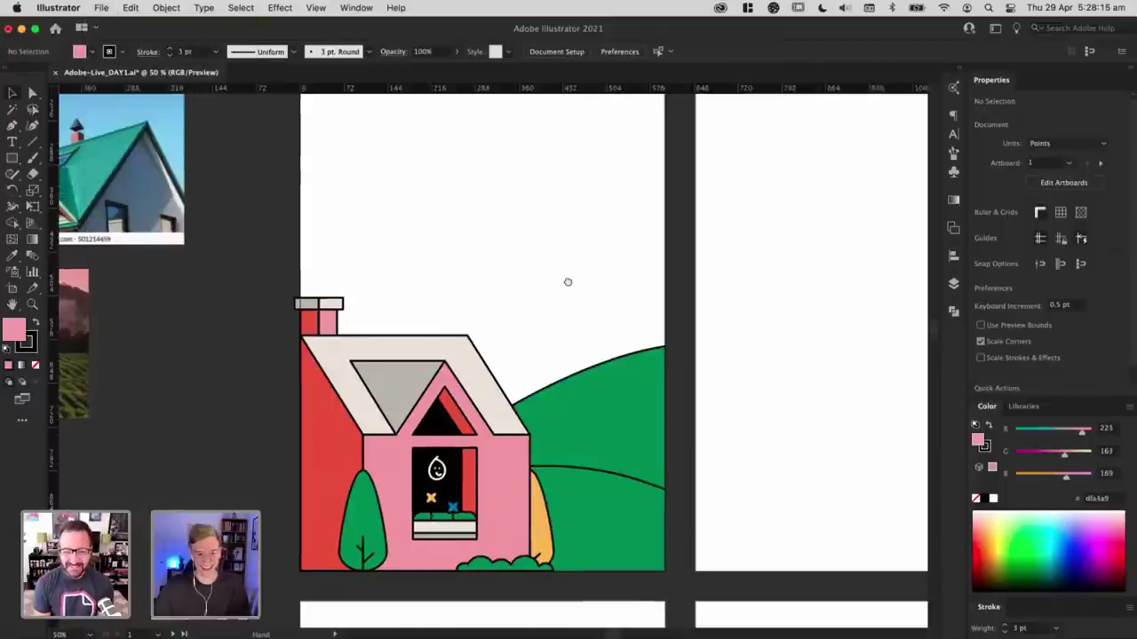
Step: Set the RGB working space to sRGB IEC61966-2.1 in the Color Settings
click(101, 7)
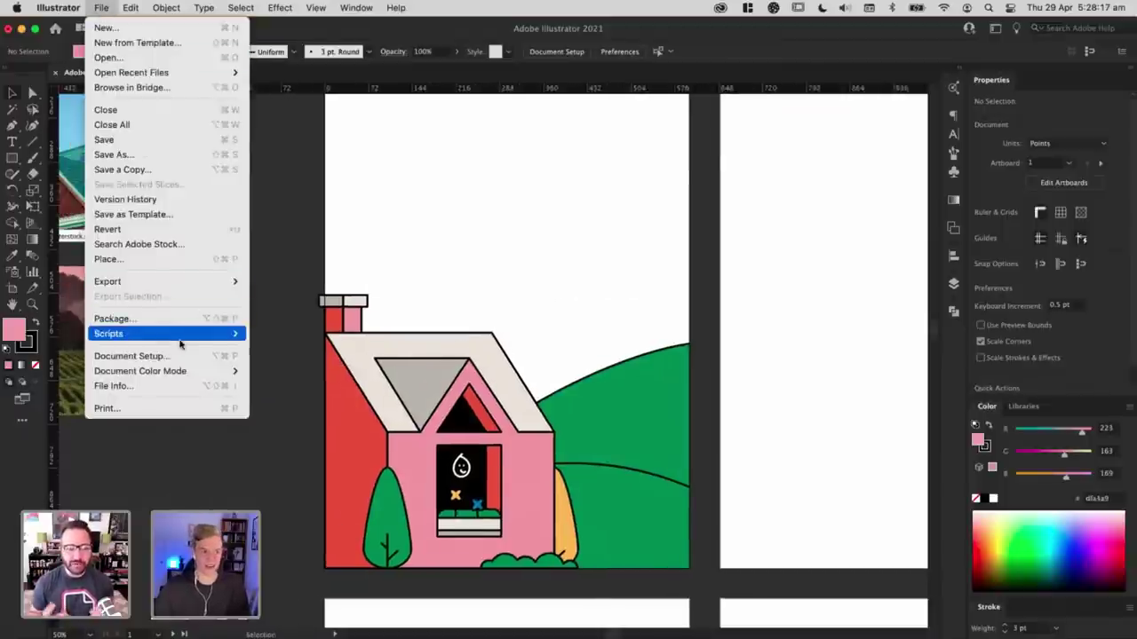
mouse_move(179, 379)
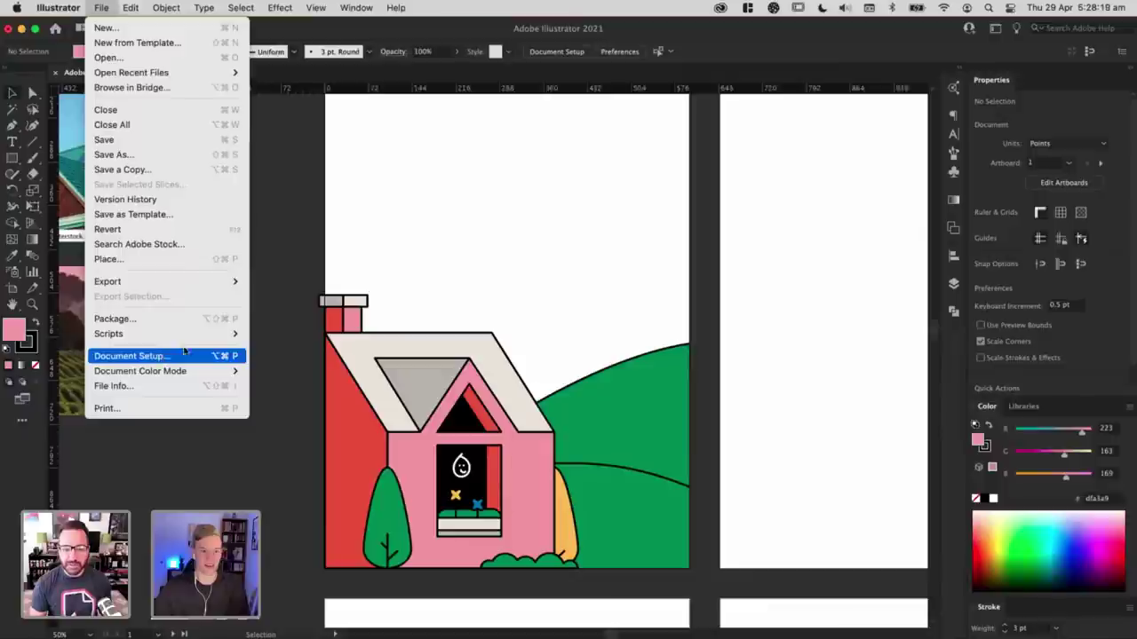
click(182, 354)
click(229, 378)
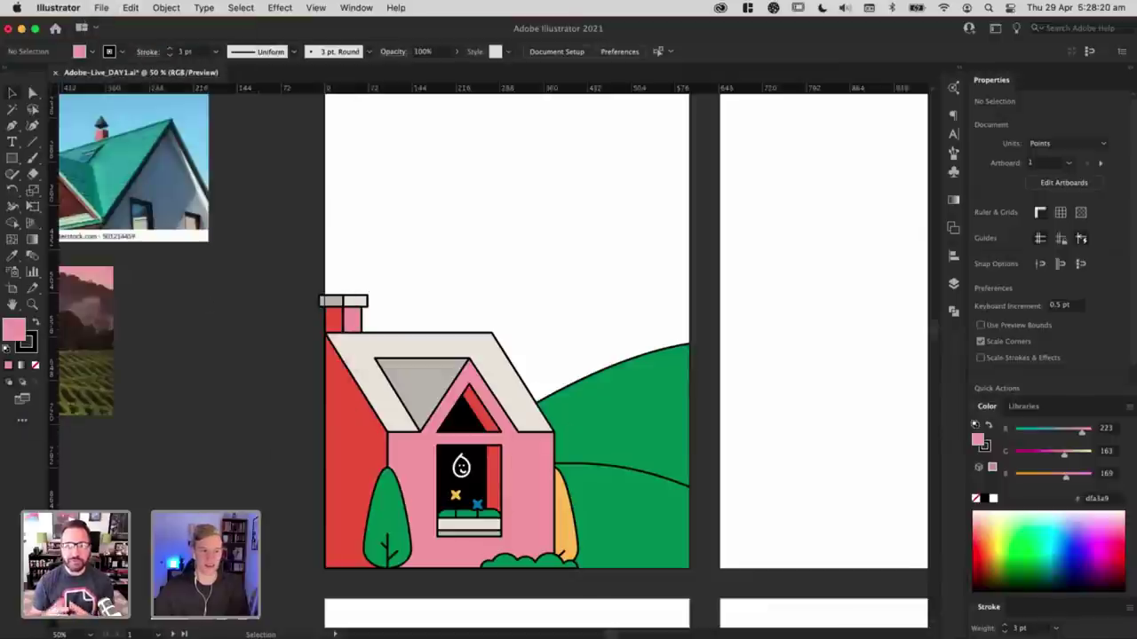
click(101, 7)
mouse_move(166, 8)
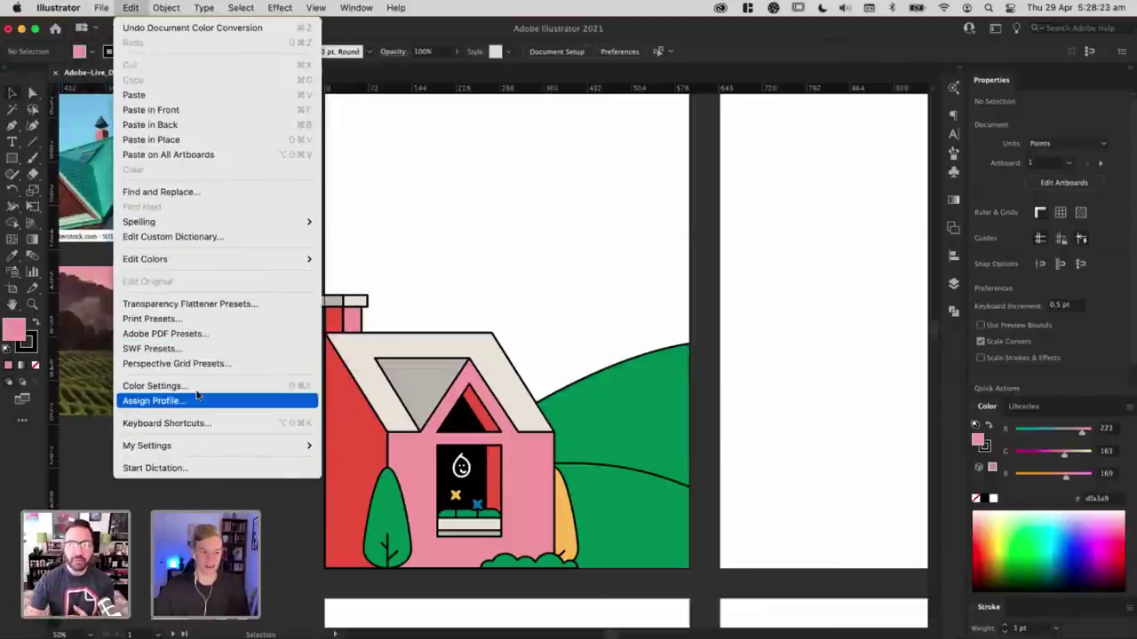
click(253, 401)
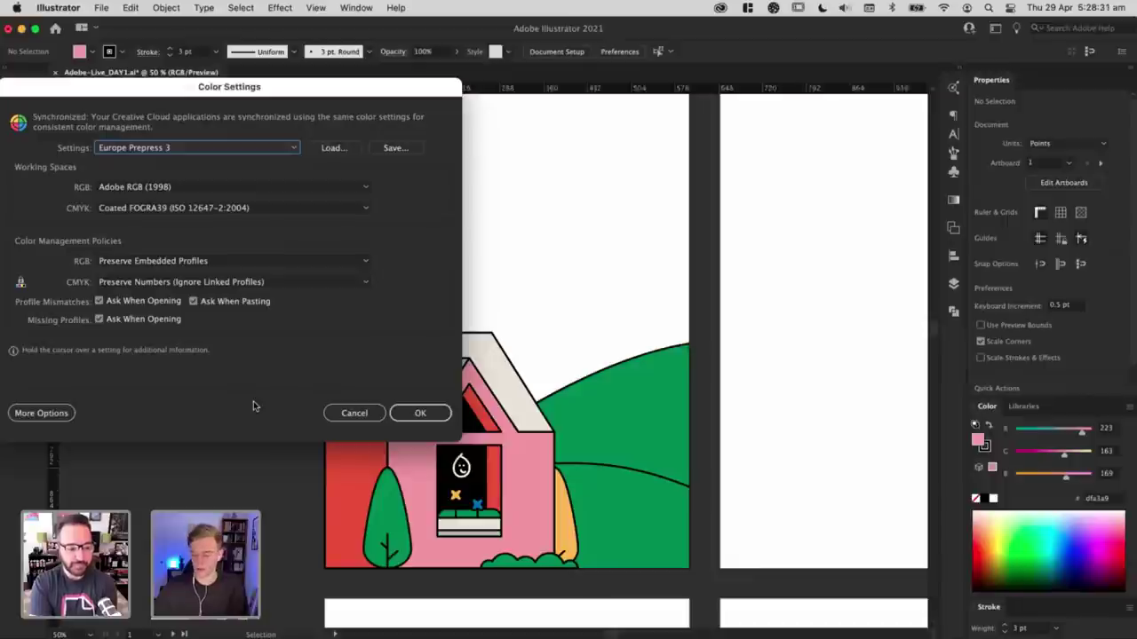
click(257, 187)
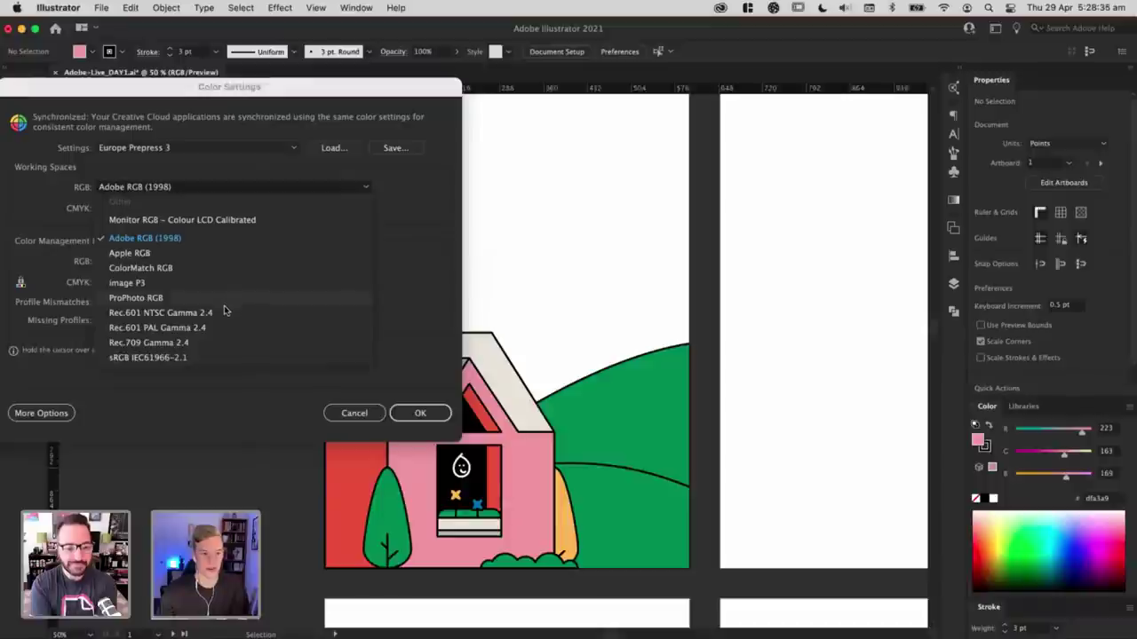
click(200, 356)
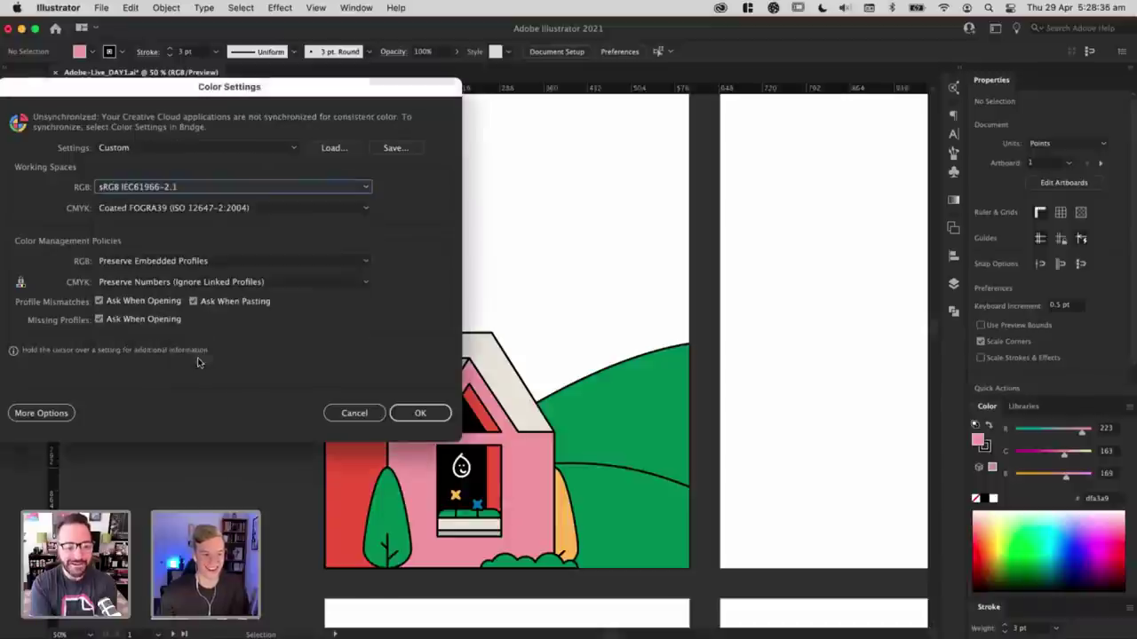
click(429, 415)
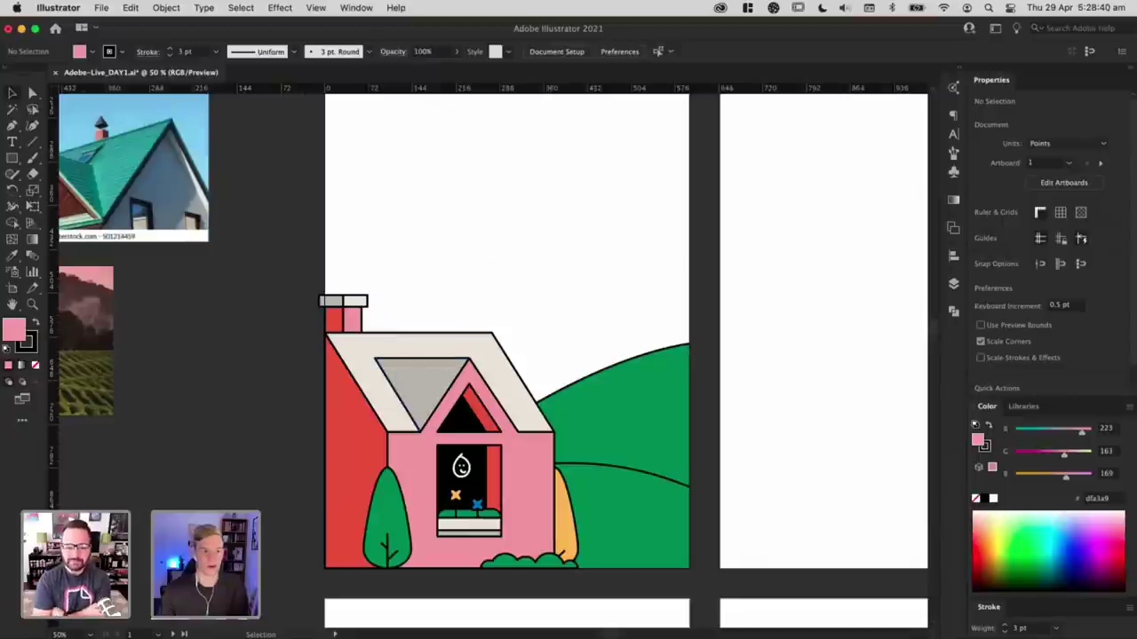
Step: Check that the document's color mode is set to RGB Color
click(101, 7)
mouse_move(231, 371)
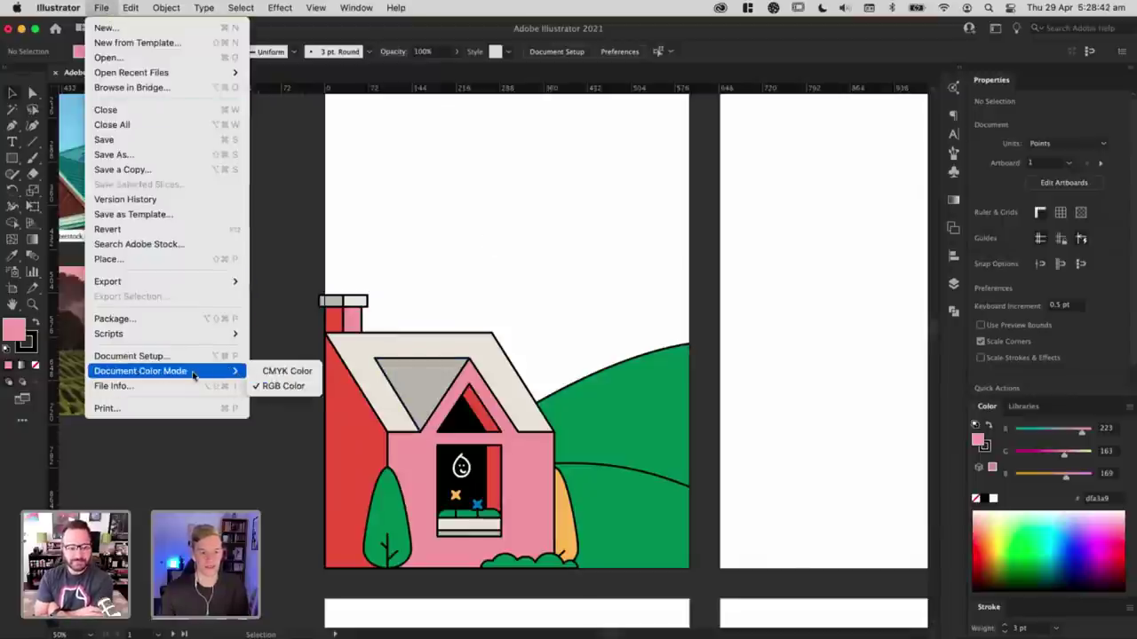
click(271, 388)
Step: Raise the red value of the pink house front's fill to 238
click(524, 471)
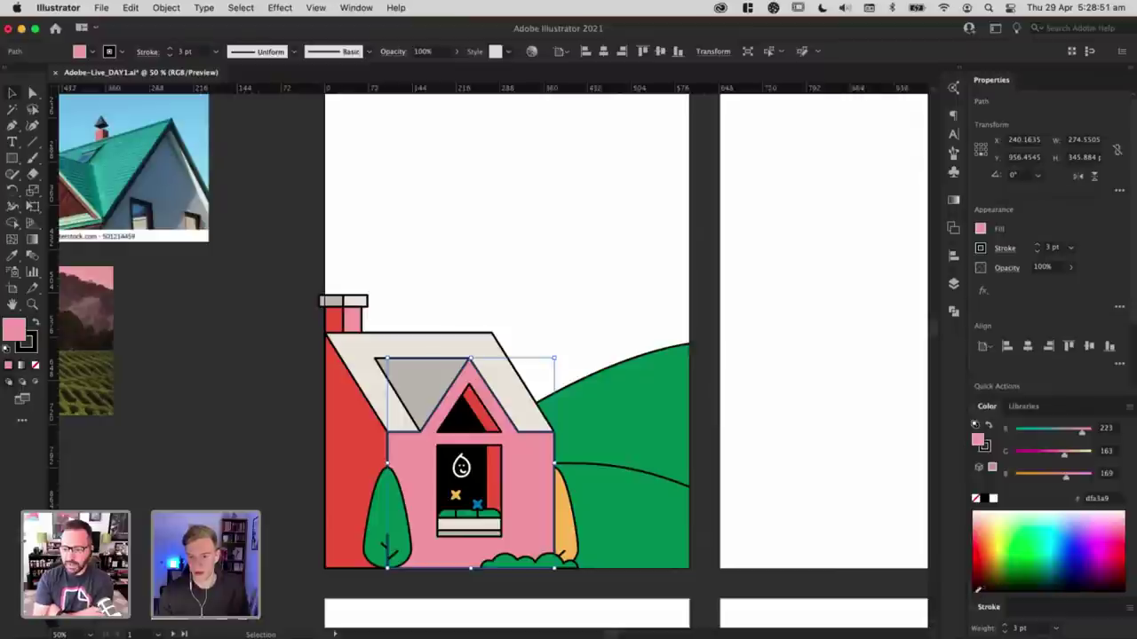
drag(1082, 433, 1086, 433)
click(367, 10)
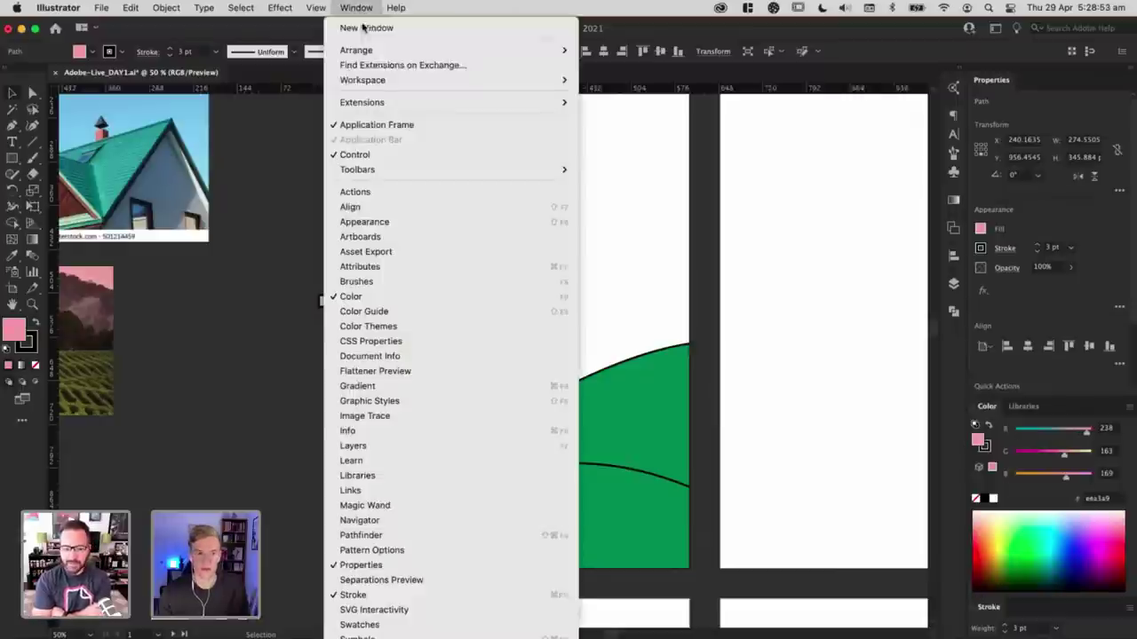
mouse_move(542, 102)
click(601, 103)
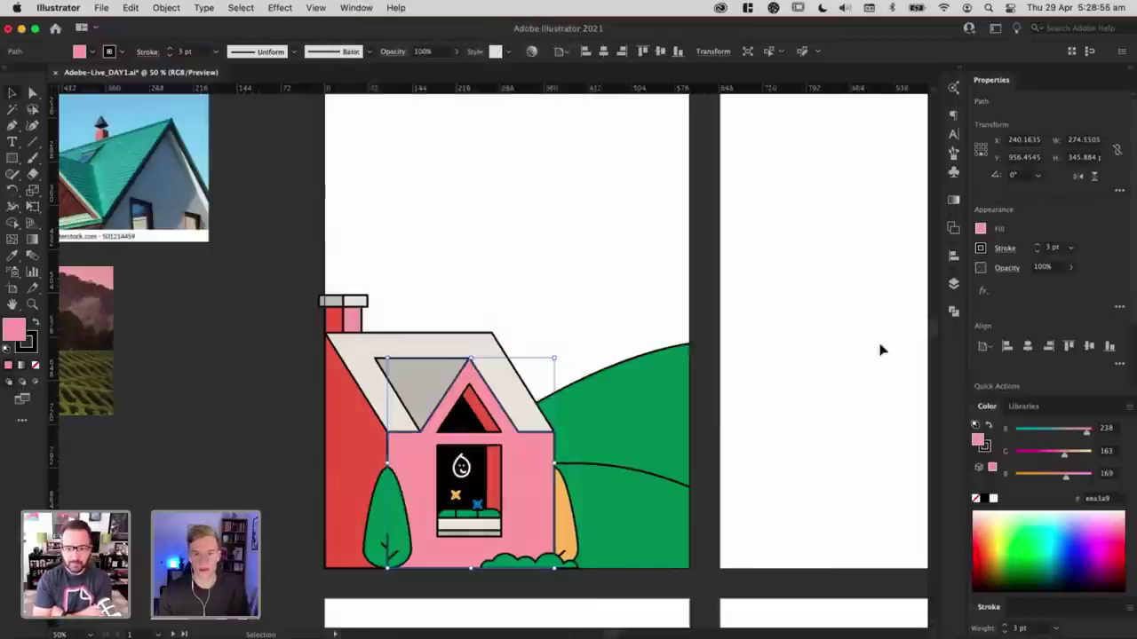
Step: Recolor the house front with the LIVE library's pink swatch and the main roof with its off-white swatch
scroll(1089, 396, down, 3)
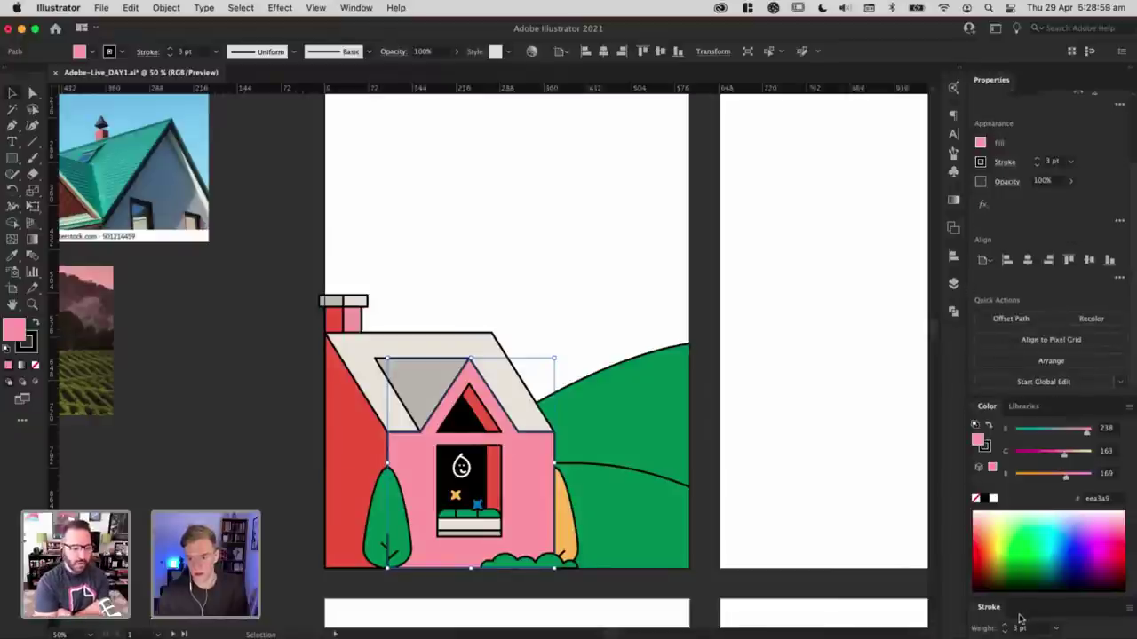
click(1023, 407)
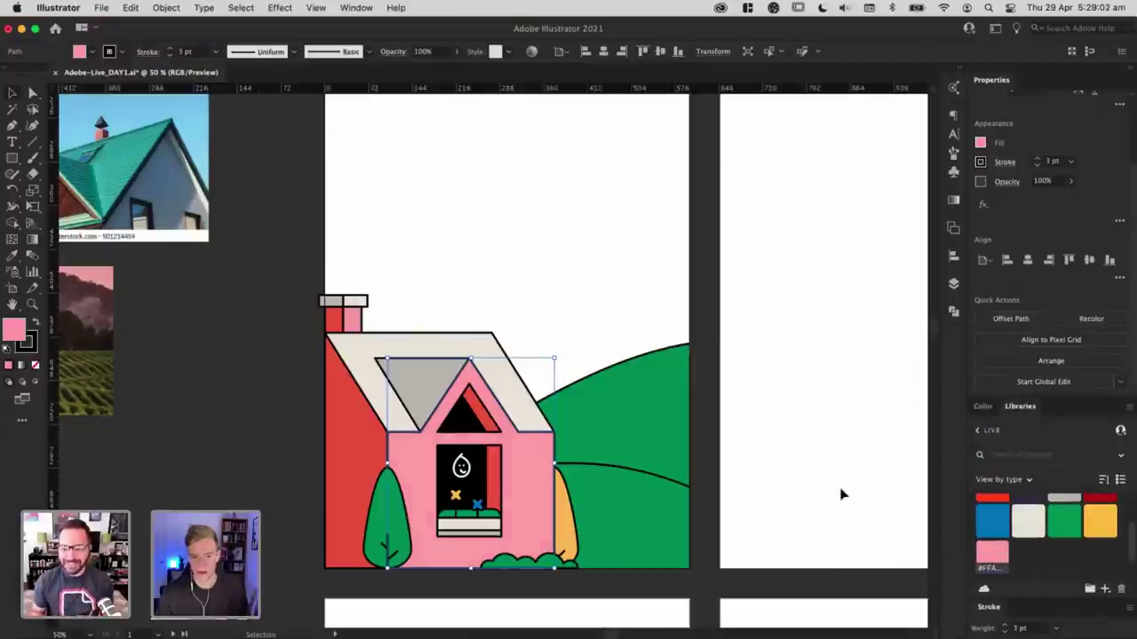
click(568, 356)
click(493, 358)
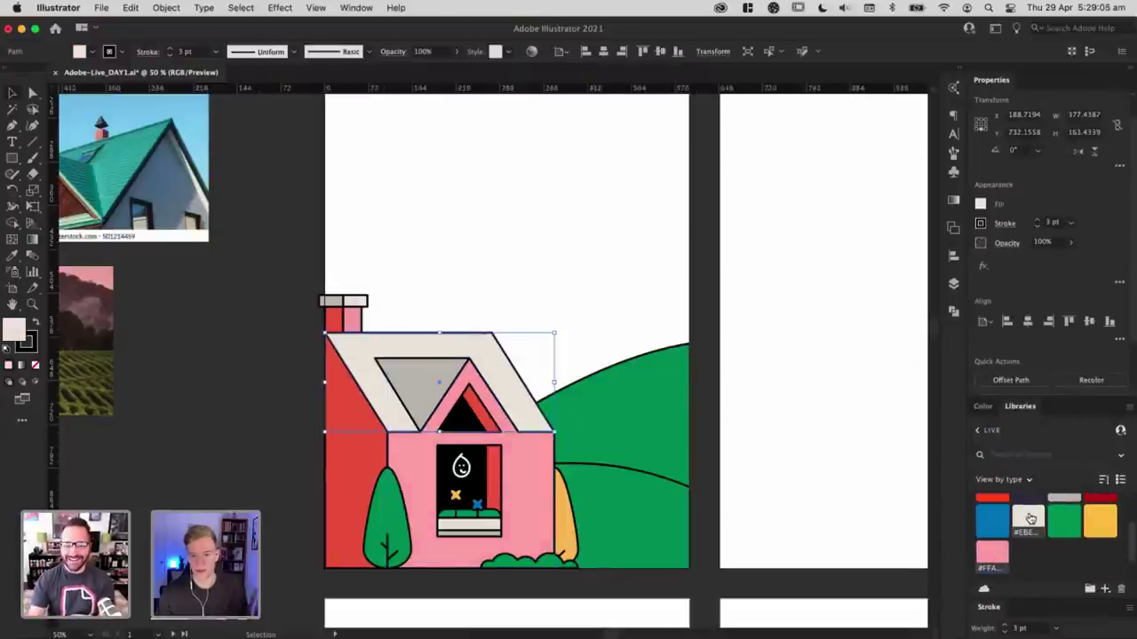
Step: Fill the house's side wall with the bright red swatch from the LIVE library
click(348, 446)
scroll(993, 531, up, 2)
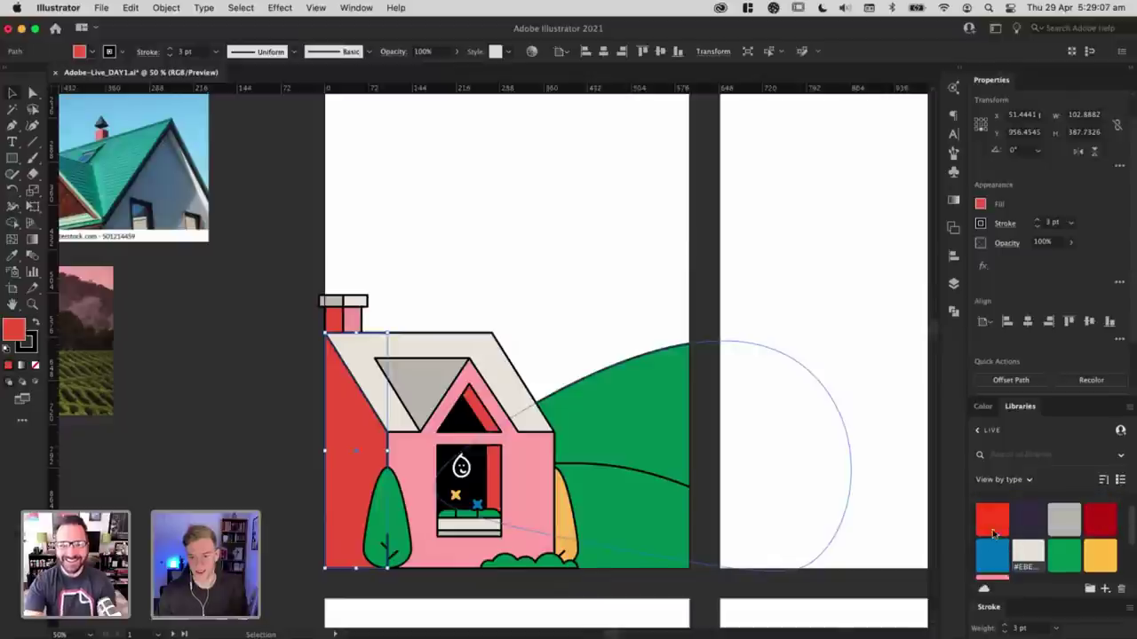
click(993, 531)
Step: Apply the bright red to the inner reveals of the gable window and main window and to the chimney's side face
click(656, 408)
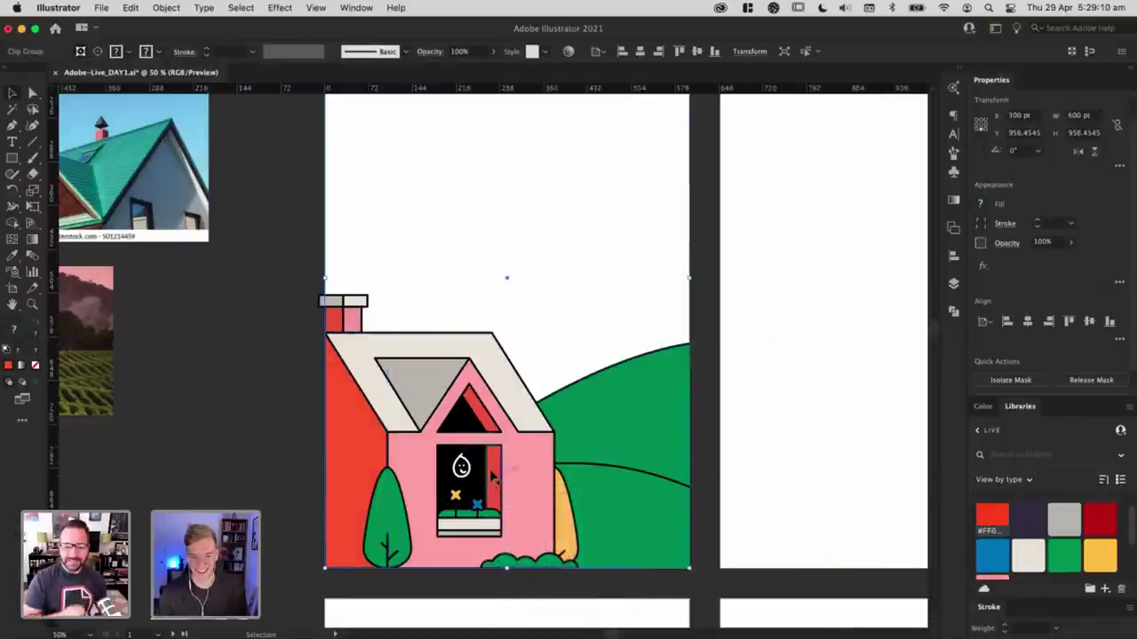
click(367, 447)
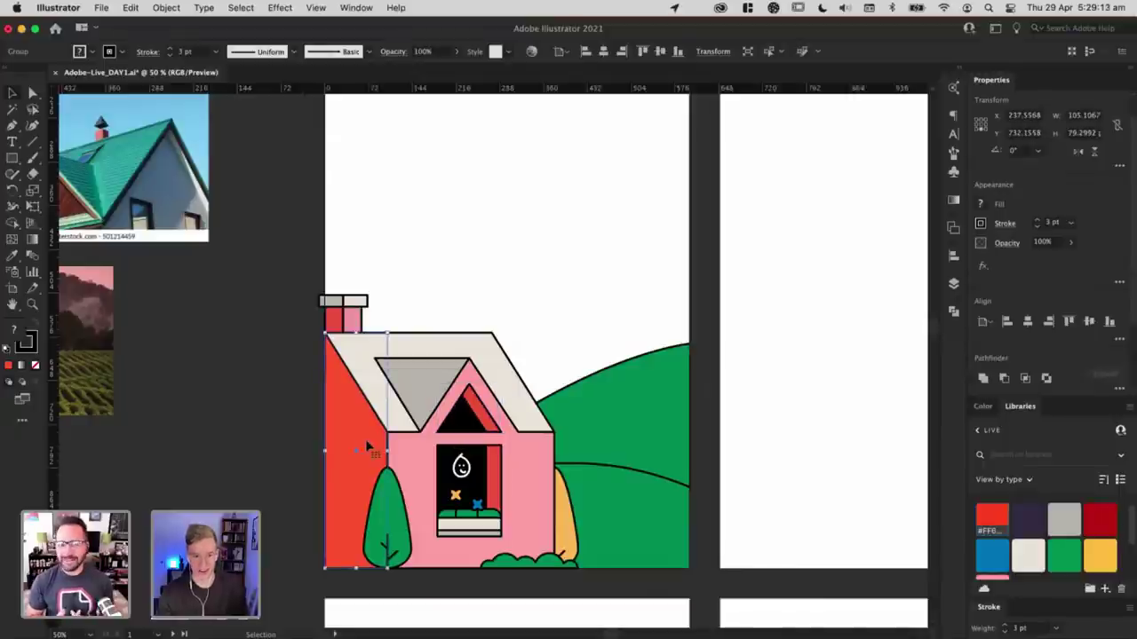
click(649, 335)
key(a)
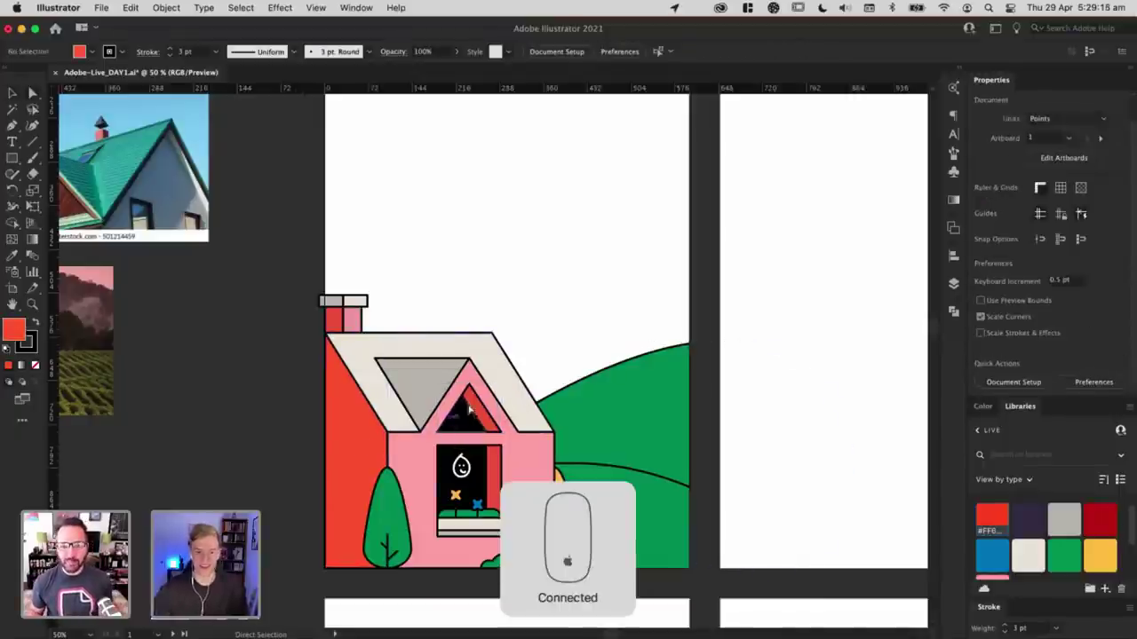
click(470, 409)
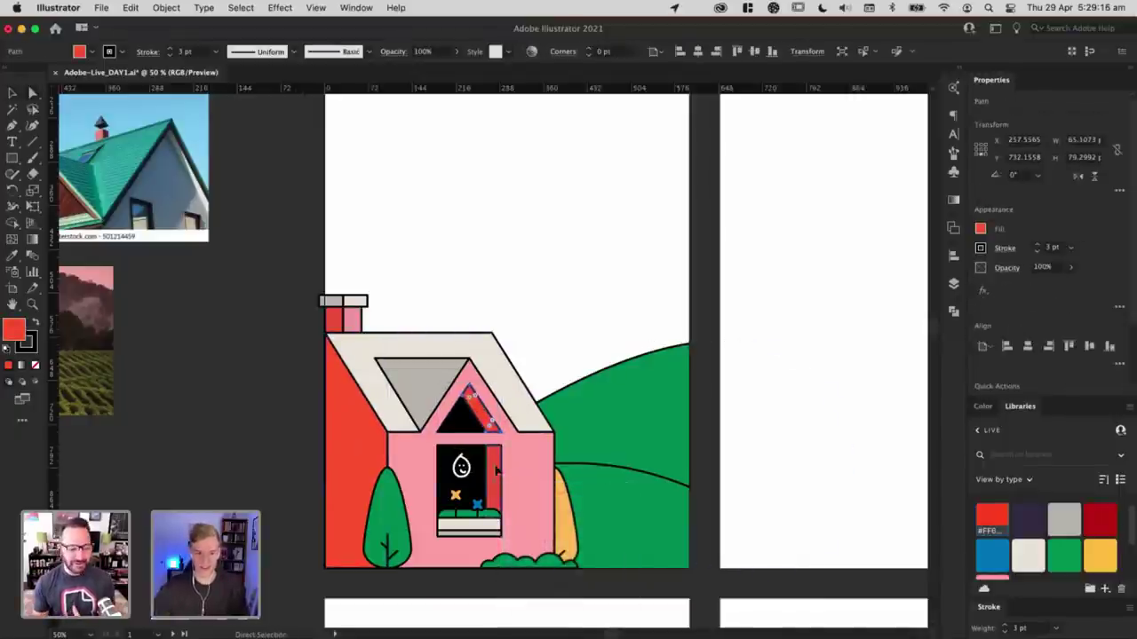
click(495, 471)
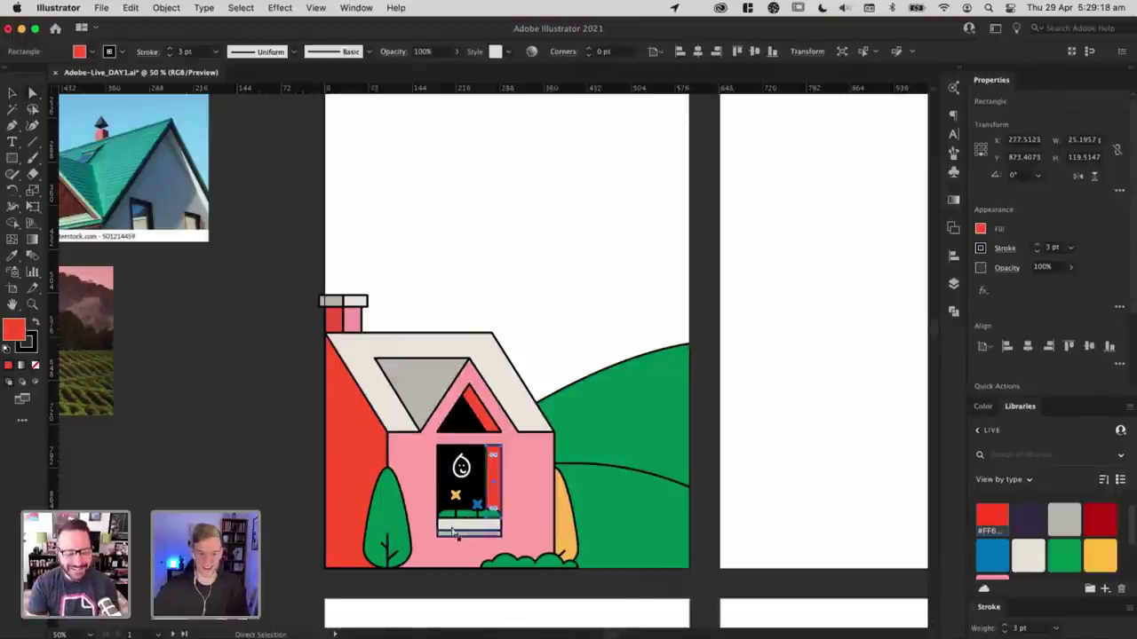
click(334, 318)
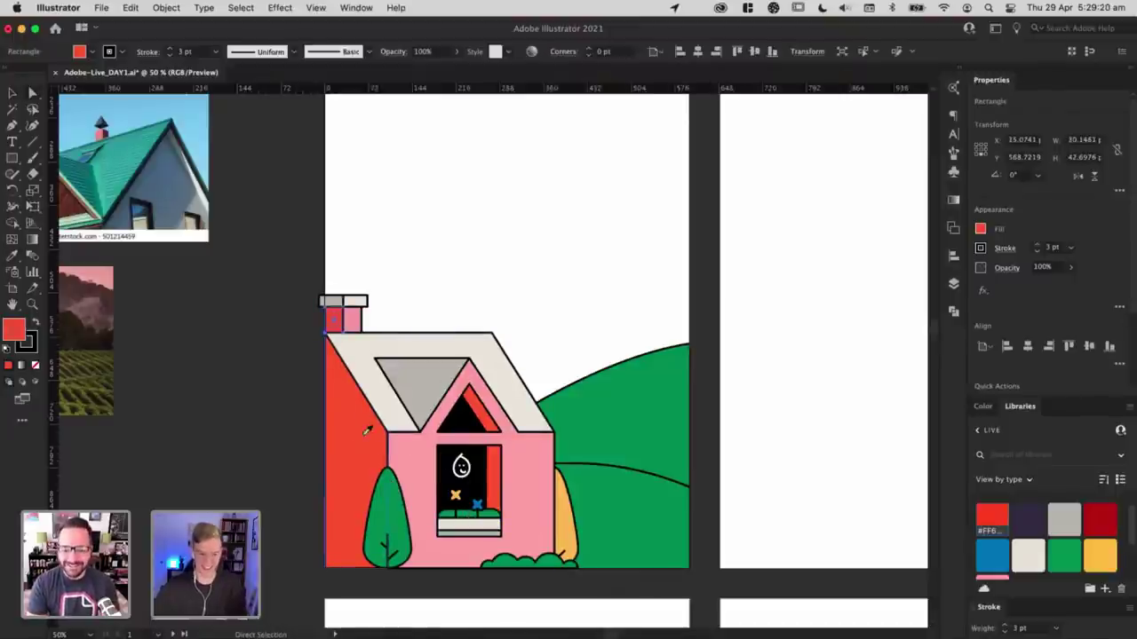
click(367, 430)
Step: Match the chimney's front face to the pink of the house front using the Eyedropper
key(a)
click(352, 321)
key(i)
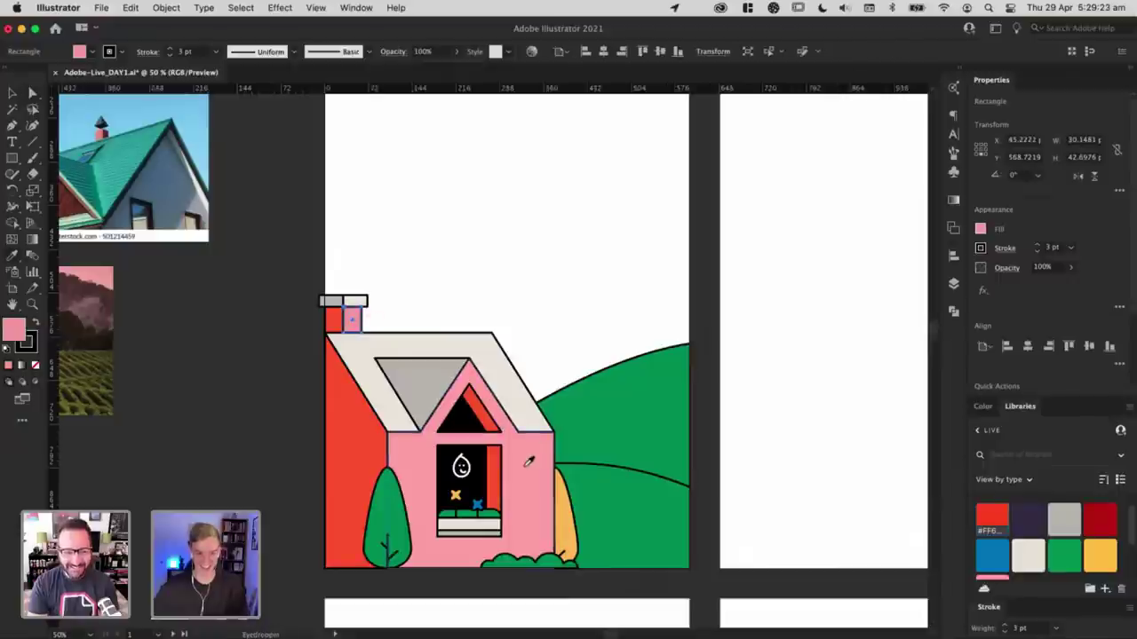
key(a)
click(612, 548)
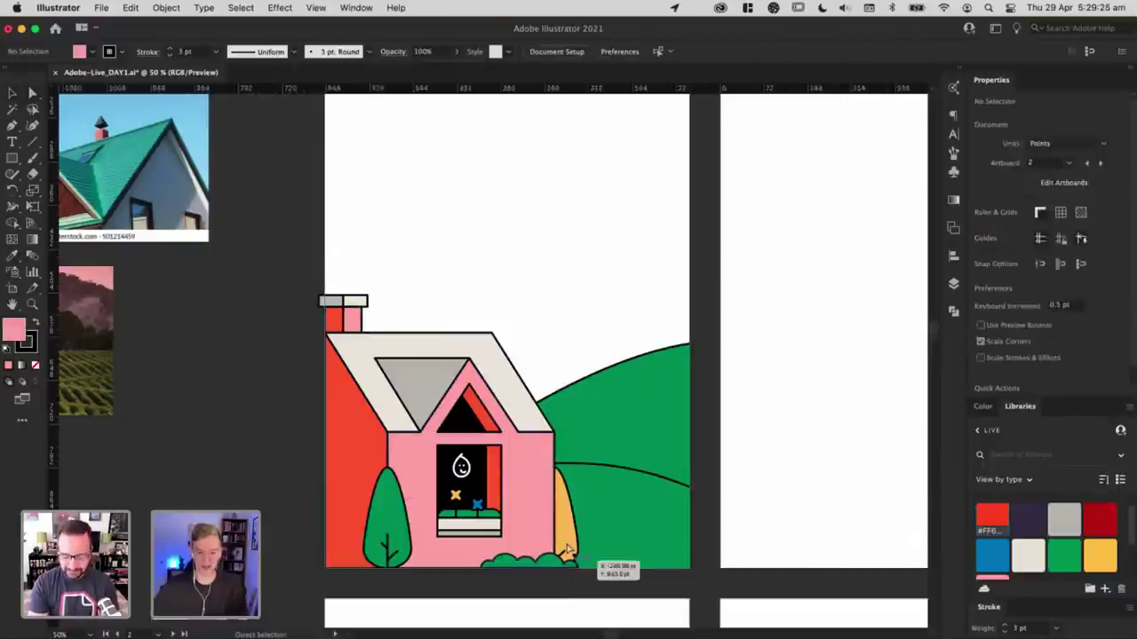
Step: Apply the library's yellow to the tree behind the house and its green to the tree in front of the side wall
click(566, 538)
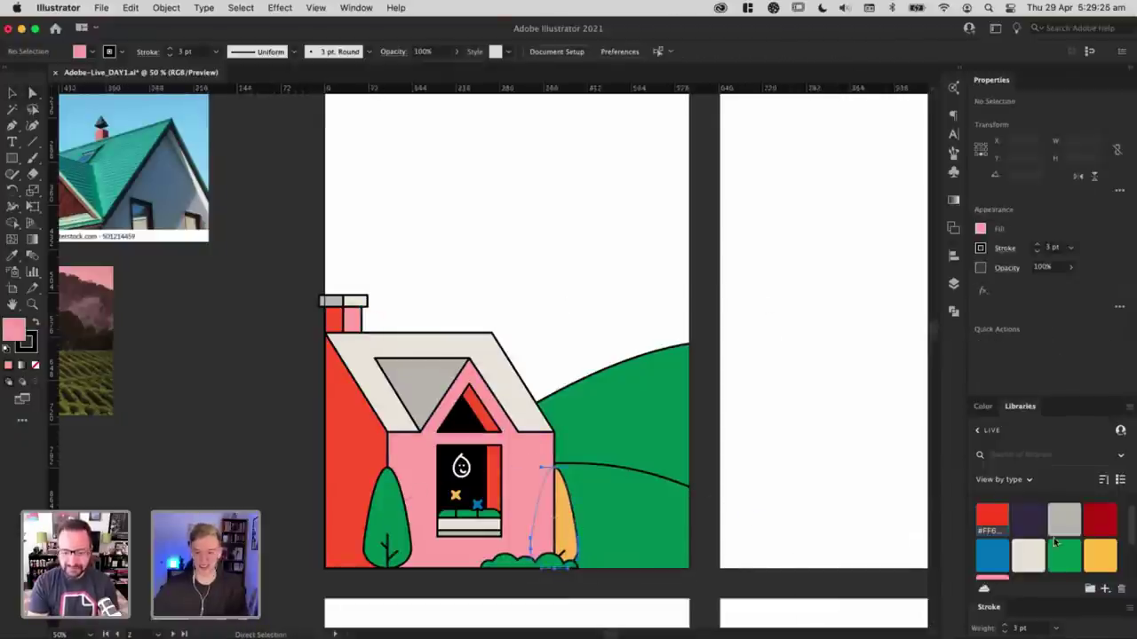
click(387, 515)
click(827, 460)
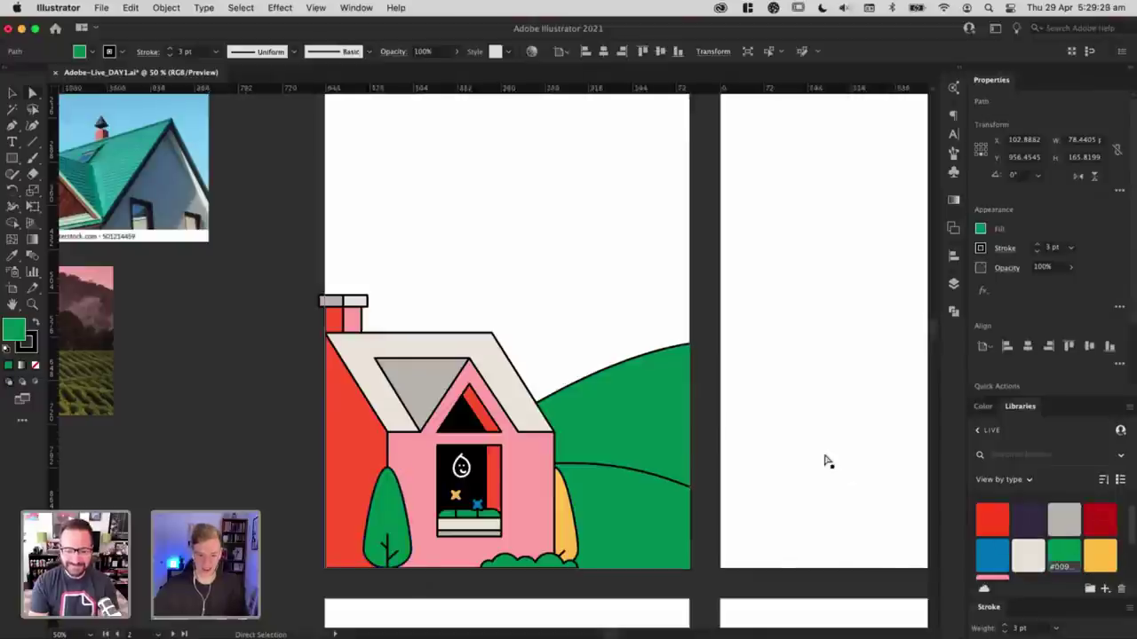
Step: Recolor the bush in front of the house and both hills with the library's green swatch
click(550, 563)
click(631, 496)
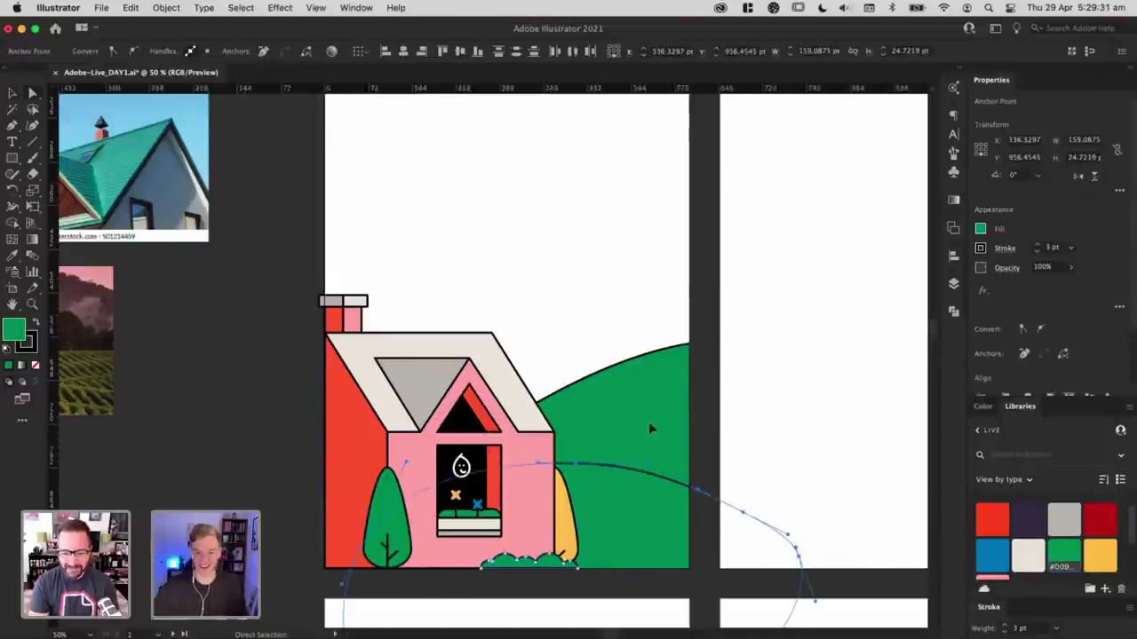
click(581, 289)
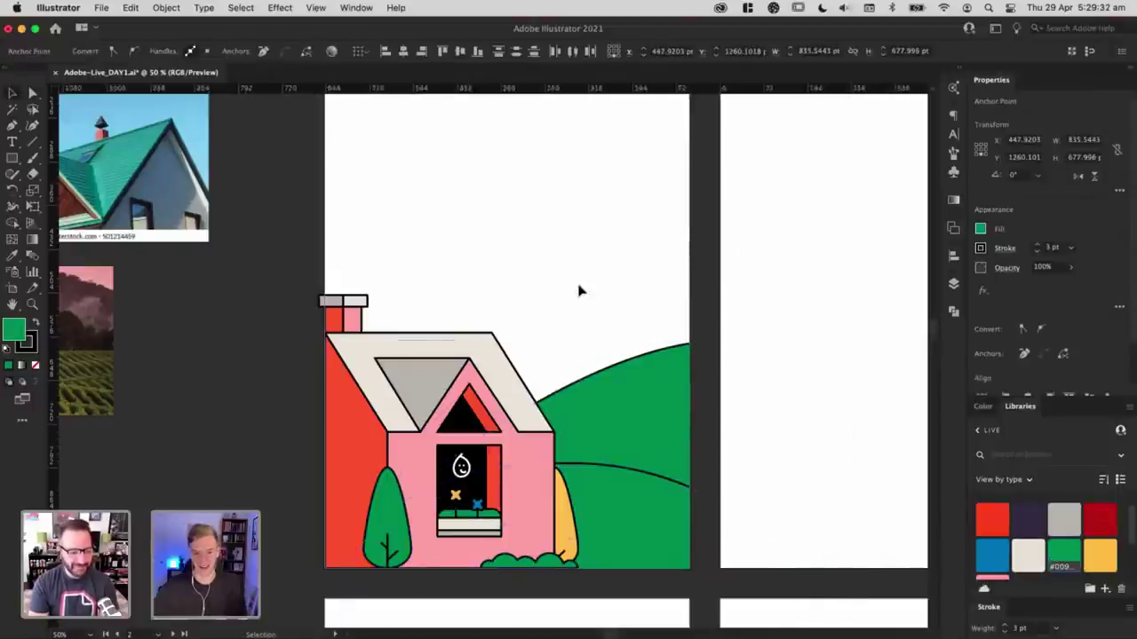
Step: Recolor the window box flowers, one with the library's yellow and the other with its blue
click(454, 496)
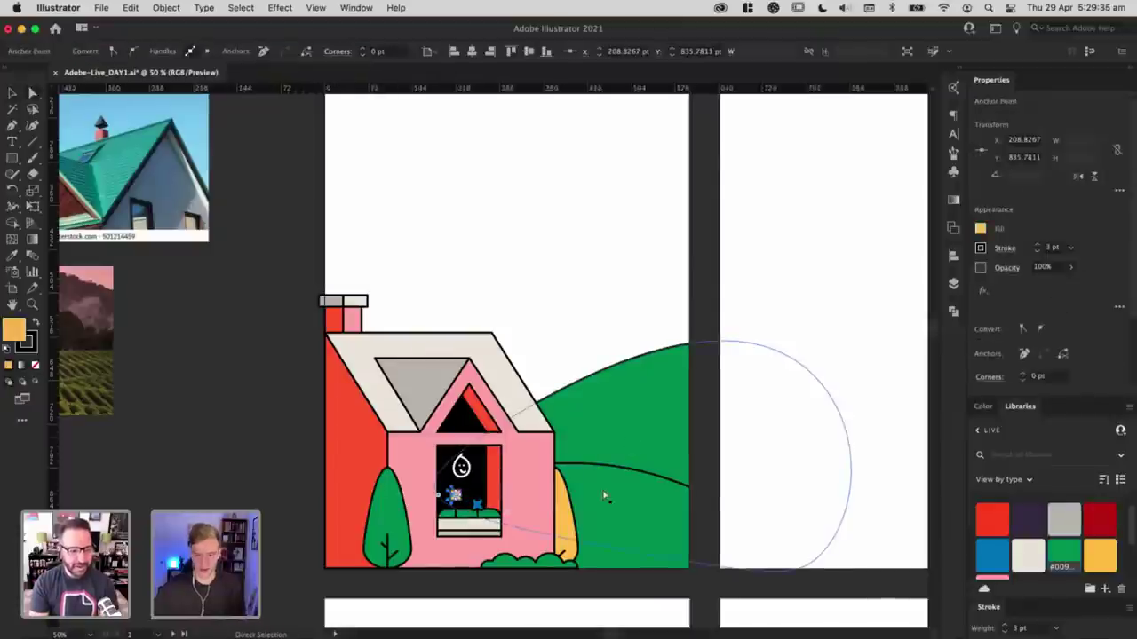
key(i)
key(a)
click(577, 301)
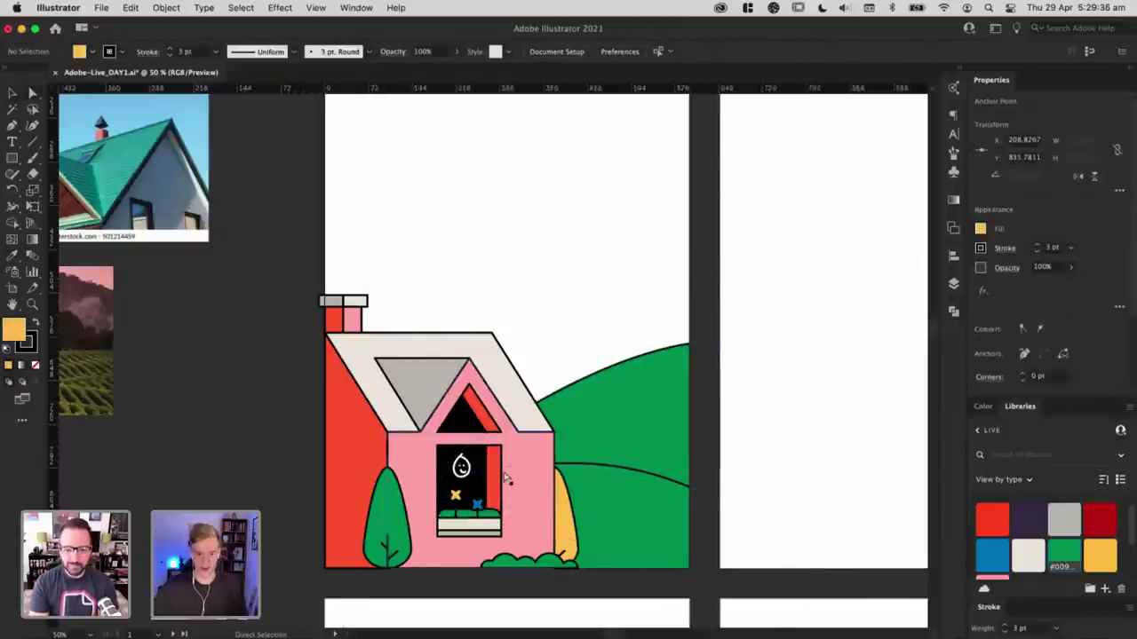
click(478, 504)
click(629, 294)
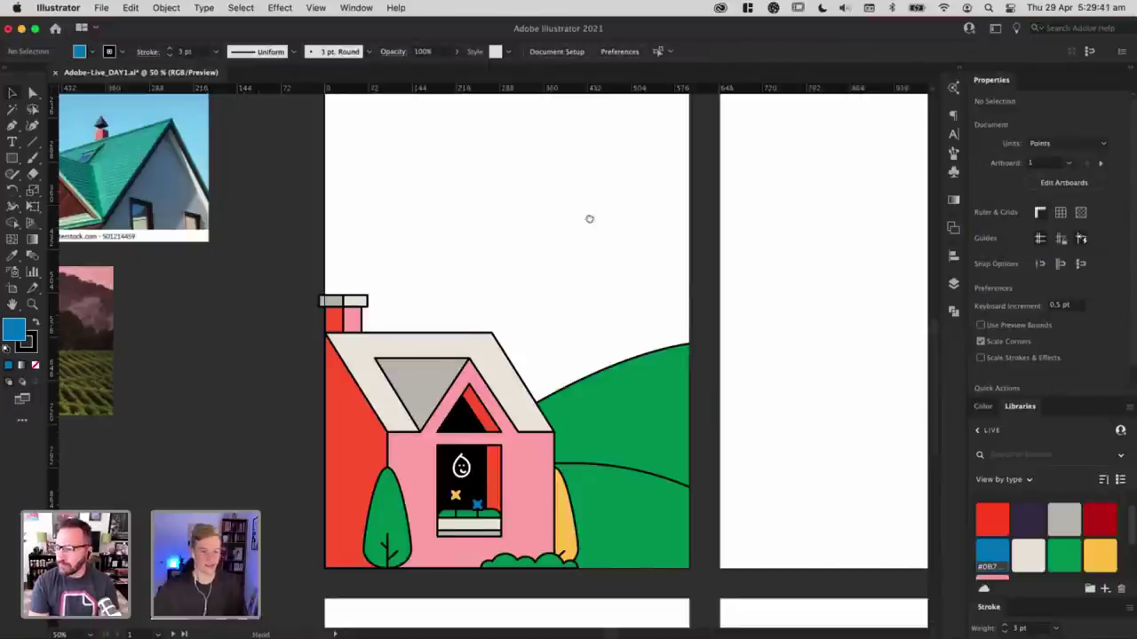
scroll(588, 218, up, 3)
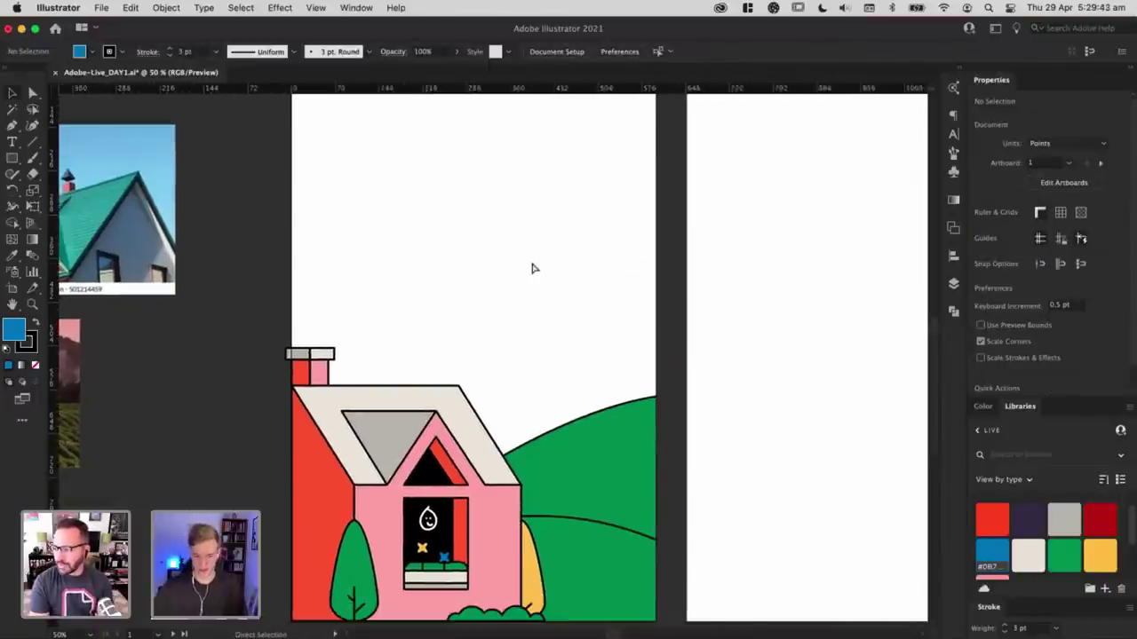
key(super+minus)
drag(562, 273, 527, 282)
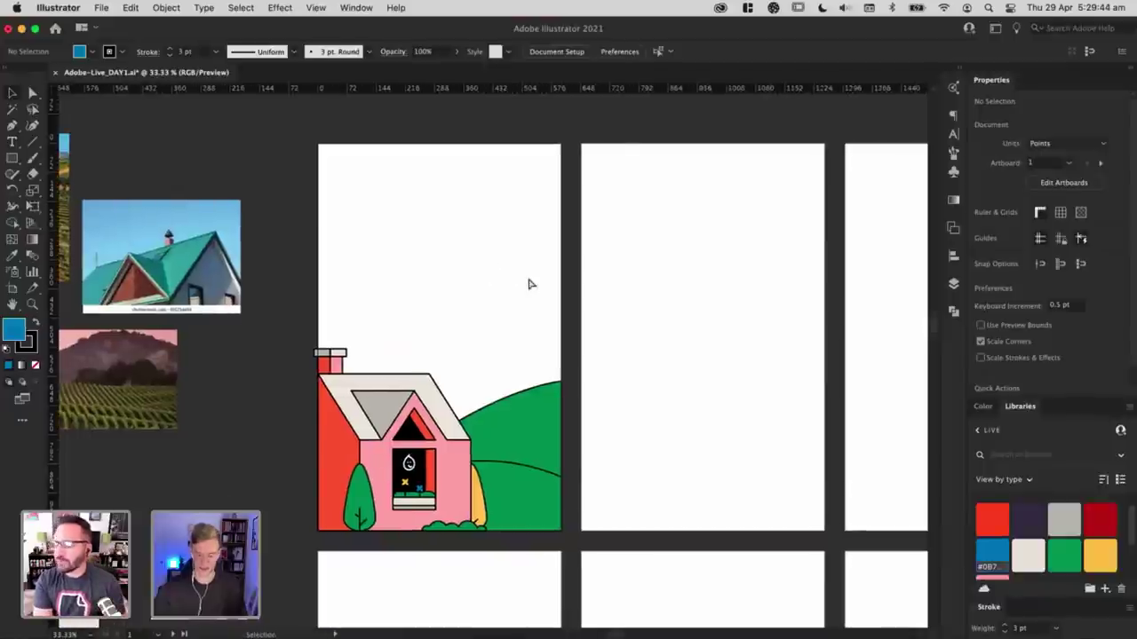
key(super+plus)
scroll(529, 285, down, 1)
scroll(528, 285, left, 4)
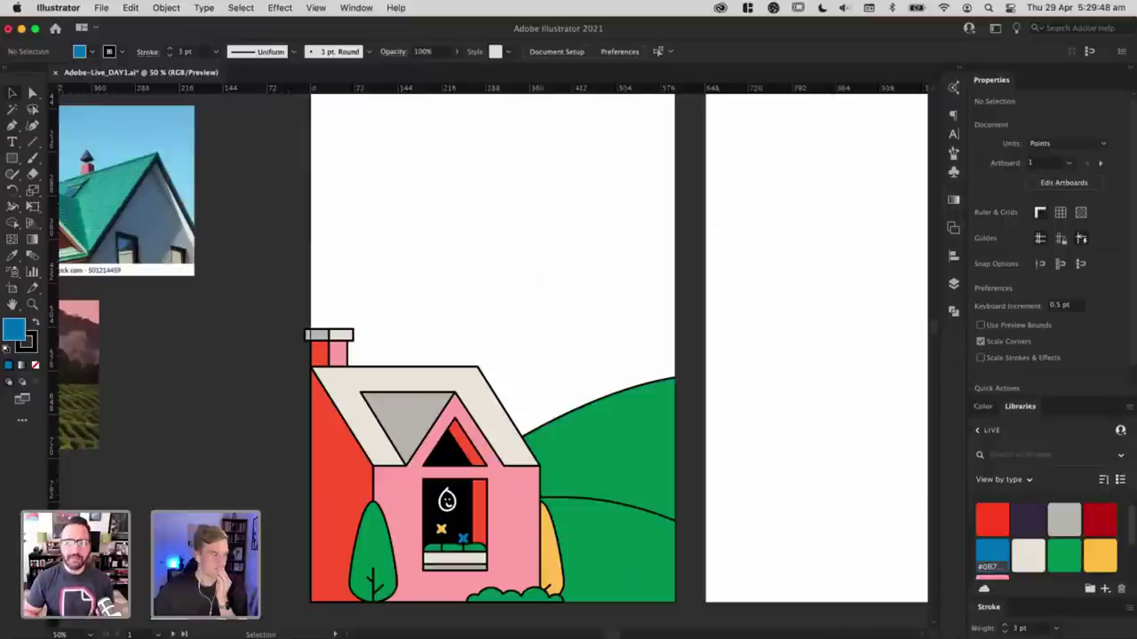
click(543, 335)
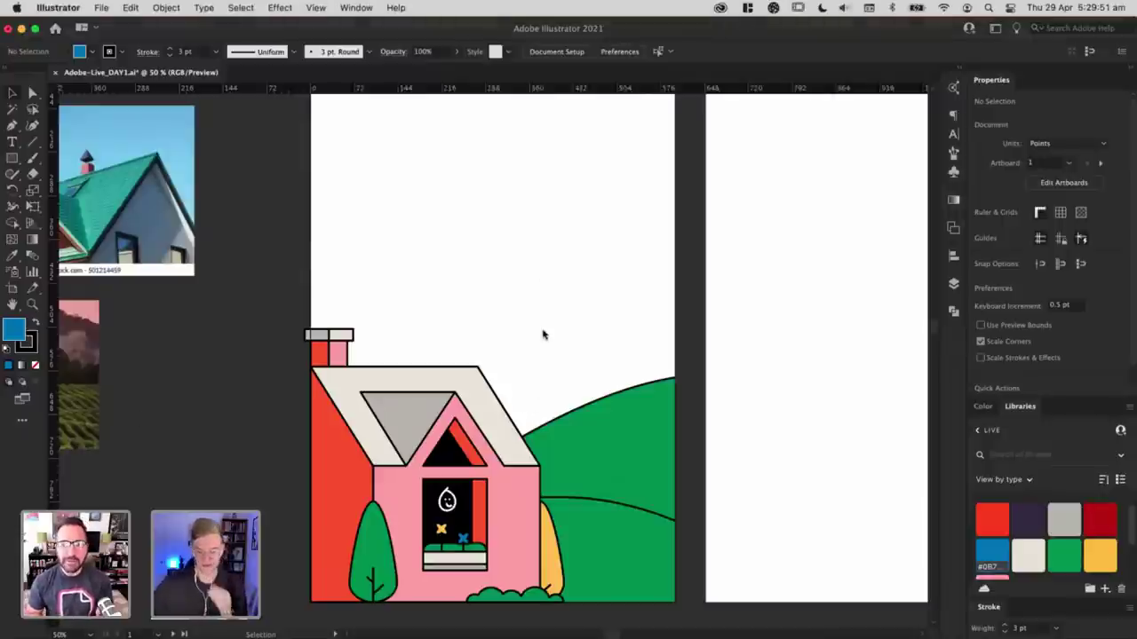
scroll(581, 324, up, 2)
scroll(580, 324, left, 2)
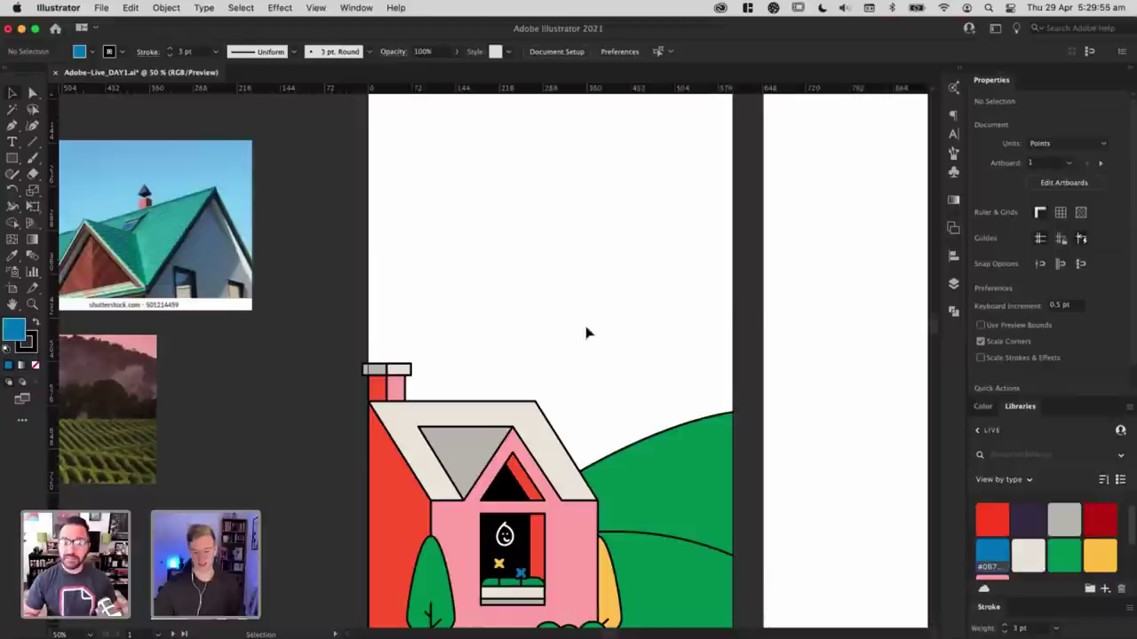
key(super+minus)
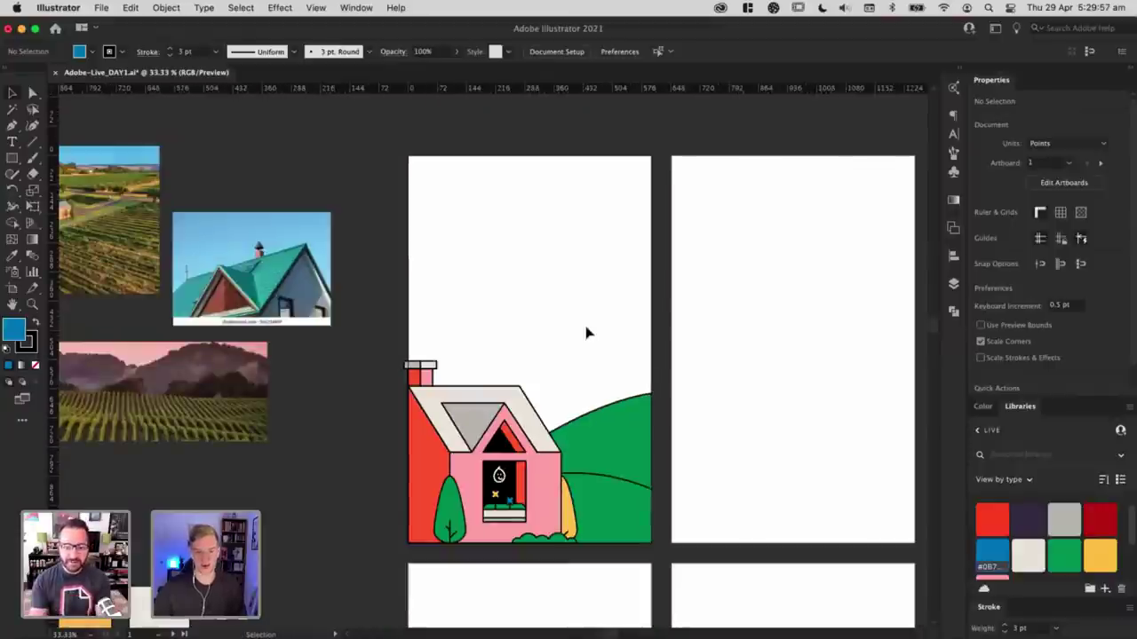
scroll(571, 325, right, 1)
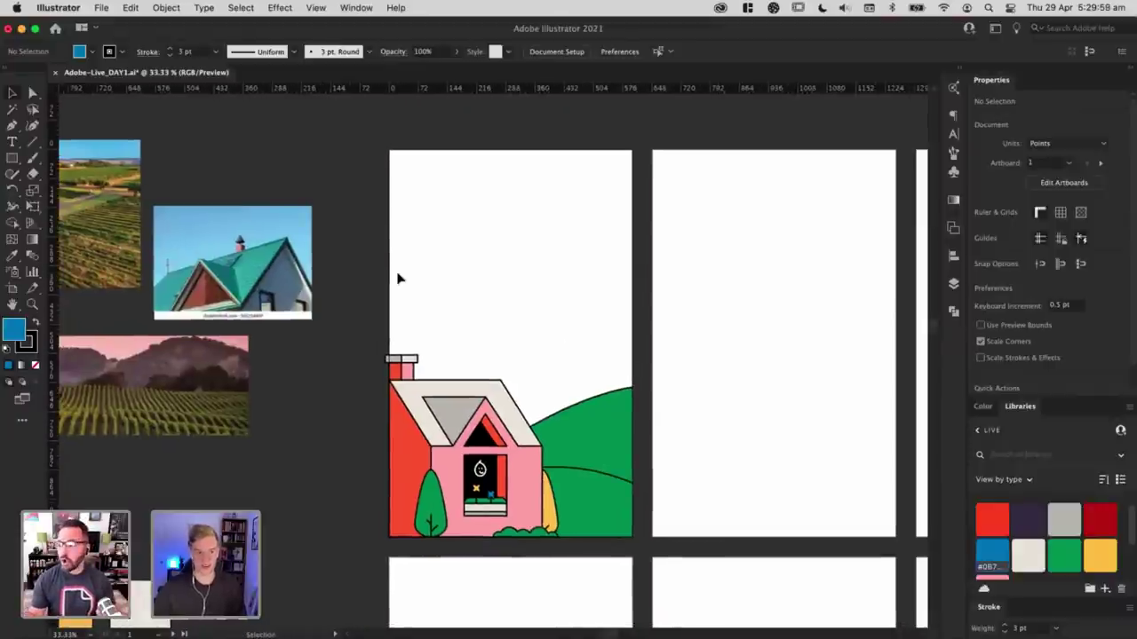
Step: Isolate the hills' clip group for editing
double_click(577, 436)
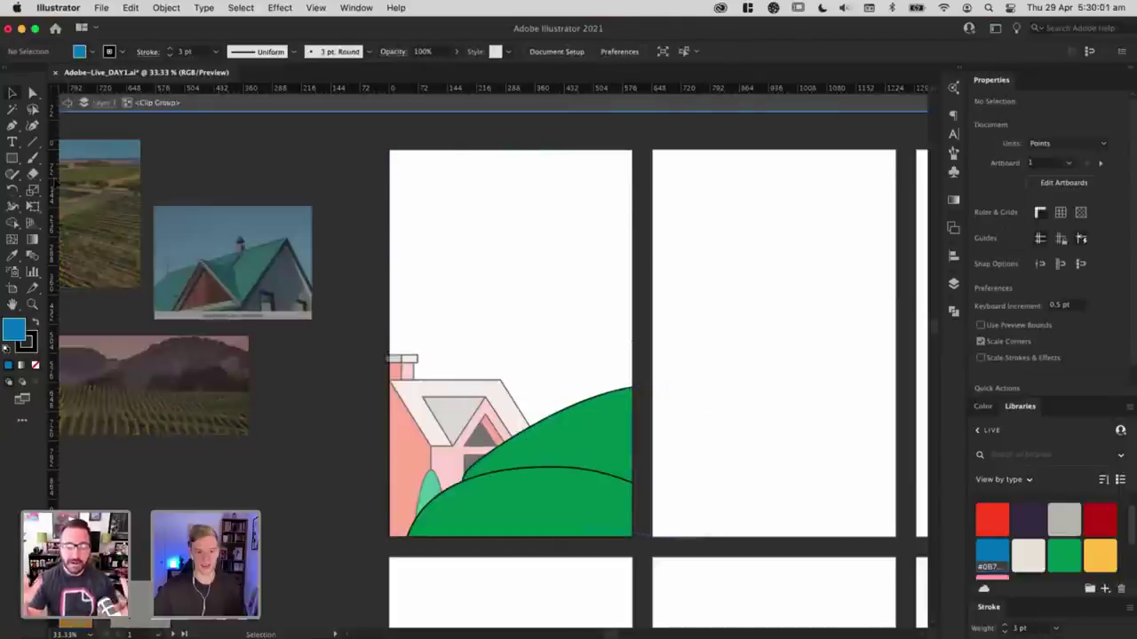
click(12, 127)
click(370, 336)
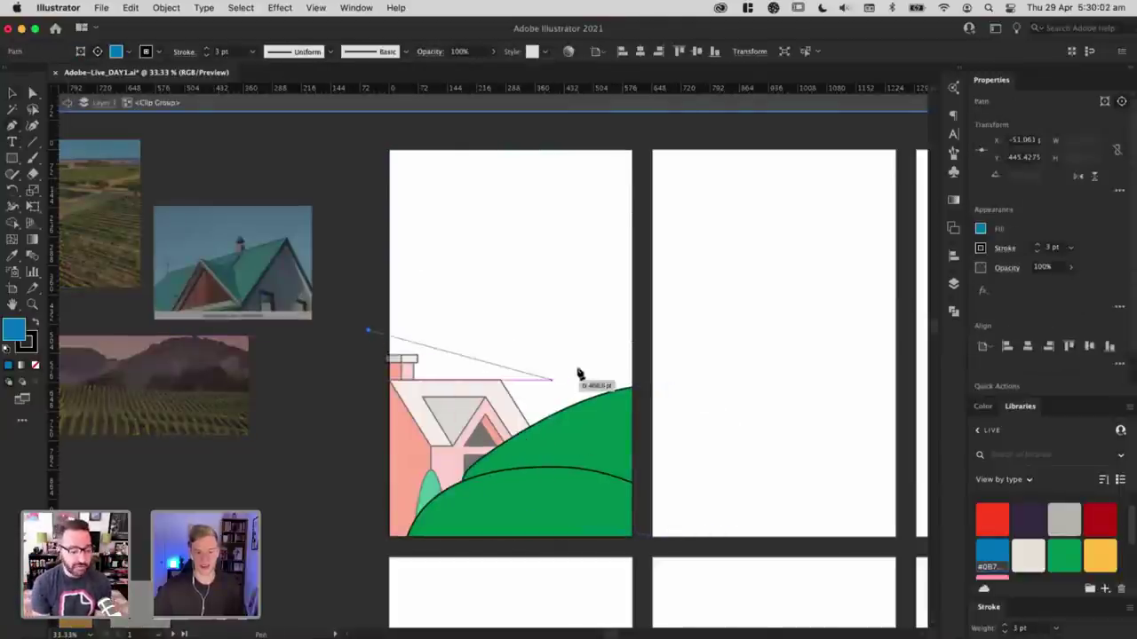
key(a)
key(v)
click(443, 395)
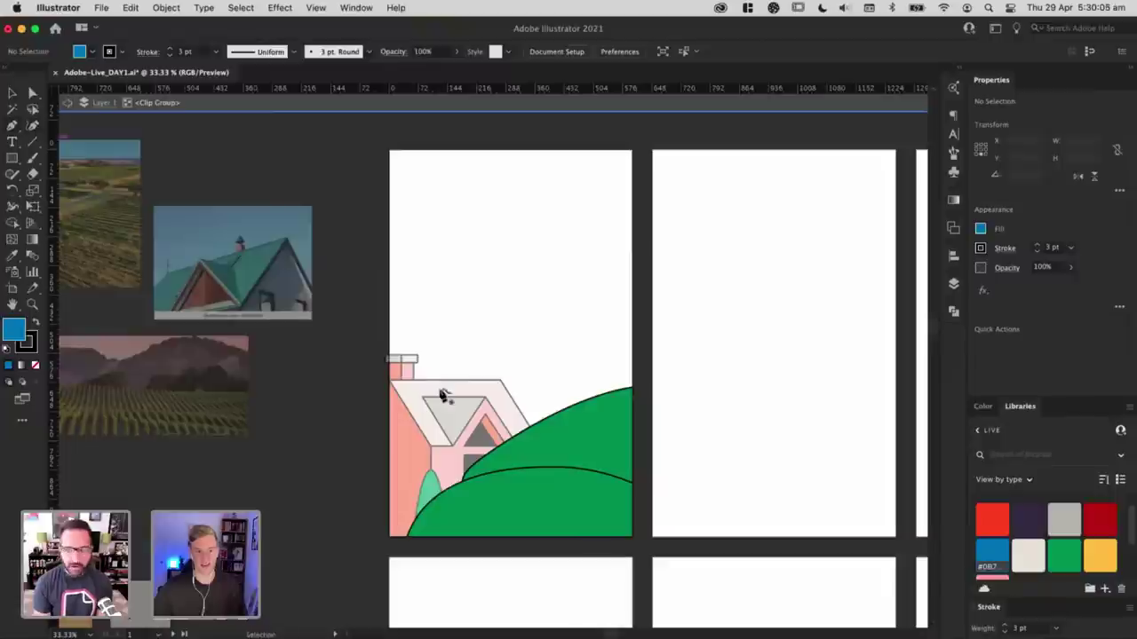
click(518, 355)
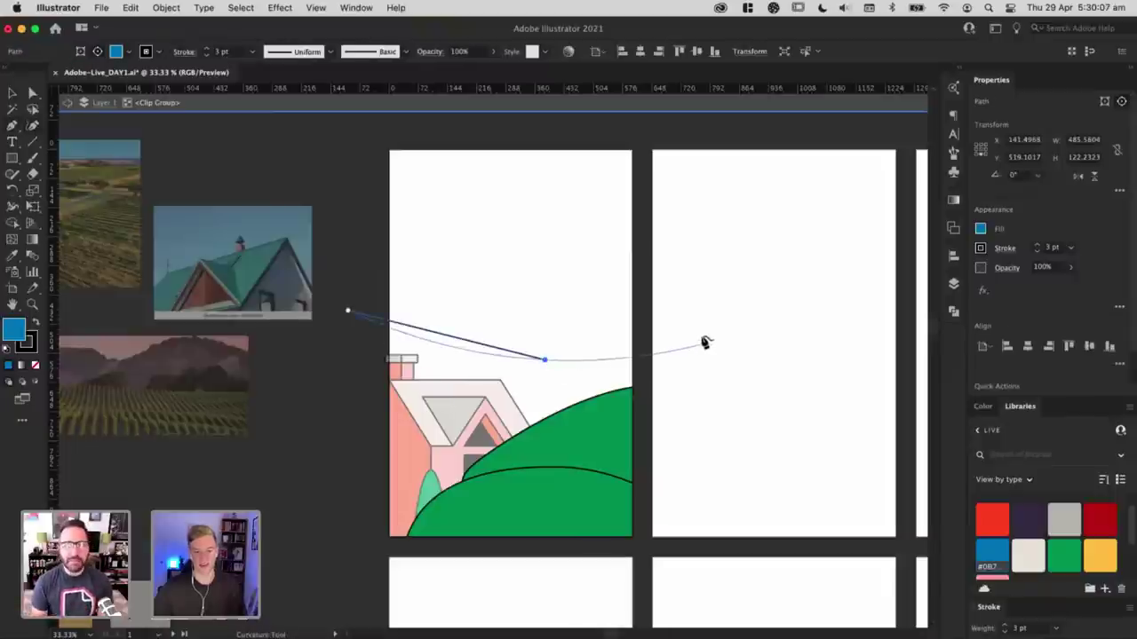
key(Escape)
key(super+z)
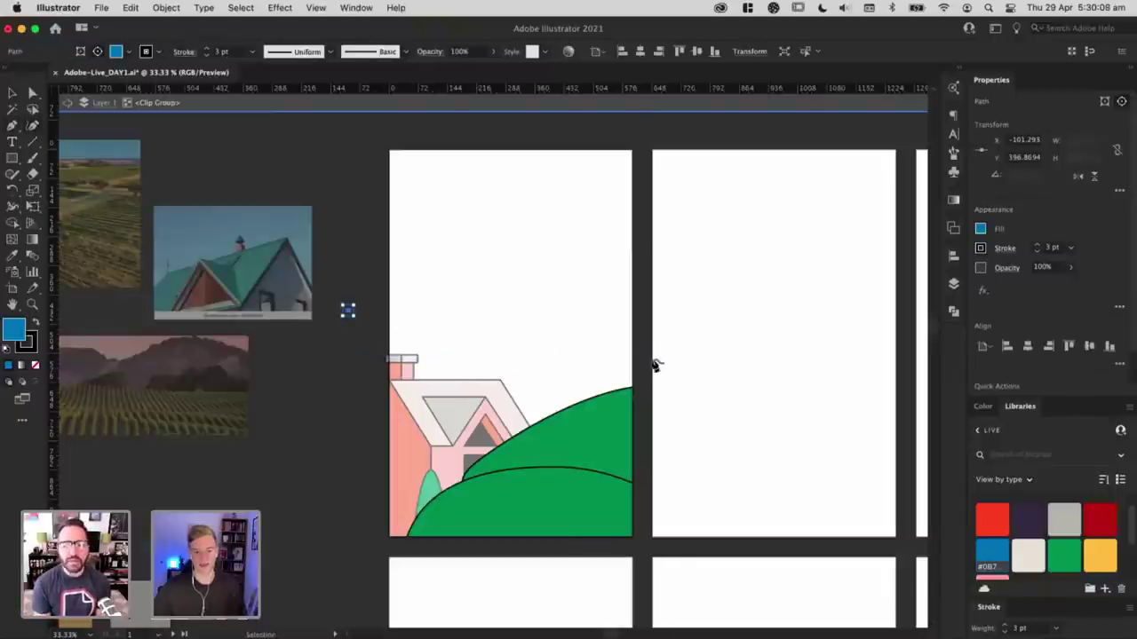
Step: Draw a closed blue hill with a dipping top edge behind the house, using the Curvature tool inside the hills' clip group
click(367, 321)
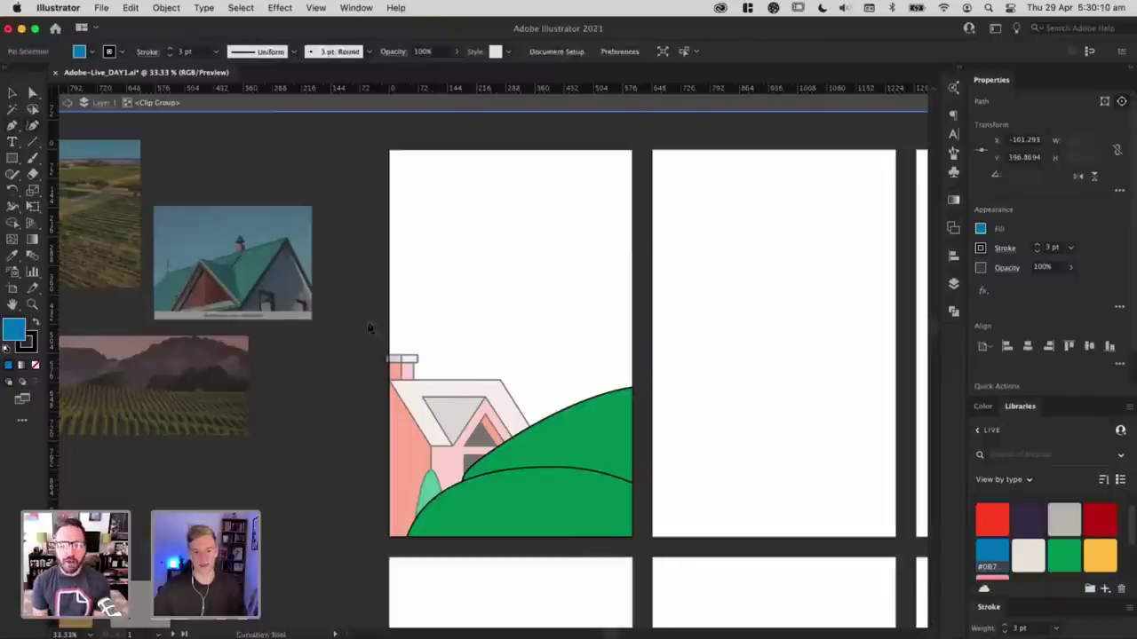
click(513, 355)
click(694, 343)
click(682, 560)
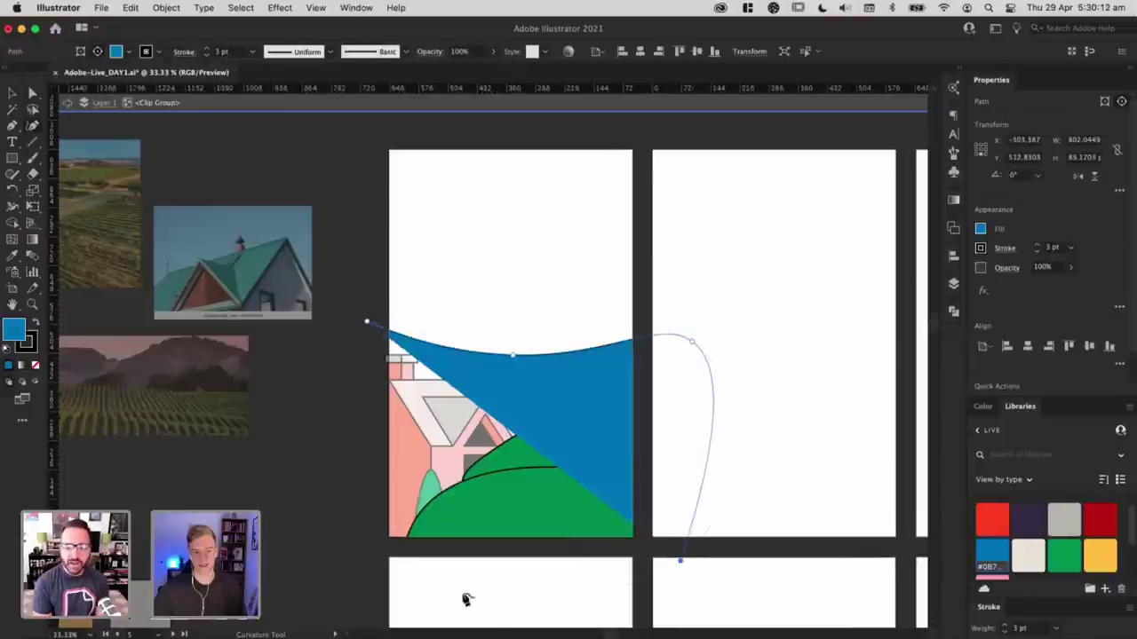
click(462, 596)
click(305, 502)
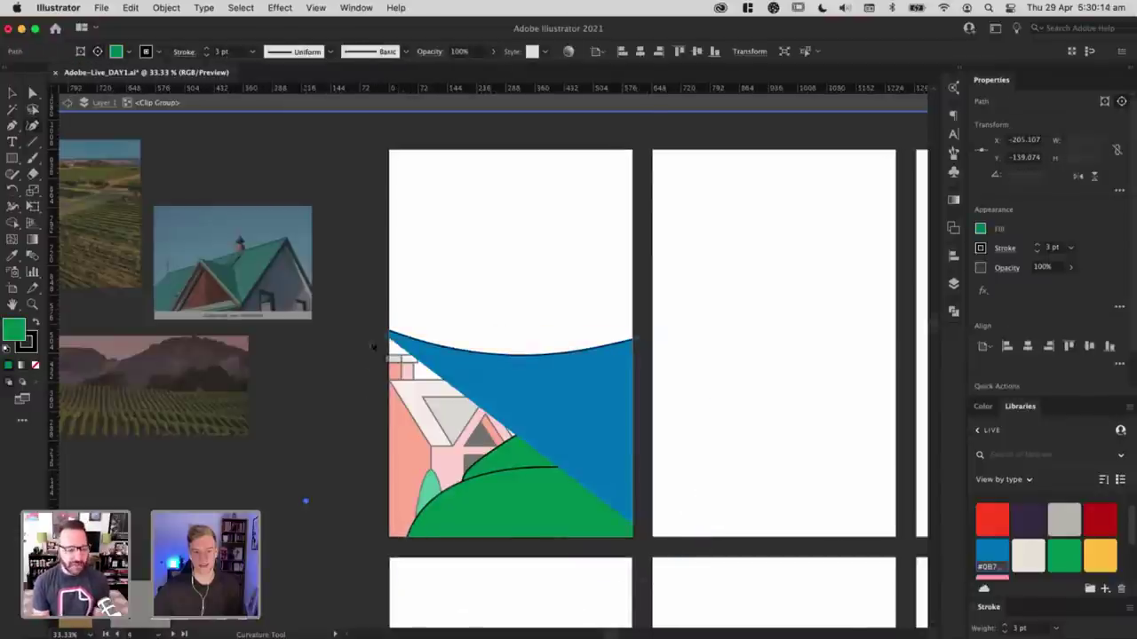
click(586, 437)
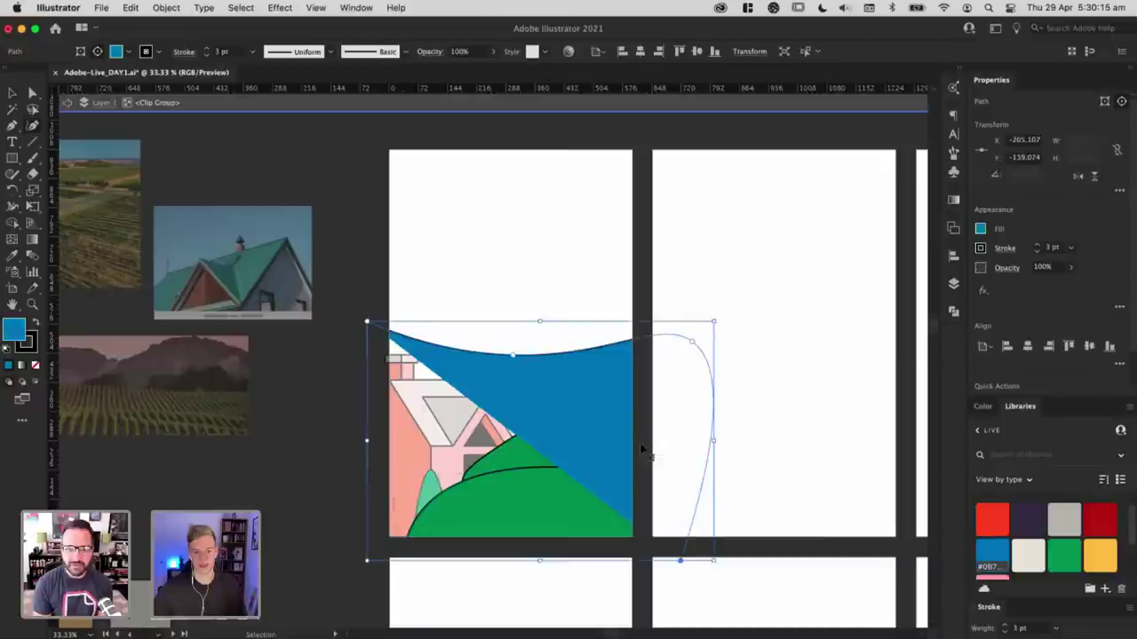
click(316, 593)
click(367, 321)
key(v)
key(Escape)
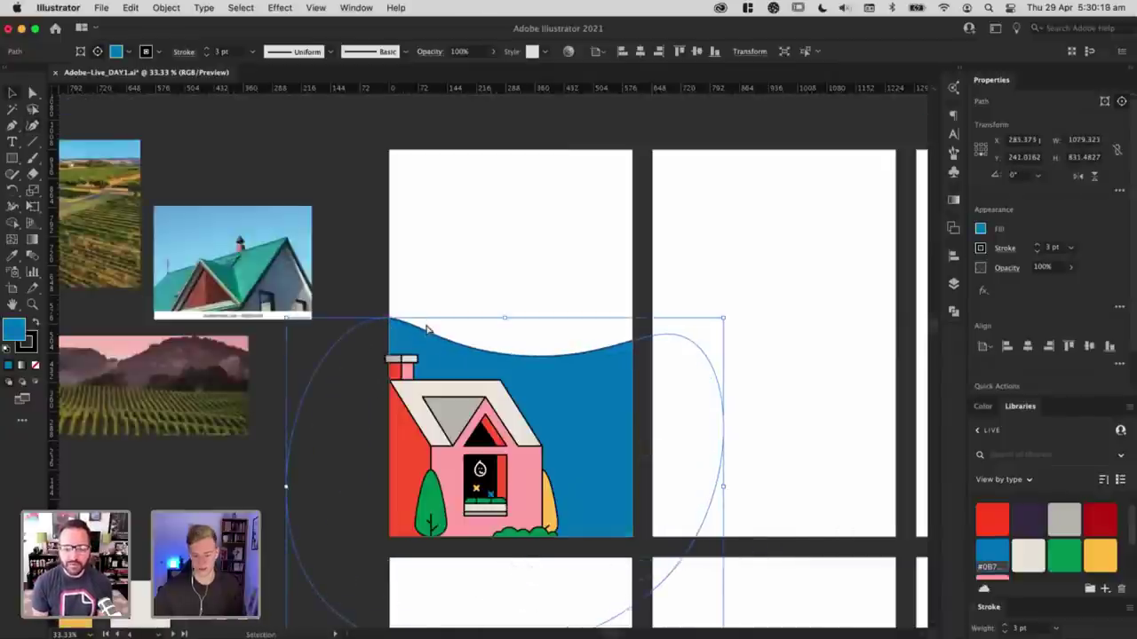
Step: Send the blue hill behind the other hills and recolor it with the library's green swatch
key(super+shift+[)
click(1064, 556)
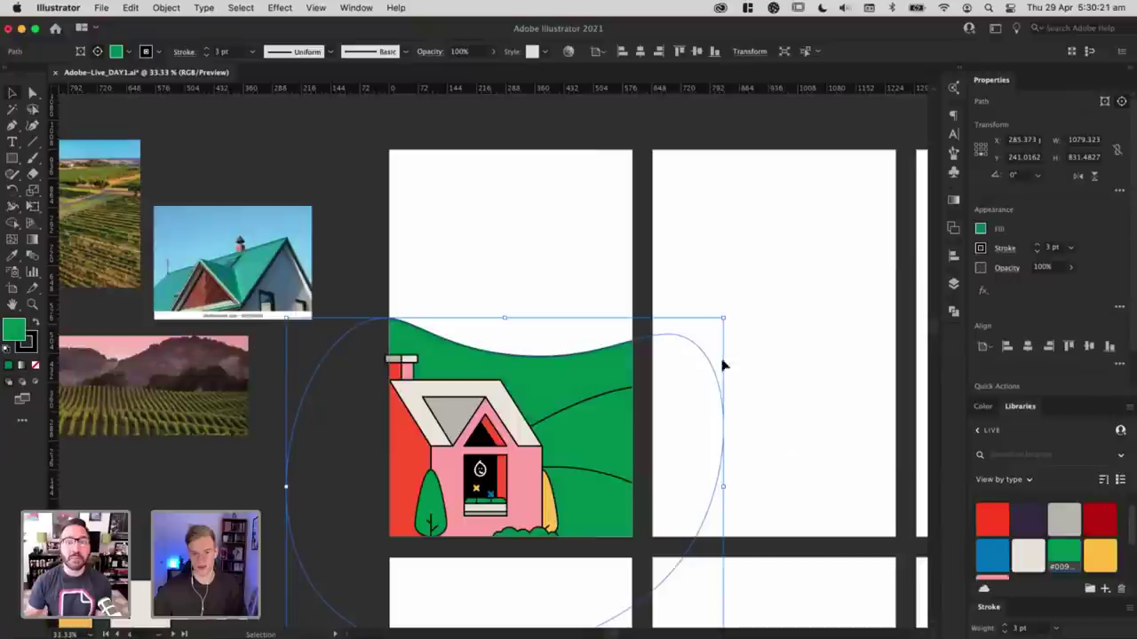
drag(725, 319, 833, 299)
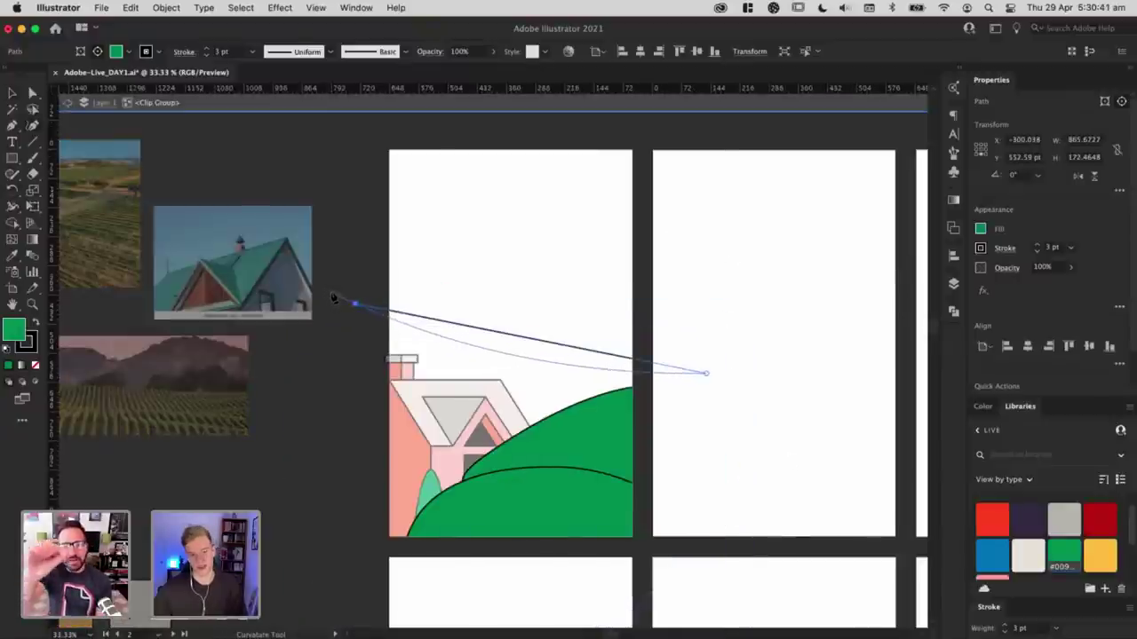
Step: Redraw the back hill as a closed green Curvature shape sloping gently across the artboard, and send it behind the other hills
click(332, 294)
click(302, 480)
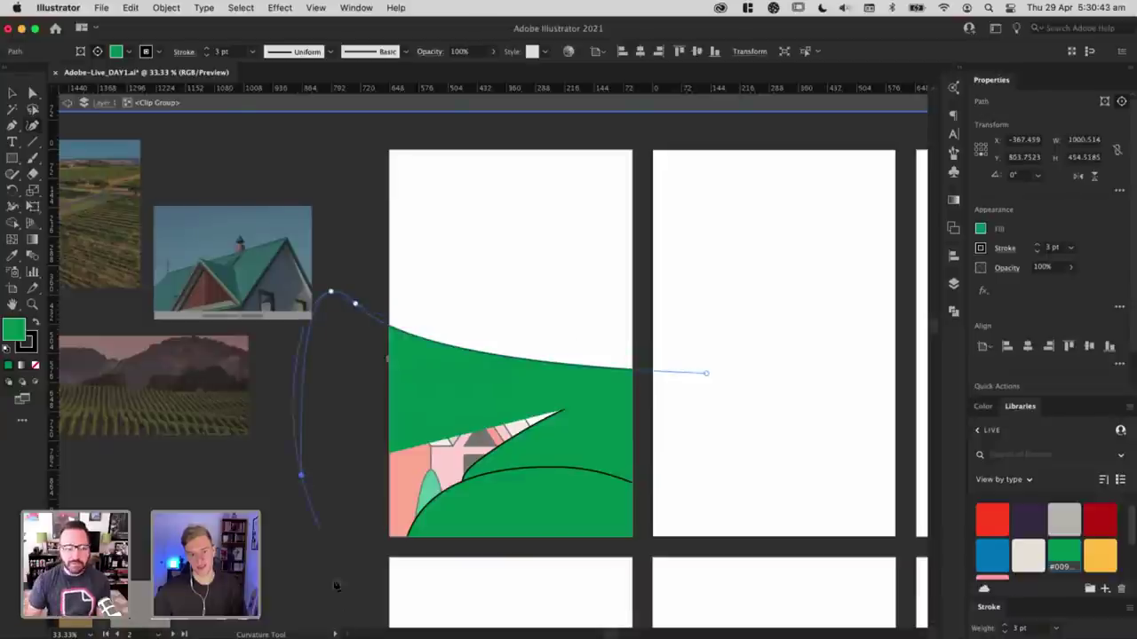
click(793, 555)
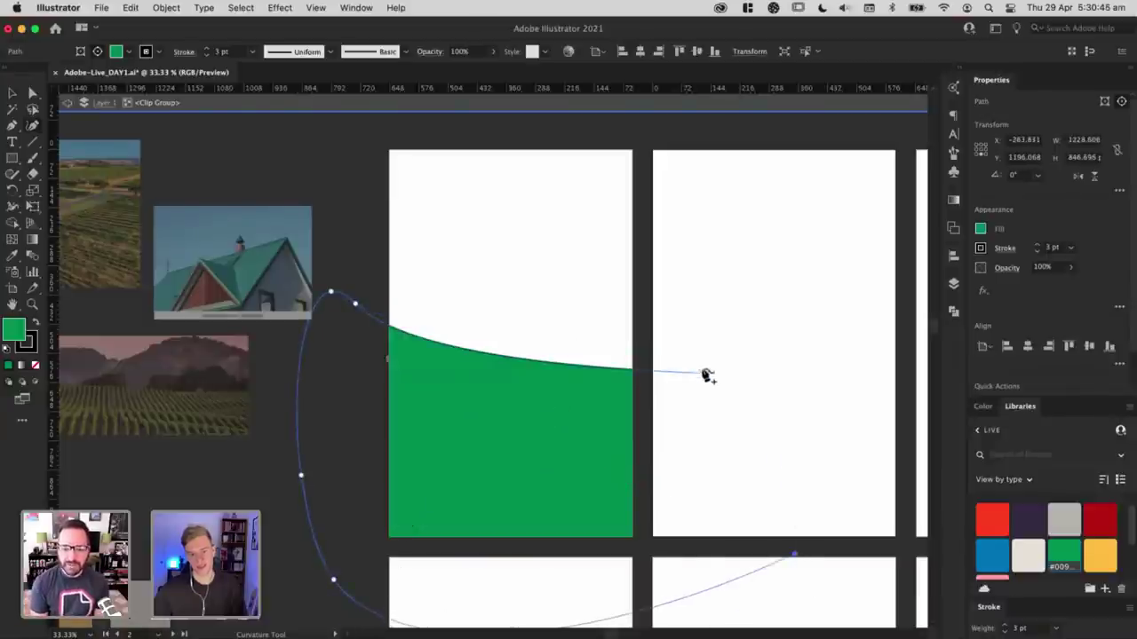
click(706, 373)
key(v)
key(super+shift+[)
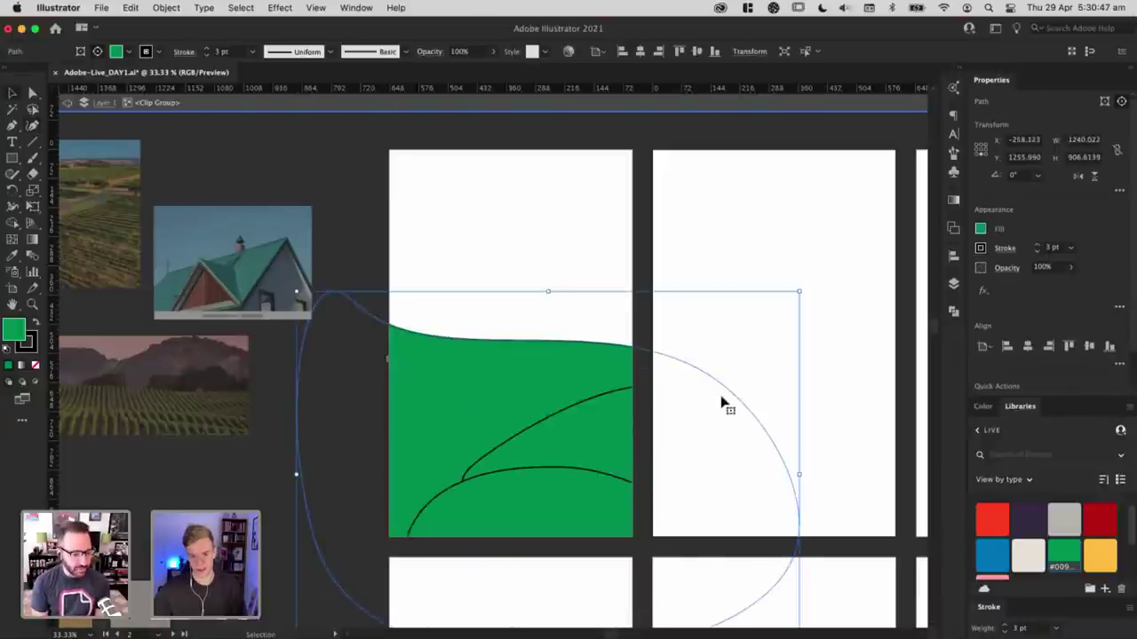
key(Escape)
click(767, 331)
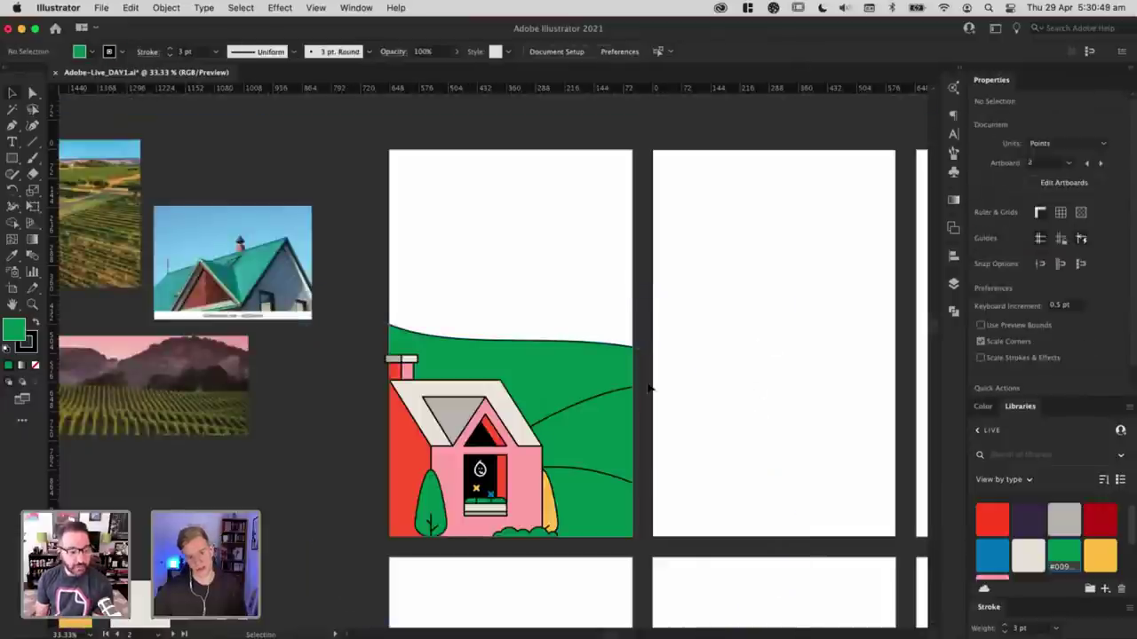
Step: Move the back hill down slightly within its clip group
double_click(535, 386)
drag(558, 380, 559, 398)
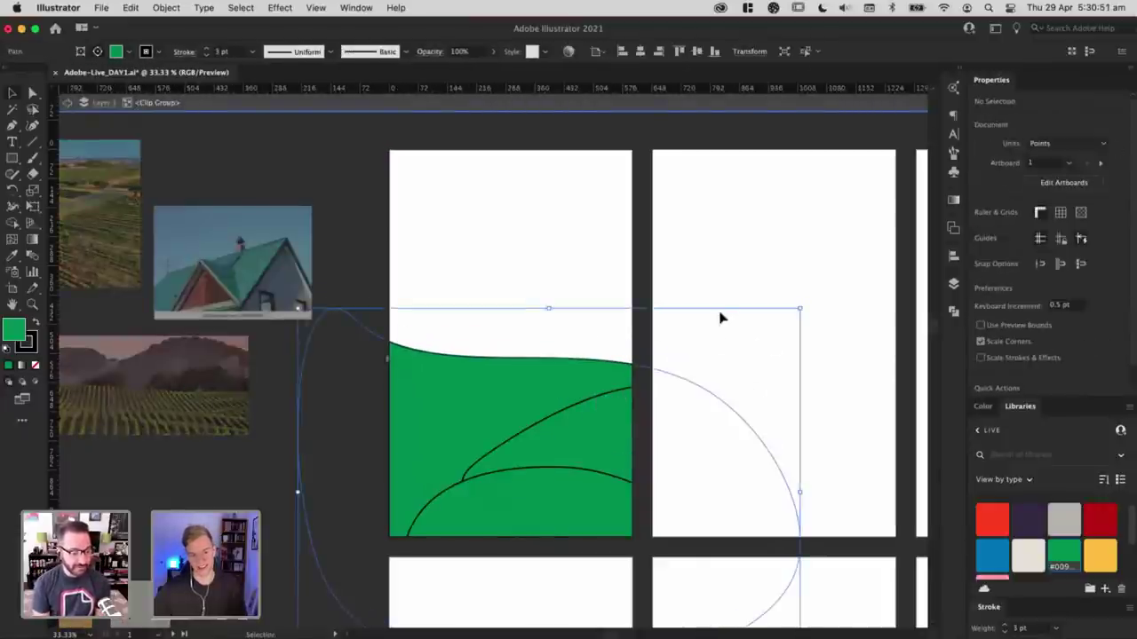
key(Escape)
click(716, 461)
key(super+plus)
drag(650, 382, 588, 301)
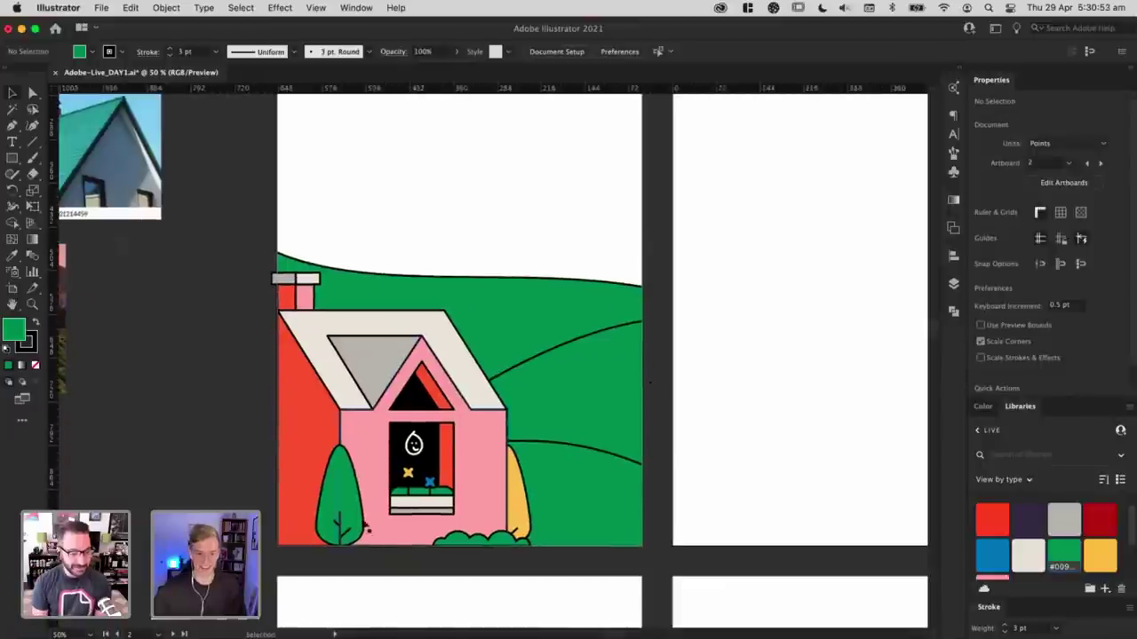
Step: Duplicate the green tree in front of the house into the empty sky and remove the copy's branch lines
click(347, 491)
drag(455, 294, 485, 214)
key(a)
click(501, 229)
key(super+shift+a)
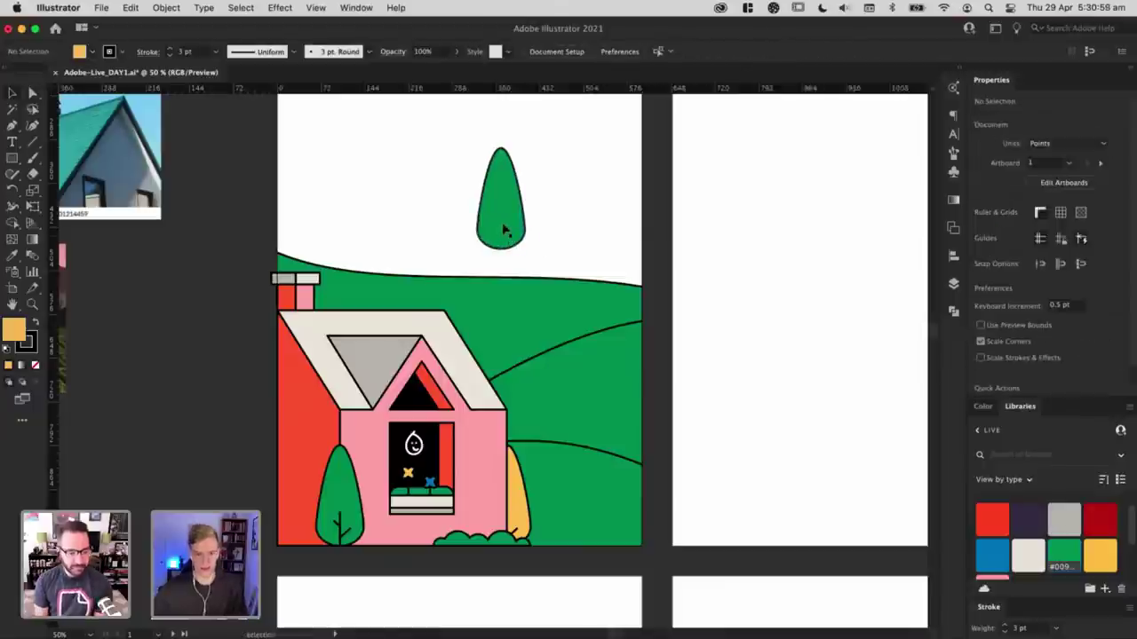
Step: Recolor the copied tree with the library's red swatch
key(v)
click(502, 218)
click(992, 519)
key(v)
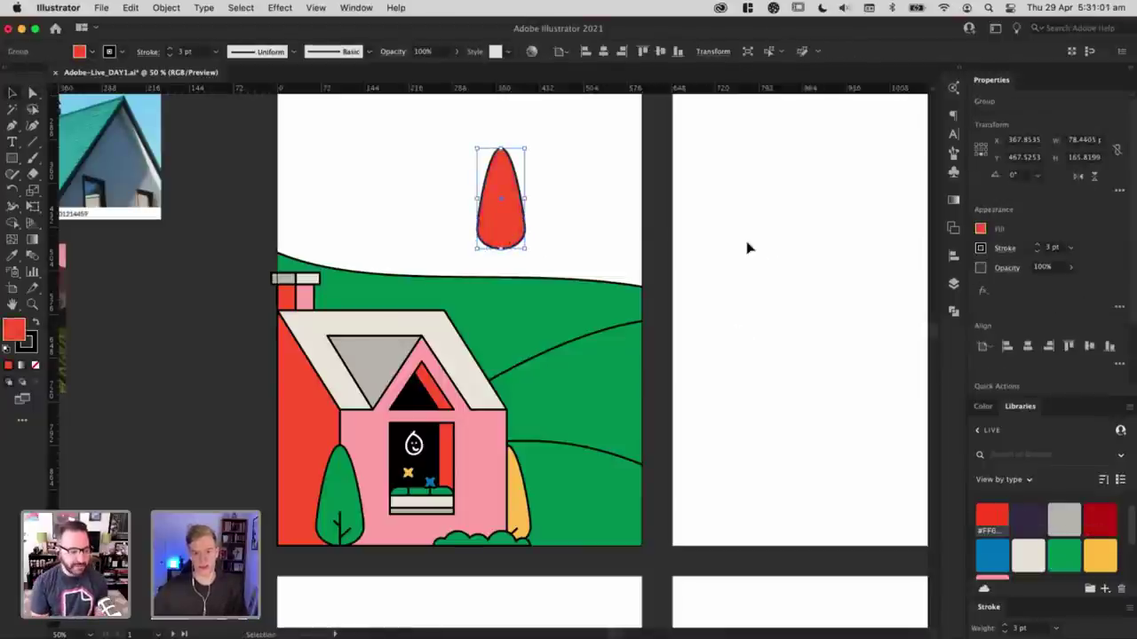
click(749, 248)
Step: Scale the red tree down to about 45 pt wide and place it on the middle hill's crest
click(505, 212)
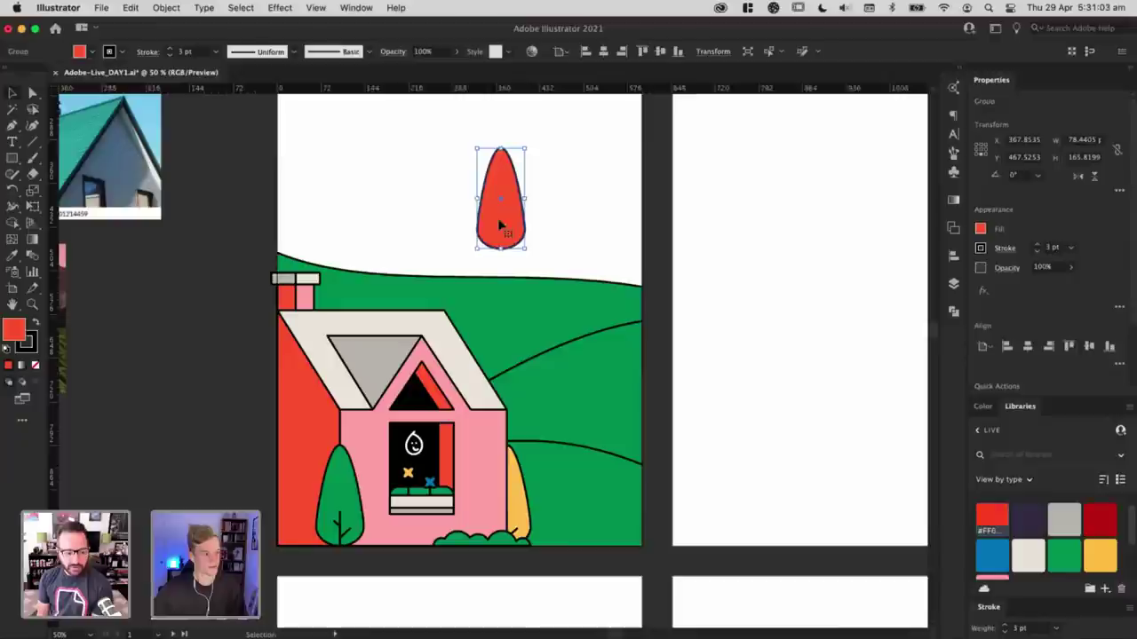
drag(671, 440, 569, 313)
drag(571, 361, 580, 345)
Step: Cut the red tree, paste it into the hills' clip group and position it on the middle hill's crest
key(a)
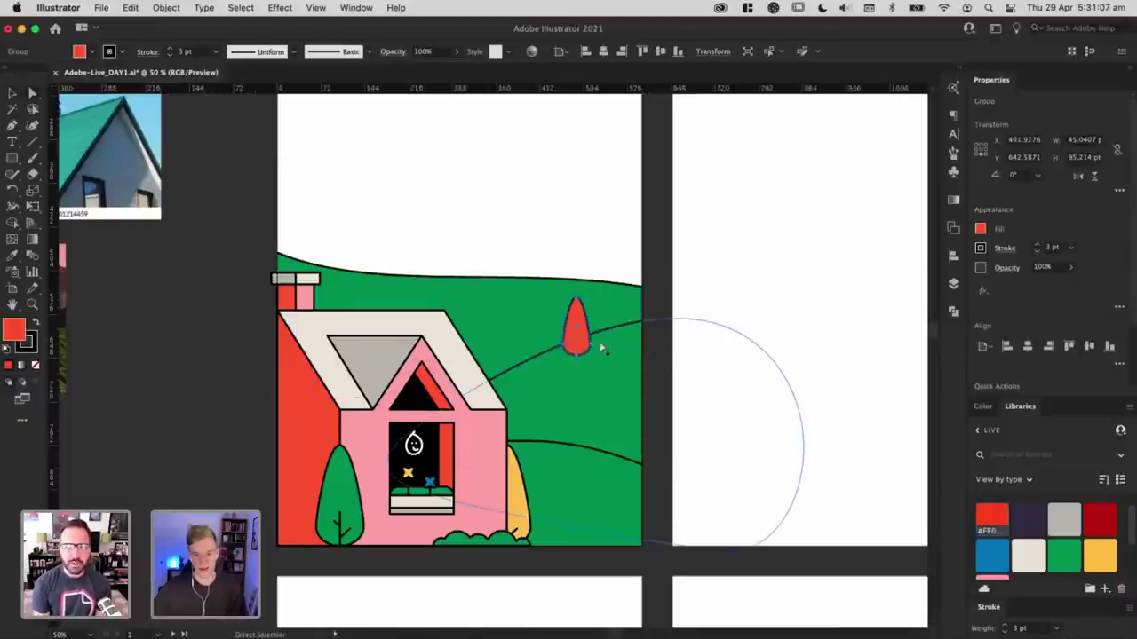
key(super+x)
click(583, 378)
key(super+f)
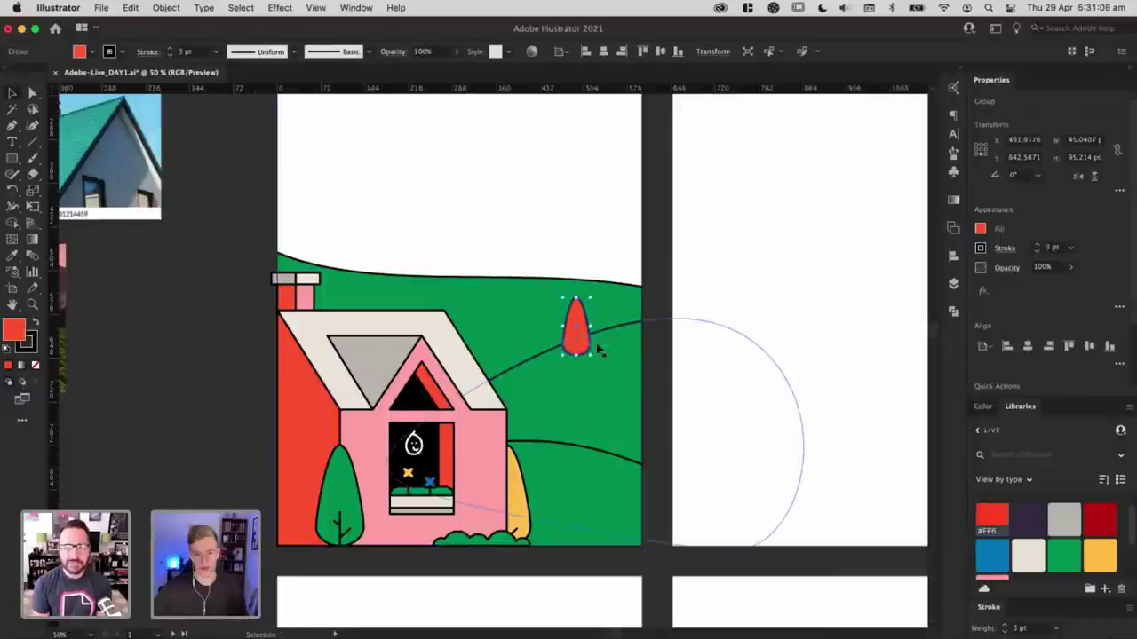
key(cmd+x)
double_click(593, 351)
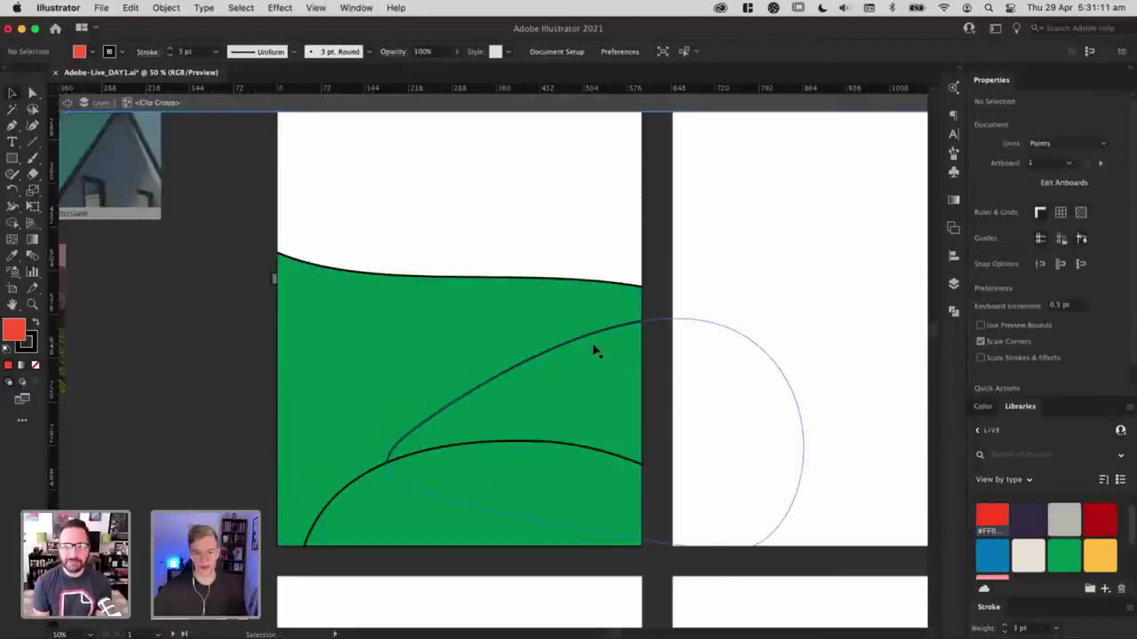
key(cmd+v)
drag(492, 383, 556, 357)
Step: Bring the middle and front hills in front of the red tree, and leave the clip group
click(528, 405)
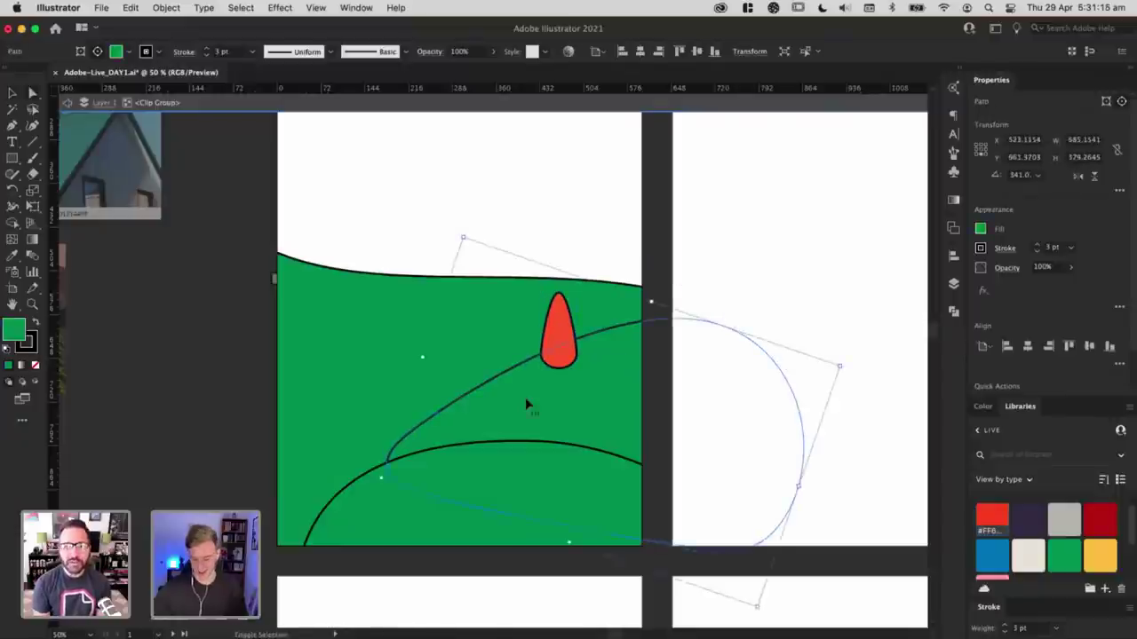
shift+click(519, 480)
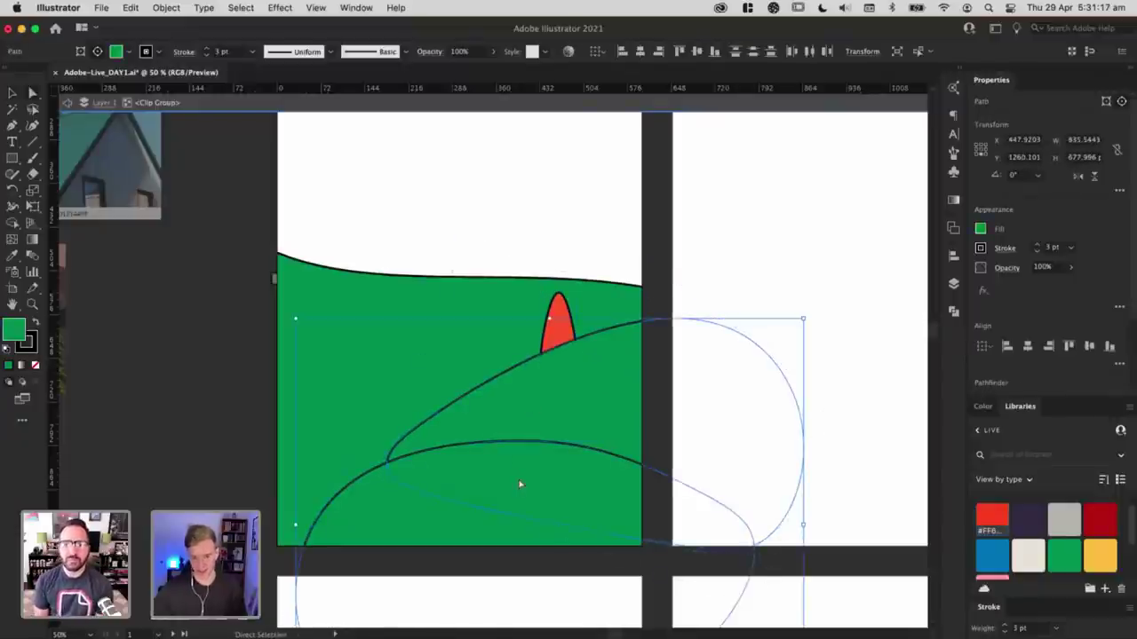
key(Escape)
key(v)
double_click(569, 335)
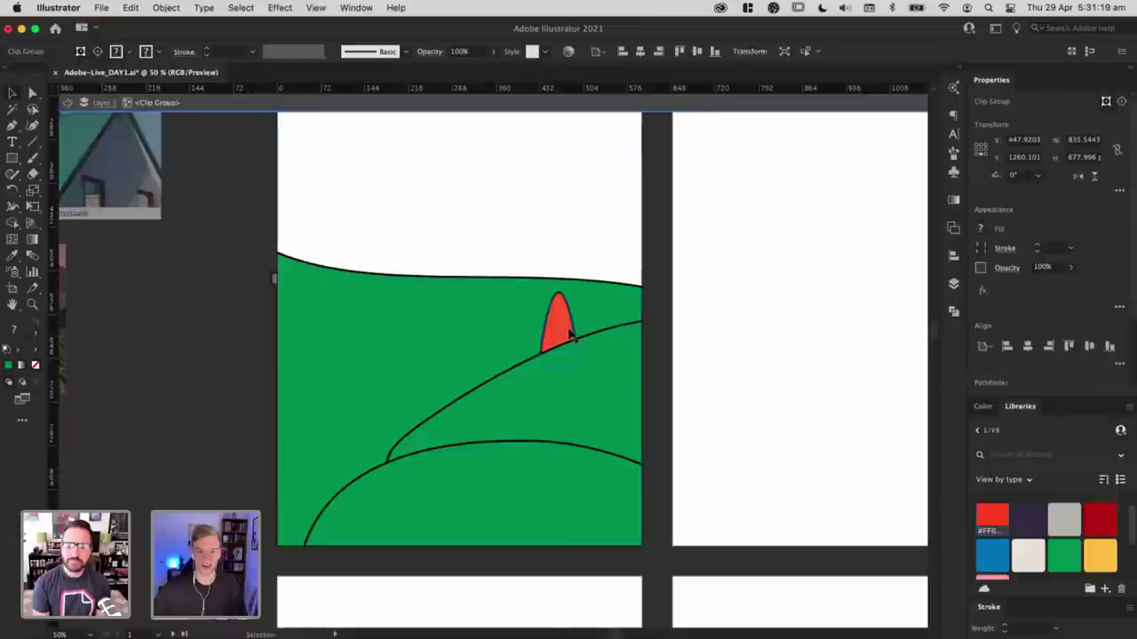
click(570, 336)
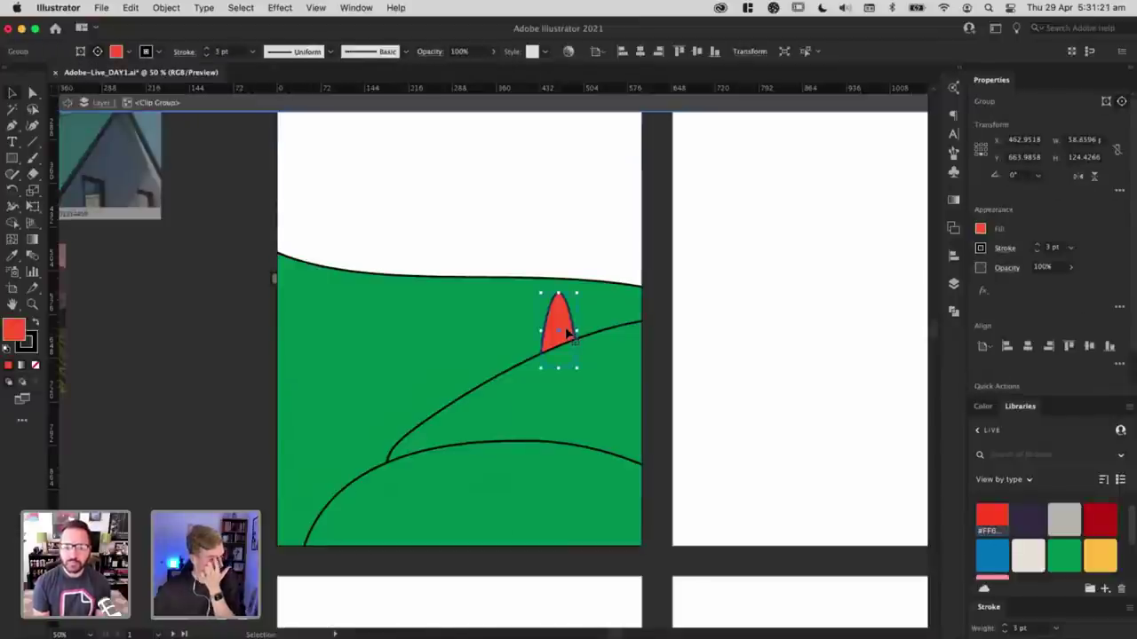
key(Escape)
click(631, 231)
Step: Draw a red square about 79 pt wide on the second artboard and duplicate it directly to its right
drag(599, 221, 390, 247)
click(15, 160)
mouse_move(528, 238)
mouse_down()
mouse_move(576, 288)
mouse_move(593, 265)
mouse_up()
key(v)
click(673, 255)
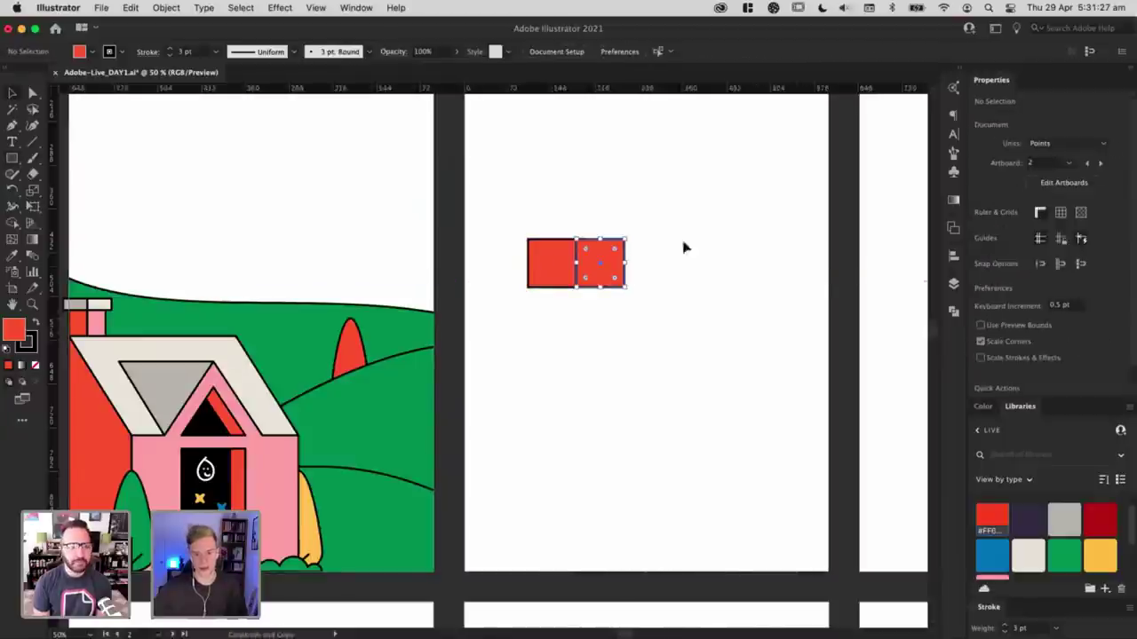
click(698, 245)
Step: Add an anchor point at the middle of the second square's upper edge and raise it into a gable peak
key(p)
super+click(606, 274)
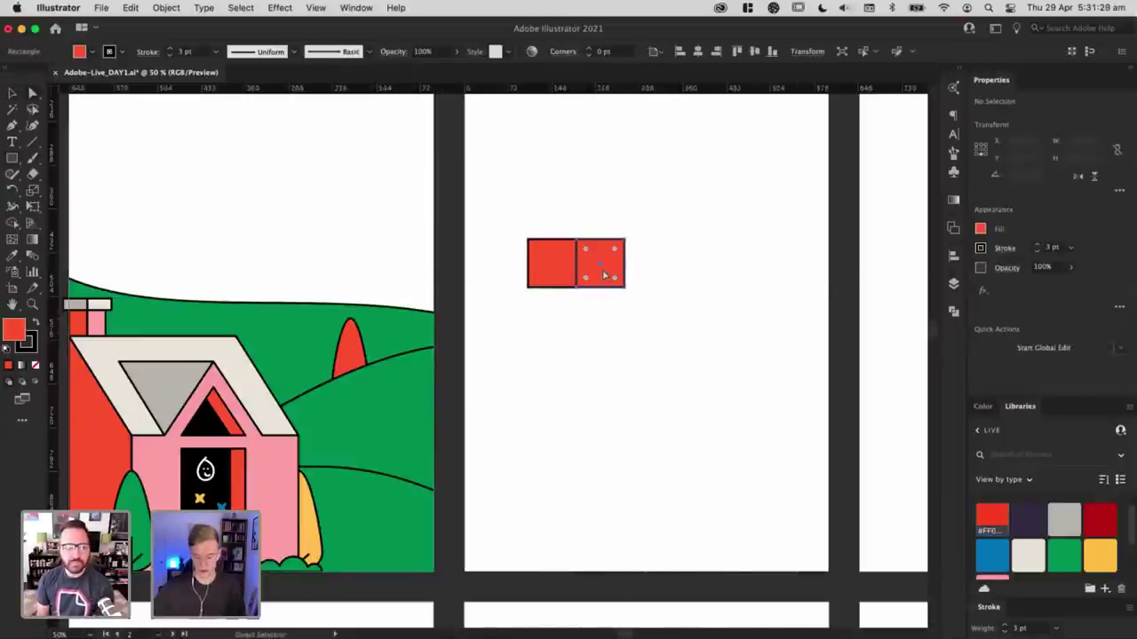
click(600, 239)
drag(600, 240, 600, 209)
click(675, 208)
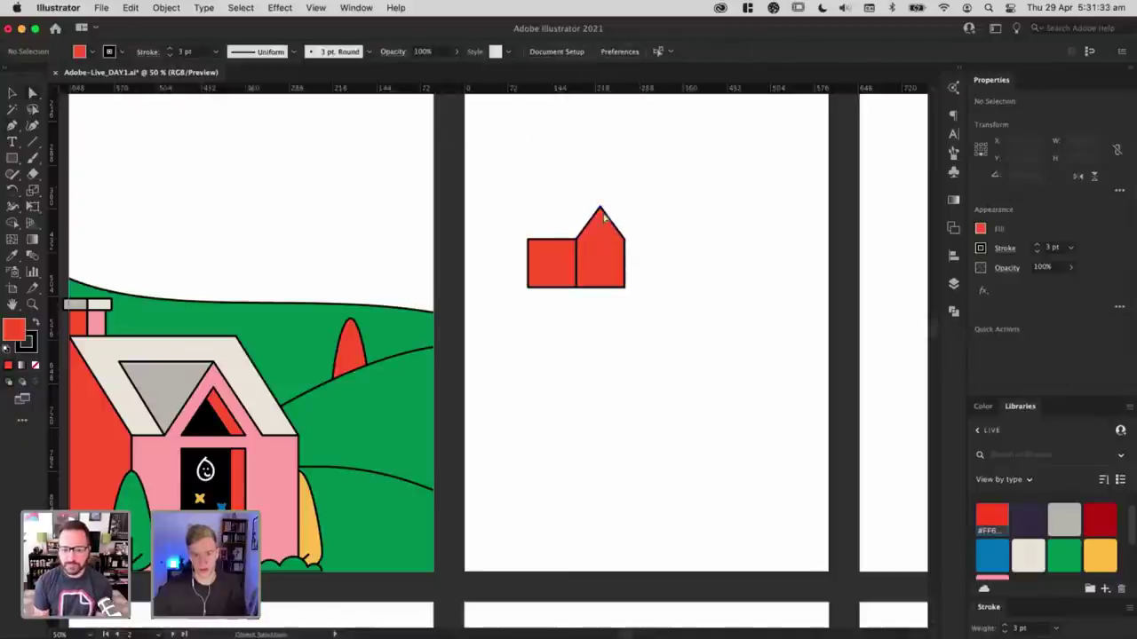
Step: Draw a slanted roof panel with the Pen tool from the gable peak over the first square
click(600, 209)
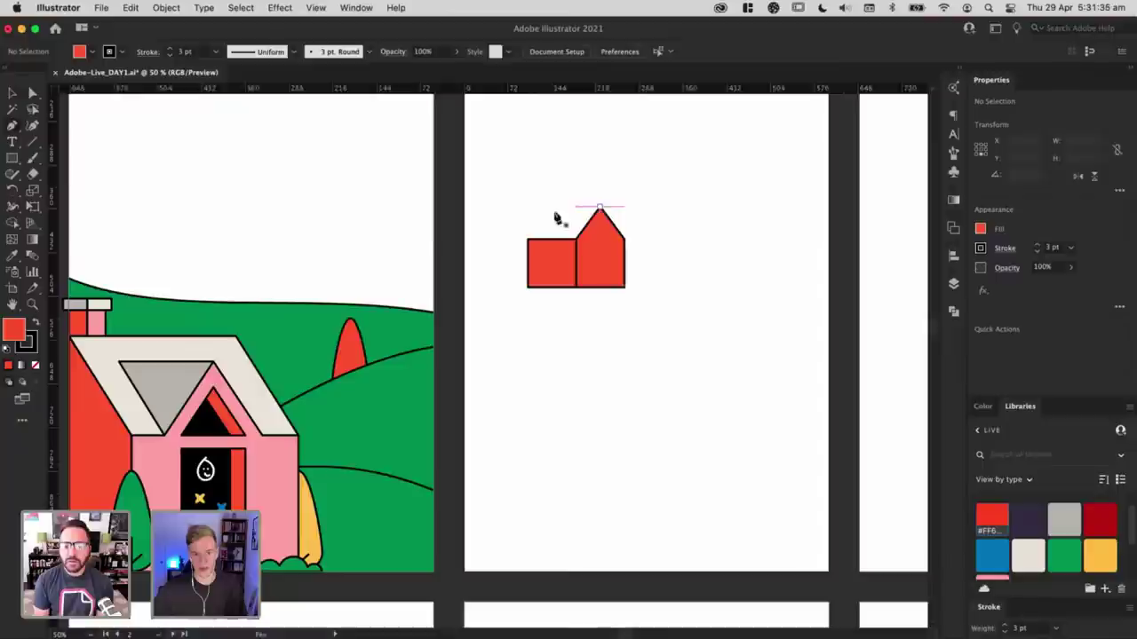
click(552, 208)
click(528, 239)
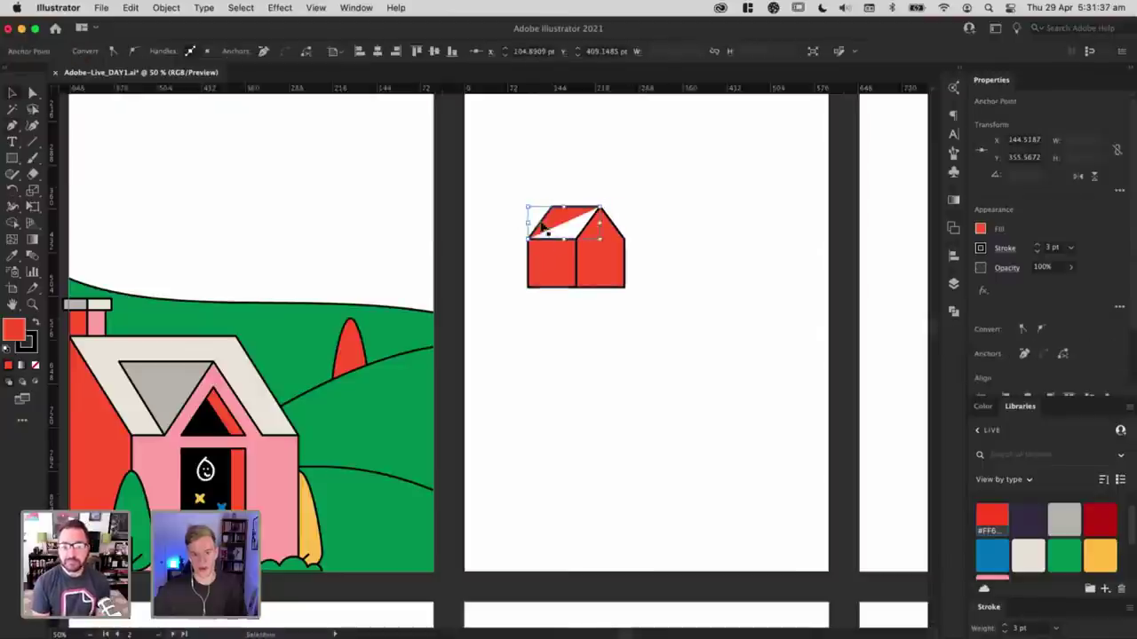
key(Escape)
key(a)
click(528, 239)
drag(579, 247, 602, 210)
click(646, 191)
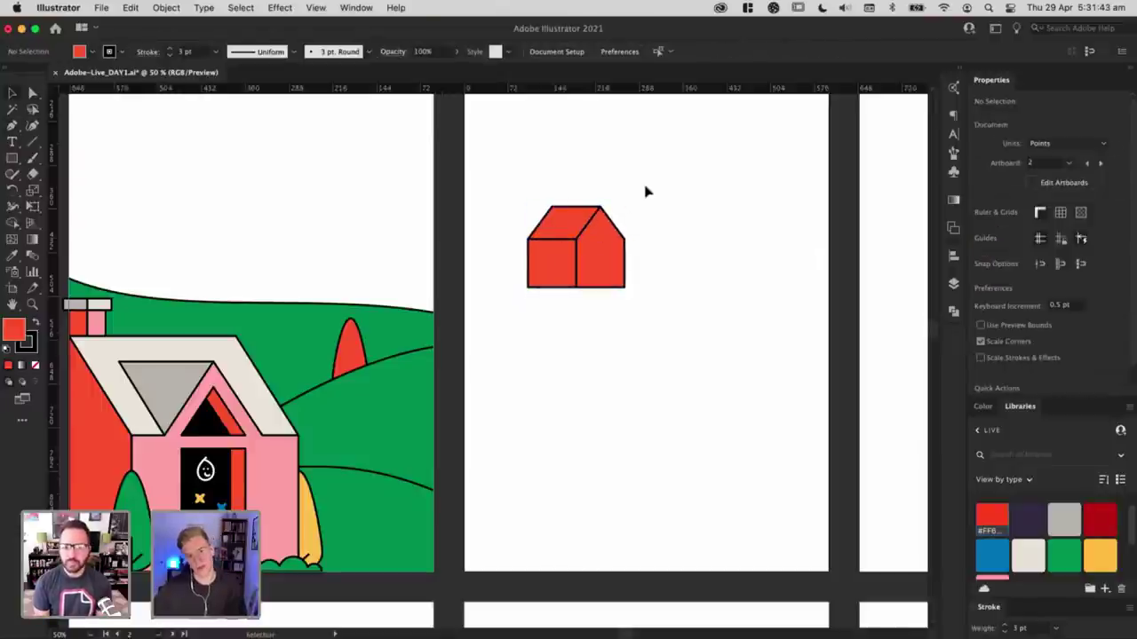
Step: Color the small house's gable wall with the library's pink and its square side wall with the grey
click(569, 222)
click(625, 275)
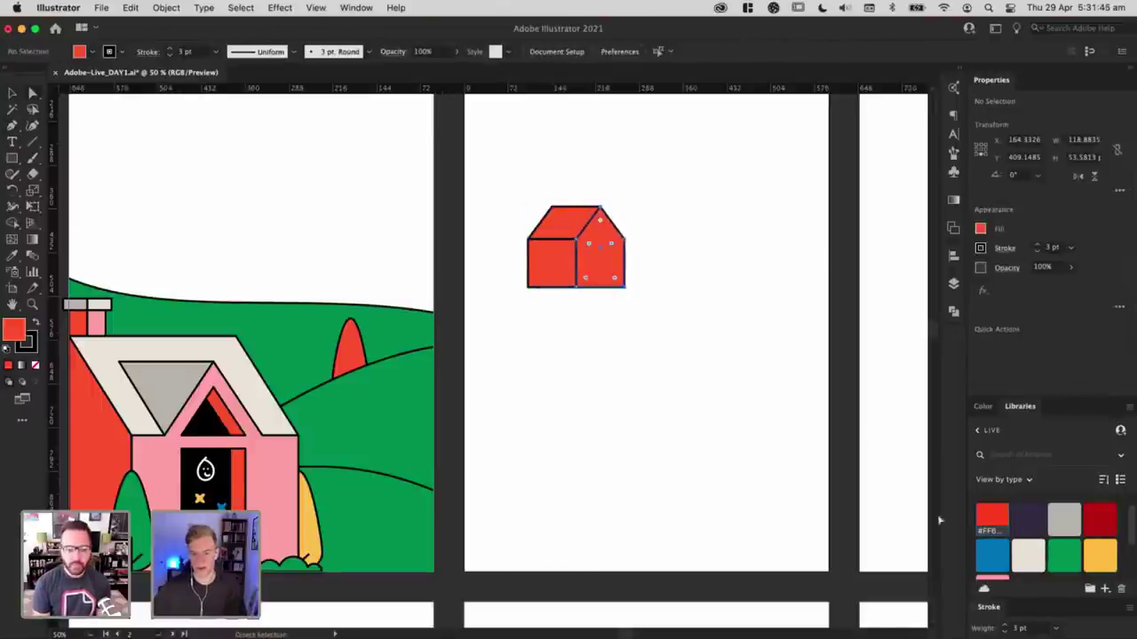
scroll(1010, 542, down, 2)
click(992, 546)
click(726, 380)
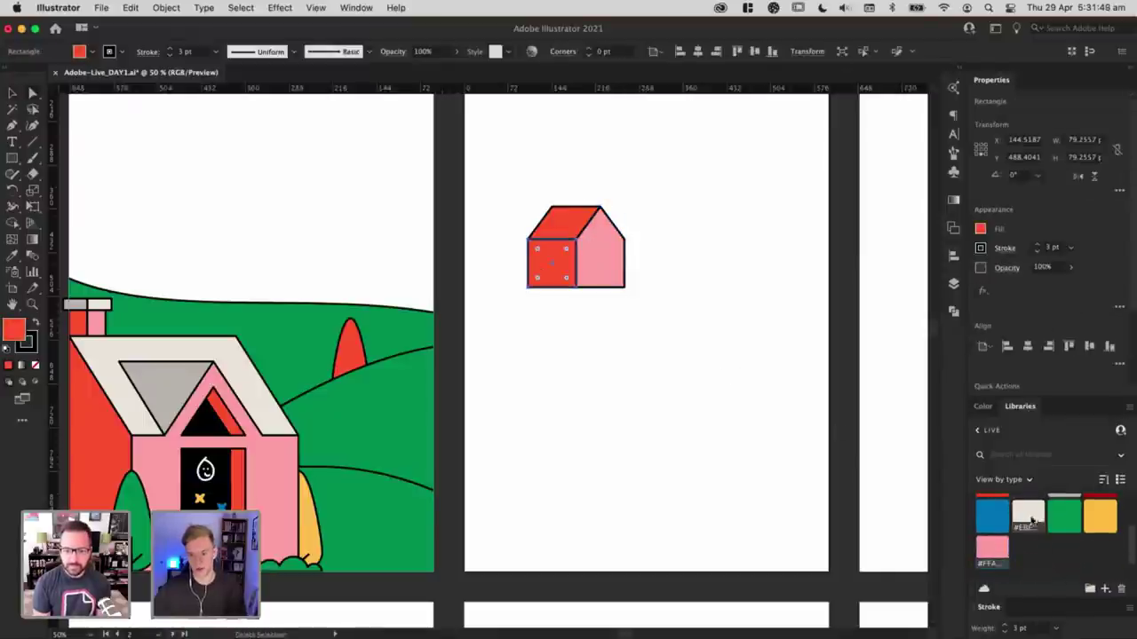
scroll(1012, 524, up, 2)
click(1064, 533)
drag(497, 187, 568, 215)
drag(493, 182, 632, 222)
click(661, 353)
key(super+z)
key(super+z)
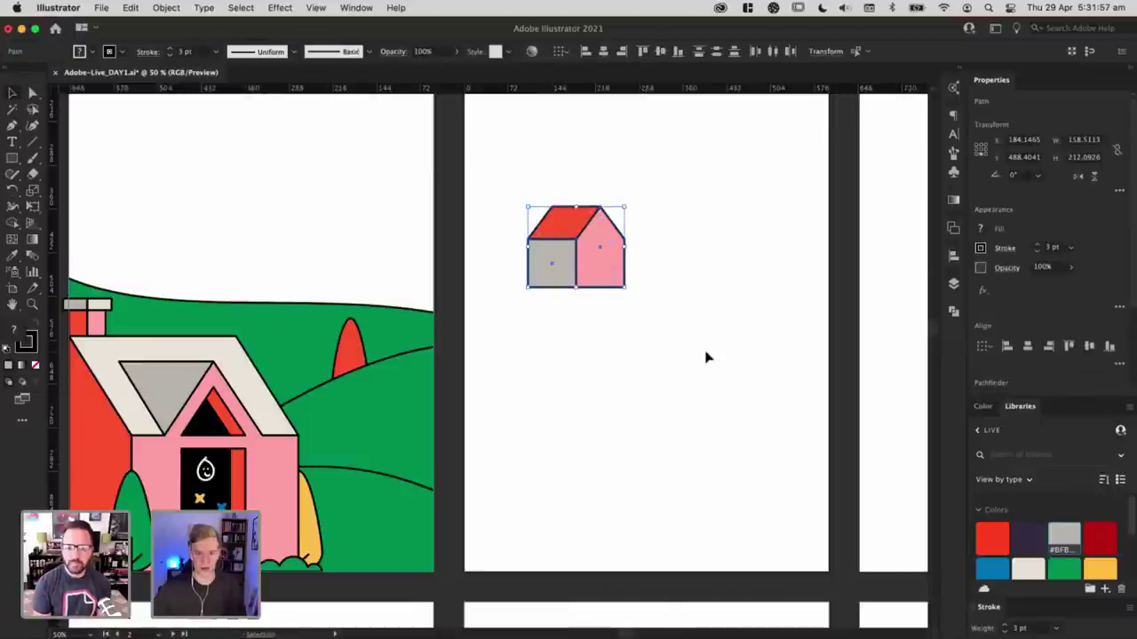
Step: Widen the small house to about 232 pt by extending its grey wall and roof outward, and lower the base of both walls
click(708, 357)
drag(509, 170, 483, 289)
click(665, 355)
drag(669, 319, 464, 276)
drag(576, 287, 578, 336)
key(v)
click(755, 359)
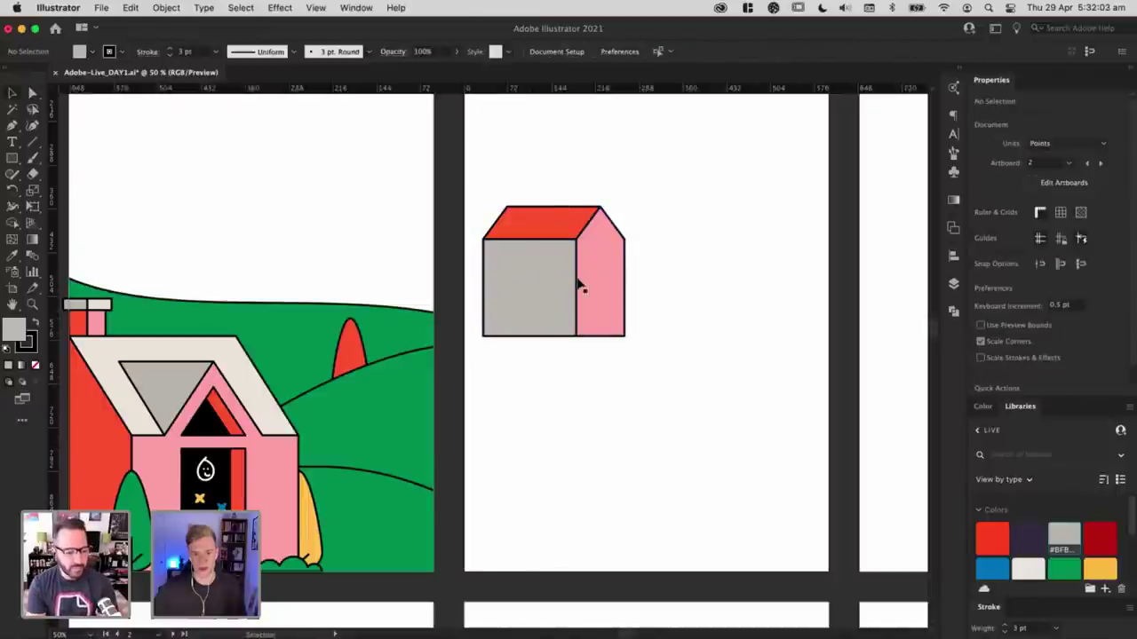
Step: Duplicate the small house beside the original and shorten the copy's walls by raising its base
drag(546, 238, 544, 237)
drag(582, 286, 740, 285)
key(a)
drag(824, 398, 650, 277)
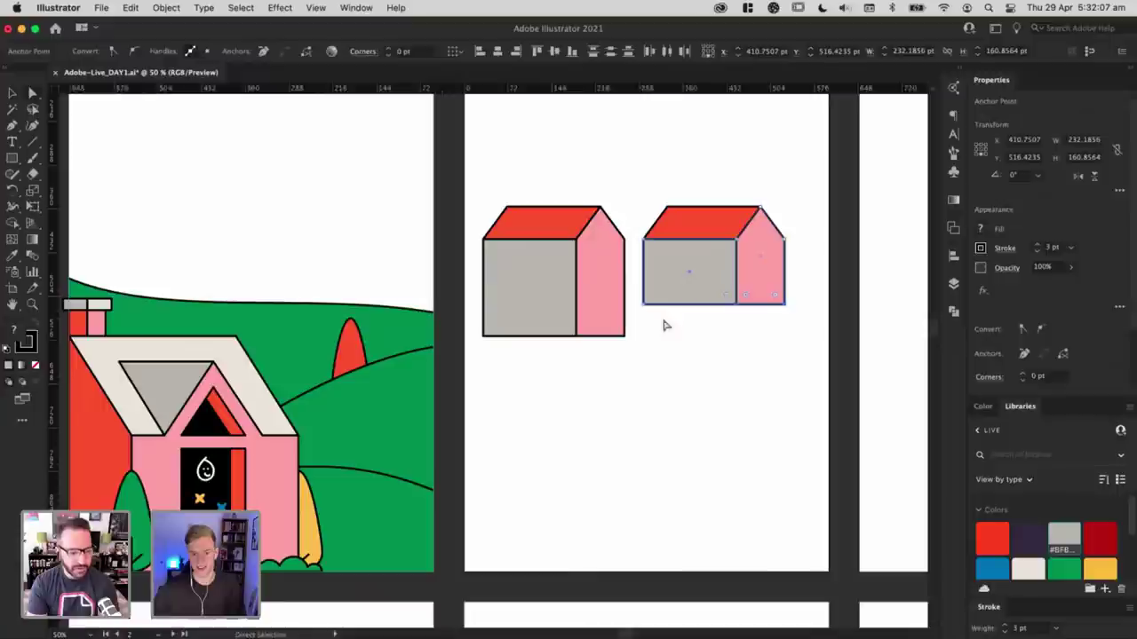
drag(796, 329, 651, 275)
click(667, 303)
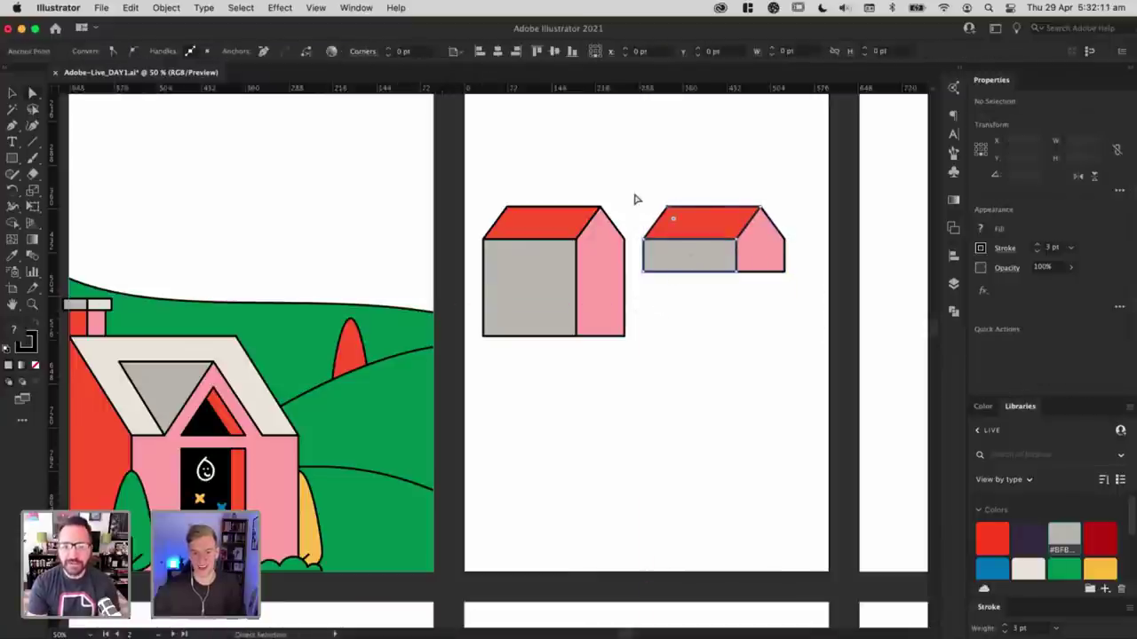
Step: Narrow the duplicated house by pulling the outer edge of its grey wall and roof inward
drag(636, 197, 718, 322)
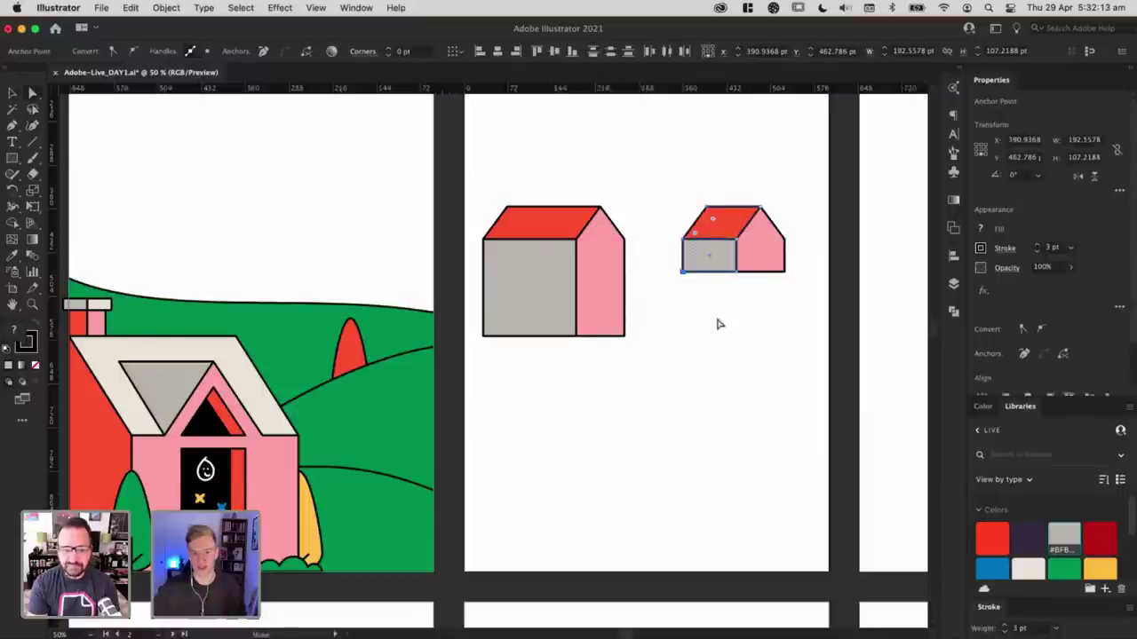
click(716, 343)
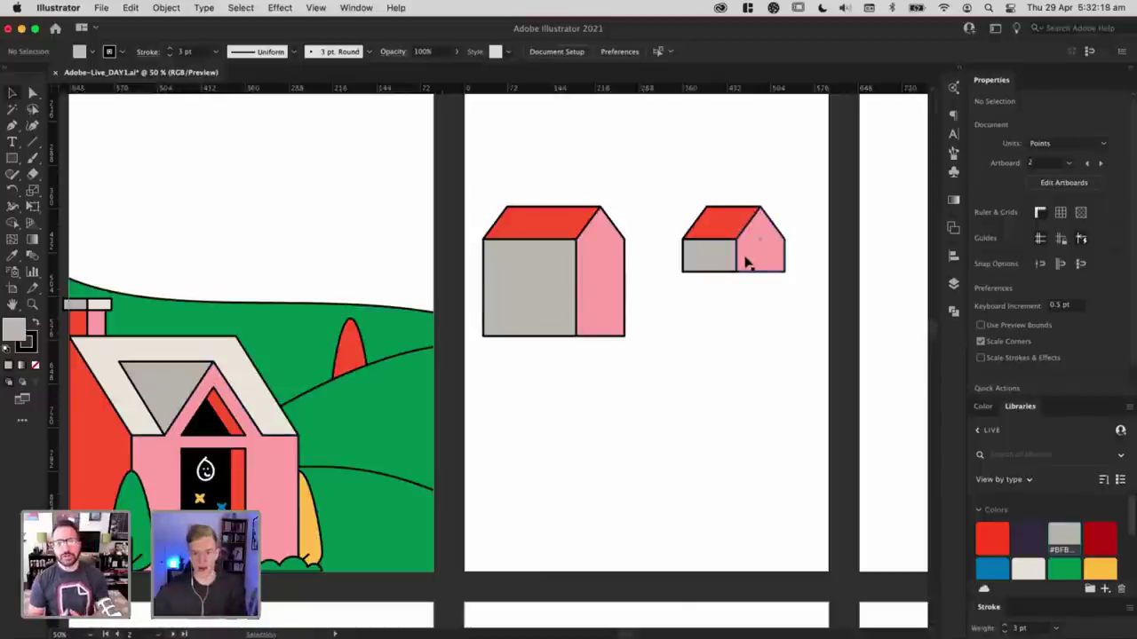
Step: Add two square windows about 18 pt wide, side by side on the larger house's grey wall, and fill them with the gable's pink
key(super+equal)
scroll(616, 292, right, 3)
scroll(613, 291, up, 1)
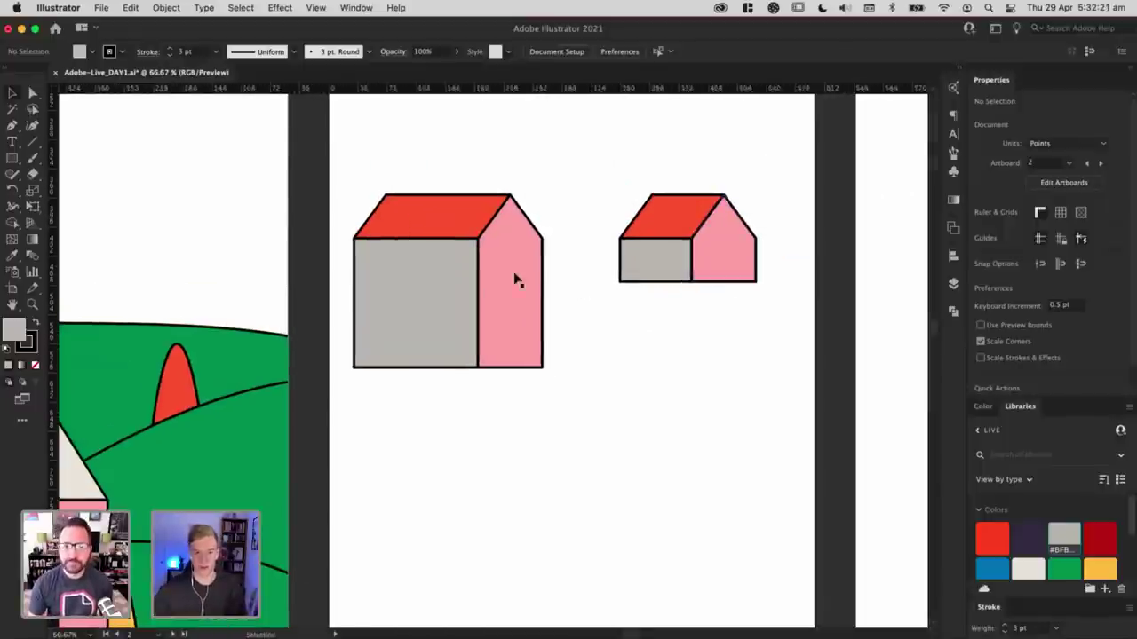
click(16, 160)
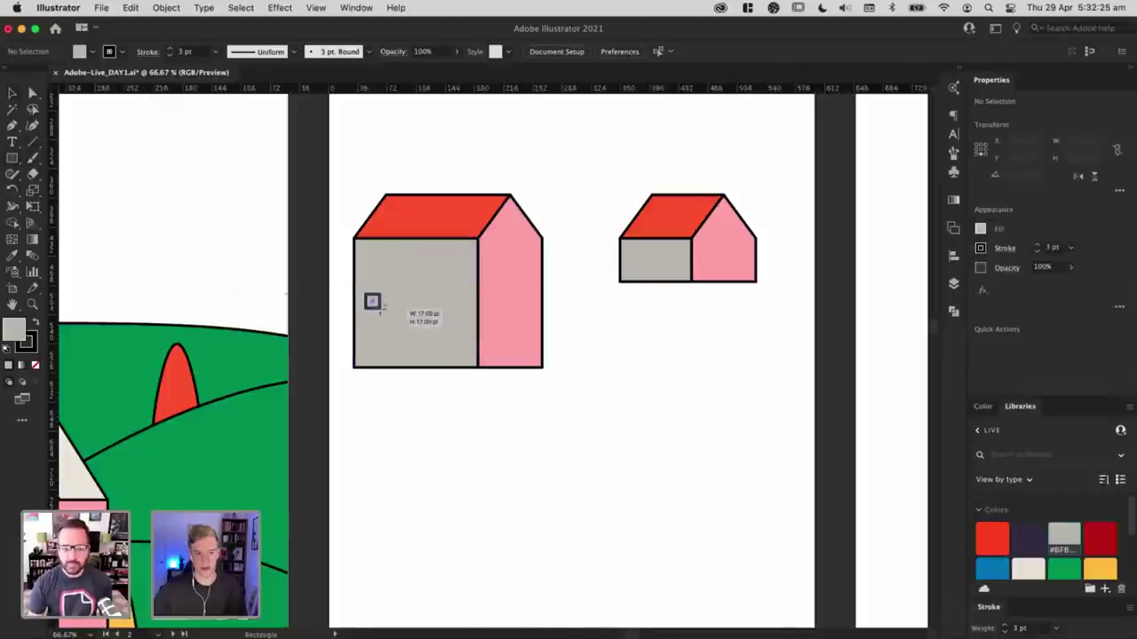
key(v)
drag(381, 311, 434, 304)
key(i)
click(504, 299)
key(v)
key(shift+super+a)
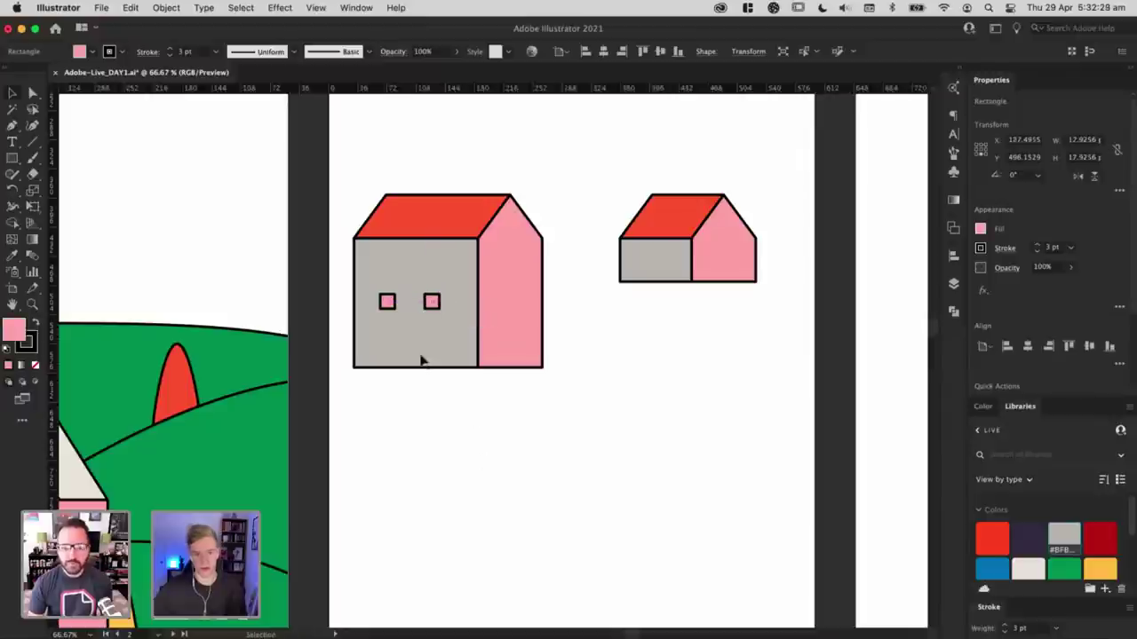
key(super+shift+a)
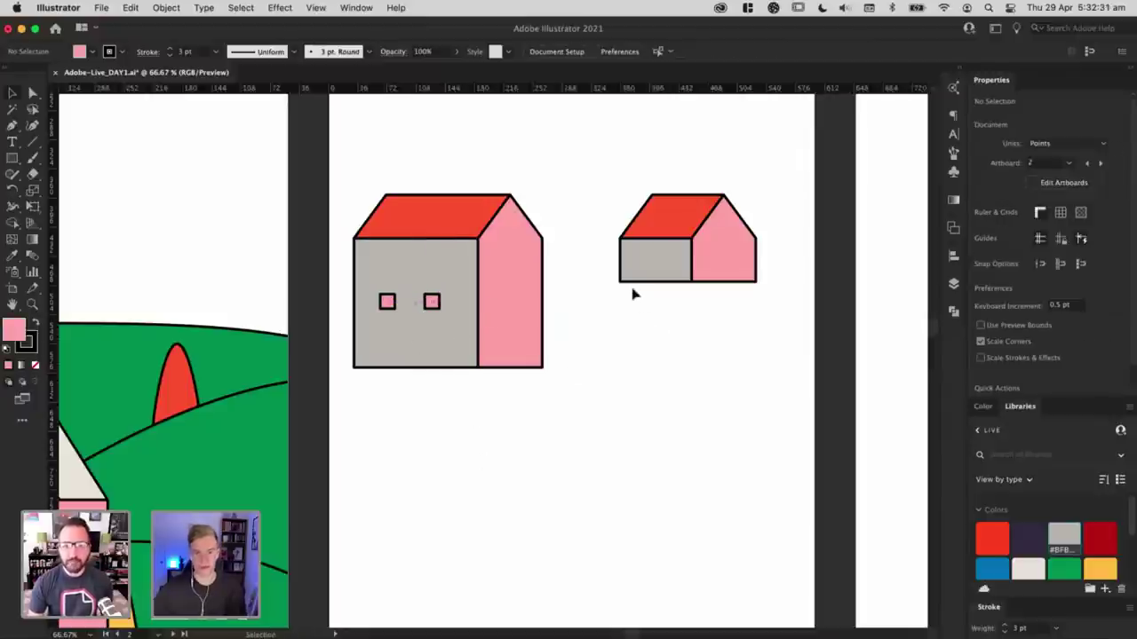
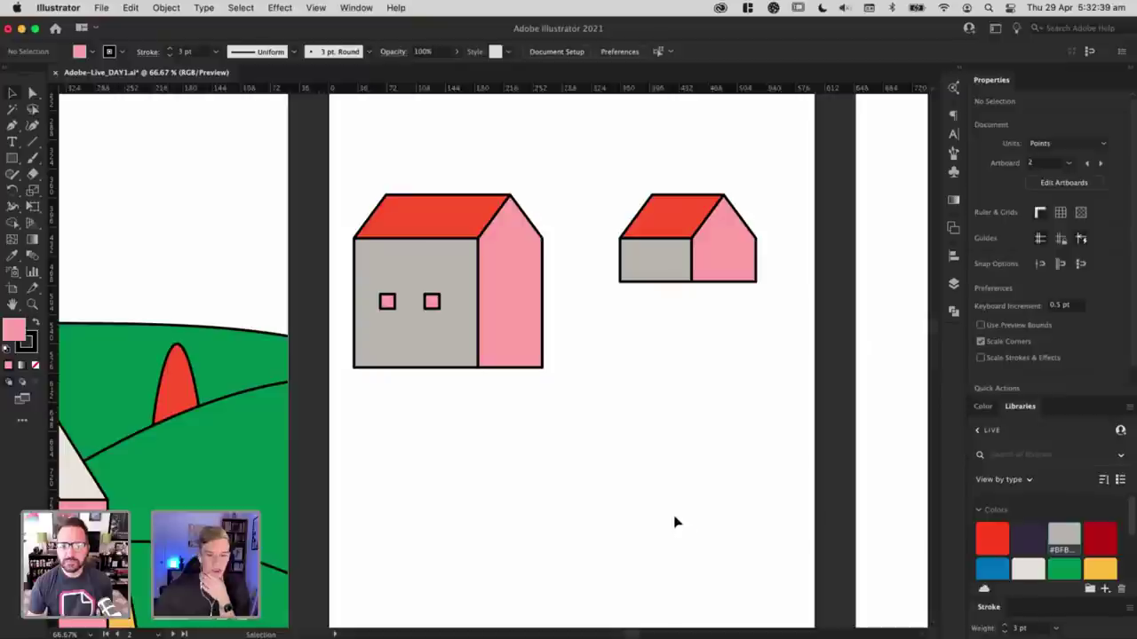
Step: Delete both pink windows from the larger house's grey wall
click(432, 302)
shift+click(387, 302)
key(Delete)
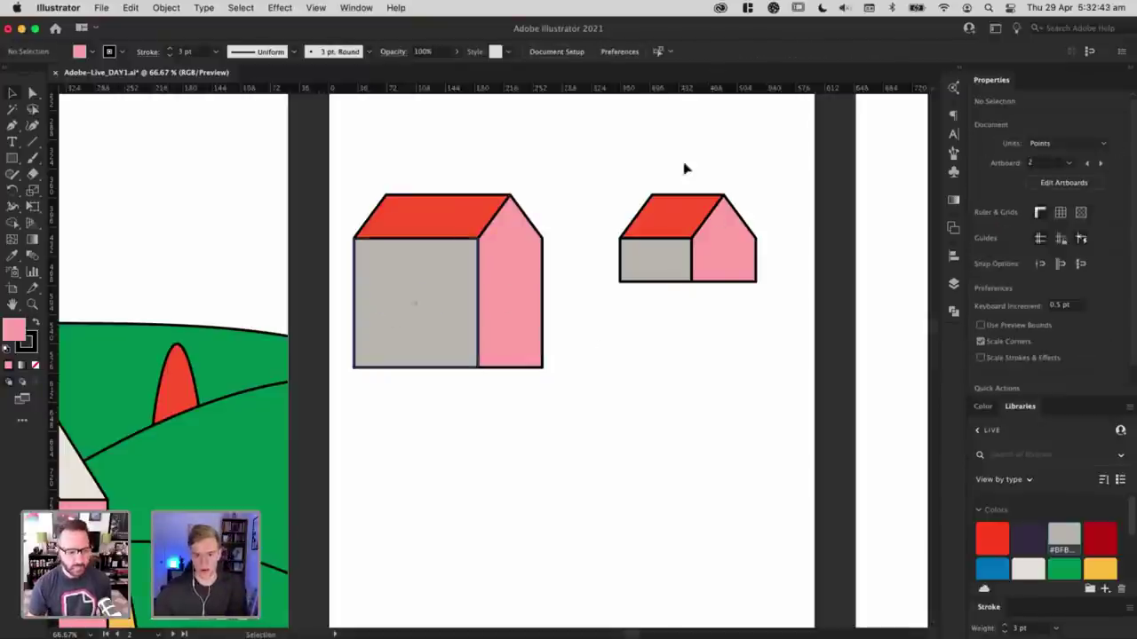
Step: Move the short house copy below the first house and scale it up proportionally
click(701, 271)
drag(687, 282, 693, 377)
drag(608, 130, 725, 359)
drag(679, 250, 578, 491)
drag(665, 313, 541, 97)
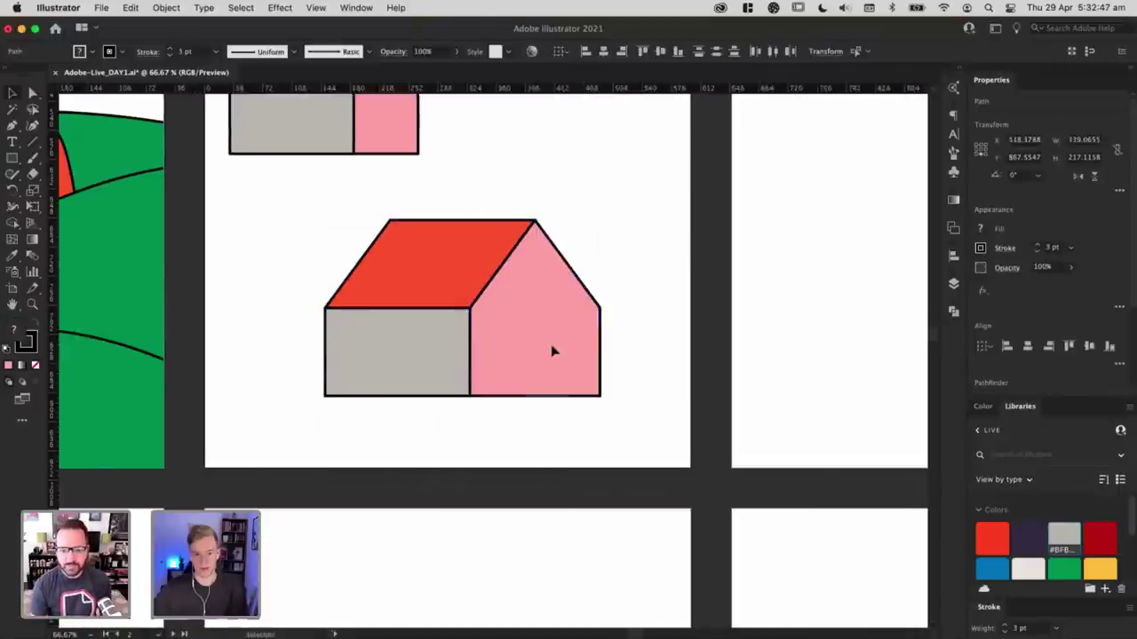
Step: Create a centered gable-shaped opening about 103 by 140 pt inside the lower house's pink wall and fill it black
click(553, 350)
drag(536, 221, 538, 252)
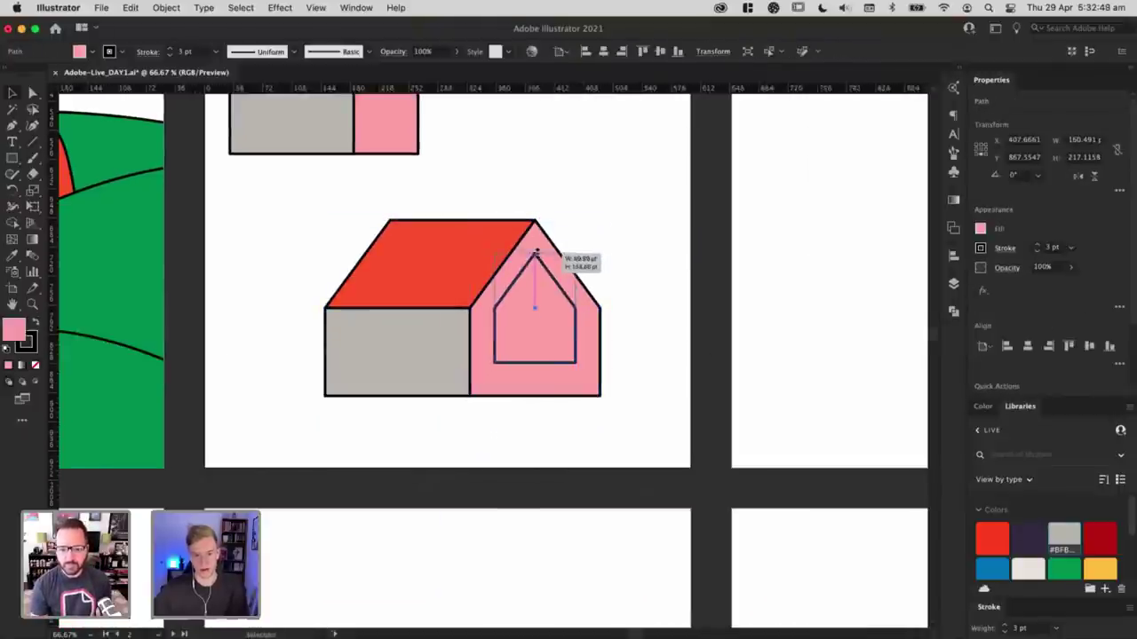
shift+click(554, 309)
drag(542, 312, 543, 325)
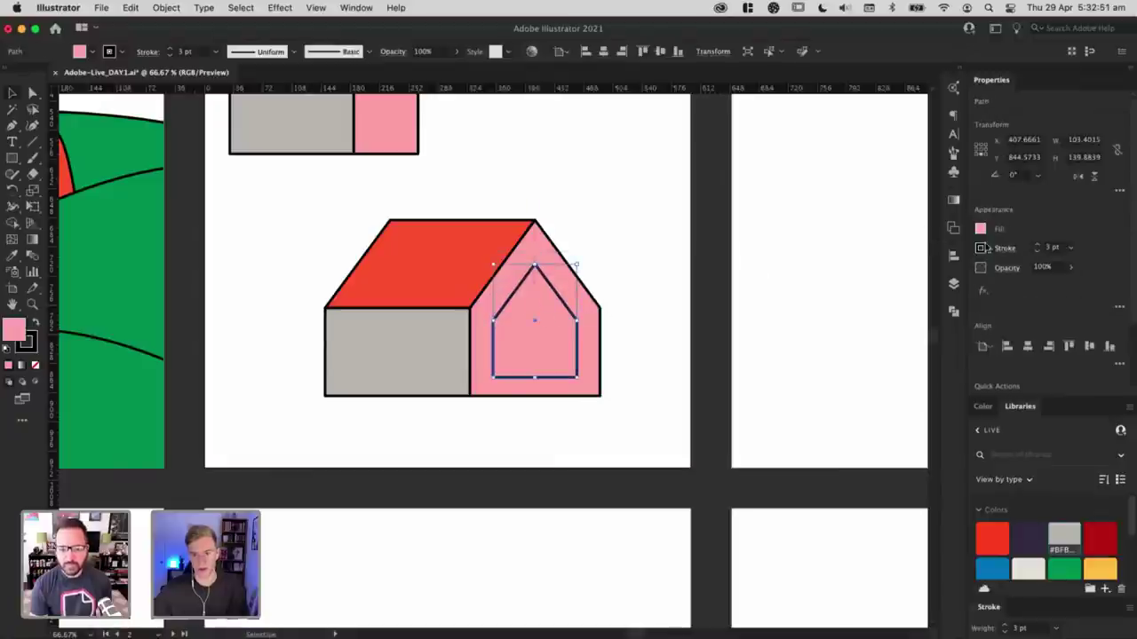
click(954, 256)
click(860, 278)
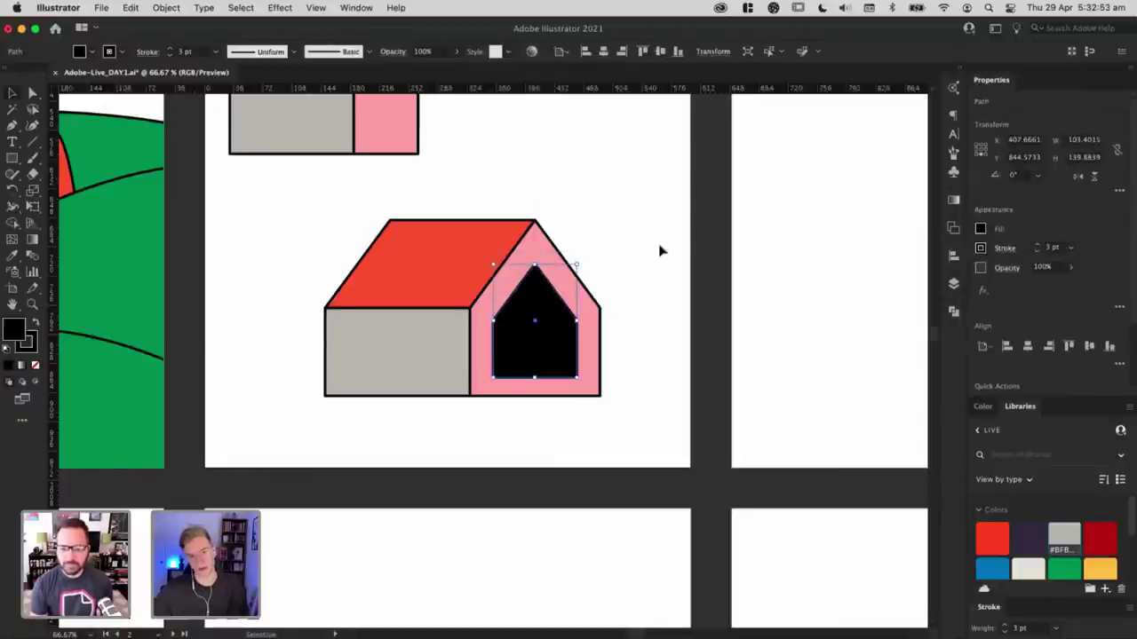
Step: Duplicate the black opening about 18 pt to its left and divide the two overlapping shapes with Pathfinder
drag(559, 350, 545, 350)
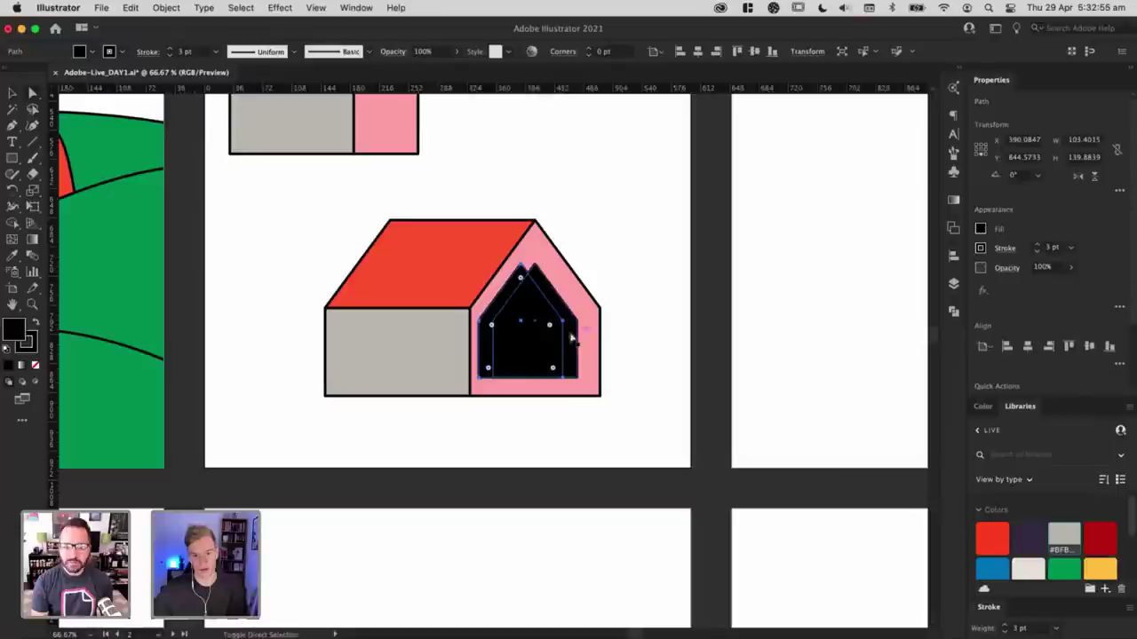
click(953, 314)
click(790, 377)
click(655, 247)
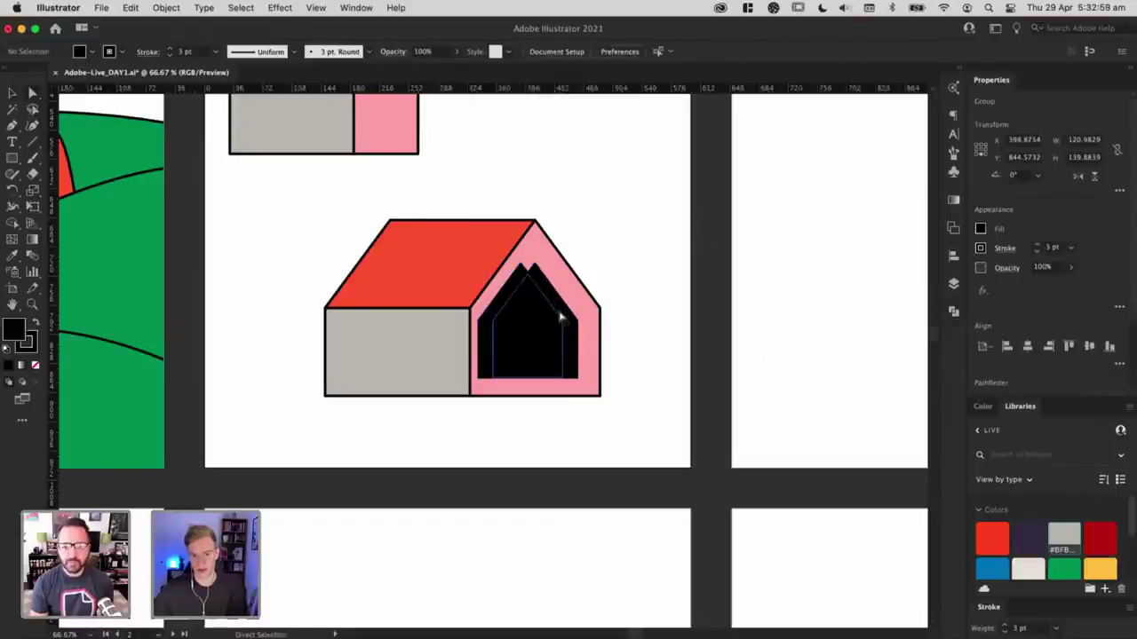
Step: Delete the leftover left sliver of the divided opening and fill the right sliver with the roof's red
click(511, 286)
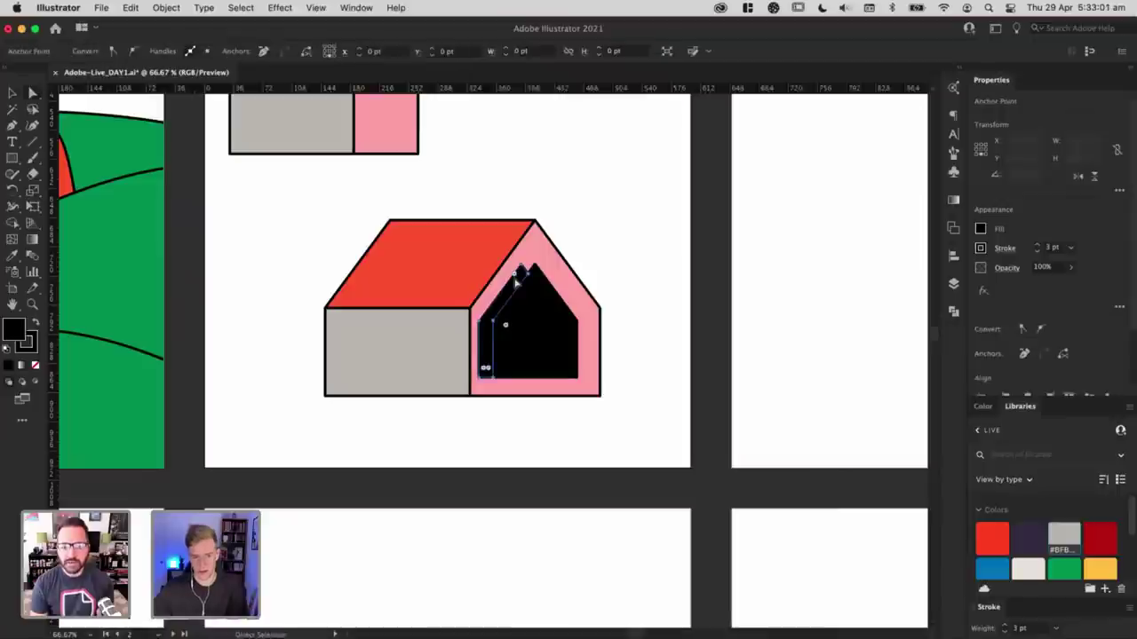
key(Delete)
click(552, 301)
key(i)
click(459, 264)
key(v)
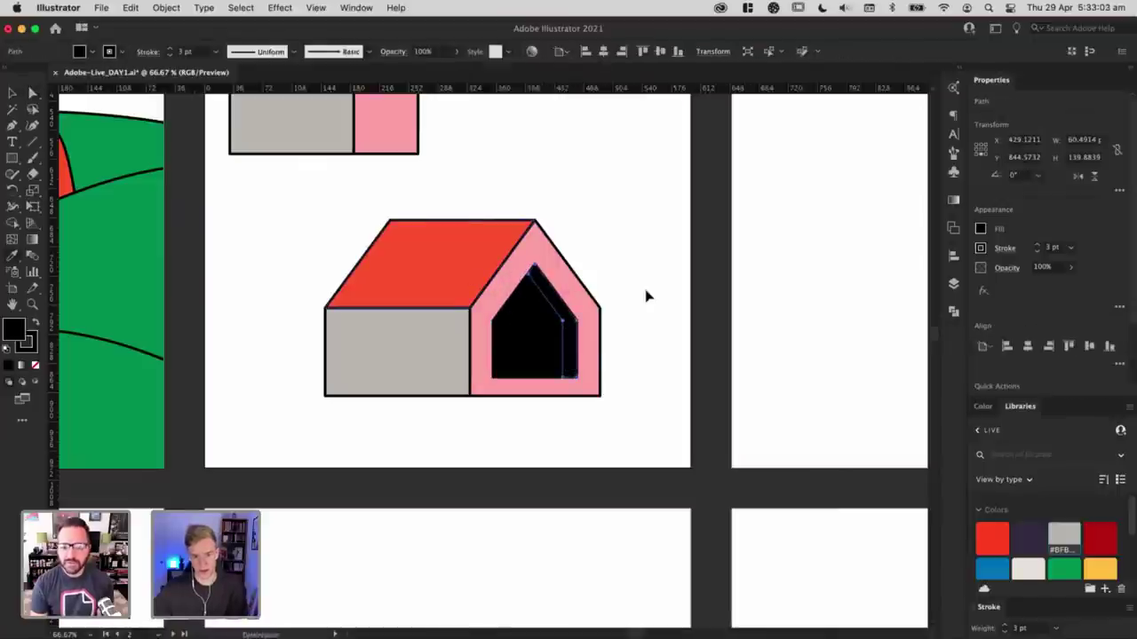
click(647, 295)
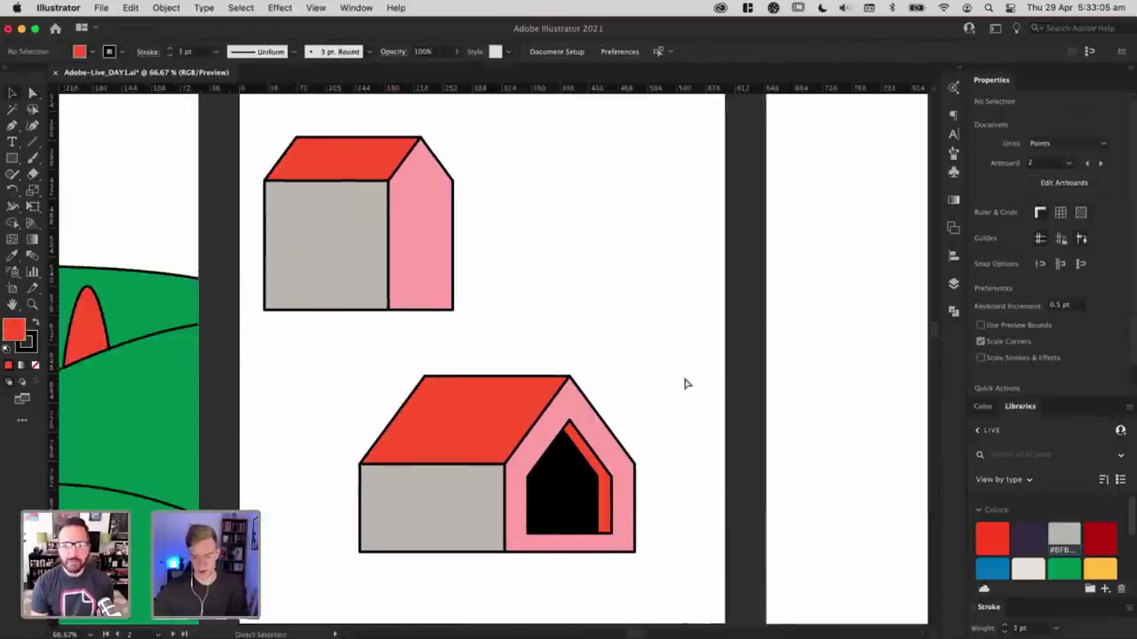
Step: Move the finished doorway down so it stands on the base line of the lower house's gable wall
key(super+minus)
drag(619, 336, 662, 313)
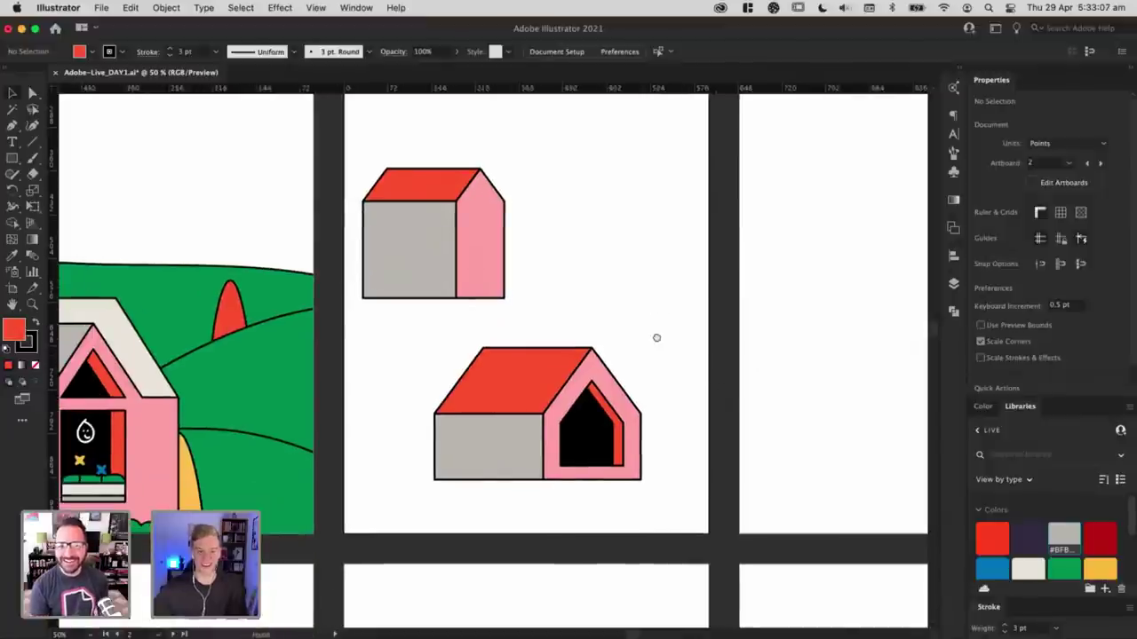
scroll(656, 337, up, 2)
scroll(655, 267, down, 3)
scroll(748, 235, left, 3)
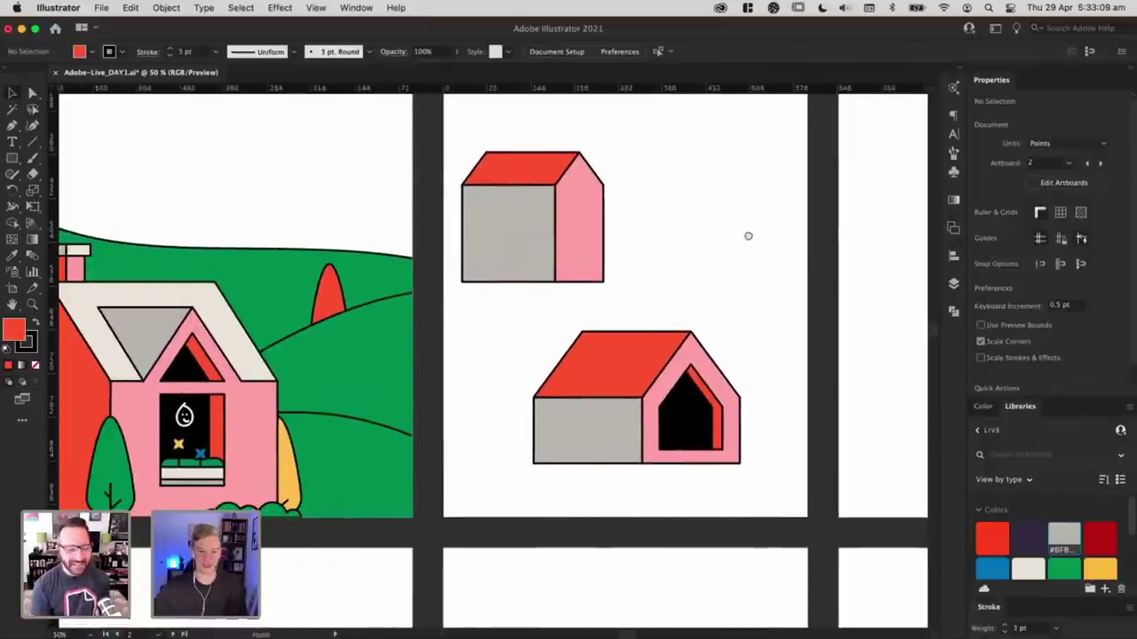
drag(755, 237, 751, 312)
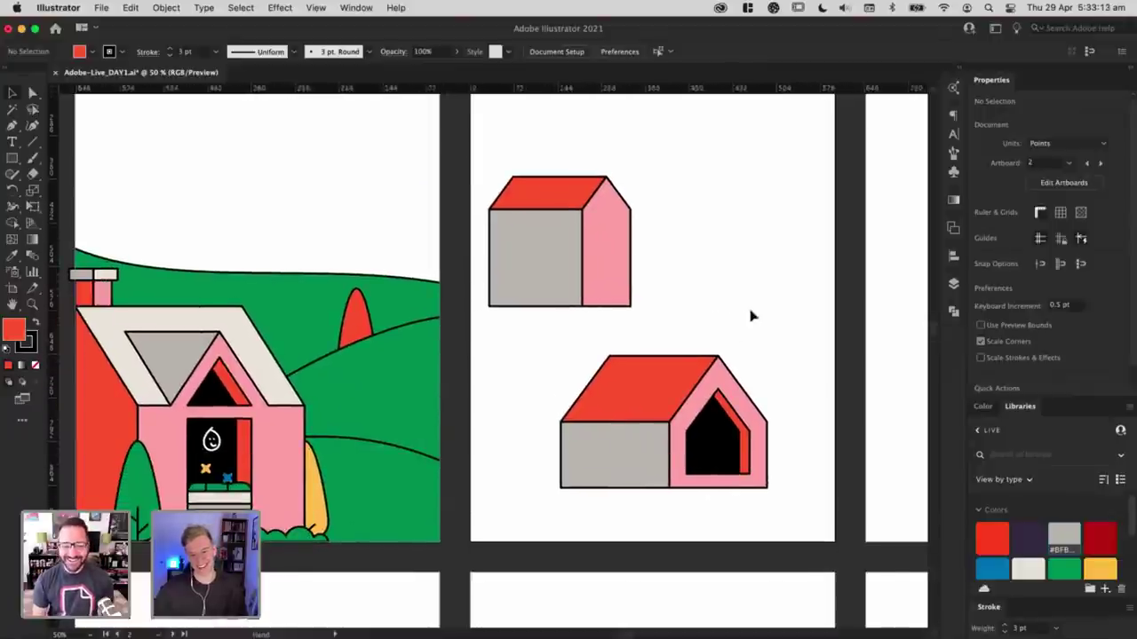
drag(715, 448, 721, 466)
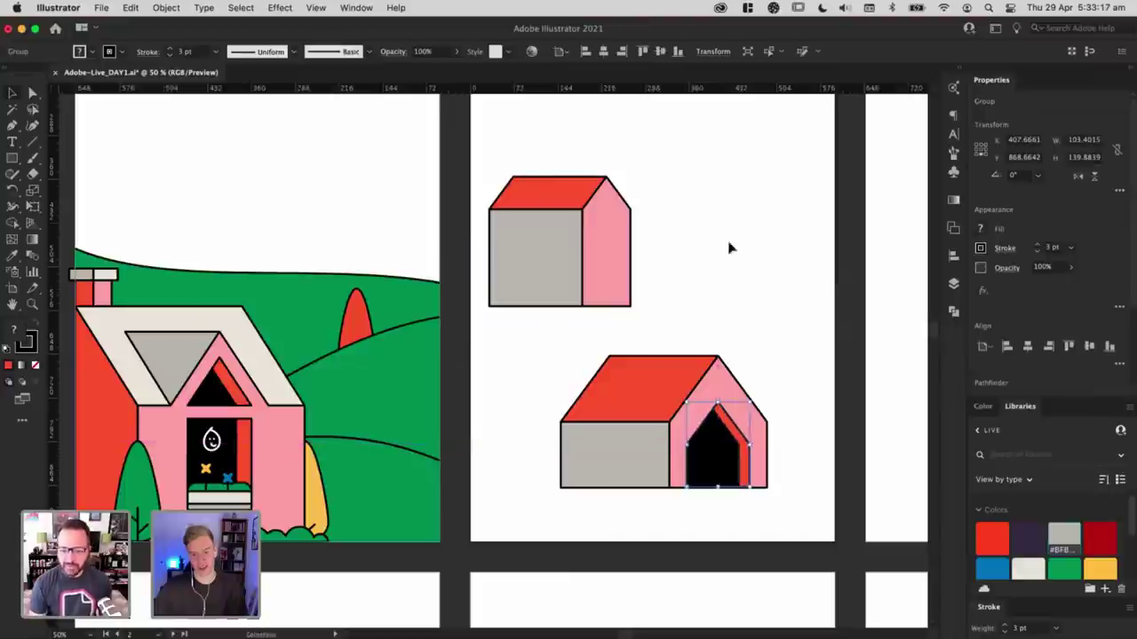
click(728, 248)
Step: Inside the hills' clip group, place two copies of the red tree along the ridge and color the middle tree with the library's yellow
scroll(556, 373, left, 3)
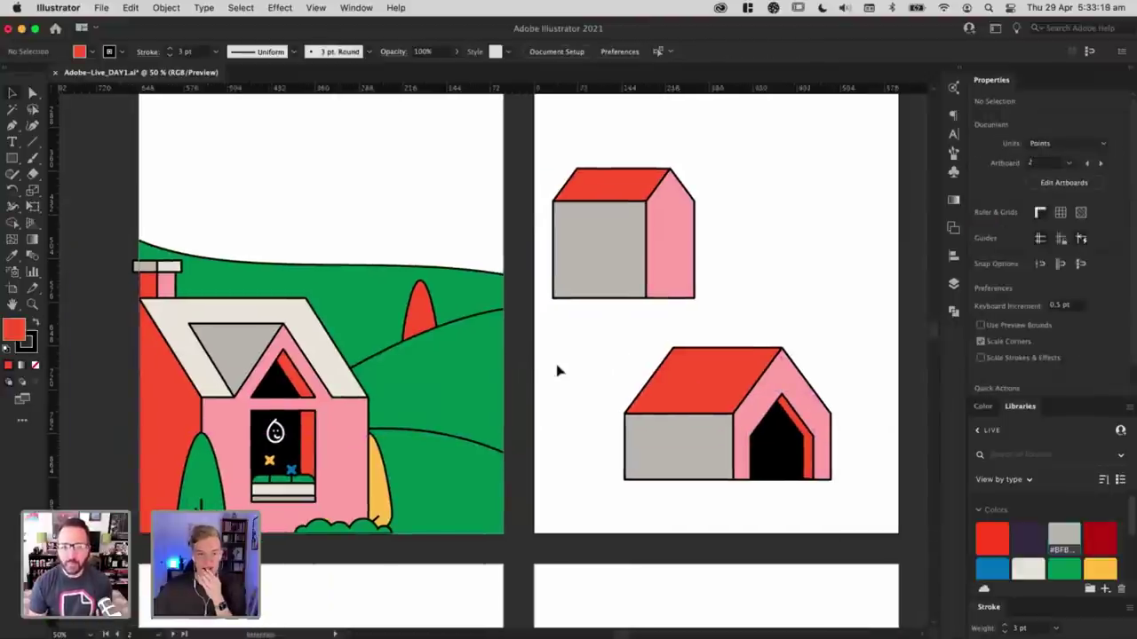
scroll(576, 363, right, 4)
scroll(549, 380, up, 3)
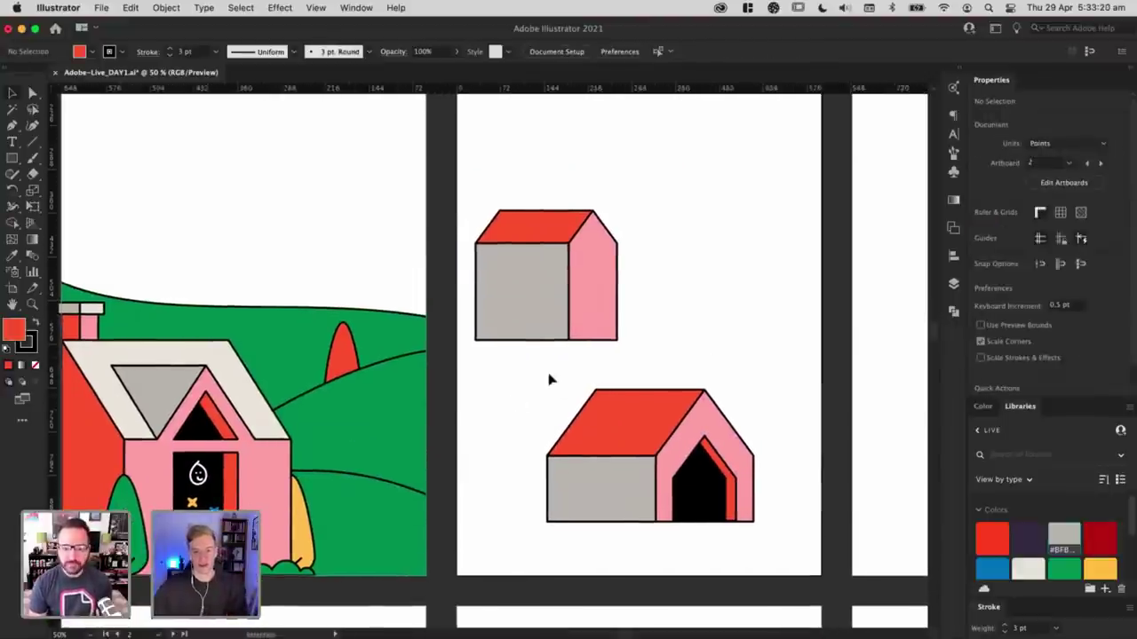
drag(773, 560, 773, 560)
drag(398, 421, 749, 403)
click(723, 289)
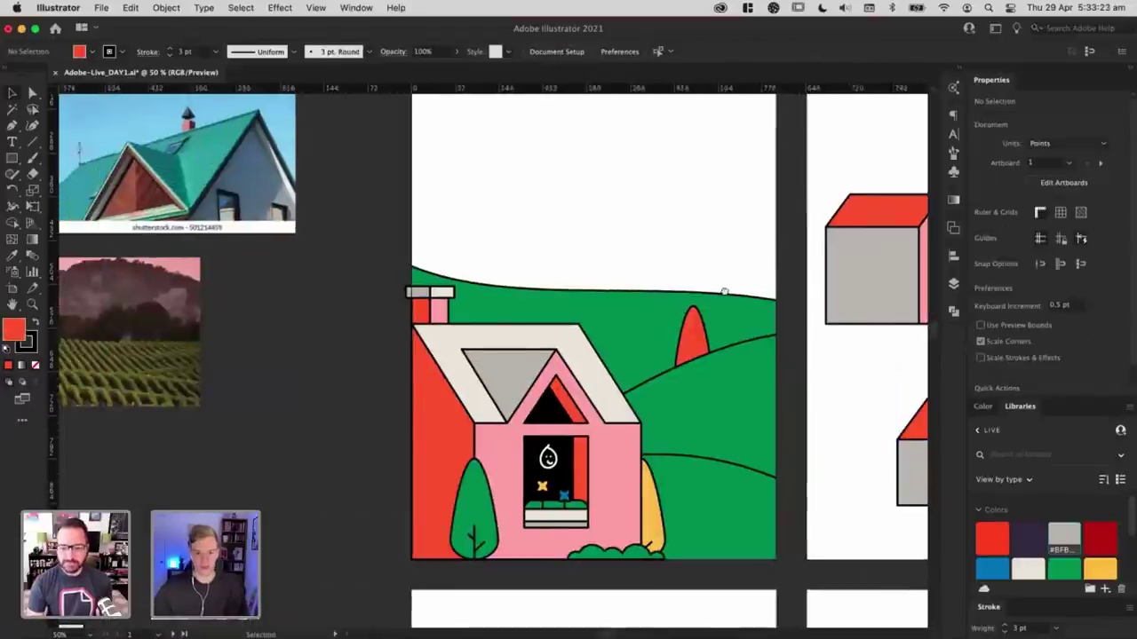
drag(687, 357, 606, 366)
double_click(556, 377)
click(556, 367)
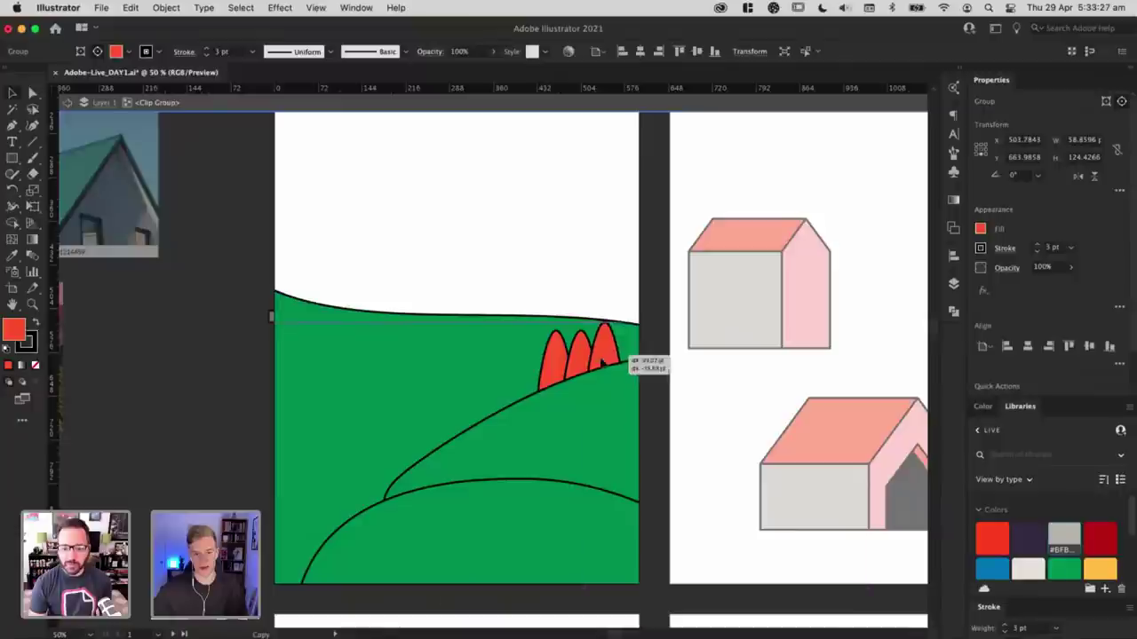
click(1092, 570)
double_click(764, 376)
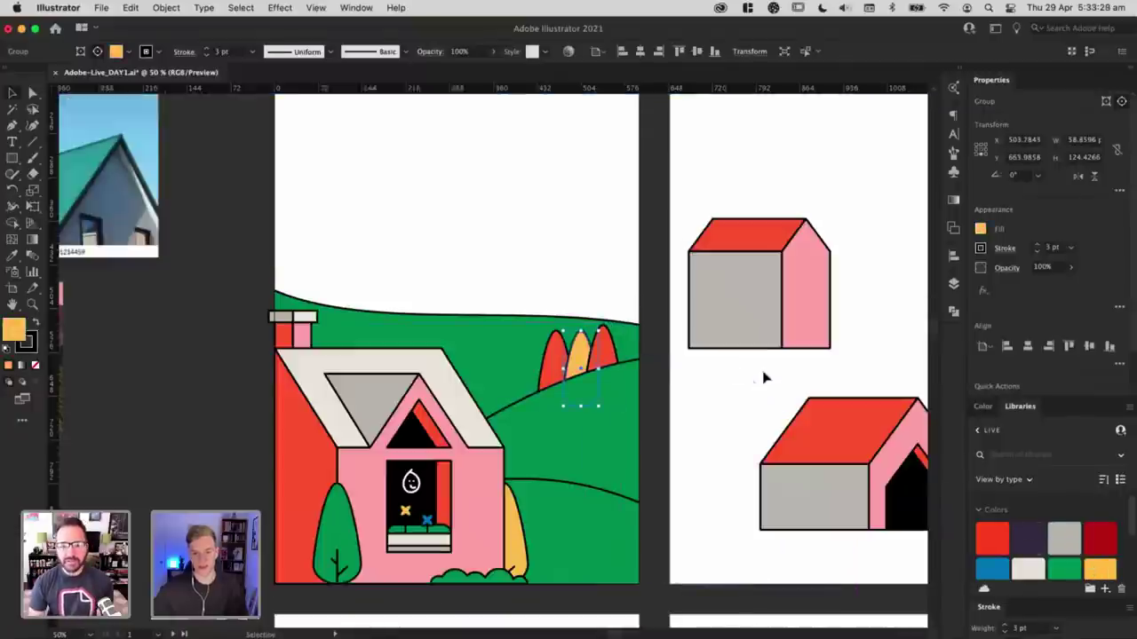
Step: Copy the front red tree onto the lower hill's ridge and enlarge the copy to about 84 by 178 pt
double_click(562, 364)
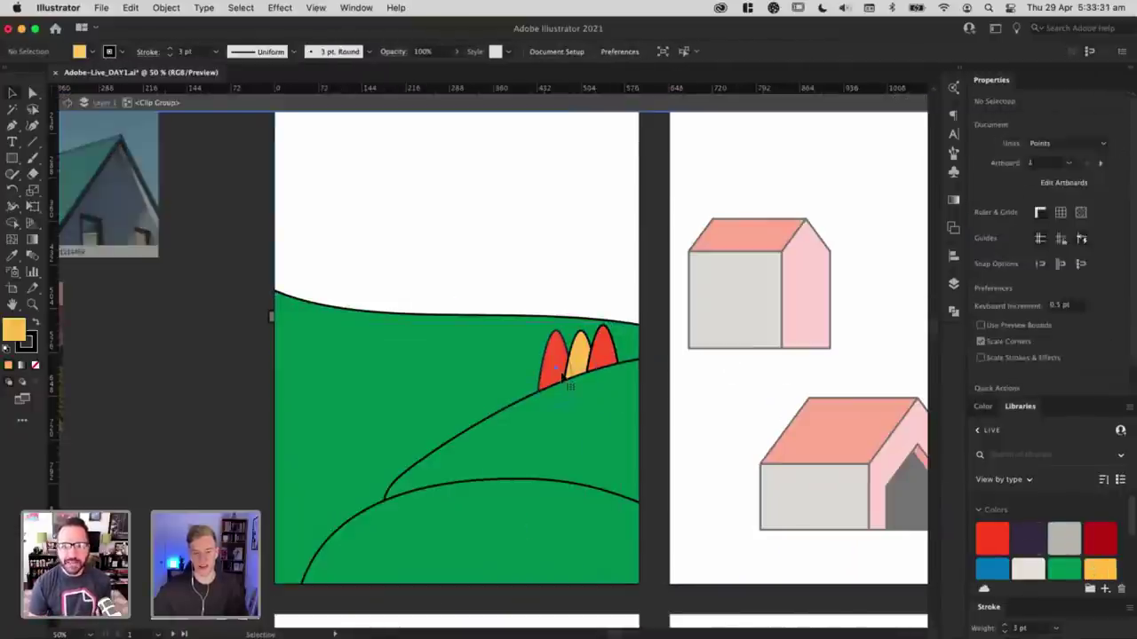
drag(552, 367, 575, 480)
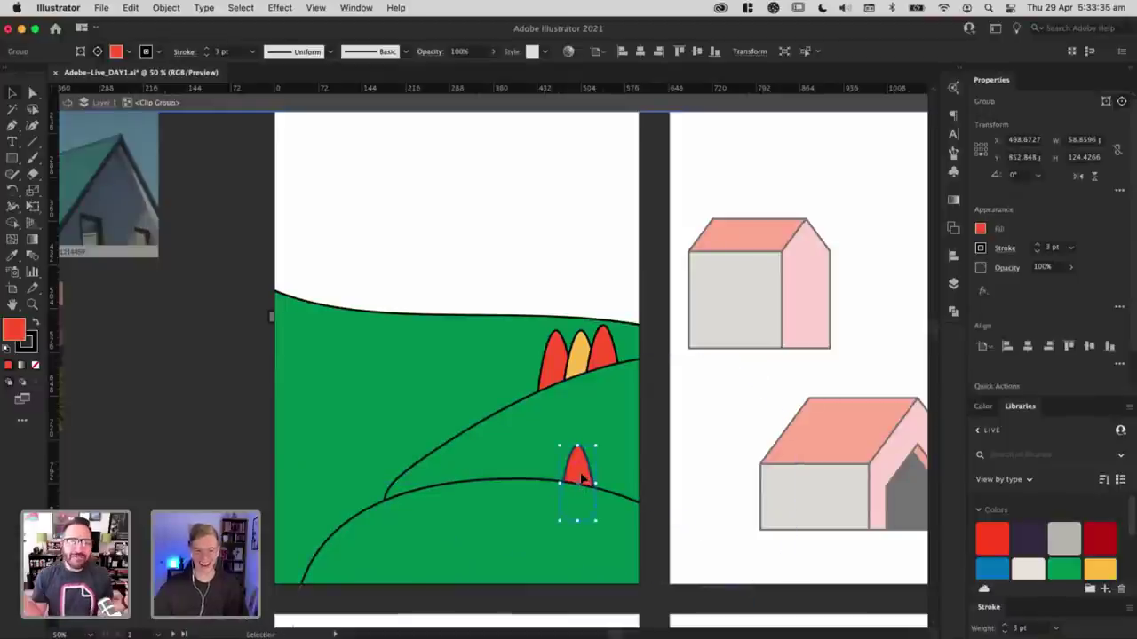
drag(582, 478, 620, 448)
key(Escape)
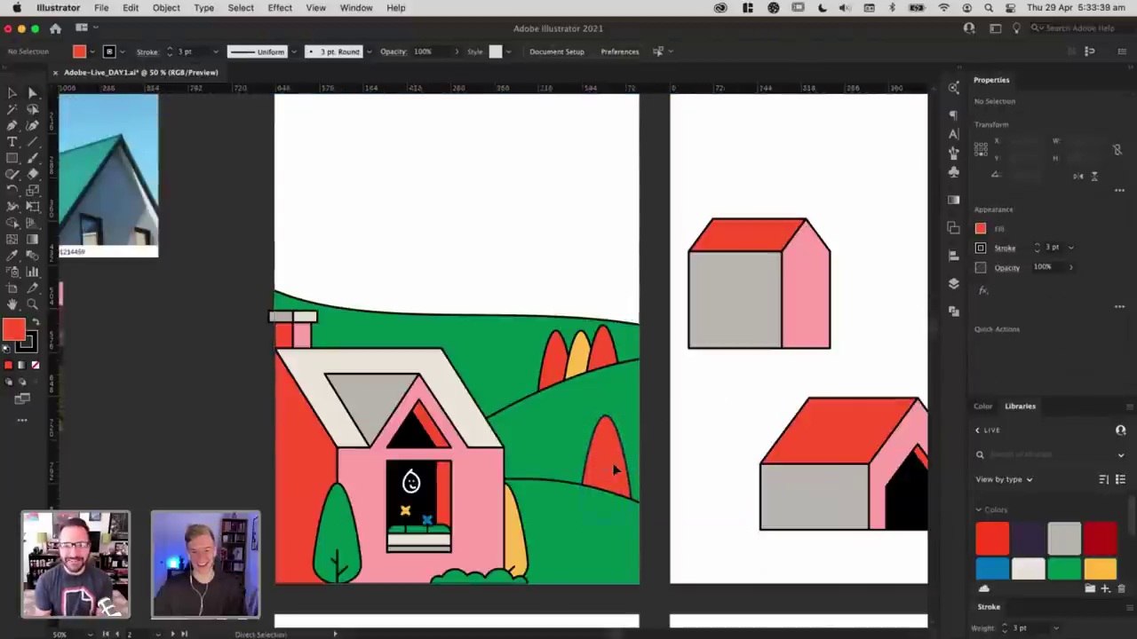
Step: Color the large tree on the lower hill with the library's yellow
key(a)
scroll(1075, 560, down, 1)
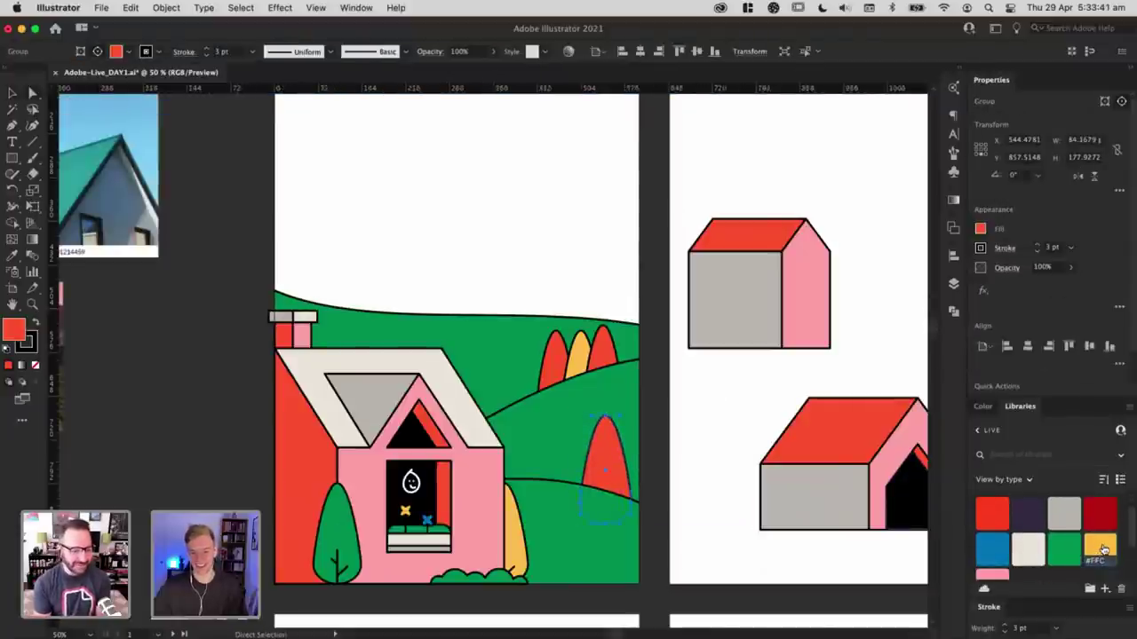
click(1100, 543)
click(720, 418)
key(v)
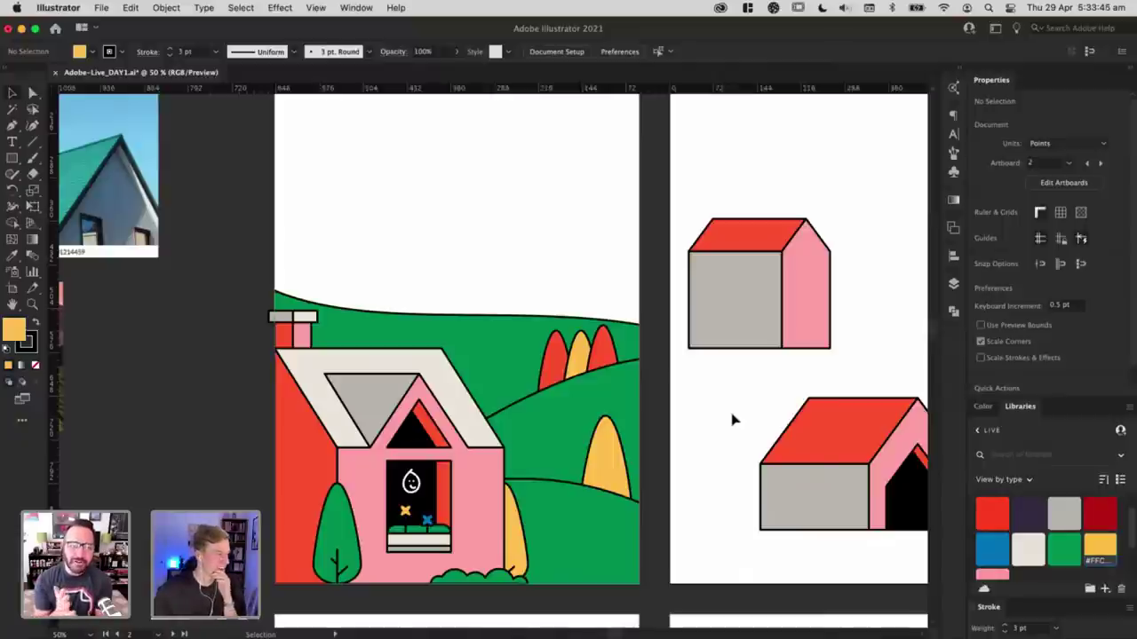
Step: Inside the clip group, duplicate the three-tree cluster behind the farthest hill's ridge and lower its right red tree slightly
key(a)
click(600, 357)
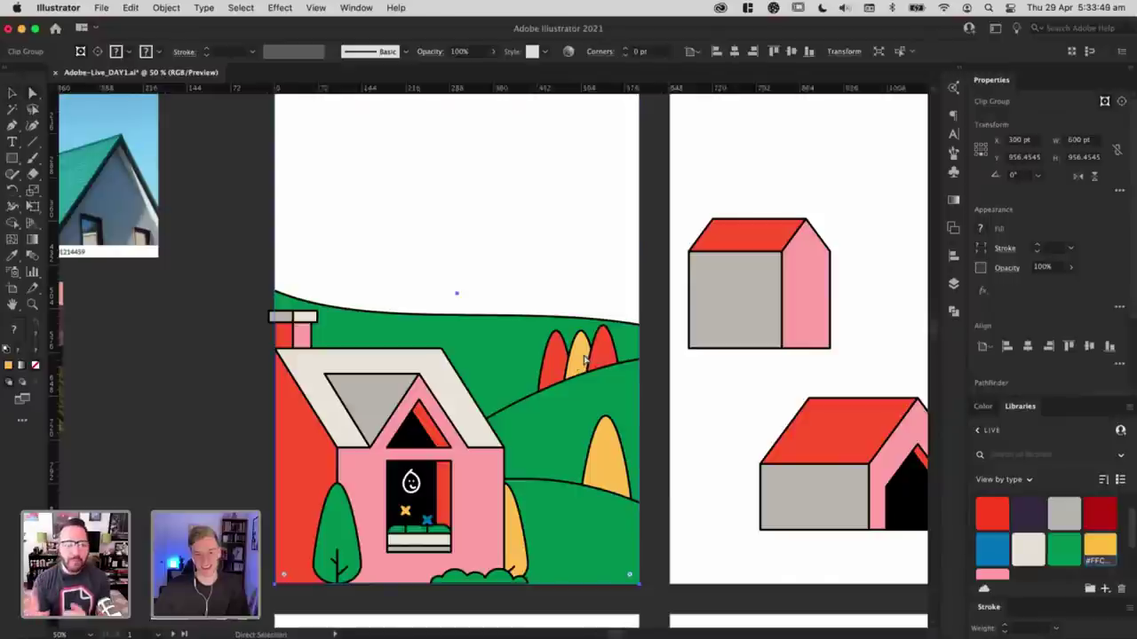
double_click(584, 365)
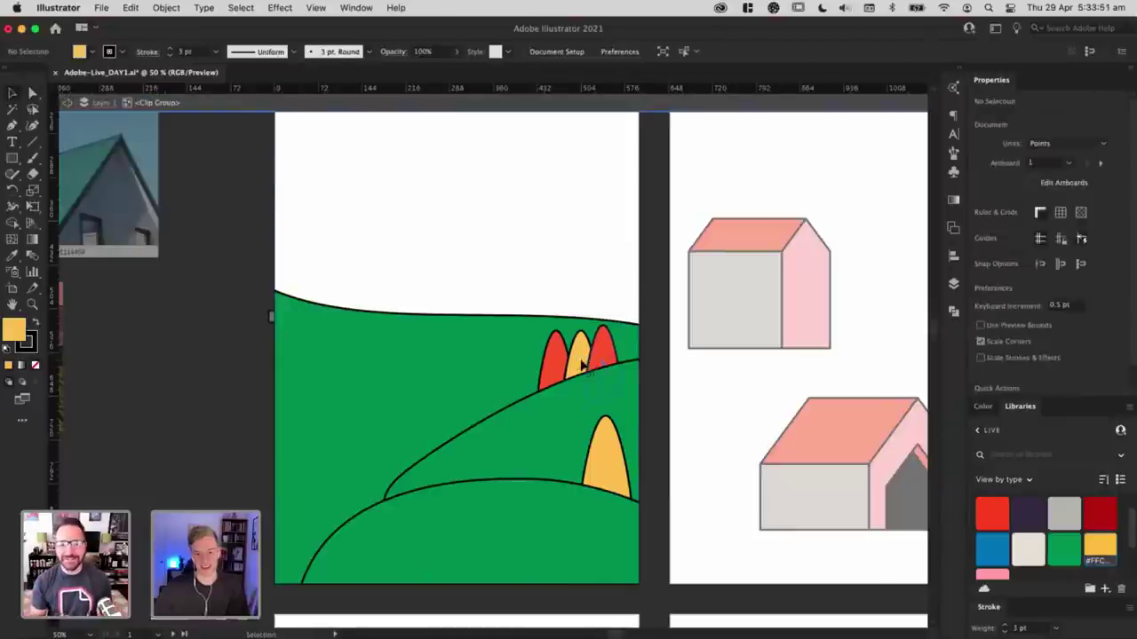
click(584, 368)
drag(577, 356, 438, 292)
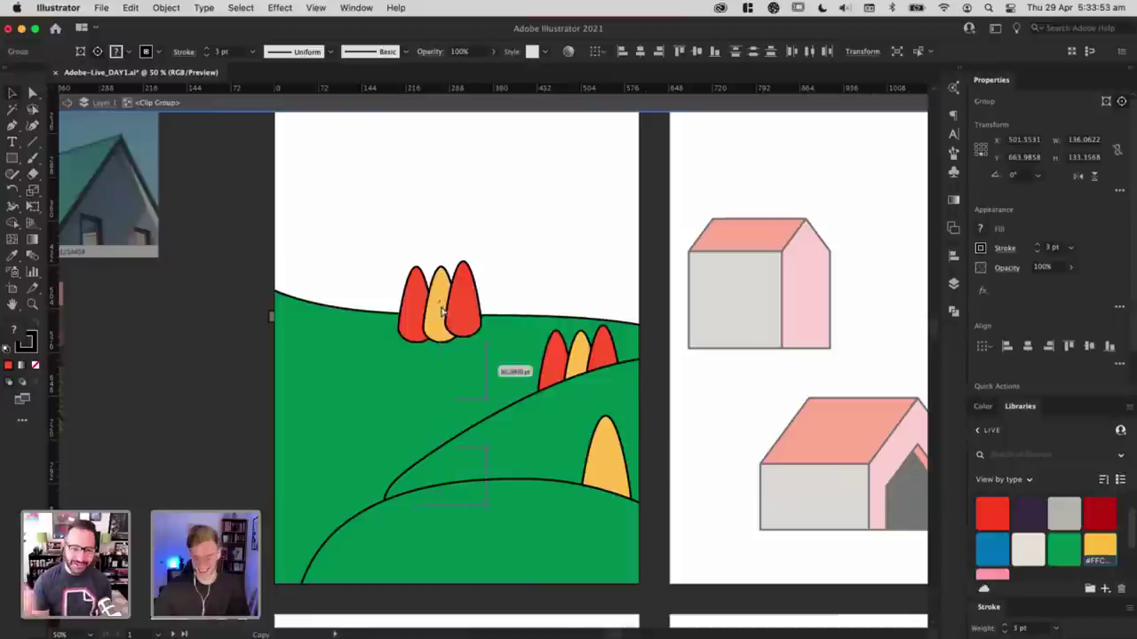
click(485, 278)
drag(467, 290, 465, 302)
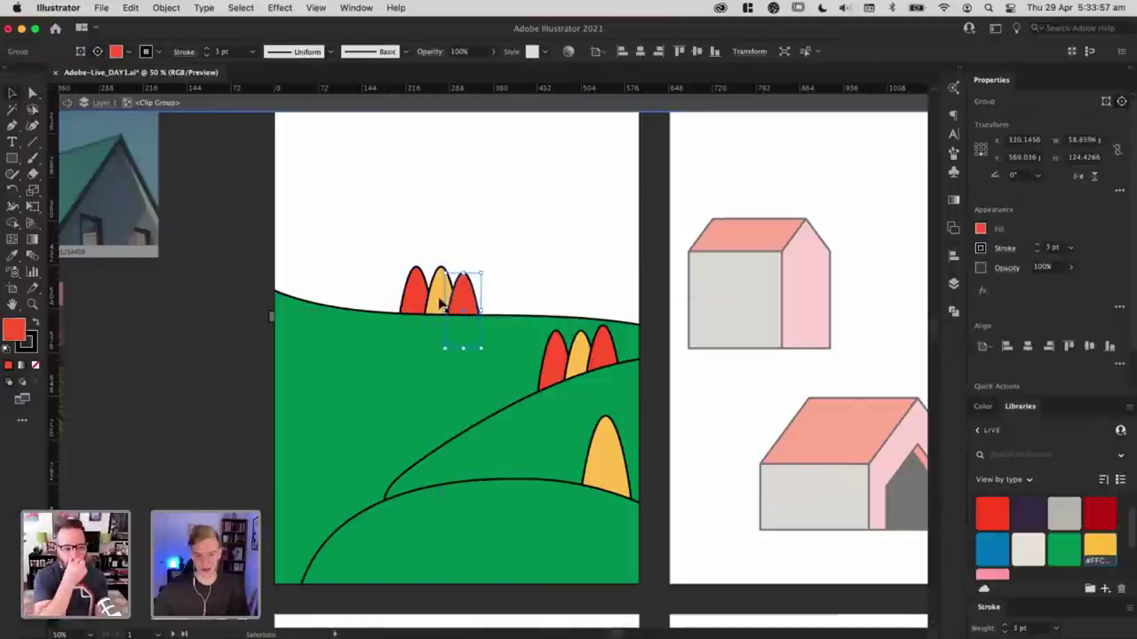
Step: Color the three trees behind the farthest ridge with the library's green and add a fourth green tree beside them
shift+click(420, 303)
click(1063, 548)
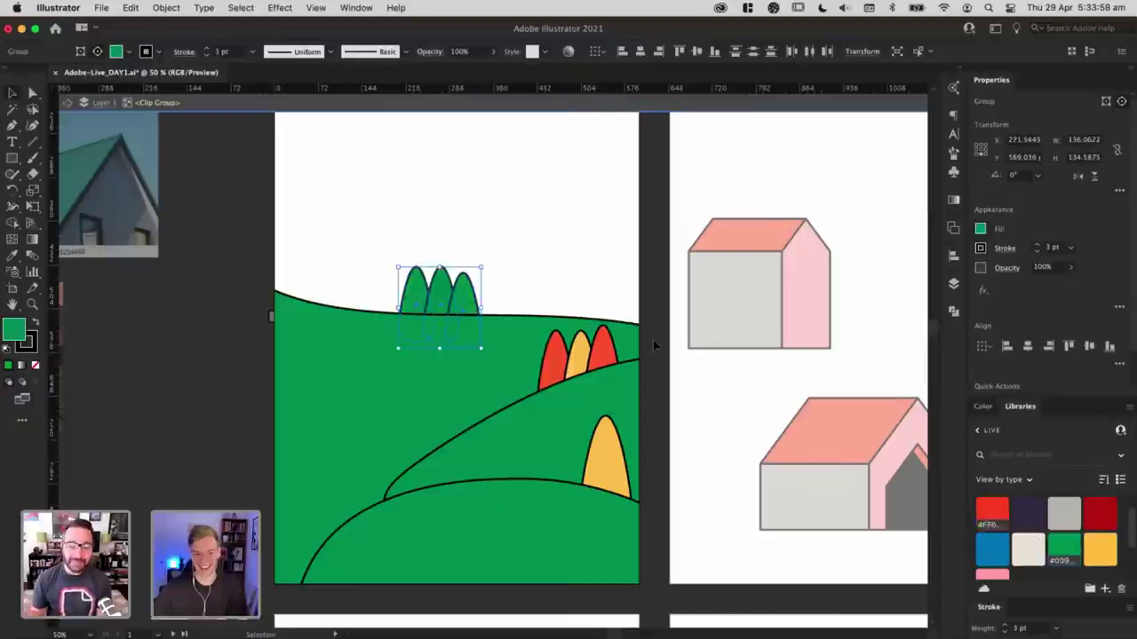
mouse_move(448, 303)
mouse_down()
mouse_move(432, 298)
mouse_move(468, 304)
mouse_up()
click(464, 291)
key(Escape)
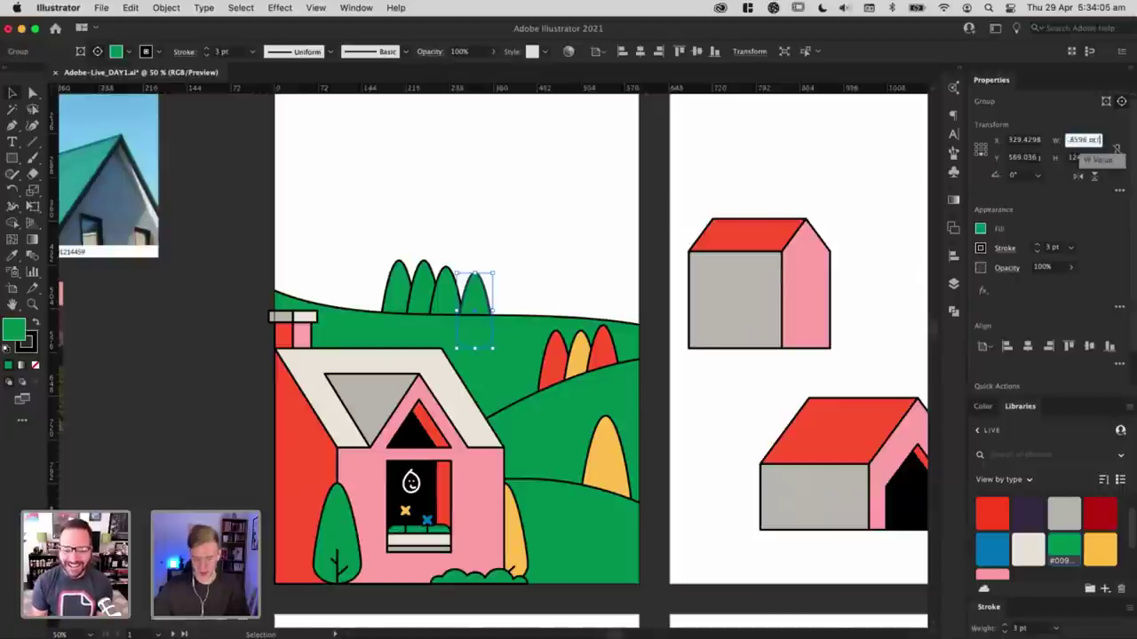
key(Return)
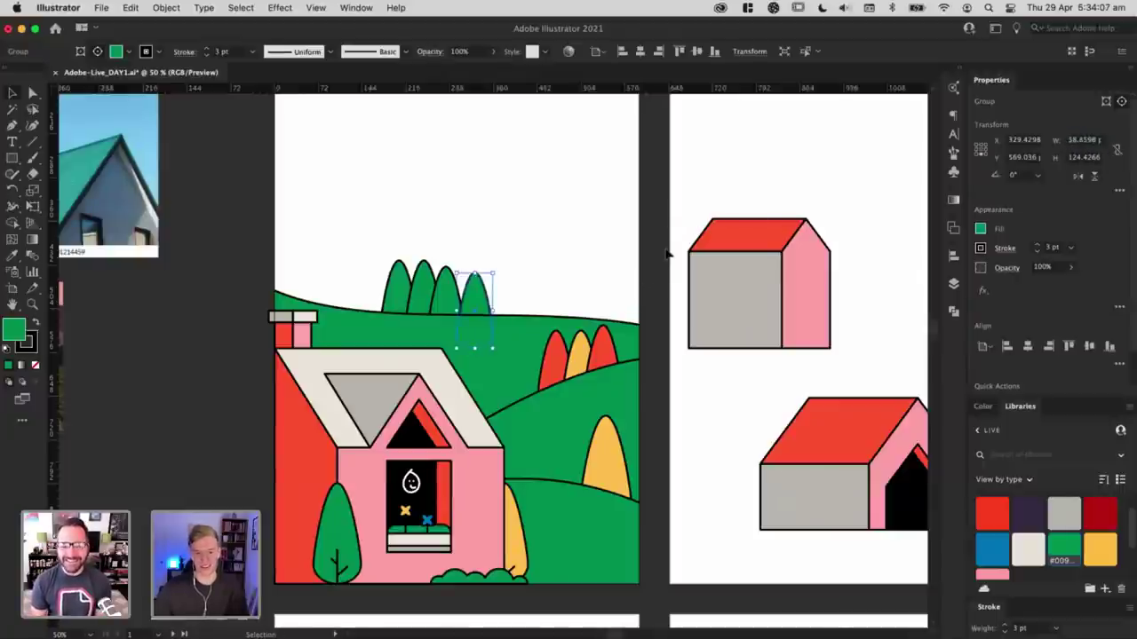
click(630, 292)
drag(469, 303, 469, 304)
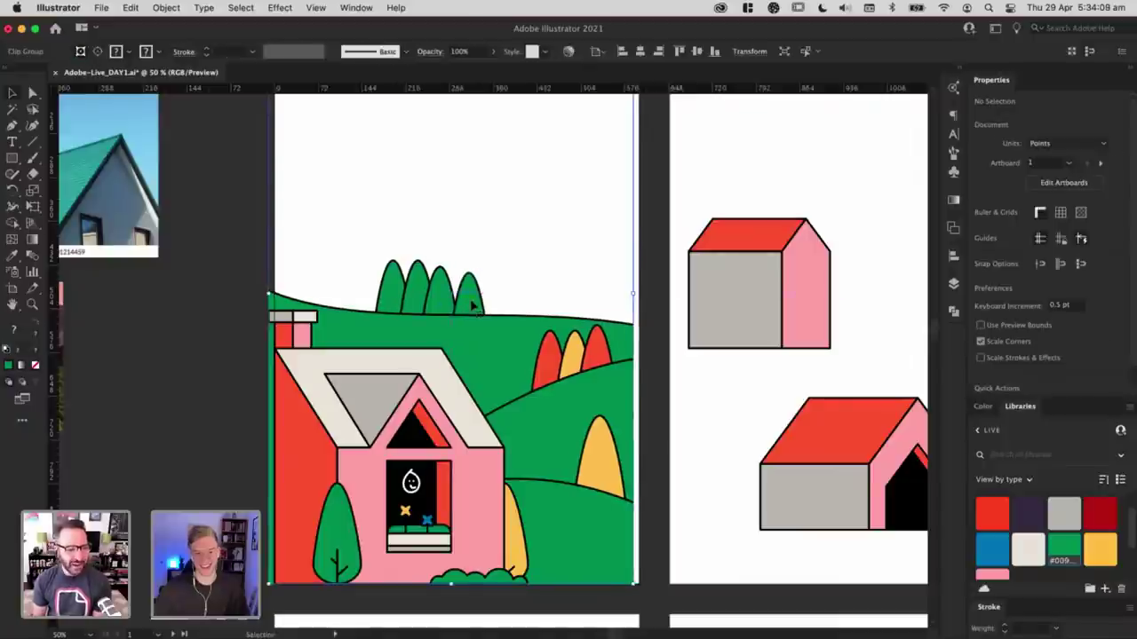
Step: Replace the fourth green tree by shrinking the other three and placing a copy about 52 by 110 pt beside them
double_click(471, 305)
click(475, 306)
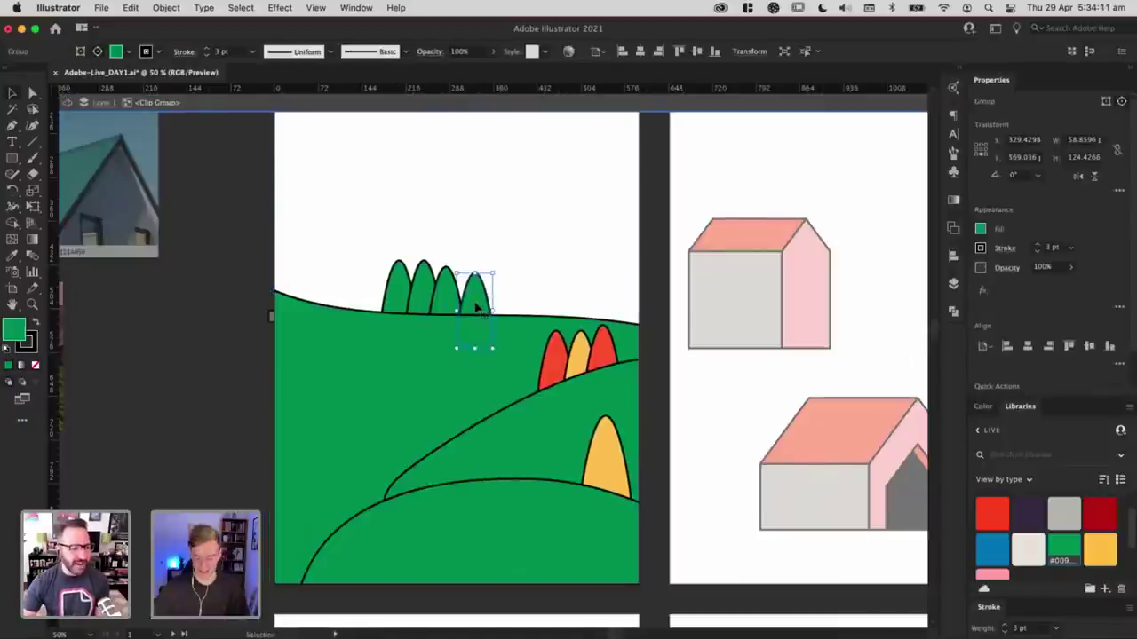
key(Delete)
mouse_move(454, 304)
mouse_down()
mouse_move(465, 314)
mouse_move(452, 302)
mouse_up()
shift+click(396, 305)
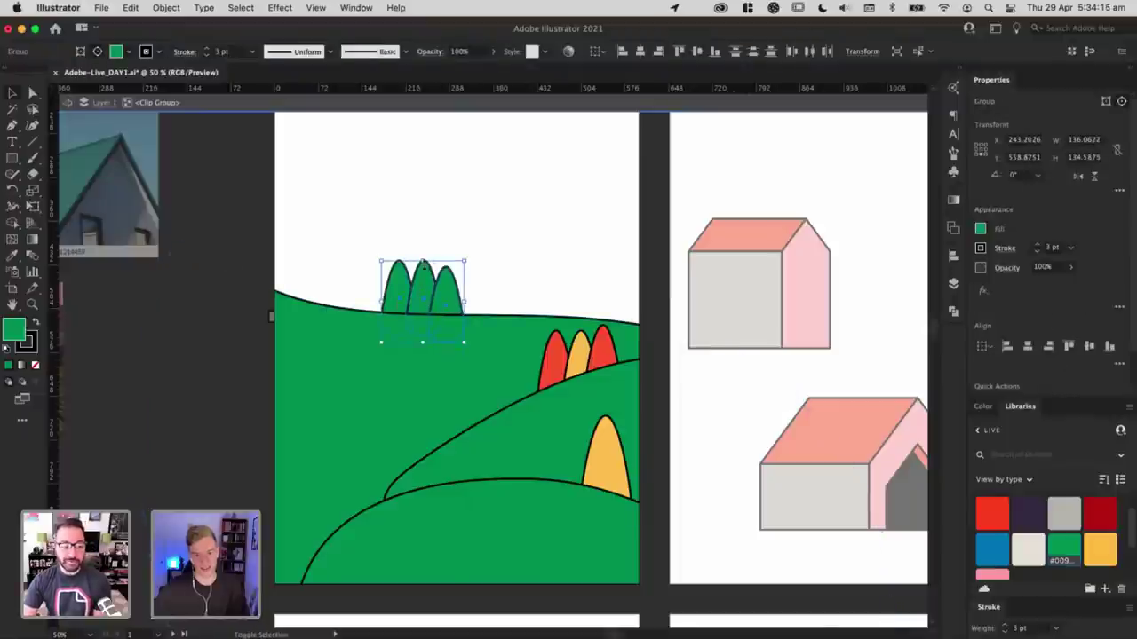
drag(423, 263, 463, 308)
click(478, 286)
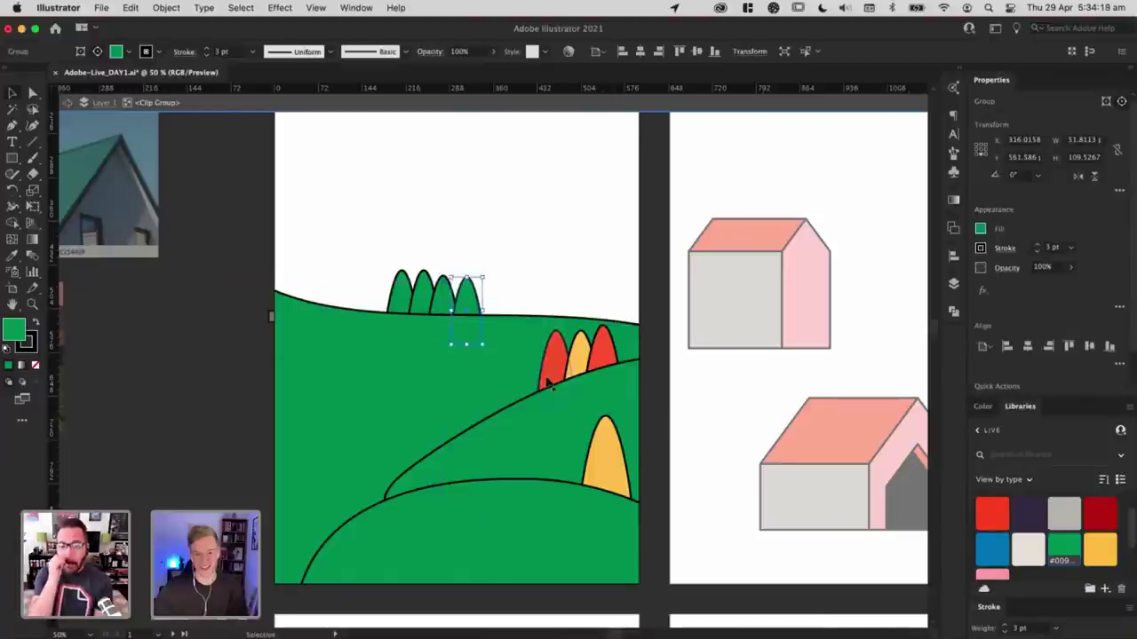
key(Escape)
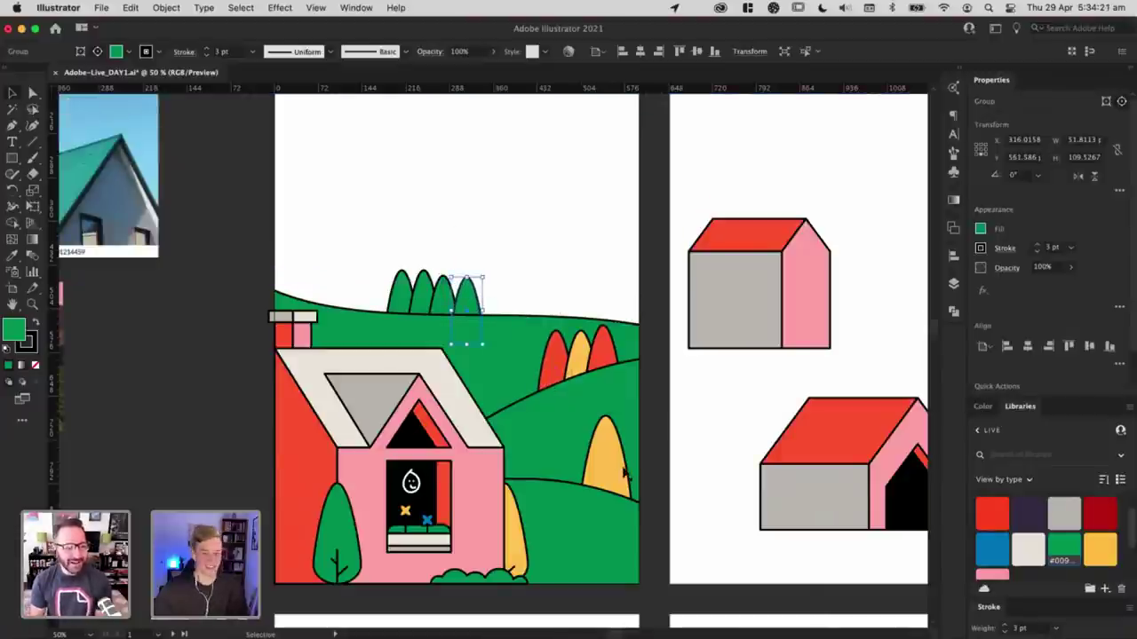
Step: Lower the large yellow tree slightly behind the lower hill and color it with the library's red
double_click(608, 469)
click(609, 462)
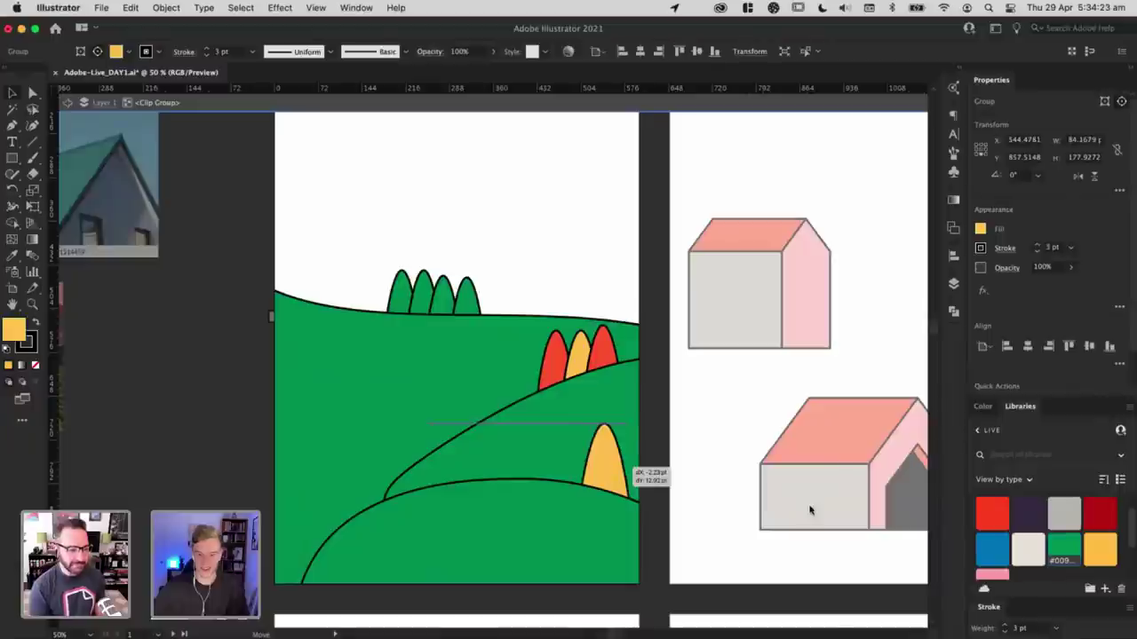
click(993, 512)
key(Escape)
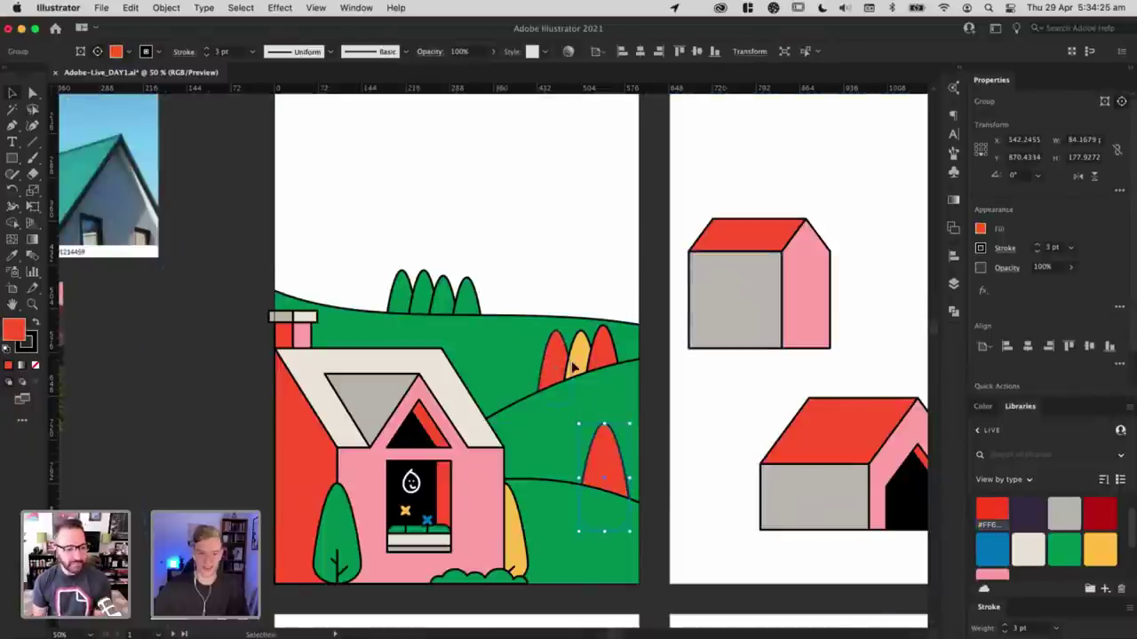
Step: Delete one red tree from the middle hill's cluster and spread the remaining red and yellow trees apart along its ridge
click(548, 373)
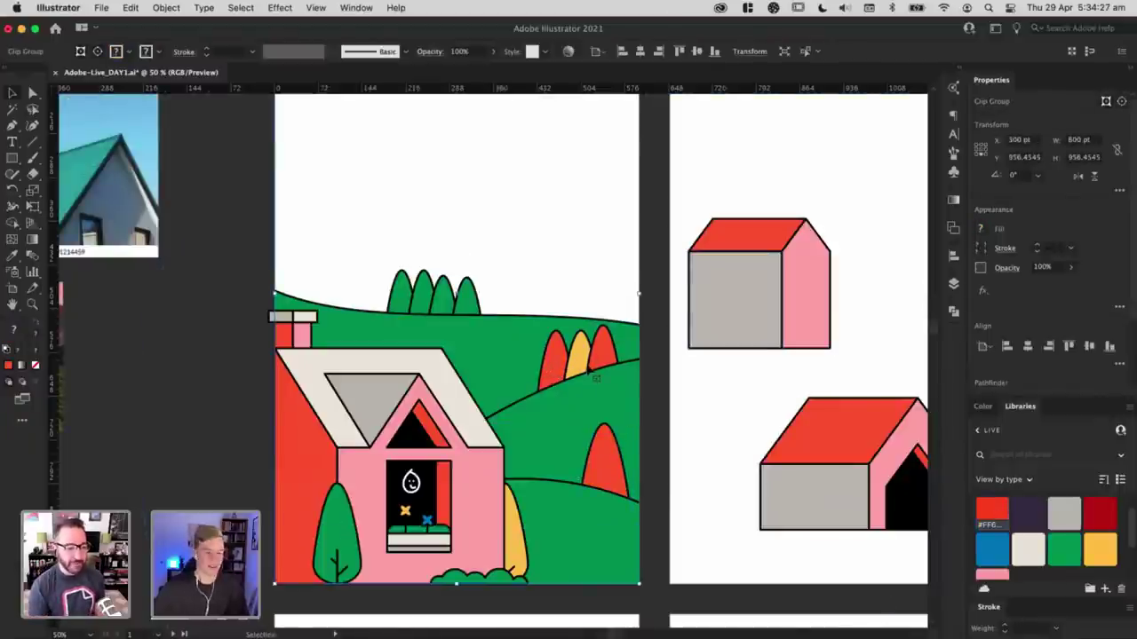
double_click(562, 359)
click(552, 364)
key(Delete)
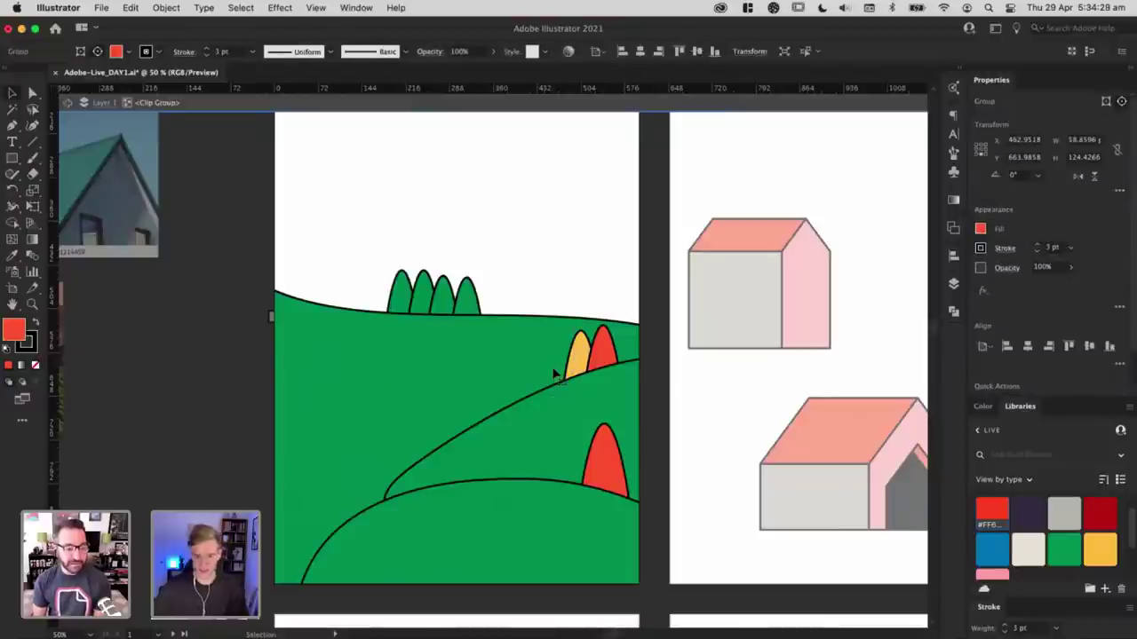
mouse_move(611, 358)
mouse_down()
mouse_move(550, 366)
mouse_move(595, 357)
mouse_up()
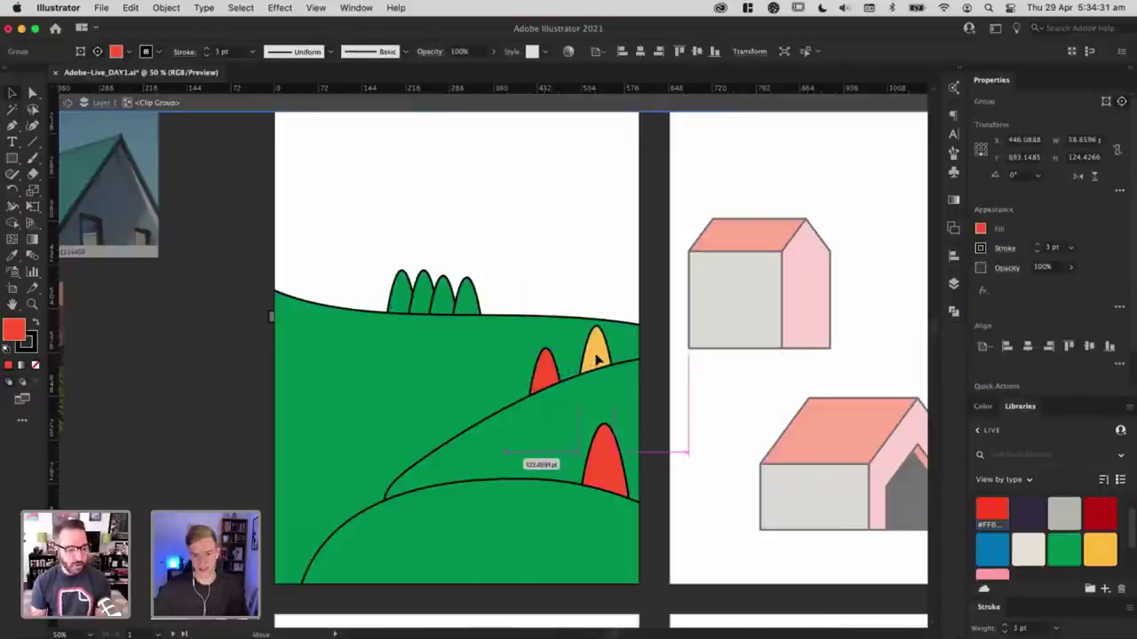
key(Escape)
click(583, 228)
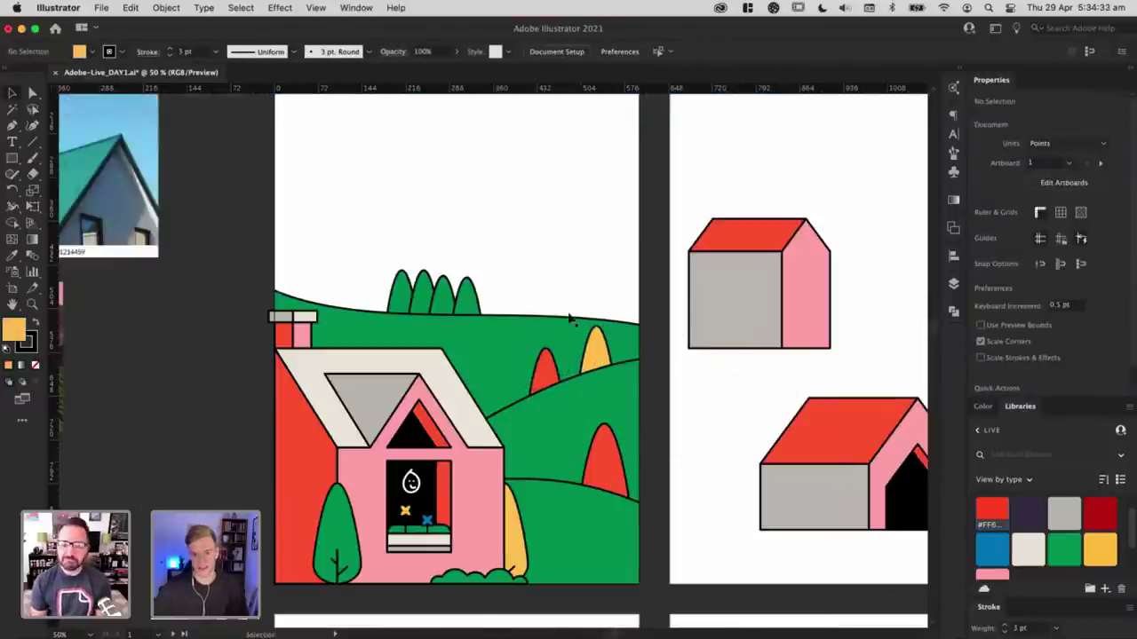
click(551, 378)
double_click(551, 378)
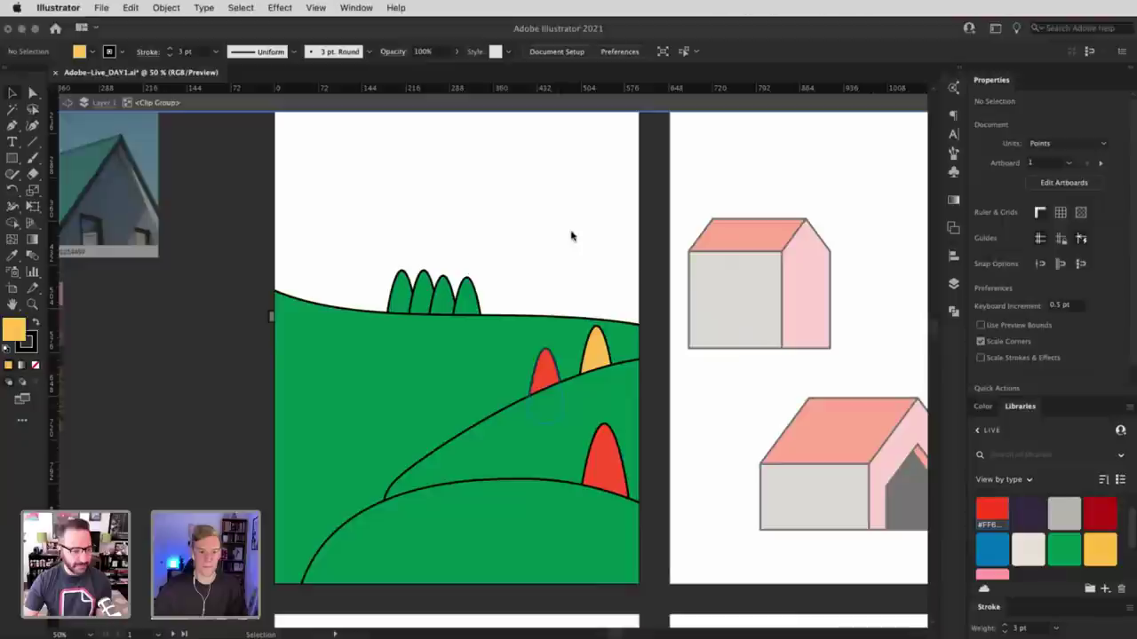
key(Escape)
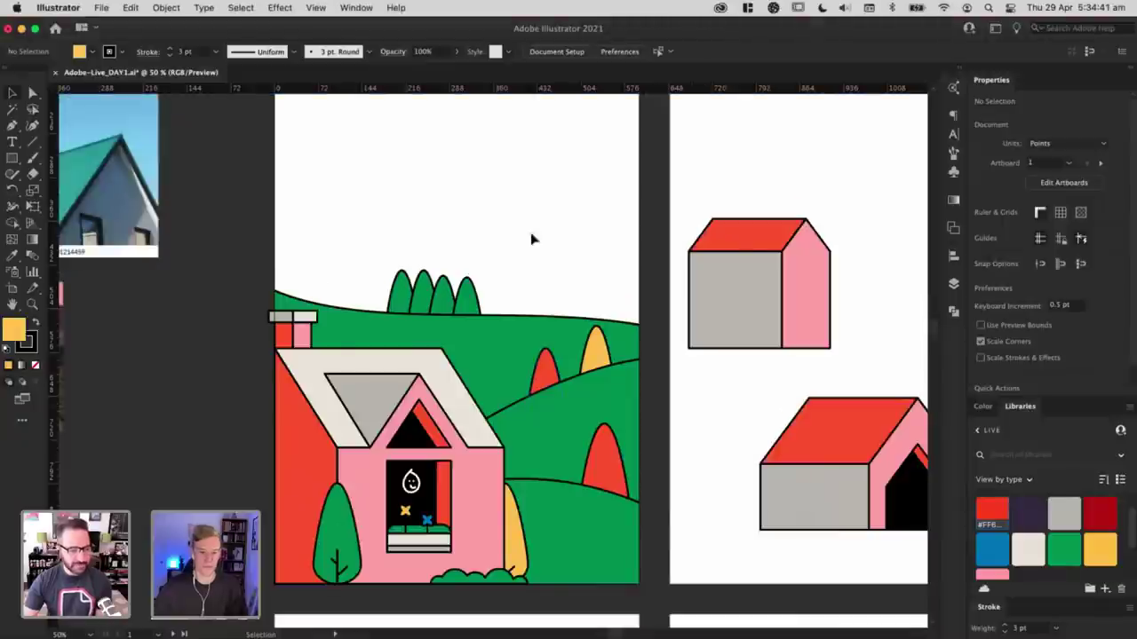
Step: Draw a 600 by 144 pt rectangle across the artboard at the horizon, send it to the back and fill it with the library's blue
scroll(541, 235, left, 2)
scroll(541, 235, down, 1)
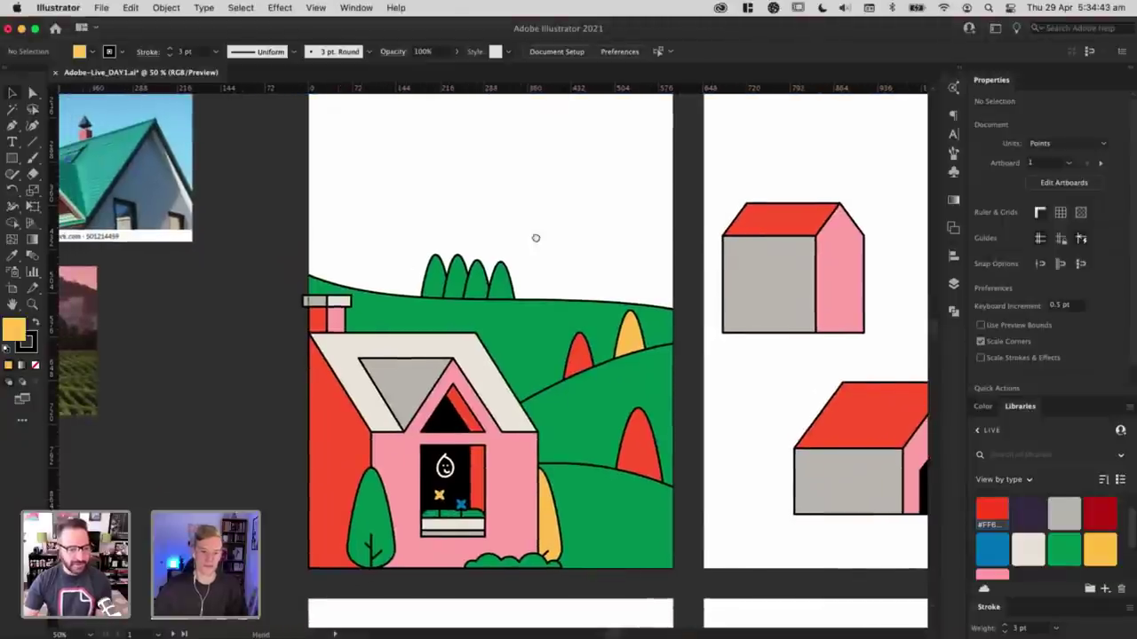
drag(533, 236, 474, 290)
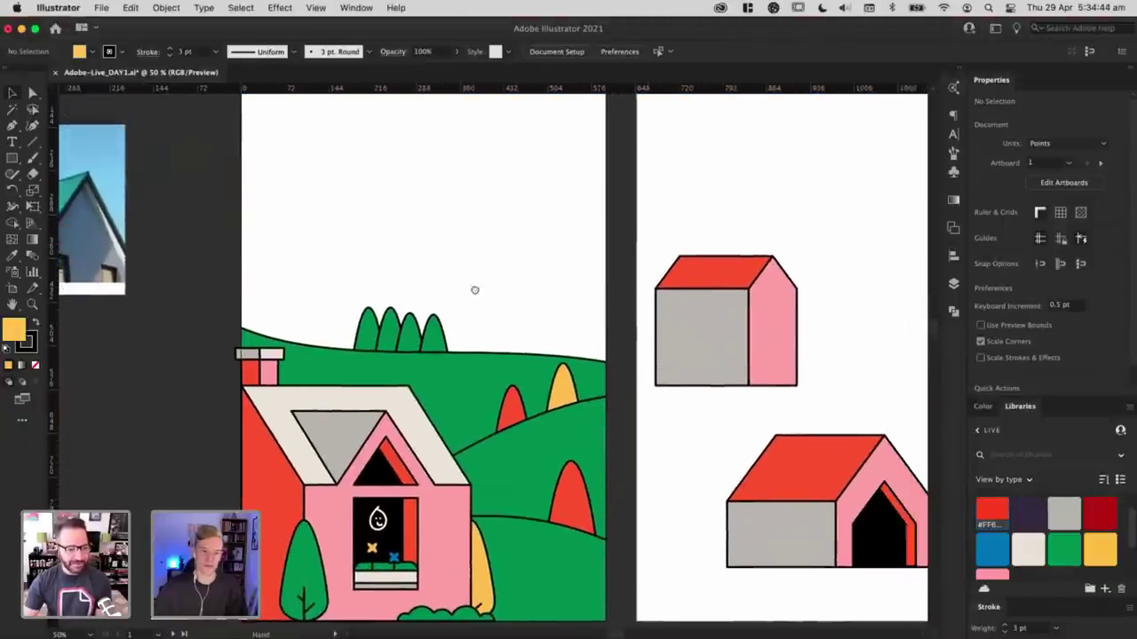
click(12, 160)
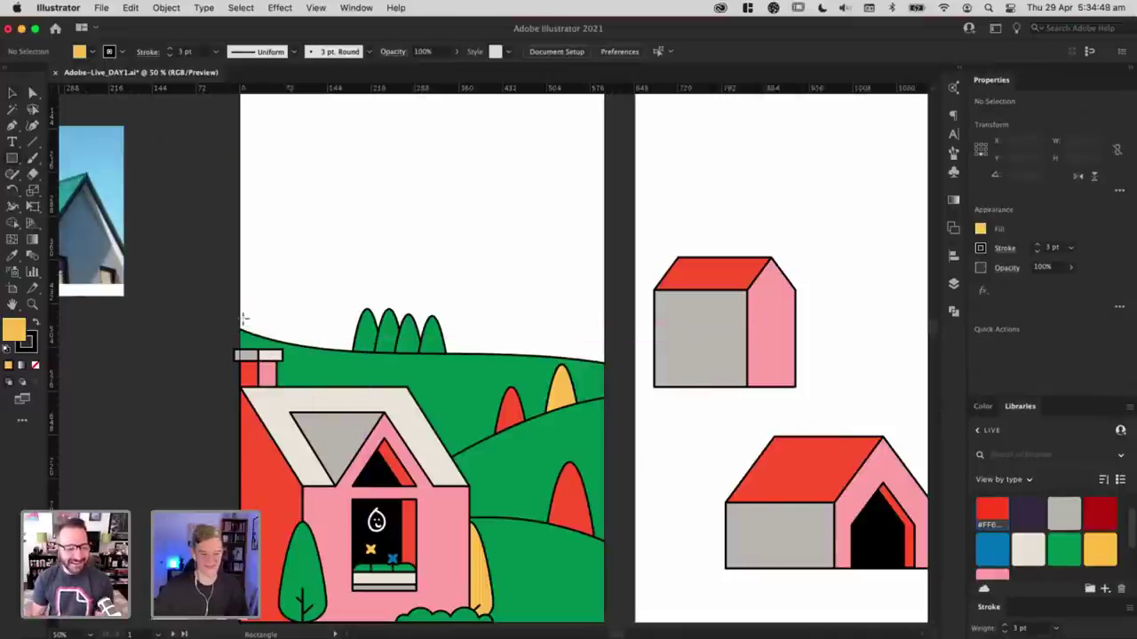
mouse_move(240, 305)
mouse_down()
mouse_move(559, 395)
mouse_move(609, 398)
mouse_up()
key(shift+super+bracketleft)
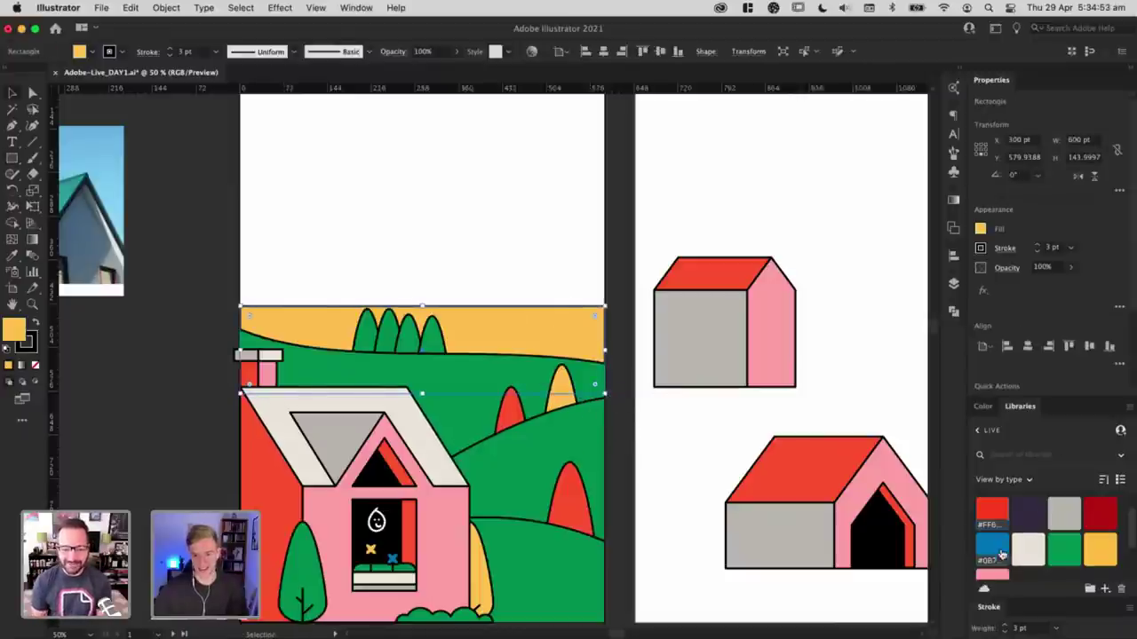
click(1000, 553)
Step: Lower the blue rectangle's top edge to a height of about 102 pt, leaving a narrow strip of water behind the hills
click(552, 261)
drag(556, 265, 587, 246)
click(448, 327)
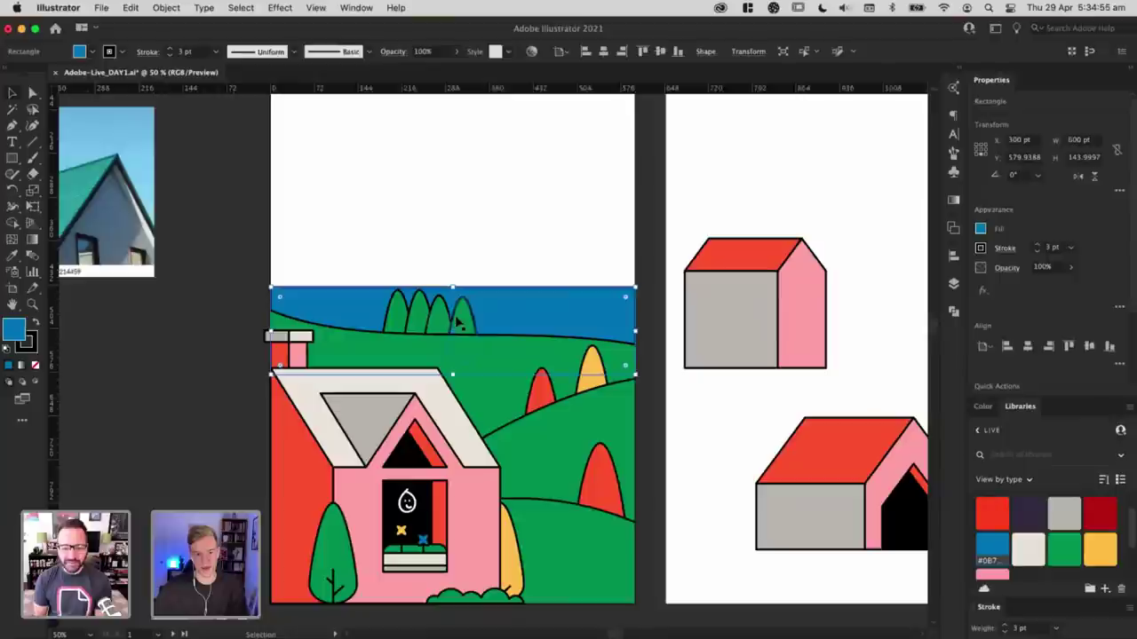
click(554, 274)
click(538, 307)
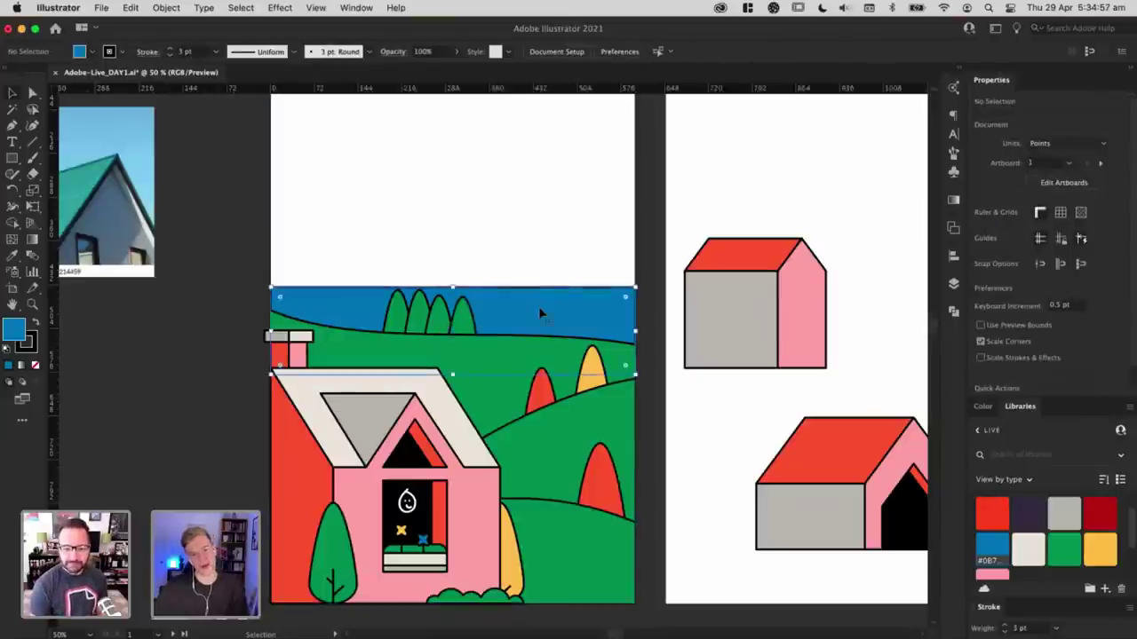
drag(453, 287, 453, 313)
click(546, 251)
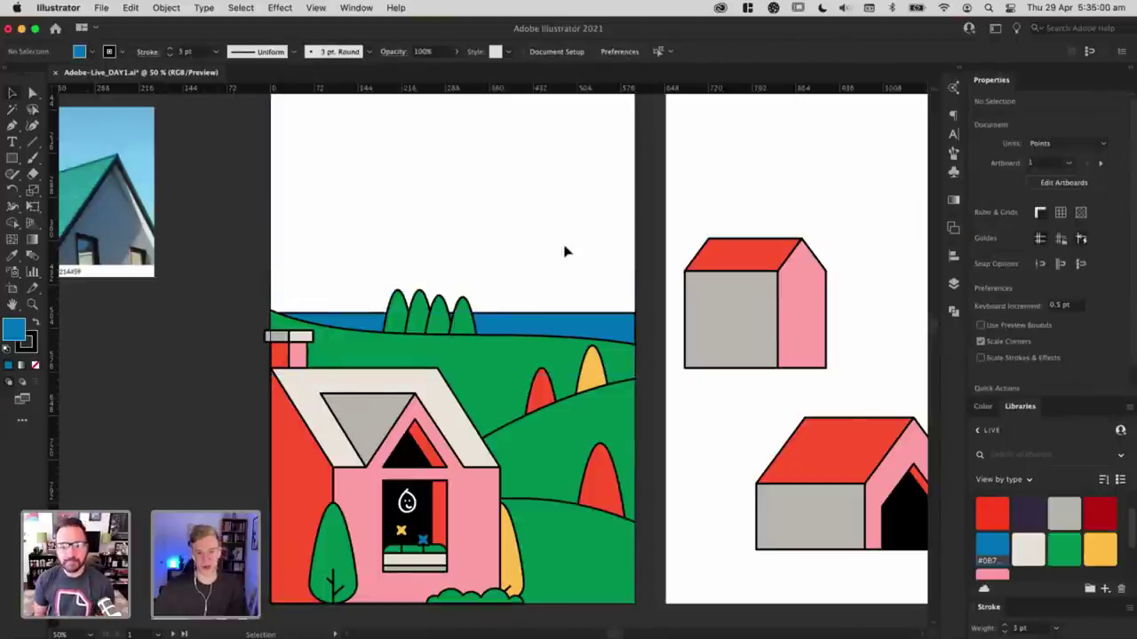
Step: Save the document and raise the top edge of the blue water rectangle slightly
click(624, 364)
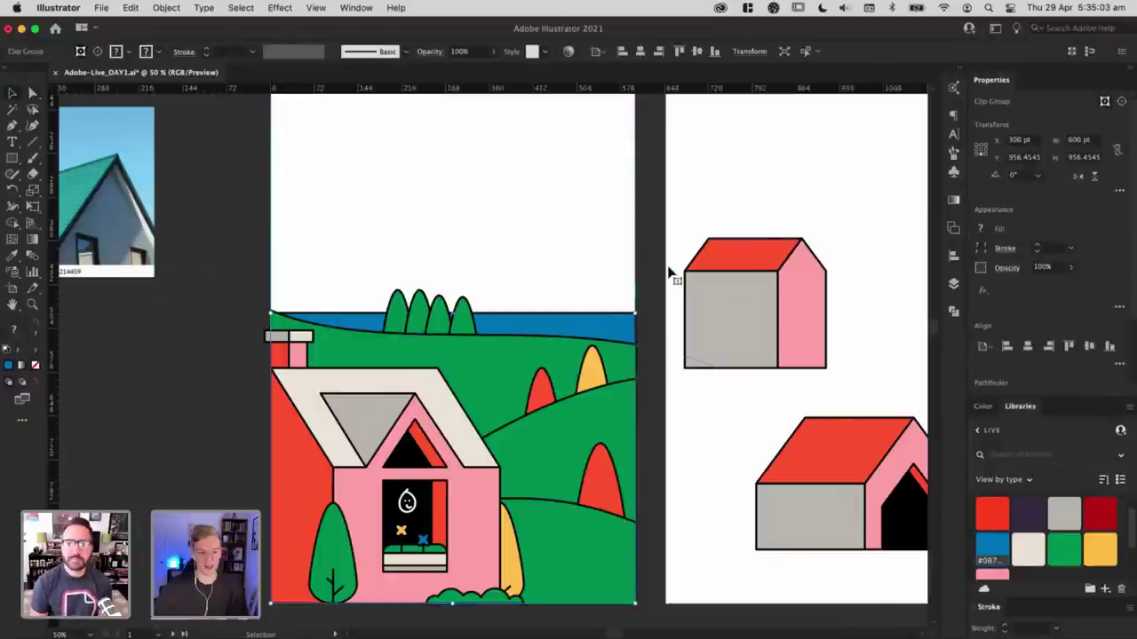
click(246, 346)
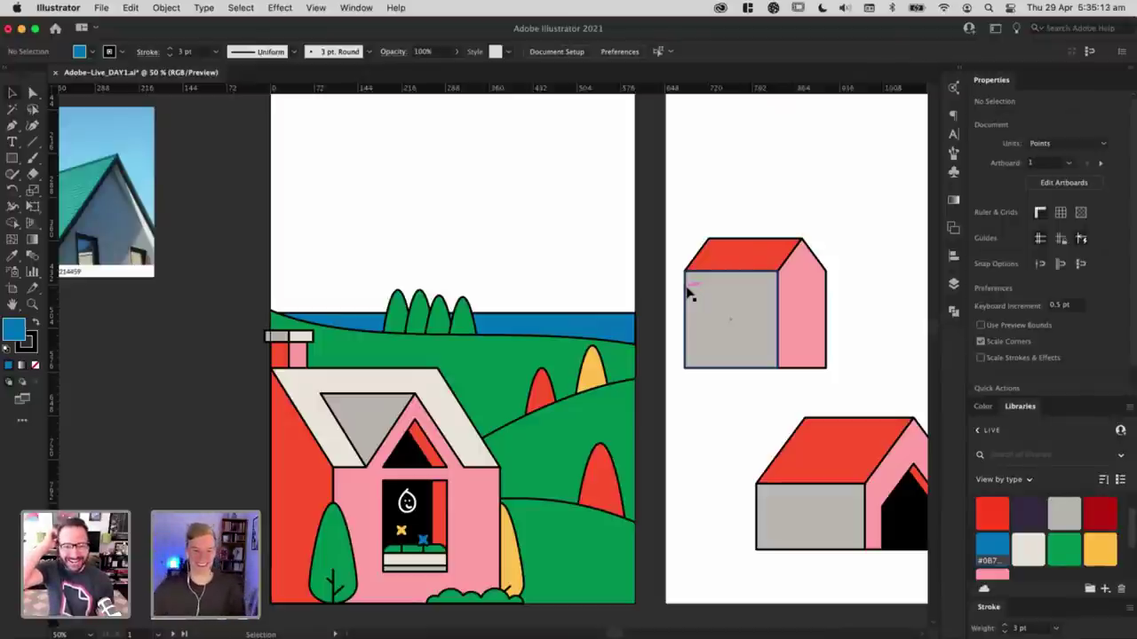
drag(546, 237, 566, 287)
click(546, 366)
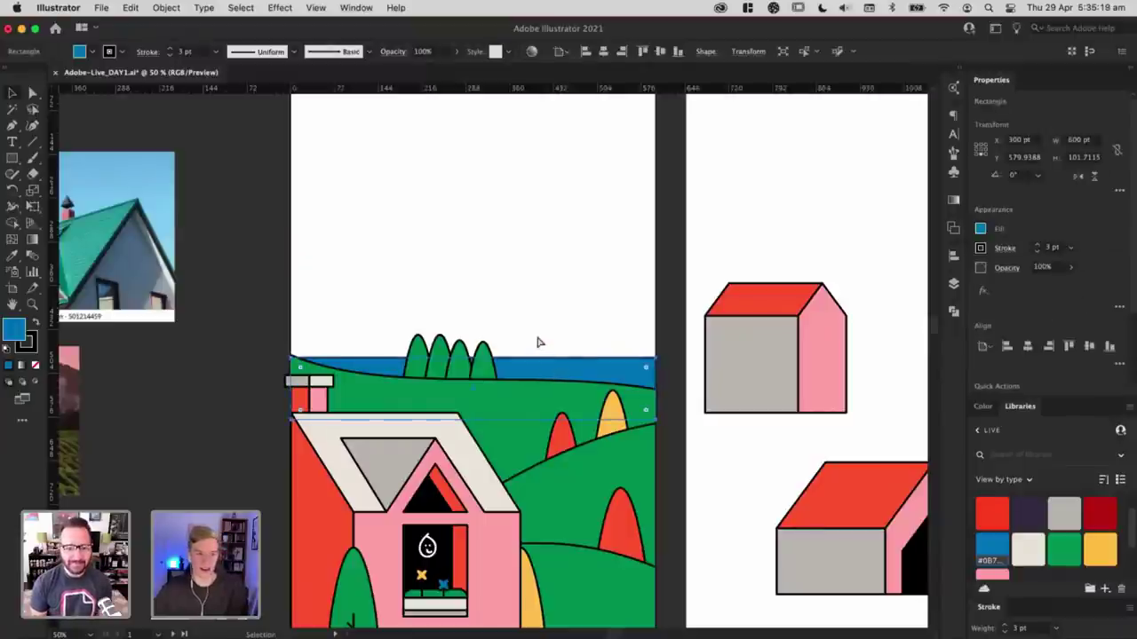
key(super+s)
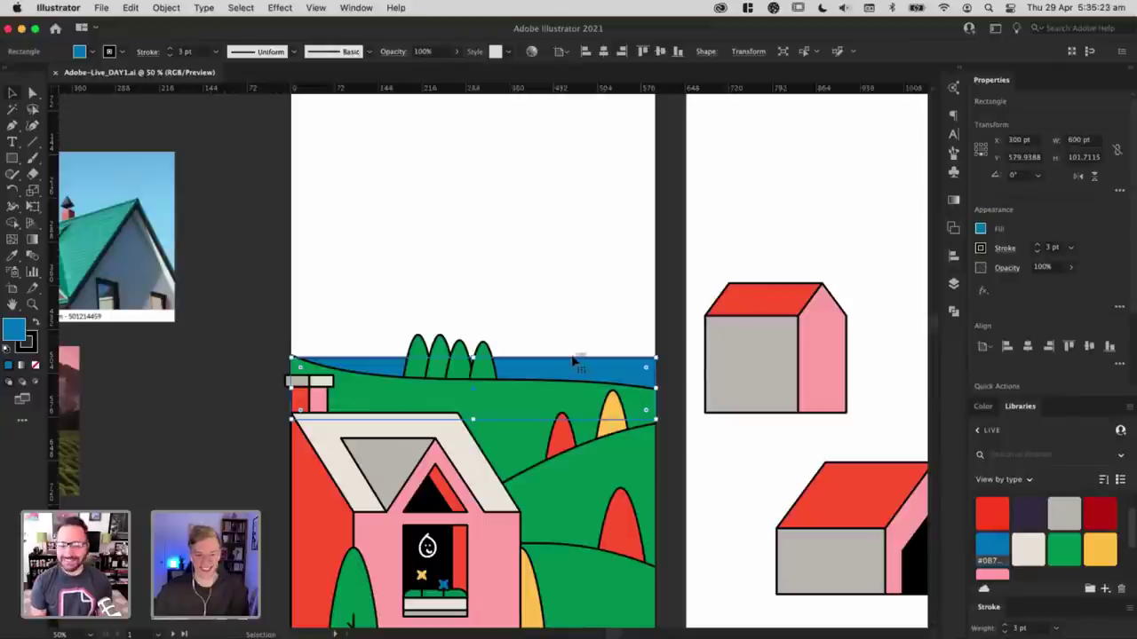
drag(474, 357, 474, 353)
click(561, 267)
Step: Inside the hills' clip group, group the four green trees and move them left and slightly up along the farthest ridge
scroll(635, 287, right, 2)
scroll(635, 288, down, 1)
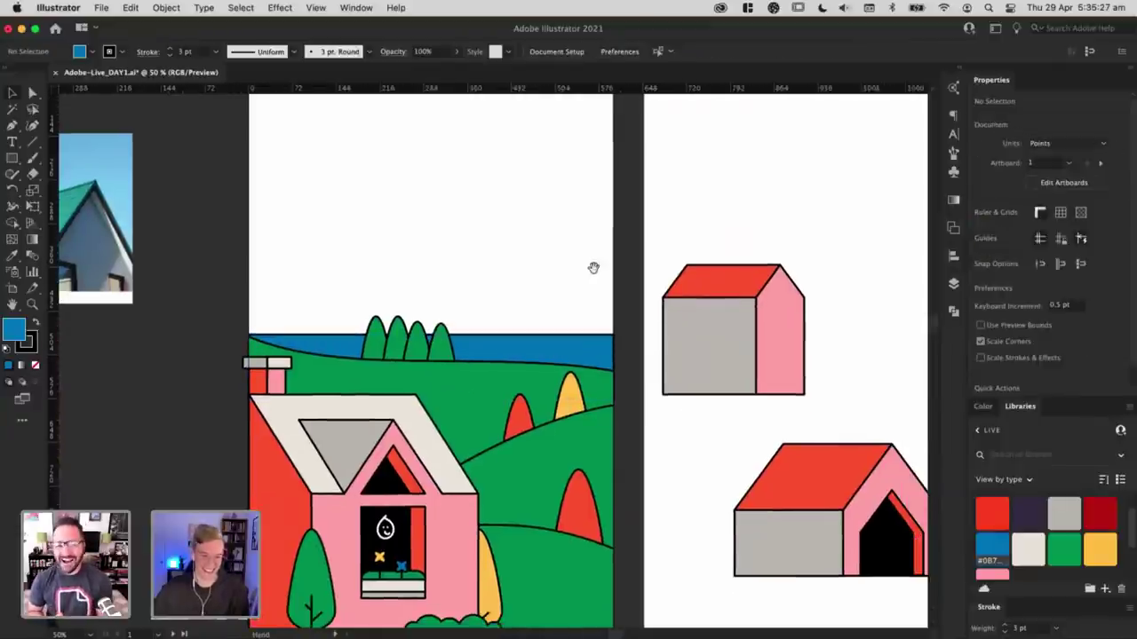
click(424, 356)
double_click(424, 355)
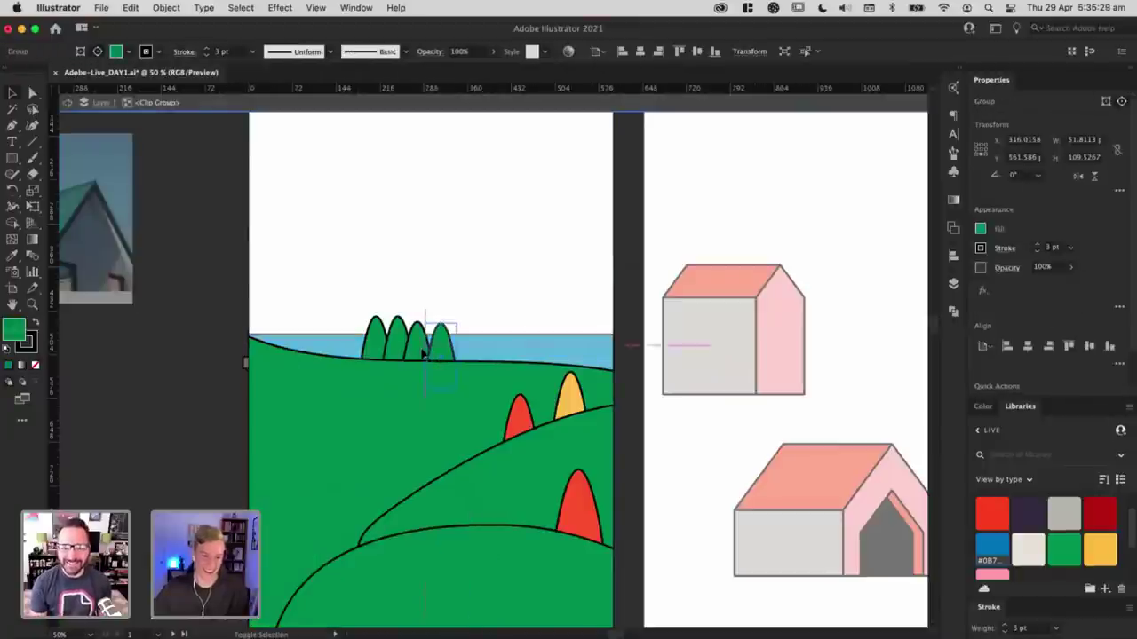
shift+click(402, 355)
shift+click(381, 351)
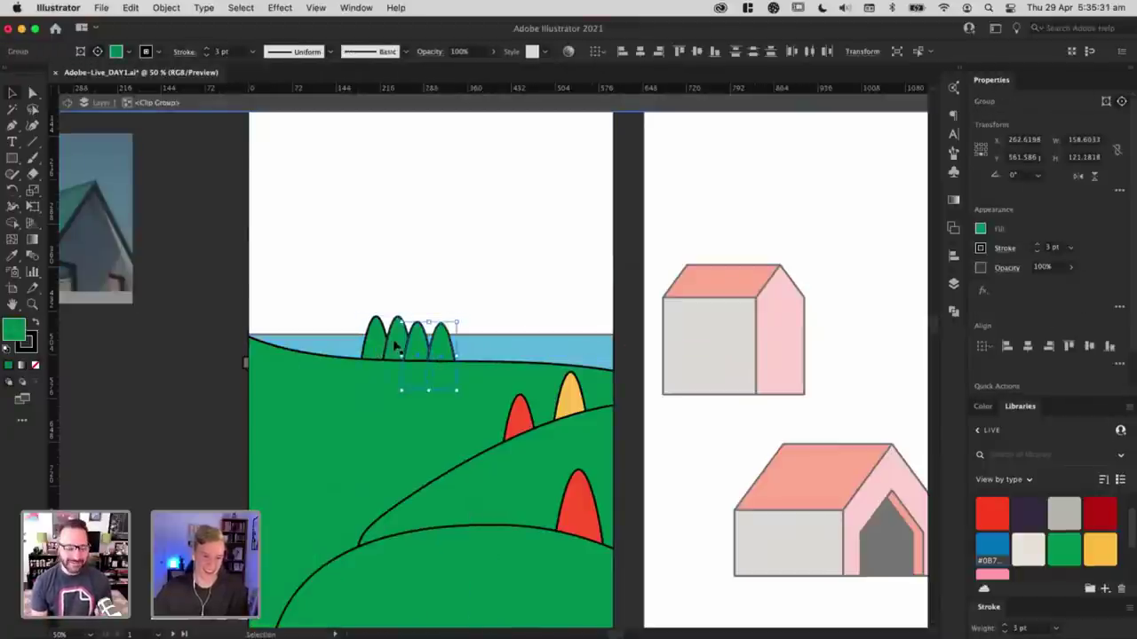
drag(396, 344, 375, 344)
key(super+z)
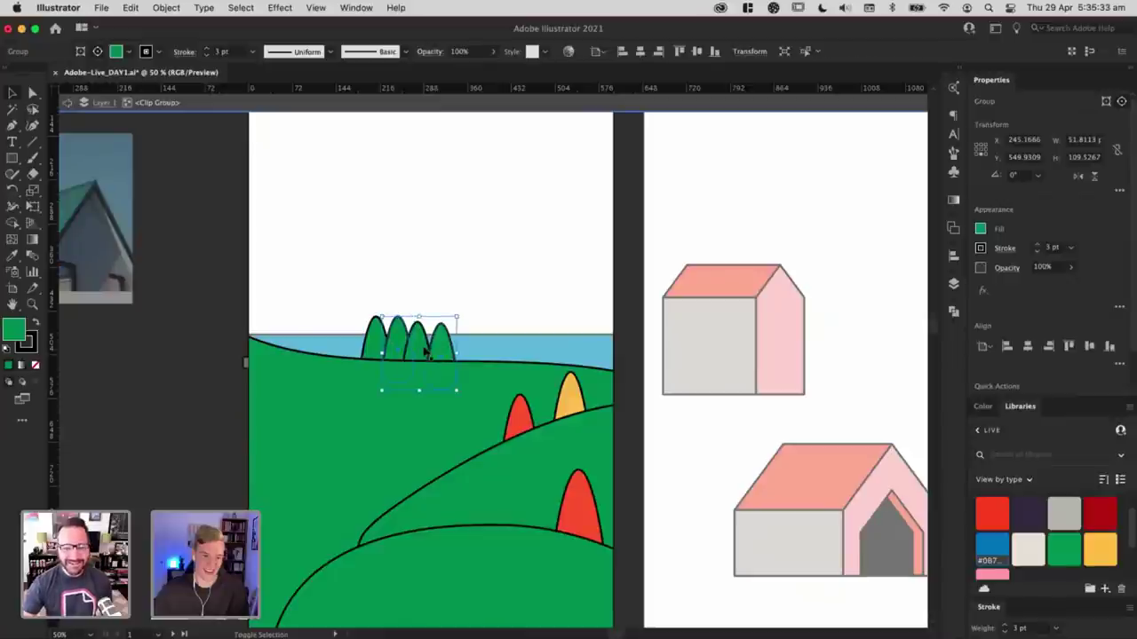
shift+click(364, 349)
shift+click(371, 346)
key(super+g)
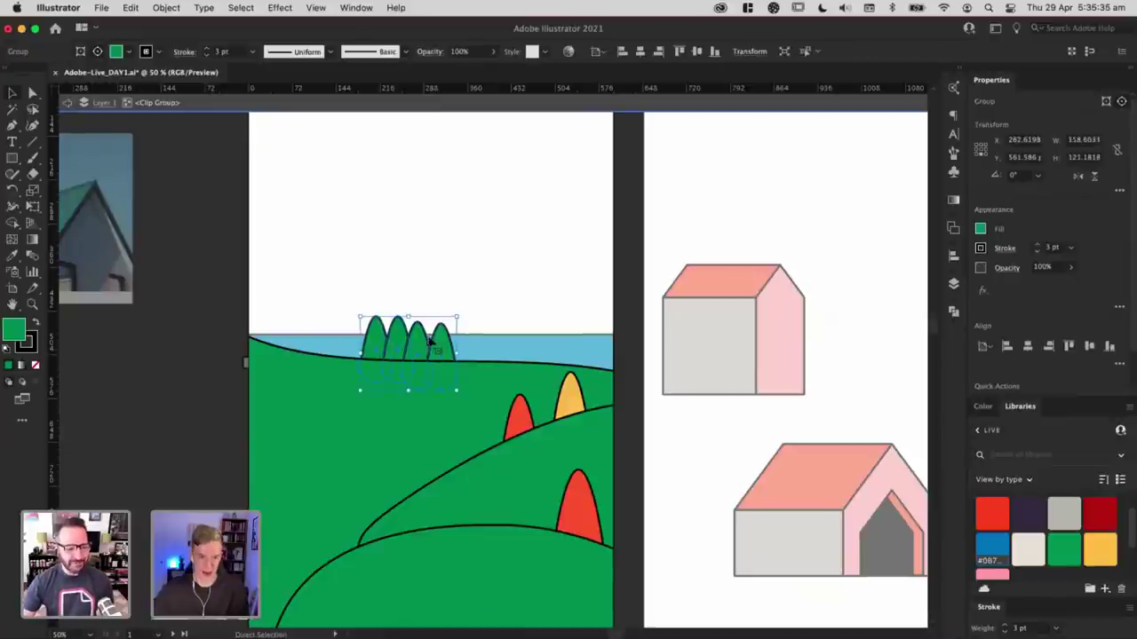
drag(420, 346, 374, 336)
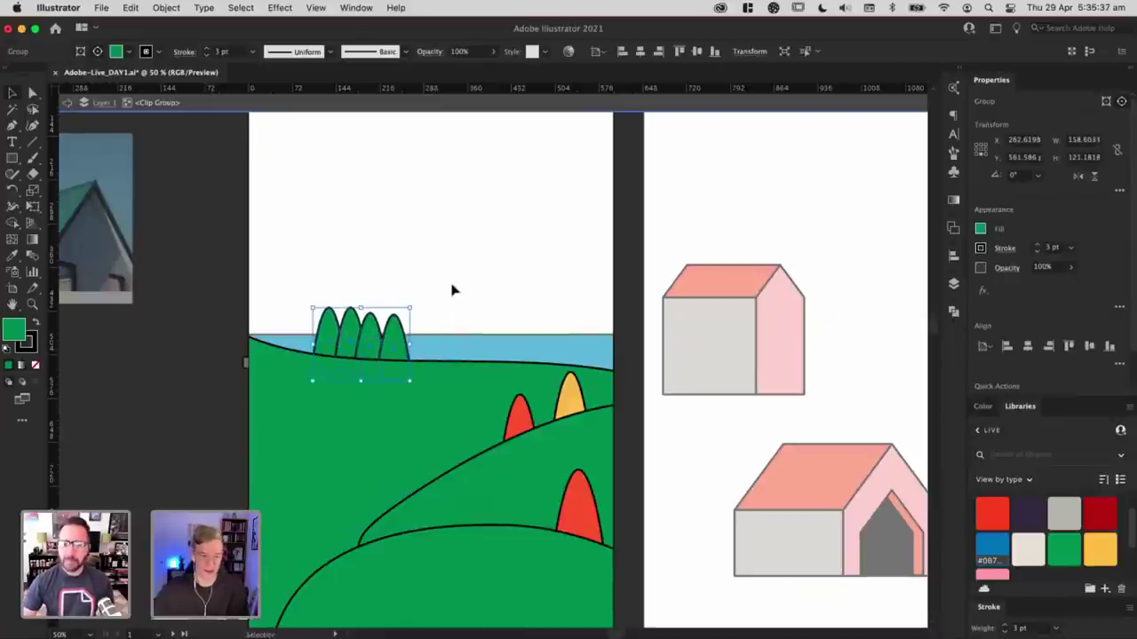
double_click(454, 287)
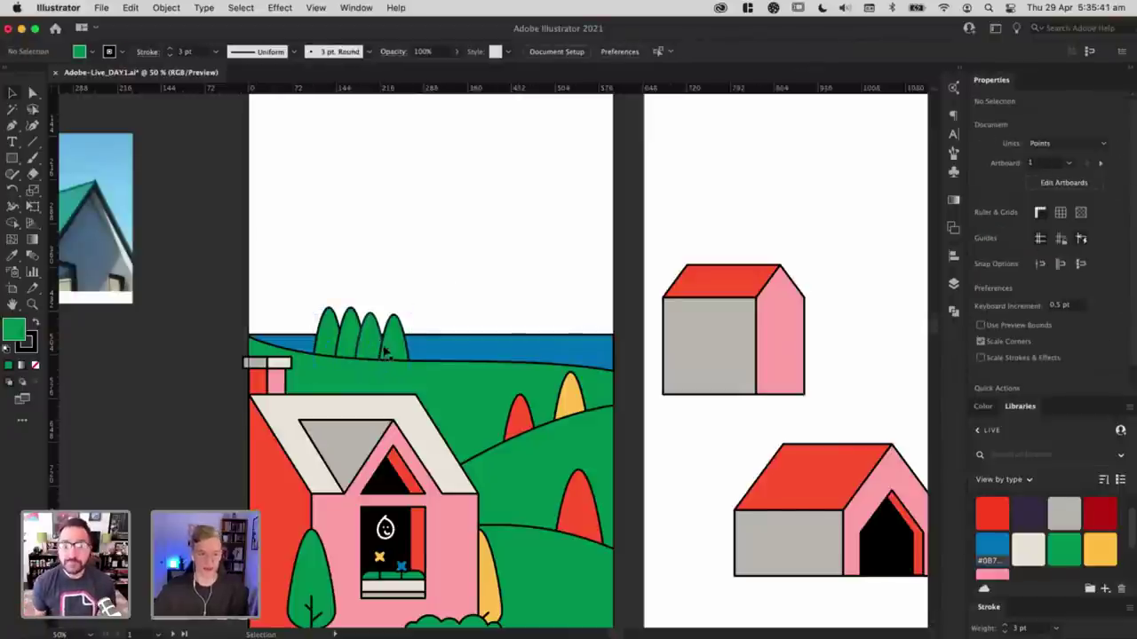
scroll(487, 287, right, 5)
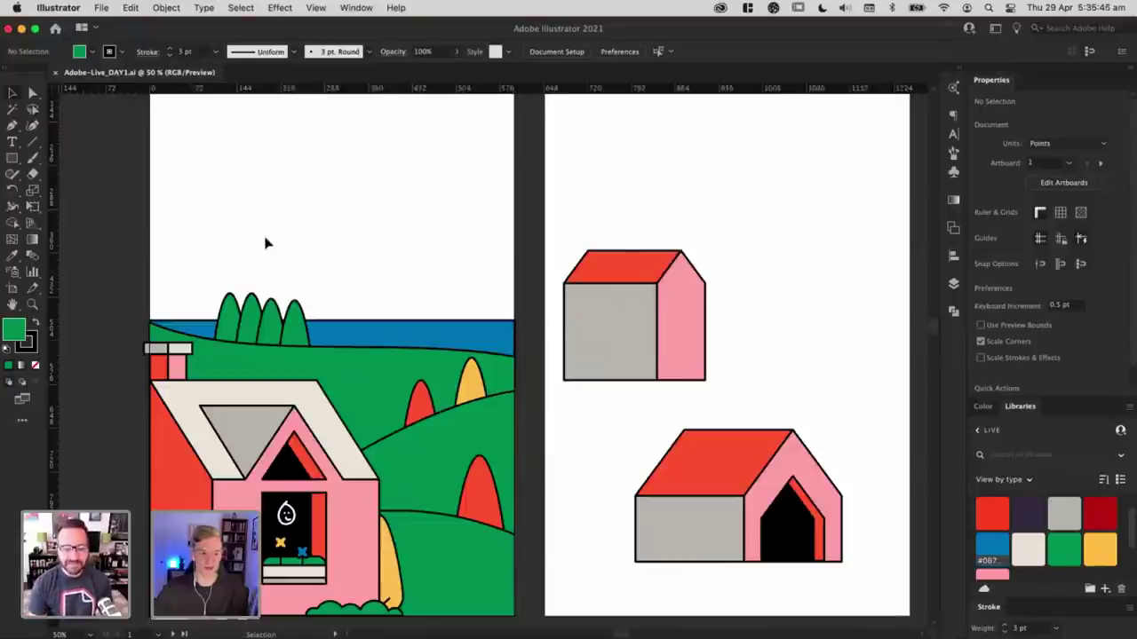
scroll(209, 230, left, 5)
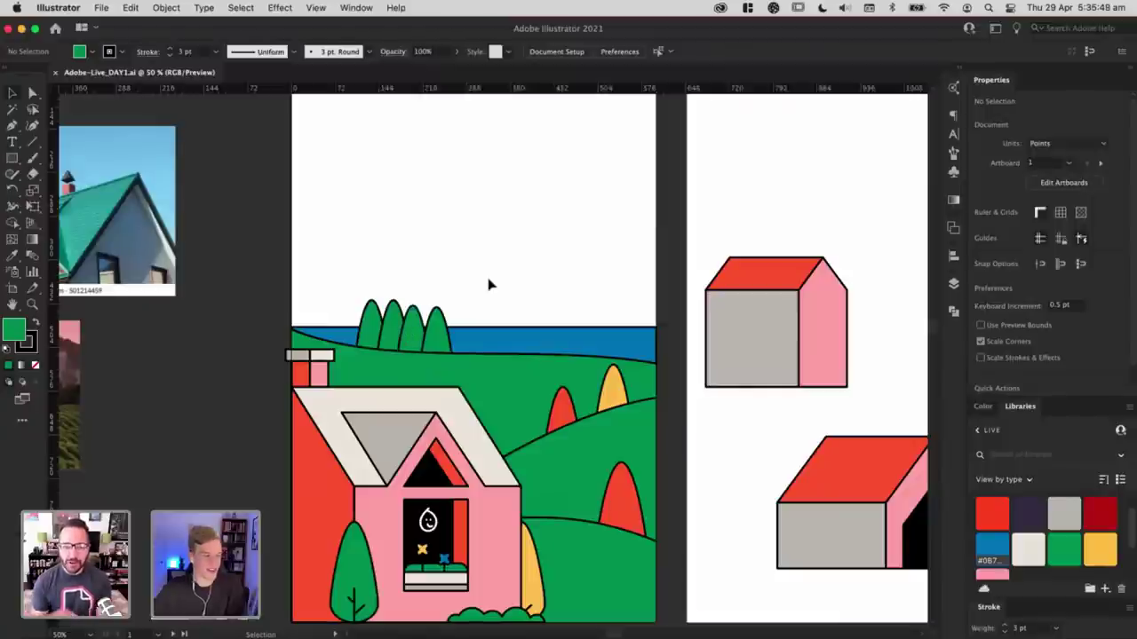
click(404, 355)
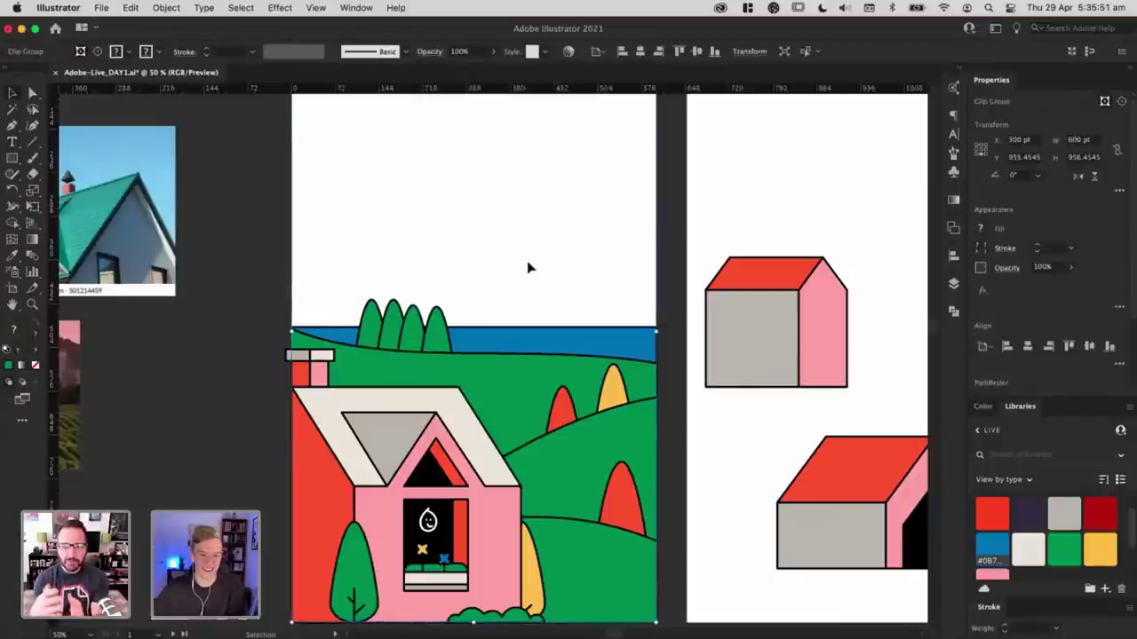
click(701, 254)
click(624, 342)
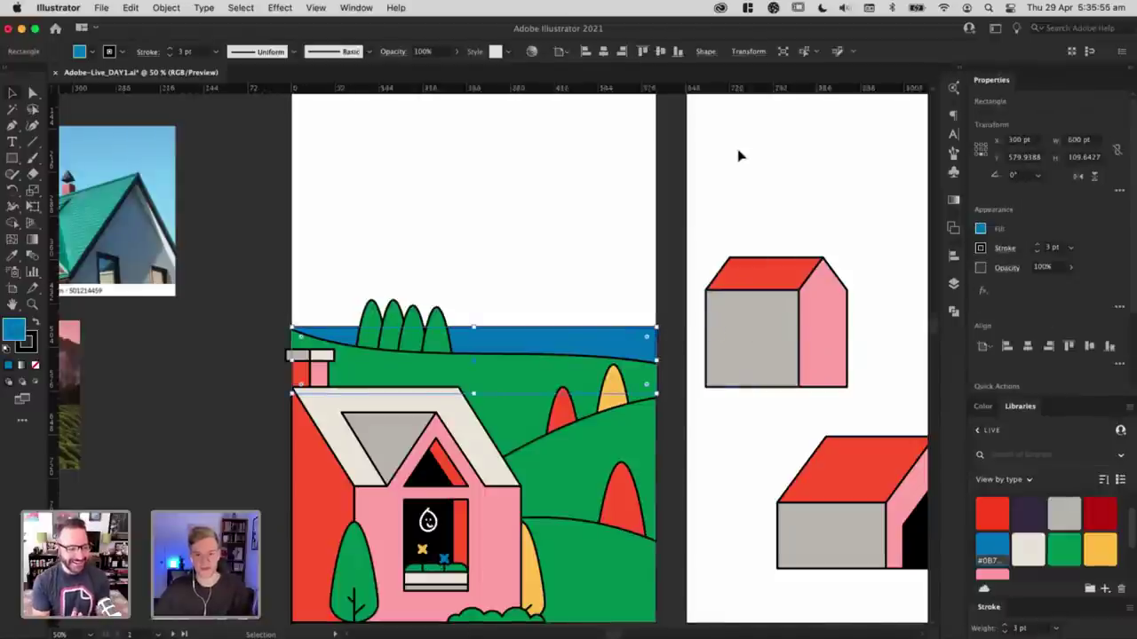
click(722, 233)
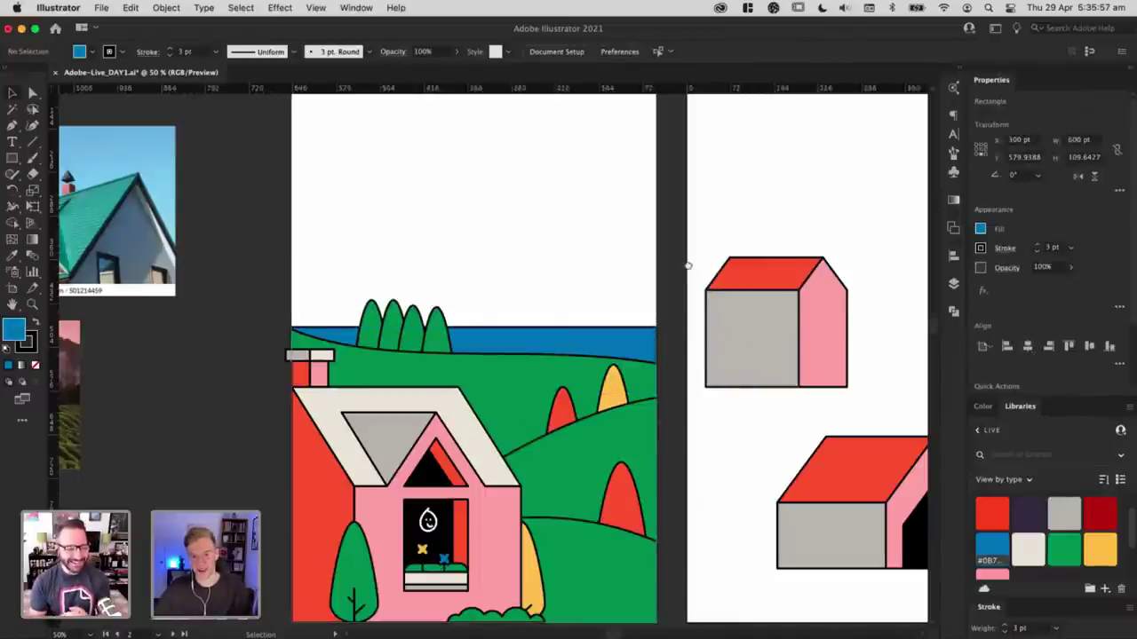
drag(688, 268, 721, 242)
drag(771, 425, 746, 423)
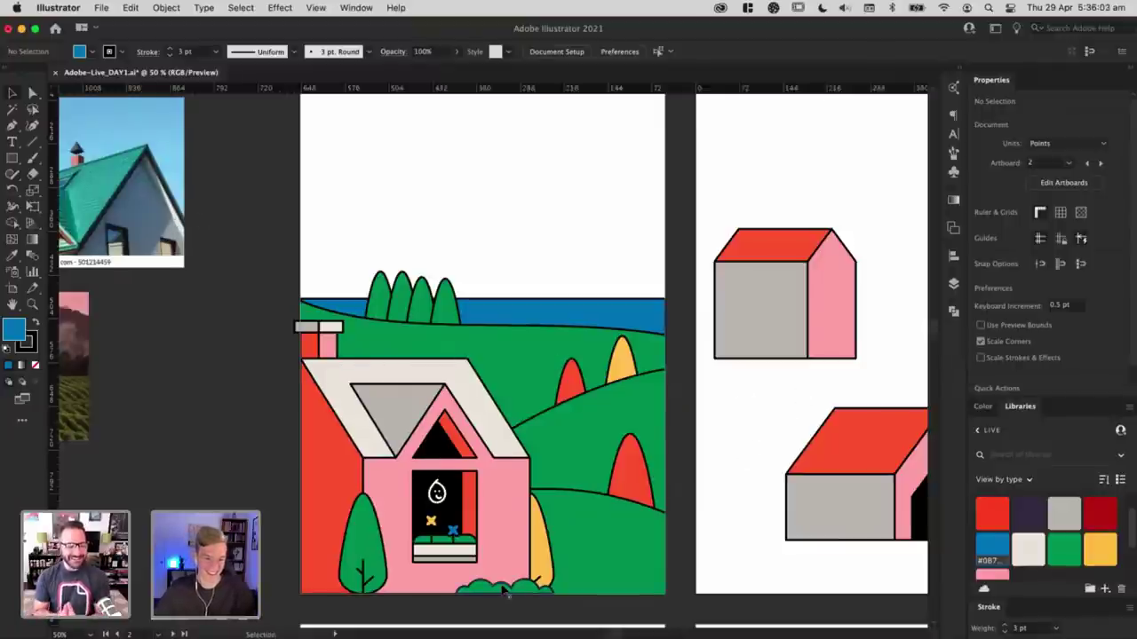
click(533, 588)
drag(533, 588, 609, 424)
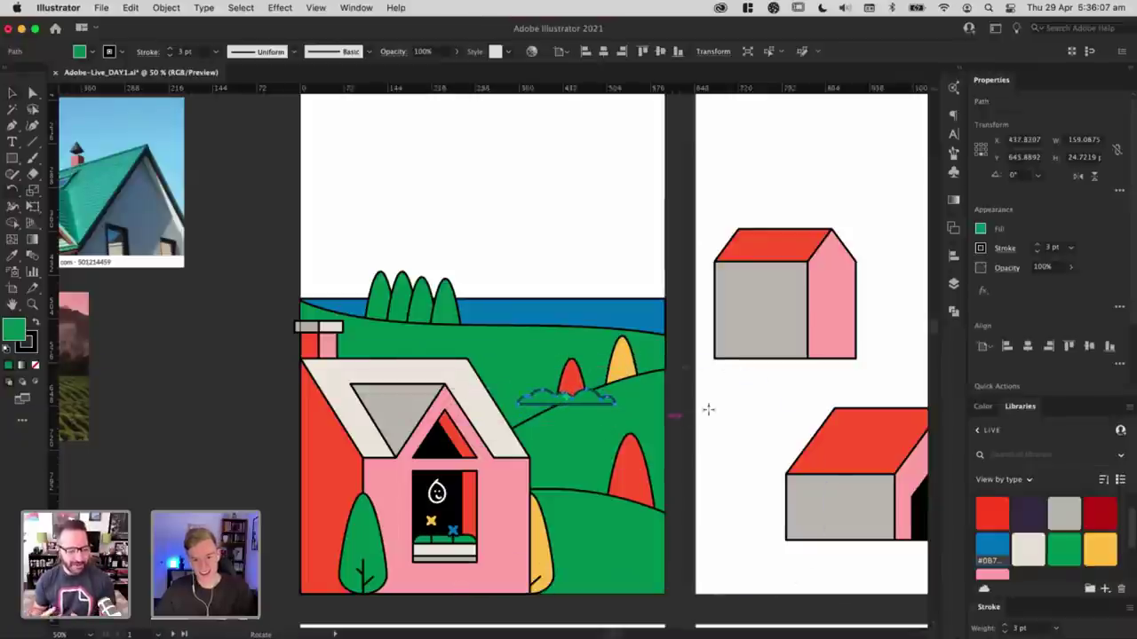
key(super+z)
key(super+z)
click(495, 611)
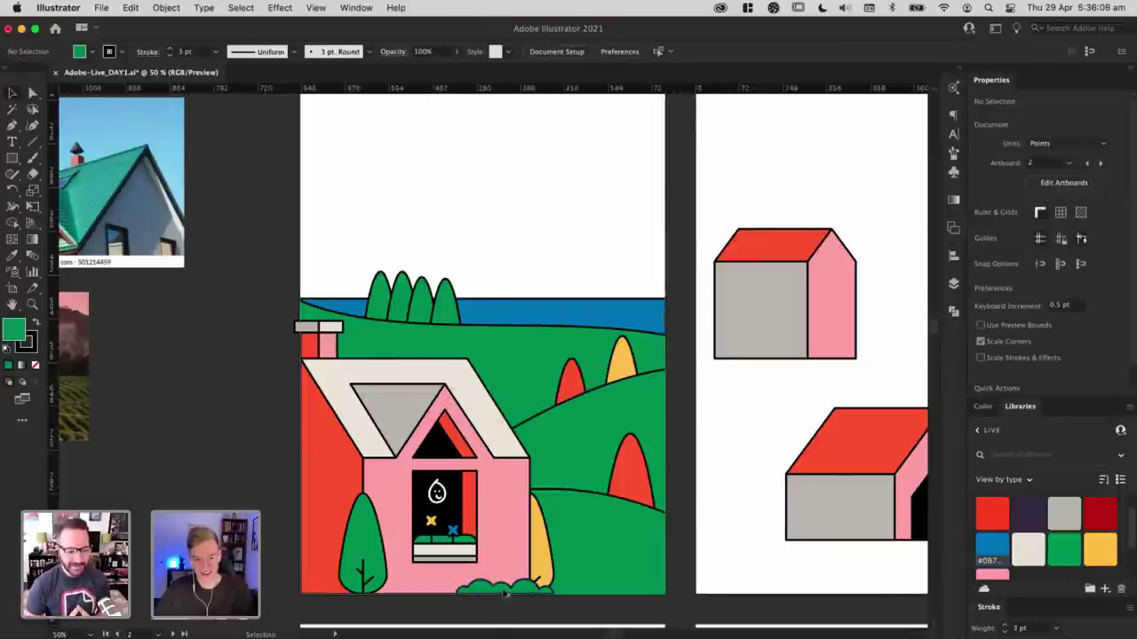
Step: Try to duplicate the green bush onto the middle hill's ridge and rotate the copy to follow the slope
drag(501, 592, 666, 400)
key(r)
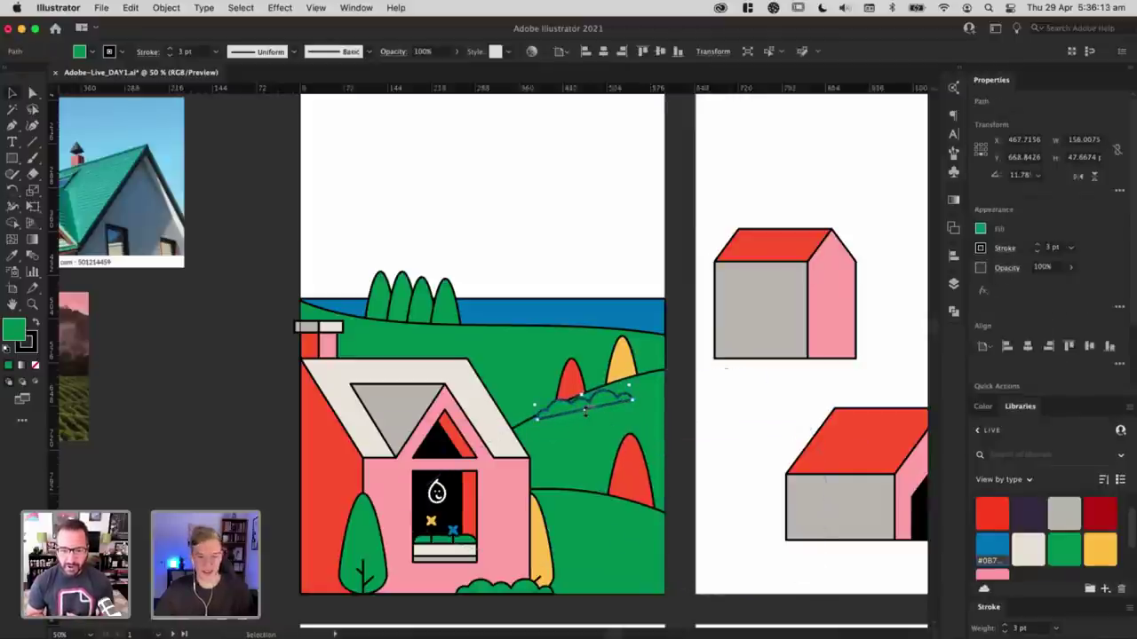
mouse_move(584, 414)
mouse_down()
mouse_move(605, 407)
mouse_move(580, 404)
mouse_up()
key(r)
drag(640, 429, 643, 413)
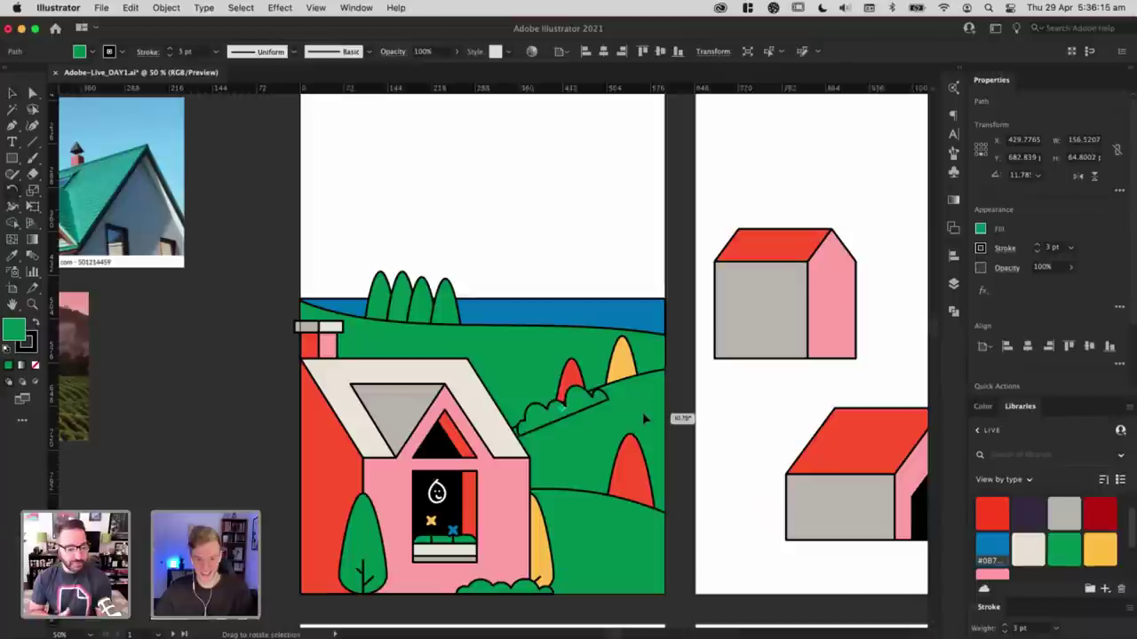
Step: Try to transfer the rotated bush copy into the hills' clip group and place it on the middle ridge beside the red tree
key(super+x)
key(v)
double_click(591, 411)
key(super+v)
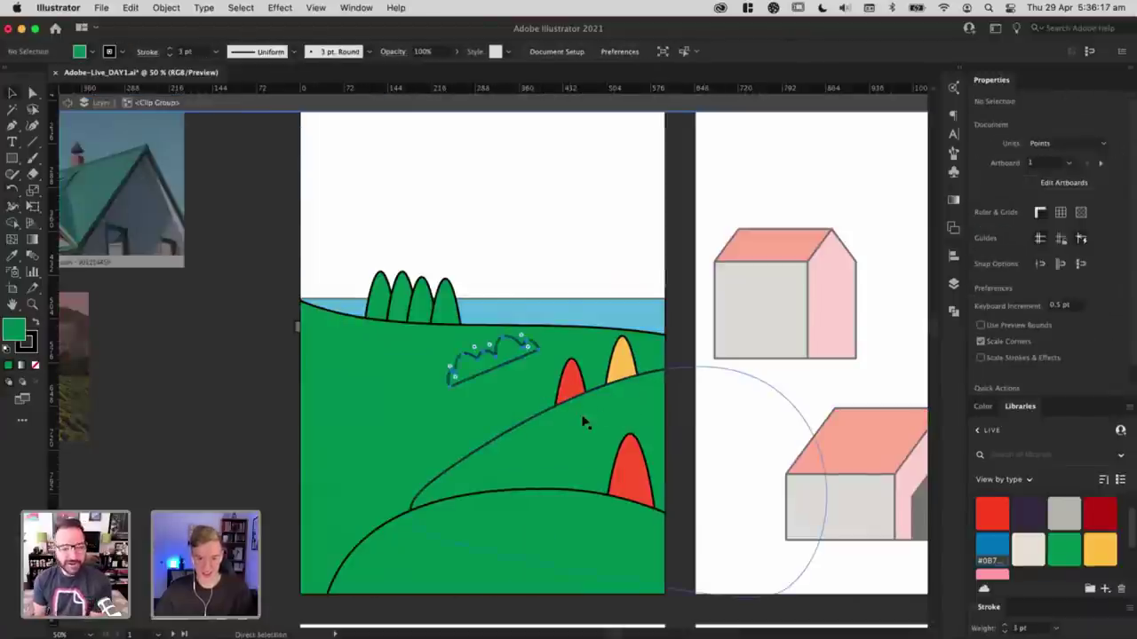
drag(508, 353, 569, 404)
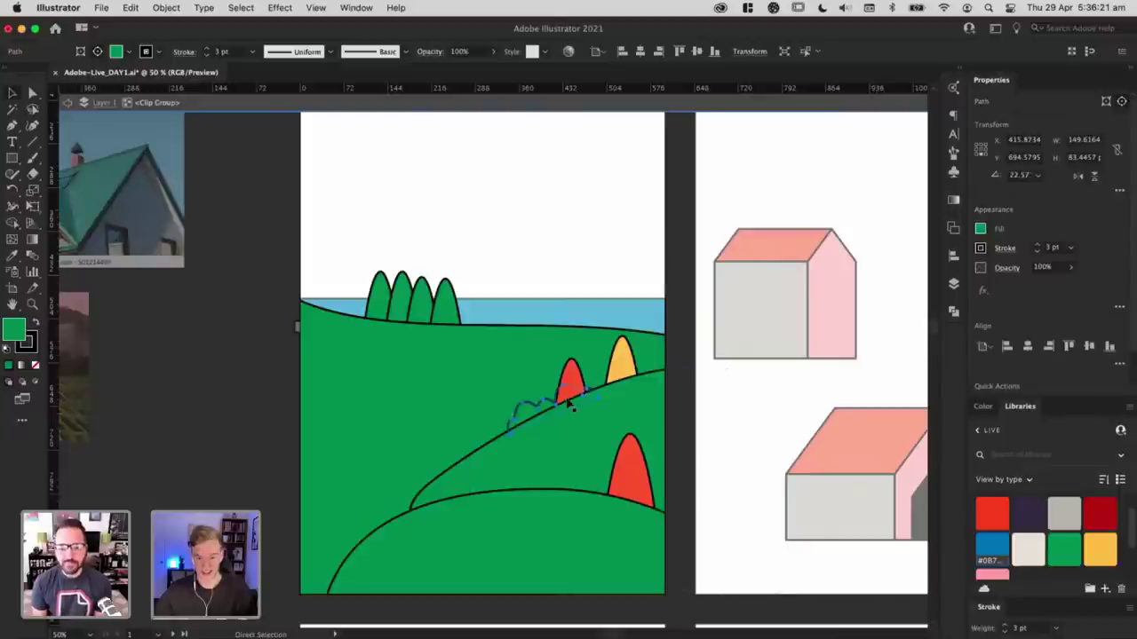
Step: Shift the bush copy down the ridge towards the house, and delete it from the scene
key(a)
key(a)
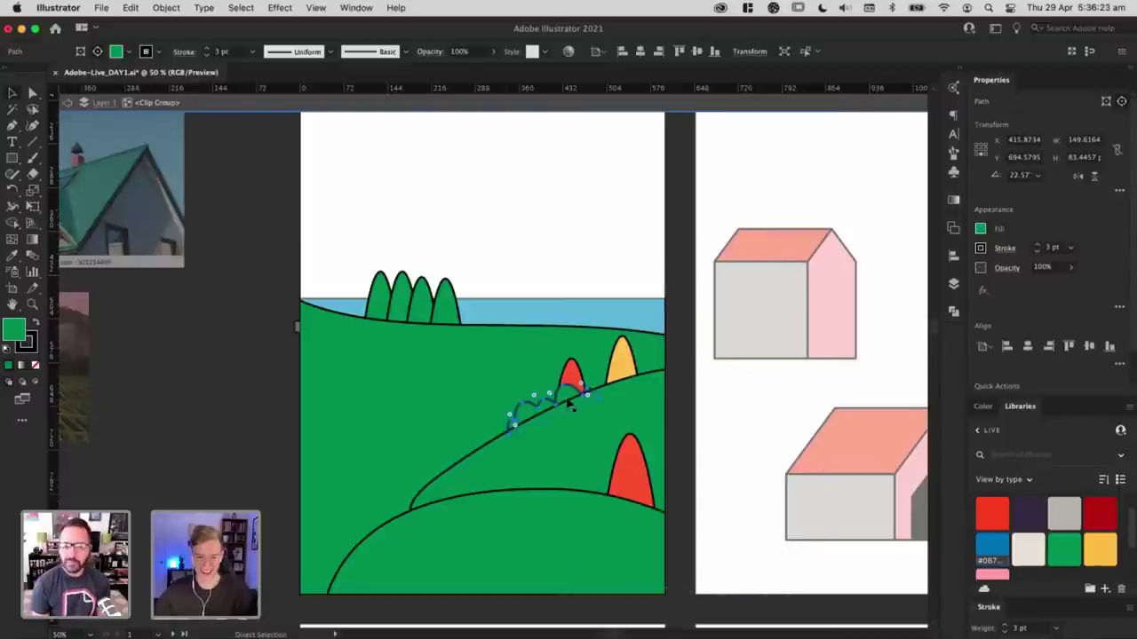
drag(568, 405, 548, 412)
drag(546, 407, 551, 408)
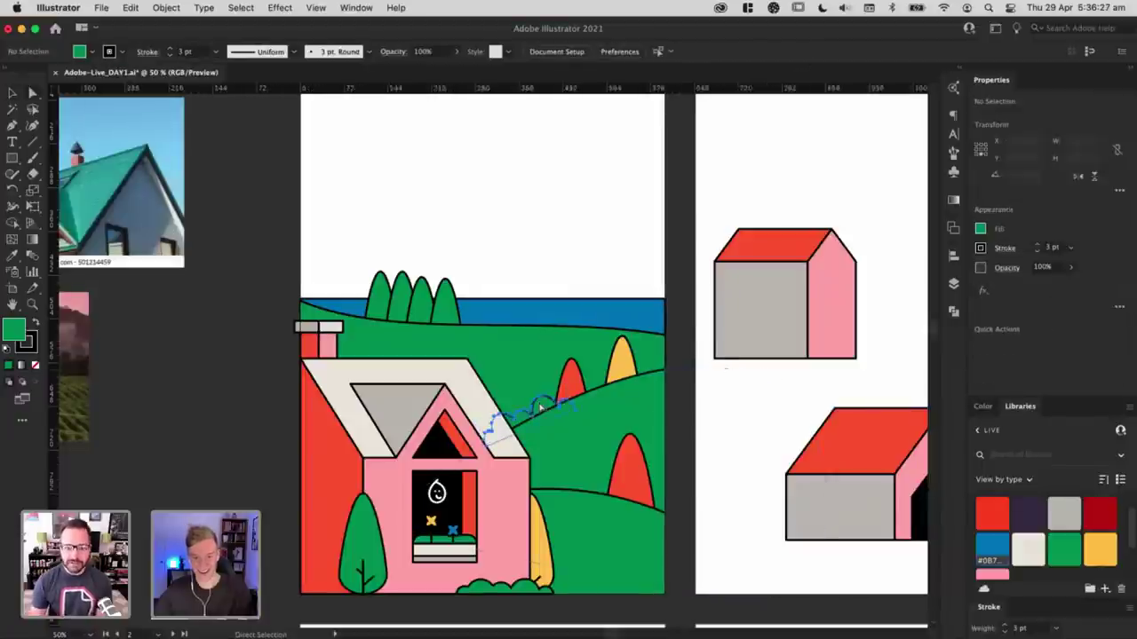
click(537, 406)
key(Delete)
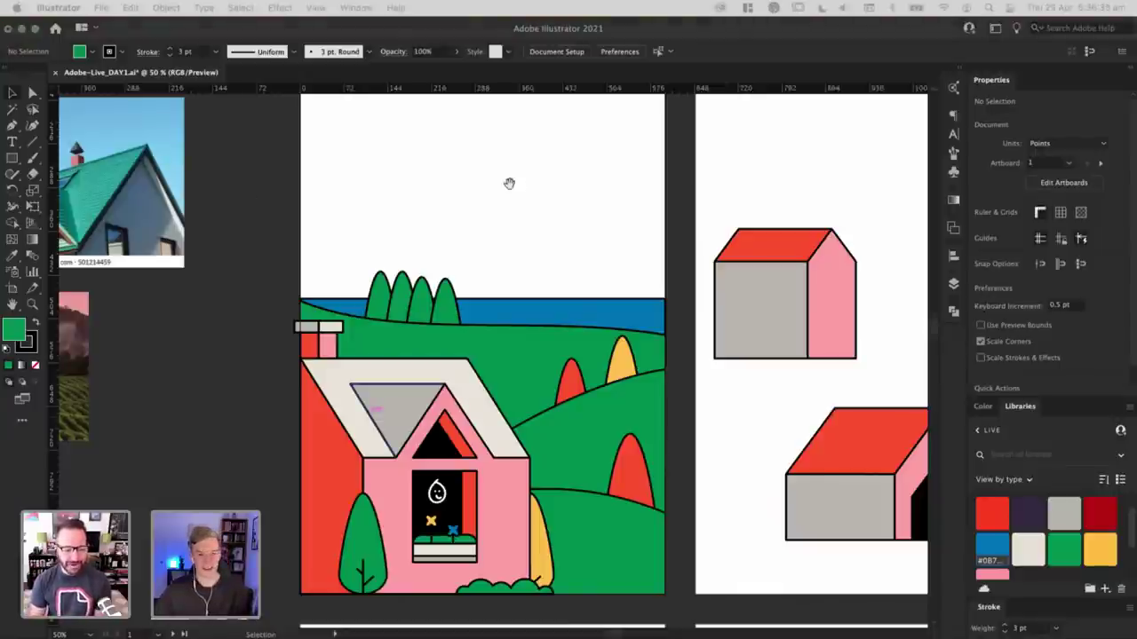
drag(509, 183, 508, 211)
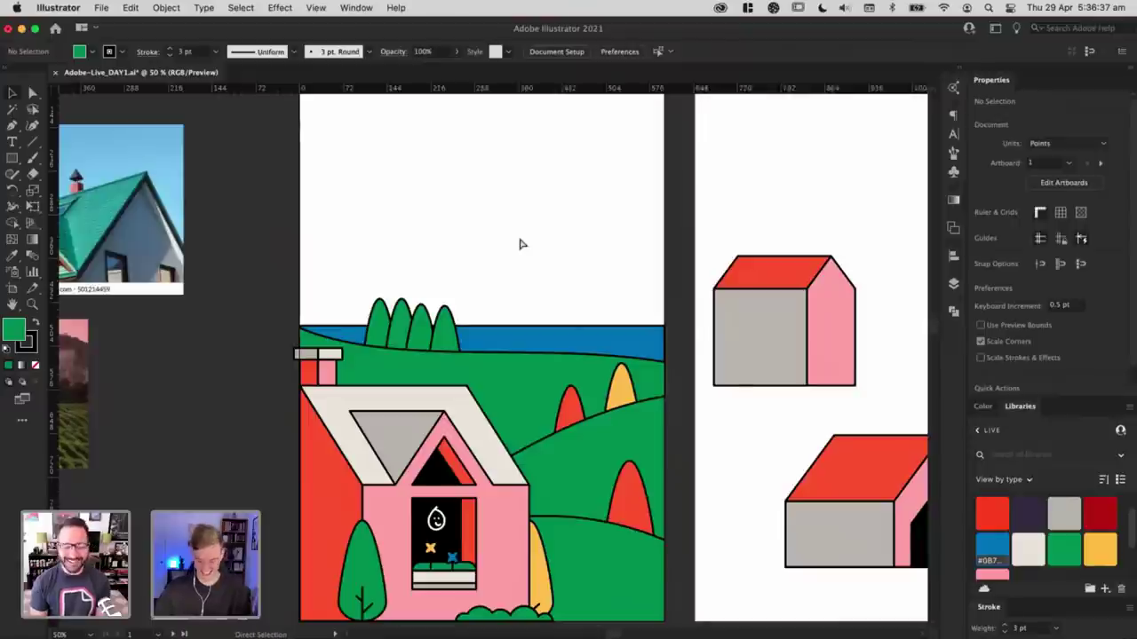
scroll(520, 245, down, 1)
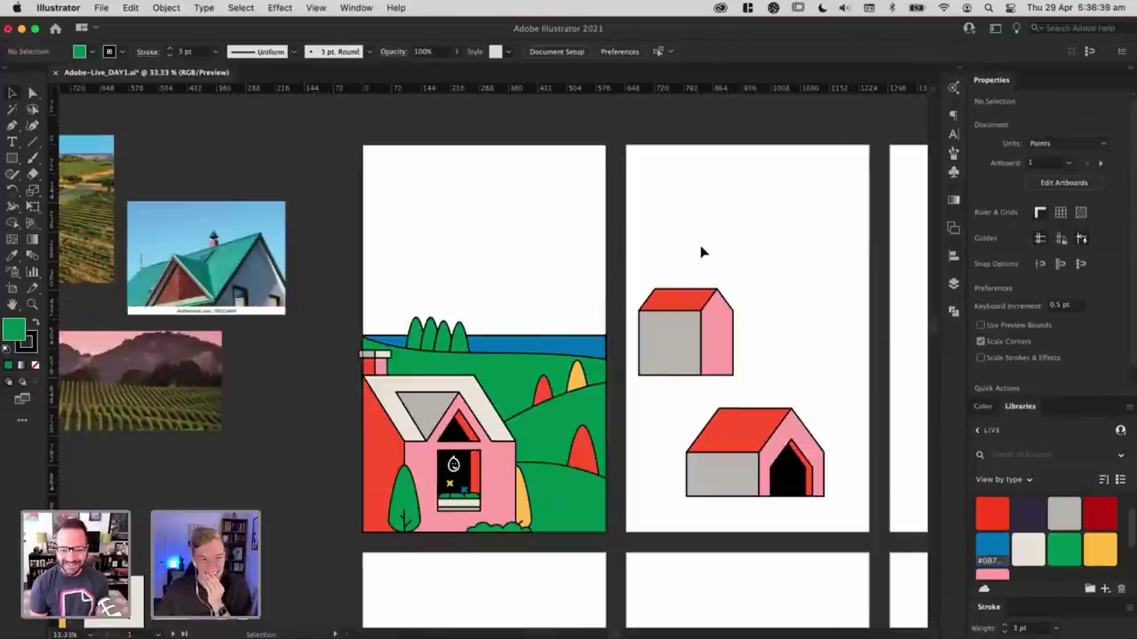
scroll(701, 252, left, 2)
scroll(701, 252, right, 2)
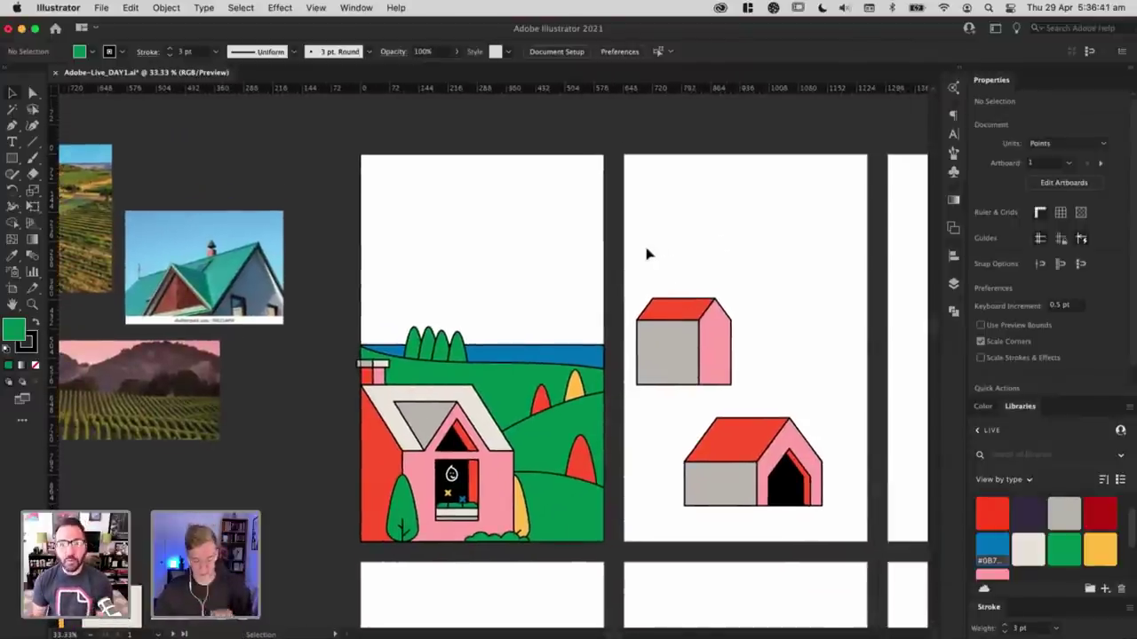
key(super+equal)
drag(563, 250, 536, 196)
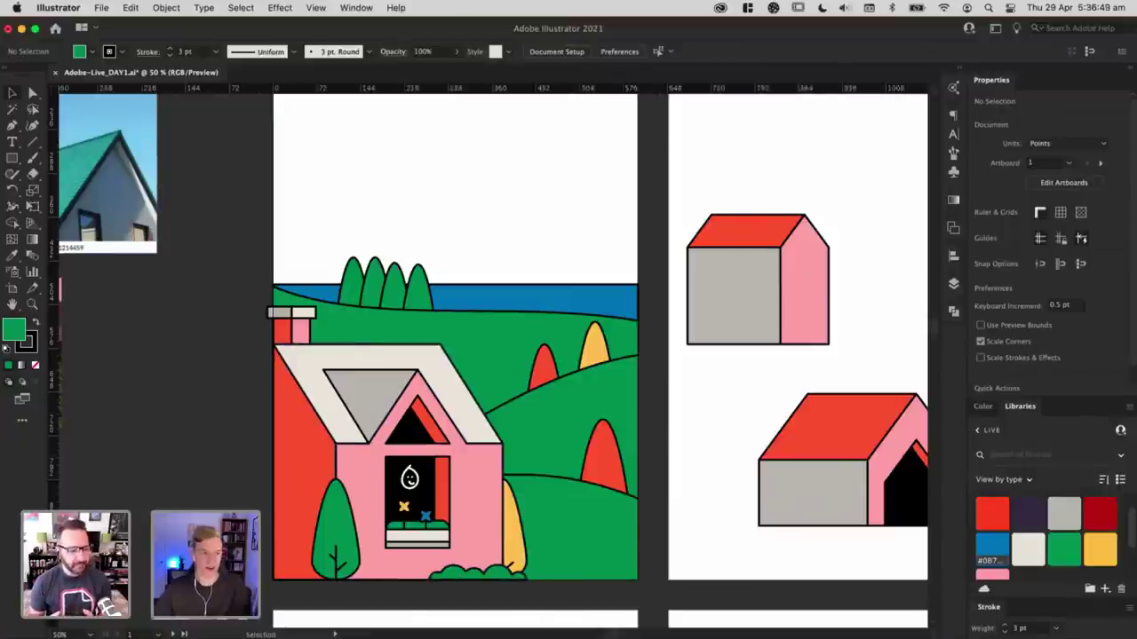
drag(614, 203, 620, 256)
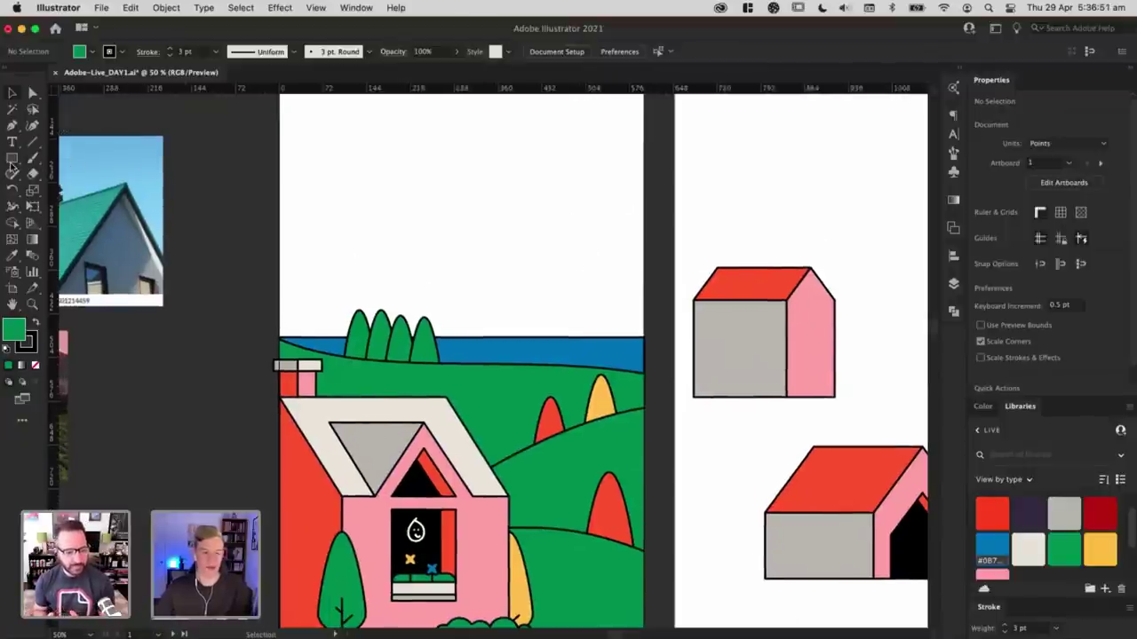
drag(404, 200, 226, 186)
drag(742, 522, 742, 510)
click(554, 451)
key(super+z)
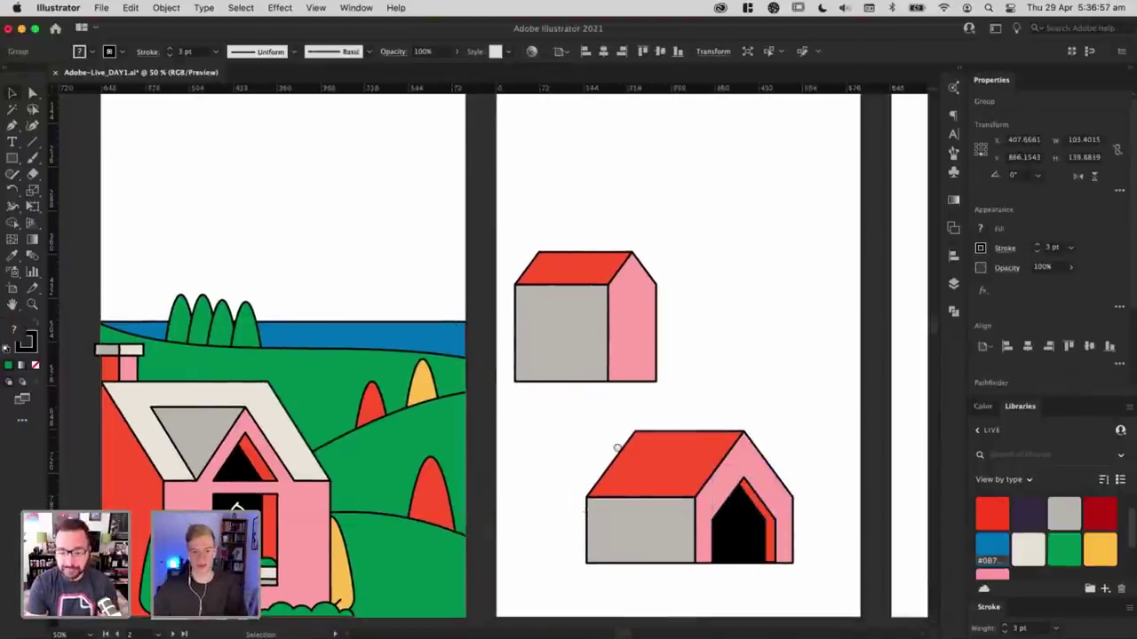
drag(617, 447, 717, 462)
click(630, 400)
drag(856, 358, 762, 345)
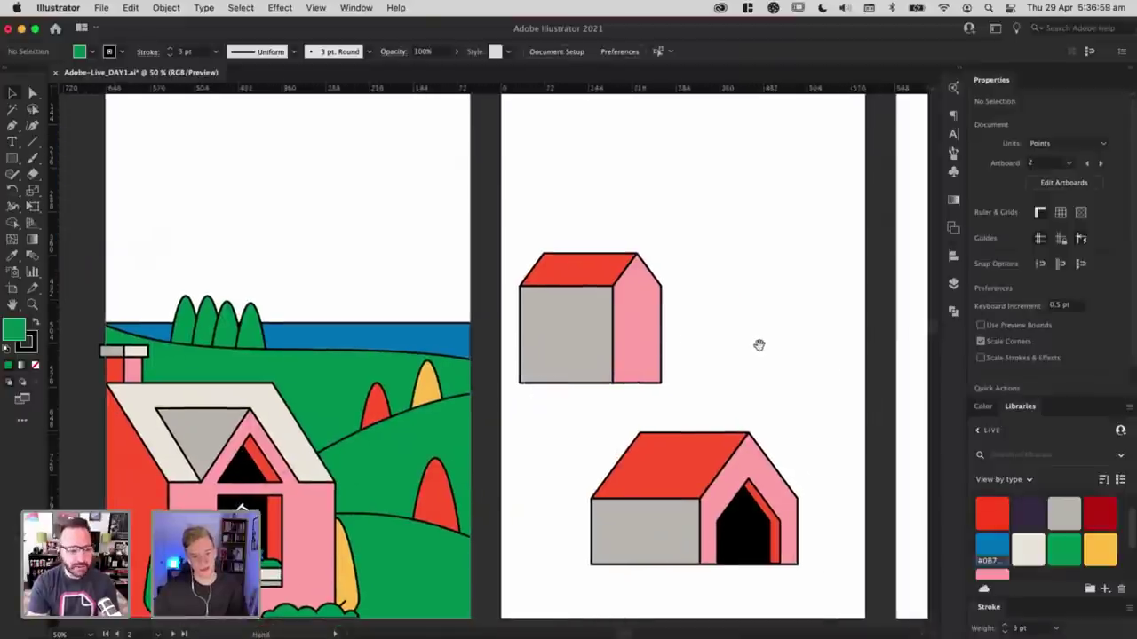
scroll(677, 360, left, 5)
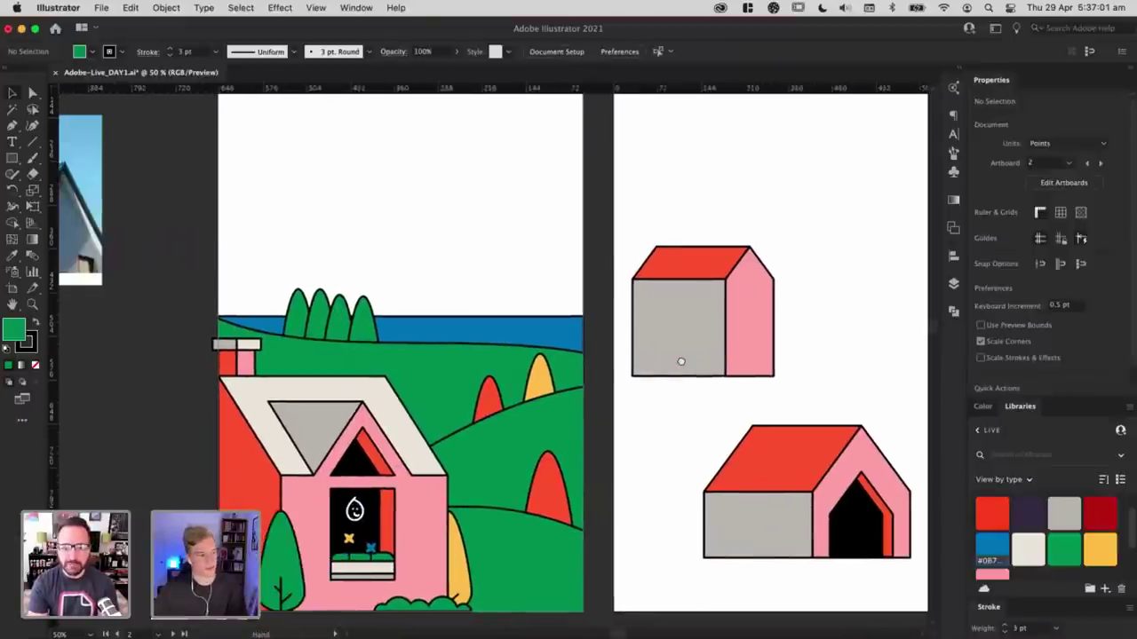
drag(682, 360, 689, 357)
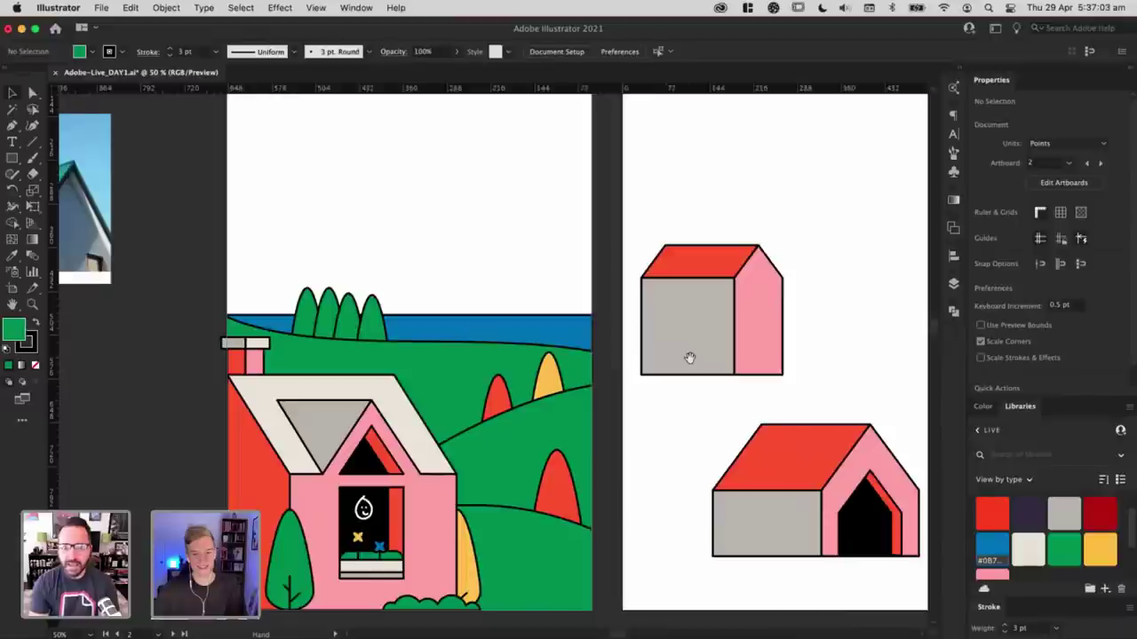
scroll(703, 389, left, 4)
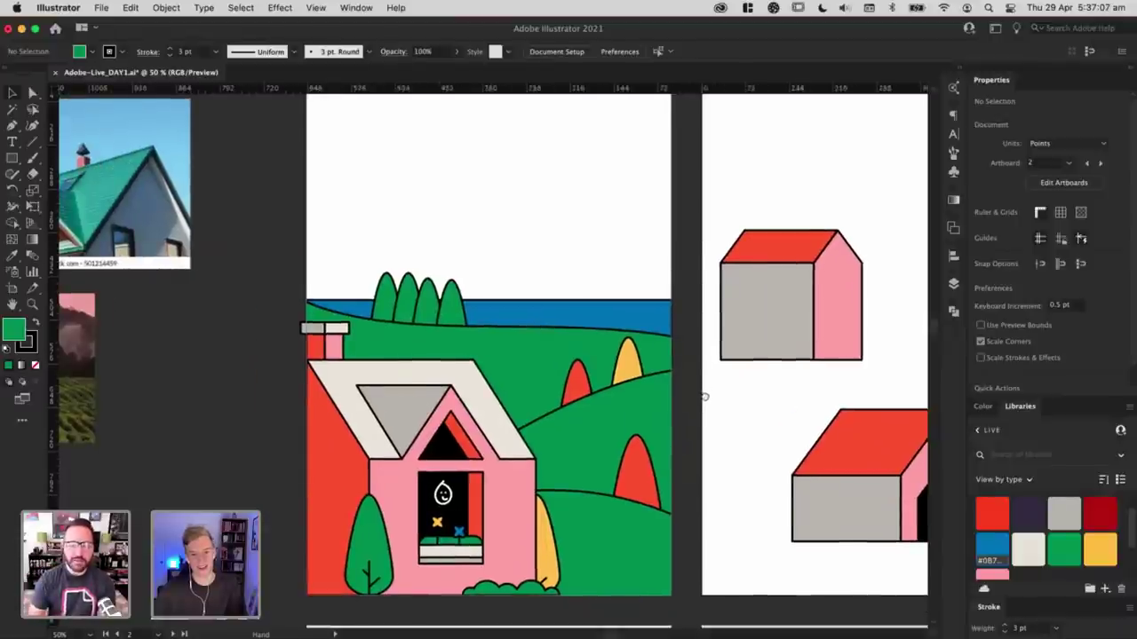
Step: Inside the hills' clip group, nudge the group of four green trees slightly upward on the farthest ridge
scroll(704, 389, up, 1)
click(420, 322)
double_click(420, 322)
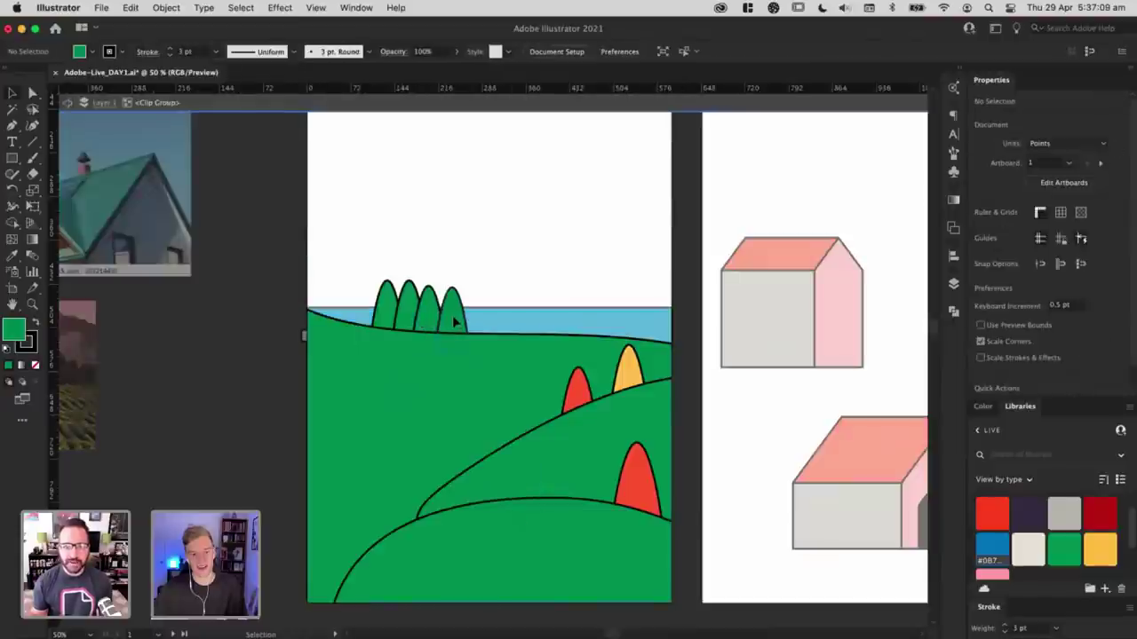
key(shift+Up)
key(shift+Up)
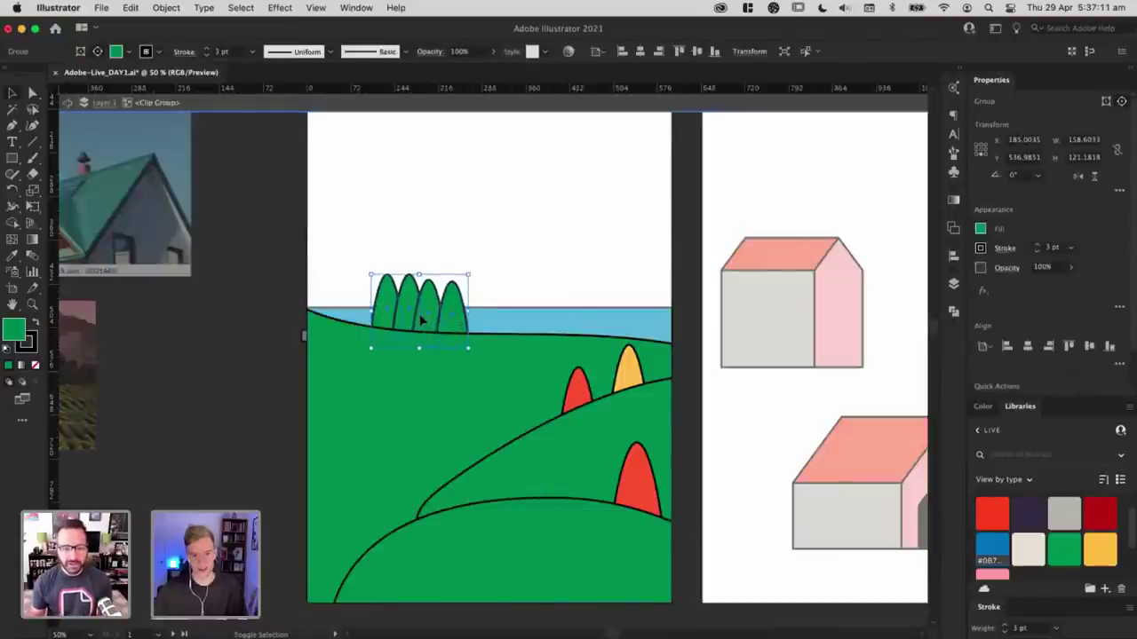
key(shift+Down)
key(Escape)
click(157, 363)
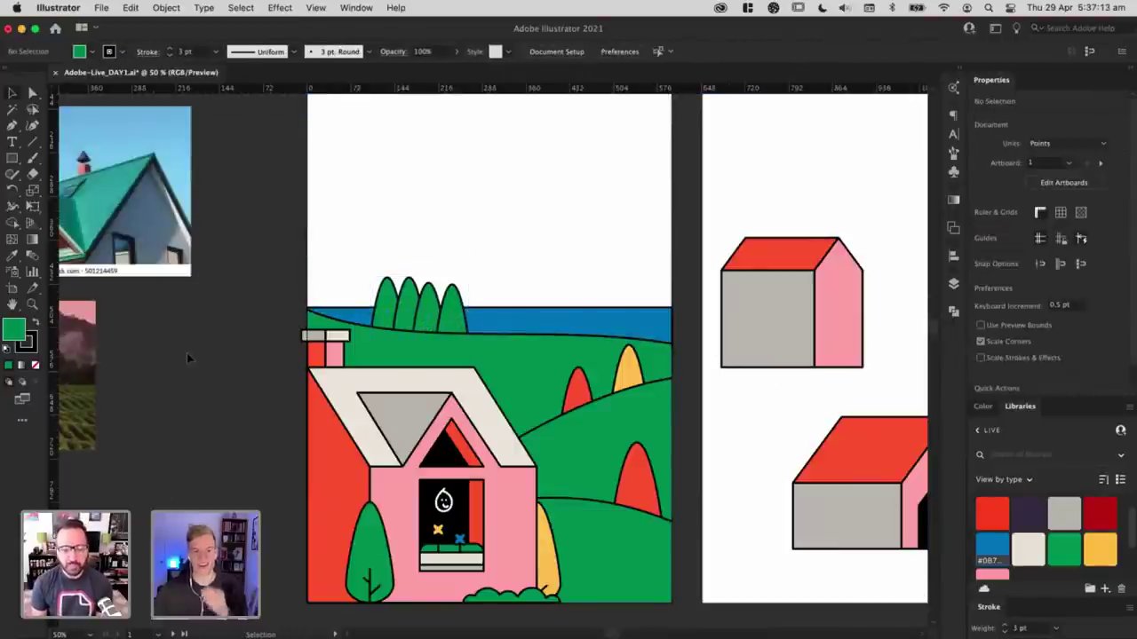
Step: Fine-tune the vertical position of the four green trees against the farthest ridge line inside the hills' clip group
scroll(198, 347, right, 3)
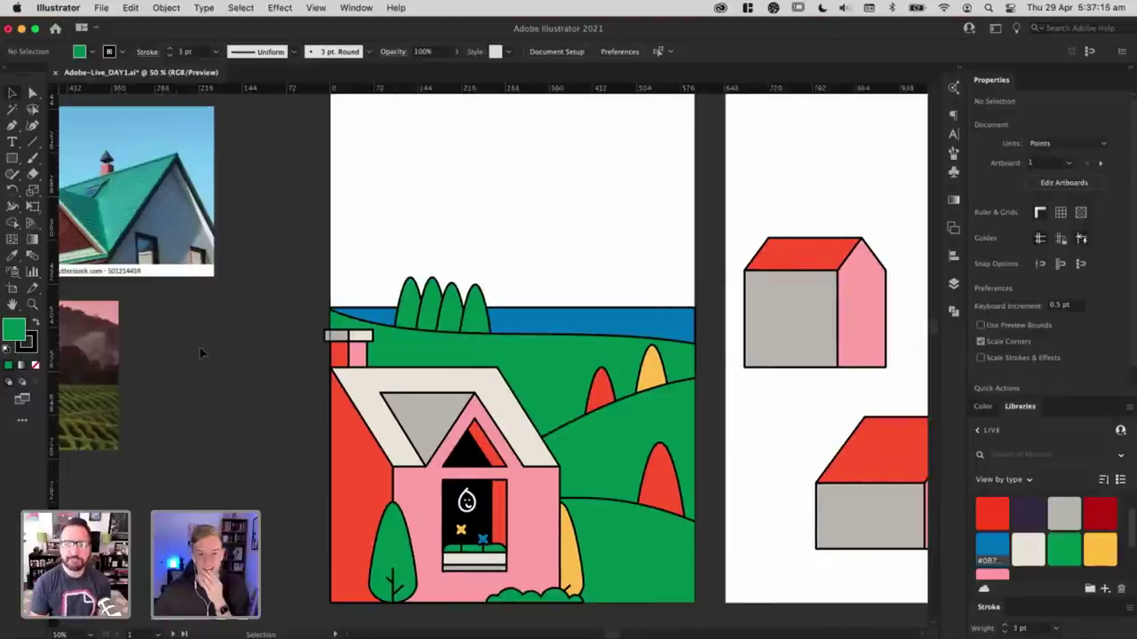
scroll(199, 346, up, 2)
scroll(199, 346, down, 3)
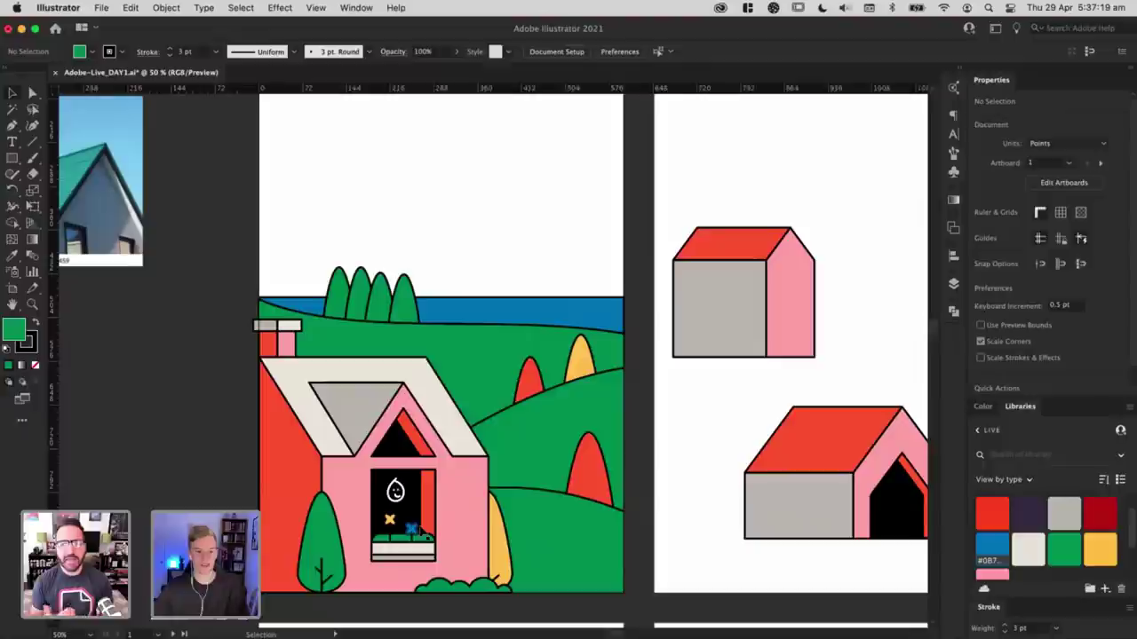
drag(377, 298, 579, 304)
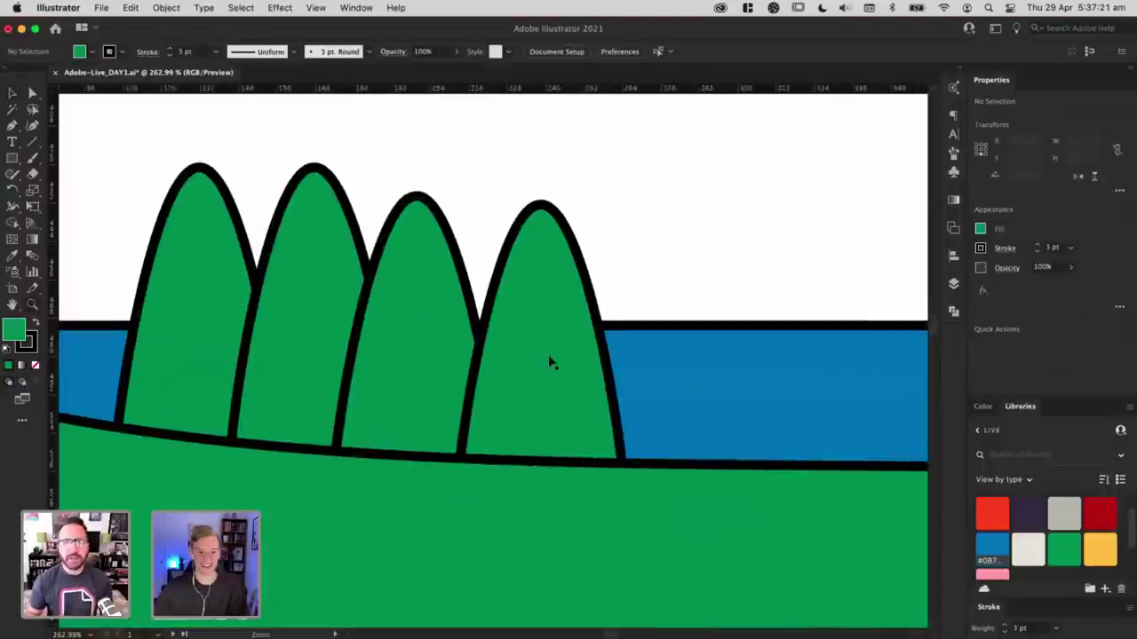
drag(550, 360, 551, 371)
key(shift+super+a)
key(super+z)
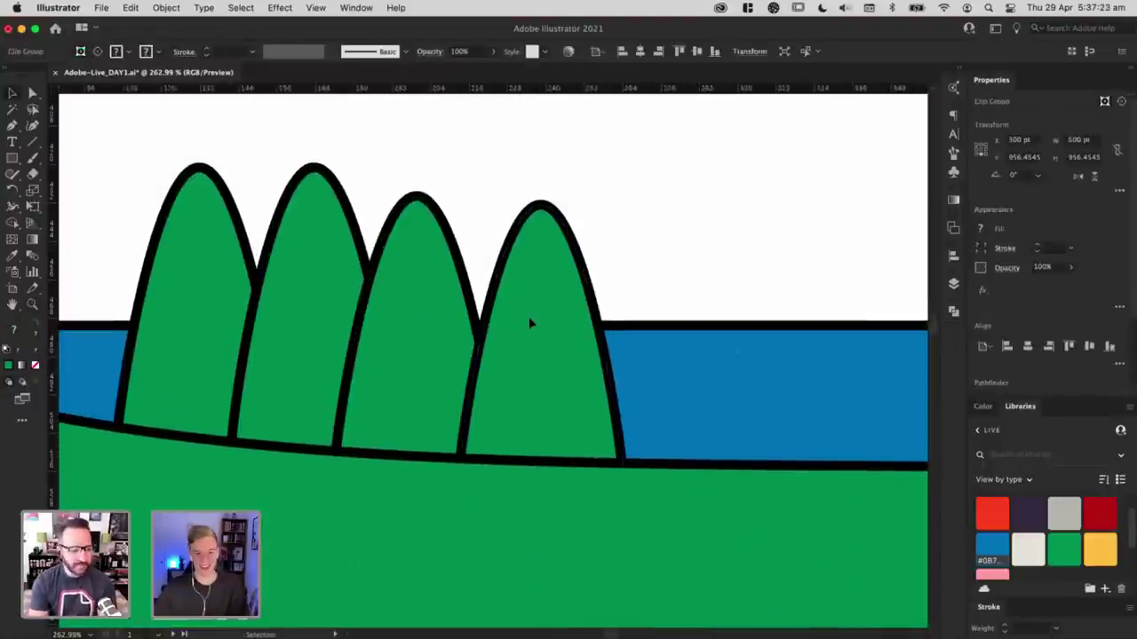
key(shift+super+a)
double_click(488, 344)
click(320, 340)
key(shift+super+a)
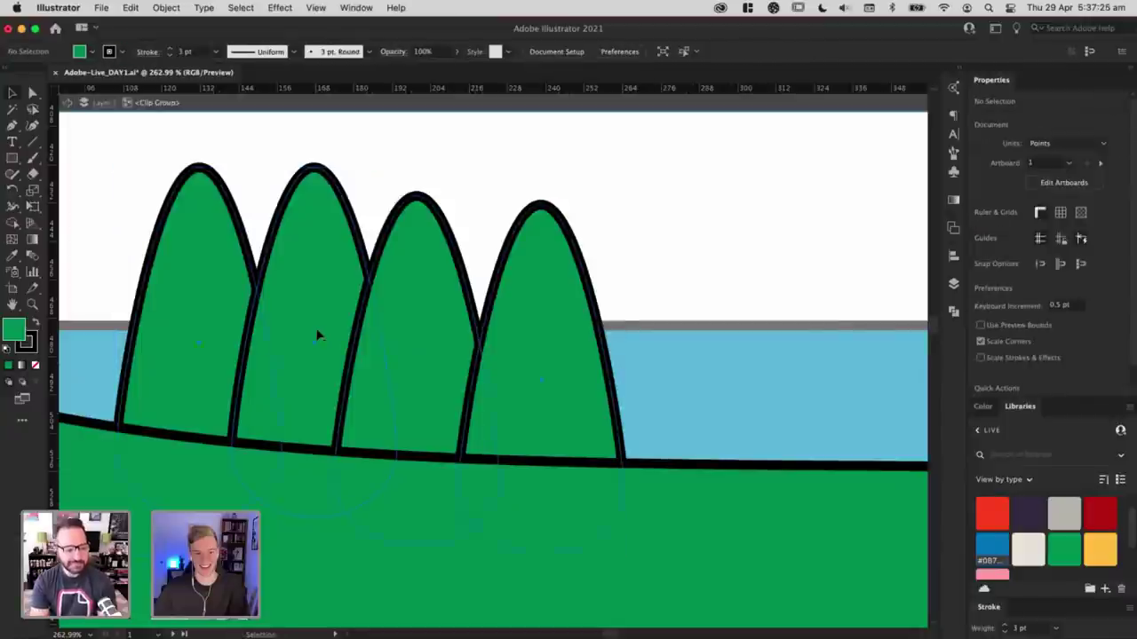
click(491, 345)
drag(504, 358, 502, 344)
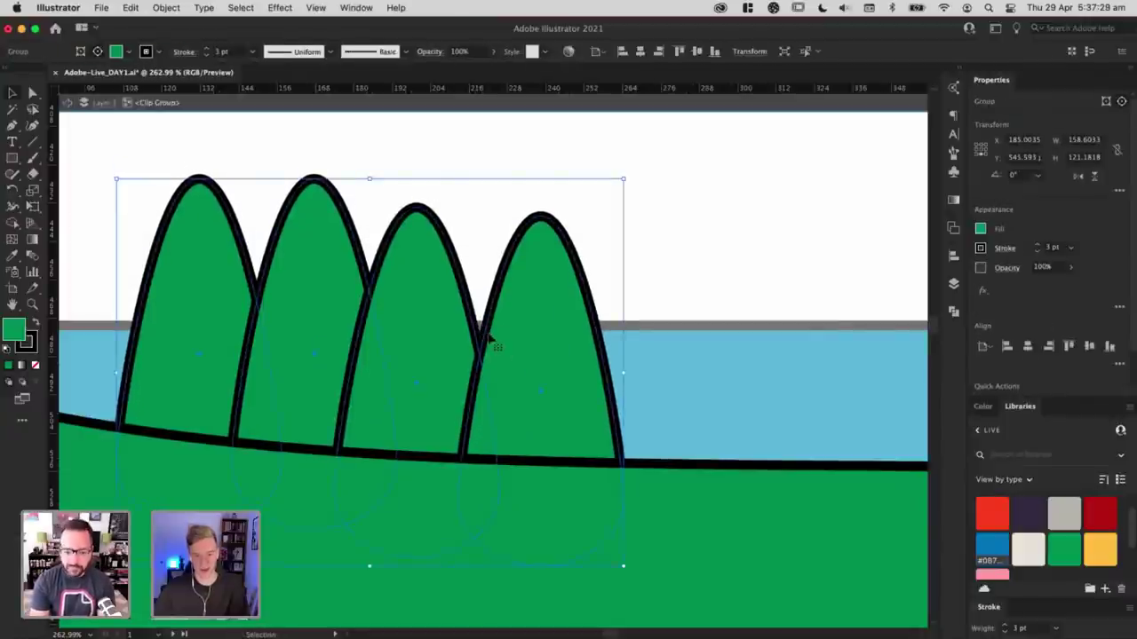
drag(531, 346, 533, 329)
key(Escape)
key(shift+super+a)
key(super+minus)
key(super+minus)
key(super+minus)
key(super+minus)
key(super+minus)
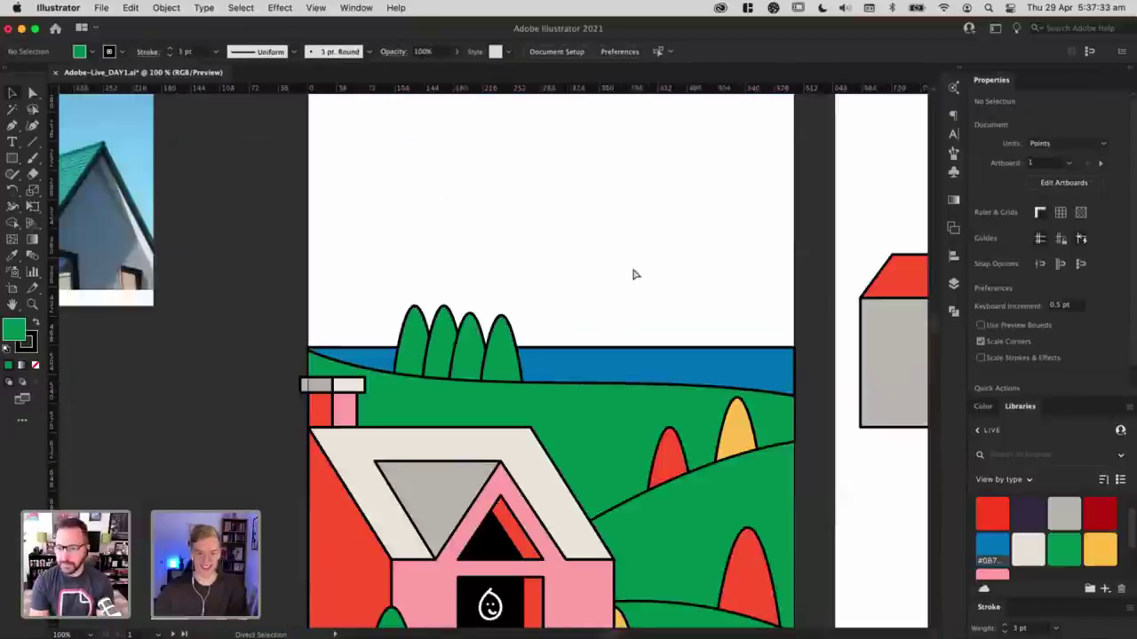
drag(637, 317, 420, 229)
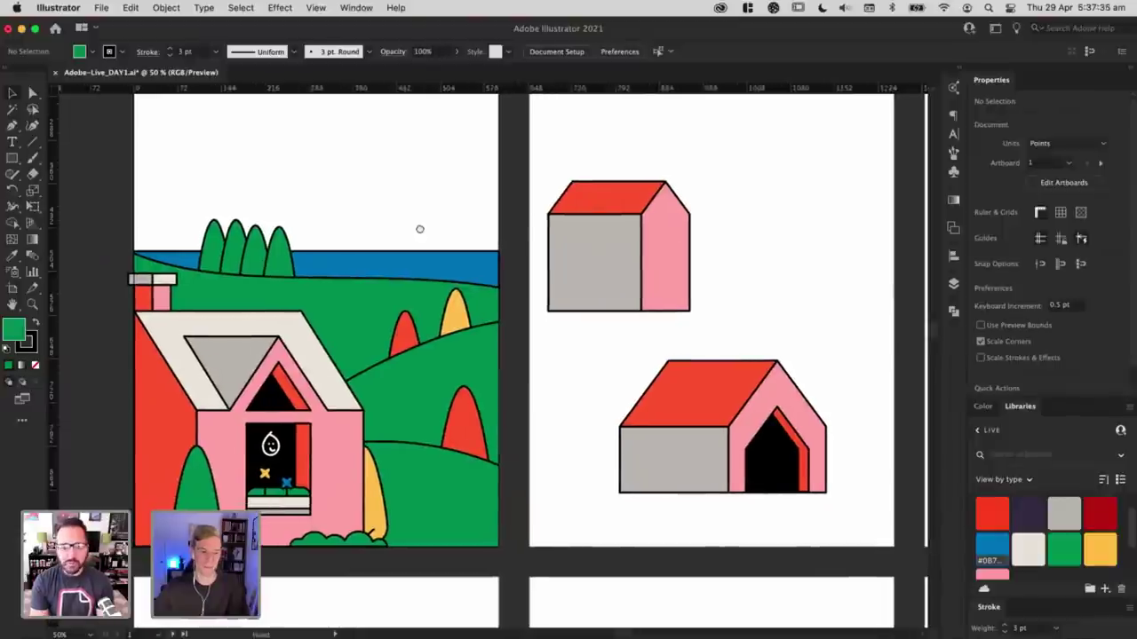
Step: Try to shift the hills' clip group up and away from behind the house
scroll(453, 267, up, 4)
scroll(453, 267, left, 4)
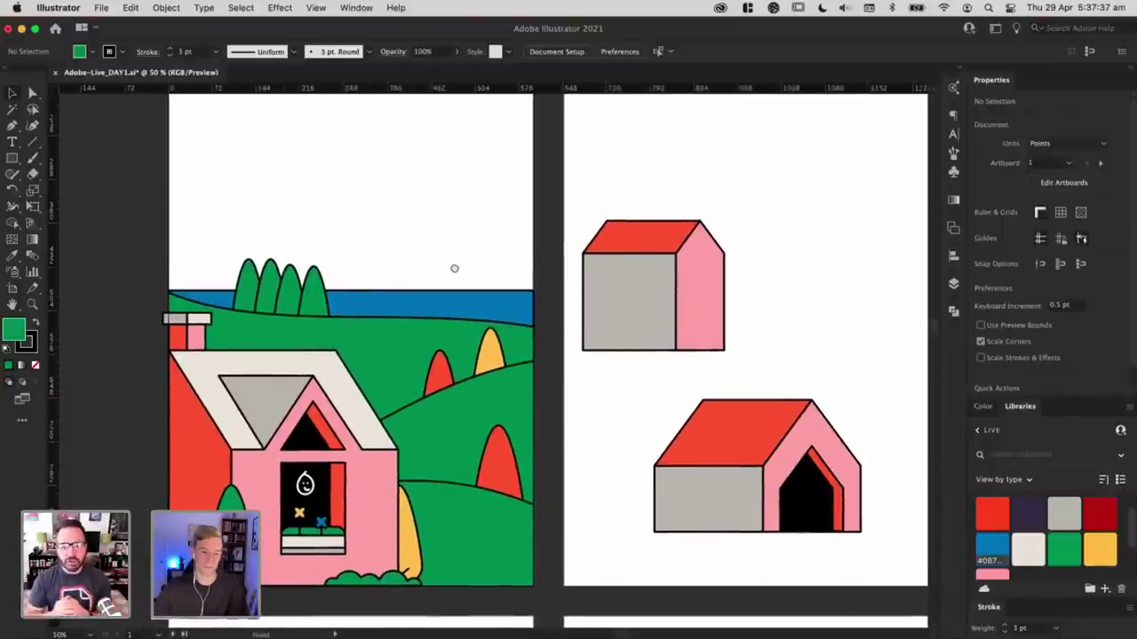
key(super+minus)
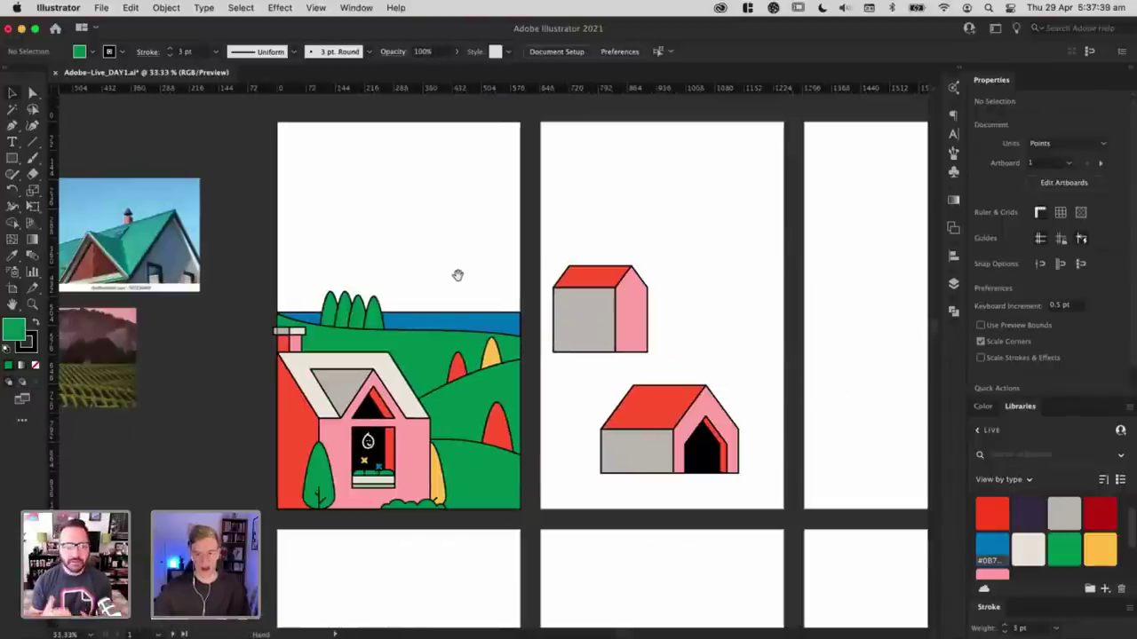
scroll(458, 277, left, 1)
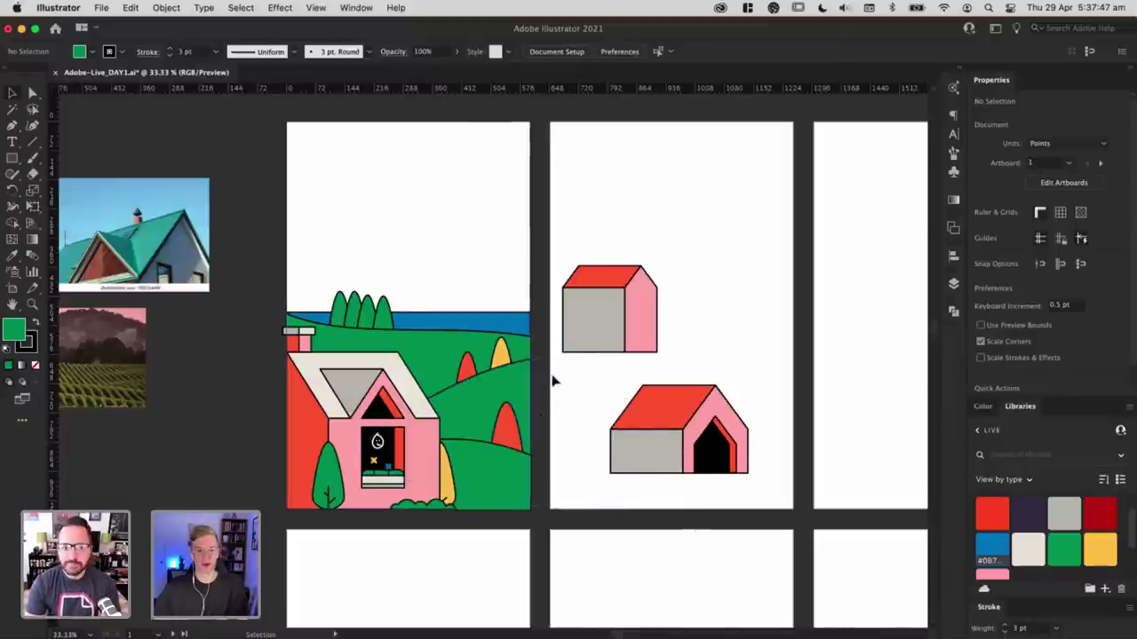
drag(486, 493, 433, 363)
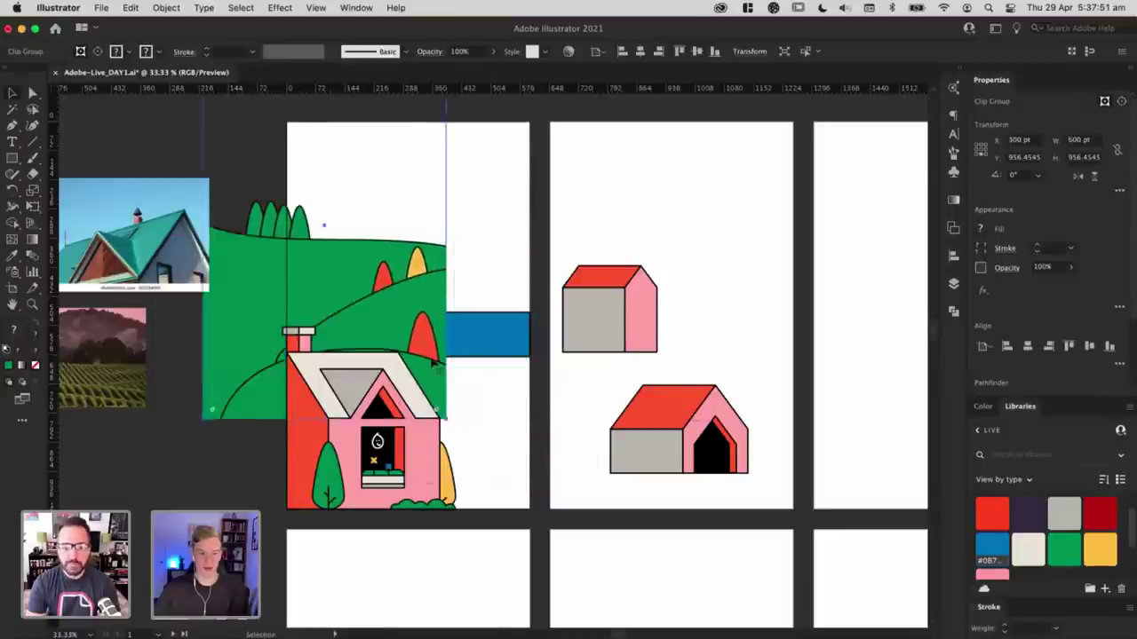
key(super+z)
Step: Unlock all objects, try moving the hills' clip group onto the second artboard, and undo the changes
click(381, 406)
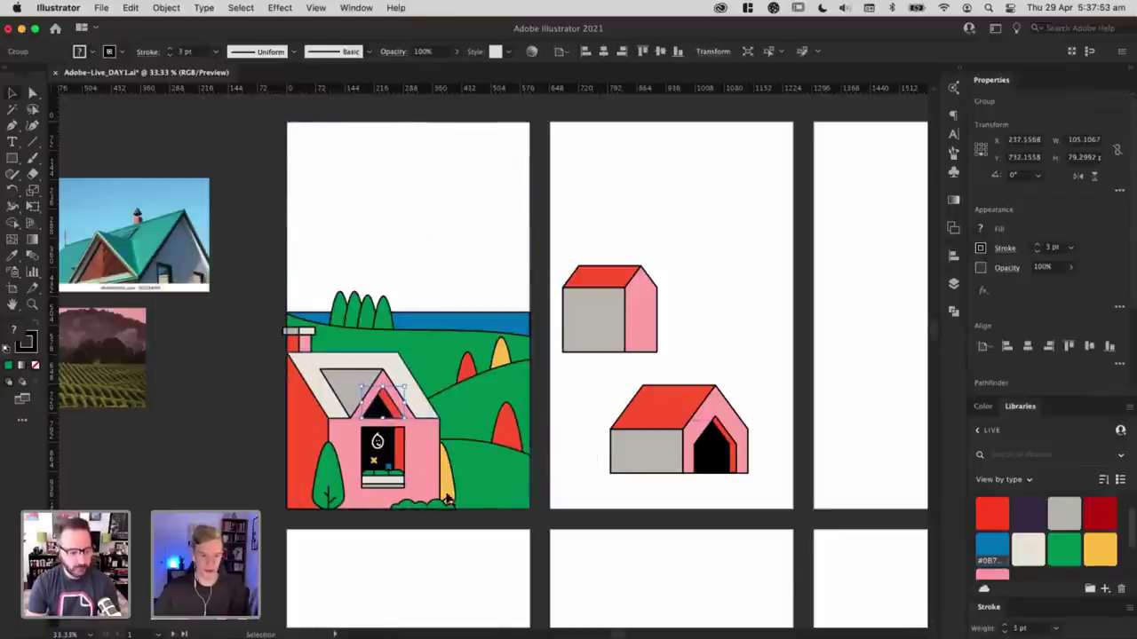
key(alt+super+2)
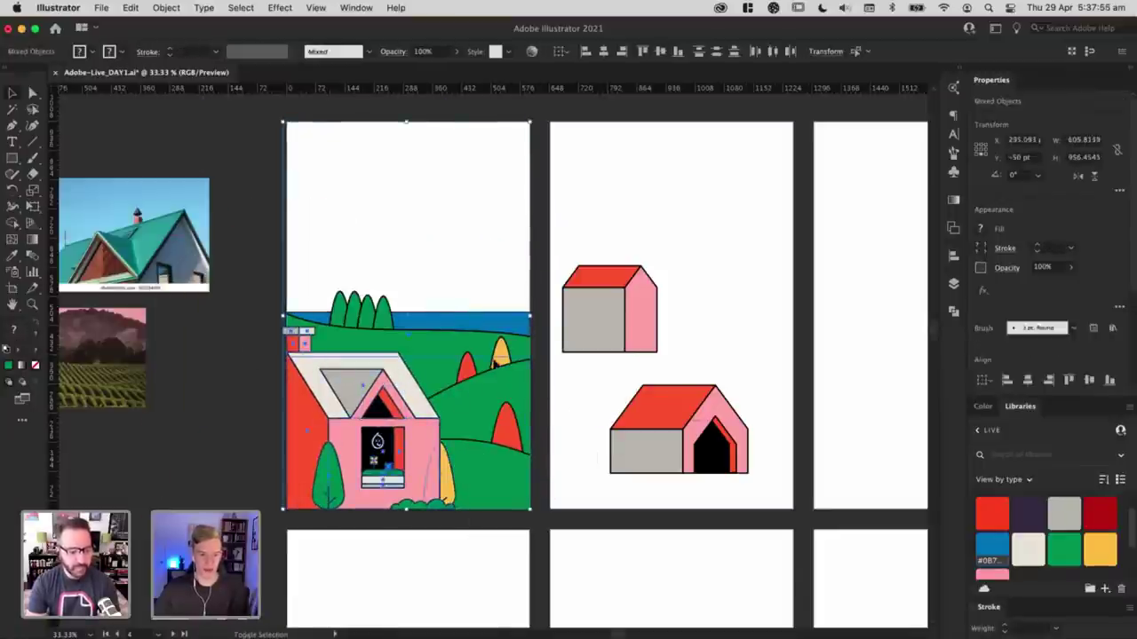
drag(516, 385, 824, 321)
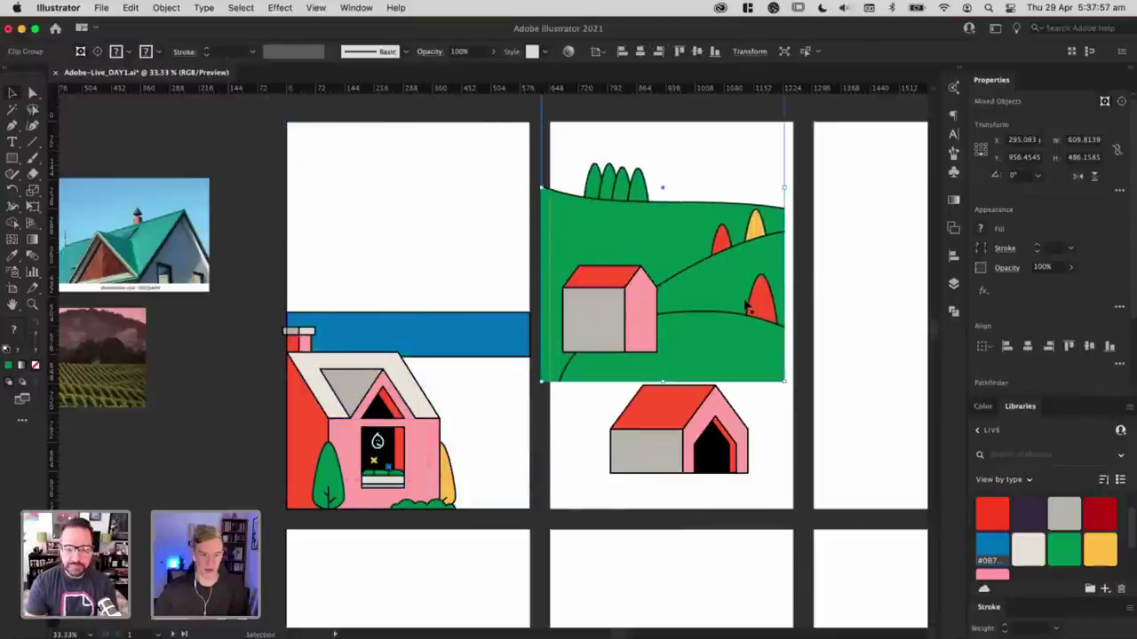
key(super+z)
key(super+z)
key(super+z)
key(super+z)
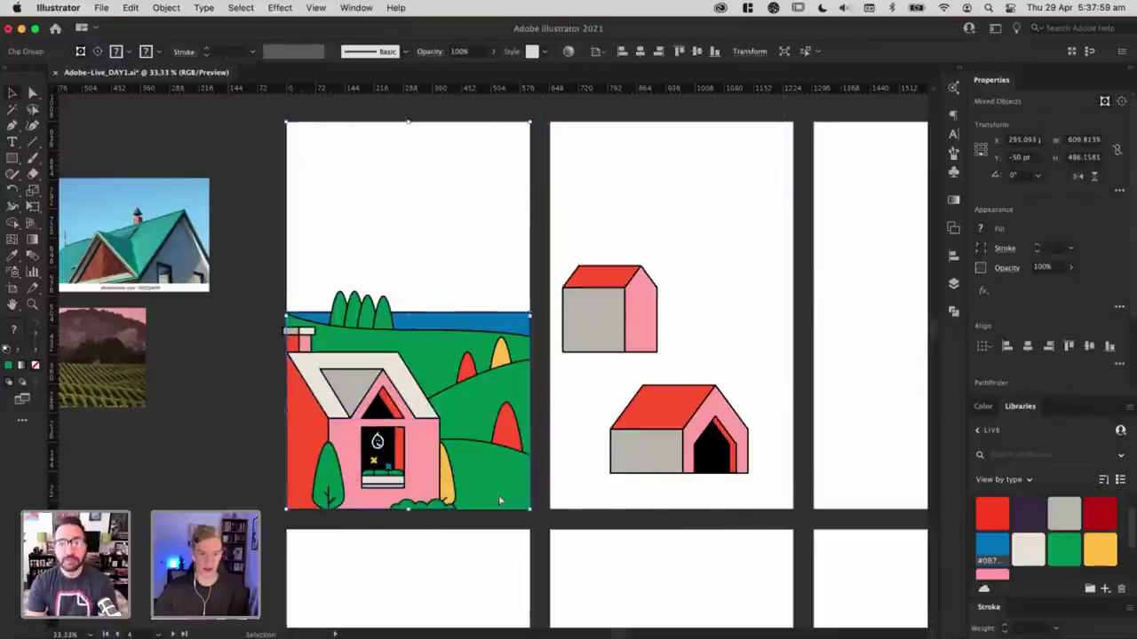
key(super+z)
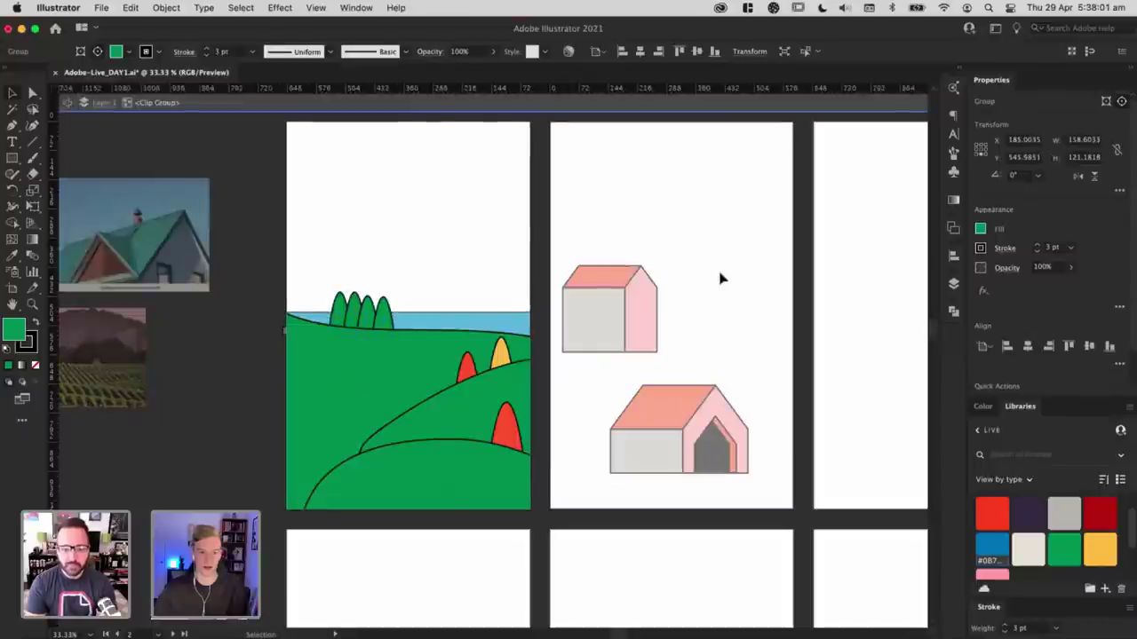
Step: Leave the clip group, group the moved house with its trees and bushes, and try aligning it to the artboard's left and bottom edges
double_click(718, 276)
drag(216, 323, 435, 296)
key(super+z)
shift+click(484, 326)
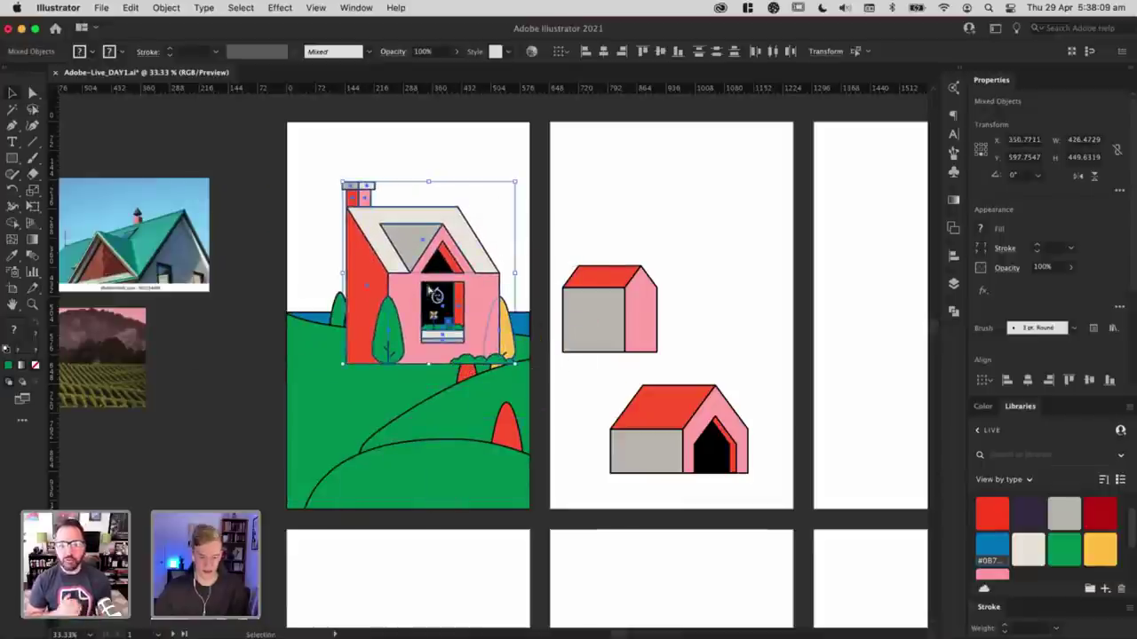
key(ctrl+g)
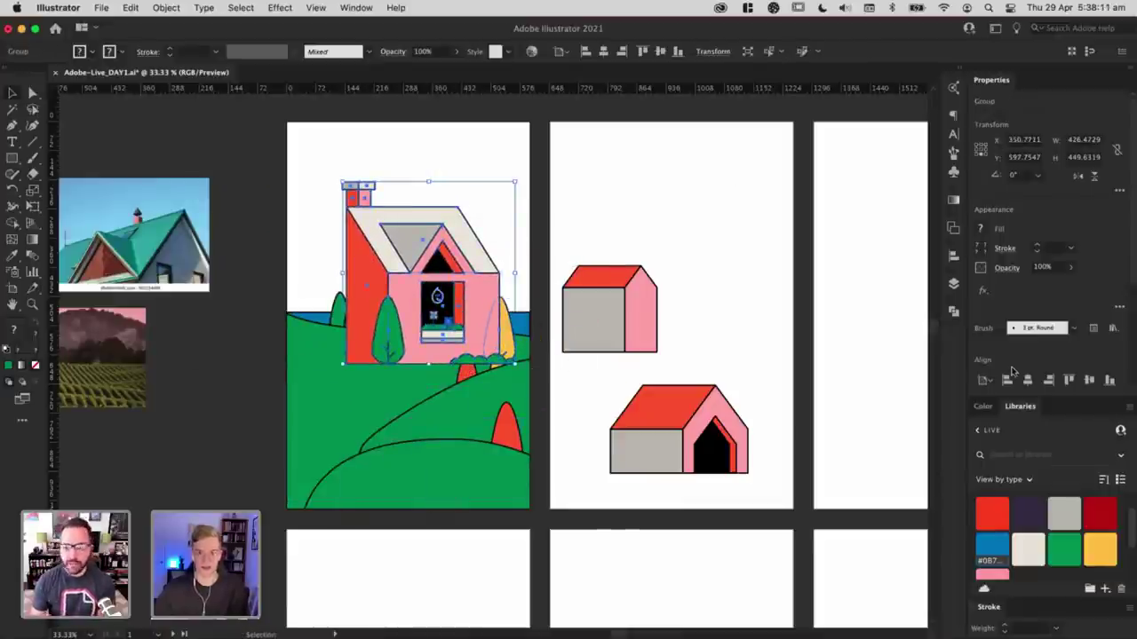
click(1007, 380)
click(1110, 380)
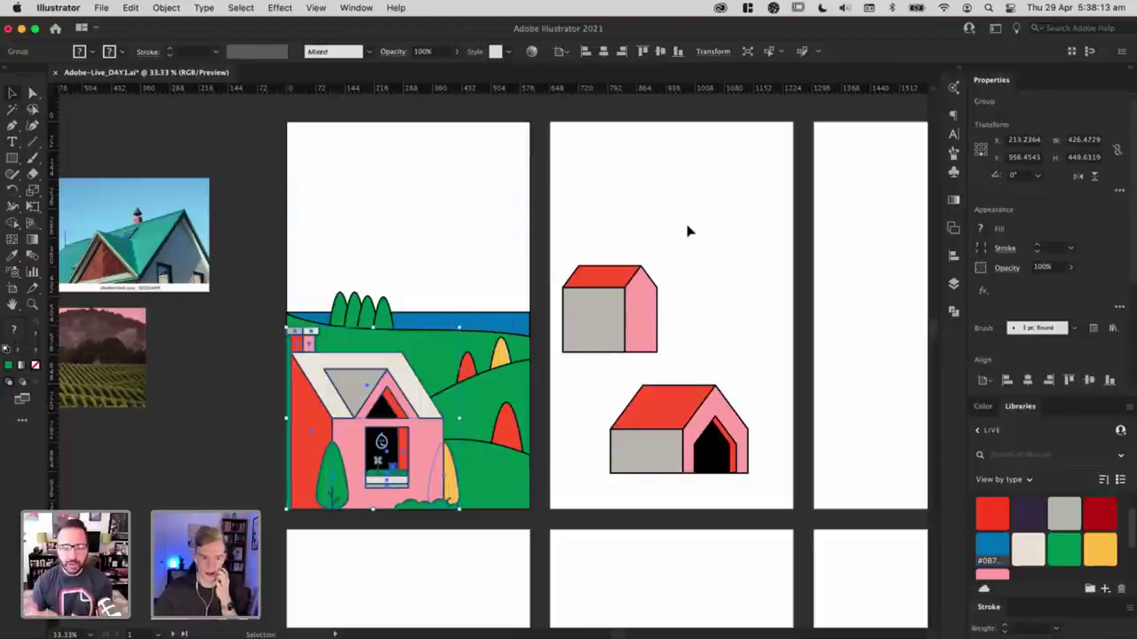
Step: Undo the house's alignment and move, and group the house with its trees and bushes in its original place
key(ctrl+z)
key(ctrl+z)
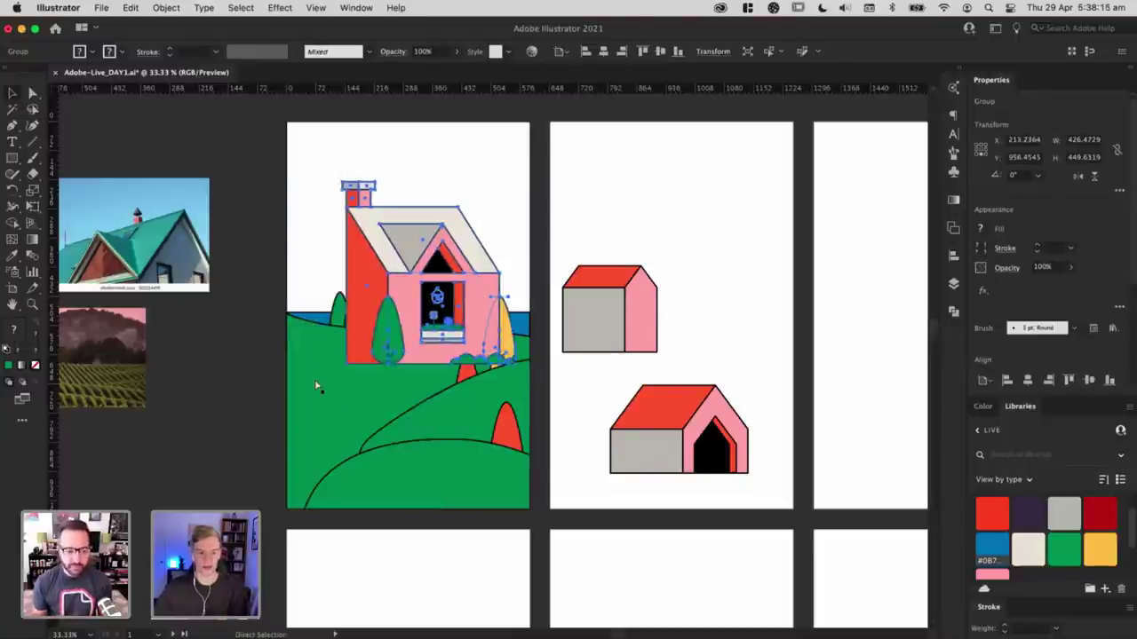
key(ctrl+shift+z)
key(ctrl+shift+z)
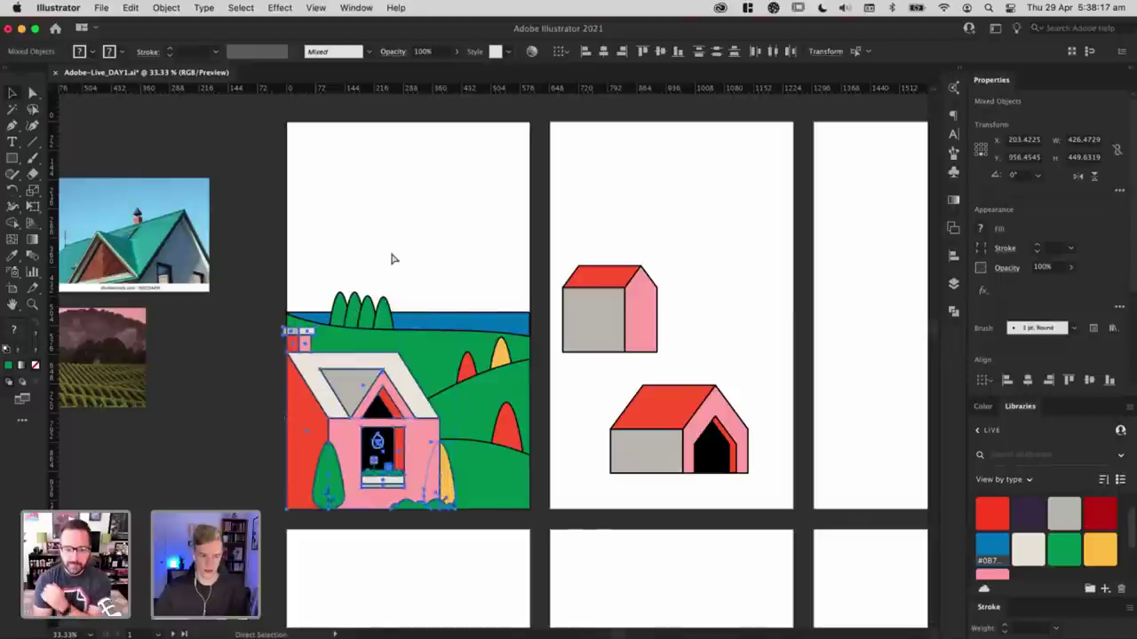
click(429, 225)
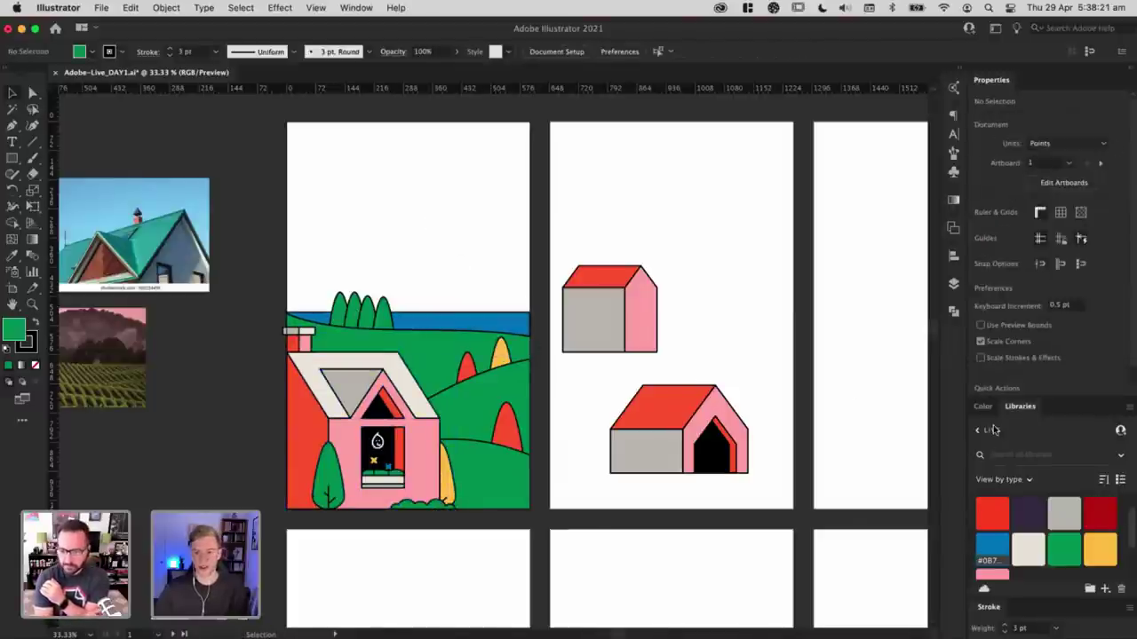
scroll(370, 374, up, 2)
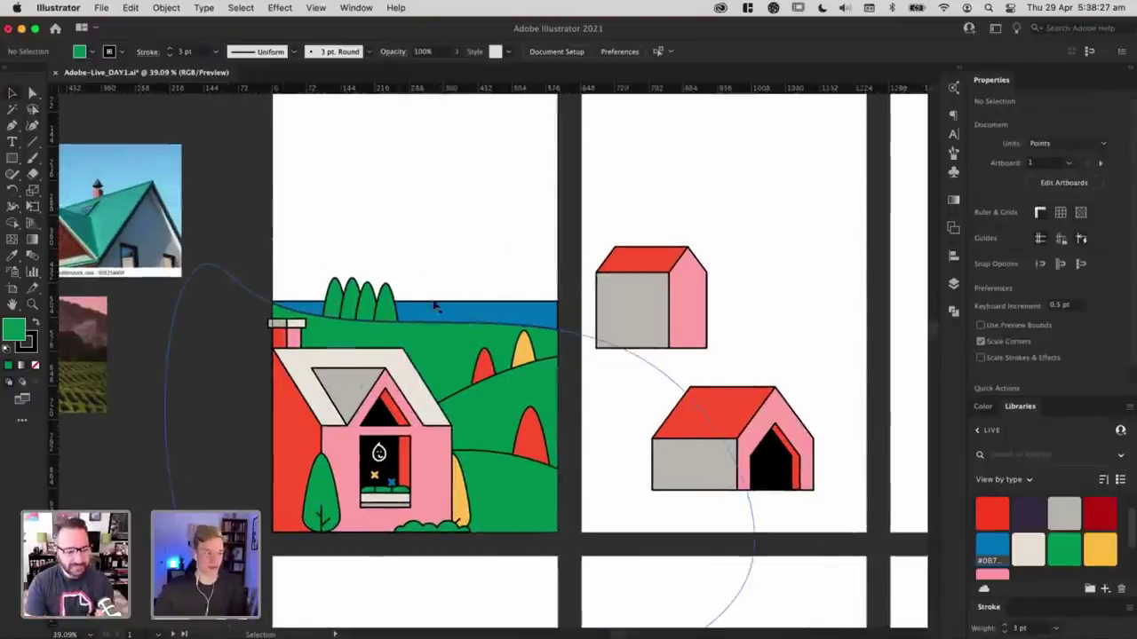
Step: Try moving the house group, the hills' clip group and the blue water one at a time, undoing each move
click(434, 417)
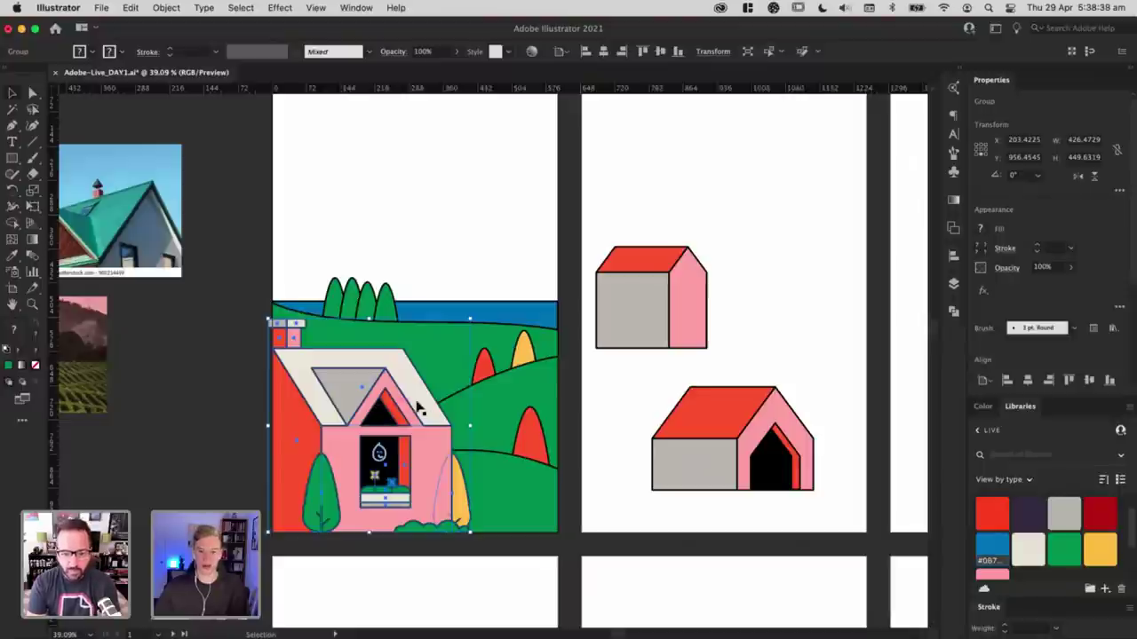
drag(379, 424, 328, 393)
key(super+z)
drag(514, 396, 563, 367)
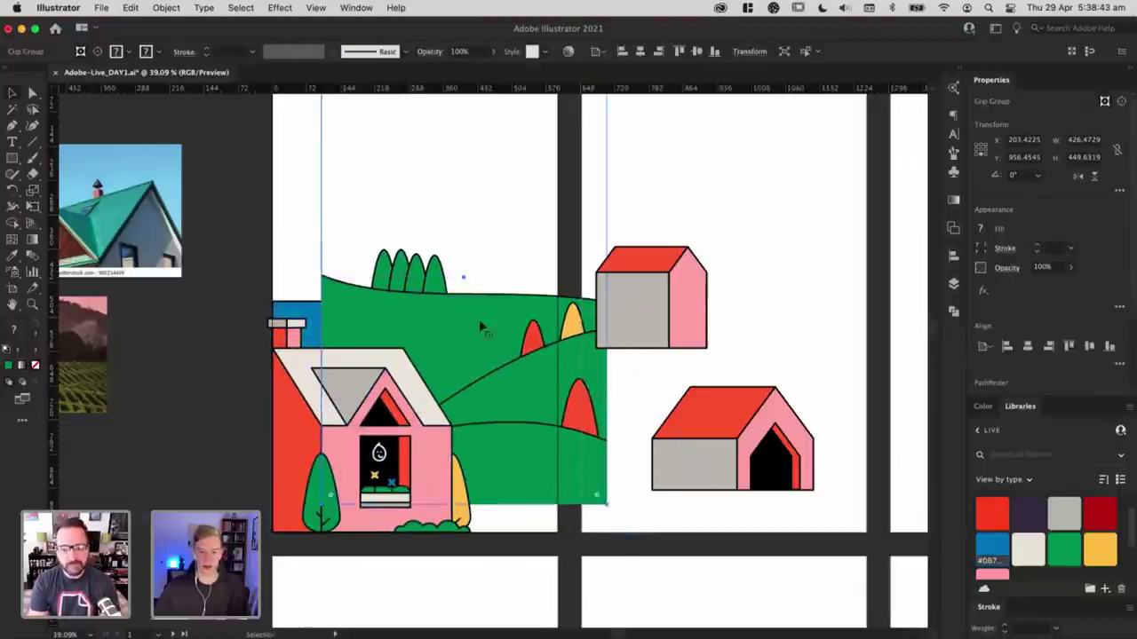
key(super+z)
drag(516, 306, 519, 238)
key(super+z)
click(653, 219)
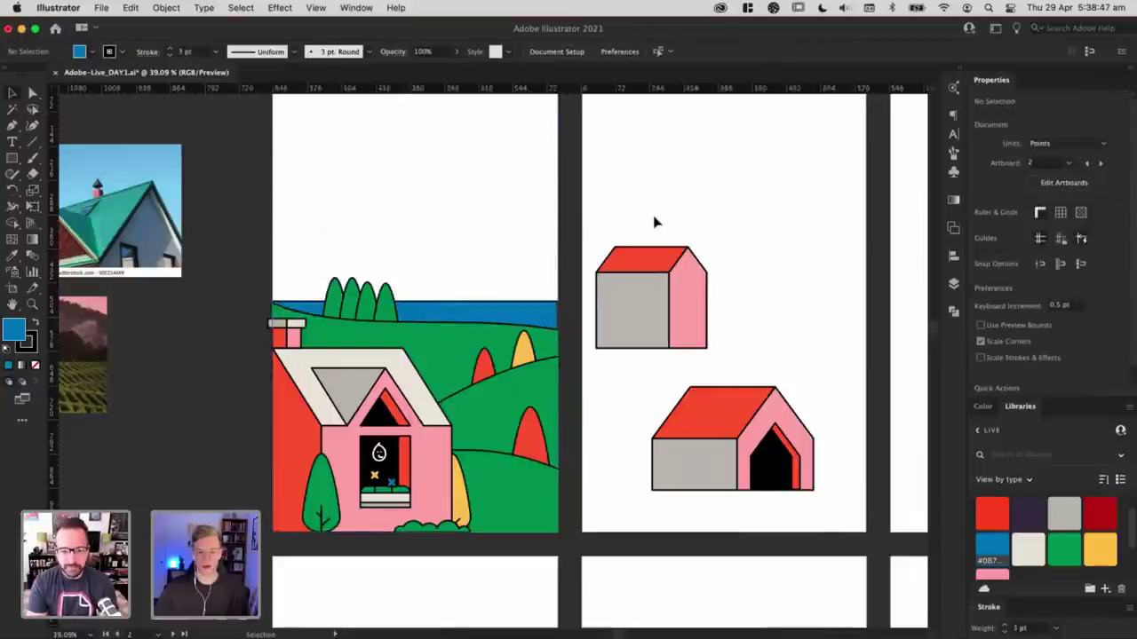
Step: Try to move the house group off the artboard to the left of the hills, and undo the move
mouse_move(559, 260)
mouse_down()
mouse_move(518, 314)
mouse_move(543, 268)
mouse_up()
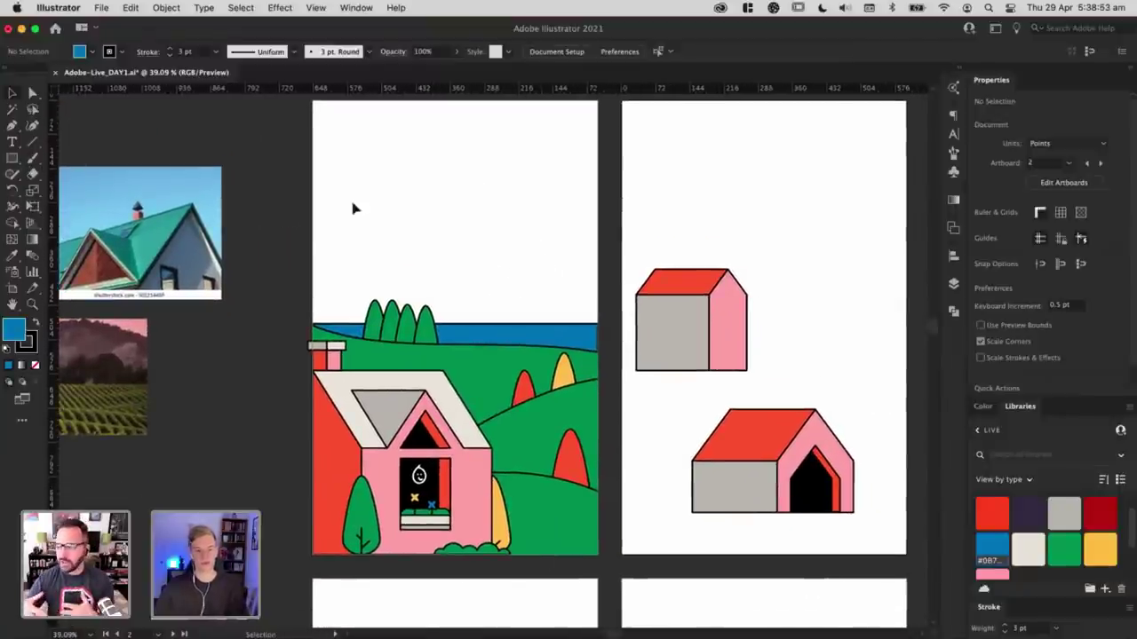
drag(576, 549, 602, 566)
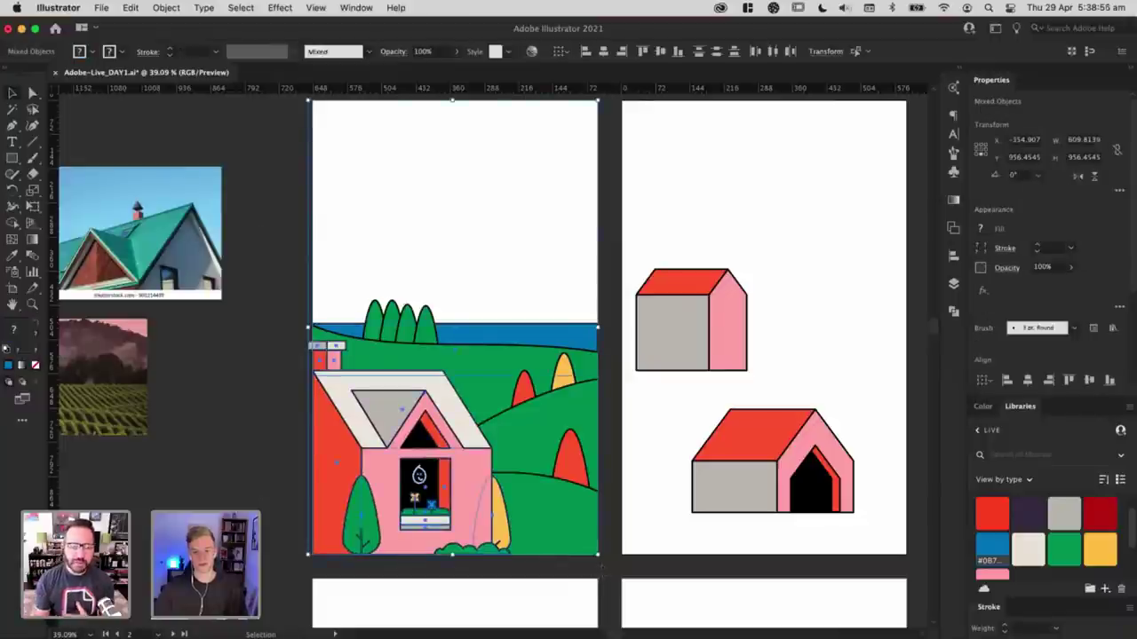
click(641, 512)
click(531, 429)
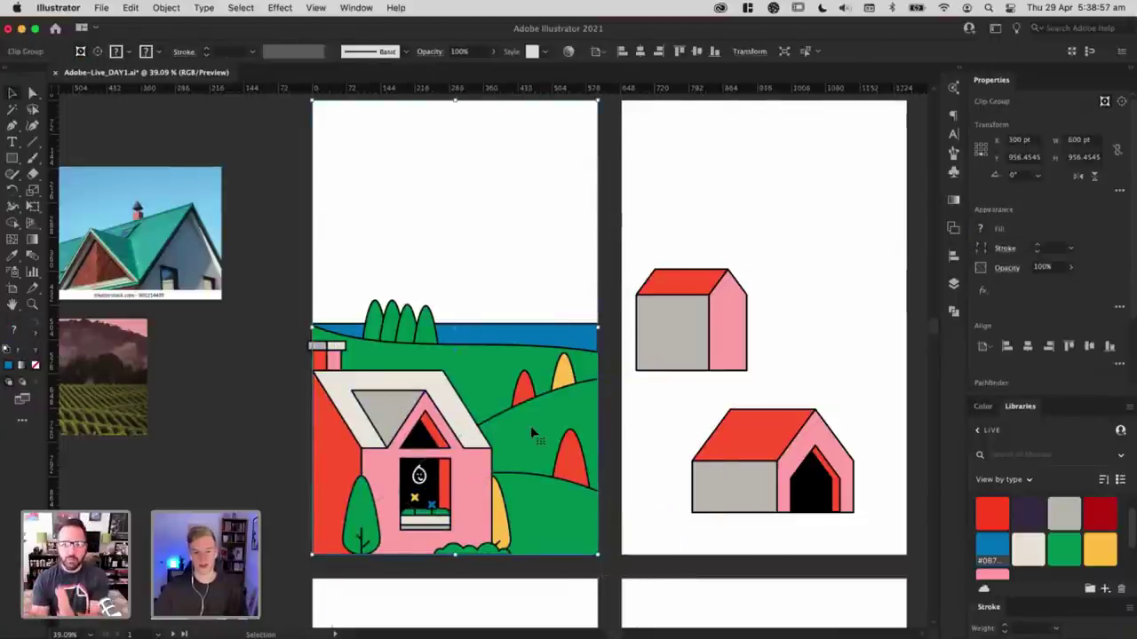
click(515, 213)
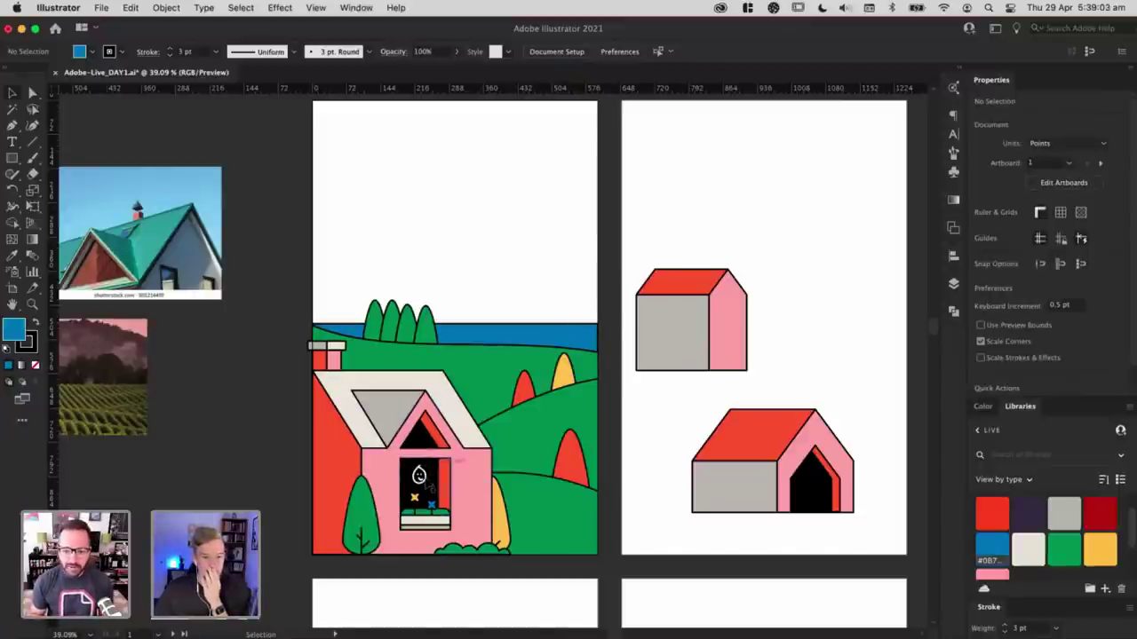
drag(418, 475, 221, 448)
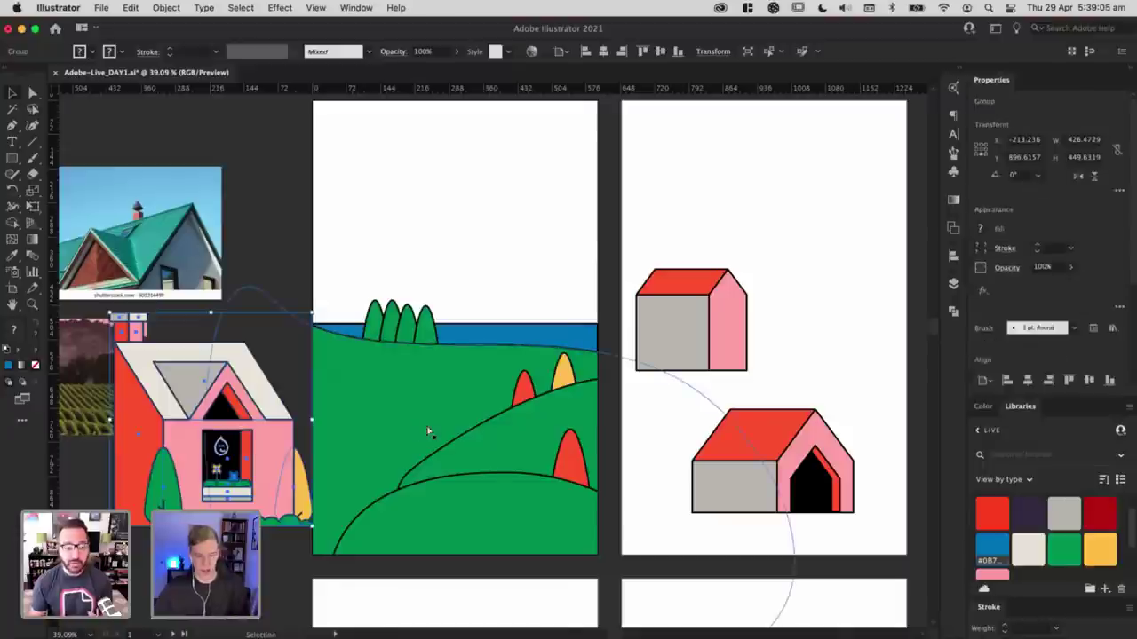
key(super+z)
click(437, 270)
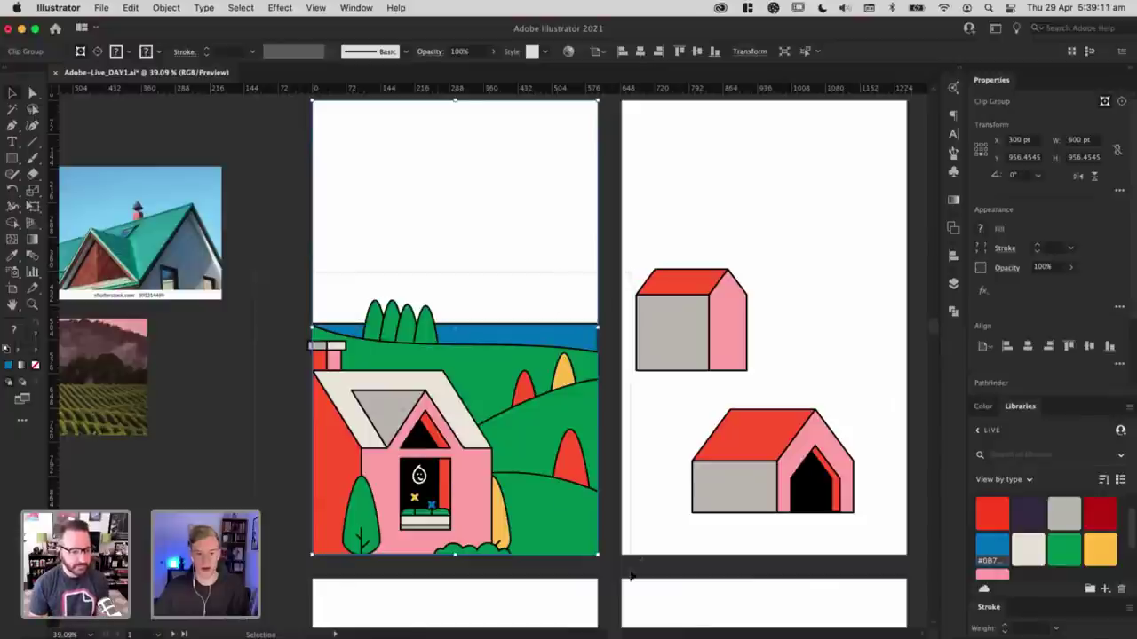
Step: Delete the two small spare houses from the second artboard
drag(255, 272, 631, 576)
click(749, 242)
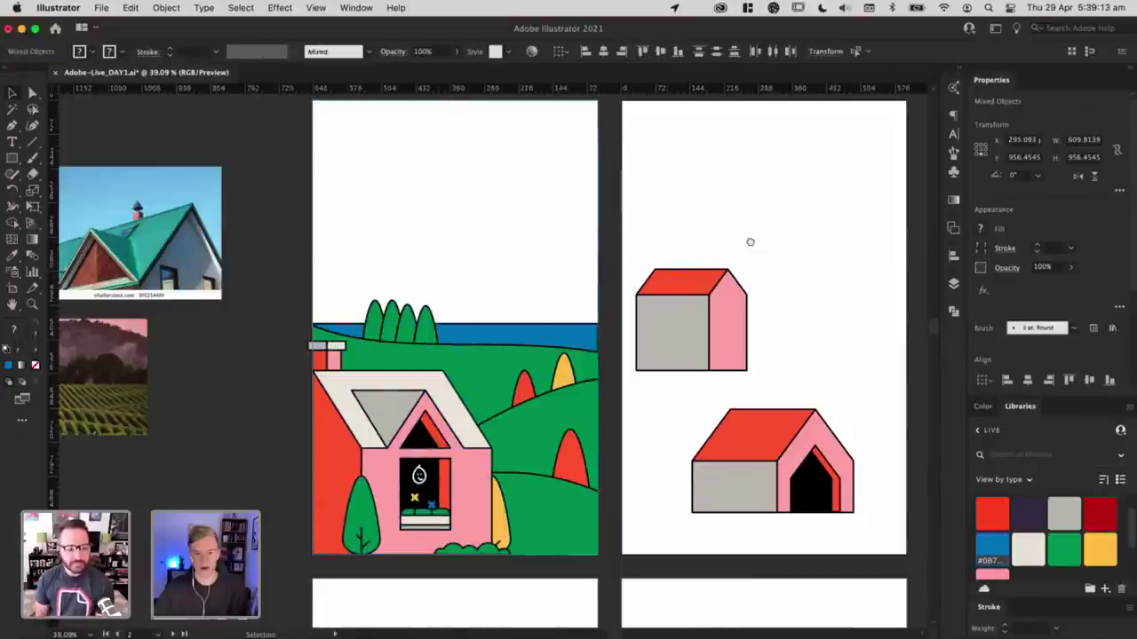
drag(748, 241, 494, 167)
drag(368, 146, 621, 465)
key(Delete)
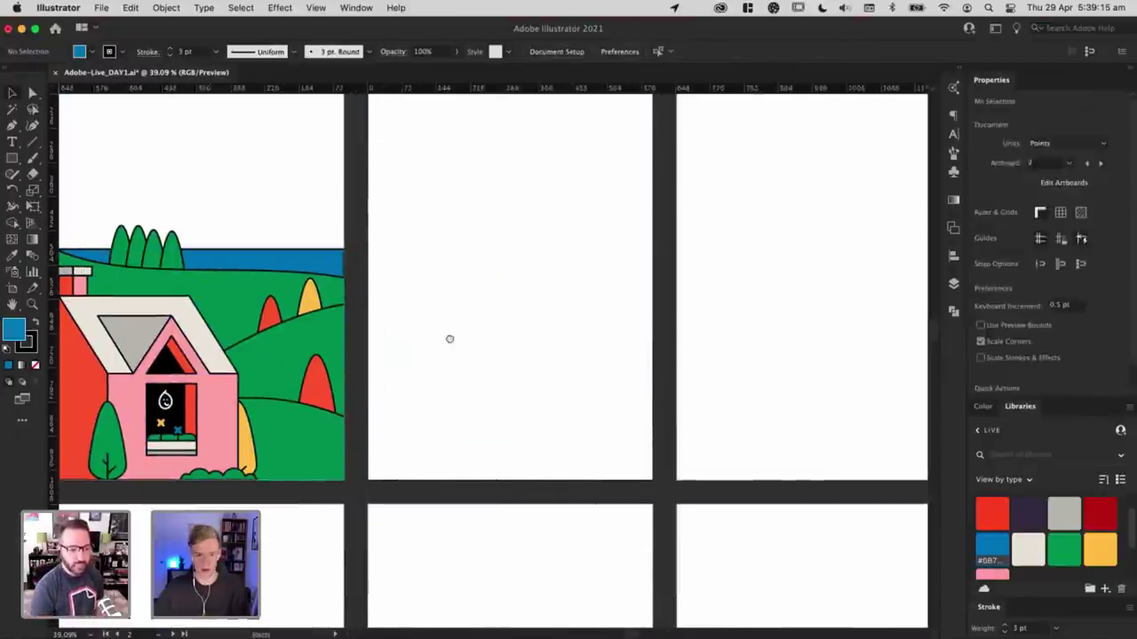
Step: Duplicate the complete house scene horizontally onto the second artboard
drag(449, 339, 581, 467)
drag(158, 284, 214, 272)
drag(281, 297, 604, 318)
drag(562, 575, 160, 222)
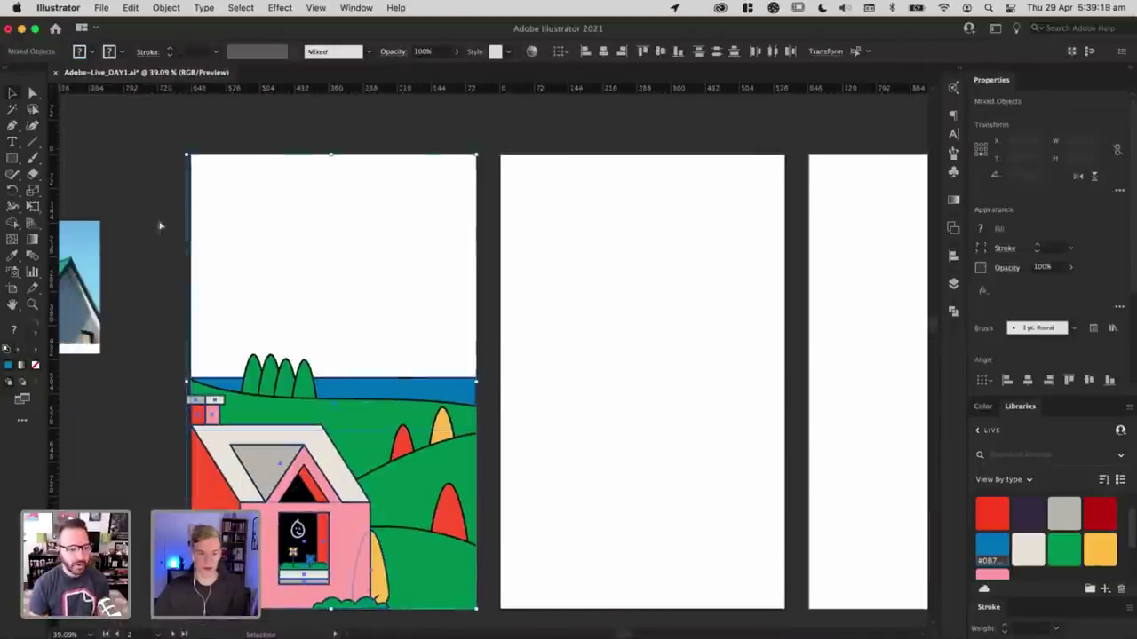
drag(558, 261, 305, 217)
click(411, 344)
key(super+z)
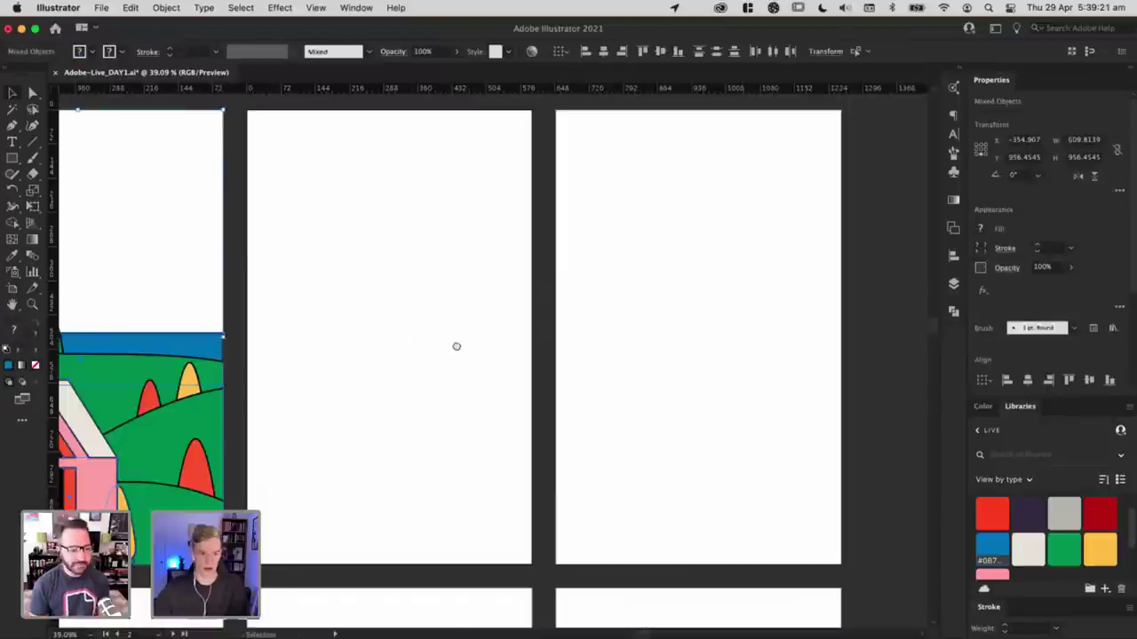
drag(457, 345, 729, 365)
drag(398, 404, 721, 428)
scroll(863, 576, right, 3)
scroll(862, 576, down, 1)
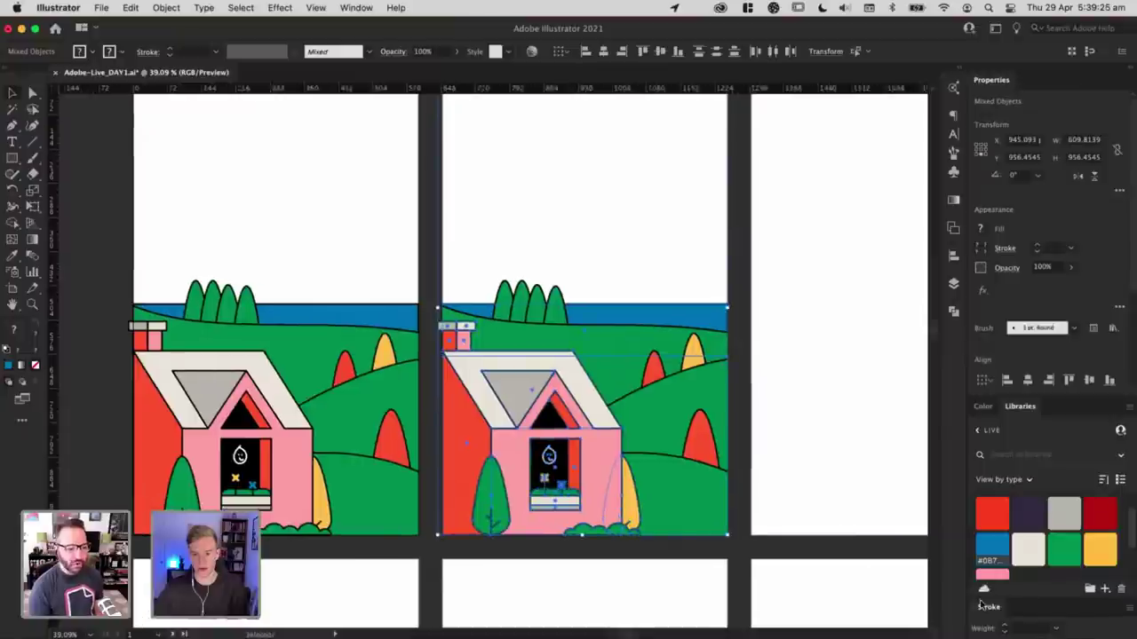
Step: Set the stroke weight of the copied scene on the second artboard to 1 pt
click(1032, 627)
text(1)
key(Return)
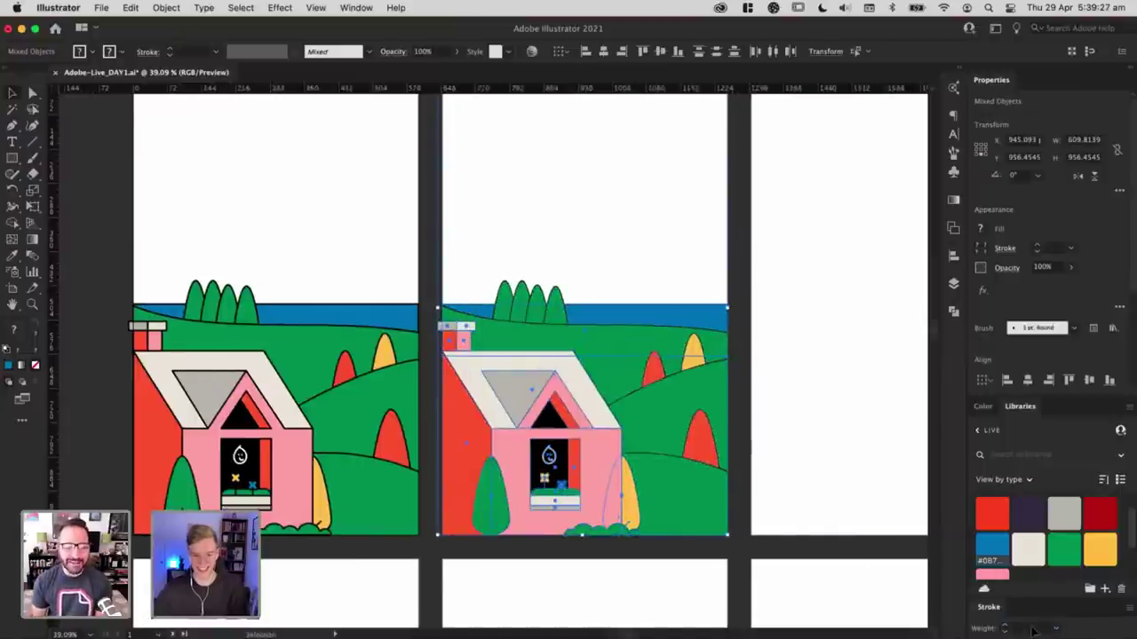
click(844, 443)
Step: Duplicate the thin-outlined scene from the second artboard horizontally onto the third artboard
scroll(612, 414, right, 5)
scroll(444, 419, up, 1)
drag(335, 421, 658, 422)
key(super+z)
drag(617, 542, 234, 262)
drag(364, 401, 593, 400)
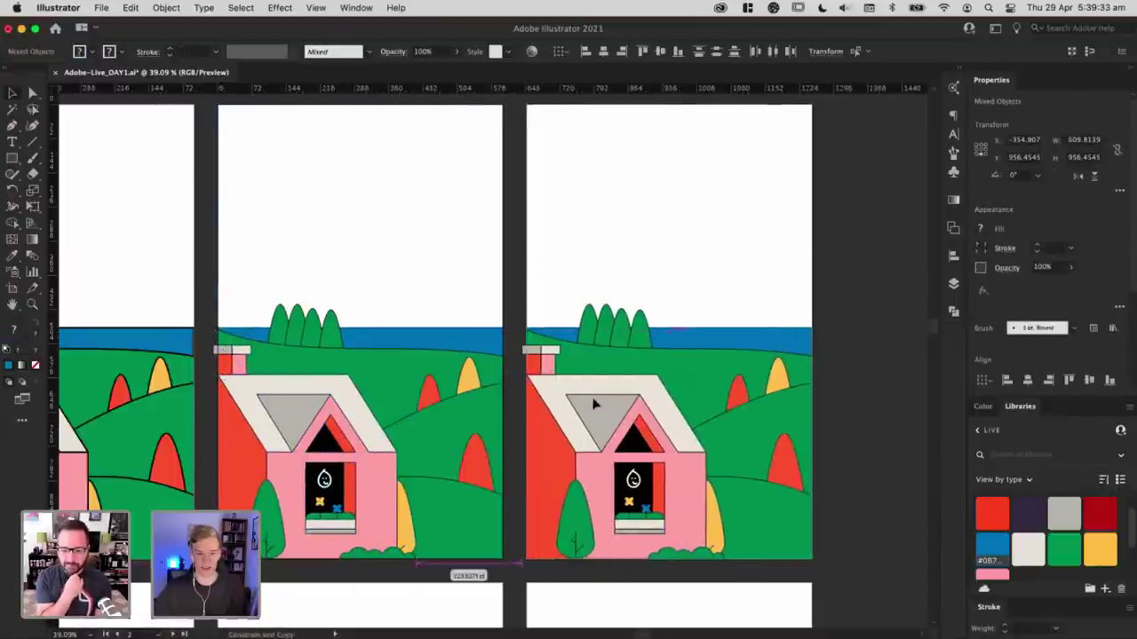
Step: Try a 10 pt stroke weight on the third artboard's scene, and reduce it to a thinner but still bold outline
click(1028, 629)
text(8)
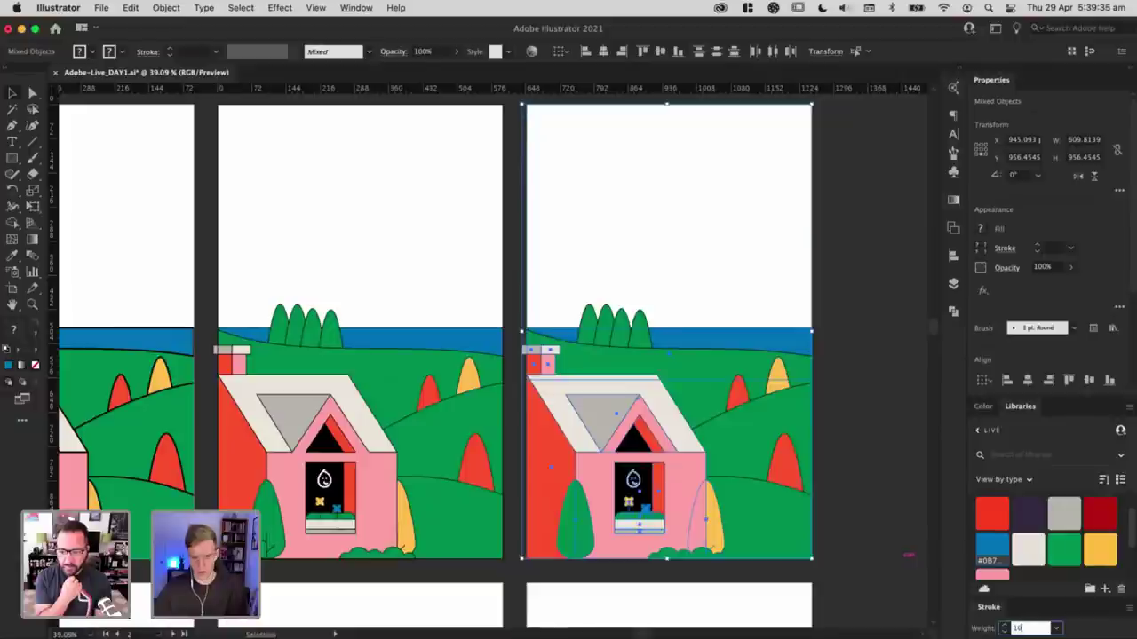
key(Return)
click(1033, 627)
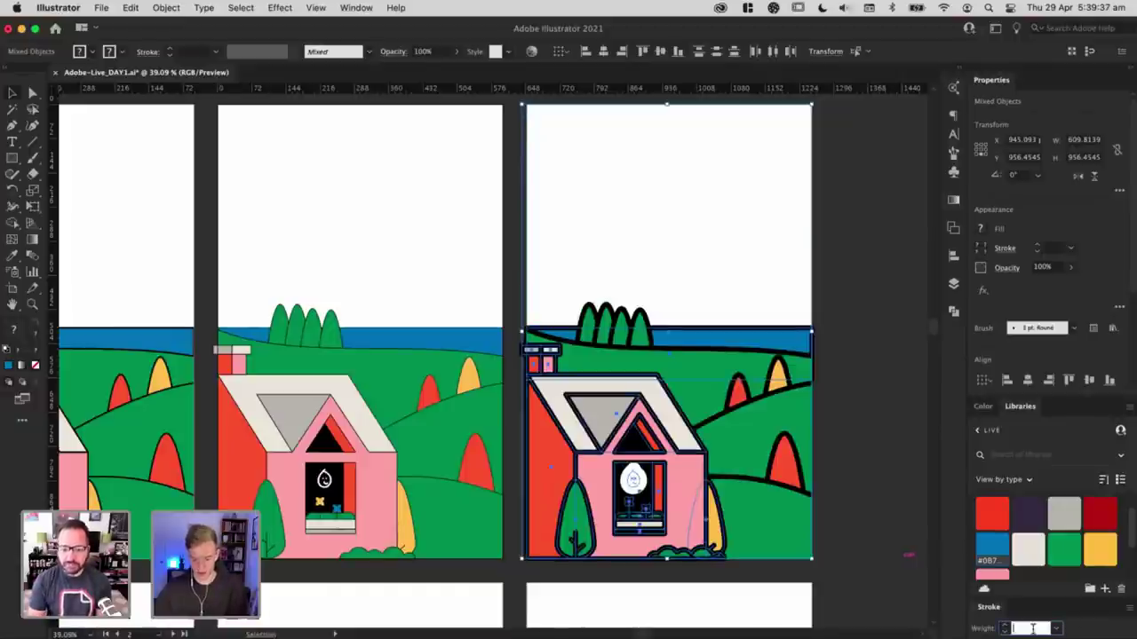
key(Return)
click(867, 481)
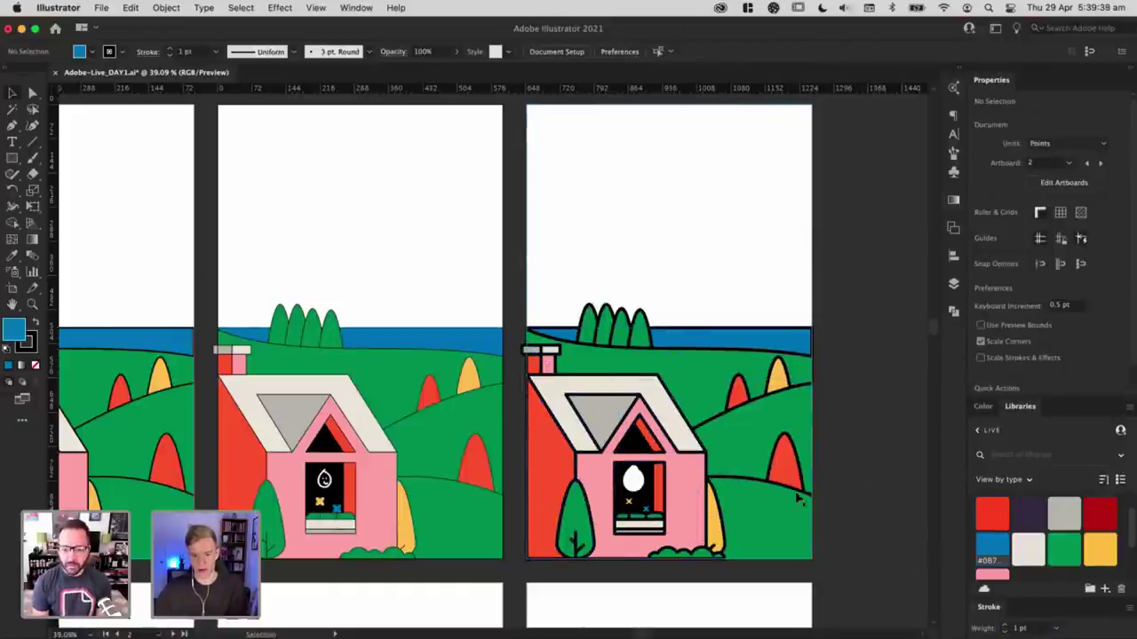
Step: Delete the white drop-shaped face inside the house window on the third artboard's bold-outlined scene
click(636, 481)
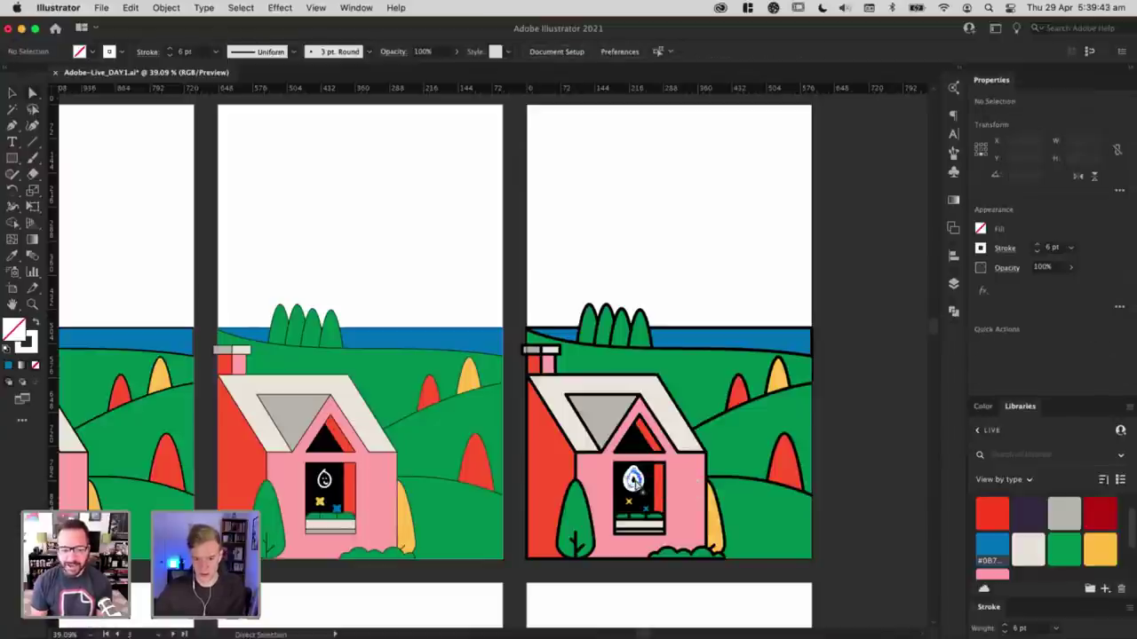
click(636, 482)
key(Delete)
key(super+minus)
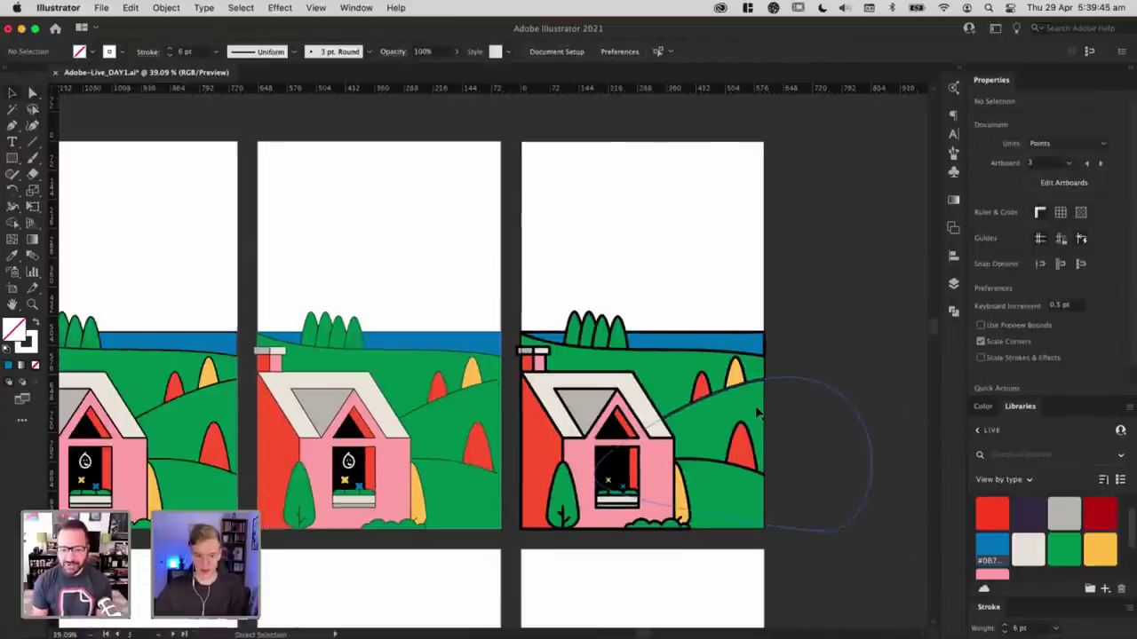
Step: Compare the stroke weights of the three house scenes, both up close and side by side
scroll(778, 400, left, 3)
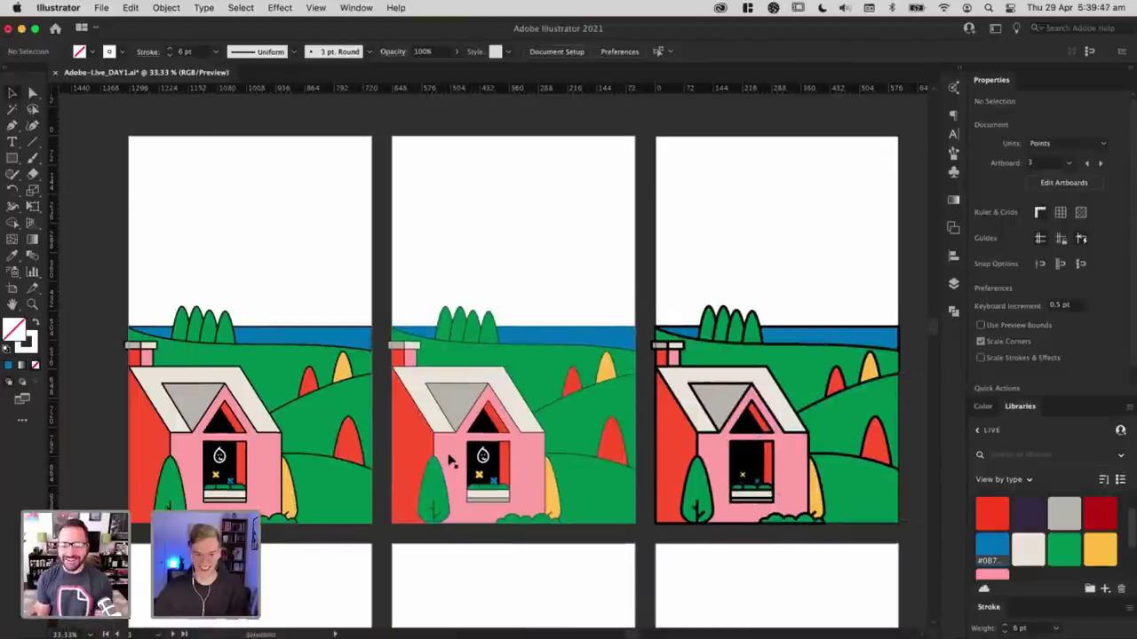
scroll(563, 401, up, 2)
scroll(563, 401, right, 1)
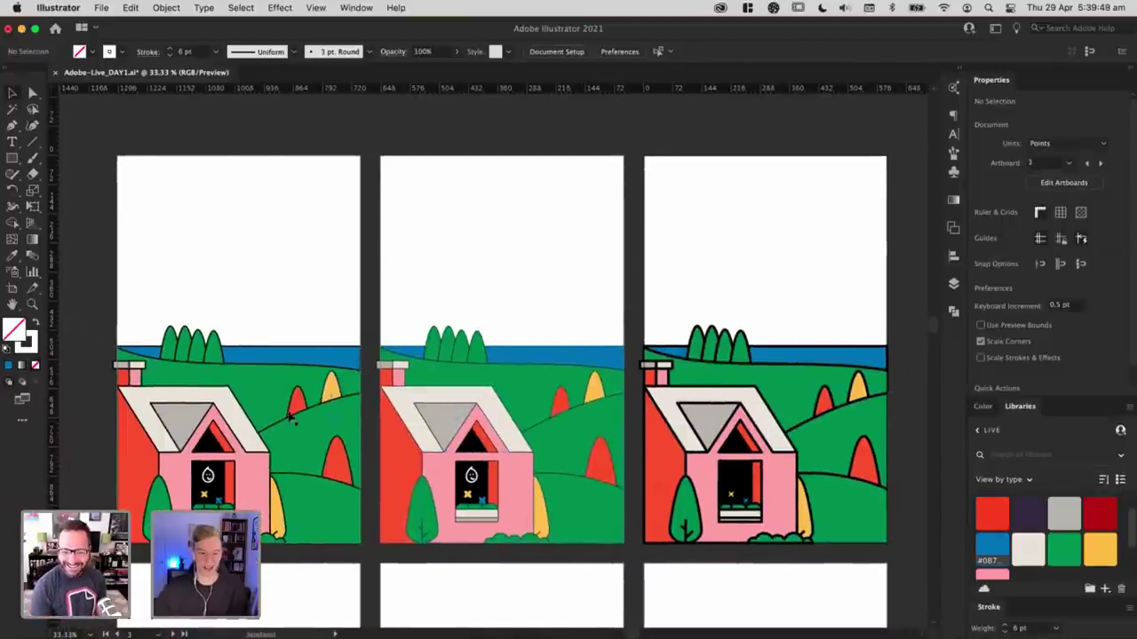
key(z)
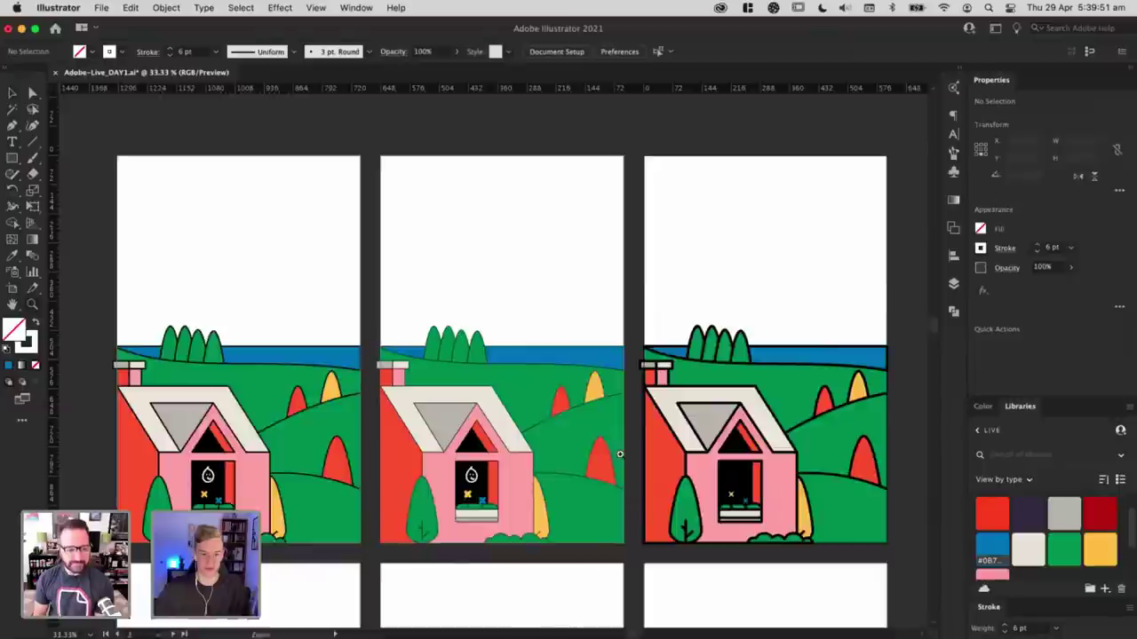
drag(620, 453, 567, 387)
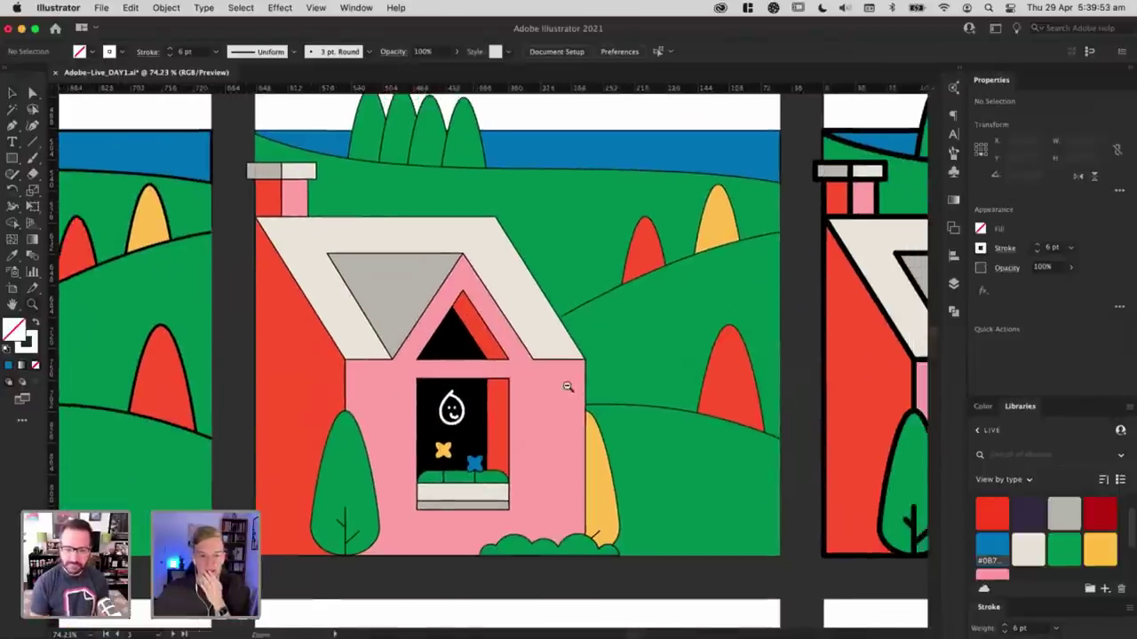
scroll(568, 386, down, 2)
scroll(588, 373, up, 2)
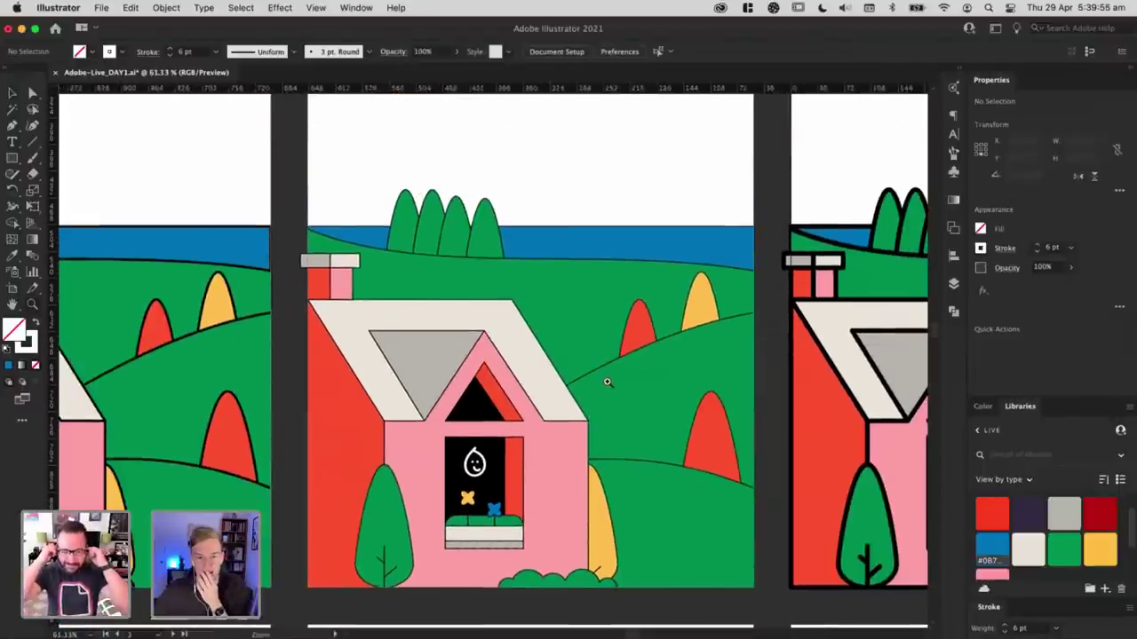
scroll(617, 377, up, 1)
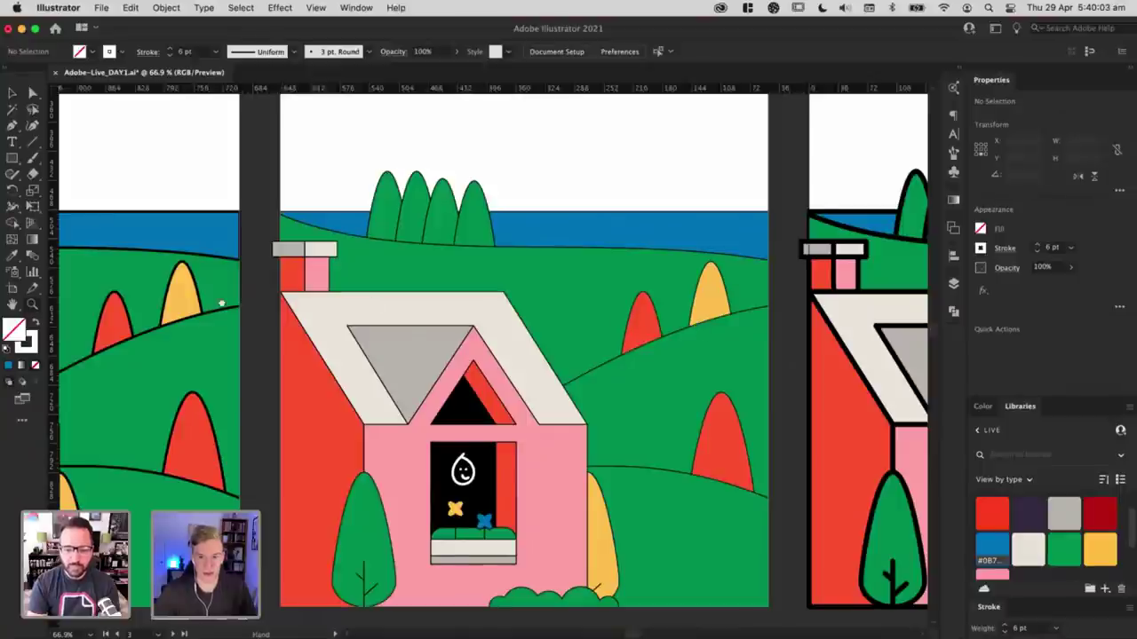
drag(782, 300, 278, 309)
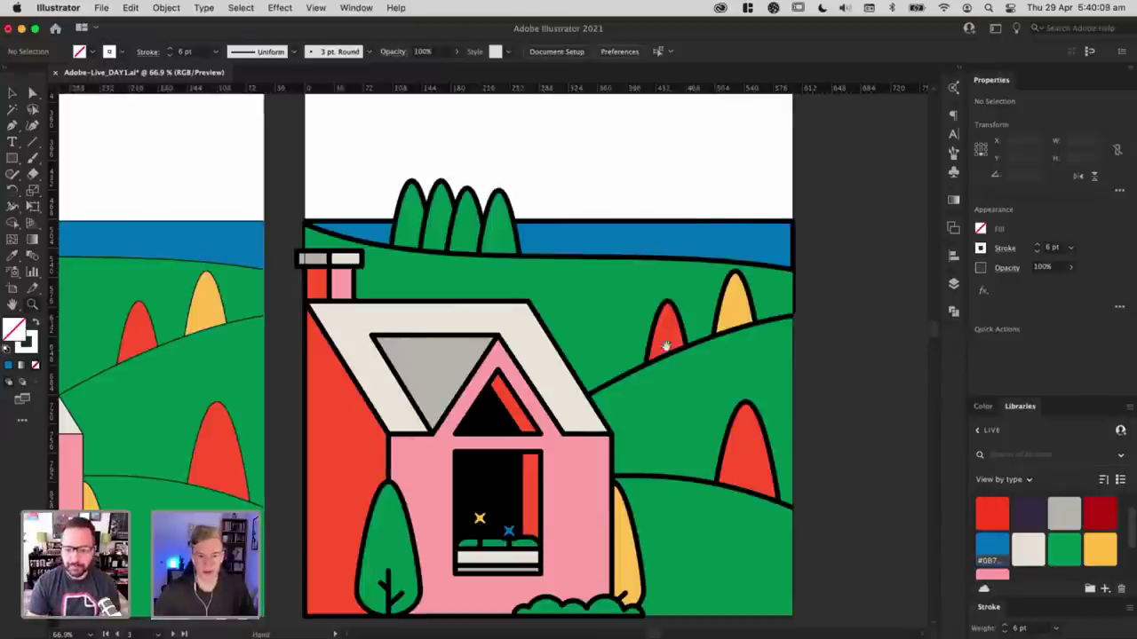
drag(294, 344, 1048, 341)
drag(260, 412, 424, 374)
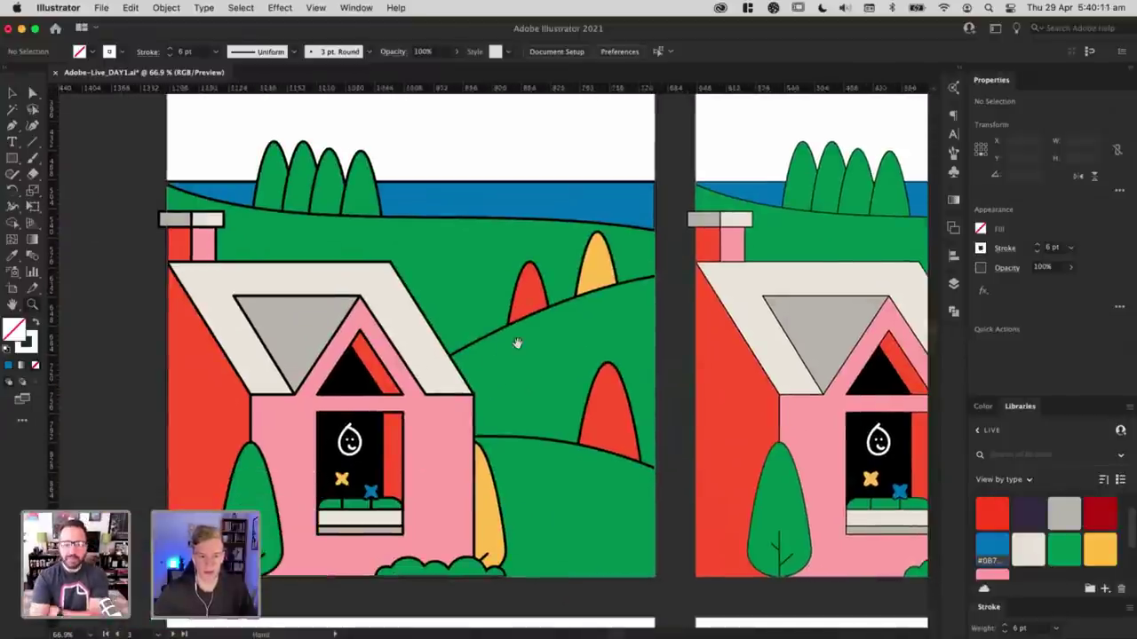
scroll(444, 349, down, 3)
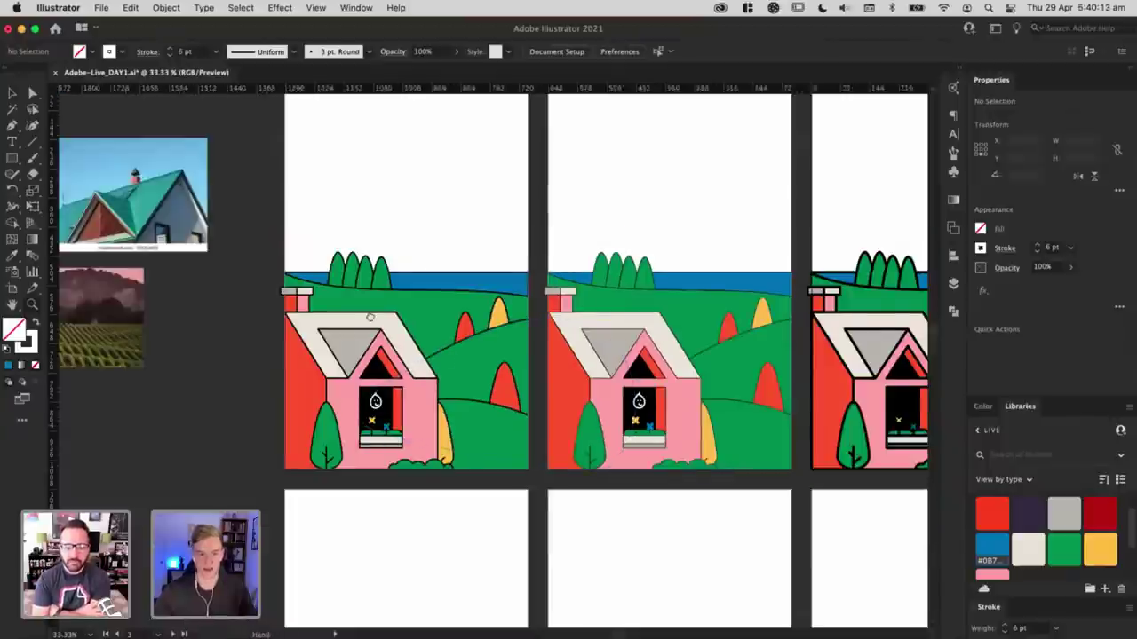
scroll(368, 317, right, 5)
scroll(526, 284, left, 3)
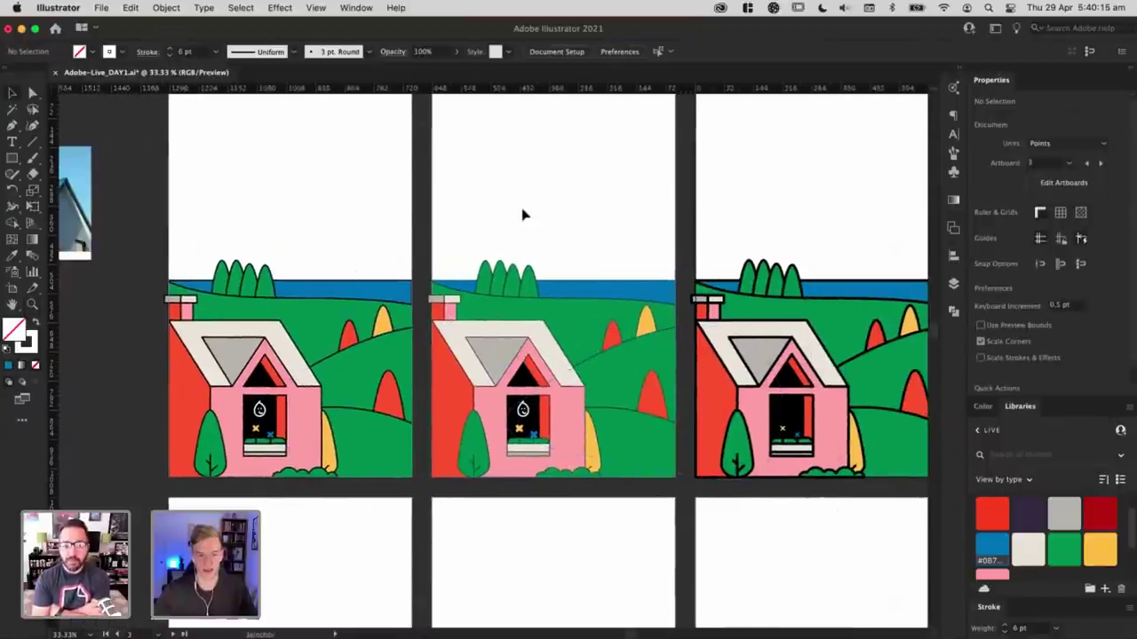
scroll(520, 208, right, 3)
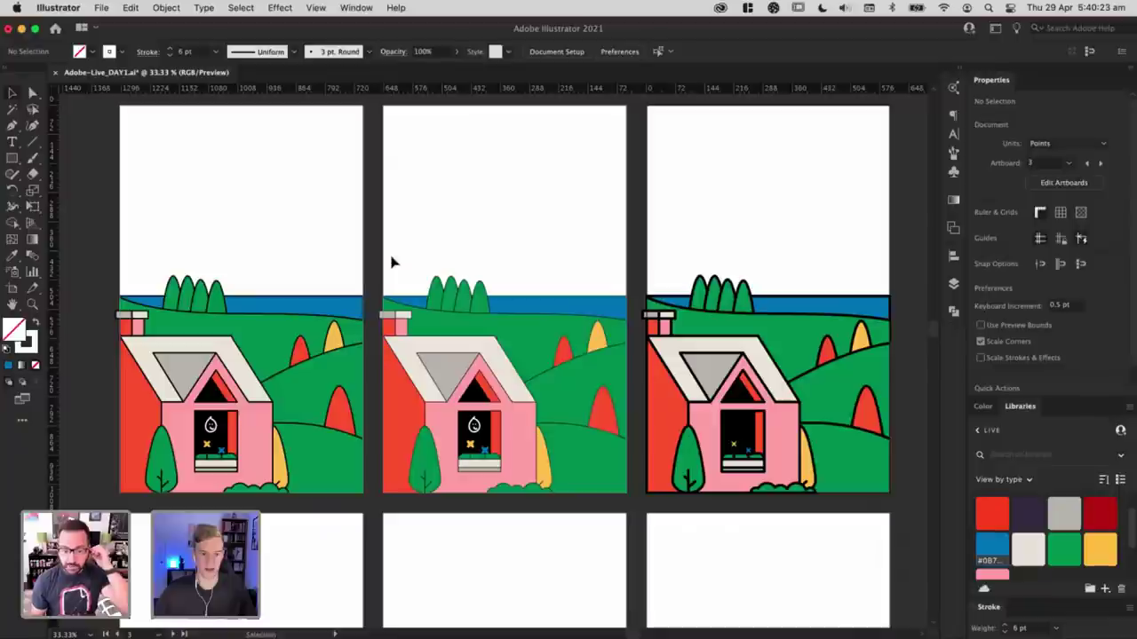
Step: Delete the copied house scenes from the second and third artboards, keeping only the original scene
drag(397, 257, 882, 536)
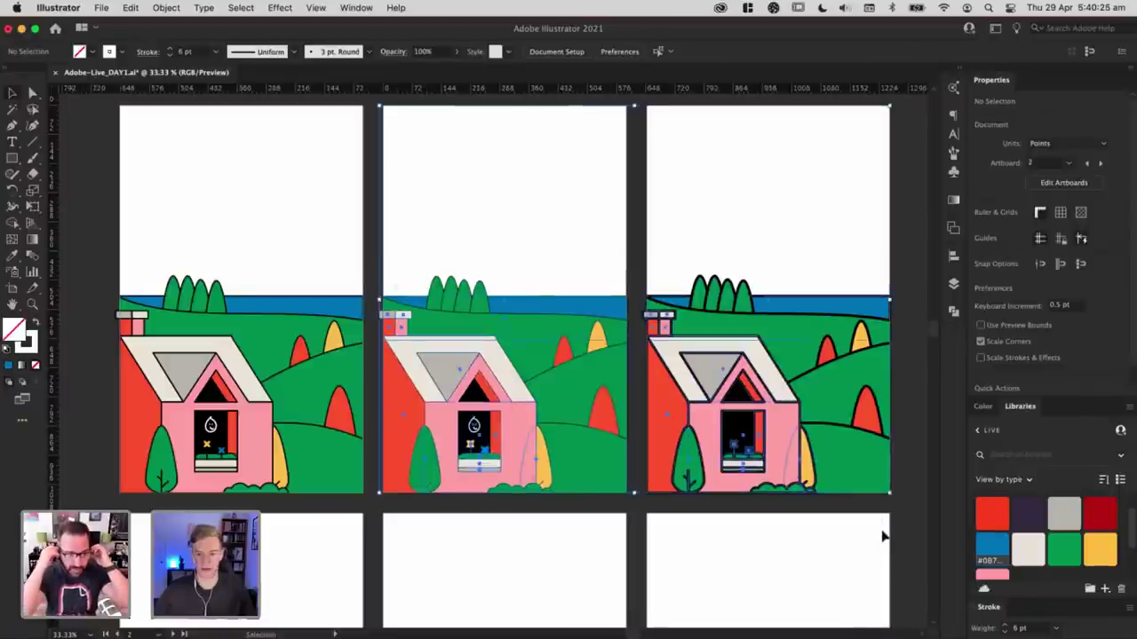
key(Delete)
scroll(629, 445, left, 5)
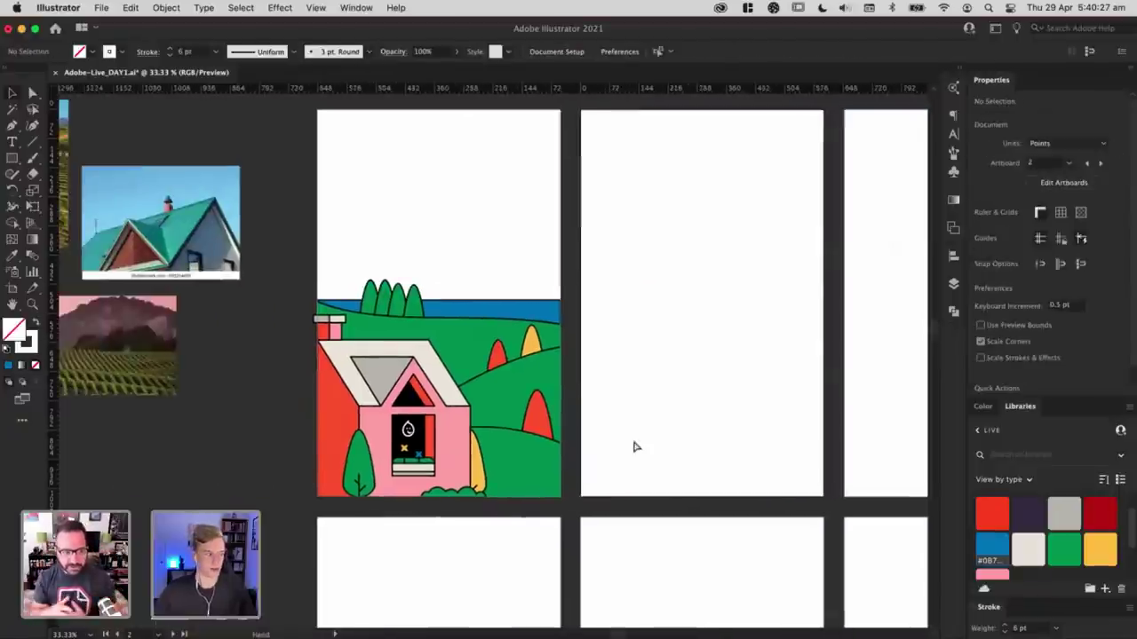
key(super+equal)
drag(634, 442, 665, 421)
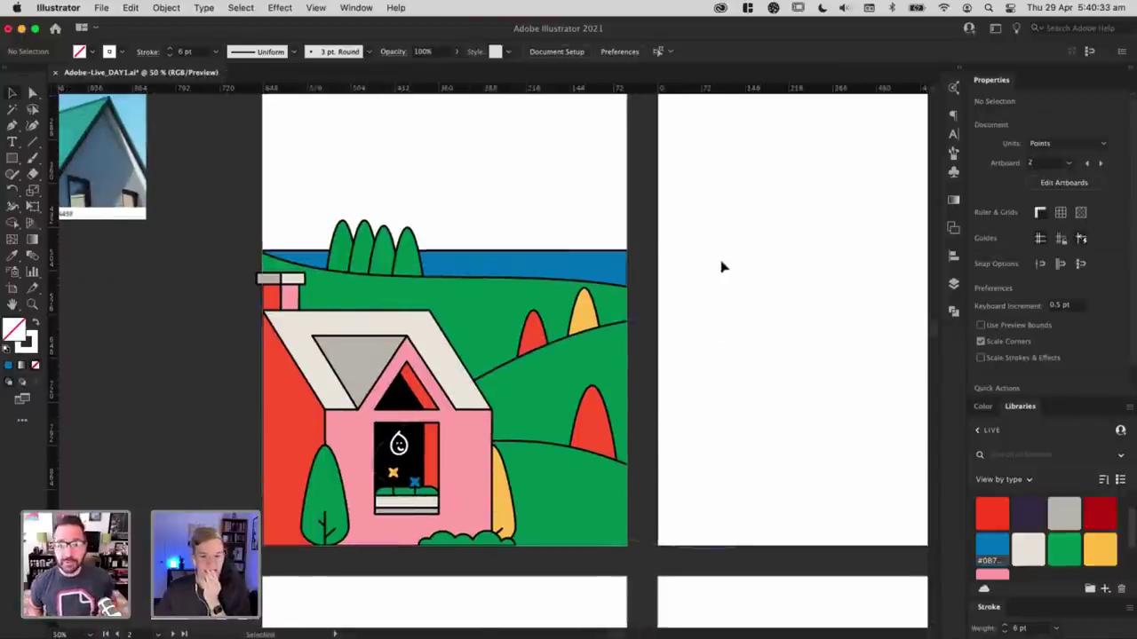
click(619, 276)
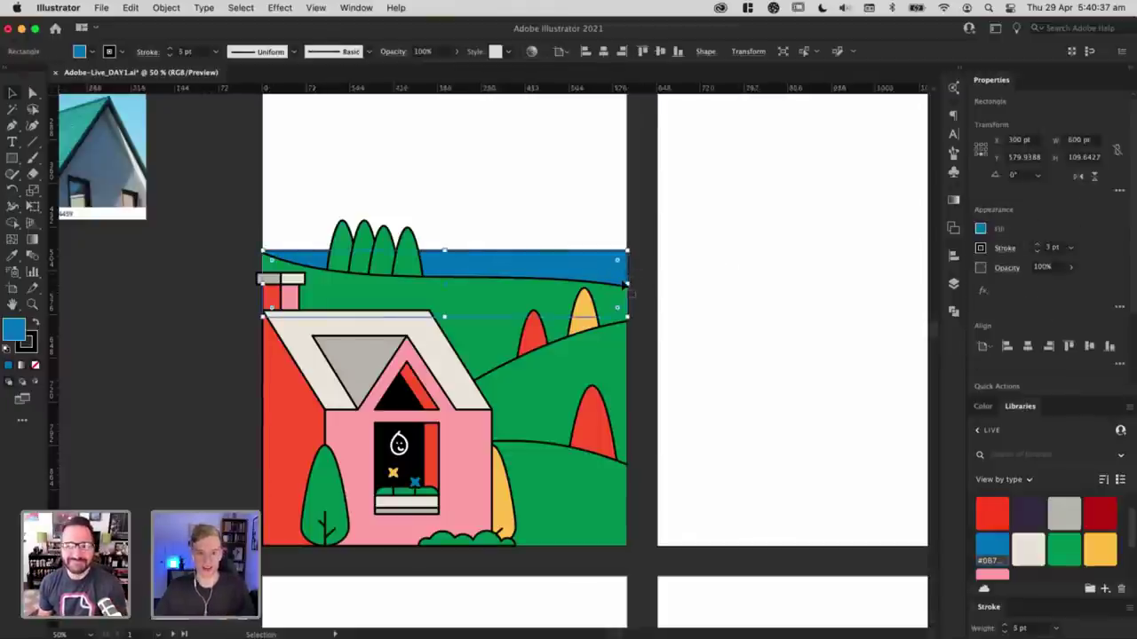
scroll(675, 273, right, 5)
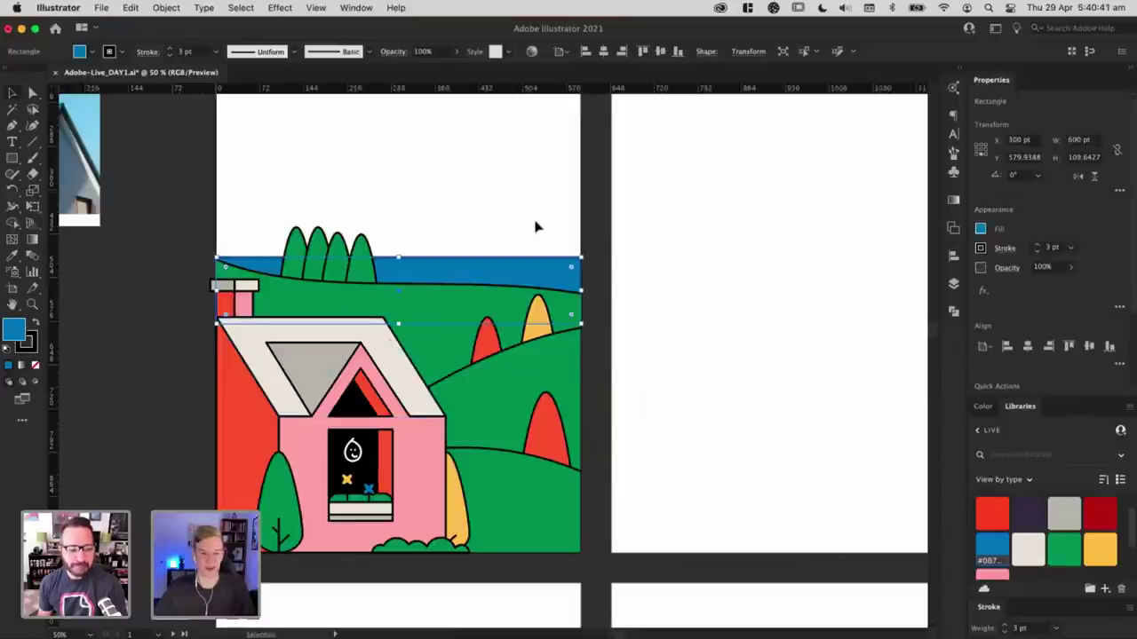
click(402, 225)
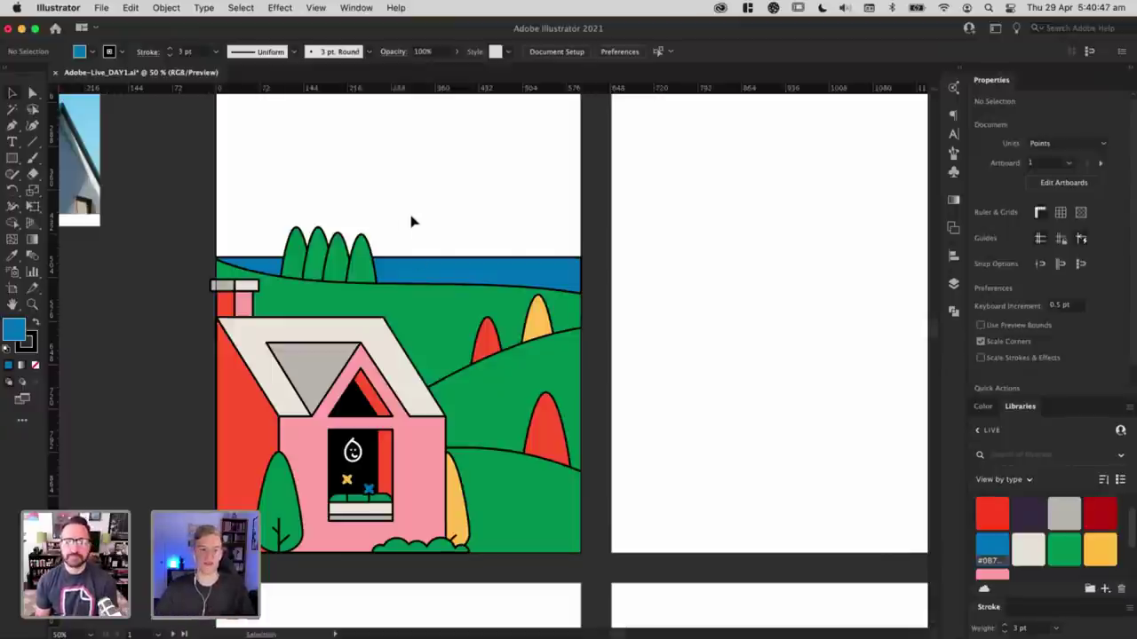
Step: Duplicate the house with its chimney, window, side trees and bush from the first scene onto the second artboard
drag(365, 258, 210, 238)
drag(133, 420, 605, 280)
drag(608, 283, 431, 341)
drag(571, 289, 289, 365)
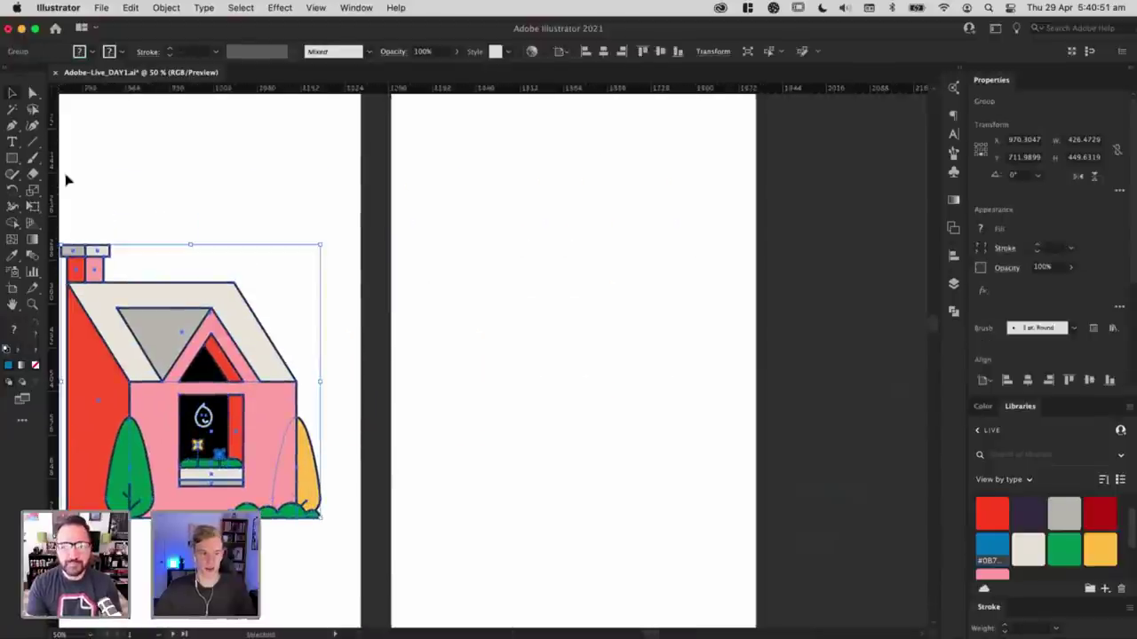
scroll(417, 177, left, 7)
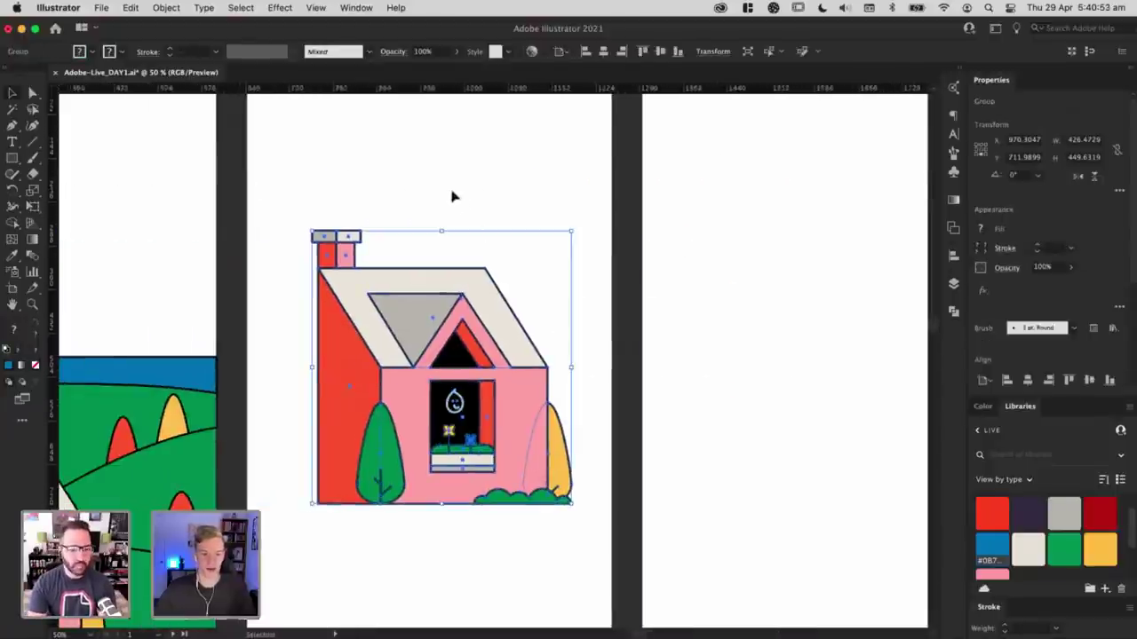
click(452, 196)
Step: Undo the house's sideways move and shift the house group up on the second artboard
drag(419, 358, 716, 281)
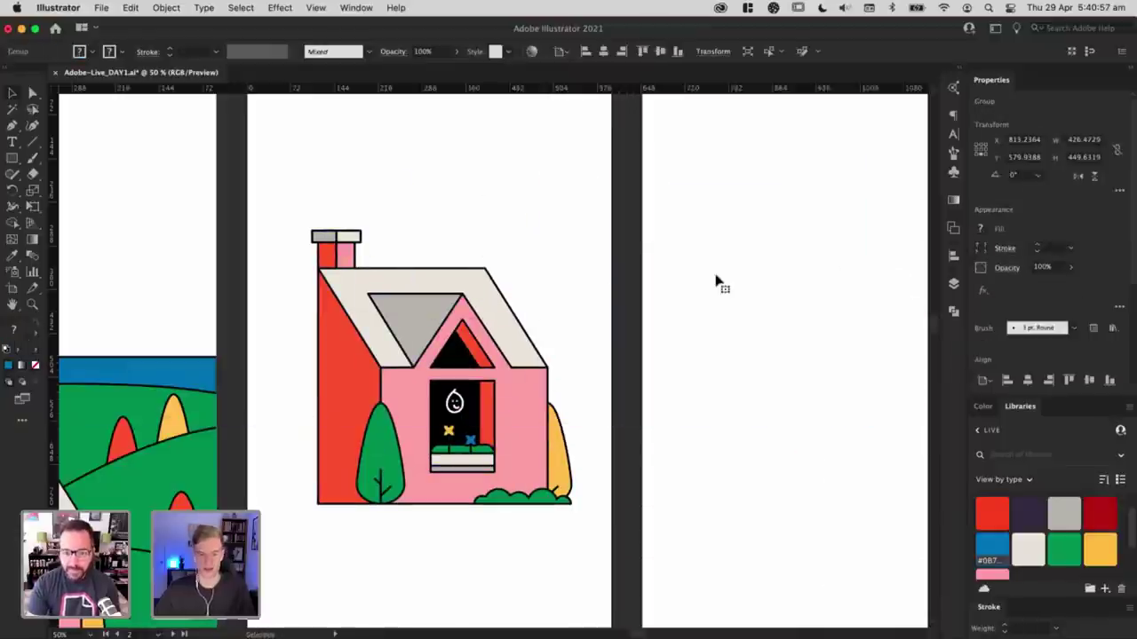
key(super+z)
drag(456, 424, 452, 344)
click(500, 530)
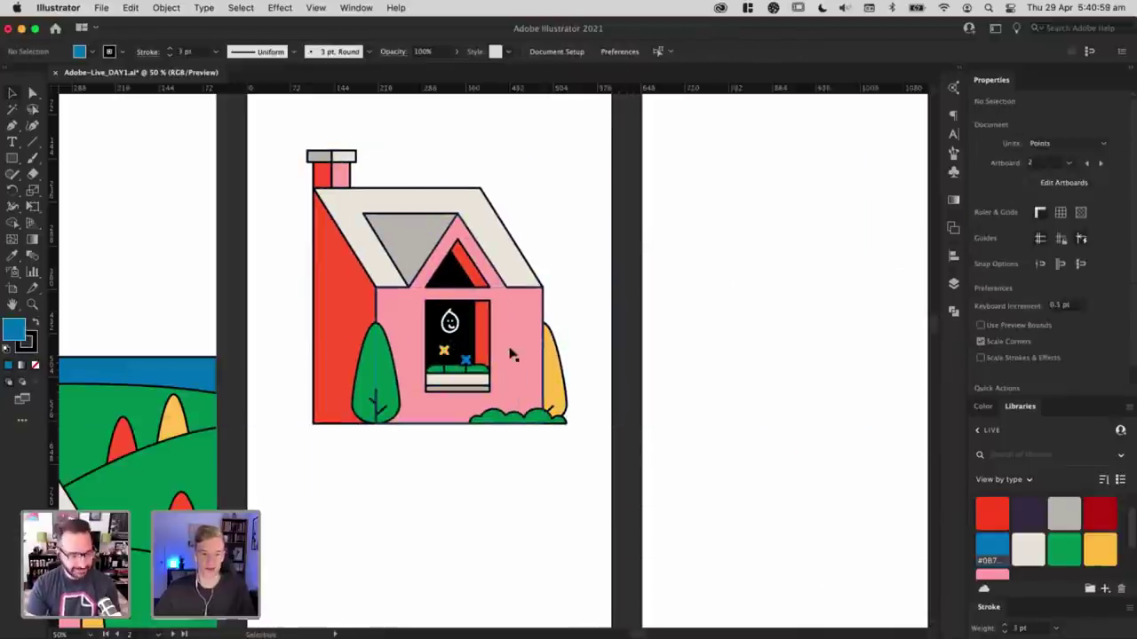
Step: Draw a blue rectangle about 521 by 554 pt over the house copy and move it aside onto the third artboard
click(14, 159)
mouse_move(276, 129)
mouse_down()
mouse_move(627, 520)
mouse_move(595, 466)
mouse_up()
key(v)
drag(327, 323, 698, 336)
drag(404, 326, 611, 331)
key(super+z)
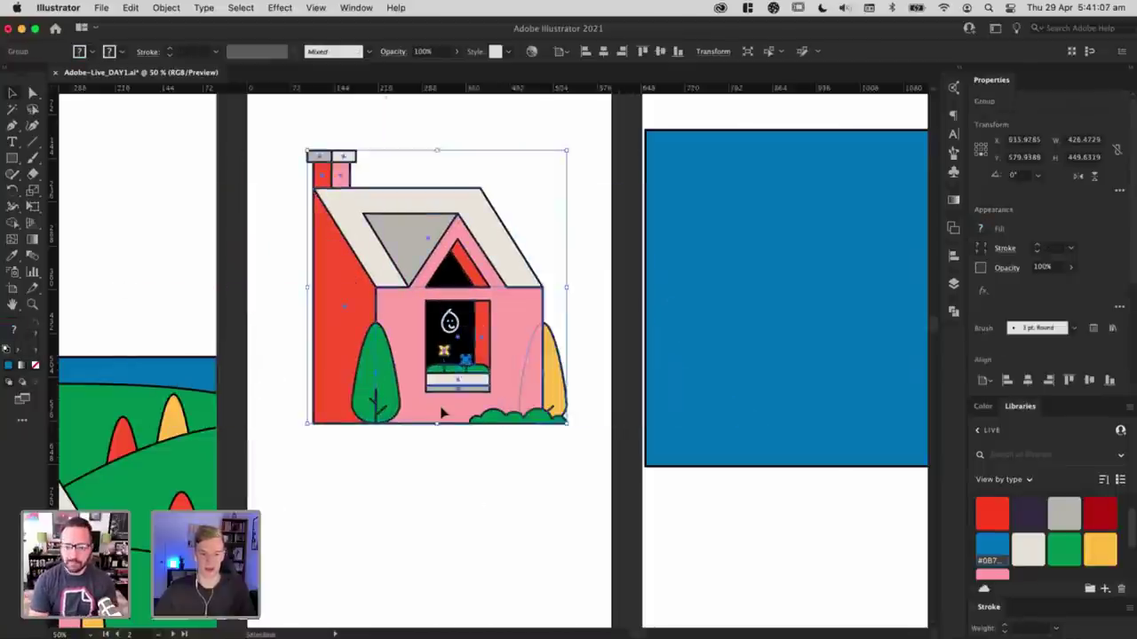
Step: Move the blue rectangle back over the house on the second artboard so that it covers the whole group
key(super+shift+a)
drag(499, 403, 513, 361)
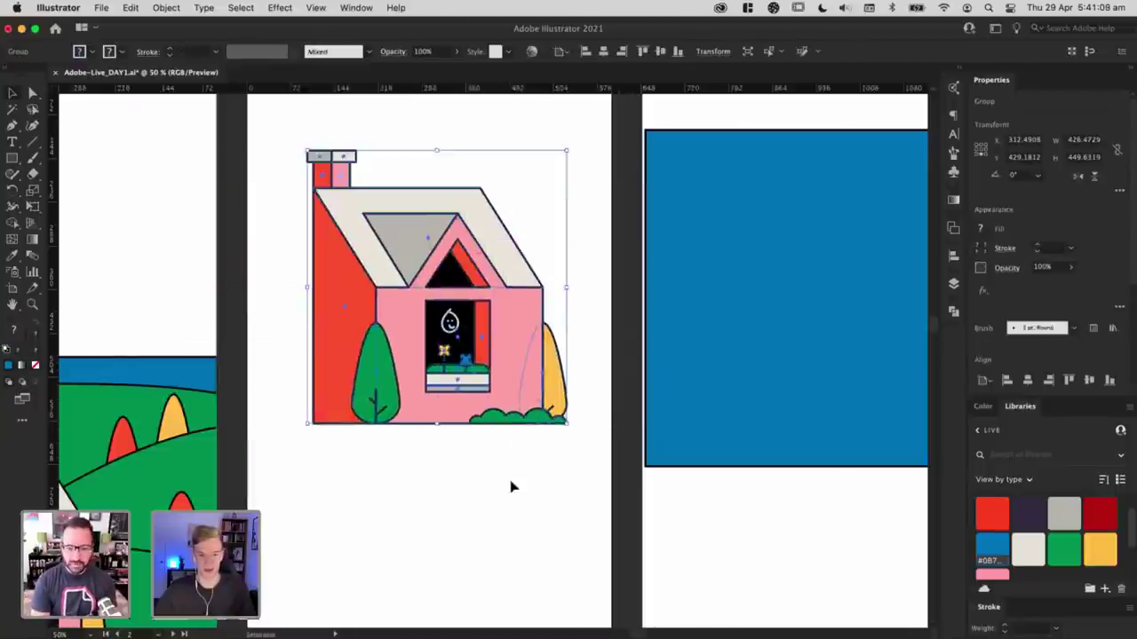
key(super+shift+a)
drag(779, 385, 401, 387)
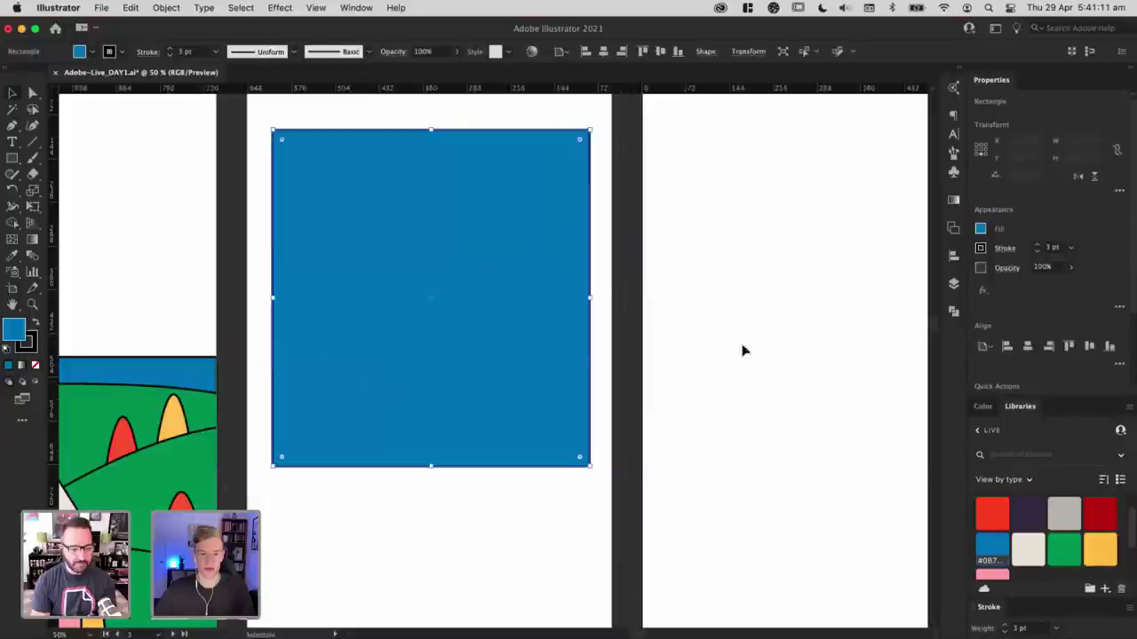
key(super+z)
drag(744, 350, 331, 344)
Step: Make a clipping mask from the blue rectangle and the house group, and try moving the house inside the mask
drag(250, 122, 751, 584)
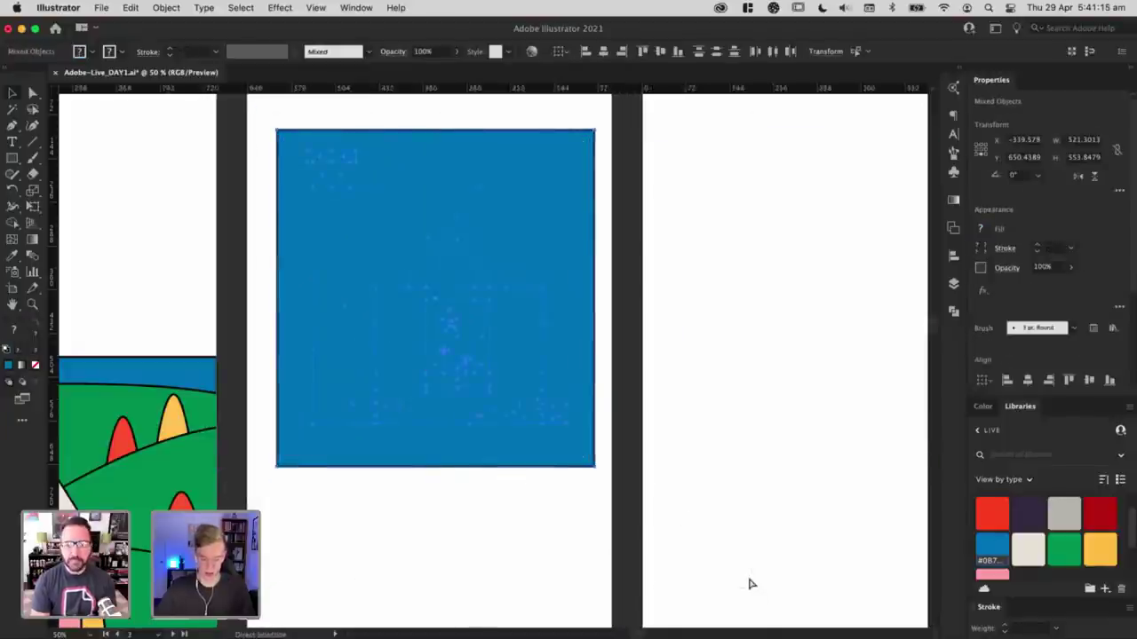
key(super+7)
double_click(515, 362)
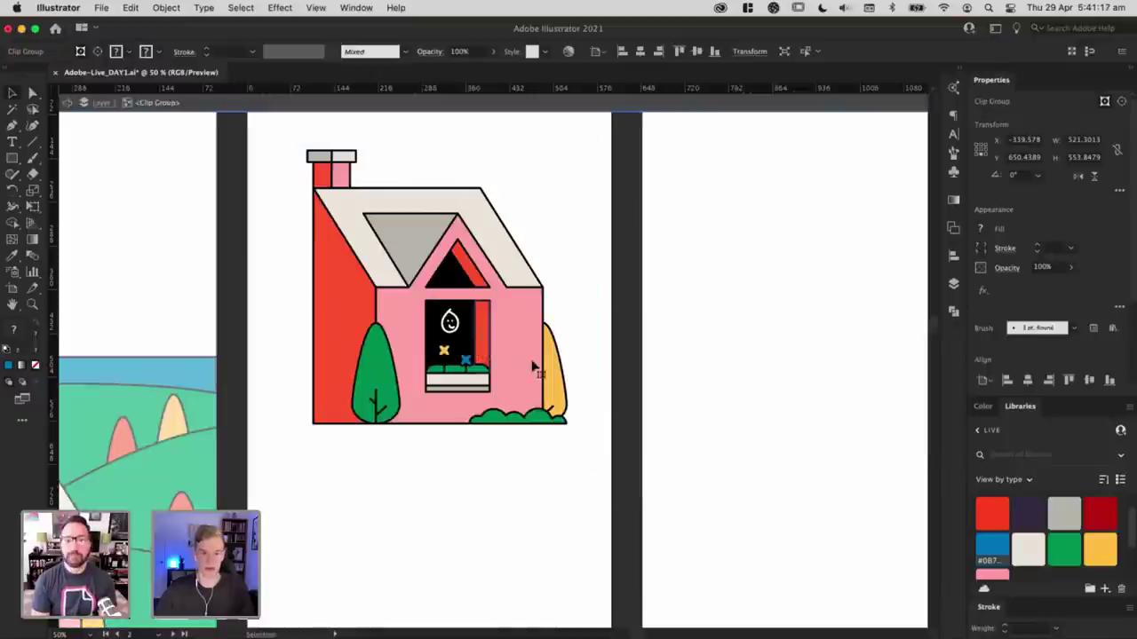
drag(531, 362, 540, 392)
key(Escape)
key(super+z)
key(super+z)
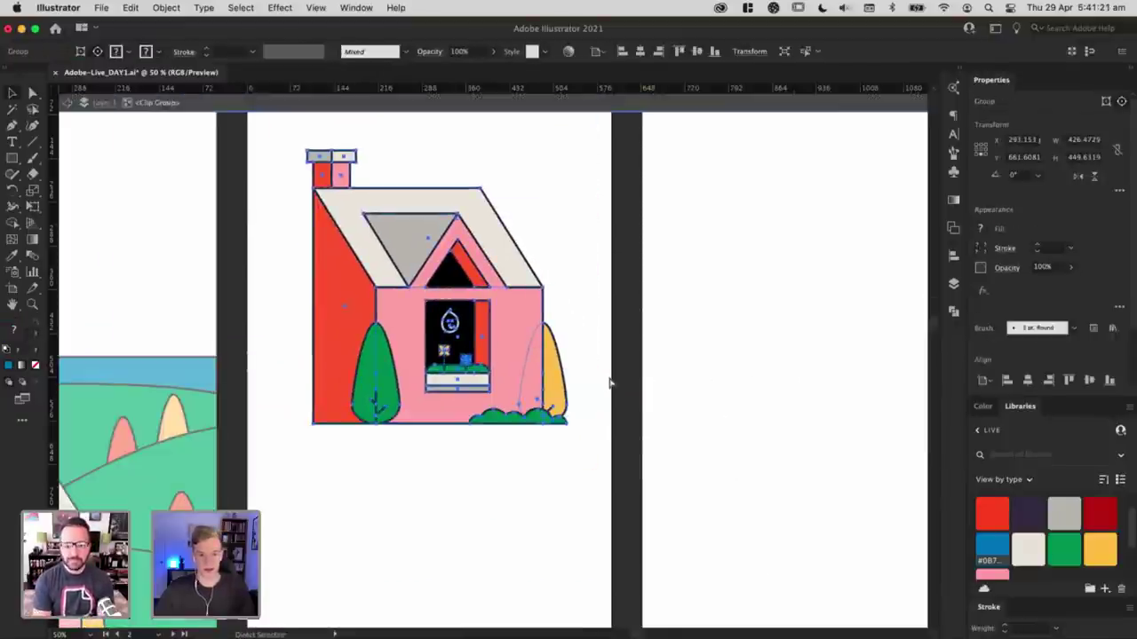
Step: Remove the clipping mask and its rectangle from the house on the second artboard
click(637, 372)
key(a)
click(570, 175)
key(super+z)
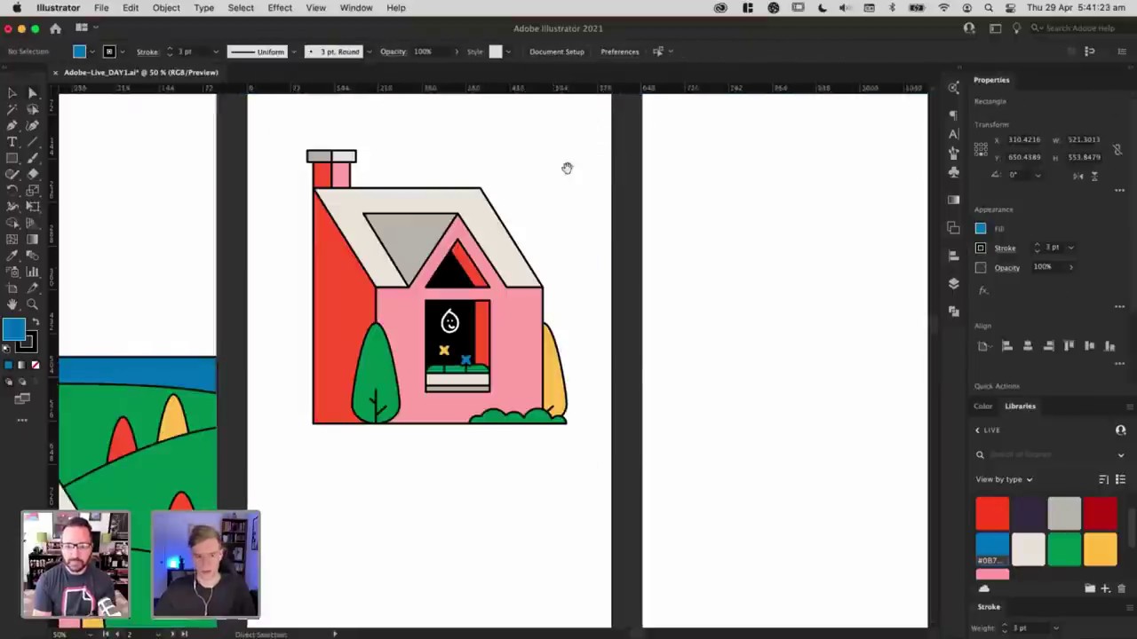
Step: Switch to outline view and examine the hill, tree and house paths on the first two artboards
drag(566, 168, 697, 192)
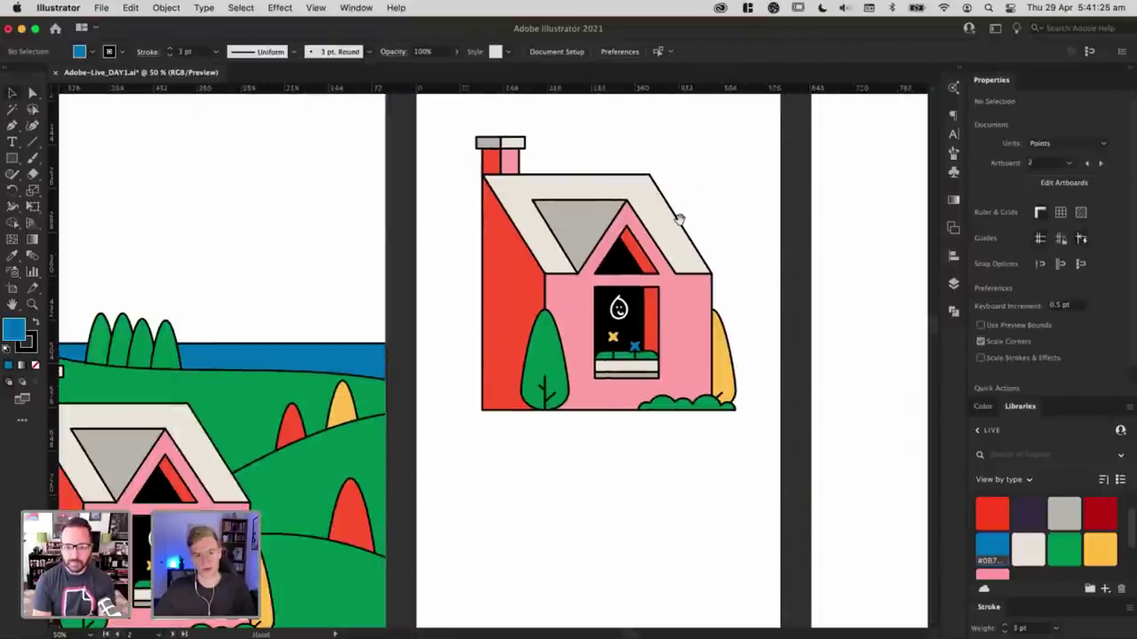
key(super+y)
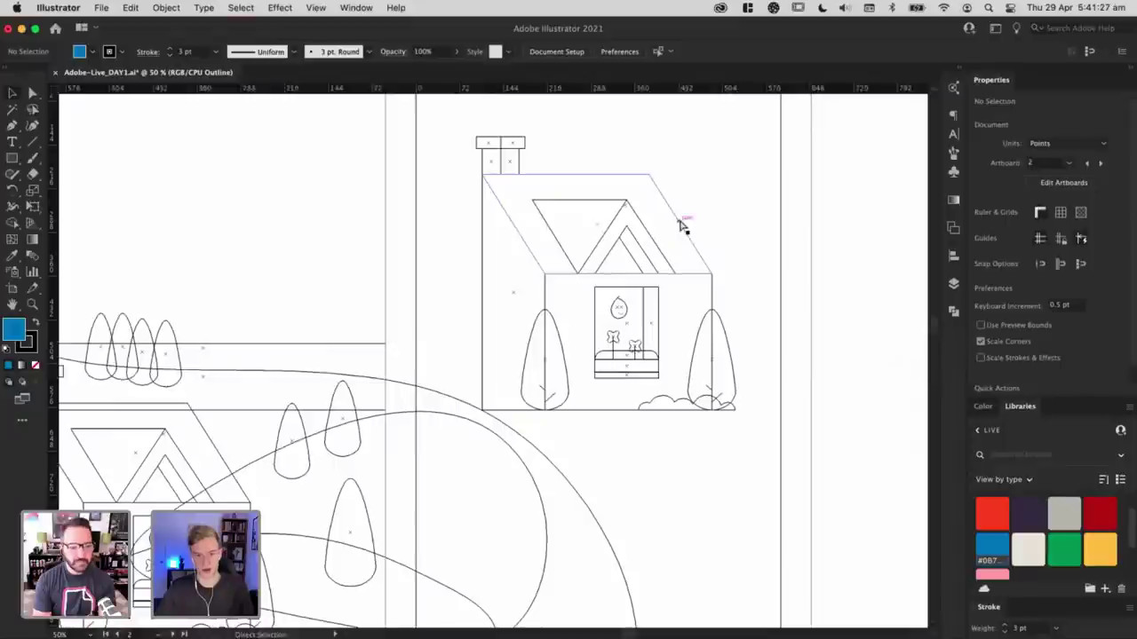
drag(404, 413, 504, 285)
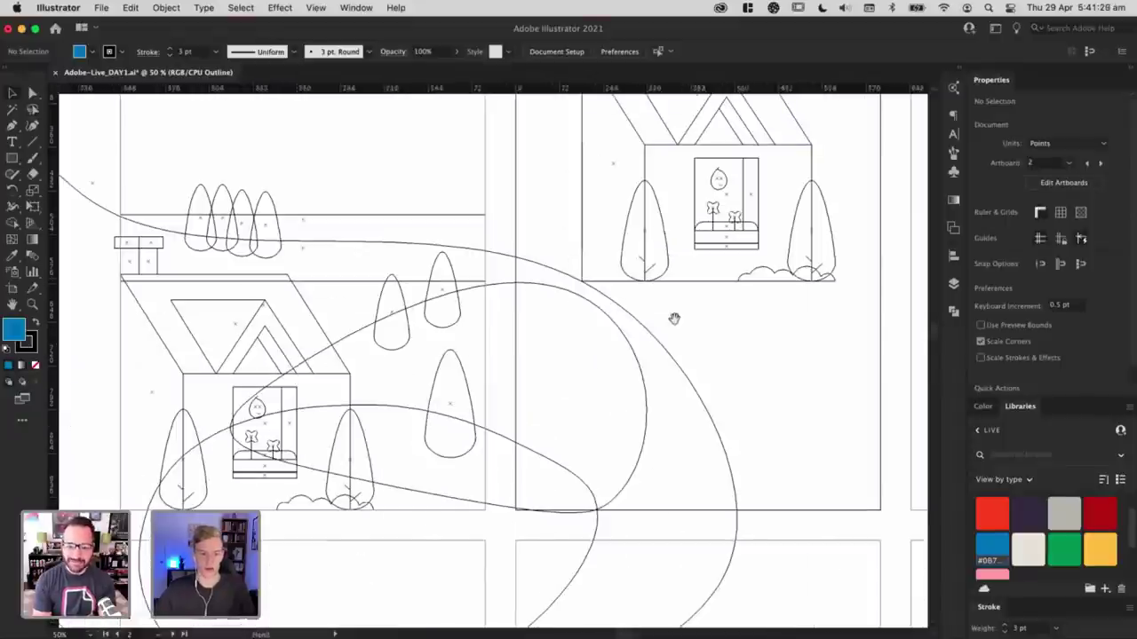
drag(683, 294, 763, 384)
key(z)
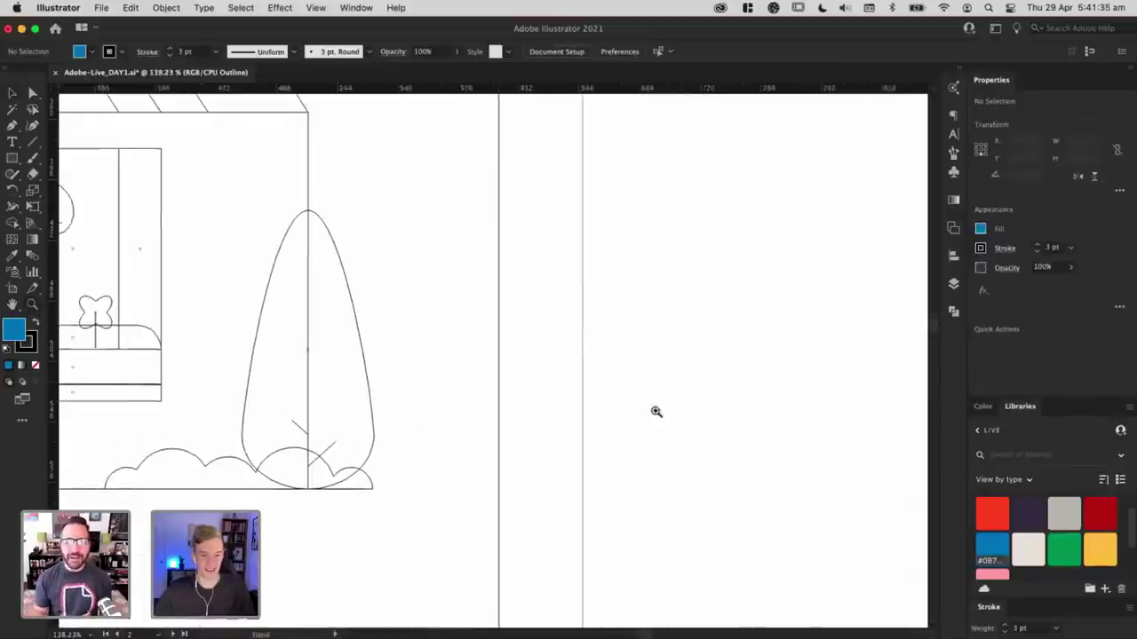
scroll(657, 413, left, 6)
key(super+minus)
key(super+minus)
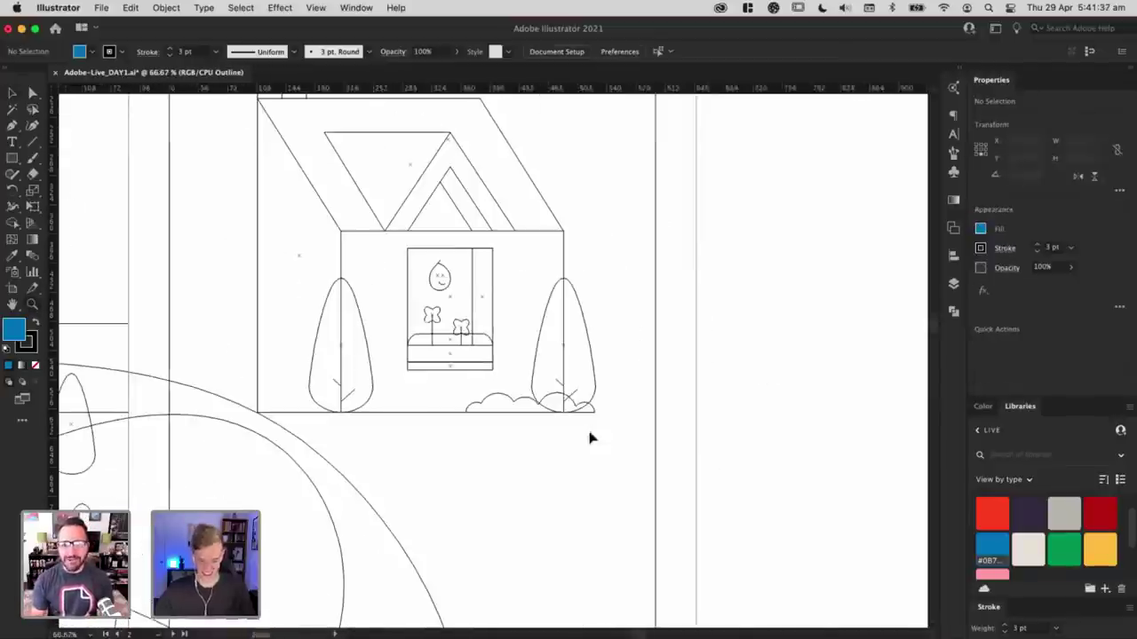
Step: Return to the preview view and delete the house group from the second artboard
key(super+y)
click(473, 314)
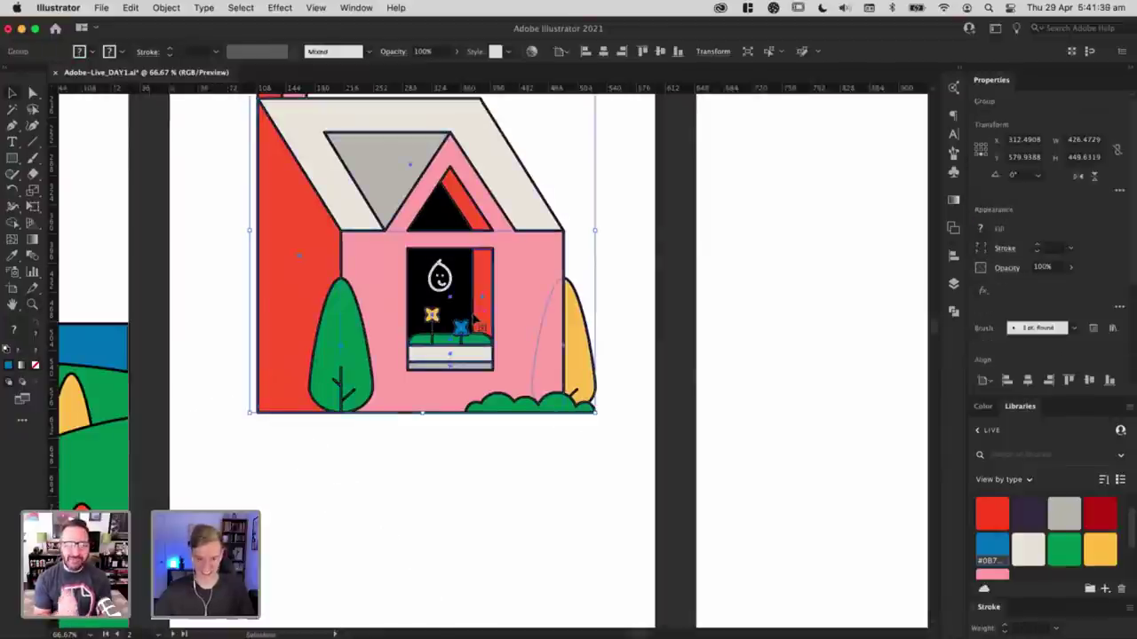
key(Delete)
drag(472, 313, 873, 214)
drag(532, 414, 769, 252)
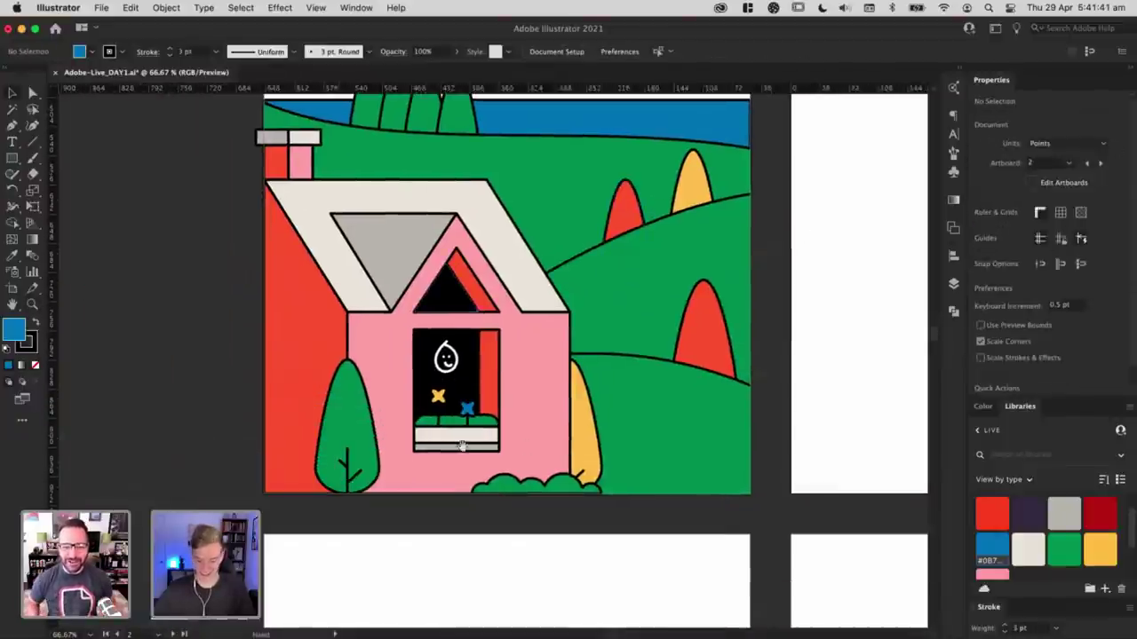
Step: Switch to outline view at the window sill on the first artboard and ungroup the house
key(super+plus)
key(super+minus)
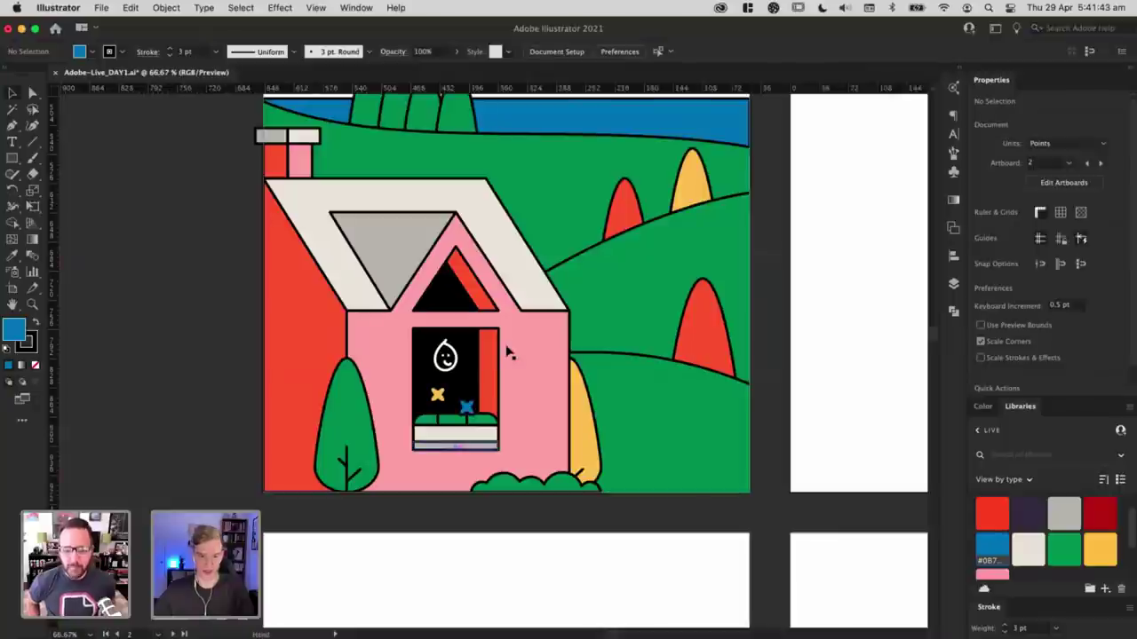
key(super+minus)
drag(506, 345, 481, 460)
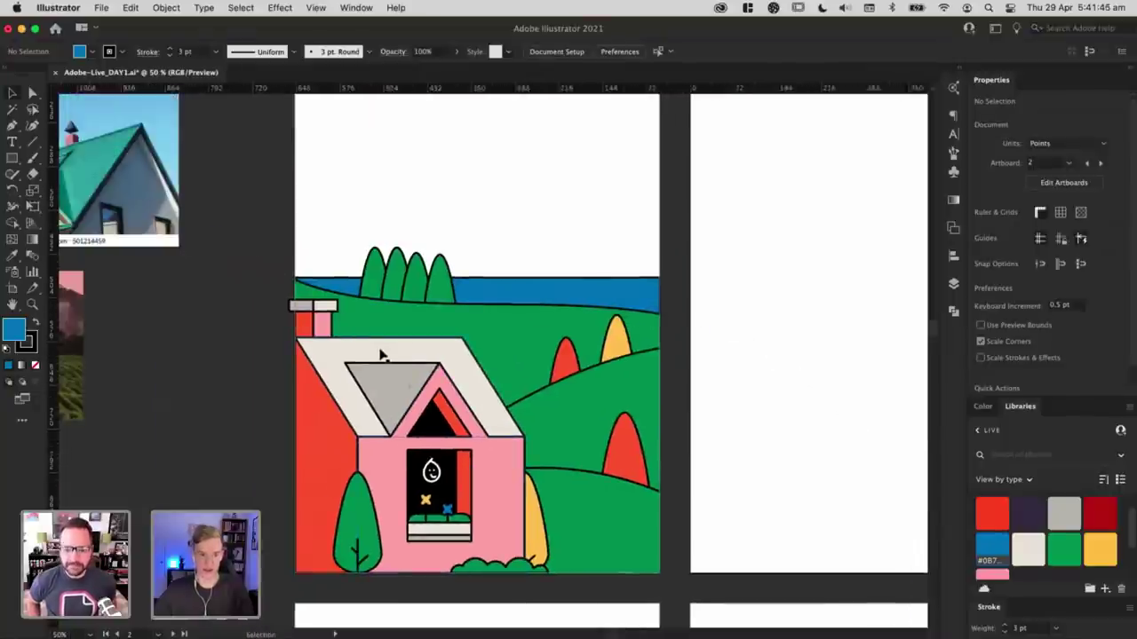
scroll(458, 482, down, 3)
scroll(449, 376, up, 3)
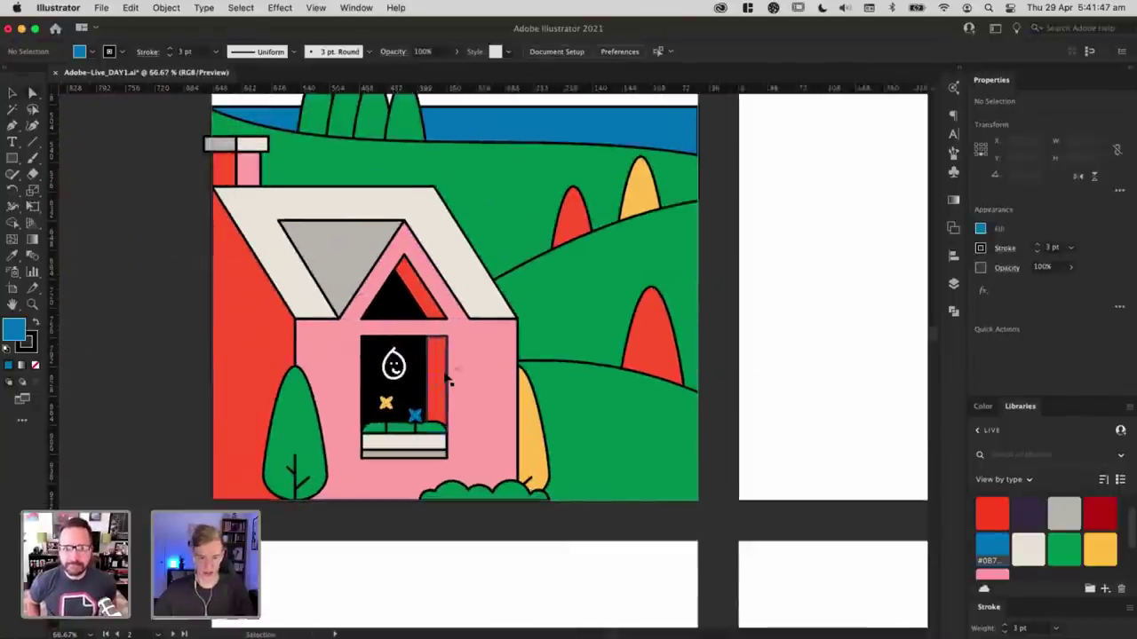
key(super+y)
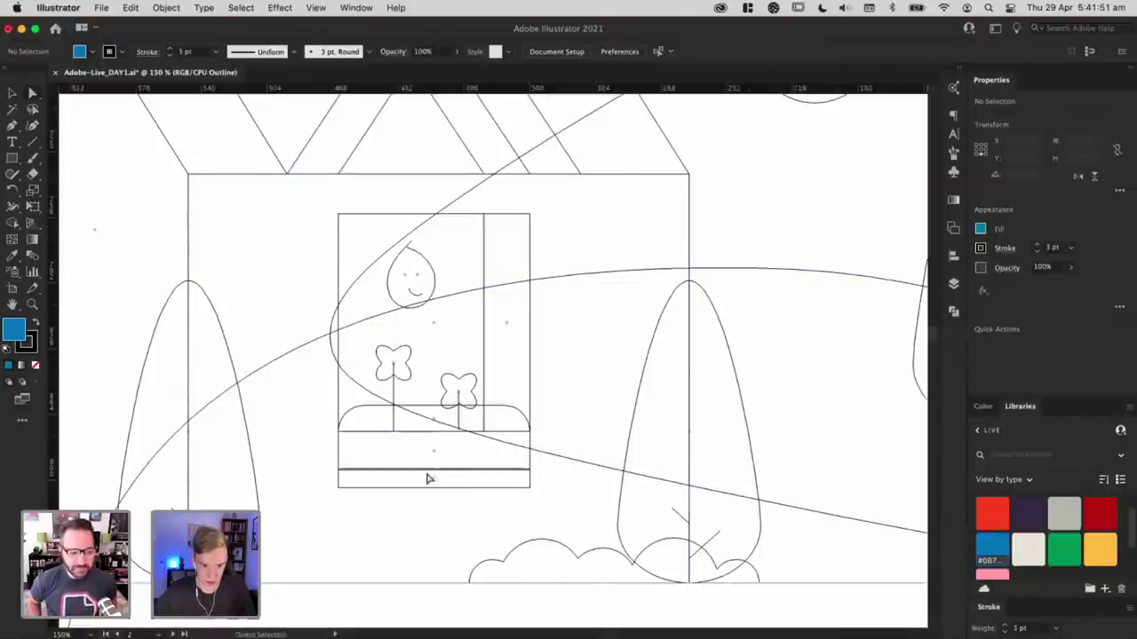
key(z)
drag(393, 472, 536, 492)
key(space)
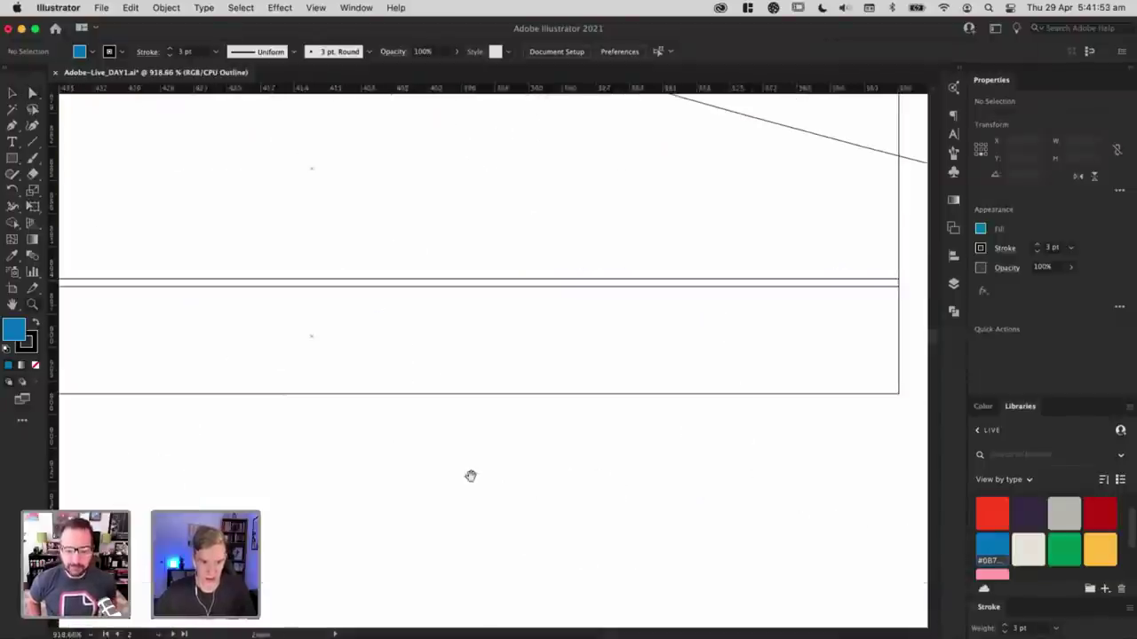
drag(191, 293, 277, 387)
drag(633, 410, 649, 407)
key(v)
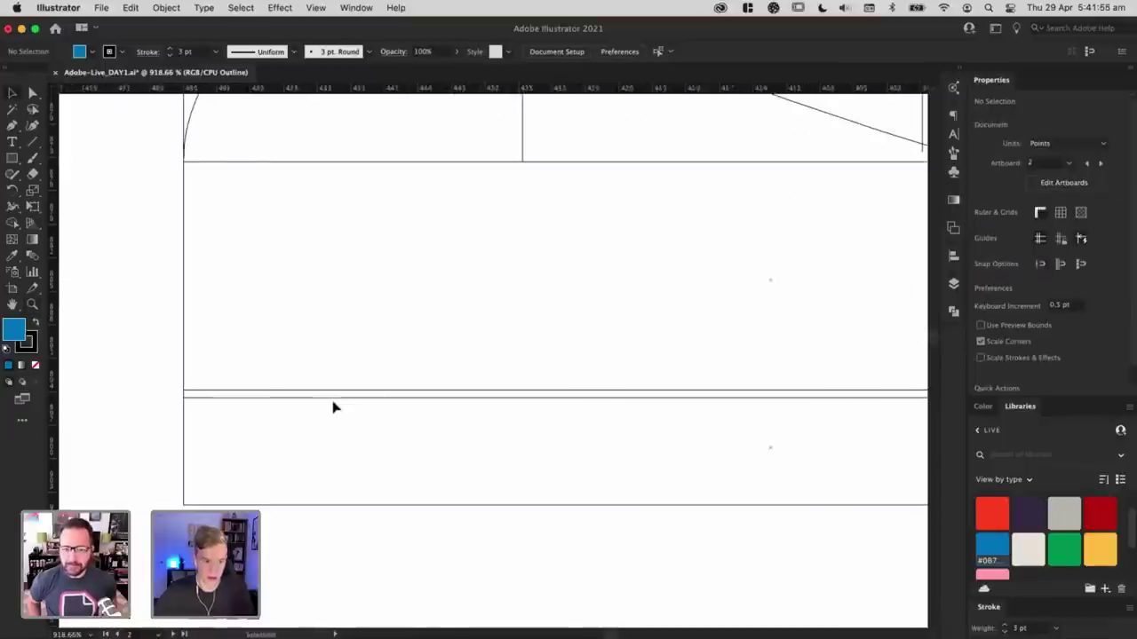
click(332, 401)
key(super+shift+g)
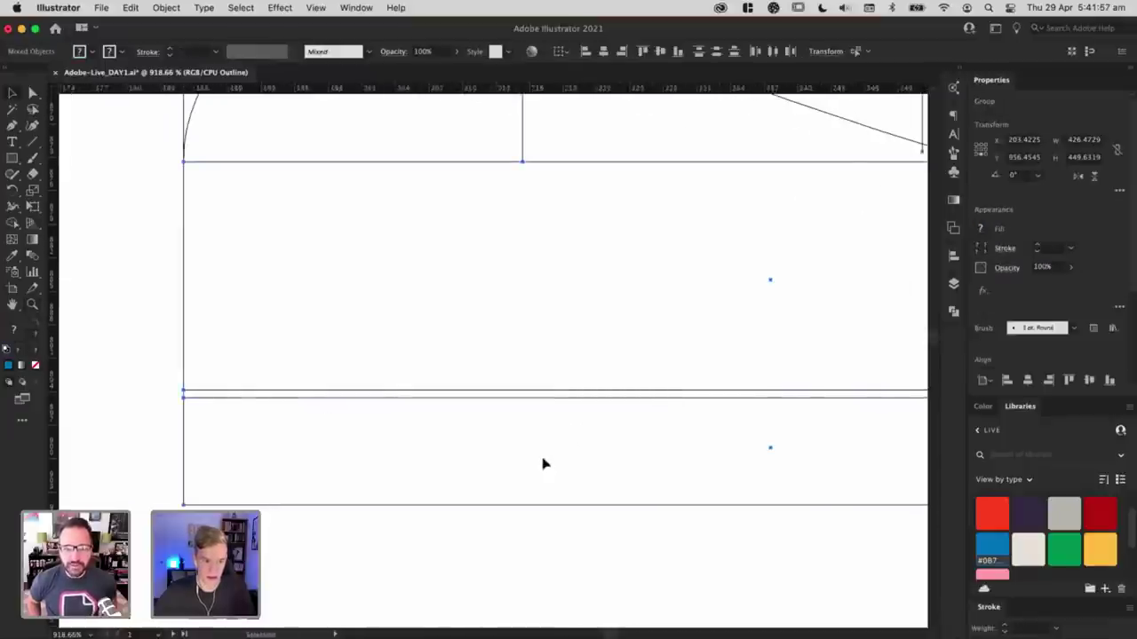
Step: Raise the upper sill rectangle's bottom edge to the lower one's top edge, about 20.44 pt high, and return to preview
click(512, 524)
click(290, 505)
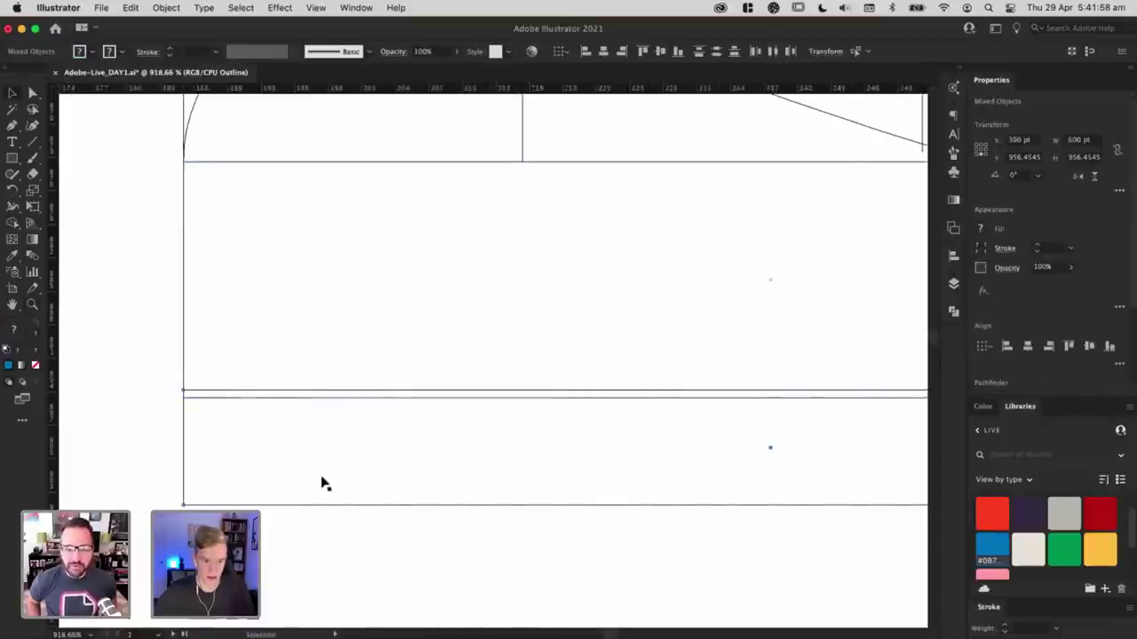
click(392, 401)
scroll(507, 394, right, 5)
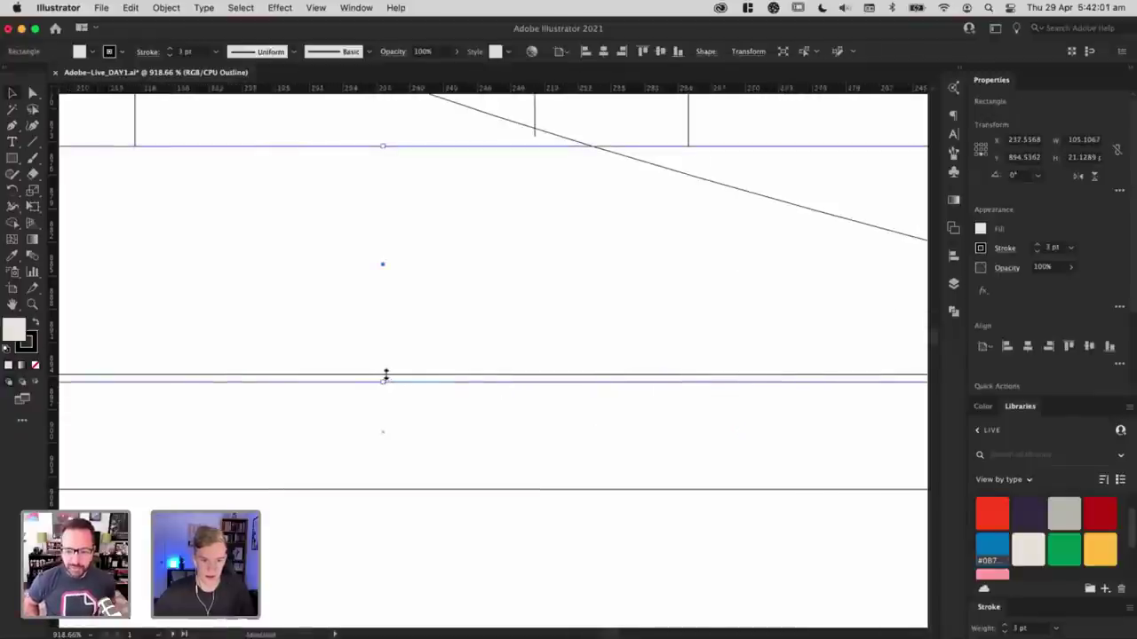
drag(385, 376, 384, 375)
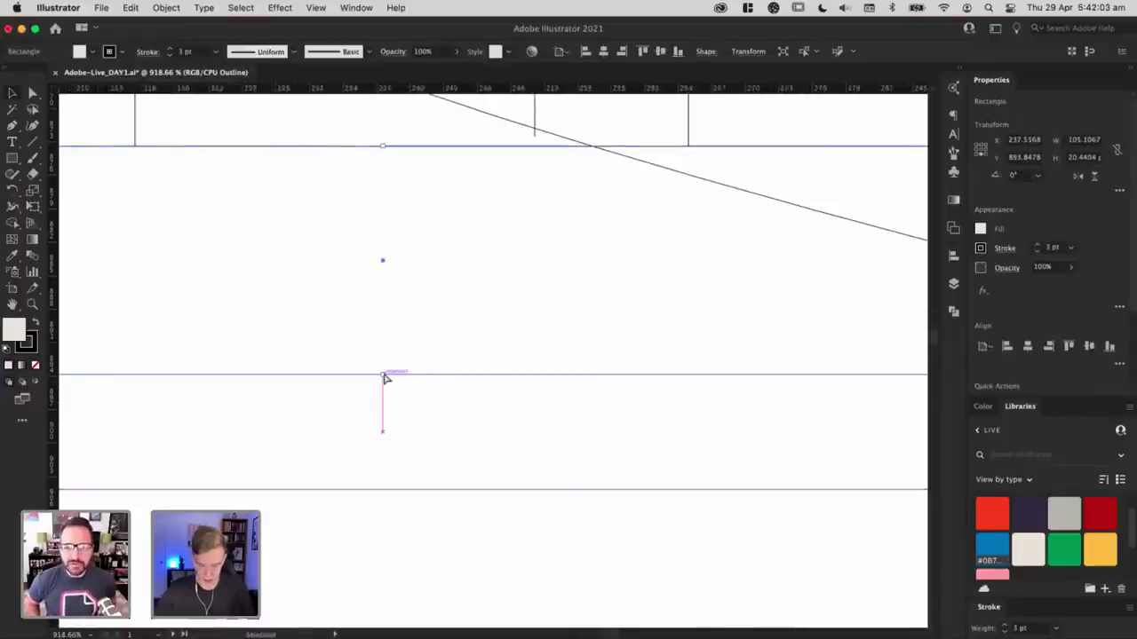
key(super+y)
key(super+0)
click(548, 308)
Step: Compare the house scene on the first artboard in outline and preview views, and look over the whole composition
drag(509, 277, 393, 178)
key(super+equal)
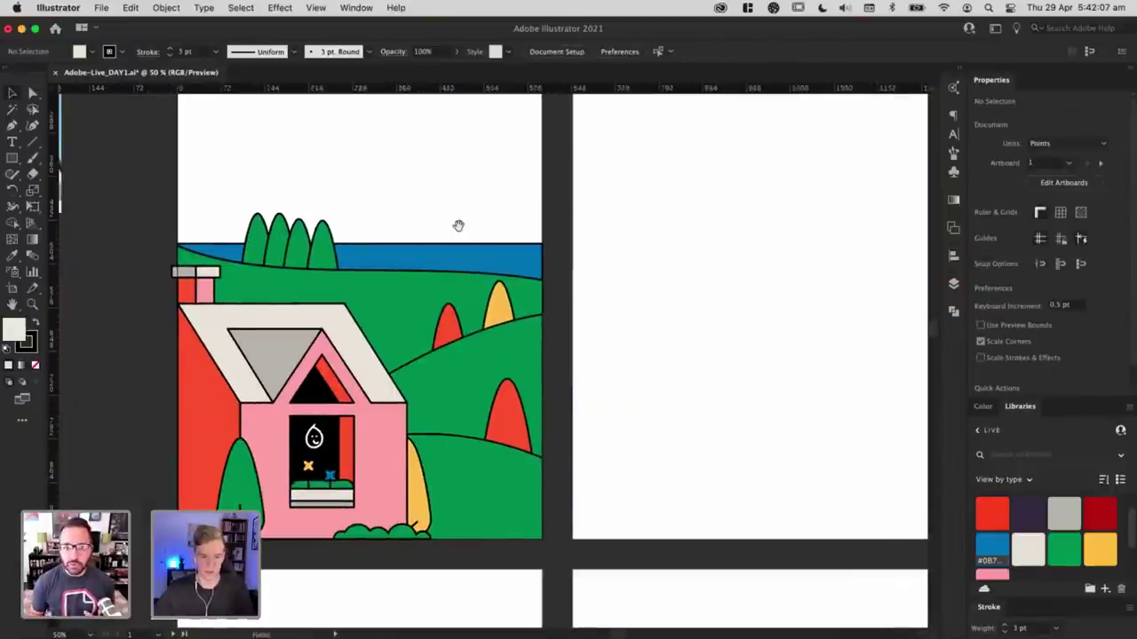
drag(458, 226, 631, 218)
key(super+y)
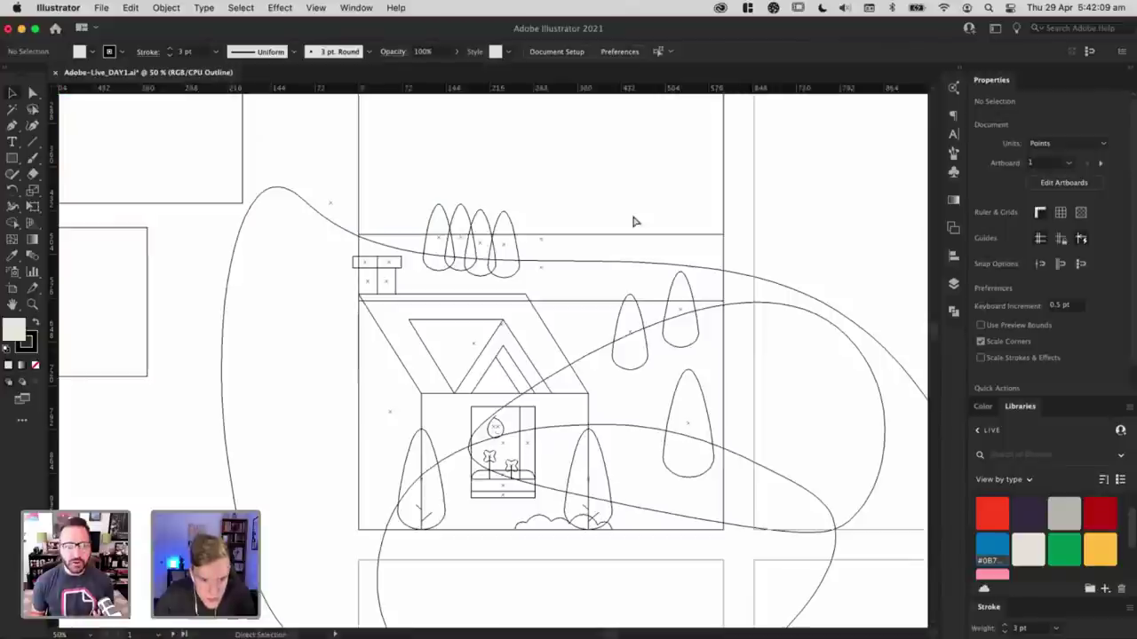
key(super+y)
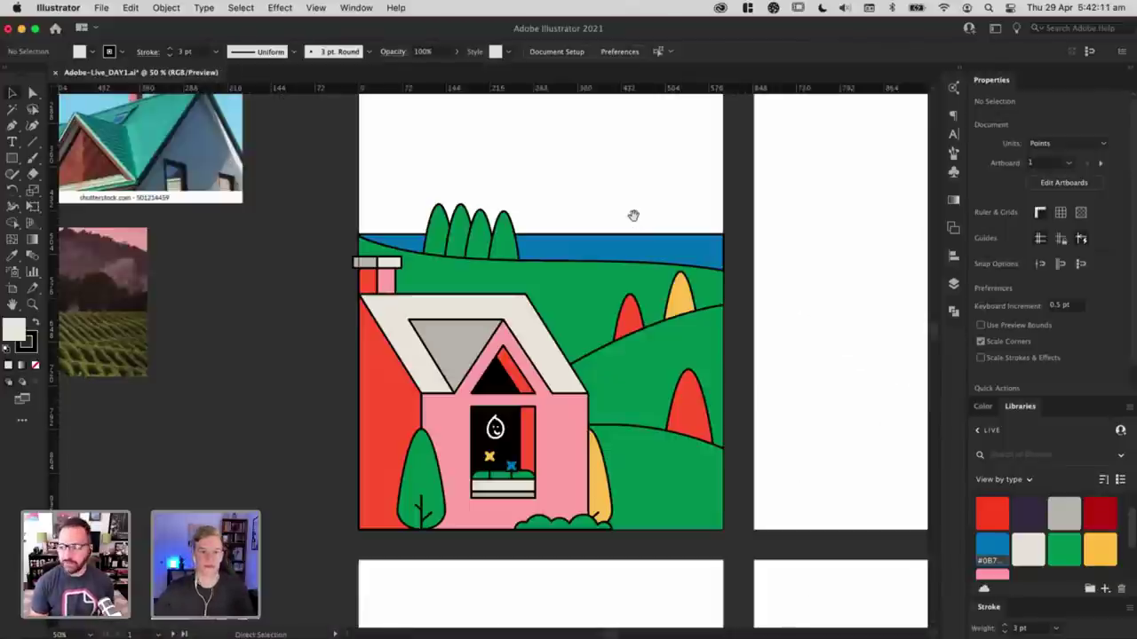
scroll(450, 325, right, 5)
scroll(449, 325, up, 3)
key(super+minus)
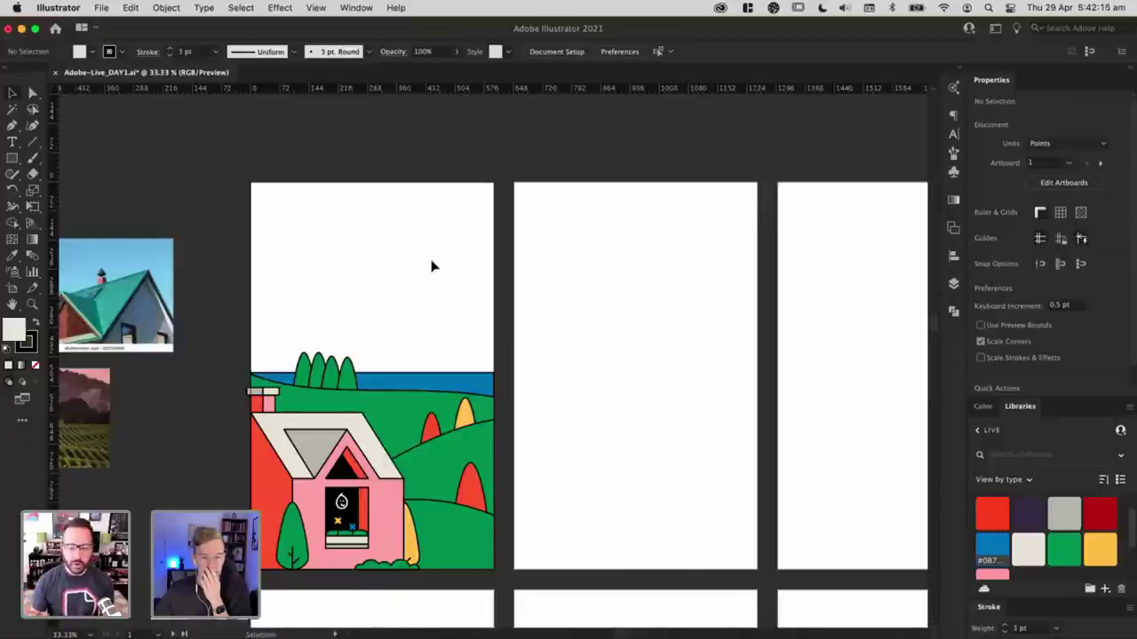
scroll(433, 267, down, 2)
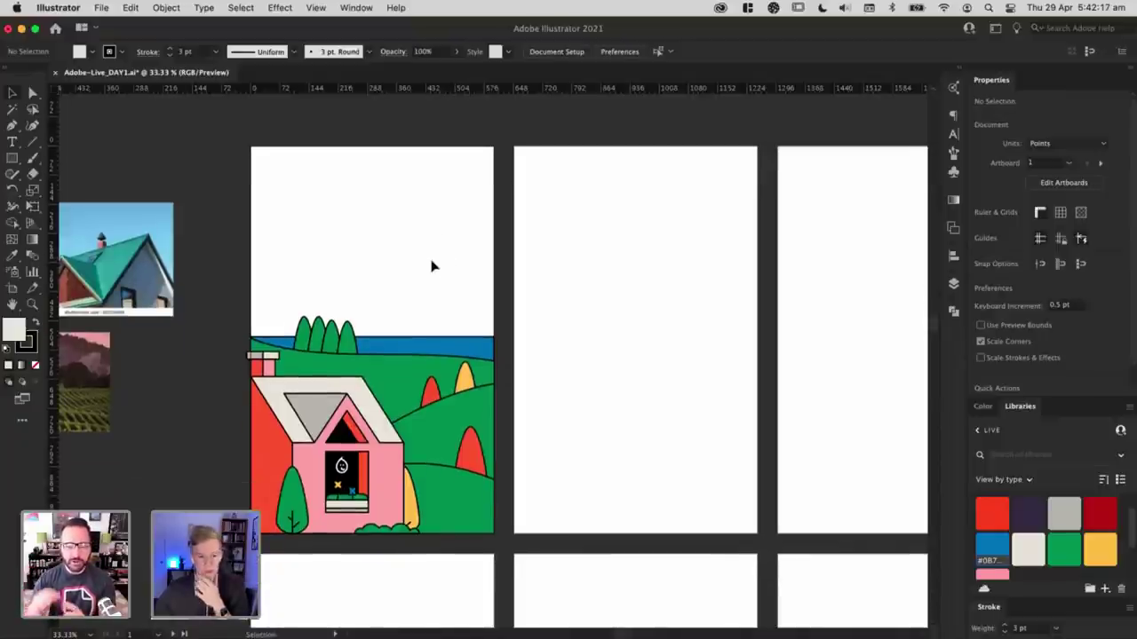
key(super+equal)
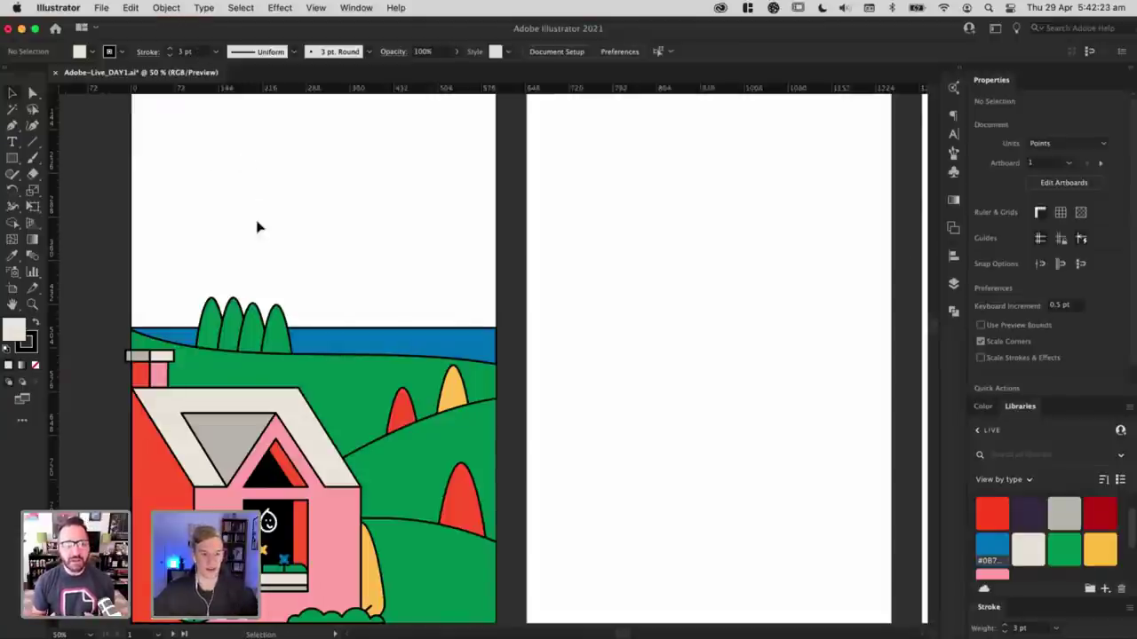
scroll(260, 235, left, 2)
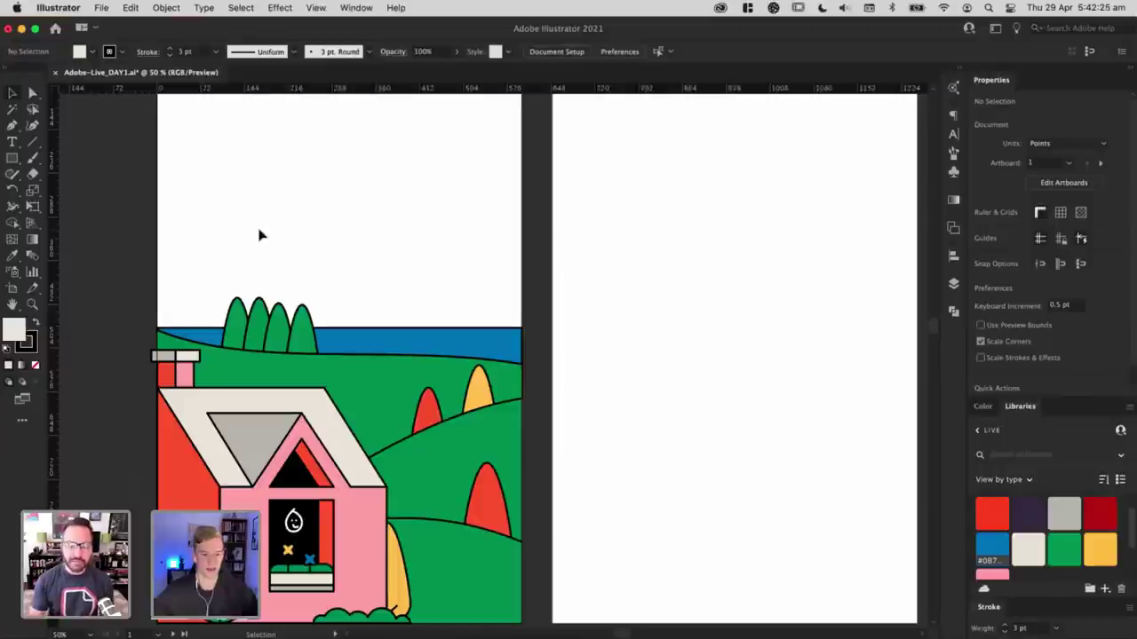
click(423, 232)
drag(423, 232, 446, 214)
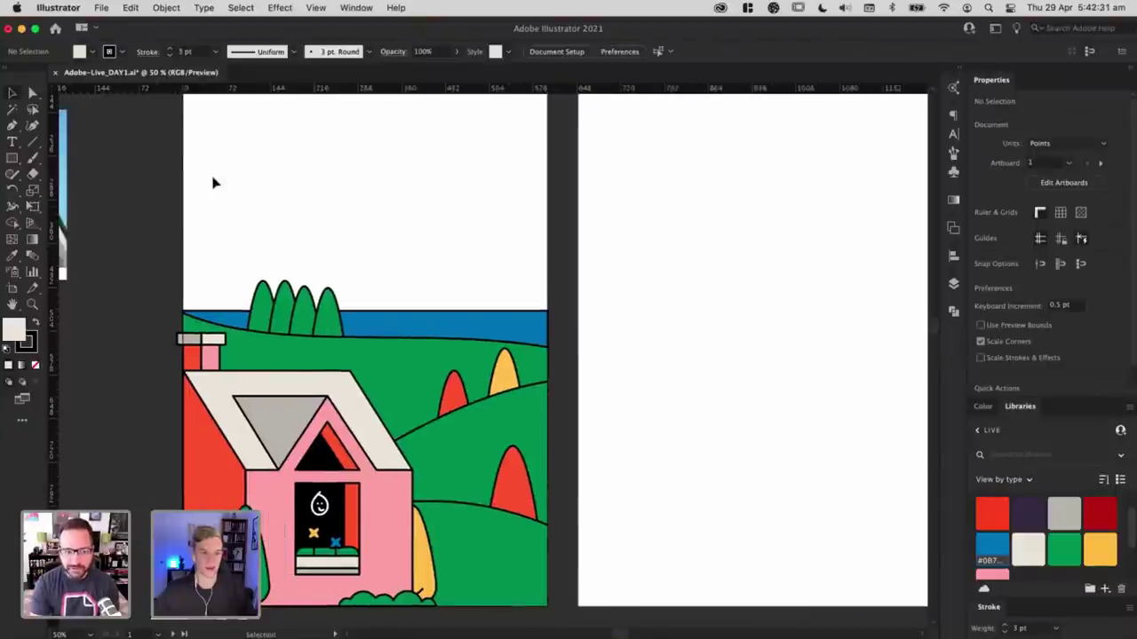
click(169, 8)
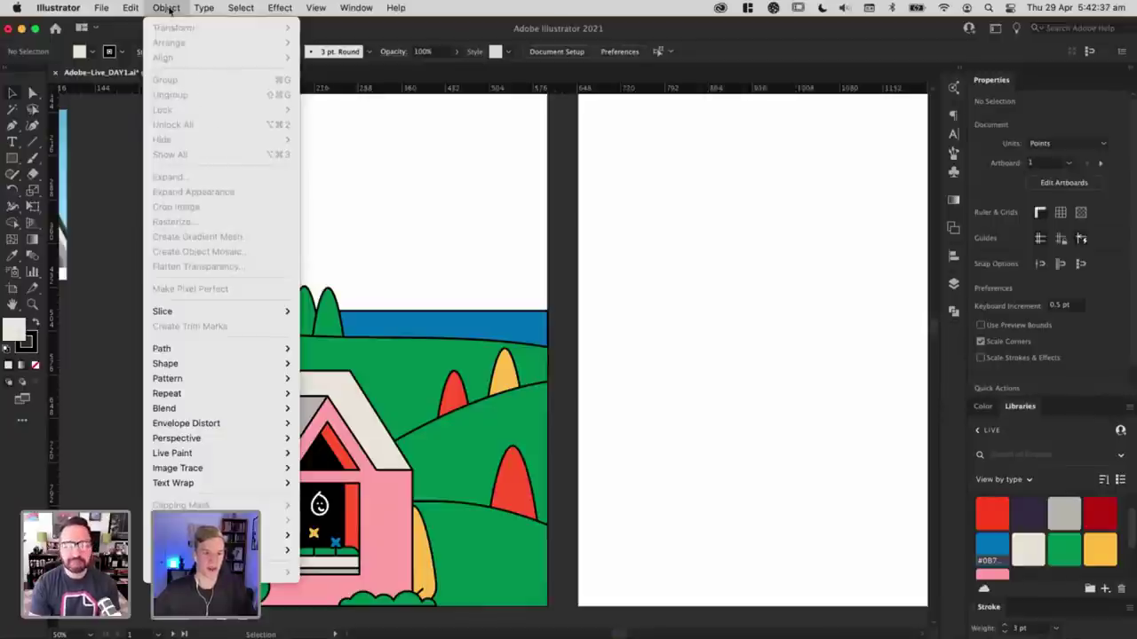
click(394, 317)
click(362, 397)
click(167, 8)
mouse_move(189, 110)
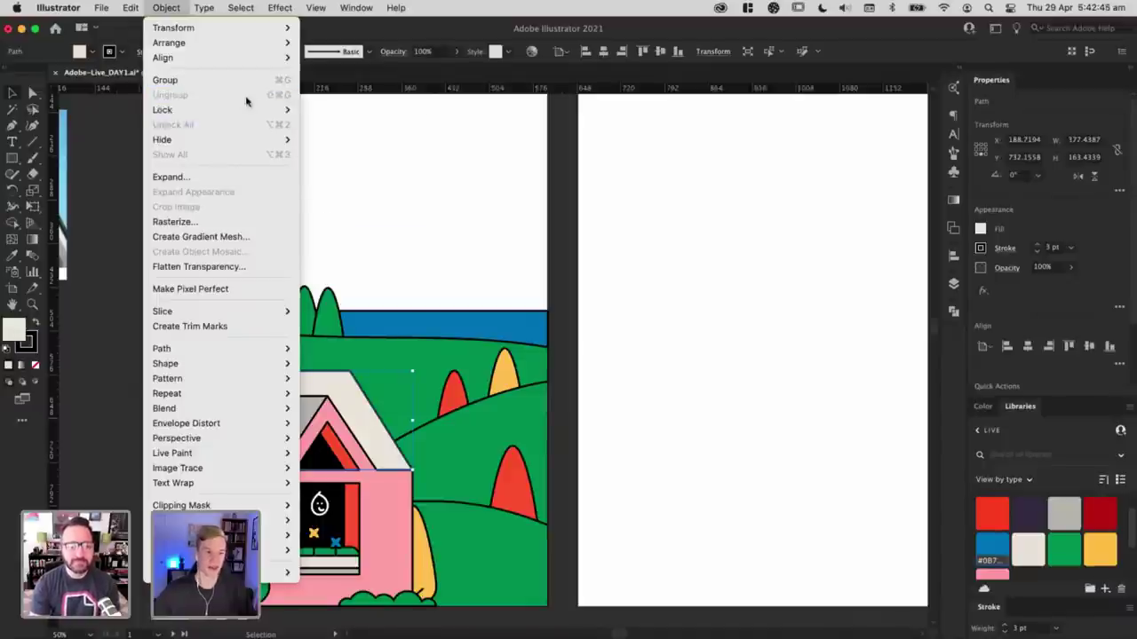
click(409, 171)
click(436, 211)
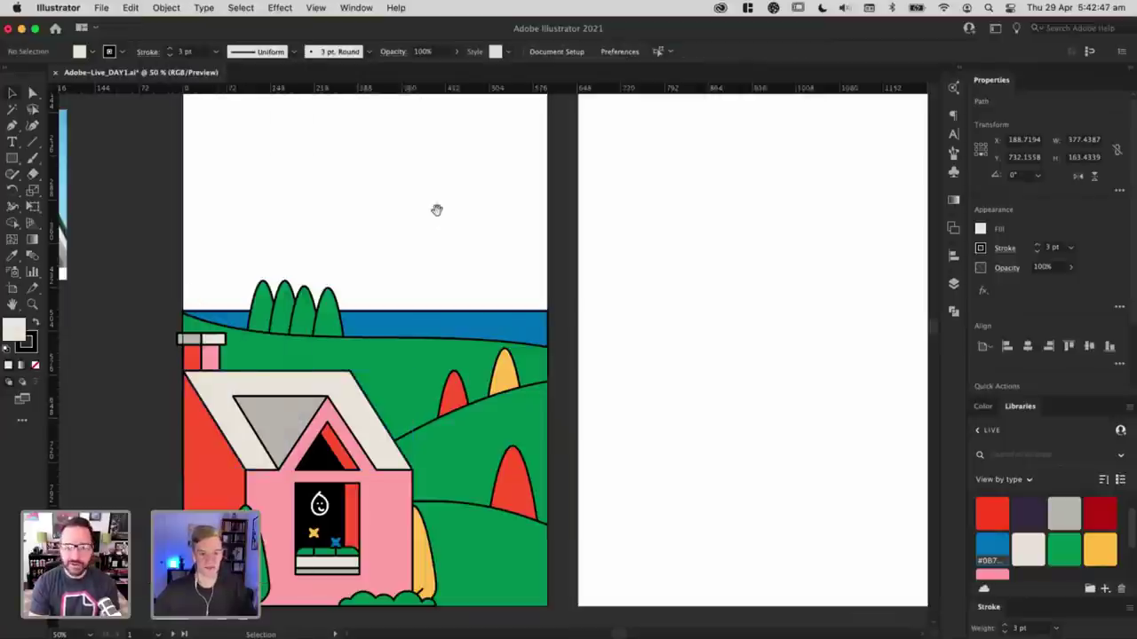
drag(436, 211, 442, 100)
click(310, 351)
click(757, 343)
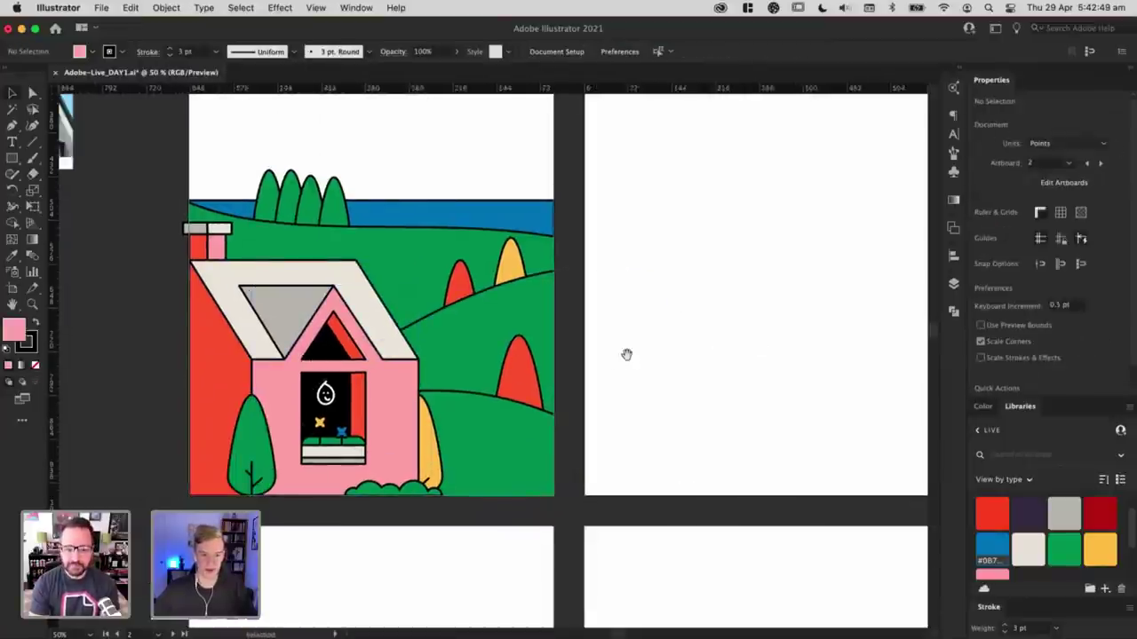
drag(685, 350, 620, 366)
click(222, 387)
drag(219, 382, 300, 389)
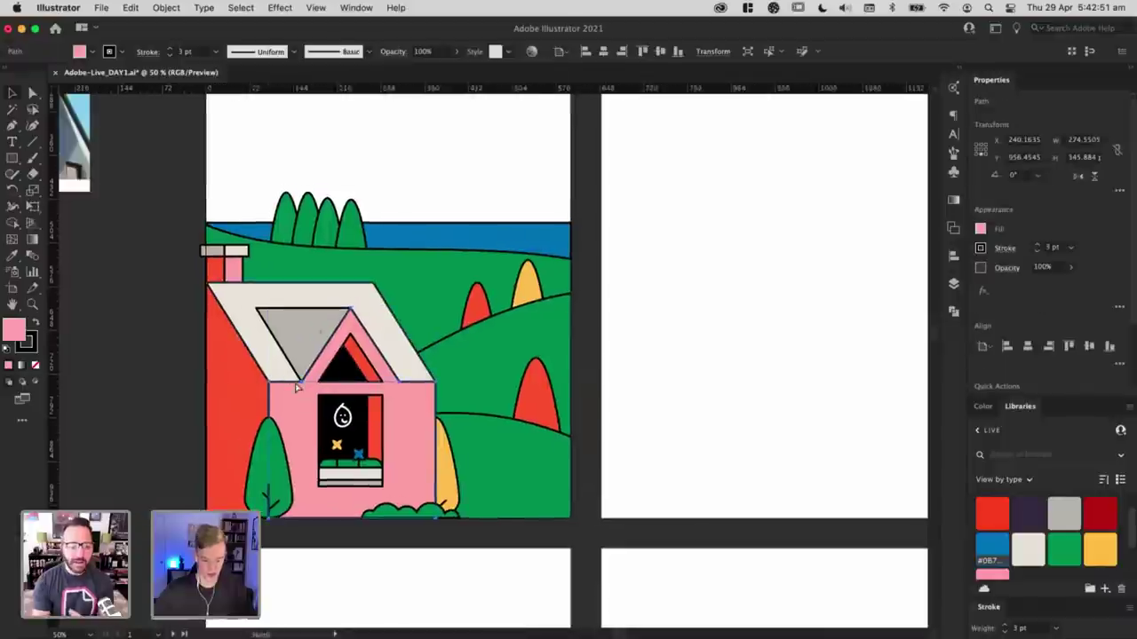
click(728, 385)
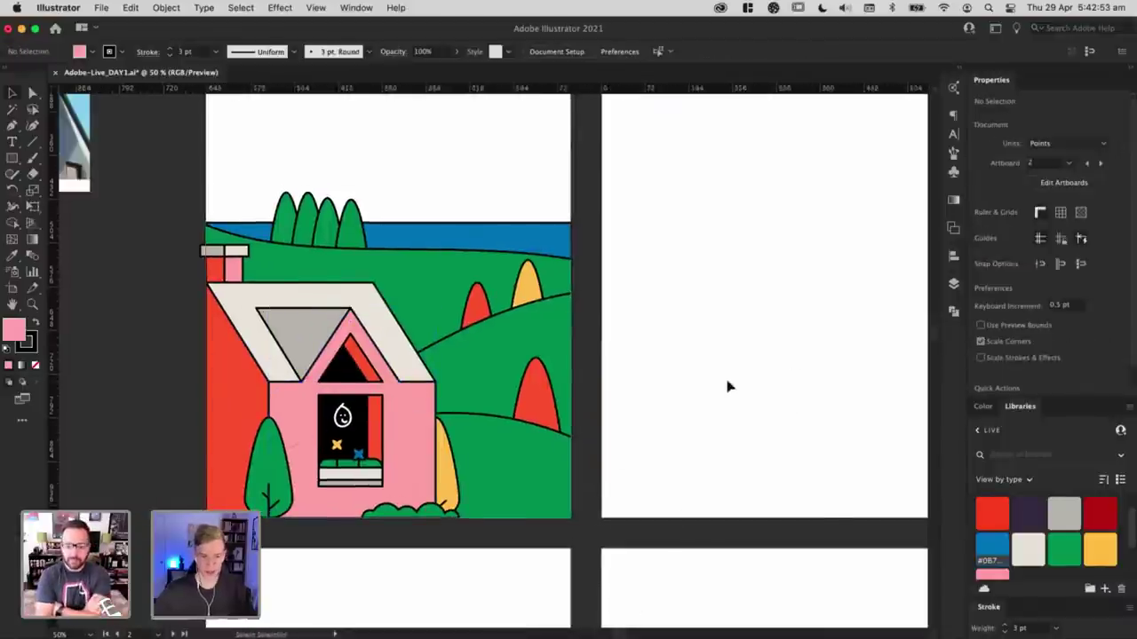
key(super+minus)
drag(693, 343, 661, 378)
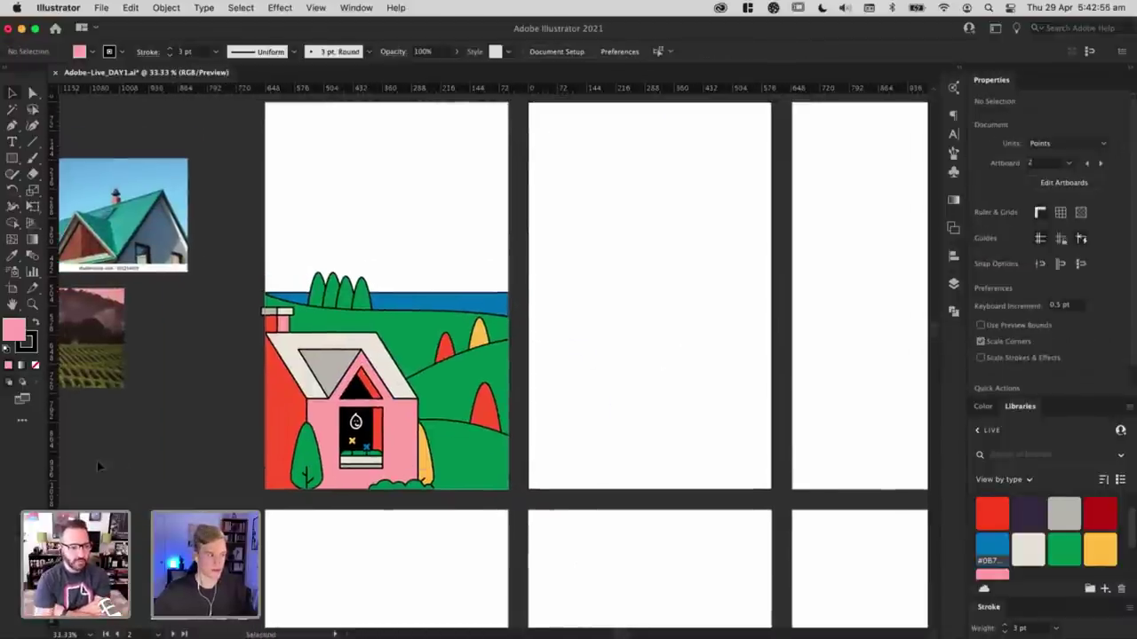
scroll(612, 388, left, 5)
scroll(508, 446, up, 2)
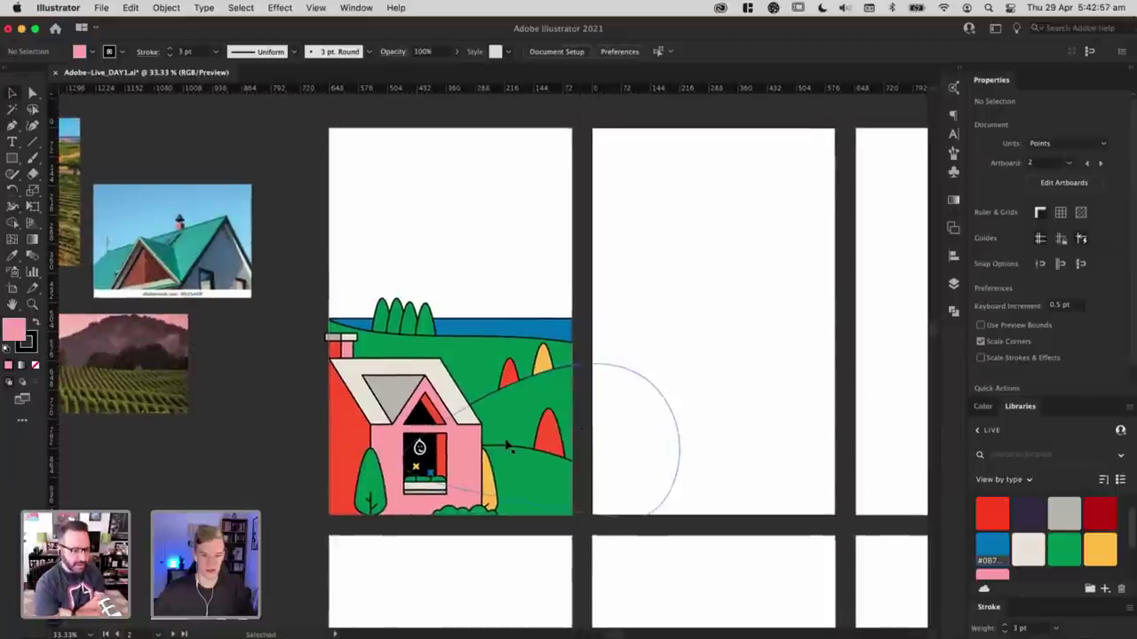
Step: Delete the white smiling face, including its outline, mouth and both eyes, from the house's black window
key(super+plus)
mouse_move(387, 496)
mouse_down()
mouse_move(223, 498)
mouse_move(389, 497)
mouse_up()
key(super+equal)
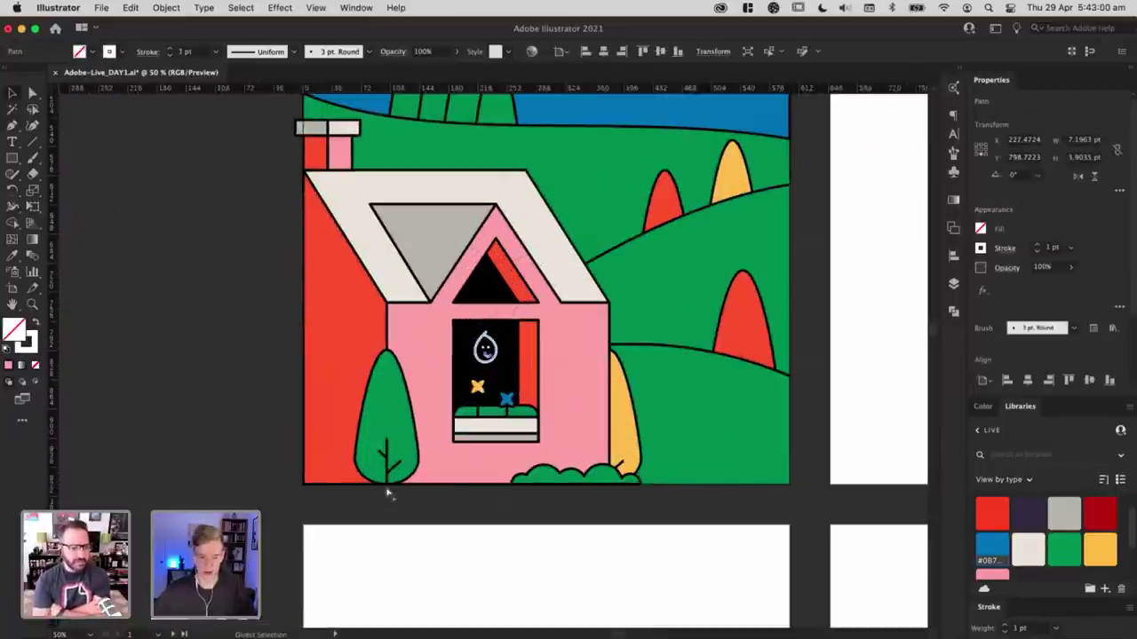
key(super+equal)
shift+click(497, 340)
key(Delete)
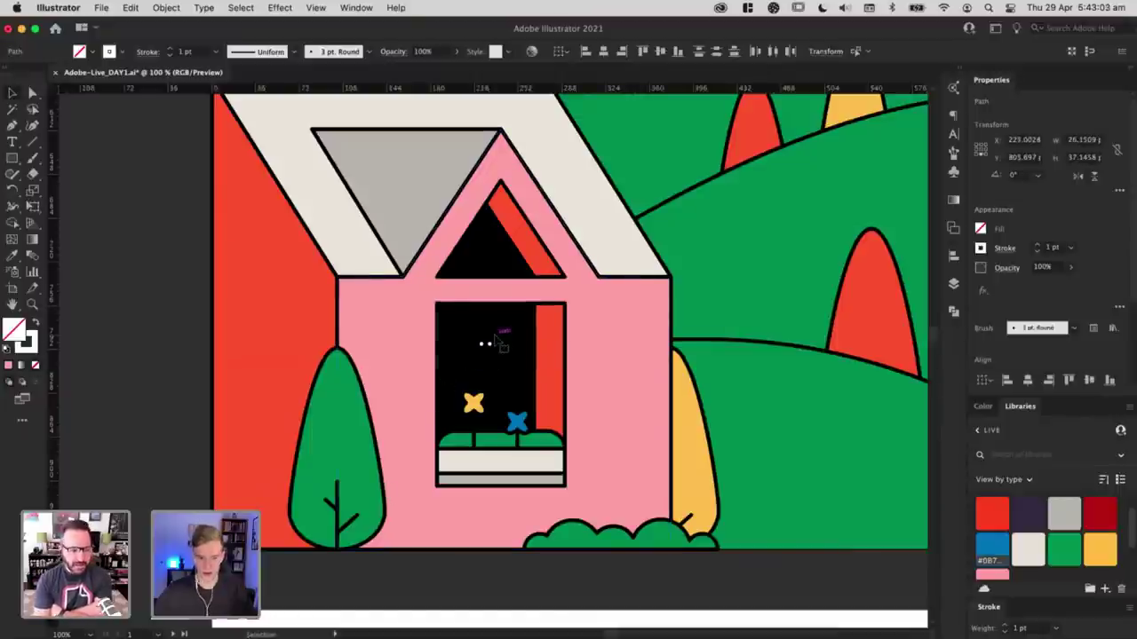
click(485, 344)
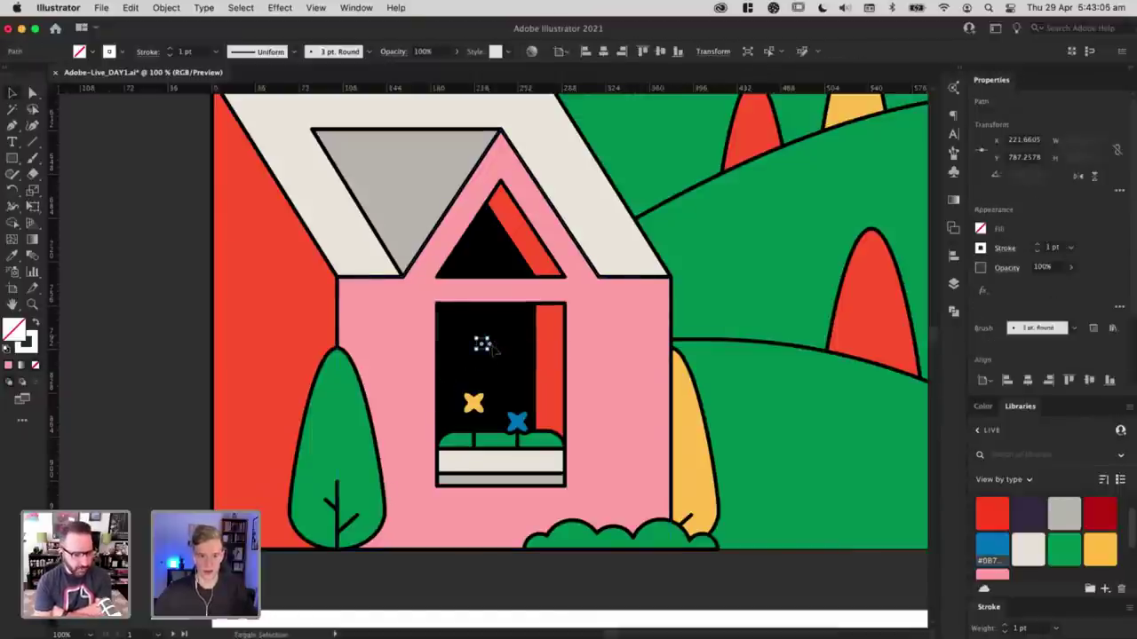
shift+click(488, 345)
key(Delete)
Step: Create a three-point star with radii of 25 pt and 50 pt in the blank sky above the landscape
key(super+minus)
key(super+minus)
drag(466, 304, 350, 420)
key(super+minus)
drag(452, 292, 427, 333)
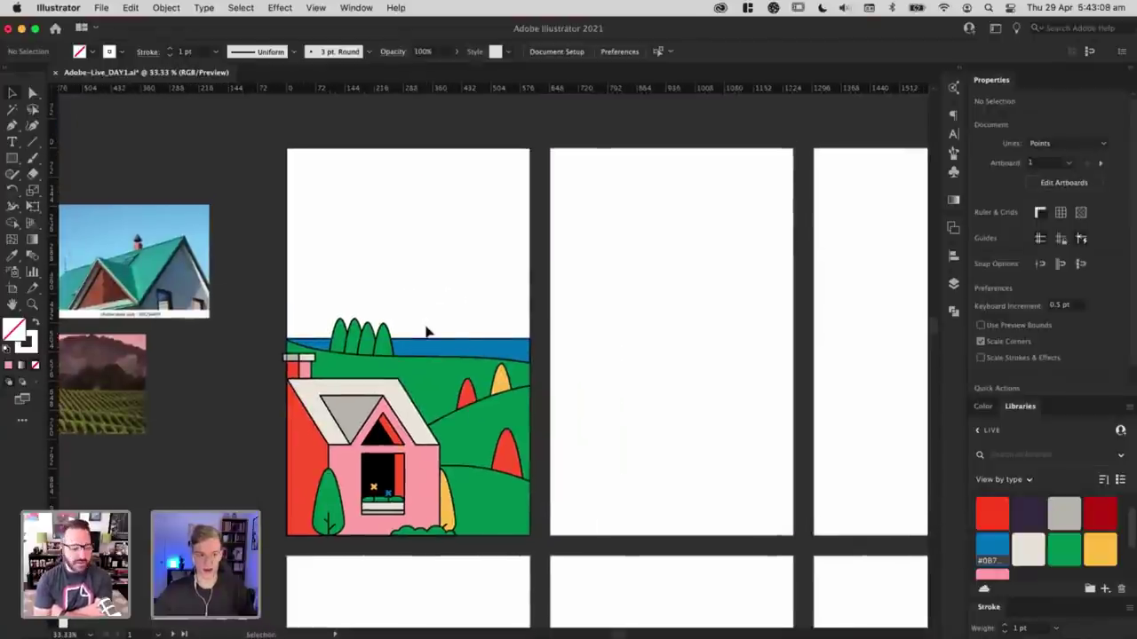
click(14, 162)
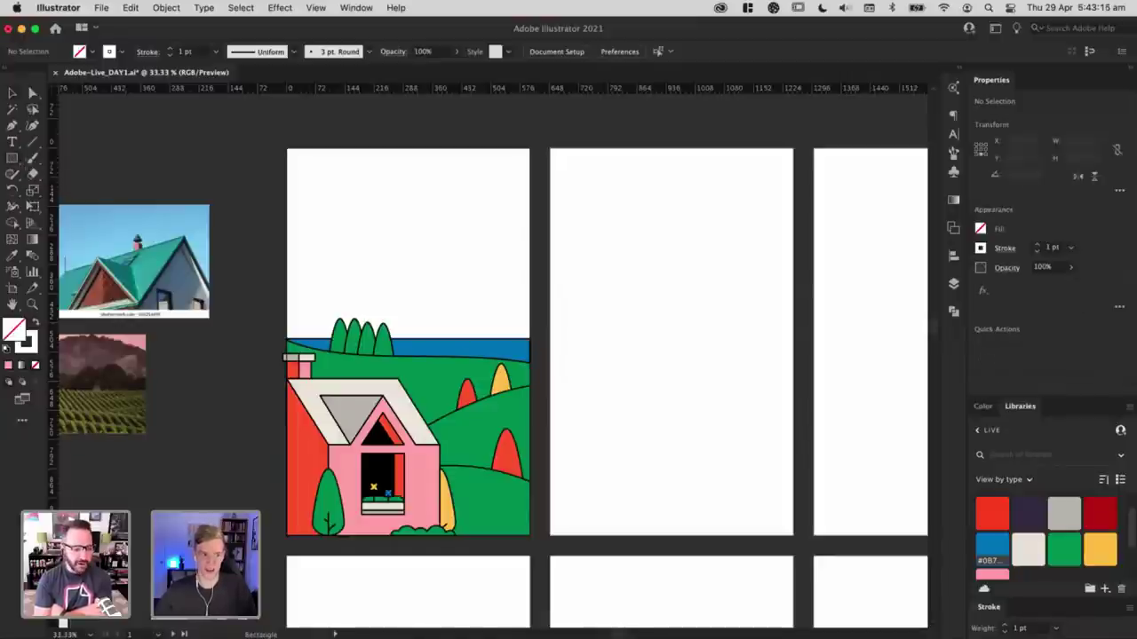
key(v)
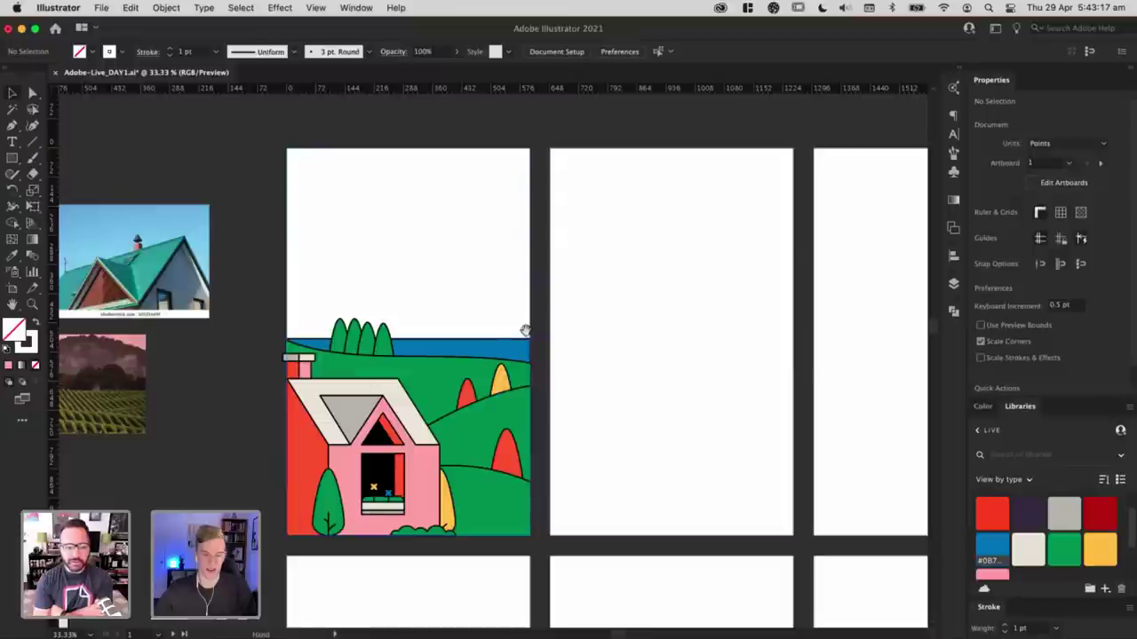
drag(526, 331, 564, 310)
key(super+equal)
click(12, 158)
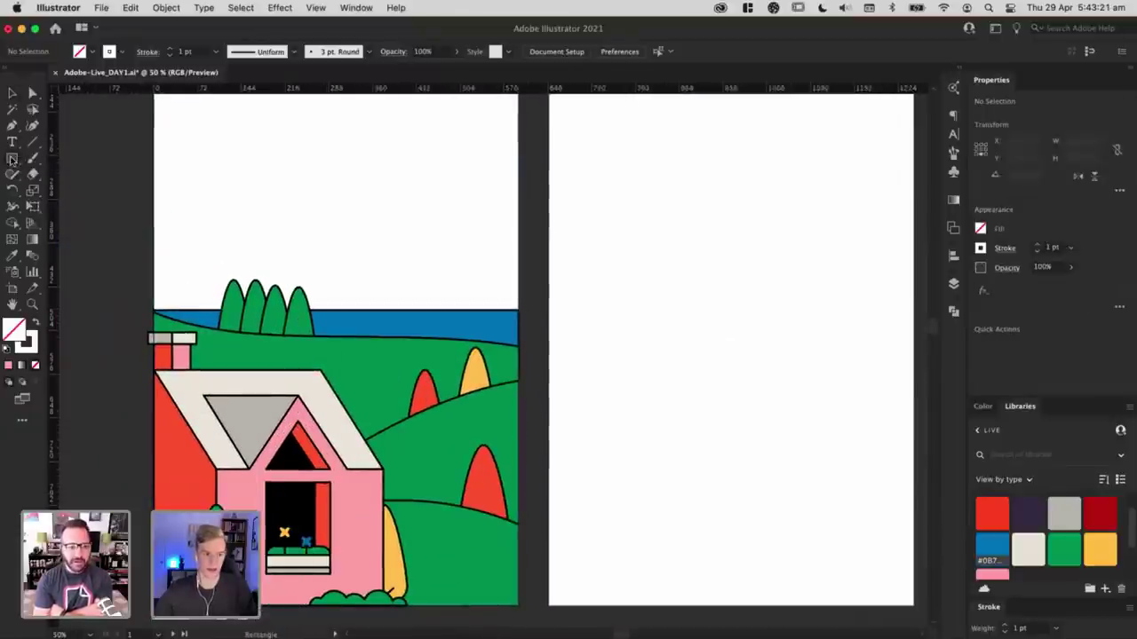
drag(12, 158, 67, 223)
click(422, 202)
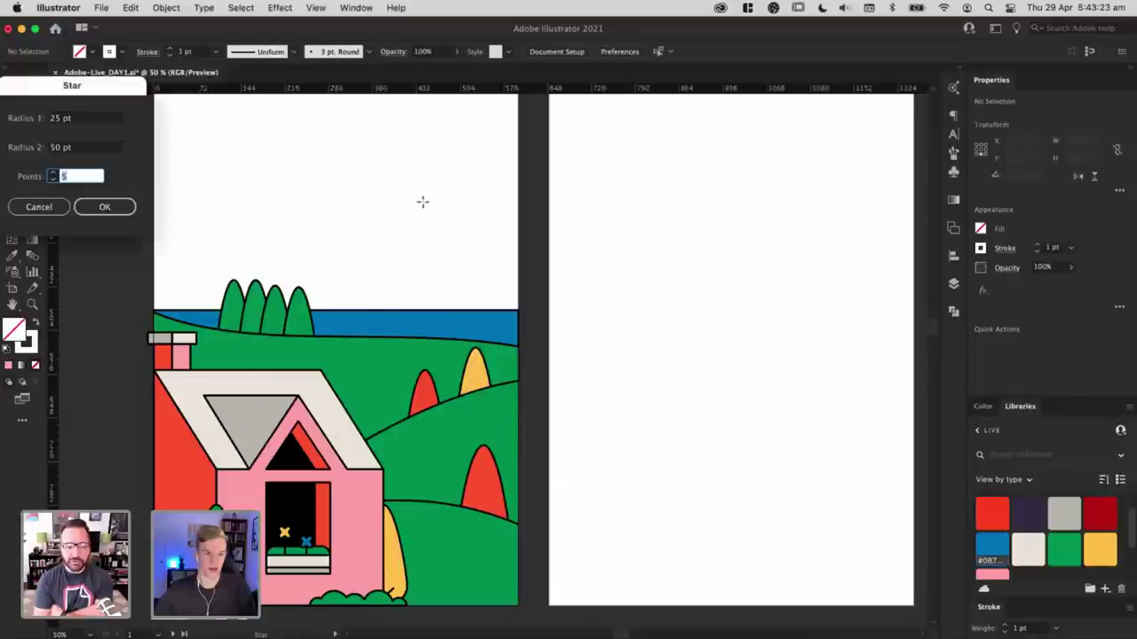
text(3)
key(Return)
key(v)
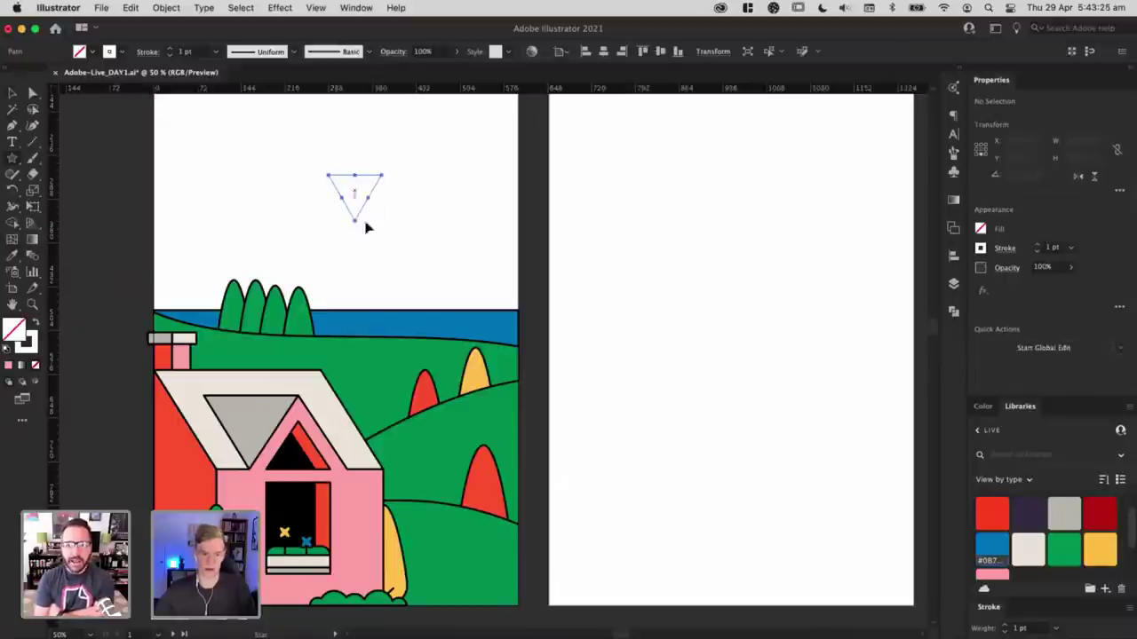
Step: Rotate the triangle 180° so it points up and give it the hill's green fill and 3 pt black stroke
key(r)
mouse_move(325, 162)
mouse_down()
mouse_move(292, 256)
mouse_move(302, 270)
mouse_up()
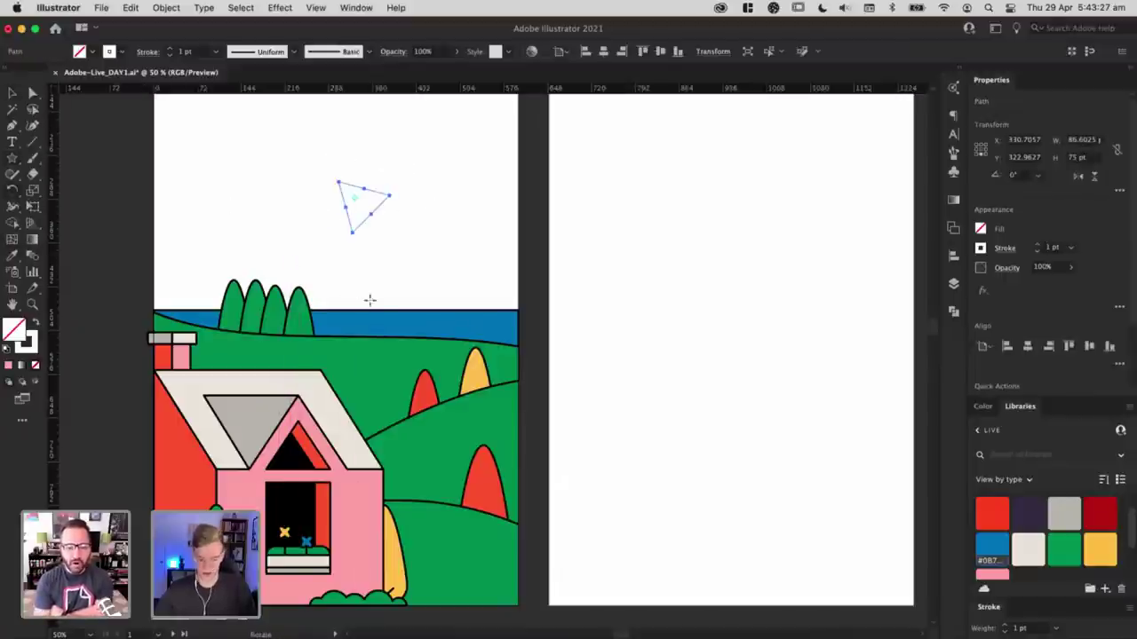
key(i)
click(368, 363)
Step: Enlarge the triangle to about 144 by 125 pt and stand it on the horizon beside the row of trees
key(v)
drag(373, 160, 407, 177)
drag(365, 223, 376, 246)
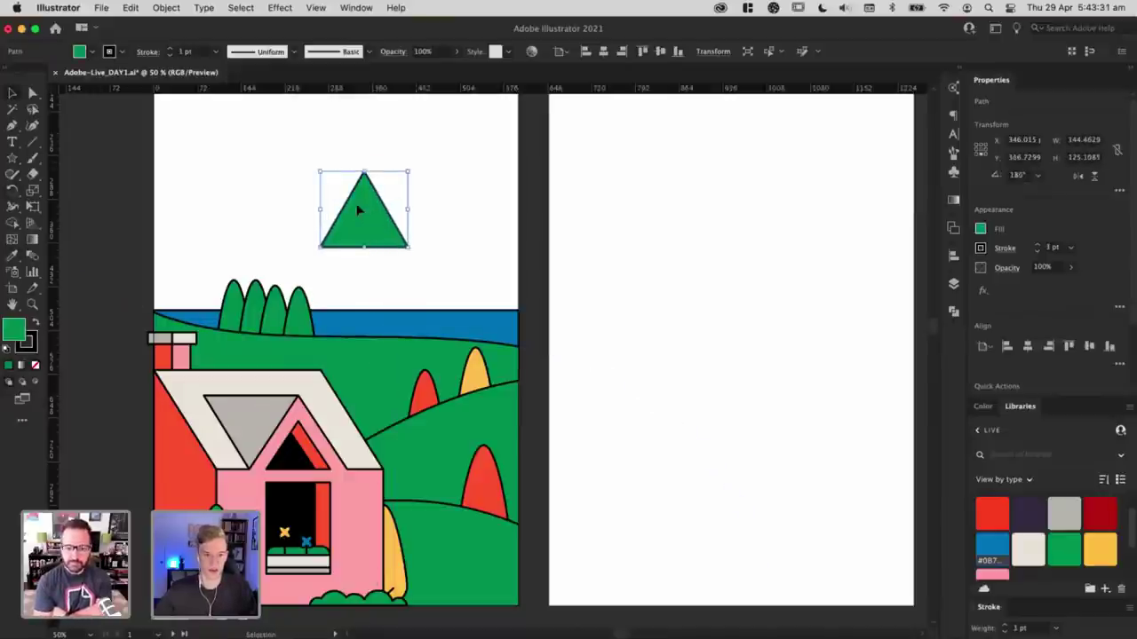
drag(363, 198, 442, 259)
click(498, 239)
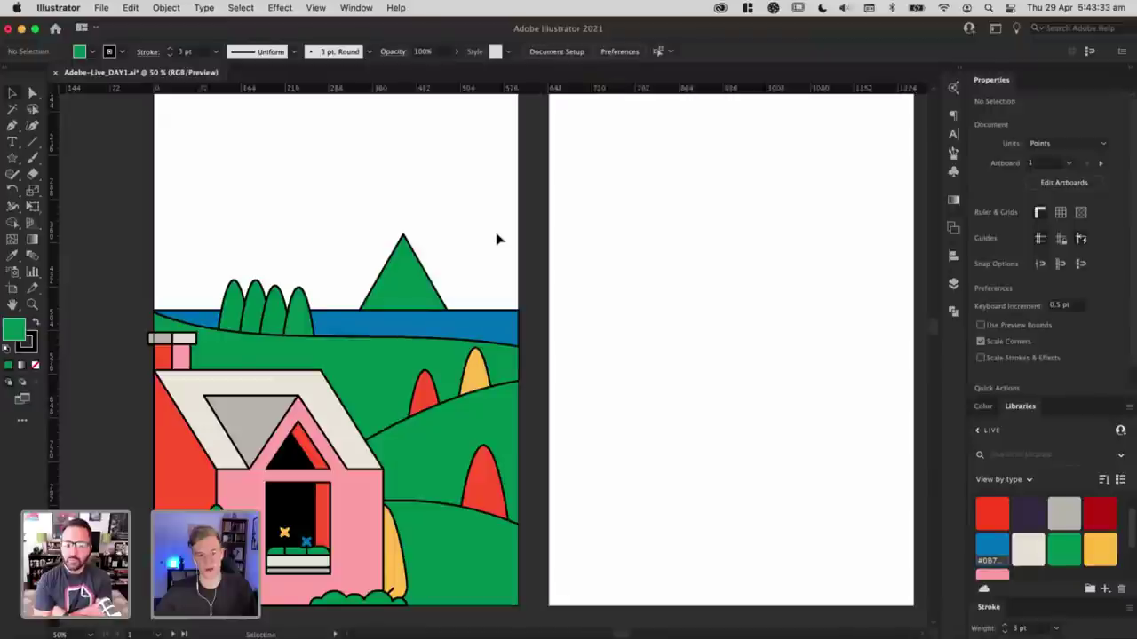
key(a)
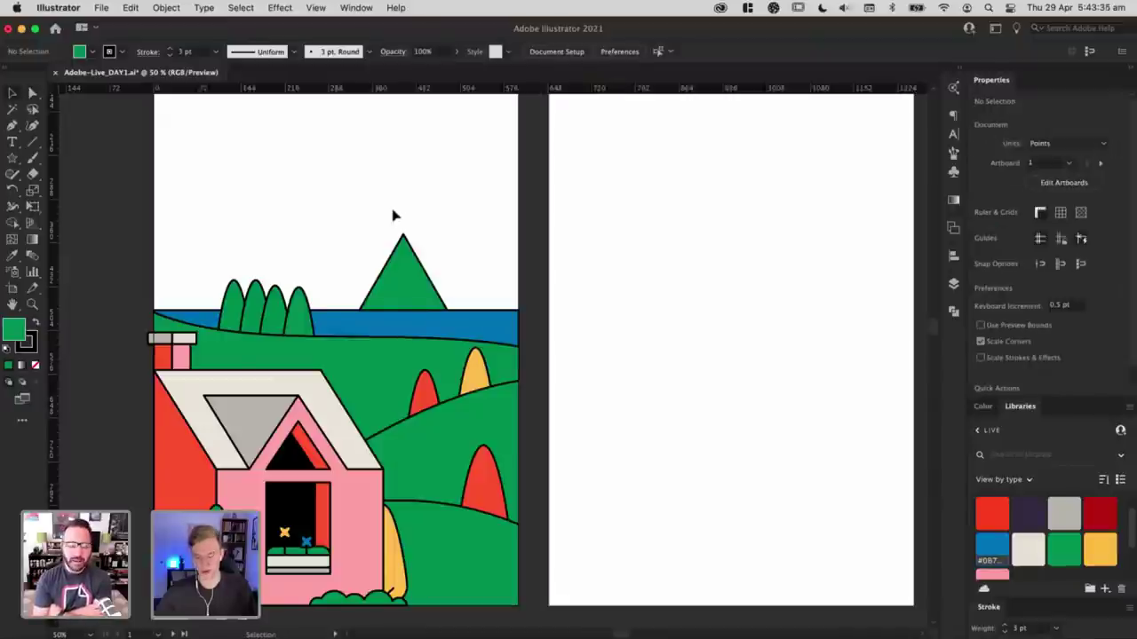
Step: Stretch the green triangle to about 261 pt tall and 185 pt wide, keeping its base on the horizon
key(super+minus)
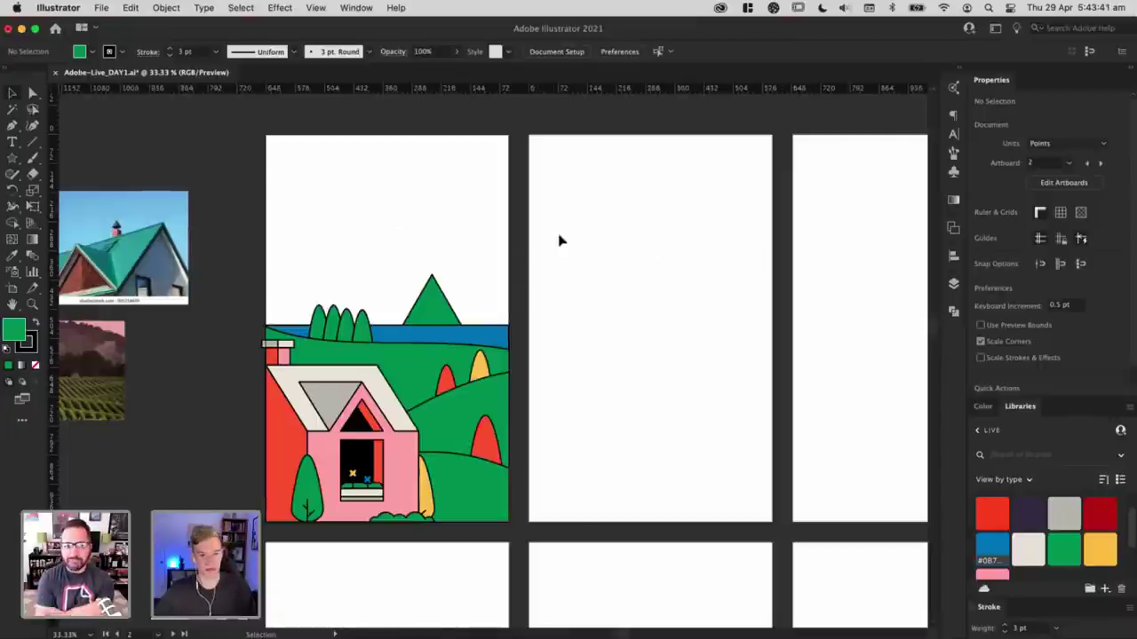
click(432, 297)
drag(433, 273, 432, 219)
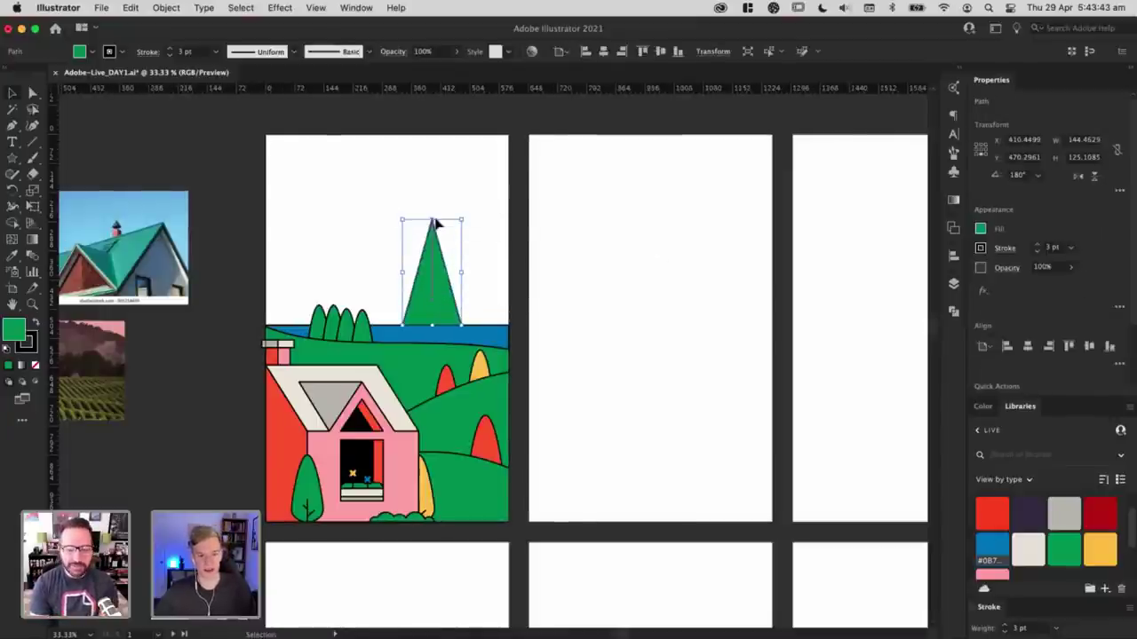
click(524, 273)
click(451, 286)
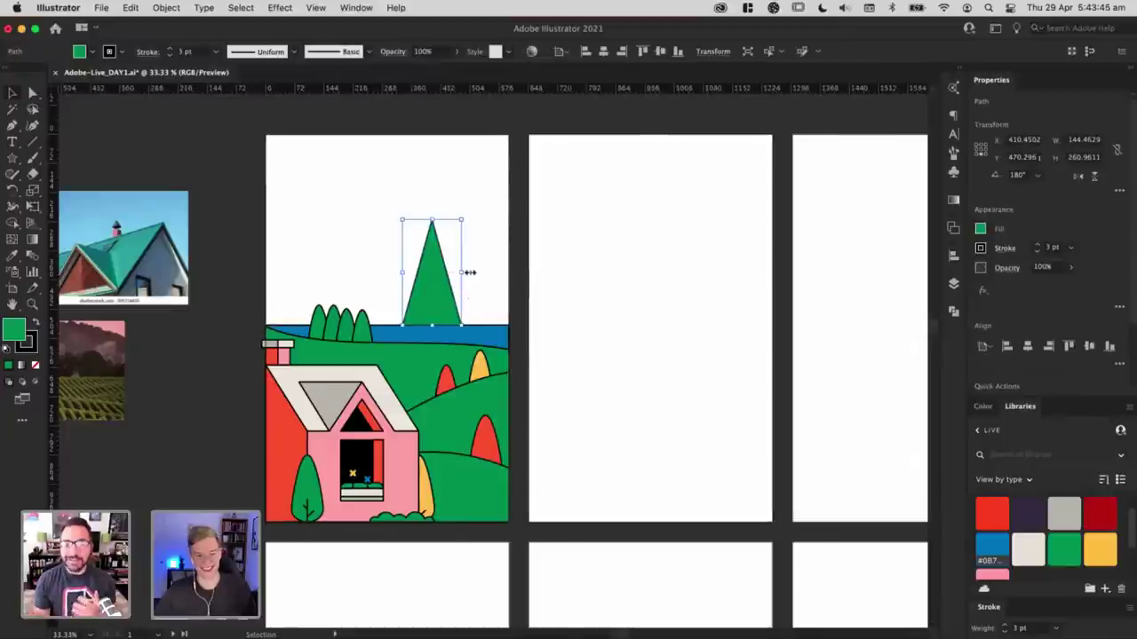
drag(462, 273, 470, 273)
Step: Delete the green triangle from the horizon
click(563, 292)
click(466, 293)
click(438, 295)
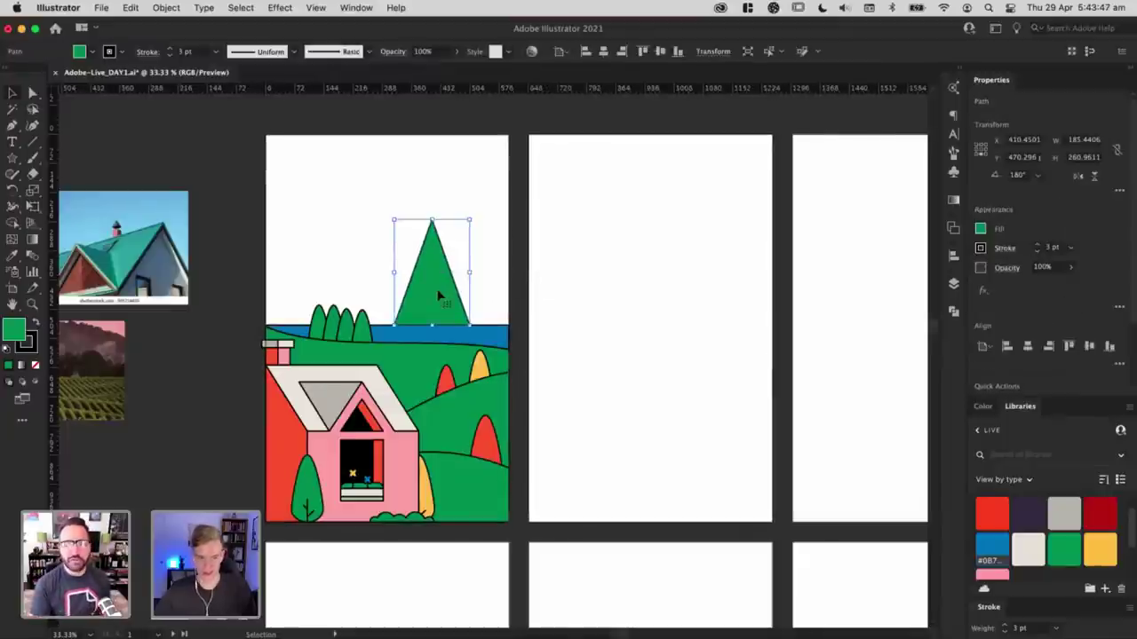
key(Delete)
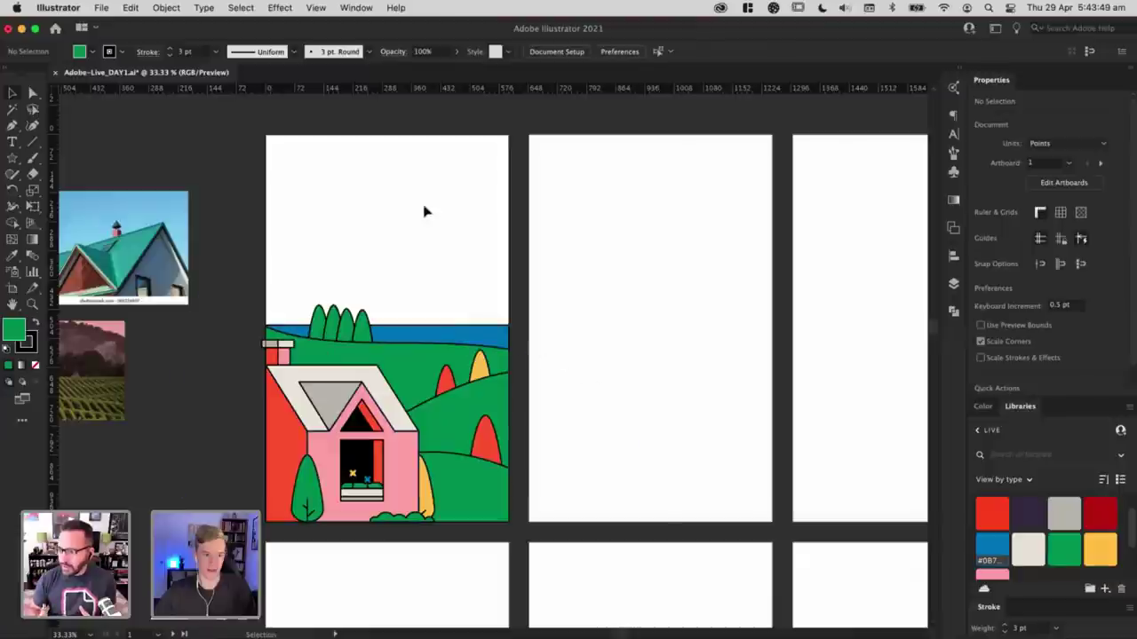
Step: Draw a green rectangle about 52 by 60 pt with a 3 pt black outline in the blank sky
key(super+equal)
scroll(429, 361, up, 3)
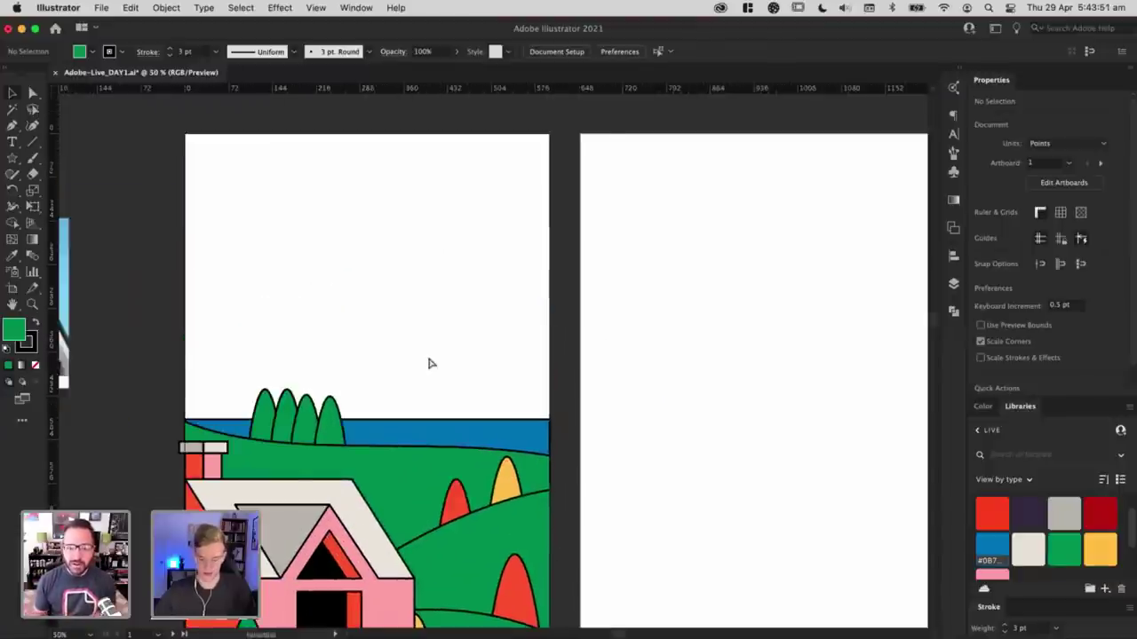
key(super+equal)
key(v)
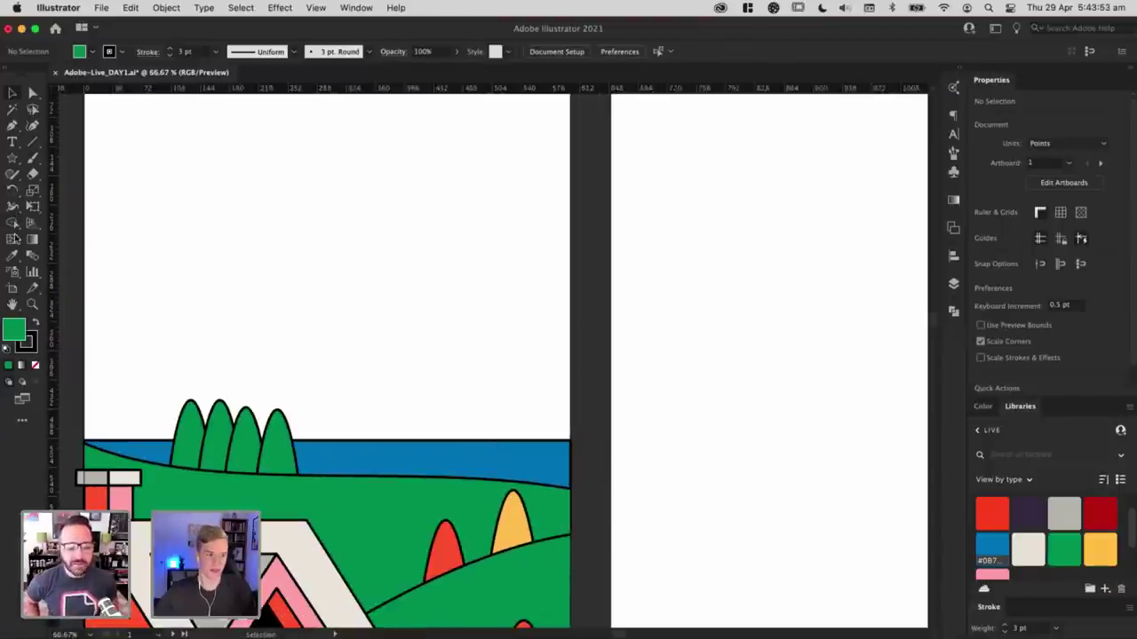
drag(13, 158, 77, 155)
drag(343, 260, 385, 311)
key(super+equal)
drag(630, 383, 423, 190)
key(v)
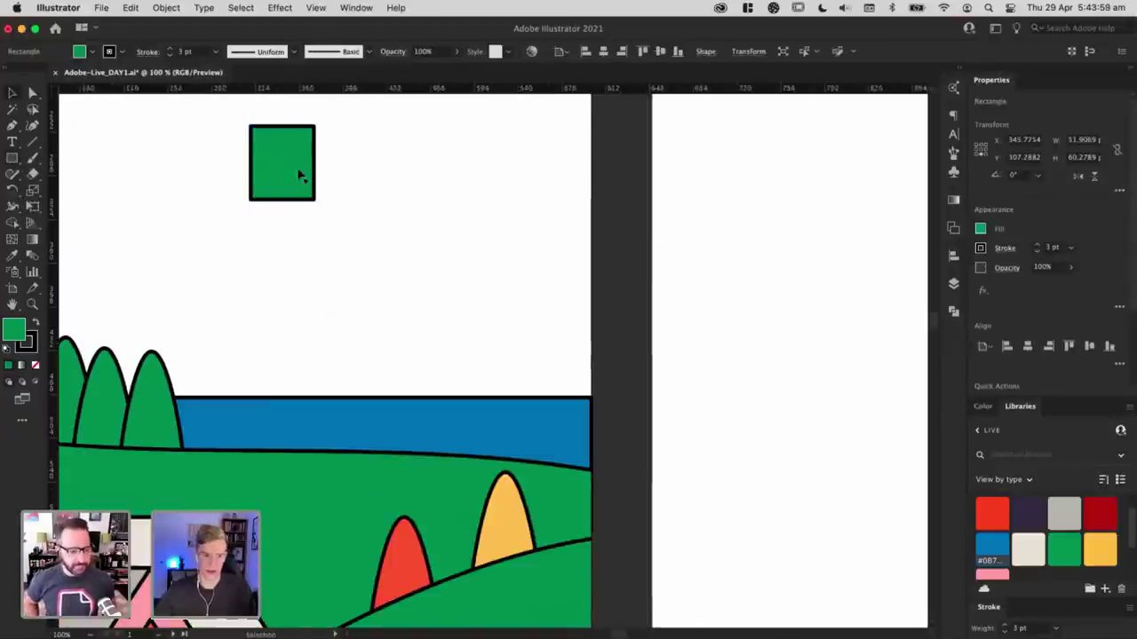
Step: Move the rectangle lower in the sky and place a wider duplicate of the same height flush against its right side
drag(299, 175, 445, 347)
drag(341, 361, 237, 237)
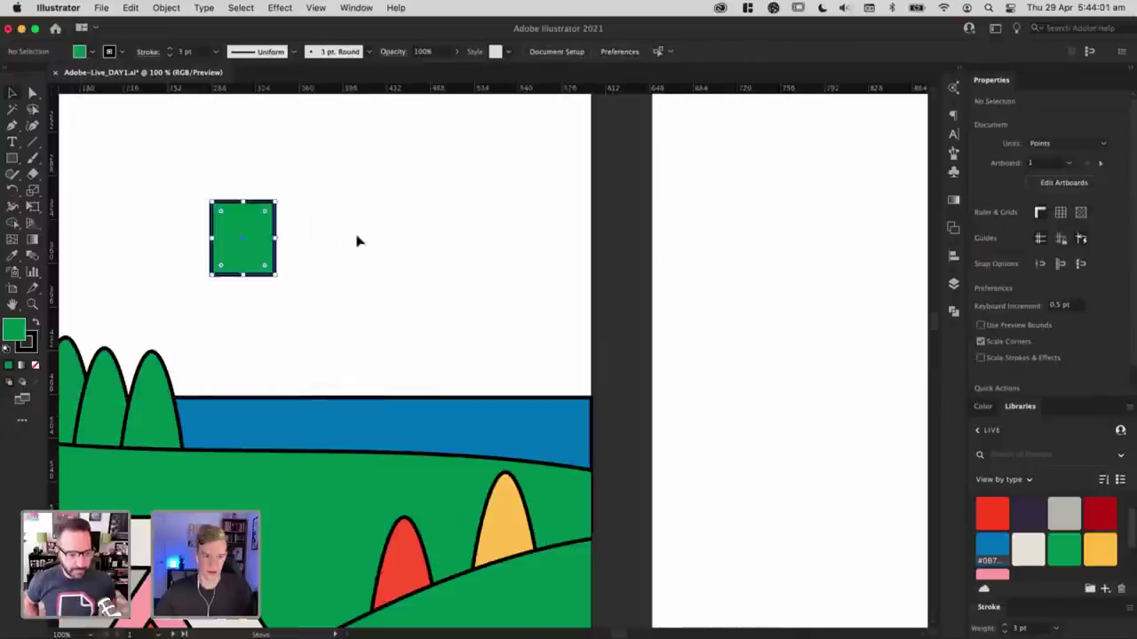
drag(389, 251, 467, 264)
drag(327, 252, 516, 253)
click(525, 269)
Step: Add an anchor midway along the narrow rectangle's upper edge and raise it about 40 pt to form a pointed gable
scroll(525, 270, up, 3)
scroll(525, 269, left, 2)
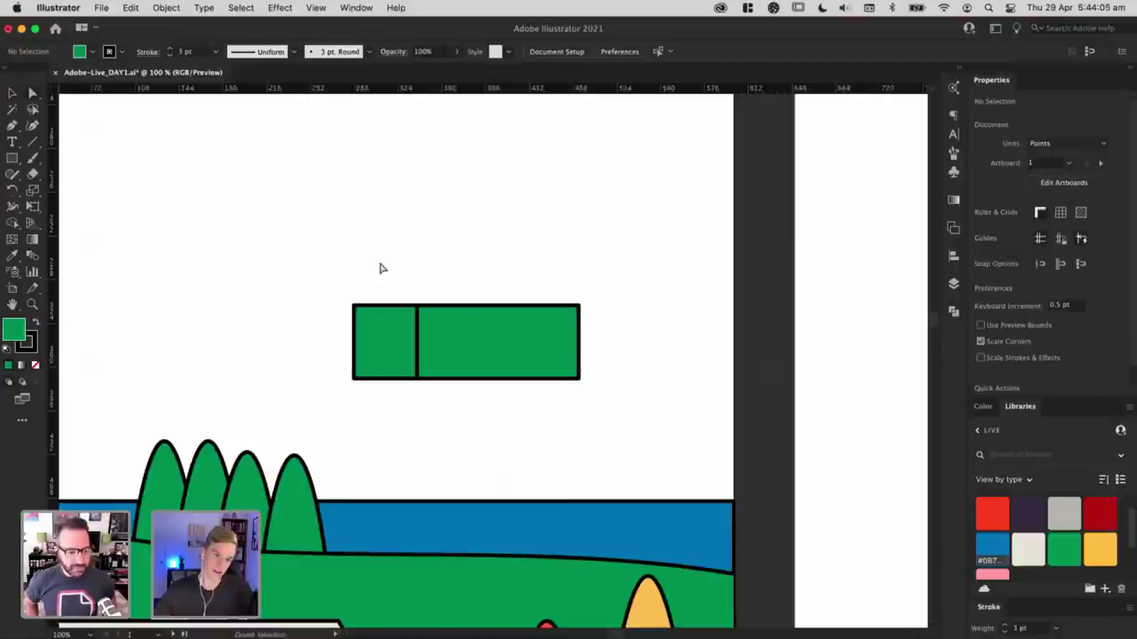
click(374, 332)
key(p)
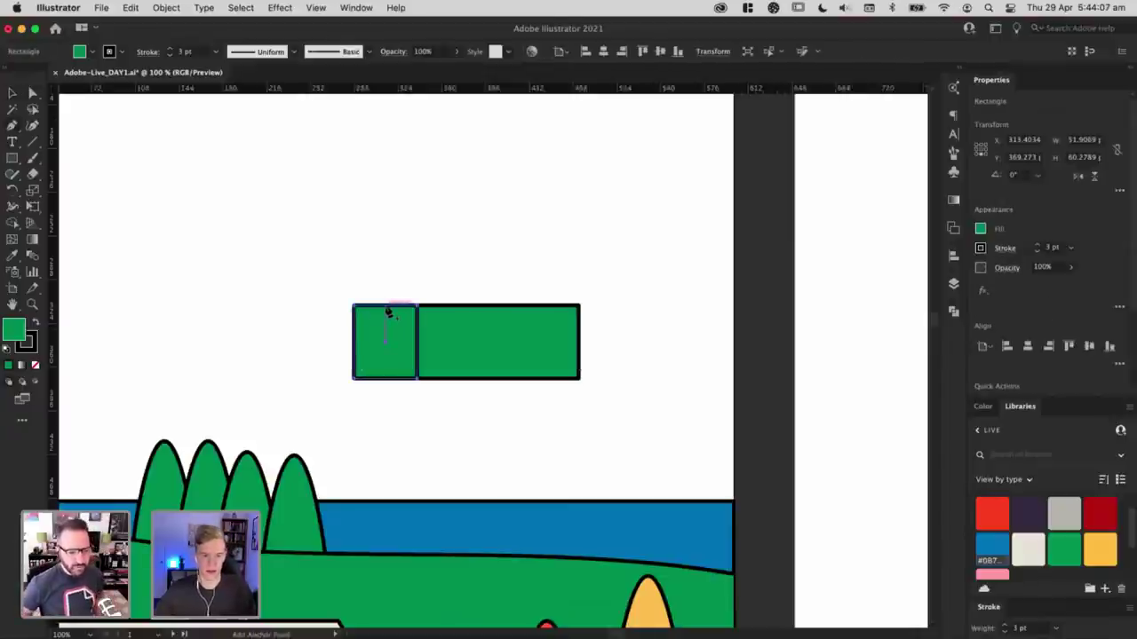
click(386, 306)
drag(385, 305, 385, 256)
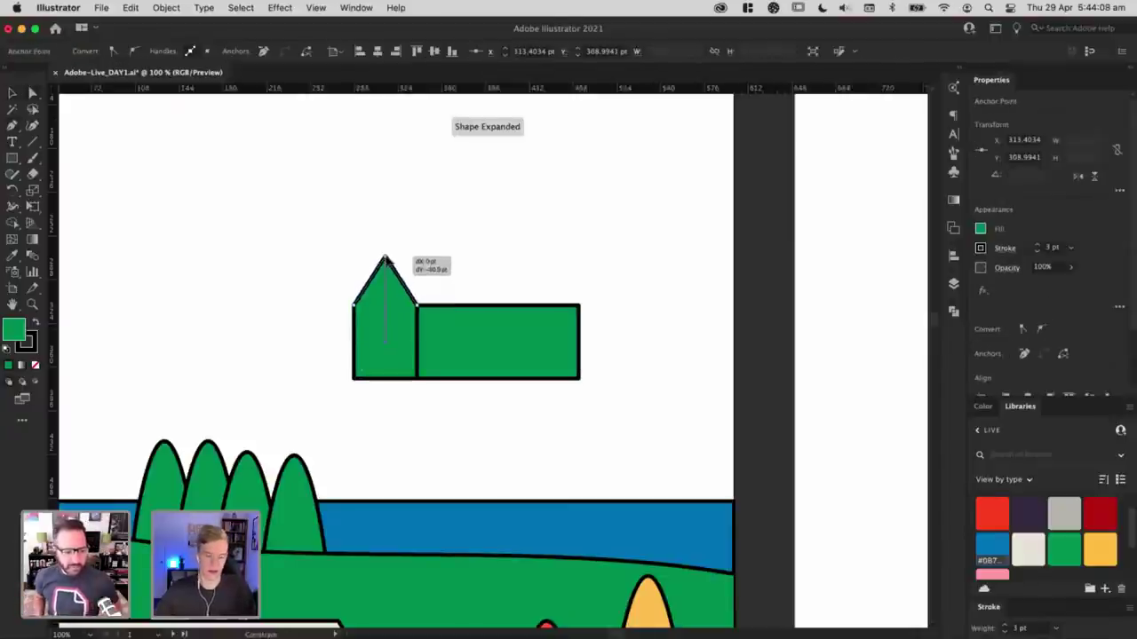
click(450, 250)
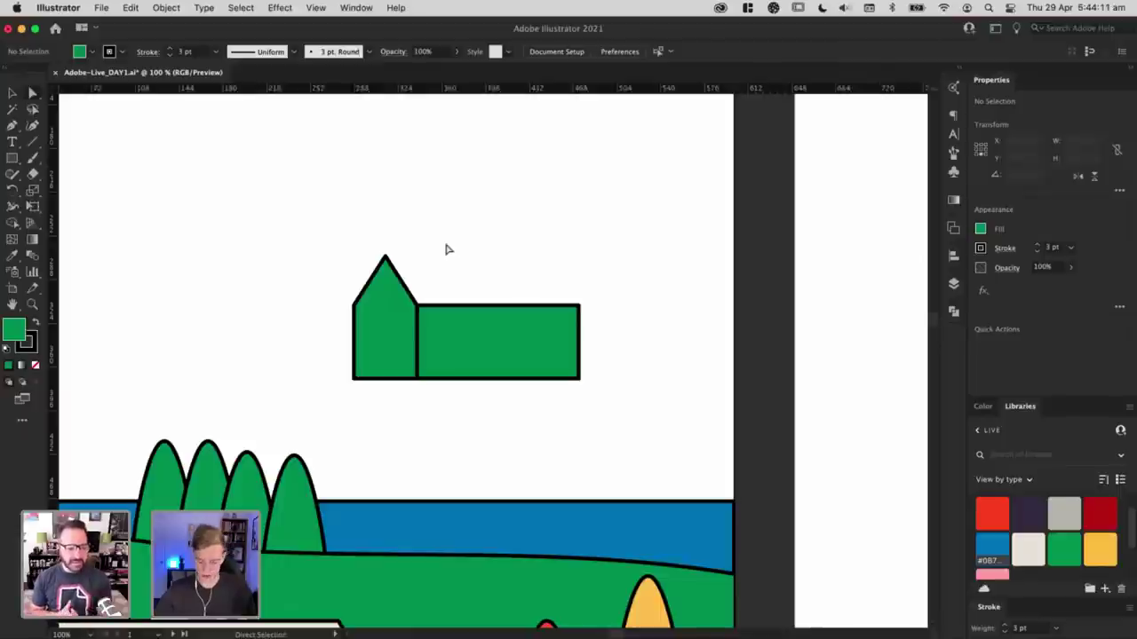
Step: Duplicate the gabled wall onto the far end of the wide rectangle and delete its lower corners and inner eave anchor, keeping only the outer roof slope
click(385, 257)
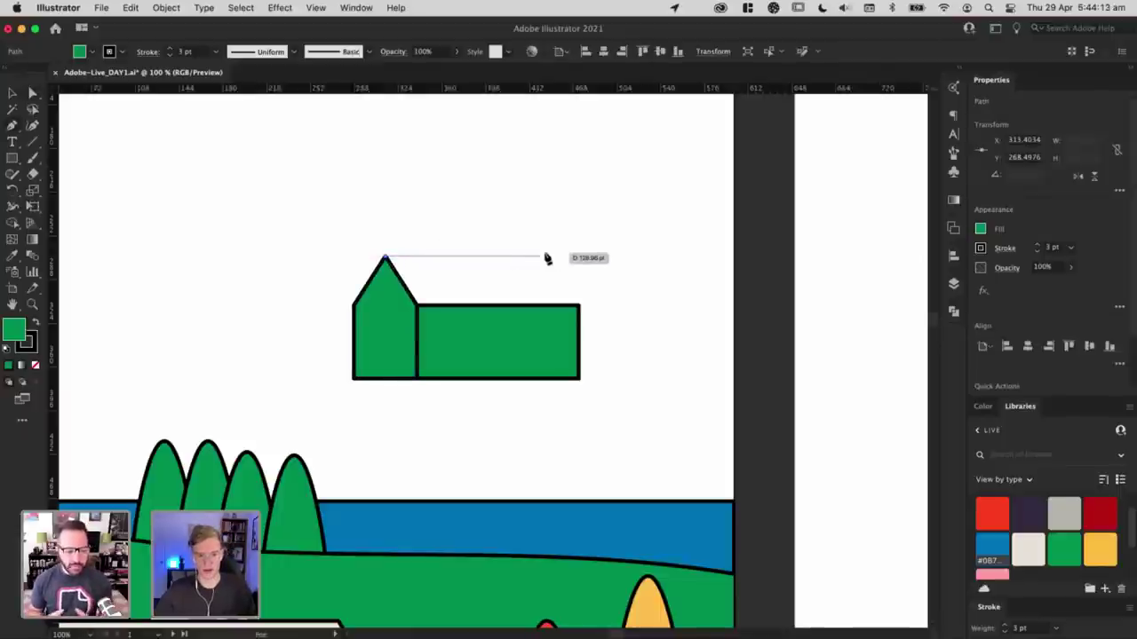
key(super+z)
key(v)
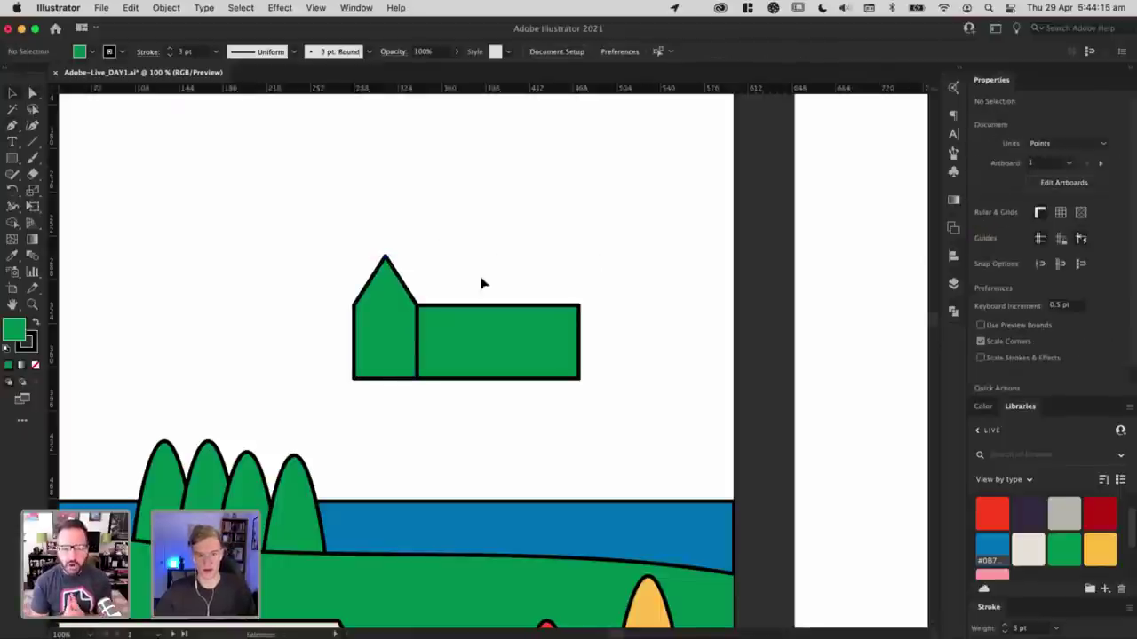
drag(386, 317, 547, 316)
key(a)
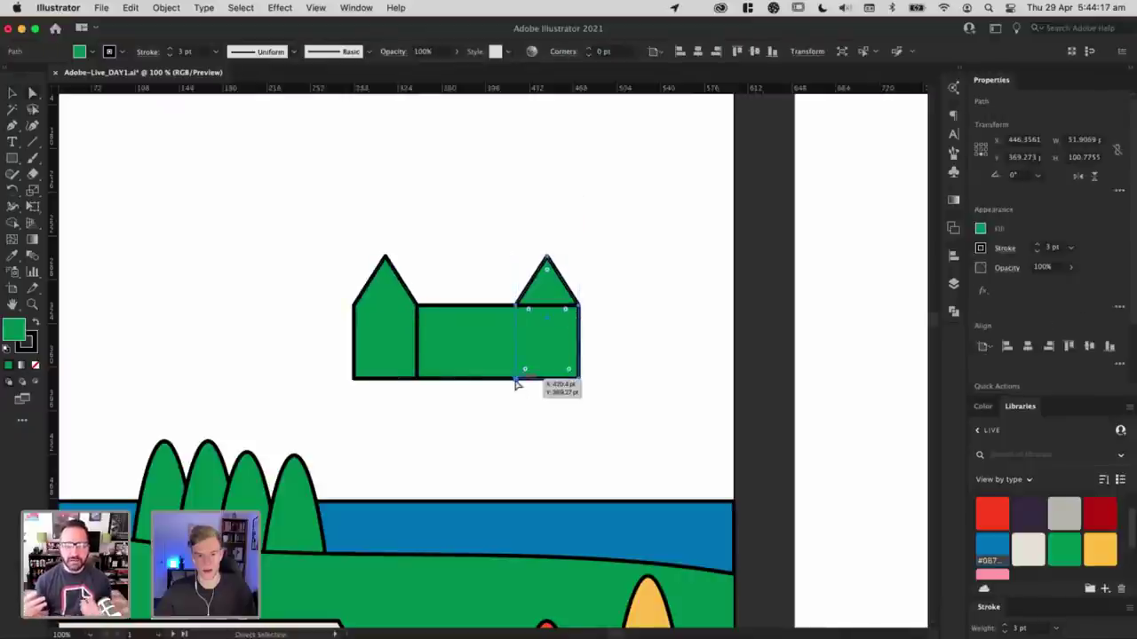
shift+click(579, 380)
shift+click(516, 306)
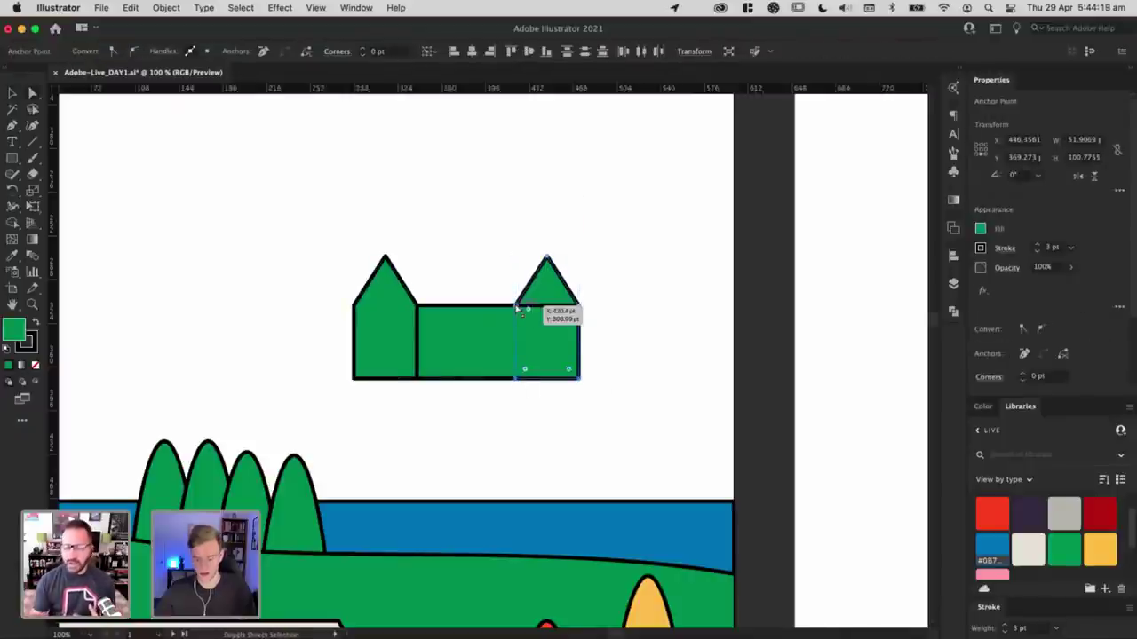
key(Delete)
key(v)
Step: Continue the leftover slope line with the Pen tool into a closed roof panel between the gable peak and the wide rectangle's upper edge
key(p)
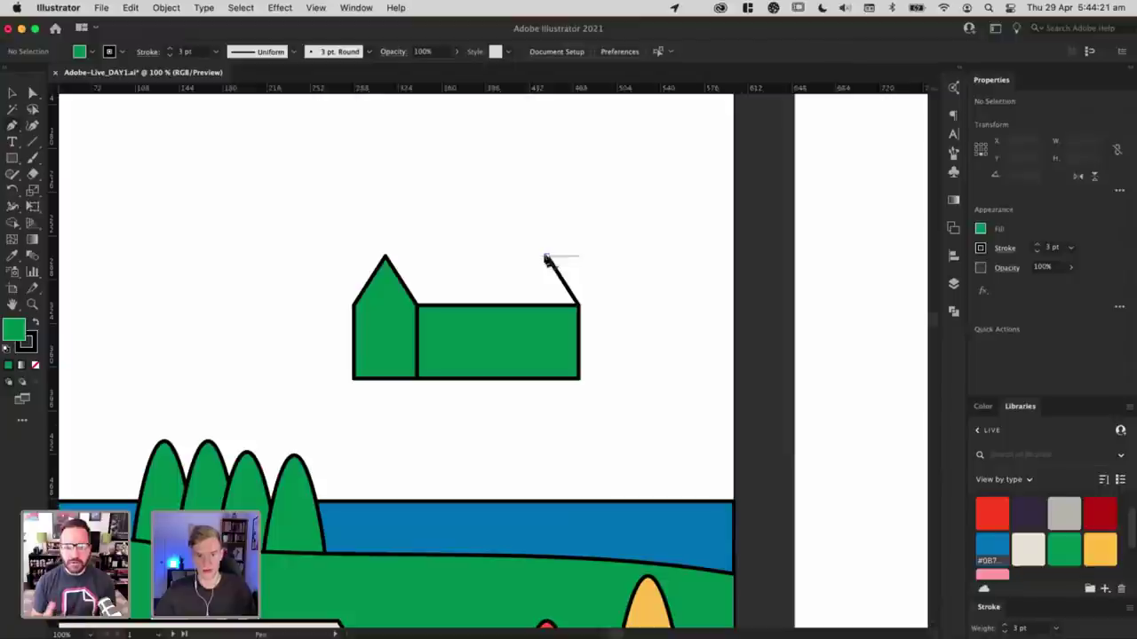
click(547, 257)
click(384, 258)
click(416, 305)
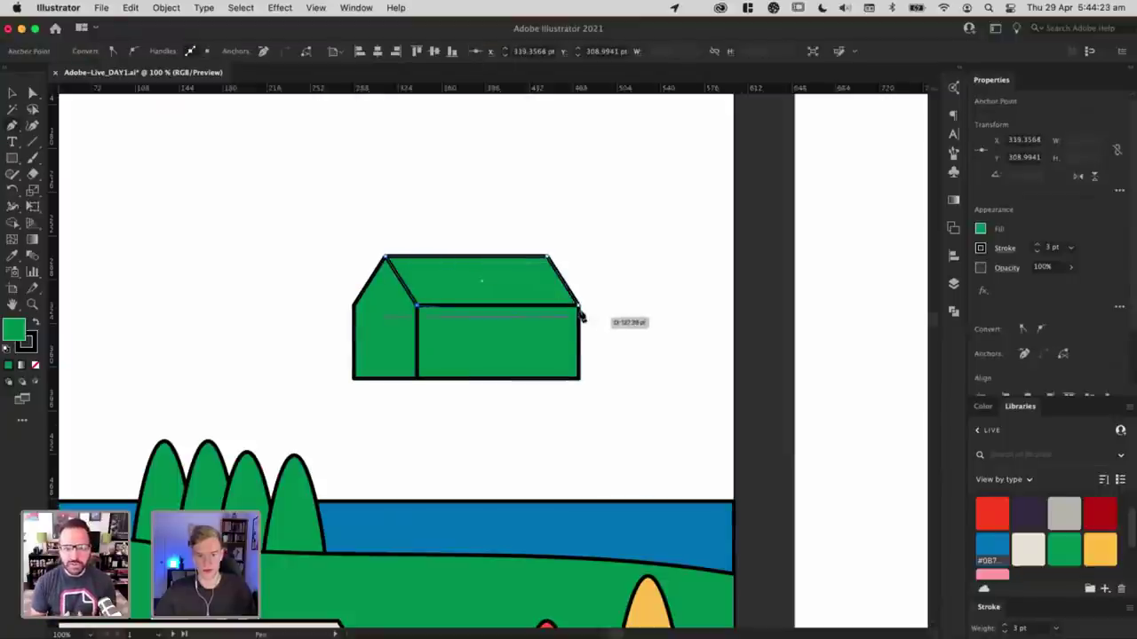
click(579, 305)
key(a)
click(649, 330)
Step: Fill the gabled end wall and the long side wall with the library's pink
click(398, 328)
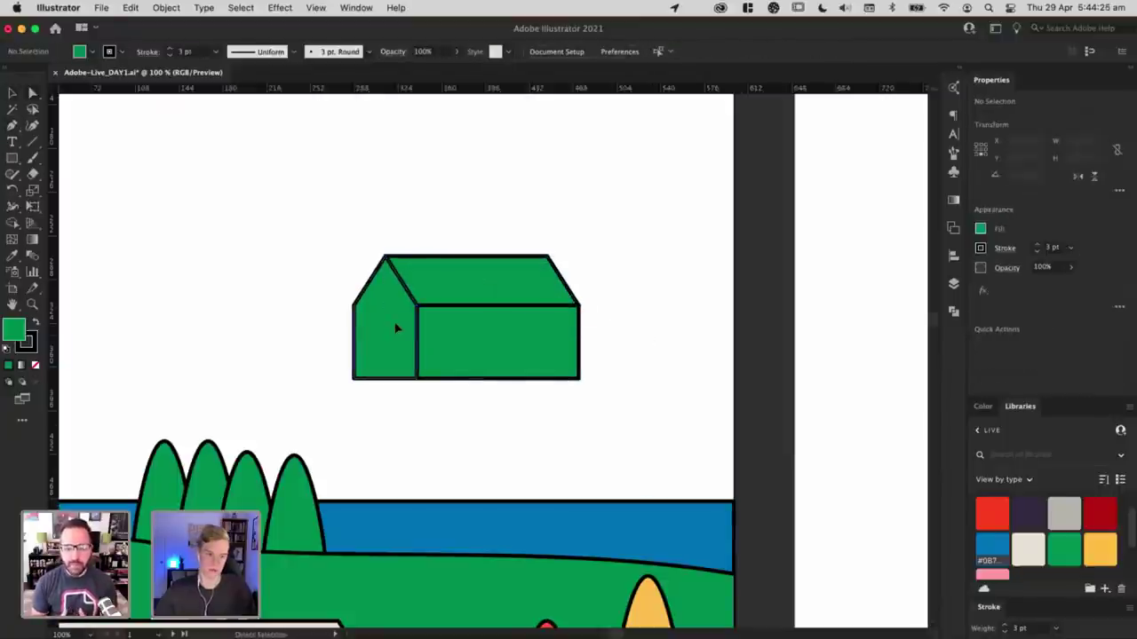
click(993, 576)
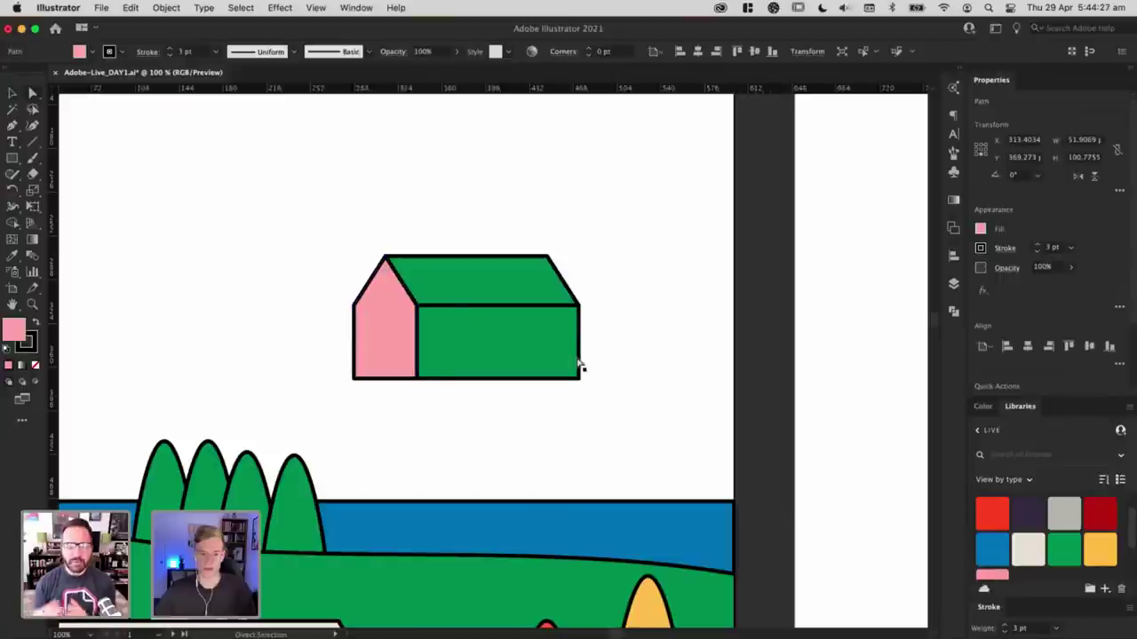
click(578, 368)
scroll(634, 234, down, 6)
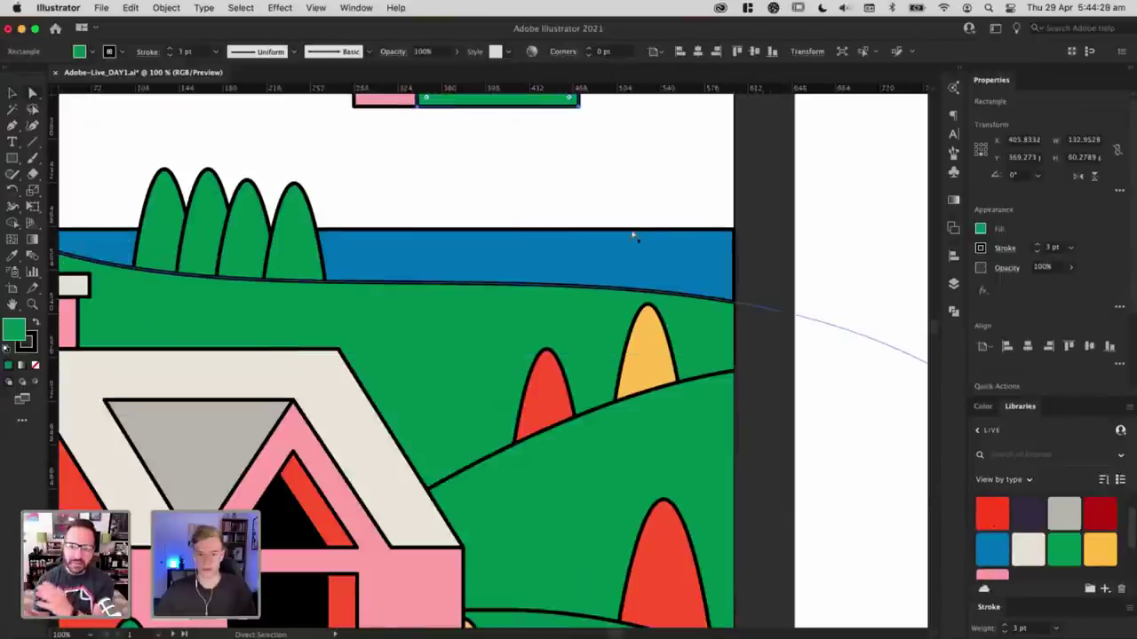
scroll(678, 375, up, 5)
click(671, 369)
click(471, 290)
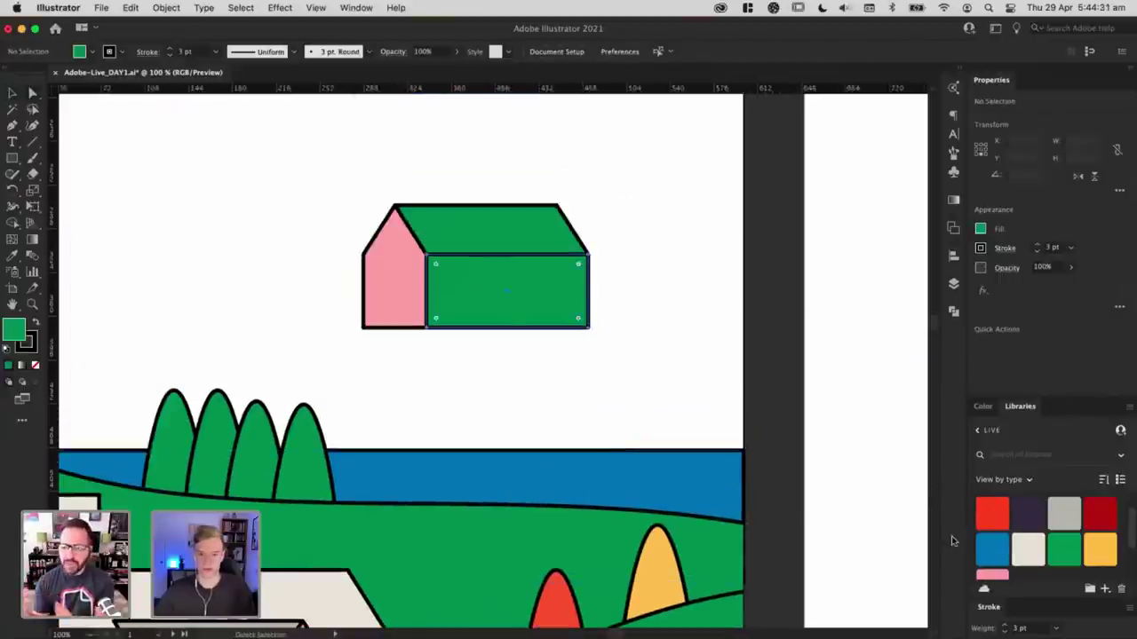
click(991, 576)
click(612, 257)
Step: Recolor the long side wall with the library's bright red
click(550, 310)
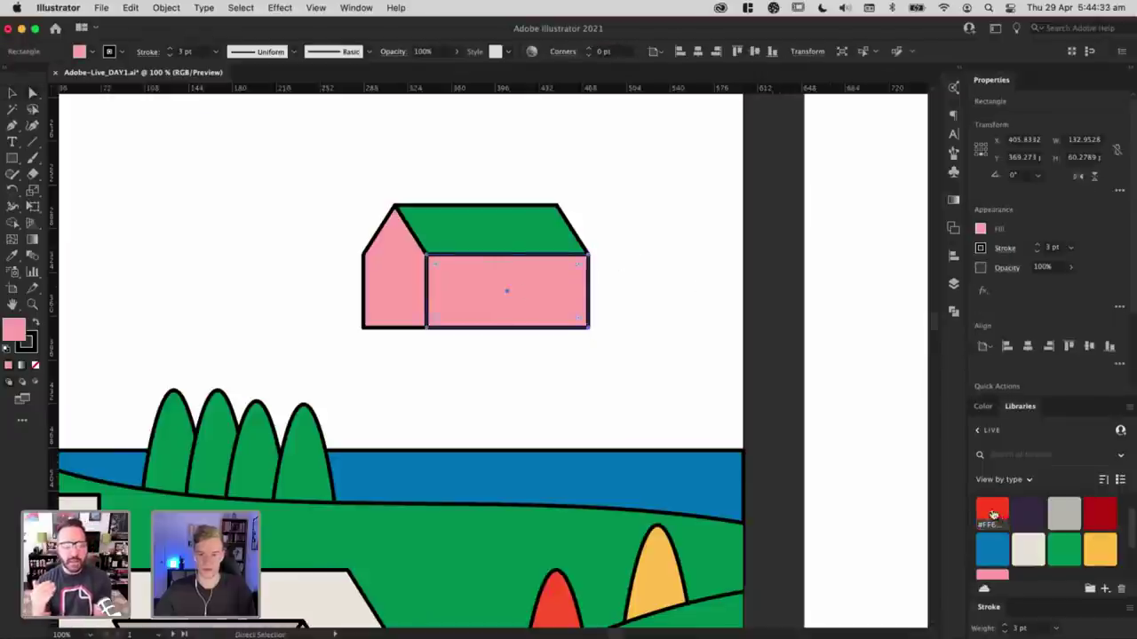
click(992, 513)
click(697, 286)
Step: Fill the roof panel with the library's light grey
click(507, 218)
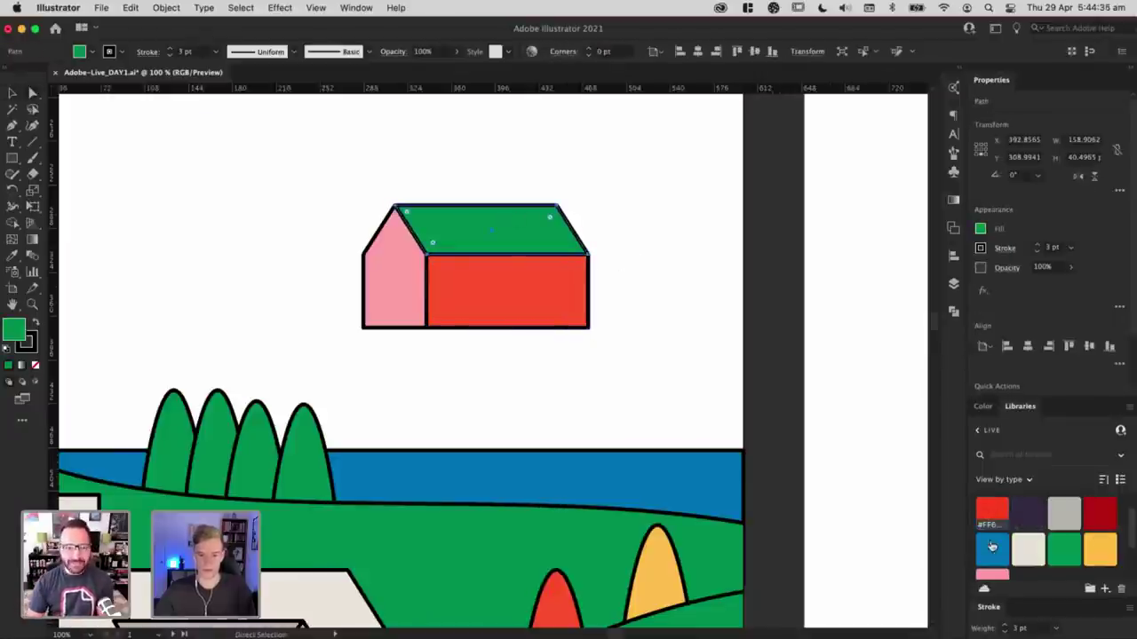
scroll(1004, 557, down, 2)
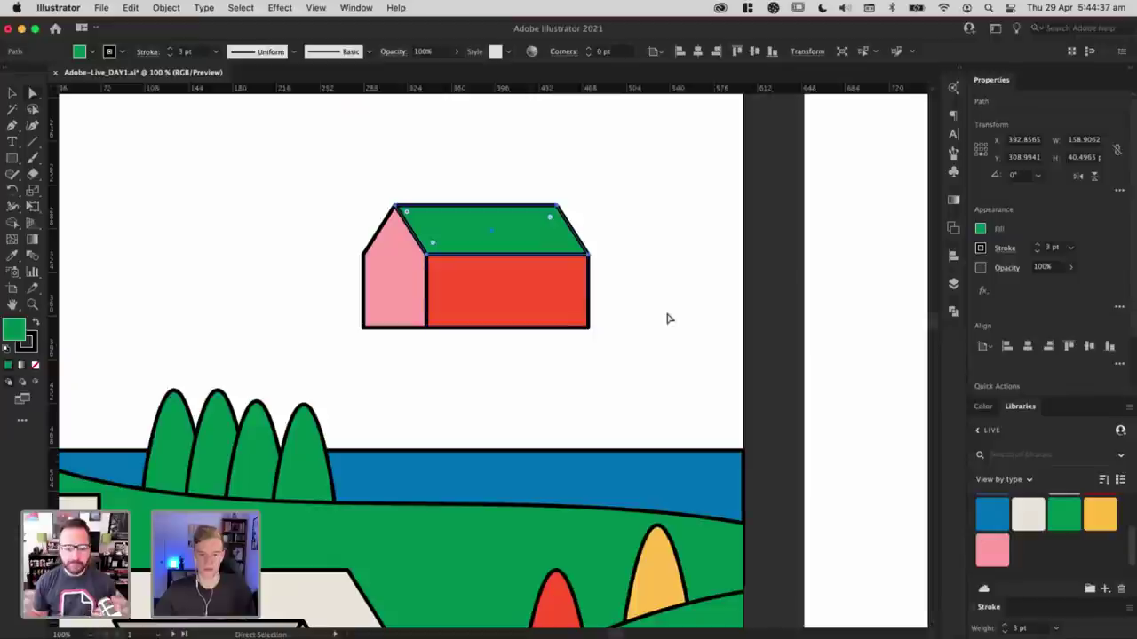
scroll(1067, 533, up, 2)
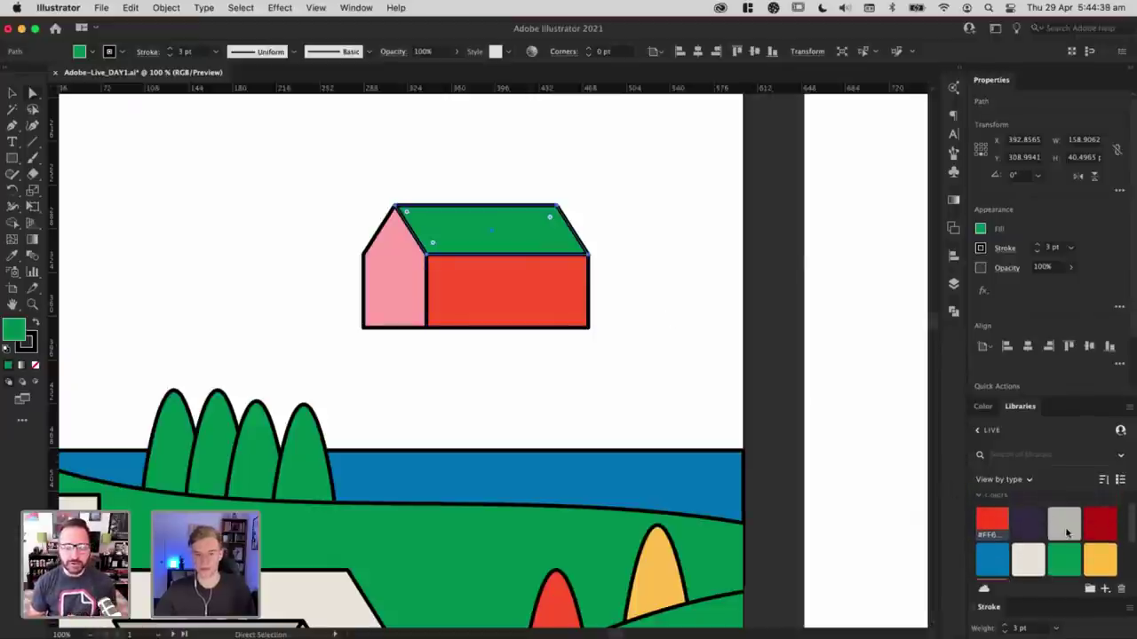
scroll(1035, 550, down, 1)
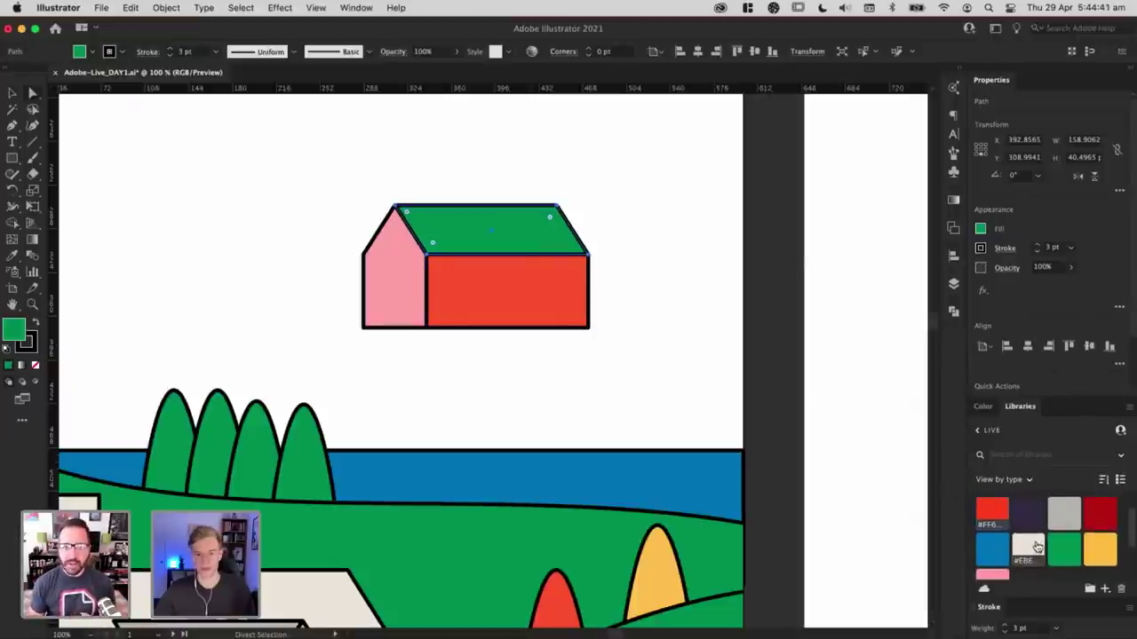
click(1064, 514)
click(640, 311)
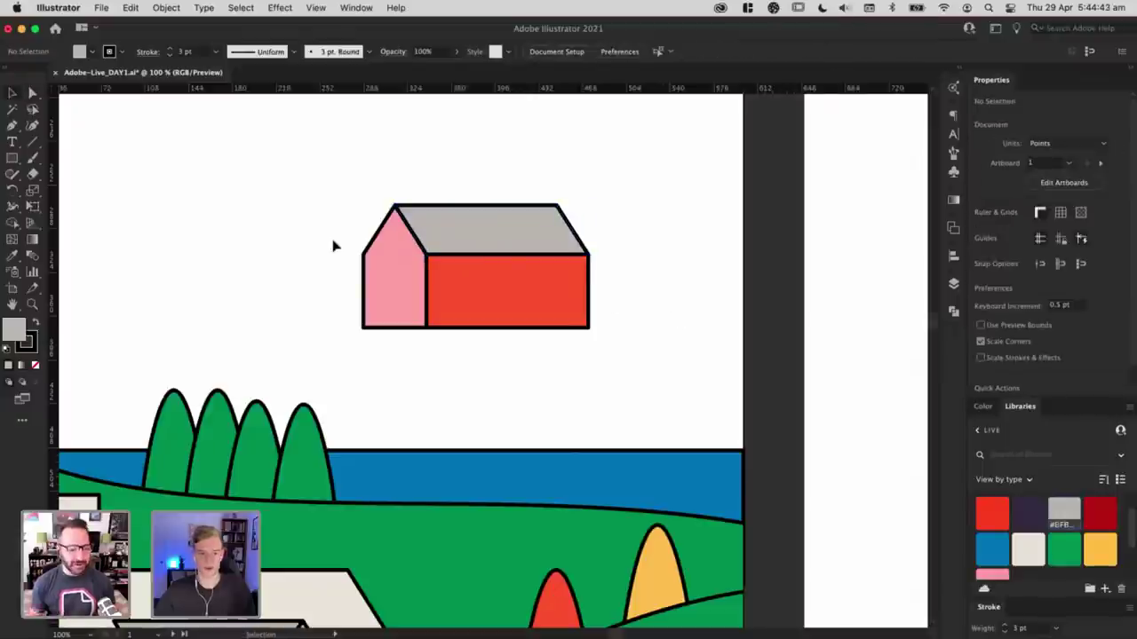
Step: Try moving the whole building down toward the horizon, and undo the move
key(super+equal)
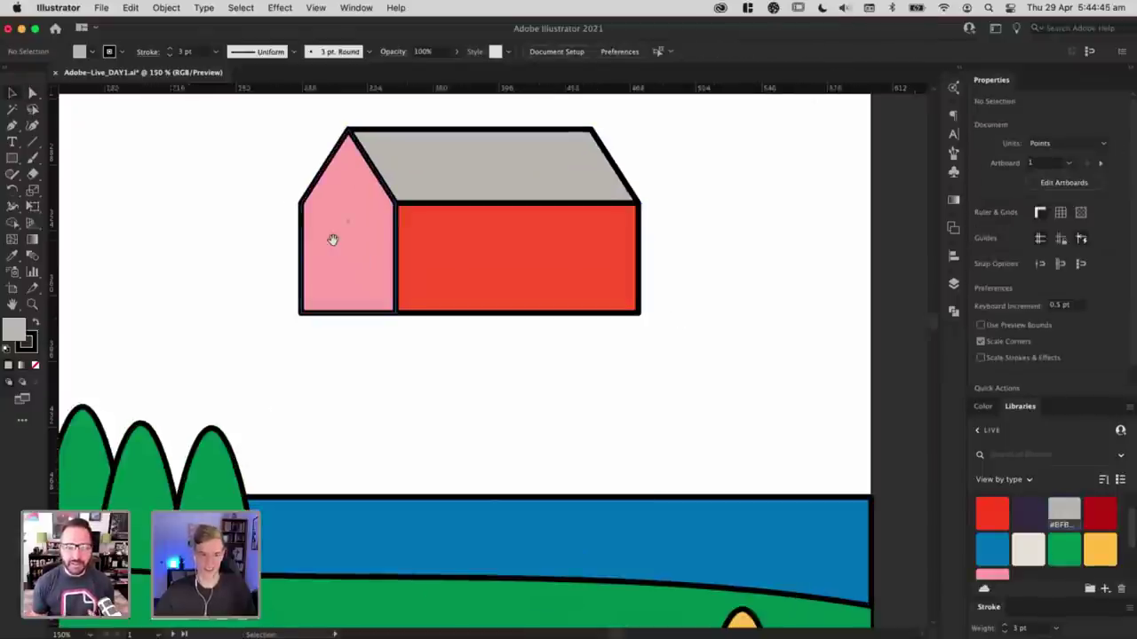
key(super+minus)
key(super+minus)
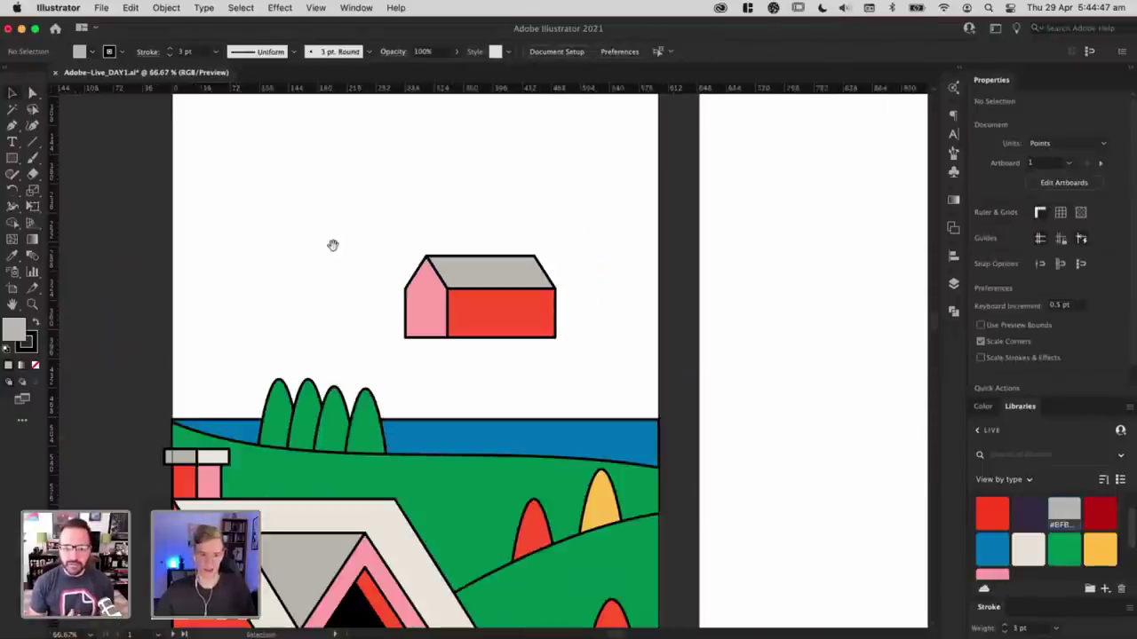
scroll(370, 188, down, 5)
scroll(370, 188, right, 4)
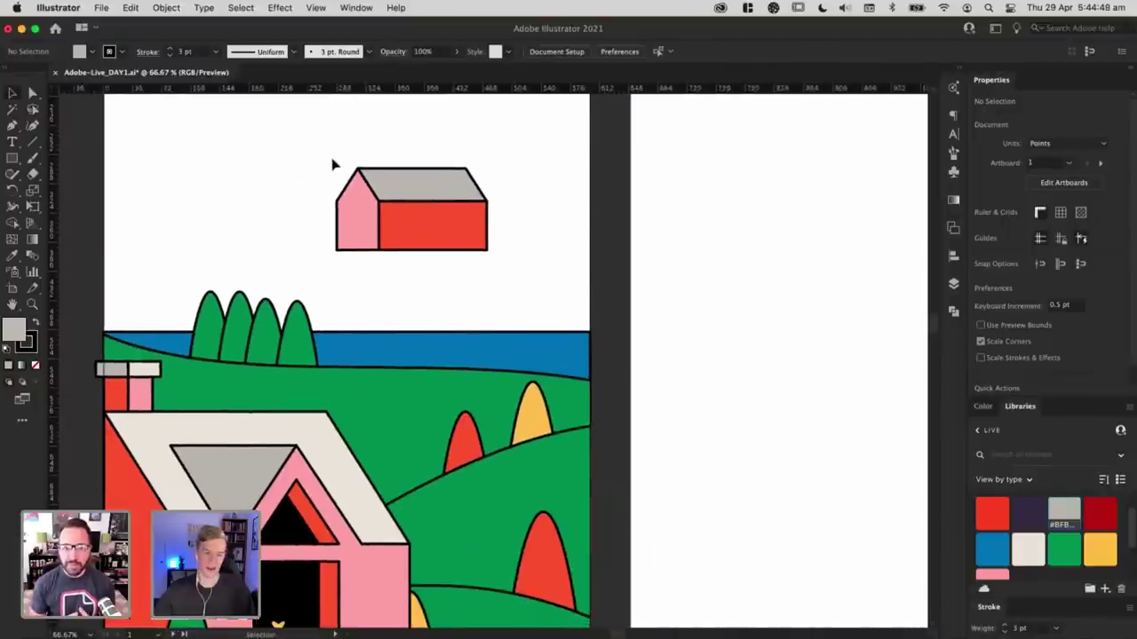
drag(407, 213, 484, 276)
key(super+z)
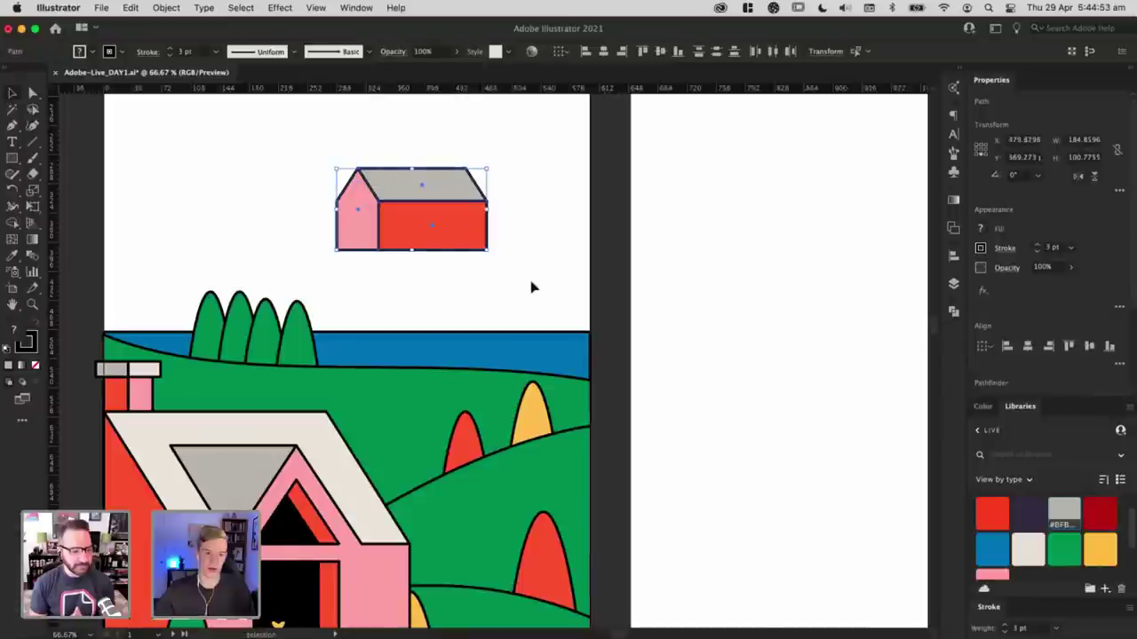
Step: Move the whole building down so its base stands on the horizon line beside the row of green trees
click(315, 157)
click(438, 223)
drag(439, 223, 423, 284)
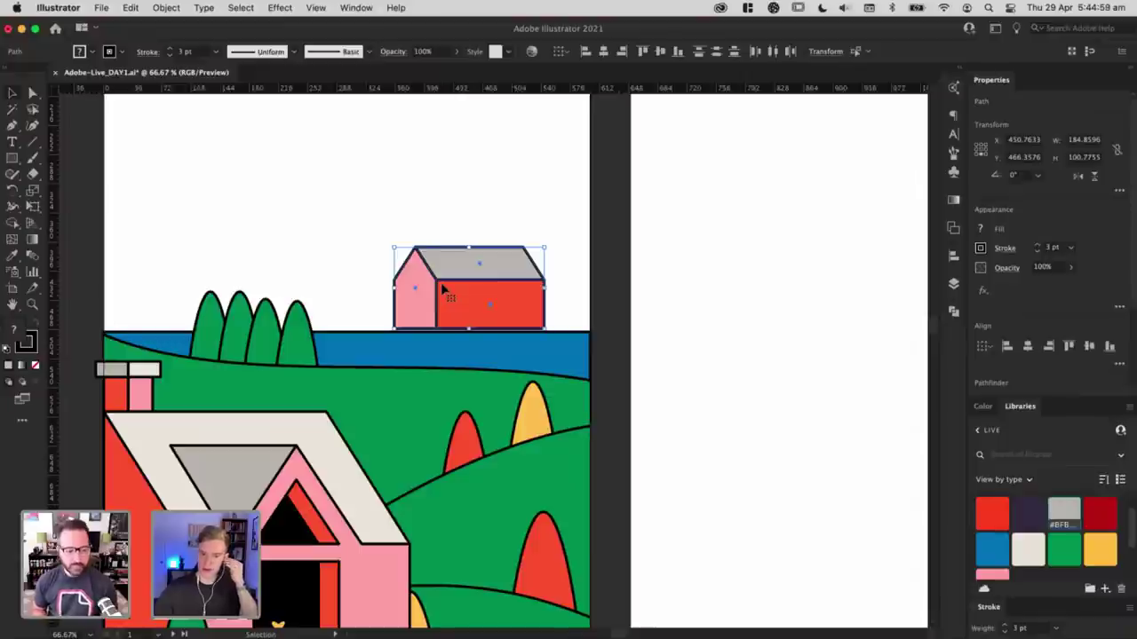
drag(443, 288, 426, 291)
drag(469, 225, 515, 237)
key(super+plus)
key(v)
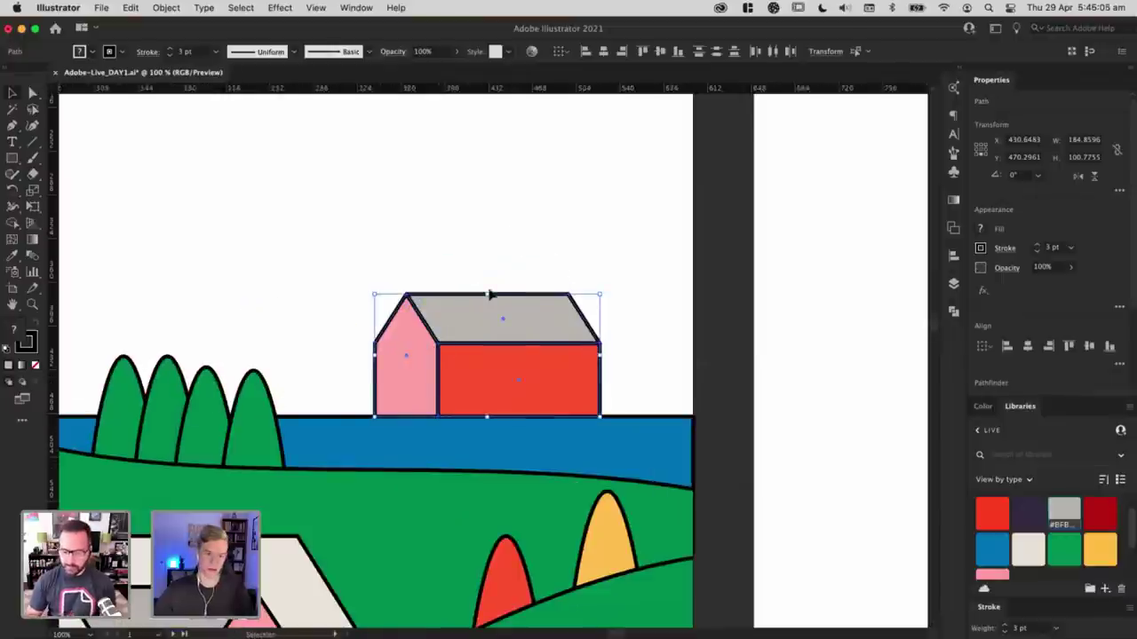
Step: Move the building up into the sky above the green trees and shorten its roof and side wall to about 116 pt overall width
drag(470, 349, 310, 271)
click(606, 287)
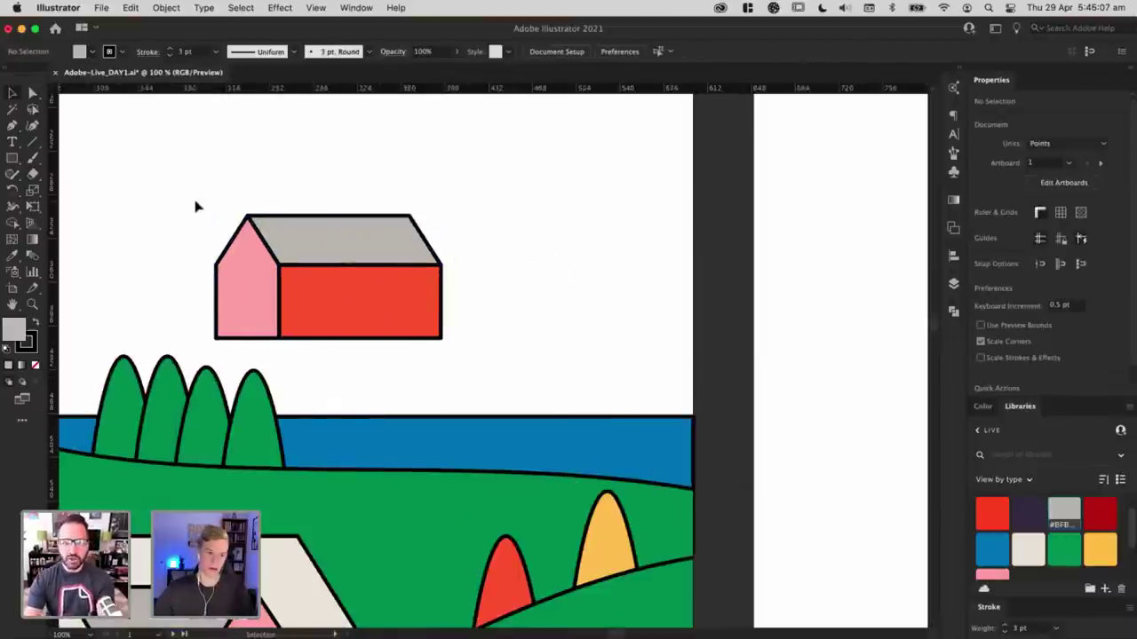
drag(371, 186, 365, 293)
click(470, 261)
Step: Place a duplicate of the building one gable width to the right and raise the copy about 60 pt
drag(260, 290, 323, 289)
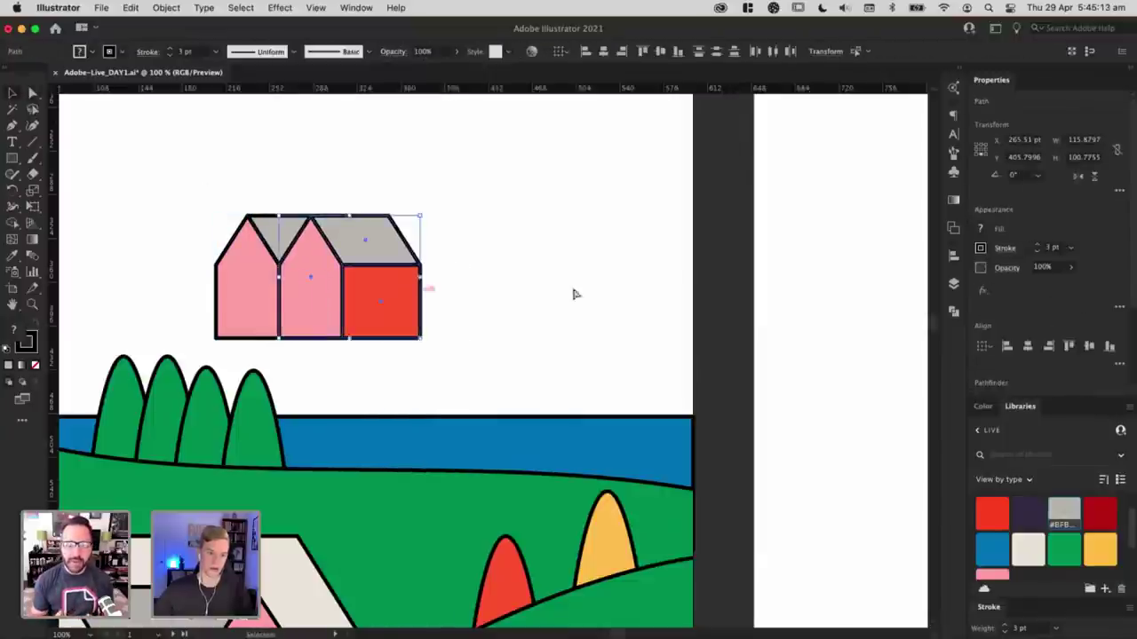
key(a)
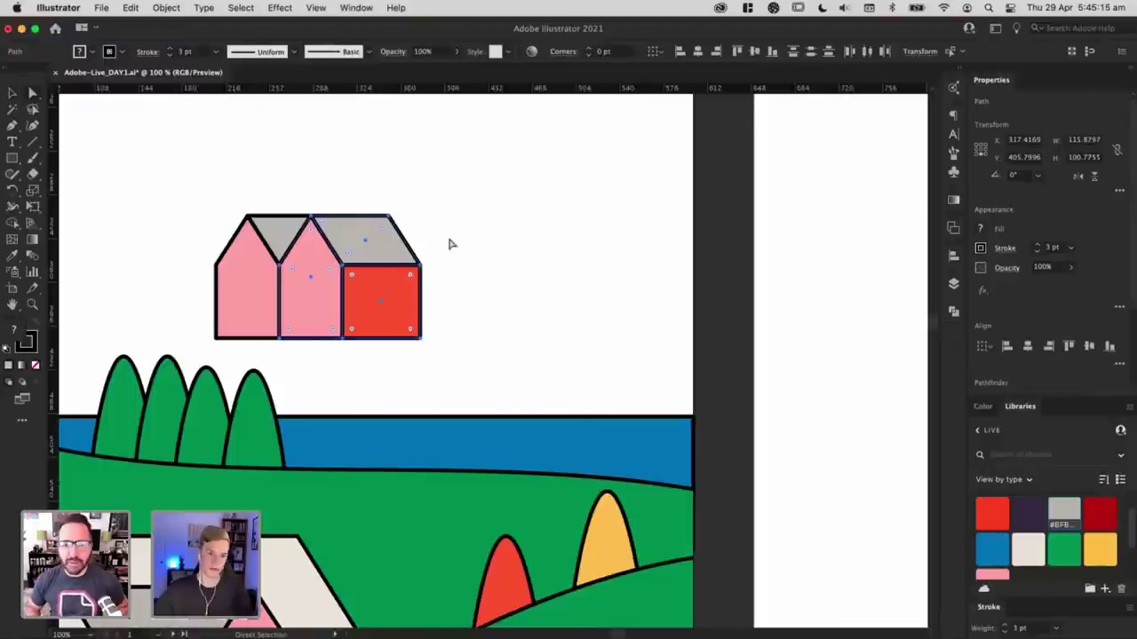
drag(318, 286, 317, 213)
Step: Extend the raised copy's red side wall and pink gabled wall down to the lower building's base line
click(363, 265)
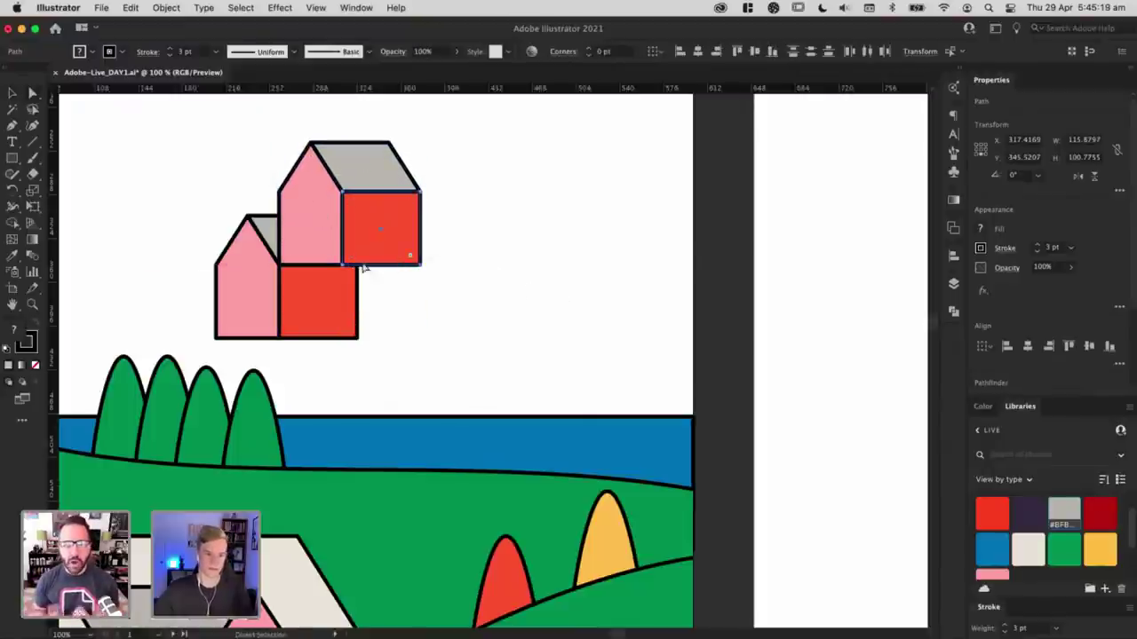
drag(342, 266, 338, 339)
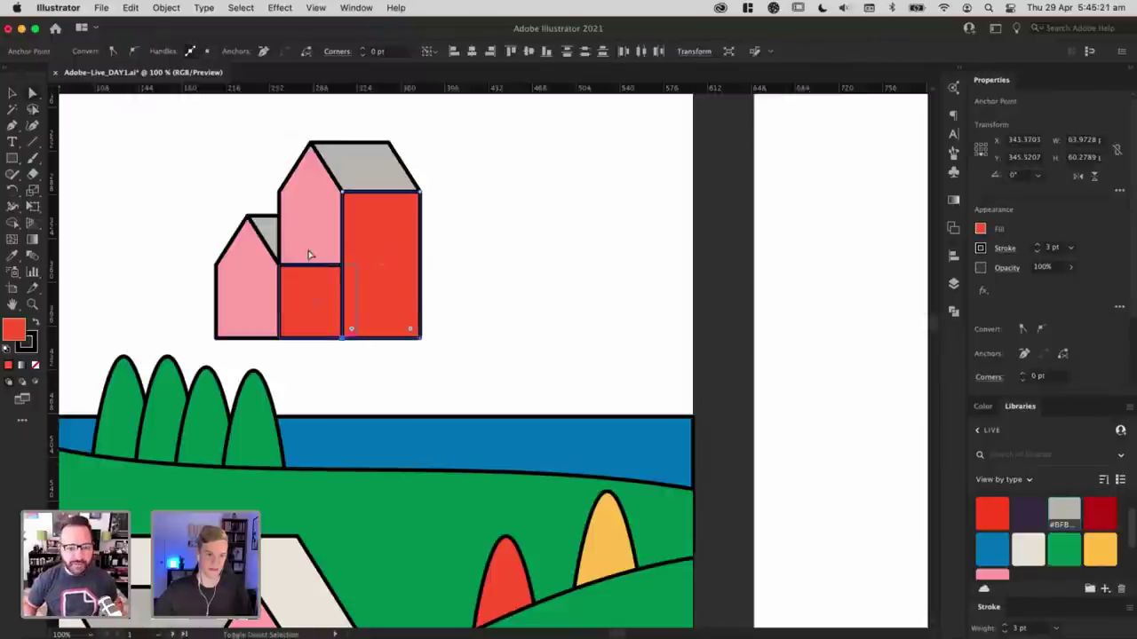
click(310, 190)
drag(342, 271, 336, 344)
key(super+shift+a)
Step: Try uniting the two pink gabled walls into one shape with Pathfinder, and undo the merge
click(316, 308)
shift+click(252, 306)
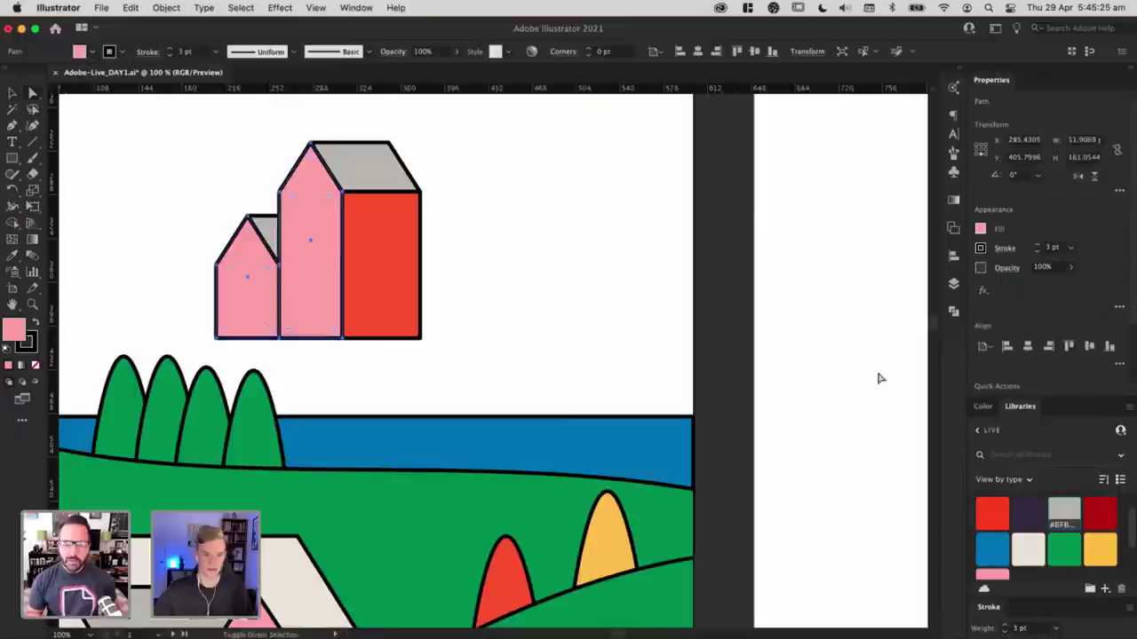
click(953, 310)
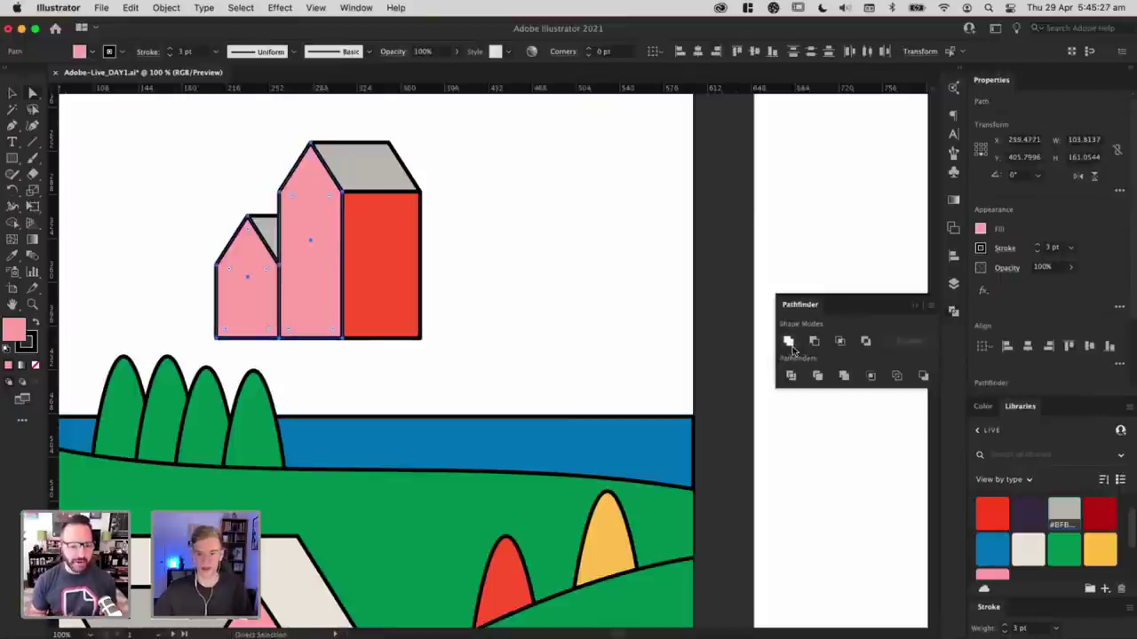
click(793, 341)
click(569, 275)
drag(569, 275, 698, 290)
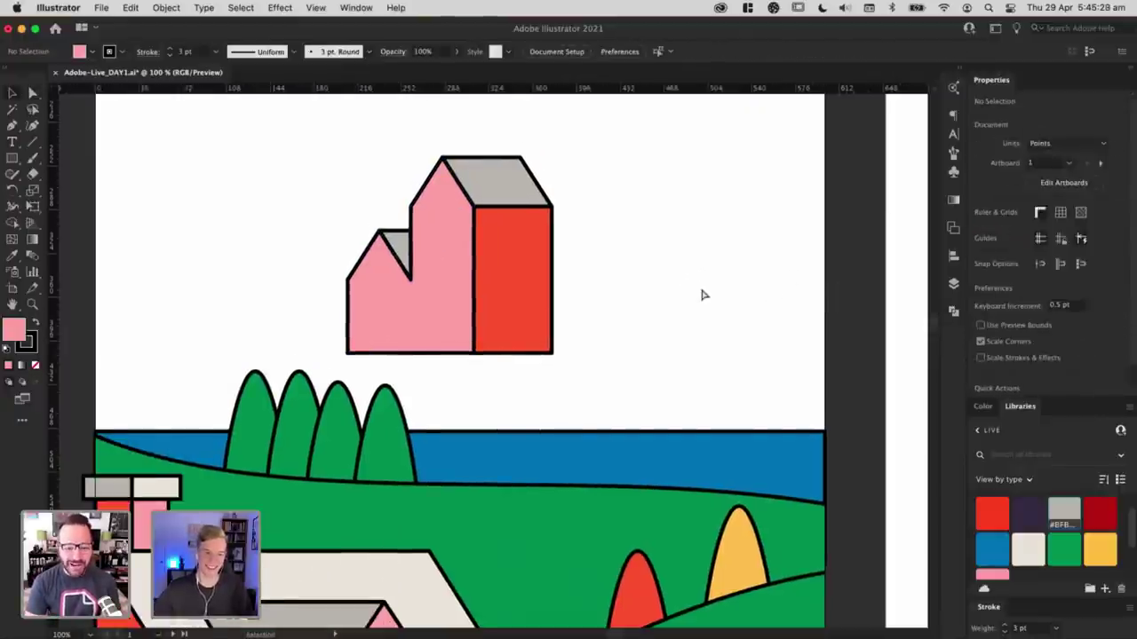
key(super+z)
click(701, 294)
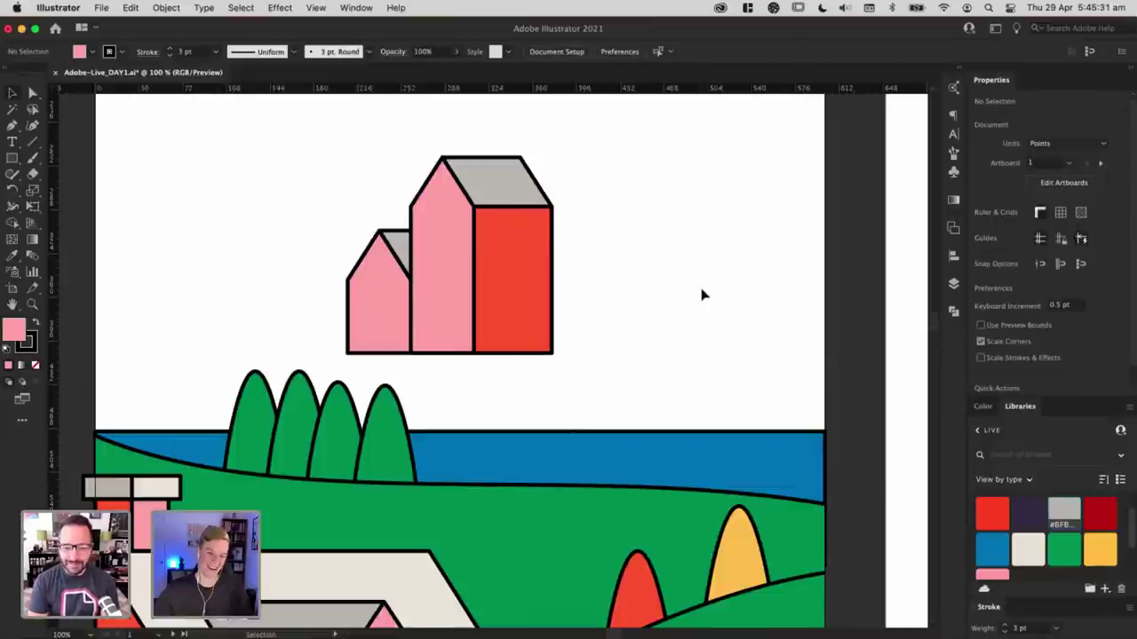
Step: Move the whole farm building over to the horizon near the artboard's right edge and scale it down to about 70%
key(super+minus)
key(super+minus)
key(super+plus)
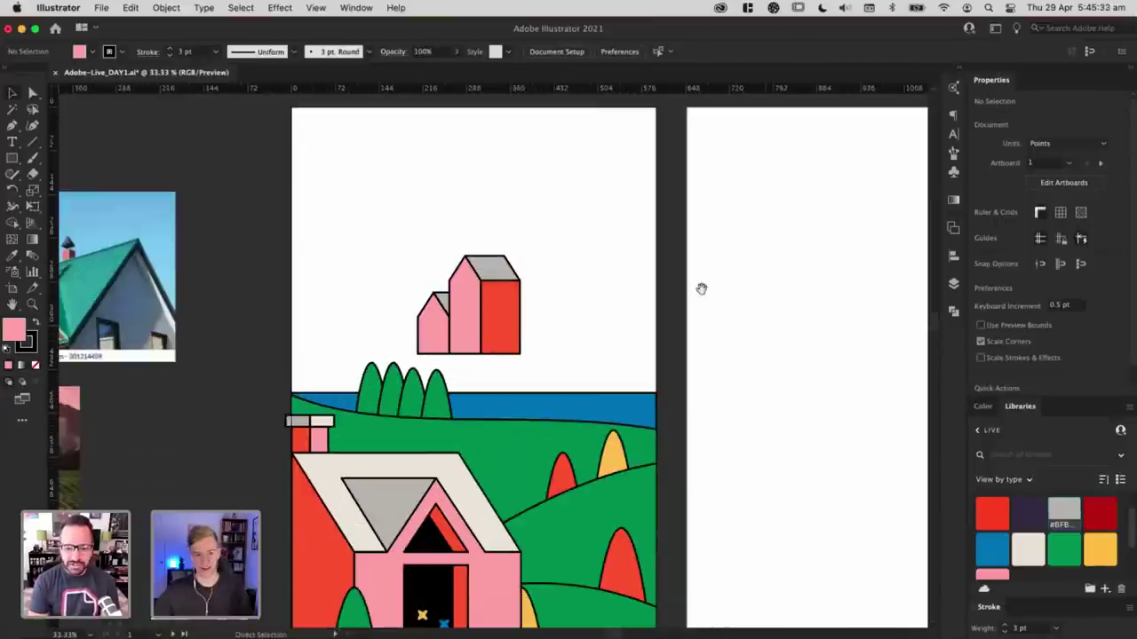
scroll(652, 244, down, 4)
scroll(653, 245, right, 1)
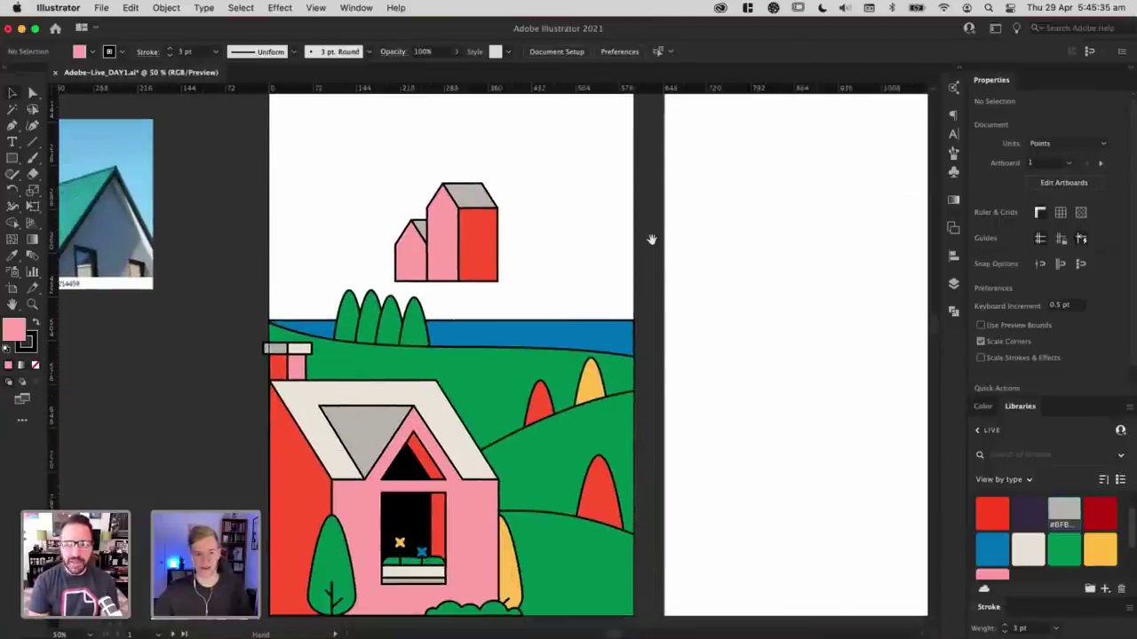
drag(437, 252, 564, 294)
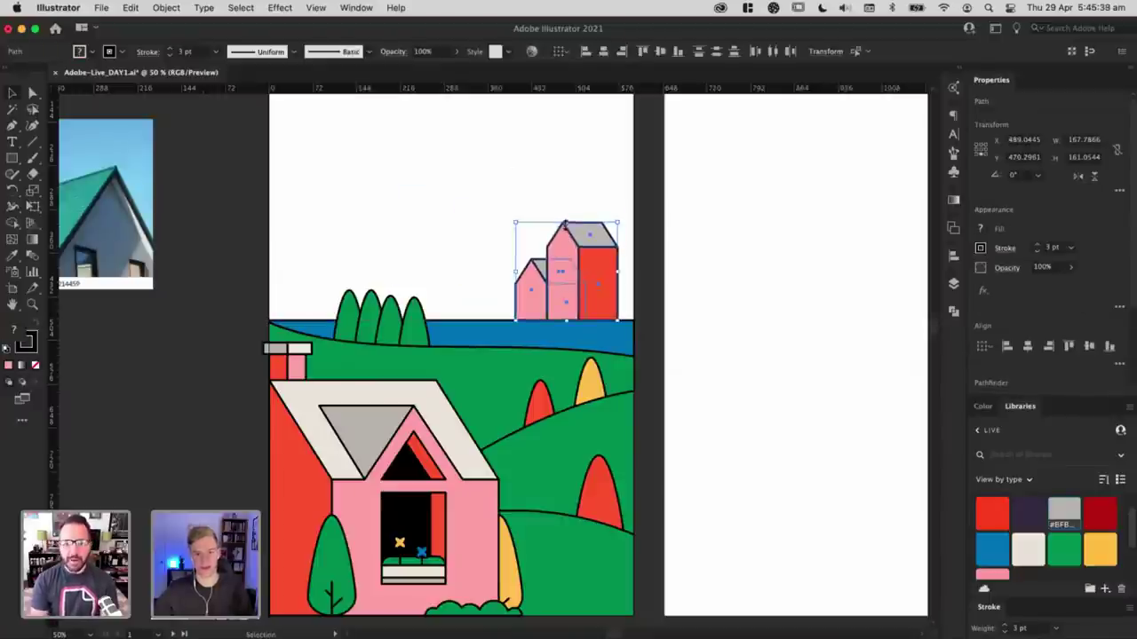
drag(566, 225, 575, 250)
click(506, 231)
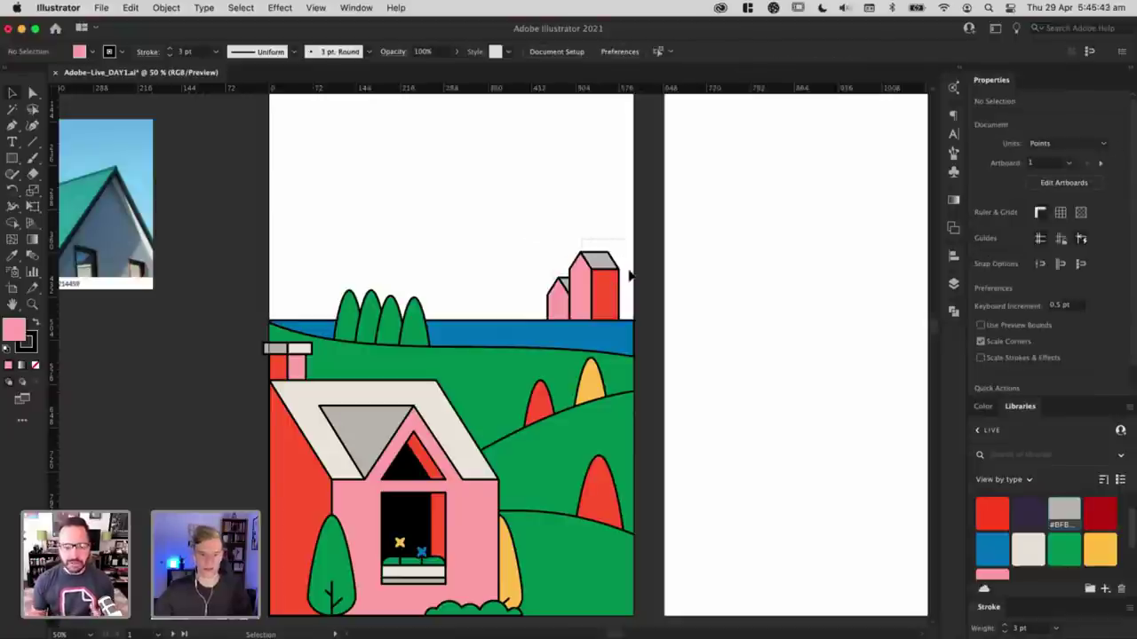
Step: Delete the taller raised copy and lengthen the small building's roof and red side wall rightward, making the roof about 96 pt wide
drag(631, 276, 631, 276)
key(Delete)
key(a)
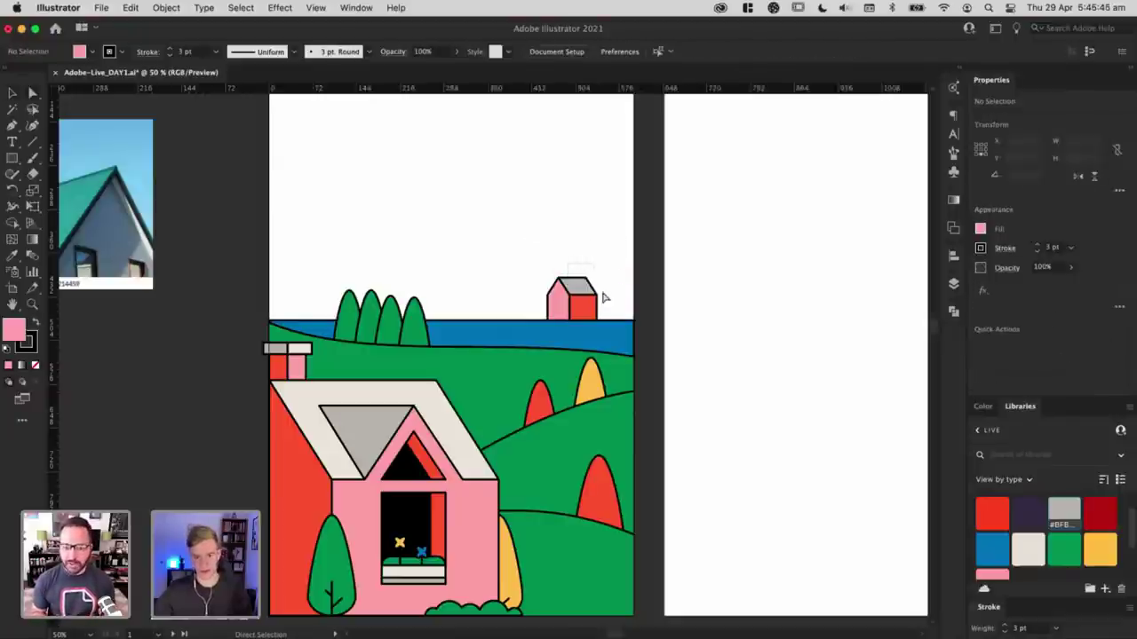
drag(613, 325, 578, 271)
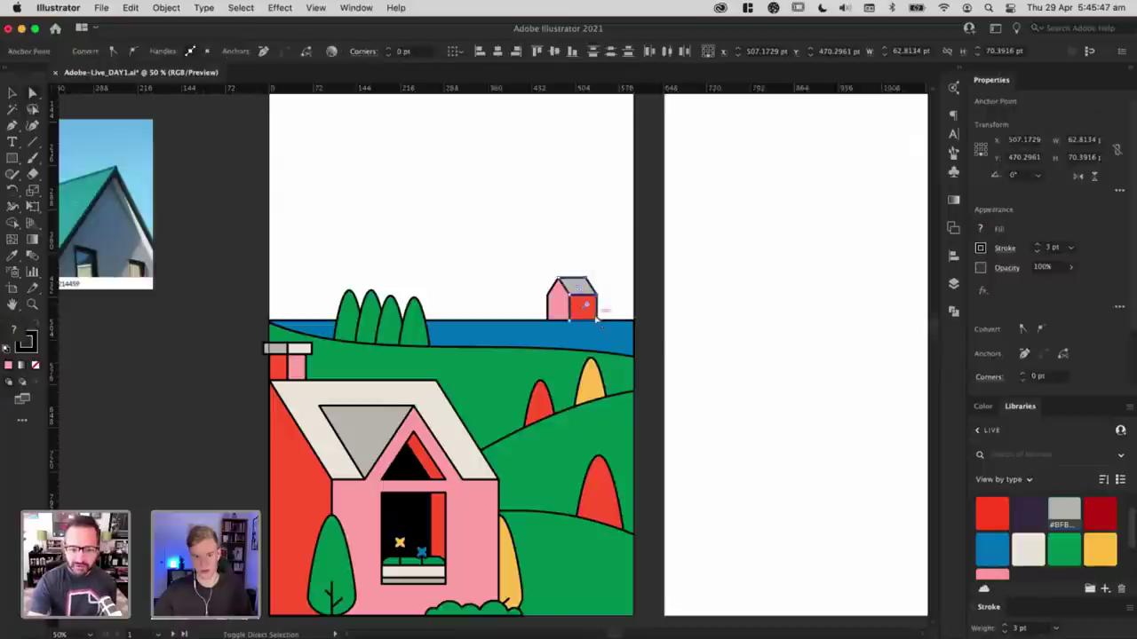
mouse_move(597, 321)
mouse_down()
mouse_move(619, 323)
mouse_move(582, 309)
mouse_up()
click(688, 314)
key(v)
click(664, 297)
click(666, 300)
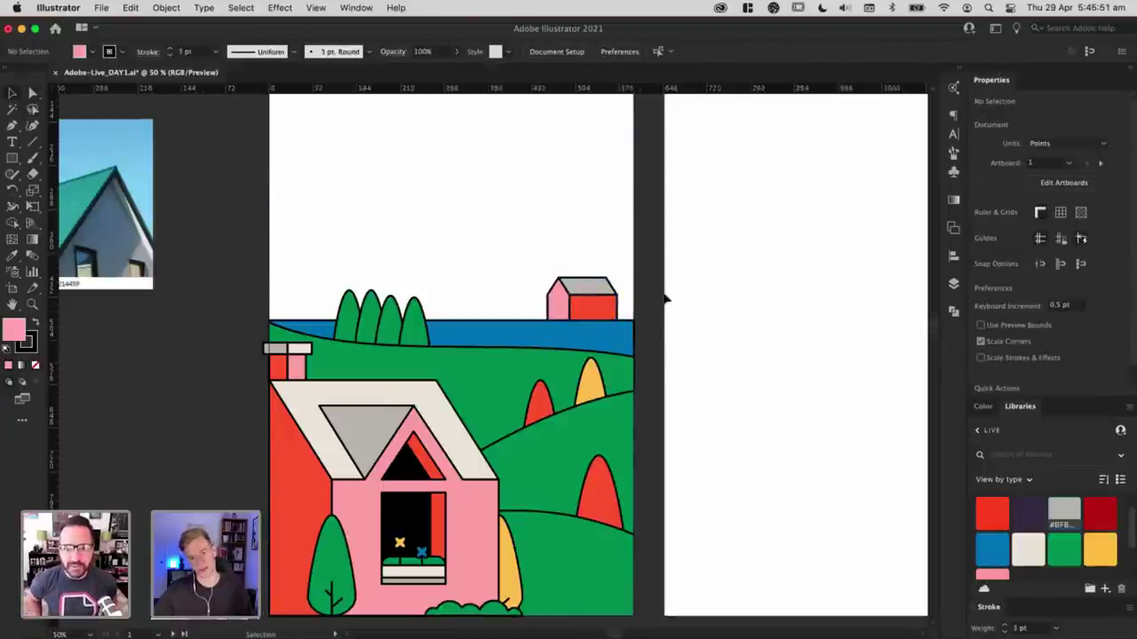
Step: Cut the small building's roof, gabled wall and side wall out of the scene, and enter the landscape clip group for editing
scroll(665, 300, up, 4)
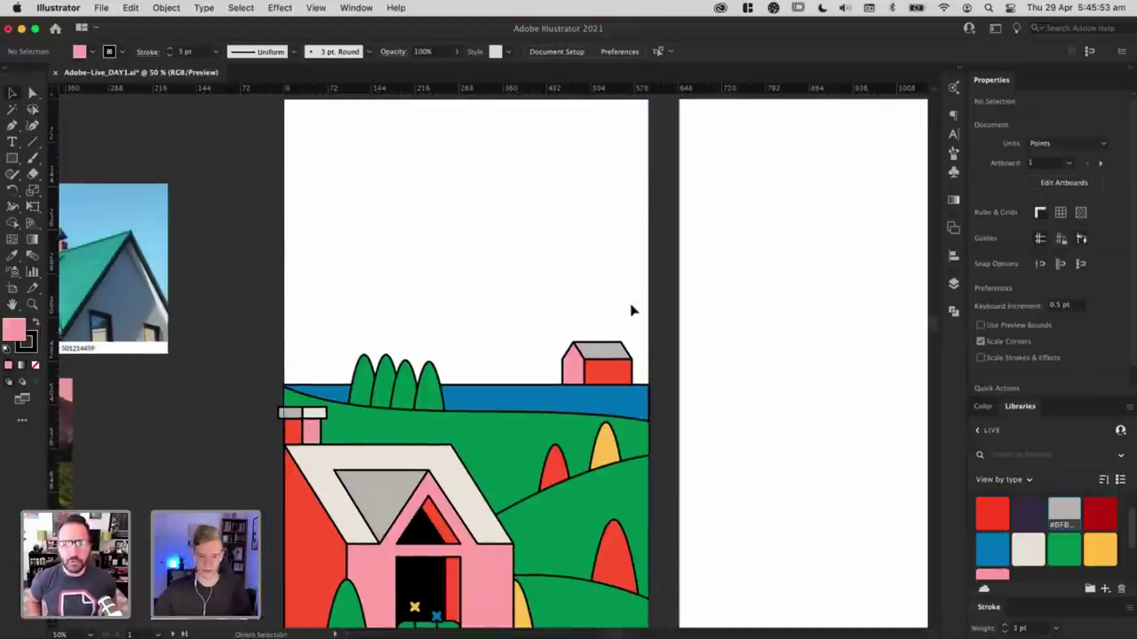
click(611, 366)
click(606, 355)
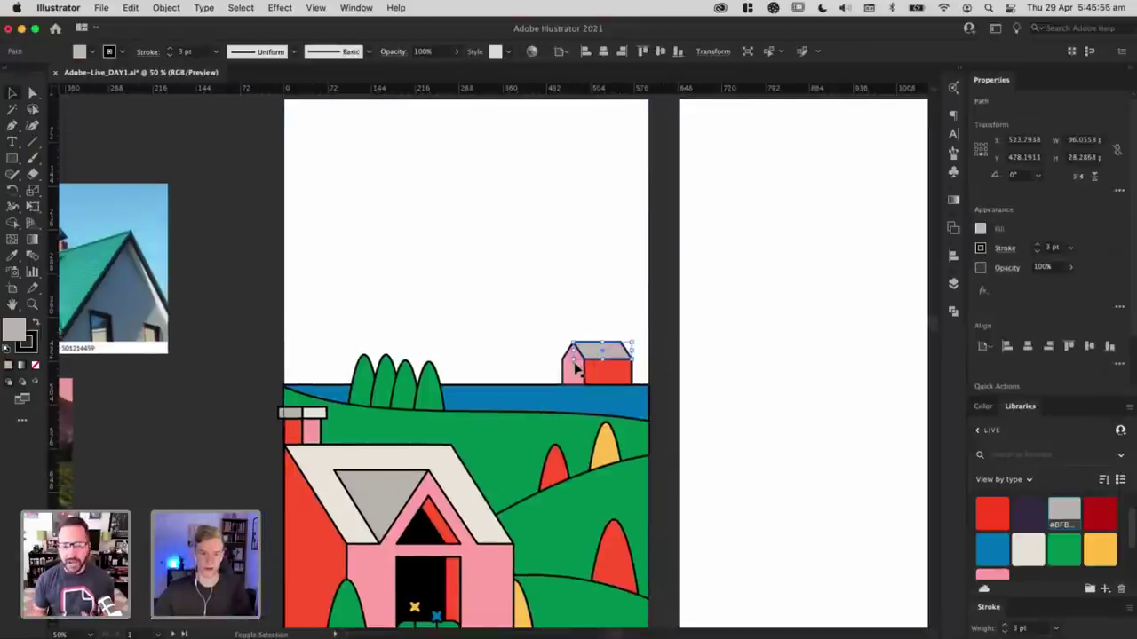
shift+click(574, 366)
shift+click(600, 374)
key(super+x)
click(554, 401)
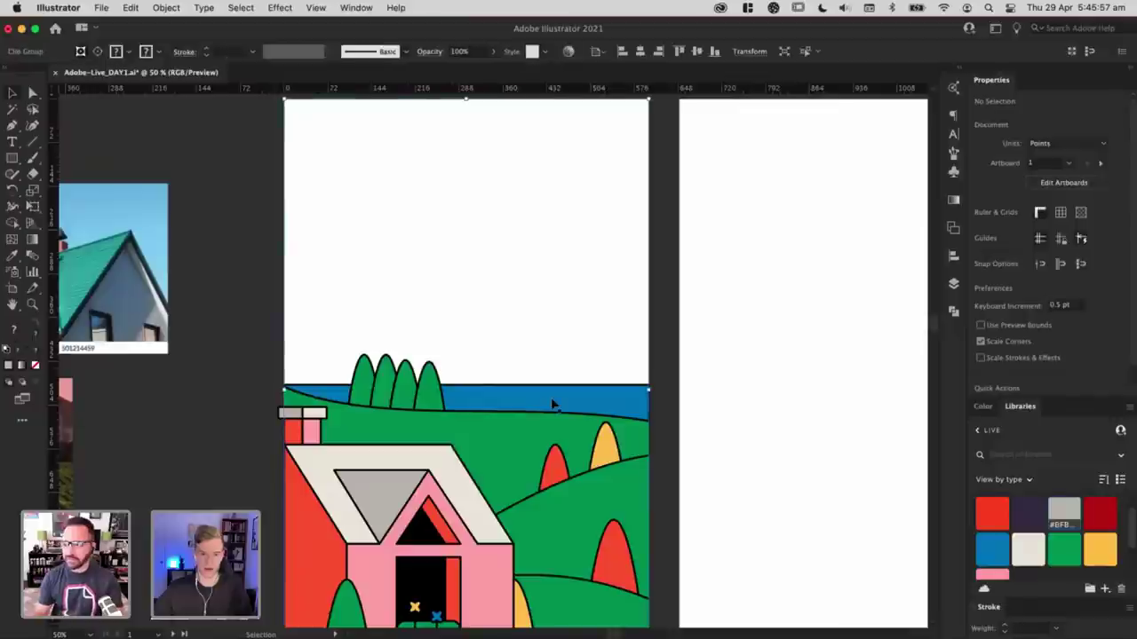
double_click(523, 424)
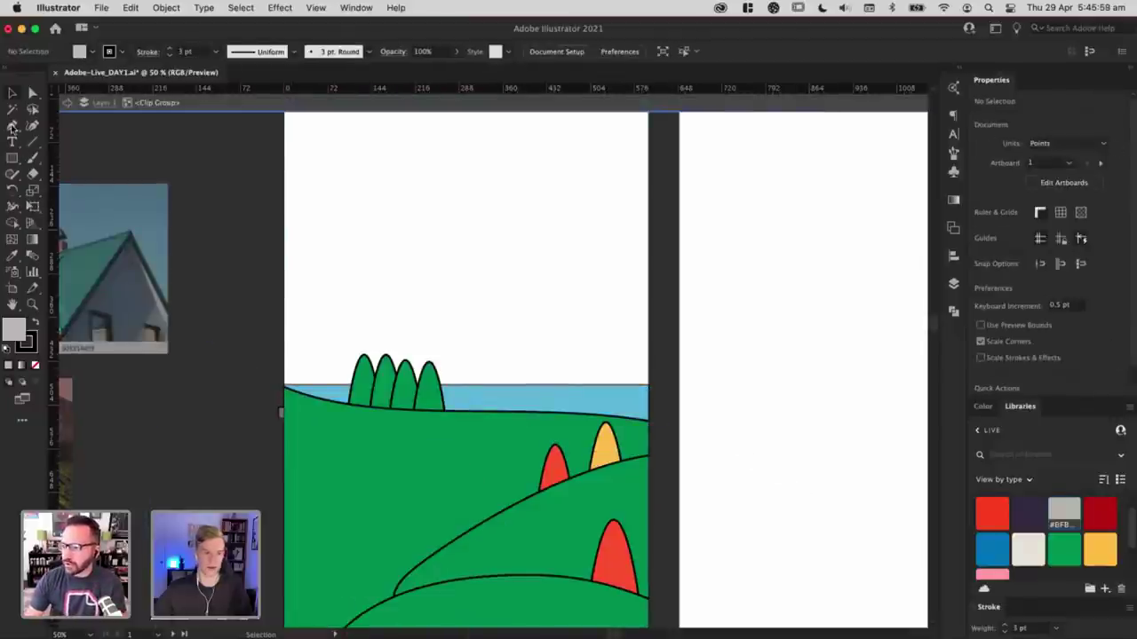
click(12, 126)
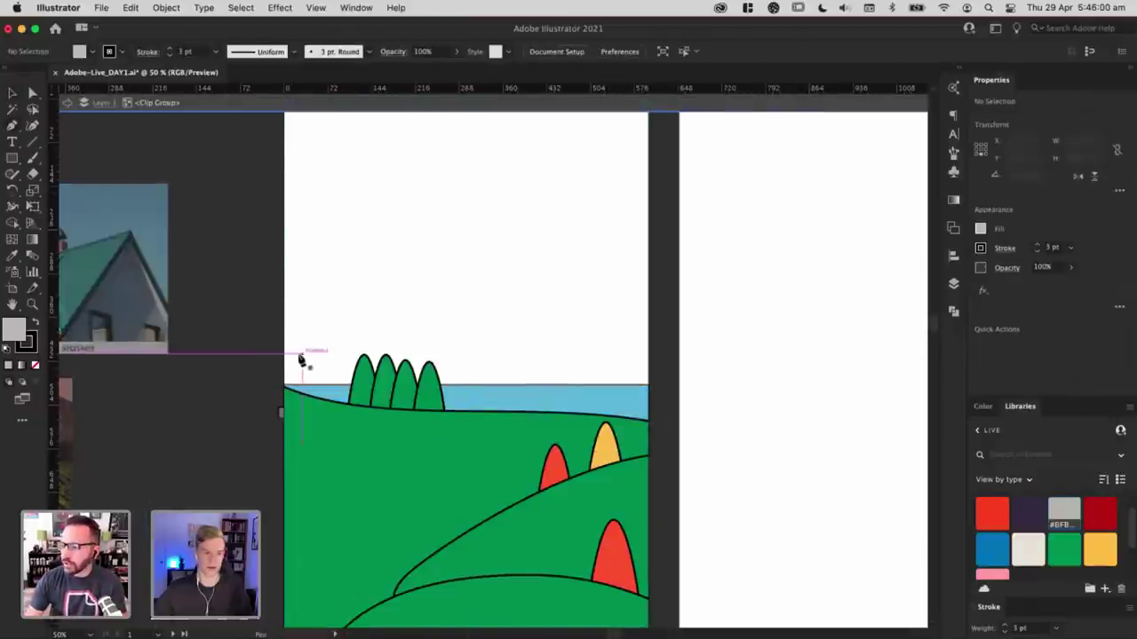
click(255, 345)
key(super+z)
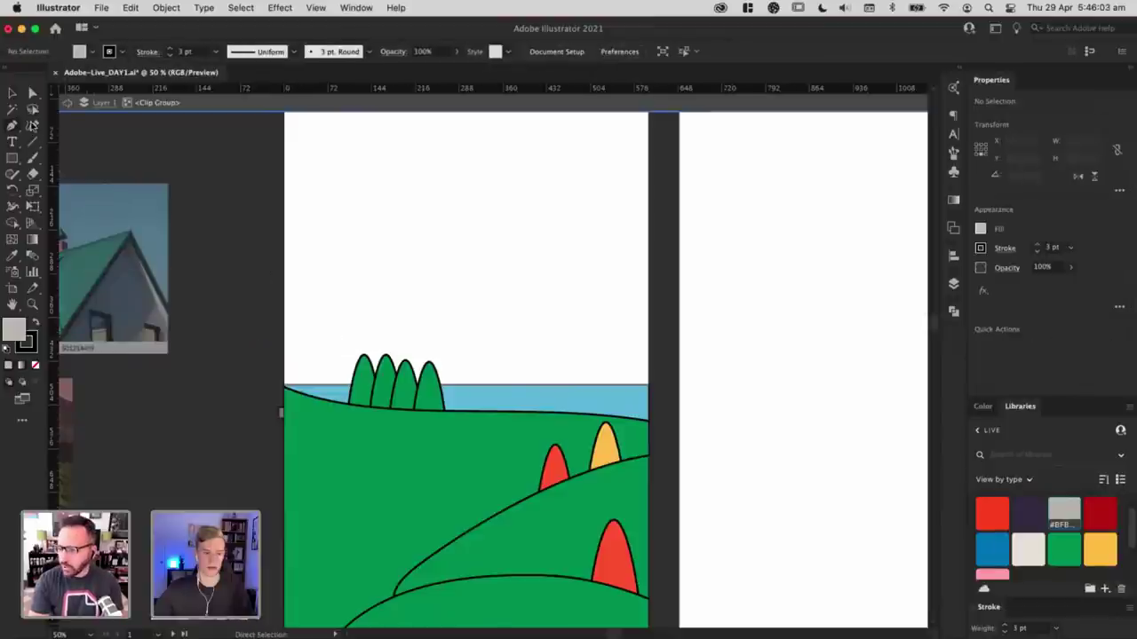
Step: Draw a closed green hill with the Curvature tool, about 709 by 321 pt, its wavy crest above the trees and its sides overhanging the artboard
click(365, 335)
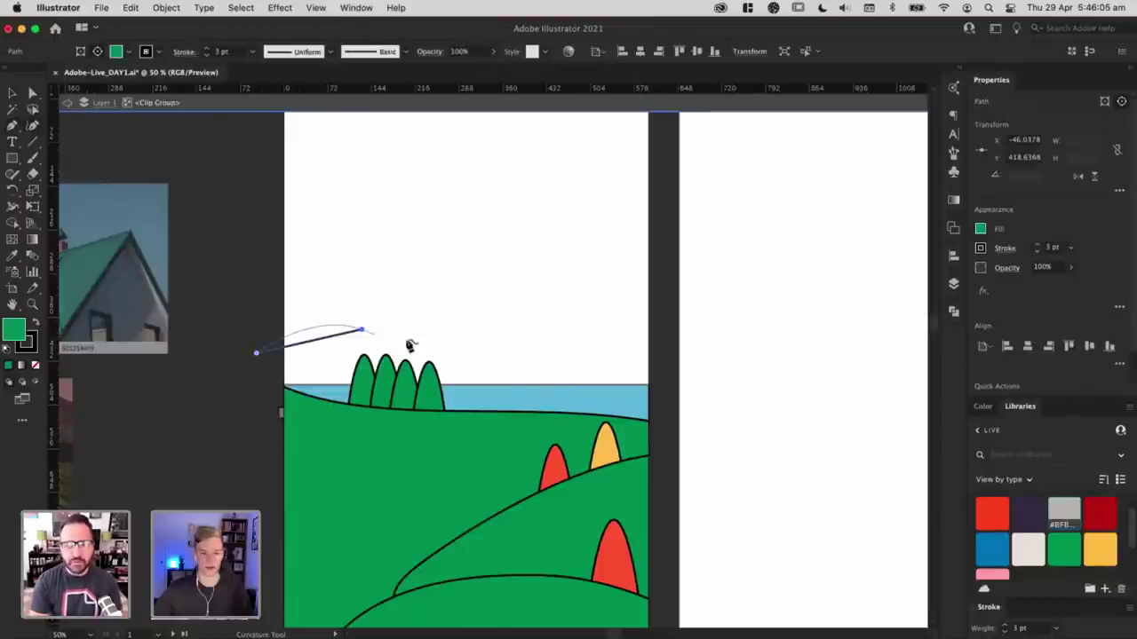
click(407, 342)
click(513, 346)
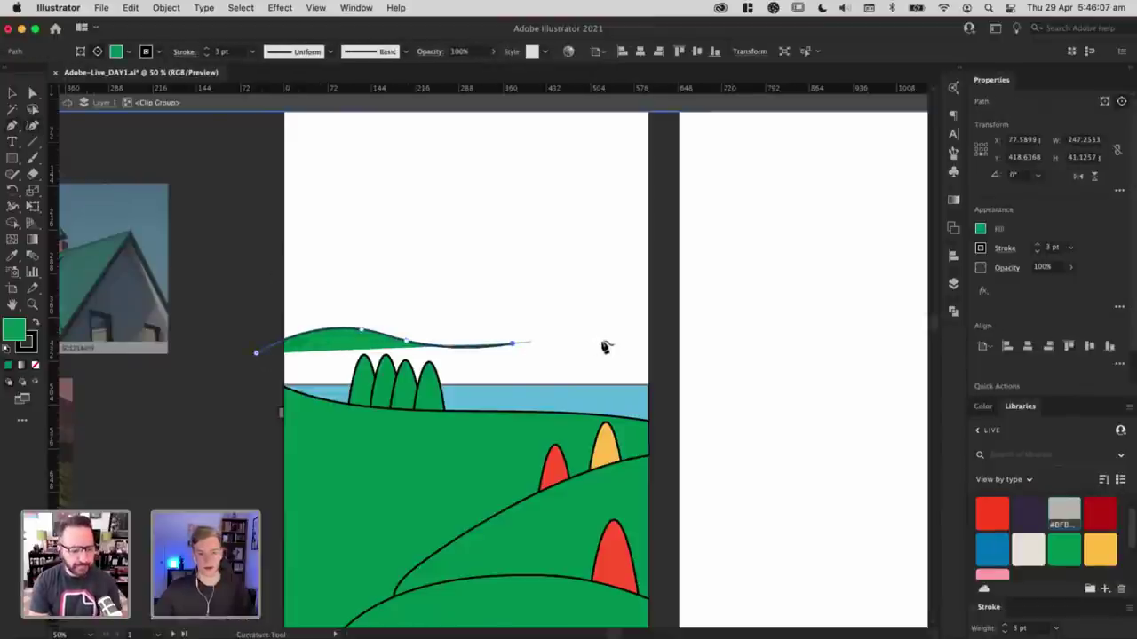
click(667, 352)
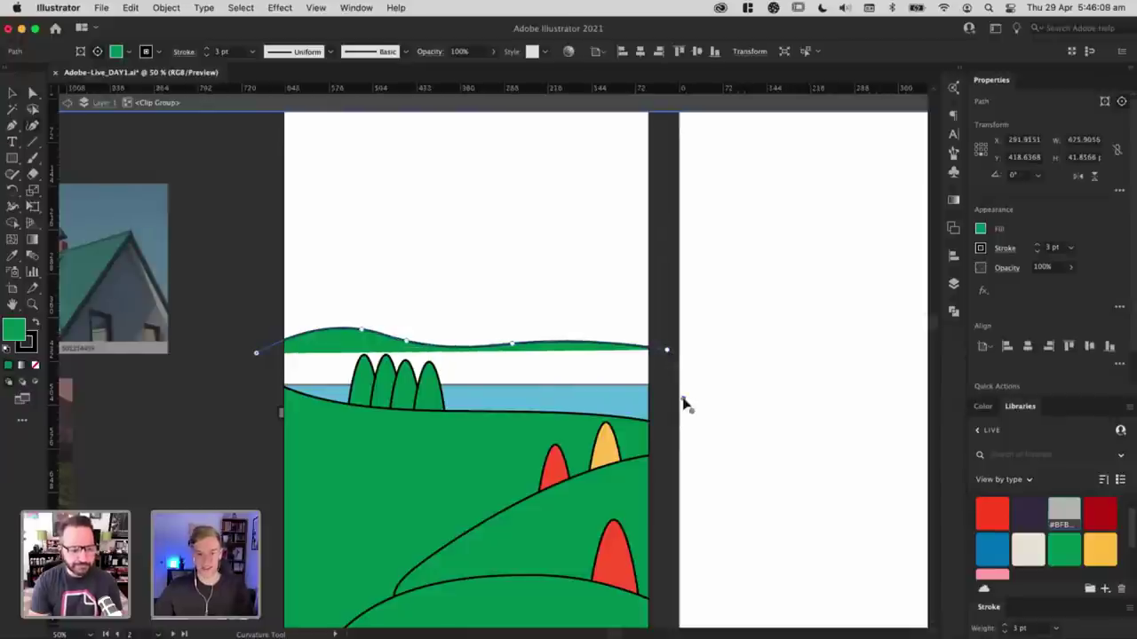
click(683, 399)
click(278, 475)
click(257, 354)
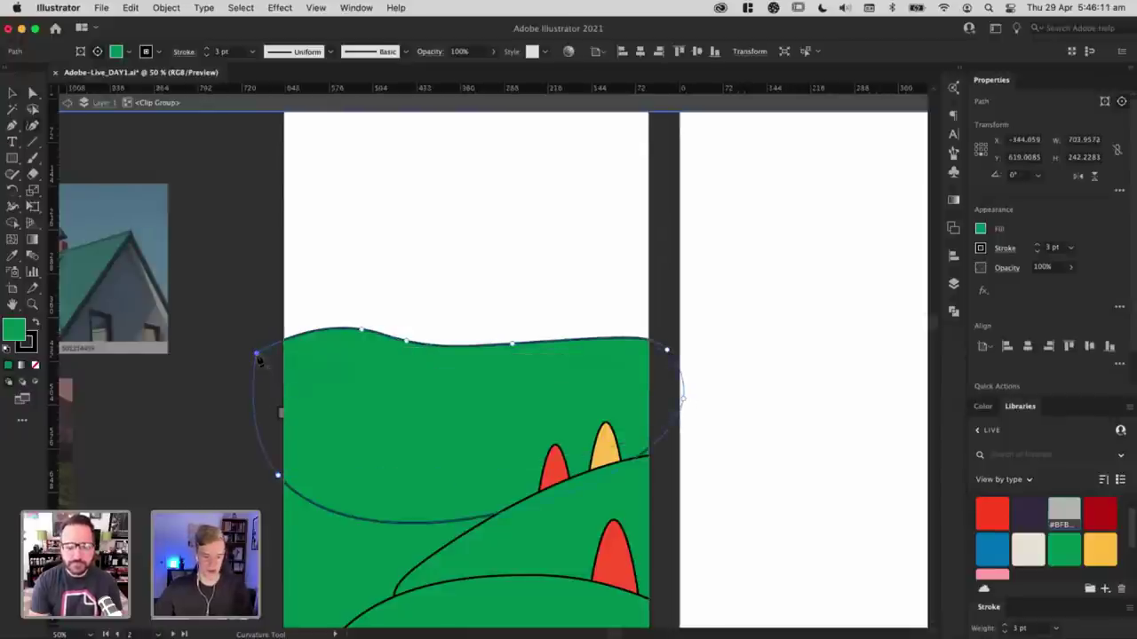
Step: Leave the clip group's isolation and cut the new green hill out of the group
key(Escape)
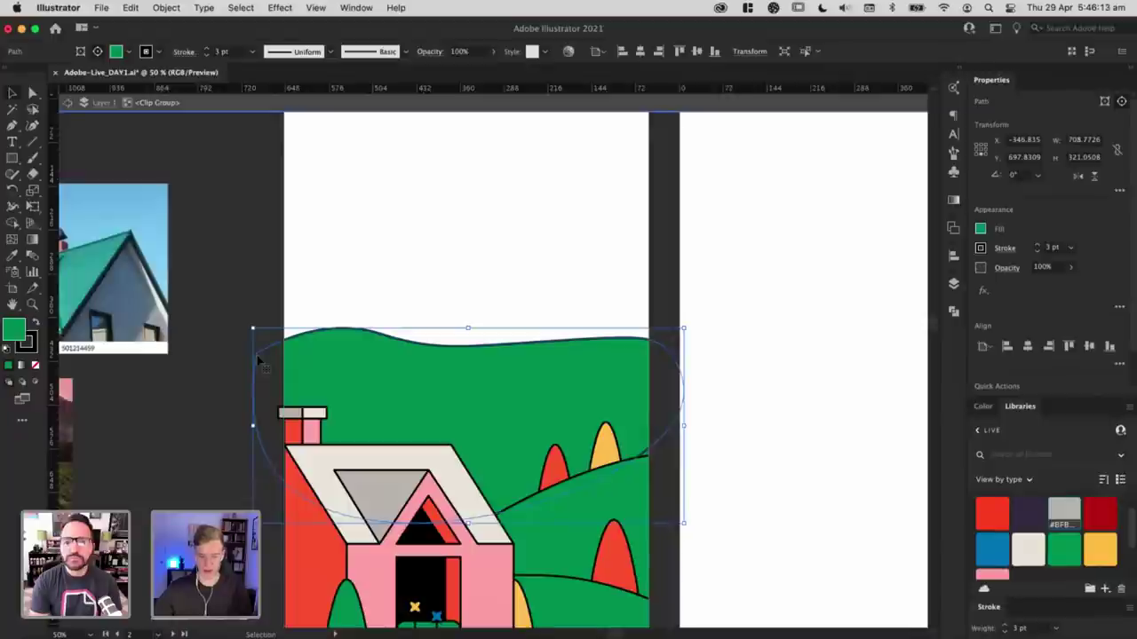
key(v)
click(580, 363)
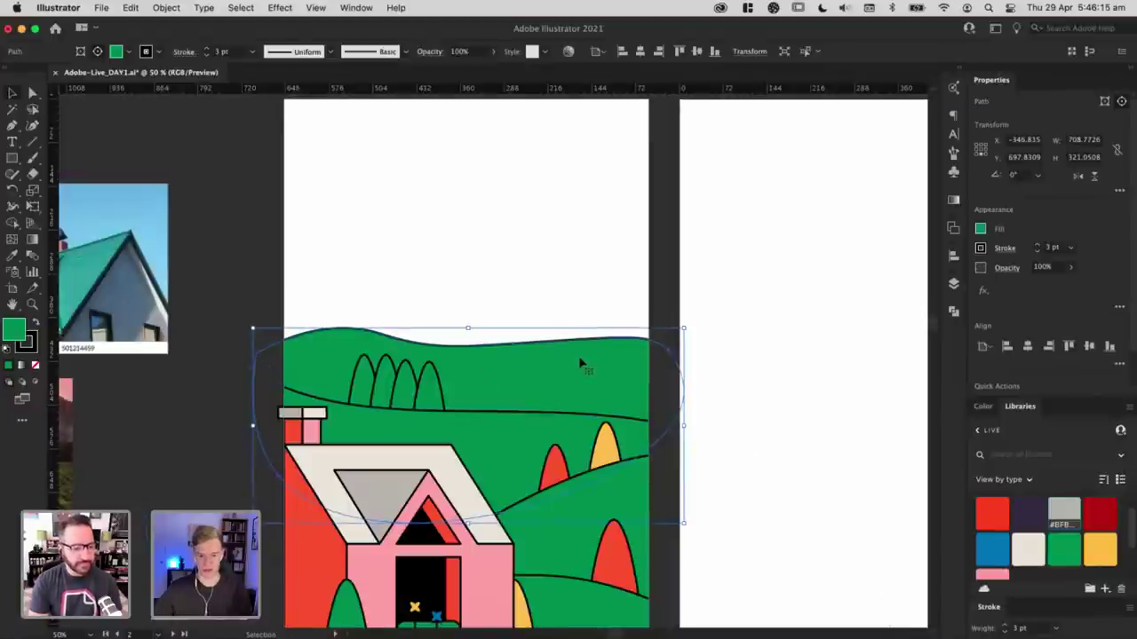
key(super+x)
click(550, 332)
key(super+shift+v)
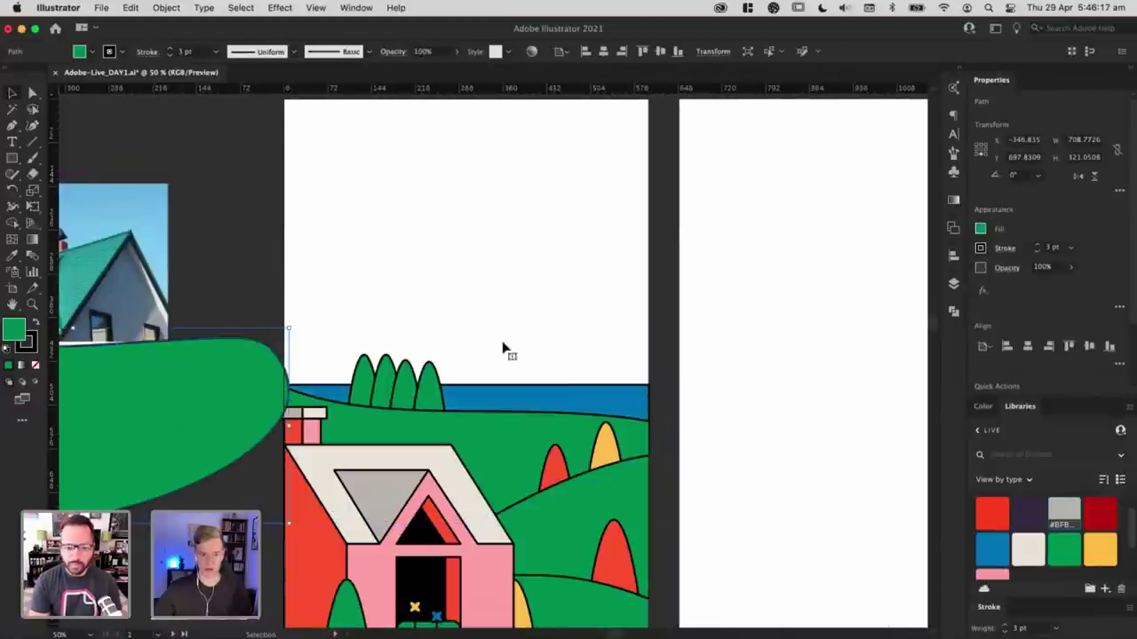
key(super+z)
Step: Paste the hill in place outside the clip group, centre it horizontally over the first artboard and send it to the back
click(130, 8)
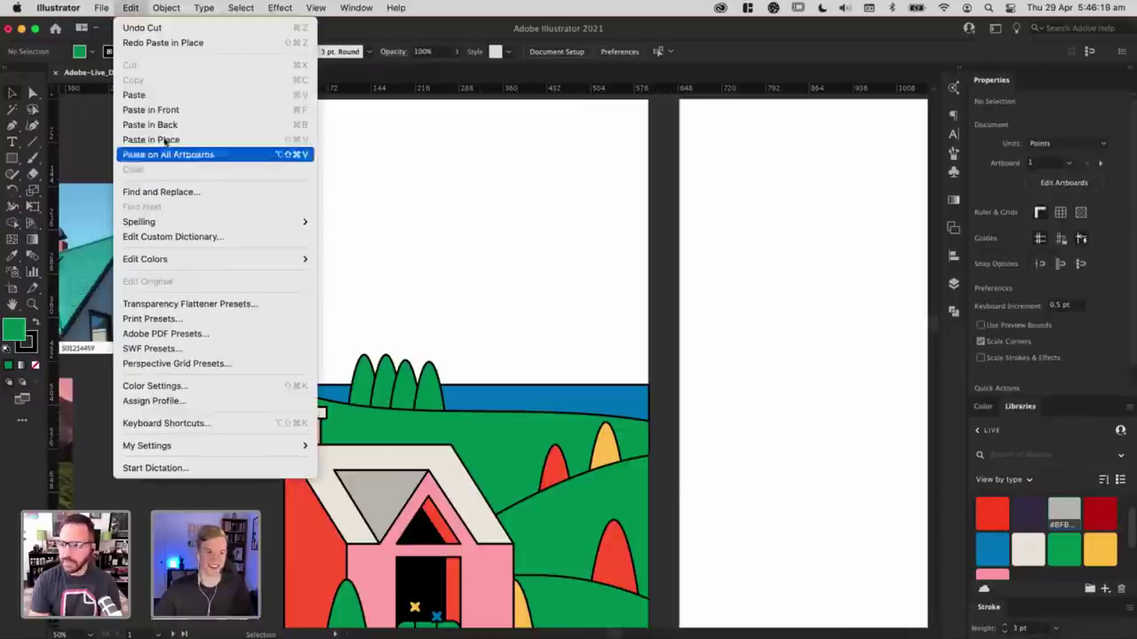
click(164, 143)
drag(171, 387, 540, 380)
key(super+shift+bracketleft)
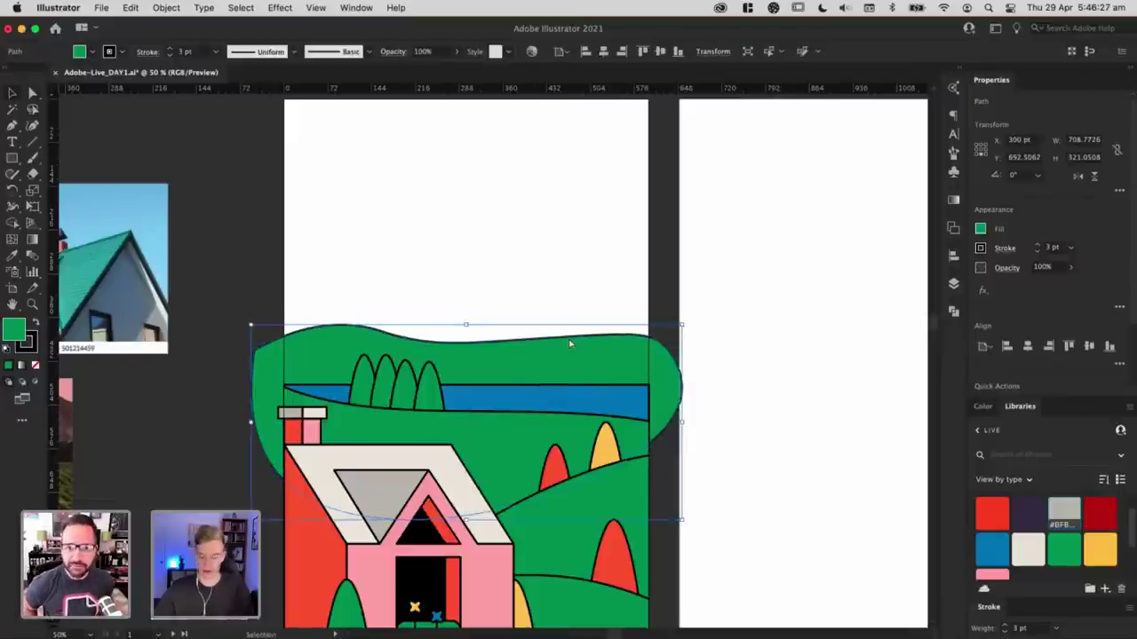
Step: Cover the hill's left overhang with a rectangle about 69 by 312 pt, and place a duplicate over its right overhang
key(super+minus)
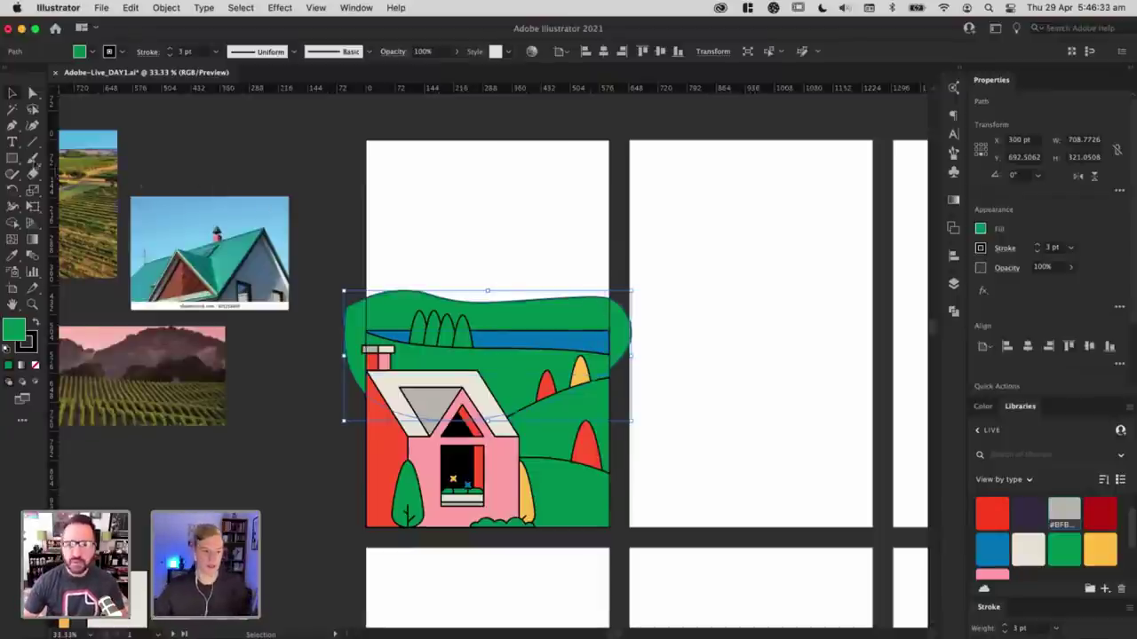
click(12, 158)
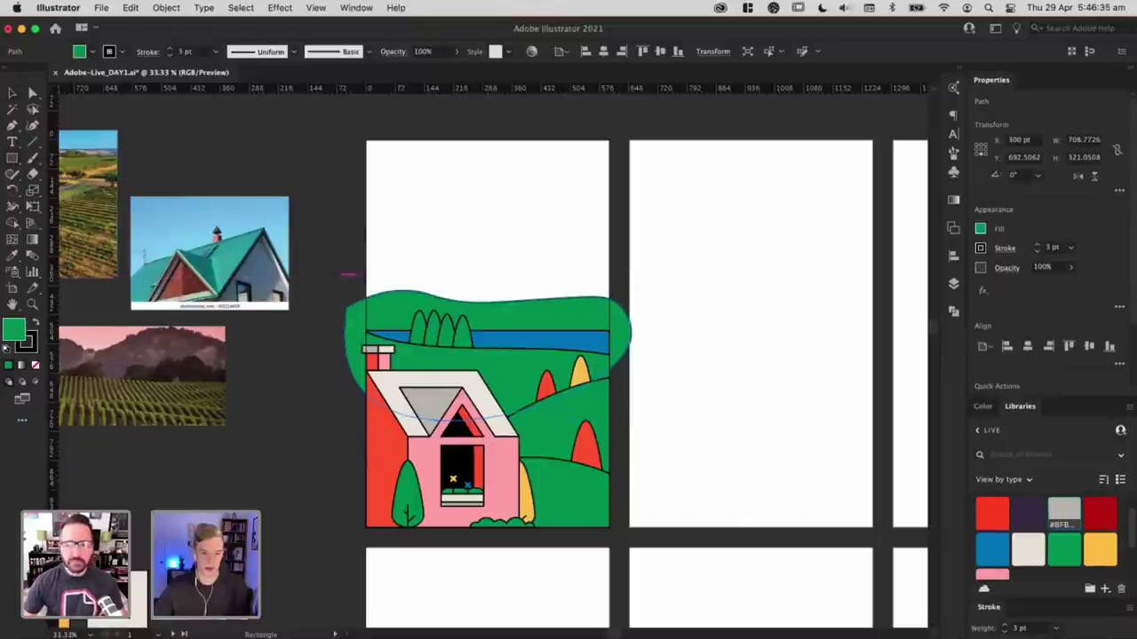
drag(346, 275, 374, 405)
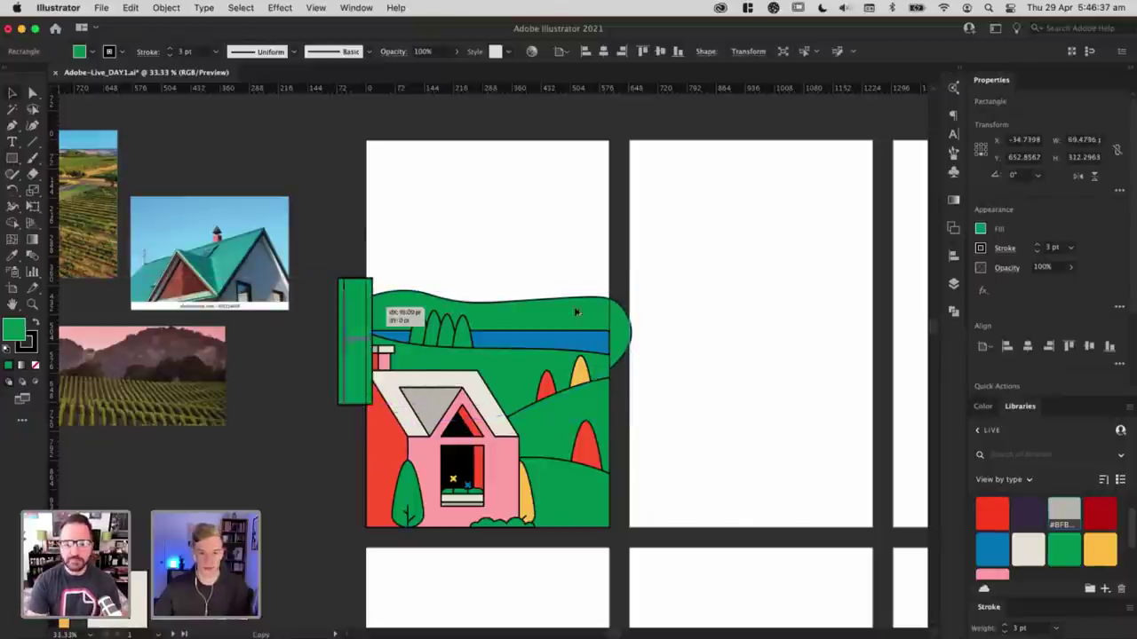
drag(575, 313, 627, 317)
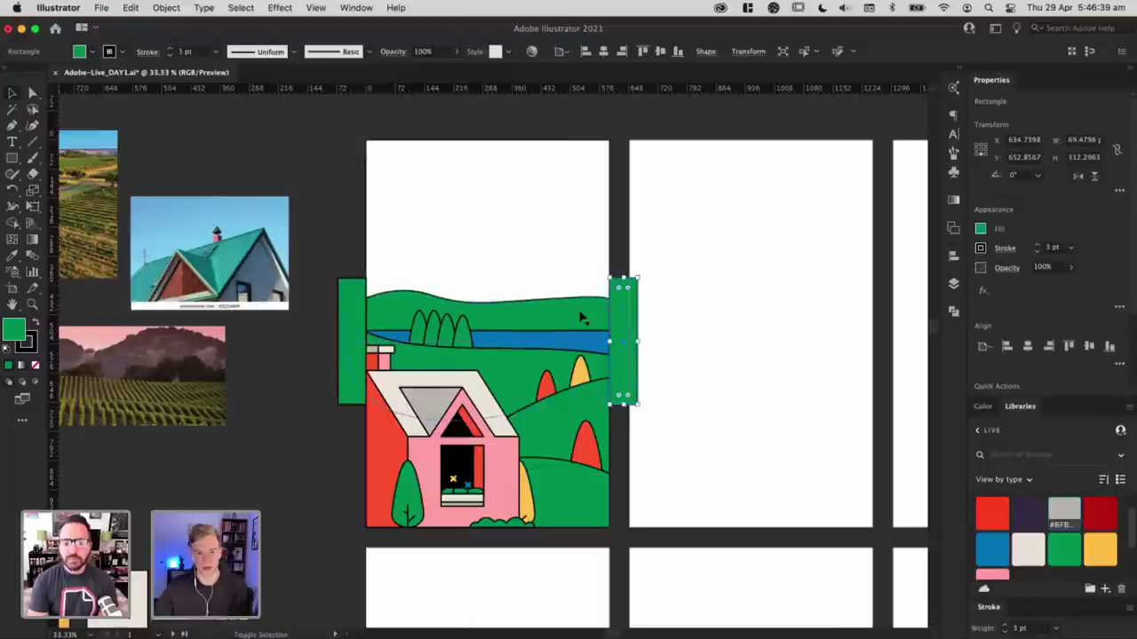
Step: Subtract both rectangles from the hill with Pathfinder to trim it to the artboard's 600 pt width, and send it to the back
click(582, 317)
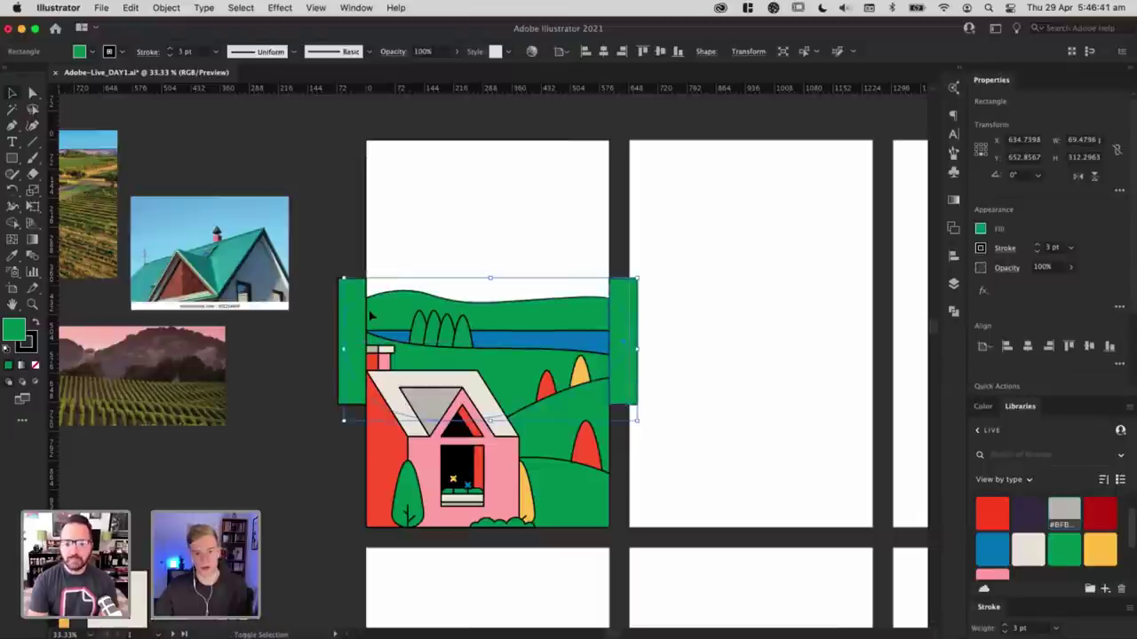
click(953, 315)
click(816, 344)
click(731, 254)
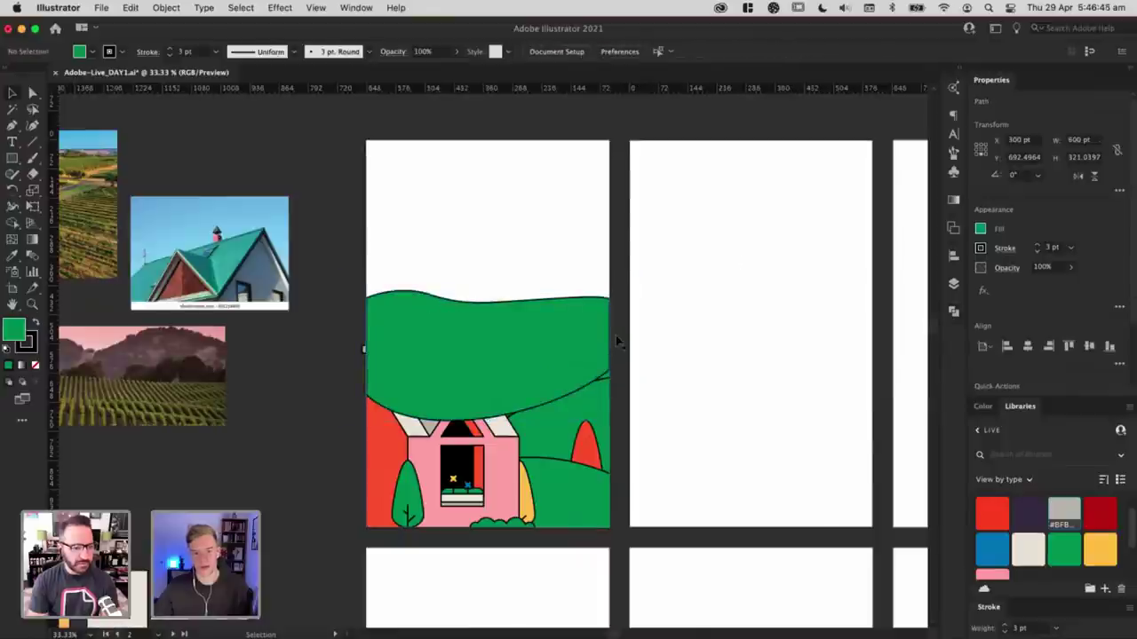
key(cmd+z)
click(660, 315)
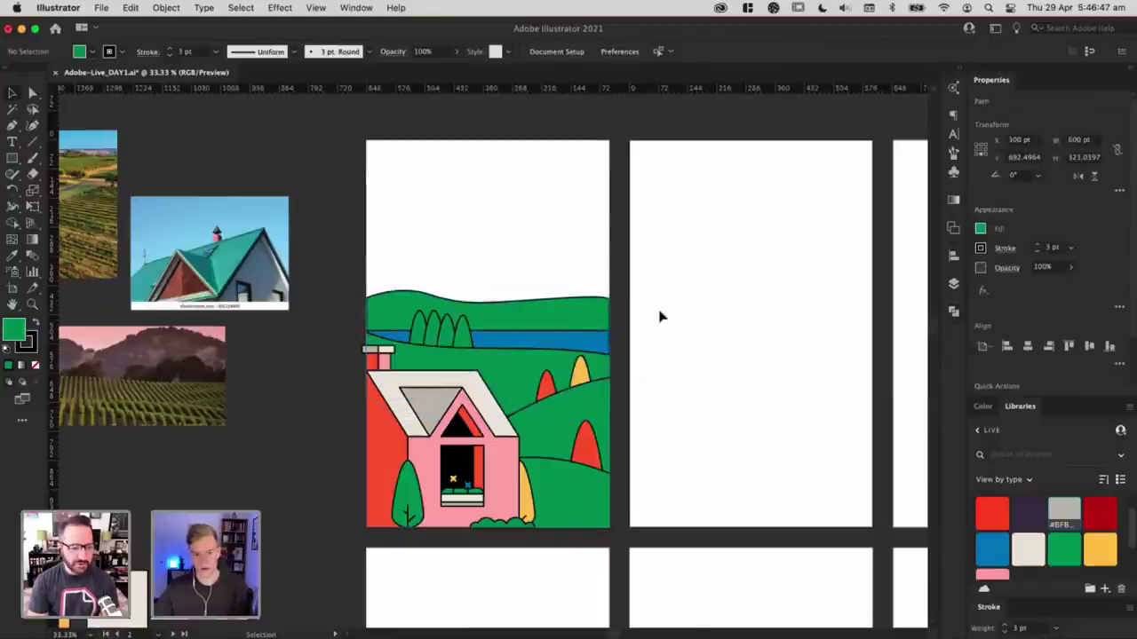
Step: Recolour the second and fourth trees by the lake yellow, sampling the yellow tree on the hillside
key(a)
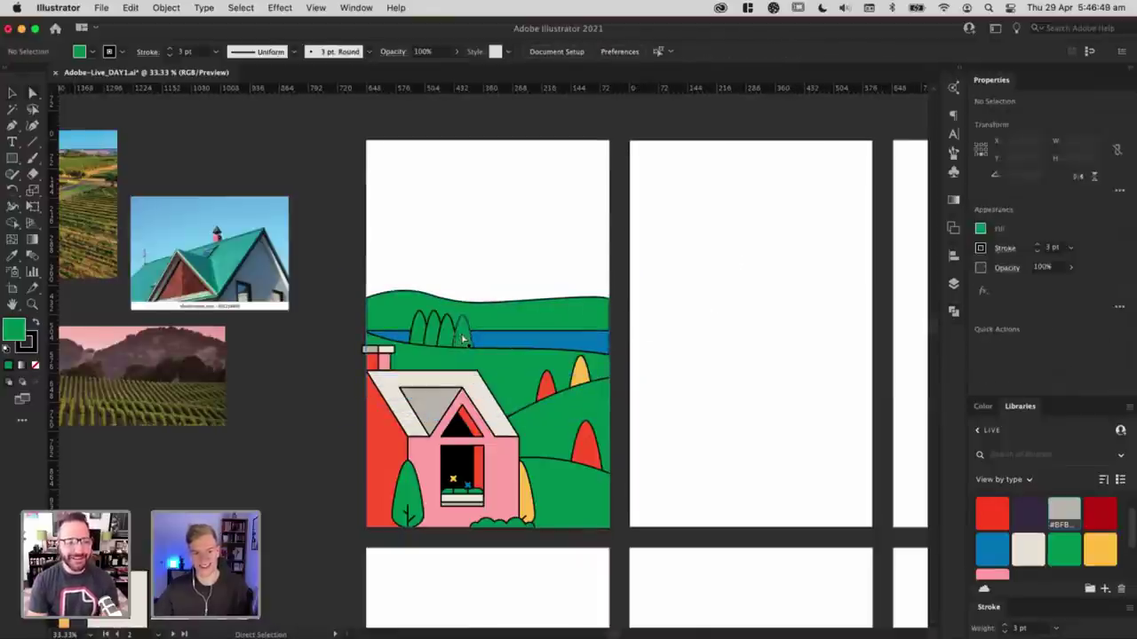
key(super+equal)
scroll(631, 293, down, 2)
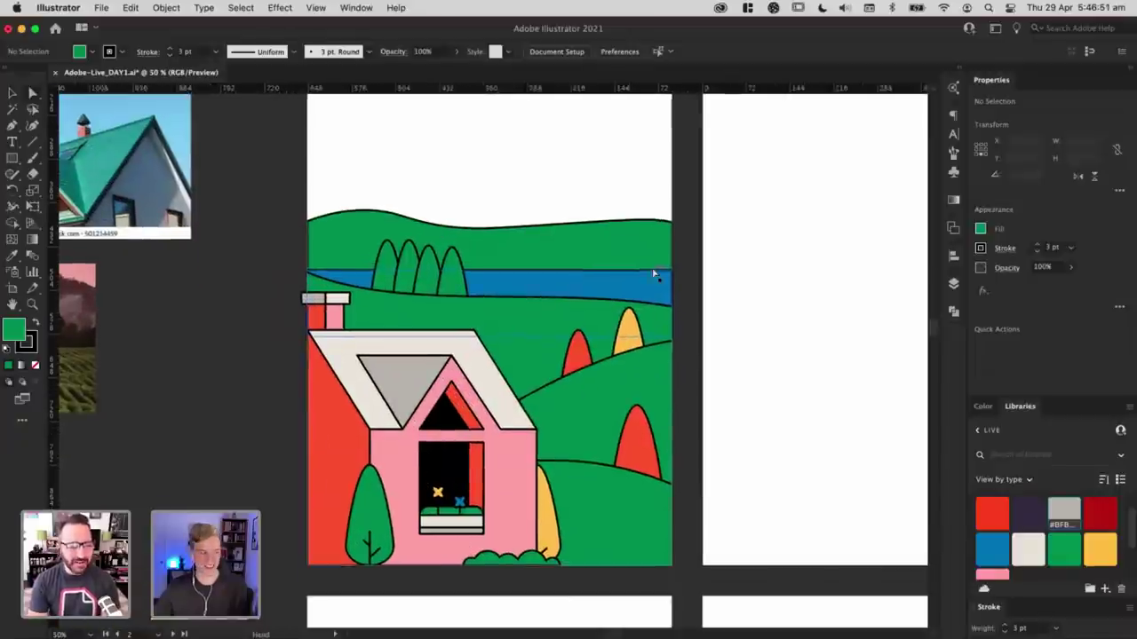
click(389, 260)
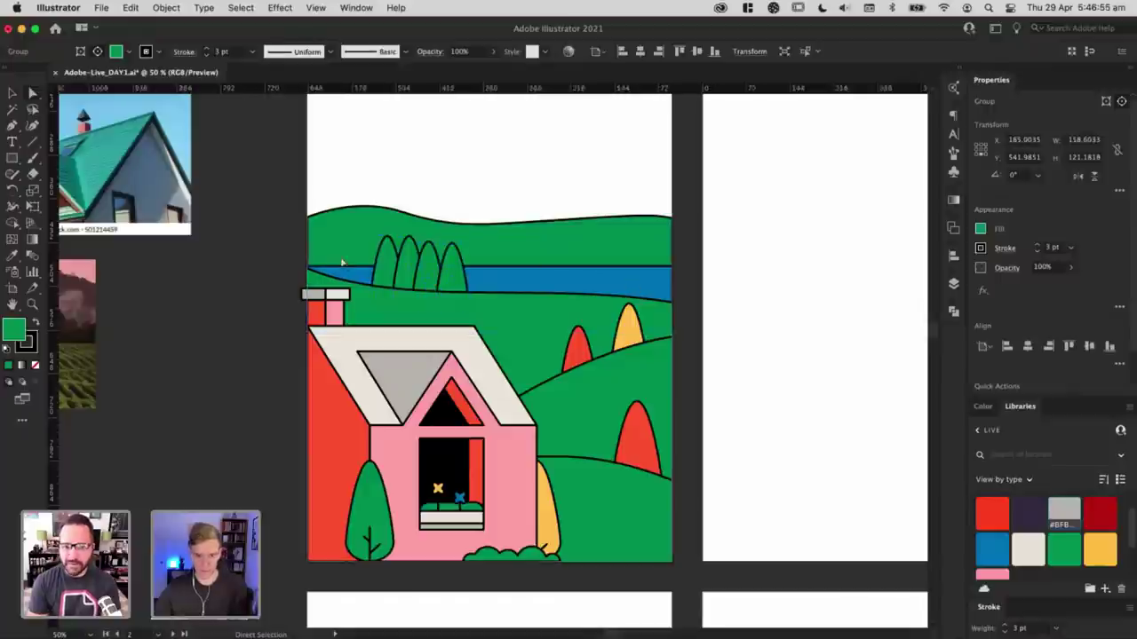
click(764, 264)
shift+click(462, 280)
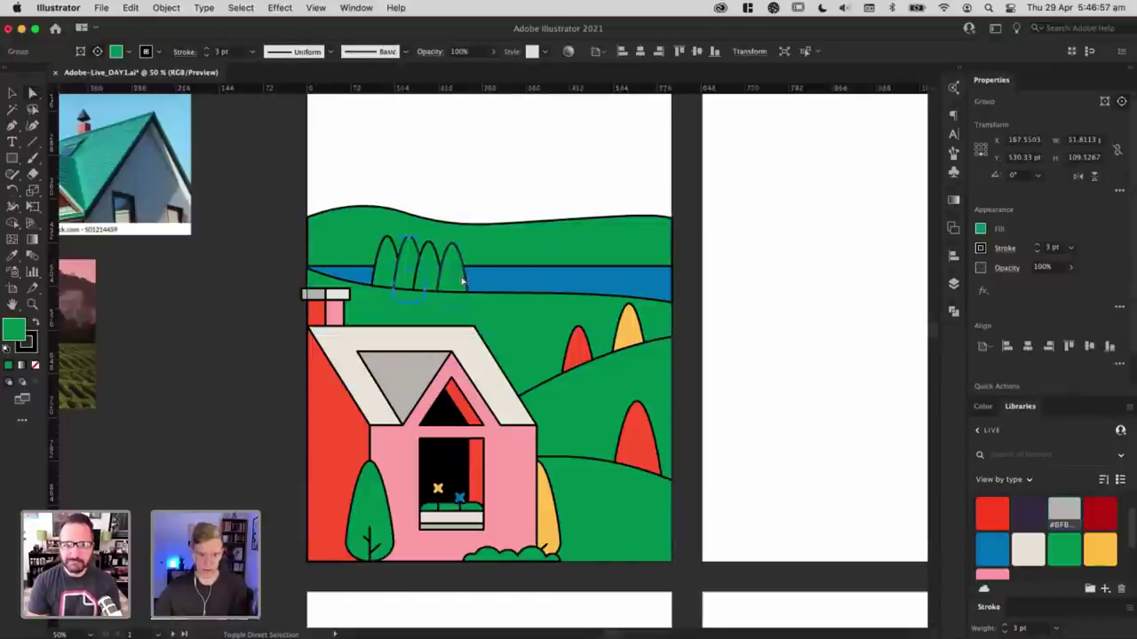
key(i)
click(630, 339)
key(v)
click(791, 252)
Step: Recolour the first tree by the lake red, sampling the small red tree on the hillside
click(389, 267)
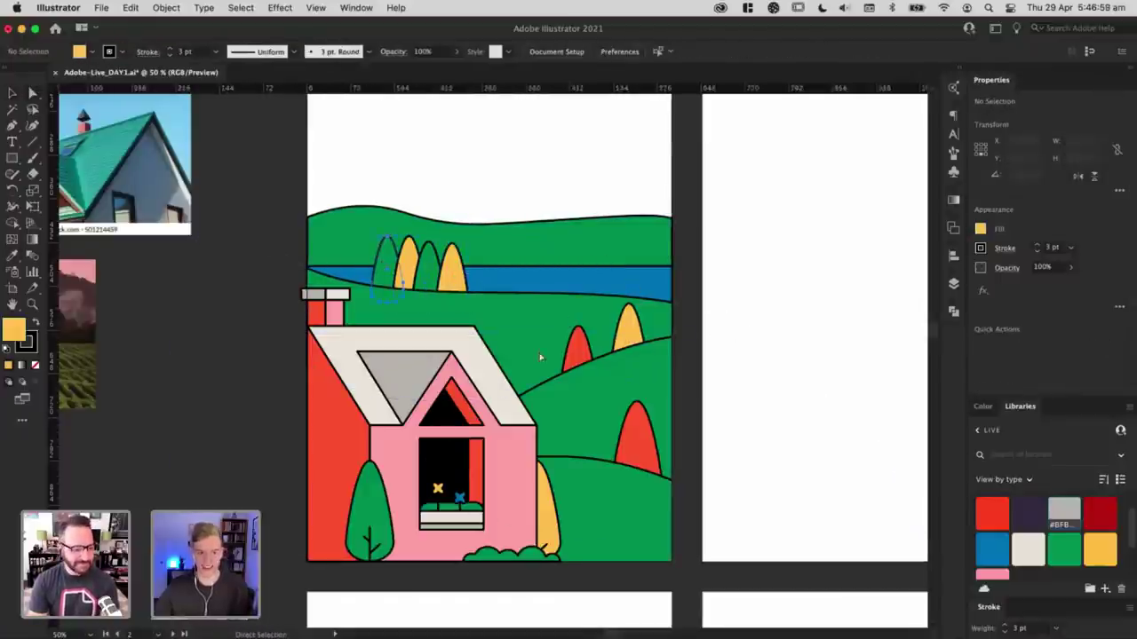
key(i)
click(577, 349)
super+click(702, 273)
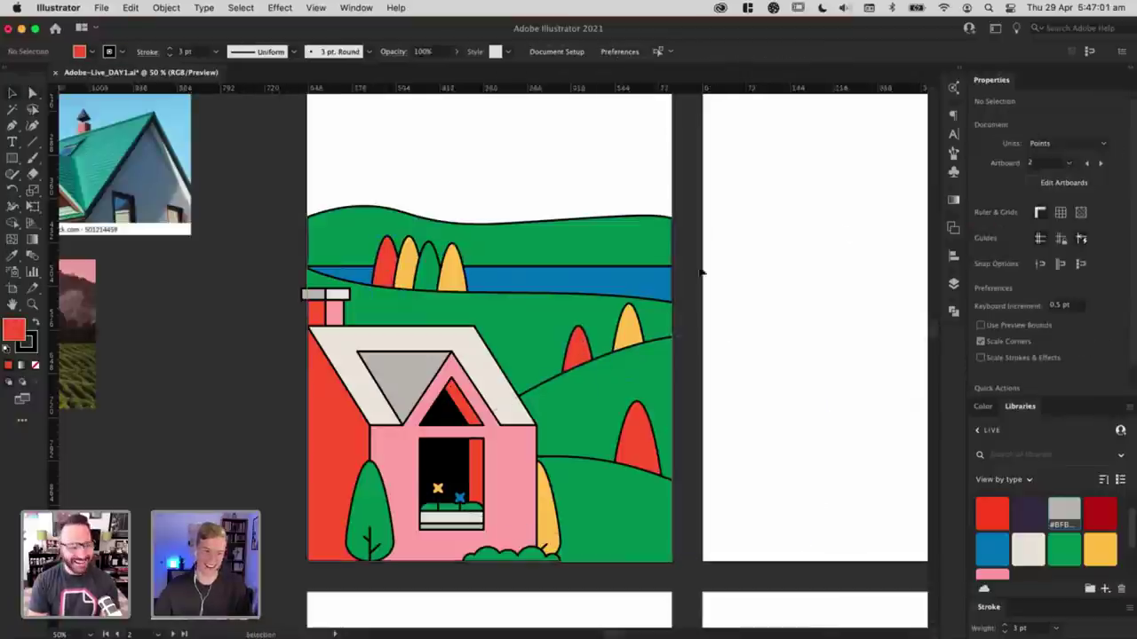
Step: Reduce the height of the lakeside tree group inside the clipped landscape to about 92 pt
drag(717, 279, 712, 256)
double_click(406, 247)
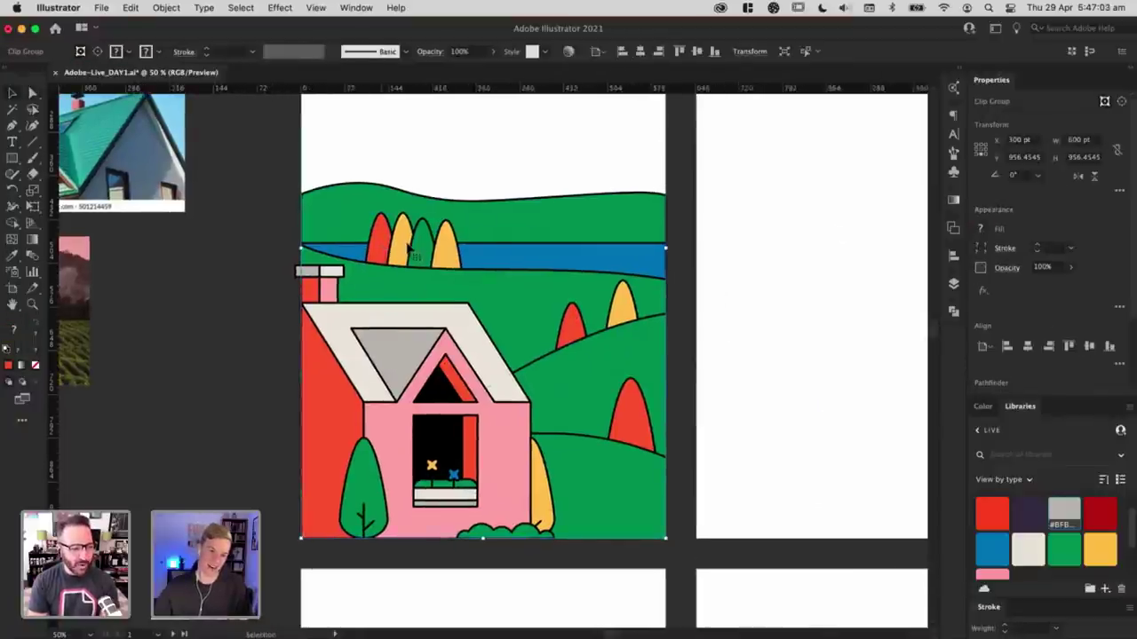
click(384, 251)
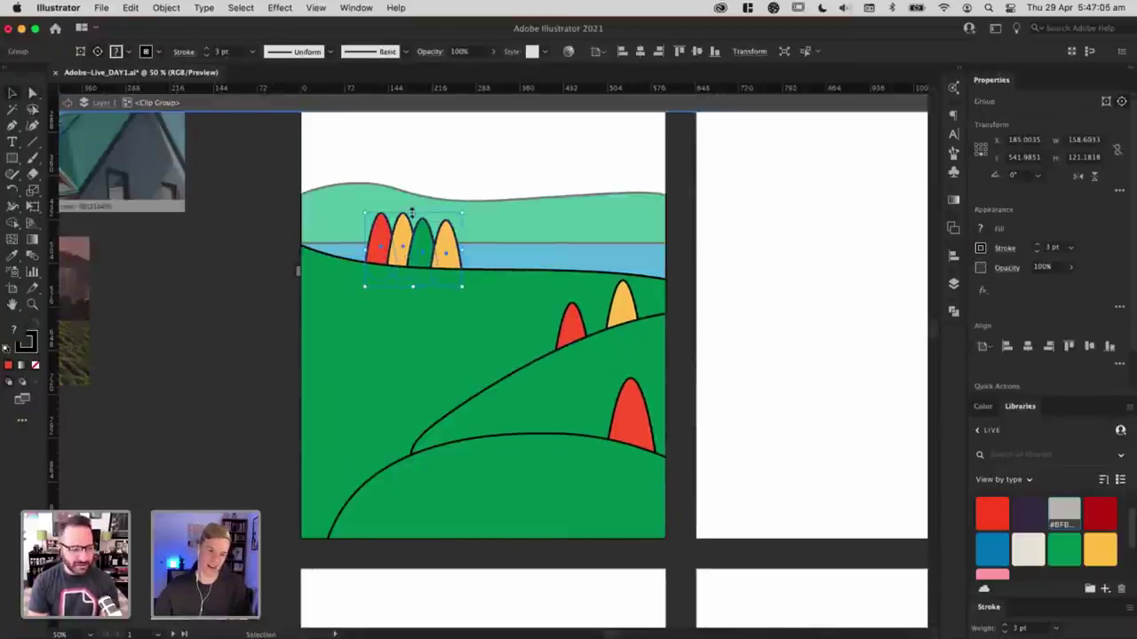
drag(412, 213, 412, 223)
double_click(769, 195)
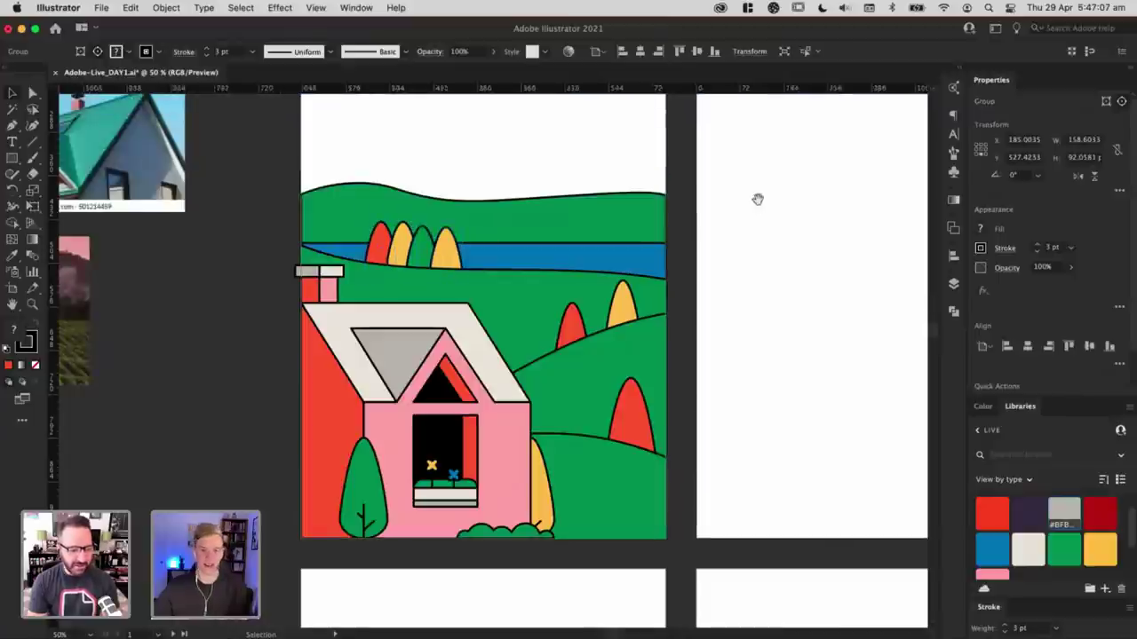
drag(757, 199, 736, 249)
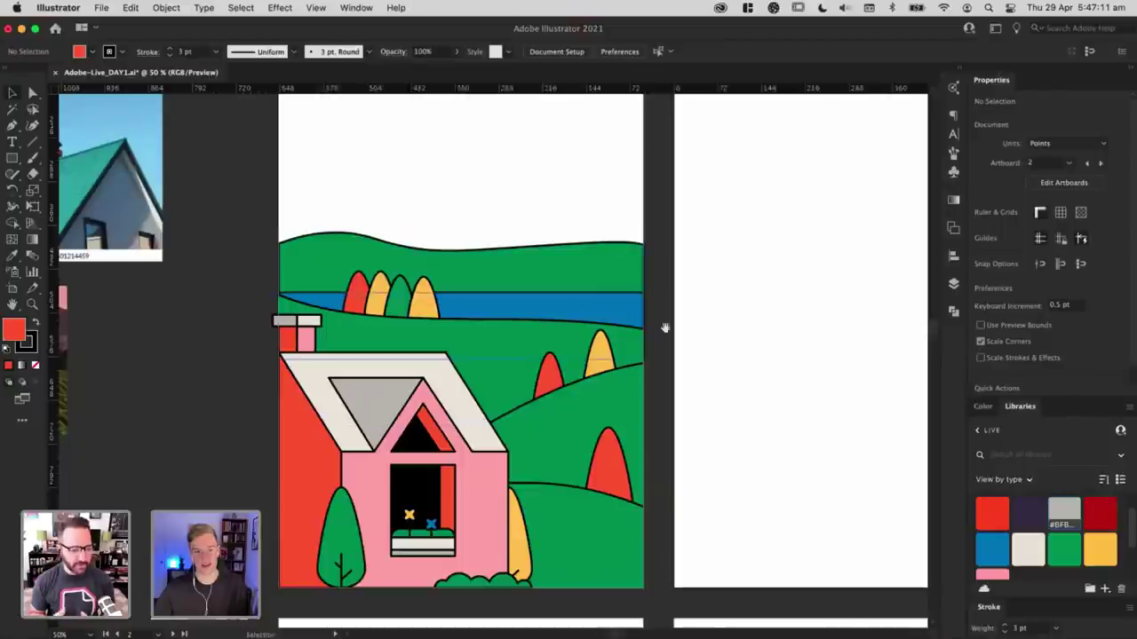
mouse_move(661, 356)
mouse_down()
mouse_move(637, 294)
mouse_move(654, 361)
mouse_up()
Step: Draw a circle about 278 pt across over the distant hill, fill it yellow, and send it to the back as a sun
key(super+minus)
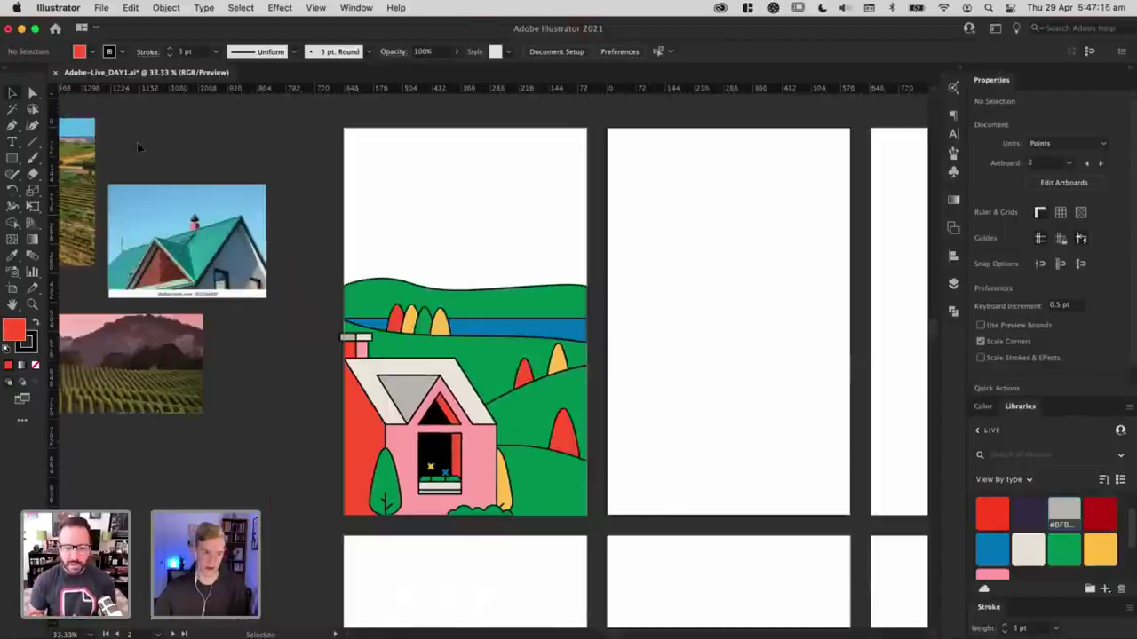
drag(17, 163, 75, 192)
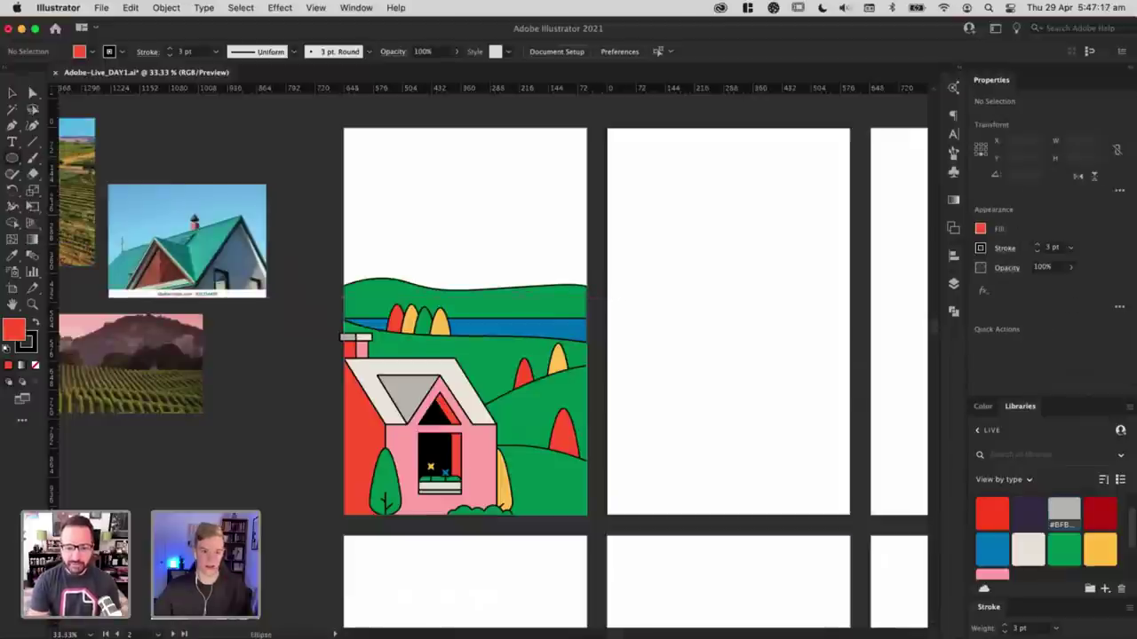
mouse_move(522, 291)
mouse_down()
mouse_move(559, 240)
mouse_move(579, 236)
mouse_up()
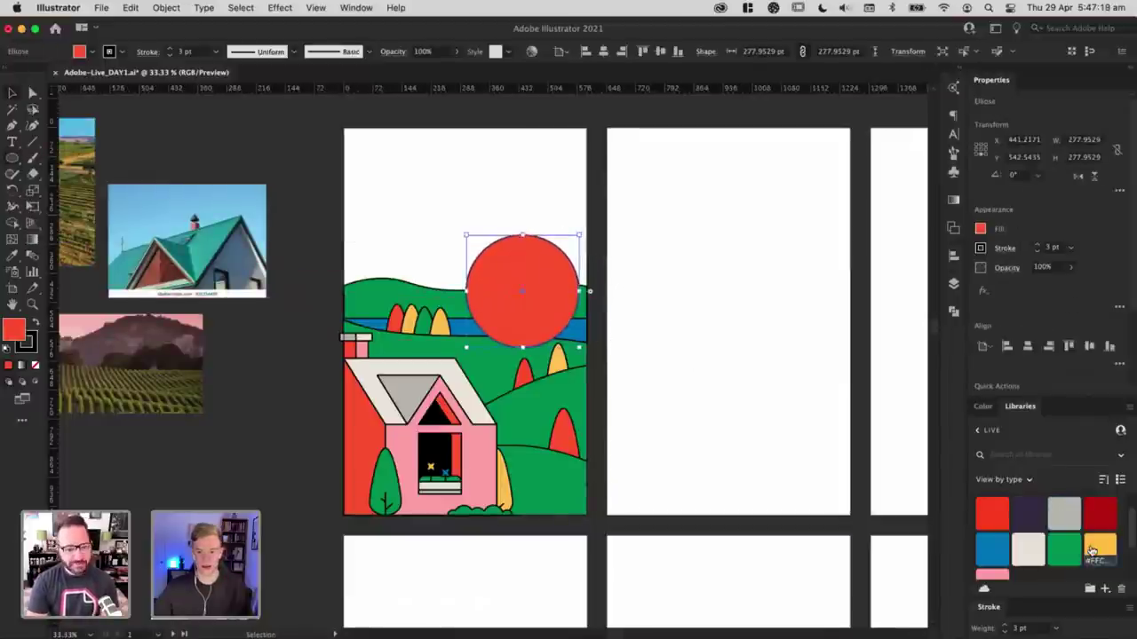
click(1093, 551)
key(super+shift+bracketleft)
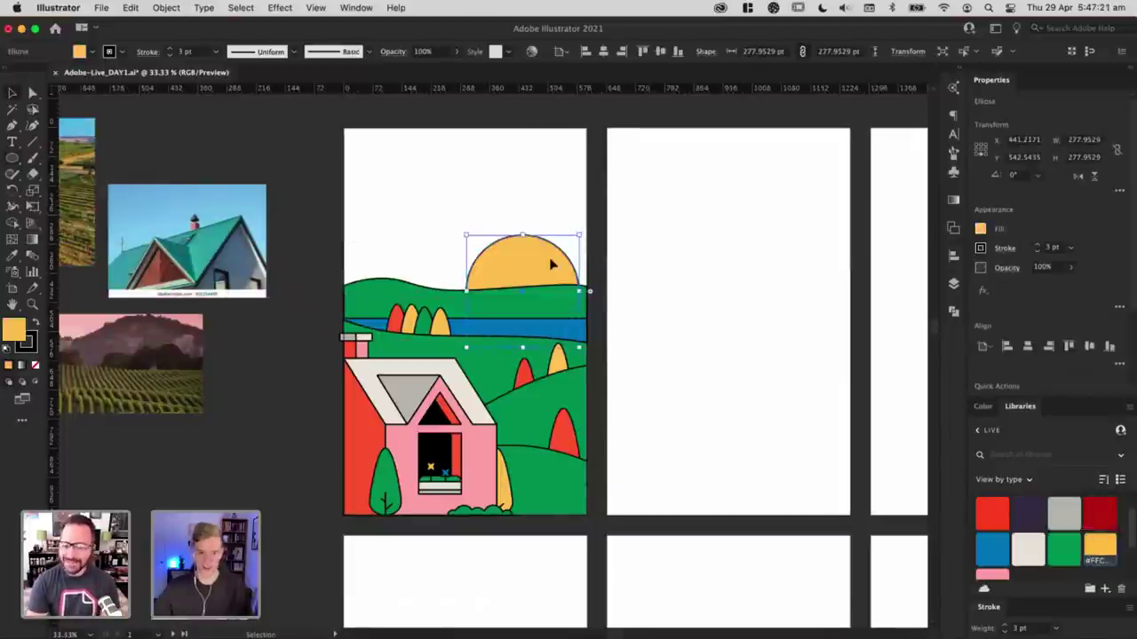
Step: Enlarge the sun to about 323 pt across and place it half hidden behind the hill, near the artboard's right edge
drag(551, 264, 531, 206)
mouse_move(539, 249)
mouse_down()
mouse_move(505, 271)
mouse_move(534, 267)
mouse_up()
click(685, 282)
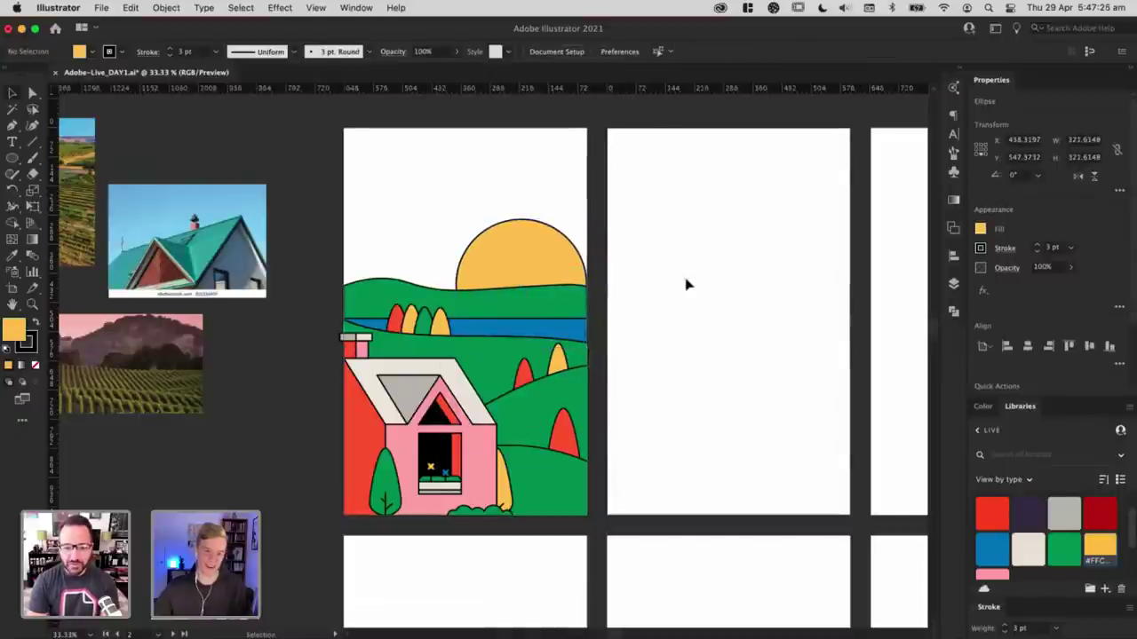
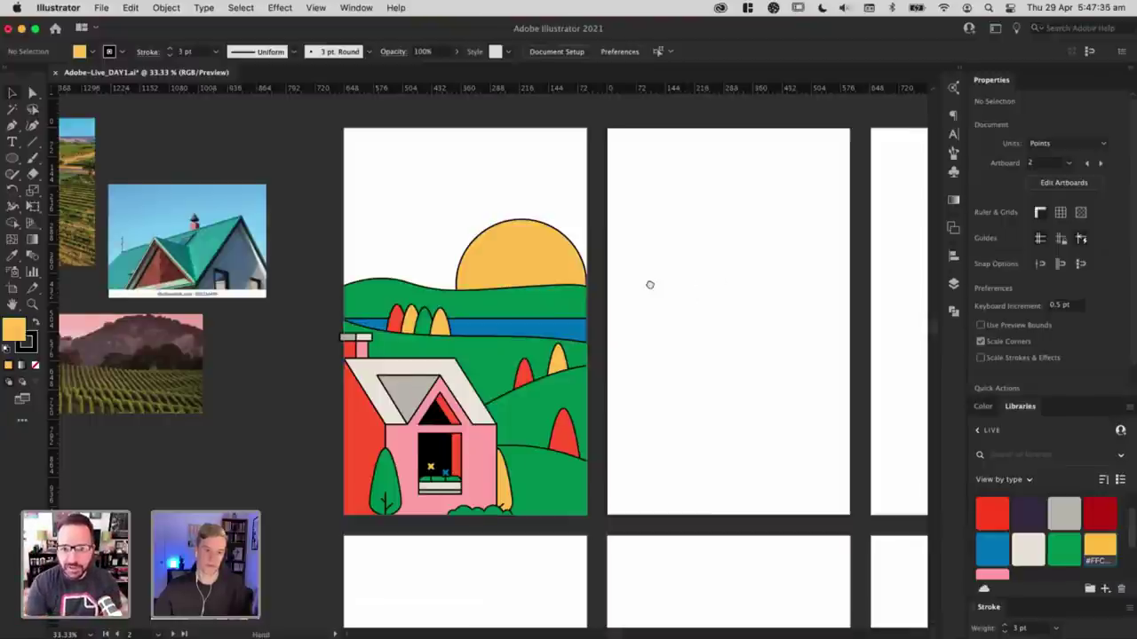
Step: Draw a circle about 323 pt across on the second artboard and delete its top anchor point, leaving the lower half
scroll(650, 285, right, 3)
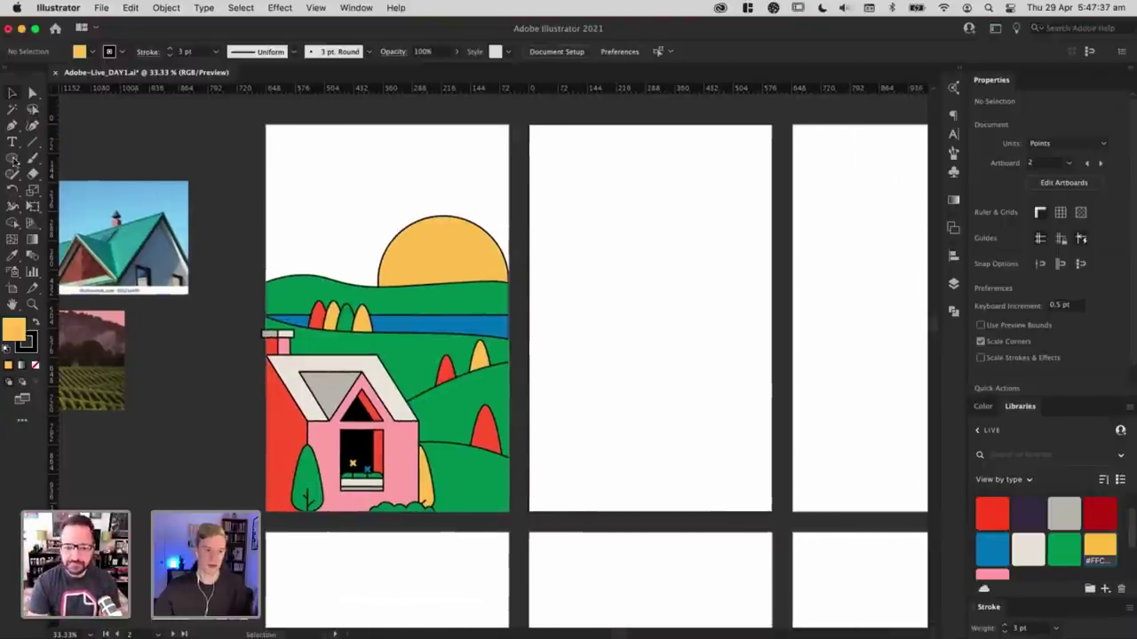
drag(224, 205, 330, 203)
scroll(353, 193, right, 5)
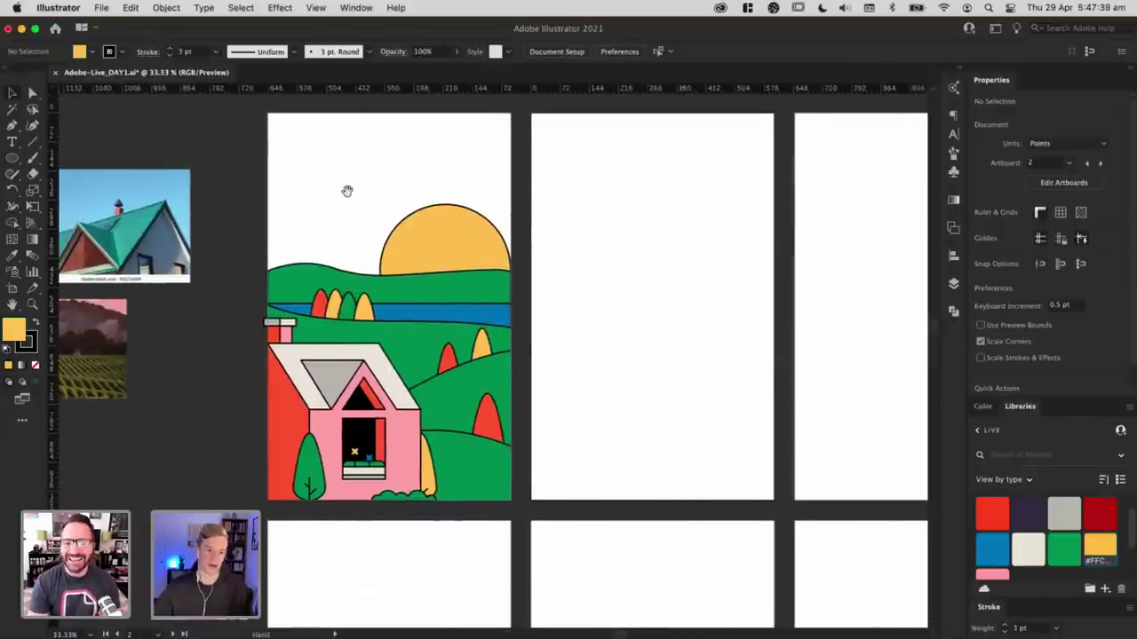
key(l)
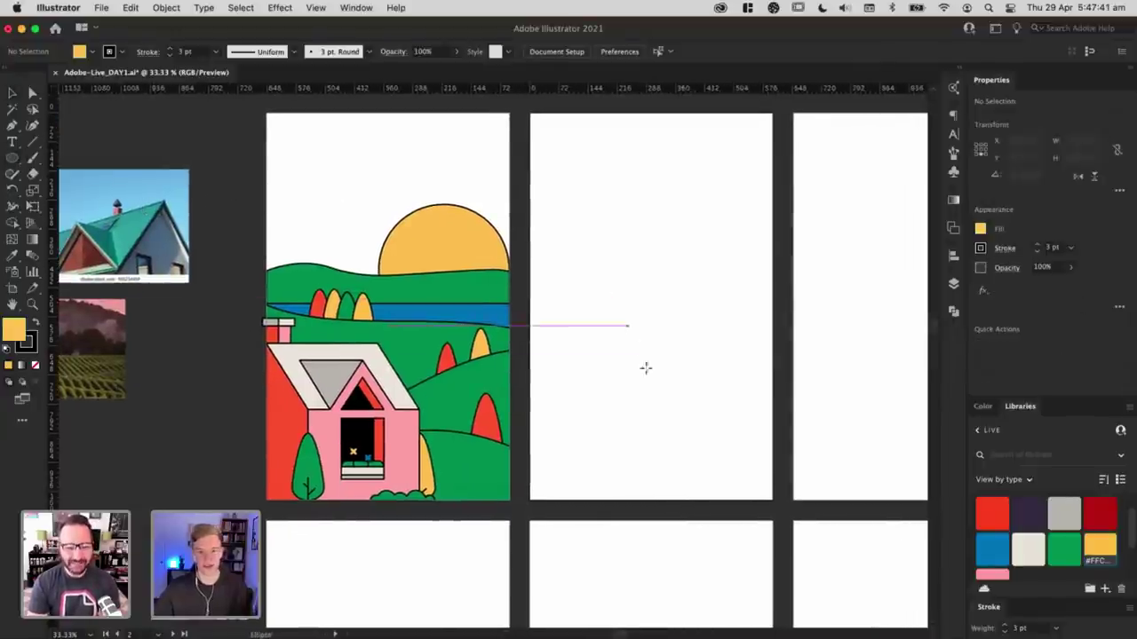
drag(658, 371, 723, 306)
key(a)
drag(637, 291, 673, 321)
key(Delete)
click(606, 337)
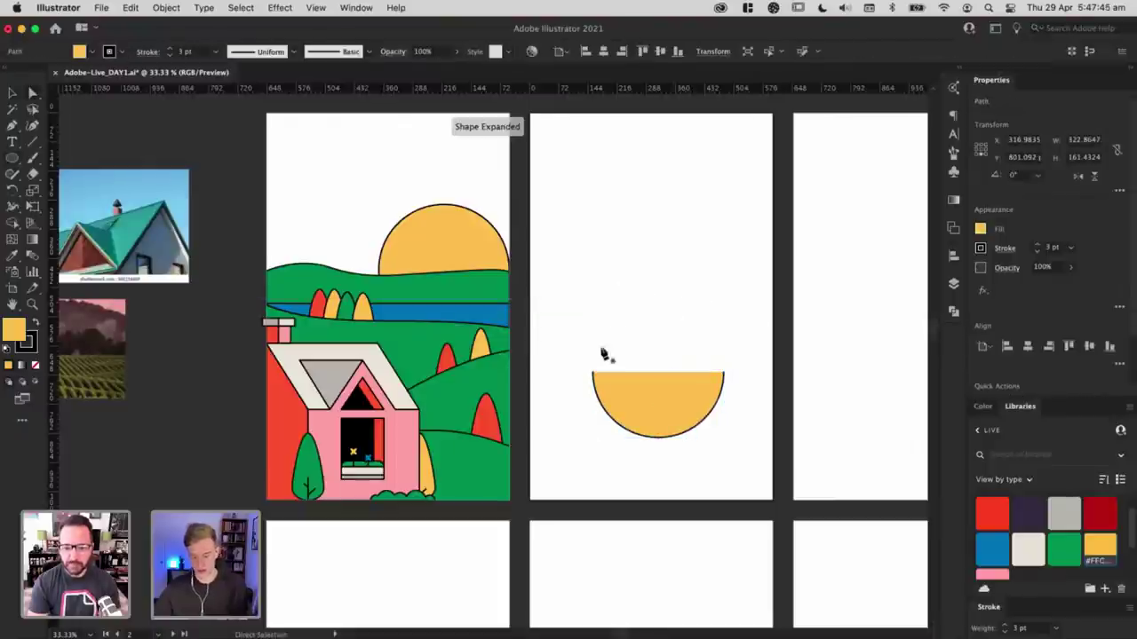
Step: Extend both ends of the half circle straight up by about 311 pt with the Pen tool
drag(593, 373, 593, 247)
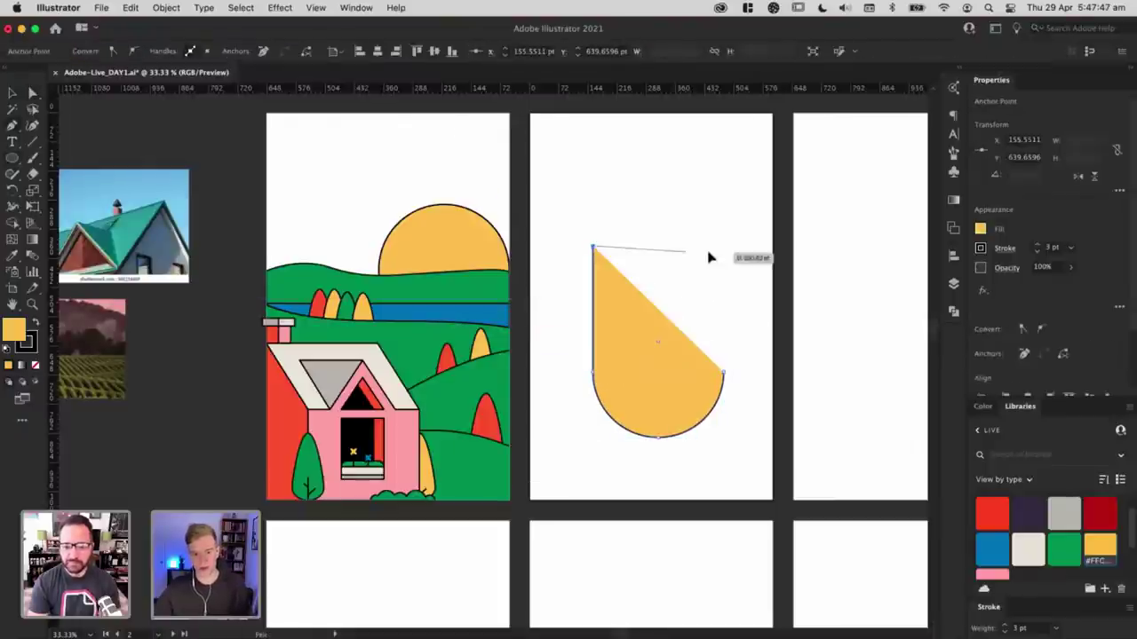
click(729, 321)
drag(723, 377, 724, 247)
click(724, 226)
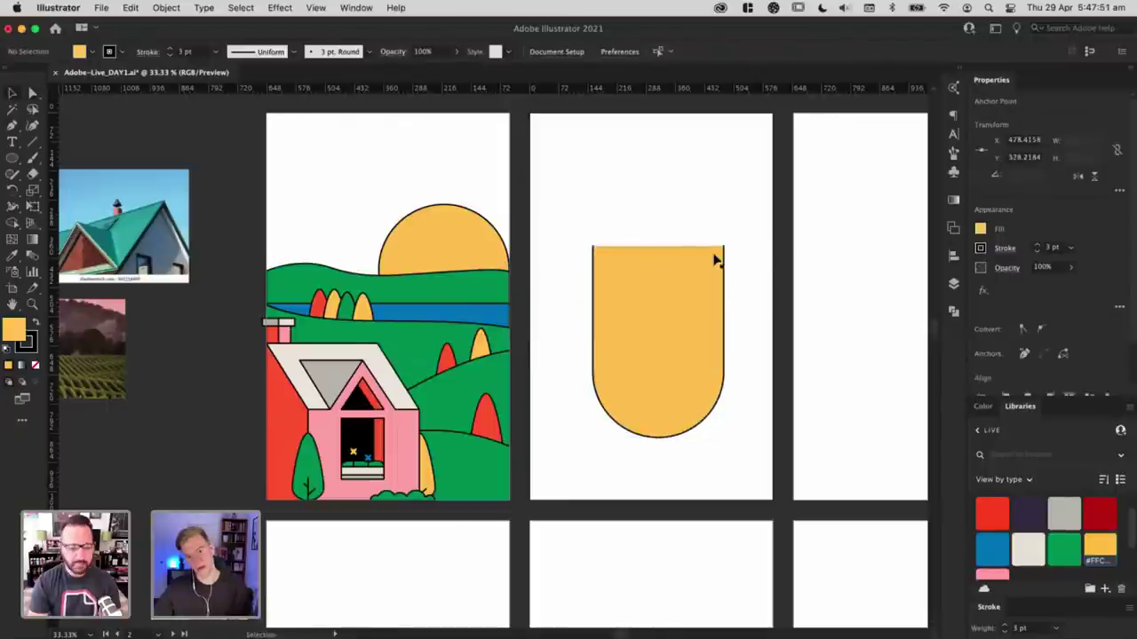
Step: Taper the yellow shape into a glass form by nudging its two top anchor points slightly inward
click(629, 268)
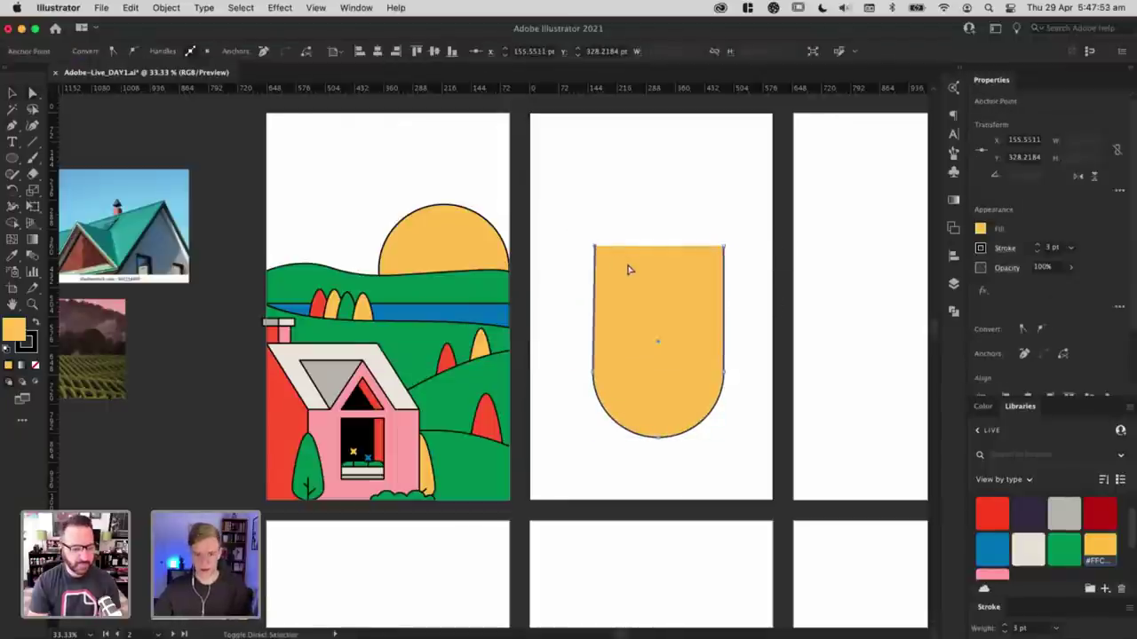
key(Right)
key(Right)
key(Right)
key(Right)
key(Right)
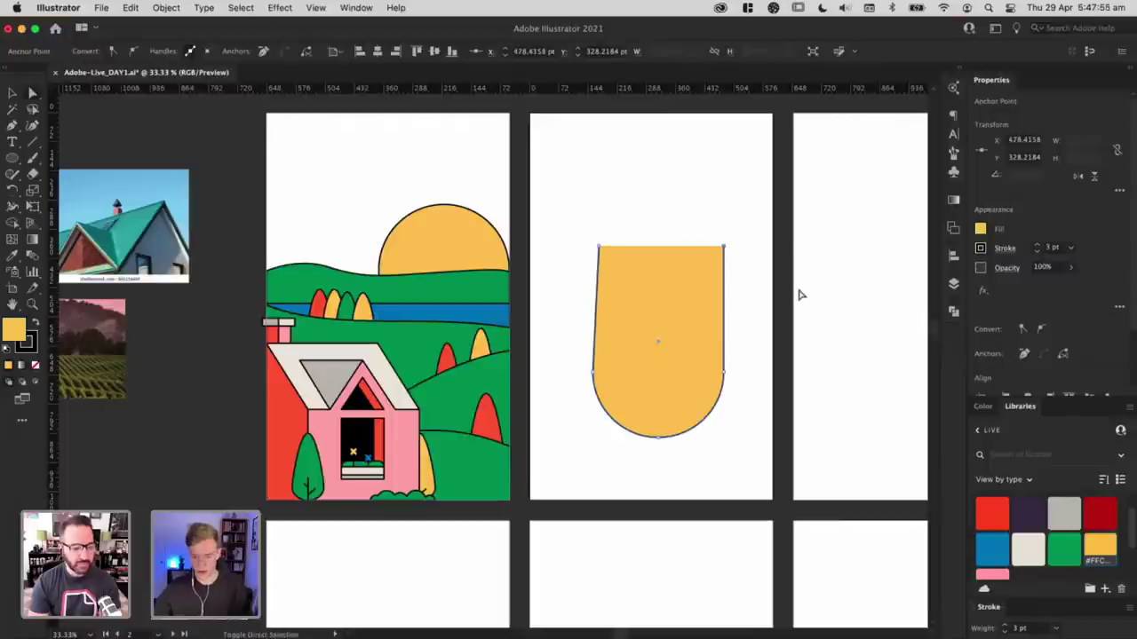
key(v)
click(574, 370)
key(a)
click(593, 373)
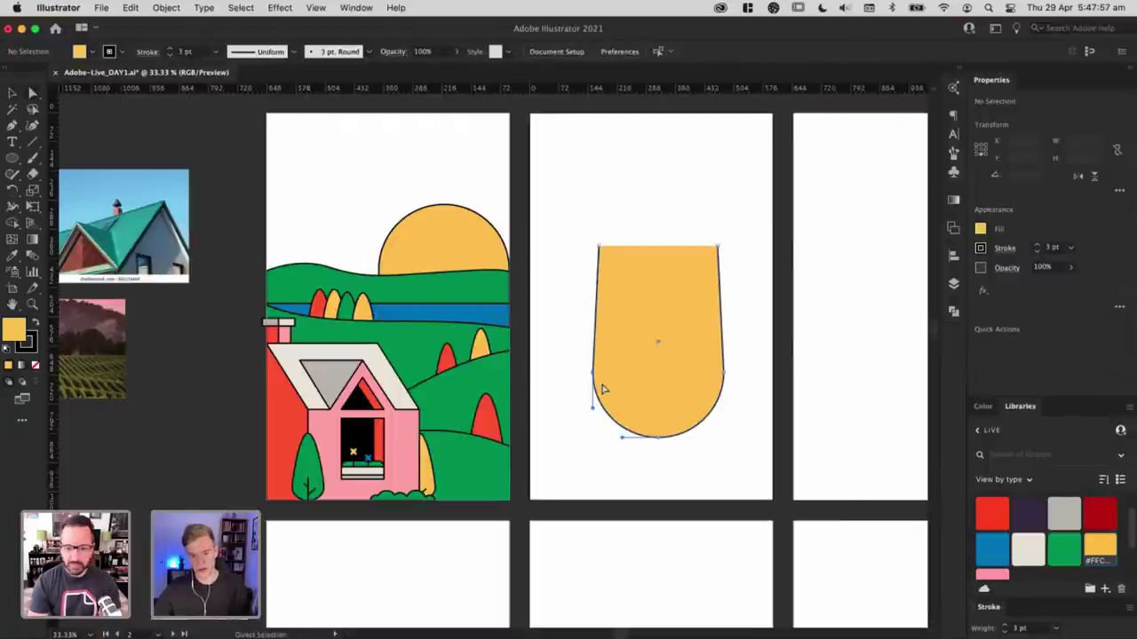
Step: Enlarge the tapered glass shape proportionally and reposition it on the second artboard
key(v)
click(566, 380)
drag(672, 379, 673, 350)
click(786, 423)
click(659, 334)
mouse_move(657, 407)
mouse_down()
mouse_move(654, 376)
mouse_move(677, 394)
mouse_move(662, 377)
mouse_move(662, 409)
mouse_up()
Step: Close the glass shape's open top with a straight segment using the Pen tool
key(super+shift+a)
key(p)
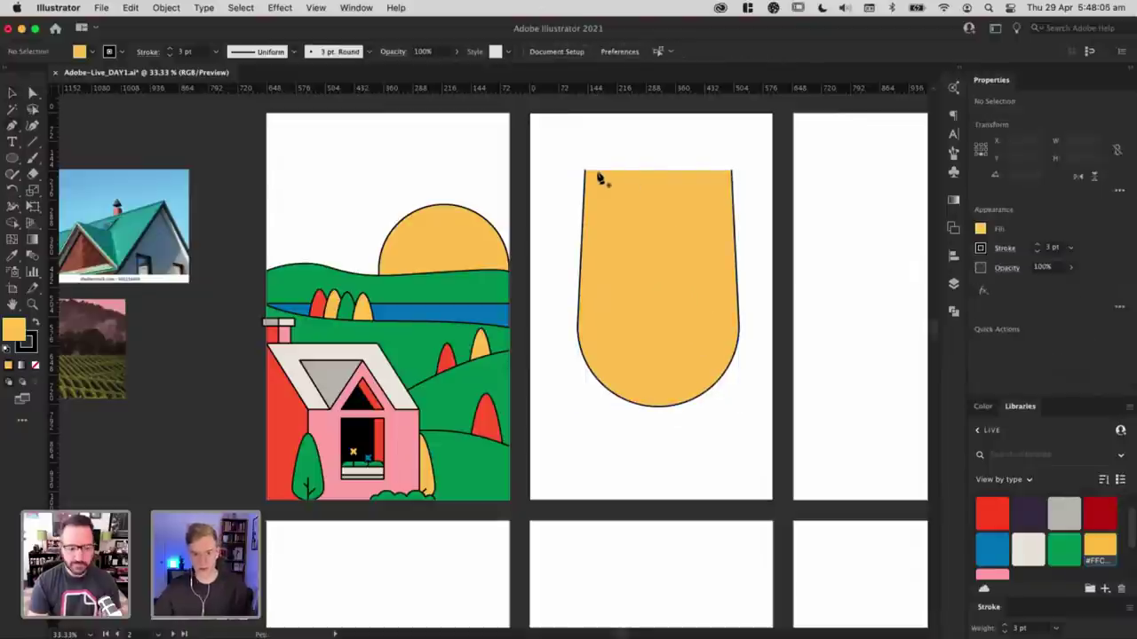
click(586, 174)
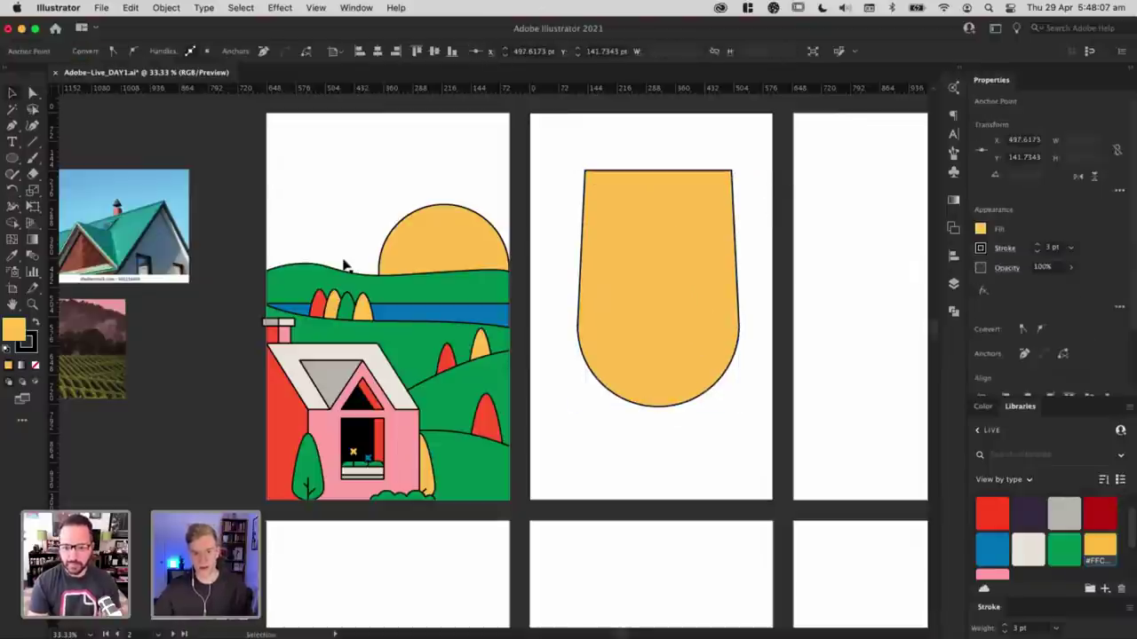
key(super+shift+a)
Step: Duplicate the landscape onto the second artboard, and bring the glass shape, enlarged to about 590 by 865 pt, to the front
drag(270, 212, 530, 525)
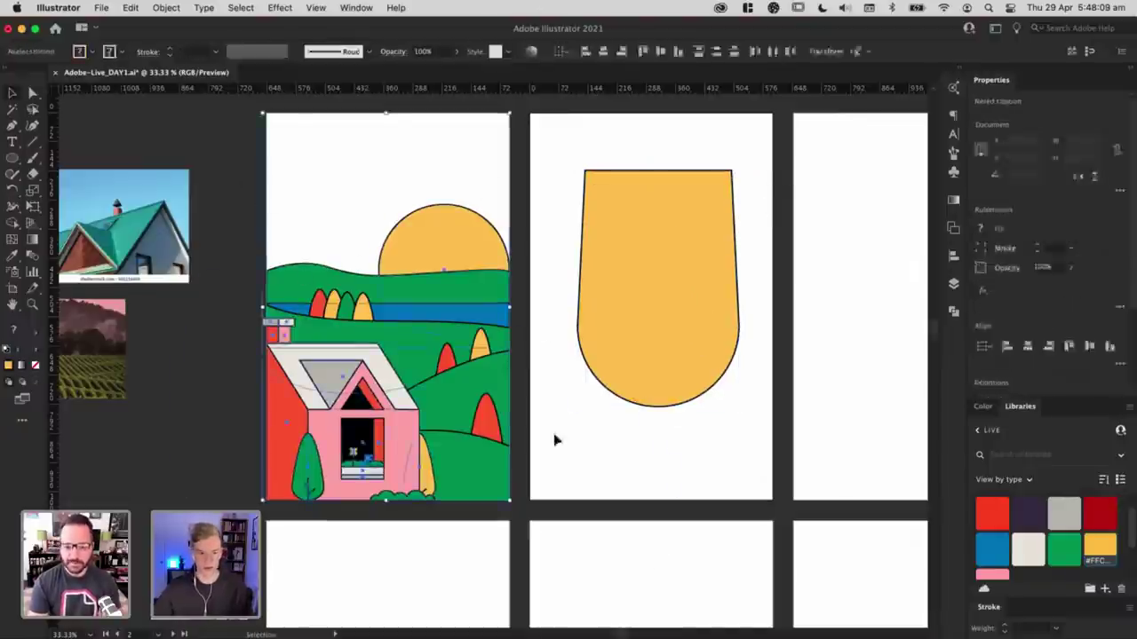
key(a)
drag(692, 375, 471, 517)
key(super+v)
click(436, 208)
key(super+shift+bracketright)
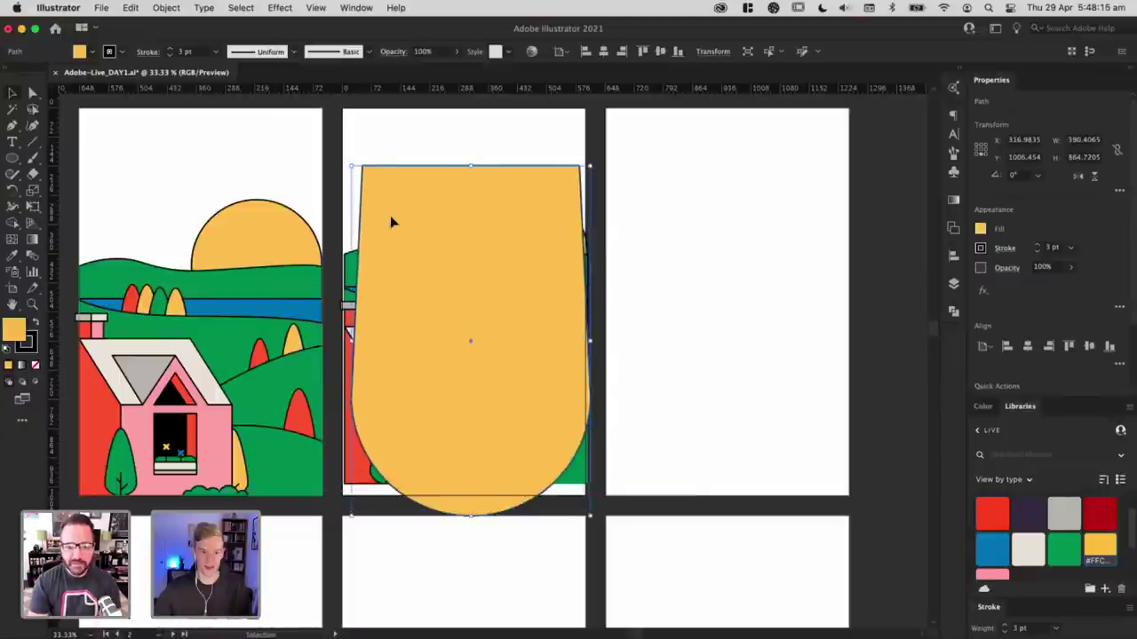
Step: Make a clipping mask from the glass shape over the duplicated landscape, and centre the result horizontally on the second artboard
drag(340, 155, 693, 524)
key(super+7)
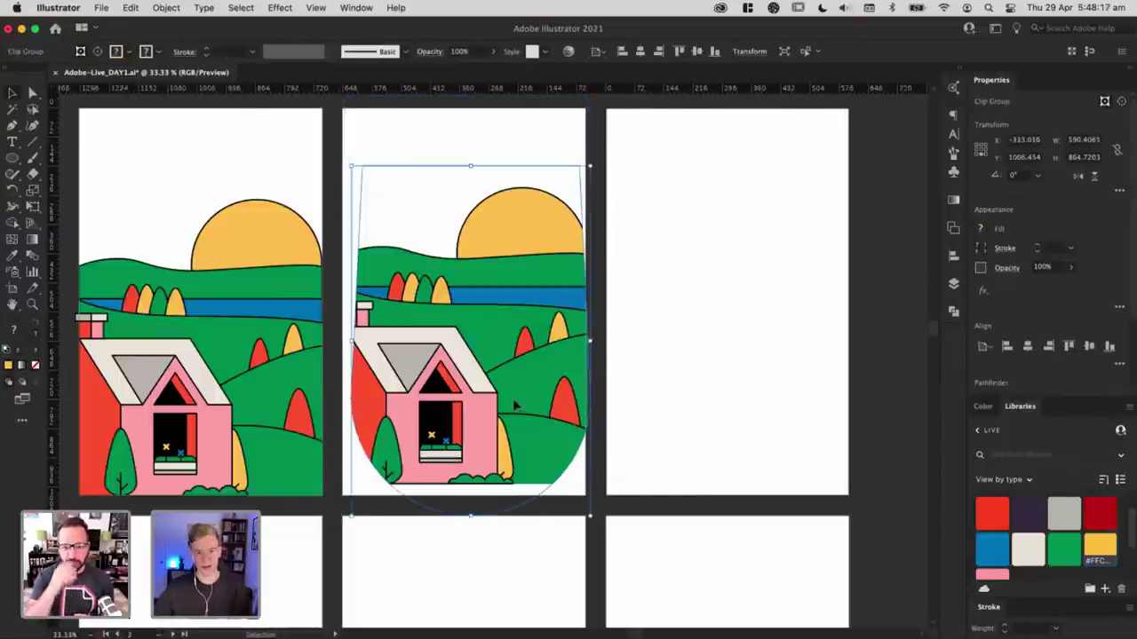
drag(513, 405, 489, 387)
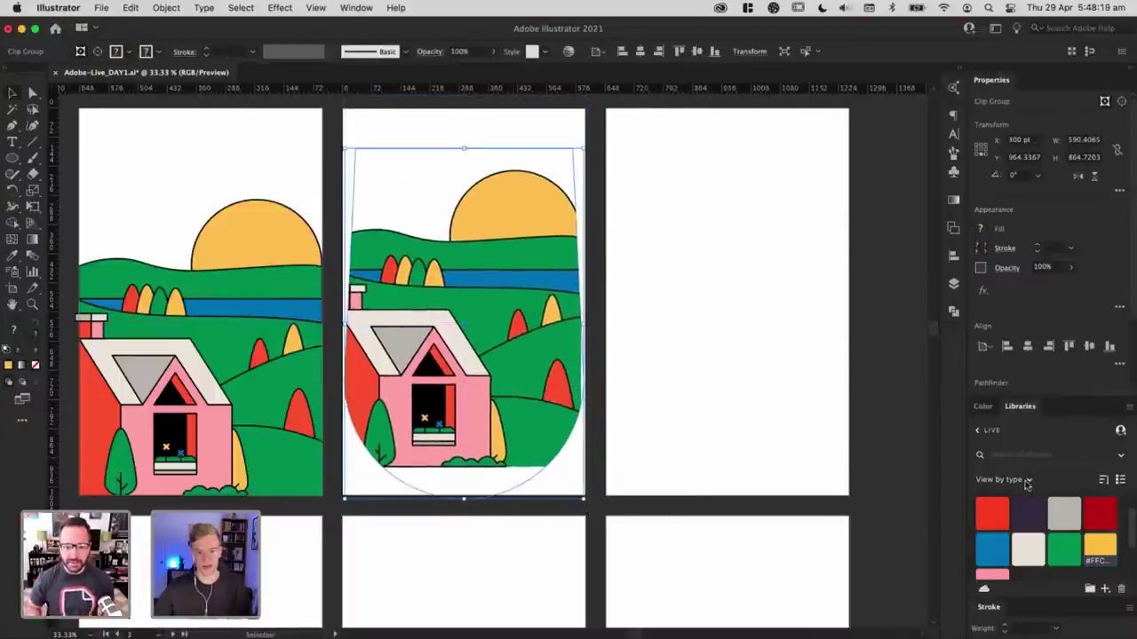
Step: Try to add a stroke to the whole clipped landscape group
click(1031, 629)
text(5)
key(Return)
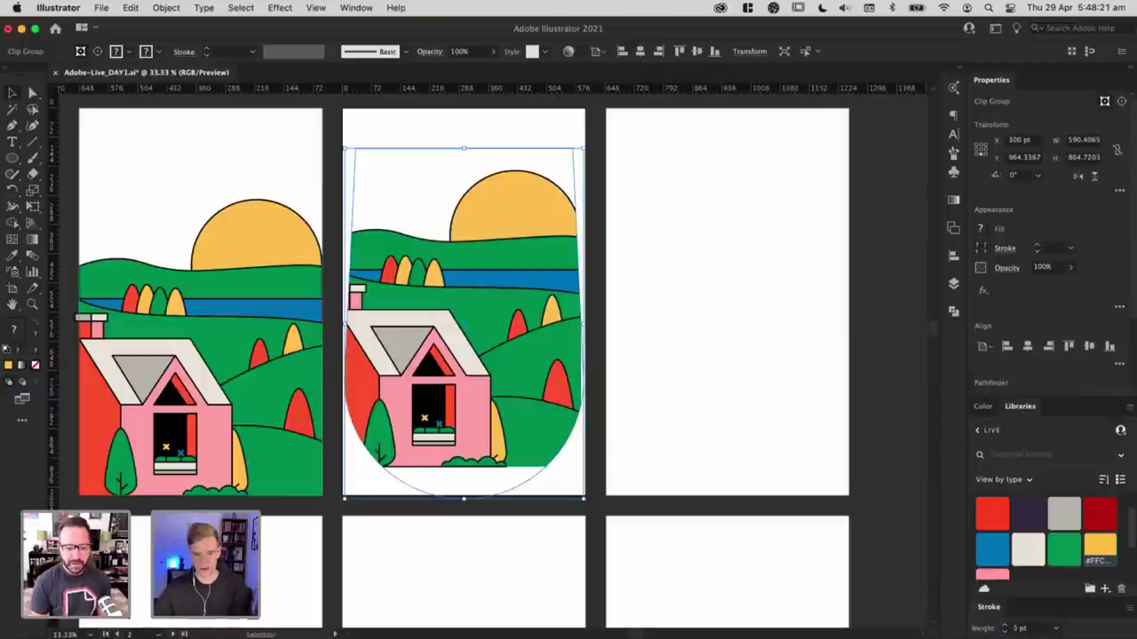
Step: Move the clipped landscape to the third artboard, scale it down to about 479 by 702 pt, and centre it horizontally
click(332, 354)
drag(357, 349, 624, 333)
drag(732, 483, 729, 416)
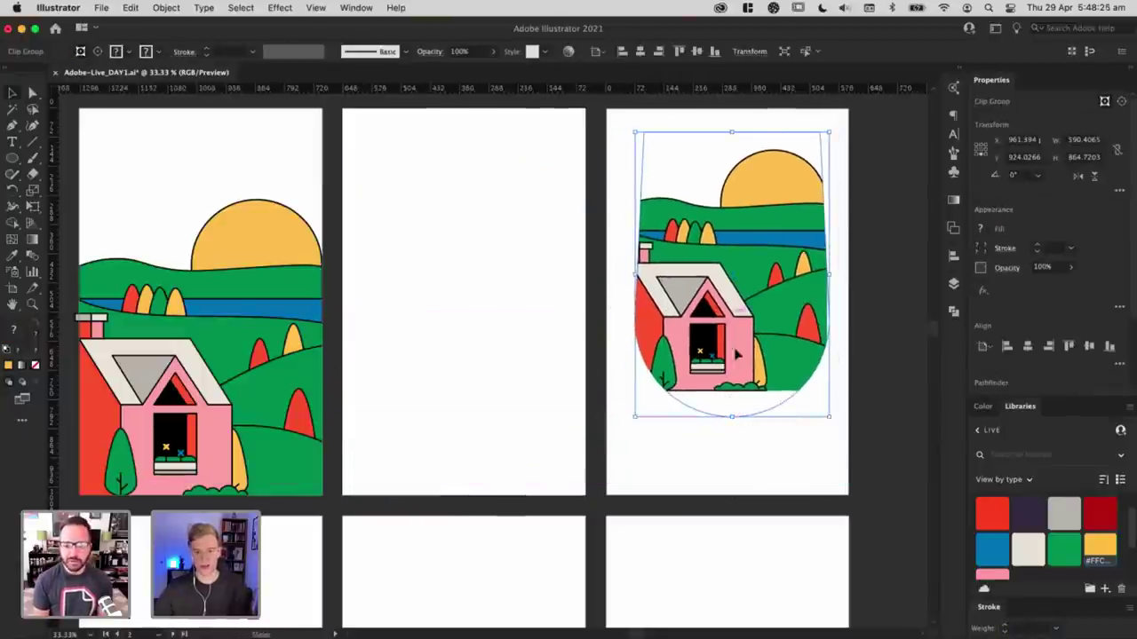
drag(736, 353, 731, 378)
click(818, 495)
Step: Select only the glass-shaped clipping path and give it a 3 pt stroke
key(a)
drag(668, 142, 686, 184)
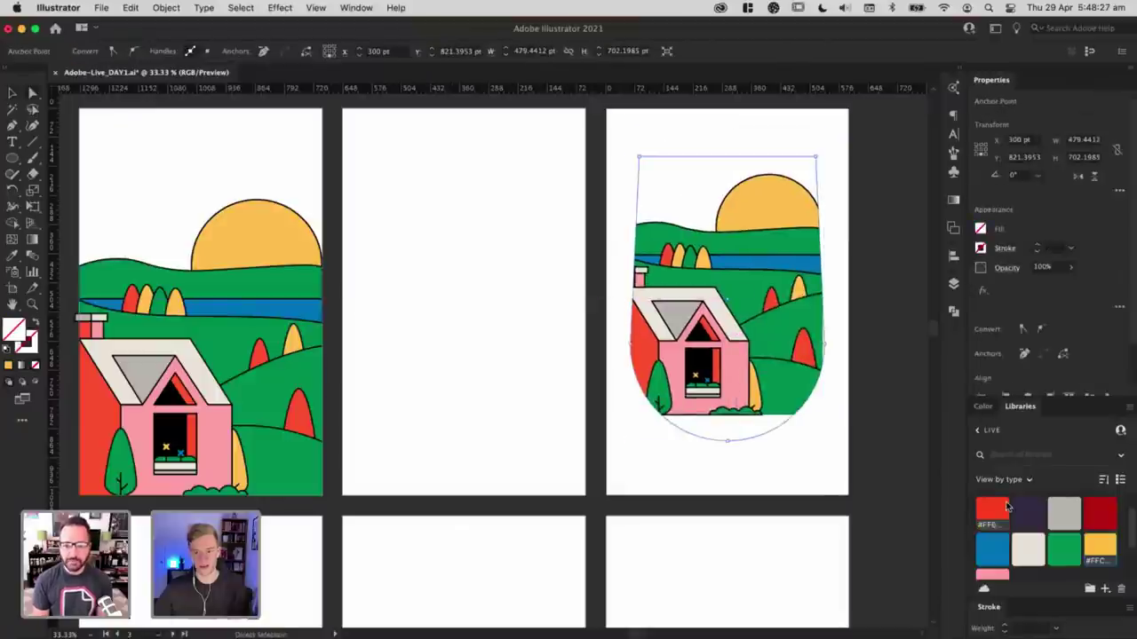
click(1030, 630)
text(3)
key(Return)
click(675, 498)
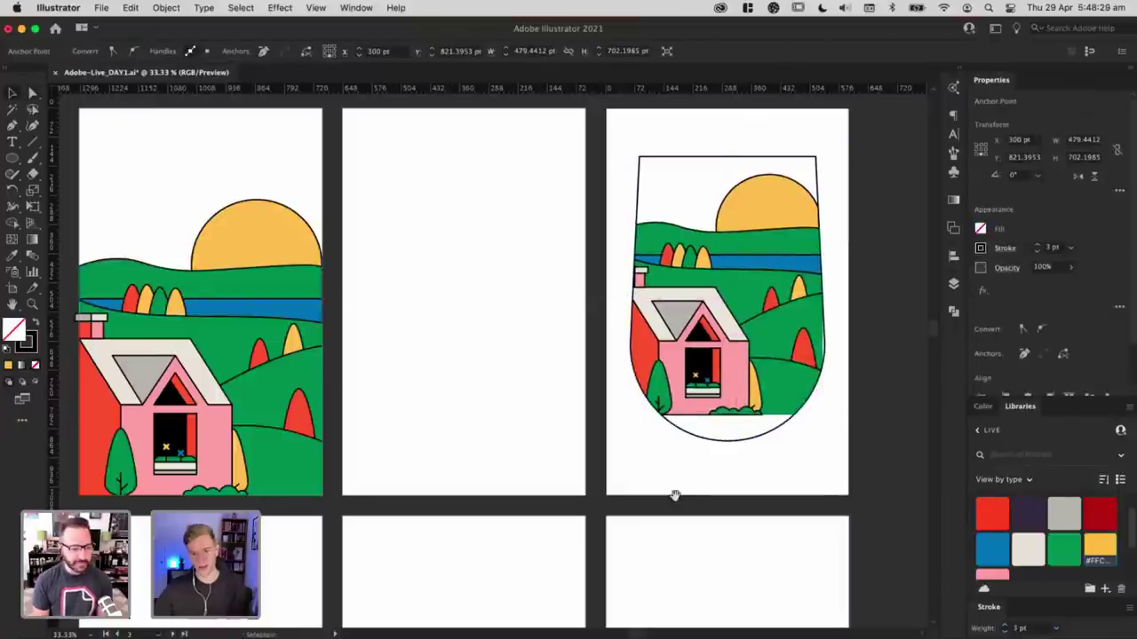
scroll(709, 501, right, 2)
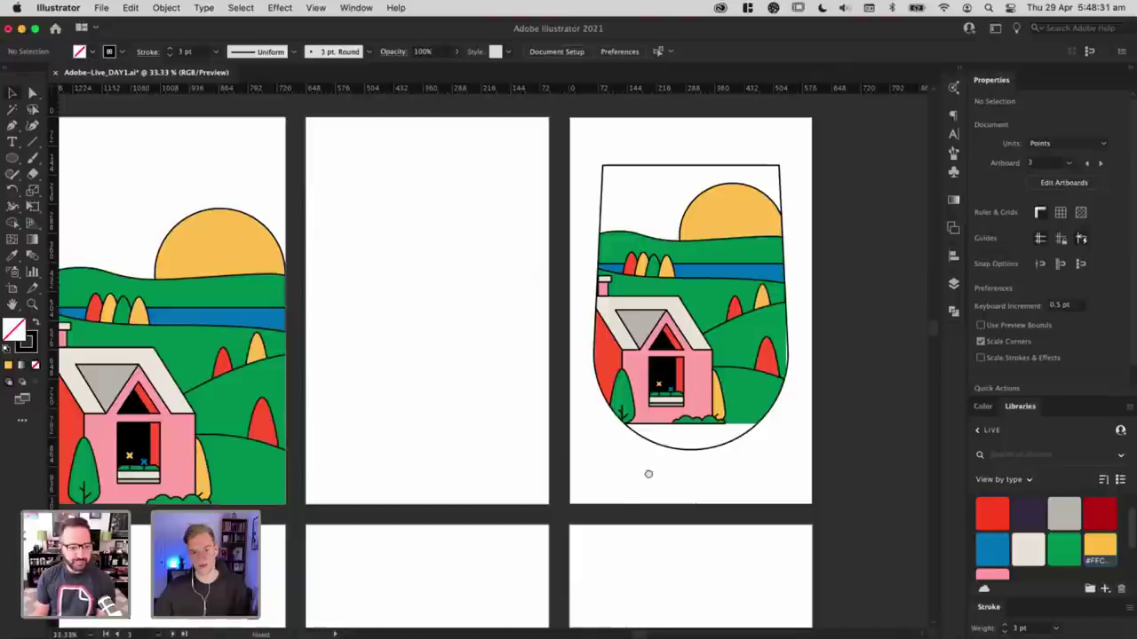
scroll(648, 474, left, 5)
scroll(662, 429, right, 1)
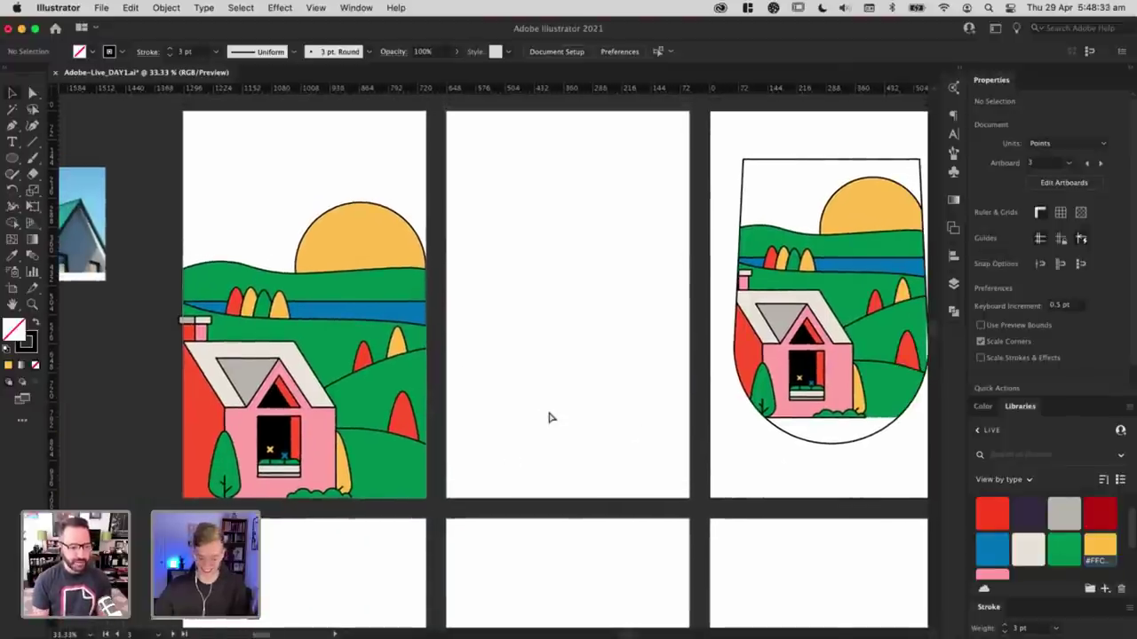
key(super+plus)
drag(357, 362, 638, 467)
key(super+minus)
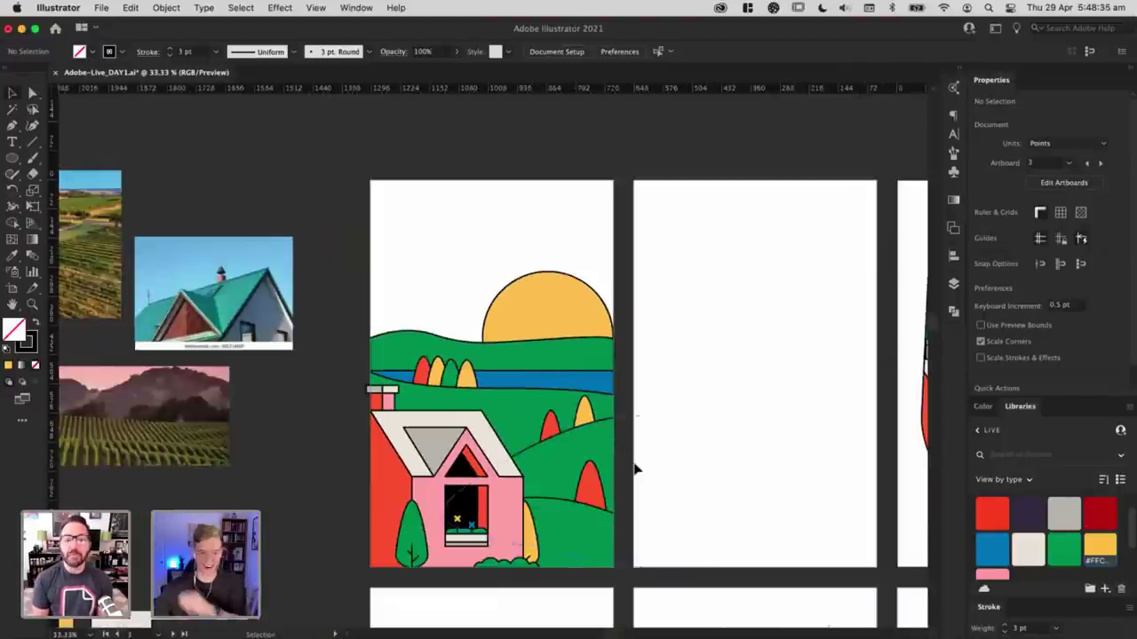
Step: Draw a rectangle of about 600 by 956 pt covering the whole first artboard
click(19, 166)
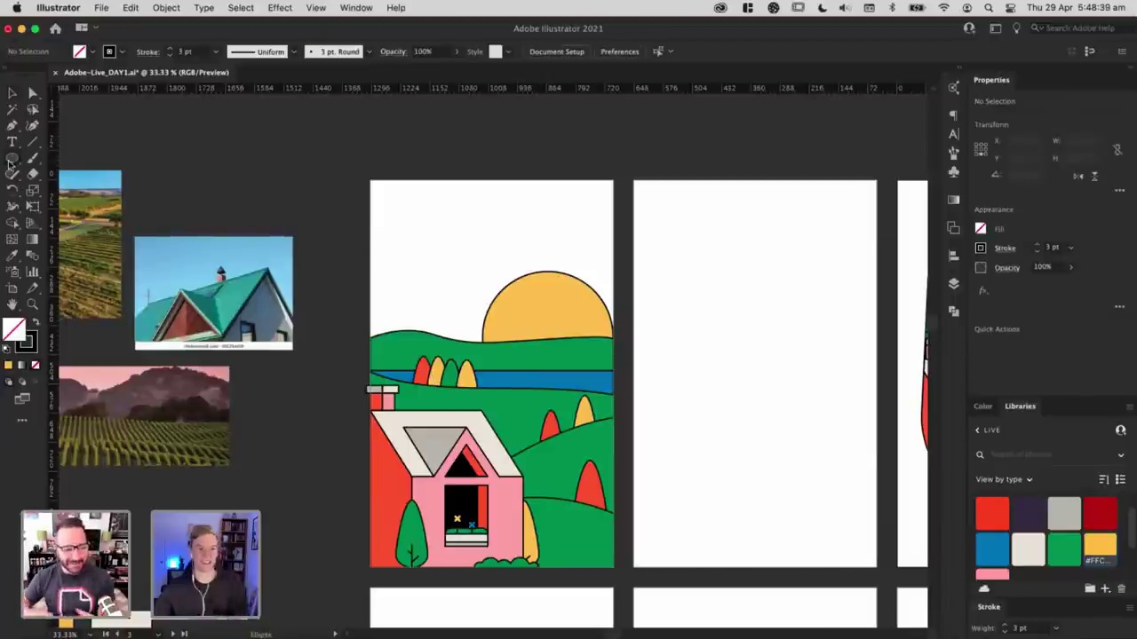
drag(11, 162, 44, 162)
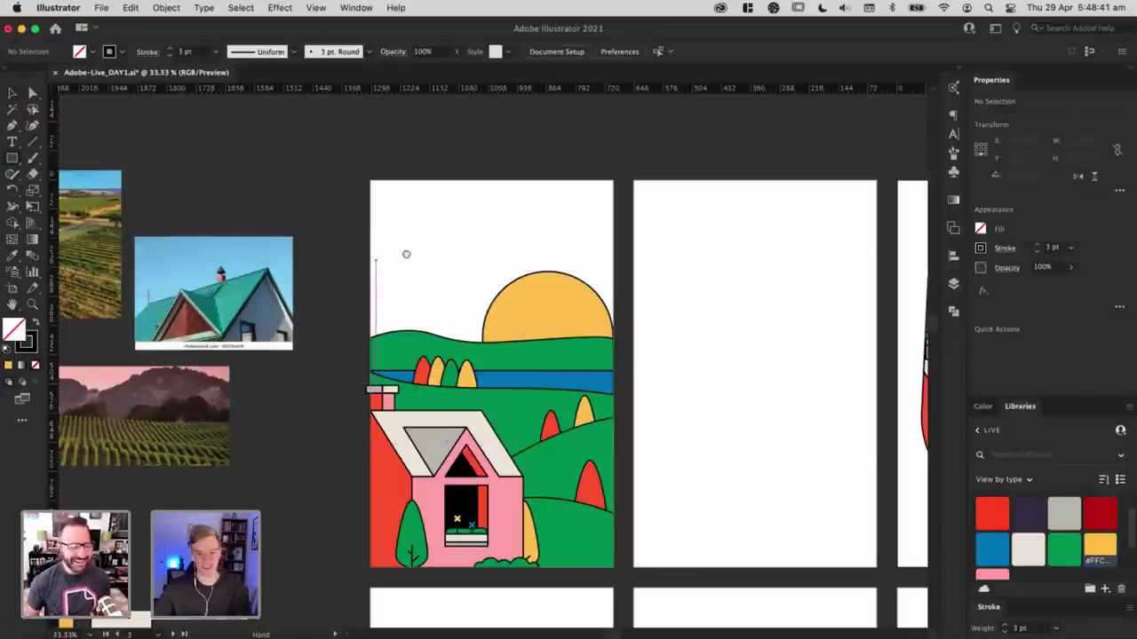
scroll(406, 254, right, 6)
scroll(325, 313, left, 2)
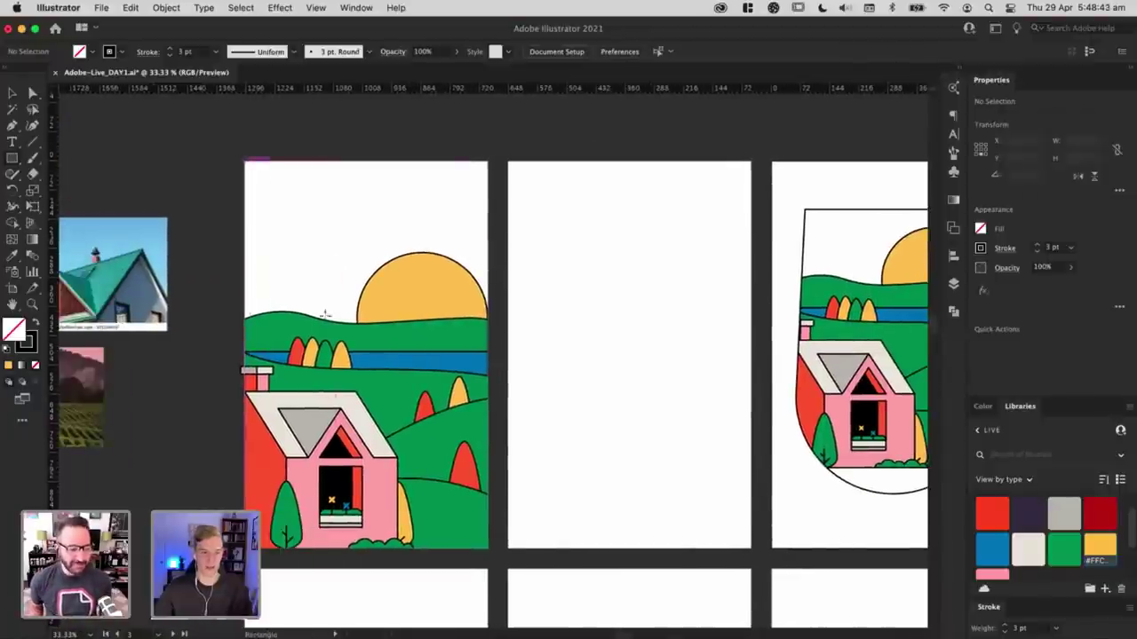
drag(245, 162, 489, 554)
key(v)
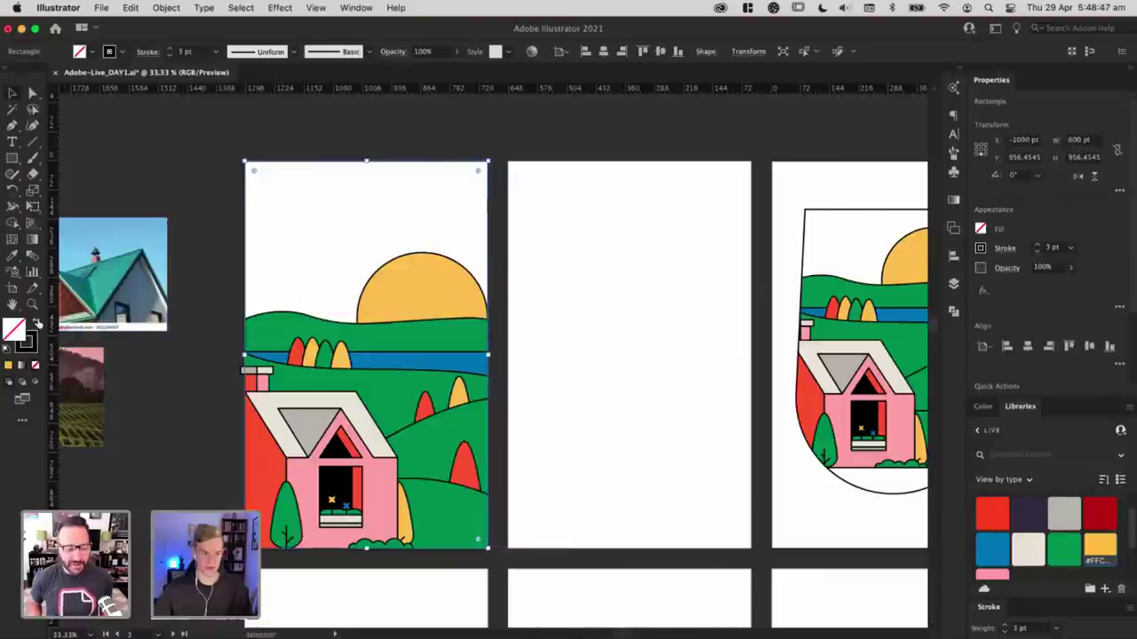
Step: Send the artboard-sized rectangle behind the landscape as a sky and fill it with light grey #f7f7f7 without a stroke
click(35, 324)
click(1028, 546)
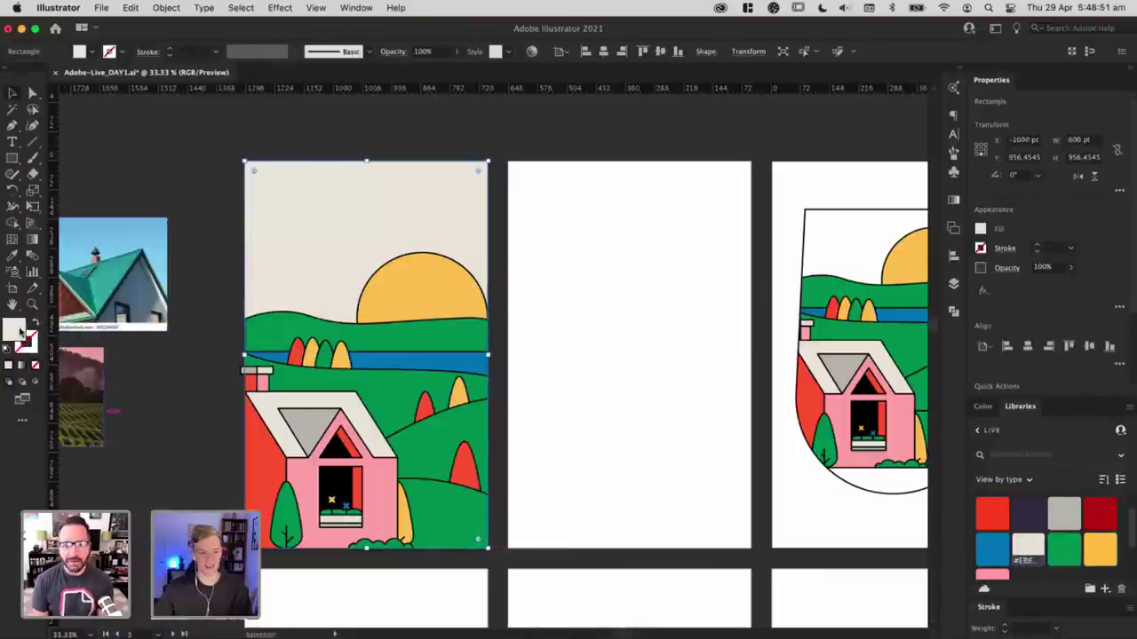
double_click(20, 329)
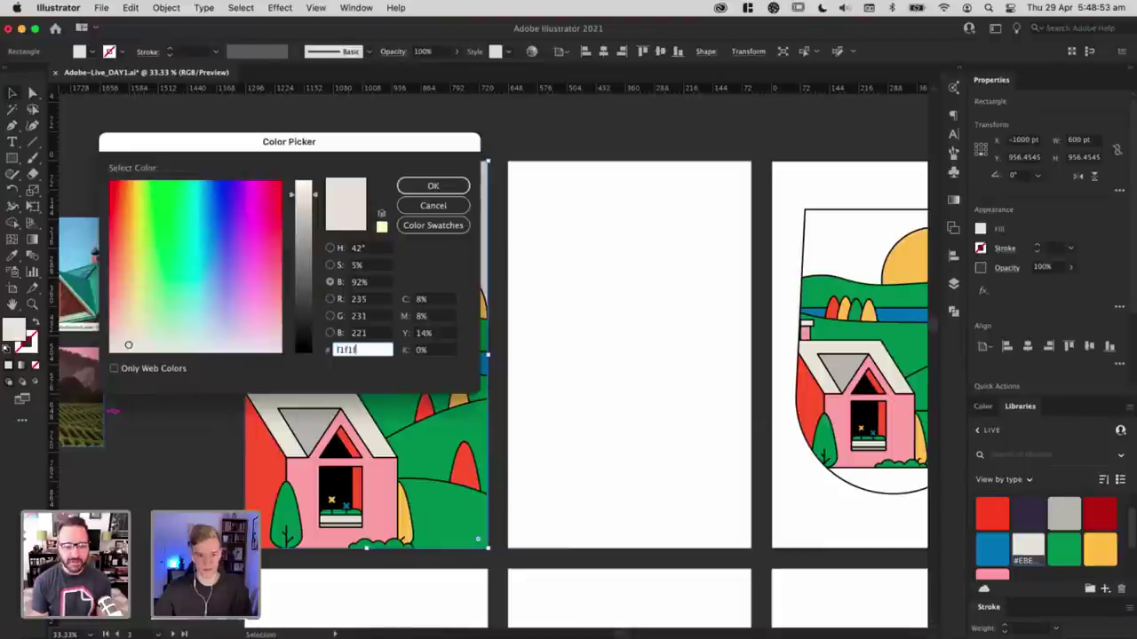
key(Return)
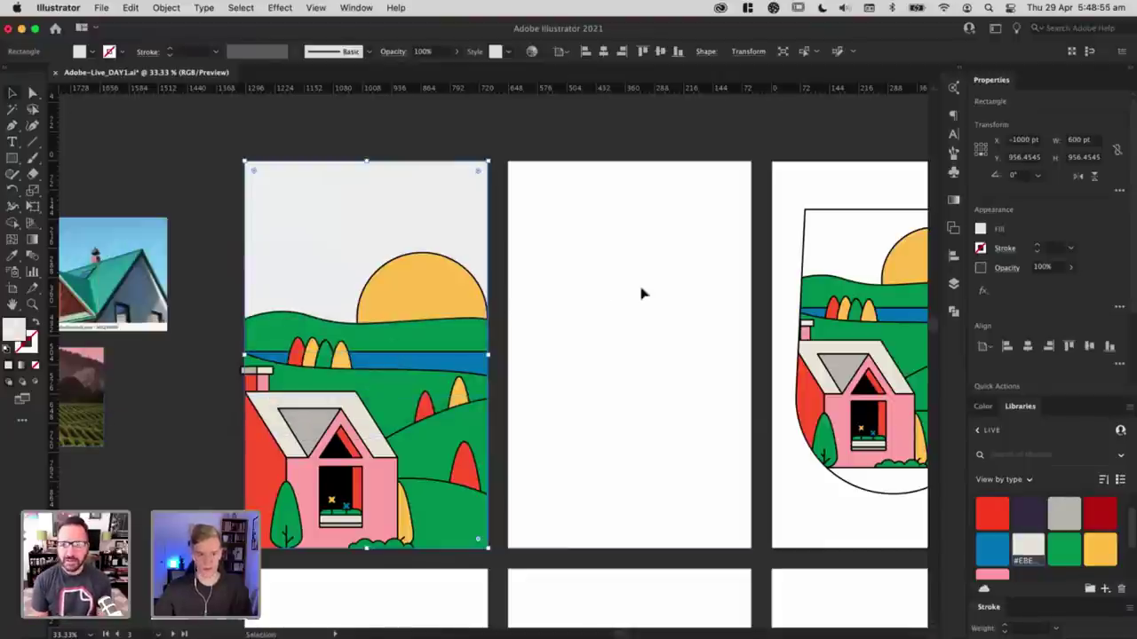
double_click(19, 329)
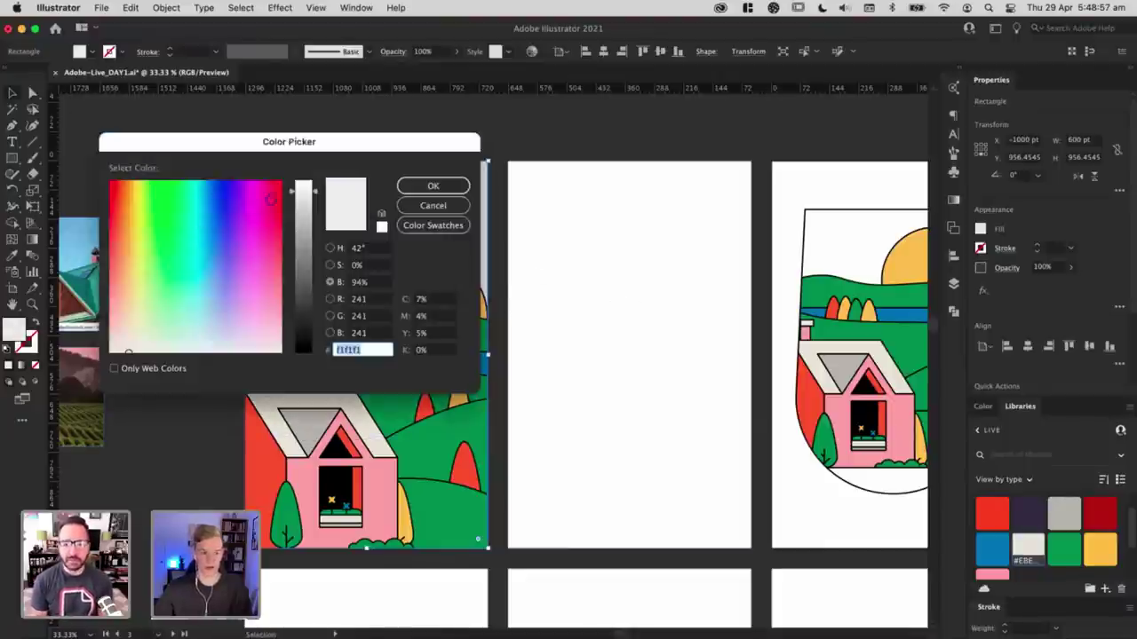
click(305, 186)
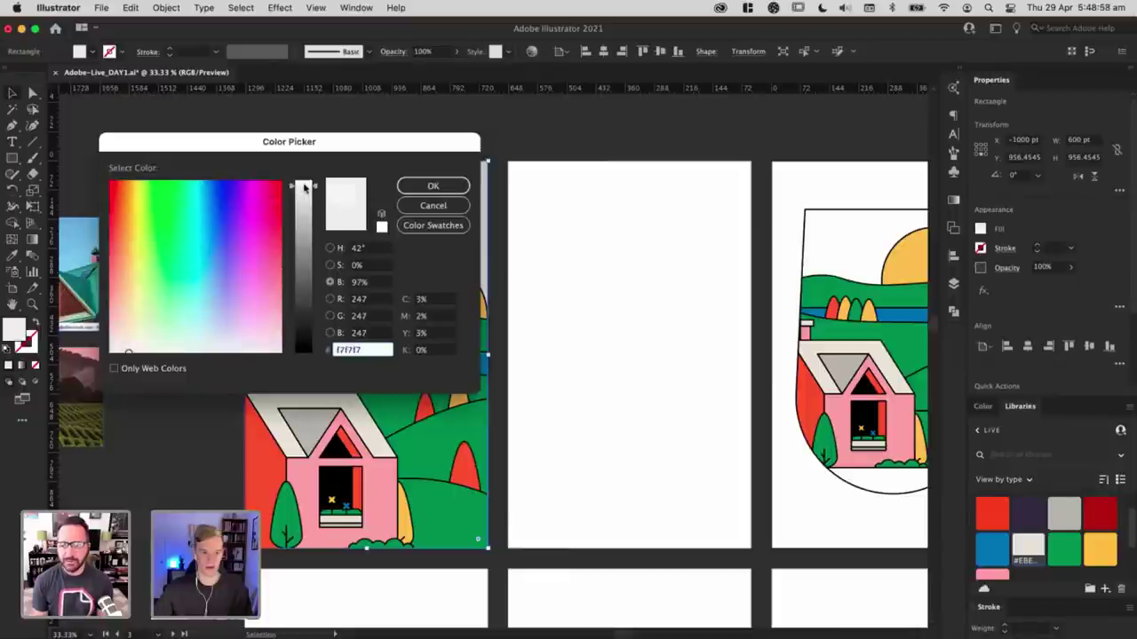
click(434, 186)
click(579, 240)
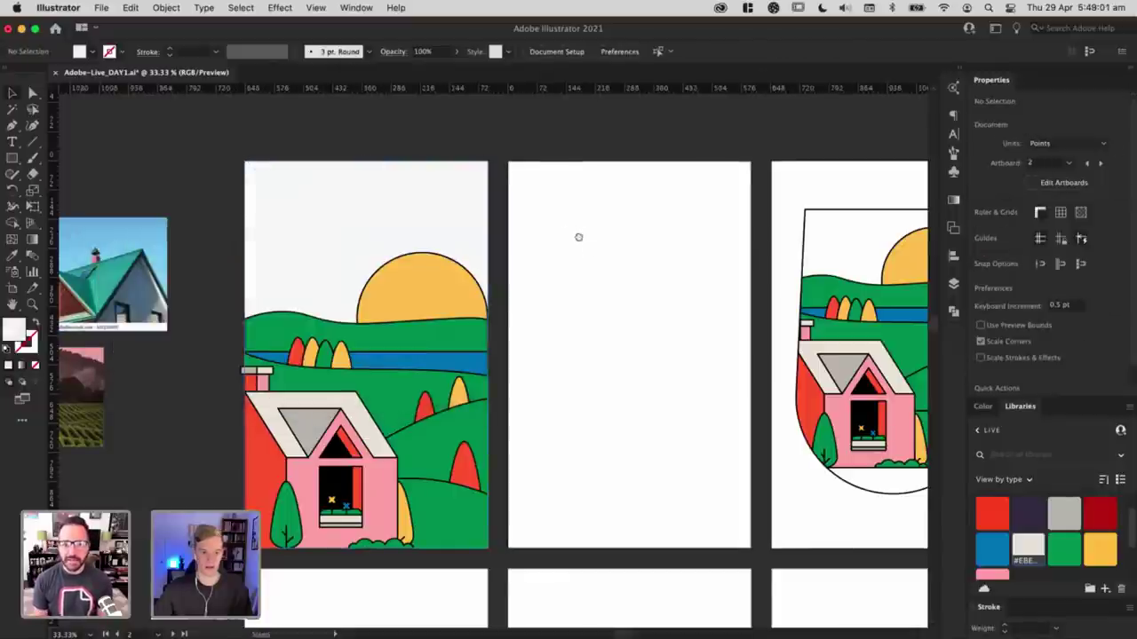
drag(578, 237, 556, 212)
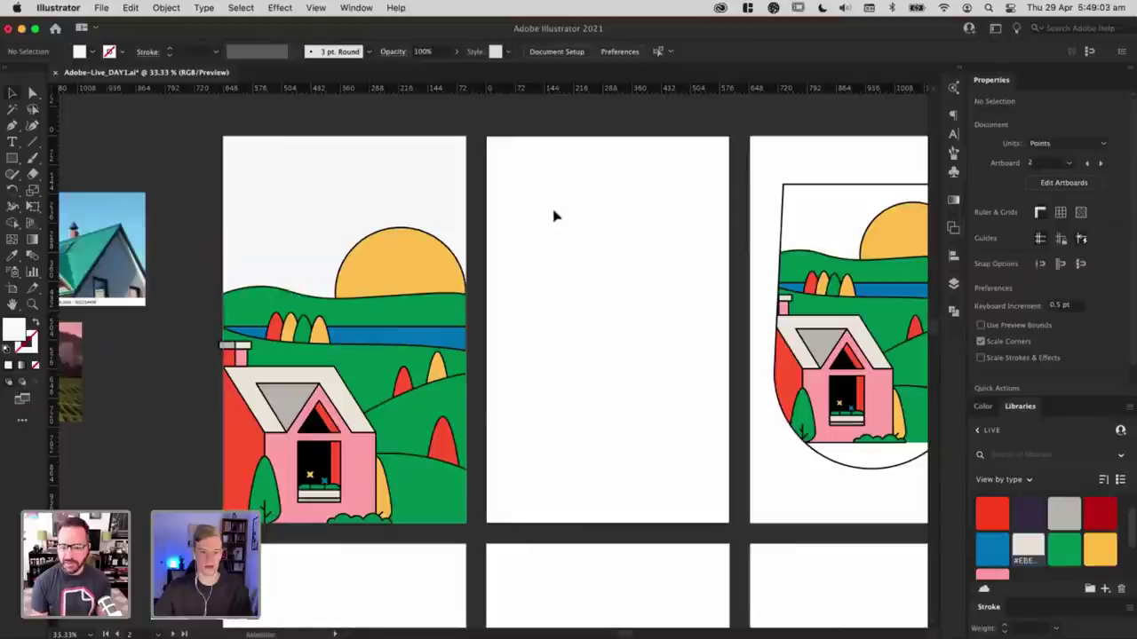
click(362, 202)
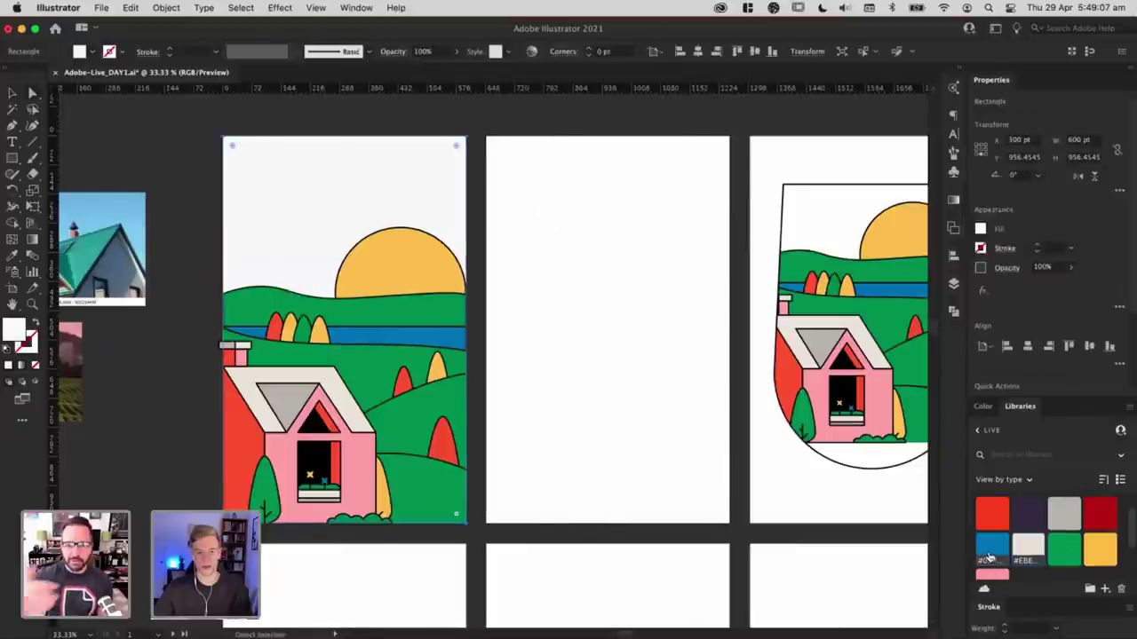
click(579, 383)
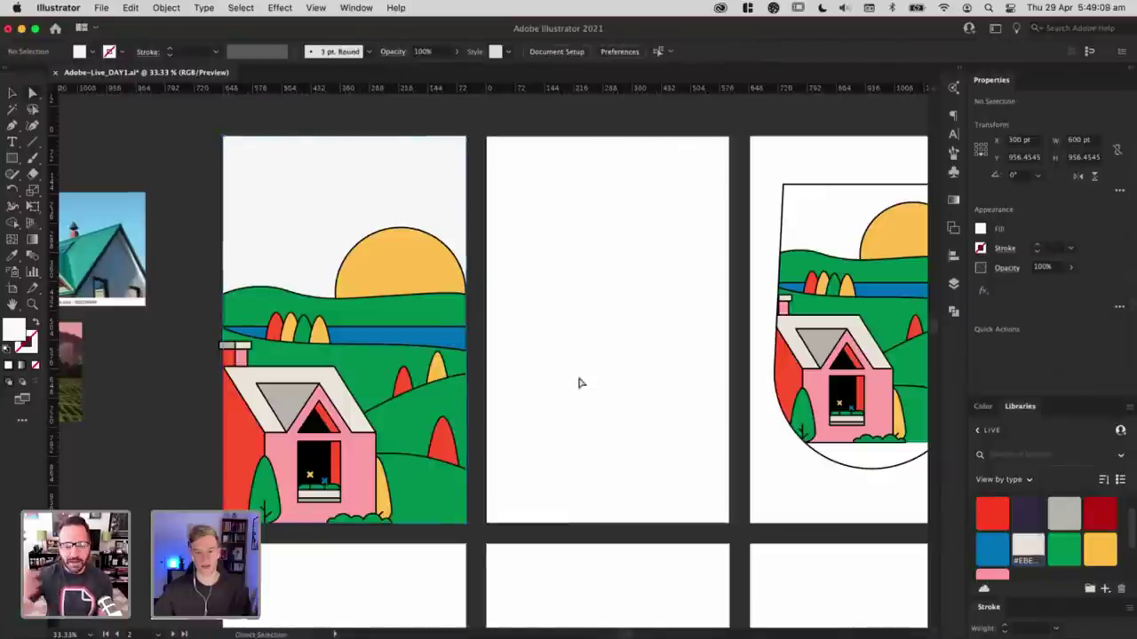
drag(589, 393, 632, 401)
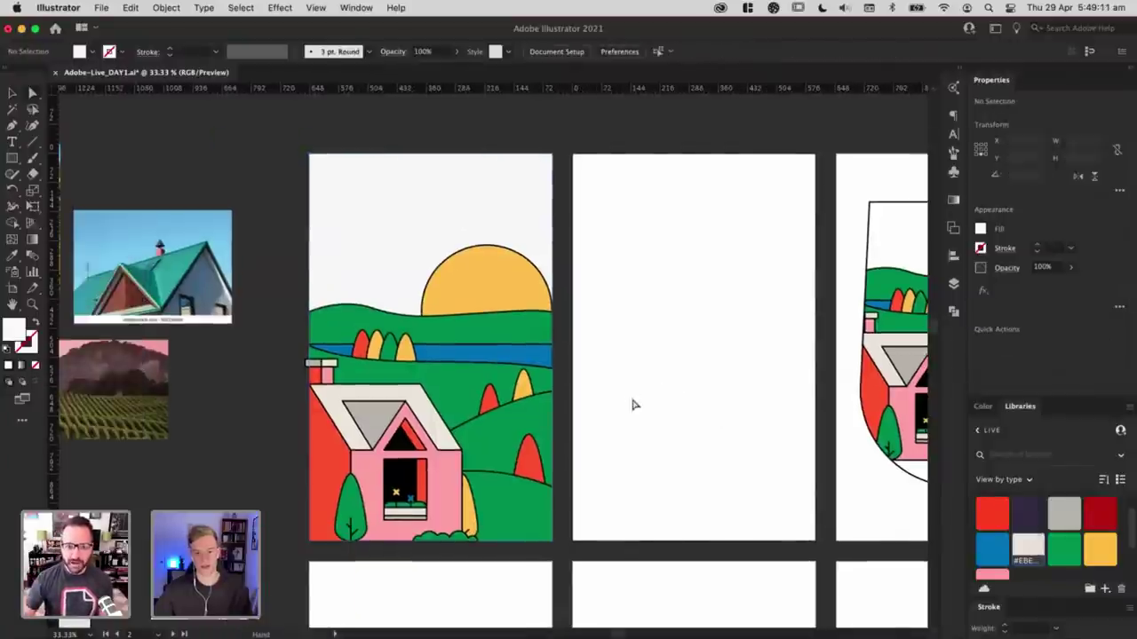
Step: Draw a circle about 46 pt wide on the empty second artboard
key(super+equal)
drag(509, 346, 366, 325)
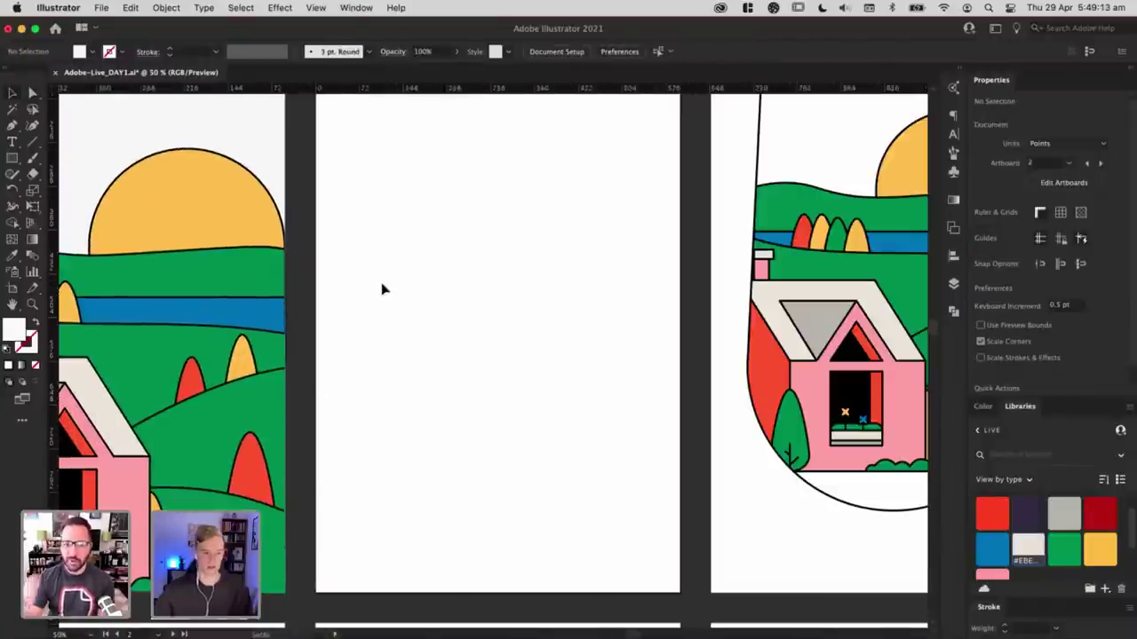
key(super+equal)
key(super+equal)
click(14, 158)
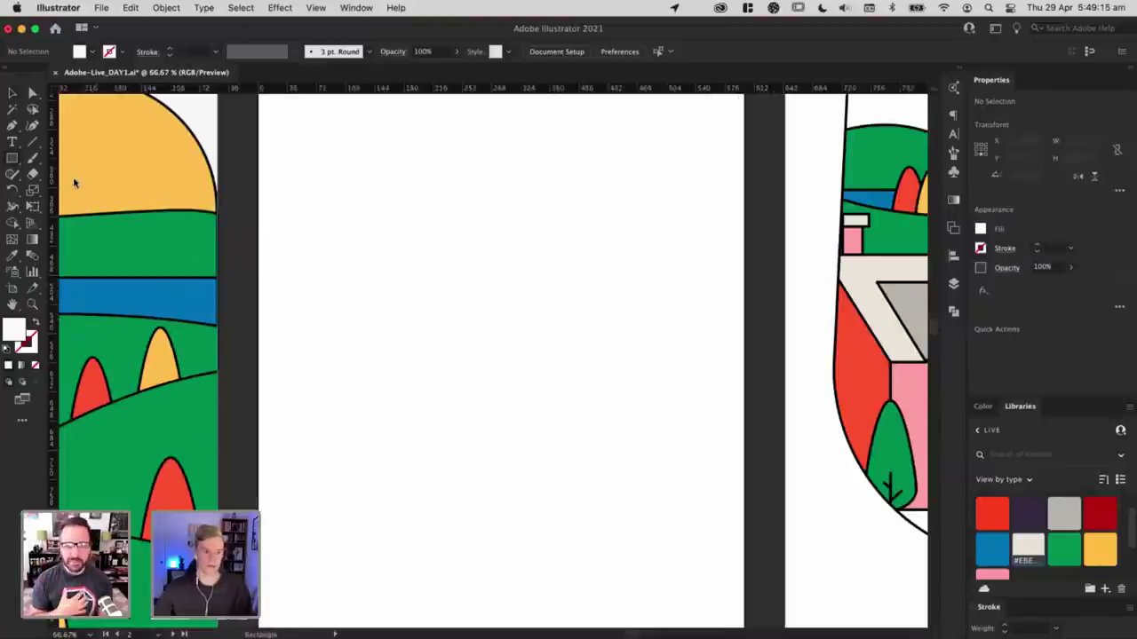
drag(19, 166, 31, 185)
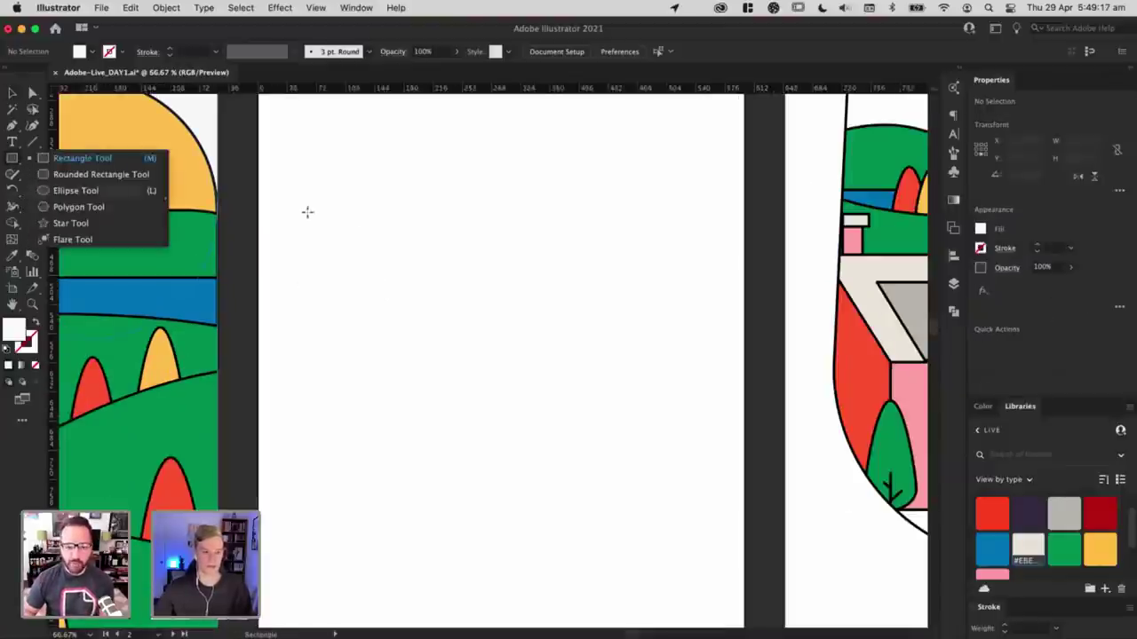
key(l)
drag(336, 239, 377, 201)
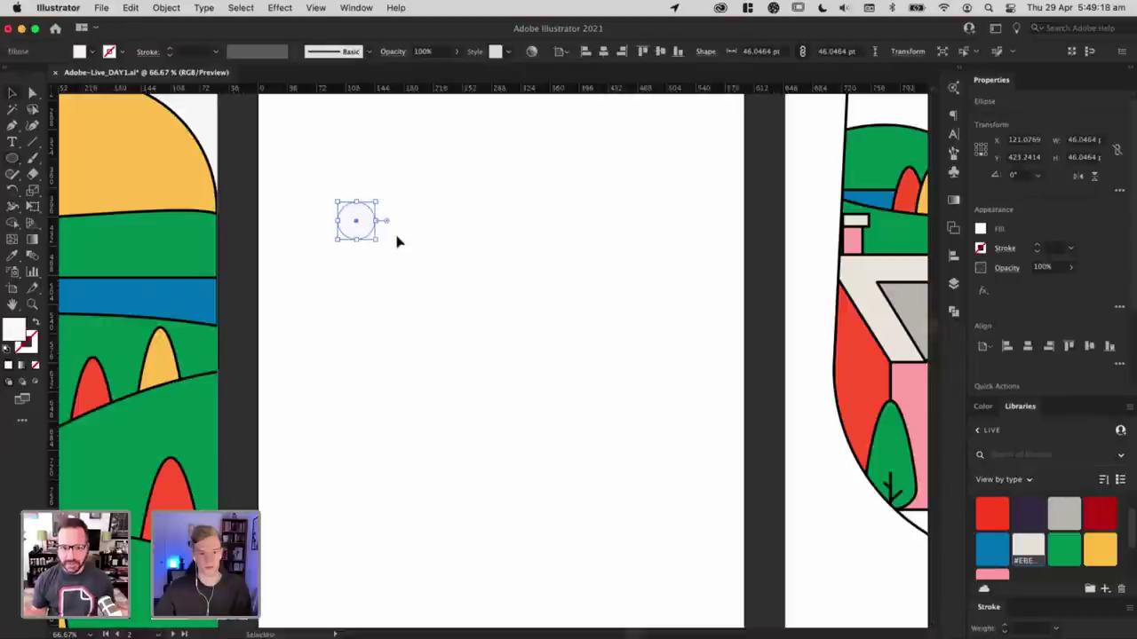
Step: Copy the sun's 3 pt black outline style to the small circle and fill it with the cream library colour
drag(509, 346, 676, 425)
key(i)
click(357, 253)
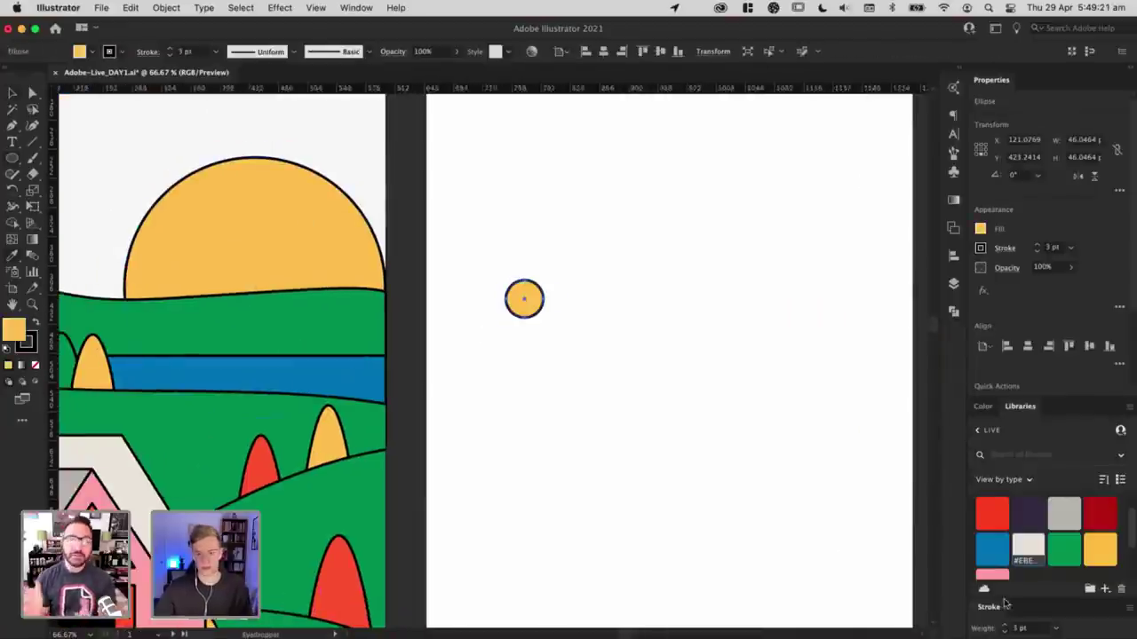
key(v)
click(1028, 544)
click(428, 369)
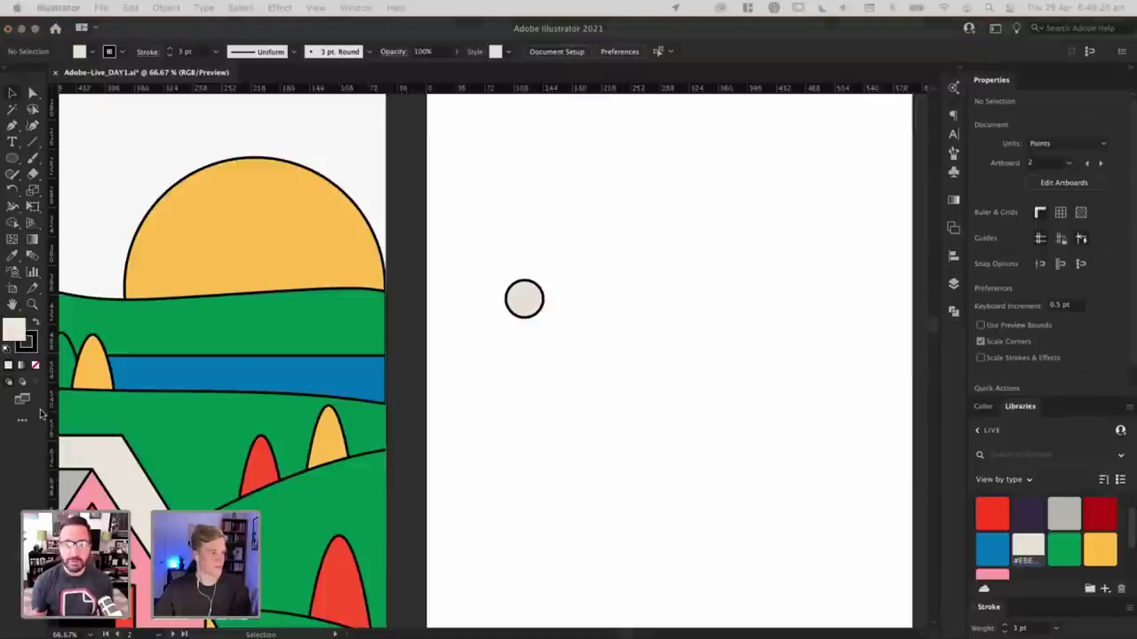
Step: Duplicate the circle into an overlapping row of three, with a larger middle circle and an end circle about 52 pt wide
click(604, 368)
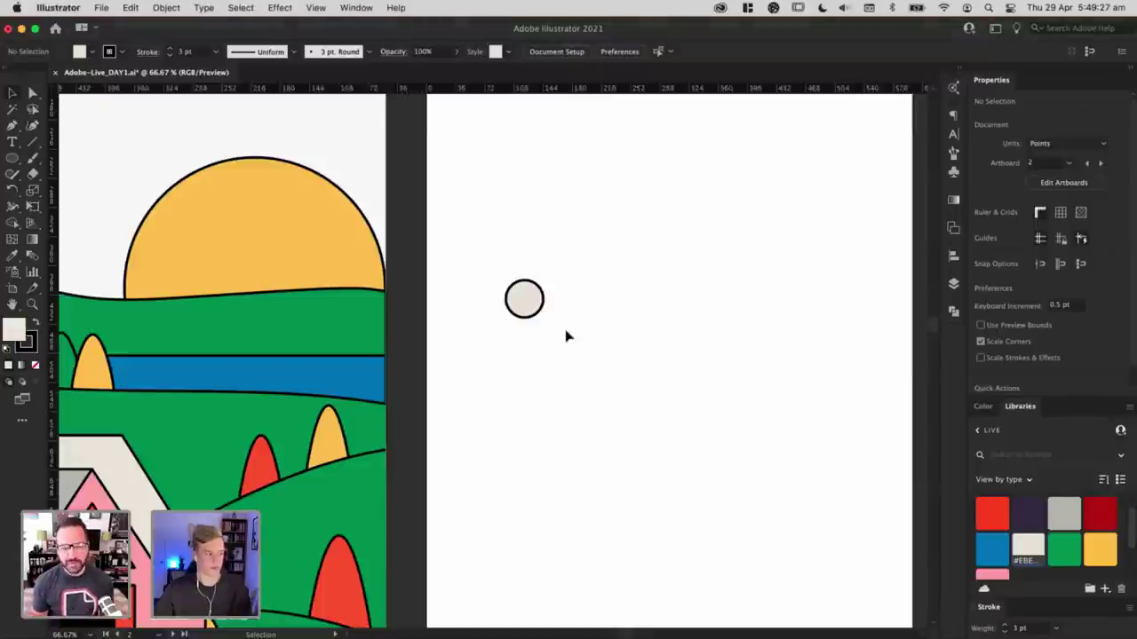
drag(525, 299, 606, 306)
key(super+z)
click(622, 295)
click(618, 299)
click(665, 312)
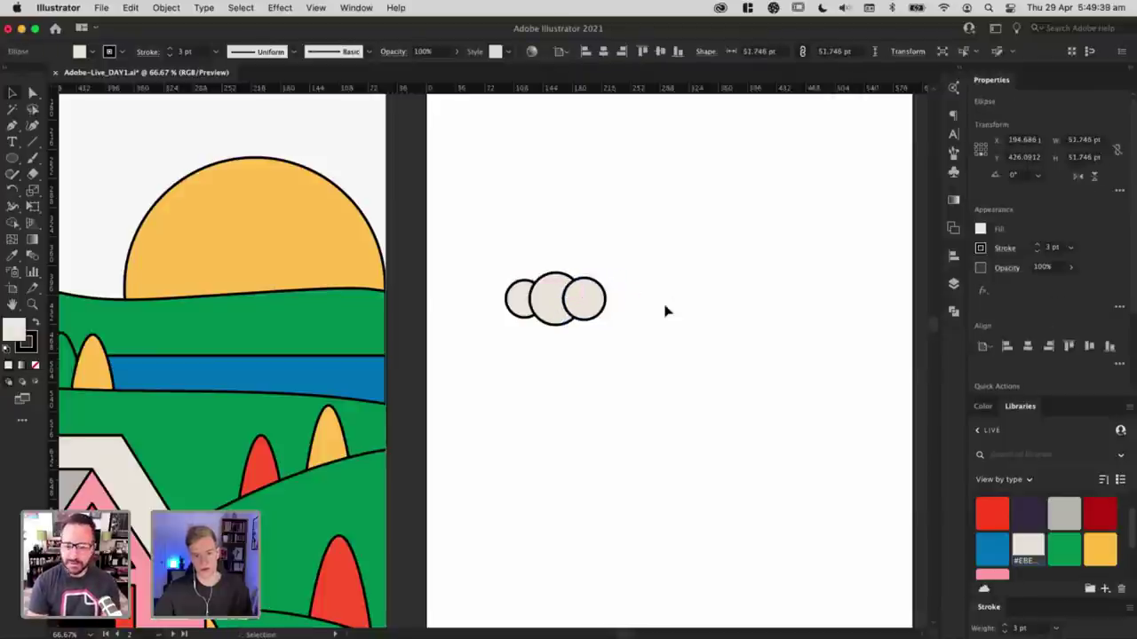
Step: Scale the three overlapping circles up together to about 189 pt overall width
key(super+minus)
key(super+minus)
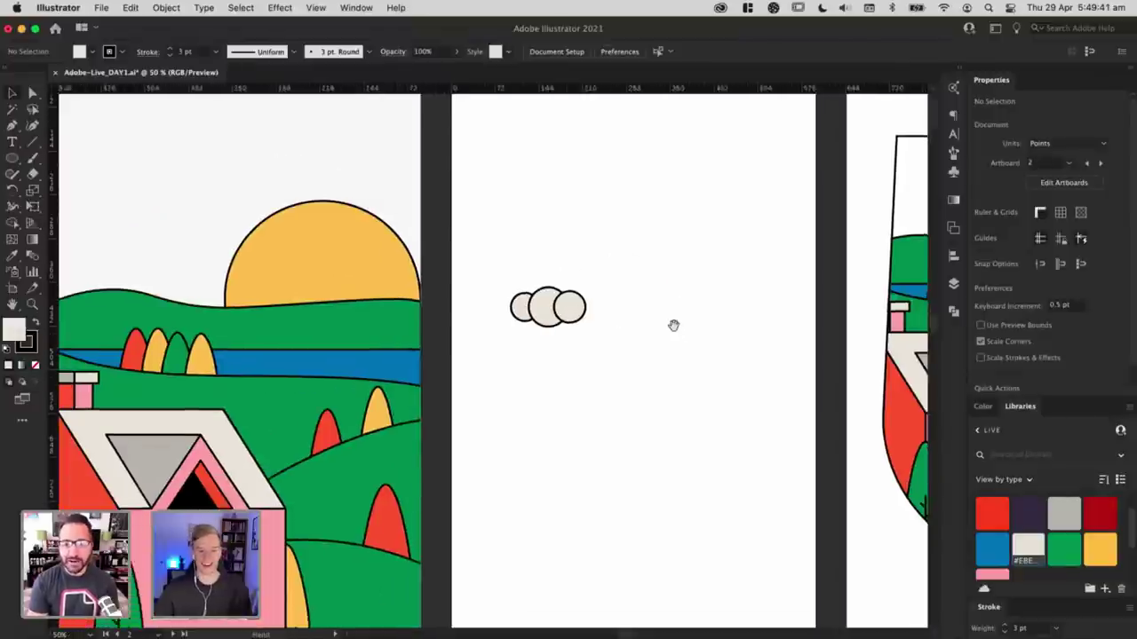
key(super+plus)
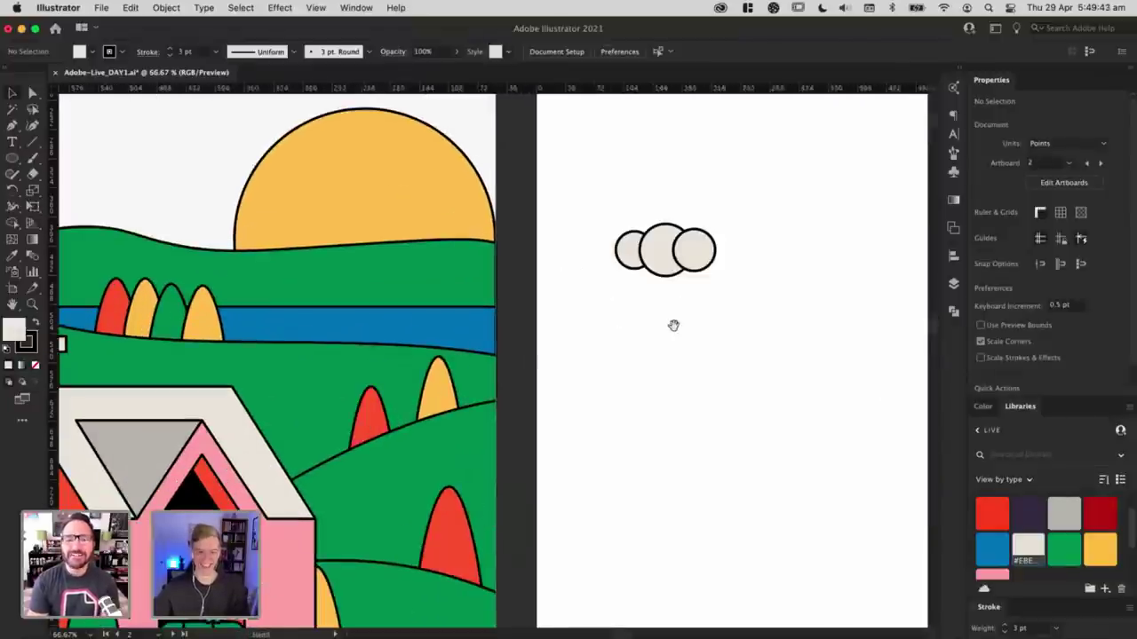
drag(673, 325, 573, 333)
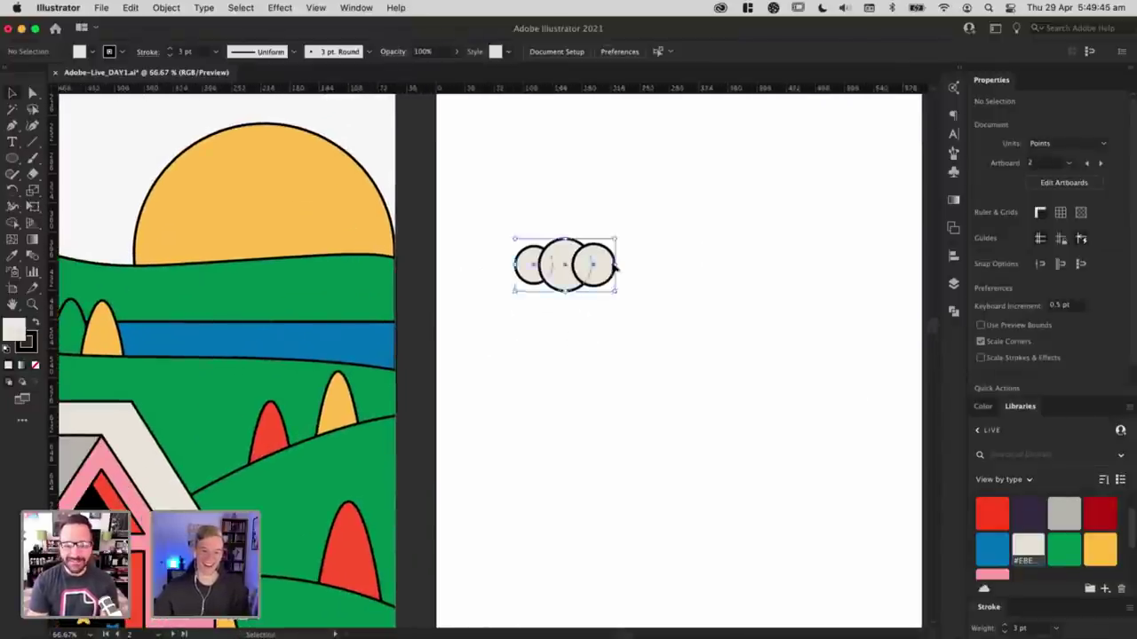
shift+click(614, 267)
drag(670, 269, 671, 268)
click(619, 360)
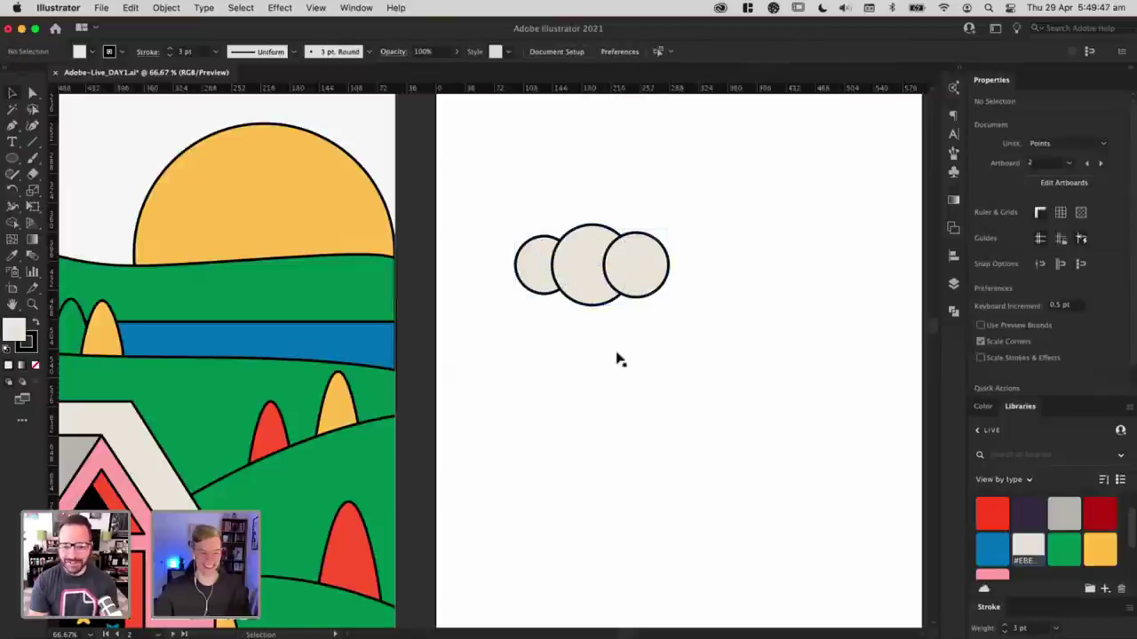
Step: Draw a rectangle over the lower halves of the three circles, wider than the row, with its upper edge near their centres
click(23, 160)
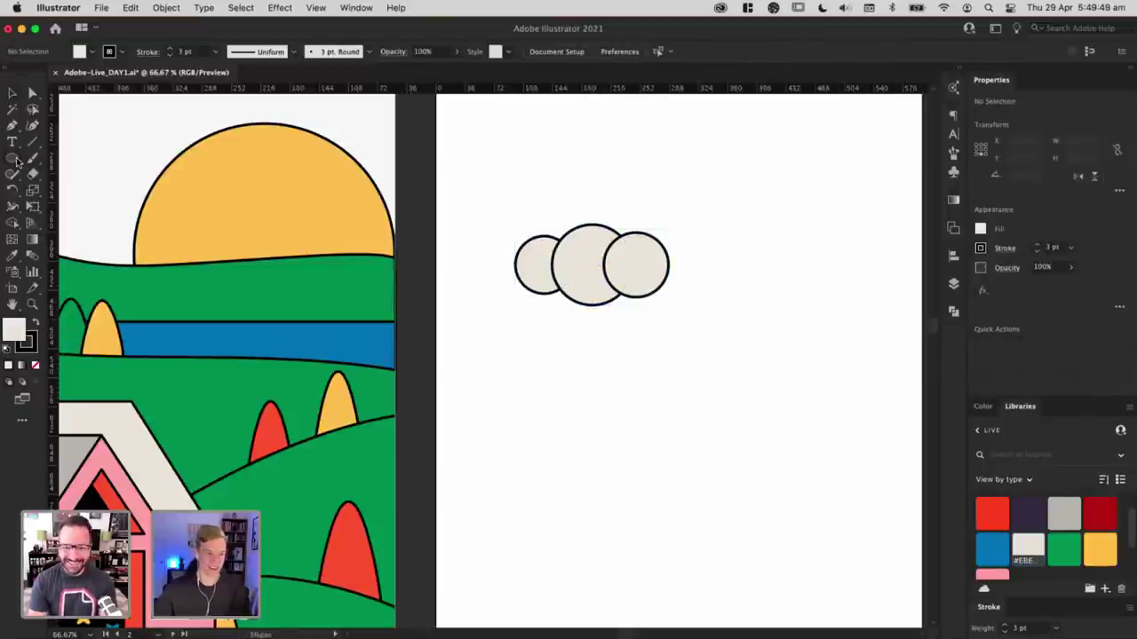
drag(22, 163, 102, 158)
drag(498, 266, 731, 414)
key(v)
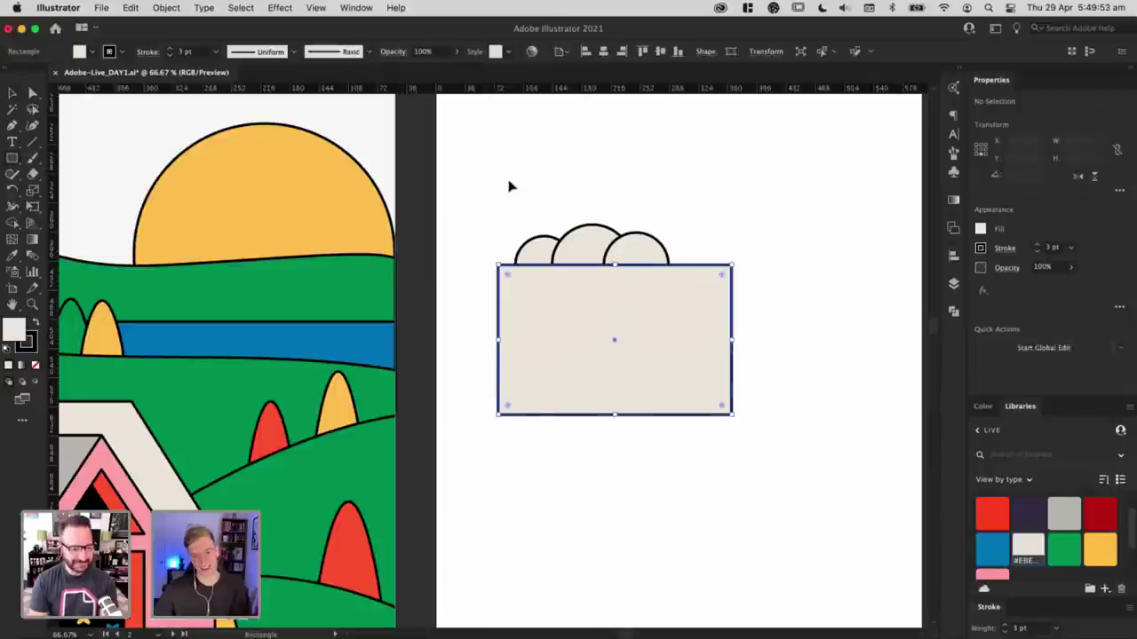
Step: Unite the three circles and subtract the covering rectangle from them to form a flat-bottomed cloud
drag(510, 186, 769, 337)
click(483, 180)
drag(482, 180, 675, 263)
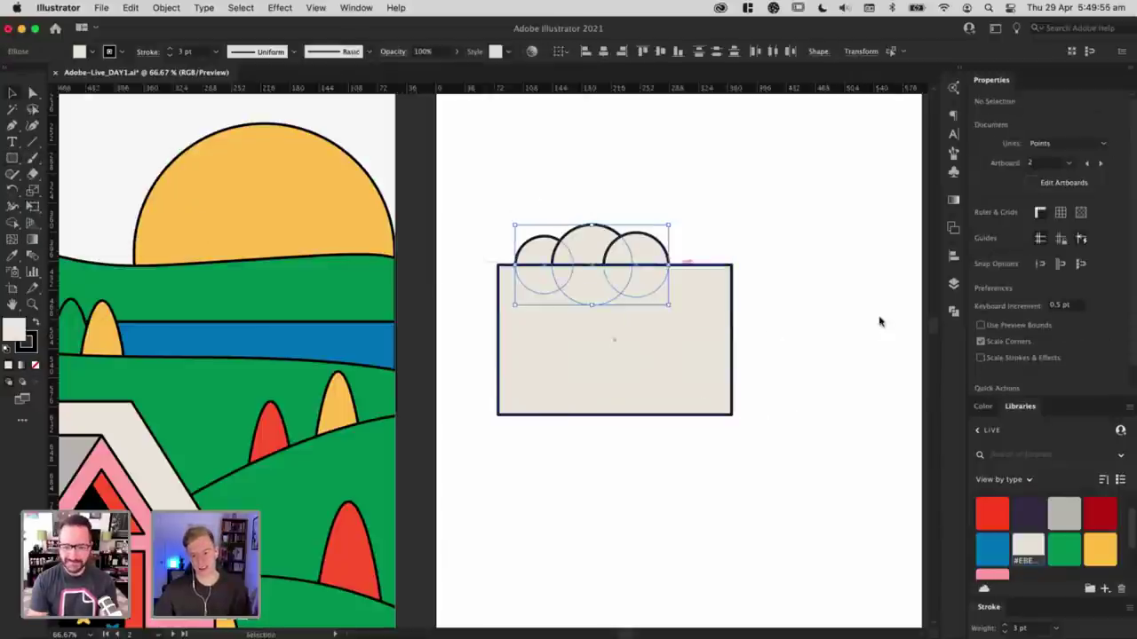
click(952, 285)
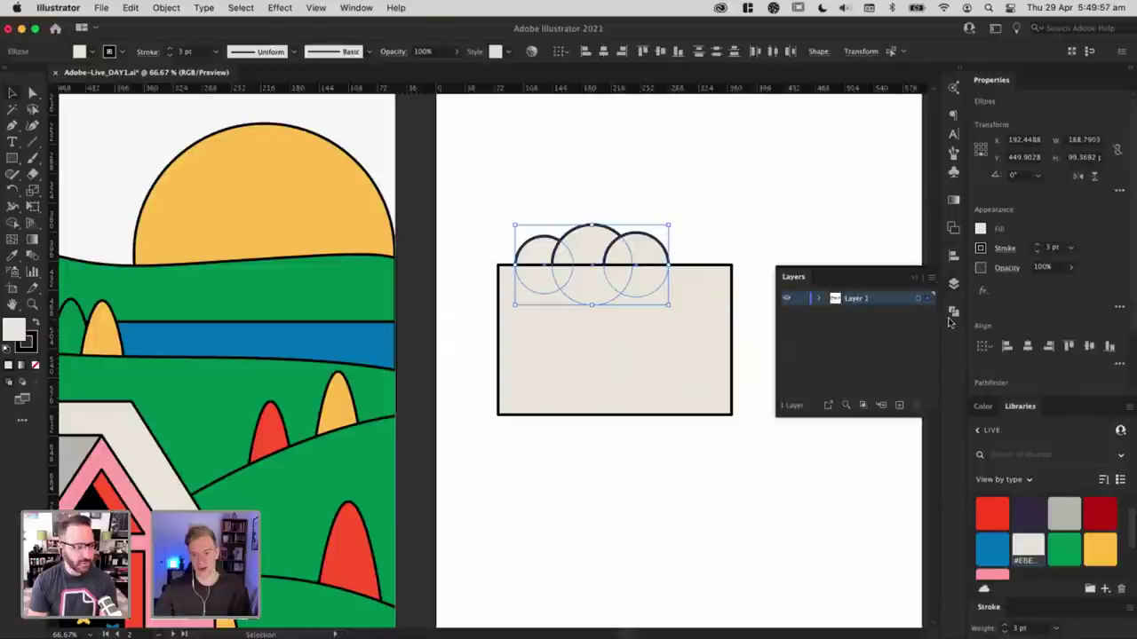
click(953, 311)
click(787, 345)
drag(502, 195, 710, 275)
click(953, 312)
click(840, 343)
click(800, 266)
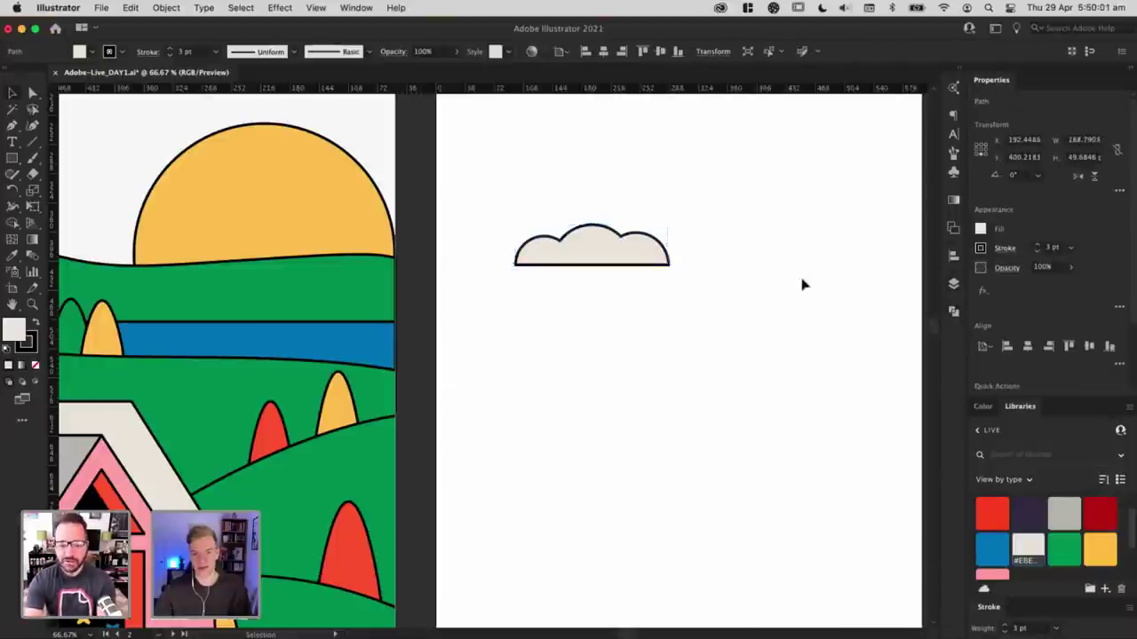
Step: Round the two sharp bottom corners of the cloud
key(a)
drag(497, 259, 669, 269)
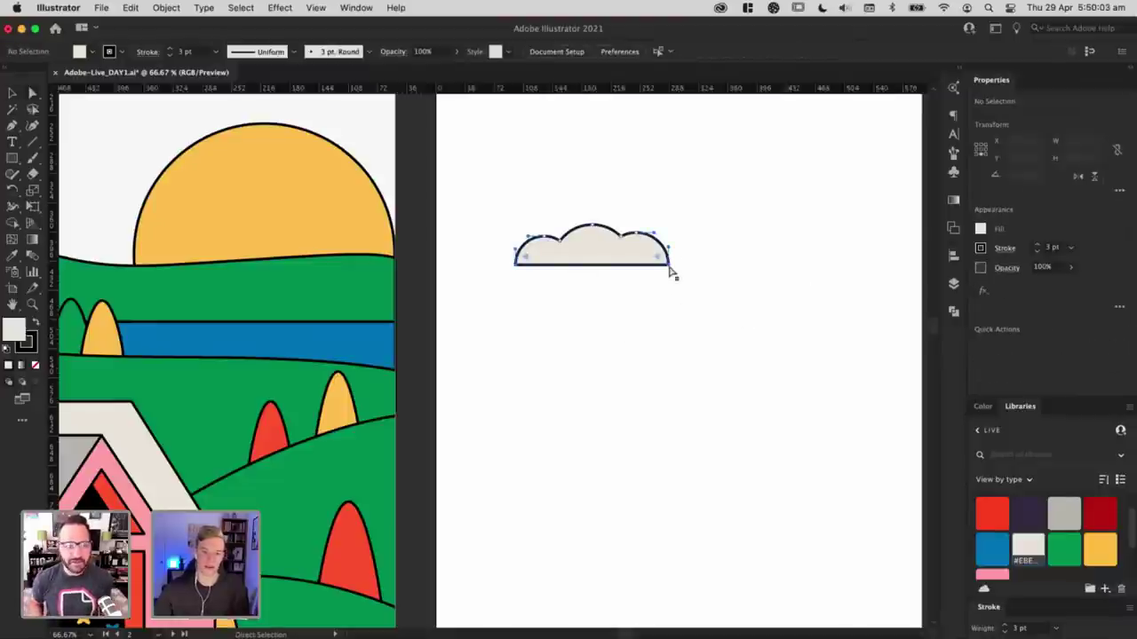
drag(528, 255, 660, 268)
key(v)
click(614, 341)
Step: Try stretching the cloud downward from its base, and delete the whole cloud from the second artboard
click(585, 265)
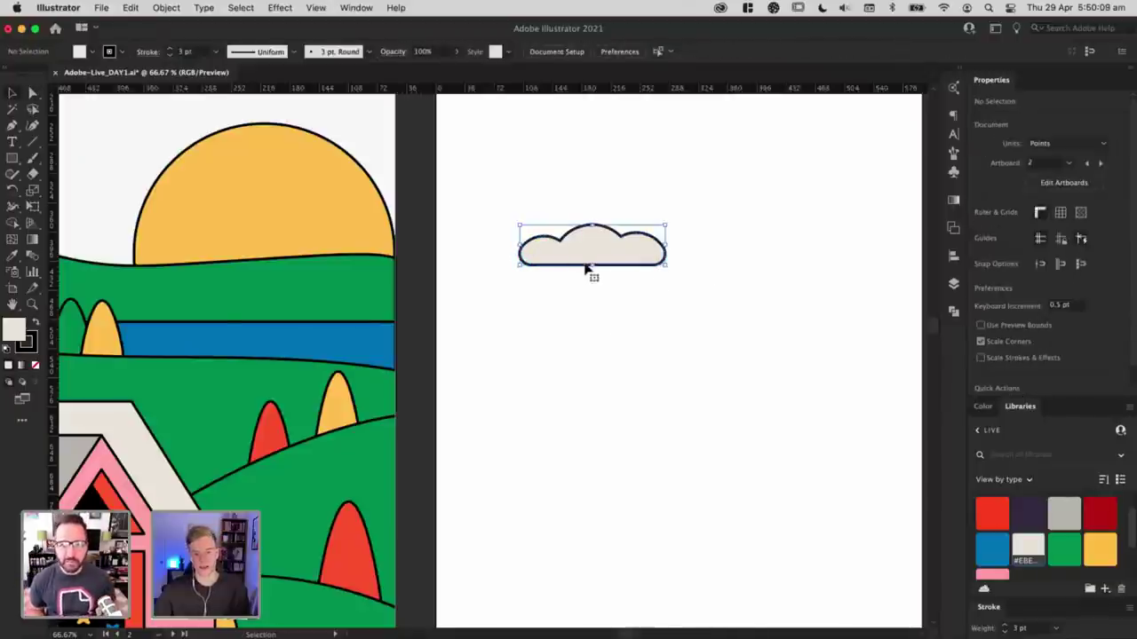
drag(592, 266, 594, 294)
click(634, 347)
key(super+z)
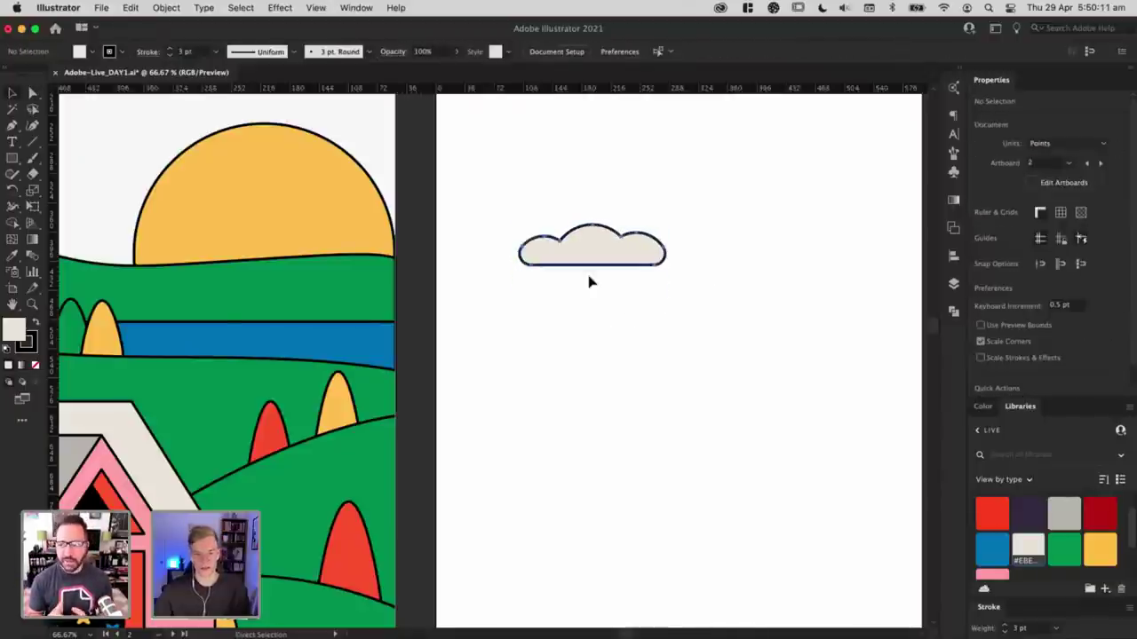
key(Delete)
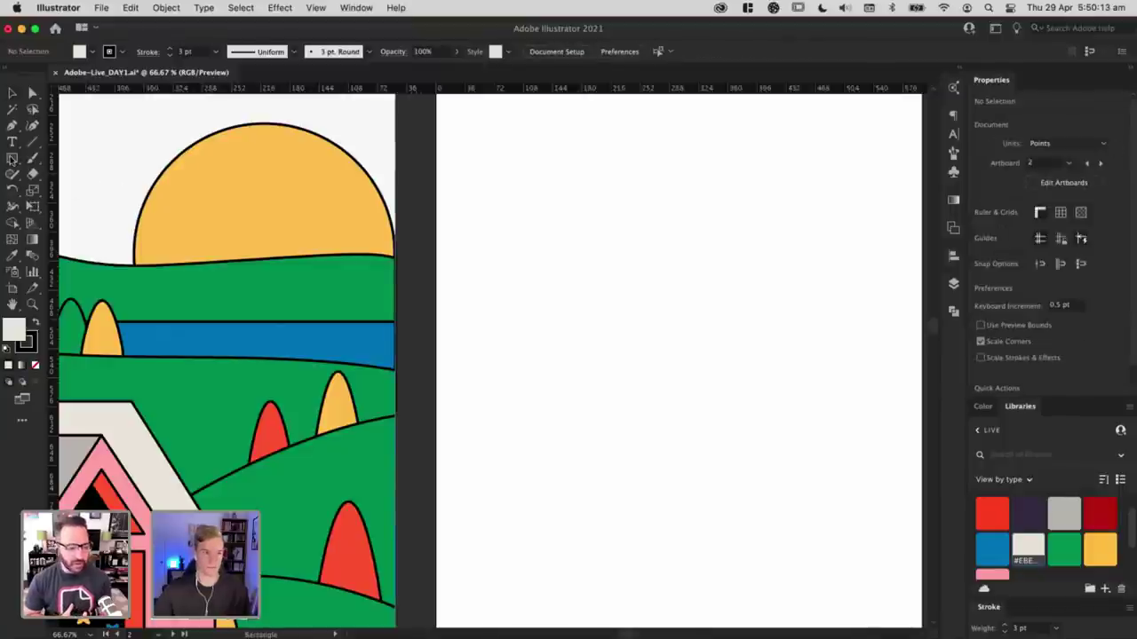
Step: Draw four overlapping circles of different sizes in a horizontal row about 157 × 63 pt on the second artboard
drag(12, 158, 71, 185)
key(l)
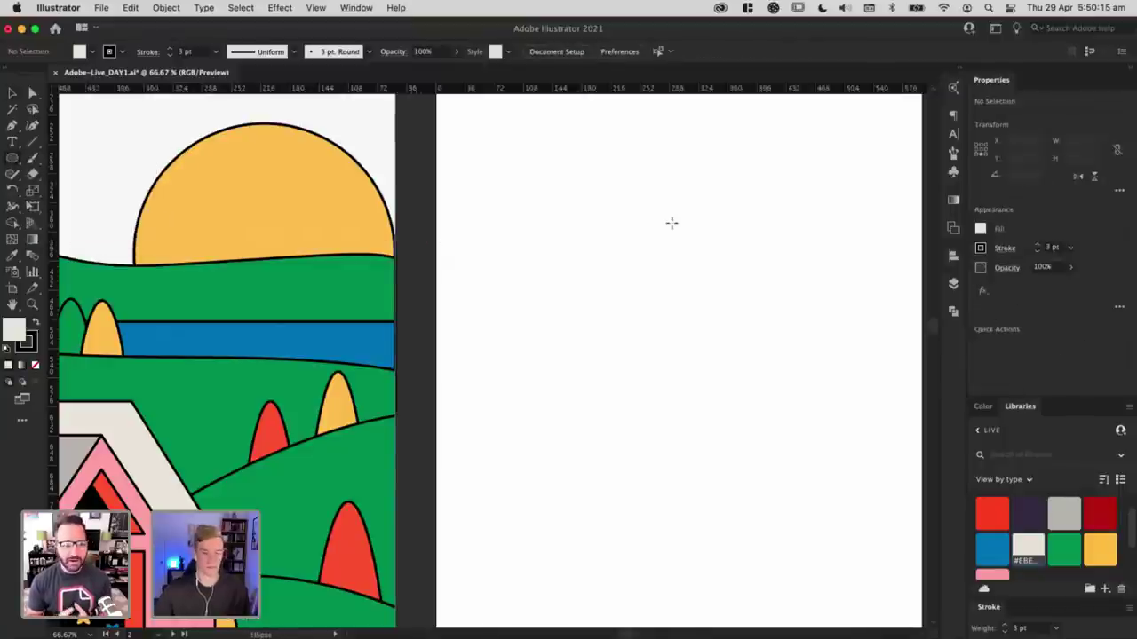
mouse_move(571, 239)
mouse_down()
mouse_move(598, 216)
mouse_move(625, 242)
mouse_up()
key(v)
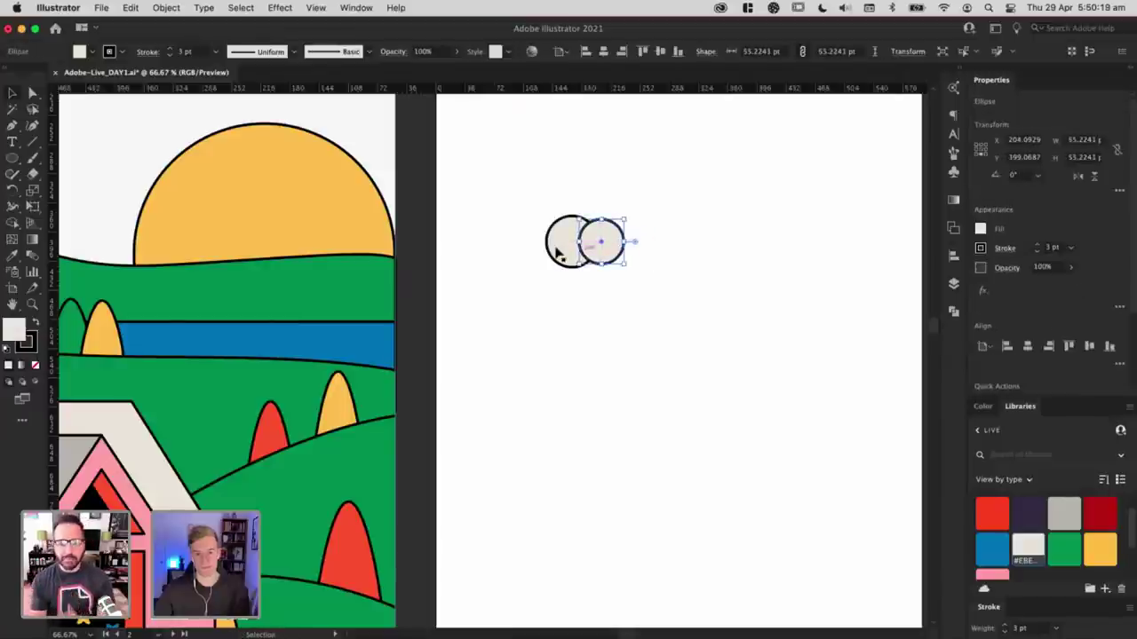
drag(558, 253, 636, 243)
click(625, 258)
key(super+z)
click(657, 254)
click(671, 275)
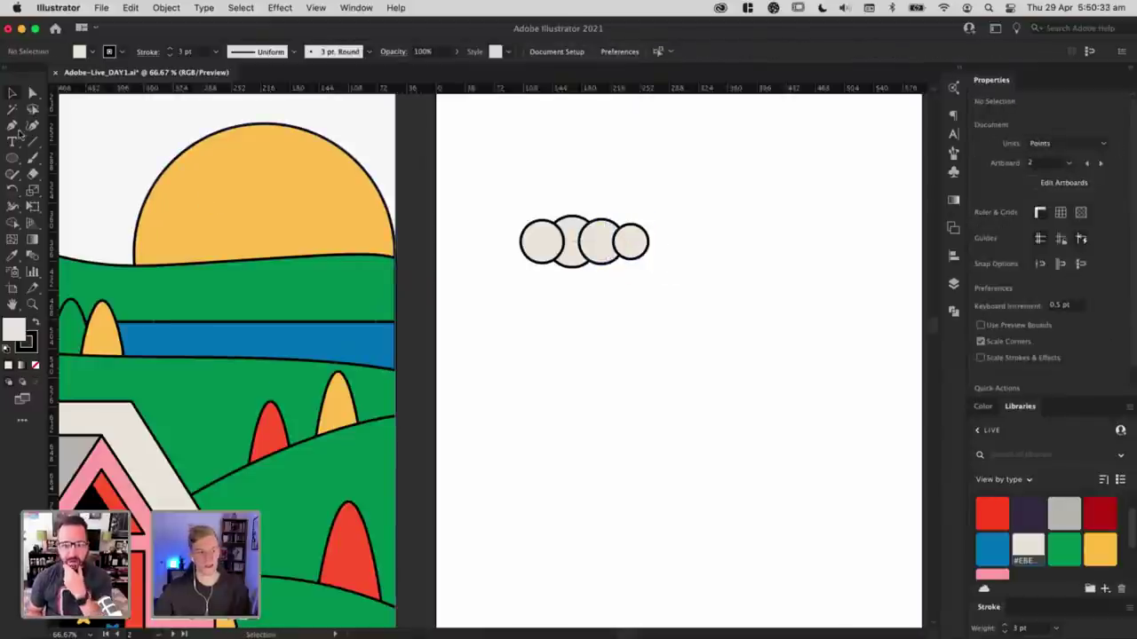
Step: Draw a rectangle about 321 × 125 pt over the lower part of the circles, and copy circles and rectangle straight below
key(m)
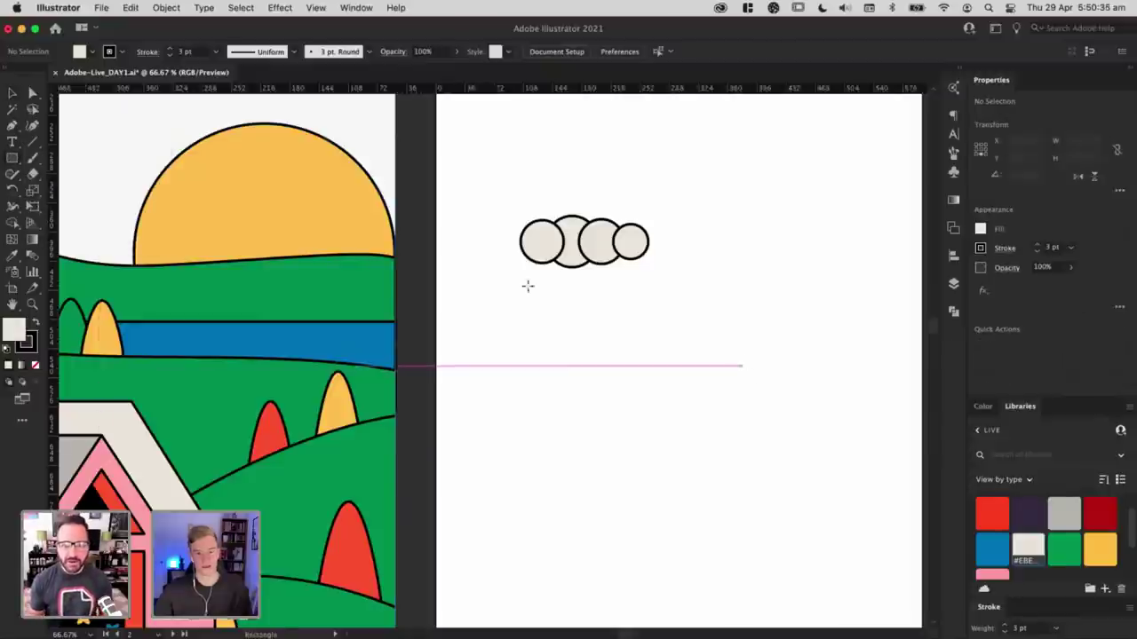
drag(734, 357, 471, 254)
key(v)
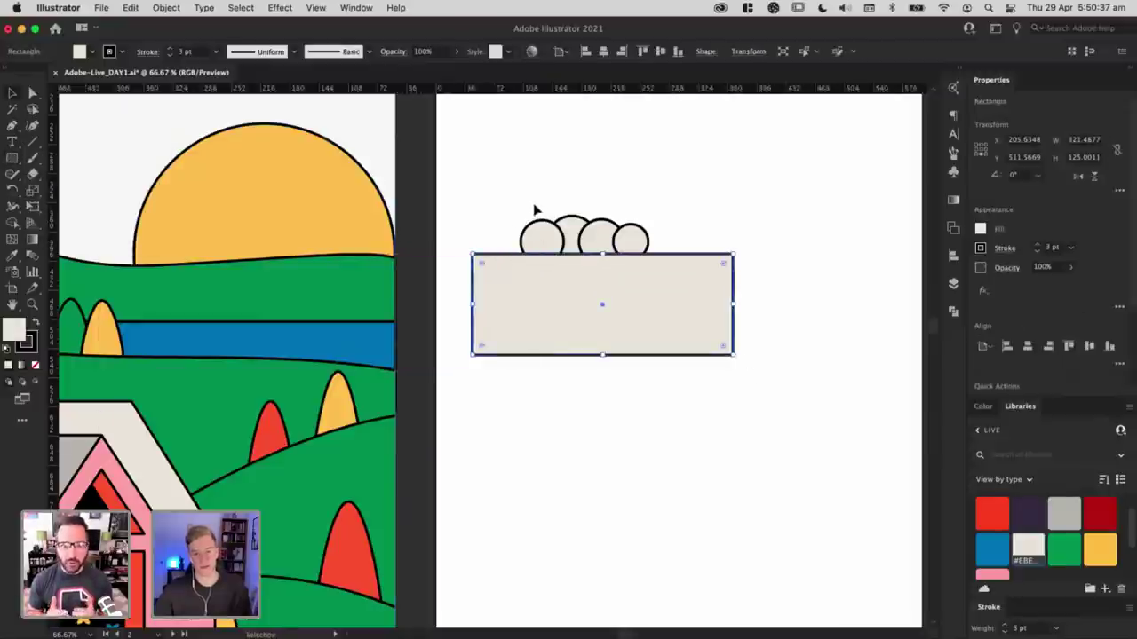
drag(603, 279, 603, 479)
scroll(622, 399, down, 3)
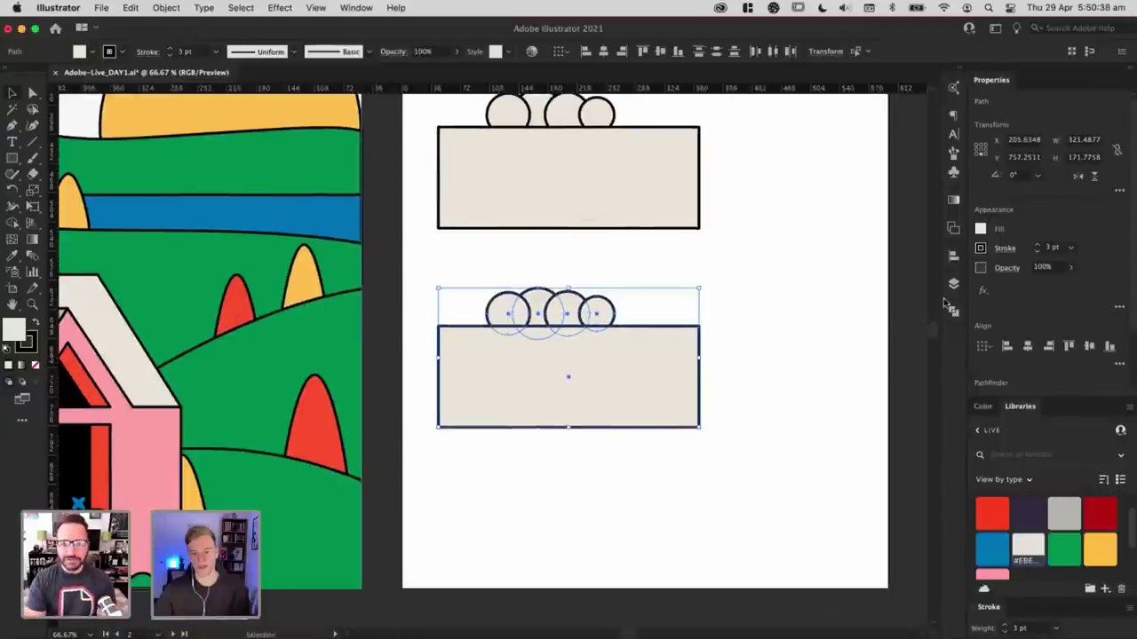
Step: Try subtracting the copied rectangle from the copied circles without uniting them first, and undo it
click(953, 311)
click(707, 274)
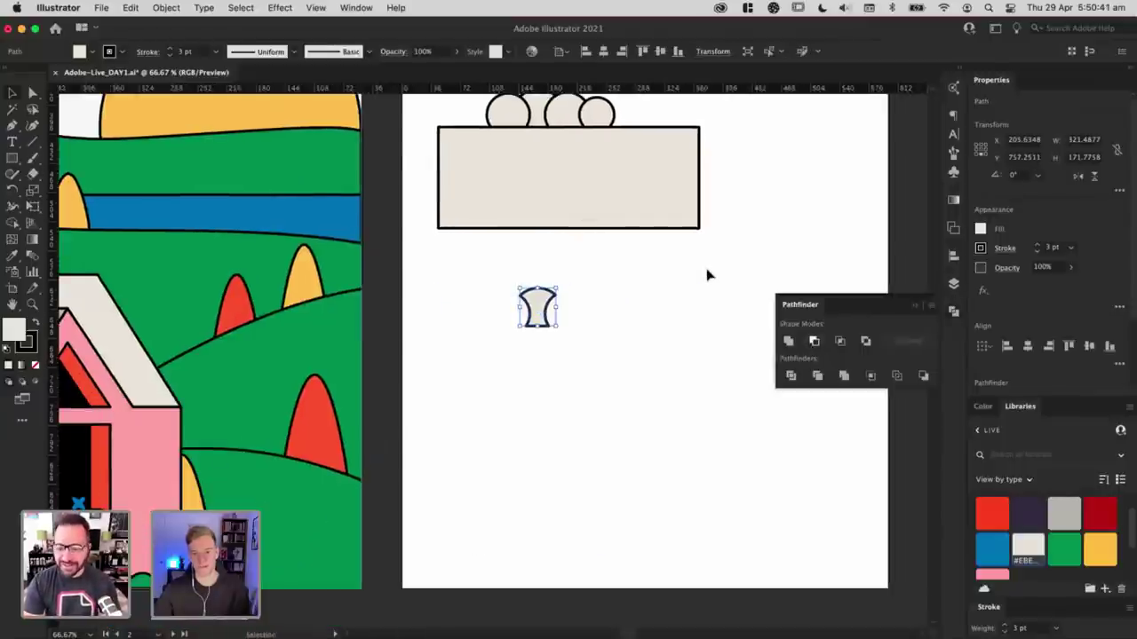
drag(487, 263, 640, 325)
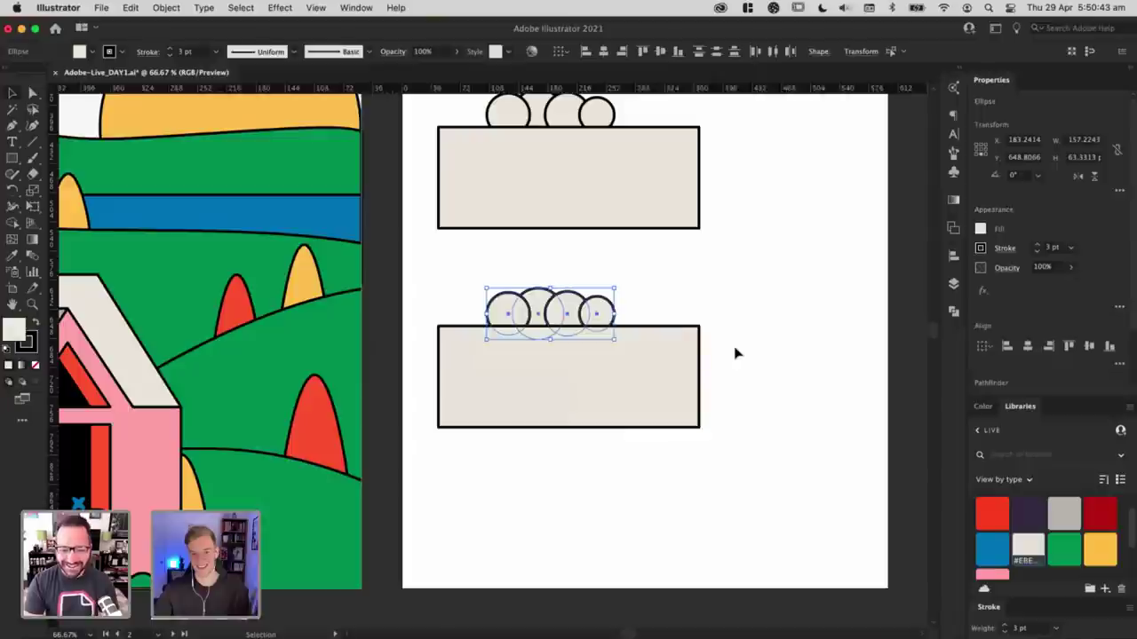
click(951, 312)
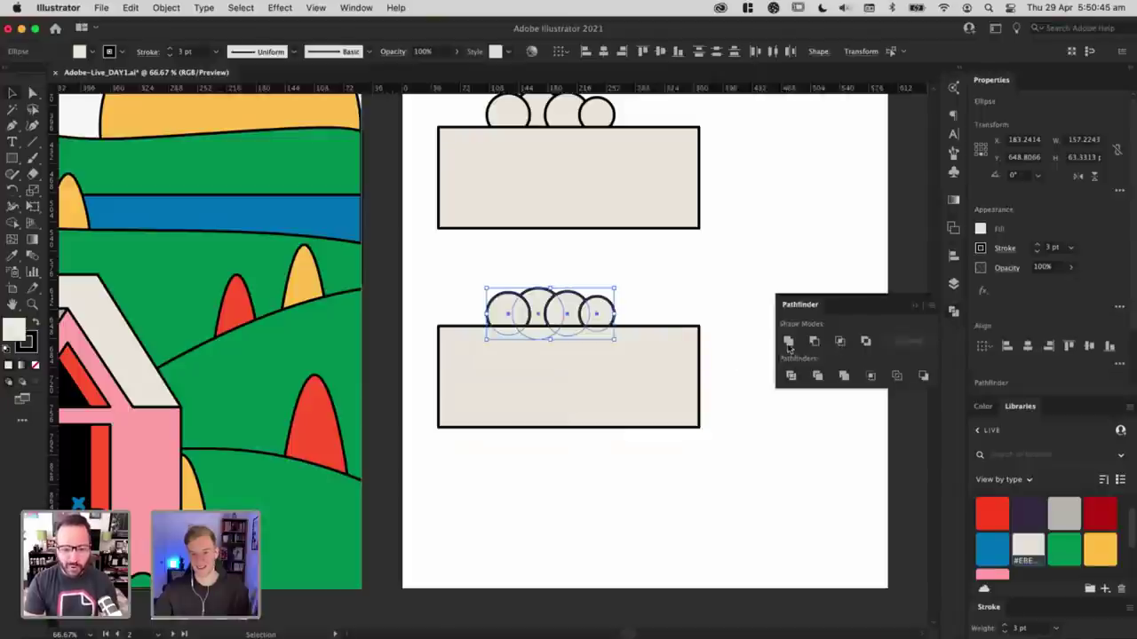
click(649, 303)
drag(469, 253, 642, 373)
key(super+z)
click(771, 294)
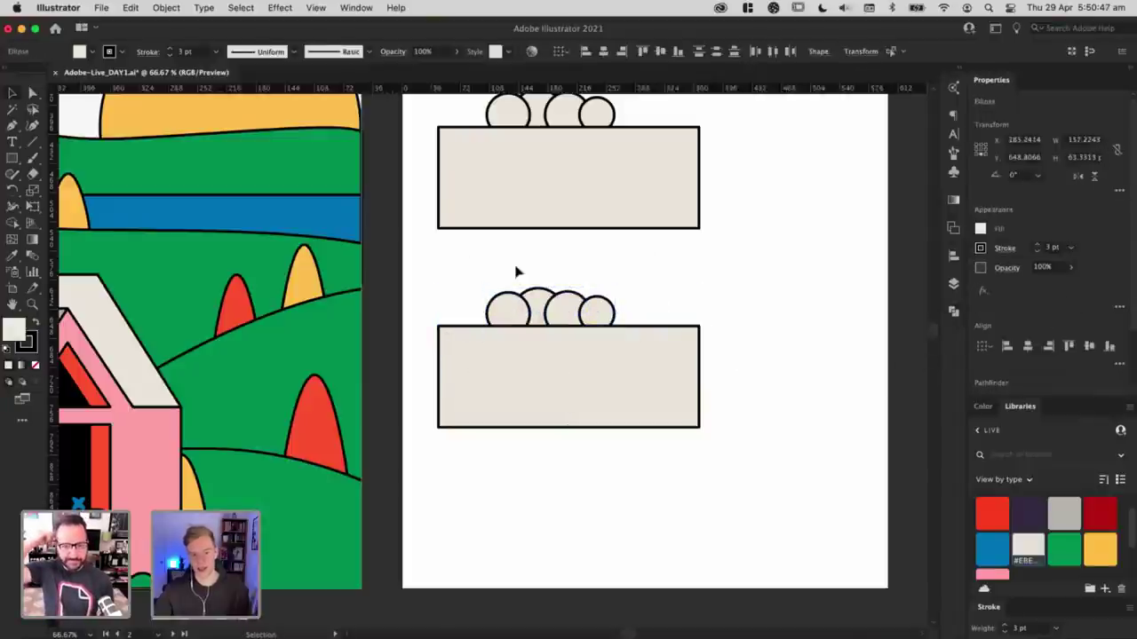
Step: Unite the four copied circles and subtract the copied rectangle from them to form a flat-bottomed cloud
drag(504, 260, 640, 365)
click(620, 306)
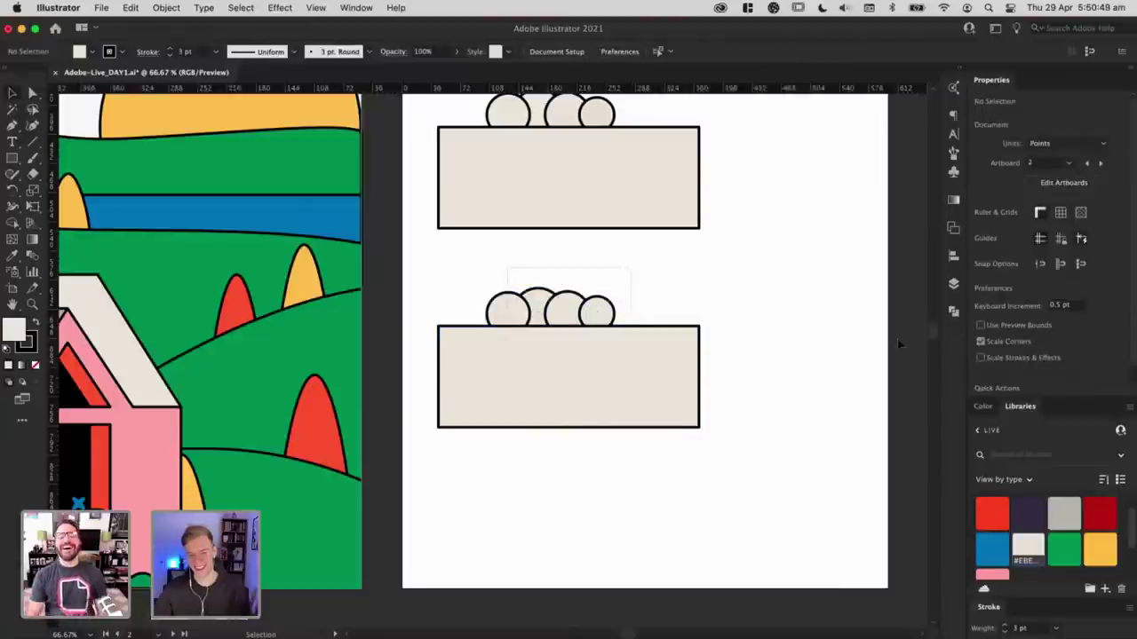
click(953, 313)
click(788, 342)
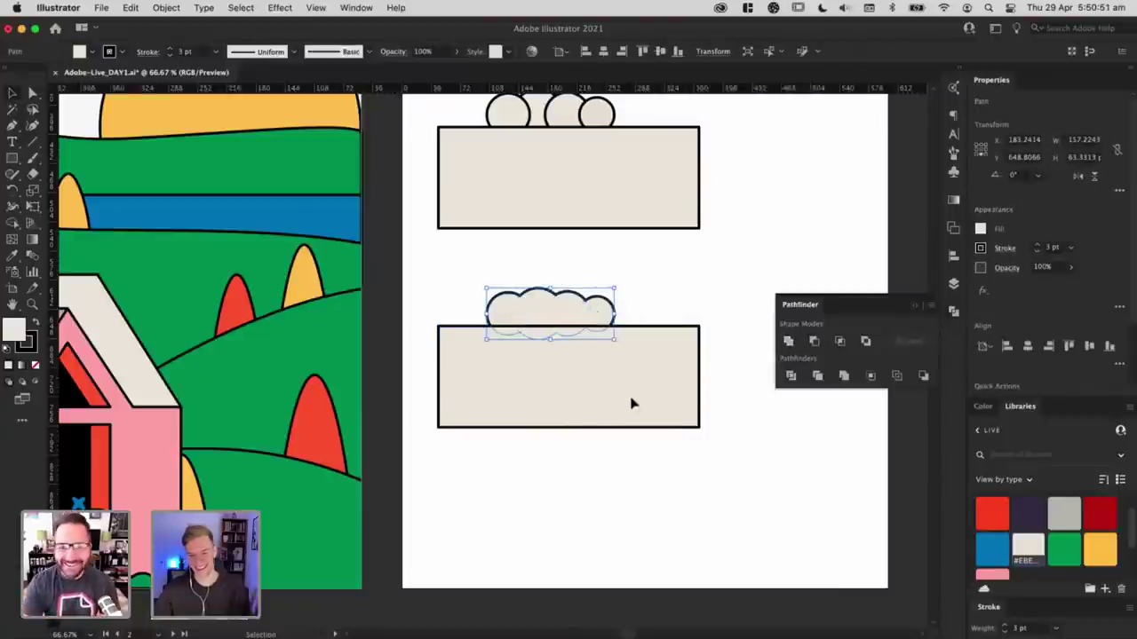
shift+click(631, 401)
click(953, 312)
click(818, 345)
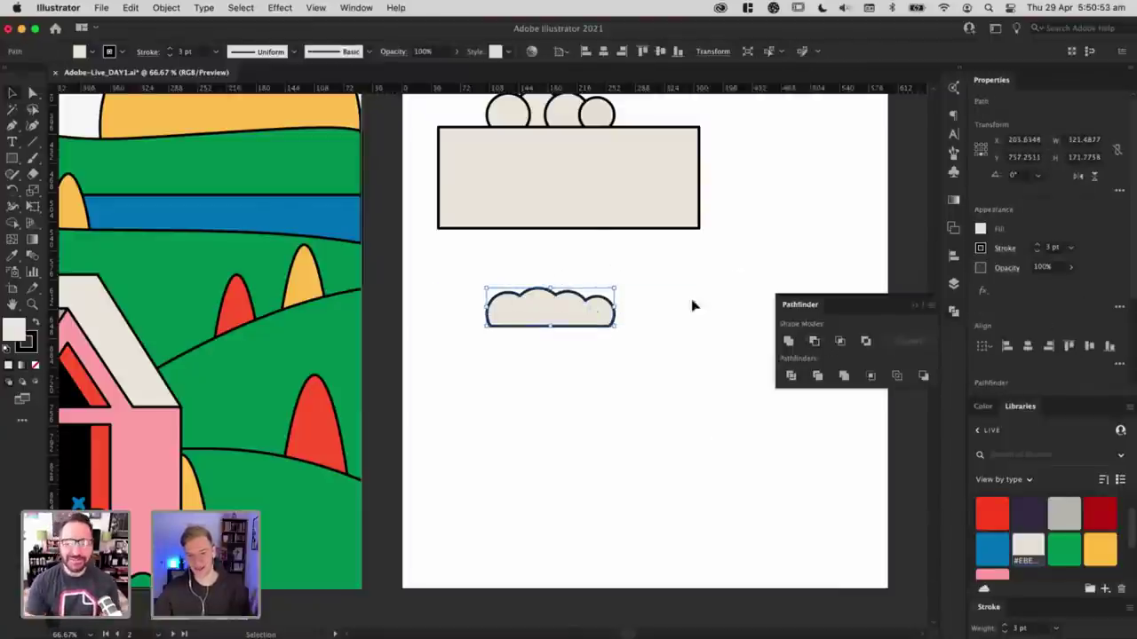
Step: Round the two sharp bottom corners of the four-bump cloud
click(554, 376)
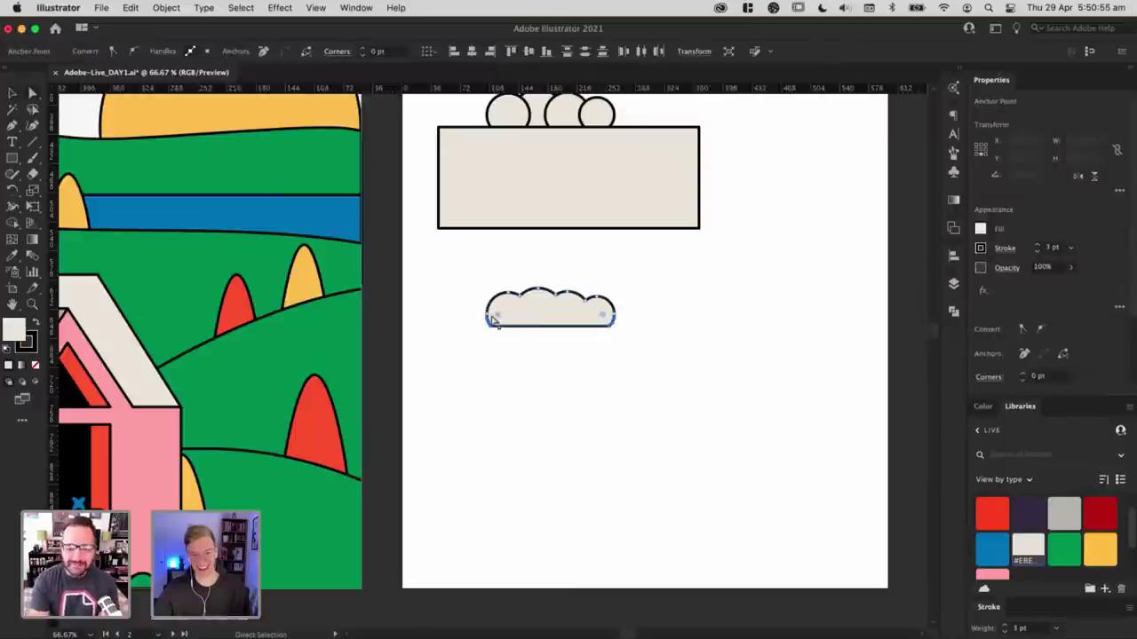
drag(497, 315, 632, 303)
key(v)
click(745, 377)
Step: Move the four circles, their rectangle and the finished cloud together further down the second artboard
key(space)
scroll(733, 431, up, 4)
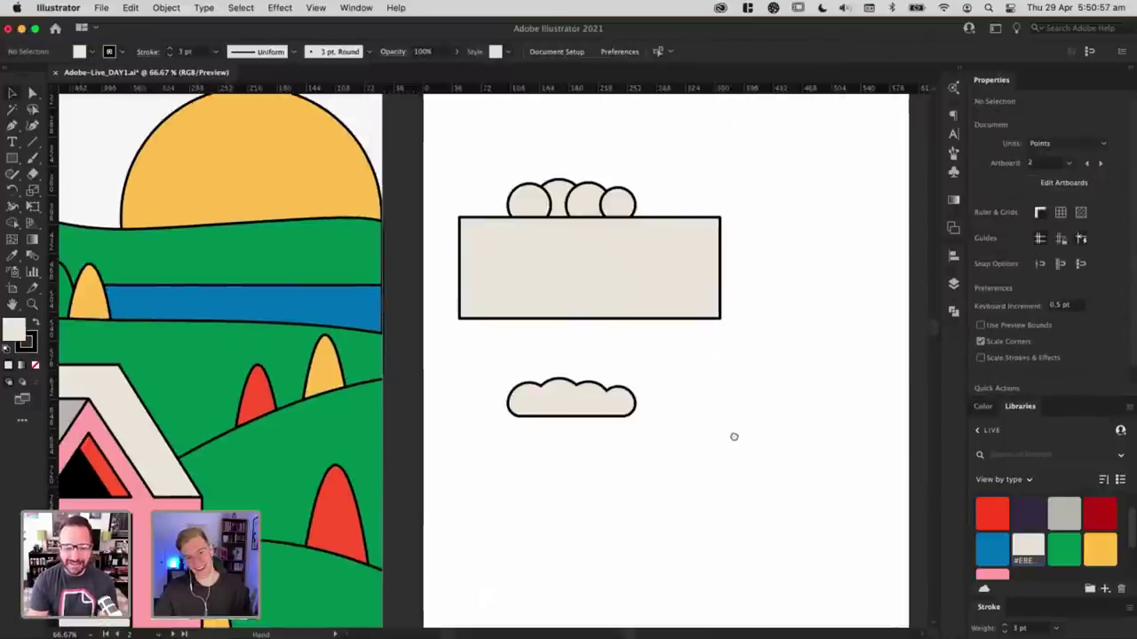
scroll(752, 373, up, 2)
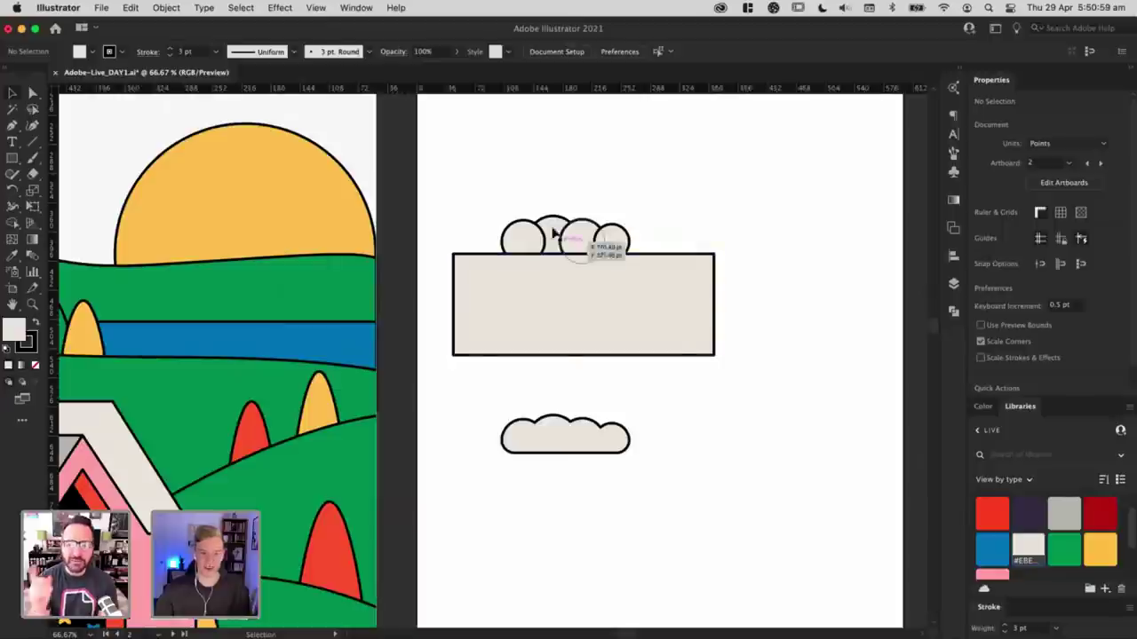
key(super+equal)
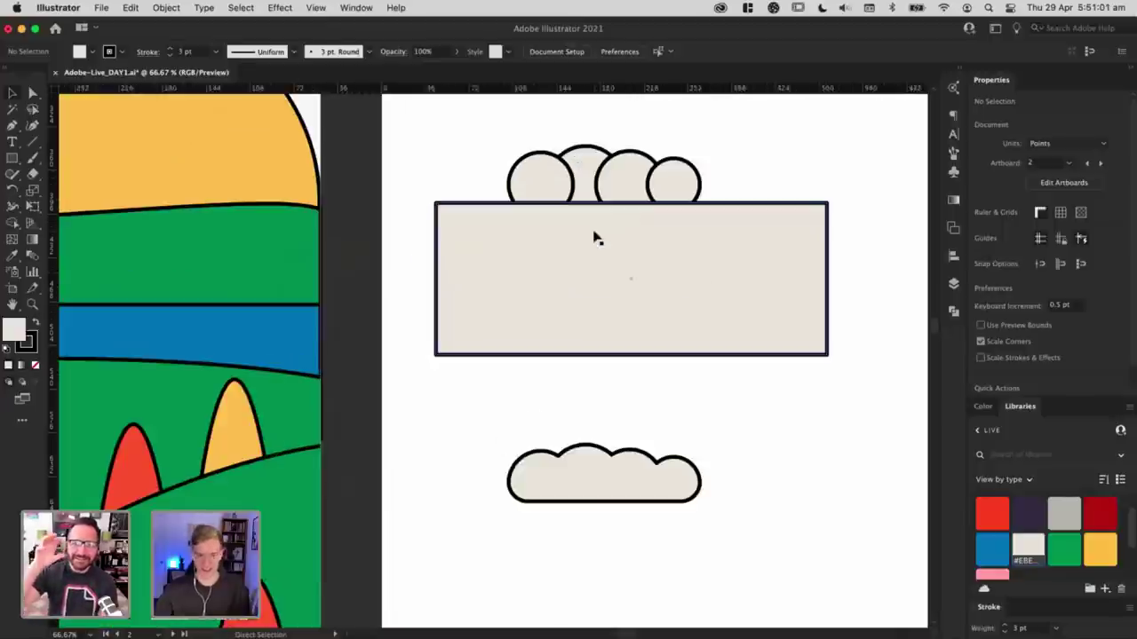
scroll(544, 258, right, 3)
key(super+minus)
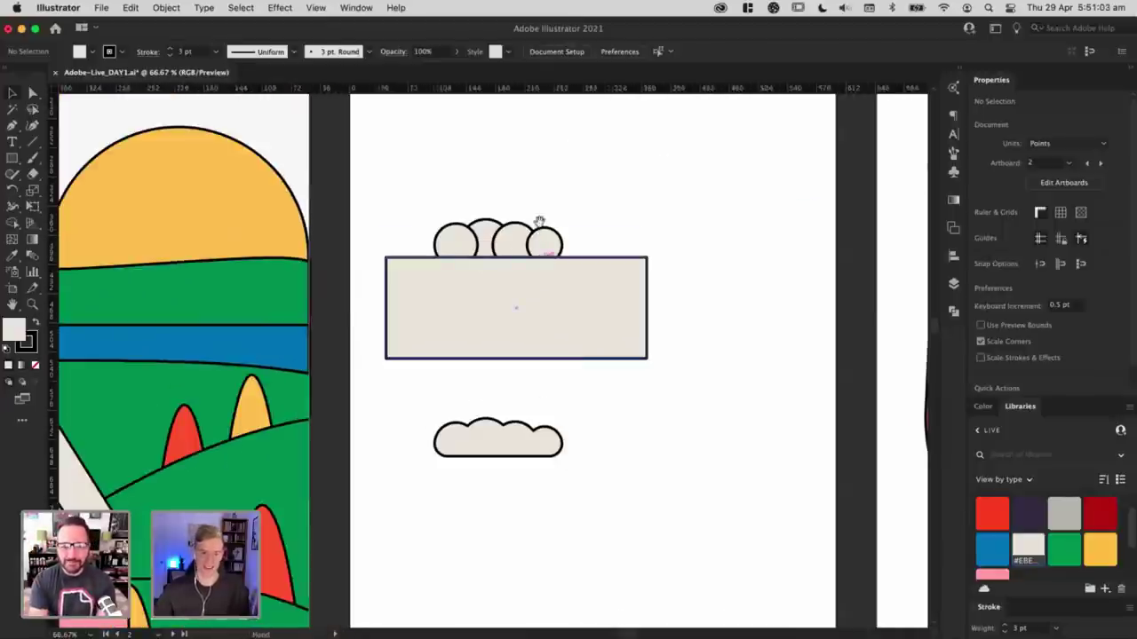
drag(539, 221, 531, 181)
drag(397, 169, 633, 318)
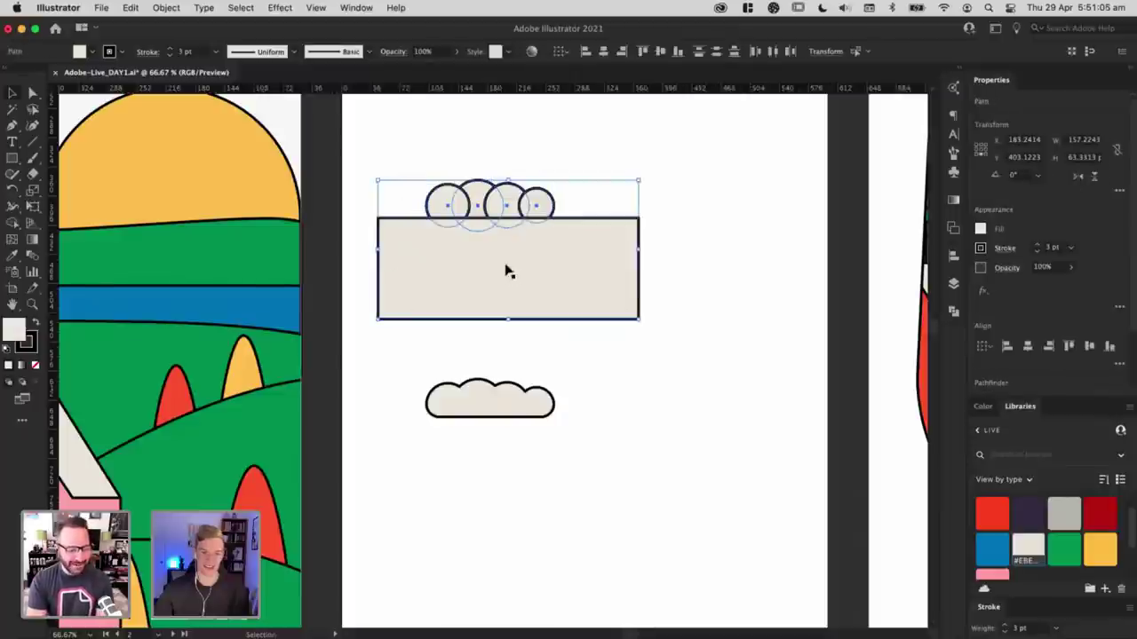
key(super+a)
drag(466, 193, 480, 304)
click(146, 248)
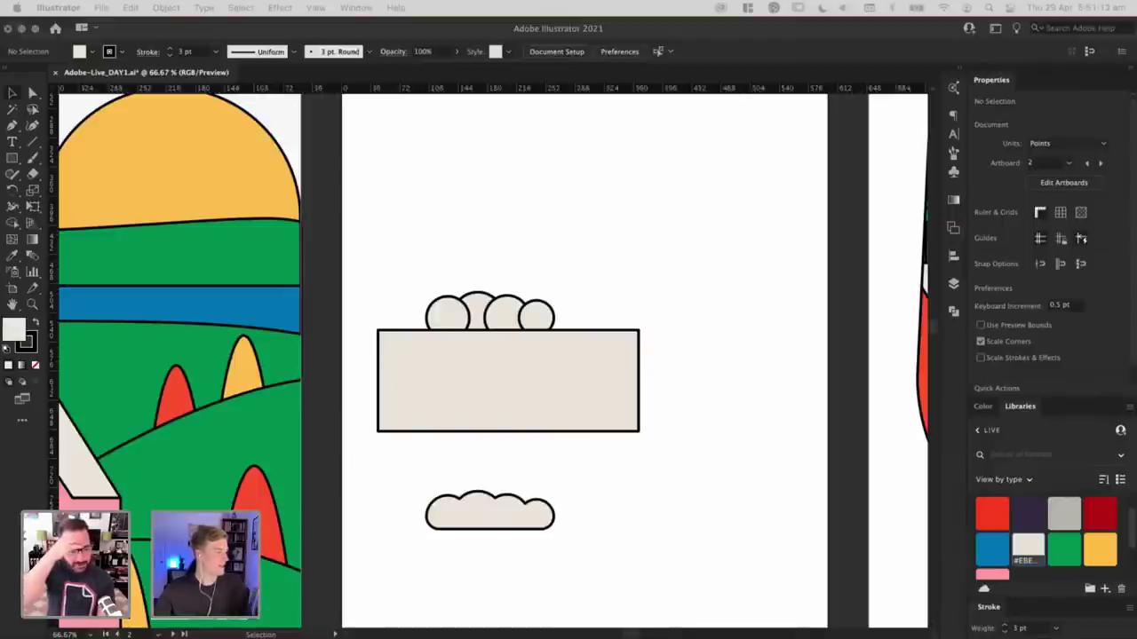
Step: Move the set's leftmost circle into the empty area above and build a three-circle row from copies, the middle one largest
click(525, 223)
drag(525, 220, 493, 306)
drag(418, 400, 459, 194)
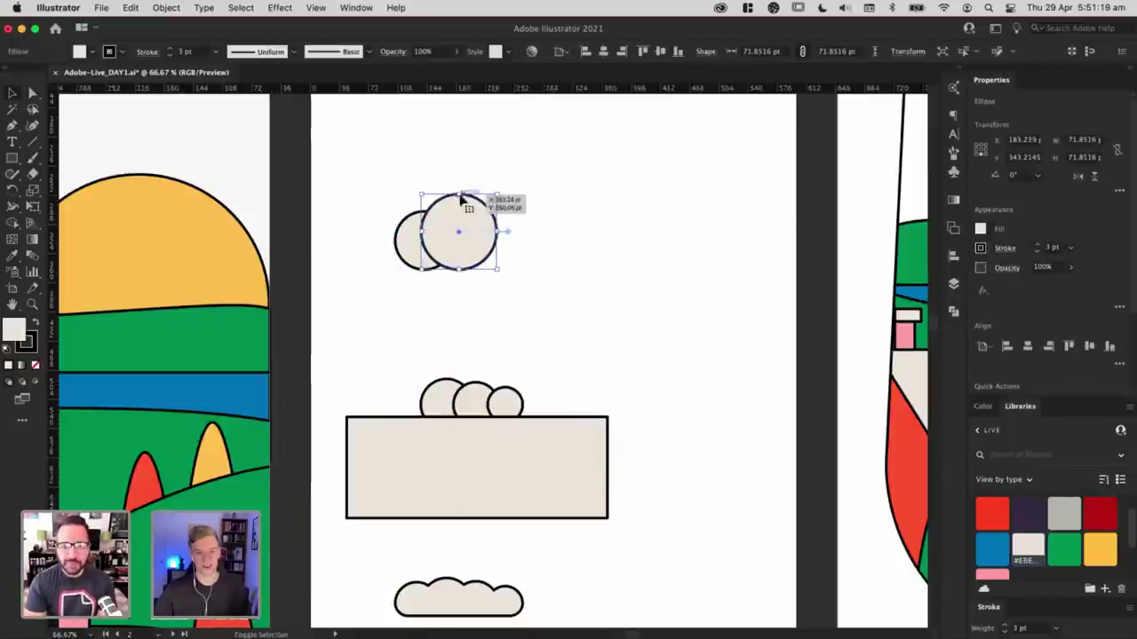
drag(453, 244, 531, 240)
key(super+z)
click(576, 256)
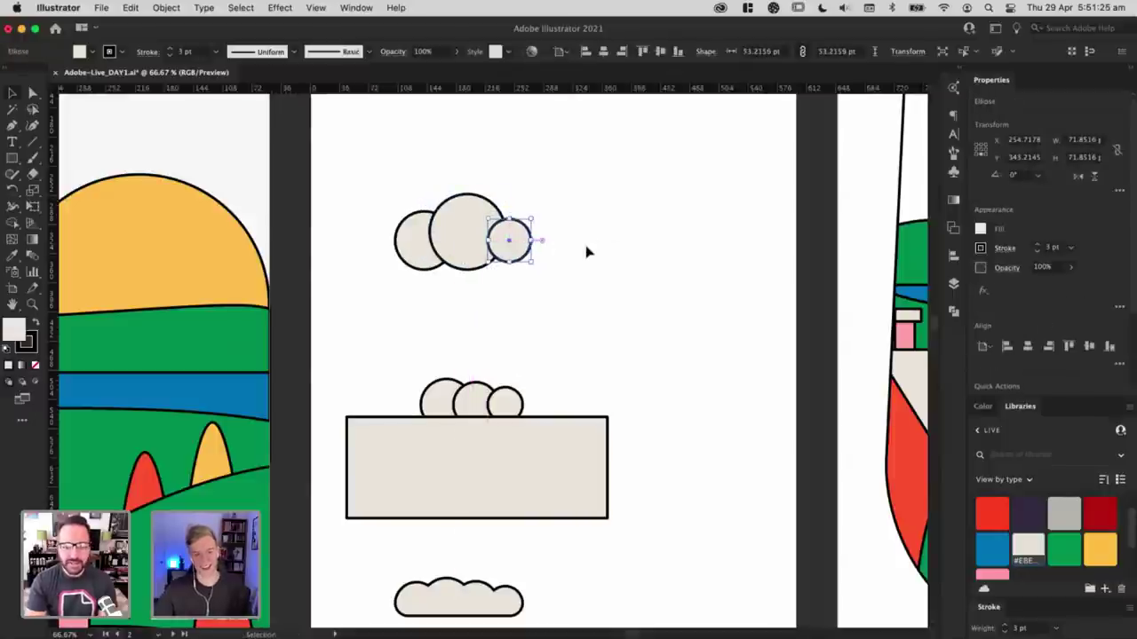
click(587, 252)
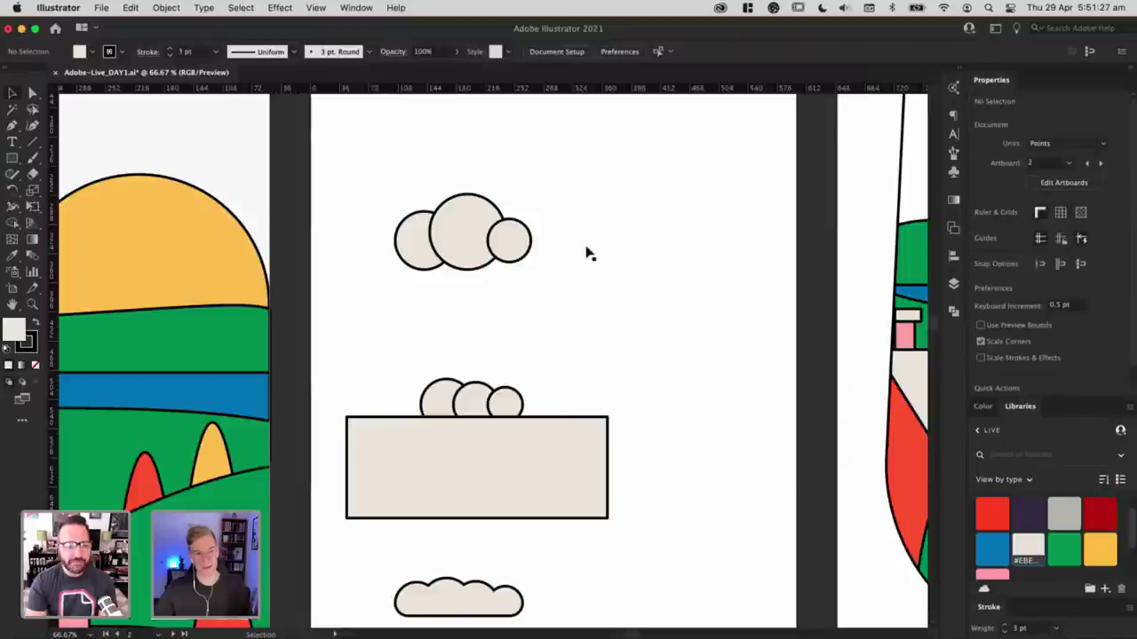
Step: Draw a rectangle about 295 × 111 pt over the lower part of the new three-circle row
key(m)
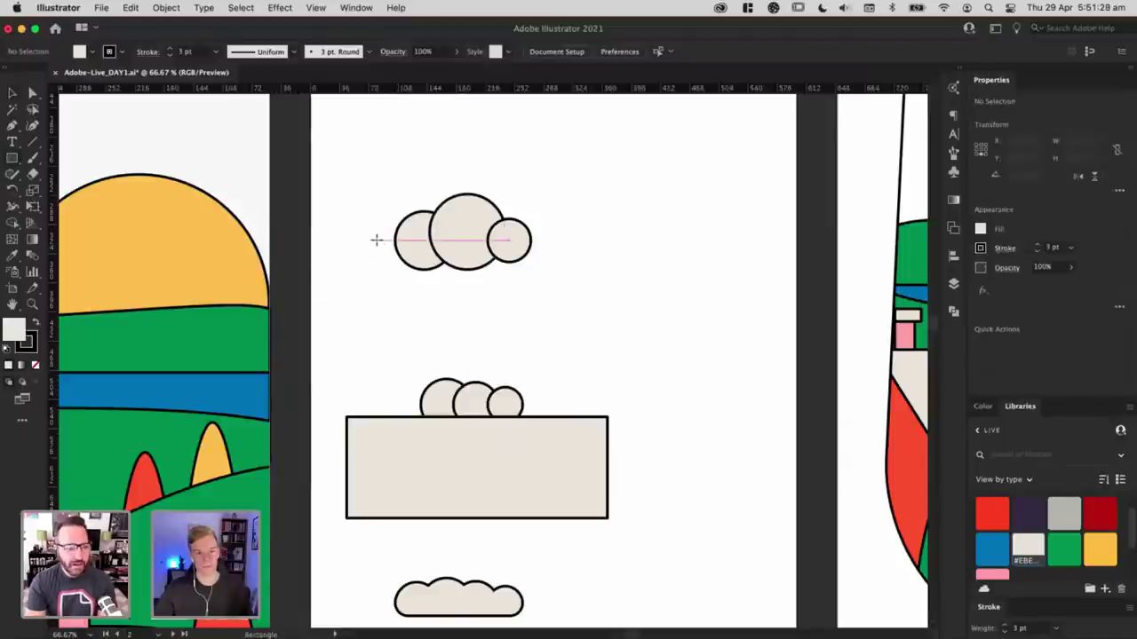
drag(376, 240, 616, 331)
key(v)
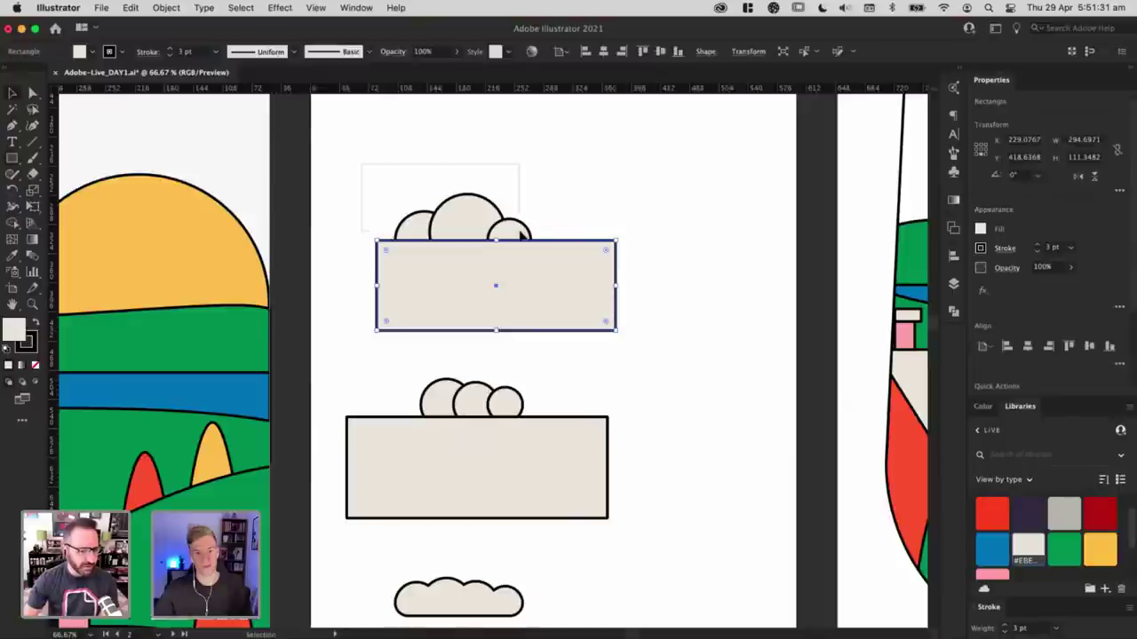
Step: Unite the three upper circles and subtract the covering rectangle to form a cloud with a tall middle bump
click(524, 233)
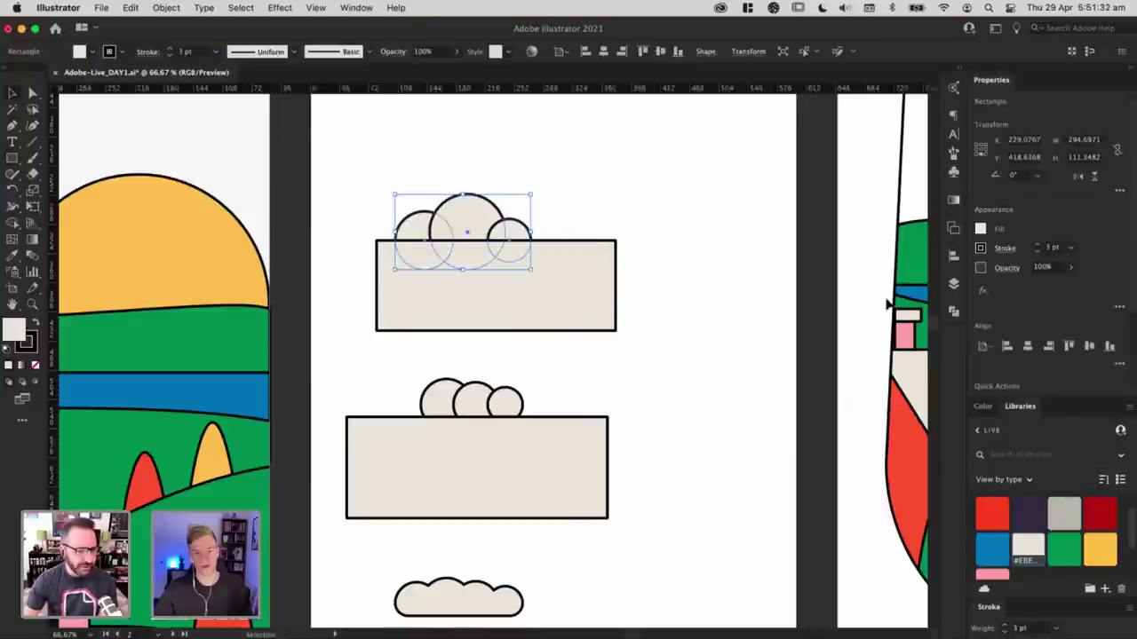
click(951, 285)
click(951, 312)
click(789, 342)
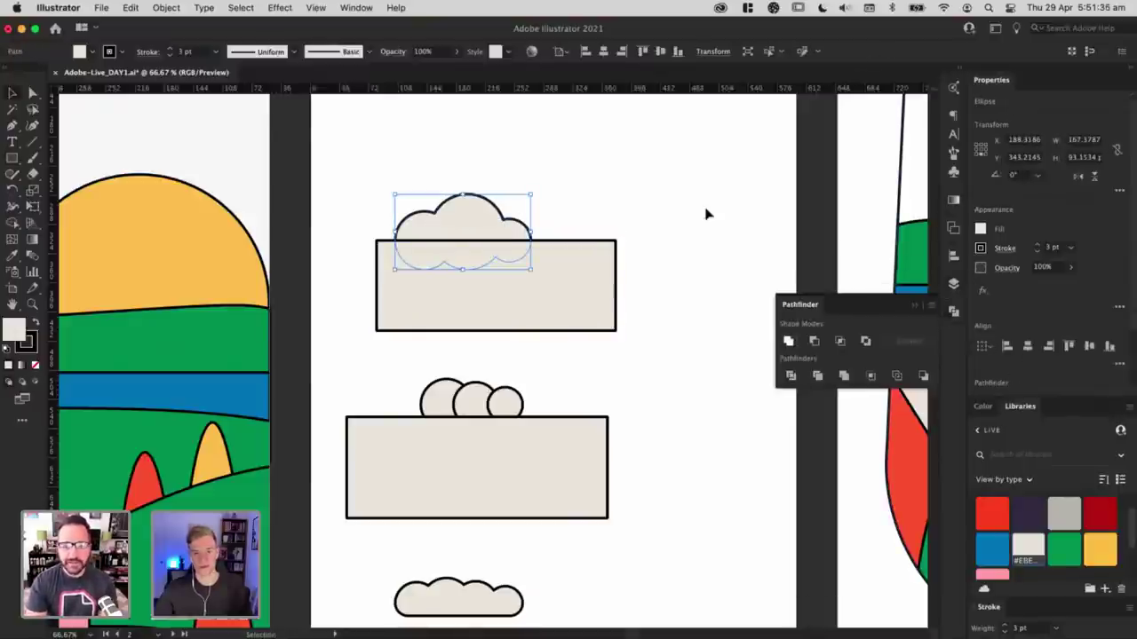
drag(396, 169, 524, 295)
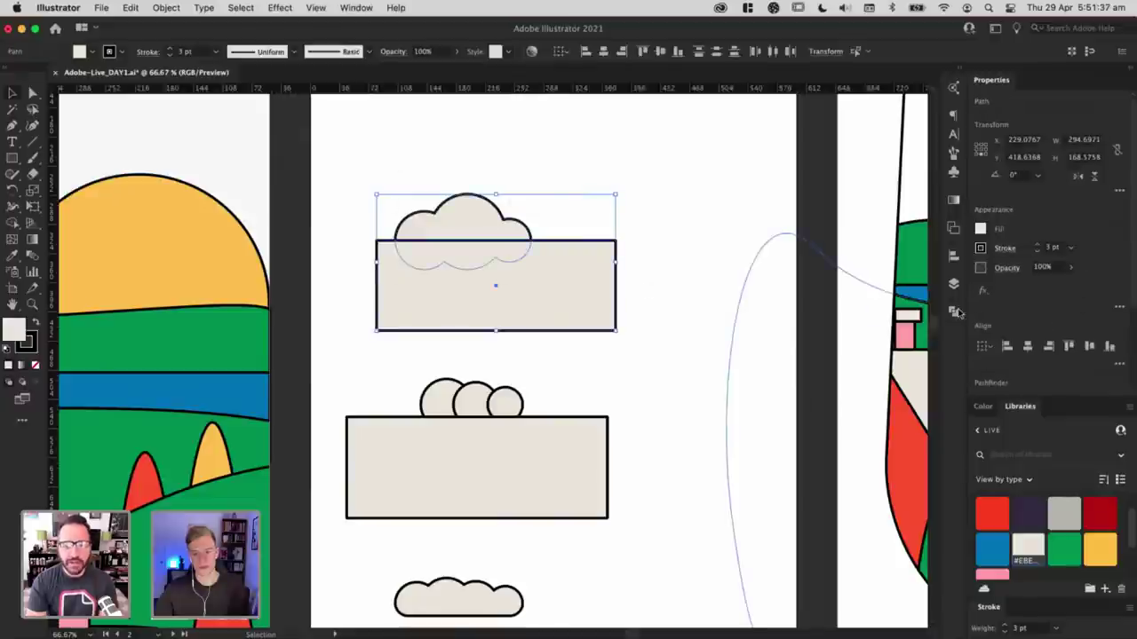
click(953, 313)
click(814, 342)
Step: Try fully rounding the new cloud's two bottom corners, and undo it
drag(565, 257, 446, 229)
click(385, 295)
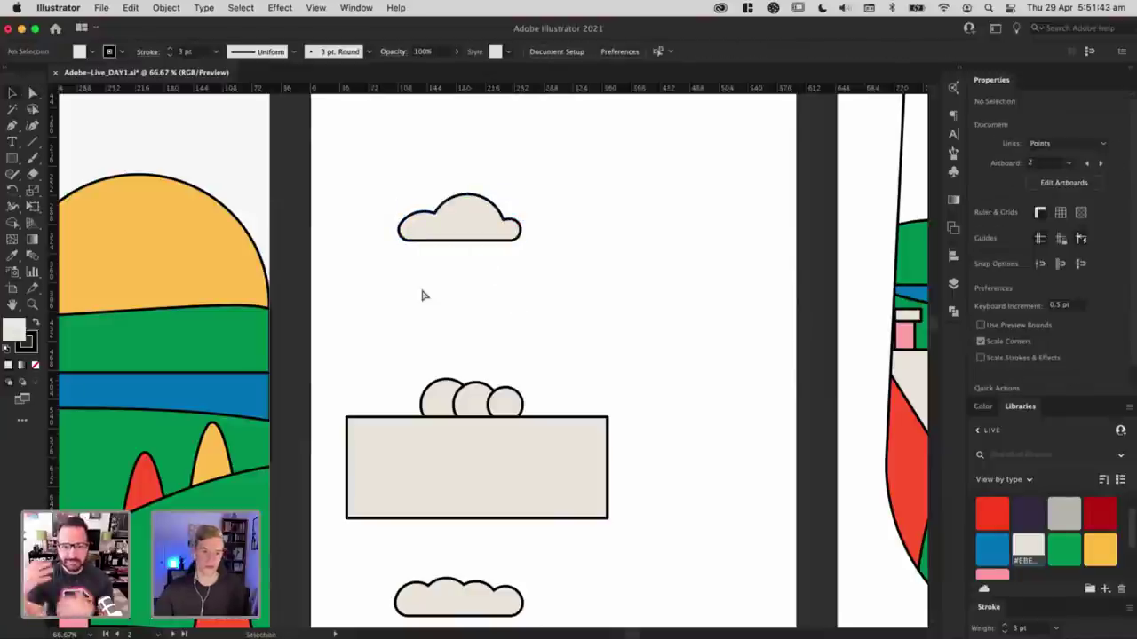
key(super+z)
Step: Round the upper cloud's two bottom corners with a small radius, and delete that cloud
key(super+equal)
drag(477, 274, 479, 312)
key(a)
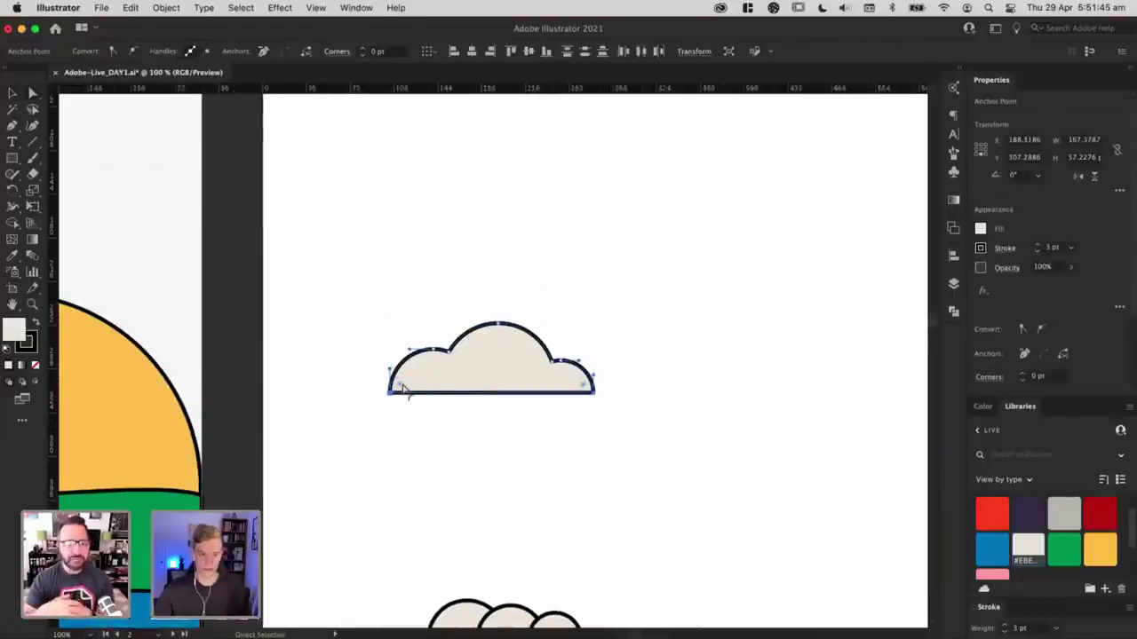
click(449, 448)
key(super+minus)
key(super+minus)
scroll(437, 249, down, 3)
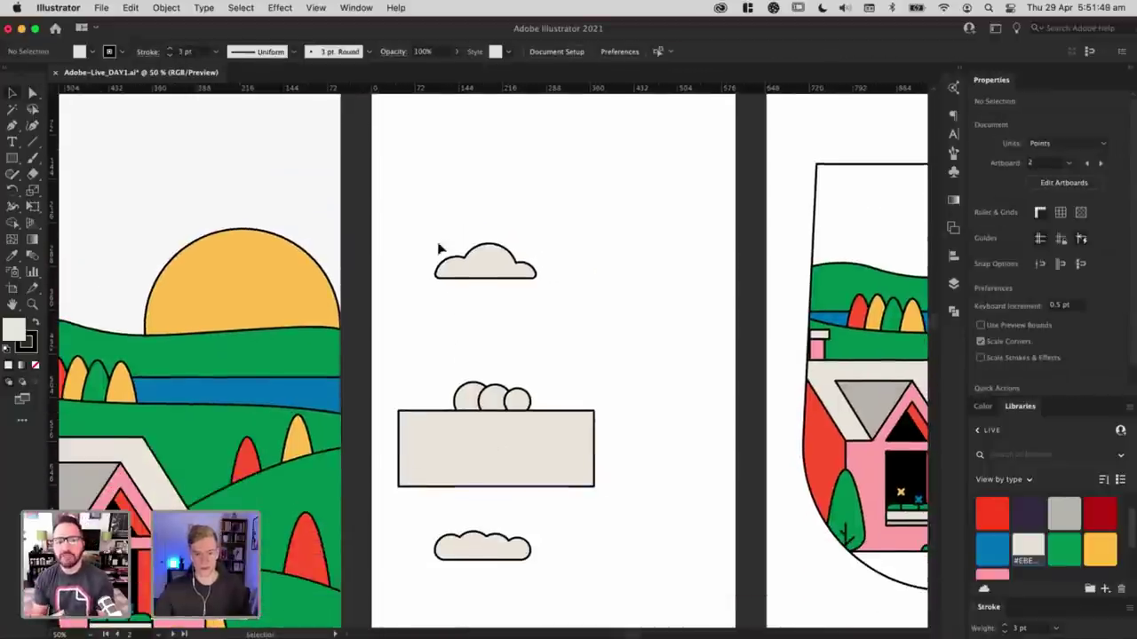
drag(546, 326, 584, 287)
key(Delete)
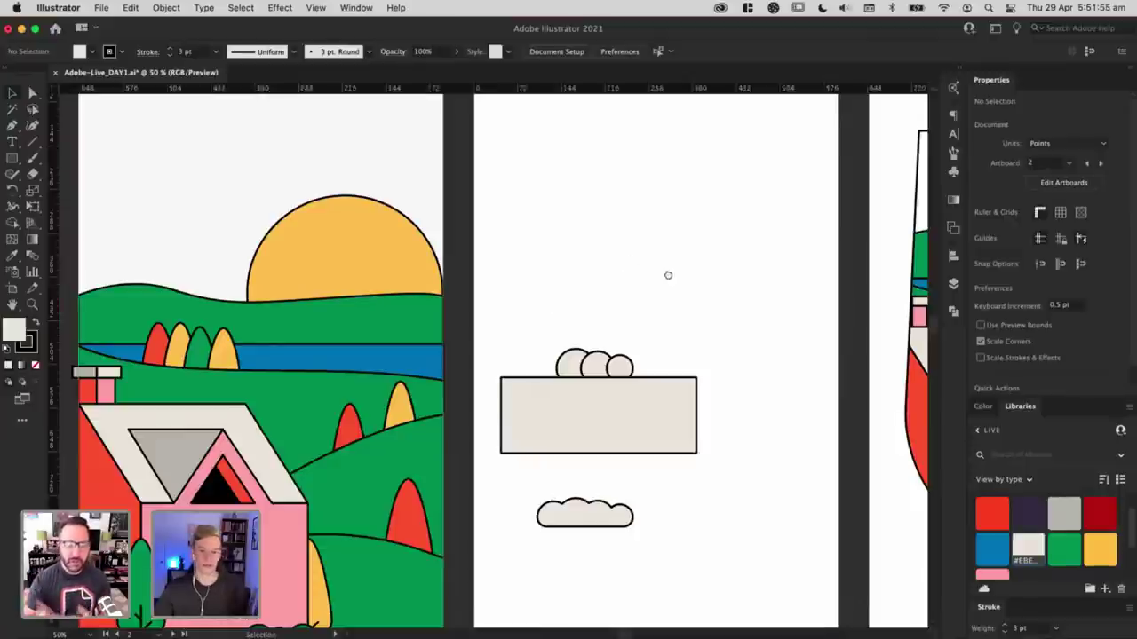
Step: Draw three overlapping circles of different sizes in the empty area above the rectangle, forming a row about 115 × 58 pt
drag(668, 275, 591, 246)
key(super+plus)
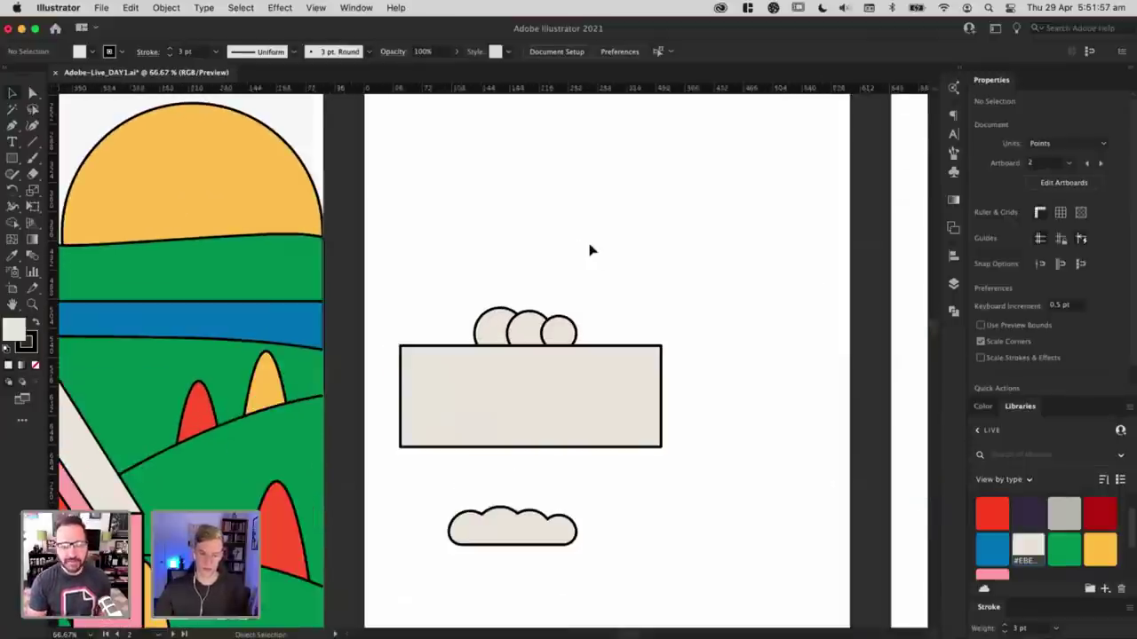
click(12, 160)
click(59, 193)
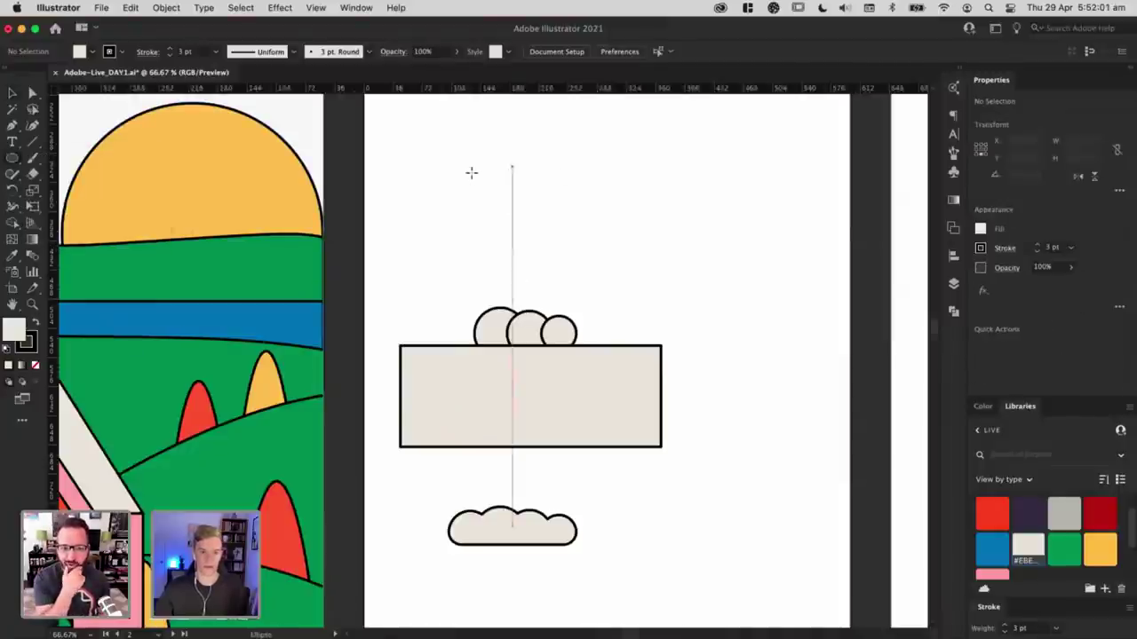
mouse_move(470, 172)
mouse_down()
mouse_move(503, 186)
mouse_move(487, 187)
mouse_move(498, 172)
mouse_move(524, 182)
mouse_move(510, 168)
mouse_move(582, 194)
mouse_move(518, 177)
mouse_move(553, 173)
mouse_move(617, 218)
mouse_move(597, 200)
mouse_move(560, 206)
mouse_move(599, 250)
mouse_up()
click(561, 177)
key(l)
click(632, 179)
click(631, 221)
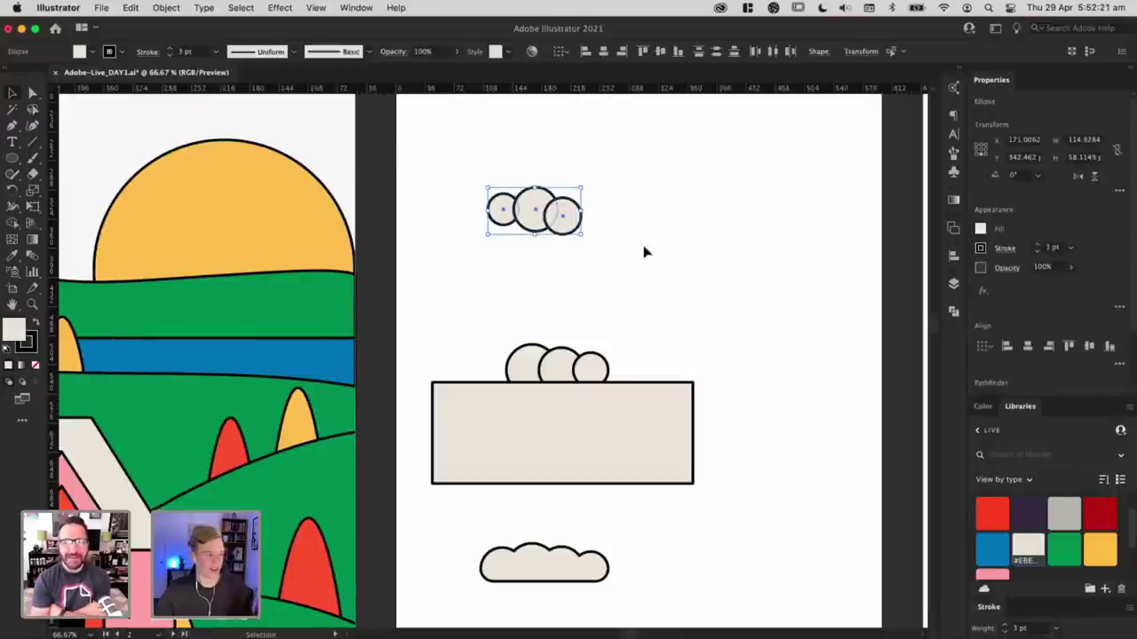
Step: Move the long four-bump cloud from the blank artboard onto the landscape's sky, overlapping the left edge of the sun
click(621, 254)
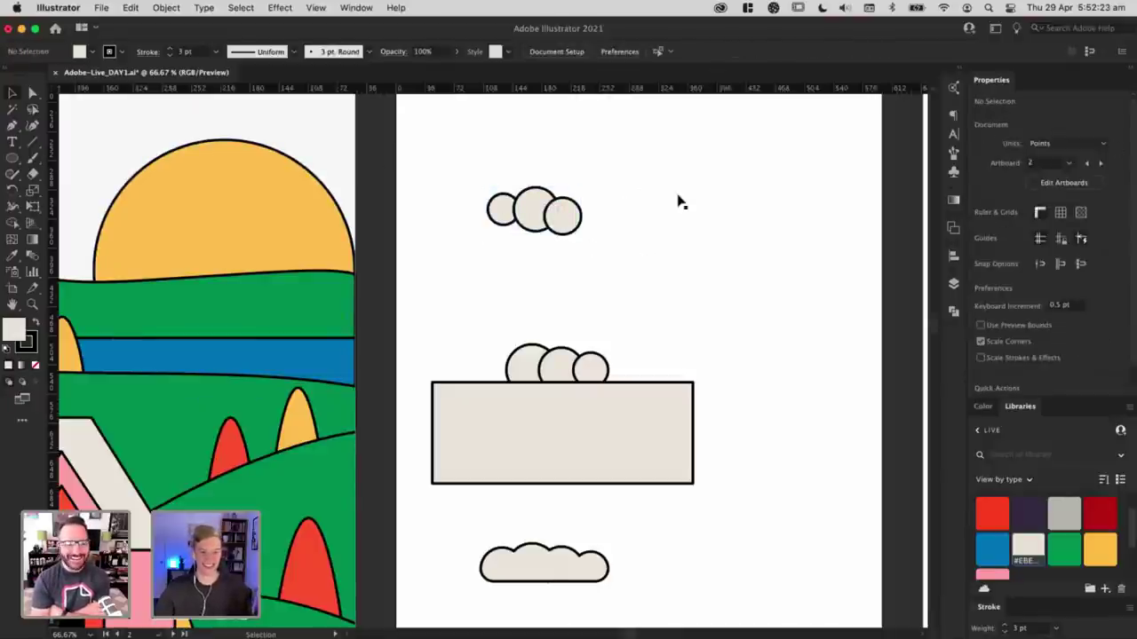
drag(698, 551, 891, 517)
drag(730, 537, 279, 183)
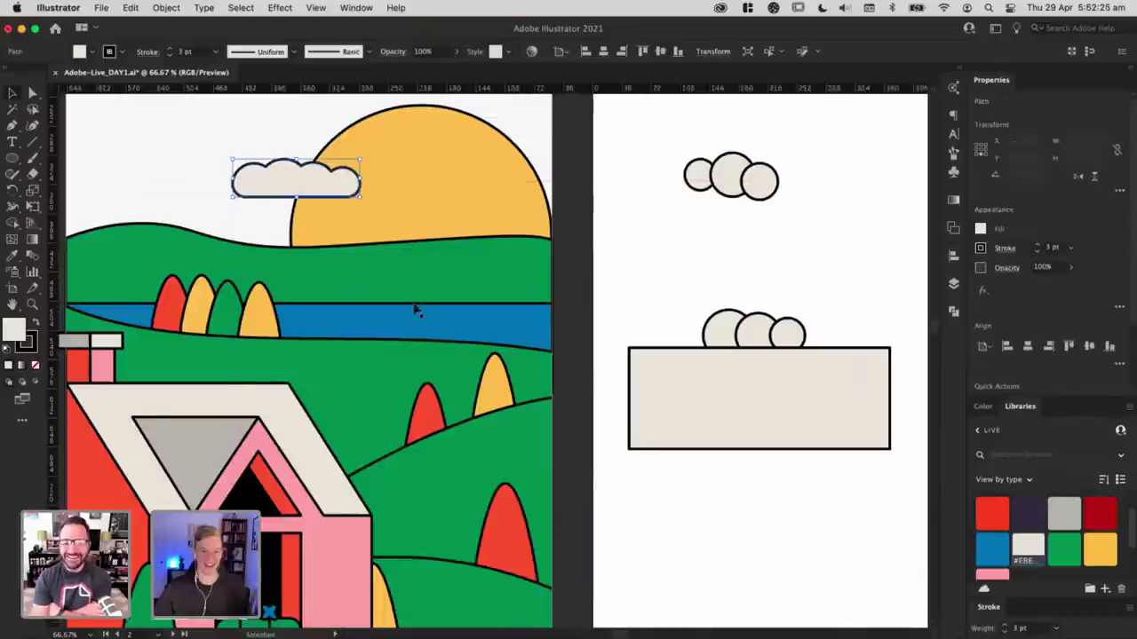
Step: Enlarge the cloud on the landscape to about 459 × 137 pt, and delete it
drag(417, 310, 484, 380)
drag(534, 246, 710, 307)
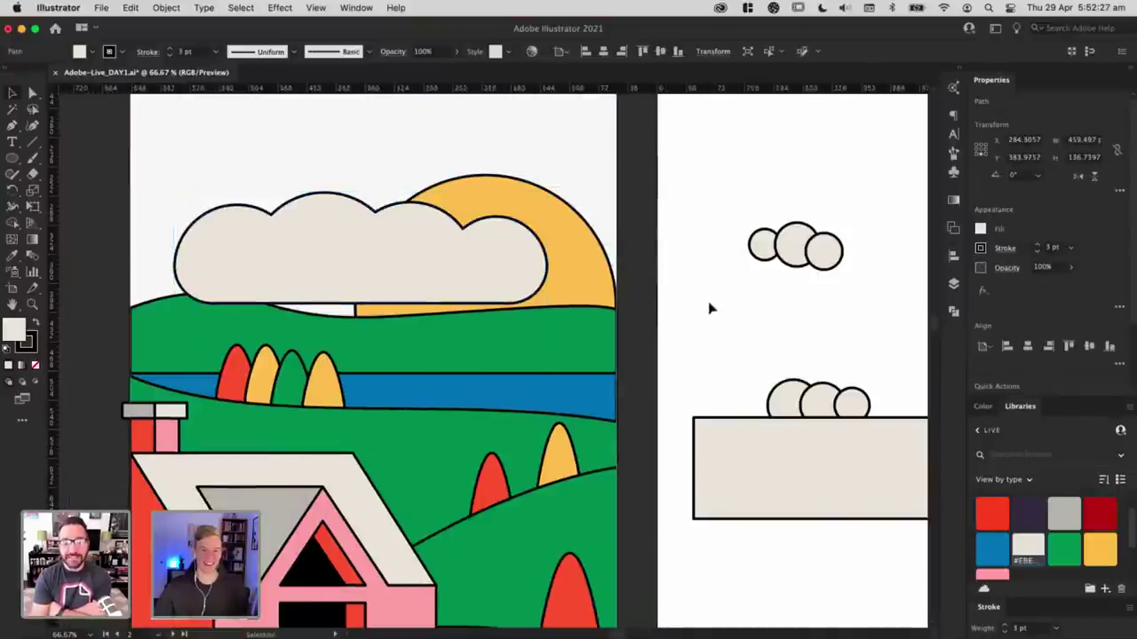
click(711, 307)
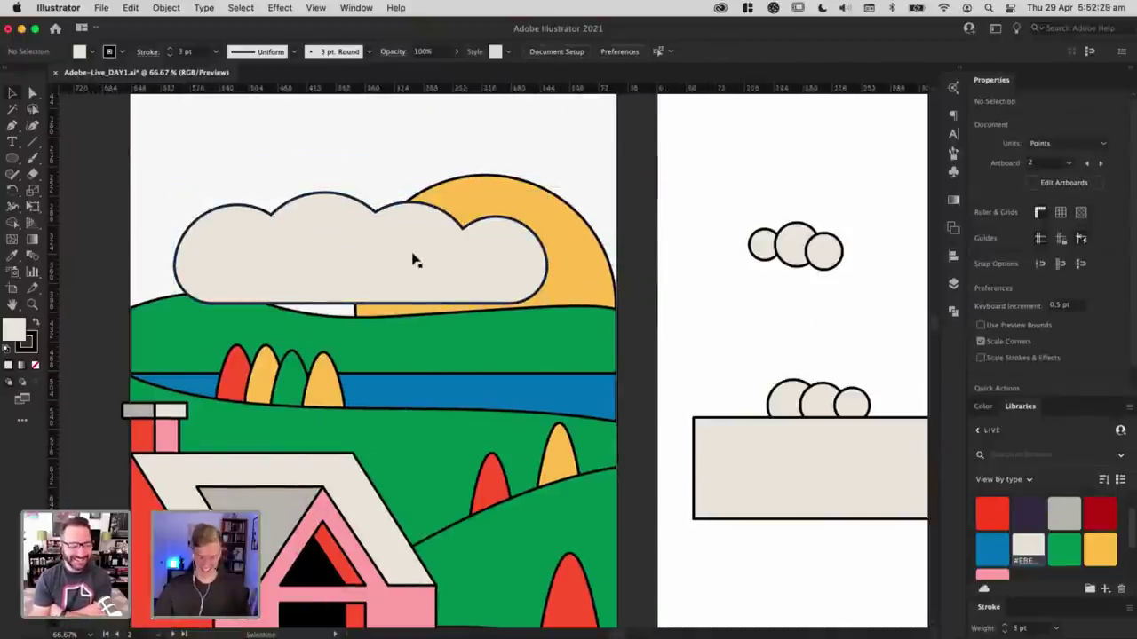
click(415, 259)
key(Delete)
Step: Undo the deletion and the enlargement of the cloud on the landscape
drag(799, 245, 413, 264)
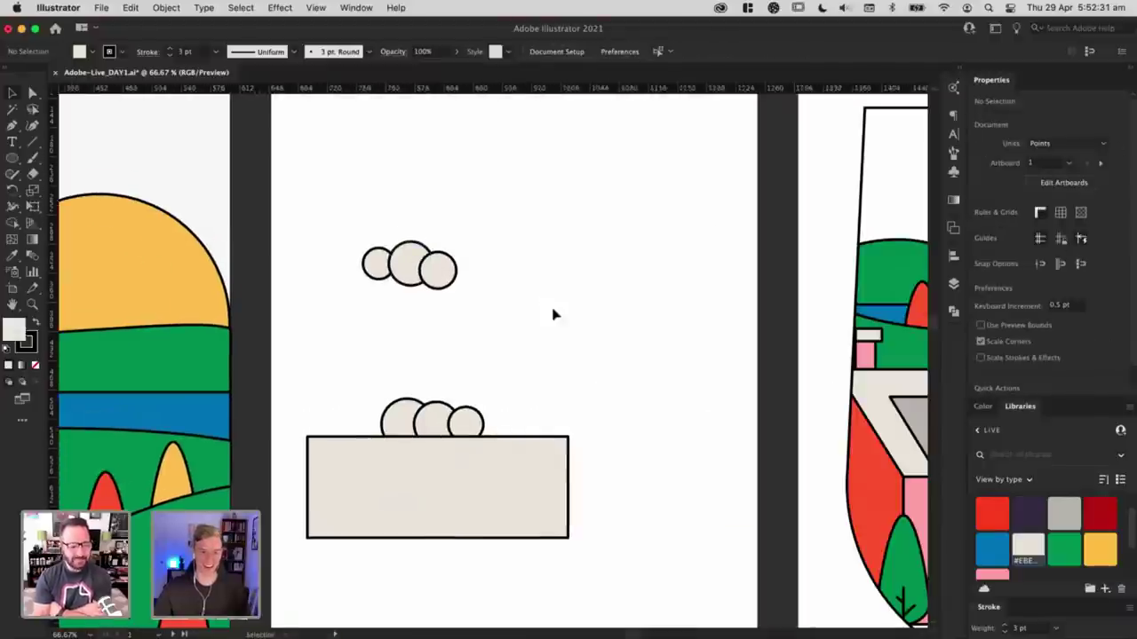
key(super+z)
key(super+z)
key(super+z)
Step: Draw a rectangle of about 182 × 71 pt over the lower part of the three upper circles
drag(450, 476, 530, 337)
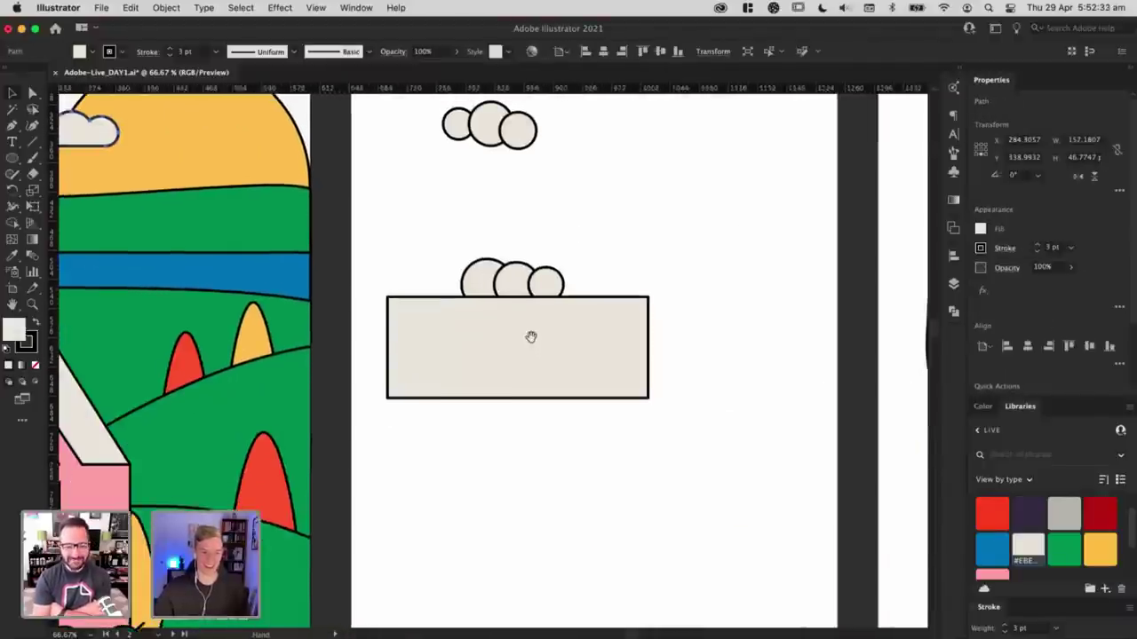
scroll(530, 337, up, 3)
scroll(530, 337, right, 1)
click(443, 224)
click(561, 232)
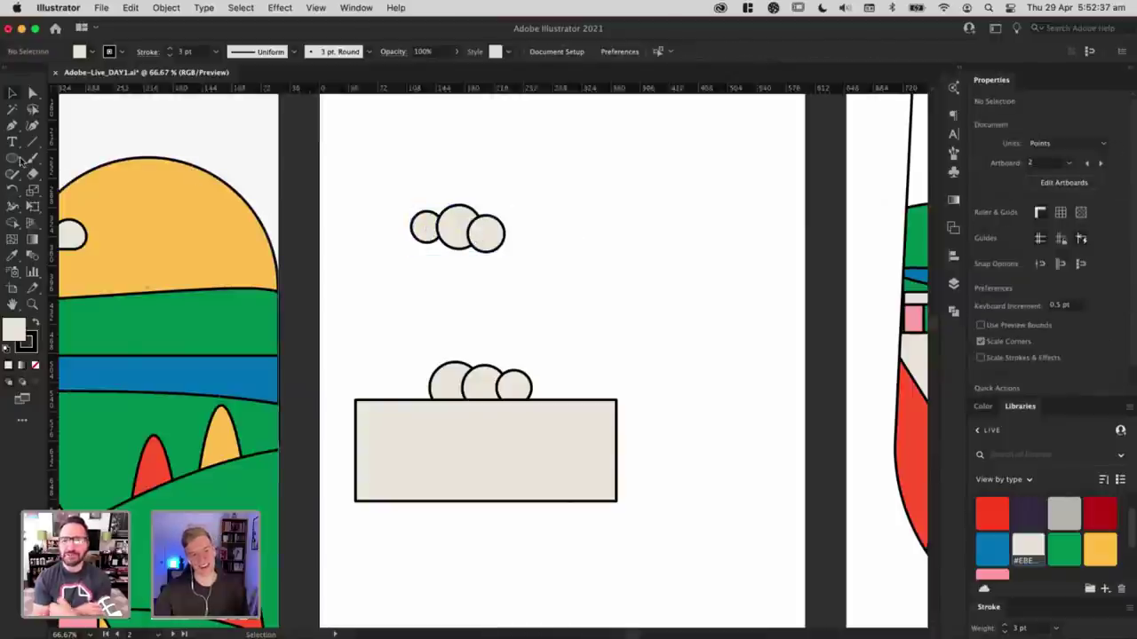
drag(11, 159, 71, 157)
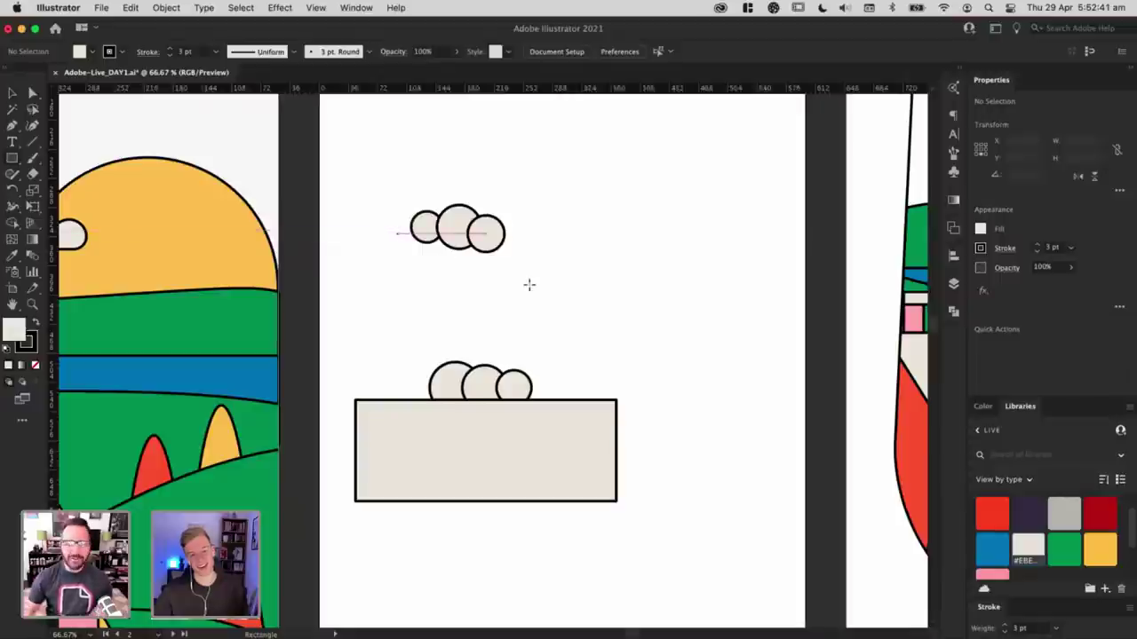
drag(397, 234, 546, 291)
key(v)
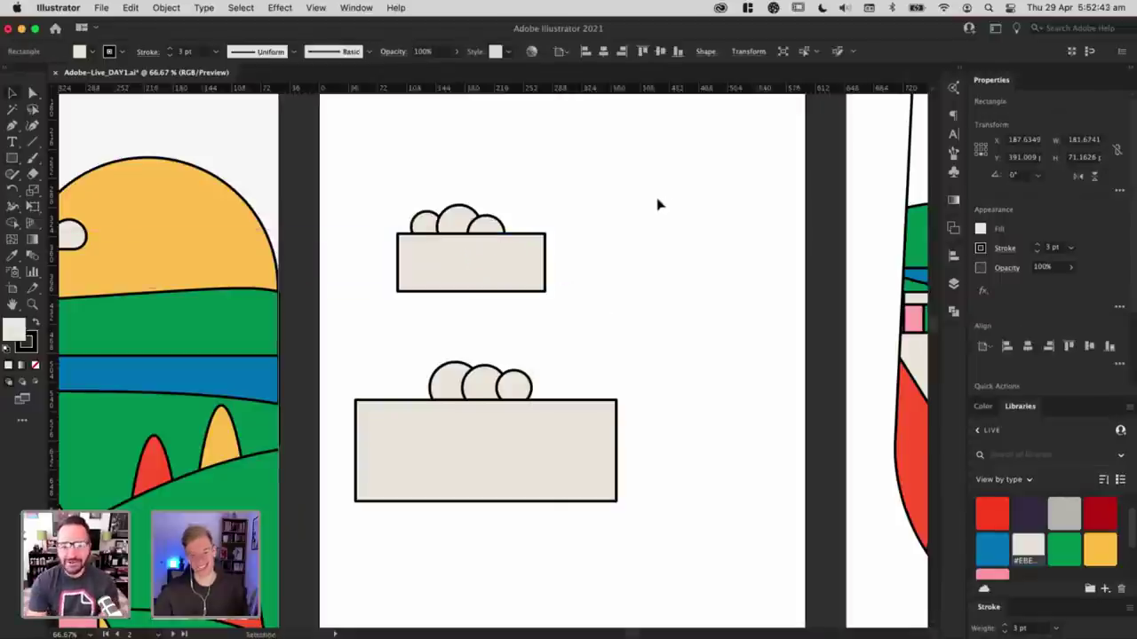
click(658, 206)
Step: Move the new rectangle straight down until it is clear of the three upper circles
key(super+equal)
scroll(449, 204, up, 2)
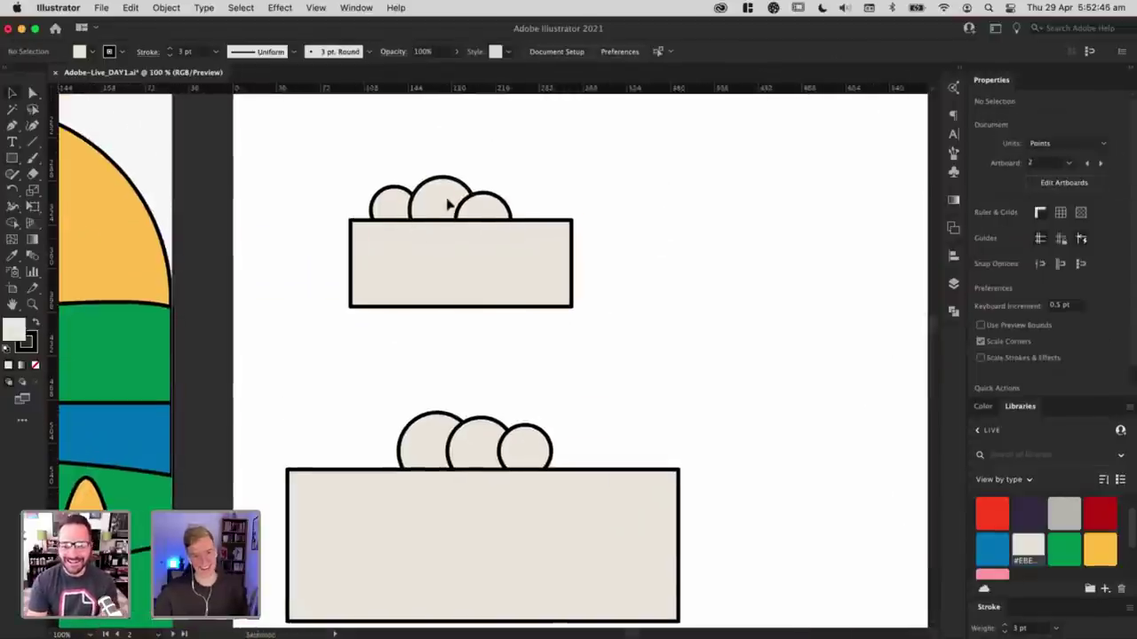
click(531, 284)
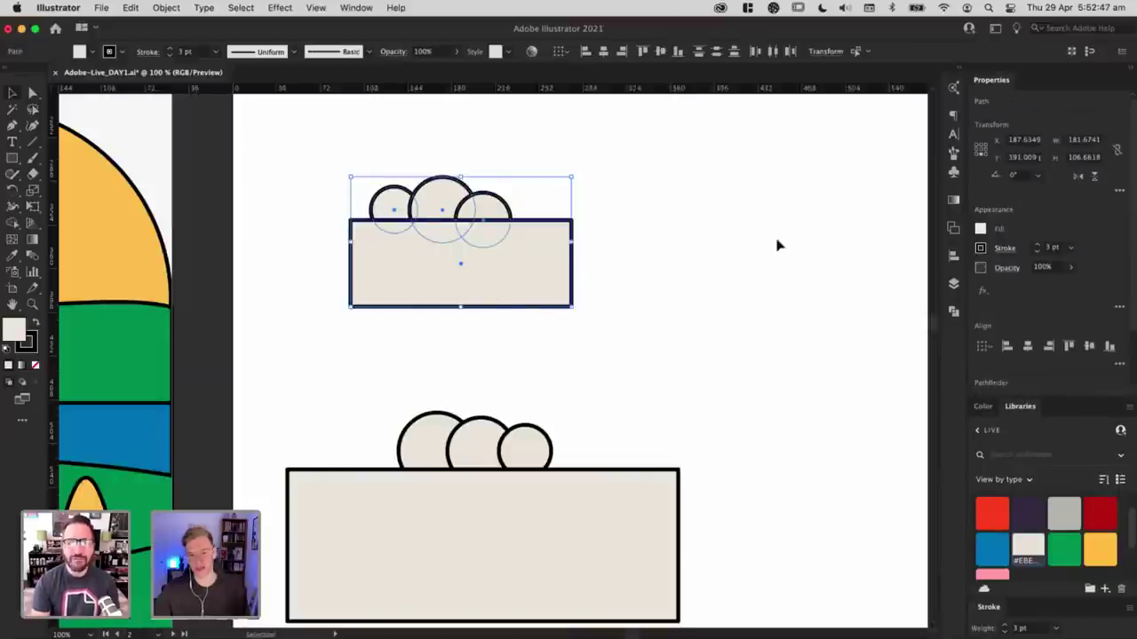
drag(365, 141, 536, 213)
drag(517, 253, 517, 309)
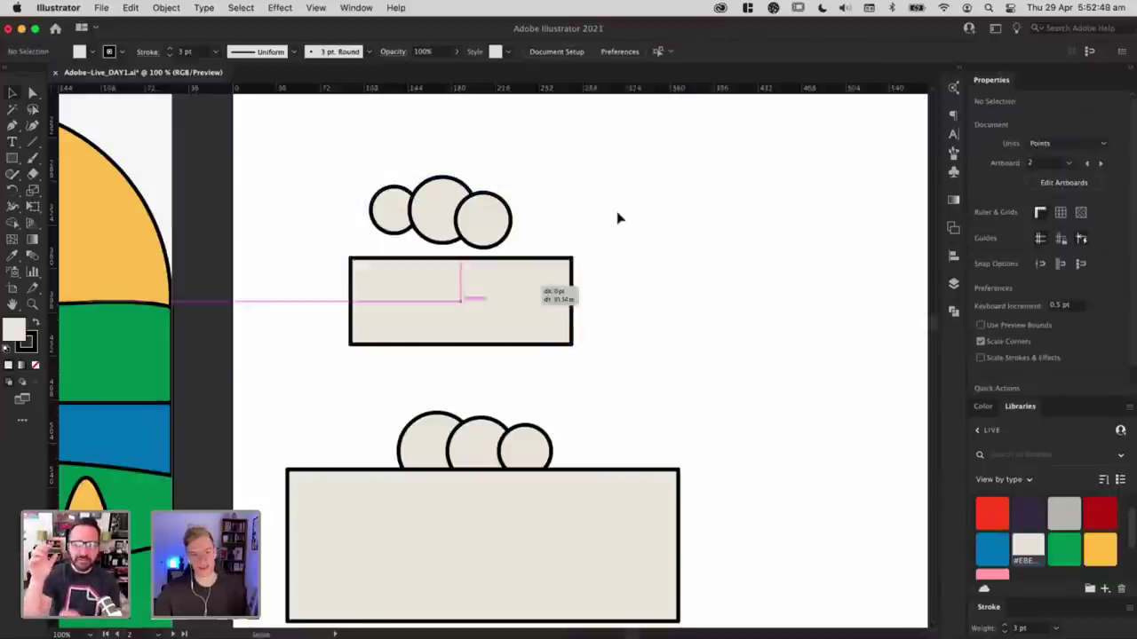
click(619, 219)
Step: Shift the three upper circles slightly to the right and a little closer together
click(435, 196)
shift+click(492, 231)
drag(433, 210, 412, 208)
click(574, 176)
click(498, 224)
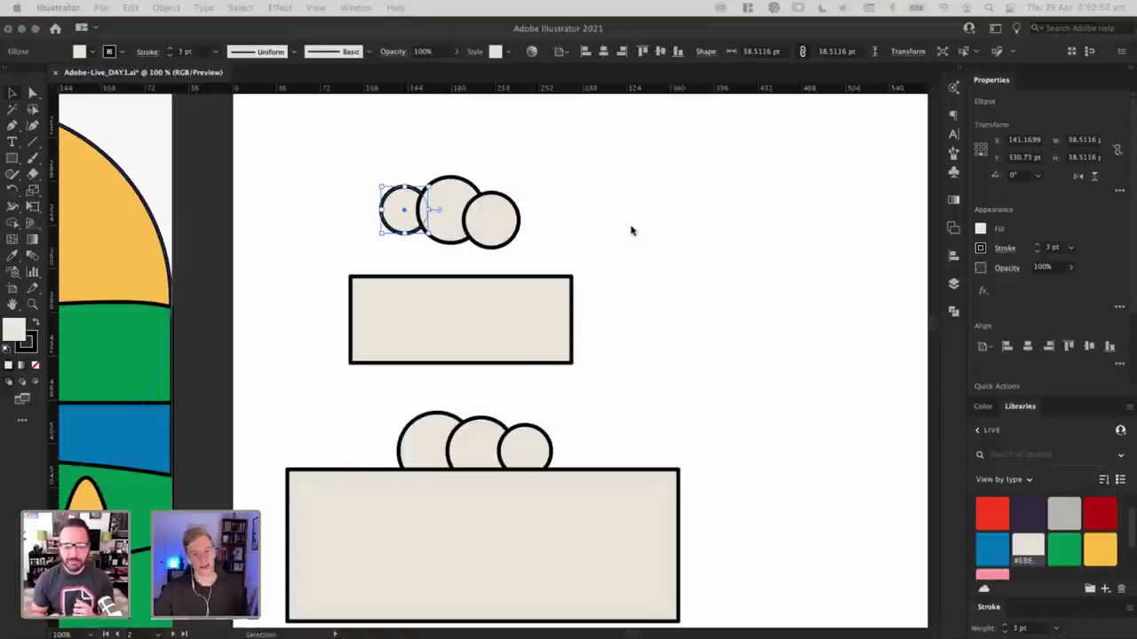
Step: Shrink the right circle, raise the middle circle slightly and enlarge it to about 60 pt
scroll(559, 230, right, 5)
click(524, 247)
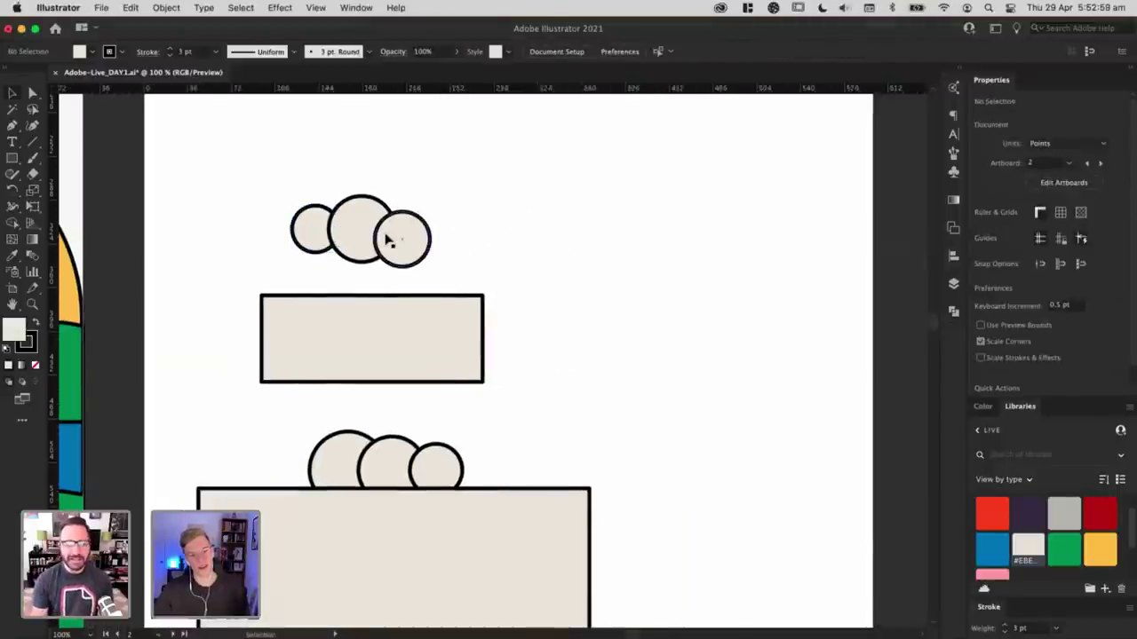
mouse_move(432, 238)
mouse_down()
mouse_move(436, 229)
mouse_move(421, 230)
mouse_up()
click(458, 231)
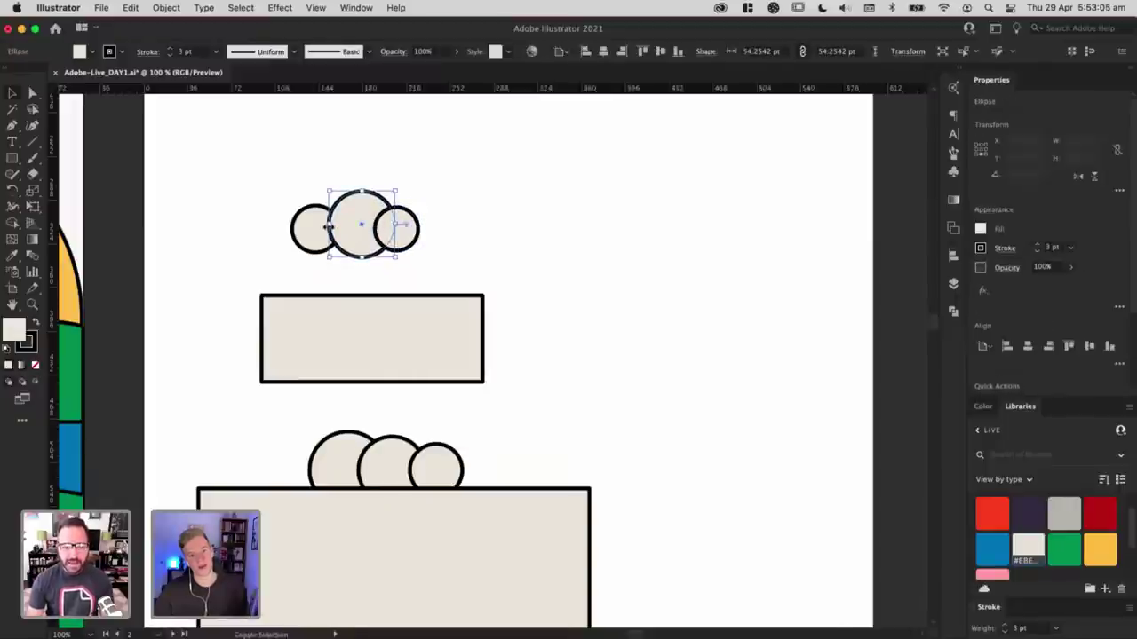
drag(328, 225, 321, 225)
click(487, 230)
Step: Move the upper rectangle back up so that it covers the lower part of the three circles
drag(373, 334, 373, 274)
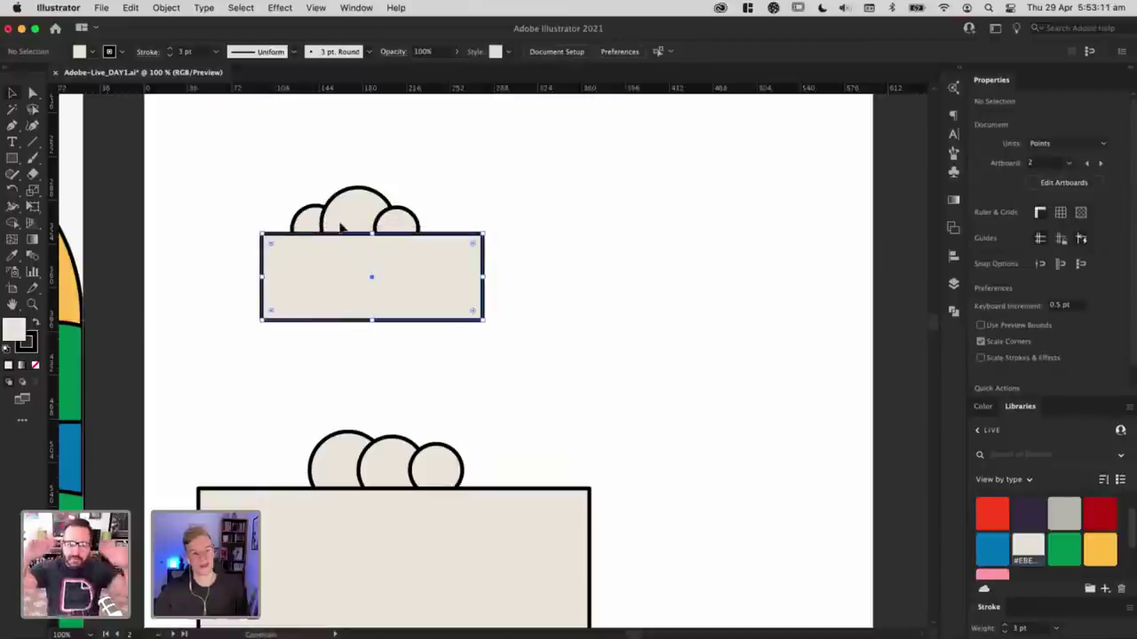
drag(295, 190, 447, 229)
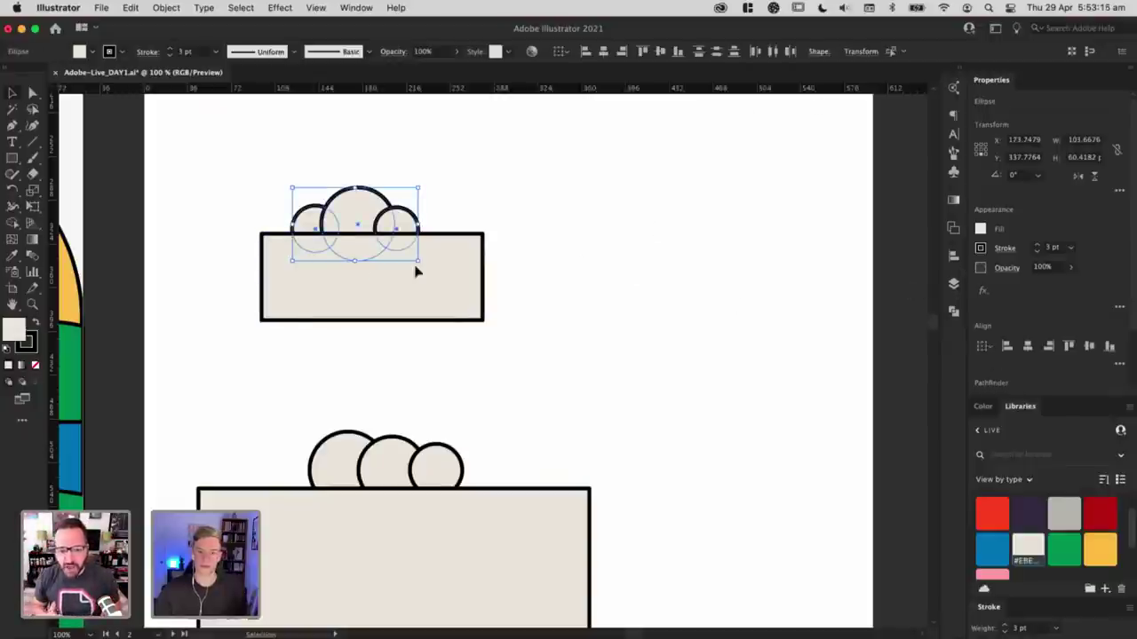
drag(416, 271, 401, 275)
click(807, 241)
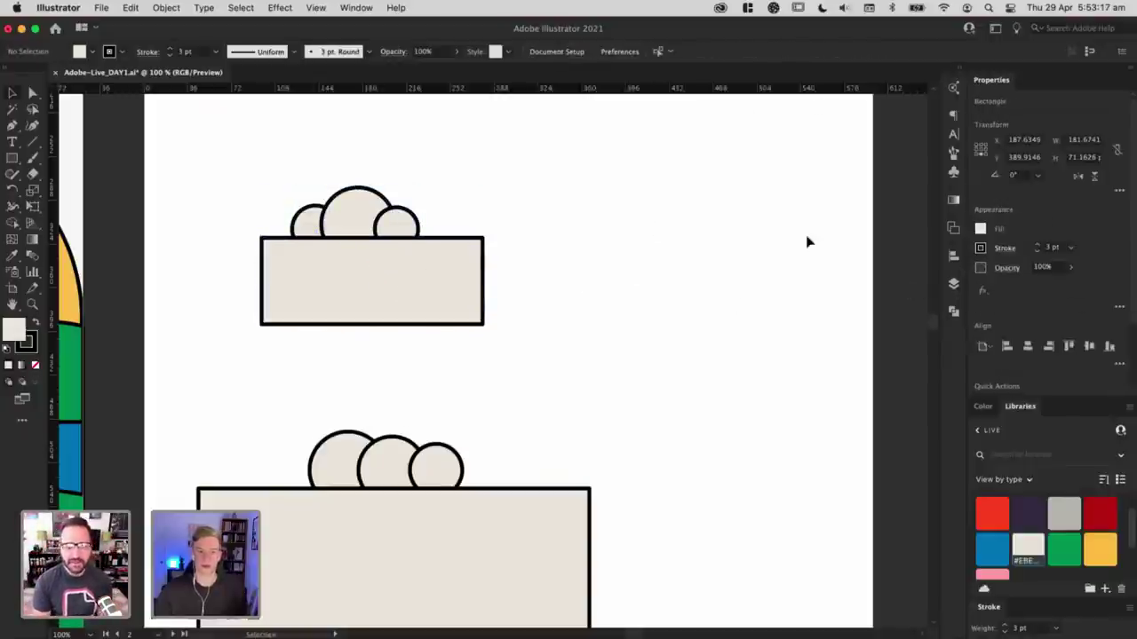
Step: Unite the three upper circles into a single cloud shape
key(super+a)
click(953, 314)
click(842, 284)
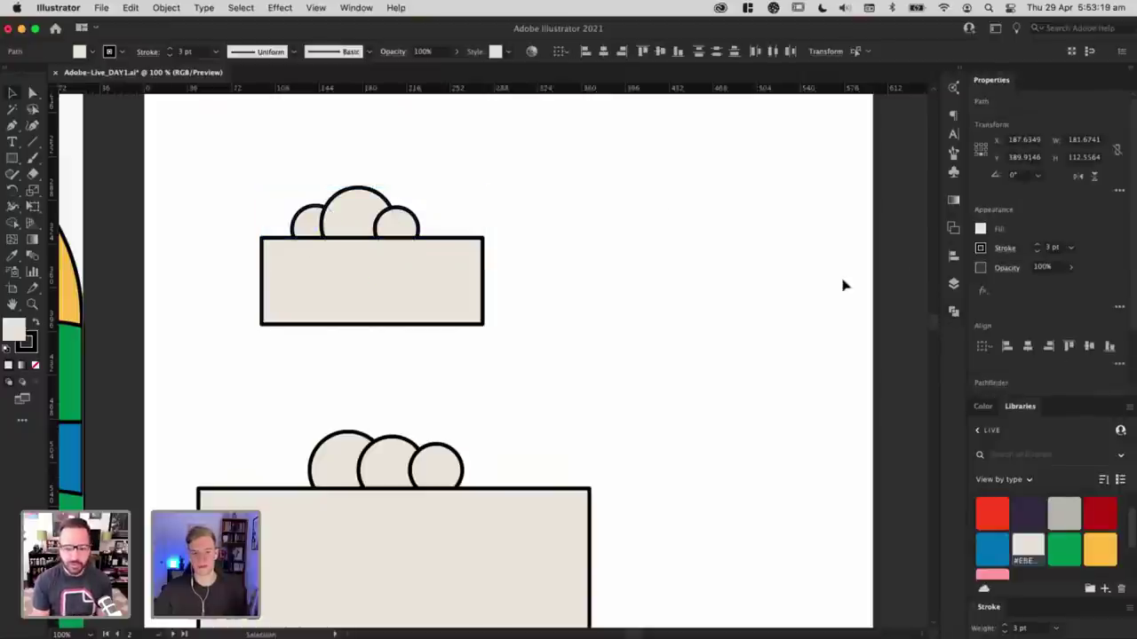
drag(276, 162, 433, 224)
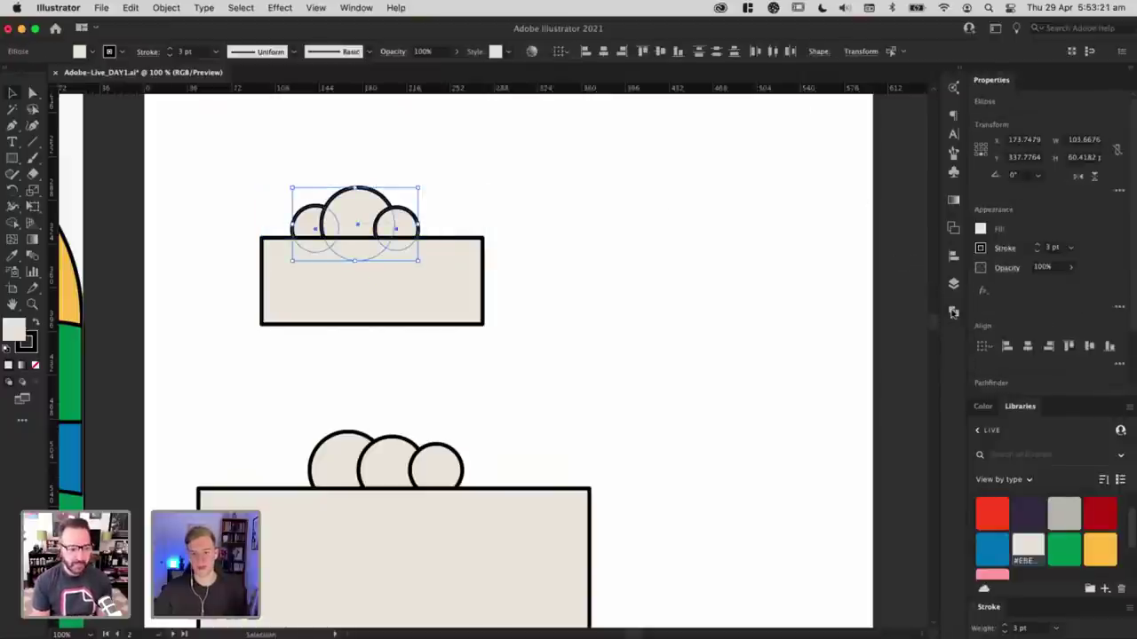
click(953, 313)
click(682, 221)
Step: Subtract the covering rectangle from the united circles to give the cloud a flat base
drag(249, 147, 421, 250)
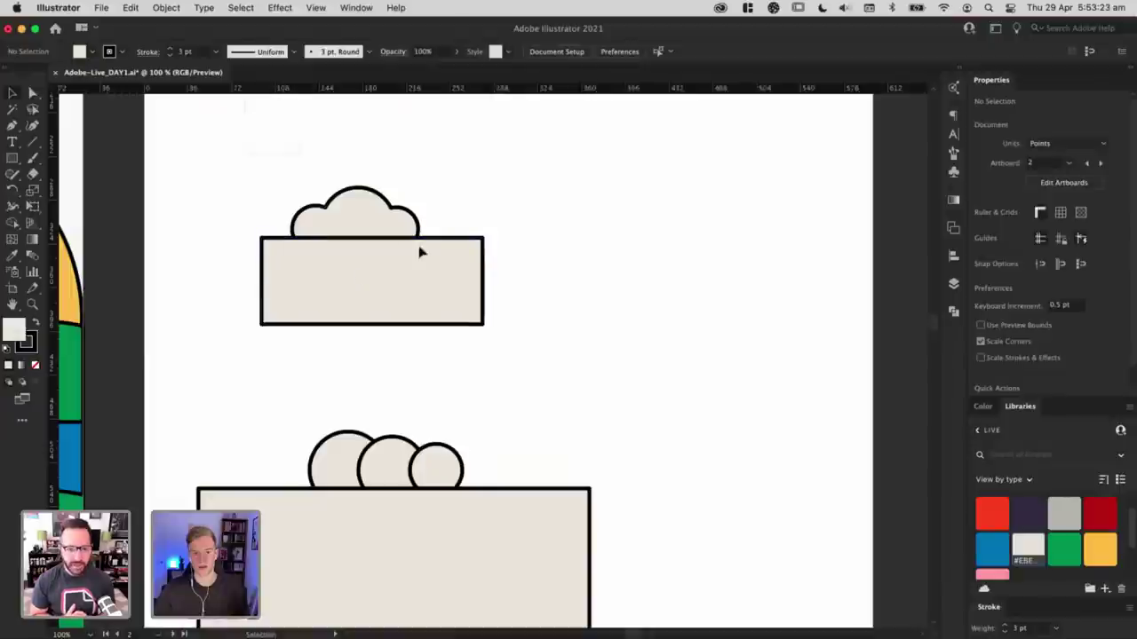
click(952, 315)
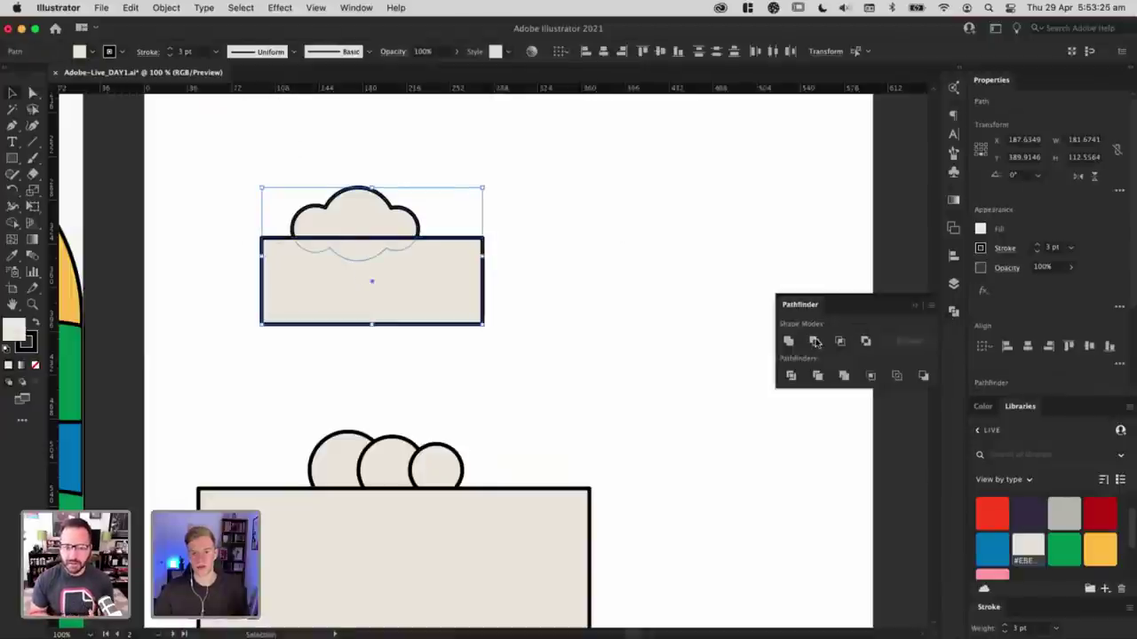
click(814, 341)
click(471, 257)
Step: Round the two bottom corners of the new cloud with a small radius
key(a)
drag(471, 253, 306, 231)
key(v)
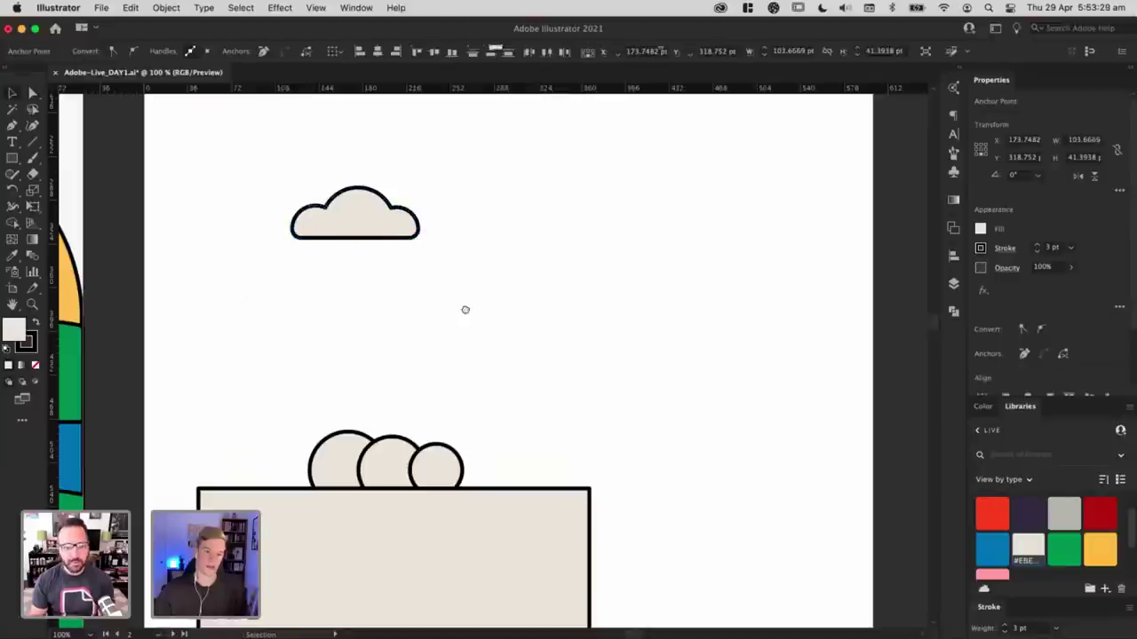
click(465, 309)
Step: Delete the long four-bump cloud in front of the sun on the landscape
scroll(468, 314, left, 5)
key(super+minus)
key(super+minus)
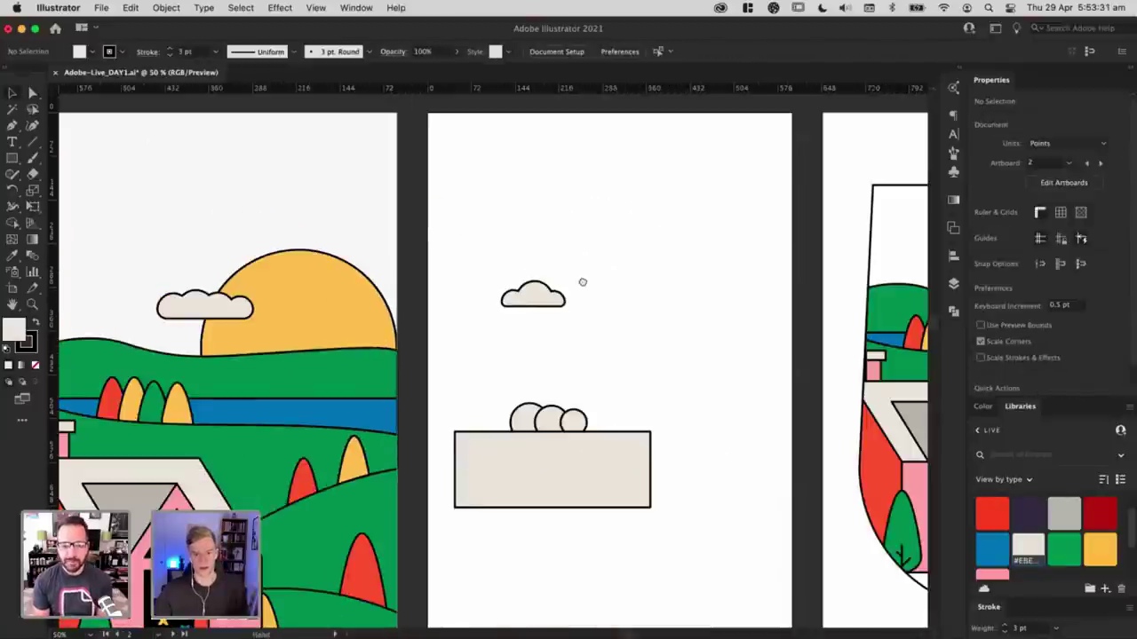
scroll(568, 285, left, 3)
click(334, 286)
key(BackSpace)
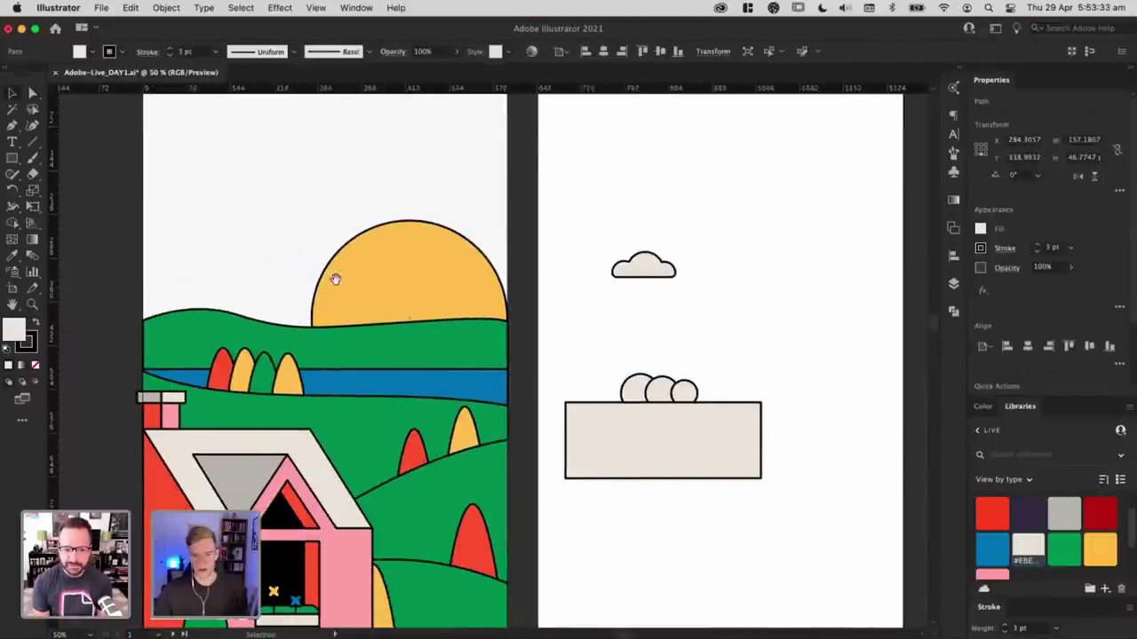
Step: Draw a small circle of about 20 pt on the bottom-right corner of the new cloud
key(super+plus)
key(super+plus)
scroll(161, 197, right, 5)
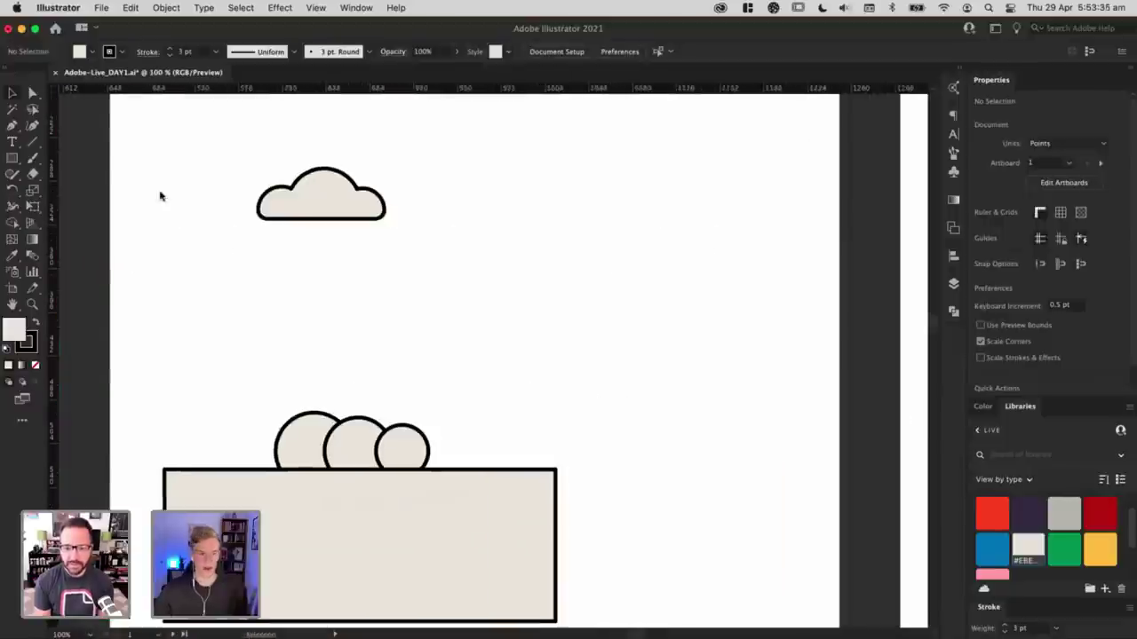
drag(24, 158, 81, 190)
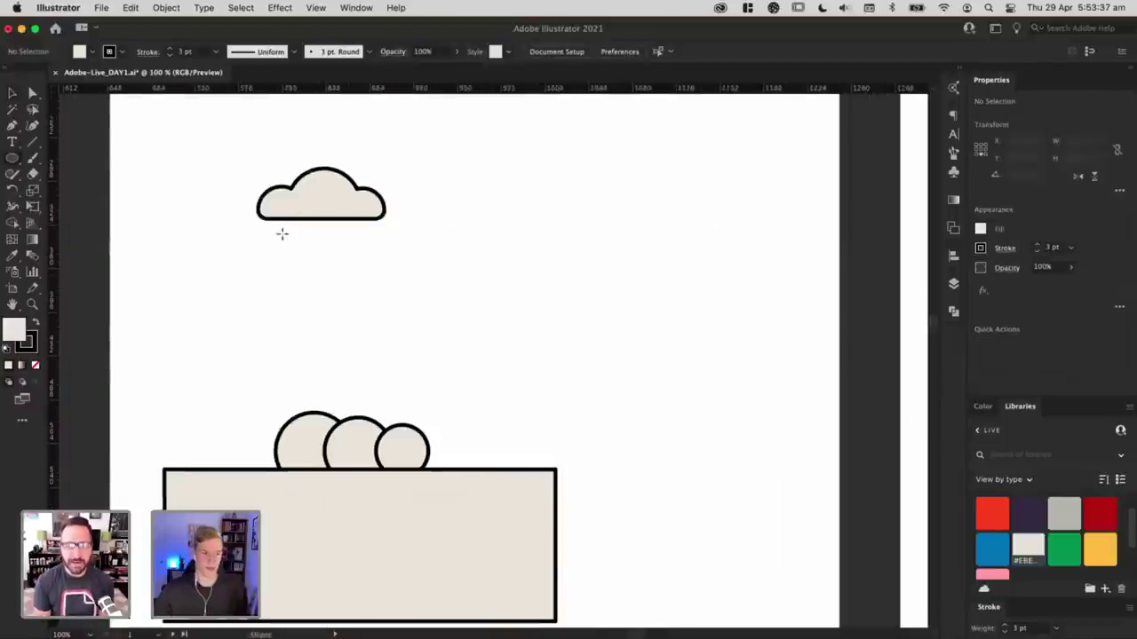
mouse_move(280, 235)
mouse_down()
mouse_move(293, 248)
mouse_move(377, 222)
mouse_up()
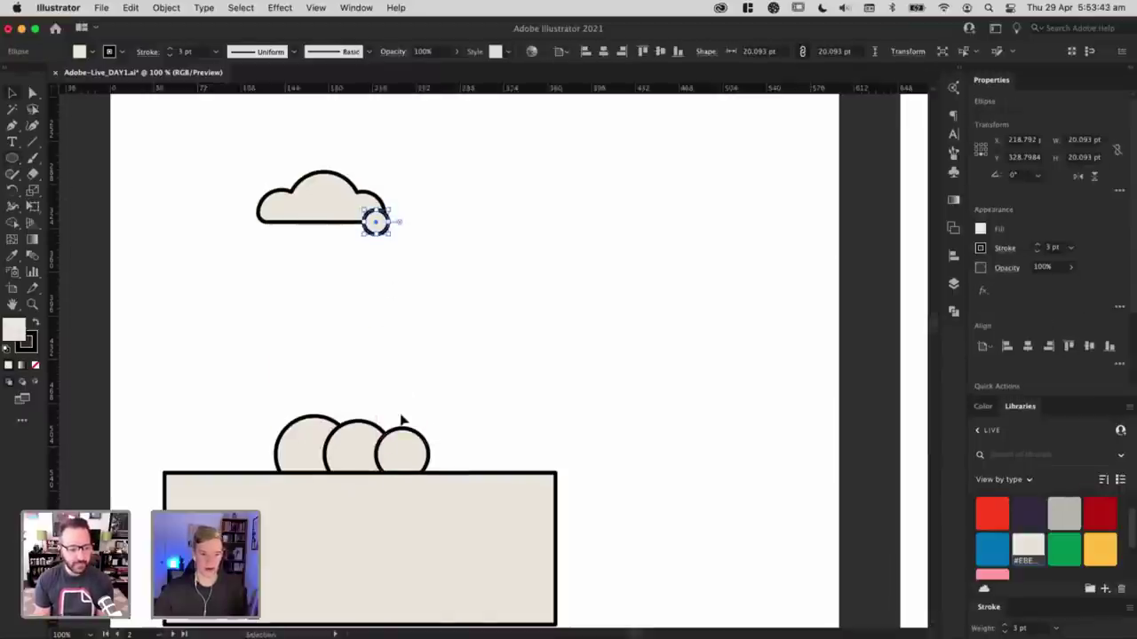
Step: Move the large rectangle and its smallest circle away from the other two, and center the circle on the rectangle's top edge
drag(406, 406, 642, 356)
click(633, 238)
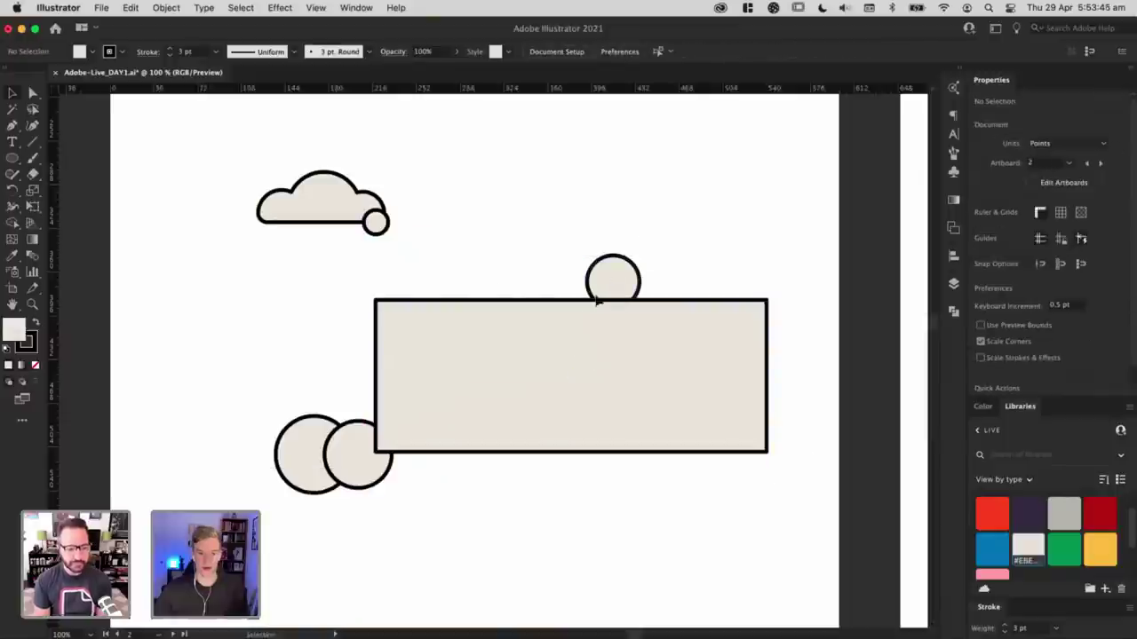
drag(597, 302, 580, 319)
Step: Try scribbling across the overlap of the circle and the large rectangle with the Shaper tool
click(10, 177)
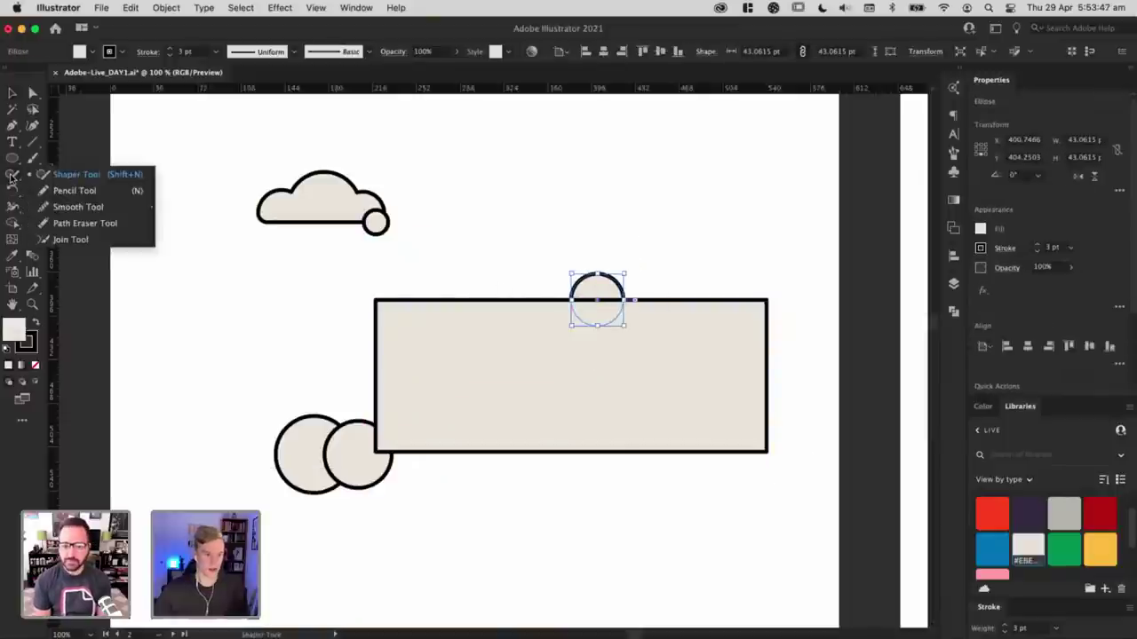
click(698, 272)
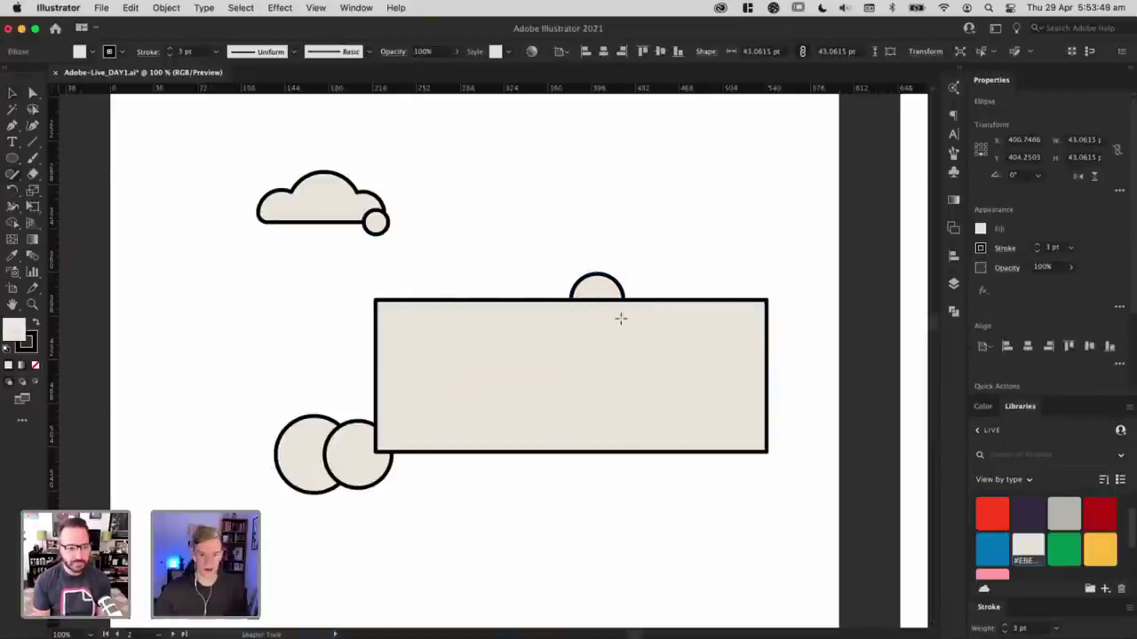
drag(618, 315, 504, 263)
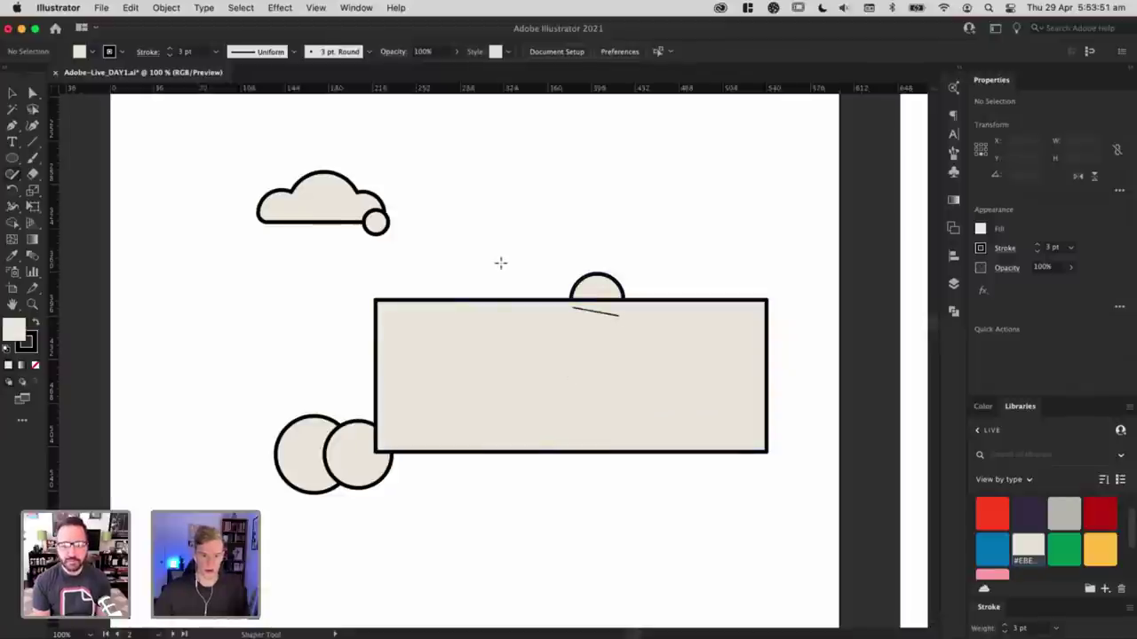
key(v)
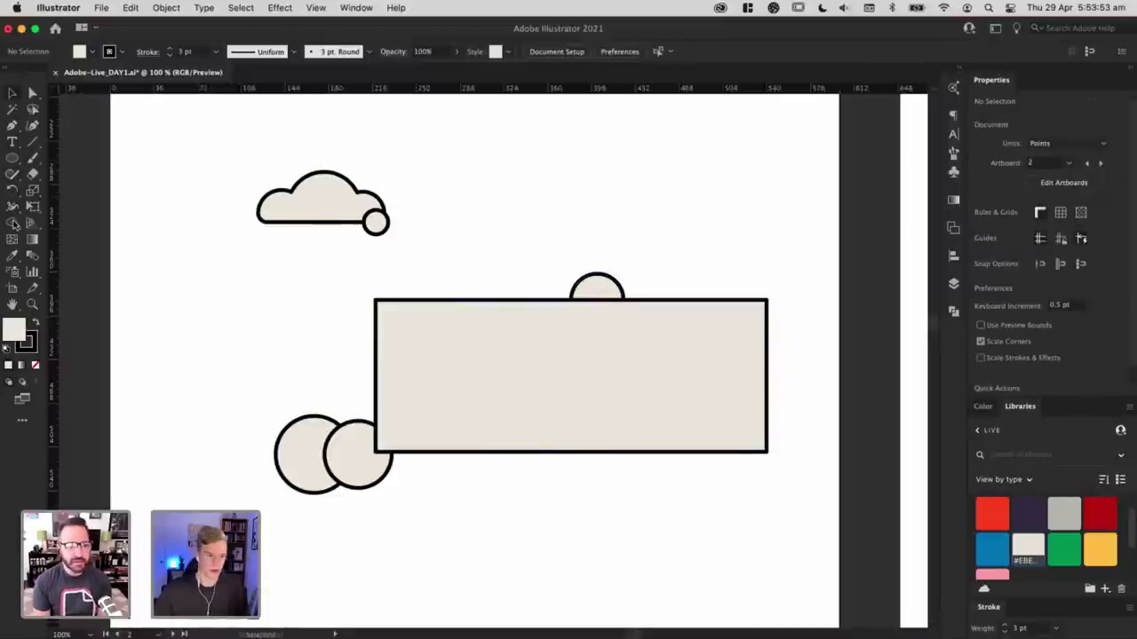
Step: Split off the overlap of the small circle and large rectangle with Shape Builder, and move the half-circle piece above them
click(14, 224)
click(556, 237)
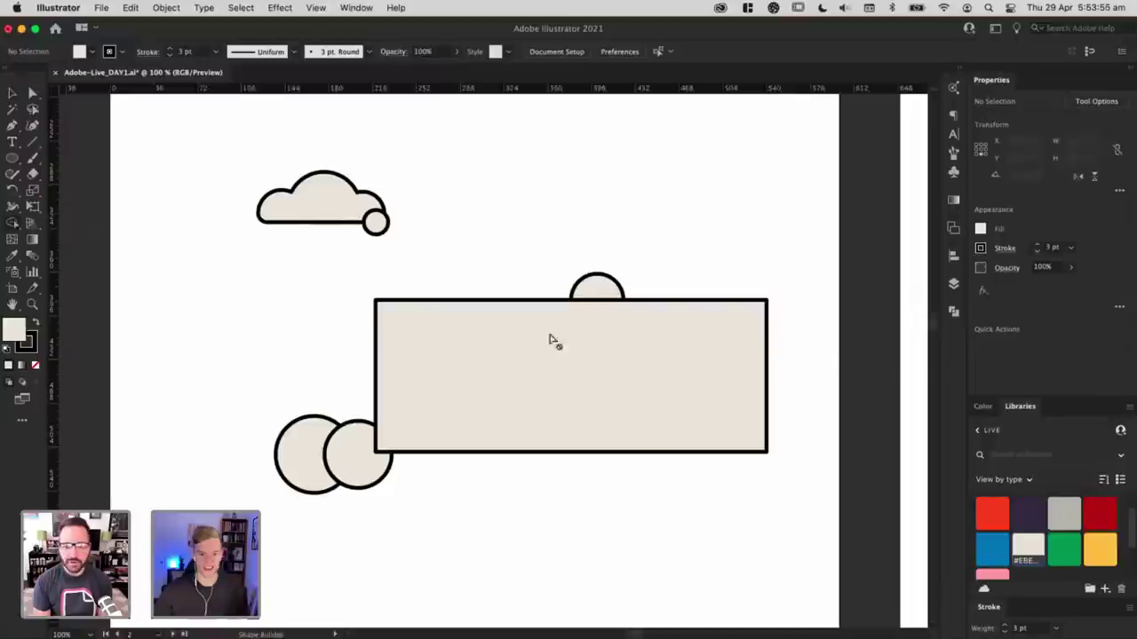
drag(546, 213, 659, 377)
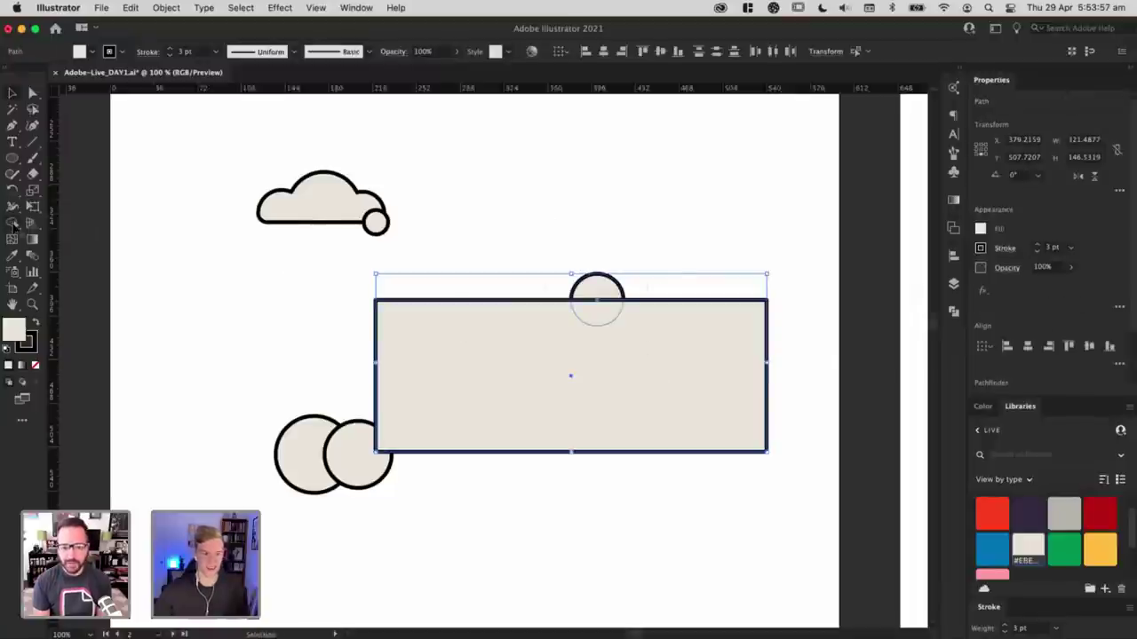
click(13, 224)
click(603, 316)
key(v)
click(655, 216)
drag(611, 304, 560, 204)
Step: Delete the large rectangle, its circle and the separated half-circle piece
click(699, 196)
drag(541, 164, 667, 392)
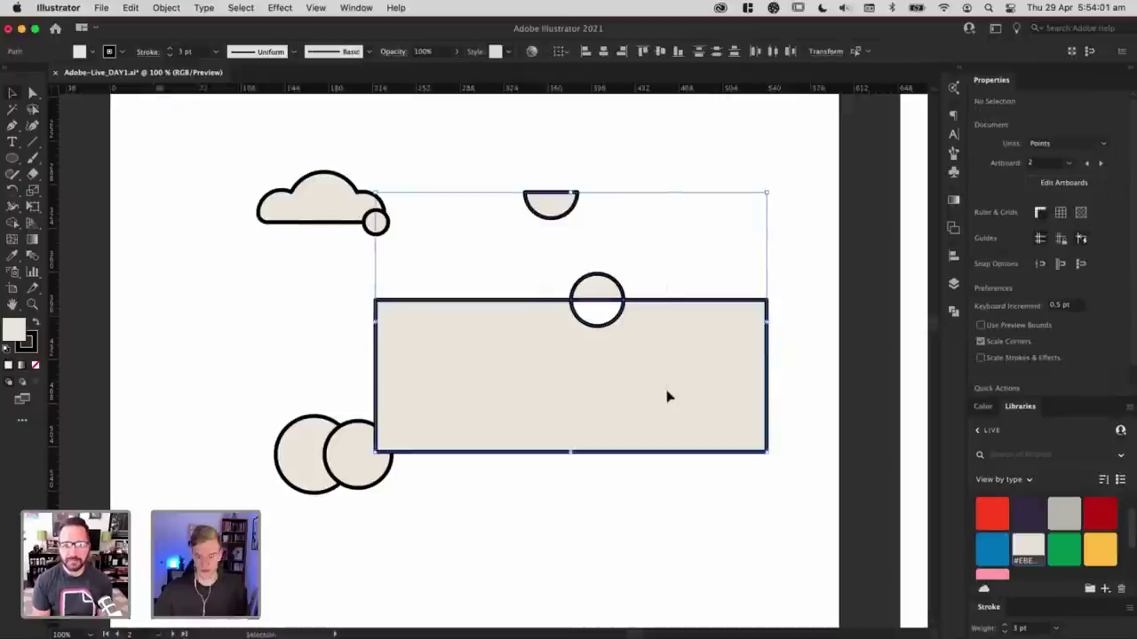
key(Delete)
Step: Move the small circle from the cloud's lower-right corner to its lower-left corner and enlarge it
scroll(489, 278, left, 3)
scroll(489, 278, up, 1)
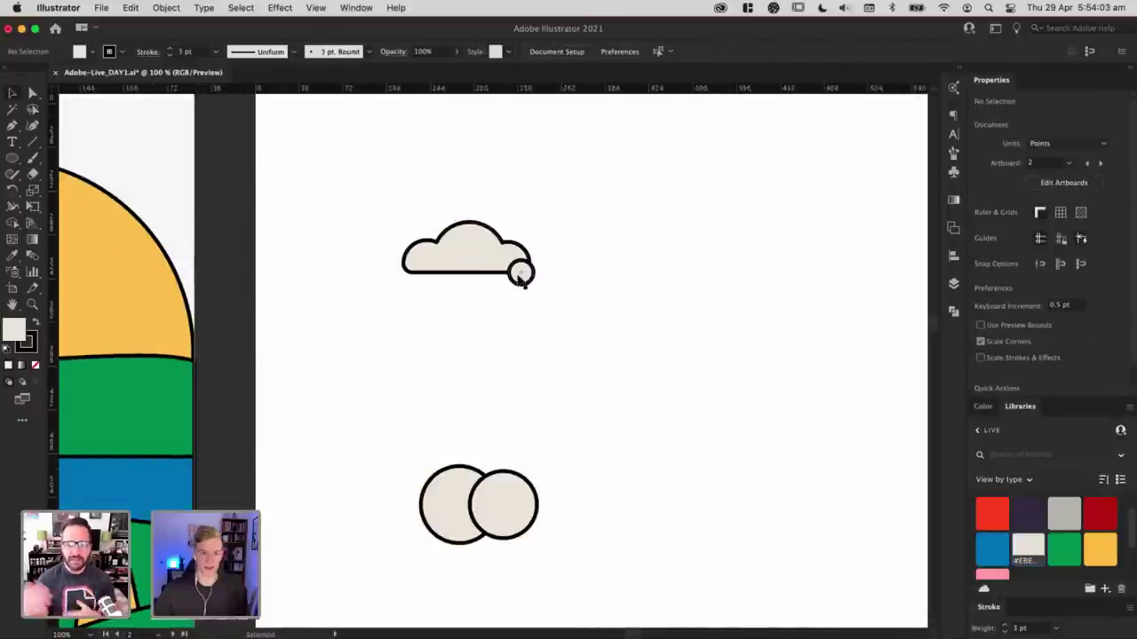
drag(522, 277, 425, 272)
Step: Duplicate the cloud with its circle to the right of the original and shrink the copied circle to about 28 pt
drag(504, 319, 383, 217)
drag(438, 265, 676, 283)
click(707, 298)
click(677, 290)
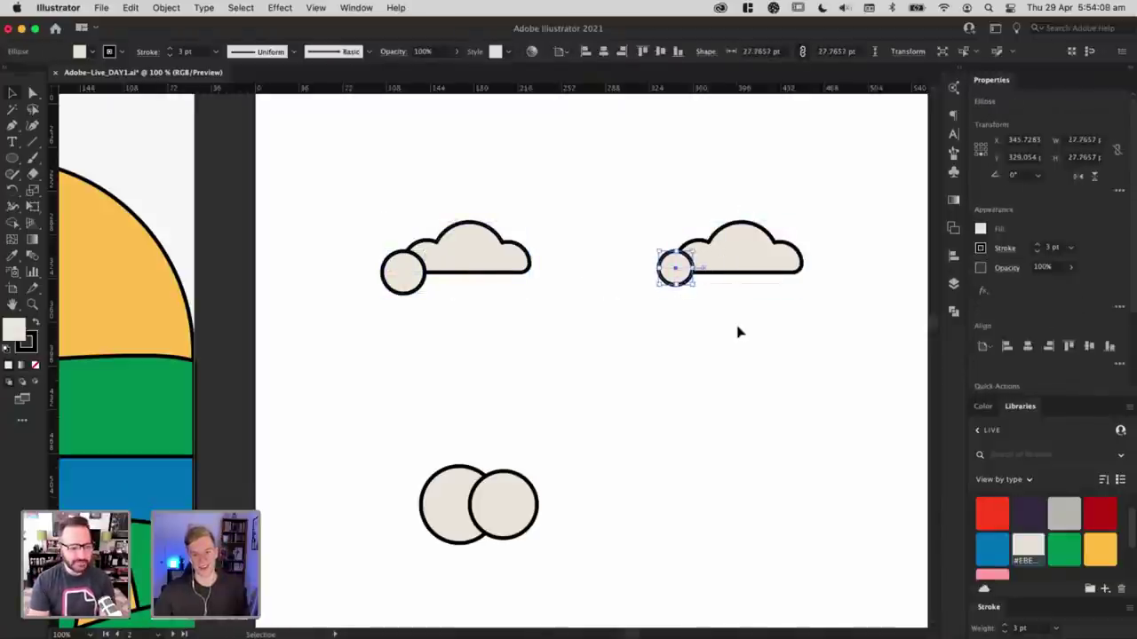
click(737, 332)
Step: Draw a rectangle of about 133 by 59 pt over the lower half of the copied cloud's small circle
scroll(596, 315, right, 5)
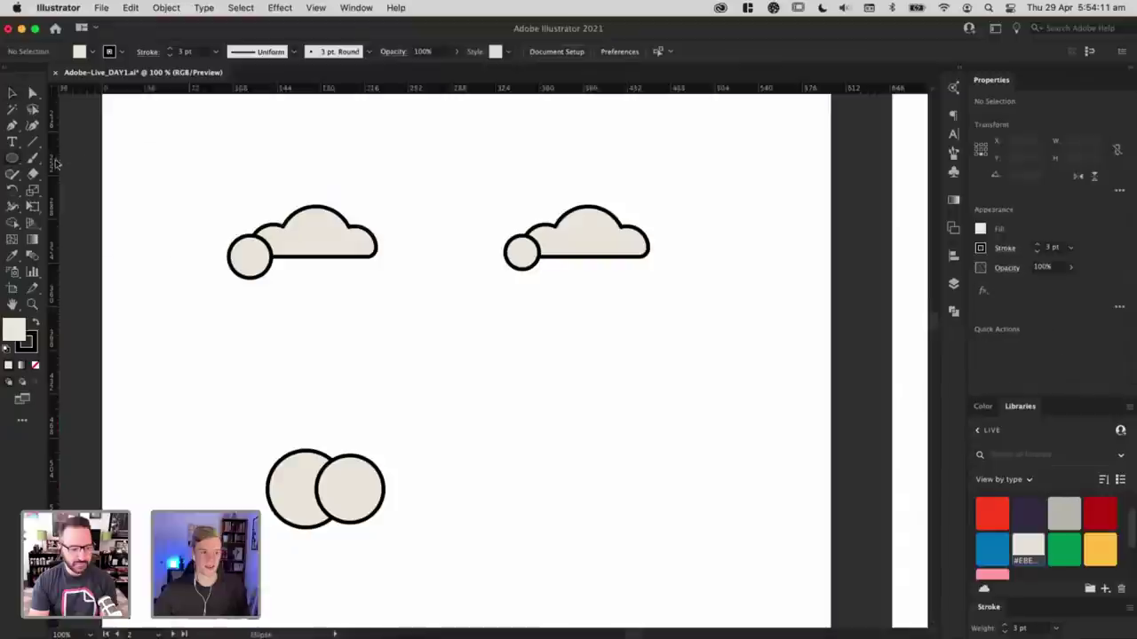
drag(12, 158, 57, 159)
drag(453, 253, 616, 325)
key(v)
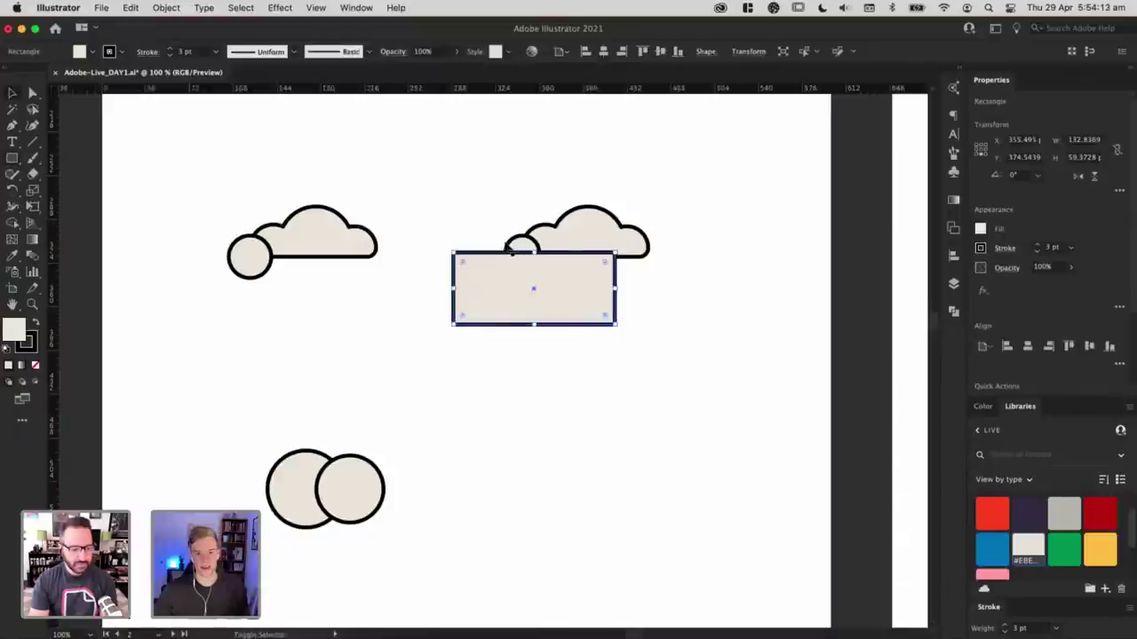
shift+click(634, 260)
key(super+shift+a)
Step: Shift the small circle slightly outward and unite it with the copied cloud, leaving the rectangle out
drag(524, 243, 519, 242)
drag(486, 184, 719, 316)
click(719, 316)
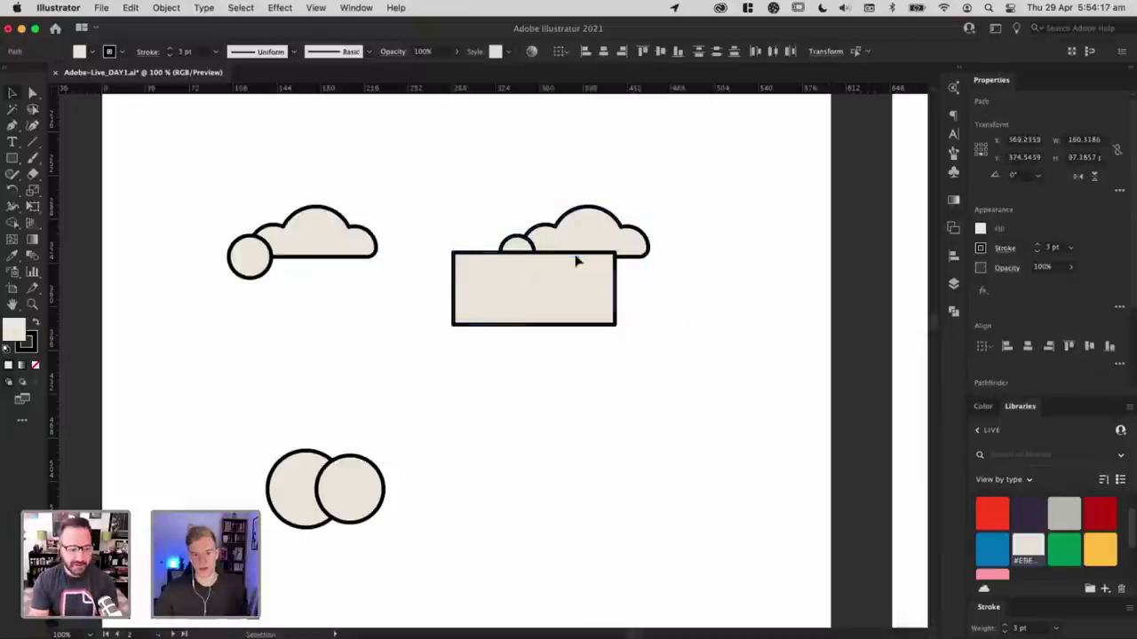
click(556, 247)
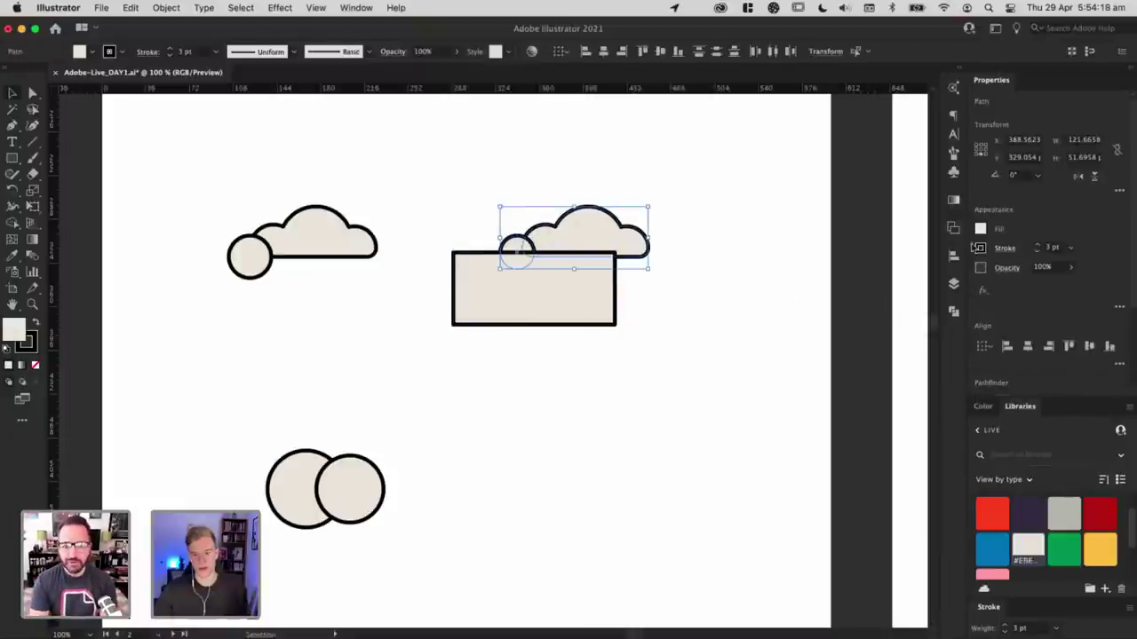
click(953, 311)
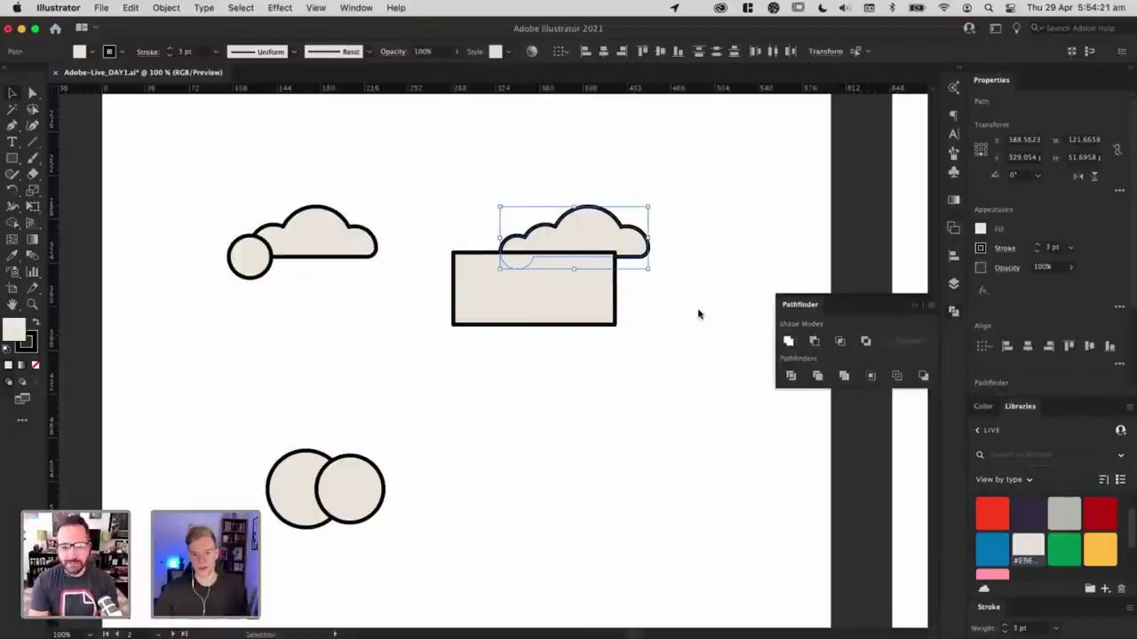
click(659, 339)
Step: Try subtracting the rectangle from the united cloud with Minus Front, and undo it
drag(658, 339, 533, 252)
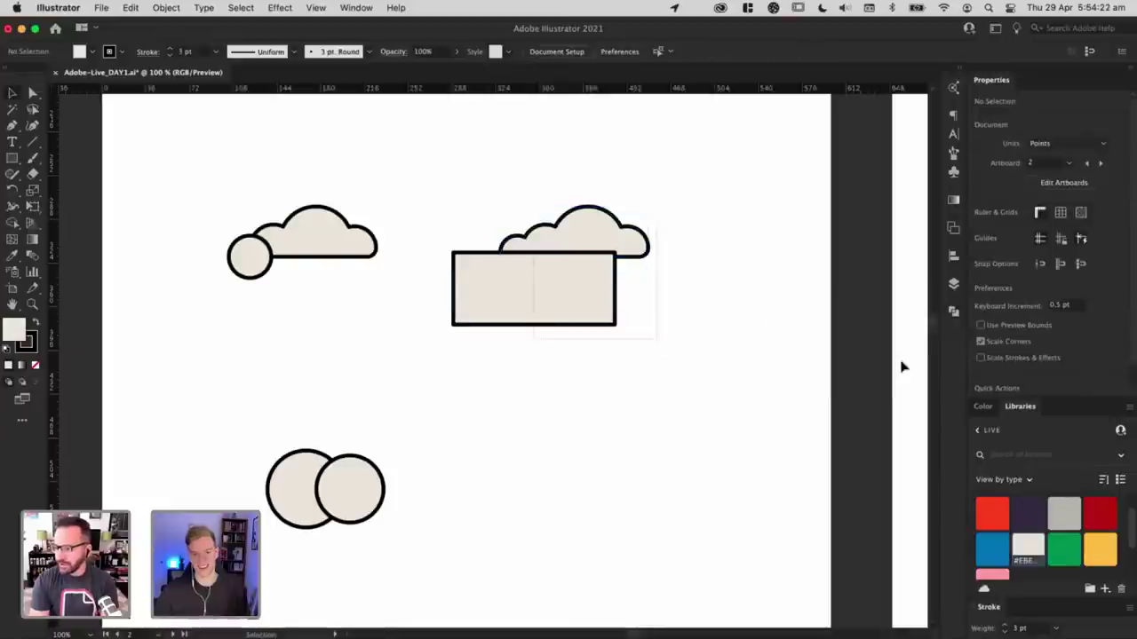
click(812, 342)
click(588, 345)
key(super+z)
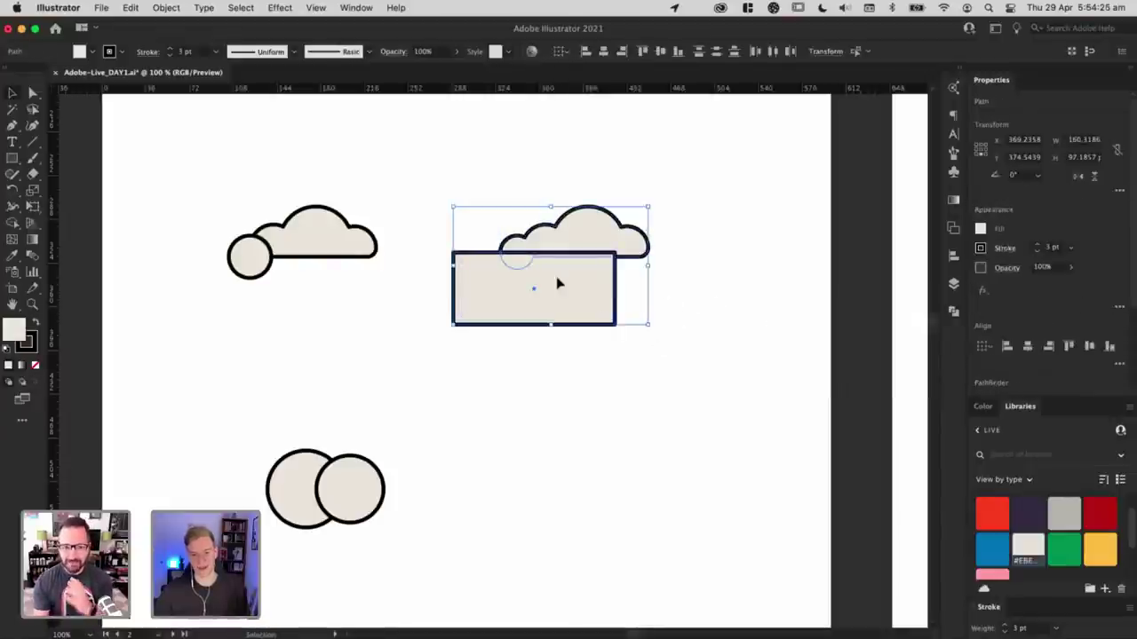
Step: Lower the rectangle's top edge to line up with the cloud's flat base
key(super+shift+a)
click(556, 283)
drag(534, 253, 538, 258)
click(644, 312)
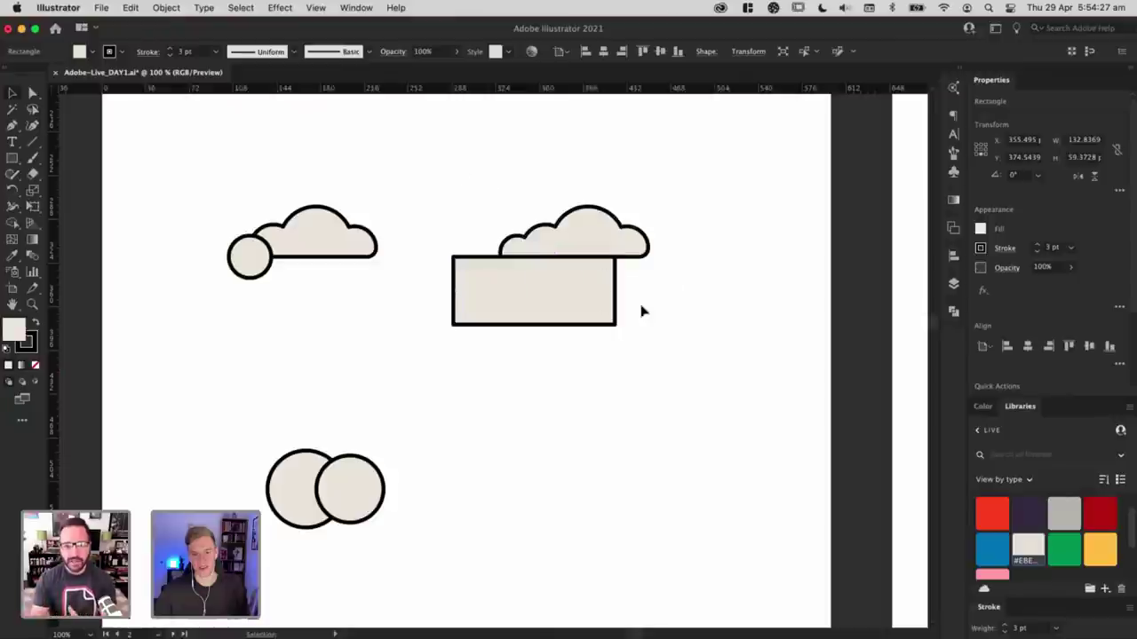
Step: Subtract the rectangle from the cloud with Minus Front to cut the circle flush with the base
drag(644, 312, 569, 247)
click(953, 286)
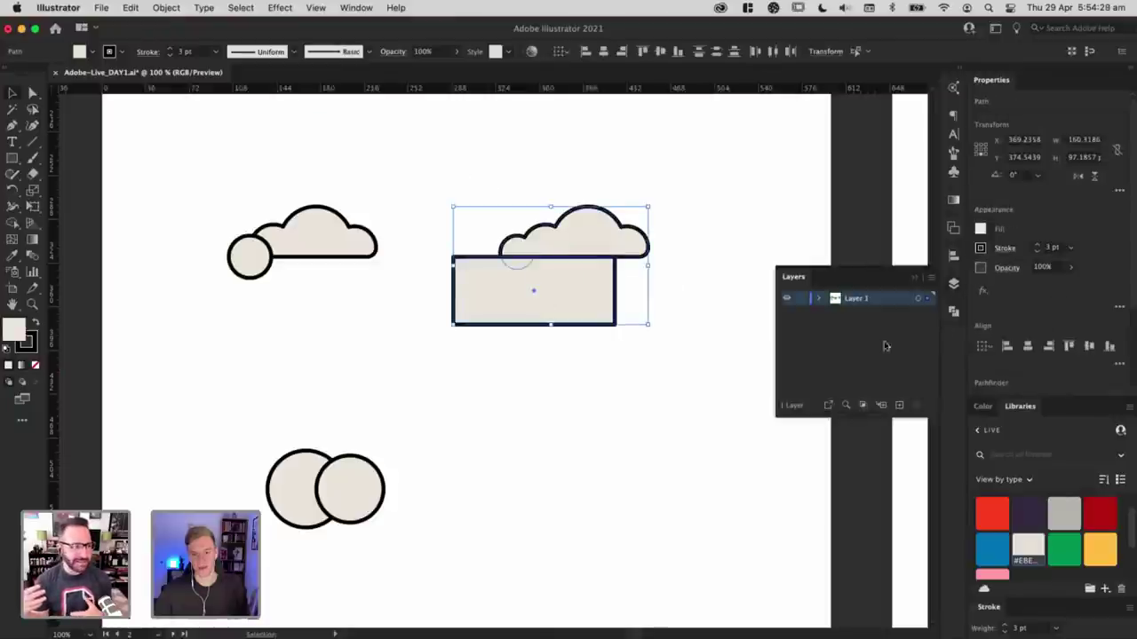
click(954, 312)
click(582, 272)
click(576, 250)
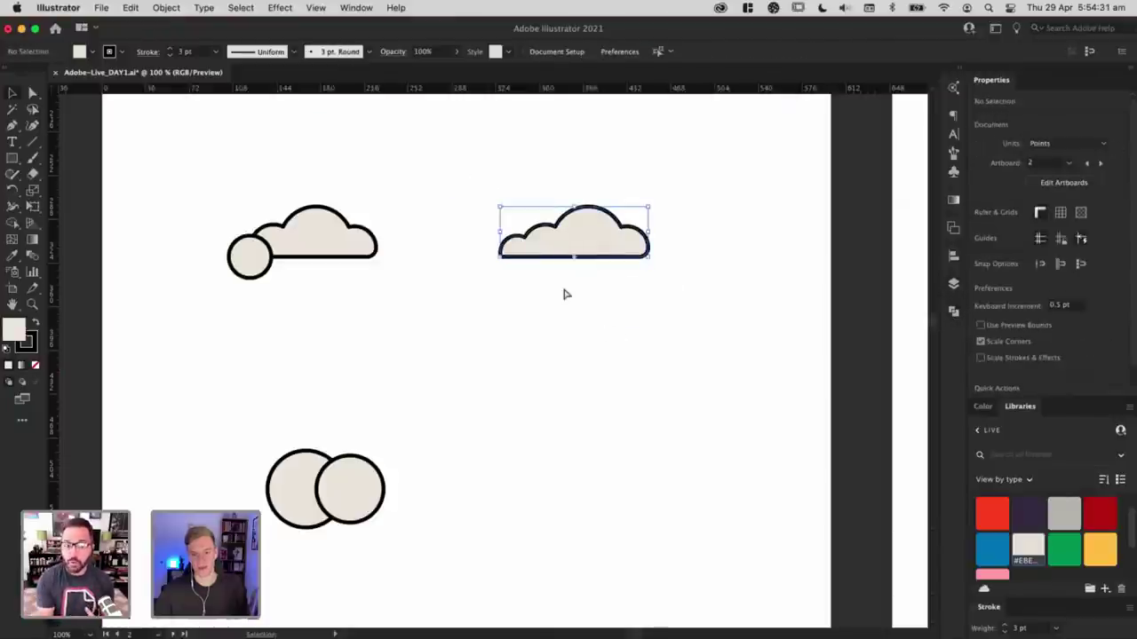
Step: Round the sharp lower-left corner of the trimmed cloud to a radius of about 2.8 pt
key(super+minus)
key(super+minus)
key(super+plus)
key(super+plus)
key(super+plus)
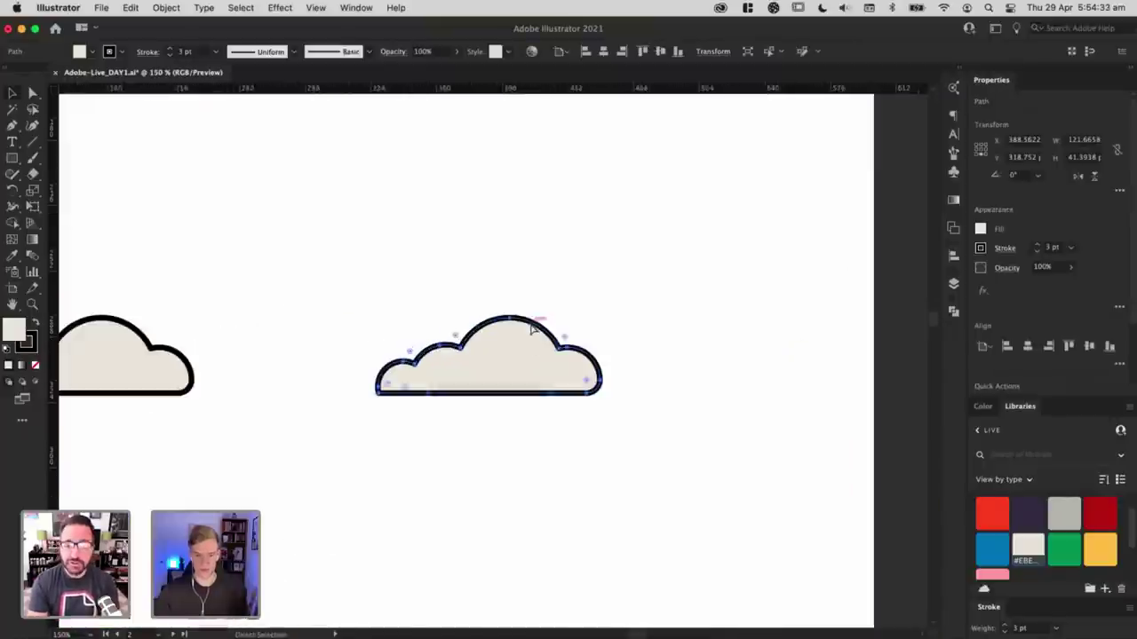
click(351, 396)
click(381, 395)
click(382, 393)
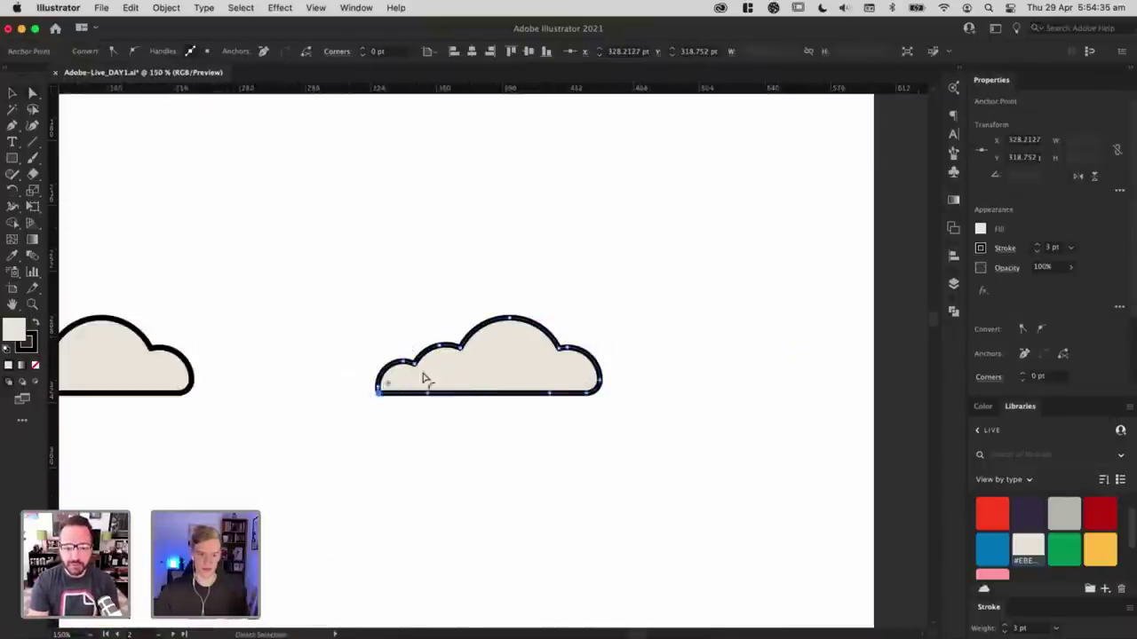
click(377, 448)
key(a)
key(super+z)
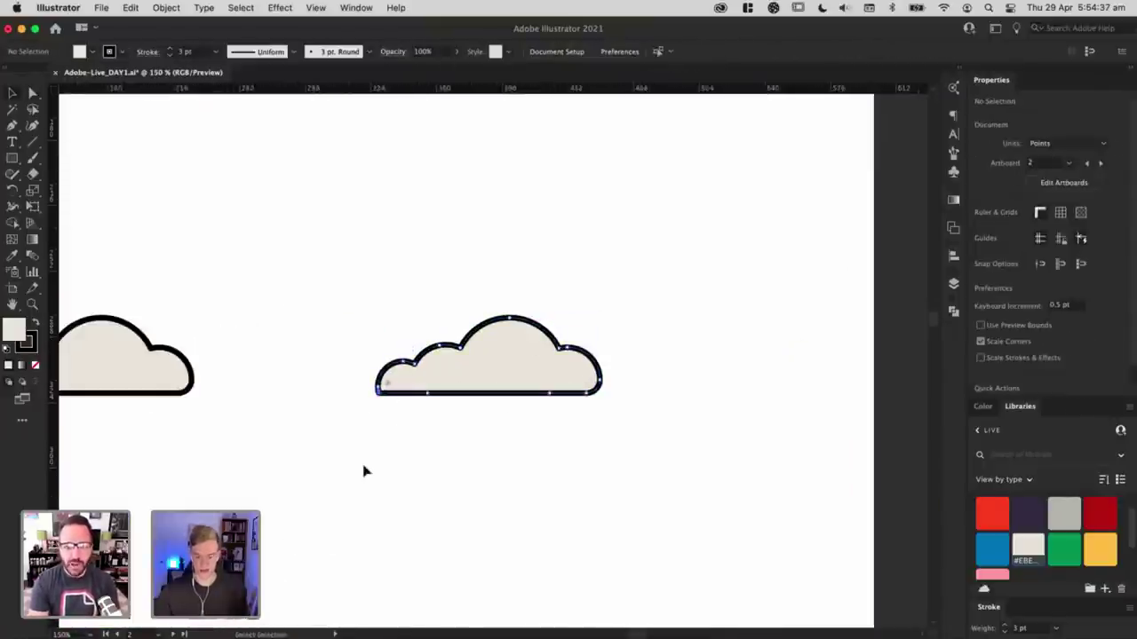
key(super+plus)
key(super+plus)
drag(495, 350, 498, 355)
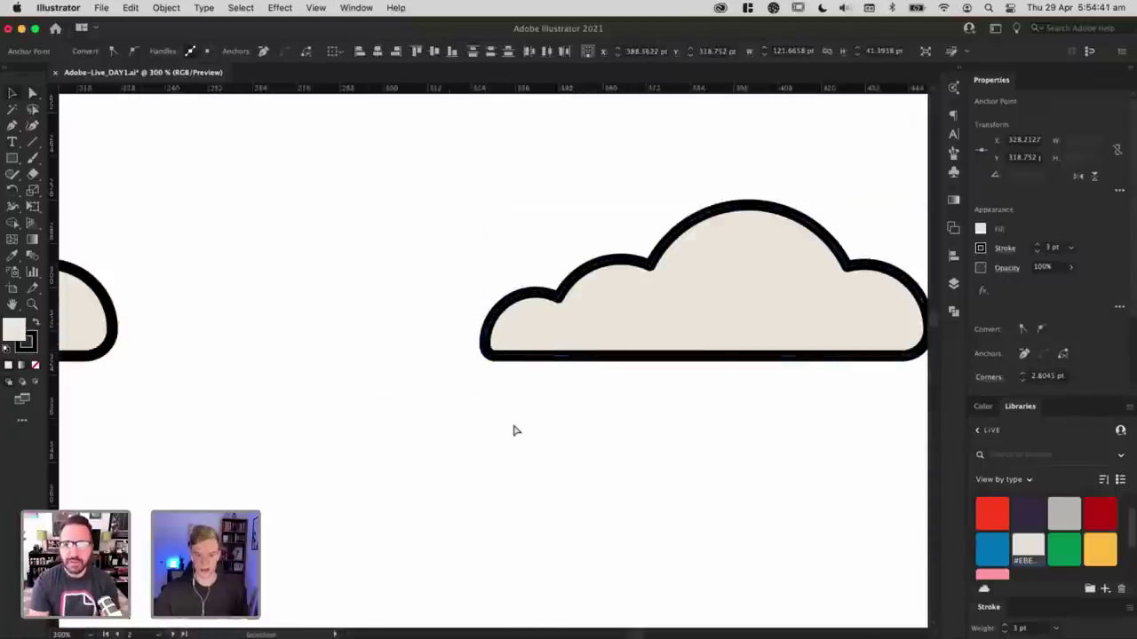
click(512, 429)
Step: Move the finished cloud onto the landscape's sky so it overlaps the left edge of the sun
key(super+minus)
key(super+minus)
key(super+minus)
key(super+minus)
key(super+minus)
scroll(659, 373, left, 5)
scroll(658, 373, down, 2)
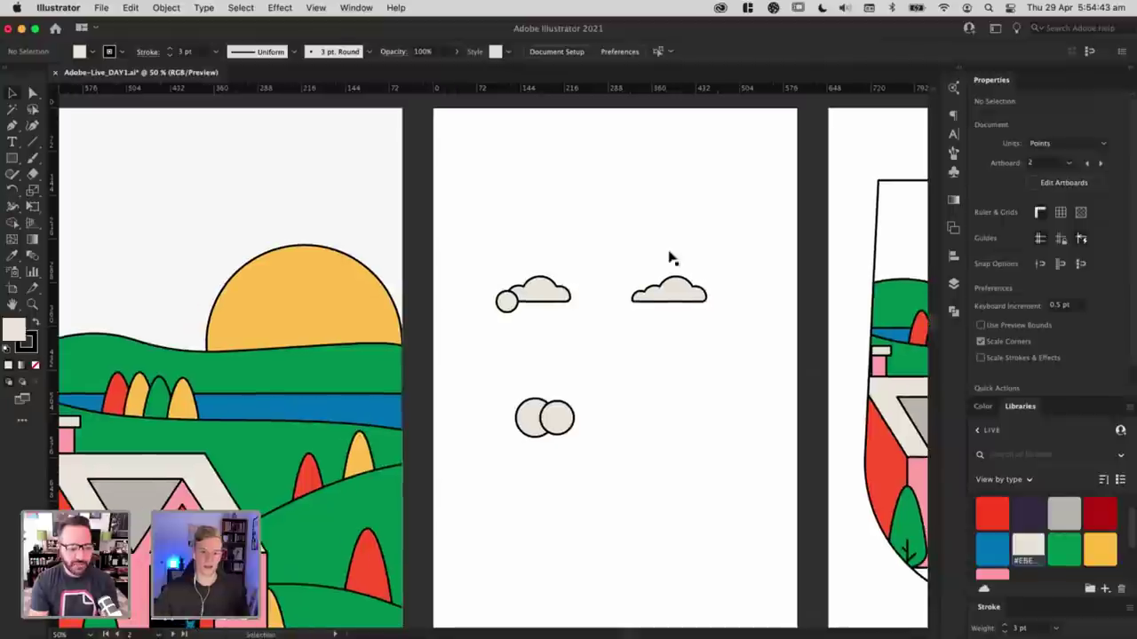
drag(298, 283, 264, 264)
scroll(920, 326, left, 9)
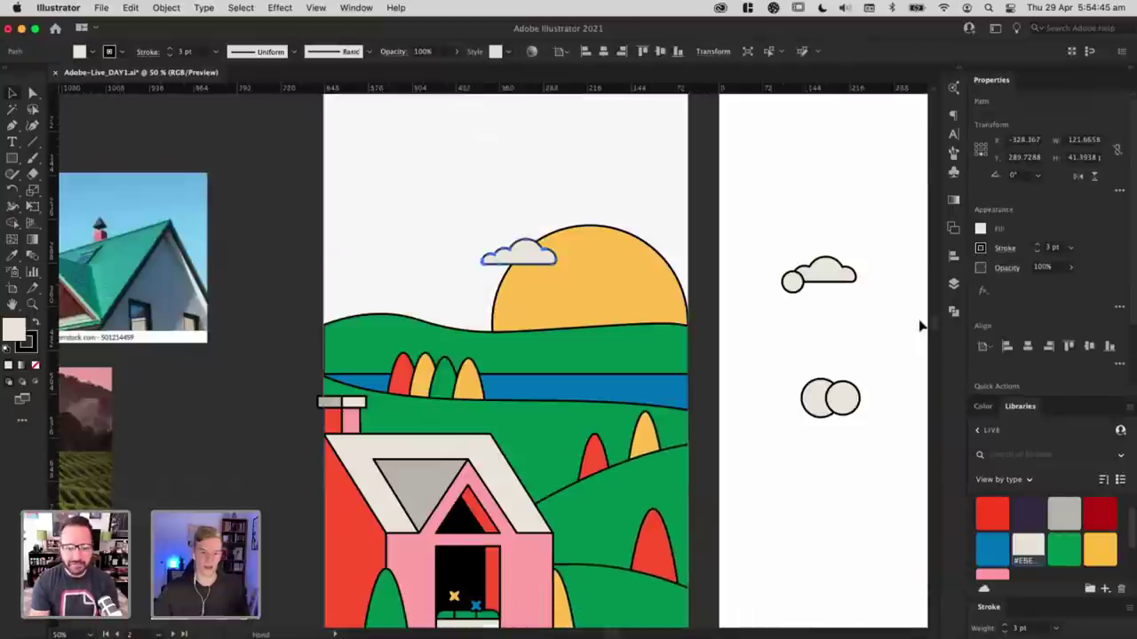
click(629, 298)
drag(521, 261, 502, 281)
Step: Delete all leftover clouds and circles from the second artboard
scroll(612, 203, right, 5)
scroll(612, 203, down, 2)
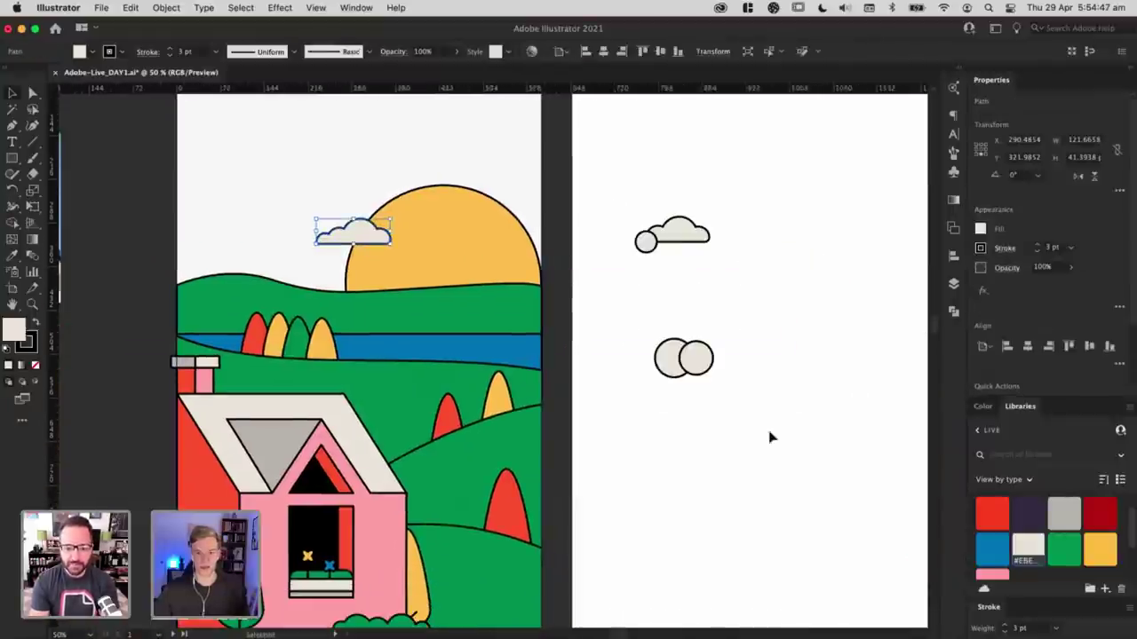
key(super+alt+a)
key(Delete)
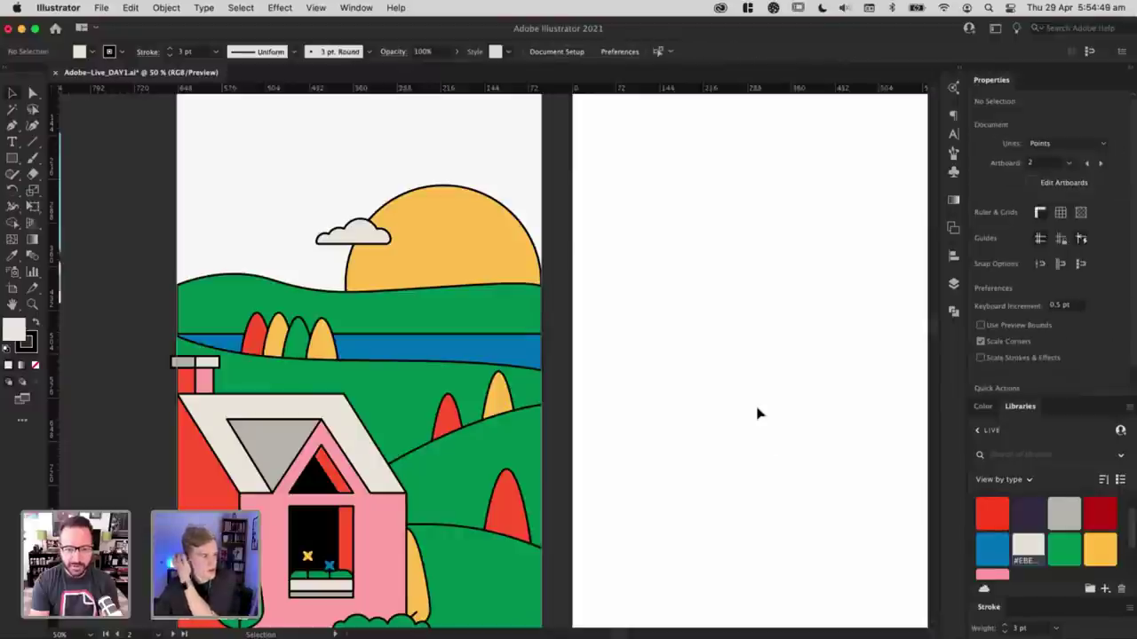
drag(630, 393, 655, 388)
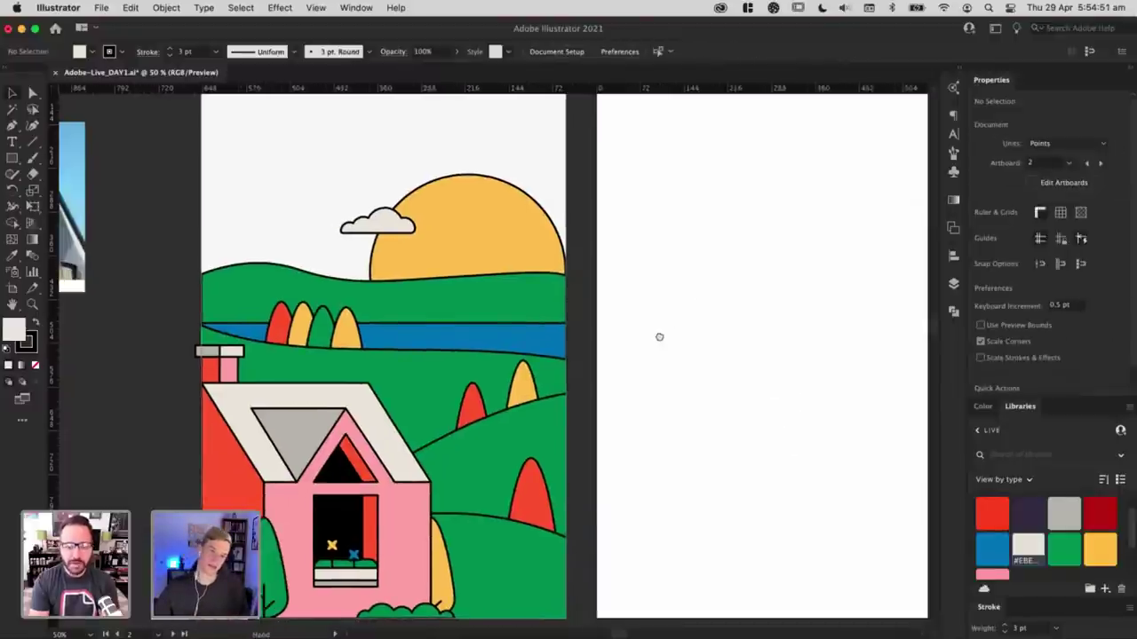
scroll(659, 337, up, 3)
scroll(659, 337, right, 2)
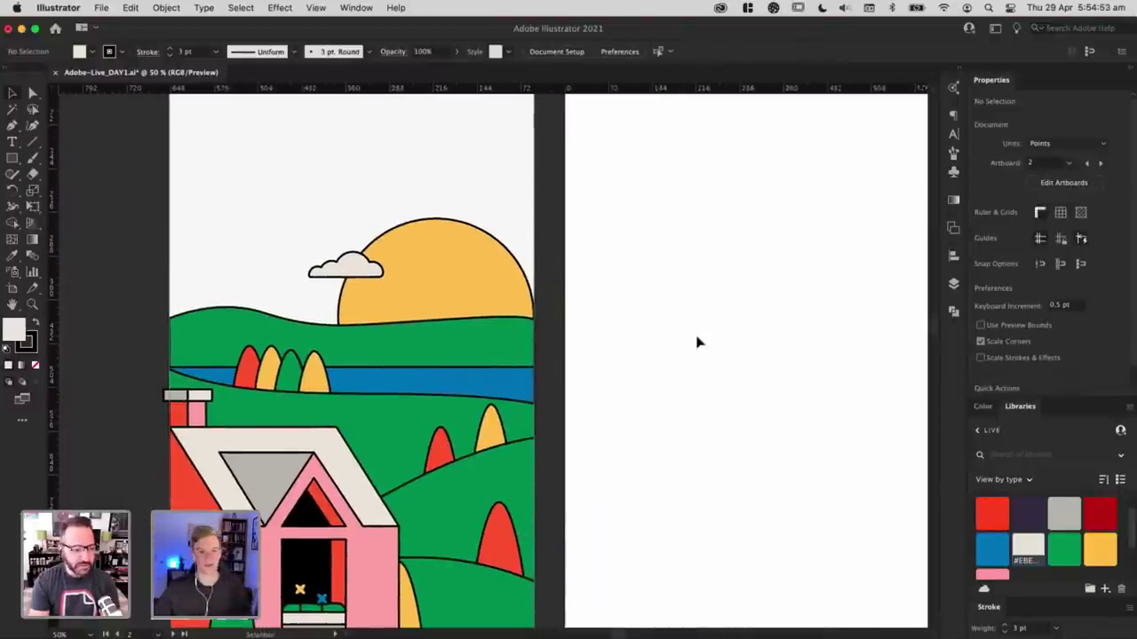
key(super+minus)
scroll(638, 304, down, 3)
scroll(638, 304, right, 4)
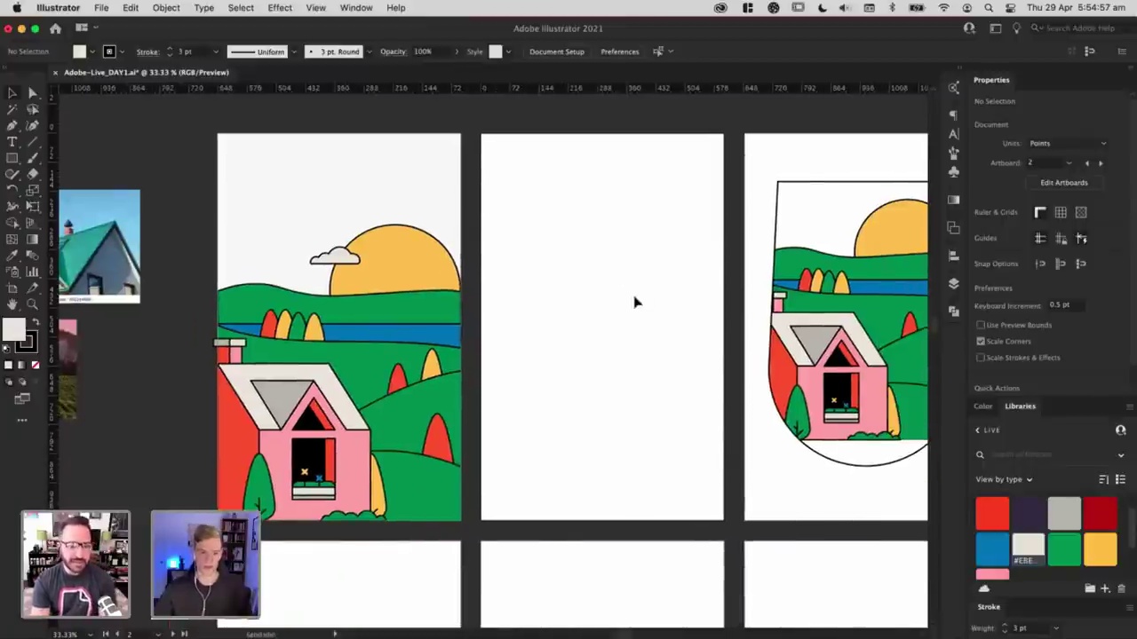
key(super+plus)
drag(649, 299, 718, 303)
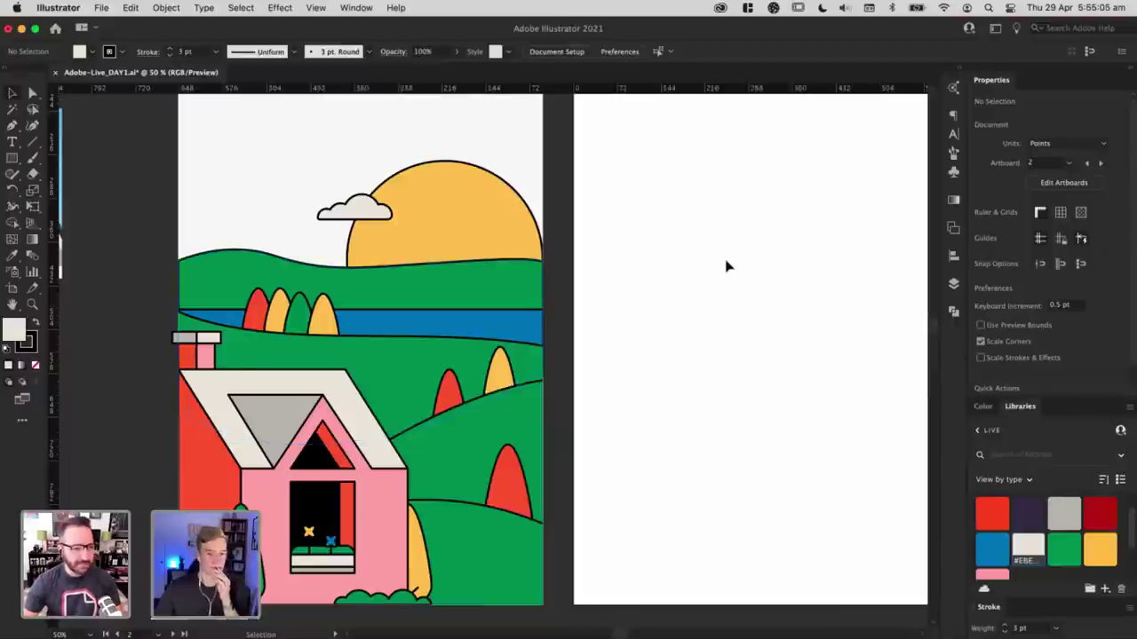
drag(756, 210, 635, 278)
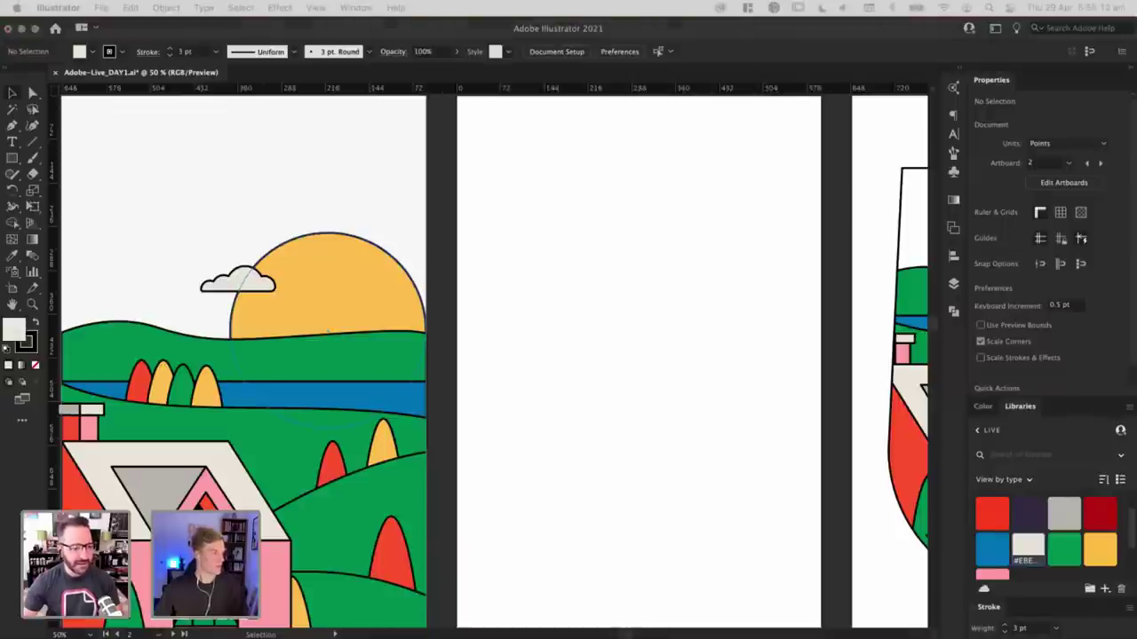
Step: Build three overlapping round-topped rectangles on one baseline, the middle one taller, spanning about 163 by 76 pt on the empty artboard
click(611, 280)
drag(611, 266, 468, 331)
key(m)
key(a)
key(v)
click(535, 277)
drag(511, 275, 571, 260)
click(571, 262)
click(476, 263)
drag(476, 263, 561, 293)
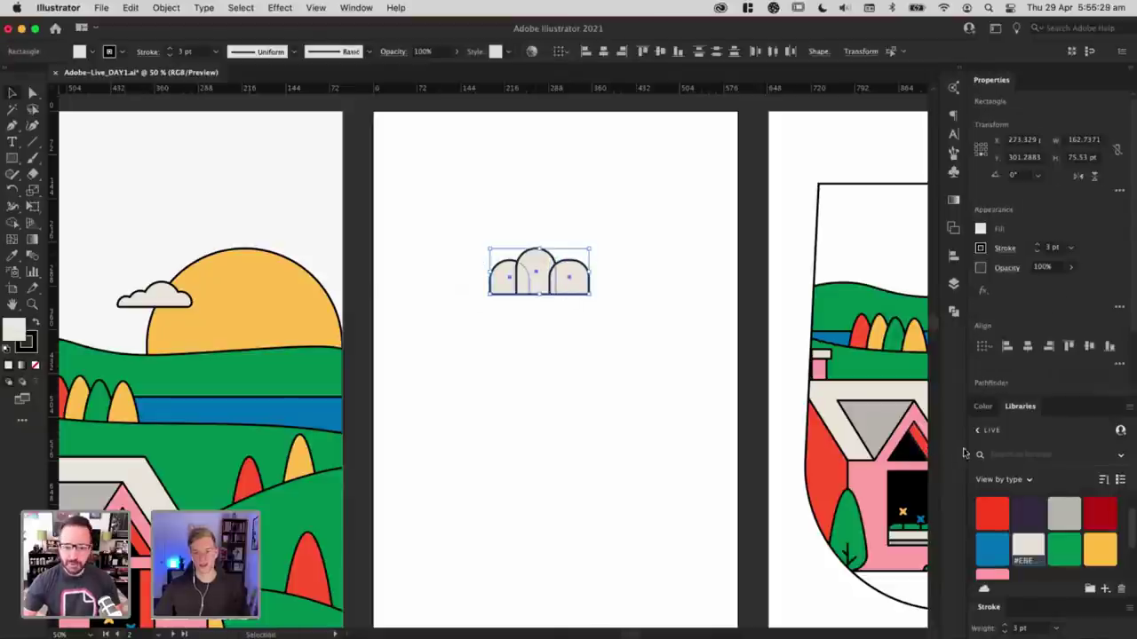
Step: Unite the three round-topped rectangles into a single cloud shape
drag(731, 385, 556, 350)
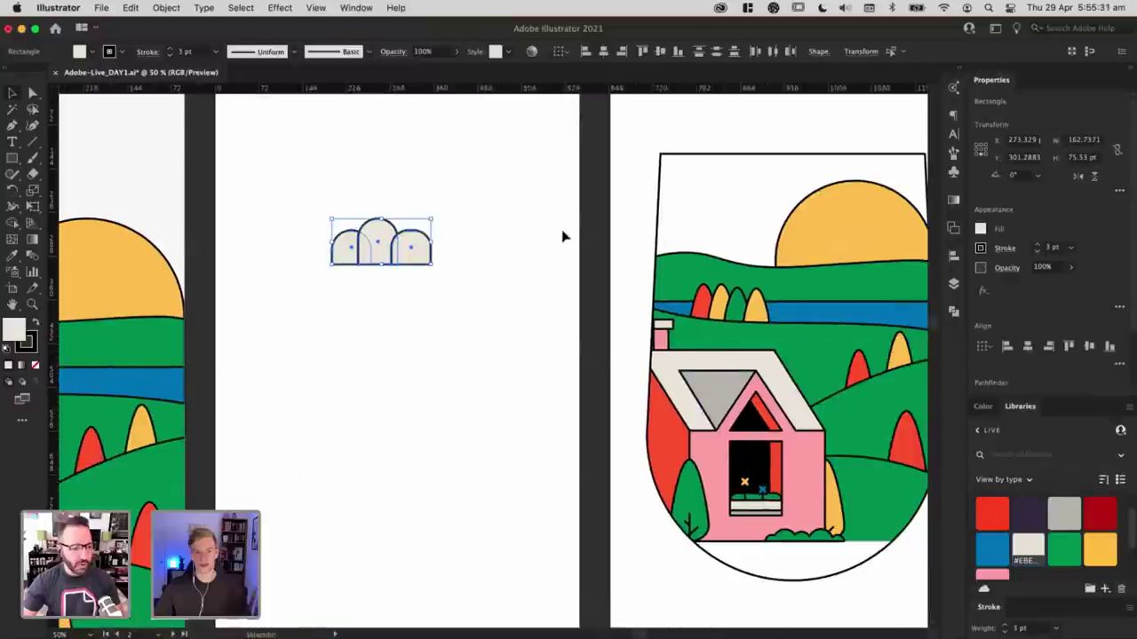
drag(422, 374, 303, 380)
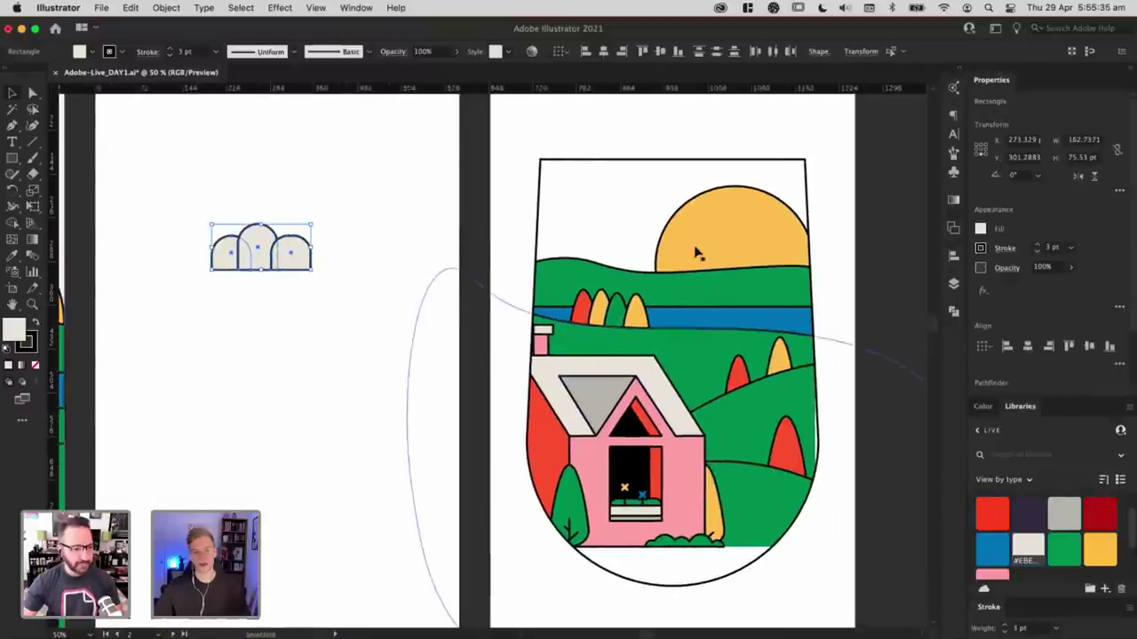
drag(414, 408, 495, 401)
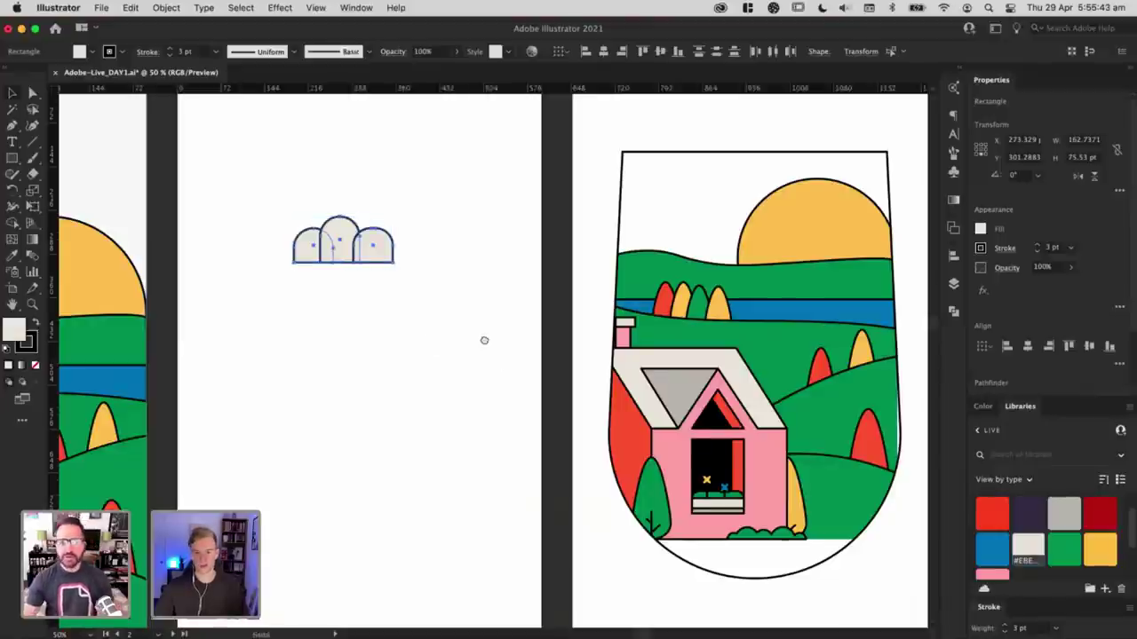
drag(485, 340, 539, 342)
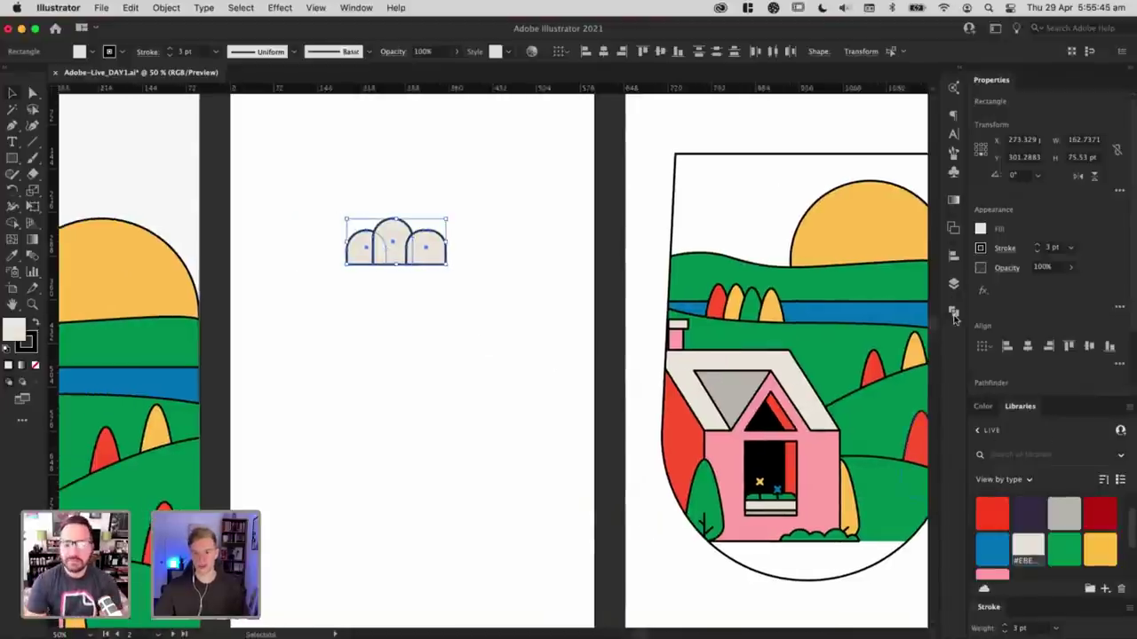
click(953, 313)
click(790, 343)
click(385, 338)
Step: Fully round both bottom corners of the new three-bump cloud
scroll(386, 355, up, 3)
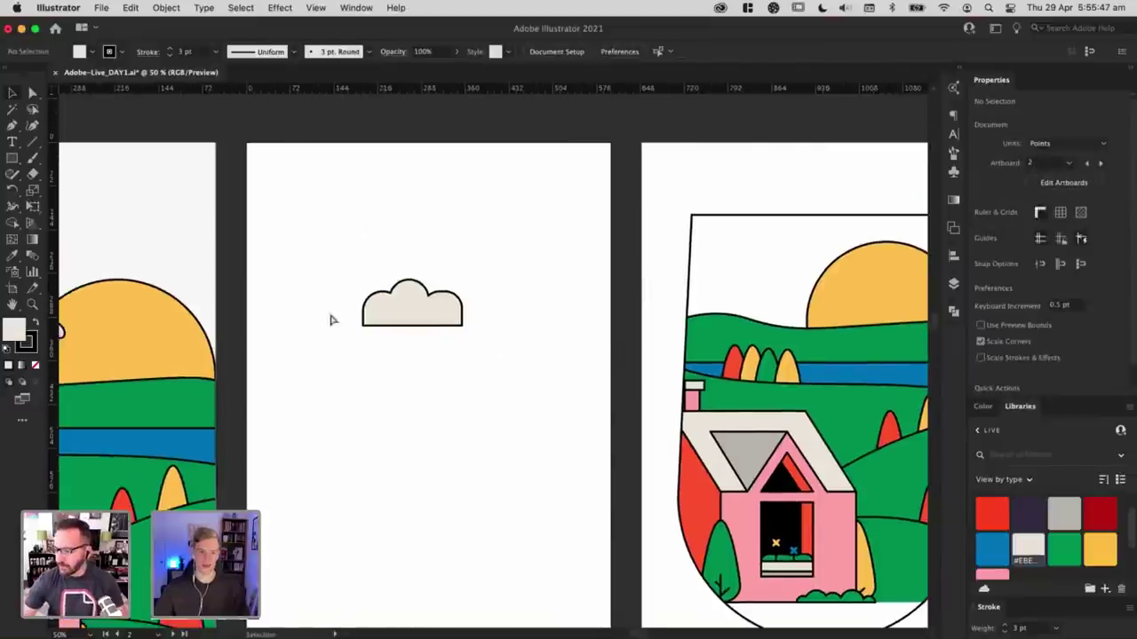
drag(490, 343, 294, 316)
drag(378, 320, 528, 300)
key(v)
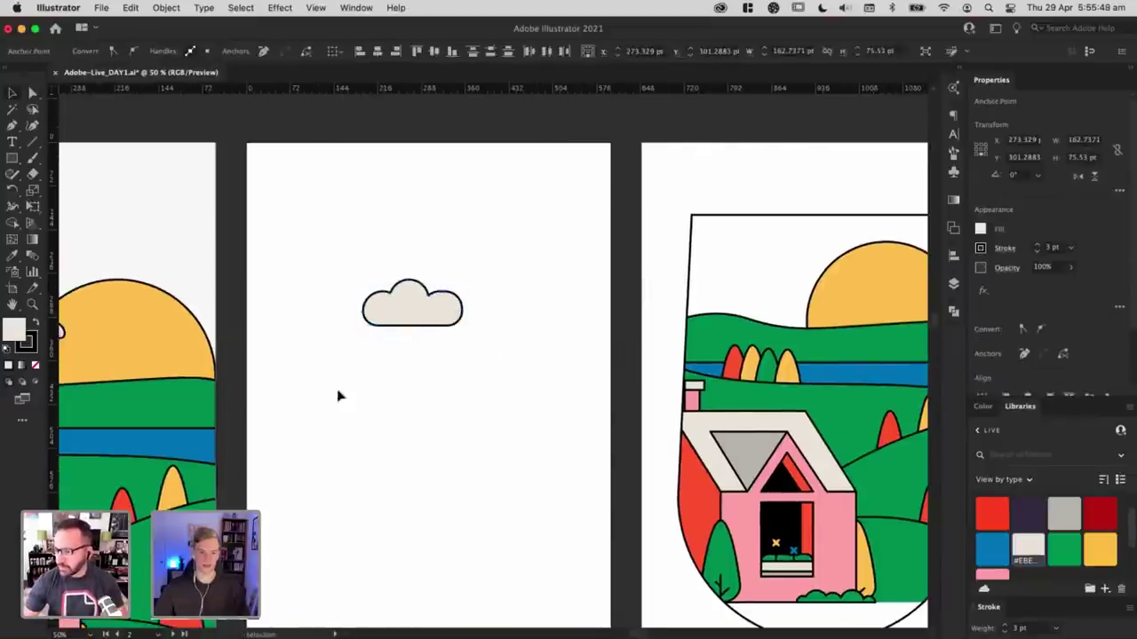
click(338, 396)
drag(339, 390, 460, 383)
scroll(572, 340, left, 8)
scroll(572, 341, down, 2)
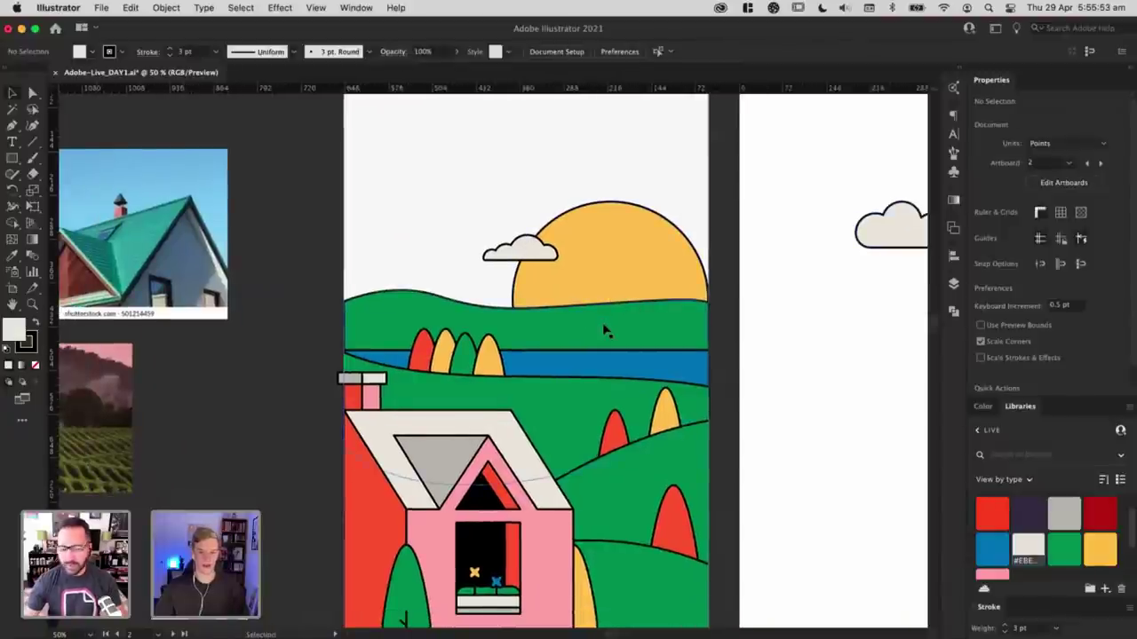
key(super+minus)
key(super+minus)
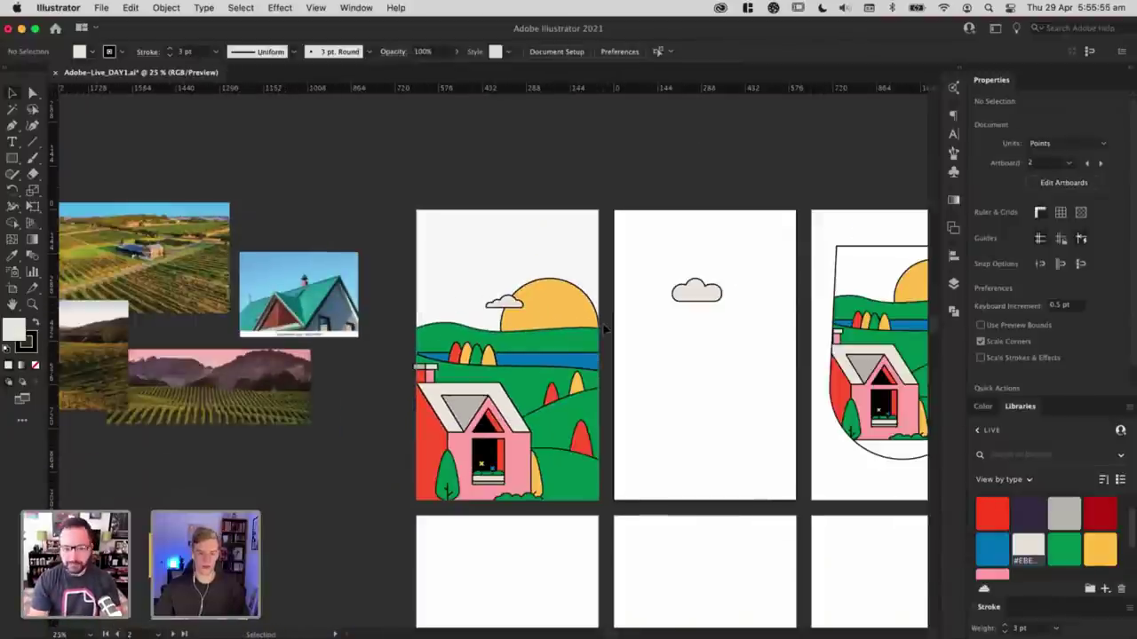
key(super+plus)
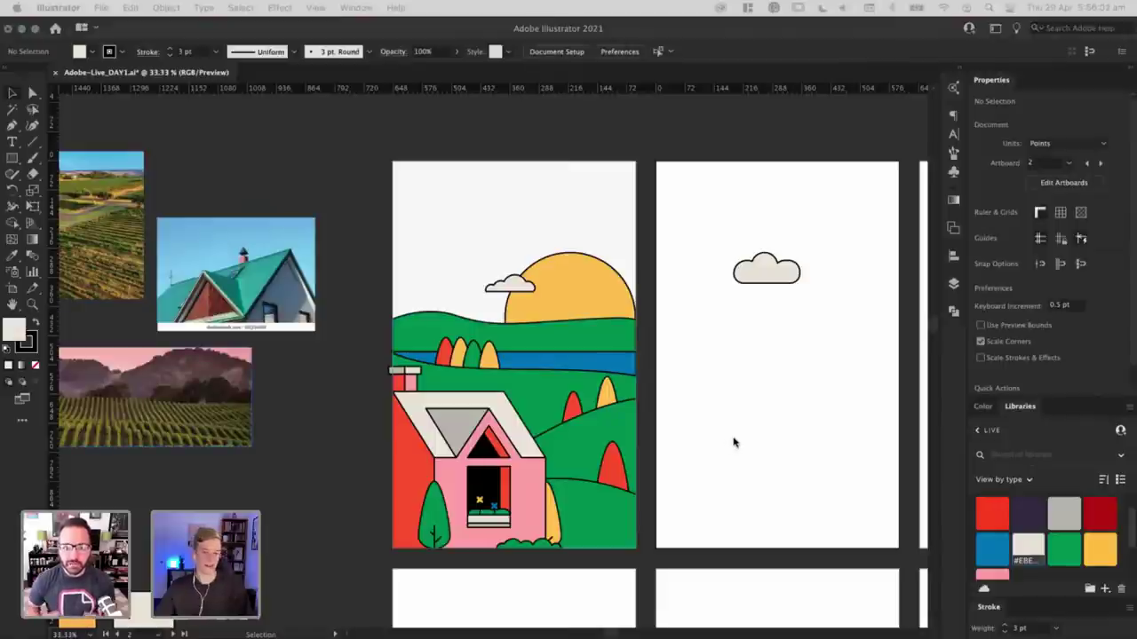
drag(746, 439, 489, 436)
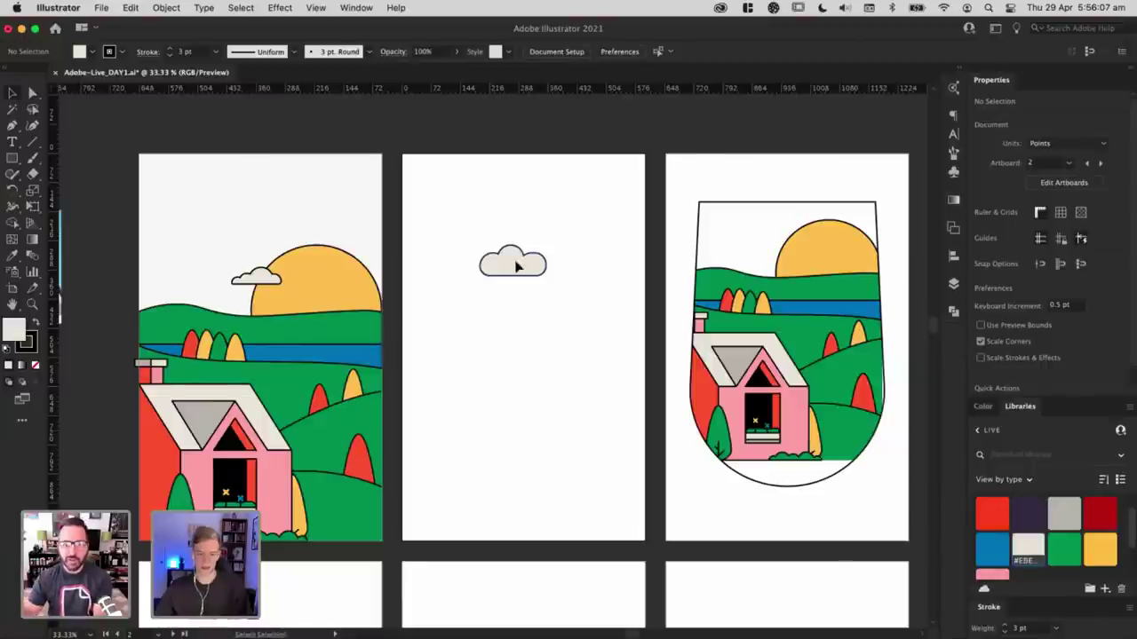
Step: Try lowering the notch between the middle and right bumps of the three-bump cloud, then undo the change
key(super+equal)
key(super+equal)
key(a)
drag(560, 155, 561, 164)
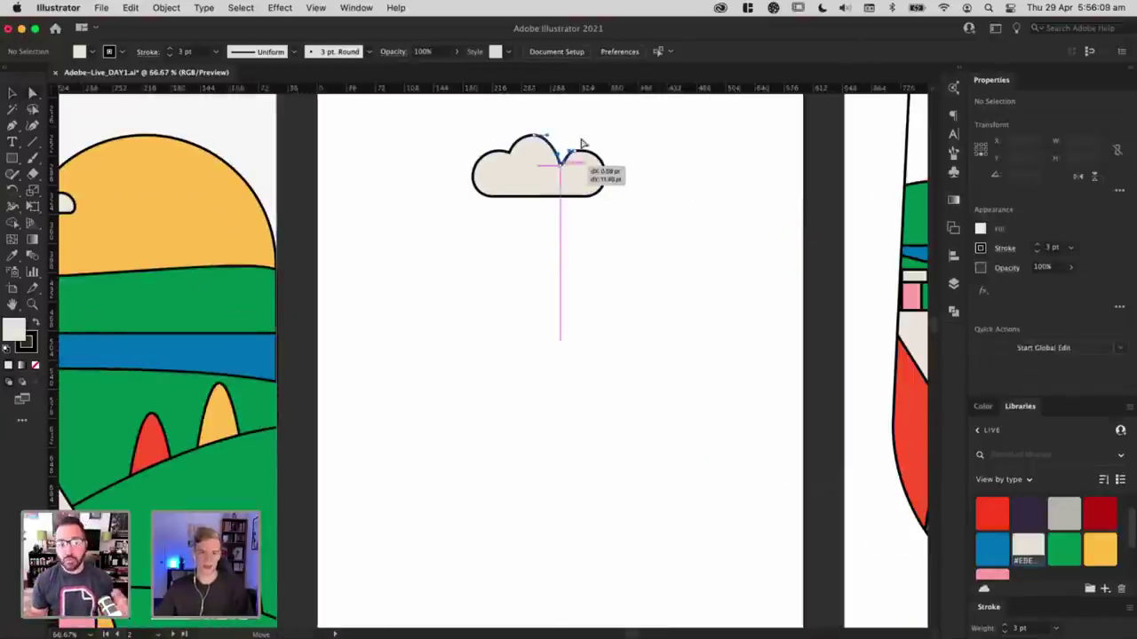
key(super+z)
click(609, 120)
key(v)
Step: Replace the old cloud beside the landscape's sun with the three-bump cloud, scaled down to about 113 by 53 pt
key(super+minus)
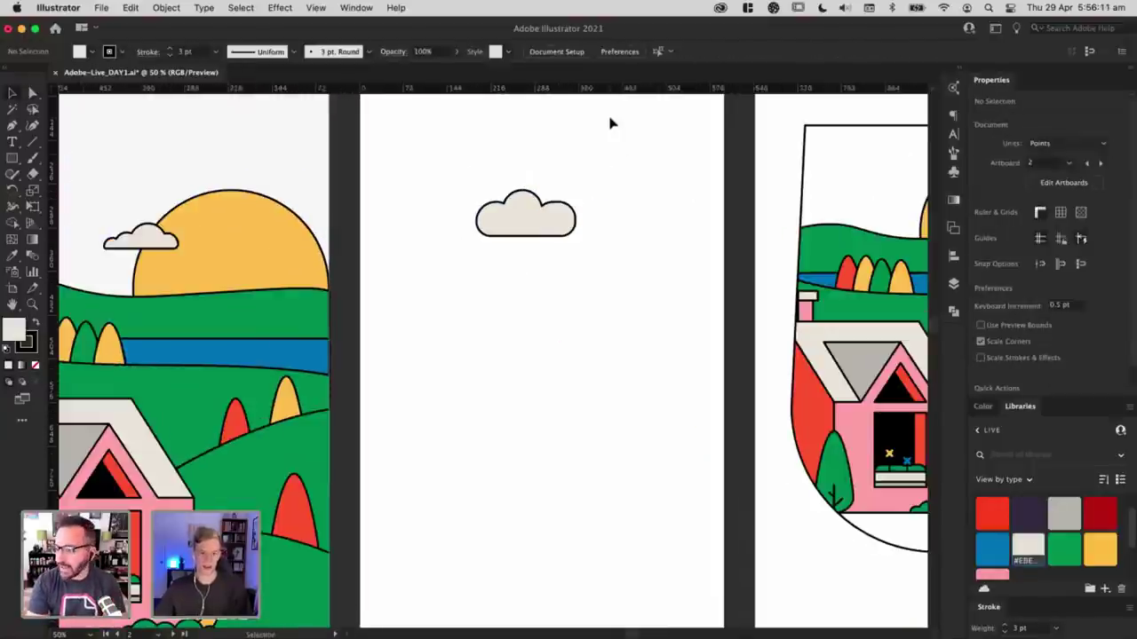
key(super+minus)
scroll(467, 256, left, 2)
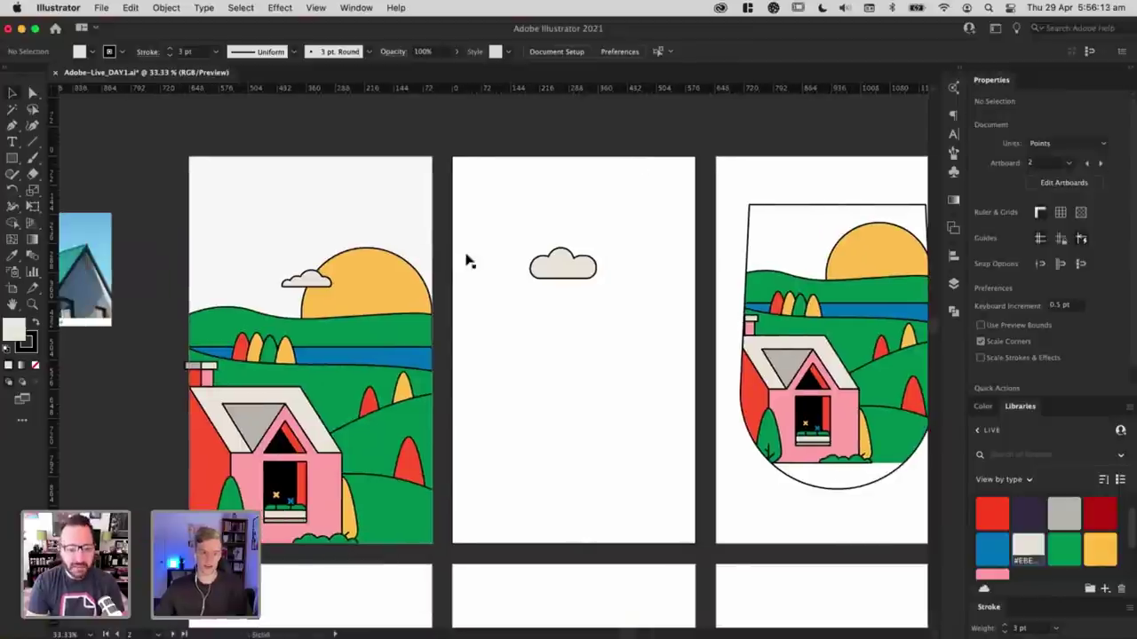
click(314, 282)
key(Delete)
drag(560, 278, 315, 285)
click(652, 277)
scroll(655, 335, left, 3)
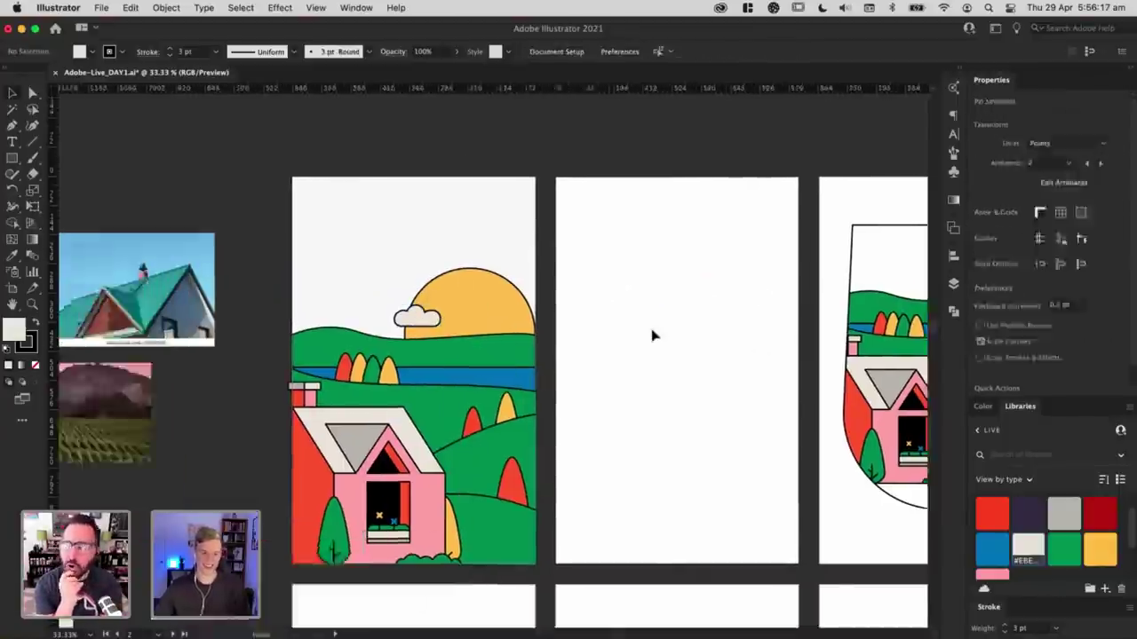
Step: Duplicate the cloud onto the horizon below the sun and shift the original slightly up and right across the sun's edge
drag(421, 322, 506, 337)
click(587, 320)
click(688, 339)
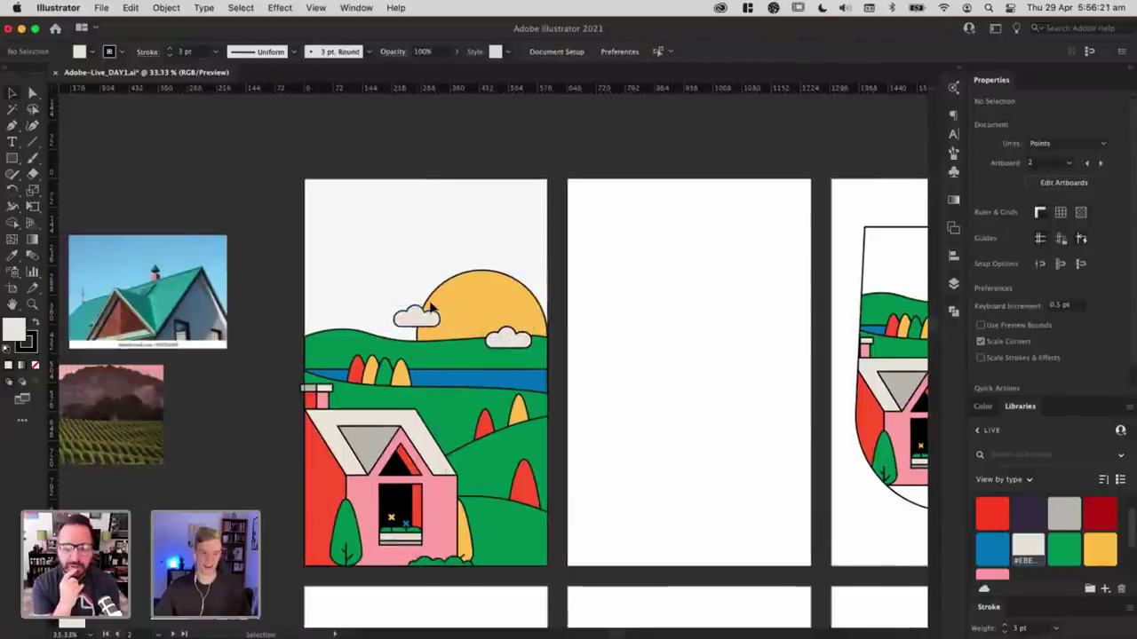
drag(418, 320, 448, 307)
scroll(636, 318, down, 2)
scroll(635, 318, right, 2)
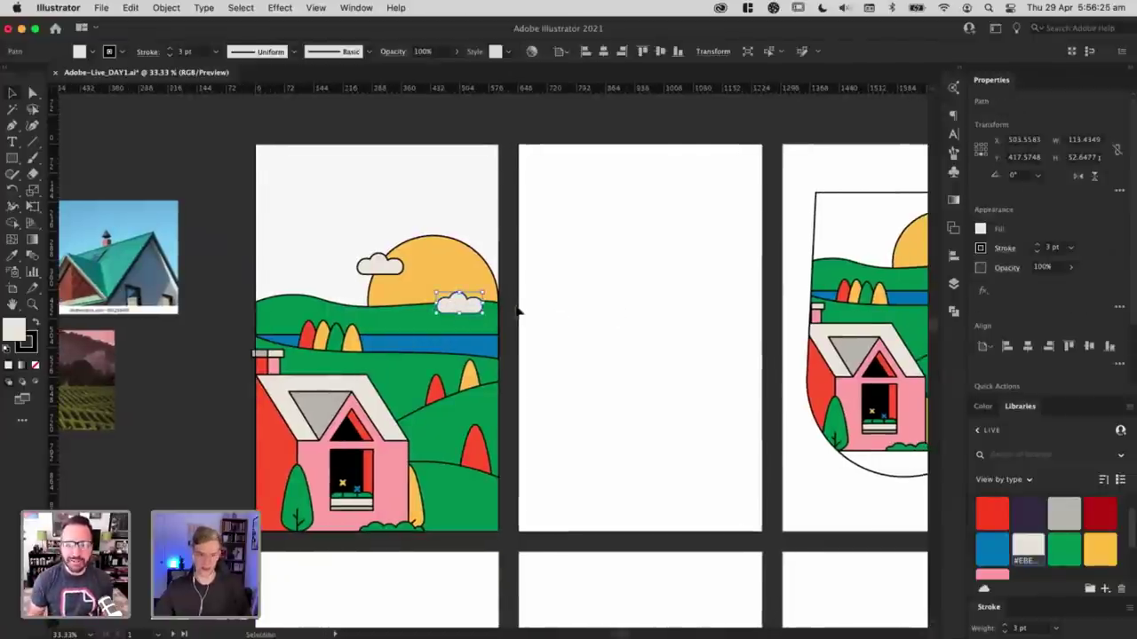
click(604, 310)
scroll(647, 314, left, 1)
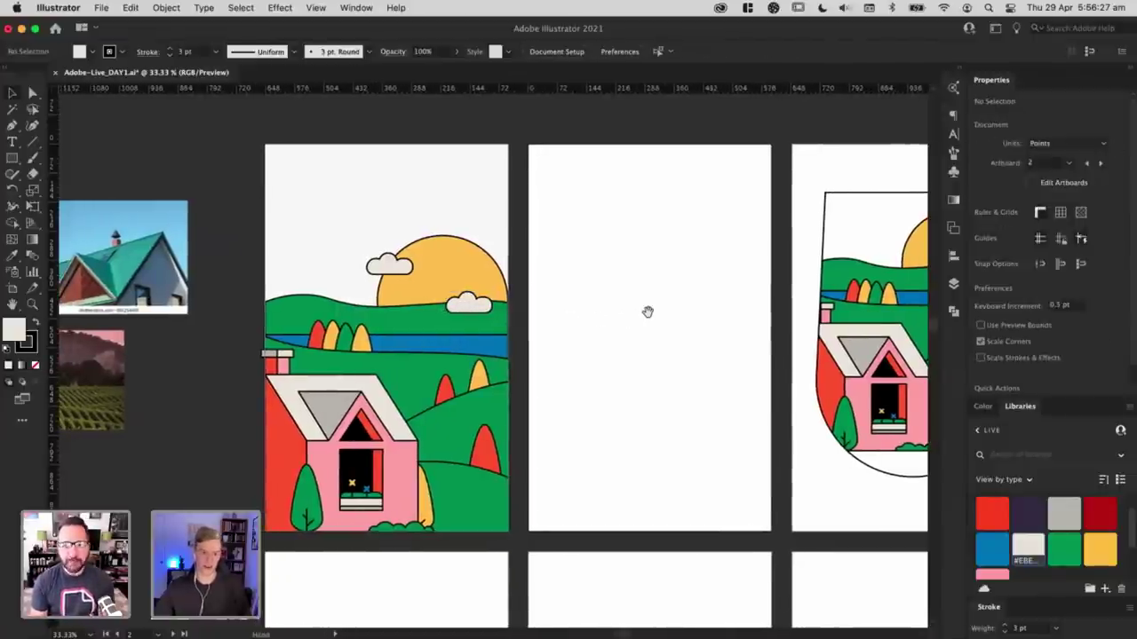
Step: Move the glass-shaped landscape off the third artboard onto the empty canvas beside it
key(super+minus)
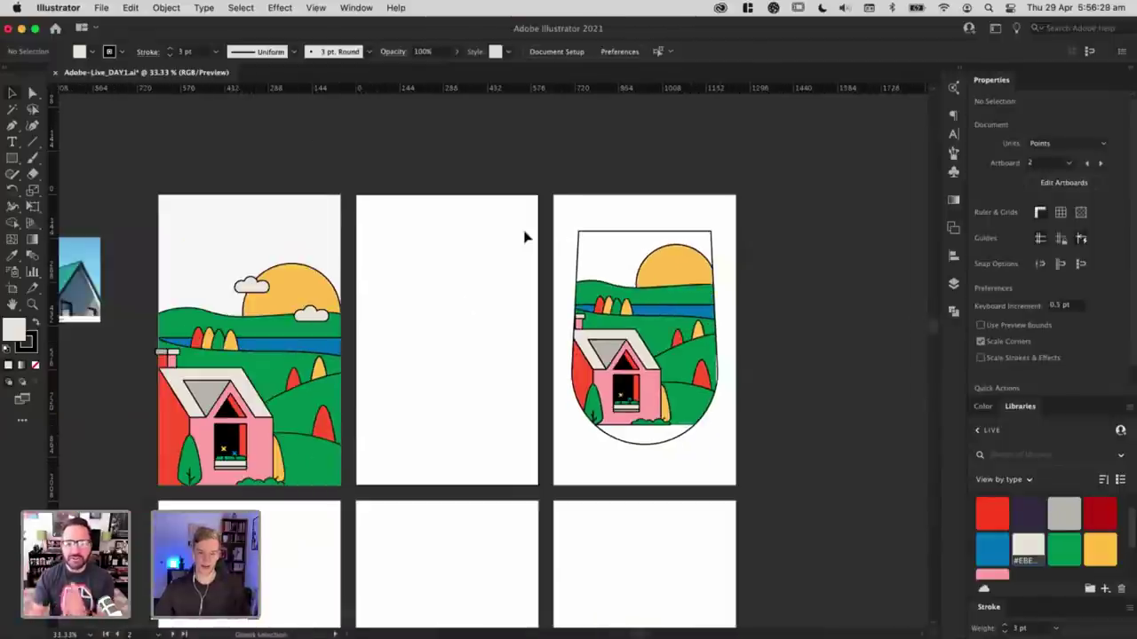
drag(710, 377, 907, 378)
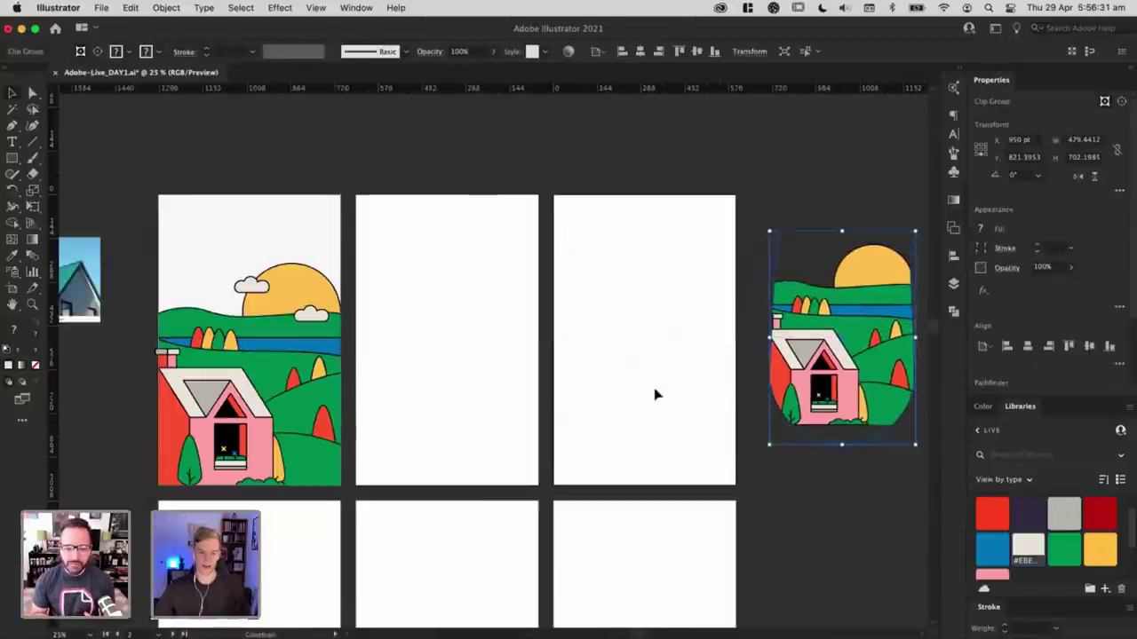
click(382, 409)
drag(383, 409, 640, 392)
key(super+plus)
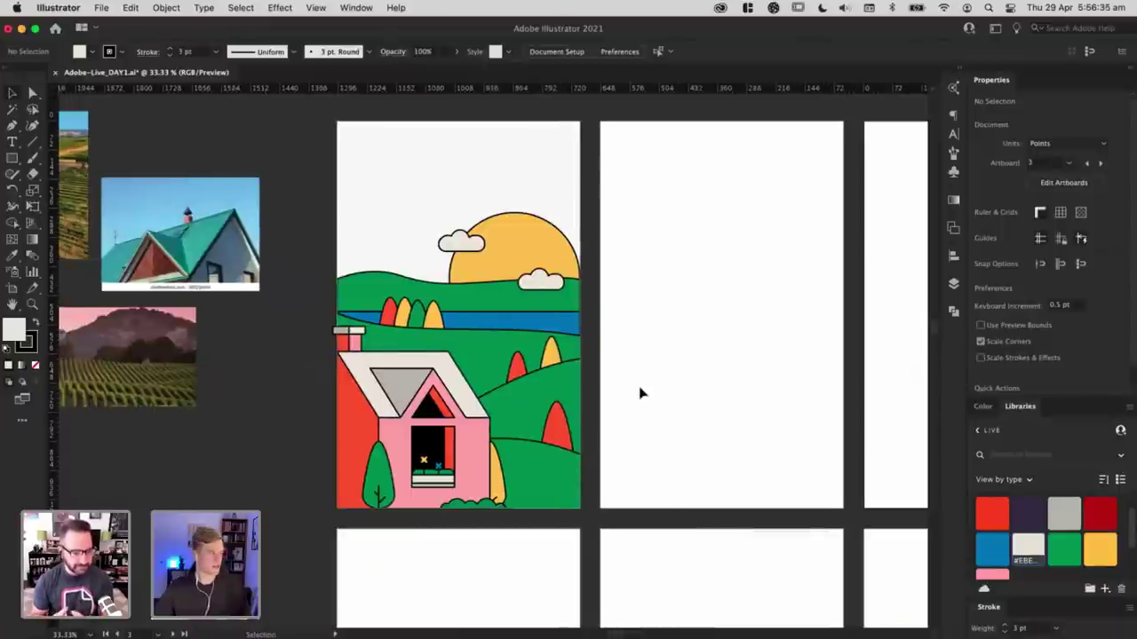
click(732, 332)
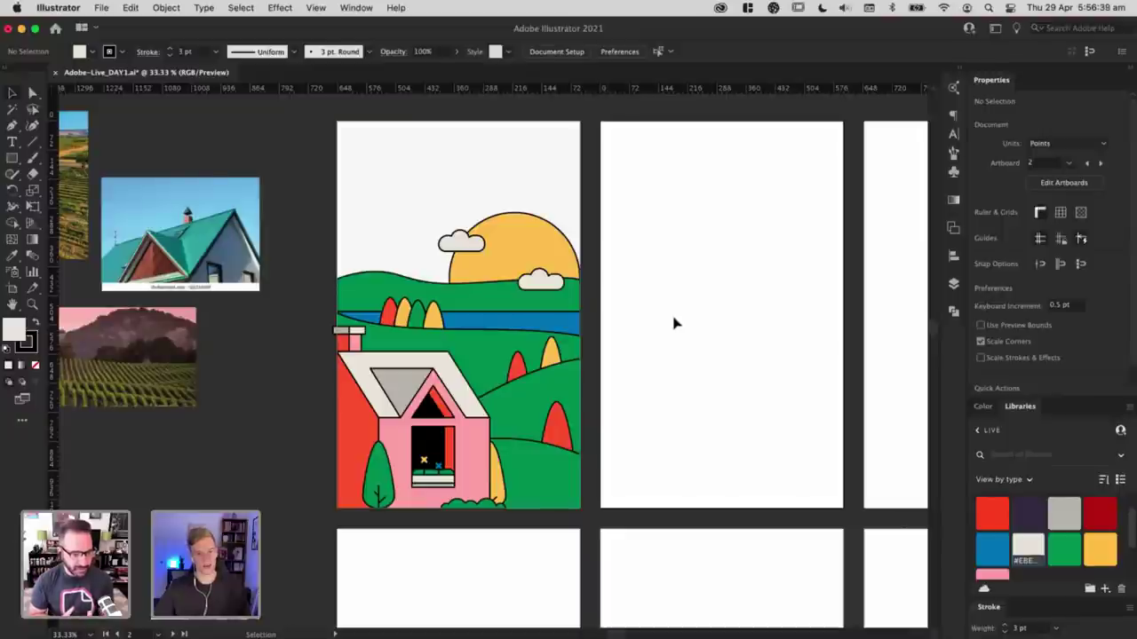
Step: Draw a beige rectangle about 282 by 304 pt standing on the second artboard's bottom edge, then reduce its height to about 285 pt
scroll(624, 296, right, 4)
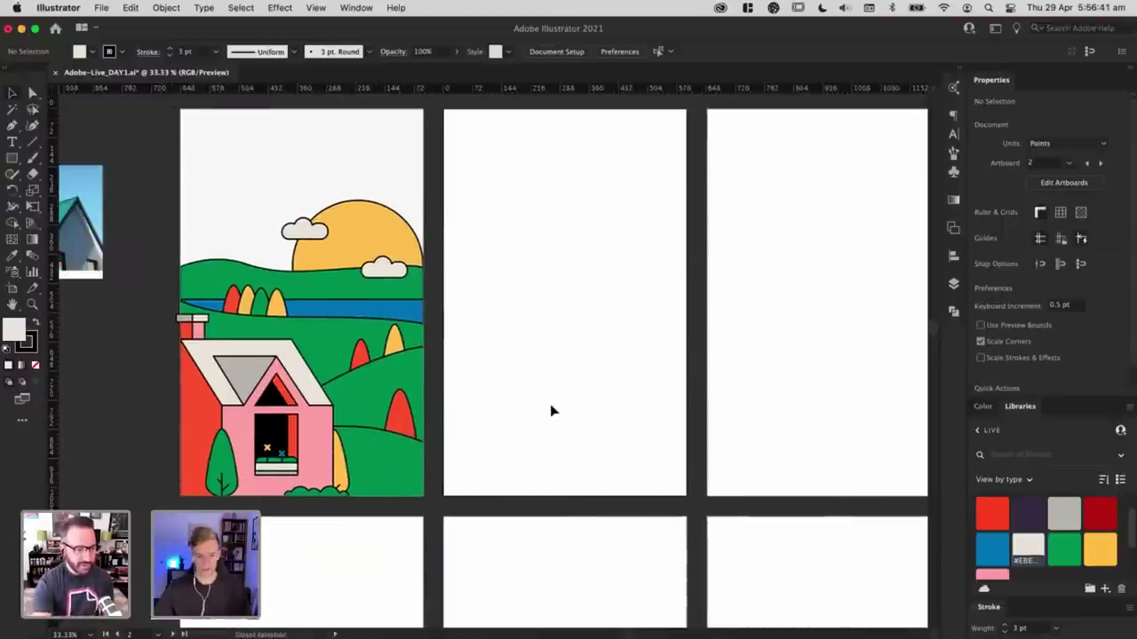
scroll(551, 410, up, 2)
scroll(569, 399, left, 2)
scroll(758, 388, right, 3)
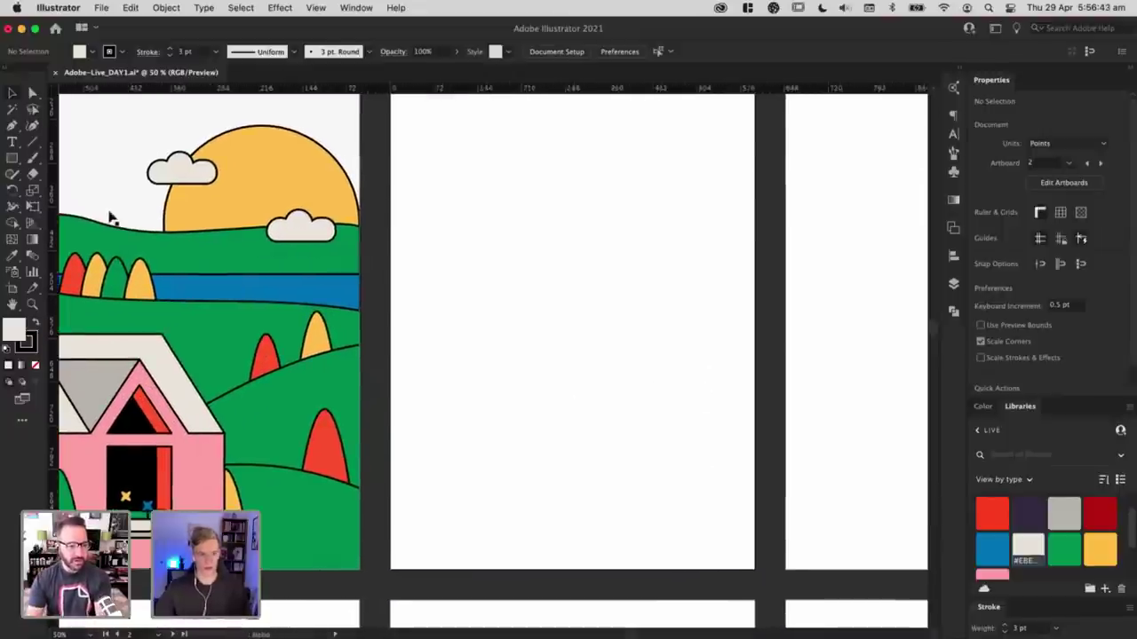
click(13, 157)
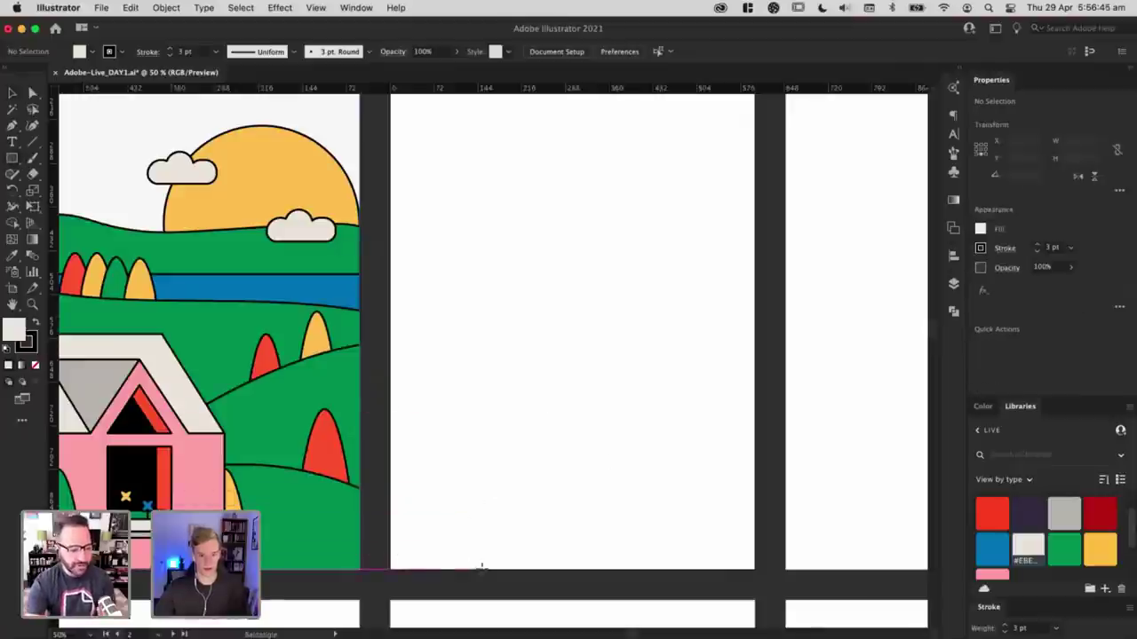
drag(482, 566, 654, 386)
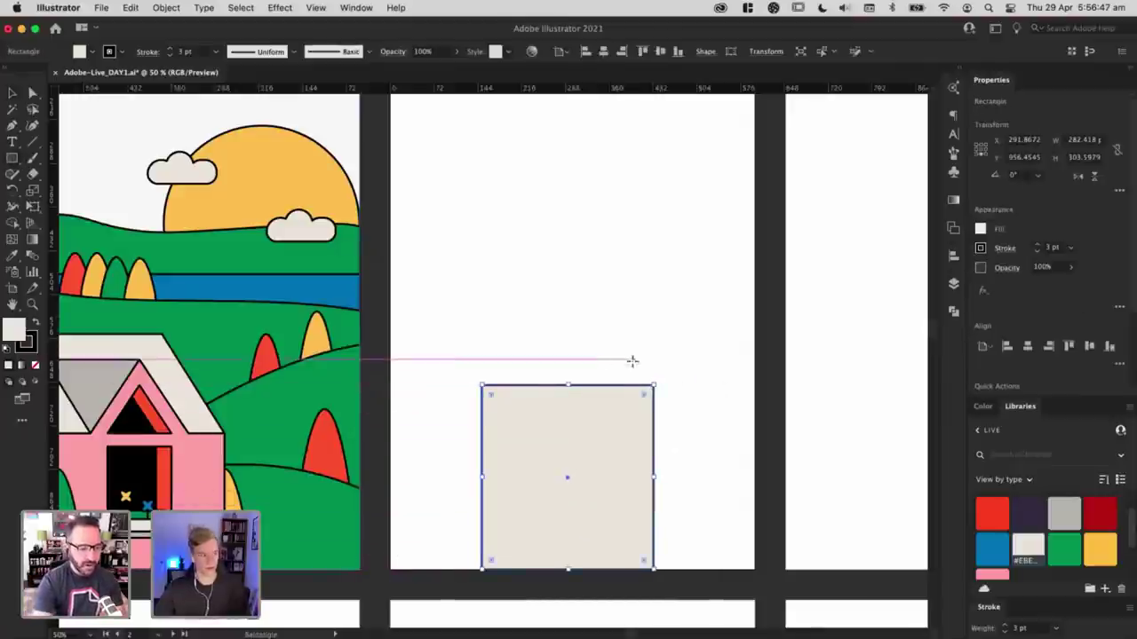
key(v)
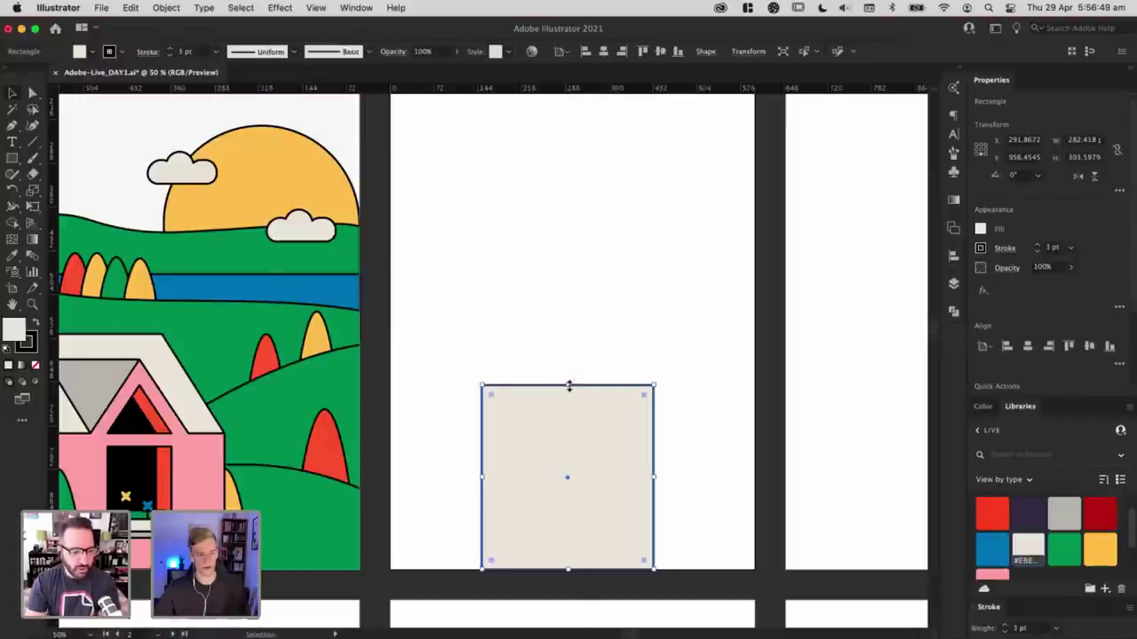
drag(569, 385, 569, 396)
Step: Create a new 1080 by 1080 pt document and close it again, returning to the landscape file
scroll(592, 312, left, 3)
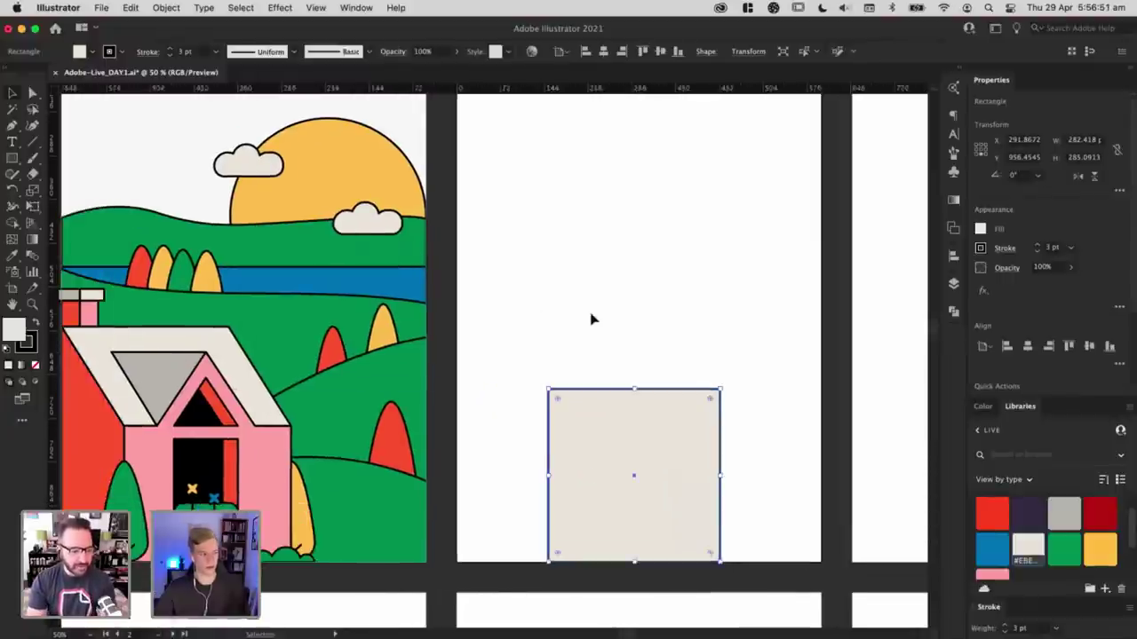
scroll(565, 348, left, 2)
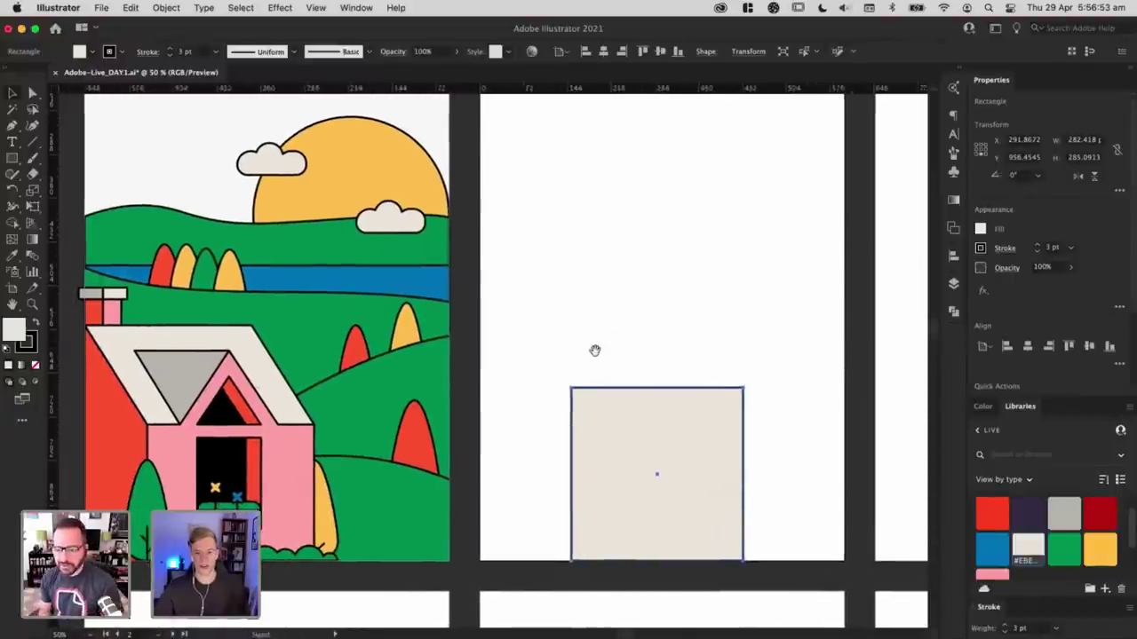
scroll(592, 346, right, 3)
key(space)
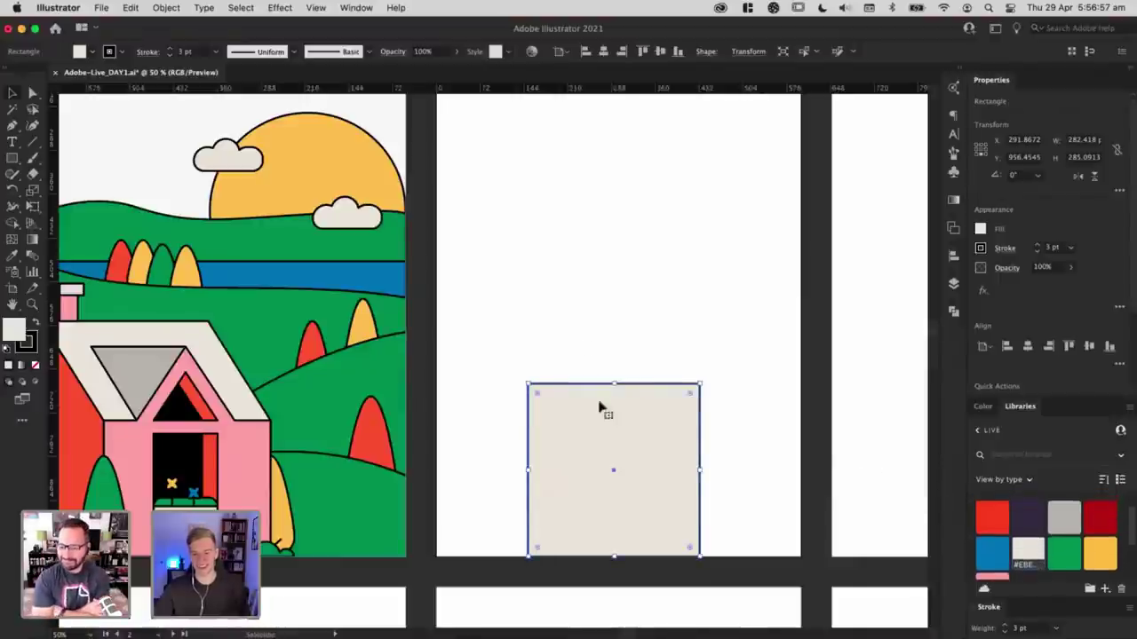
scroll(664, 307, left, 3)
click(101, 7)
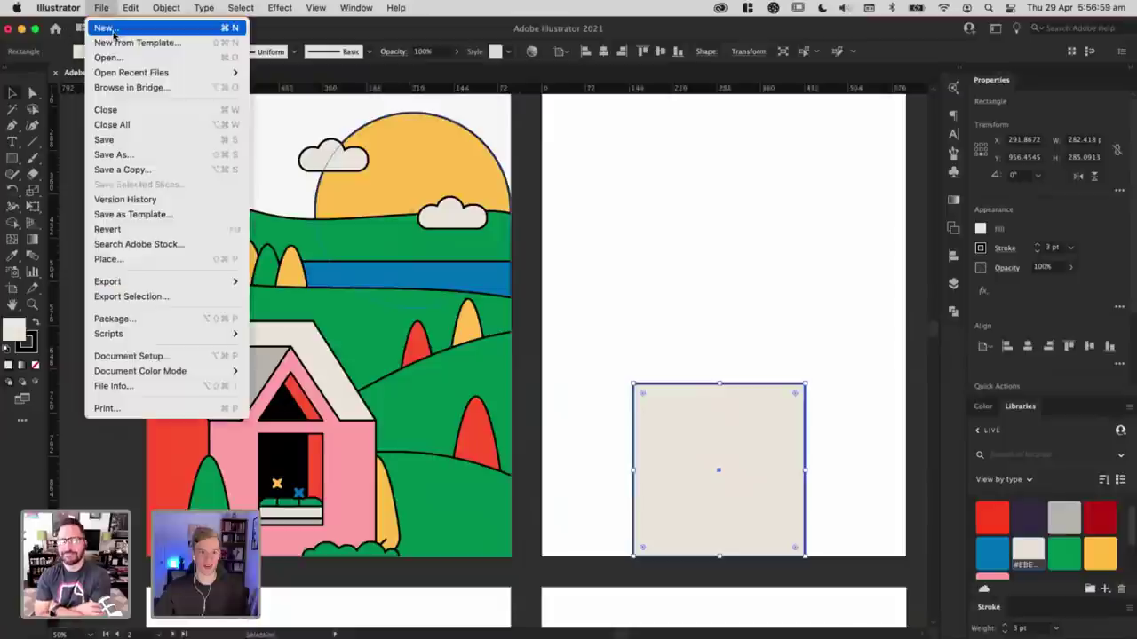
click(105, 26)
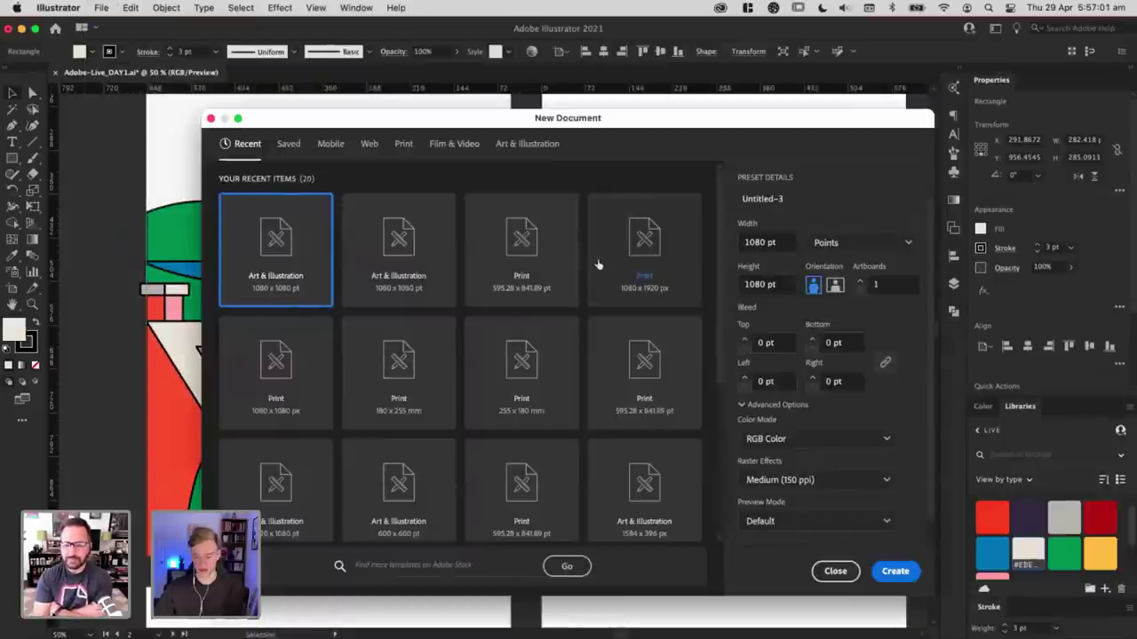
key(Escape)
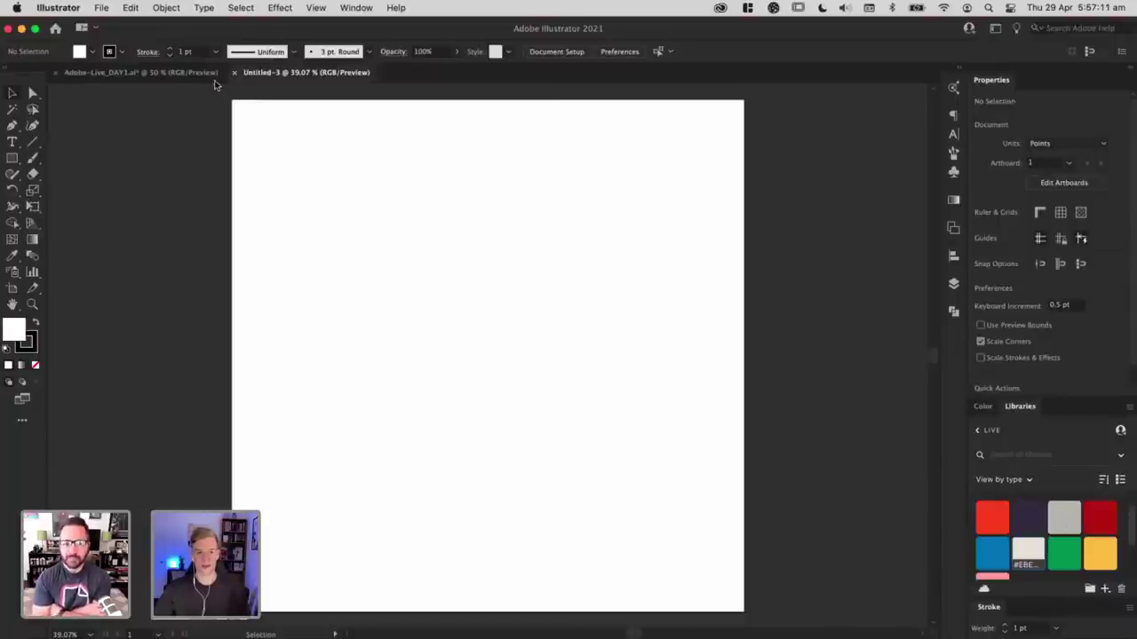
key(super+w)
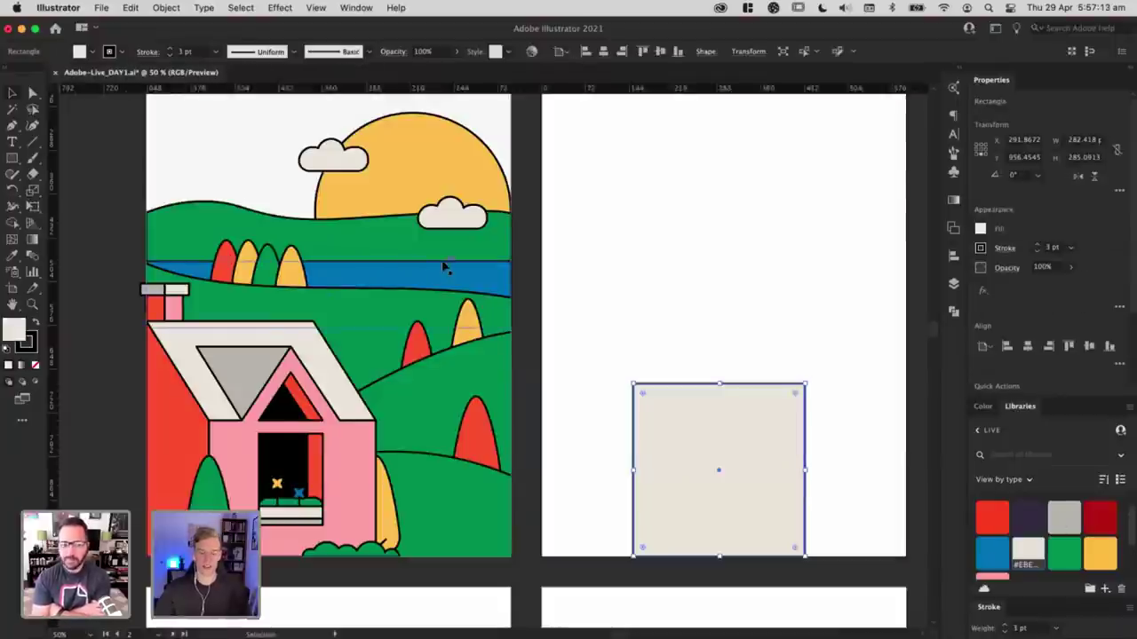
Step: Raise the top edge of the beige rectangle on the second artboard to a height of about 304 pt
drag(684, 323, 616, 332)
click(589, 324)
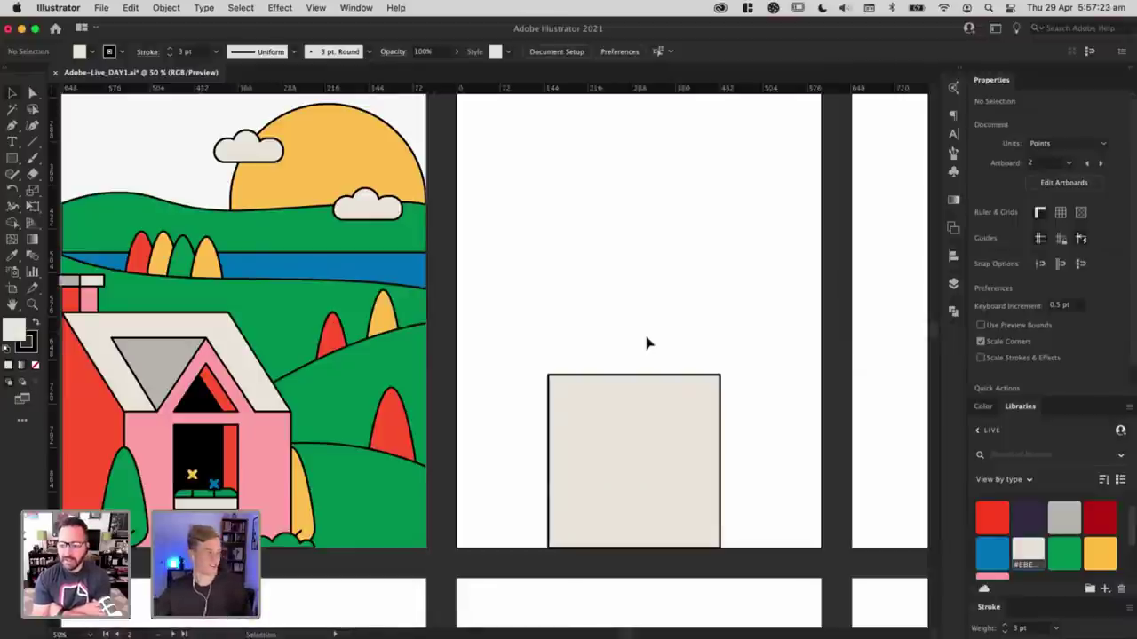
click(630, 380)
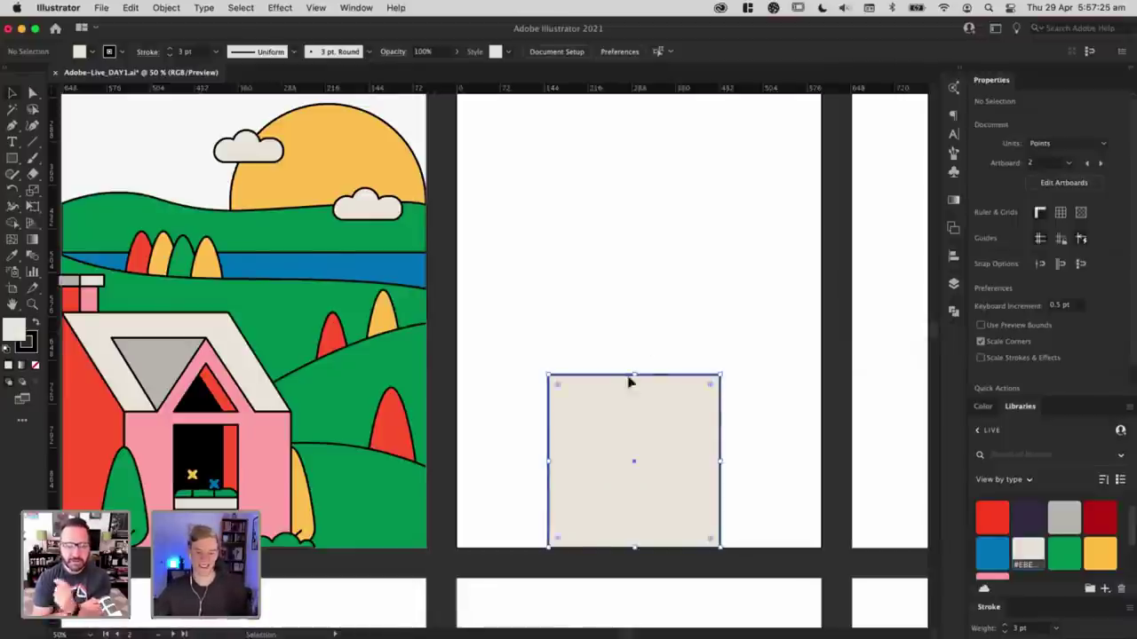
drag(635, 367, 635, 365)
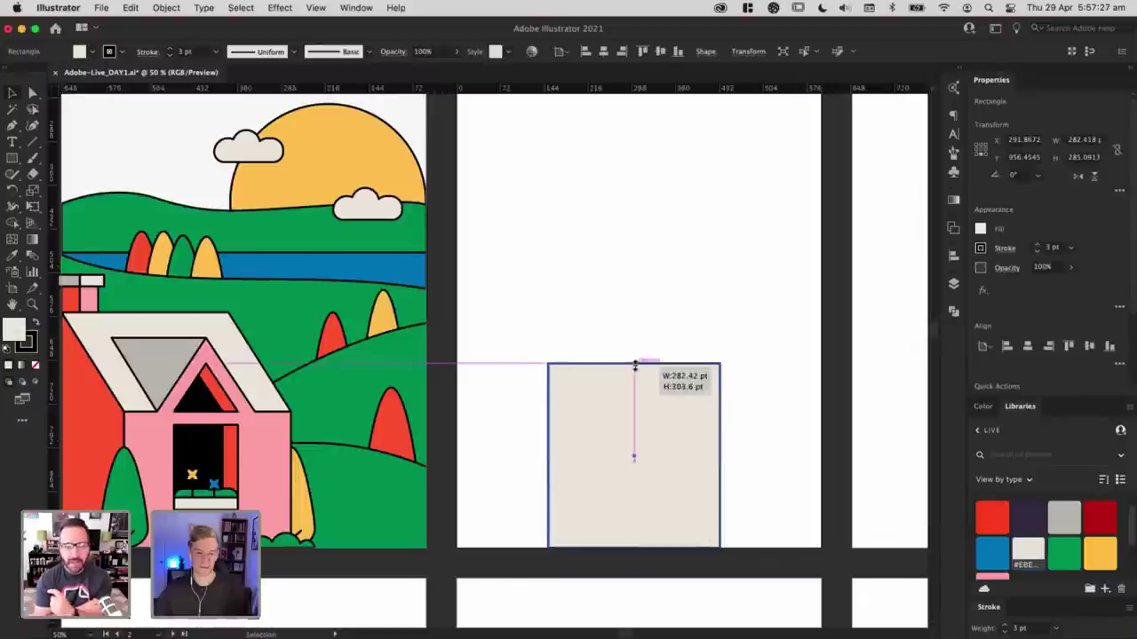
click(566, 342)
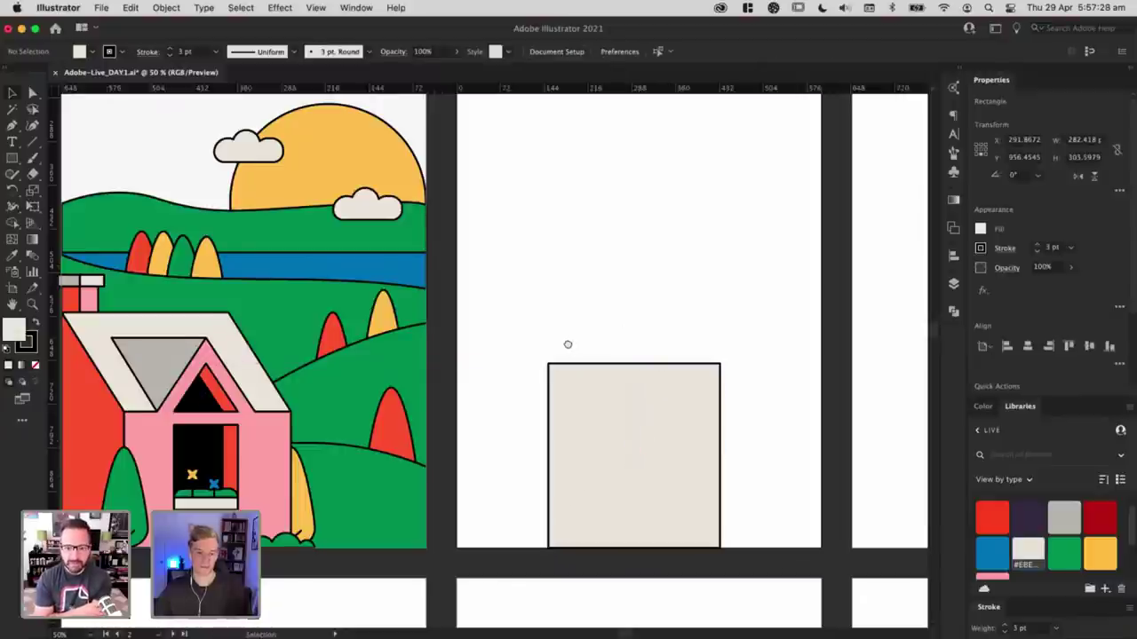
Step: Fill the beige rectangle on the second artboard with the library's pink swatch
scroll(606, 418, up, 3)
scroll(607, 418, left, 2)
drag(477, 344, 469, 297)
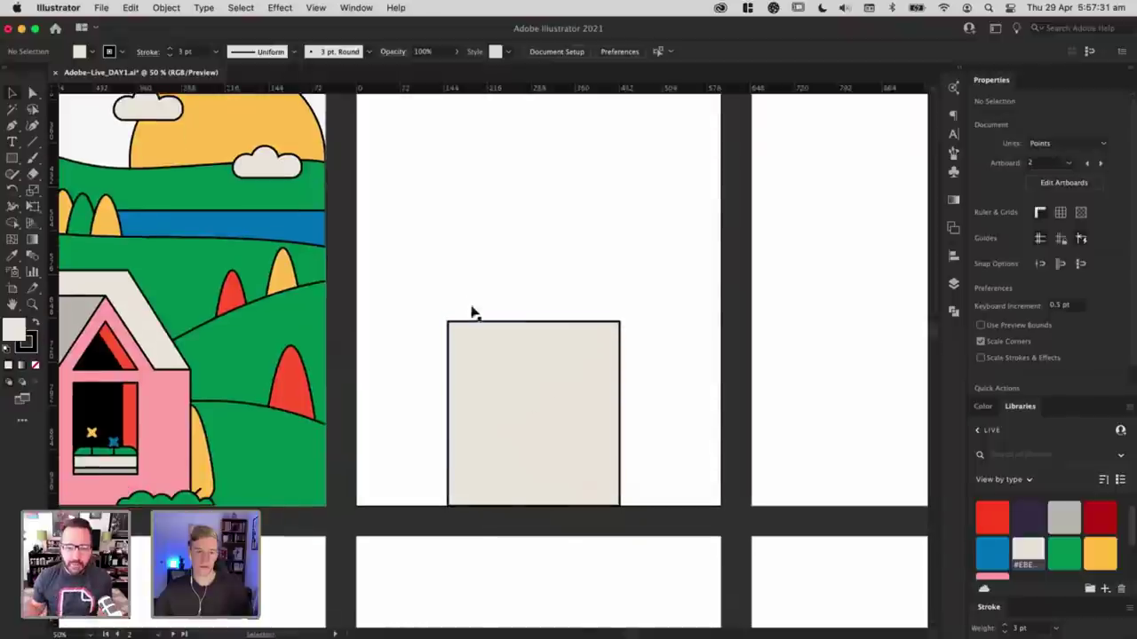
click(525, 399)
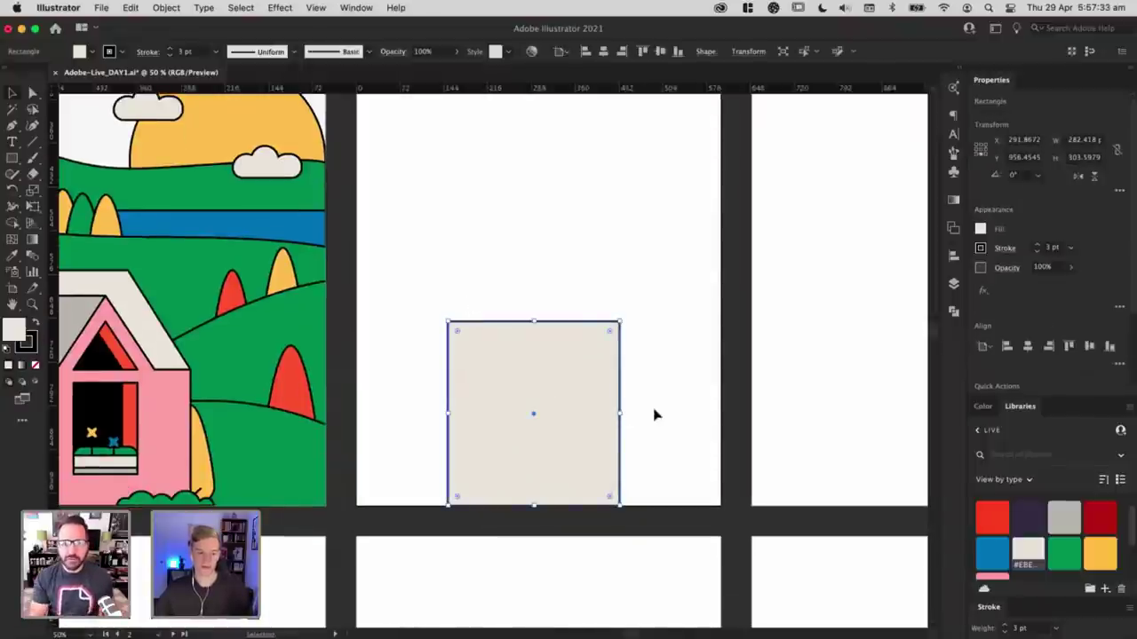
click(709, 406)
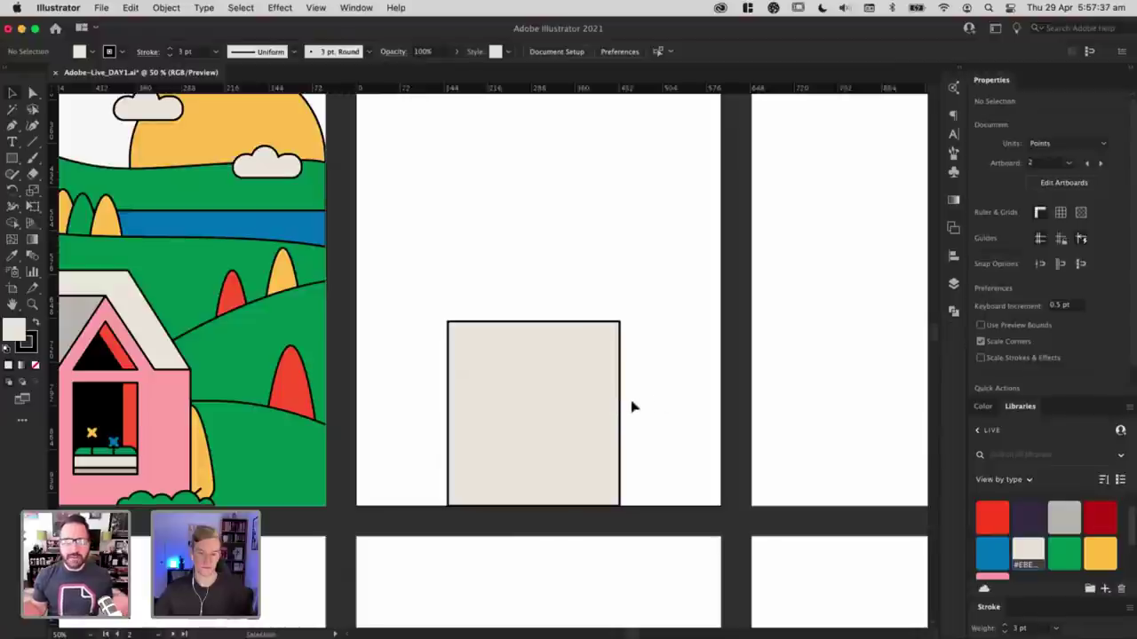
click(533, 413)
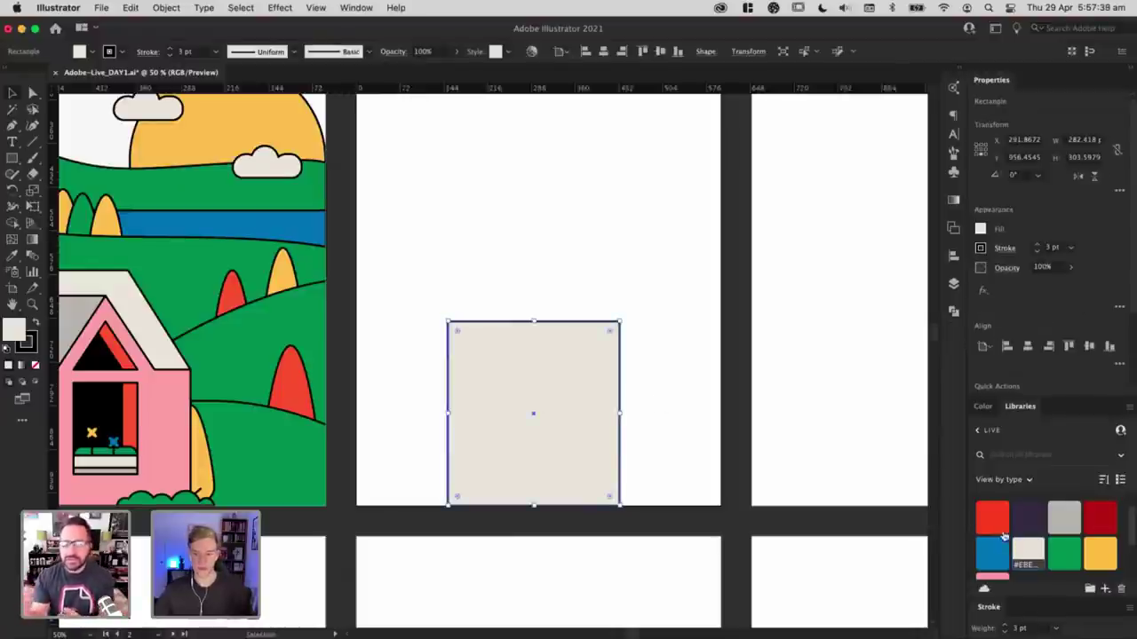
scroll(1002, 560, down, 2)
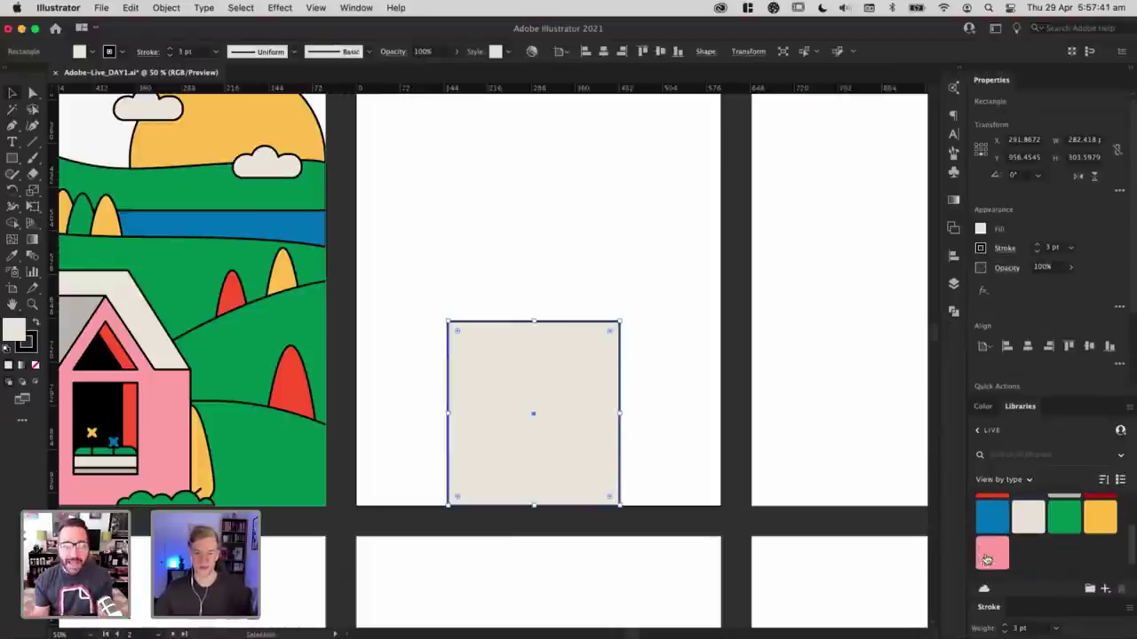
click(989, 556)
click(714, 394)
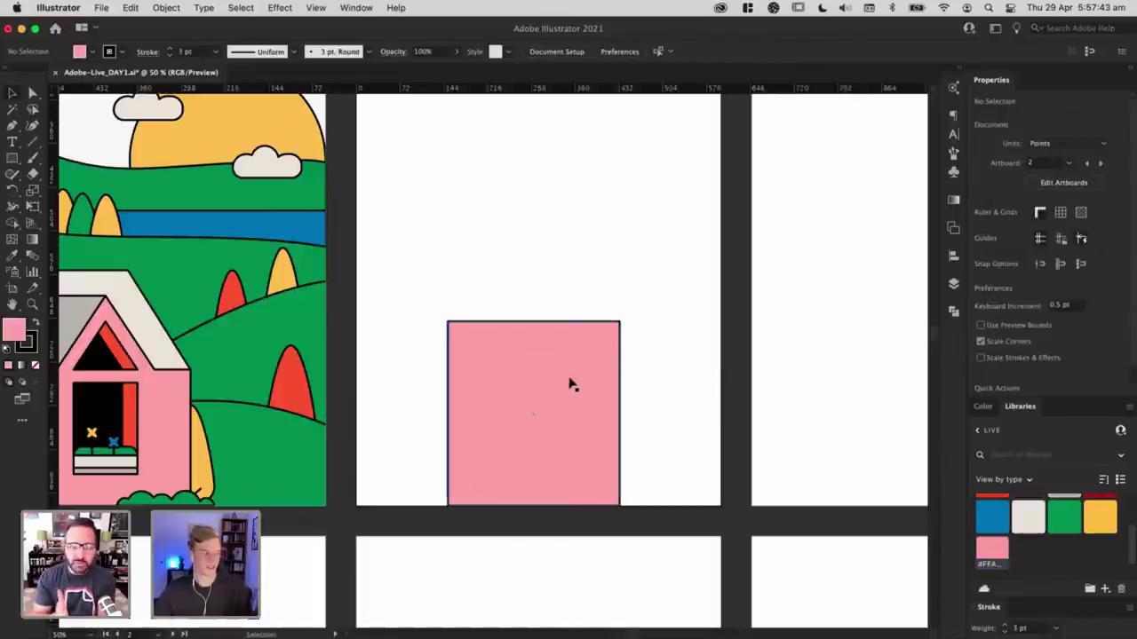
Step: Duplicate the pink rectangle upward and shorten the copy to about 96 pt so it sits on the original's top edge
drag(568, 384, 569, 326)
drag(535, 448, 533, 324)
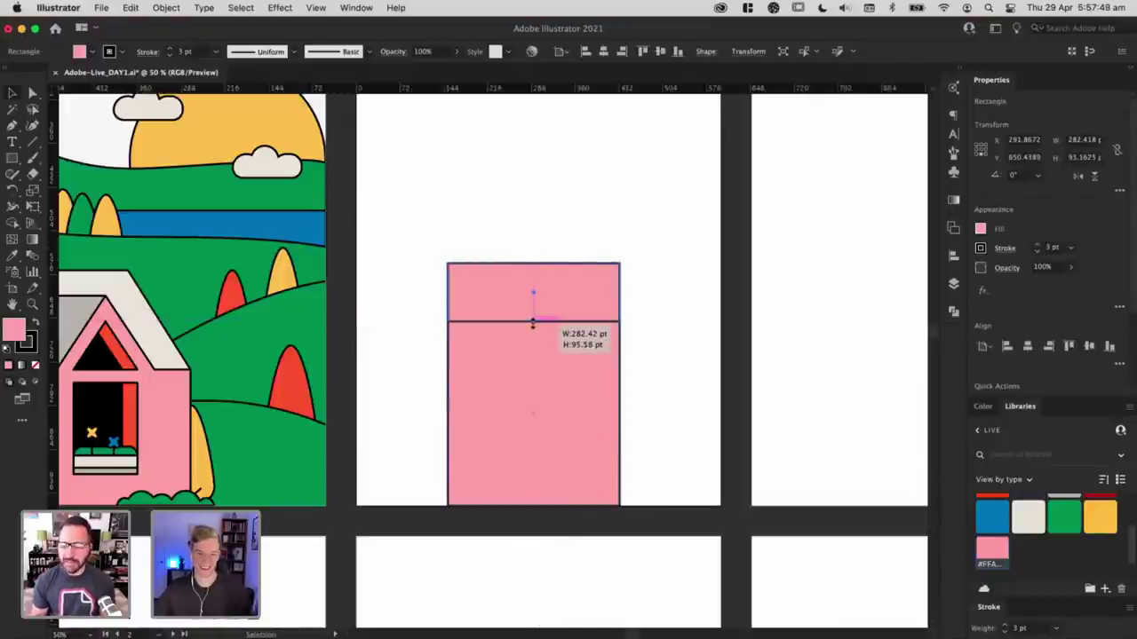
Step: Lower the edge shared by the two pink rectangles and shift the upper one's top edge sideways, making a slanted top face
key(a)
drag(408, 308, 620, 370)
drag(428, 243, 672, 269)
drag(728, 345, 729, 348)
click(727, 330)
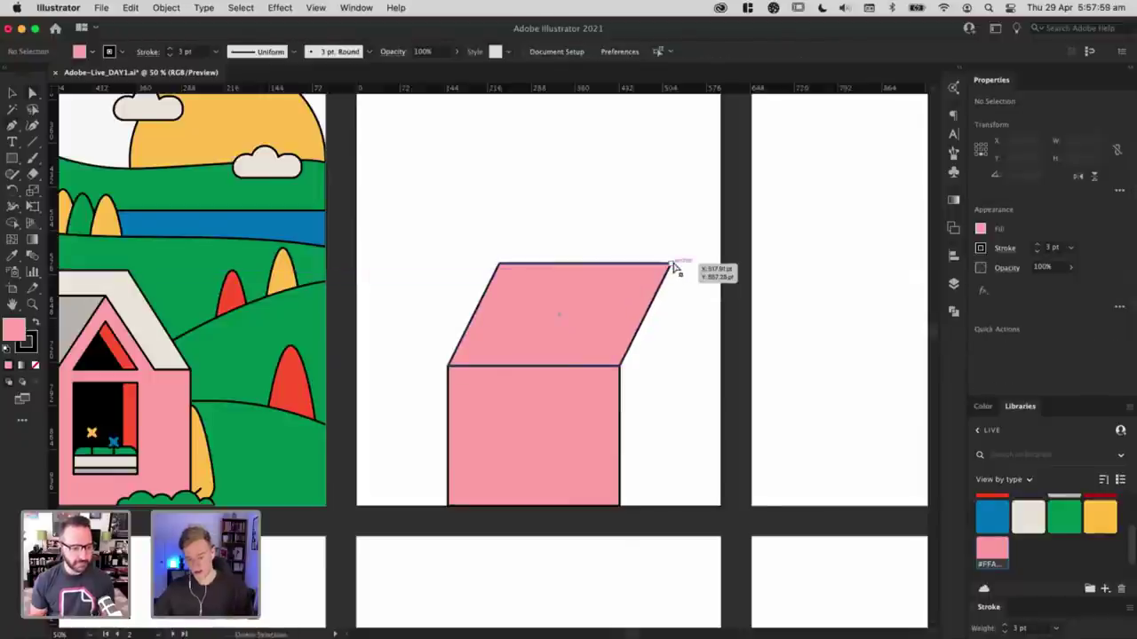
Step: Draw the box's pink side face with the Pen tool, from the top face's outer corner down to the artboard's bottom edge
click(673, 266)
click(672, 506)
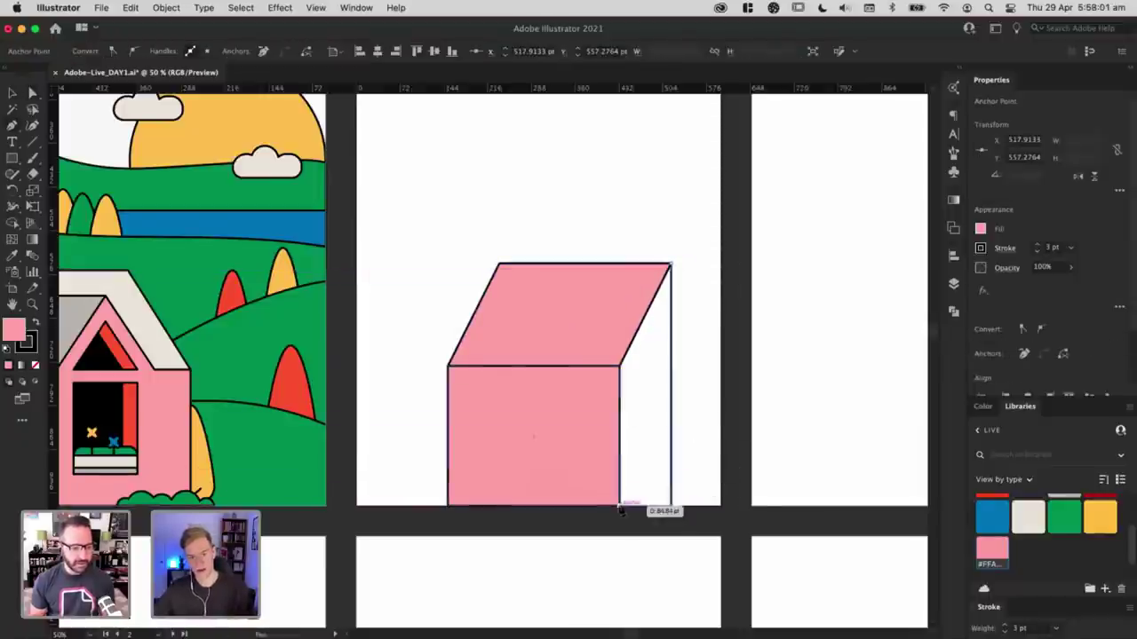
click(619, 506)
click(619, 365)
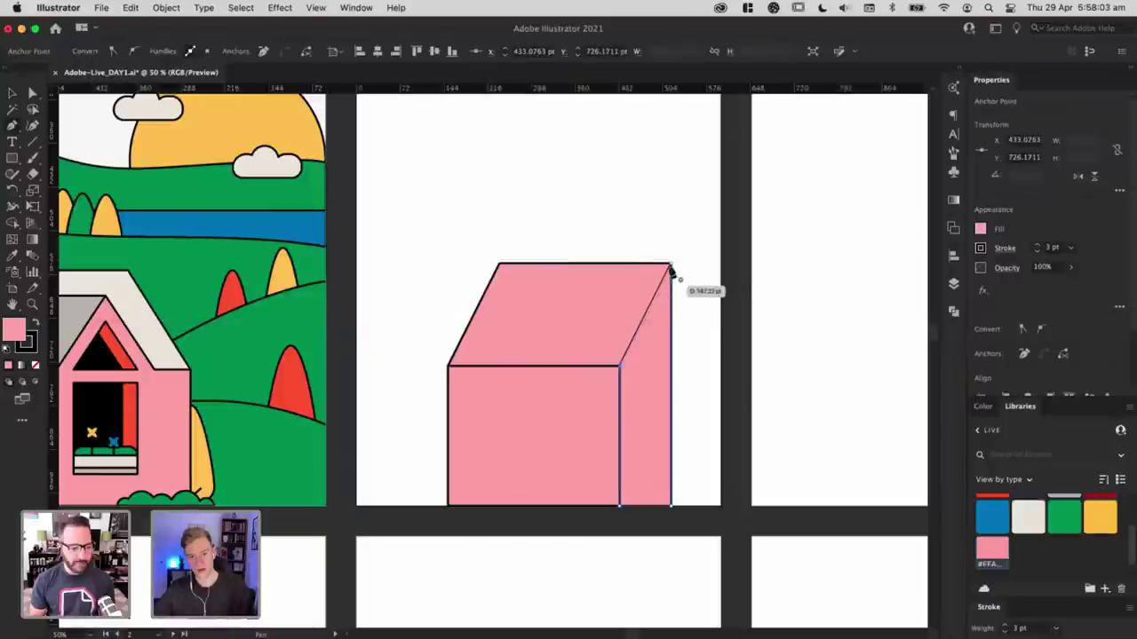
click(673, 265)
Step: Move the whole pink box sideways until its side face meets the second artboard's right edge
key(v)
drag(461, 221, 696, 469)
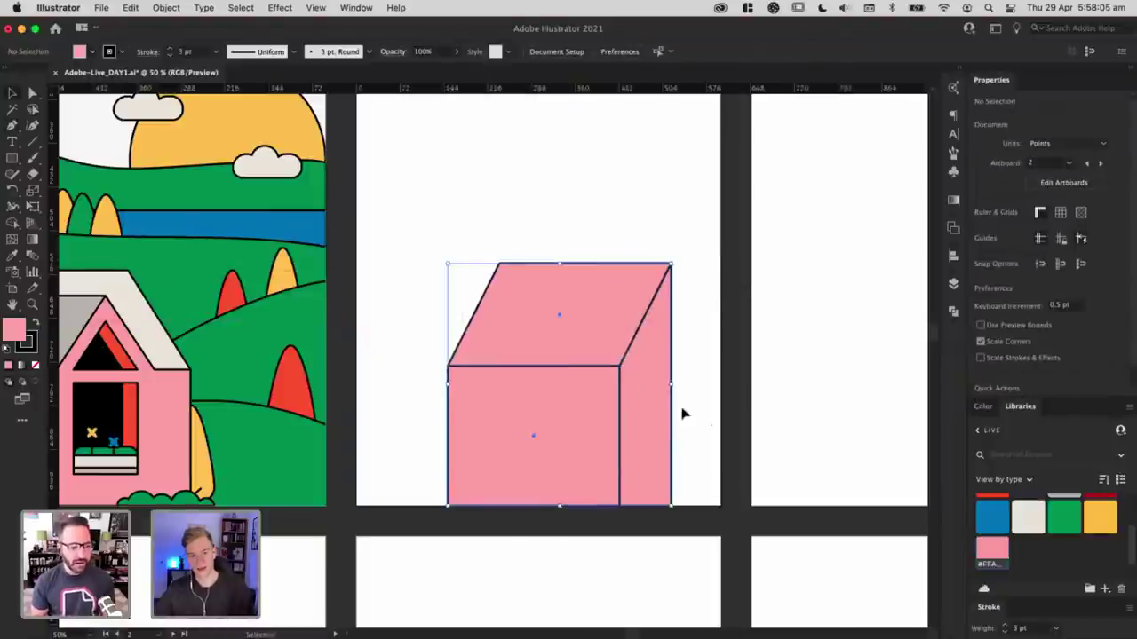
drag(636, 405, 685, 405)
click(588, 231)
scroll(656, 298, left, 5)
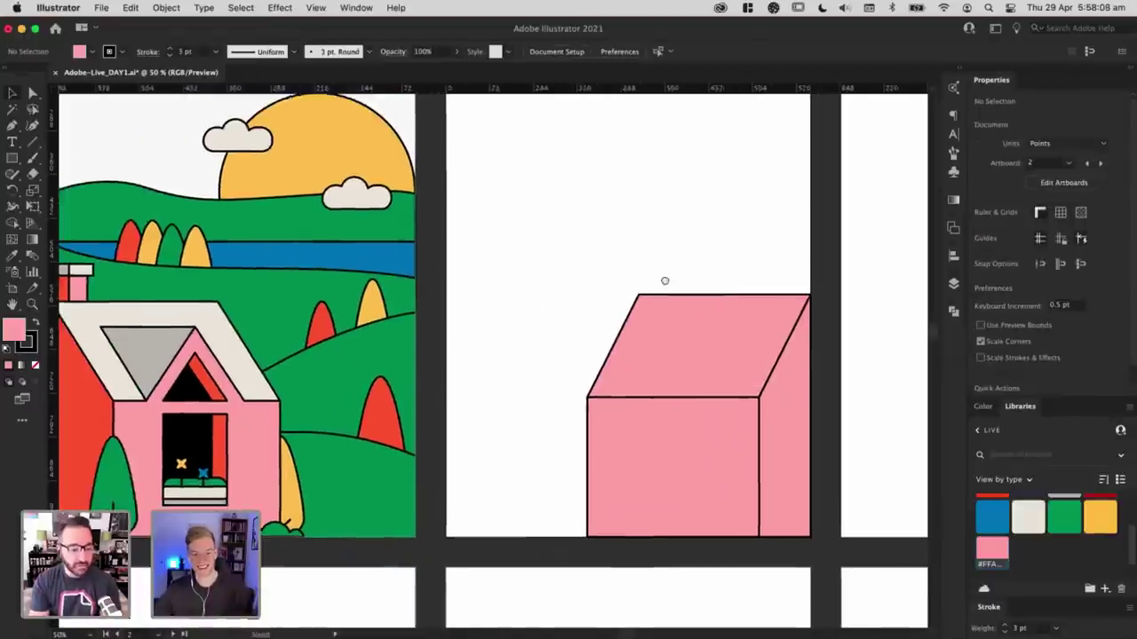
scroll(669, 255, right, 3)
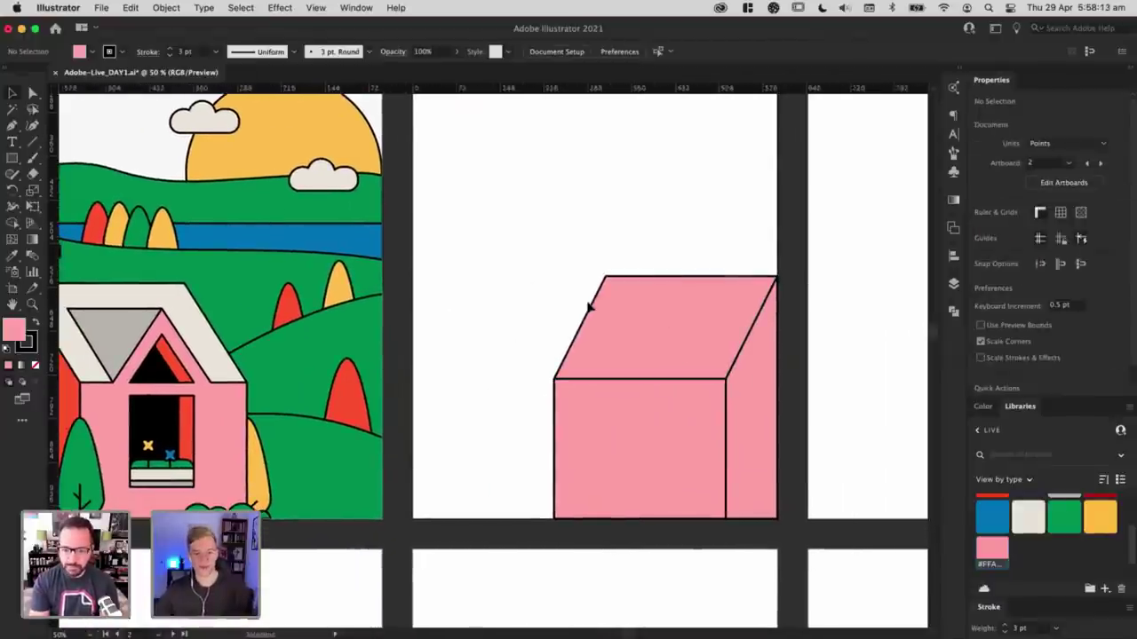
scroll(484, 337, right, 2)
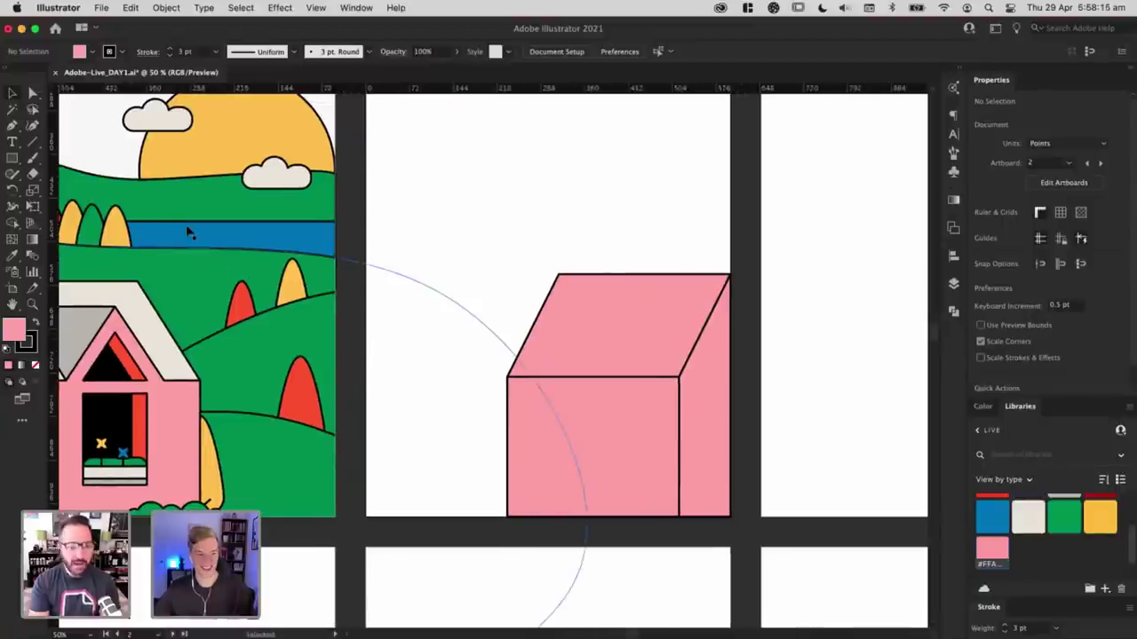
drag(526, 300, 480, 300)
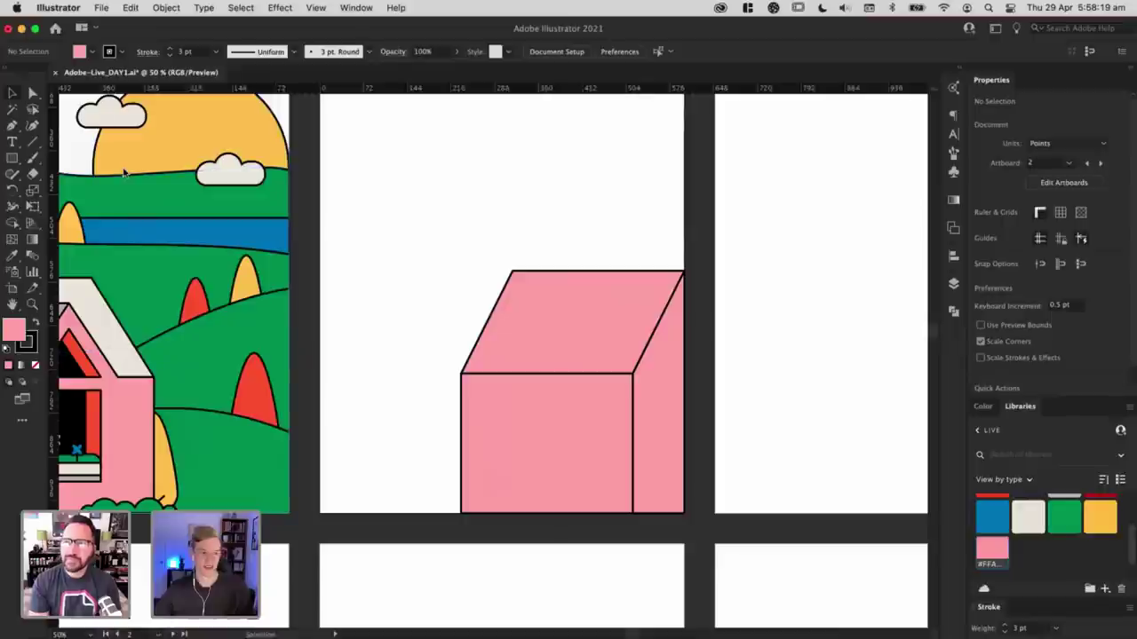
click(12, 164)
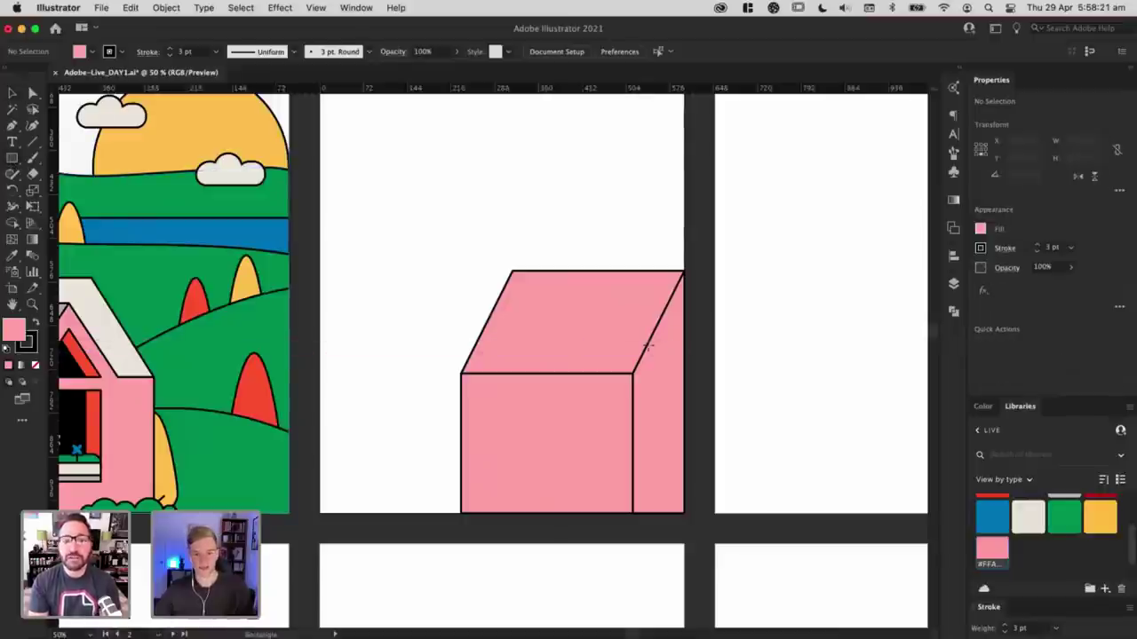
drag(646, 346, 427, 333)
key(a)
drag(647, 337, 654, 336)
click(586, 180)
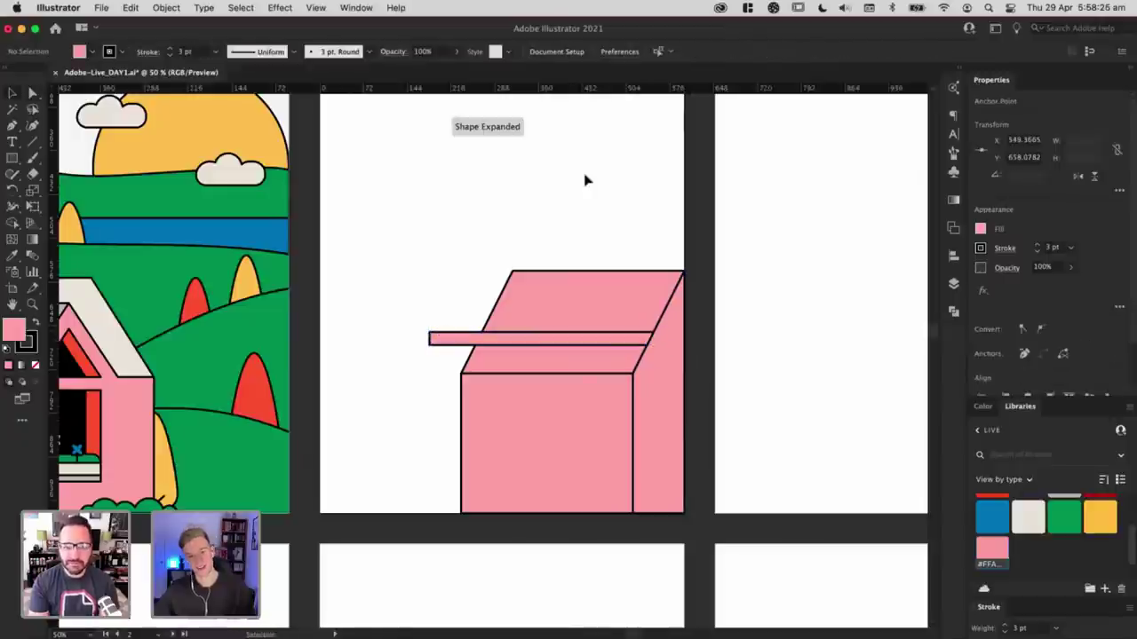
click(640, 336)
click(647, 254)
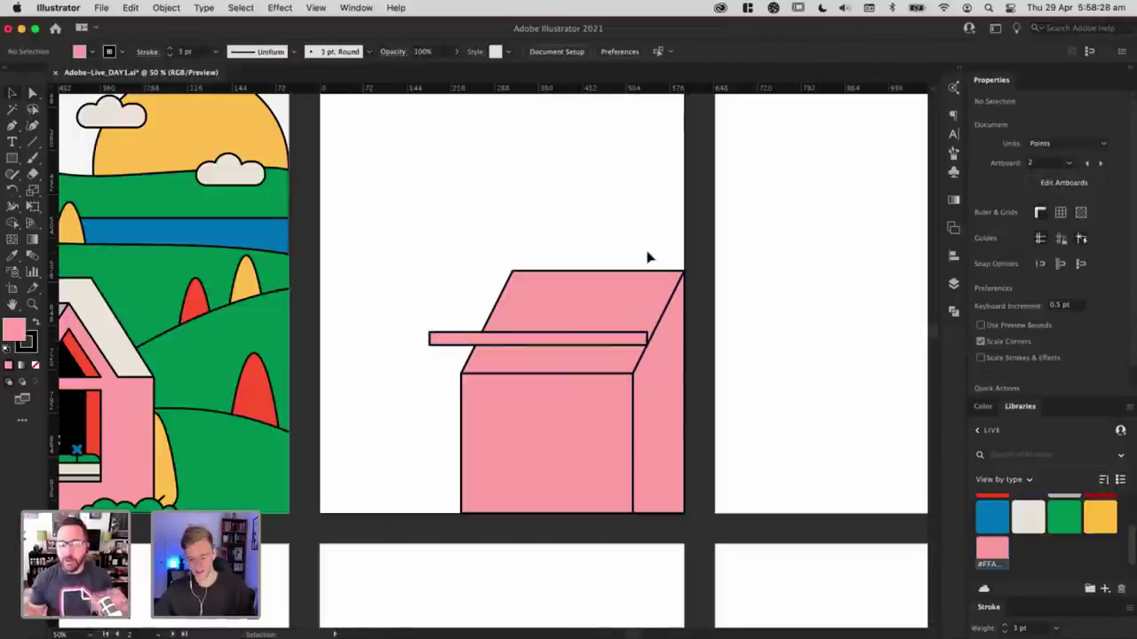
key(super+equal)
click(612, 339)
key(Delete)
Step: Create a proportionally scaled-down, concentric copy of the slanted top face, about 291 by 134 pt, as an inset panel
key(super+equal)
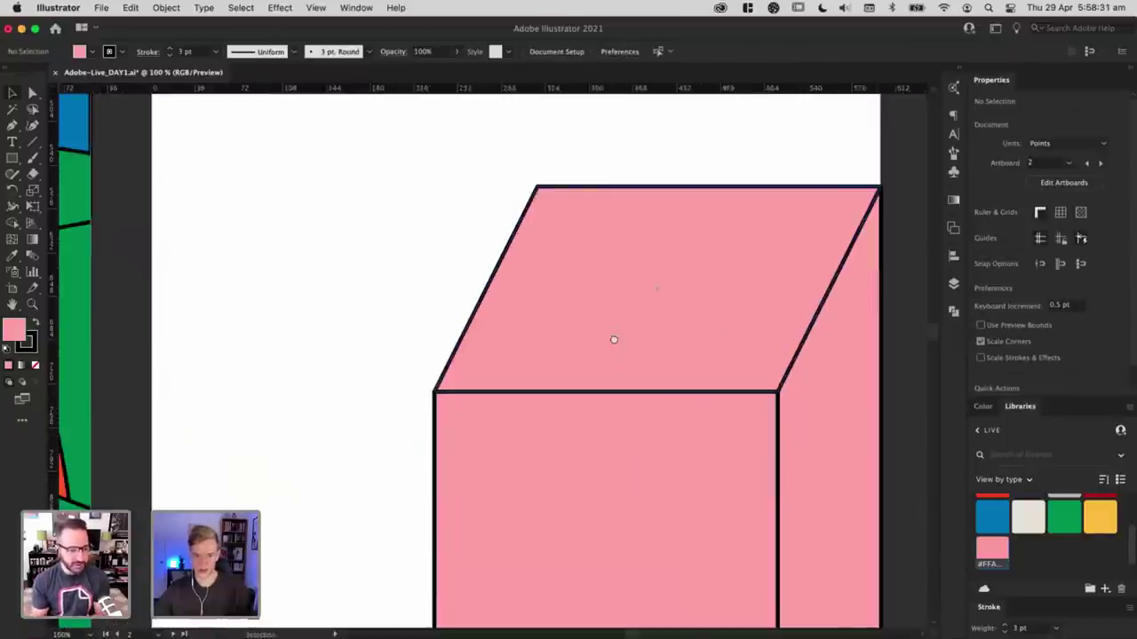
scroll(614, 339, right, 3)
click(515, 303)
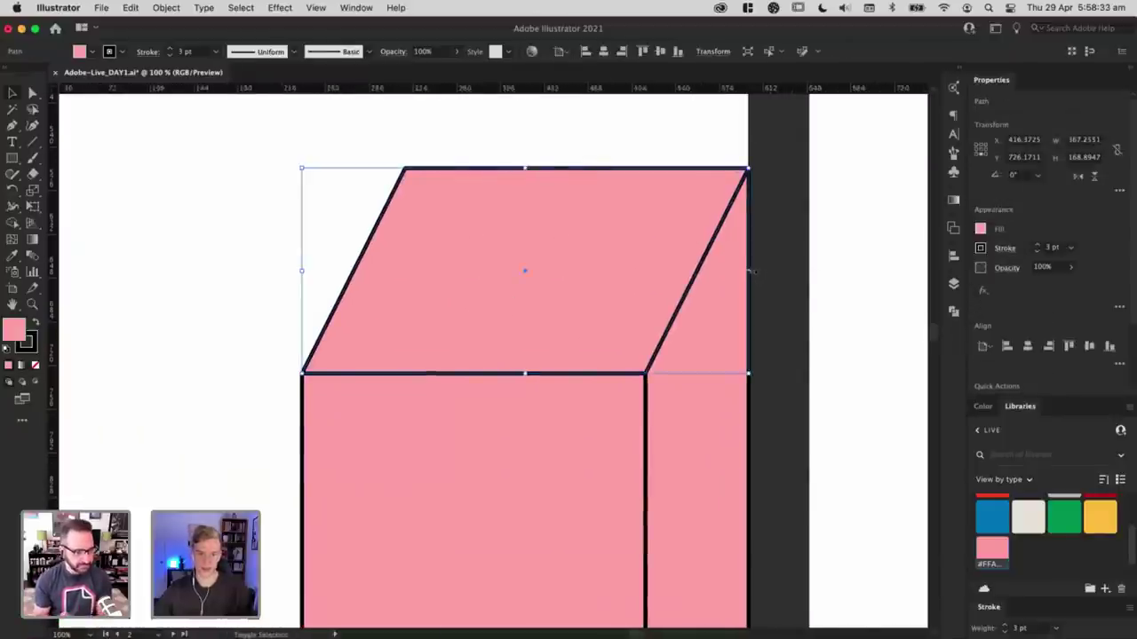
drag(752, 270, 707, 271)
click(330, 186)
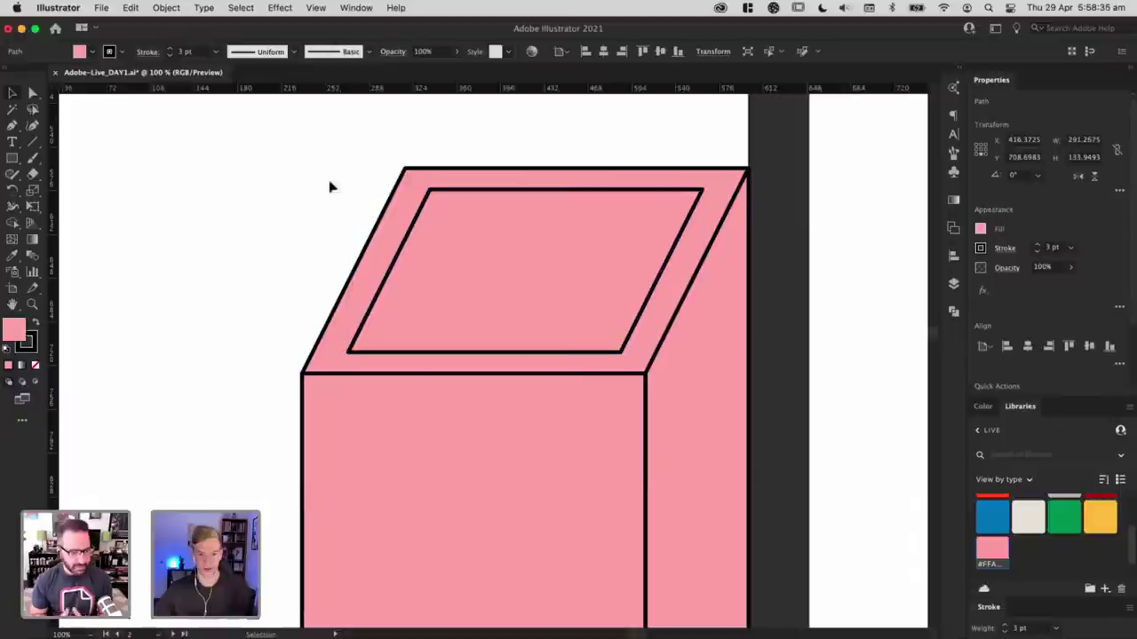
Step: Draw a thin ledge about 357 by 20 pt from the inset panel's lower right corner and slant its end along the panel's edge
click(13, 158)
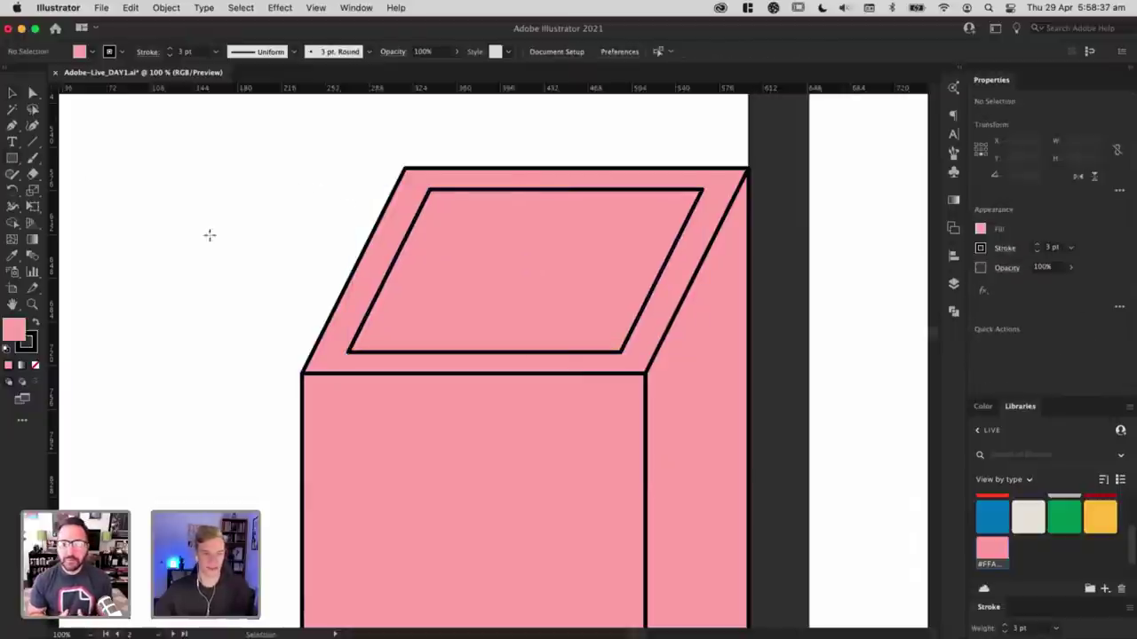
drag(620, 353, 197, 328)
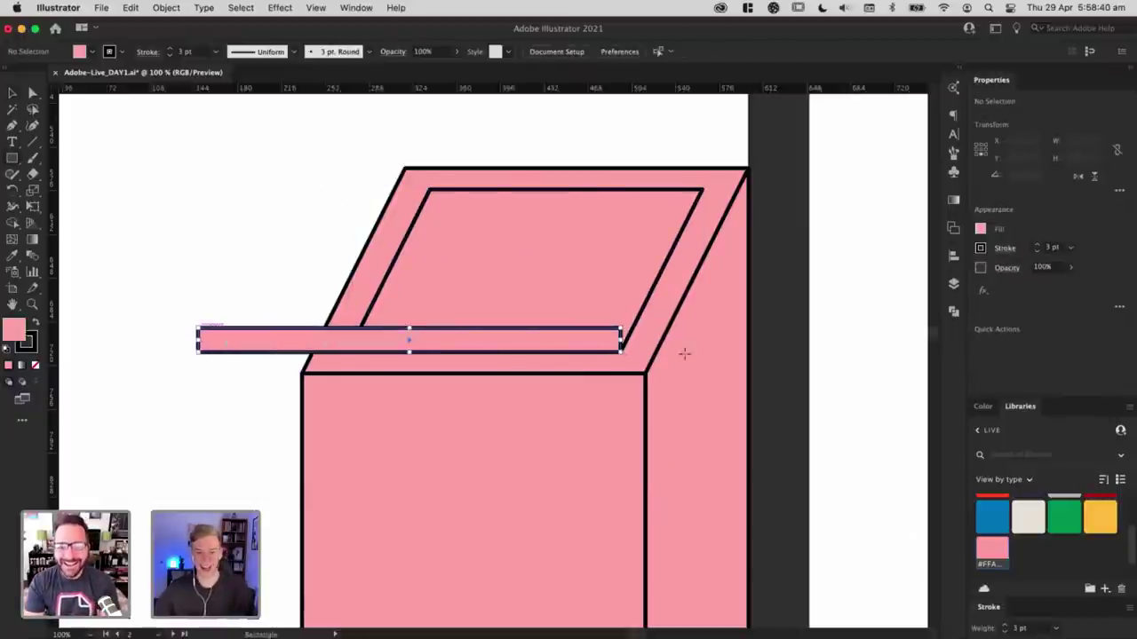
click(623, 337)
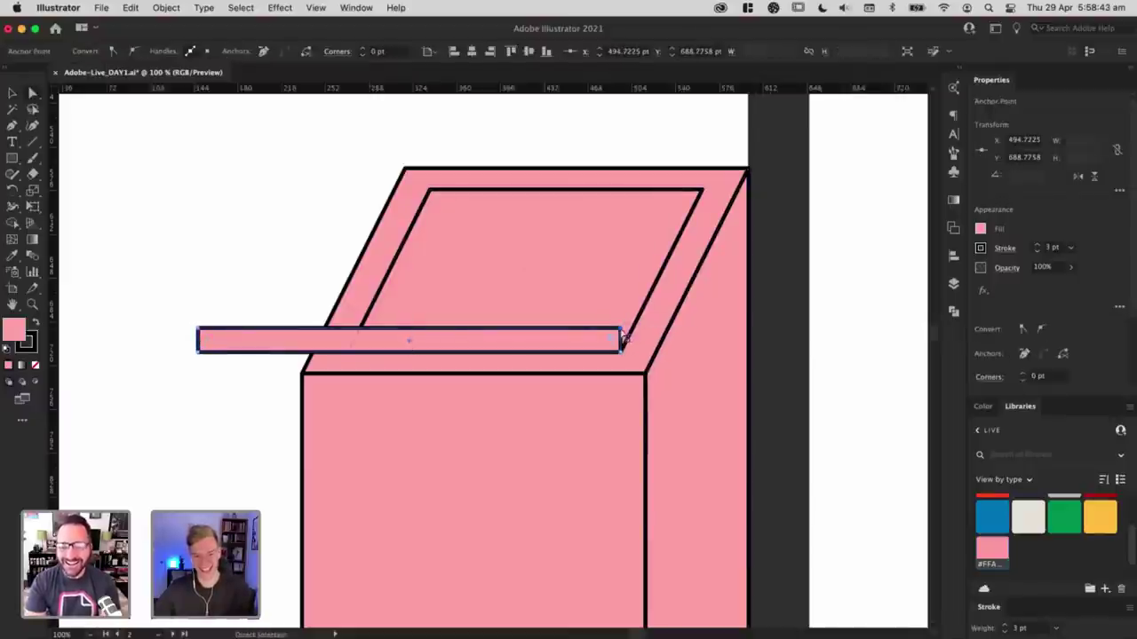
drag(627, 336, 634, 328)
click(790, 331)
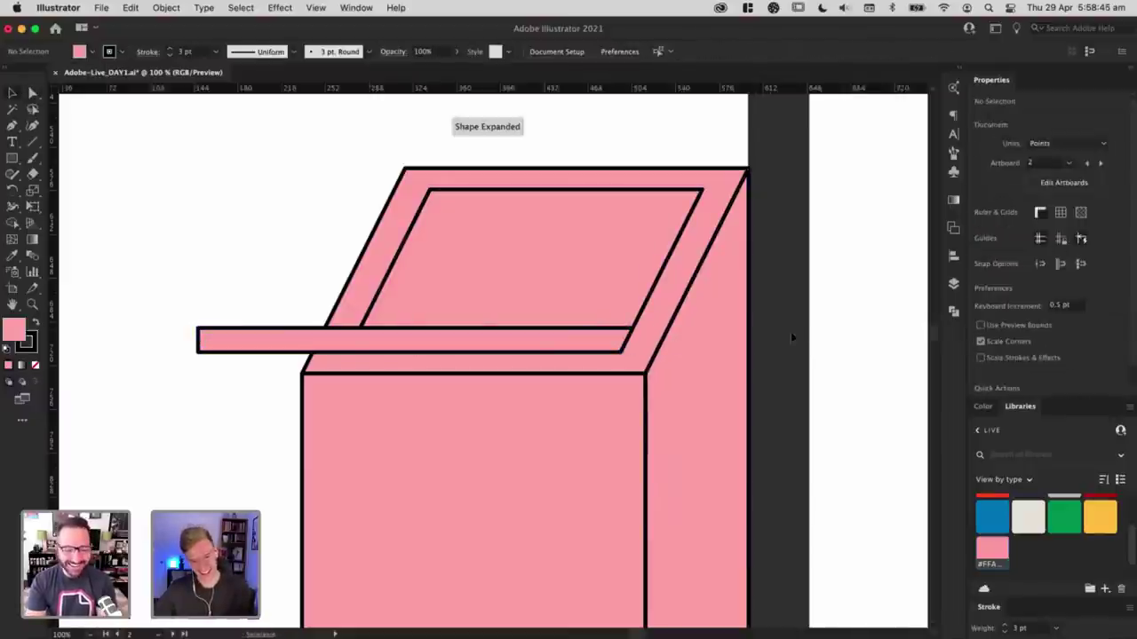
Step: Fill the thin ledge with the library's beige swatch and the inset top panel with black
click(511, 348)
click(1028, 517)
click(848, 439)
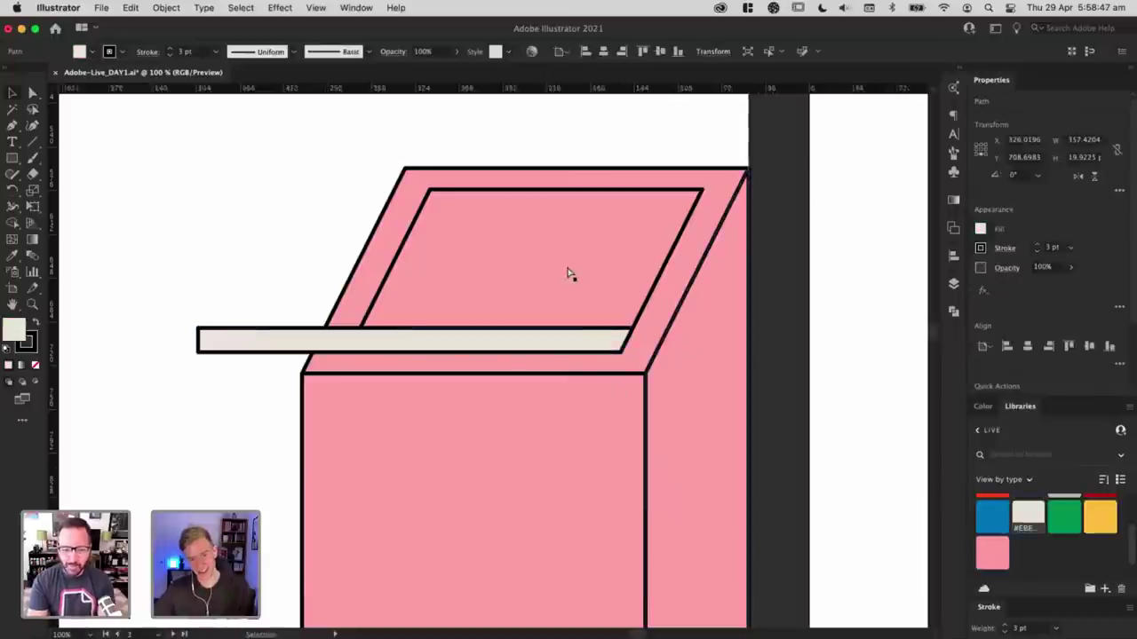
click(569, 272)
scroll(1066, 524, up, 2)
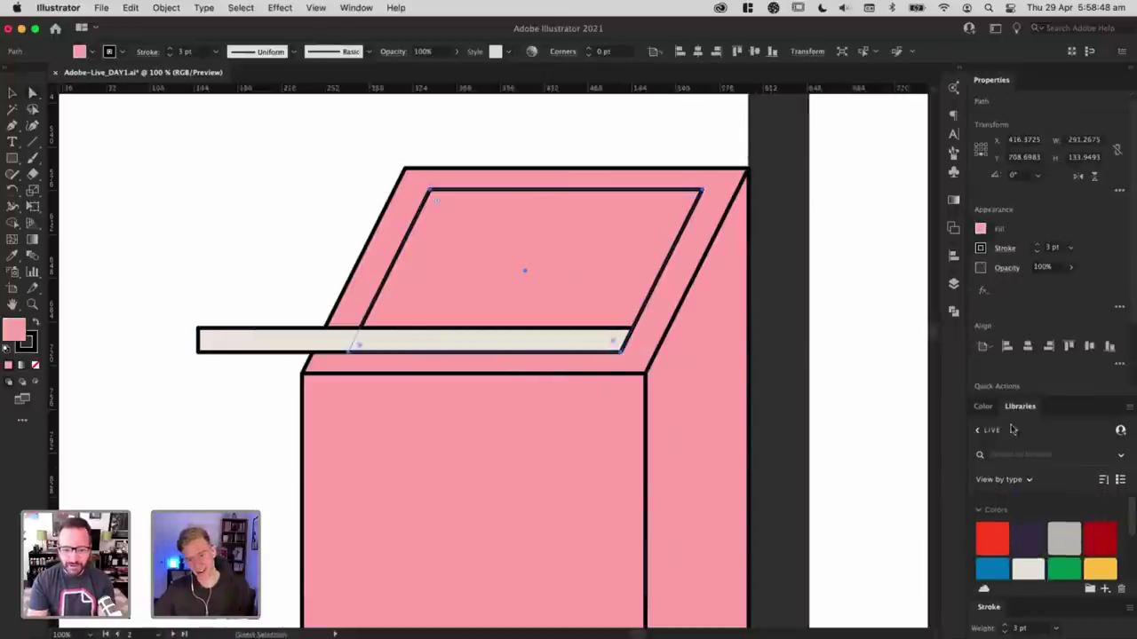
click(981, 230)
click(864, 279)
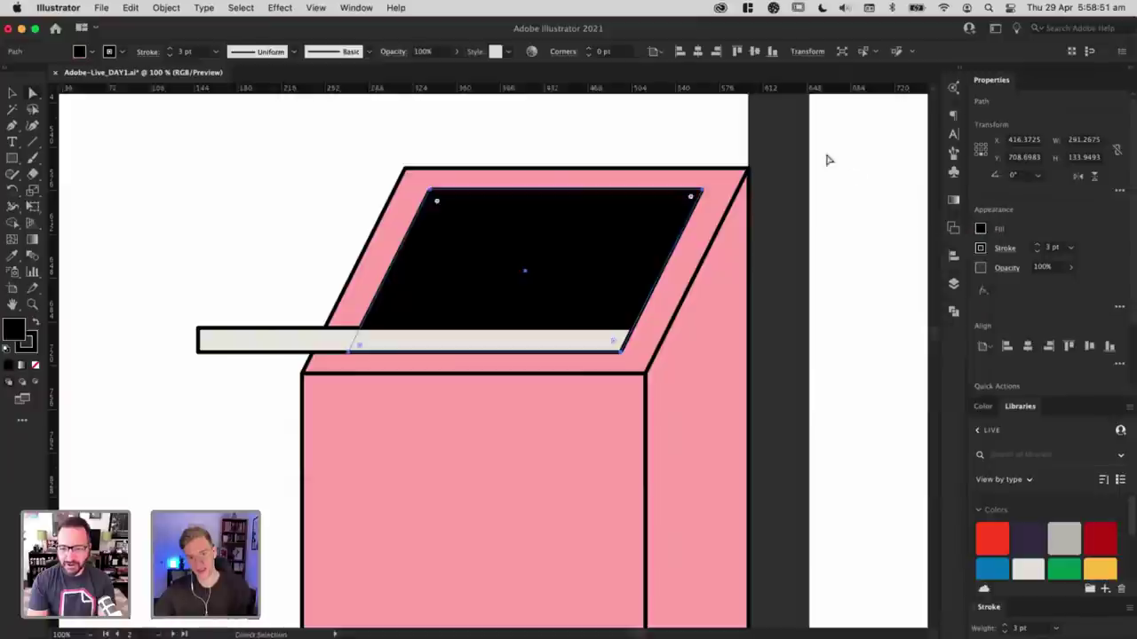
click(803, 267)
Step: Shorten the beige ledge by moving its overhanging left end closer to the pink box
key(super+minus)
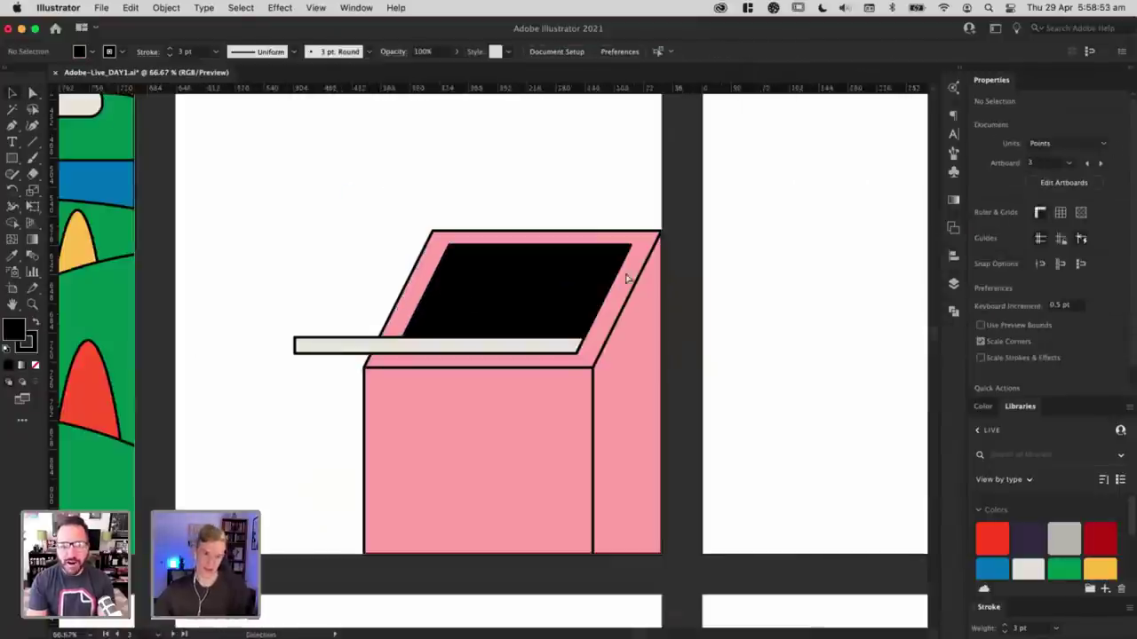
key(a)
drag(270, 314, 320, 396)
click(322, 396)
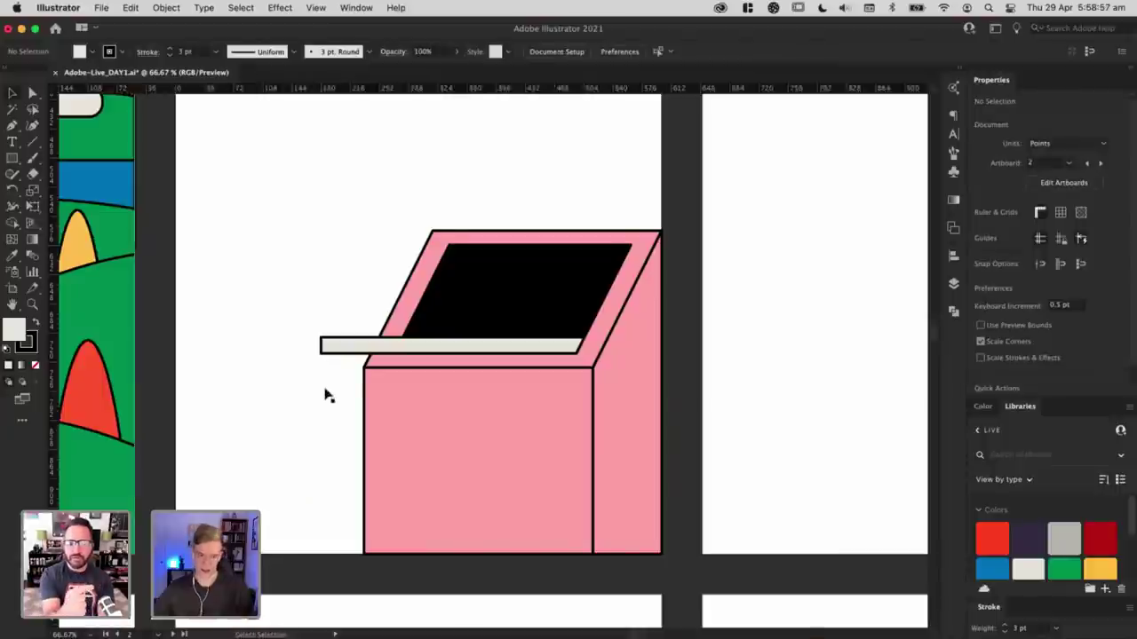
key(super+equal)
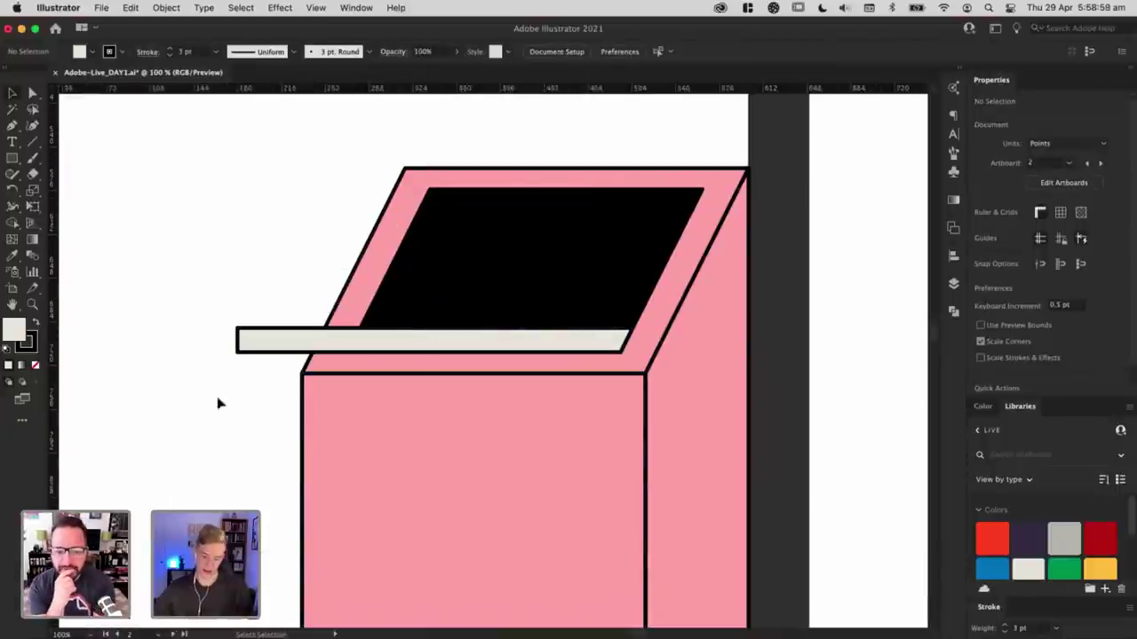
key(super+minus)
key(super+equal)
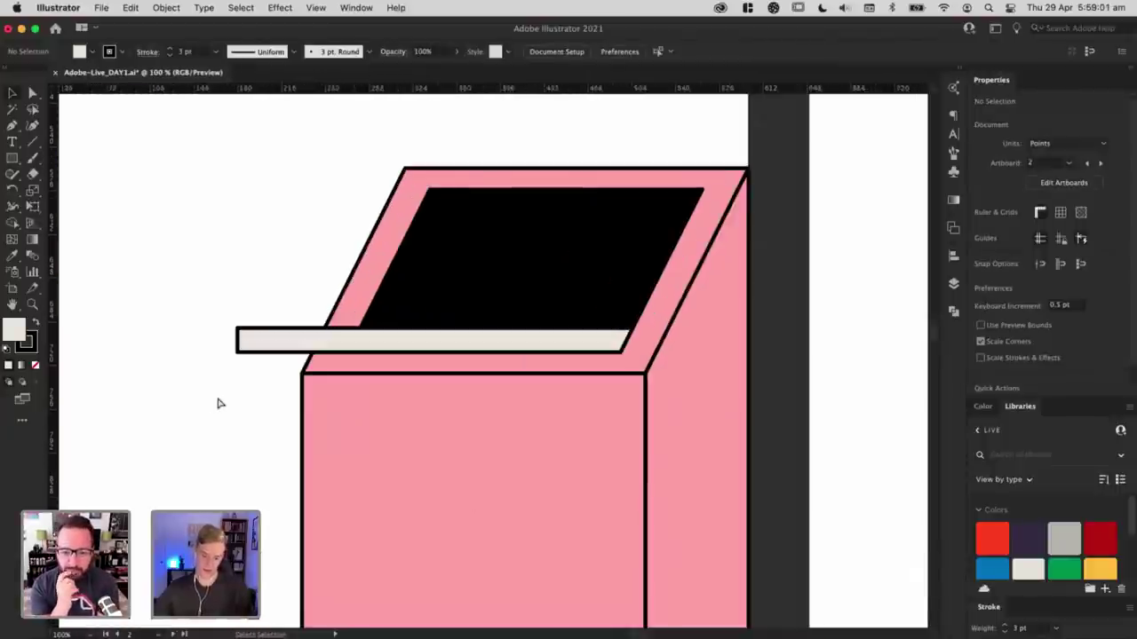
key(super+minus)
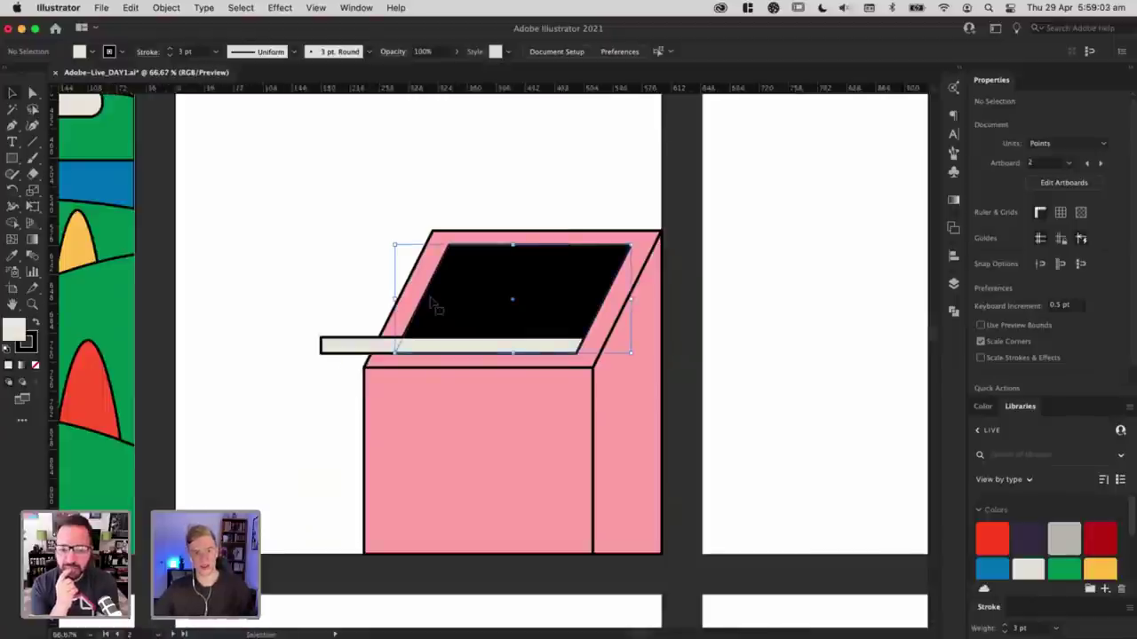
click(435, 302)
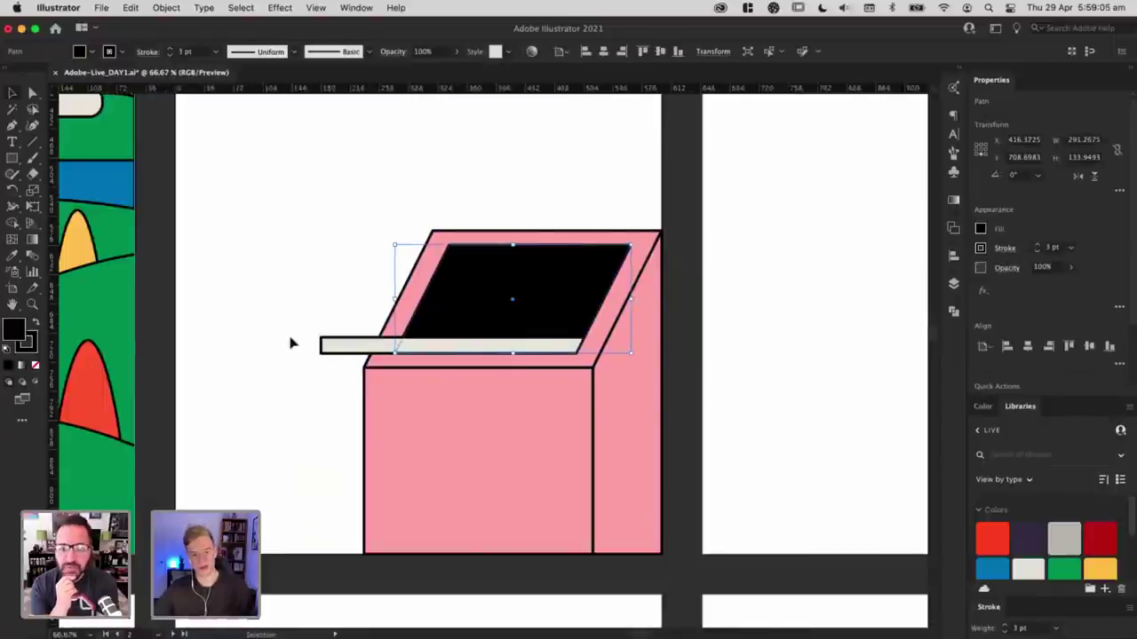
click(254, 398)
scroll(254, 399, right, 3)
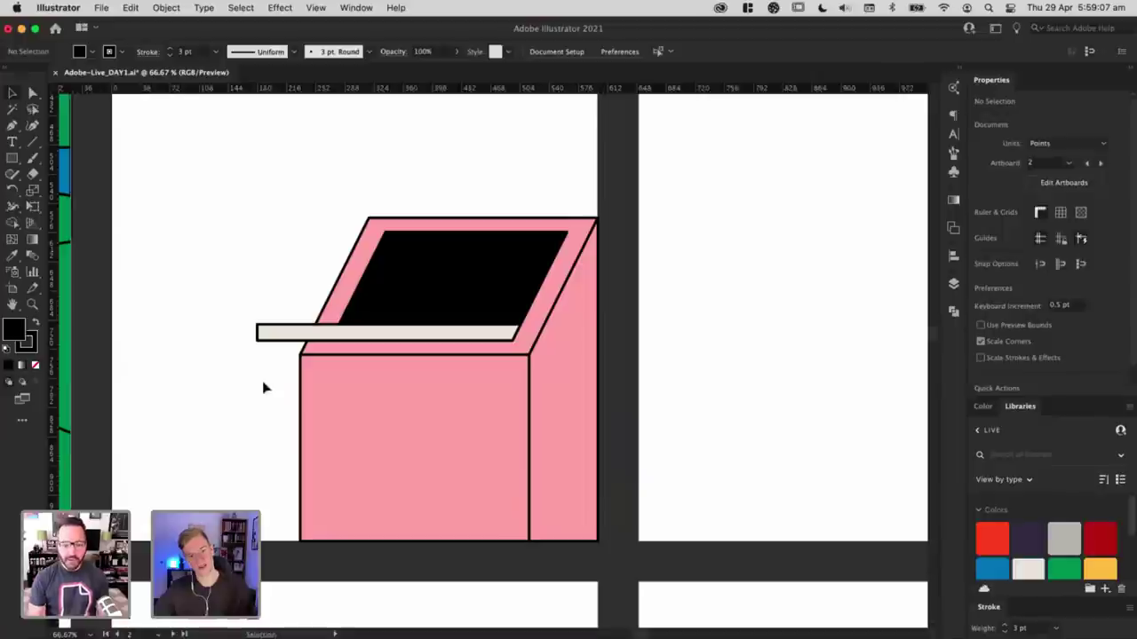
Step: Try to move the beige ledge down so its lower edge meets the box's front top edge, and undo the move
key(super+plus)
drag(277, 334, 277, 355)
click(537, 286)
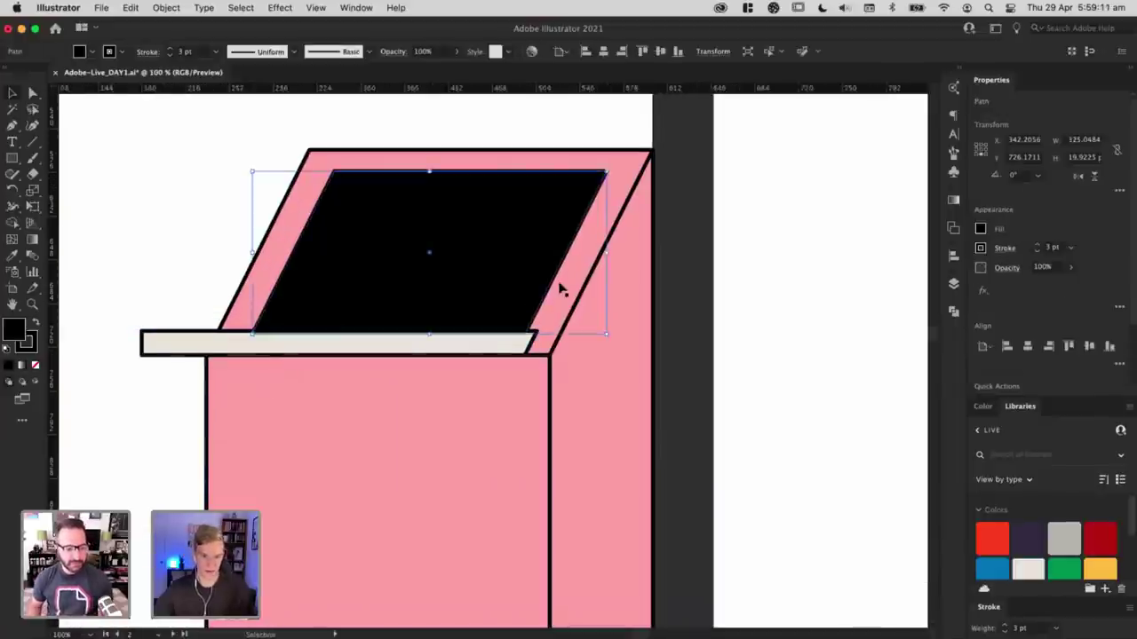
drag(515, 349, 512, 352)
key(super+z)
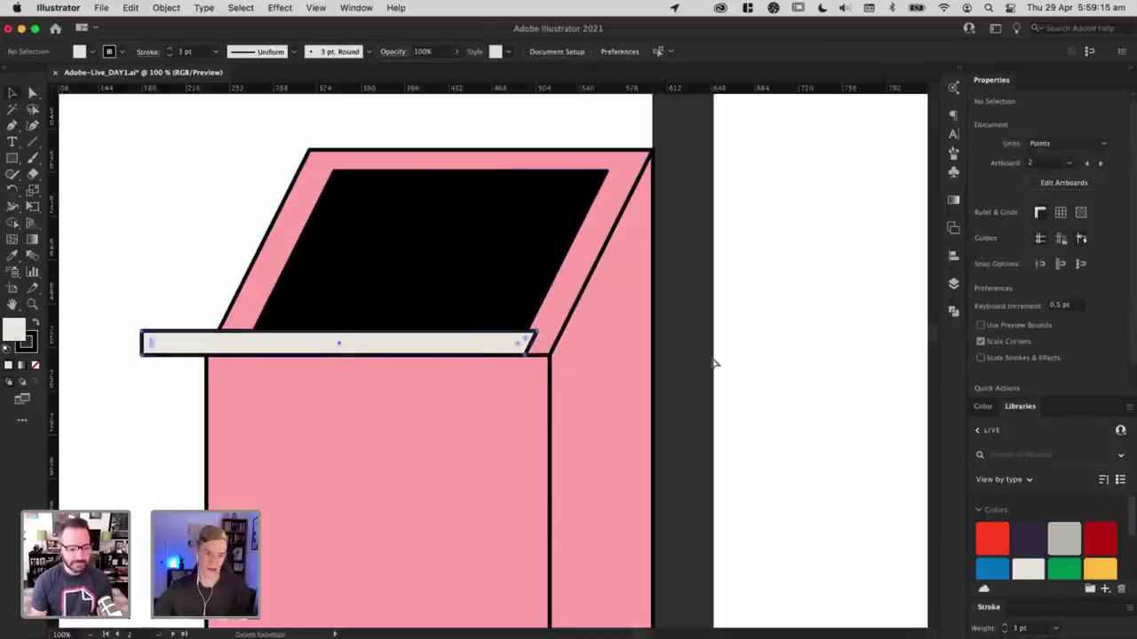
key(super+z)
Step: Try to move the inset panel and ledge together down along the slanted face to the box's front edge
click(474, 249)
shift+click(444, 317)
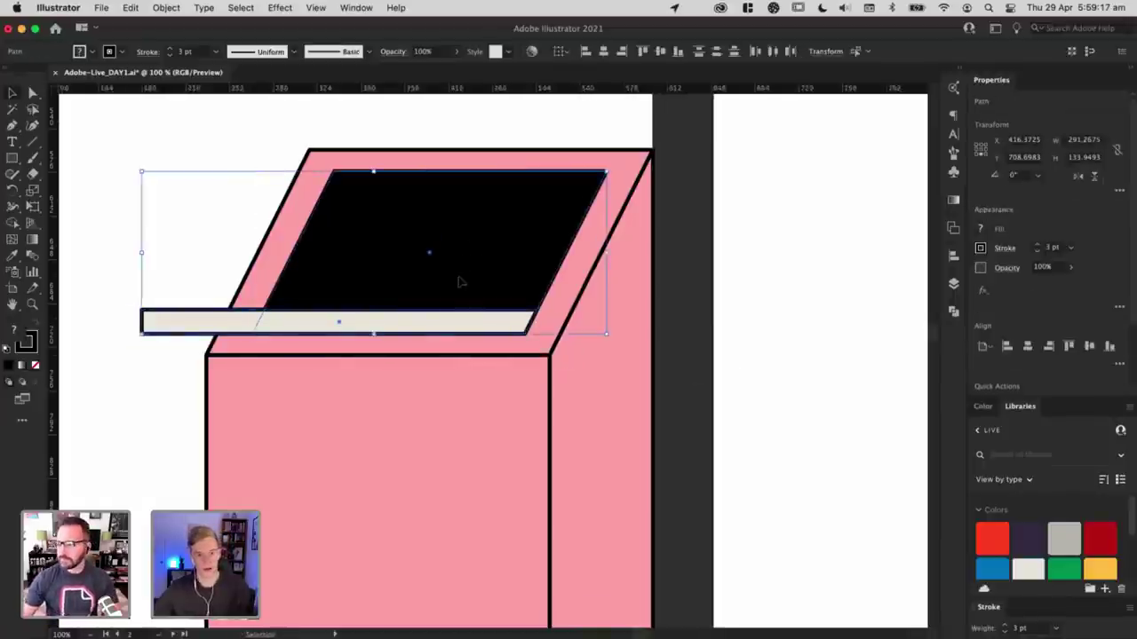
drag(459, 278, 471, 289)
click(574, 295)
drag(383, 262, 373, 263)
drag(452, 338, 498, 341)
key(super+shift+a)
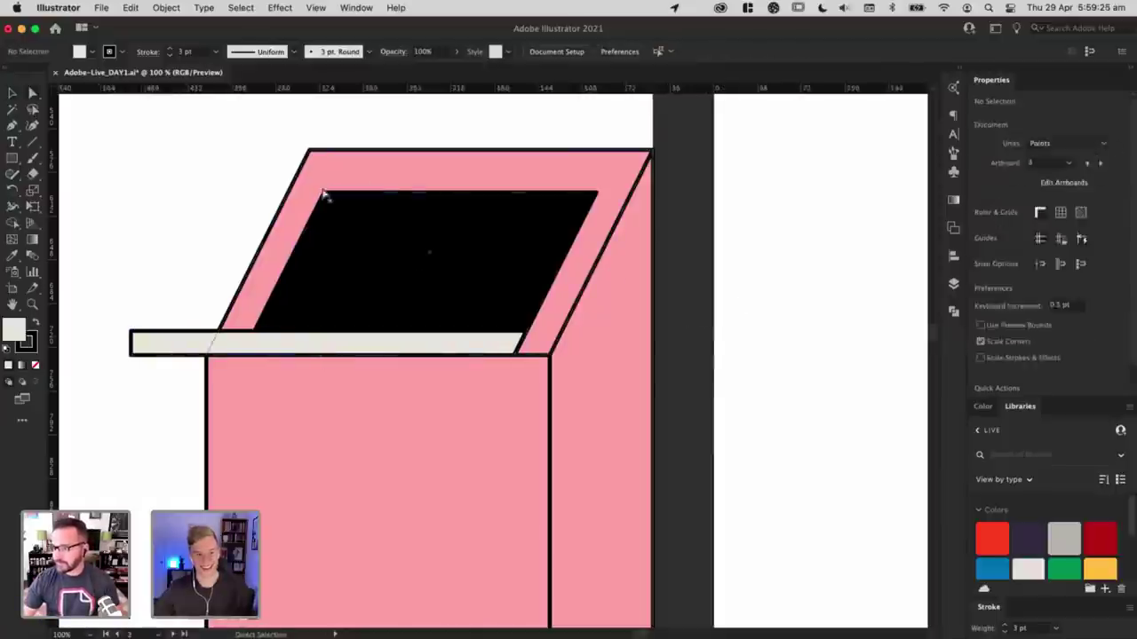
Step: Undo the repositioning of the inset panel and beige ledge
key(v)
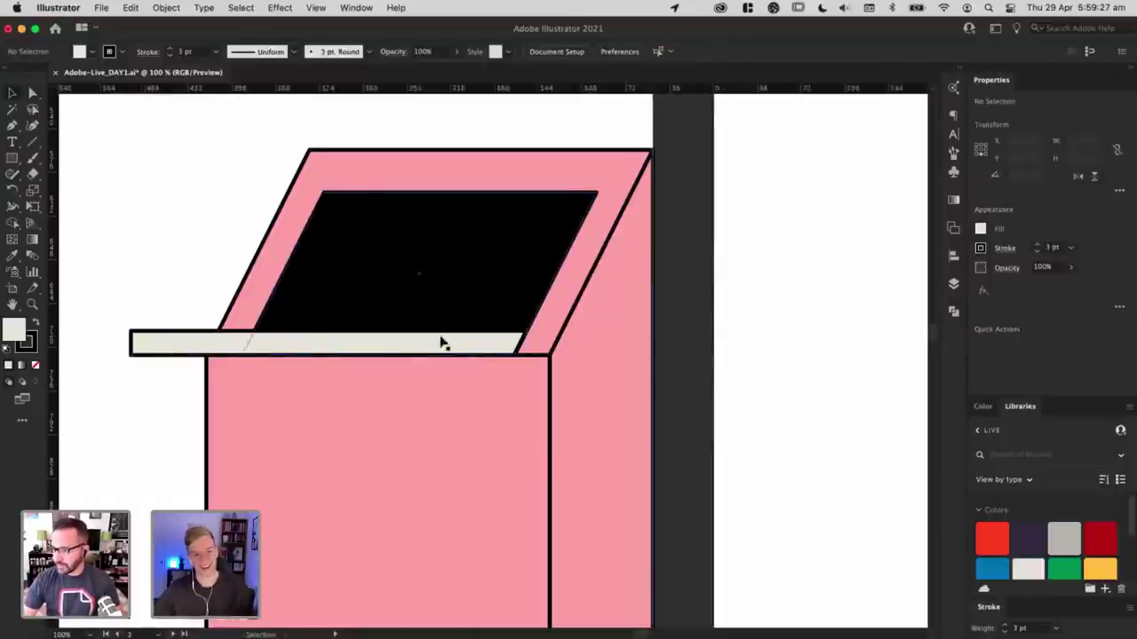
click(442, 340)
click(858, 300)
key(super+z)
key(super+z)
key(super+z)
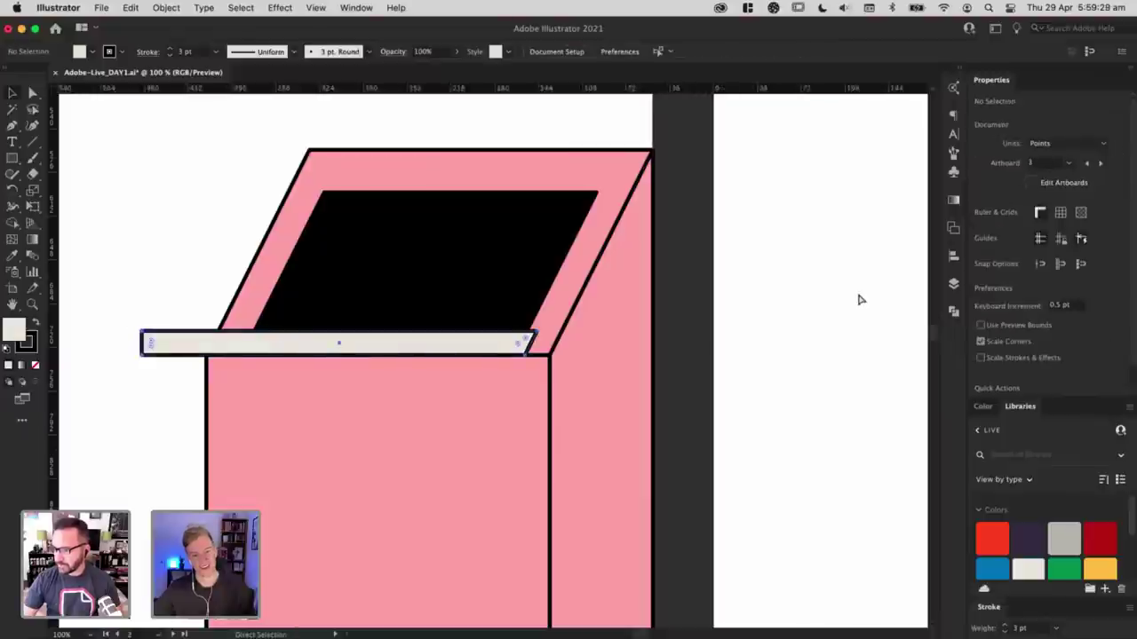
click(680, 330)
Step: Try to extend the ledge's lower right corner down to the box's front edge with an added anchor point, and undo it
key(p)
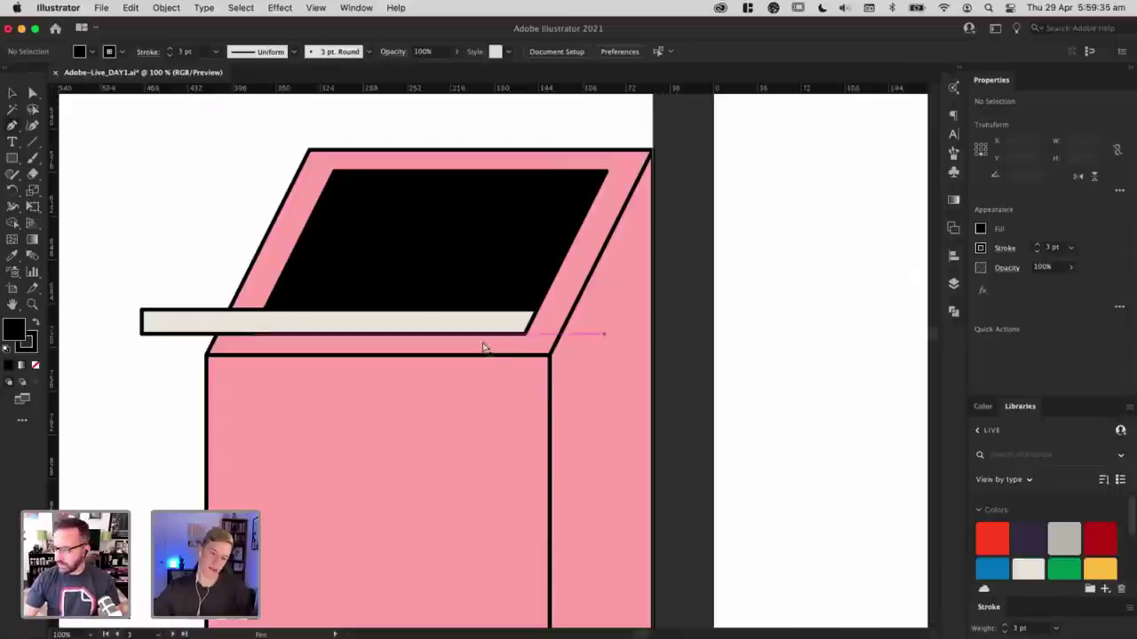
key(a)
click(145, 333)
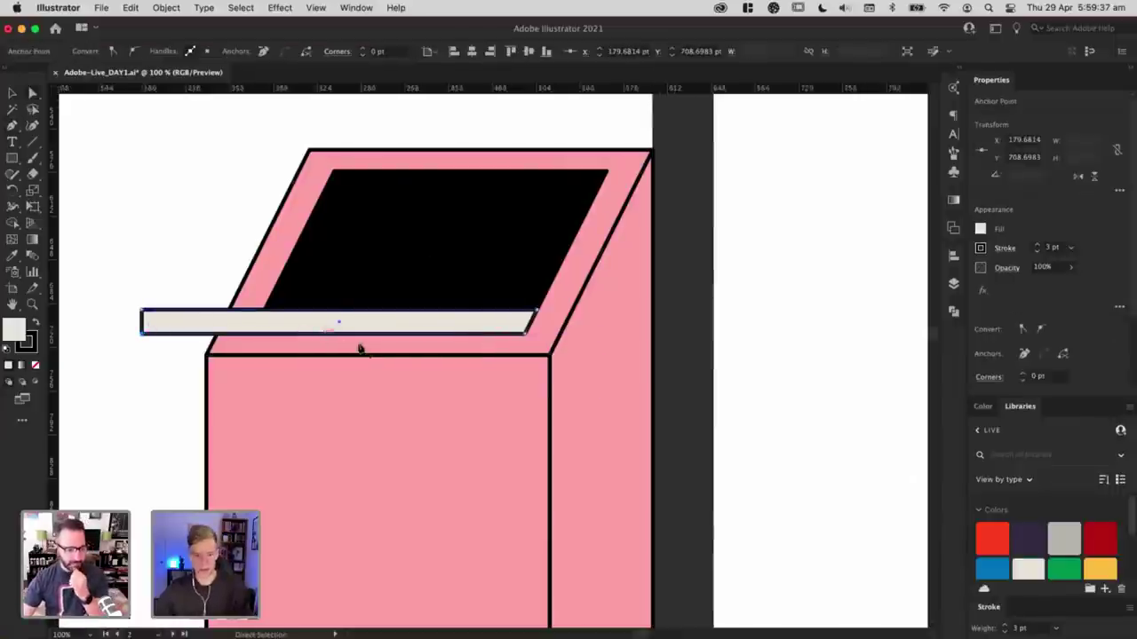
key(p)
drag(525, 335, 525, 357)
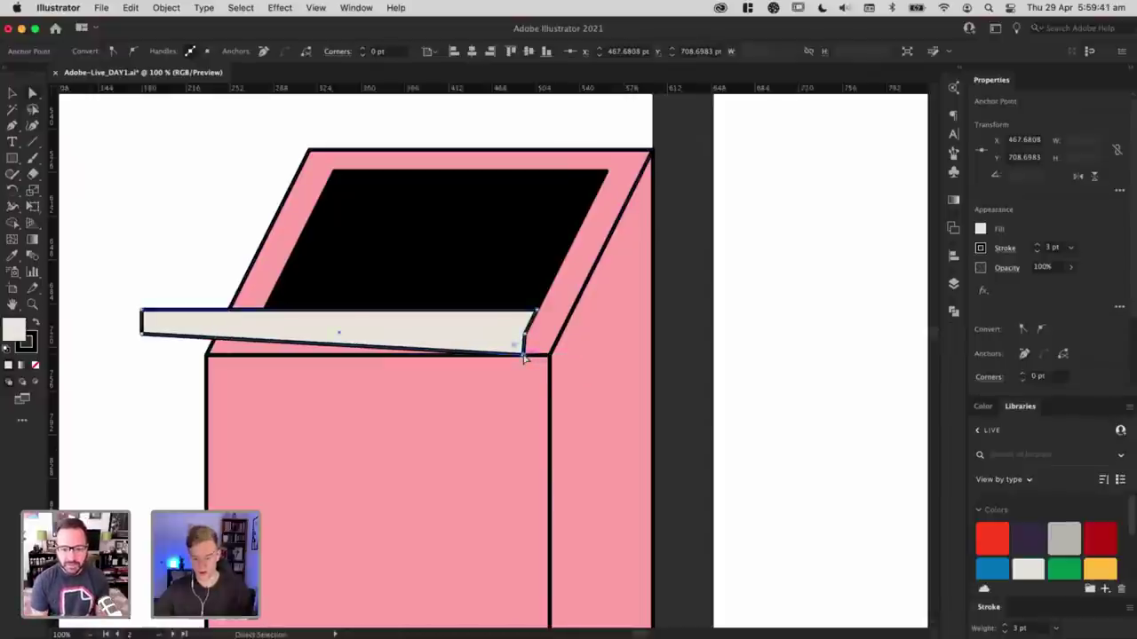
key(super+z)
key(super+shift+z)
key(super+z)
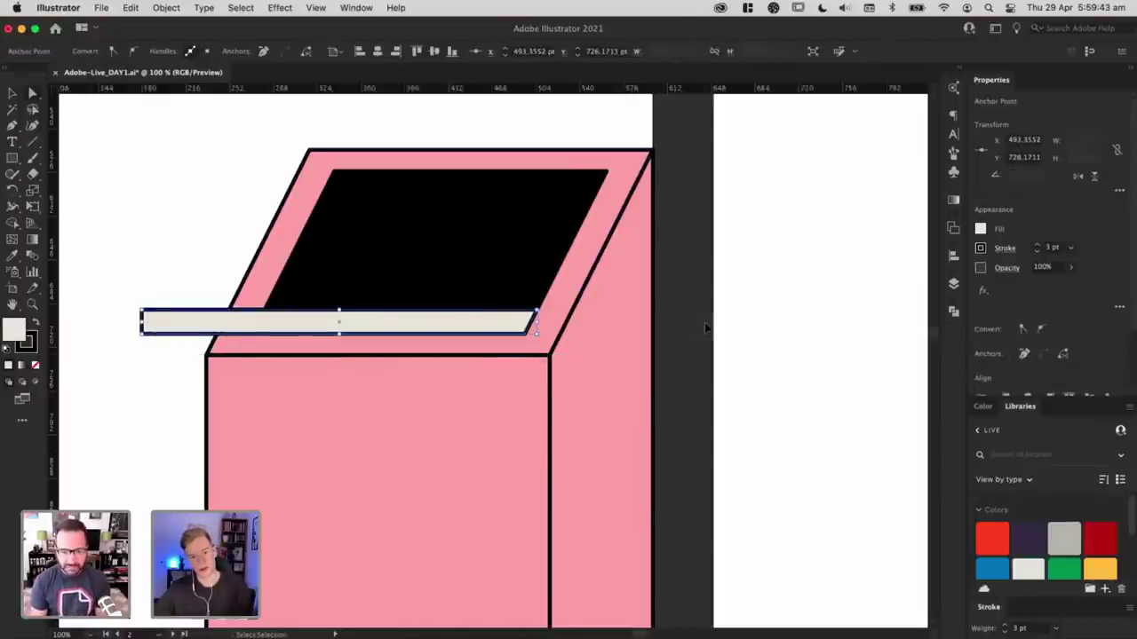
key(v)
click(706, 329)
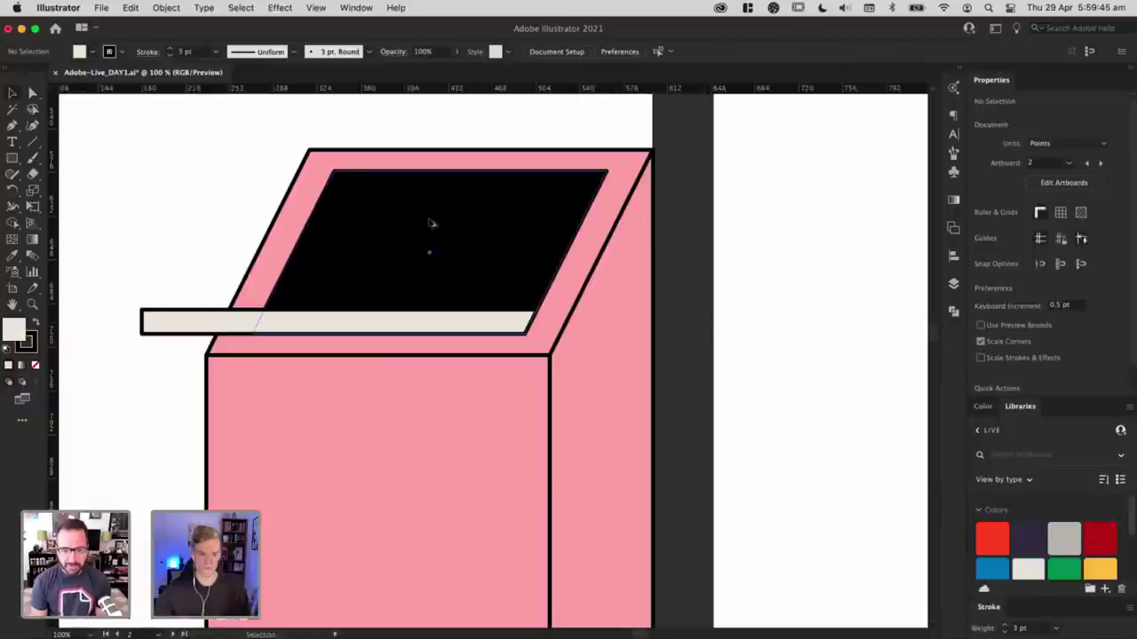
Step: Duplicate the black inset panel horizontally, offsetting the copy about 24 pt to the right of the original
drag(431, 224, 471, 224)
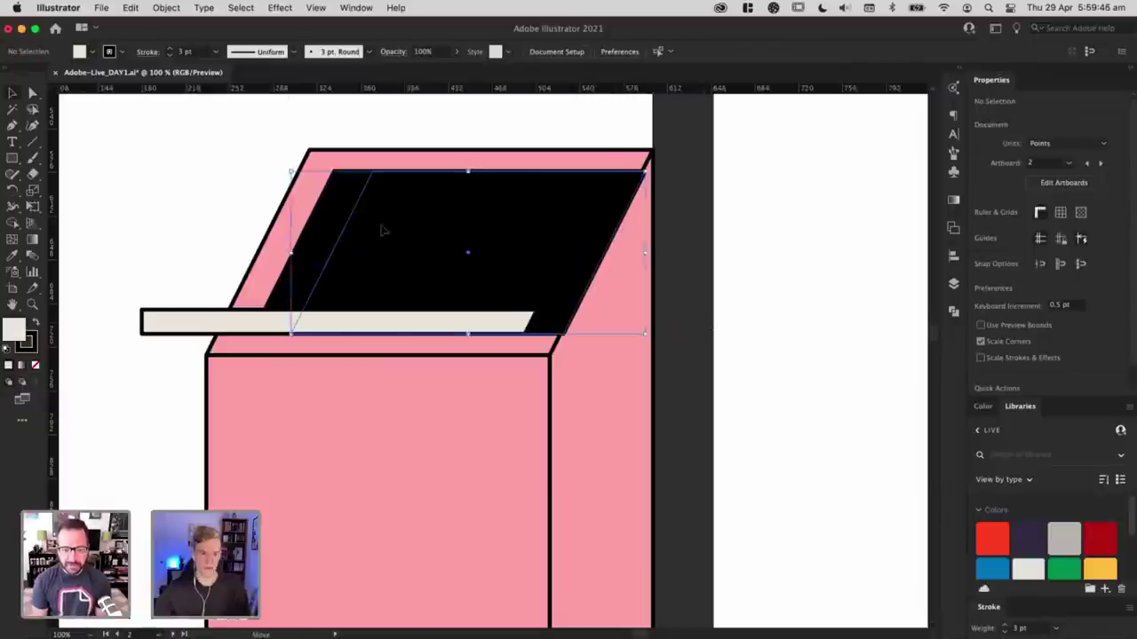
click(685, 301)
drag(444, 269, 434, 268)
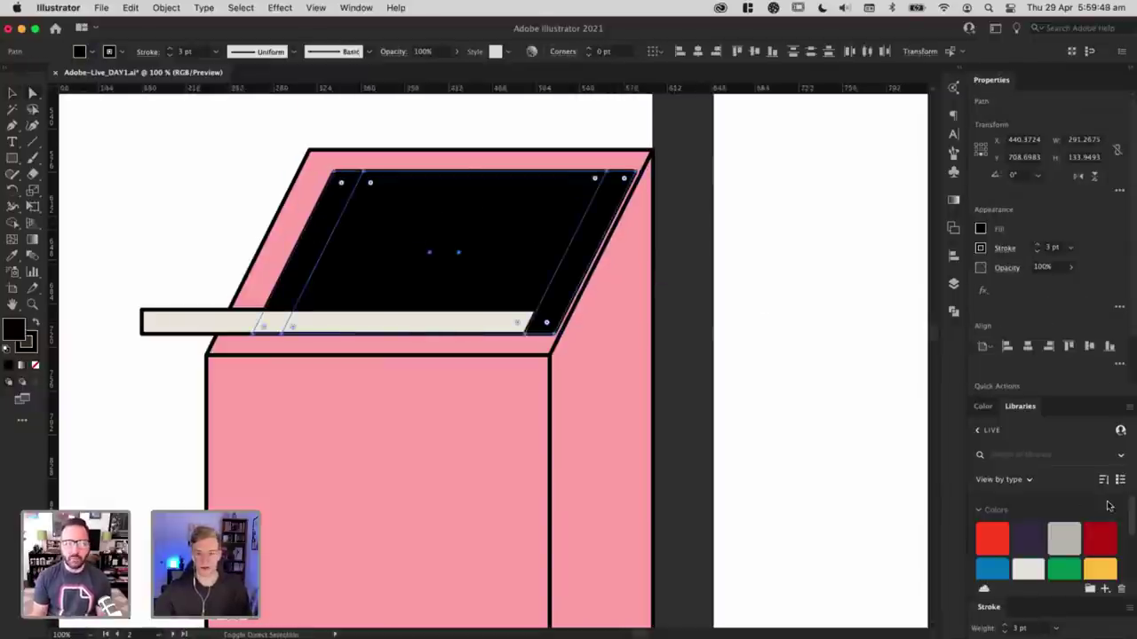
Step: Divide the two overlapping black panels with Pathfinder and delete the strip overhanging the original panel's right edge
click(954, 312)
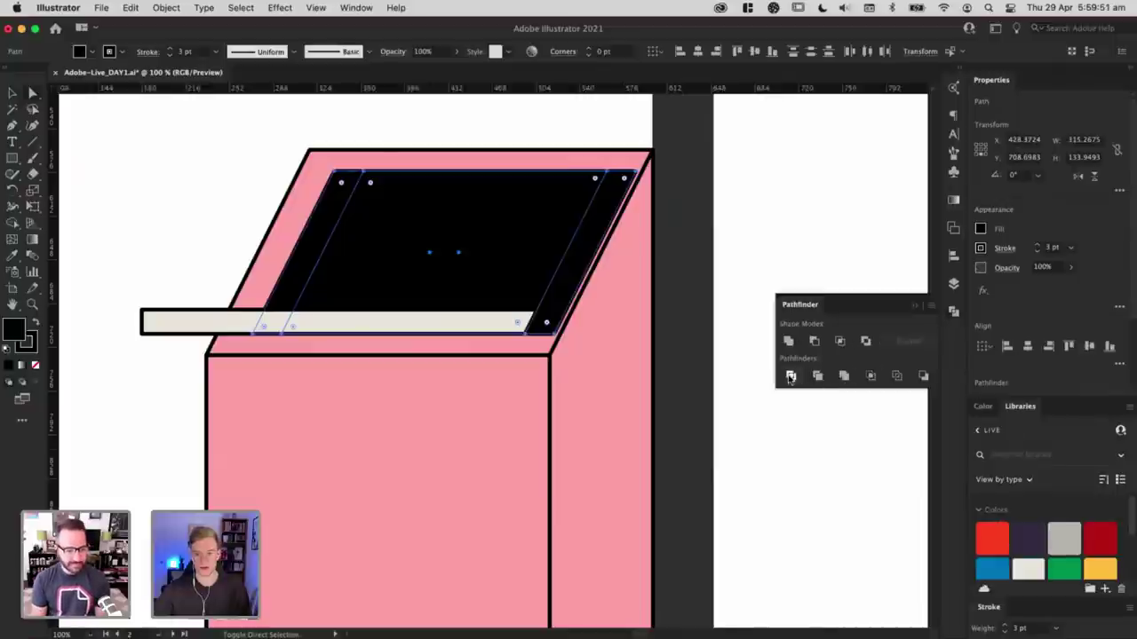
click(602, 283)
click(577, 256)
key(Delete)
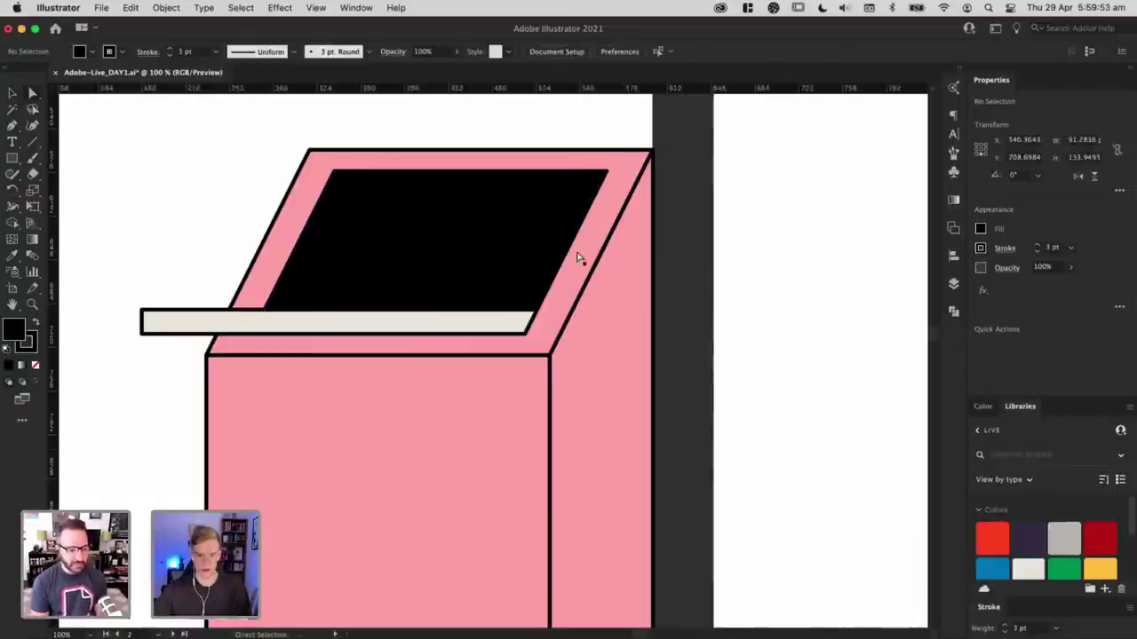
Step: Fill the narrow slanted strip along the inset panel's left edge with the library's red swatch and select the divided panel group
click(322, 235)
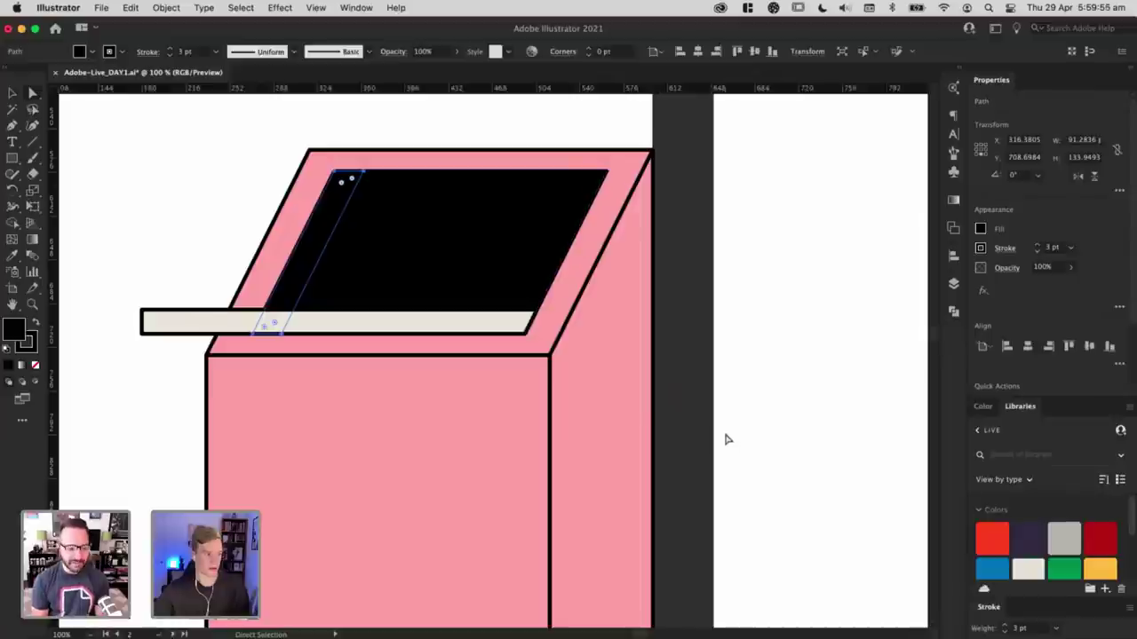
click(989, 542)
click(800, 411)
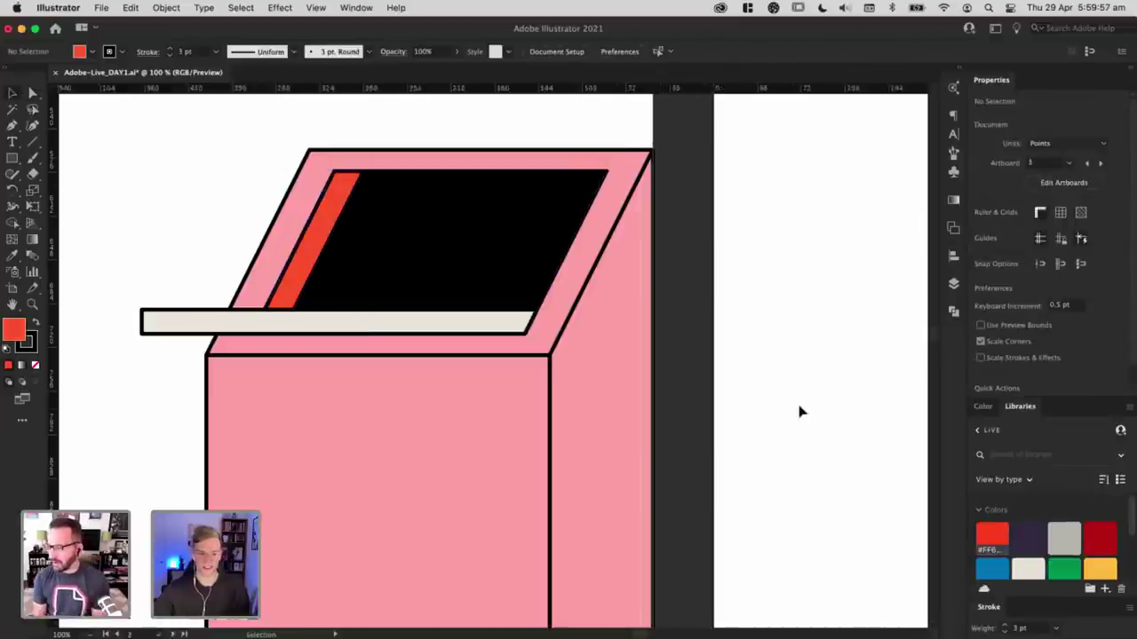
key(super+minus)
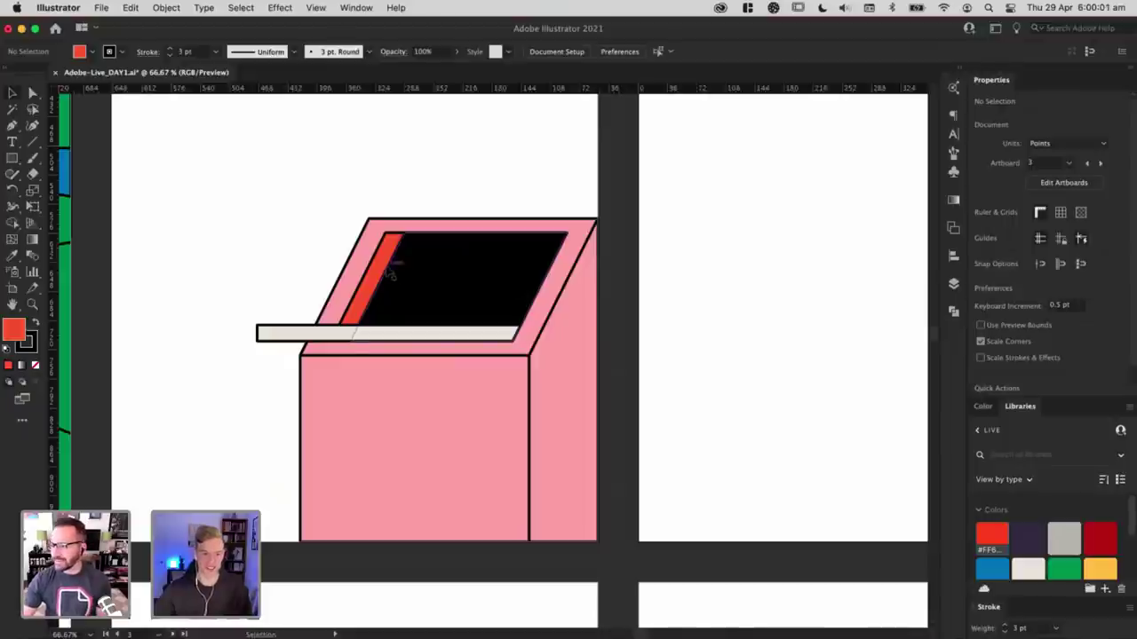
click(446, 277)
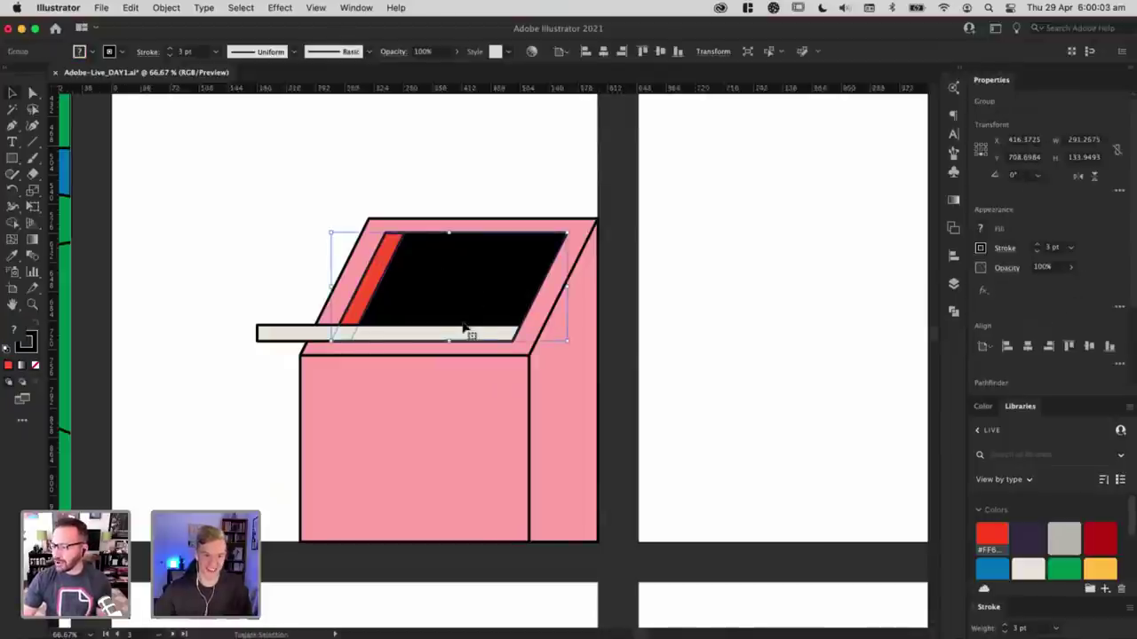
Step: Move the whole slanted pink building left so its cream ledge meets the artboard's left edge
click(662, 346)
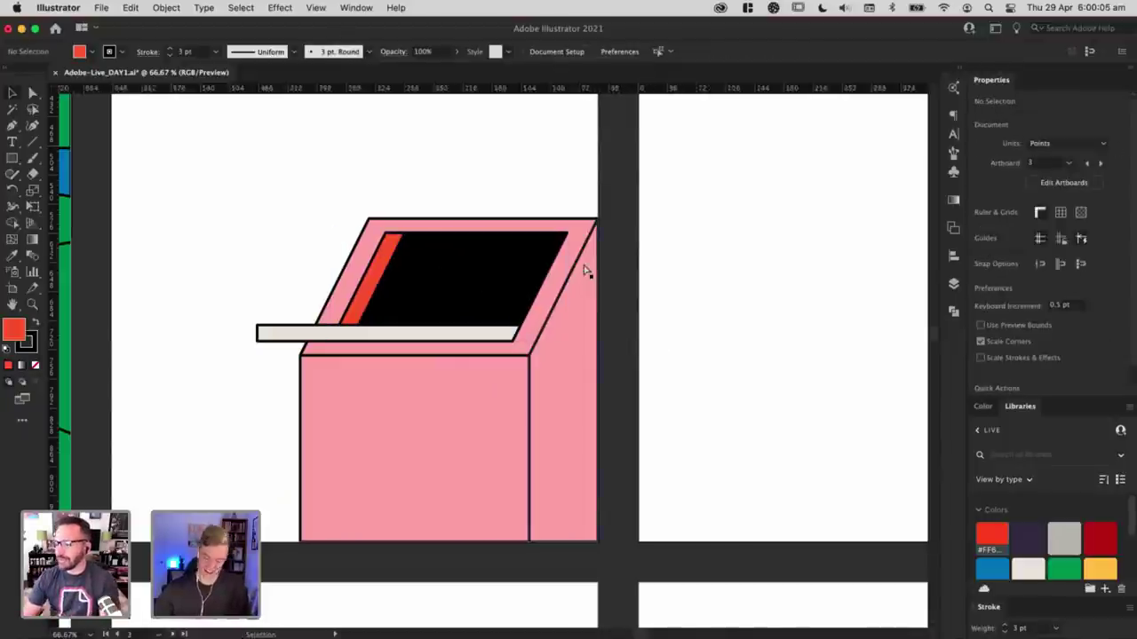
key(super+equal)
scroll(445, 221, left, 3)
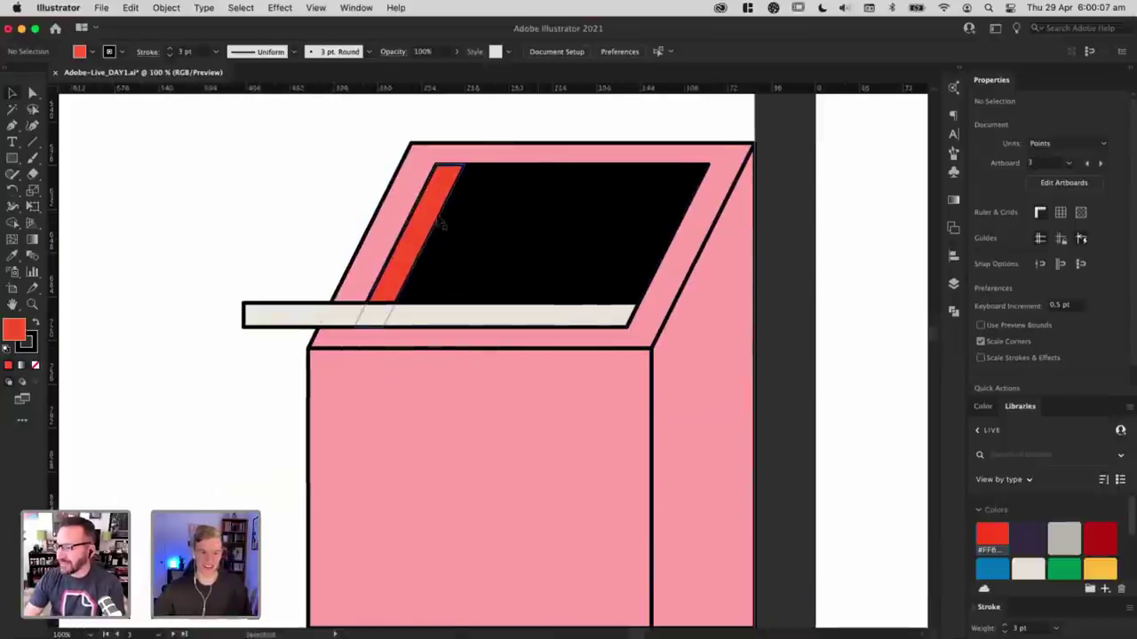
key(super+minus)
key(super+minus)
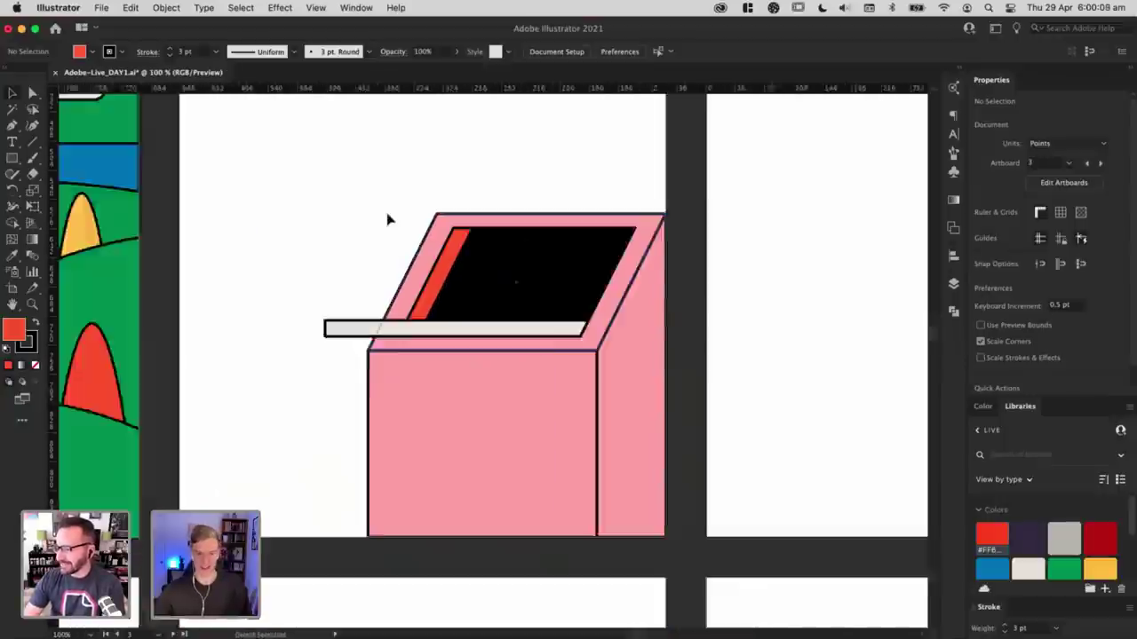
drag(388, 220, 543, 324)
drag(366, 185, 672, 536)
drag(416, 378, 698, 377)
click(495, 326)
click(495, 332)
scroll(417, 315, right, 3)
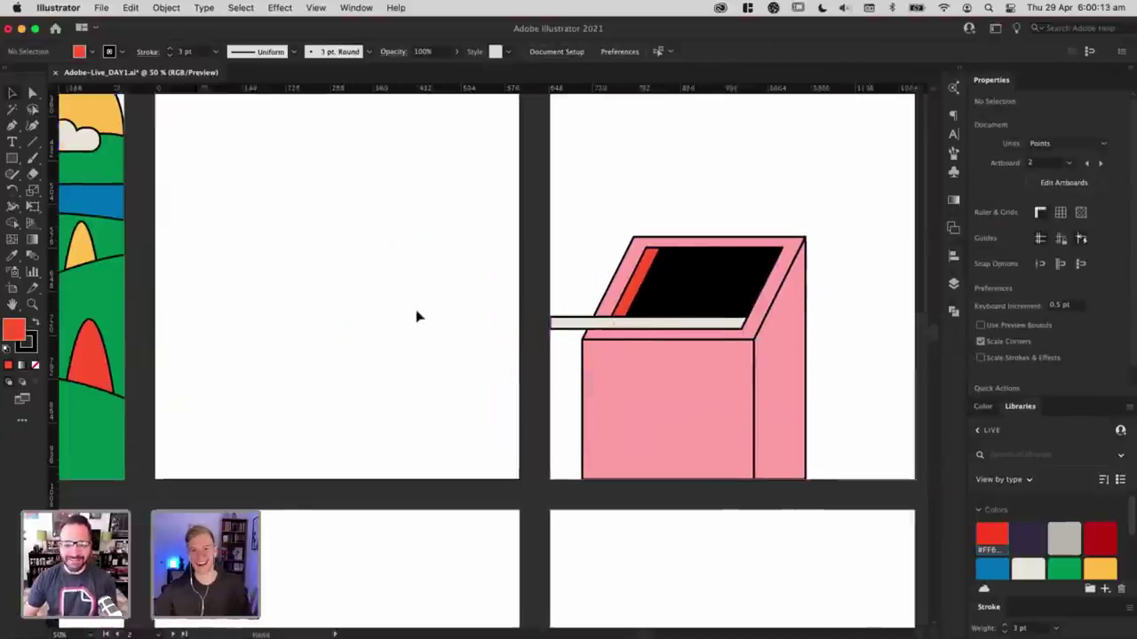
scroll(743, 399, left, 2)
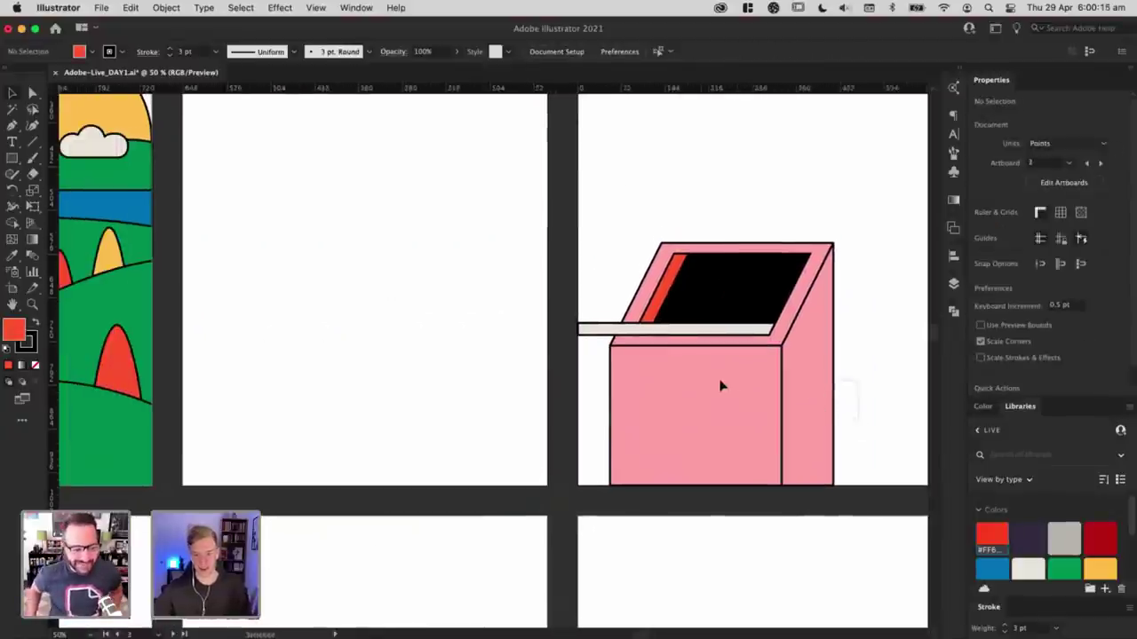
Step: Draw a pink rectangle about 235 by 424 pt standing on the bottom edge of the empty second artboard
click(720, 386)
drag(785, 411, 434, 412)
key(super+z)
click(263, 308)
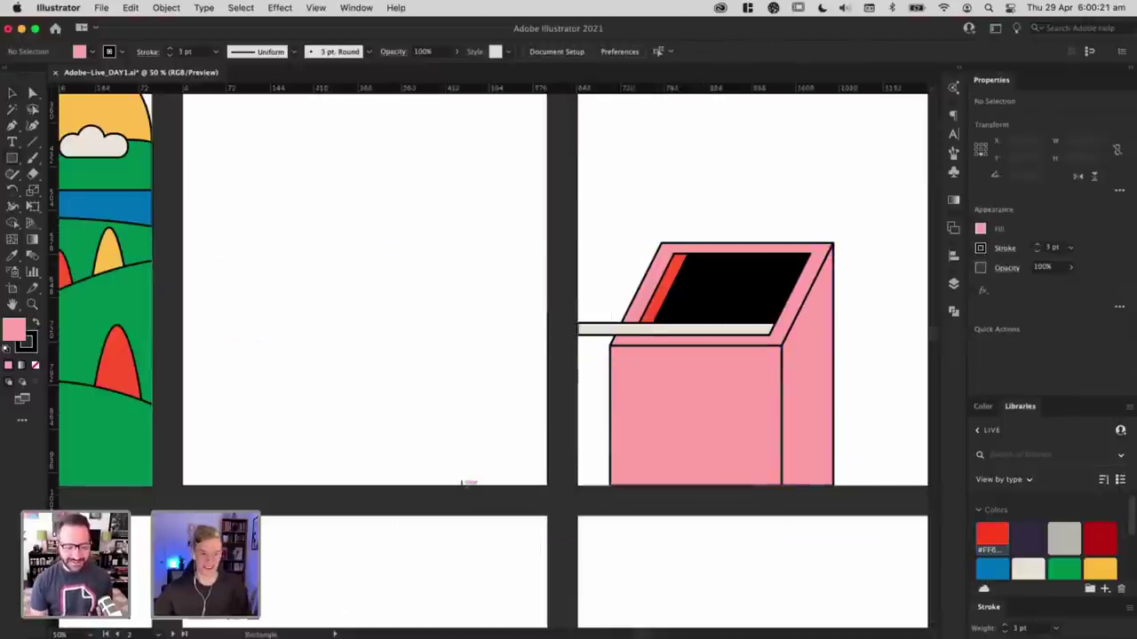
mouse_move(461, 482)
mouse_down()
mouse_move(408, 317)
mouse_move(292, 203)
mouse_move(318, 228)
mouse_up()
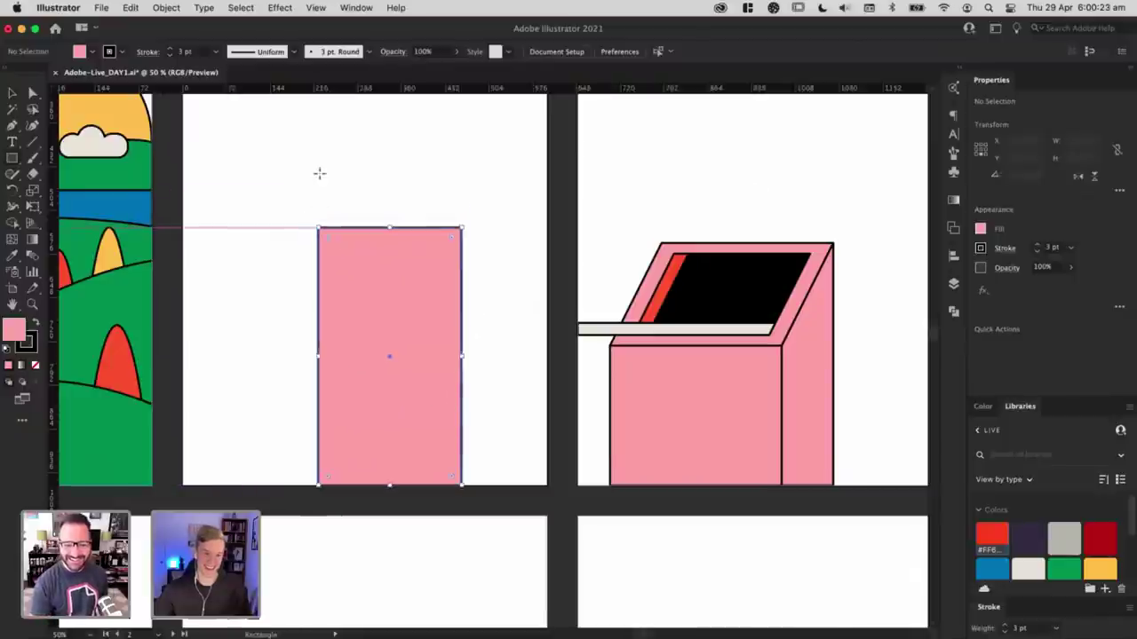
Step: Duplicate the pink rectangle against its right side and narrow the copy to about 141 pt, ending at the artboard's right edge
key(v)
drag(411, 299, 531, 321)
drag(605, 355, 548, 355)
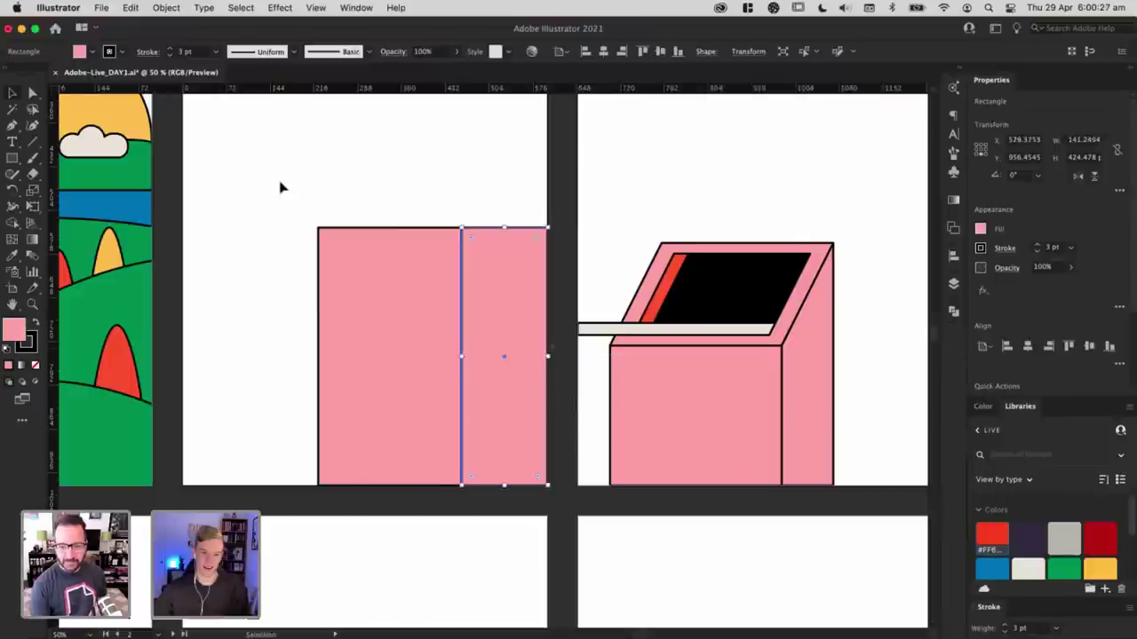
Step: Lower the top edges of both pink rectangles together to a height of about 339 pt
key(a)
drag(279, 188, 606, 276)
drag(548, 228, 547, 279)
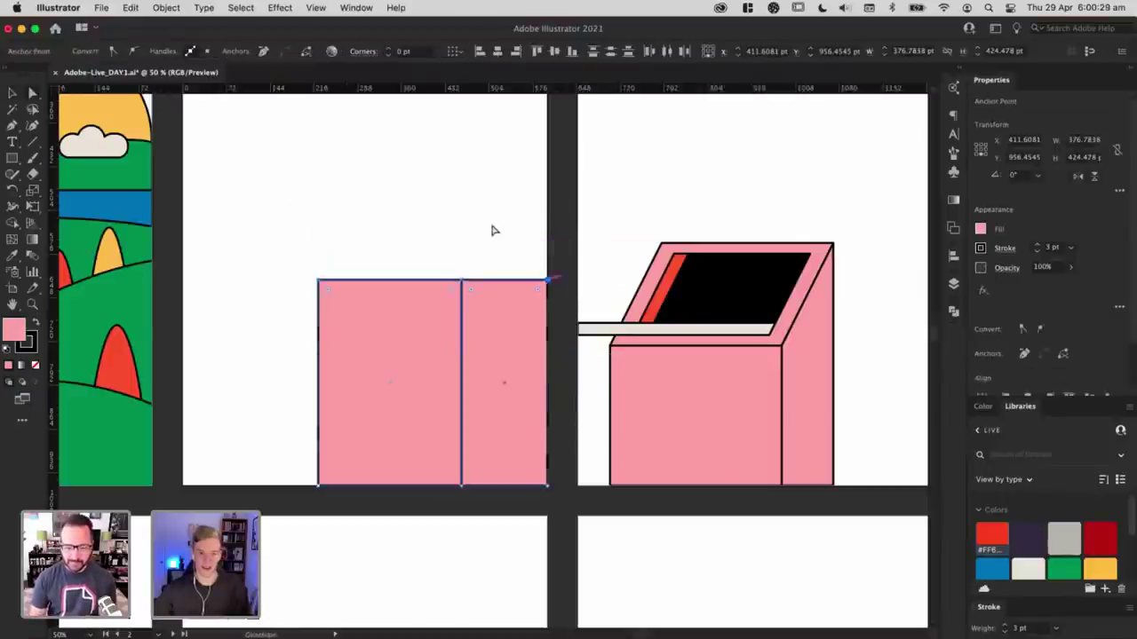
click(494, 231)
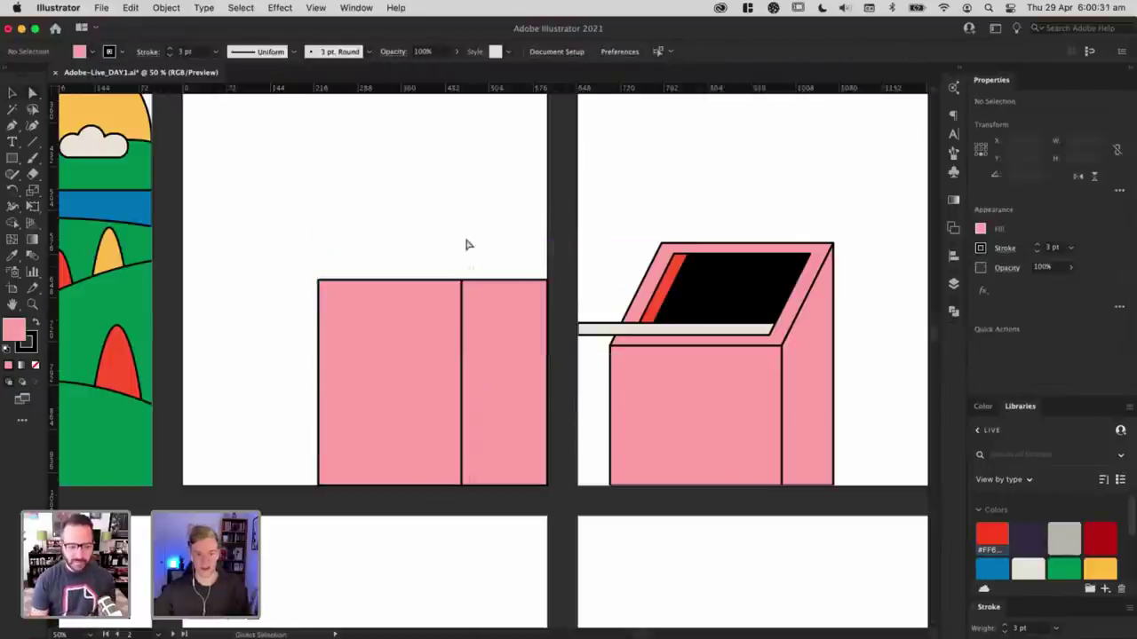
Step: Shift the shared vertical edge between the two pink rectangles right, widening the front face and narrowing the side face
drag(459, 263, 487, 487)
key(v)
key(super+equal)
click(406, 168)
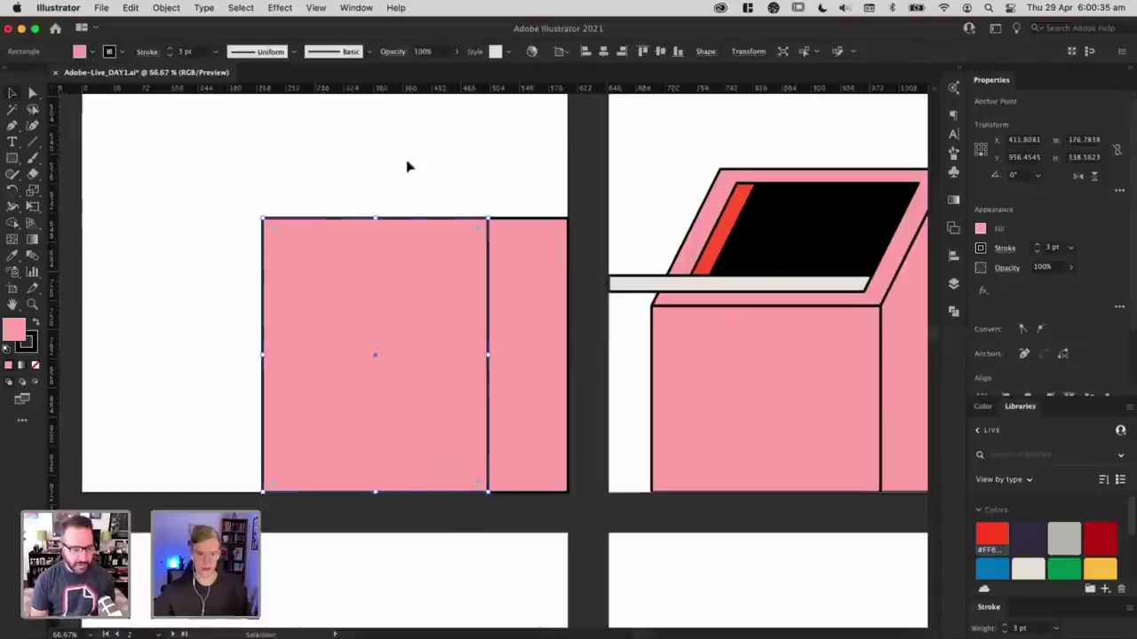
Step: Create a smaller copy of the front face, about 210 by 149 pt, centred horizontally in its upper part as a window
click(374, 313)
drag(369, 494, 388, 414)
drag(488, 355, 461, 355)
drag(377, 357, 374, 309)
click(414, 209)
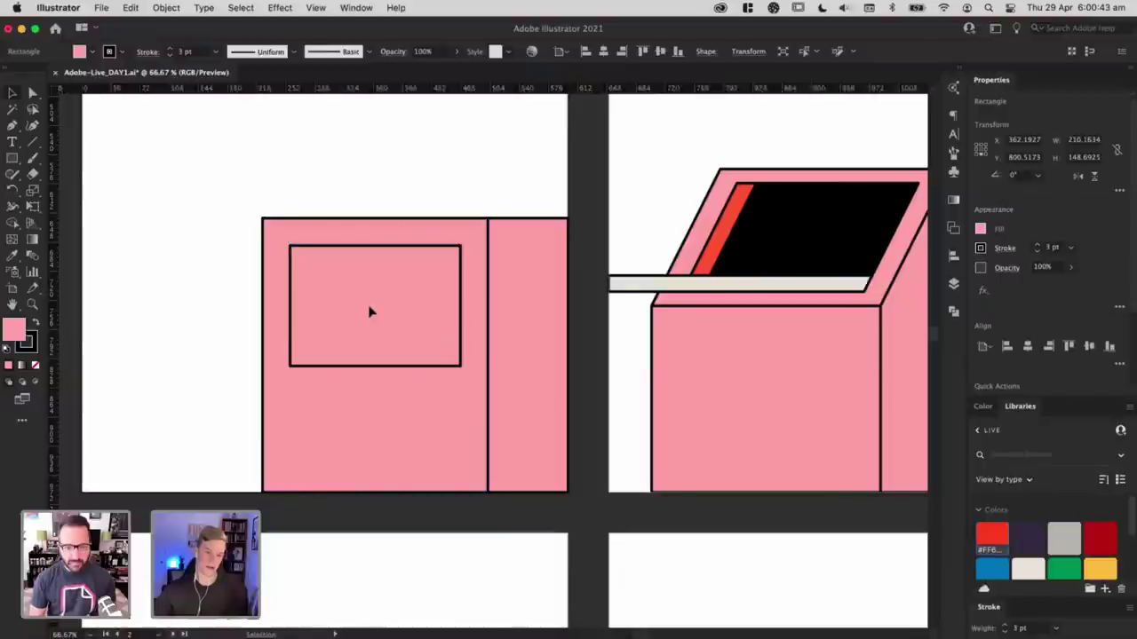
Step: Fill the window rectangle on the front face with black
click(371, 311)
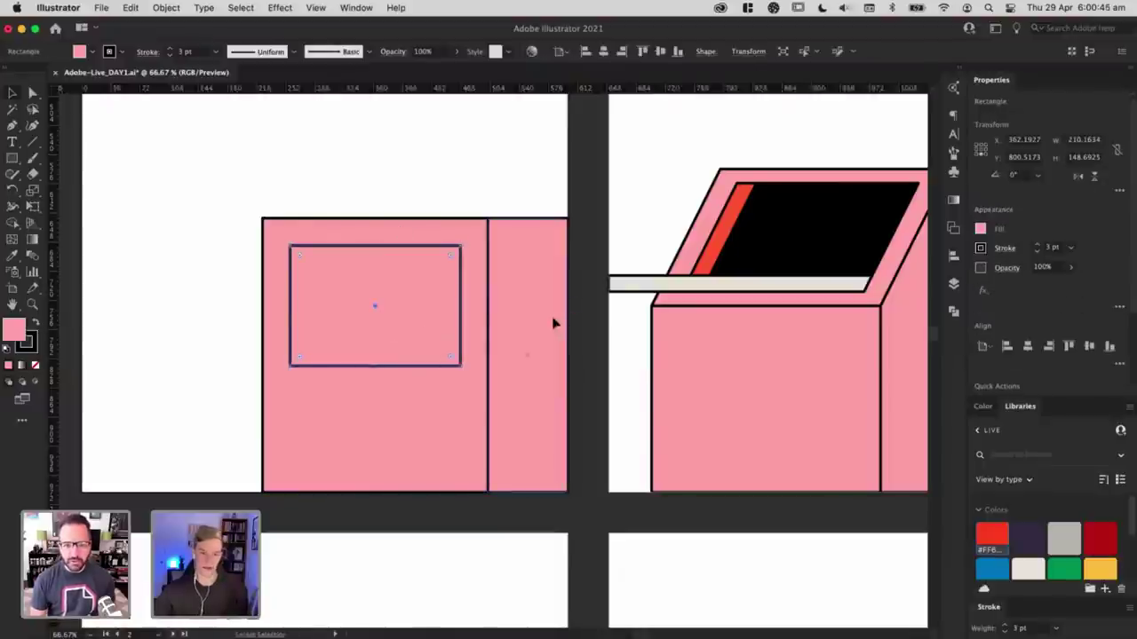
click(365, 333)
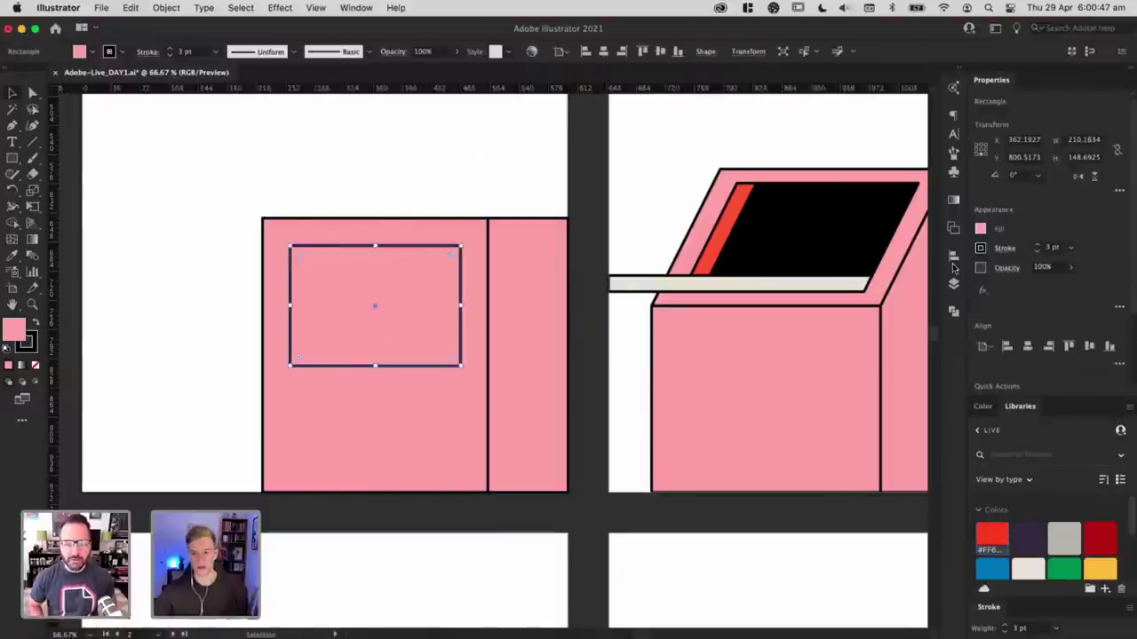
click(982, 229)
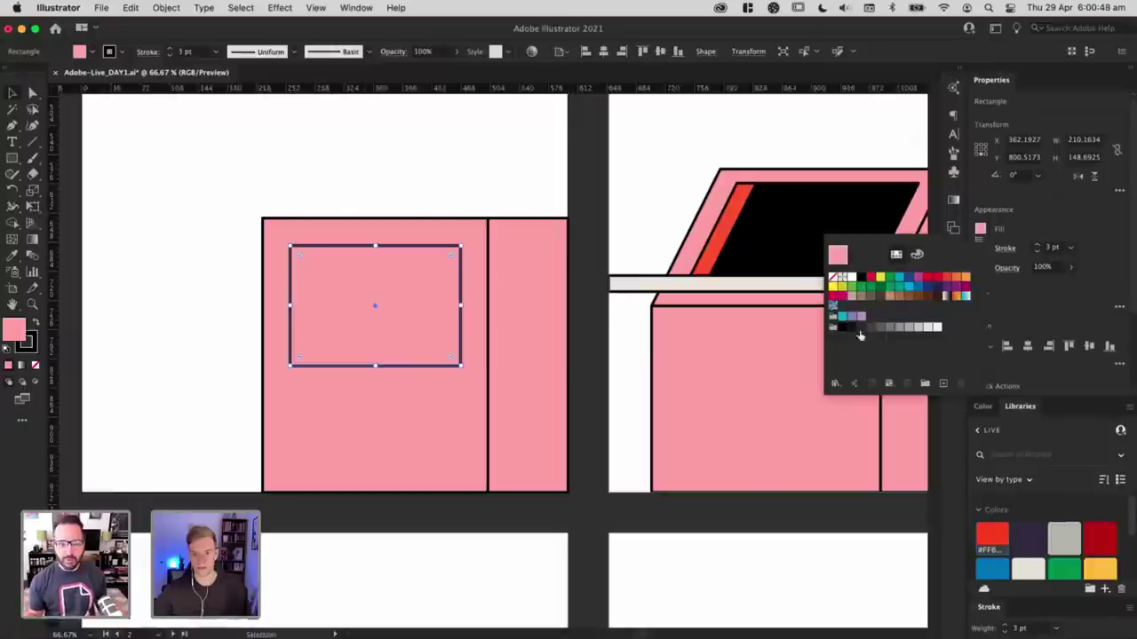
click(861, 278)
click(423, 146)
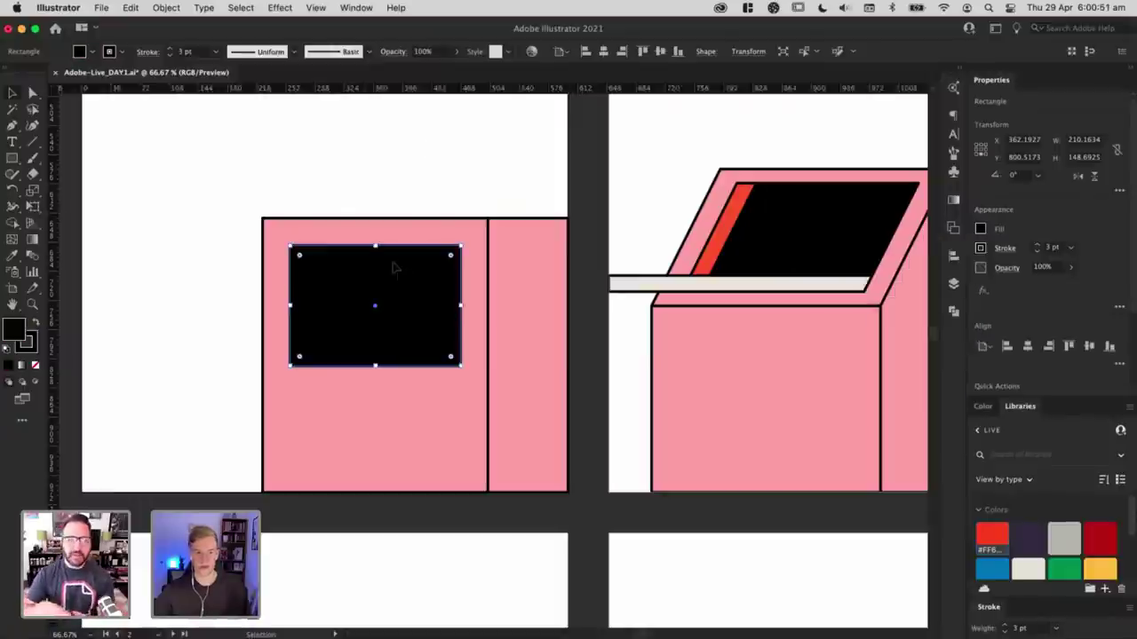
Step: Create a narrow full-height strip along the window's left edge and fill it with the red sampled from the neighbouring building
click(451, 206)
click(412, 274)
drag(461, 306, 313, 306)
key(i)
click(737, 213)
click(408, 168)
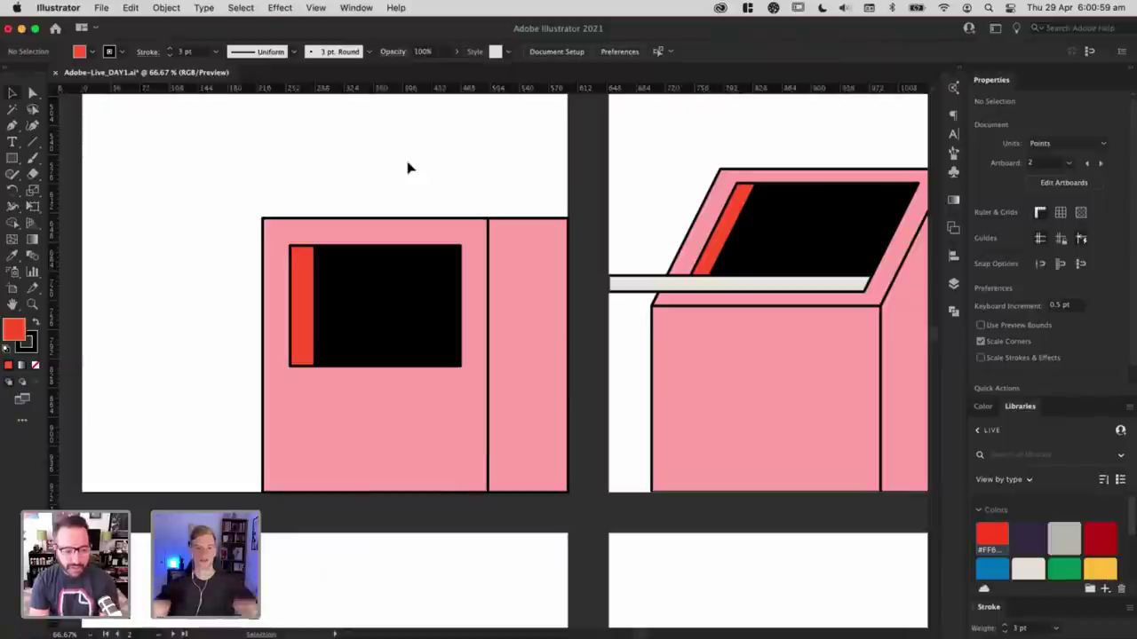
Step: Draw a ledge about 297 by 28 pt under the window, extending past the left wall, with the neighbouring ledge's cream fill
click(12, 159)
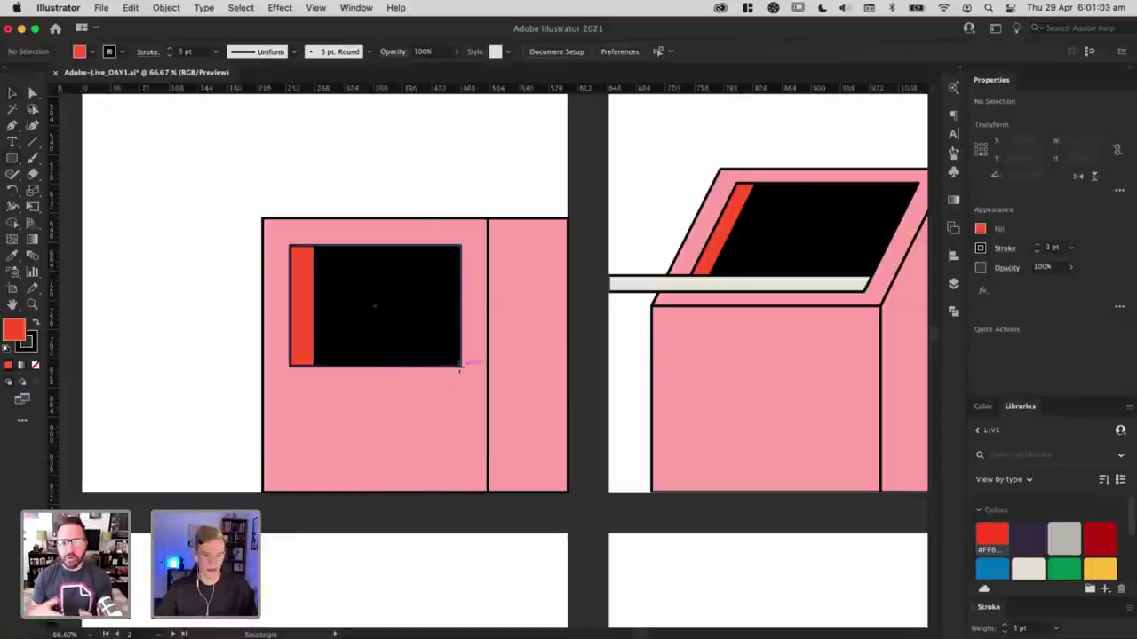
drag(460, 366, 218, 388)
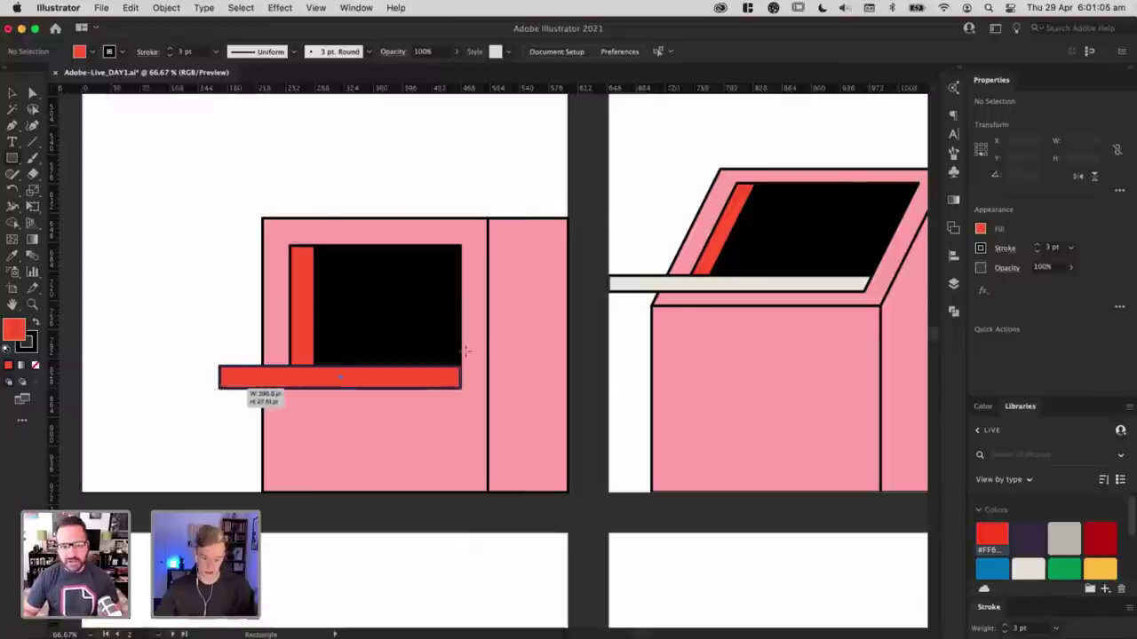
key(i)
click(718, 282)
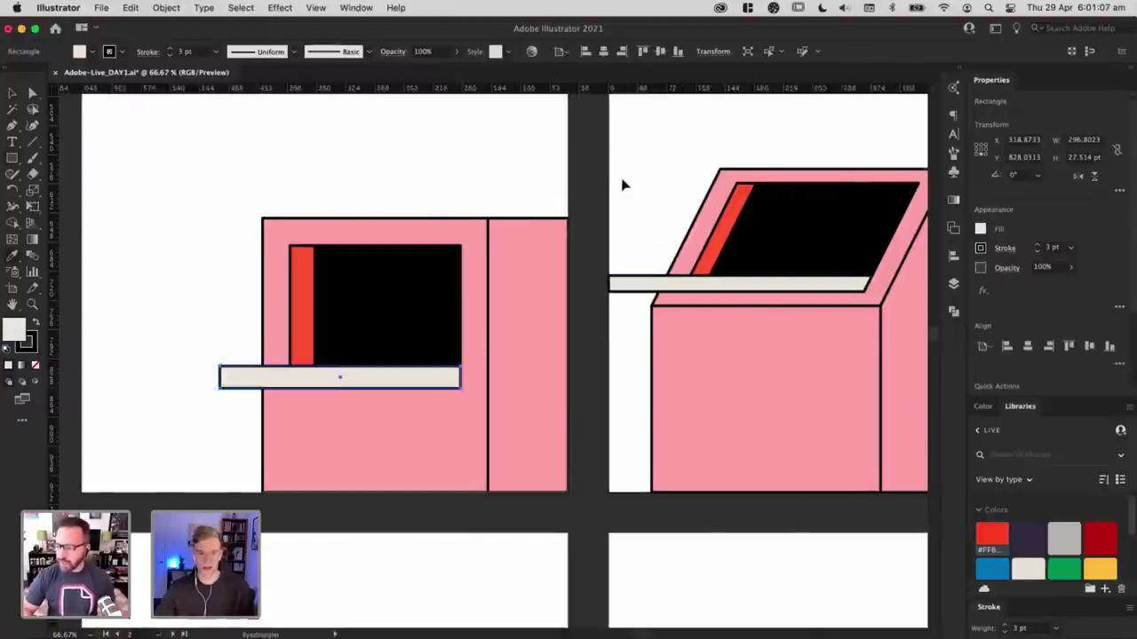
Step: Duplicate the ledge directly below itself, shorten it to the left wall at about 244 by 17 pt, and fill it light gray
click(363, 381)
mouse_move(365, 381)
alt+mouse_down()
mouse_move(363, 414)
mouse_move(364, 398)
alt+mouse_up()
key(super+equal)
drag(311, 357, 373, 356)
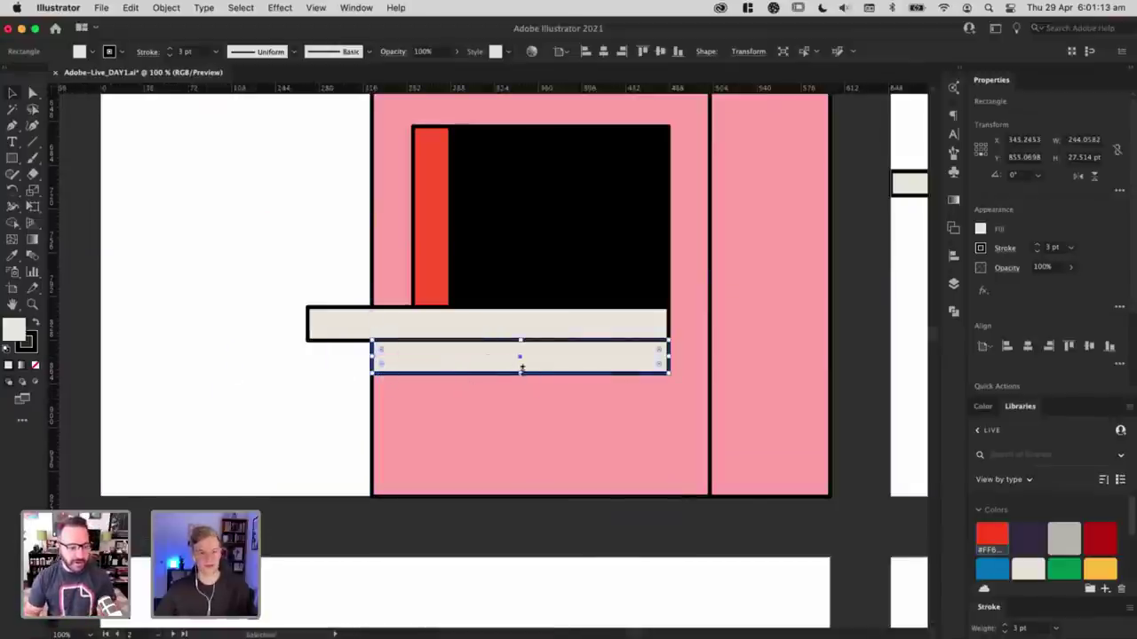
drag(519, 372, 517, 360)
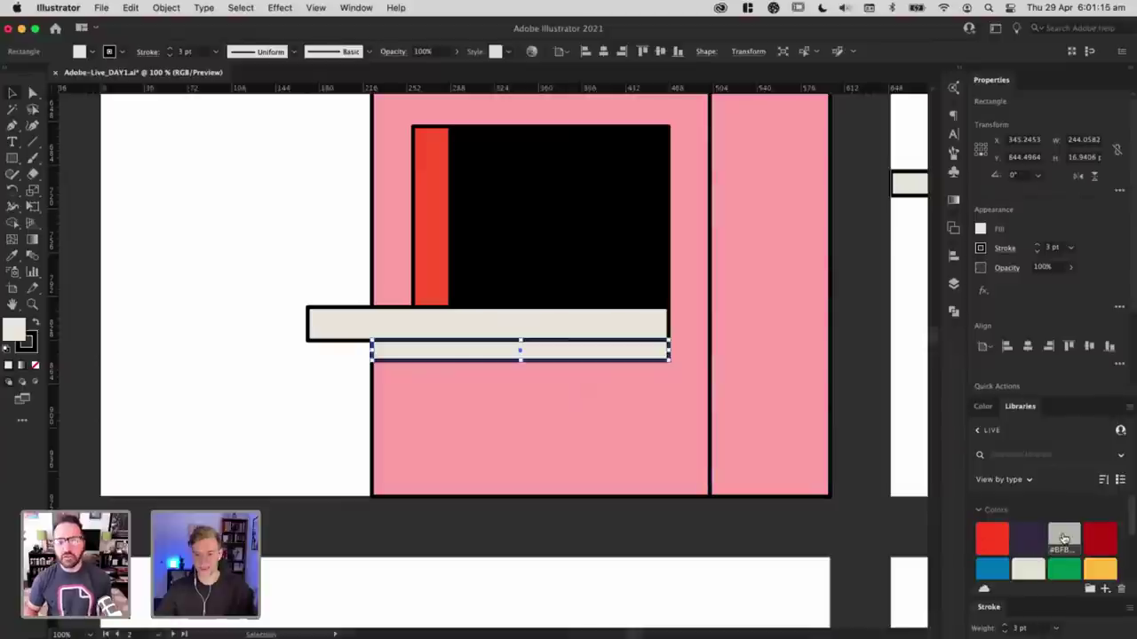
click(1063, 535)
click(282, 425)
key(super+minus)
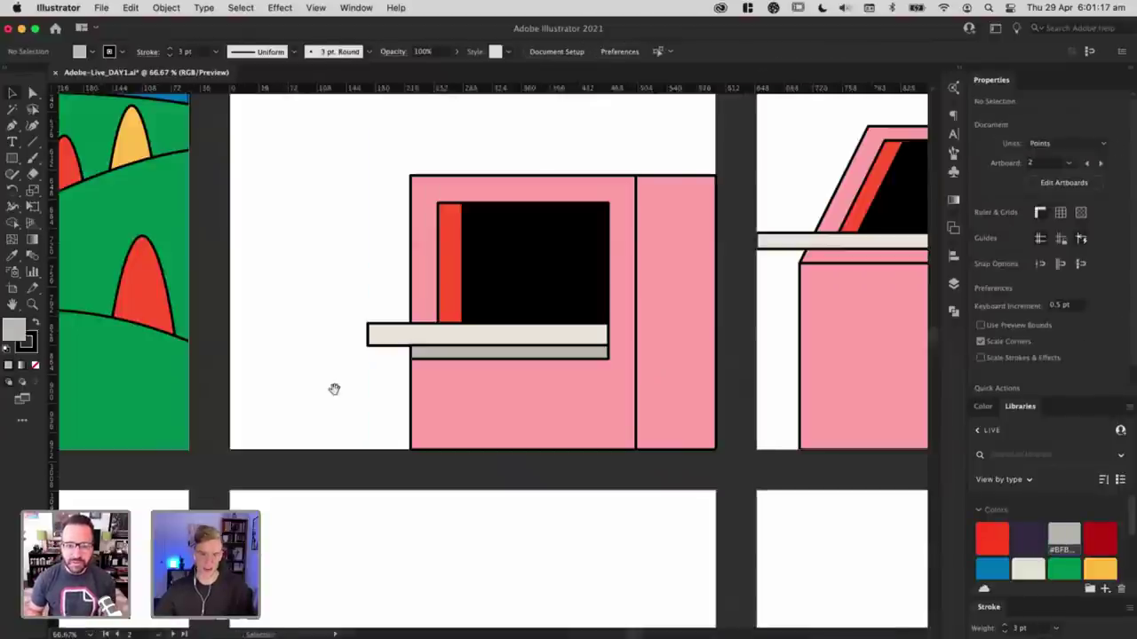
drag(347, 382, 202, 439)
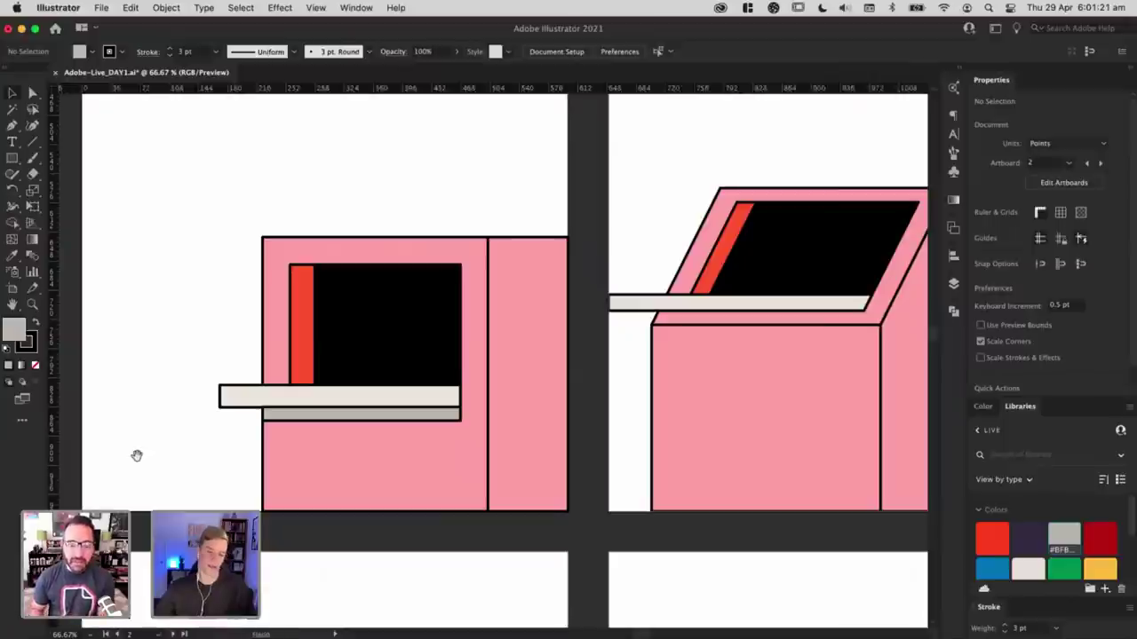
drag(136, 456, 133, 459)
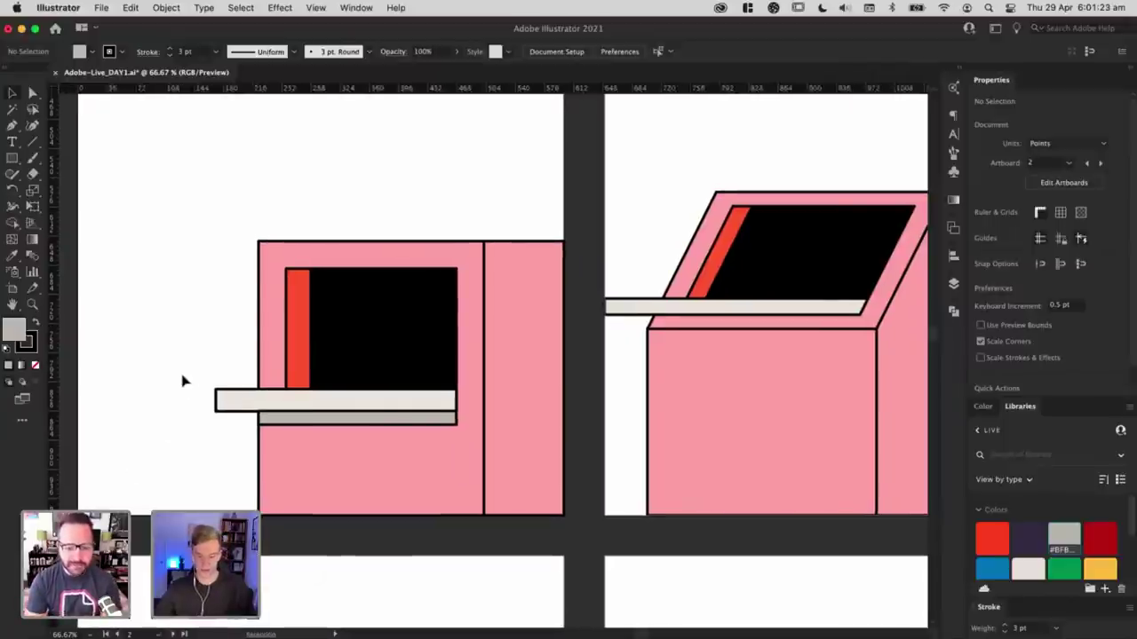
click(302, 299)
drag(377, 325, 351, 325)
click(212, 315)
key(super+z)
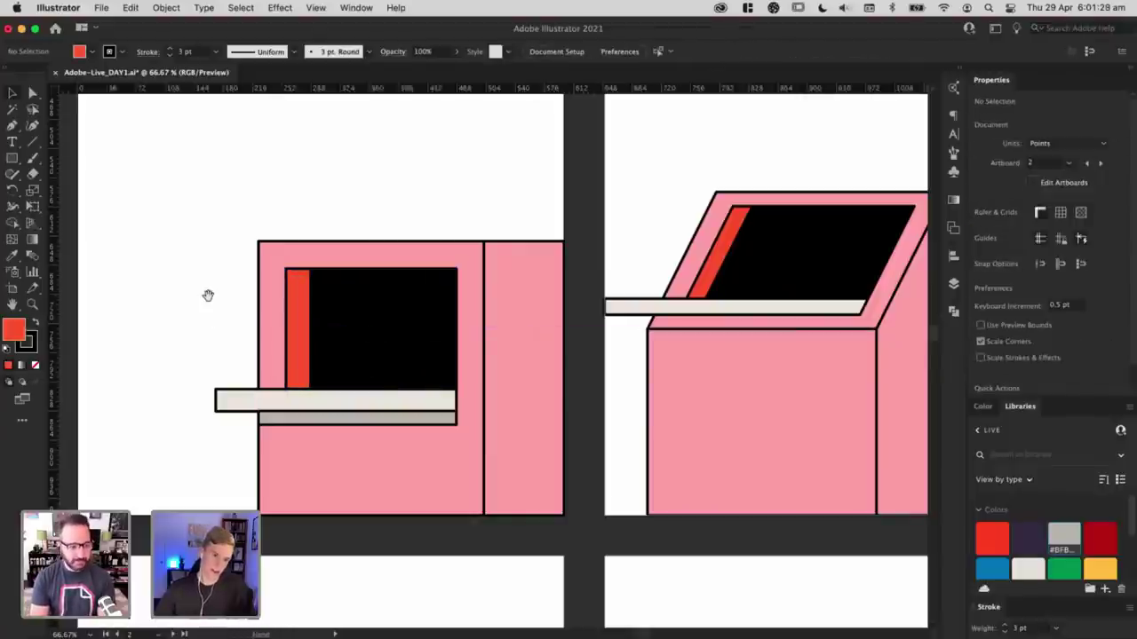
Step: Draw a roof slab about 292 by 28 pt on top of the front face, overhanging the left wall, with the ledge's cream fill
drag(208, 302, 207, 332)
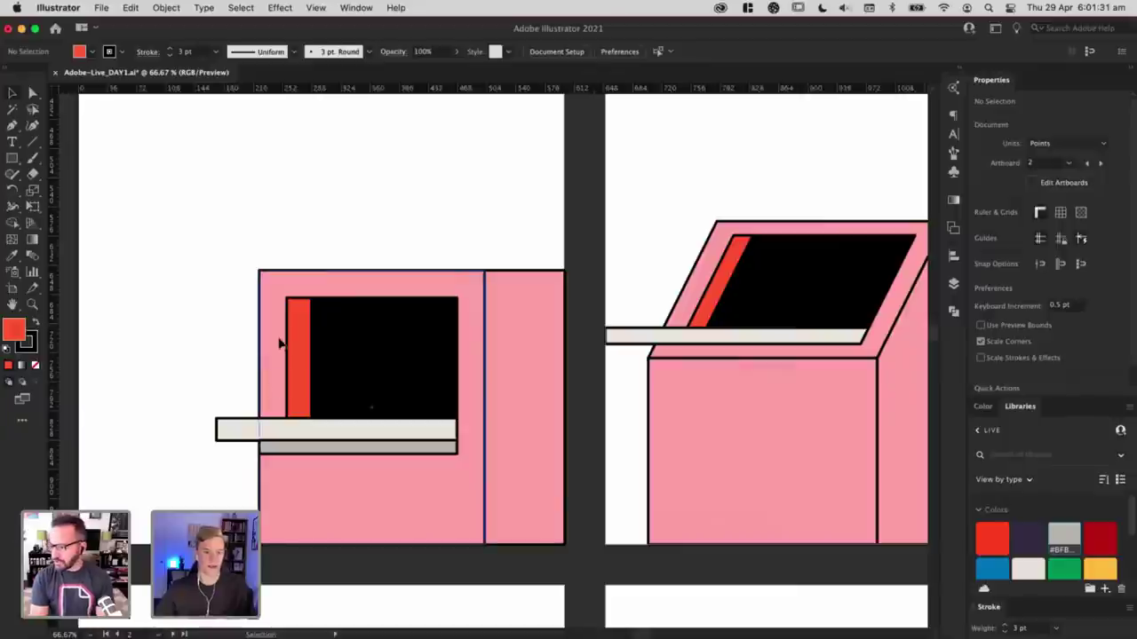
click(12, 160)
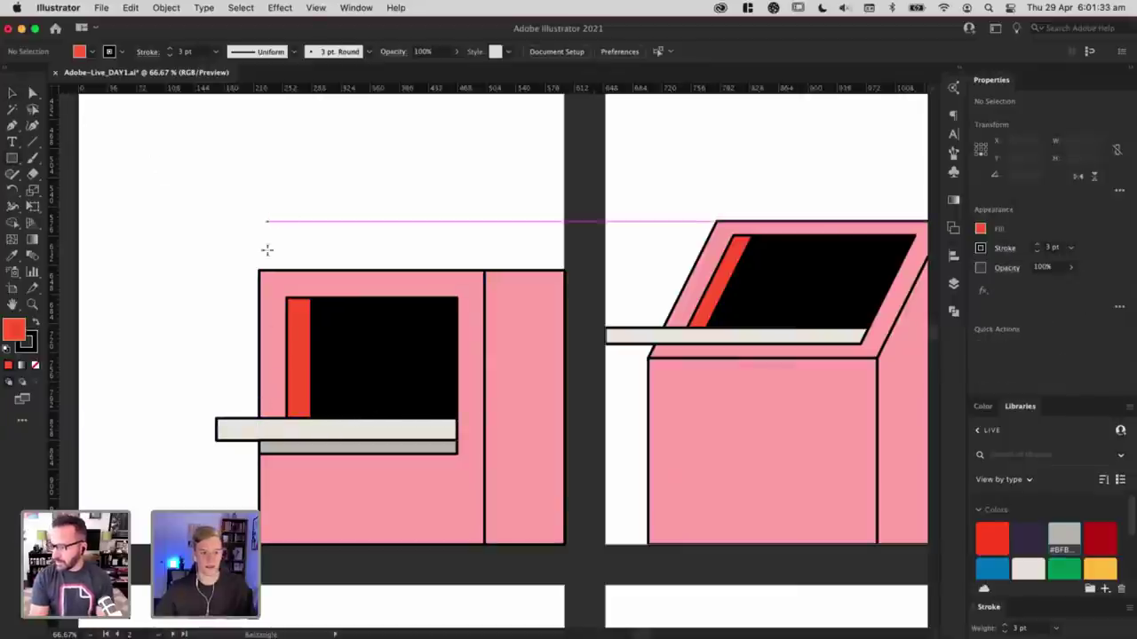
mouse_move(247, 270)
mouse_down()
mouse_move(477, 221)
mouse_move(484, 246)
mouse_up()
click(379, 425)
key(v)
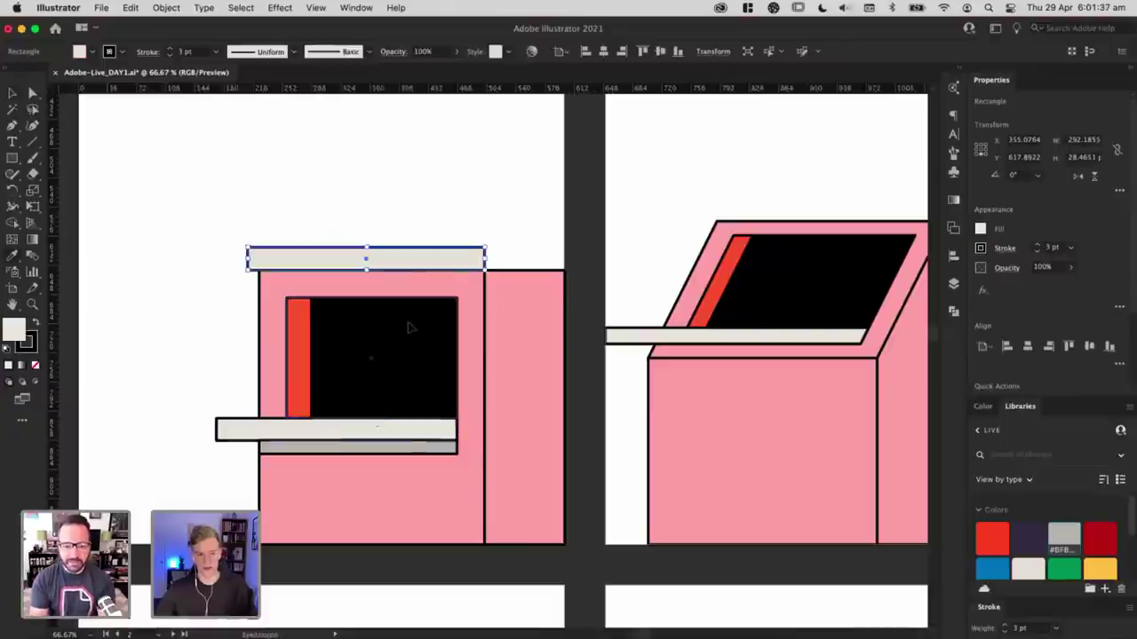
Step: Extend the cream roof slab farther left and upward to a height of about 39 pt
click(352, 232)
click(348, 252)
drag(249, 260, 238, 258)
drag(362, 248, 362, 239)
click(365, 197)
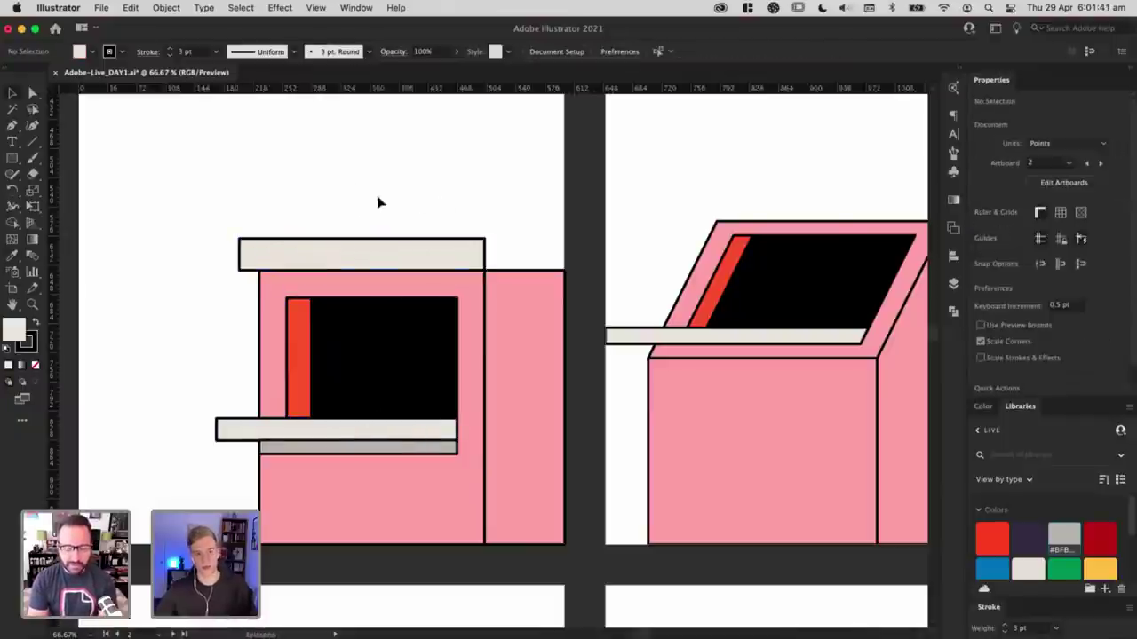
Step: Duplicate the roof slab over the side face, narrow it to about 103 pt at the artboard's right edge, and fill it light gray
drag(259, 261, 487, 256)
drag(730, 257, 564, 255)
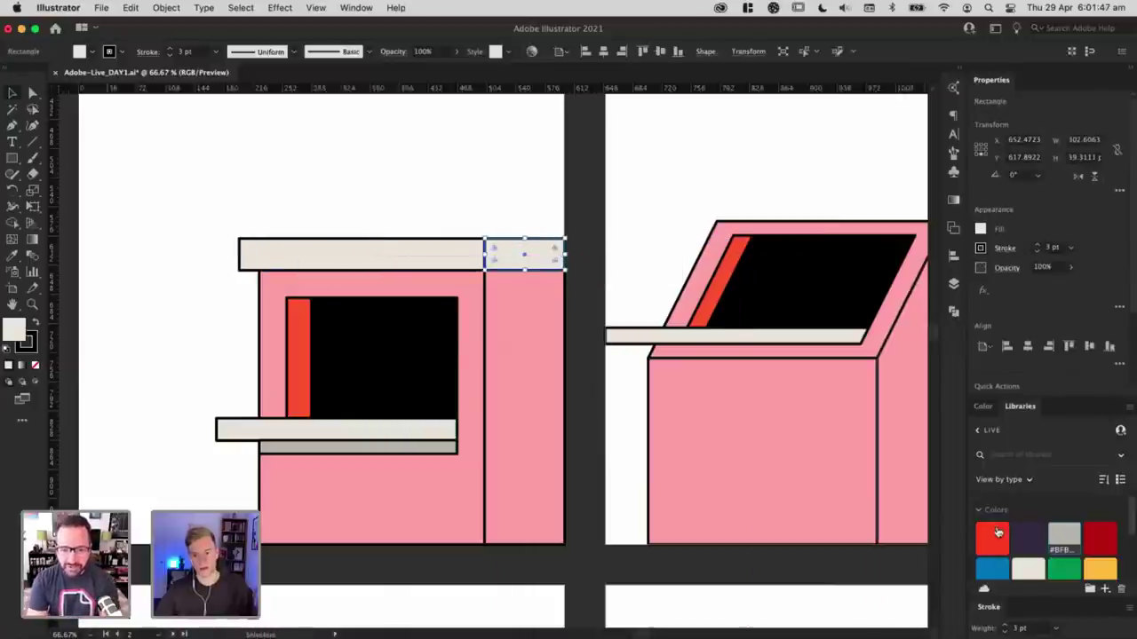
click(1063, 536)
drag(297, 248, 492, 241)
drag(379, 234, 607, 269)
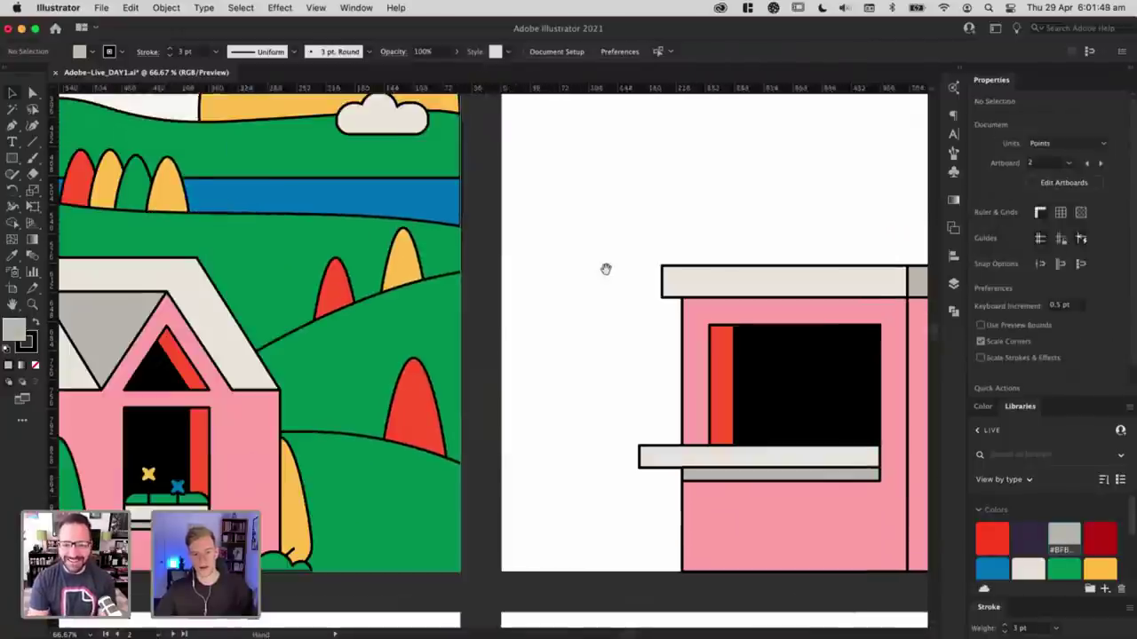
drag(565, 223, 300, 191)
Step: Try scaling the whole building down toward its lower-right corner, and undo the scaling
click(487, 271)
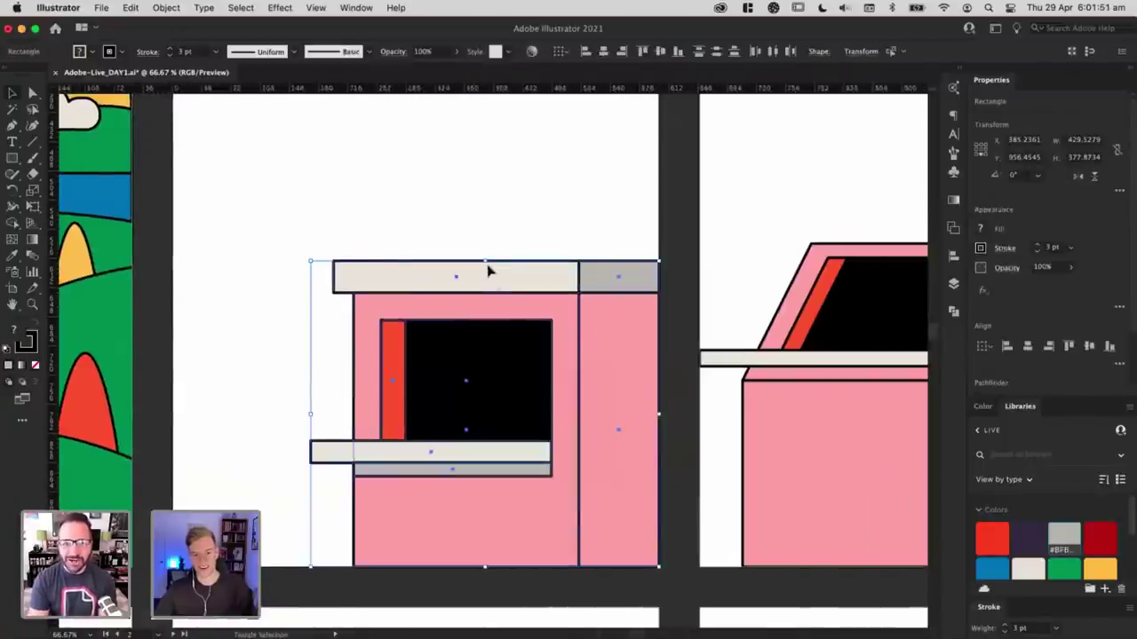
drag(316, 262, 395, 320)
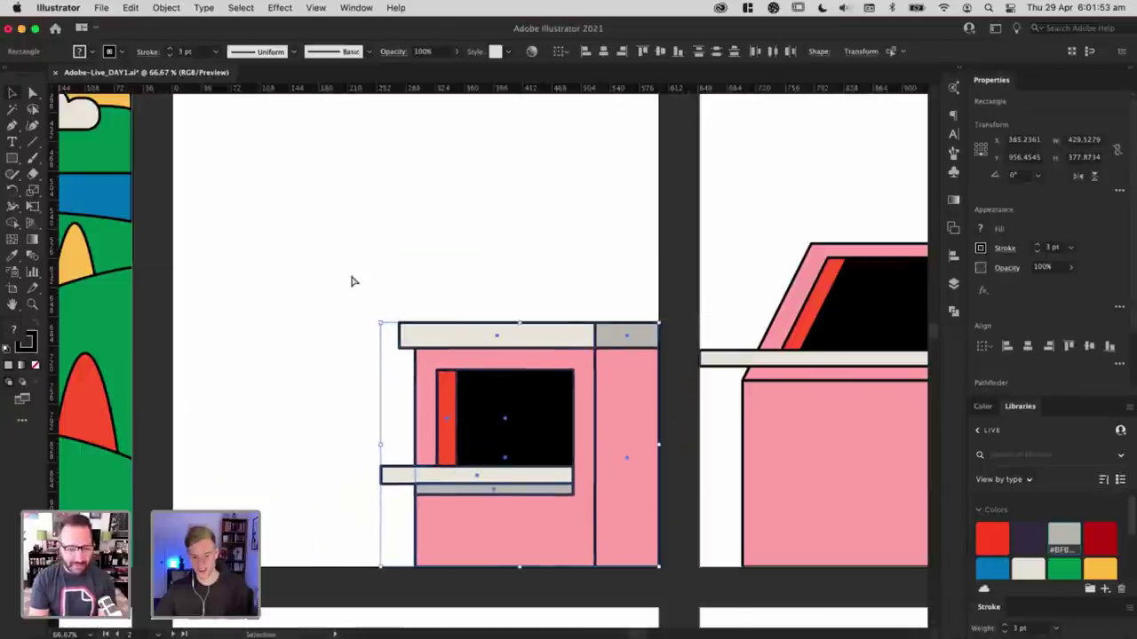
click(352, 280)
key(super+minus)
key(super+minus)
drag(351, 277, 599, 312)
super+click(495, 272)
key(super+z)
super+click(450, 311)
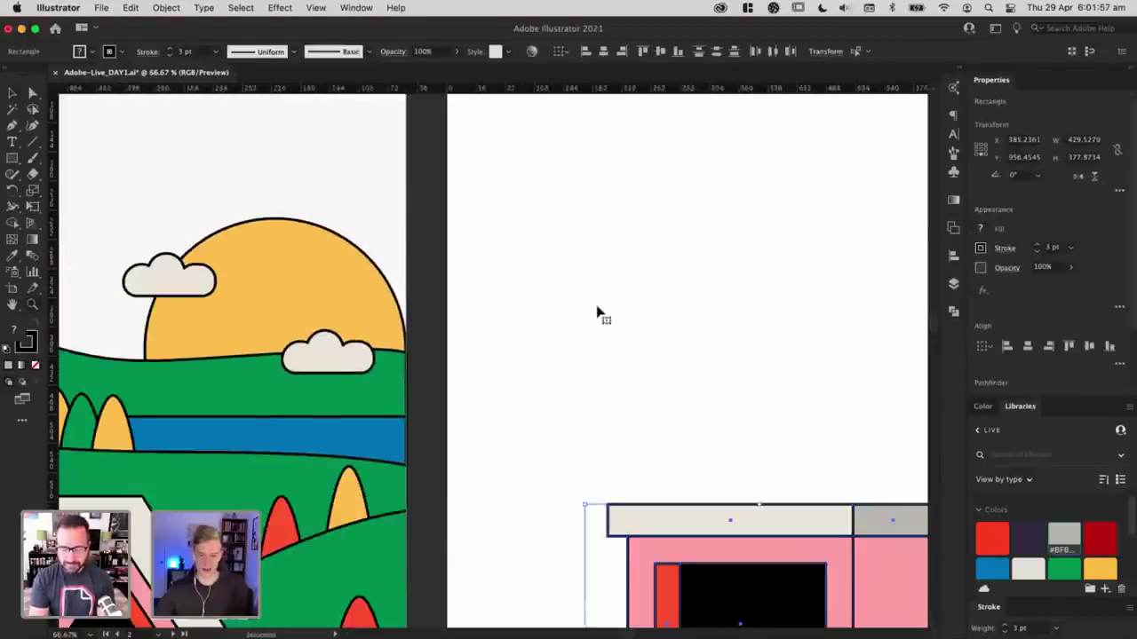
Step: Place a horizontal guide level with the top edge of the house roof on the first artboard
key(super+minus)
key(super+minus)
drag(511, 301, 729, 377)
click(670, 280)
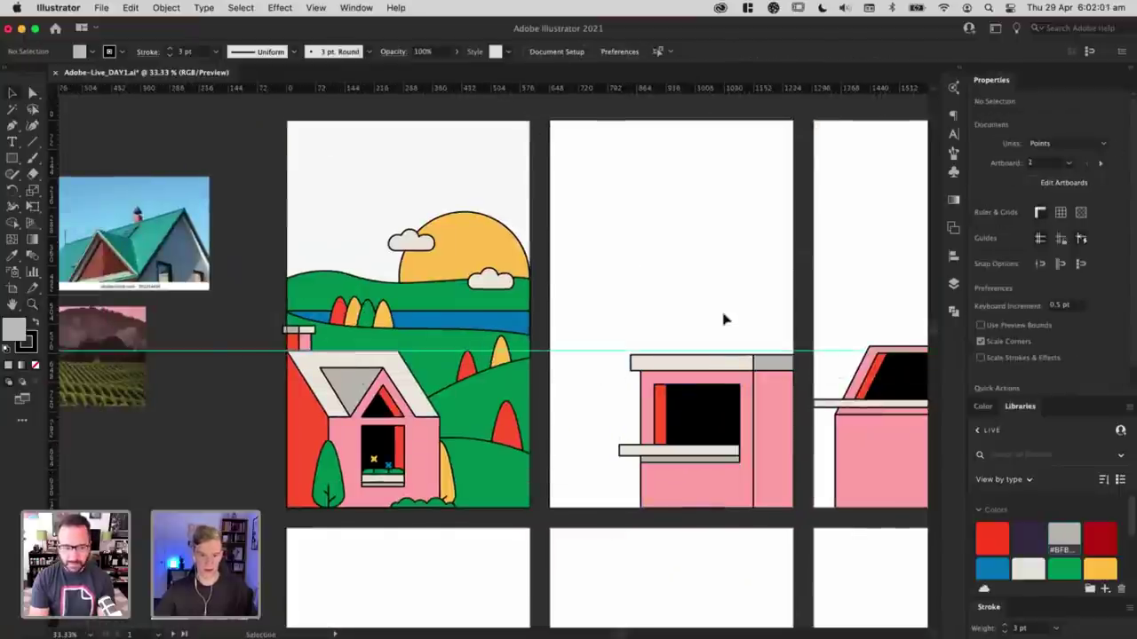
Step: Scale the whole building on the second artboard up toward the upper left until its roof meets the guide
scroll(469, 264, right, 3)
key(super+minus)
key(super+plus)
key(super+plus)
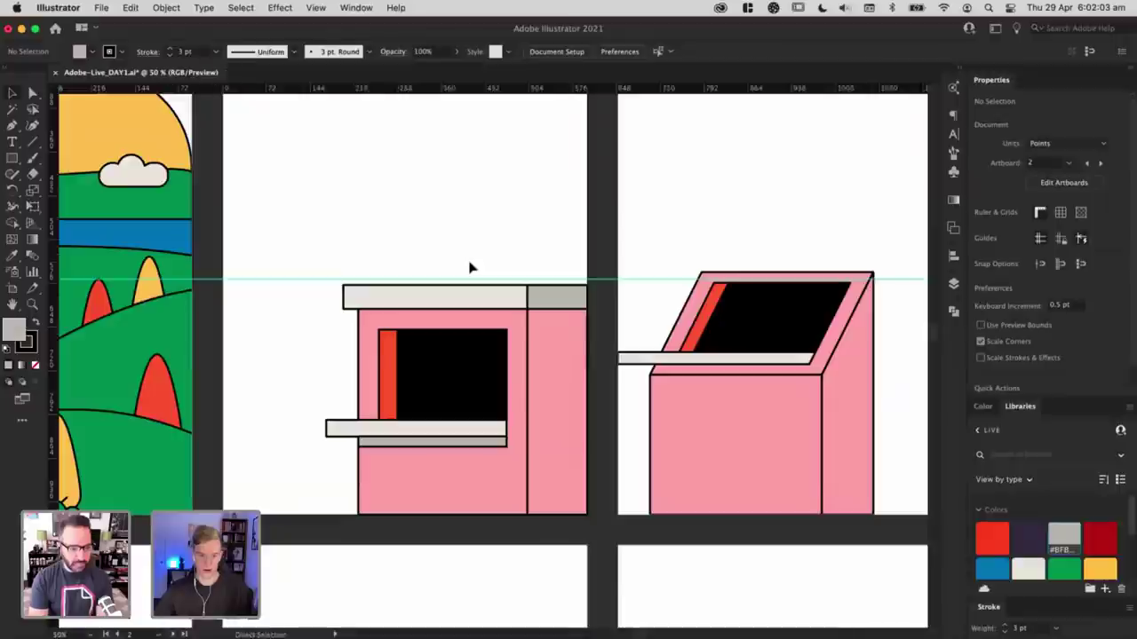
drag(590, 575, 319, 277)
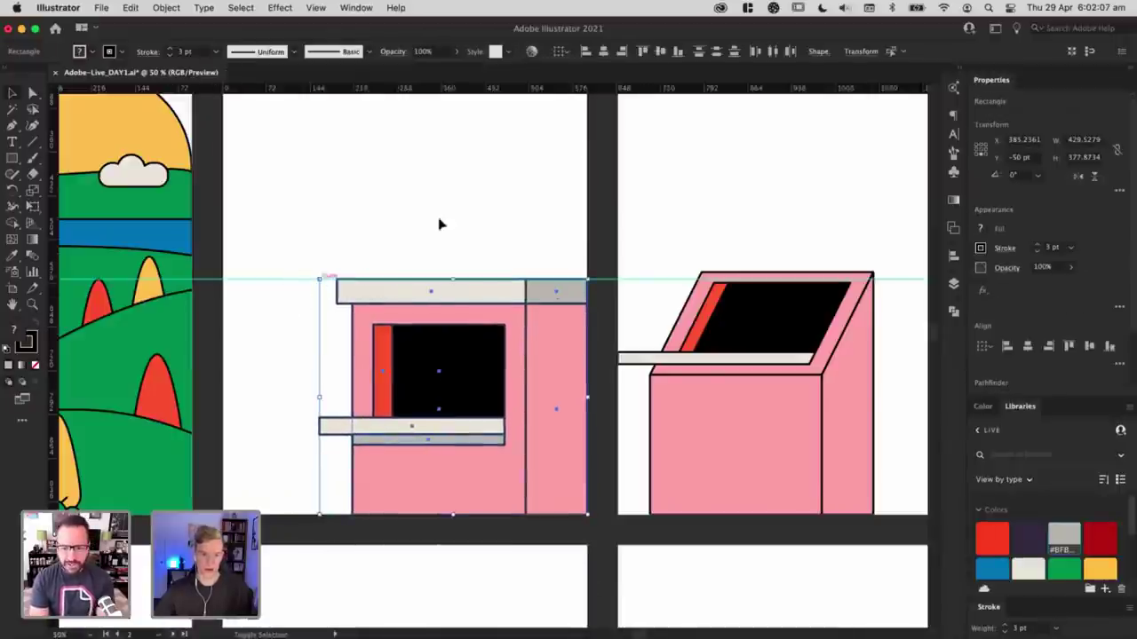
click(381, 228)
scroll(418, 231, left, 3)
scroll(391, 225, right, 5)
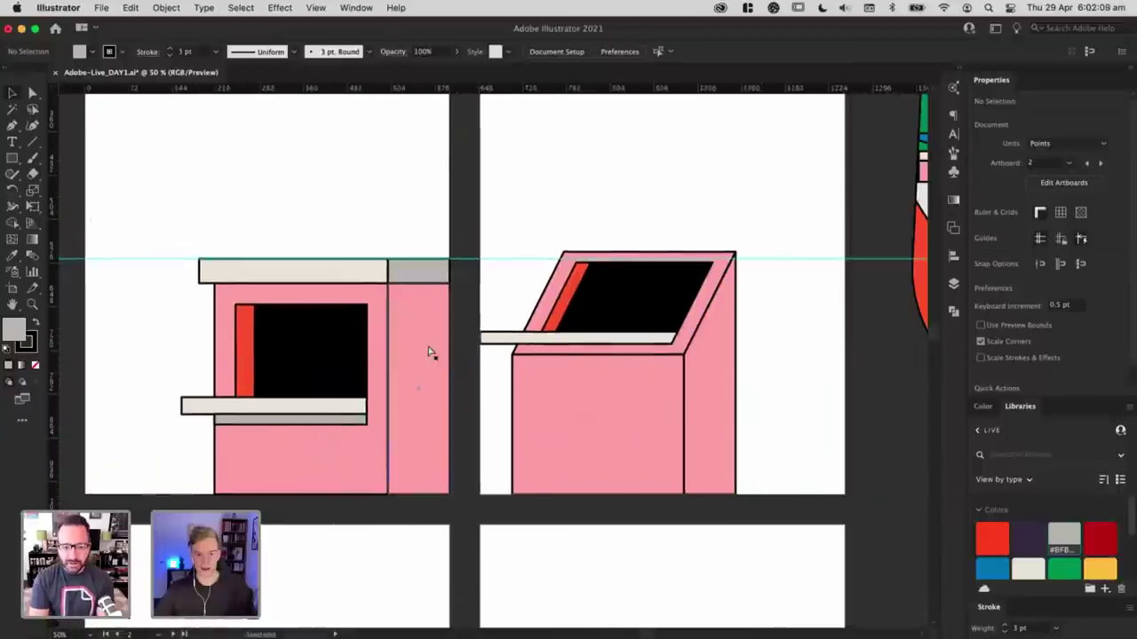
Step: Fill the building's narrow side wall with the red sampled from the neighbouring building's window reveal
click(429, 352)
click(582, 289)
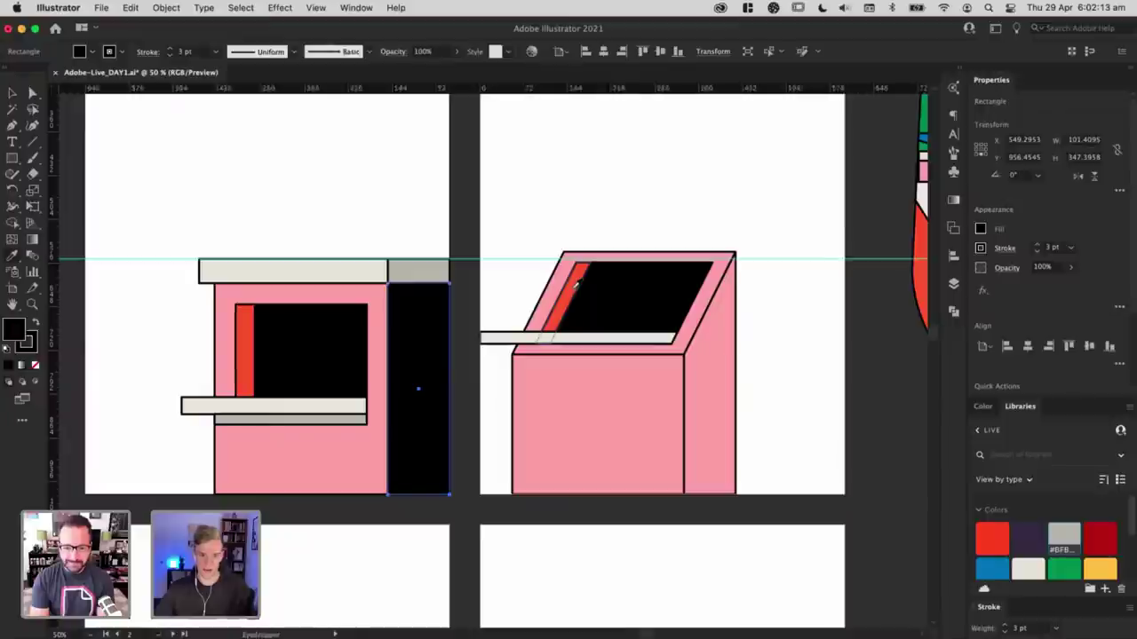
click(563, 301)
key(v)
click(450, 203)
drag(450, 203, 601, 192)
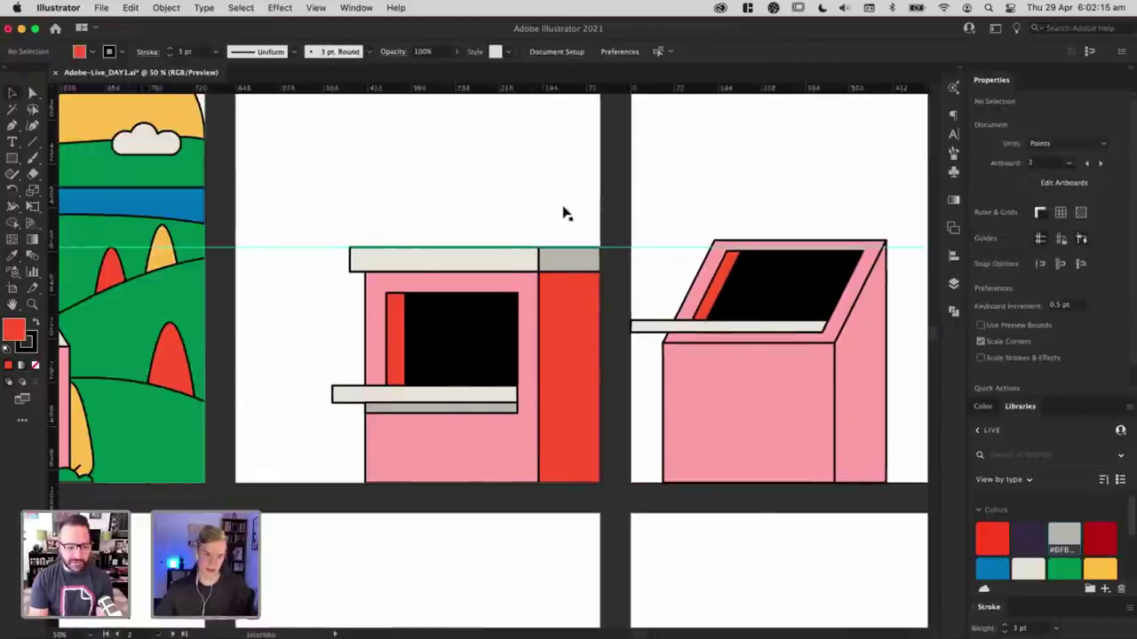
Step: Shift the front face, window, ledge and left roof edges to the right to narrow the red side wall
drag(303, 191, 569, 512)
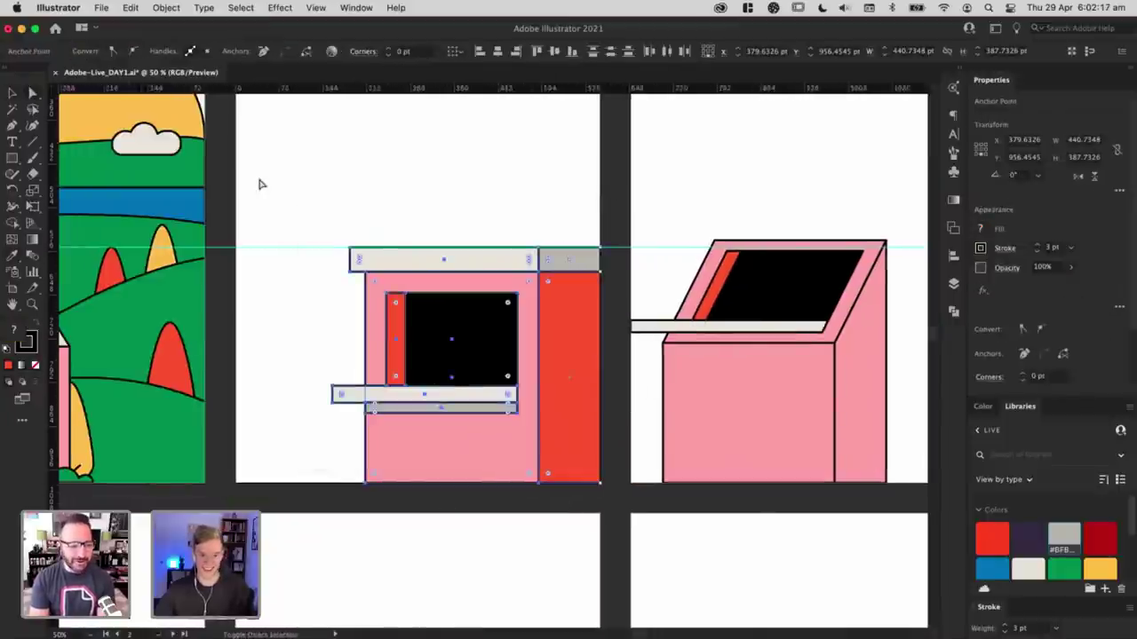
key(shift+Right)
key(shift+Right)
key(shift+Right)
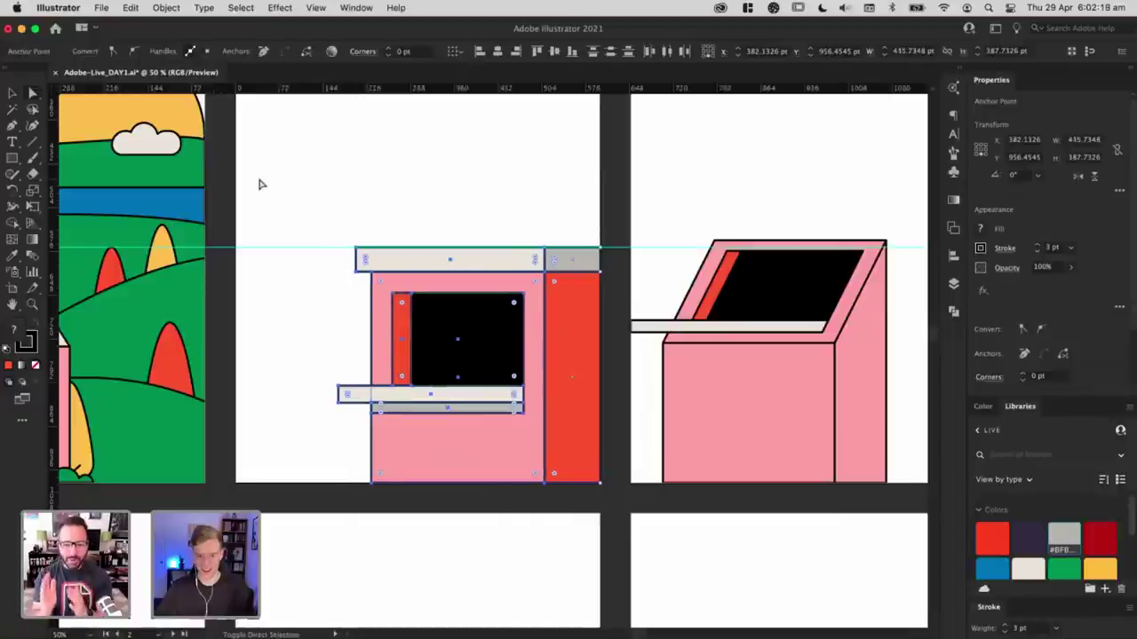
key(v)
click(260, 184)
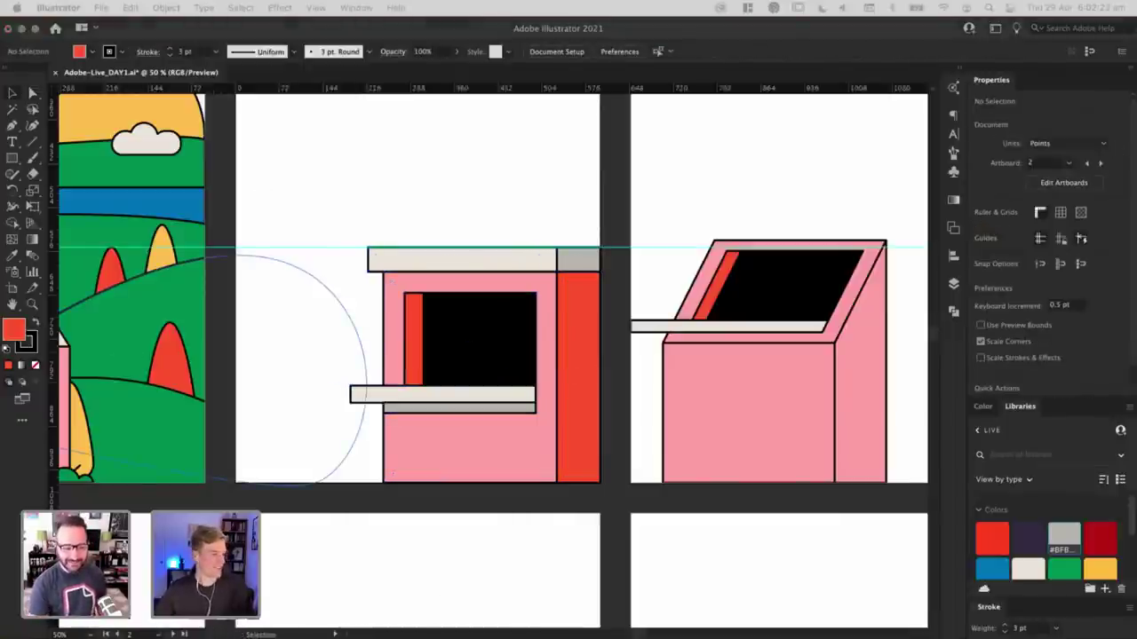
Step: Extend the gray strip under the window ledge leftward to match the cream ledge's full width
drag(316, 515, 454, 526)
drag(606, 454, 530, 455)
scroll(530, 457, right, 1)
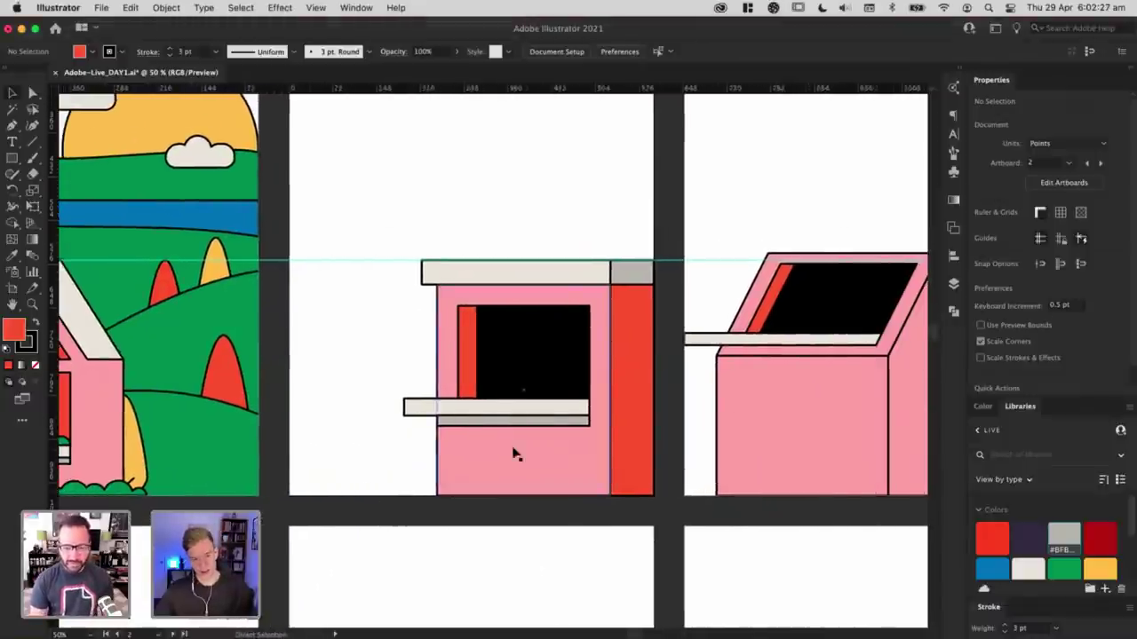
key(super+equal)
click(420, 443)
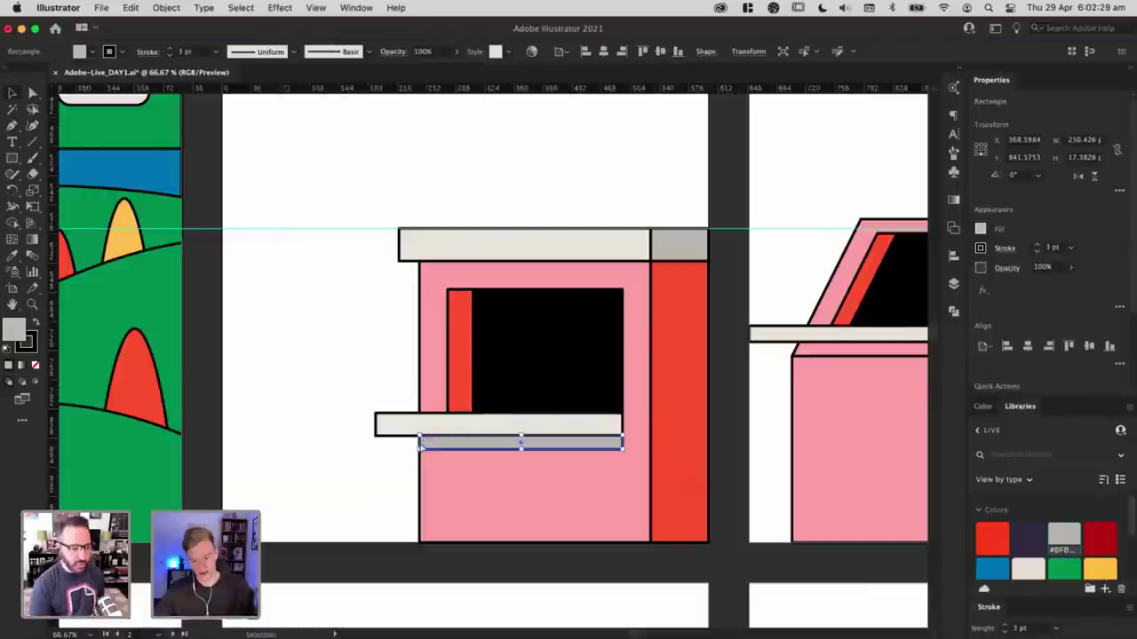
key(super+equal)
drag(336, 356, 311, 487)
click(276, 388)
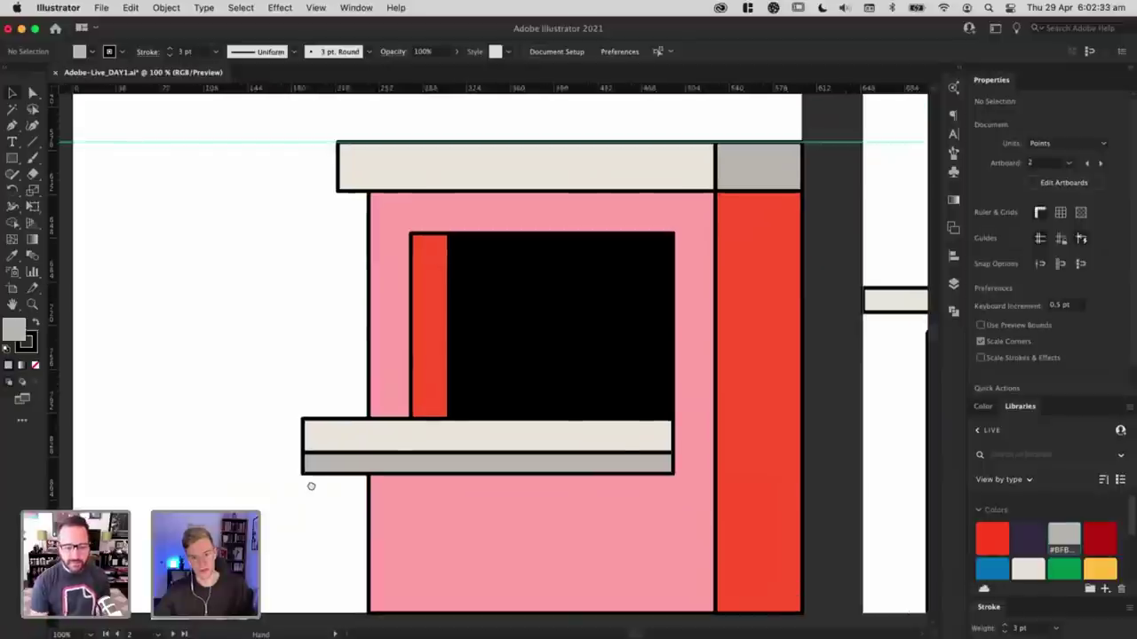
key(super+minus)
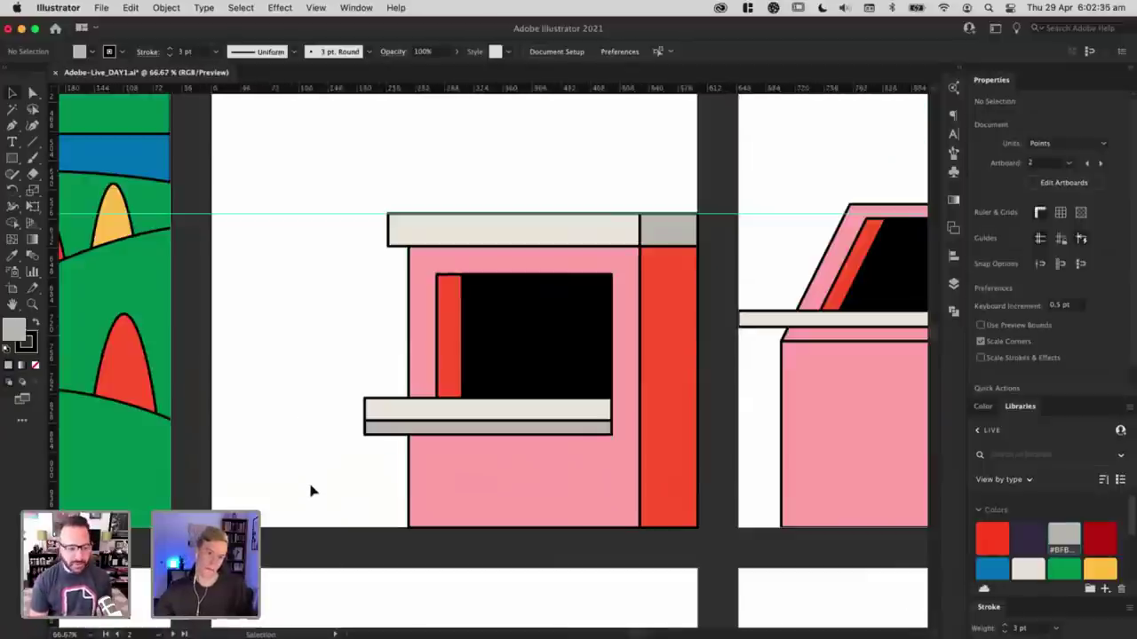
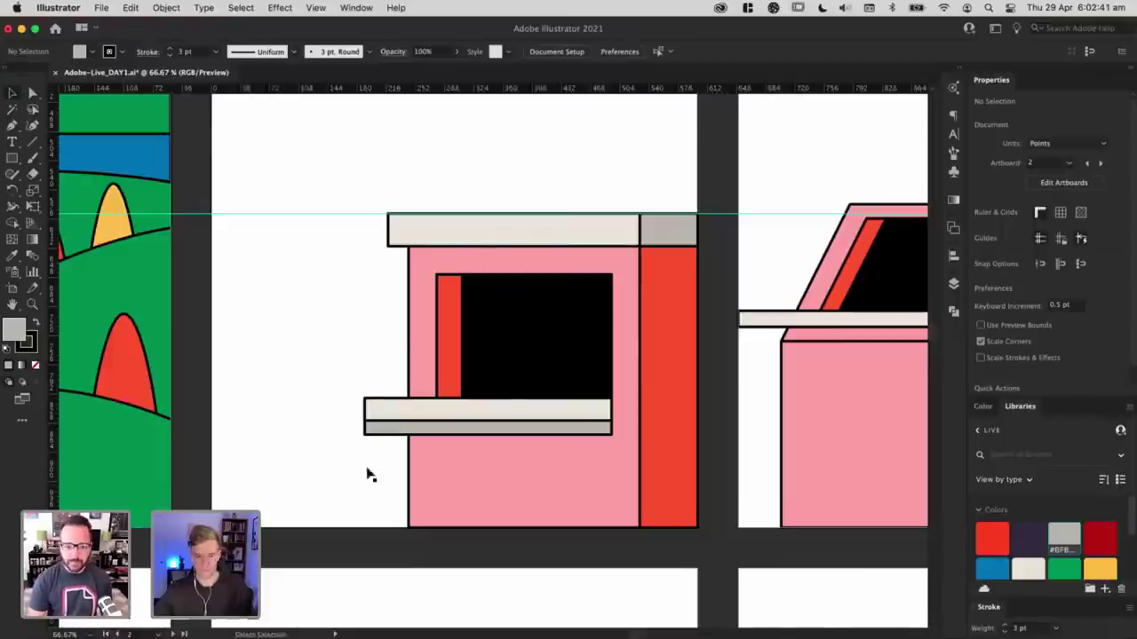
Step: Raise the top edge of the cream window ledge to make the ledge thicker
key(super+equal)
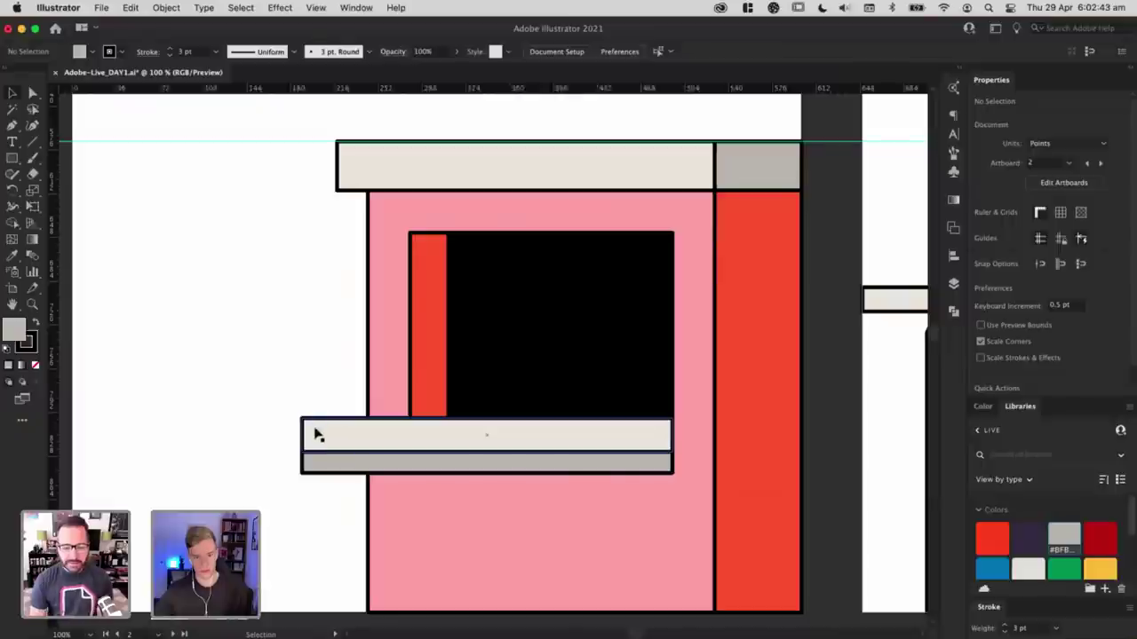
click(489, 419)
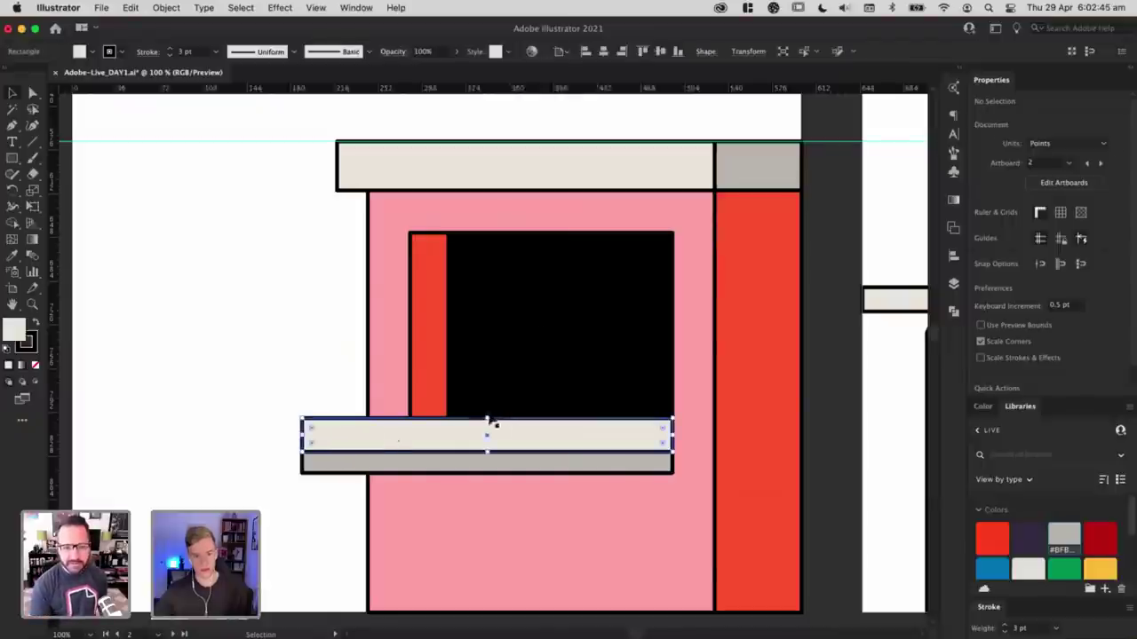
drag(487, 417, 486, 411)
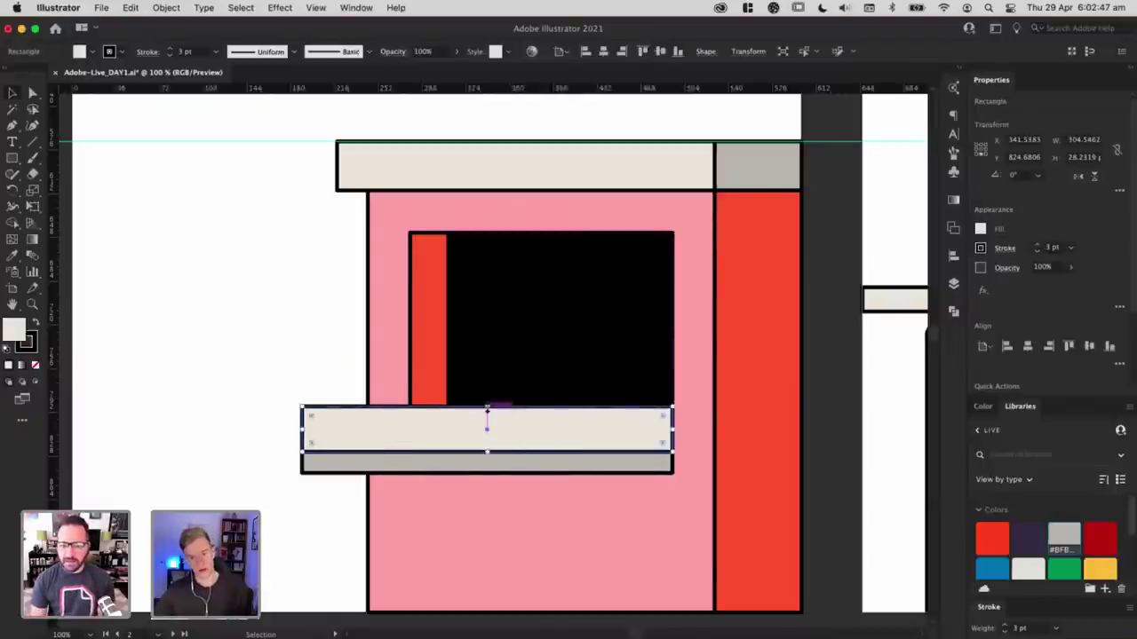
click(126, 374)
key(super+minus)
key(super+minus)
key(super+minus)
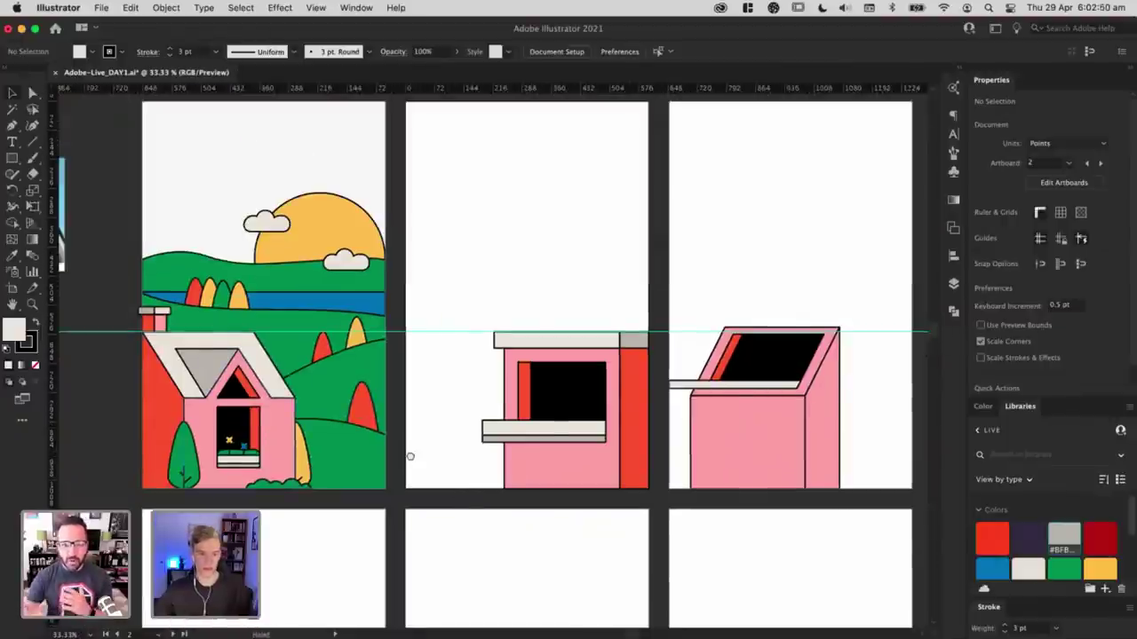
mouse_move(410, 457)
mouse_down()
mouse_move(423, 472)
mouse_move(391, 465)
mouse_up()
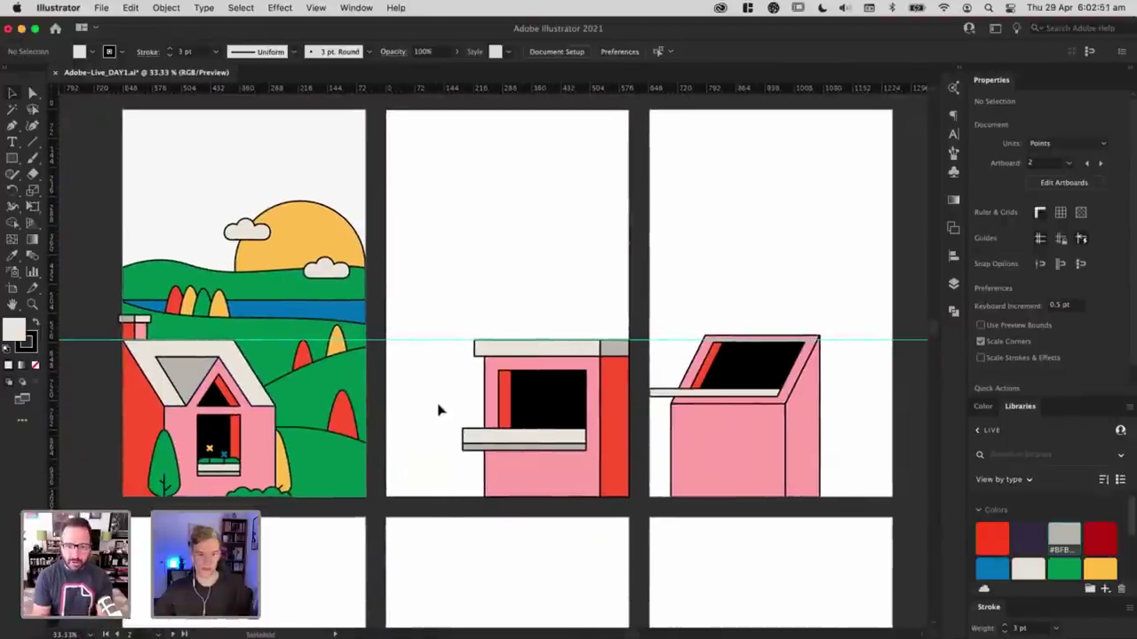
Step: Copy the green foliage shape from the house's window box onto the left end of the second building's ledge
key(super+equal)
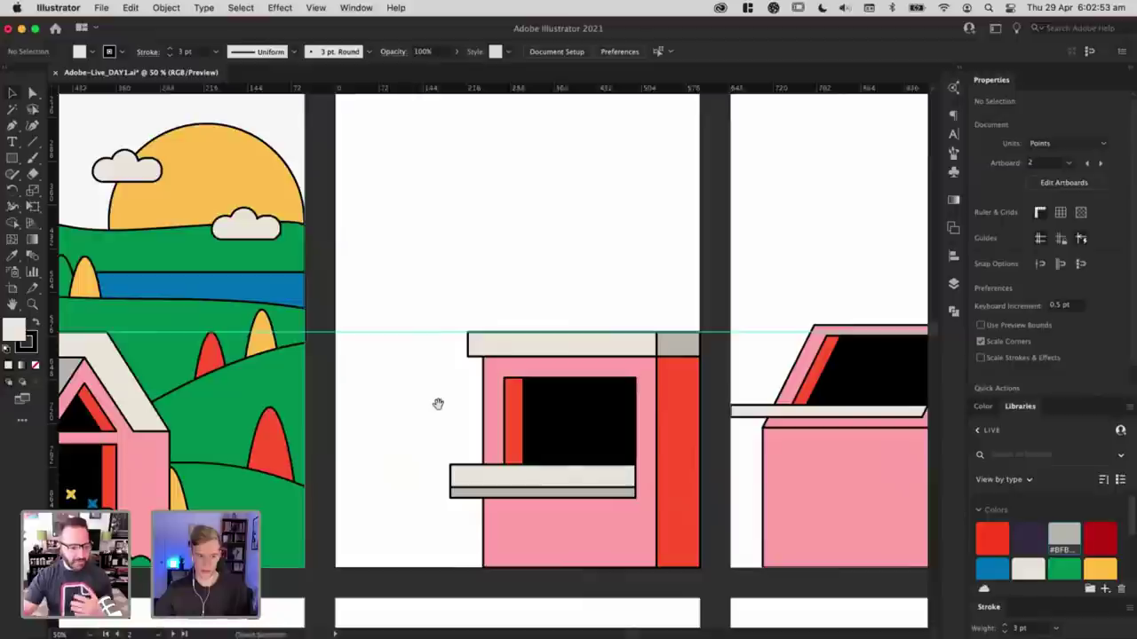
scroll(438, 404, left, 3)
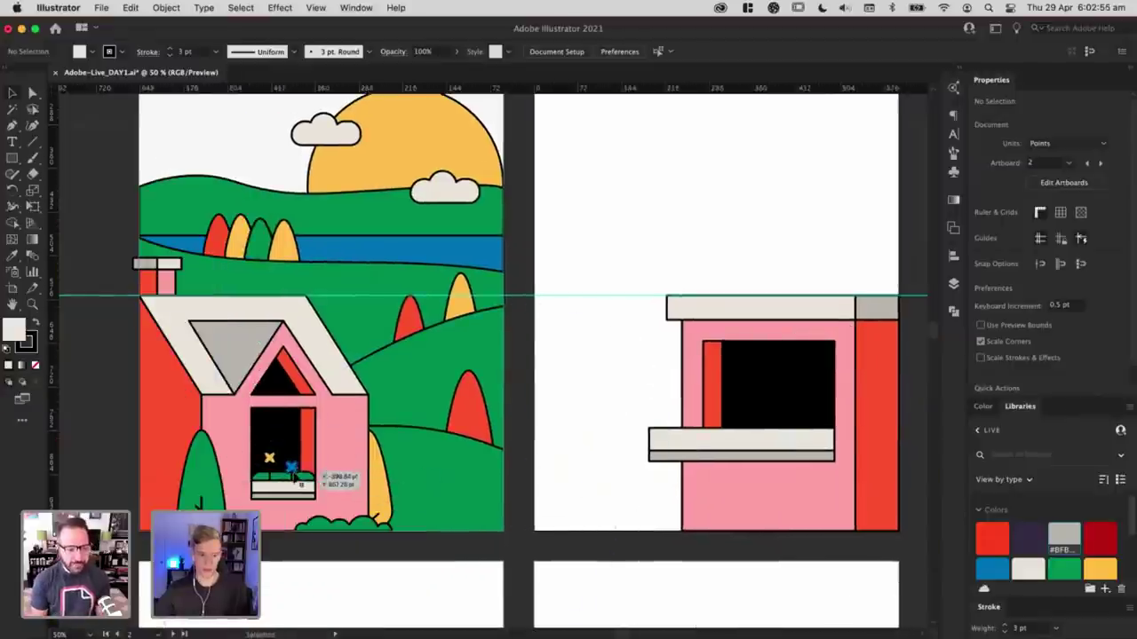
drag(291, 466, 759, 422)
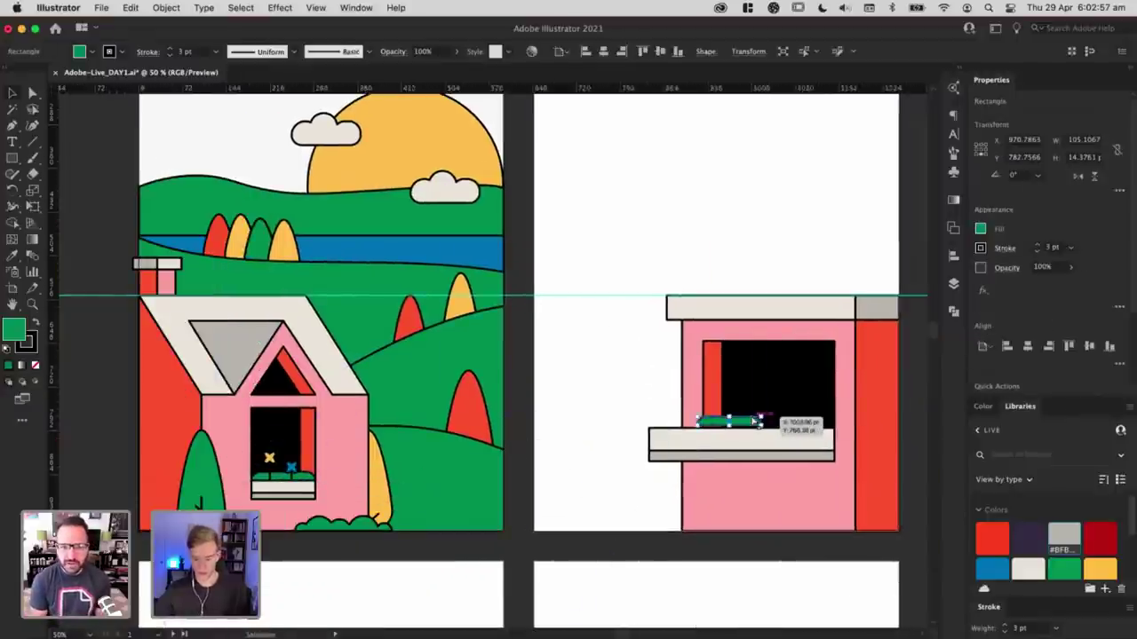
key(super+equal)
key(super+equal)
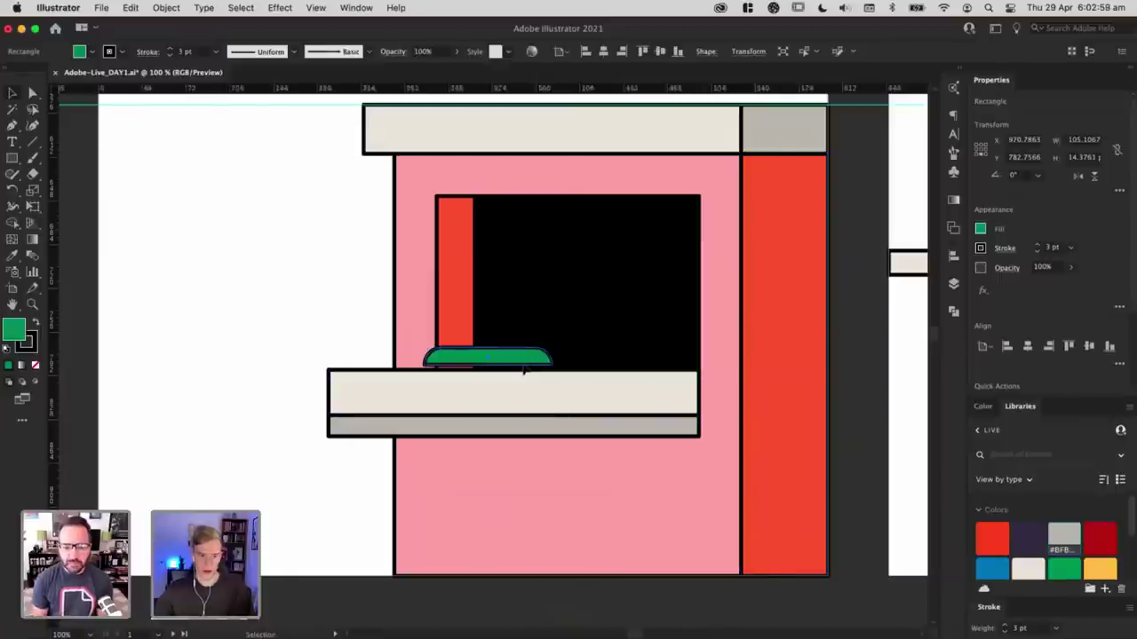
drag(523, 367, 528, 365)
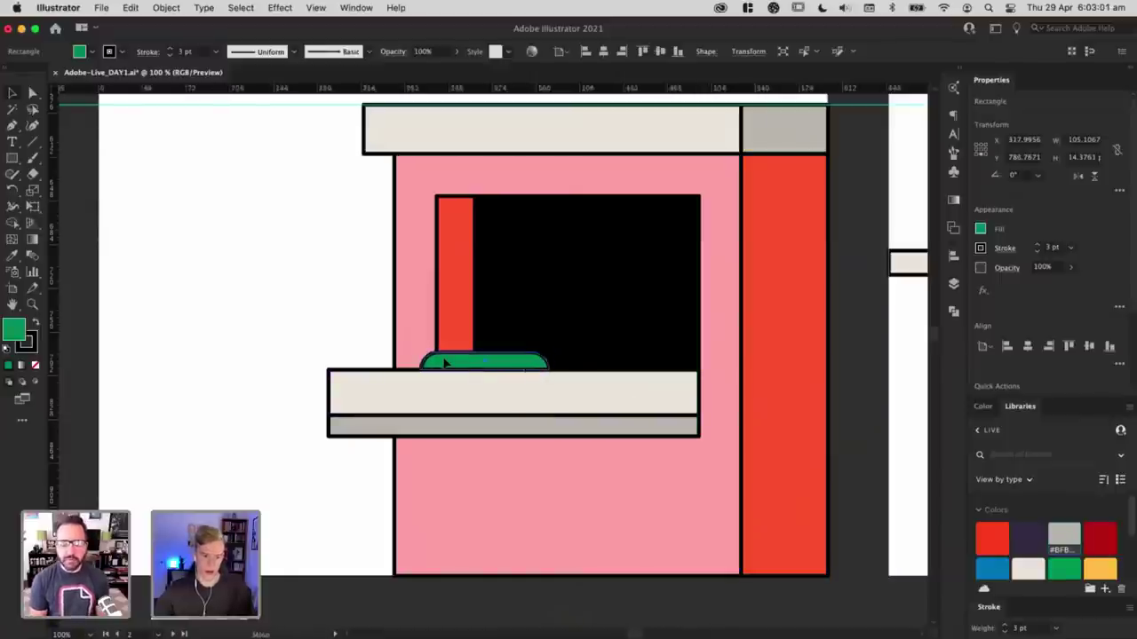
drag(445, 364, 434, 363)
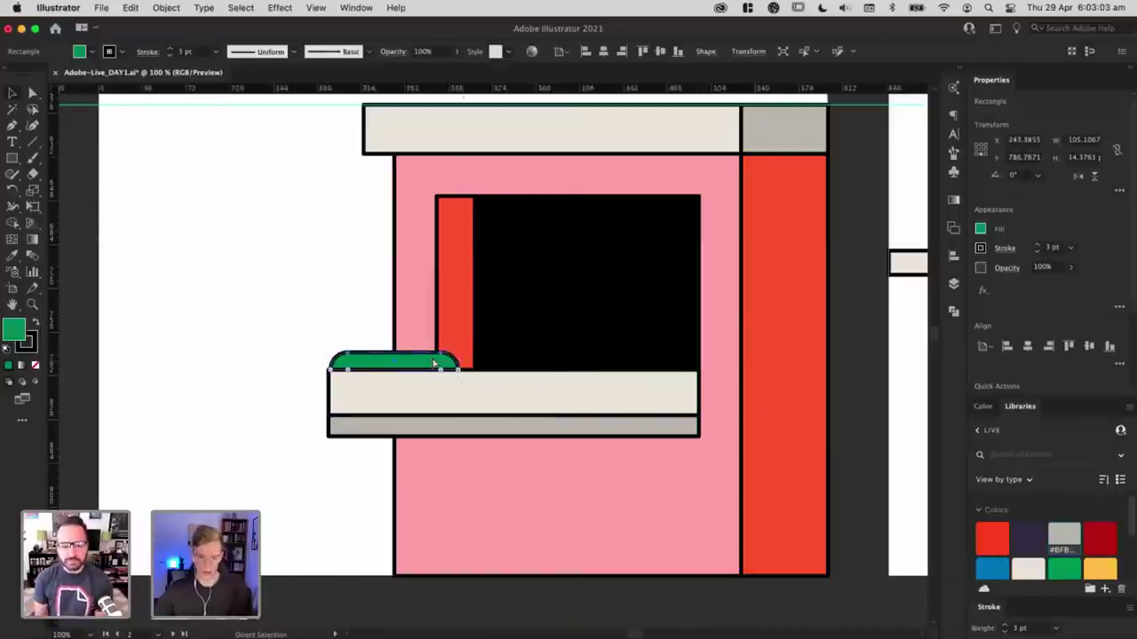
Step: Try to reshape the green foliage by moving its right-end anchor points, and undo the change
key(super+equal)
click(579, 371)
drag(587, 373, 521, 375)
key(super+z)
scroll(276, 281, left, 5)
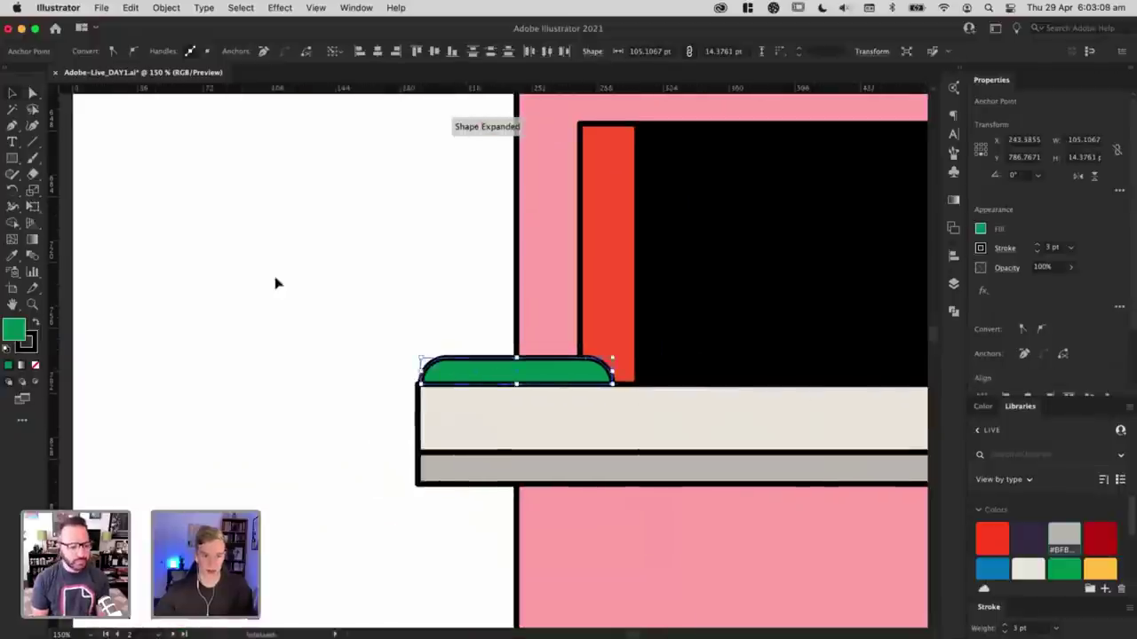
key(super+z)
Step: Widen the green foliage to about 342 pt and seat it on the ledge, flush with the ledge's left end
scroll(373, 325, right, 1)
scroll(325, 331, right, 1)
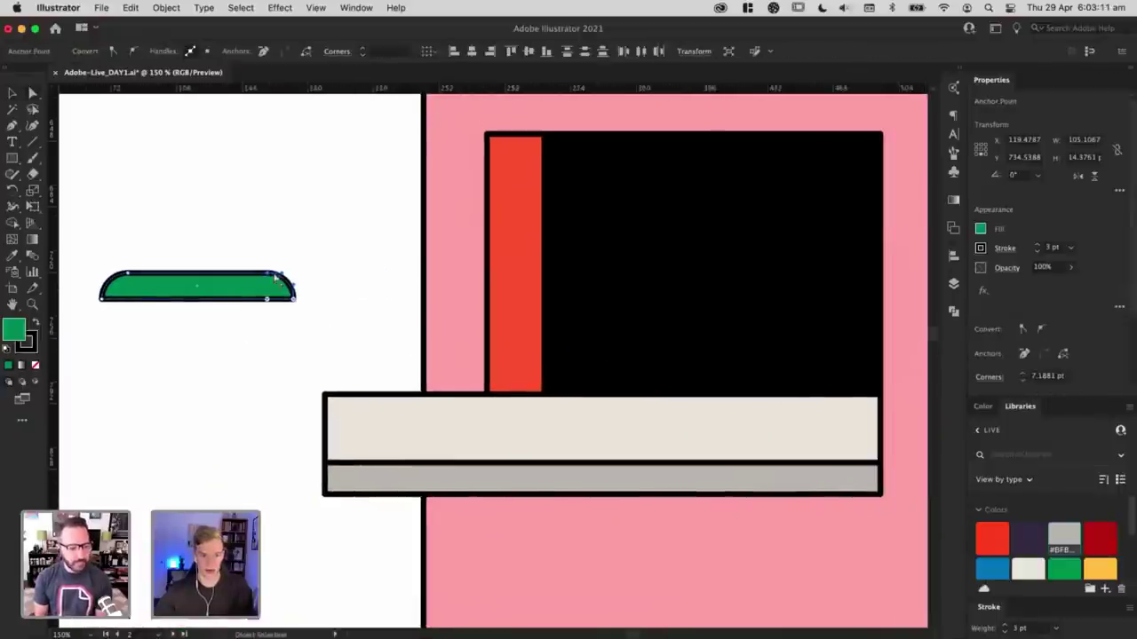
drag(269, 274, 700, 293)
click(200, 345)
key(v)
drag(167, 281, 329, 381)
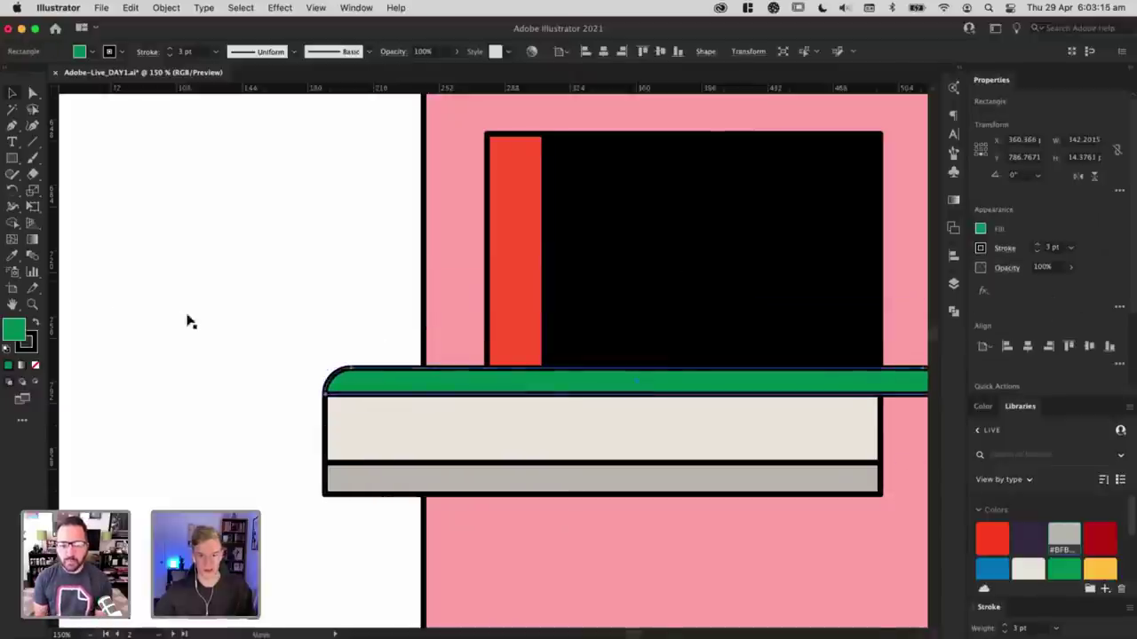
Step: Try to adjust the anchor points at the overhanging right end of the foliage strip, and undo the change
scroll(187, 319, right, 5)
key(a)
scroll(641, 354, up, 2)
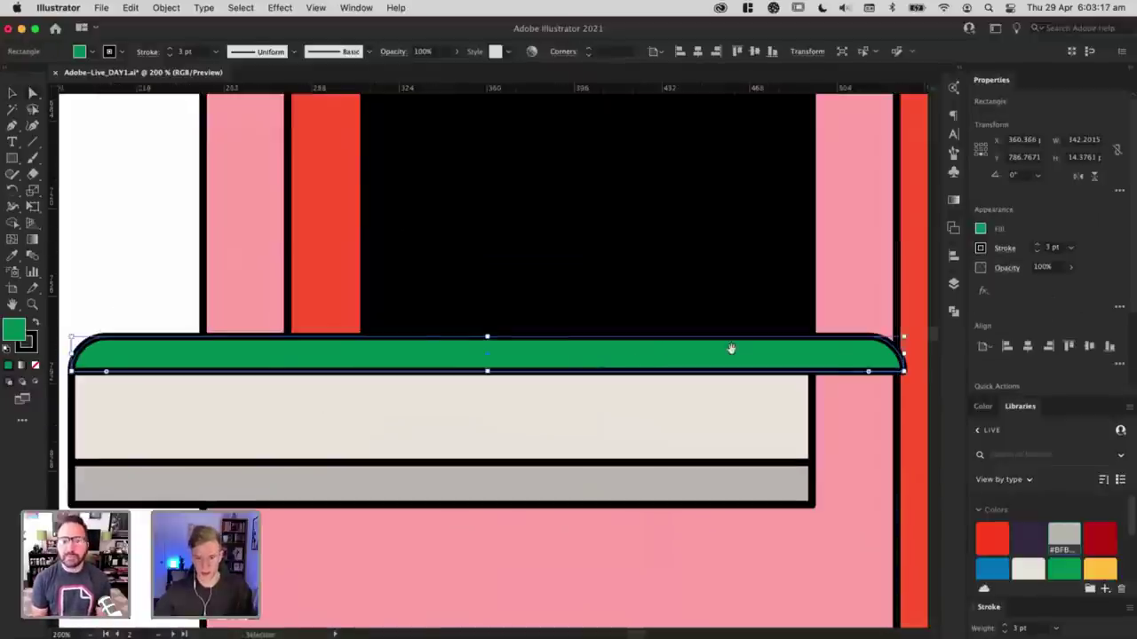
drag(592, 351, 499, 353)
drag(586, 364, 601, 364)
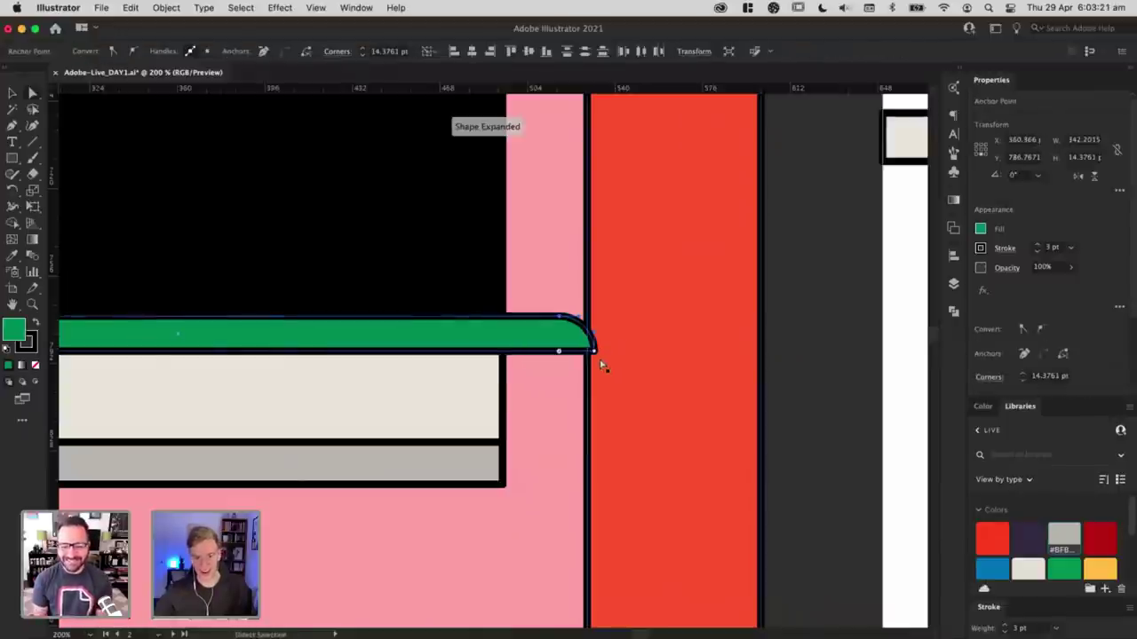
key(super+z)
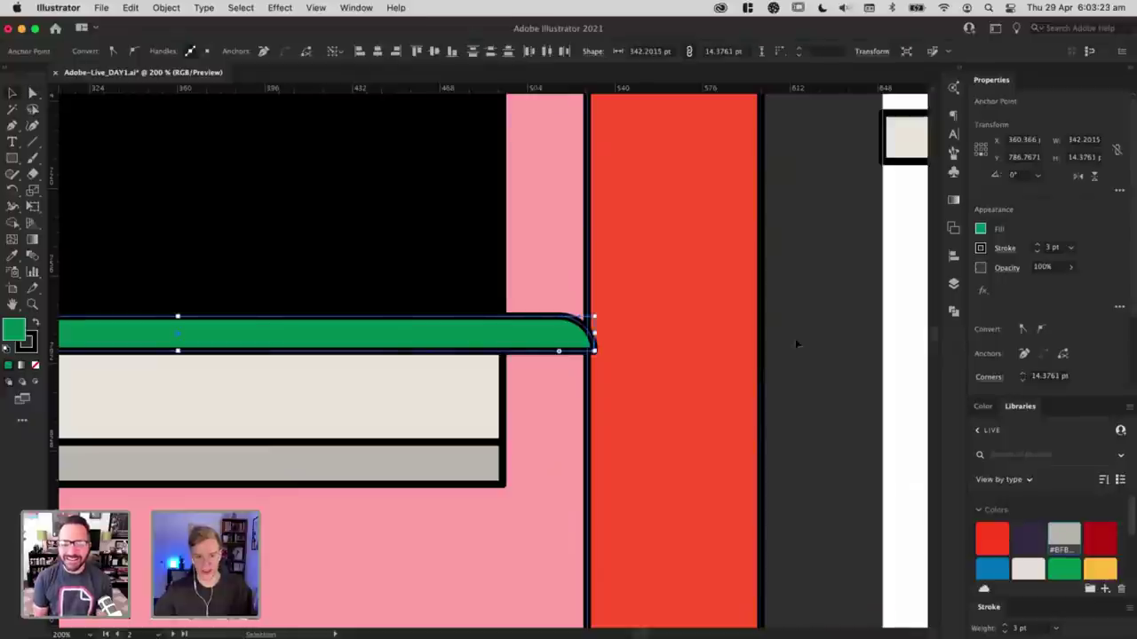
Step: Shift the green foliage strip left and pull its rounded right end in flush with the ledge's right end, about 317 pt wide overall
click(865, 302)
drag(540, 334, 506, 329)
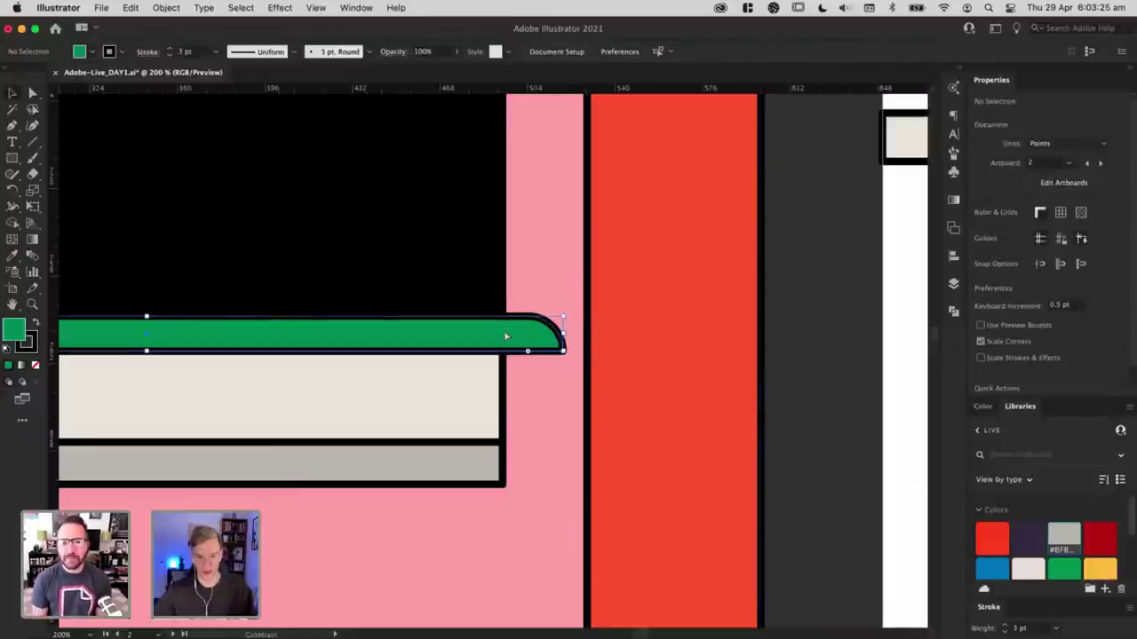
key(super+y)
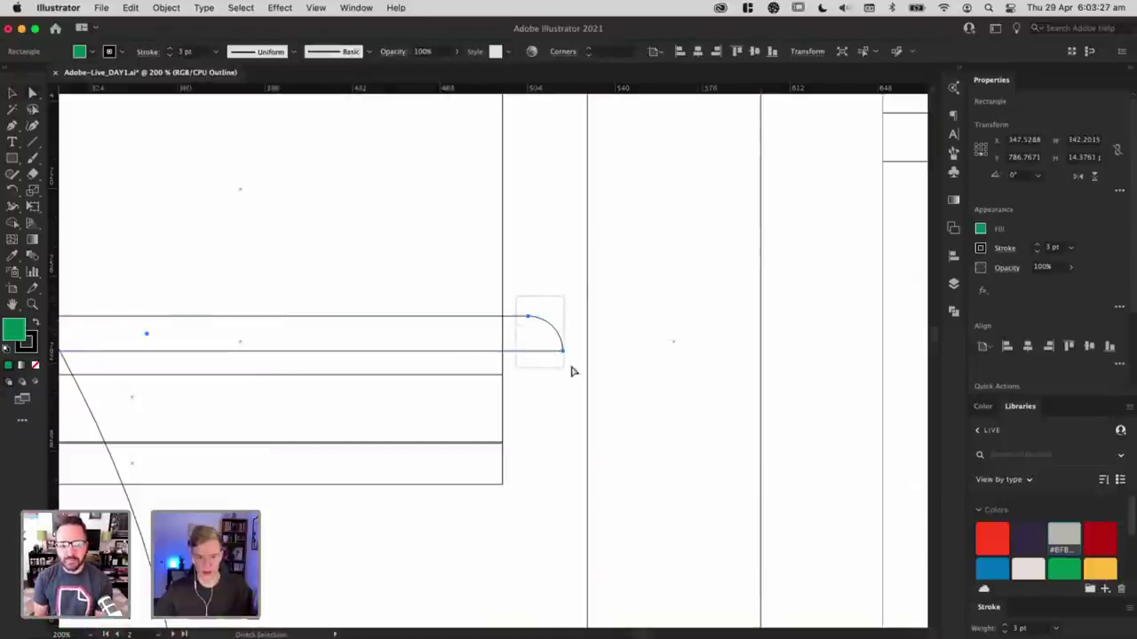
drag(571, 367, 502, 354)
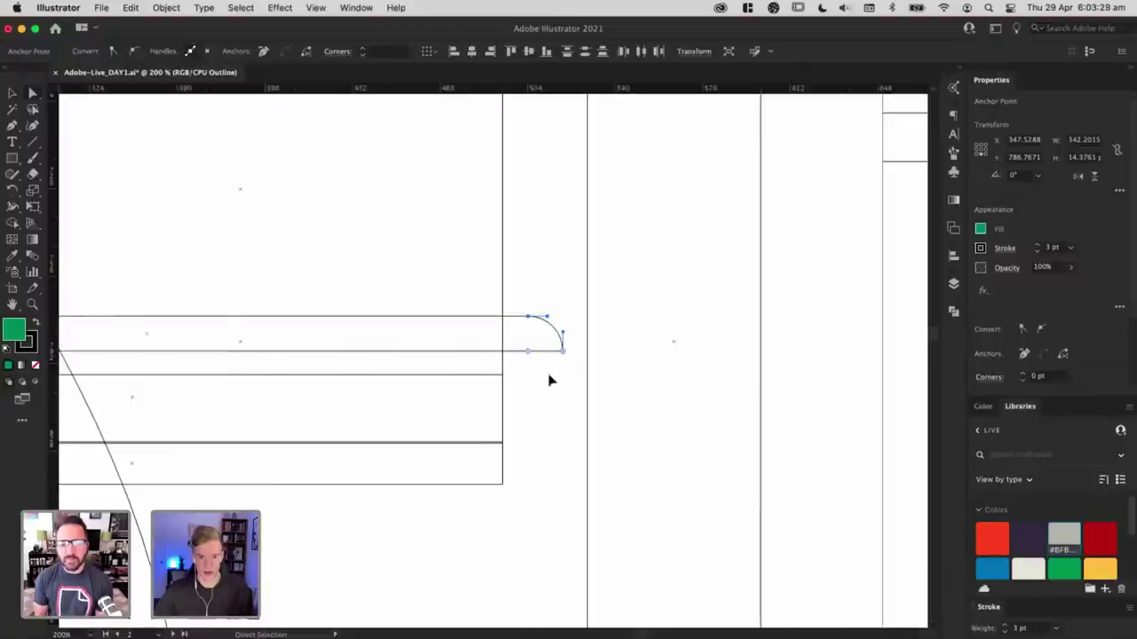
click(565, 378)
key(super+equal)
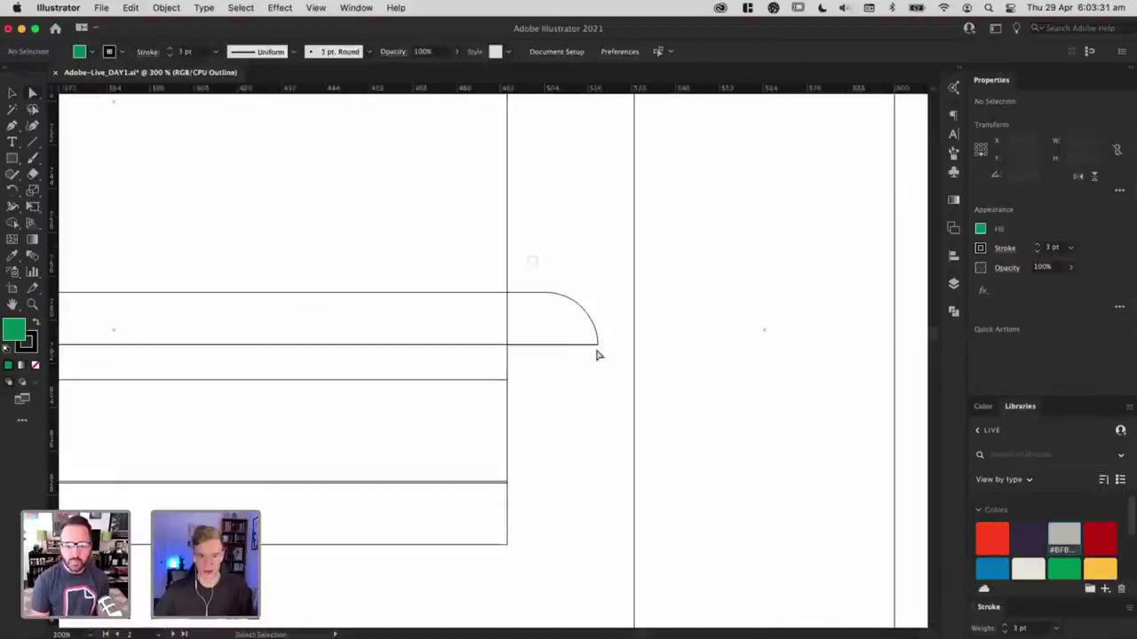
drag(546, 295, 461, 299)
click(528, 461)
drag(527, 461, 804, 402)
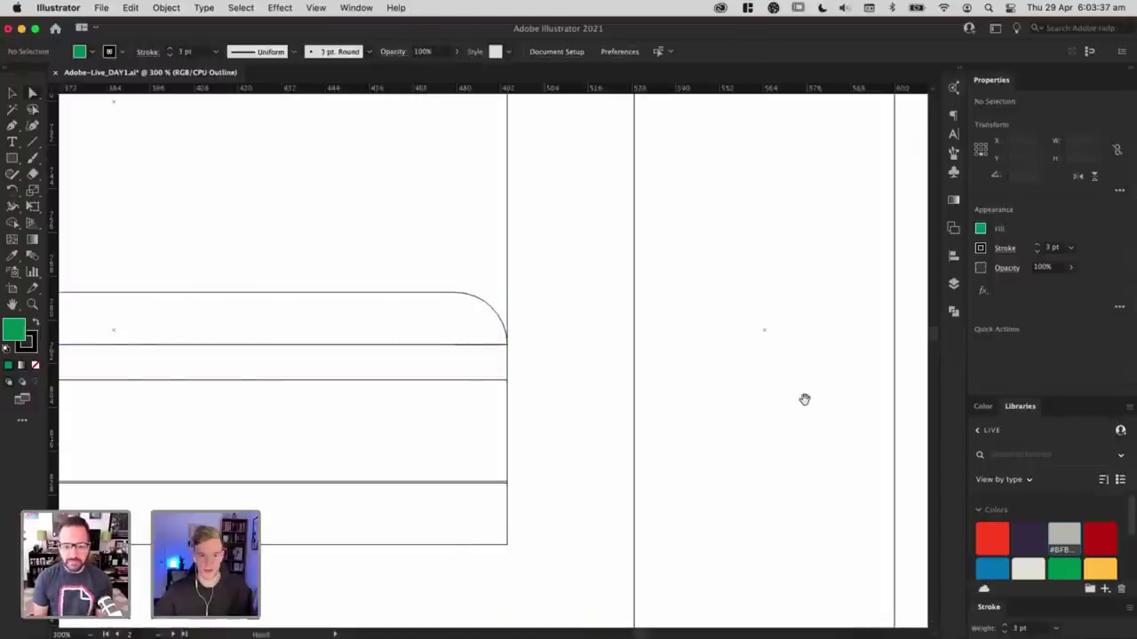
Step: Adjust the top edge of the grey lower ledge strip to meet the cream strip above it, making it about 16.9 pt high
drag(348, 462, 564, 460)
scroll(564, 461, left, 5)
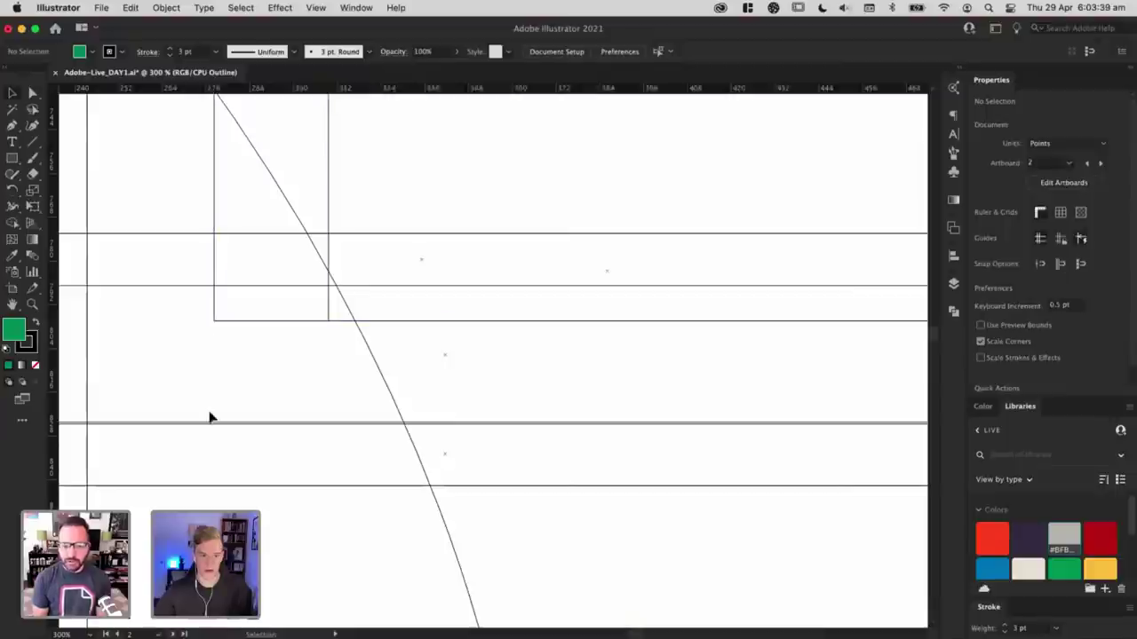
click(287, 486)
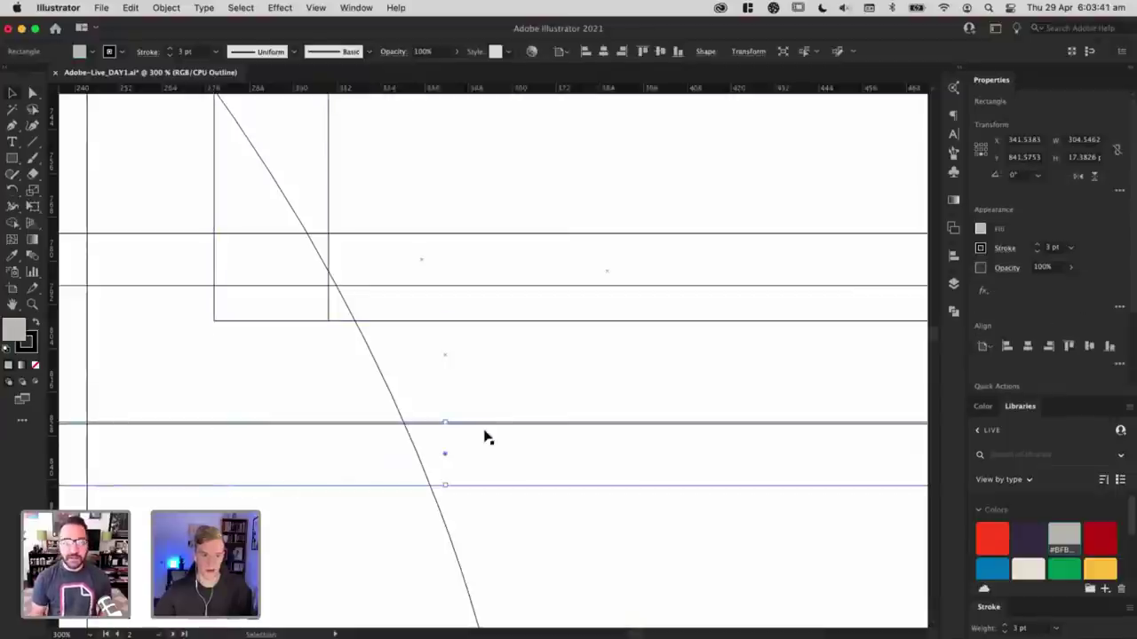
drag(444, 449, 451, 426)
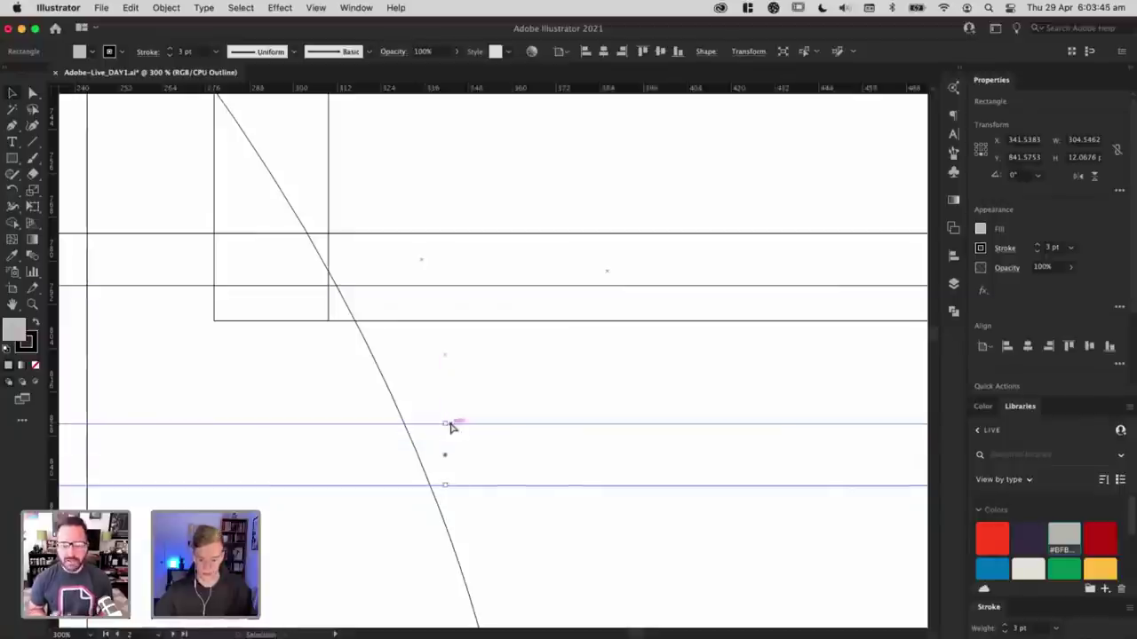
key(super+minus)
key(super+minus)
key(super+minus)
key(super+y)
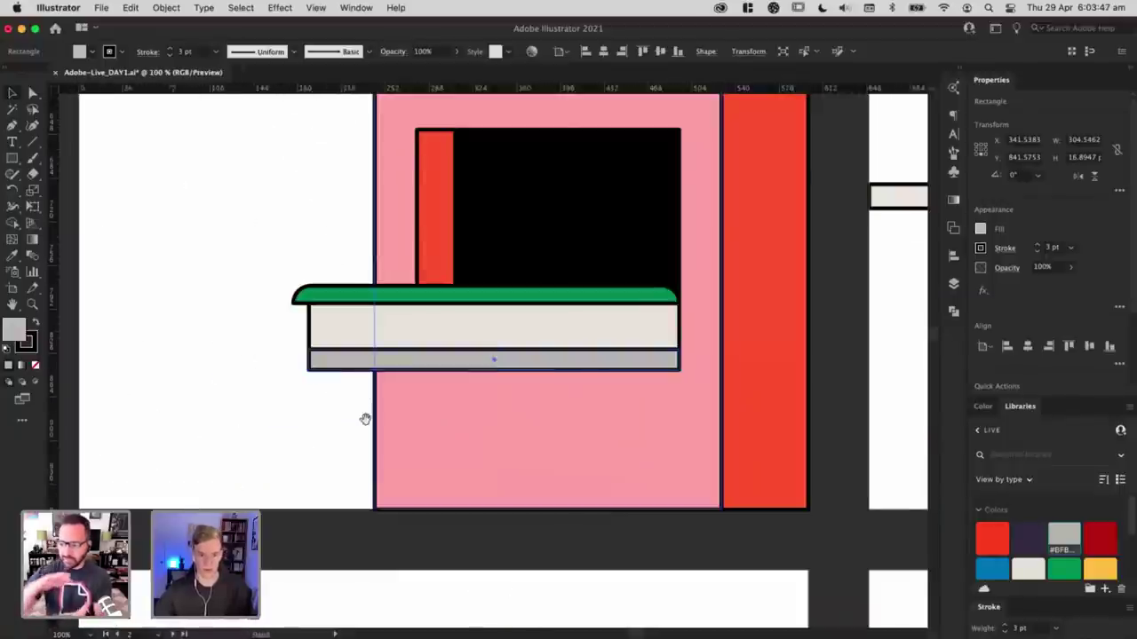
Step: Pull the green foliage strip's rounded left end in so it sits flush with the ledge's left end
scroll(363, 414, up, 3)
click(307, 495)
click(343, 389)
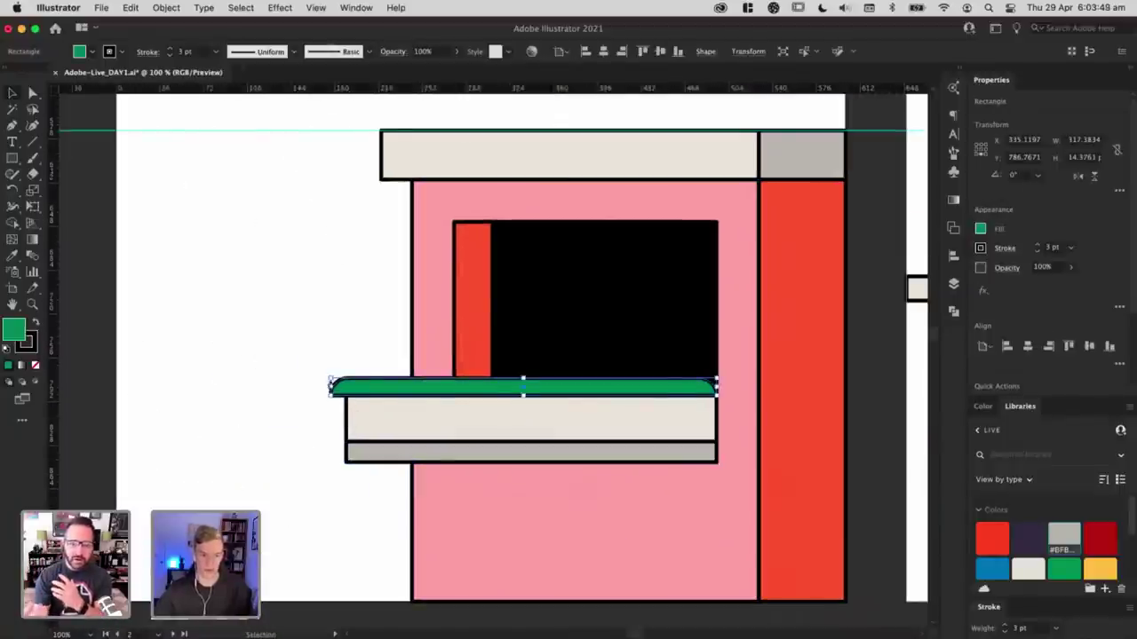
drag(335, 399, 348, 386)
key(super+z)
click(286, 388)
key(super+minus)
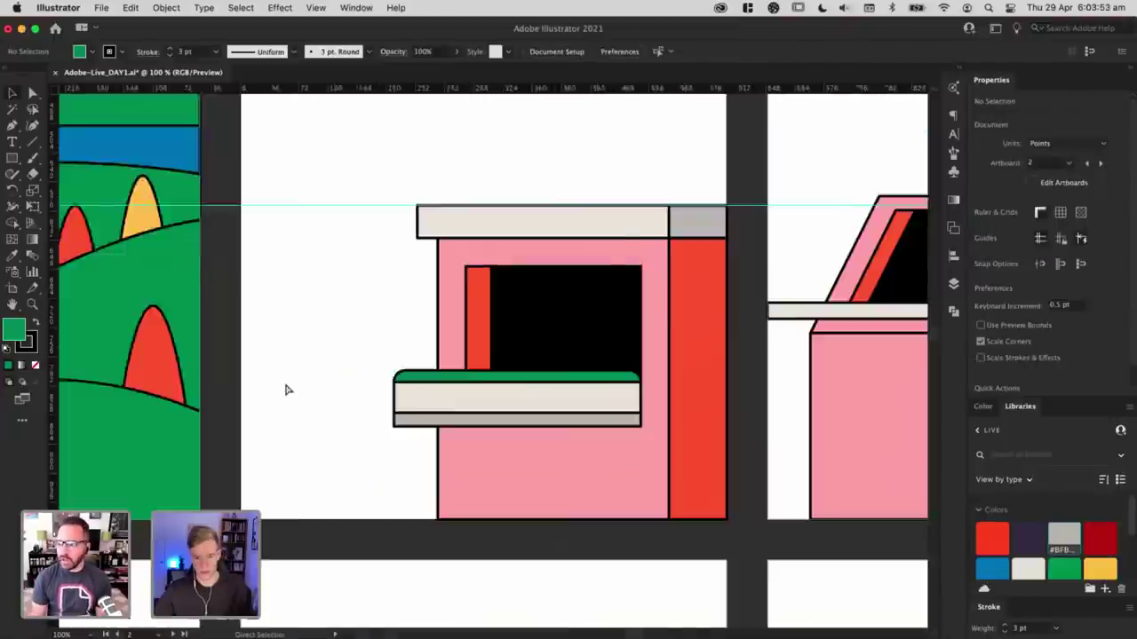
key(super+minus)
key(super+plus)
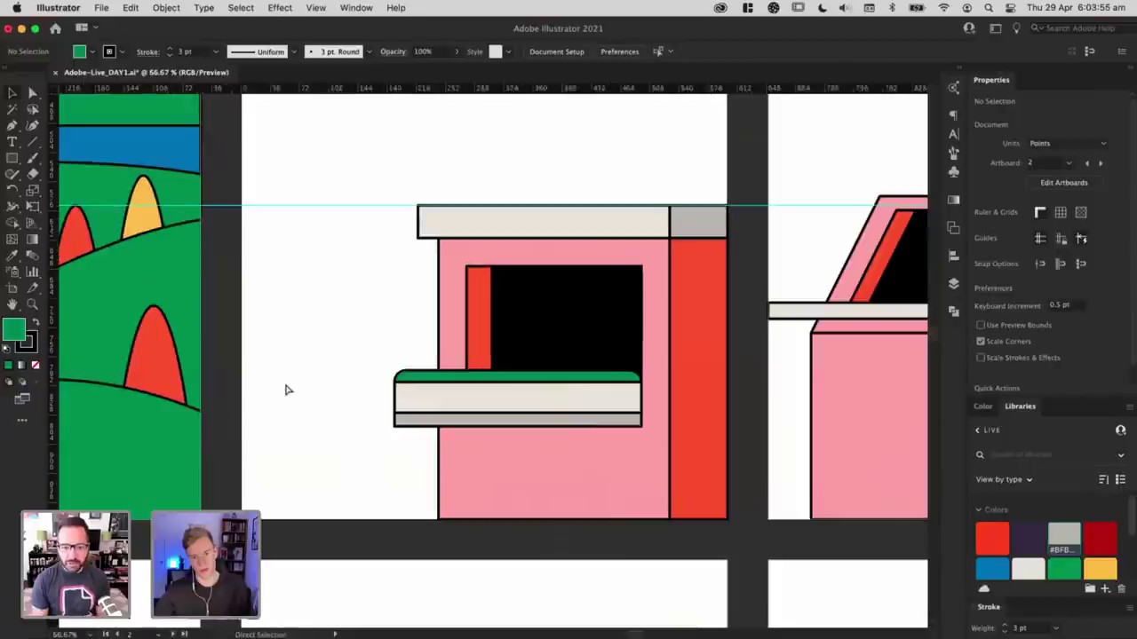
key(super+plus)
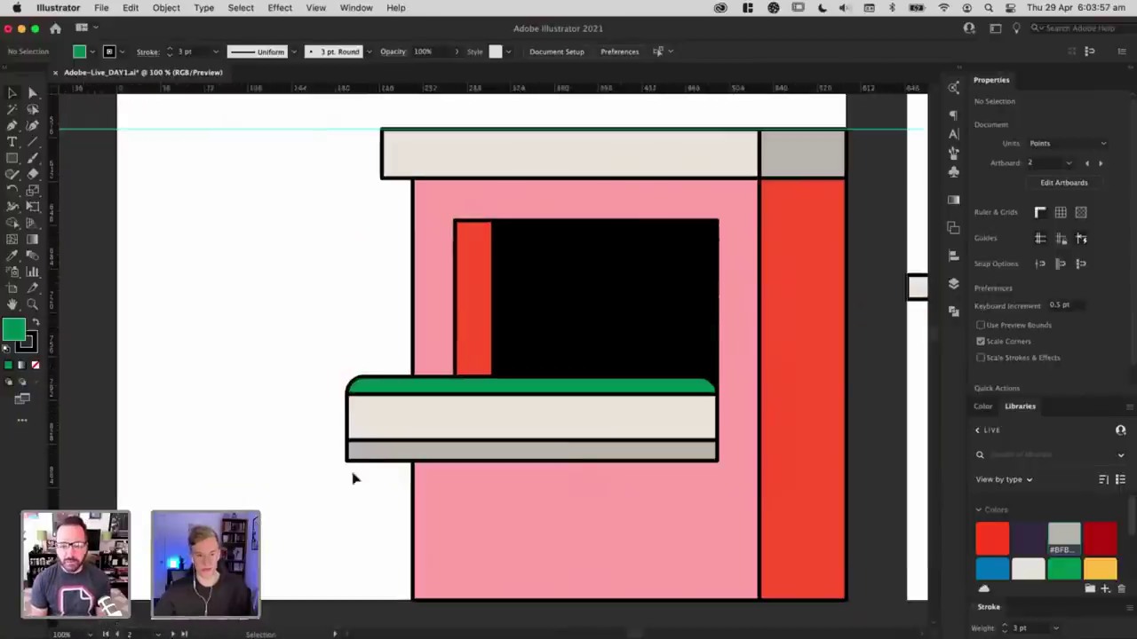
key(super+minus)
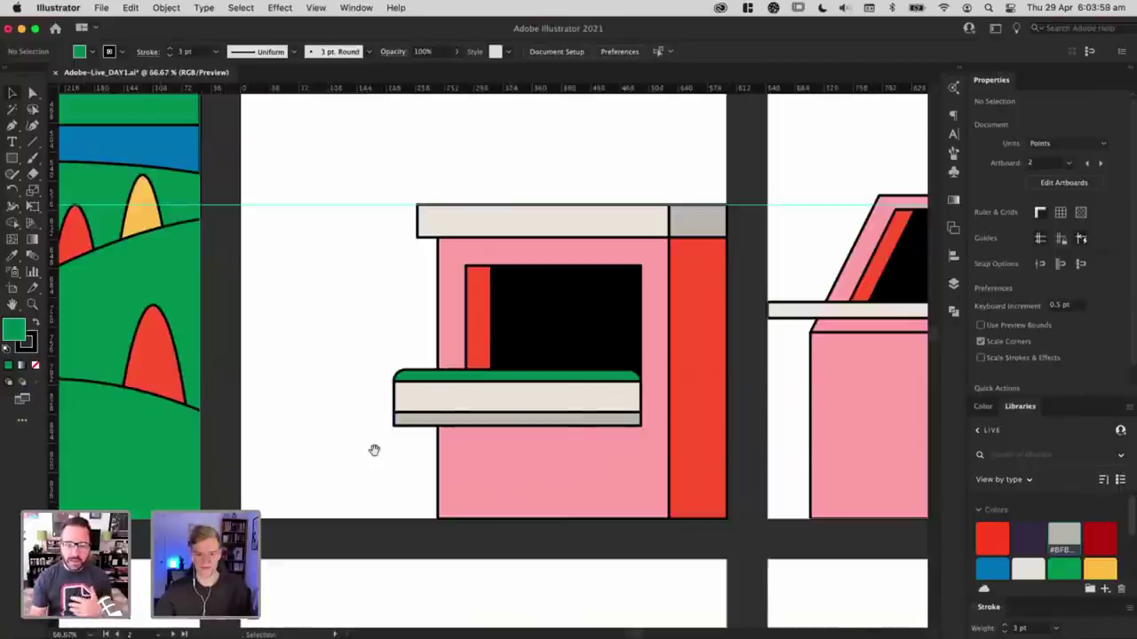
Step: Try to copy the chimney from the house in the landscape scene to the second building's roof, and undo the copy
key(super+minus)
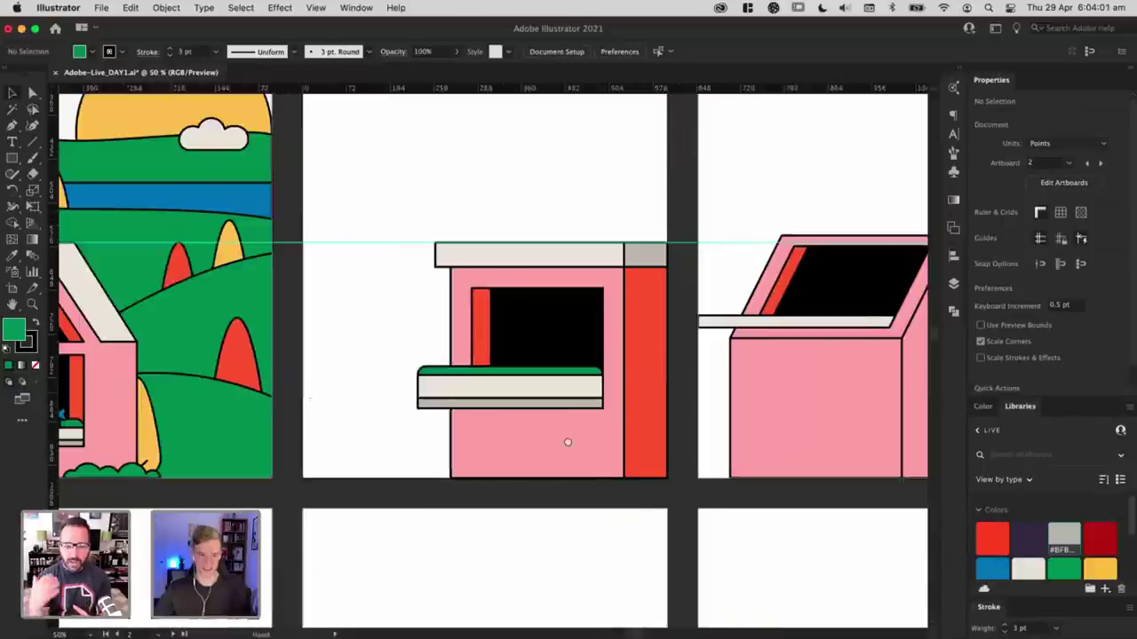
scroll(218, 304, left, 5)
click(189, 281)
shift+click(200, 283)
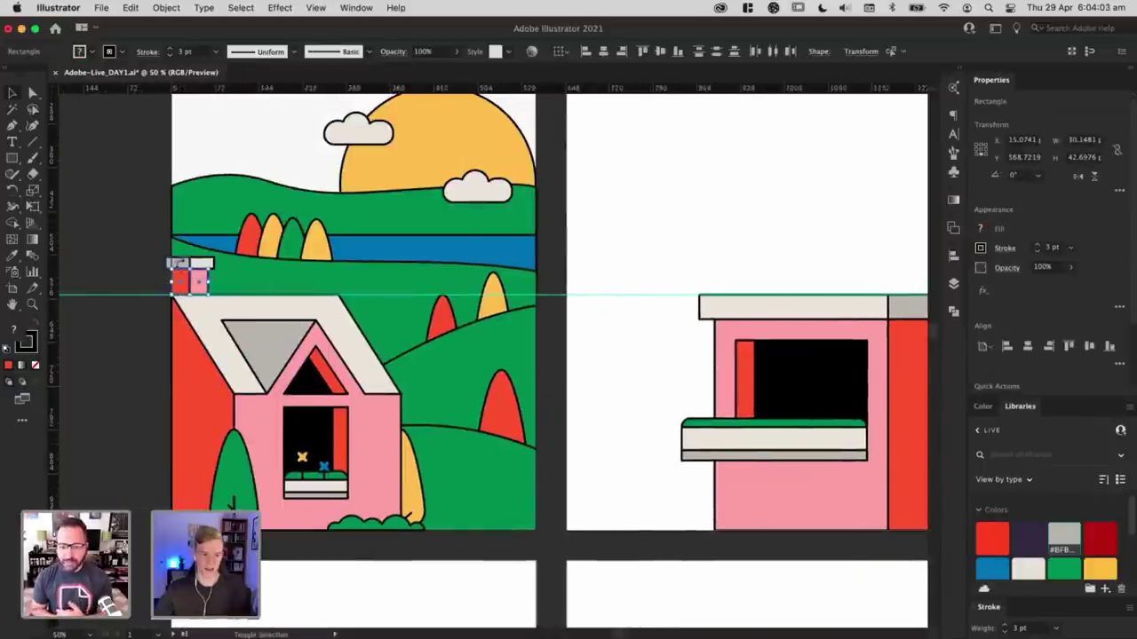
drag(170, 264, 816, 262)
scroll(755, 267, right, 5)
key(super+z)
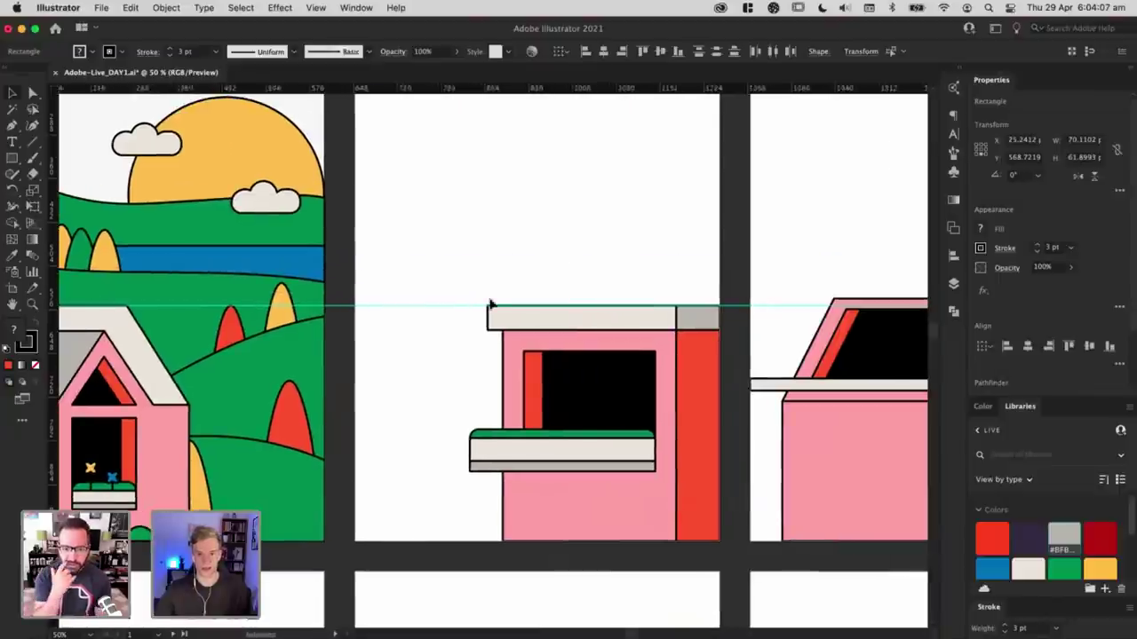
Step: Copy the house's complete chimney with both cap pieces onto the second building's roof, centred over the front and side wall corner line
scroll(490, 305, left, 5)
click(213, 281)
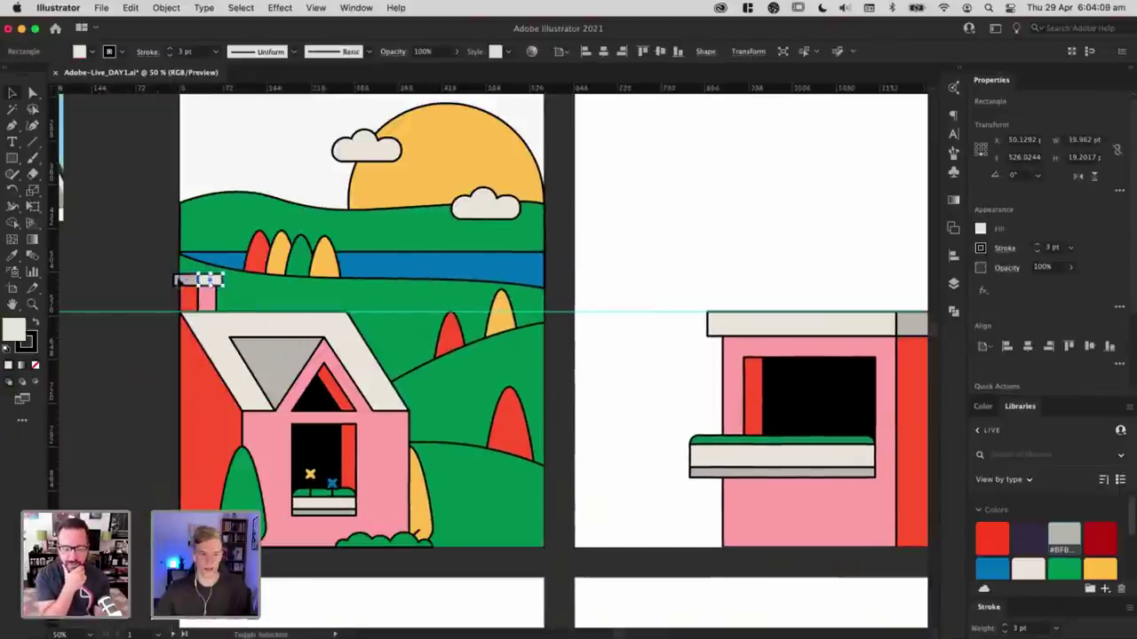
drag(191, 303, 826, 302)
scroll(762, 250, right, 10)
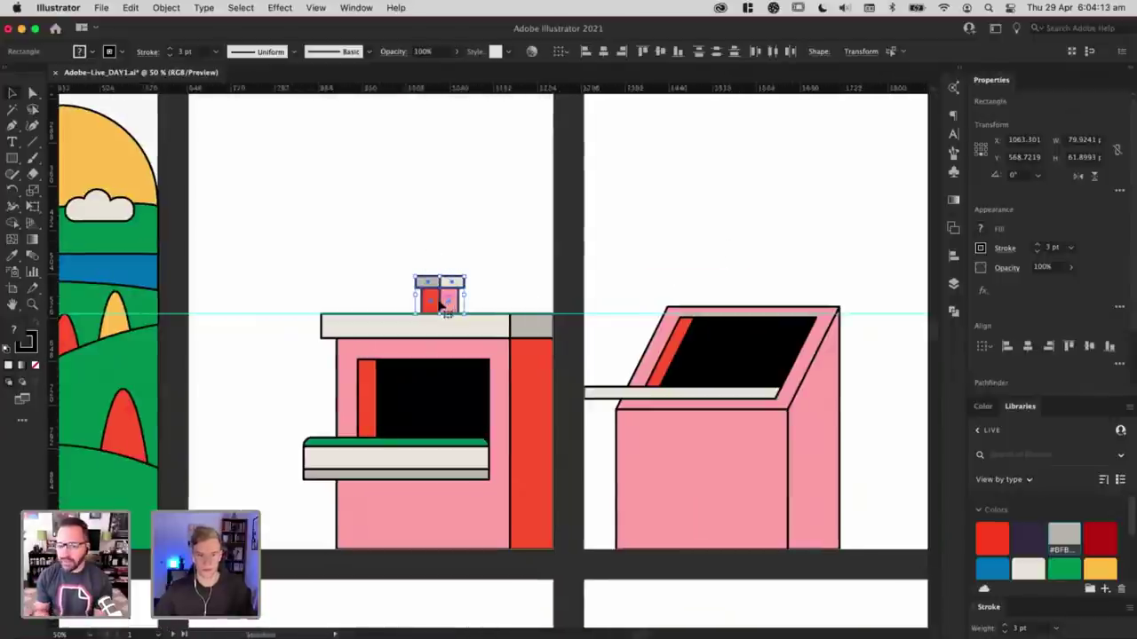
drag(439, 305, 511, 304)
drag(546, 226, 547, 227)
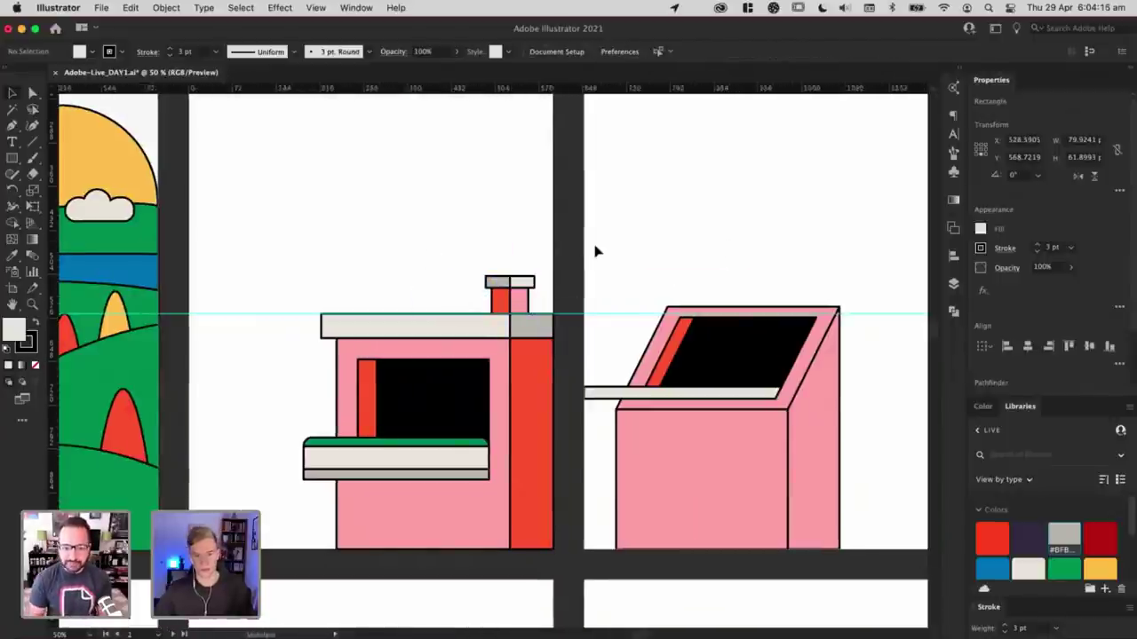
click(595, 247)
Step: Swap the copied chimney's colours: pink left face, red right face, cream left cap and grey right cap, matching the building
key(super+equal)
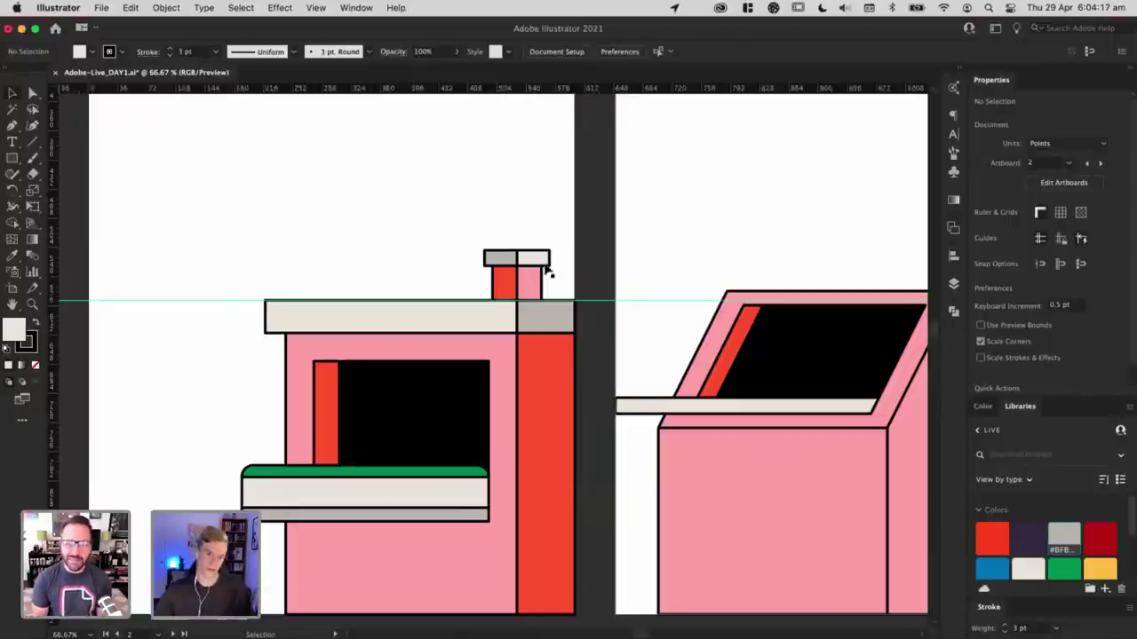
click(505, 282)
key(i)
click(504, 345)
key(a)
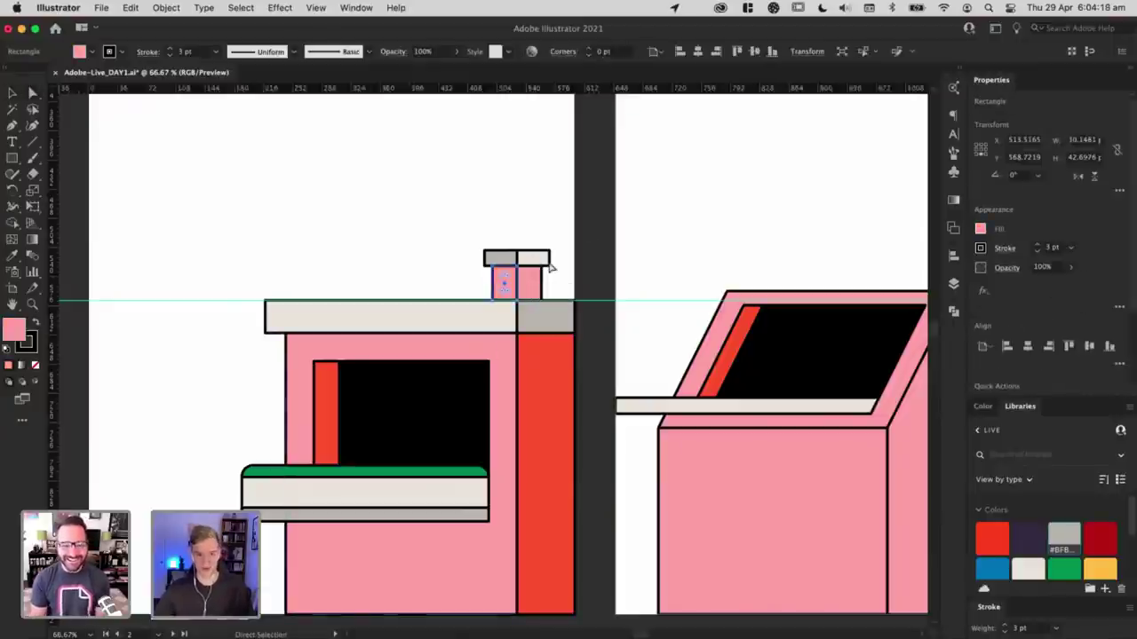
click(556, 273)
click(530, 288)
key(i)
click(541, 354)
key(a)
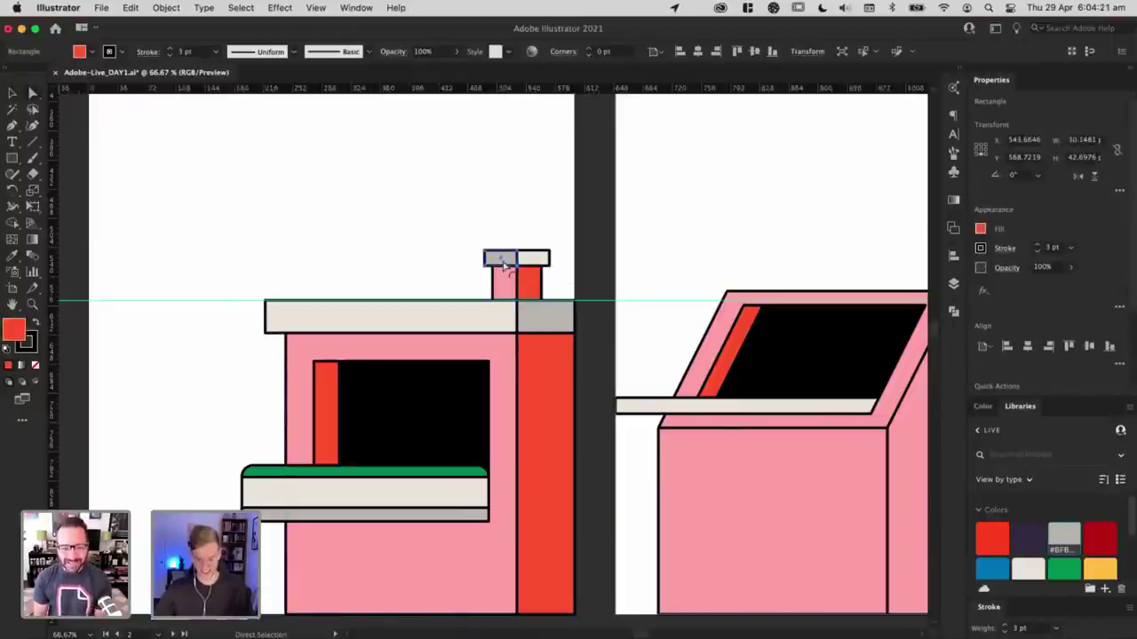
super+click(533, 258)
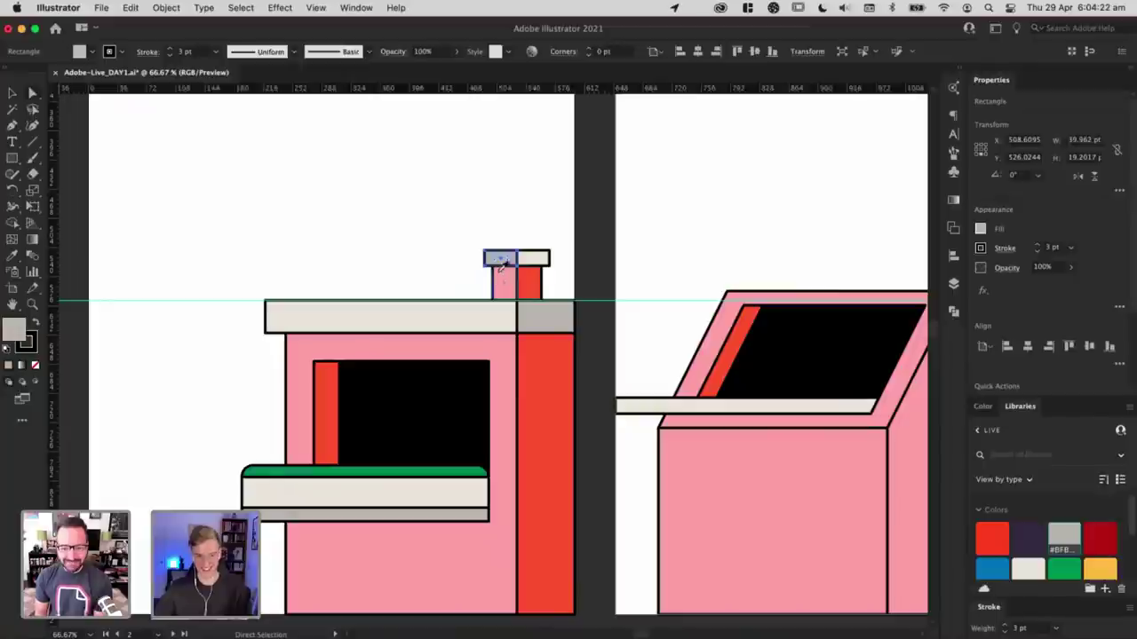
click(541, 308)
Step: Enlarge the whole chimney to about 95 by 74 pt, keeping it standing on the roof and centred on the corner line
key(v)
click(459, 231)
drag(459, 231, 516, 237)
super+click(439, 213)
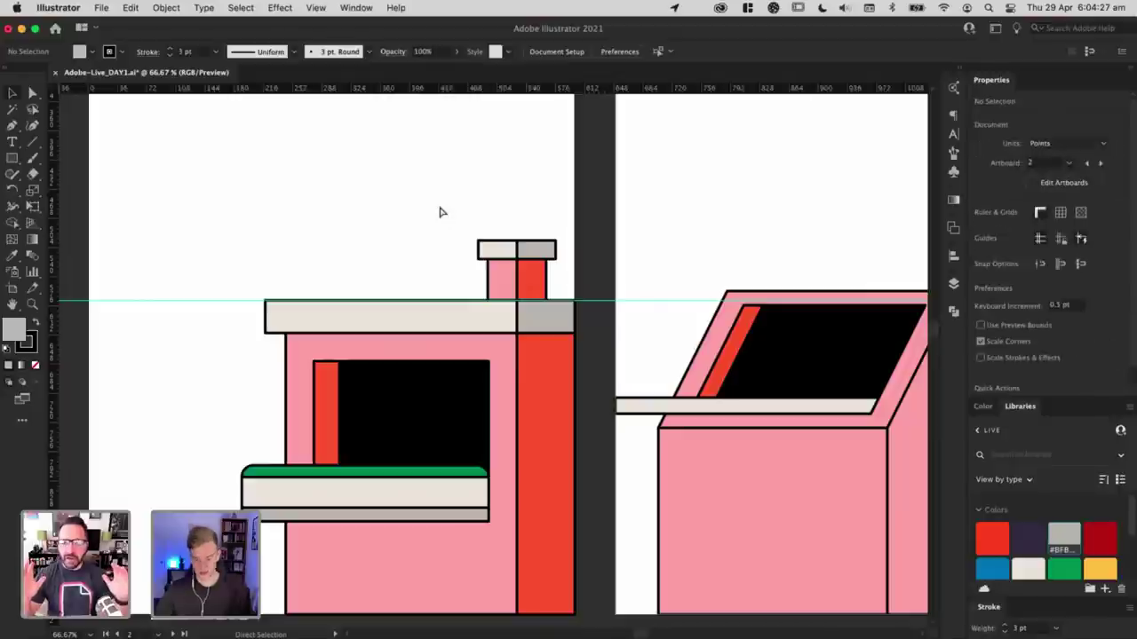
Step: Shorten the chimney by lowering its cap together with the upper ends of the pink and red faces
key(super+minus)
key(super+minus)
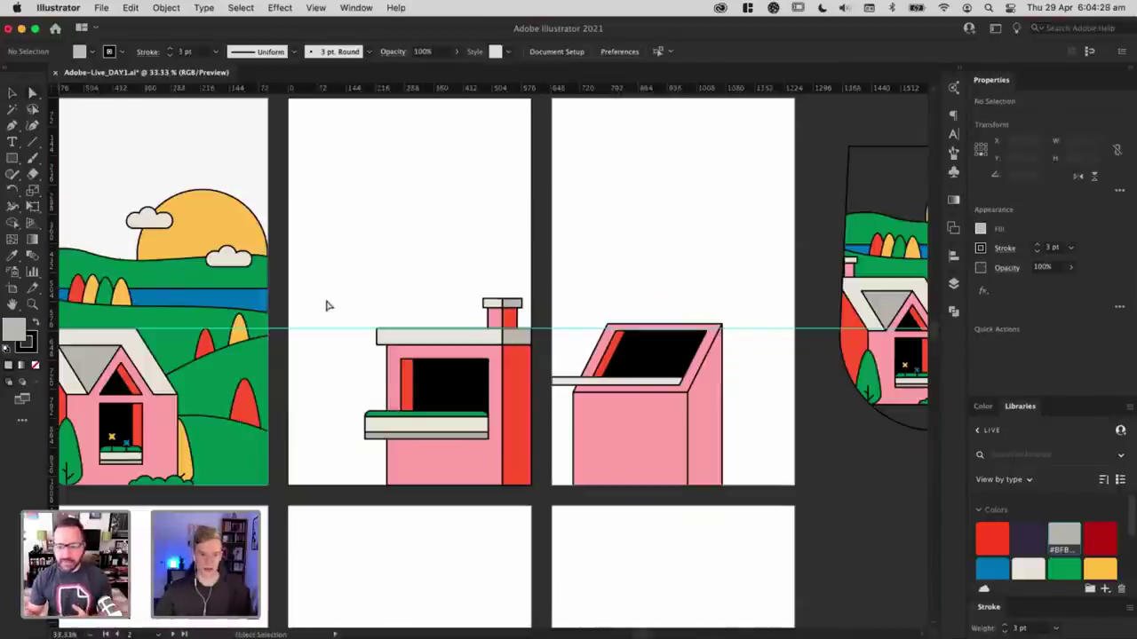
drag(561, 322, 561, 322)
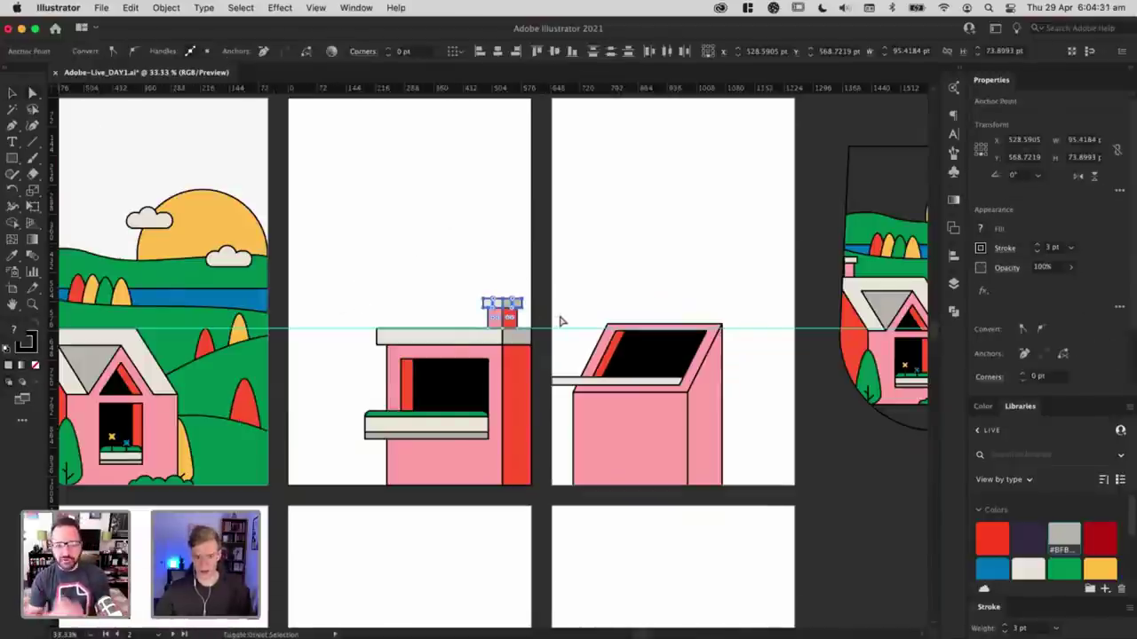
click(570, 308)
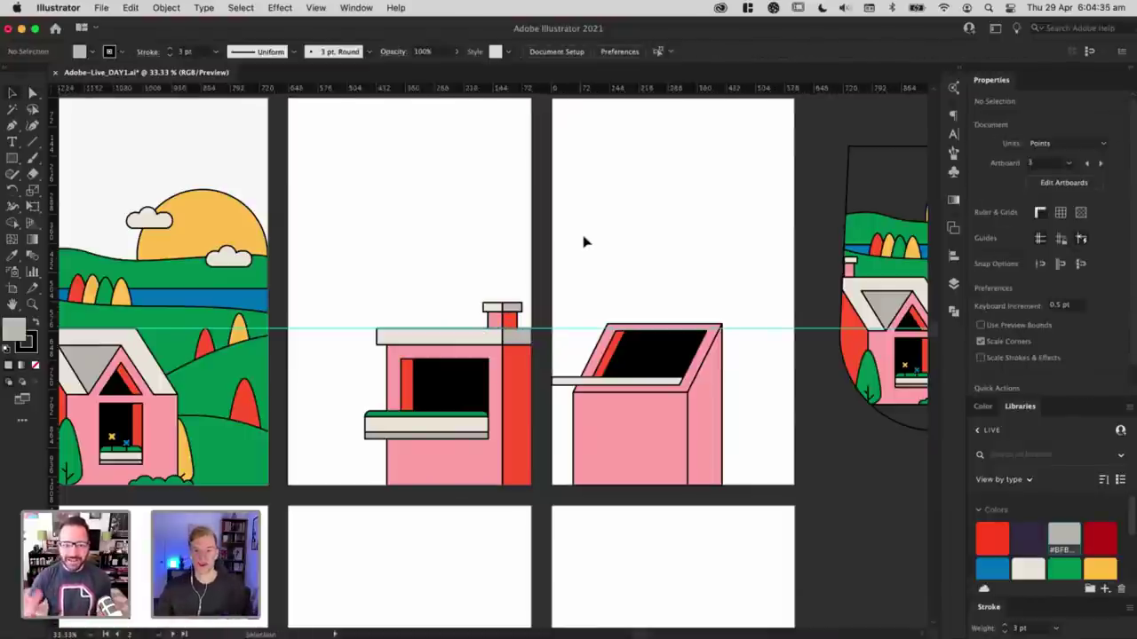
drag(572, 255, 461, 261)
drag(279, 259, 439, 235)
key(super+equal)
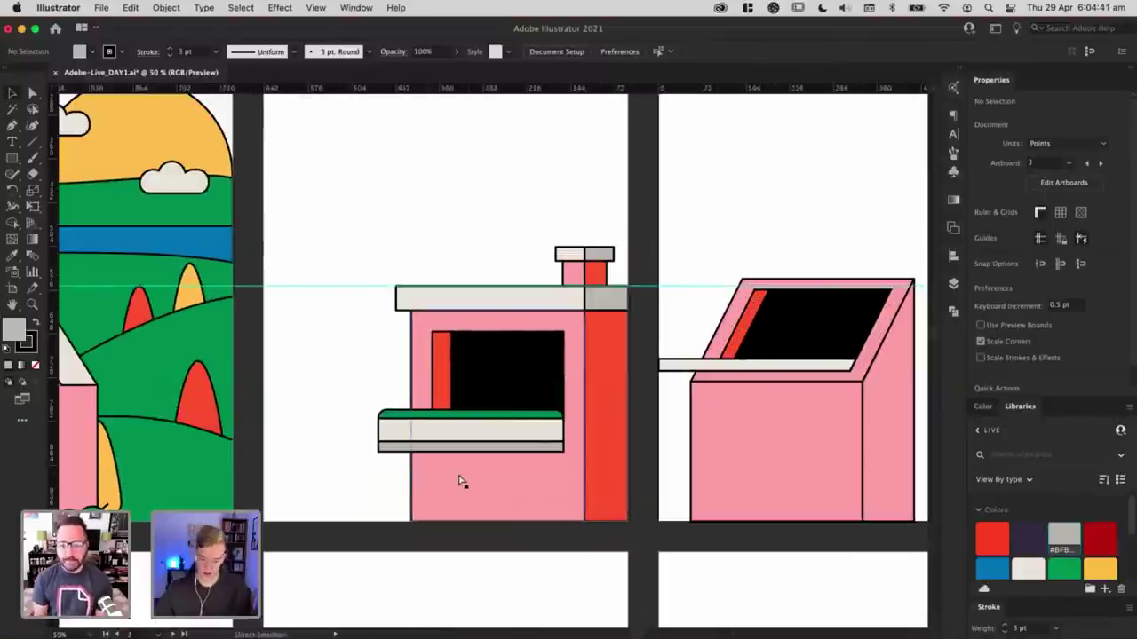
key(super+equal)
click(411, 484)
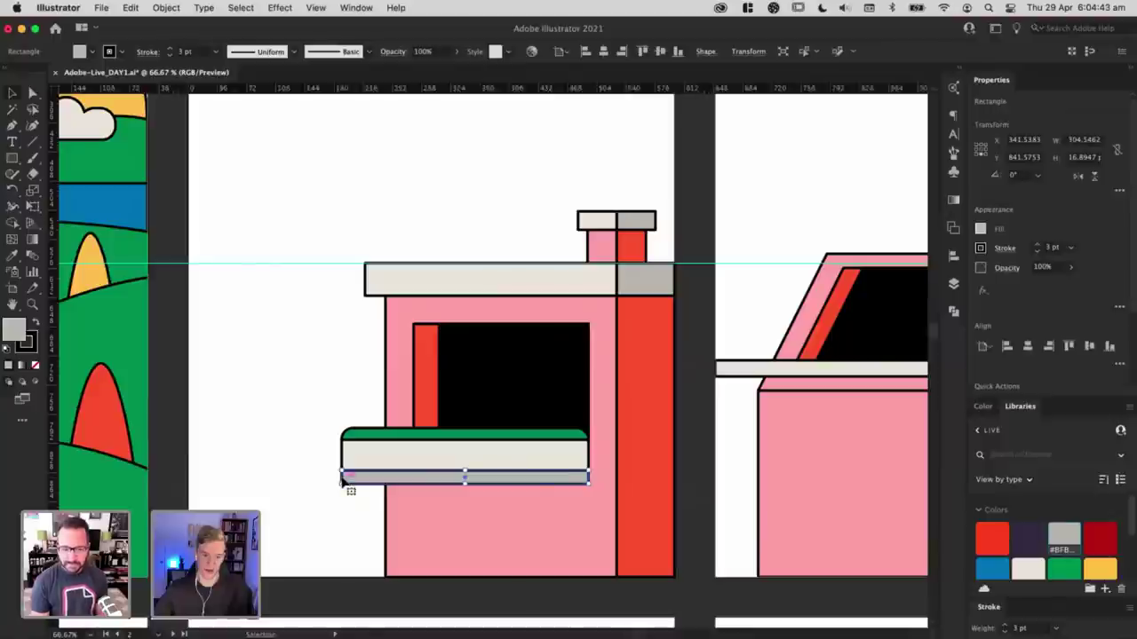
click(326, 519)
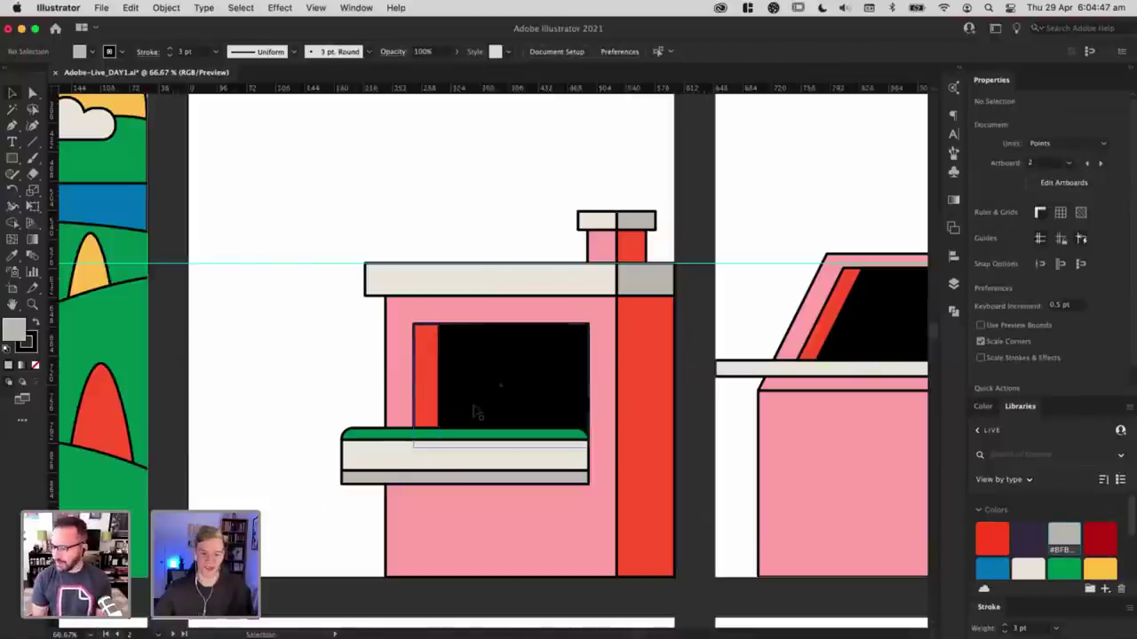
Step: Copy the blue flower from the house's window box to the second building, just below its ledge
scroll(603, 459, left, 5)
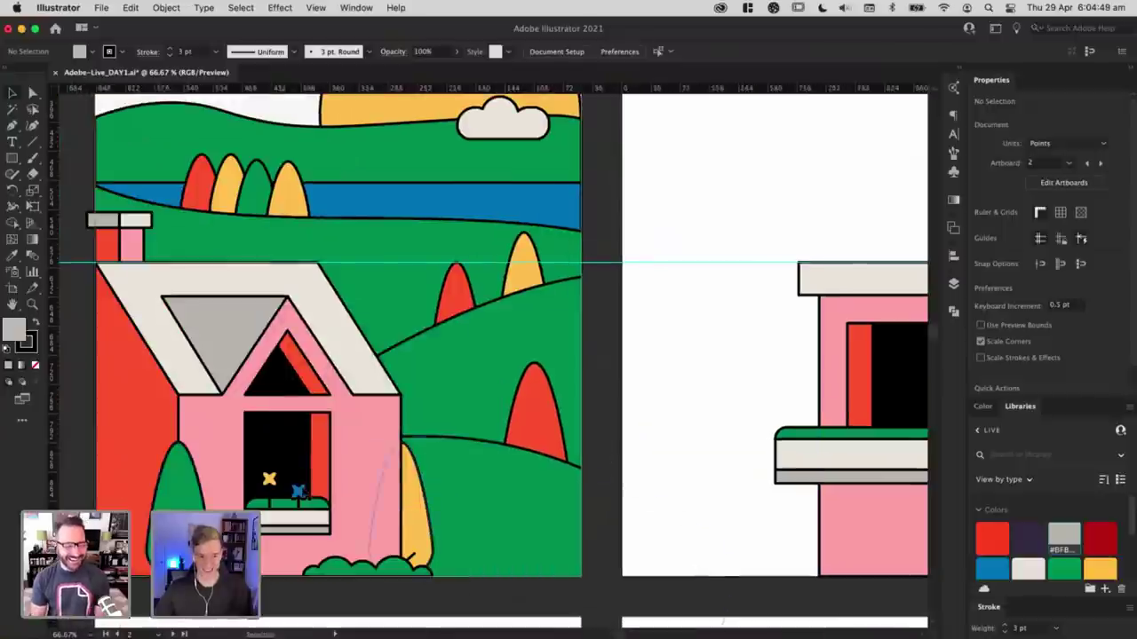
click(837, 494)
scroll(838, 494, right, 2)
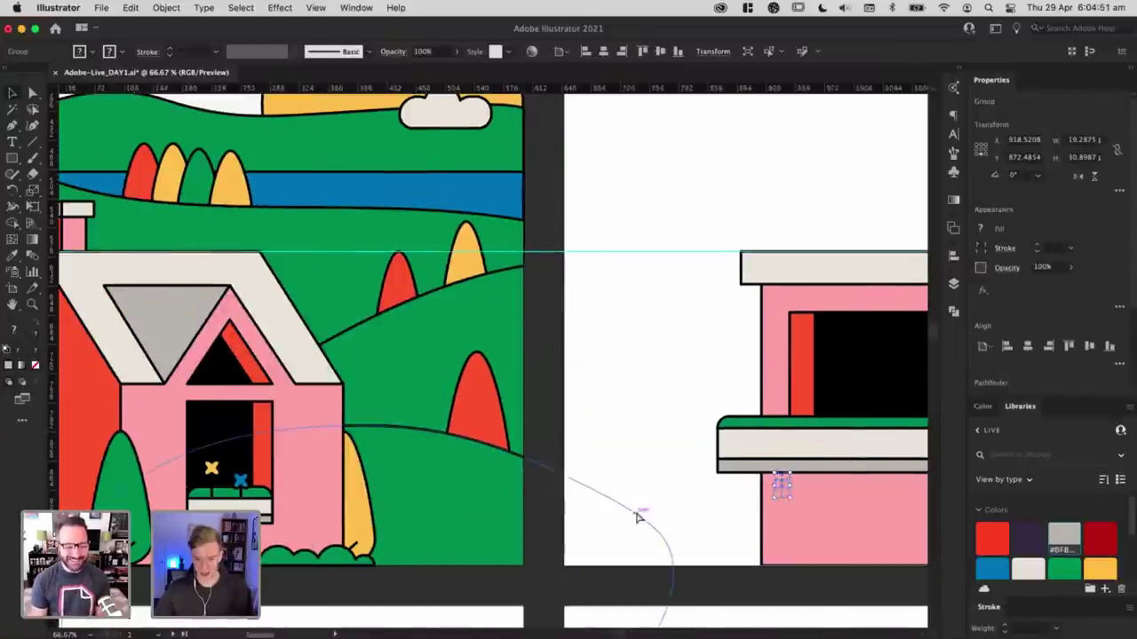
drag(687, 499, 551, 472)
click(550, 473)
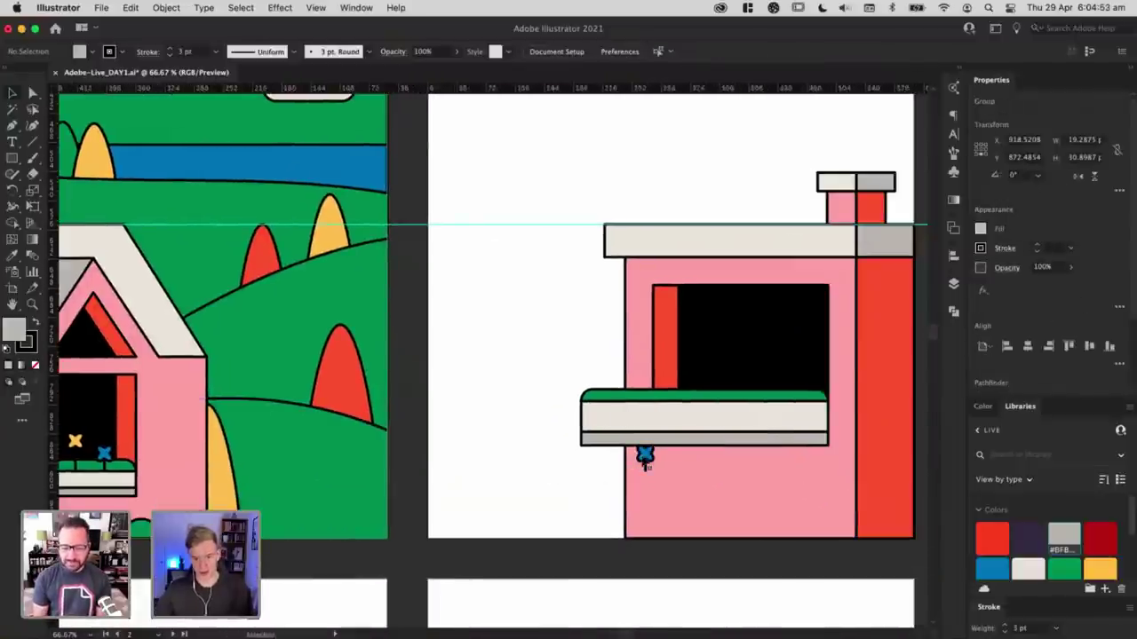
Step: Place one flower at the foliage's left end and a duplicate in front of the black window, and recolour the duplicate's head yellow
drag(646, 458, 741, 369)
click(527, 434)
click(541, 362)
key(a)
click(750, 371)
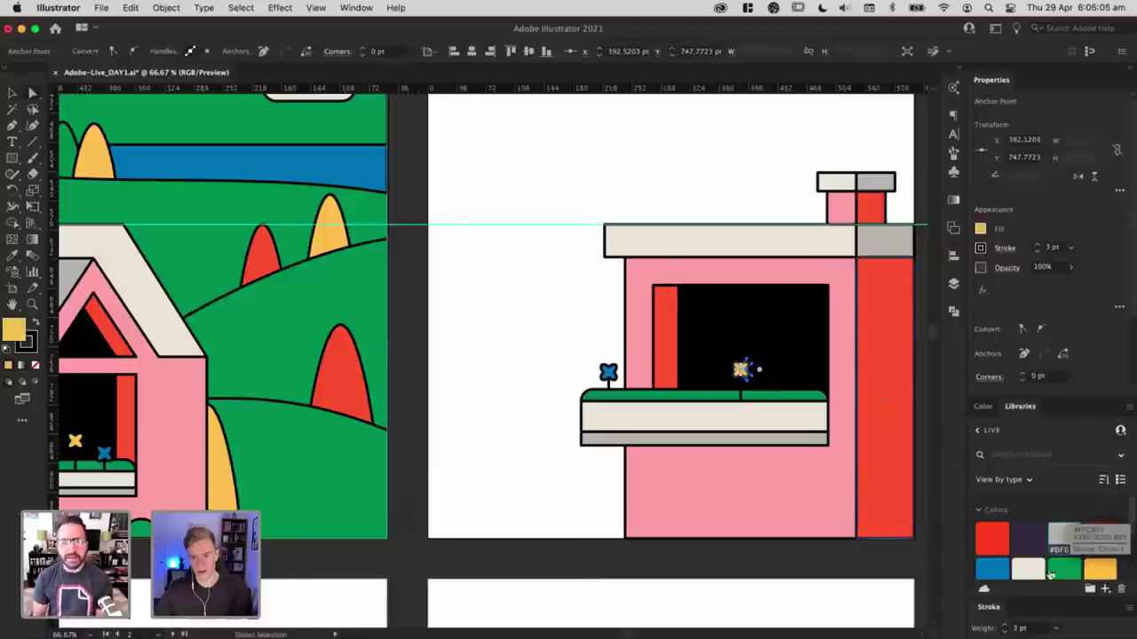
Step: Recolour the head of the flower in front of the second building's black window red
click(992, 538)
click(504, 397)
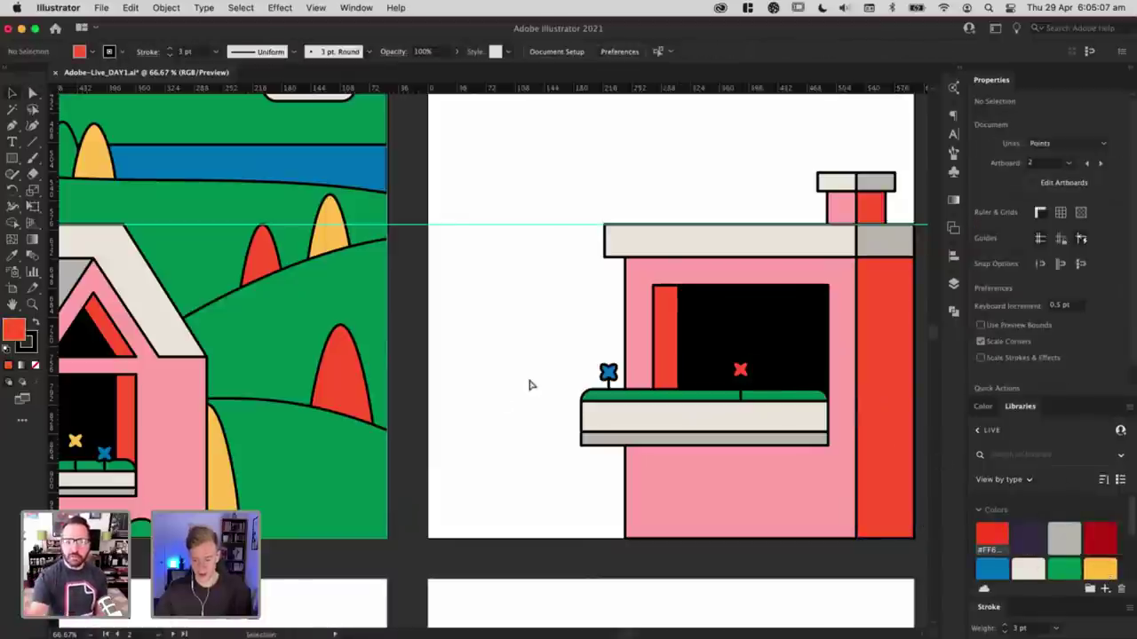
Step: Compare the second building with the landscape scene and the unfinished third building
key(super+minus)
key(super+minus)
scroll(544, 405, up, 2)
key(super+plus)
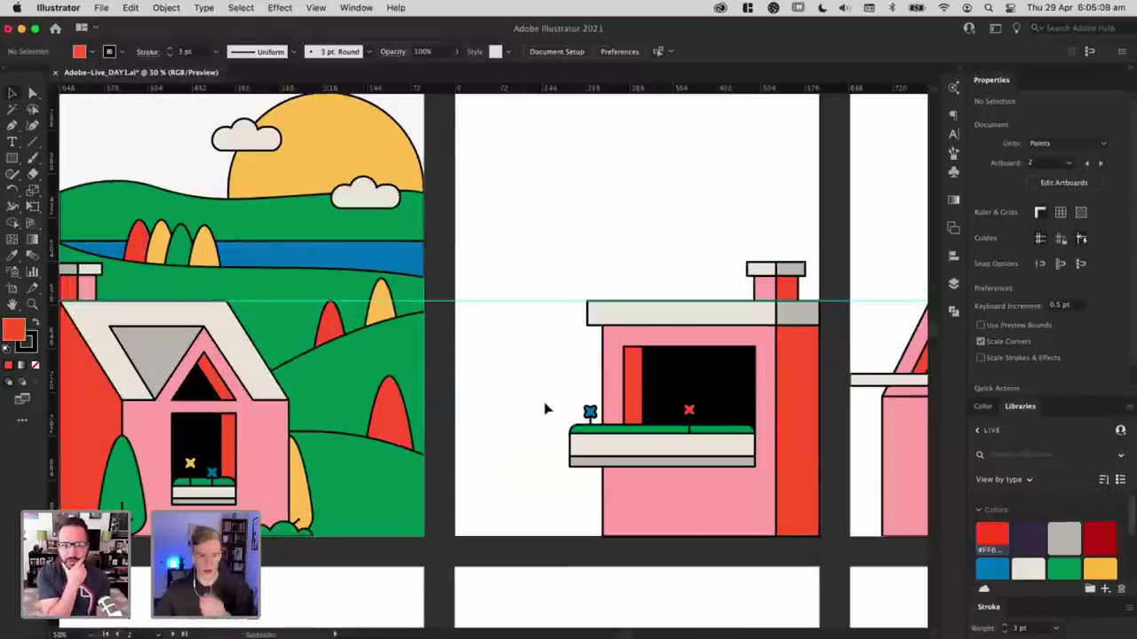
scroll(503, 371, left, 2)
scroll(503, 371, right, 2)
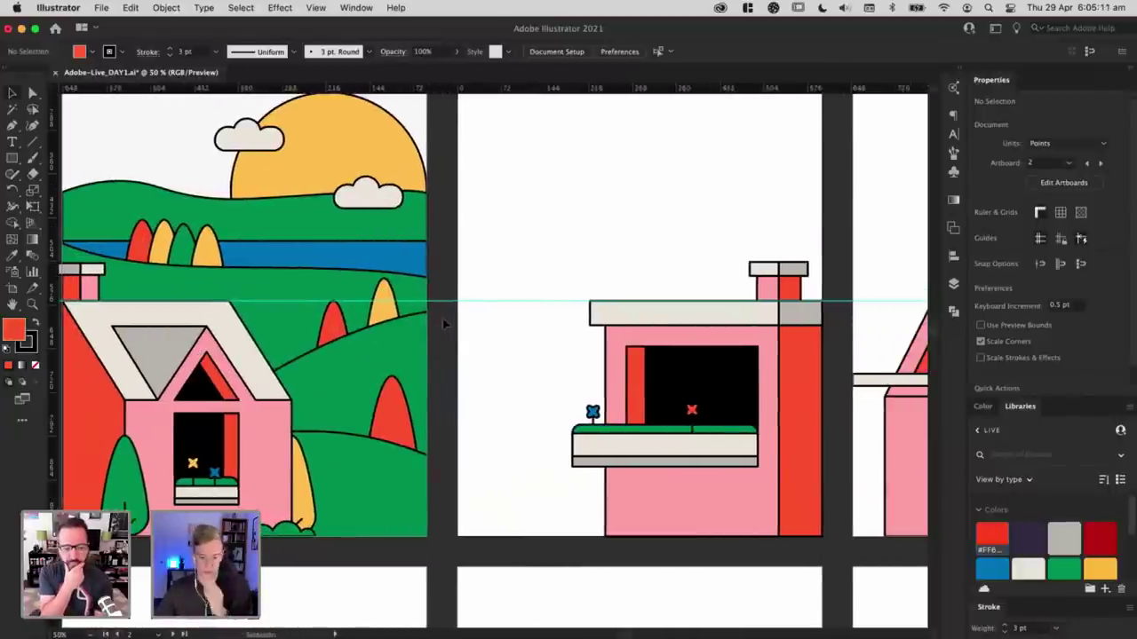
scroll(471, 263, left, 3)
key(a)
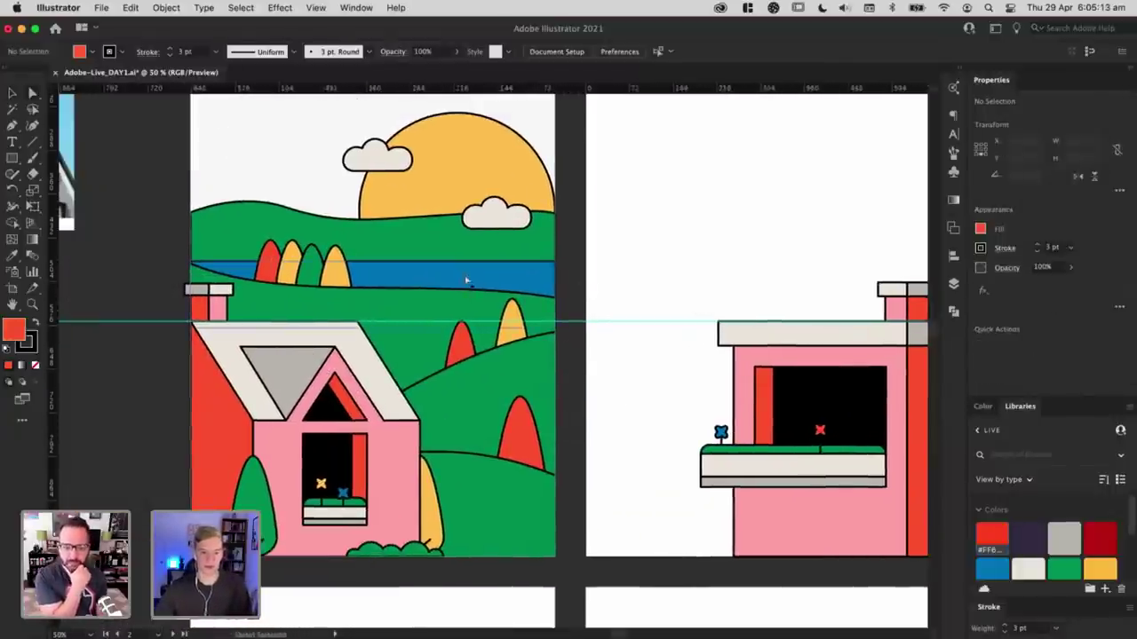
scroll(612, 247, right, 4)
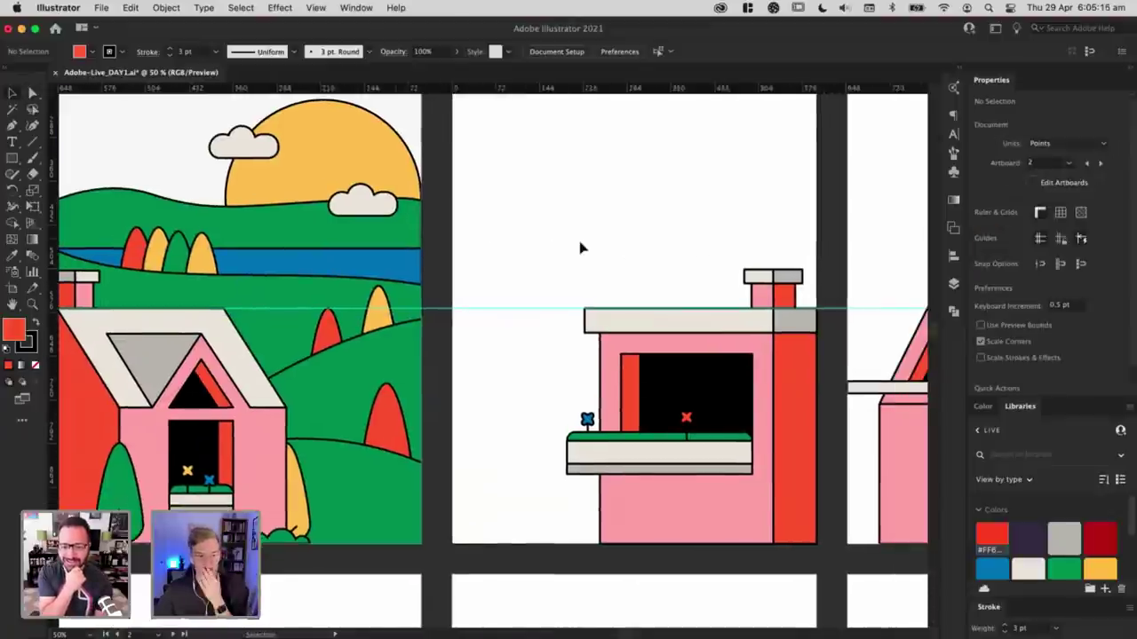
scroll(619, 254, right, 10)
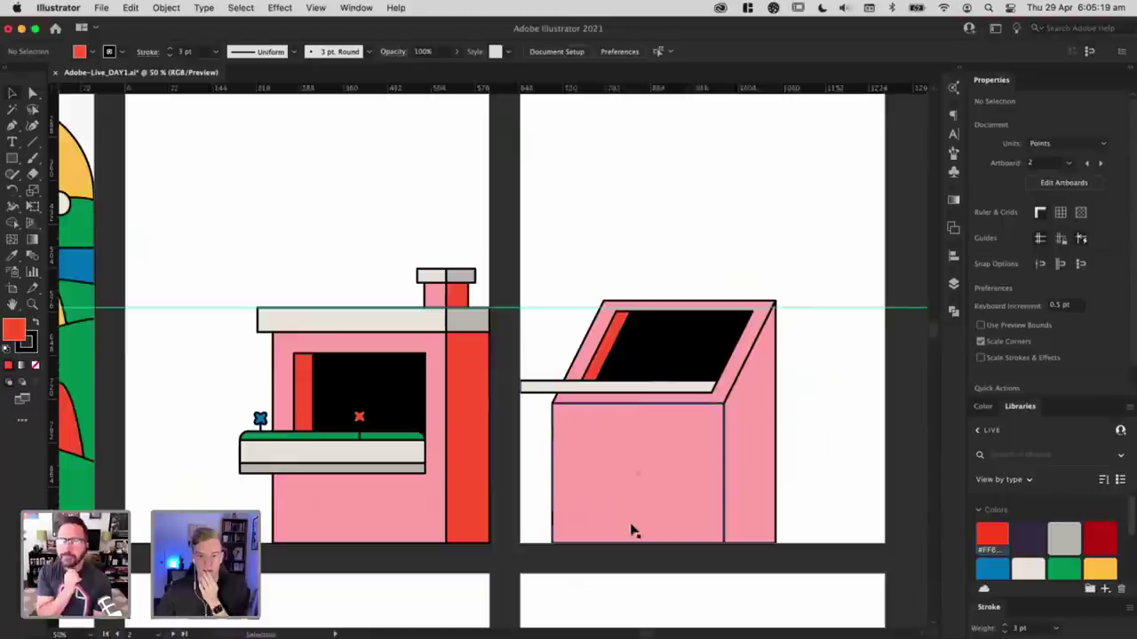
click(630, 530)
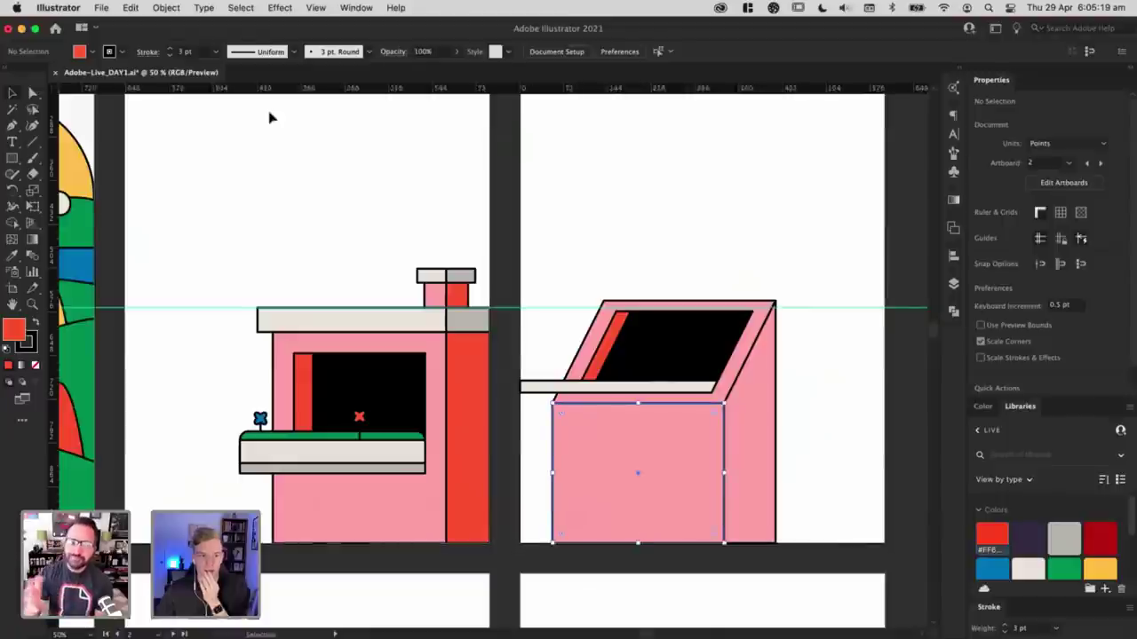
click(279, 7)
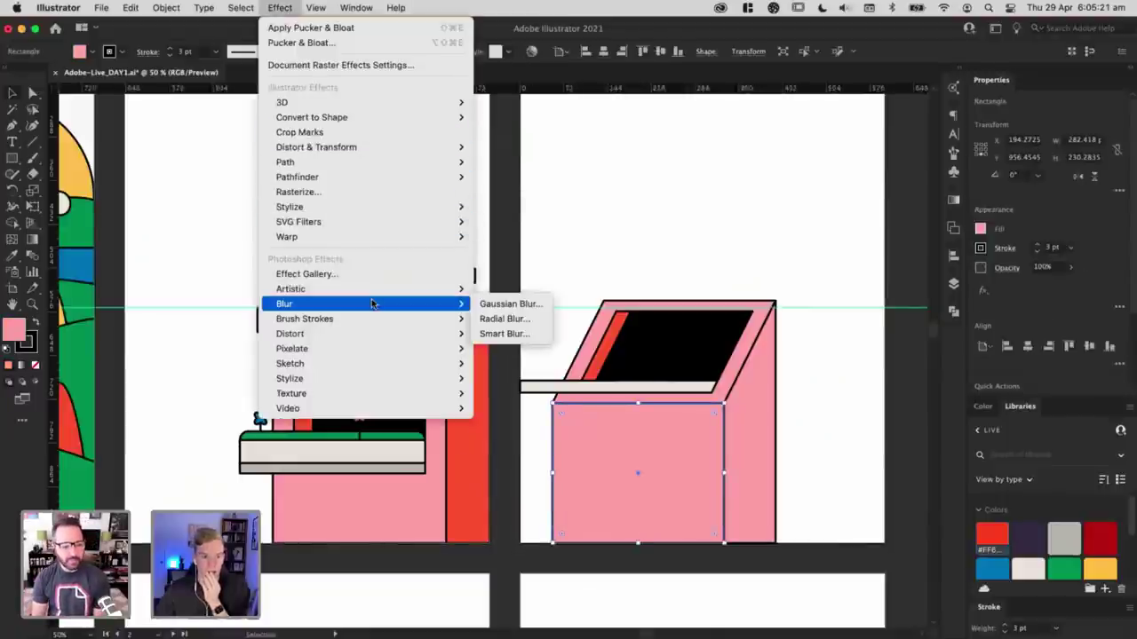
mouse_move(396, 8)
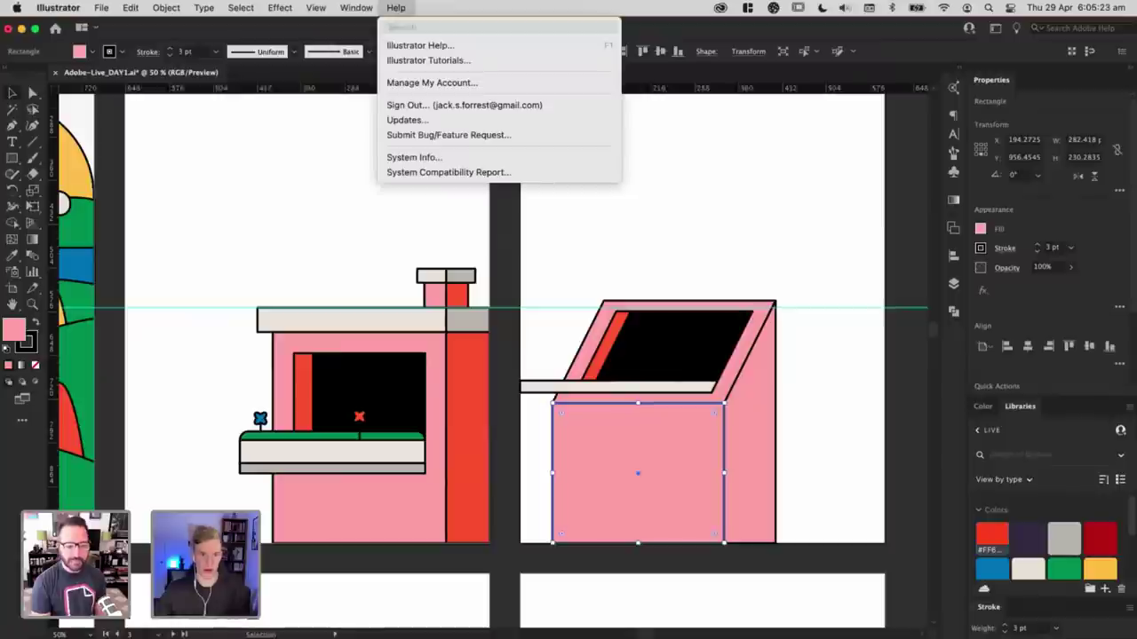
text(grain)
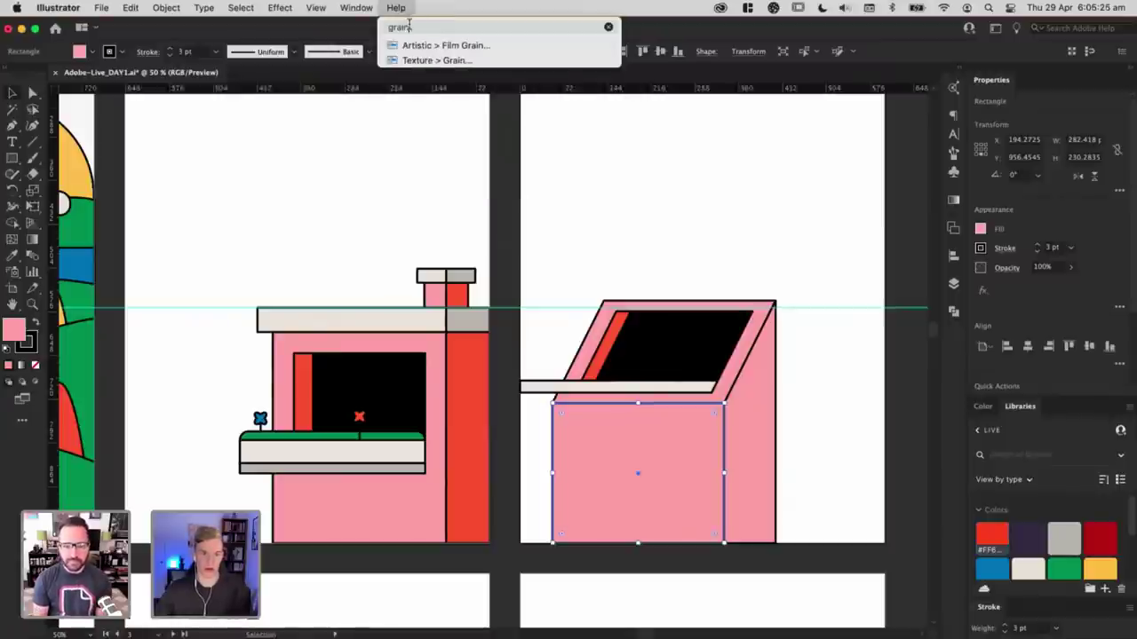
click(417, 59)
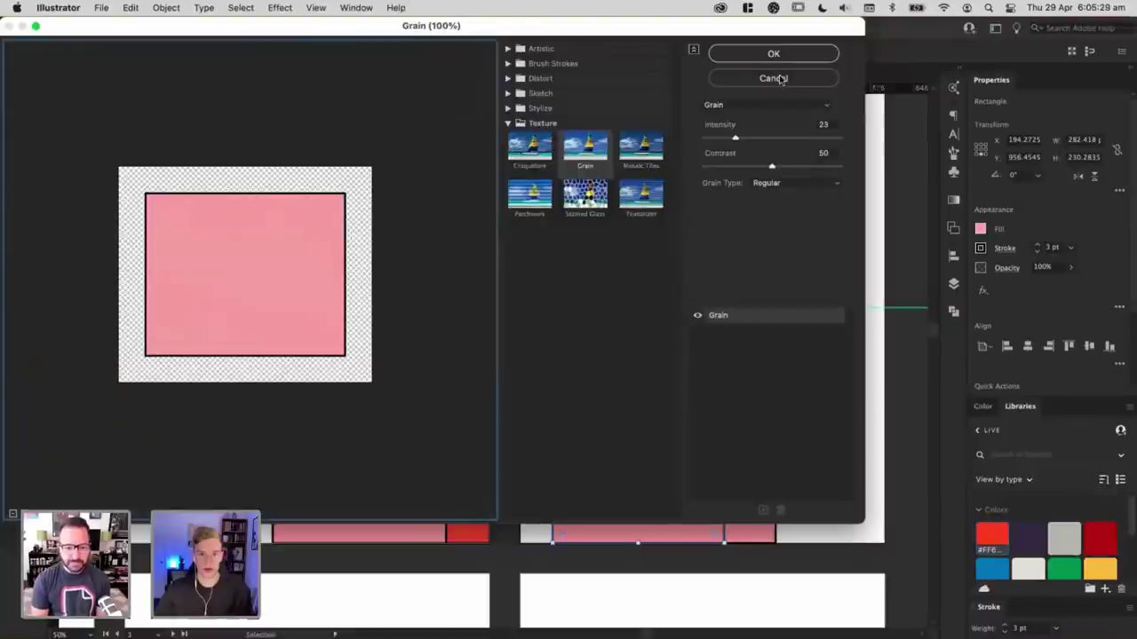
click(772, 79)
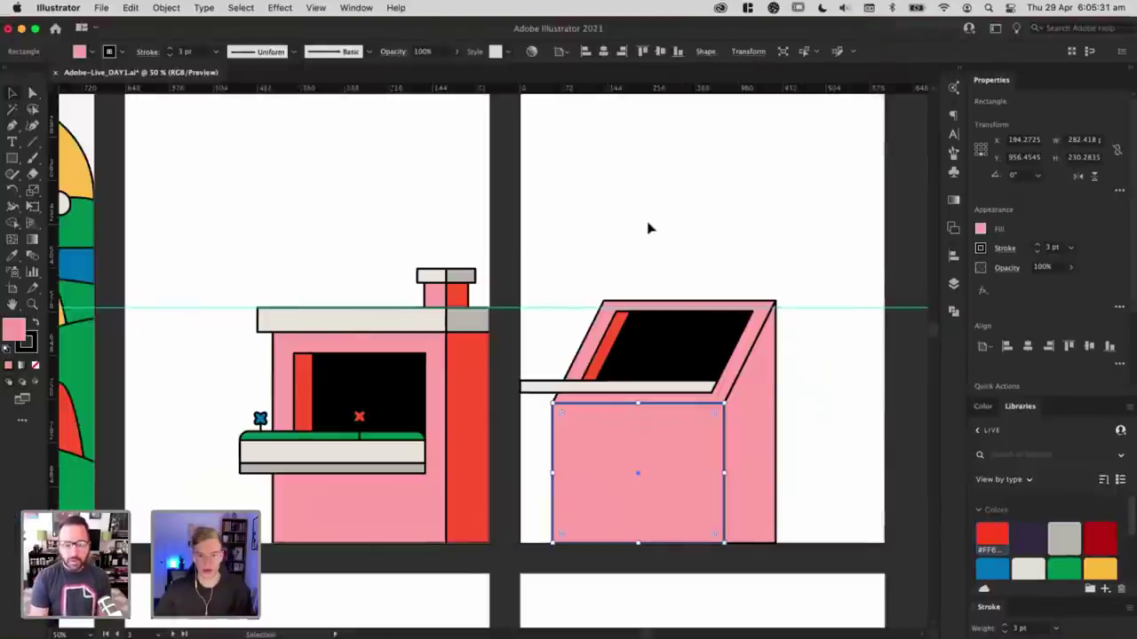
Step: Move the third building's window ledge to the right so its left end lines up with the front face's left edge
click(625, 237)
drag(624, 236, 731, 220)
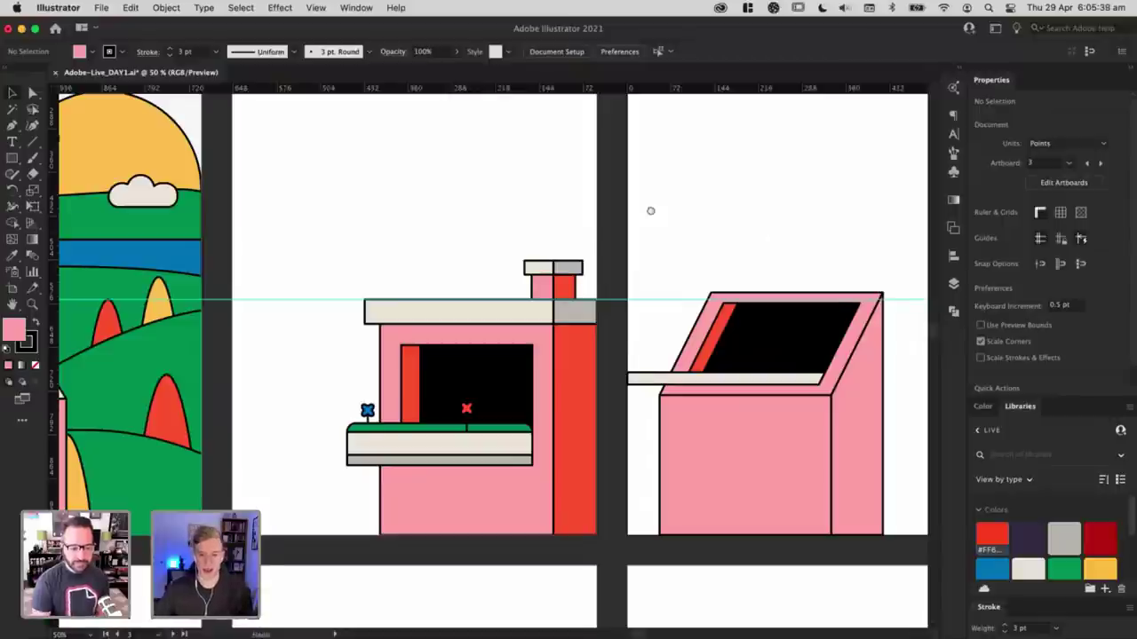
drag(650, 211, 527, 183)
click(525, 349)
drag(506, 350, 535, 319)
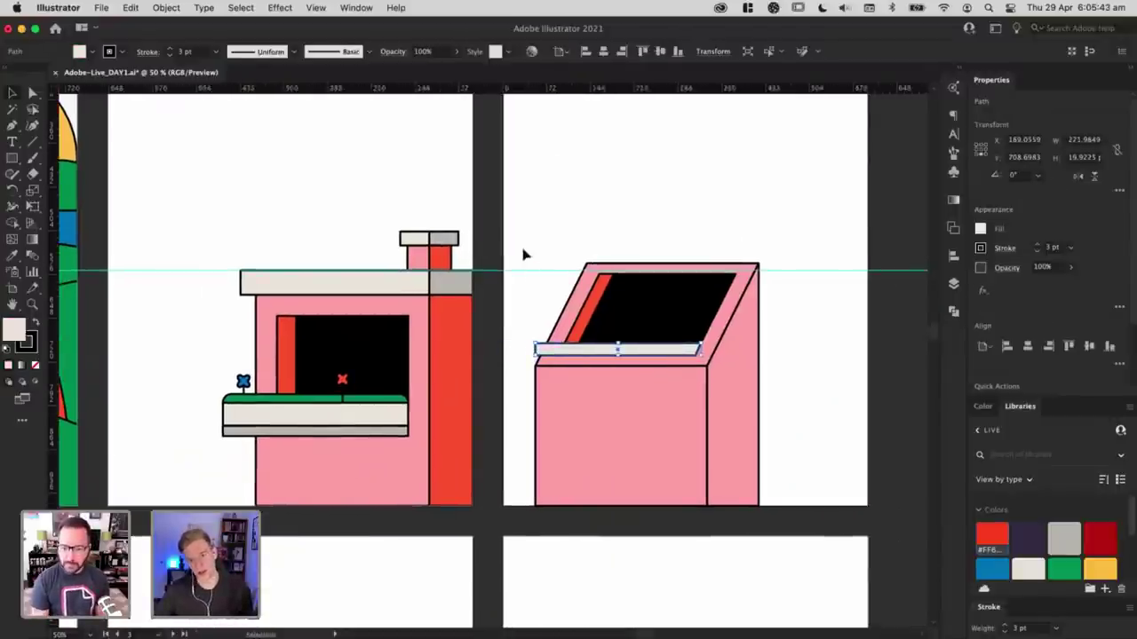
scroll(539, 221, left, 5)
click(453, 202)
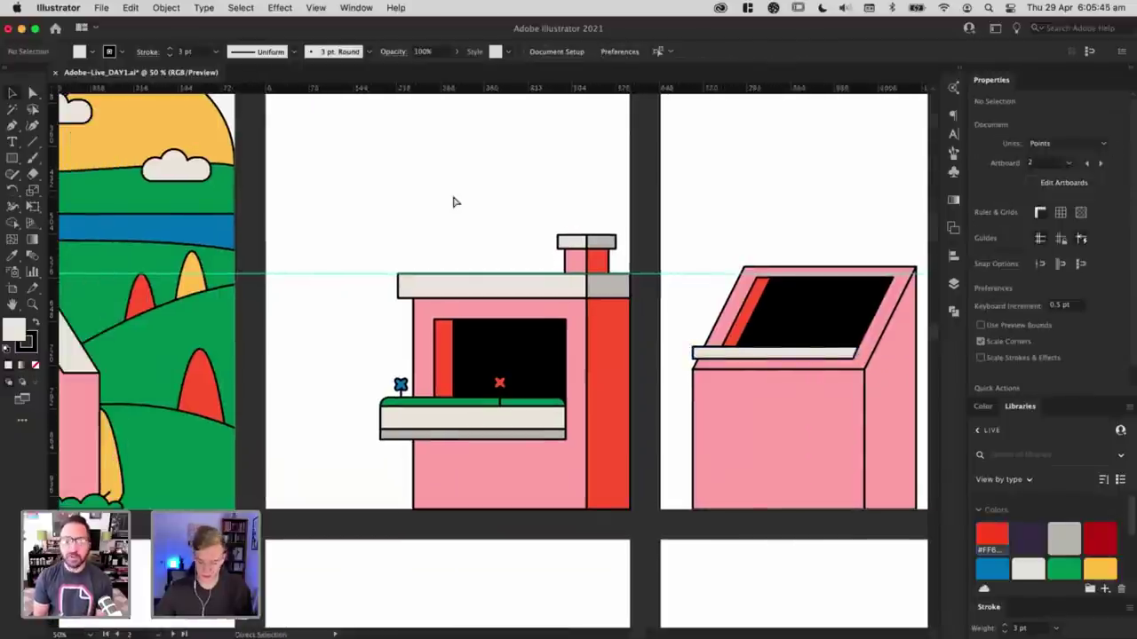
Step: Review the three illustrated artboards side by side, focusing on the empty space around the second building
scroll(453, 202, up, 2)
scroll(489, 204, left, 2)
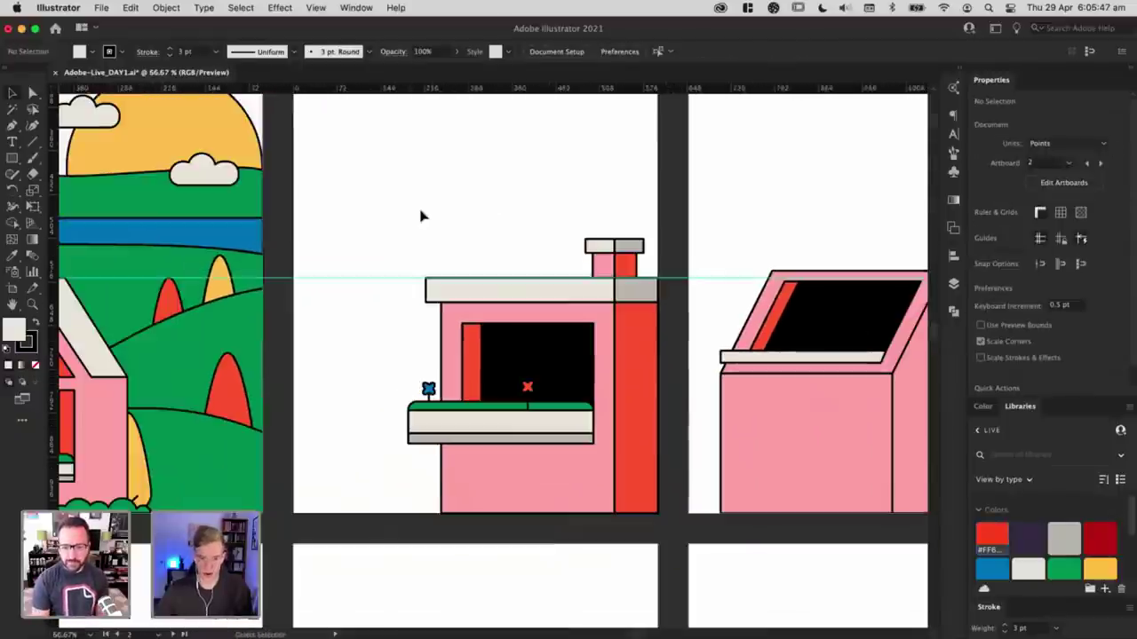
scroll(490, 233, down, 2)
scroll(505, 234, left, 3)
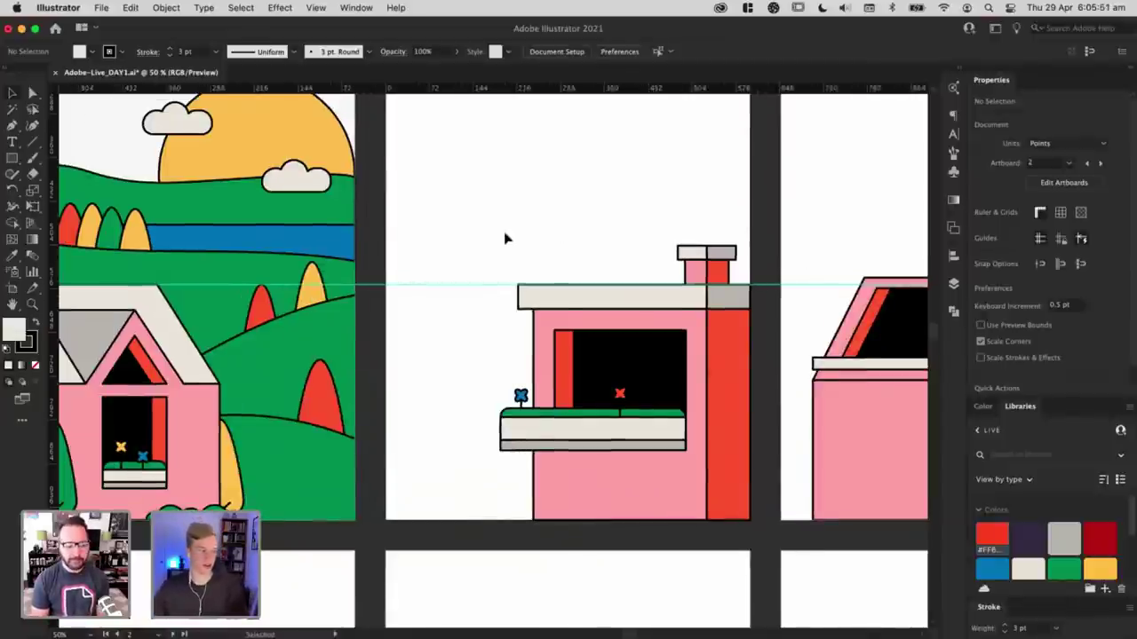
scroll(505, 238, down, 2)
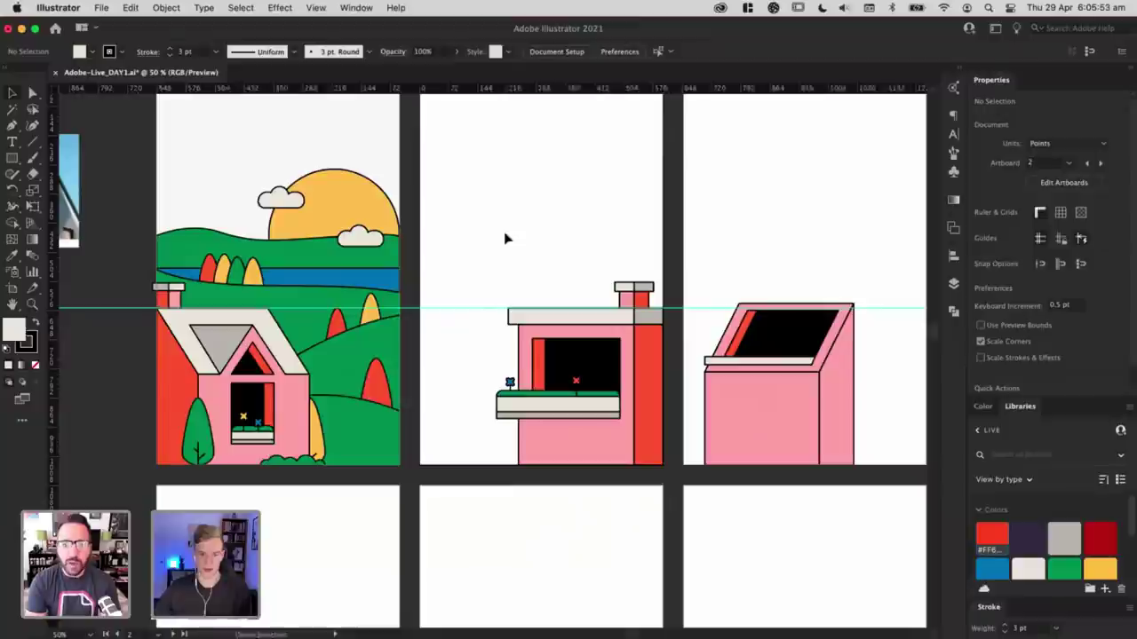
scroll(586, 275, up, 2)
scroll(586, 275, left, 3)
scroll(512, 278, right, 4)
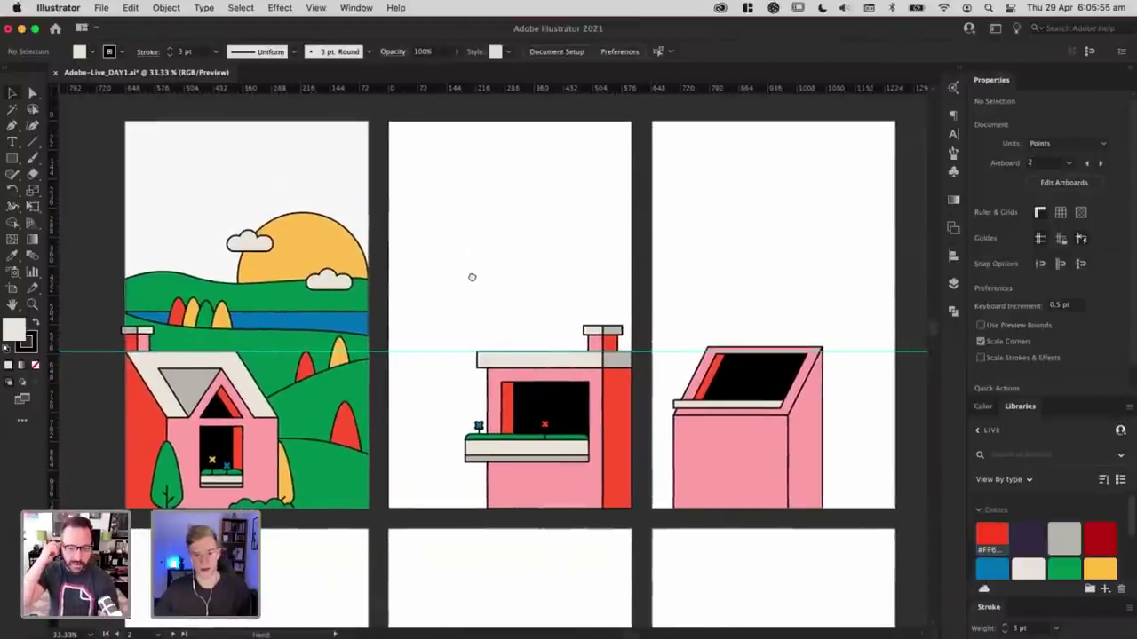
scroll(487, 277, left, 2)
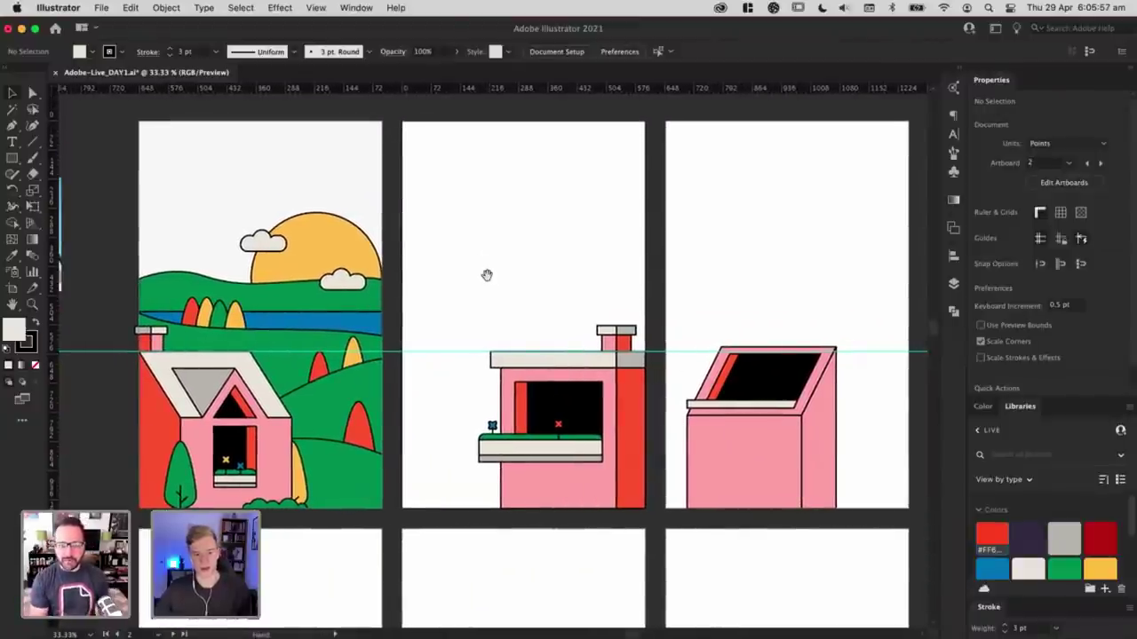
scroll(486, 277, up, 1)
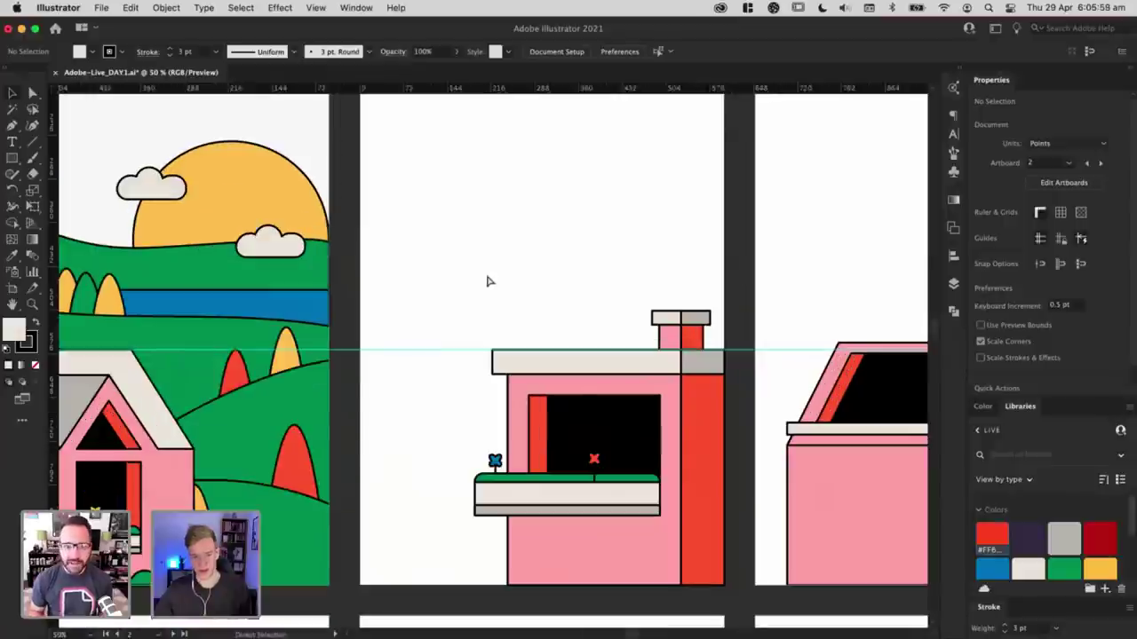
scroll(564, 257, left, 2)
scroll(564, 257, down, 1)
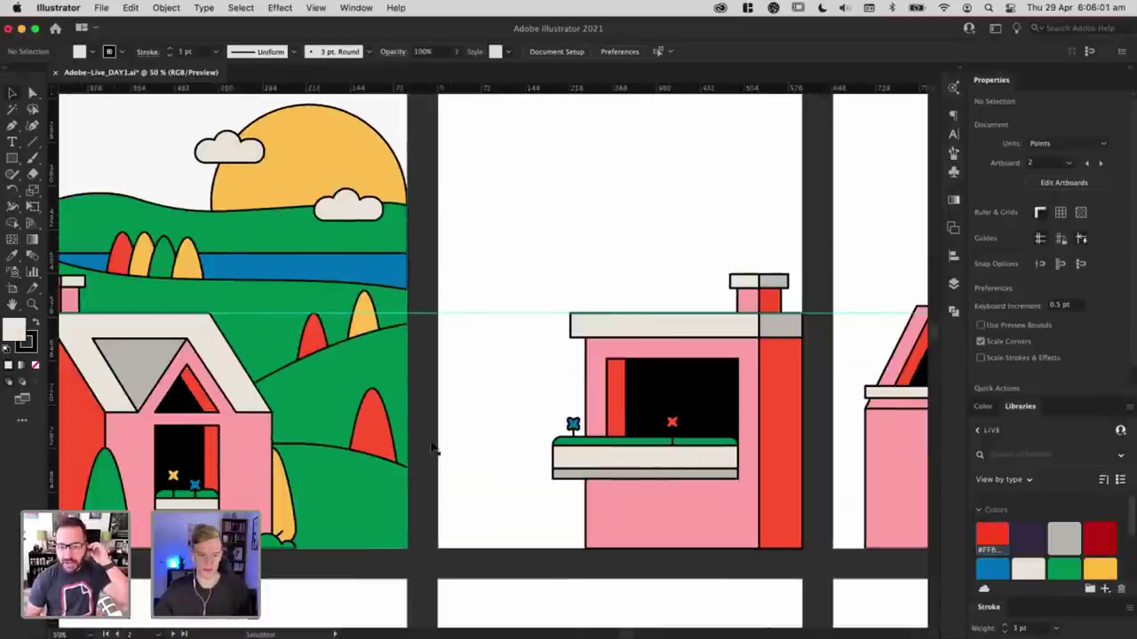
Step: Copy the landscape's green bush twice to the second building's base, one behind its left wall edge and one in front of its corner
drag(283, 538, 595, 546)
click(560, 524)
click(769, 563)
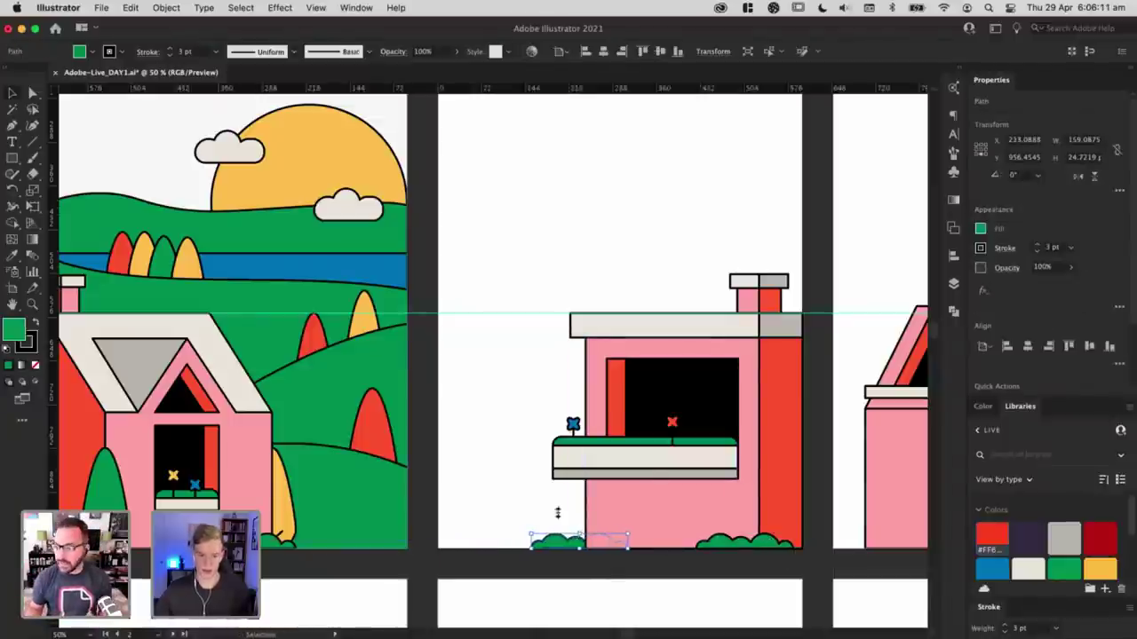
click(524, 502)
mouse_move(500, 489)
mouse_down()
mouse_move(566, 482)
mouse_move(515, 482)
mouse_up()
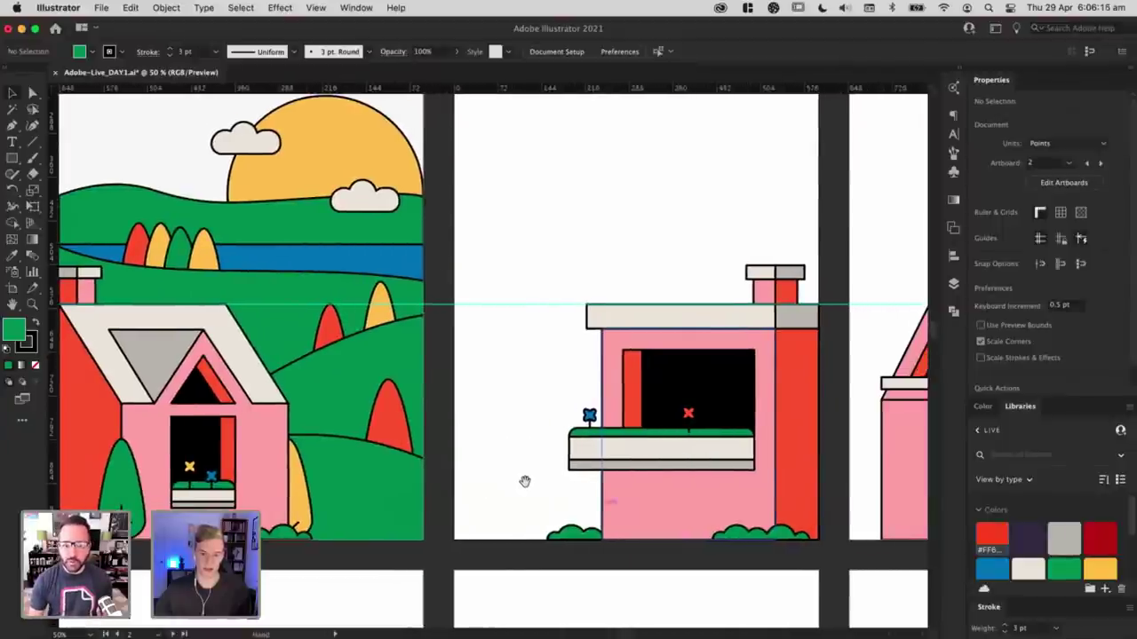
mouse_move(592, 483)
mouse_down()
mouse_move(497, 480)
mouse_move(578, 480)
mouse_up()
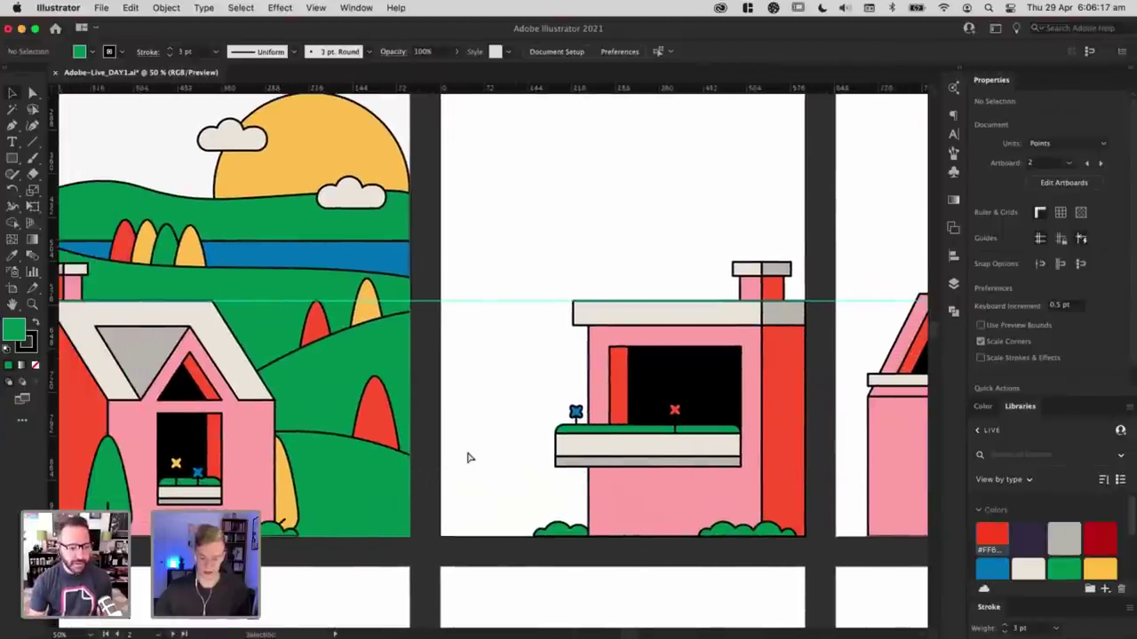
Step: Copy the green tree from beside the house to the second building's corner, standing behind the front bush
key(super+minus)
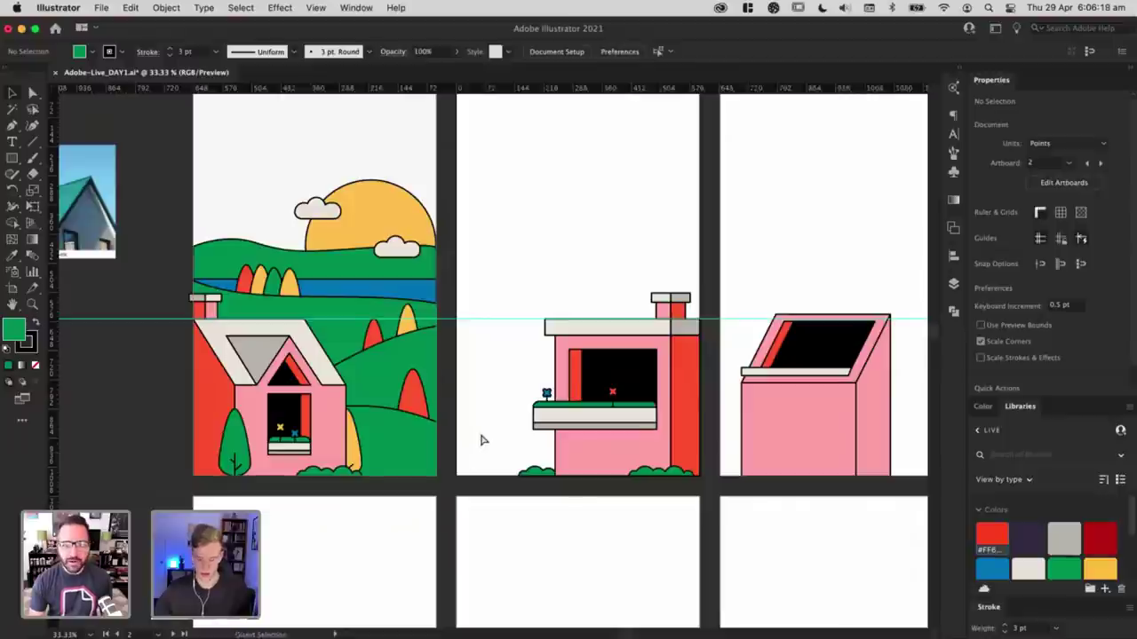
drag(495, 441, 675, 441)
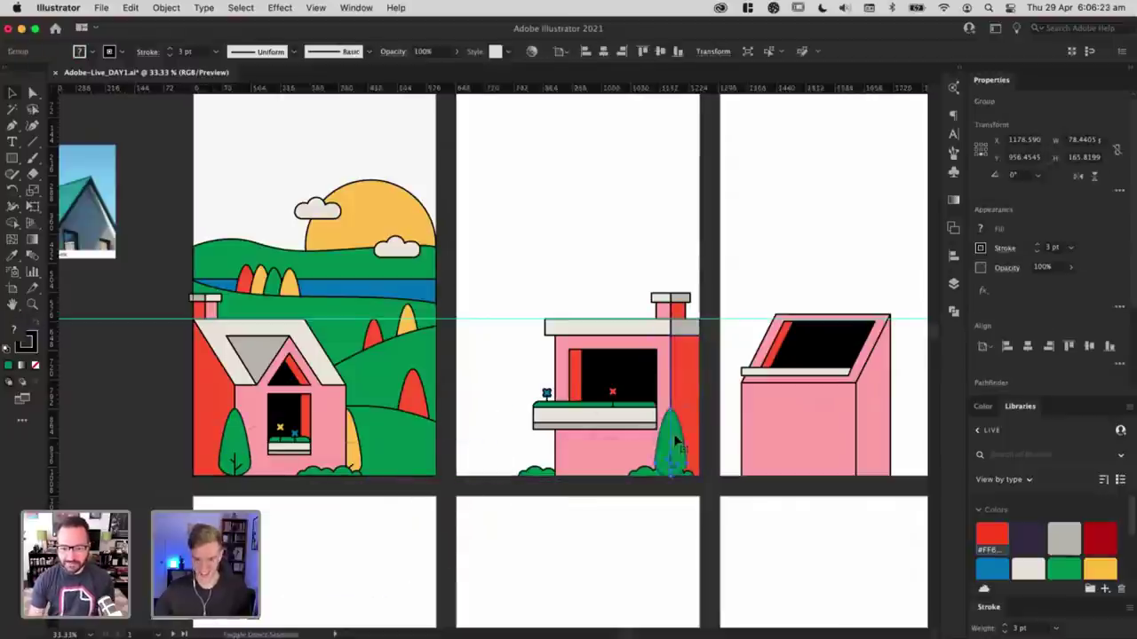
click(637, 475)
Step: Recolour the foliage of the second building's tree yellow
key(super+equal)
drag(577, 392, 715, 594)
click(725, 499)
click(655, 506)
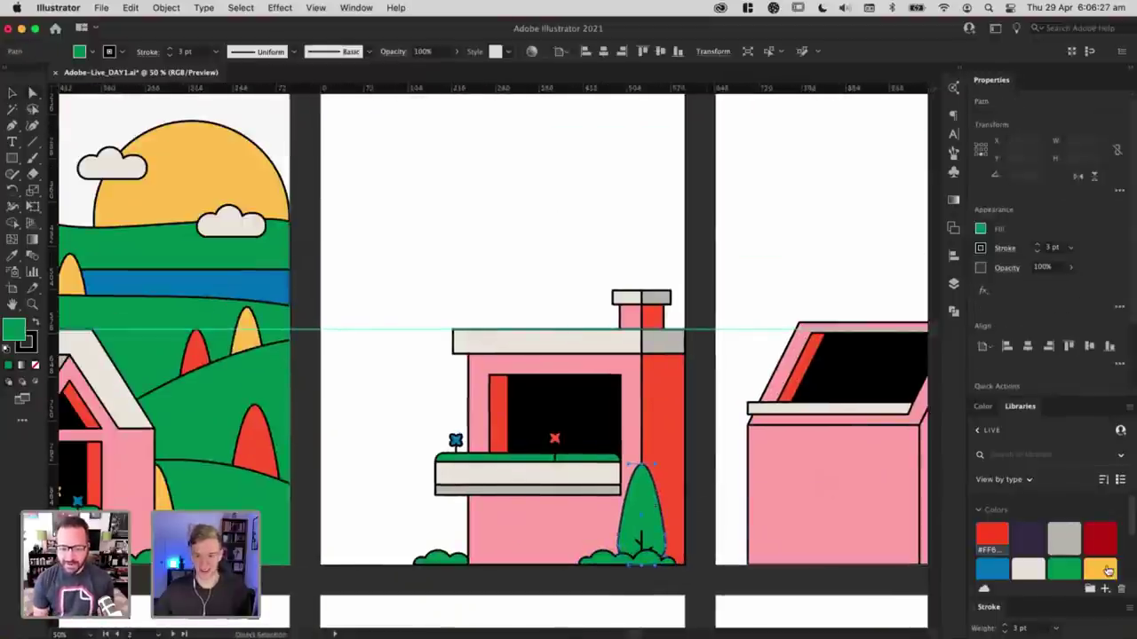
click(1099, 569)
click(792, 257)
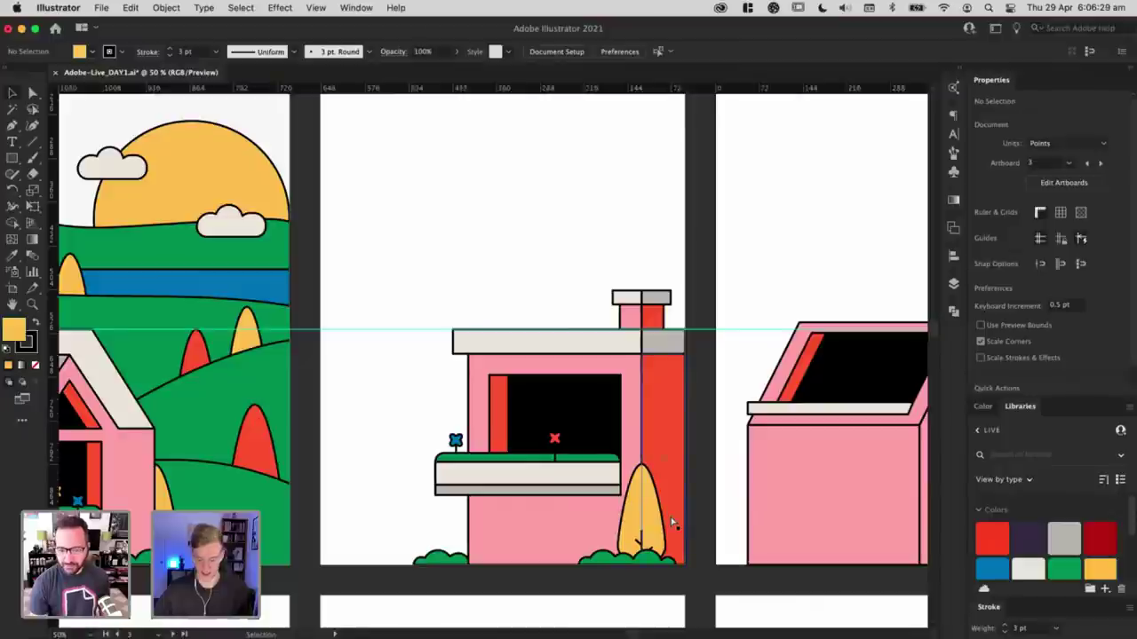
Step: Nudge the bush in front of the yellow tree 10 pt to the left
key(super+equal)
scroll(604, 418, down, 5)
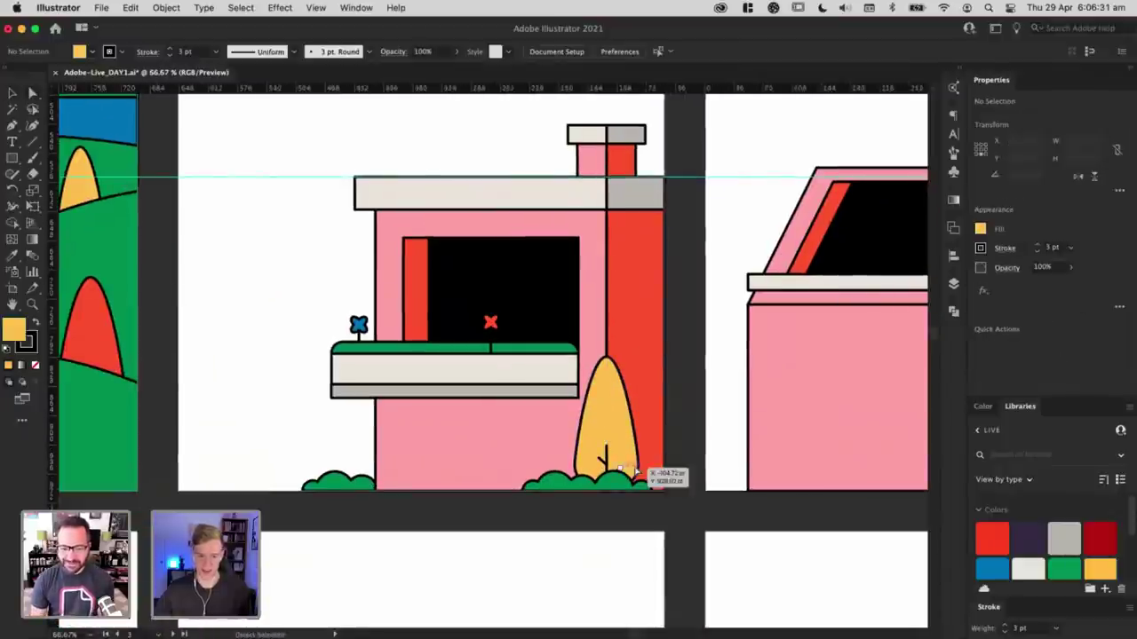
click(638, 469)
key(super+shift+a)
key(v)
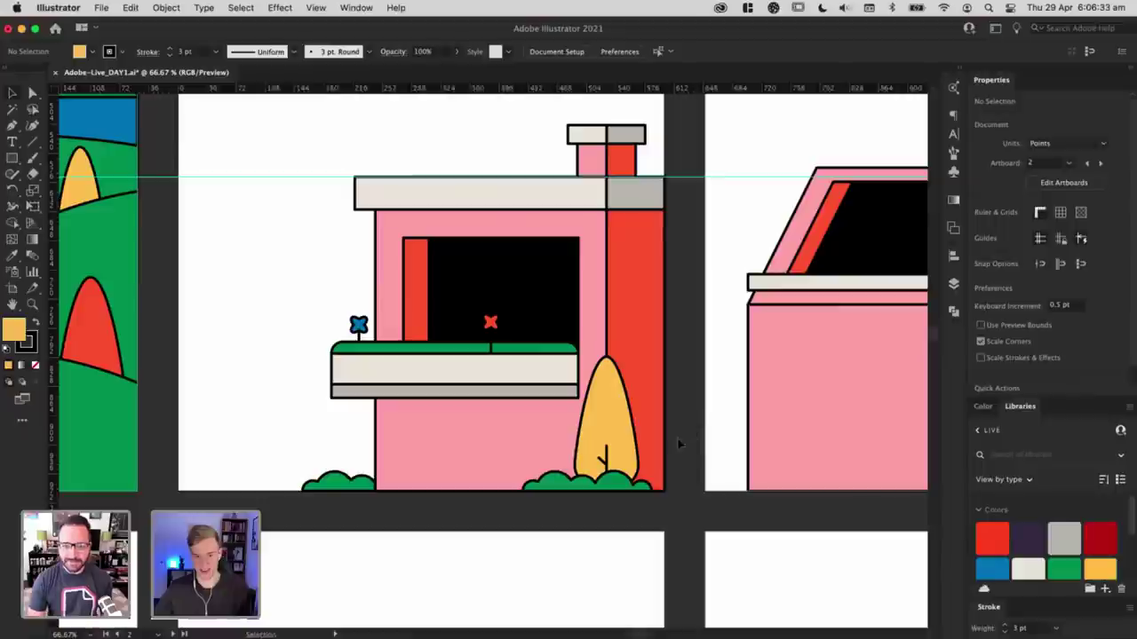
click(608, 486)
key(v)
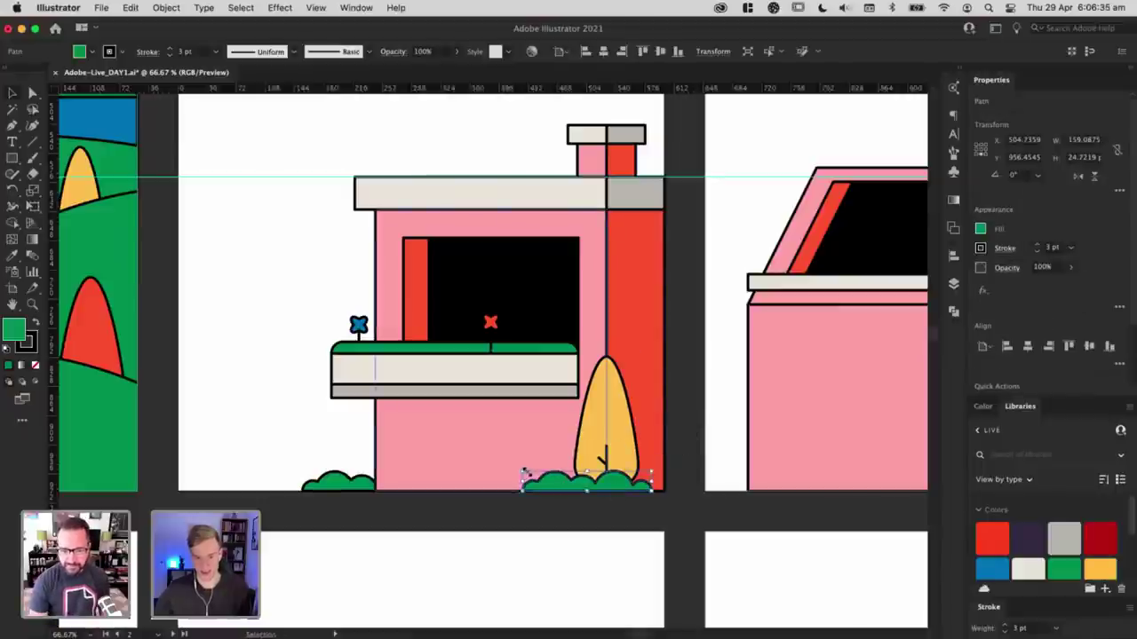
key(shift+Left)
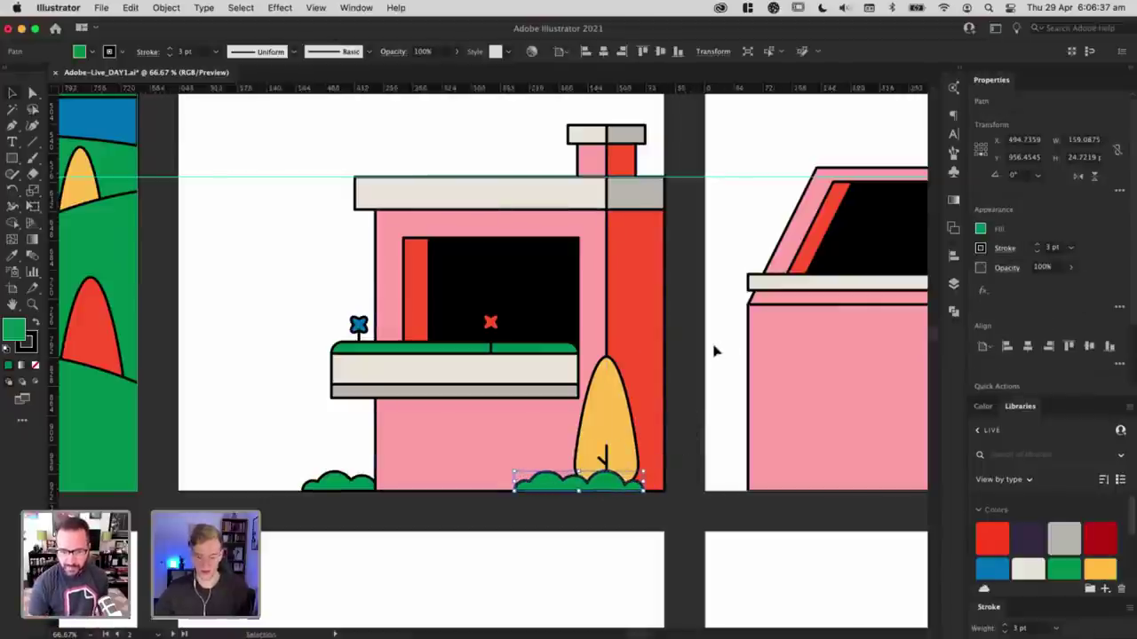
click(719, 352)
key(super+minus)
drag(350, 215, 523, 332)
key(super+minus)
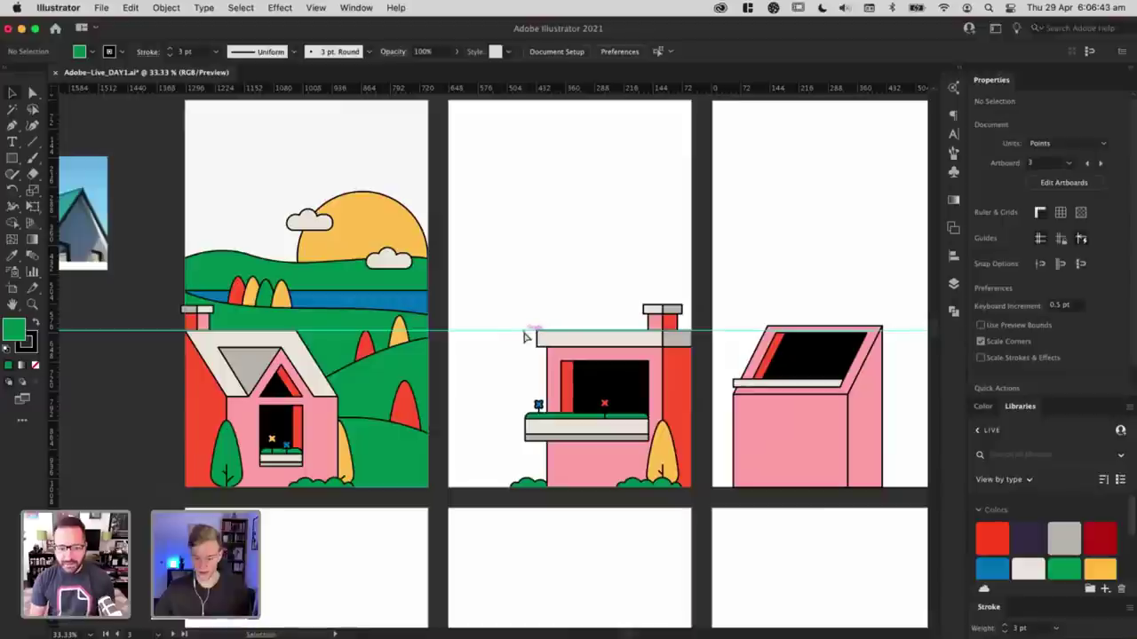
key(super+equal)
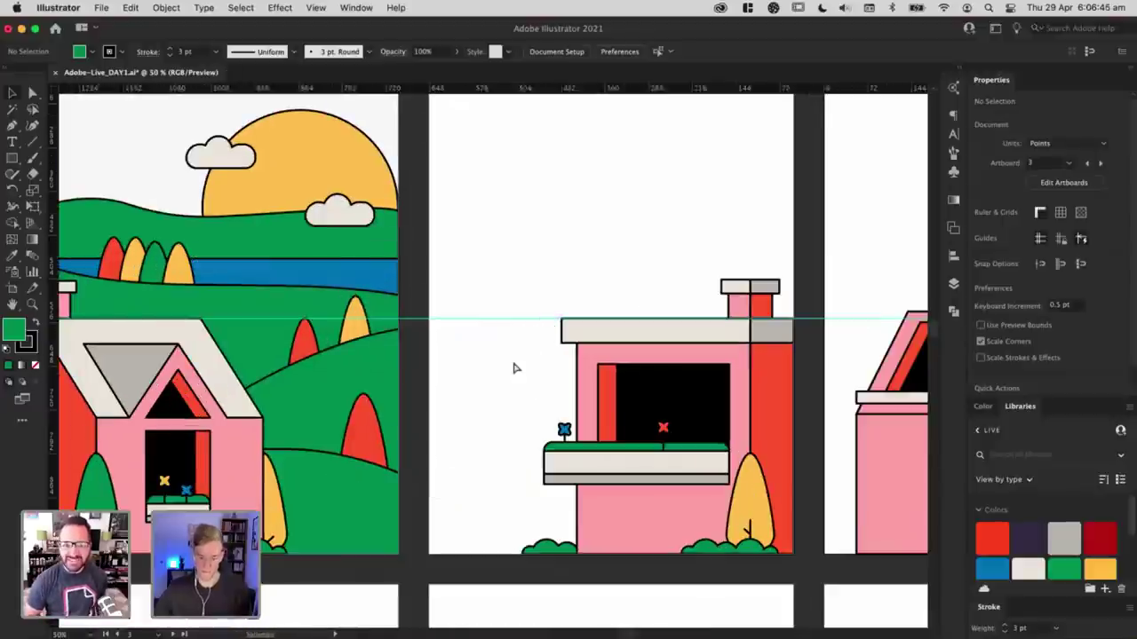
key(super+minus)
drag(522, 386, 523, 389)
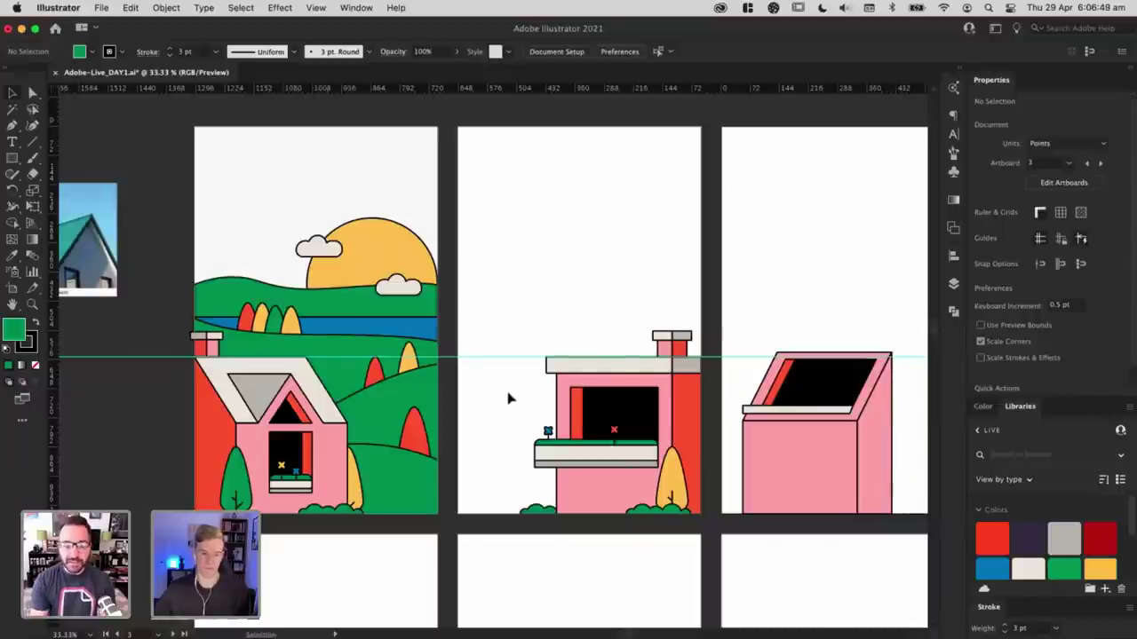
click(554, 242)
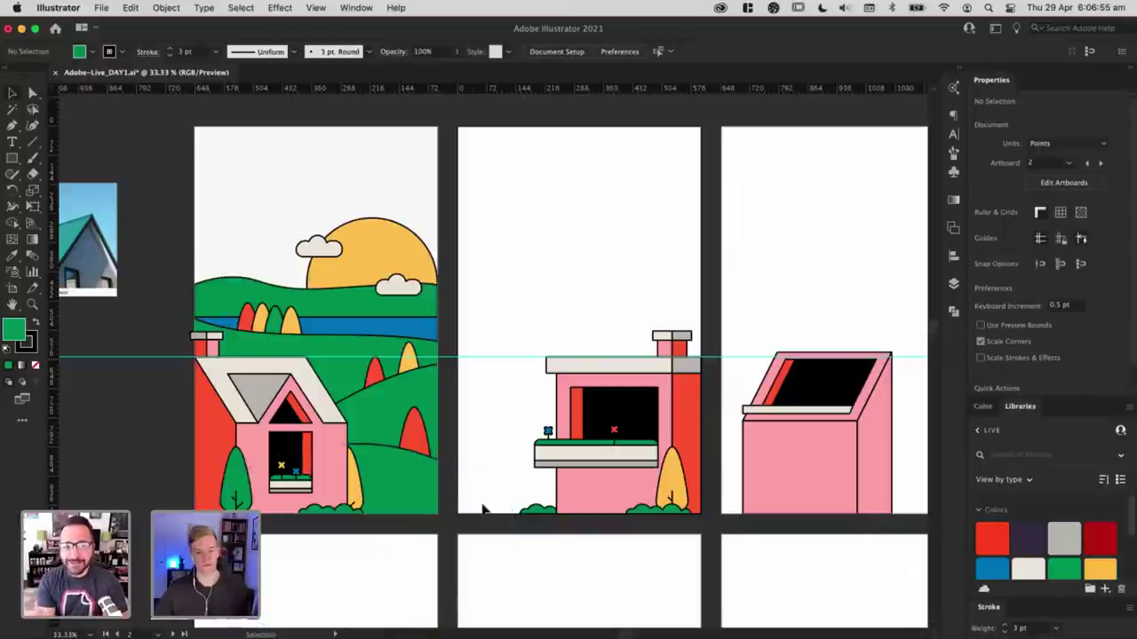
drag(547, 501, 450, 401)
key(super+equal)
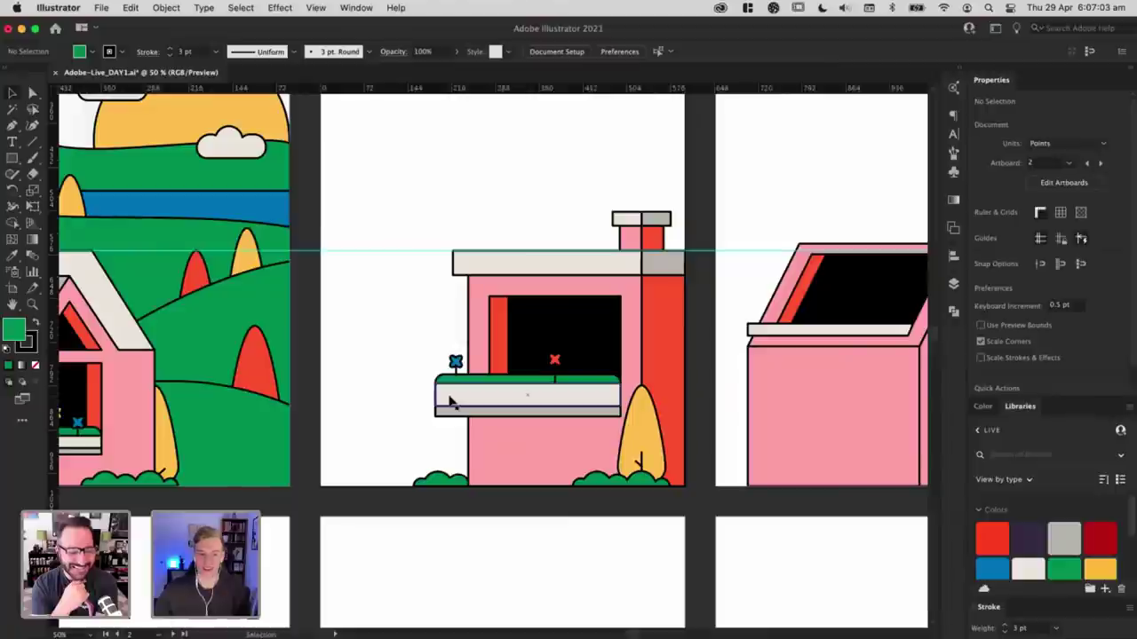
key(a)
drag(422, 337, 662, 364)
click(404, 395)
key(v)
mouse_move(546, 317)
mouse_down()
mouse_move(710, 305)
mouse_move(425, 335)
mouse_move(553, 313)
mouse_up()
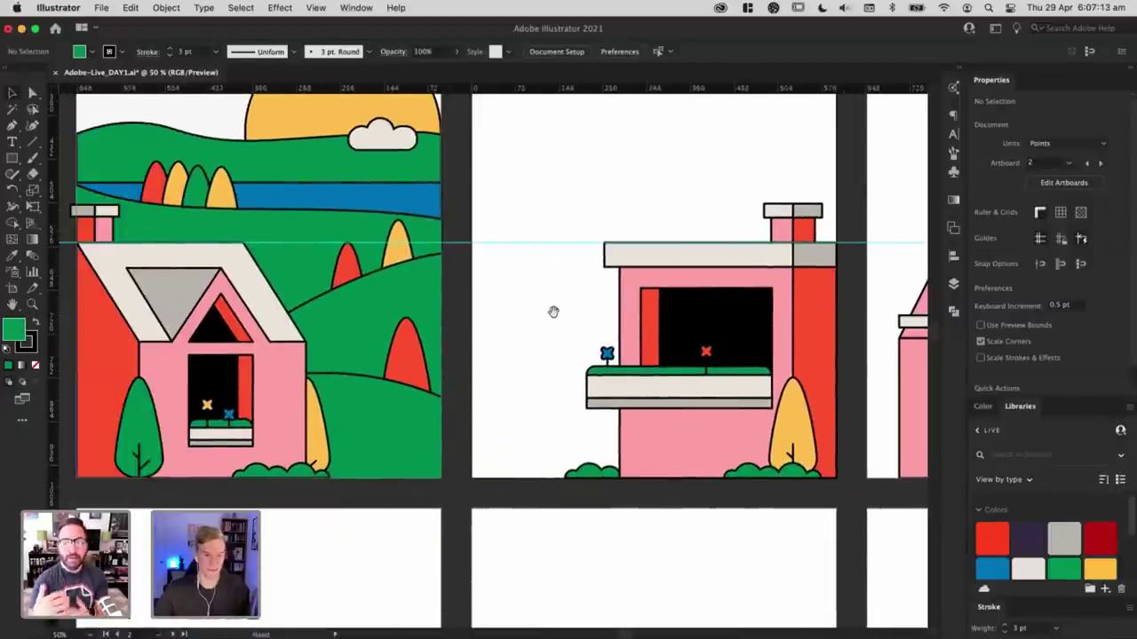
key(super+minus)
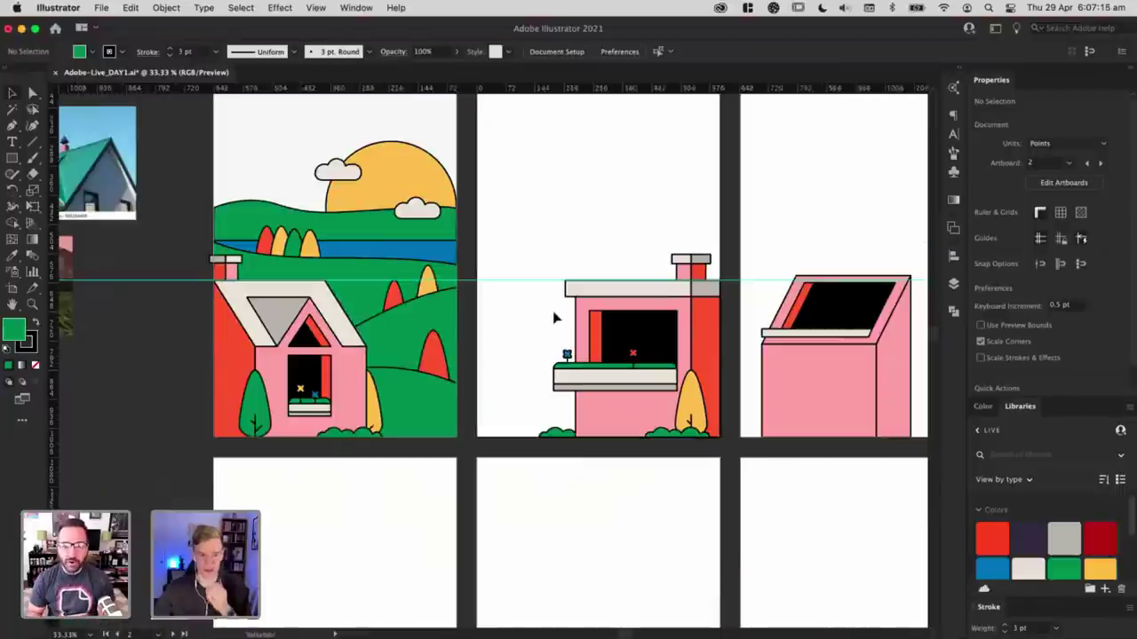
scroll(553, 317, up, 2)
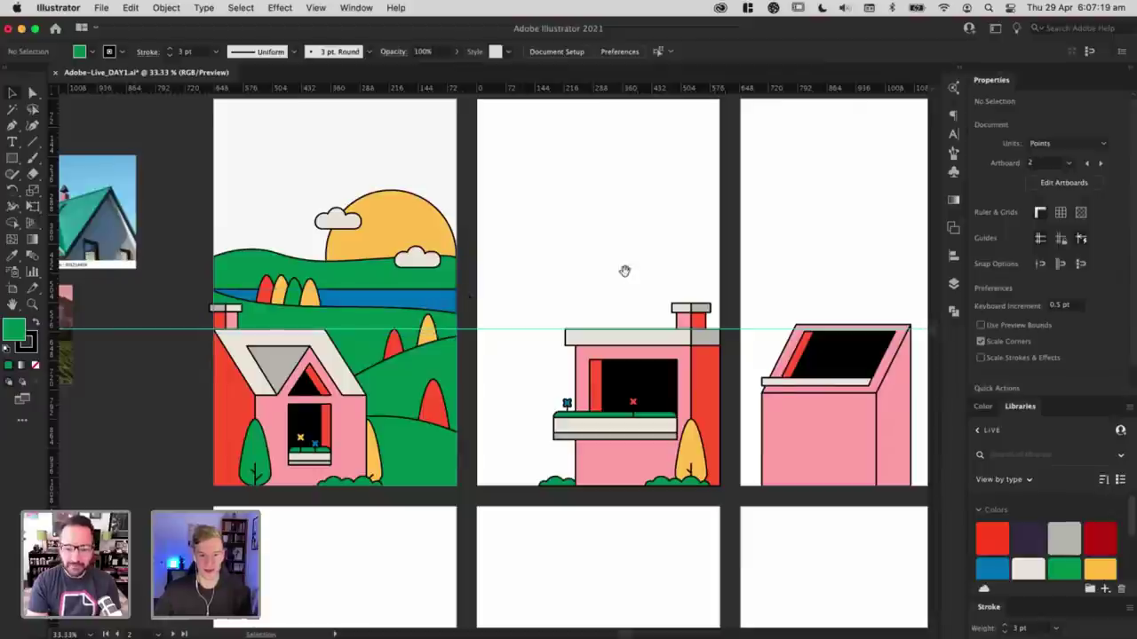
scroll(584, 275, right, 2)
scroll(492, 314, right, 3)
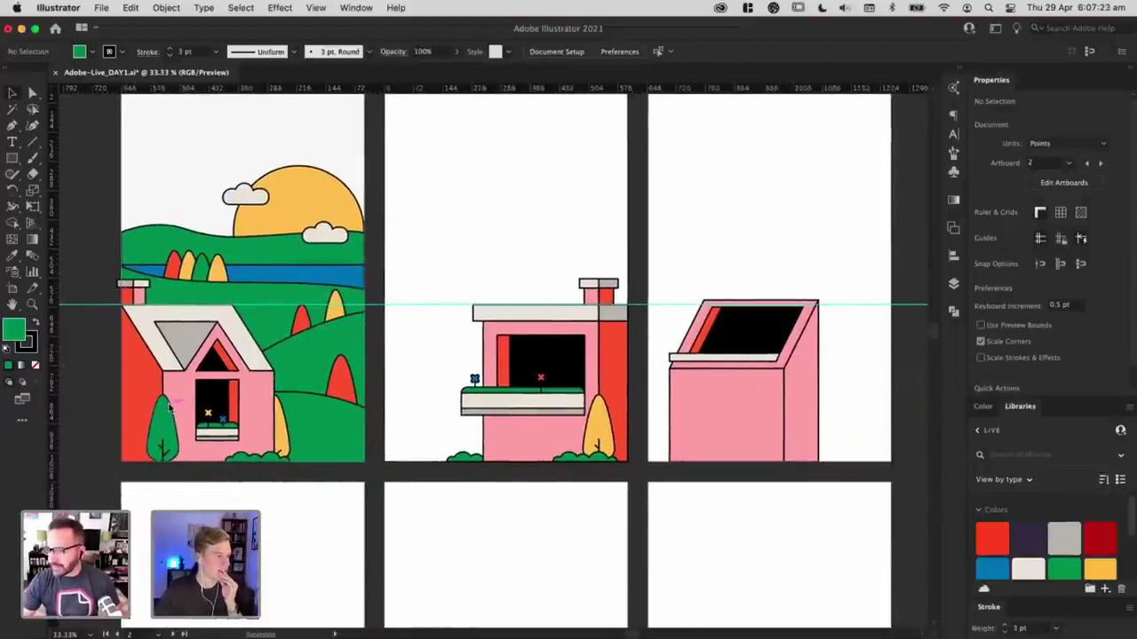
key(super+Tab)
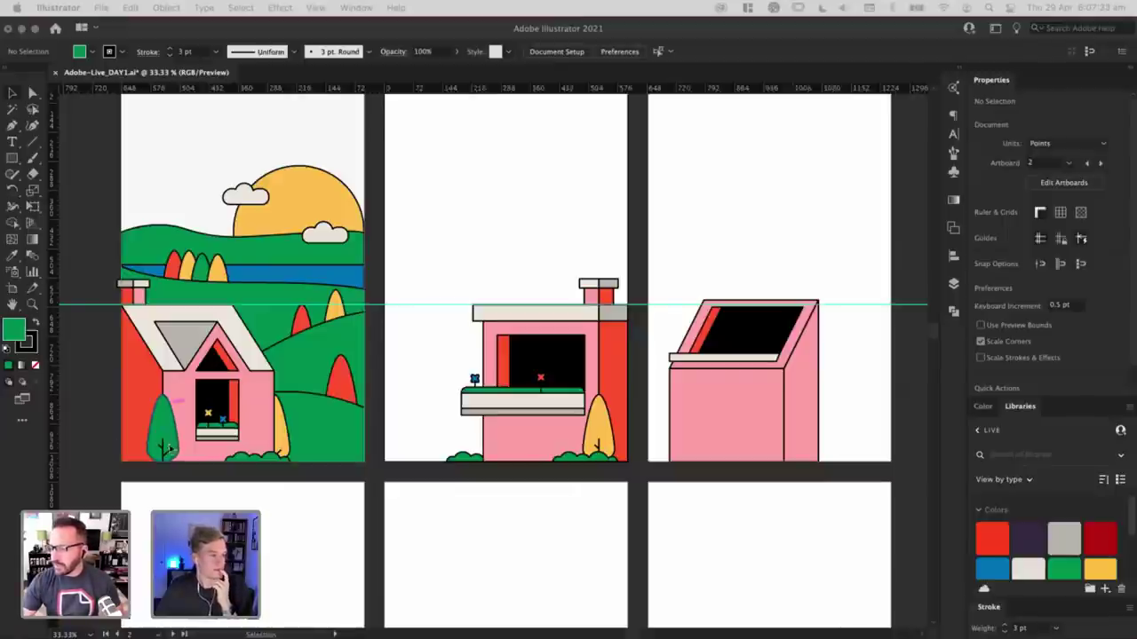
click(481, 181)
scroll(456, 189, left, 3)
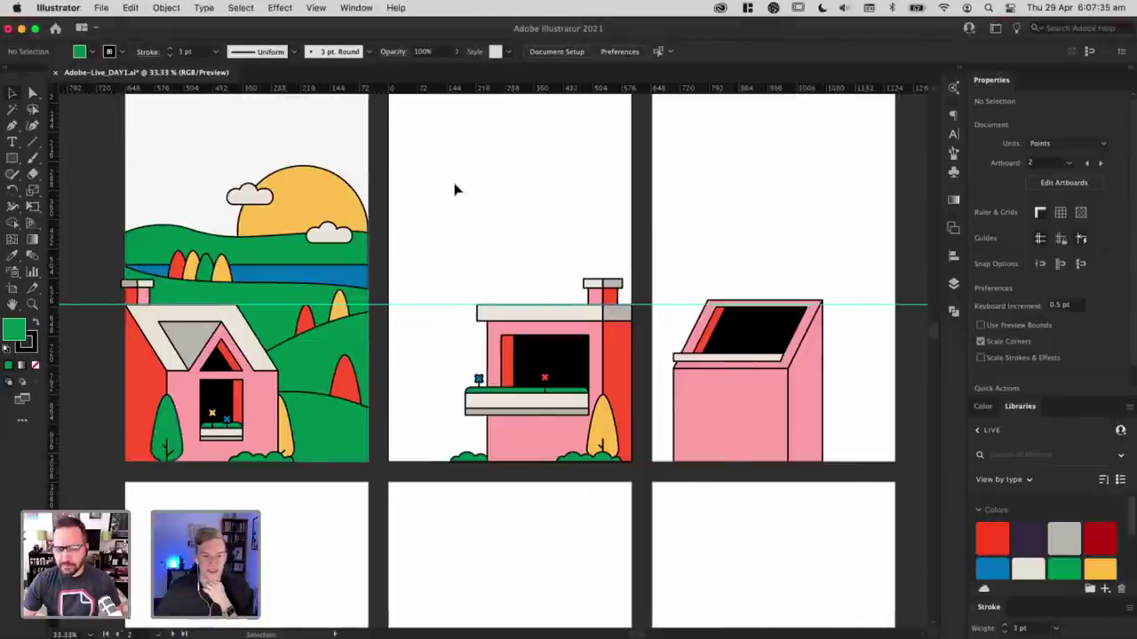
scroll(456, 188, up, 1)
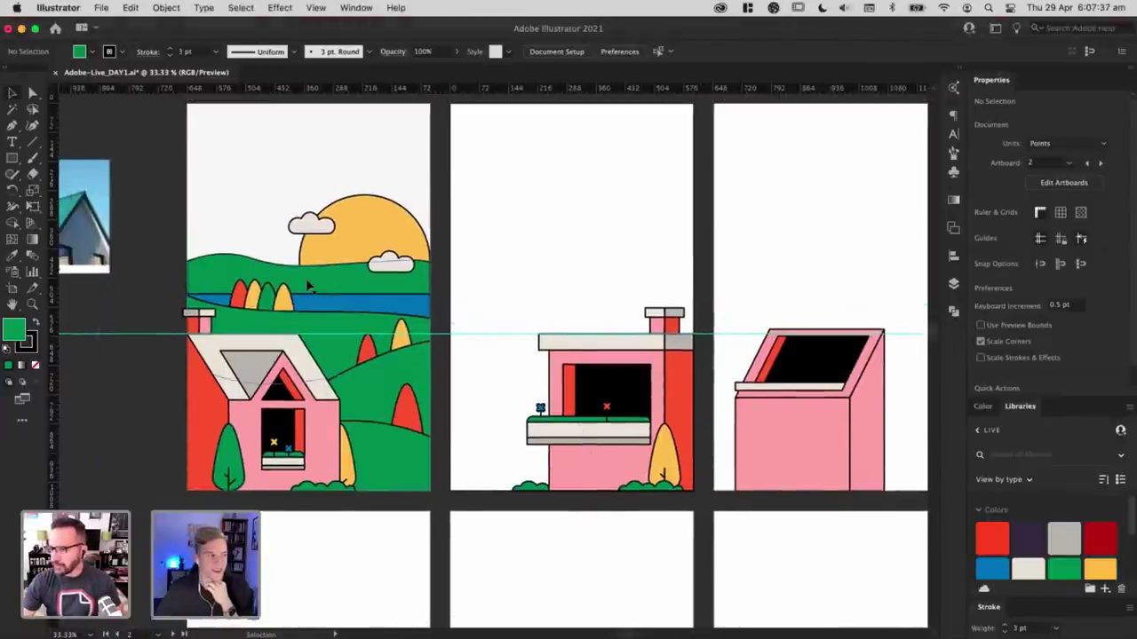
click(292, 183)
click(484, 194)
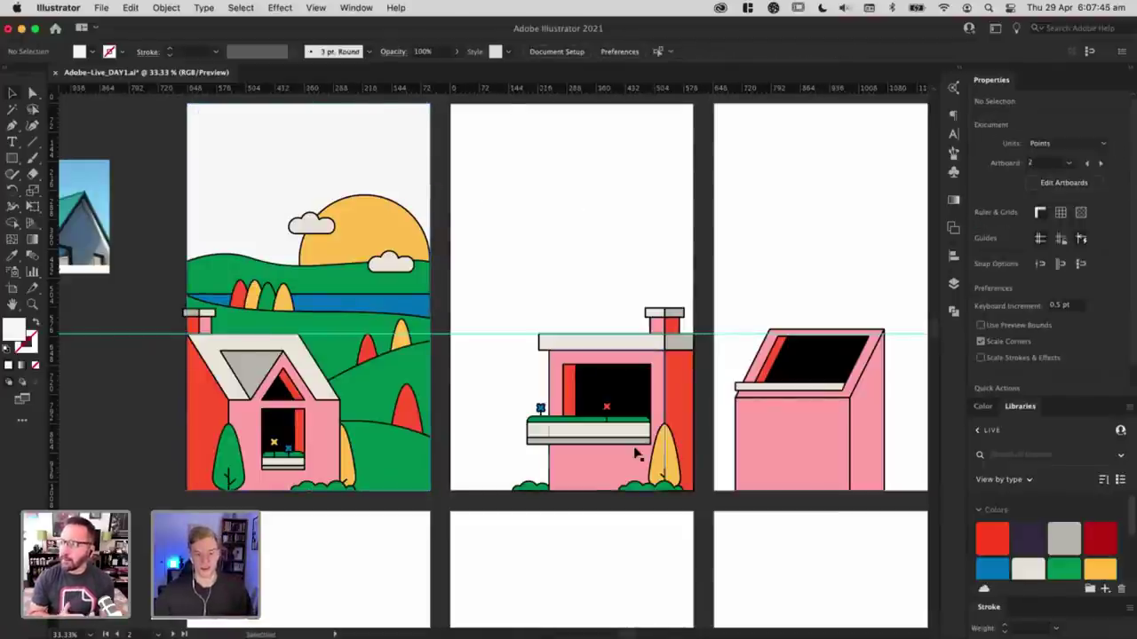
key(super+equal)
scroll(604, 435, left, 2)
scroll(604, 435, down, 1)
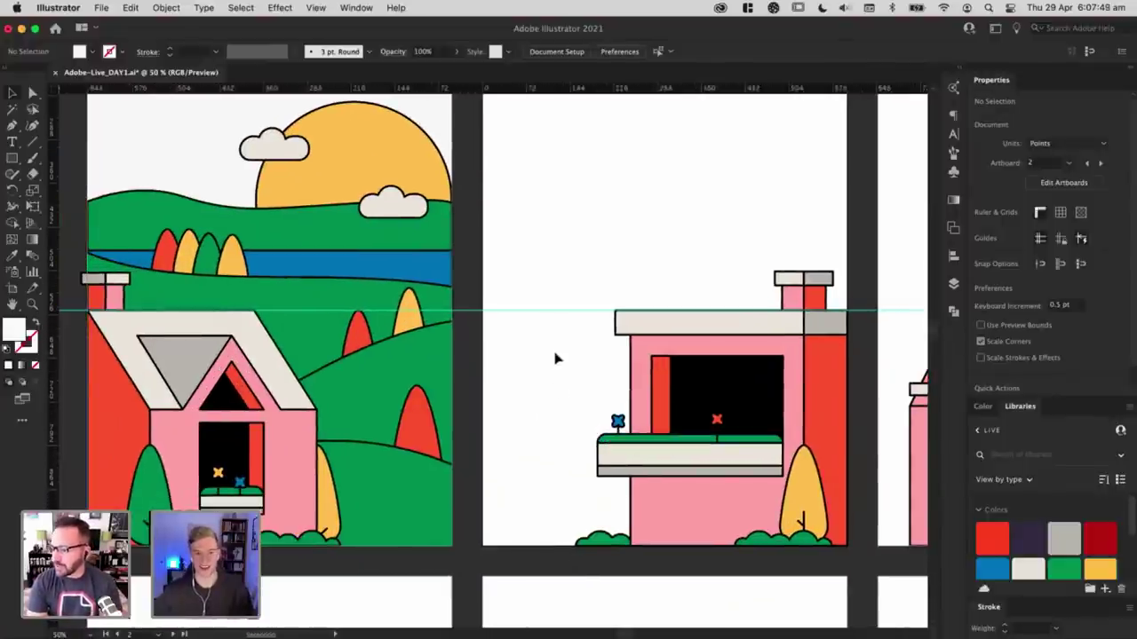
key(super+minus)
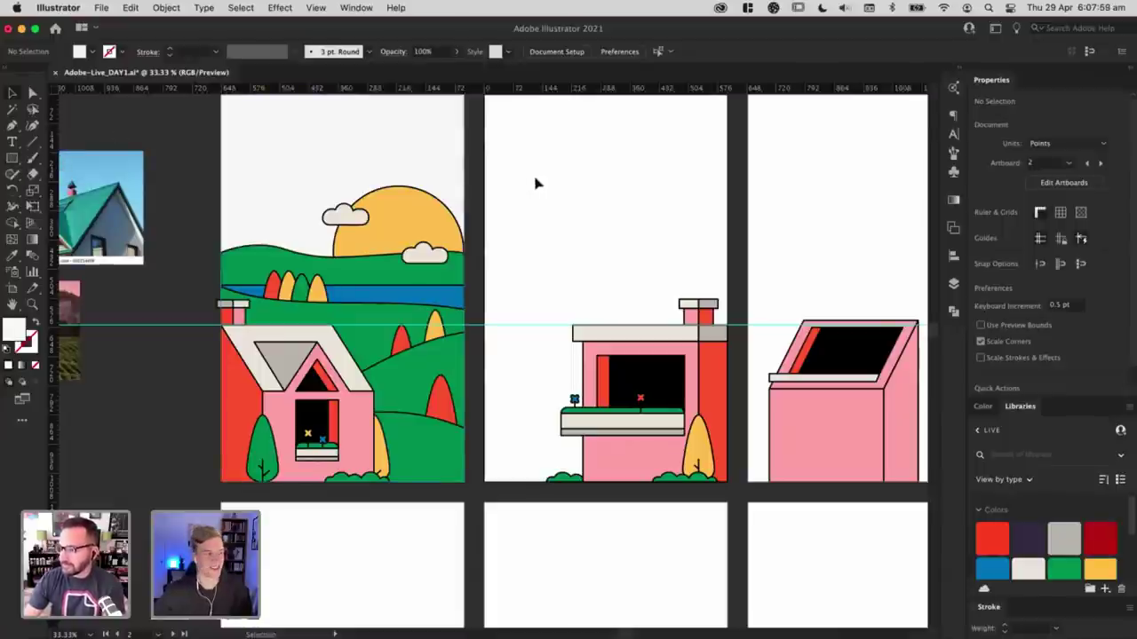
drag(627, 213, 594, 213)
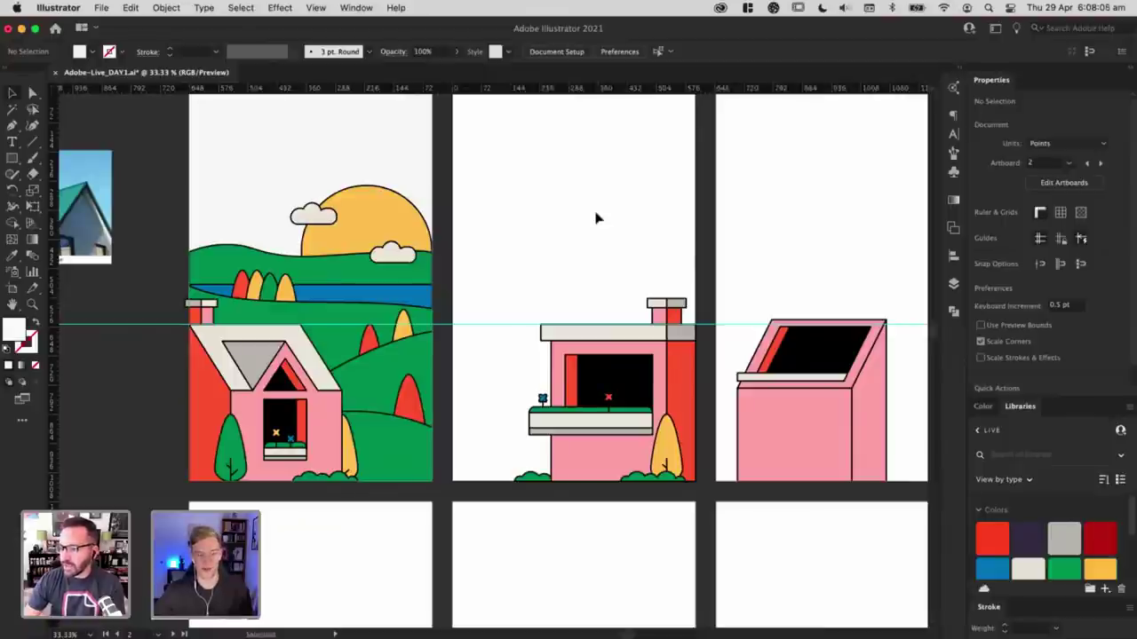
key(space)
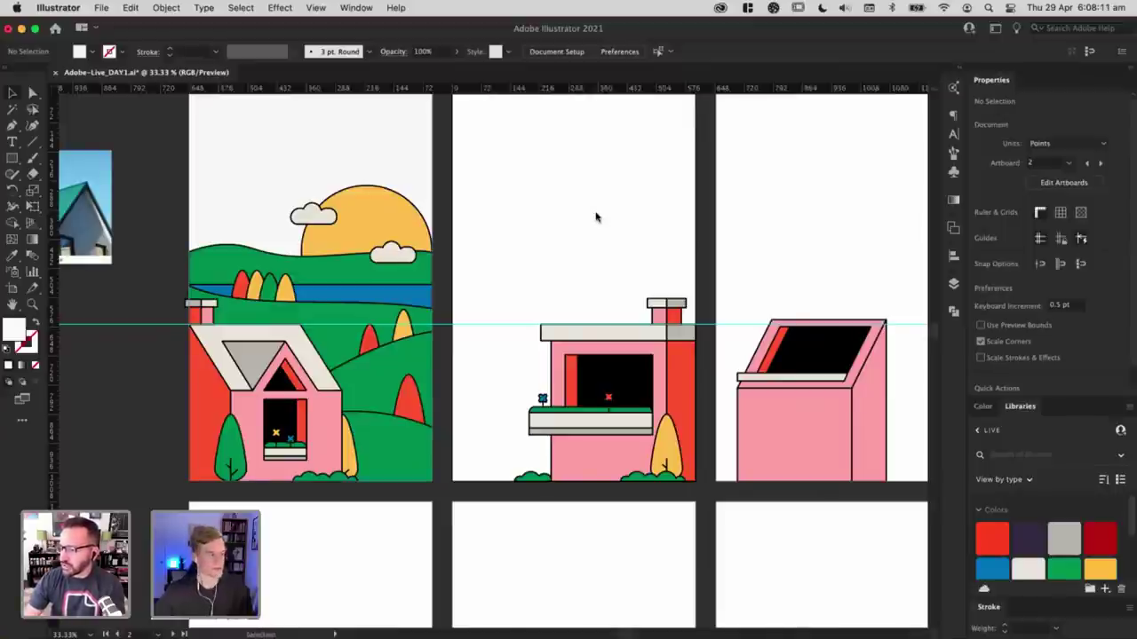
key(super+Tab)
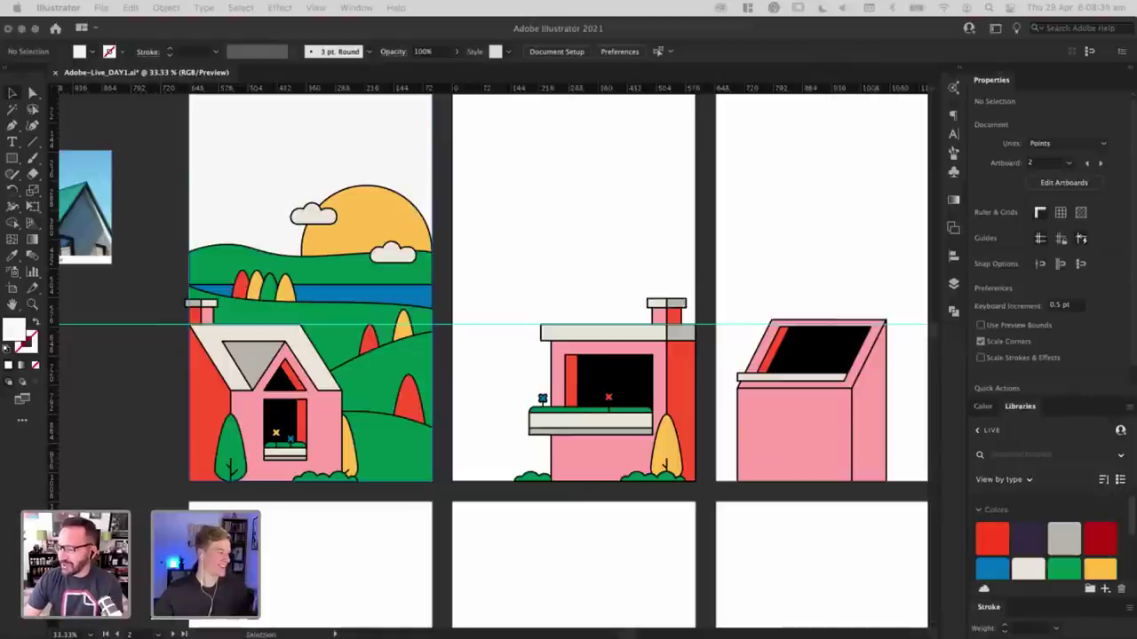
click(562, 283)
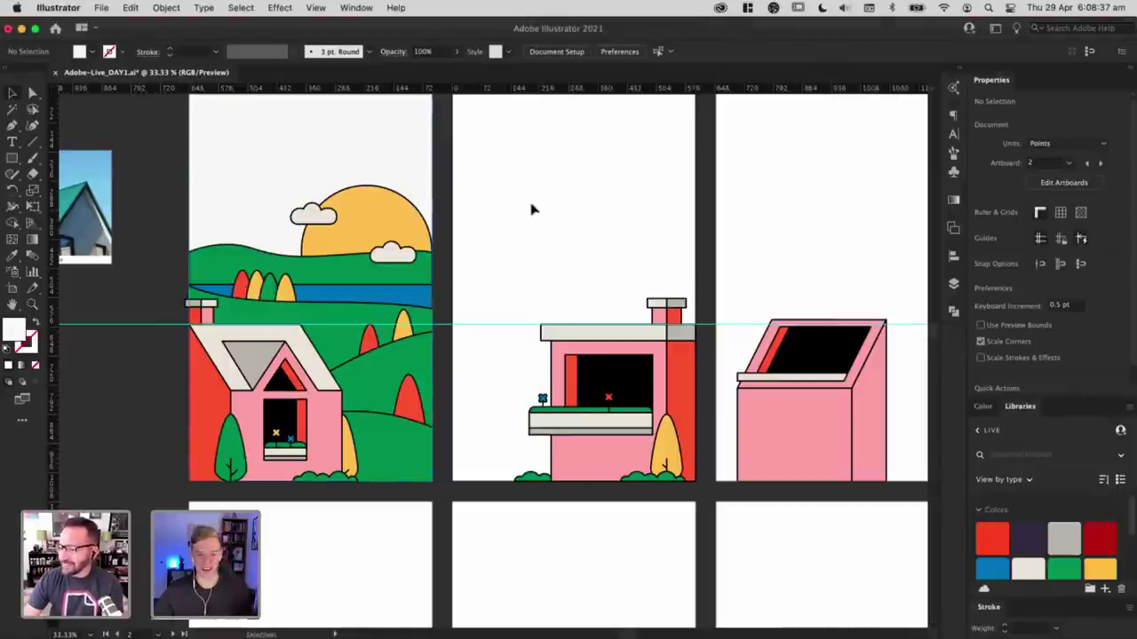
Step: Draw a rectangle about 112 × 50 pt in the empty area above the second building and match its appearance to the beige roof ledge
drag(629, 201, 578, 284)
key(super+equal)
key(super+equal)
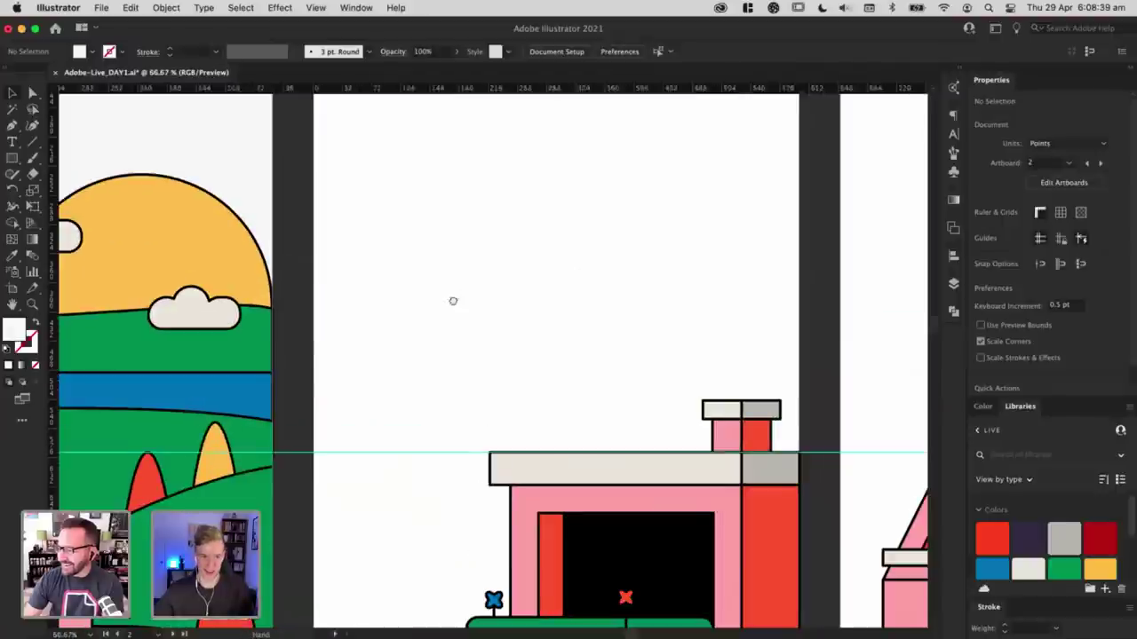
drag(452, 299, 524, 302)
key(super+equal)
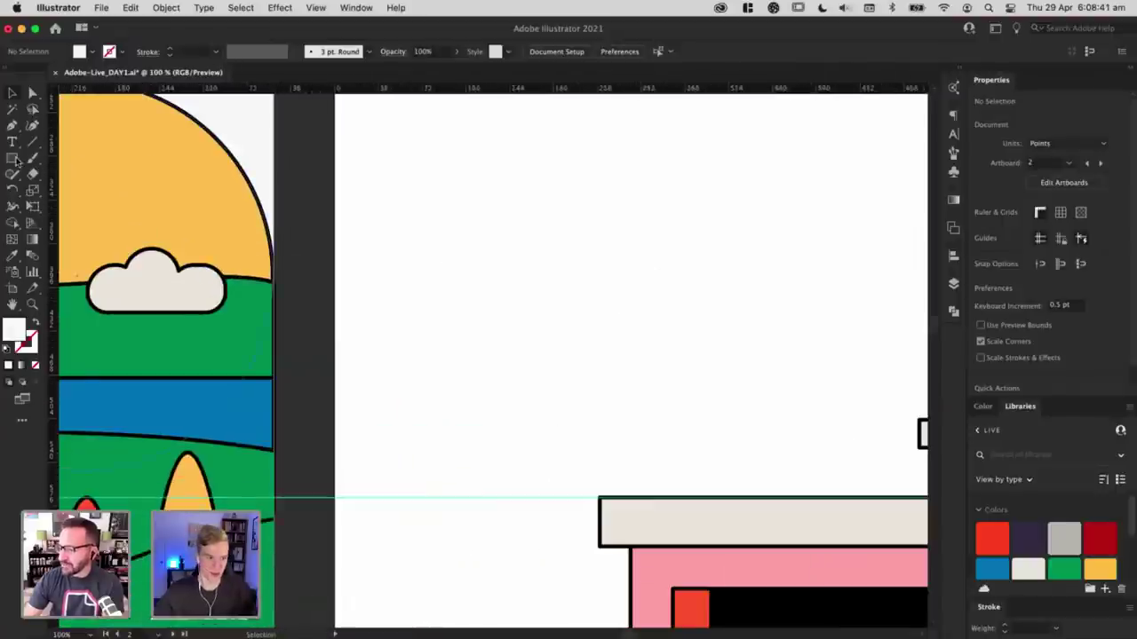
click(13, 159)
drag(506, 252, 640, 311)
key(i)
click(673, 523)
key(a)
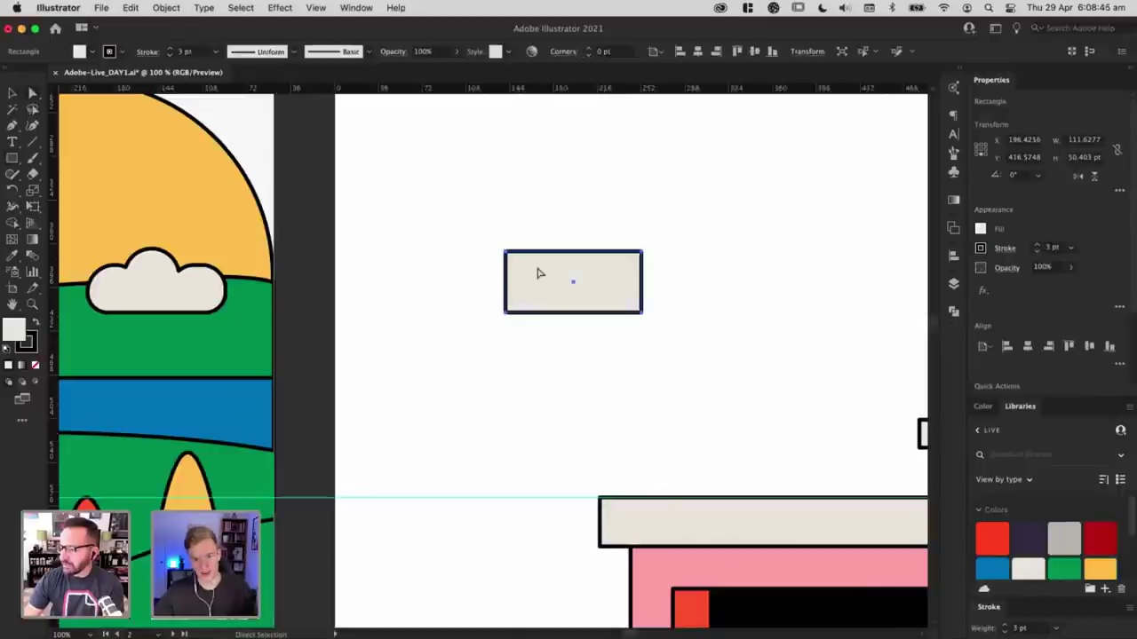
Step: Add an anchor point at the middle of the rectangle's upper edge and pull it down about 12 pt to form a shallow notch
key(super+shift+a)
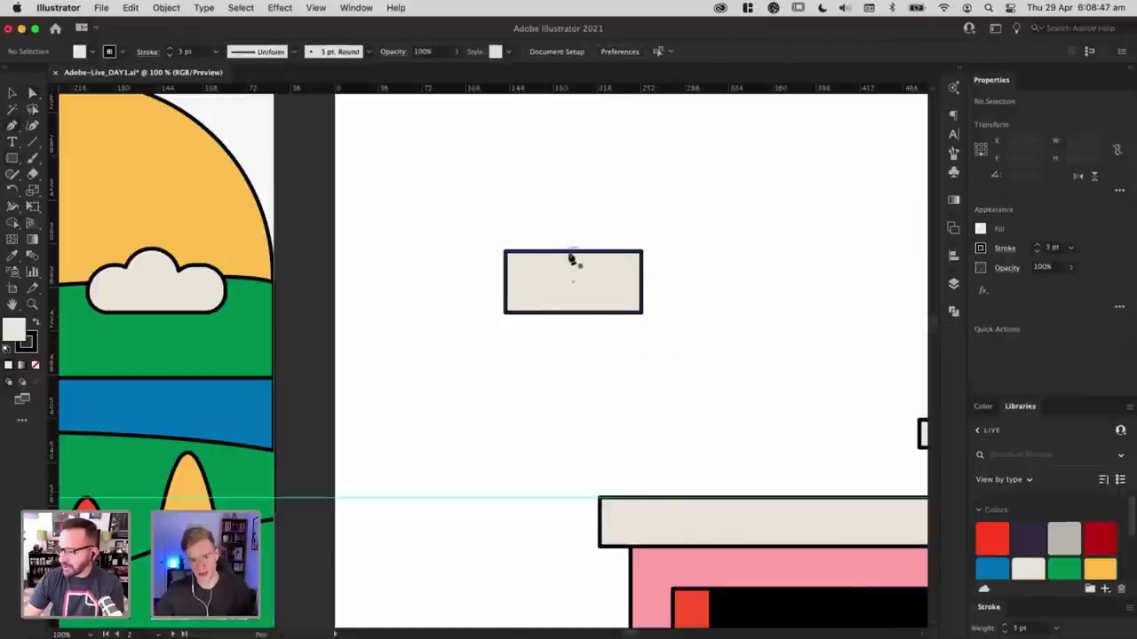
click(571, 254)
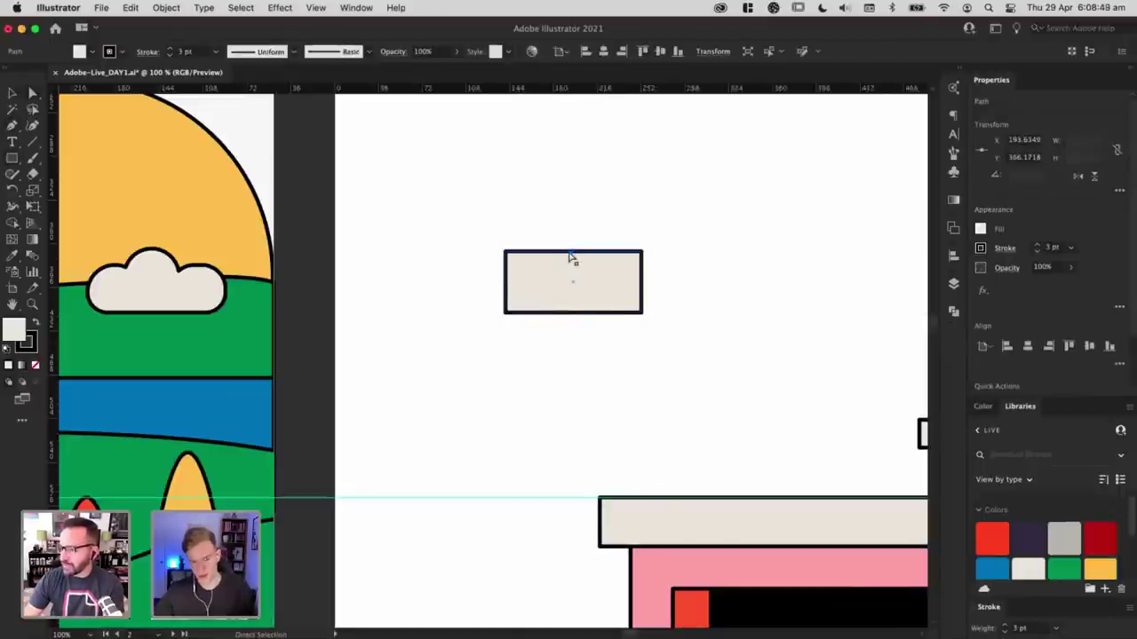
key(super+shift+a)
click(571, 268)
key(p)
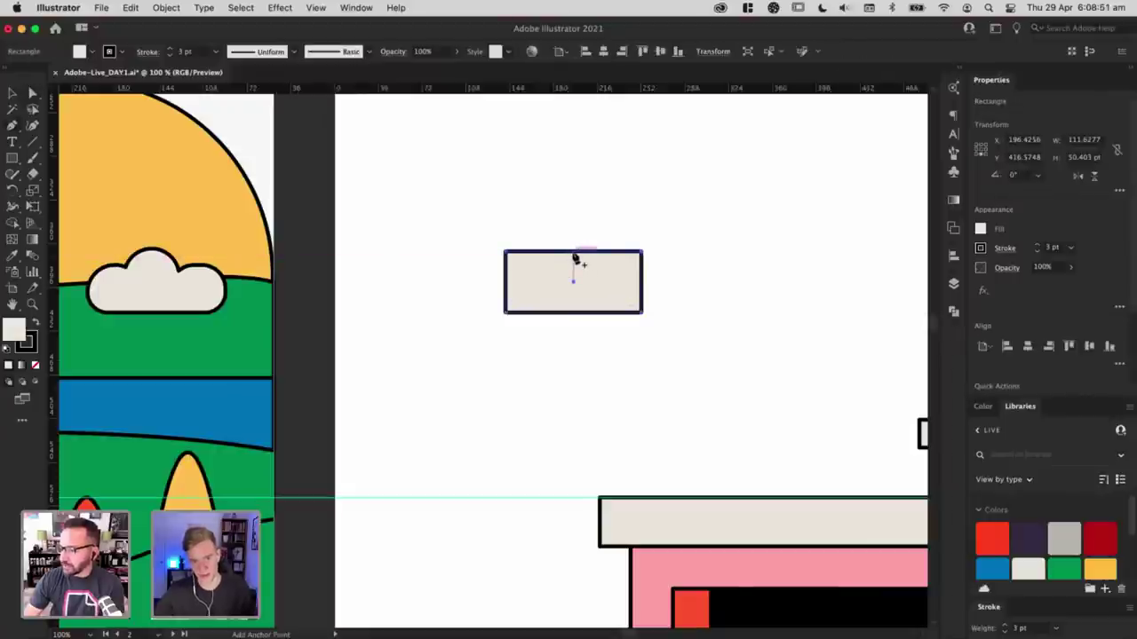
click(574, 256)
drag(575, 254, 573, 263)
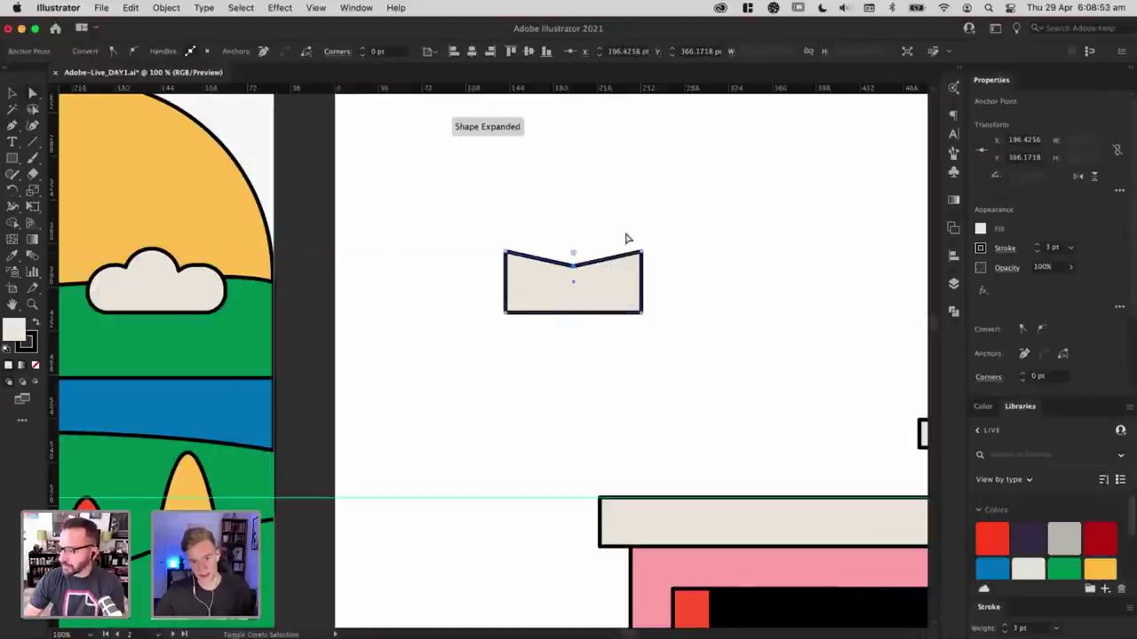
click(13, 159)
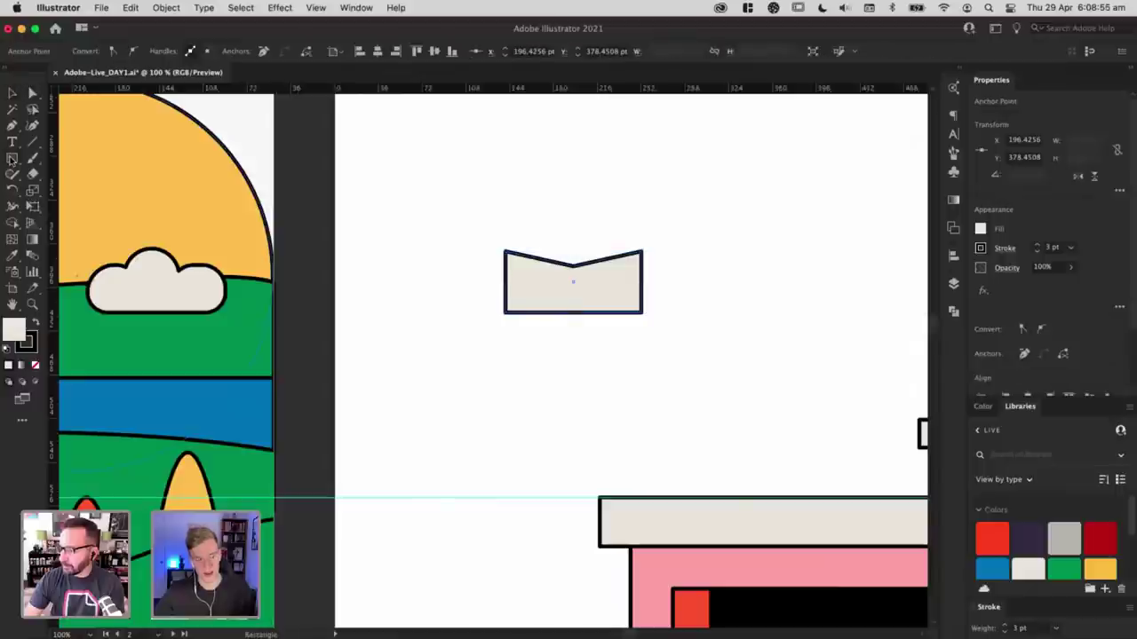
click(13, 159)
click(76, 190)
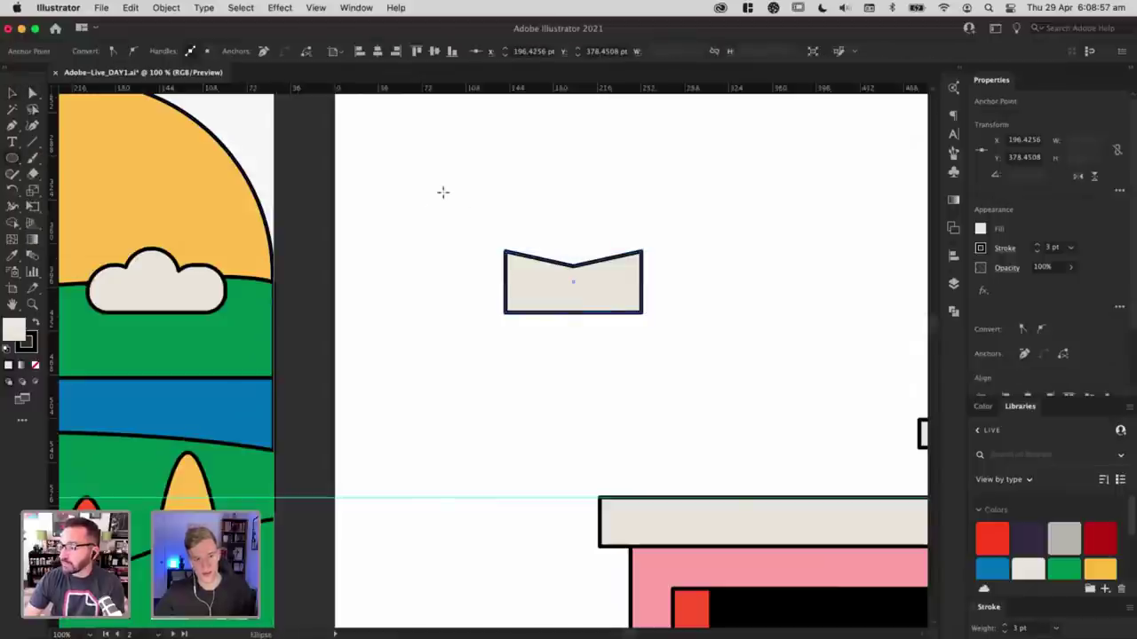
drag(459, 180, 474, 248)
key(super+z)
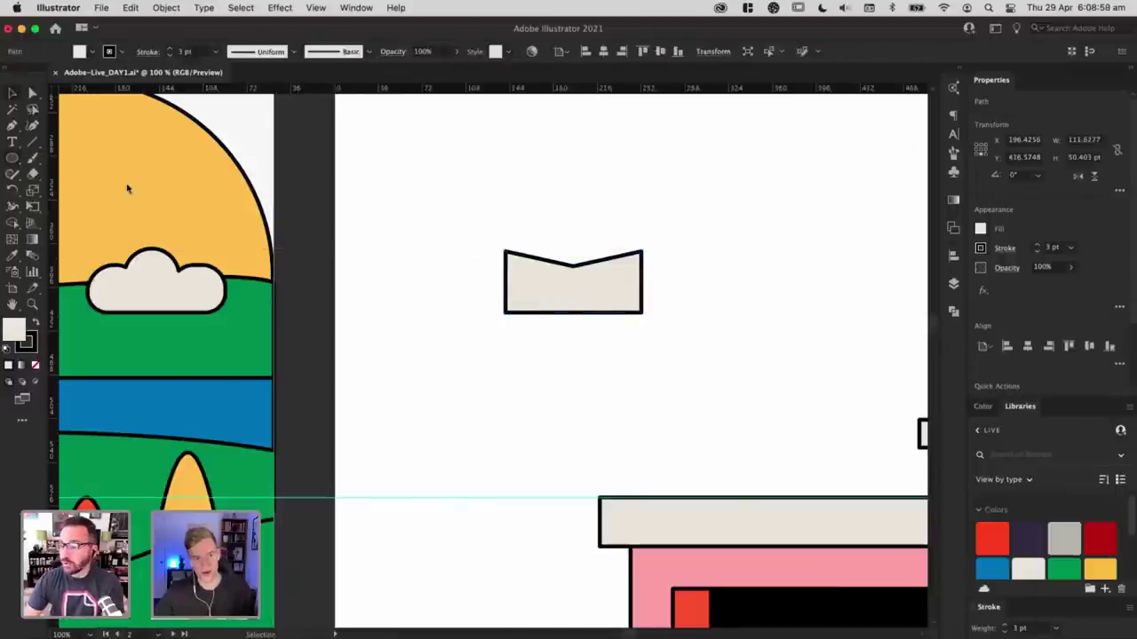
super+click(127, 188)
Step: Draw a narrow upright beige bar about 19 pt wide, fully round its corners and place it over the notched shape's left edge
click(12, 158)
click(71, 157)
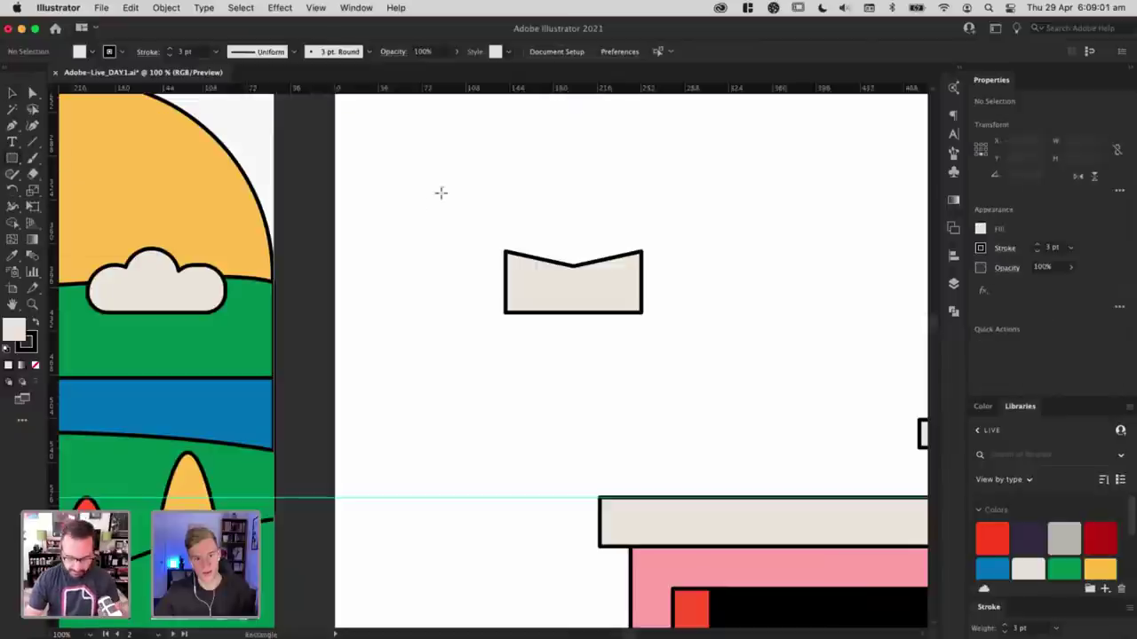
drag(442, 190, 469, 326)
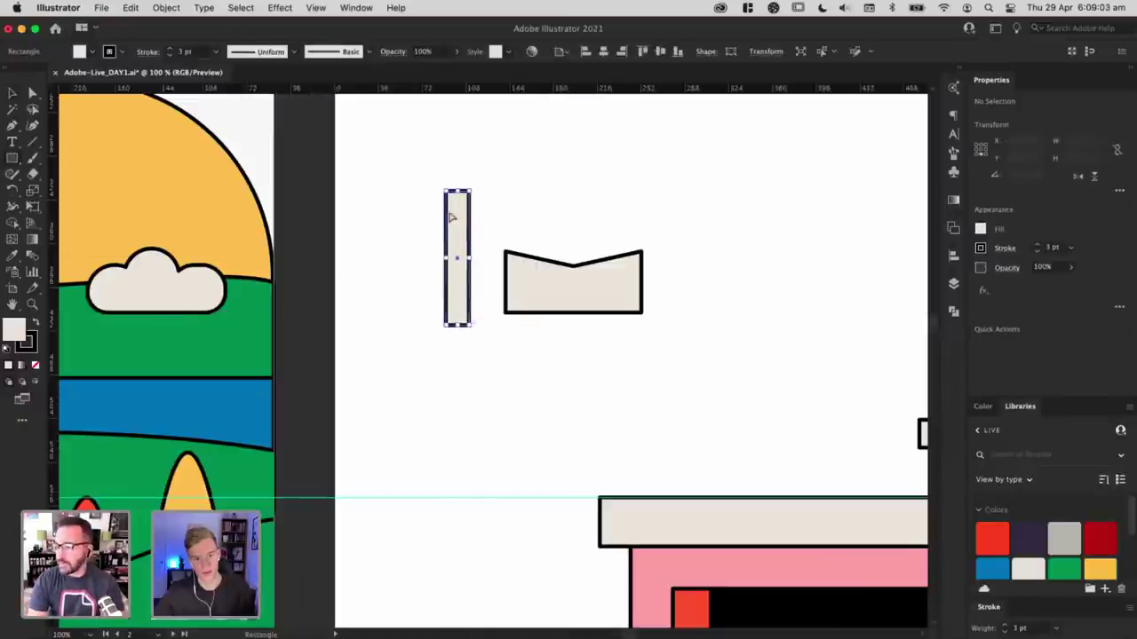
key(a)
drag(458, 201, 513, 244)
click(502, 201)
key(v)
click(612, 205)
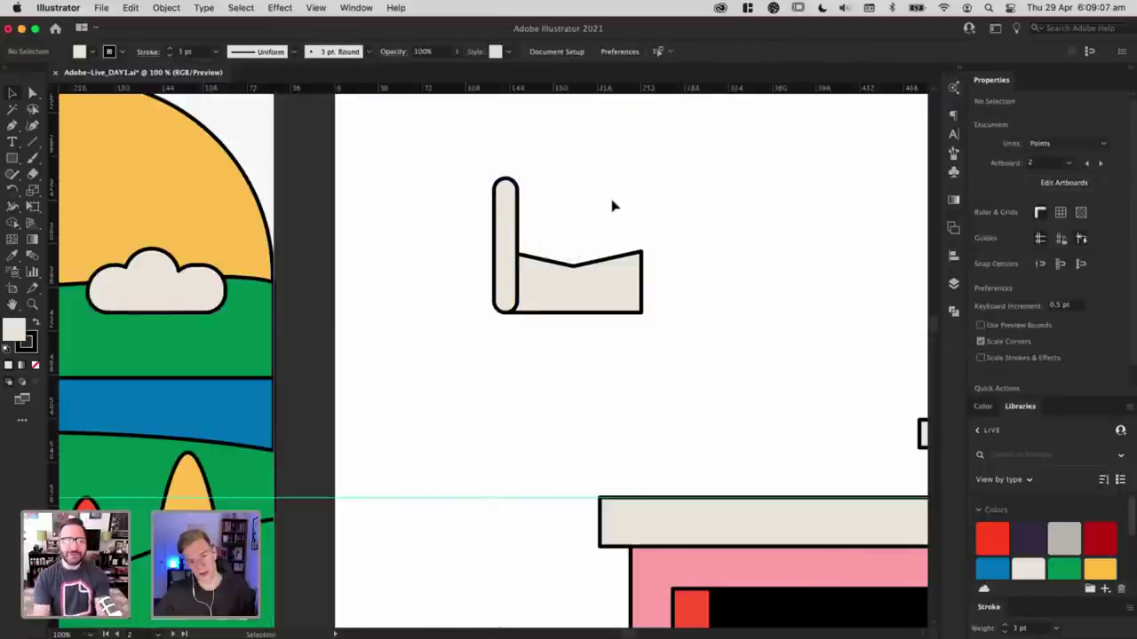
Step: Shorten the rounded bar from its upper end to about 98 pt tall
click(507, 190)
drag(505, 179, 505, 192)
click(577, 205)
click(508, 216)
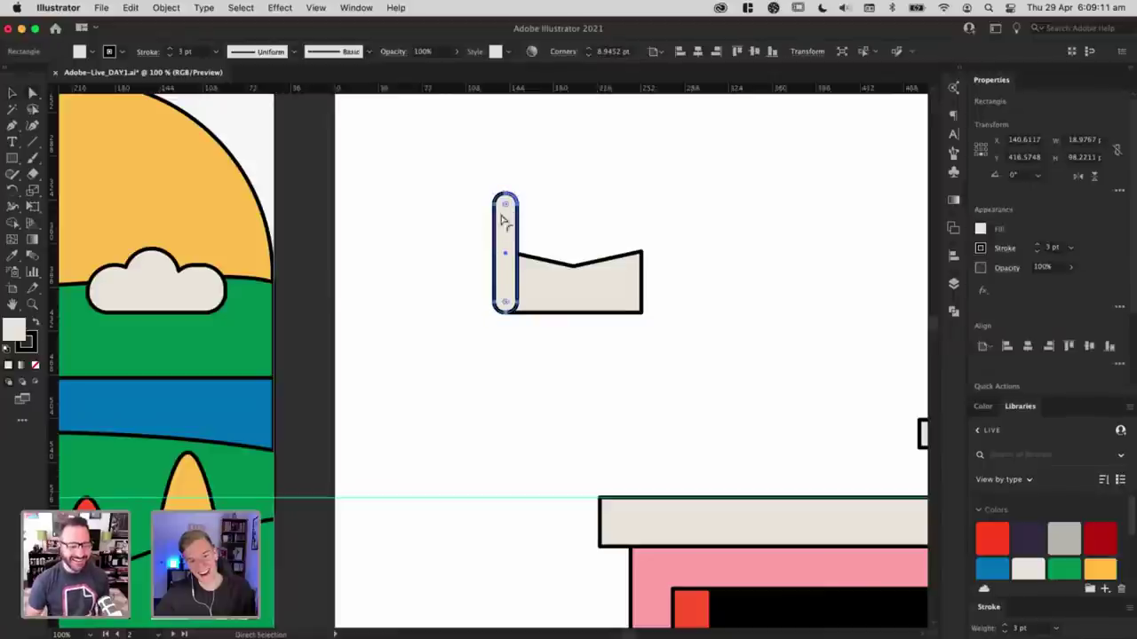
click(620, 194)
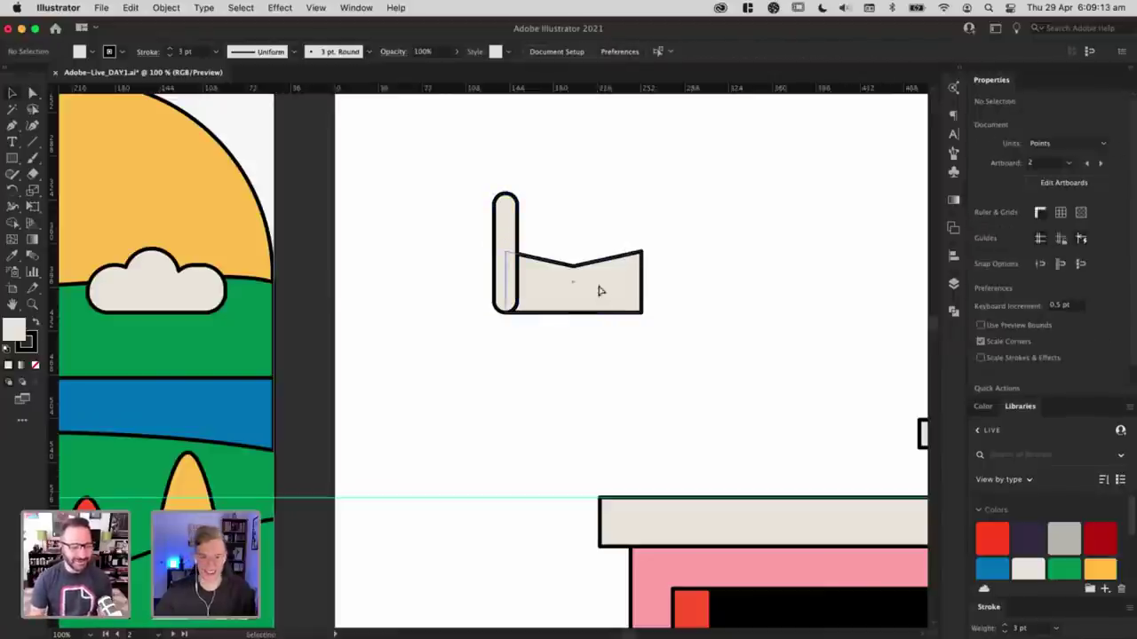
Step: Replace the notched shape with a plain beige rectangle about 121 × 49 pt, starting from the rounded bar's base
key(a)
click(639, 255)
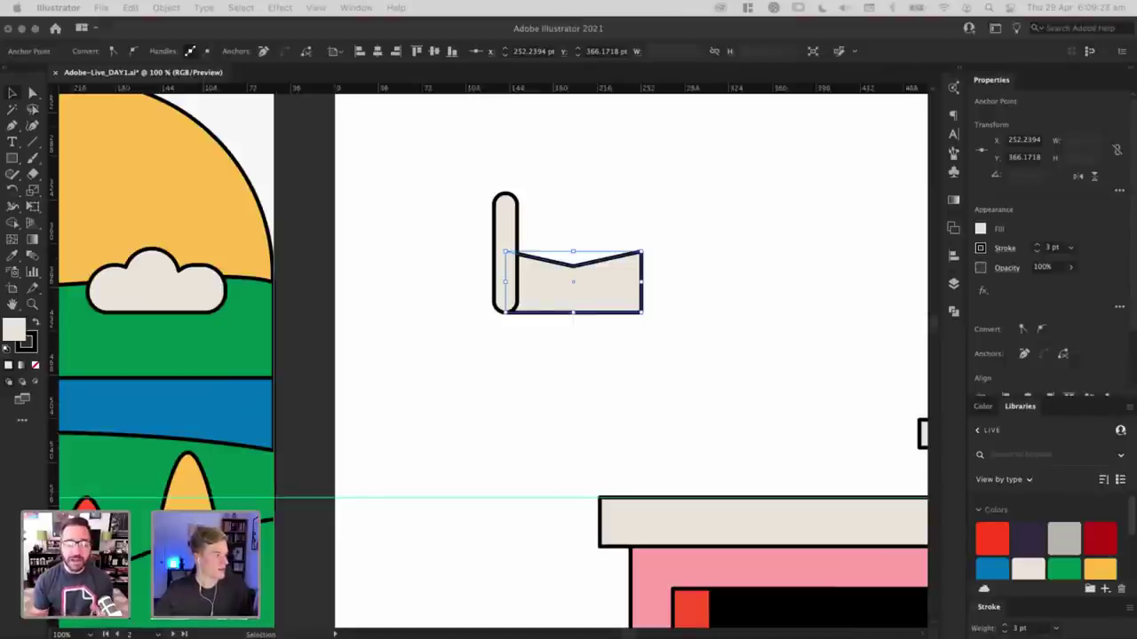
click(688, 259)
drag(690, 264, 642, 271)
key(a)
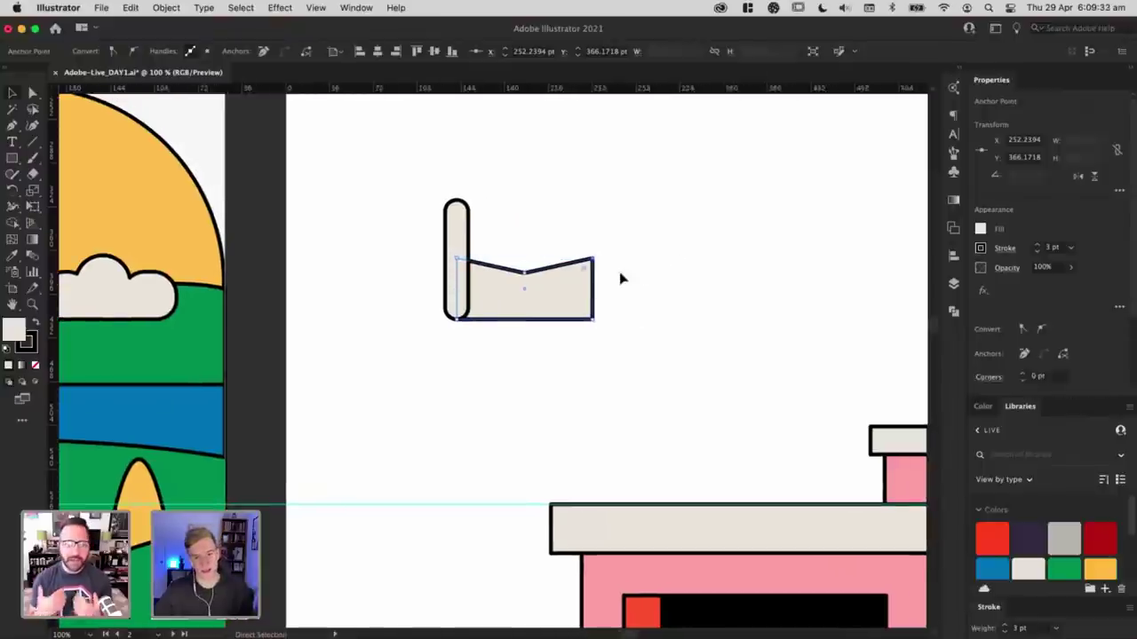
key(v)
key(a)
click(555, 283)
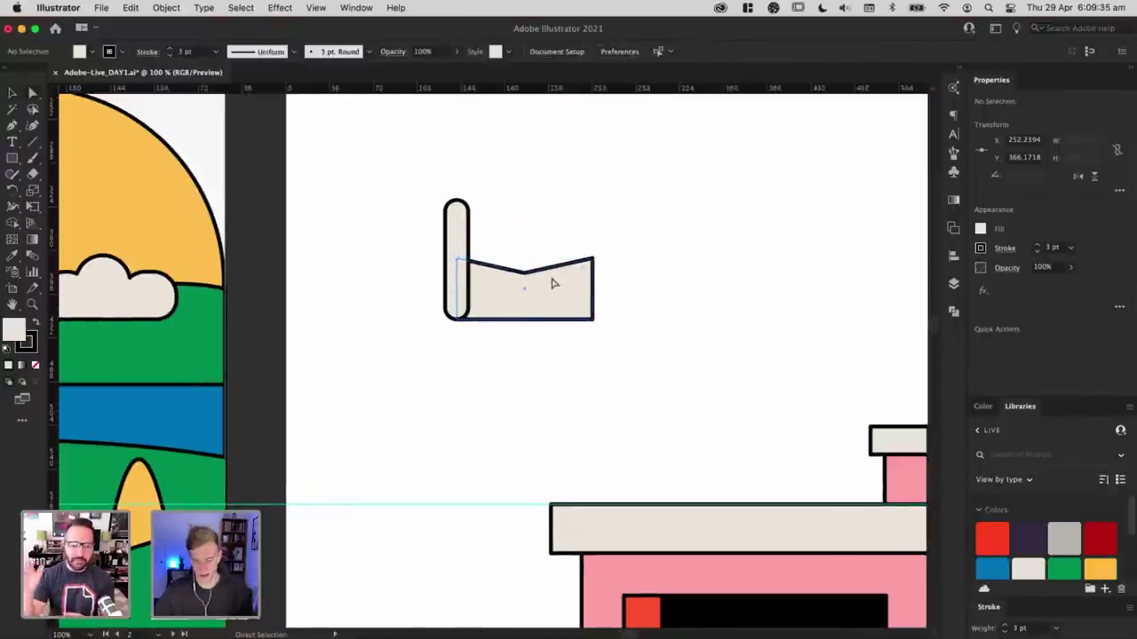
key(Delete)
key(m)
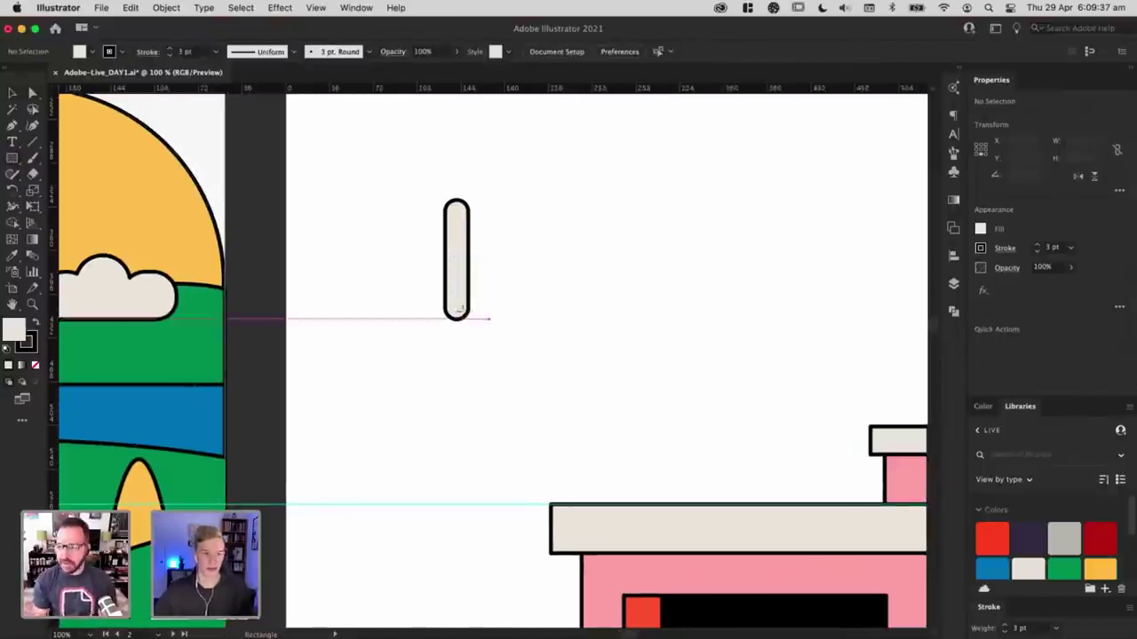
drag(455, 319, 605, 257)
Step: Raise the new rectangle's upper right corner slightly and fully round its right end
key(a)
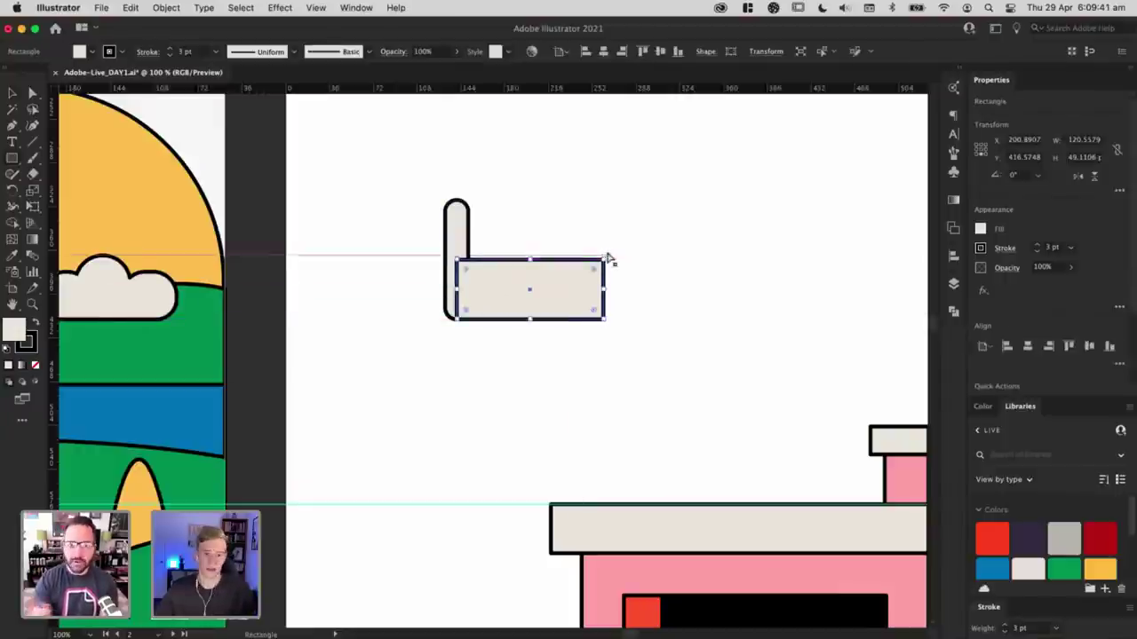
click(604, 257)
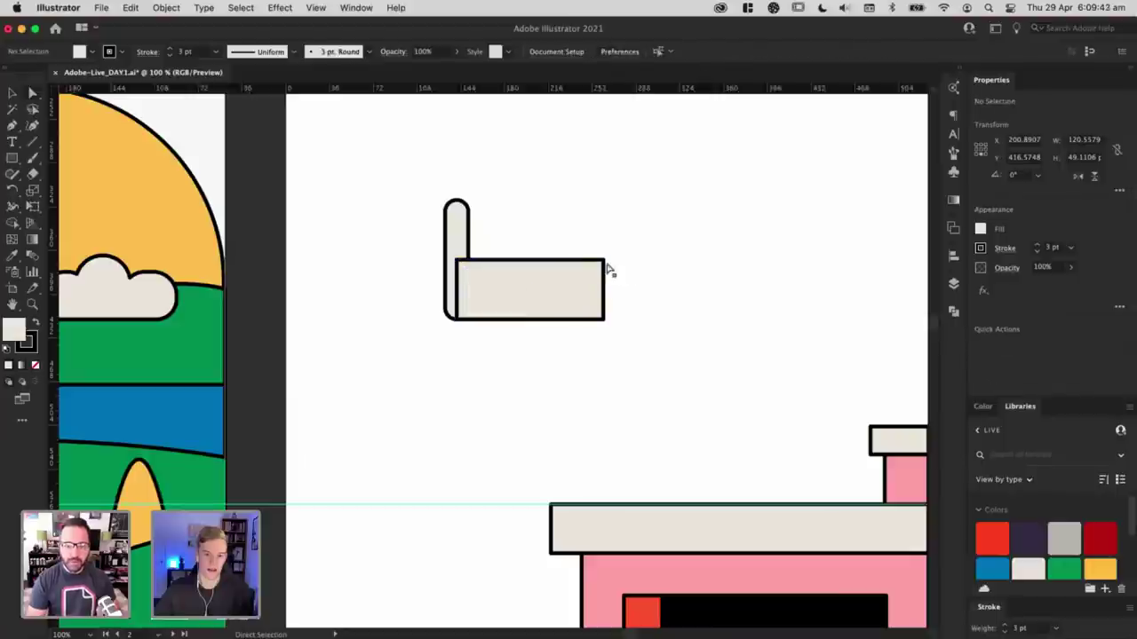
drag(604, 257, 605, 245)
drag(594, 256, 483, 368)
click(484, 368)
Step: Bring the rounded upright bar in front of the tapered shape
key(v)
click(471, 233)
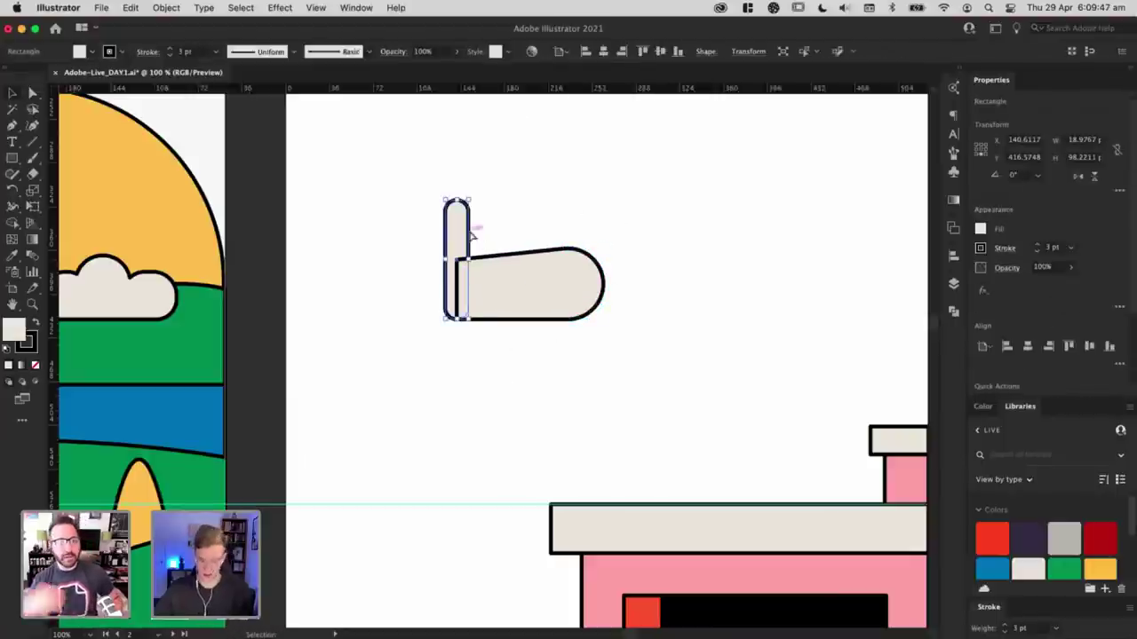
key(super+shift+bracketright)
click(543, 206)
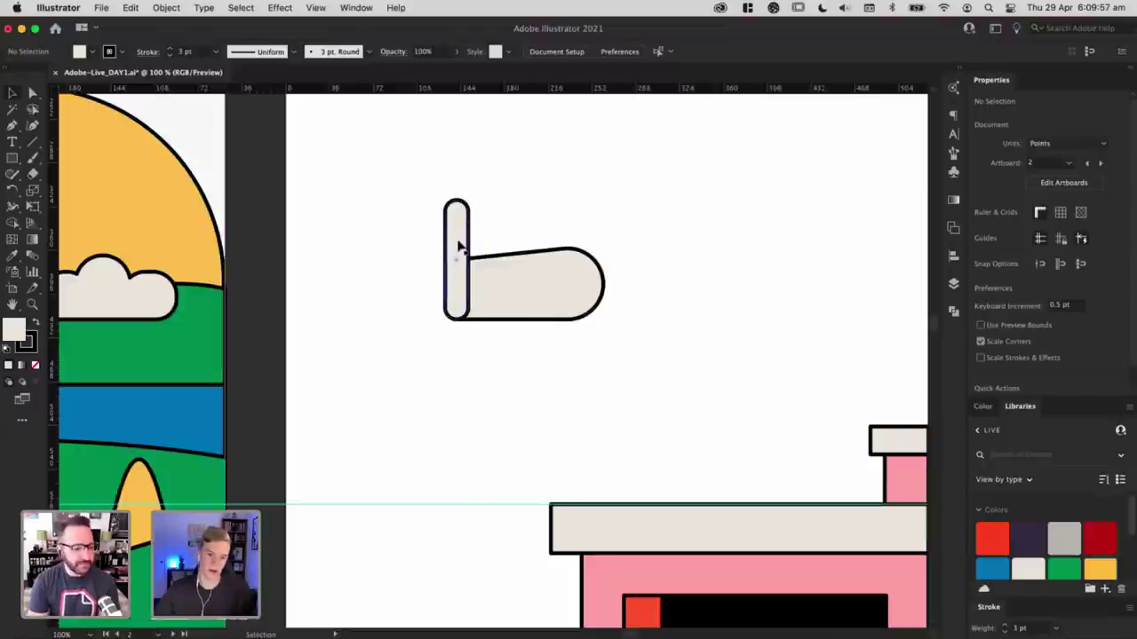
Step: Try to bend the rounded bar by moving it clear, adding midpoints on its long sides and shifting them about 15 pt left
drag(456, 246, 405, 246)
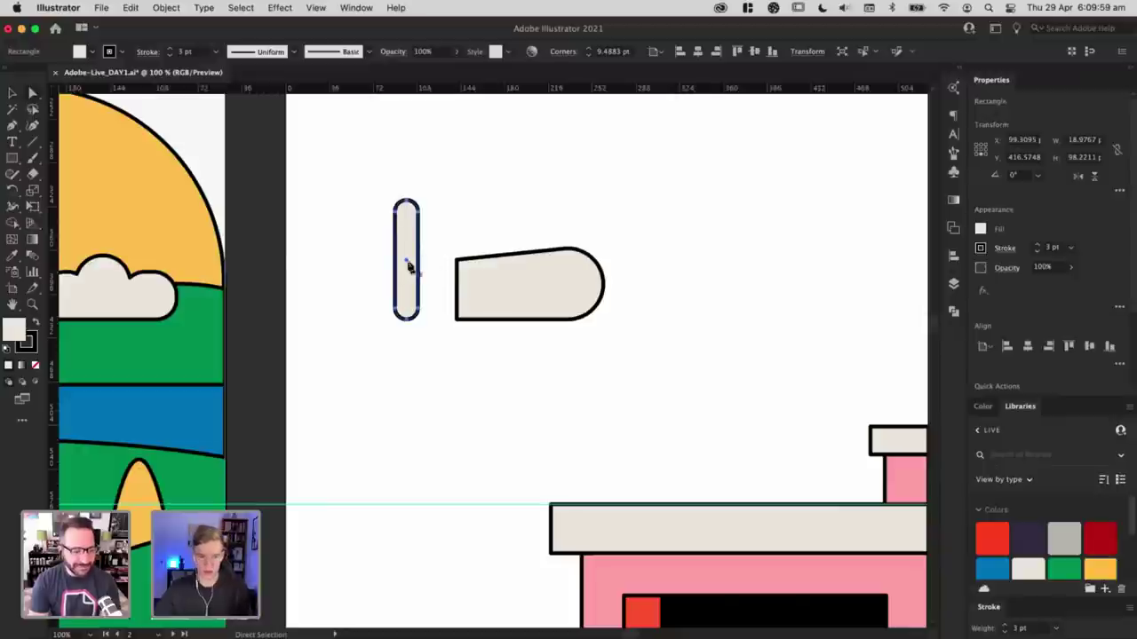
key(plus)
click(419, 262)
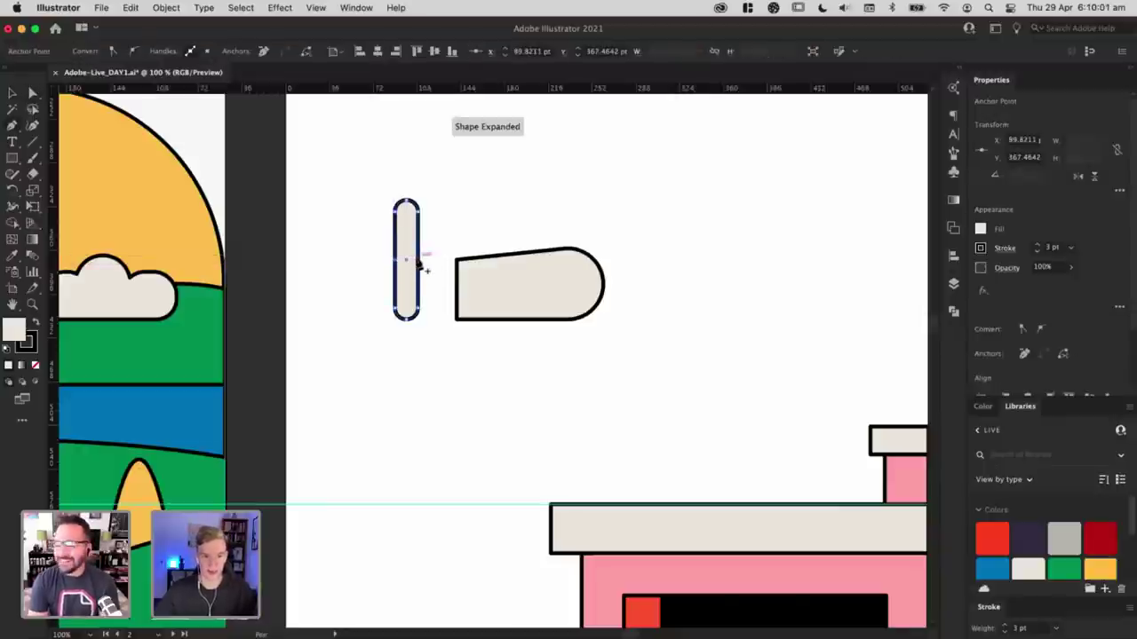
key(a)
drag(432, 257, 358, 258)
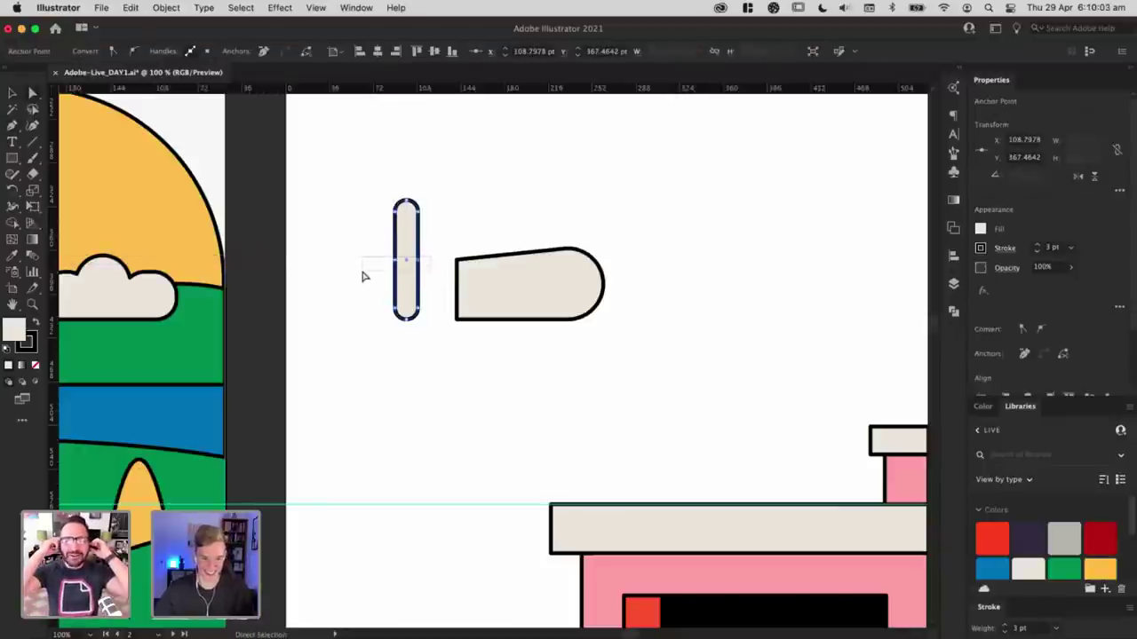
key(Left)
key(Left)
key(Left)
key(Left)
key(Left)
key(Left)
key(Left)
key(Left)
key(Left)
key(Left)
key(Left)
key(Left)
key(Left)
key(Left)
key(Left)
key(Left)
key(Left)
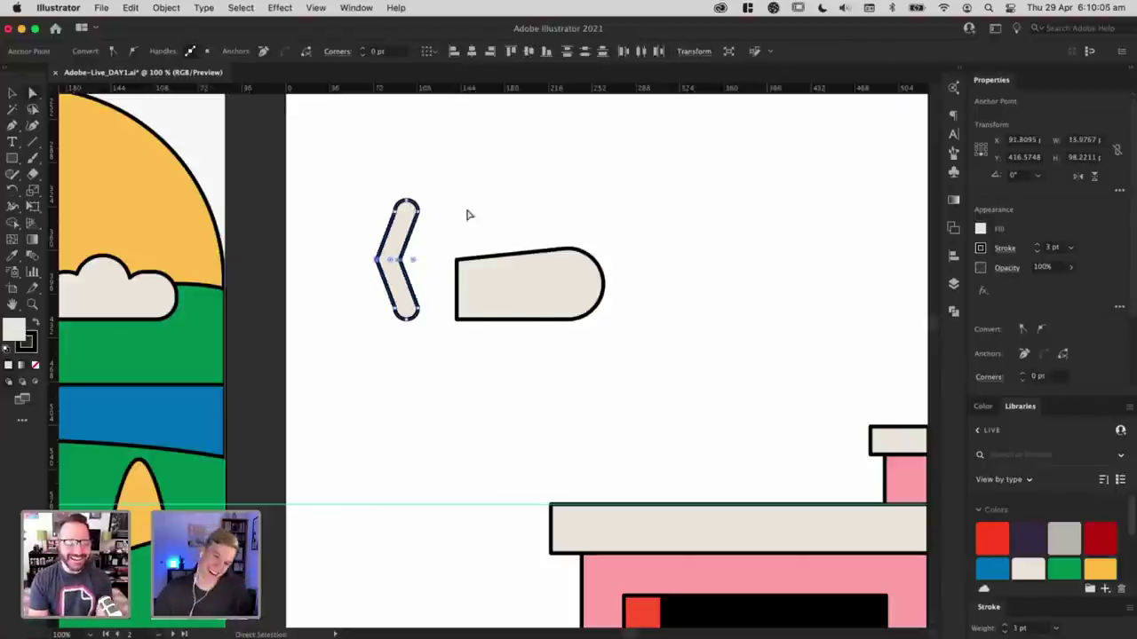
Step: Try to smooth the bar's bend with a corner radius of about 103 pt
drag(413, 261, 567, 239)
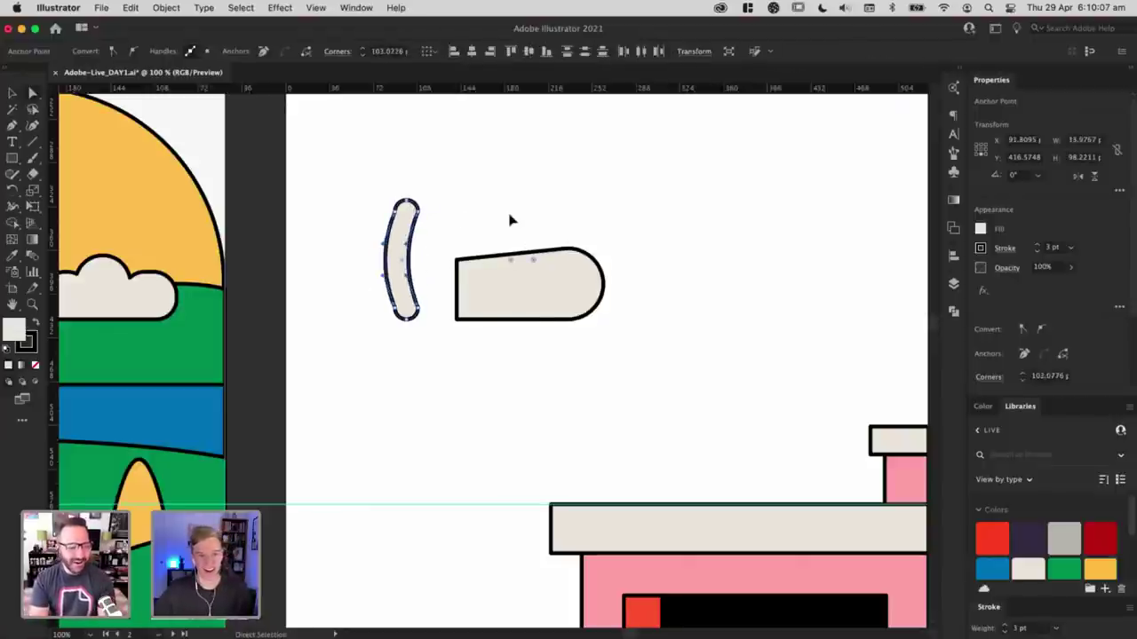
click(510, 219)
key(super+z)
click(479, 230)
key(v)
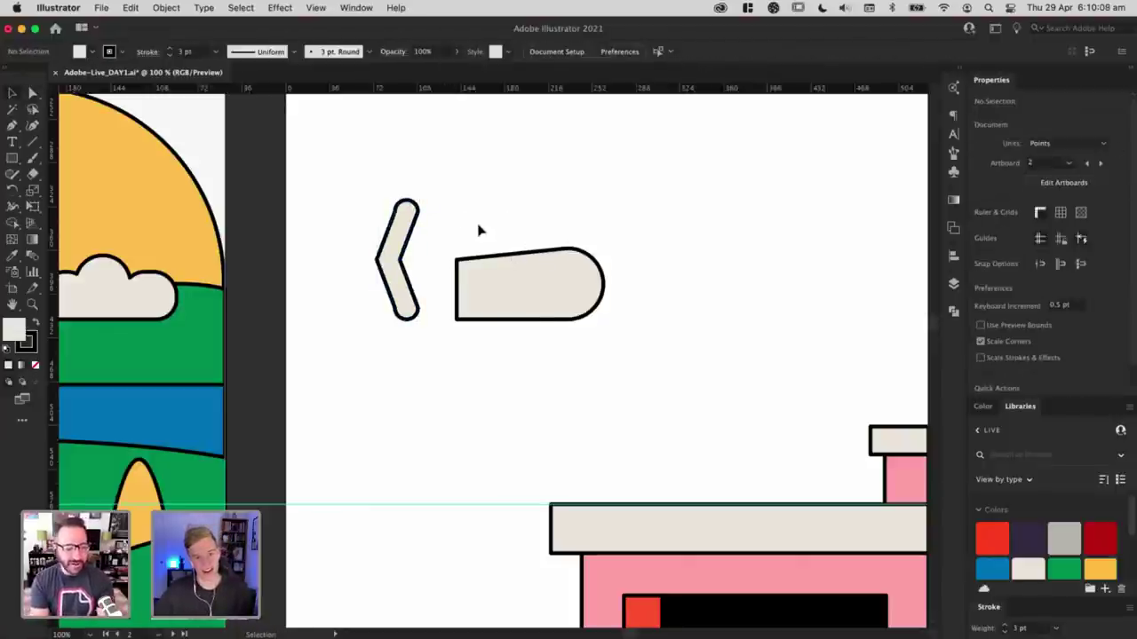
Step: Undo the edits that bent the rounded bar
drag(413, 334, 414, 335)
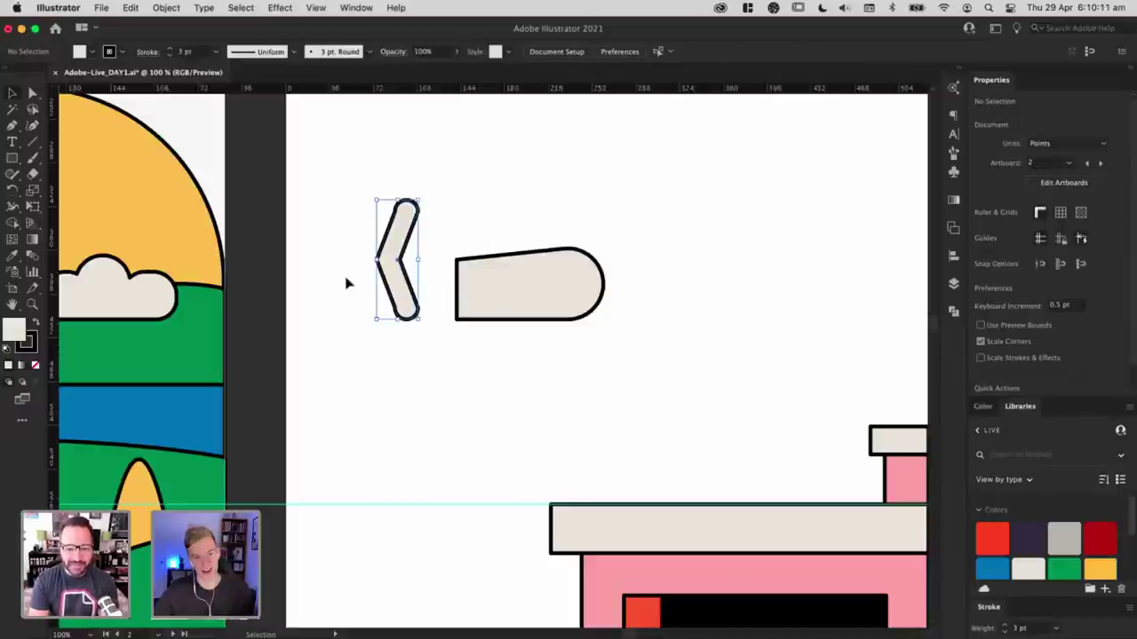
click(354, 181)
key(super+z)
key(ctrl+z)
key(ctrl+z)
key(ctrl+z)
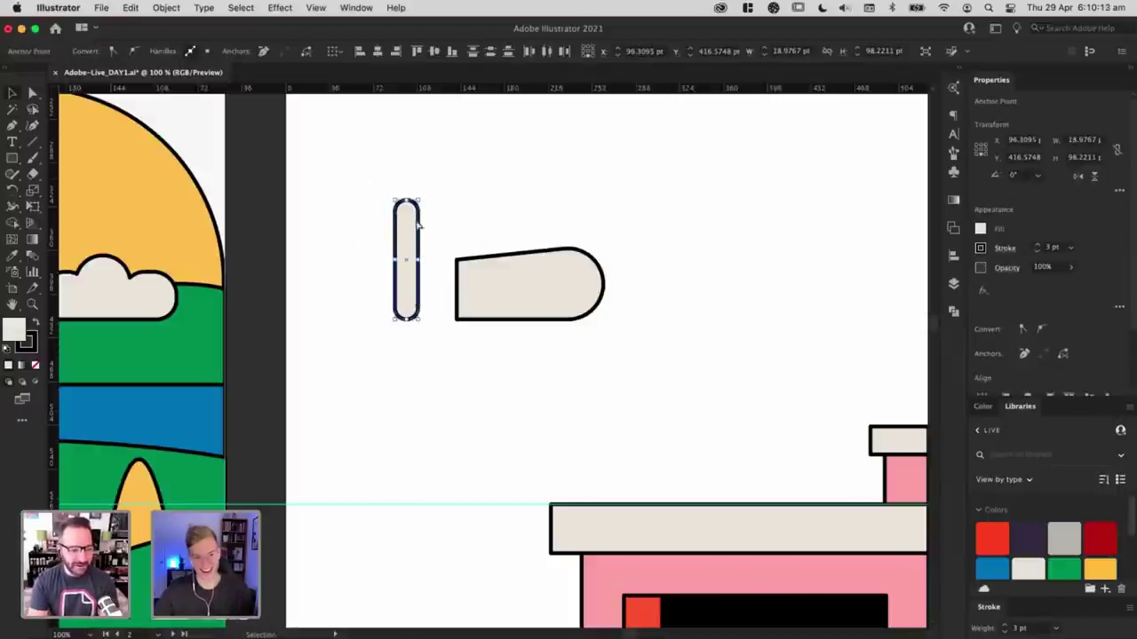
Step: Remove the corner rounding from the upright bar so both ends are square
click(409, 218)
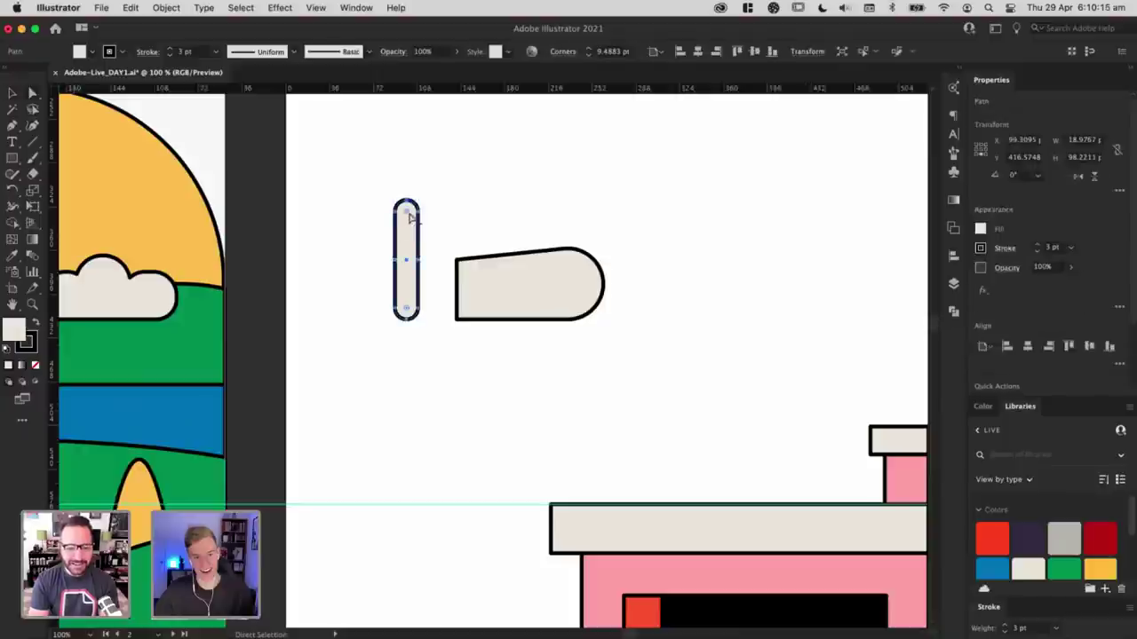
drag(407, 210, 497, 175)
click(506, 197)
Step: Try to bend the square-ended bar to the left and smooth the bend with a corner radius of about 126 pt
drag(365, 242, 712, 233)
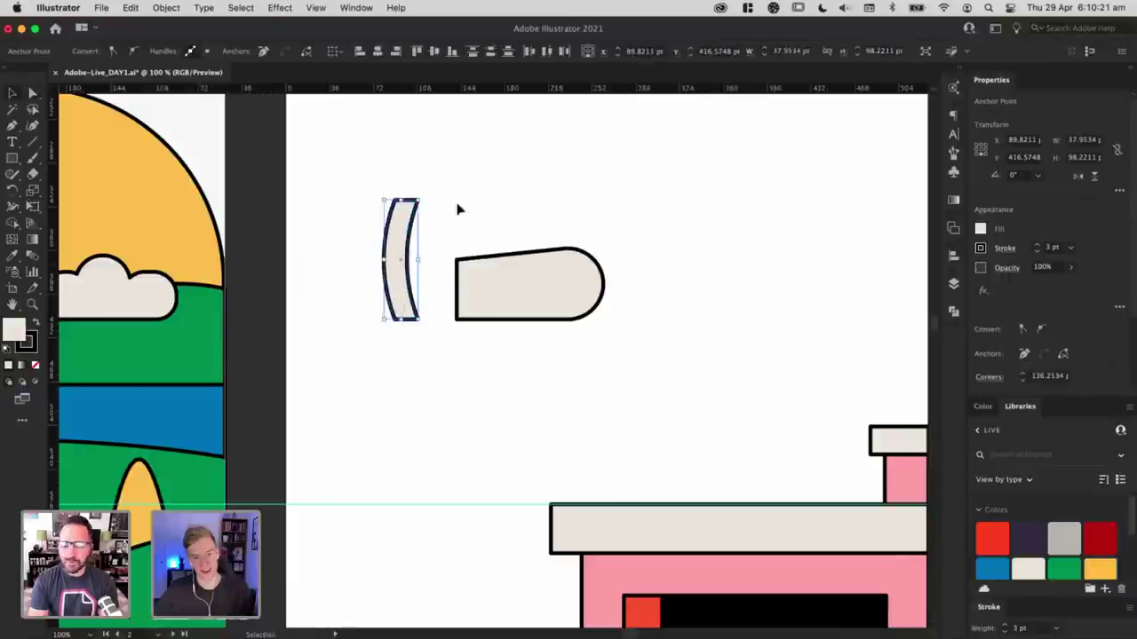
super+click(457, 209)
drag(354, 182, 449, 212)
click(407, 215)
click(488, 186)
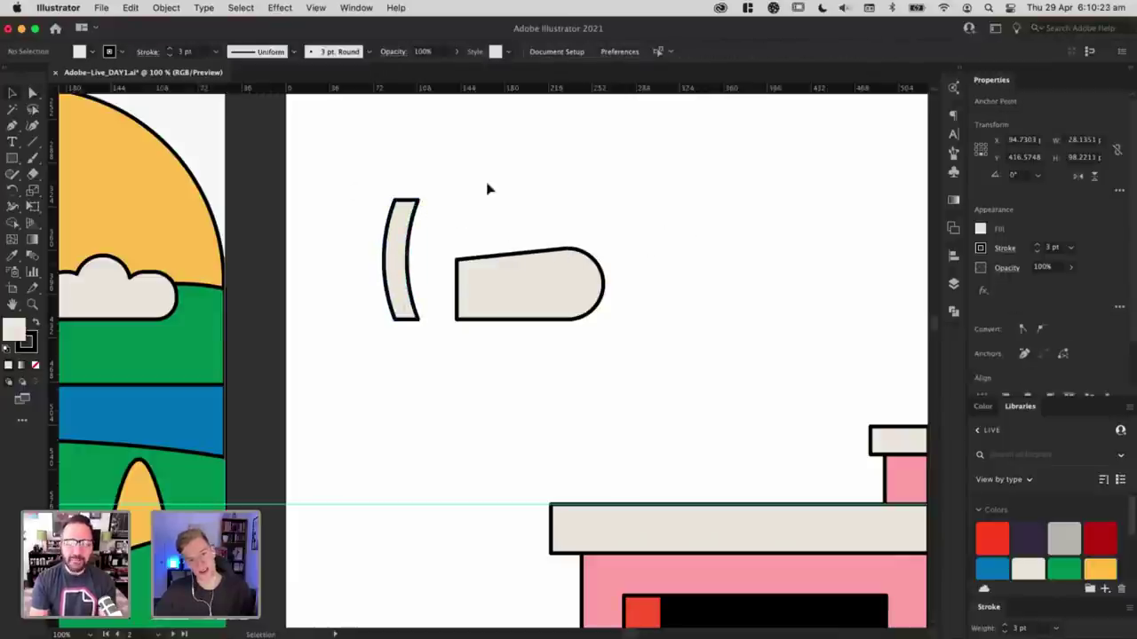
Step: Undo the bending and smoothing of the square-ended bar
click(414, 228)
key(super+z)
key(super+z)
key(v)
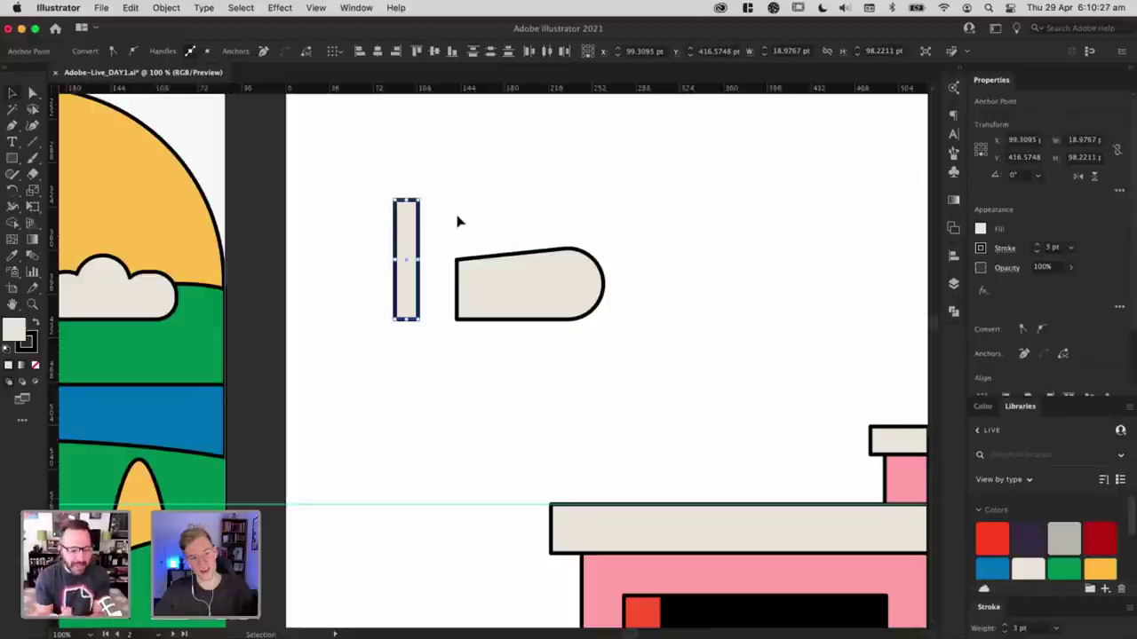
Step: Move the square-ended bar over the flat left edge of the tapered shape
click(459, 222)
drag(411, 236, 490, 236)
click(533, 228)
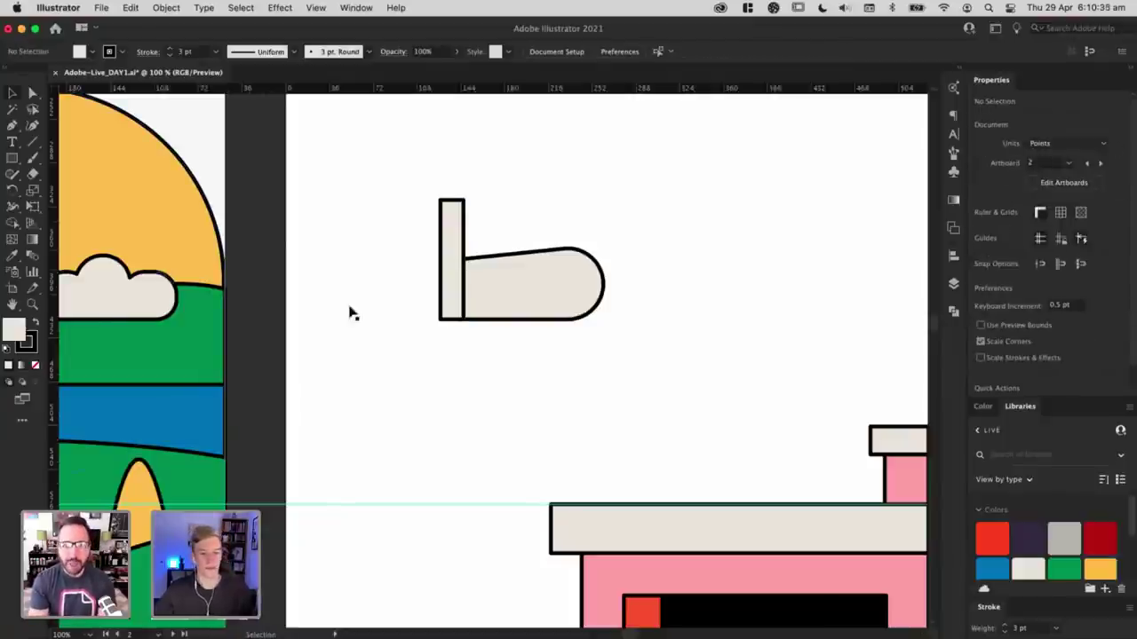
Step: Draw a beige outlined circle to the right of the tapered shape and move it down level with that shape
drag(586, 201, 524, 239)
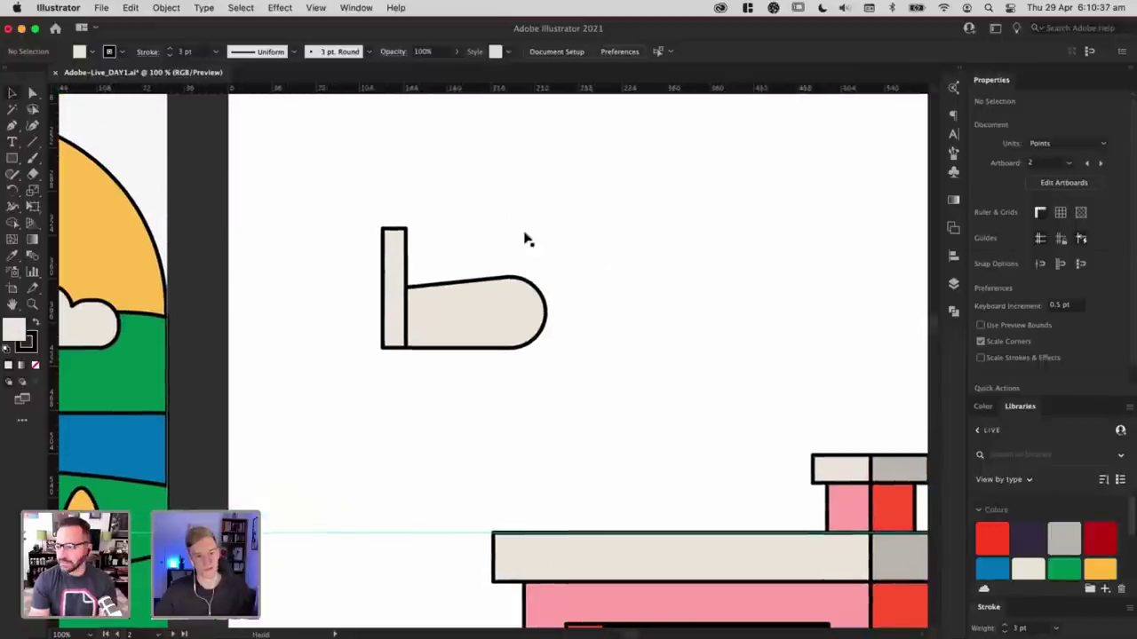
click(12, 158)
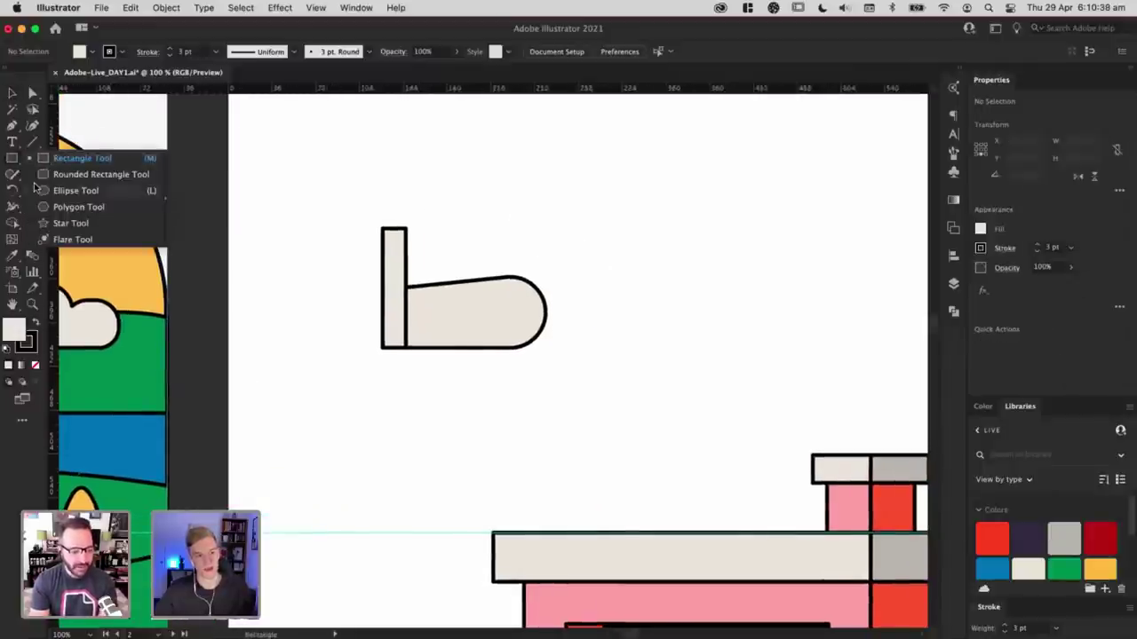
click(35, 188)
click(13, 95)
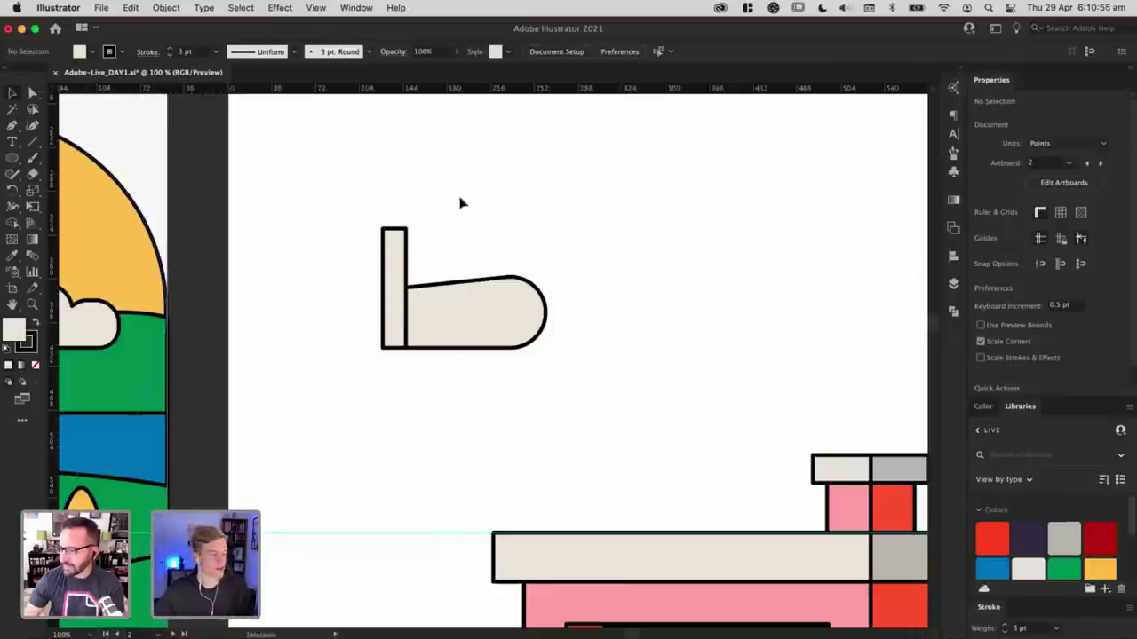
click(12, 158)
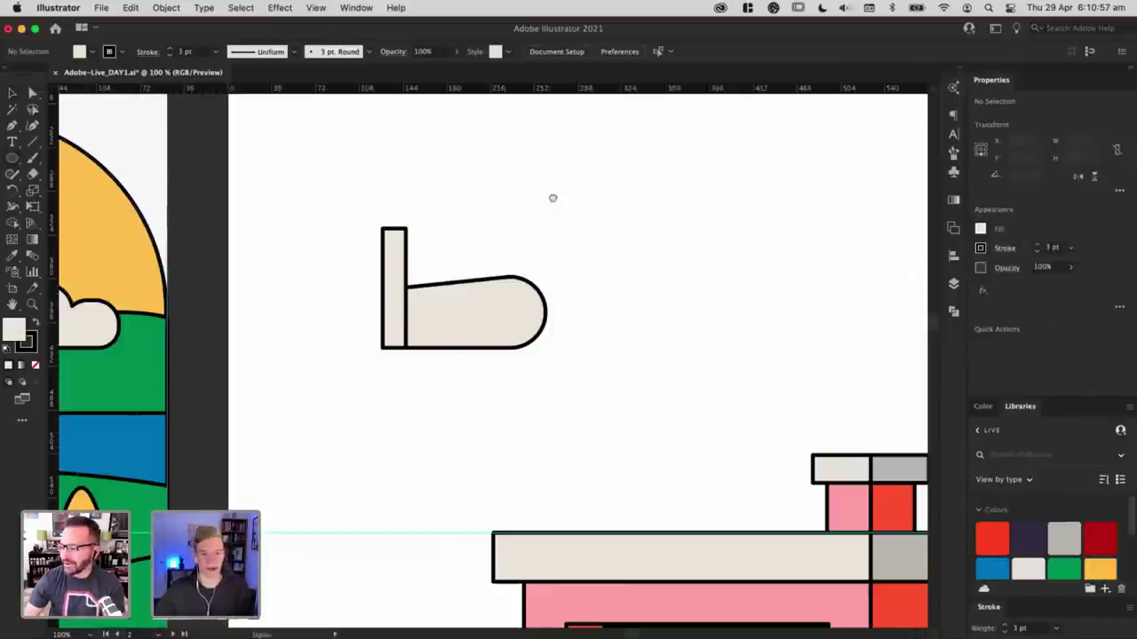
scroll(553, 195, right, 3)
drag(606, 234, 634, 203)
click(668, 266)
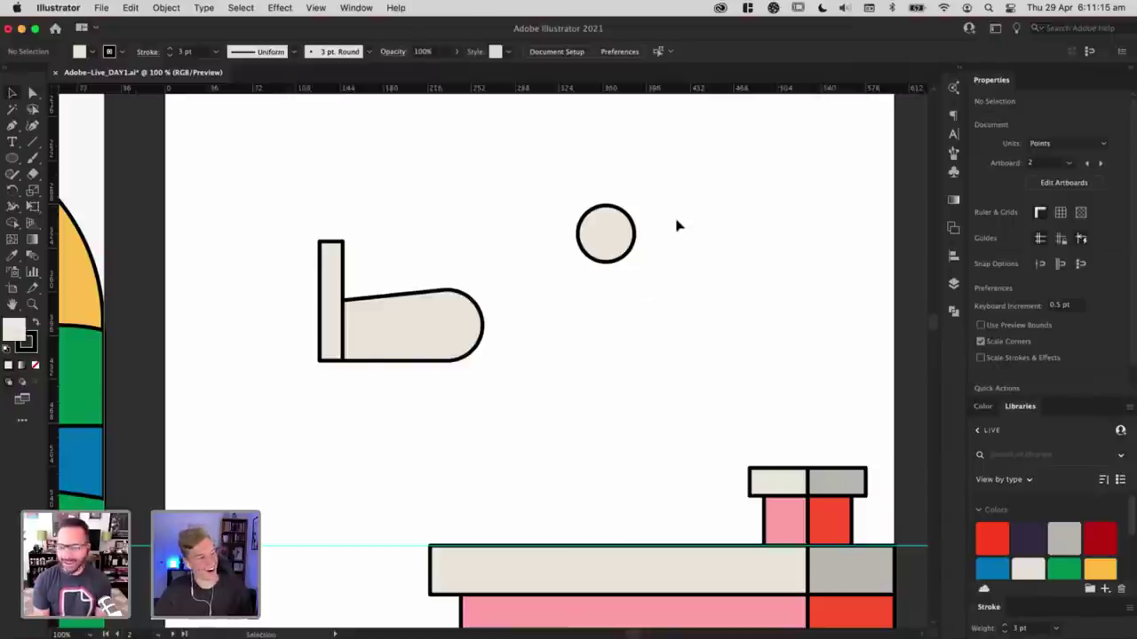
drag(609, 239, 588, 302)
click(687, 285)
Step: Draw a Pen curve from the circle's left edge, sweeping up to the right and arching back over to the left
key(p)
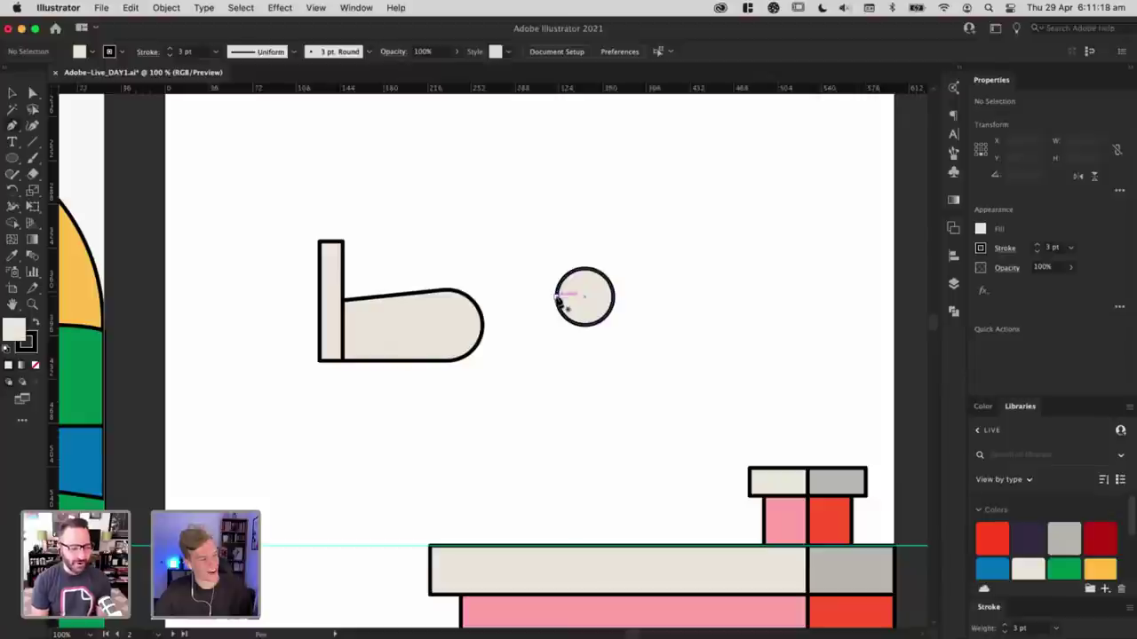
click(557, 296)
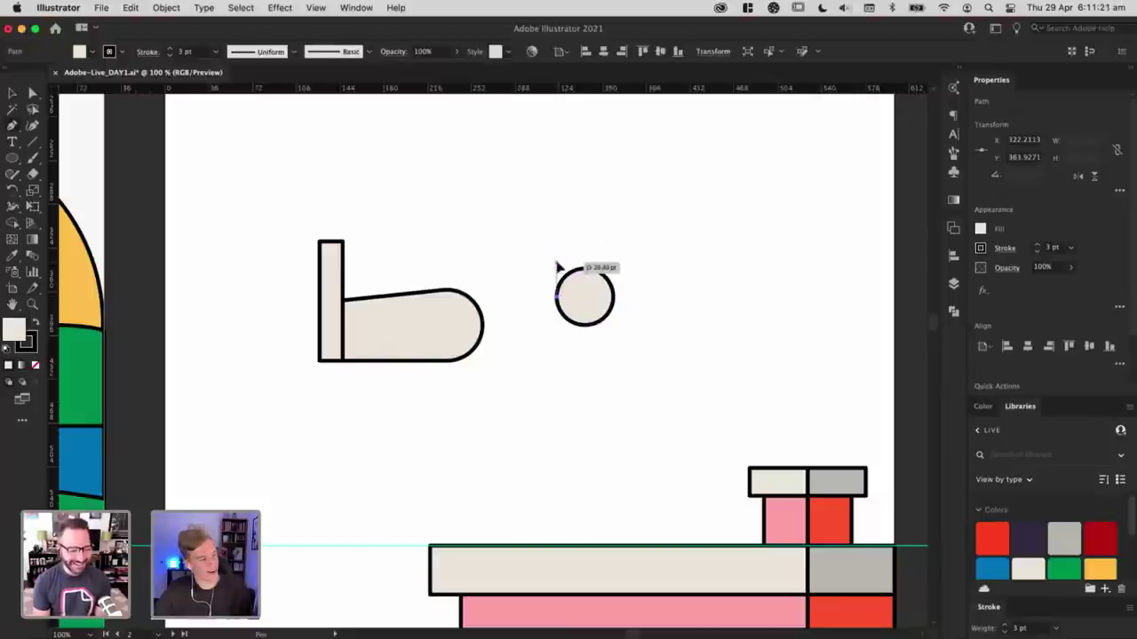
drag(558, 267, 619, 175)
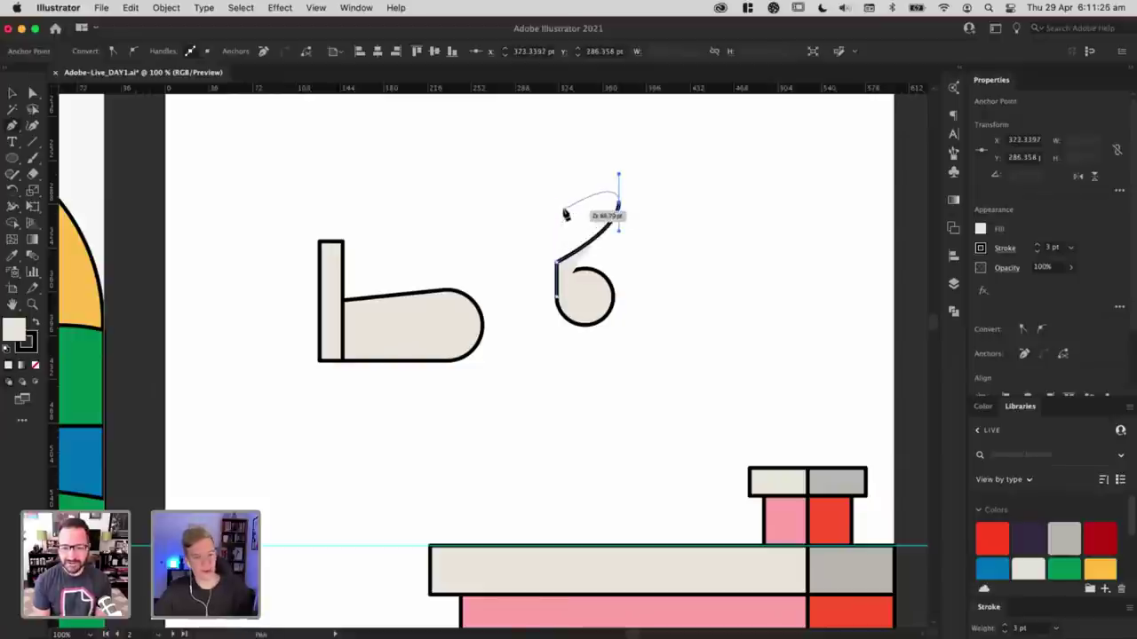
drag(553, 212, 721, 355)
click(558, 264)
click(626, 325)
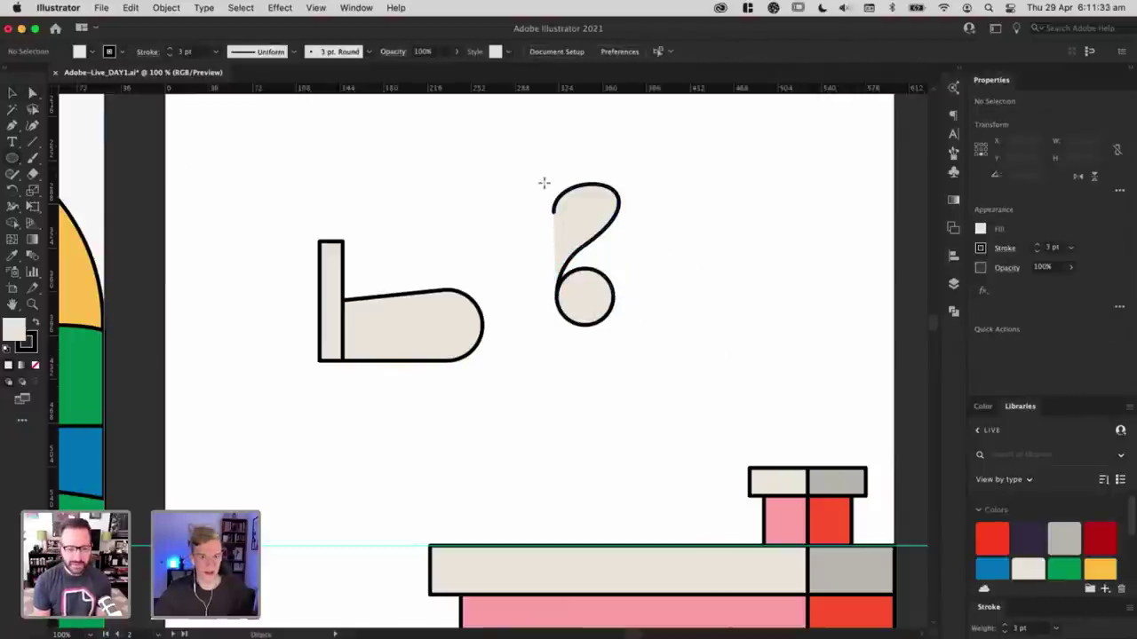
Step: Draw a circle about 16 pt across at the curve's open end and remove its upper half to leave a small hook
drag(552, 210, 532, 193)
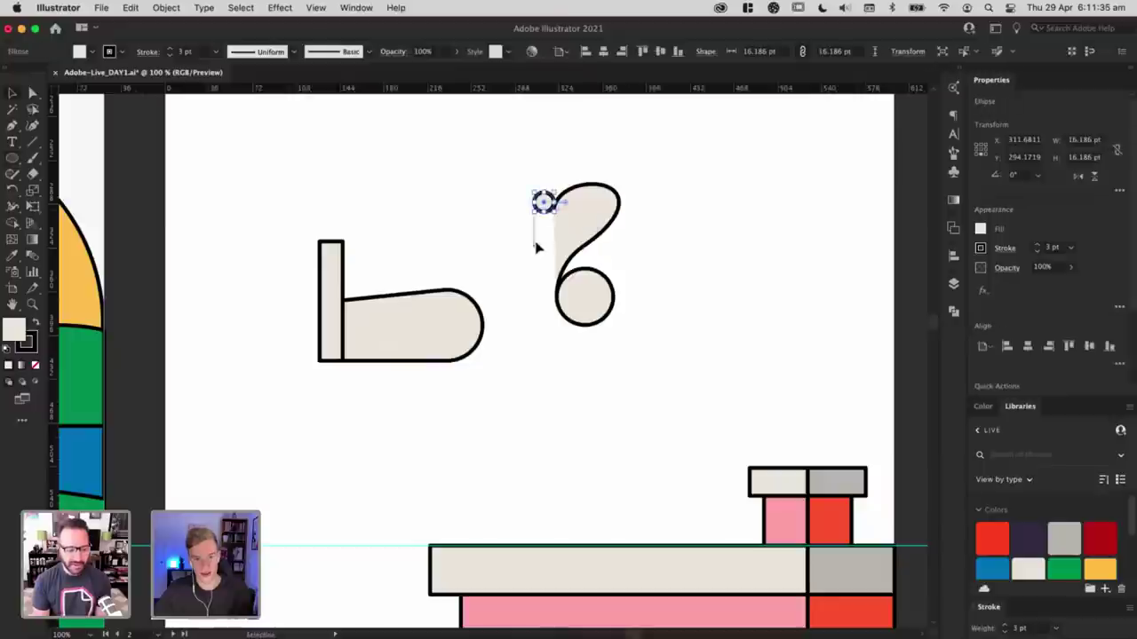
super+click(540, 256)
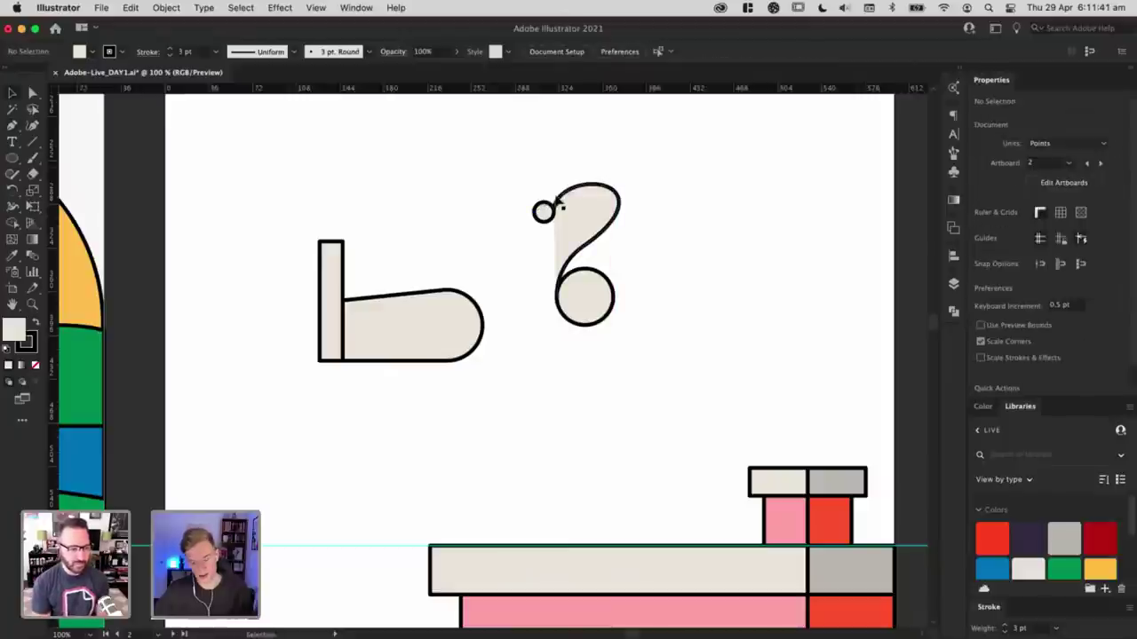
key(p)
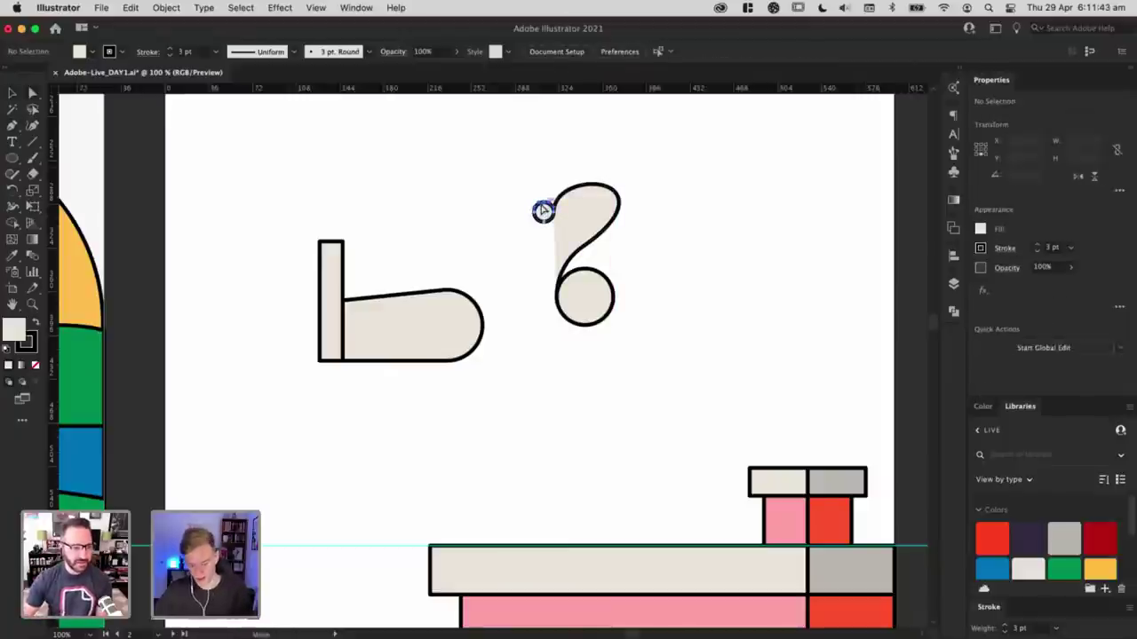
alt+click(542, 211)
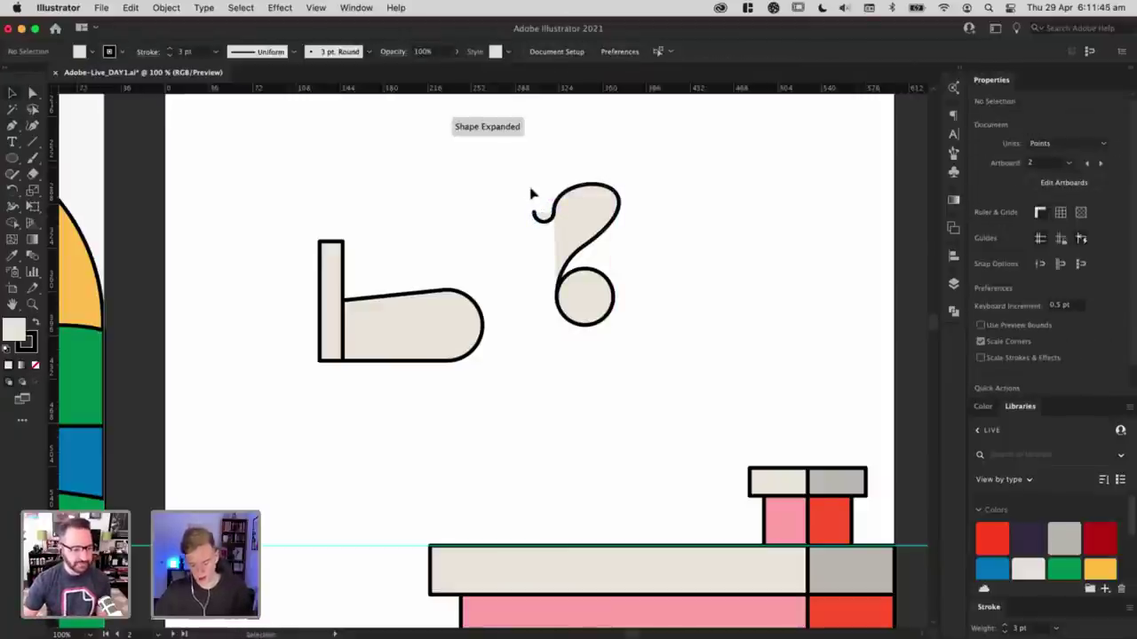
Step: Draw the outer Pen curve from the hook's open end, arching over to the right and sweeping down to the circle's centre
key(p)
drag(536, 215, 643, 202)
click(638, 203)
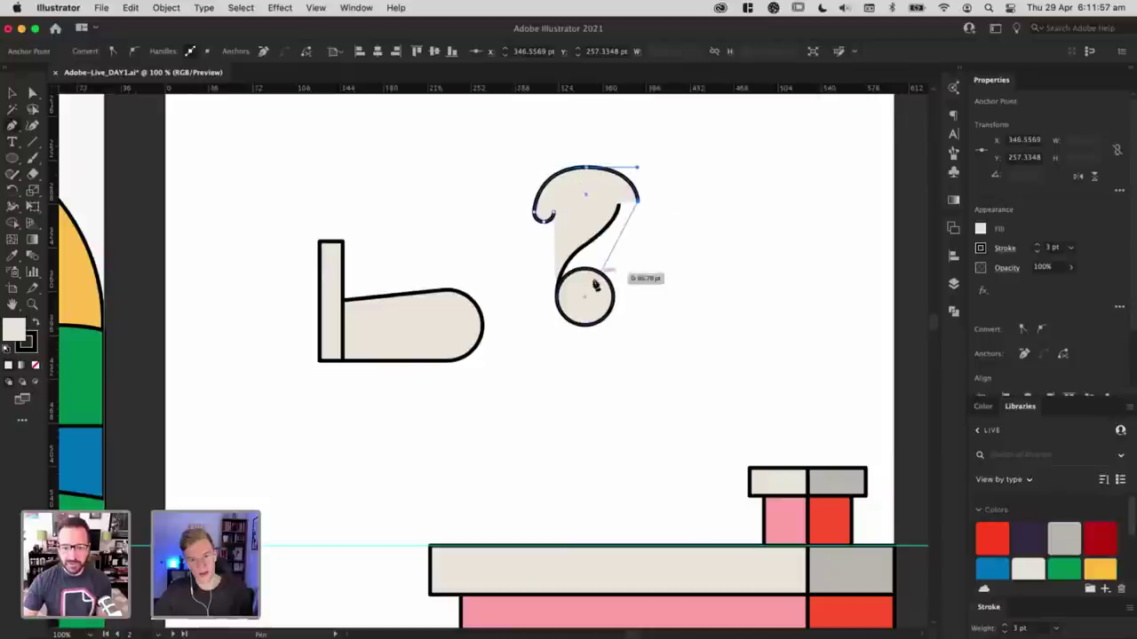
drag(585, 289, 624, 242)
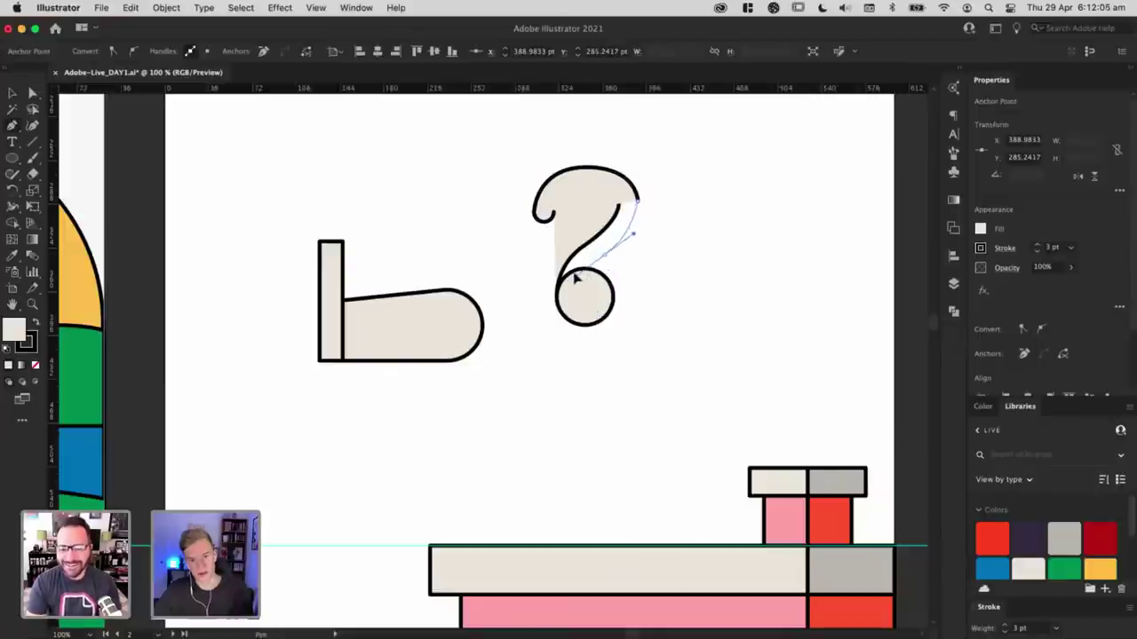
drag(591, 300, 588, 301)
click(585, 298)
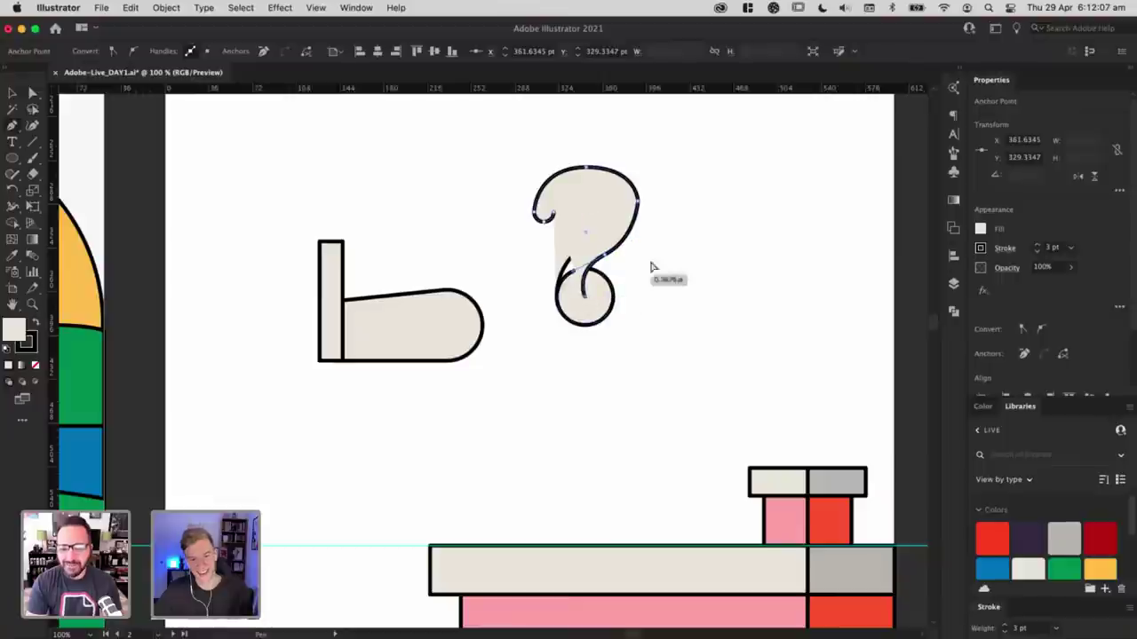
Step: Round the corner on the right side of the outer curve by about 37 pt
key(a)
click(654, 251)
click(637, 204)
drag(624, 204, 398, 244)
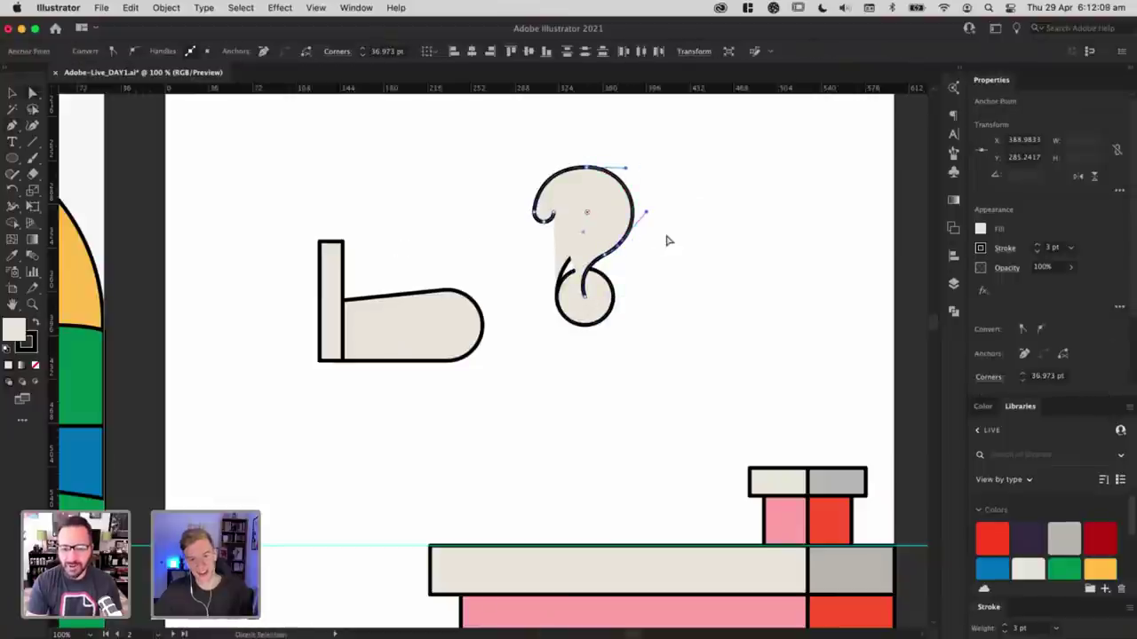
key(v)
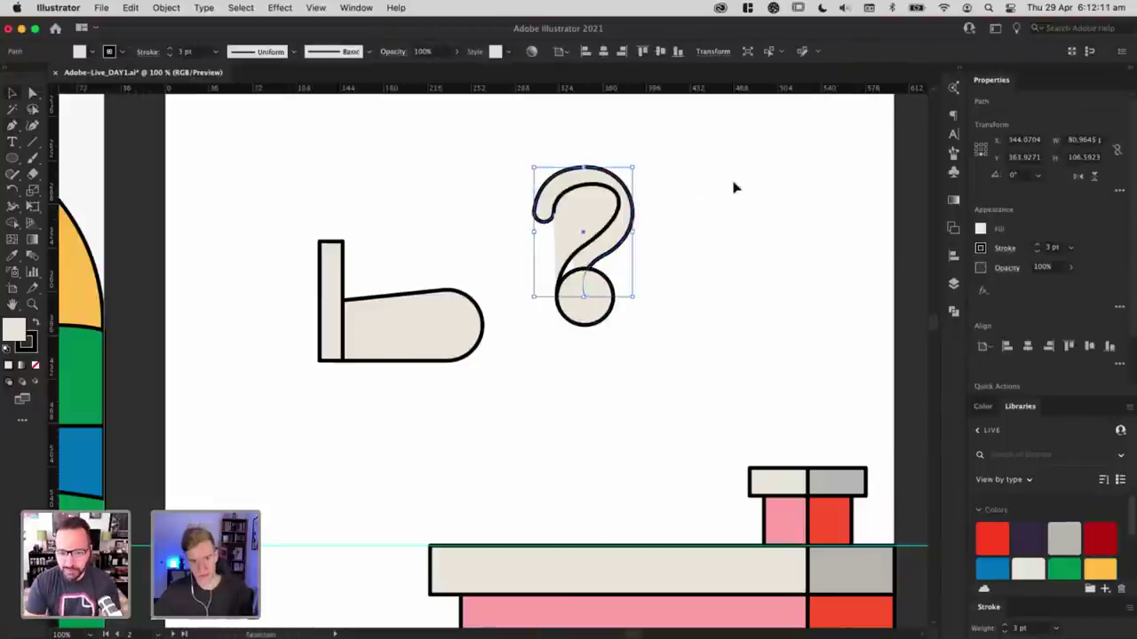
Step: Extend the outer curve's top and lower right handles outward so the bend bulges slightly further to the right
click(733, 186)
key(a)
click(626, 189)
drag(627, 170, 645, 168)
click(675, 197)
click(623, 240)
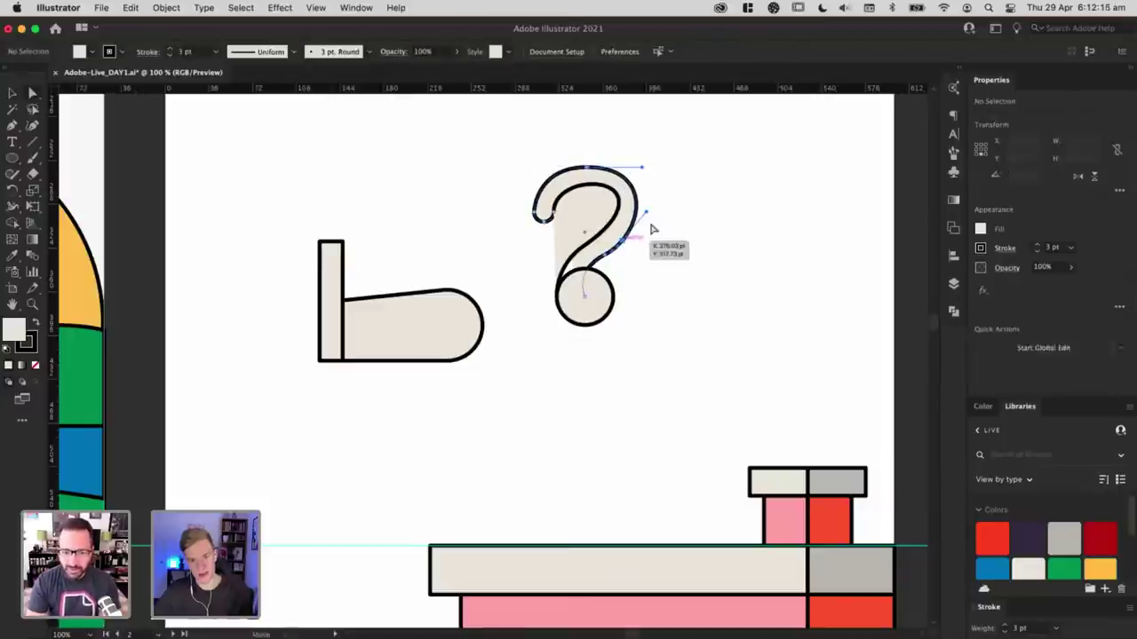
drag(647, 212, 654, 214)
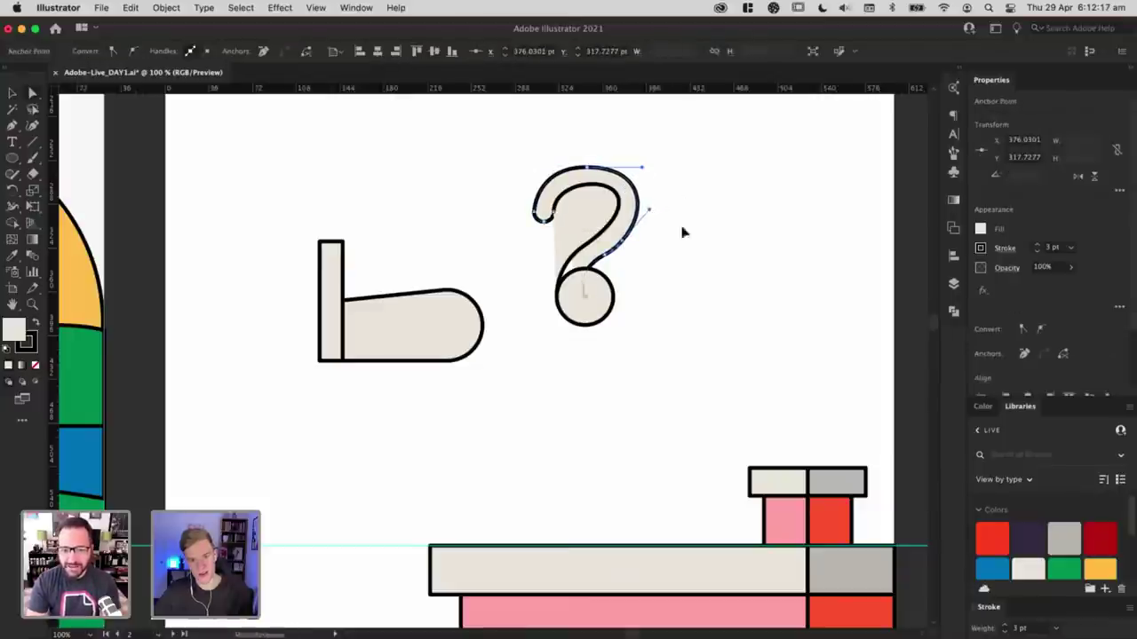
click(681, 231)
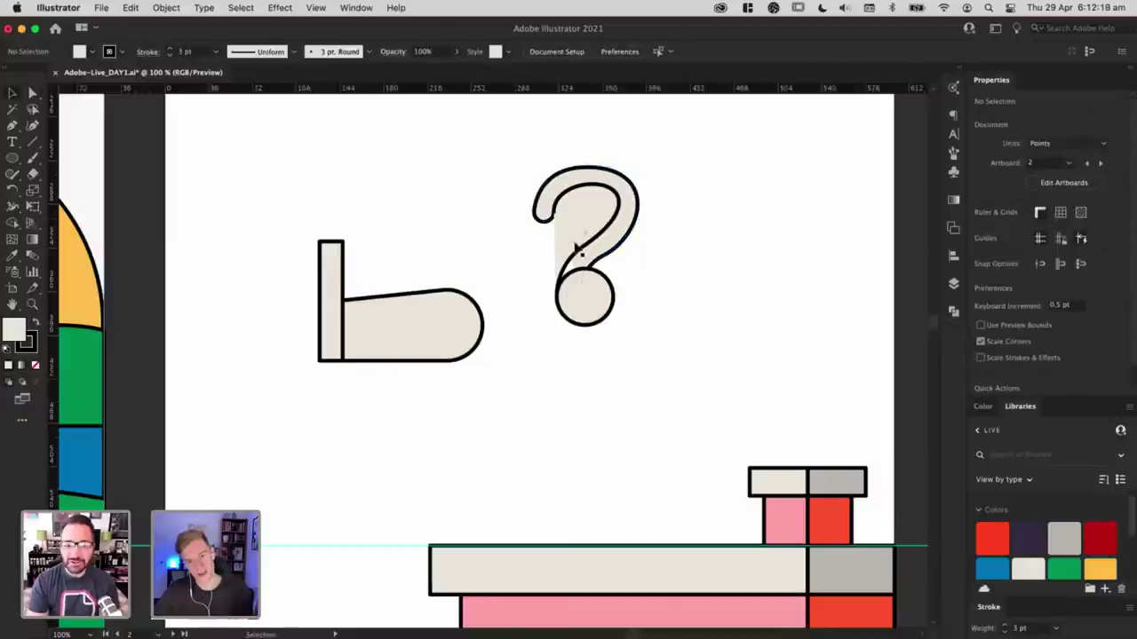
Step: Examine the path ends at the hook's tip and the extent of the outer curve in outline view
key(a)
key(super+y)
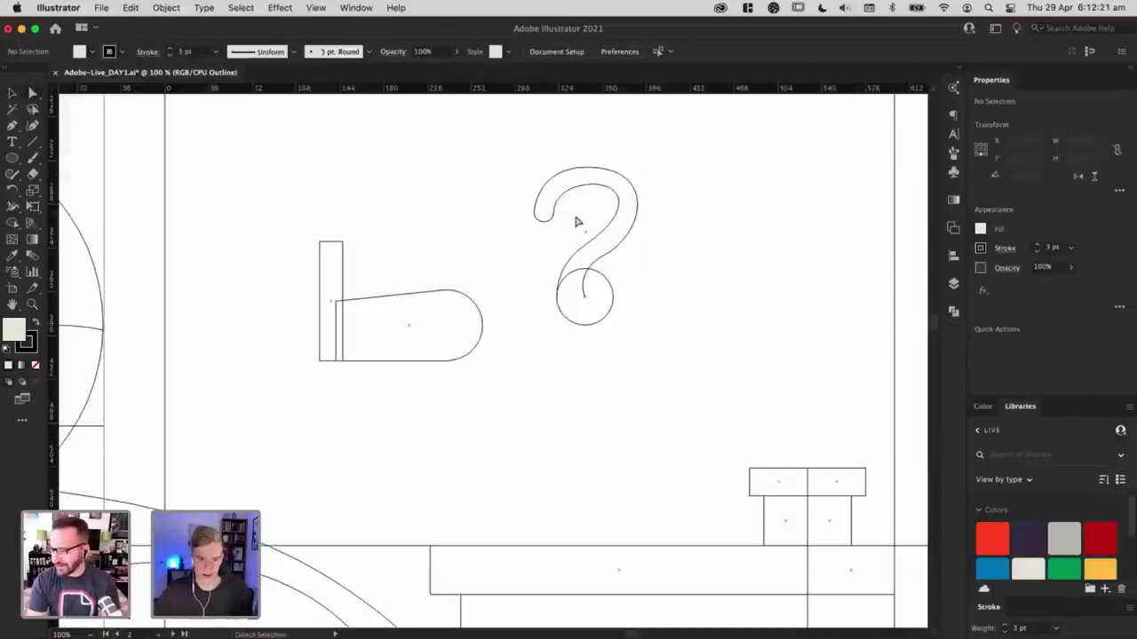
drag(547, 203, 576, 217)
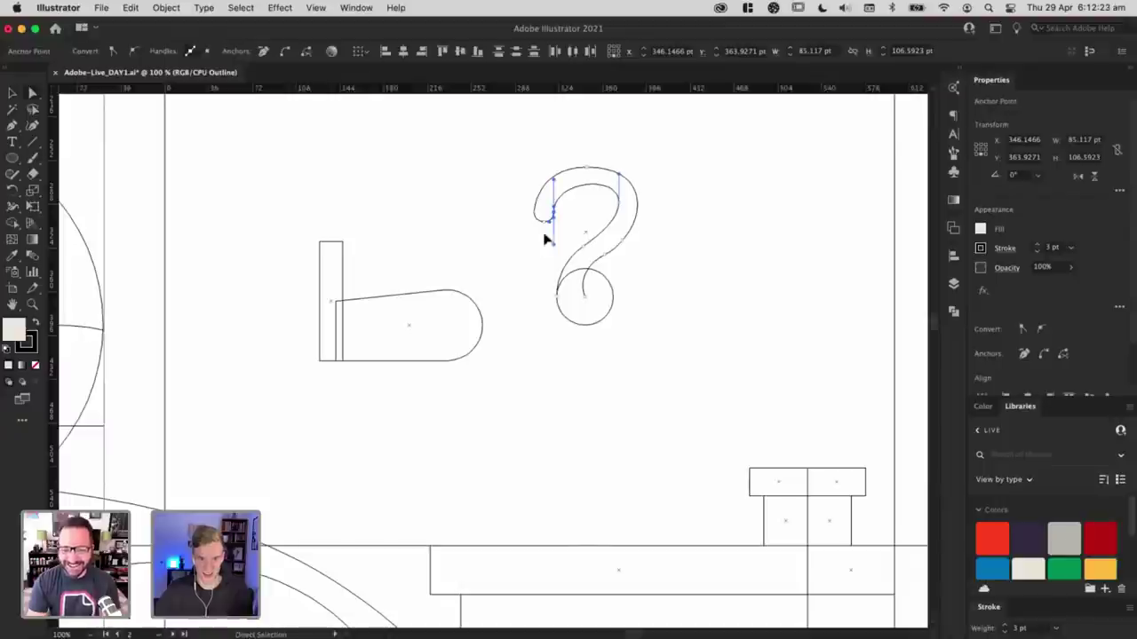
key(v)
click(579, 237)
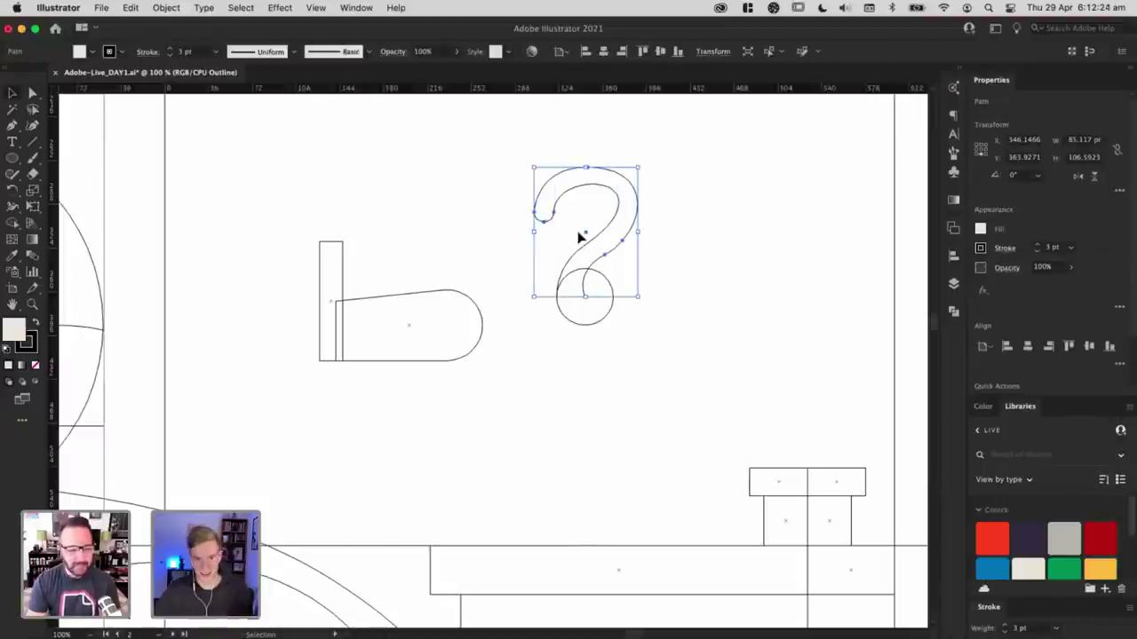
click(717, 245)
key(super+y)
scroll(520, 351, right, 3)
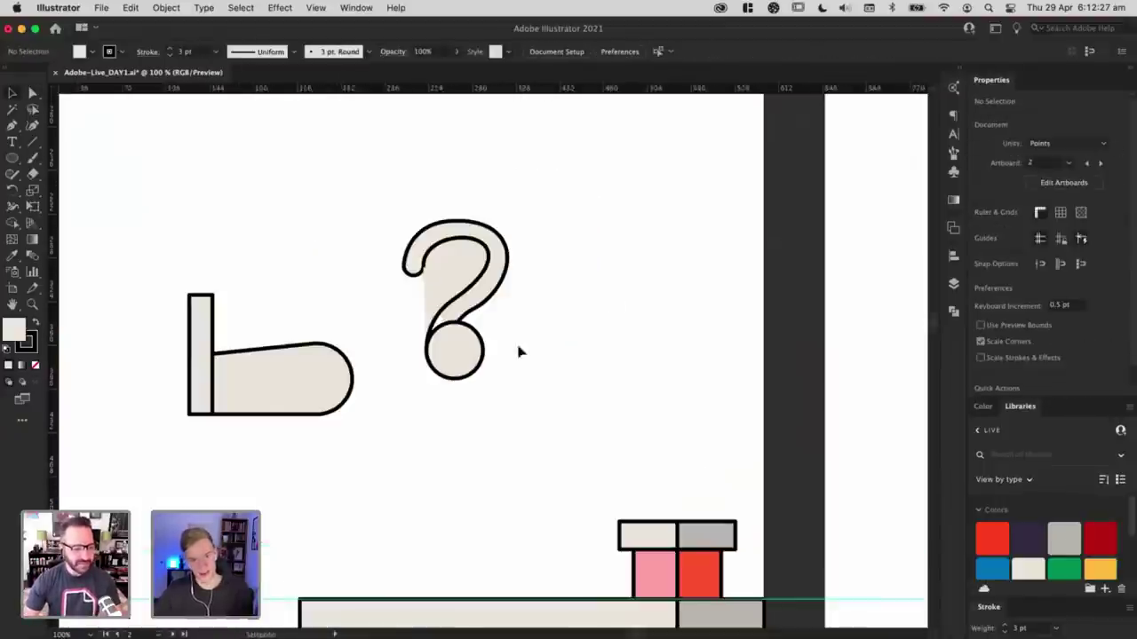
Step: Draw a rectangle about 95 by 39 pt over the circle's right part and raise its upper right corner, making it about 60 pt tall
click(486, 357)
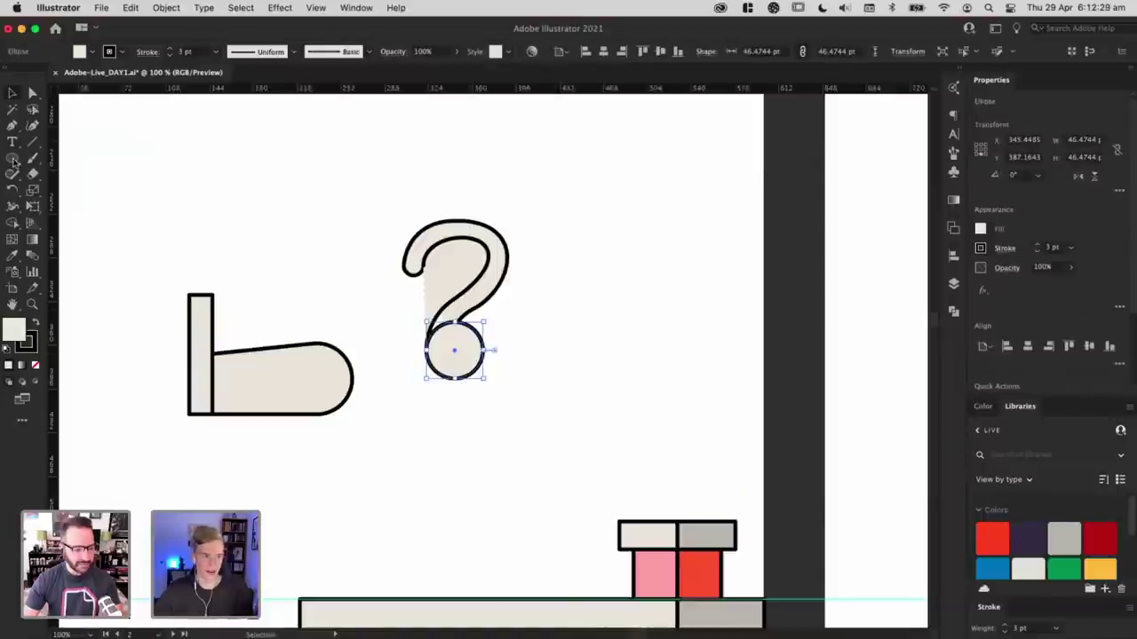
drag(13, 160, 71, 157)
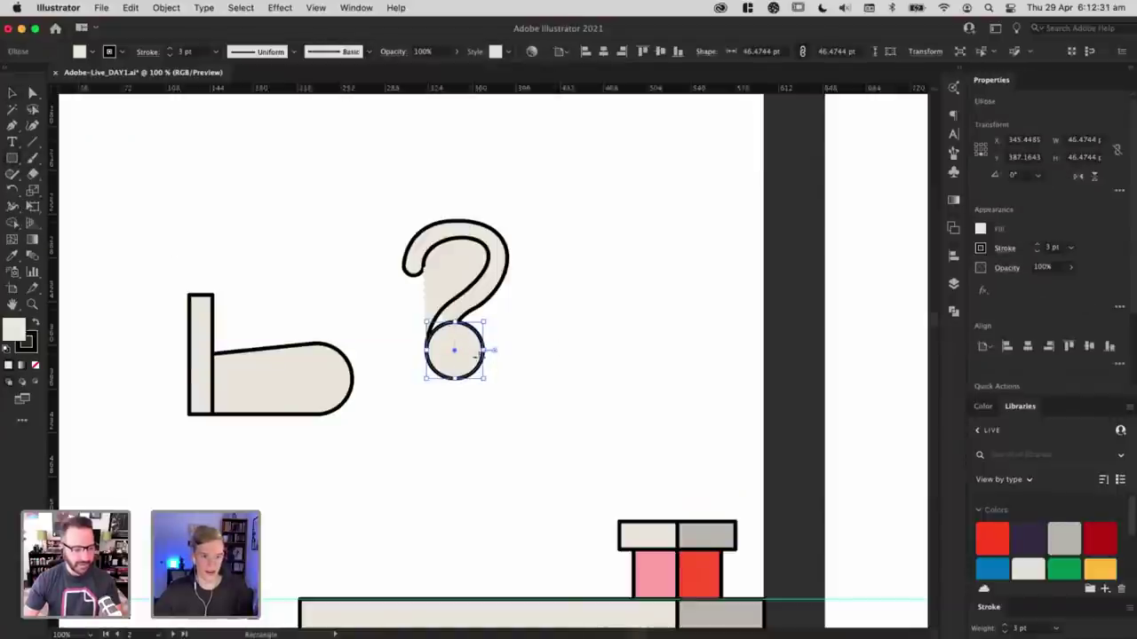
drag(449, 331, 565, 379)
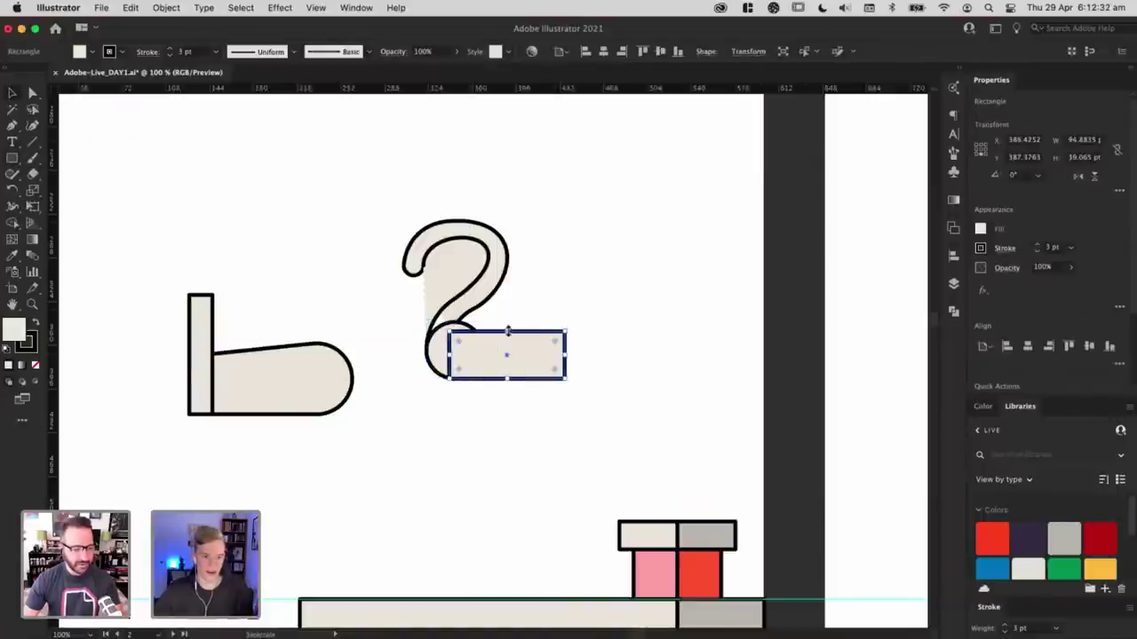
drag(507, 330, 450, 412)
key(super+shift+a)
key(v)
click(583, 427)
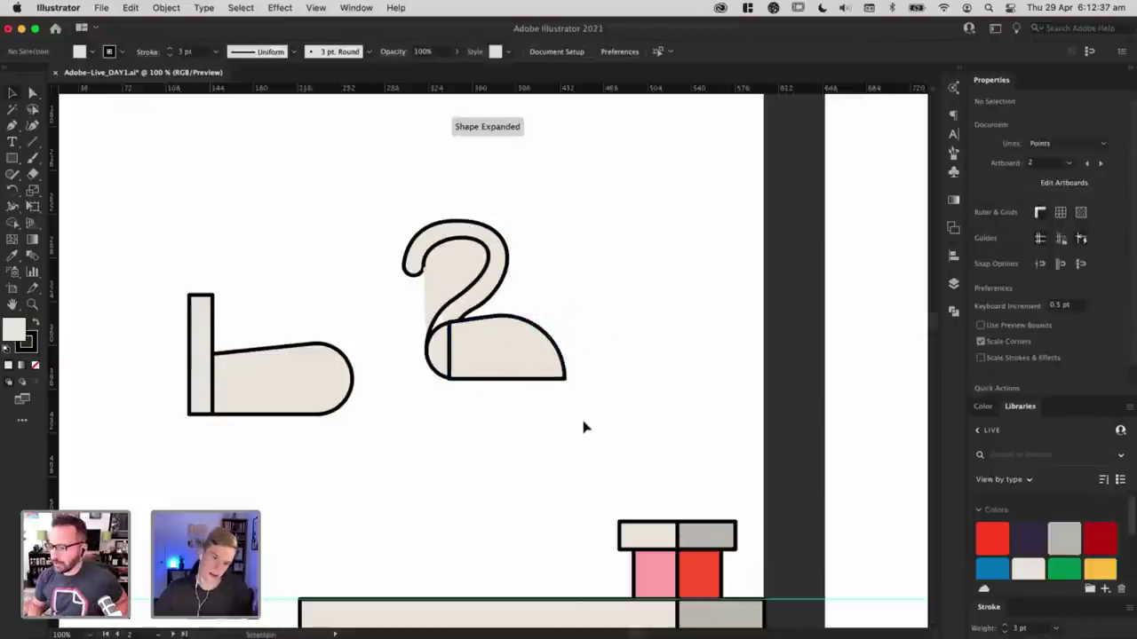
Step: Round both right corners of the tapered body by about 28 pt
click(521, 343)
drag(553, 322, 460, 409)
key(super+z)
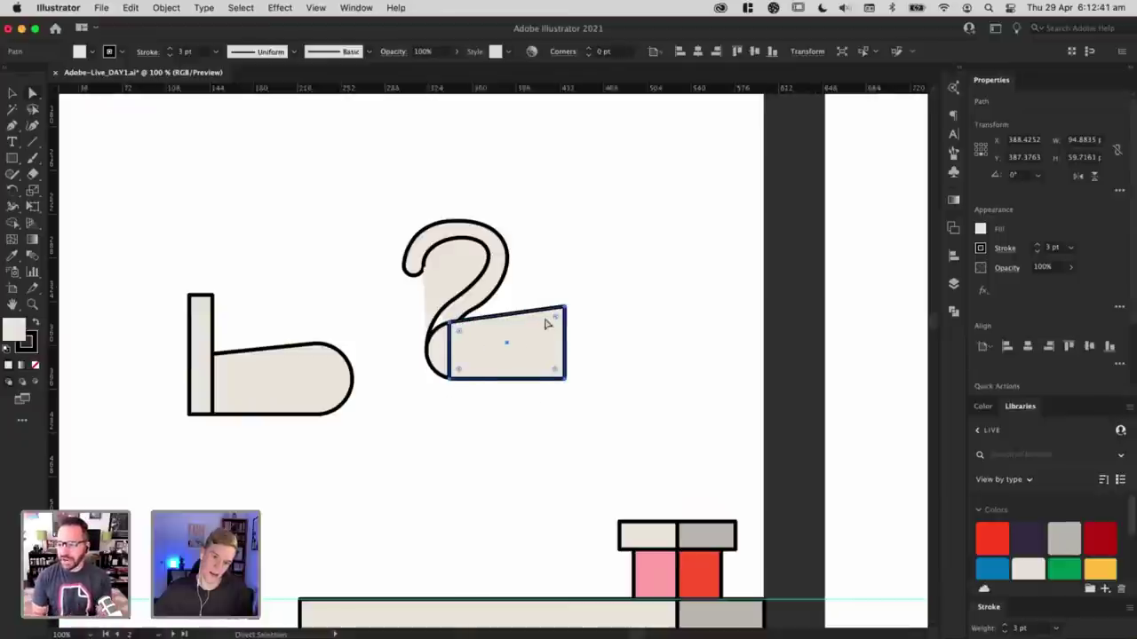
key(super+shift+z)
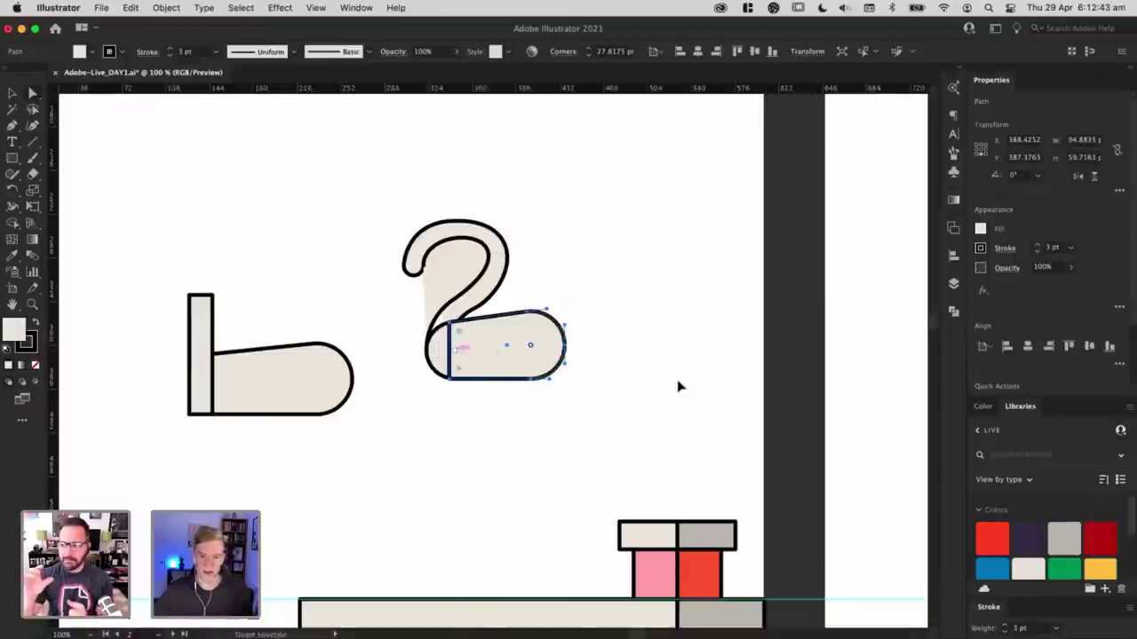
click(677, 386)
Step: Unite the rounded tapered body with the circle into one shape
click(500, 358)
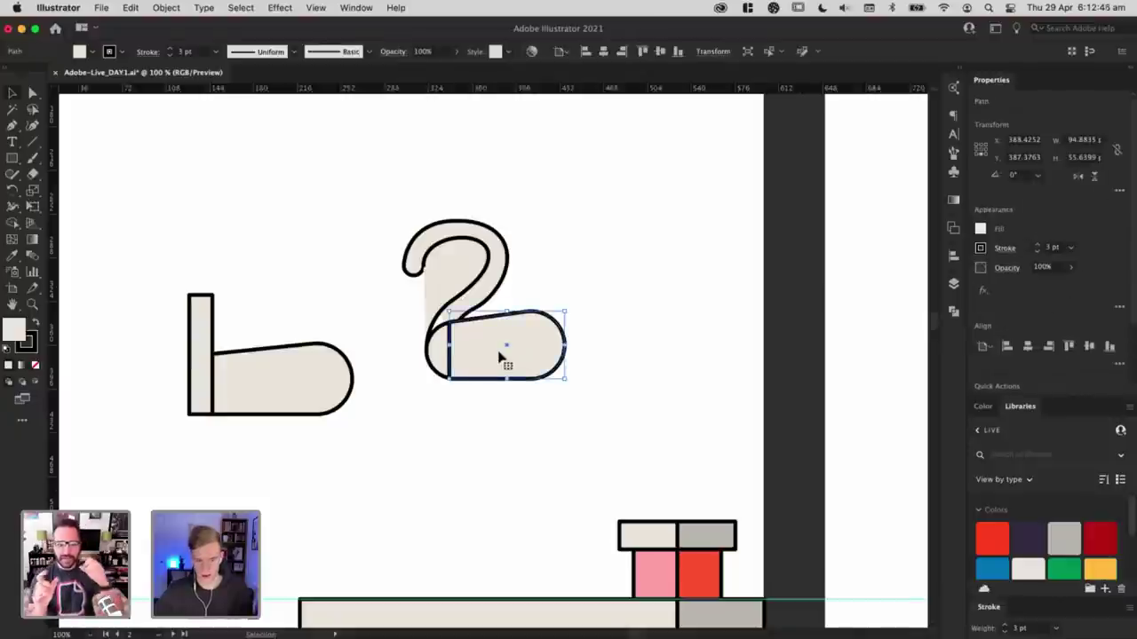
shift+click(438, 350)
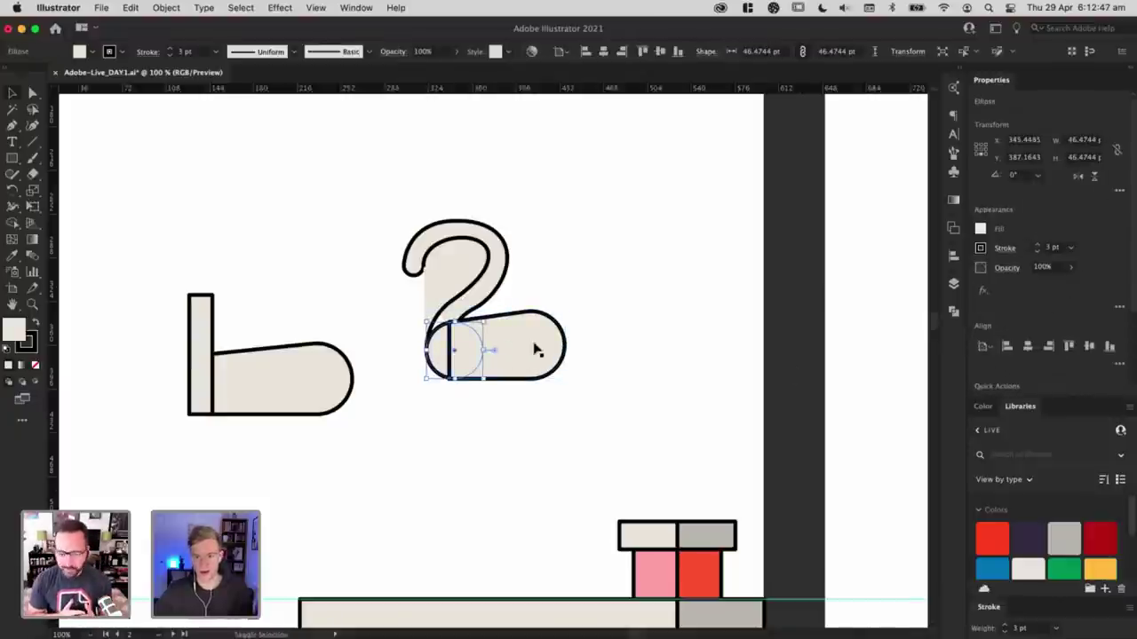
click(953, 311)
click(787, 342)
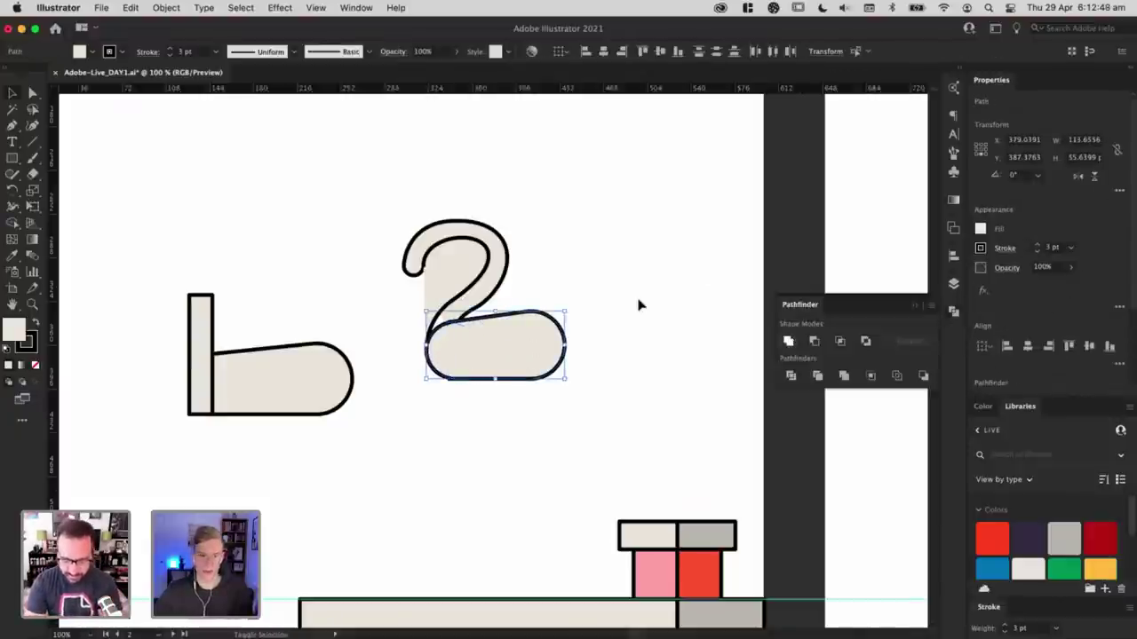
click(635, 304)
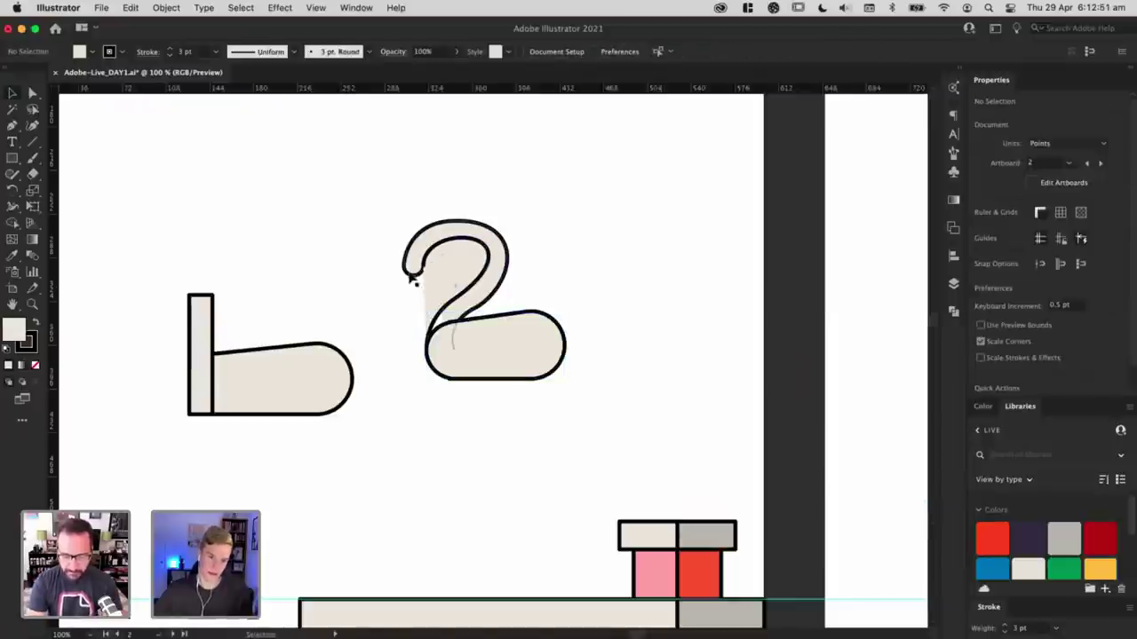
Step: Join the inner and outer curves at the hook's tip, selecting their overlapping ends in outline view
click(412, 276)
key(super+equal)
key(super+equal)
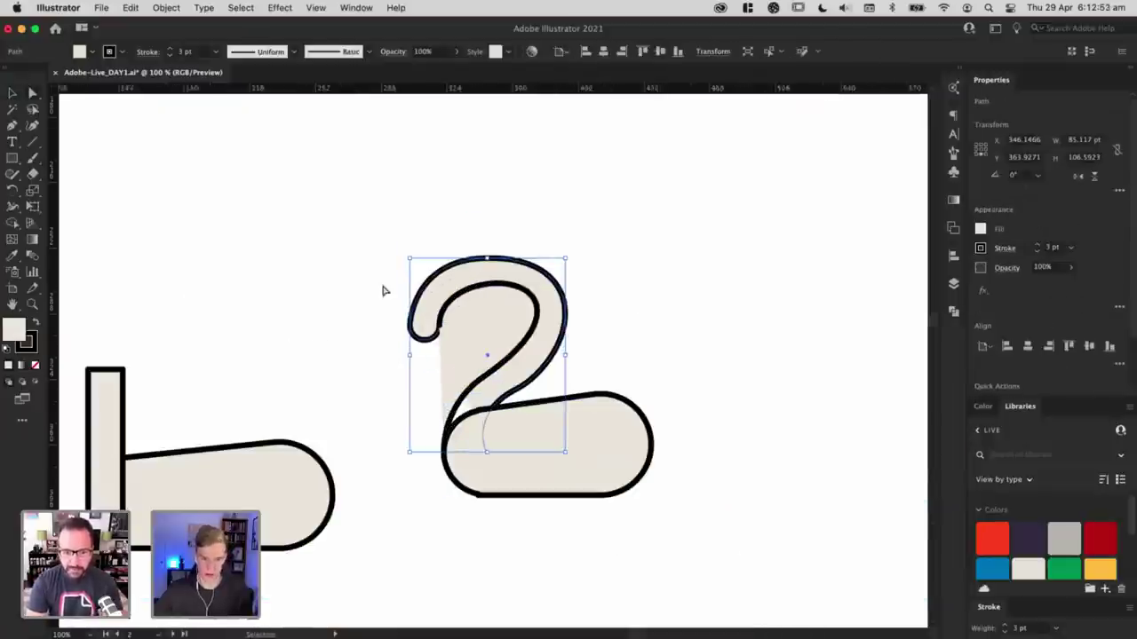
key(super+y)
key(a)
drag(411, 305, 453, 326)
key(super+y)
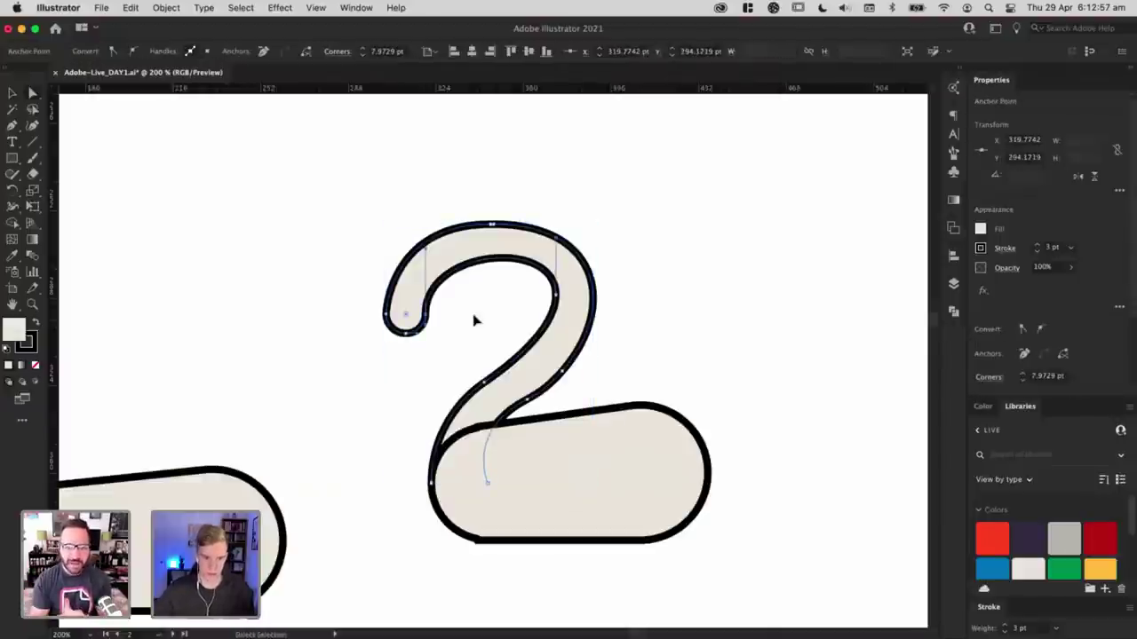
Step: Undo the curve join, the union with the circle and the rounding of the tapered body's corners
key(super+shift+a)
click(544, 457)
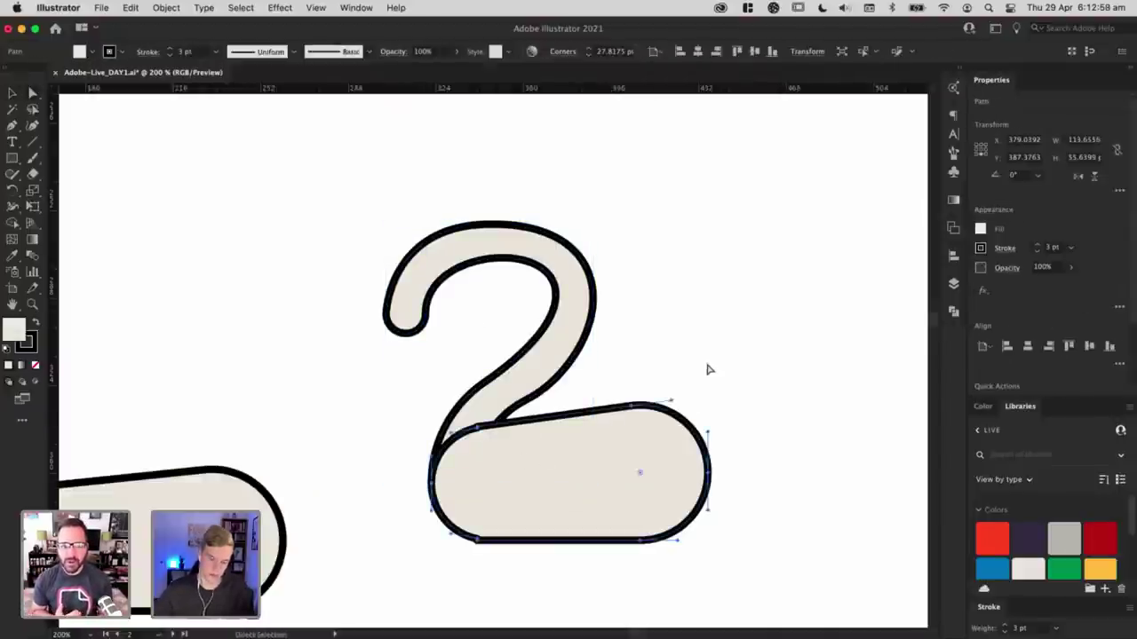
key(super+z)
key(super+z)
key(super+z)
key(v)
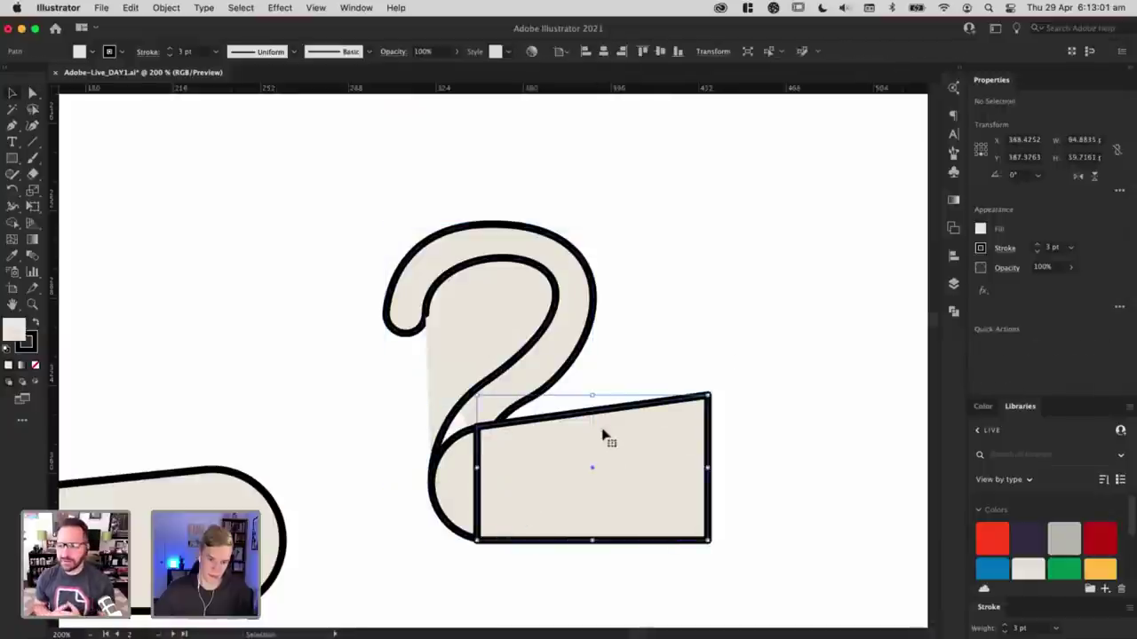
Step: Trim the tapered body's bottom edge to the circle's base and move the body right to start at the circle's centre
drag(591, 543, 592, 539)
click(587, 577)
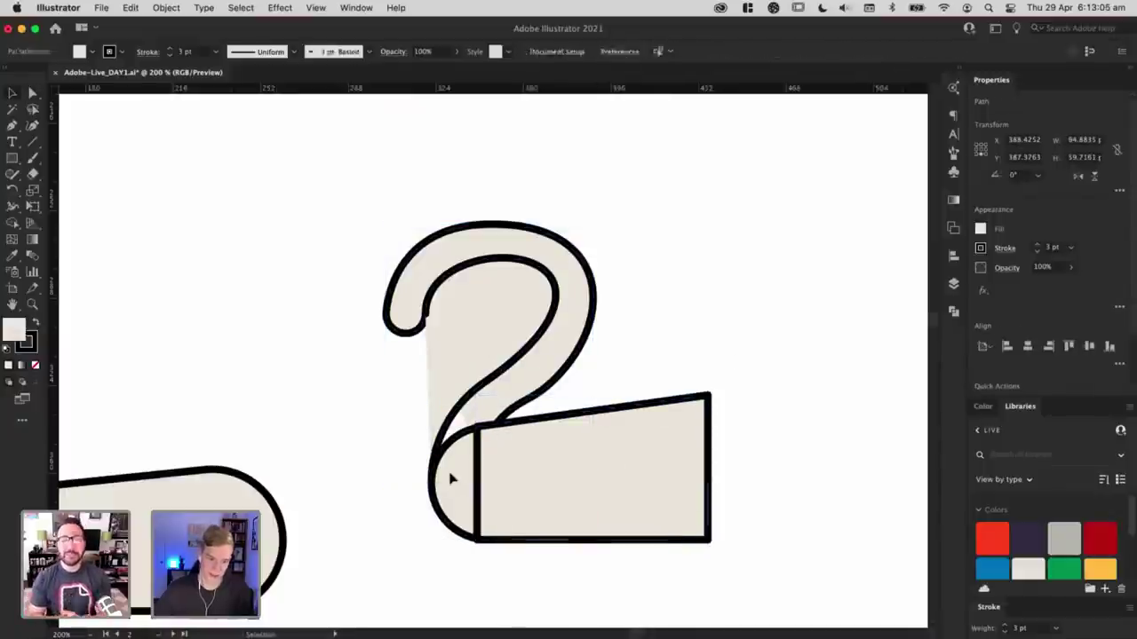
click(452, 478)
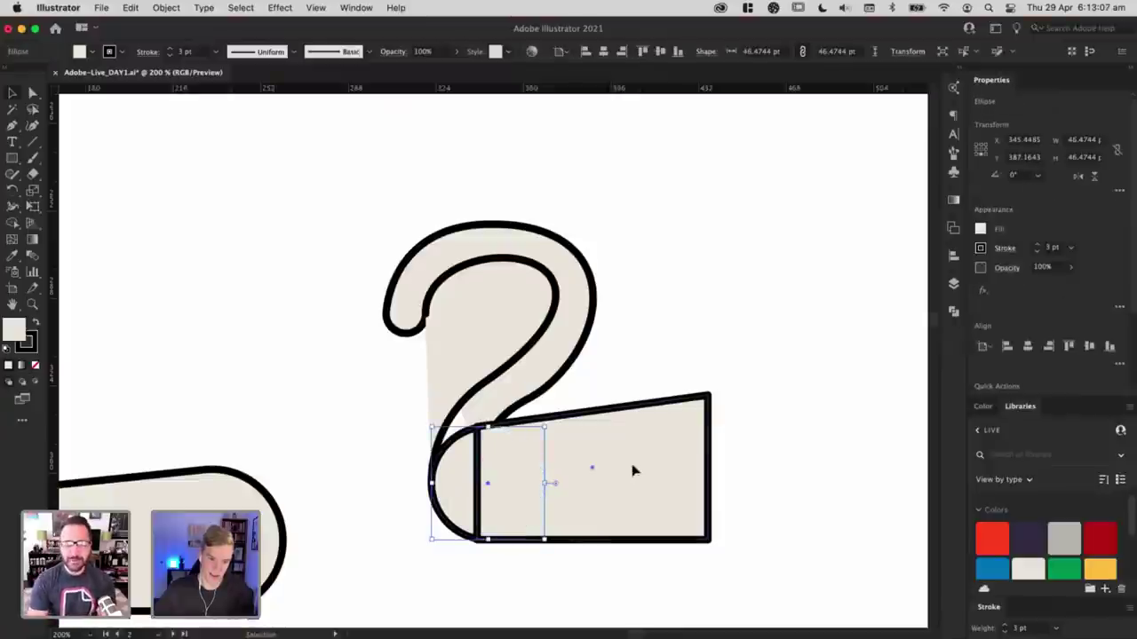
drag(635, 469, 647, 469)
click(702, 356)
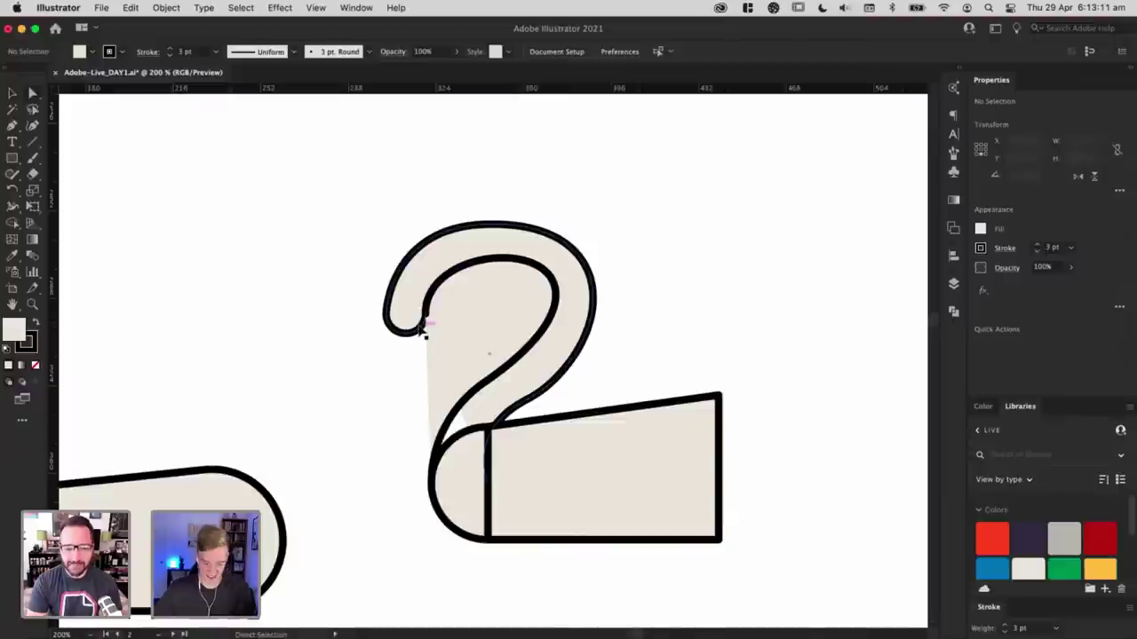
Step: Join the inner and outer curves at the hook's tip into one path, using outline view to select their ends
key(super+y)
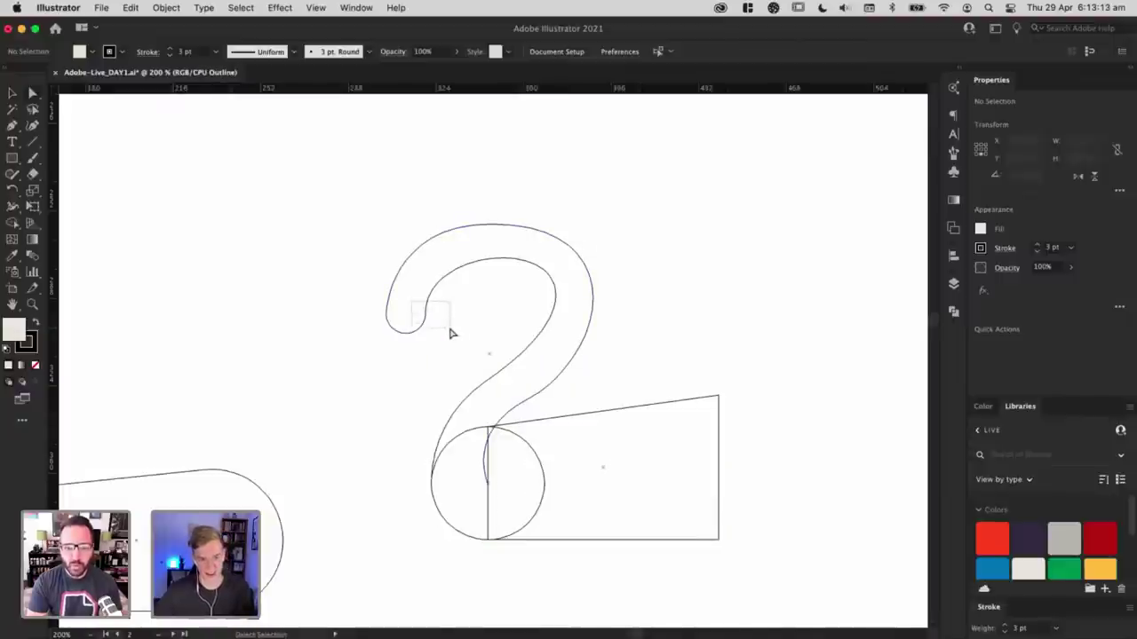
drag(451, 333, 449, 330)
key(super+y)
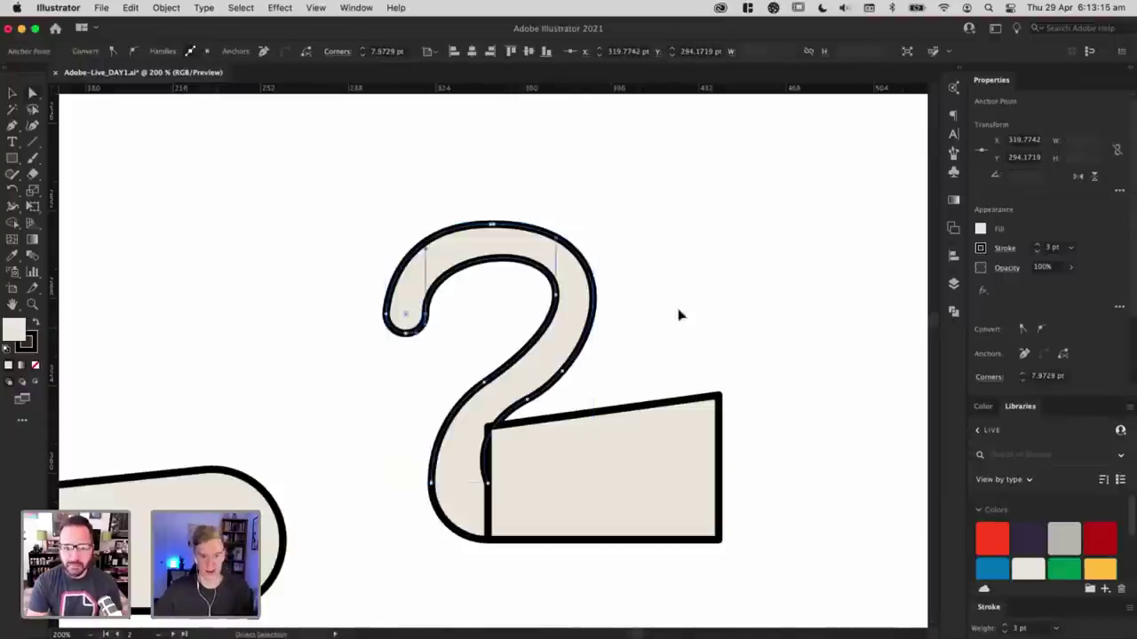
click(679, 316)
Step: Unite the square-ended tapered body and the circle into one shape, selecting the circle in outline view
click(646, 430)
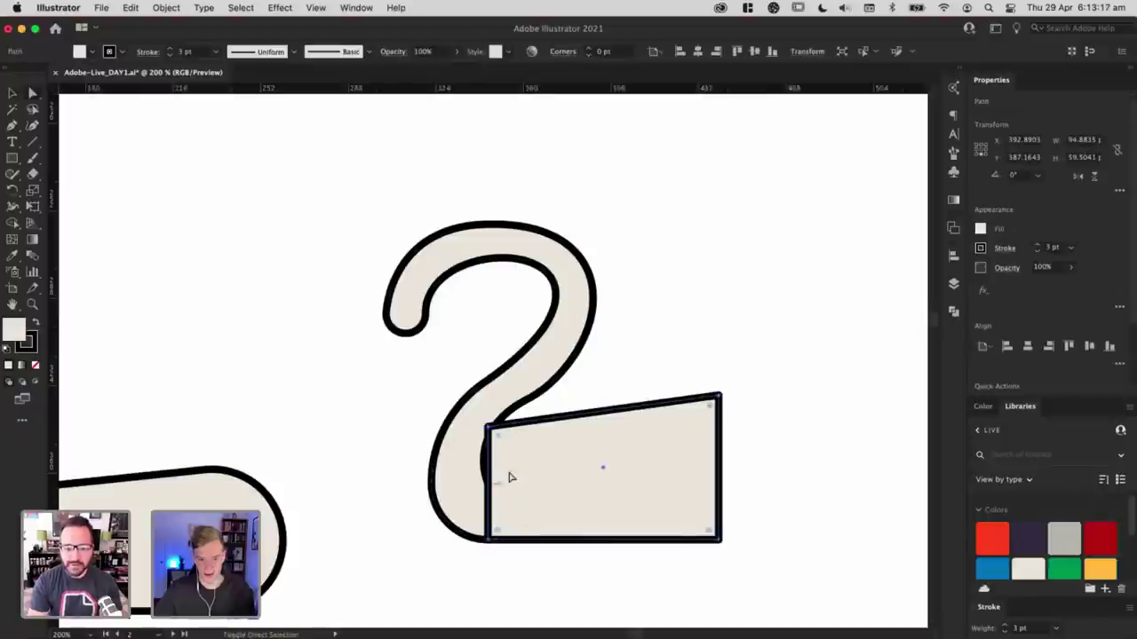
key(super+y)
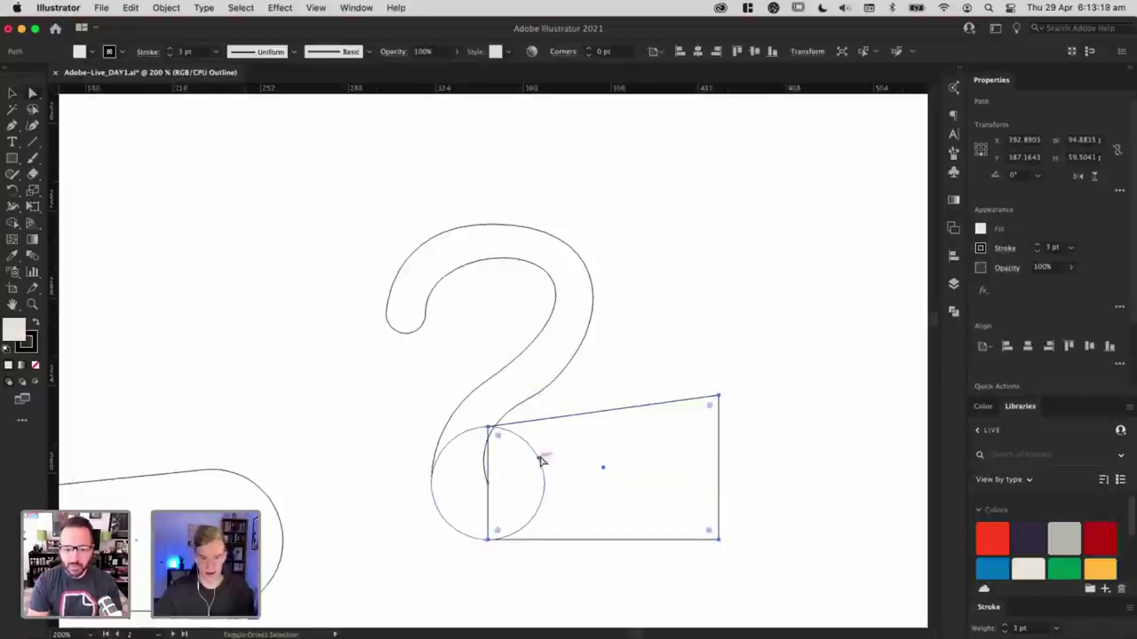
shift+click(541, 460)
key(super+y)
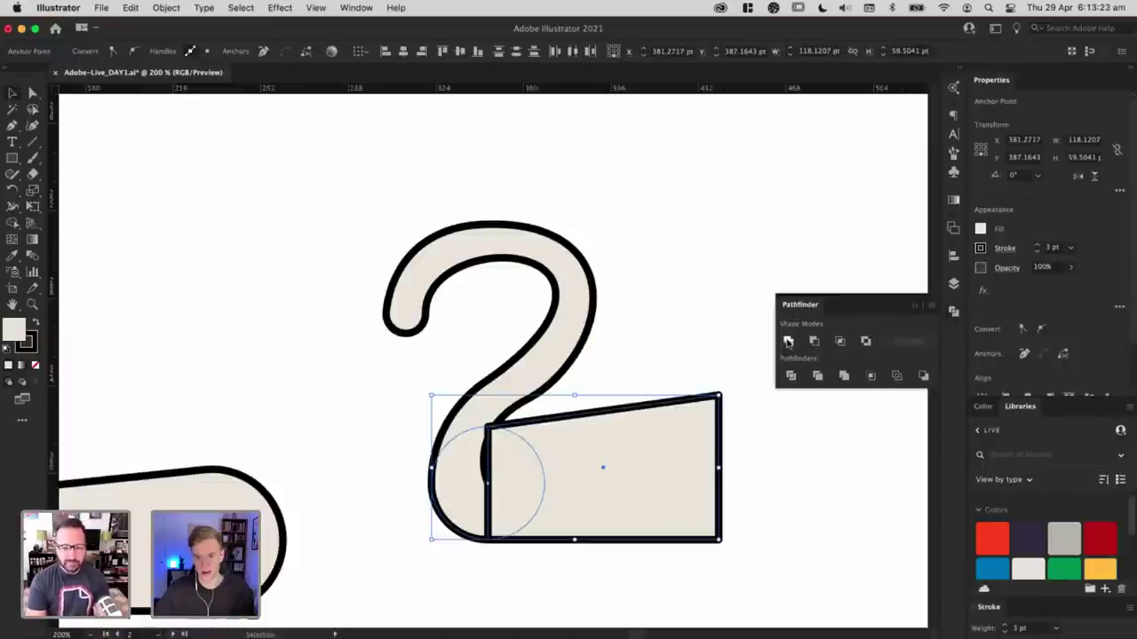
click(788, 340)
click(739, 293)
click(557, 464)
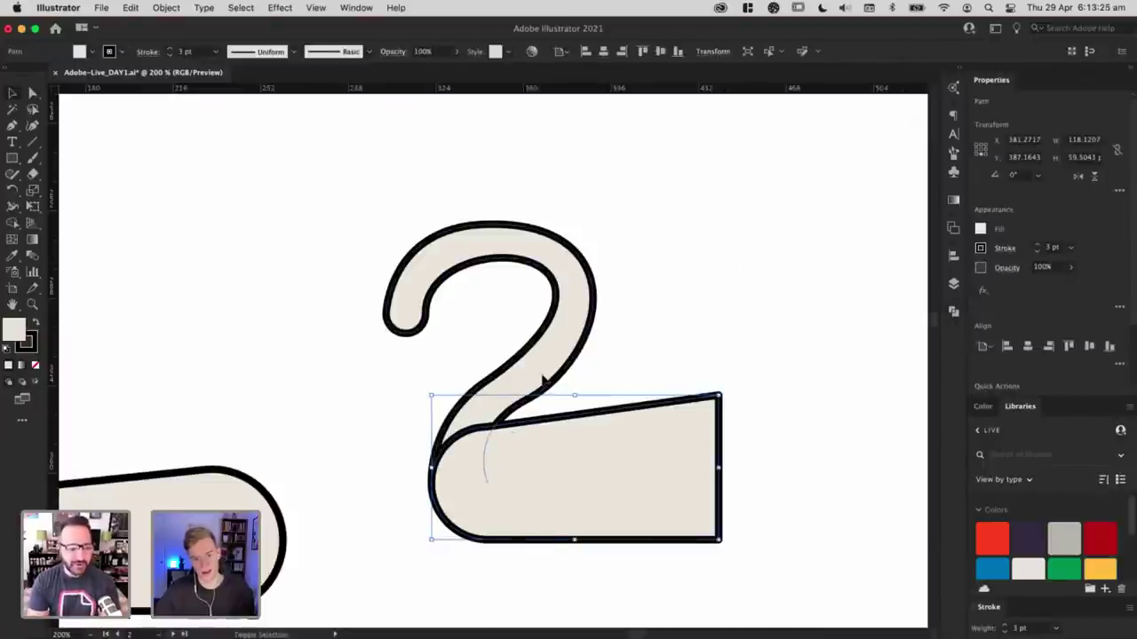
Step: Try to unite the curled neck with the tapered body into one shape
shift+click(543, 379)
click(952, 315)
click(790, 343)
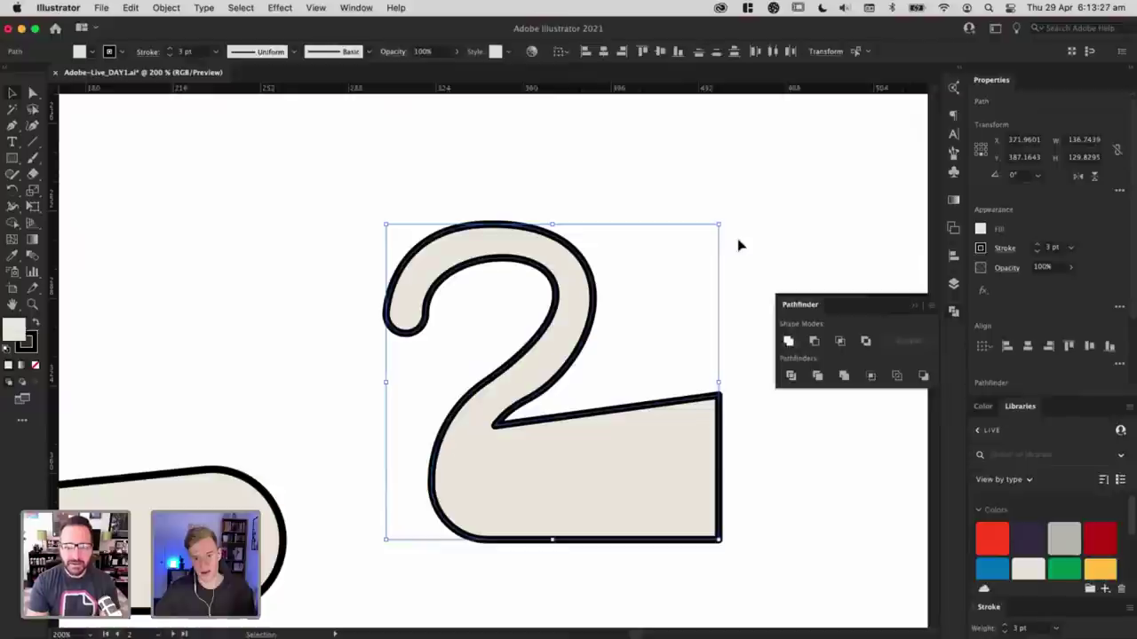
click(739, 244)
Step: Undo the union with the curled neck and the earlier union of the tapered body and circle
key(super+z)
key(super+z)
key(super+z)
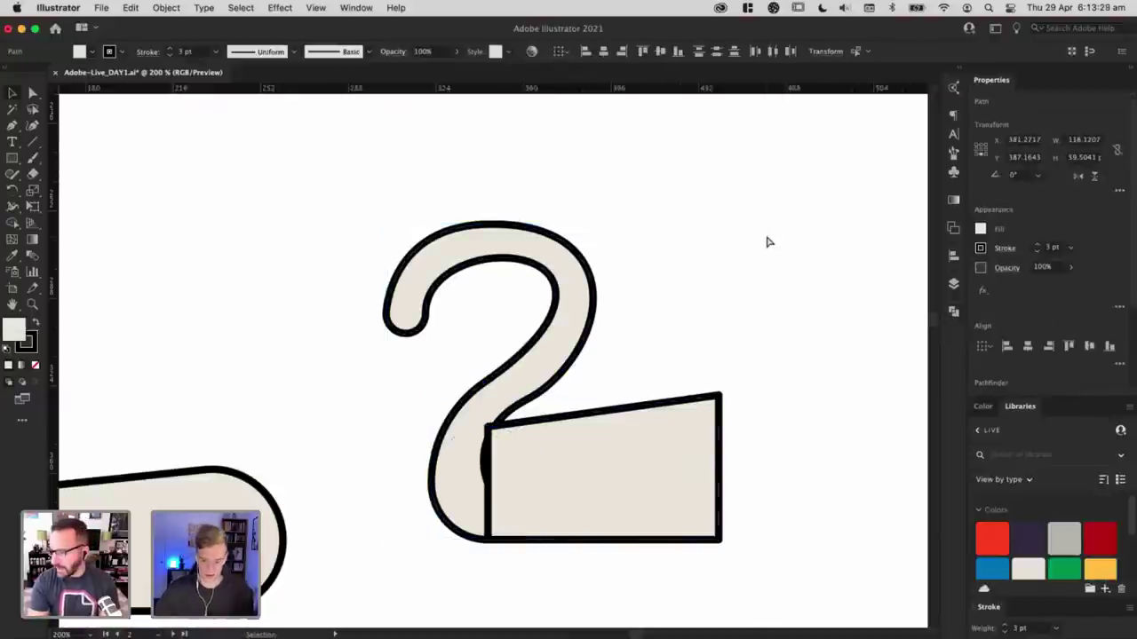
Step: Move the curled neck onto the lake in the first scene and scale it down to about 60 by 75 pt
key(super+minus)
key(super+minus)
key(super+minus)
scroll(769, 241, left, 5)
scroll(767, 193, down, 2)
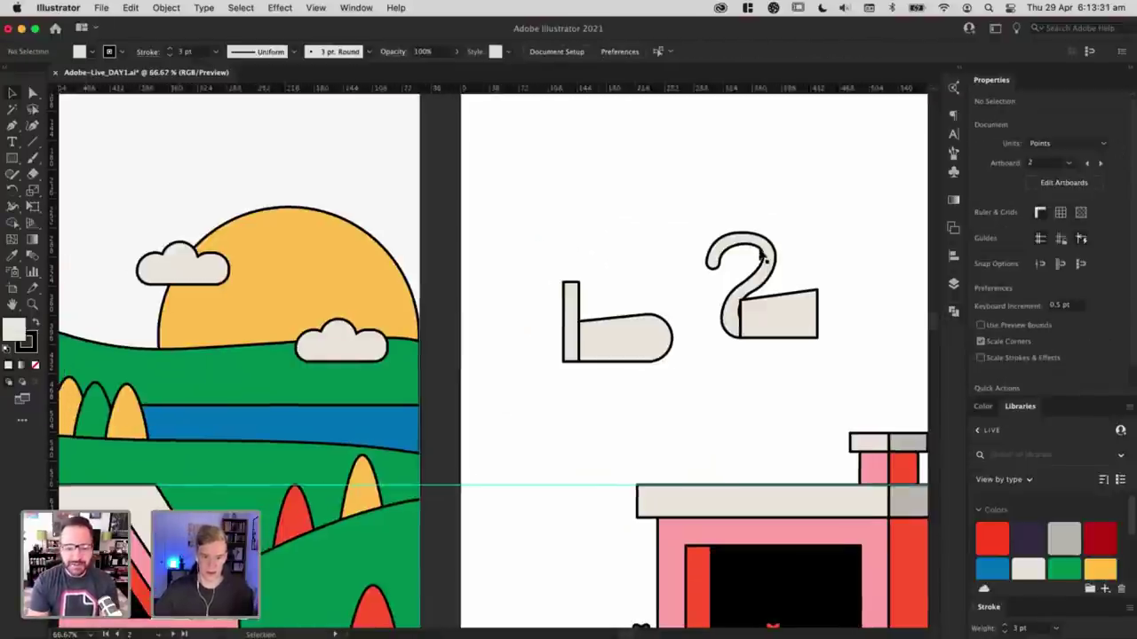
drag(766, 258, 313, 460)
Step: Draw a small triangular beak at the neck's hooked tip with the Pen tool and fill it with the library red
key(super+plus)
key(super+plus)
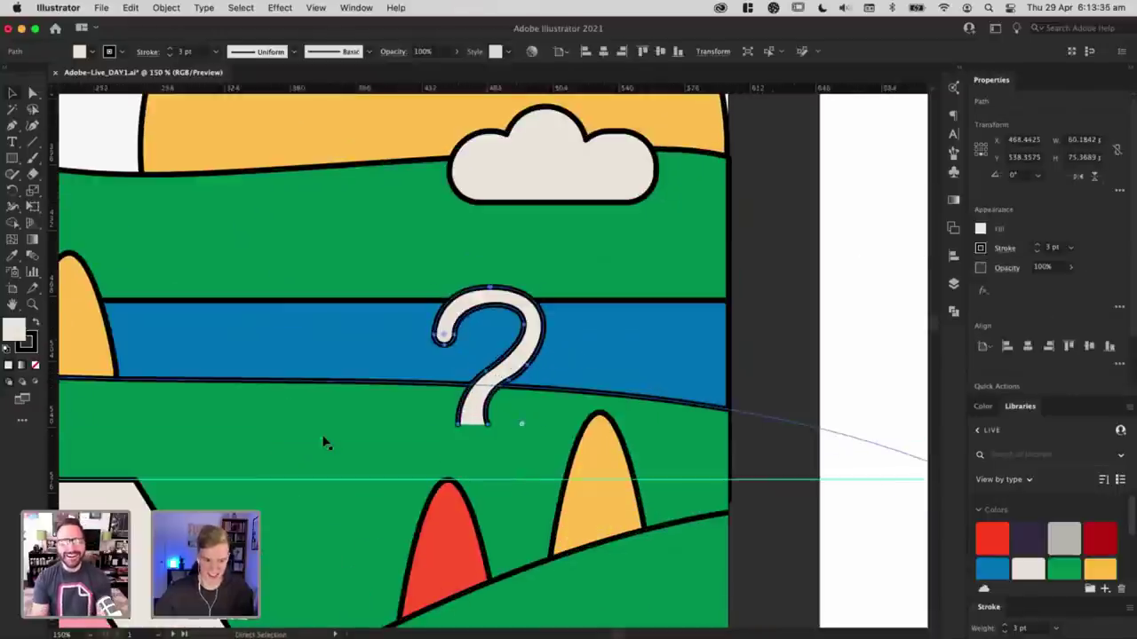
key(super+plus)
key(super+plus)
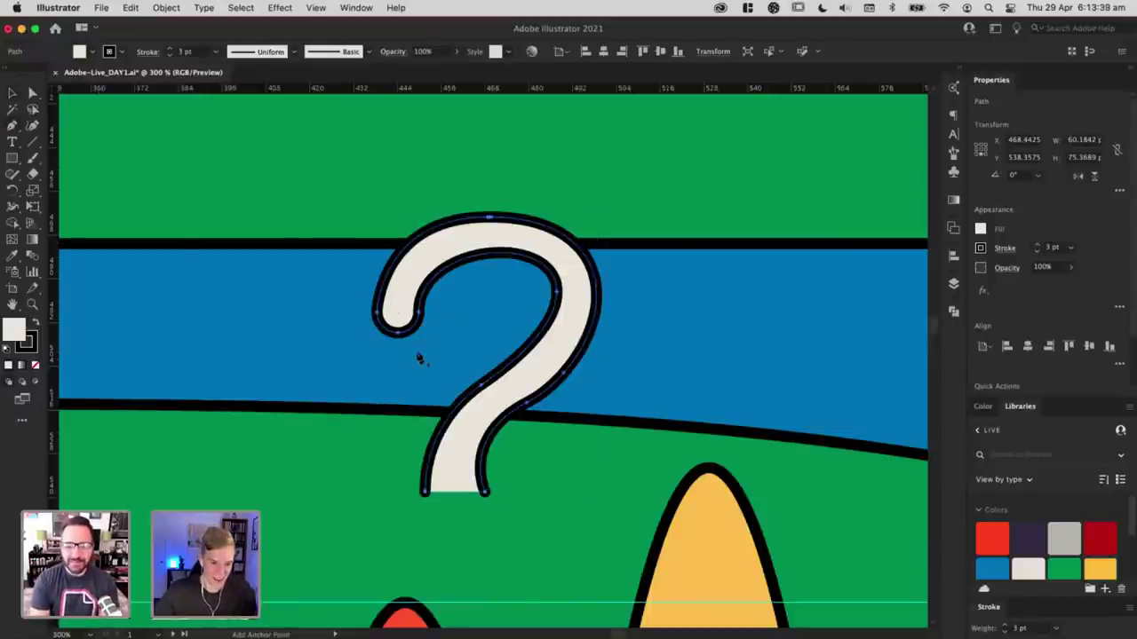
drag(418, 312, 415, 358)
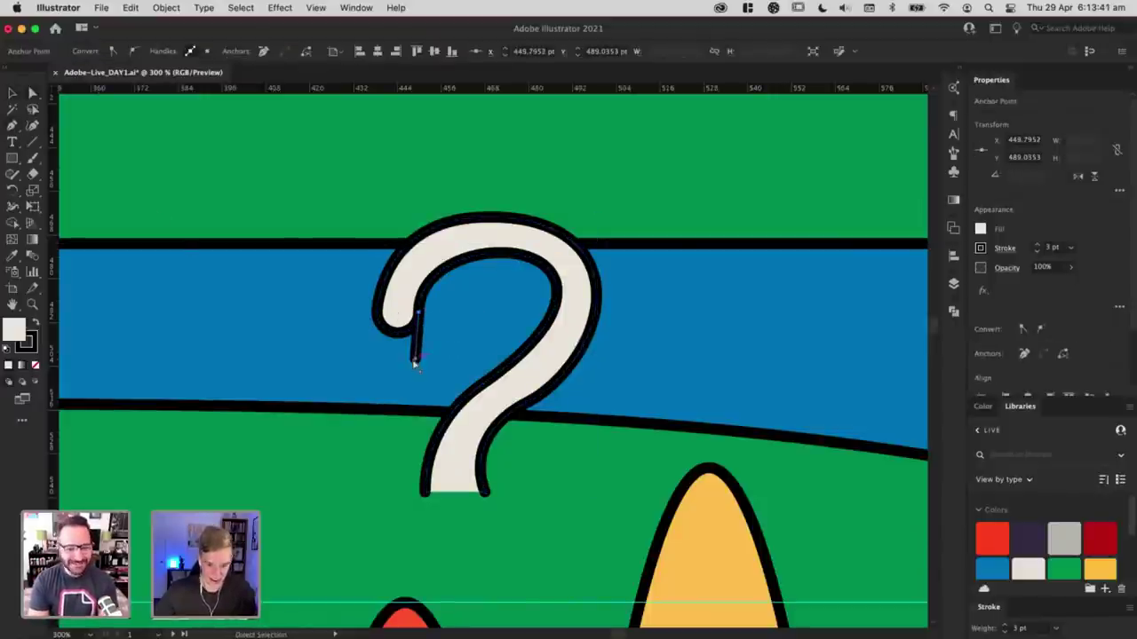
key(p)
click(414, 359)
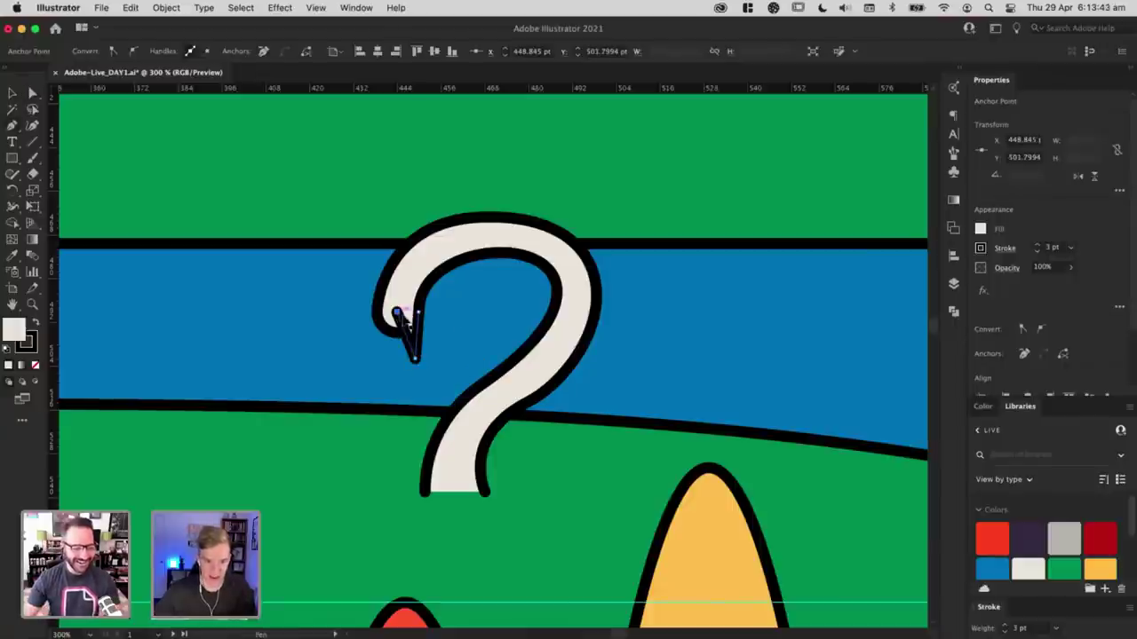
key(v)
click(982, 542)
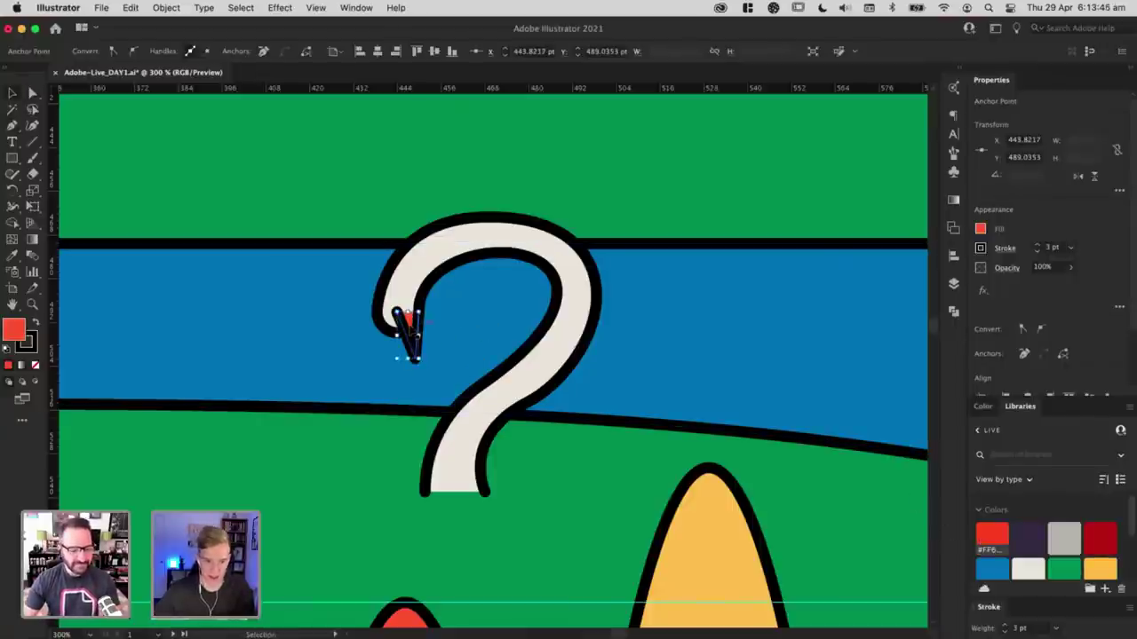
Step: Fit the beak's corner to the outer edge of the neck's tip and scale neck and beak to about 53 by 66 pt
drag(407, 327, 384, 328)
key(v)
key(a)
key(v)
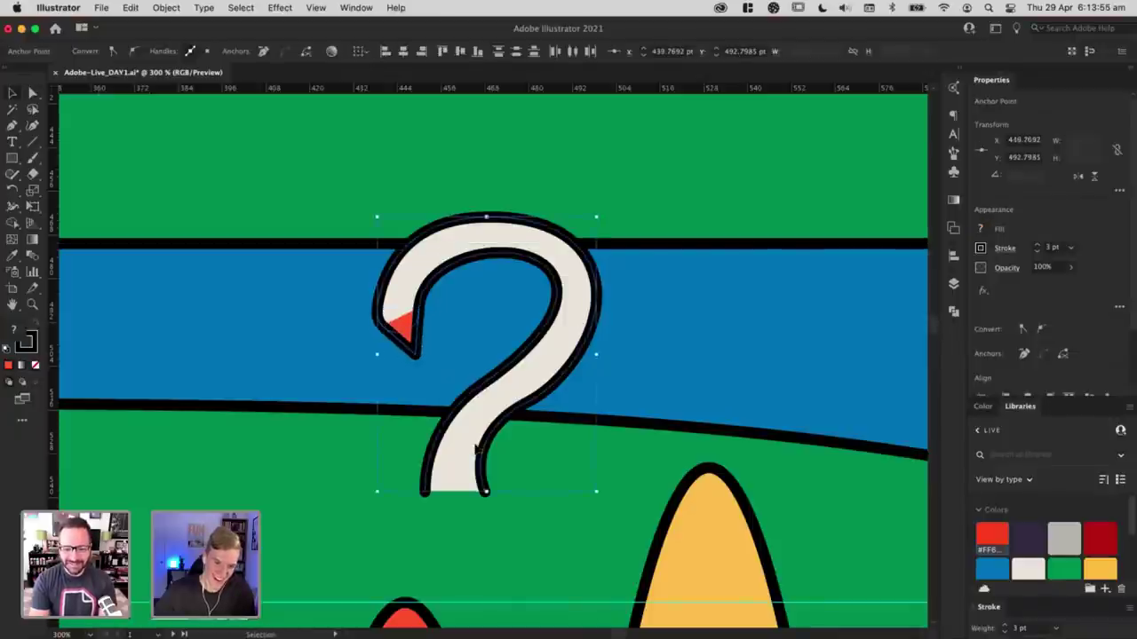
drag(487, 493, 489, 459)
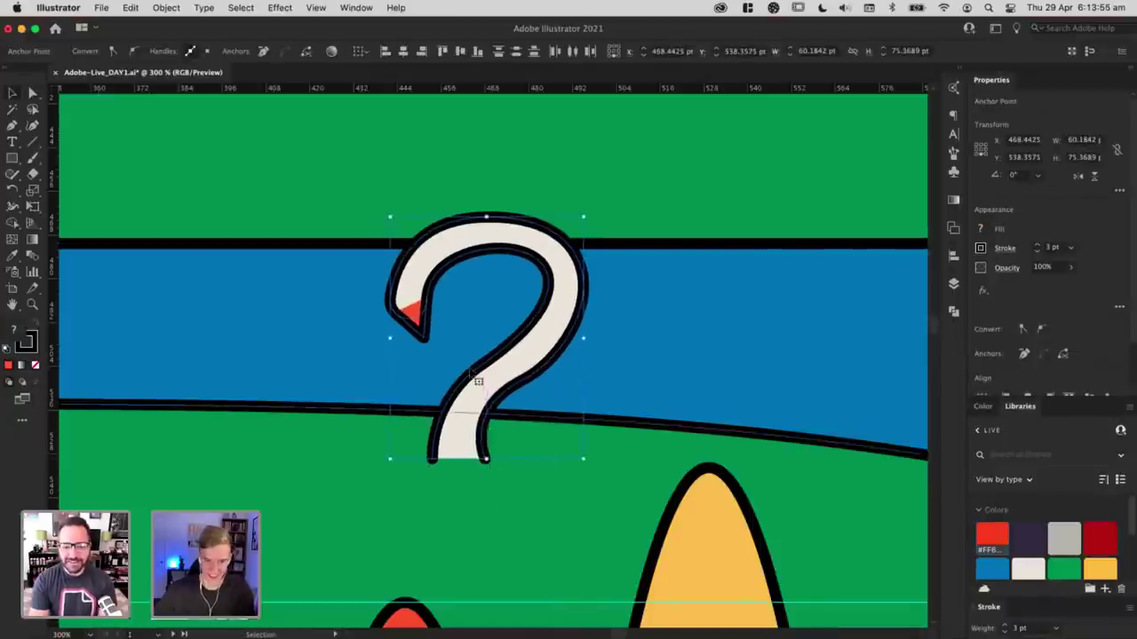
Step: Try repeating the last Pathfinder operation on the neck and beak
key(super+minus)
key(super+minus)
key(super+minus)
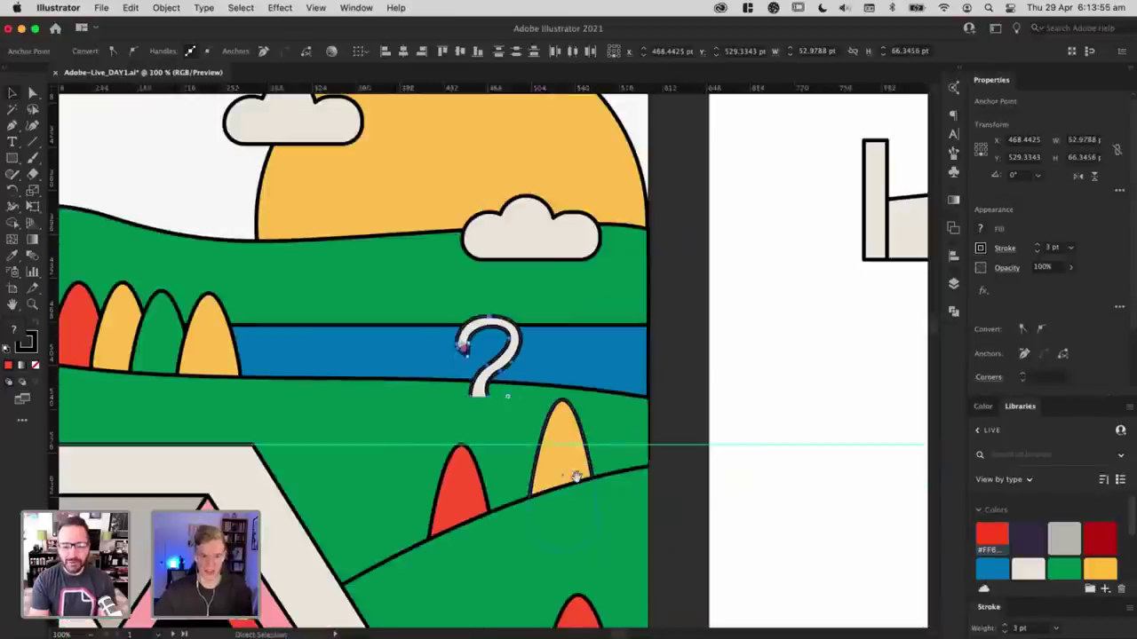
drag(576, 473, 621, 411)
key(super+4)
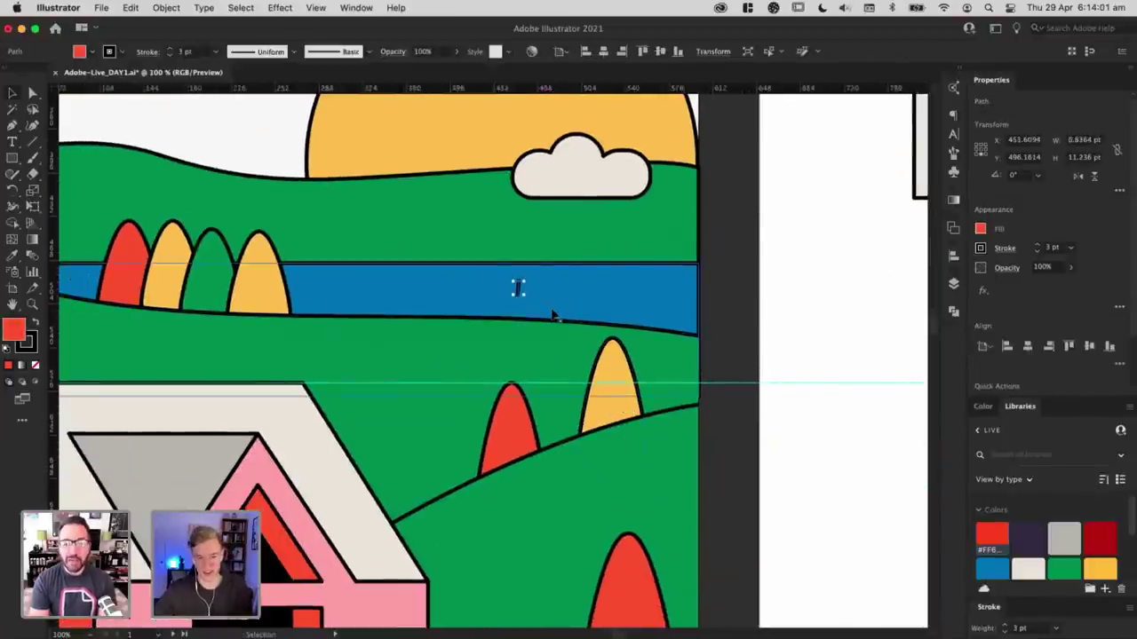
key(super+z)
Step: Group the red beak with the curled neck
key(super+equal)
key(super+equal)
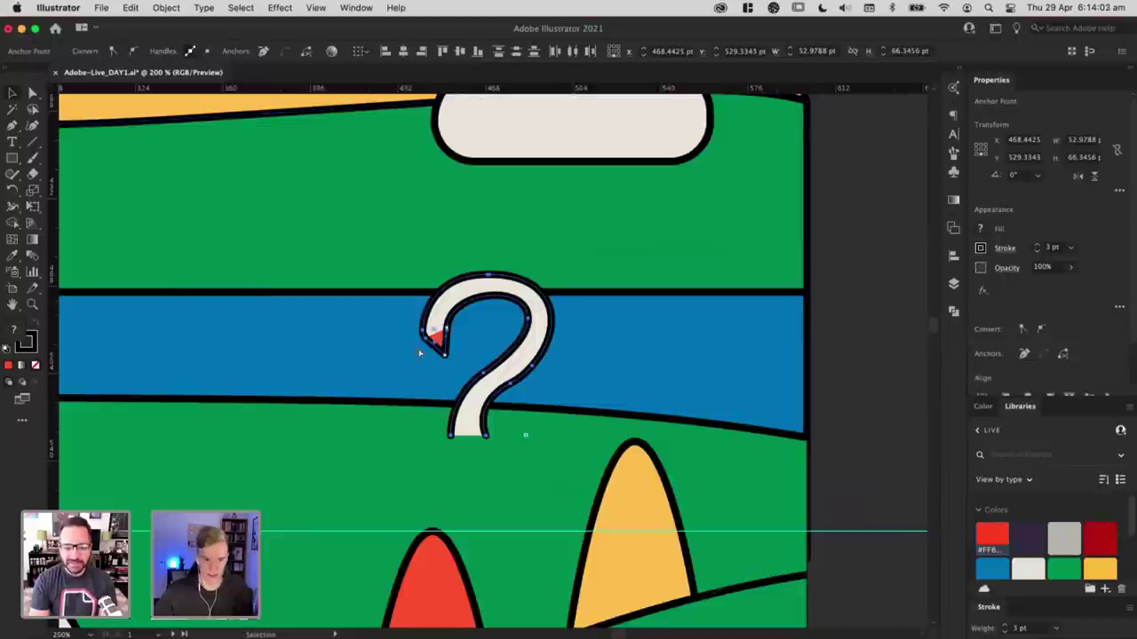
click(883, 336)
click(438, 341)
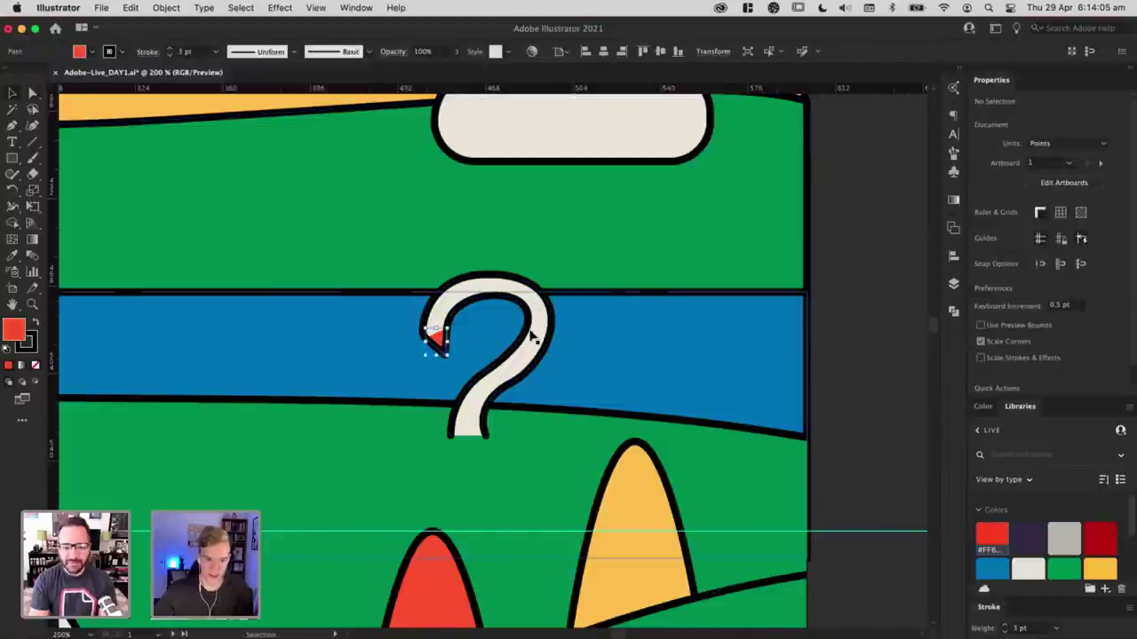
shift+click(541, 332)
key(super+g)
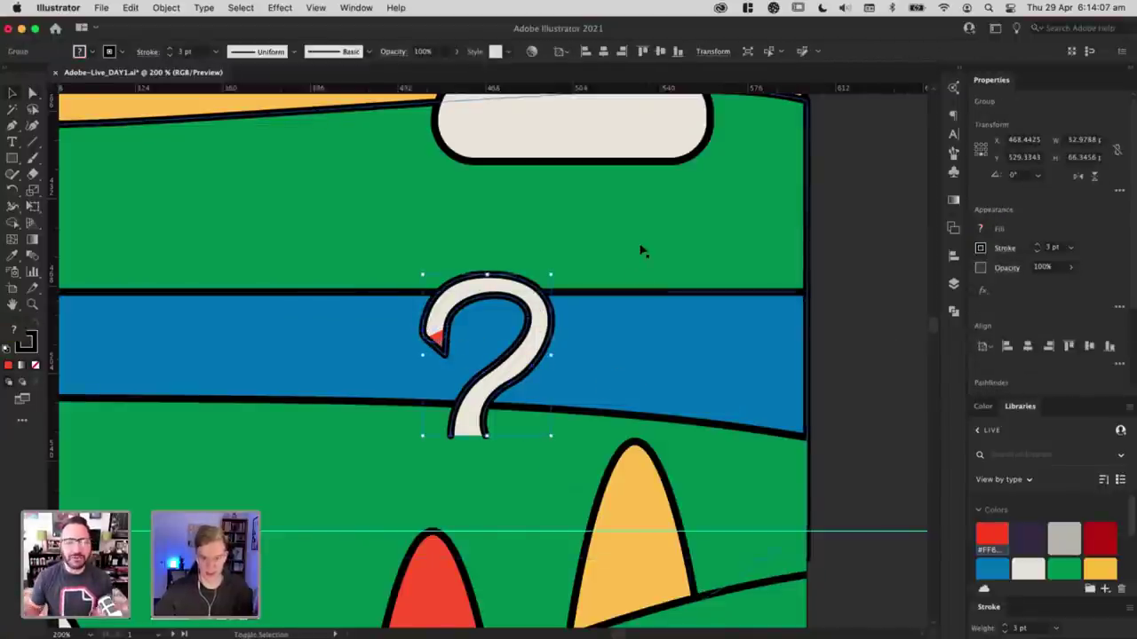
Step: Arrange the neck group behind the foreground hill but in front of the lake
key(super+minus)
key(super+shift+bracketleft)
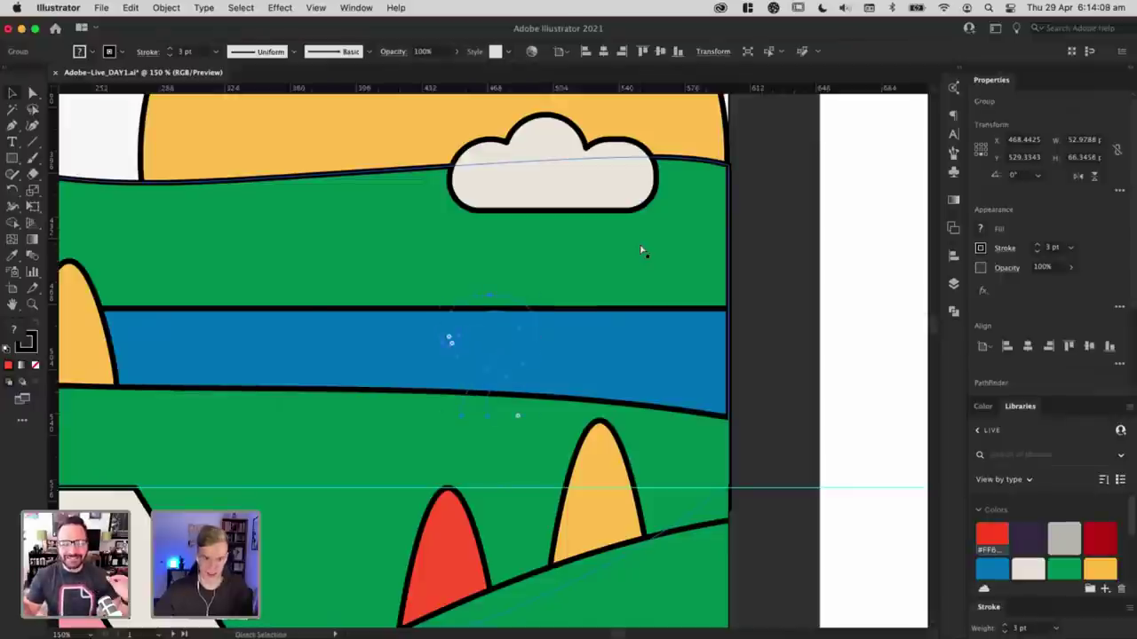
key(super+z)
key(super+equal)
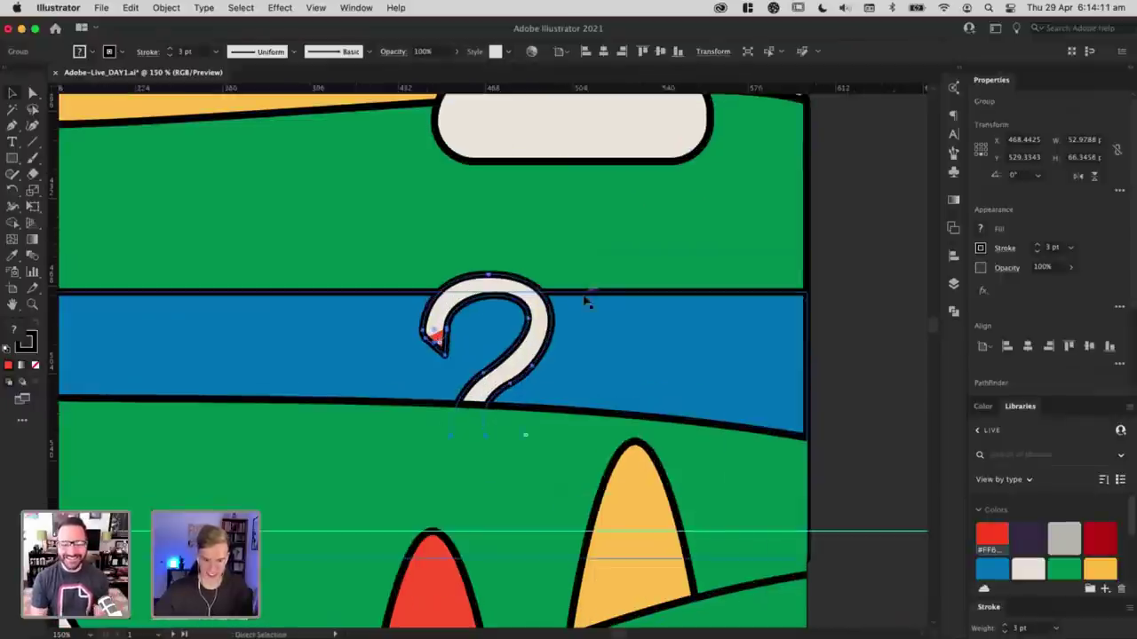
Step: Try scaling the neck group down to about 31 by 39 pt
drag(483, 437, 487, 353)
key(super+z)
key(super+z)
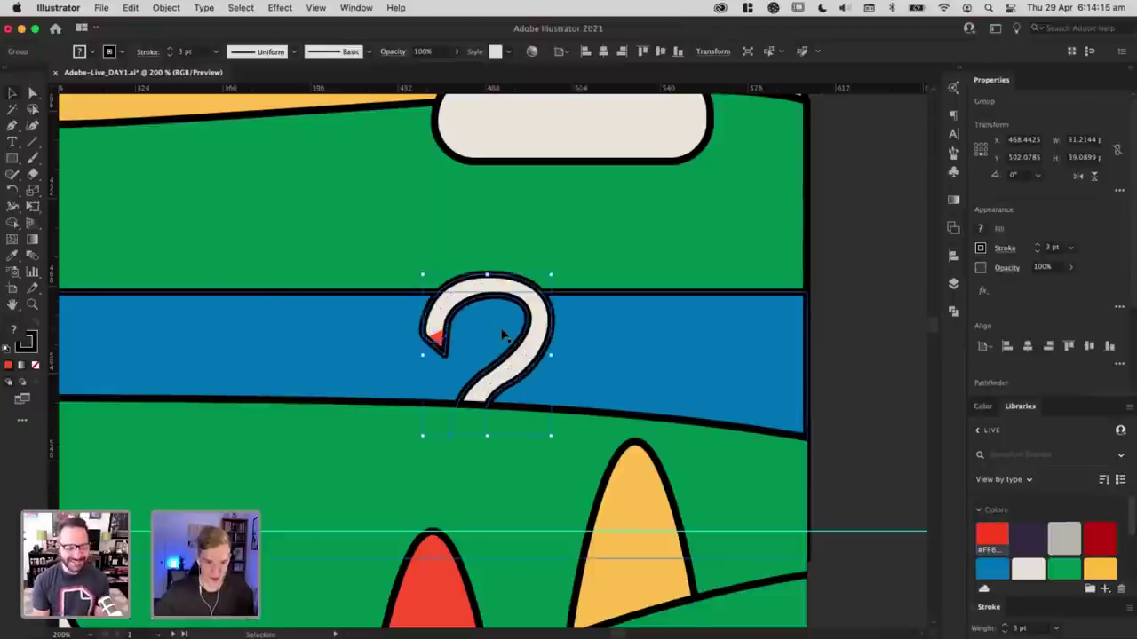
Step: Move the neck group across the lake so it peeks out from behind the leftmost red tree
click(847, 305)
key(super+minus)
key(super+minus)
key(super+minus)
key(super+minus)
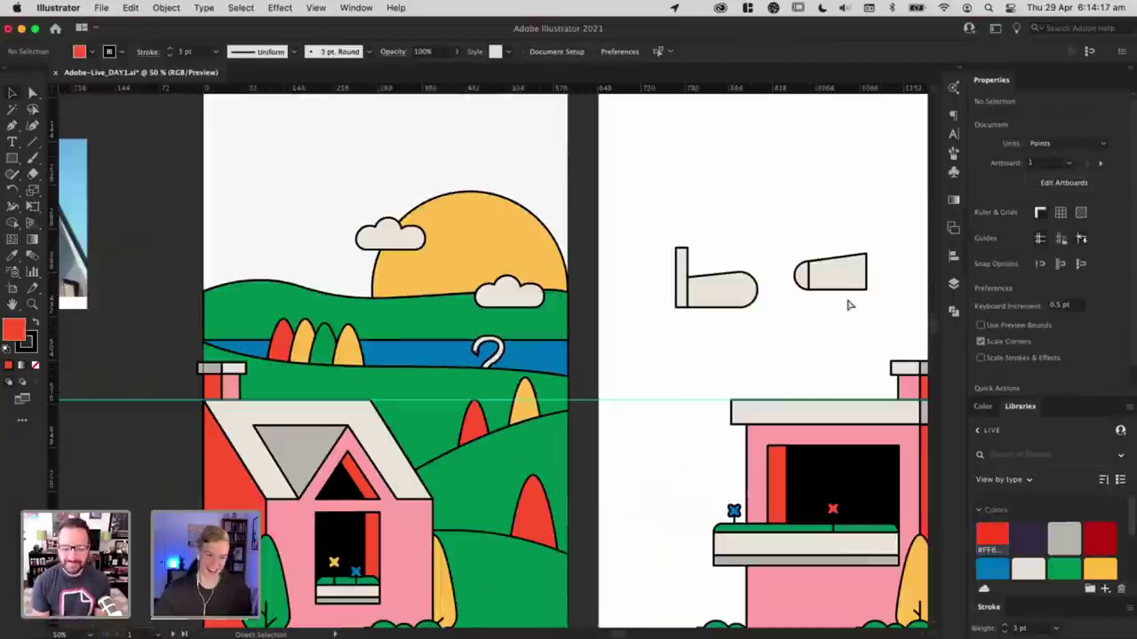
scroll(579, 393, right, 3)
key(super+plus)
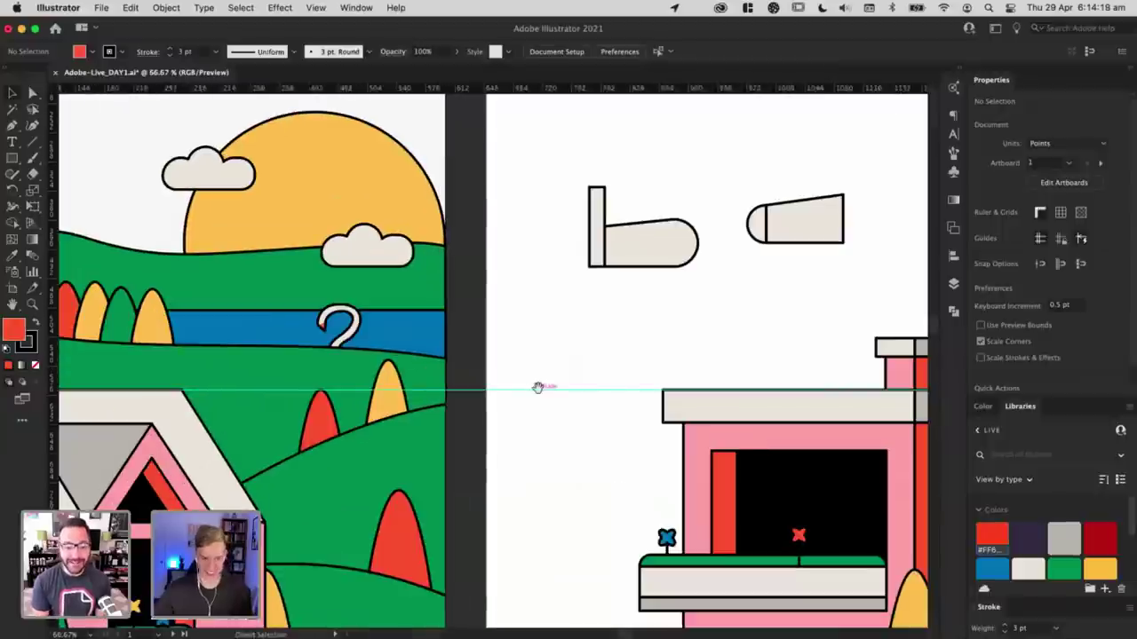
scroll(629, 367, left, 3)
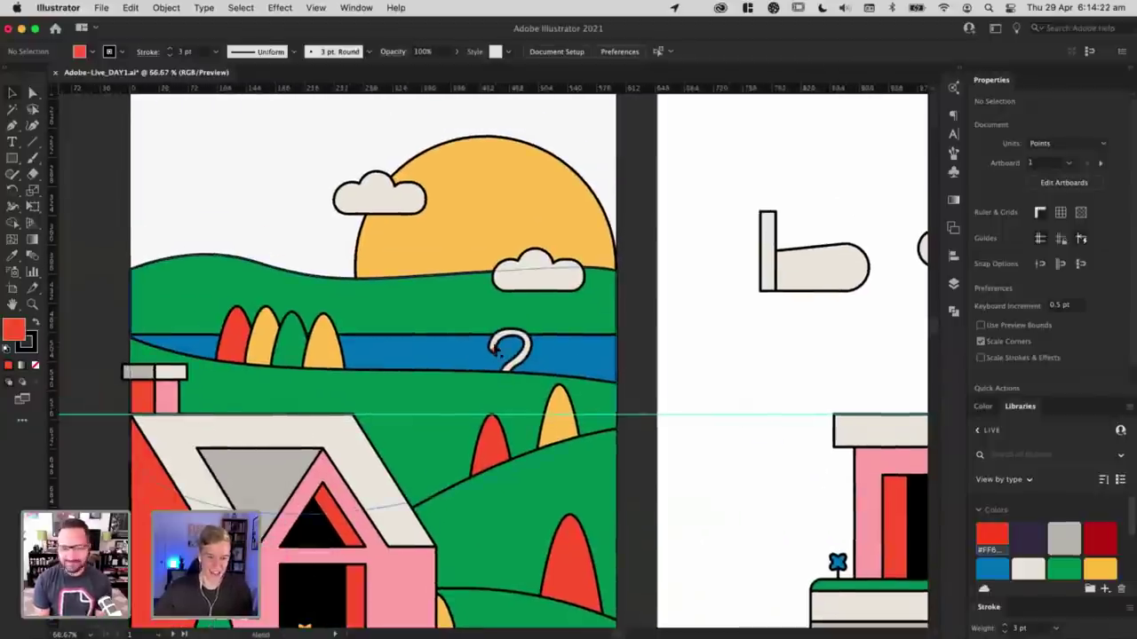
scroll(506, 346, left, 2)
scroll(506, 346, up, 1)
drag(503, 346, 213, 345)
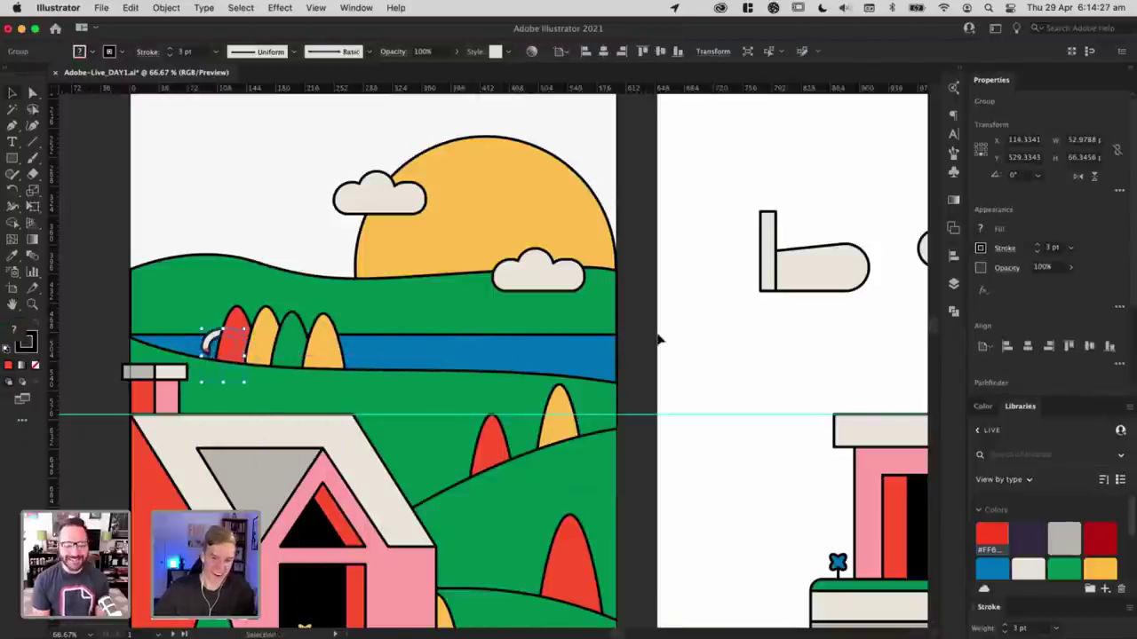
click(720, 343)
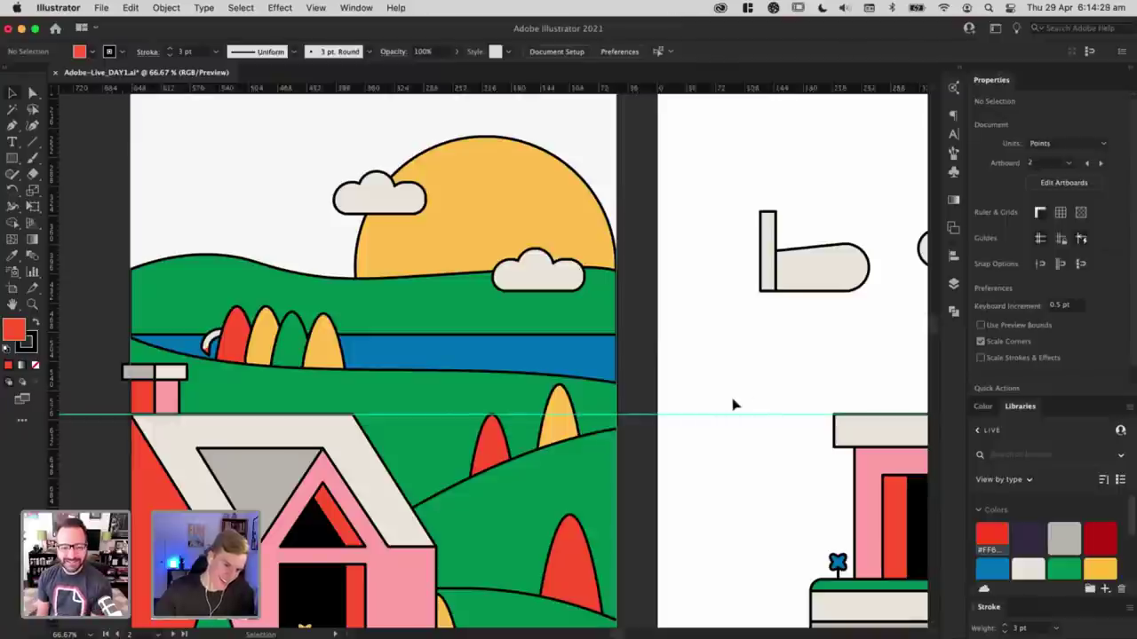
Step: Delete the leftover beige body shapes above the building on the second artboard
key(super+minus)
key(super+minus)
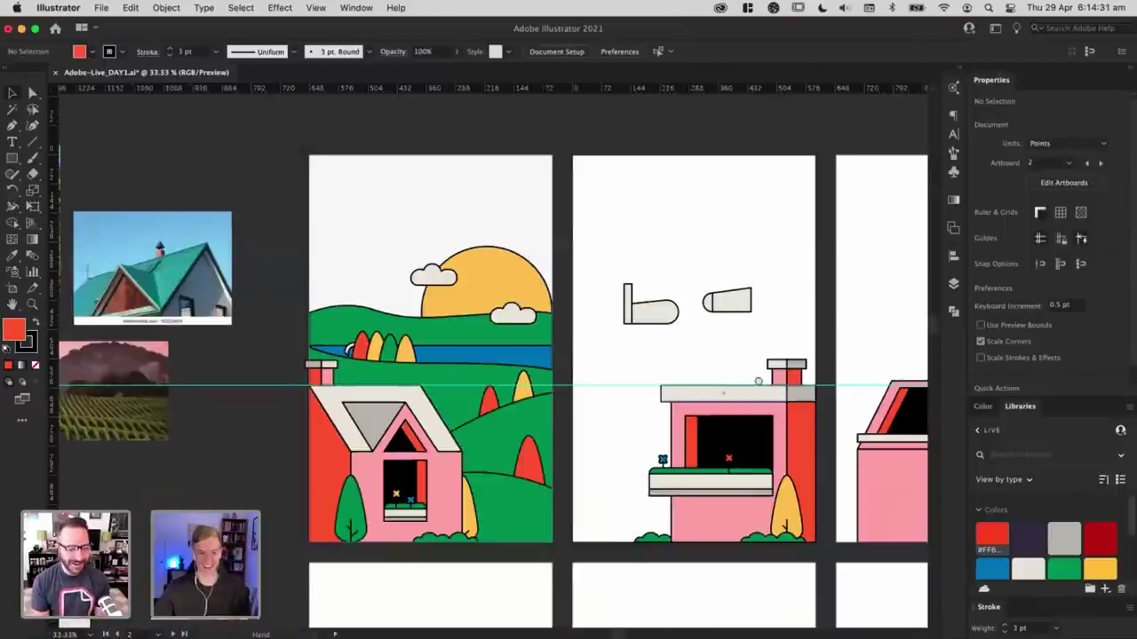
drag(755, 388, 580, 372)
drag(584, 295, 587, 312)
key(Delete)
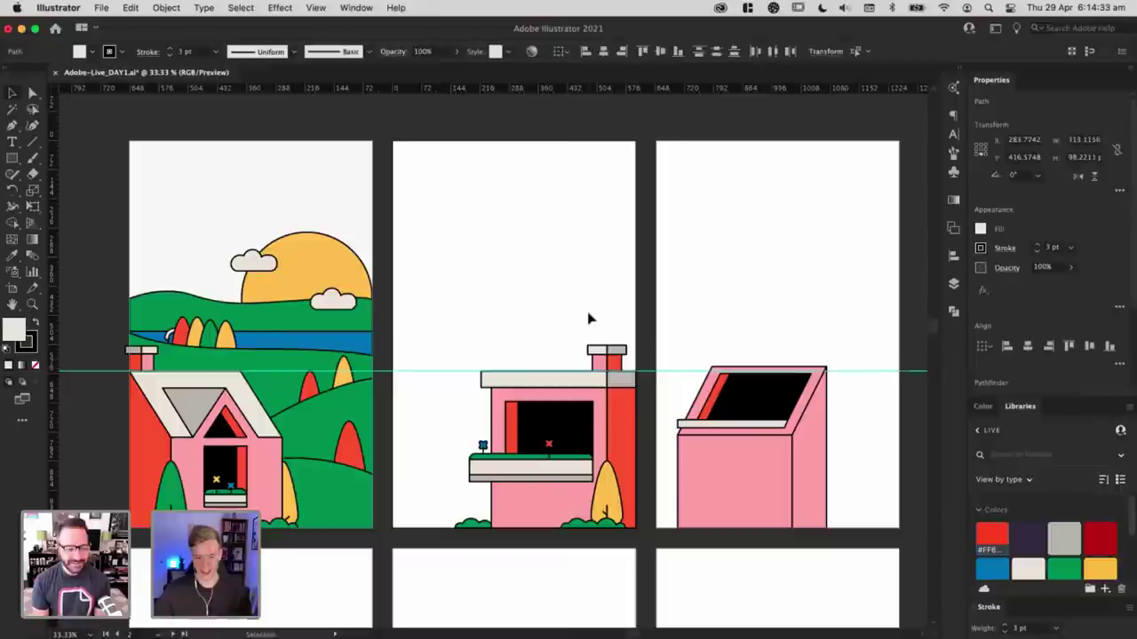
Step: Look over the three building artboards and compare the finished first scene with the other two
drag(854, 364, 680, 343)
click(698, 398)
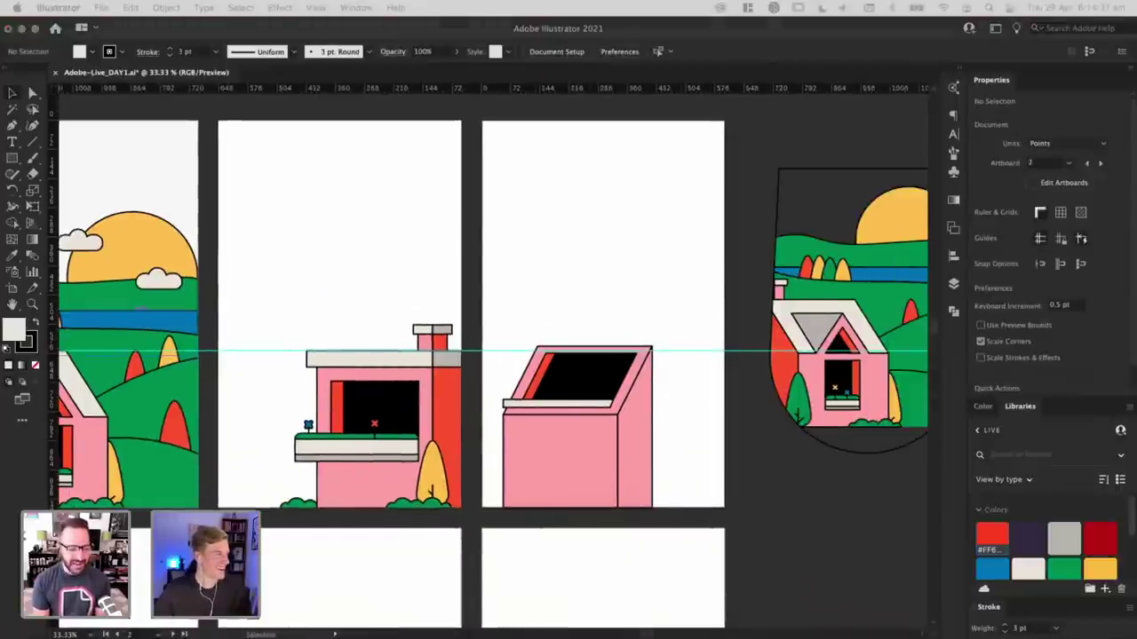
click(672, 299)
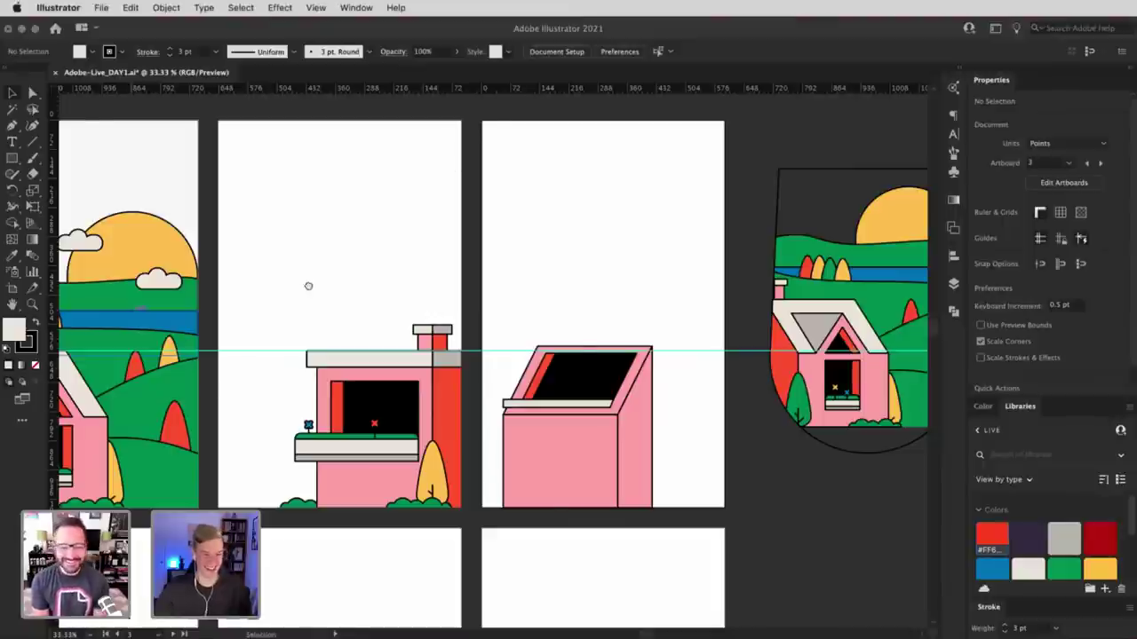
drag(308, 285, 481, 282)
click(523, 249)
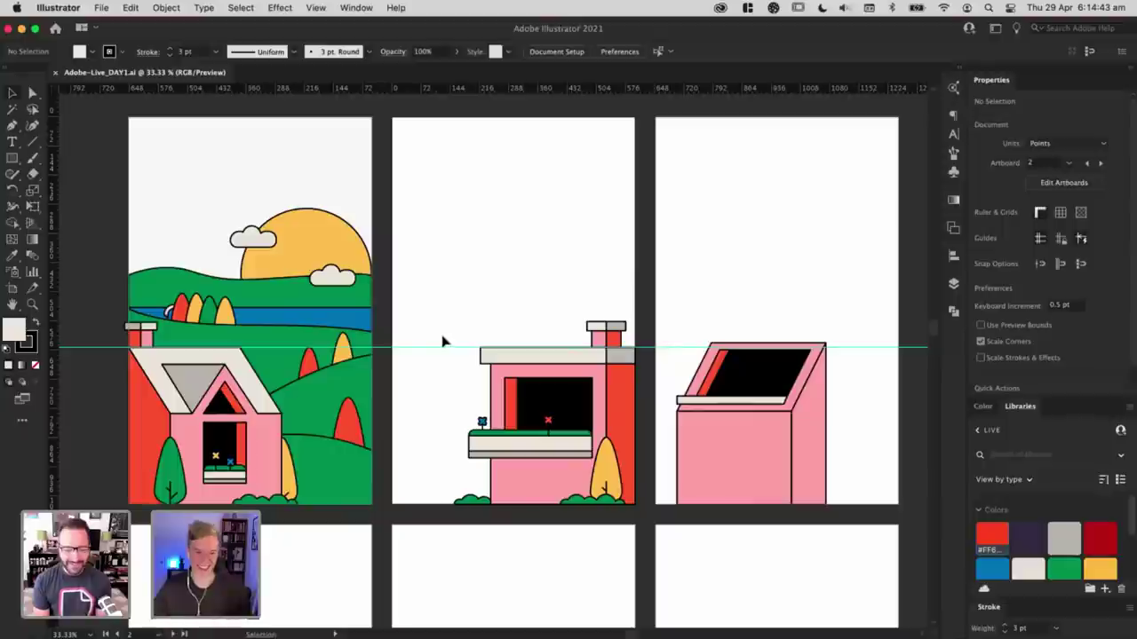
drag(432, 398, 444, 386)
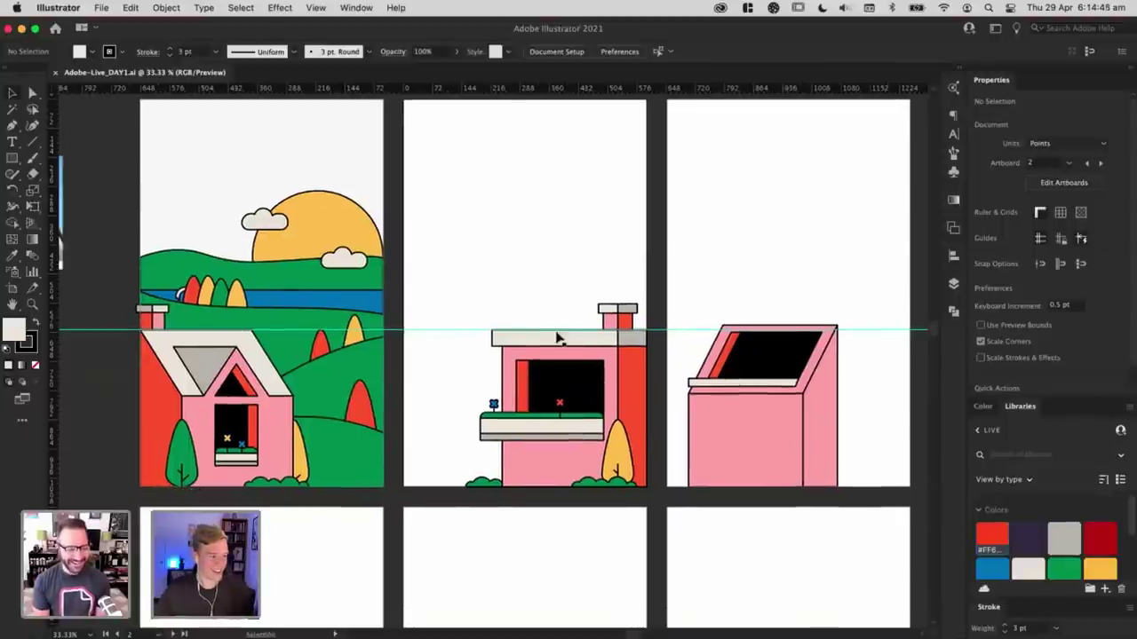
key(super+plus)
drag(459, 330, 568, 349)
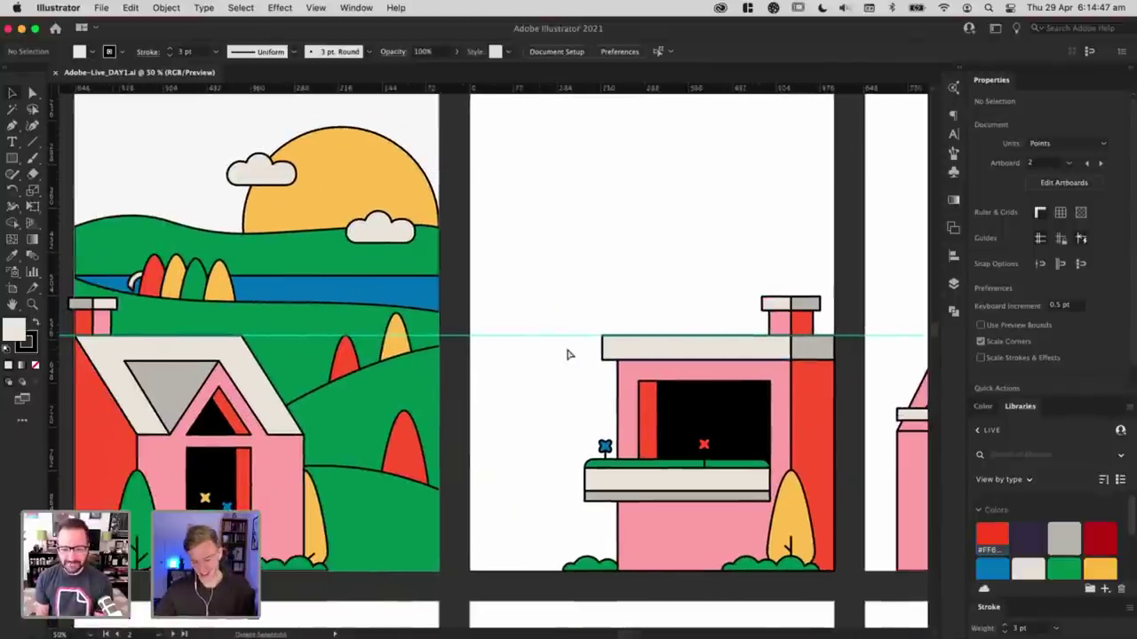
Step: Delete the pink building with the slanted roof window from the third artboard
key(super+minus)
scroll(569, 347, down, 1)
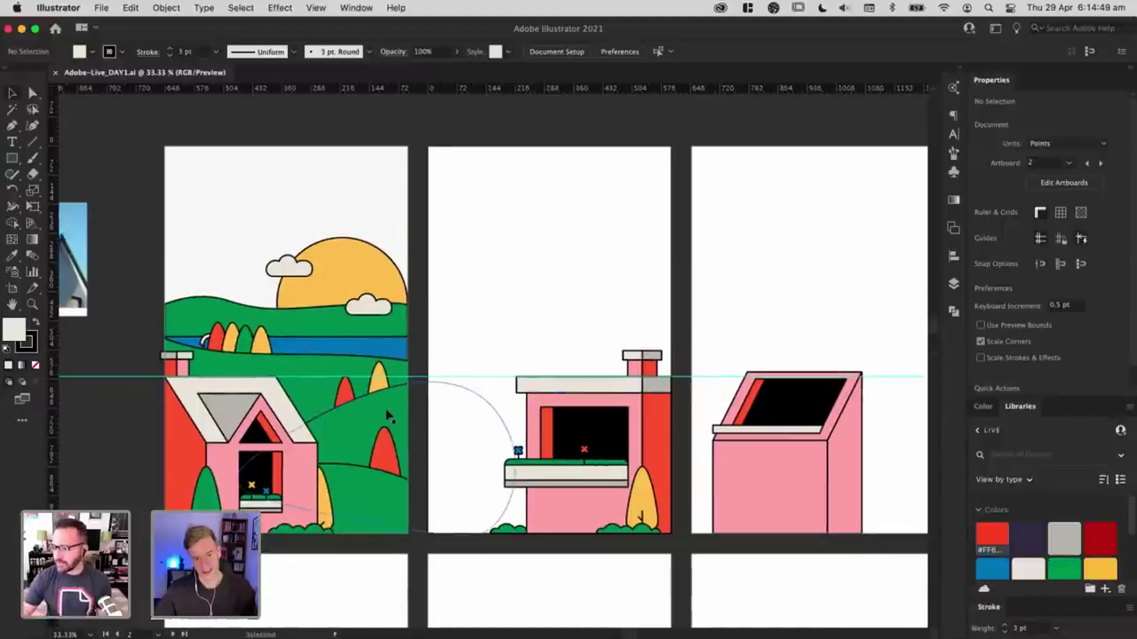
drag(726, 340, 810, 507)
key(Delete)
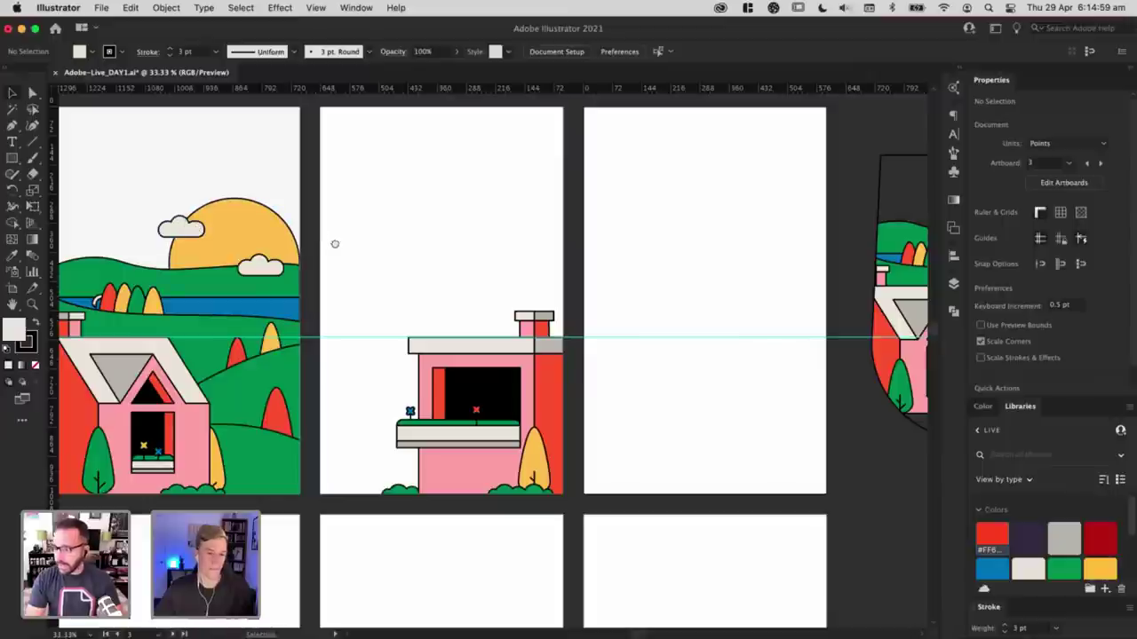
scroll(426, 248, left, 3)
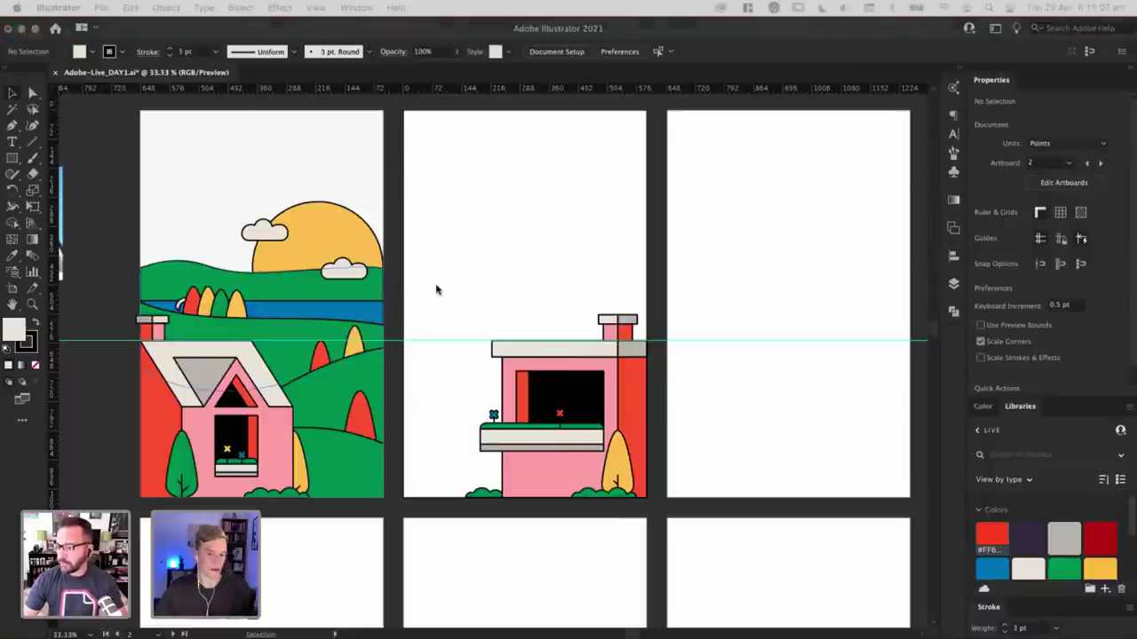
click(451, 401)
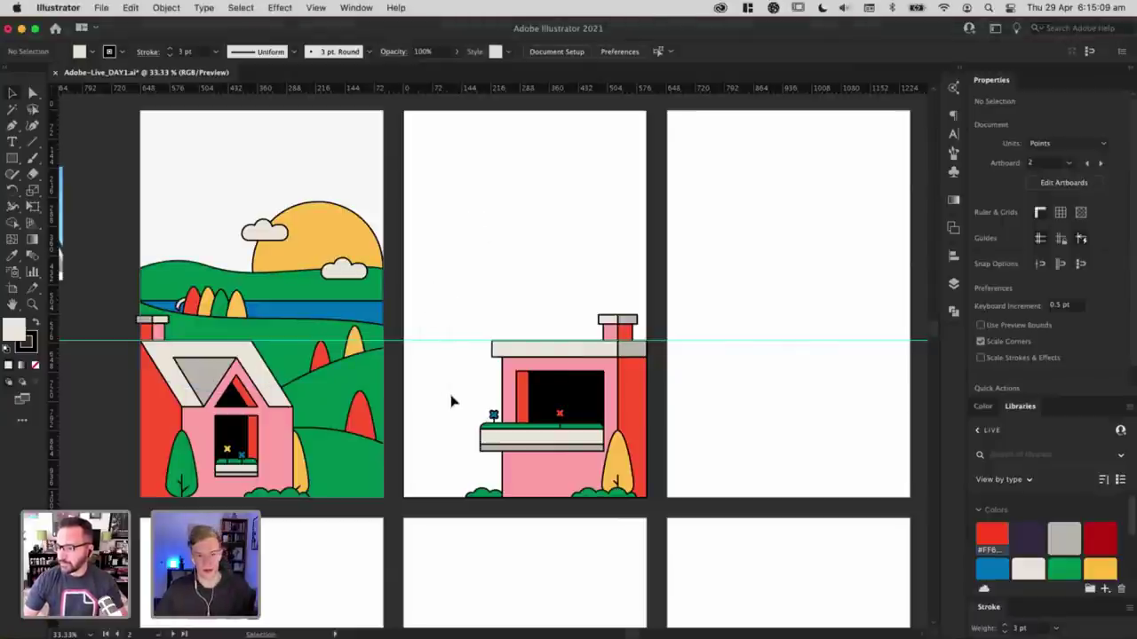
key(super+equal)
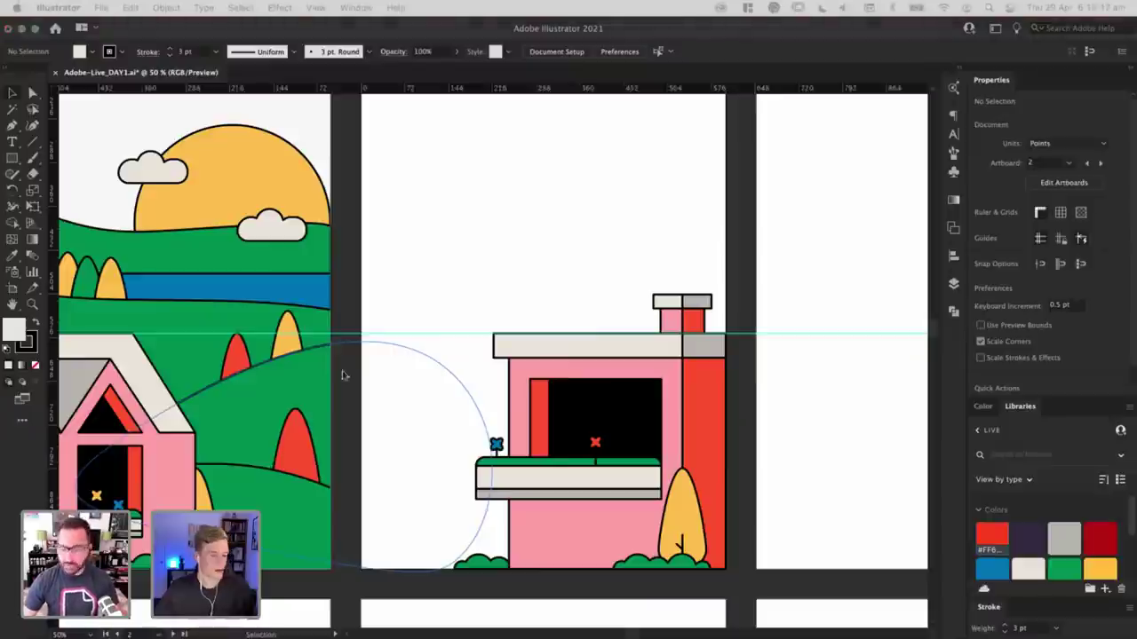
Step: Draw a rectangle about 90 pt wide and 388 pt tall in the third artboard's lower-left corner and place a wider copy beside it
click(548, 254)
key(super+minus)
drag(548, 250, 232, 235)
key(super+equal)
scroll(413, 376, down, 2)
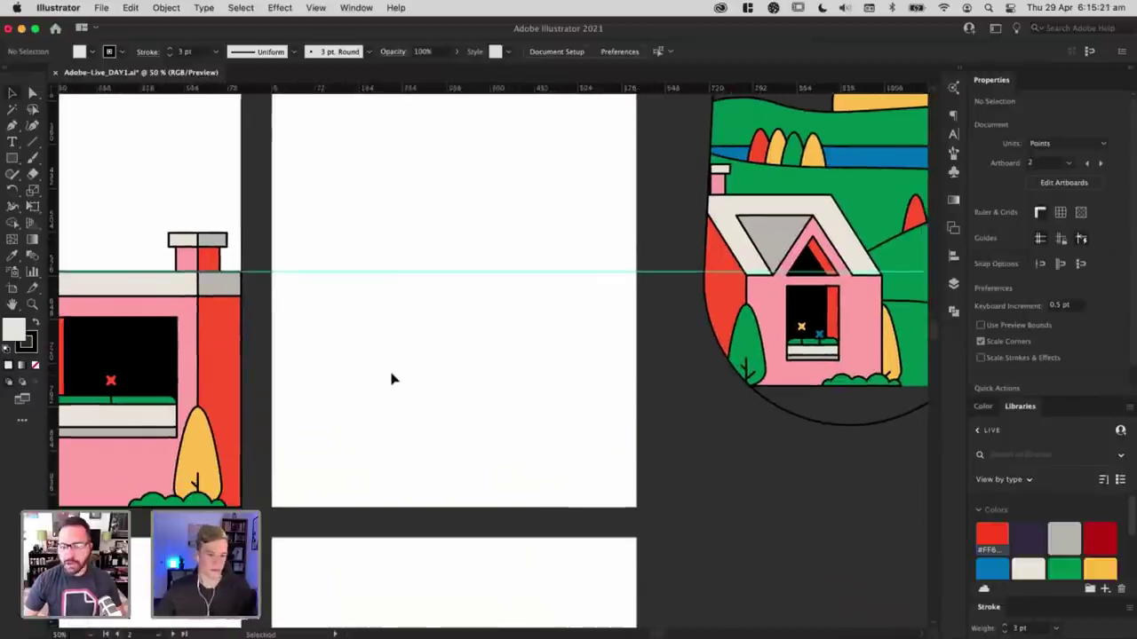
click(12, 158)
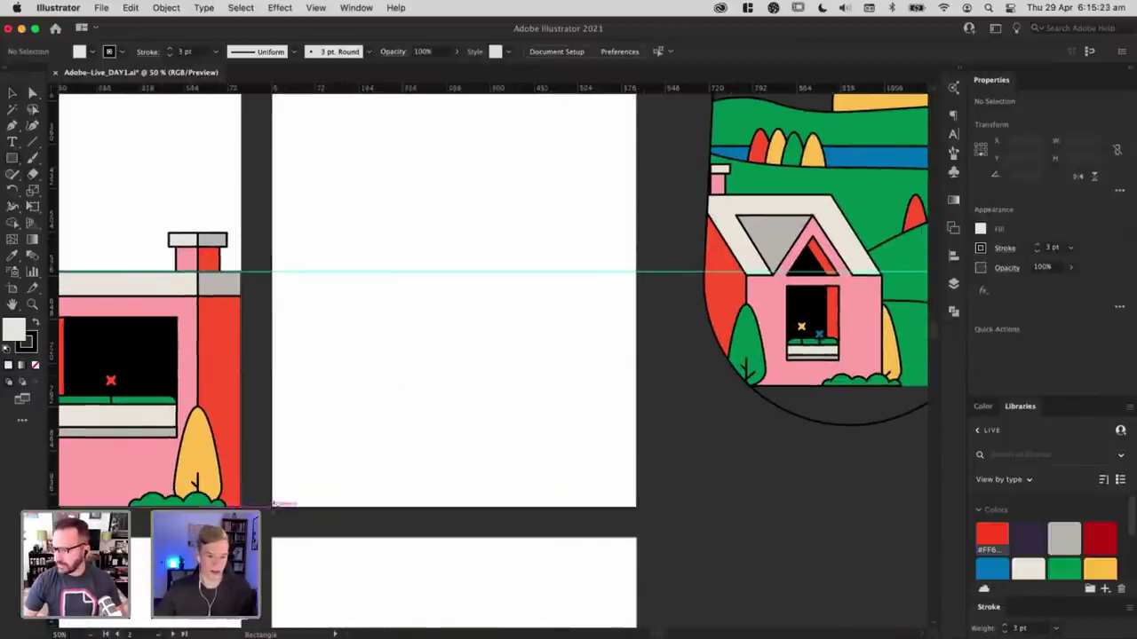
drag(274, 503, 388, 270)
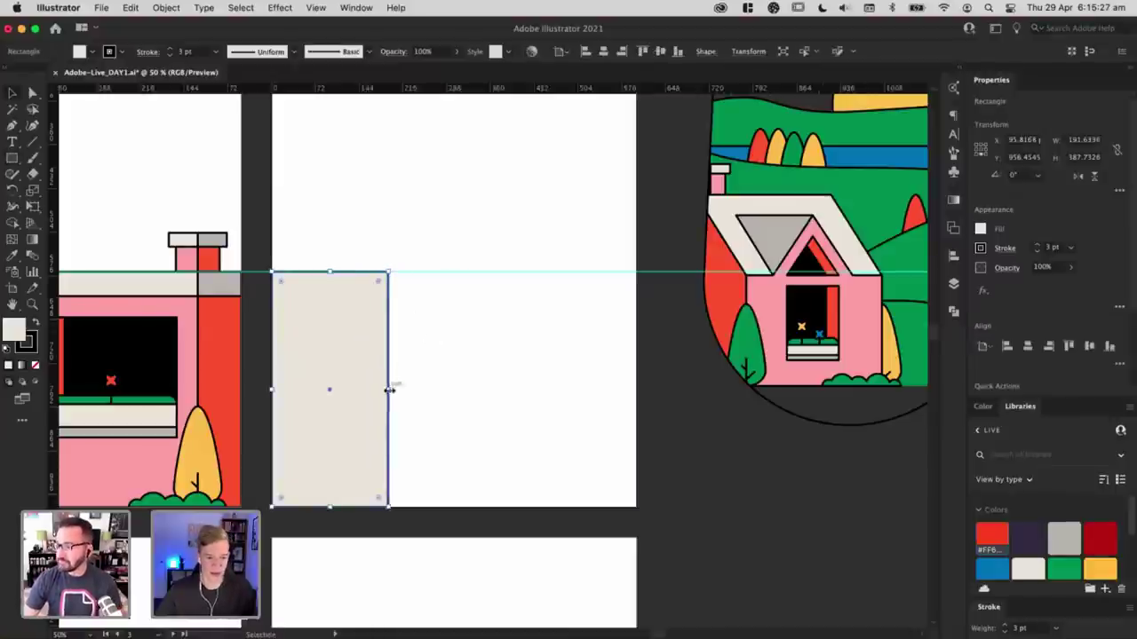
drag(389, 390, 430, 388)
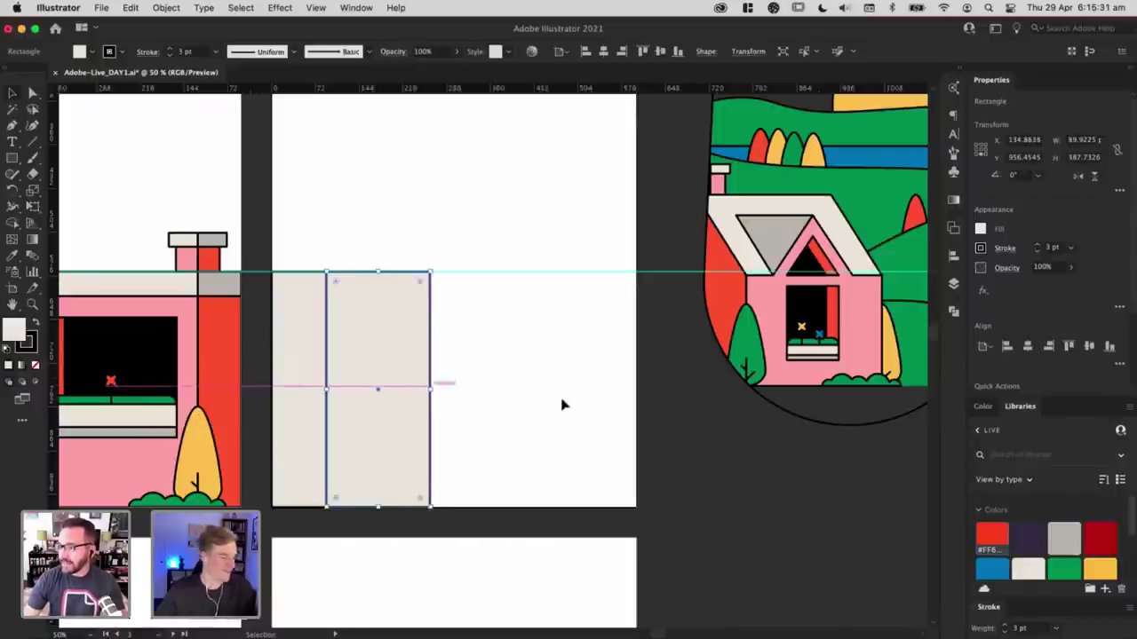
Step: Copy the second rectangle as a third block to its right and widen the middle rectangle until the two meet
click(561, 405)
drag(363, 358, 530, 373)
click(415, 394)
drag(432, 389, 490, 384)
click(472, 382)
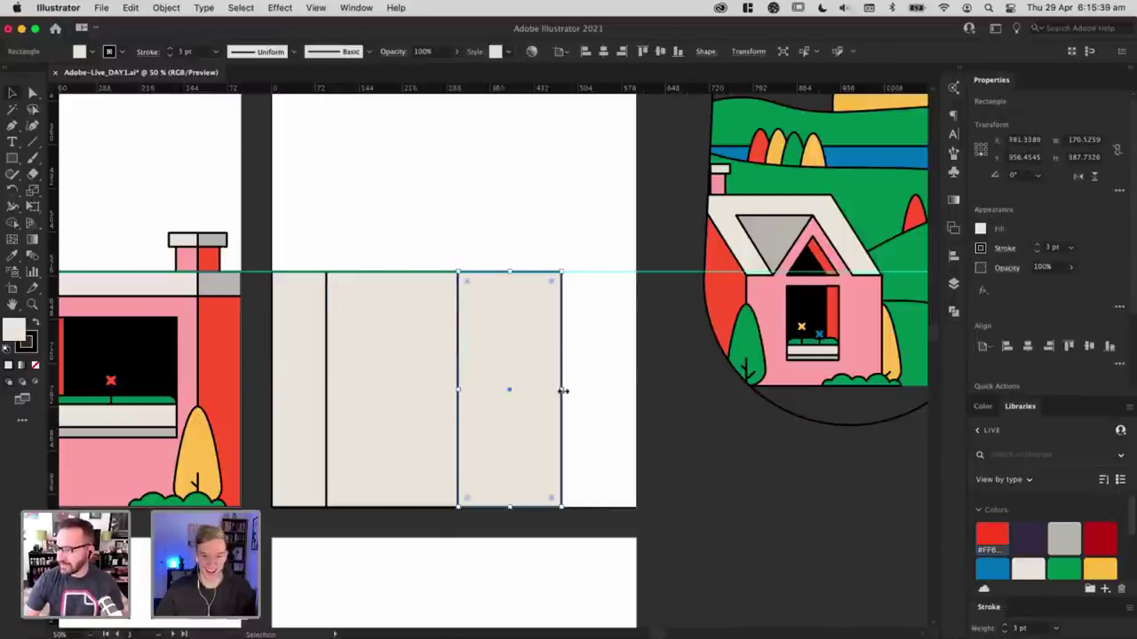
Step: Resize the third rectangle into a lower block about 217 pt wide and 242 pt tall
drag(563, 390, 636, 390)
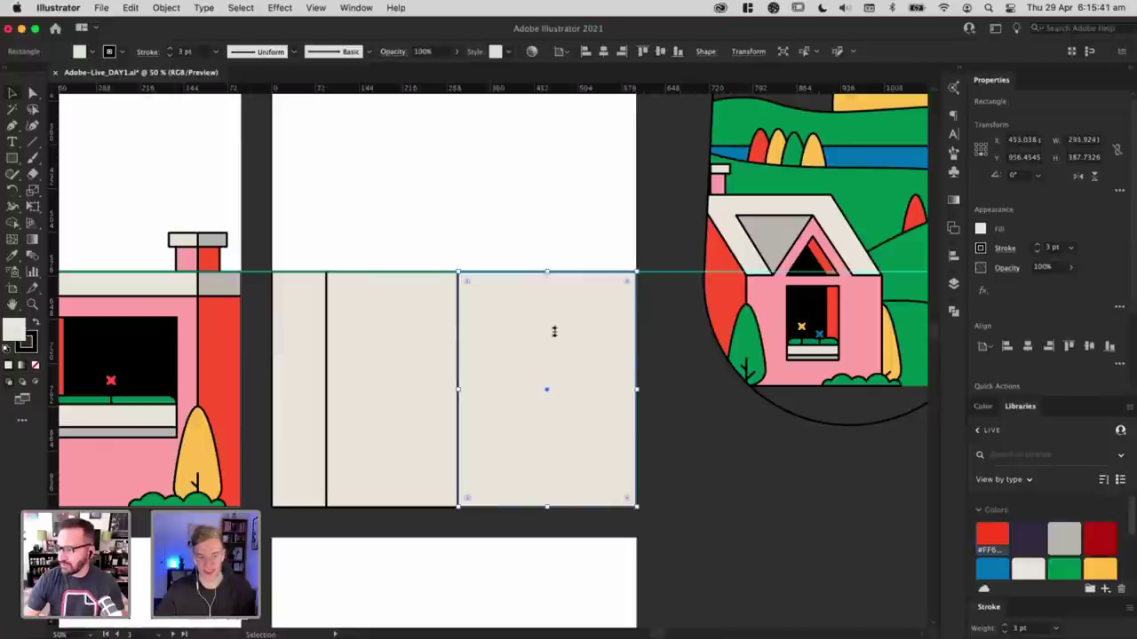
drag(554, 331, 553, 341)
drag(638, 423, 577, 423)
drag(517, 341, 518, 362)
drag(578, 433, 591, 432)
click(493, 302)
Step: Recolour the narrow left rectangle with the red of the second building's side wall
click(310, 377)
click(293, 382)
key(i)
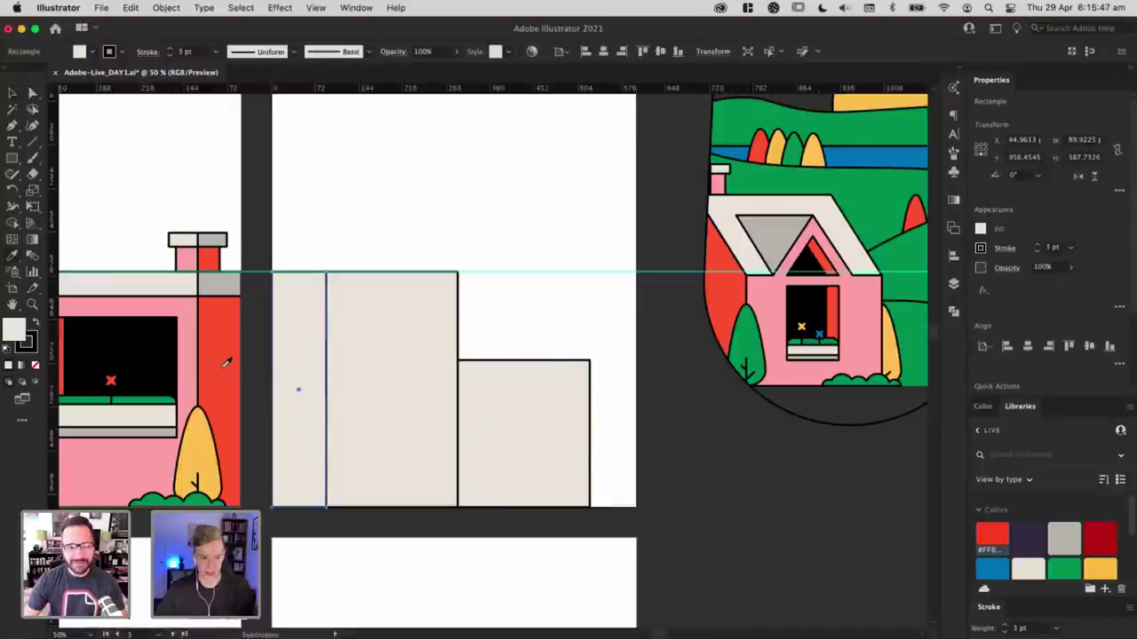
click(226, 358)
key(a)
Step: Recolour the tall middle rectangle and the lower block with the pink of the second building's front wall
click(397, 359)
key(i)
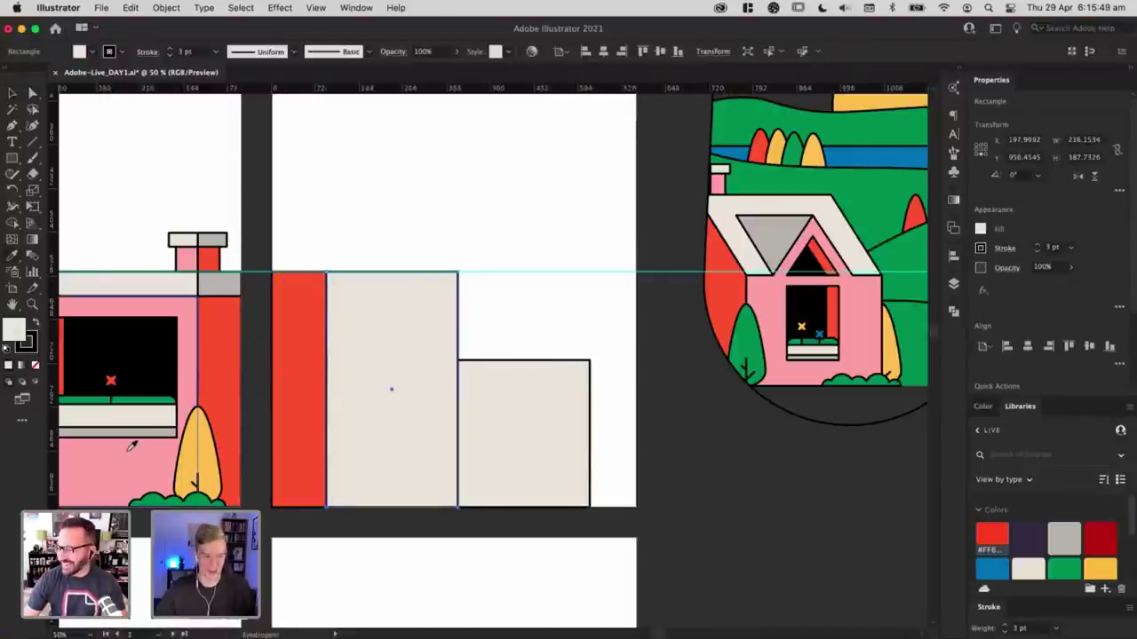
click(132, 441)
key(a)
click(507, 431)
key(i)
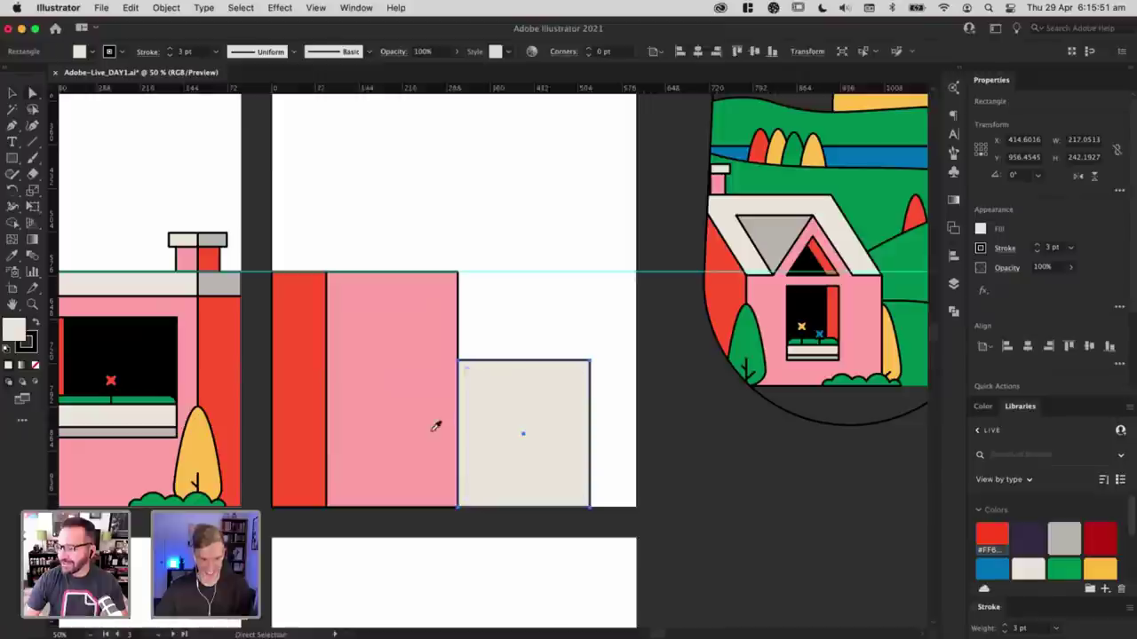
click(436, 426)
key(v)
click(472, 305)
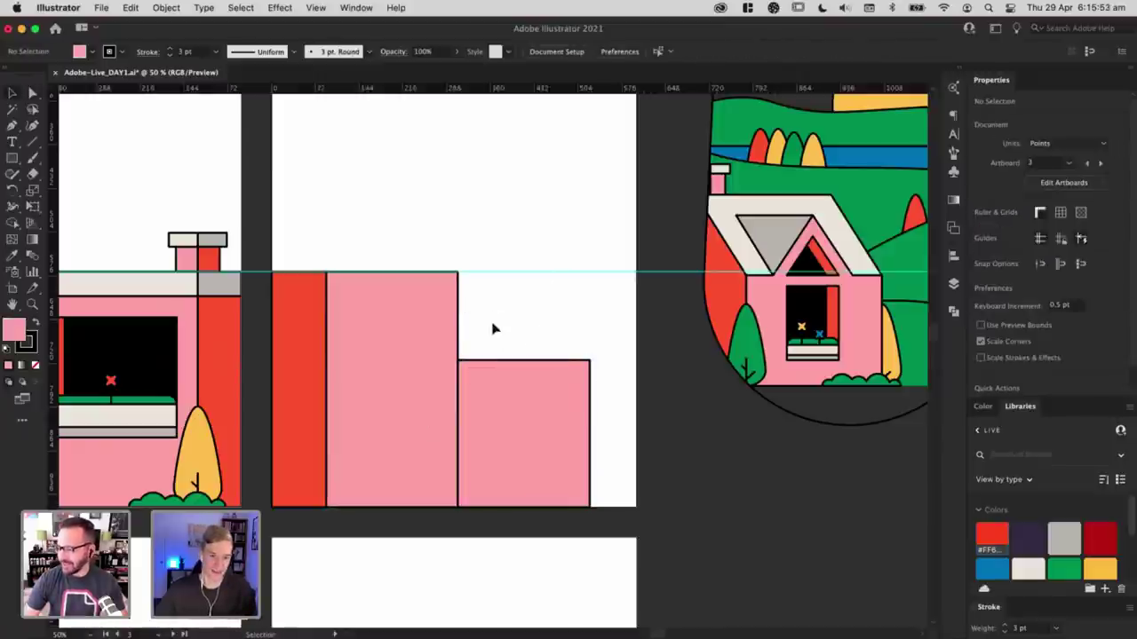
Step: Copy the second building's grey and beige roof slabs onto the new tall section and repeat the beige slab on the lower block
drag(271, 241, 462, 297)
click(532, 306)
key(v)
drag(241, 284, 326, 284)
drag(153, 279, 475, 284)
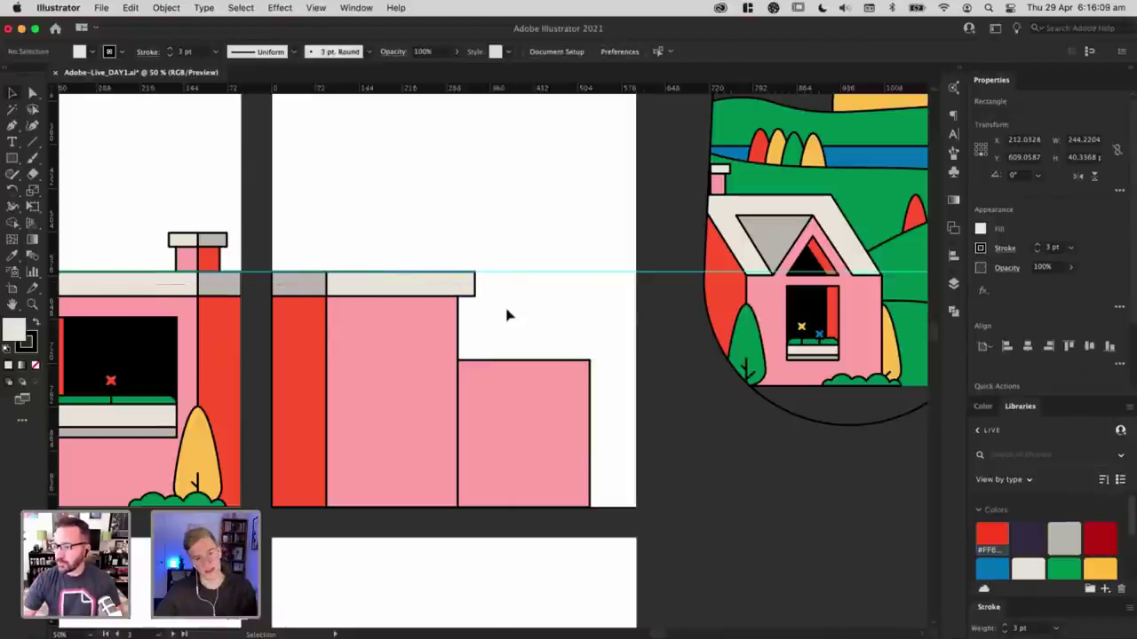
click(507, 315)
drag(373, 284, 500, 350)
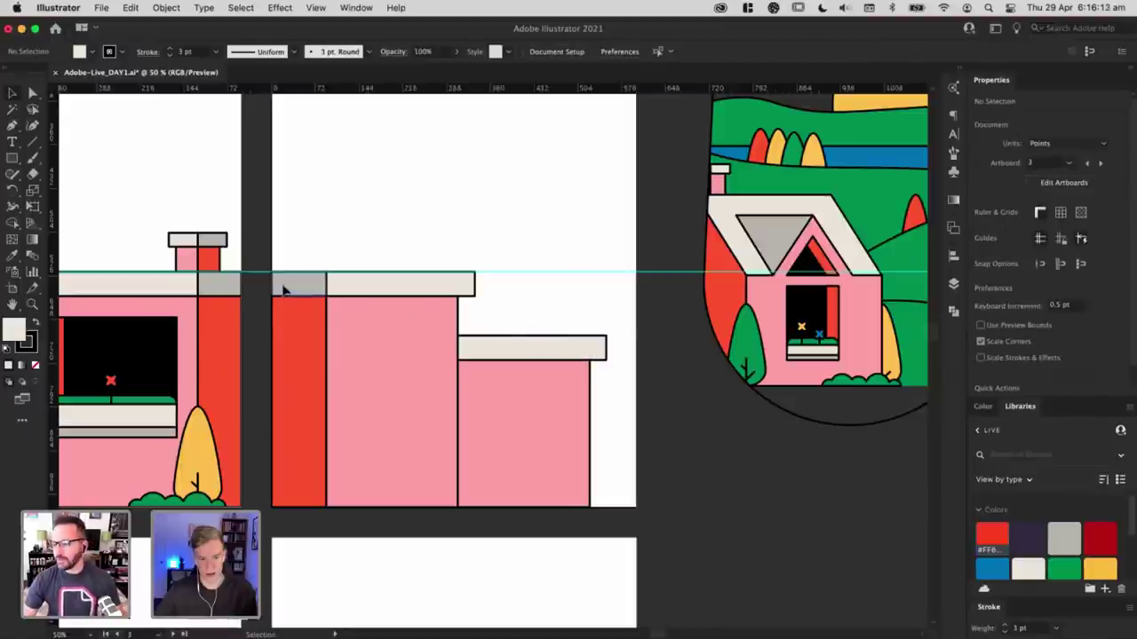
Step: Place a thin grey strip about 217 pt by 15 pt under the lower roof slab and copy it under the taller section's beige slab
drag(278, 287, 589, 373)
drag(525, 386, 422, 305)
key(super+z)
click(637, 405)
drag(425, 306, 424, 305)
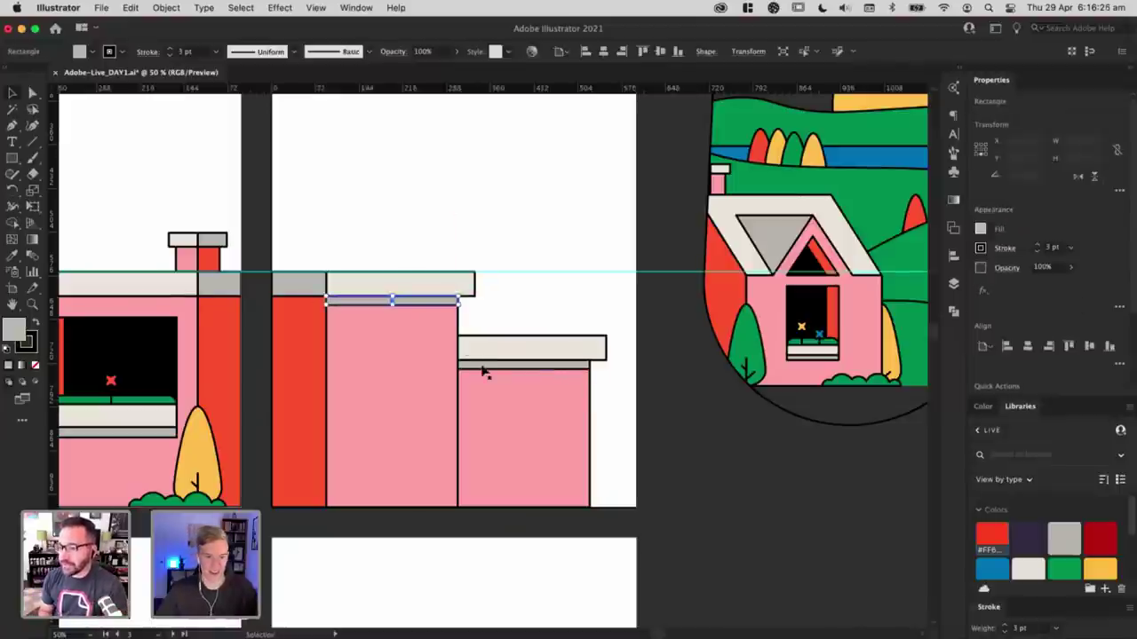
Step: Recolour both thin grey strips under the roofs with the red of the side wall
shift+click(482, 368)
key(i)
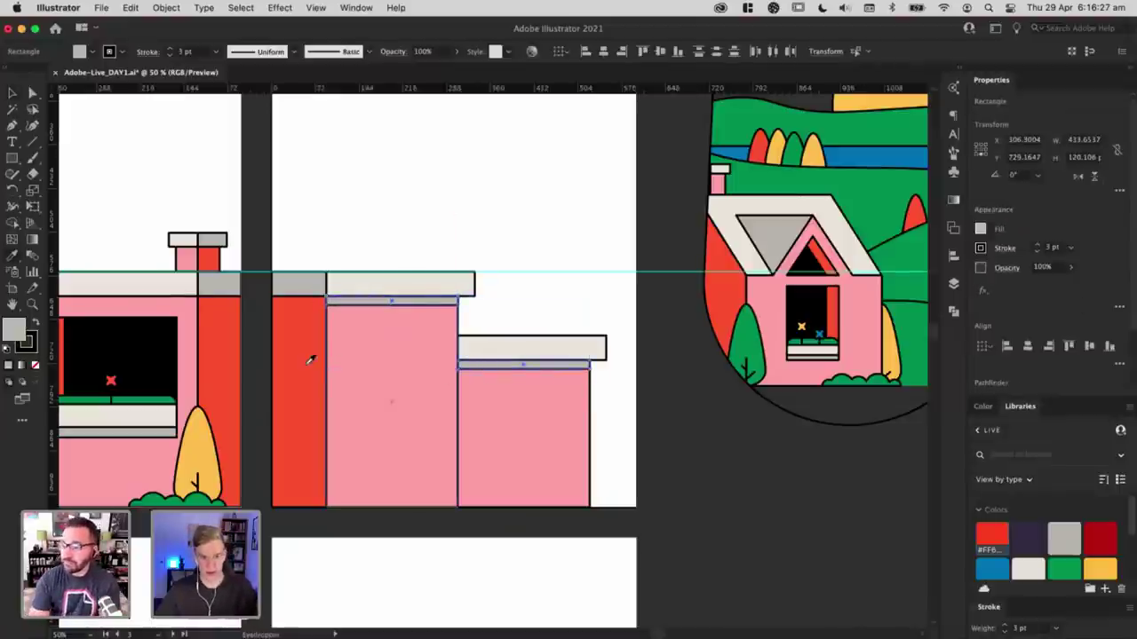
click(309, 358)
key(v)
click(396, 224)
Step: Move the second building's window, balcony and flowers slightly down the pink wall
scroll(231, 371, left, 10)
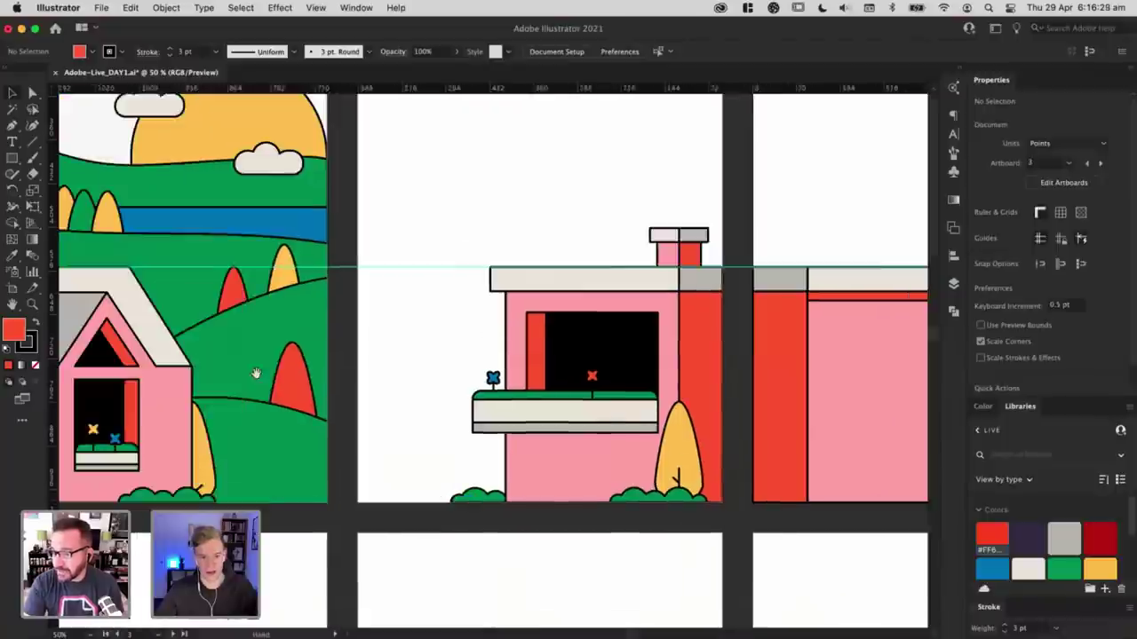
scroll(566, 345, right, 6)
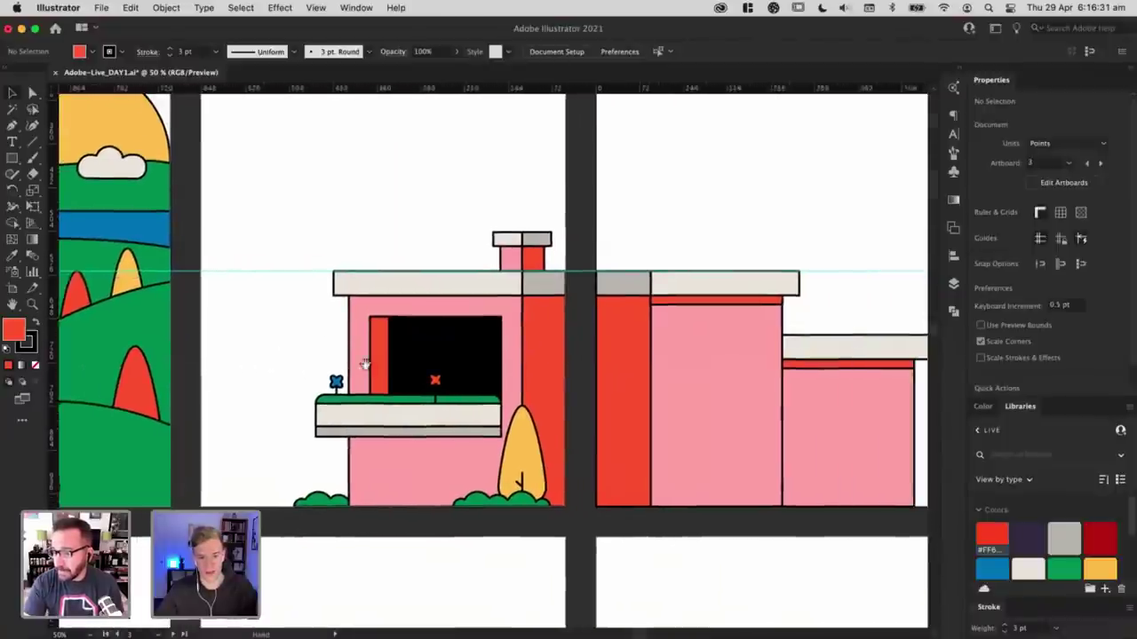
click(440, 359)
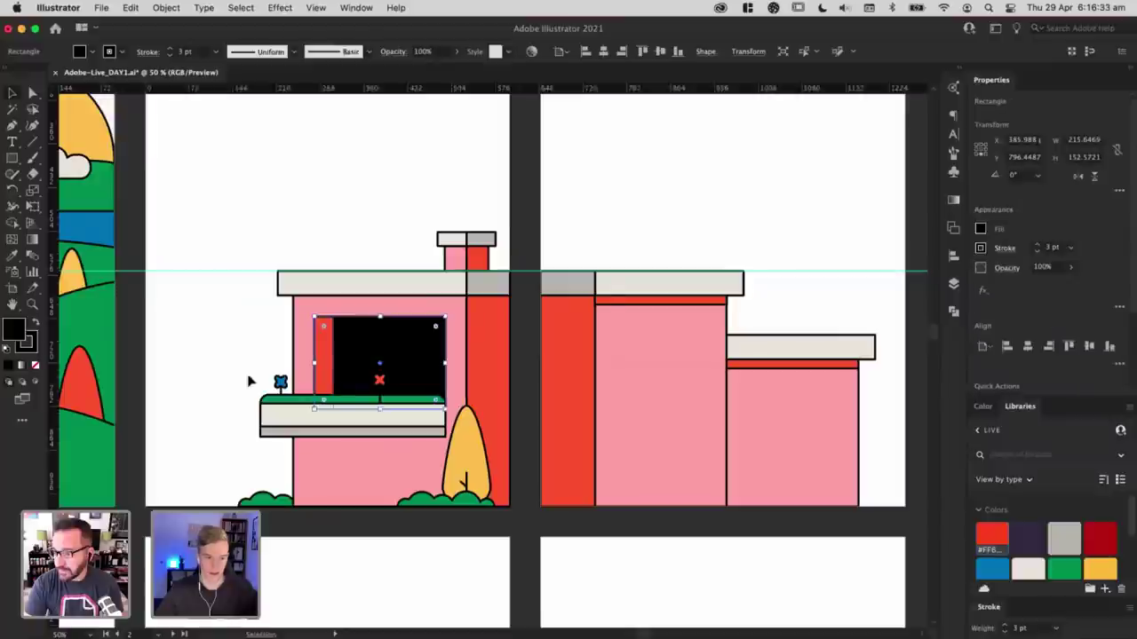
drag(448, 440, 448, 436)
shift+click(360, 464)
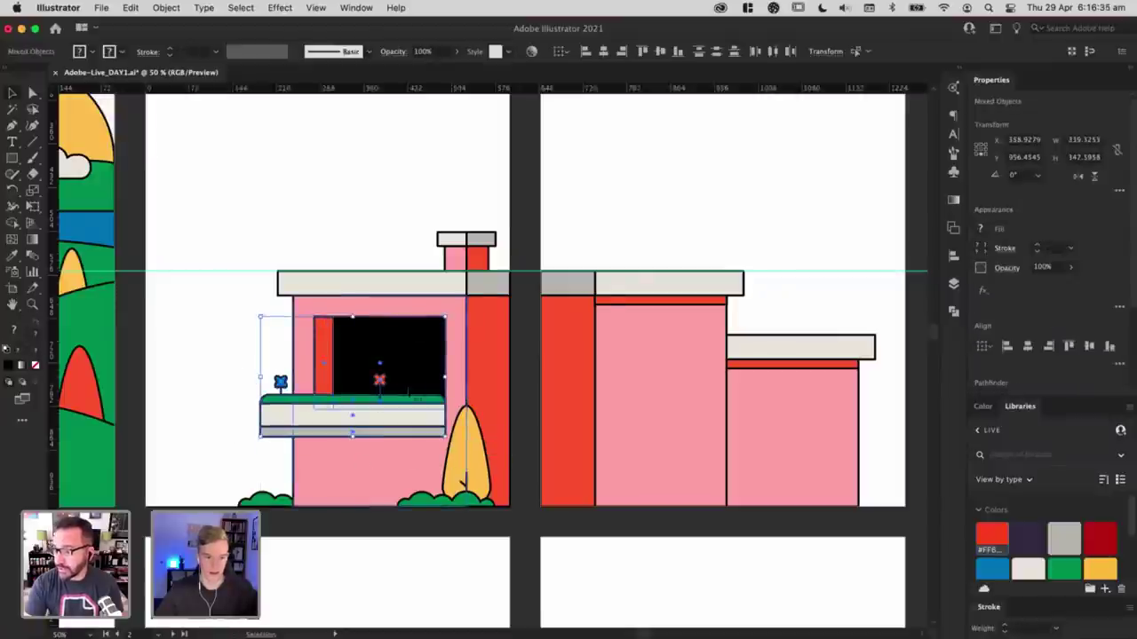
mouse_move(400, 365)
mouse_down()
mouse_move(400, 380)
mouse_move(391, 375)
mouse_up()
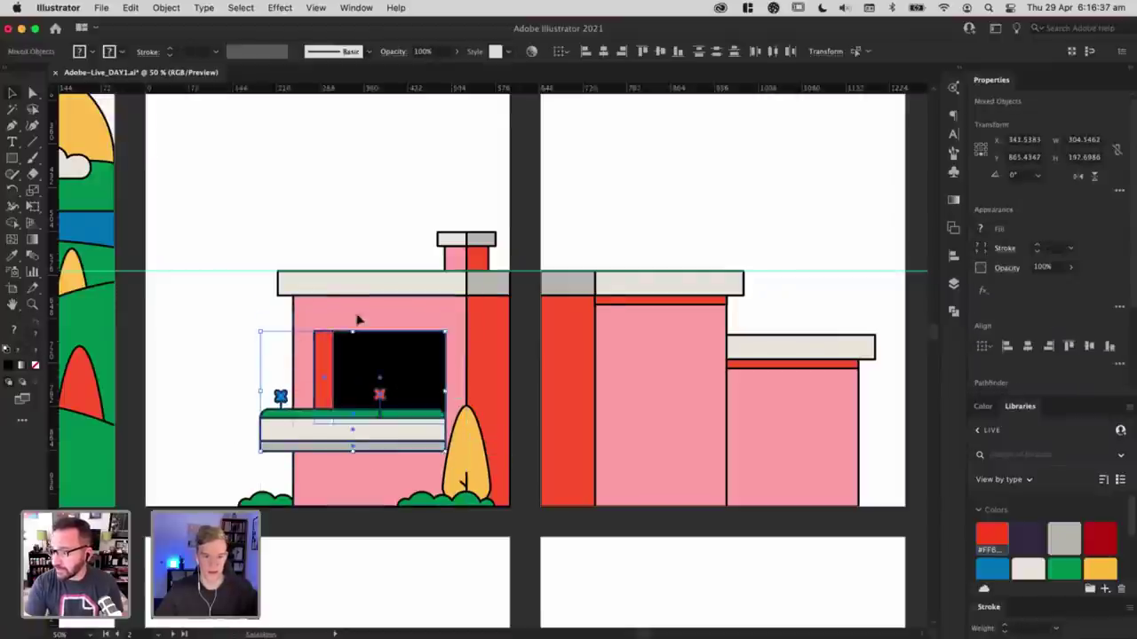
key(super+shift+a)
Step: Copy the red strip under the second building's roof, widen it to about 285 pt, and fit a shorter copy across the red side wall
drag(619, 302, 318, 316)
key(super+equal)
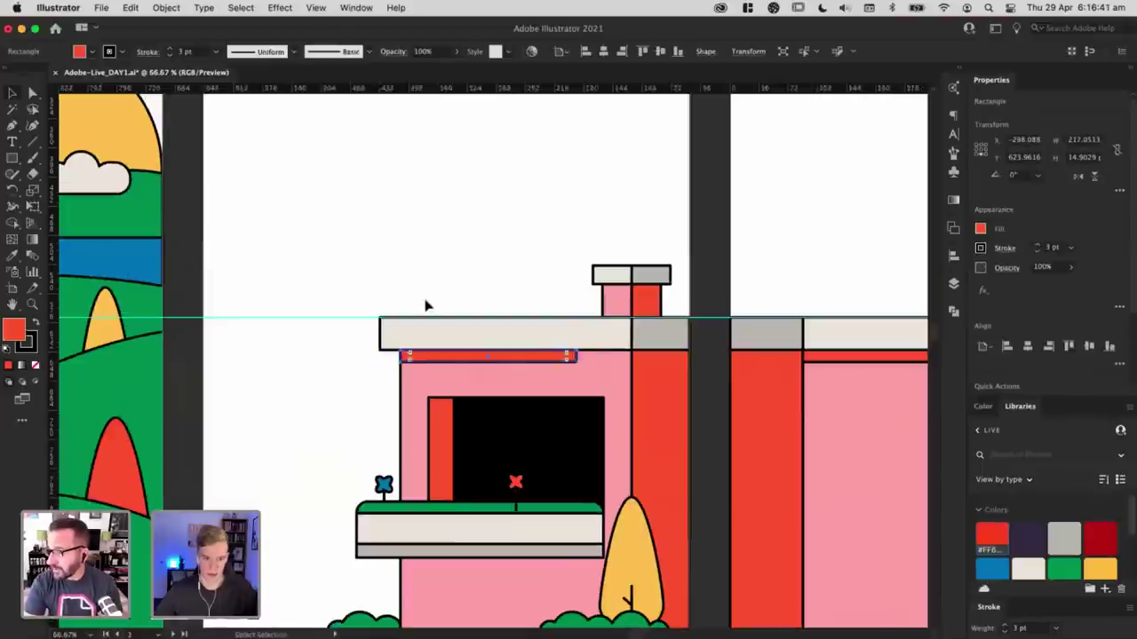
key(super+equal)
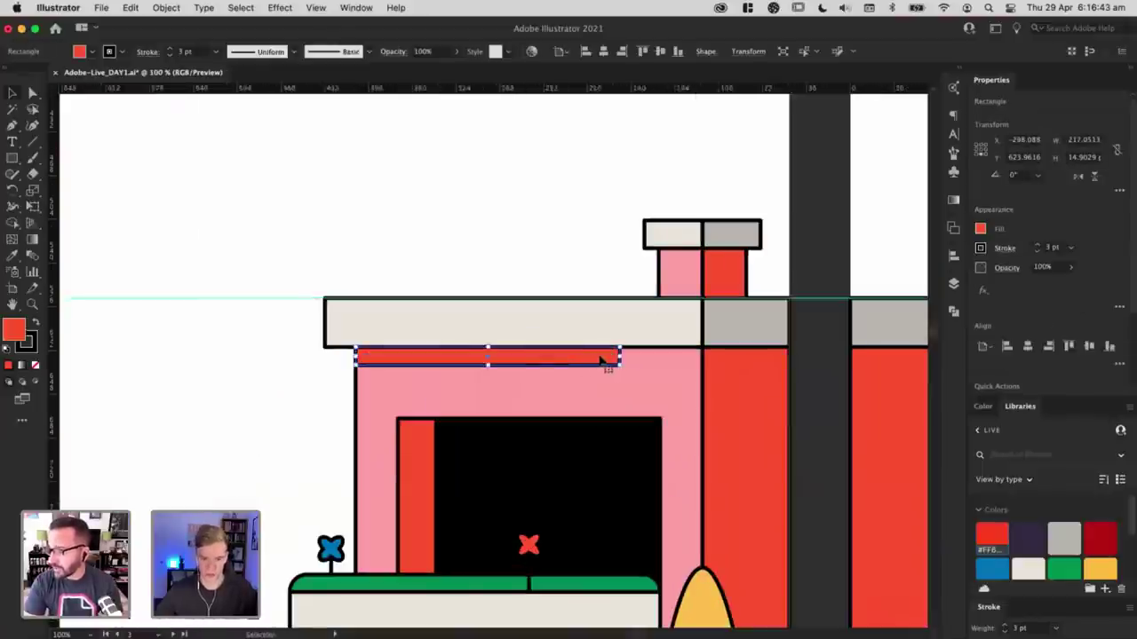
drag(617, 356, 706, 359)
drag(693, 375, 579, 356)
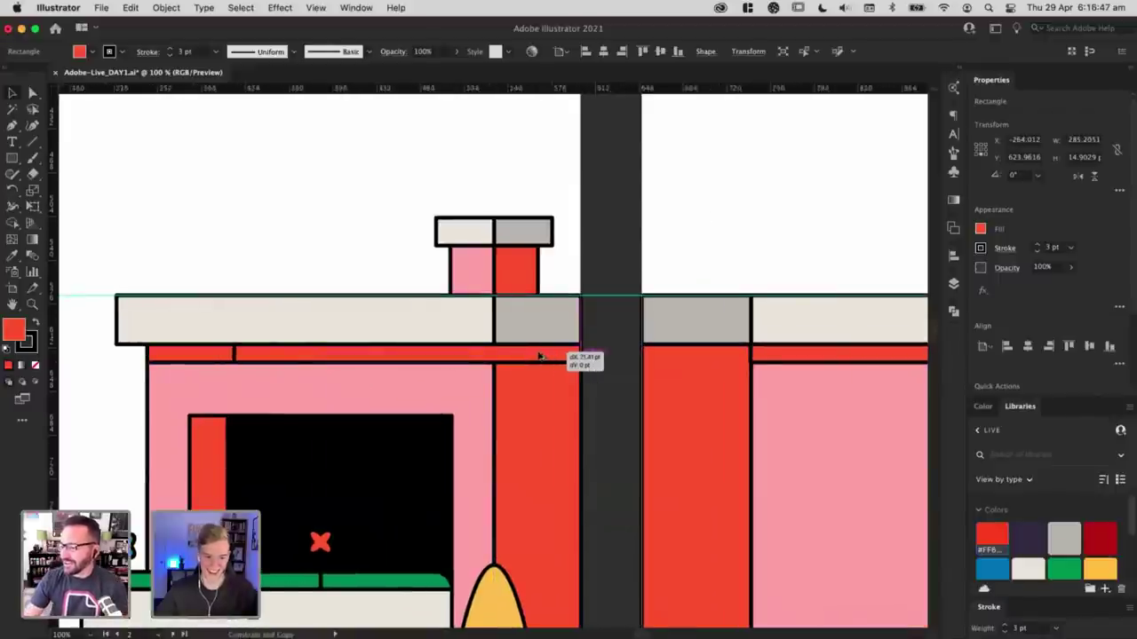
drag(242, 356, 495, 354)
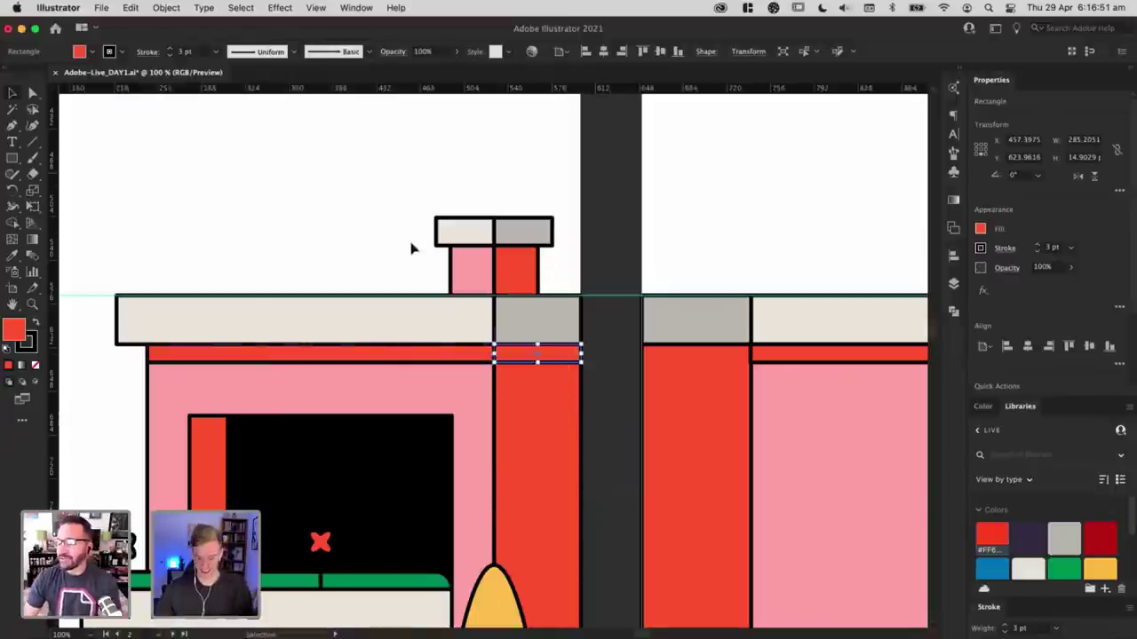
click(411, 246)
Step: Copy the third building's upper red strip over its red side wall and narrow it to about 90 pt
key(super+minus)
drag(430, 188, 189, 147)
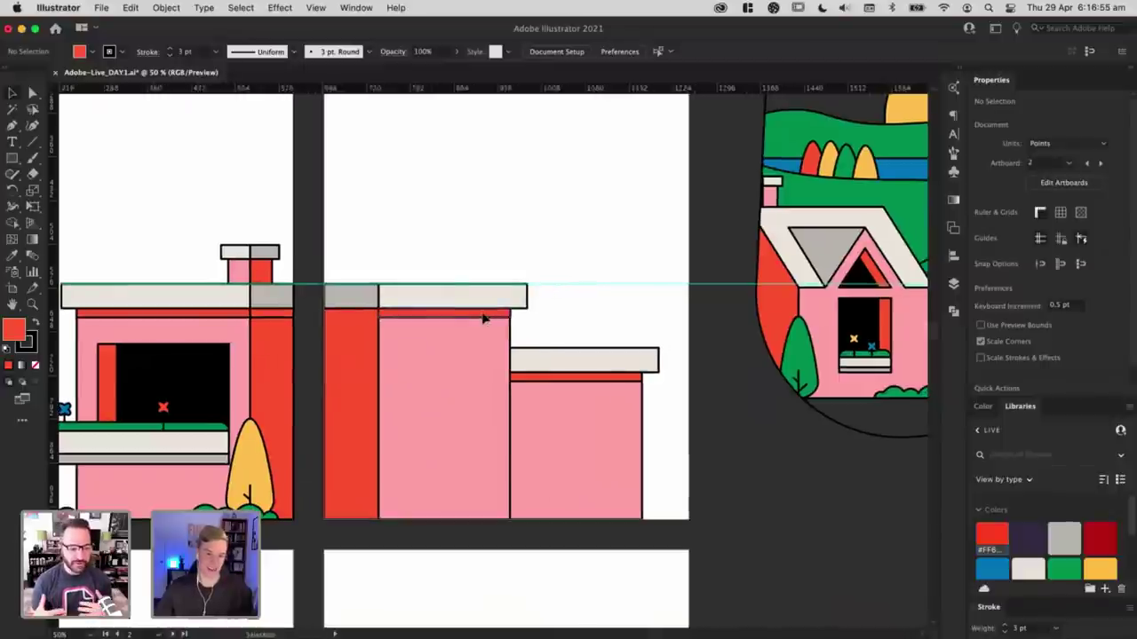
drag(484, 318, 456, 315)
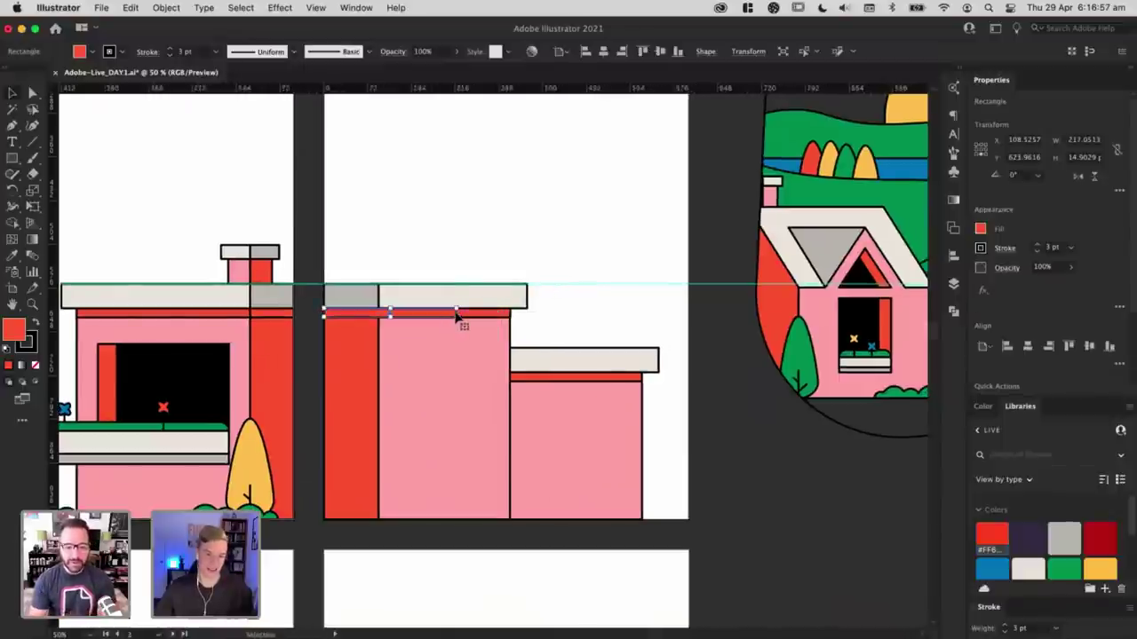
key(super+equal)
key(super+equal)
key(super+equal)
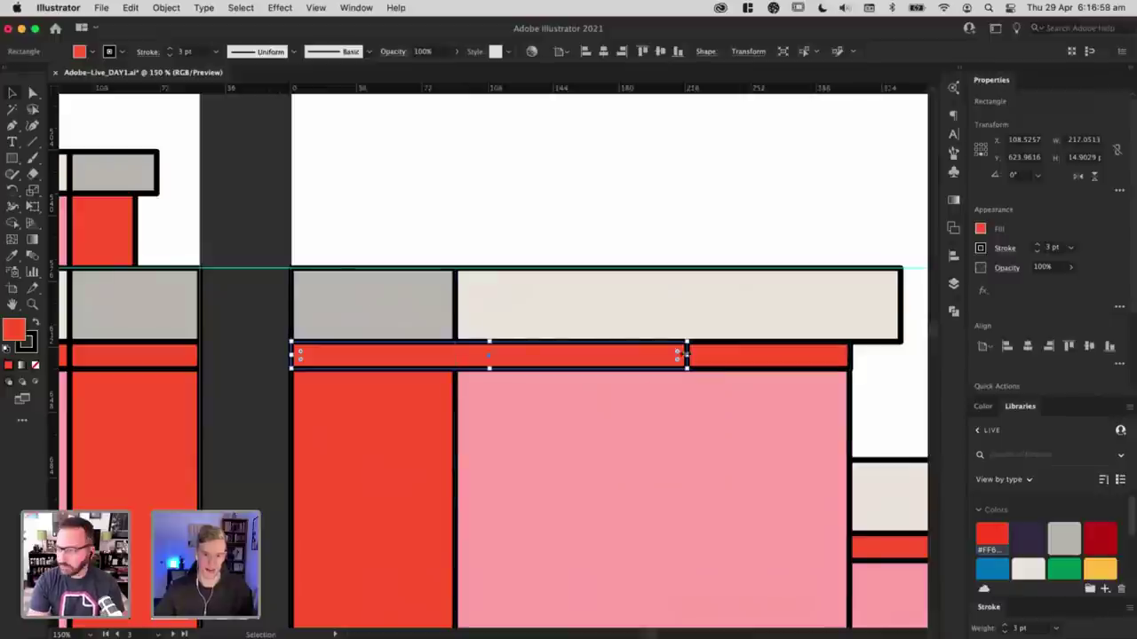
drag(686, 355, 454, 362)
Step: Cut the narrowed strip and paste it in front of the red side wall, directly under the grey roof slab
key(super+x)
click(406, 363)
key(super+v)
key(super+z)
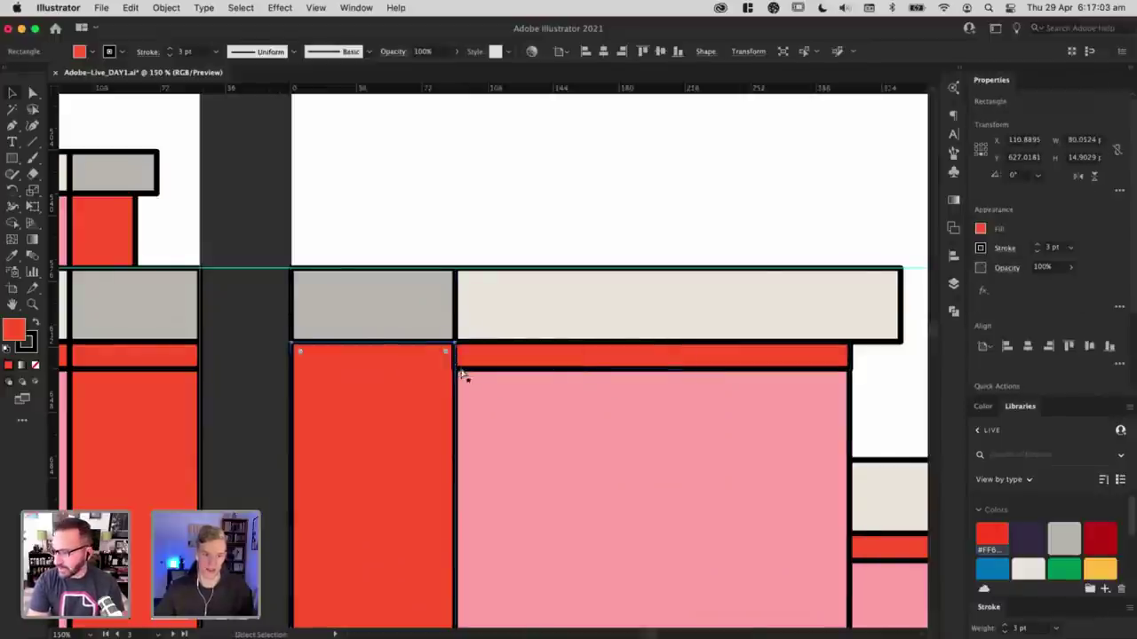
key(super+f)
drag(456, 356, 457, 355)
click(512, 177)
Step: Unite the third building's two pink wall rectangles into one shape with Pathfinder
key(super+minus)
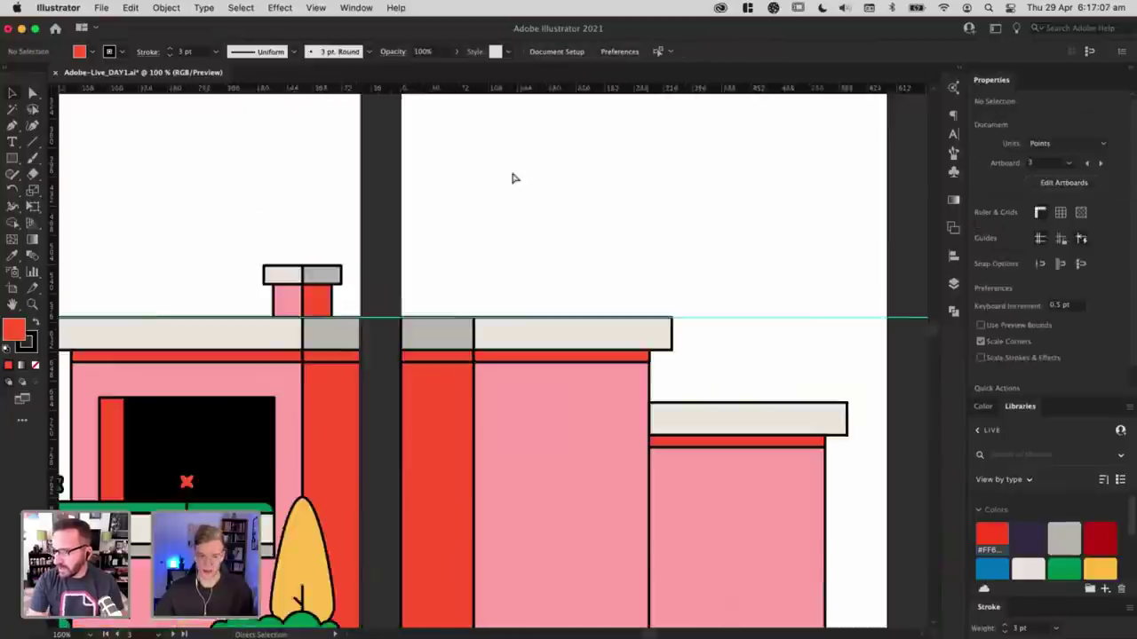
key(super+minus)
key(super+minus)
click(406, 465)
shift+click(568, 418)
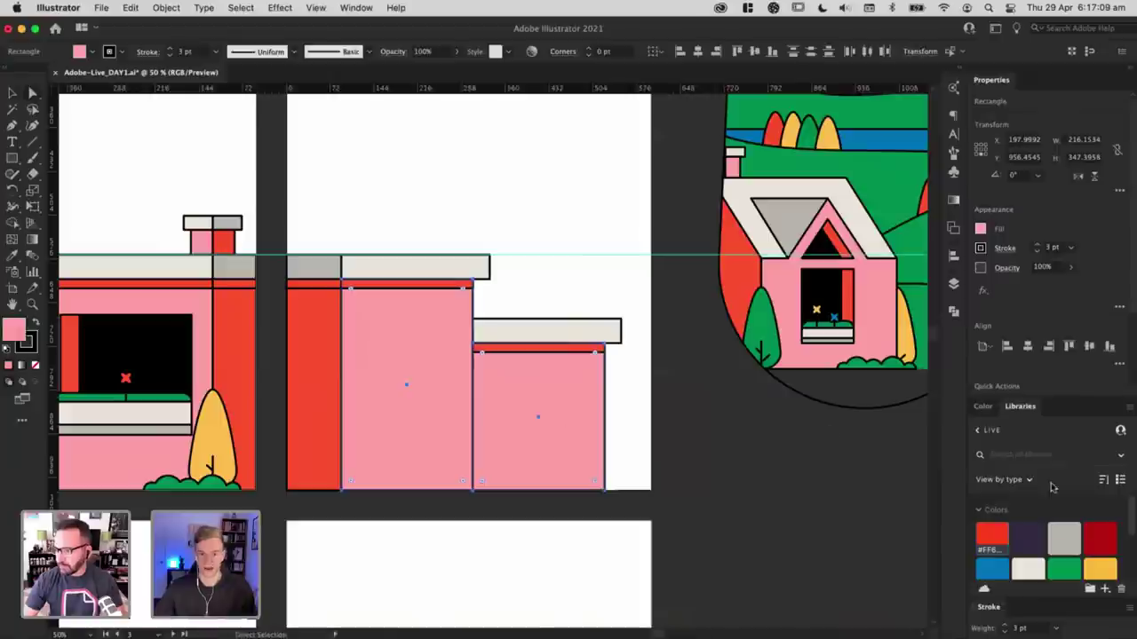
click(953, 315)
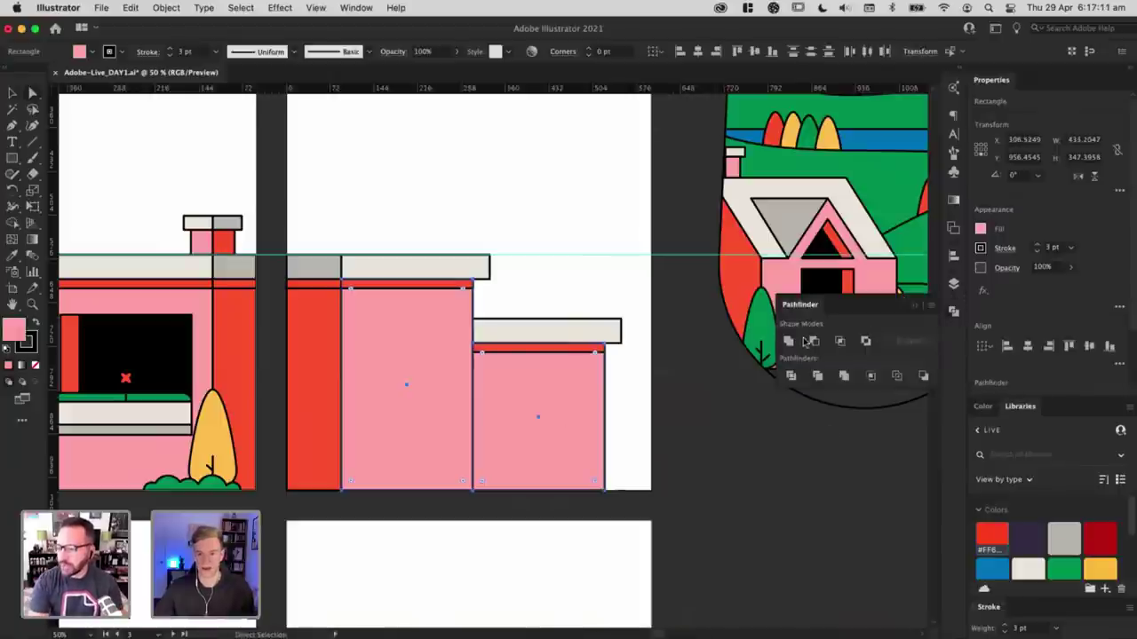
click(540, 198)
Step: Lower the third building's short section by shifting its roof slab, red strip and the pink wall's upper edge down together
drag(487, 183, 576, 203)
key(v)
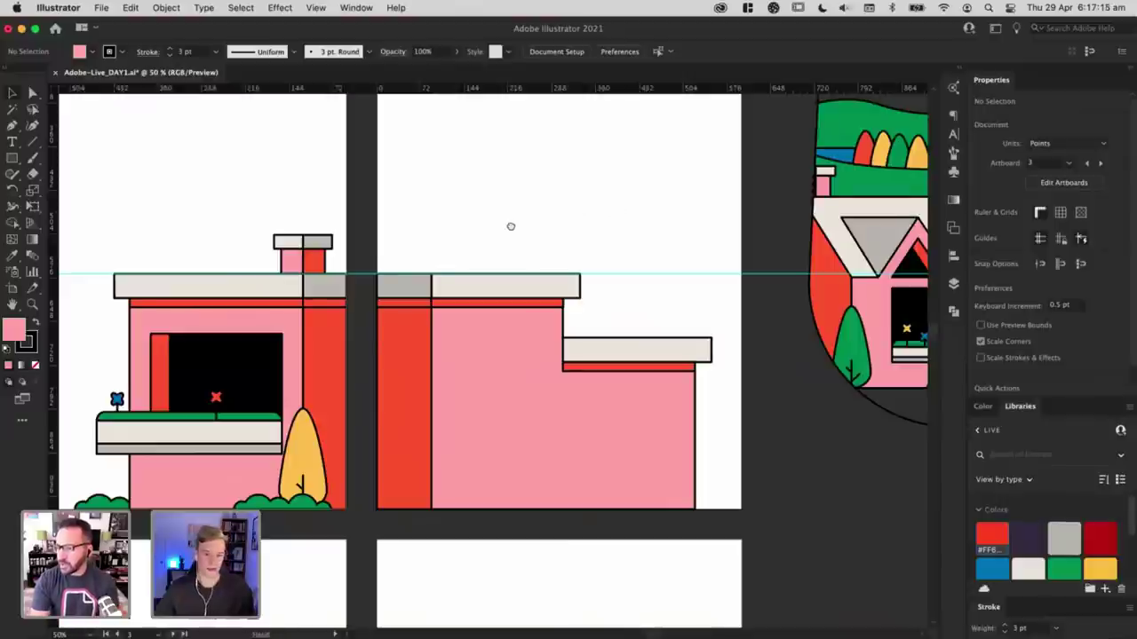
scroll(510, 227, left, 3)
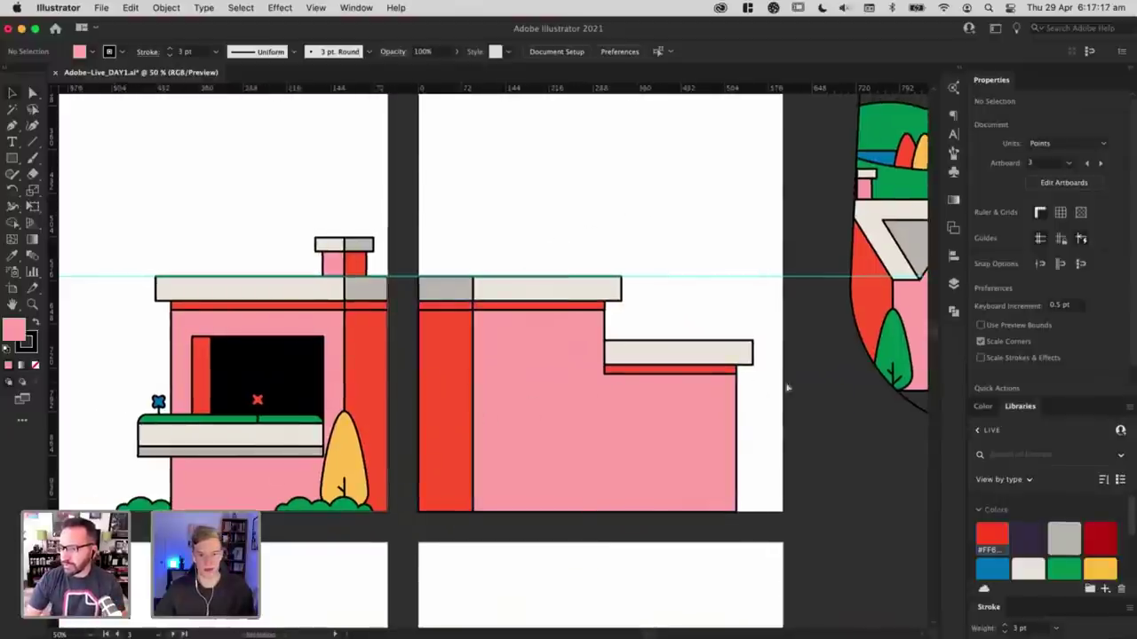
key(a)
drag(786, 385, 582, 334)
key(Down)
key(Down)
key(Down)
key(Down)
key(Down)
key(Down)
key(Down)
key(Down)
key(Down)
key(Down)
key(Down)
key(Down)
key(Down)
key(Down)
key(Down)
key(Down)
key(Down)
key(Down)
key(Down)
key(Down)
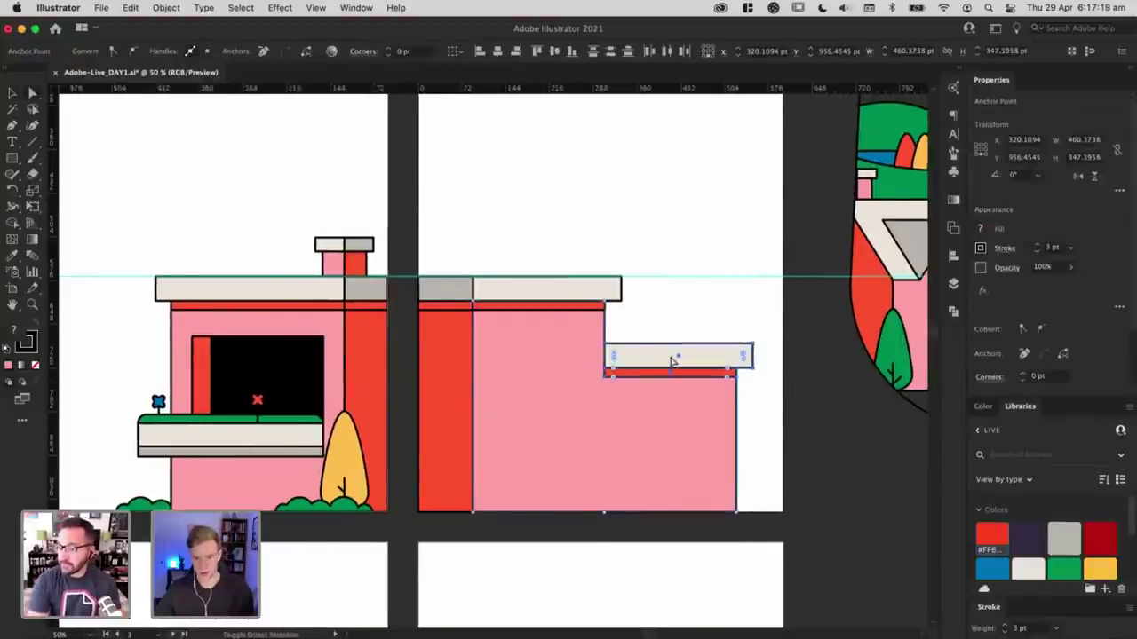
key(v)
click(403, 519)
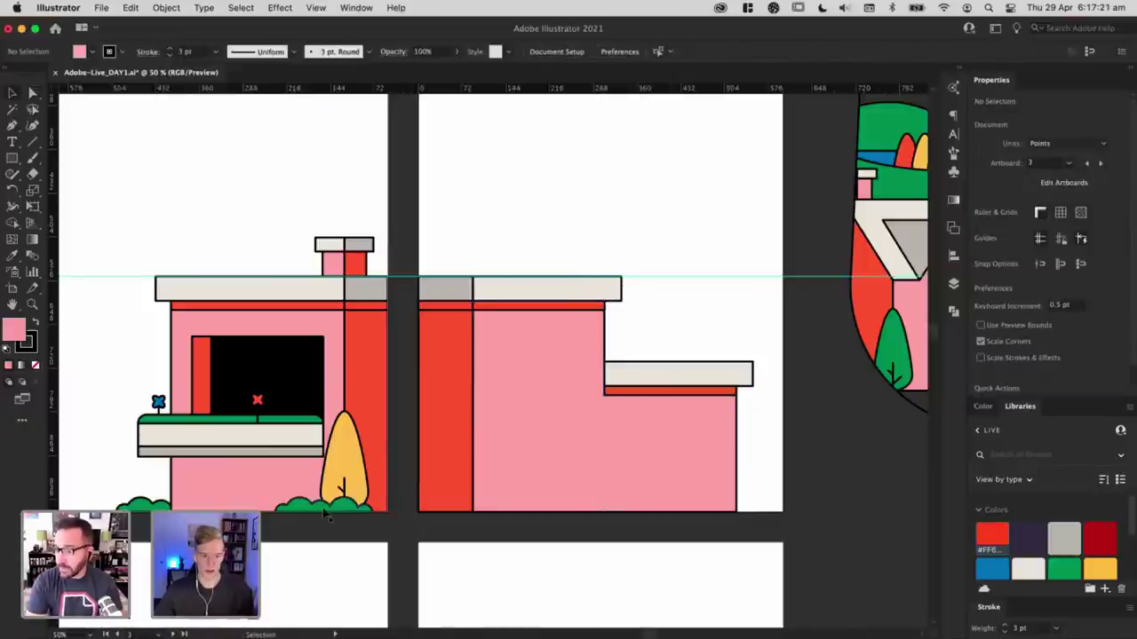
Step: Copy the green bush from the second building's base onto the third building's lower roof, beside the taller wall
drag(315, 509, 619, 362)
drag(728, 325, 636, 329)
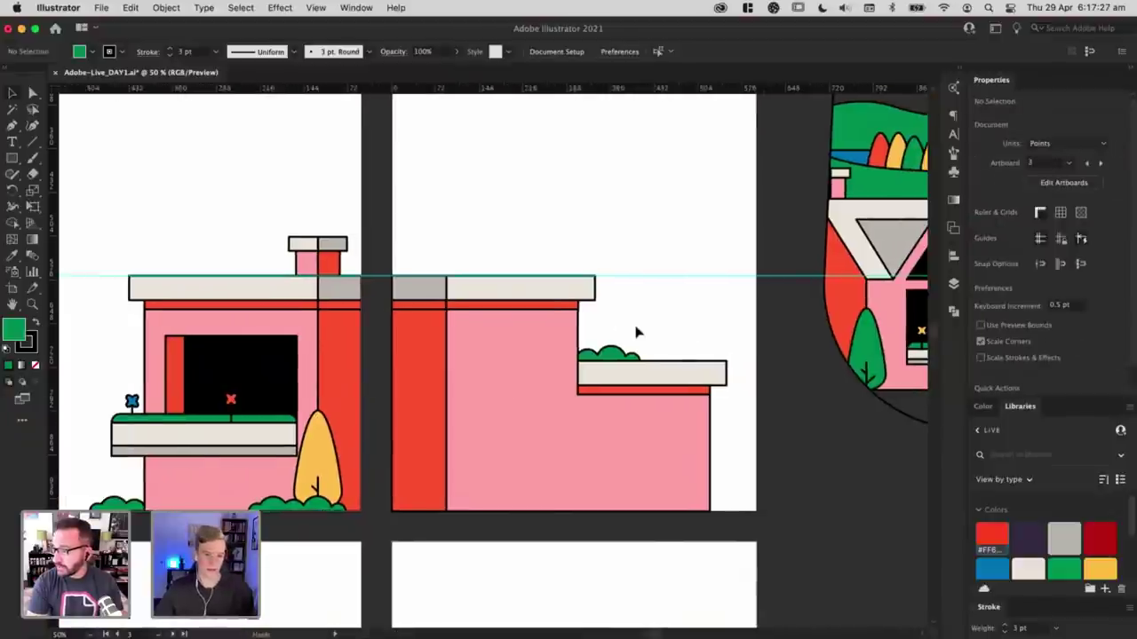
Step: Draw a green square window about 136 pt wide on the third building's taller wall and align it with the red strip above
key(m)
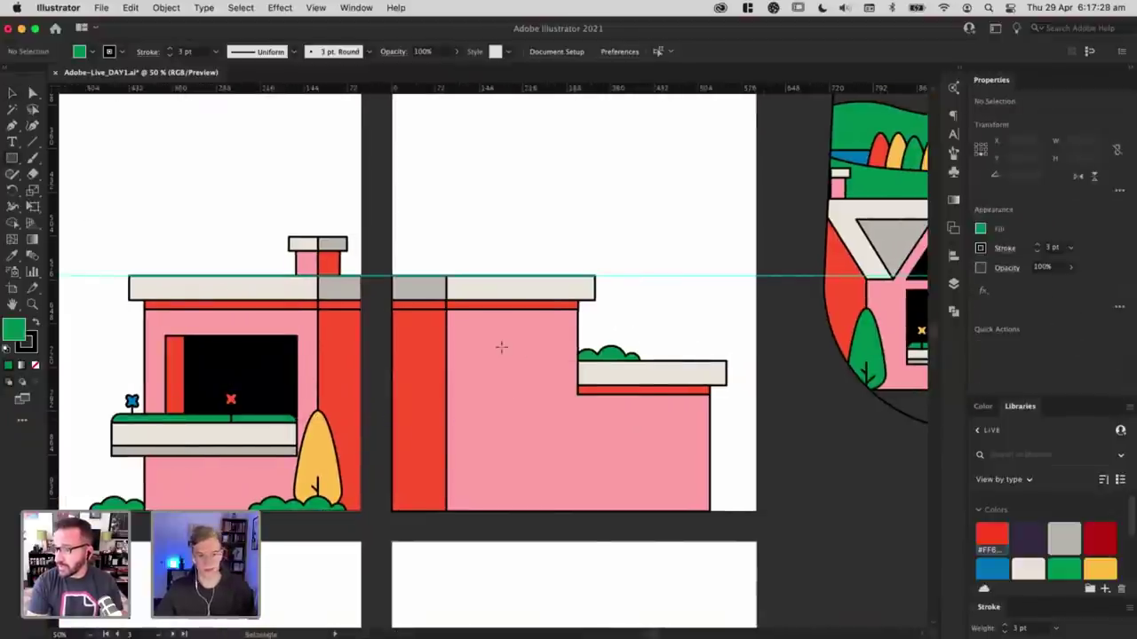
mouse_move(472, 344)
mouse_down()
mouse_move(563, 436)
mouse_move(525, 374)
mouse_move(526, 383)
mouse_up()
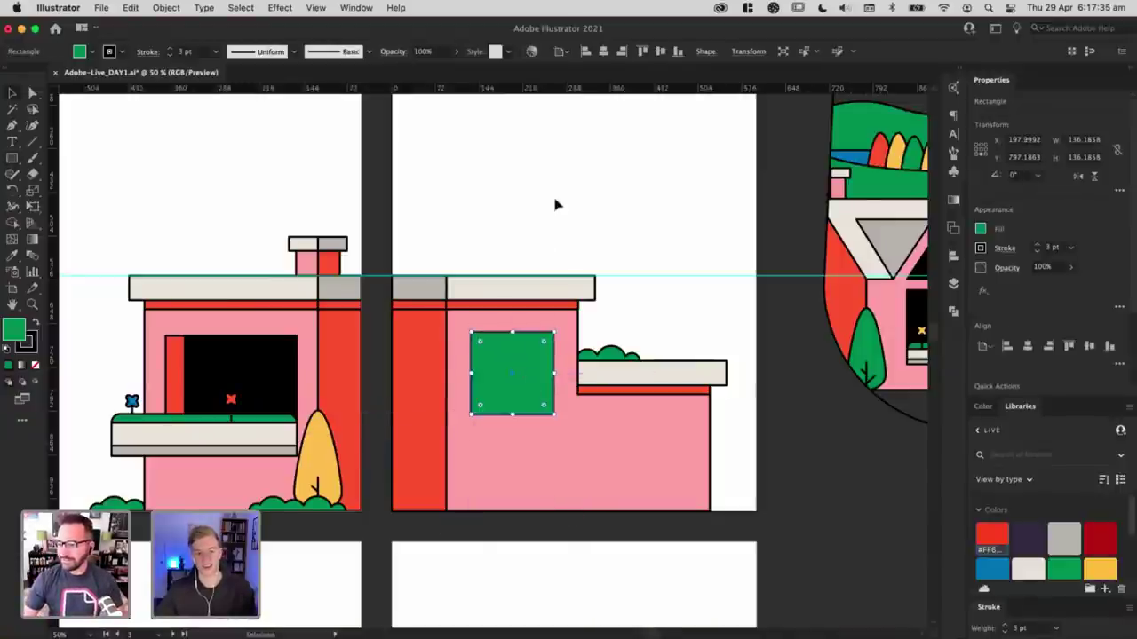
shift+click(502, 313)
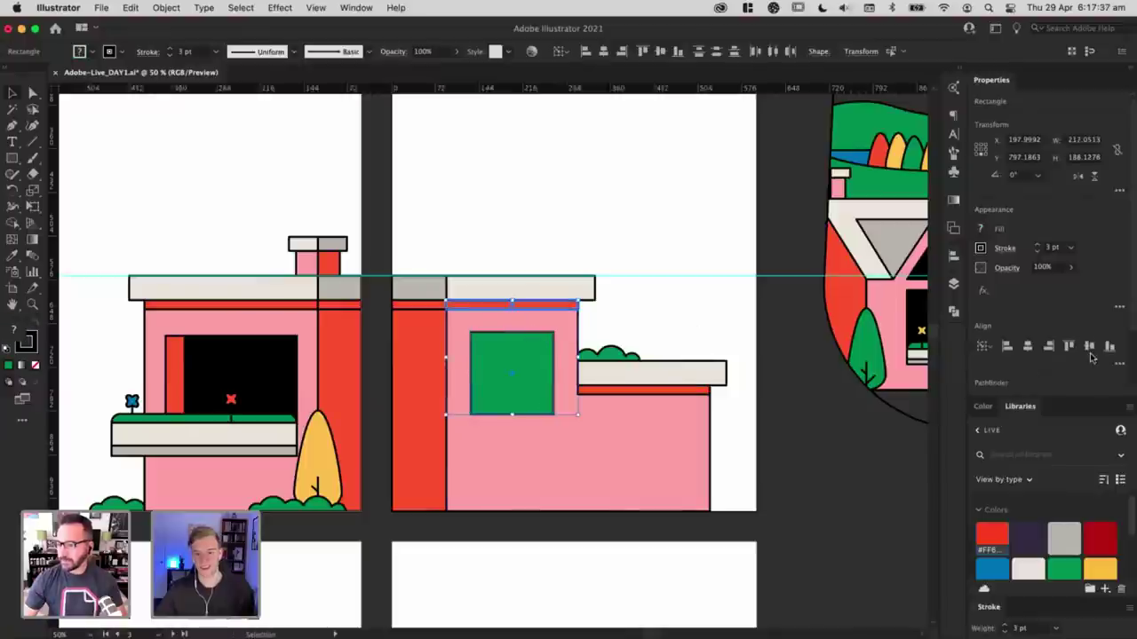
click(725, 238)
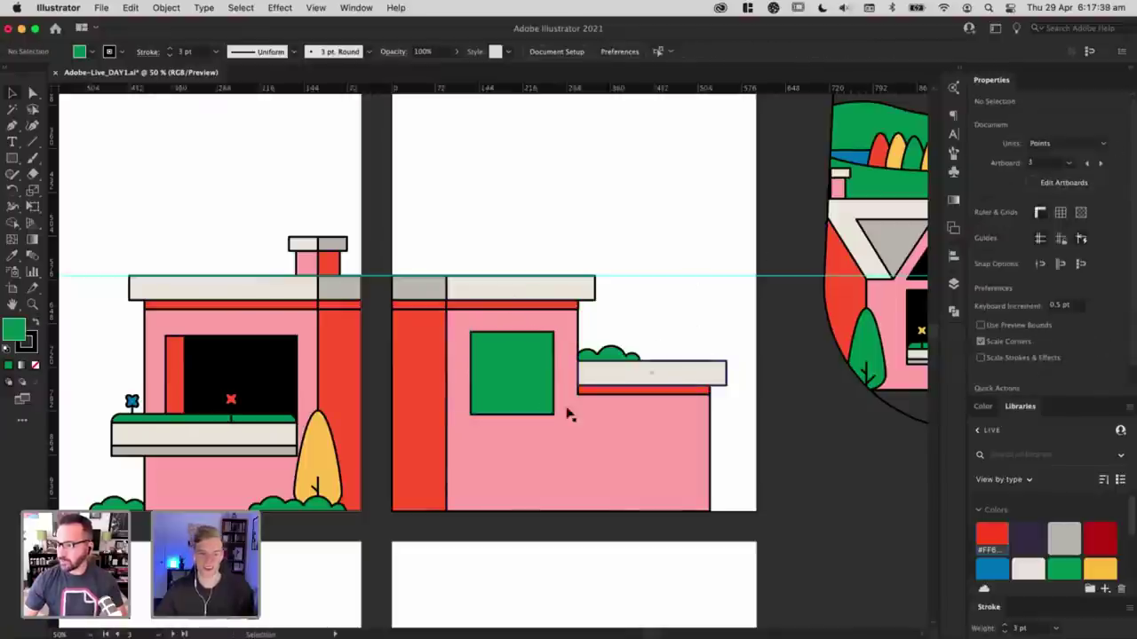
Step: Stretch the green window downward to about 214 pt tall and centre it horizontally under the red strip
click(513, 358)
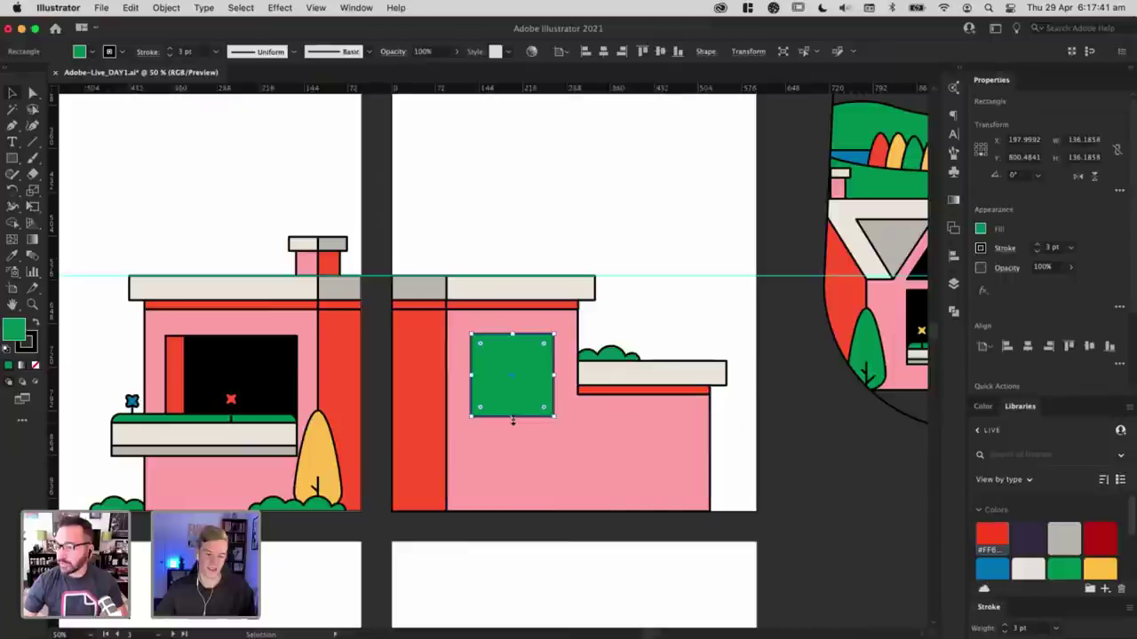
drag(512, 420, 515, 462)
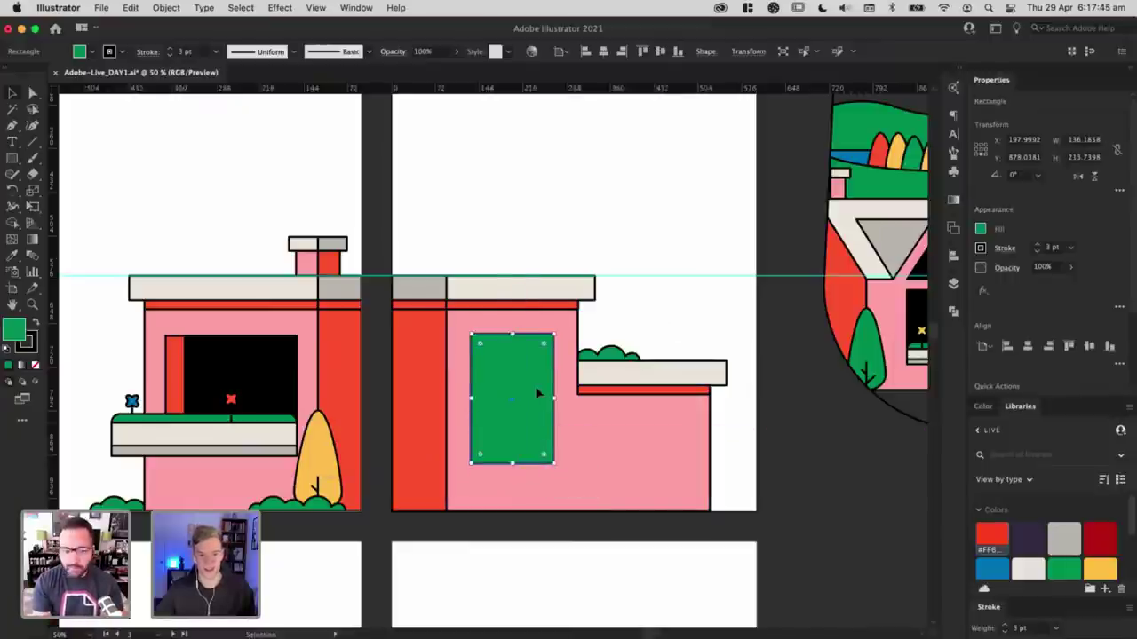
drag(536, 394, 540, 393)
drag(538, 331, 535, 315)
shift+click(537, 306)
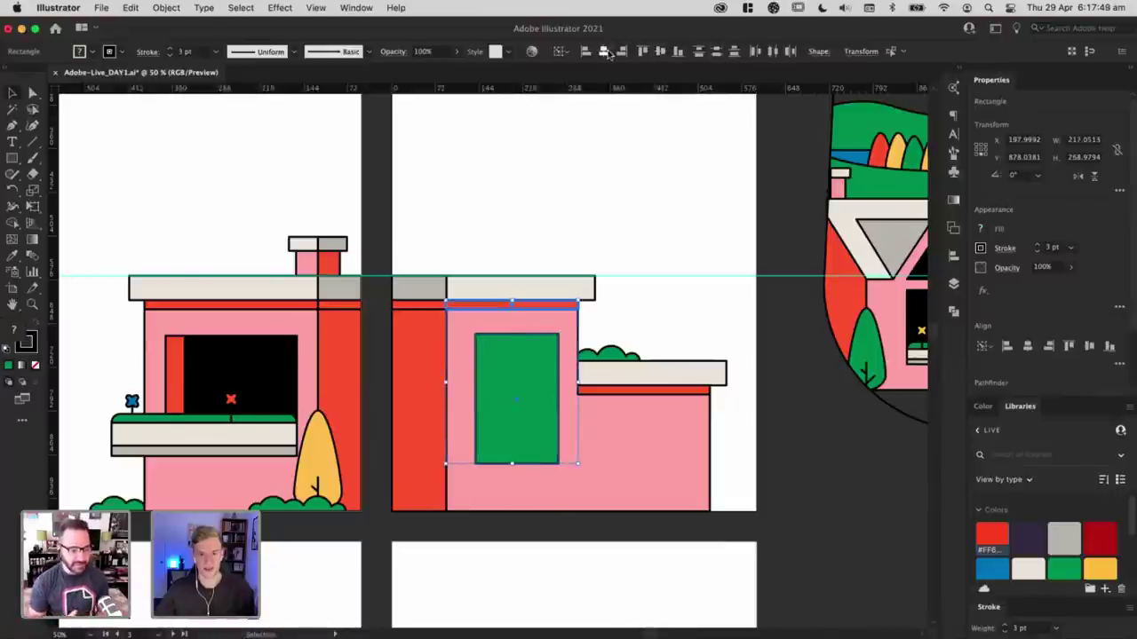
click(604, 51)
click(715, 216)
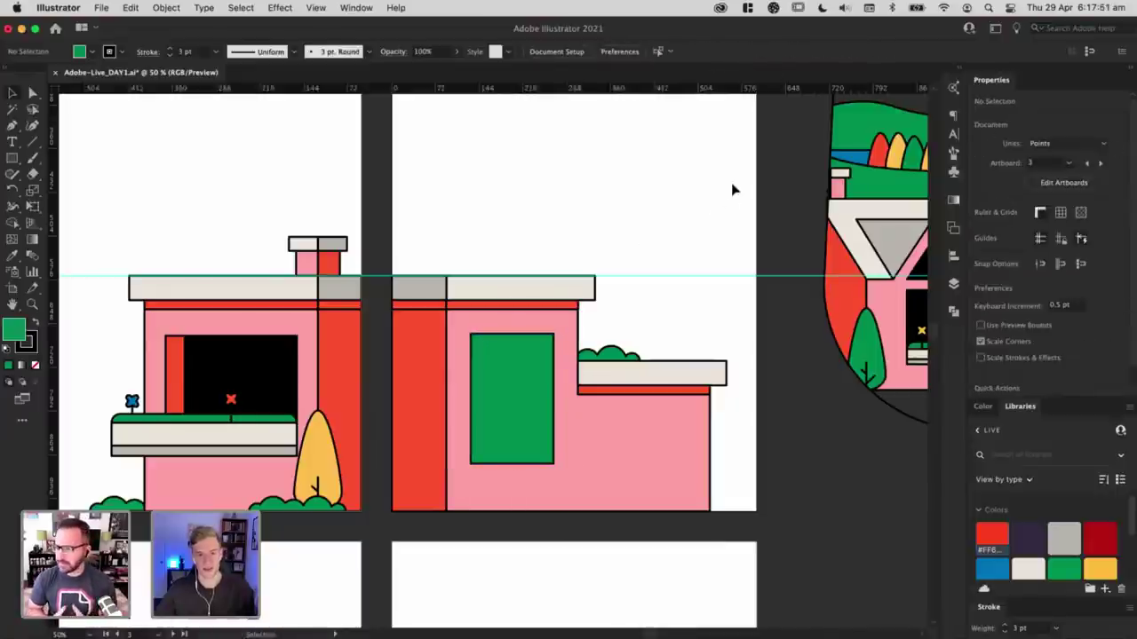
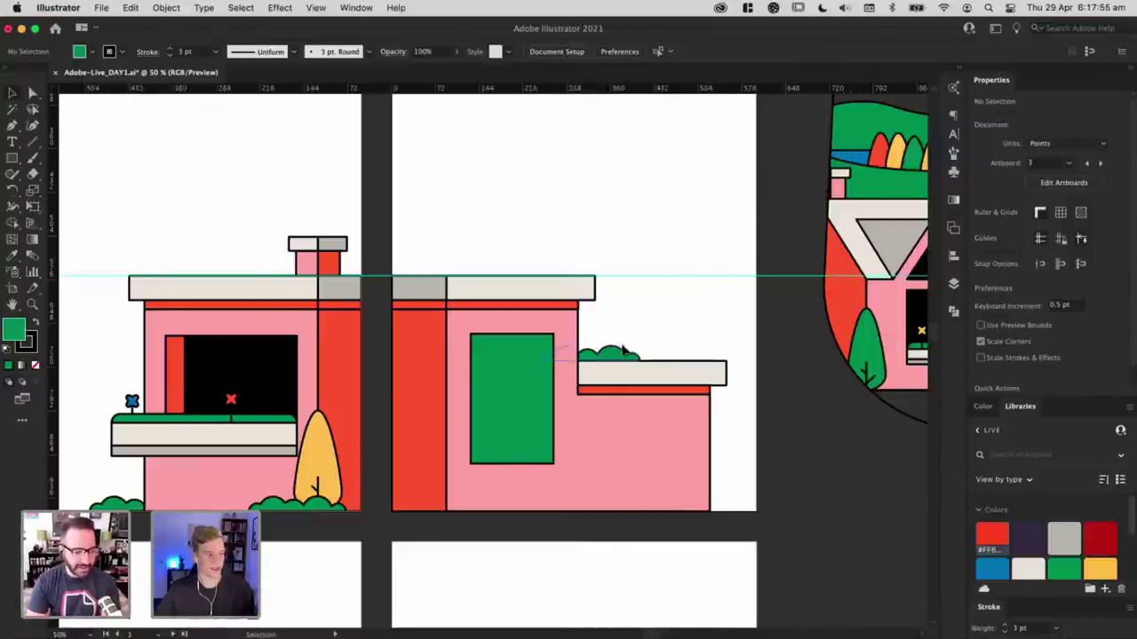
Step: Nudge the green window rectangle about 8.5 pt to the right
click(513, 408)
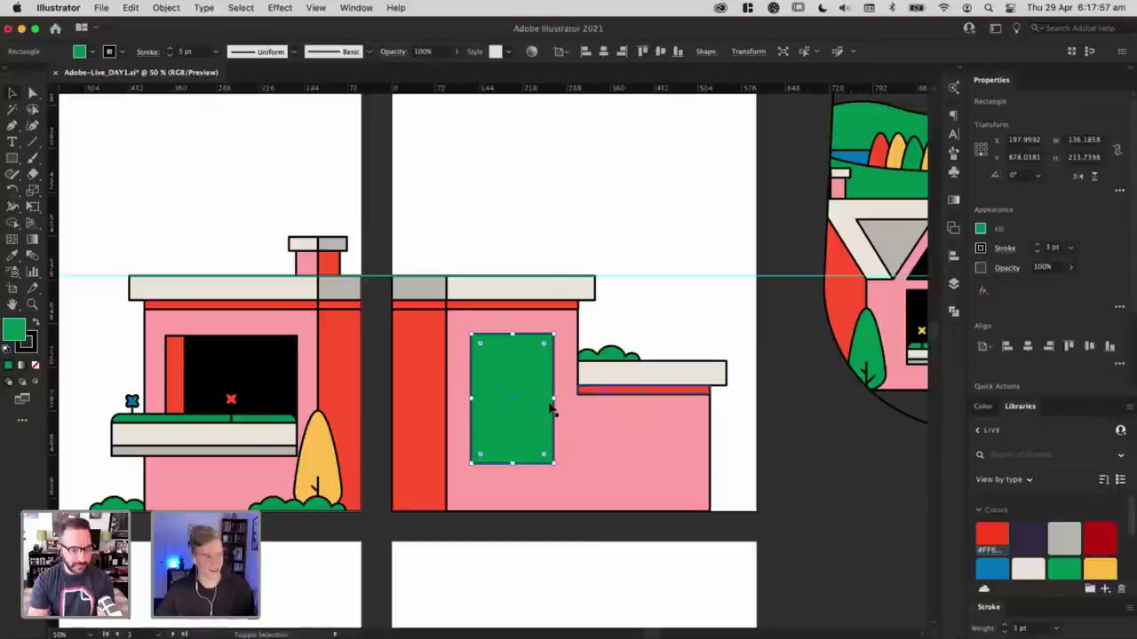
key(Right)
key(Right)
key(Right)
key(Right)
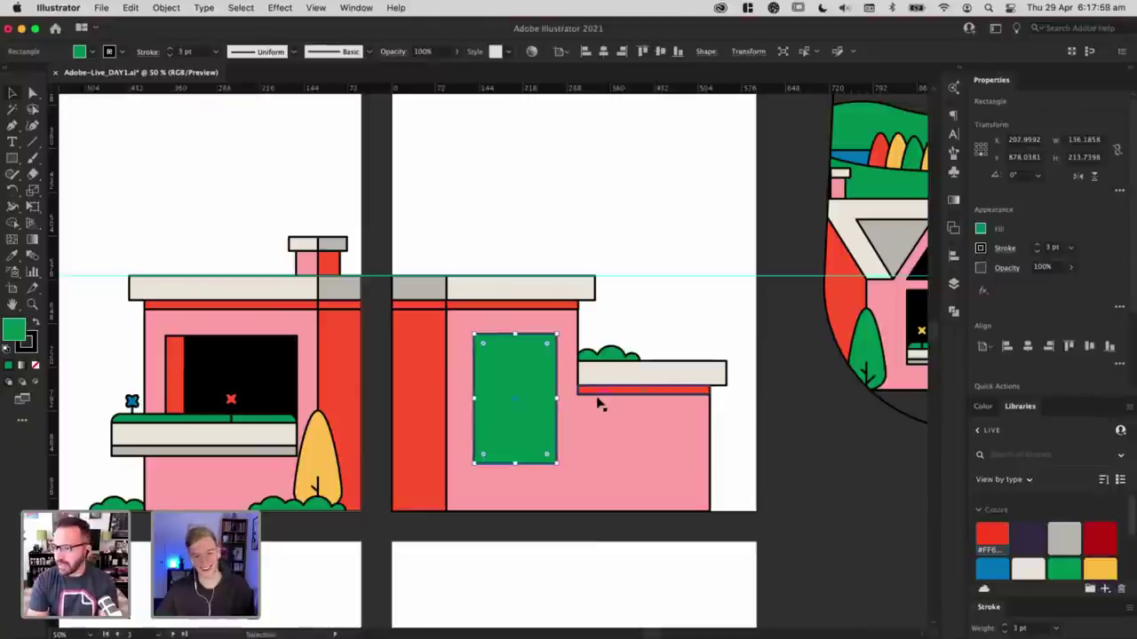
key(Right)
key(Right)
key(Right)
key(Right)
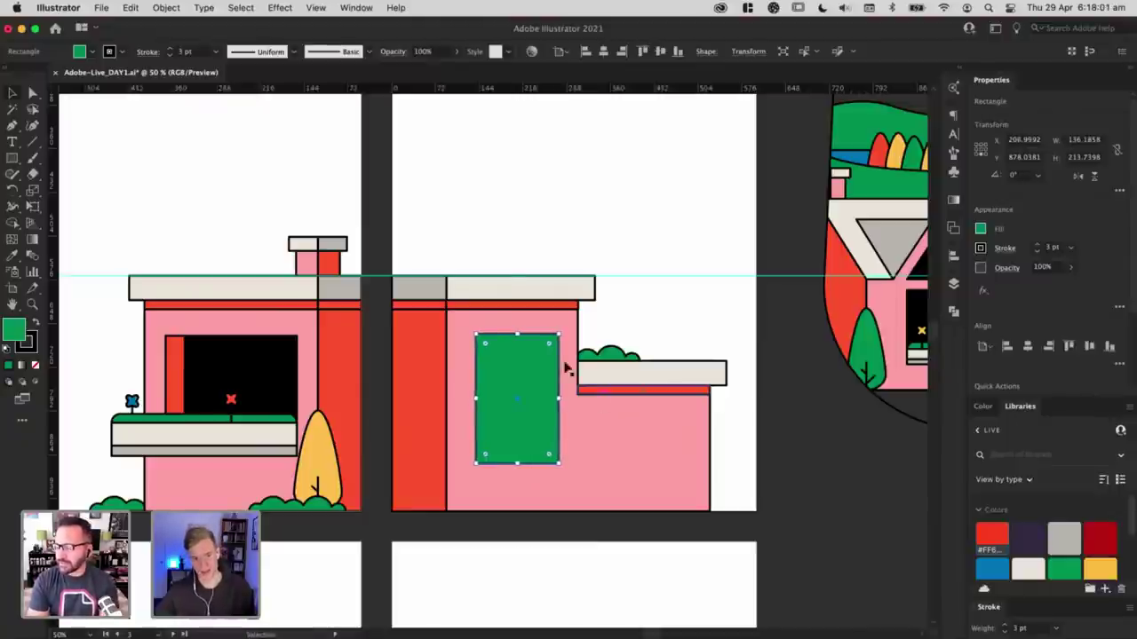
key(Left)
key(Left)
key(Left)
key(Left)
key(Left)
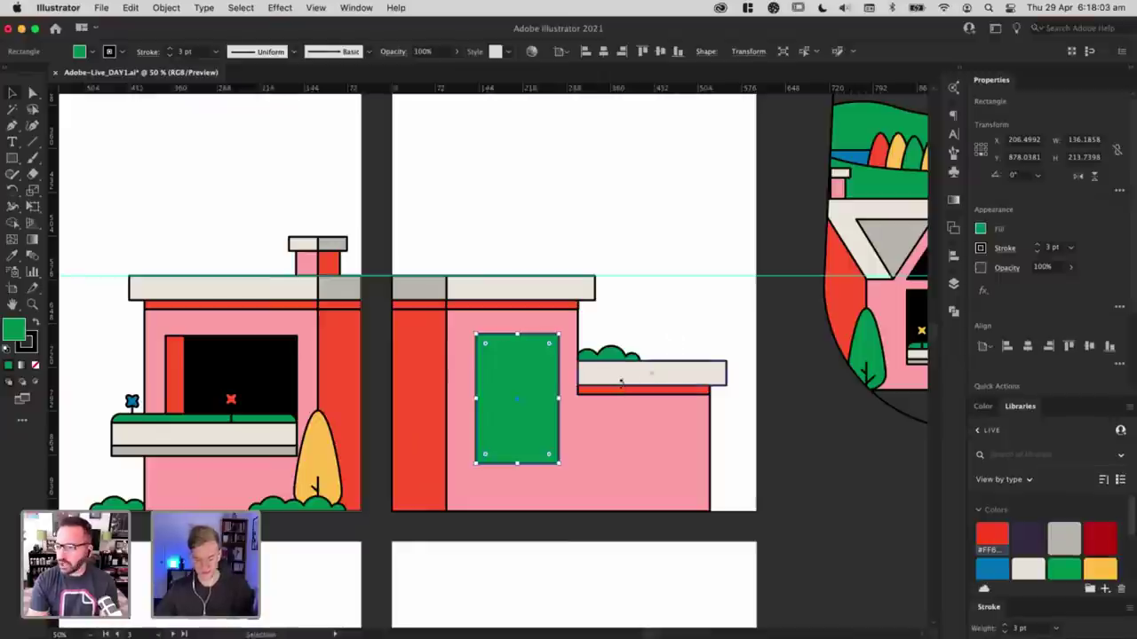
Step: Fill the third building's window with the black sampled from the second building's window
key(i)
click(257, 375)
key(v)
click(662, 205)
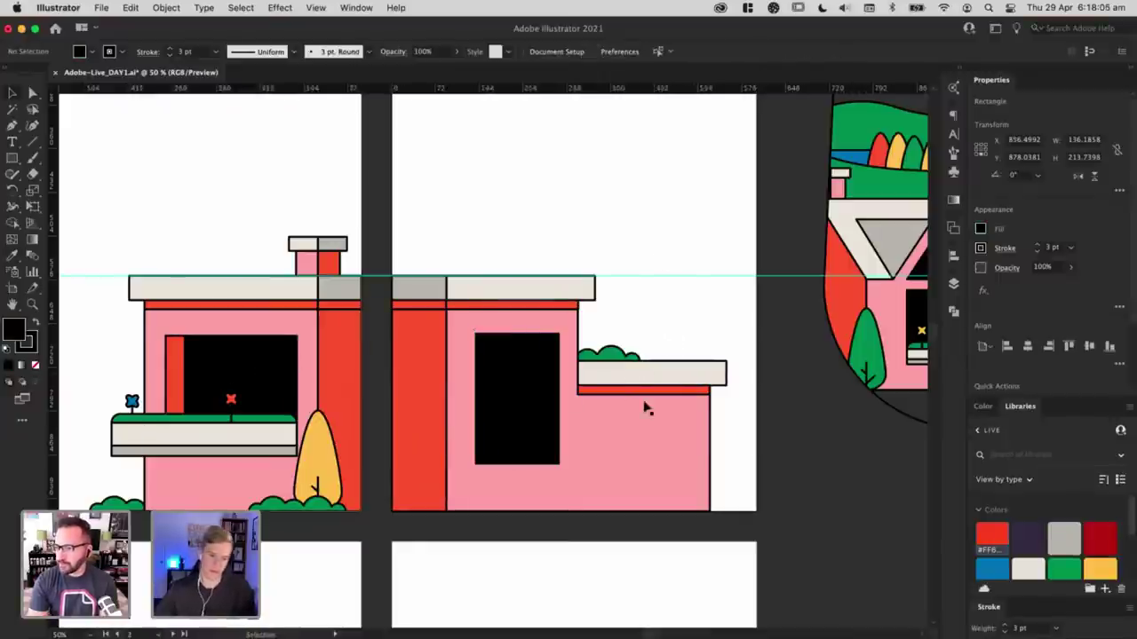
Step: Shorten the black window from its lower edge and set its size to 150 by 150 pt
click(515, 462)
drag(517, 462, 520, 431)
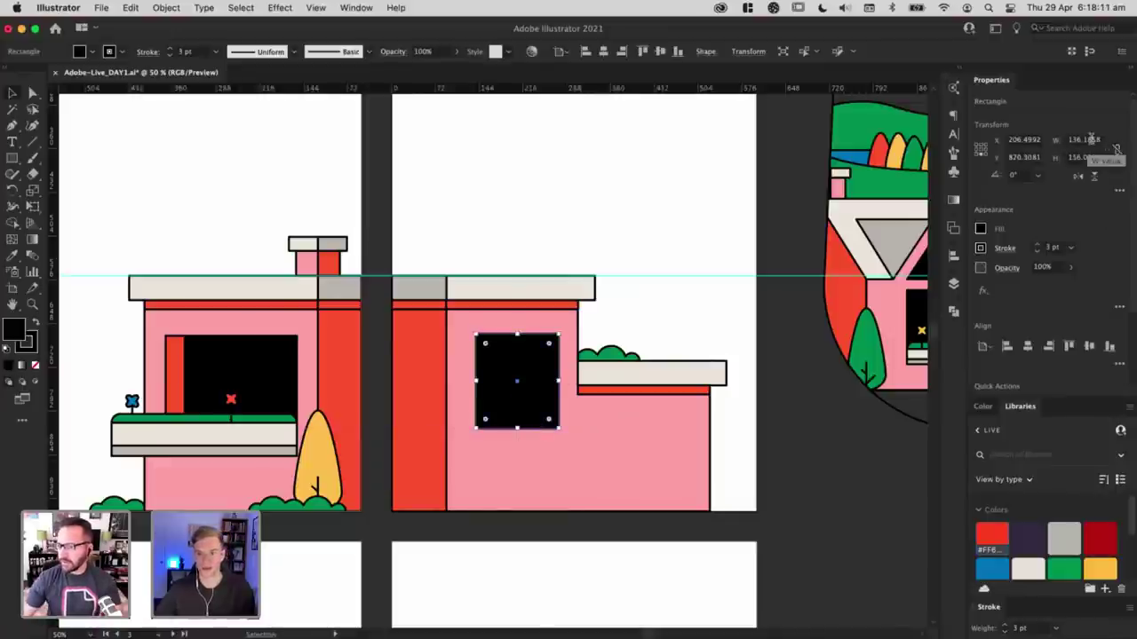
key(Tab)
text(150)
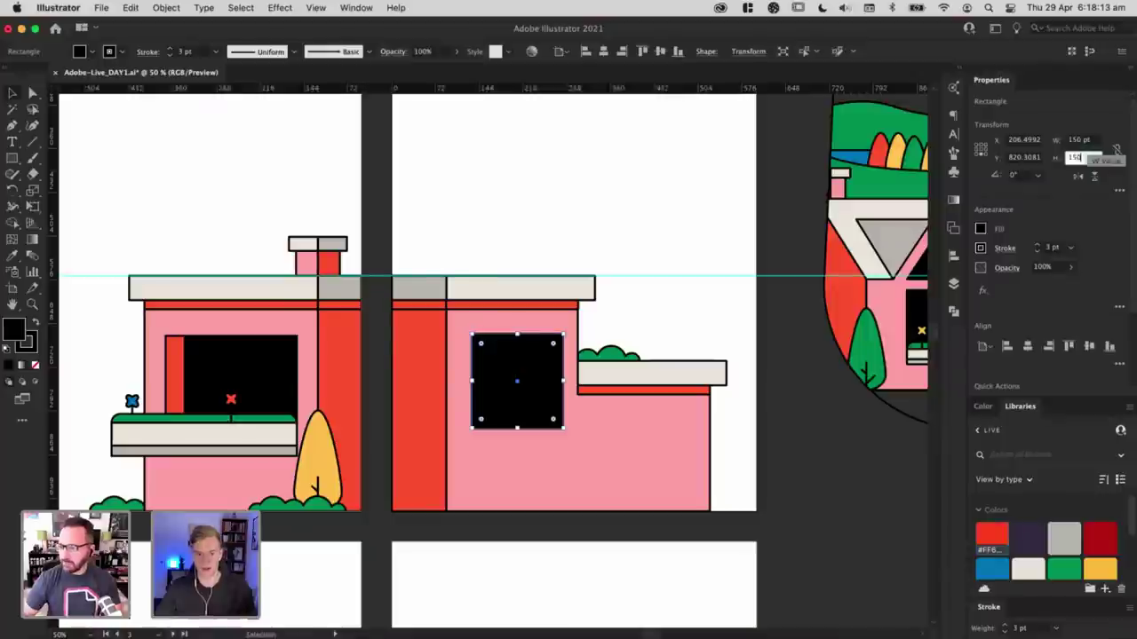
key(Return)
key(super+shift+a)
Step: Centre the black window horizontally under the red strip of the taller wall
click(507, 373)
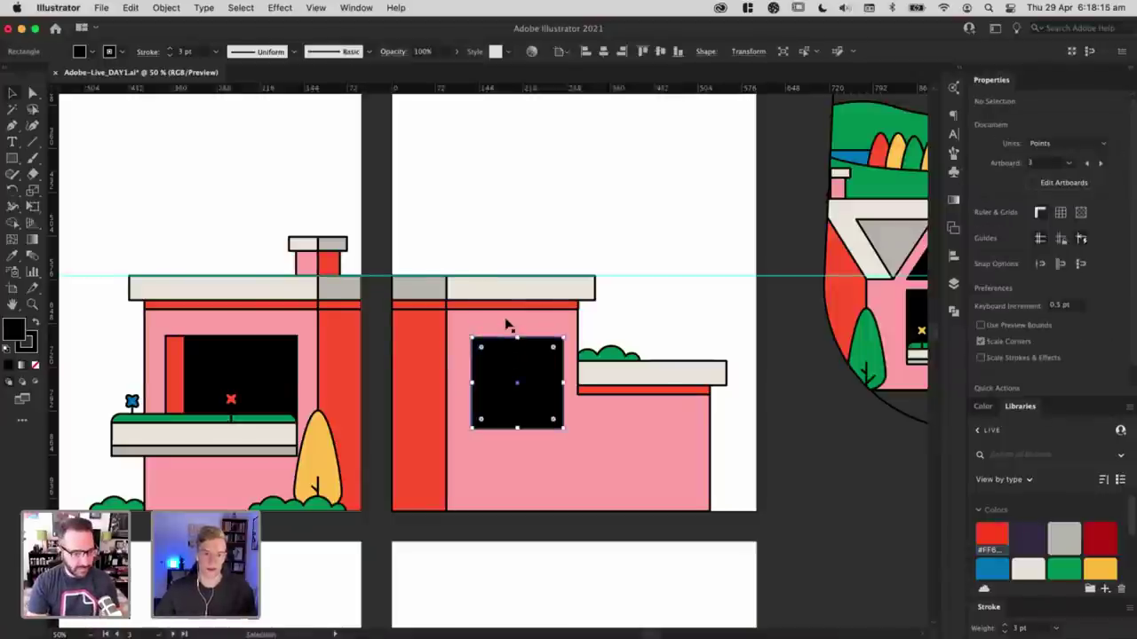
shift+click(509, 305)
click(603, 51)
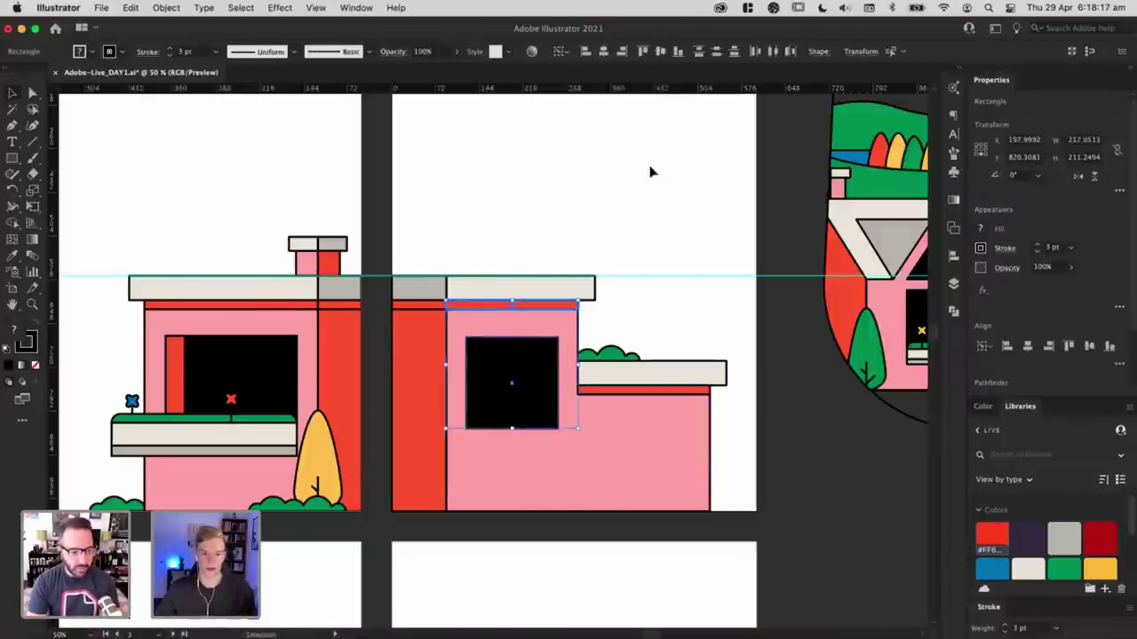
click(649, 172)
Step: Copy the window downward, trim the copy to a sill about 30 pt high, and fill it with the second building's cream planter colour
click(536, 388)
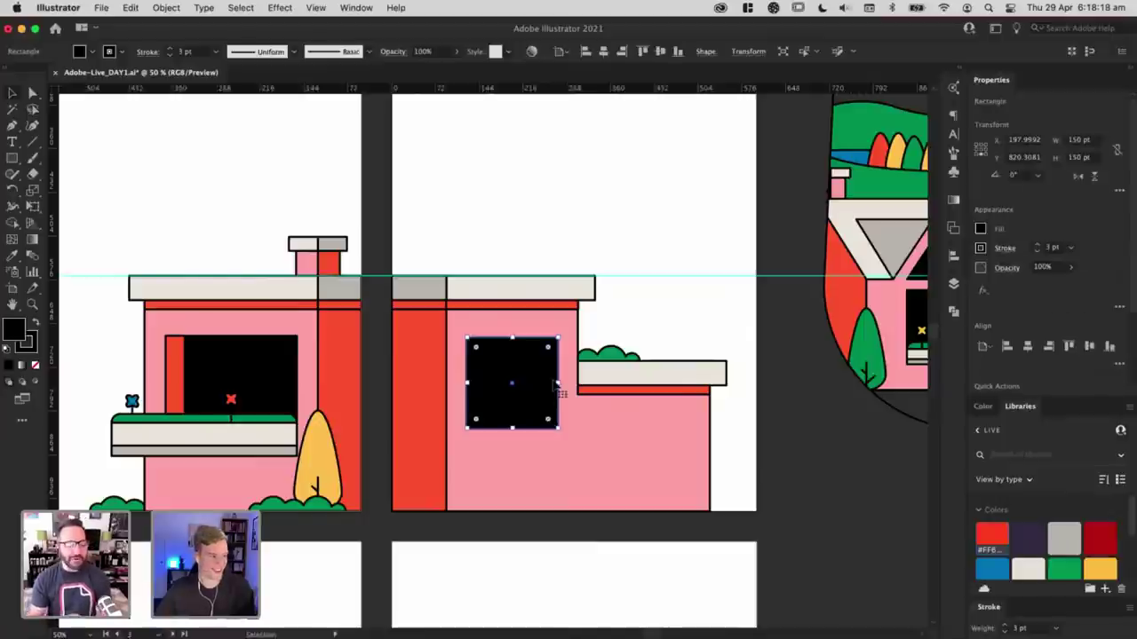
key(super+shift+a)
drag(518, 412, 518, 430)
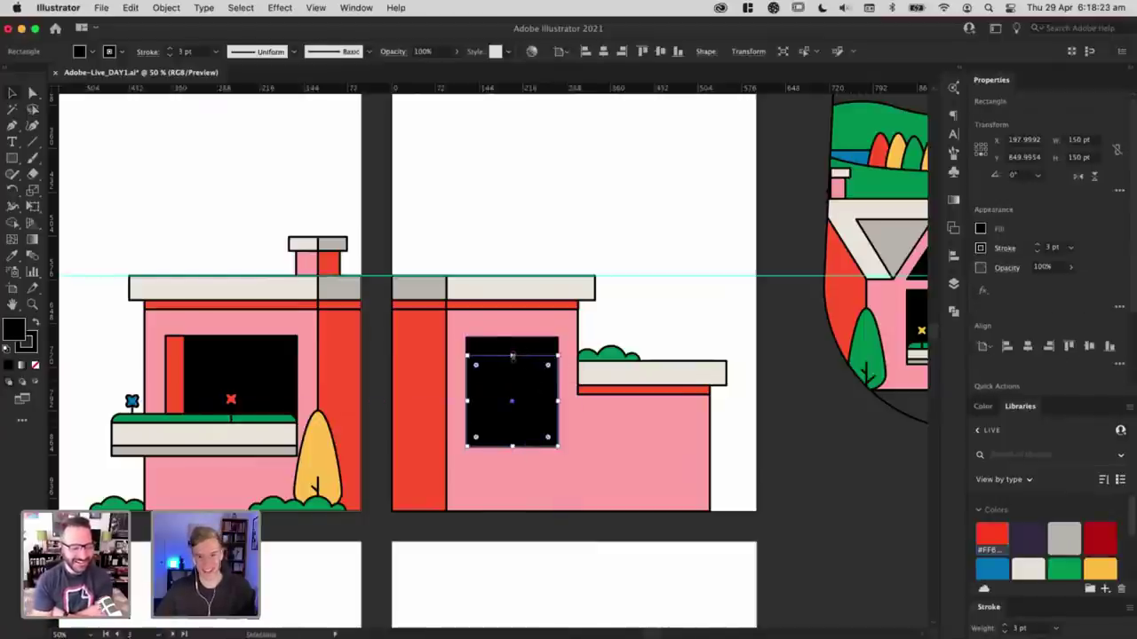
drag(512, 356, 511, 429)
key(i)
click(206, 434)
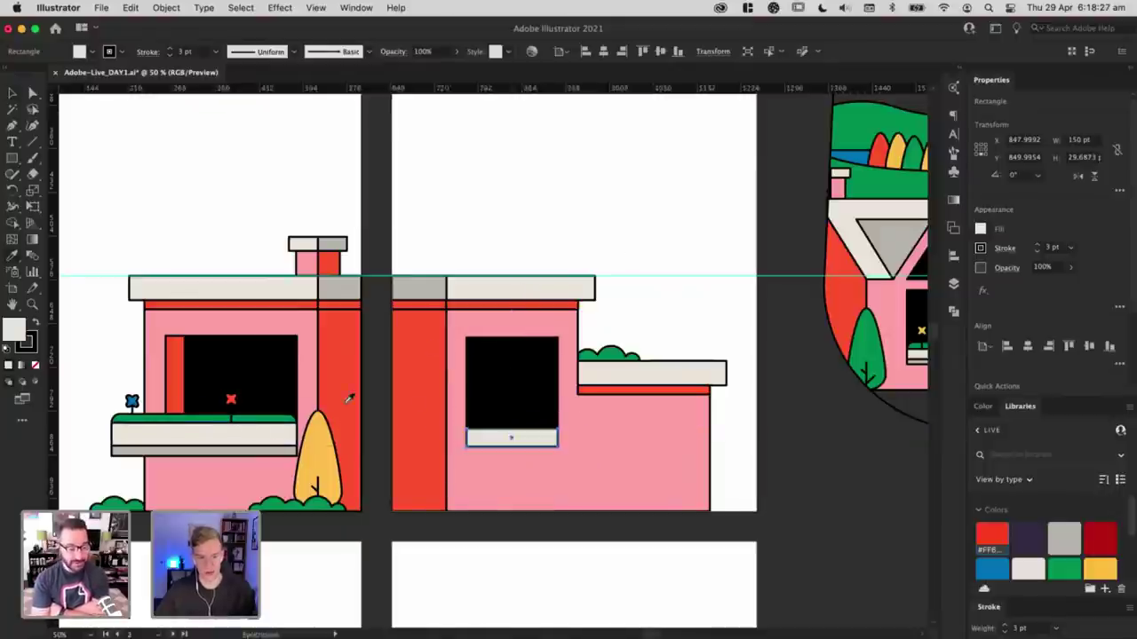
click(528, 265)
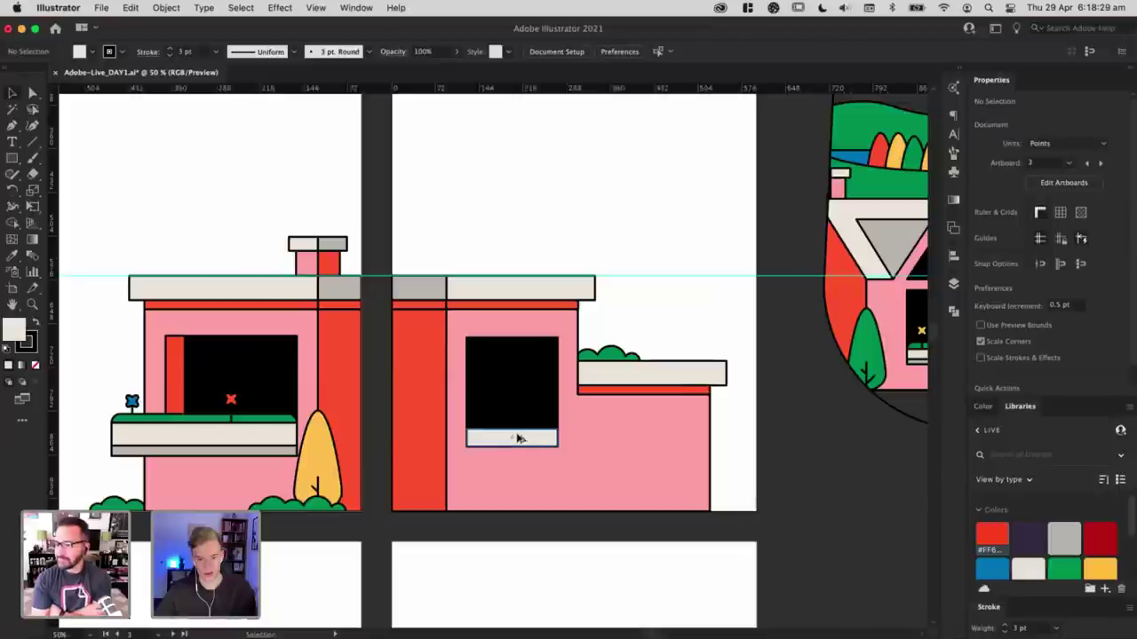
Step: Add a strip about 15 pt high beneath the cream sill by copying it, and fill it with the second planter's grey
mouse_move(518, 438)
mouse_down()
mouse_move(523, 460)
mouse_move(514, 453)
mouse_up()
key(i)
click(281, 450)
key(v)
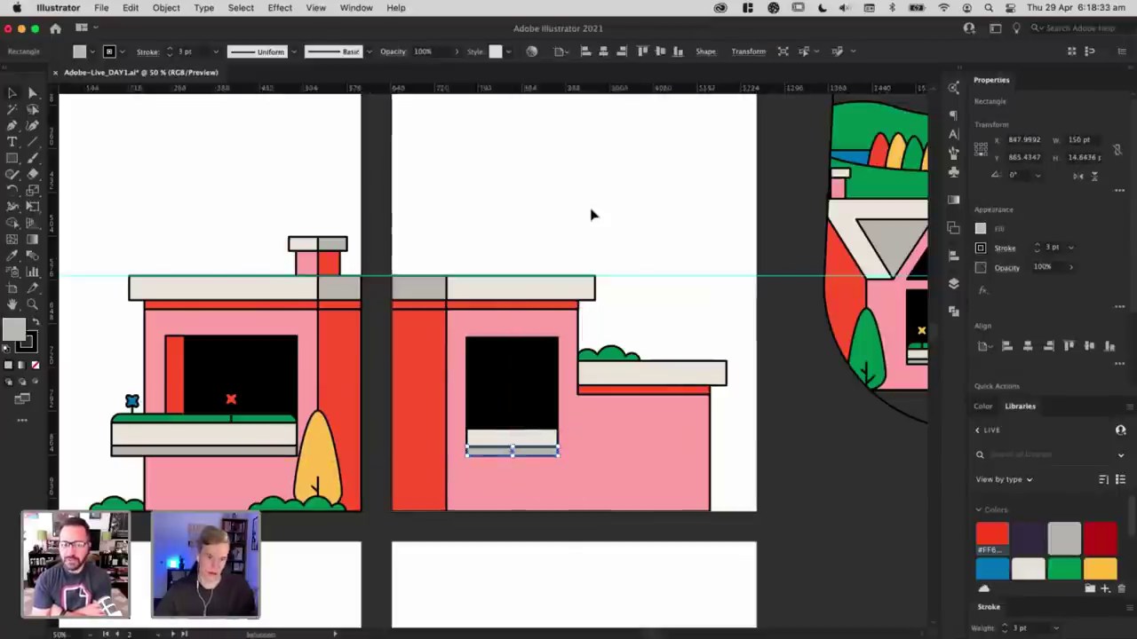
click(584, 262)
Step: Add a full-height panel about 51 pt wide inside the window's right edge, filled with the red of the second building's window frame
click(507, 404)
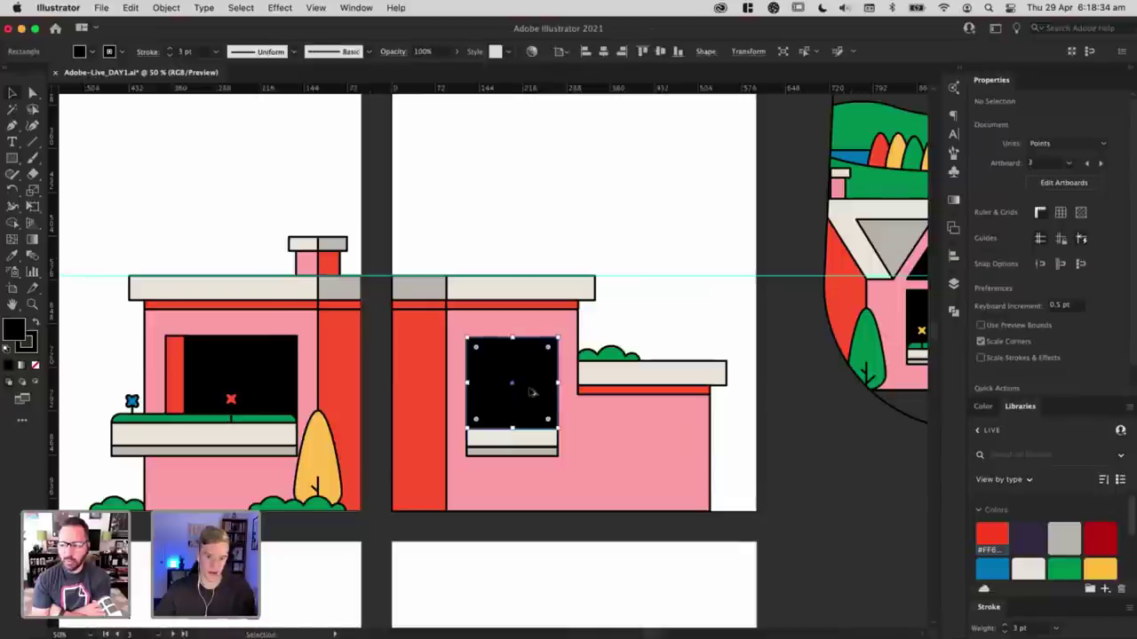
mouse_move(531, 392)
mouse_down()
mouse_move(468, 378)
mouse_move(528, 383)
mouse_up()
key(super+z)
click(431, 305)
click(540, 377)
key(super+z)
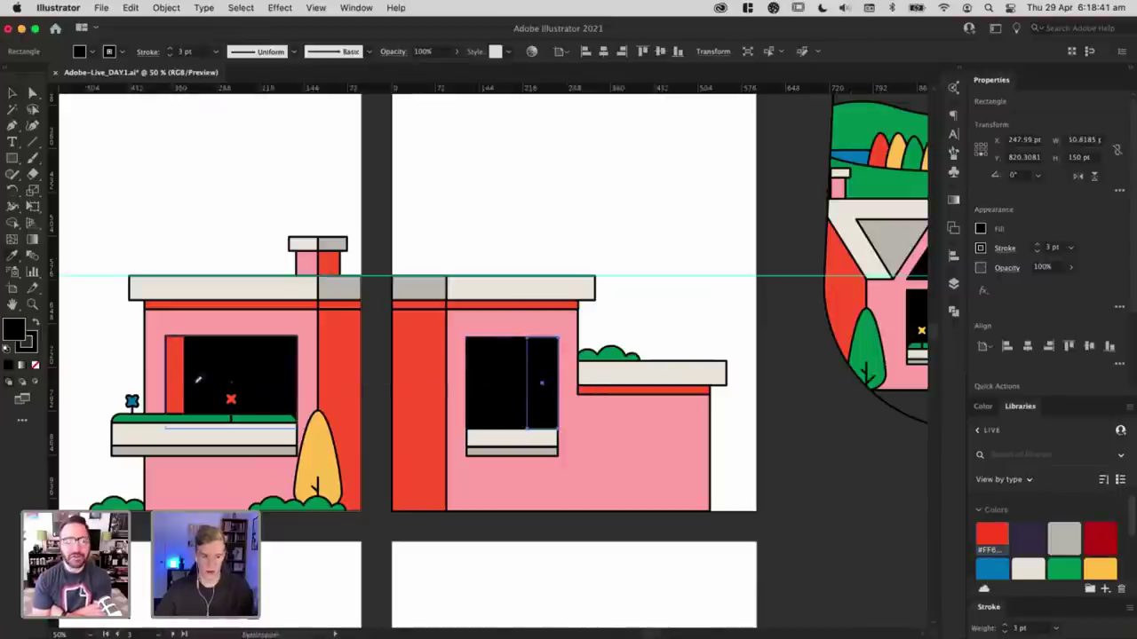
click(179, 376)
key(v)
click(676, 207)
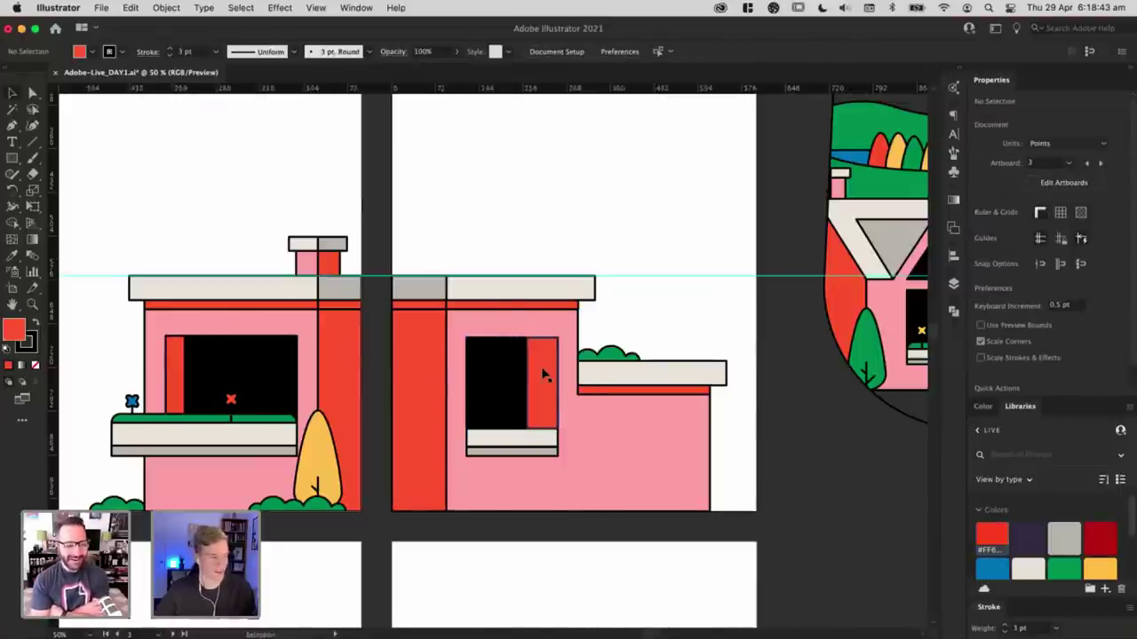
Step: Narrow the red window panel to about 32 pt from its inner edge
click(543, 375)
drag(529, 382, 546, 386)
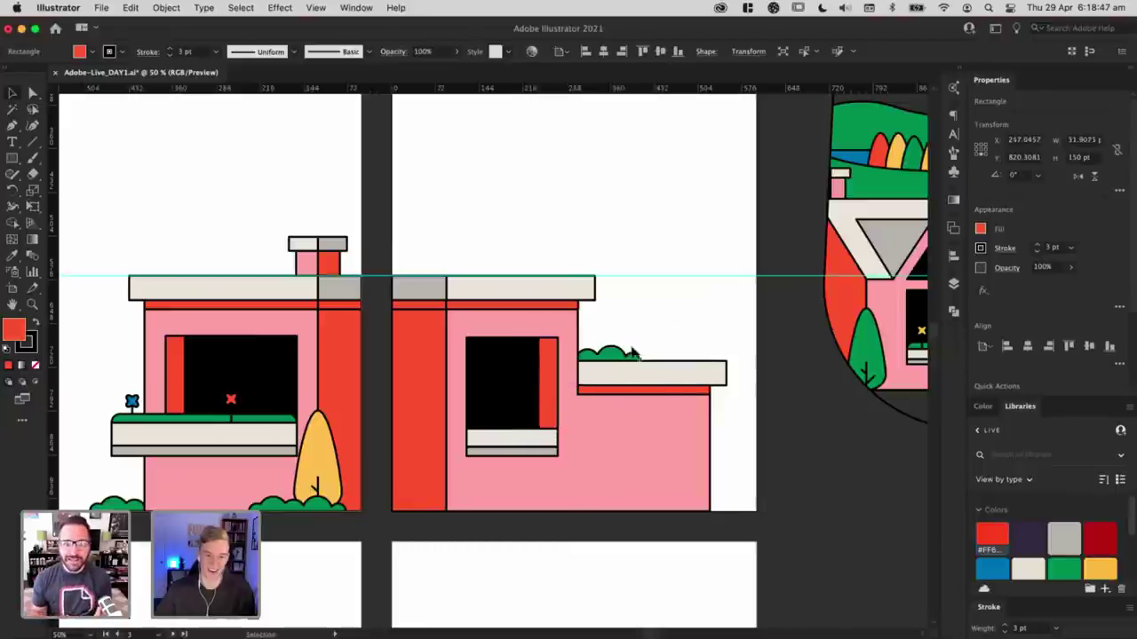
key(super+shift+a)
Step: Try moving the whole window with its red panel and sill strips farther down the wall
click(549, 404)
shift+click(494, 418)
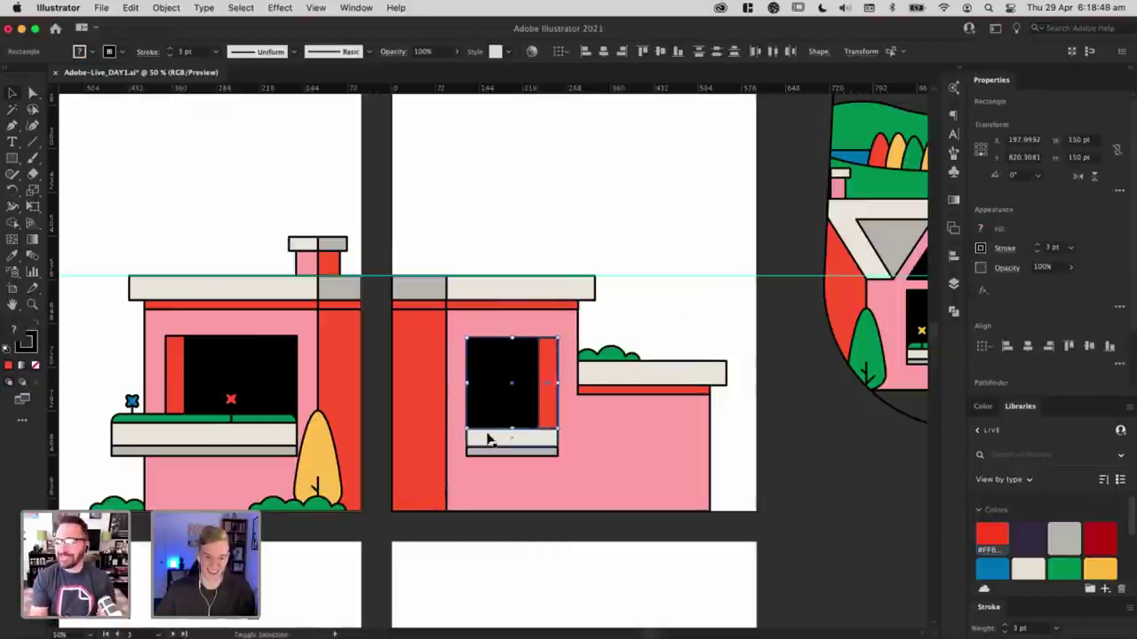
shift+click(486, 448)
drag(508, 392, 510, 418)
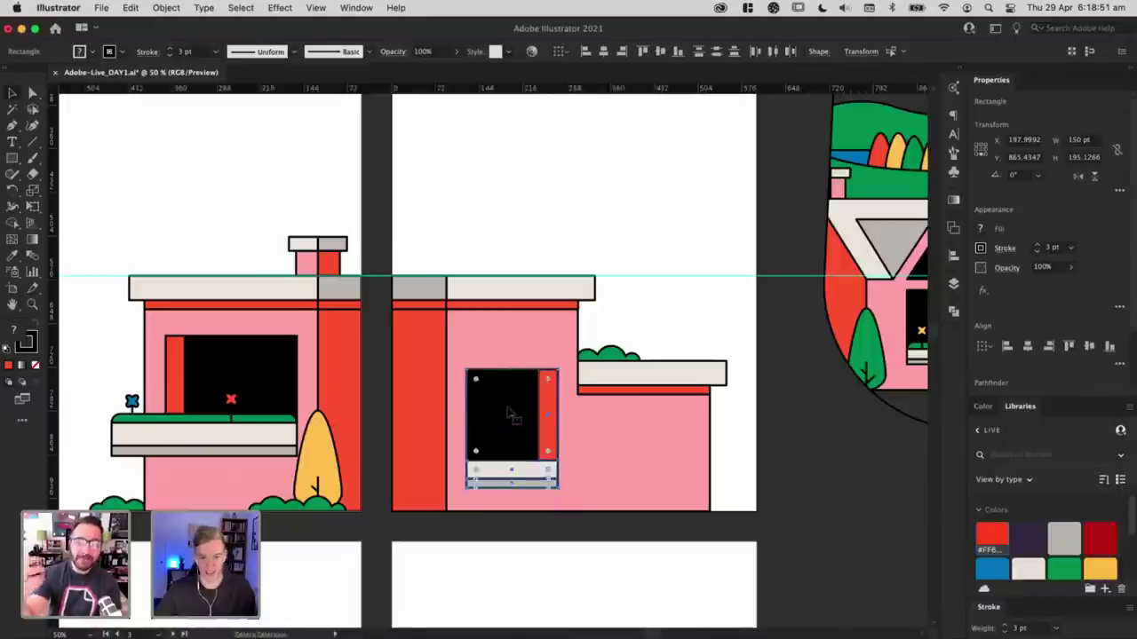
key(super+z)
Step: Lower the upper edges of the black window and its red panel together, using outline view, to line up with the lower roof's top
key(super+y)
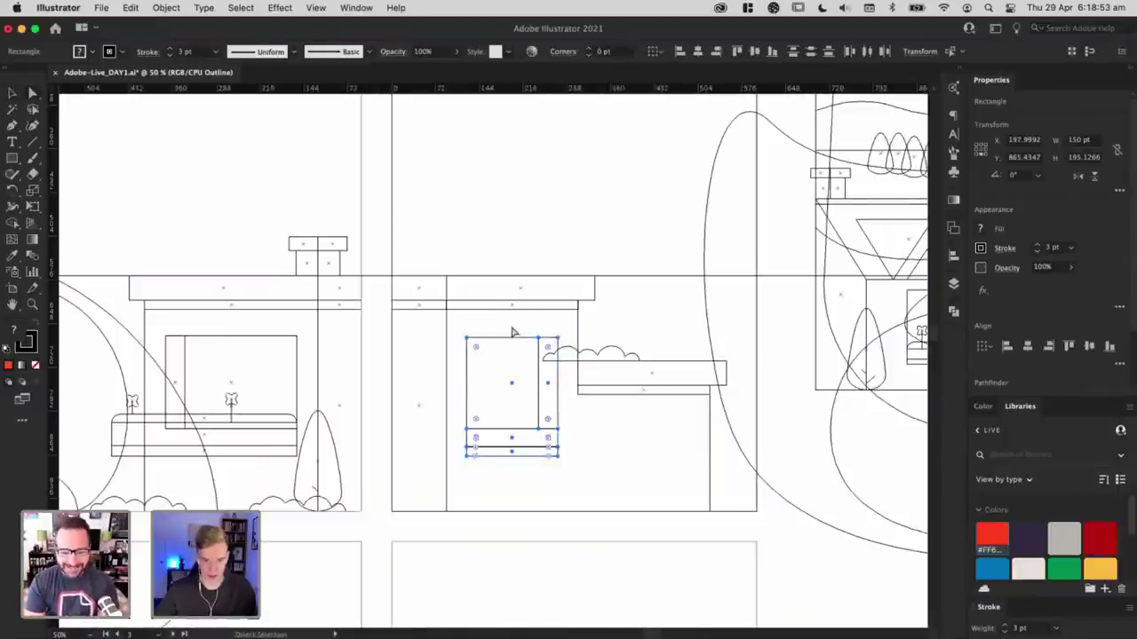
click(477, 329)
drag(569, 345, 559, 362)
key(super+y)
key(super+shift+a)
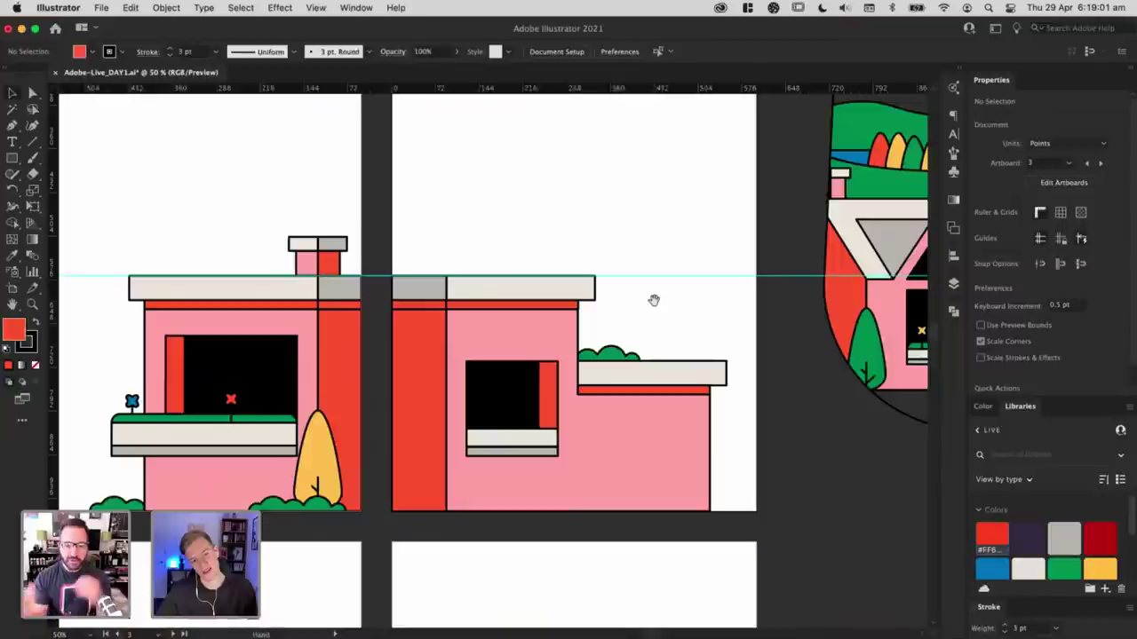
Step: Examine the third building beside its neighbours, at overview and closer scale and in outline, to judge the window's placement and proportions
key(super+minus)
key(super+minus)
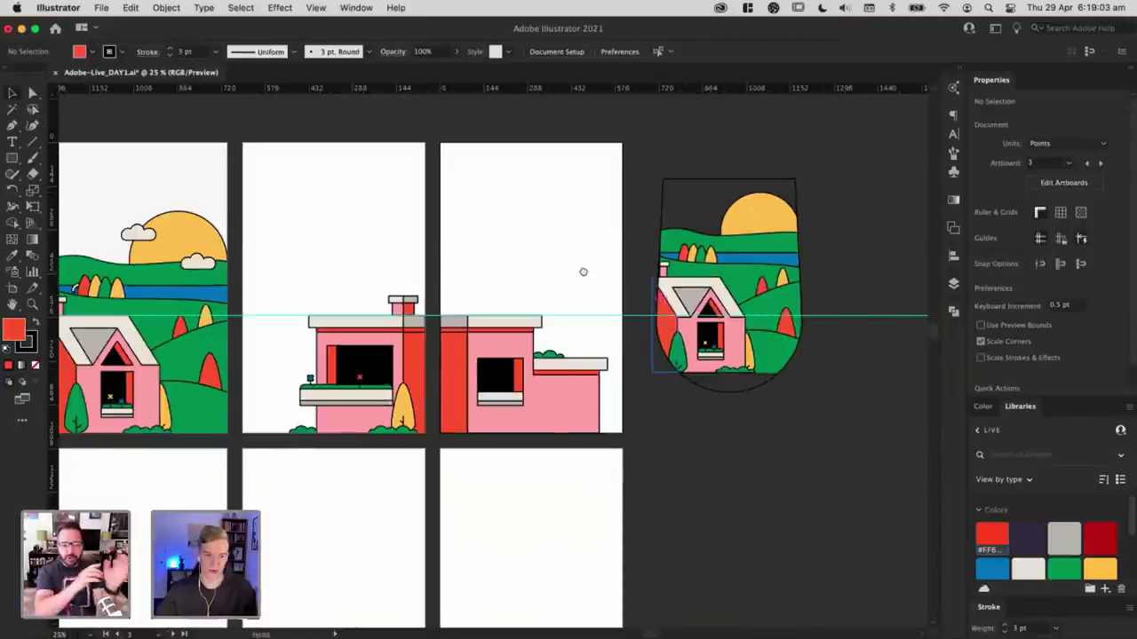
scroll(584, 272, left, 3)
scroll(582, 271, right, 3)
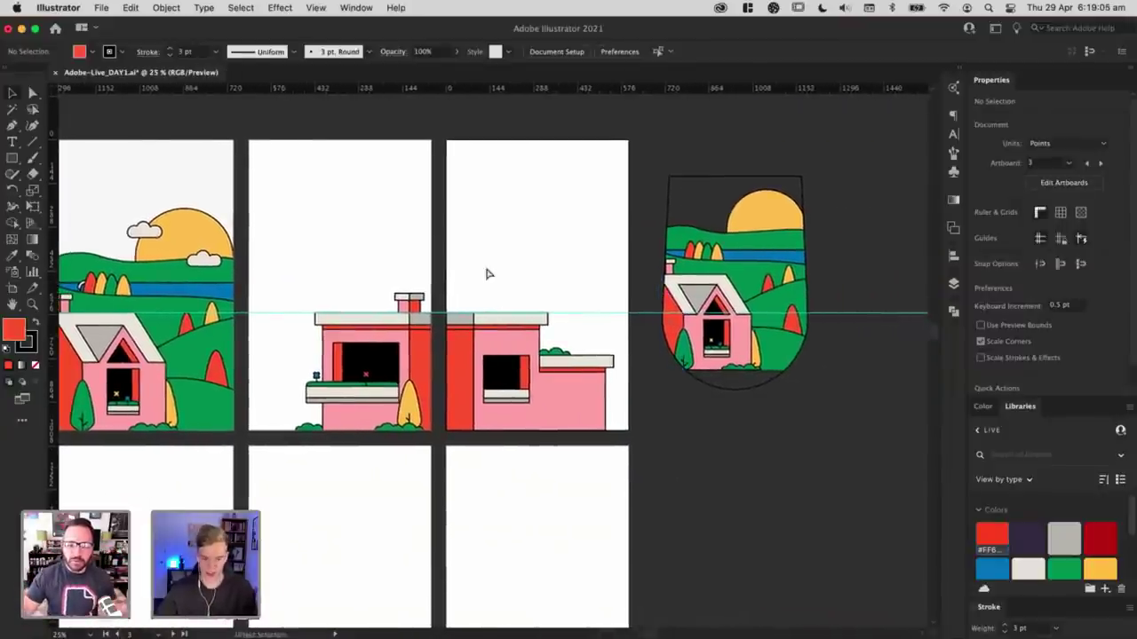
key(super+plus)
key(super+plus)
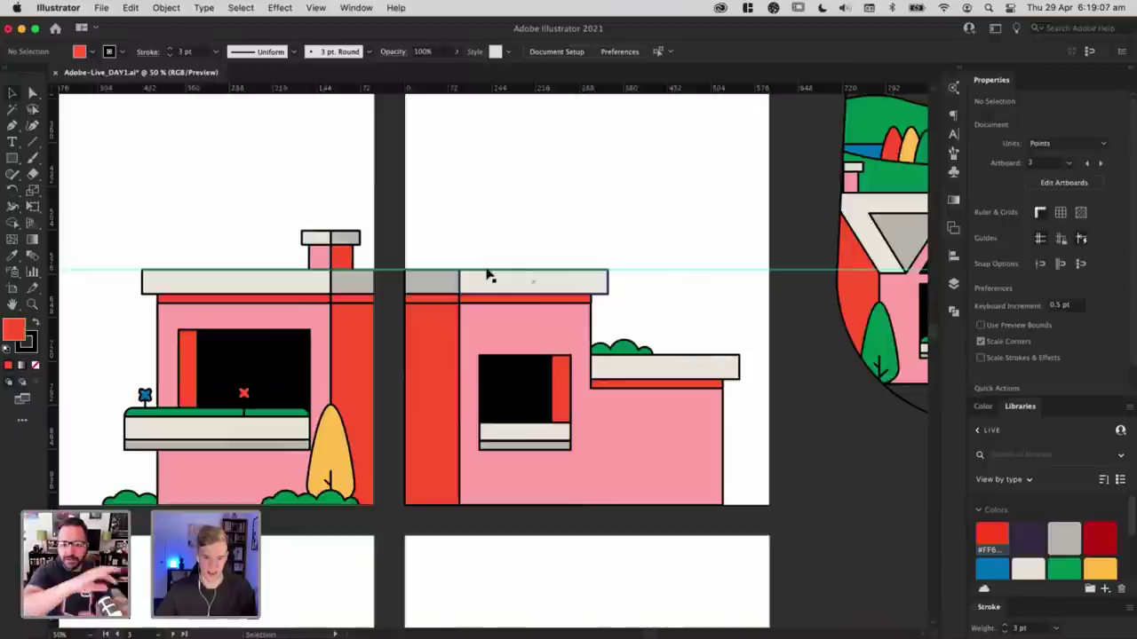
key(super+y)
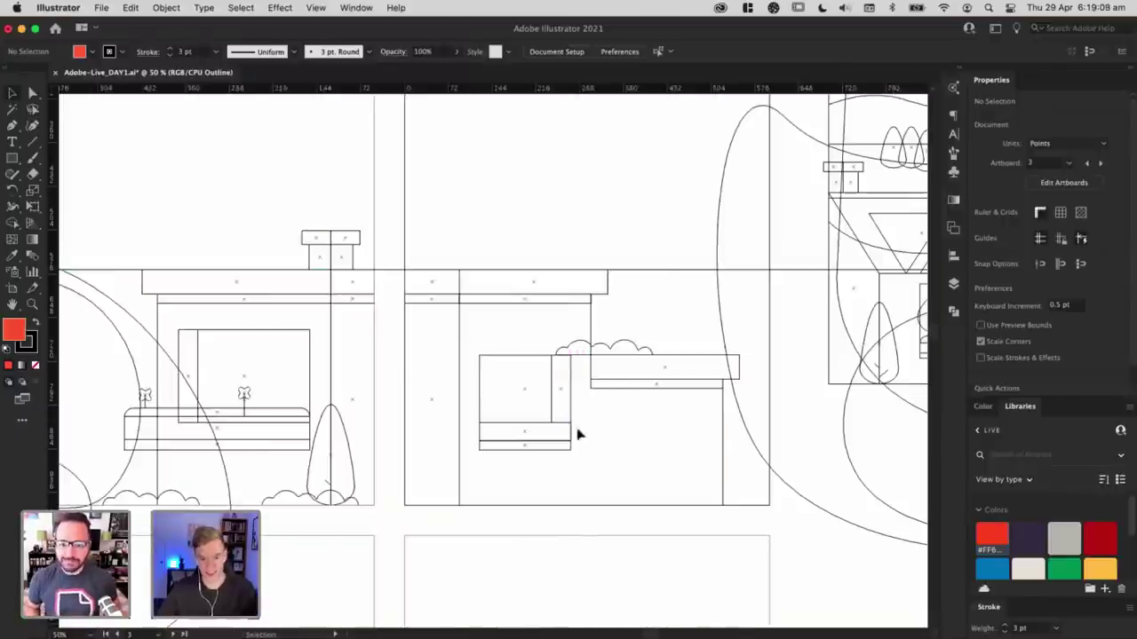
key(super+y)
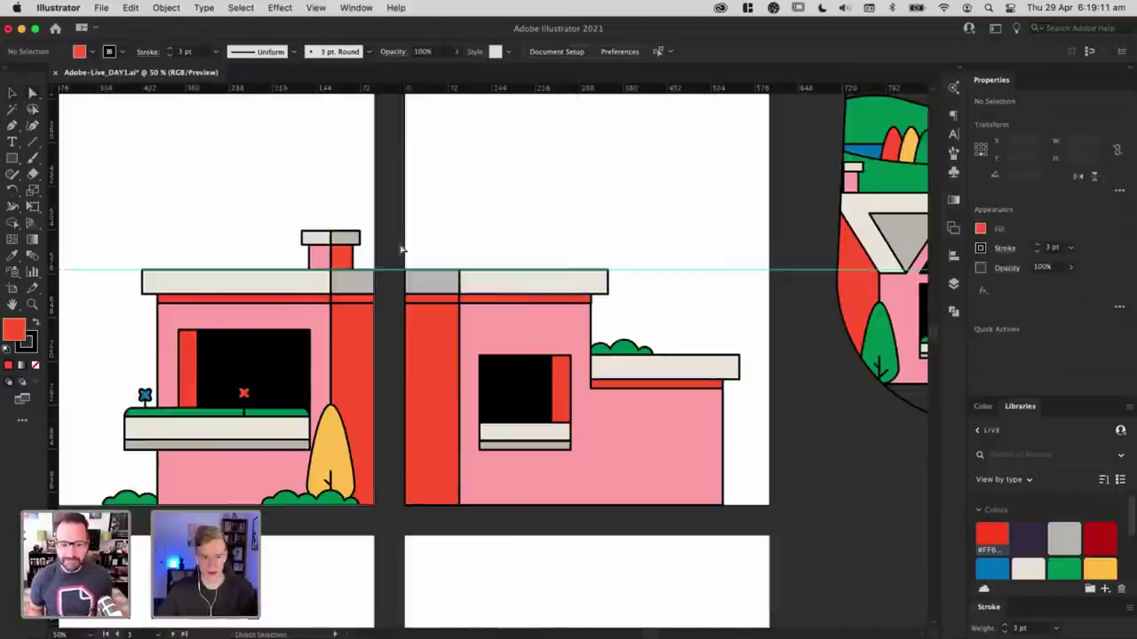
key(v)
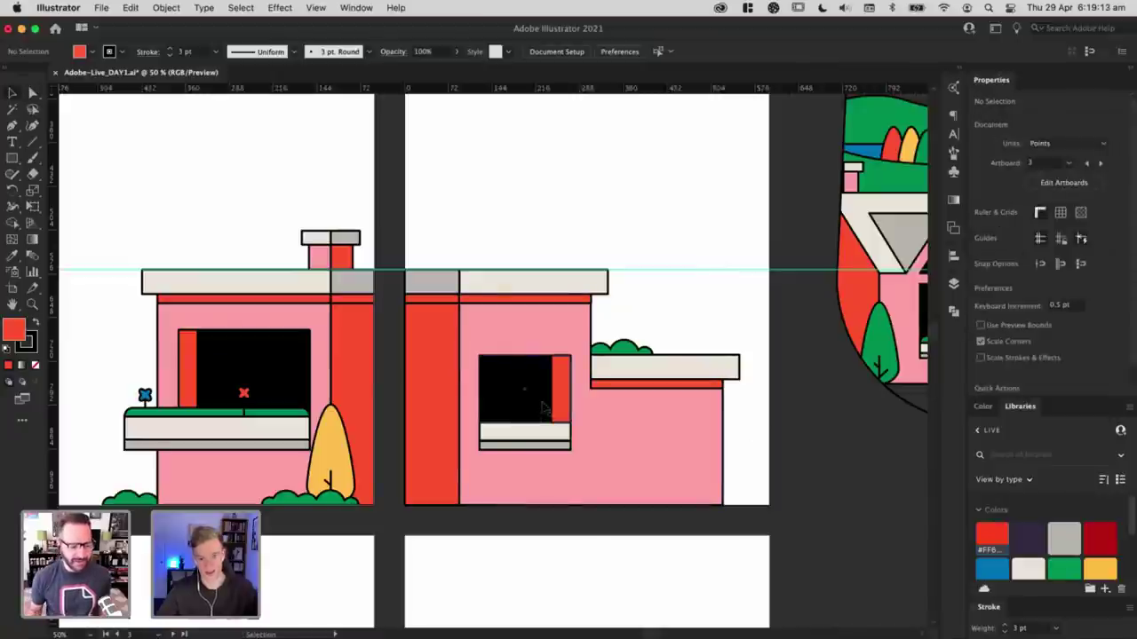
Step: Reposition the grey lower sill strip in outline view so it sits flush under the upper strip, aligned with the window's sides
key(super+y)
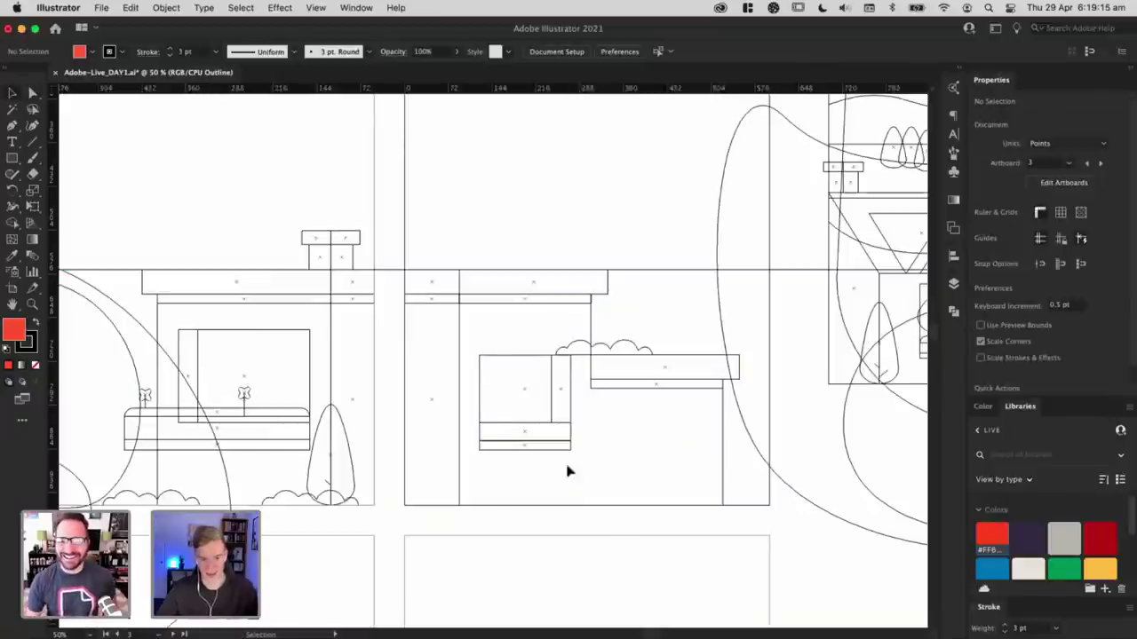
click(490, 421)
key(super+=)
key(super+=)
key(super+=)
key(super+=)
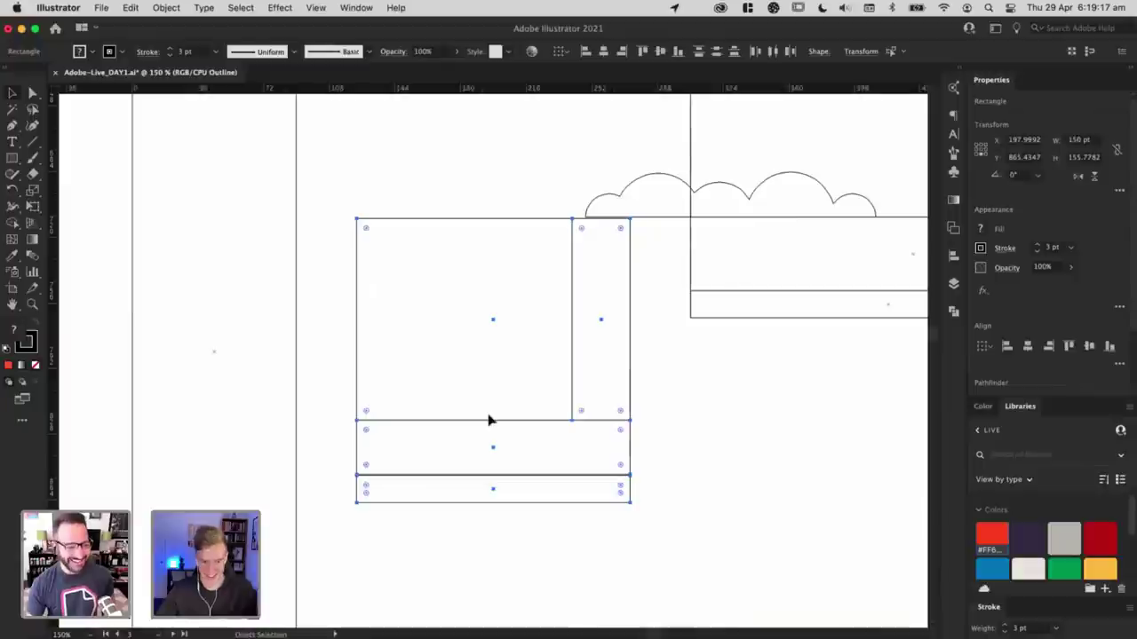
click(654, 553)
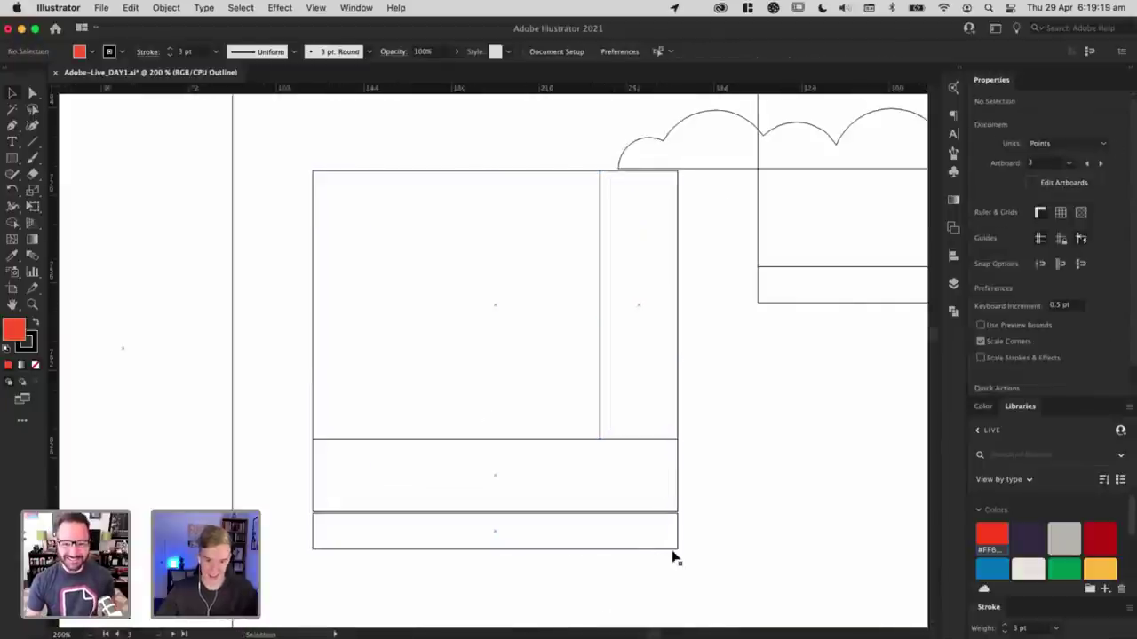
drag(666, 548, 668, 548)
click(748, 553)
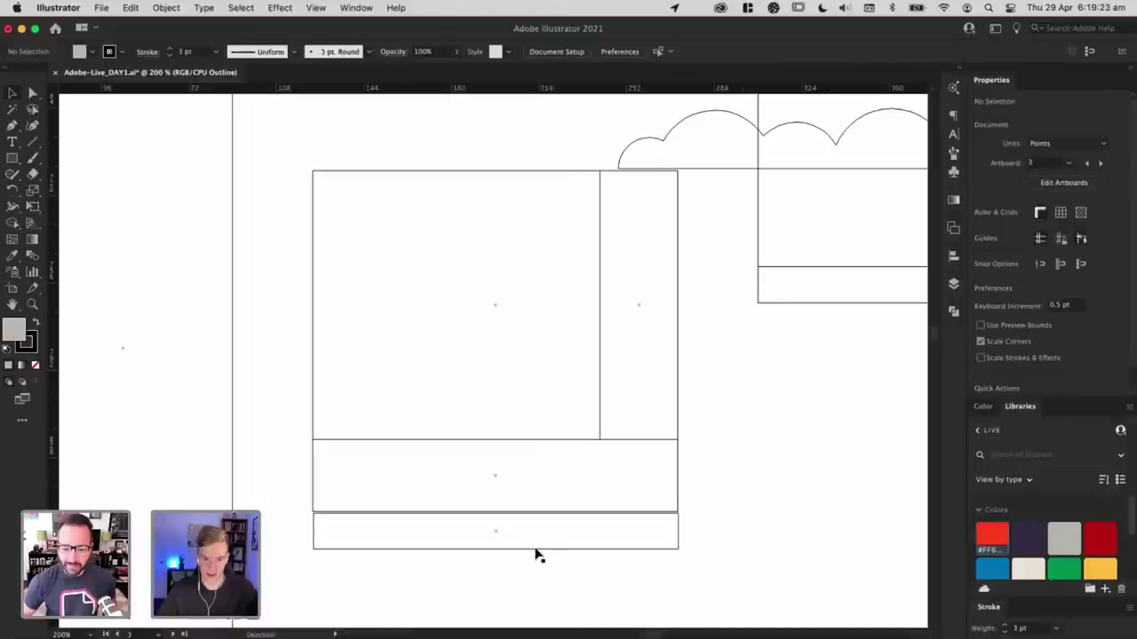
drag(535, 549, 549, 589)
click(498, 554)
drag(496, 549, 498, 534)
click(613, 577)
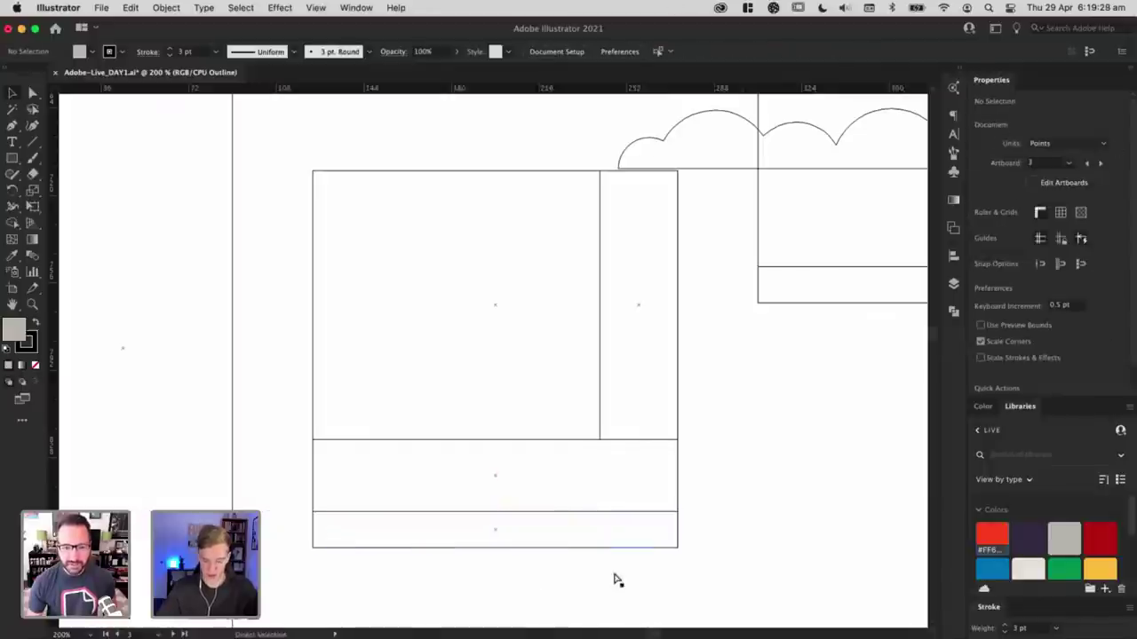
key(super+y)
Step: Move the green bush on the third building's lower roof a little to the right along the roof's upper edge, using outline view
key(super+minus)
key(super+minus)
key(super+minus)
key(super+minus)
drag(600, 423, 599, 482)
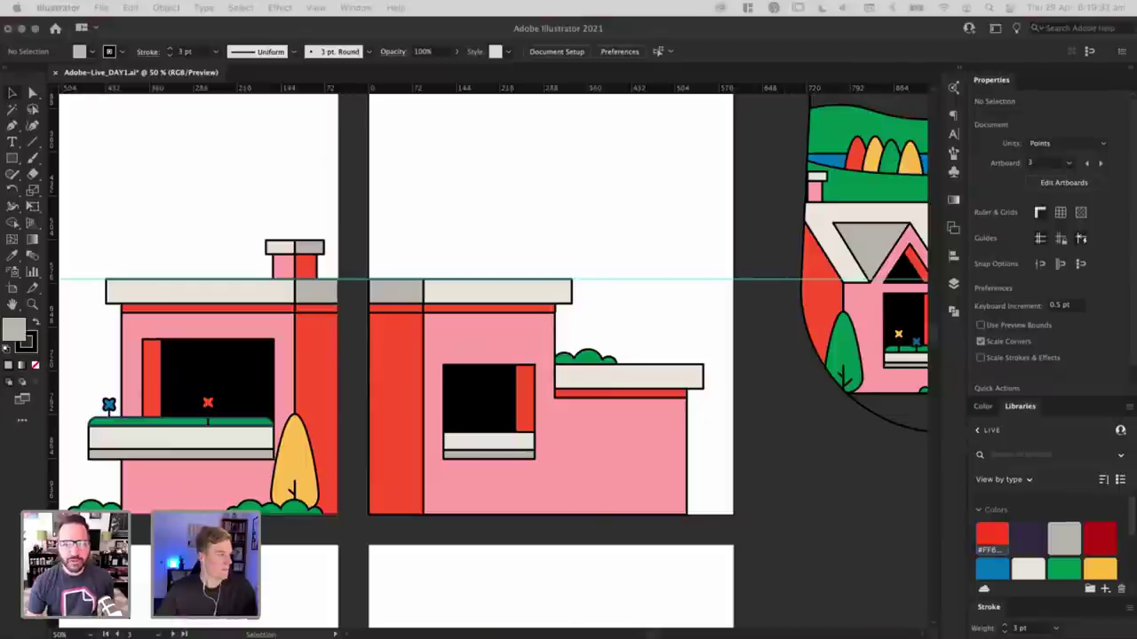
click(590, 264)
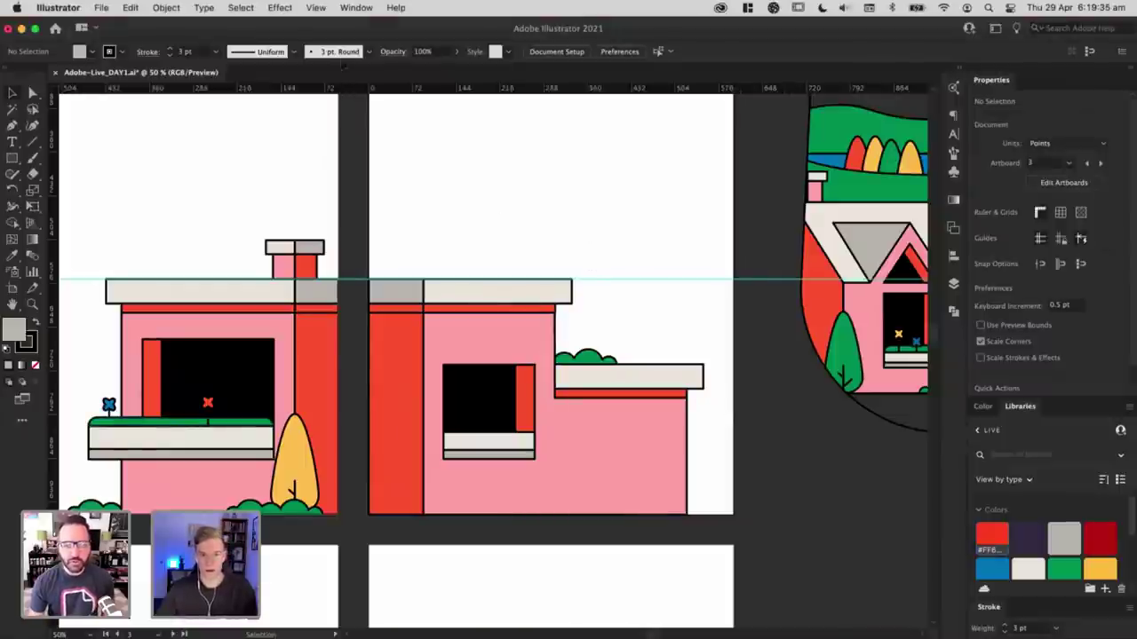
key(super+equal)
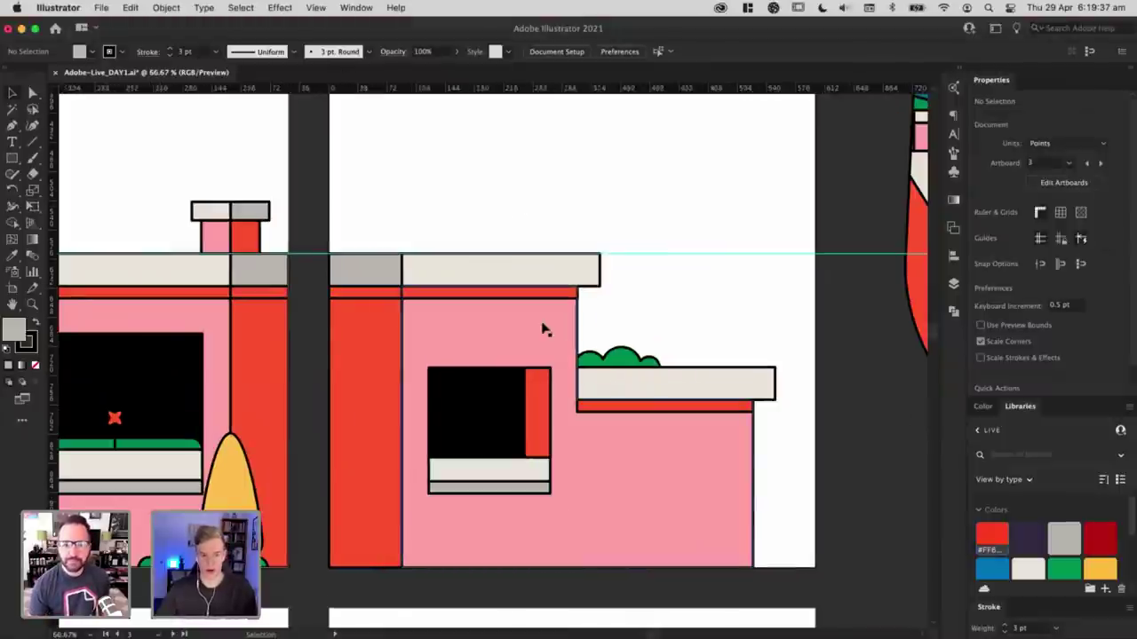
key(super+y)
key(a)
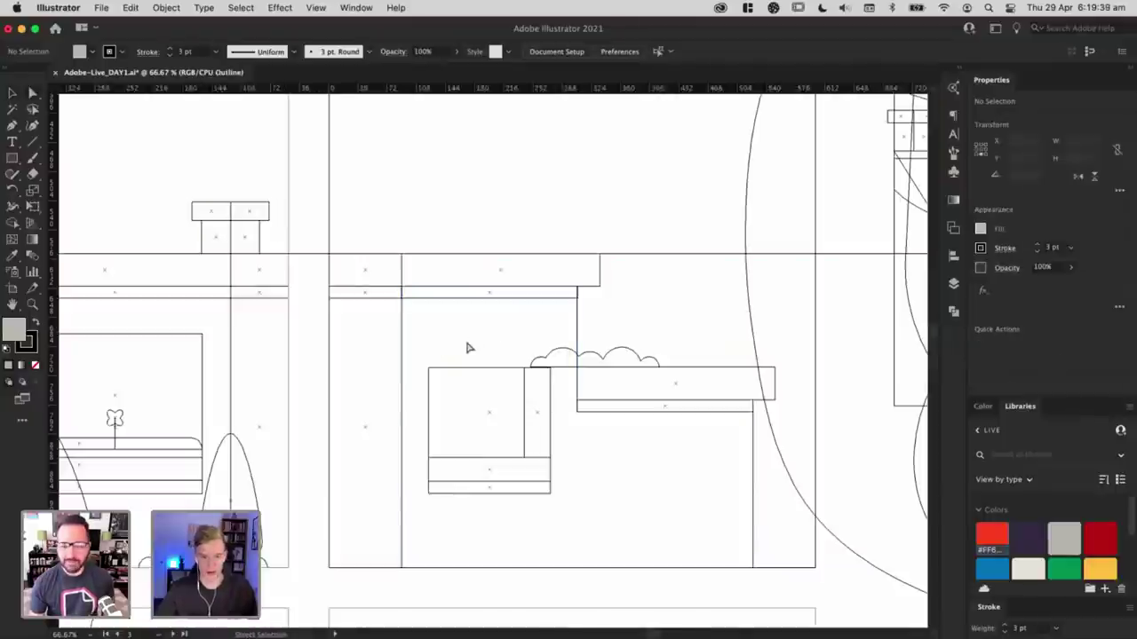
key(v)
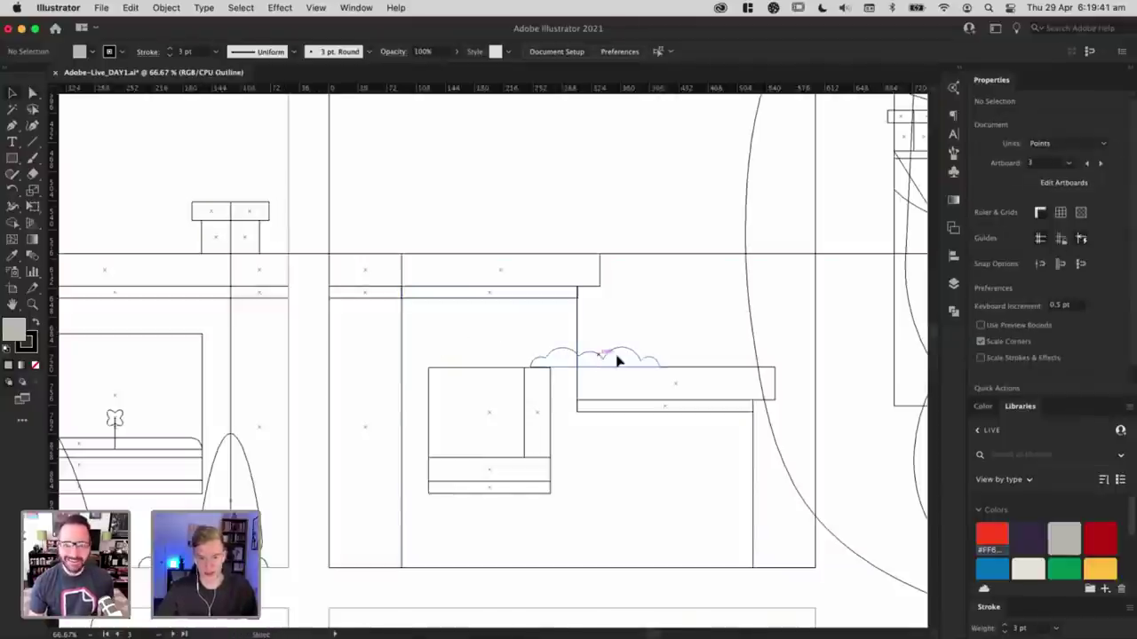
drag(617, 359, 623, 360)
drag(635, 305, 634, 304)
click(619, 304)
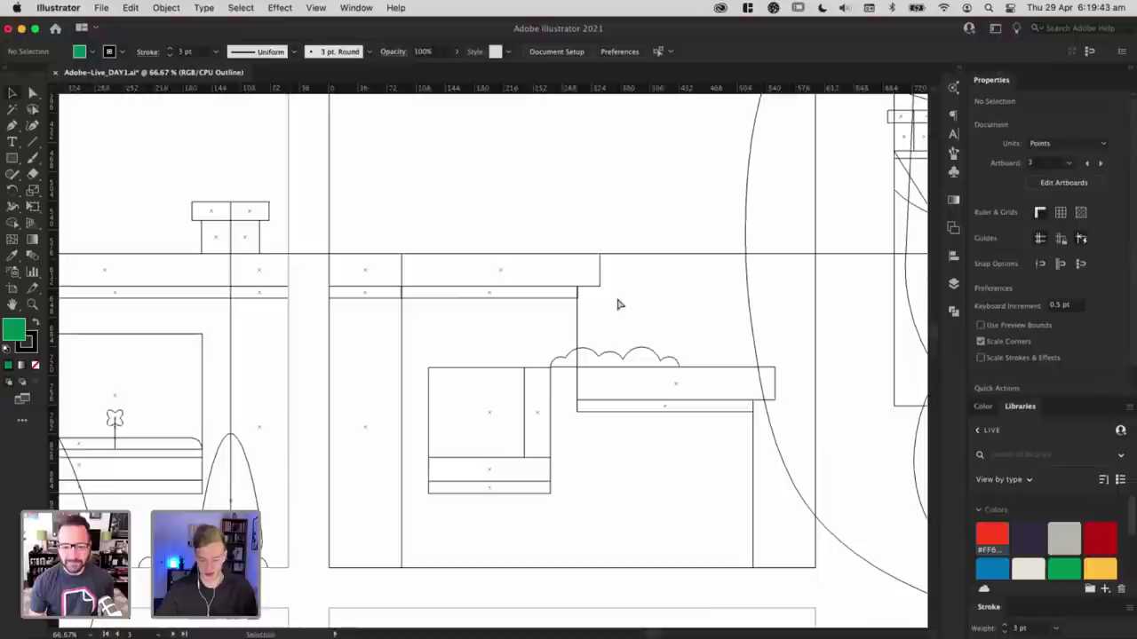
key(super+y)
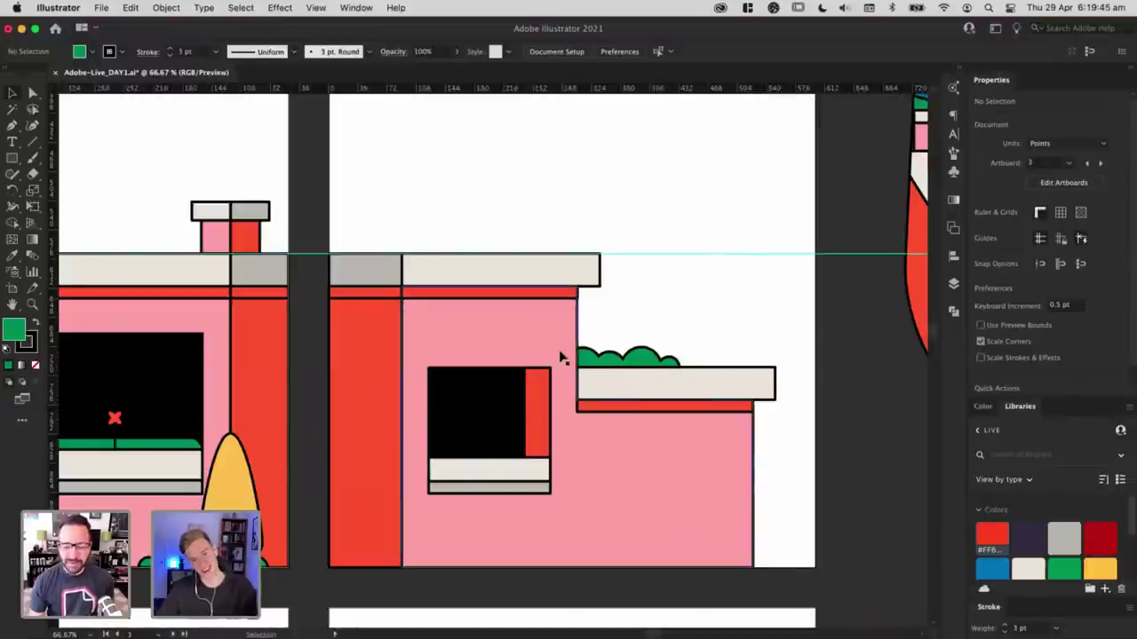
Step: Shift the roof bush farther right until its hidden end sits almost level with the taller wall's edge
key(super+minus)
key(super+y)
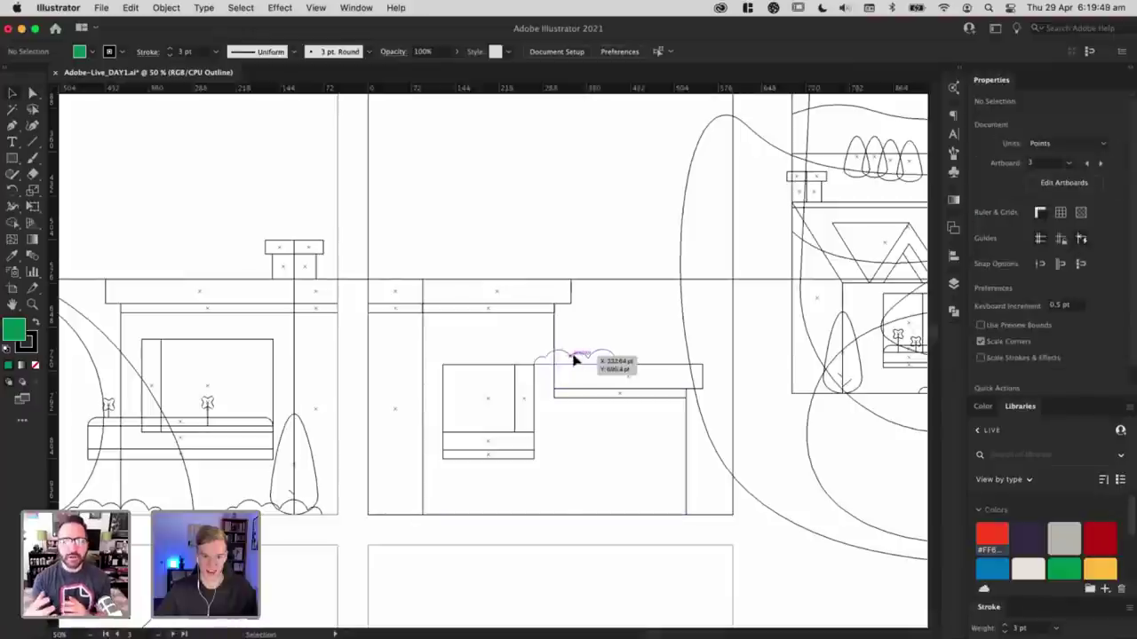
drag(573, 358, 588, 358)
click(601, 326)
Step: Raise the upper edges of the black window and its red panel together, making them about 156 pt tall
key(a)
drag(434, 354, 538, 383)
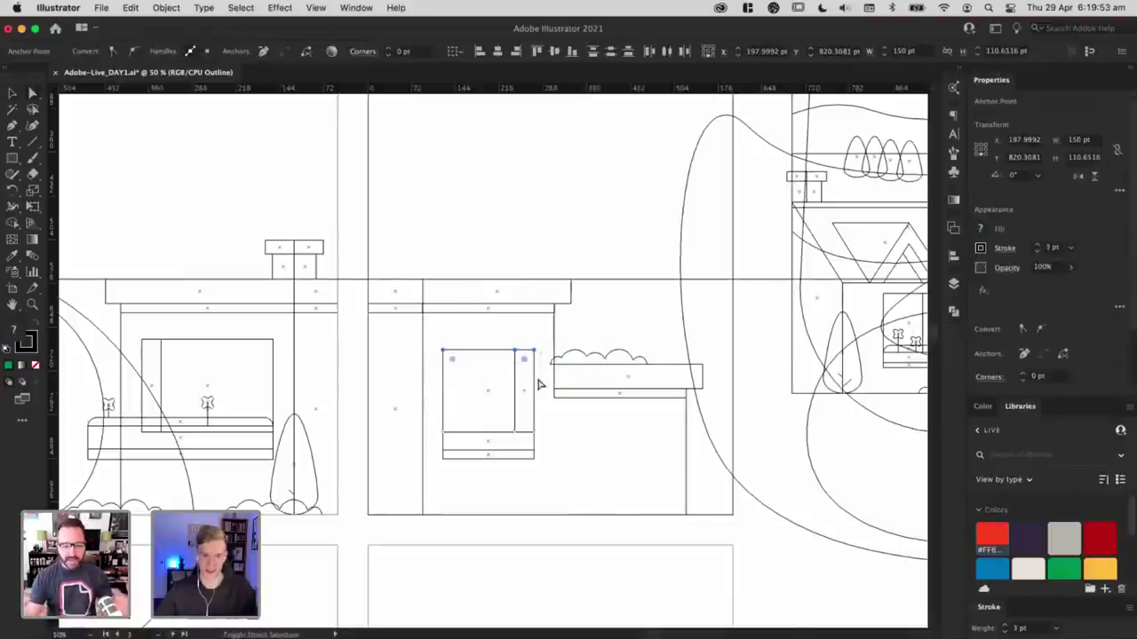
key(super+y)
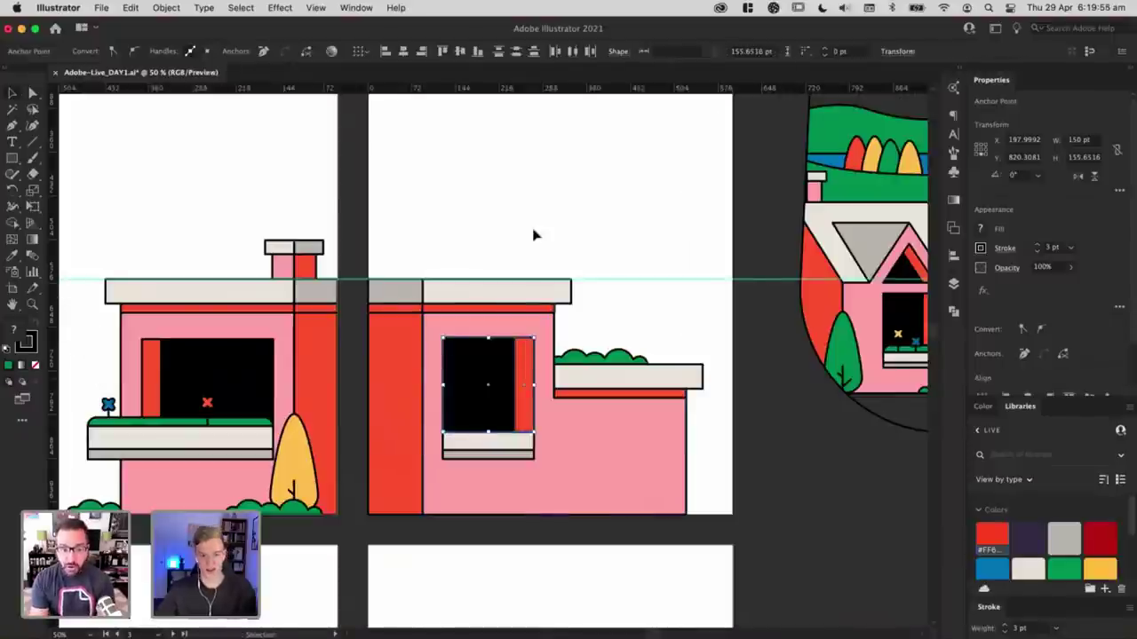
Step: Shift the green bush on the lower roof slightly left so it tucks behind the taller wall
click(534, 236)
click(589, 363)
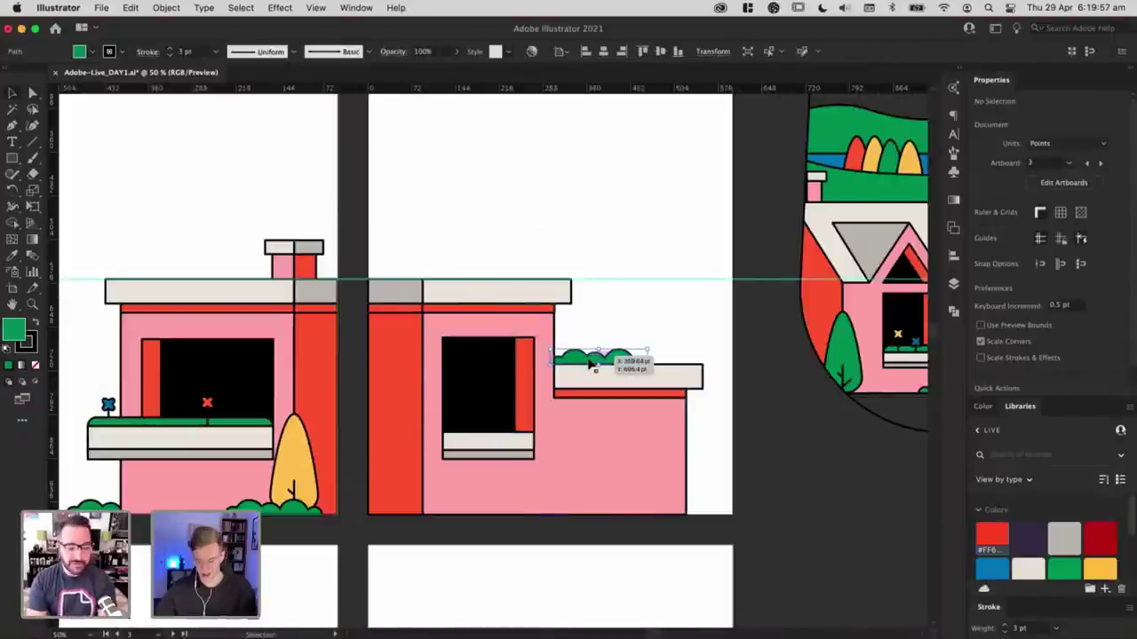
click(634, 317)
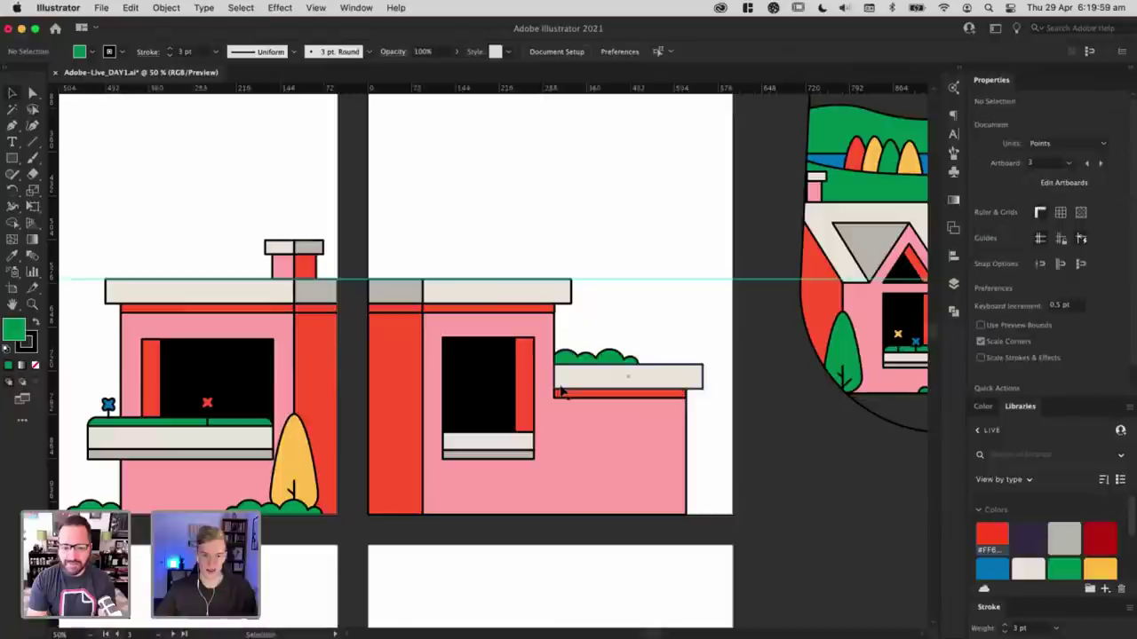
Step: Copy the rounded green hedge strip onto the right building's window sill, aligned with the sill's left edge
drag(500, 446, 508, 446)
key(ctrl+equal)
key(ctrl+equal)
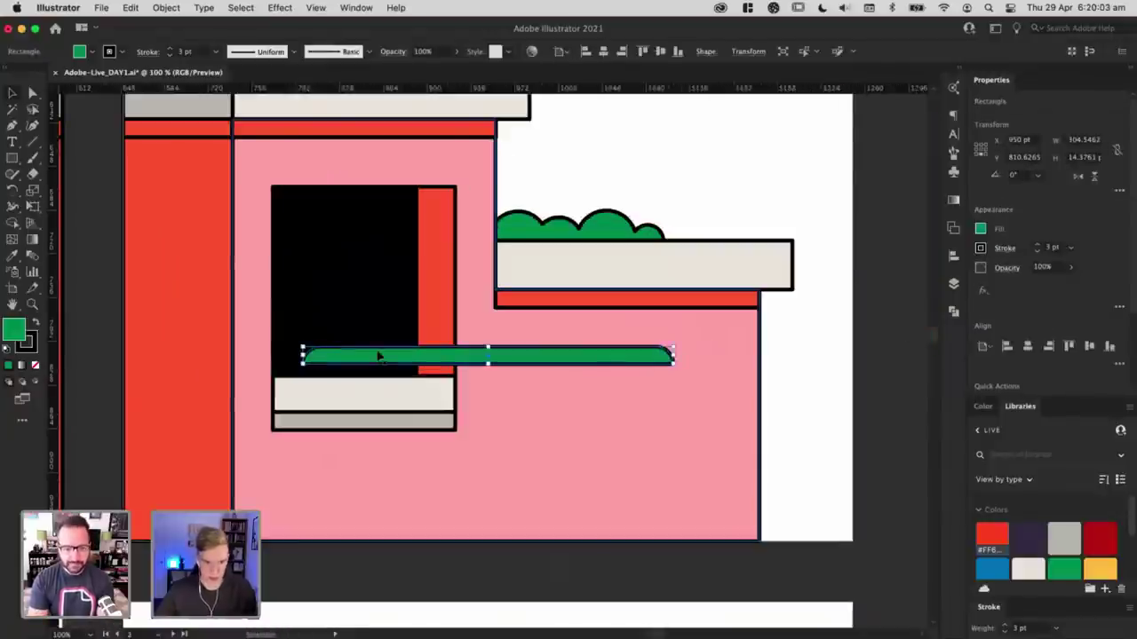
drag(308, 357, 317, 375)
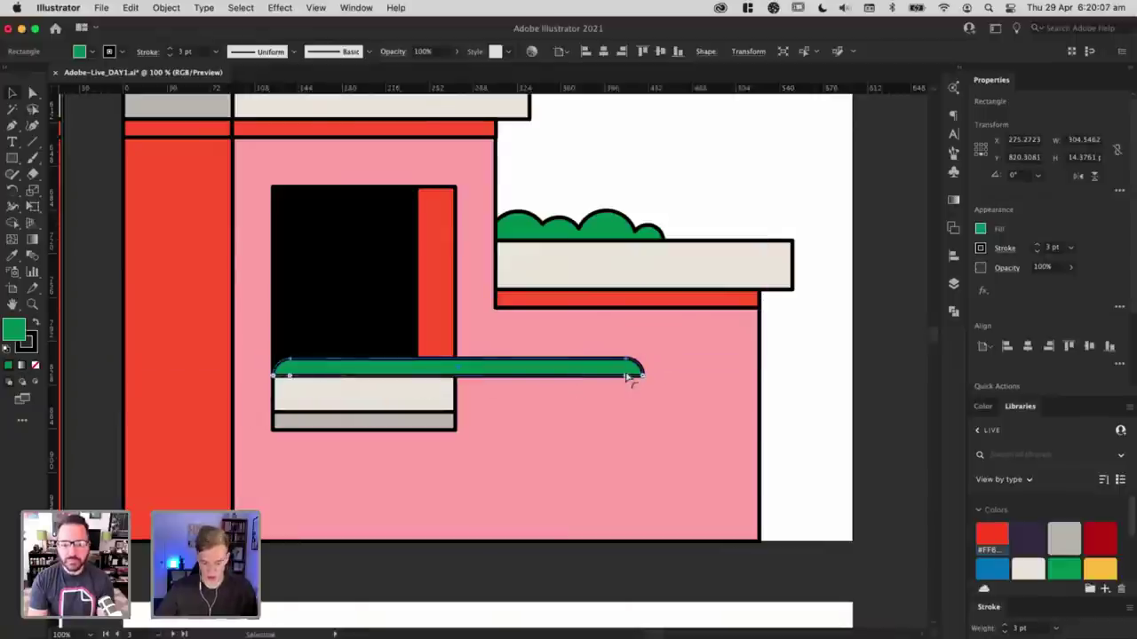
Step: Narrow the green hedge strip so that it matches the width of the right building's window sill
key(ctrl+y)
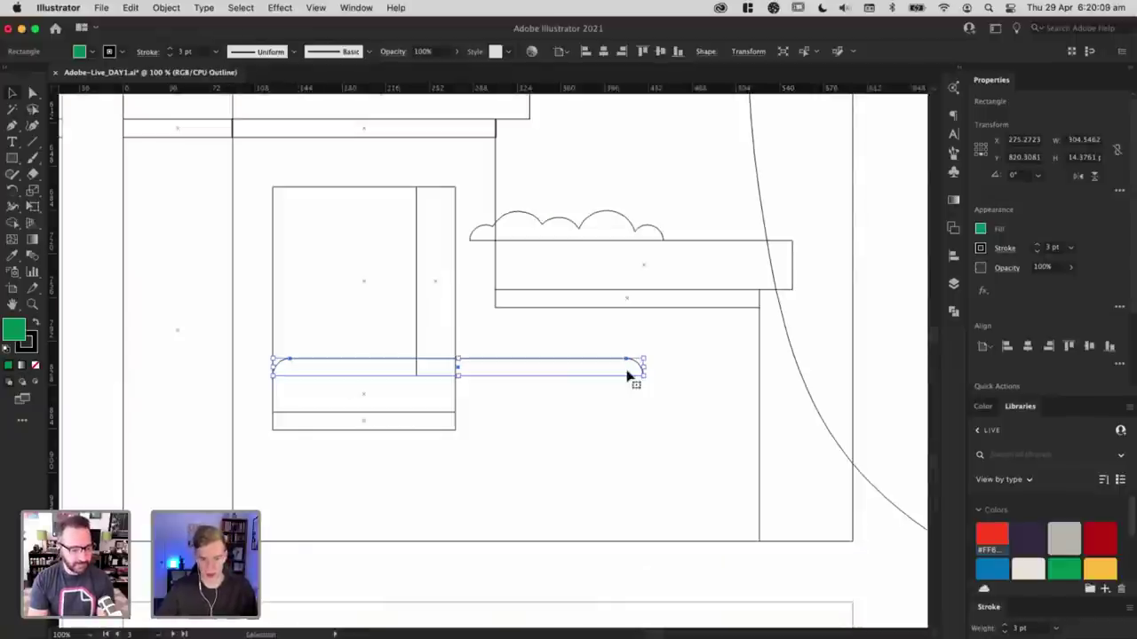
key(ctrl+y)
drag(646, 368, 458, 371)
click(671, 170)
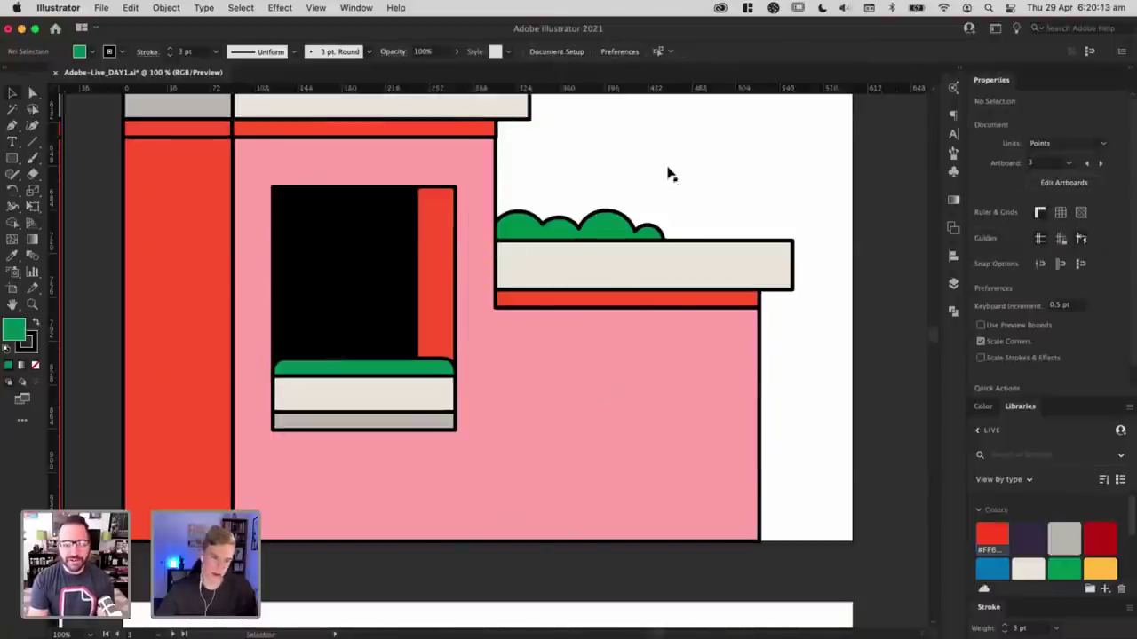
scroll(432, 382, down, 2)
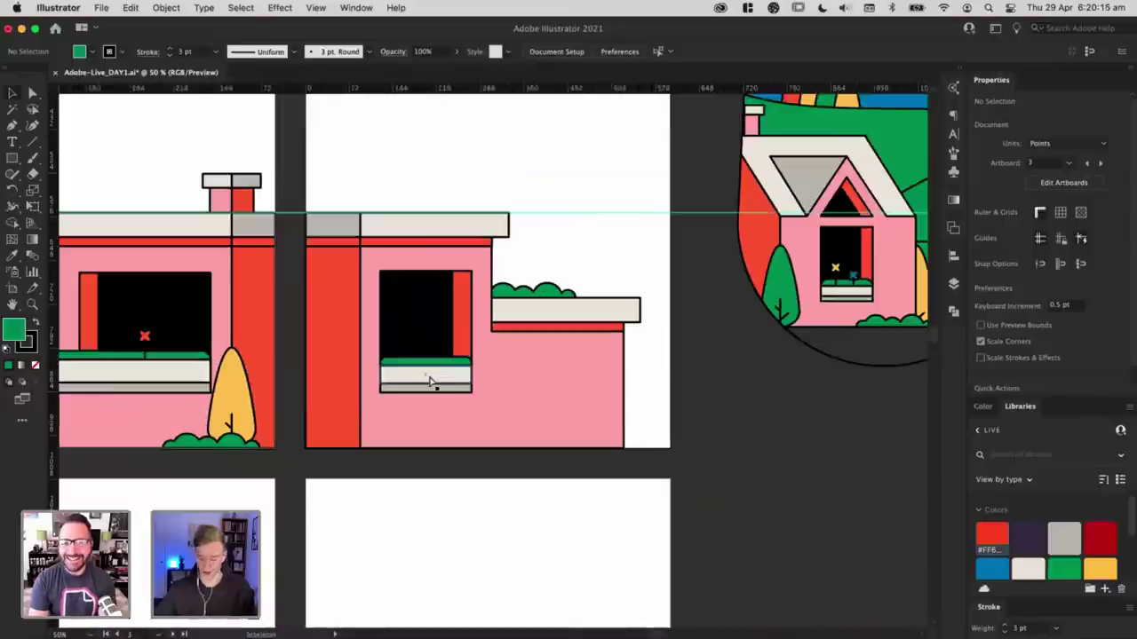
scroll(432, 382, up, 1)
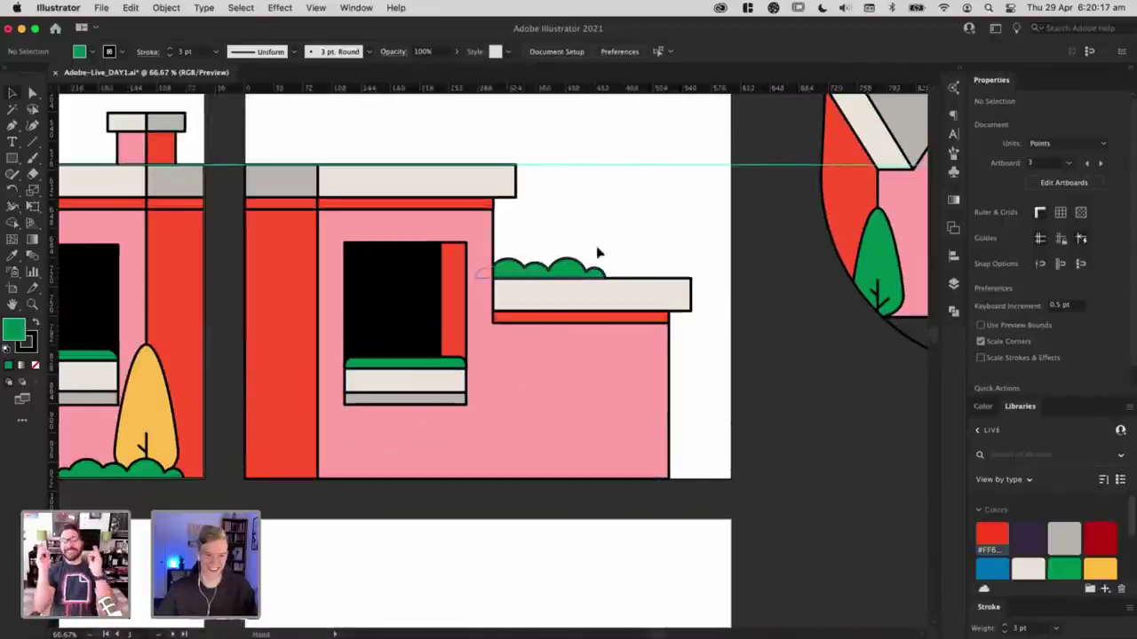
scroll(598, 253, down, 1)
scroll(637, 262, left, 3)
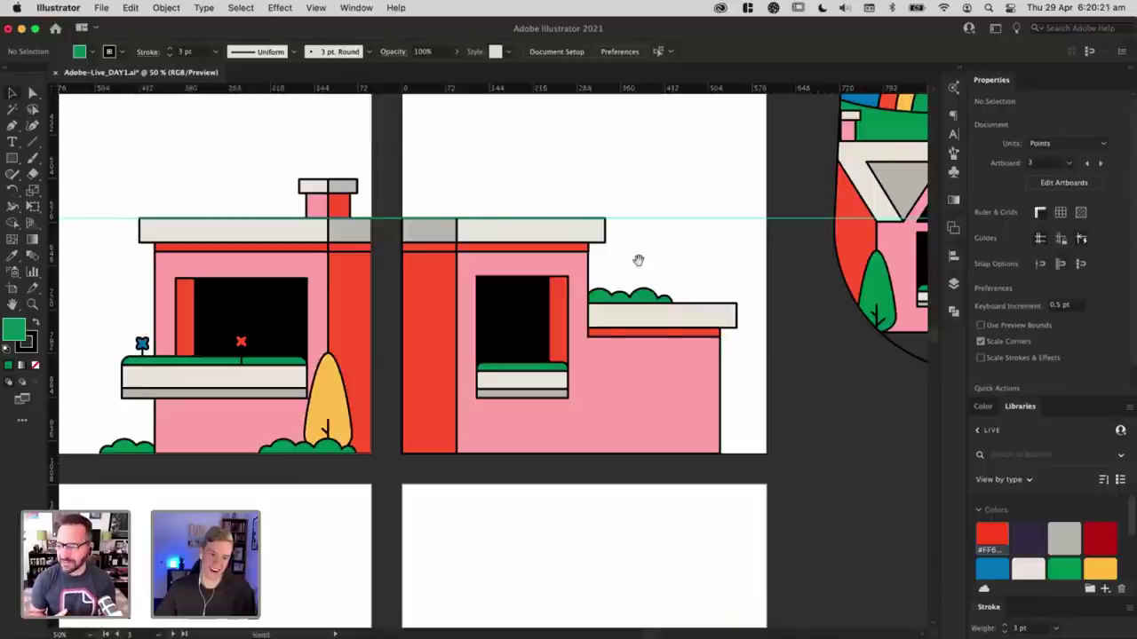
scroll(638, 260, up, 3)
scroll(599, 332, right, 3)
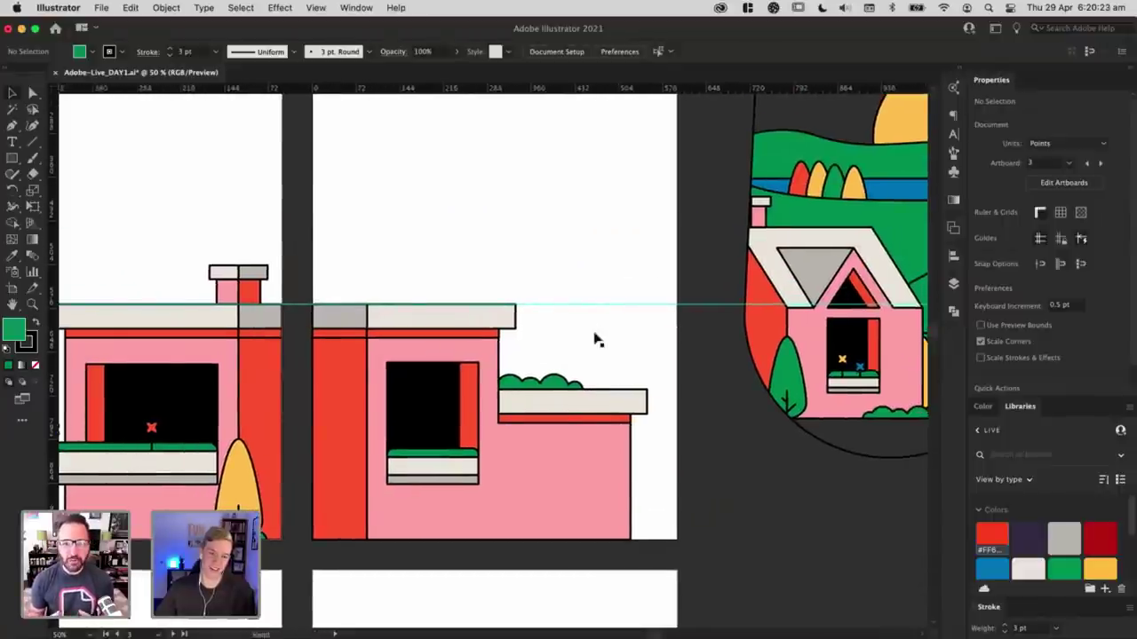
key(a)
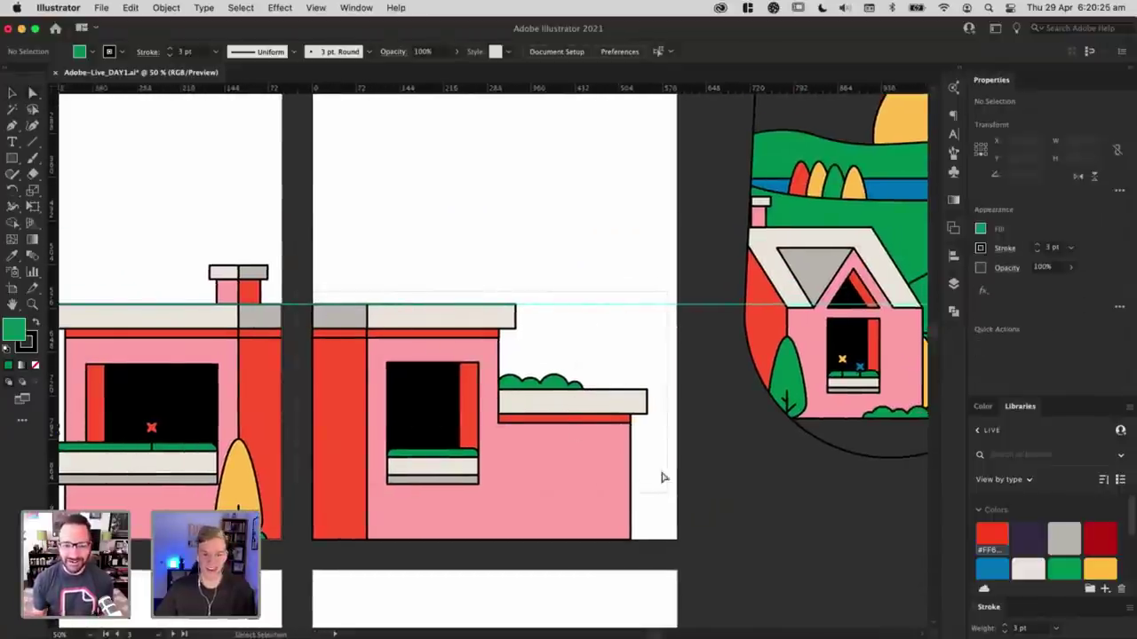
drag(662, 478, 308, 295)
mouse_move(647, 396)
mouse_down()
mouse_move(646, 415)
mouse_move(647, 395)
mouse_up()
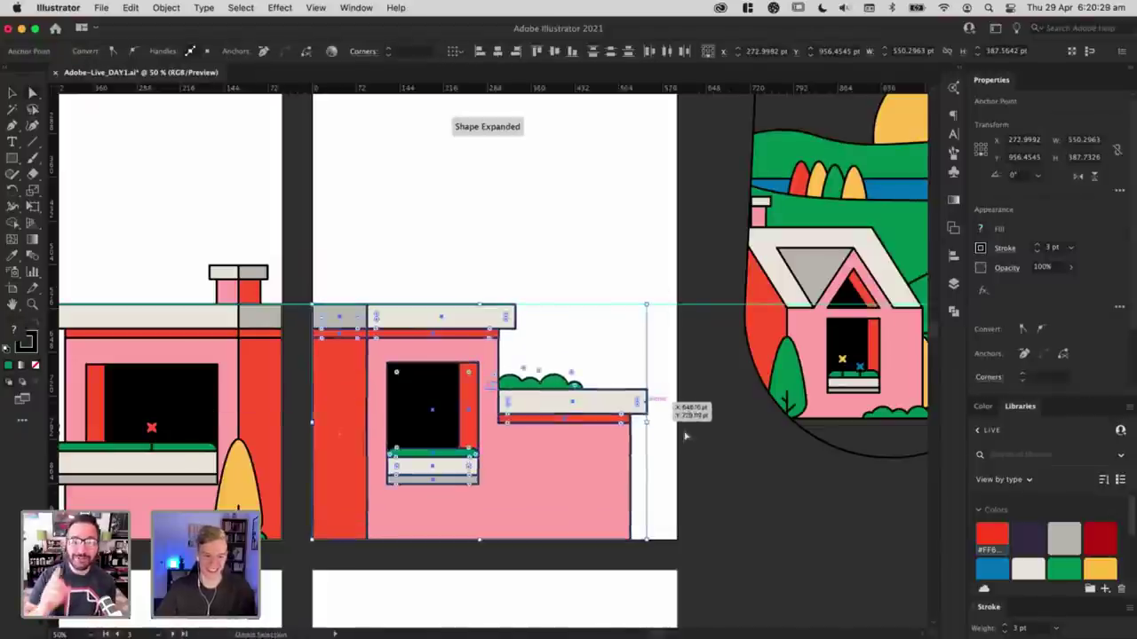
click(654, 467)
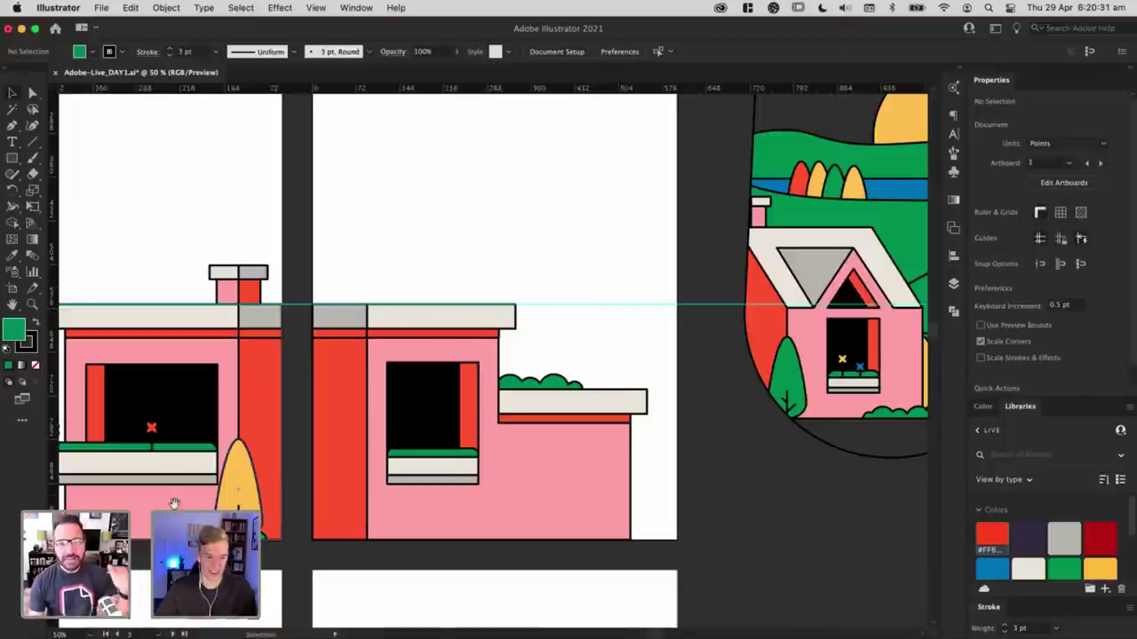
Step: Place a copy of the yellow tree on the ground line at the right building's far right corner
drag(175, 503, 318, 507)
key(super+minus)
drag(463, 490, 582, 492)
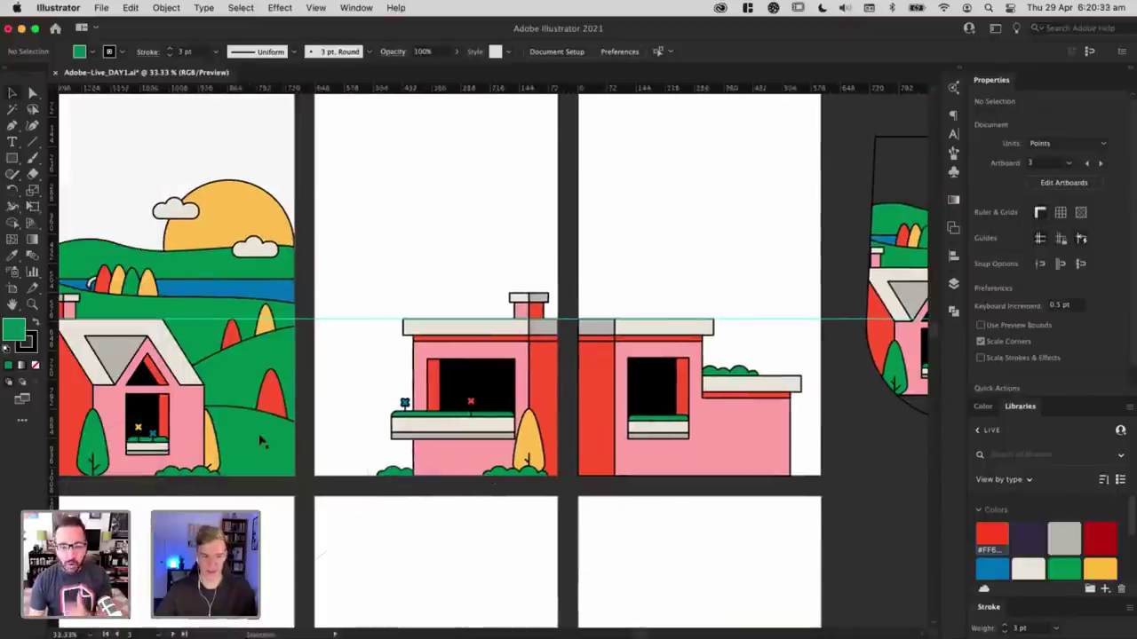
drag(776, 466, 804, 465)
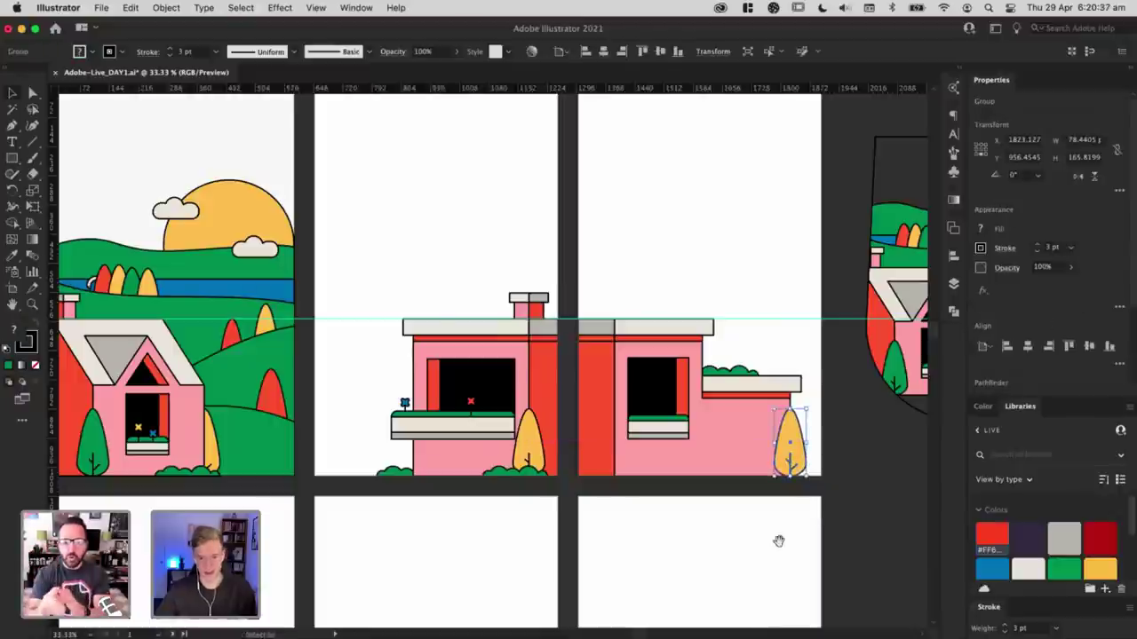
Step: Place a copy of the green bush on the ground line below the right building's window, overlapping the red wall's edge
drag(779, 541, 706, 547)
click(642, 551)
drag(583, 524, 634, 522)
drag(519, 478, 634, 480)
key(super+1)
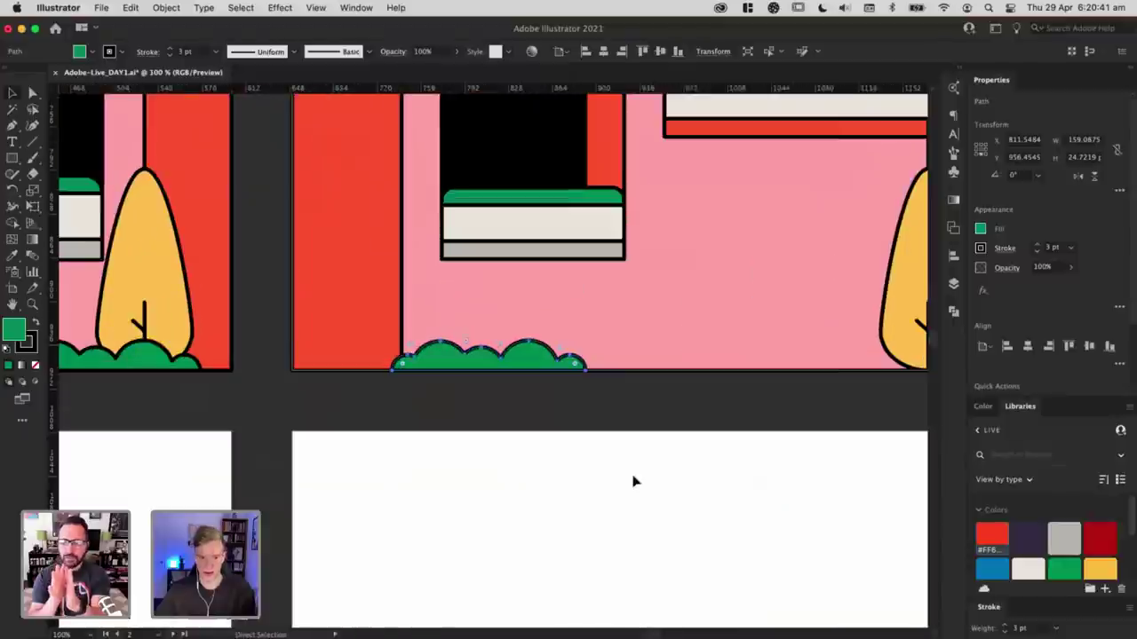
click(322, 383)
Step: Draw a green circle about 31 pt wide on the pink wall and delete its bottom anchor point to leave a half circle
drag(7, 158, 53, 187)
drag(749, 289, 769, 270)
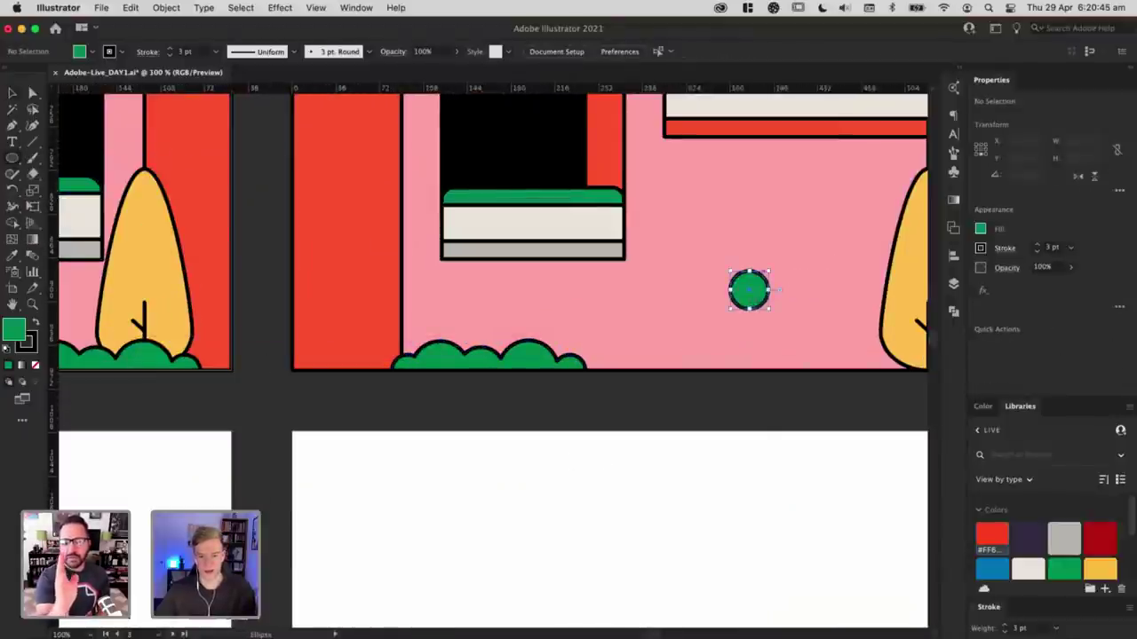
key(a)
click(750, 310)
key(Delete)
click(732, 294)
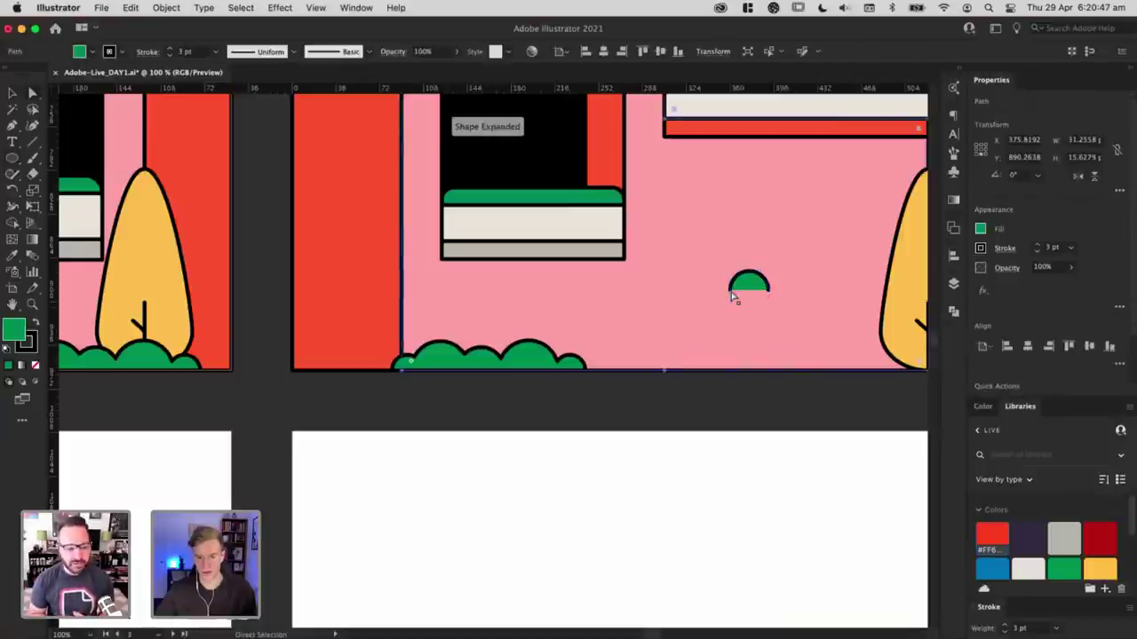
Step: Join the half circle's two open end points to close its flat base with a stroke
click(730, 289)
shift+click(769, 289)
key(super+j)
key(v)
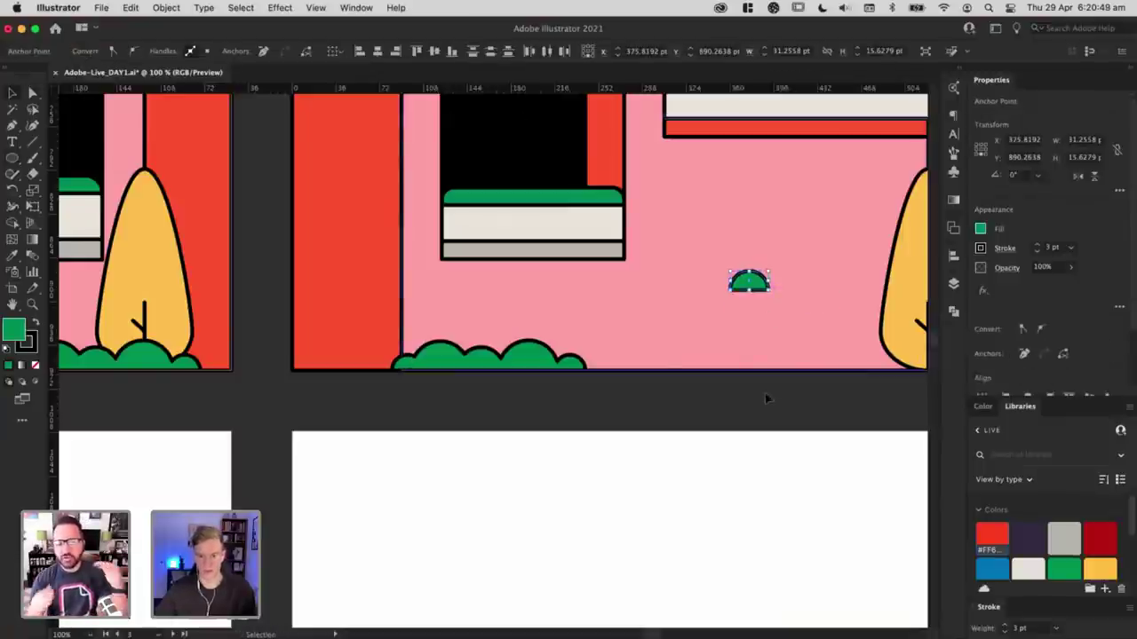
click(767, 399)
Step: Enlarge the half-circle shrub to about 38 pt wide and place one beside the right building's bush and one at the yellow tree's foot
drag(751, 282, 884, 364)
scroll(459, 432, right, 5)
scroll(459, 432, up, 2)
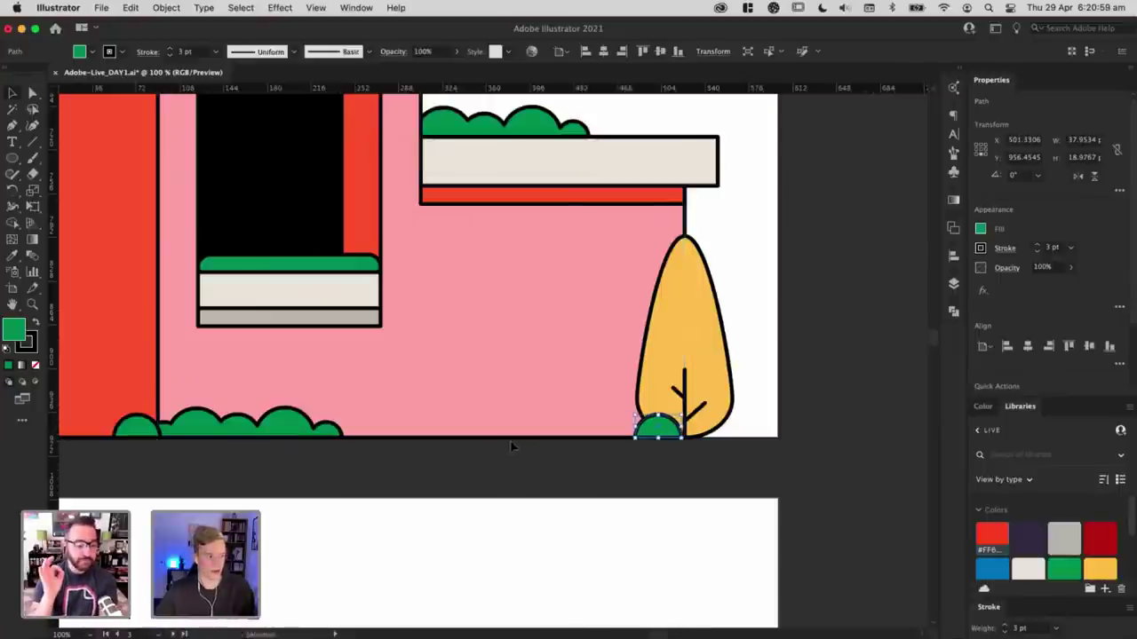
key(super+minus)
key(super+minus)
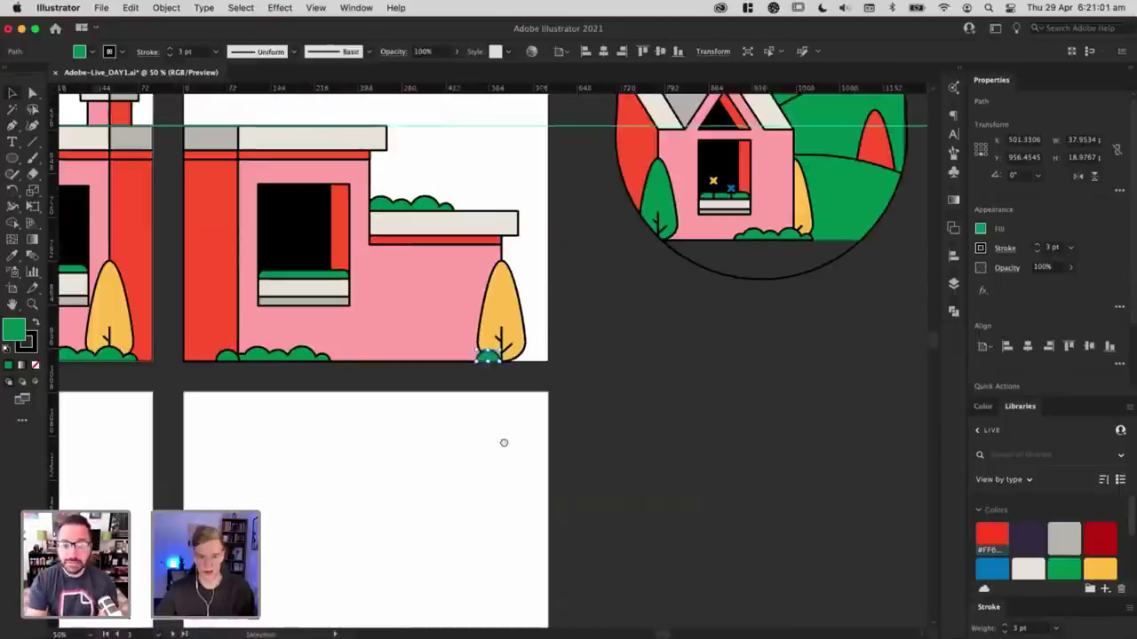
drag(504, 442, 693, 505)
key(v)
click(604, 518)
drag(548, 518, 650, 518)
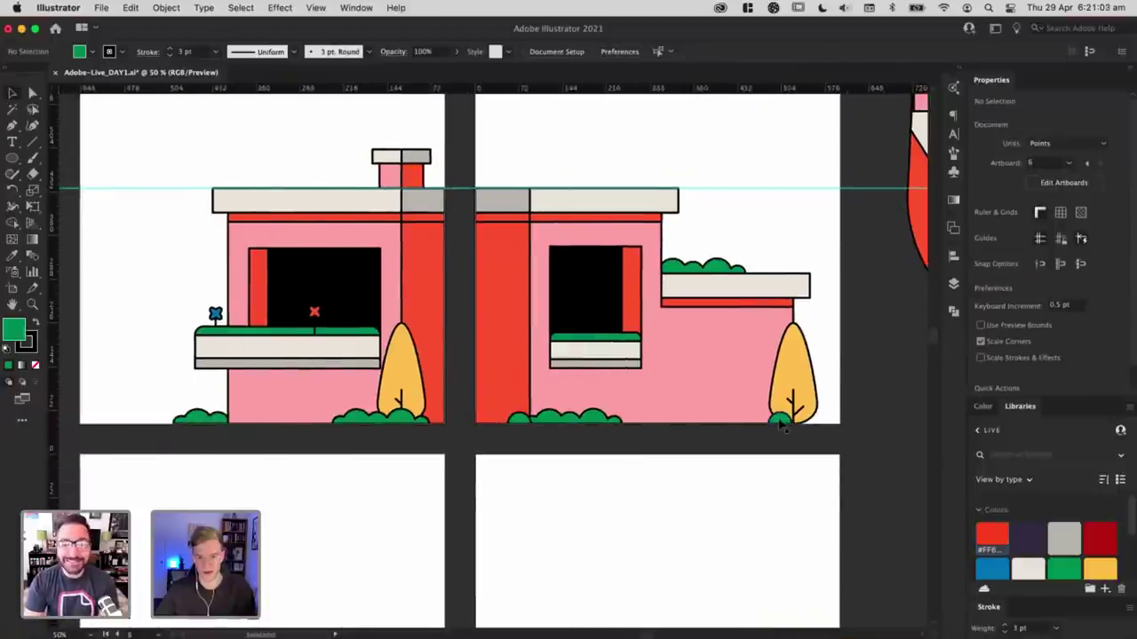
Step: Copy the half-circle shrub to the left building's left wall corner, overlapping the bush that stands there
drag(443, 431, 232, 431)
key(super+equal)
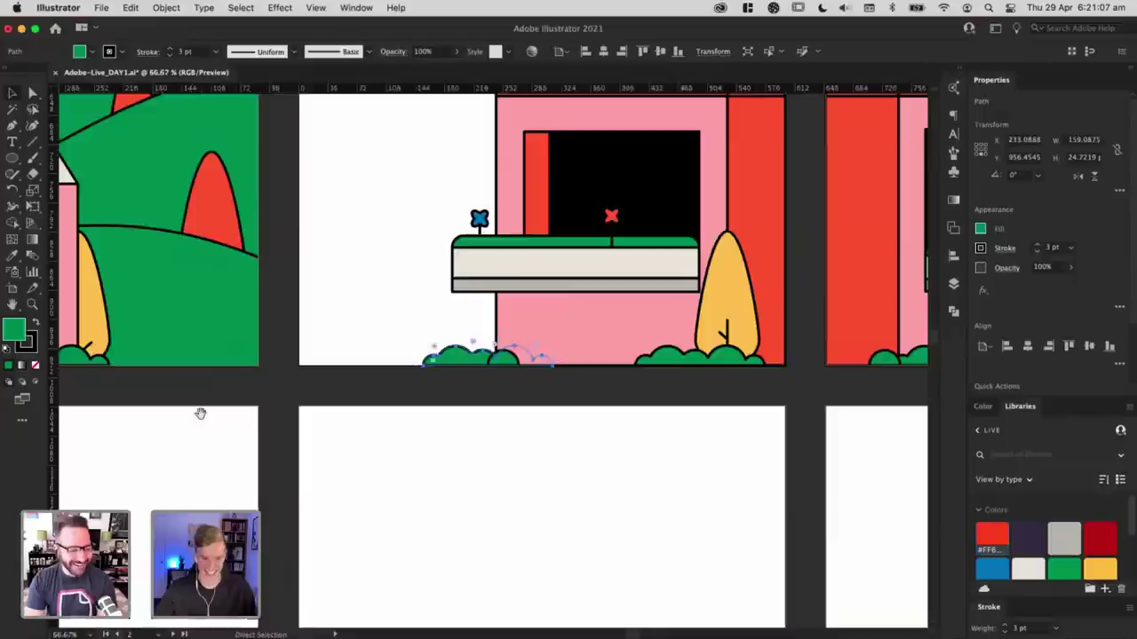
drag(363, 419, 365, 475)
click(366, 474)
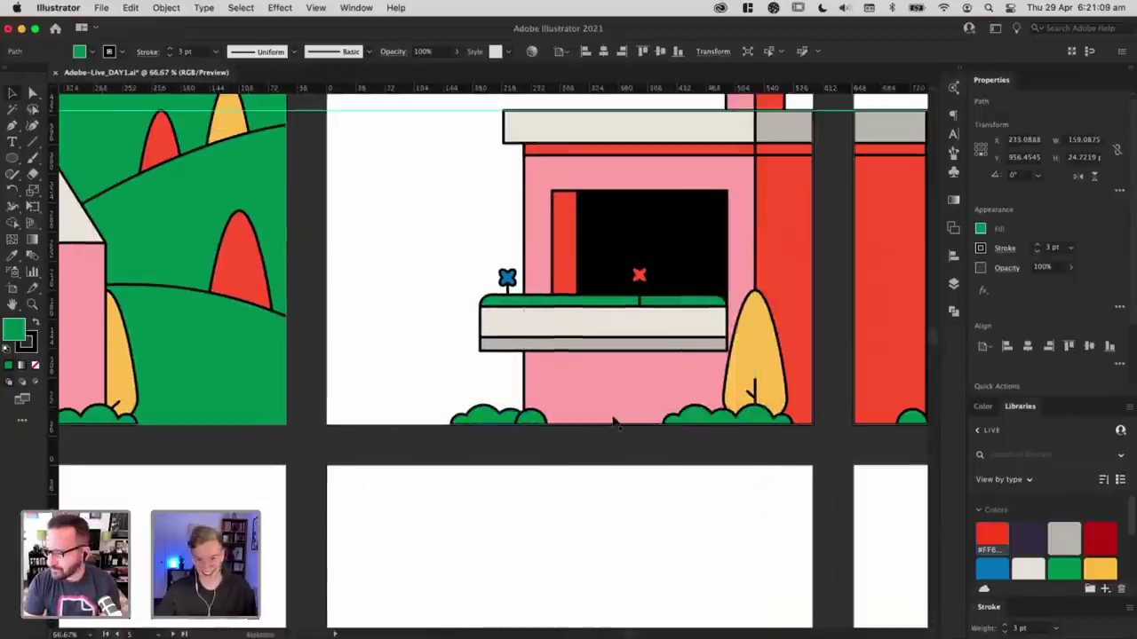
scroll(674, 416, left, 5)
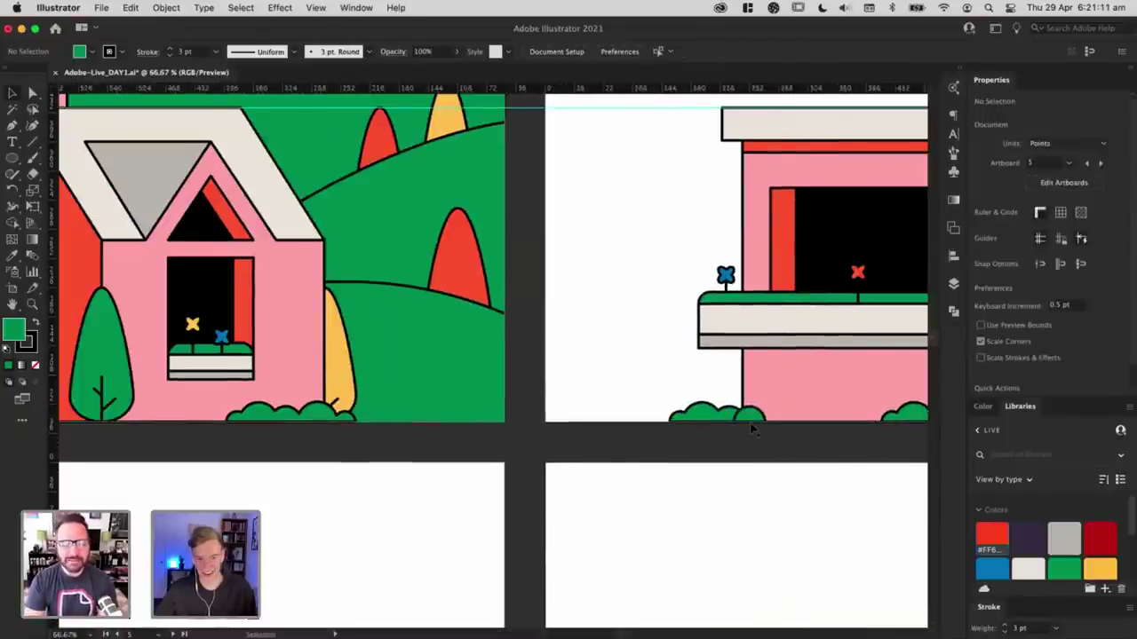
Step: Copy the half-circle shrub to the left end of the bush in front of the gabled house
drag(693, 416, 219, 433)
click(179, 492)
drag(180, 492, 432, 513)
drag(471, 446, 307, 438)
key(super+minus)
drag(565, 381, 154, 521)
click(471, 396)
key(super+minus)
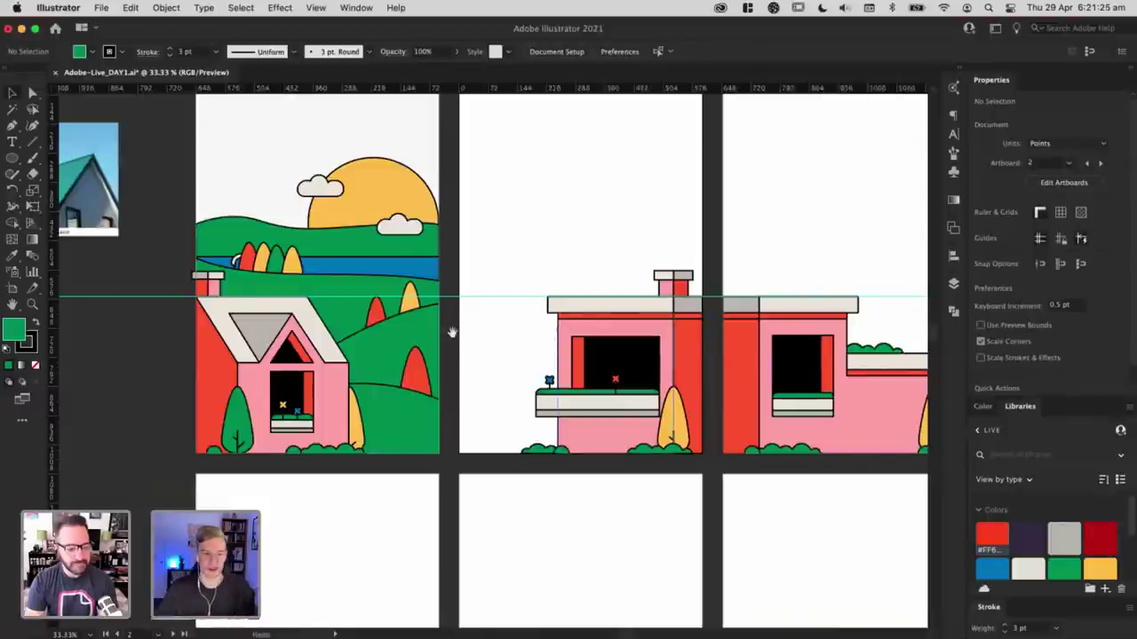
Step: Move the right building's bush further right beneath the window and centre the half-circle shrub on the red wall's right edge
scroll(519, 362, right, 5)
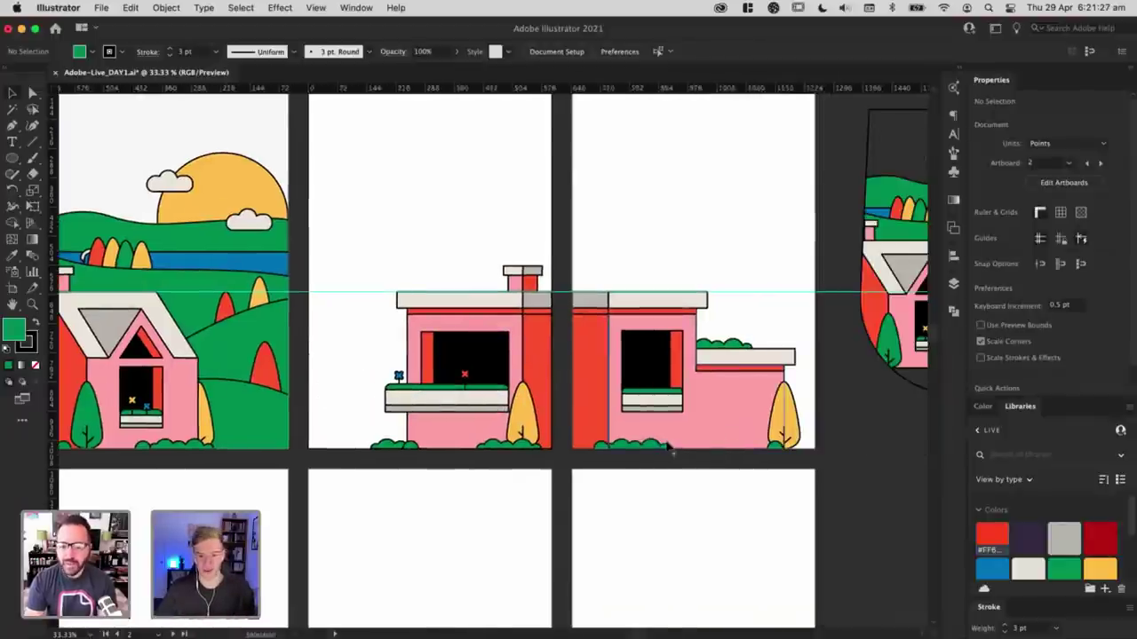
key(super+plus)
key(super+plus)
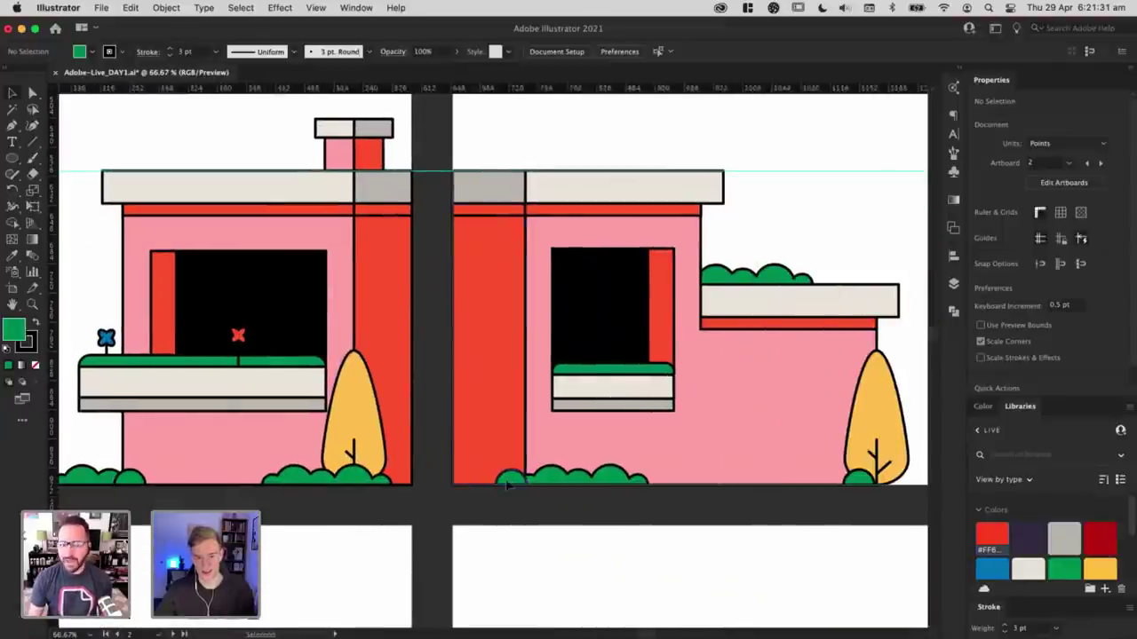
drag(512, 482, 481, 480)
drag(573, 484, 607, 484)
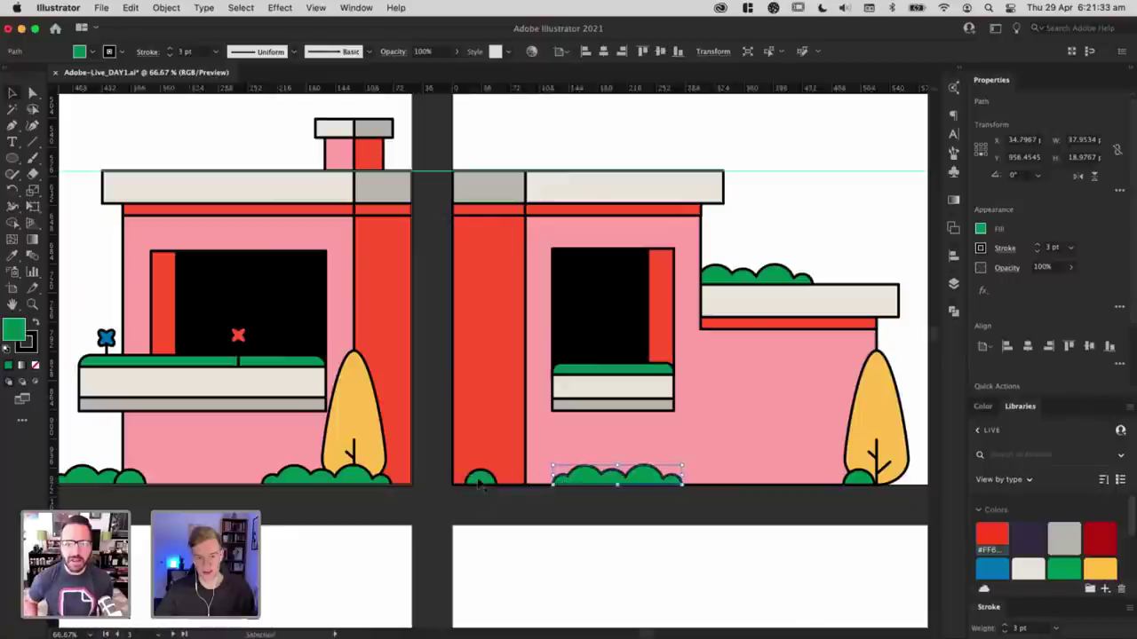
drag(478, 483, 524, 482)
click(563, 526)
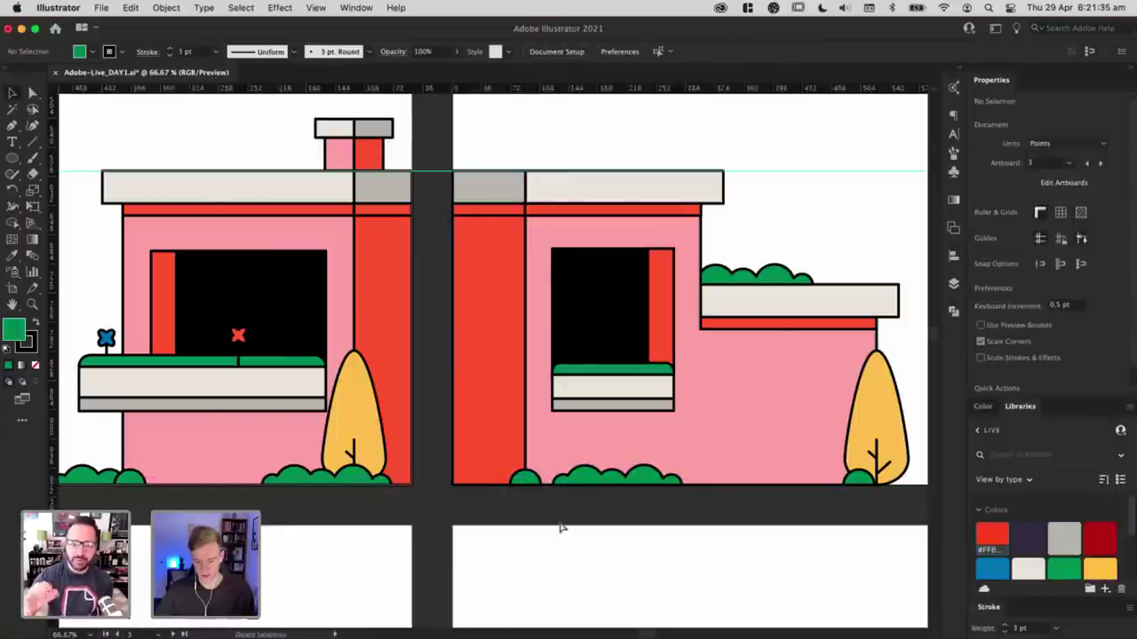
Step: Copy the flower in front of the left building's window into the right window's planter, near the red shutter
key(super+minus)
key(super+minus)
drag(543, 520, 542, 527)
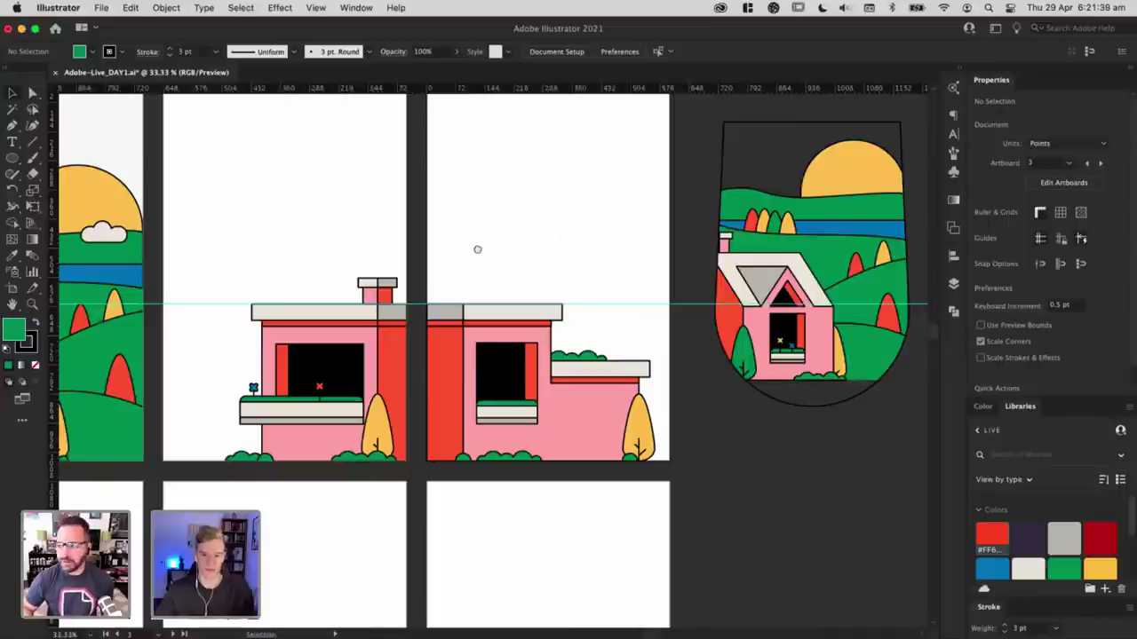
scroll(477, 250, right, 5)
scroll(477, 249, up, 1)
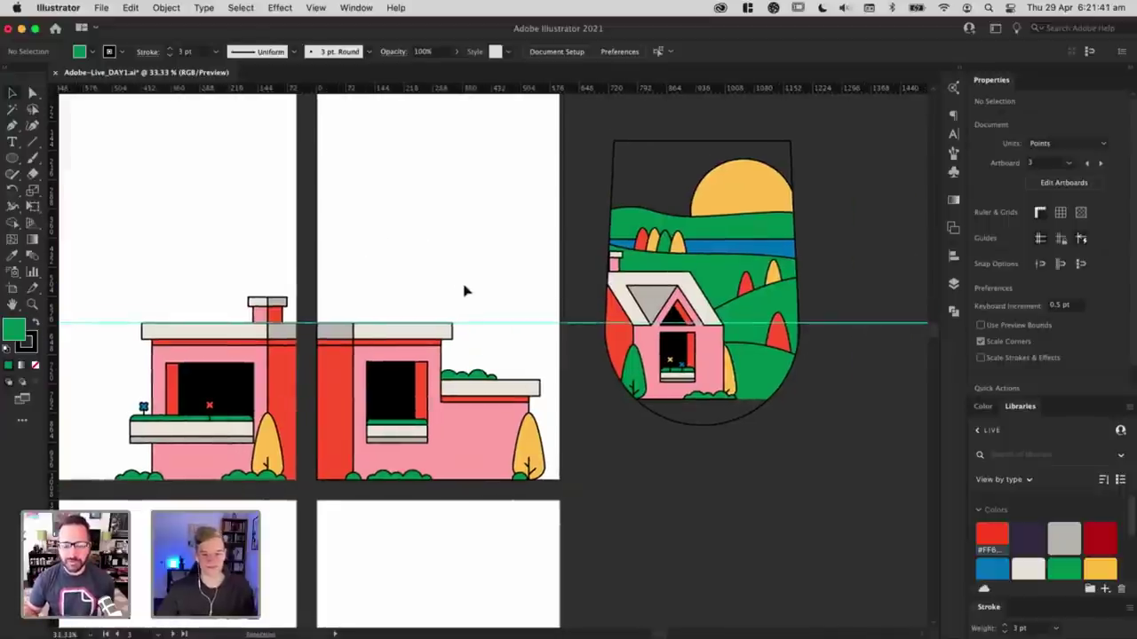
scroll(557, 295, left, 5)
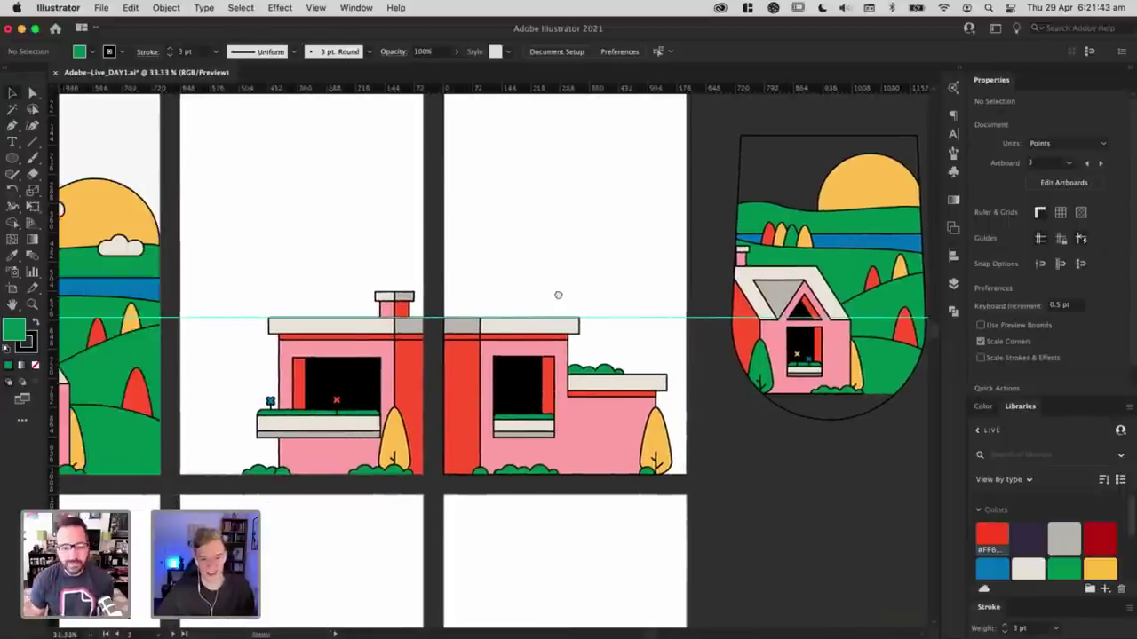
key(super+equal)
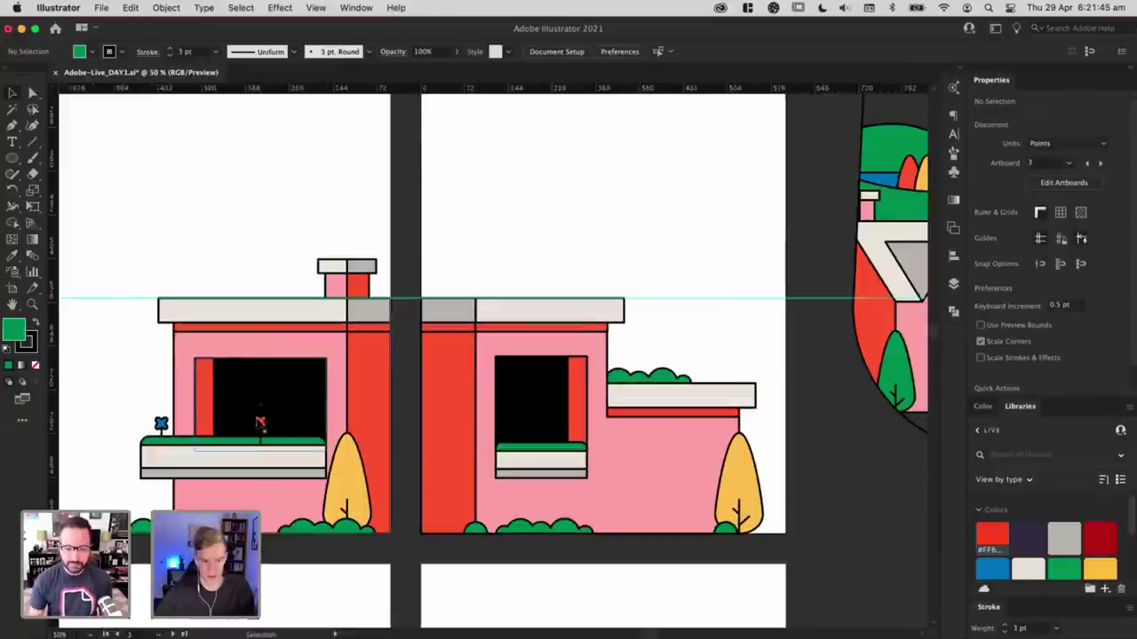
click(566, 424)
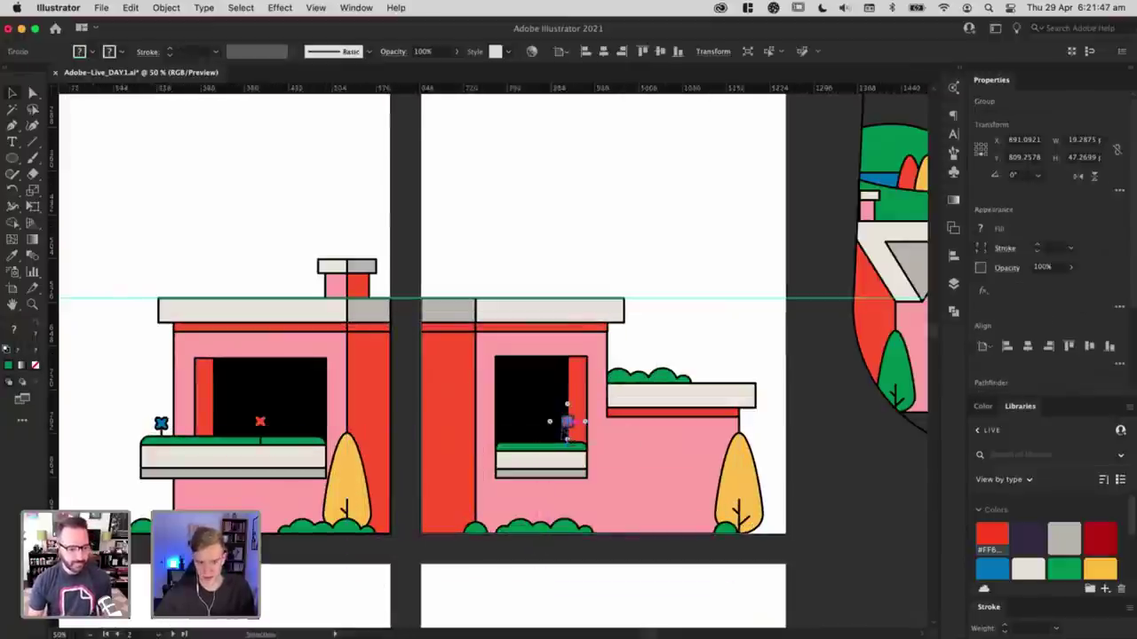
Step: Fill the flower beside the right window's red shutter with the tree's yellow and slightly shorten its stem
key(super+equal)
key(super+equal)
click(688, 173)
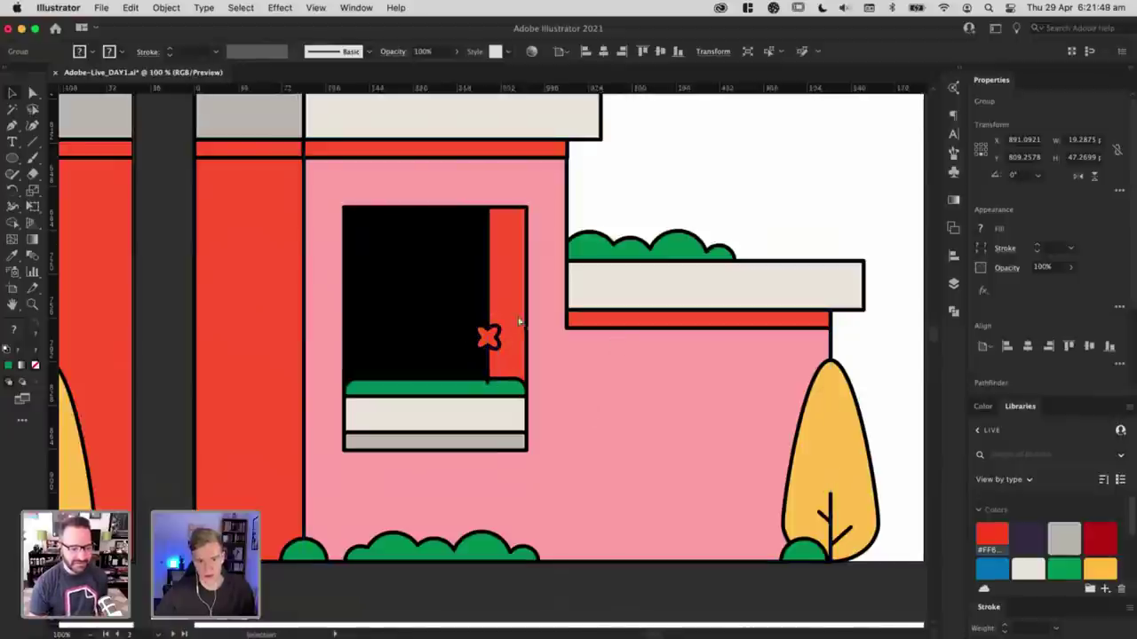
key(a)
click(490, 341)
key(i)
click(855, 430)
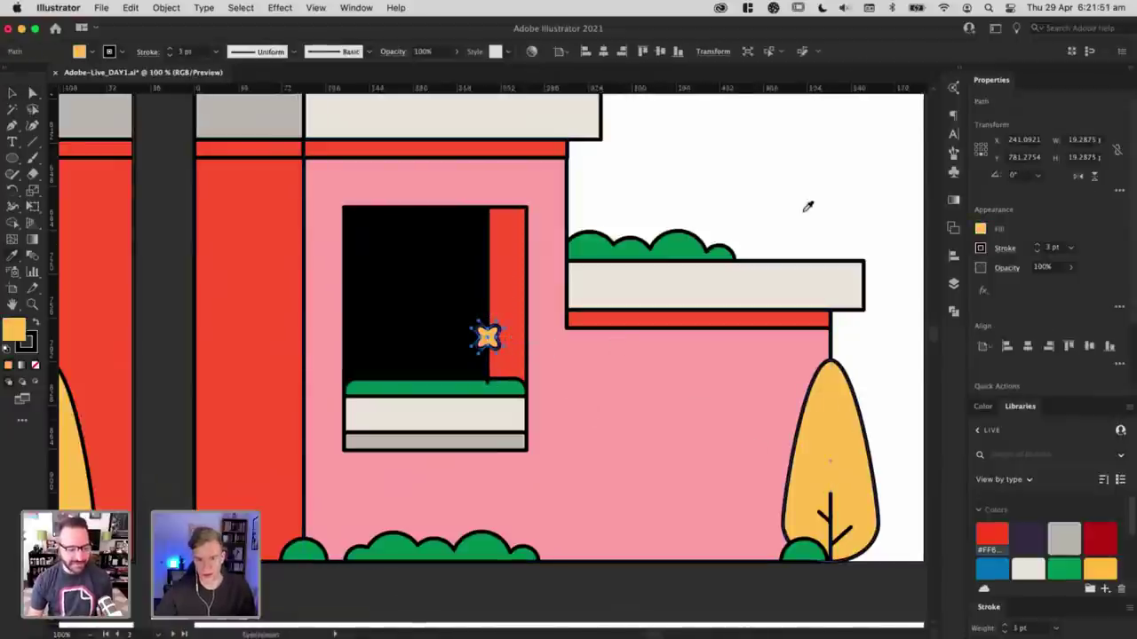
key(v)
click(744, 147)
key(a)
drag(487, 382, 488, 383)
click(668, 222)
Step: Copy the yellow flower to the left within the right window and fill the copy's petals with blue
key(v)
drag(495, 340, 428, 358)
key(a)
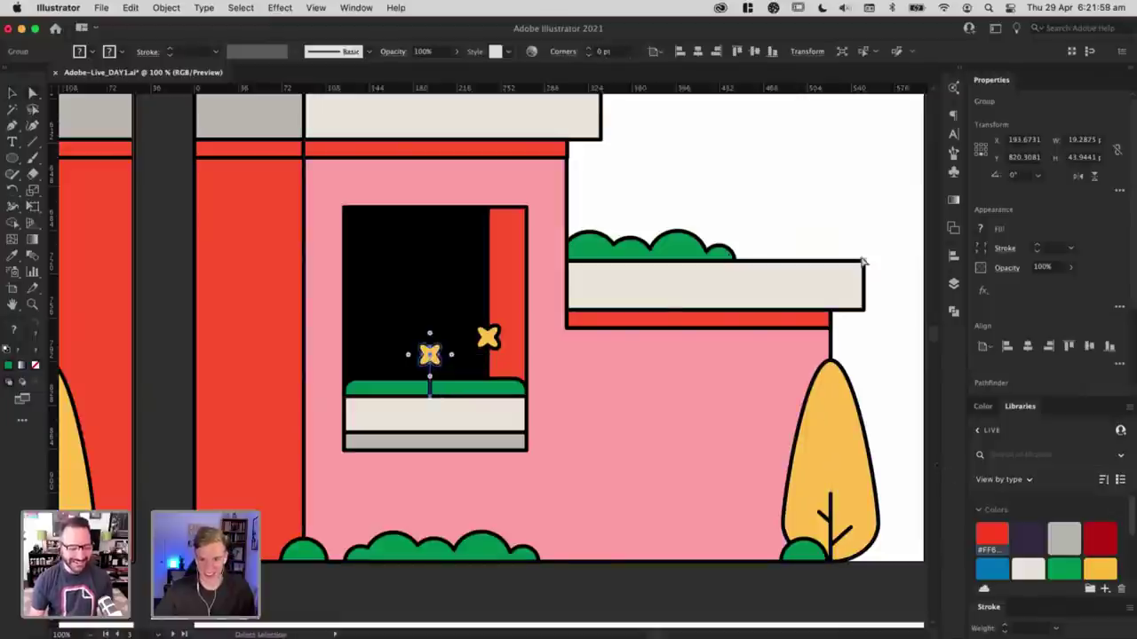
click(869, 253)
click(429, 354)
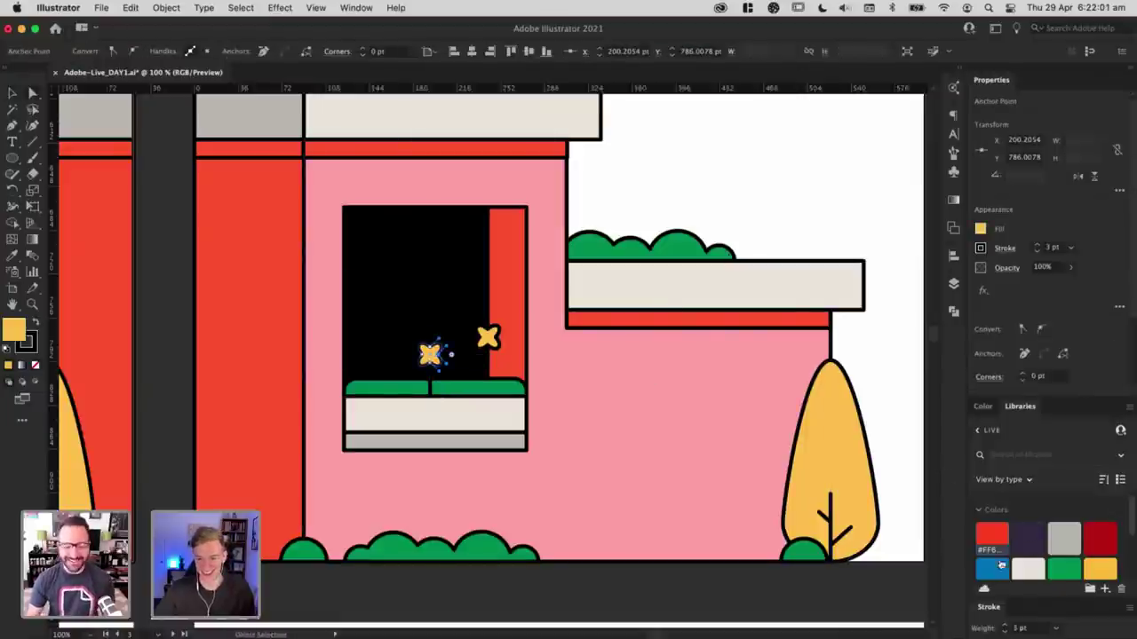
click(1001, 565)
Step: Space the blue flower and a higher copy of it left of the yellow one, extending the copy's stem down through the hedge
key(v)
click(691, 224)
drag(427, 358, 453, 339)
key(super+shift+a)
click(672, 216)
key(a)
drag(452, 385, 453, 397)
click(632, 204)
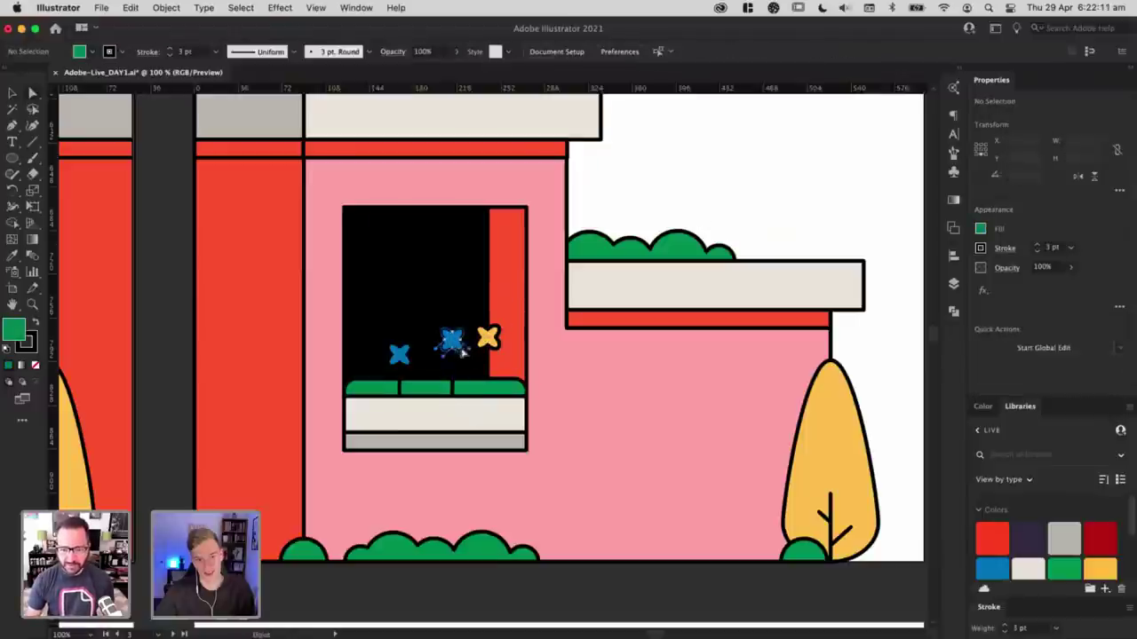
Step: Fill the middle flower in the right window with the library's bright red
click(453, 357)
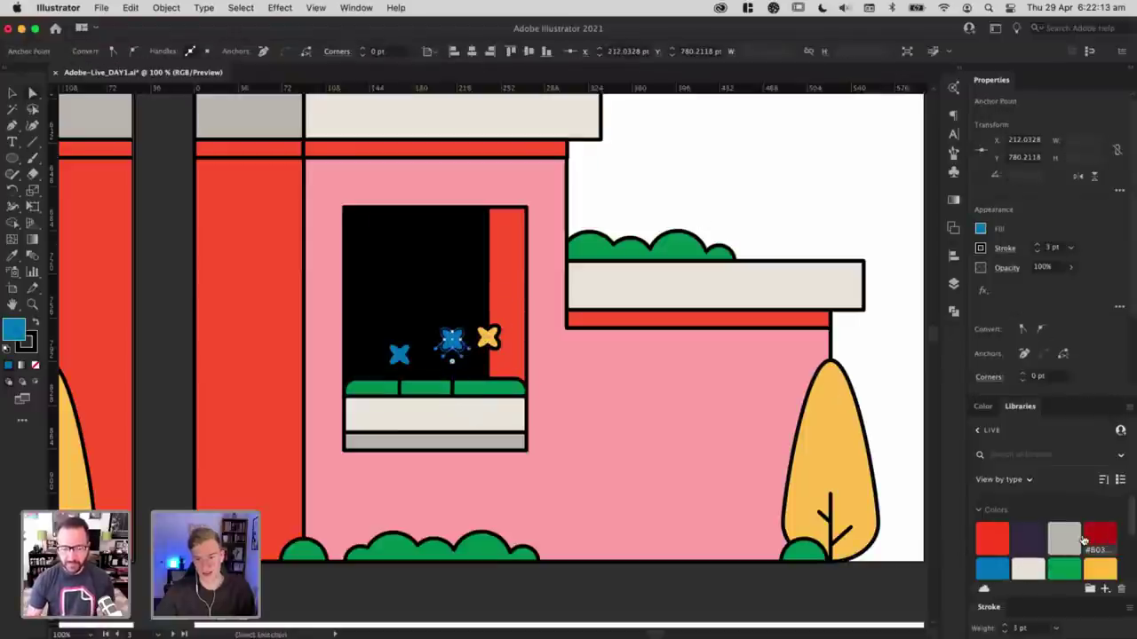
scroll(1019, 558, down, 1)
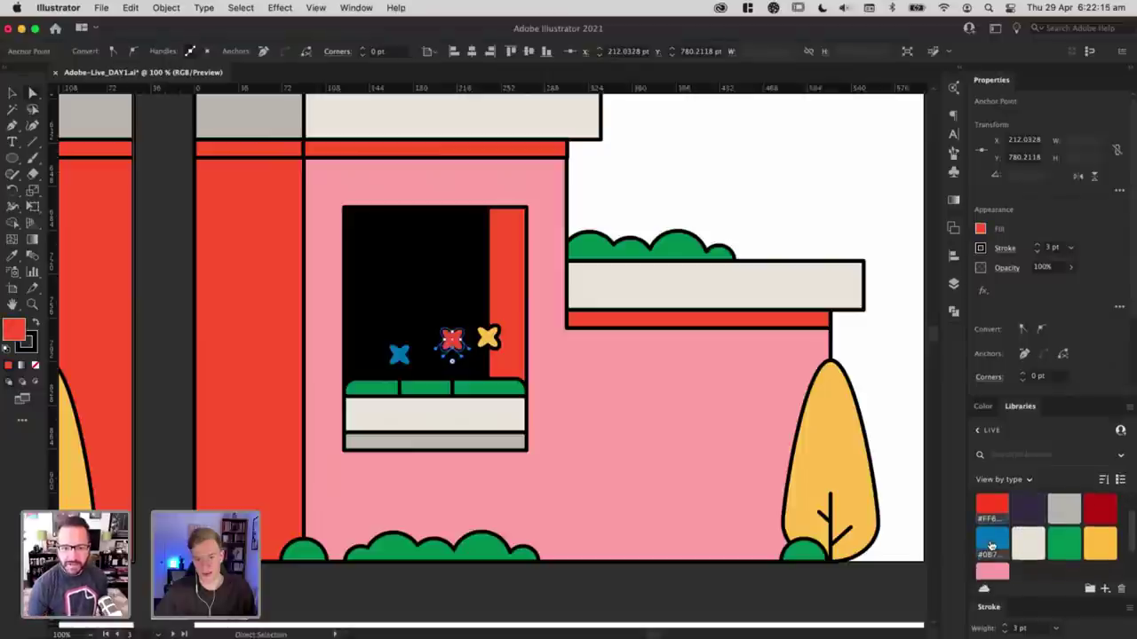
click(792, 198)
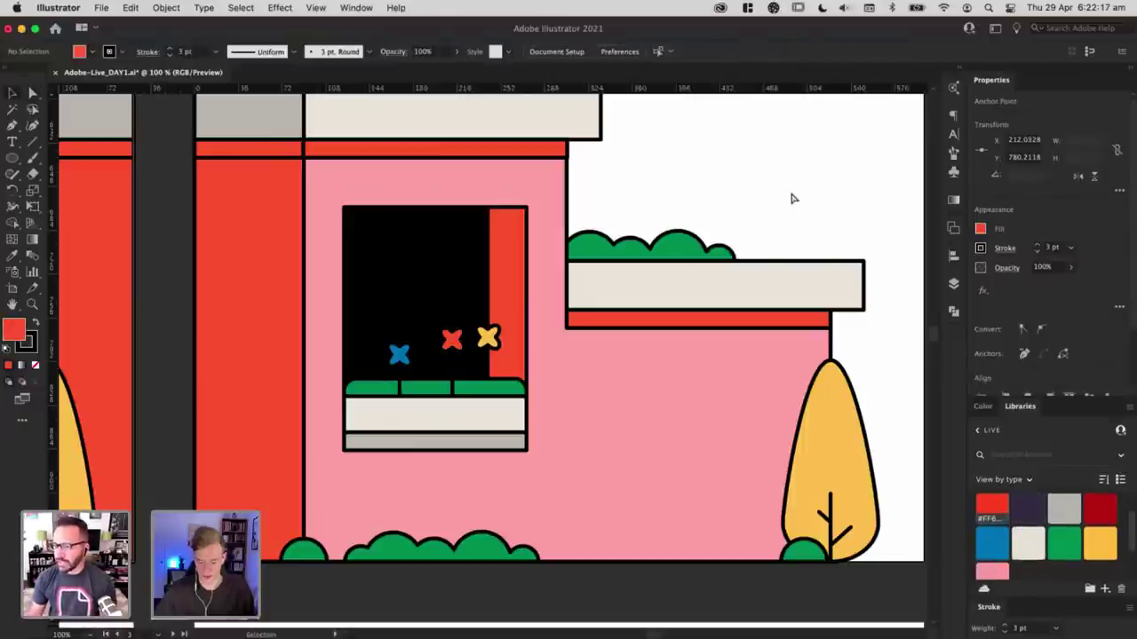
Step: Select all artwork across the artboards and lock it
key(super+minus)
key(super+minus)
key(super+minus)
key(super+minus)
drag(576, 190, 757, 198)
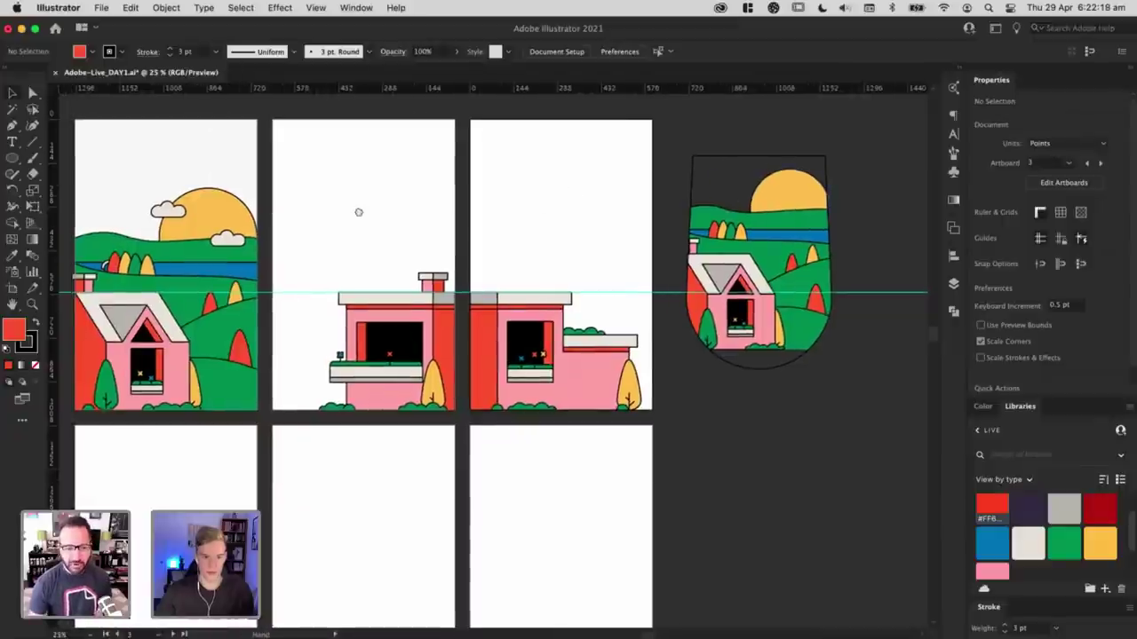
drag(358, 213, 453, 218)
key(super+plus)
drag(521, 227, 440, 270)
scroll(477, 267, left, 2)
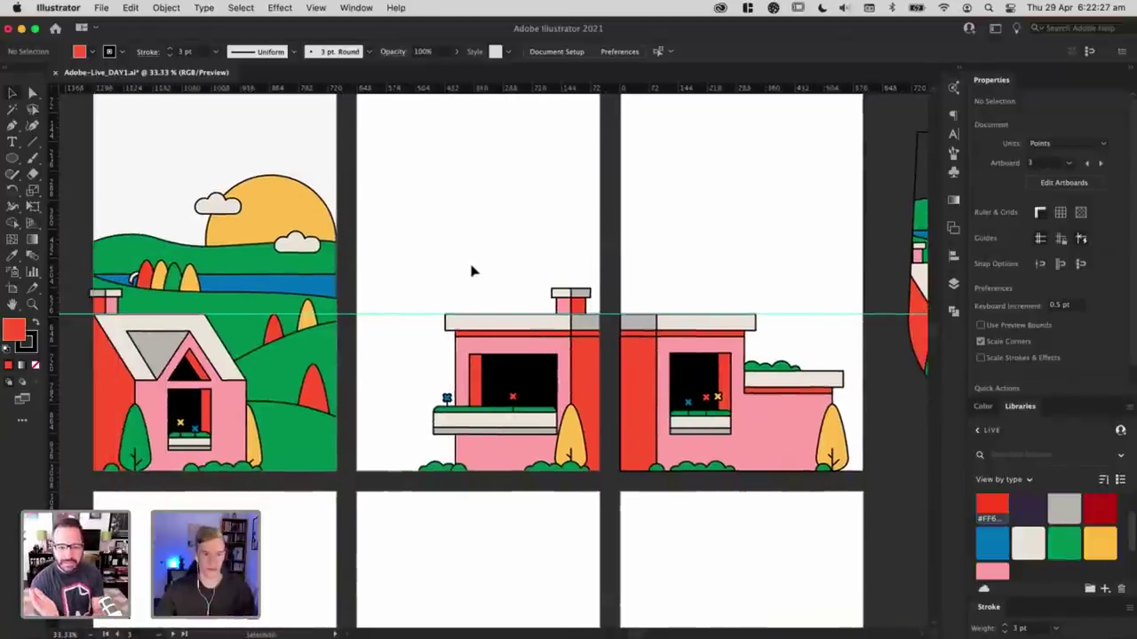
scroll(477, 257, left, 2)
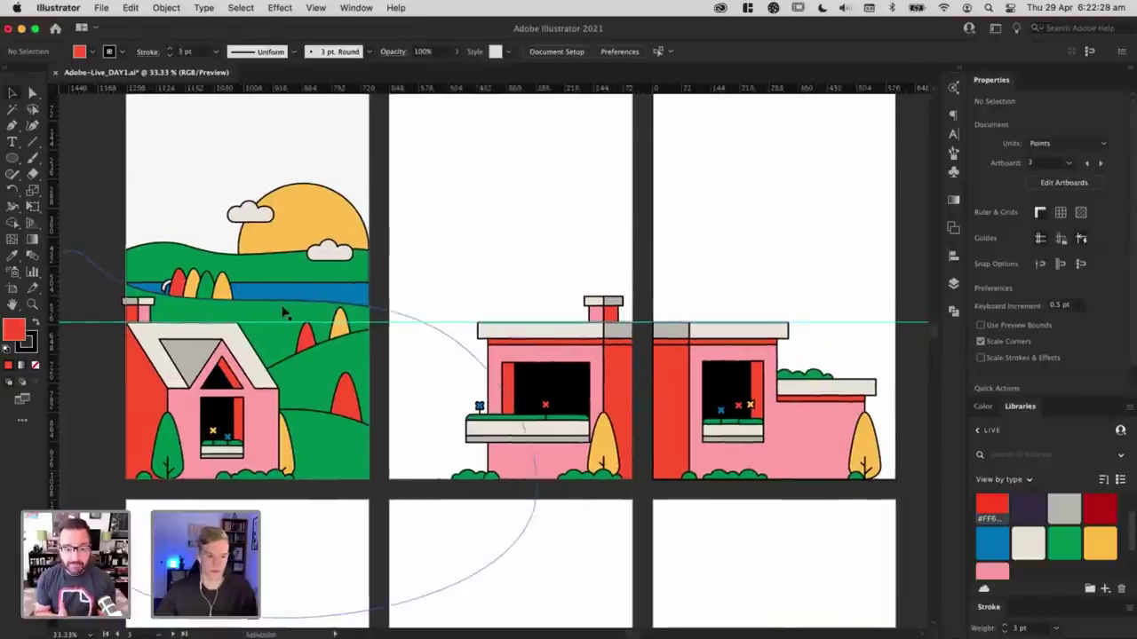
click(589, 223)
key(super+a)
key(super+2)
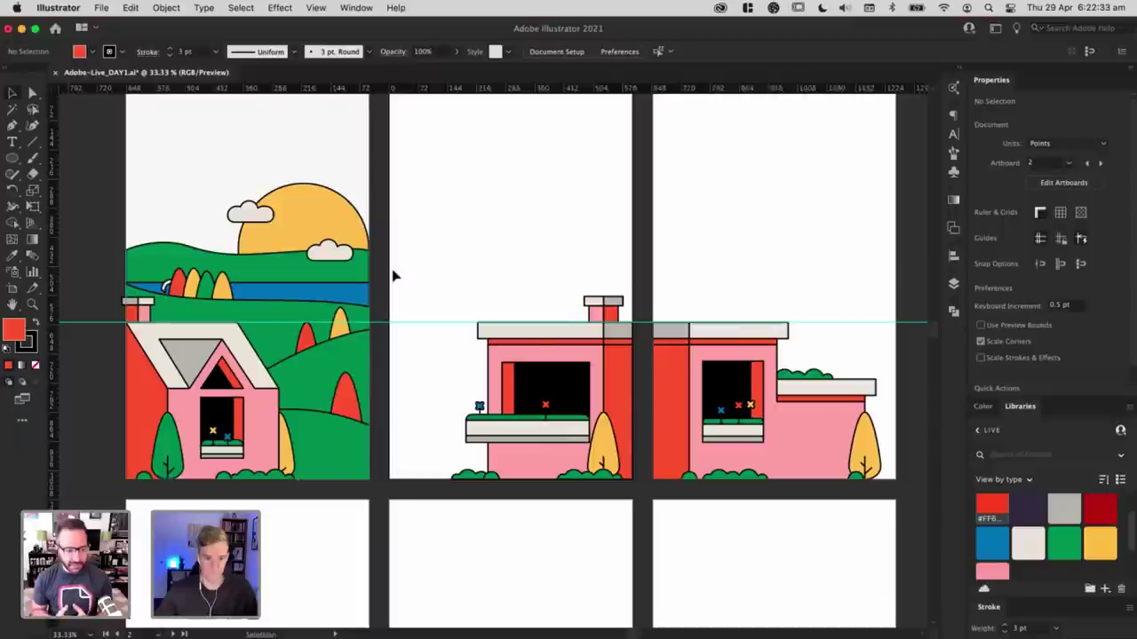
Step: Draw a closed, wavy-topped hill shape about 796 by 569 pt over the middle artboard's lower half with the Curvature tool
click(12, 159)
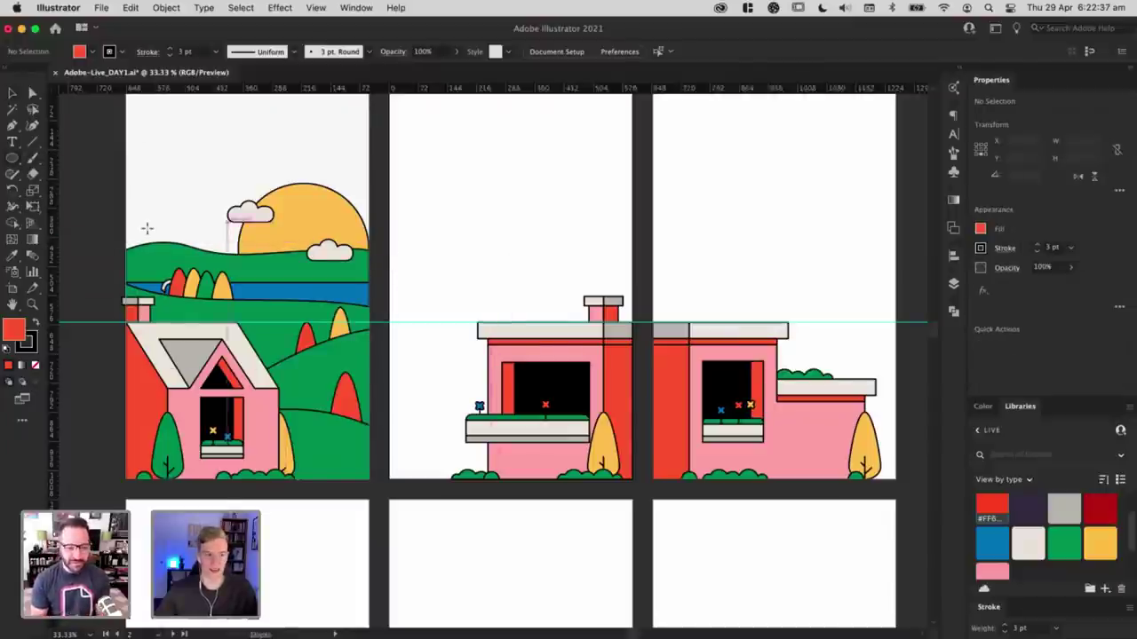
click(12, 94)
drag(518, 271, 404, 283)
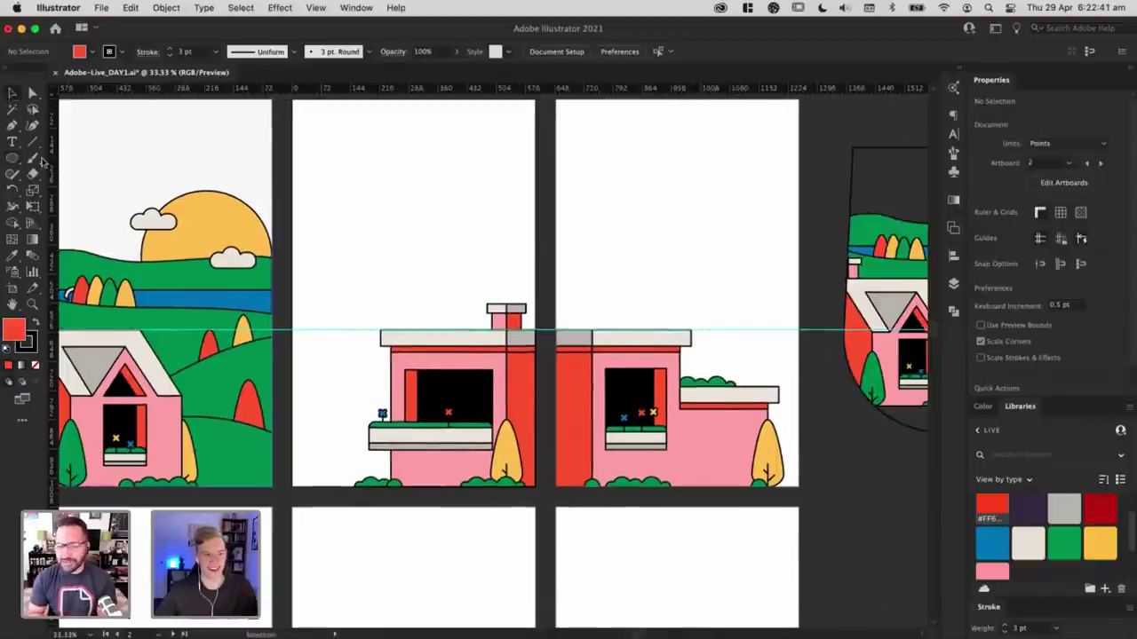
click(12, 126)
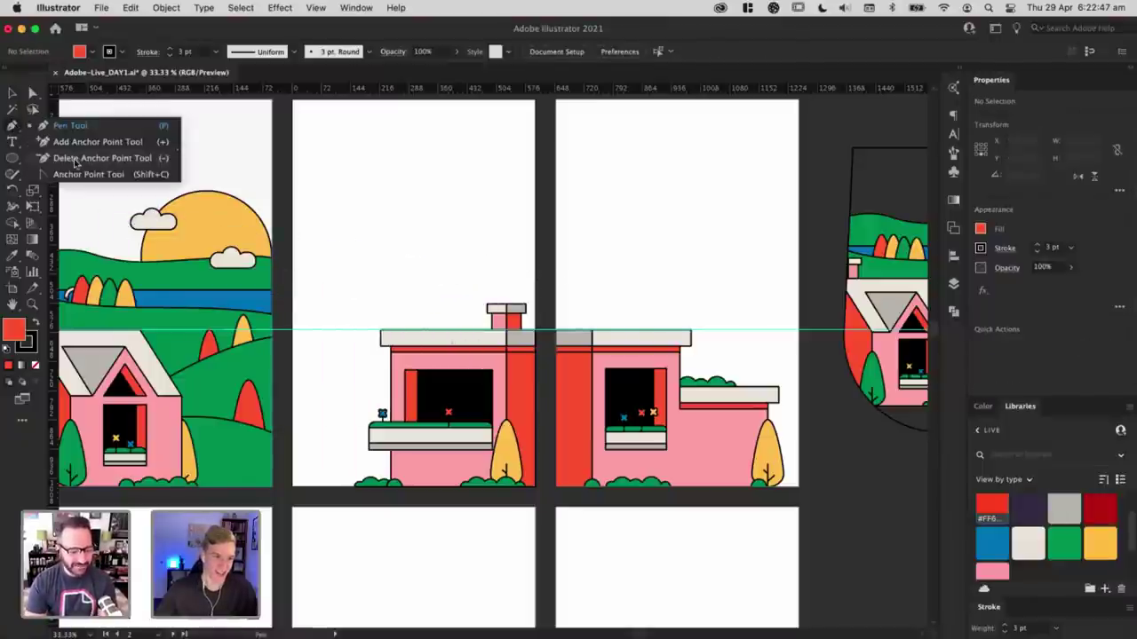
click(75, 160)
click(33, 129)
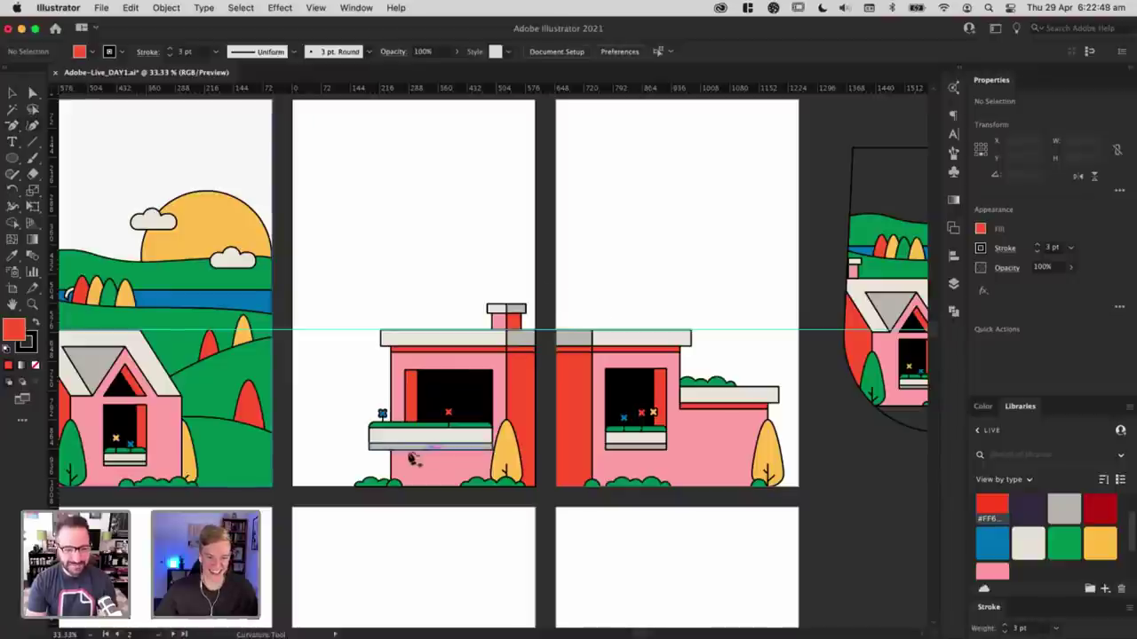
click(282, 359)
click(356, 374)
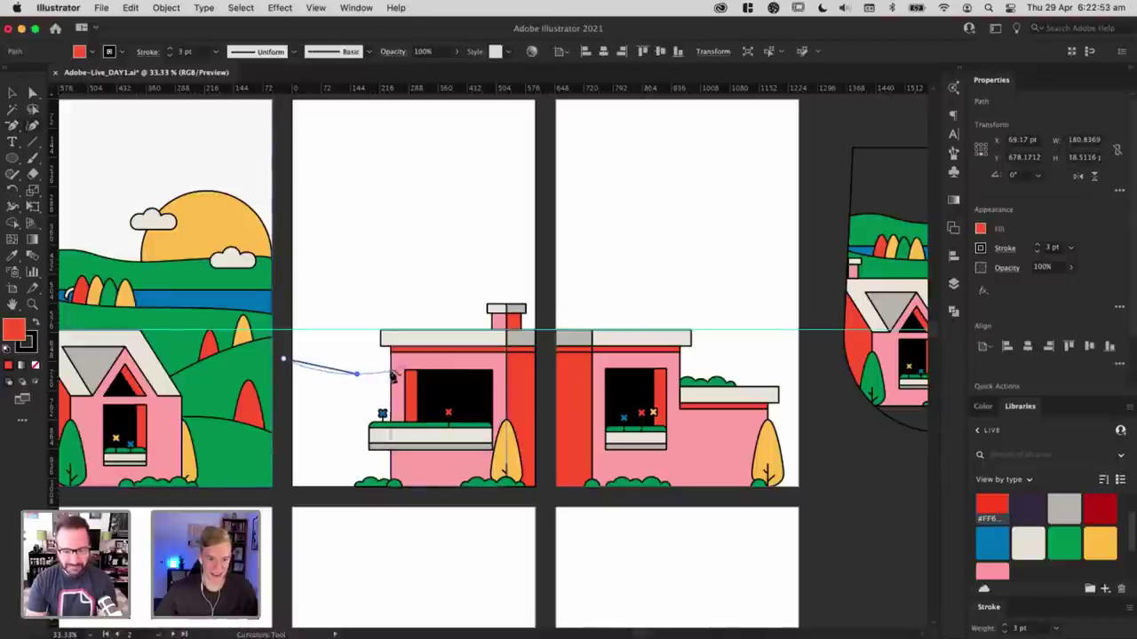
click(545, 347)
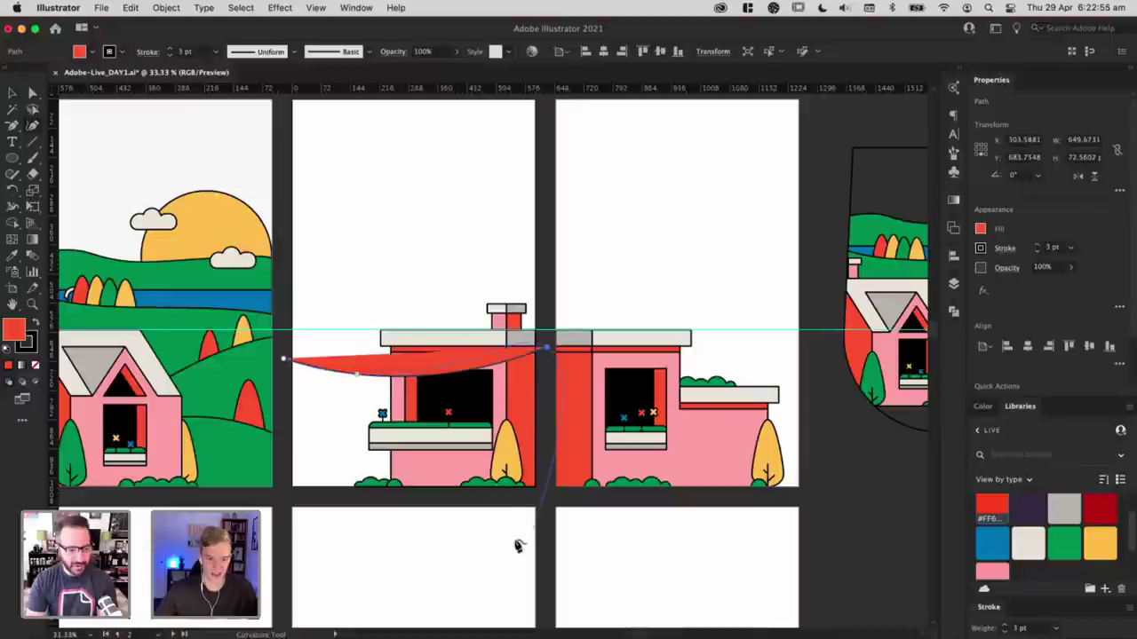
click(535, 530)
click(295, 543)
click(284, 363)
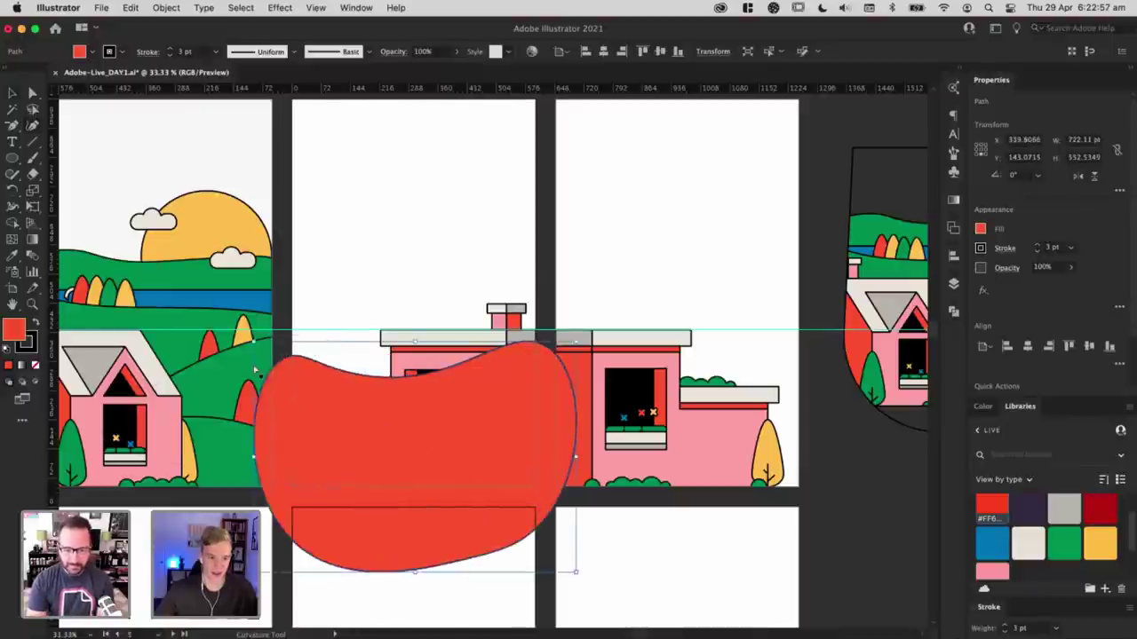
Step: Fill the hill shape with the green of the gabled scene's hills and undo the stray black square
key(i)
click(236, 376)
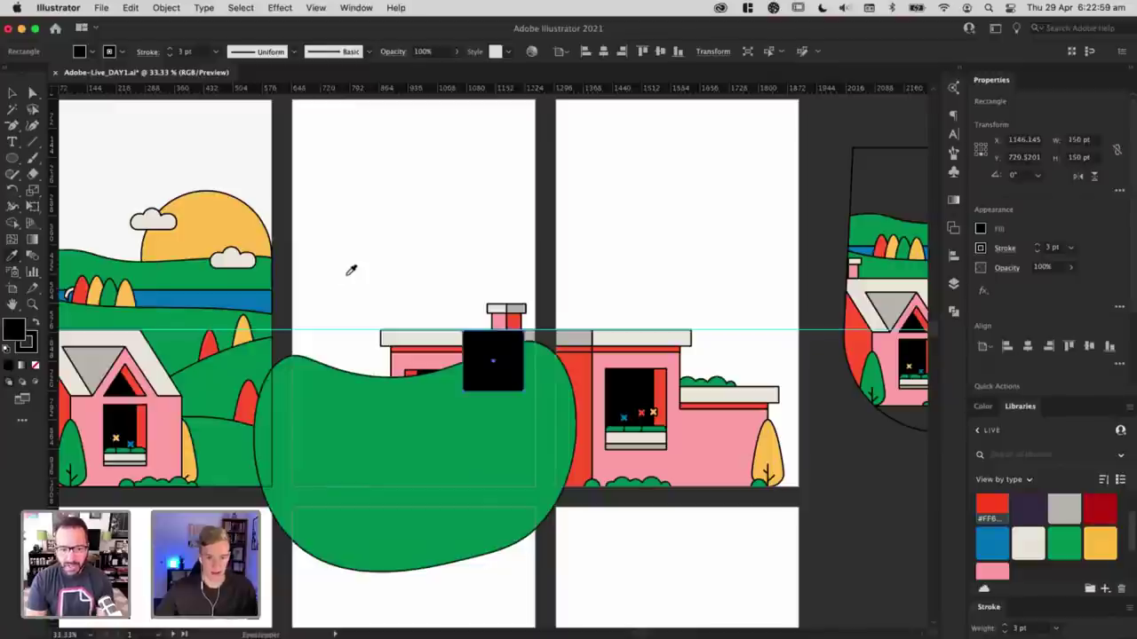
key(v)
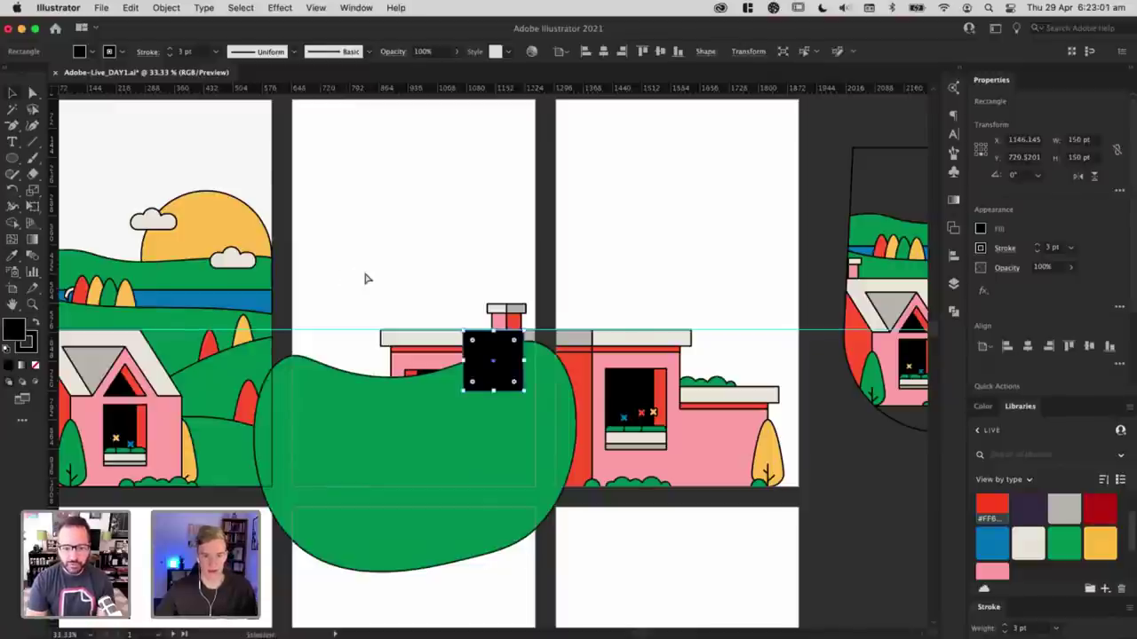
key(super+z)
click(366, 279)
Step: Clip the hill shape with a rectangle covering the middle artboard, keeping the result behind the house
drag(18, 163, 89, 156)
drag(293, 100, 534, 484)
shift+click(455, 530)
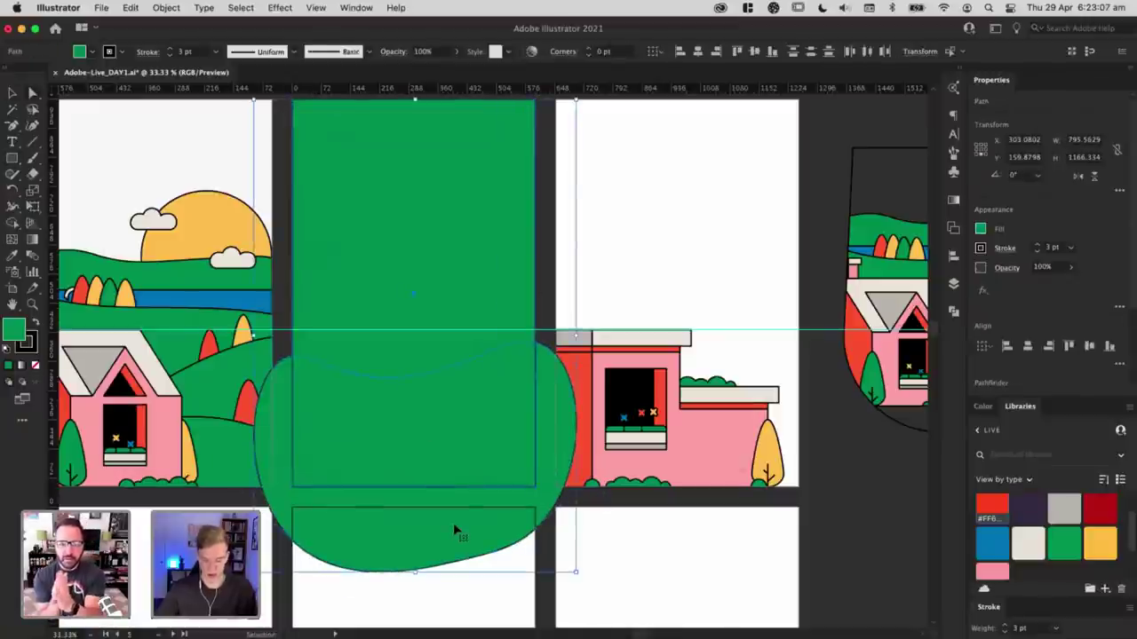
key(super+7)
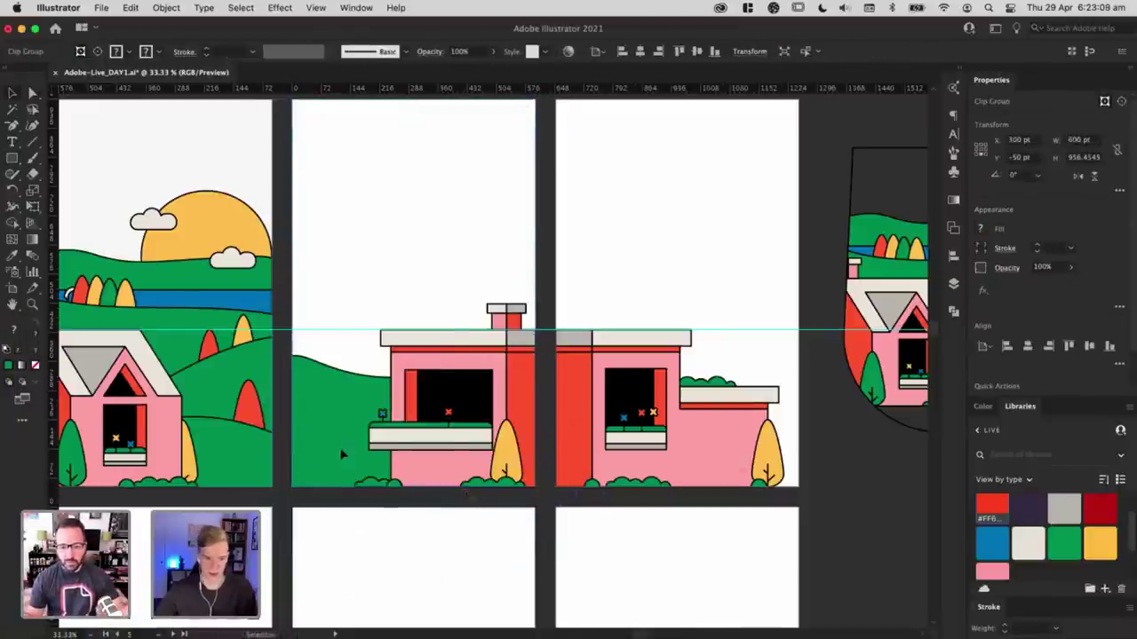
Step: Move the hill down and to the left inside its clipping mask
double_click(325, 381)
drag(341, 407, 293, 435)
key(Escape)
click(495, 586)
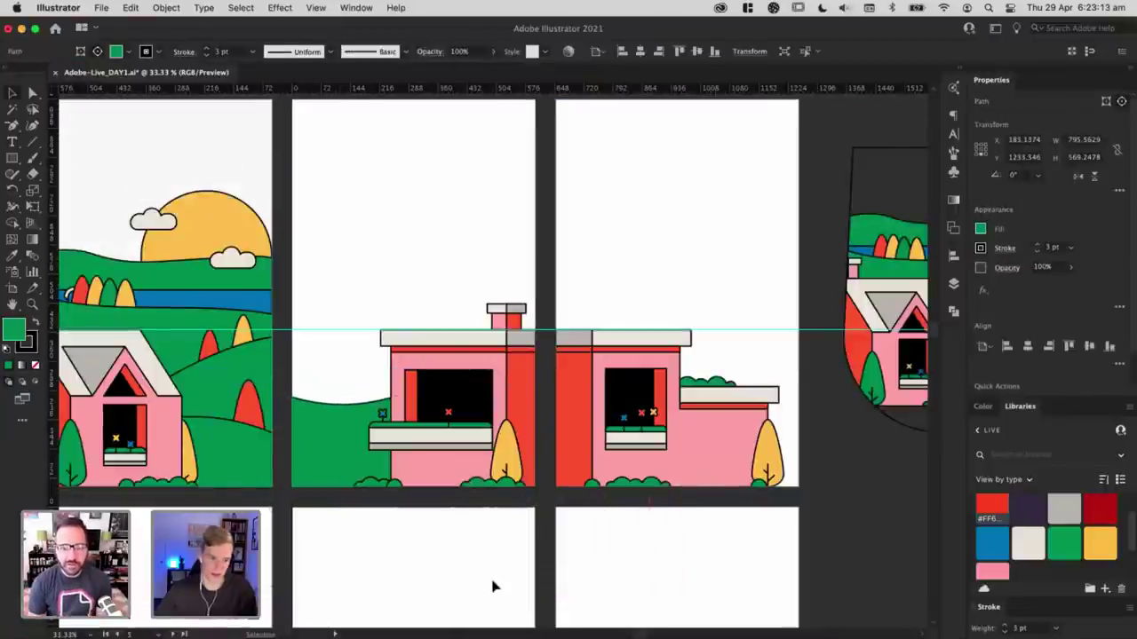
Step: Rotate the clipped hill about 12° clockwise so it slopes down towards the house, and adjust its position
double_click(327, 434)
click(327, 432)
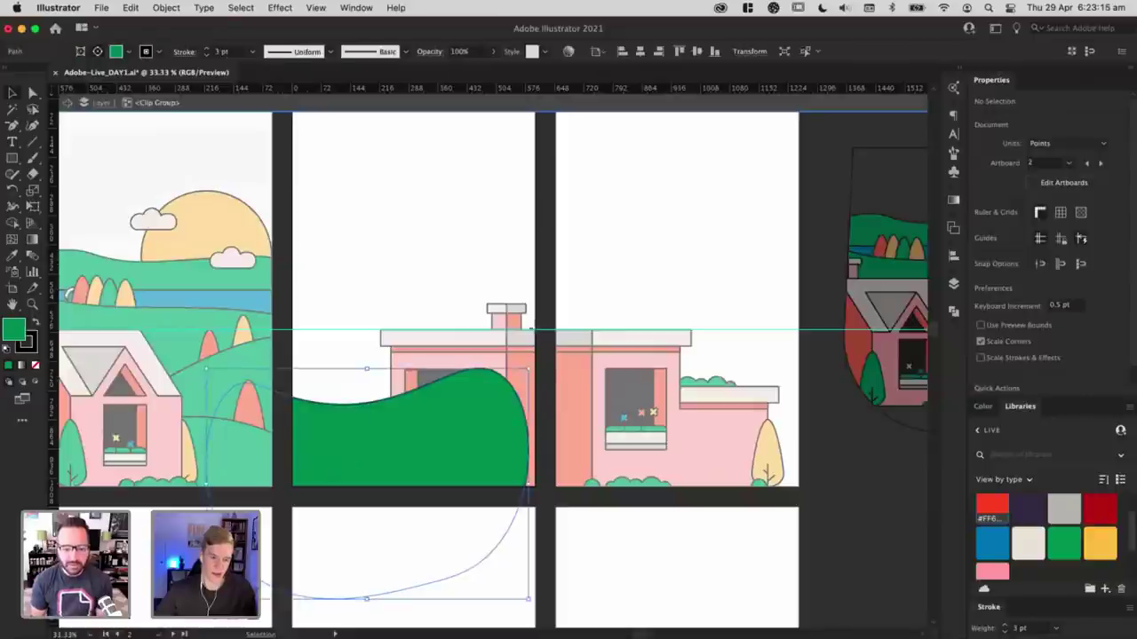
drag(537, 358, 569, 374)
drag(374, 449, 358, 460)
key(Escape)
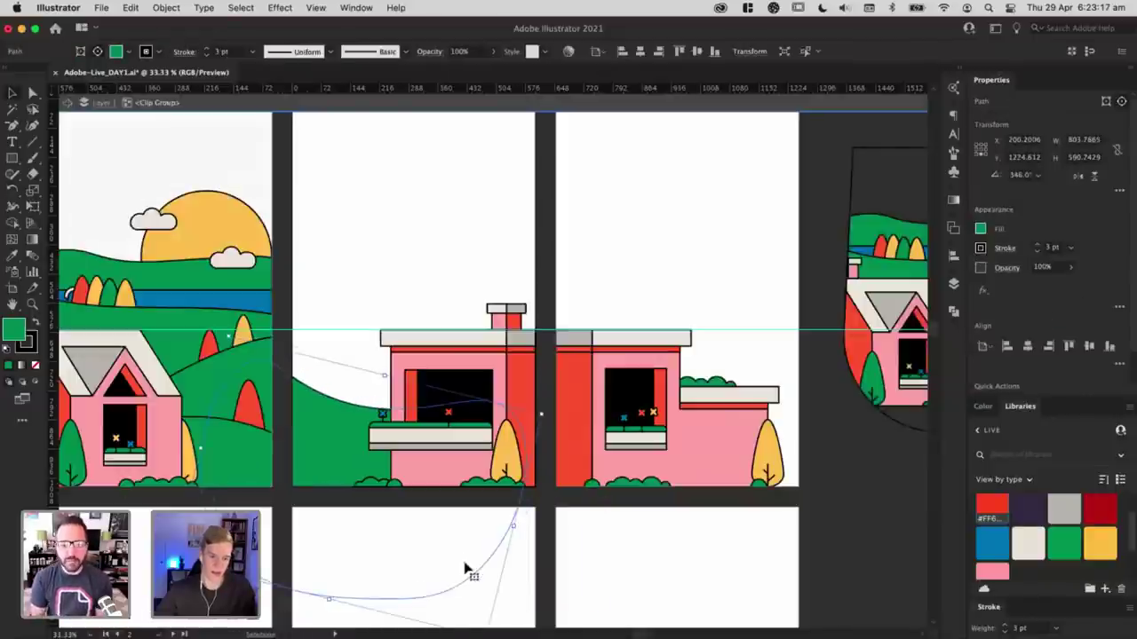
click(493, 559)
click(599, 587)
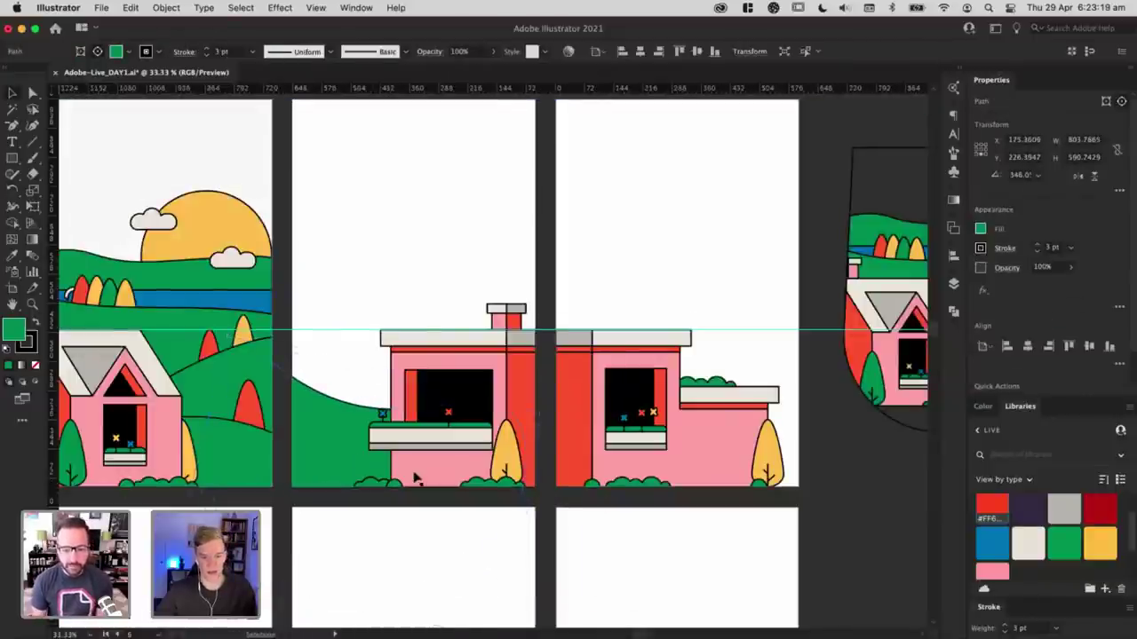
Step: Raise the rotated hill within its clipping mask so its slope meets the house wall higher up
double_click(332, 428)
click(342, 426)
drag(342, 460, 362, 424)
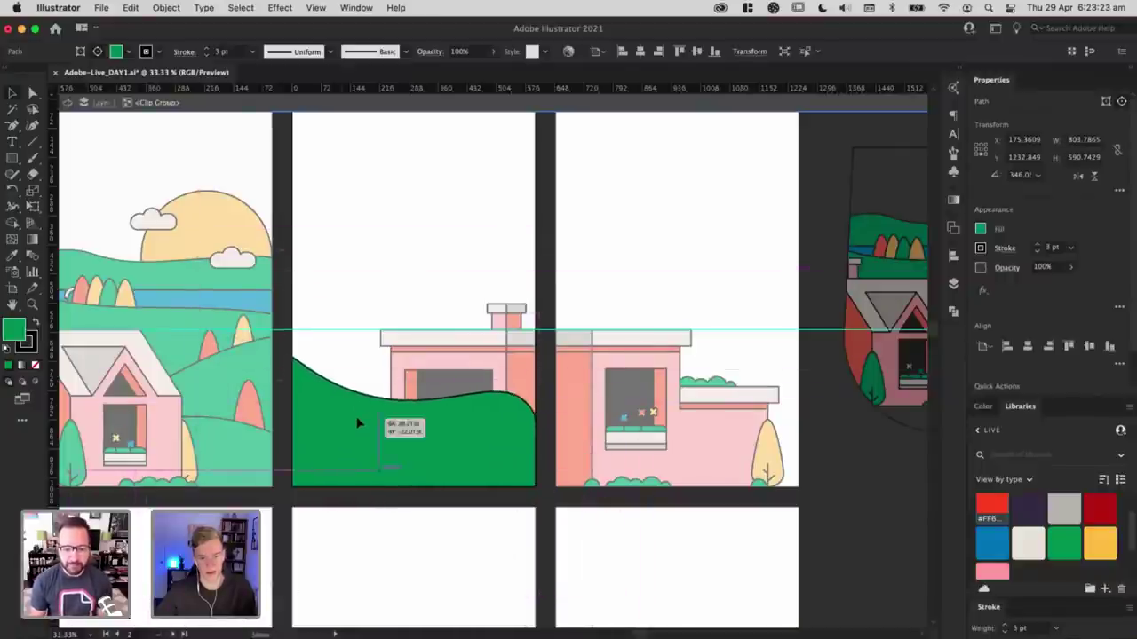
key(Escape)
click(646, 565)
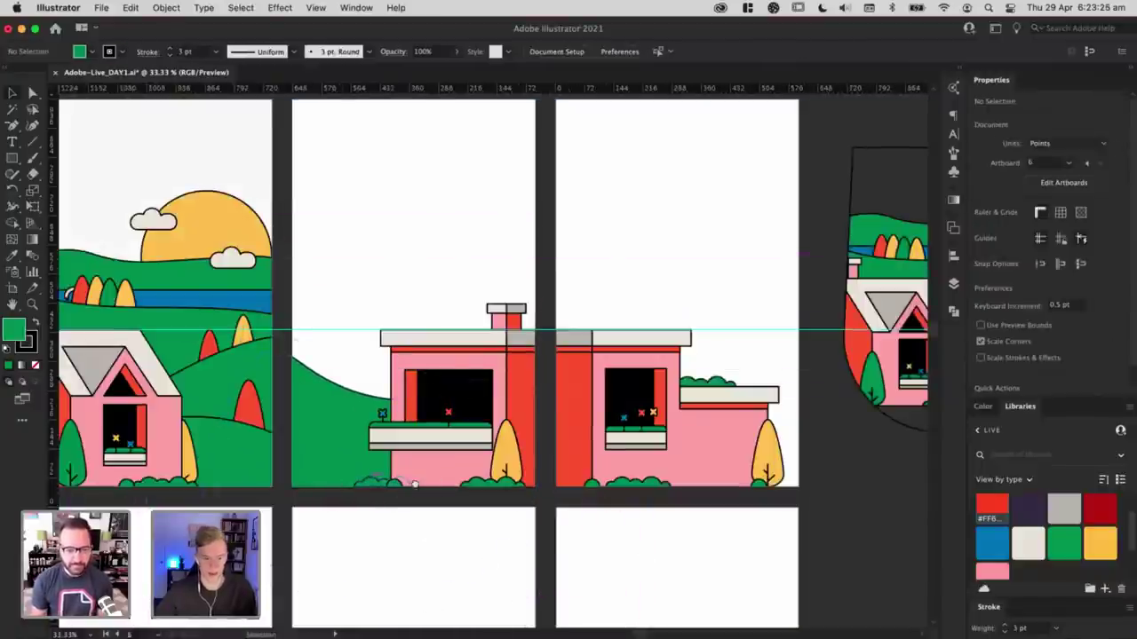
Step: Move the clipped hill further up towards the height of the hill edge on the neighbouring artboard
drag(519, 506, 673, 502)
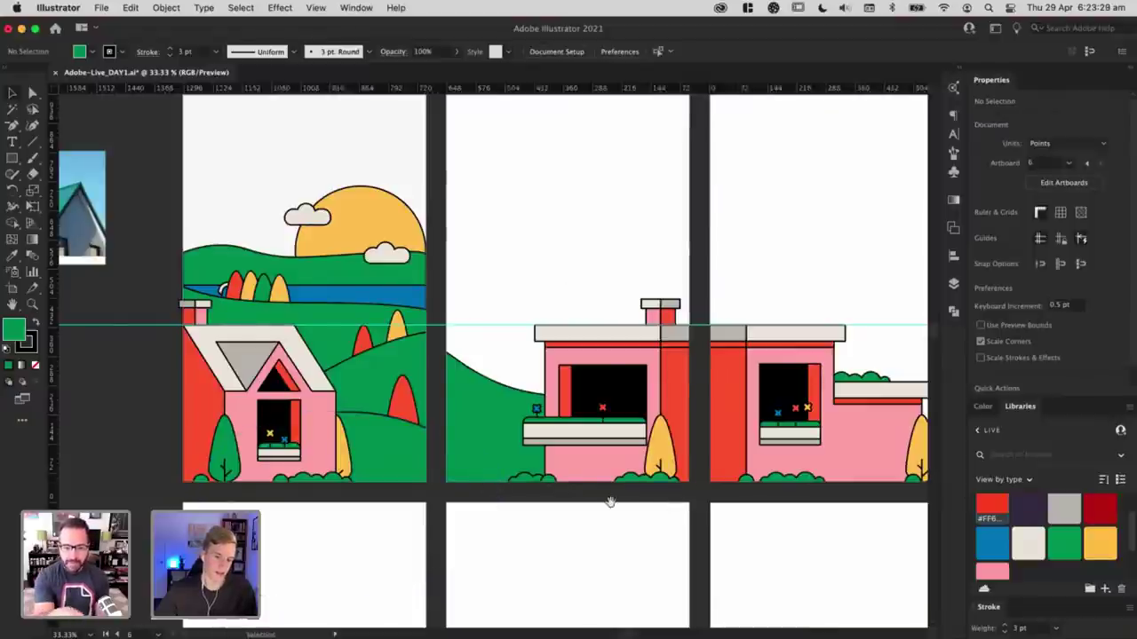
double_click(475, 399)
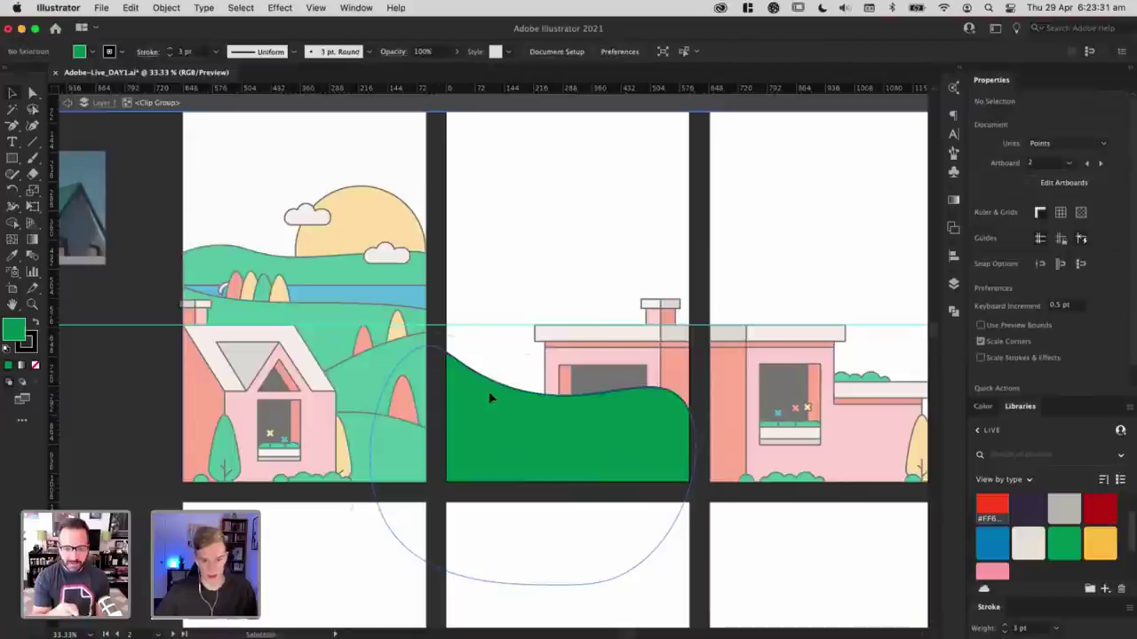
drag(460, 374, 428, 339)
Step: Adjust the hill's upper-left anchor and handle into a rounded crest that continues the neighbouring artboard's hill line
key(a)
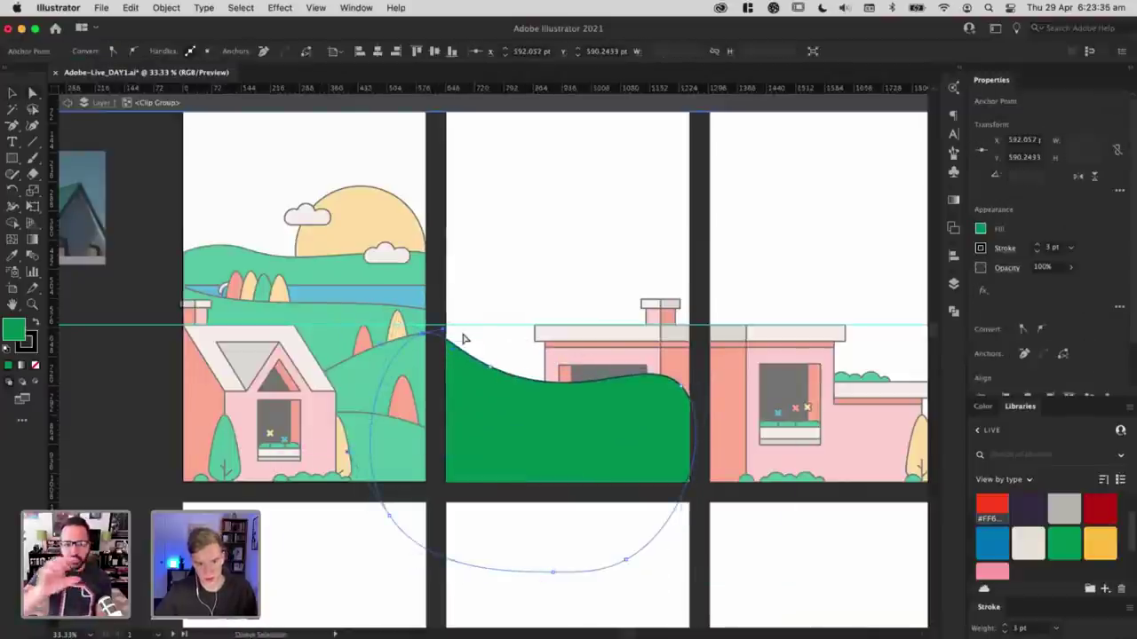
click(449, 335)
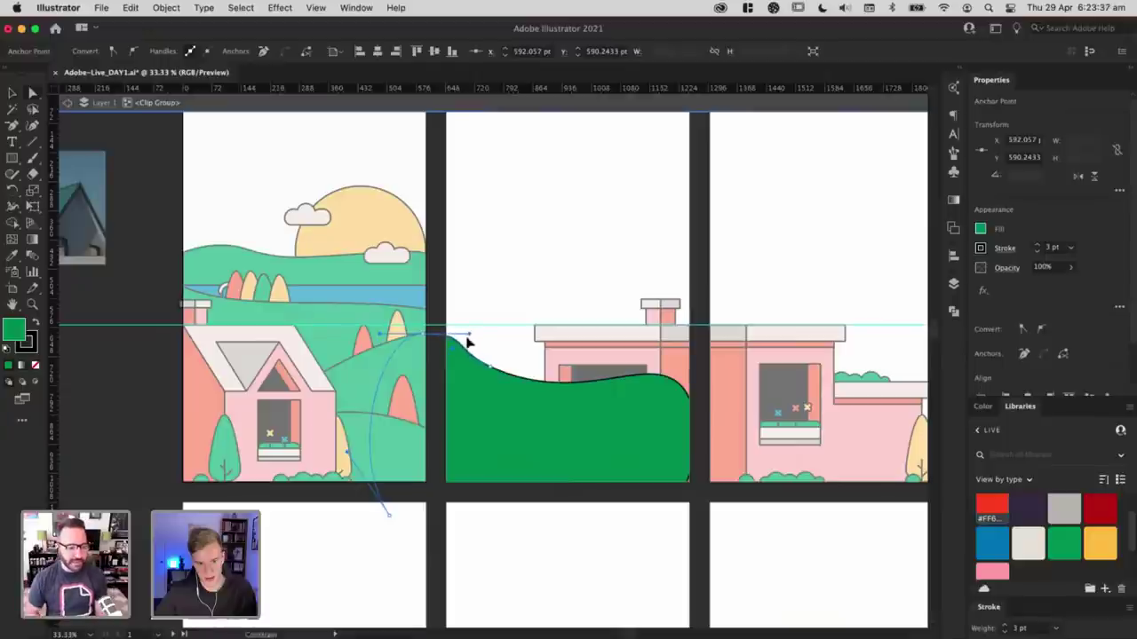
drag(466, 342, 470, 345)
super+double_click(665, 580)
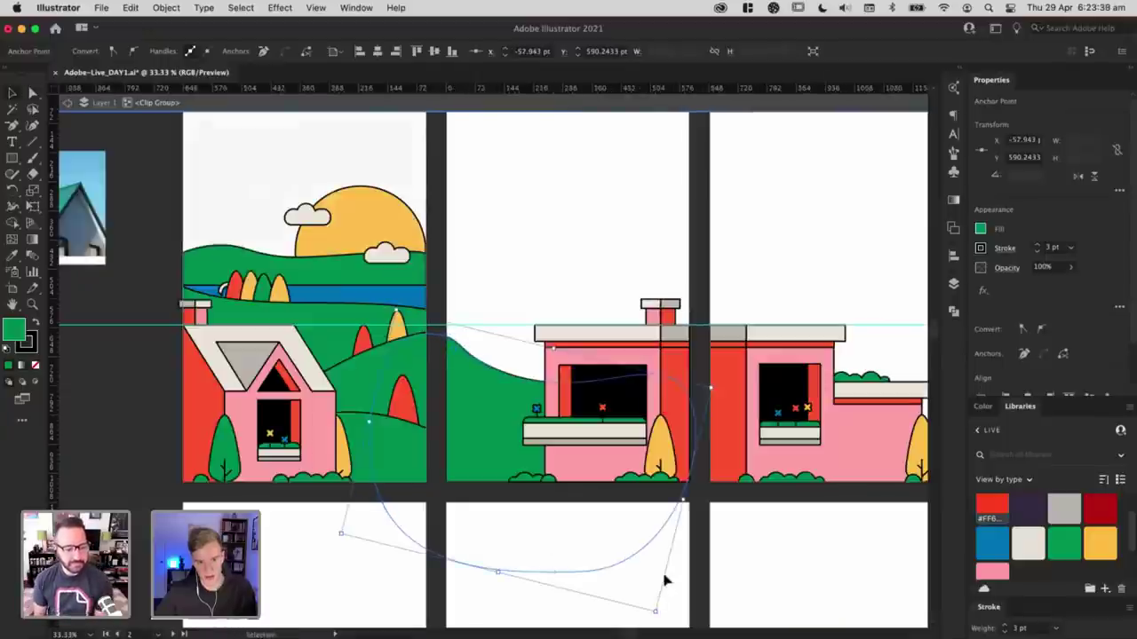
key(super+equal)
key(super+equal)
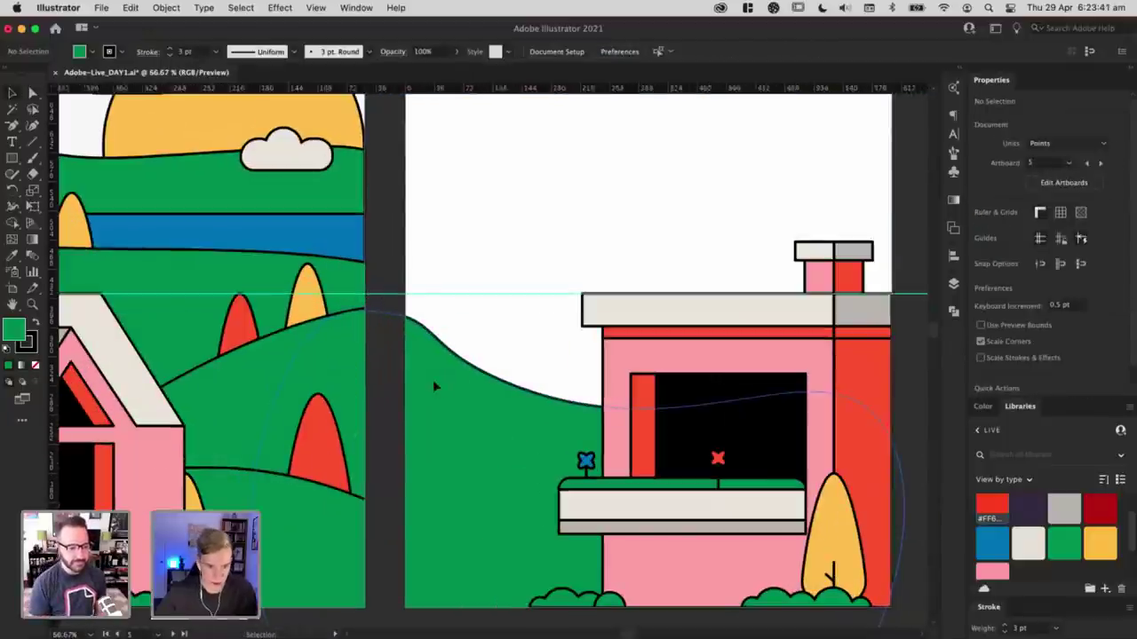
Step: Raise the clipped hill slightly so its crest lines up with the hill edge on the neighbouring artboard
click(425, 366)
click(424, 365)
double_click(441, 401)
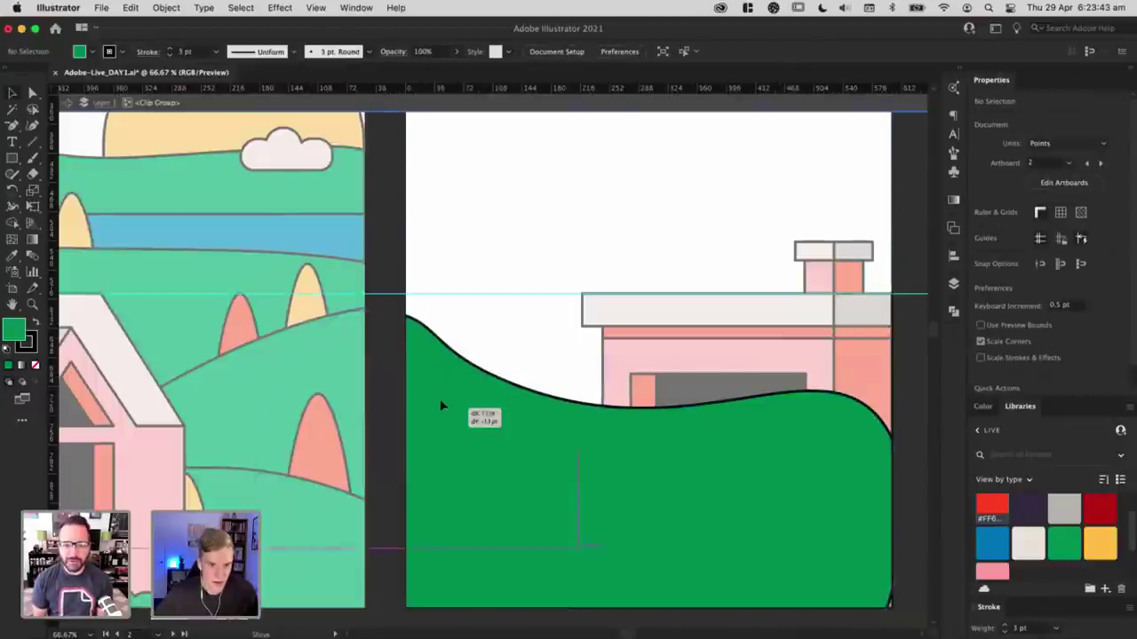
drag(441, 405, 441, 406)
key(Escape)
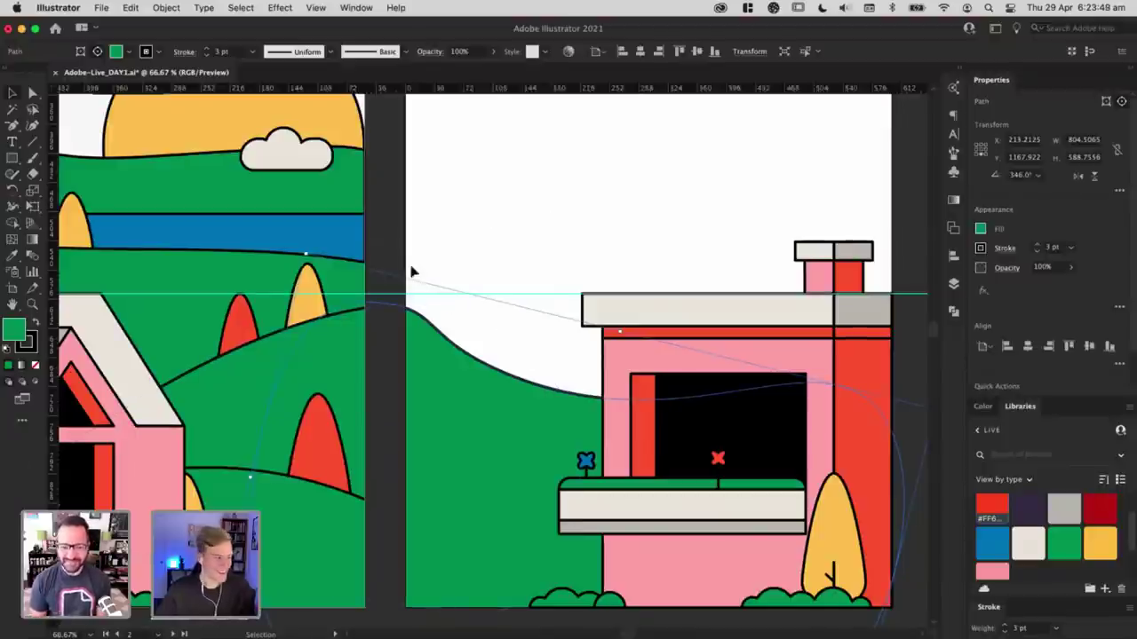
Step: Reposition the hill's crest anchor at the neighbouring artboard's hill edge, nudge it up and extend its horizontal handle for a rounder crest
click(482, 343)
key(a)
key(super+minus)
drag(479, 343, 355, 306)
click(325, 326)
click(325, 327)
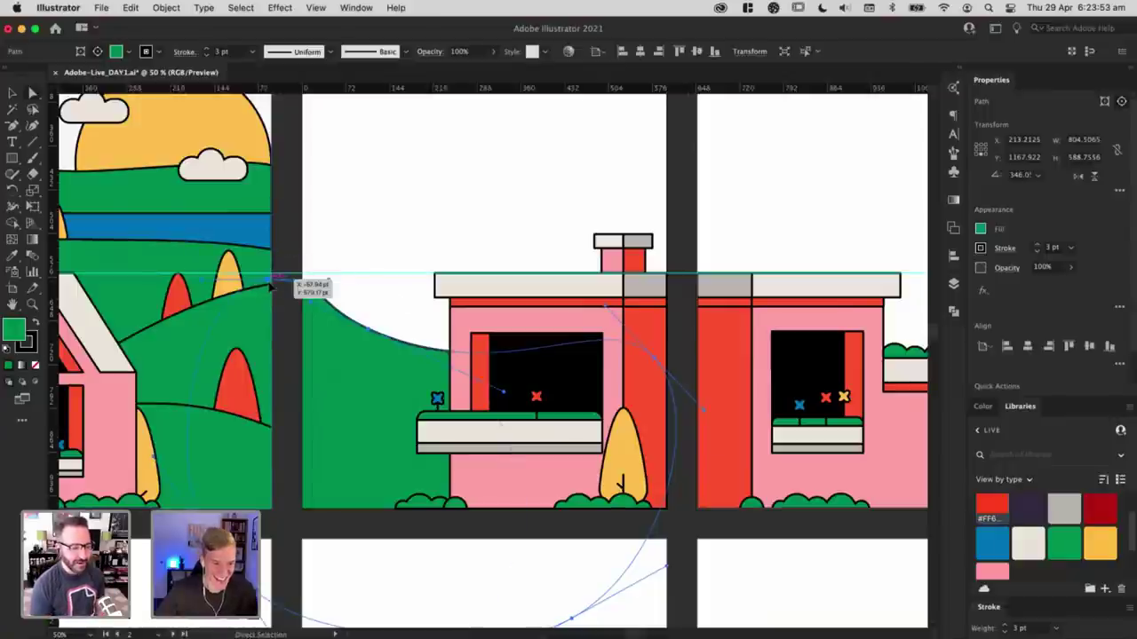
drag(271, 286, 318, 291)
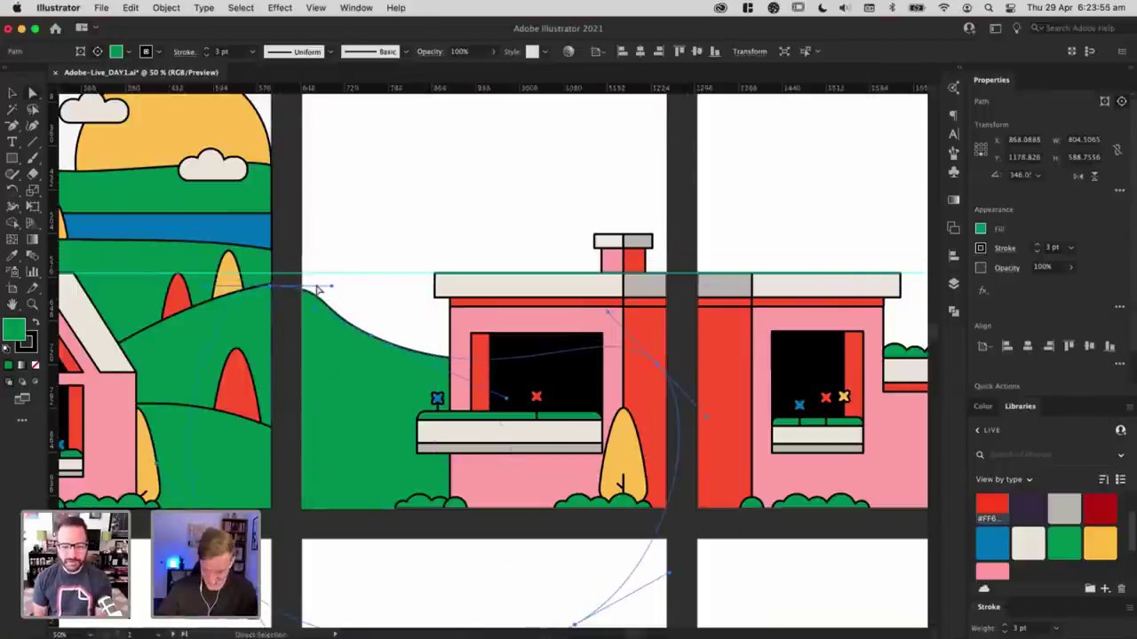
key(Up)
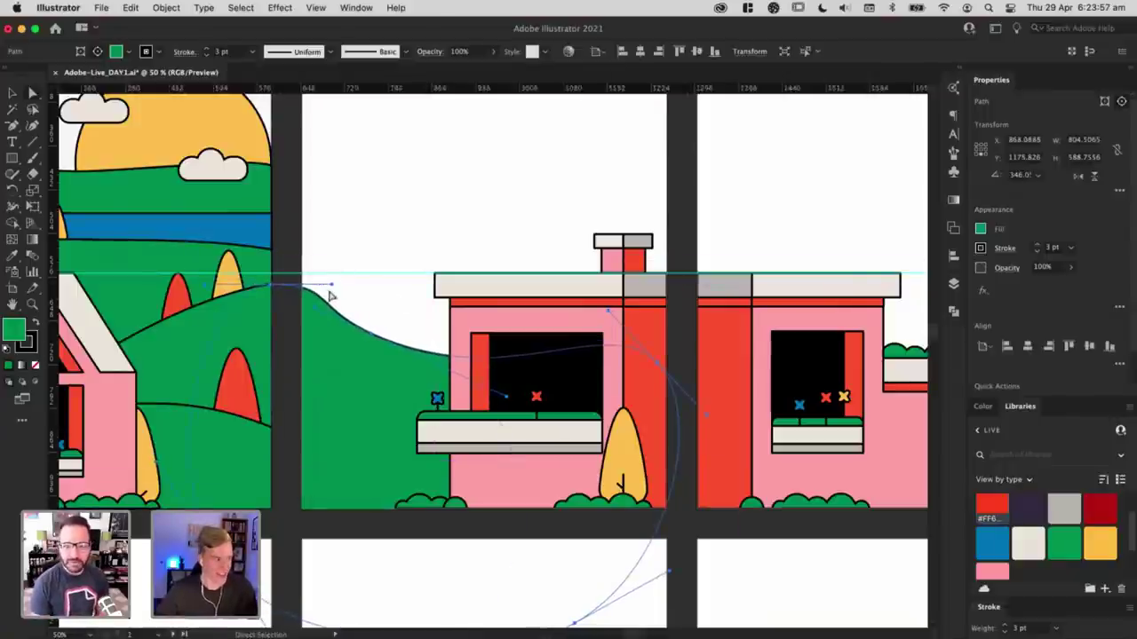
drag(335, 289, 348, 287)
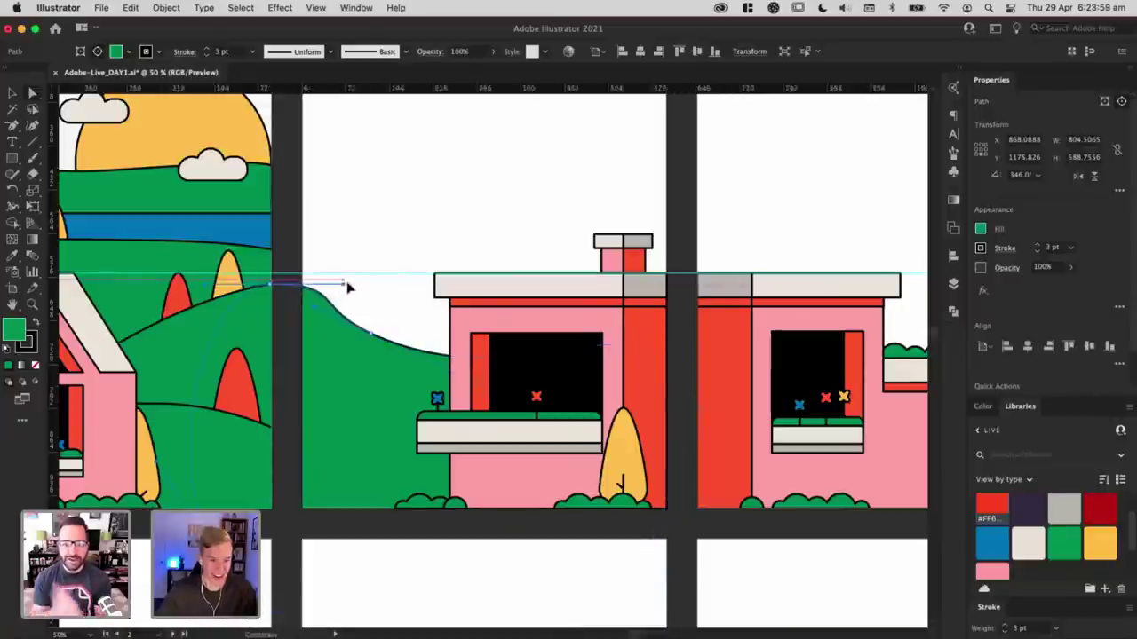
drag(358, 193, 358, 193)
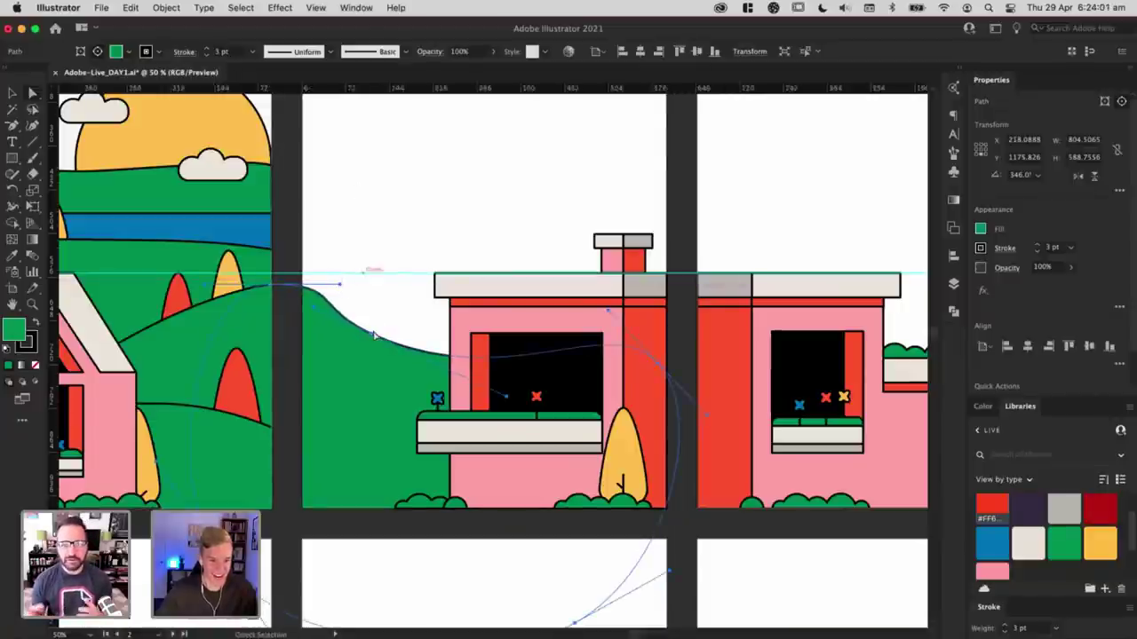
click(410, 256)
Step: Move the hill's mid-slope anchor towards the house and adjust its handle to smooth the slope
key(super+minus)
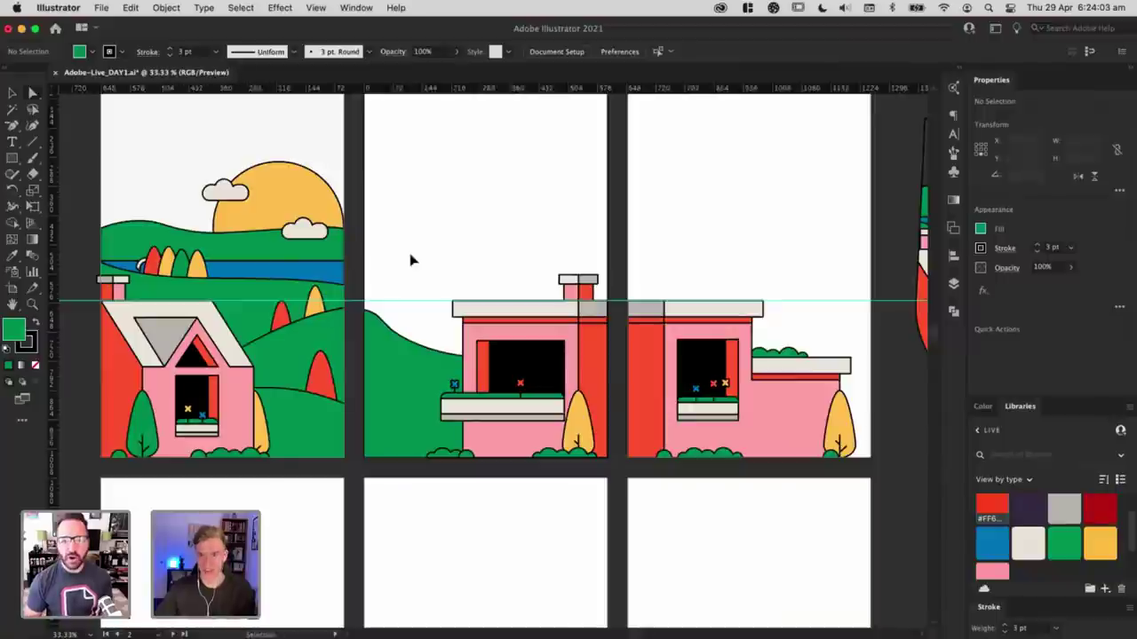
drag(399, 234, 323, 221)
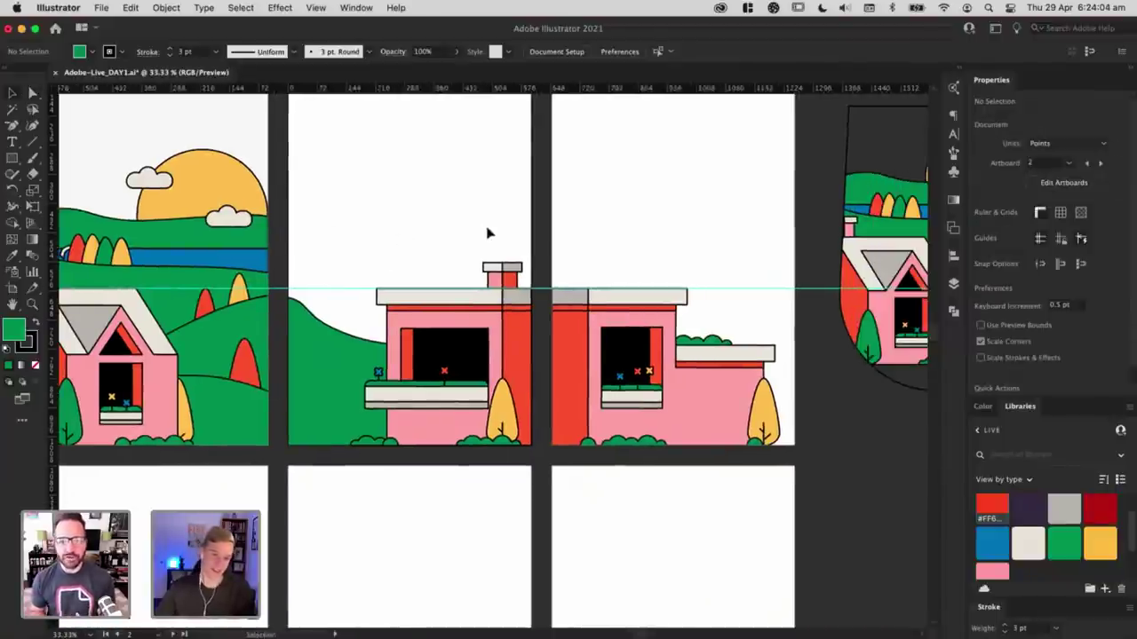
scroll(479, 224, left, 5)
key(super+equal)
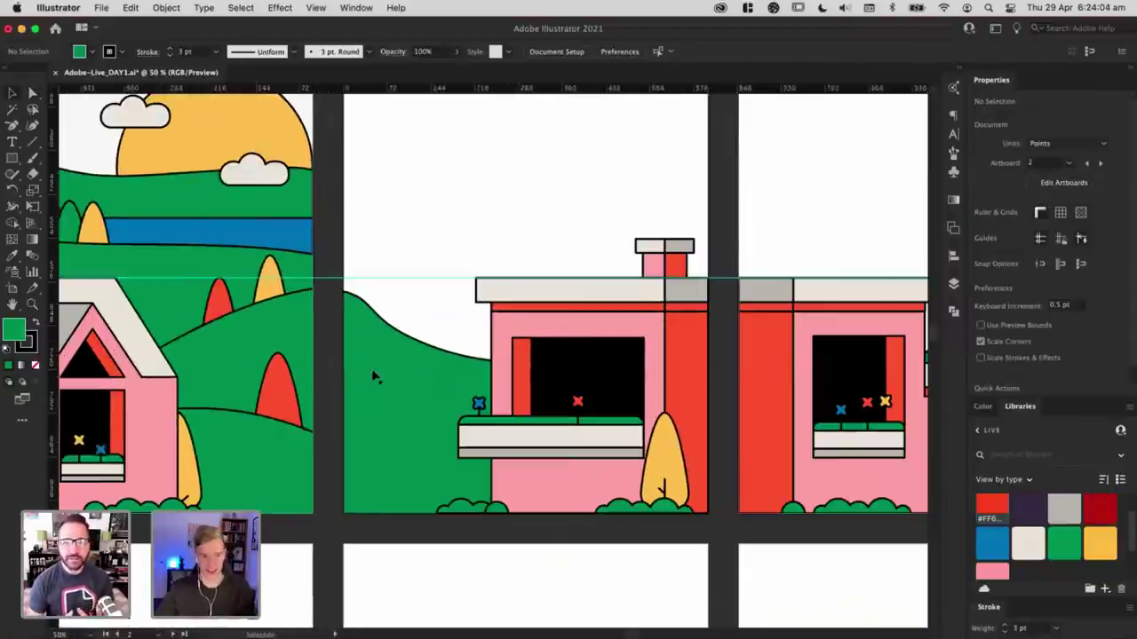
double_click(398, 342)
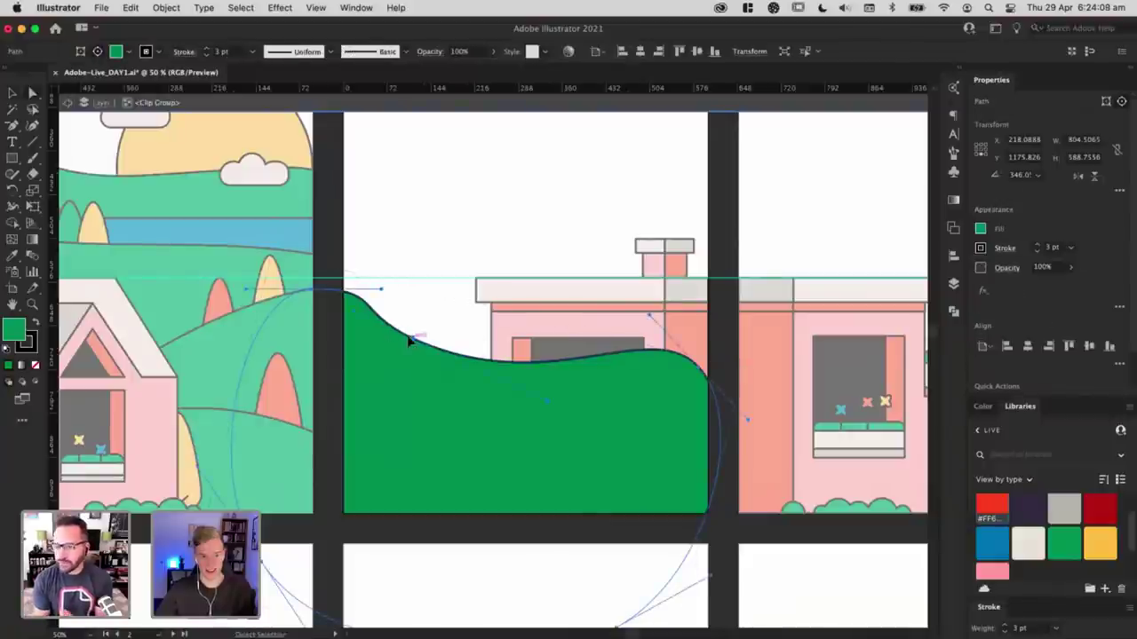
drag(410, 339, 440, 349)
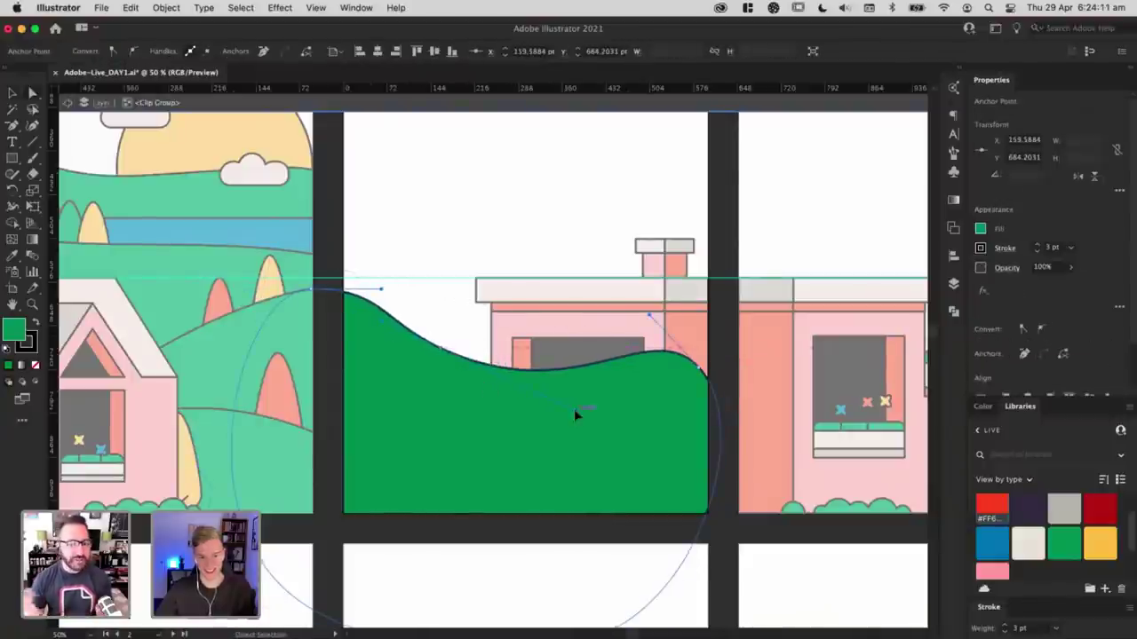
drag(574, 413, 588, 398)
double_click(489, 204)
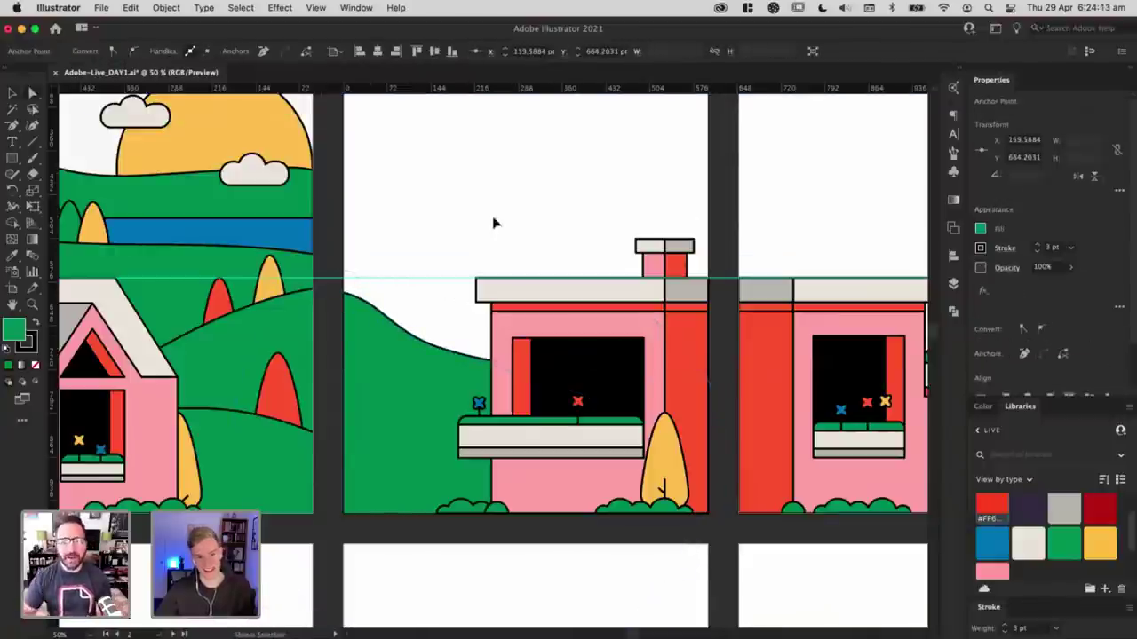
Step: Nudge the reshaped hill up 5 pt to meet the neighbouring artboard's hill line
click(406, 350)
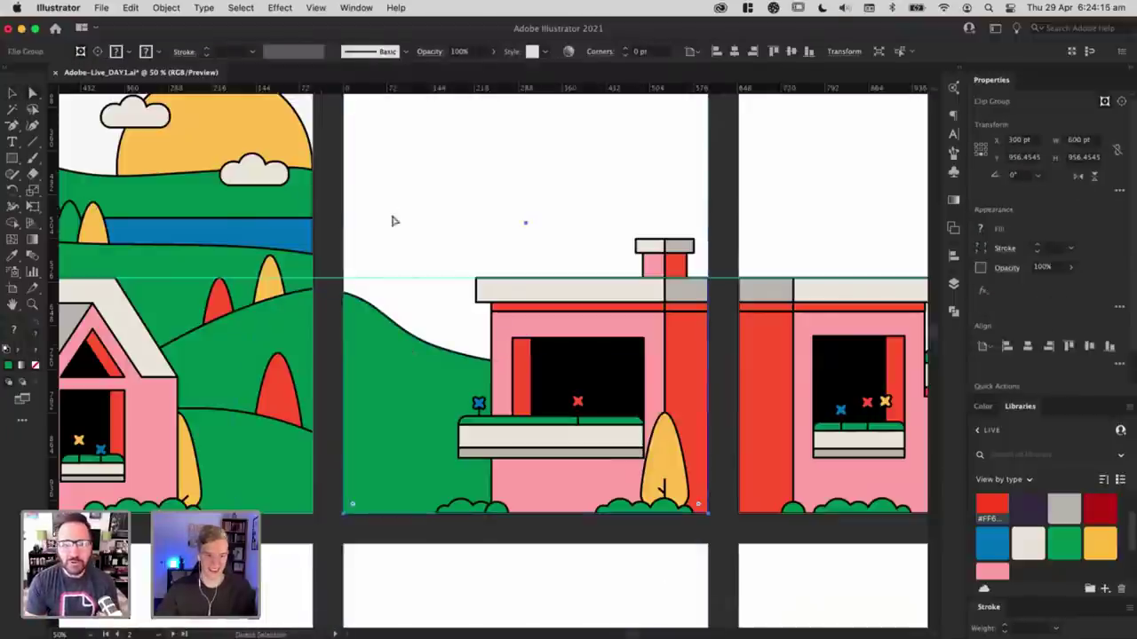
click(378, 345)
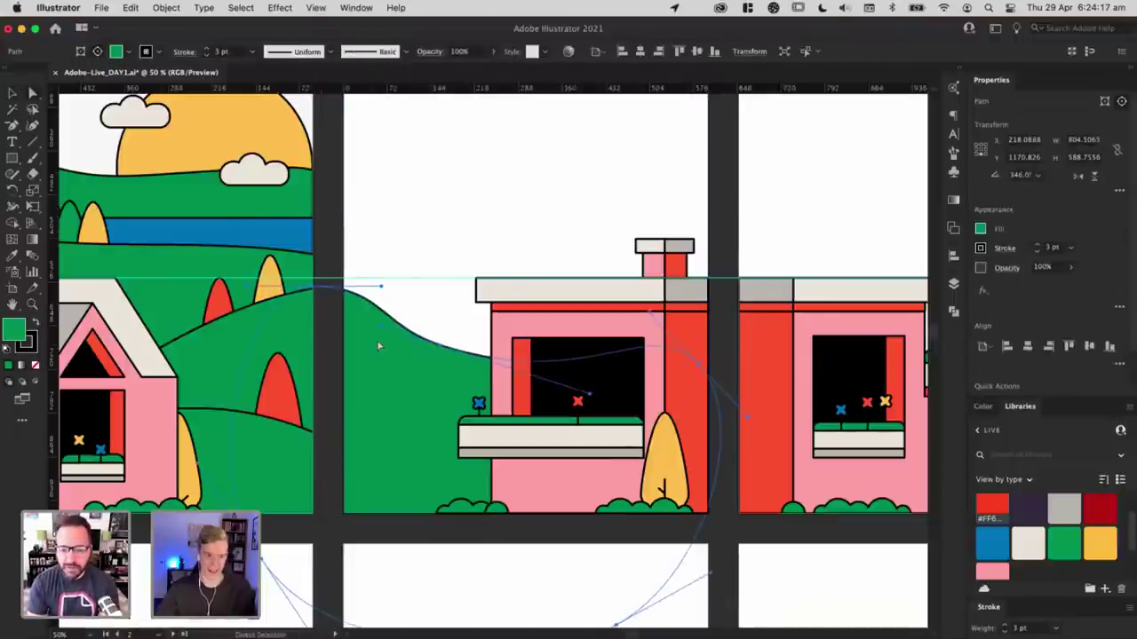
click(497, 219)
key(super+minus)
key(super+minus)
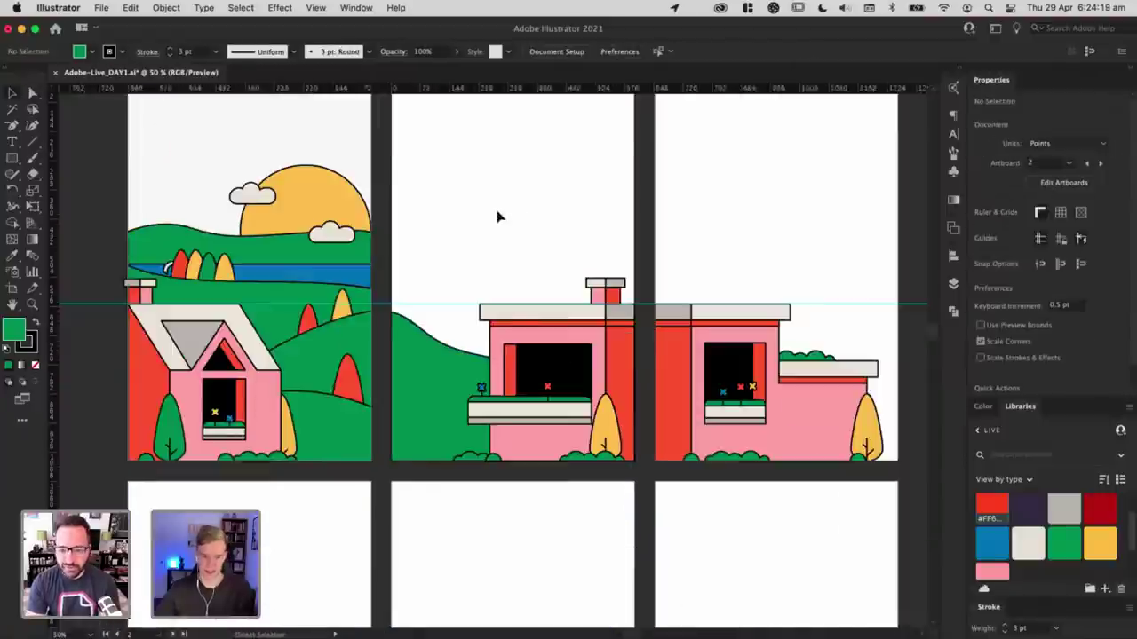
Step: Add a smaller green foreground hill inside the clip group at the middle artboard's lower-left corner, partly behind the house
key(super+equal)
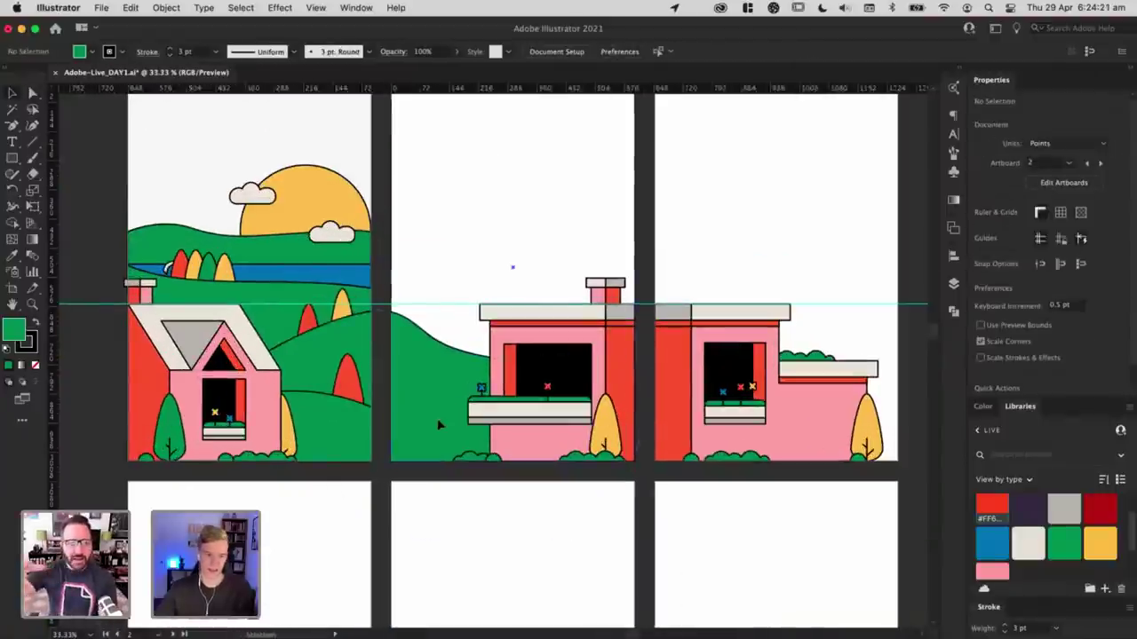
double_click(437, 384)
drag(459, 388, 425, 445)
key(Escape)
click(506, 246)
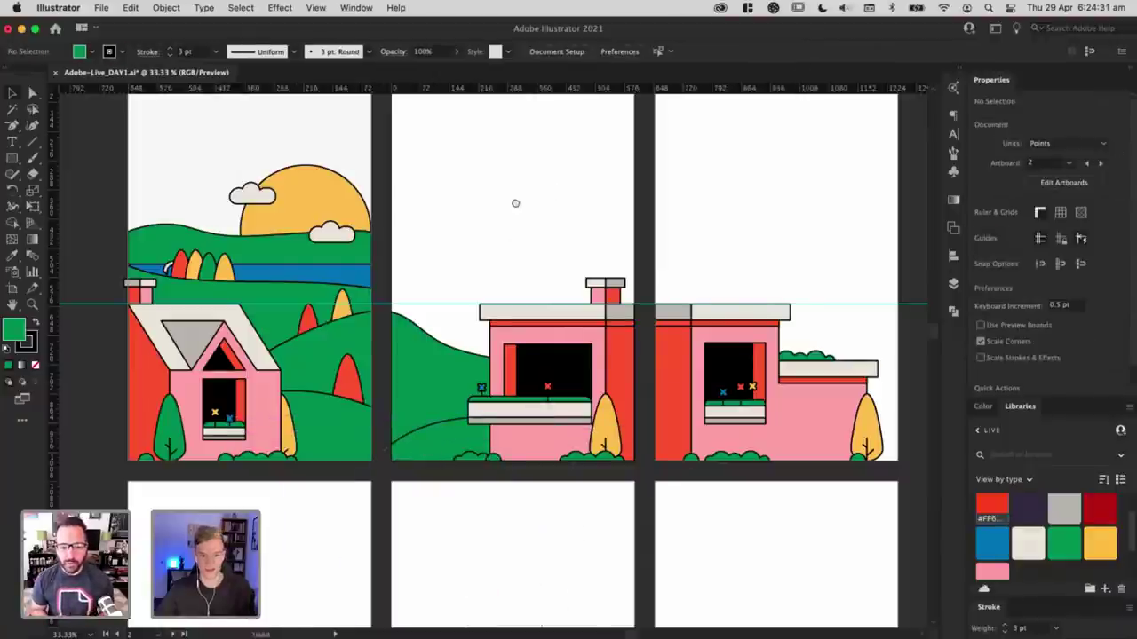
drag(557, 191, 495, 220)
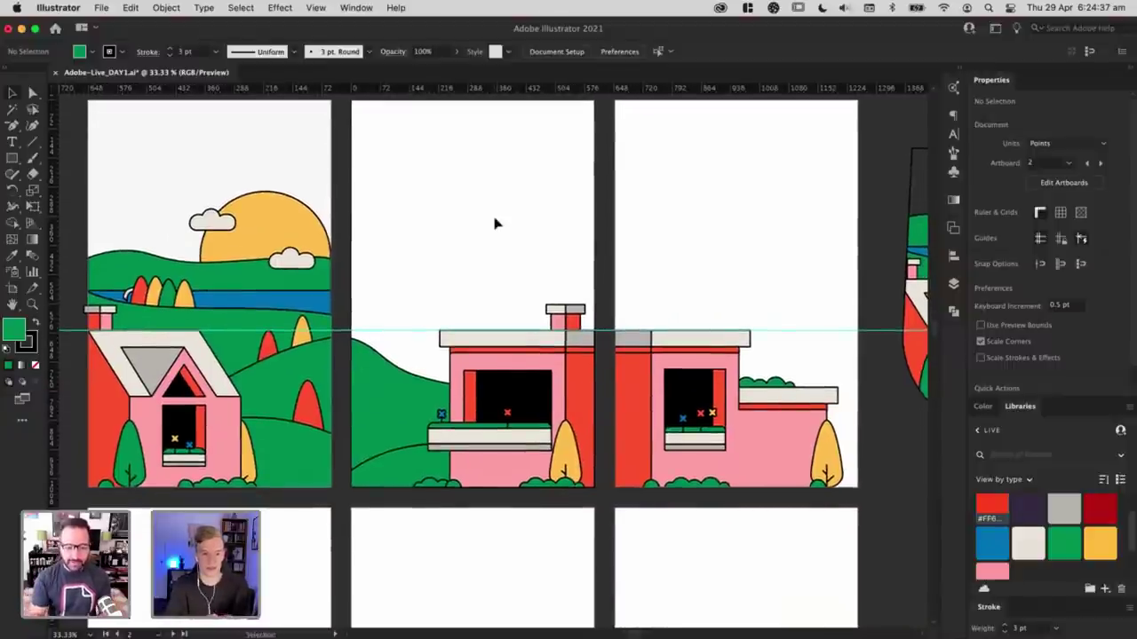
drag(486, 233, 530, 233)
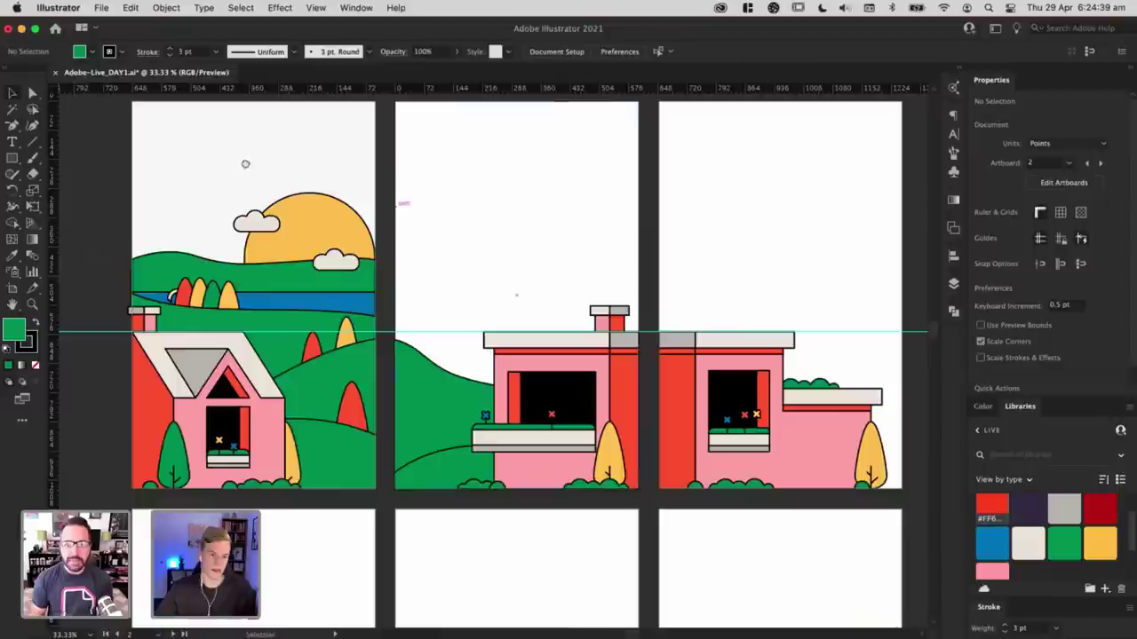
Step: Try filling the first artboard's background with the library blue as a sky, then undo the fill
drag(210, 160, 281, 231)
click(282, 232)
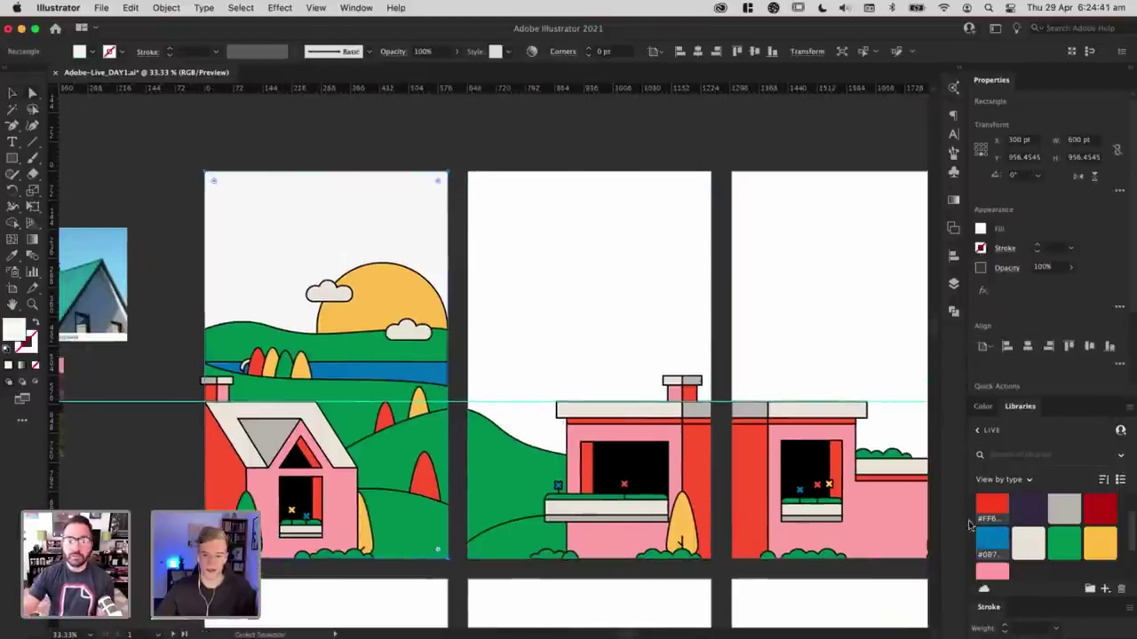
click(992, 537)
click(643, 338)
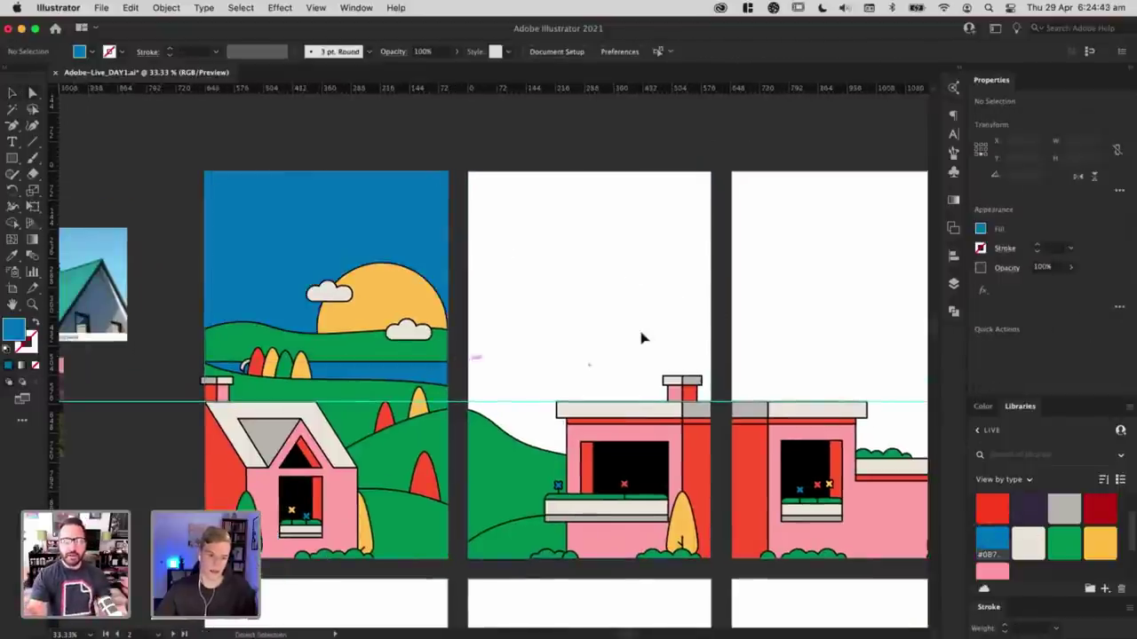
key(v)
drag(598, 331, 538, 287)
key(super+z)
click(575, 305)
scroll(533, 282, right, 2)
scroll(533, 283, down, 1)
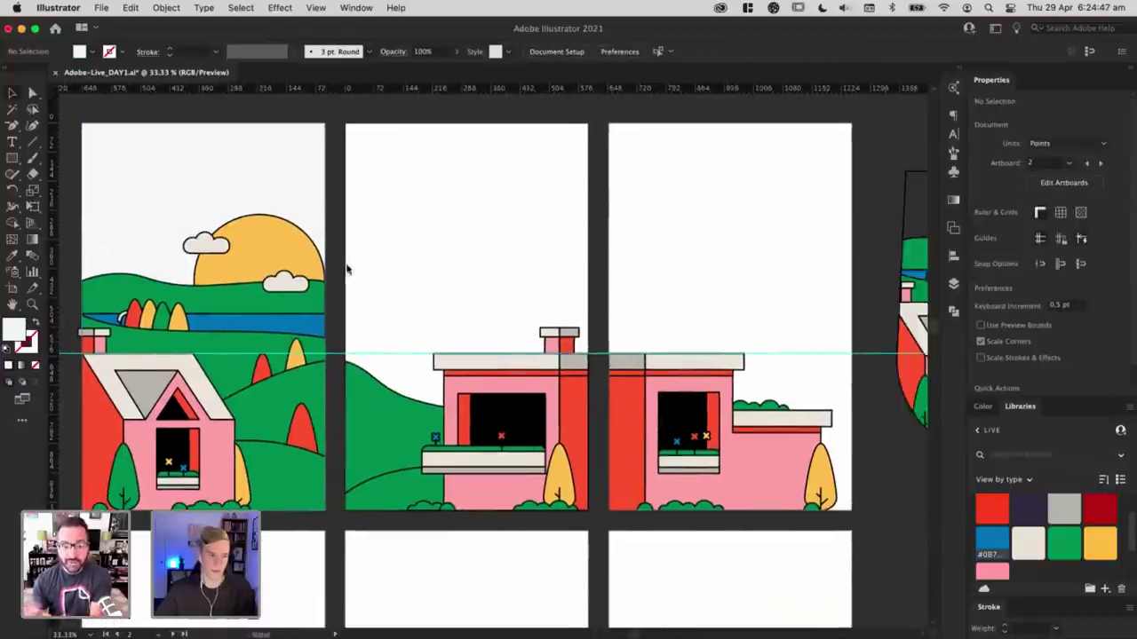
click(43, 168)
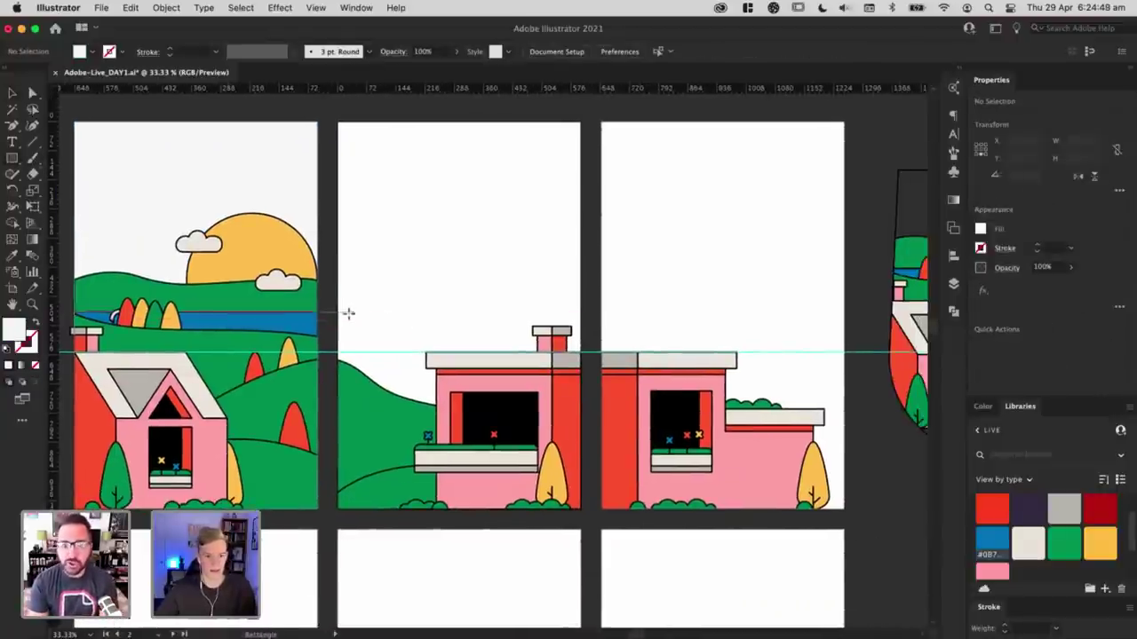
key(v)
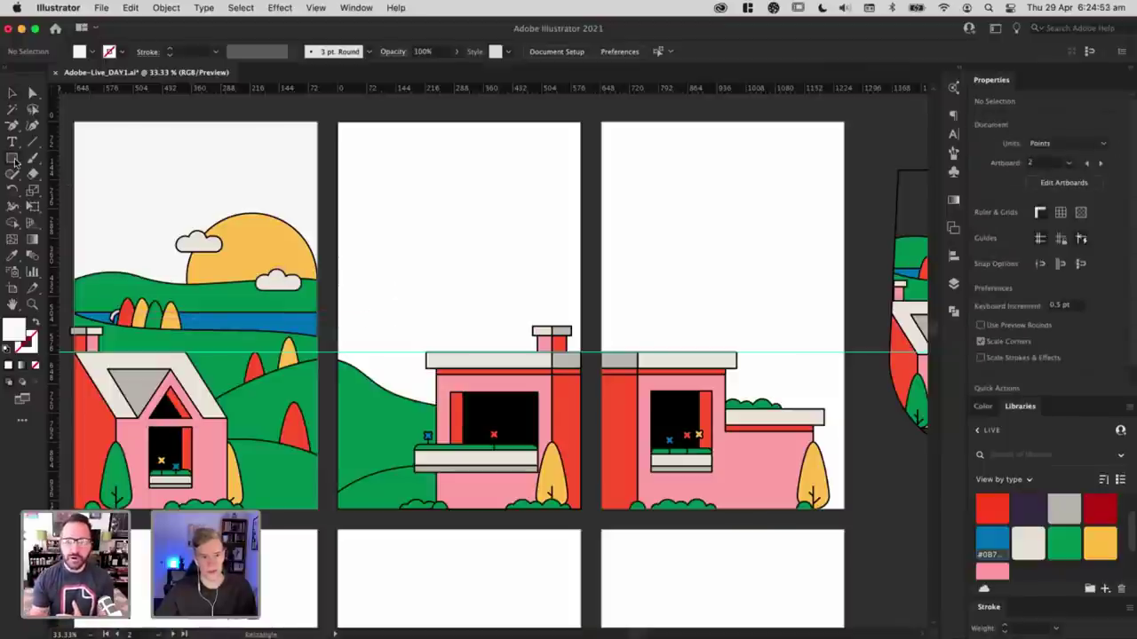
drag(15, 162, 73, 213)
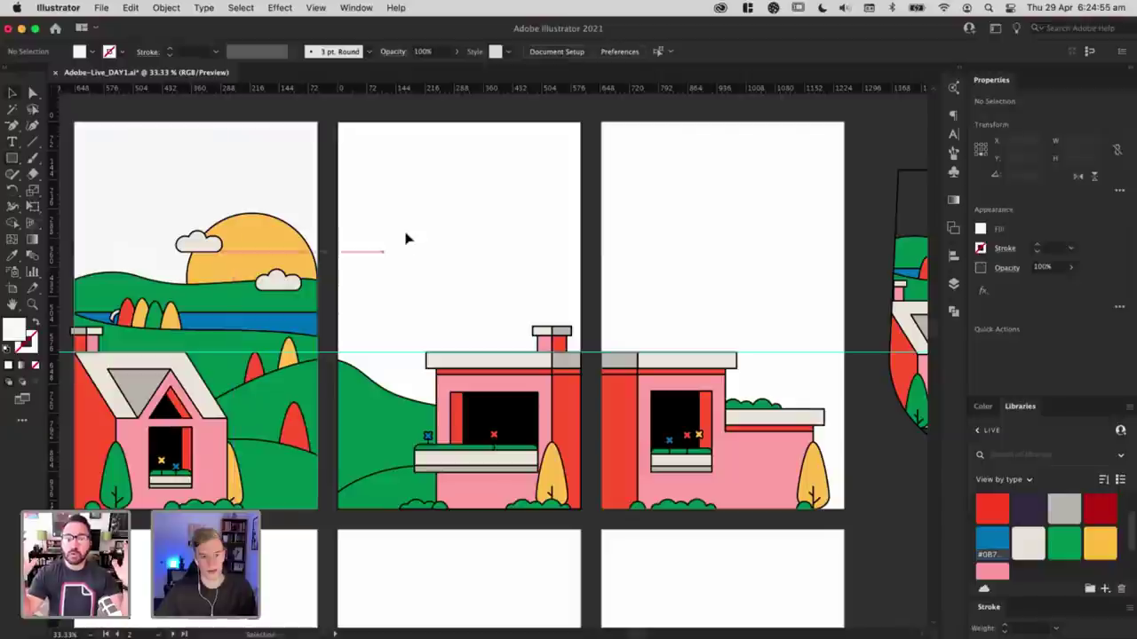
key(v)
Step: Duplicate the large hill, rotate the copy to about 190° and place it behind the existing hills, rising above the house
double_click(406, 433)
click(407, 433)
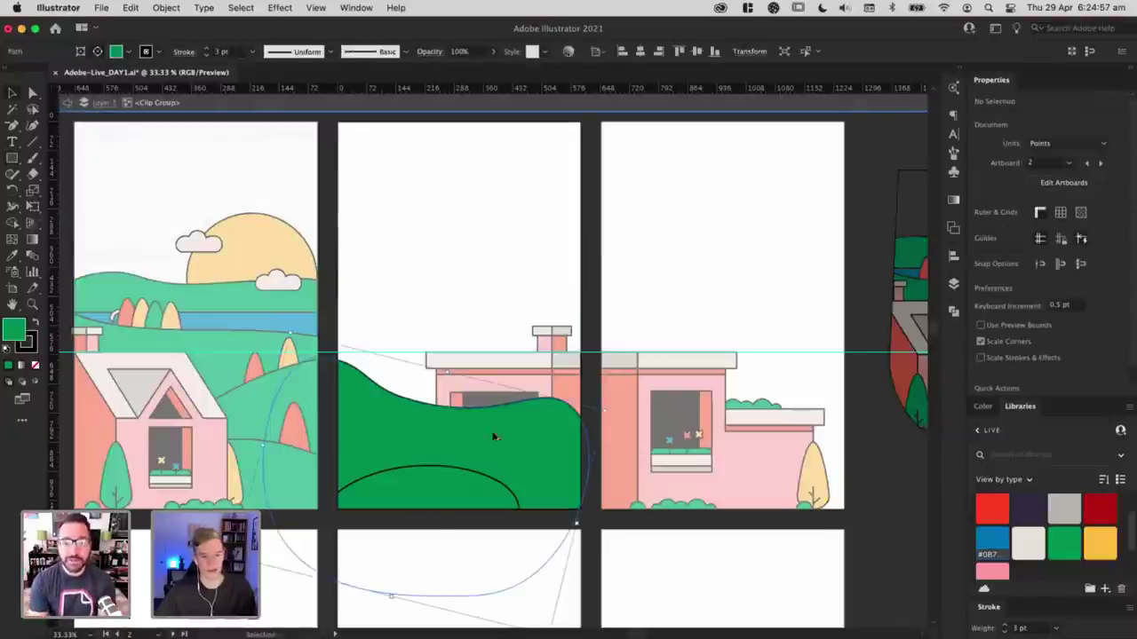
drag(530, 373, 709, 549)
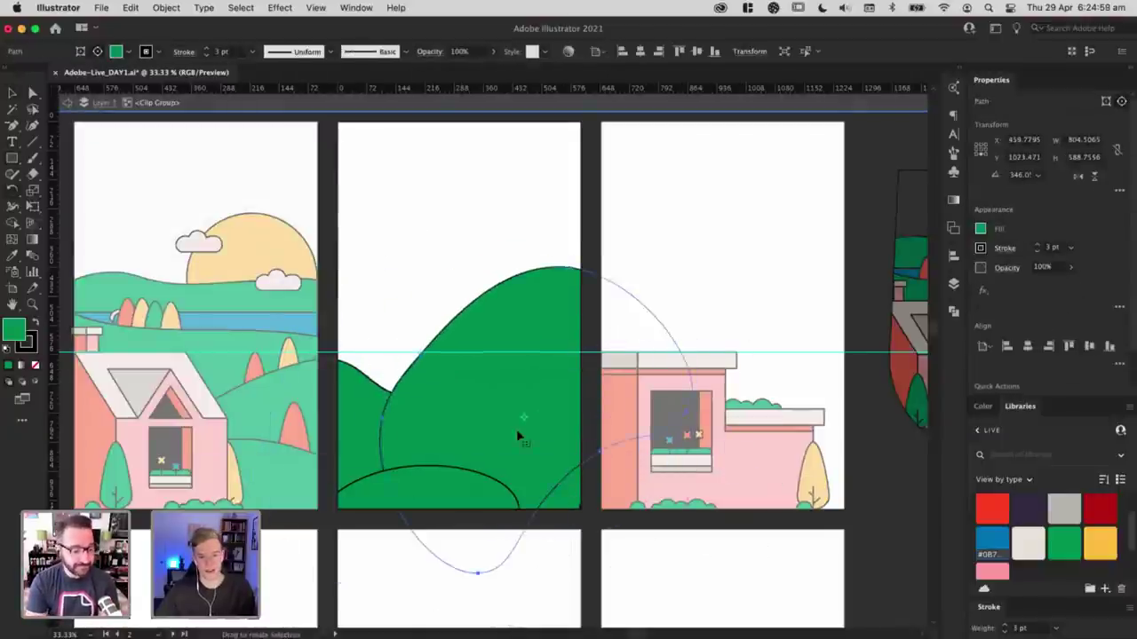
drag(508, 415, 480, 391)
drag(562, 183, 516, 312)
double_click(515, 312)
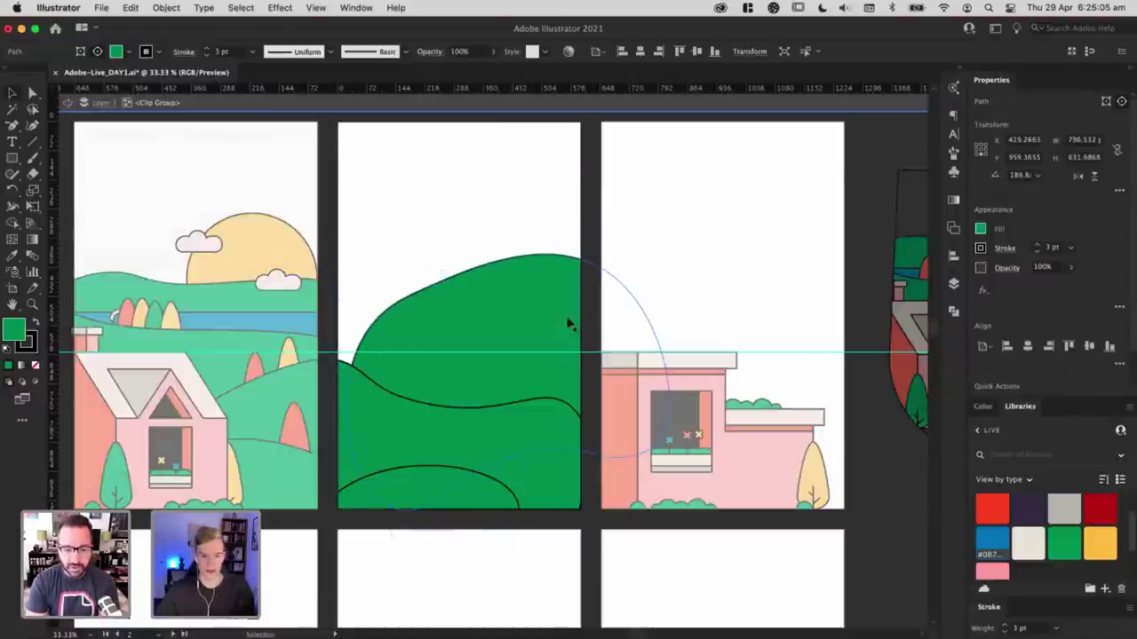
Step: Enlarge the back hill and reposition it so its slope rises from behind the front hill towards the chimney side
click(569, 322)
drag(643, 236, 755, 190)
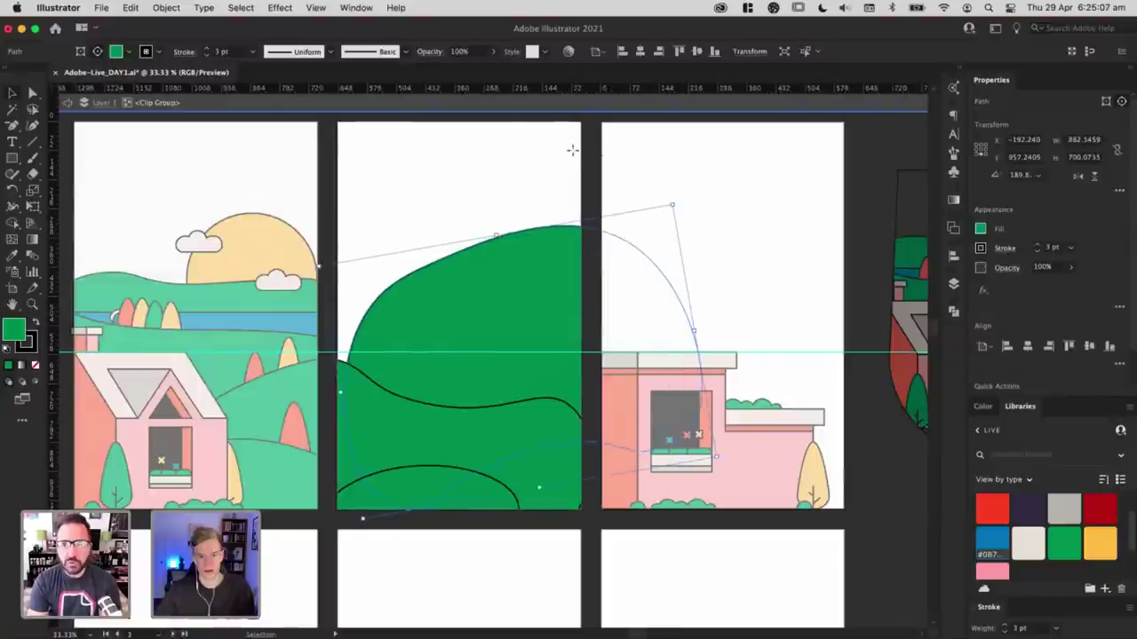
drag(574, 152, 647, 165)
drag(446, 274, 382, 387)
Step: Lengthen and tilt the back hill's upper anchor handle to smooth the slope into its crest
key(a)
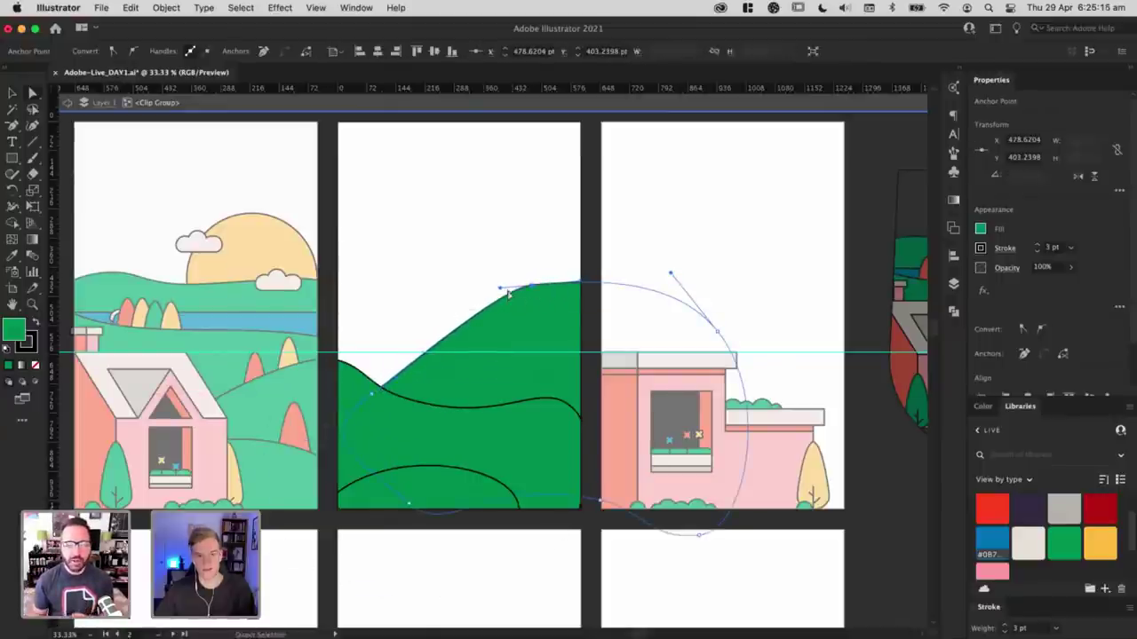
drag(500, 290, 451, 323)
double_click(460, 215)
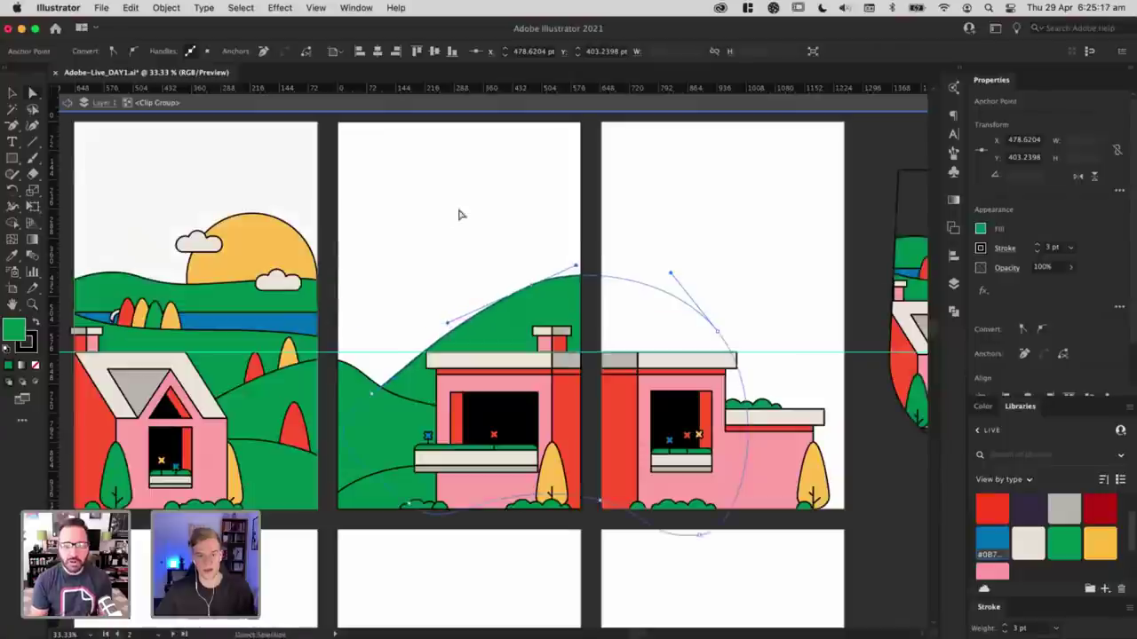
Step: Rotate the back hill clockwise to about 171° so its crest levels off behind the chimney
drag(498, 214, 399, 200)
key(v)
click(459, 302)
key(r)
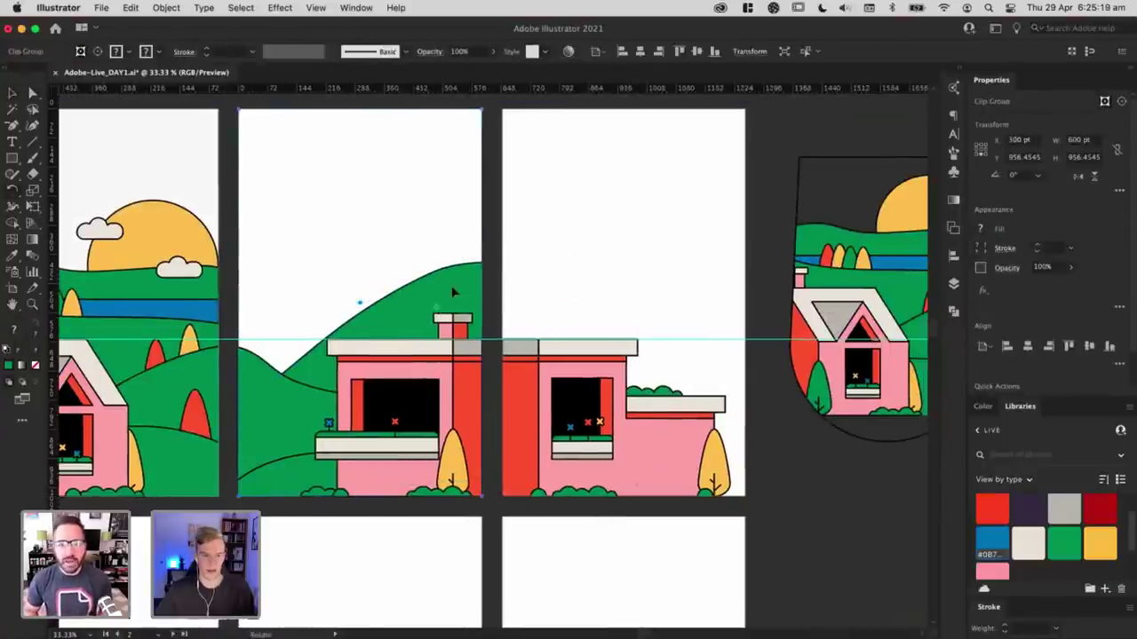
double_click(432, 280)
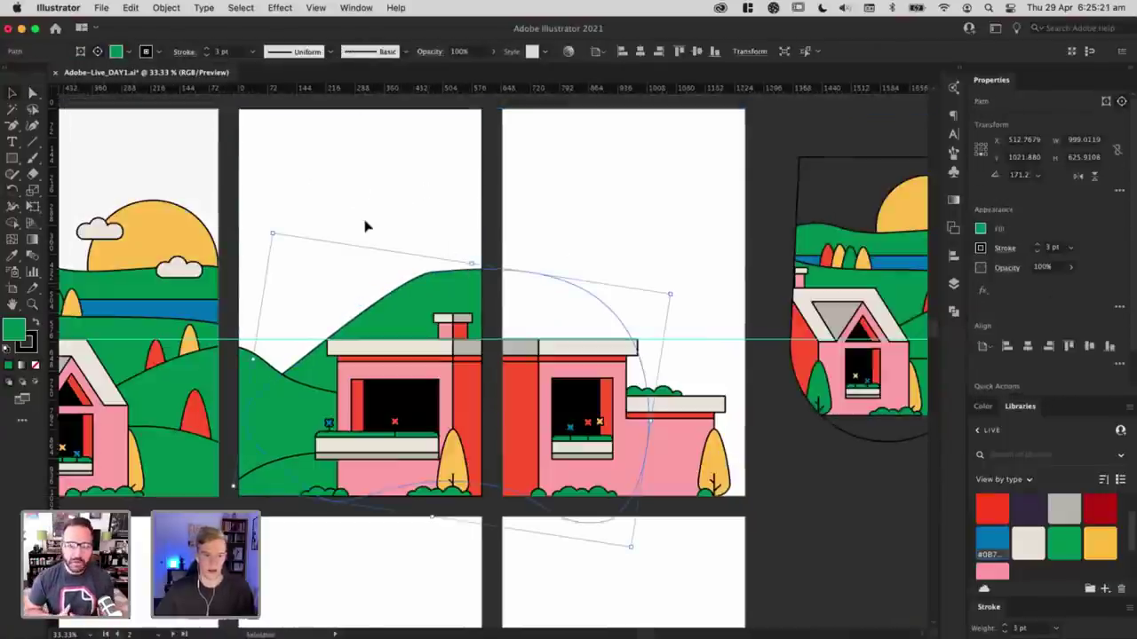
click(364, 226)
key(super+minus)
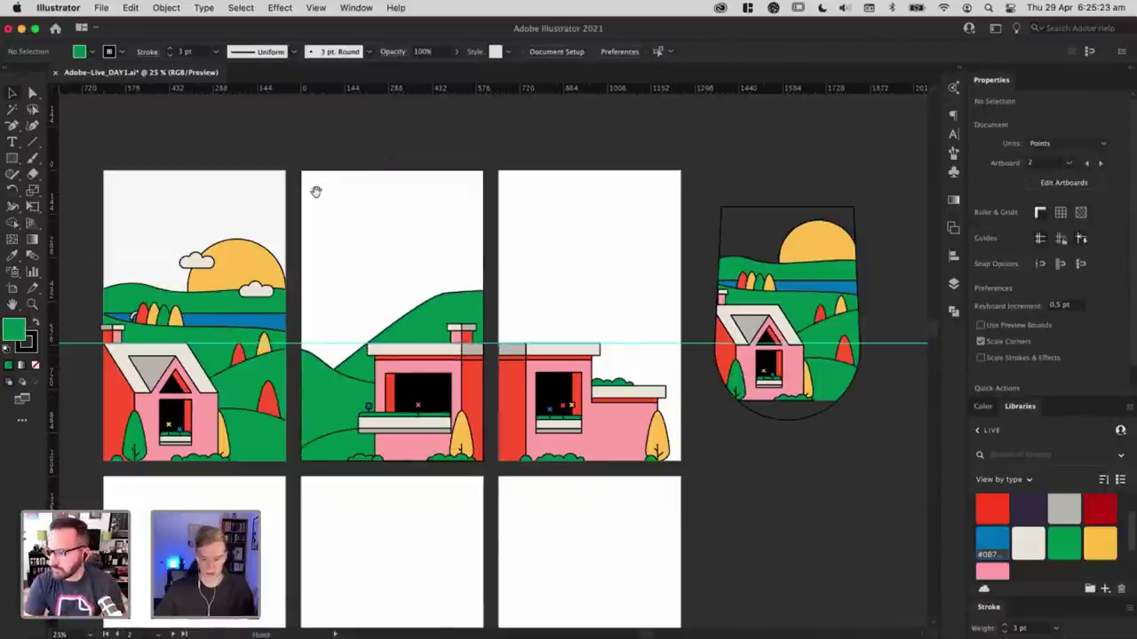
drag(316, 192, 549, 188)
click(391, 241)
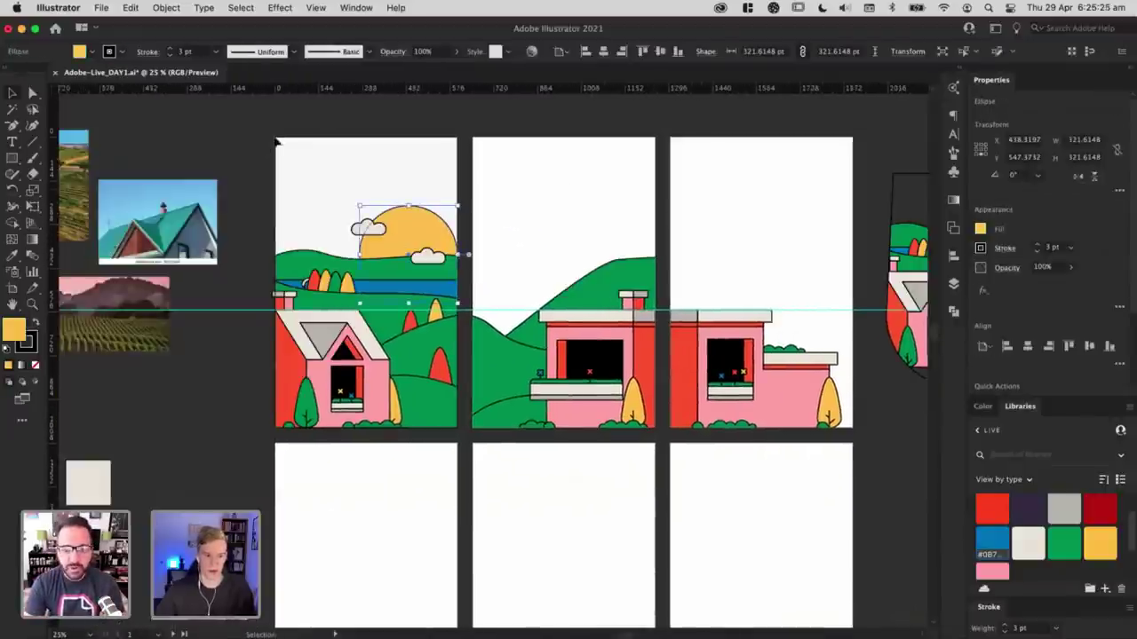
drag(463, 425, 463, 429)
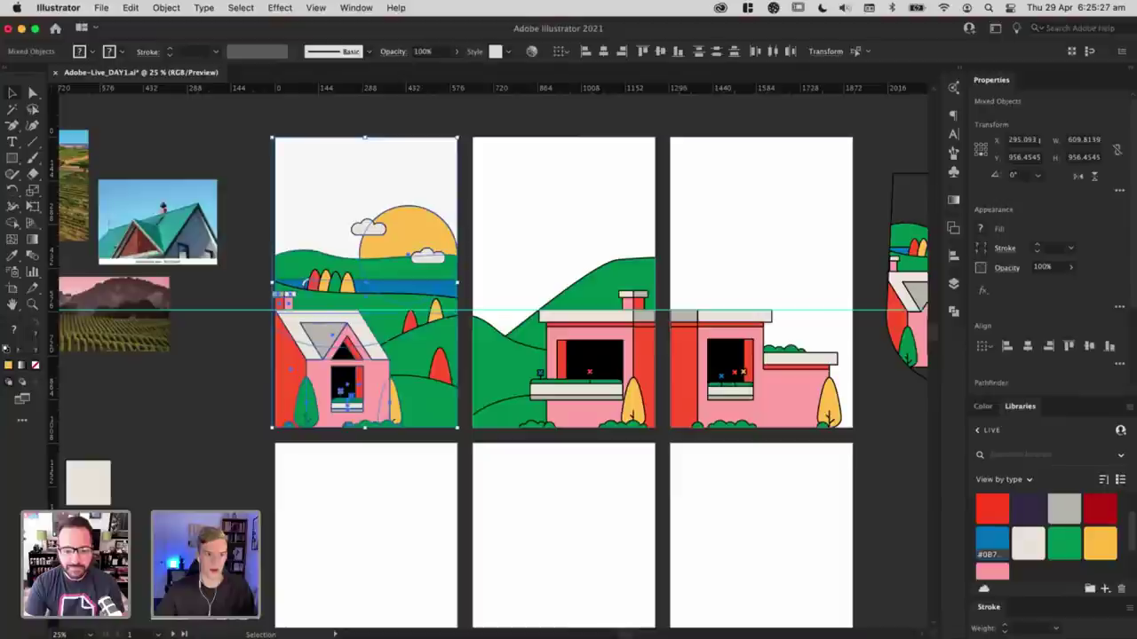
click(279, 7)
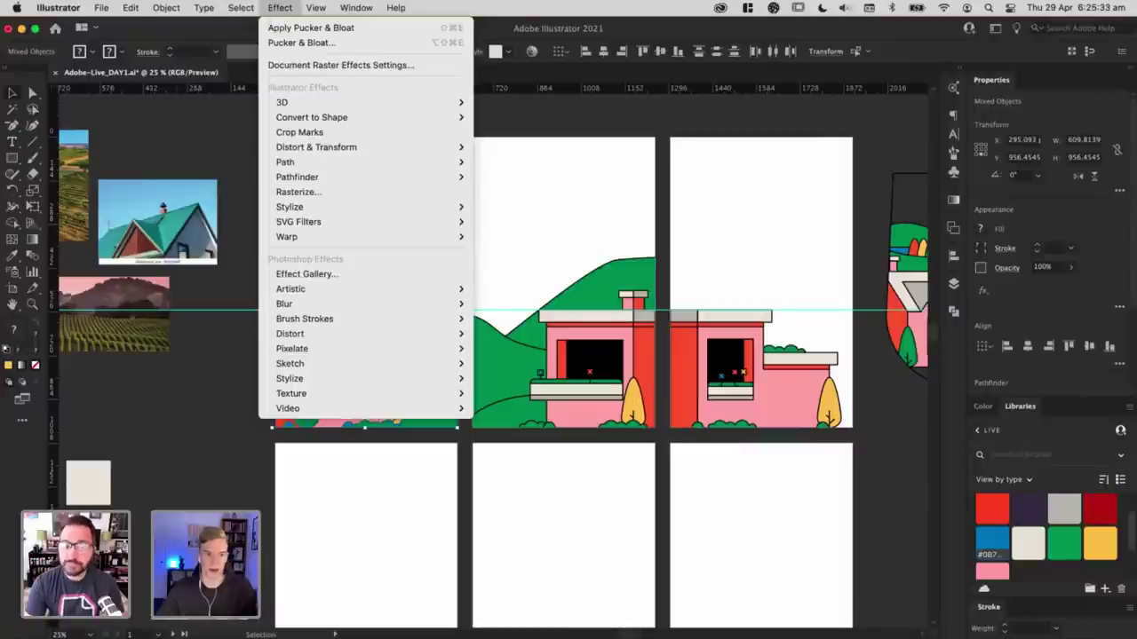
click(165, 8)
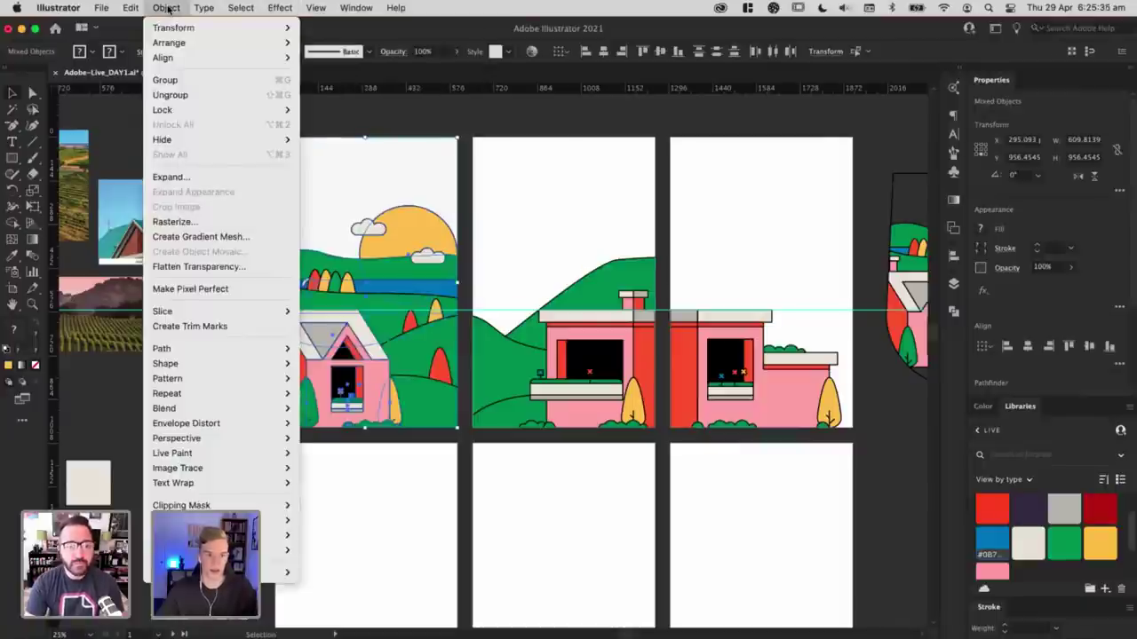
click(515, 241)
key(super+minus)
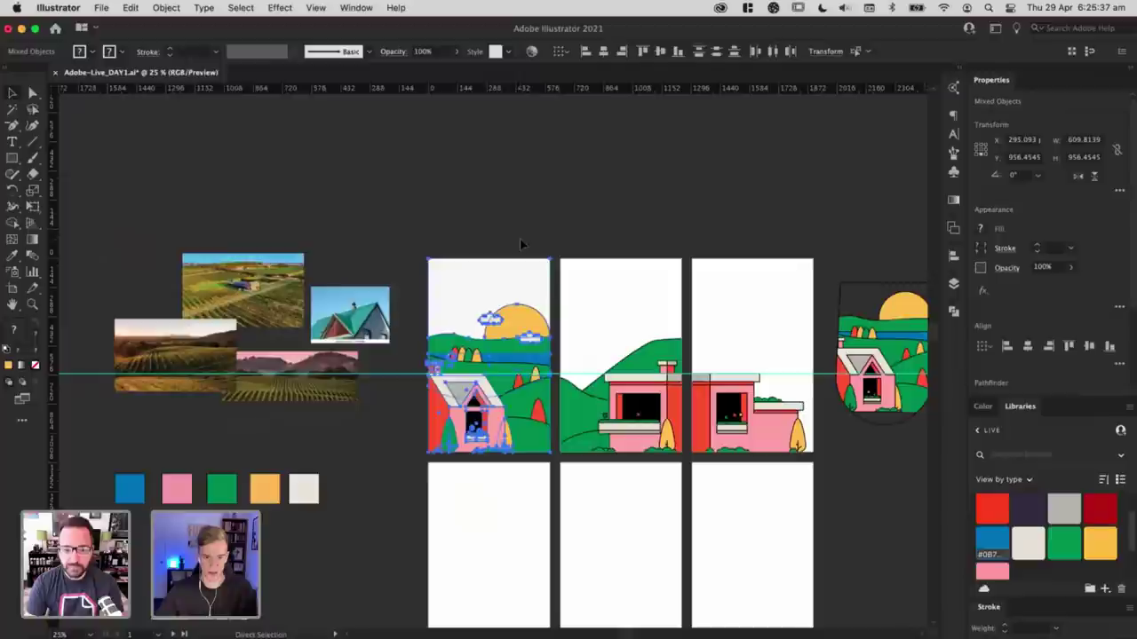
key(super+equal)
key(super+equal)
Step: Reshape the upper anchor of the back hill inside its clip group so the slope curves smoothly into the crest
drag(824, 273, 595, 190)
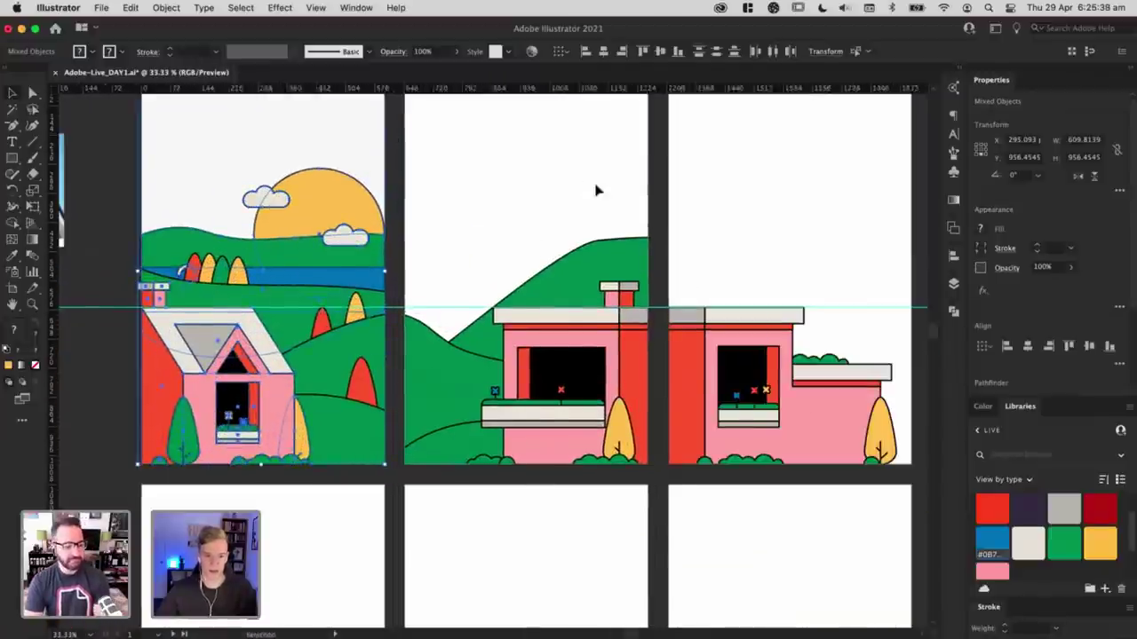
click(439, 201)
drag(613, 268, 457, 283)
double_click(455, 266)
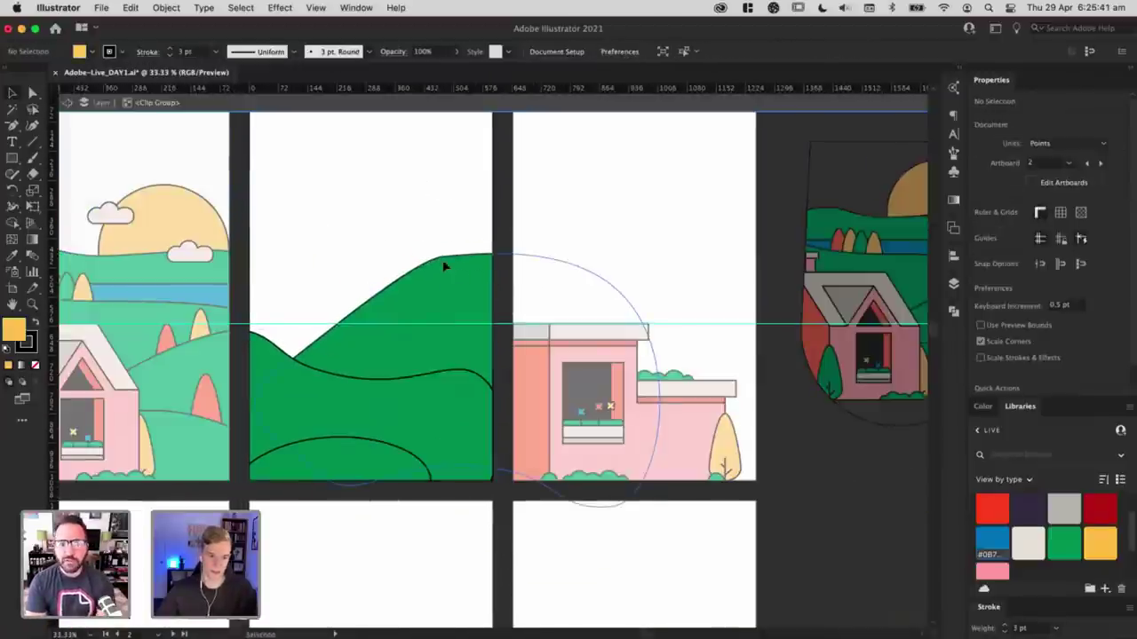
click(447, 264)
key(a)
click(444, 262)
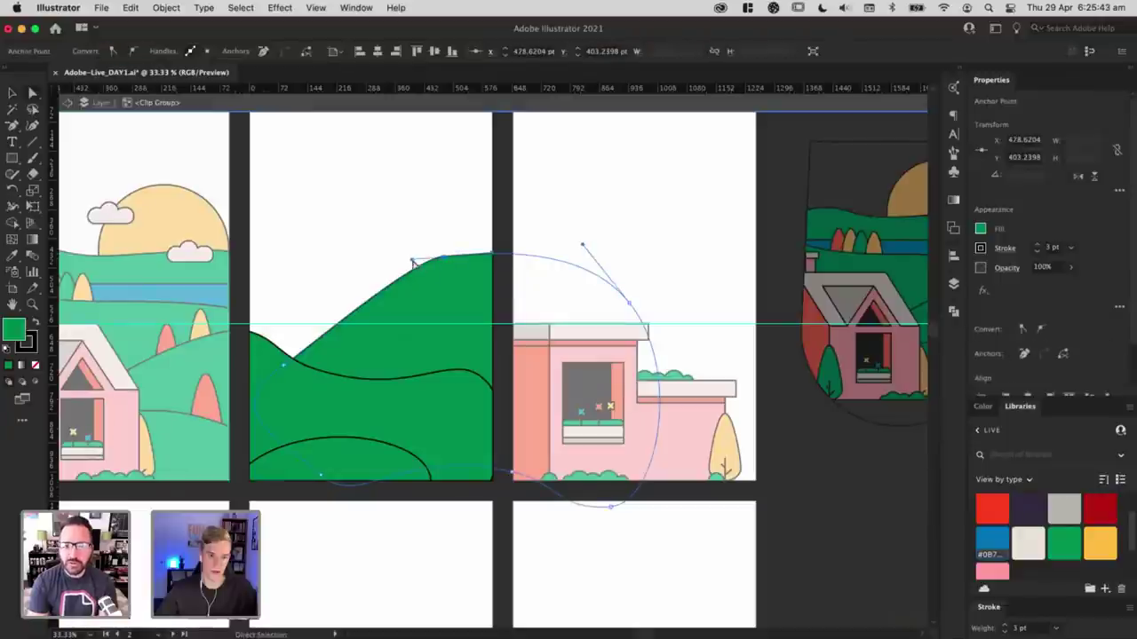
click(336, 248)
drag(450, 262, 772, 294)
key(v)
double_click(554, 255)
Step: Select all artwork of the gabled-house scene and open Recolor Artwork for it
click(453, 185)
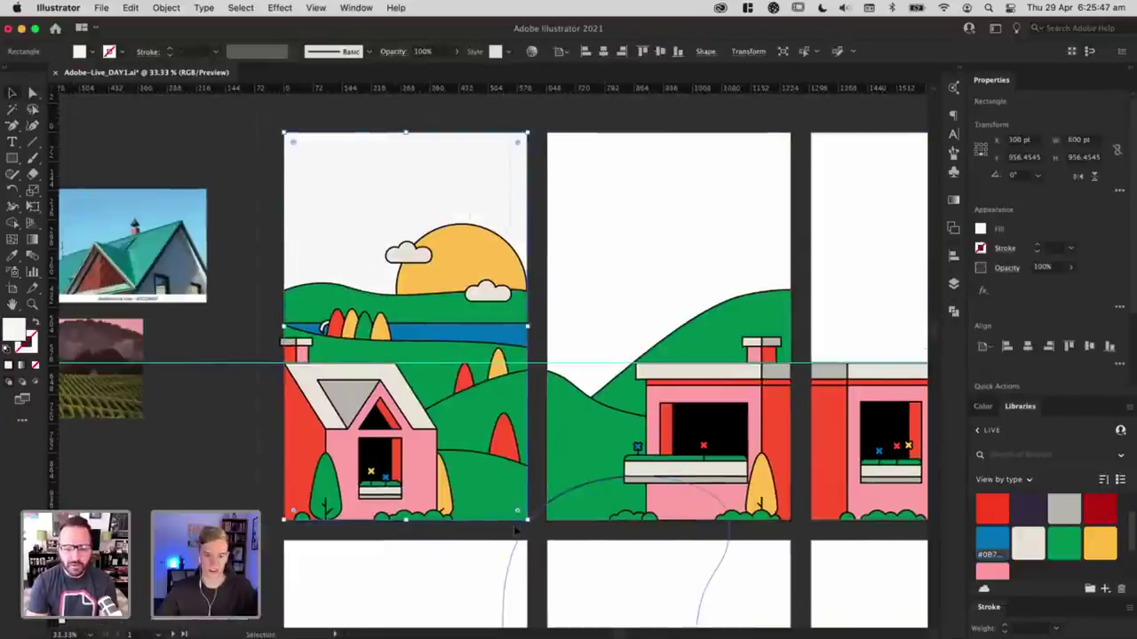
drag(531, 535, 532, 537)
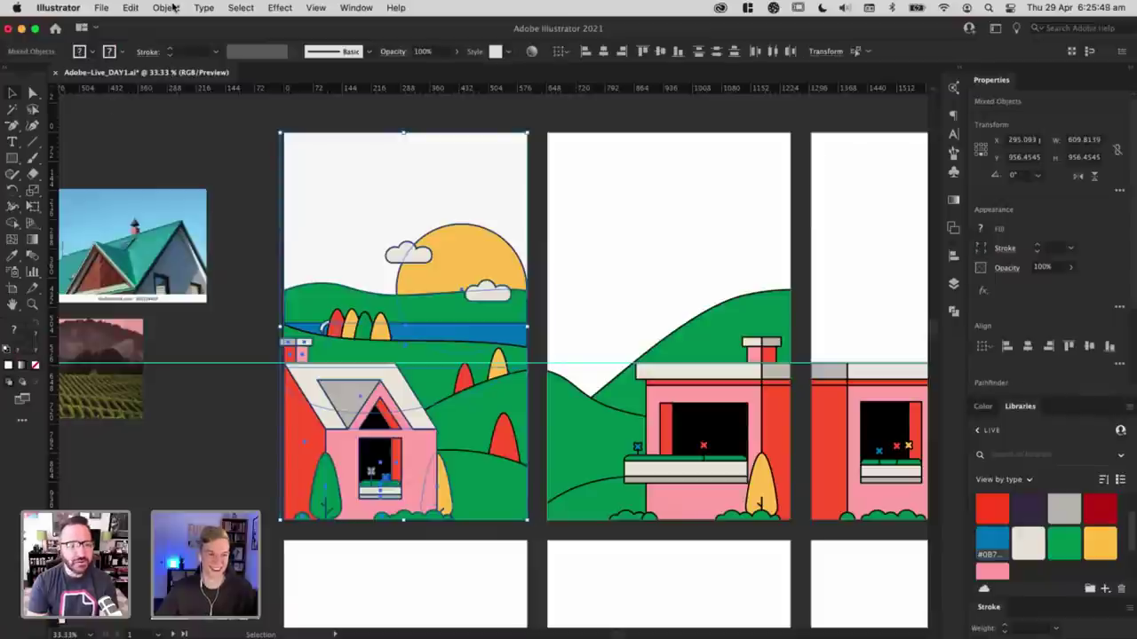
click(135, 9)
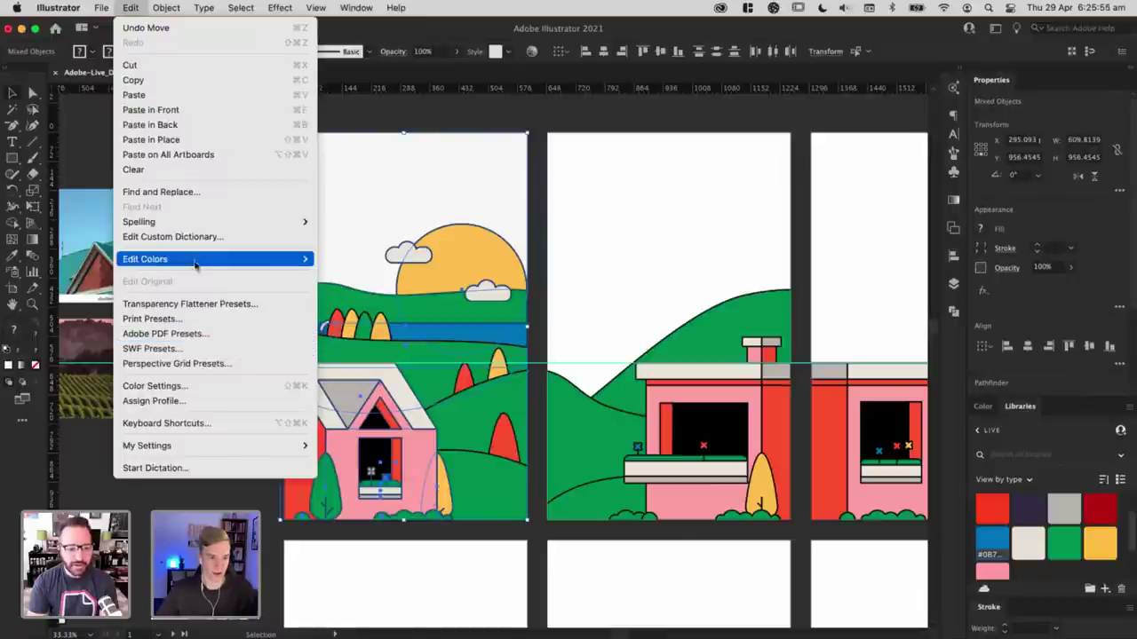
mouse_move(195, 265)
mouse_move(404, 272)
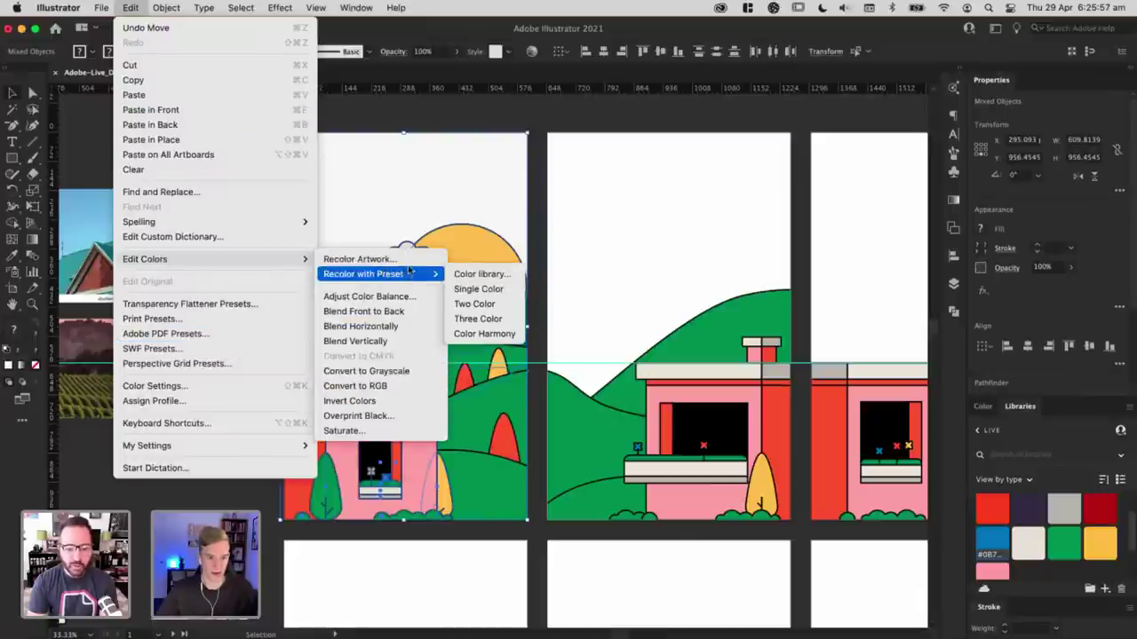
click(391, 259)
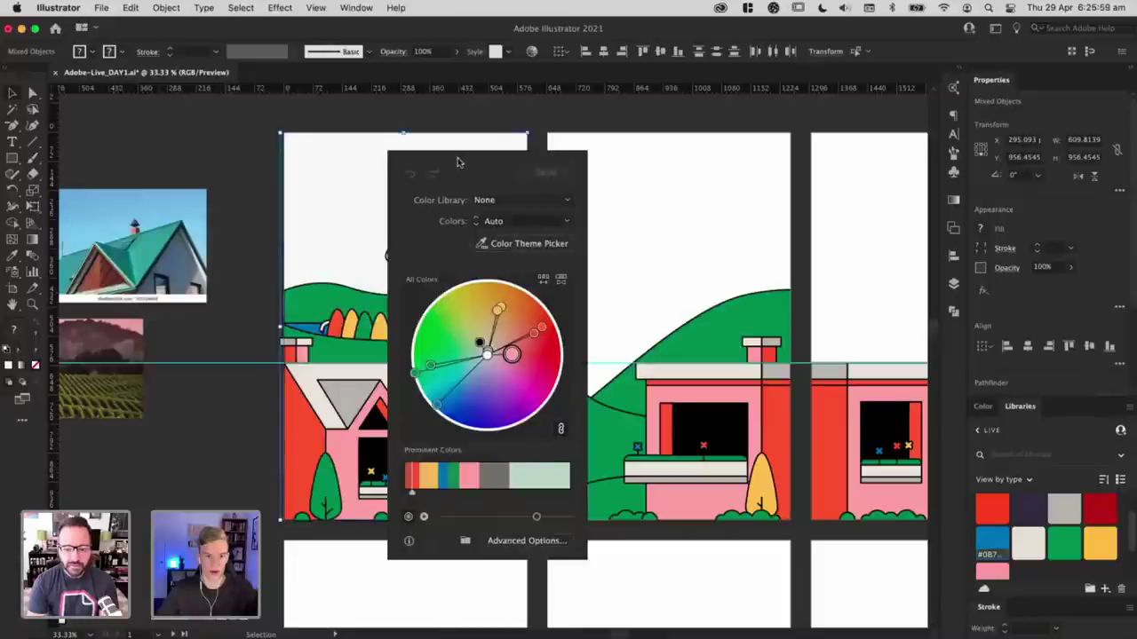
Step: Try shifting all of the scene's colours together on the advanced recolor wheel, turning the pink walls cyan, and discard the recolouring
drag(458, 163, 728, 144)
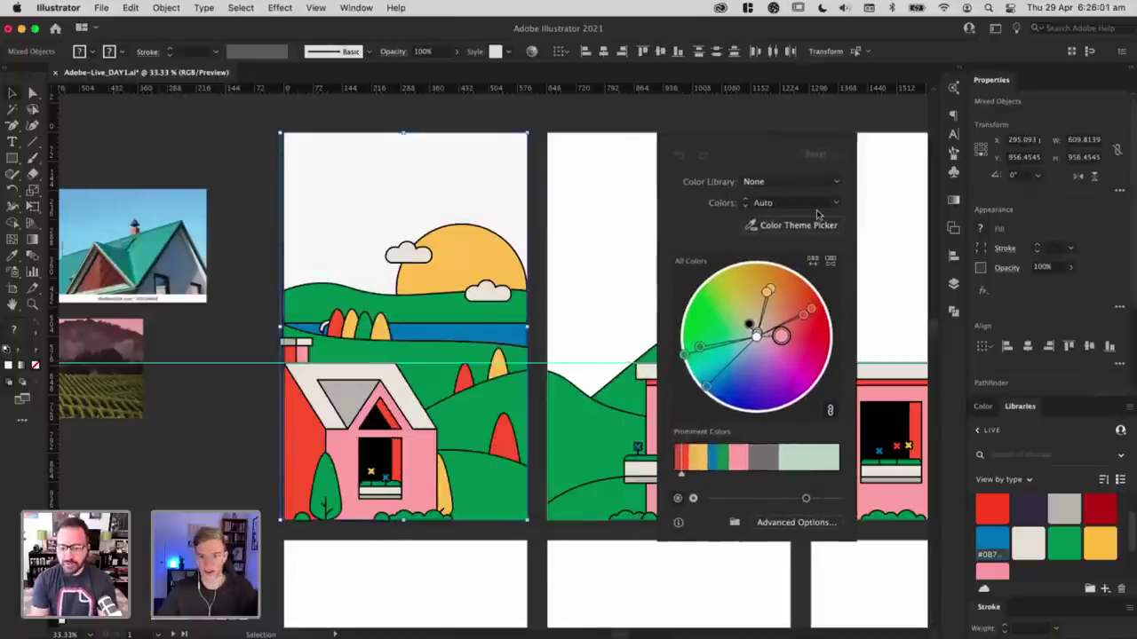
click(786, 523)
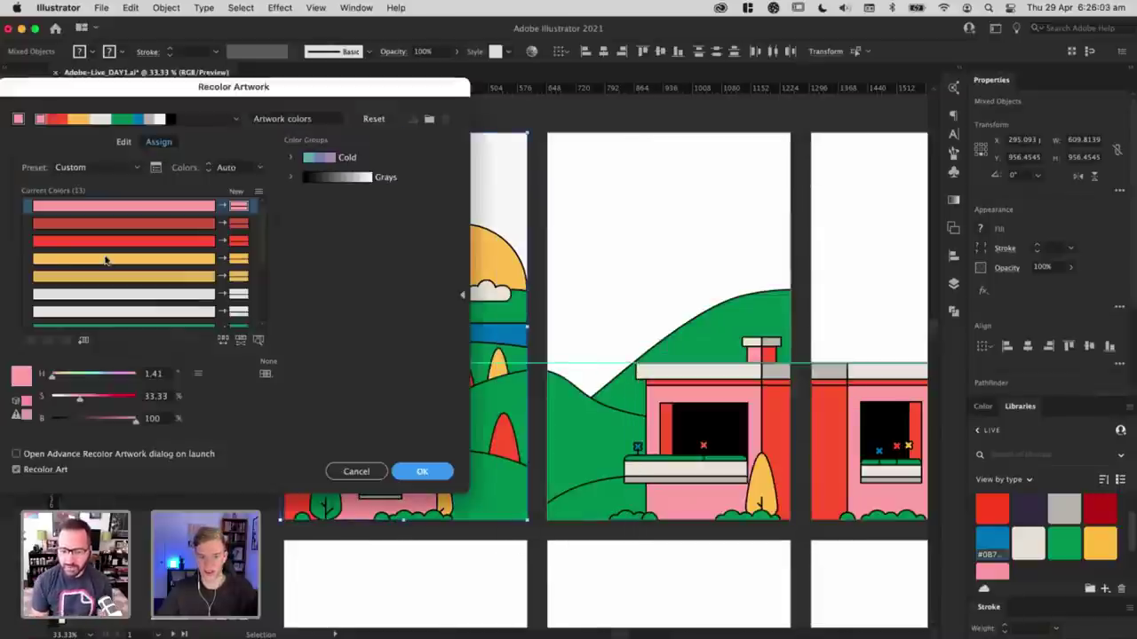
drag(129, 102, 732, 116)
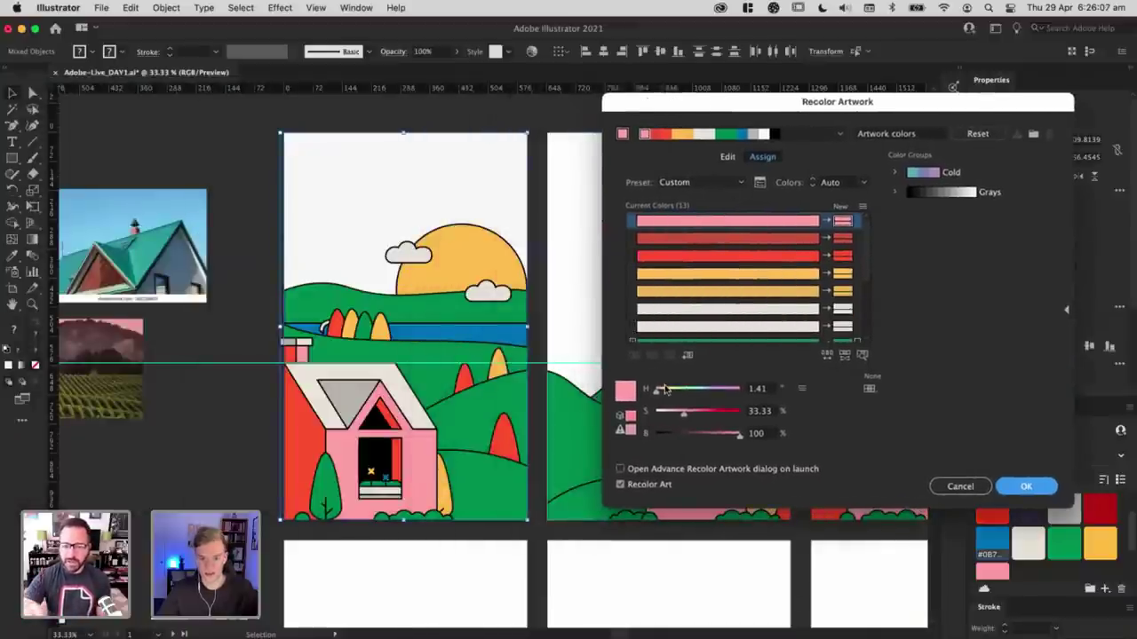
drag(679, 393, 621, 396)
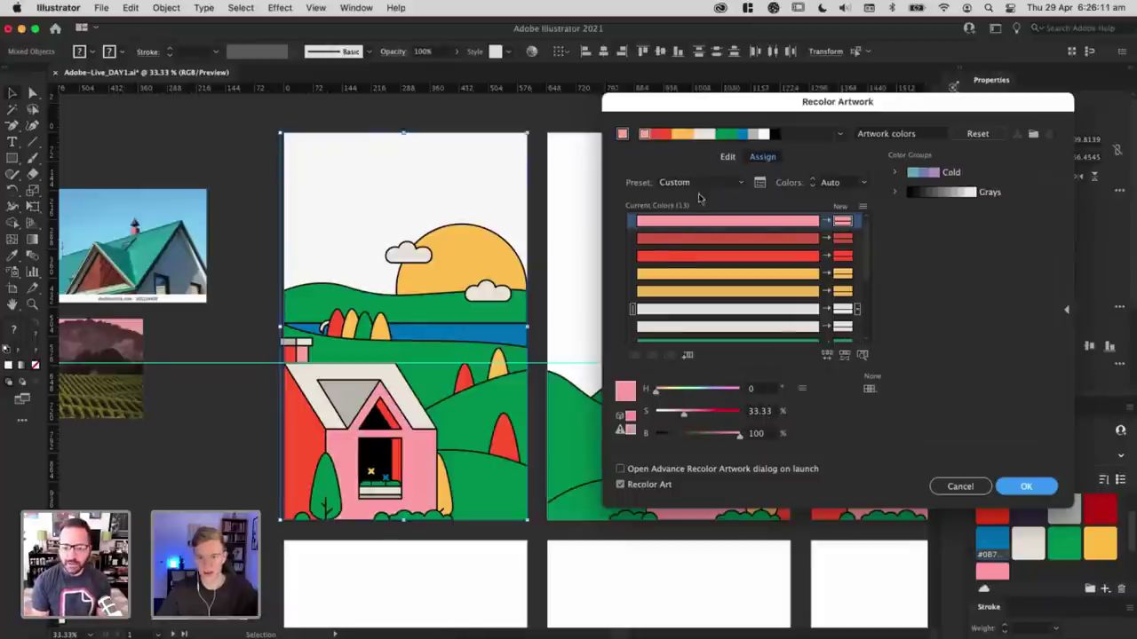
click(725, 157)
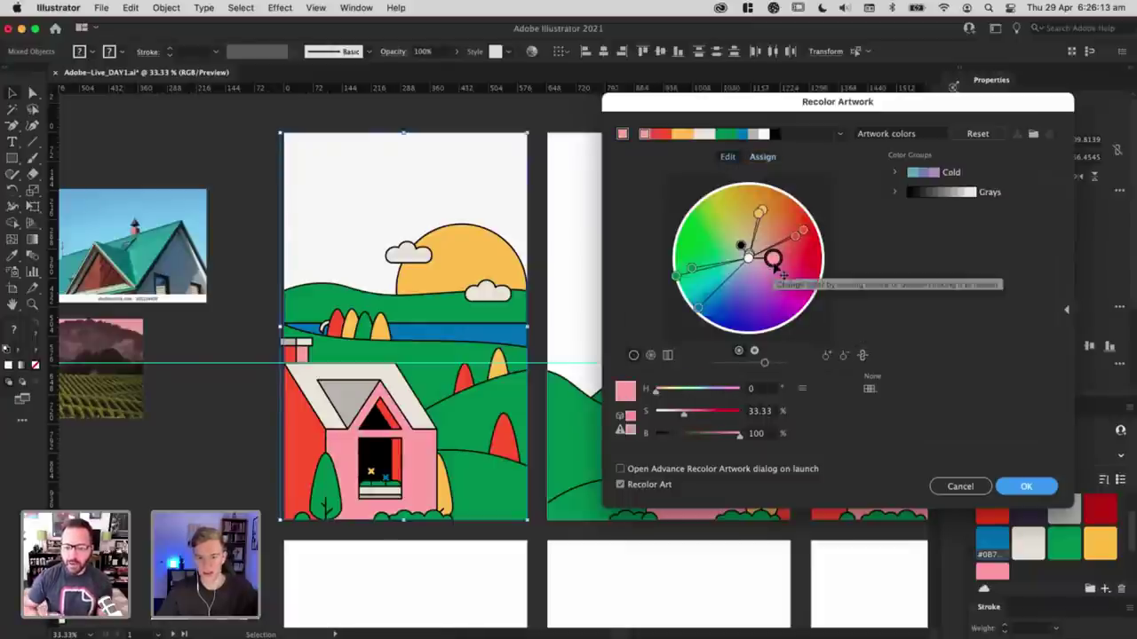
mouse_move(777, 286)
mouse_down()
mouse_move(740, 316)
mouse_move(711, 286)
mouse_move(710, 259)
mouse_move(727, 238)
mouse_move(746, 241)
mouse_move(744, 224)
mouse_move(778, 268)
mouse_up()
drag(776, 267, 718, 280)
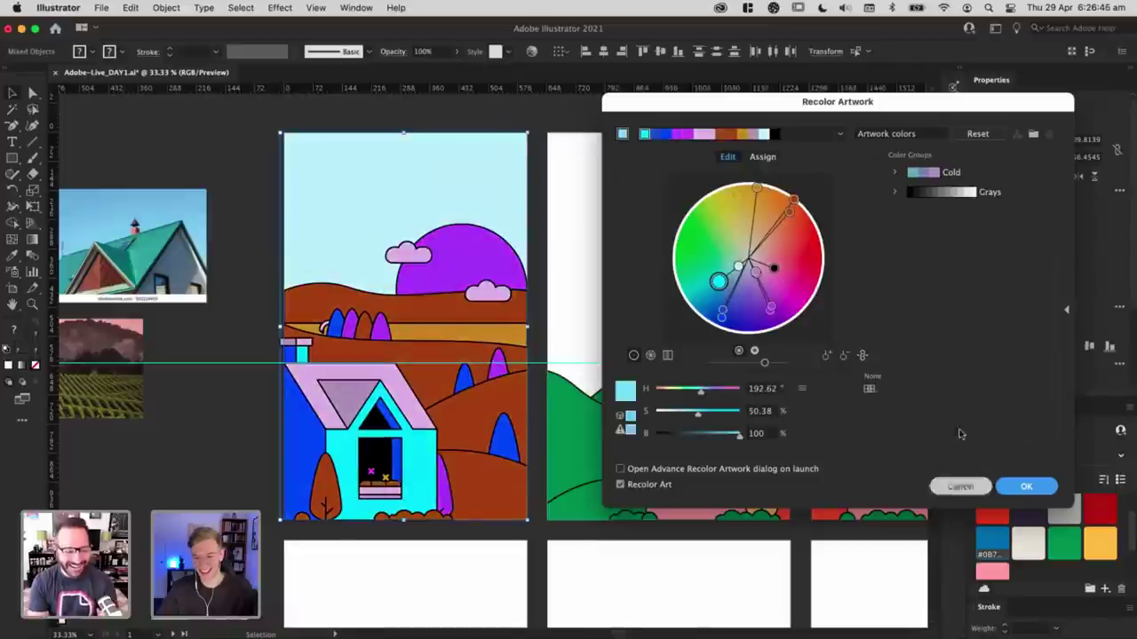
click(960, 487)
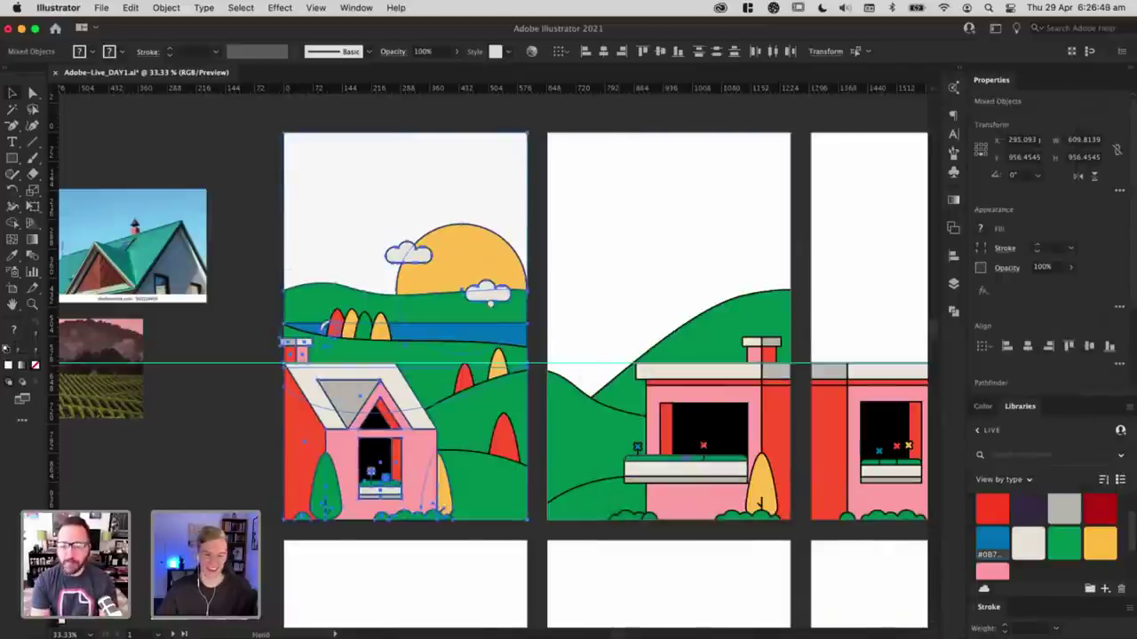
Step: Rotate the back hill to about 162° inside its clip group and lower it so the slope rises more gently behind the flat-roofed house
drag(490, 303, 324, 280)
click(526, 214)
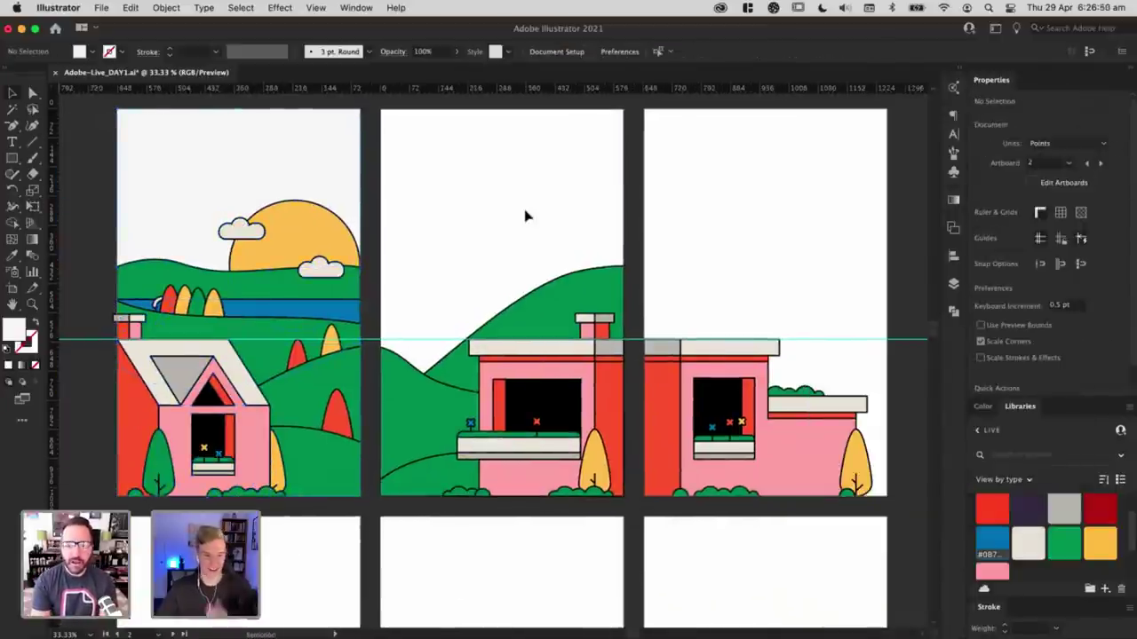
double_click(579, 289)
click(581, 297)
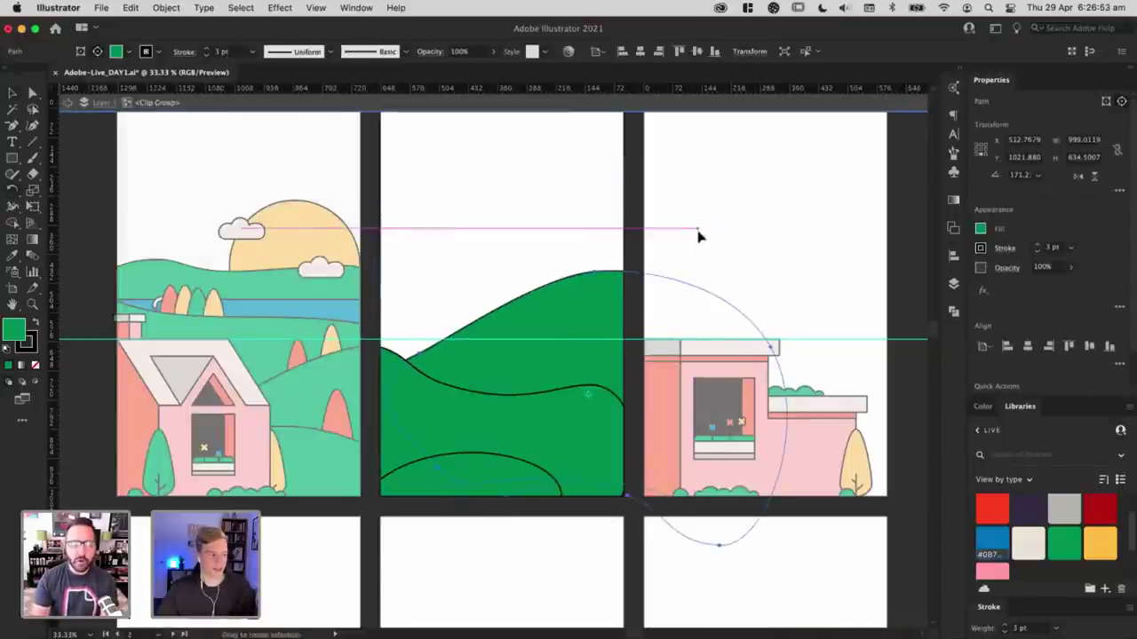
key(v)
drag(573, 311, 577, 319)
double_click(432, 227)
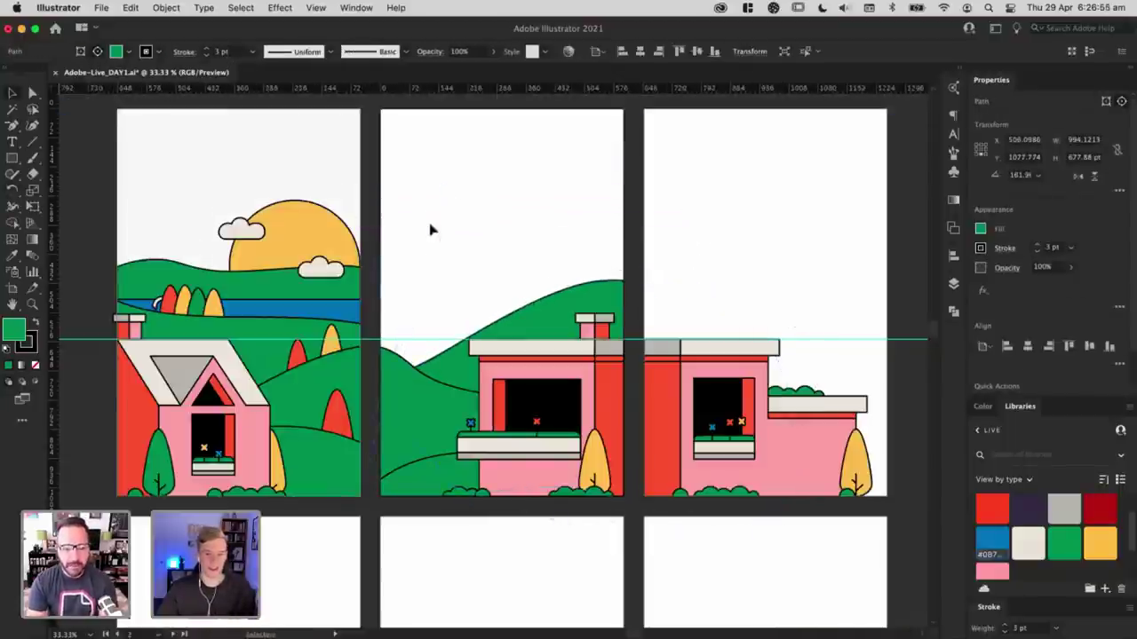
Step: Select the whole gabled-house scene and start Recolor Artwork with the Color Theme Picker
drag(198, 181, 385, 217)
drag(556, 541, 564, 541)
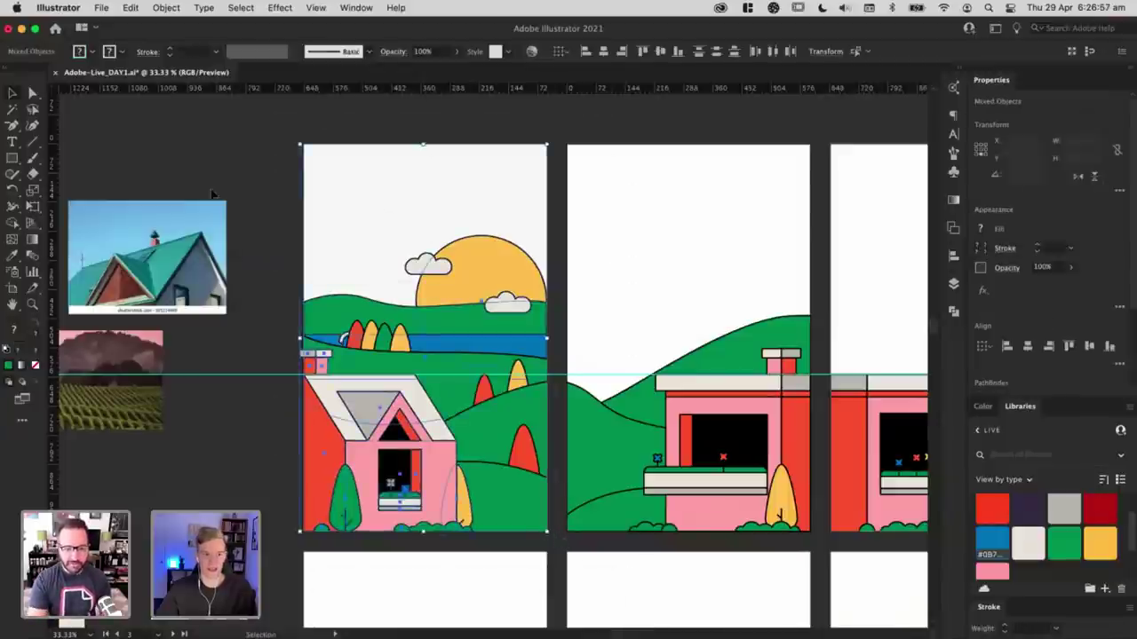
click(131, 8)
mouse_move(189, 259)
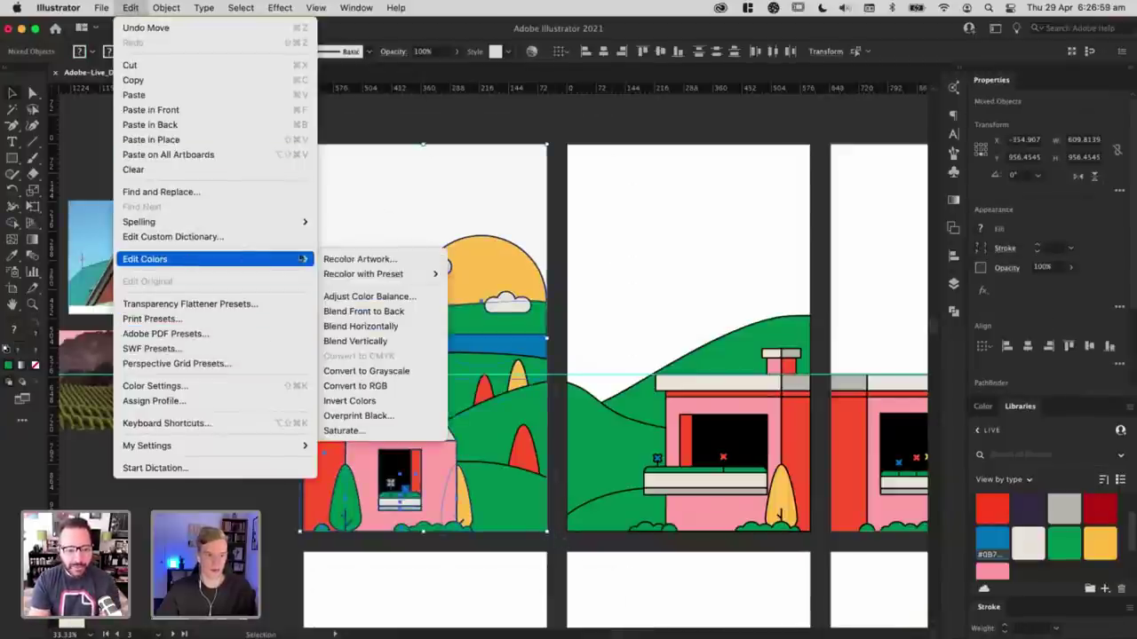
click(395, 261)
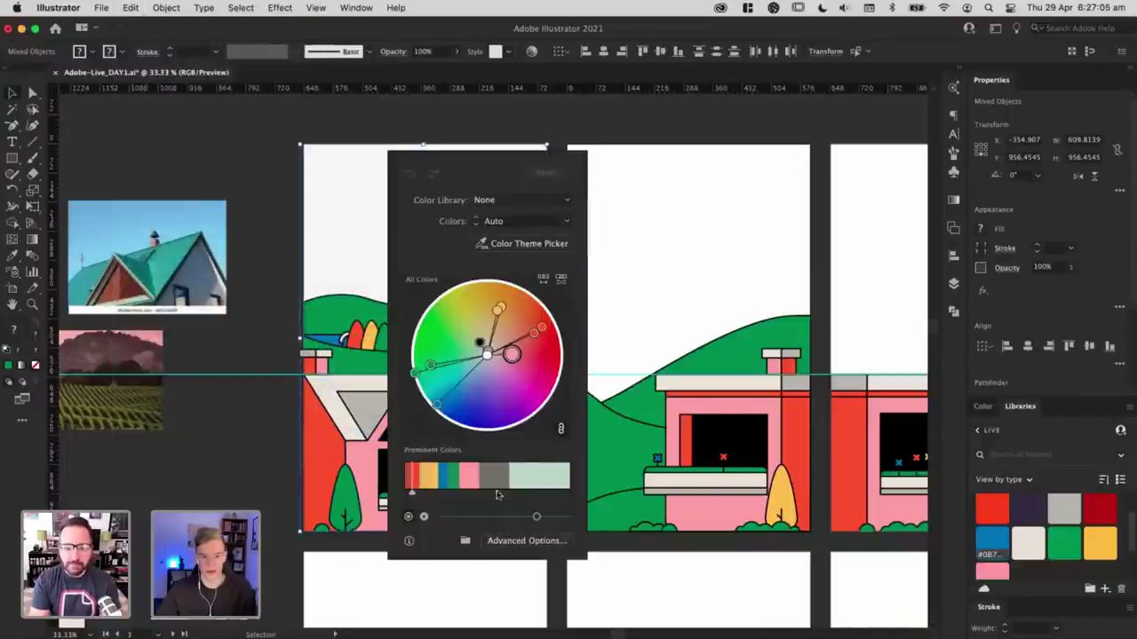
click(556, 243)
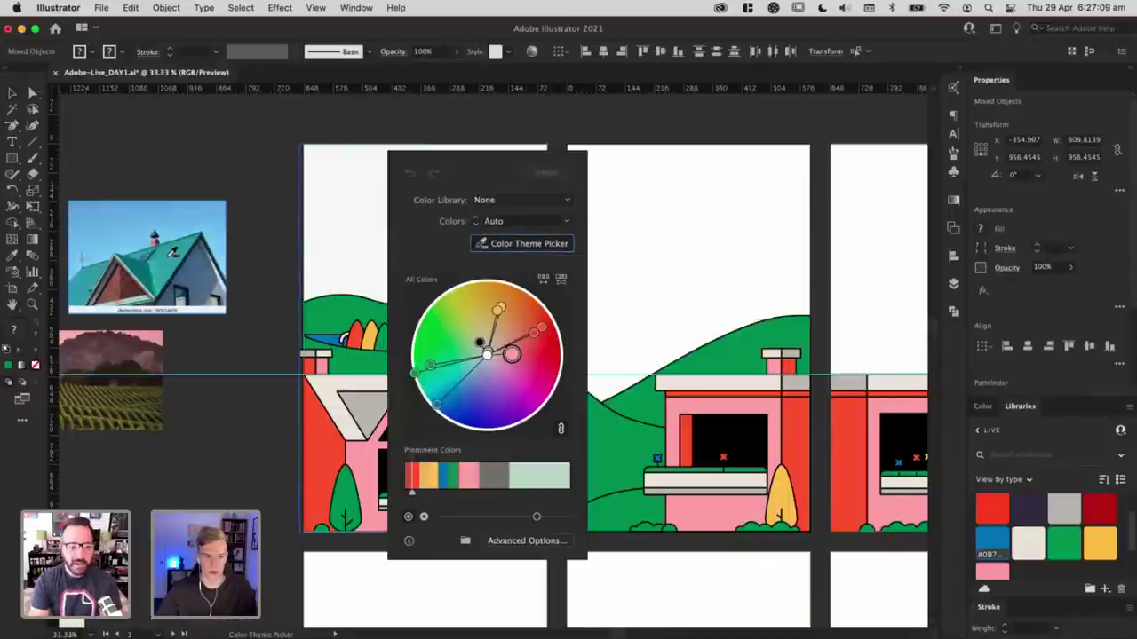
Step: Try recolouring the gabled-house scene with themes picked from the teal-roof photo and the pink-sky vineyard photo
click(174, 252)
drag(420, 158, 748, 148)
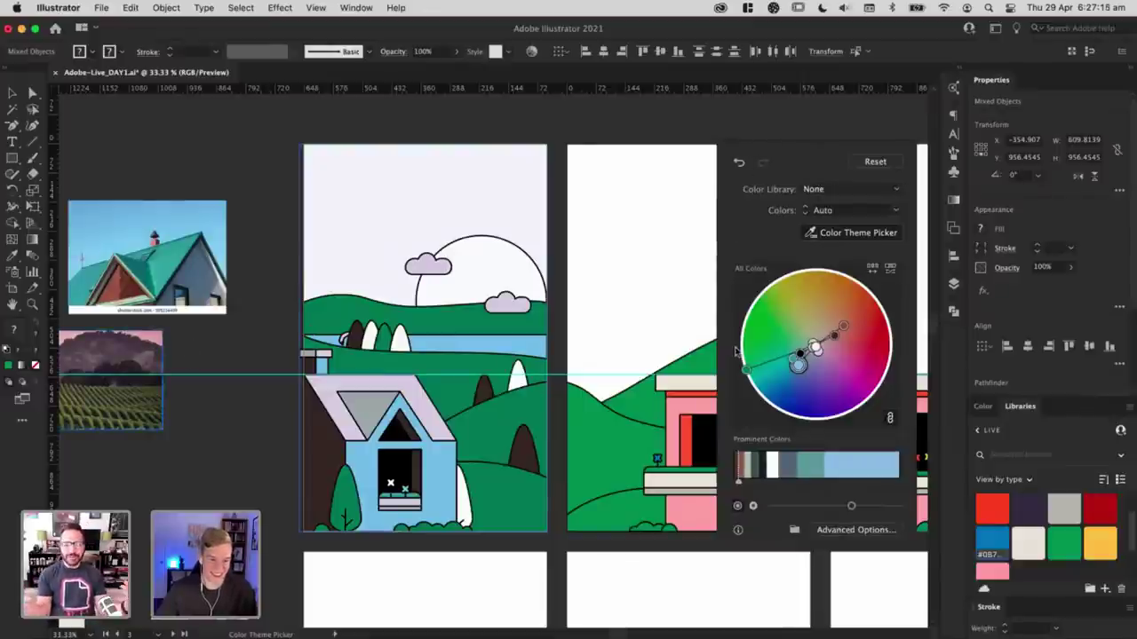
click(145, 398)
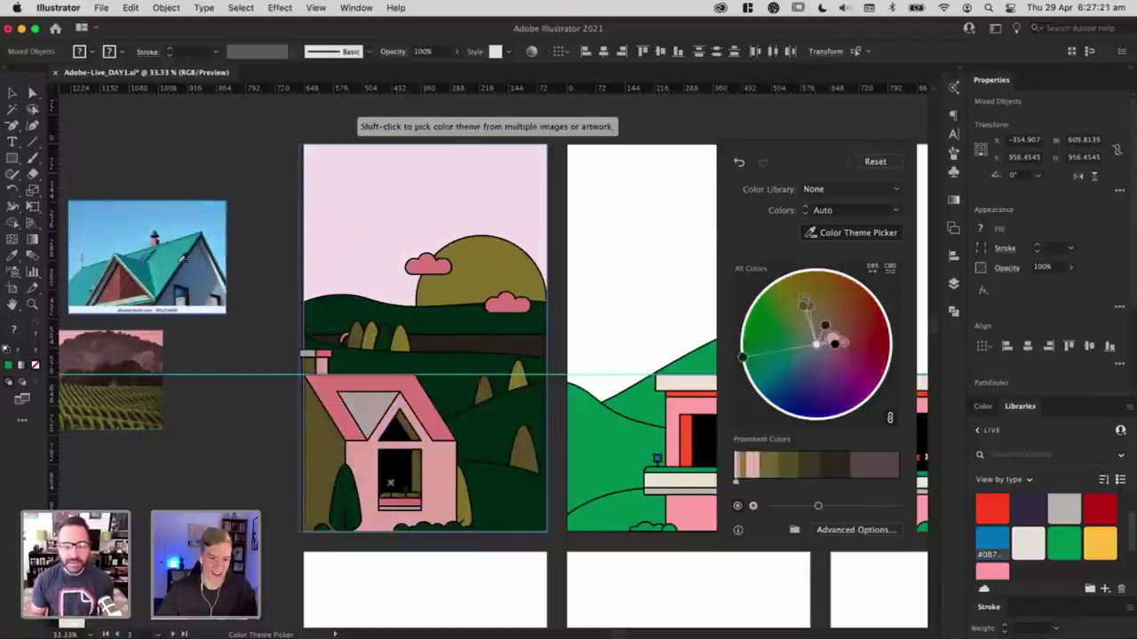
click(178, 258)
click(121, 384)
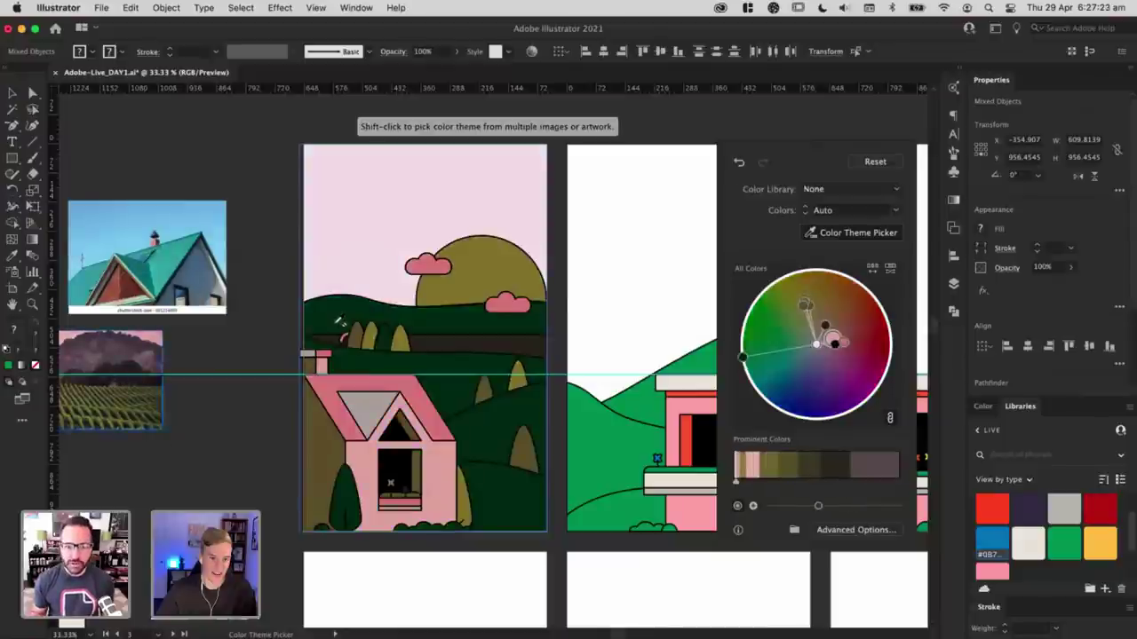
Step: Recolour the gabled-house scene with the colour theme of the green vineyard photo under a blue sky
scroll(125, 293, left, 5)
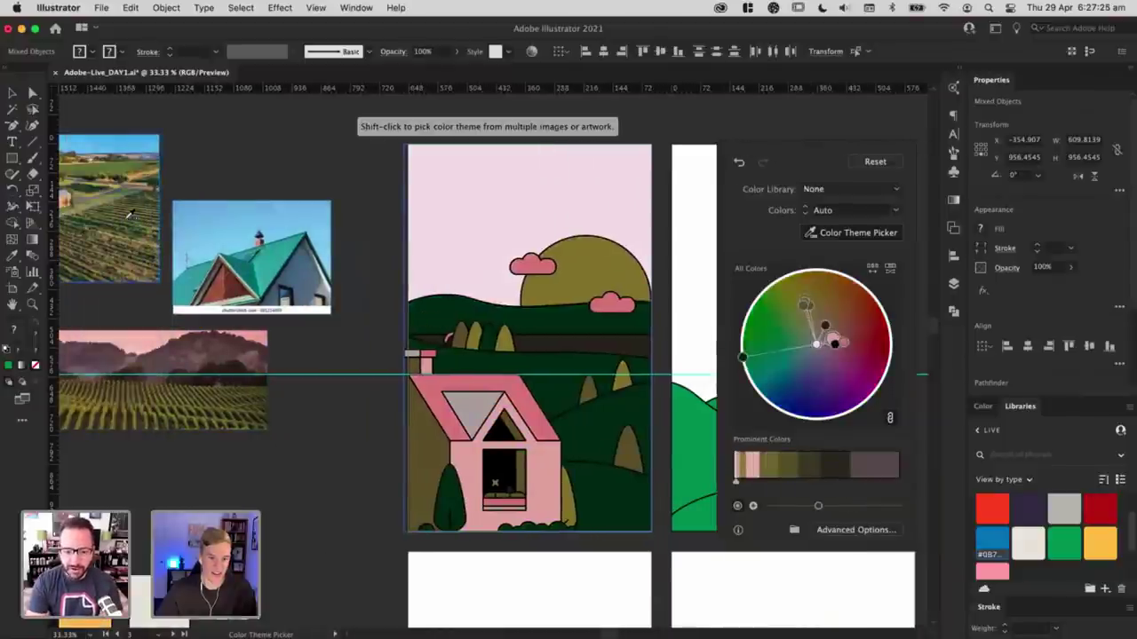
click(130, 213)
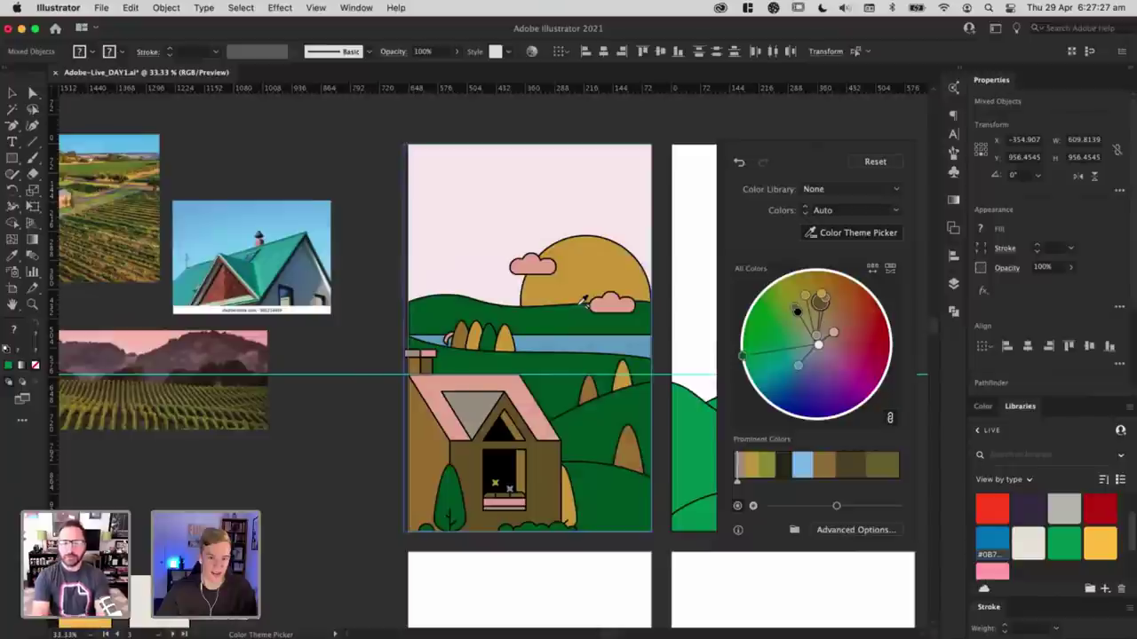
scroll(578, 299, right, 5)
scroll(583, 303, right, 4)
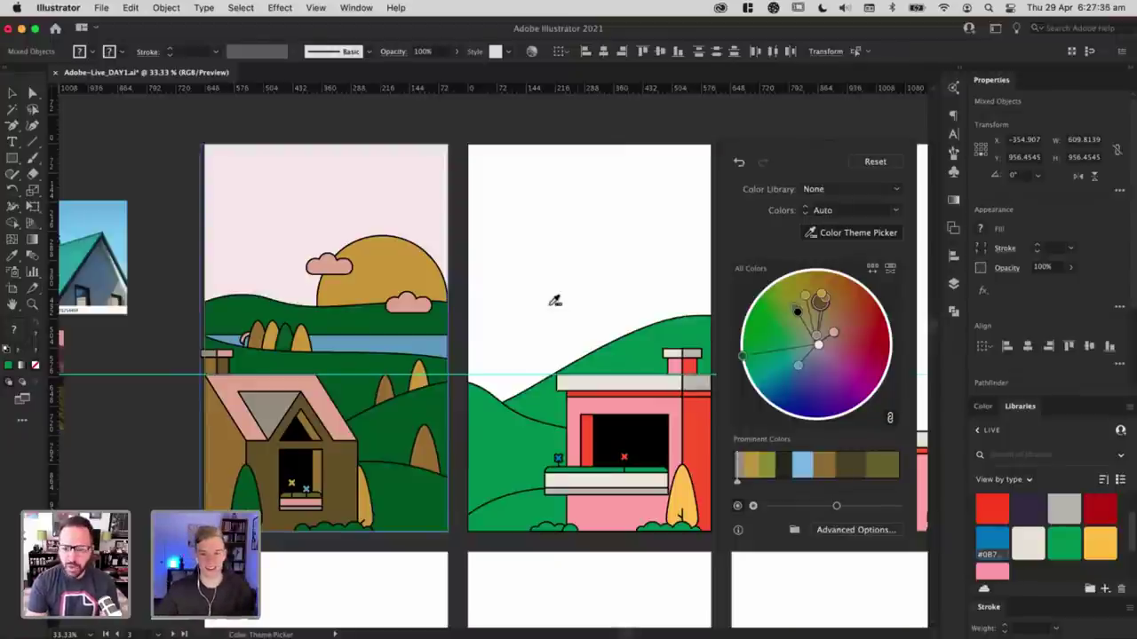
scroll(515, 299, left, 7)
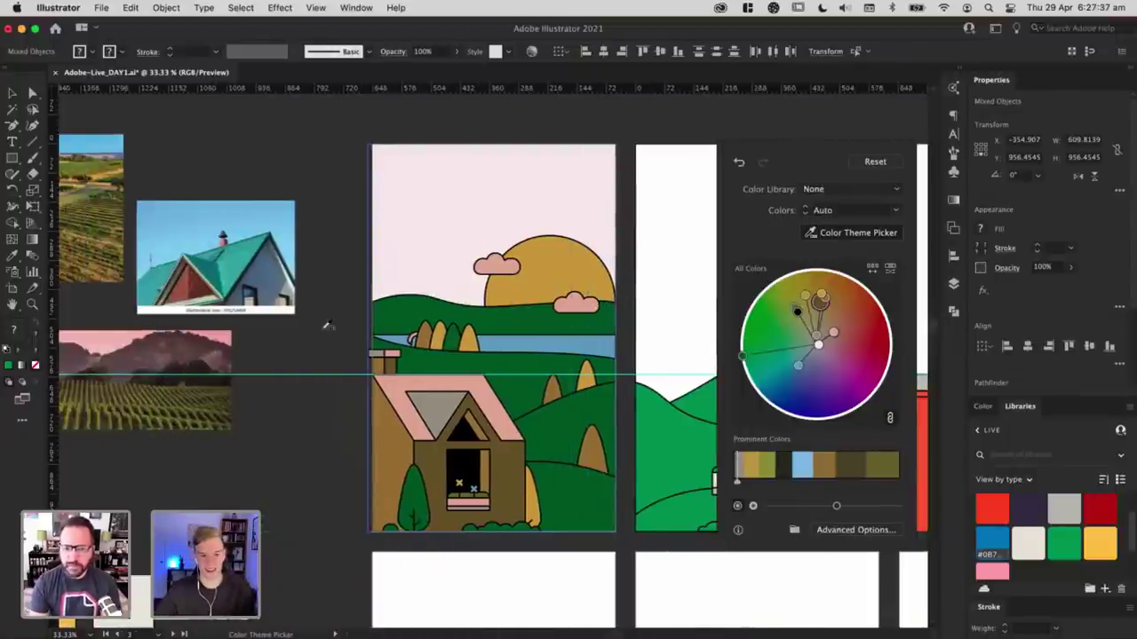
scroll(300, 337, left, 2)
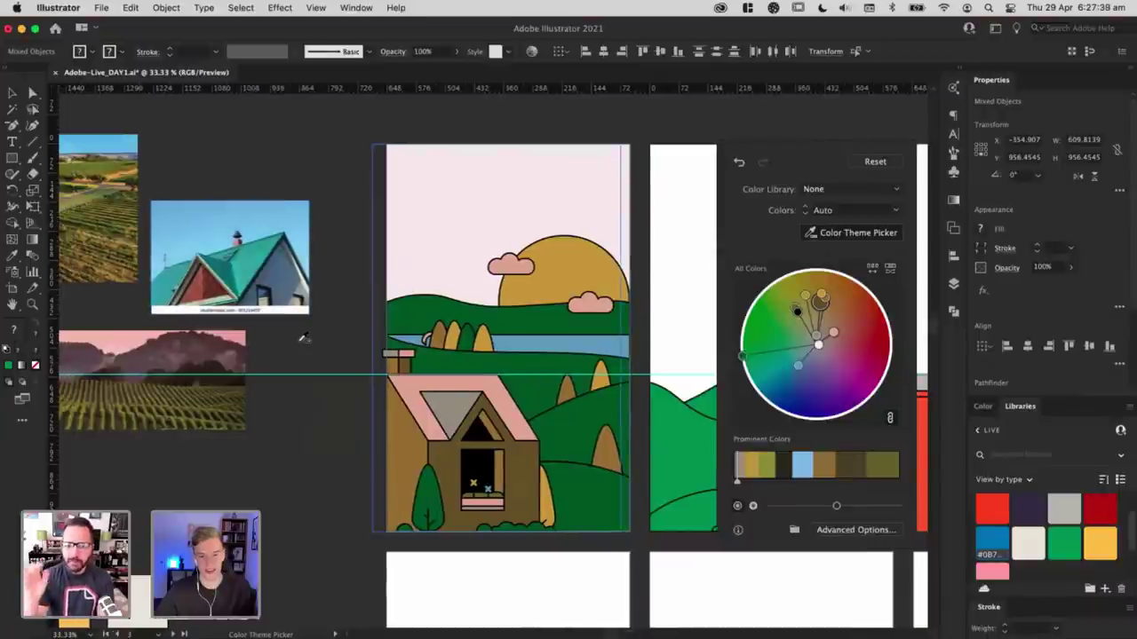
Step: Leave the Color Theme Picker and revert the gabled-house scene to its original colours
scroll(432, 424, left, 5)
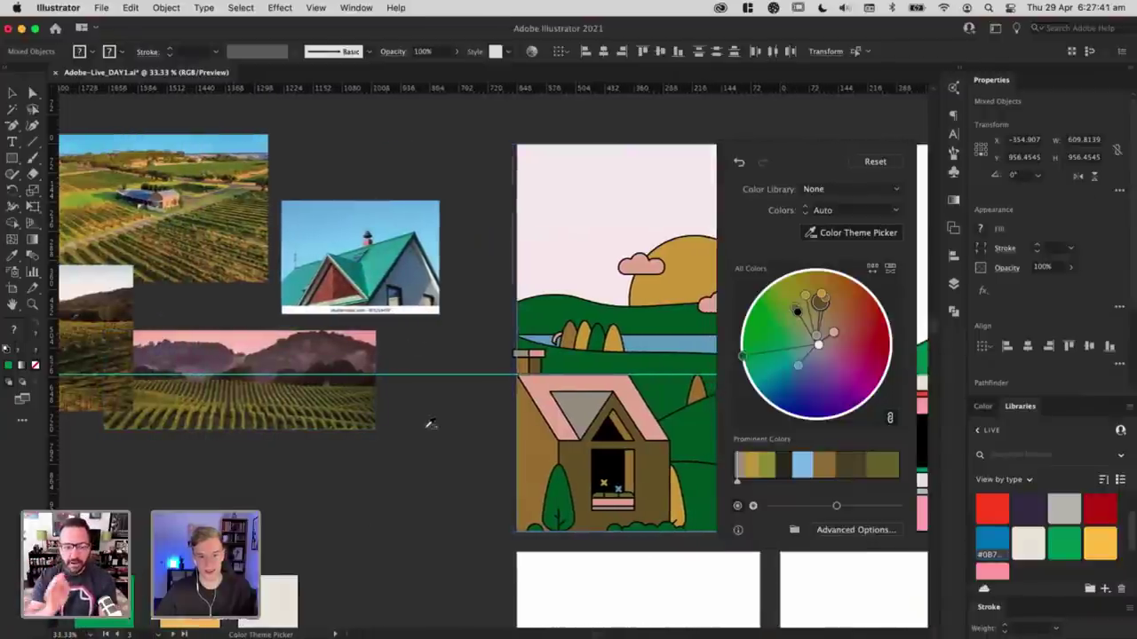
scroll(431, 424, right, 7)
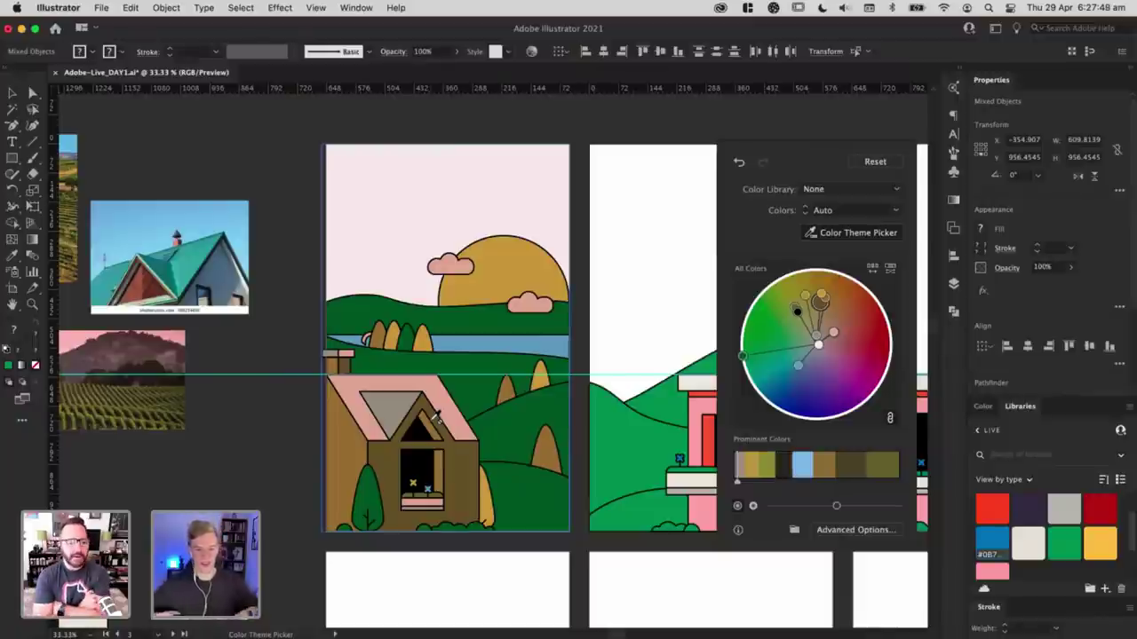
key(Escape)
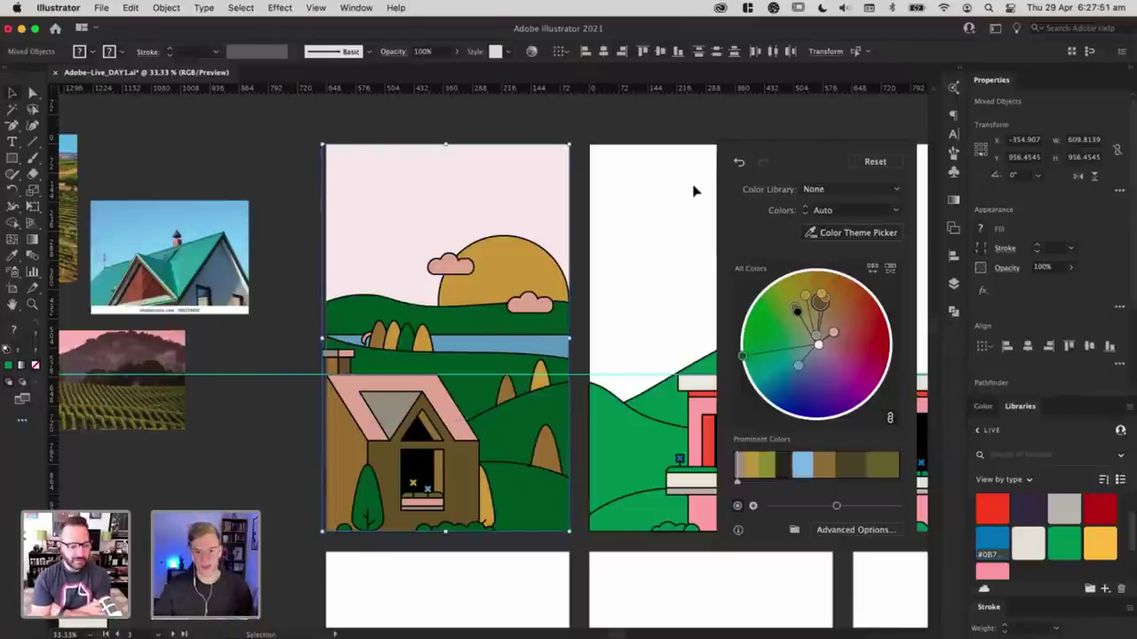
click(691, 183)
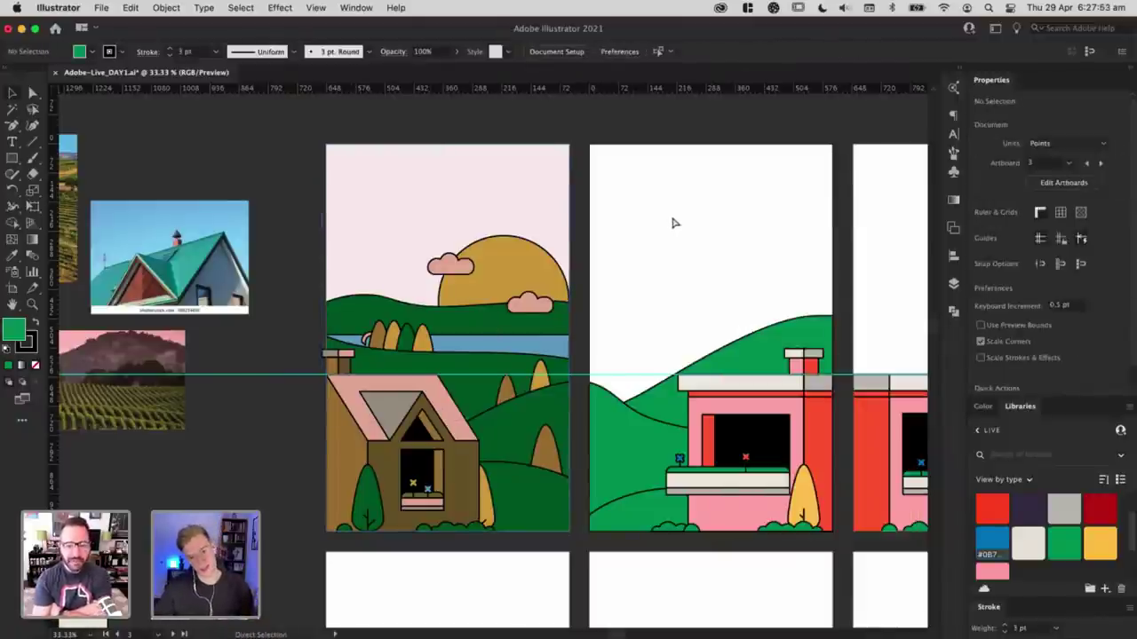
drag(698, 231, 500, 224)
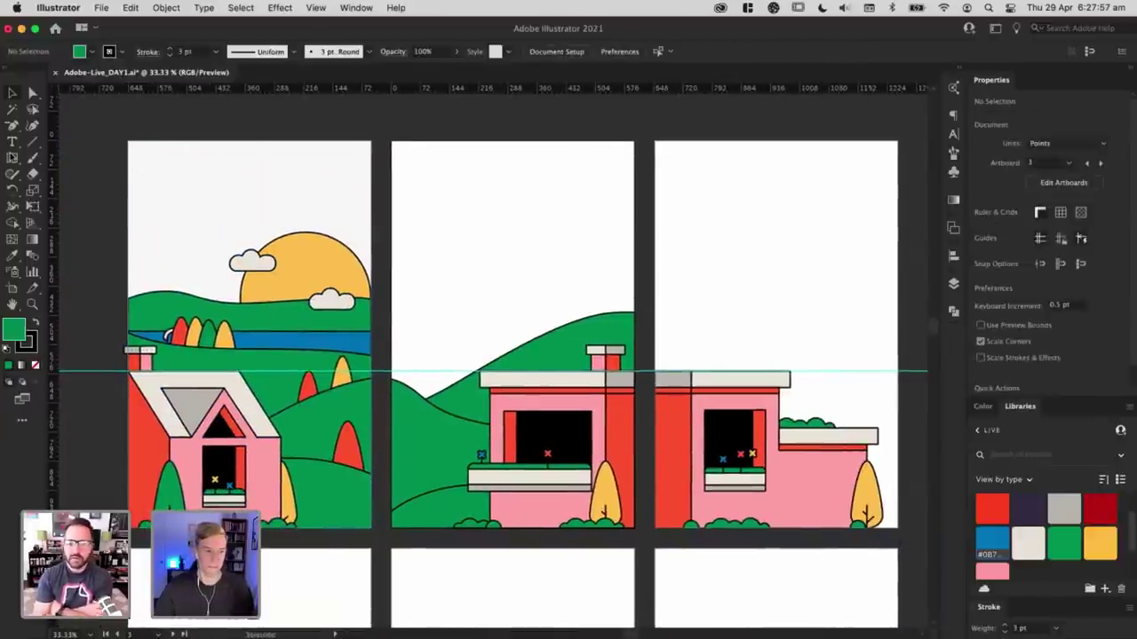
Step: Draw a 600 pt wide rectangle covering the flat-roofed house artboard, send it behind the artwork and fill it with the library blue
drag(391, 141, 634, 528)
key(super+shift+bracketleft)
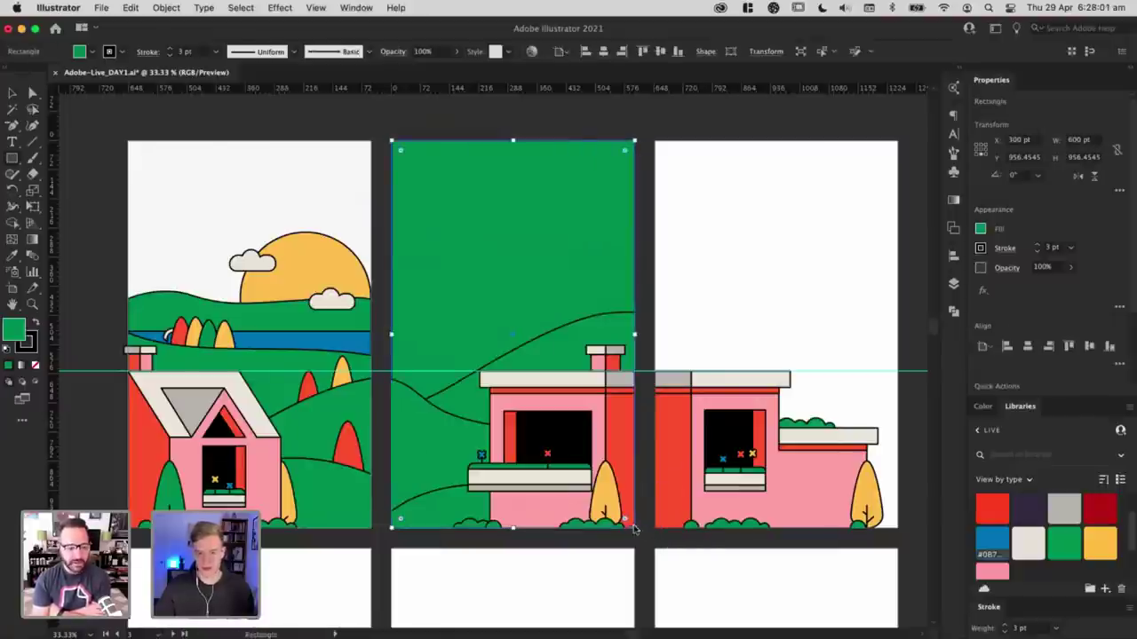
click(995, 549)
key(v)
click(688, 229)
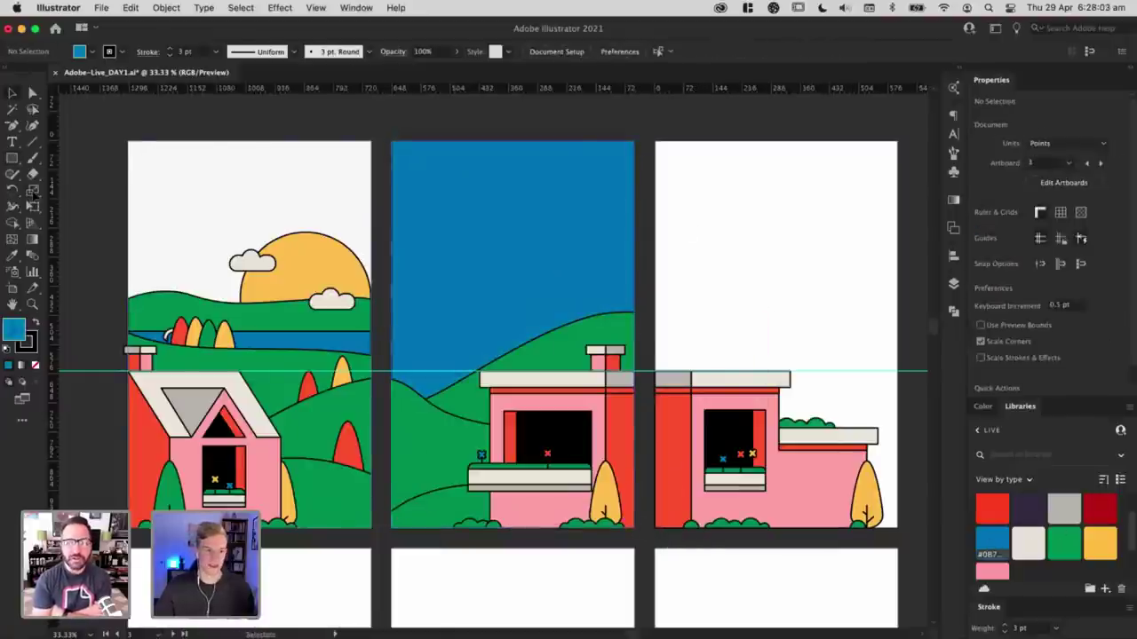
Step: Draw a circle about 420 pt in diameter for the sun and place it behind the flat-roofed house and hills
drag(16, 162, 84, 190)
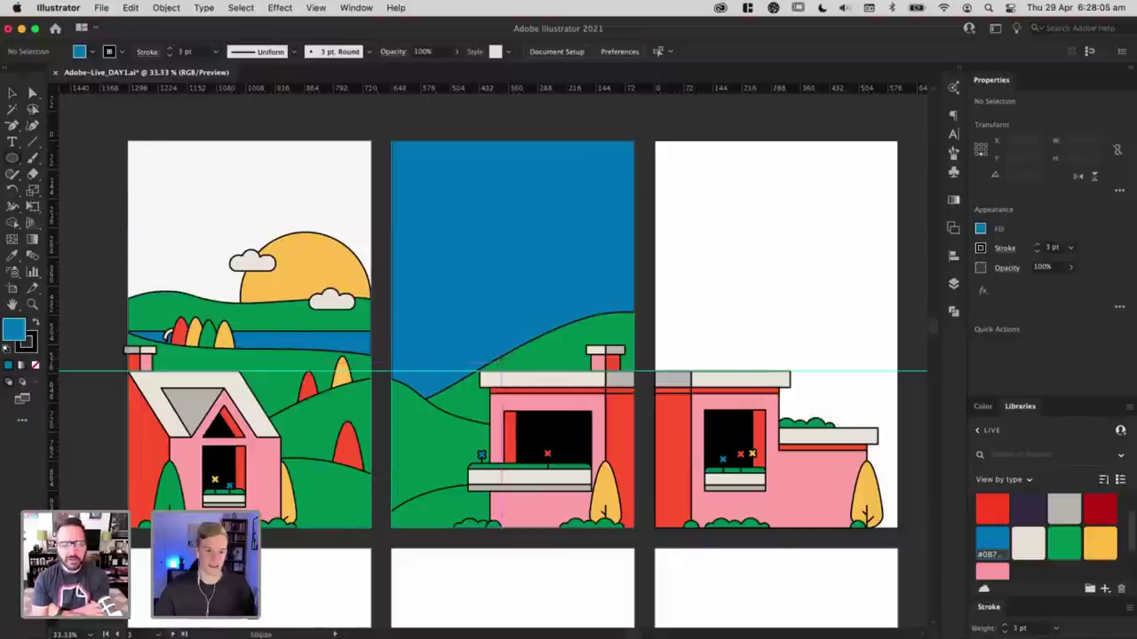
drag(499, 357, 586, 272)
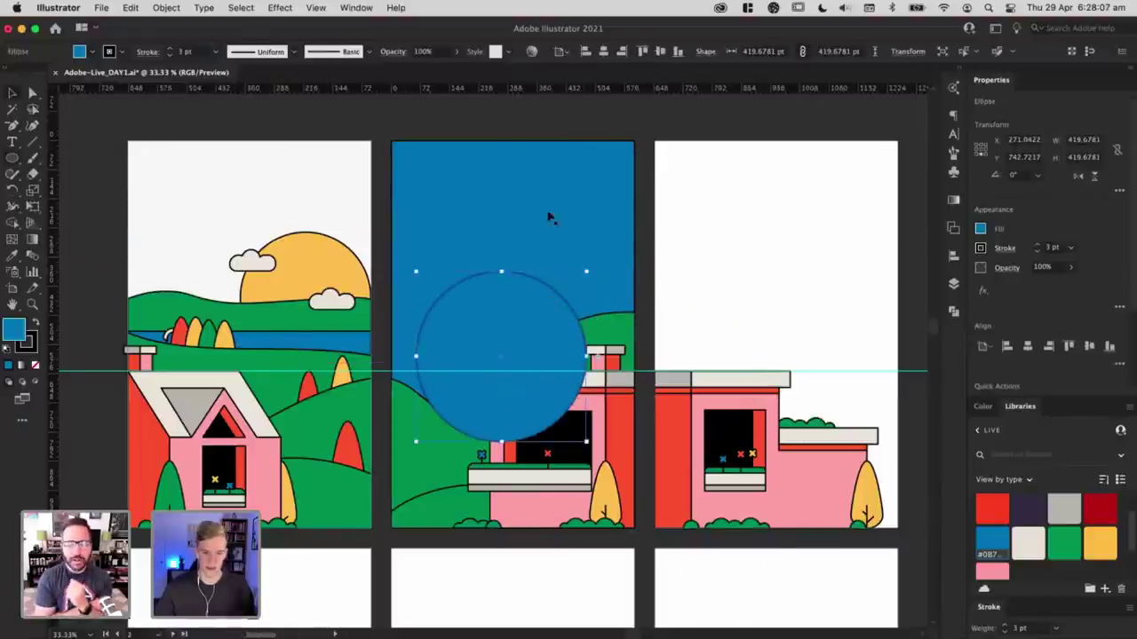
key(super+shift+bracketleft)
key(super+shift+a)
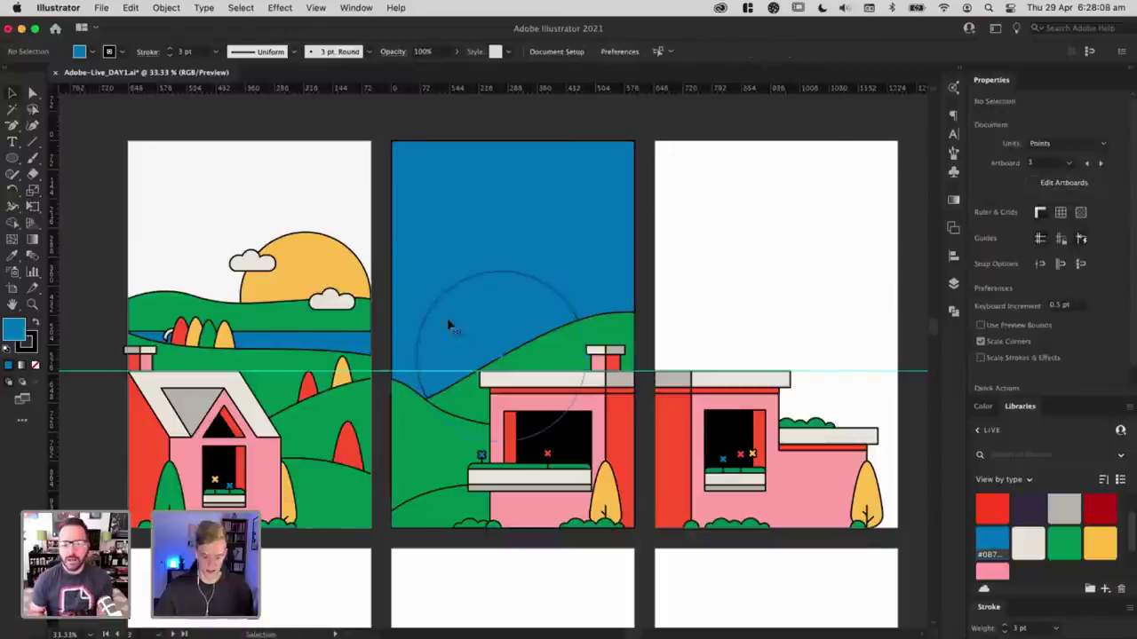
Step: Fill the new sun circle with the yellow sampled from the gabled-house scene's sun
click(447, 325)
key(i)
click(325, 246)
key(v)
click(856, 275)
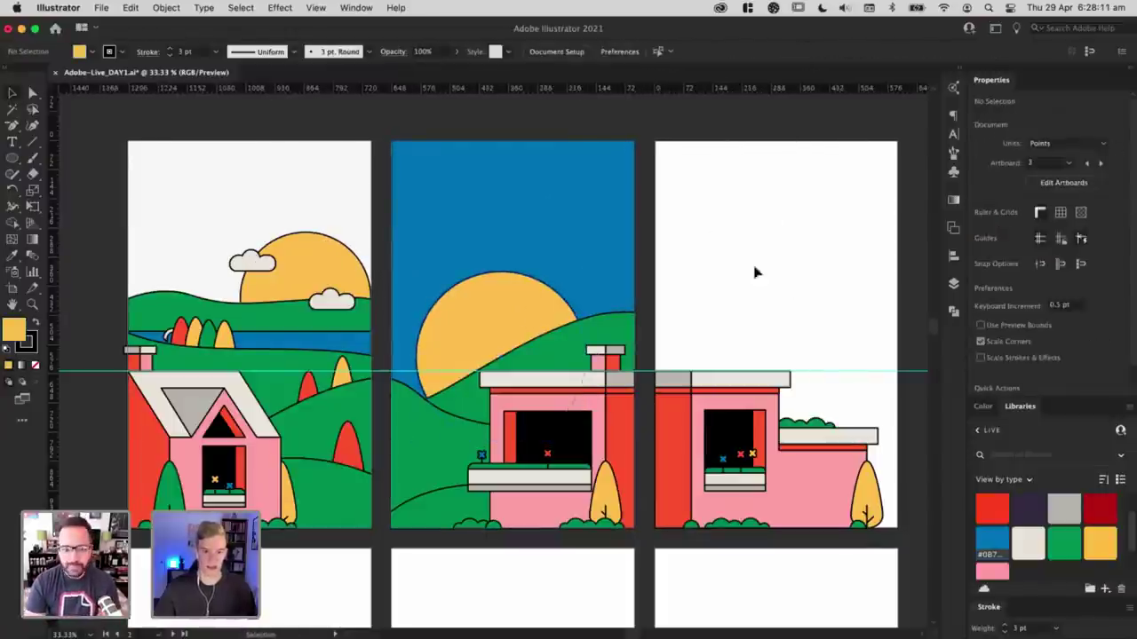
Step: Lower the back hill inside its clip group so more of the sun shows above the flat-roofed house
double_click(573, 352)
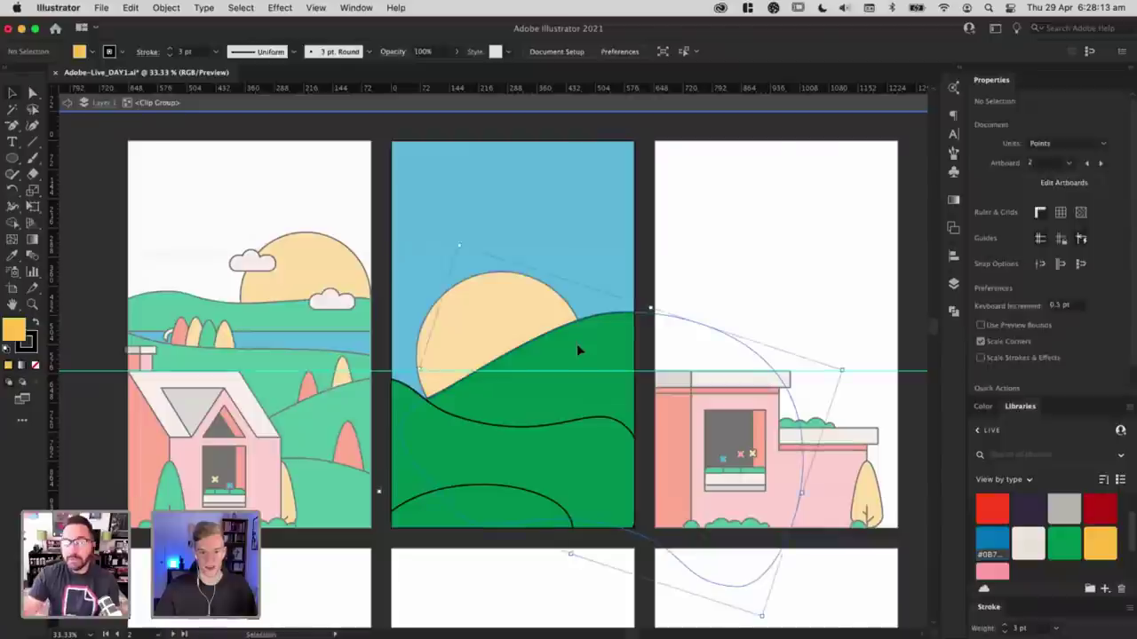
click(578, 354)
key(Escape)
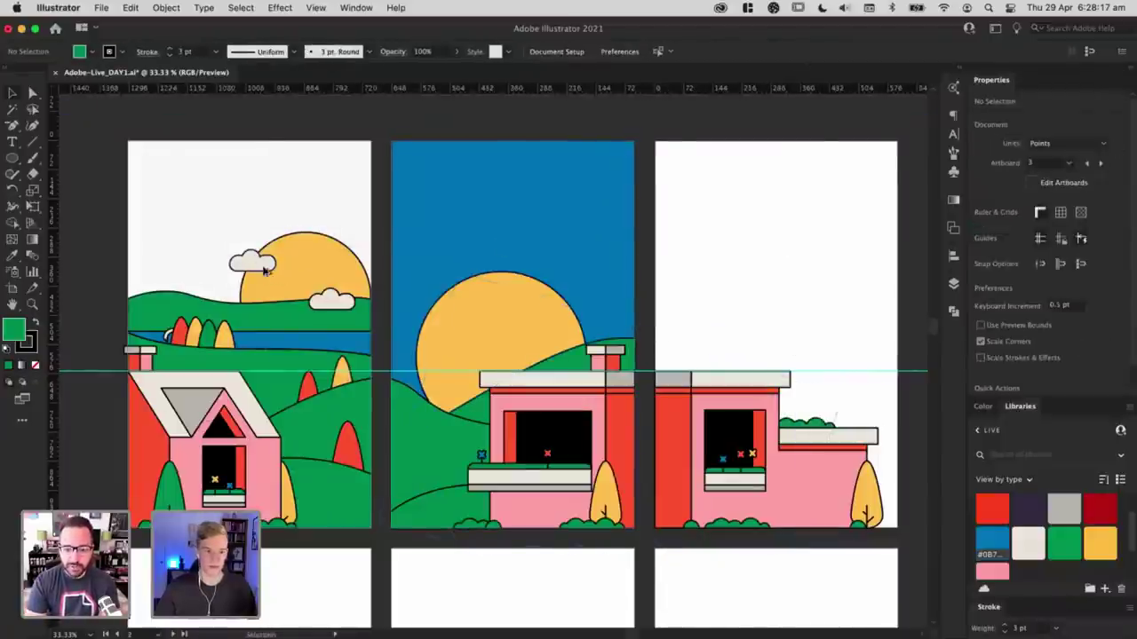
Step: Copy the gabled-house scene's cloud twice onto the new sun, once at its upper right edge and once at its lower left edge
drag(331, 300, 584, 322)
click(679, 283)
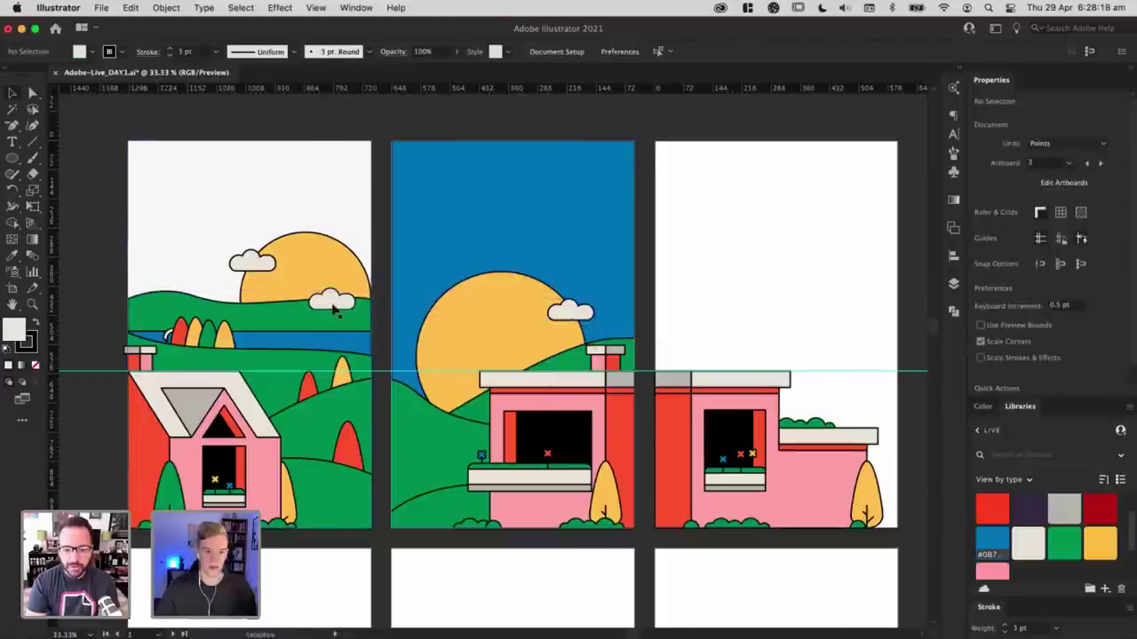
drag(336, 310, 428, 365)
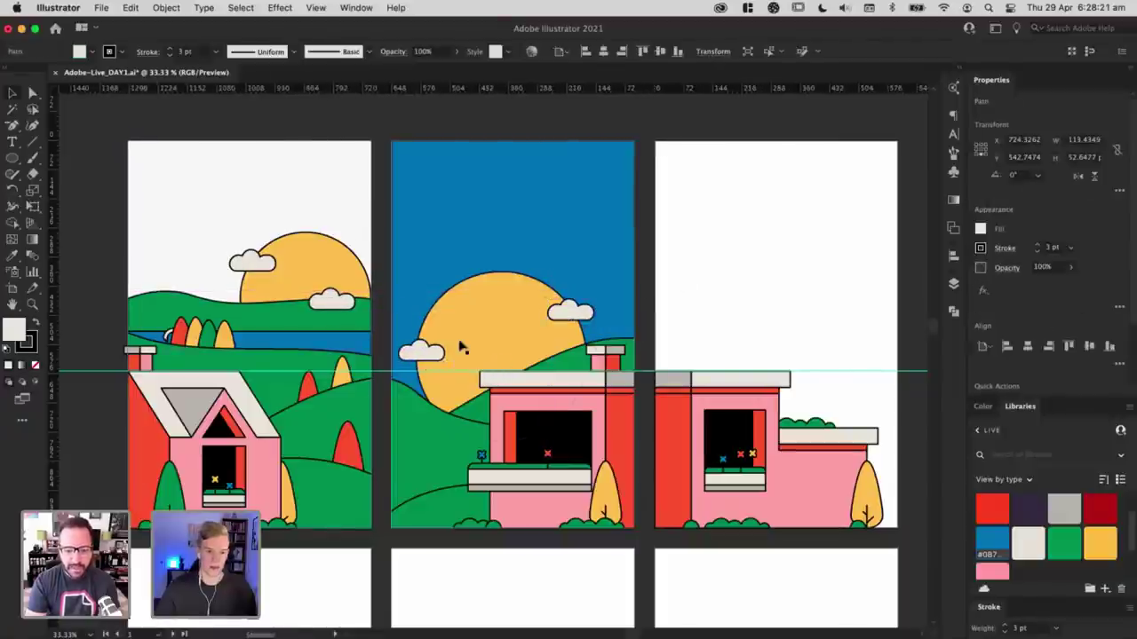
click(525, 310)
click(721, 303)
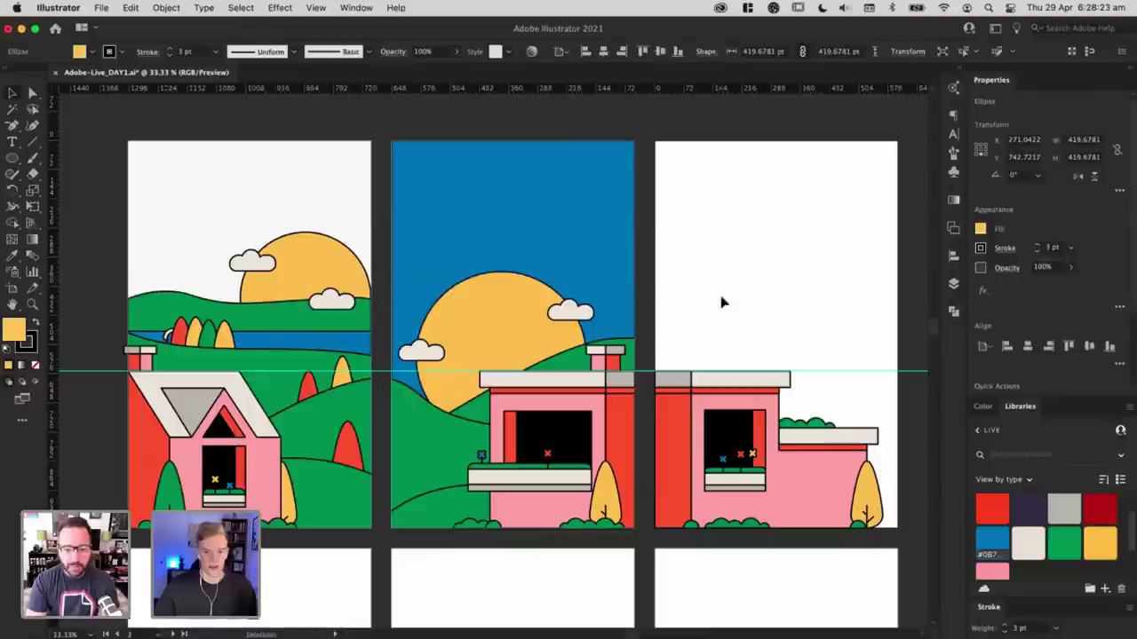
Step: Recolour the blue sky rectangle with the off-white sampled from the gabled-house scene's background
scroll(324, 349, down, 1)
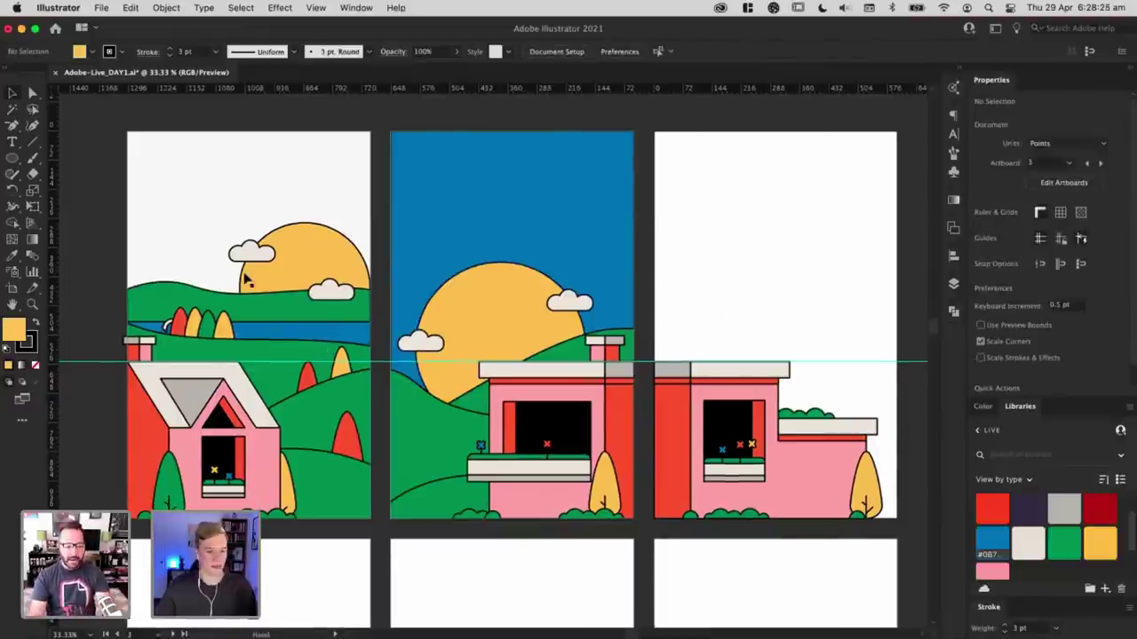
drag(681, 242, 720, 281)
key(a)
click(494, 225)
key(v)
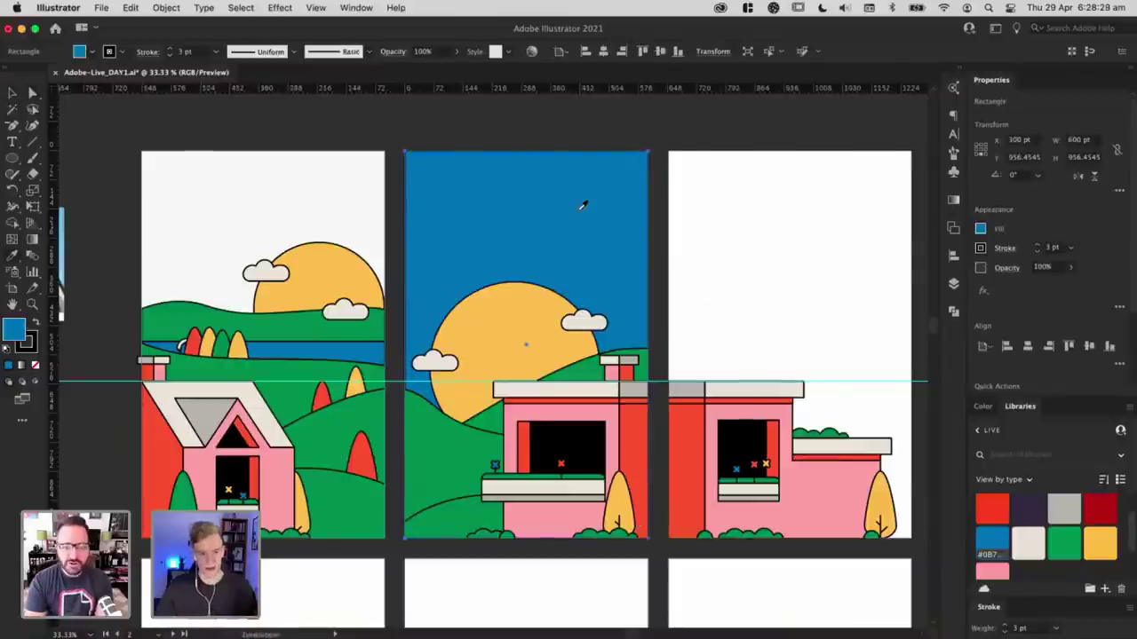
click(336, 195)
key(v)
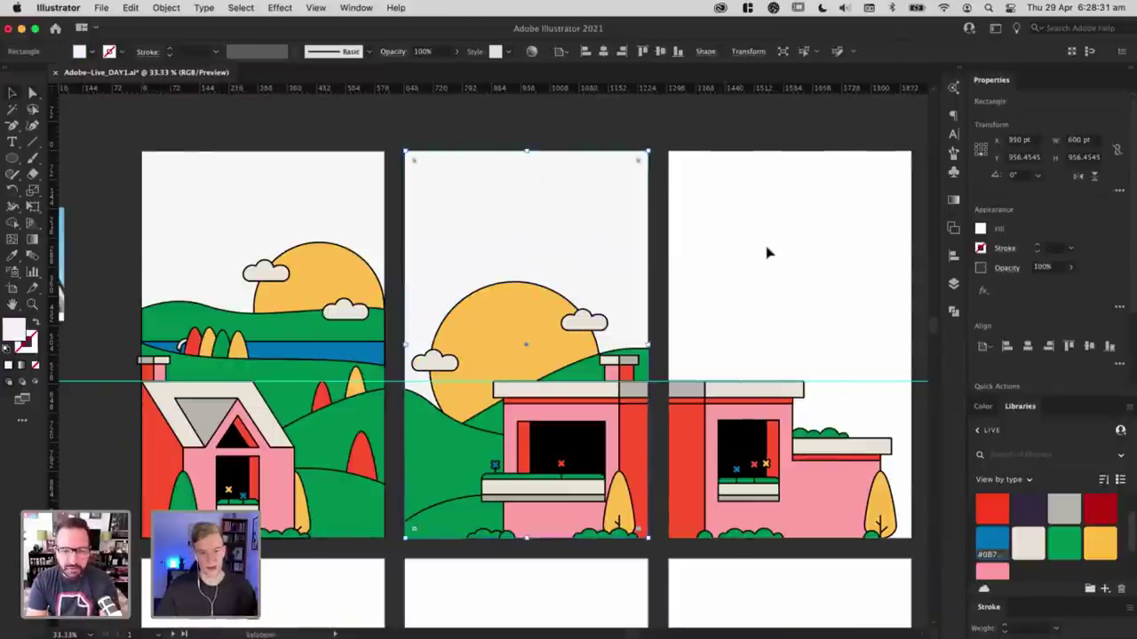
click(770, 252)
Step: Shift the cloud at the sun's lower left edge slightly to the right
drag(694, 236, 614, 223)
drag(371, 353, 379, 351)
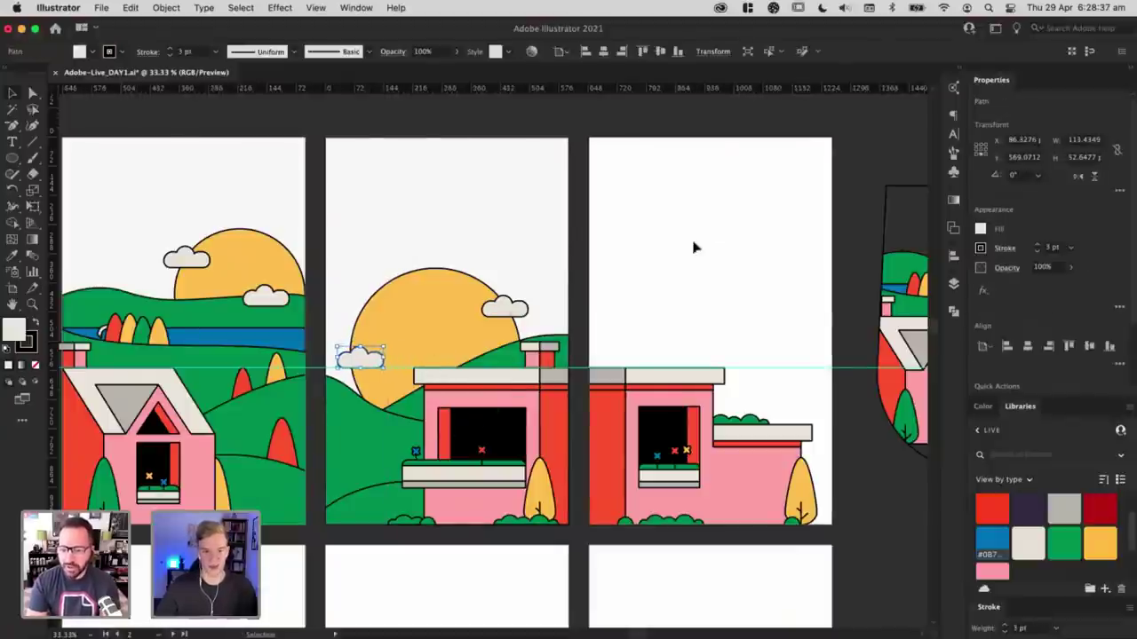
click(670, 253)
Step: Copy the gabled-house scene's off-white background onto the second artboard and send it to the back
scroll(662, 222, up, 1)
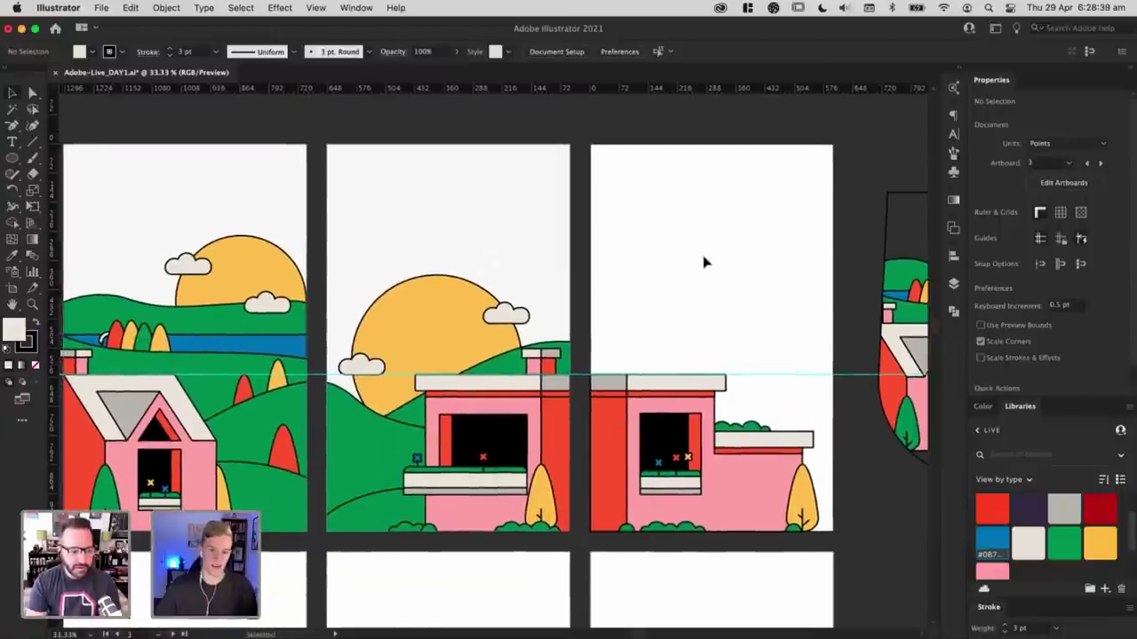
scroll(703, 262, right, 3)
drag(152, 193, 405, 209)
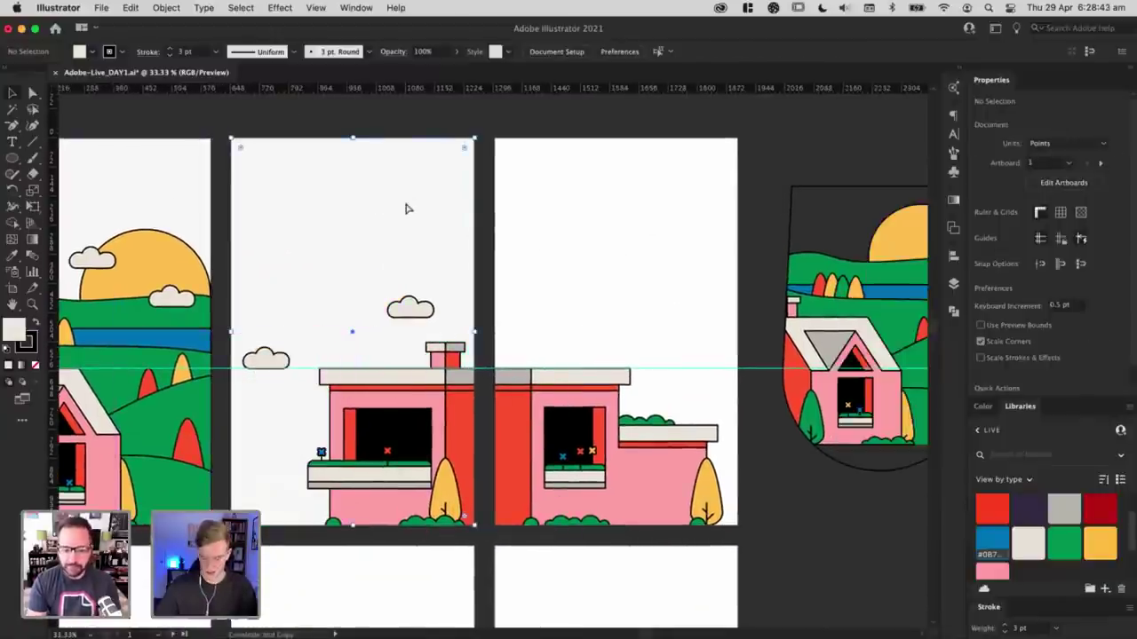
key(super+shift+bracketleft)
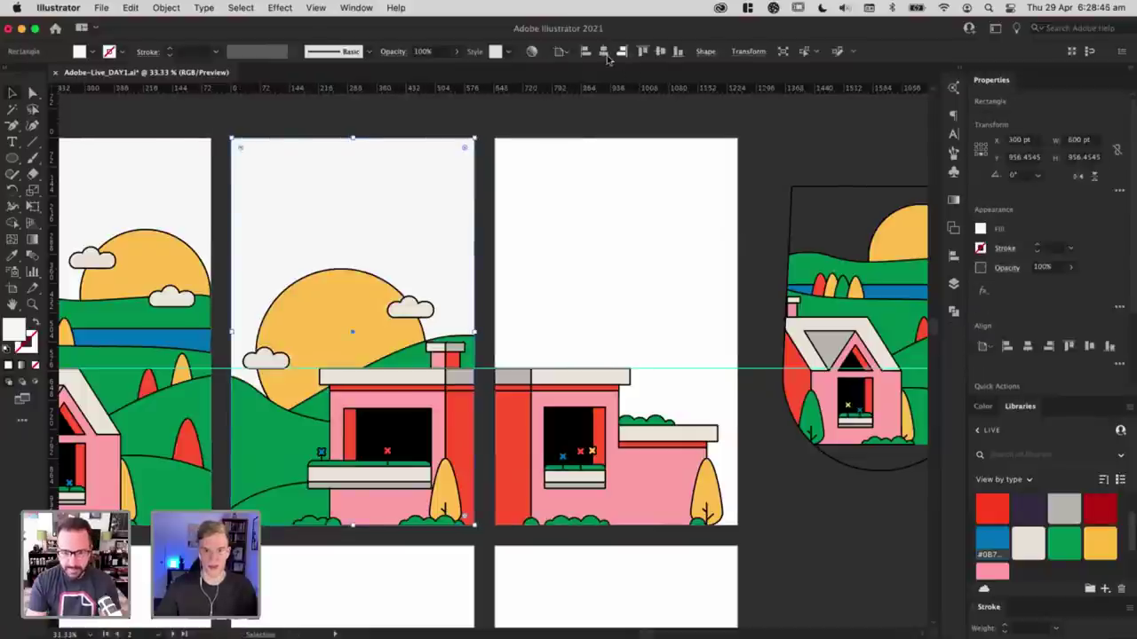
Step: Place a copy of the off-white background on the third artboard behind the flat-roofed house's other half
click(612, 241)
drag(388, 233, 656, 224)
key(super+z)
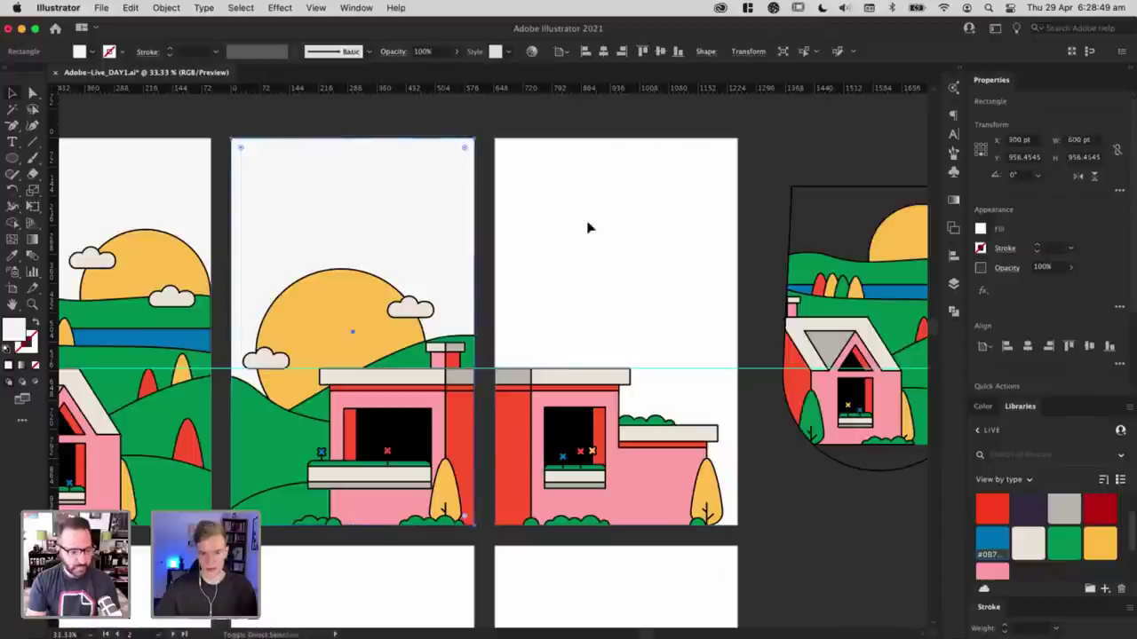
click(609, 232)
drag(609, 231, 714, 231)
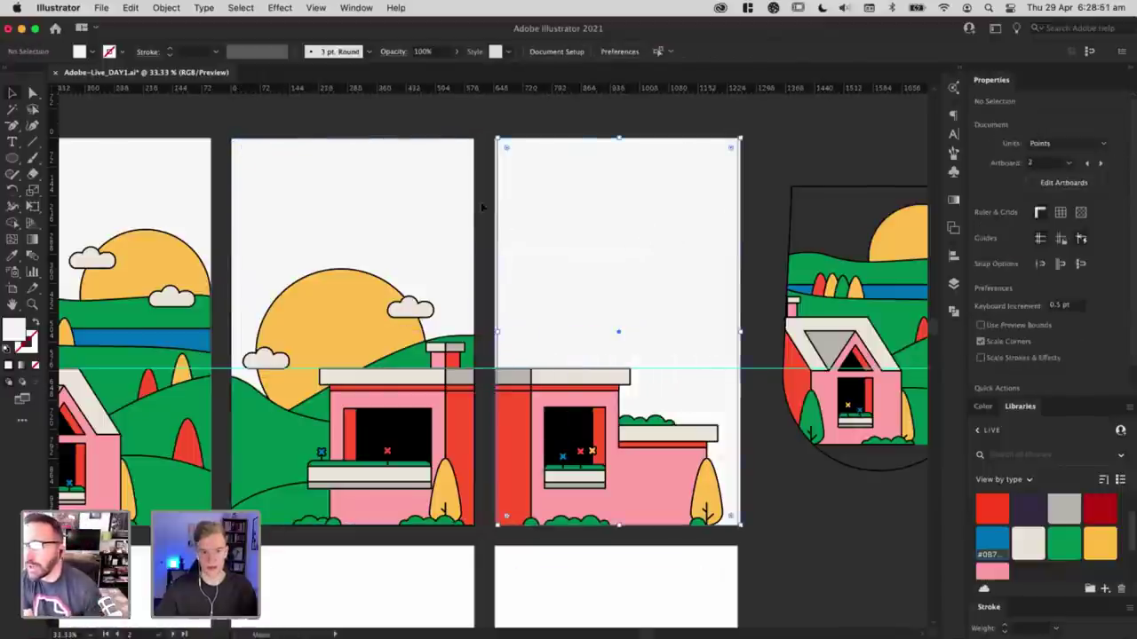
click(483, 206)
click(578, 213)
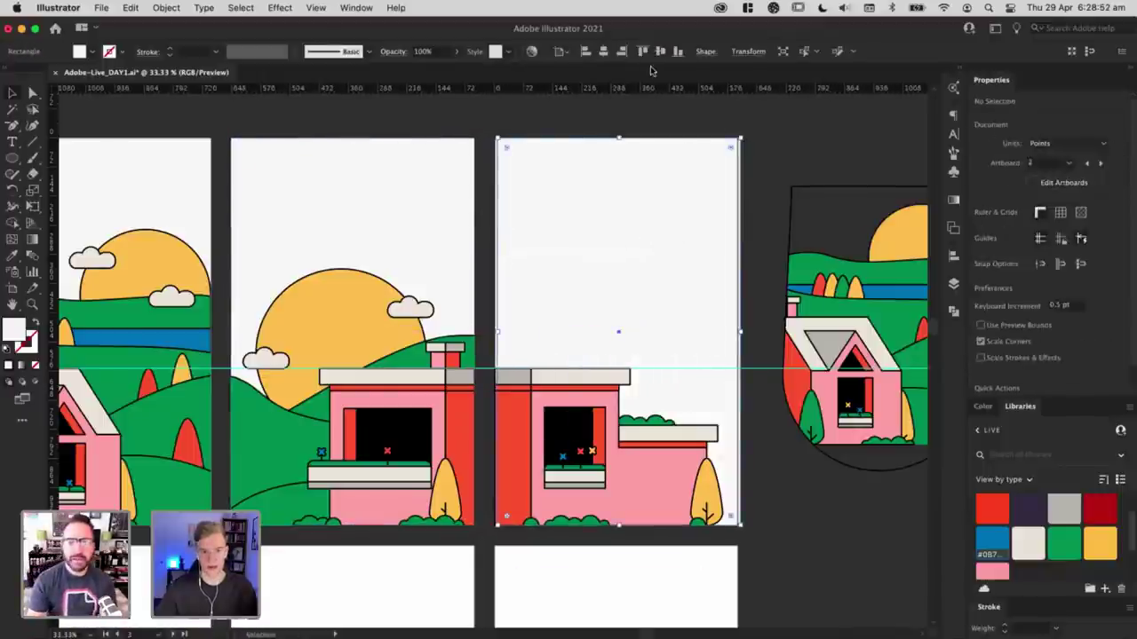
click(505, 122)
Step: Add placeholder point text in 12 pt Myriad Pro Regular on the third empty artboard of the lower row
drag(393, 122, 644, 140)
drag(317, 157, 468, 147)
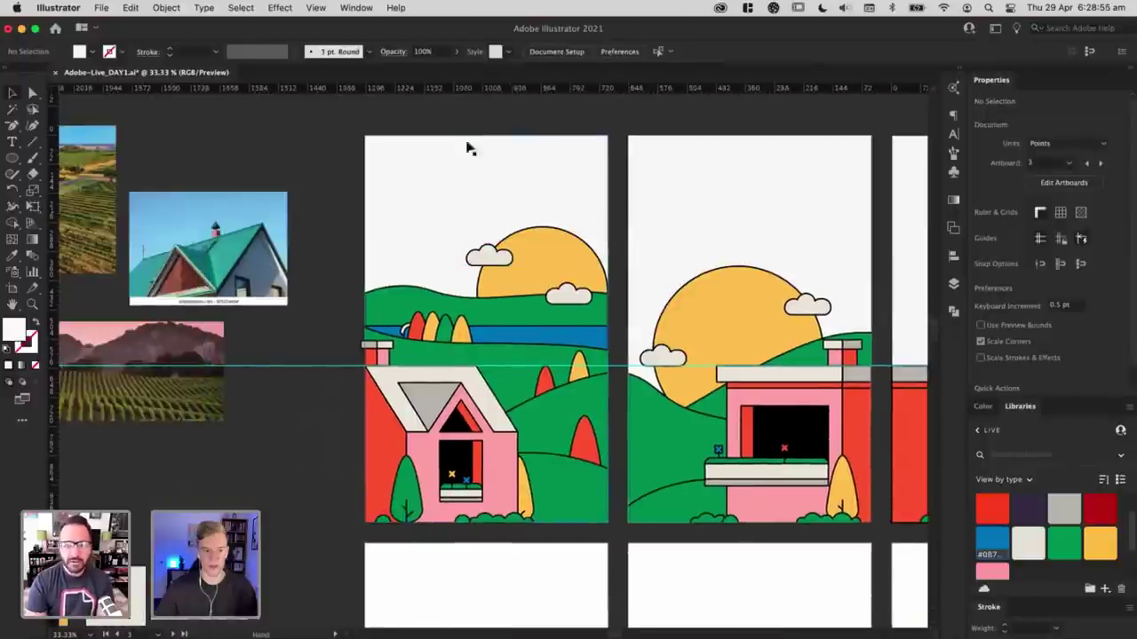
scroll(296, 318, down, 10)
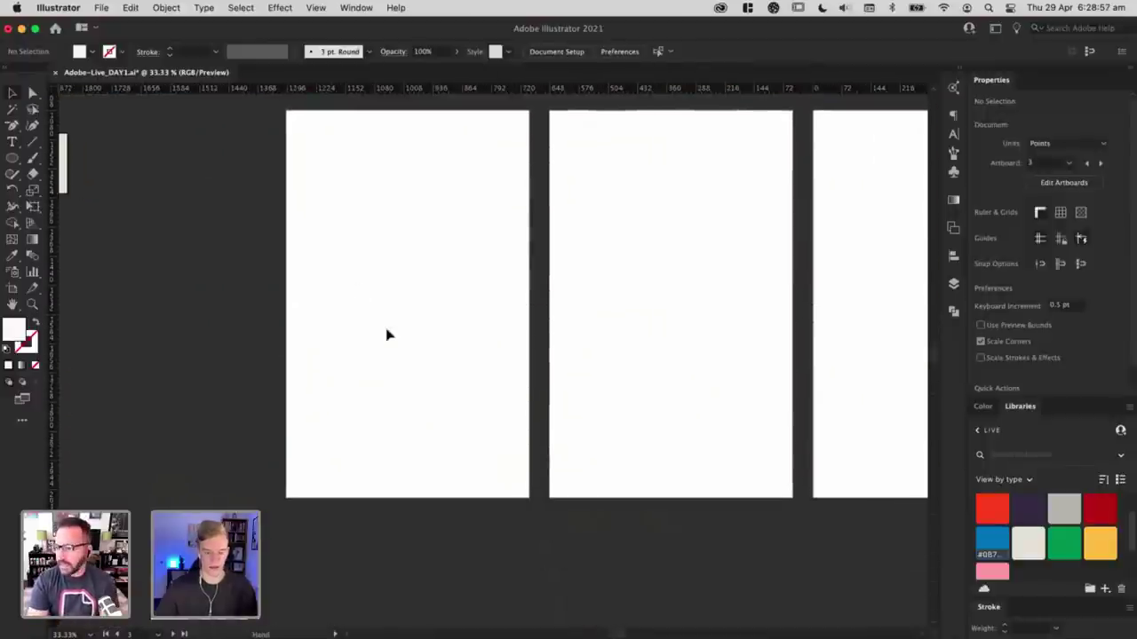
key(super+plus)
key(super+minus)
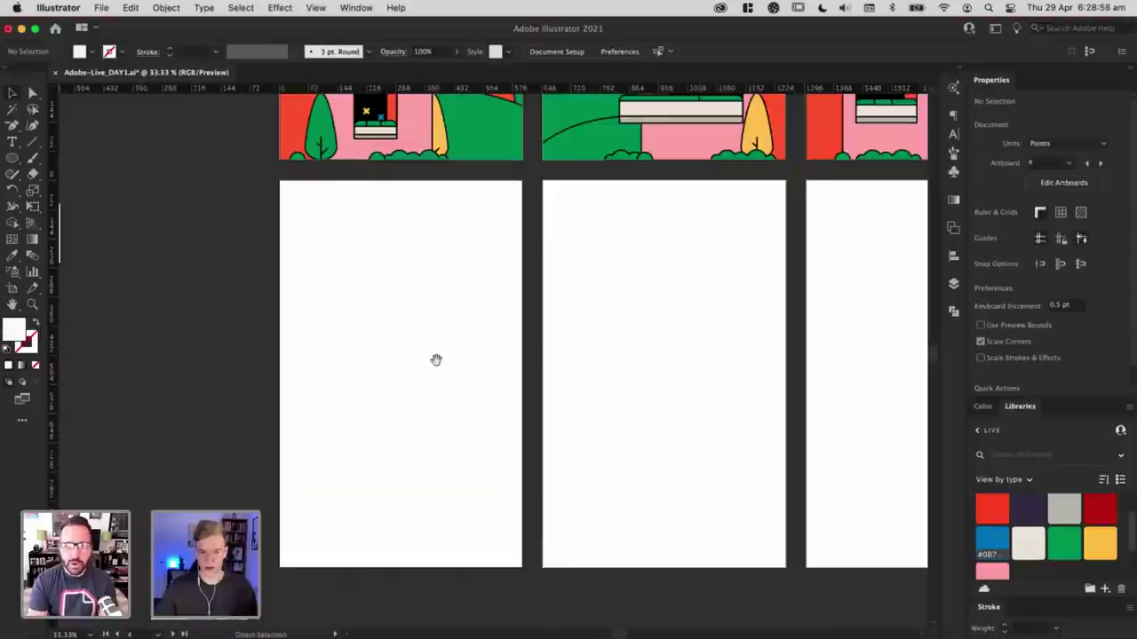
scroll(456, 344, right, 3)
drag(456, 344, 414, 302)
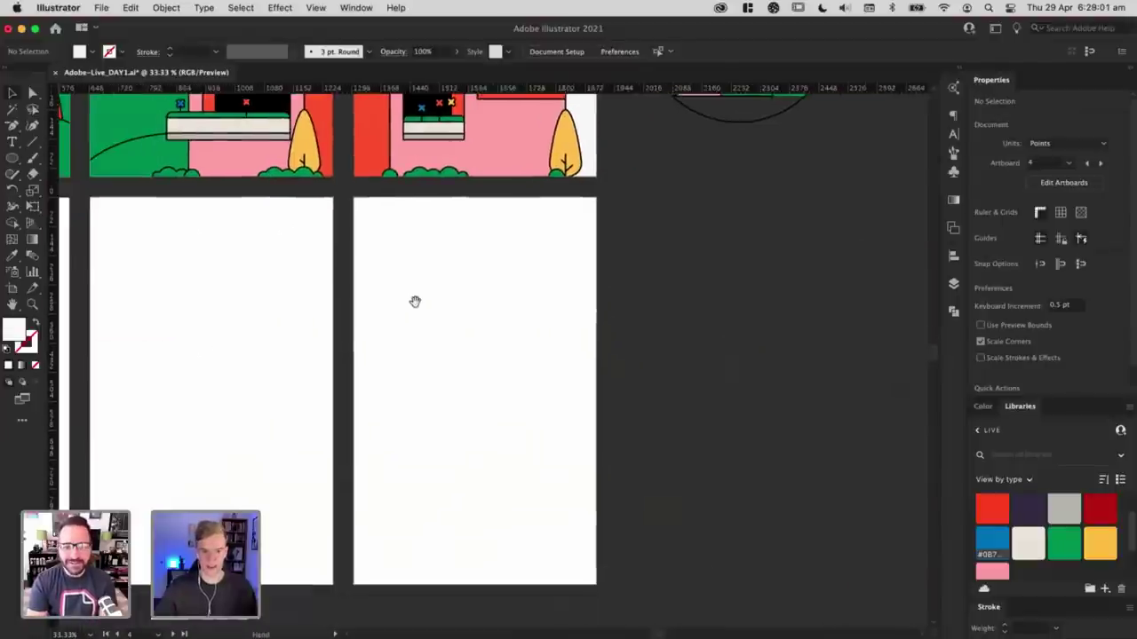
key(t)
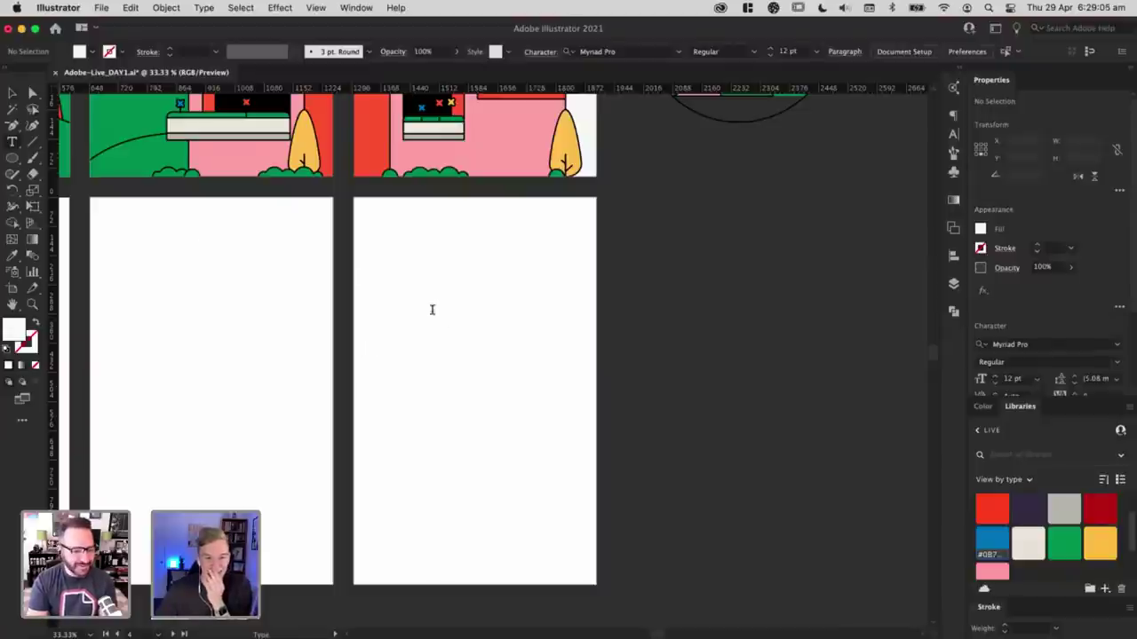
click(432, 309)
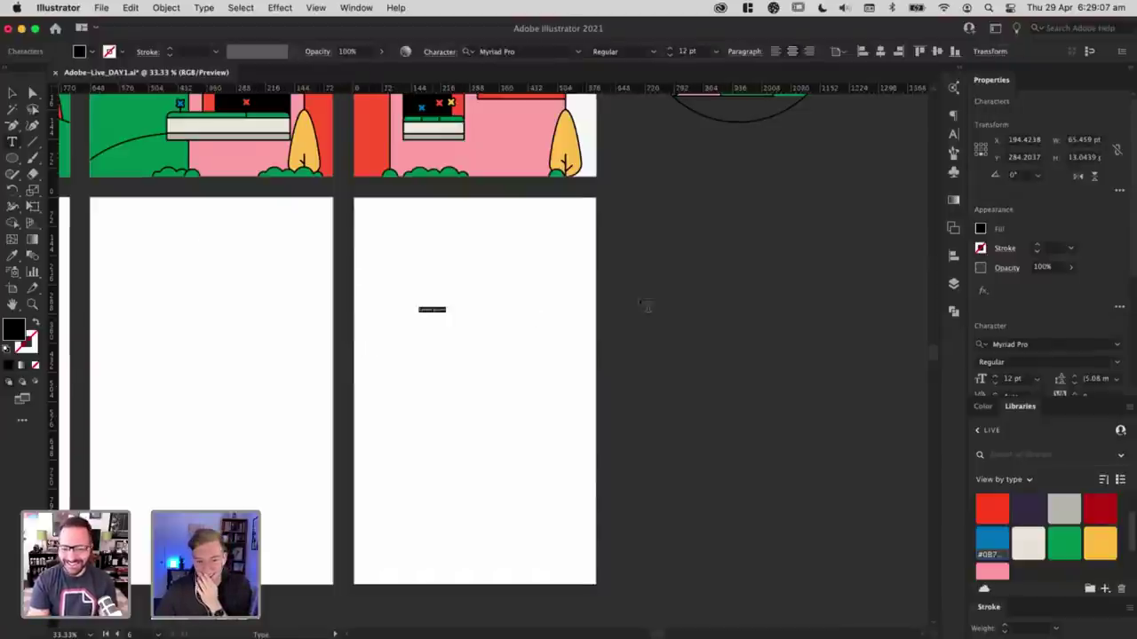
key(Escape)
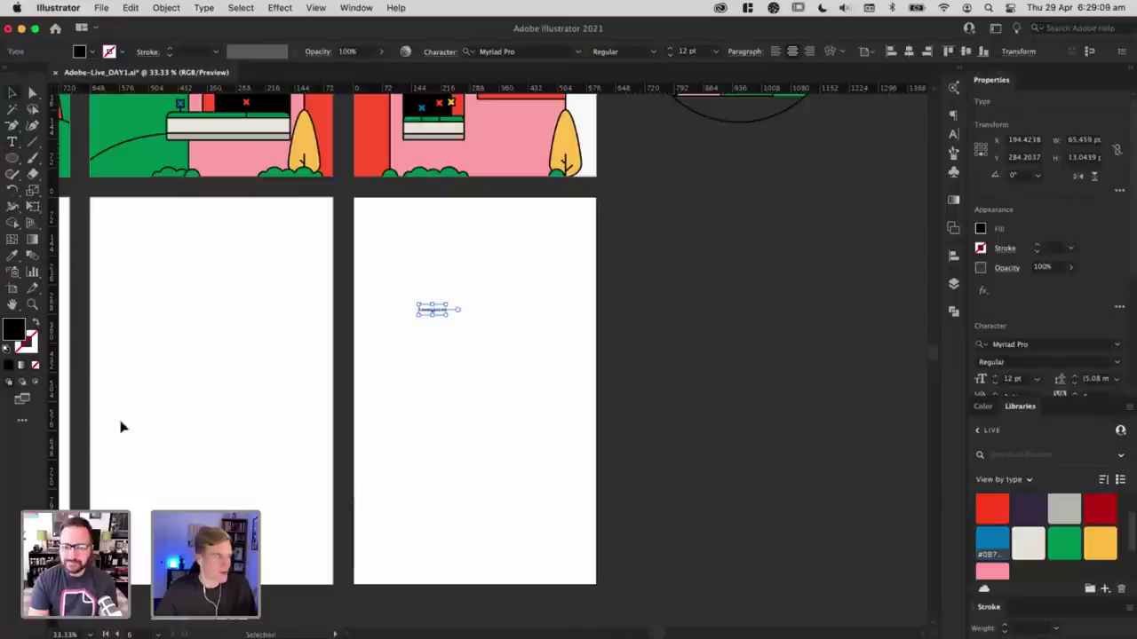
Step: Switch to Chrome and bring up the FatFrank page on Adobe Fonts
click(19, 440)
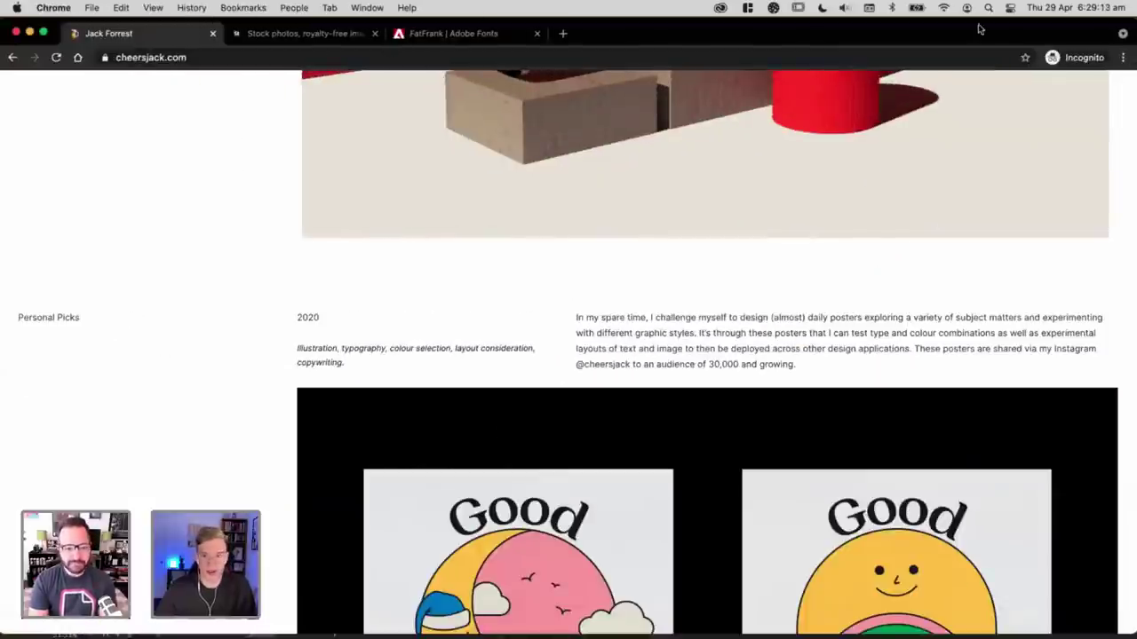
drag(971, 31, 1038, 36)
click(451, 86)
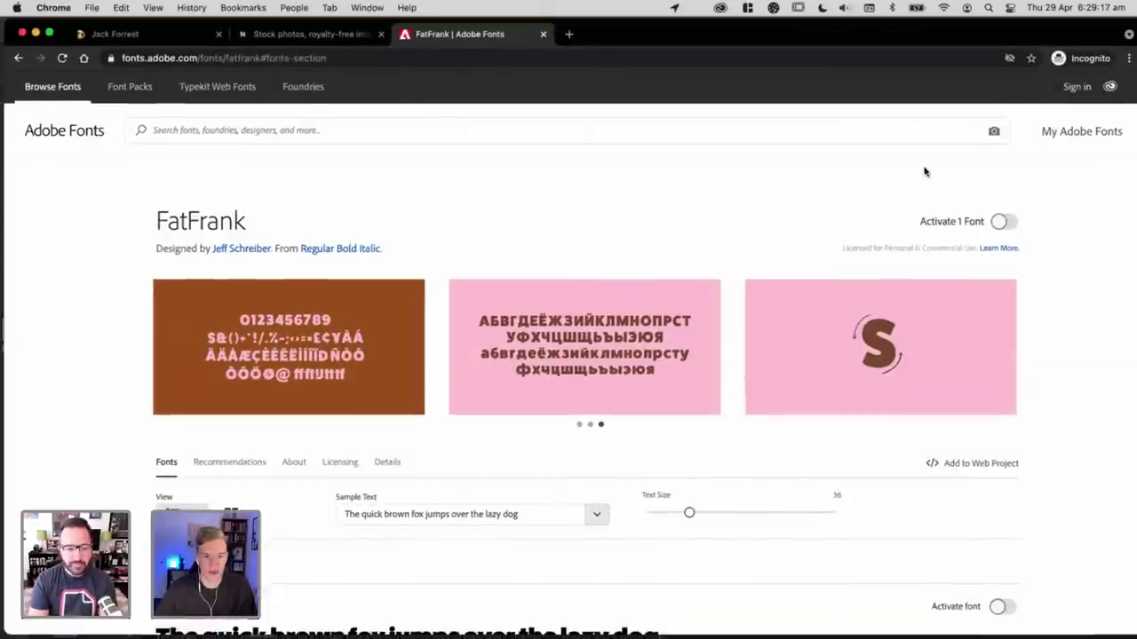
Step: Preview the FatFrank Heavy sample sentence at text size 120
scroll(140, 356, down, 1)
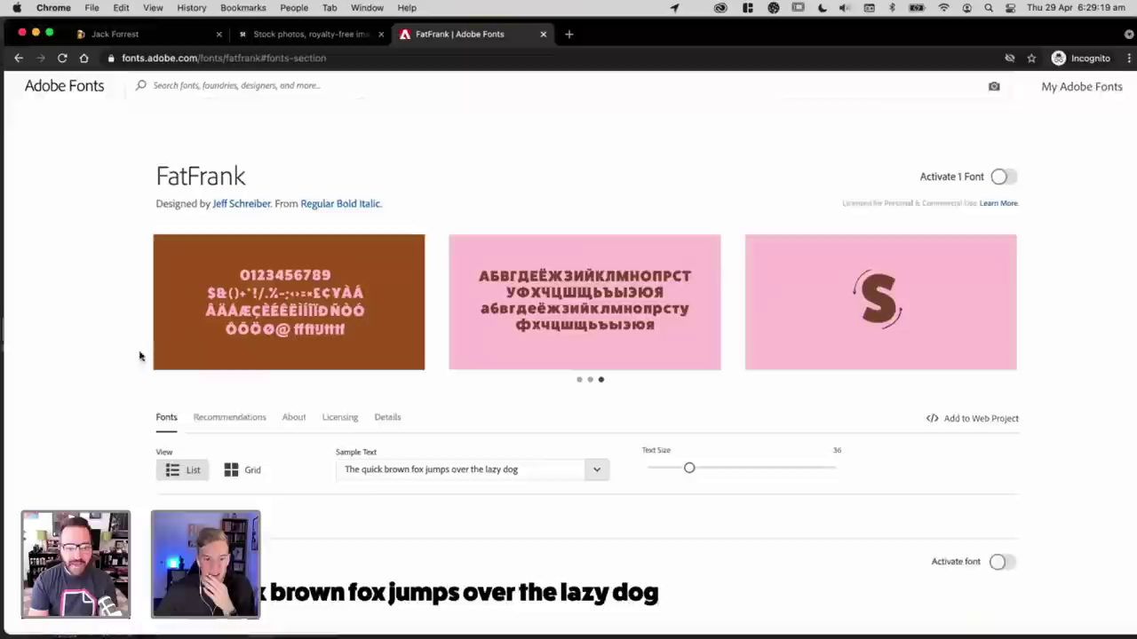
scroll(140, 356, down, 2)
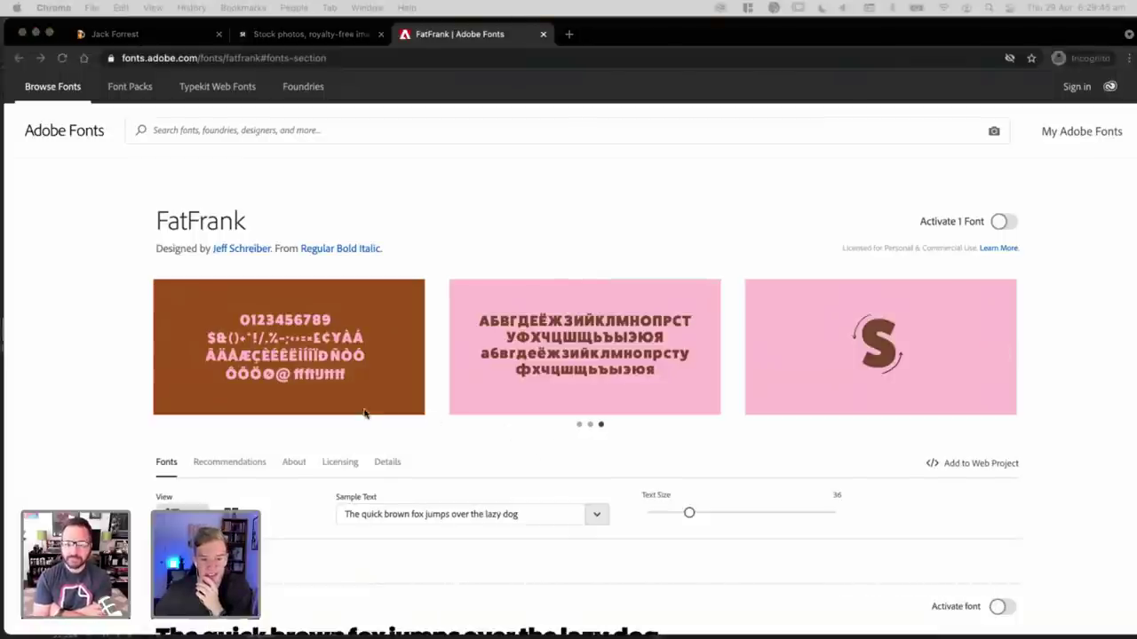
click(205, 317)
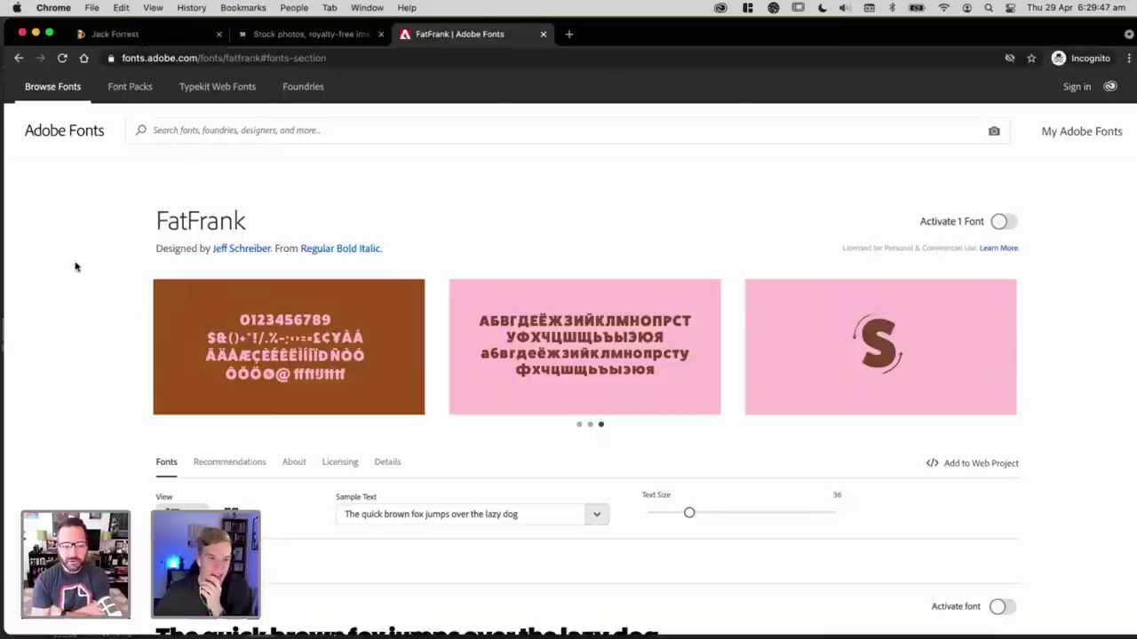
scroll(756, 350, down, 3)
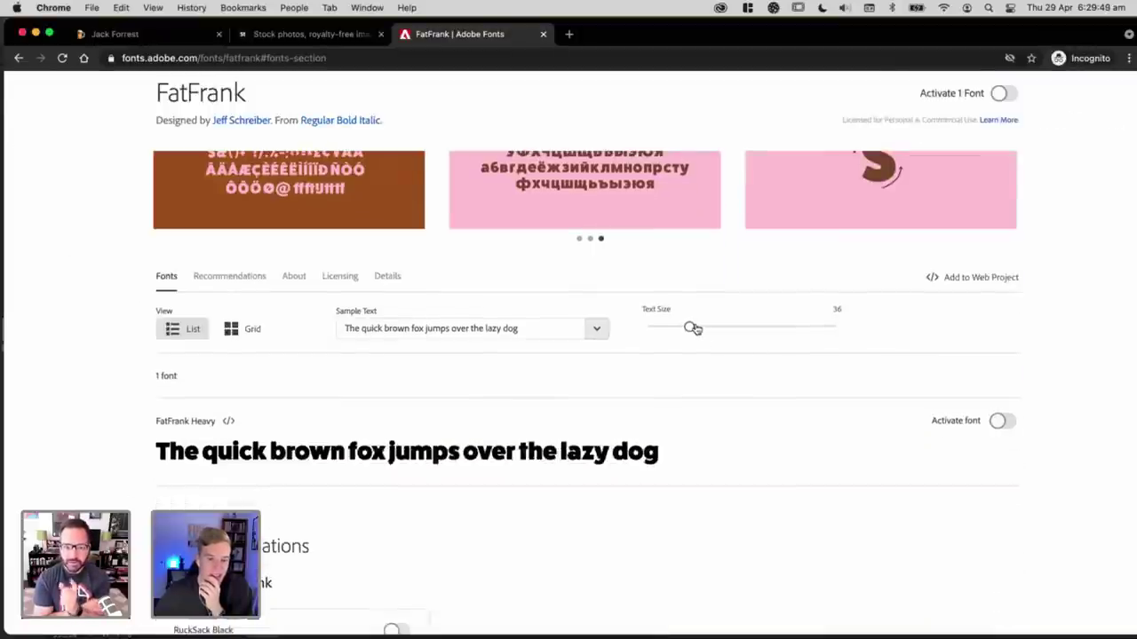
drag(692, 328, 833, 330)
scroll(621, 457, down, 3)
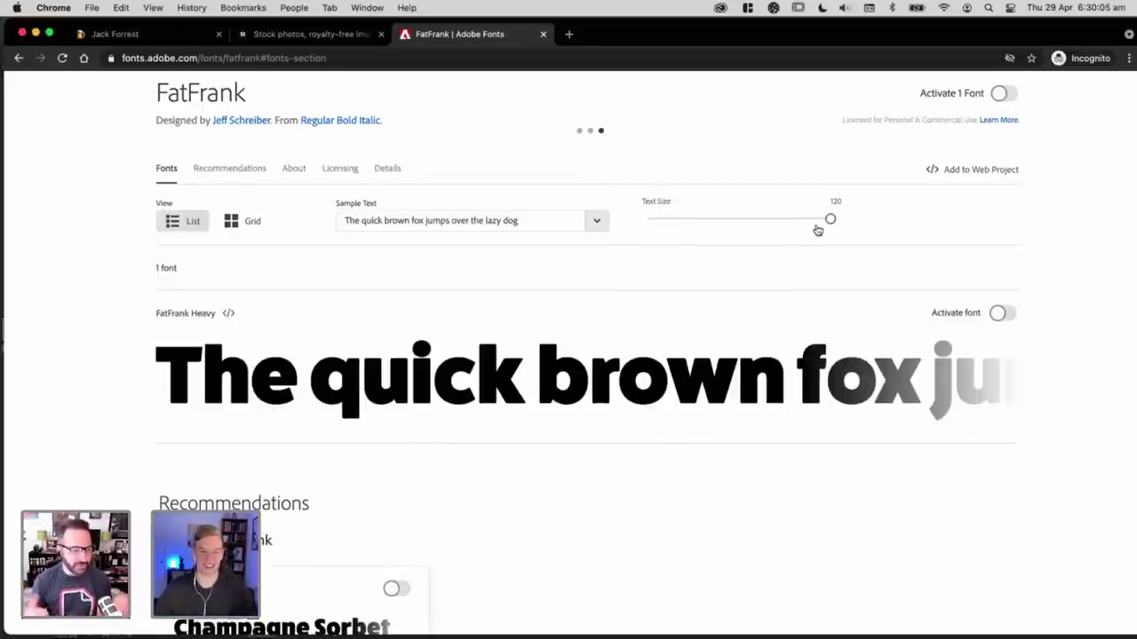
drag(831, 222, 905, 225)
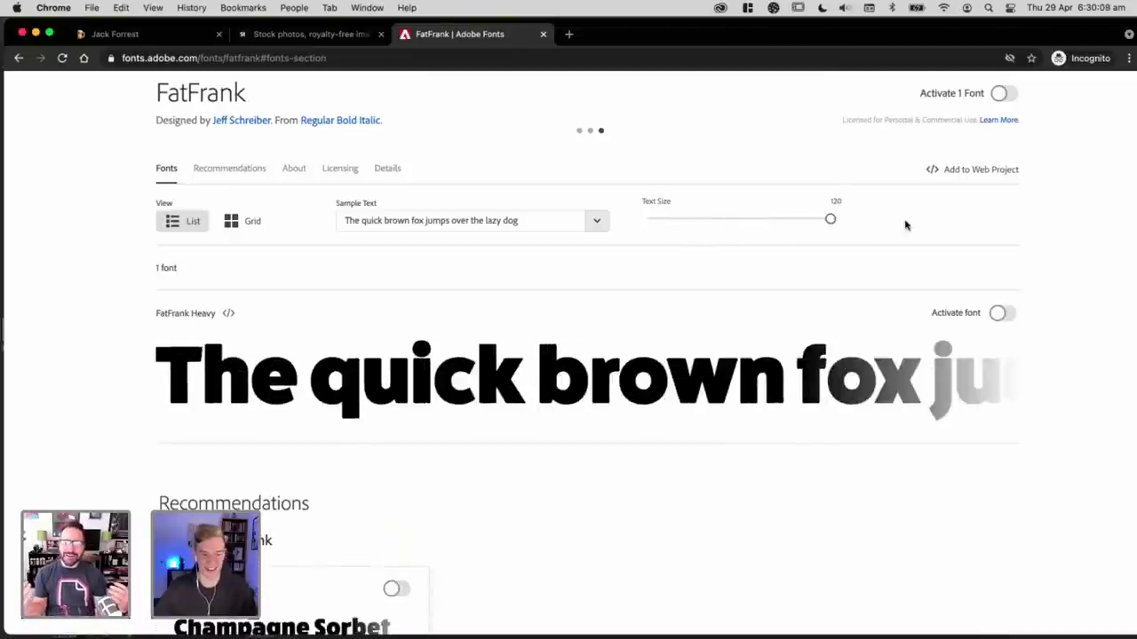
Step: Look through FatFrank's similar-font recommendations, pairings, description and licensing information
scroll(595, 431, down, 3)
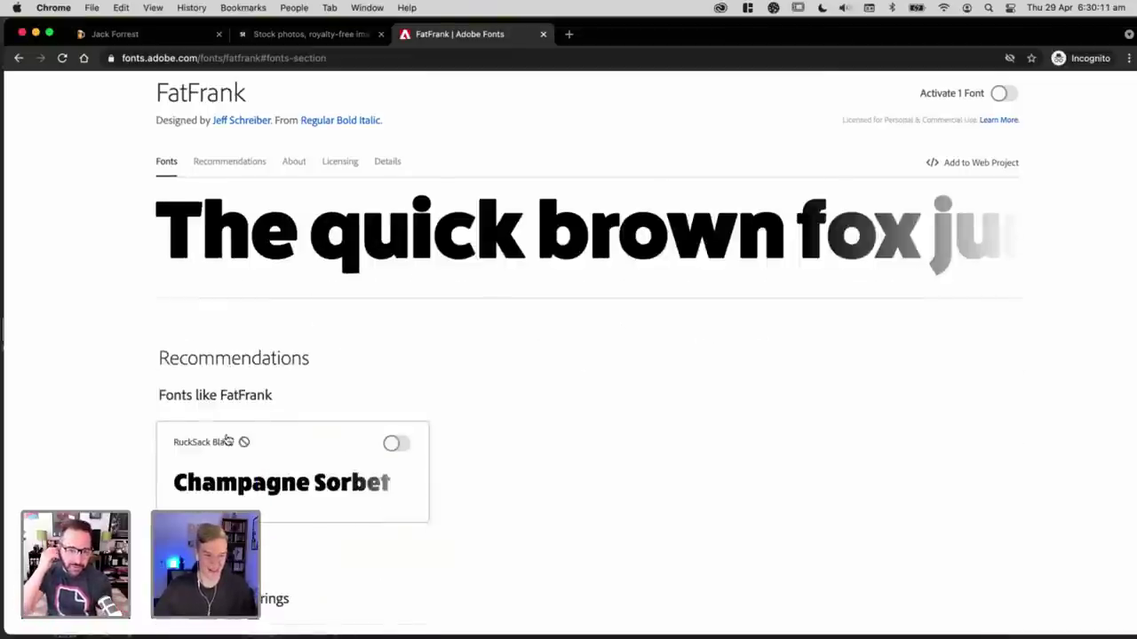
scroll(680, 438, down, 3)
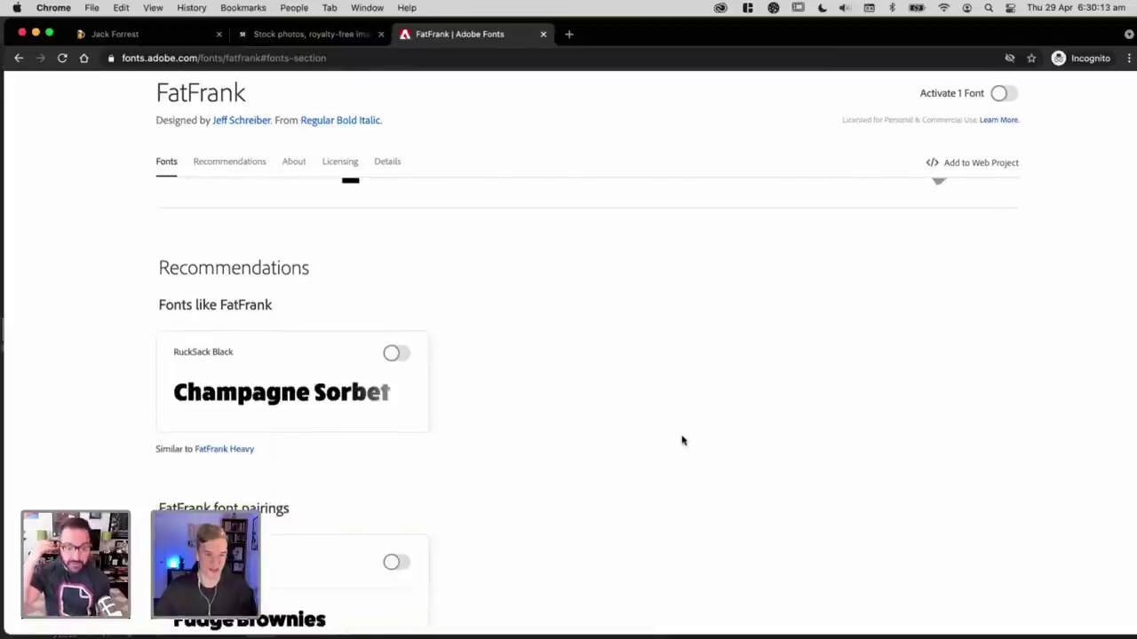
scroll(682, 439, down, 10)
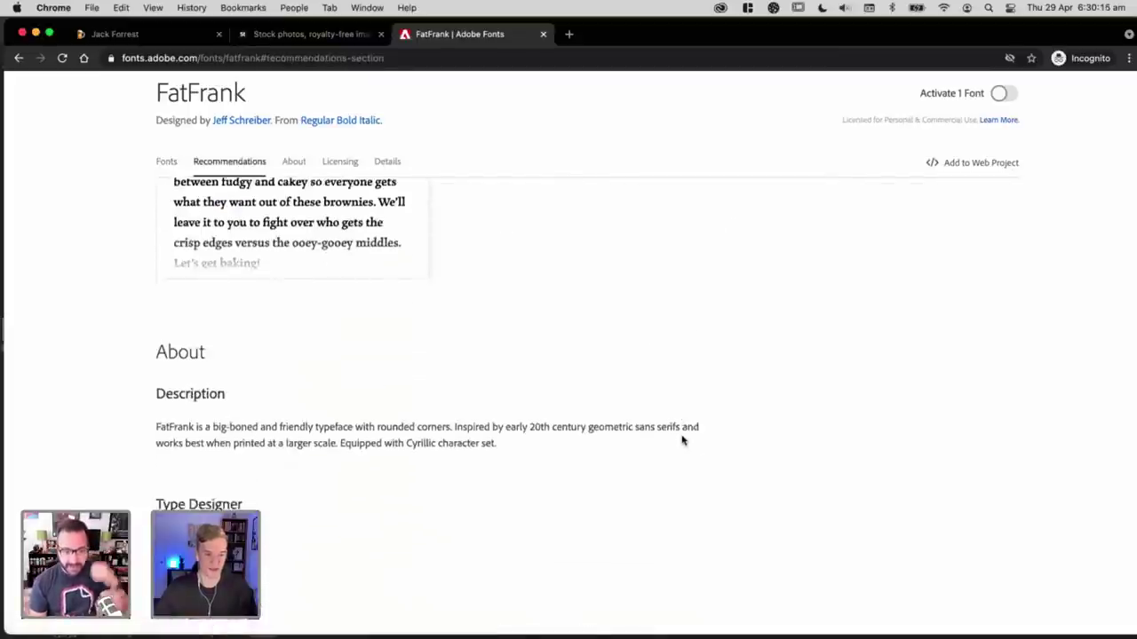
scroll(681, 439, up, 15)
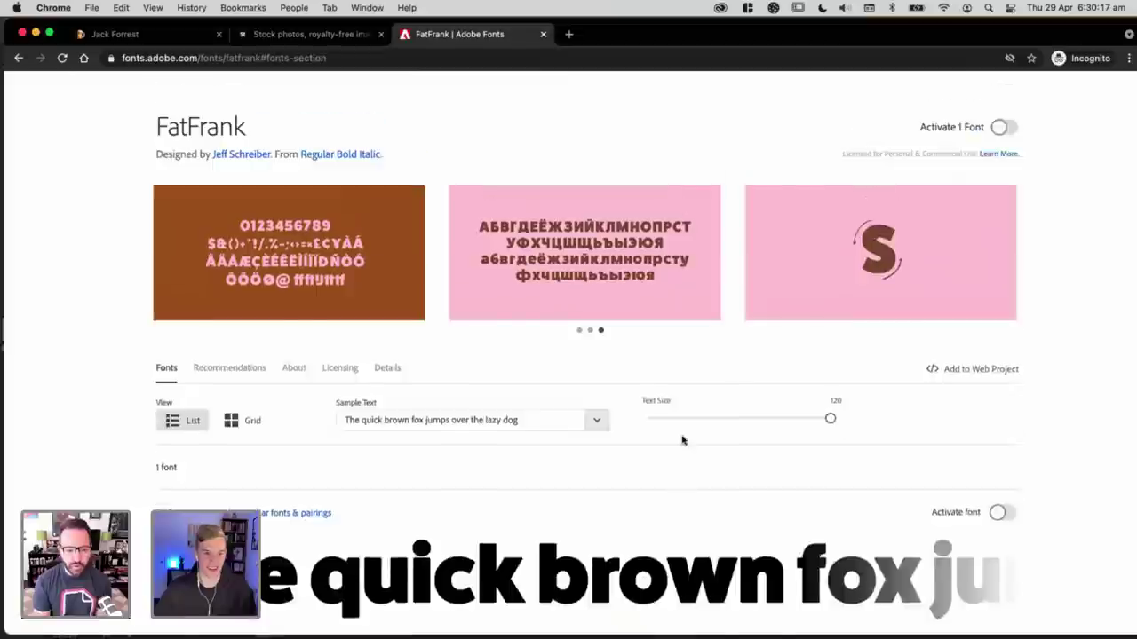
scroll(290, 278, down, 8)
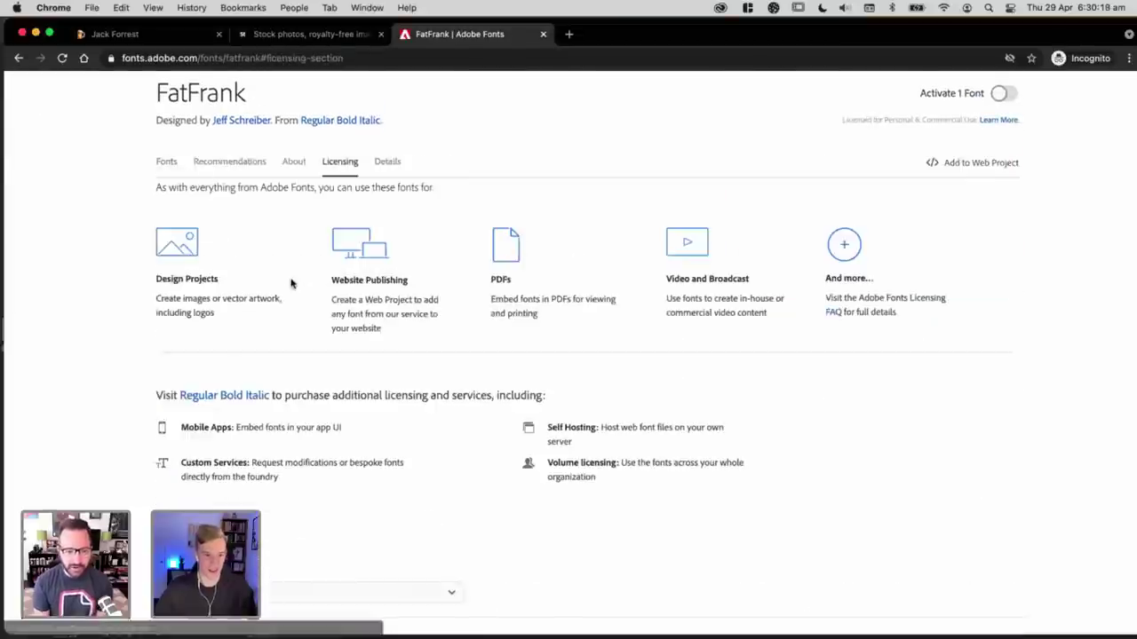
scroll(290, 278, up, 3)
scroll(291, 278, up, 3)
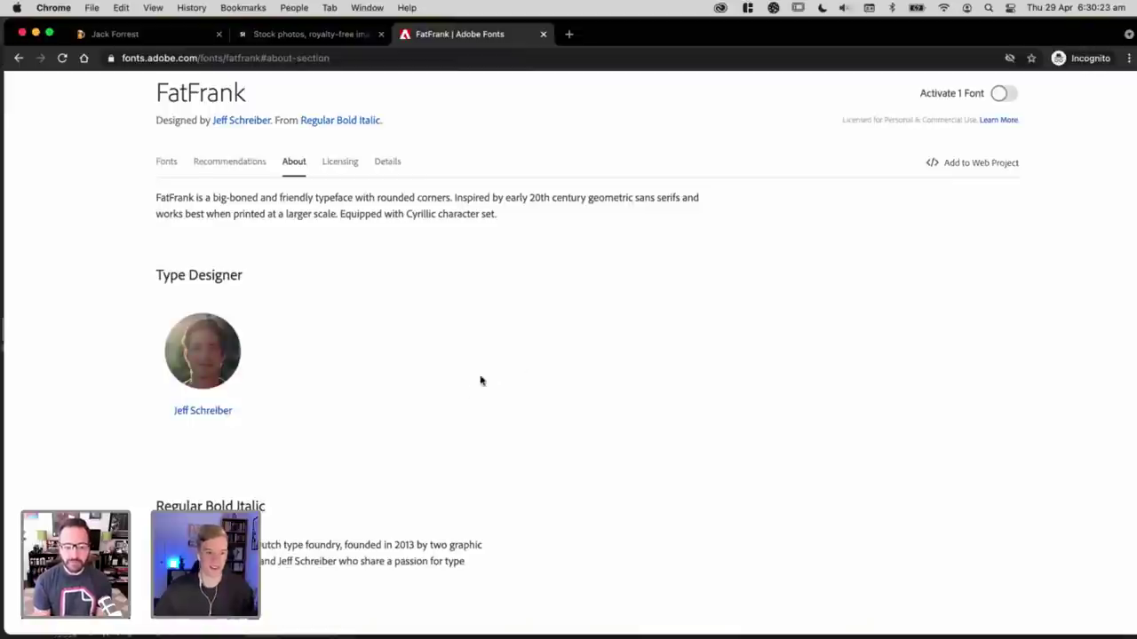
scroll(537, 361, up, 1)
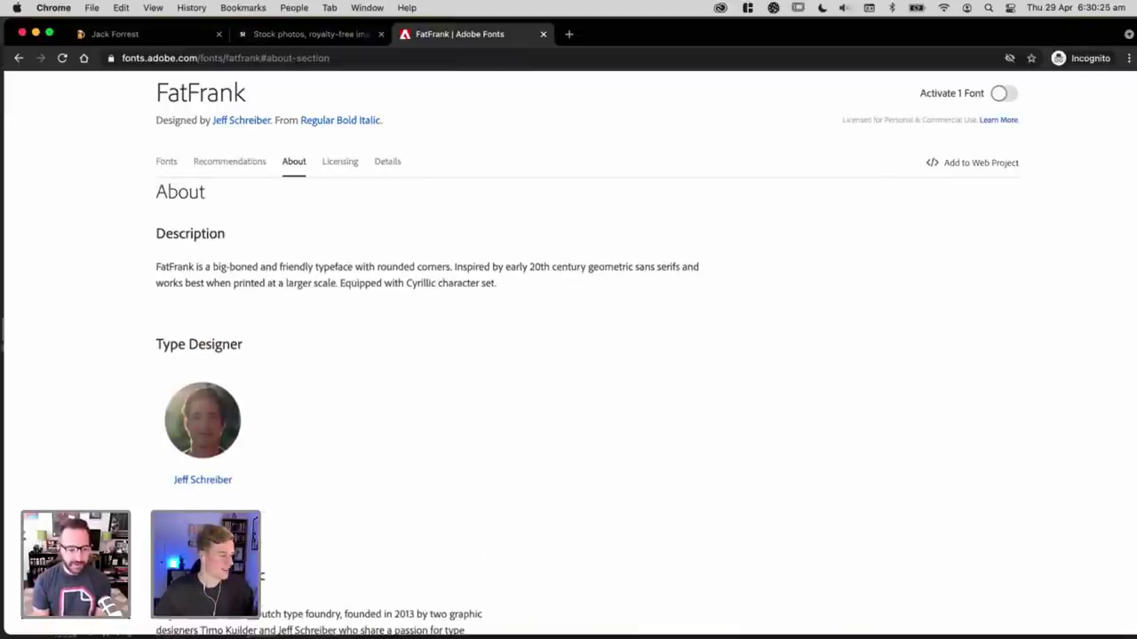
Step: Switch to Illustrator and change the placeholder text's font to FatFrank Heavy
key(super+Tab)
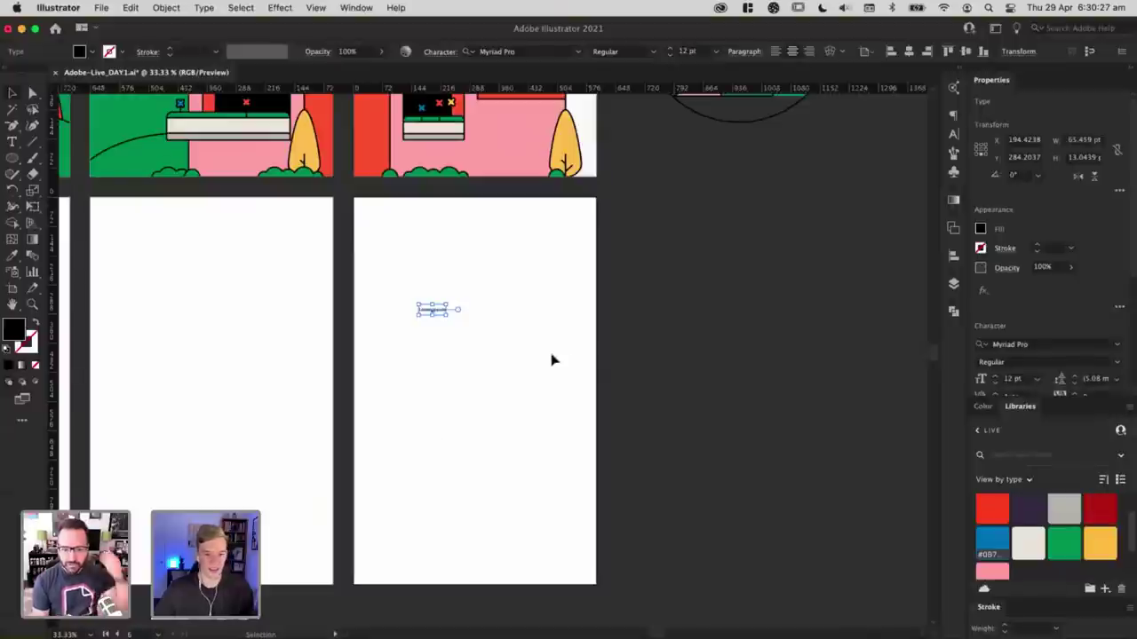
drag(492, 367, 624, 365)
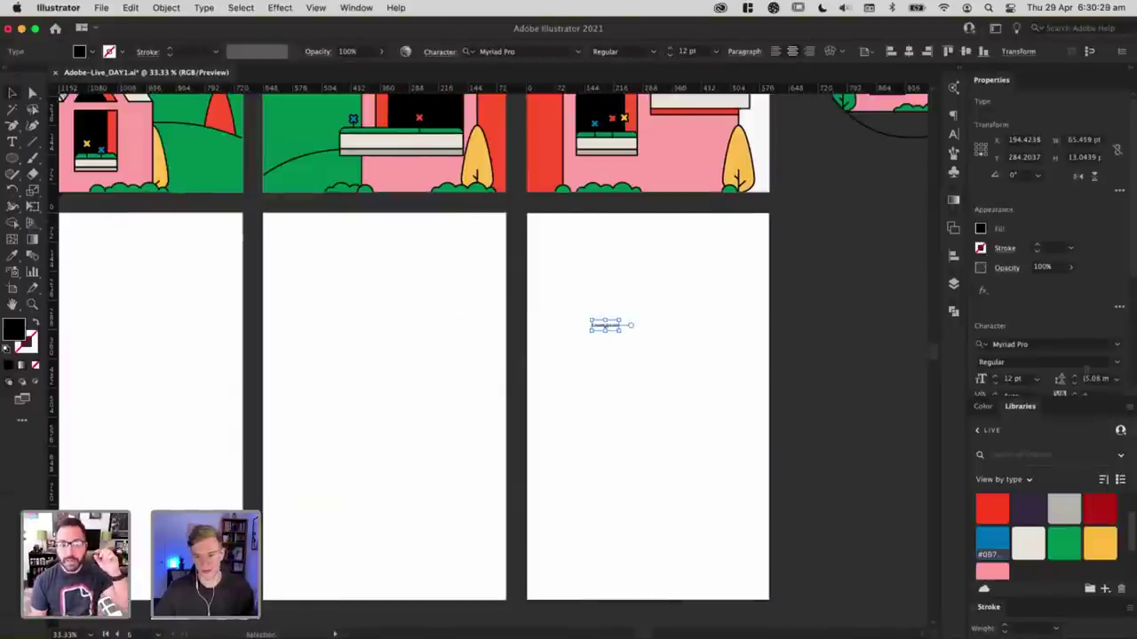
click(1036, 343)
text(fatfra)
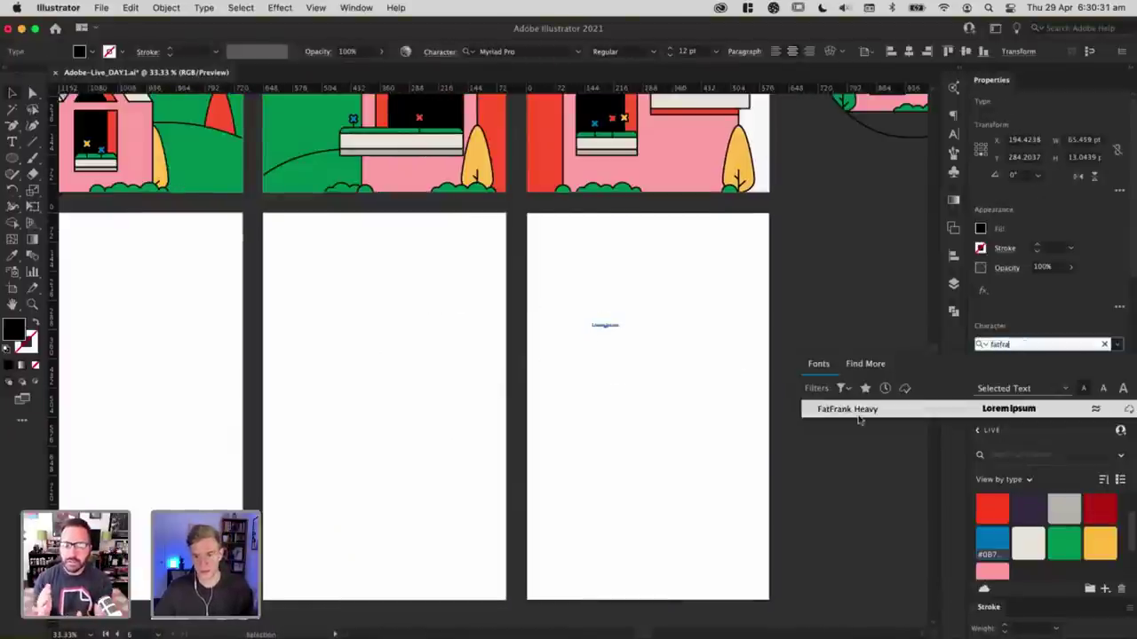
click(685, 397)
Step: Scale the placeholder text up proportionally to about 73 pt, roughly 434 pt wide
click(614, 327)
drag(622, 322, 725, 298)
click(761, 348)
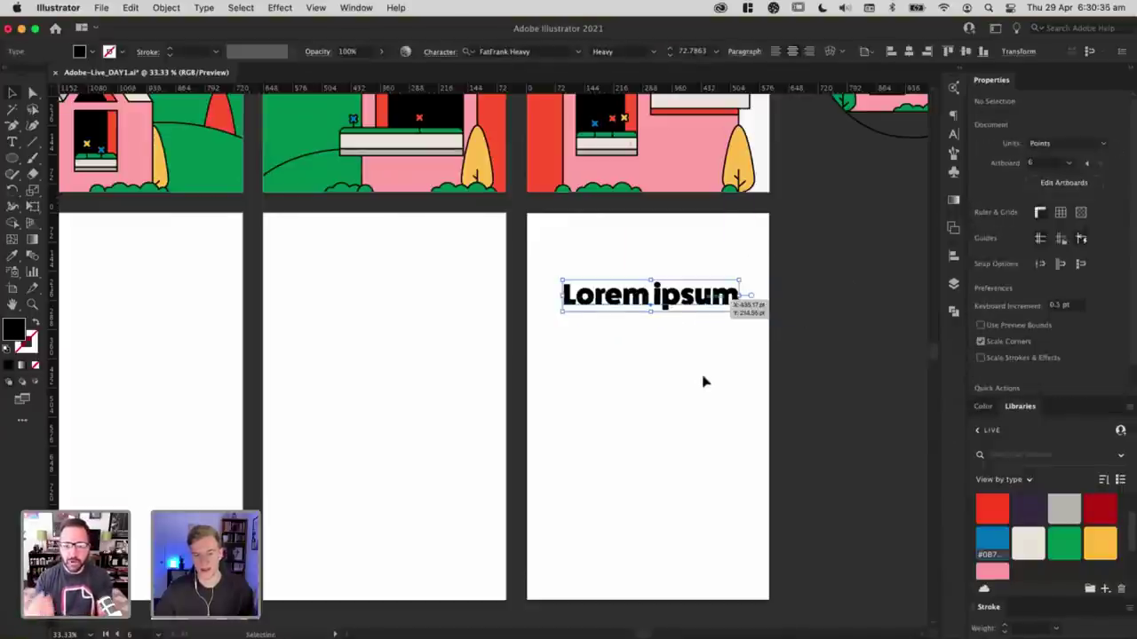
Step: Try the placeholder heading in the empty sky above the flat-roofed house and above the gabled-house scene's sun
drag(749, 363, 618, 405)
drag(640, 254, 690, 503)
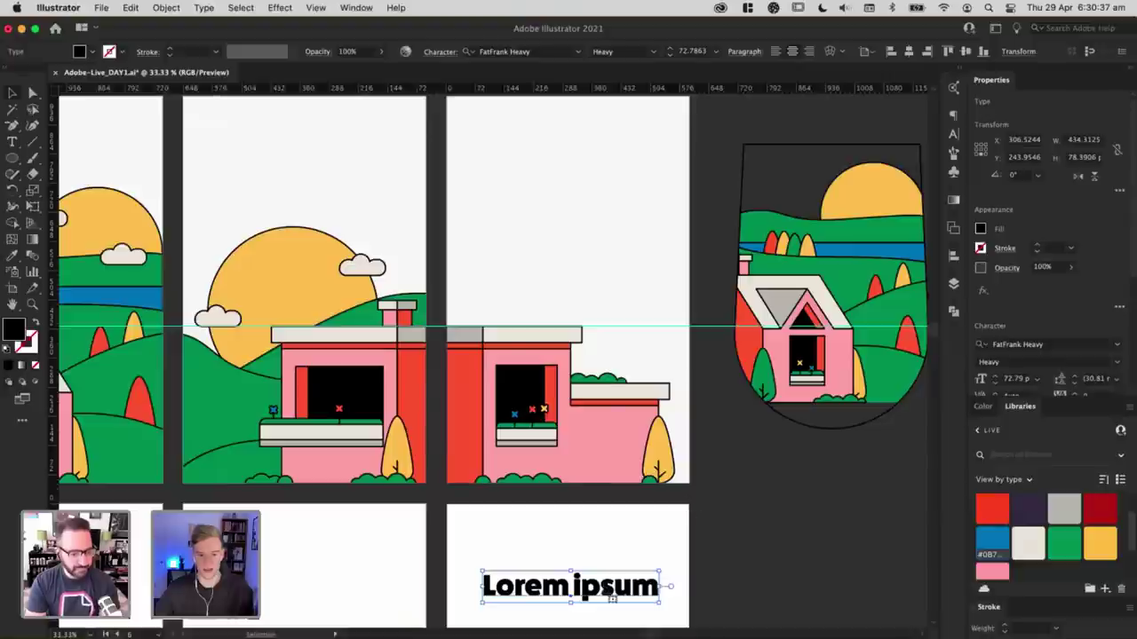
drag(606, 582, 597, 251)
drag(453, 259, 606, 252)
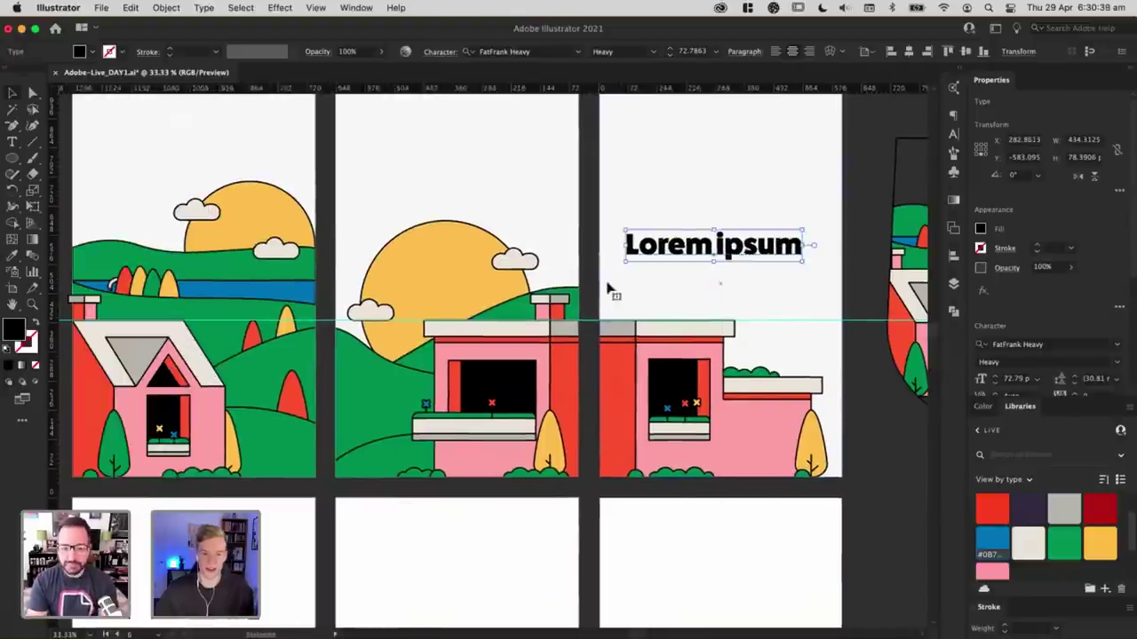
drag(737, 260, 328, 182)
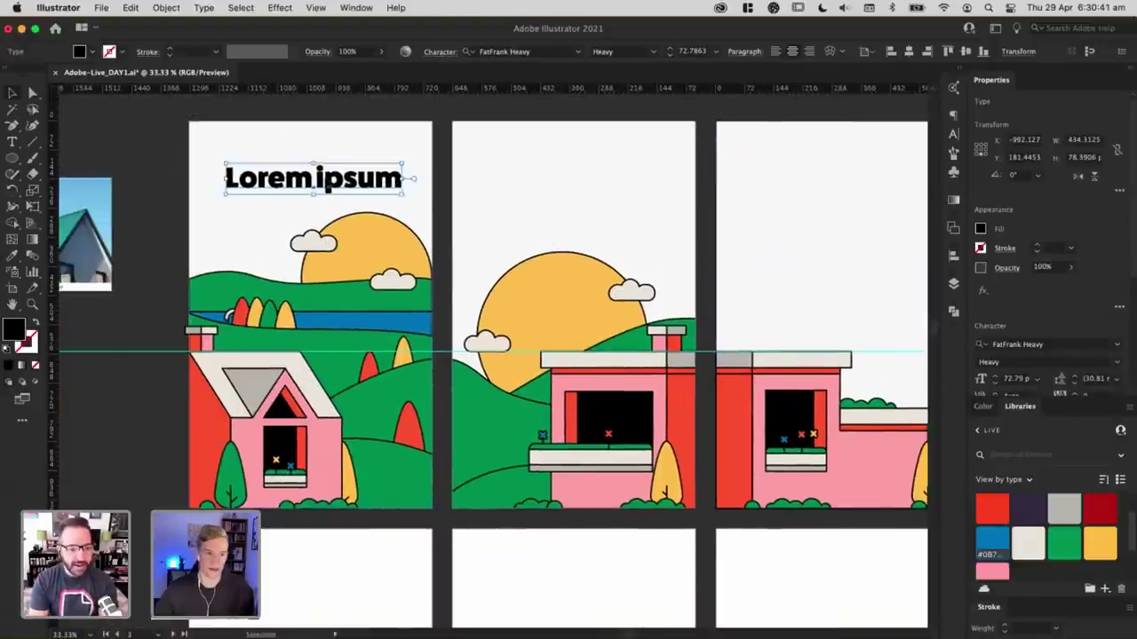
click(465, 203)
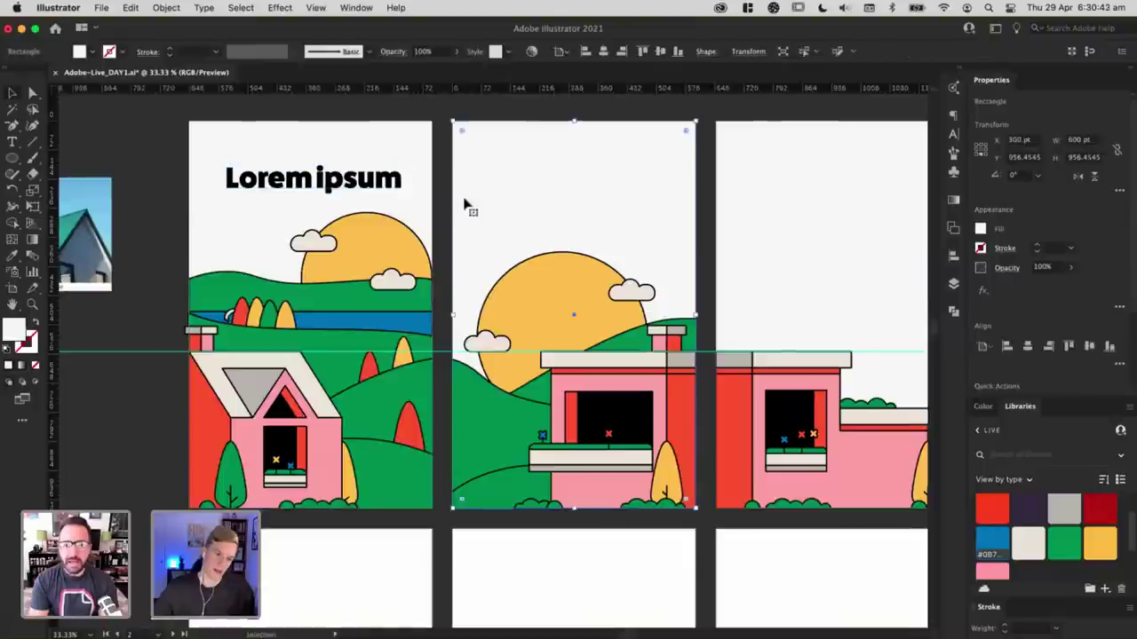
click(422, 115)
scroll(471, 160, down, 3)
scroll(472, 160, right, 3)
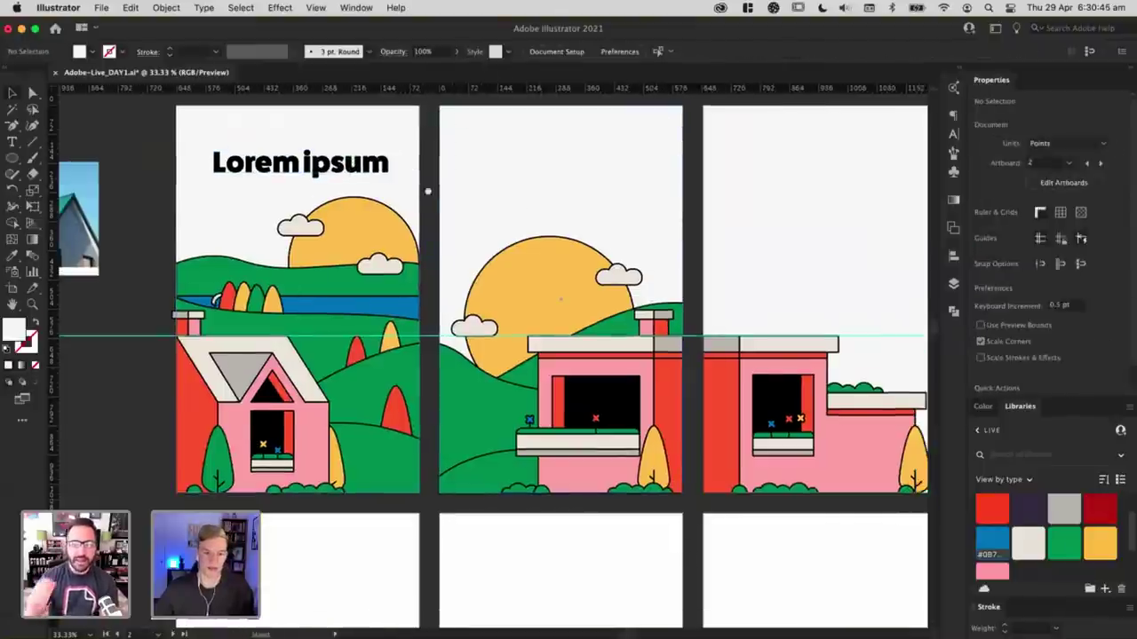
scroll(400, 169, down, 1)
scroll(401, 170, right, 1)
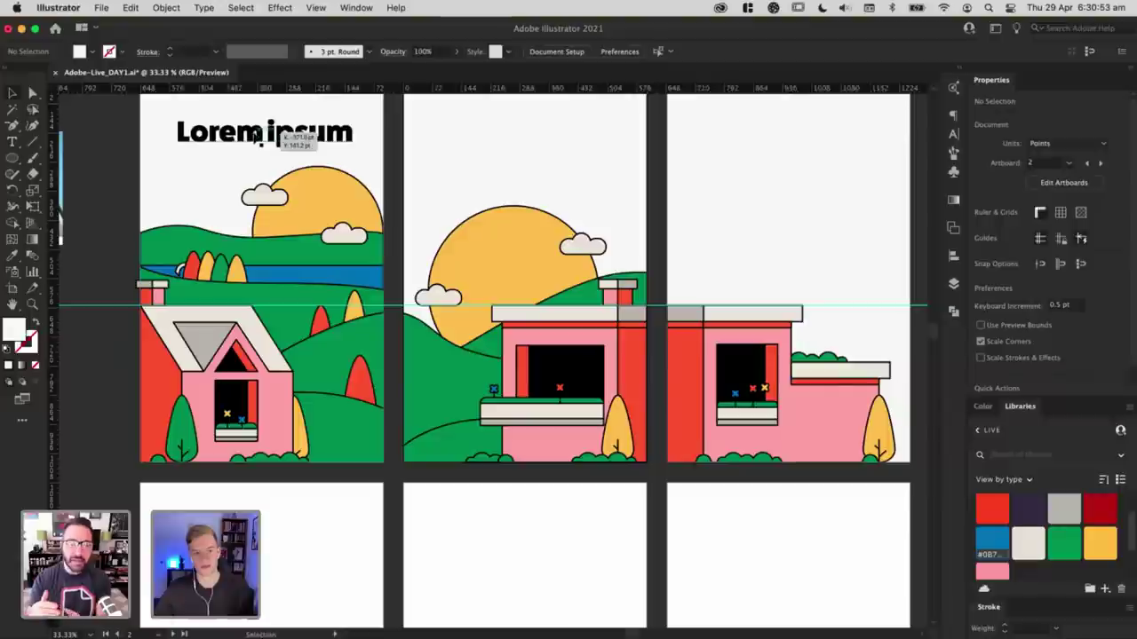
scroll(378, 202, up, 3)
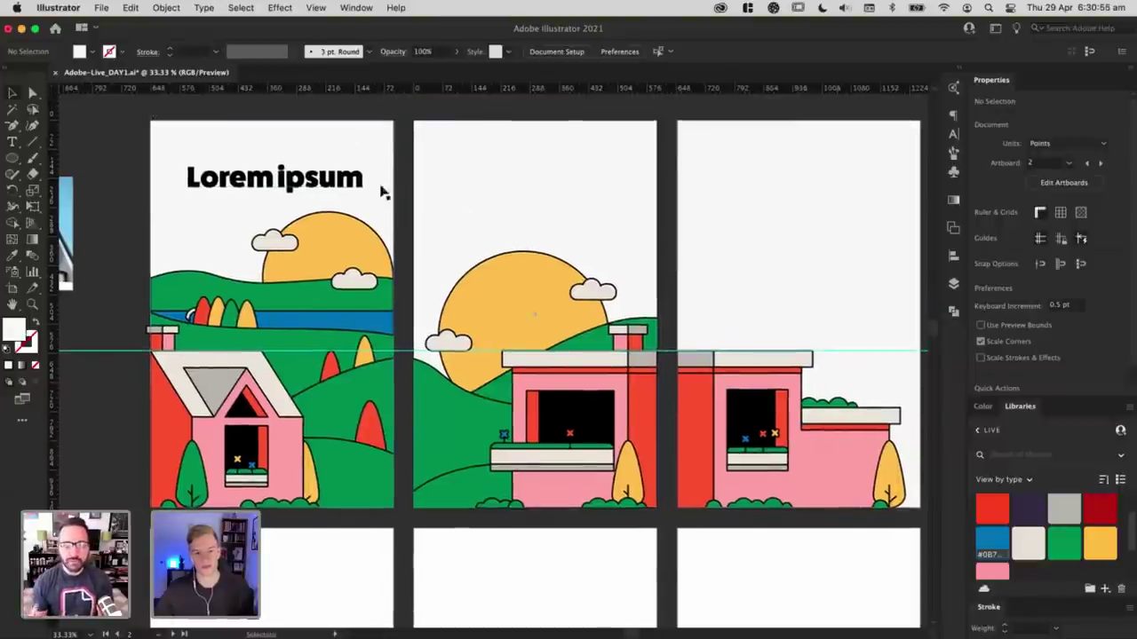
Step: Move the placeholder heading onto the third artboard of the lower row and centre it horizontally near the artboard's top
drag(280, 182, 794, 578)
scroll(573, 381, down, 5)
scroll(572, 382, right, 5)
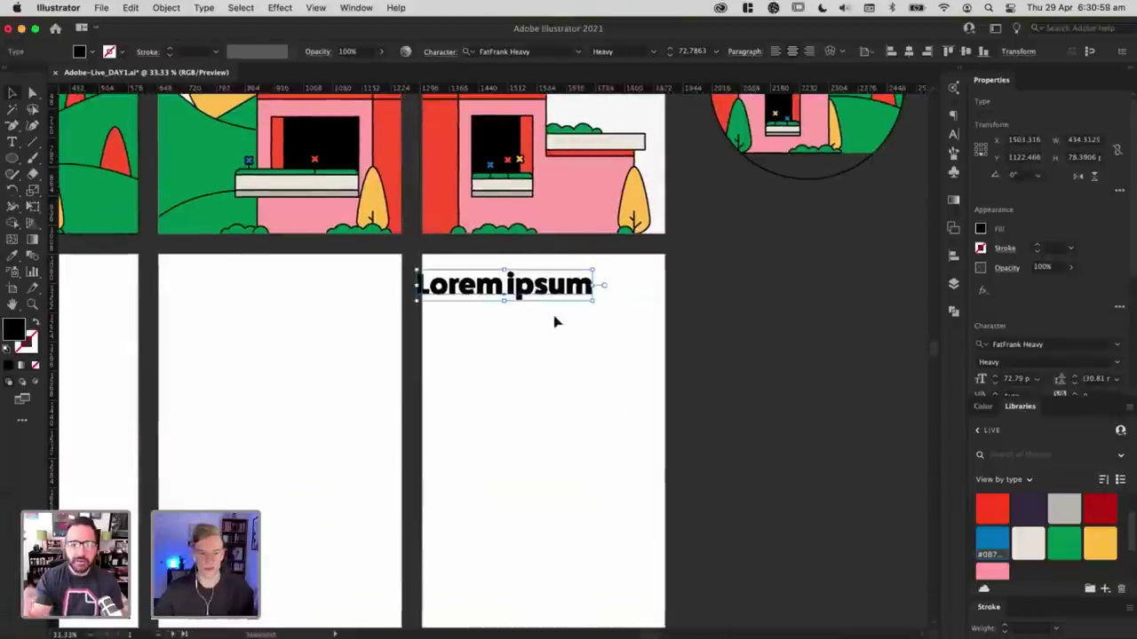
click(553, 322)
key(super+equal)
scroll(623, 408, down, 3)
scroll(533, 373, right, 6)
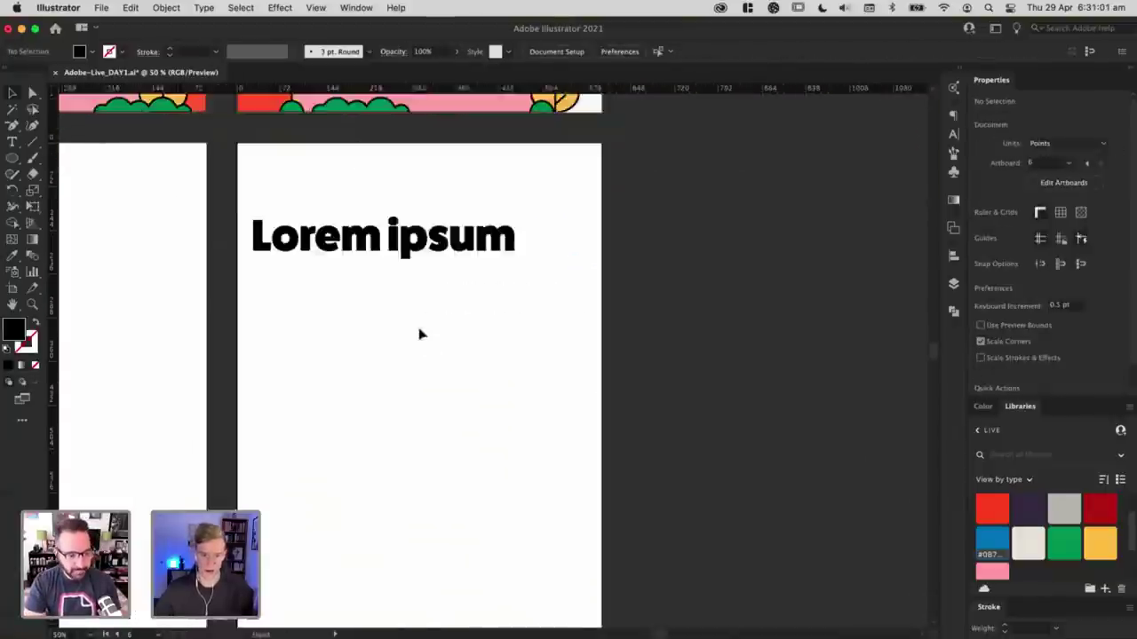
drag(368, 241, 402, 245)
click(518, 266)
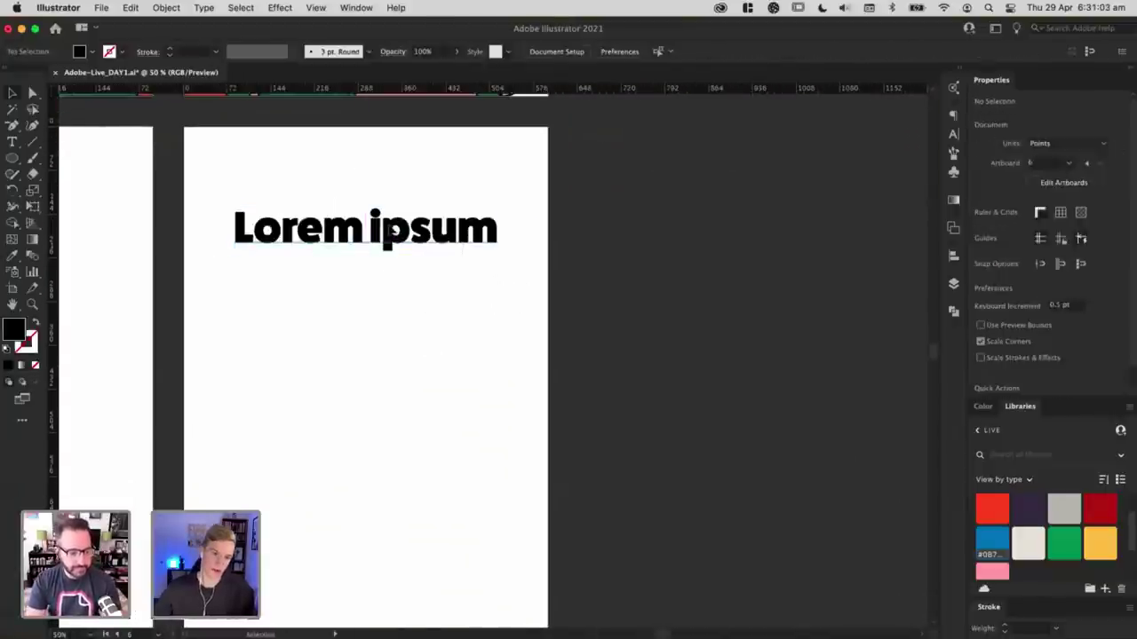
Step: Replace the placeholder heading with "Looking Glass", split over two lines
double_click(484, 234)
key(super+a)
text(Looking Fl)
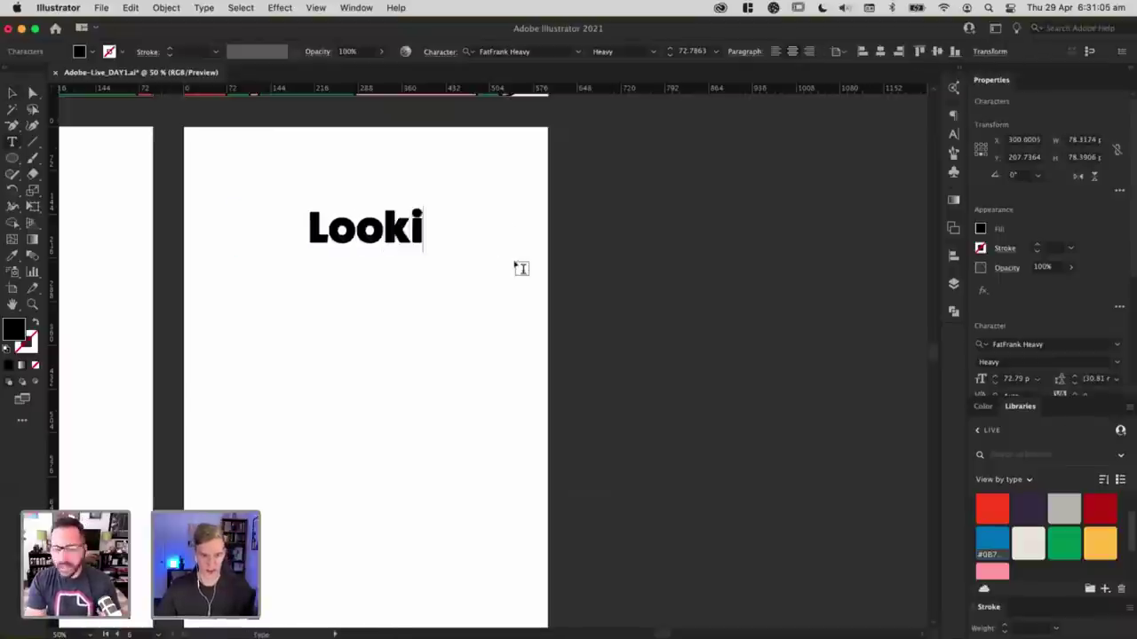
key(BackSpace)
key(BackSpace)
key(BackSpace)
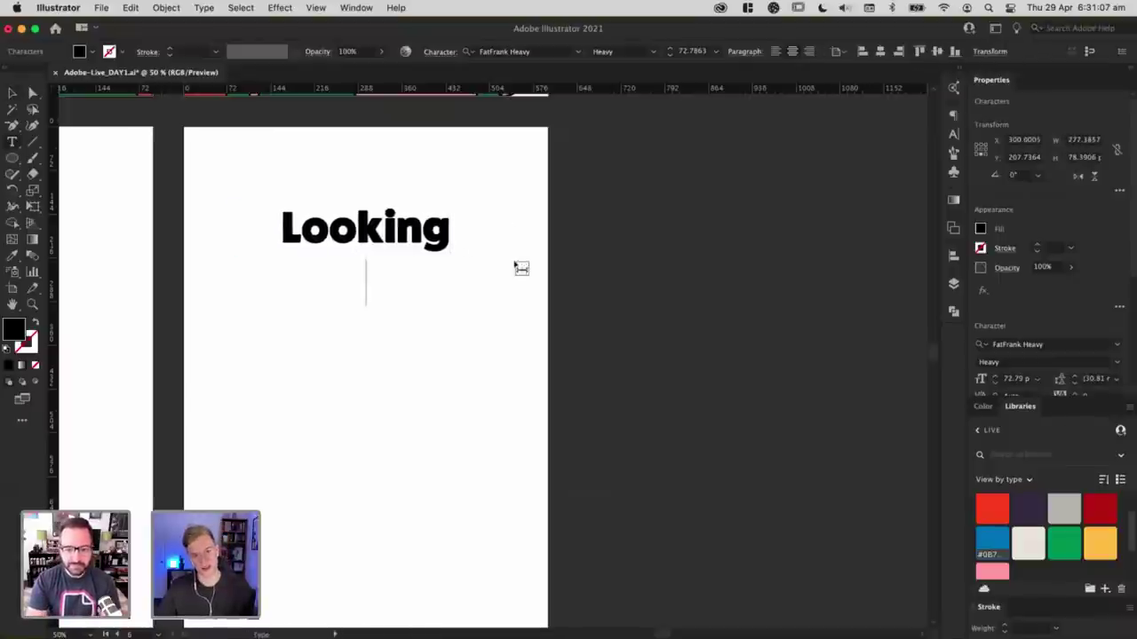
text(Glass)
key(Escape)
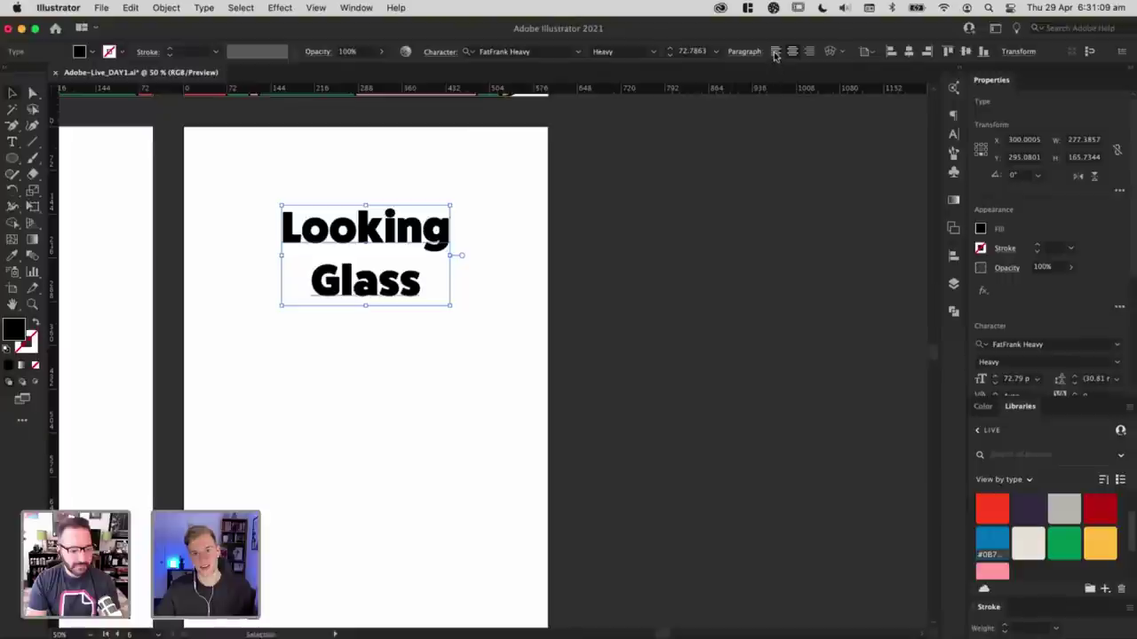
Step: Left-align the two-line "Looking Glass" title and set its leading to 23 mm
click(776, 51)
drag(465, 229, 373, 252)
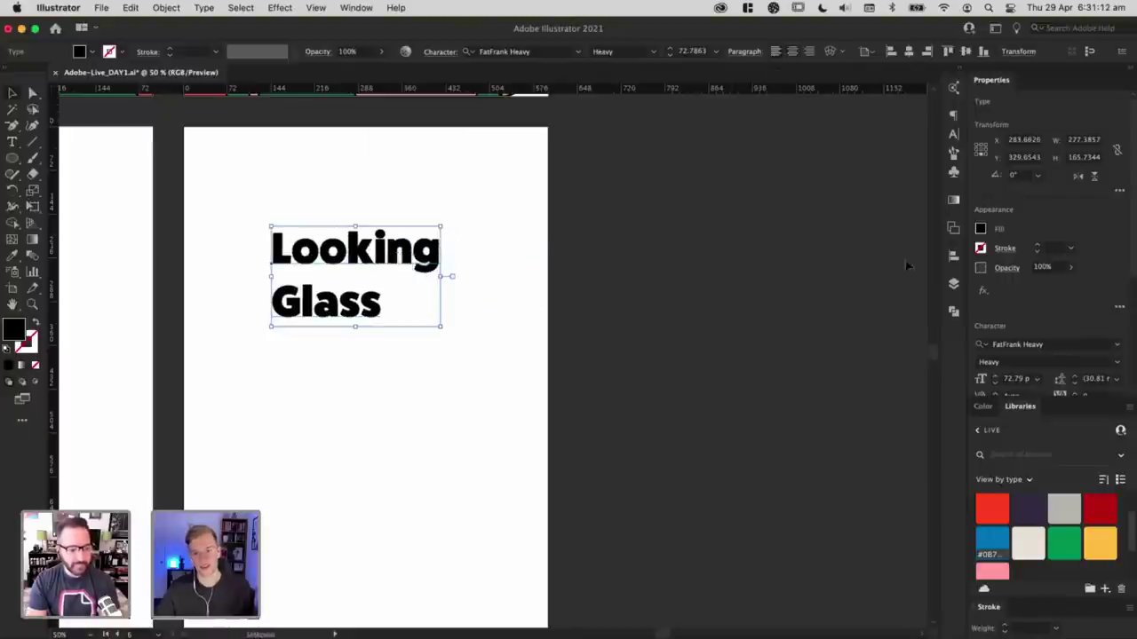
click(1073, 383)
click(1073, 383)
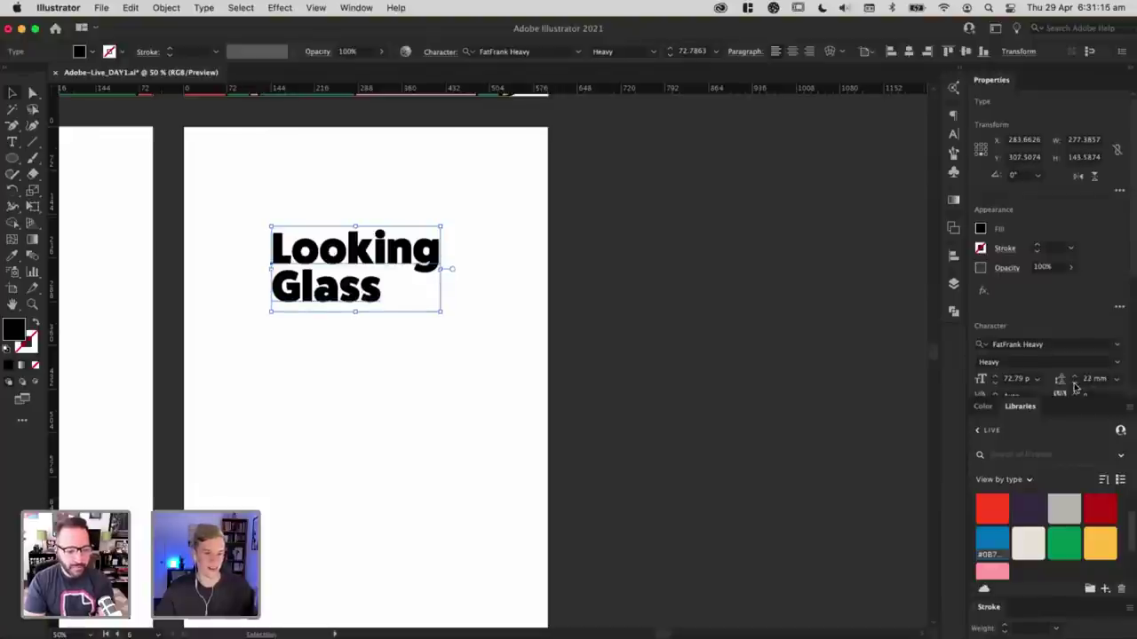
click(285, 382)
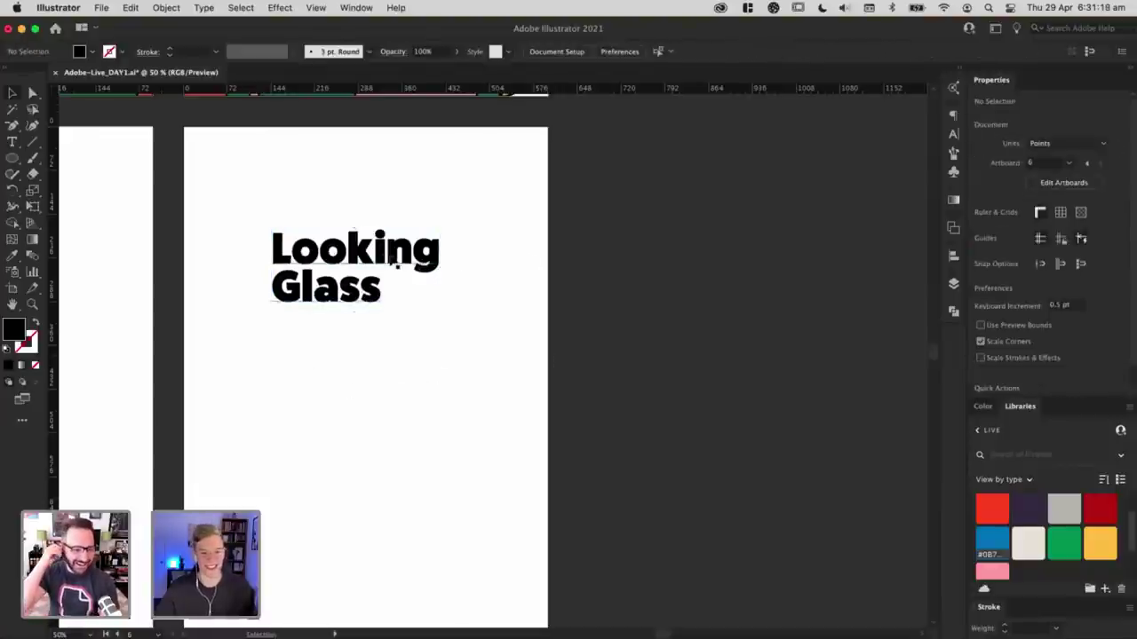
Step: Move the "Looking Glass" title slightly up and to the right on its artboard
drag(397, 258, 429, 223)
scroll(556, 347, left, 5)
click(716, 293)
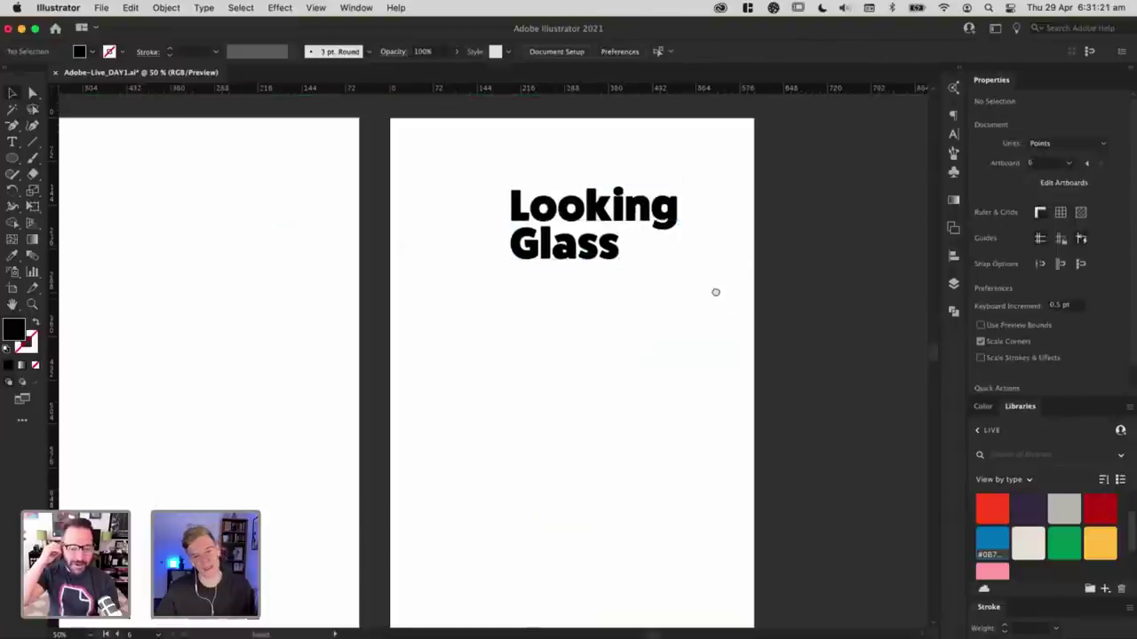
scroll(716, 292, right, 5)
scroll(716, 292, up, 2)
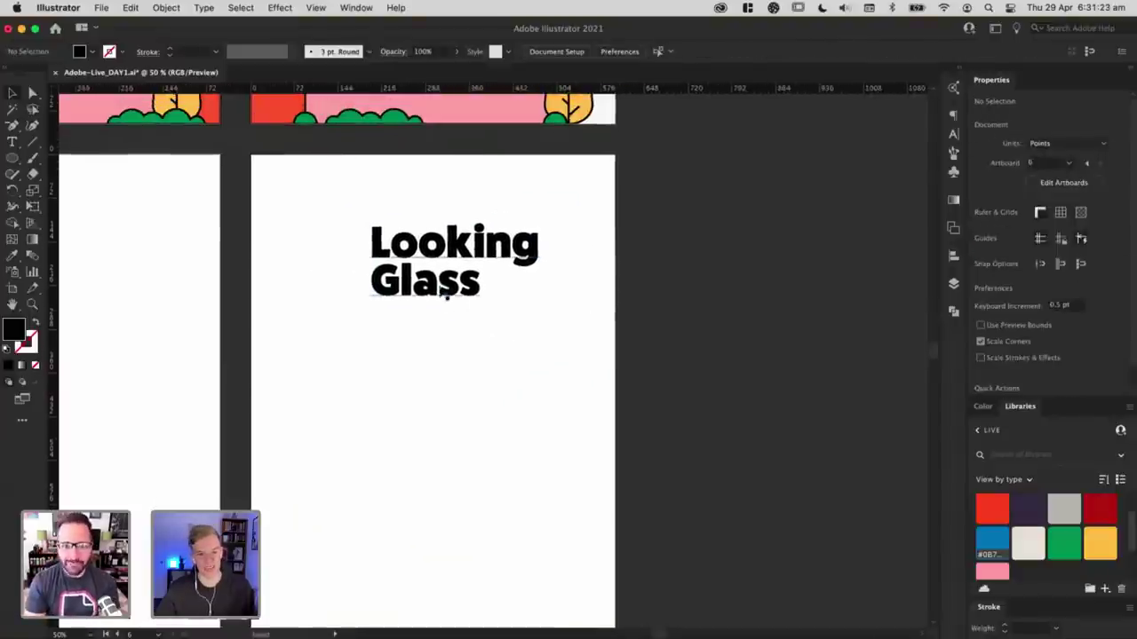
Step: Centre-align the two-line "Looking Glass" title, enlarge it to about 111 pt and place it around the artboard's horizontal middle
click(429, 232)
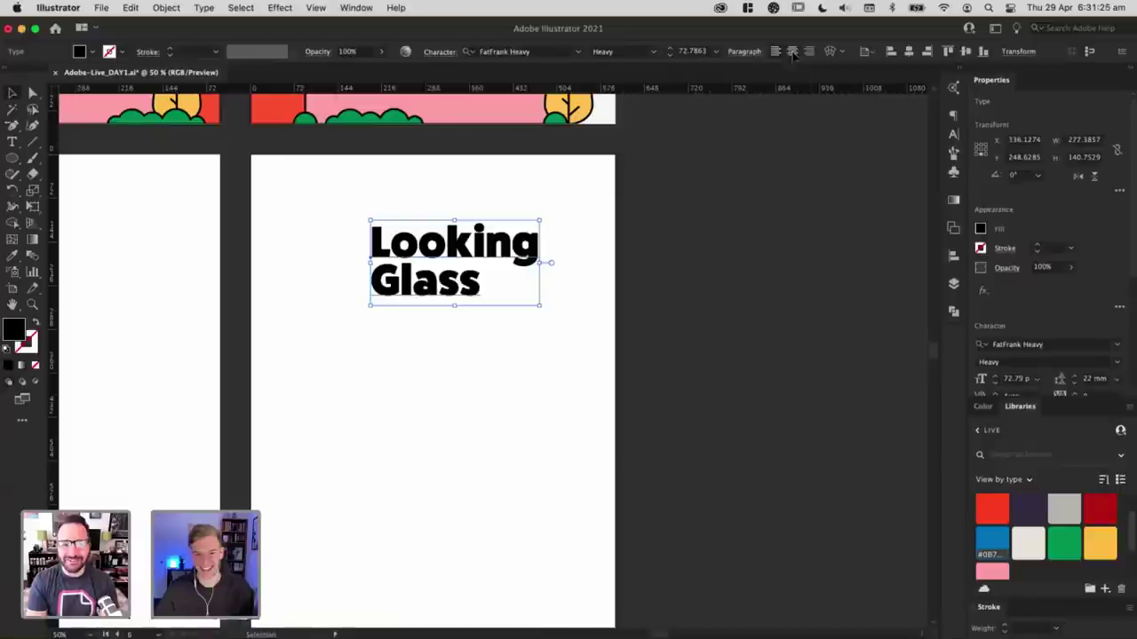
click(792, 50)
click(396, 302)
click(388, 289)
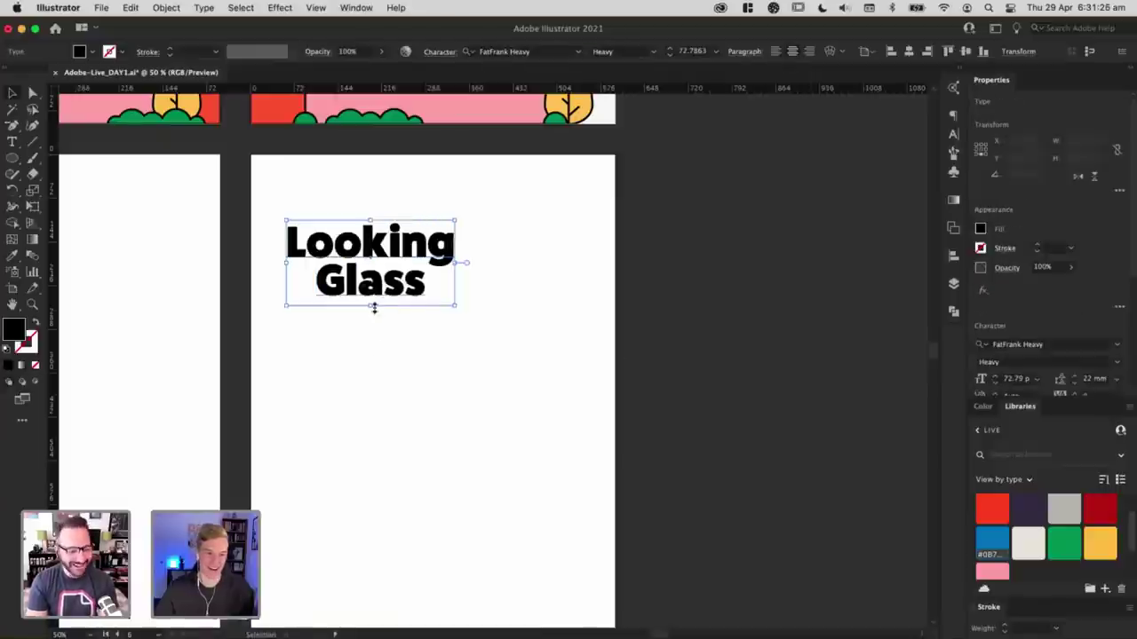
drag(373, 308, 455, 306)
click(447, 436)
click(450, 346)
key(super+equal)
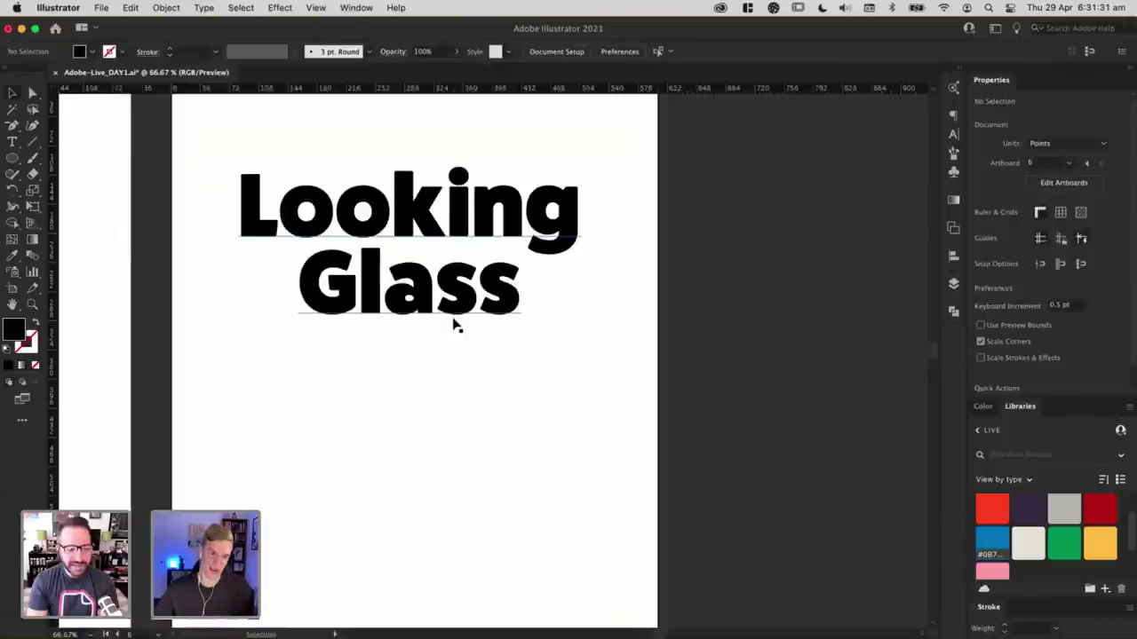
Step: Place a live-text copy of the title beside the artboard and convert the original title to outlines
key(a)
key(v)
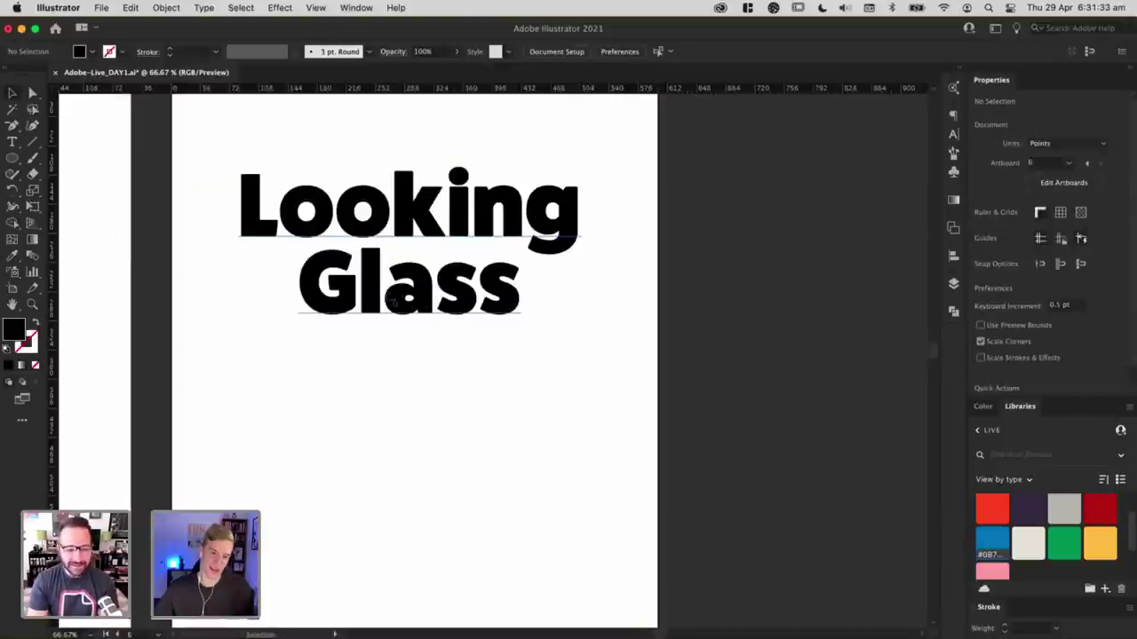
click(370, 291)
right_click(442, 300)
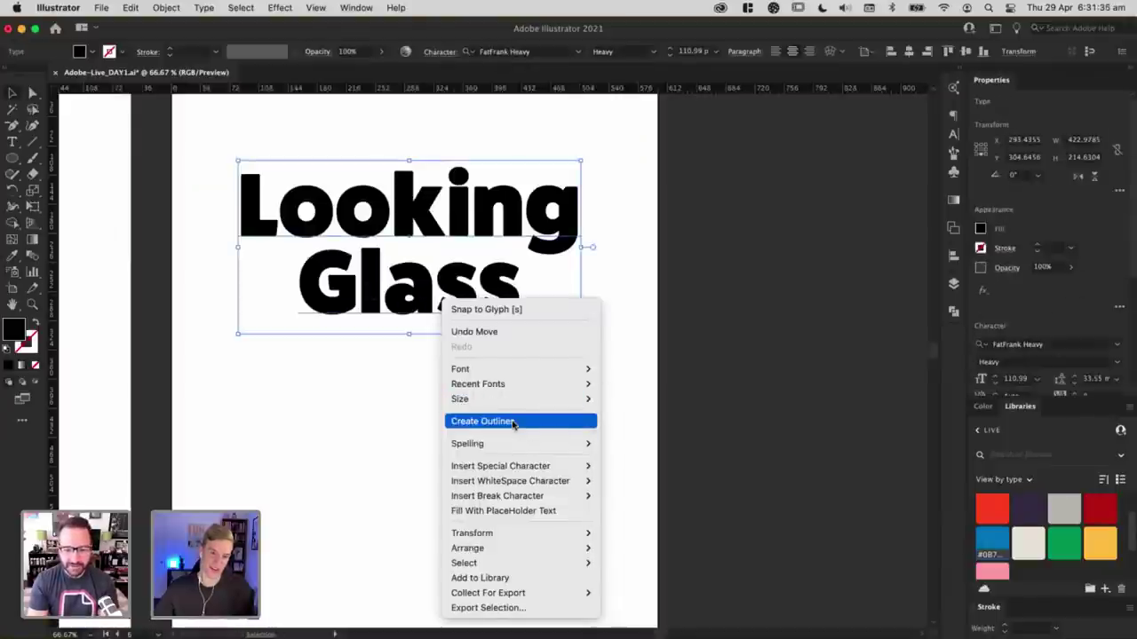
click(361, 373)
drag(309, 279, 784, 279)
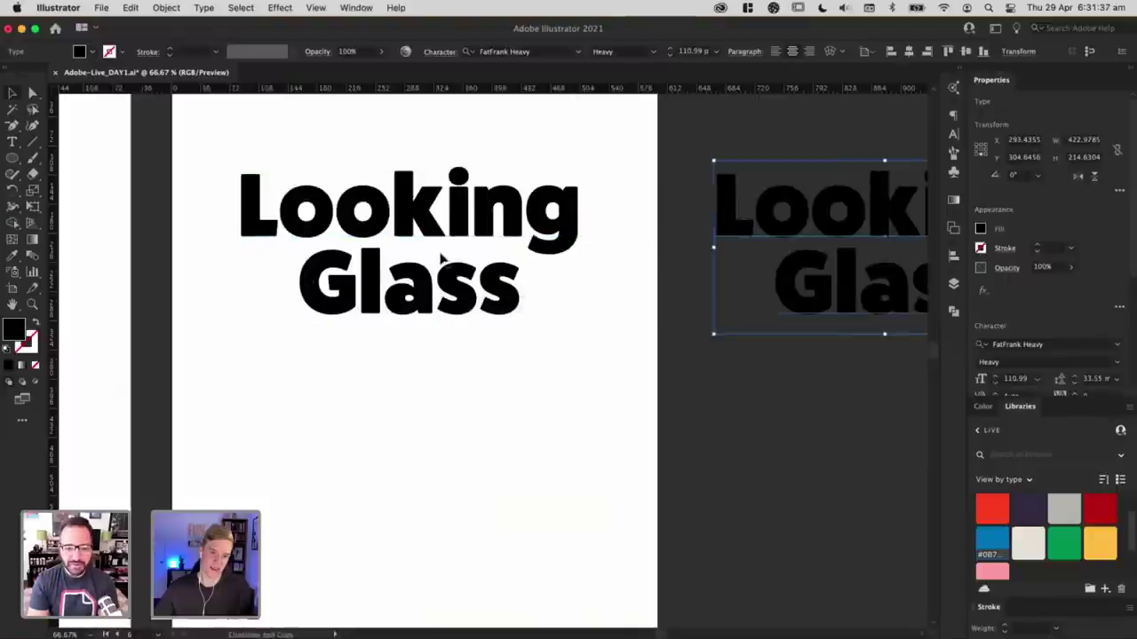
click(426, 295)
right_click(363, 257)
click(410, 387)
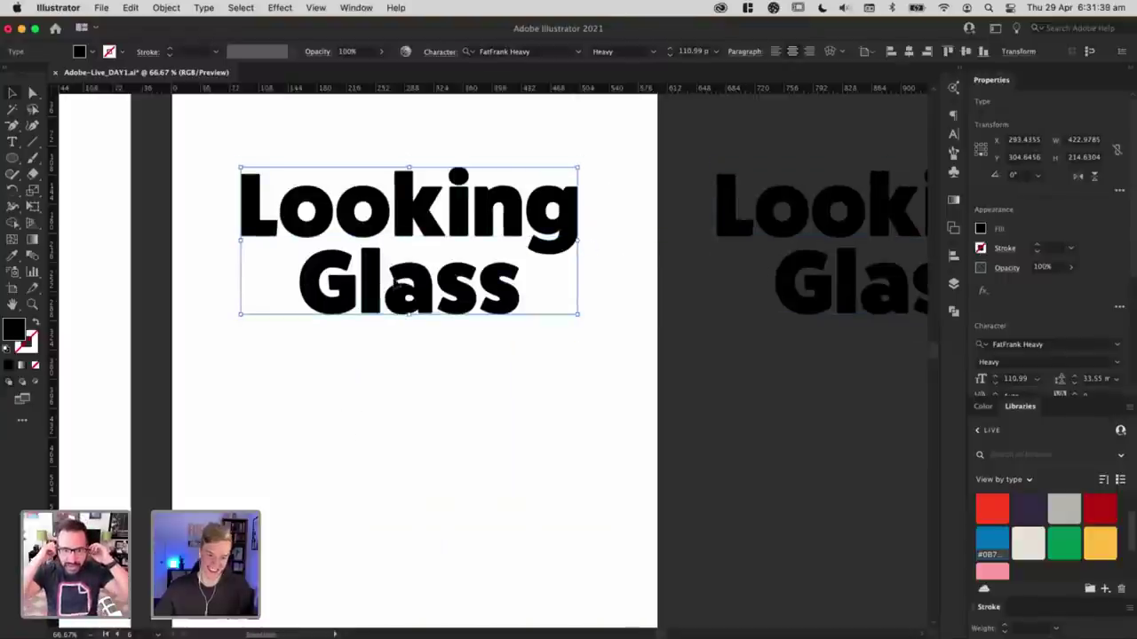
click(352, 421)
Step: Raise the two o's in the outlined word "Looking" by 15 pt
key(super+equal)
drag(441, 394, 485, 477)
key(a)
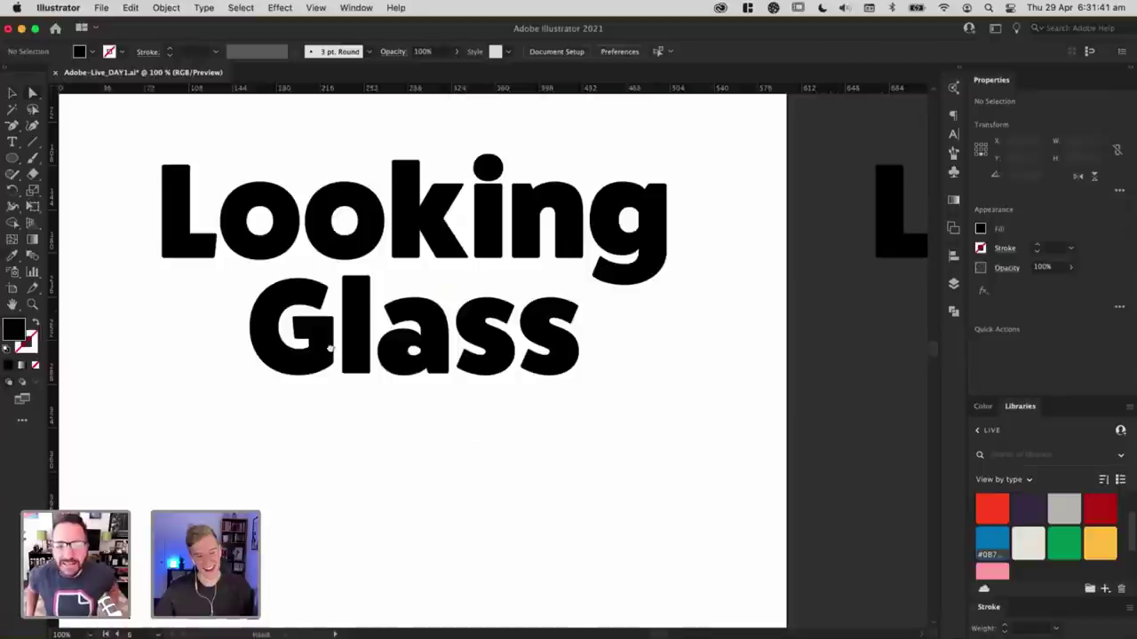
drag(336, 351, 472, 425)
drag(433, 311, 332, 212)
key(super+z)
drag(427, 254, 423, 241)
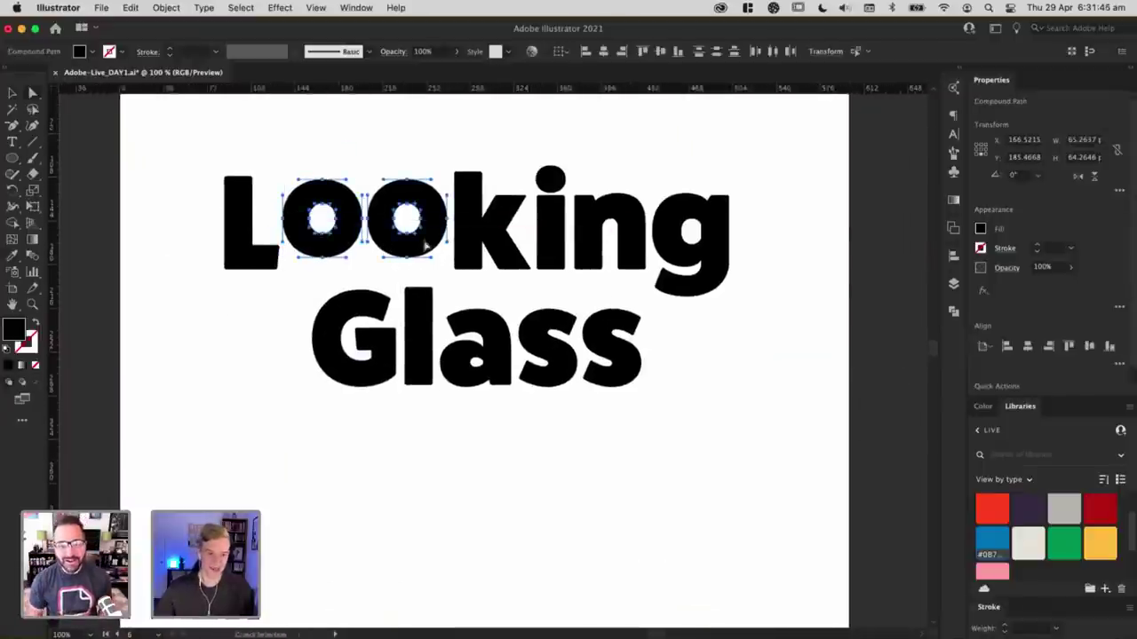
click(286, 301)
key(super+z)
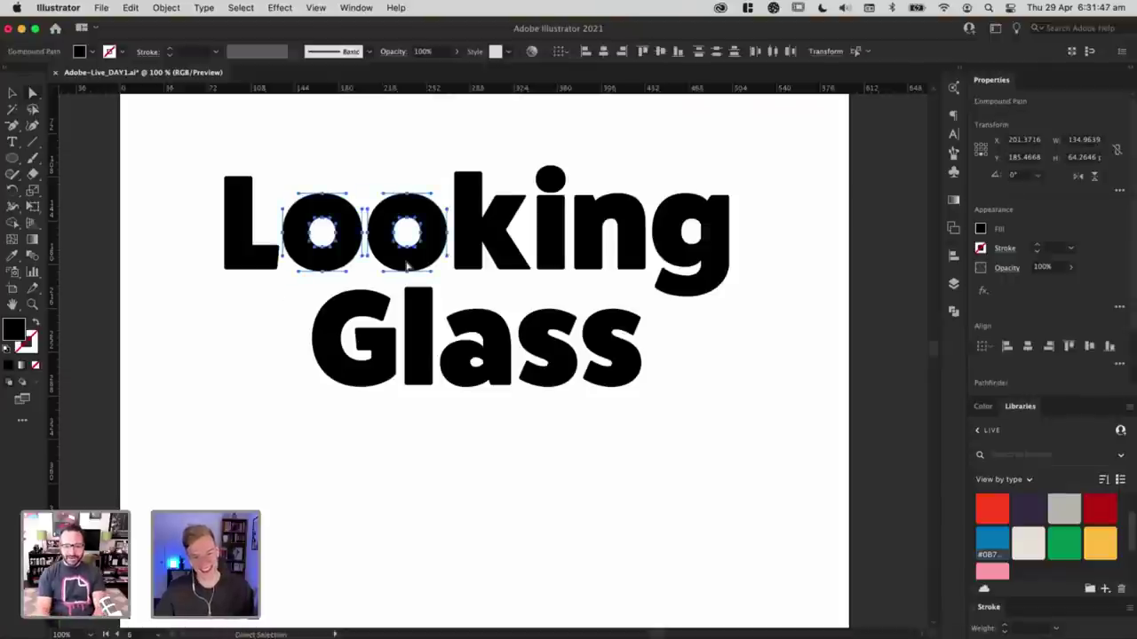
key(shift+Up)
key(Up)
key(Up)
key(Up)
key(Up)
key(Up)
key(Up)
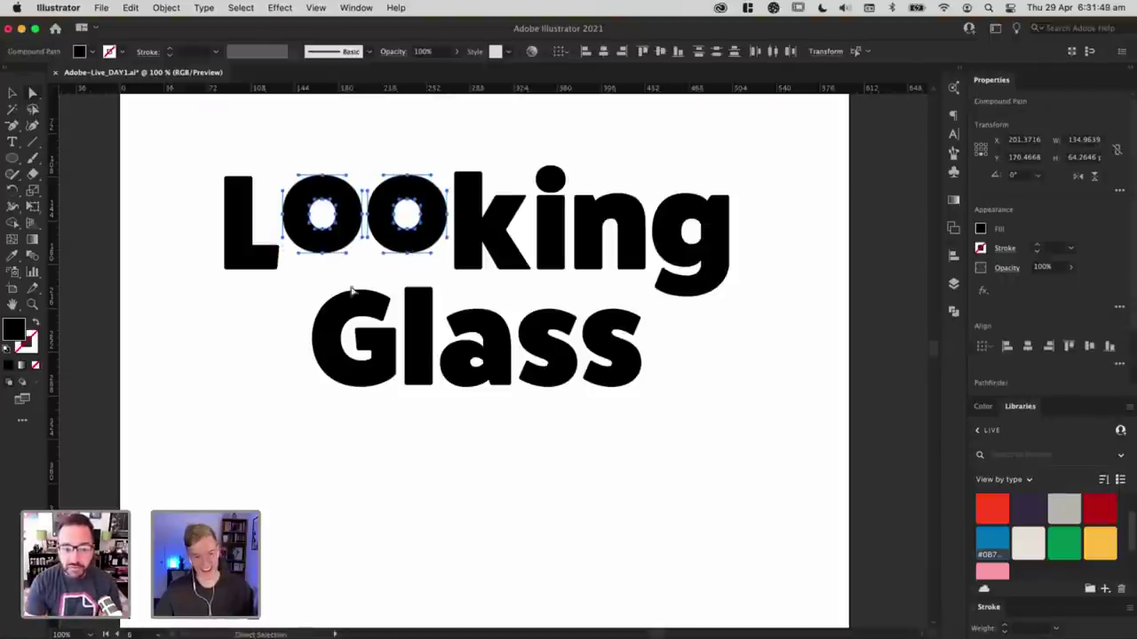
click(272, 314)
Step: Draw an open, angular three-point nose shape about 17 by 16 pt just below the two o's
drag(605, 344, 504, 353)
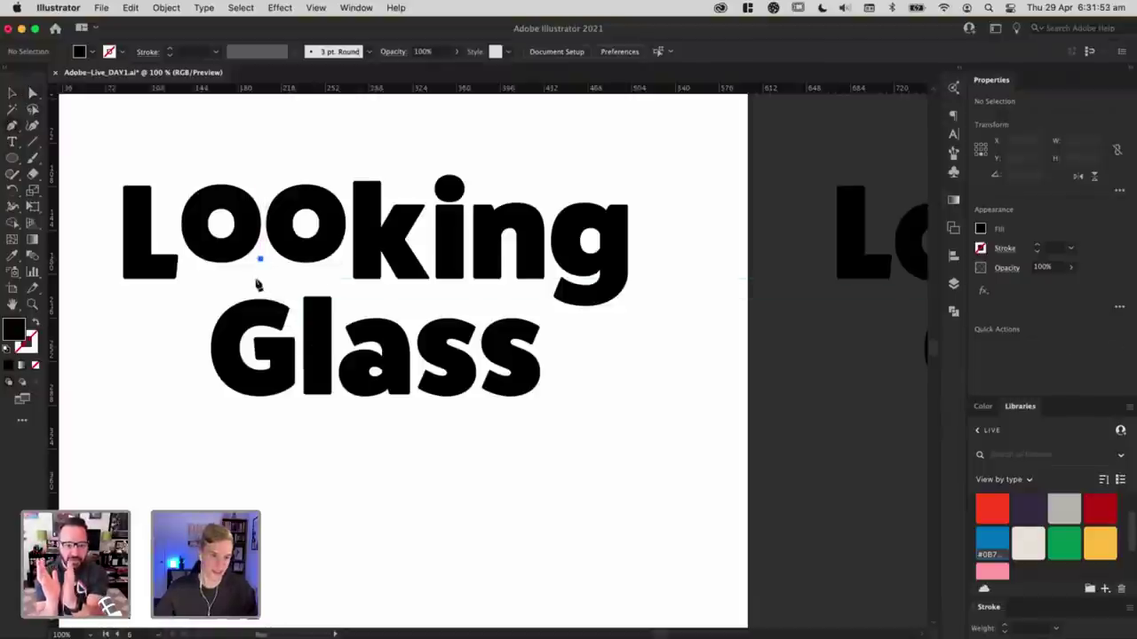
click(257, 278)
click(276, 273)
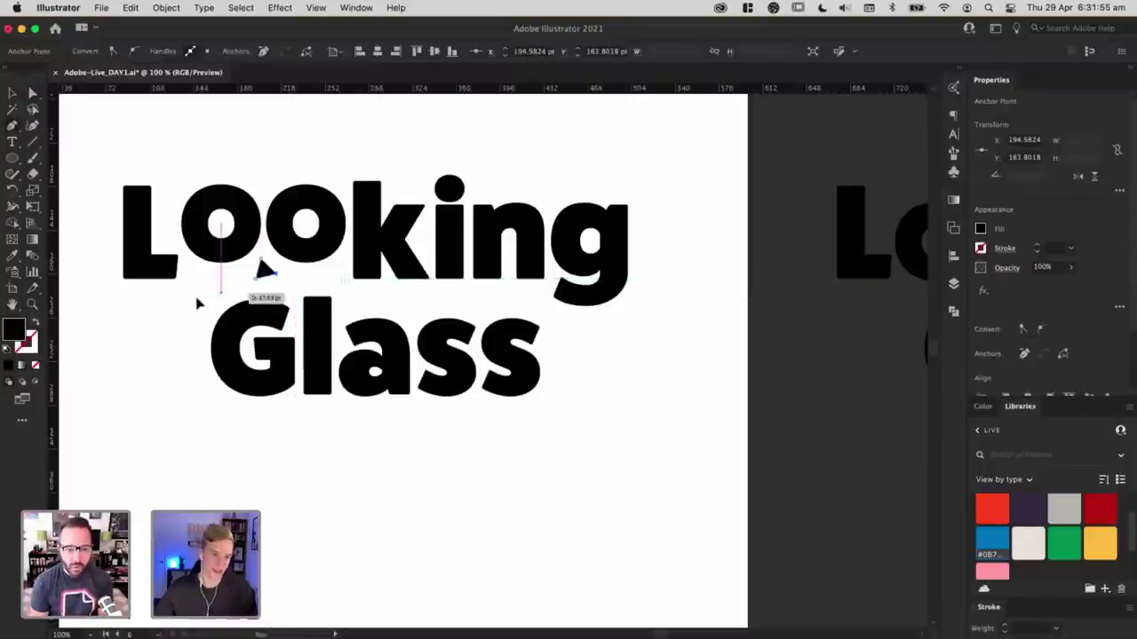
click(248, 288)
drag(124, 353, 199, 358)
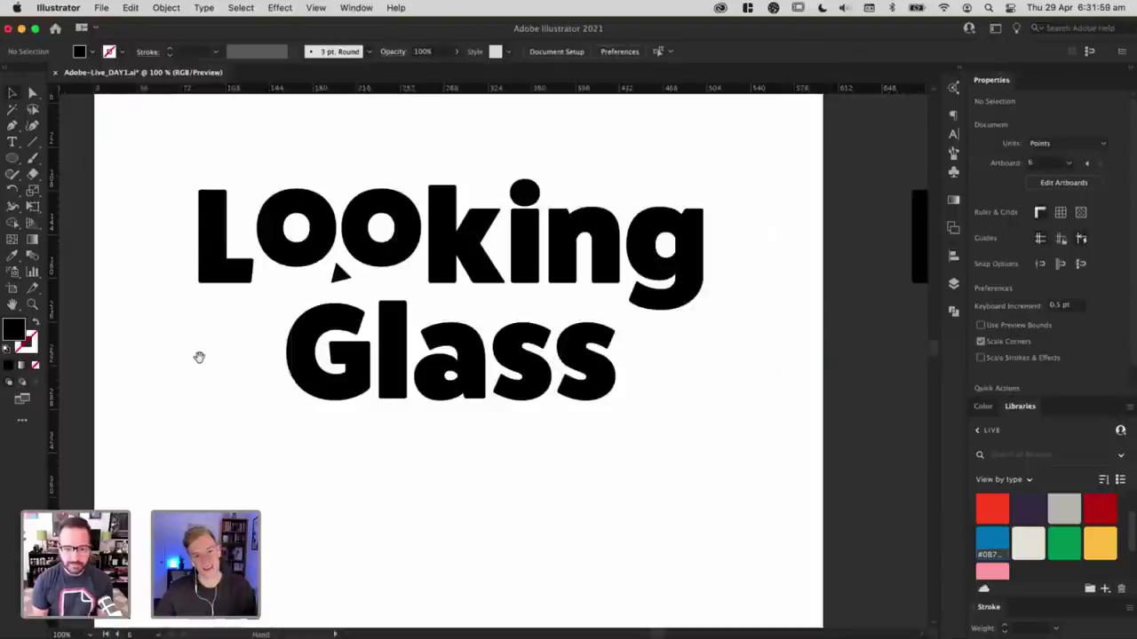
Step: Swap the nose's fill and stroke, and give the stroke round caps, round corners and a 4 pt weight
click(342, 274)
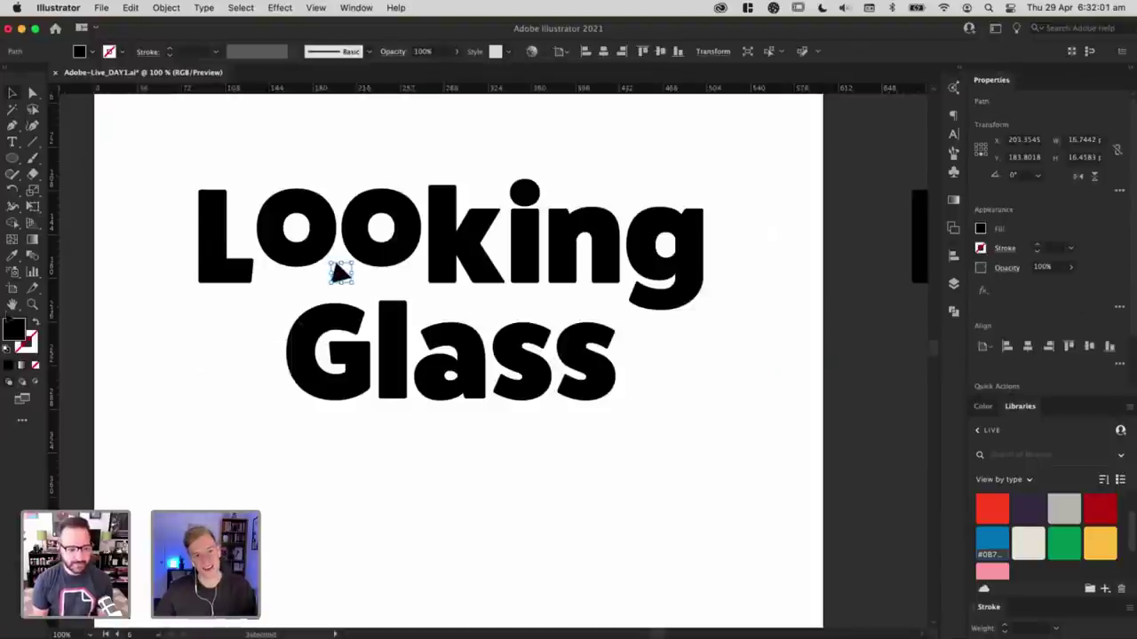
click(35, 325)
click(148, 51)
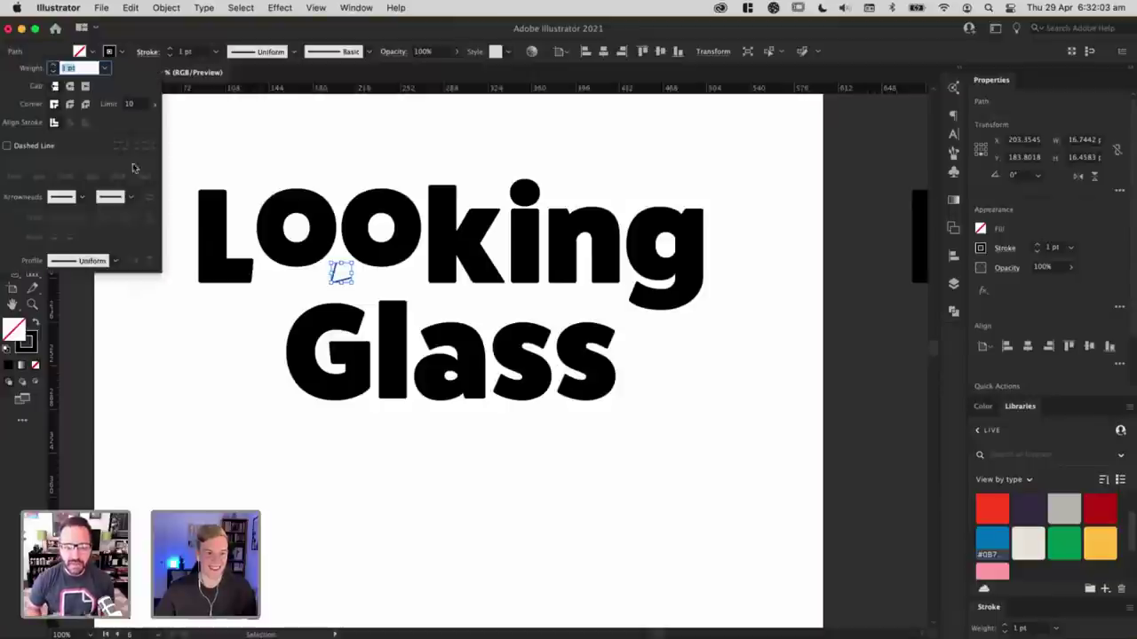
click(70, 88)
click(70, 105)
click(53, 66)
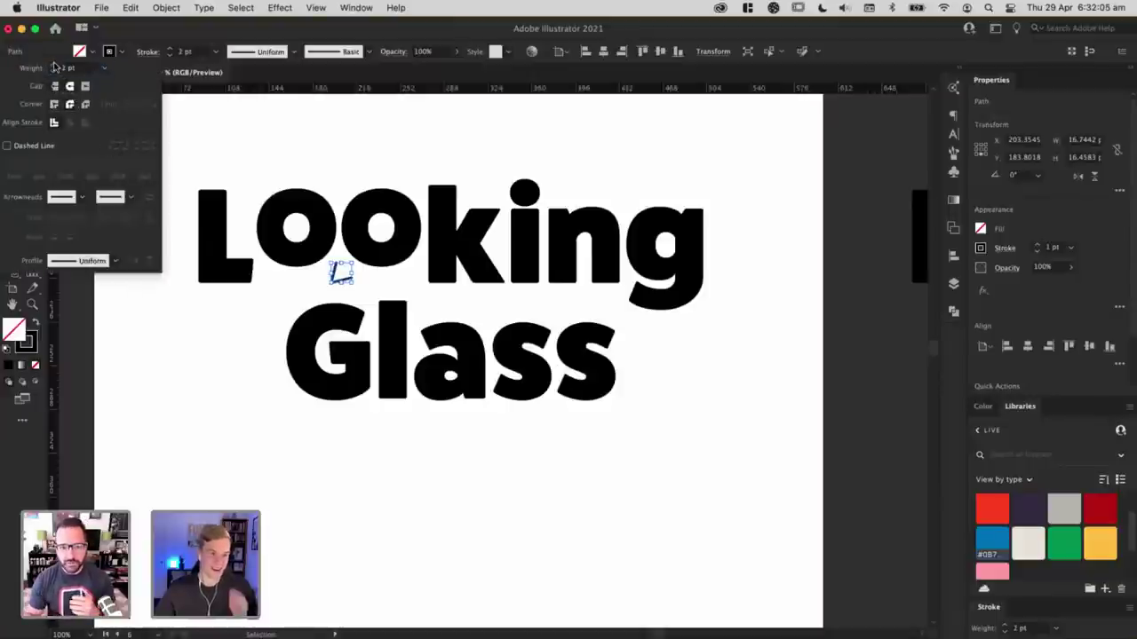
click(53, 65)
click(53, 66)
click(153, 426)
click(211, 393)
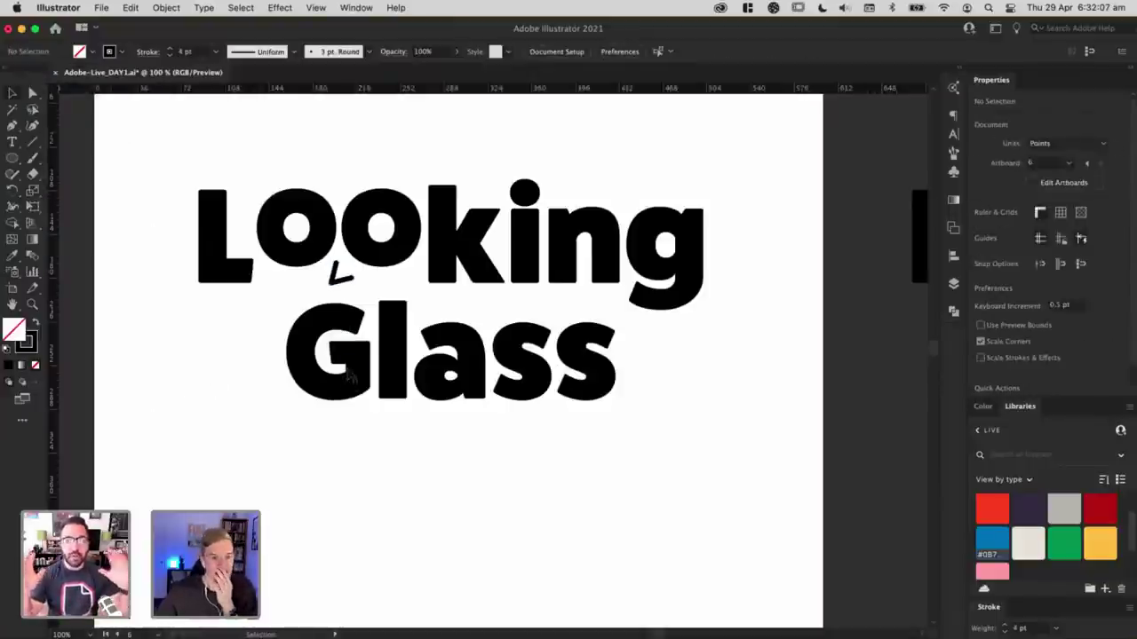
Step: Adjust the position of the end point on the nose's lower stroke slightly
key(a)
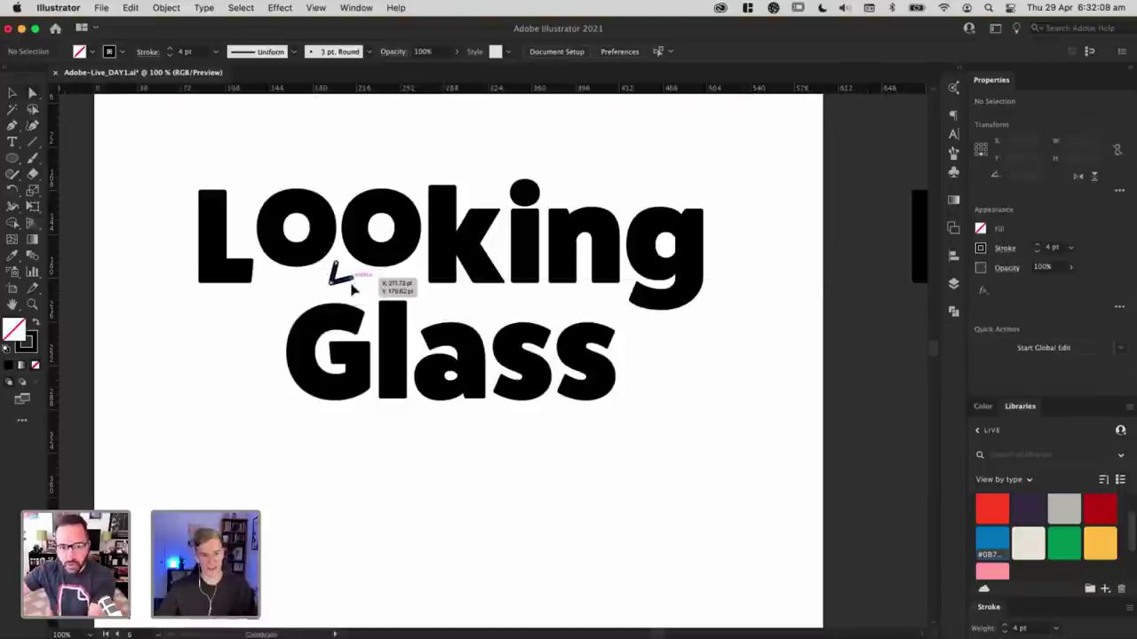
drag(351, 283, 351, 284)
click(264, 330)
Step: Ungroup the outlined title and shift the word "Glass" slightly to the right
key(v)
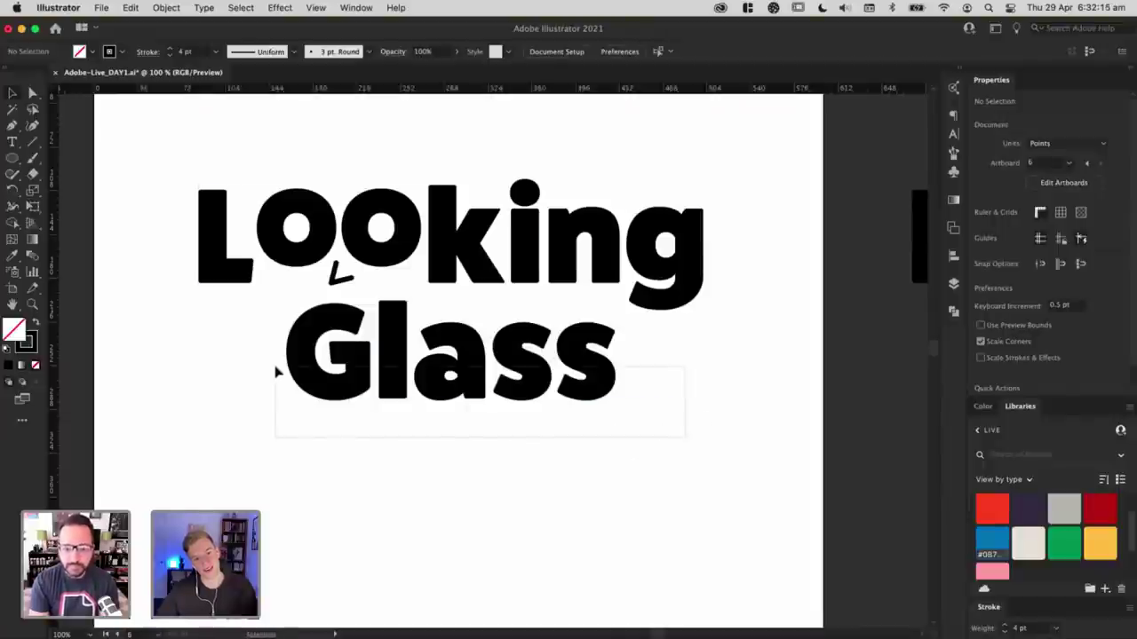
drag(275, 368, 271, 365)
key(super+shift+g)
click(782, 425)
drag(762, 418, 178, 349)
drag(353, 373, 373, 373)
click(384, 466)
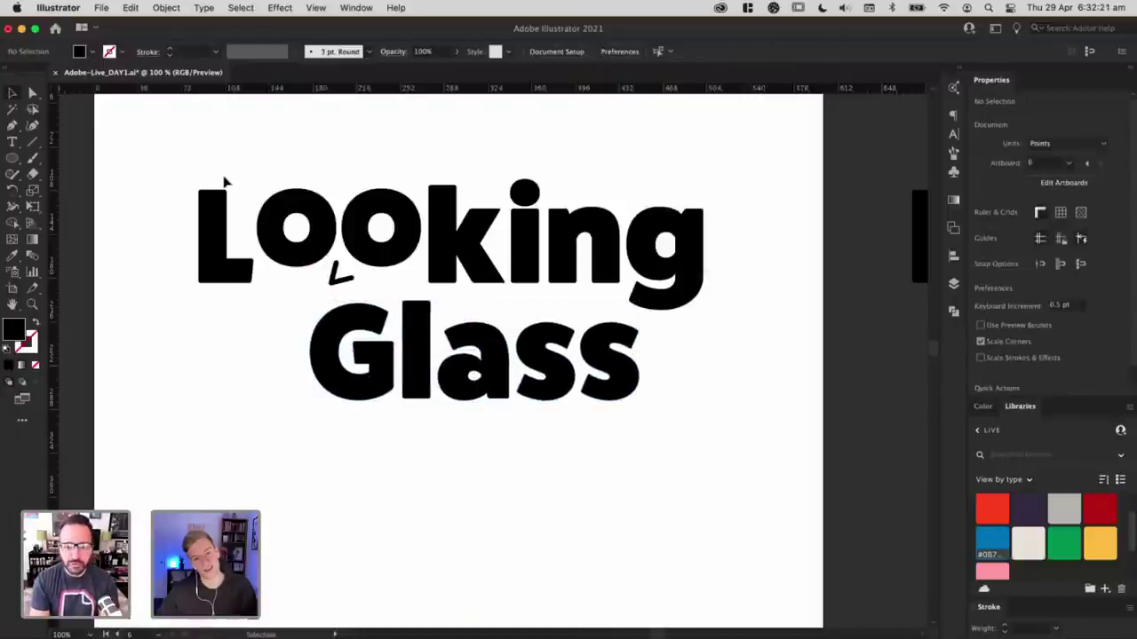
drag(164, 160, 622, 434)
drag(734, 492, 736, 490)
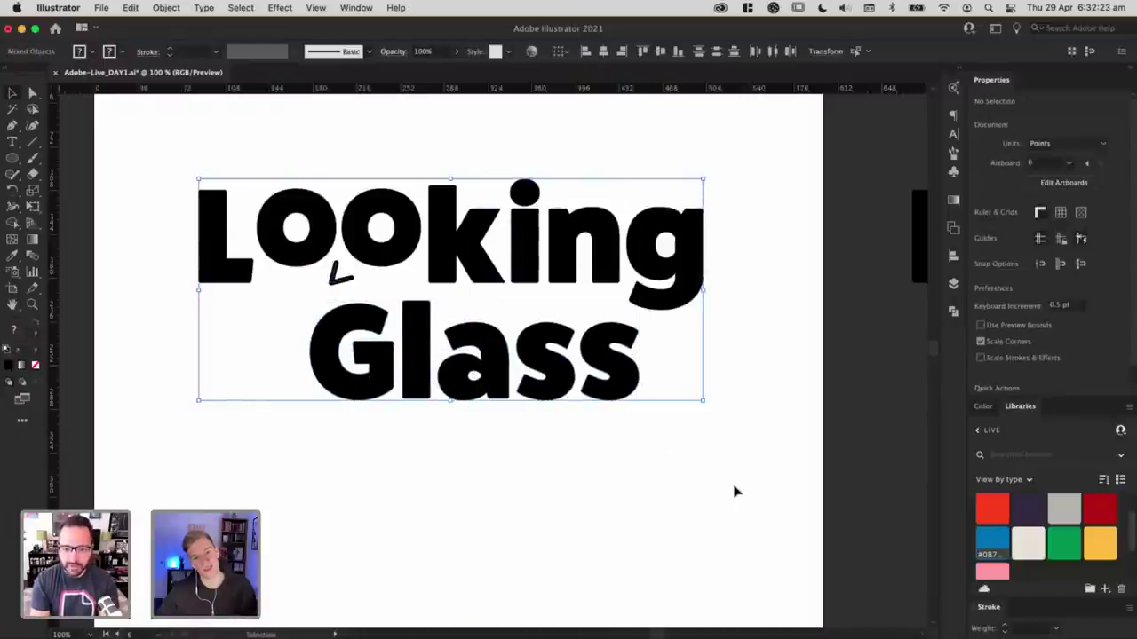
click(690, 471)
key(a)
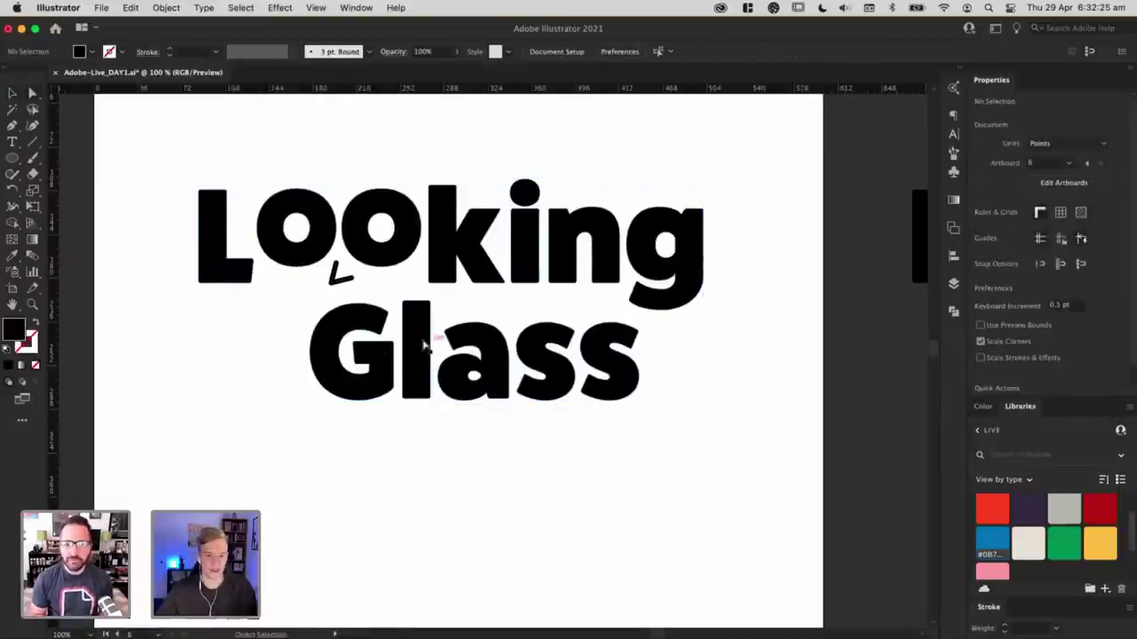
key(space)
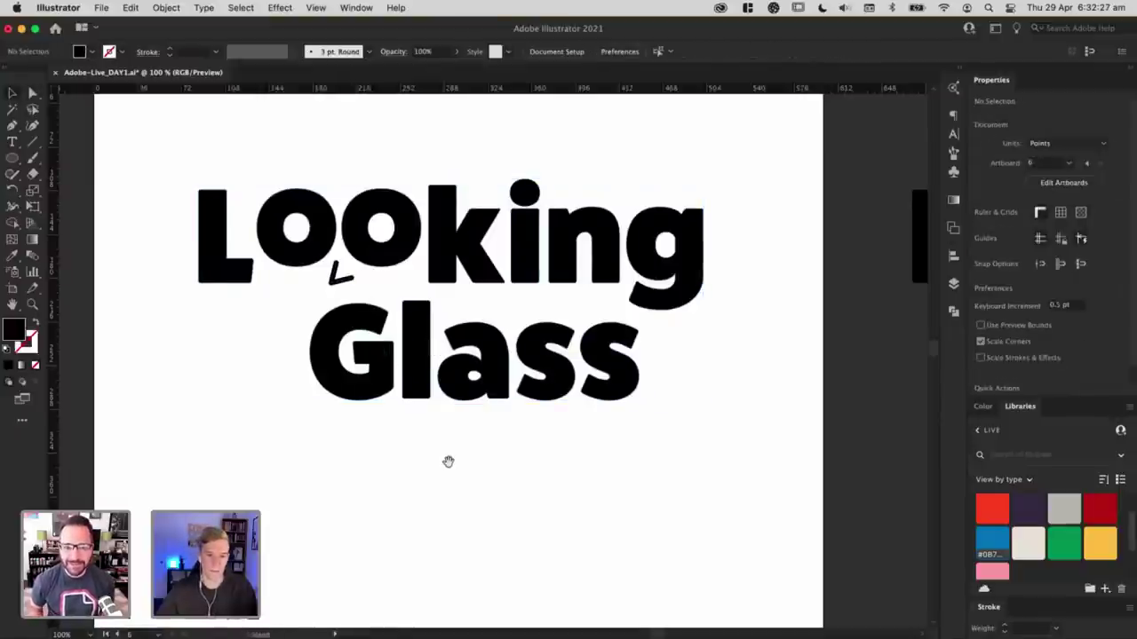
drag(715, 358, 550, 350)
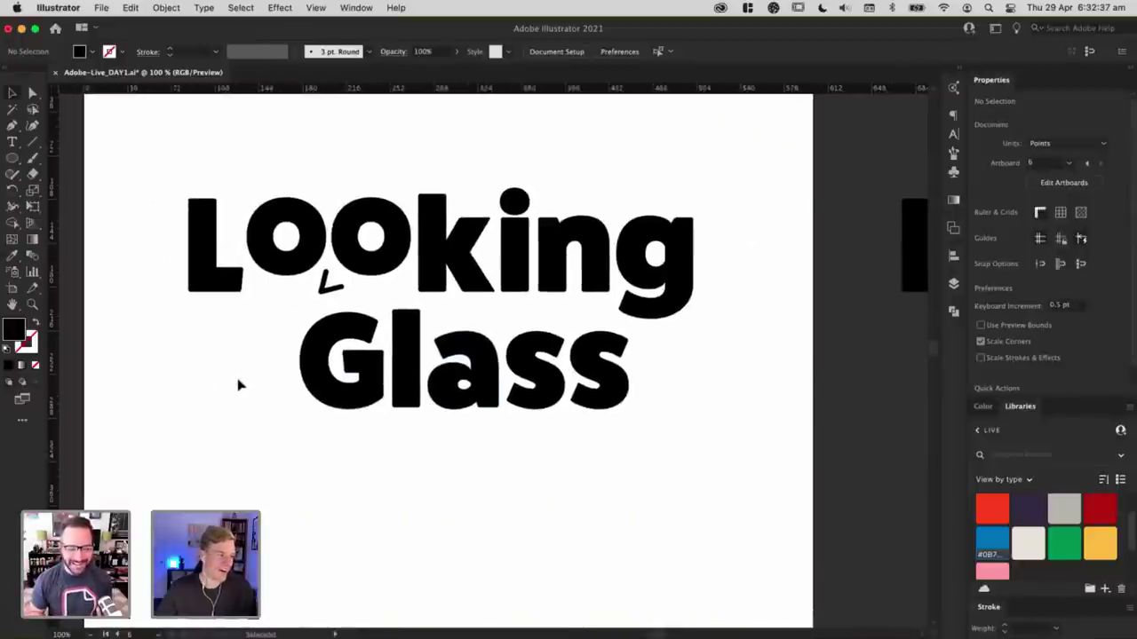
Step: Delete the nose below the two o's
key(a)
click(327, 284)
key(Delete)
Step: Lower the two o's in "Looking" back onto the word's baseline
key(z)
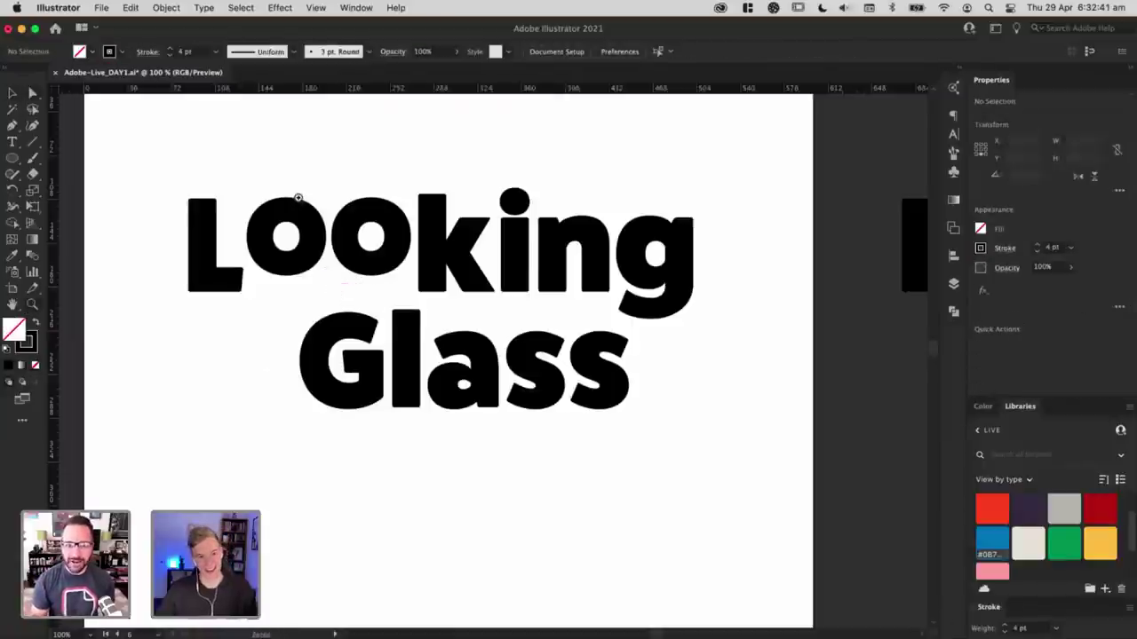
key(v)
drag(369, 238, 349, 255)
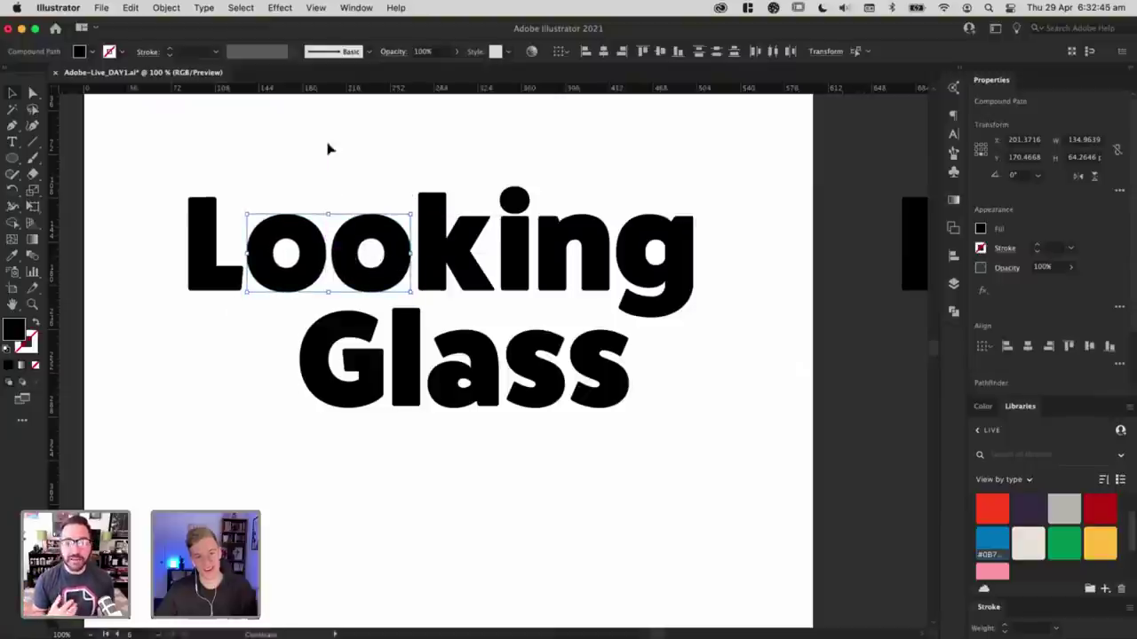
click(459, 172)
scroll(460, 178, left, 5)
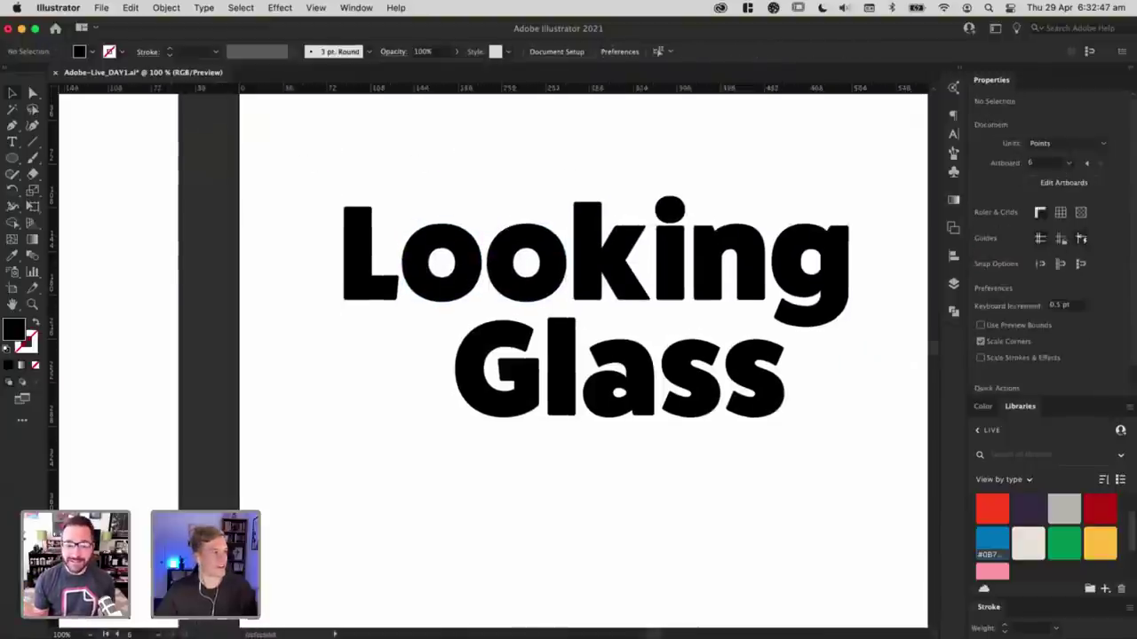
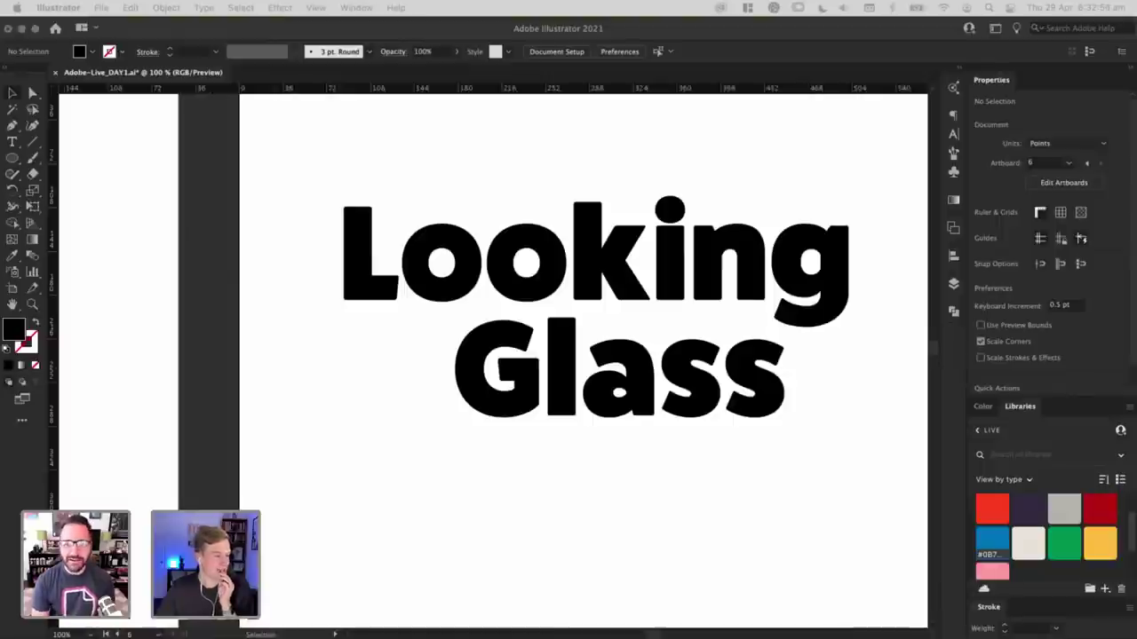
Step: Group the letters of "Glass" and of "Looking" as separate words and align the two words on their horizontal centres
click(565, 502)
key(super+minus)
key(super+minus)
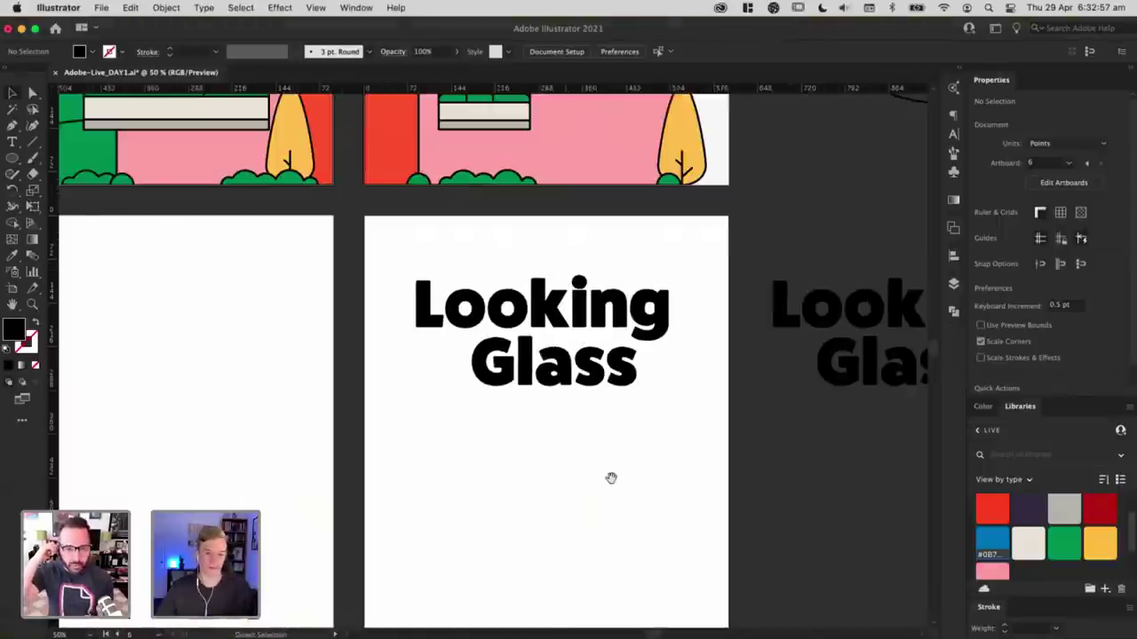
drag(611, 478, 553, 468)
click(395, 357)
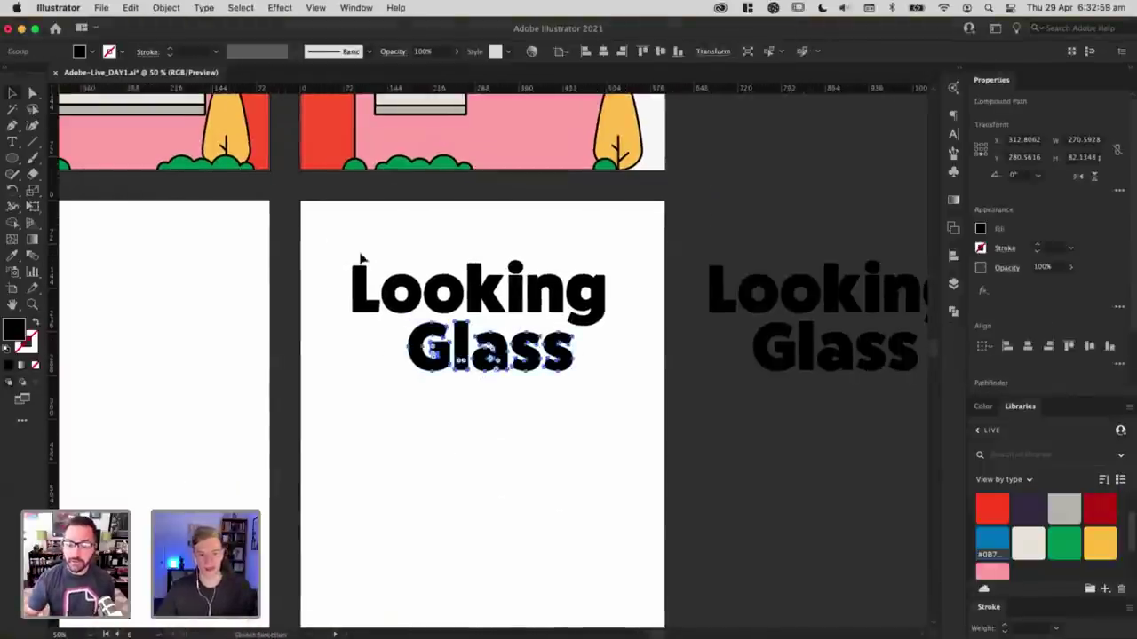
click(622, 307)
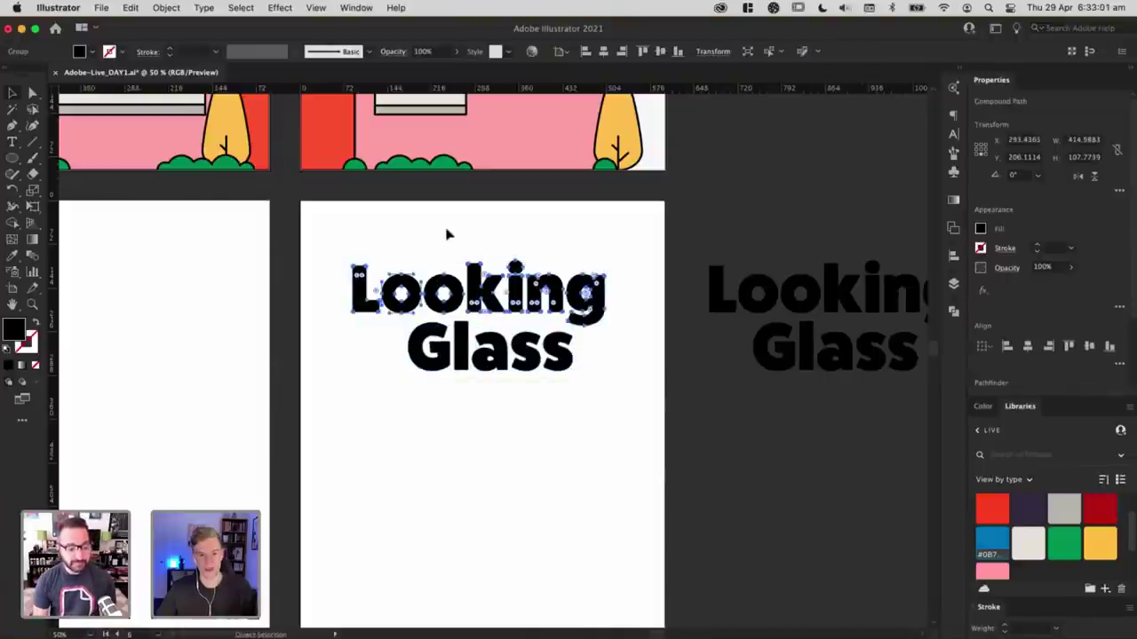
shift+click(563, 373)
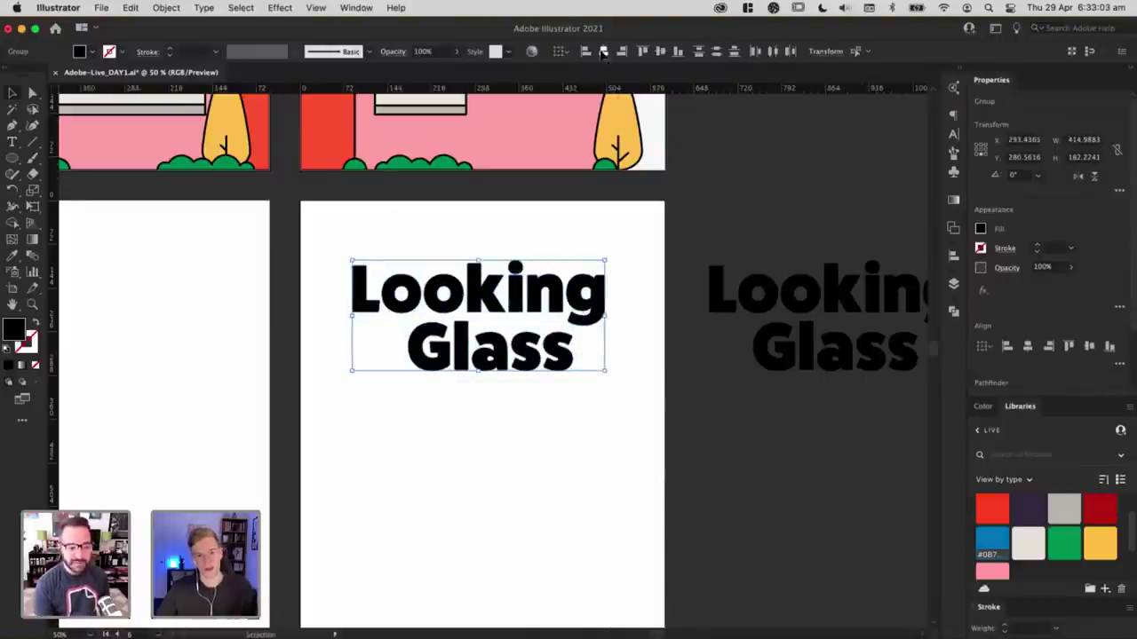
click(603, 52)
Step: Try a Pucker & Bloat effect of -25% on the outlined title
click(614, 376)
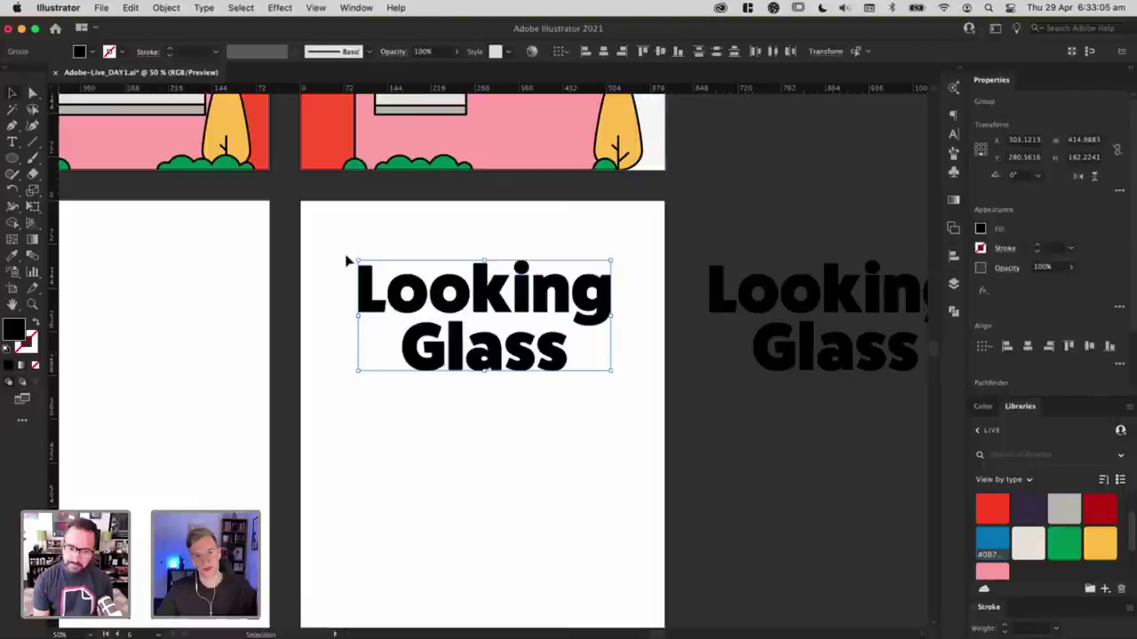
click(280, 8)
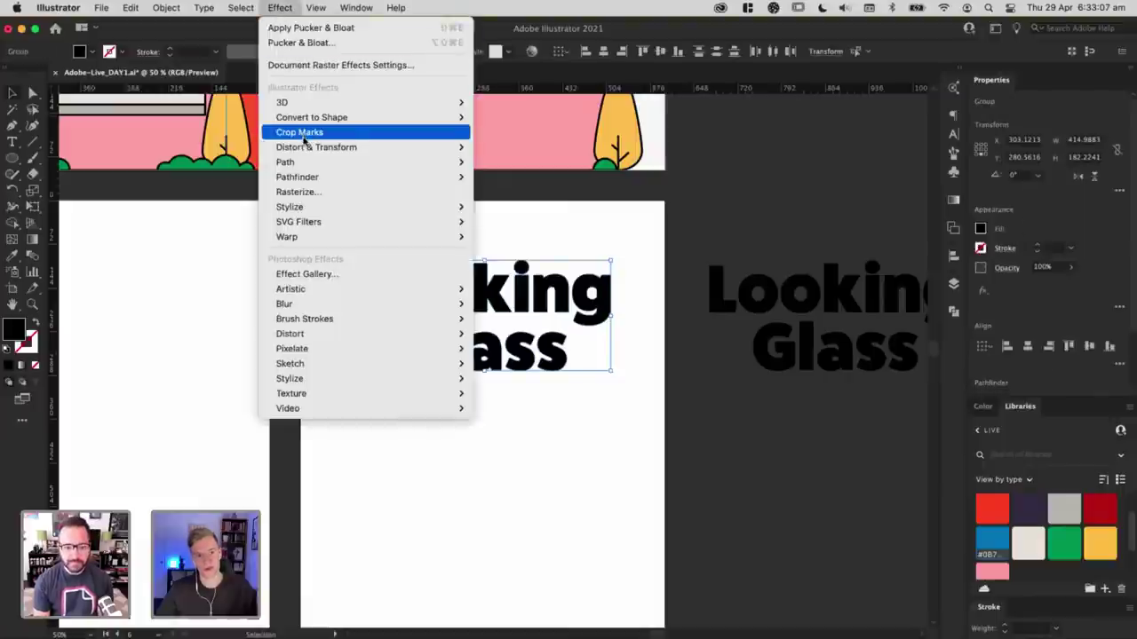
mouse_move(311, 148)
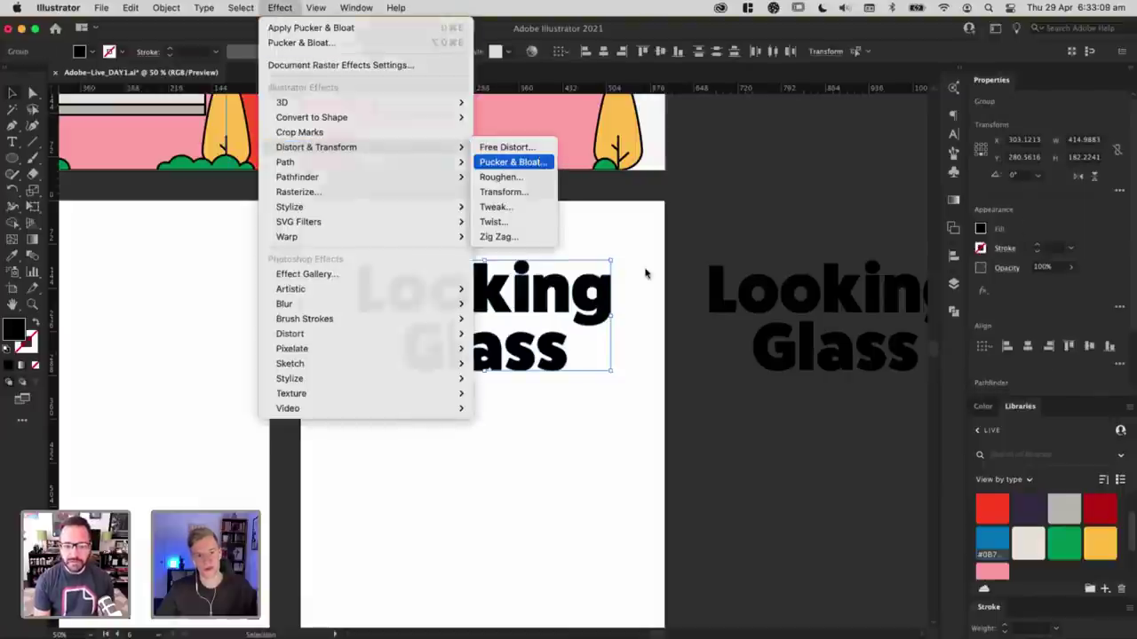
key(Return)
drag(140, 124, 84, 119)
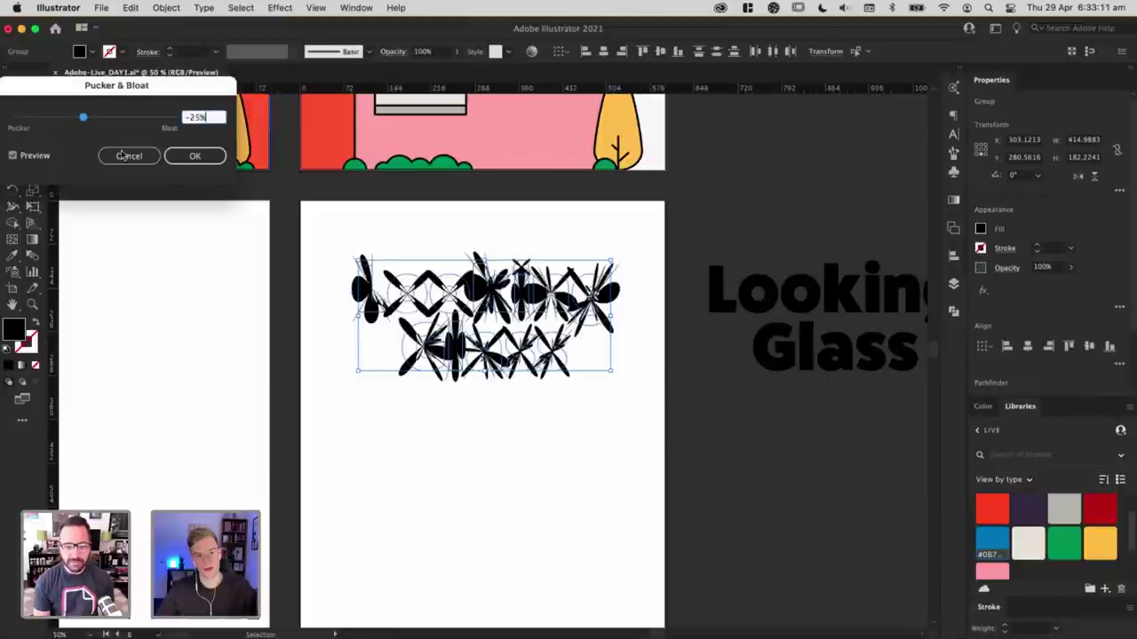
click(133, 155)
click(279, 8)
mouse_move(329, 124)
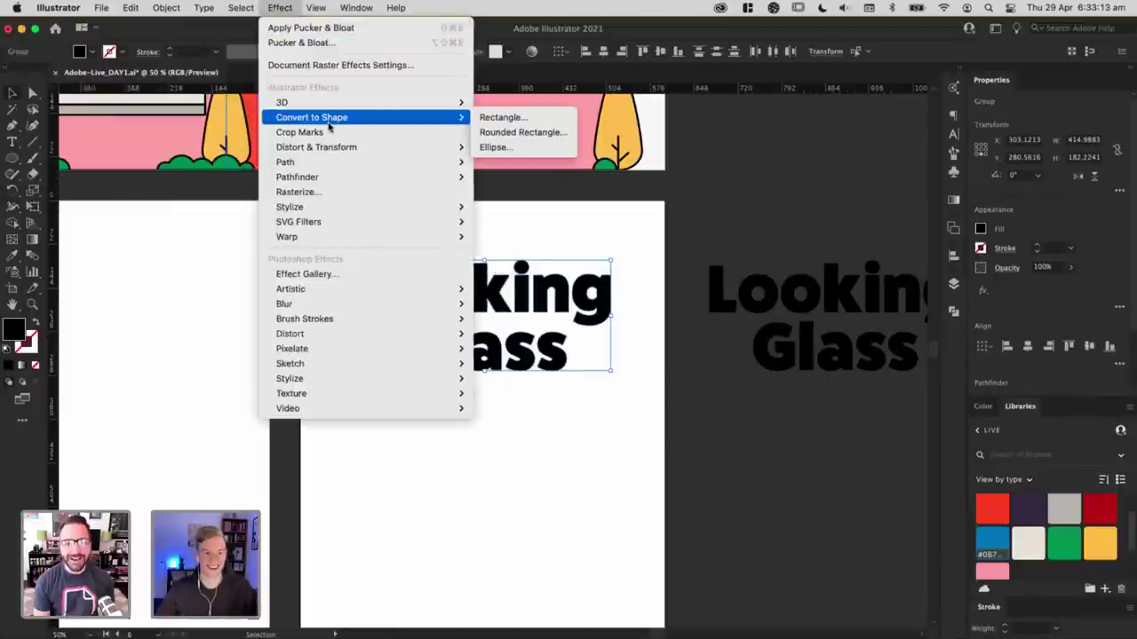
mouse_move(349, 148)
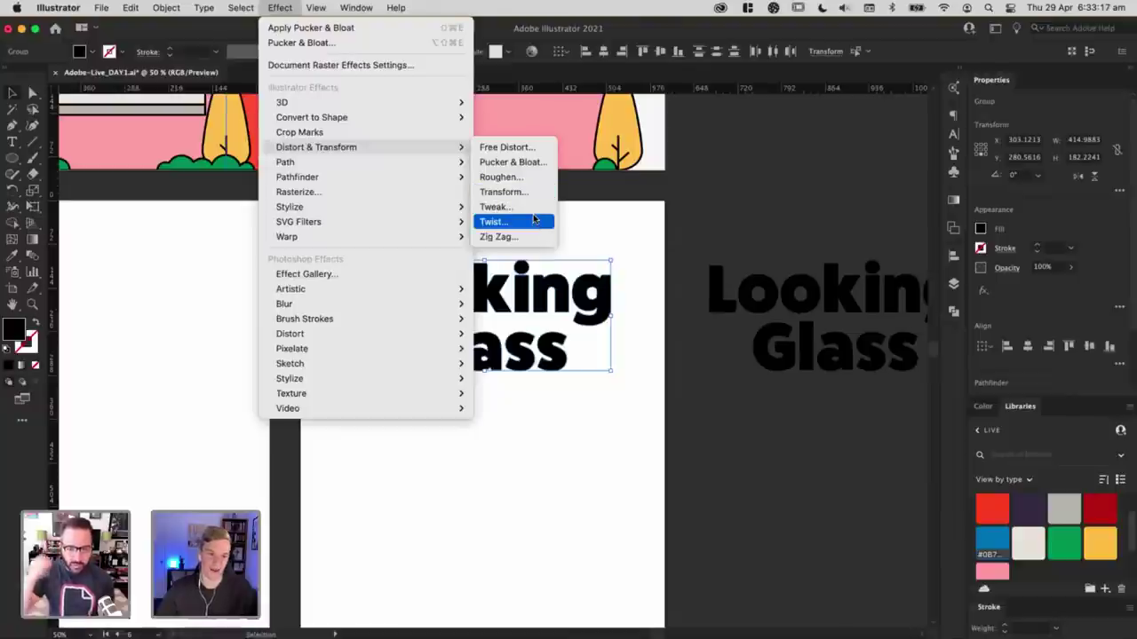
click(533, 147)
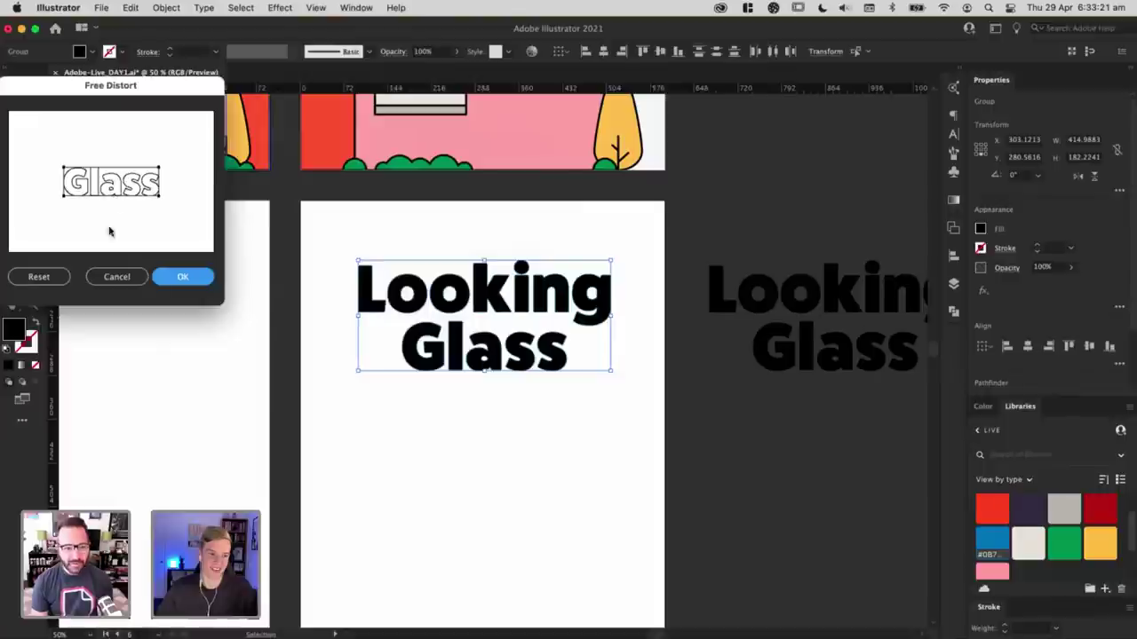
click(116, 276)
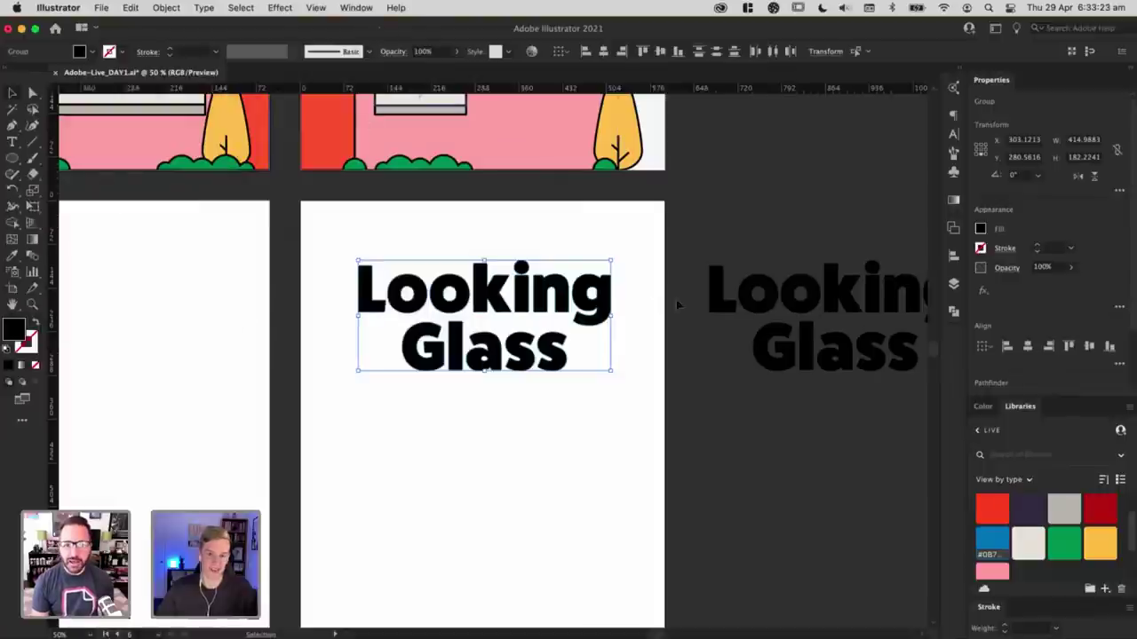
Step: Move the outlined title to the neighbouring artboard and bring the live-text copy onto the emptied one
click(551, 326)
drag(569, 289, 214, 280)
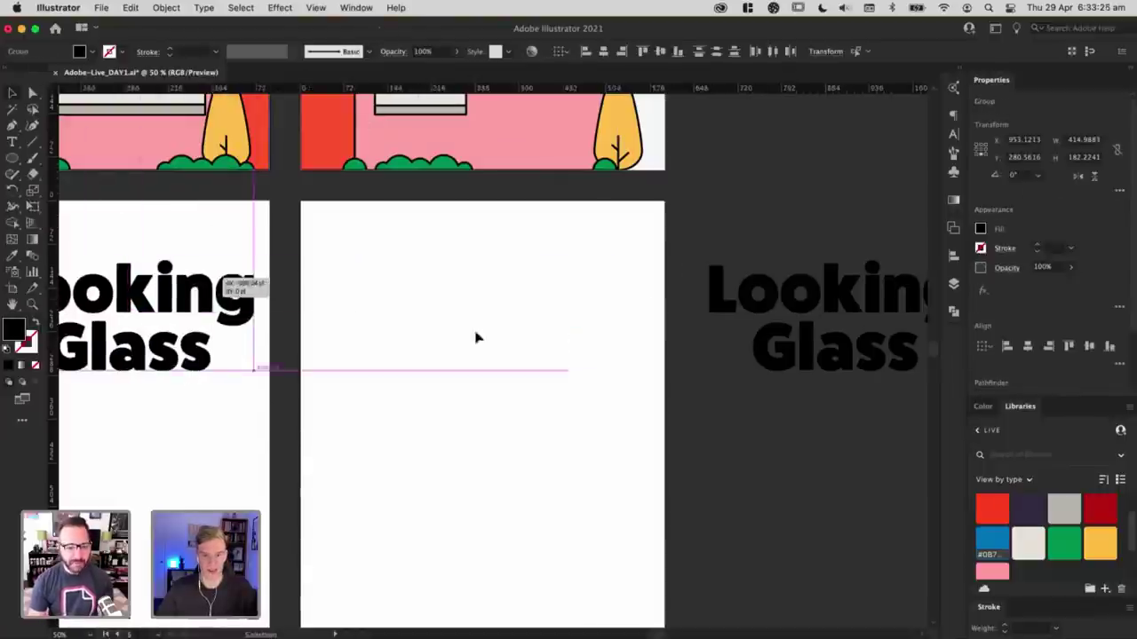
click(477, 337)
drag(885, 298, 516, 299)
Step: Apply an envelope warp to the live-text title with the Inflate style and a 24% bend
key(super+alt+shift+w)
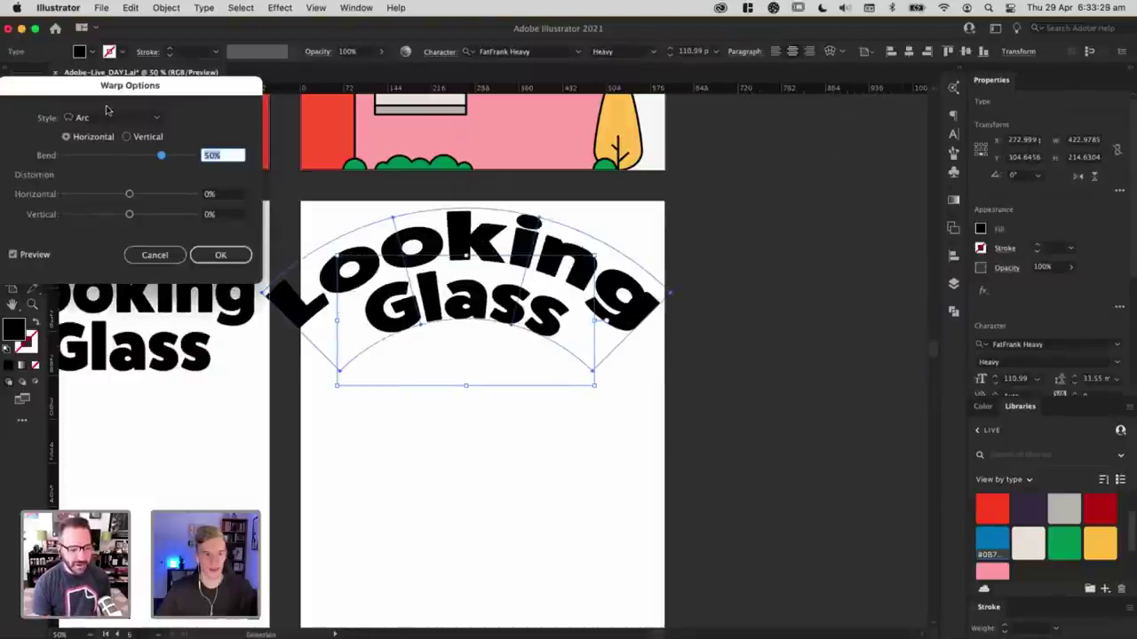
click(106, 117)
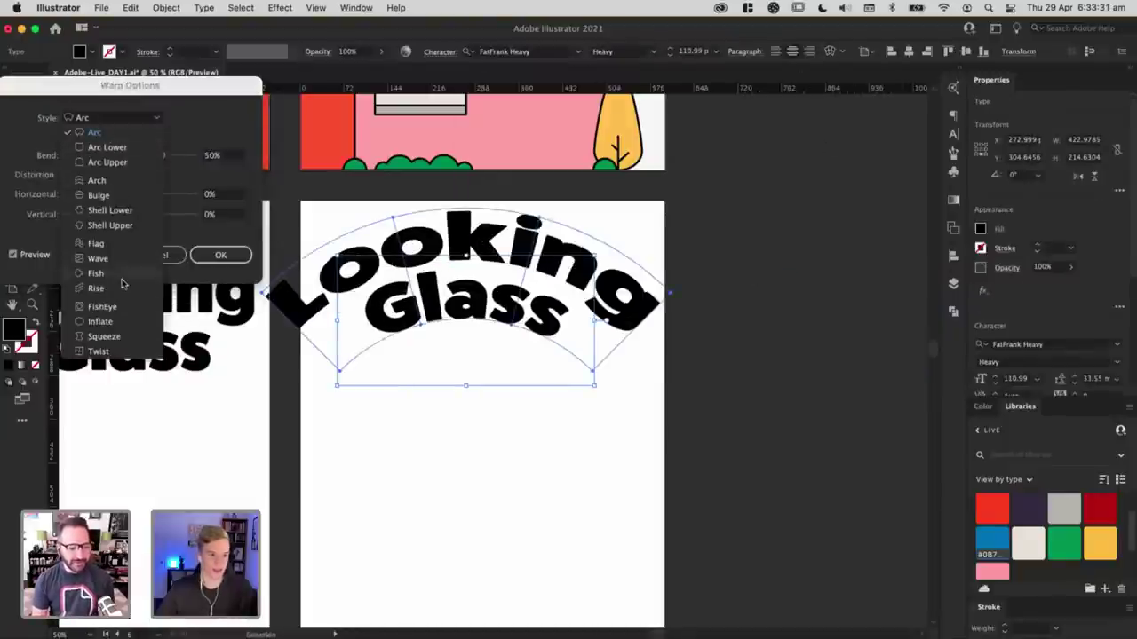
click(116, 322)
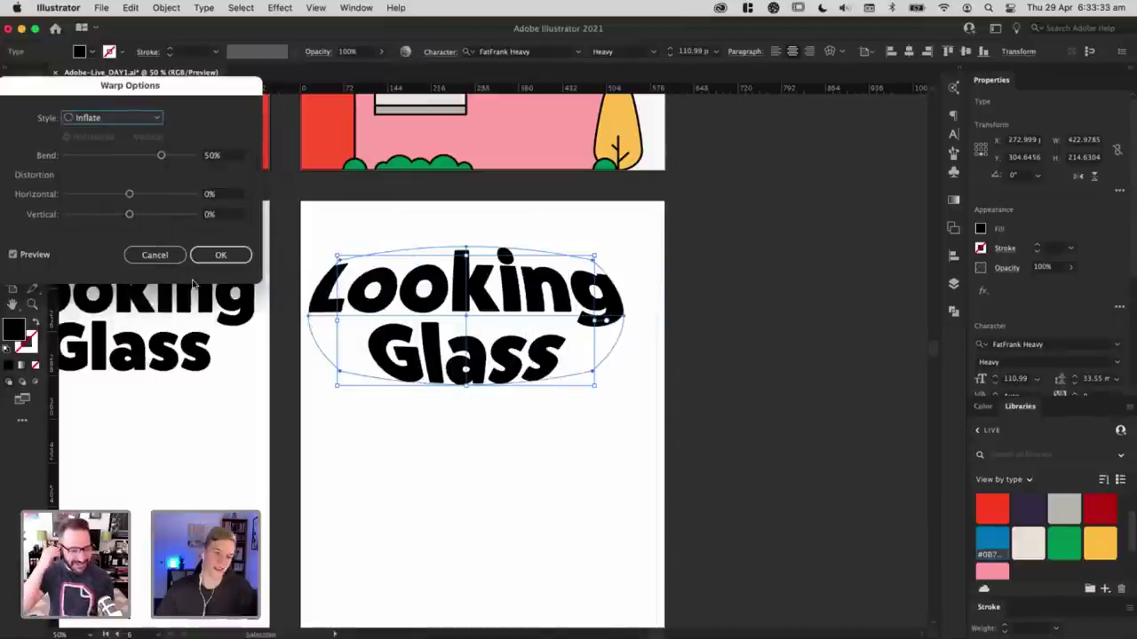
drag(158, 157, 145, 157)
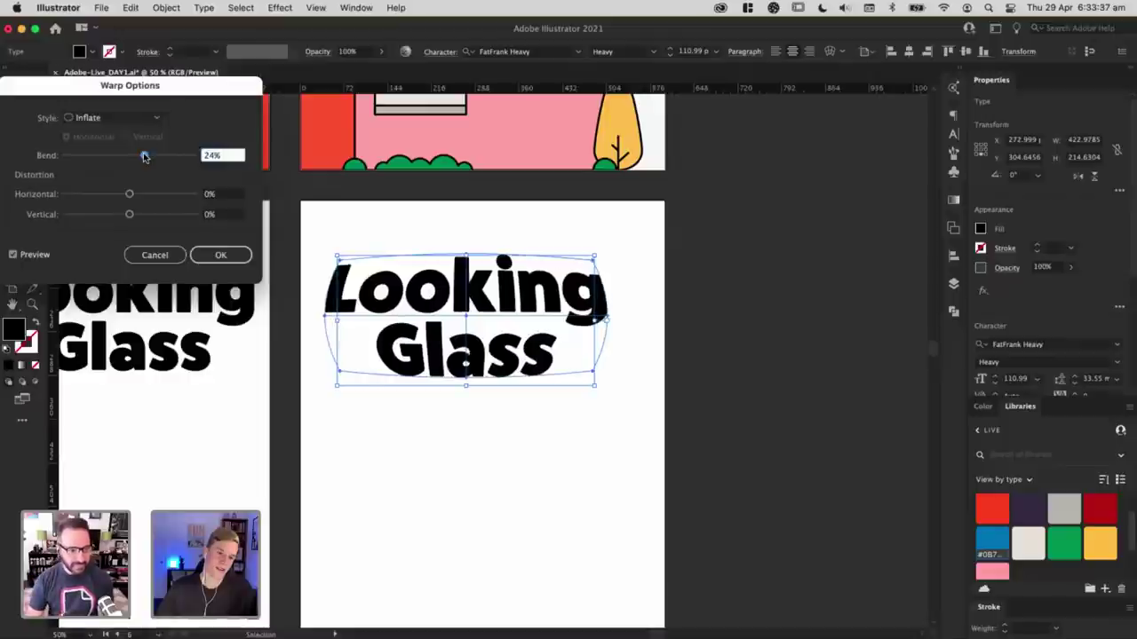
click(221, 255)
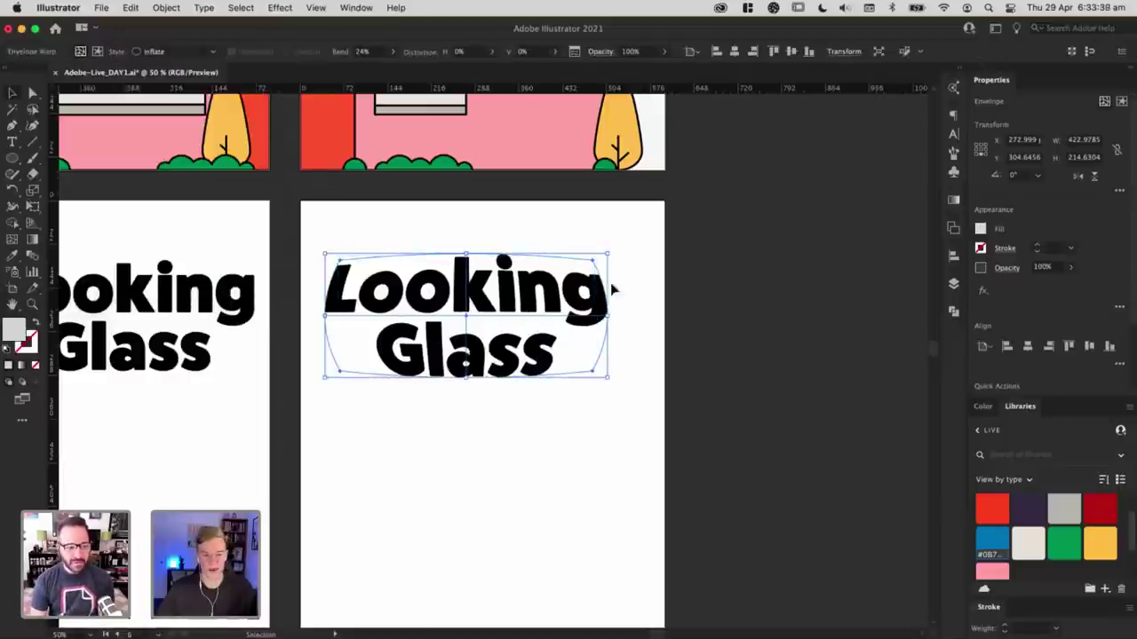
Step: Move the warped title aside and draw a circle about 313 pt in diameter on the same artboard
drag(601, 284, 730, 289)
click(140, 180)
click(464, 479)
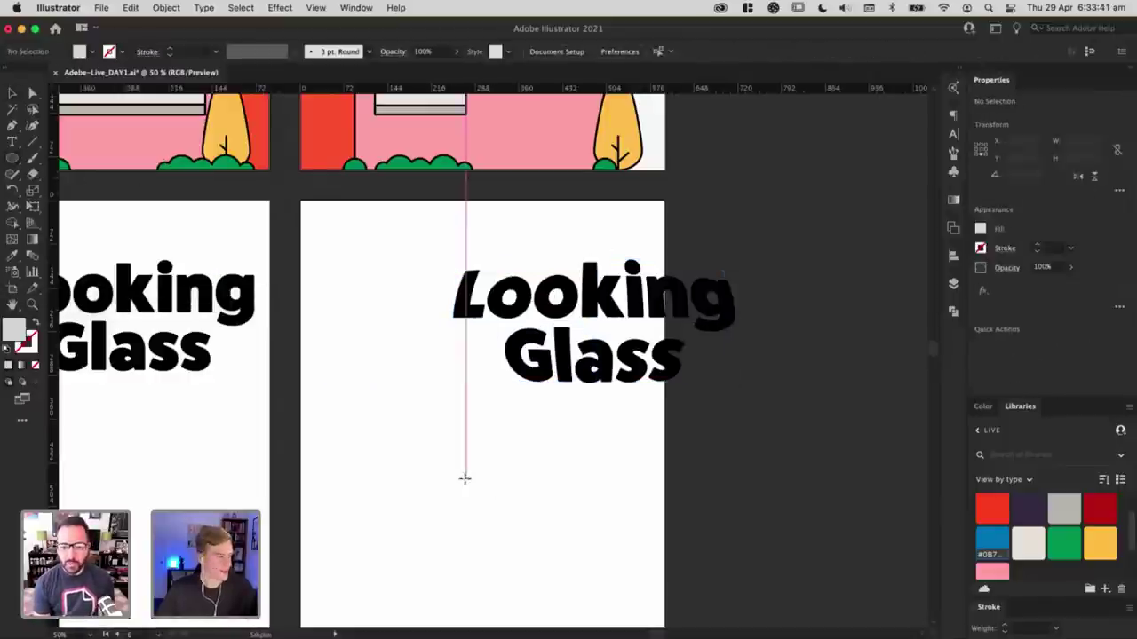
drag(466, 478, 568, 421)
key(v)
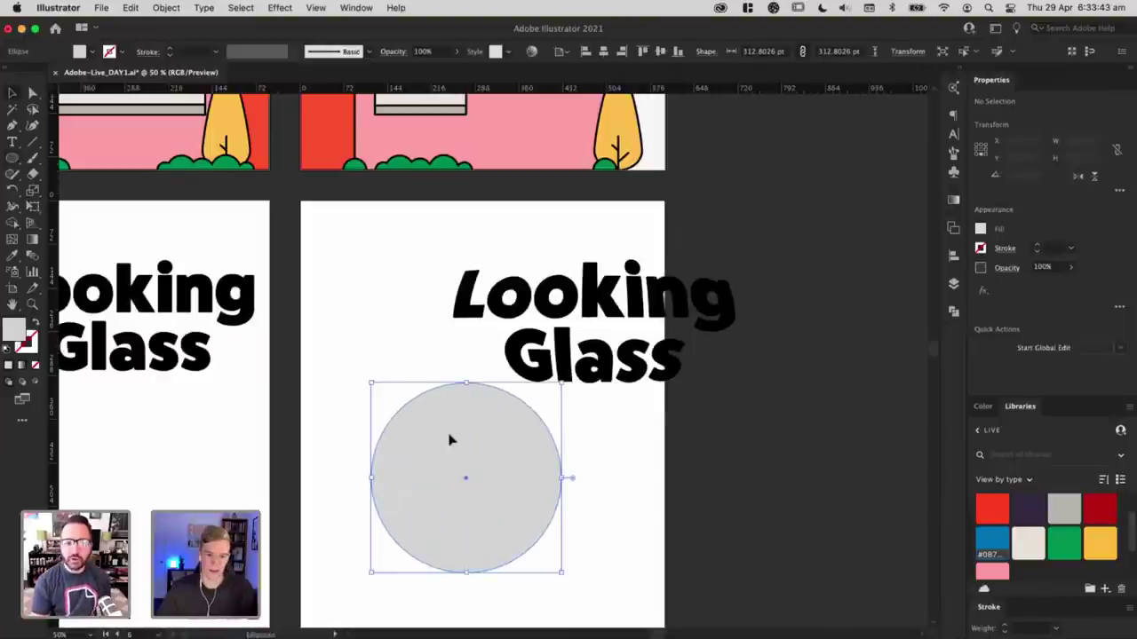
Step: Reposition the circle and place the warped title over it, in front of all other objects
drag(450, 438, 413, 393)
click(605, 355)
drag(602, 309, 455, 421)
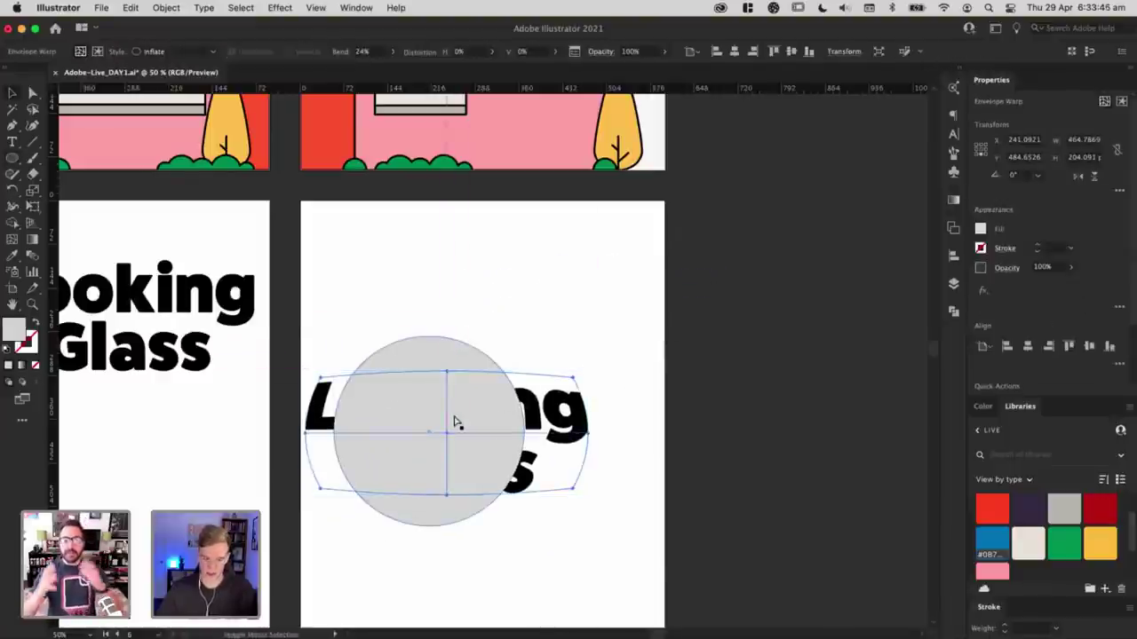
key(super+shift+])
drag(524, 426, 501, 420)
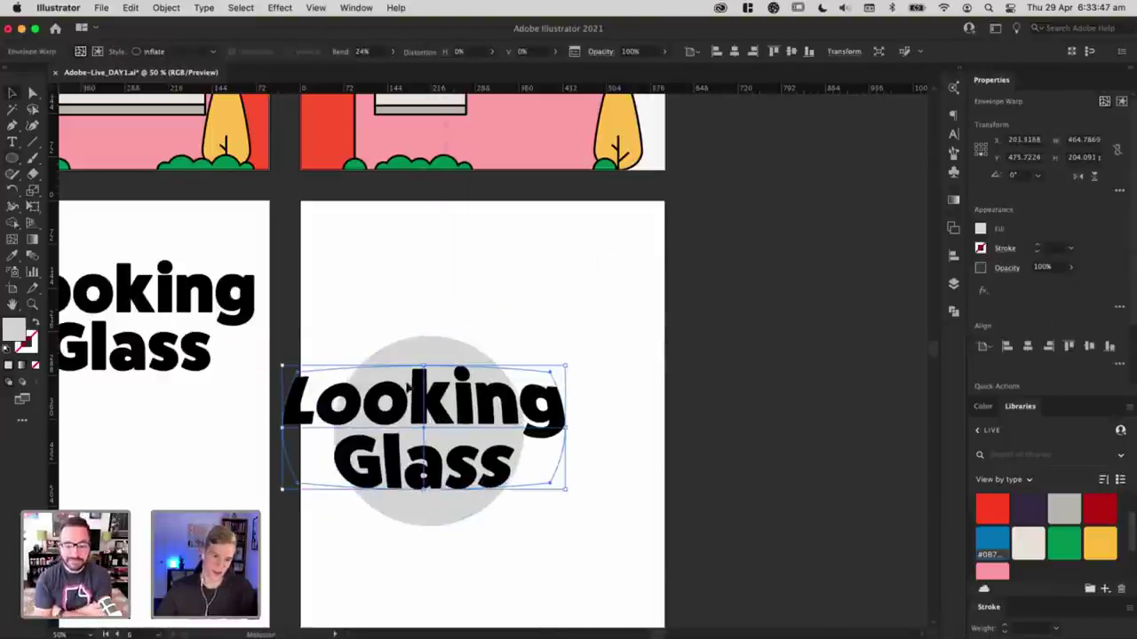
Step: Move the circle and warped title together towards the middle of the artboard
shift+click(435, 446)
drag(435, 452, 534, 314)
click(593, 485)
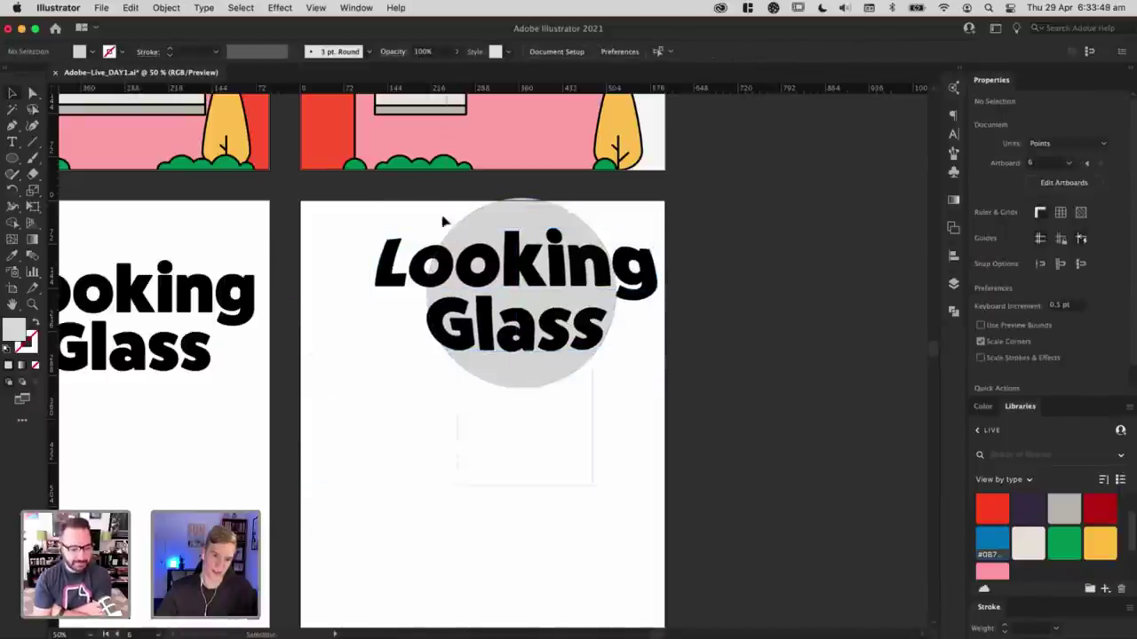
drag(443, 218, 442, 215)
drag(522, 284, 489, 379)
Step: Narrow the warped title to about 330 pt wide and centre it on the circle
click(612, 431)
click(611, 378)
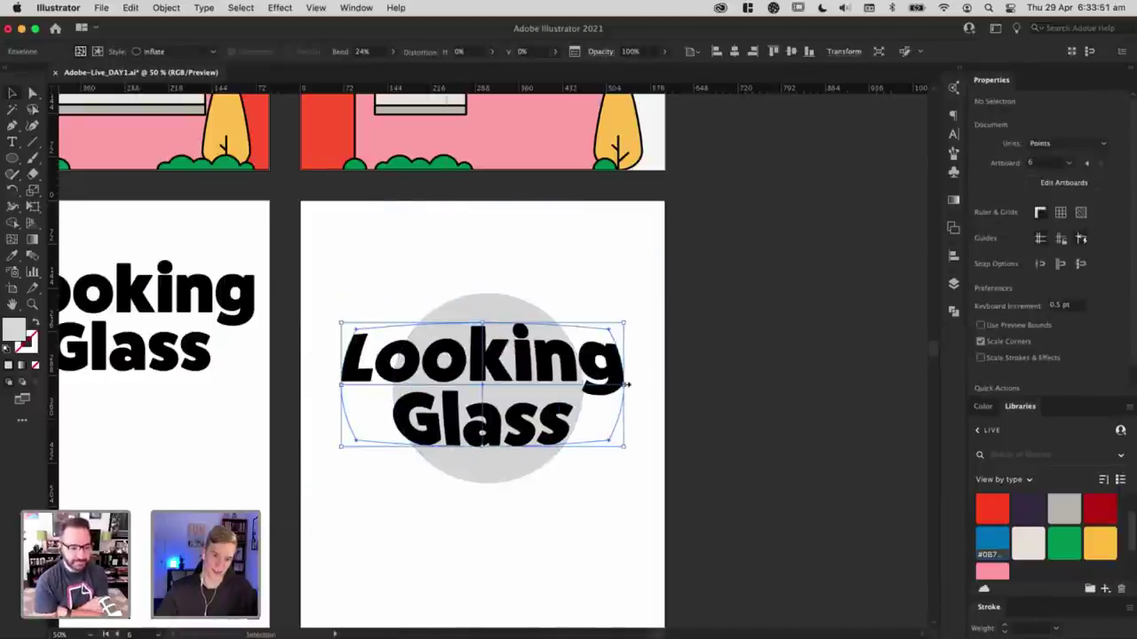
drag(627, 384, 584, 386)
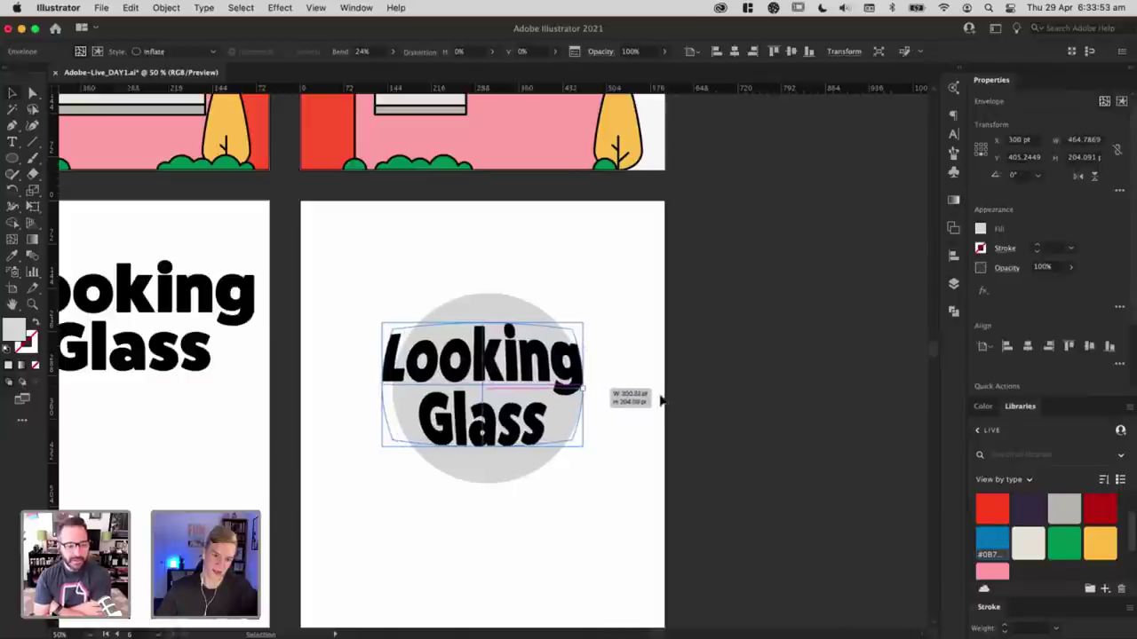
click(662, 401)
mouse_move(451, 397)
mouse_down()
mouse_move(469, 396)
mouse_move(443, 397)
mouse_up()
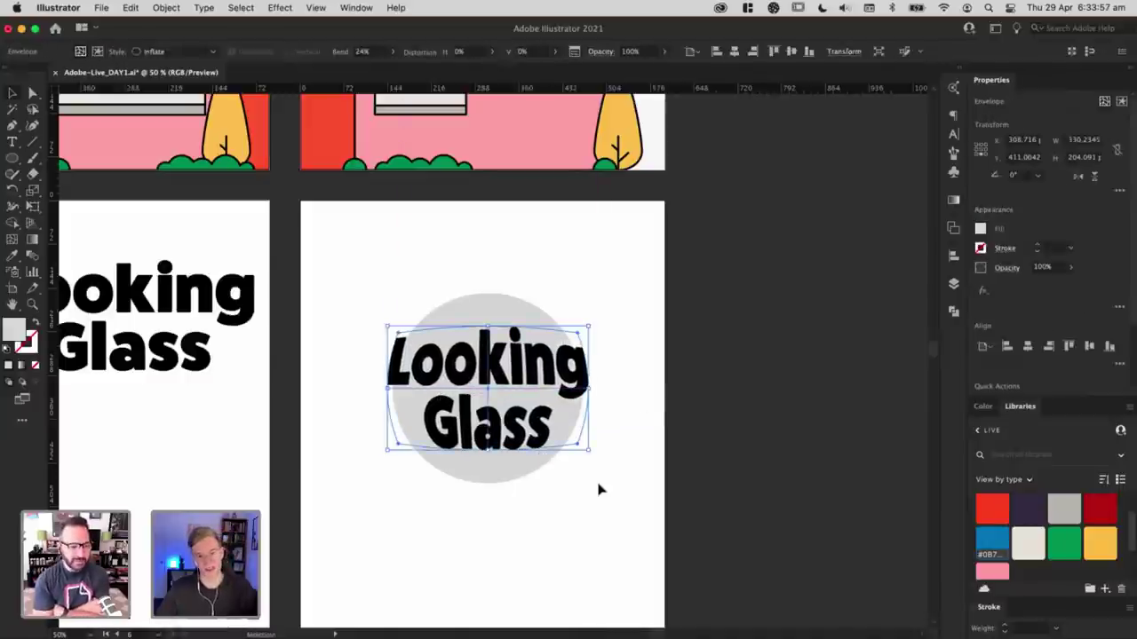
click(581, 482)
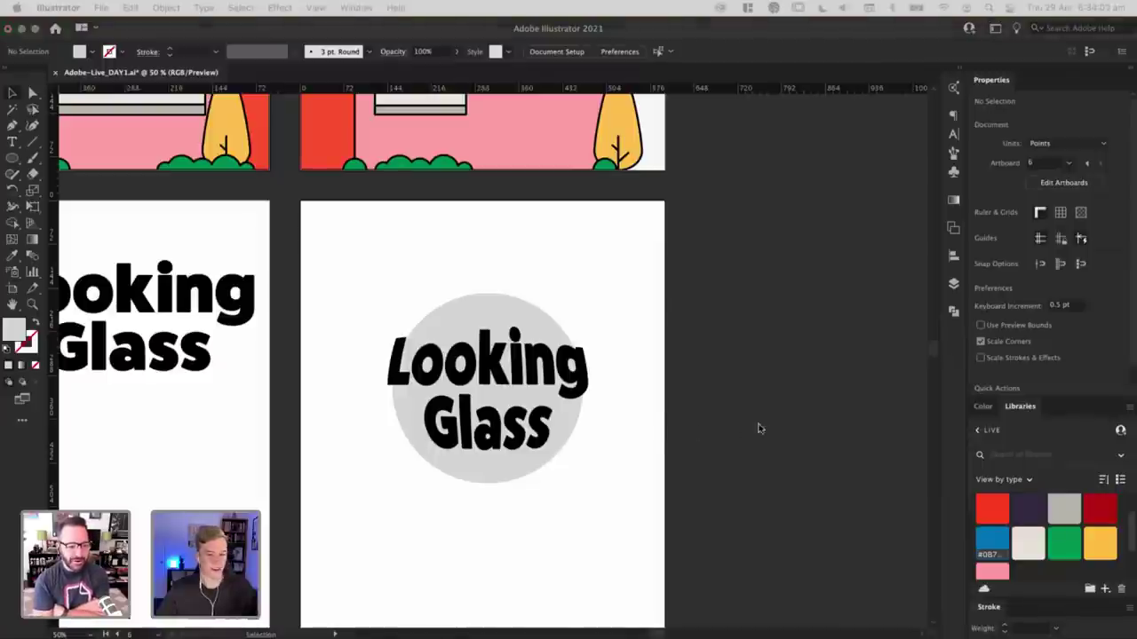
Step: Scale the warped title down proportionally to about 290 pt wide so it fits inside the circle
click(588, 381)
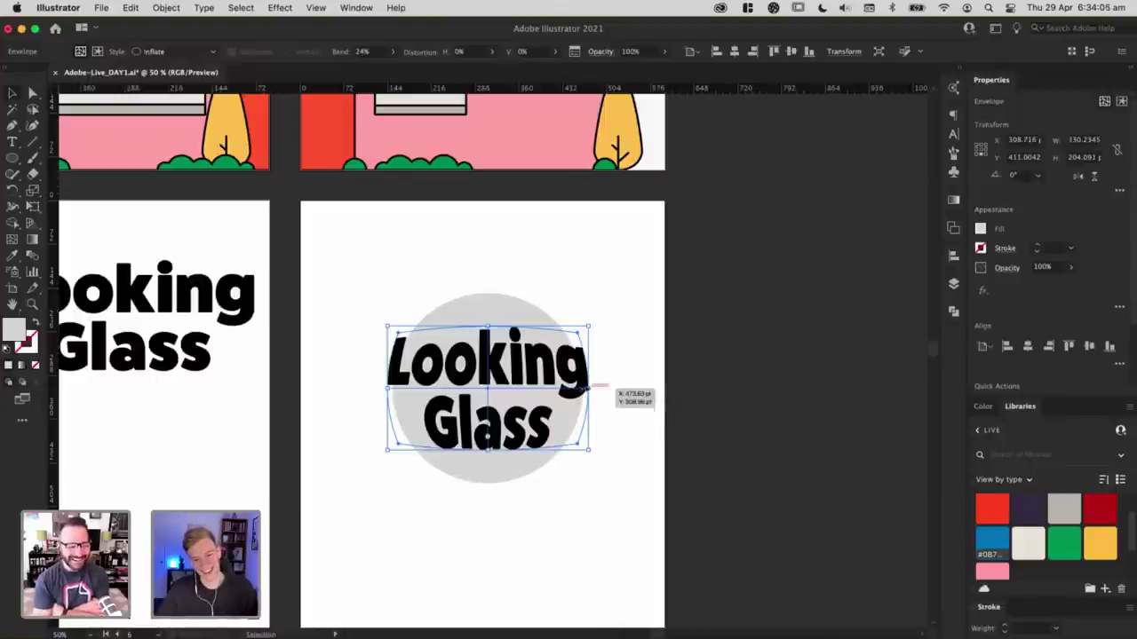
drag(586, 389, 578, 390)
click(653, 423)
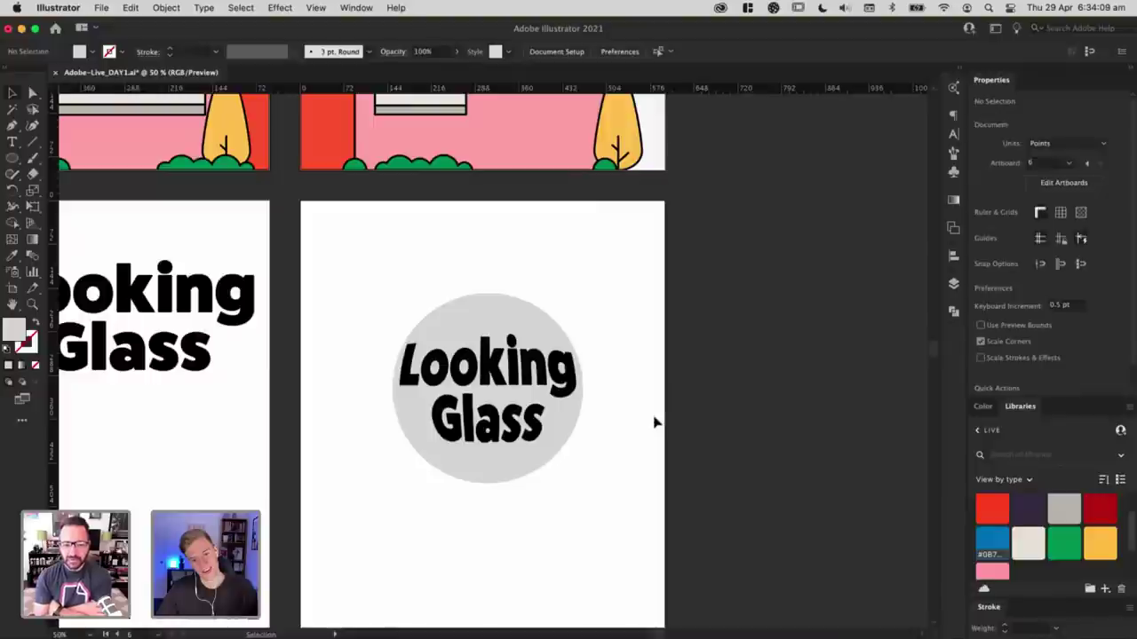
Step: Sample the black of the outlined title onto the circle and swap it from fill to stroke
click(503, 478)
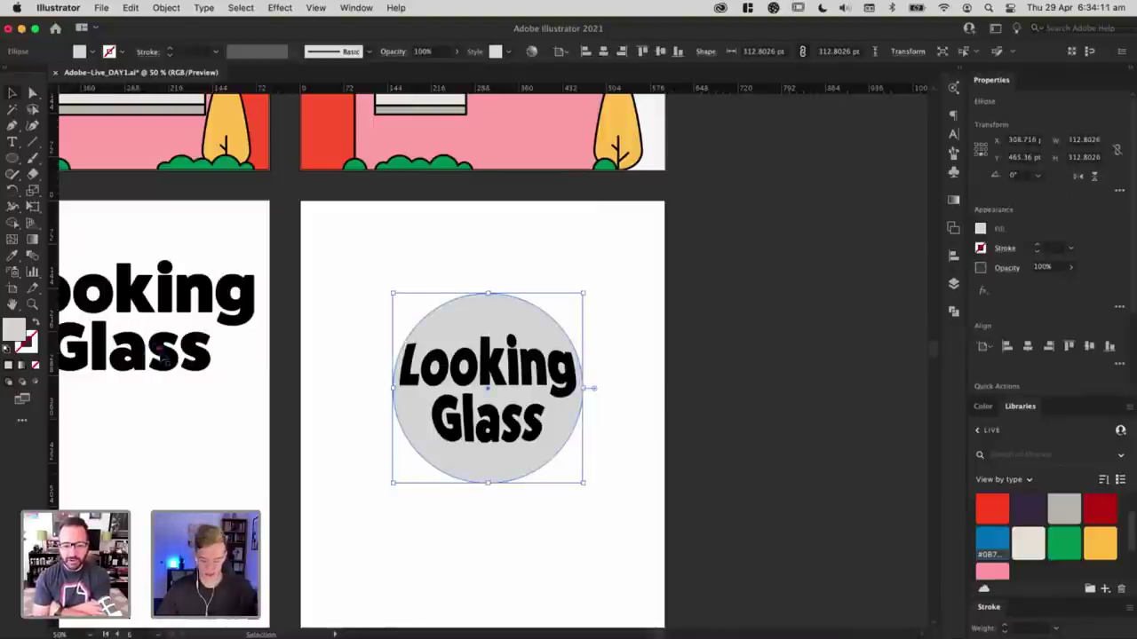
key(i)
click(170, 284)
key(v)
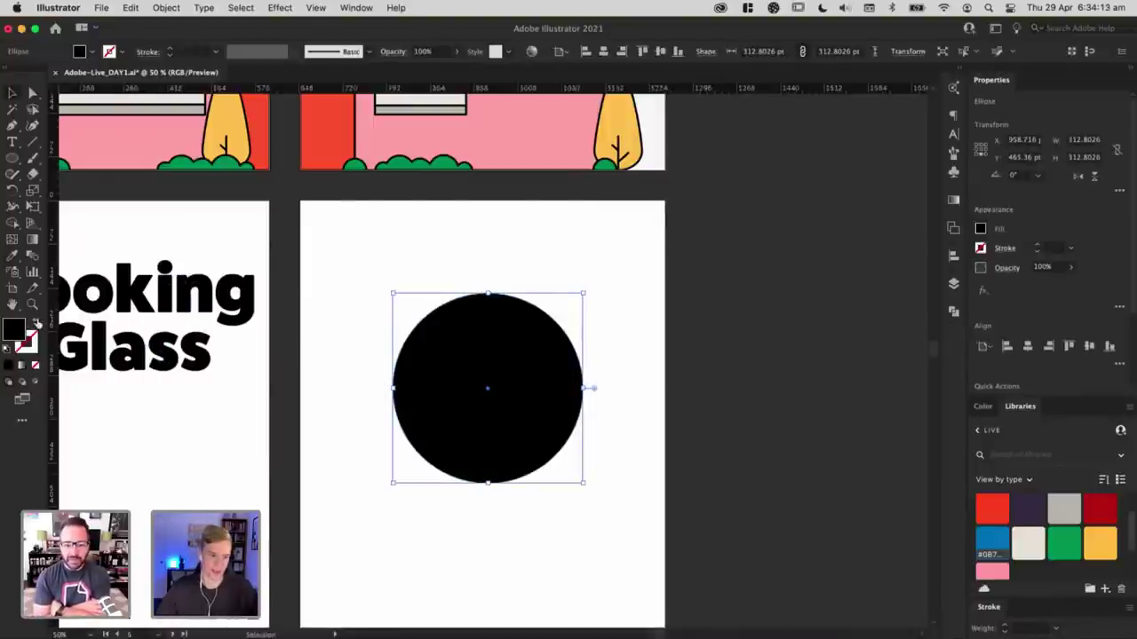
key(shift+x)
click(361, 399)
click(450, 300)
Step: Fill the circle with the grey sampled from the house illustration above
drag(434, 284, 457, 332)
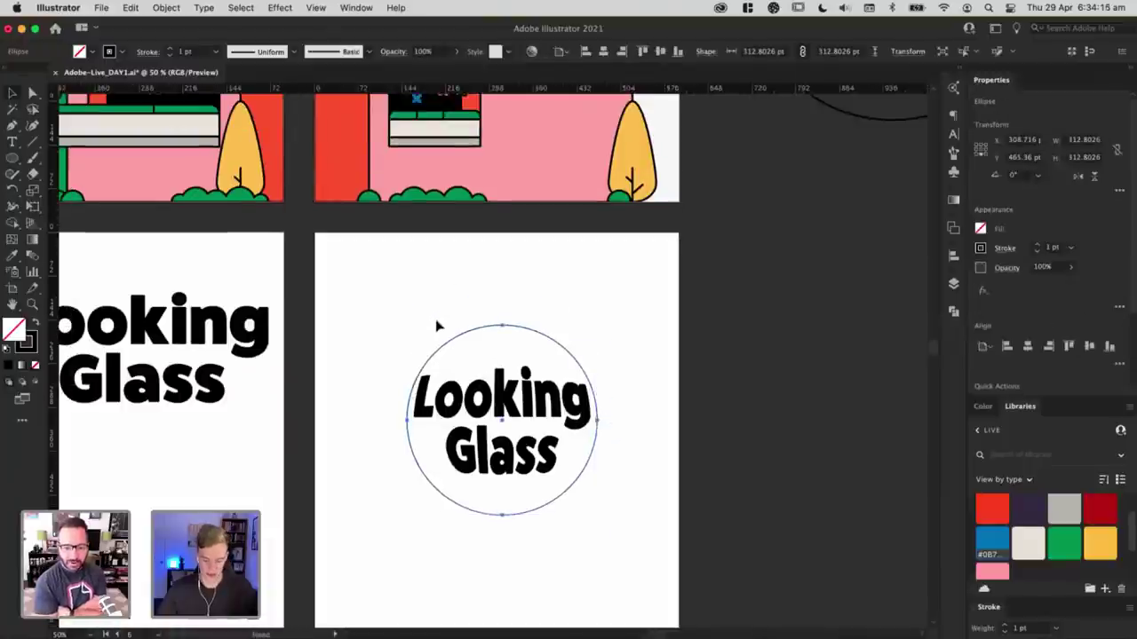
key(i)
click(432, 158)
key(v)
click(408, 322)
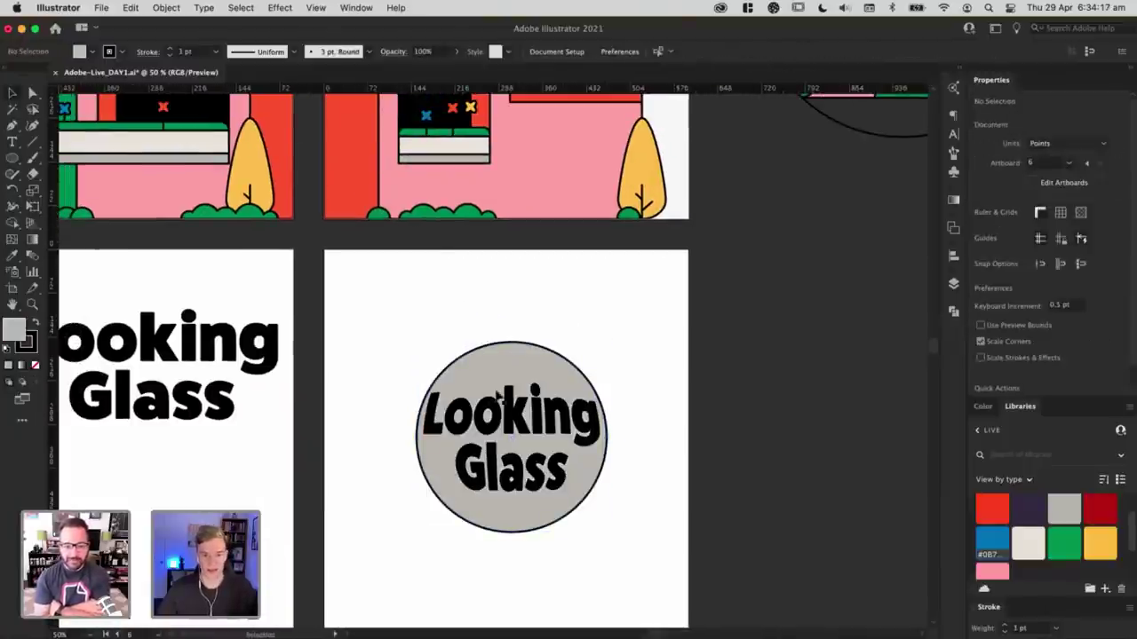
Step: Copy the off-white fill and 3 pt black stroke of the window ledge onto the circle
click(493, 347)
key(i)
click(452, 144)
key(v)
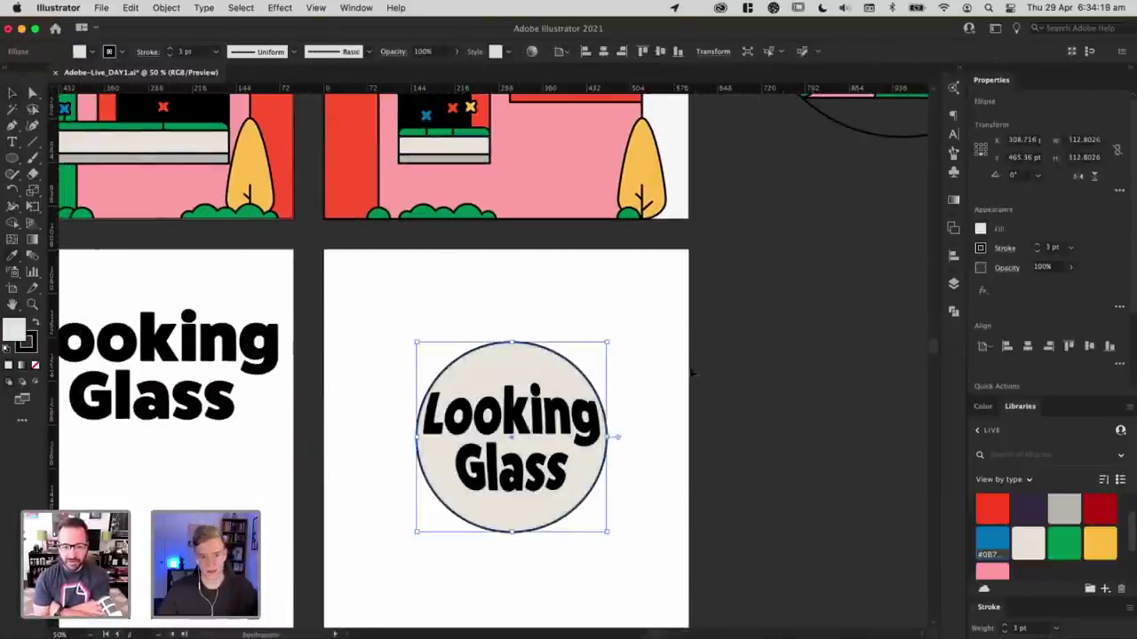
click(696, 370)
drag(561, 535, 421, 325)
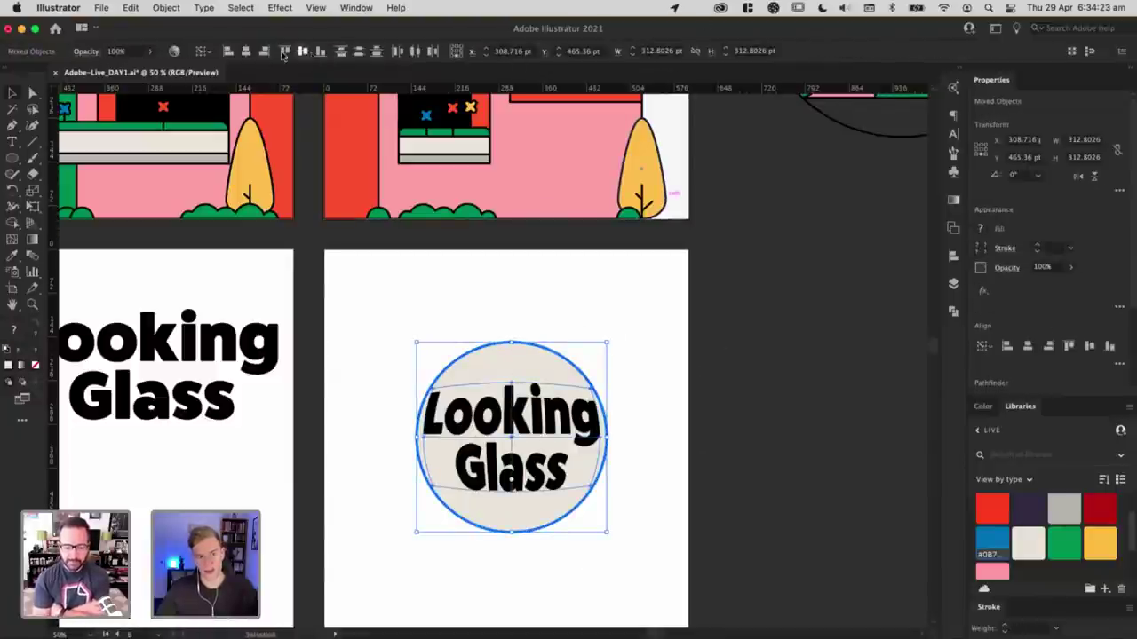
click(643, 406)
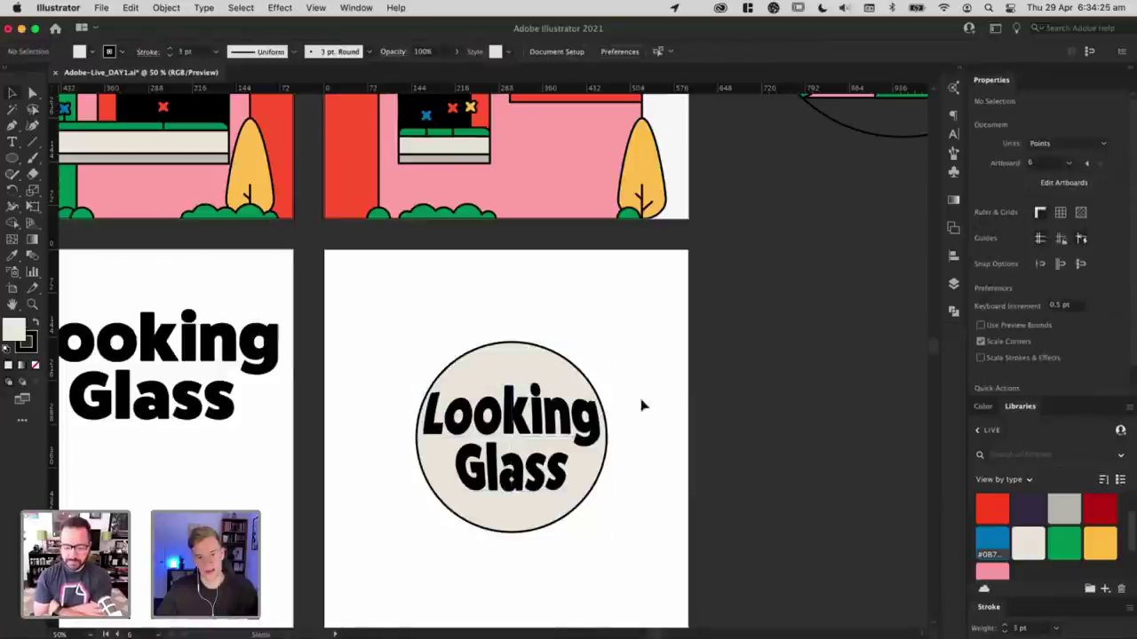
Step: Try stretching the warped title vertically about its centre to fill more of the circle
click(525, 461)
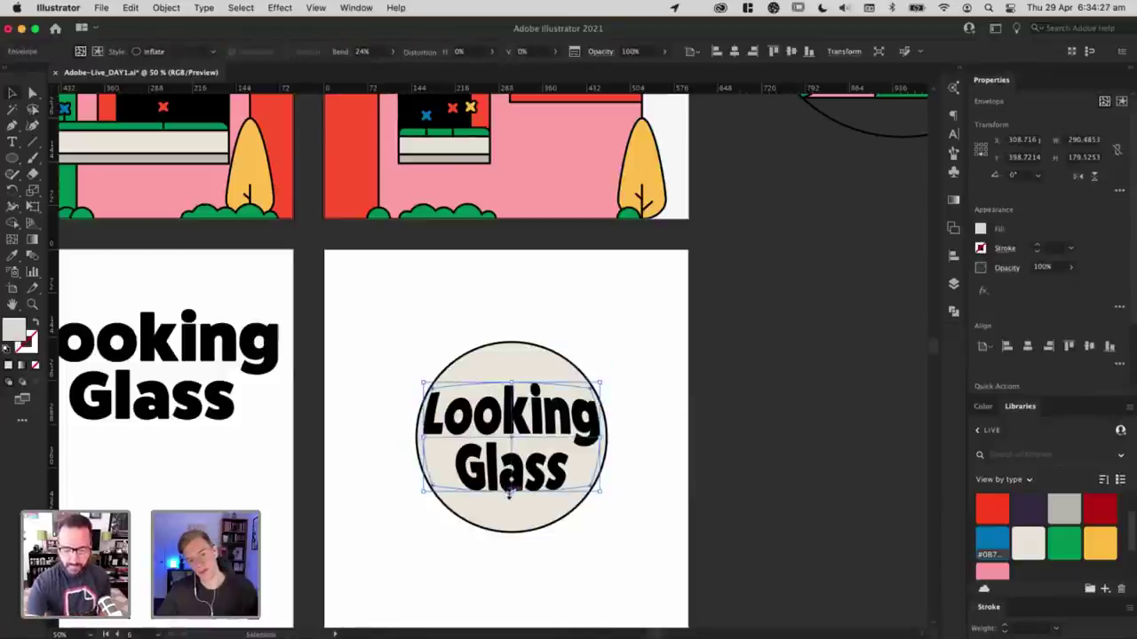
drag(516, 521, 520, 526)
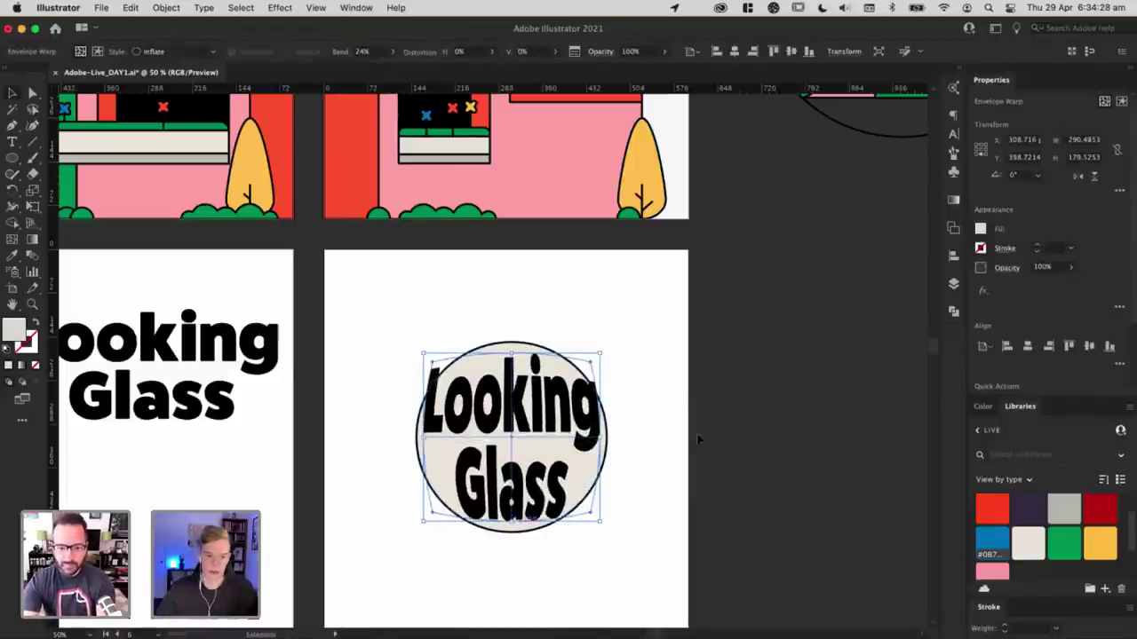
click(539, 435)
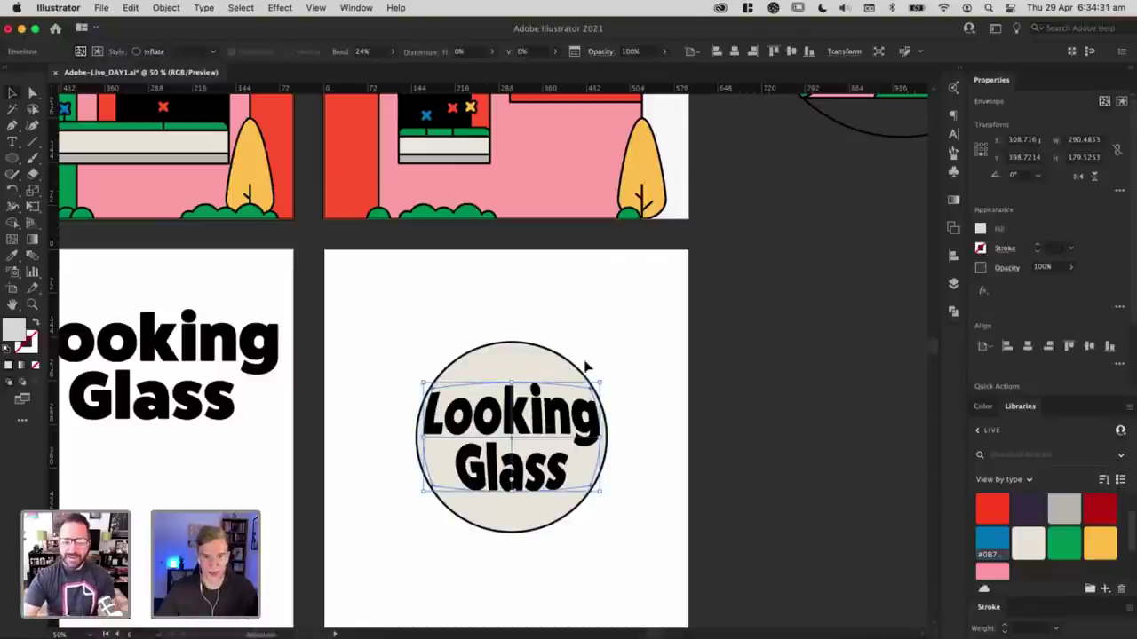
double_click(536, 437)
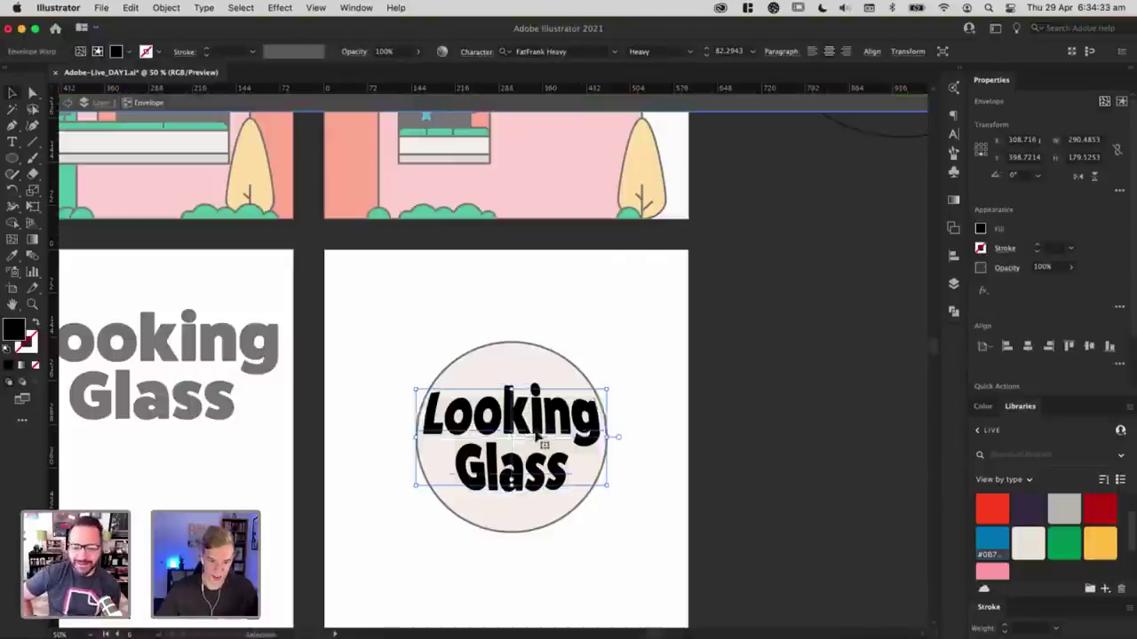
key(Escape)
click(670, 375)
double_click(531, 437)
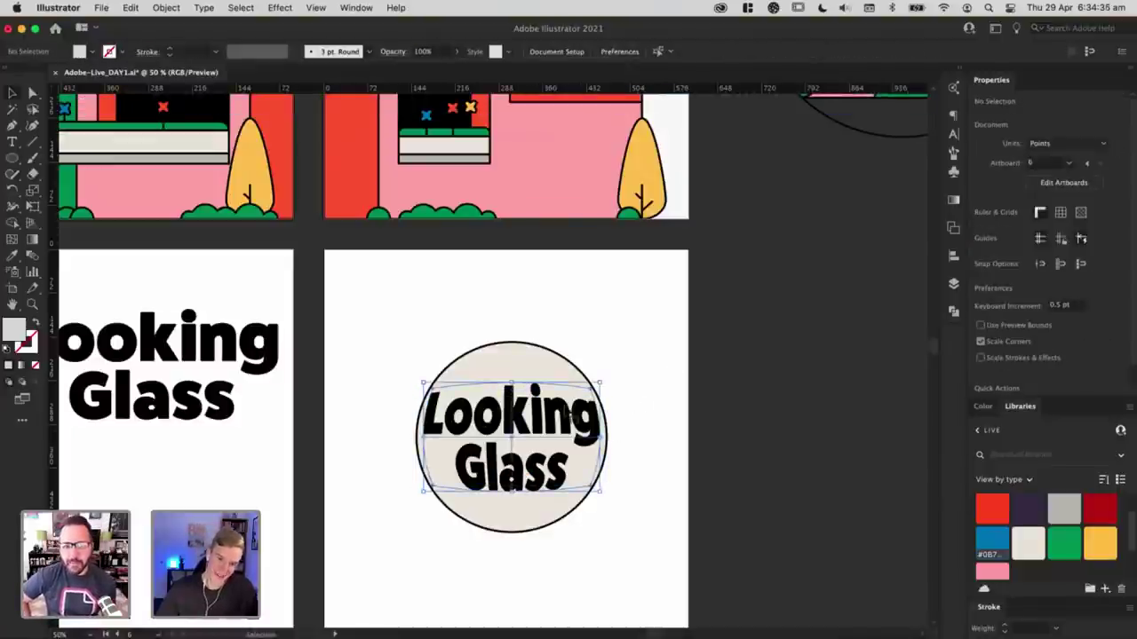
key(Escape)
click(435, 490)
double_click(522, 432)
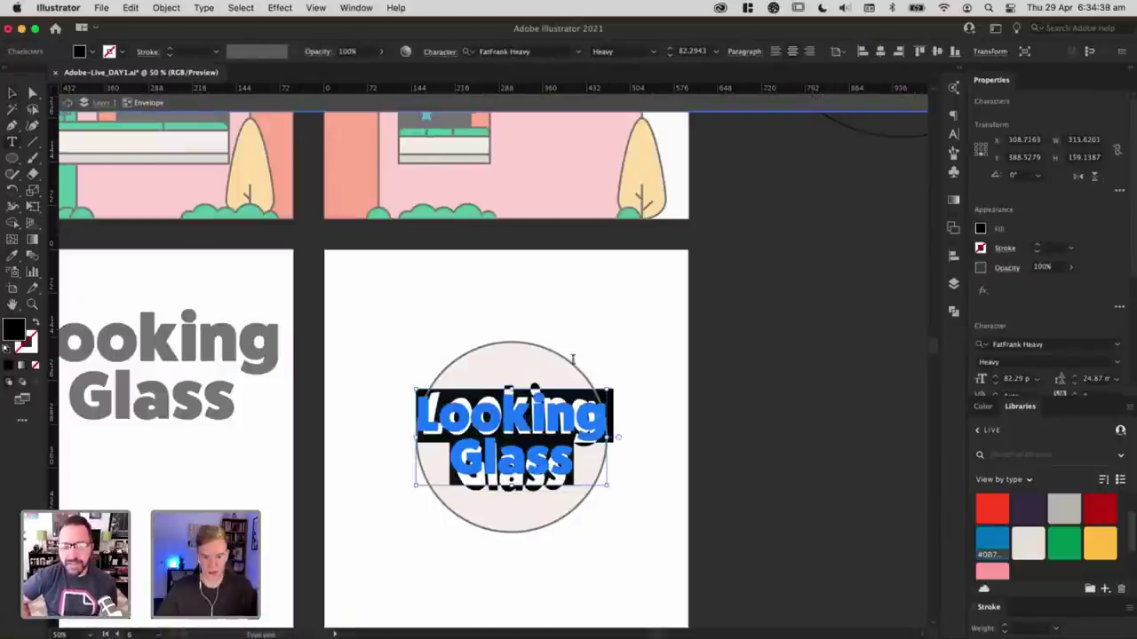
click(644, 359)
key(Escape)
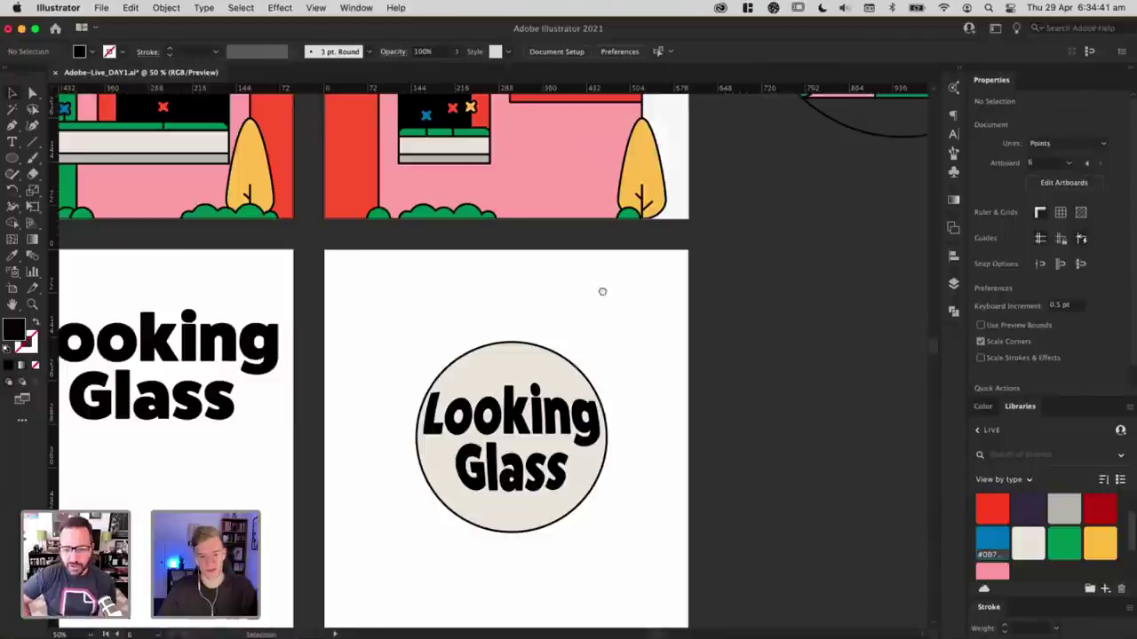
Step: Squash the circle behind the warped title vertically about its centre into an ellipse about 313 × 252 pt
drag(602, 291, 487, 255)
click(492, 246)
drag(490, 412, 490, 408)
click(552, 469)
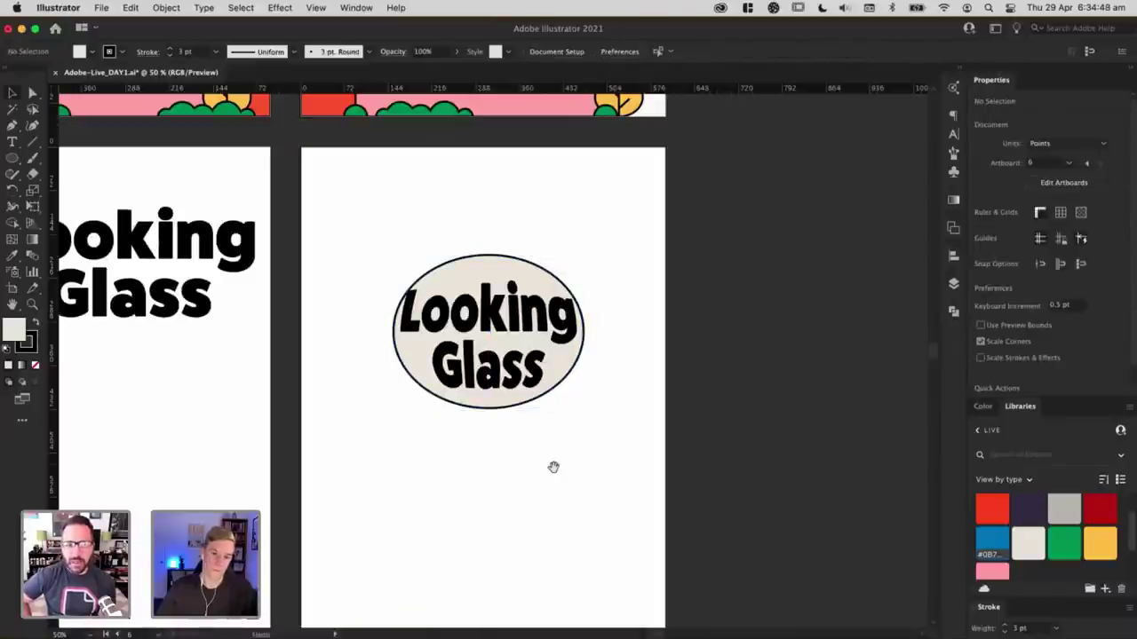
Step: Remove the off-white fill from the ellipse around the warped title
click(546, 373)
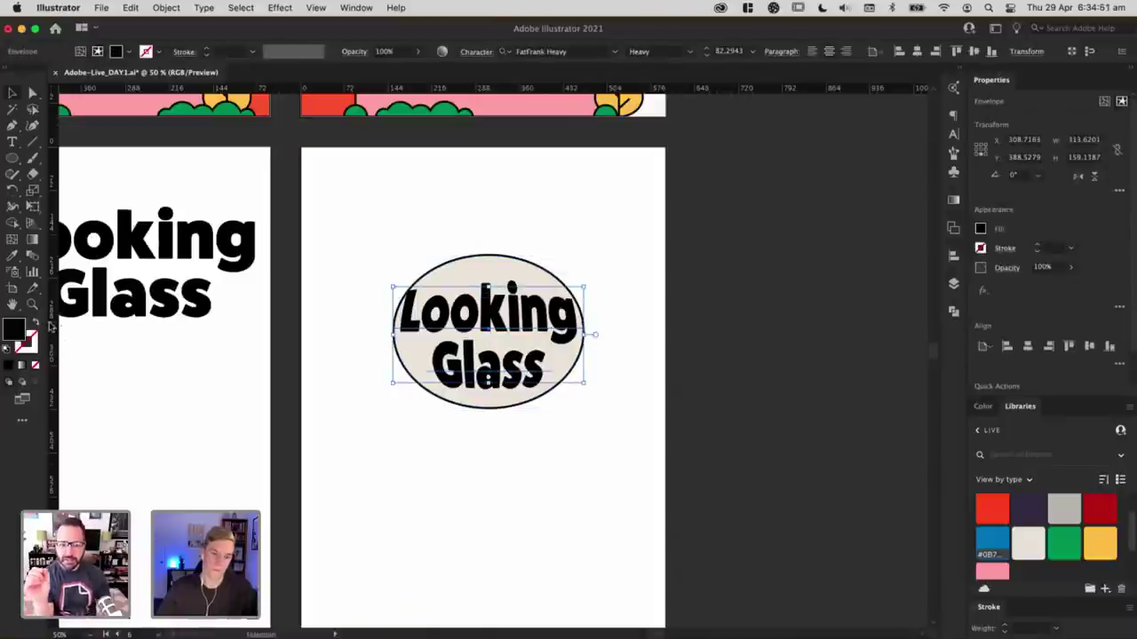
click(470, 271)
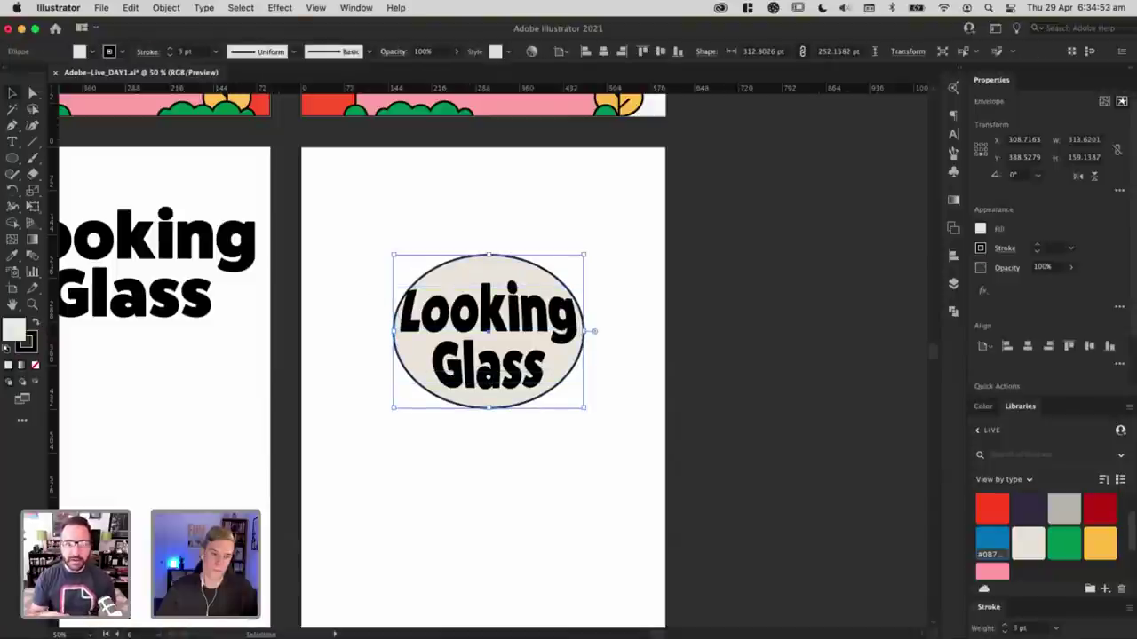
click(345, 449)
scroll(475, 485, left, 5)
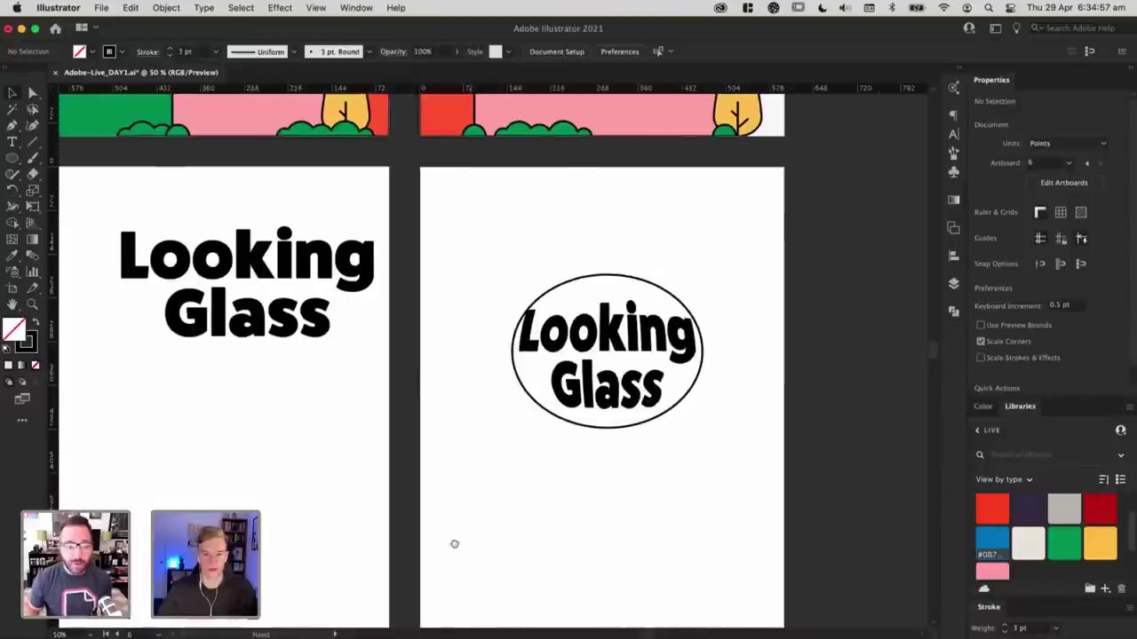
Step: Move the outlined ellipse off the artboard, to the right of the warped title
scroll(452, 541, right, 5)
scroll(452, 541, up, 2)
drag(330, 375, 658, 375)
scroll(469, 302, down, 3)
click(382, 294)
click(405, 427)
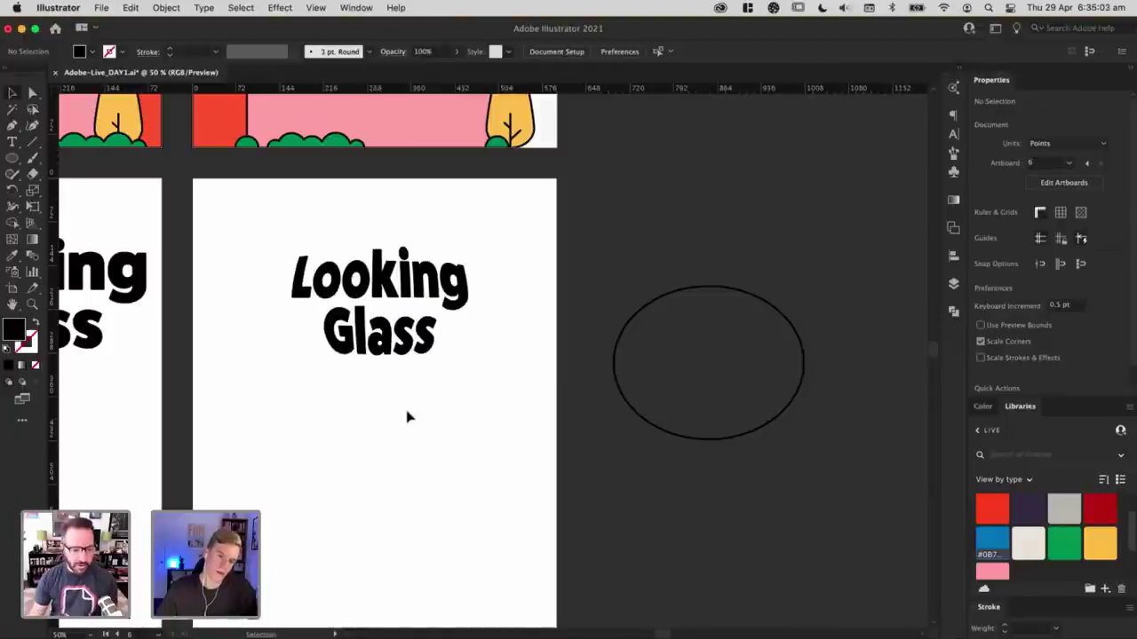
Step: Bring the ellipse back around the warped title and align the two by their horizontal centres
drag(549, 441, 443, 448)
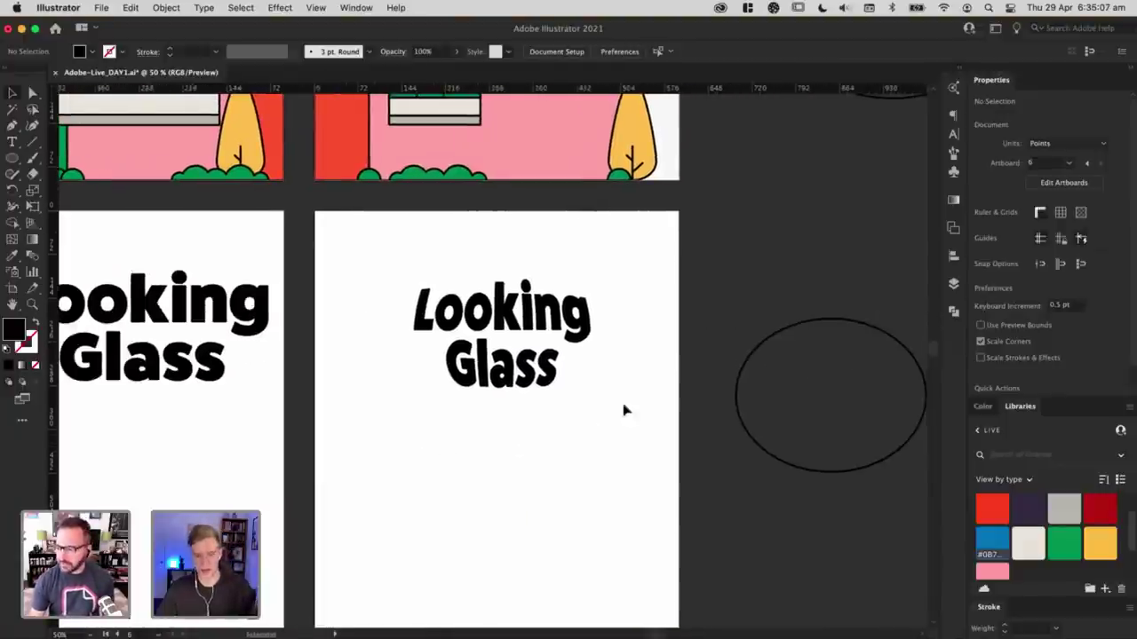
drag(749, 359, 457, 298)
drag(367, 230, 457, 300)
click(478, 51)
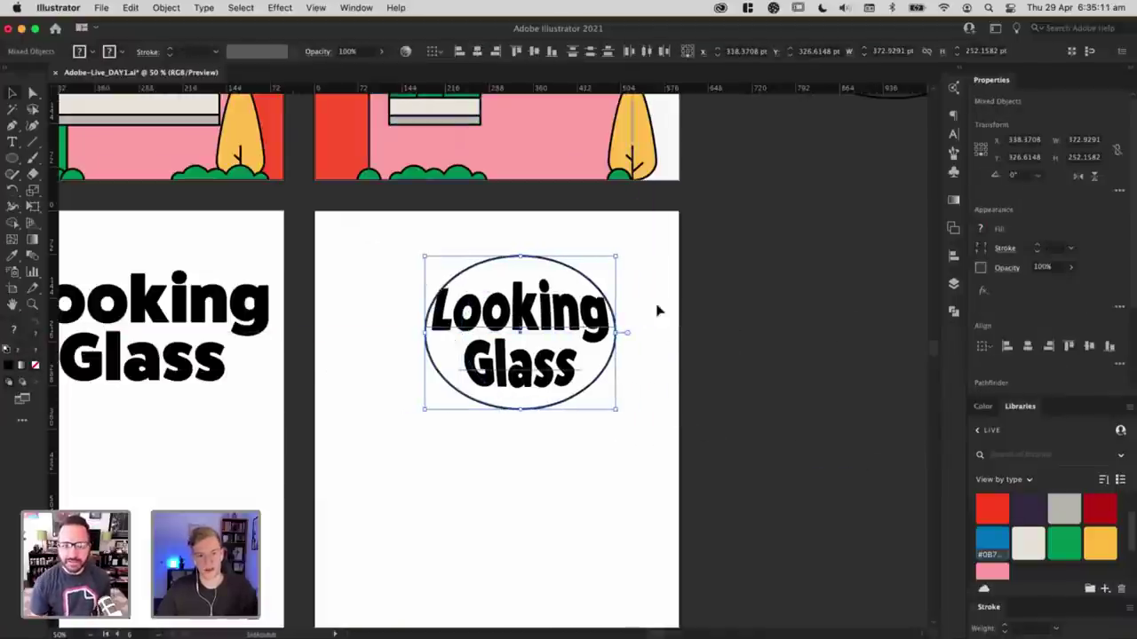
click(657, 310)
Step: Delete the ellipse's top anchor point to leave an open arc under the warped title
key(a)
click(542, 258)
click(519, 257)
key(Delete)
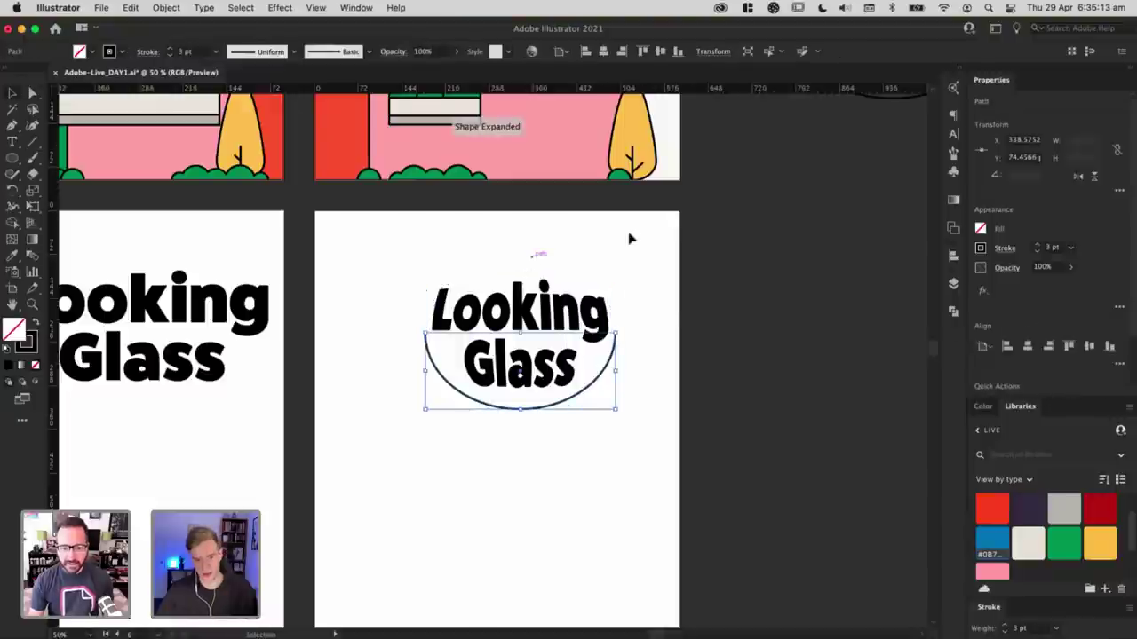
key(v)
click(663, 307)
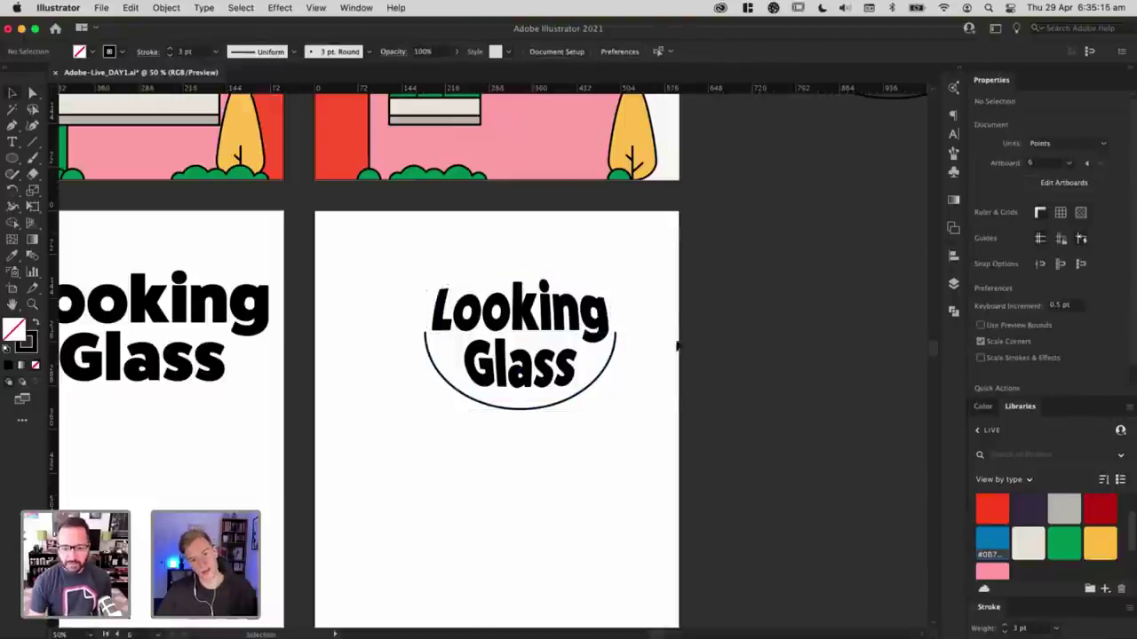
Step: Move the warped title and the arc together slightly left, nearer the middle of the artboard
drag(448, 285, 531, 412)
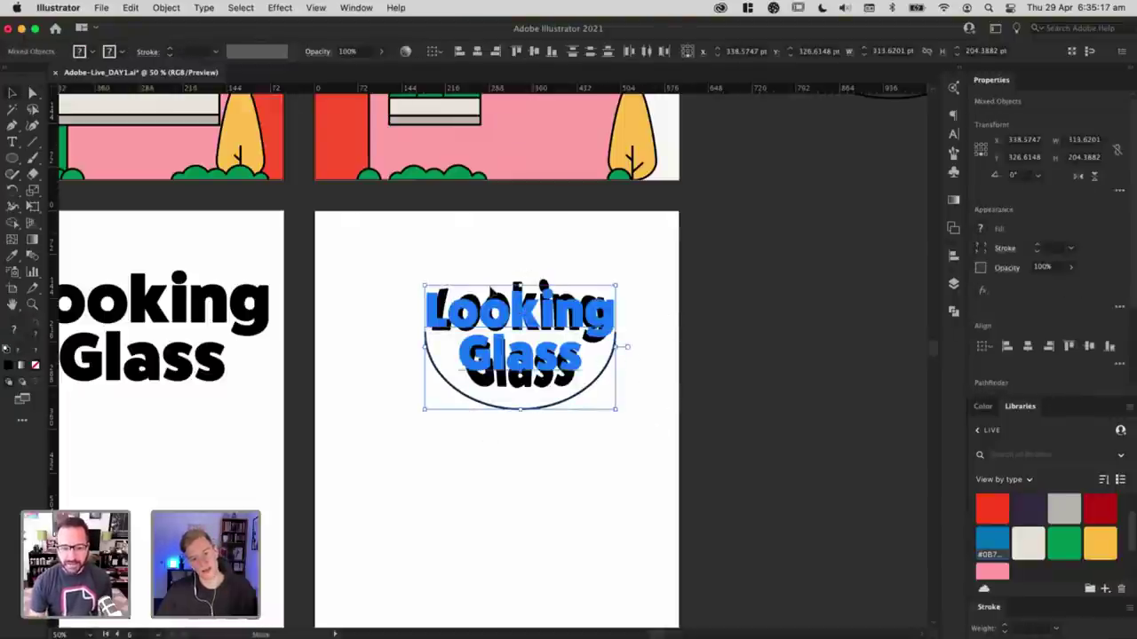
drag(527, 292, 493, 292)
click(506, 236)
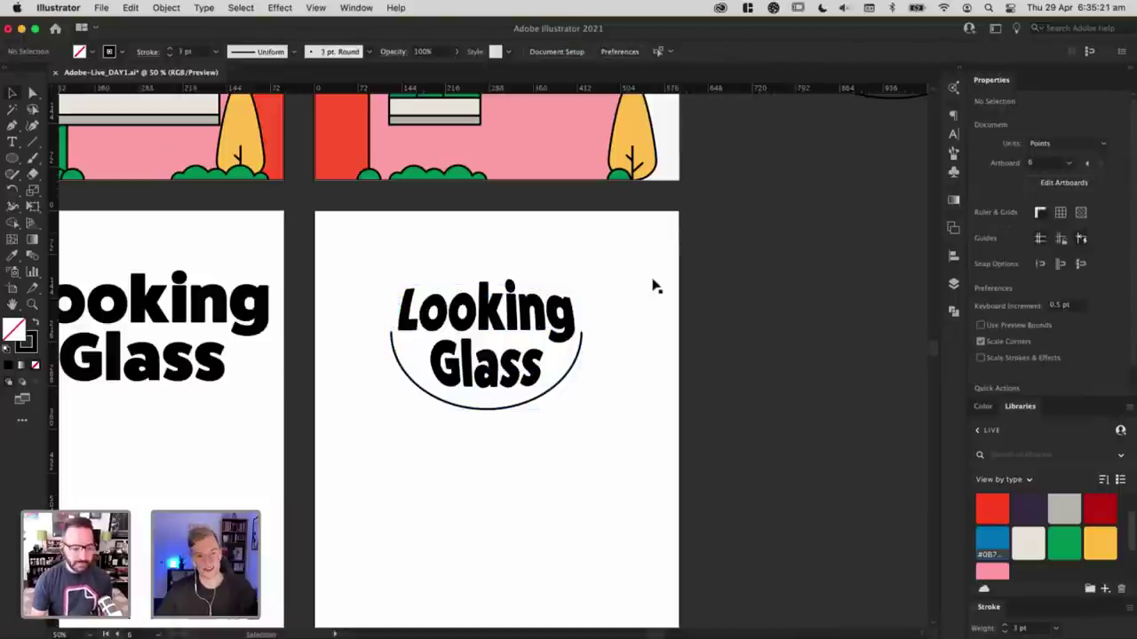
Step: Examine the warped title and its arc alongside the house illustrations and the plain title
key(a)
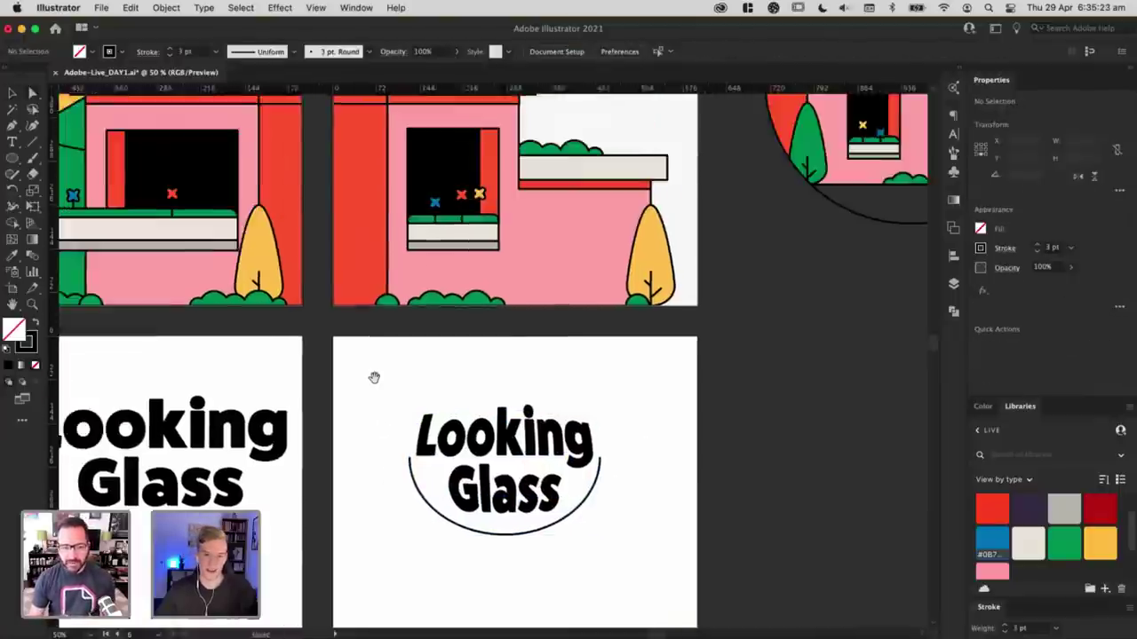
drag(355, 255, 373, 375)
key(super+minus)
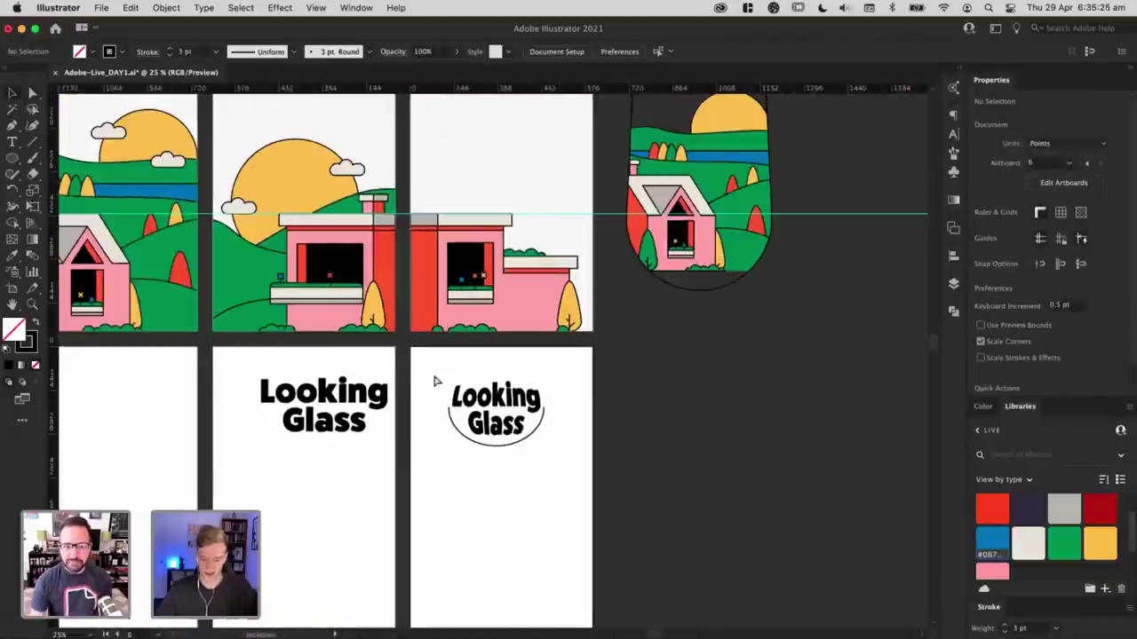
key(super+plus)
key(super+plus)
scroll(436, 381, down, 2)
scroll(436, 381, right, 1)
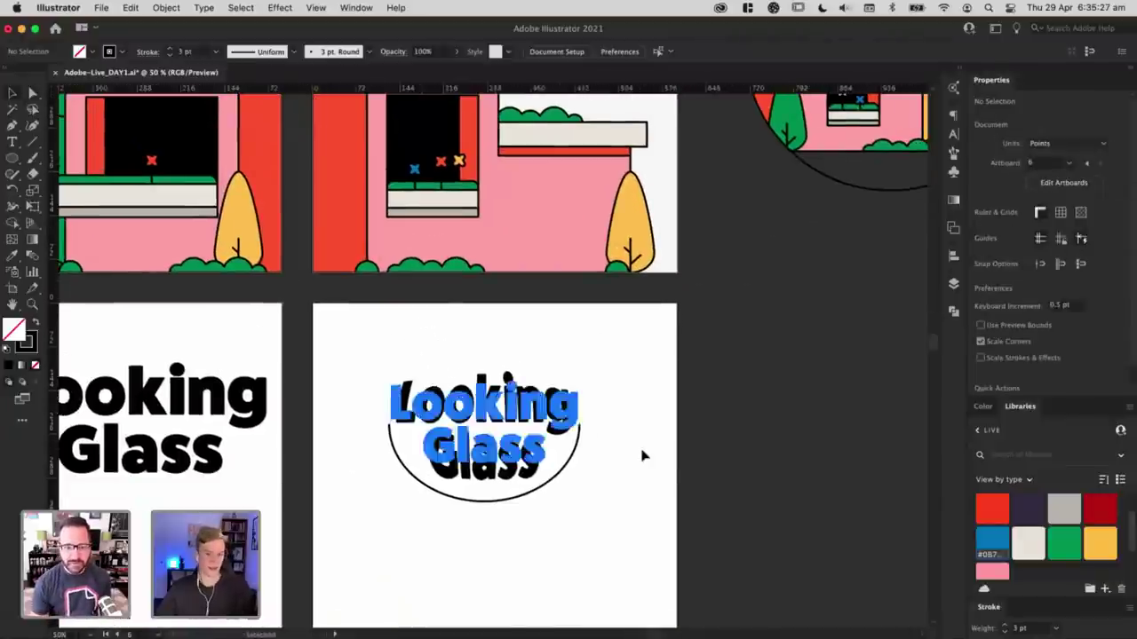
drag(609, 474, 642, 416)
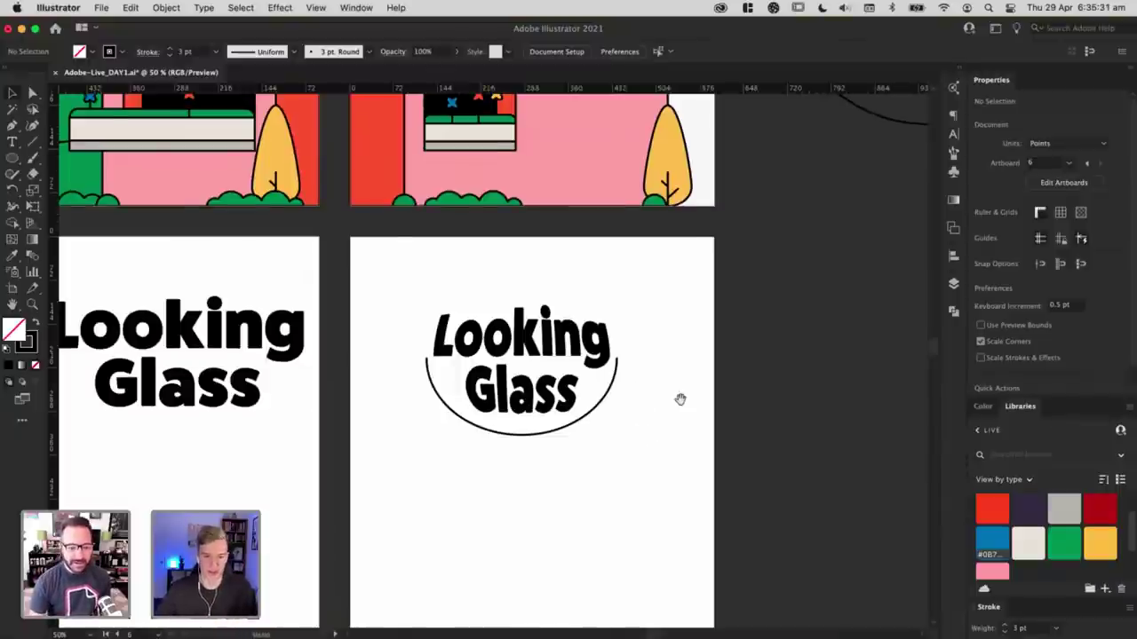
scroll(679, 399, down, 4)
scroll(679, 399, left, 2)
scroll(700, 400, right, 3)
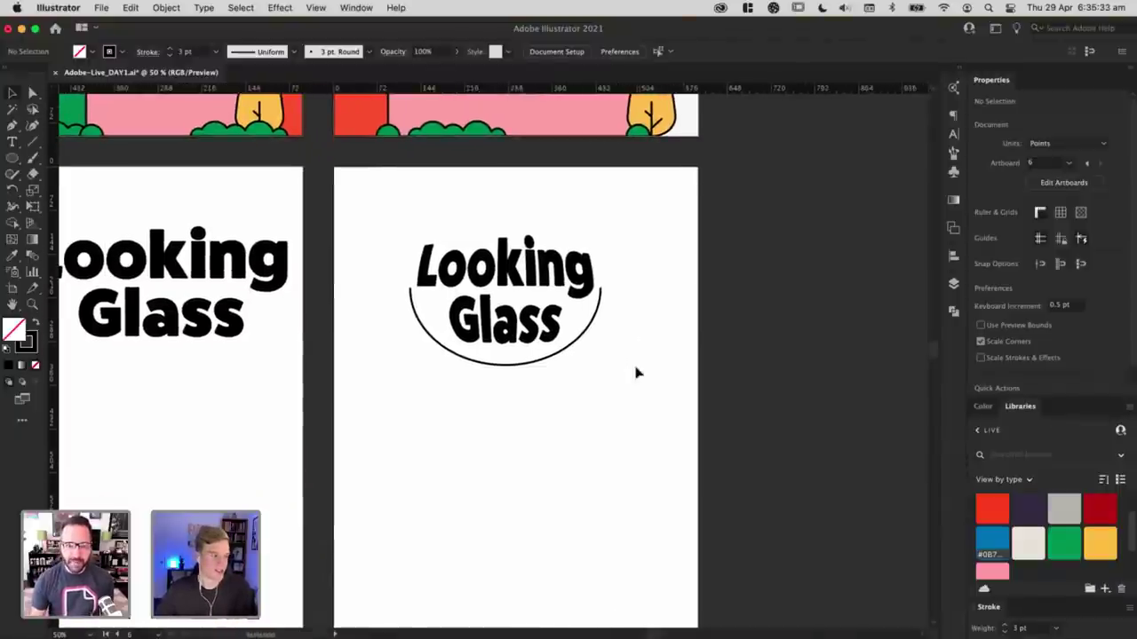
Step: Try deepening the arc under the warped title by stretching its lower edge downward
drag(513, 367, 507, 398)
click(503, 338)
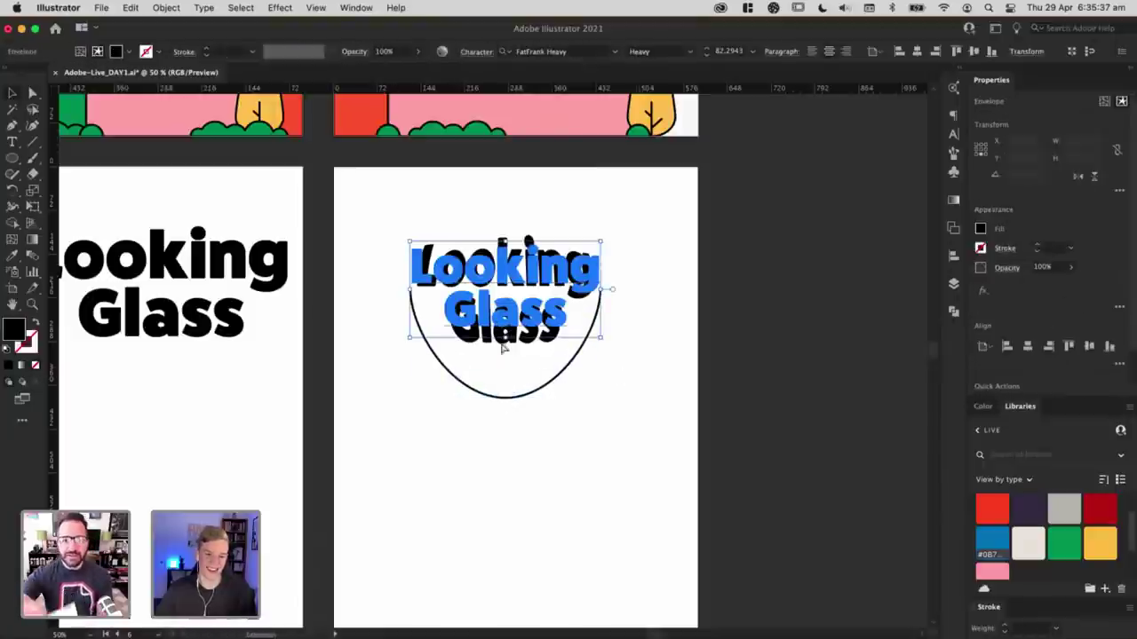
click(619, 434)
click(503, 336)
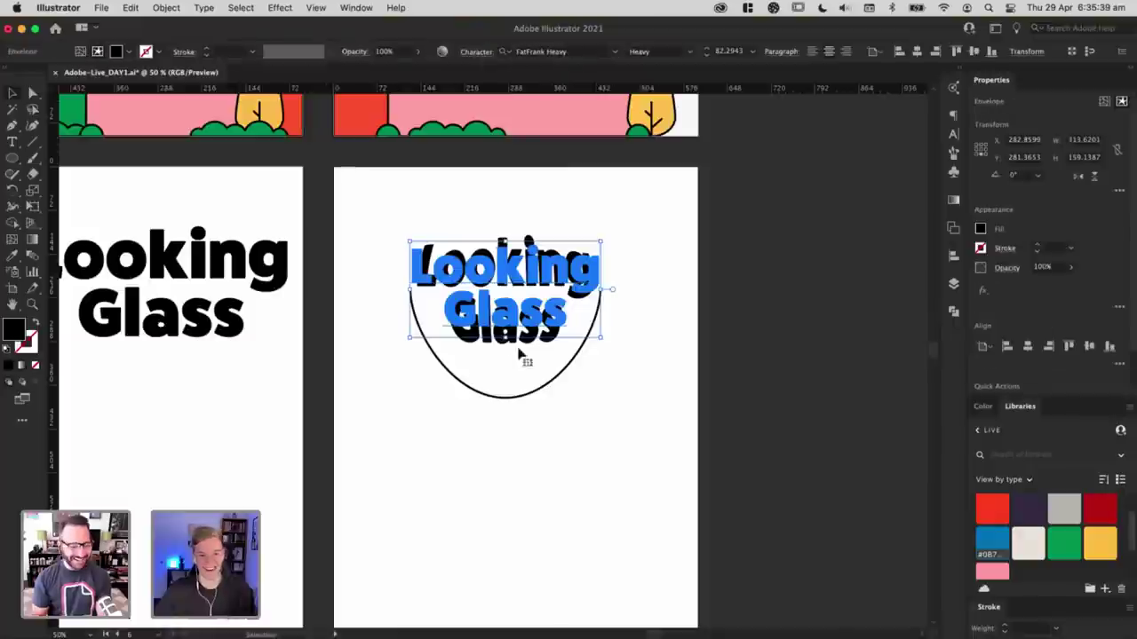
Step: Undo the stretch of the arc under the warped title
click(673, 415)
key(super+z)
key(super+z)
key(super+z)
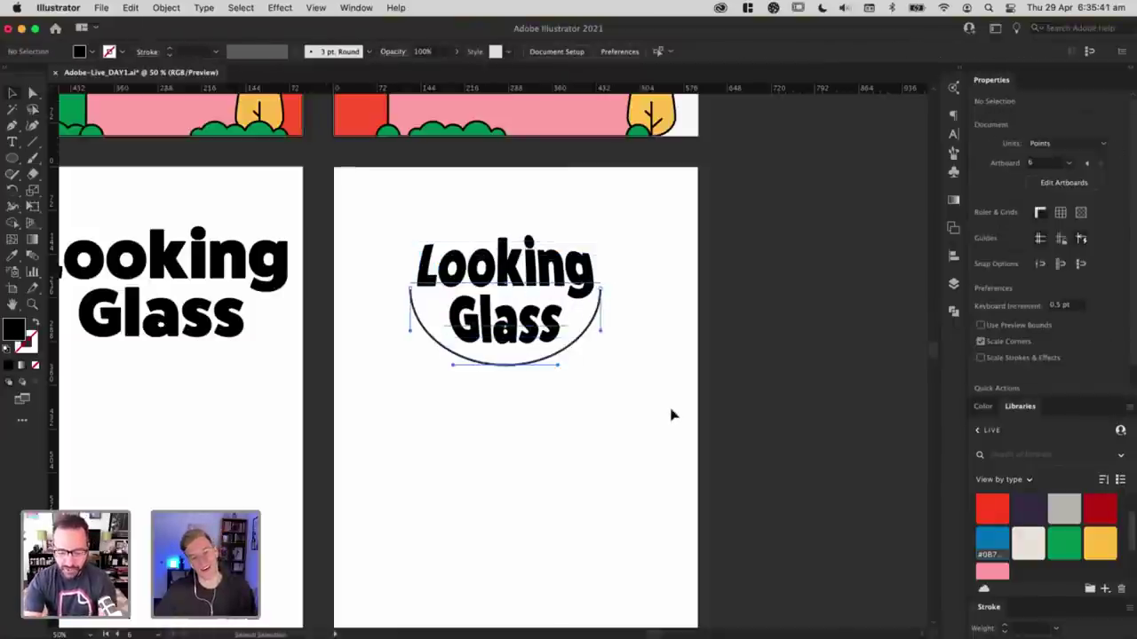
click(672, 414)
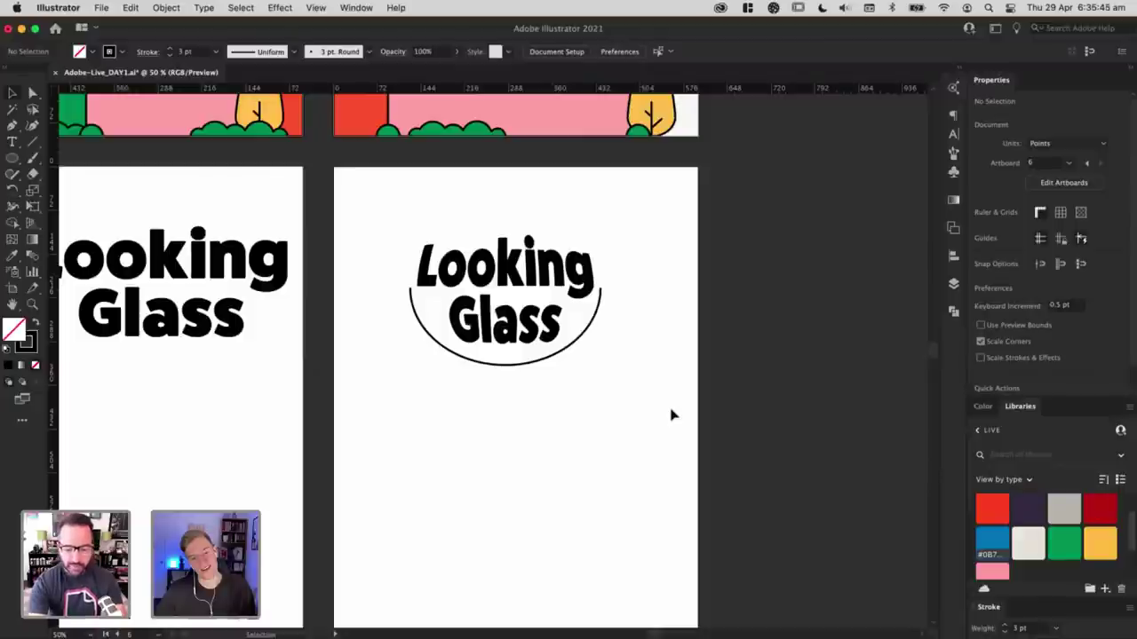
Step: Duplicate the warped title straight down into the empty space below the arc
scroll(646, 363, down, 3)
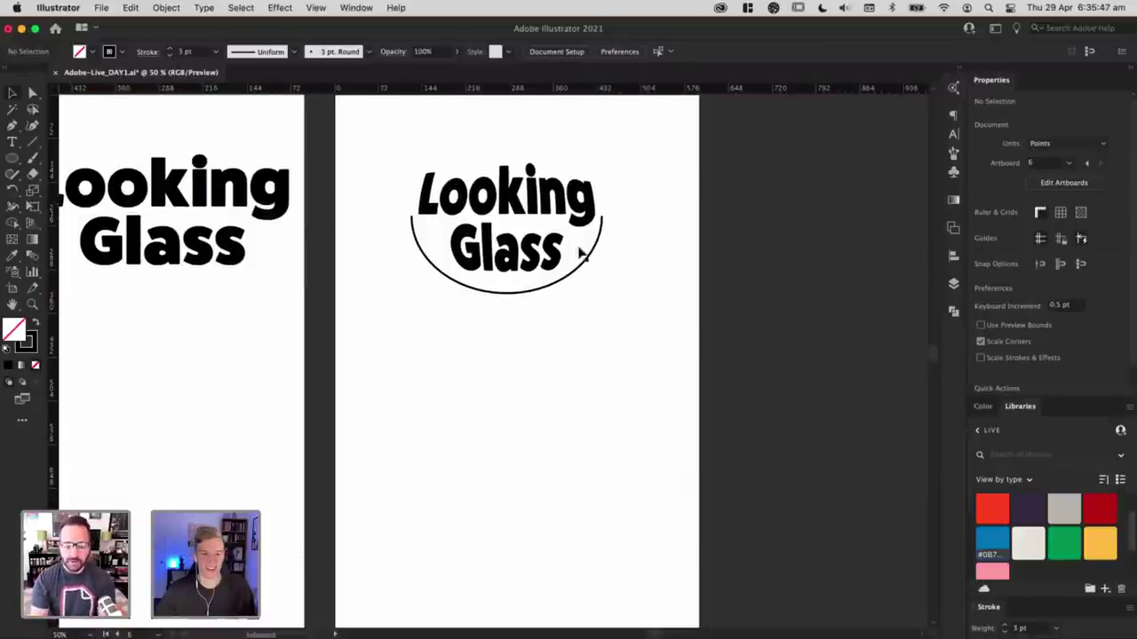
drag(579, 254, 534, 217)
drag(534, 401, 534, 403)
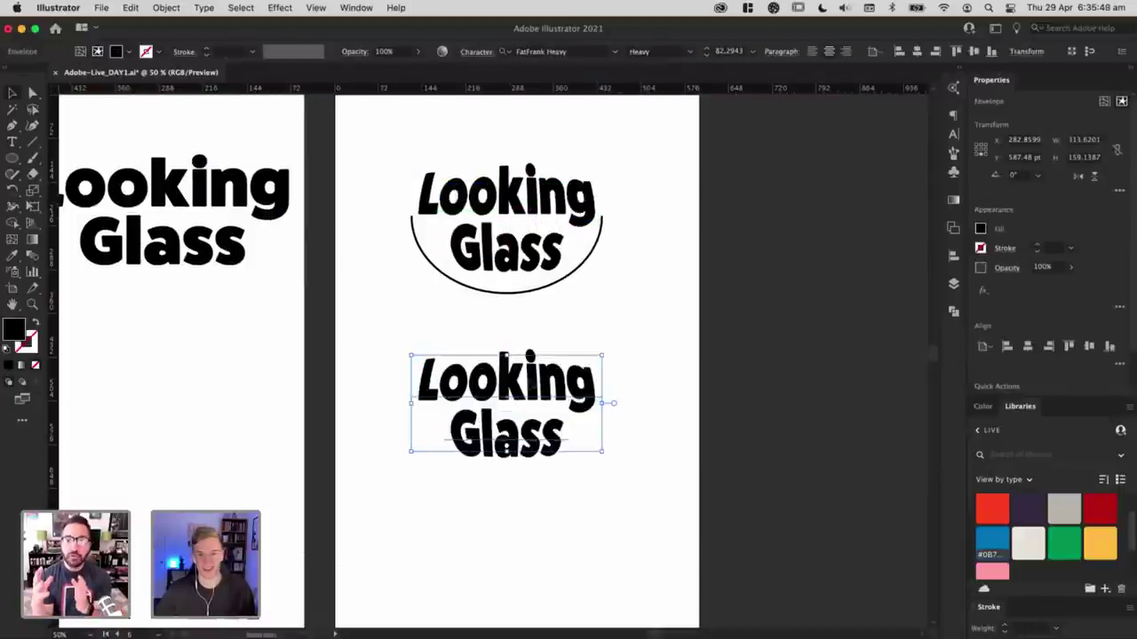
click(660, 329)
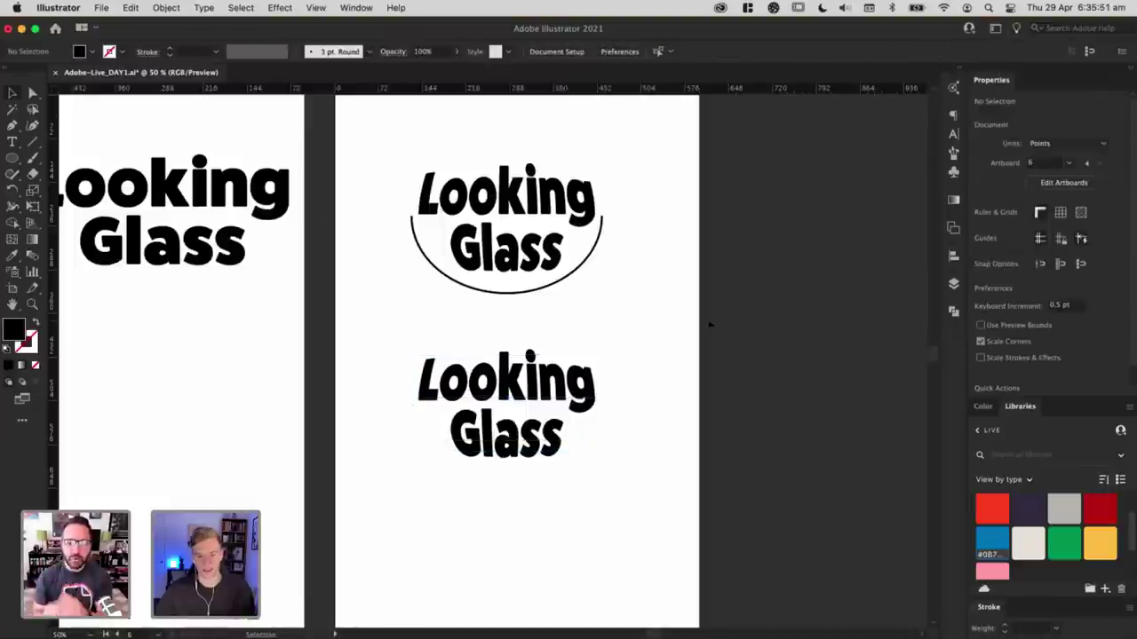
Step: Add a new "Looking Glass" text beside the artboard, scale it to about 63.47 pt and set its leading to Auto
key(t)
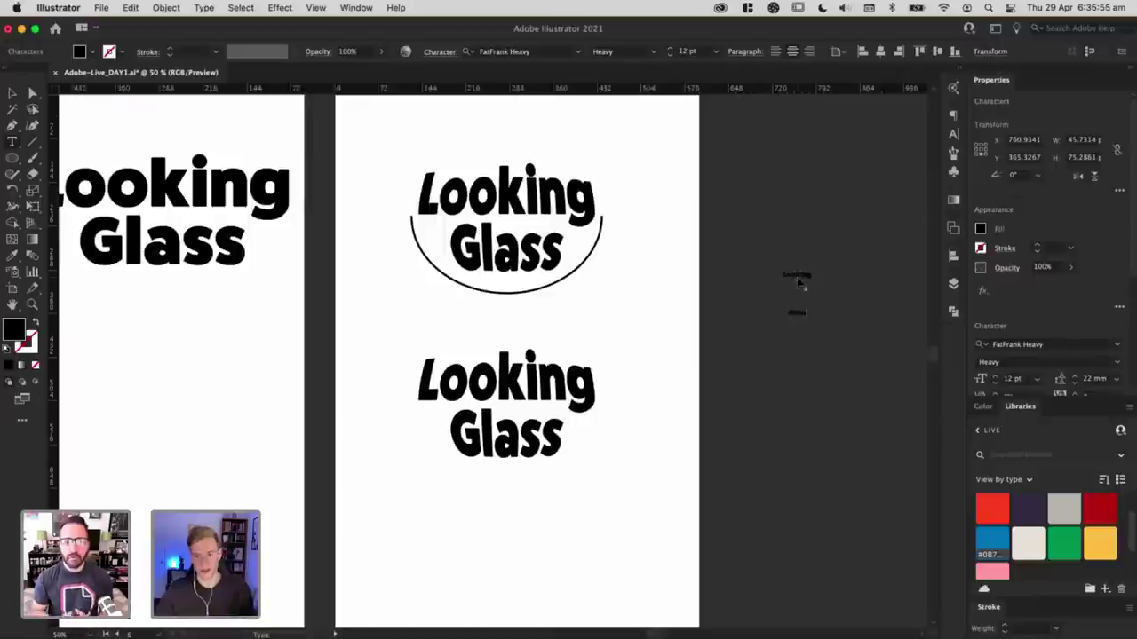
drag(783, 271, 797, 415)
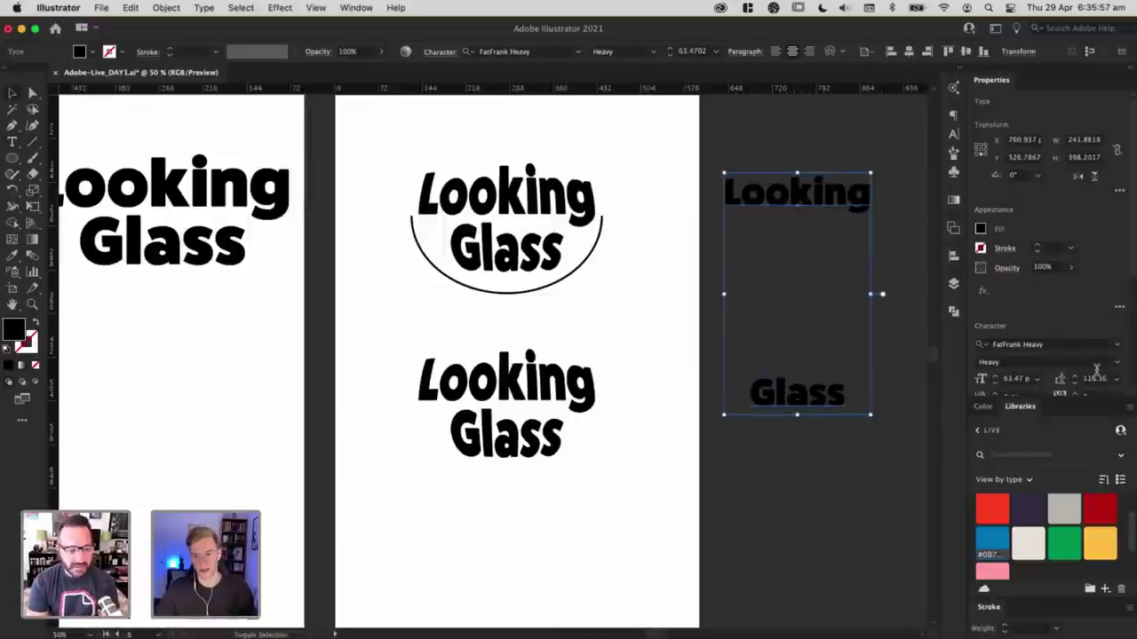
click(1115, 380)
click(1085, 411)
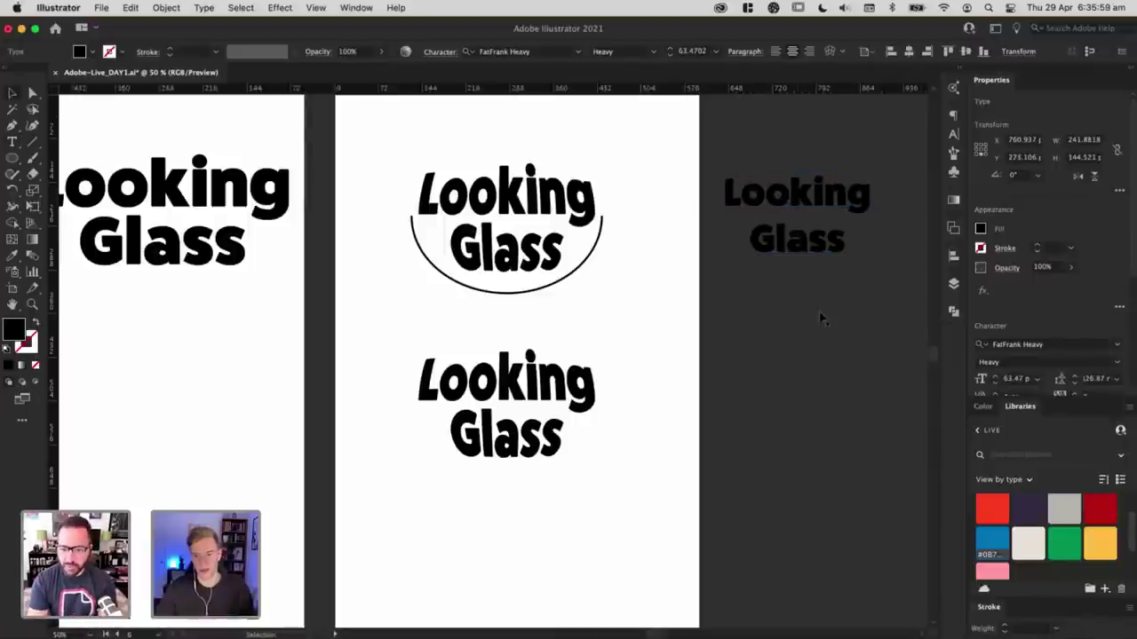
click(820, 315)
Step: Move the new "Looking Glass" text onto the neighbouring artboard, below the large plain title
drag(315, 405, 212, 405)
drag(368, 485, 711, 423)
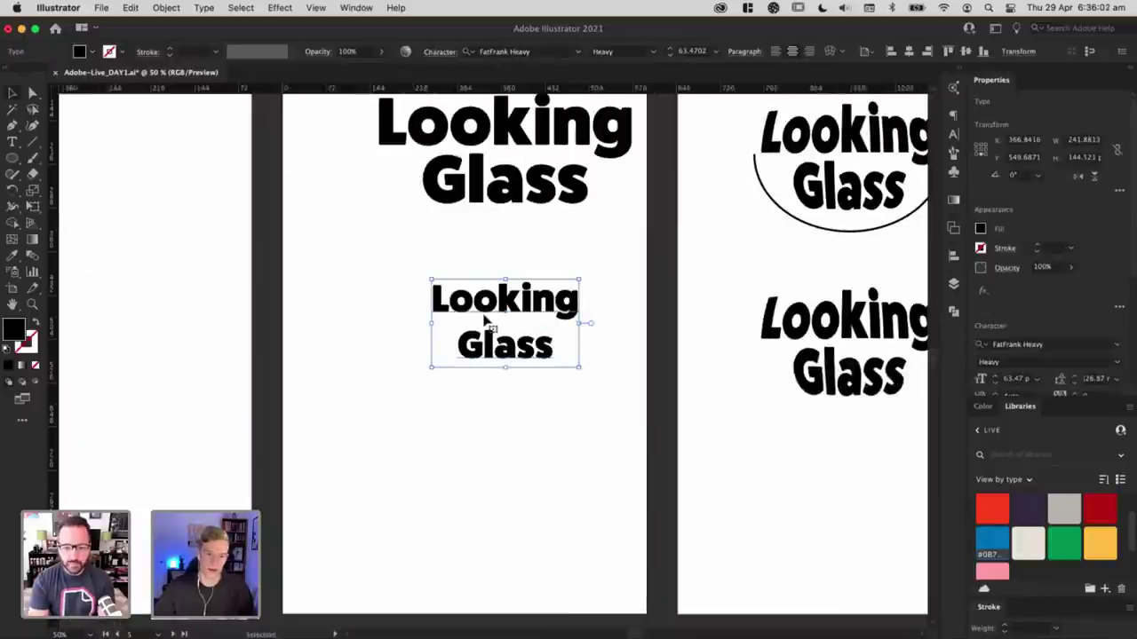
drag(504, 327, 434, 351)
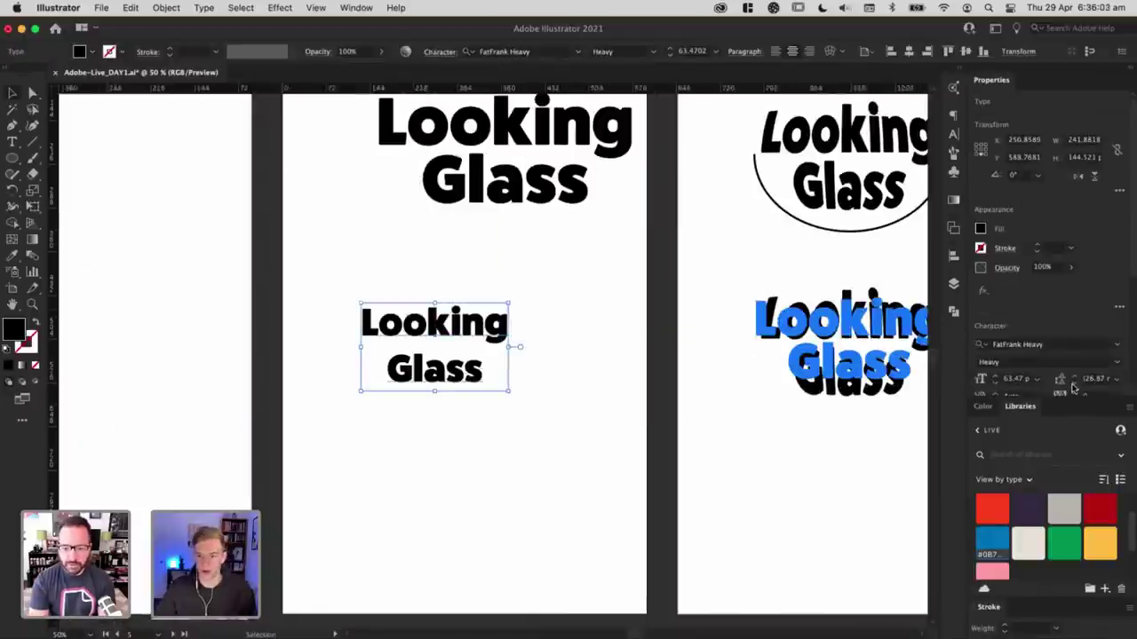
Step: Tighten the leading of the smaller "Looking Glass" text to 19 mm
click(1074, 384)
click(1074, 385)
click(1074, 385)
click(1073, 385)
click(1074, 384)
click(1074, 384)
click(1074, 385)
click(1073, 385)
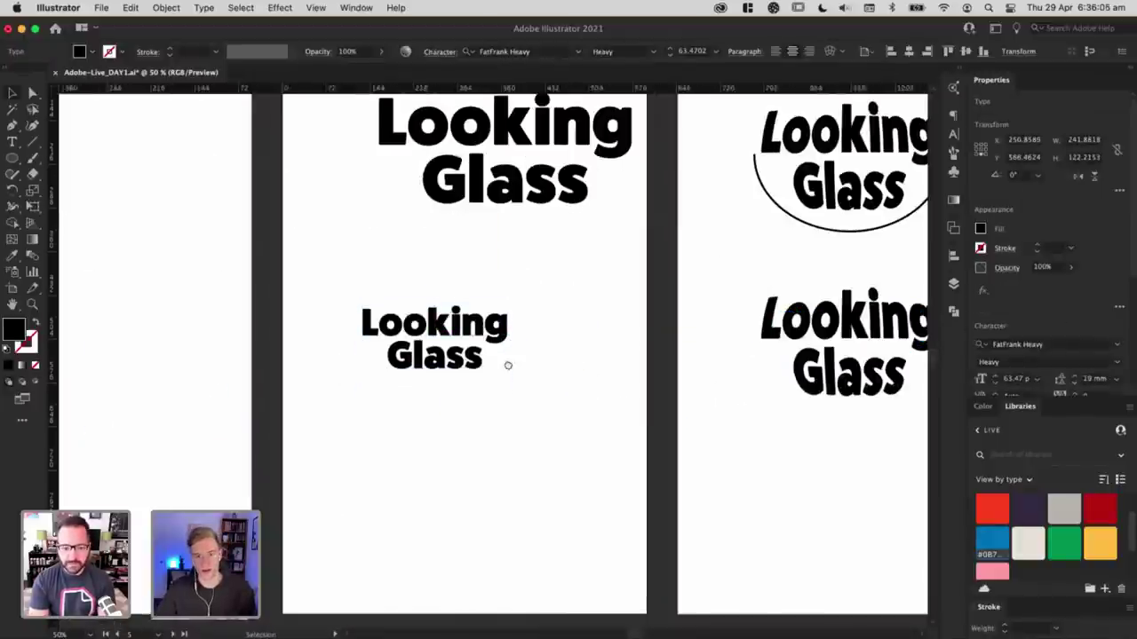
Step: Apply an envelope mesh with 4 rows and 4 columns to the smaller "Looking Glass" text
scroll(507, 365, right, 2)
click(409, 342)
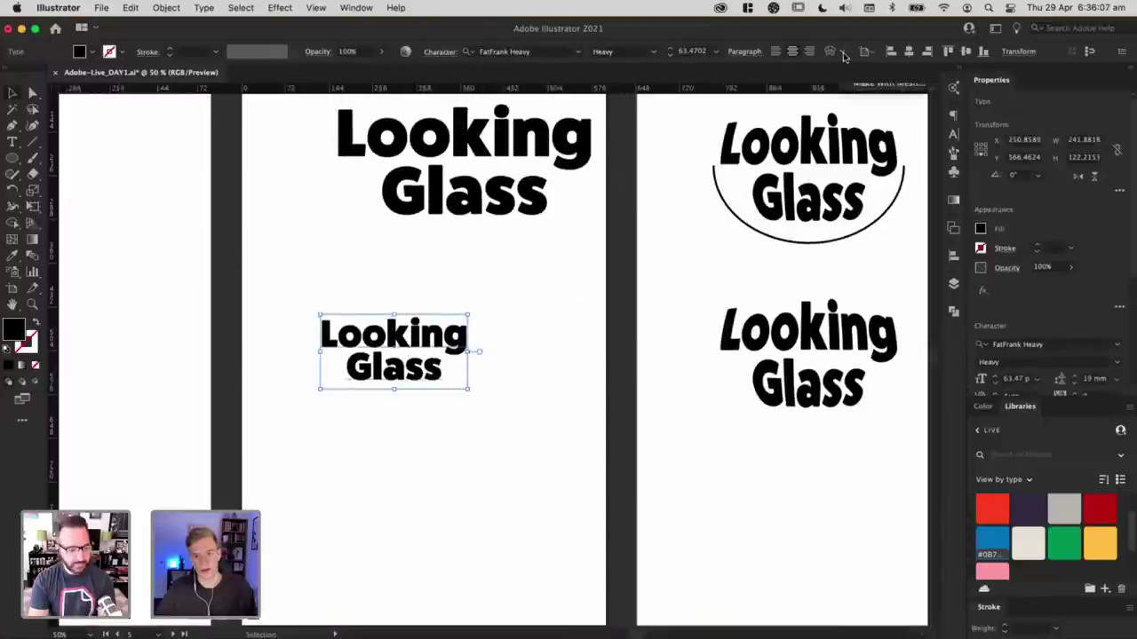
click(844, 55)
scroll(617, 299, right, 2)
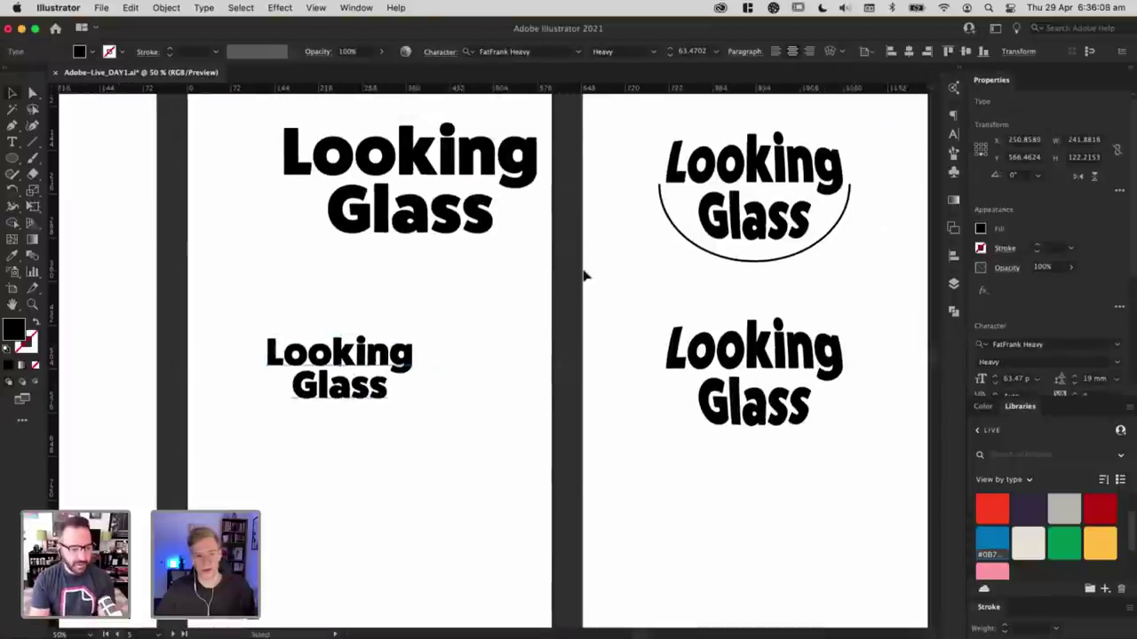
drag(12, 158, 71, 187)
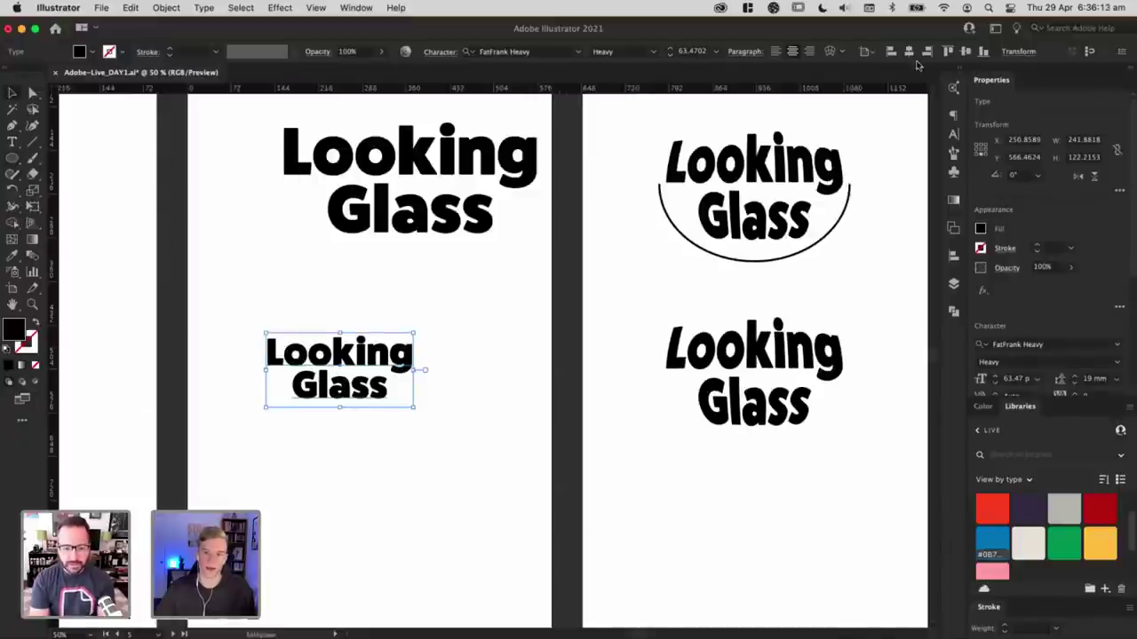
click(844, 53)
click(888, 83)
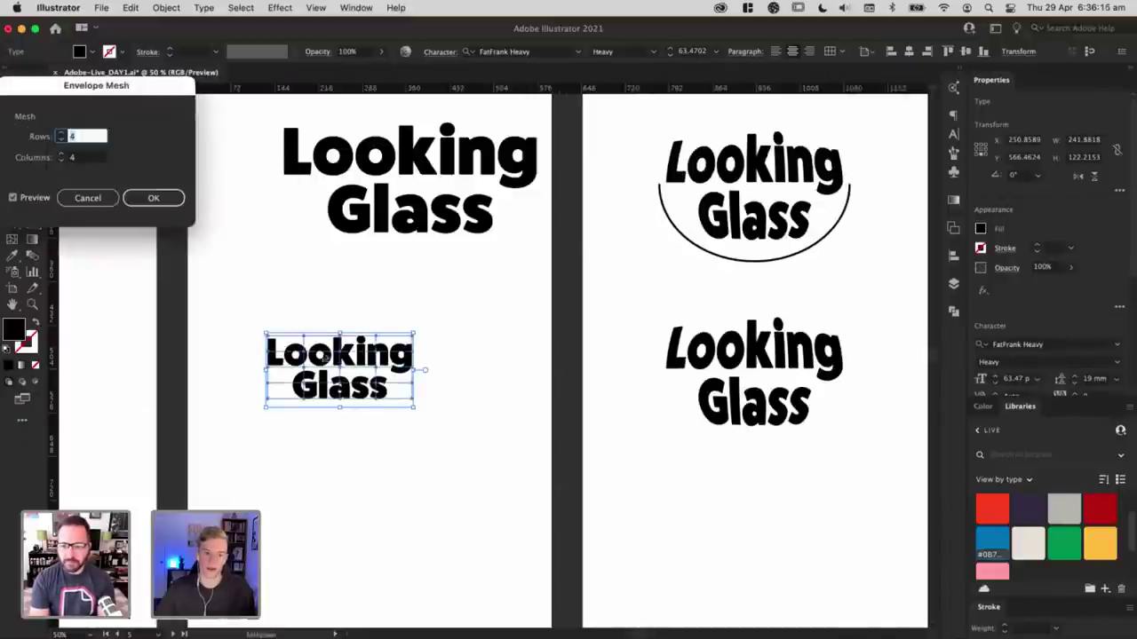
click(153, 197)
Step: Draw a grey ellipse about 372.5 × 169 pt behind the small "Looking Glass" text and centre it horizontally with the lettering
key(super+equal)
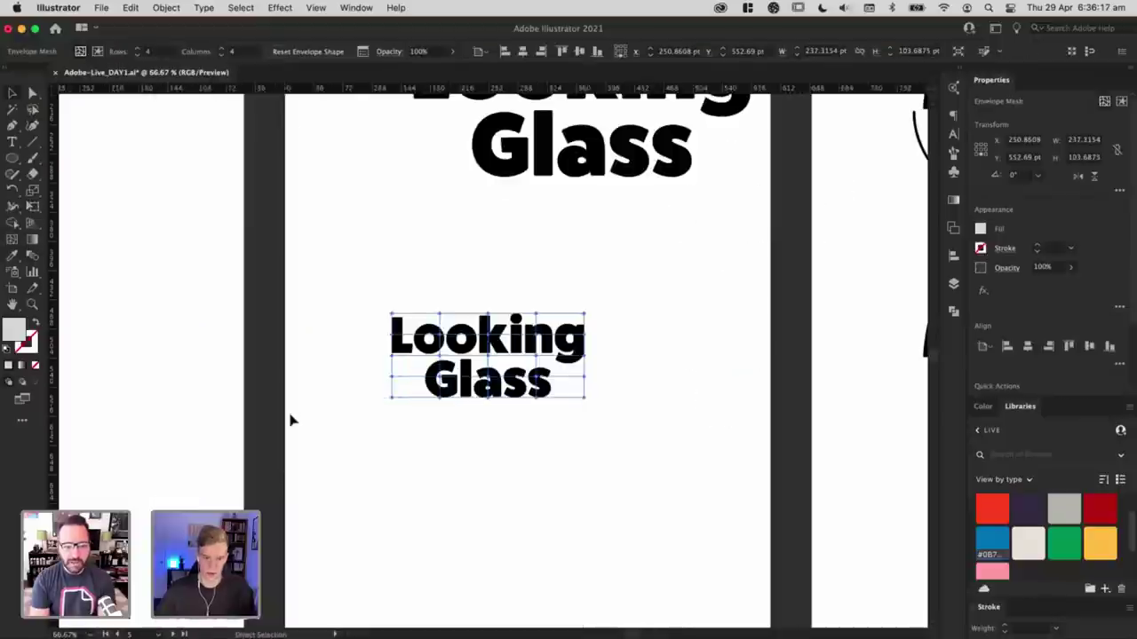
click(12, 162)
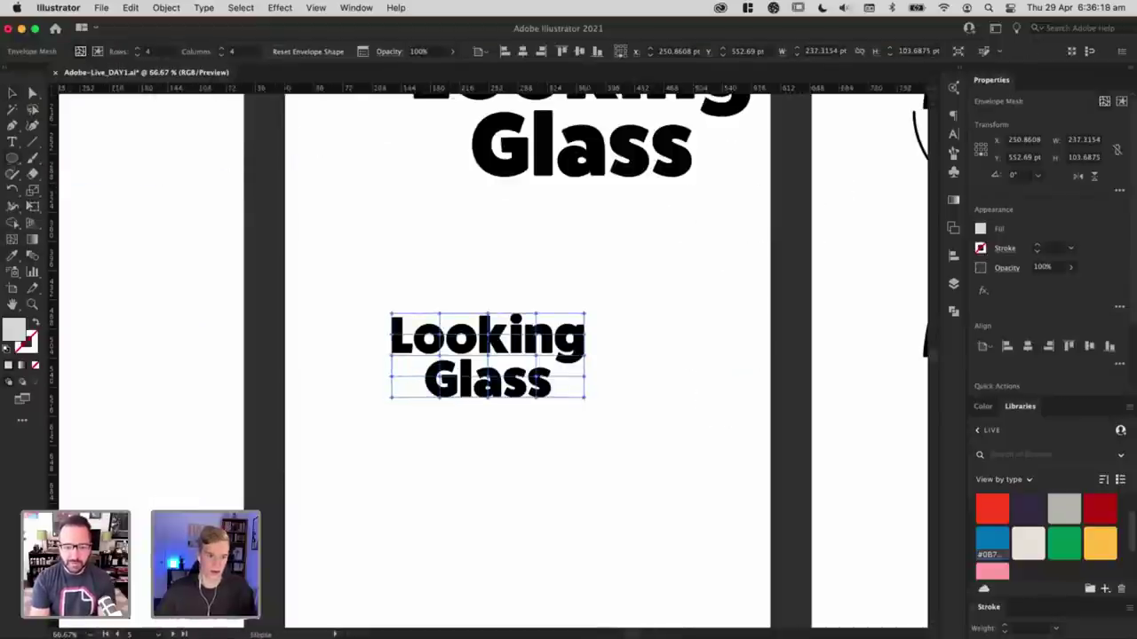
drag(337, 286, 642, 423)
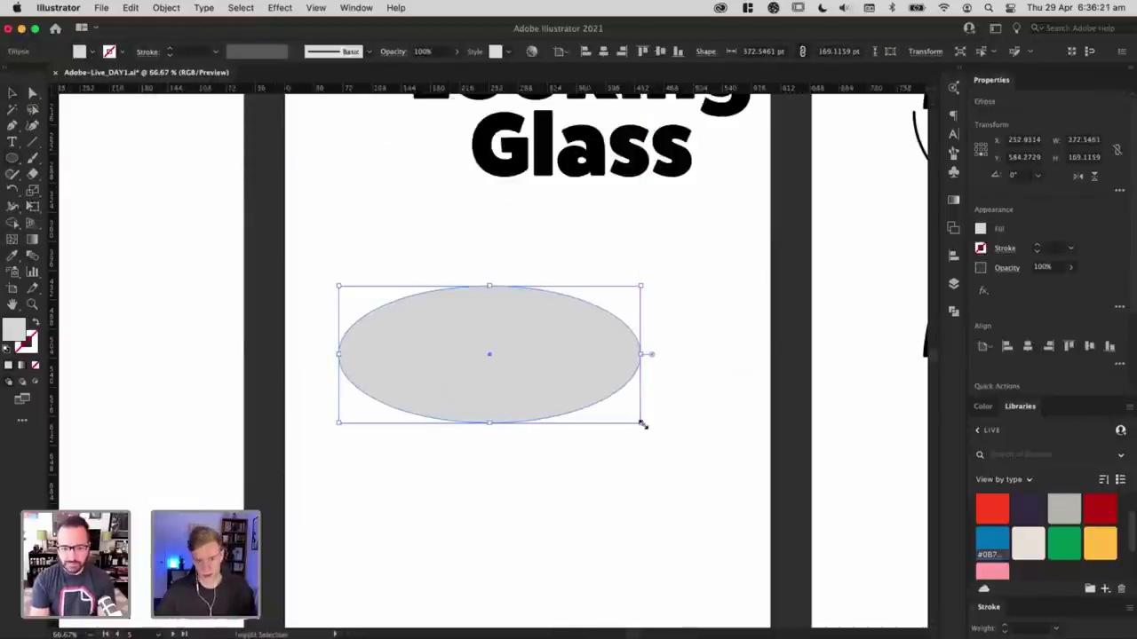
key(super+shift+bracketleft)
click(720, 381)
drag(629, 373, 618, 373)
shift+click(538, 341)
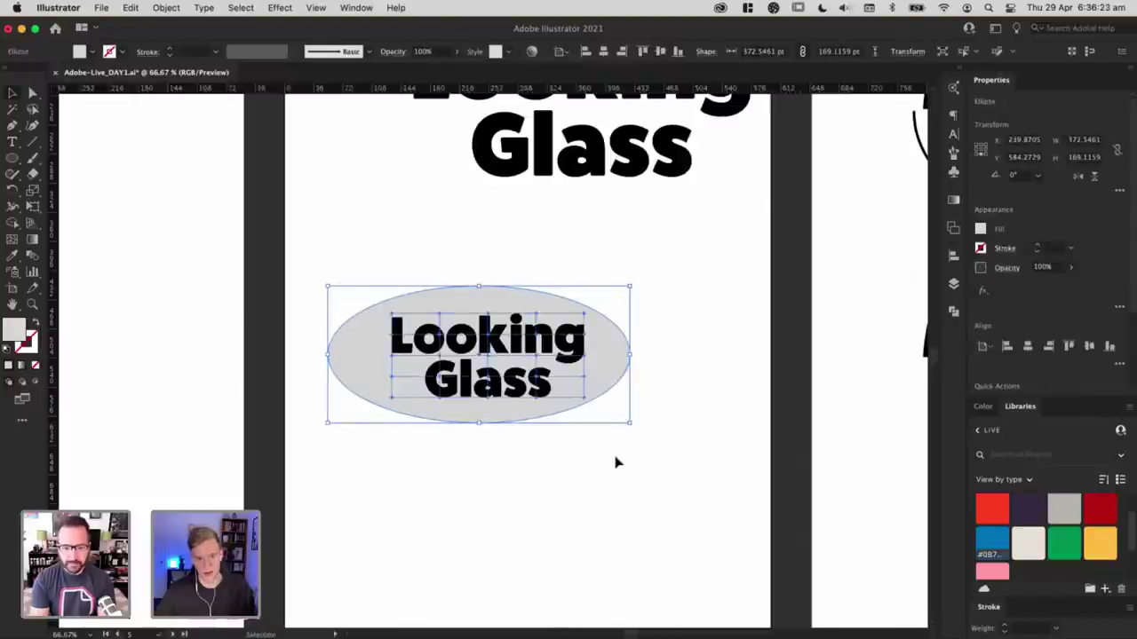
click(482, 216)
Step: Bulge the small "Looking Glass" text vertically by moving its top-middle mesh point up and bottom-middle mesh point down
key(a)
click(482, 337)
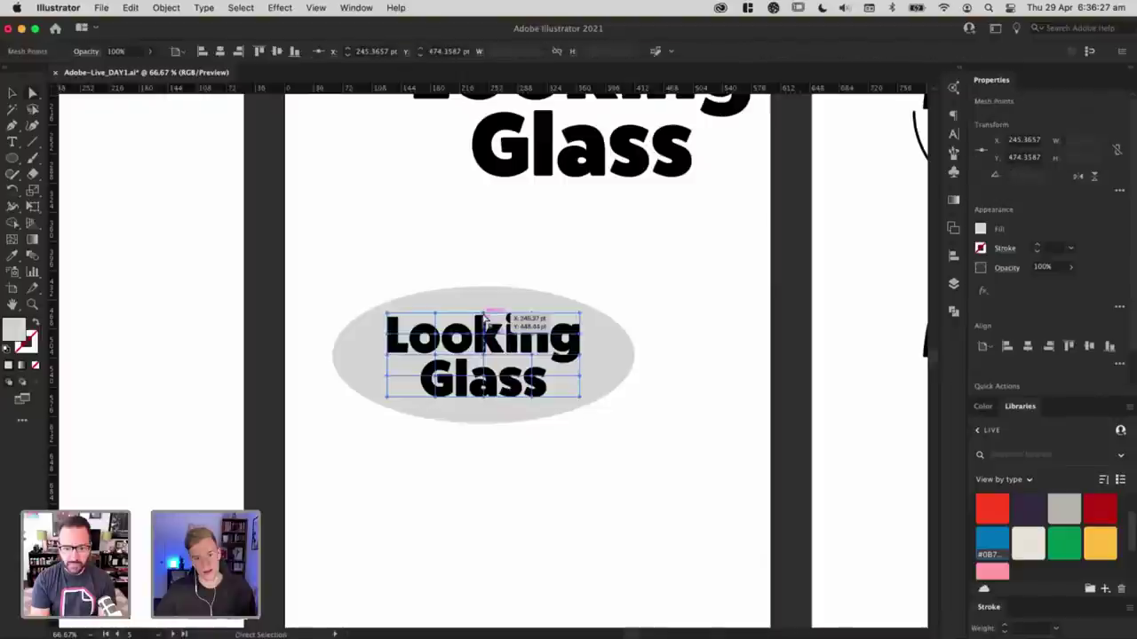
drag(482, 312, 478, 304)
click(724, 301)
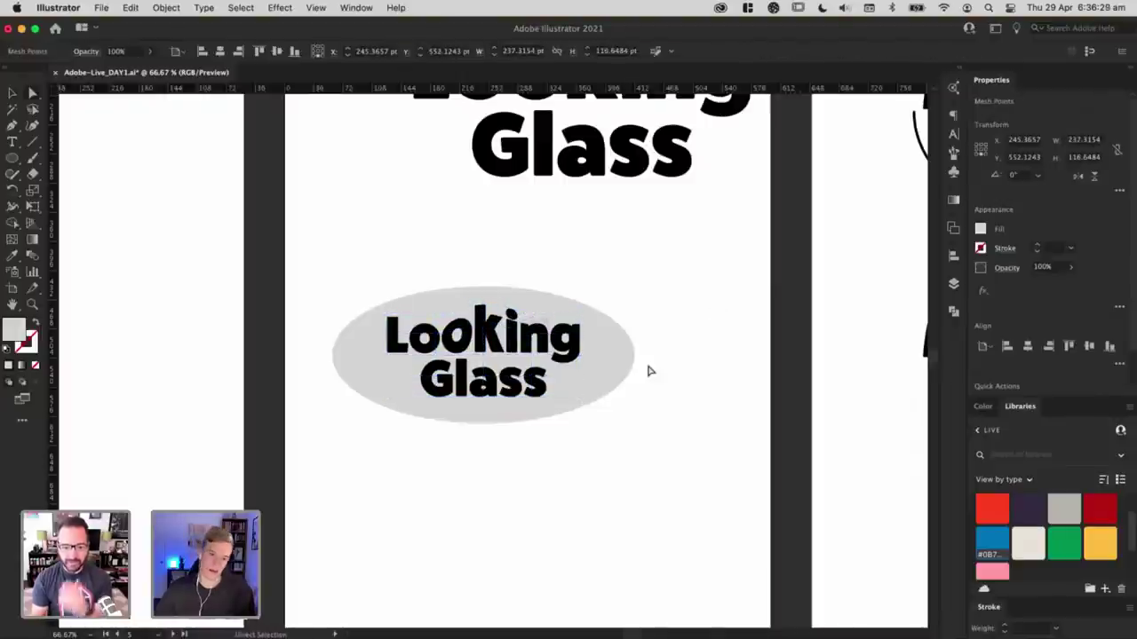
click(532, 377)
click(484, 376)
drag(485, 397, 532, 407)
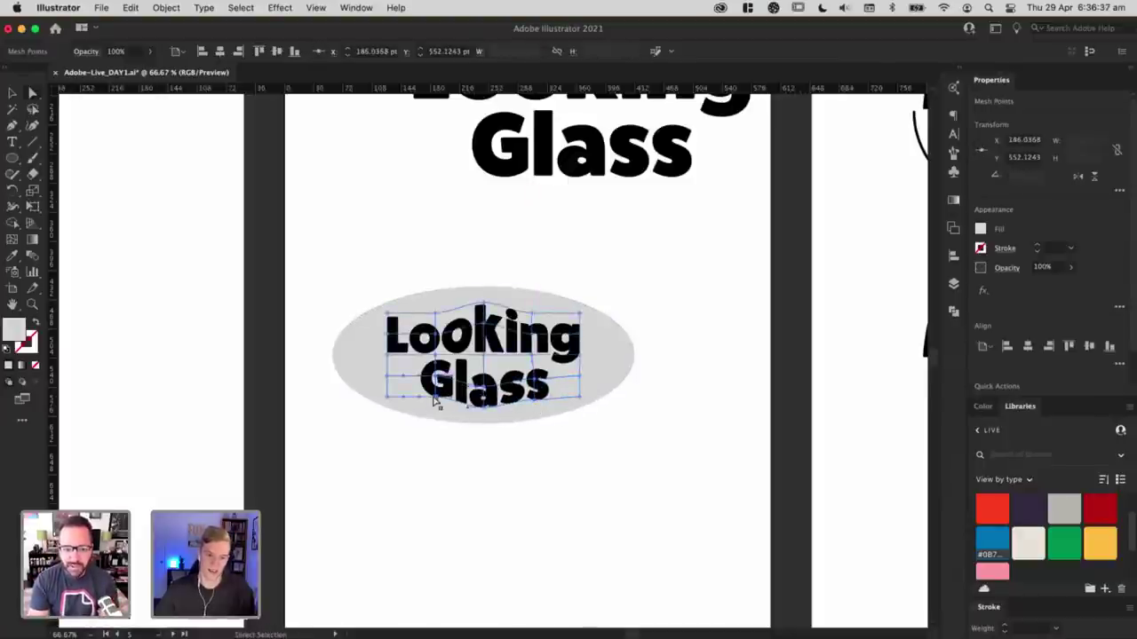
Step: Try to pull the mesh points around the "G" of "Glass" outward, and undo the distortion
drag(436, 399, 432, 409)
click(501, 501)
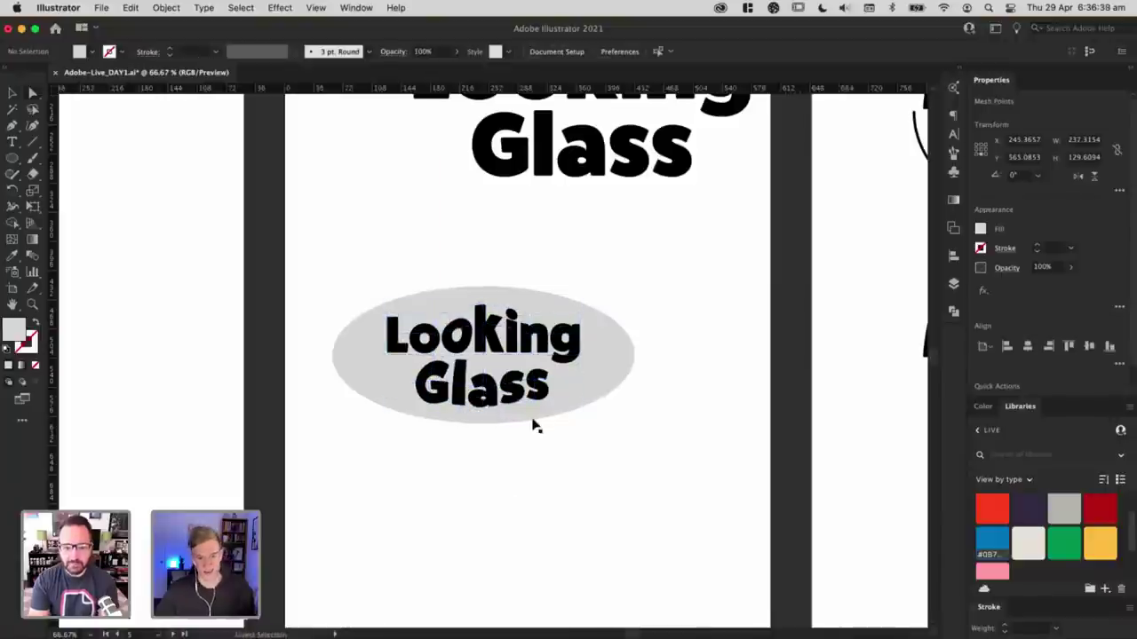
click(531, 416)
key(super+equal)
key(super+h)
click(487, 456)
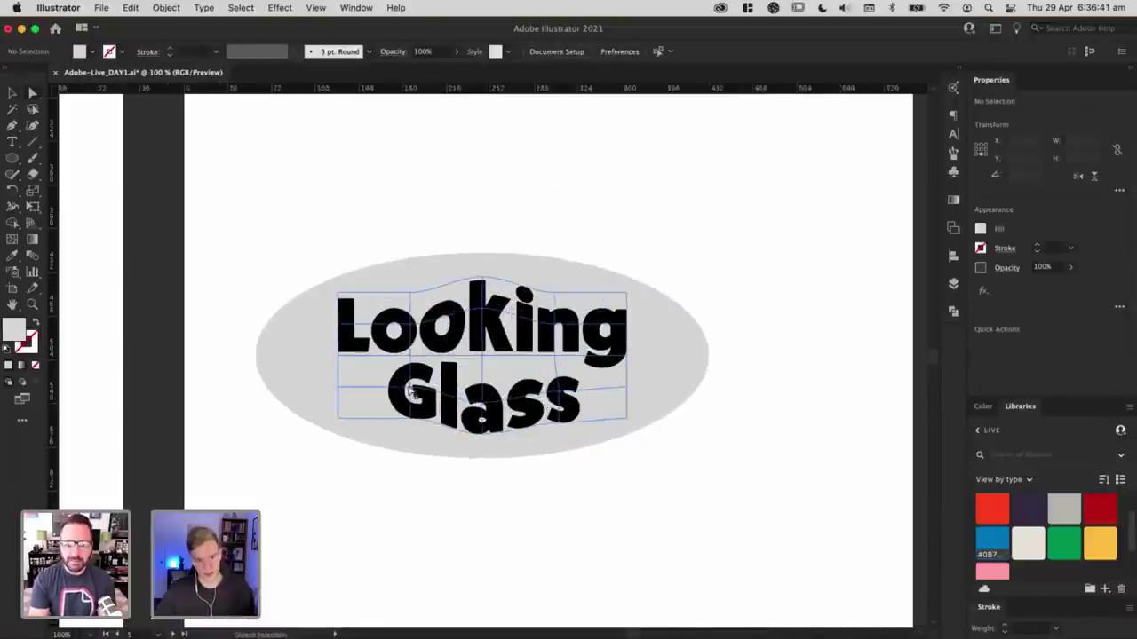
shift+click(410, 419)
drag(411, 387, 394, 395)
key(super+z)
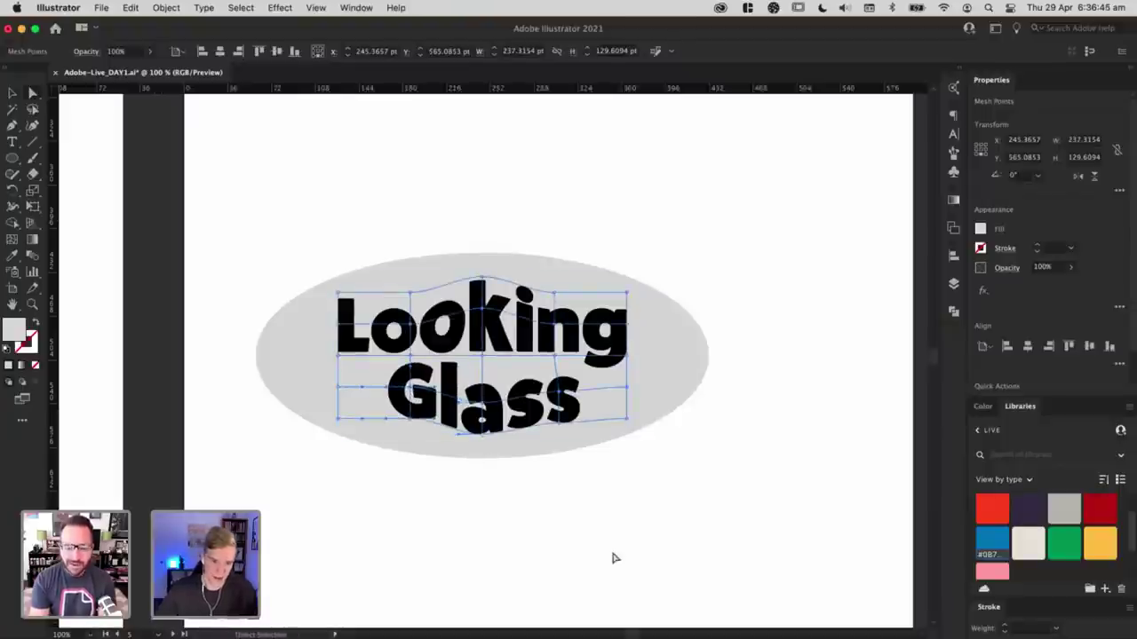
click(614, 556)
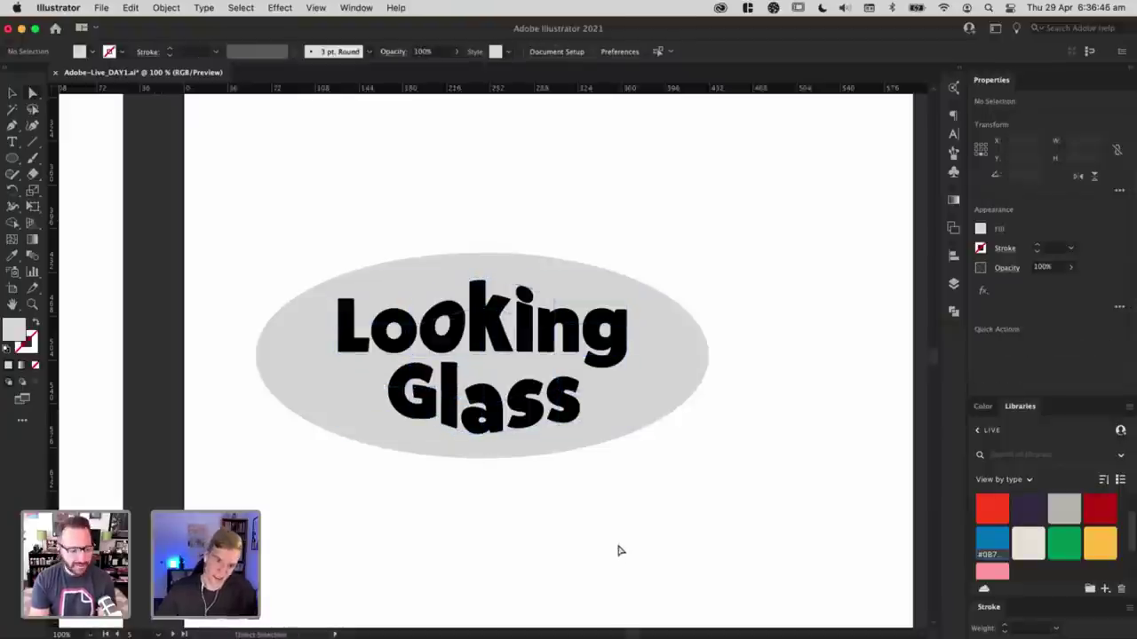
Step: Narrow the ellipse evenly to about 343 pt wide and fill it with the red library swatch
click(682, 362)
drag(702, 355, 693, 360)
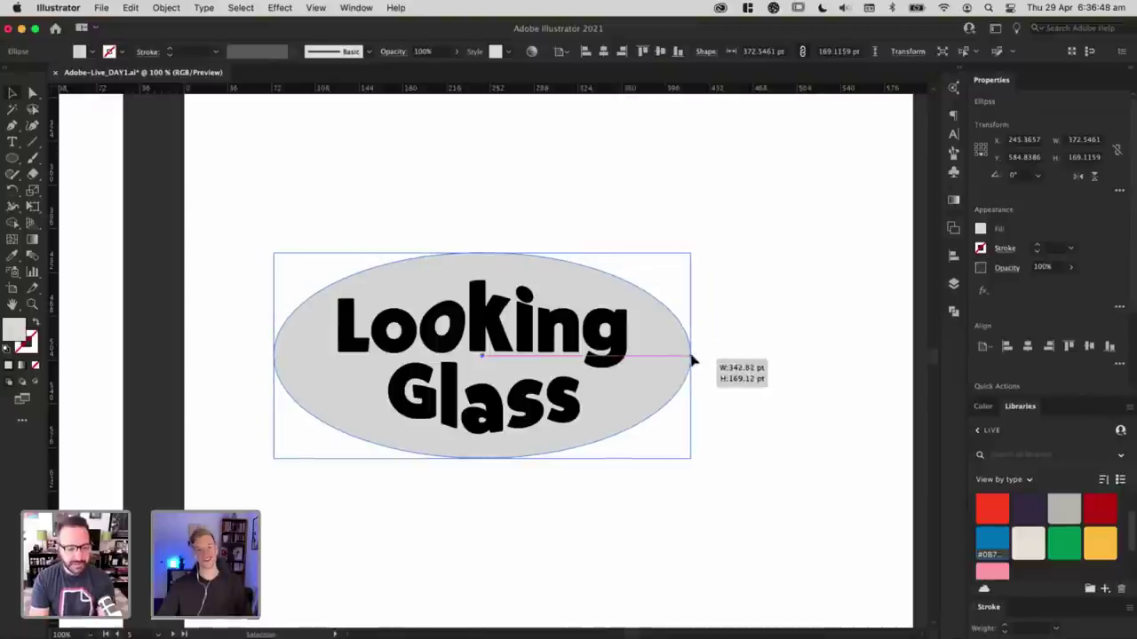
click(779, 389)
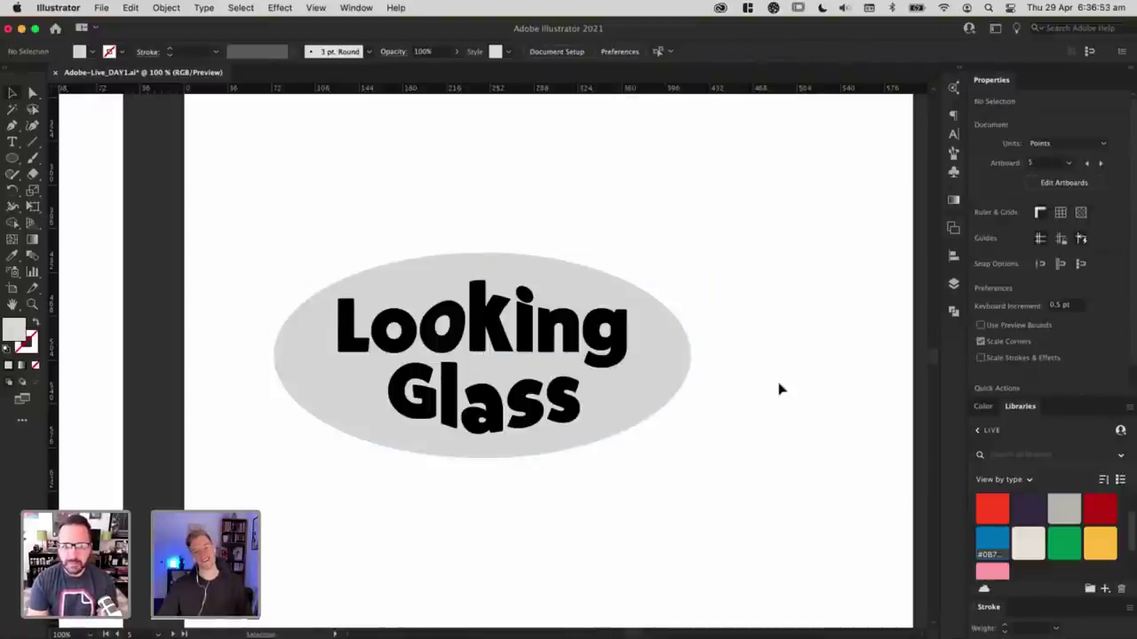
click(661, 380)
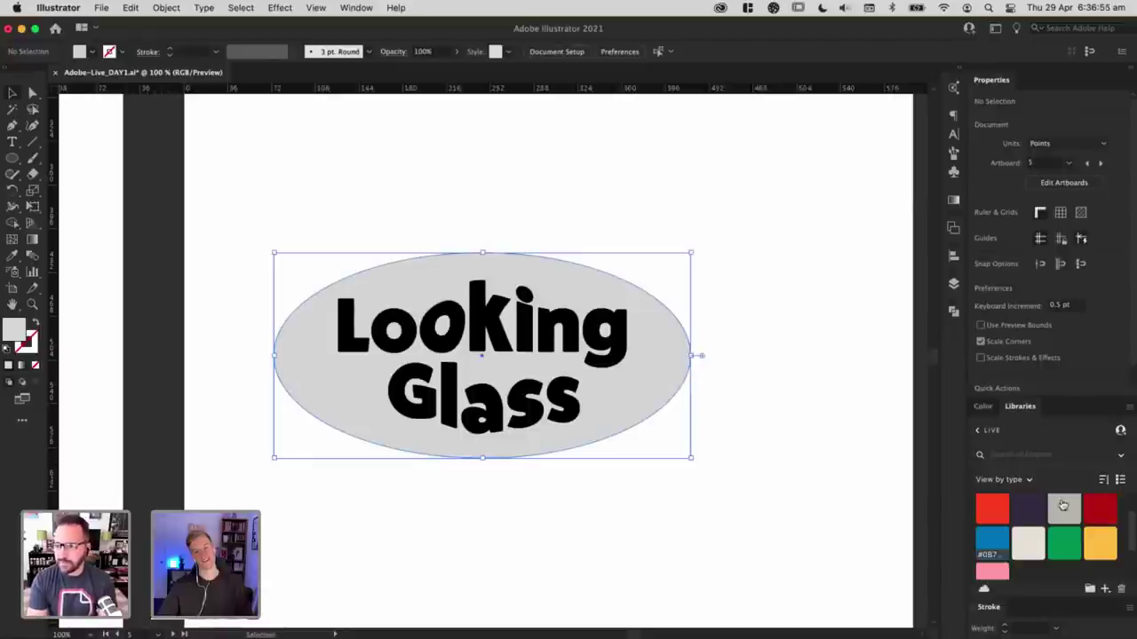
click(992, 508)
click(813, 470)
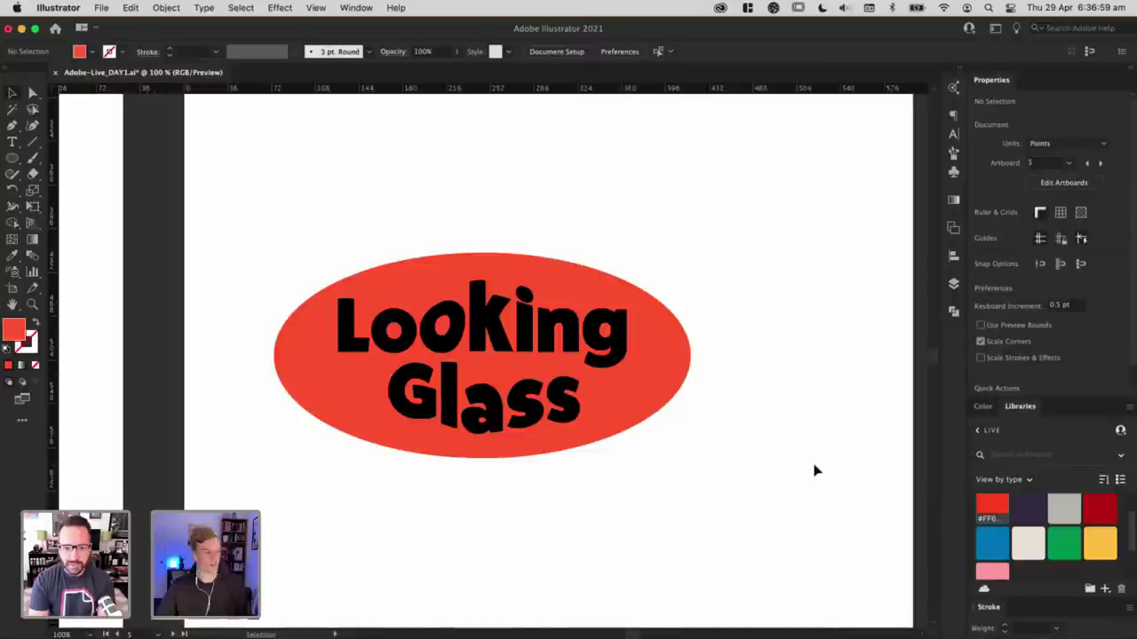
Step: Copy the red fill and 3 pt black outline from the red house wall onto the ellipse with the Eyedropper
drag(802, 464, 736, 464)
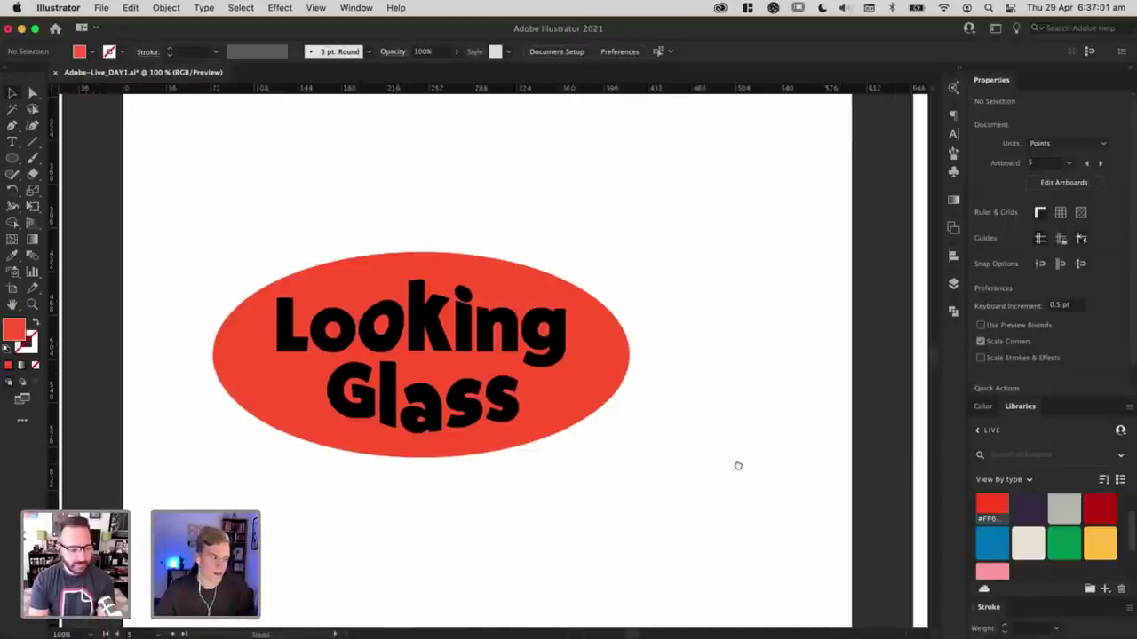
drag(535, 477, 620, 480)
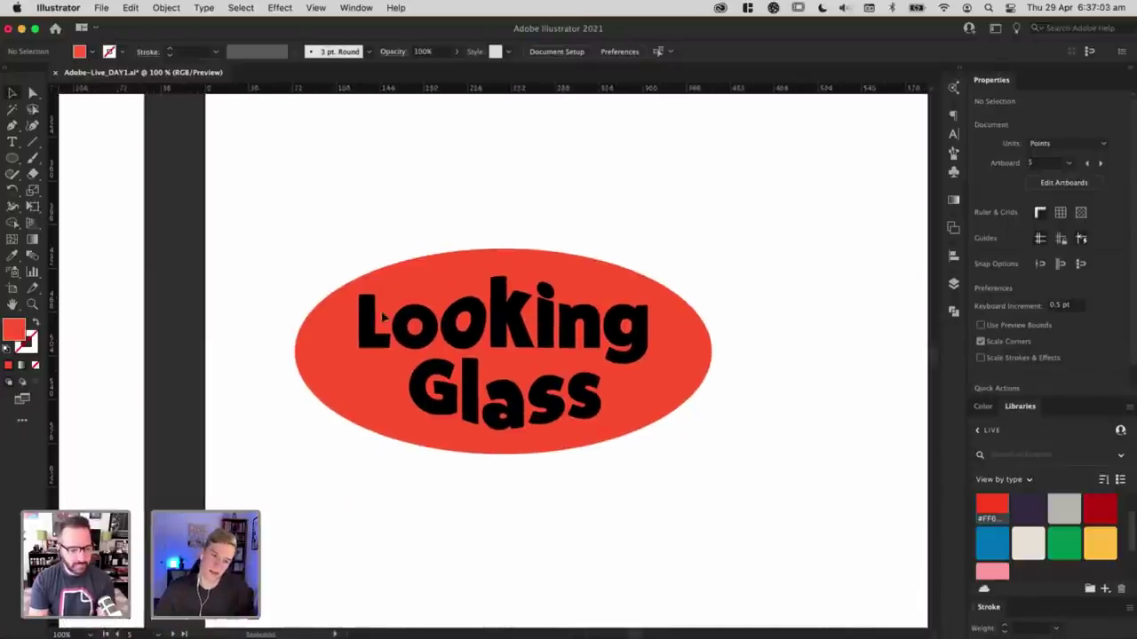
click(317, 344)
click(32, 350)
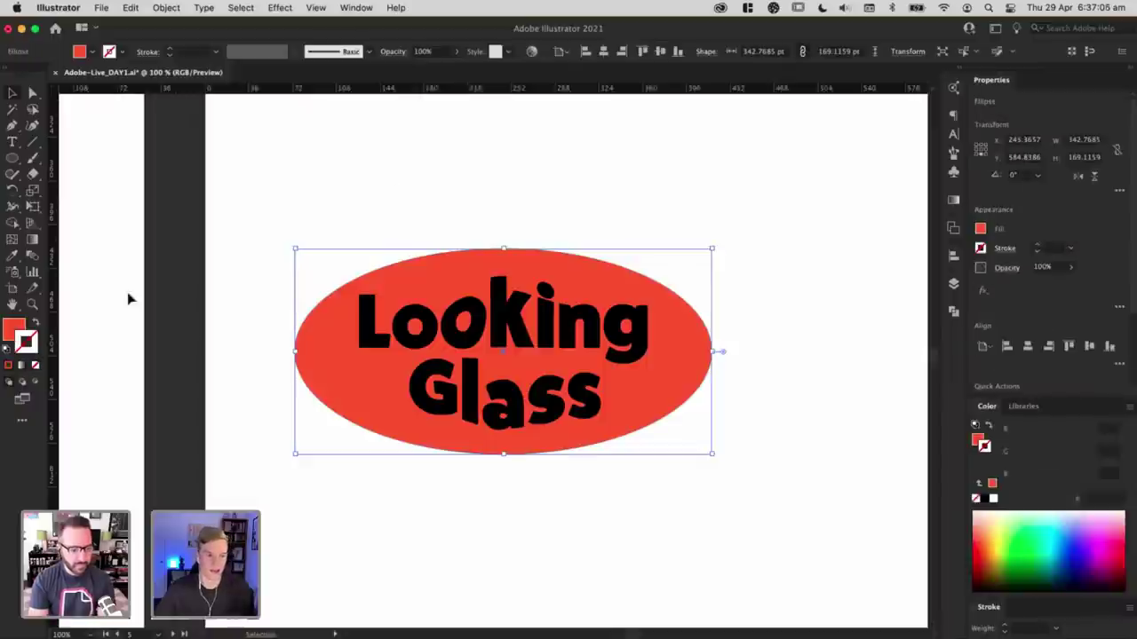
drag(397, 156, 495, 553)
key(super+minus)
key(super+minus)
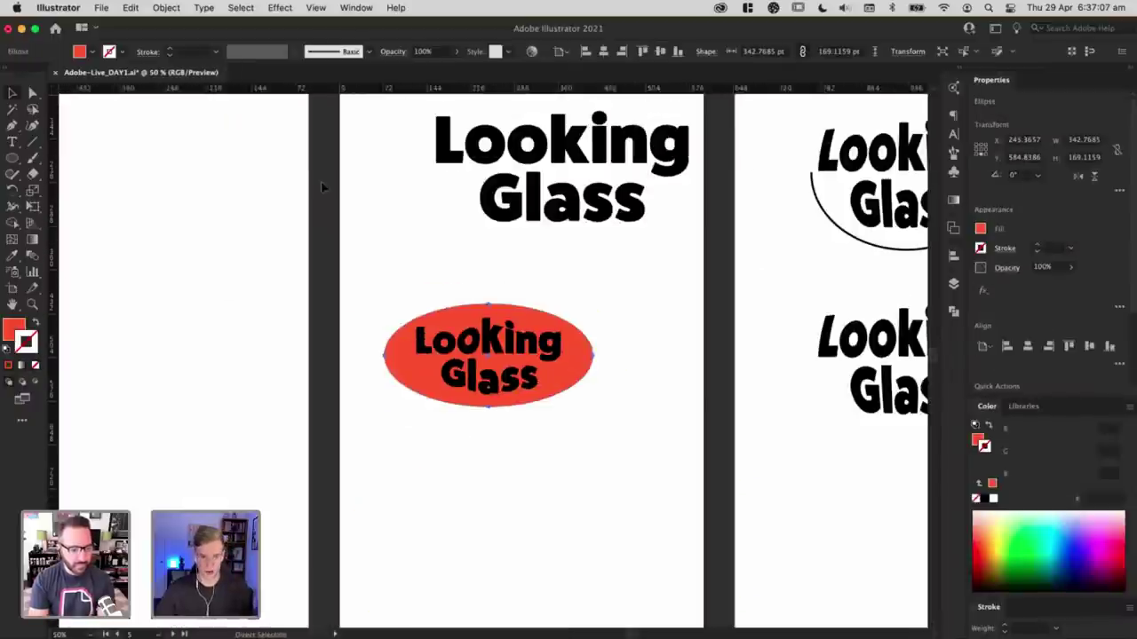
drag(328, 256, 403, 522)
key(i)
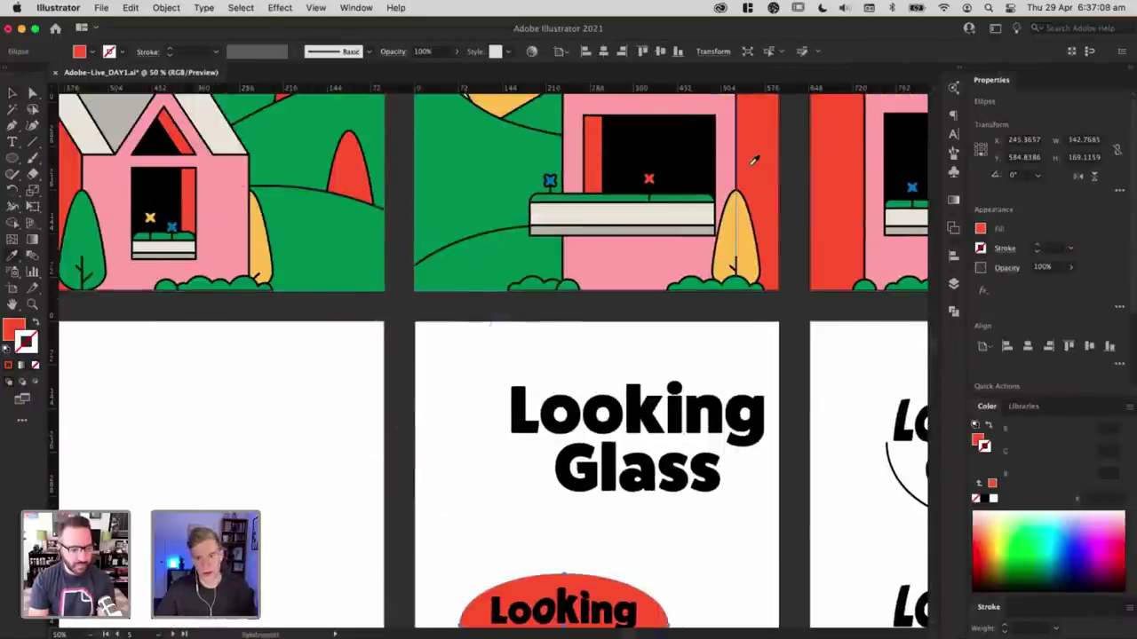
click(754, 159)
drag(534, 473, 495, 283)
click(703, 436)
key(super+plus)
key(super+plus)
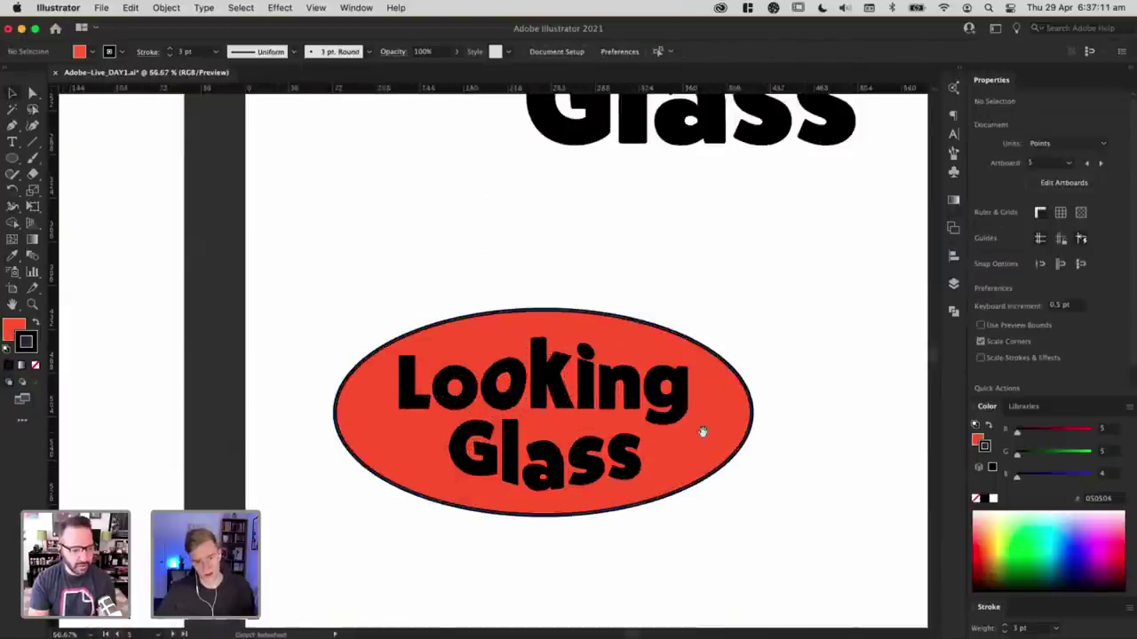
scroll(685, 432, down, 3)
scroll(685, 431, right, 2)
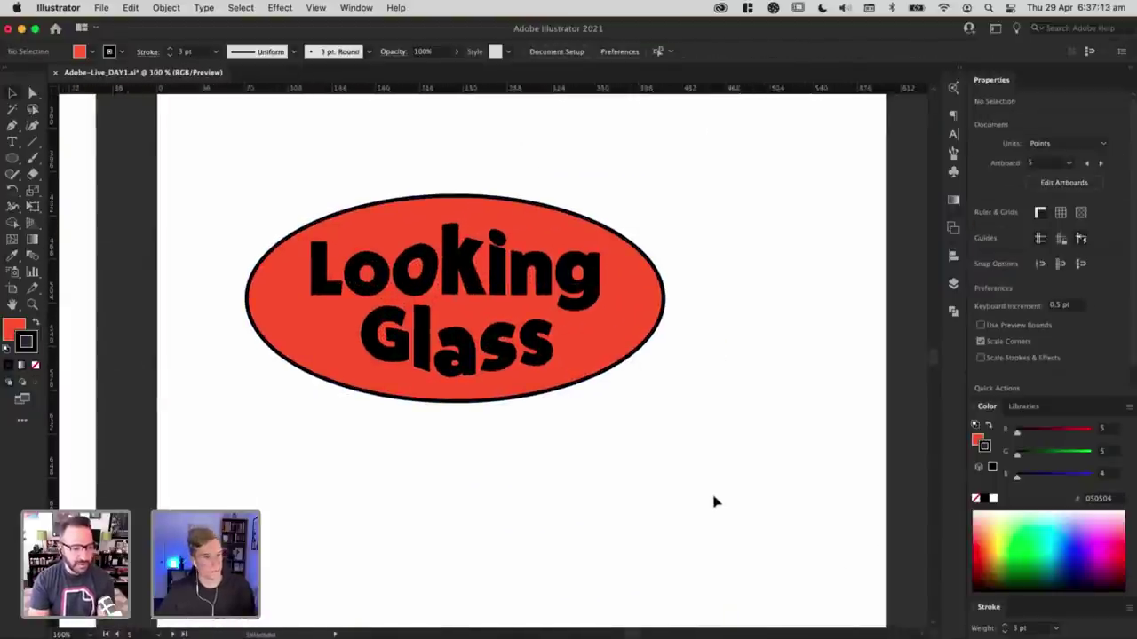
click(598, 345)
click(656, 416)
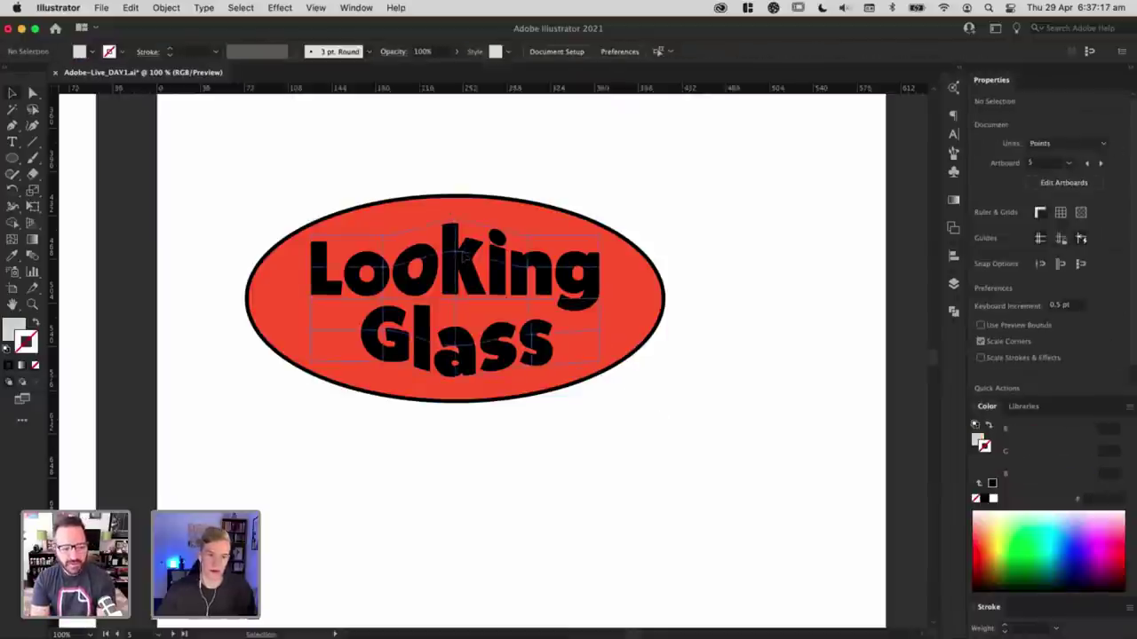
click(454, 222)
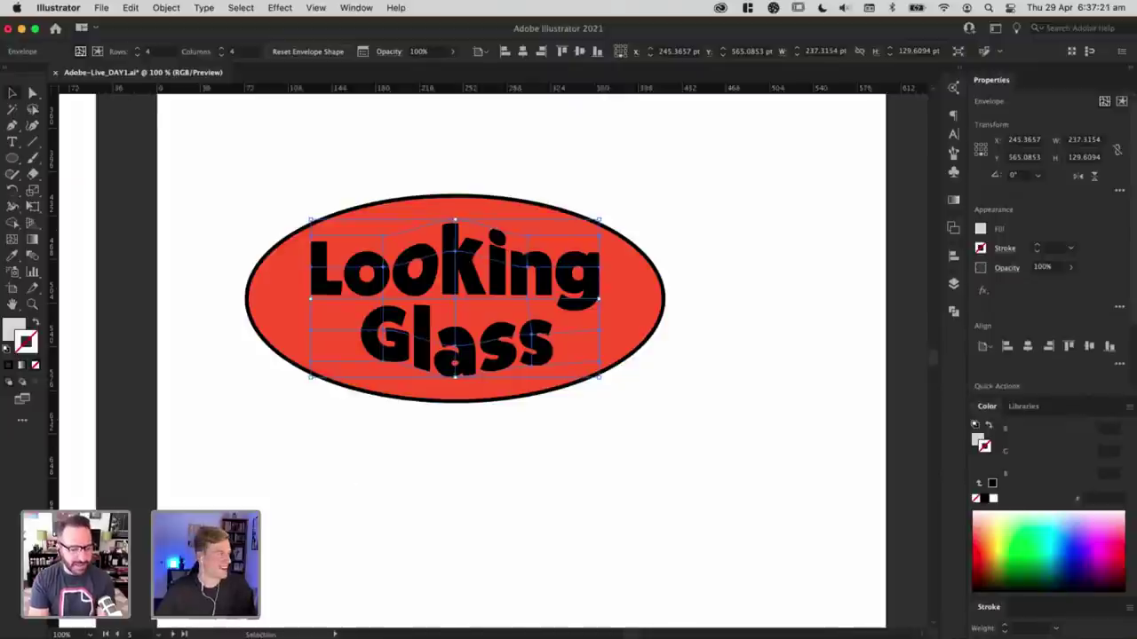
click(682, 375)
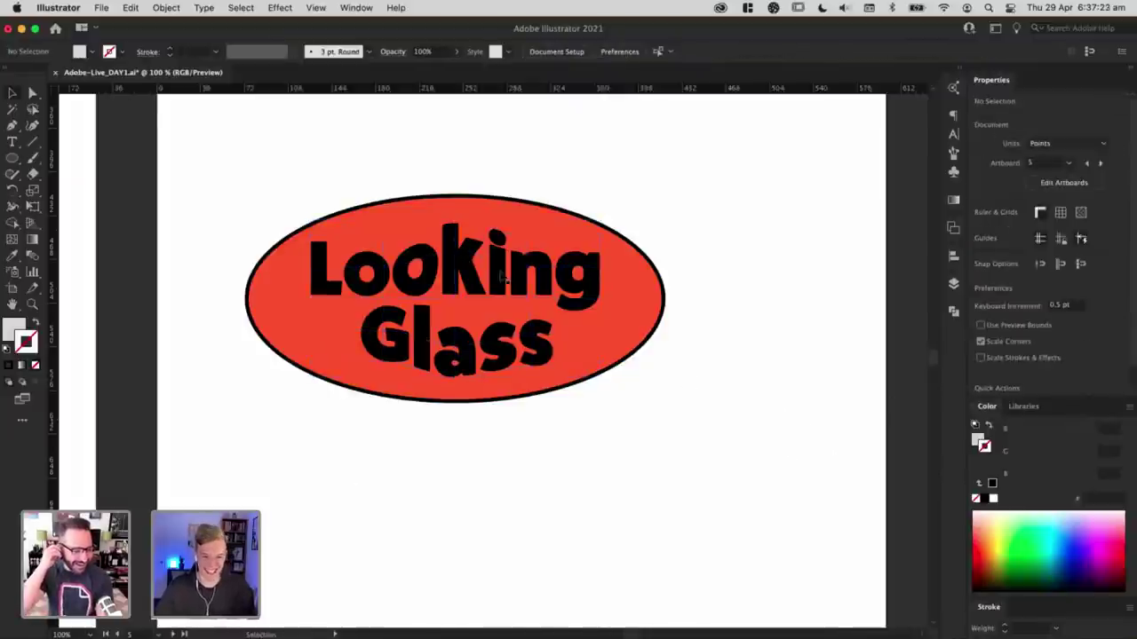
Step: Stretch the warped "Looking Glass" text noticeably taller and slightly wider from its centre inside the red ellipse
click(482, 297)
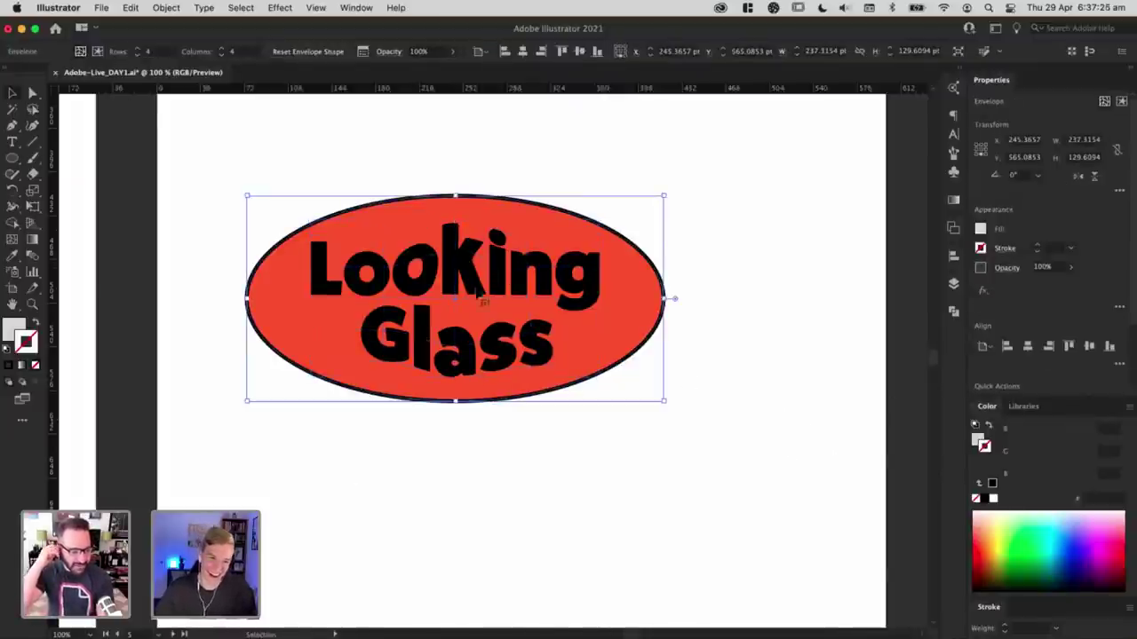
click(701, 304)
click(454, 257)
drag(456, 220, 455, 210)
click(514, 191)
click(593, 302)
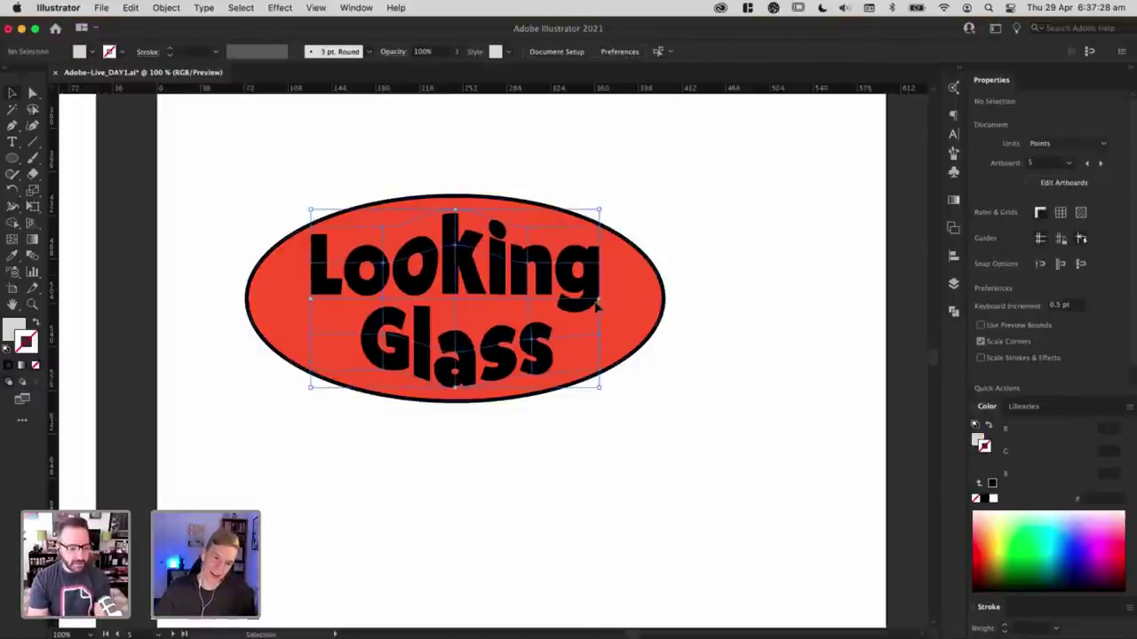
mouse_move(601, 298)
mouse_down()
mouse_move(633, 297)
mouse_move(604, 298)
mouse_up()
click(684, 294)
Step: Rotate the red ellipse and its "Looking Glass" text together slightly counter-clockwise
scroll(621, 308, right, 3)
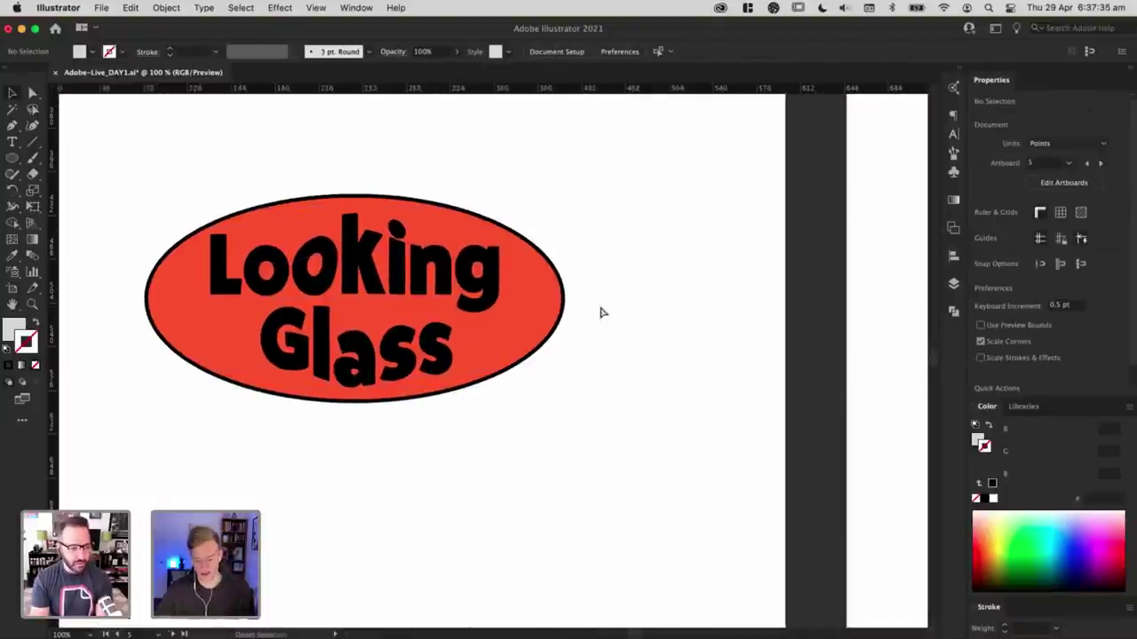
key(super+minus)
key(super+minus)
drag(271, 300, 558, 414)
key(r)
drag(516, 425, 547, 423)
key(v)
click(547, 423)
key(super+equal)
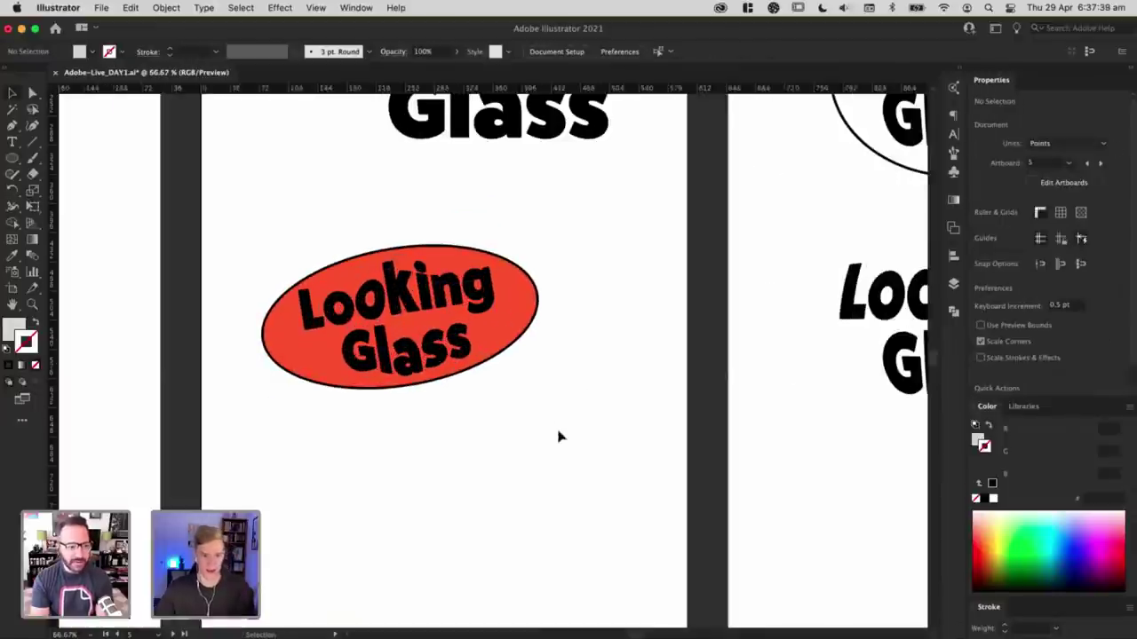
key(super+equal)
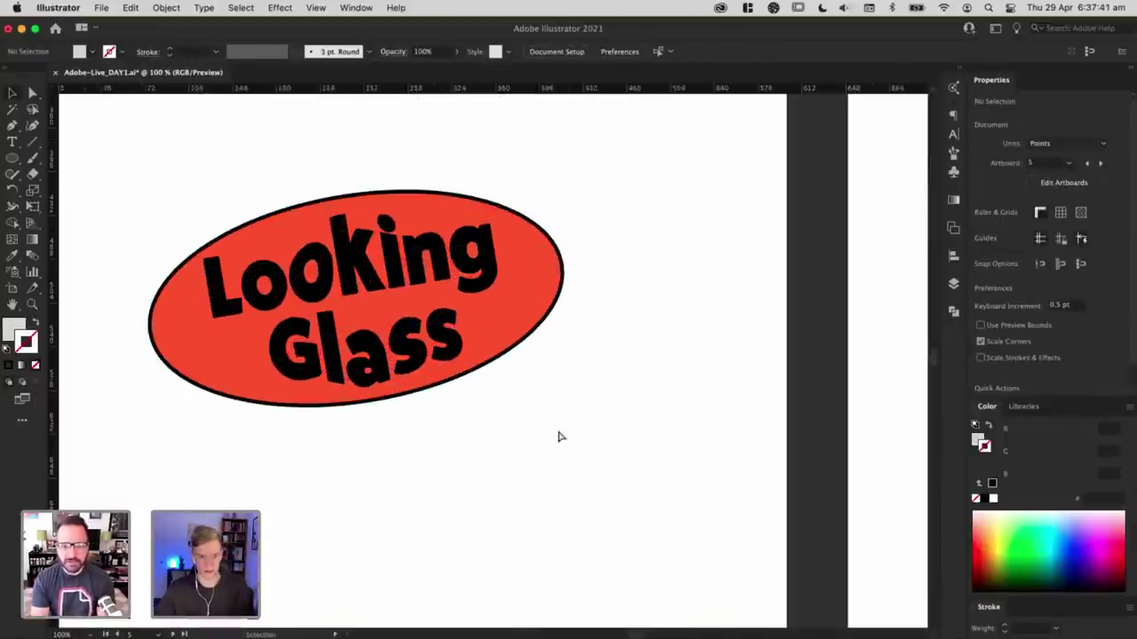
key(super+minus)
key(super+minus)
key(super+minus)
scroll(530, 385, up, 5)
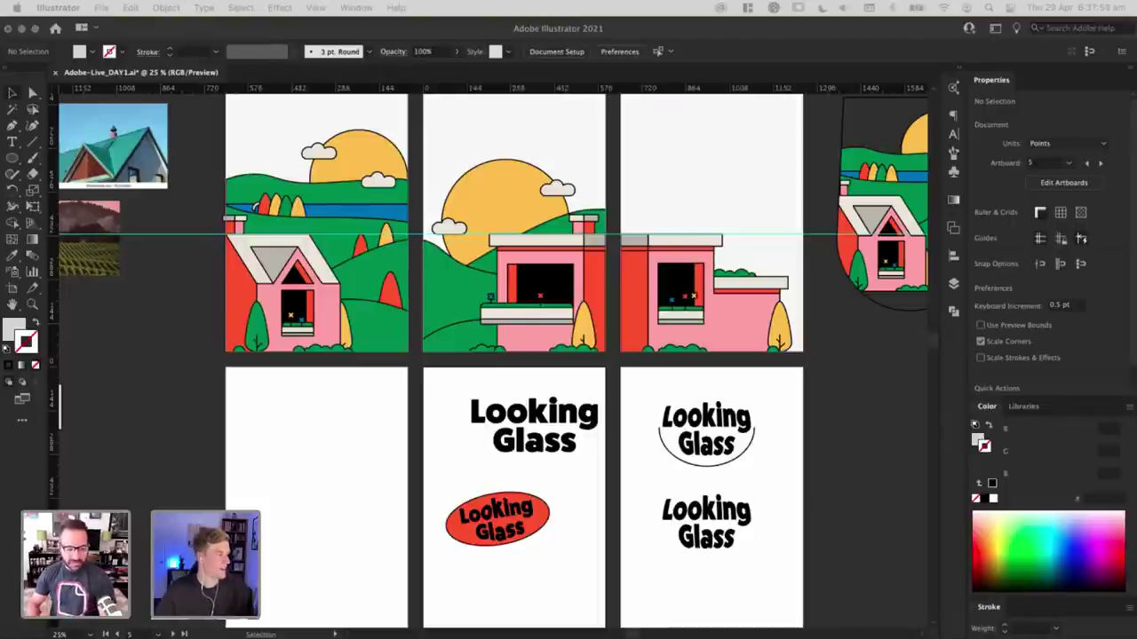
Step: Fill the tilted red ellipse behind the "Looking Glass" text with the pink swatch from the LIVE library
click(419, 435)
drag(820, 424, 588, 439)
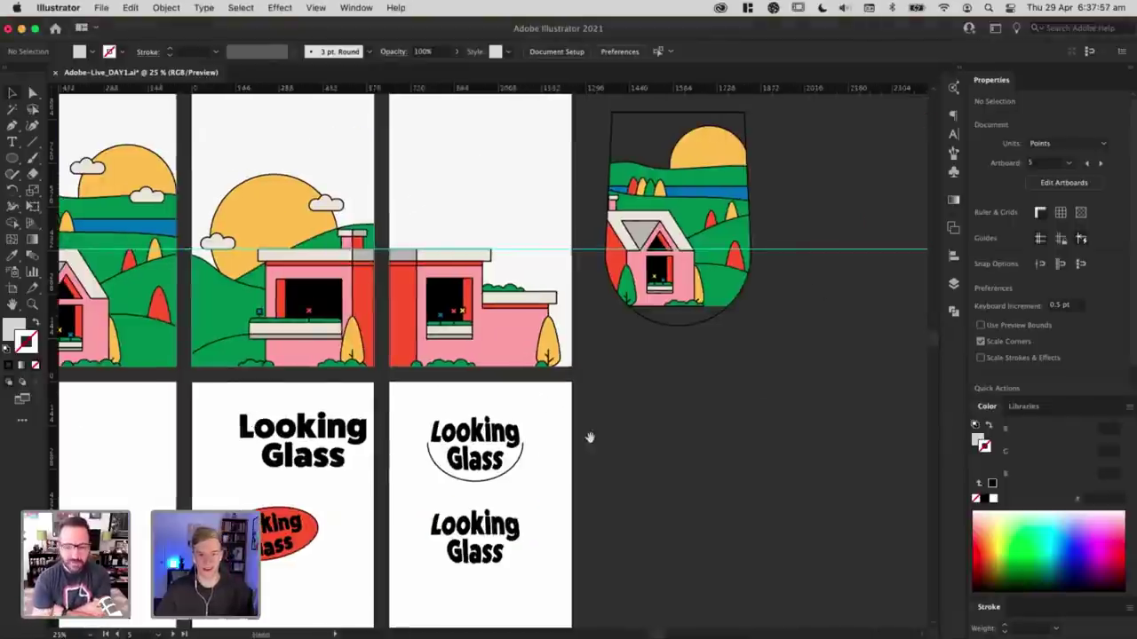
drag(616, 379, 761, 322)
click(455, 480)
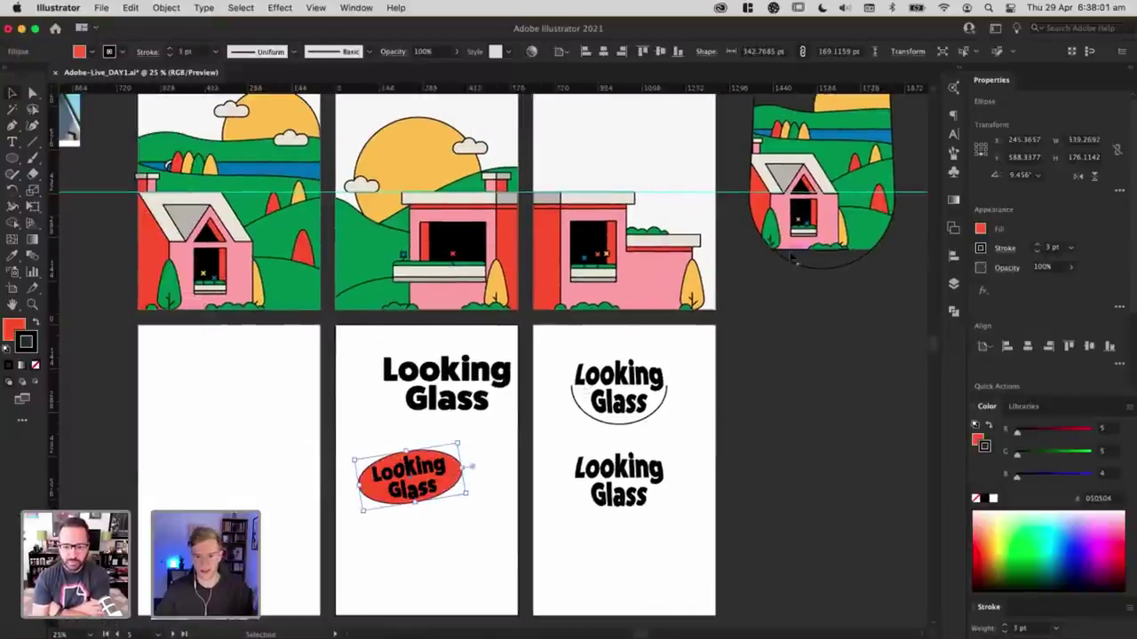
click(1021, 407)
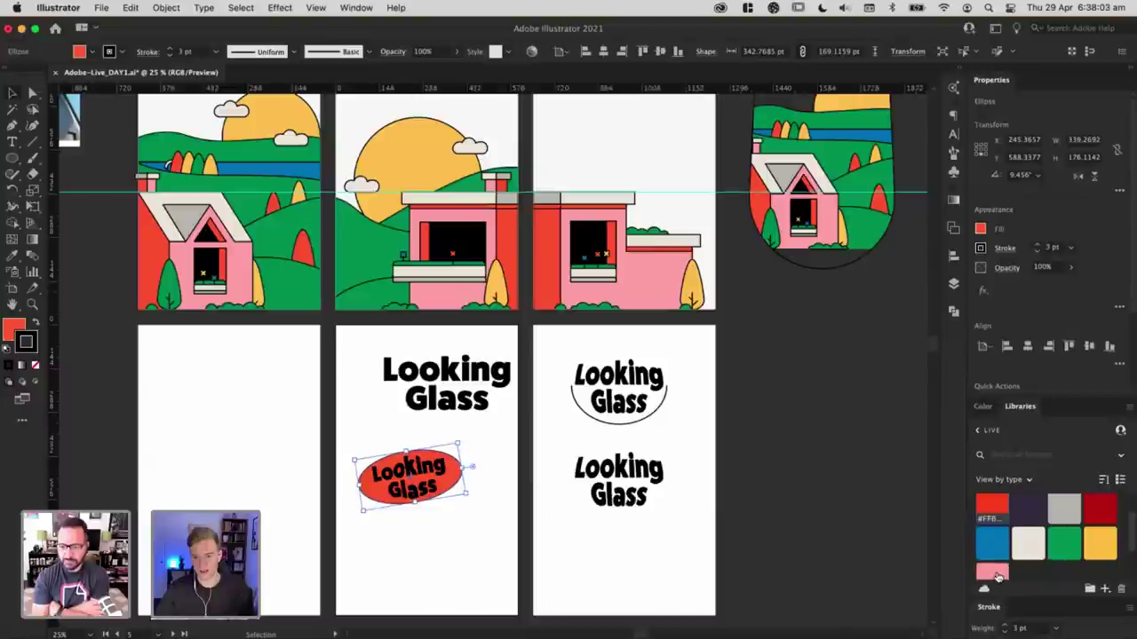
key(super+z)
click(13, 330)
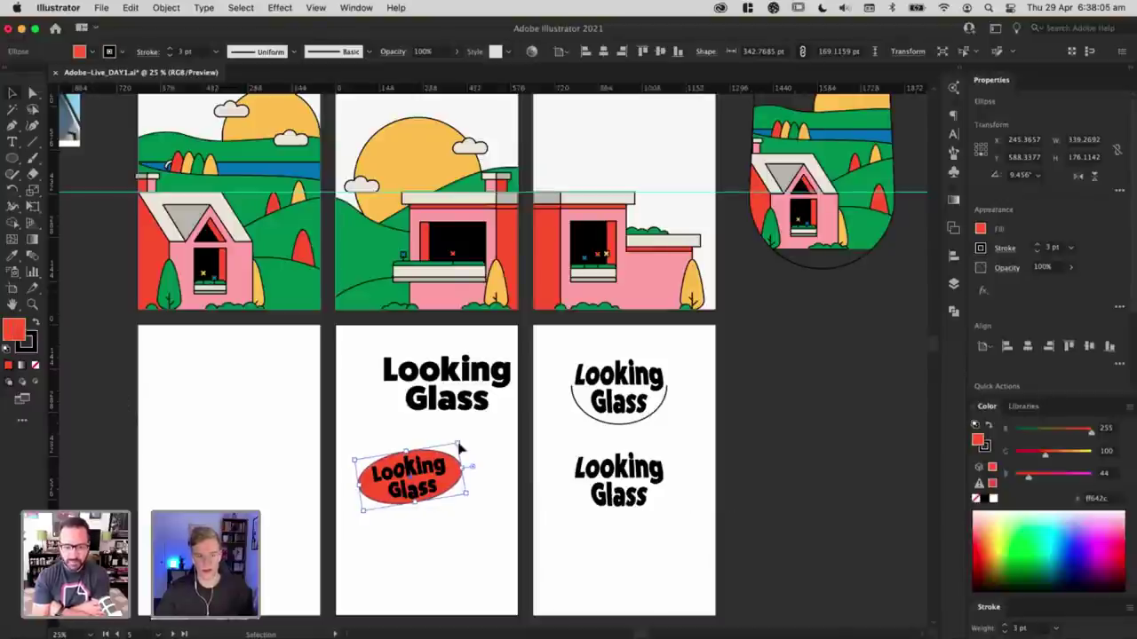
click(1031, 407)
click(993, 573)
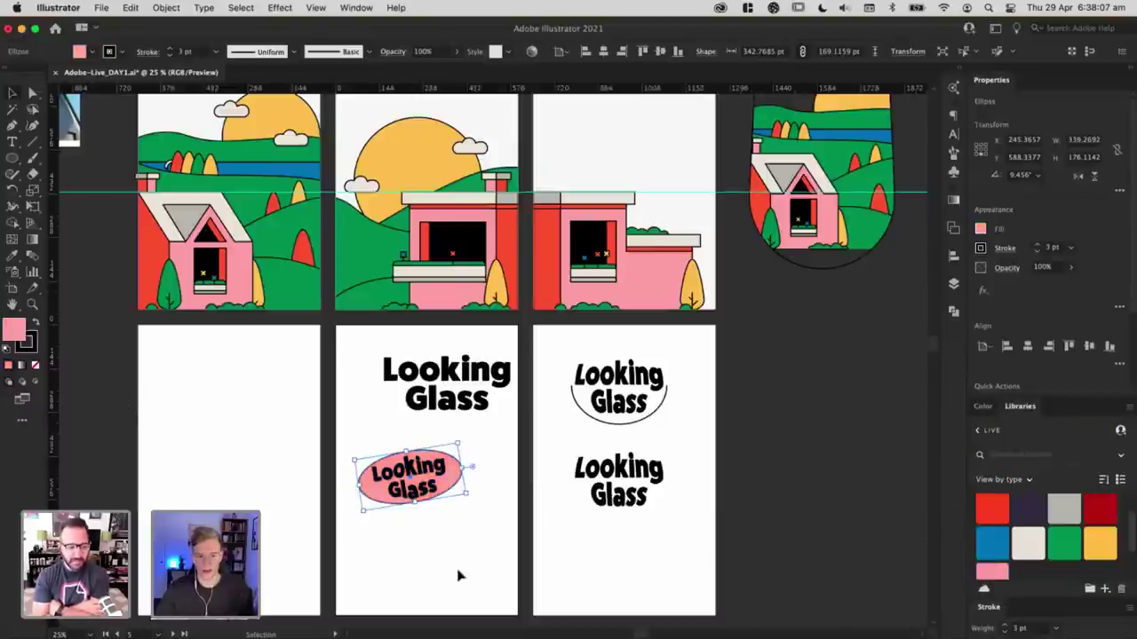
click(453, 558)
Step: Pull the upper middle envelope mesh point of the "Looking Glass" text slightly downward inside the pink ellipse
drag(429, 542, 504, 567)
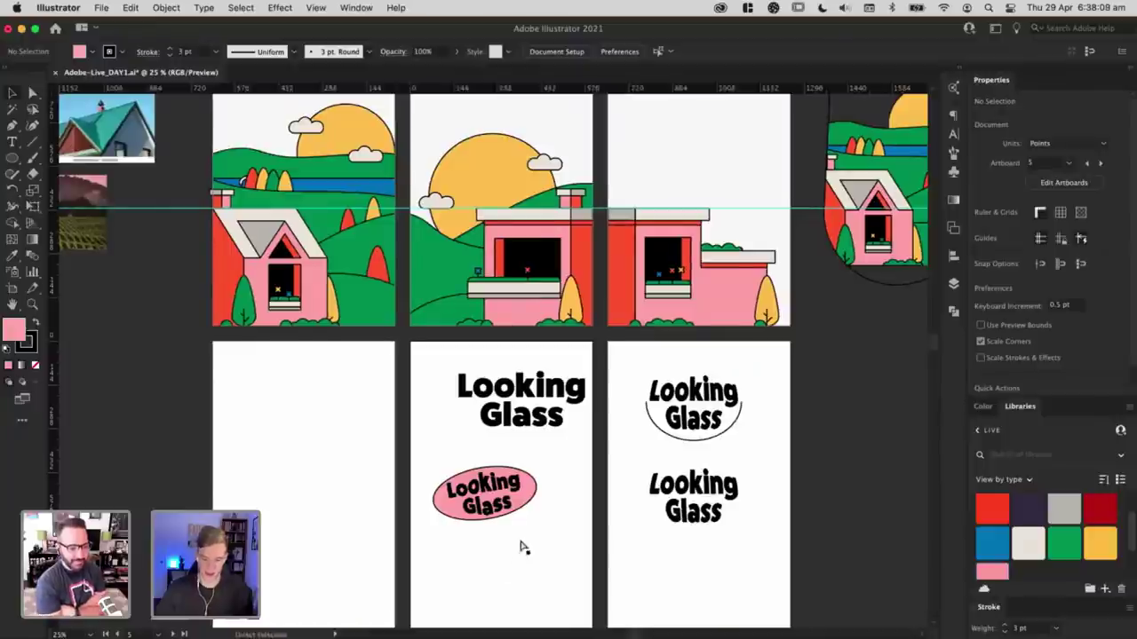
scroll(521, 543, up, 5)
click(462, 451)
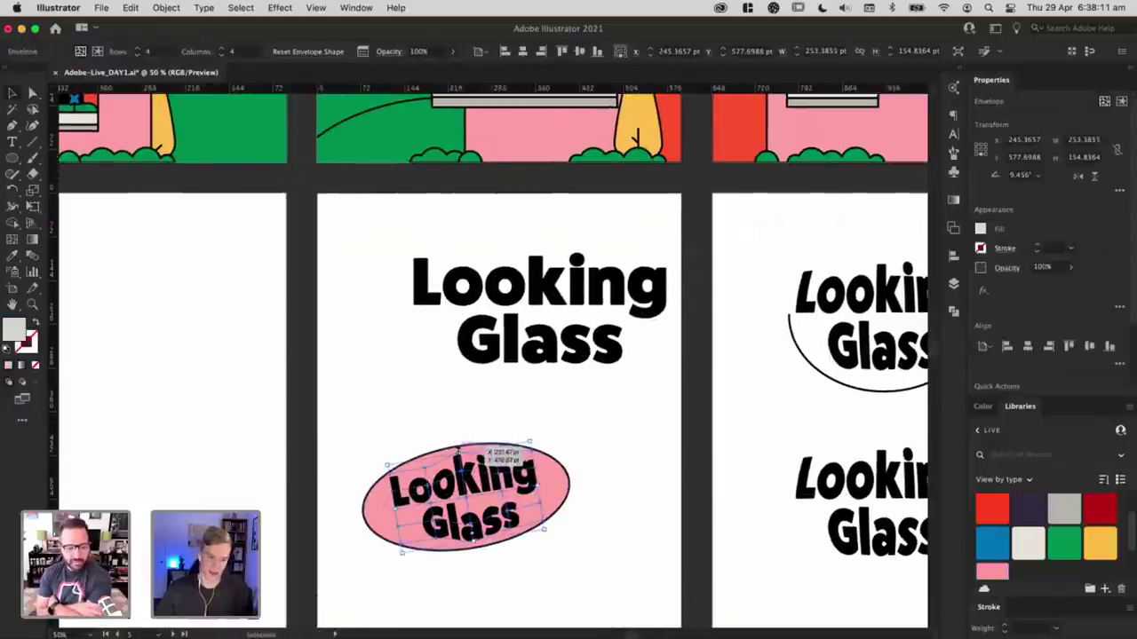
mouse_move(458, 451)
mouse_down()
mouse_move(487, 464)
mouse_move(458, 456)
mouse_up()
click(416, 424)
scroll(417, 424, down, 4)
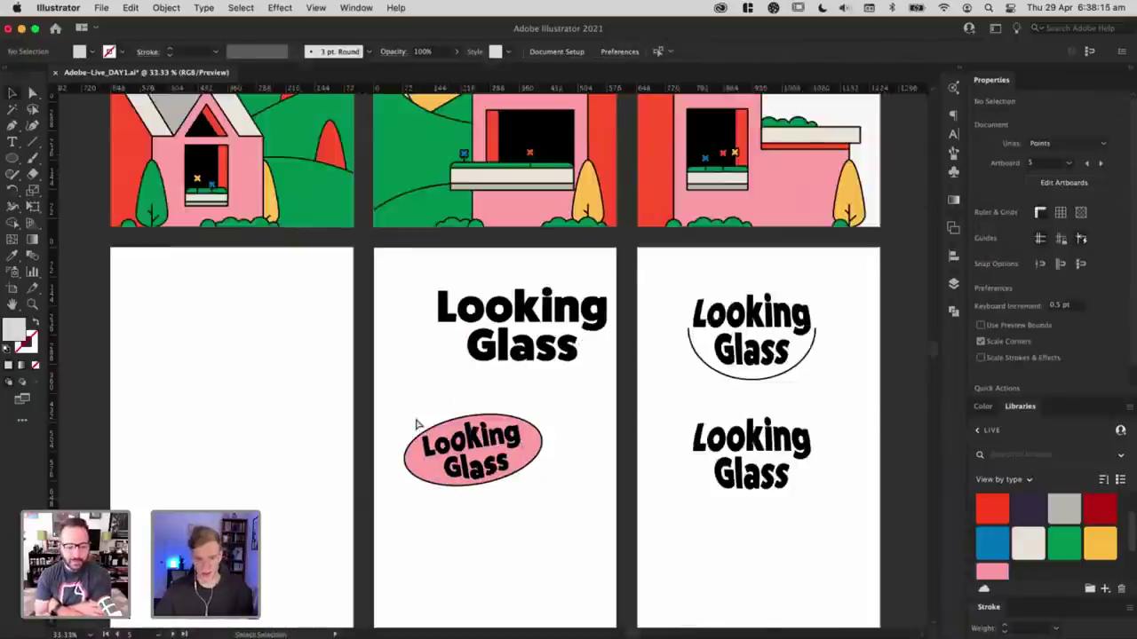
Step: Unlock the guides and delete the horizontal guide running across the house artboards
key(super+equal)
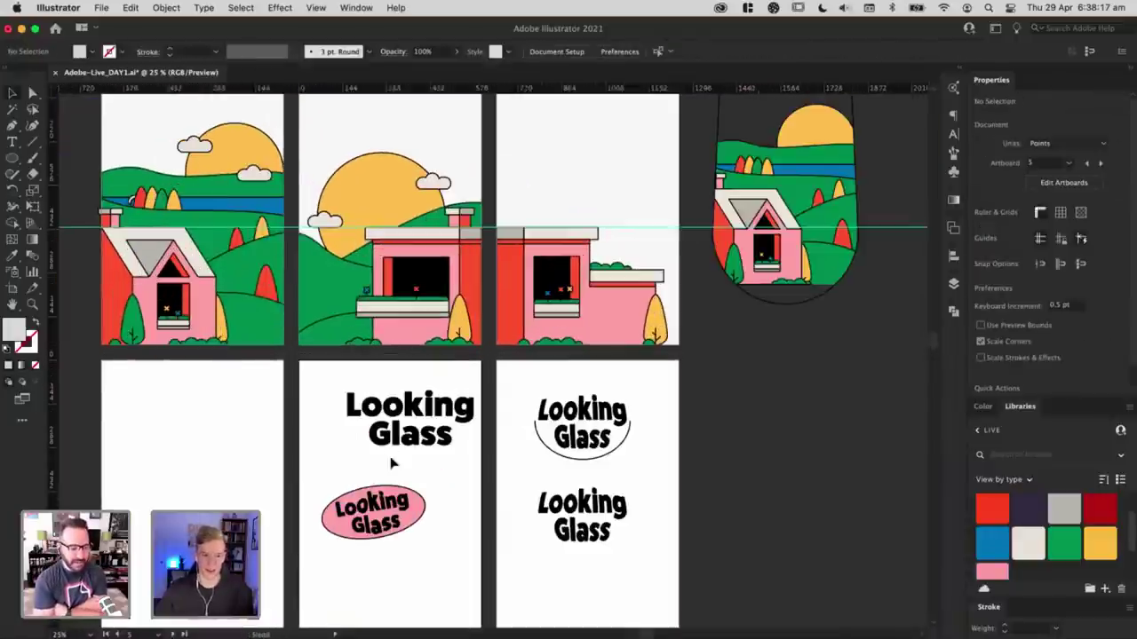
drag(295, 438, 217, 498)
drag(811, 404, 606, 425)
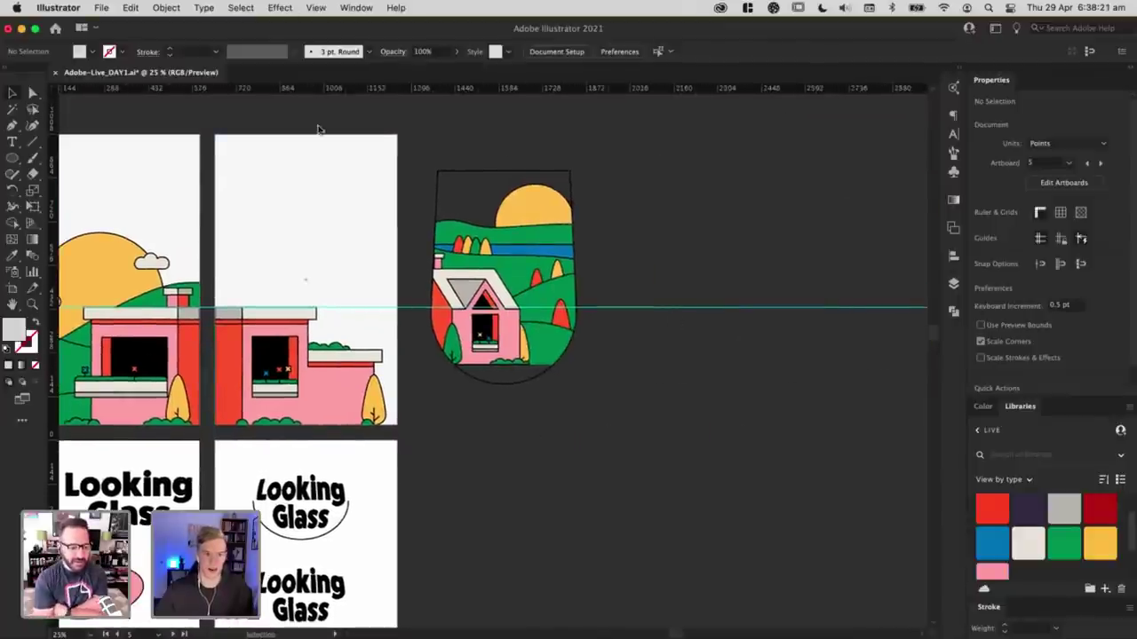
click(315, 7)
mouse_move(320, 543)
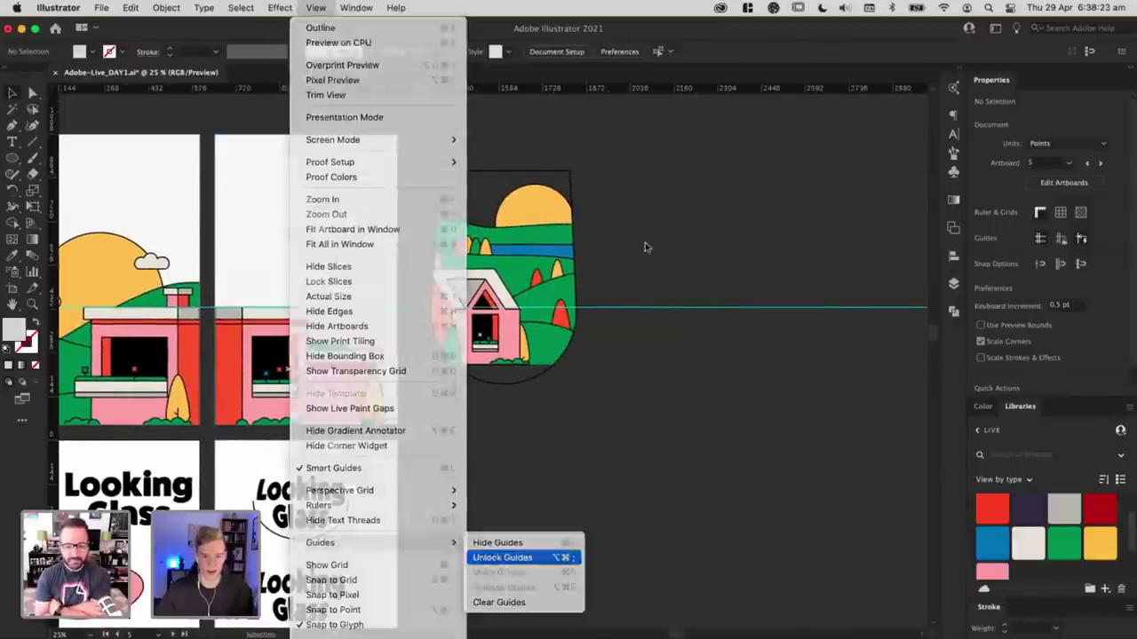
key(super+a)
key(Delete)
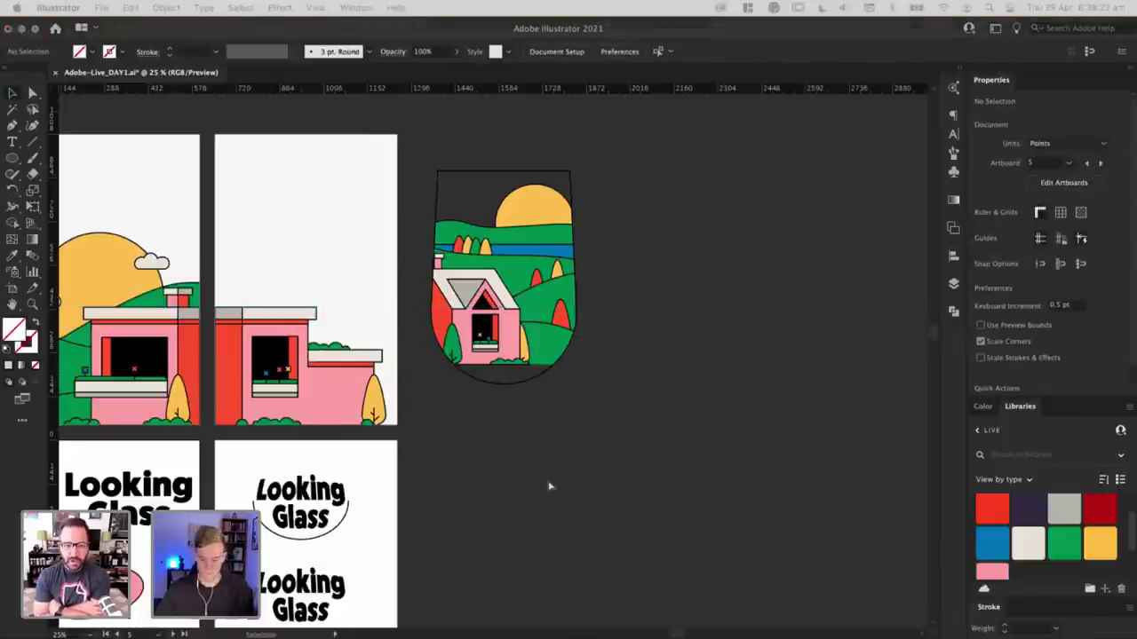
key(super+minus)
drag(538, 474, 652, 471)
key(super+equal)
key(super+equal)
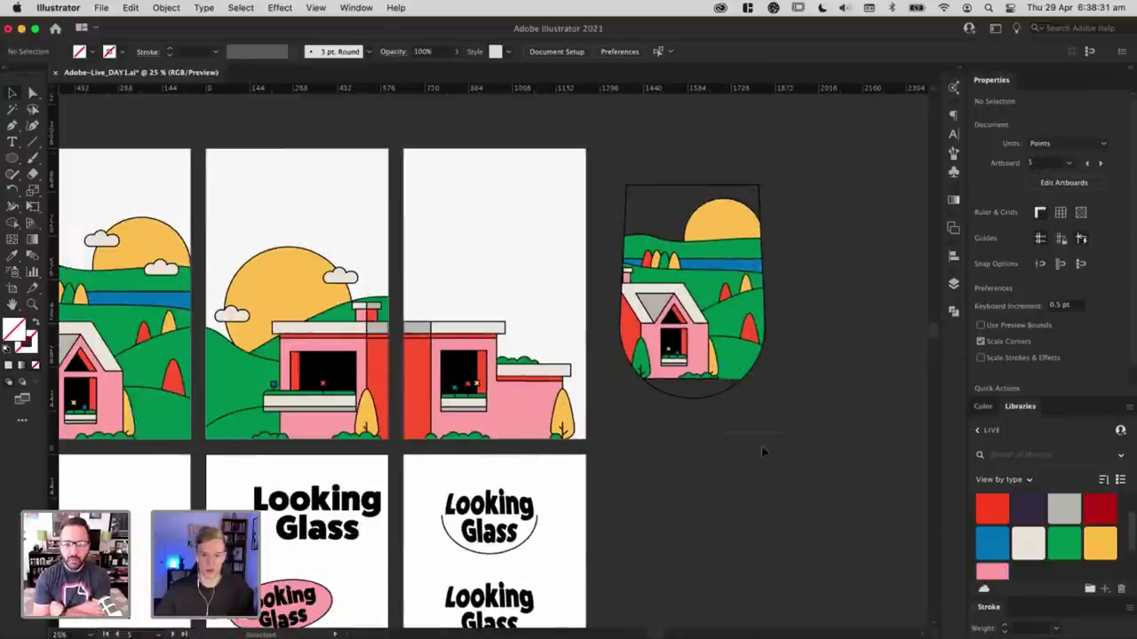
Step: Release the clipping mask on the shield-shaped house illustration beside the artboards
click(701, 315)
double_click(702, 320)
click(708, 355)
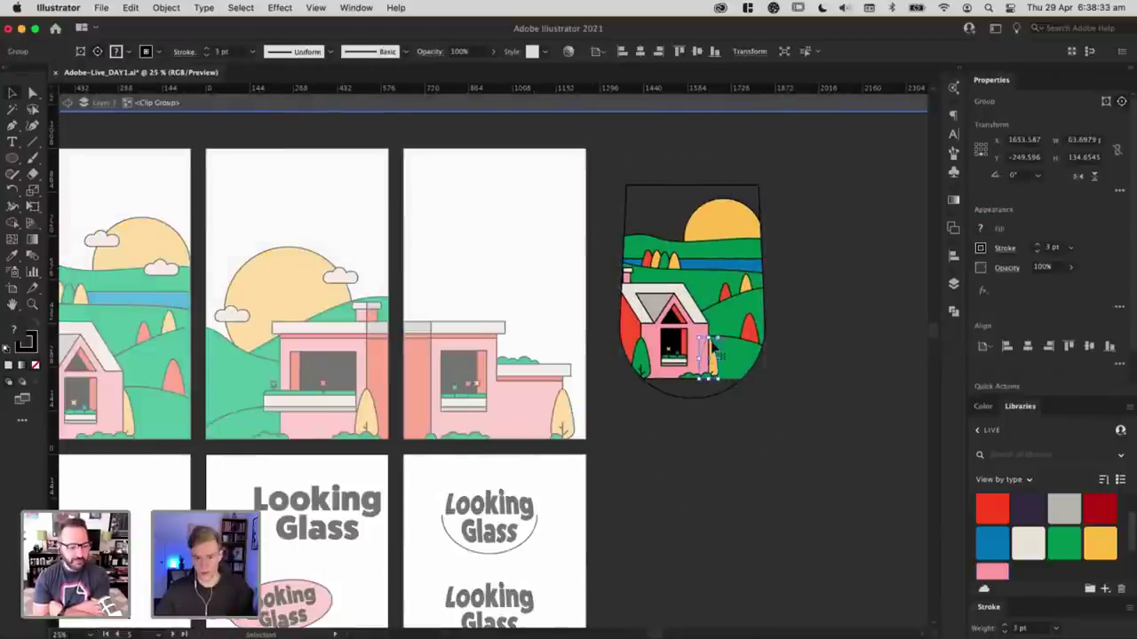
key(Escape)
click(683, 191)
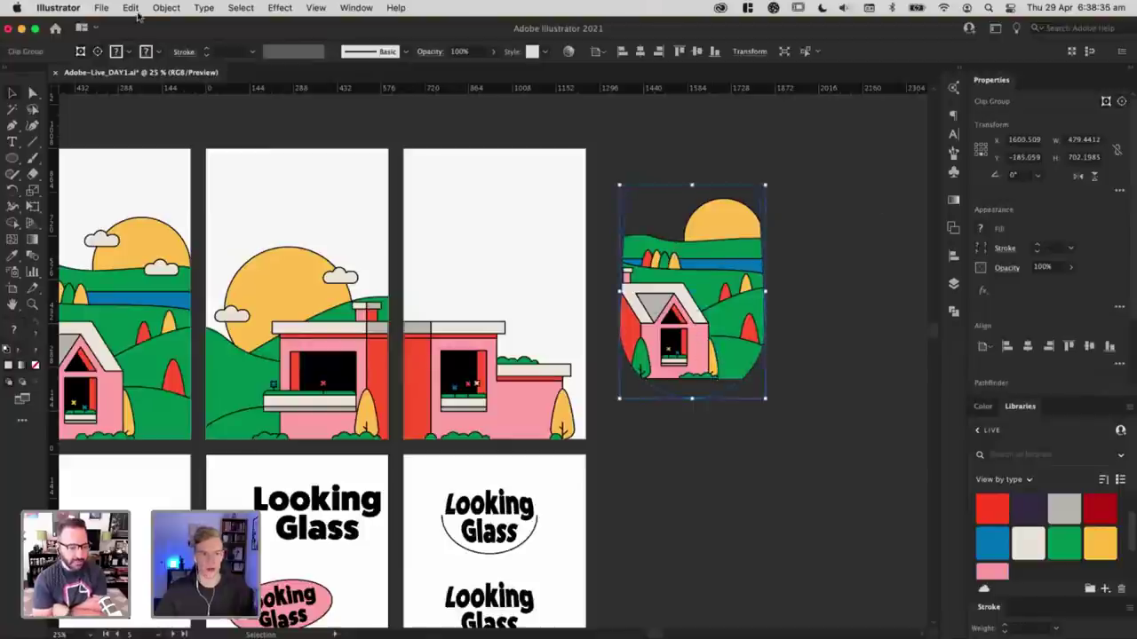
click(167, 7)
mouse_move(223, 520)
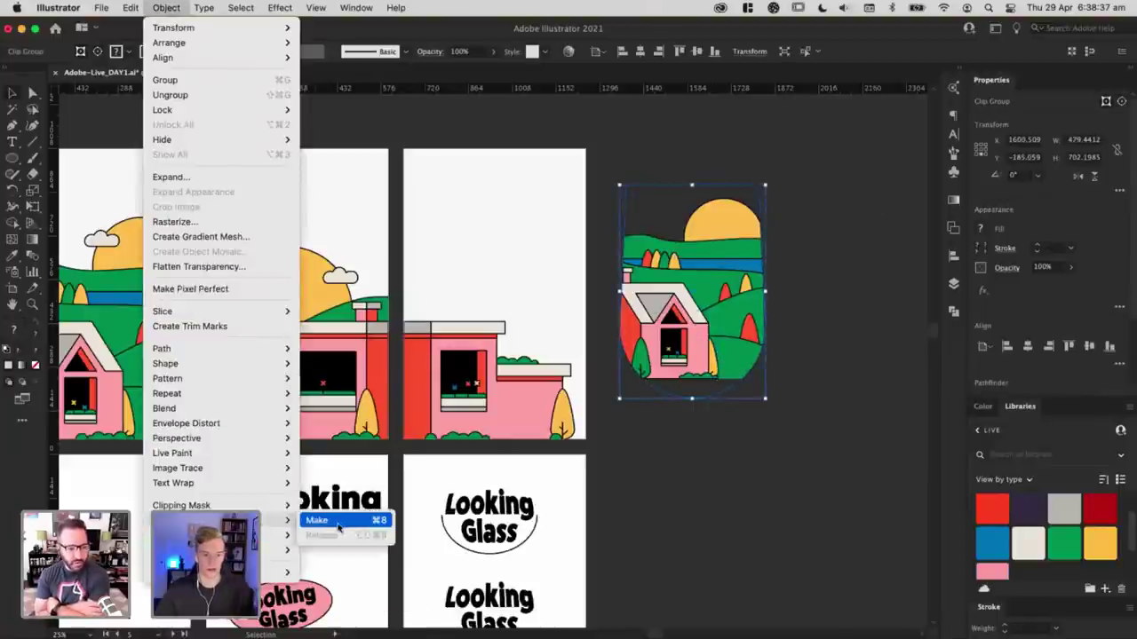
click(324, 521)
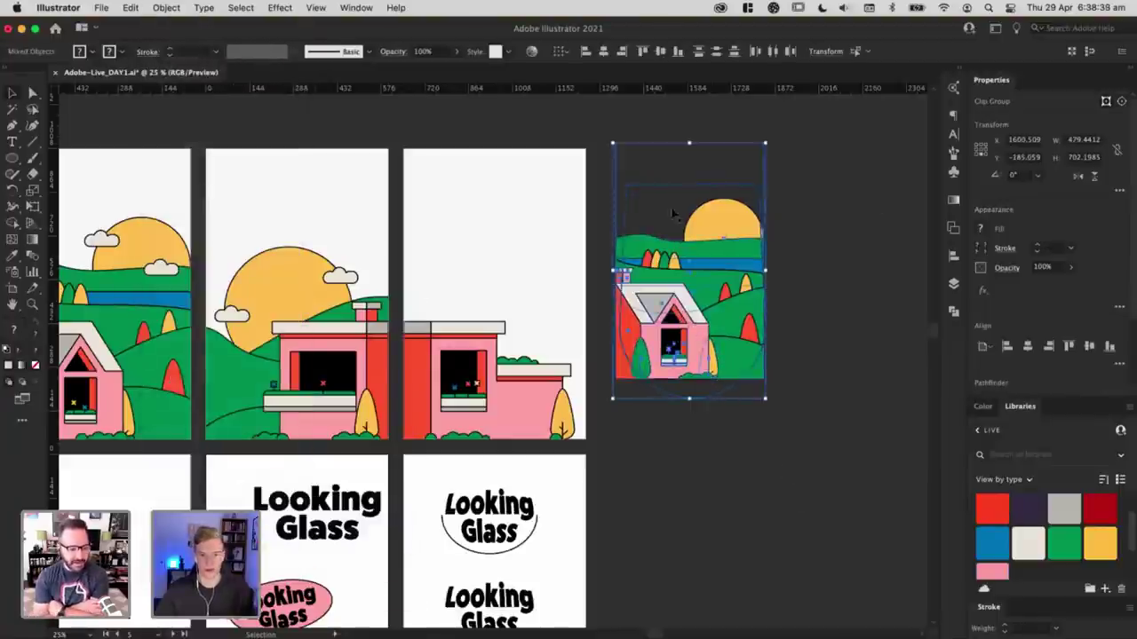
Step: Move the shield outline well clear of the released house artwork and delete that artwork
click(643, 187)
drag(643, 187, 883, 187)
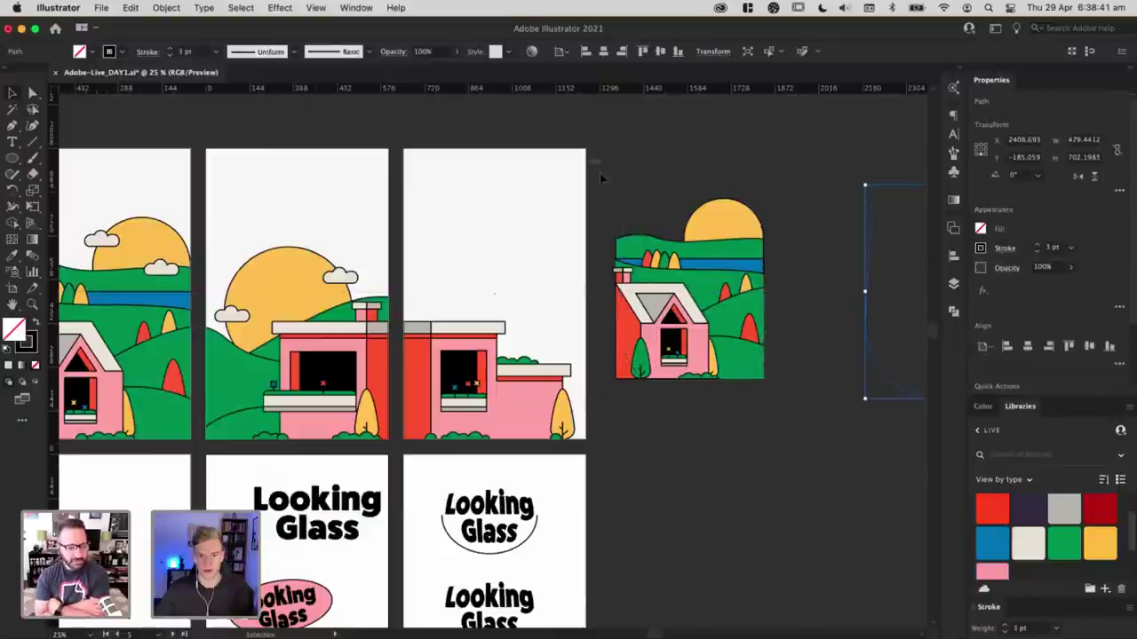
drag(801, 396, 803, 418)
key(Delete)
key(super+minus)
key(space)
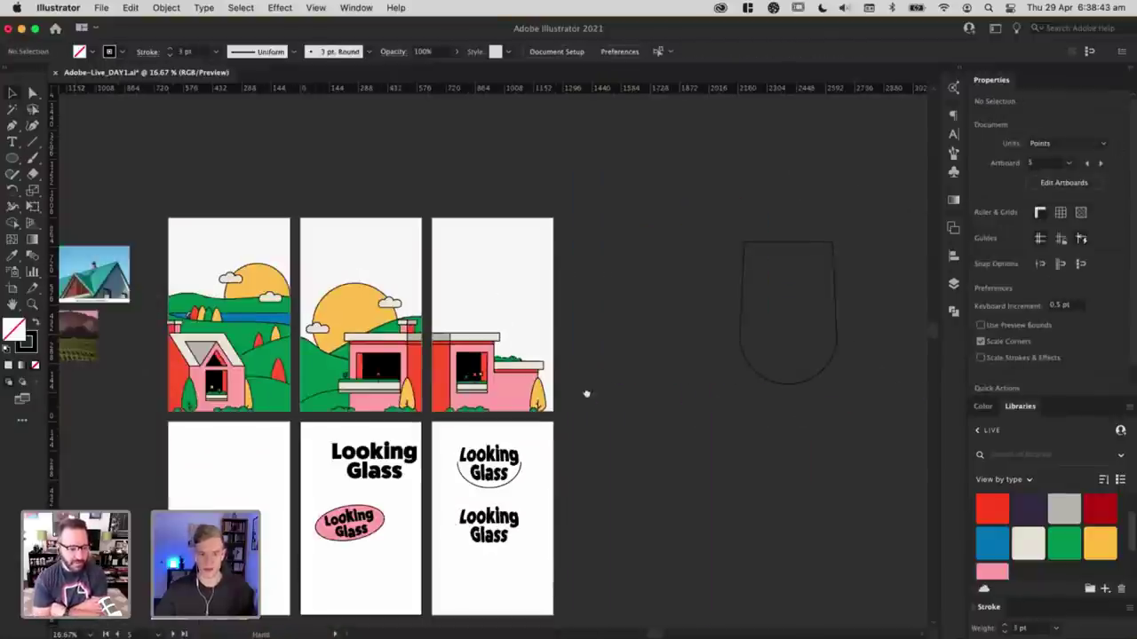
drag(586, 393, 598, 358)
key(super+equal)
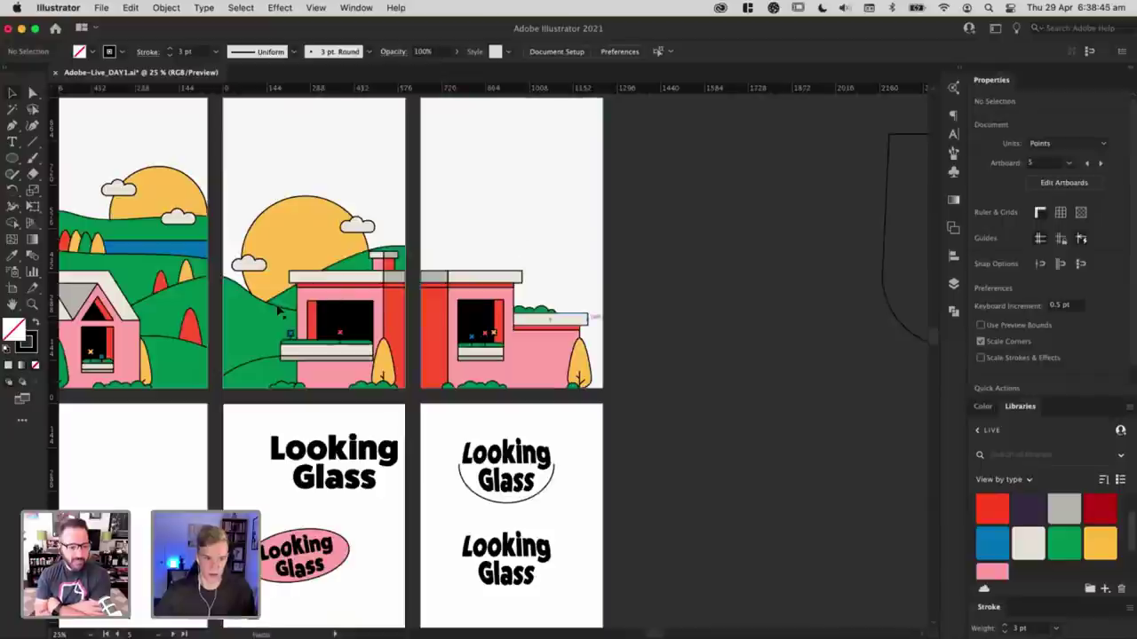
drag(232, 334, 448, 334)
key(super+z)
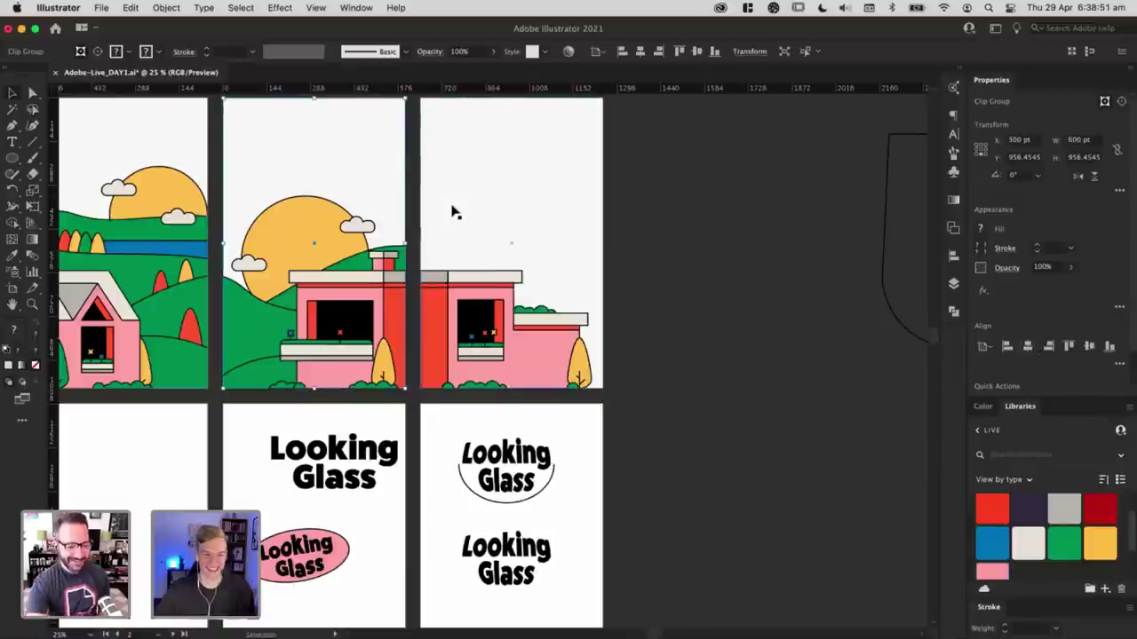
drag(253, 327, 497, 279)
click(765, 236)
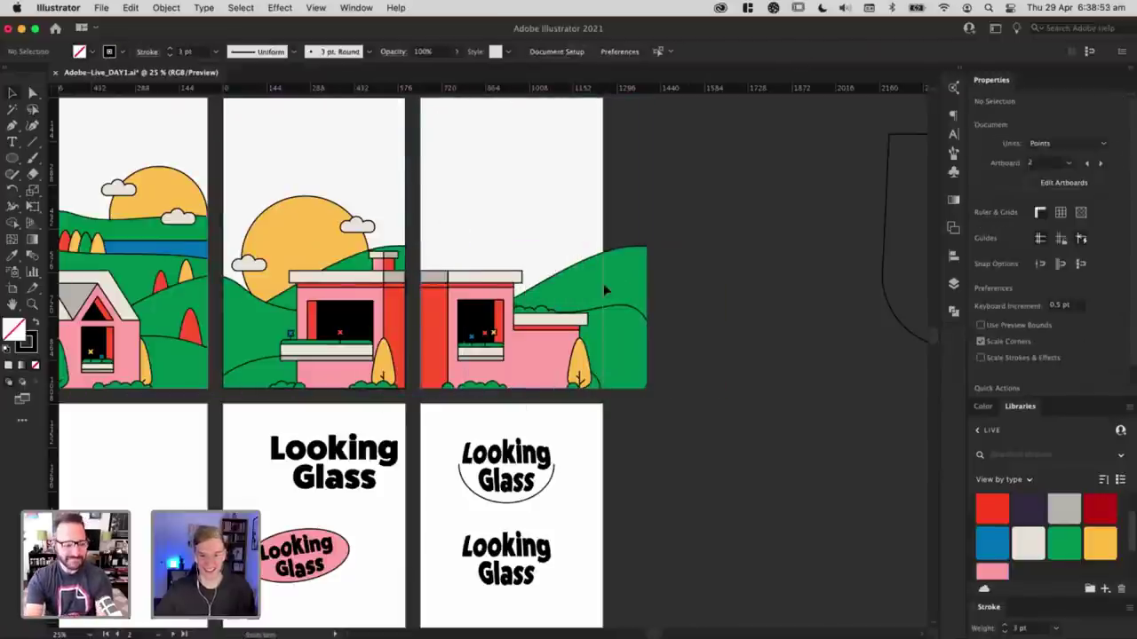
click(606, 286)
key(super+z)
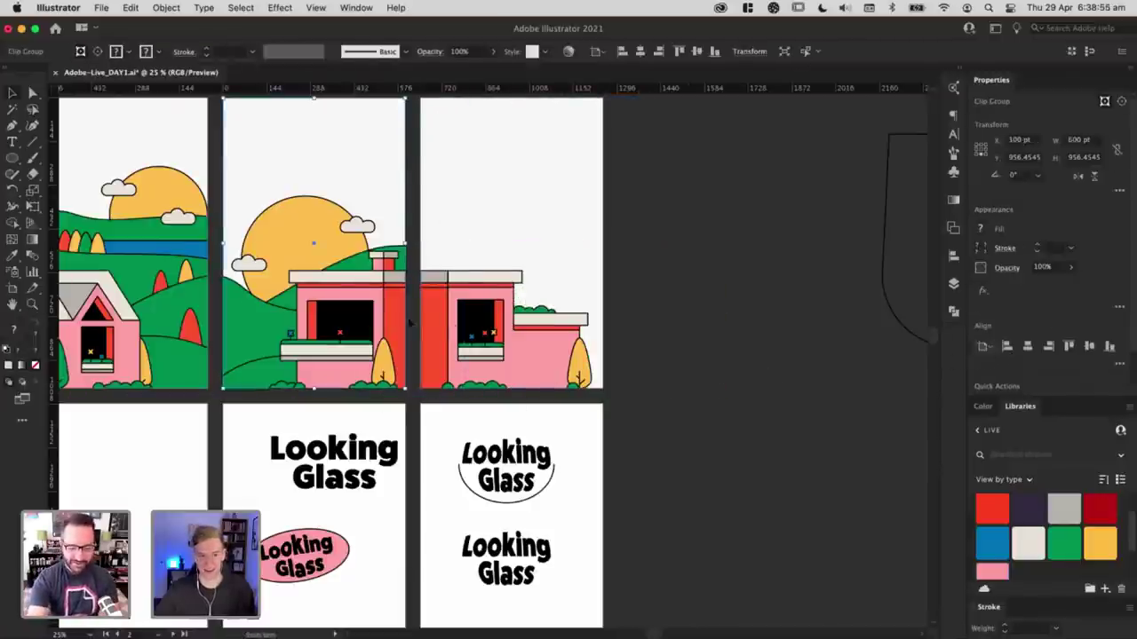
Step: Duplicate the second artboard's clipped hill background onto the third artboard, aligned with the artboard edges behind the house
drag(240, 341, 450, 332)
click(550, 273)
click(606, 294)
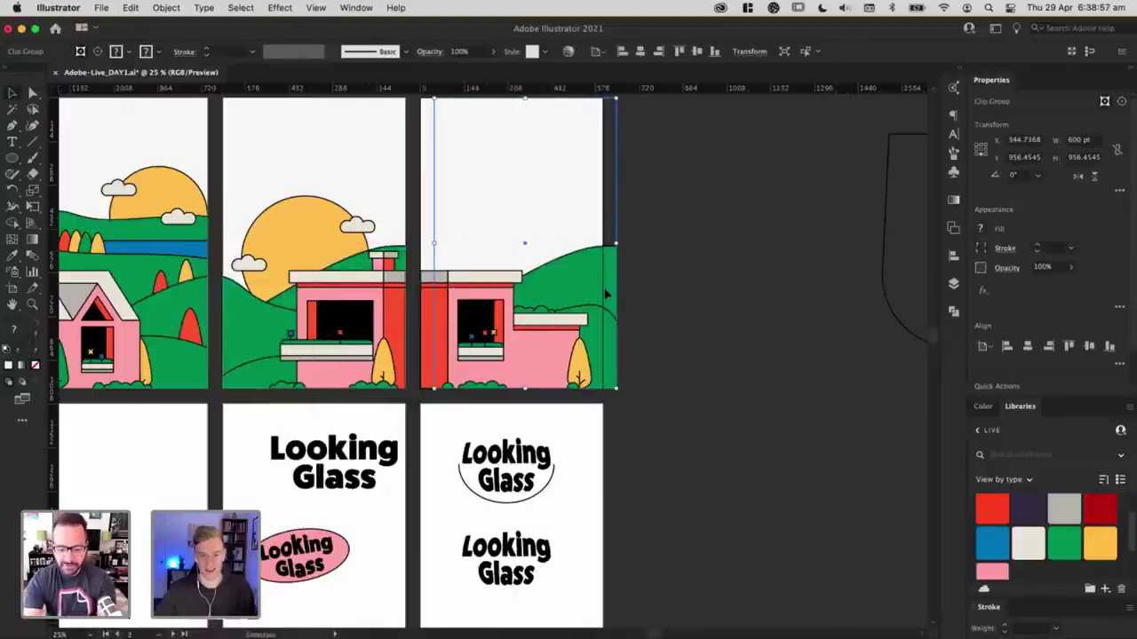
drag(606, 294, 592, 287)
Step: Reflect the copied hill background across the vertical axis so the hills continue from the second artboard
click(166, 8)
mouse_move(204, 27)
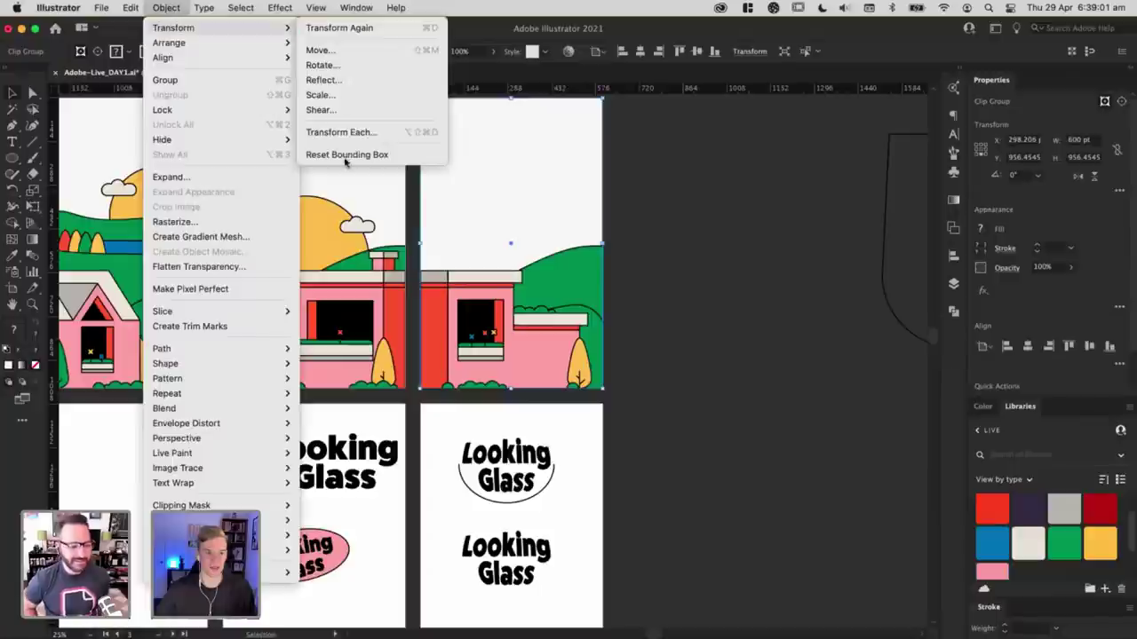
click(323, 80)
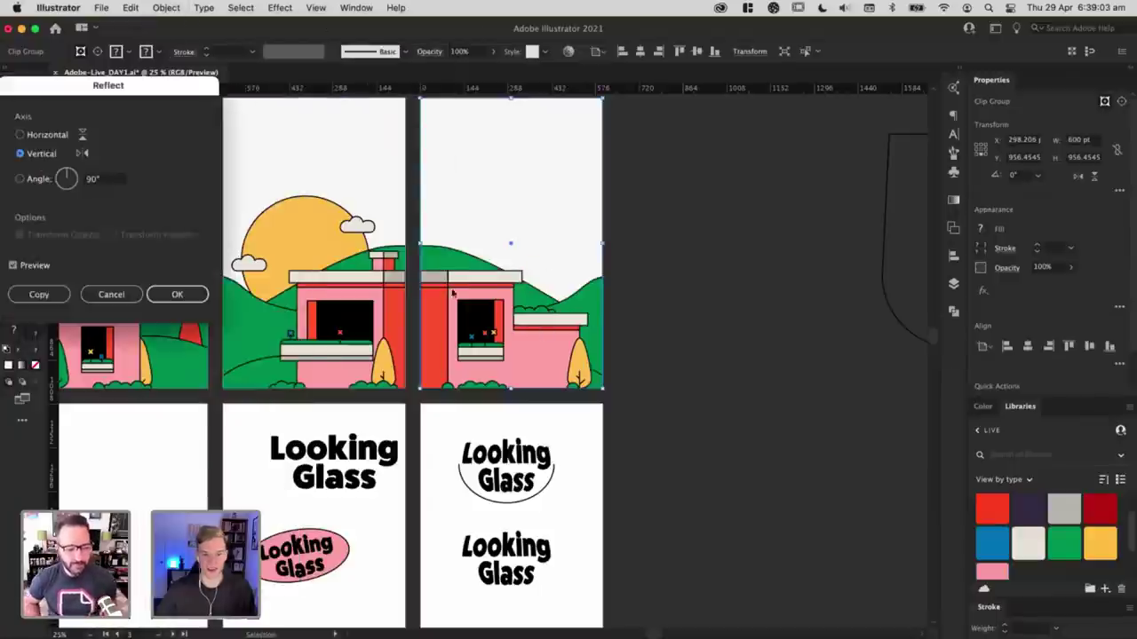
click(172, 292)
click(751, 345)
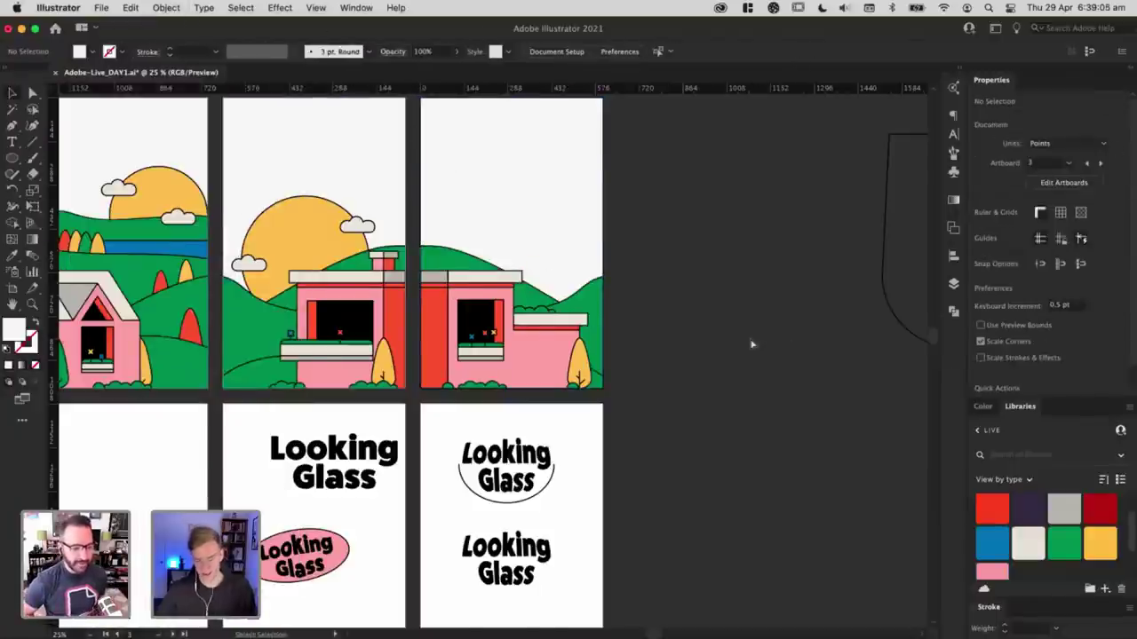
Step: Duplicate the second artboard's sun onto the third artboard, partly behind the hills and the house
key(super+equal)
drag(656, 281, 670, 342)
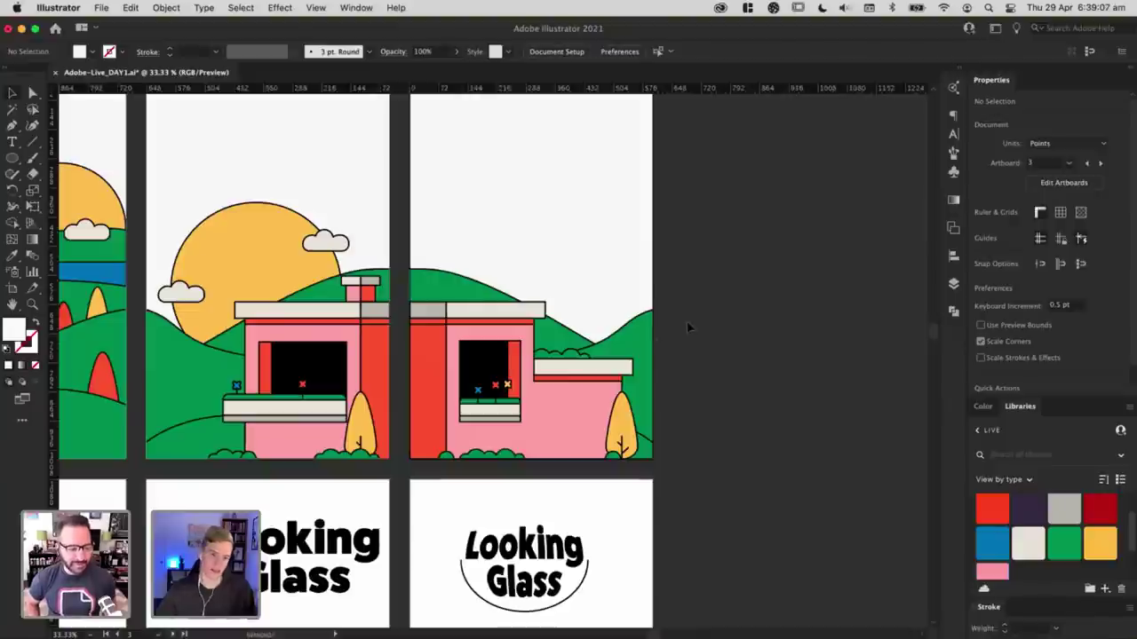
drag(235, 240, 563, 289)
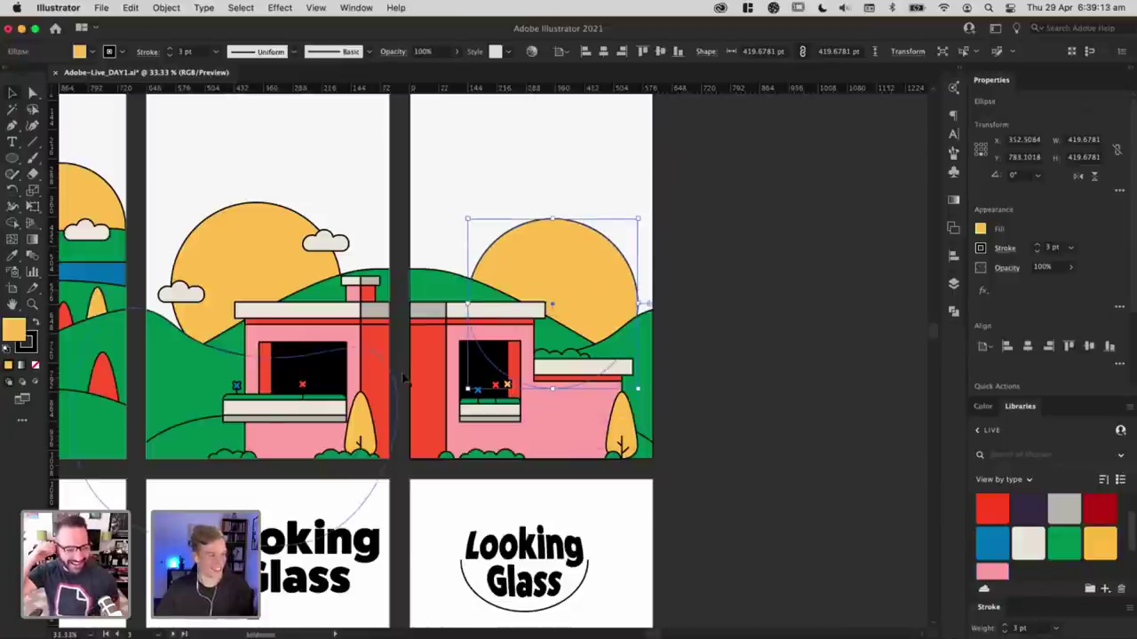
click(768, 308)
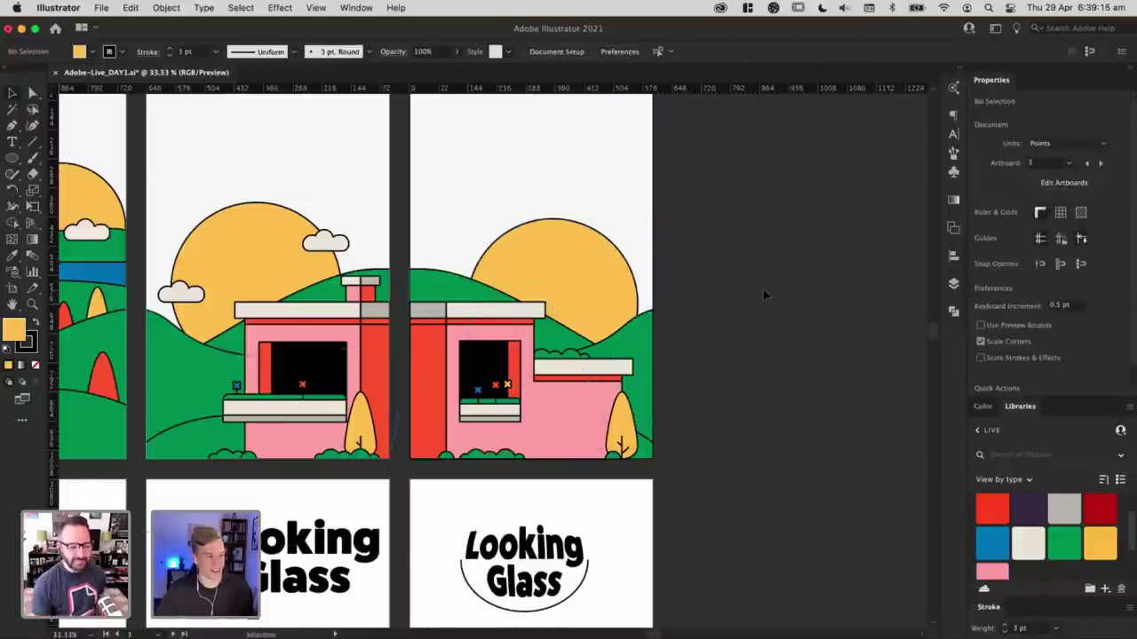
Step: Raise the third artboard's sun, then rotate and reposition the back hill inside the clipped background to extend behind the house
drag(672, 282, 750, 290)
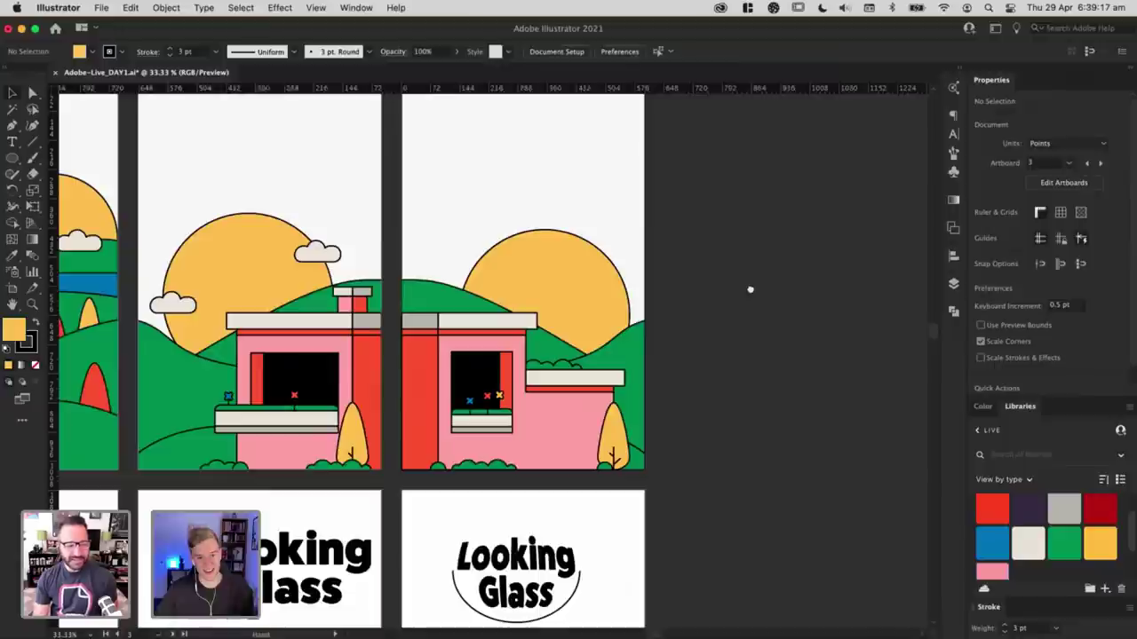
drag(579, 309, 533, 210)
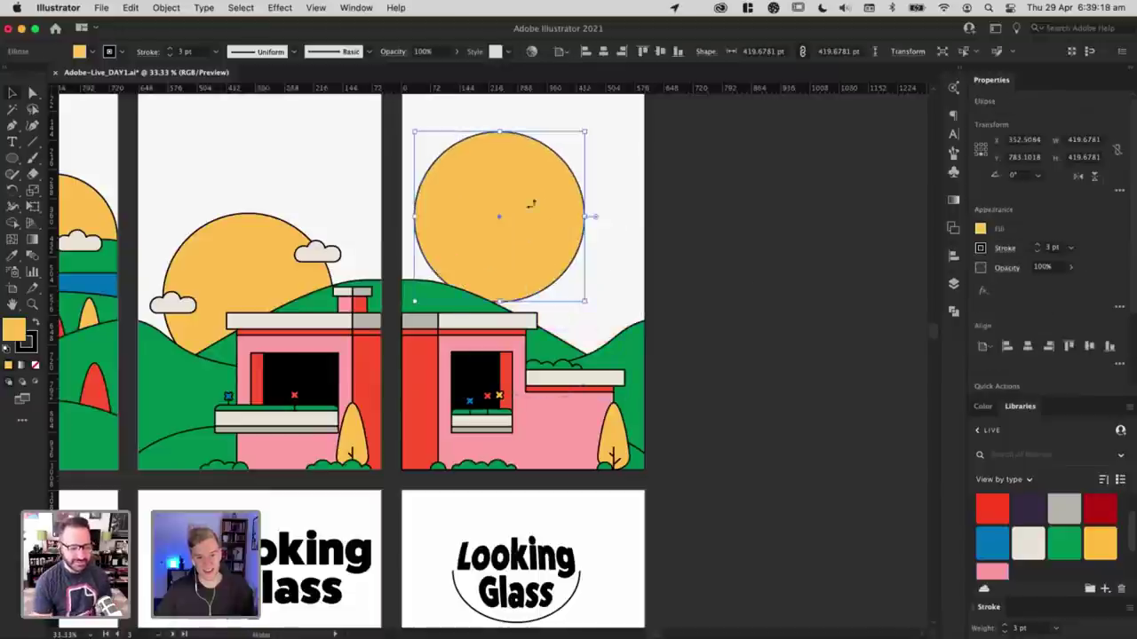
double_click(443, 294)
click(442, 290)
drag(660, 261, 651, 258)
drag(499, 333, 488, 326)
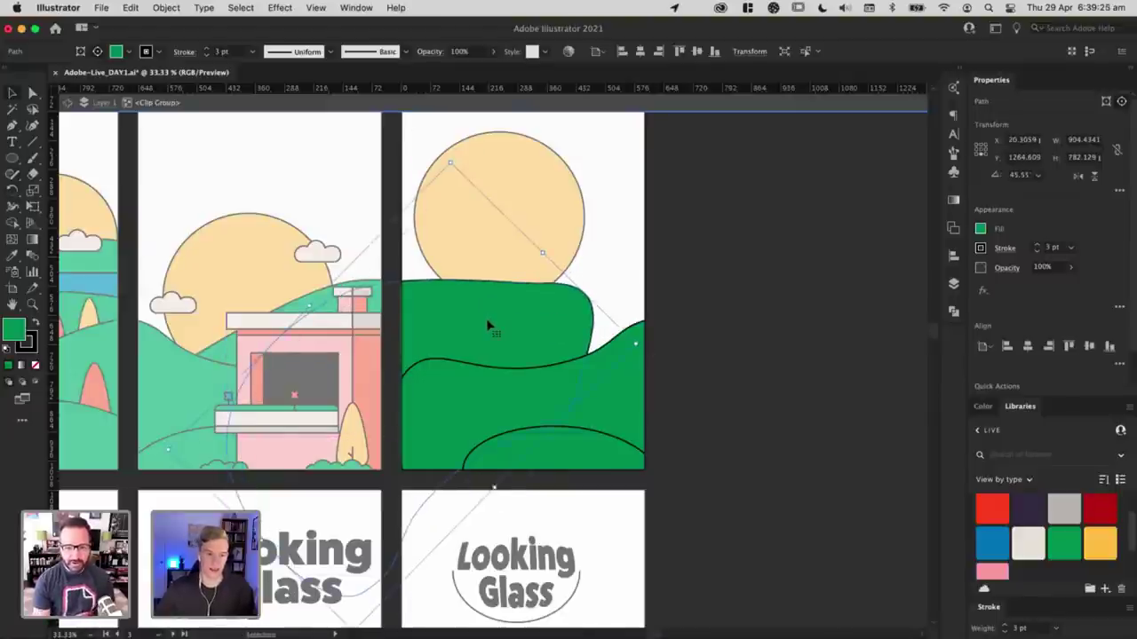
mouse_move(634, 254)
mouse_down()
mouse_move(675, 254)
mouse_move(642, 258)
mouse_up()
double_click(645, 267)
Step: Rotate and move the third artboard's middle hill so its rounded slope rises toward the right edge behind the low annex
double_click(628, 359)
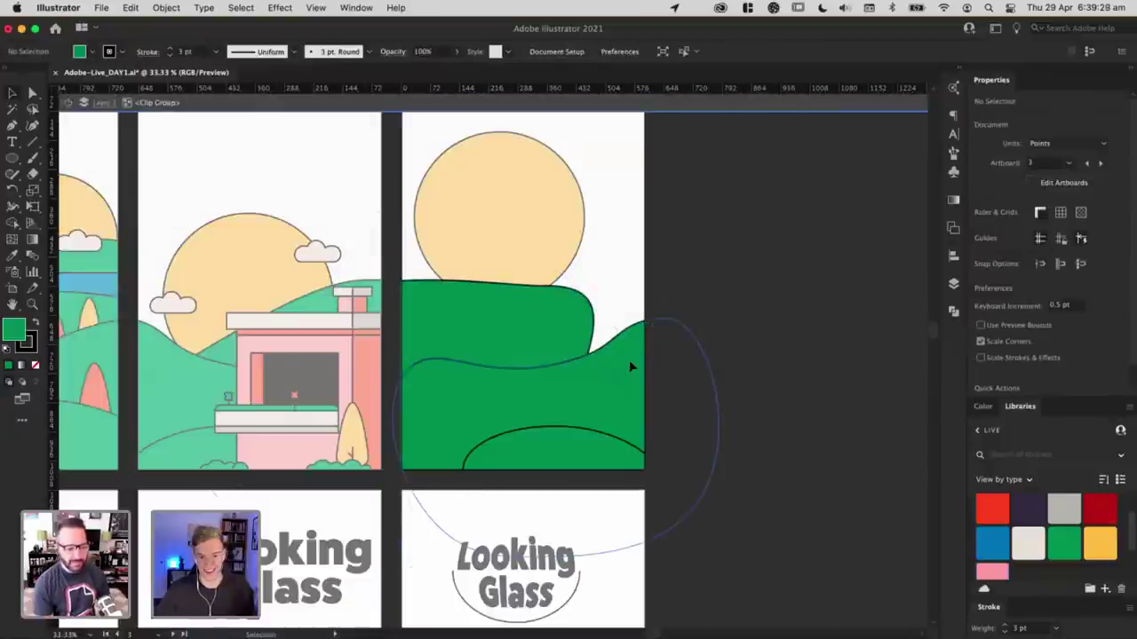
click(629, 359)
drag(635, 317, 645, 278)
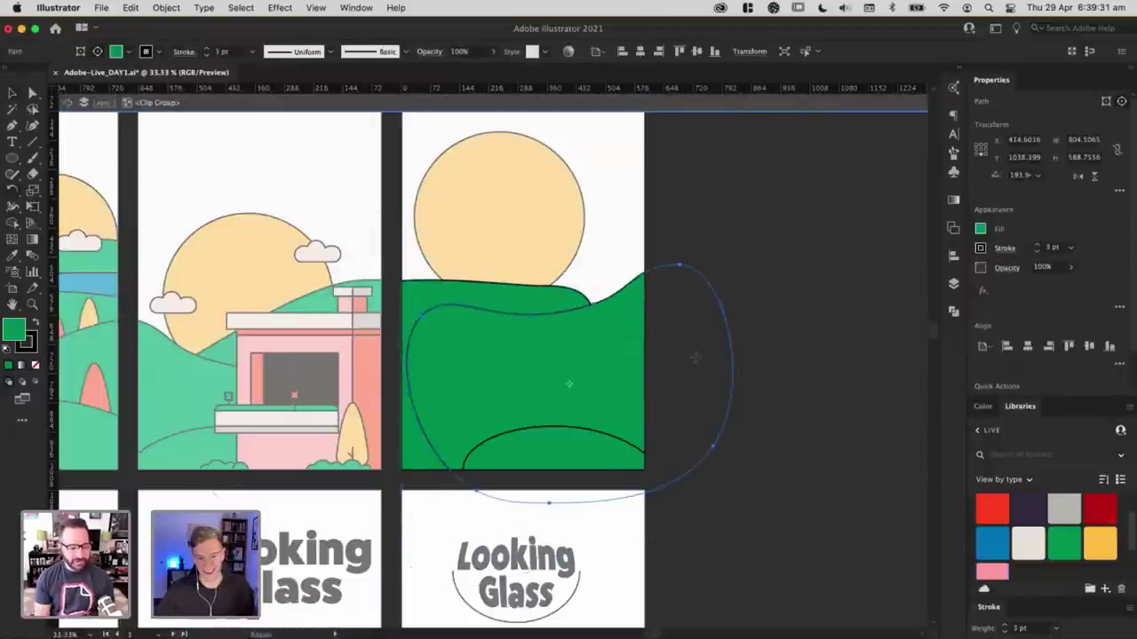
key(v)
drag(711, 237, 619, 520)
drag(533, 347, 611, 311)
drag(744, 211, 804, 316)
drag(556, 333, 568, 364)
key(Escape)
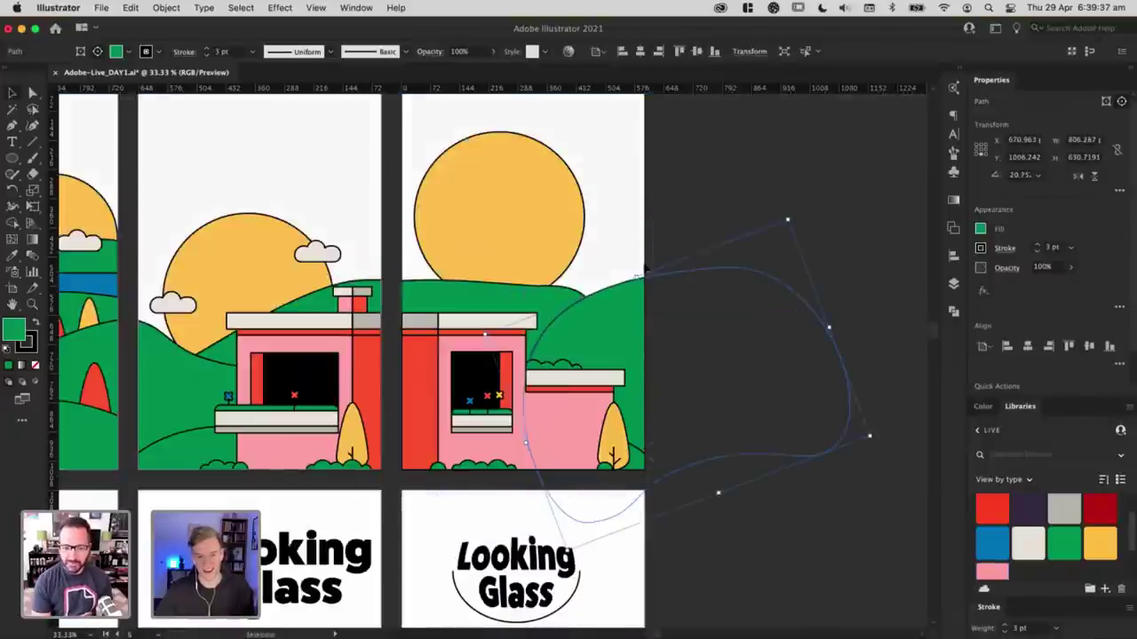
Step: Lower the third artboard's sun behind the hills, then rotate and move the front hill into a rounded mound behind the house
click(710, 216)
drag(512, 229, 562, 286)
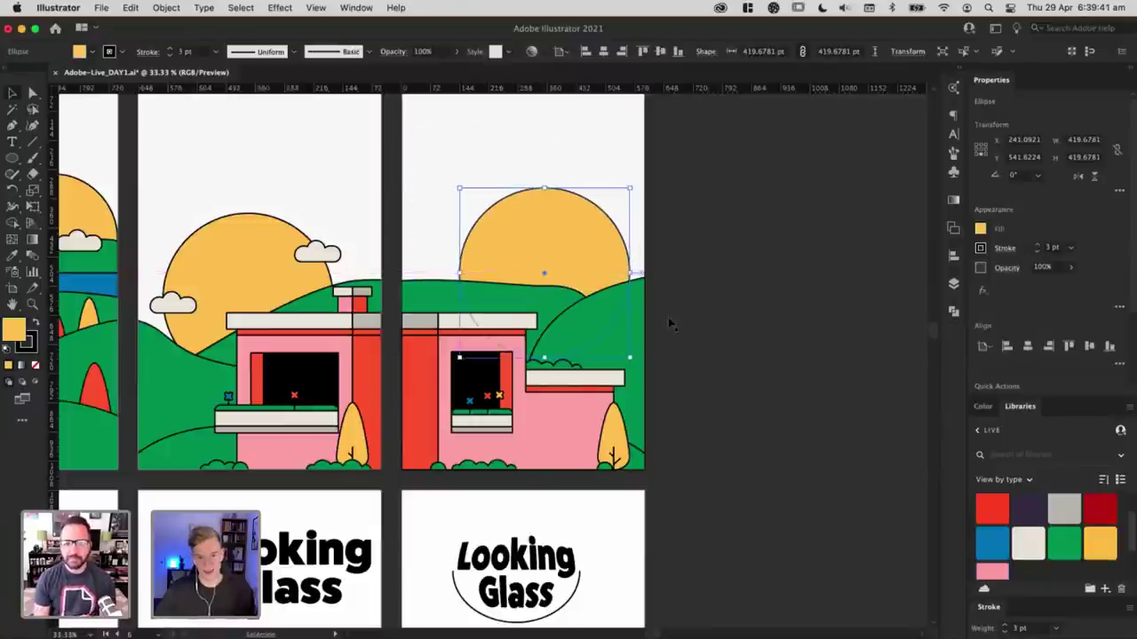
click(645, 469)
double_click(646, 476)
drag(640, 448, 469, 391)
drag(469, 392, 570, 357)
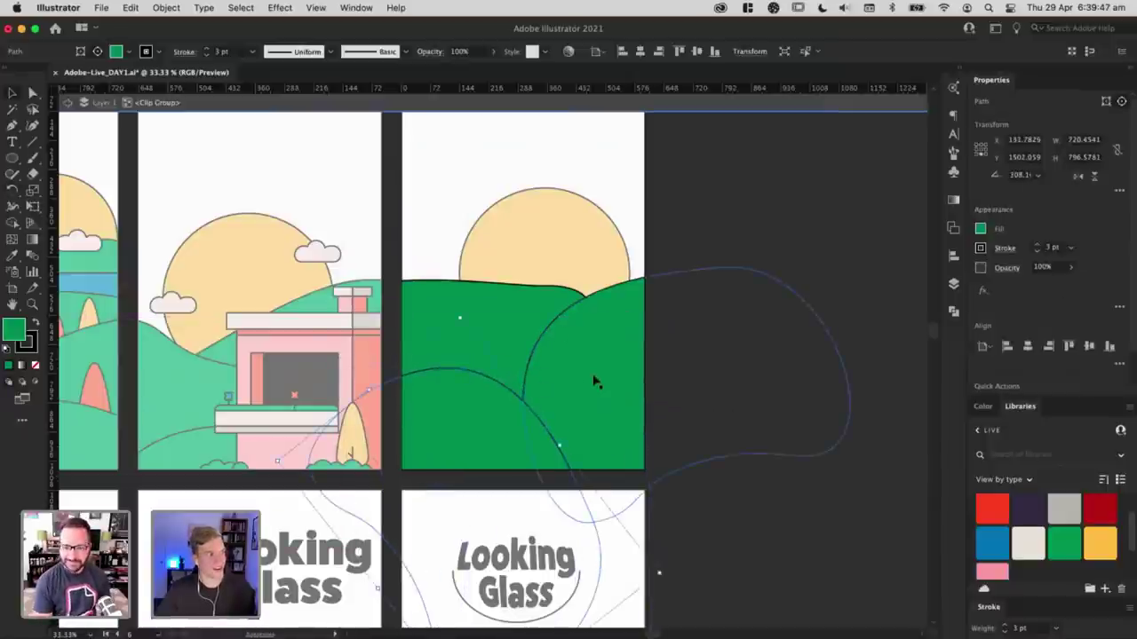
mouse_move(509, 444)
mouse_down()
mouse_move(530, 406)
mouse_move(519, 425)
mouse_up()
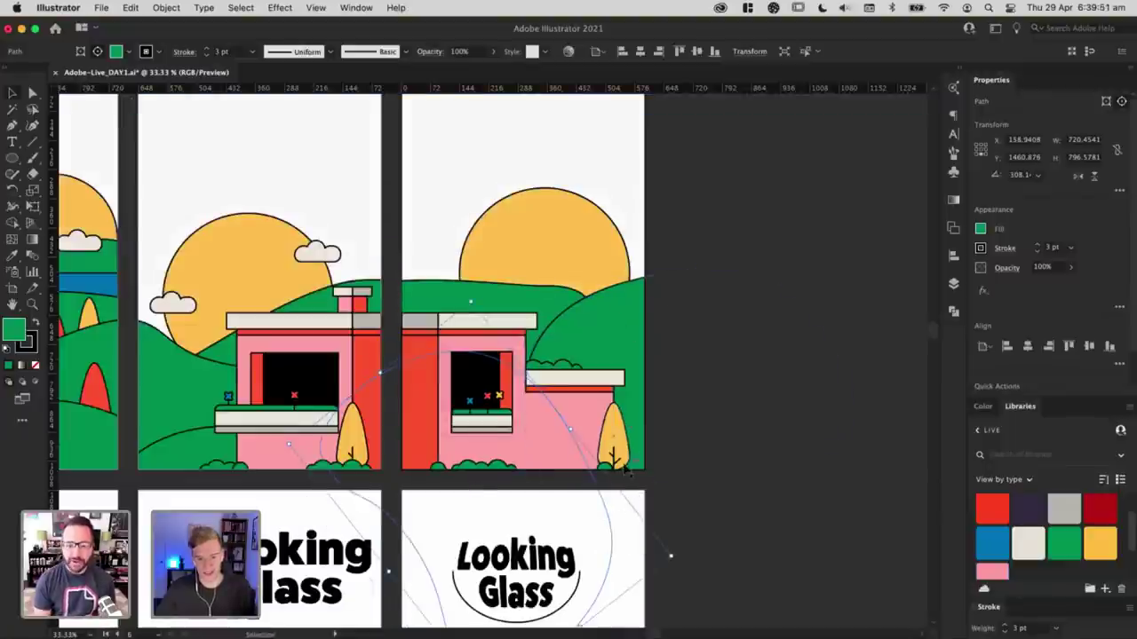
click(615, 468)
click(657, 405)
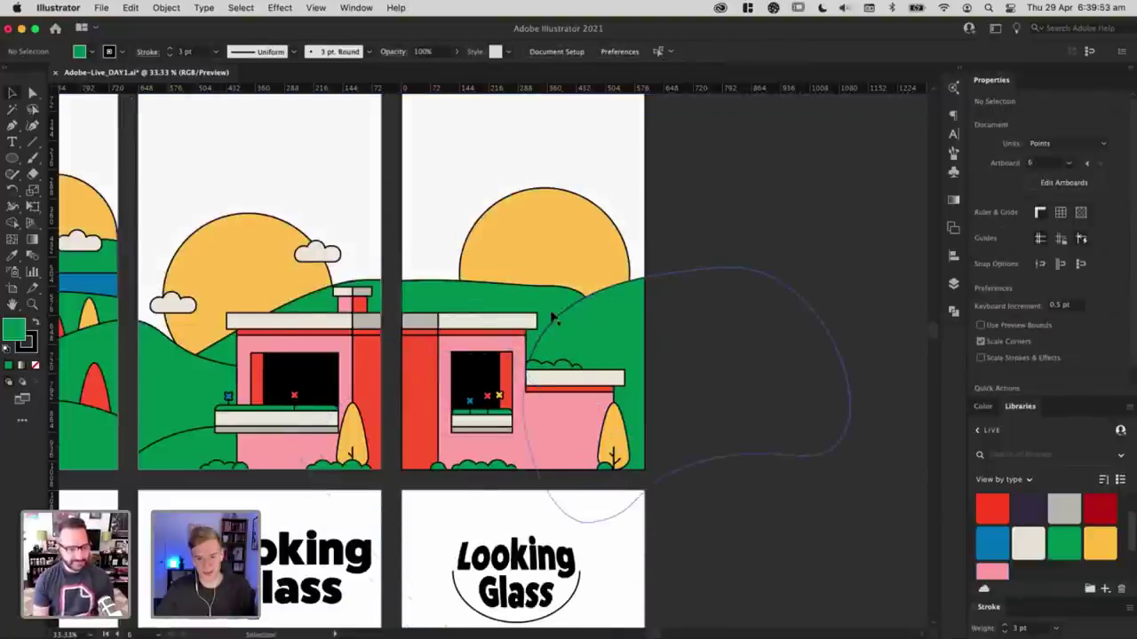
Step: Shift the third artboard's sun slightly right and down behind the hills
double_click(527, 305)
click(524, 311)
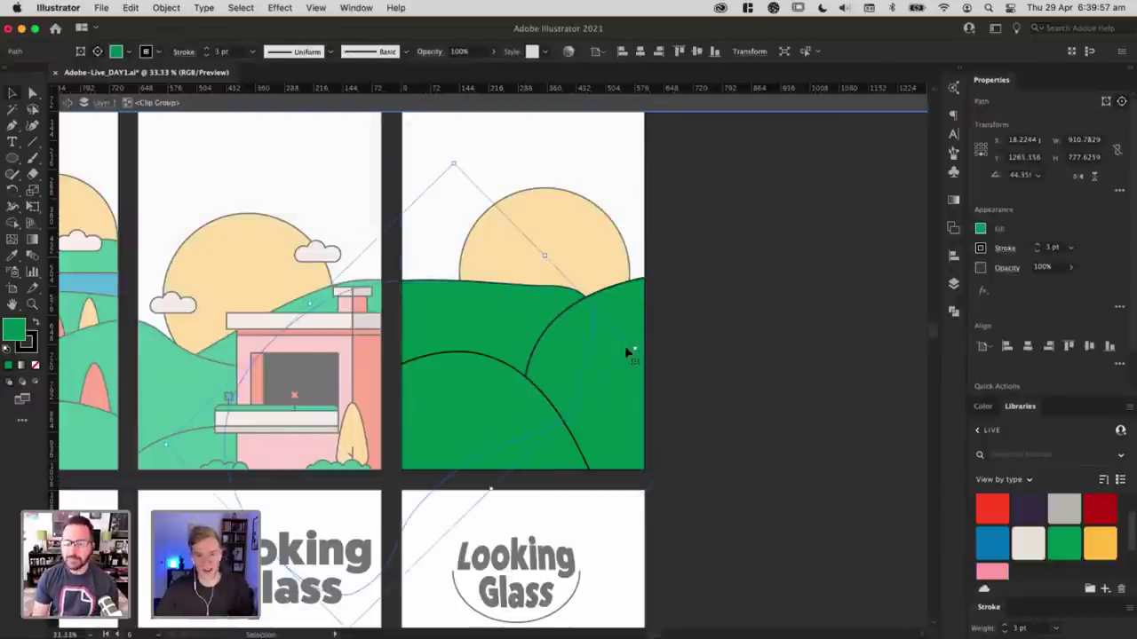
key(Escape)
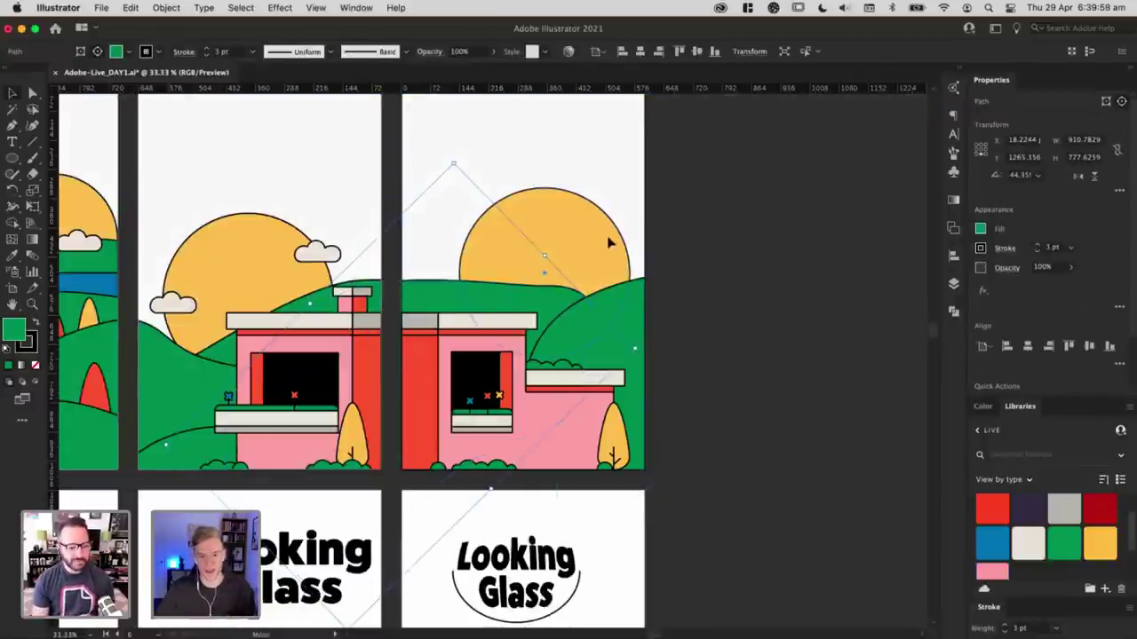
click(606, 244)
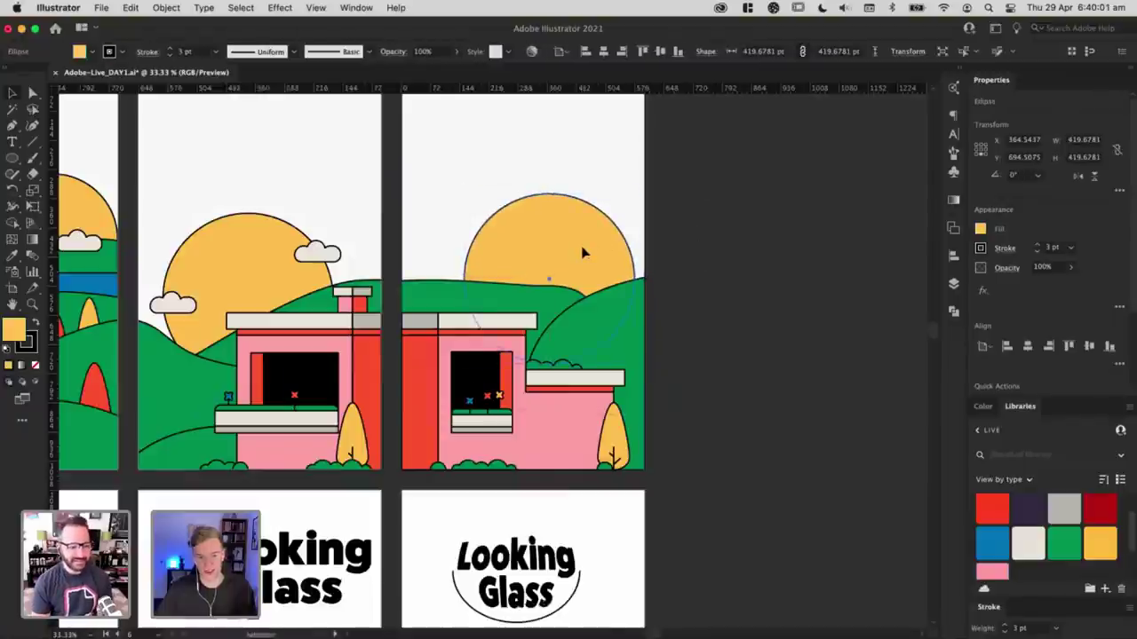
click(746, 207)
Step: Extend the back hill's top anchor point to the right with Direct Selection so its ridge runs behind the right-hand hill
scroll(543, 334, up, 1)
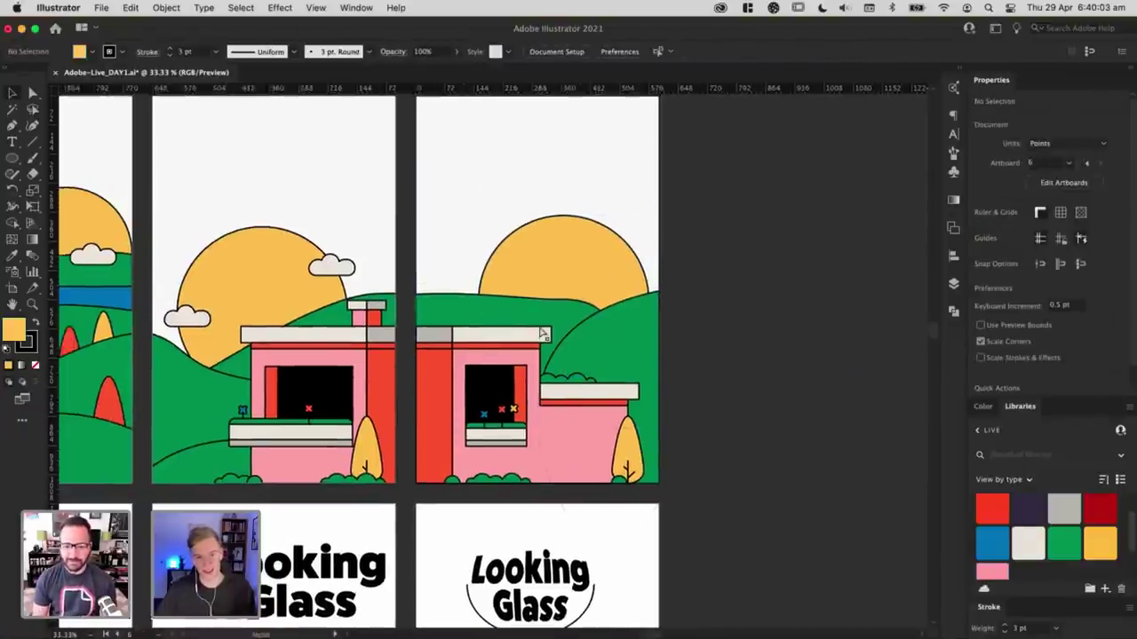
click(539, 313)
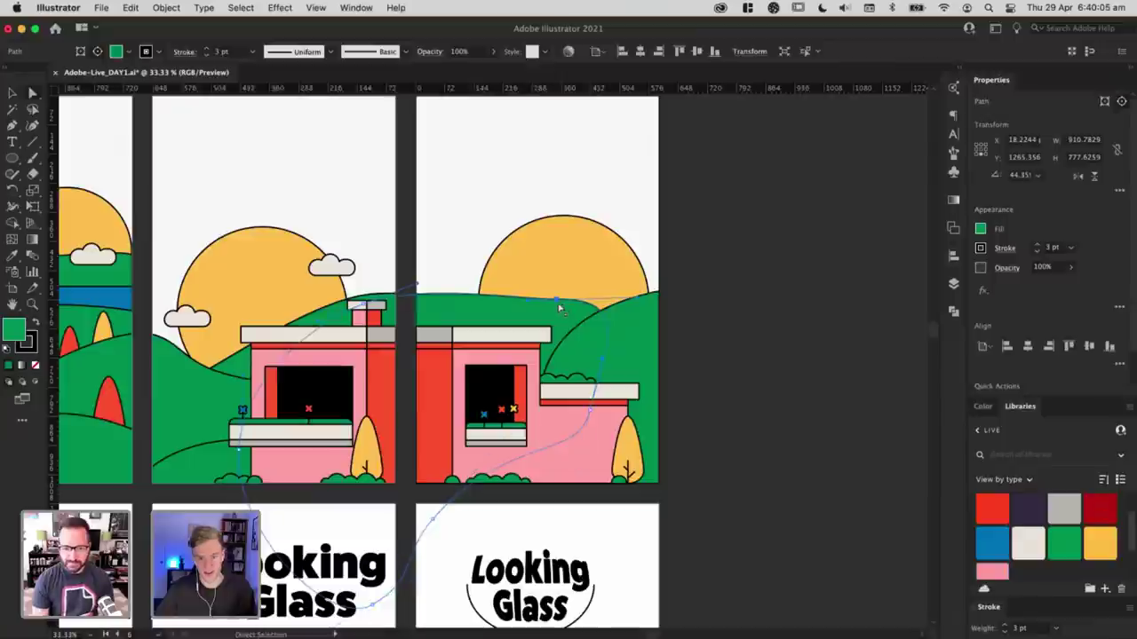
drag(559, 309, 626, 310)
click(736, 227)
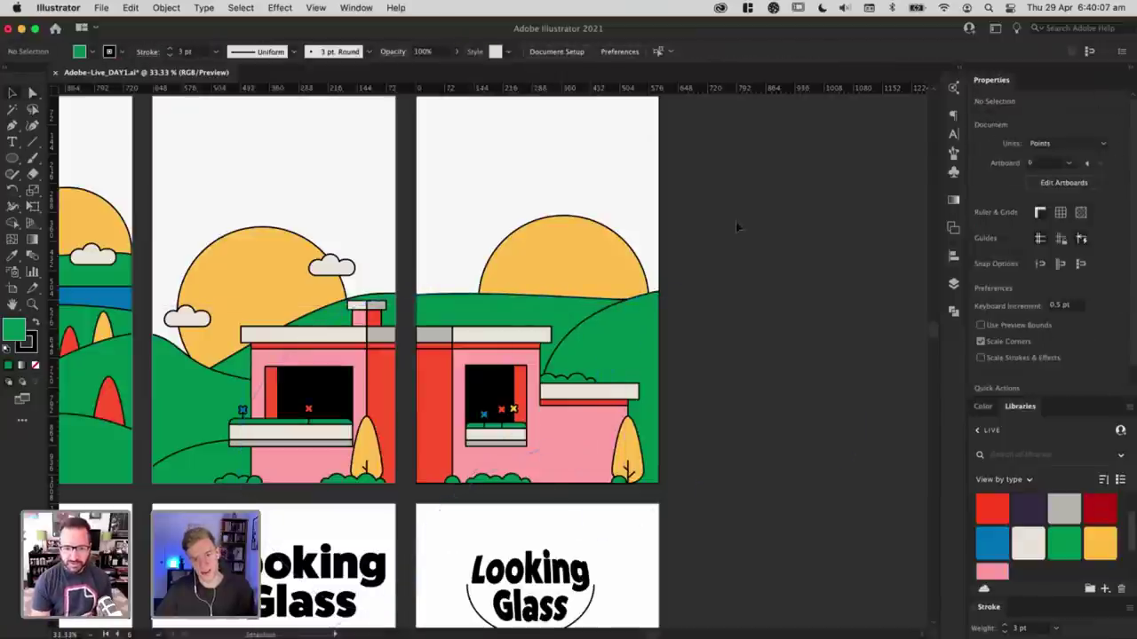
Step: Duplicate both clouds from the second artboard and place one on each side of the third artboard's sun
drag(559, 235, 625, 243)
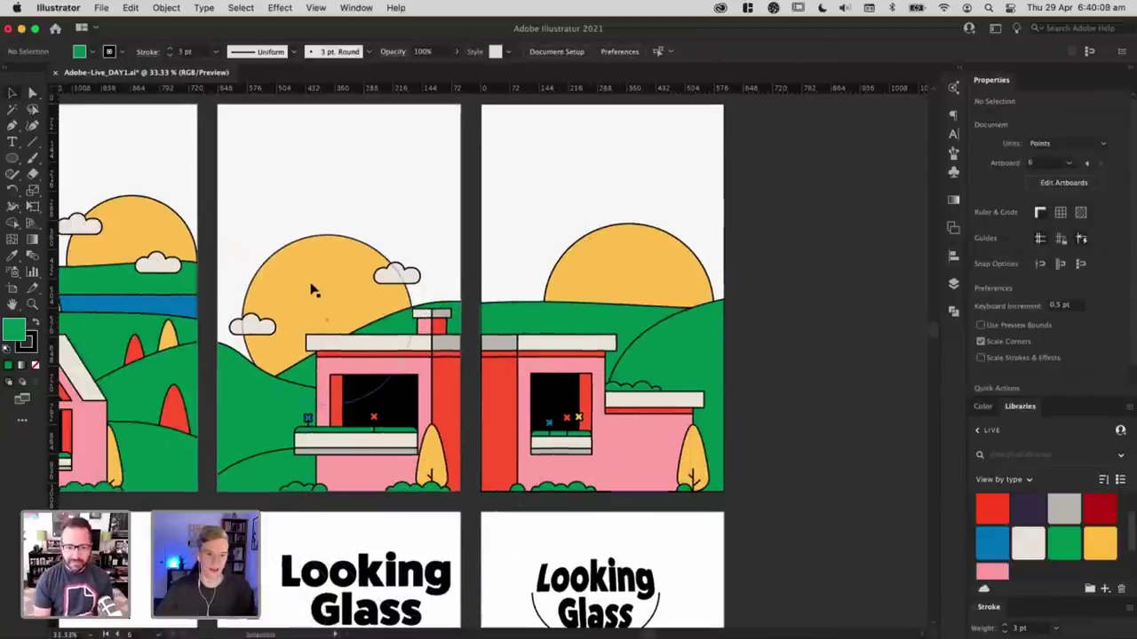
click(397, 276)
drag(342, 286, 592, 267)
click(418, 299)
drag(147, 329, 440, 303)
key(shift+super+a)
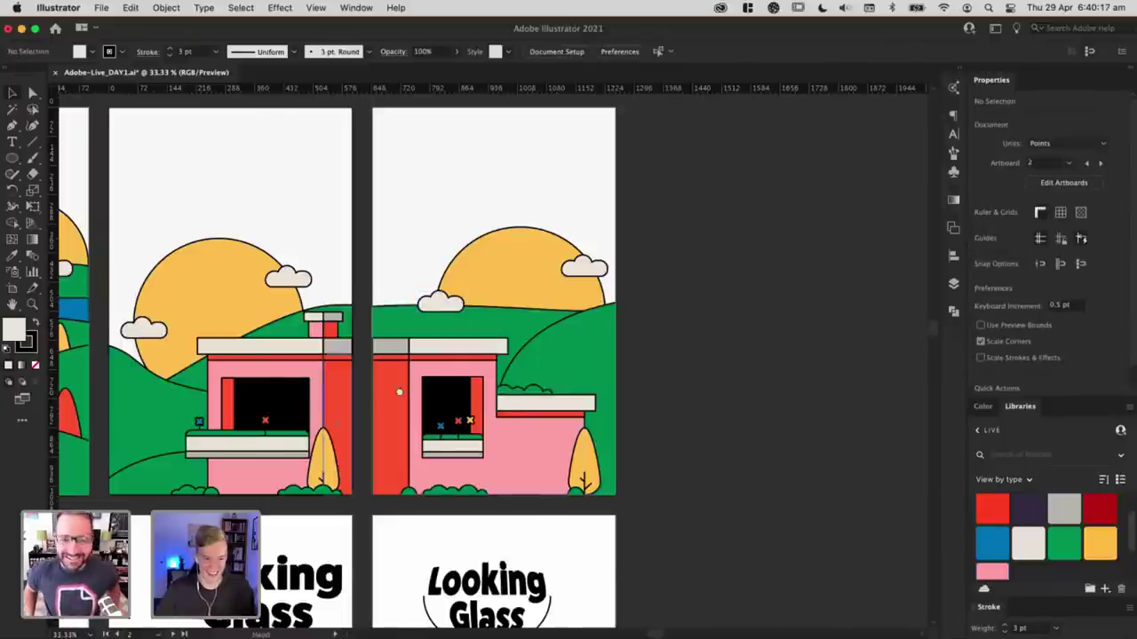
Step: Copy the red tree from the first artboard's hills and paste it over the second artboard's house
drag(399, 394, 584, 384)
click(253, 419)
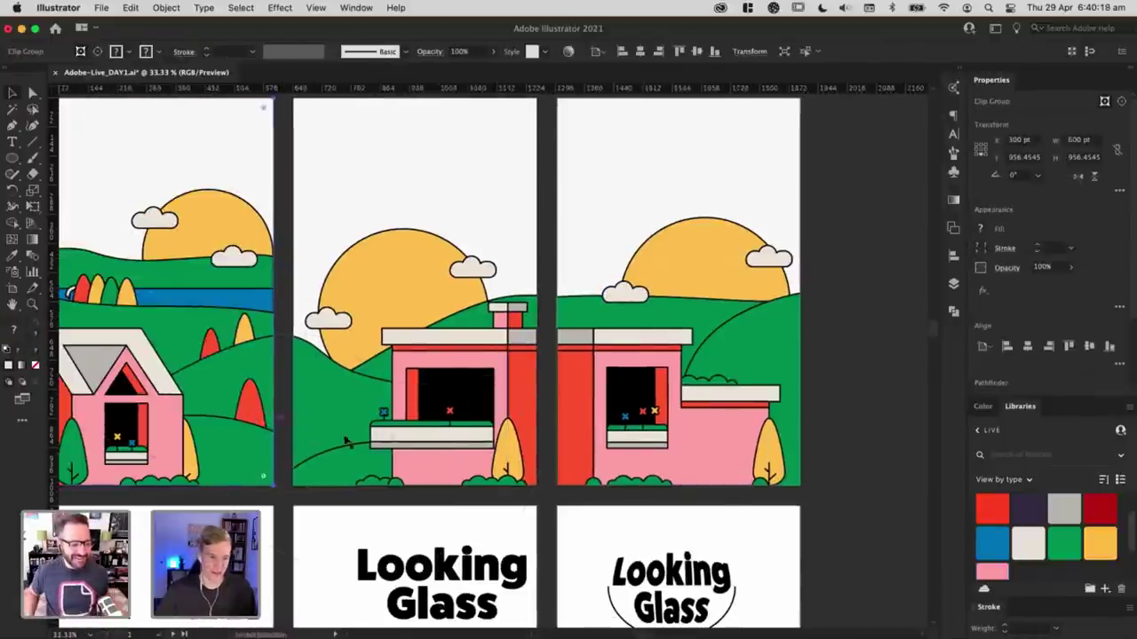
double_click(250, 419)
click(250, 418)
double_click(326, 432)
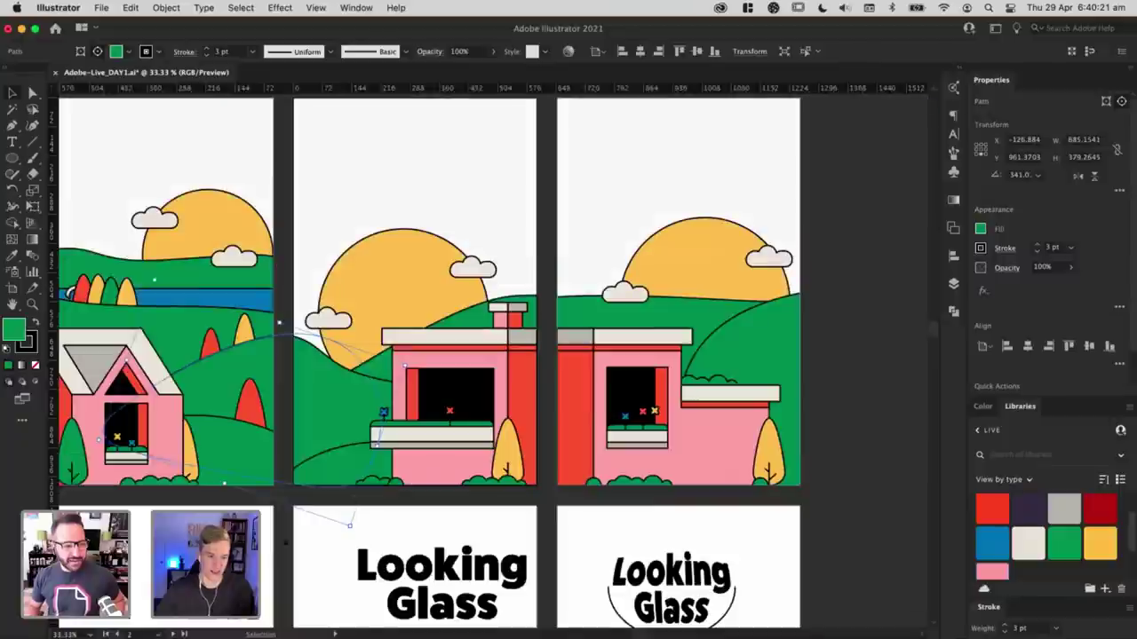
click(345, 433)
key(super+v)
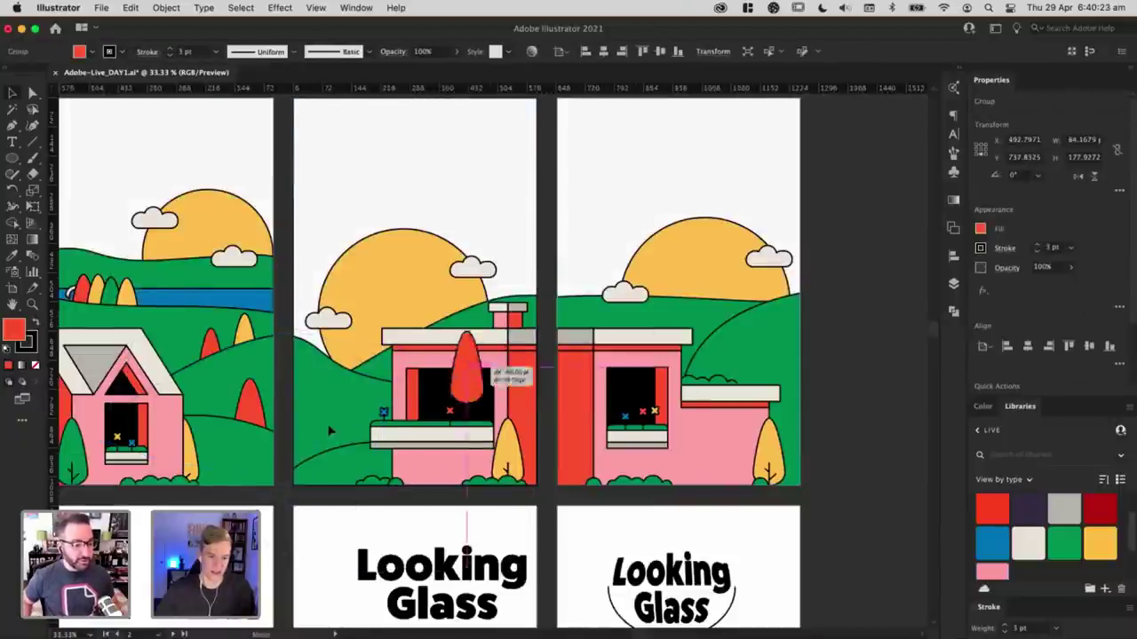
Step: Move the red tree into the second artboard's hill clip group behind the front hill, and duplicate it to the right
drag(488, 380, 336, 424)
key(super+x)
double_click(340, 462)
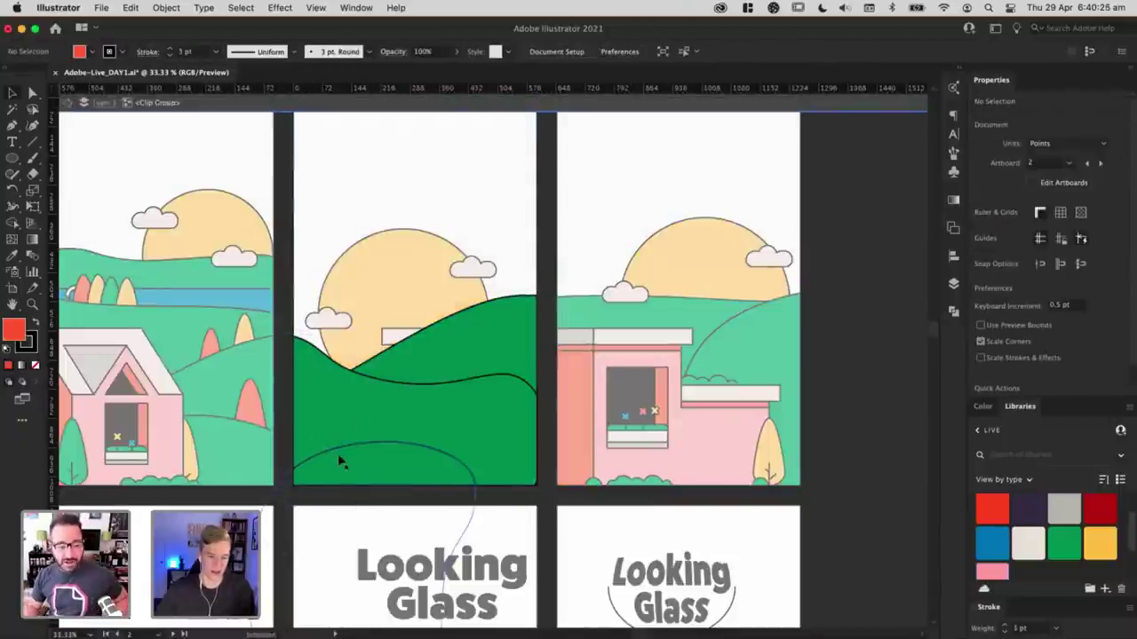
key(super+v)
drag(493, 363, 329, 435)
click(375, 472)
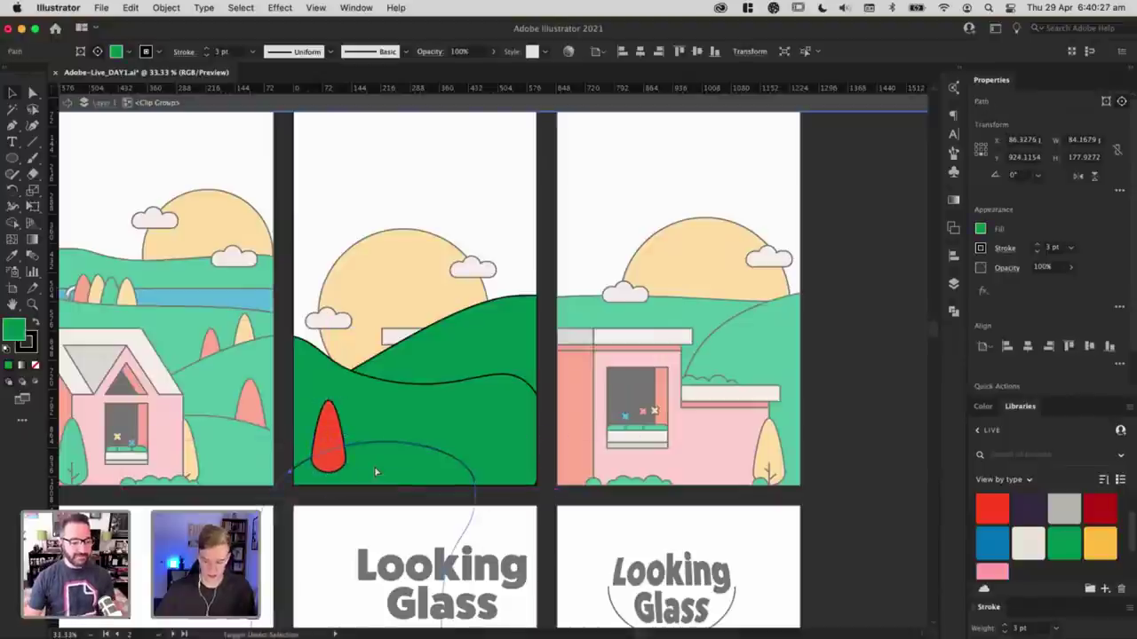
click(327, 435)
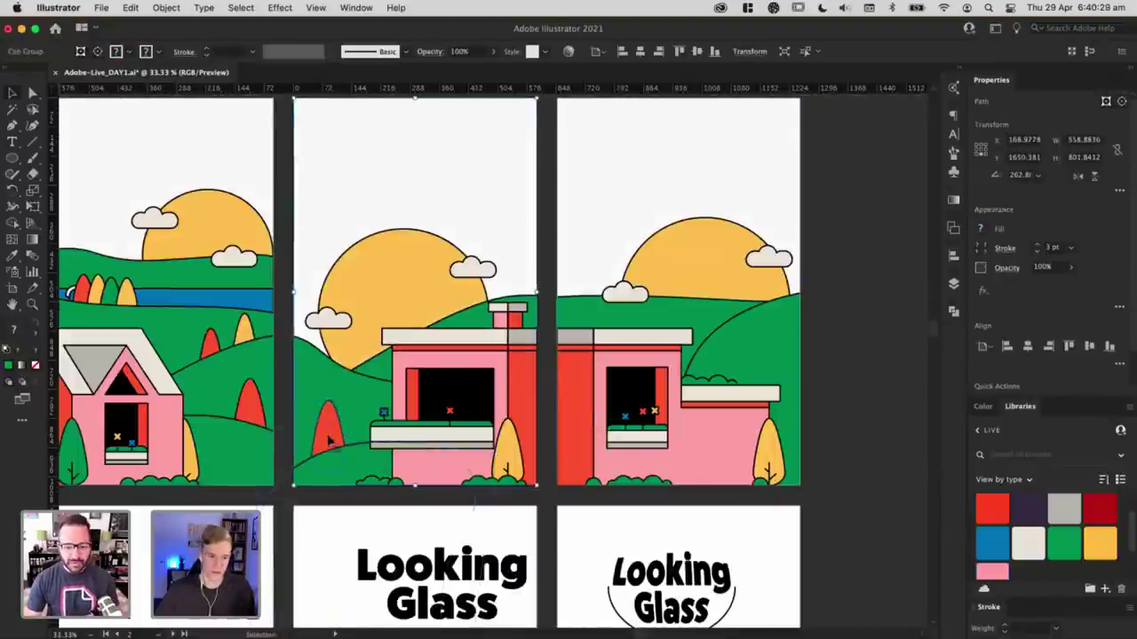
drag(326, 436, 353, 435)
key(Escape)
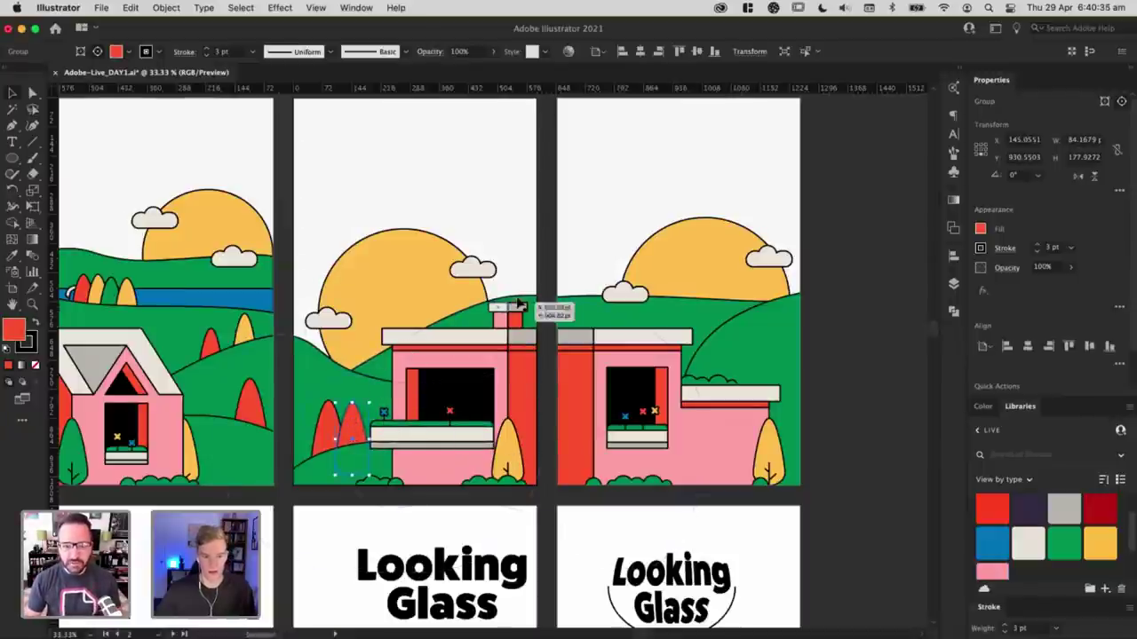
Step: Paste another red tree into the second artboard's hill clip group, near the right end of the back hill
click(521, 306)
key(super+v)
drag(490, 364, 493, 310)
key(super+x)
double_click(528, 305)
click(484, 378)
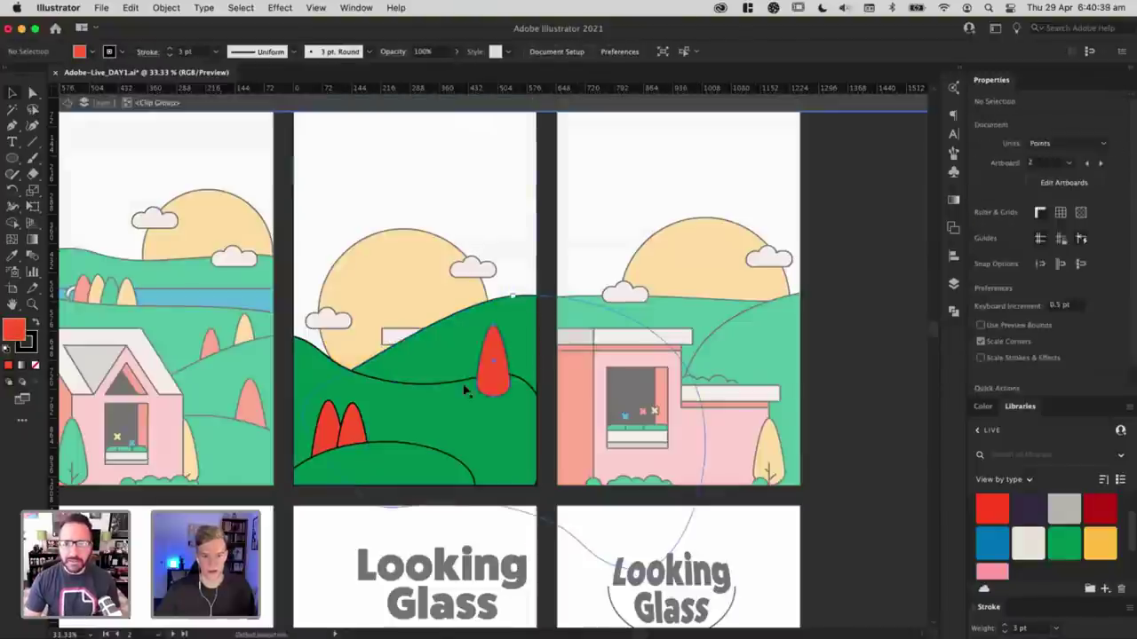
Step: Move this tree behind the back hill's ridge, fill it green and duplicate it into a row of four along the slope
drag(490, 368, 507, 310)
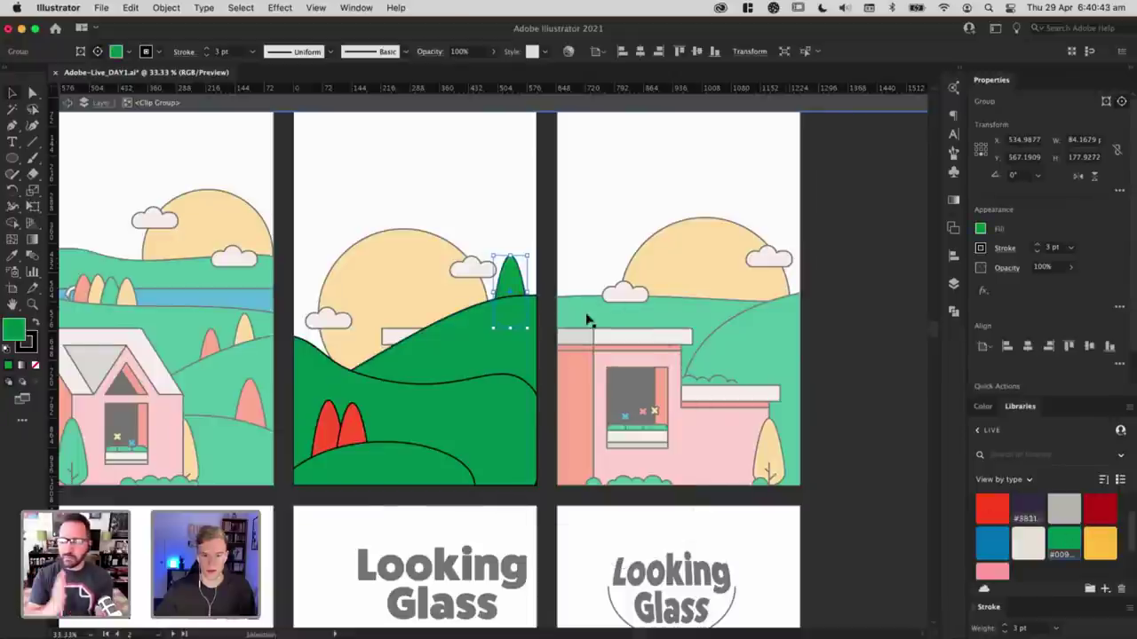
drag(508, 289, 442, 314)
double_click(497, 208)
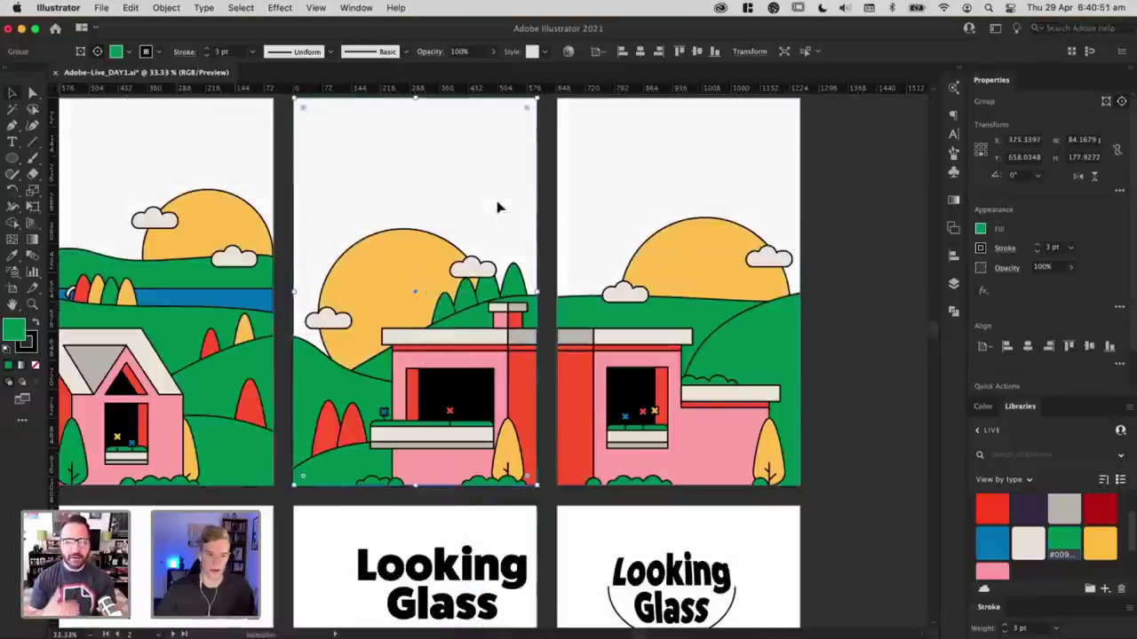
Step: Try to put the second artboard's right-hand cloud behind the green trees by restacking the cloud, sun and background
click(597, 238)
click(471, 271)
key(a)
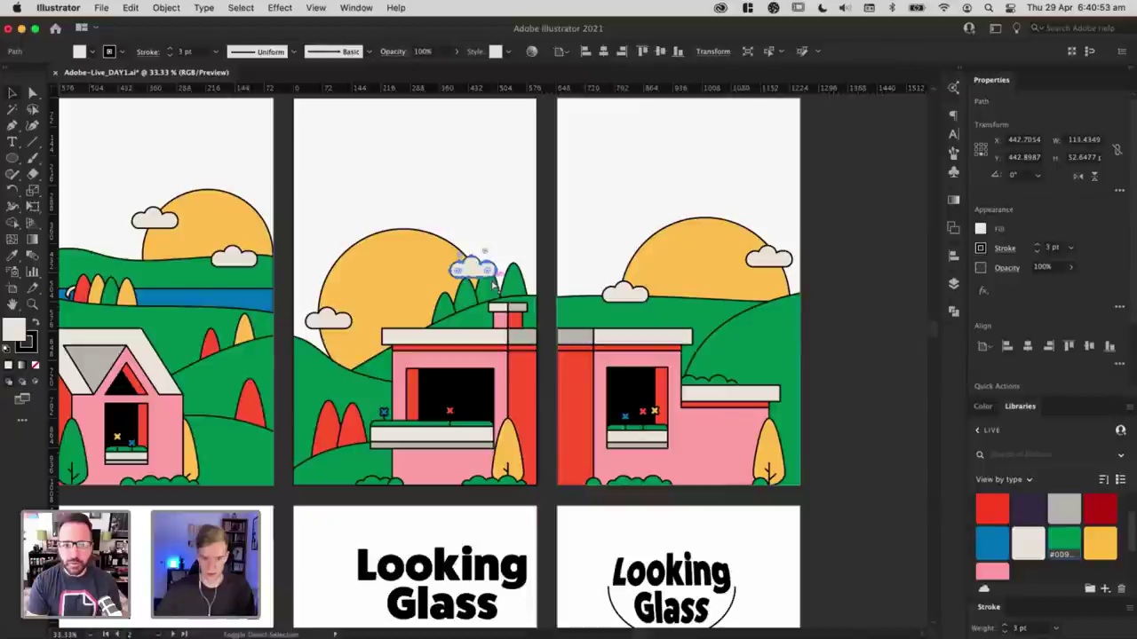
click(407, 277)
shift+click(416, 160)
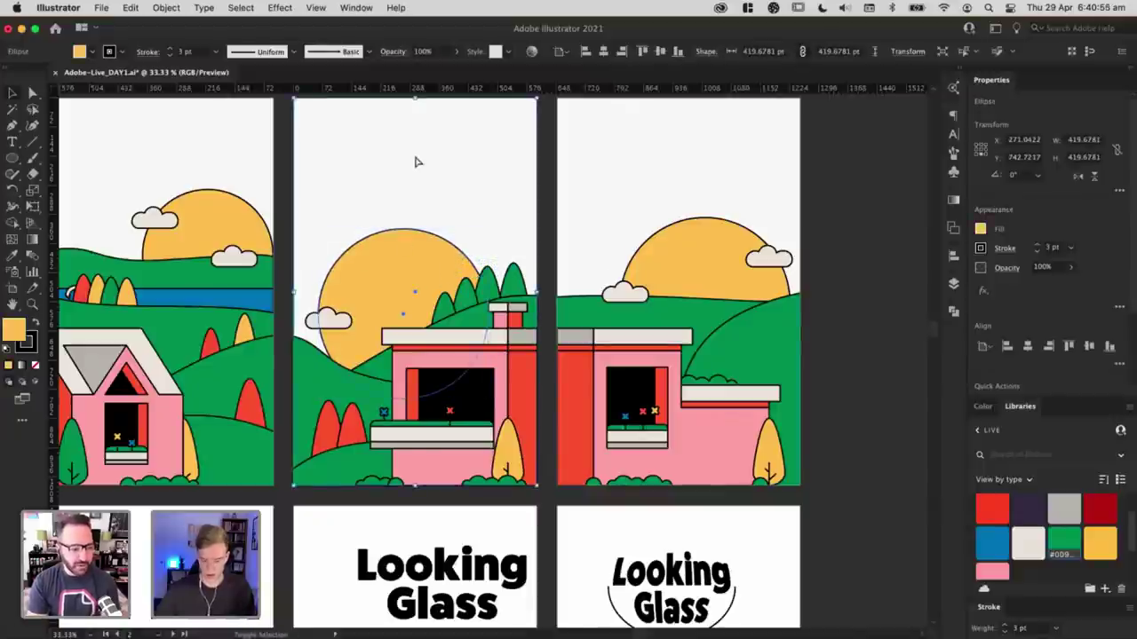
key(super+shift+[)
click(563, 229)
key(super+shift+[)
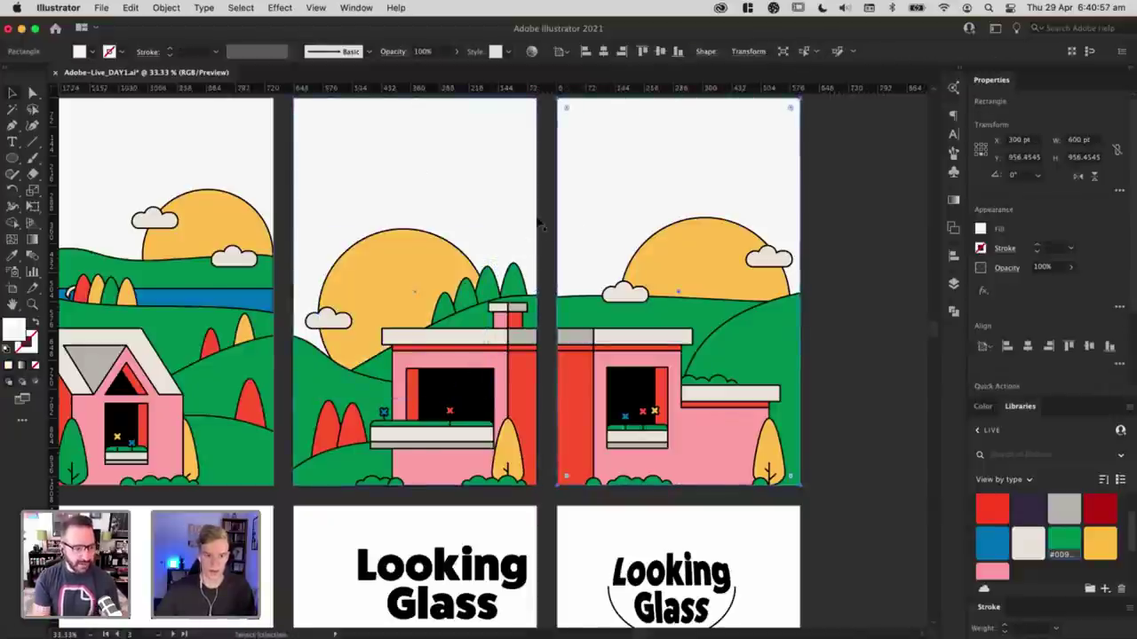
click(413, 277)
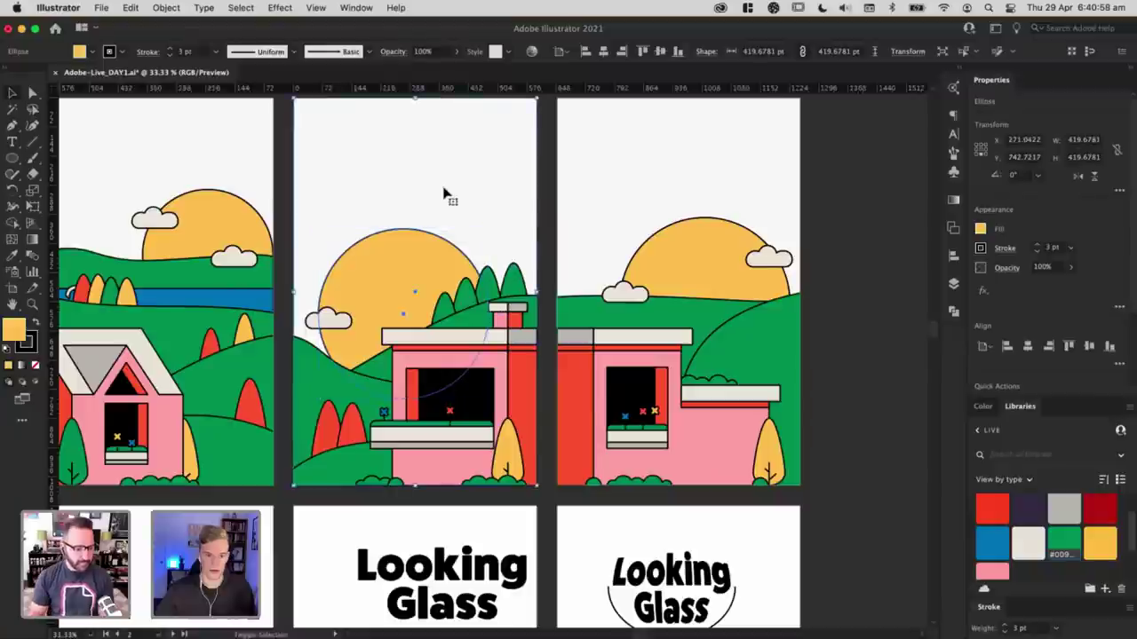
shift+click(509, 207)
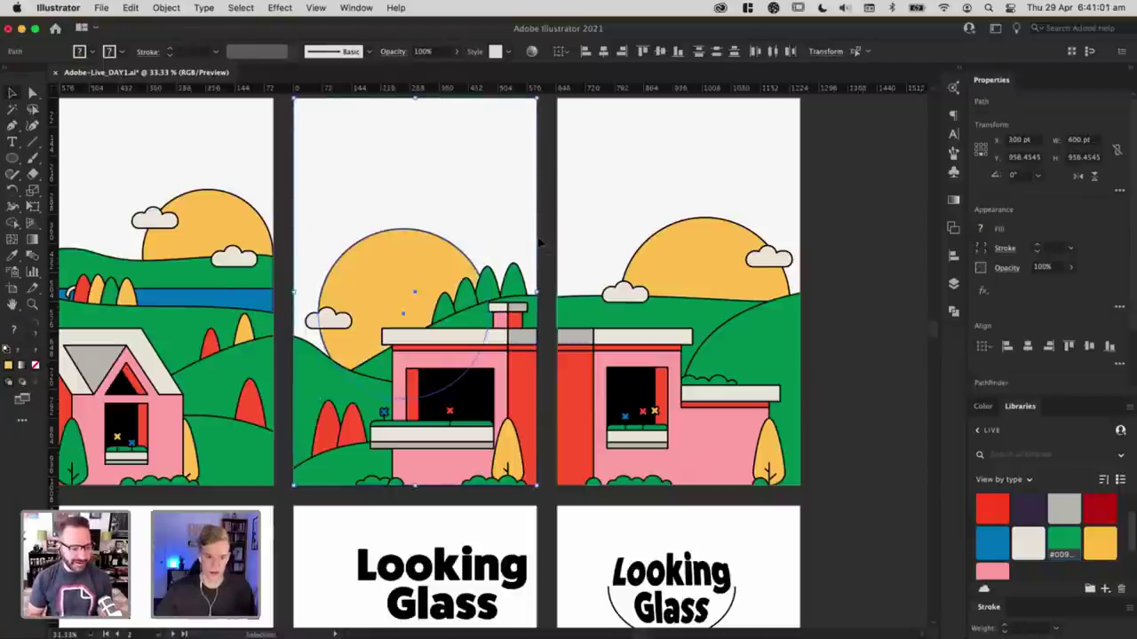
Step: Select the hidden cloud in Outline view and bring it back in front of the sun and trees
key(super+y)
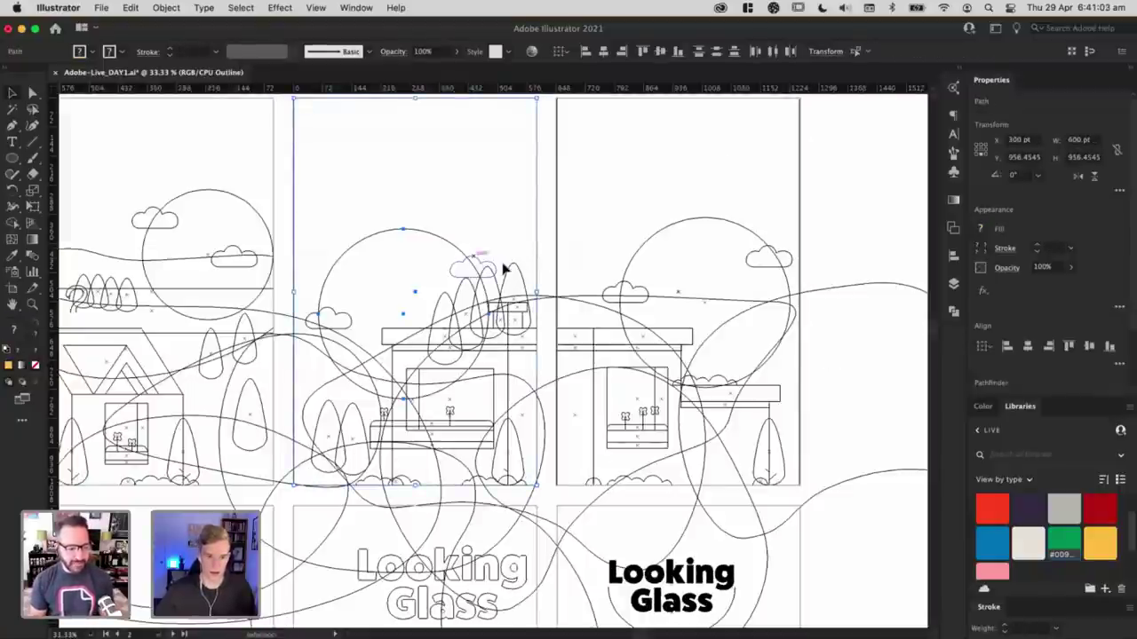
click(518, 271)
key(super+y)
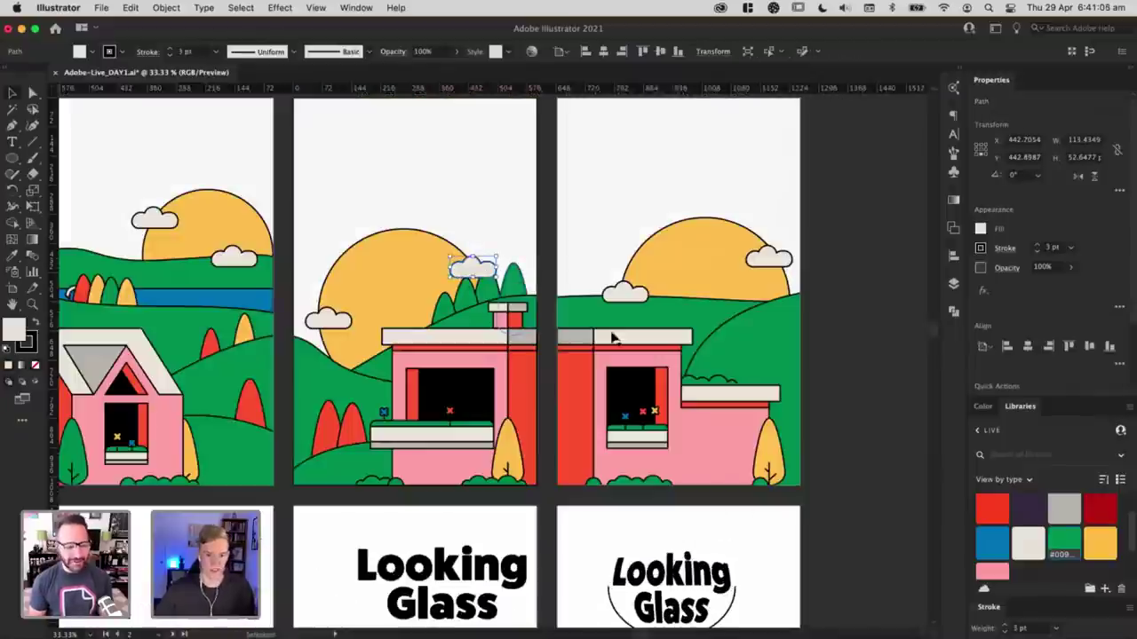
Step: Reposition the second artboard's right-hand cloud over the sun's upper-right edge, clear of the green trees
key(super+equal)
key(super+equal)
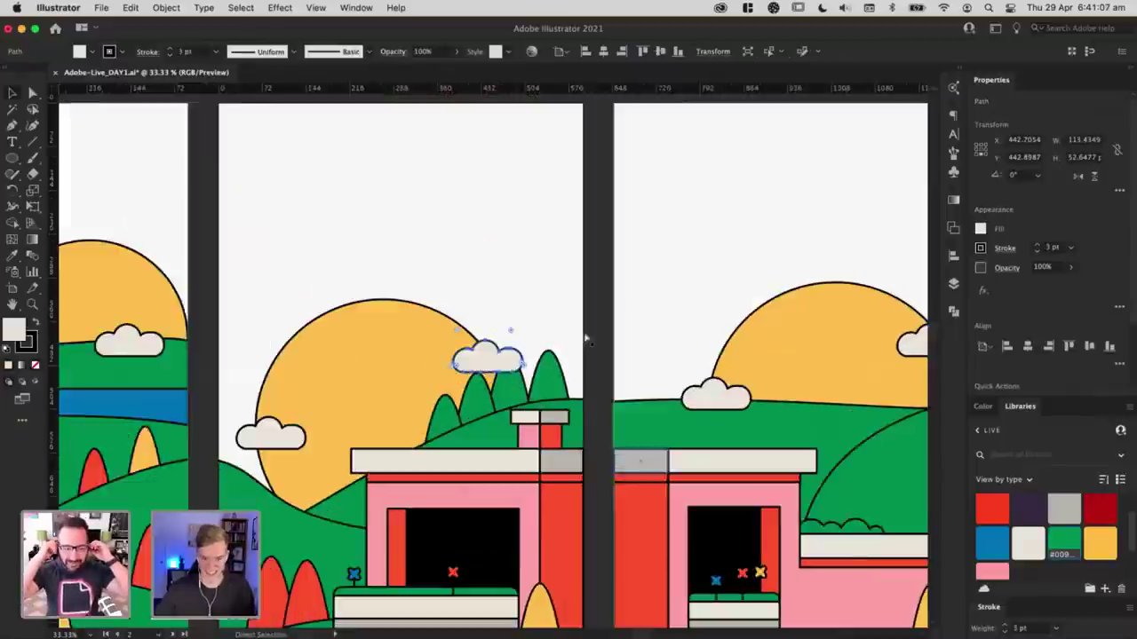
drag(492, 357, 482, 434)
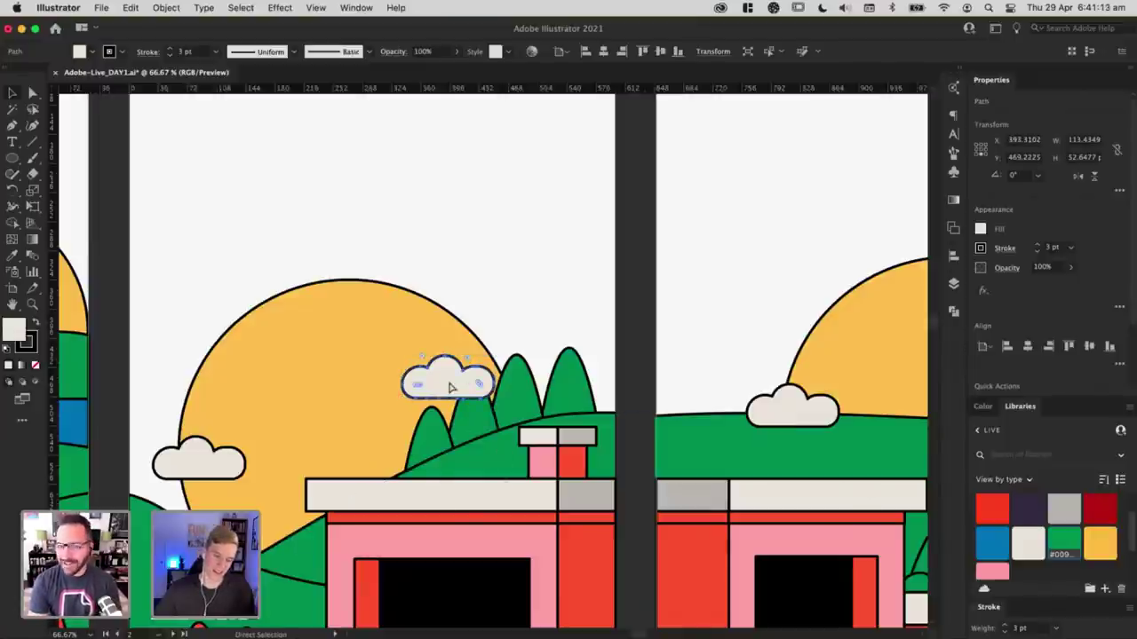
key(super+minus)
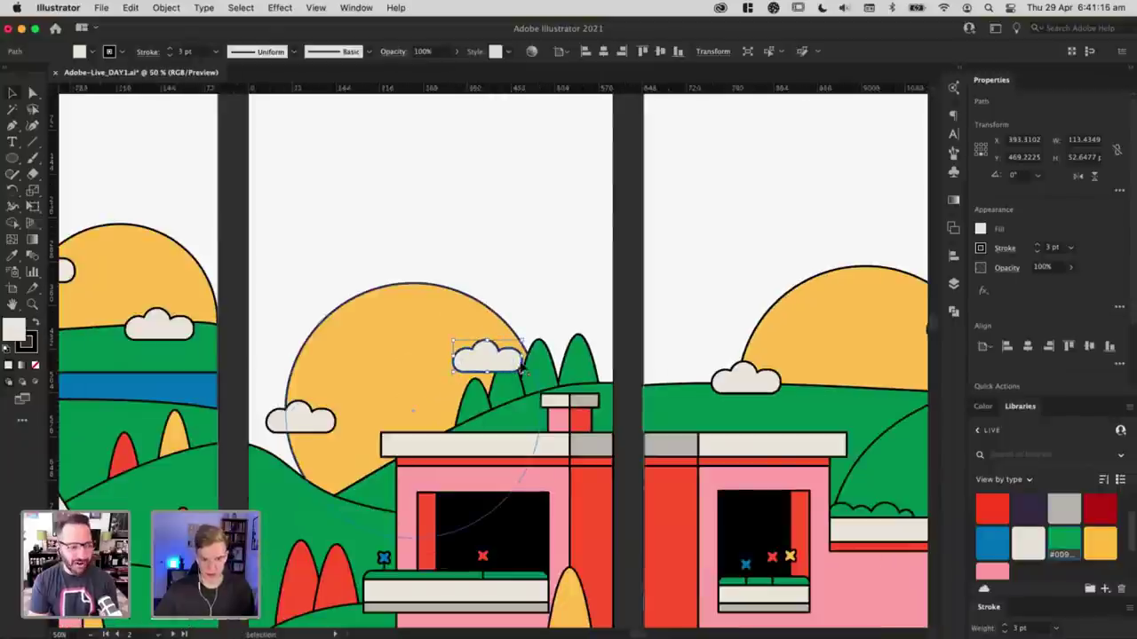
drag(523, 369, 620, 315)
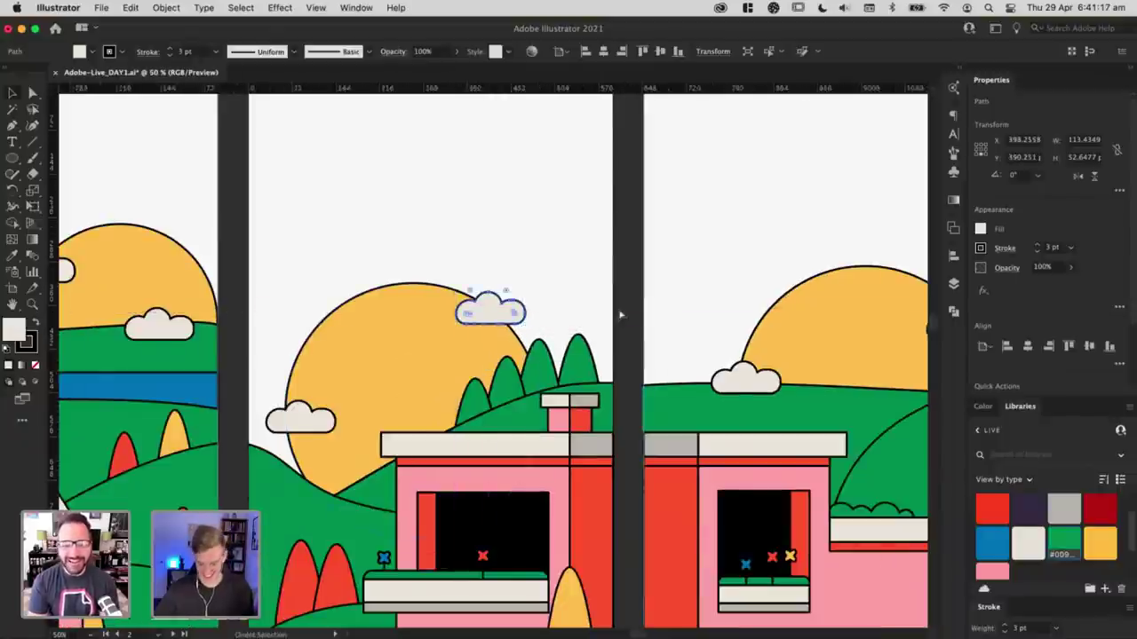
key(super+minus)
drag(625, 371, 601, 234)
click(263, 500)
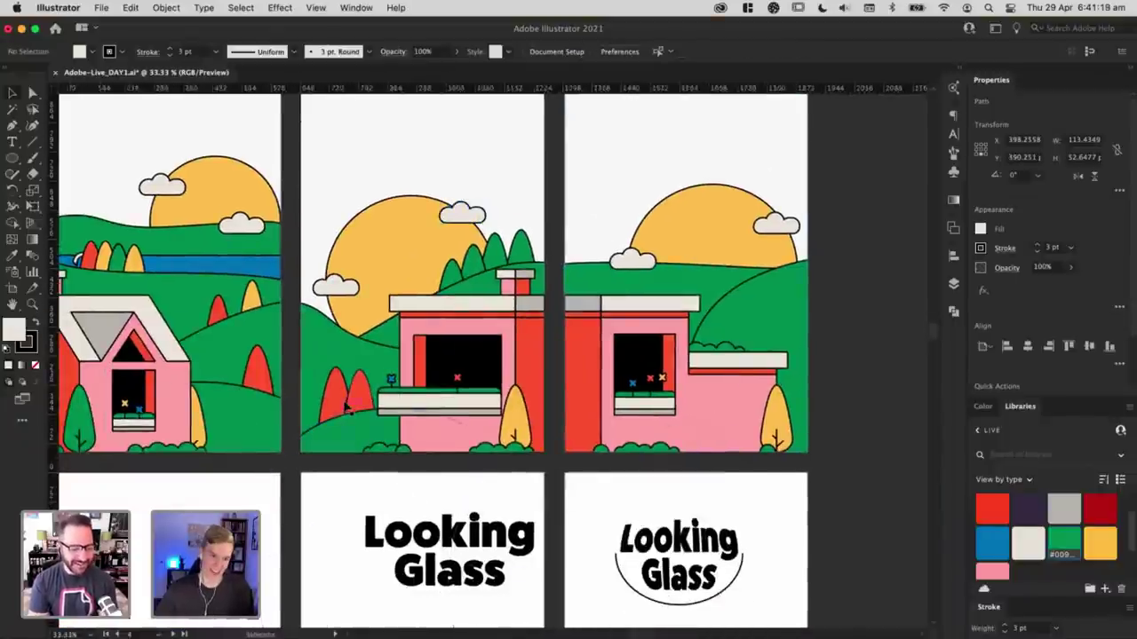
Step: Paste the red tree into the third artboard's hill clip group behind the right-hand hill, and duplicate it to the left
scroll(588, 457, right, 3)
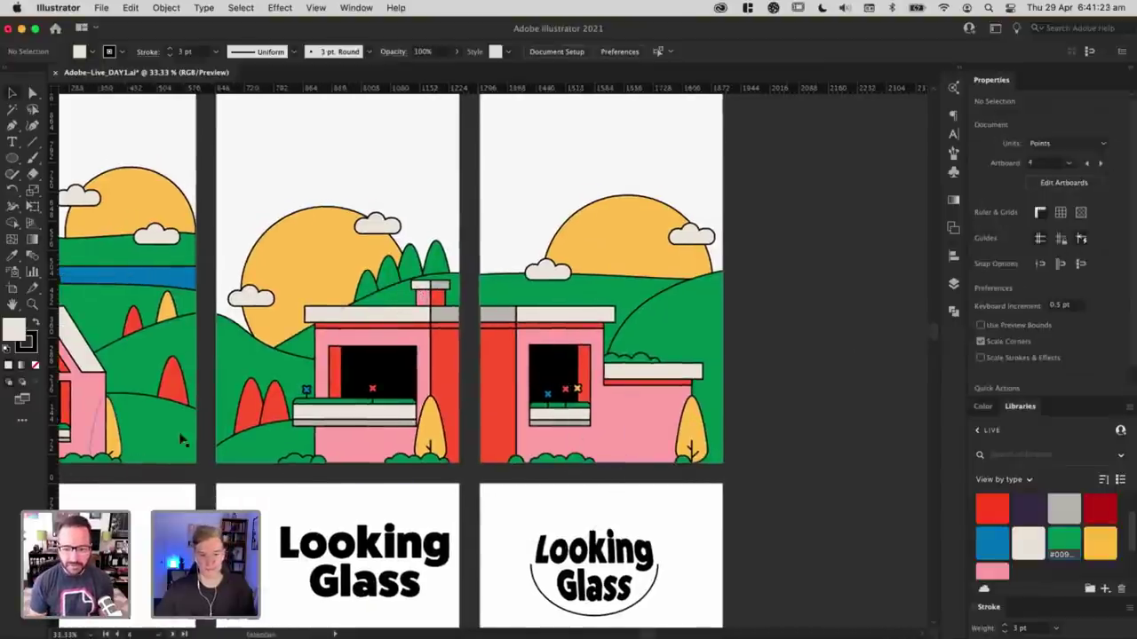
click(680, 325)
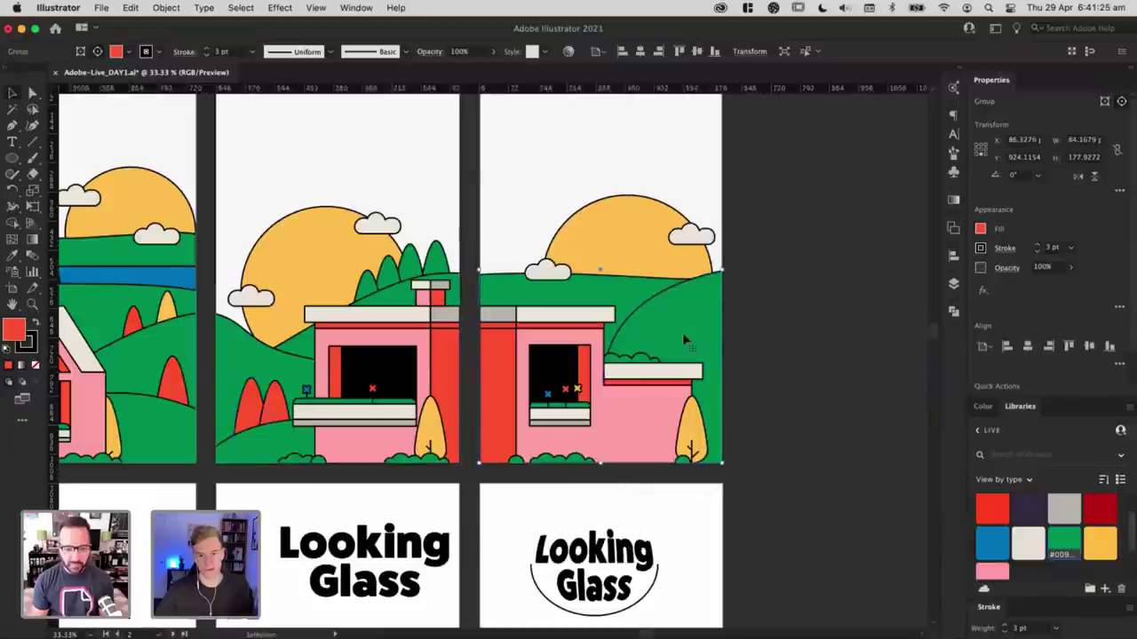
double_click(659, 338)
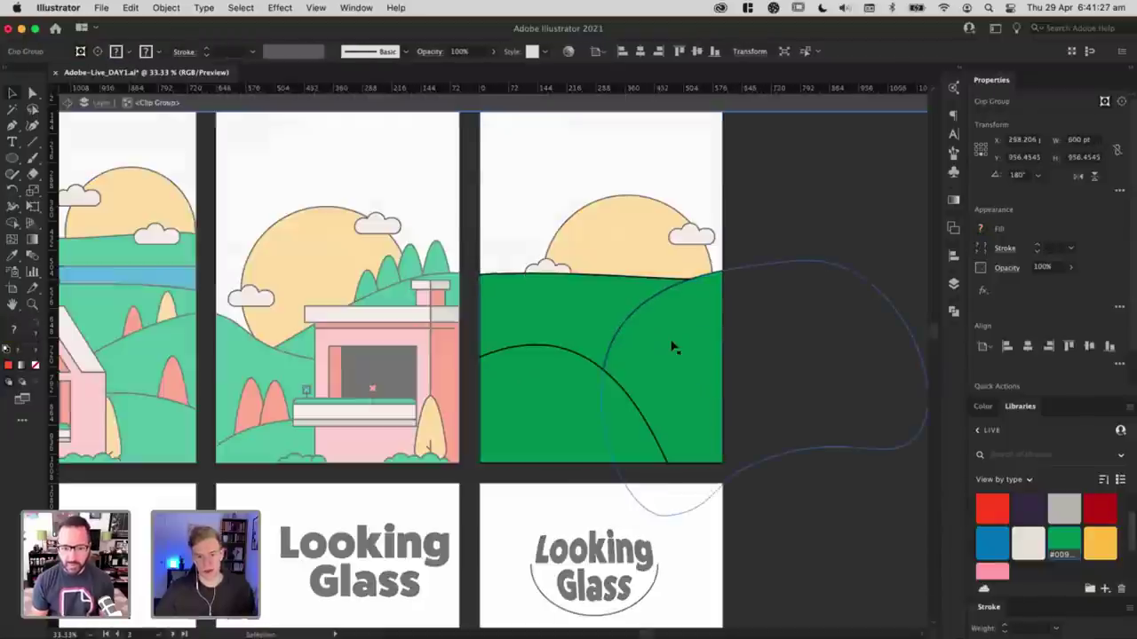
drag(493, 380, 686, 311)
click(659, 353)
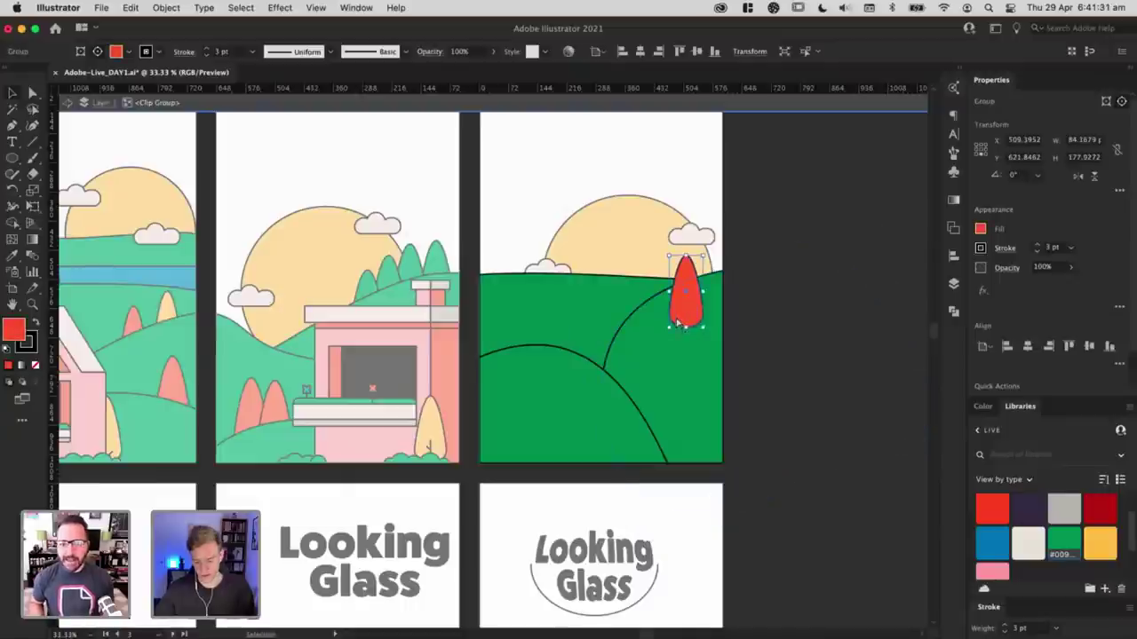
key(super+[)
drag(687, 273, 667, 284)
Step: Try the sun's yellow on the left tree behind the right-hand hill, and settle on a green fill
key(i)
click(627, 237)
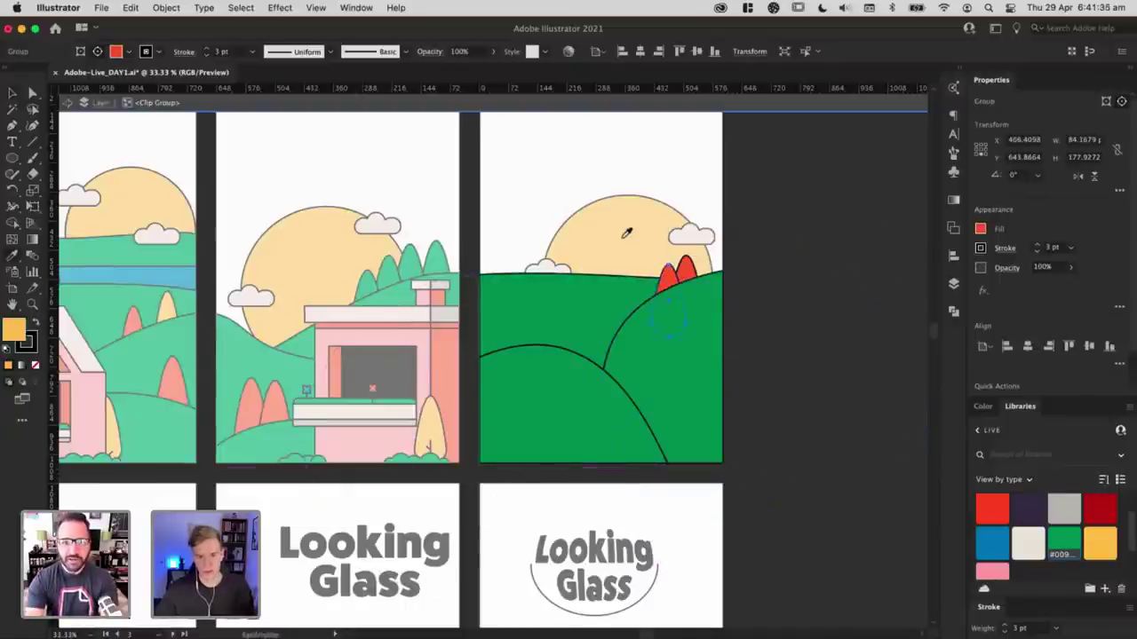
key(Escape)
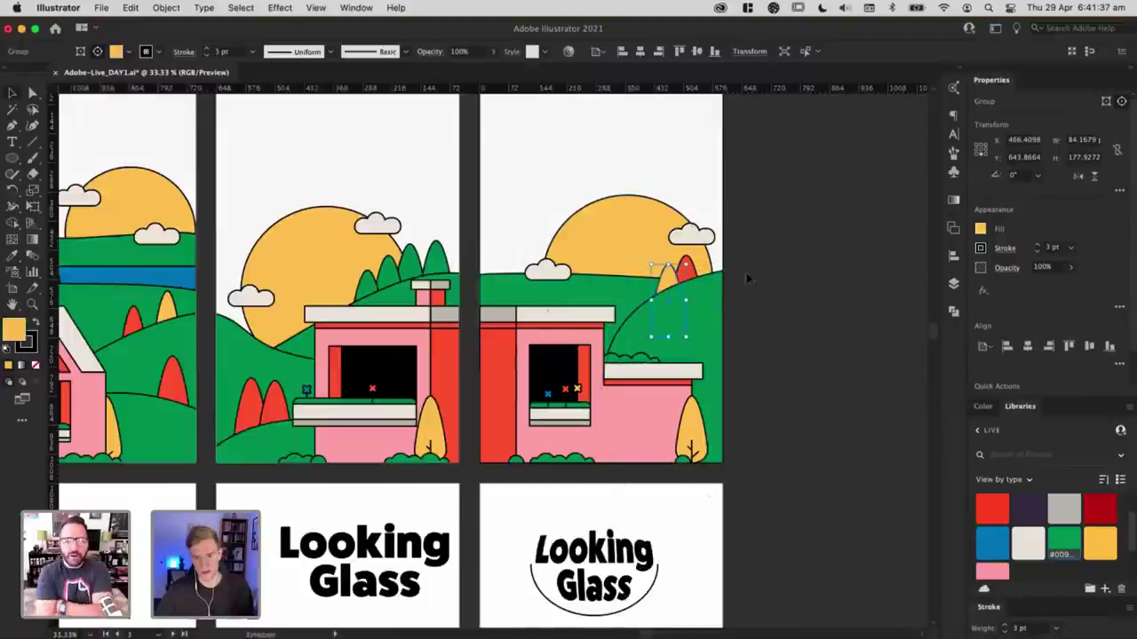
key(super+bracketleft)
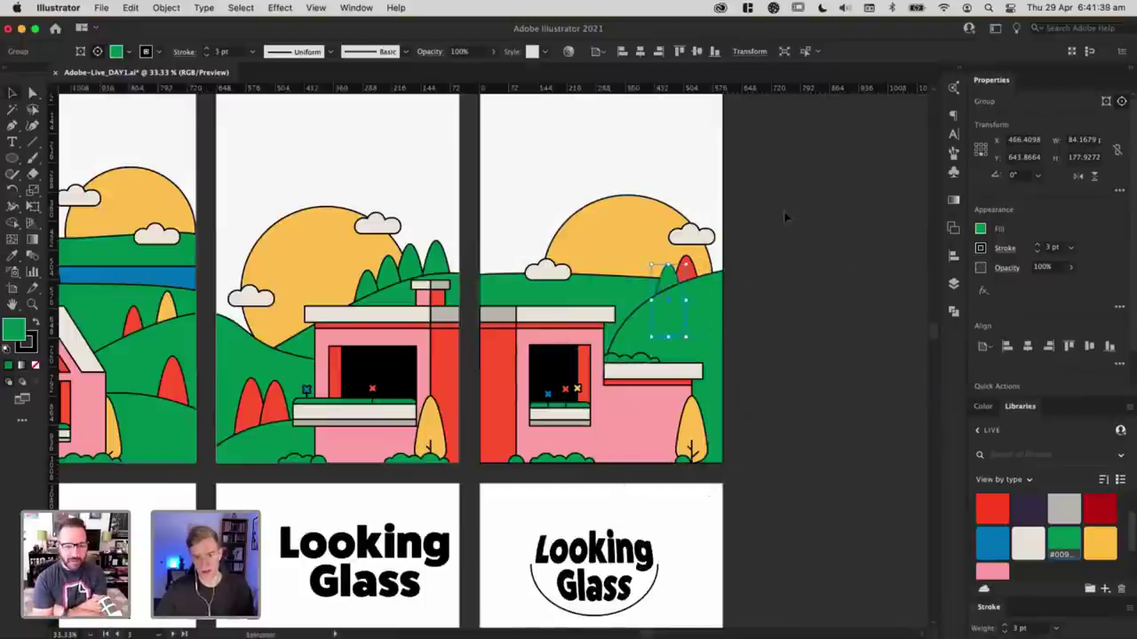
click(786, 216)
Step: Copy a green bush into the third artboard's hill clip group and set a small clump along the back ridge, left of the cloud
drag(677, 473, 508, 269)
double_click(513, 289)
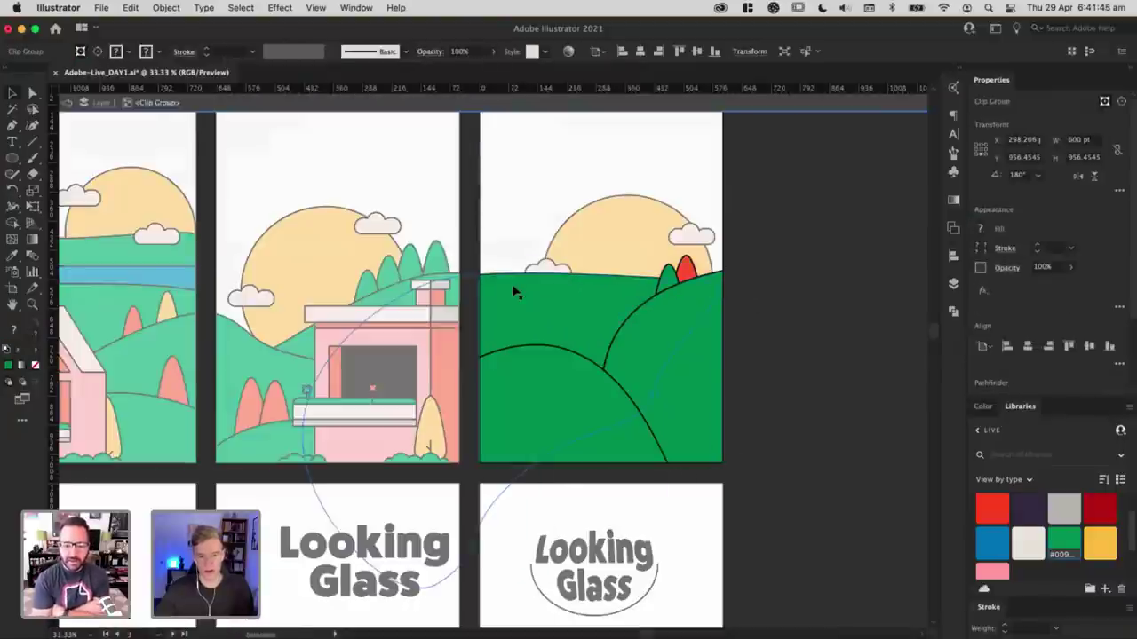
click(515, 290)
key(super+v)
drag(499, 362, 507, 277)
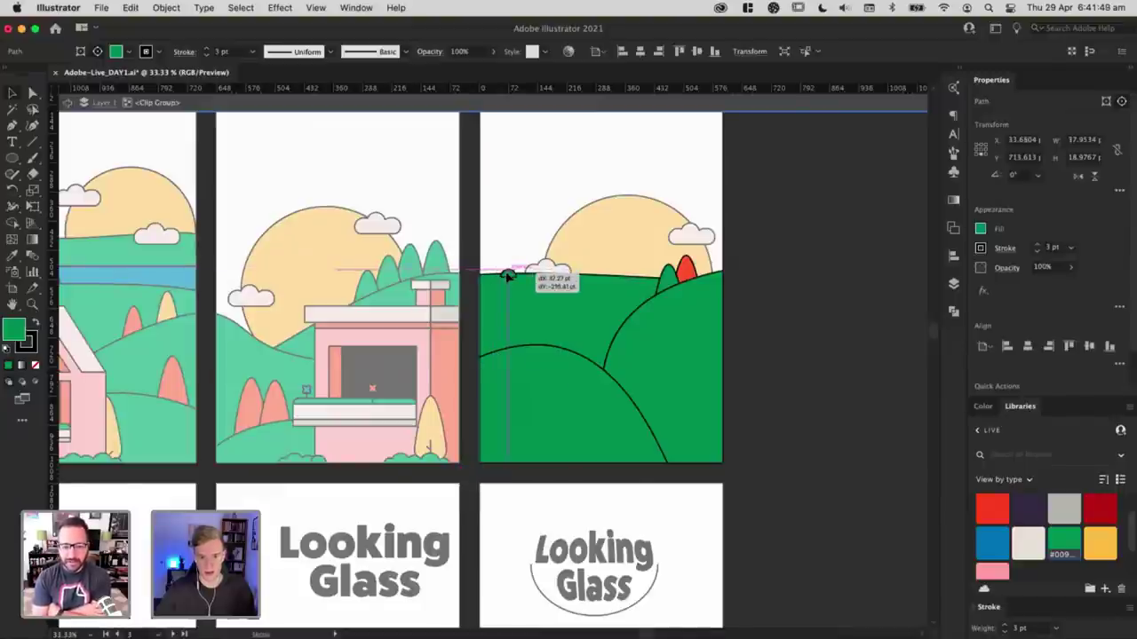
key(super+equal)
key(super+equal)
mouse_move(504, 347)
mouse_down()
mouse_move(516, 342)
mouse_move(473, 359)
mouse_move(504, 356)
mouse_up()
key(super+minus)
click(523, 208)
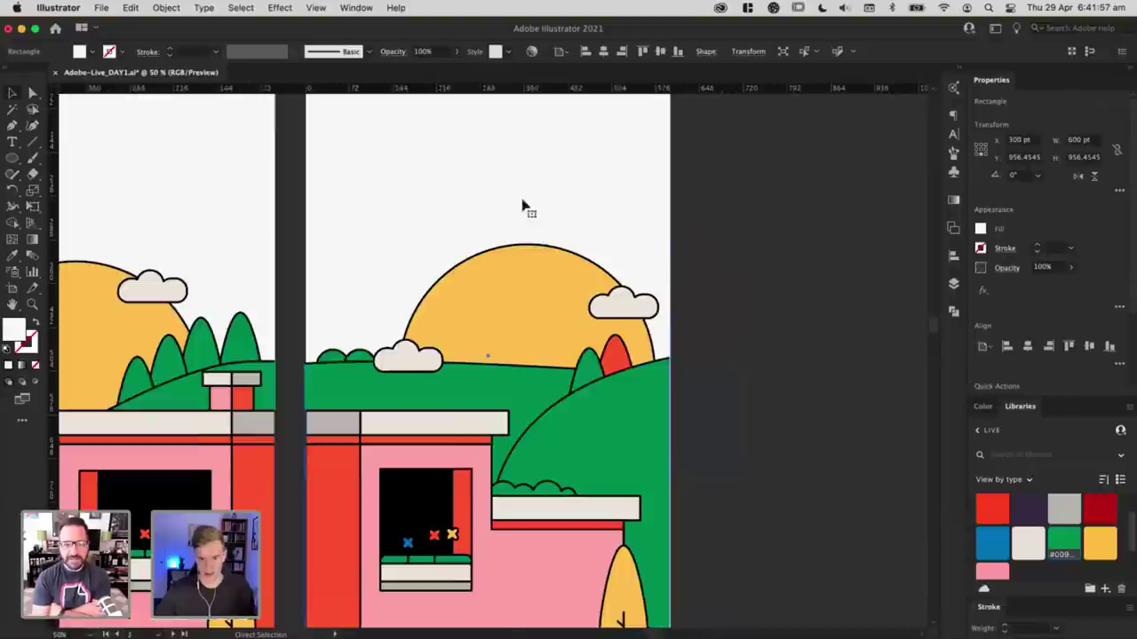
key(super+minus)
click(783, 365)
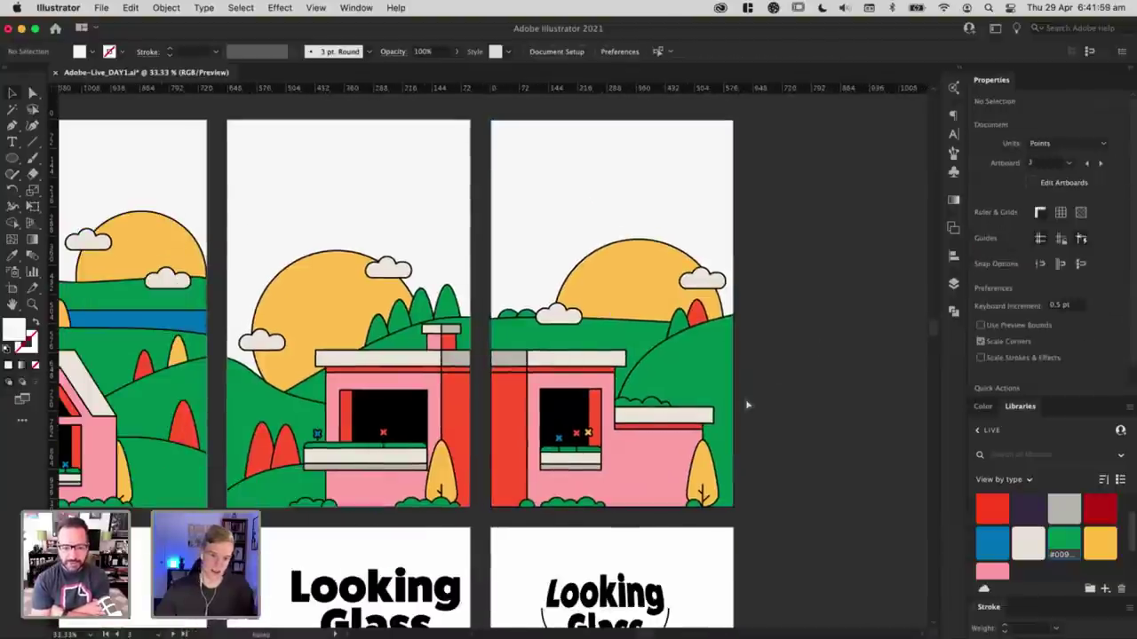
key(super+minus)
scroll(680, 373, left, 3)
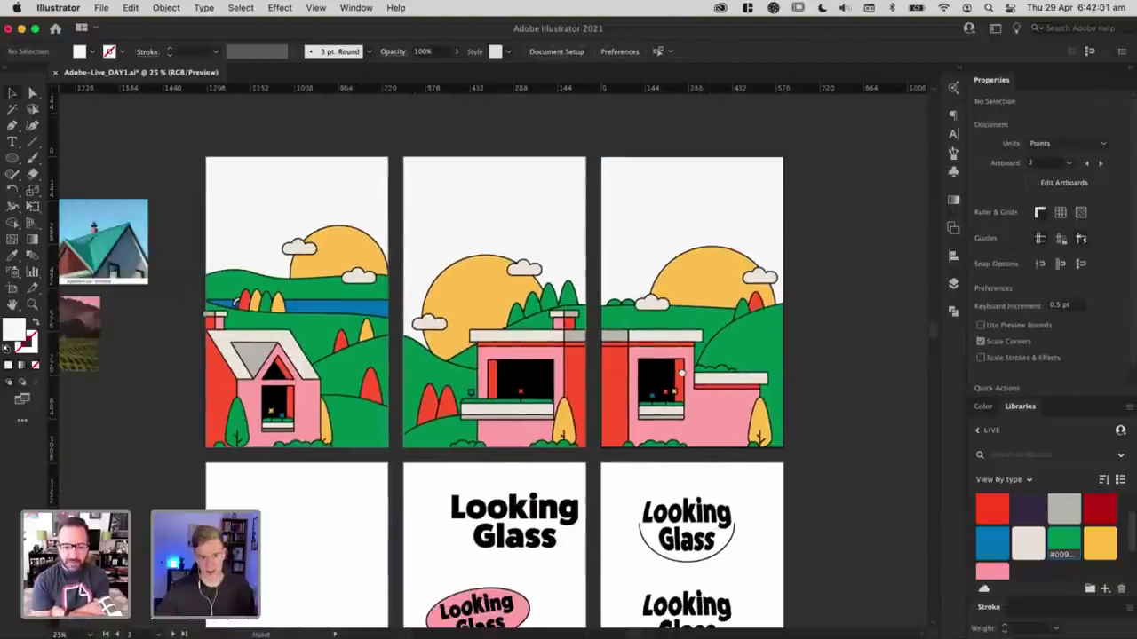
scroll(635, 379, right, 2)
key(super+plus)
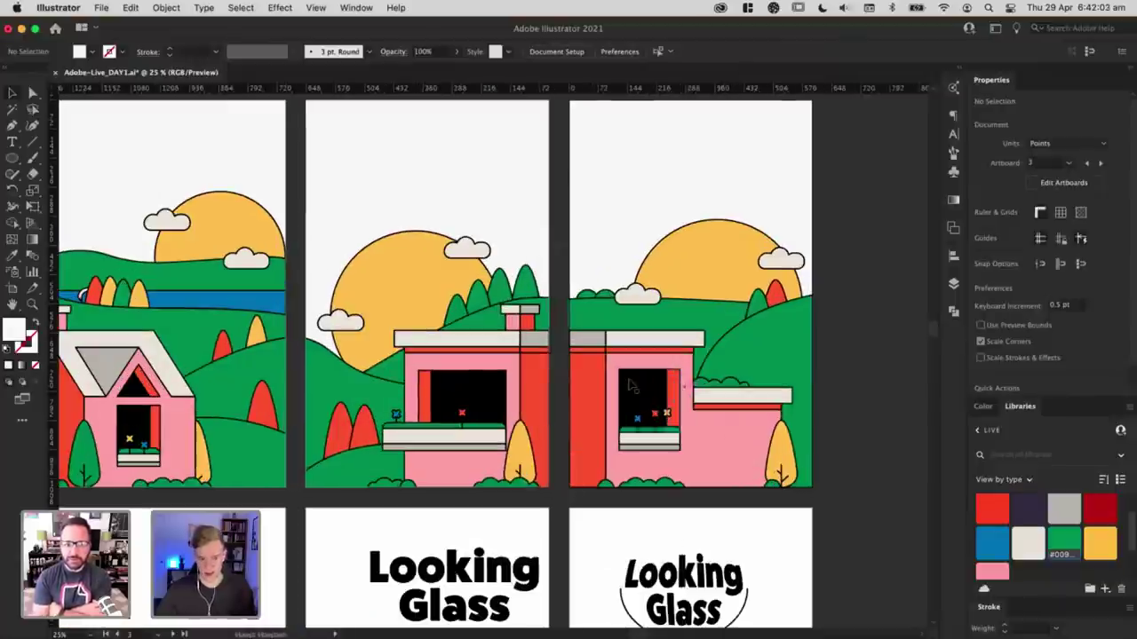
Step: Move the second artboard's sun straight down about 78 pt so it sits lower behind the hills
double_click(404, 296)
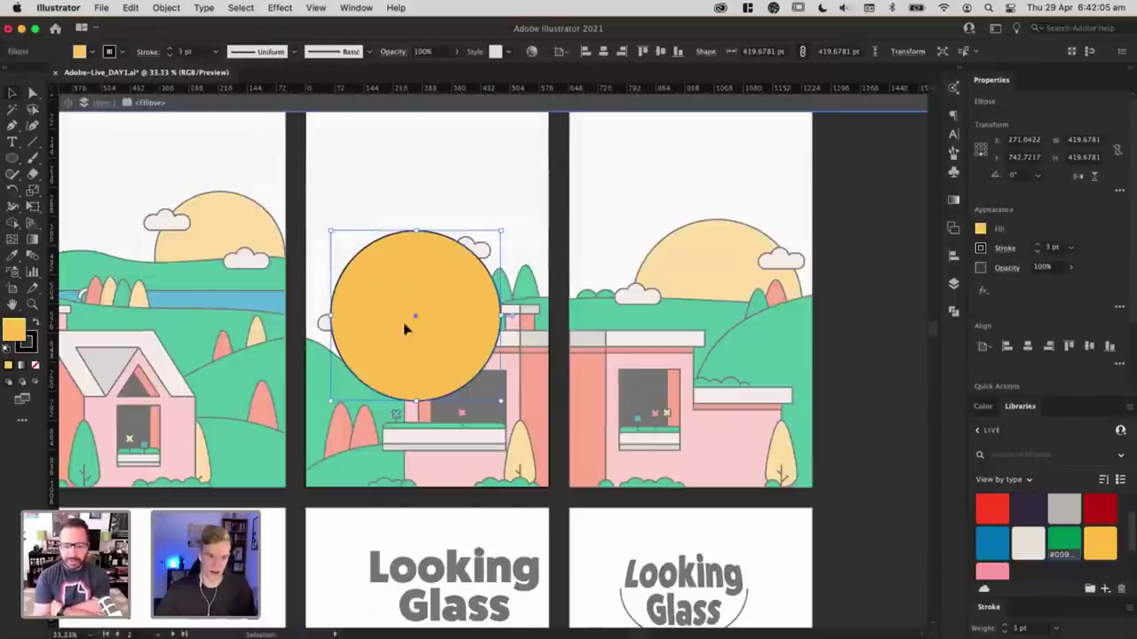
drag(404, 329, 405, 361)
key(Escape)
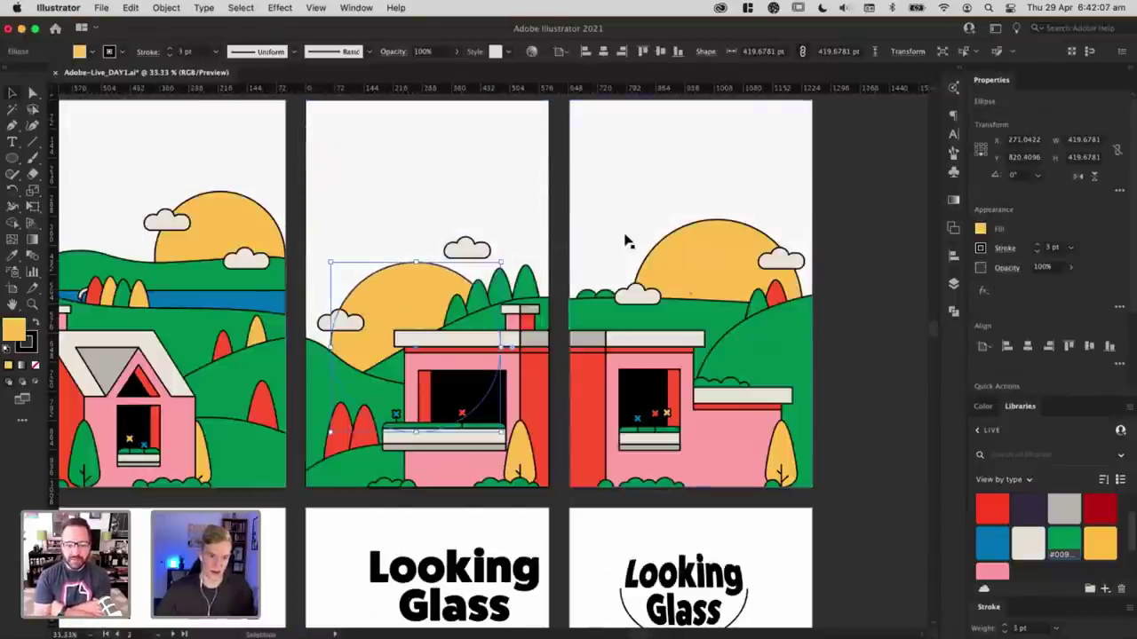
drag(546, 175, 580, 224)
click(579, 127)
key(super+minus)
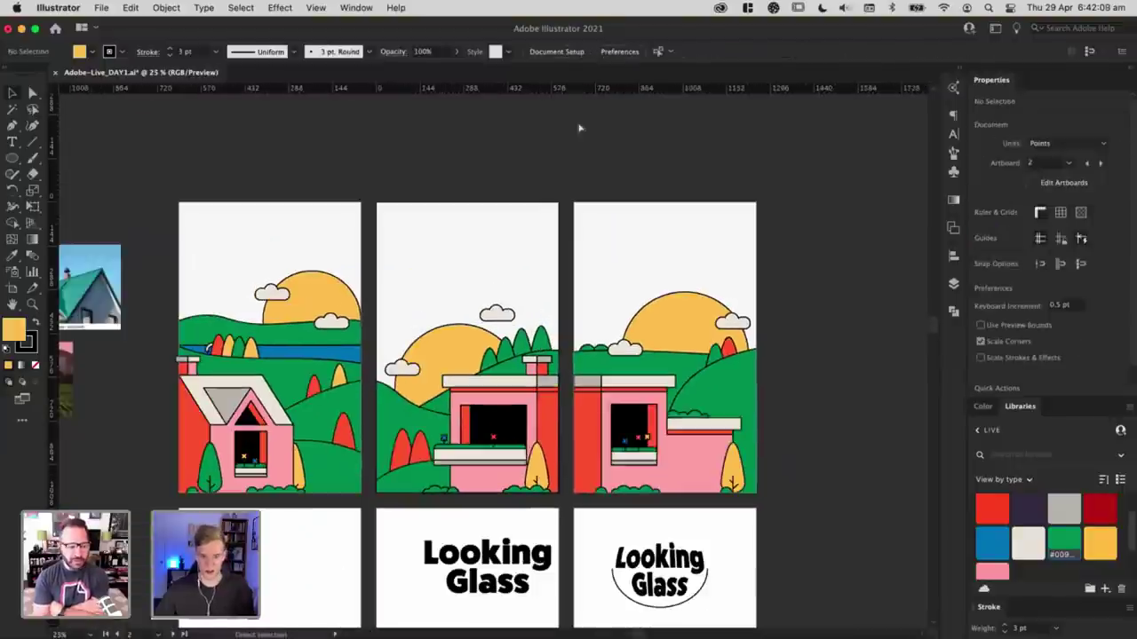
Step: Review the three landscape artboards, the logo artboards below them and the rounded label outline beside them
key(super+minus)
scroll(540, 121, down, 3)
scroll(540, 122, right, 2)
key(super+equal)
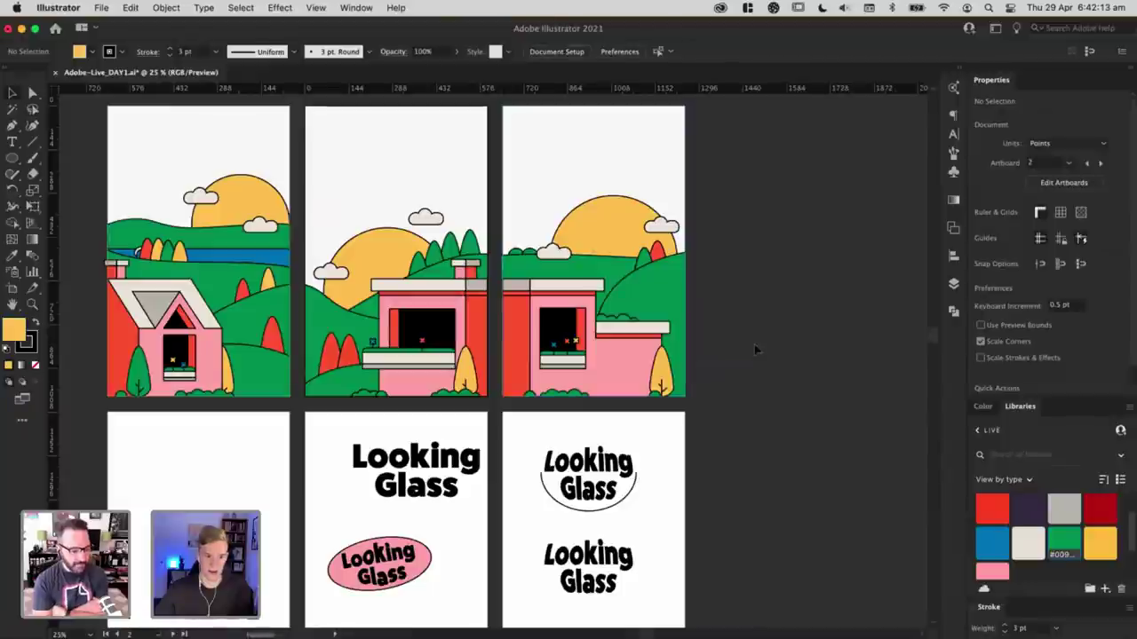
key(super+equal)
scroll(756, 350, right, 3)
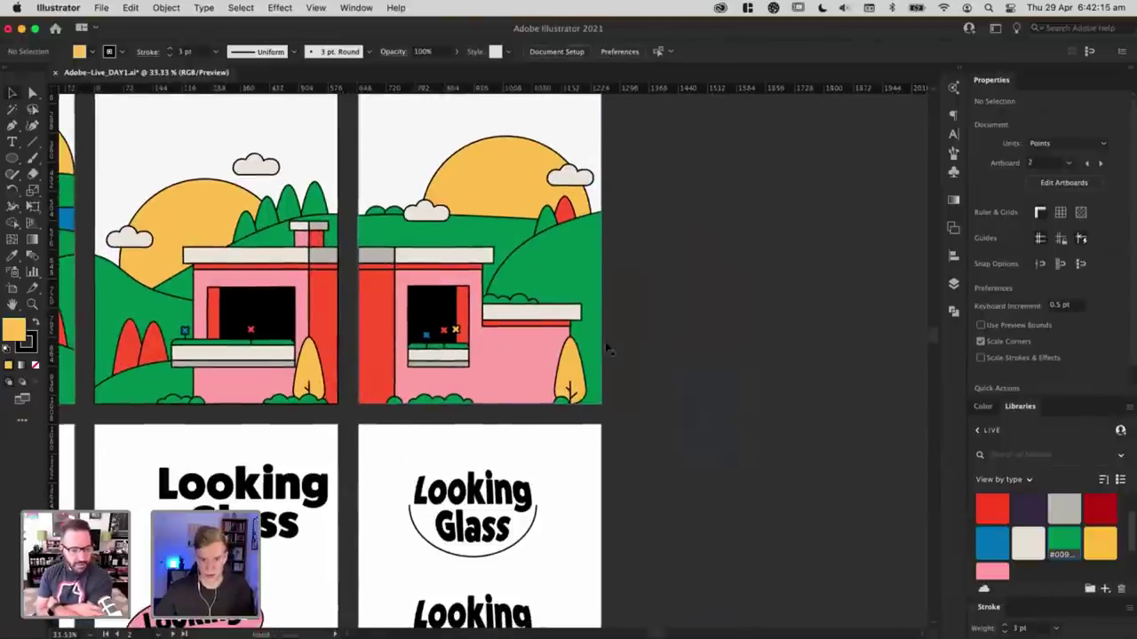
click(724, 381)
key(super+minus)
key(super+minus)
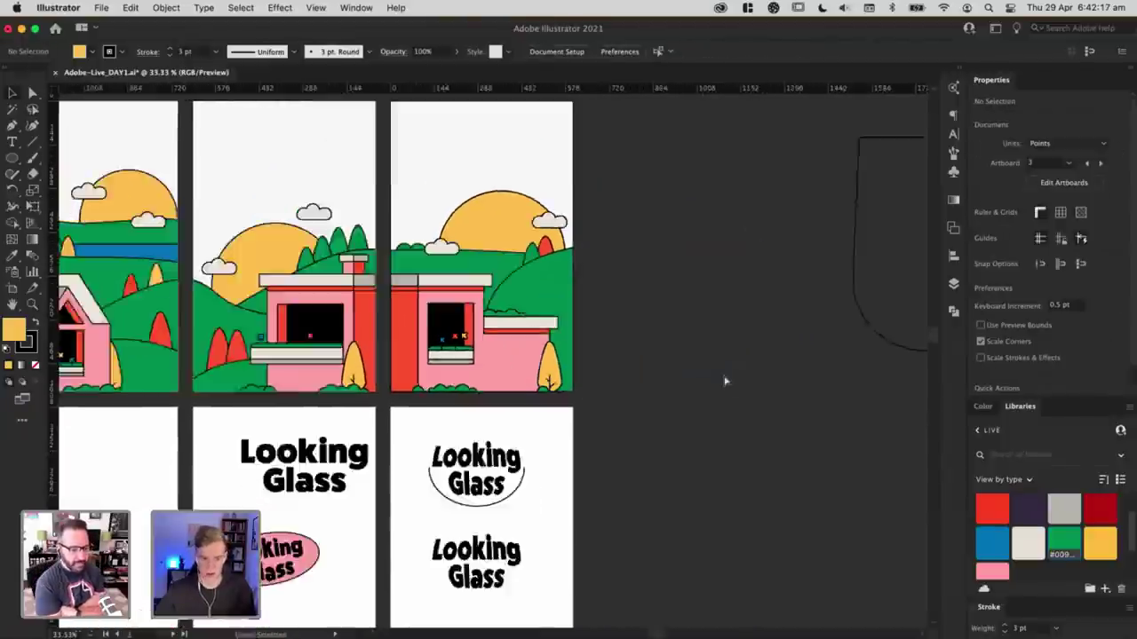
scroll(710, 351, down, 3)
scroll(593, 446, left, 5)
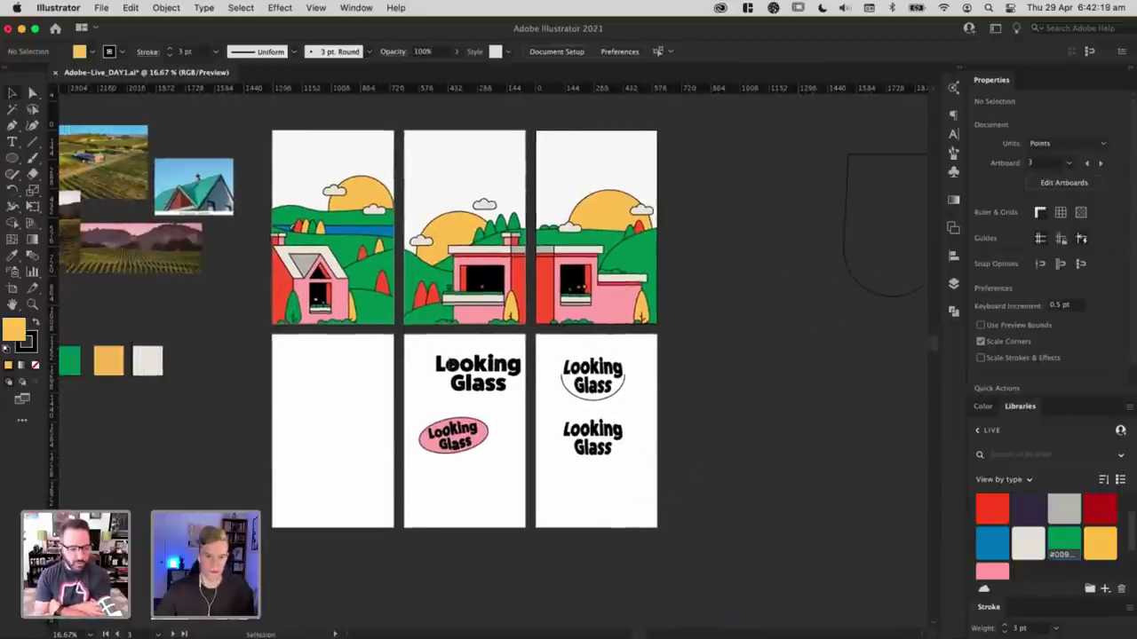
scroll(637, 439, right, 5)
scroll(637, 439, up, 2)
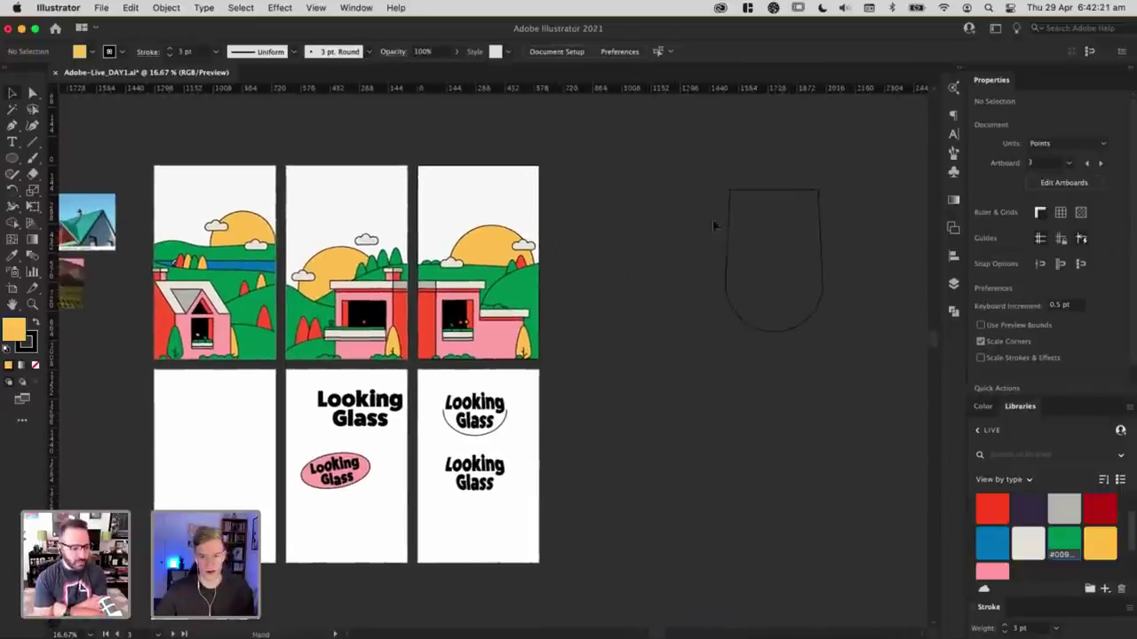
Step: Move the rounded-bottom label outline closer to the artboards, beside the lower row of logos
drag(730, 228, 621, 470)
click(574, 365)
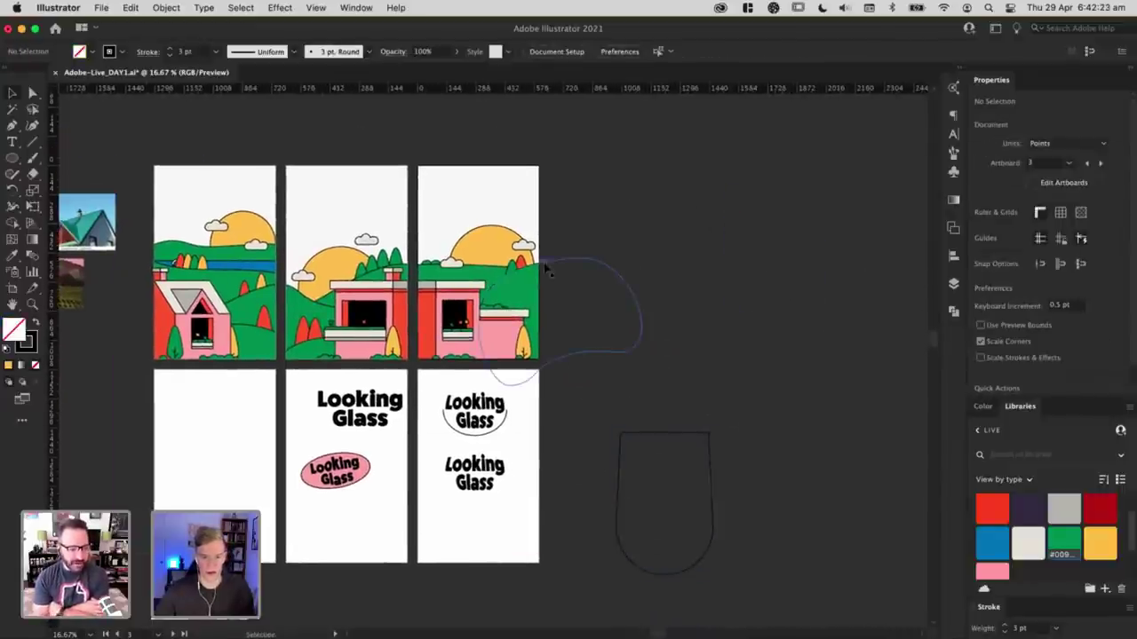
key(a)
key(super+=)
drag(447, 109, 488, 160)
click(486, 161)
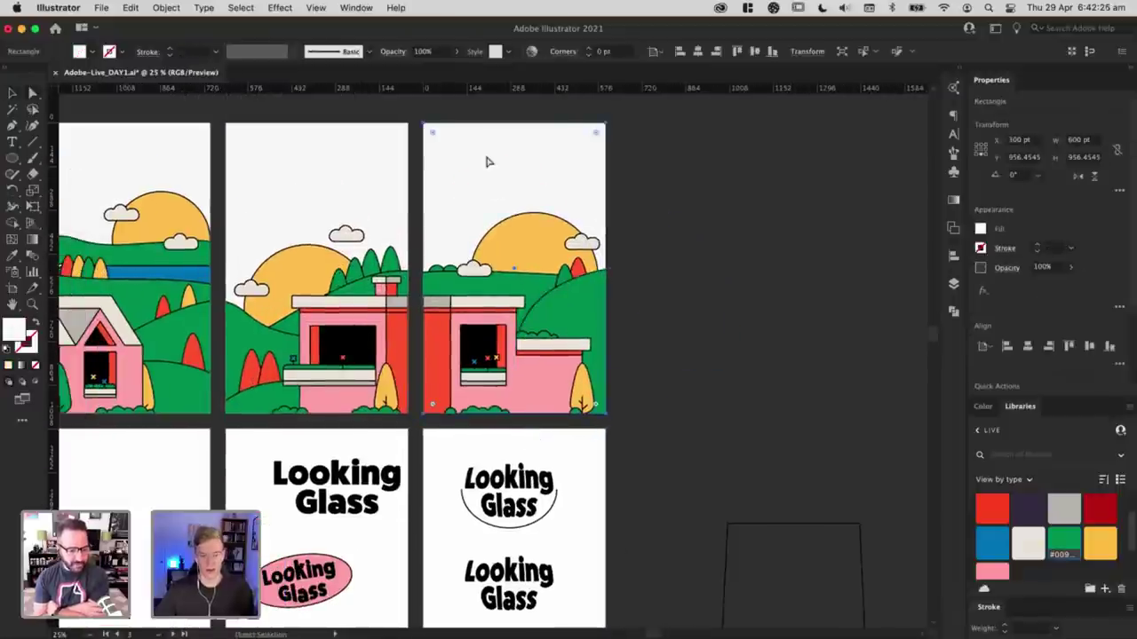
drag(356, 228, 489, 242)
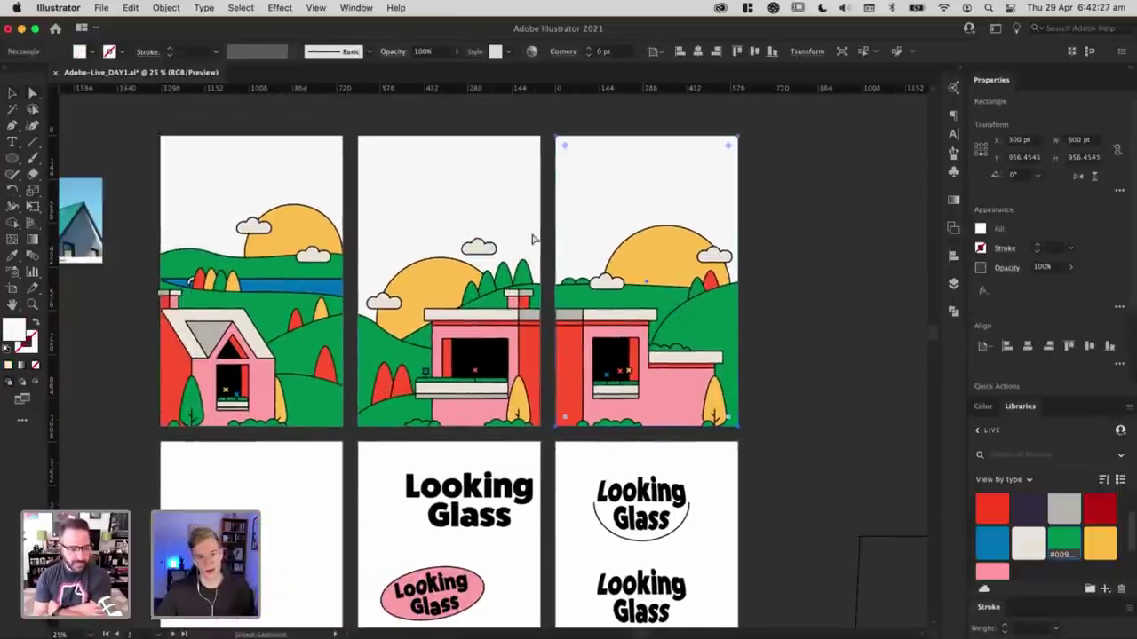
click(787, 285)
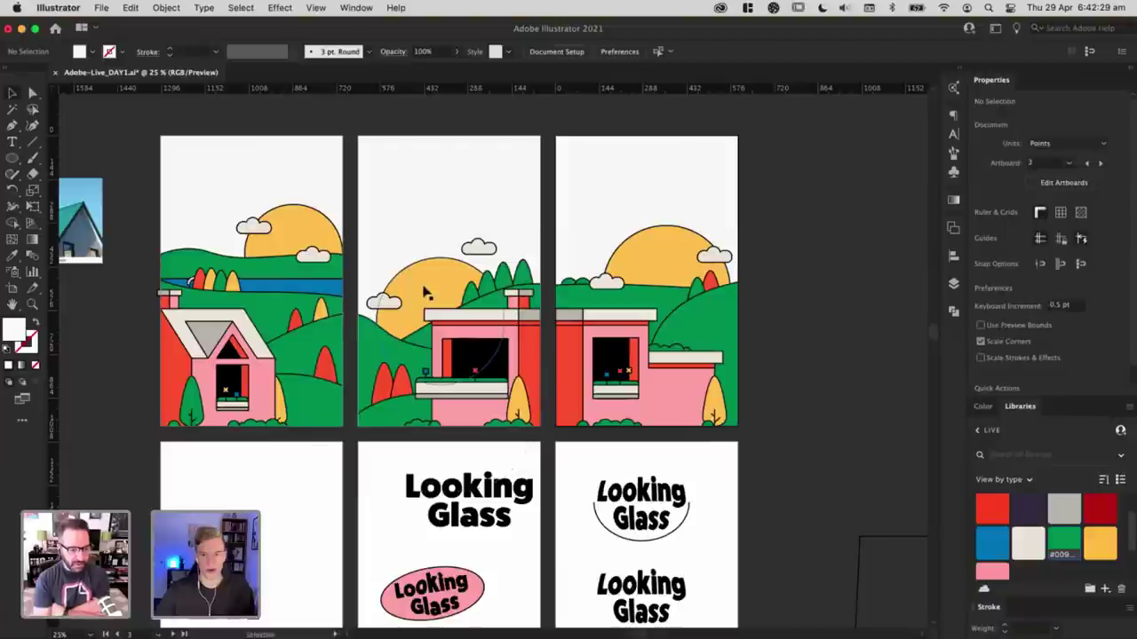
scroll(736, 396, down, 3)
scroll(737, 396, right, 5)
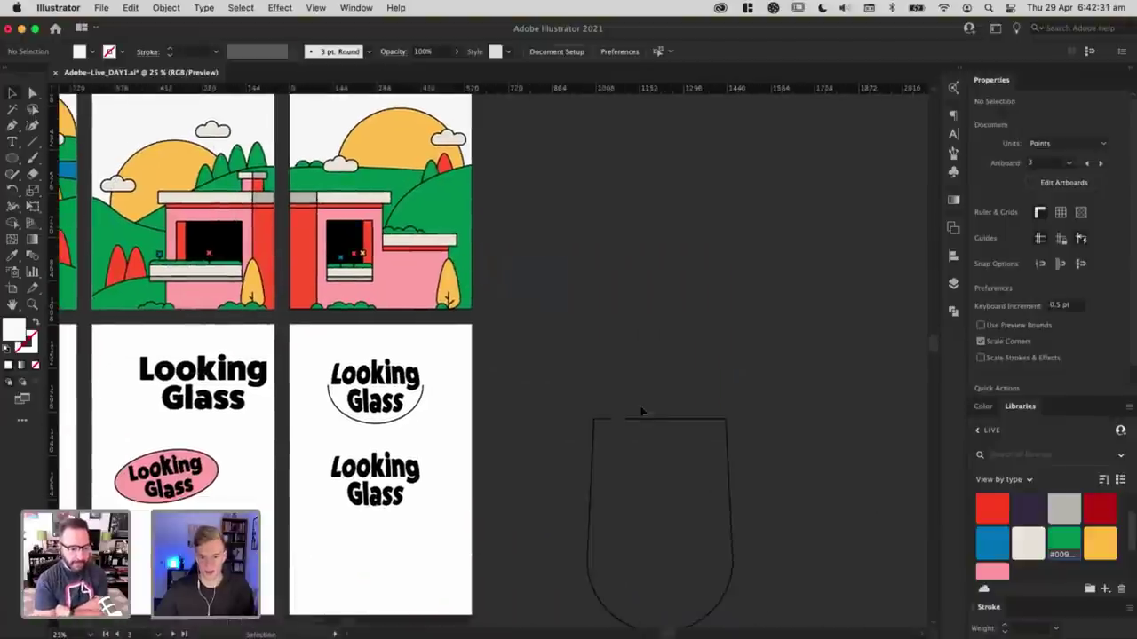
click(613, 420)
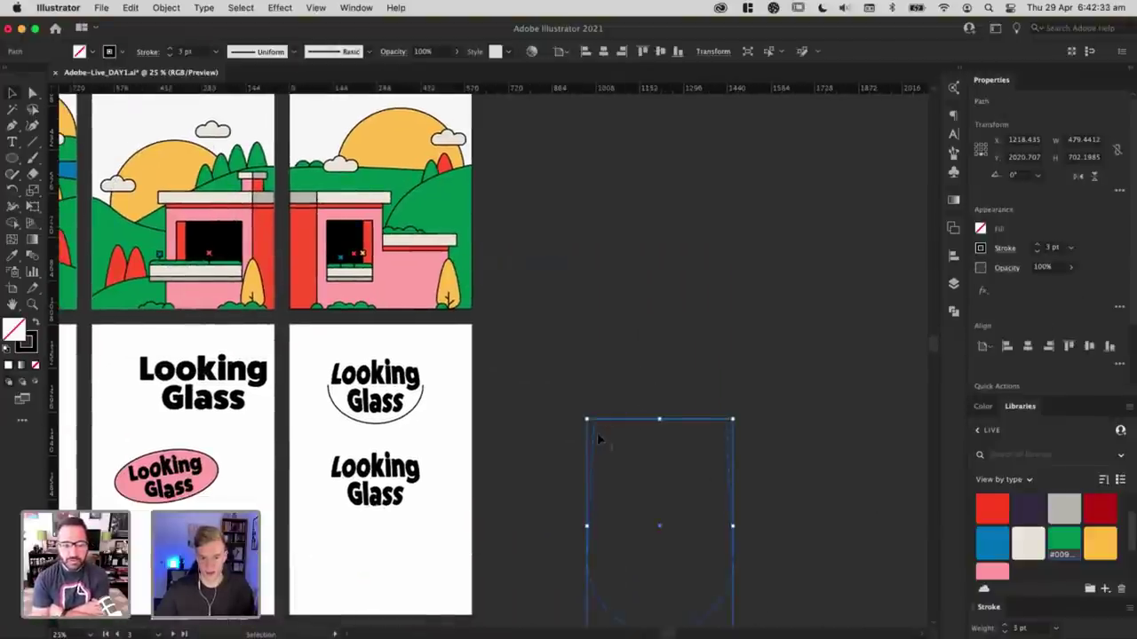
drag(597, 437, 631, 312)
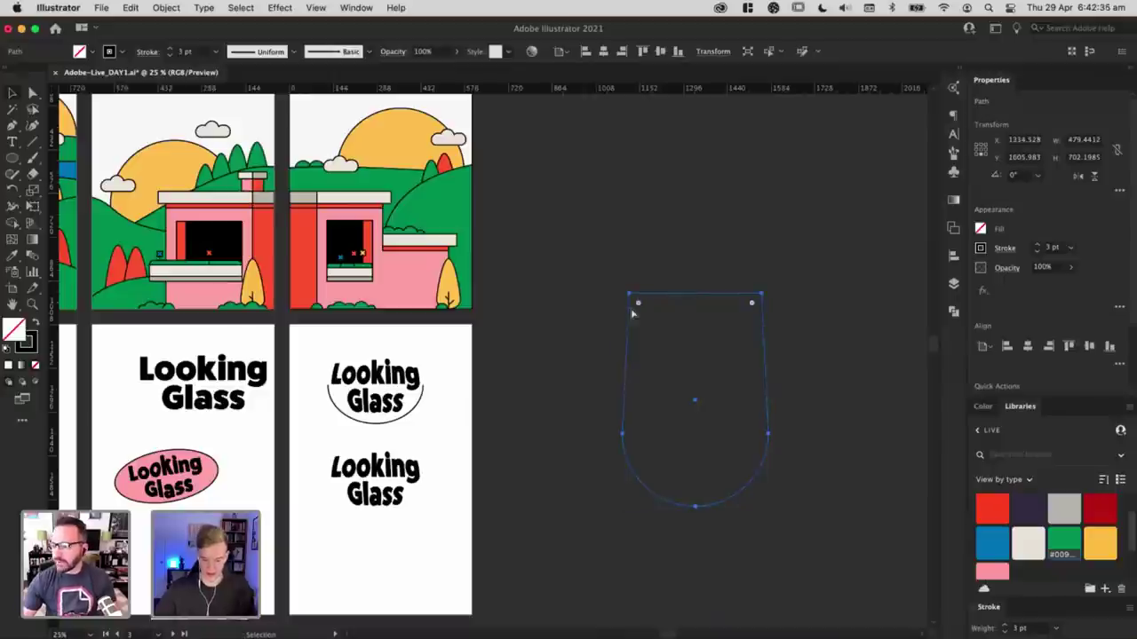
Step: Select all the artwork on the first artboard and place a copy on the empty canvas beyond the label outline
key(super+minus)
drag(503, 246, 650, 317)
key(v)
click(578, 277)
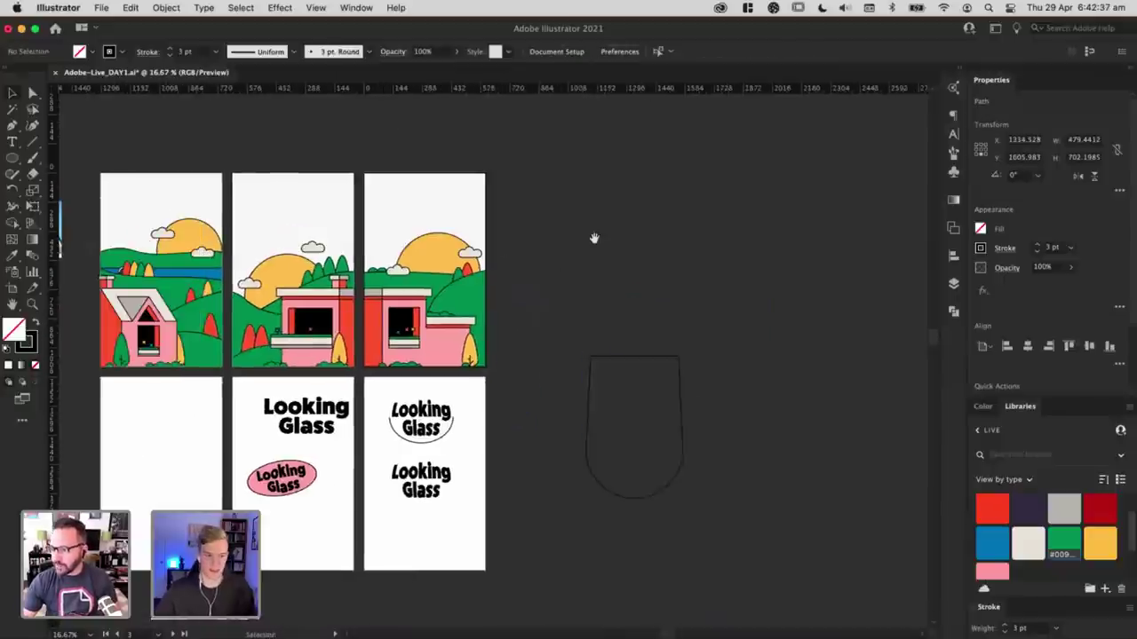
drag(593, 238, 814, 252)
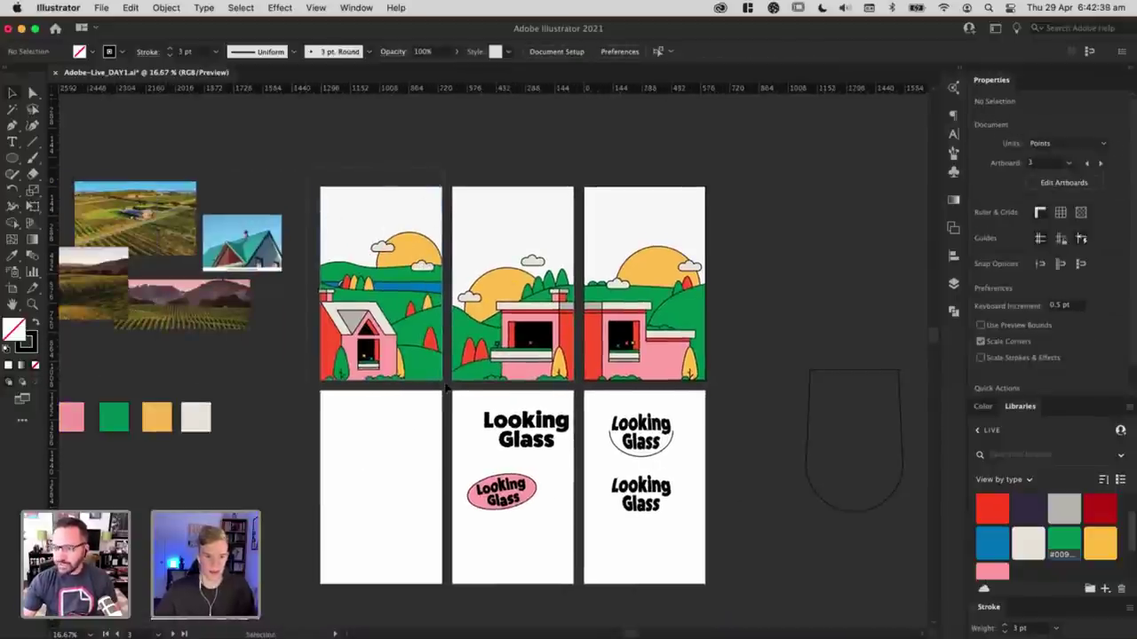
drag(446, 388, 447, 389)
drag(382, 302, 466, 291)
key(super+equal)
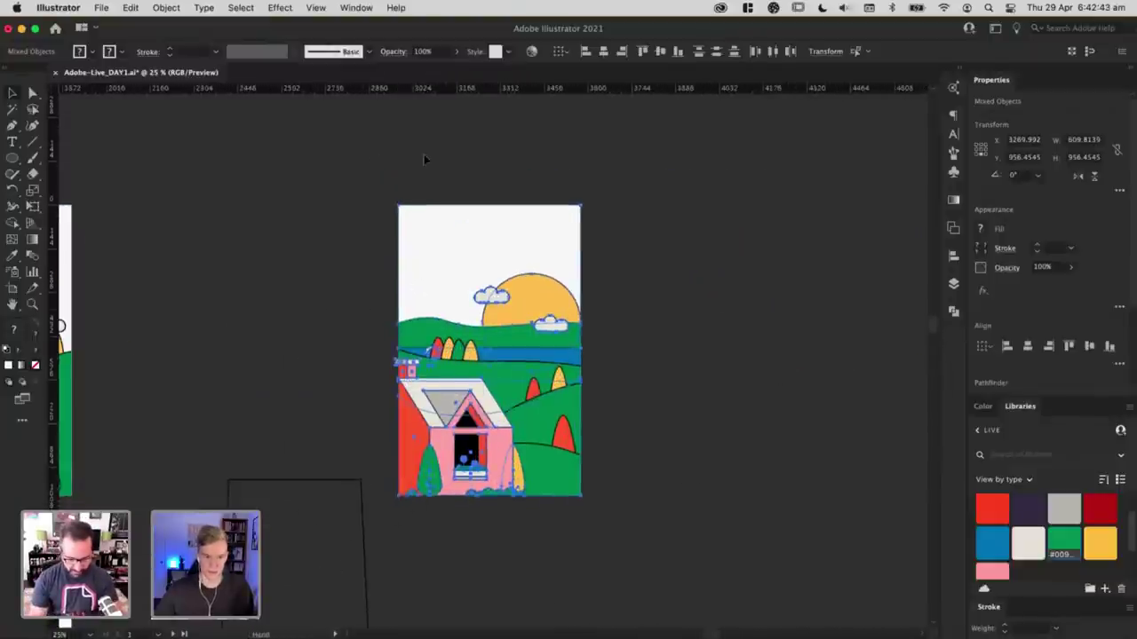
Step: Hide the artboards and select the rounded label outline
scroll(400, 284, down, 3)
scroll(400, 284, left, 2)
click(368, 411)
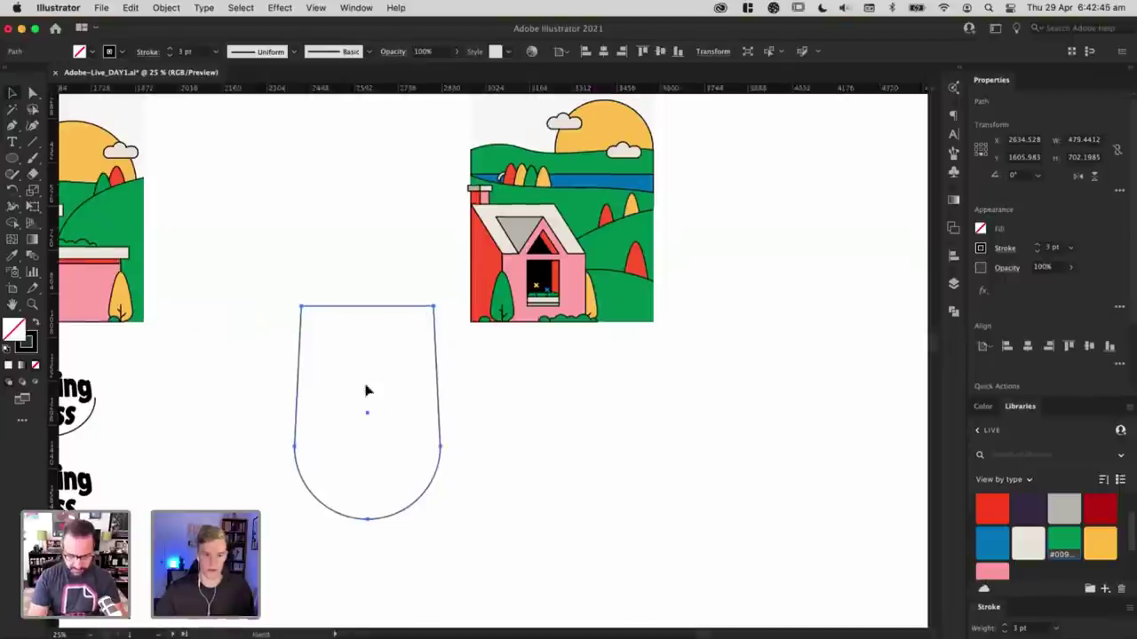
scroll(366, 391, up, 2)
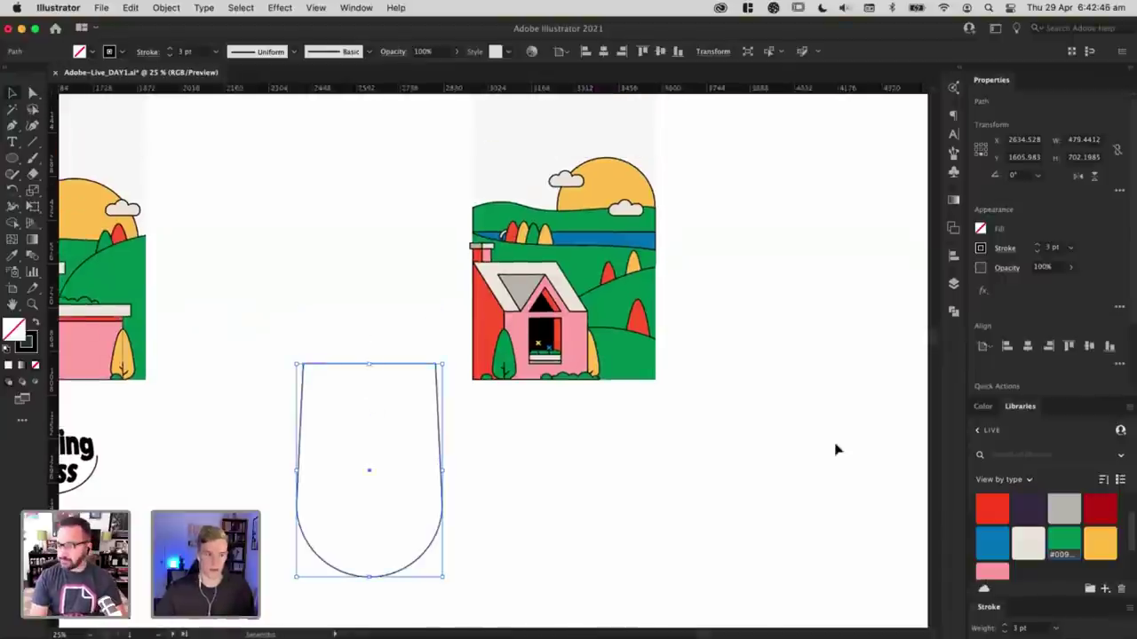
Step: Fill the label outline with the library's dark purple and place it in front of the copied first scene
click(534, 523)
drag(350, 493, 556, 284)
key(super+shift+bracketright)
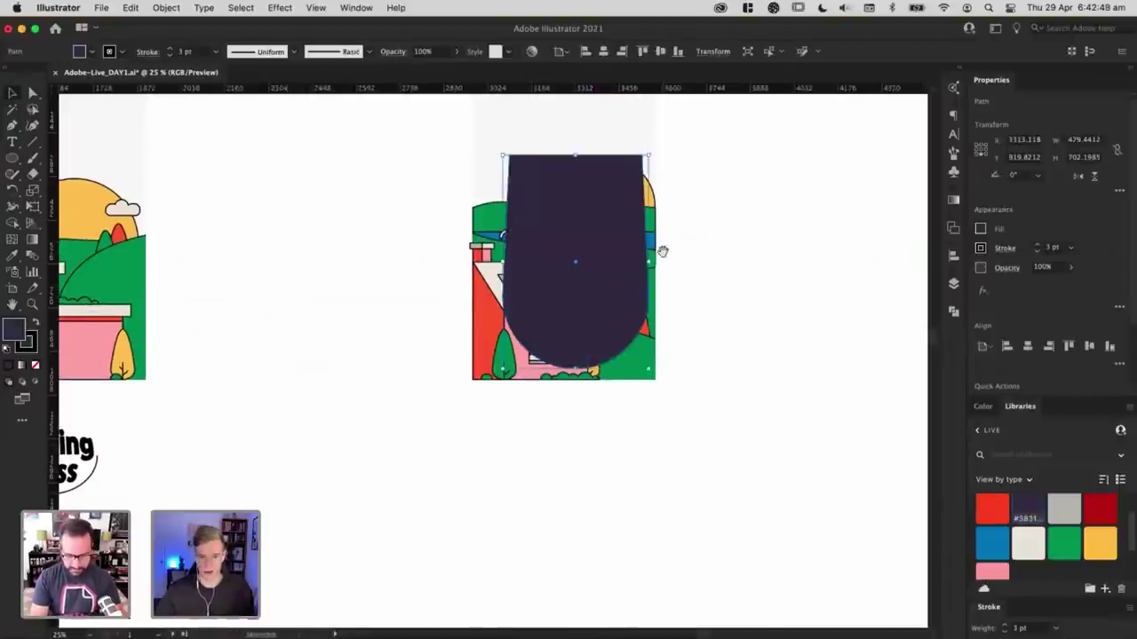
Step: Enlarge the purple label shape to about 789 by 1155 pt around the copied scene, and place a duplicate to its right
drag(662, 251, 665, 332)
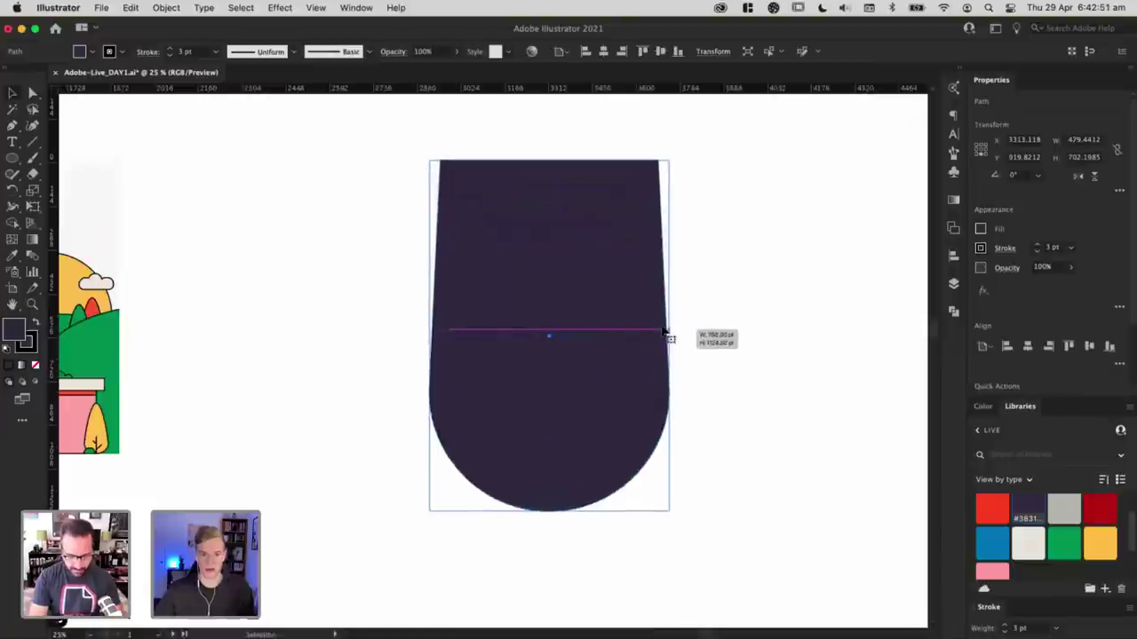
drag(588, 318, 579, 312)
drag(735, 434, 358, 139)
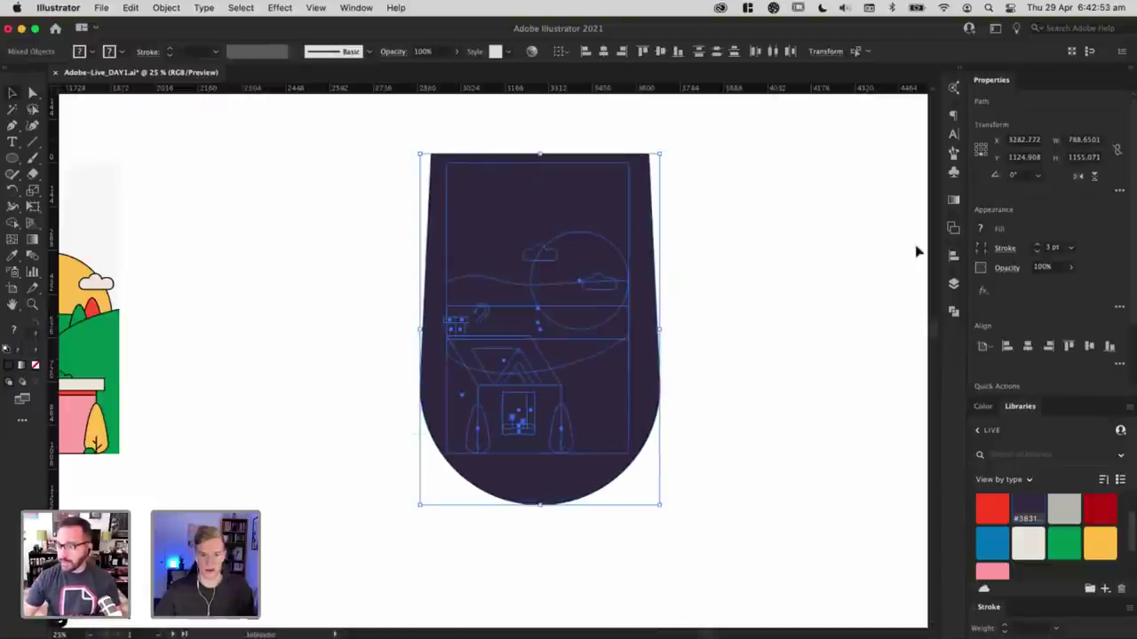
click(915, 248)
drag(452, 230, 822, 266)
Step: Clip the copied first scene with the label shape, and enlarge the artwork inside the clip group to fill the label
drag(333, 144, 684, 516)
key(super+7)
double_click(582, 377)
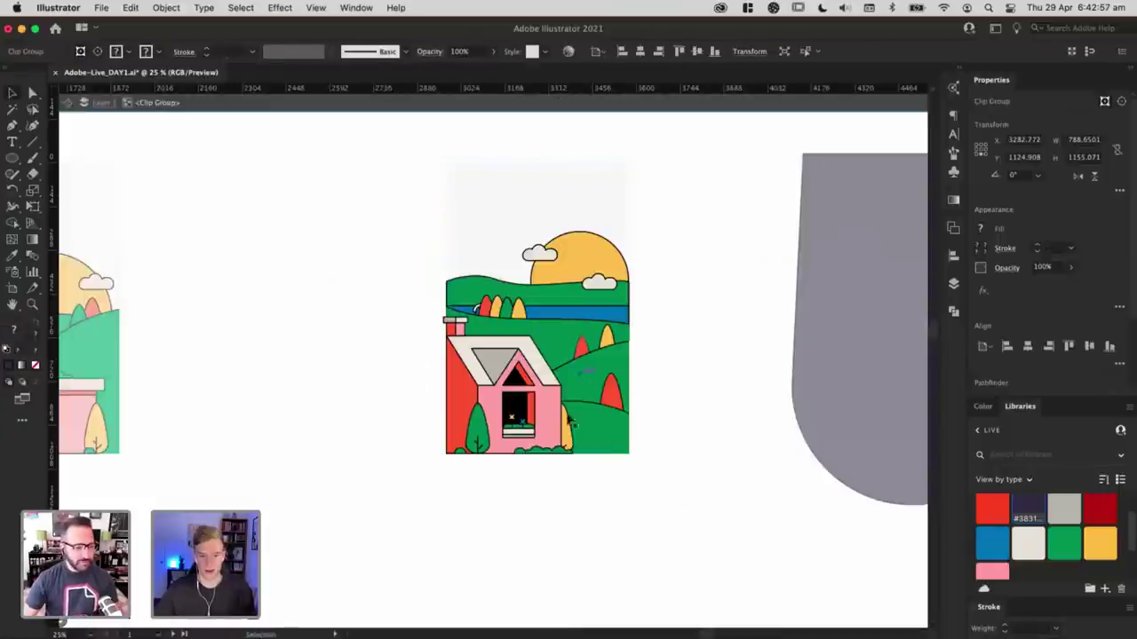
click(552, 410)
key(super+a)
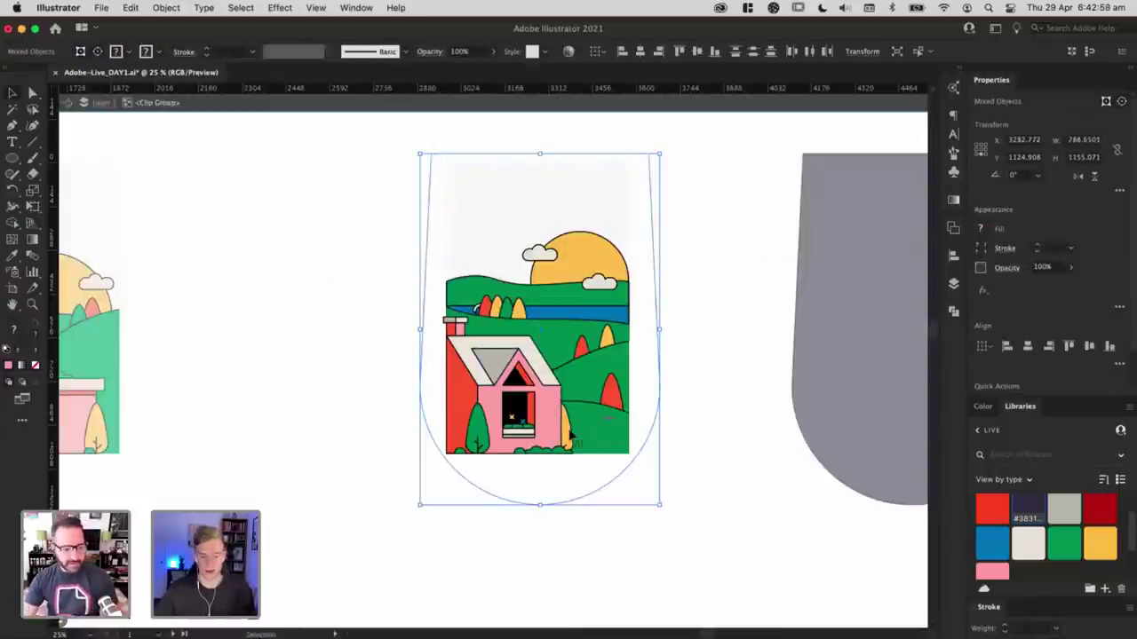
shift+click(617, 479)
drag(535, 456, 540, 504)
double_click(713, 404)
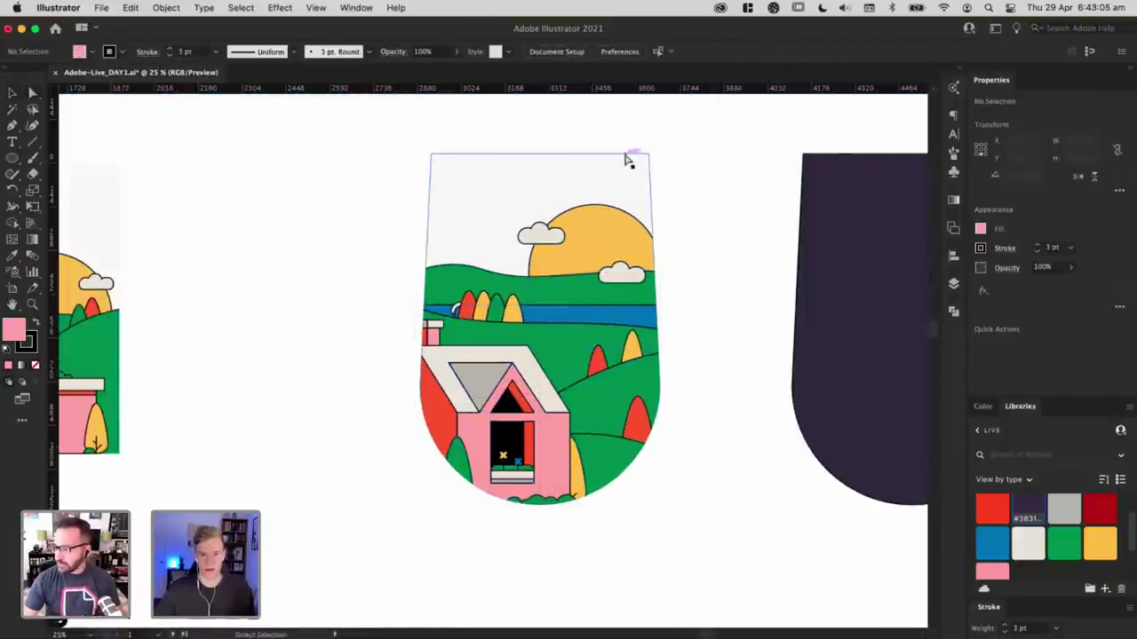
Step: Give the first label's clipping path a black 3 pt stroke with no fill
key(super+z)
text(1)
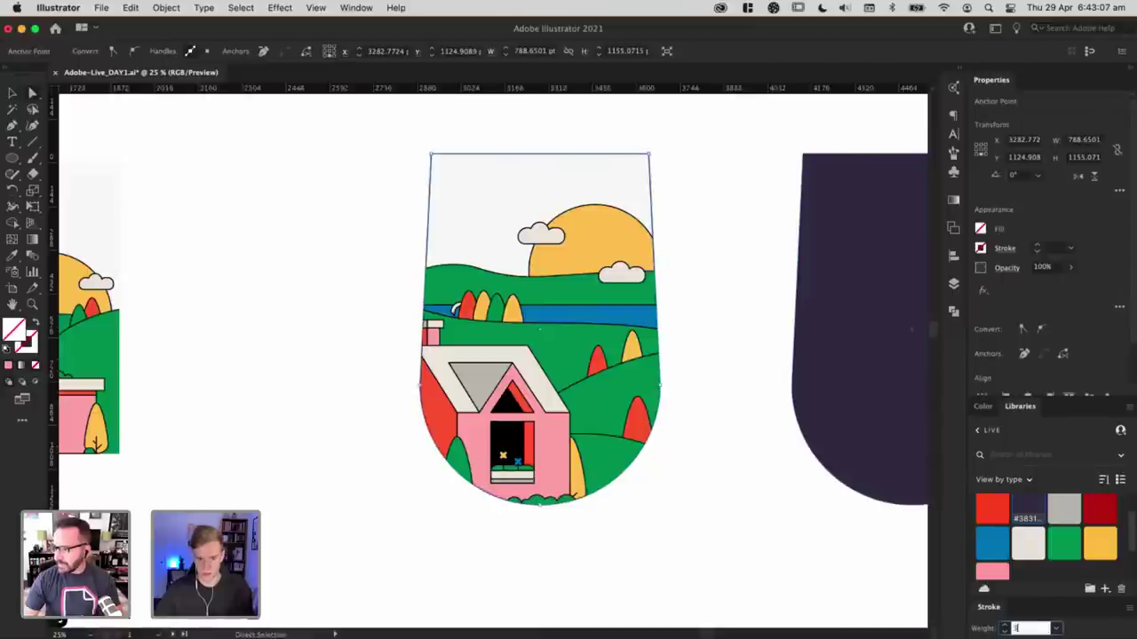
text(v)
click(742, 400)
key(super+minus)
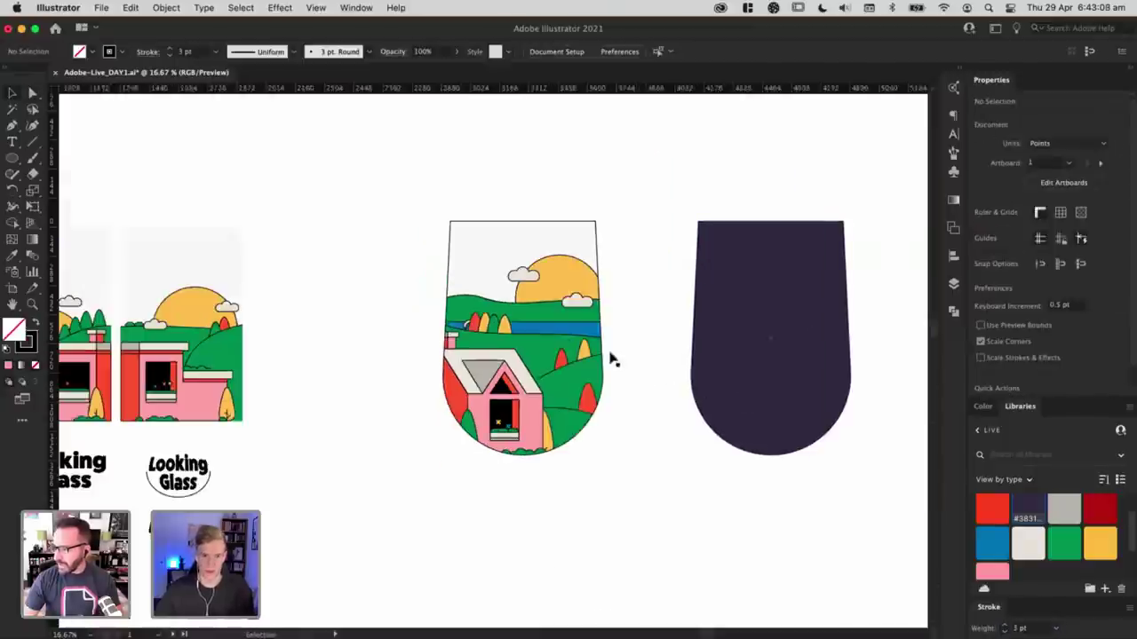
Step: Copy the second artboard's whole scene and paste it between the first label and the purple label shape
drag(582, 335, 533, 334)
click(323, 442)
drag(290, 436, 664, 447)
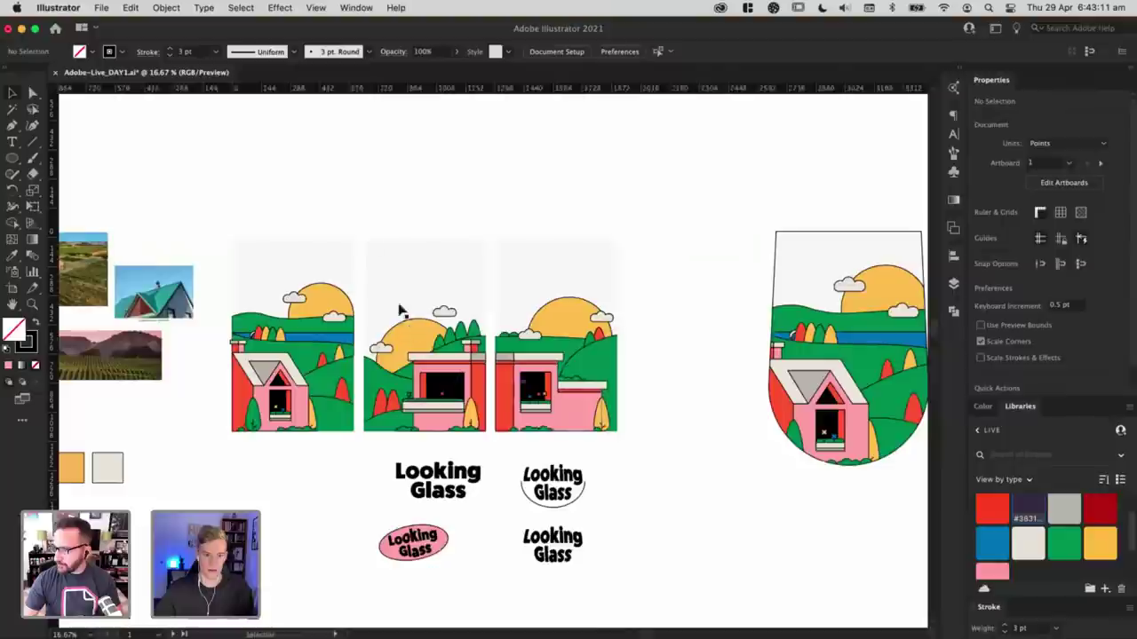
drag(488, 441, 491, 441)
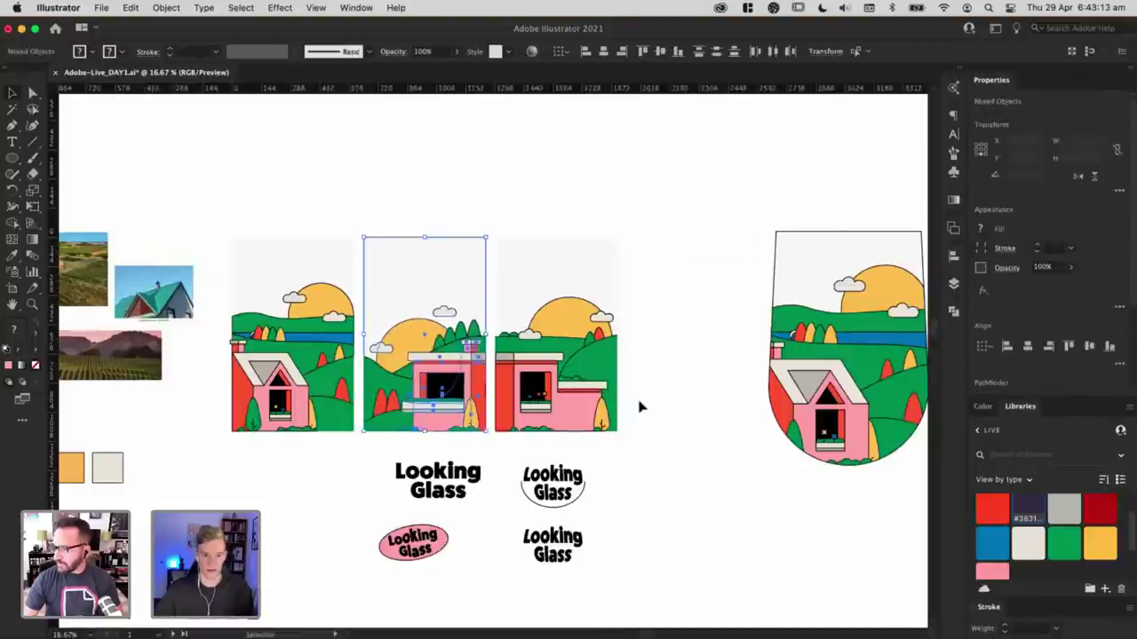
drag(915, 394, 368, 328)
key(super+v)
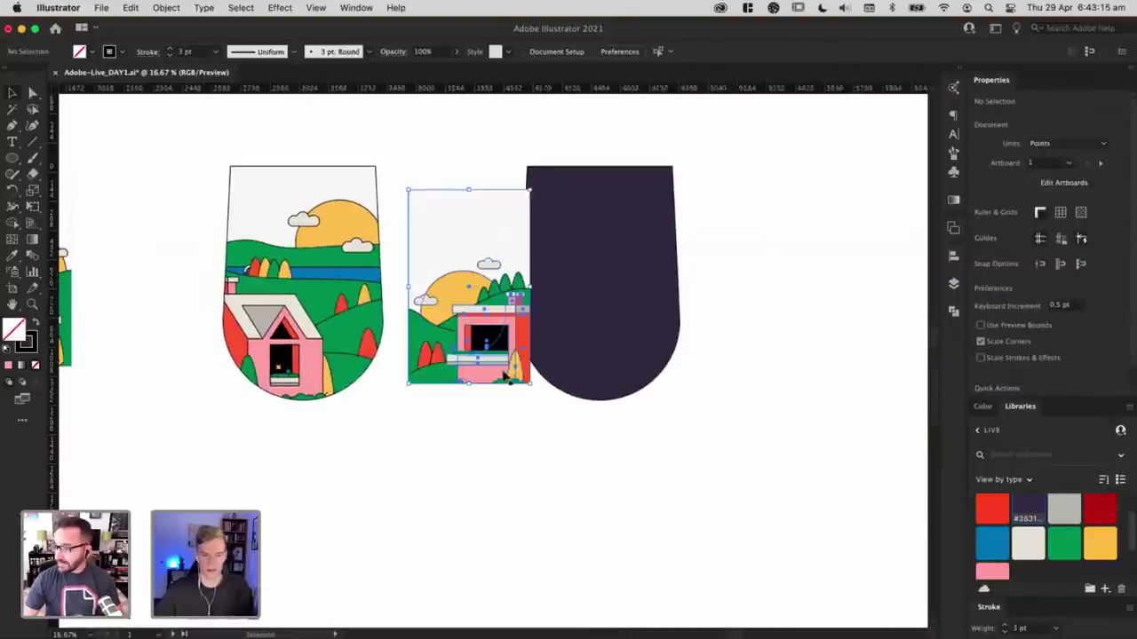
Step: Duplicate the purple label shape to the right, and shift the original right to sit close beside the duplicate
drag(605, 325, 804, 325)
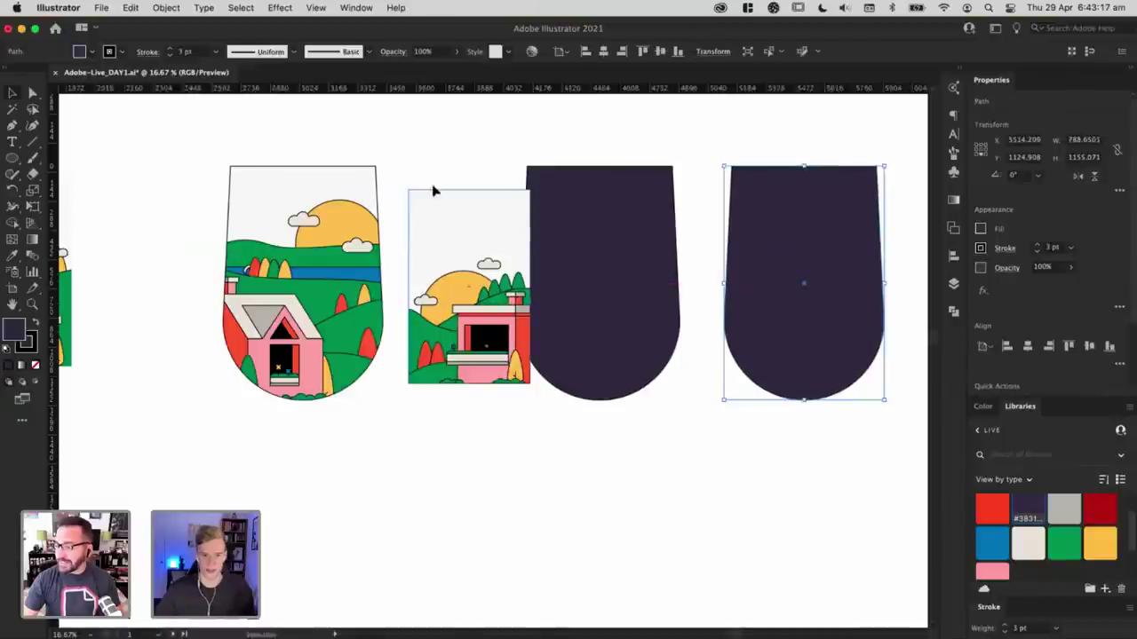
drag(646, 273, 682, 272)
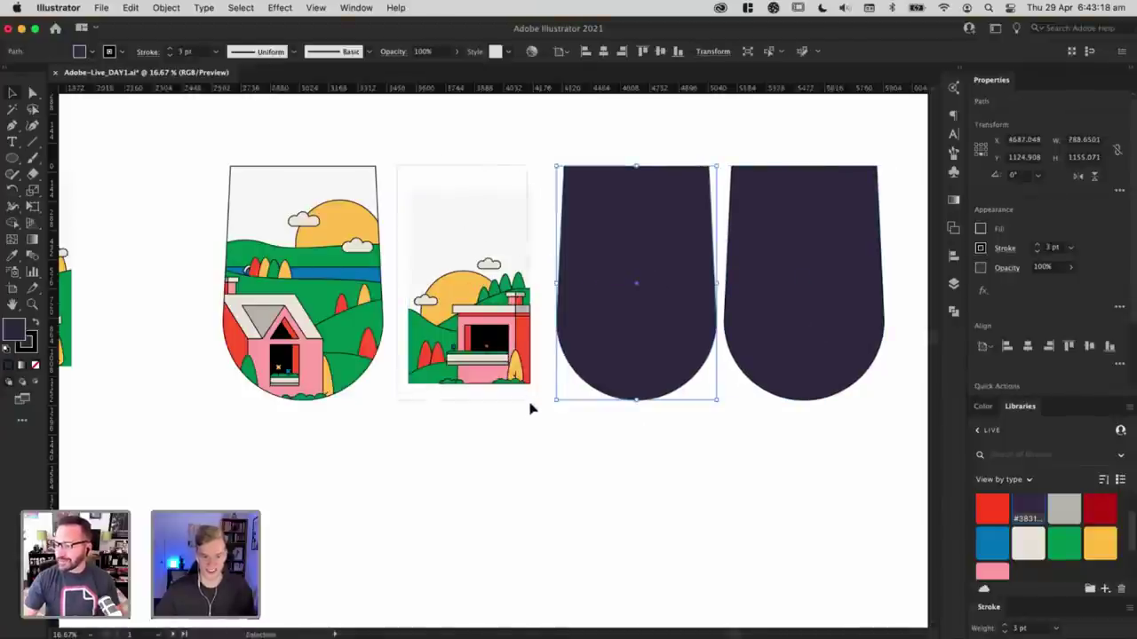
Step: Move the copied second scene onto the nearer purple label shape and enlarge it to cover the shape's width
drag(530, 405, 531, 407)
drag(457, 320, 624, 314)
drag(697, 279, 724, 278)
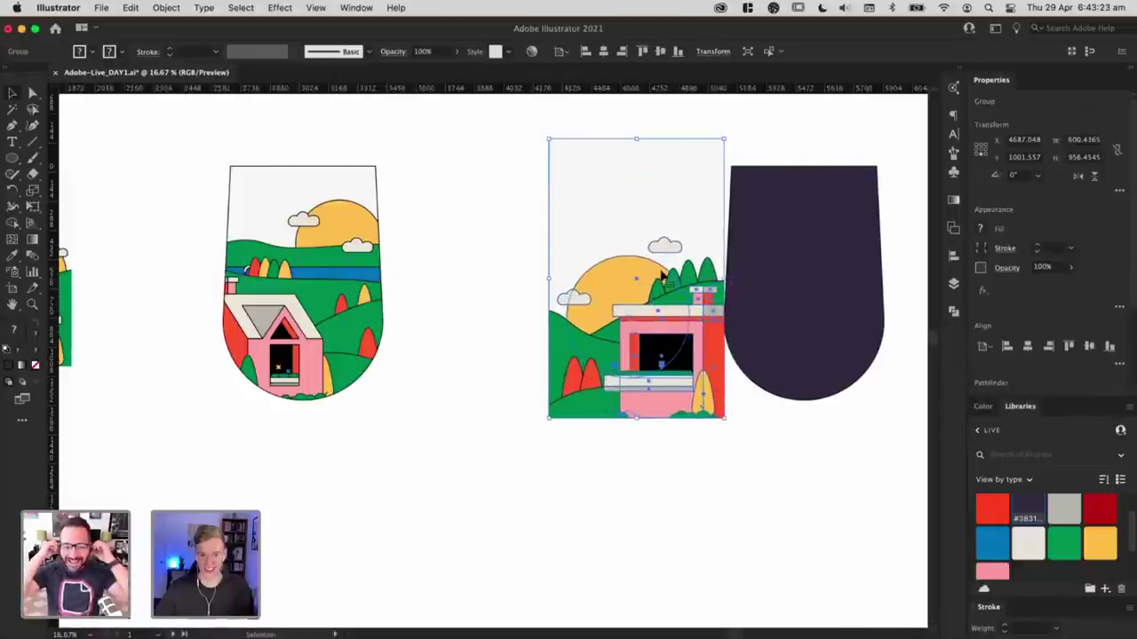
Step: Send the second scene behind the label shape, clip it with that shape, and move the clip group beside the first label
key(super+shift+bracketleft)
shift+click(621, 210)
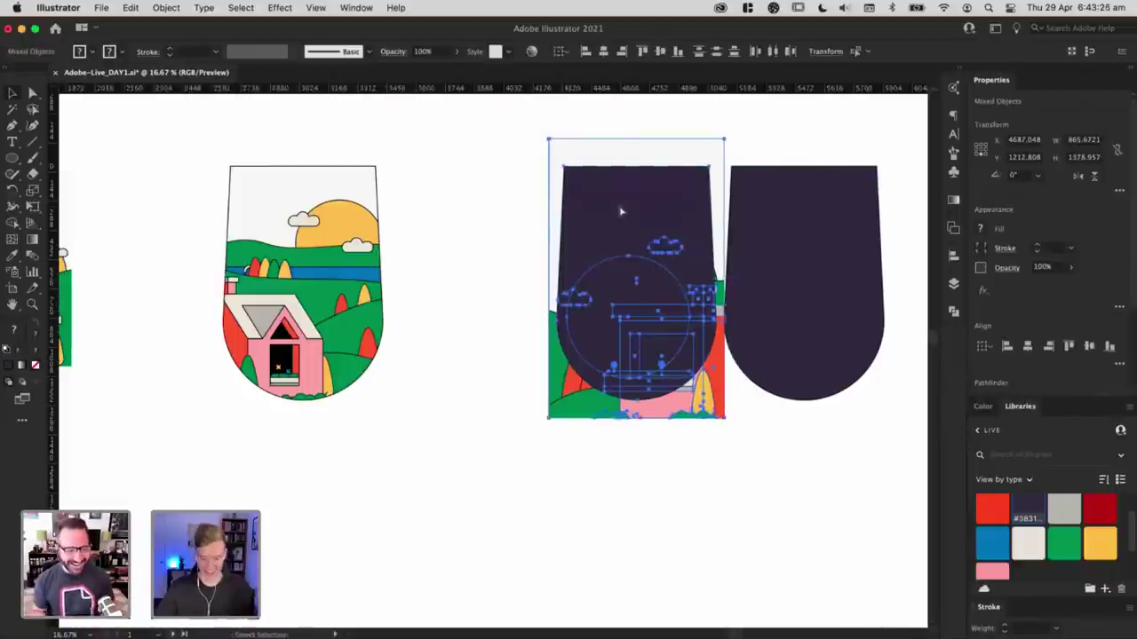
key(super+7)
drag(660, 336, 533, 327)
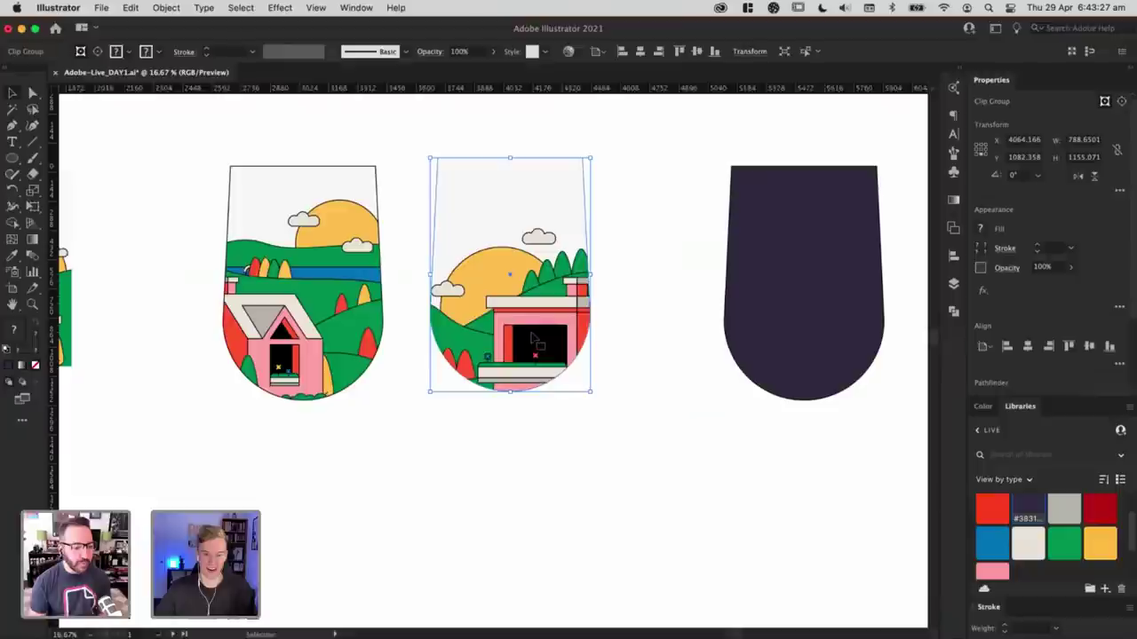
Step: Inside the second label's clip group, resize the artwork so more of the house fits within the label
double_click(533, 334)
click(534, 337)
drag(510, 409, 510, 395)
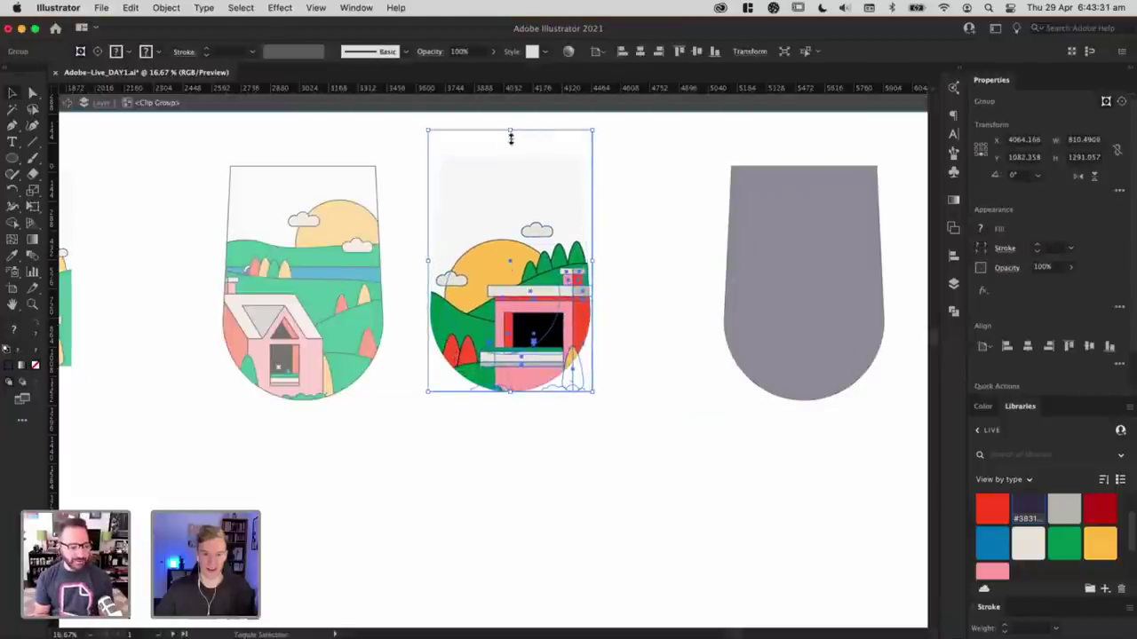
drag(511, 137, 511, 142)
double_click(695, 259)
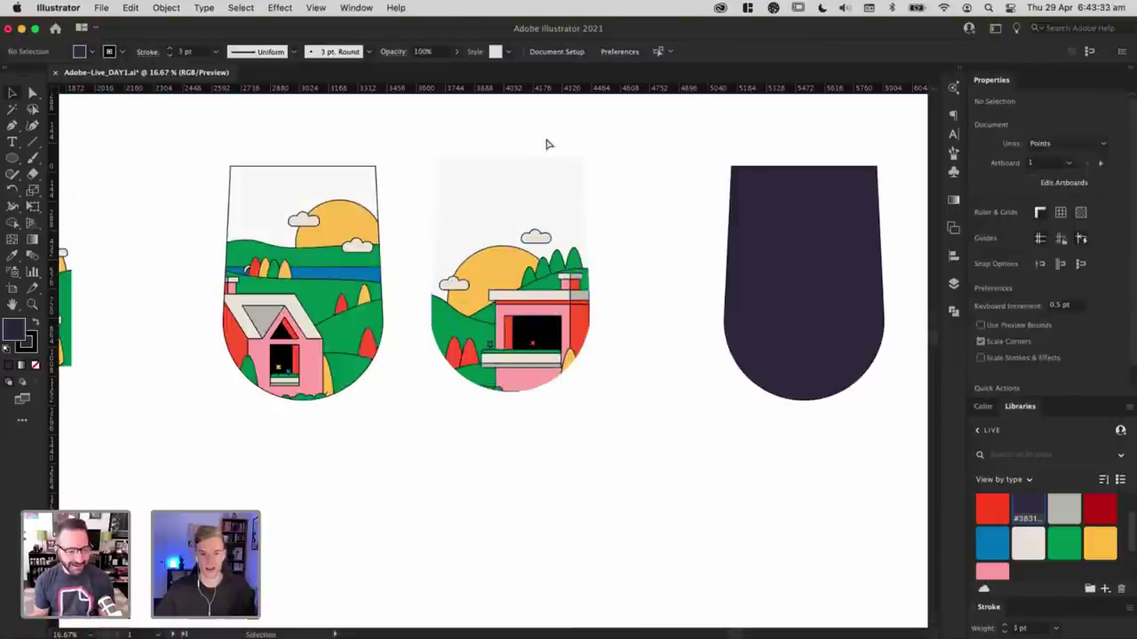
Step: Give the second label's clipping path a black 3 pt stroke, and move the label closer to the first one
key(a)
click(540, 158)
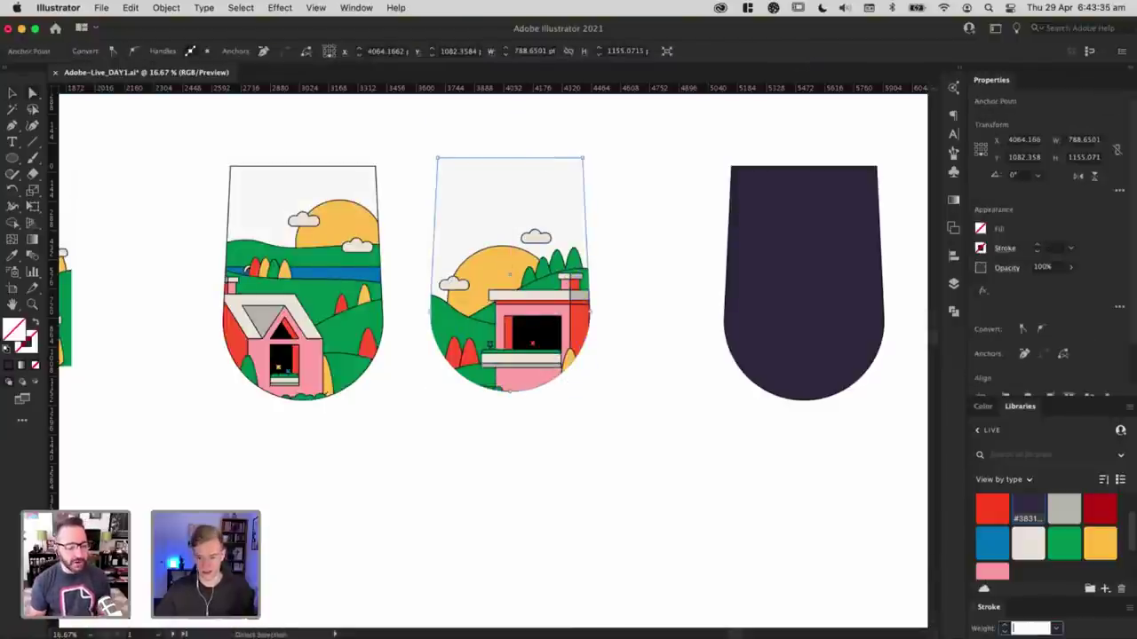
click(587, 430)
drag(519, 311, 506, 322)
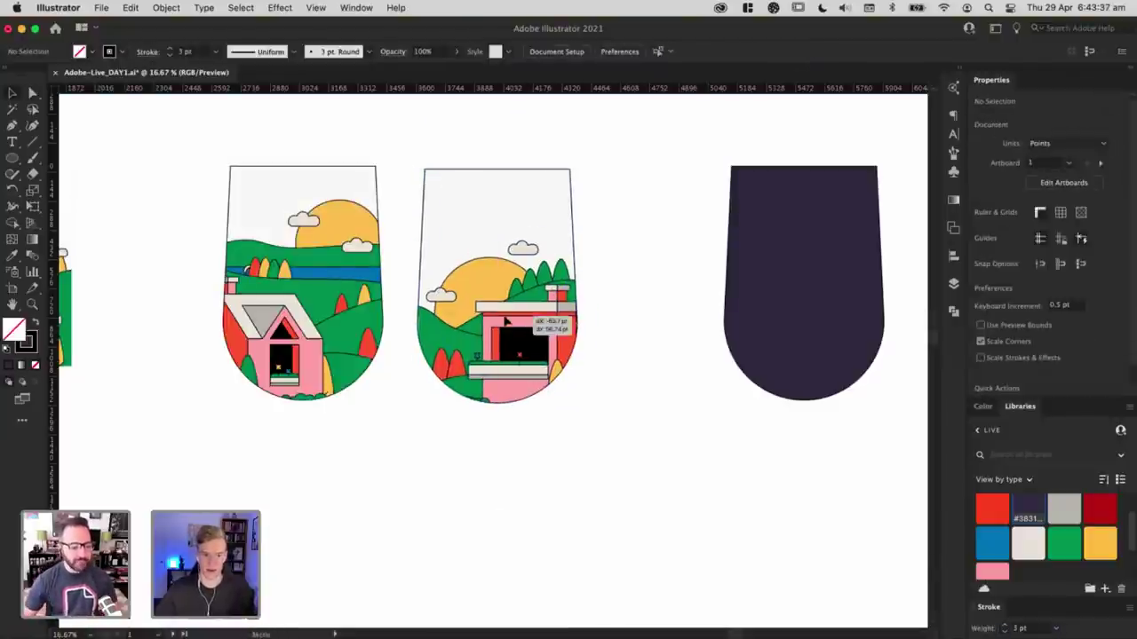
click(531, 517)
key(a)
click(451, 369)
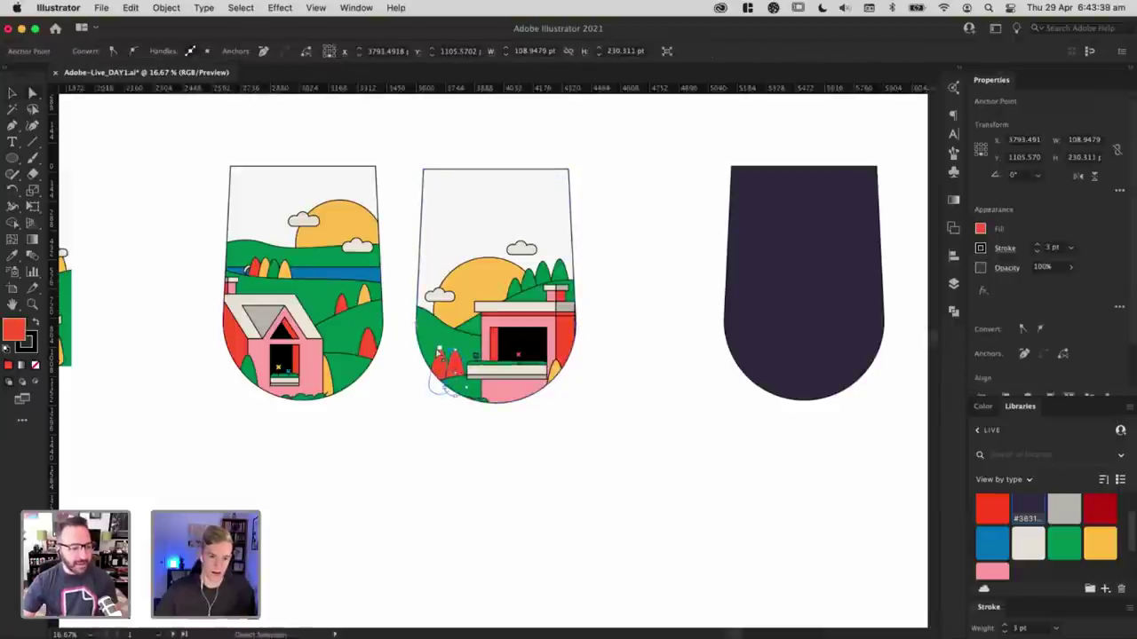
click(446, 338)
key(super+z)
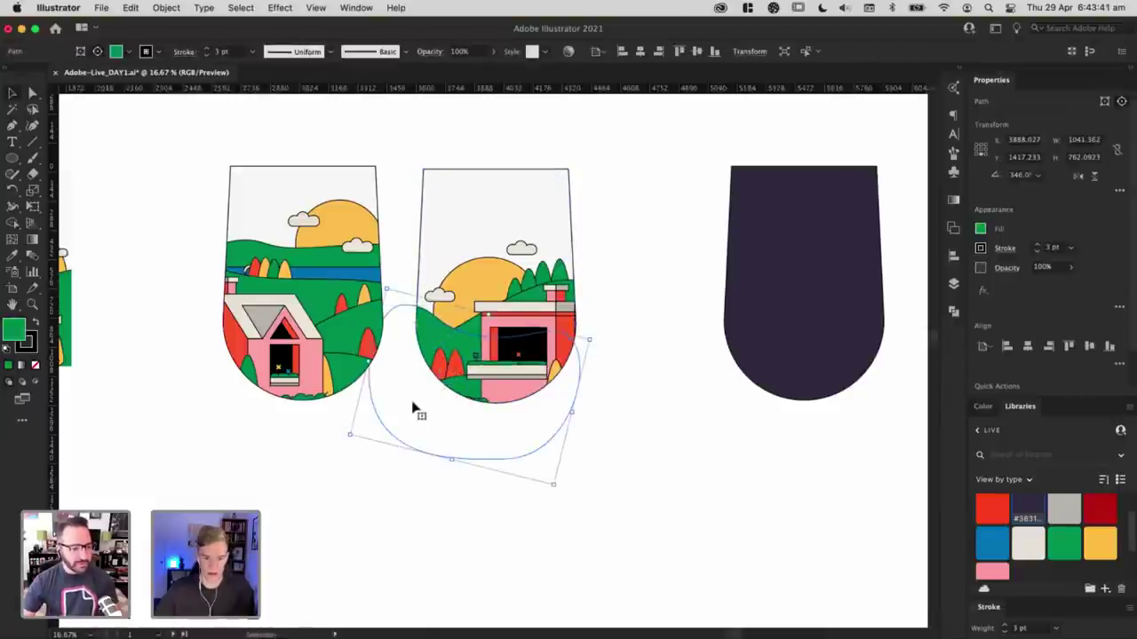
key(super+equal)
key(super+equal)
key(super+z)
key(super+z)
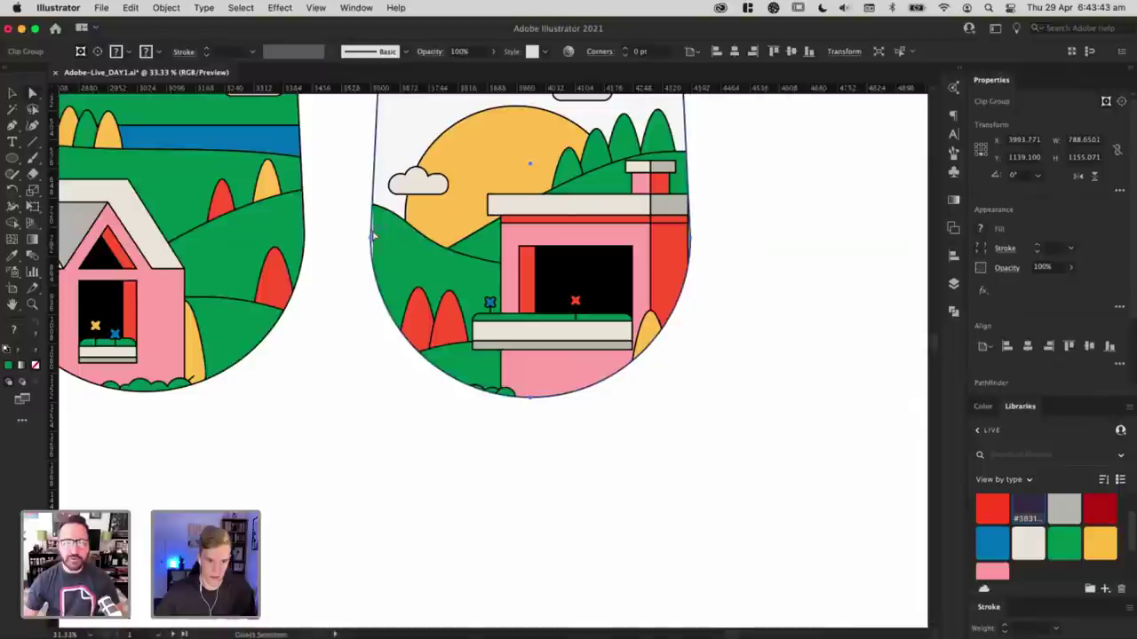
key(super+z)
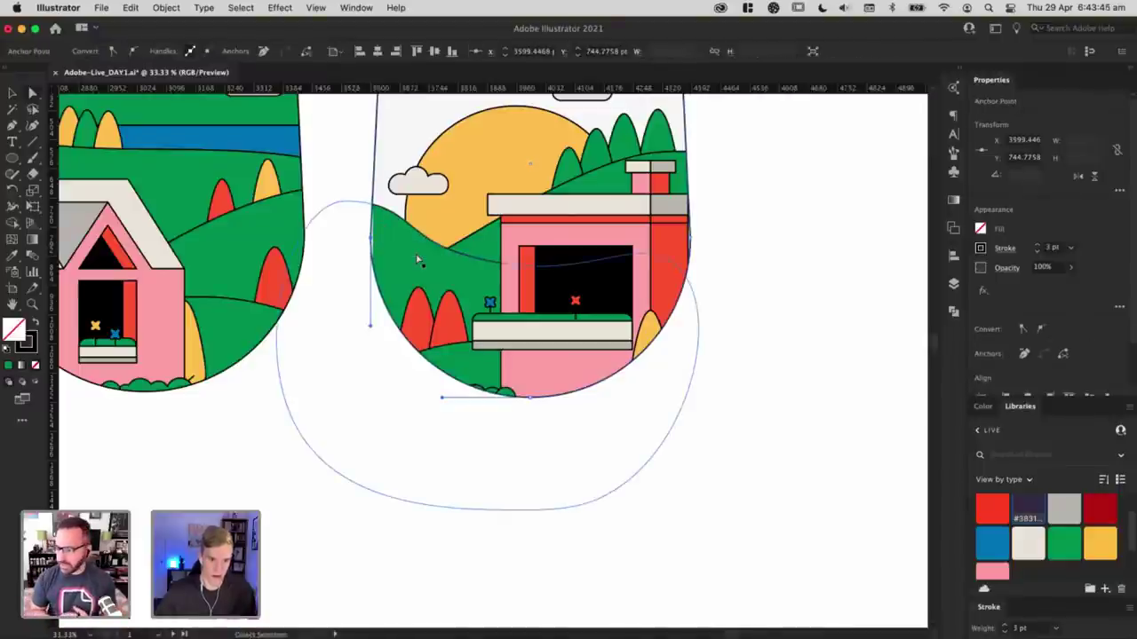
click(417, 259)
key(super+shift+a)
key(v)
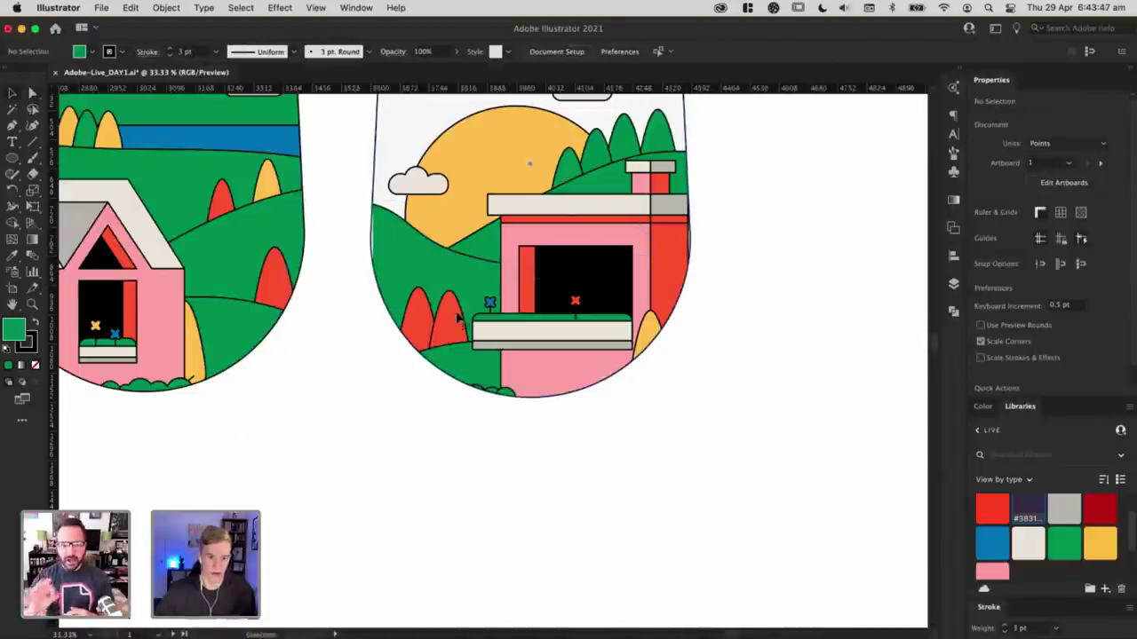
Step: Inside the second label's clip group, extend the artwork slightly below the label's rounded bottom edge
click(467, 291)
double_click(484, 283)
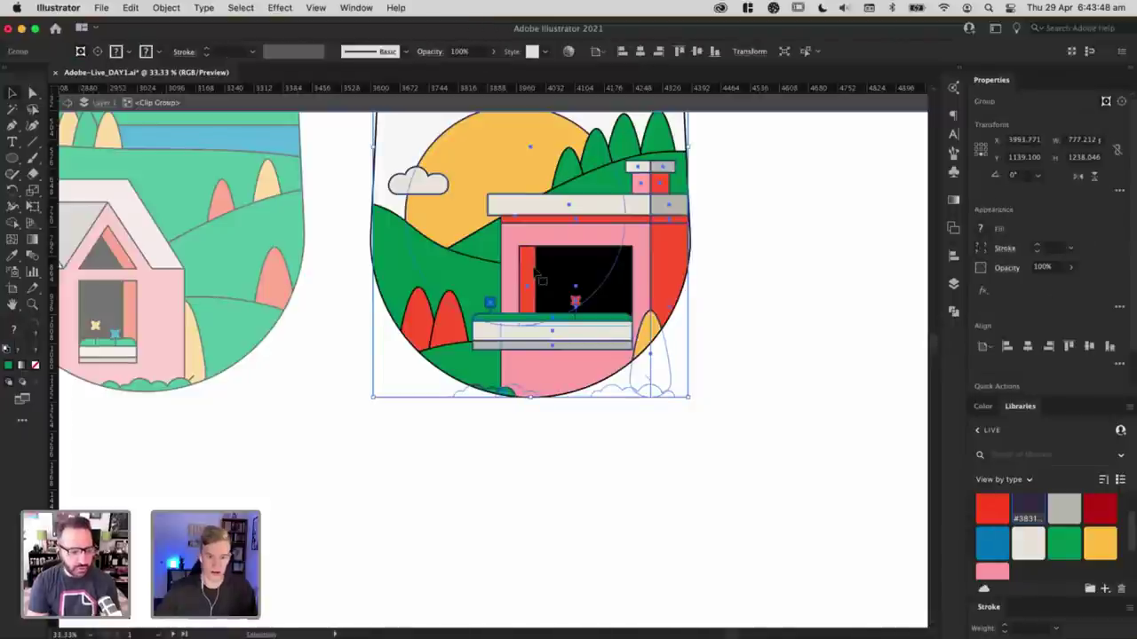
drag(534, 401, 534, 409)
double_click(611, 492)
Step: Copy the third artboard's whole scene to the empty space below the second label
key(super+minus)
key(super+minus)
key(super+minus)
key(super+minus)
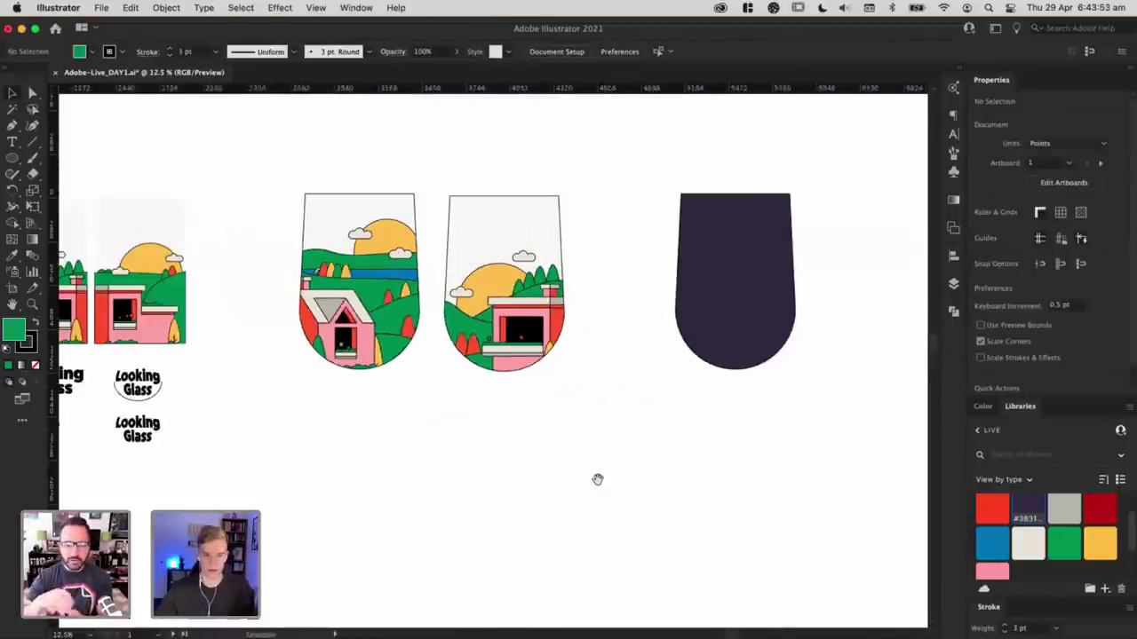
drag(410, 433, 637, 423)
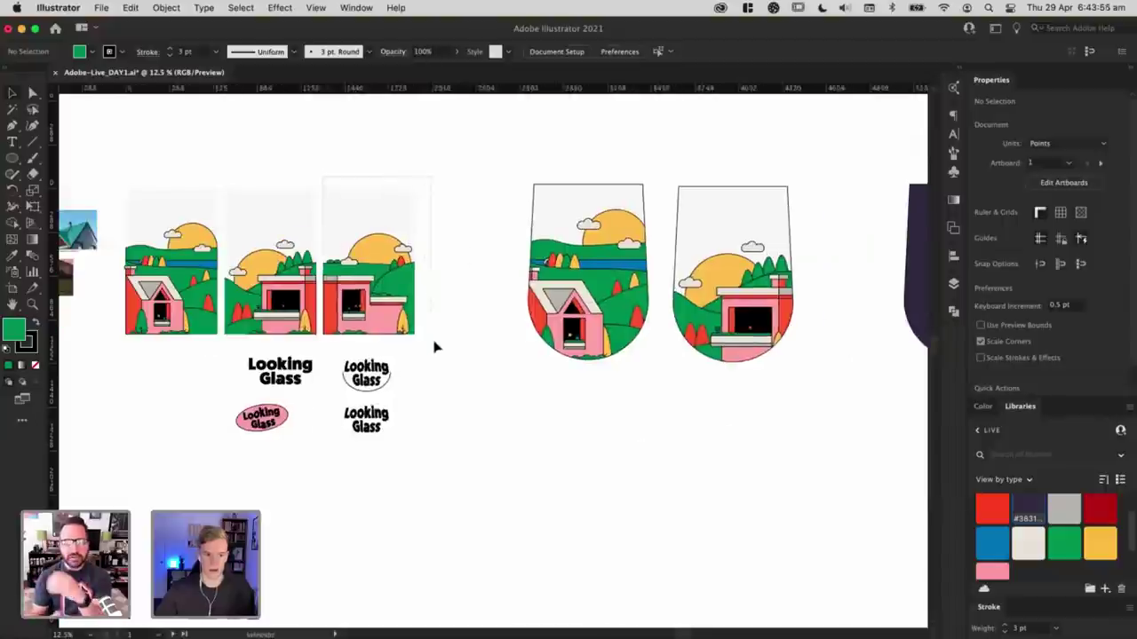
drag(433, 341, 434, 342)
drag(373, 259, 644, 421)
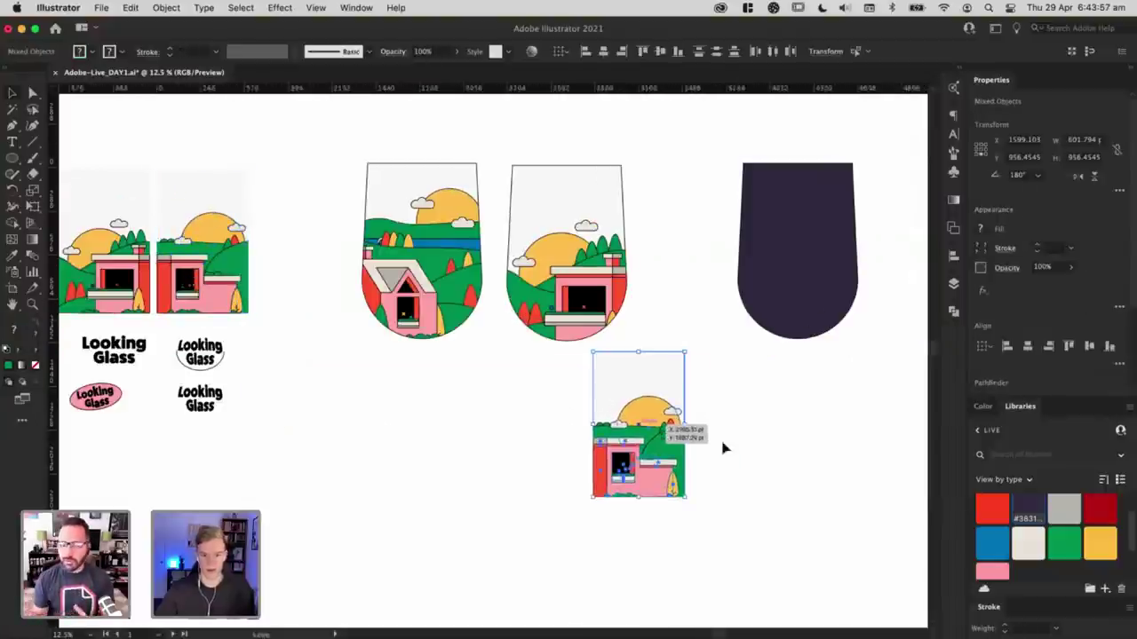
Step: Place a duplicate of the purple label shape over the copied third scene and clip the scene with it
click(723, 444)
drag(694, 369, 622, 332)
drag(720, 236, 560, 425)
key(super+equal)
shift+click(395, 242)
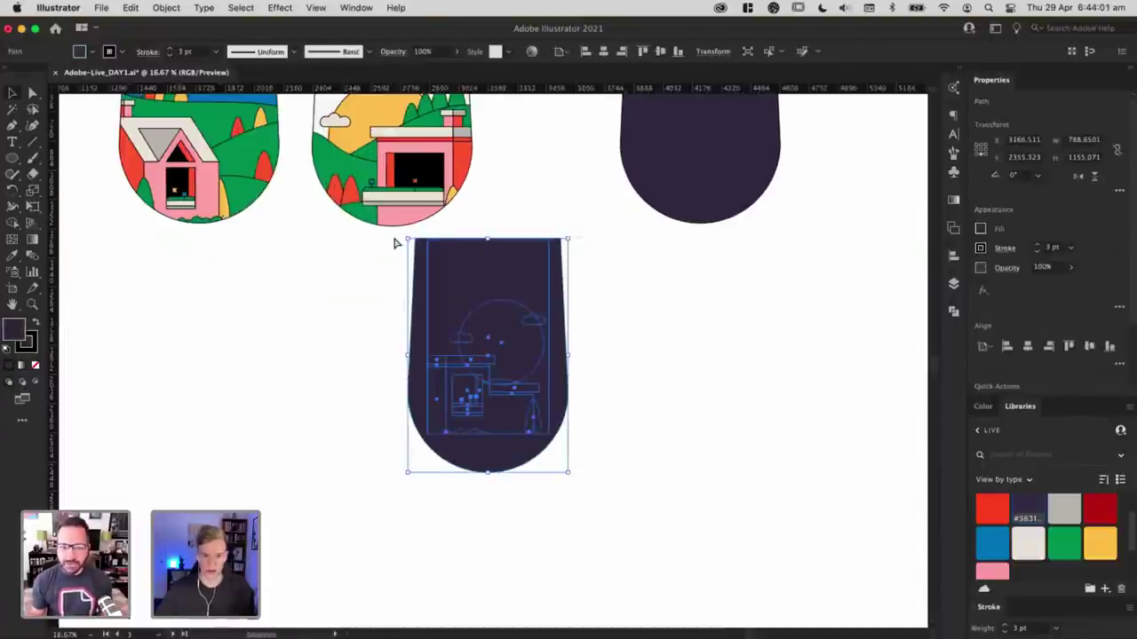
key(super+7)
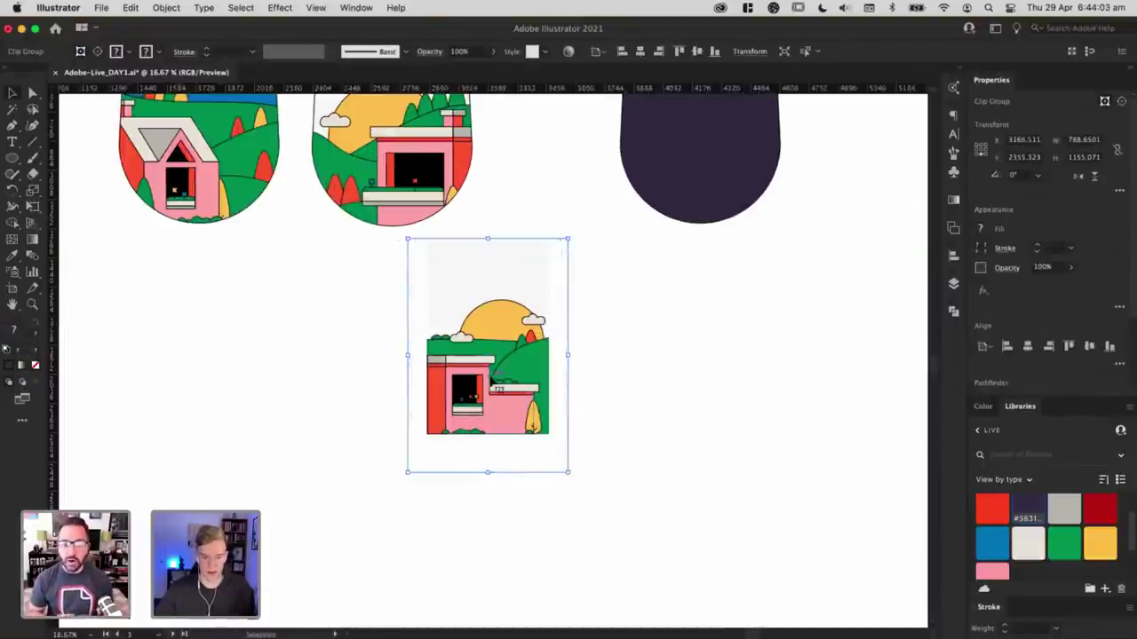
Step: Enlarge the artwork inside the third clip group, without its clipping path, until the scene fills the whole label
double_click(491, 380)
click(525, 378)
key(super+a)
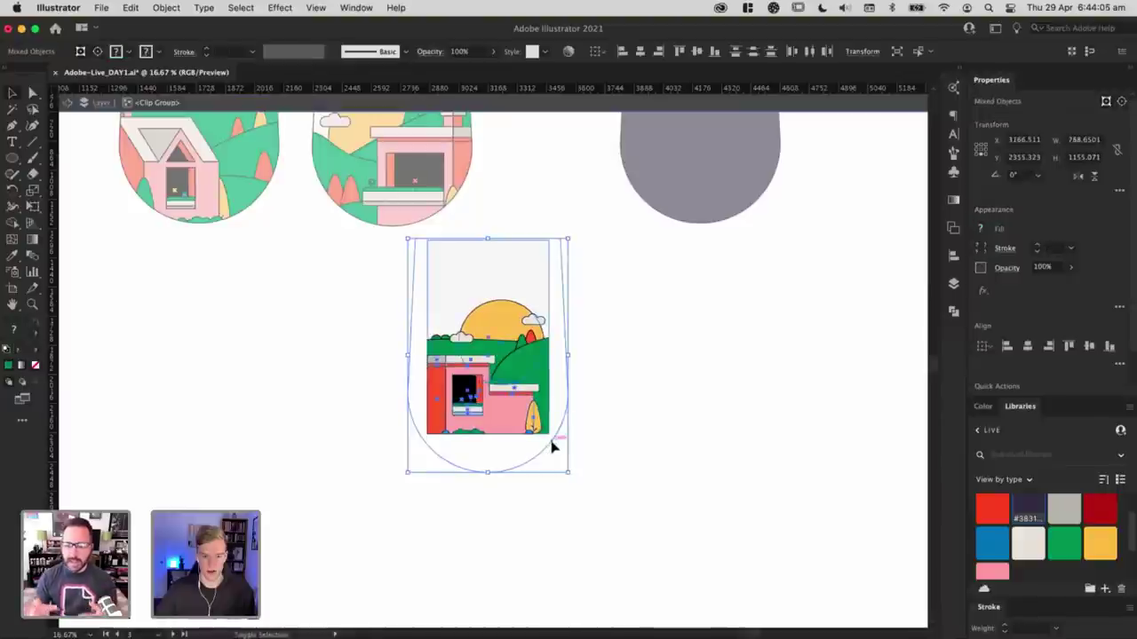
shift+click(552, 442)
drag(531, 438, 497, 475)
shift+click(543, 456)
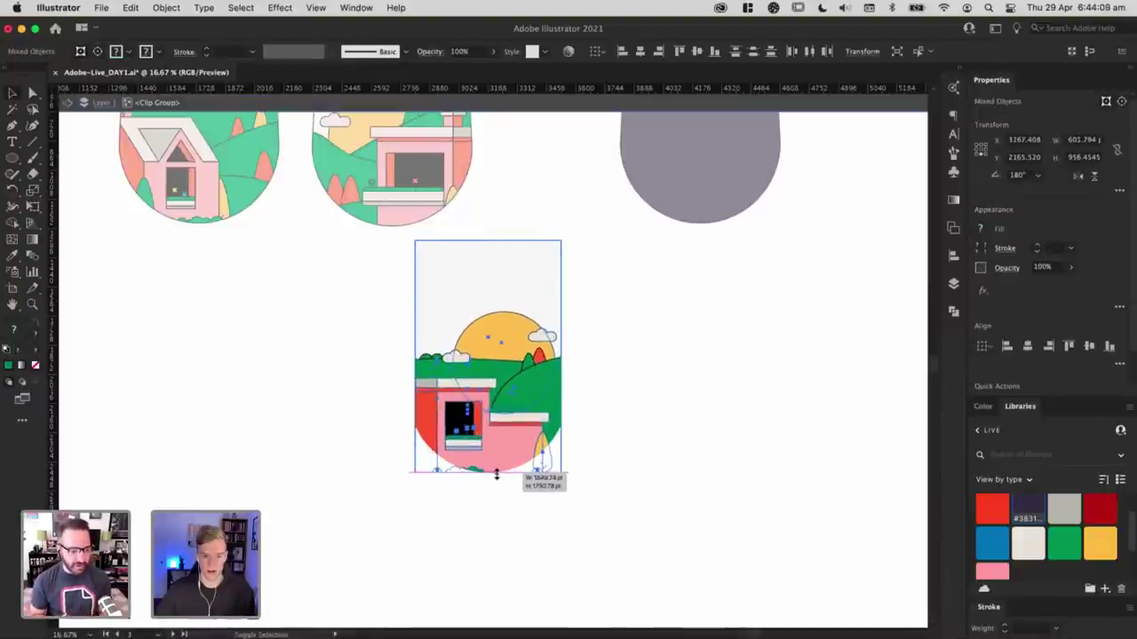
drag(488, 238, 489, 216)
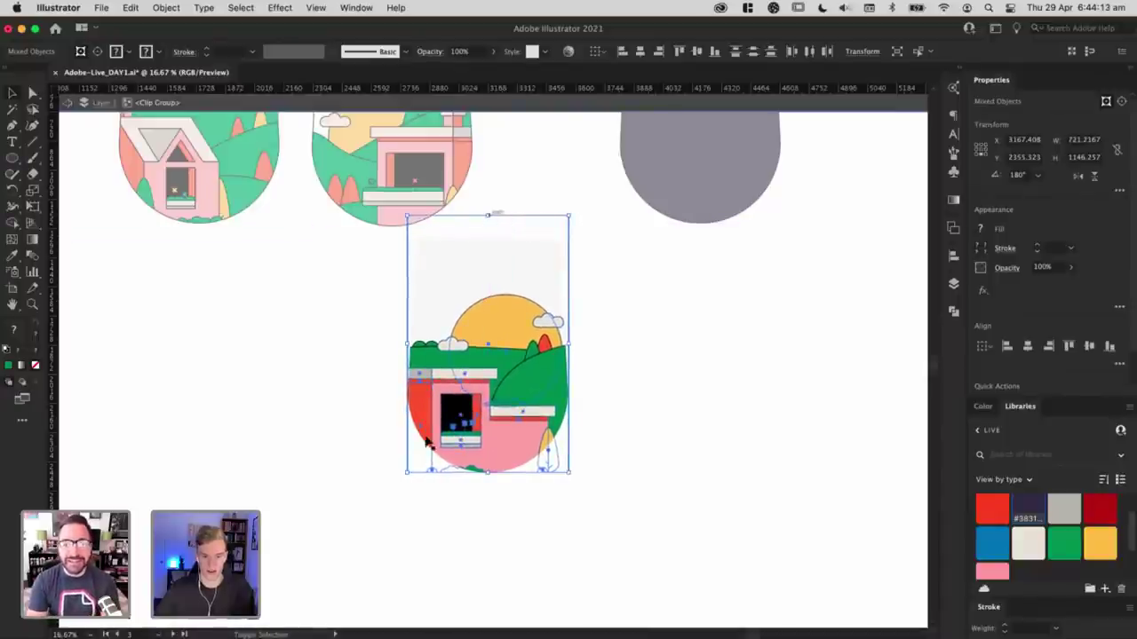
key(super+equal)
key(Escape)
key(super+shift+a)
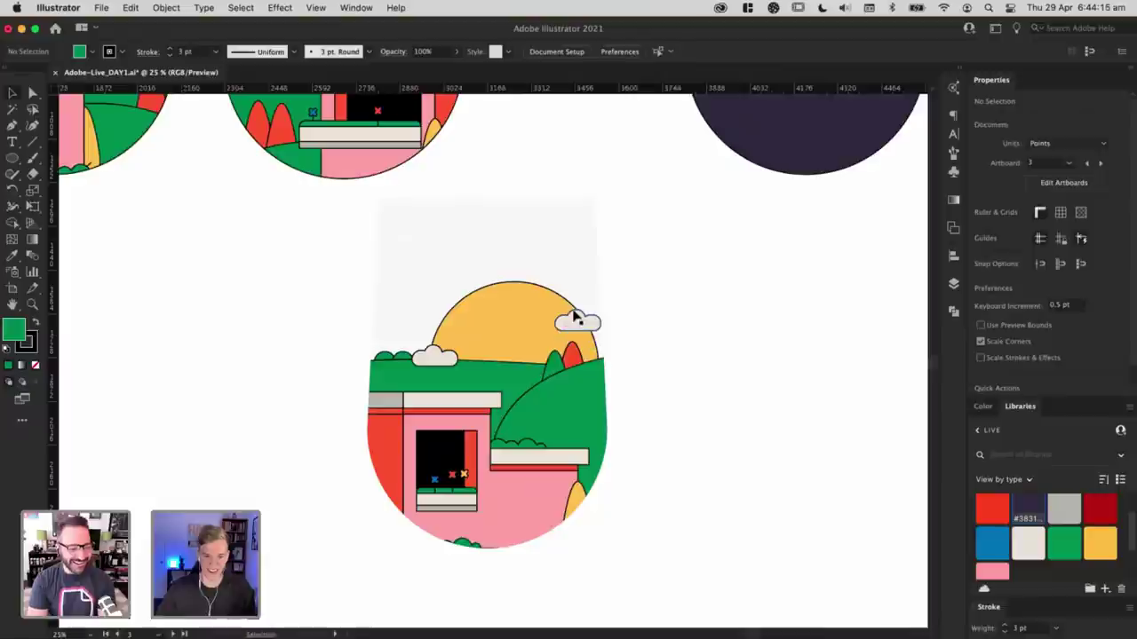
Step: Give the third label's clipping path a black 3 pt stroke with no fill
key(a)
key(super+a)
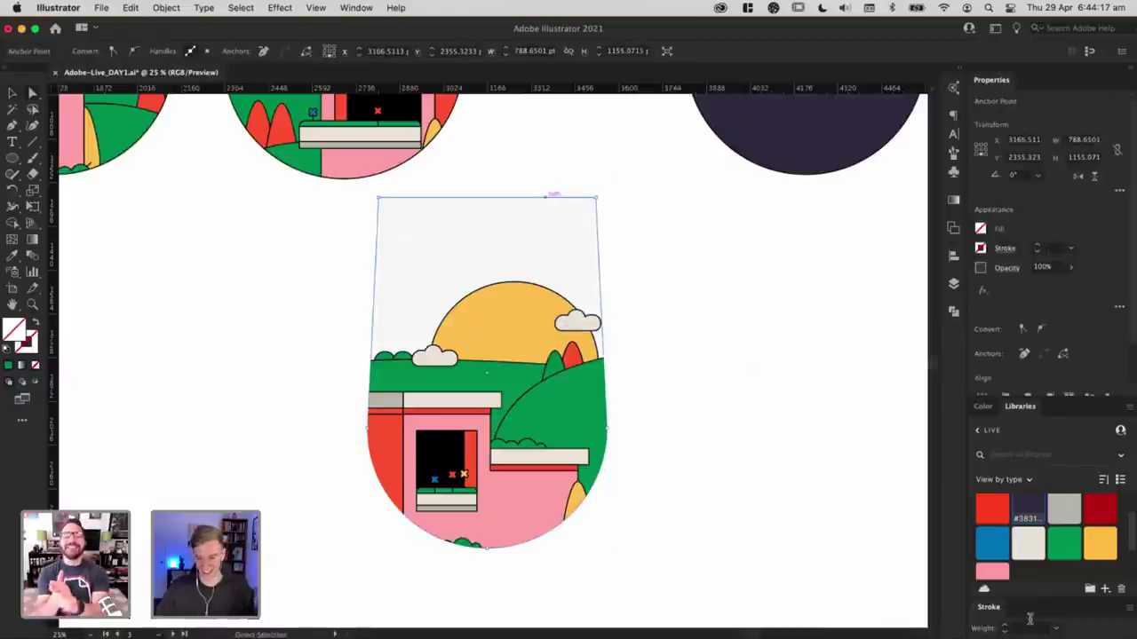
click(687, 346)
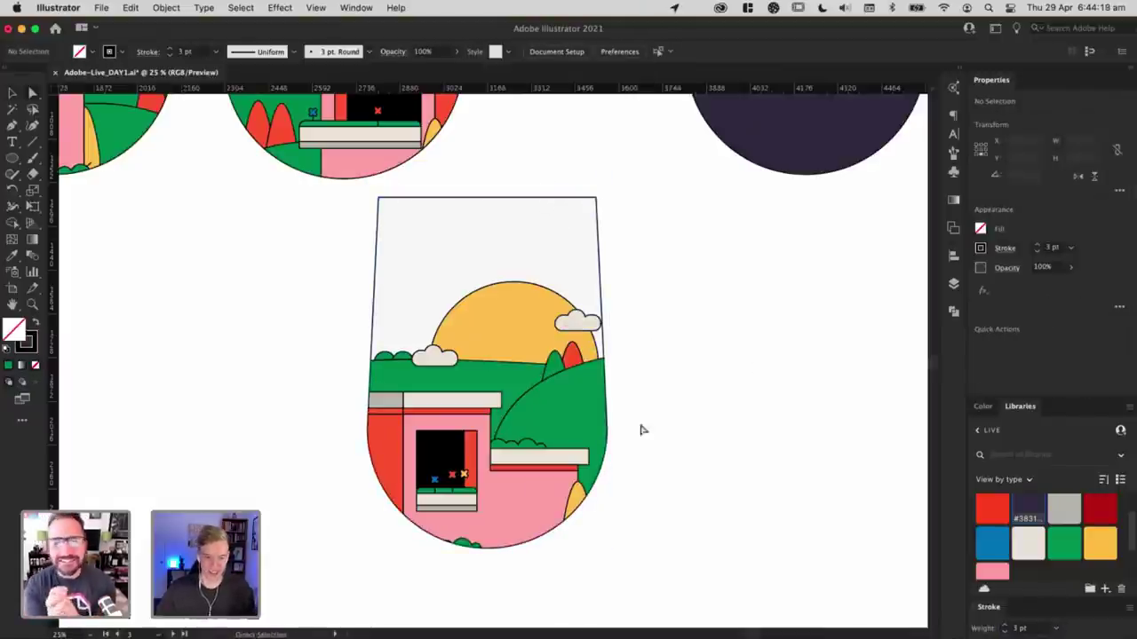
Step: Examine the bushes at the bottom of the third label in outline view, and return to the normal preview
key(super+equal)
key(super+y)
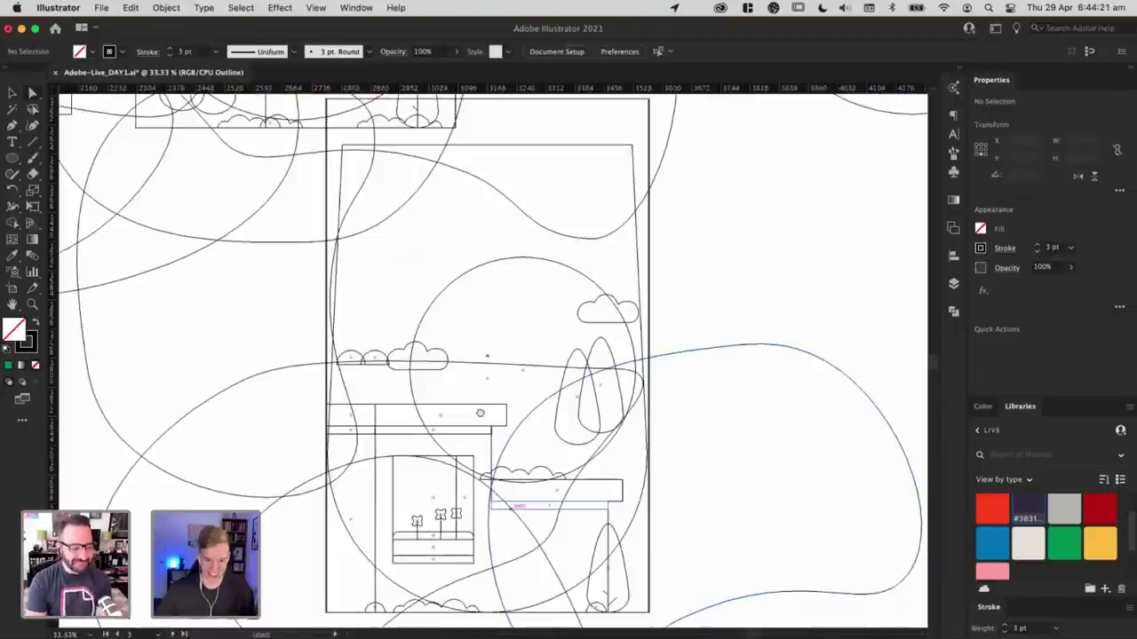
click(448, 496)
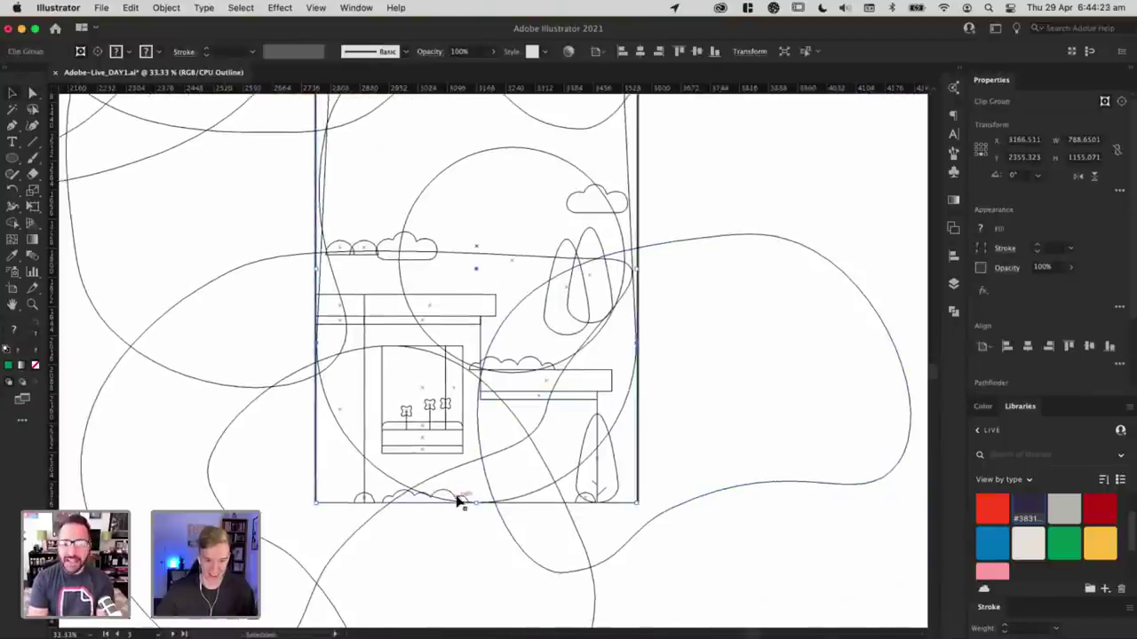
key(a)
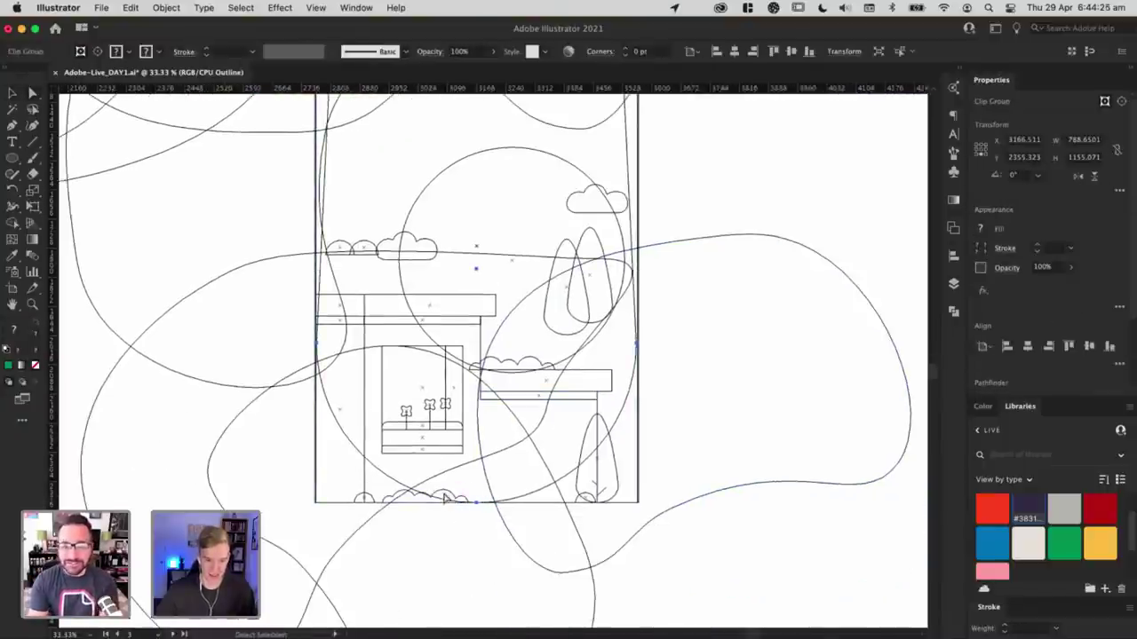
click(448, 497)
key(super+y)
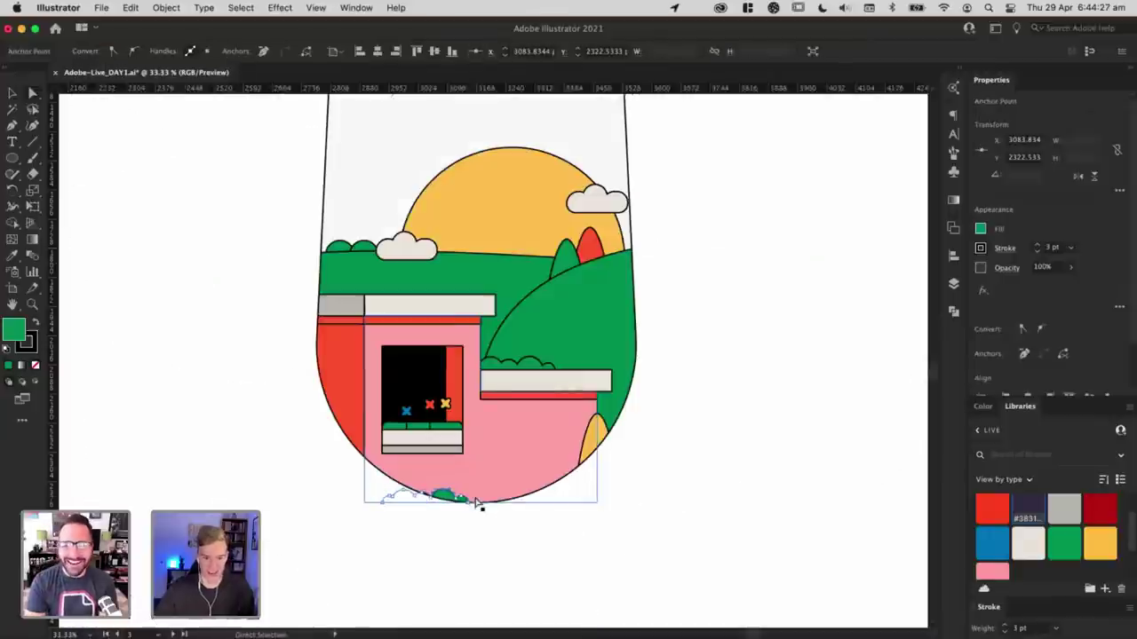
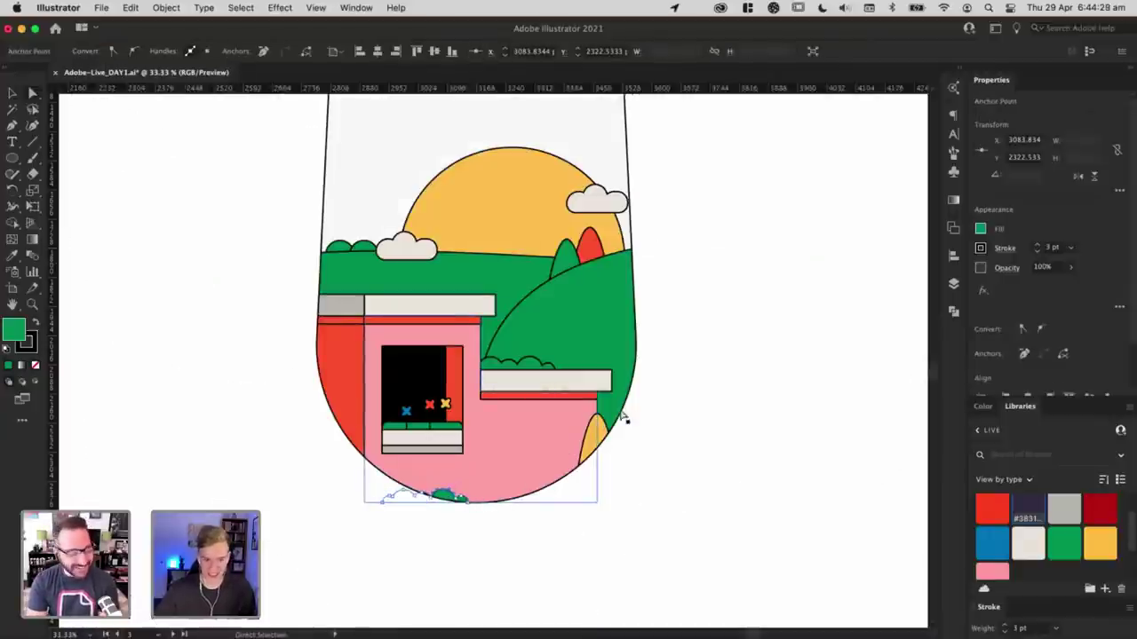
click(634, 436)
scroll(604, 426, up, 3)
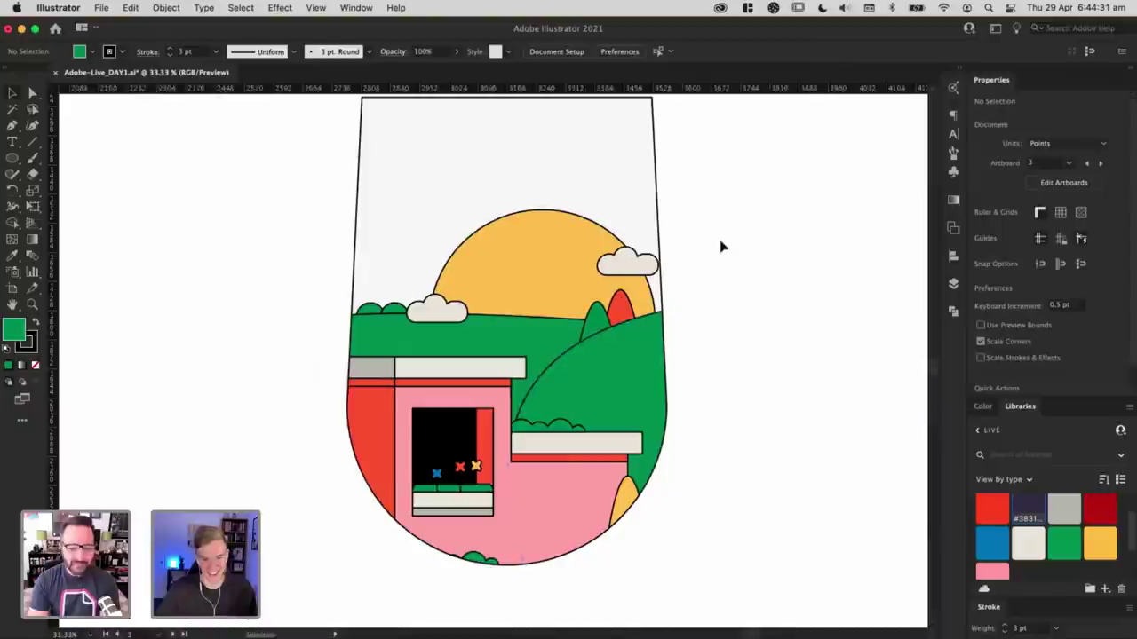
key(super+minus)
key(super+minus)
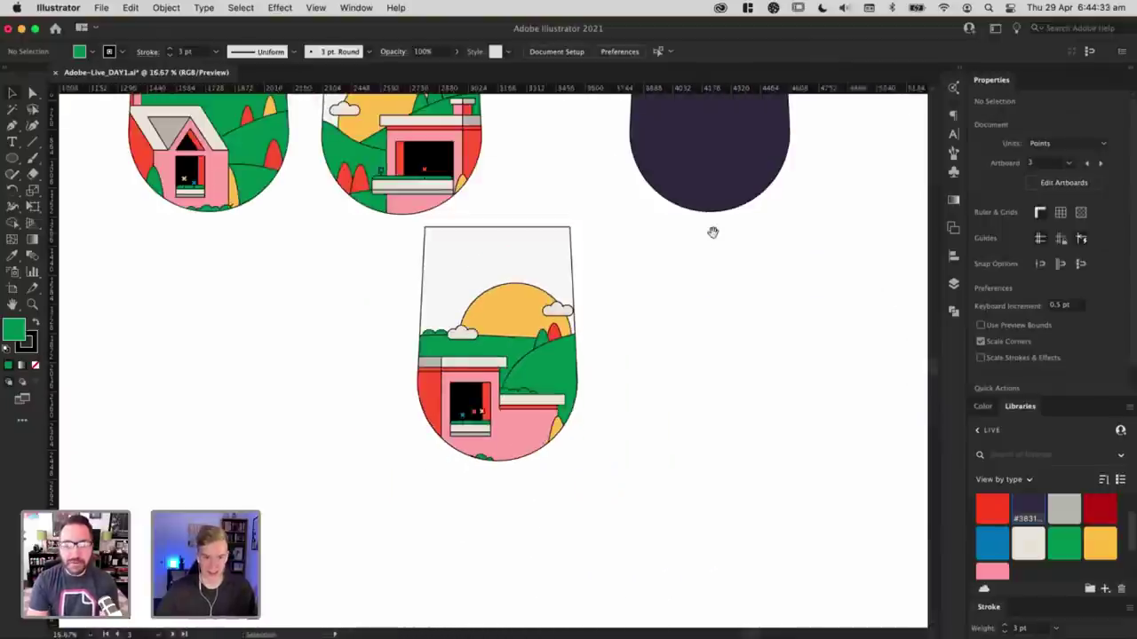
Step: Extend the outer end of the grey roof piece on the third label's house slightly past the label's outline
drag(719, 262, 783, 277)
drag(491, 382, 508, 390)
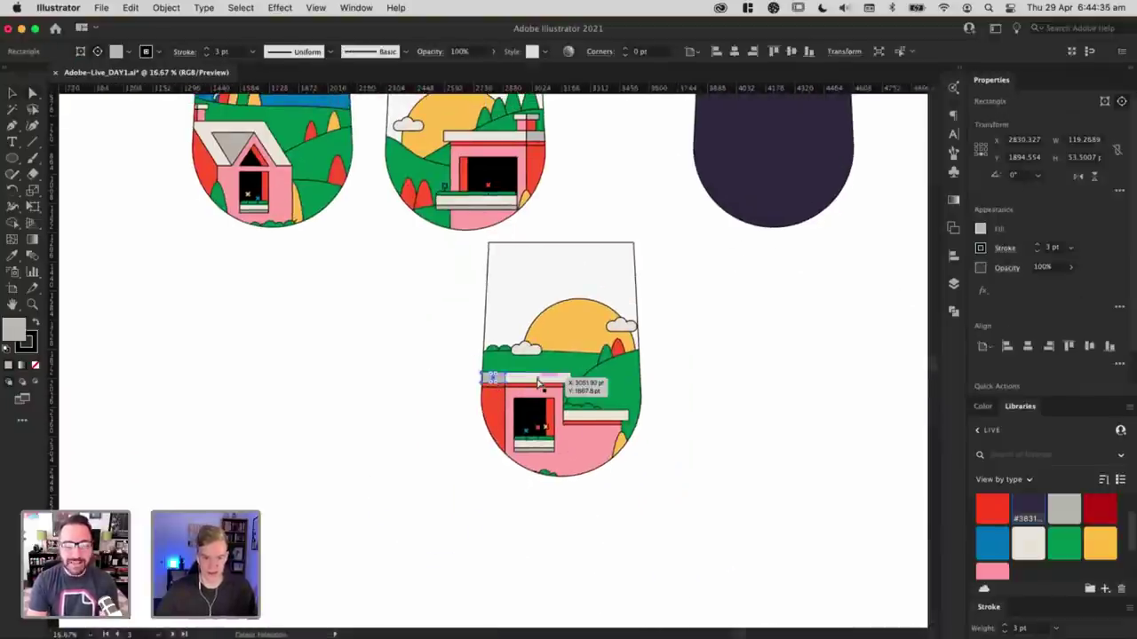
key(super+equal)
key(super+equal)
key(Delete)
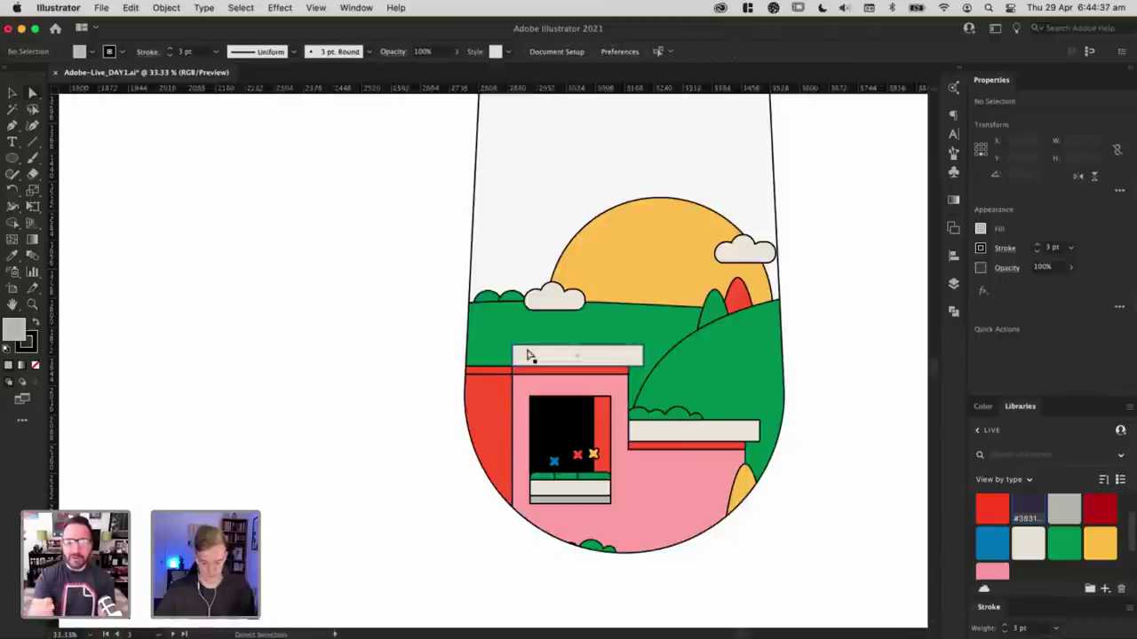
key(super+z)
click(459, 365)
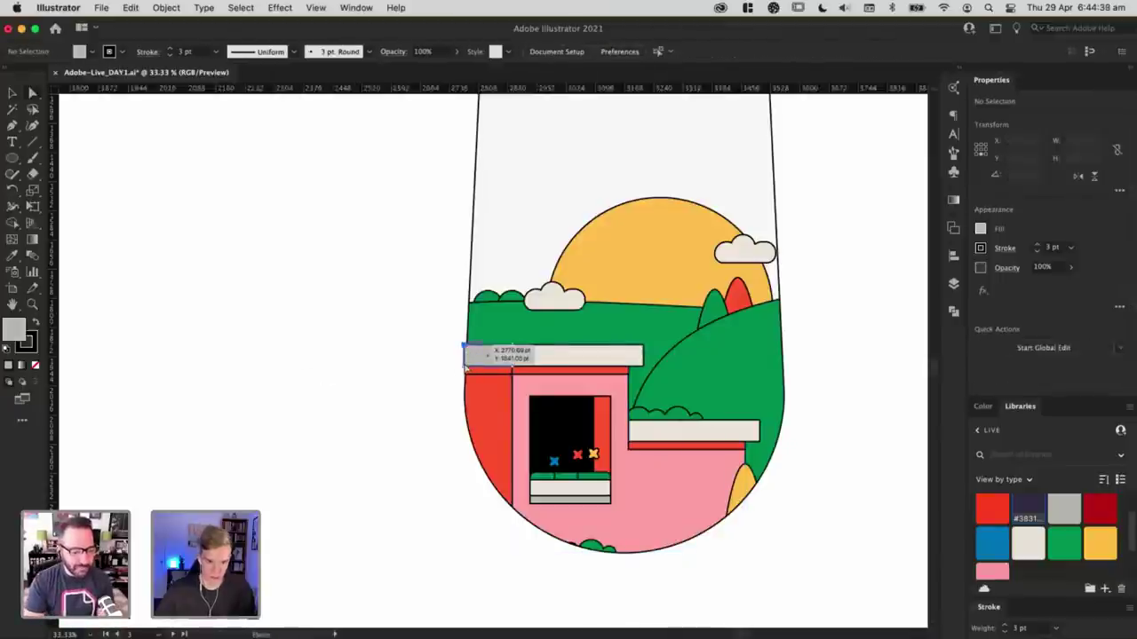
super+click(464, 366)
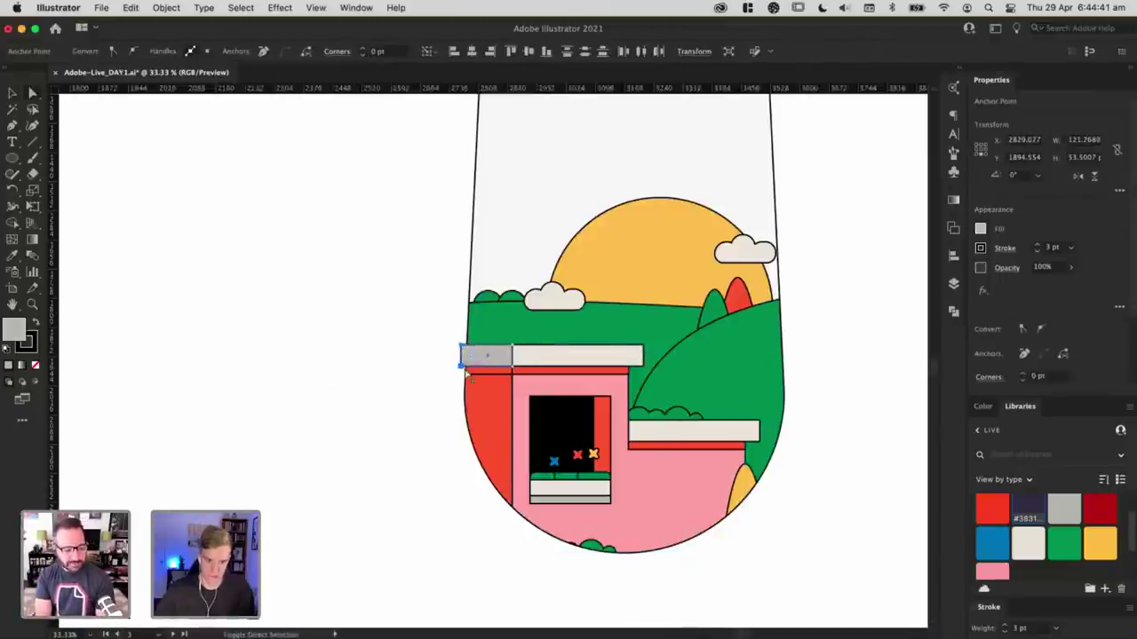
Step: Move the third label together with its overhanging roof piece up into the row beside the second label
click(393, 401)
key(super+minus)
key(super+minus)
key(super+minus)
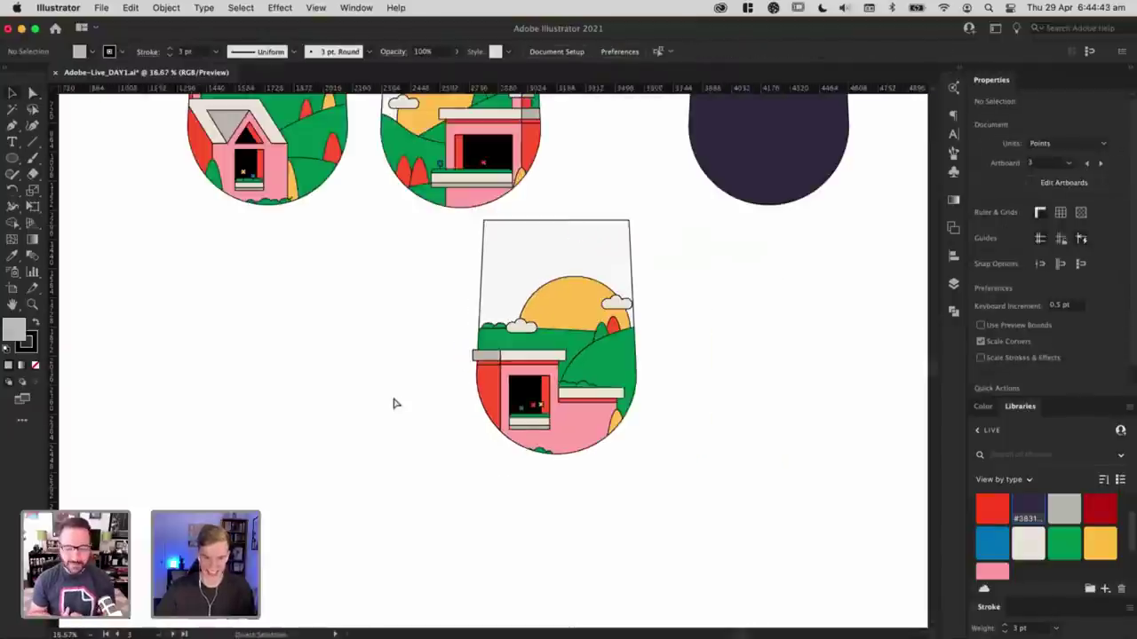
drag(378, 382, 393, 427)
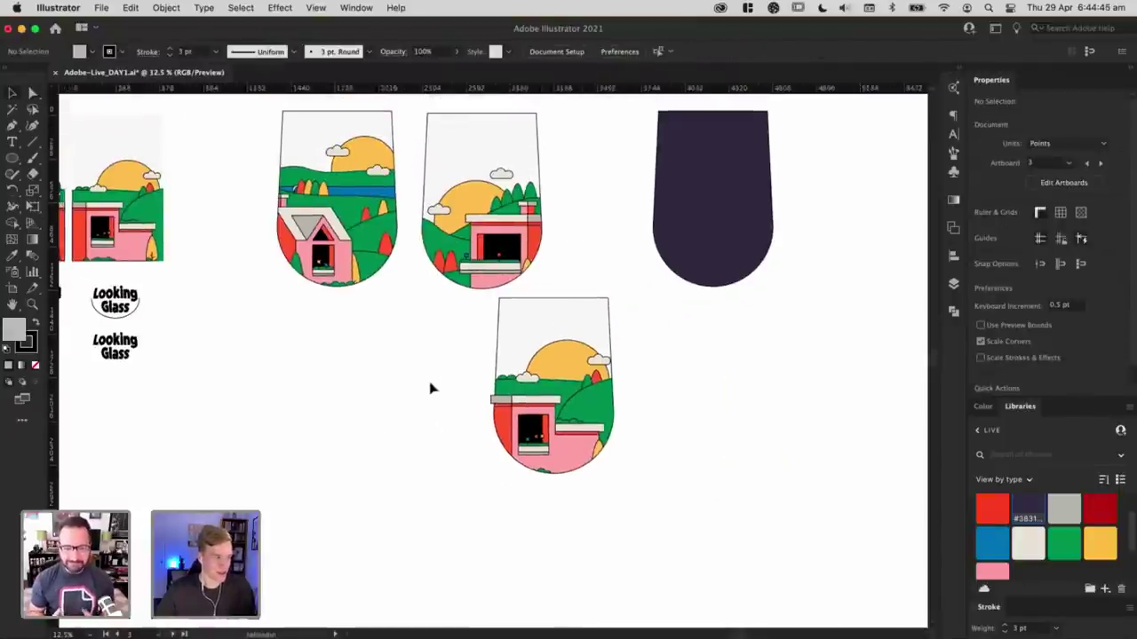
drag(418, 389, 384, 415)
drag(647, 213, 697, 213)
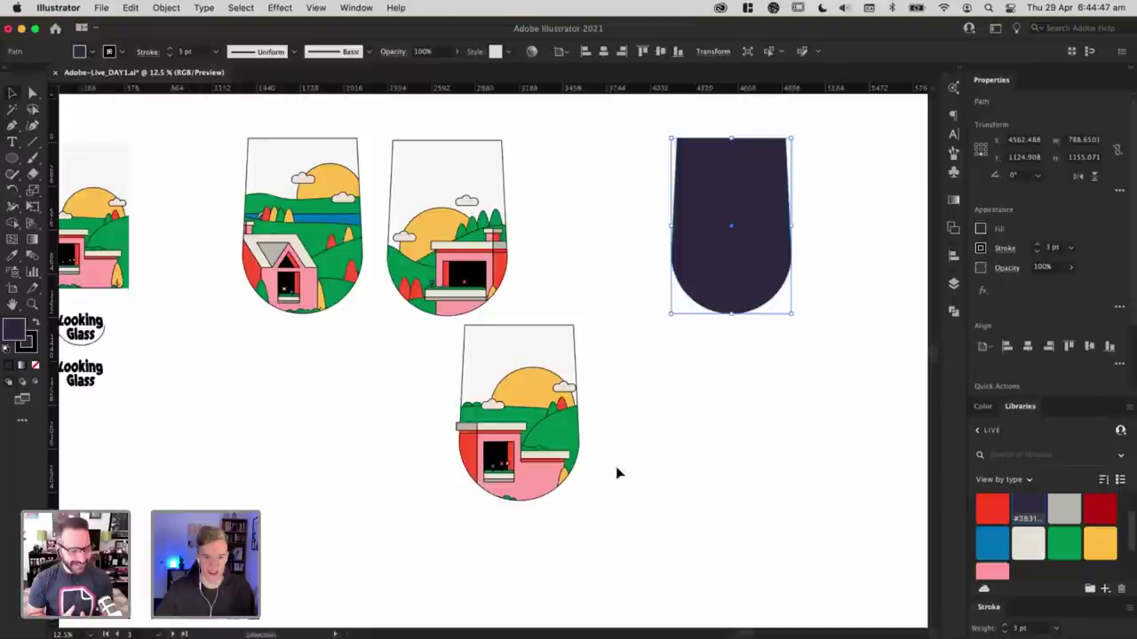
click(619, 473)
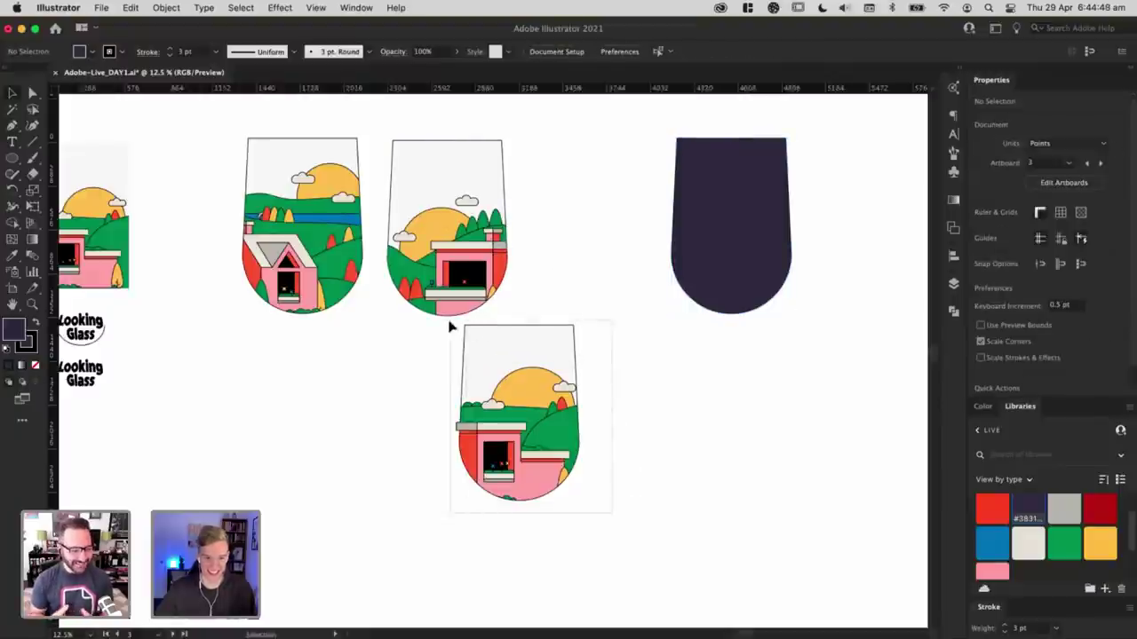
drag(451, 328, 582, 295)
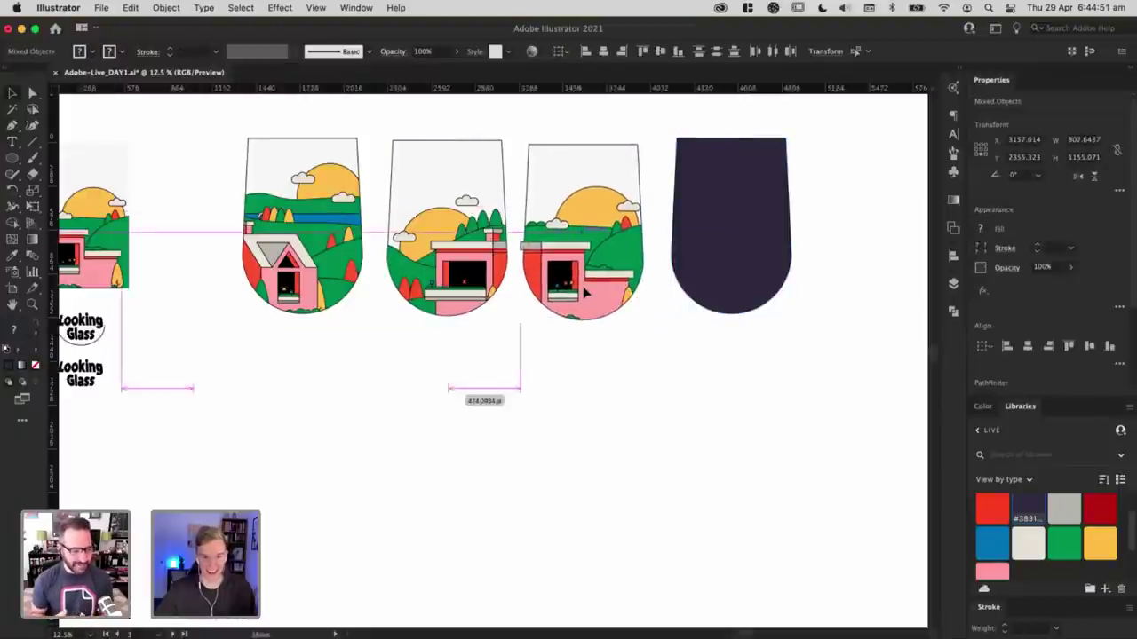
click(685, 348)
Step: Delete the spare dark label shape at the end of the row
key(super+=)
drag(704, 338, 700, 401)
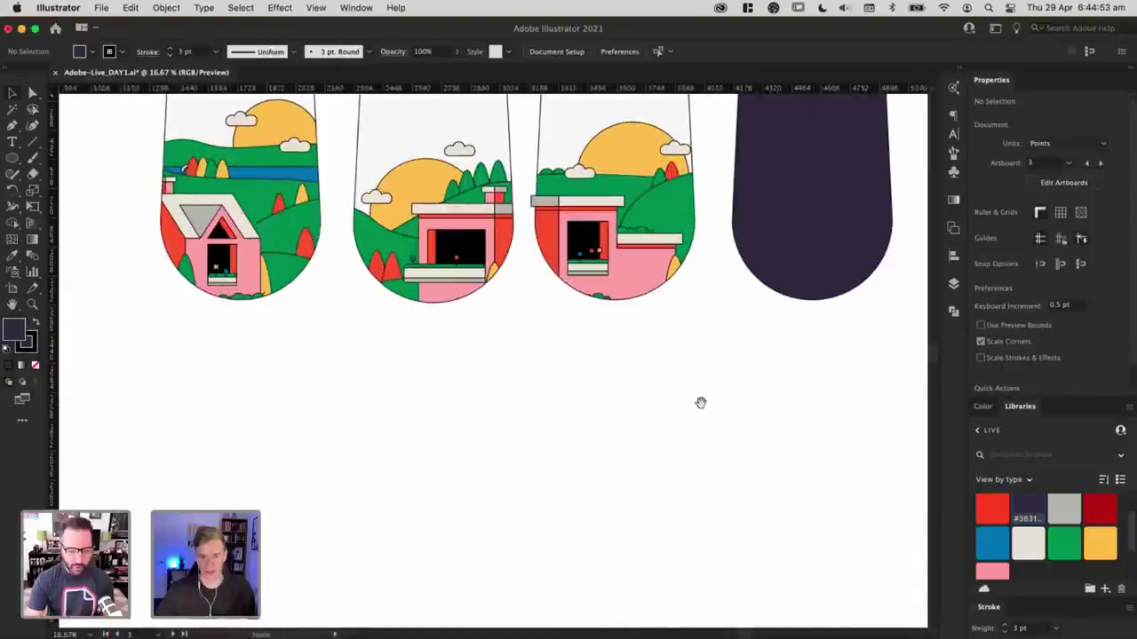
click(824, 266)
key(Delete)
drag(512, 304, 559, 343)
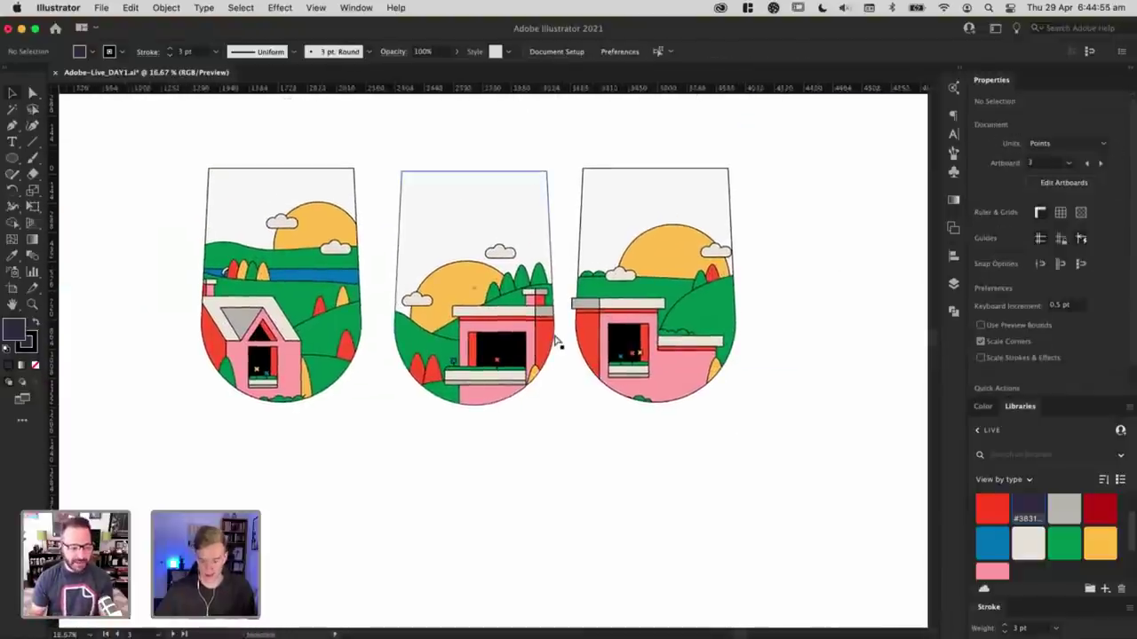
Step: Group the third label with its separate grey roof piece and move the group farther away from the second label
key(super+=)
key(super+=)
drag(367, 321, 128, 343)
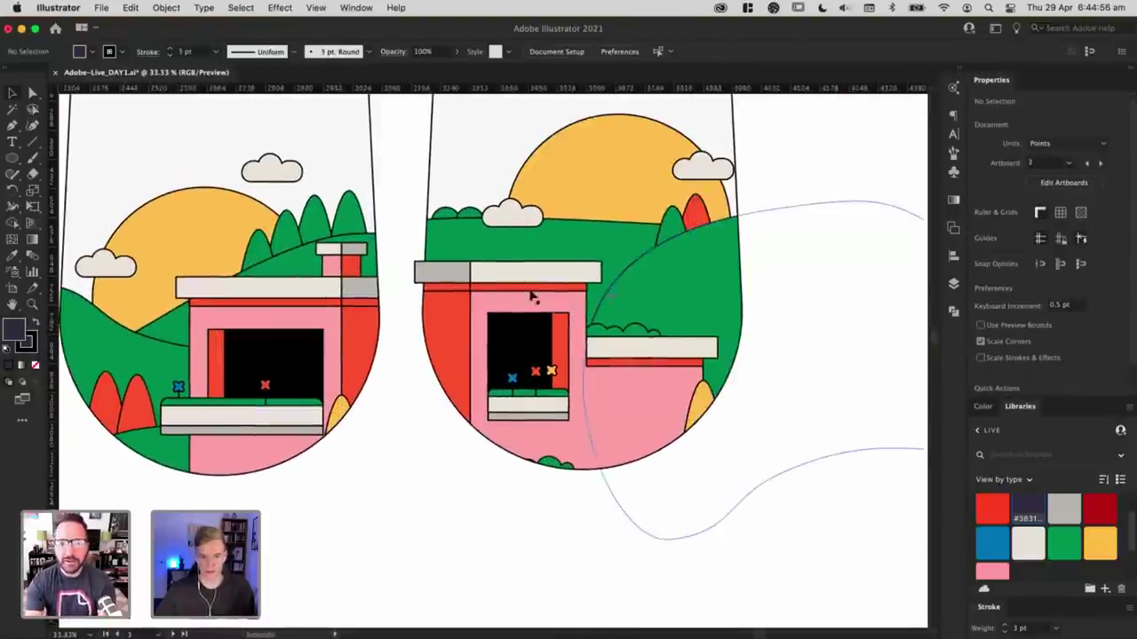
click(473, 311)
mouse_move(464, 291)
mouse_down()
mouse_move(499, 291)
mouse_move(464, 293)
mouse_up()
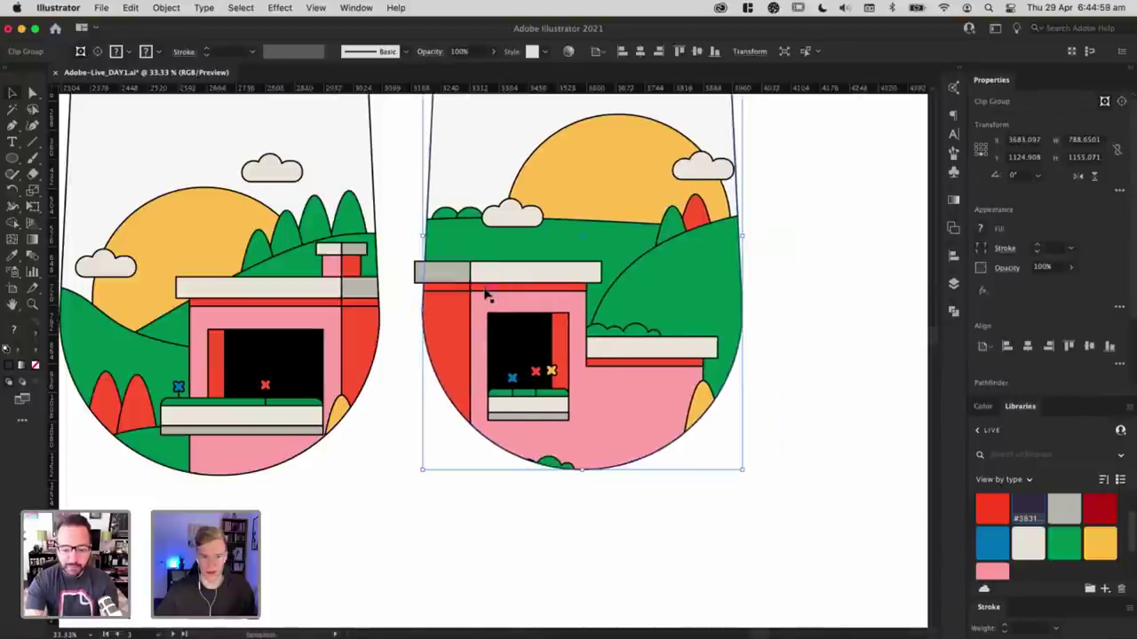
key(super+shift+a)
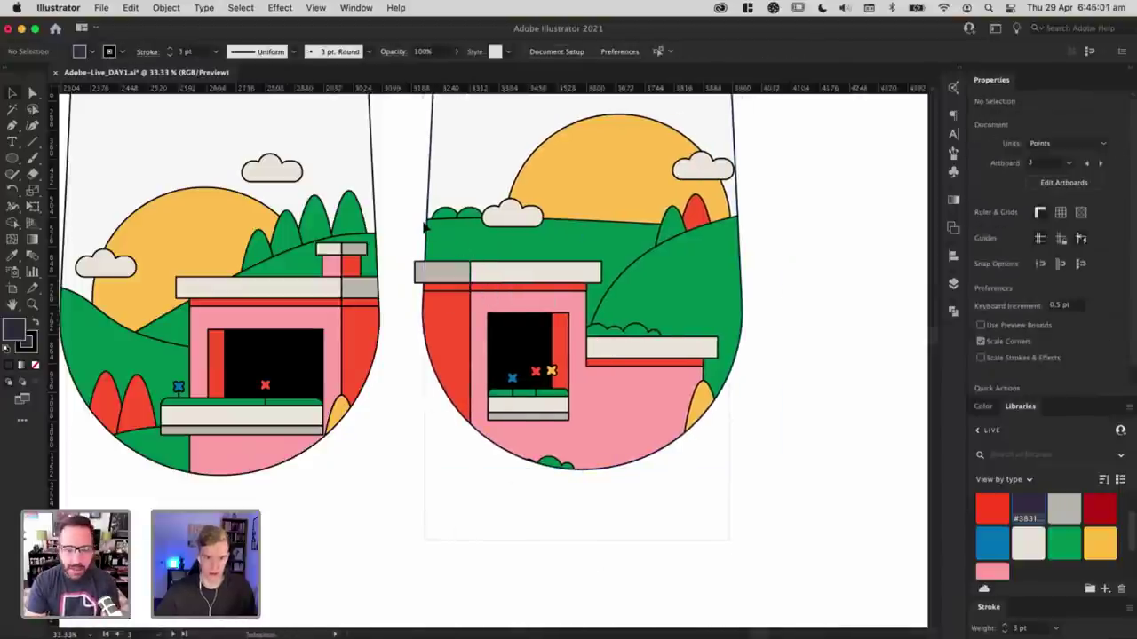
shift+click(424, 228)
key(super+g)
mouse_move(521, 272)
mouse_down()
mouse_move(624, 272)
mouse_move(521, 274)
mouse_up()
Step: Extend the outer end of the grey roof piece on the second label's house slightly past the label's outline
click(362, 287)
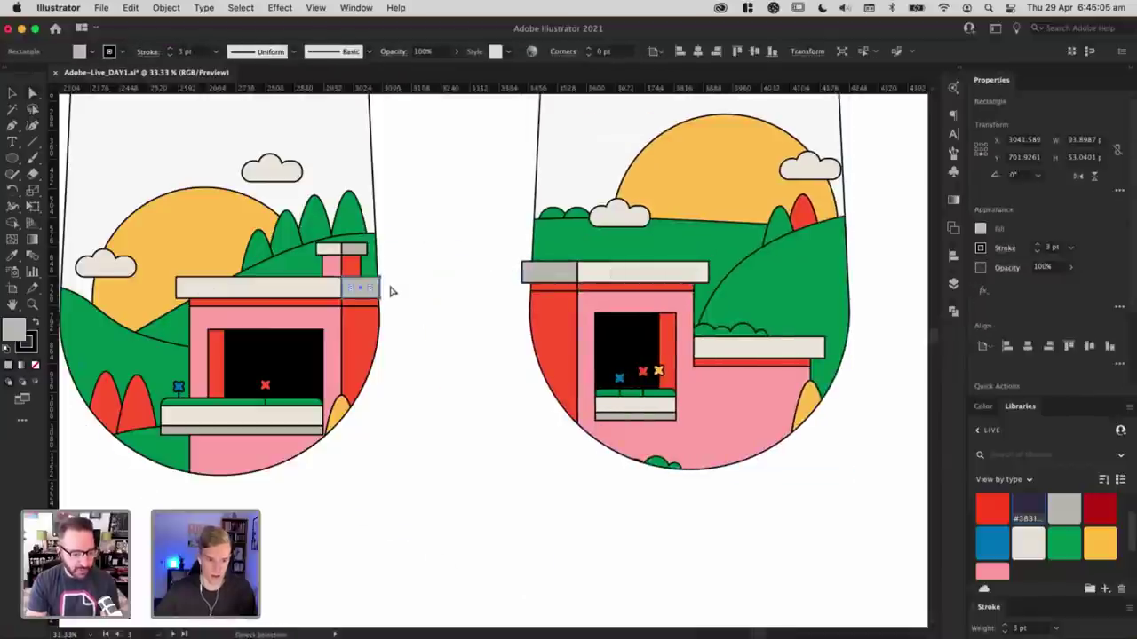
drag(377, 281, 384, 306)
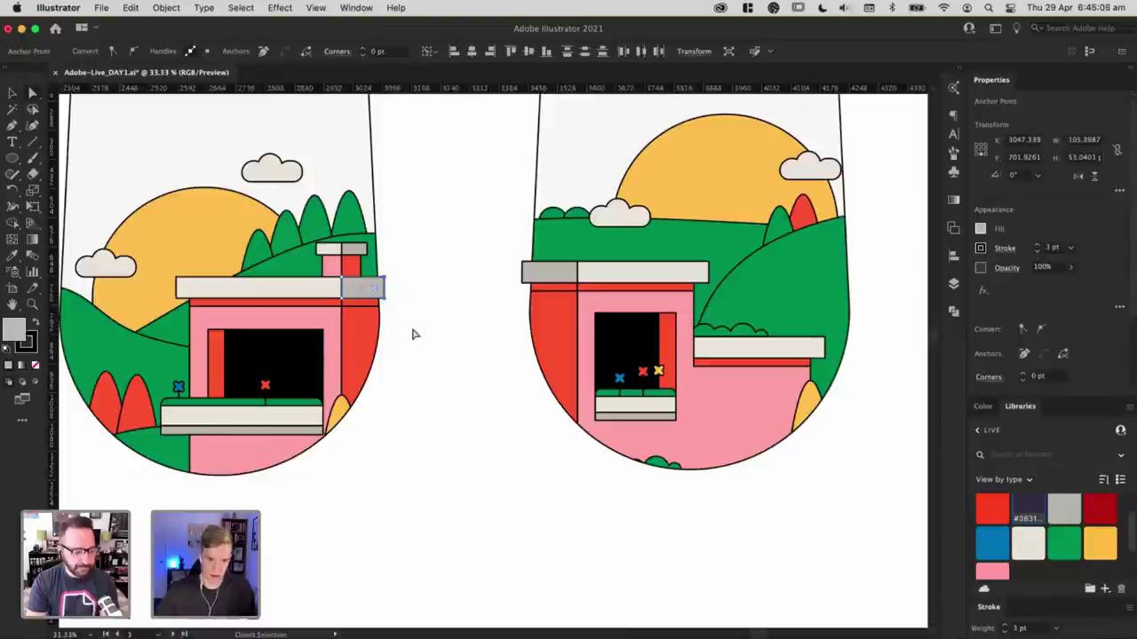
click(413, 334)
key(super+minus)
key(super+minus)
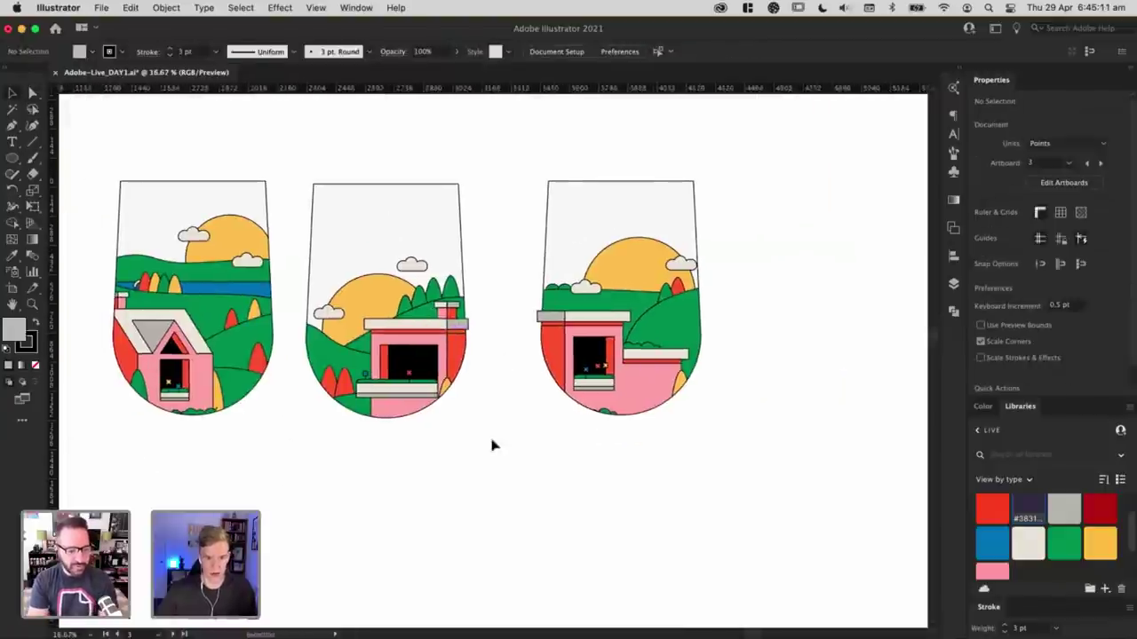
Step: Group the second label with its grey roof piece and move the group closer to the third label
drag(295, 172, 298, 170)
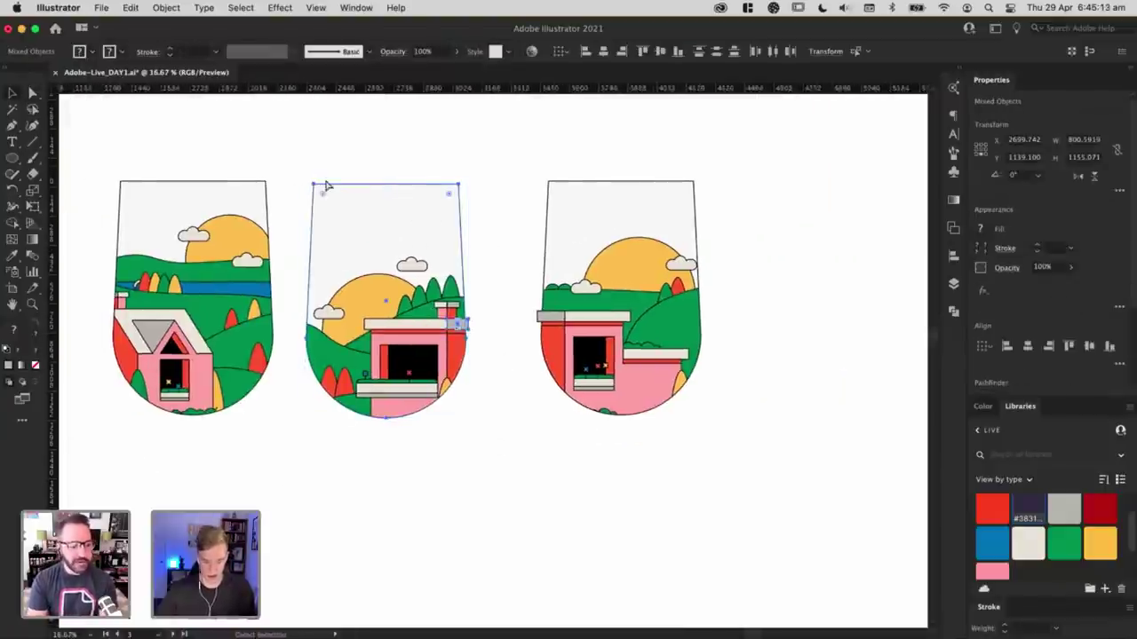
drag(396, 274, 430, 271)
click(309, 298)
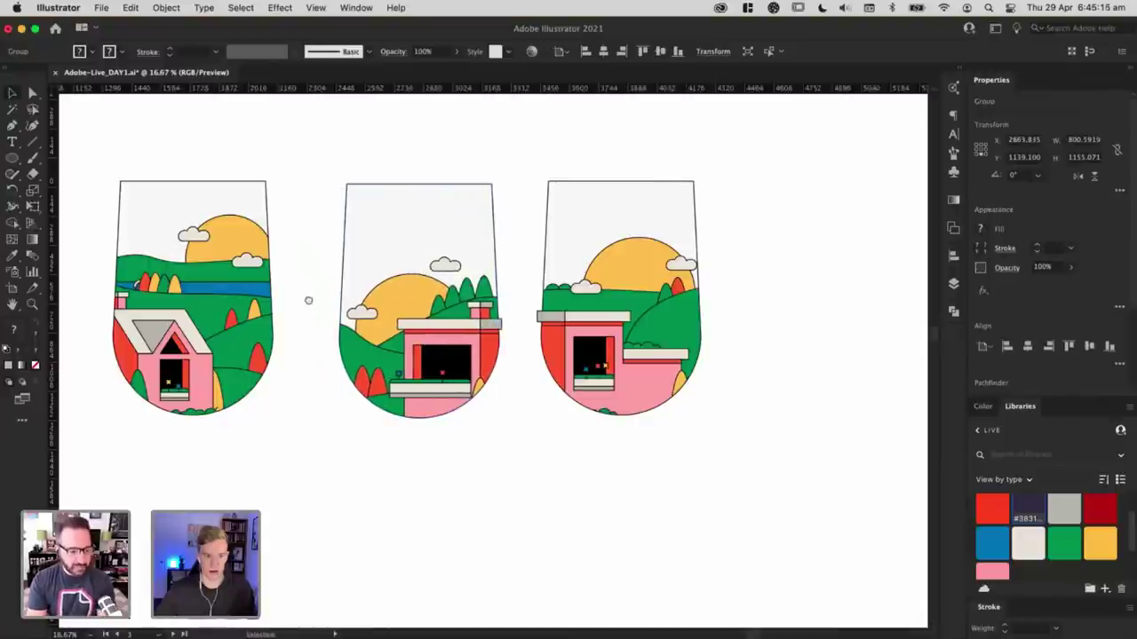
drag(308, 299, 488, 285)
Step: Take the grey chimney cap piece out of the first label's clip group so that it overhangs the label's outline
key(super+plus)
key(super+plus)
drag(445, 326, 683, 412)
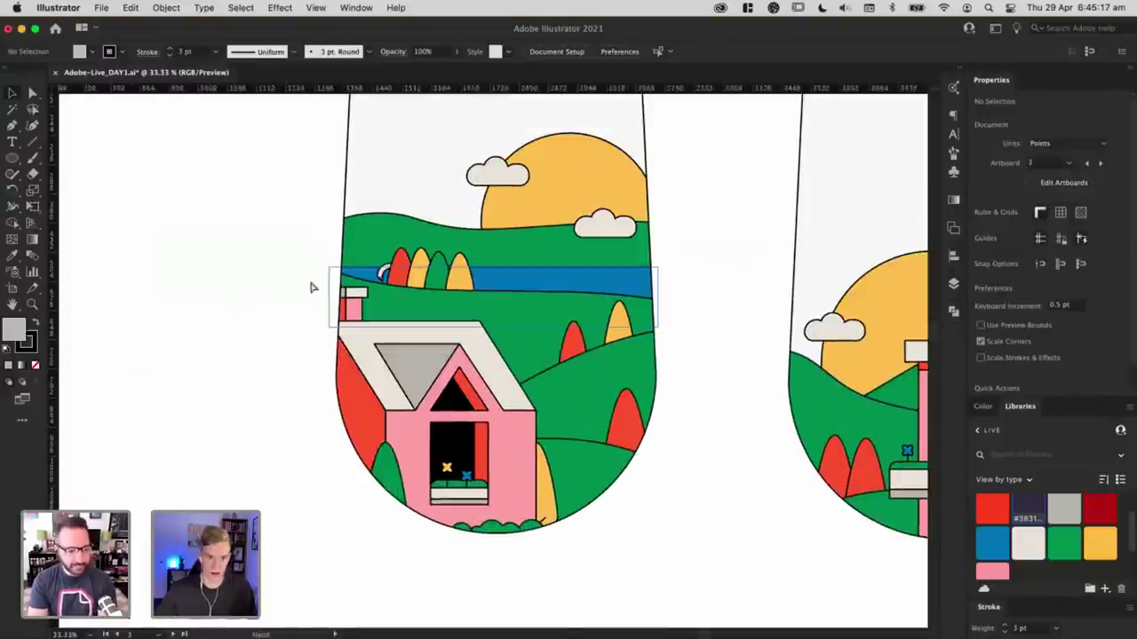
key(a)
click(347, 297)
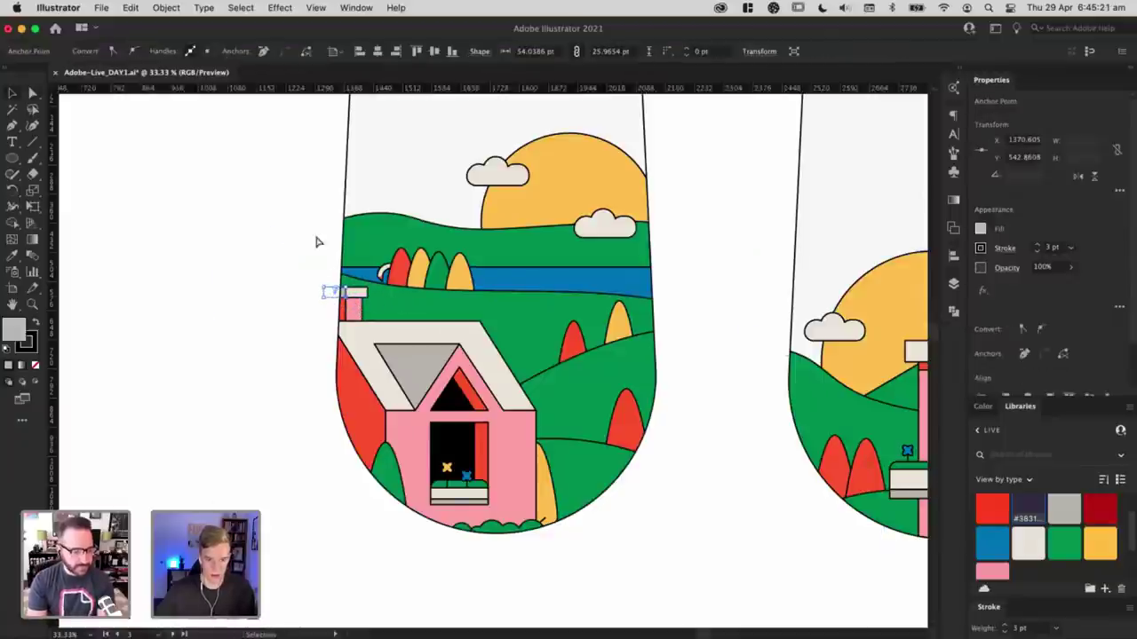
key(Delete)
key(v)
key(super+z)
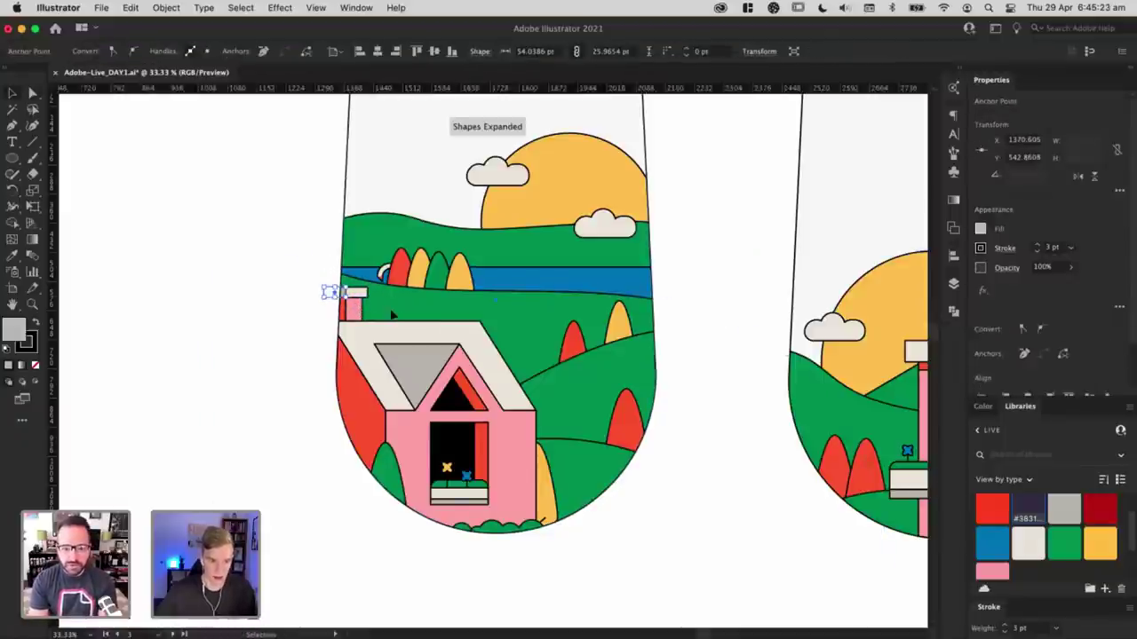
double_click(349, 295)
drag(345, 293, 366, 296)
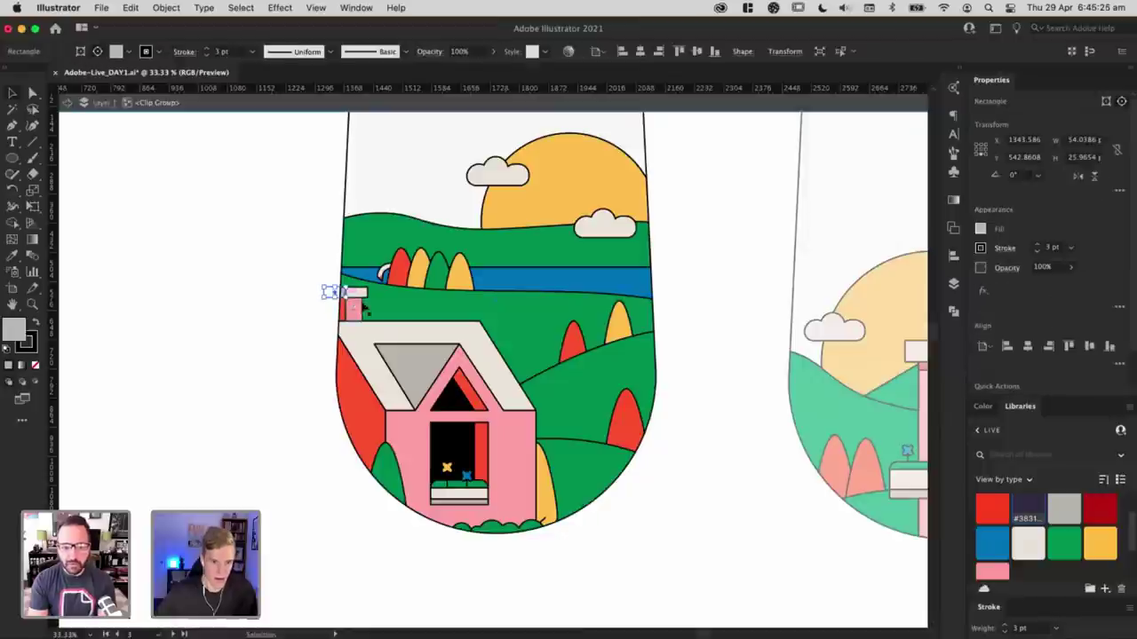
key(Escape)
click(277, 219)
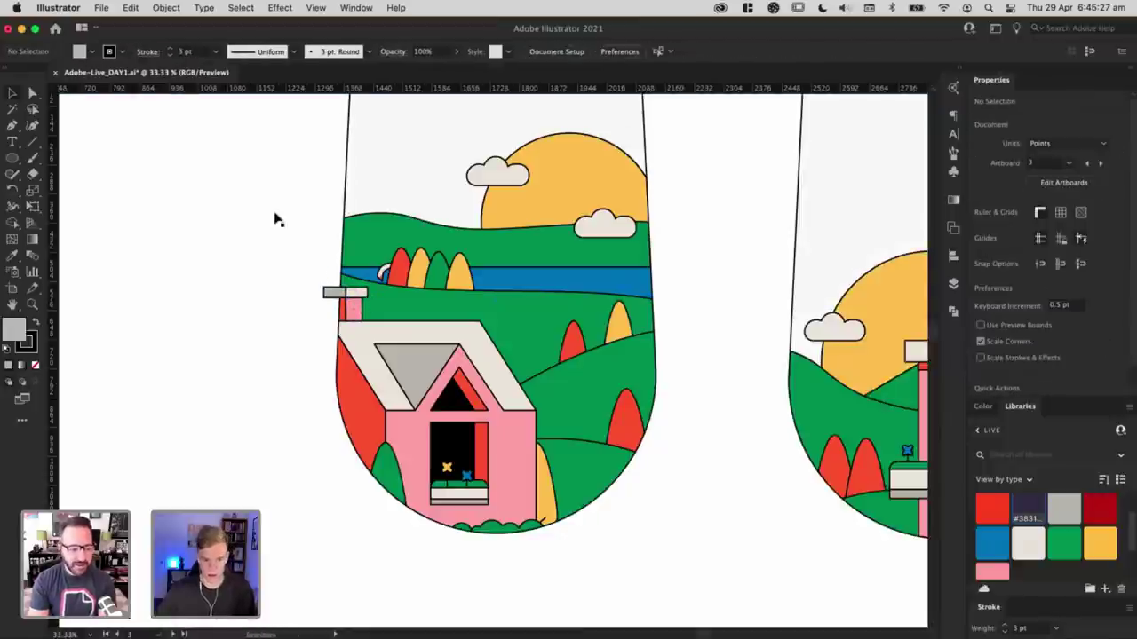
Step: Pull the outer end of the first label's grey chimney cap piece inward to a width of about 34 pt
scroll(328, 302, up, 5)
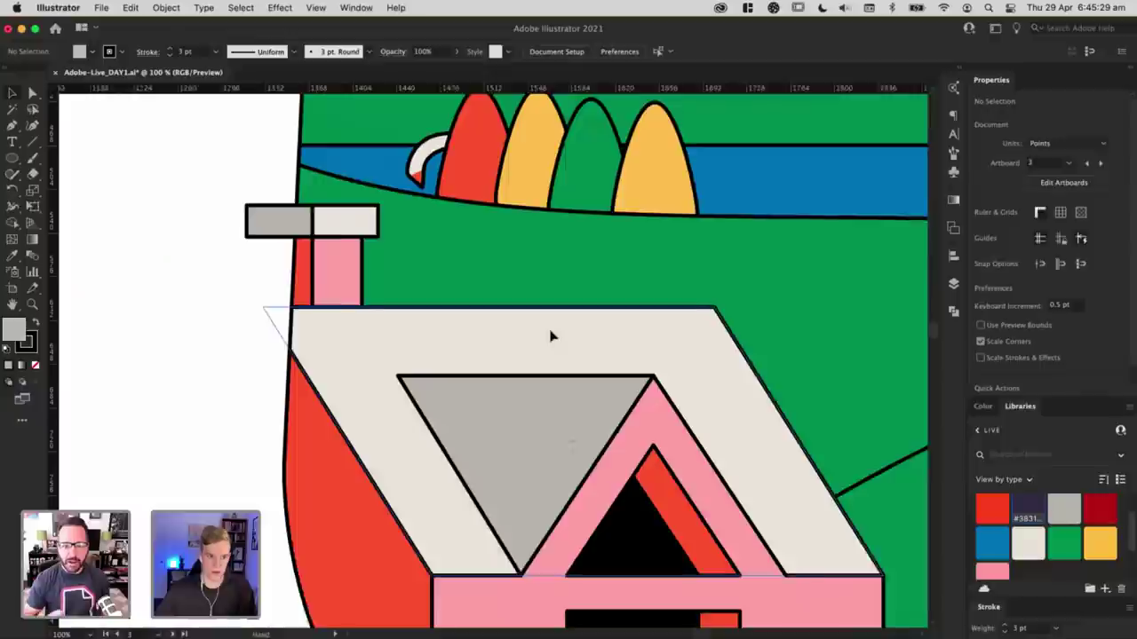
click(271, 246)
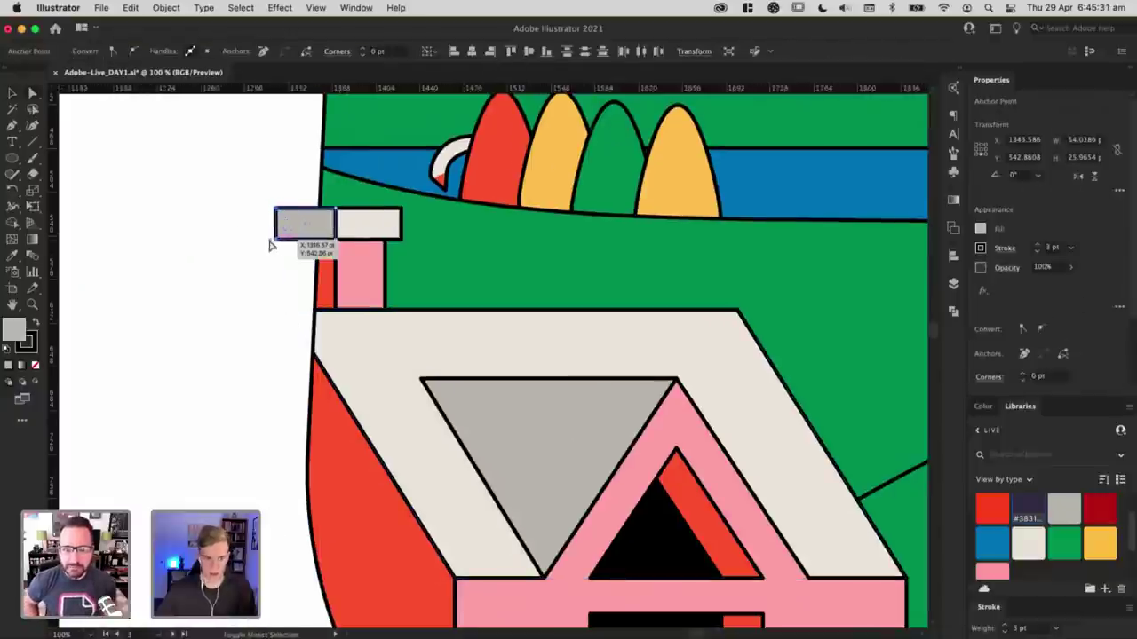
scroll(270, 246, down, 5)
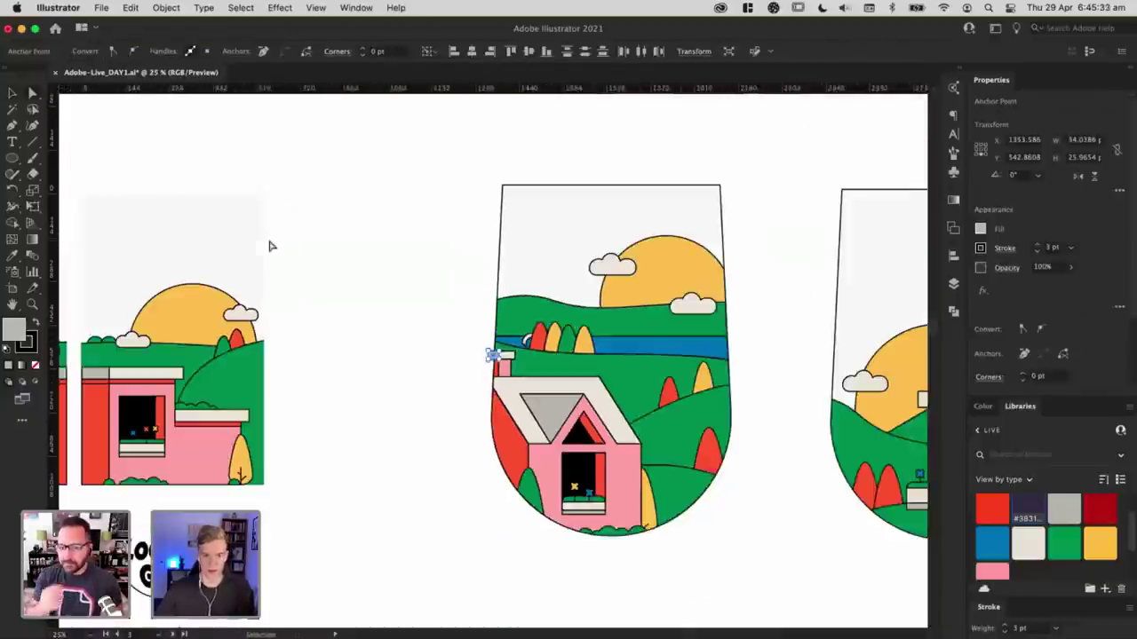
click(554, 162)
Step: Move the second and third labels together closer to the first label to even out the spacing
scroll(558, 190, right, 5)
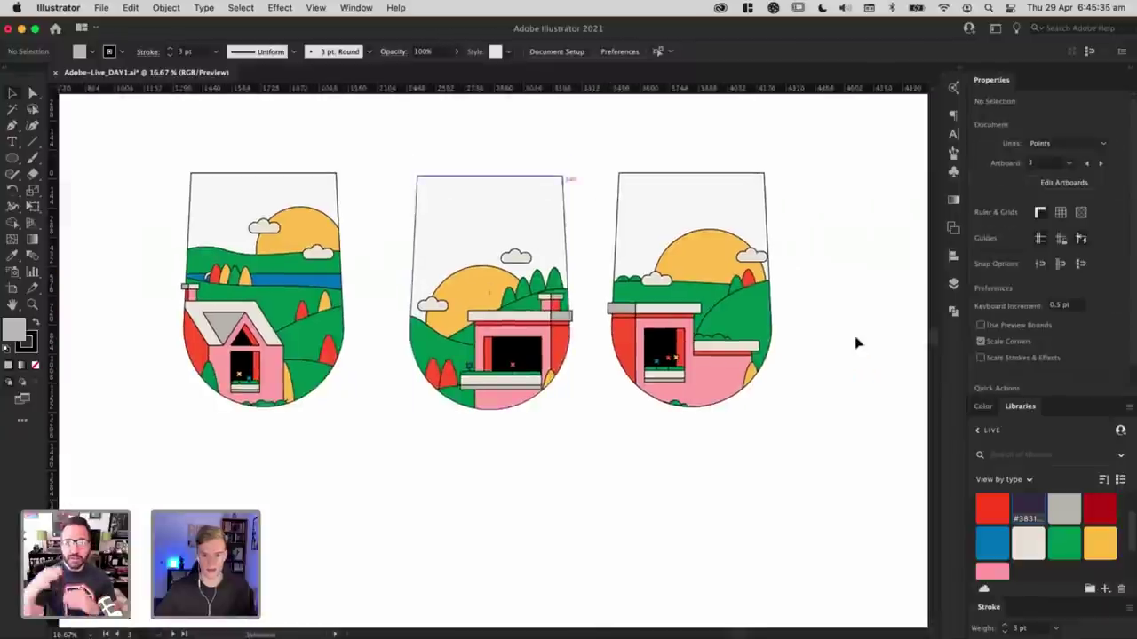
drag(396, 149, 653, 425)
drag(481, 308, 448, 307)
click(498, 482)
Step: Group the warped Looking Glass lettering with the pink oval behind it
drag(686, 451, 933, 390)
drag(322, 311, 401, 430)
click(442, 397)
click(412, 348)
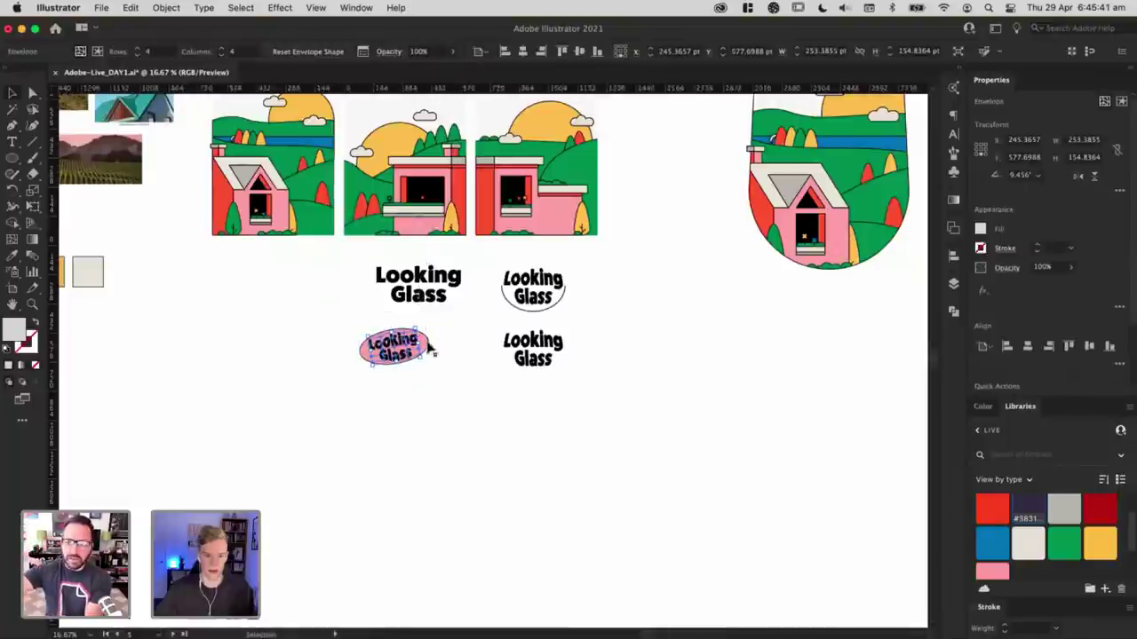
click(443, 396)
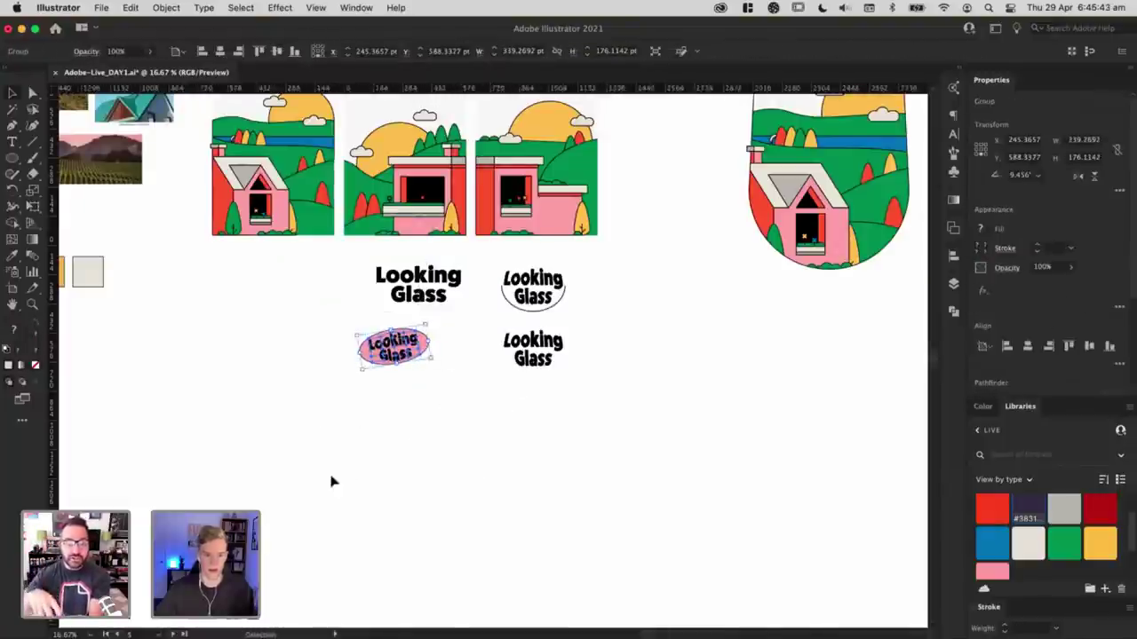
scroll(330, 477, right, 5)
scroll(330, 477, up, 3)
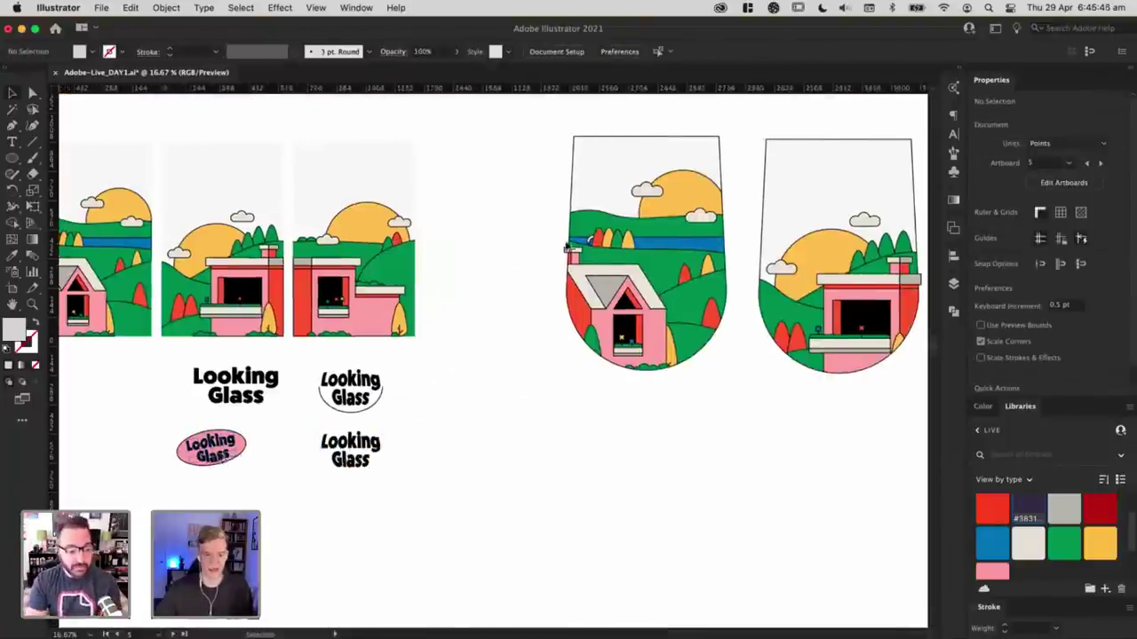
Step: Move the pink Looking Glass badge onto the first label's upper left corner, overlapping the outline
drag(210, 449, 591, 161)
scroll(330, 241, right, 5)
scroll(330, 241, up, 2)
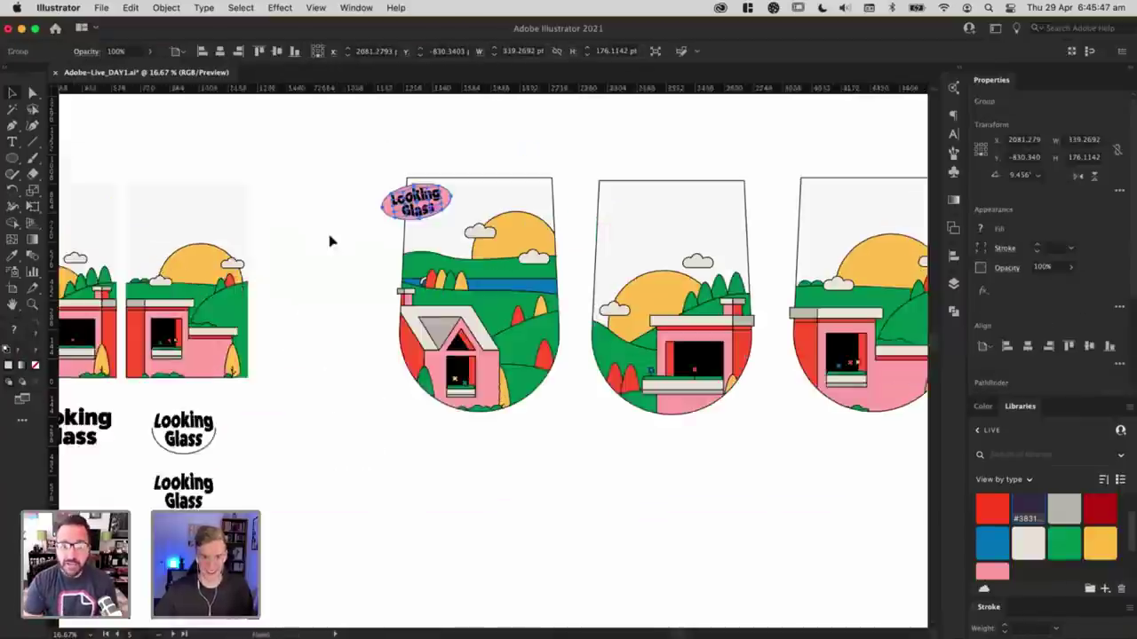
scroll(330, 241, right, 3)
click(447, 160)
scroll(447, 159, up, 2)
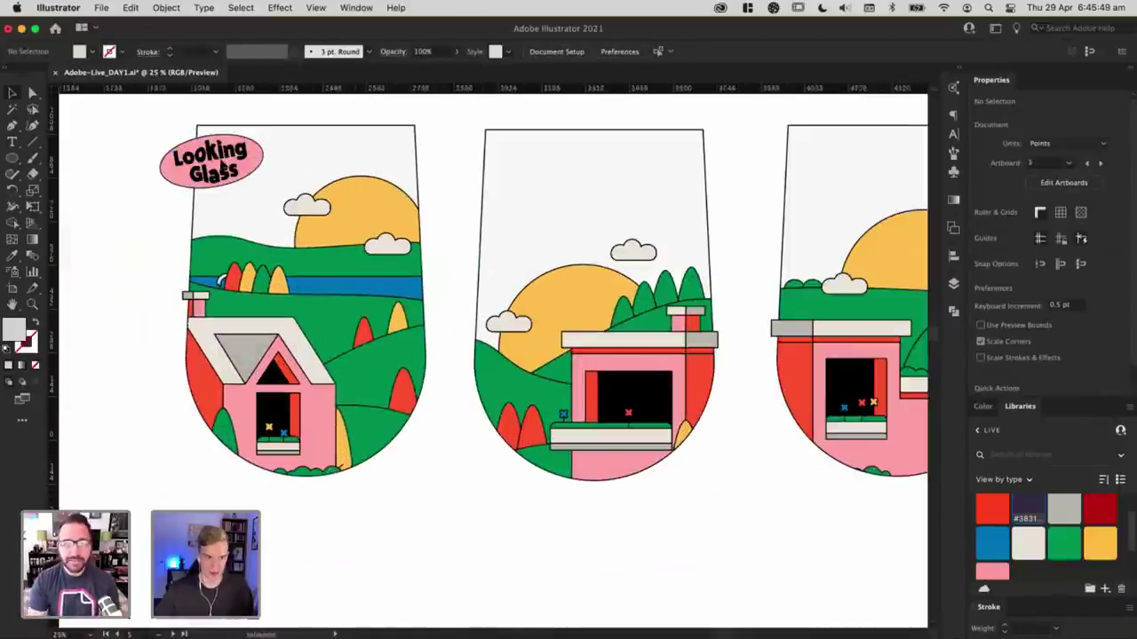
mouse_move(222, 165)
mouse_down()
mouse_move(245, 149)
mouse_move(230, 146)
mouse_up()
key(space)
drag(416, 174, 327, 194)
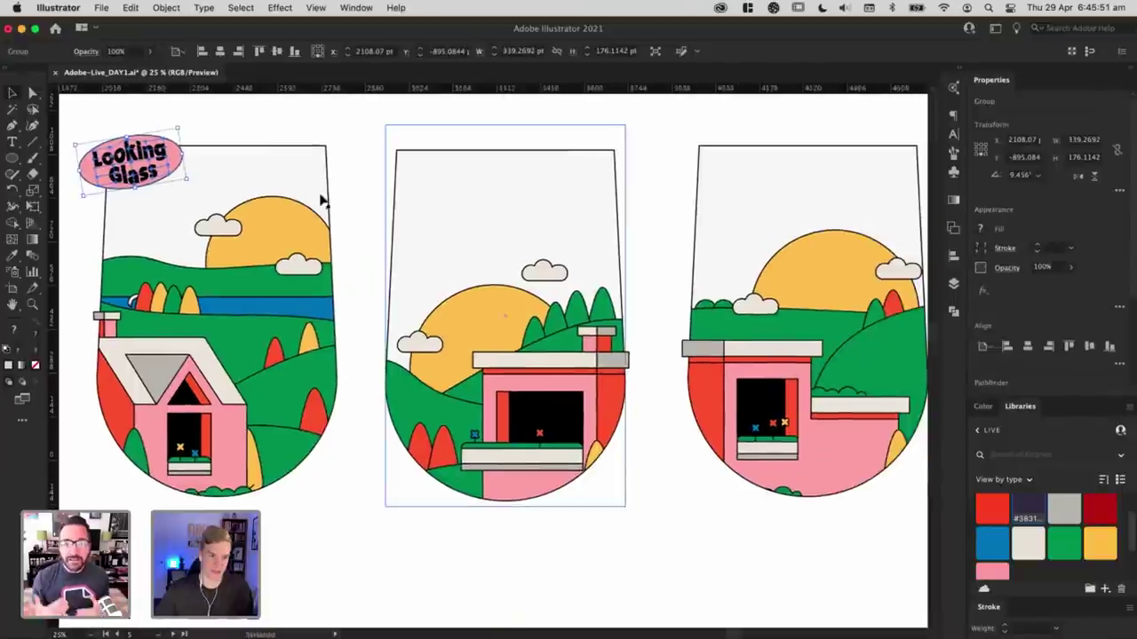
Step: Place a copy of the badge at the second label's upper right corner and rotate it clockwise to slope downward
drag(152, 165, 461, 157)
key(r)
drag(539, 139, 536, 197)
key(v)
Step: Place another copy of the badge across the third label's top edge, left of centre, tilted upward by about 10°
drag(477, 159, 617, 236)
key(r)
drag(686, 254, 649, 186)
key(v)
drag(627, 232, 621, 194)
key(r)
drag(687, 162, 703, 200)
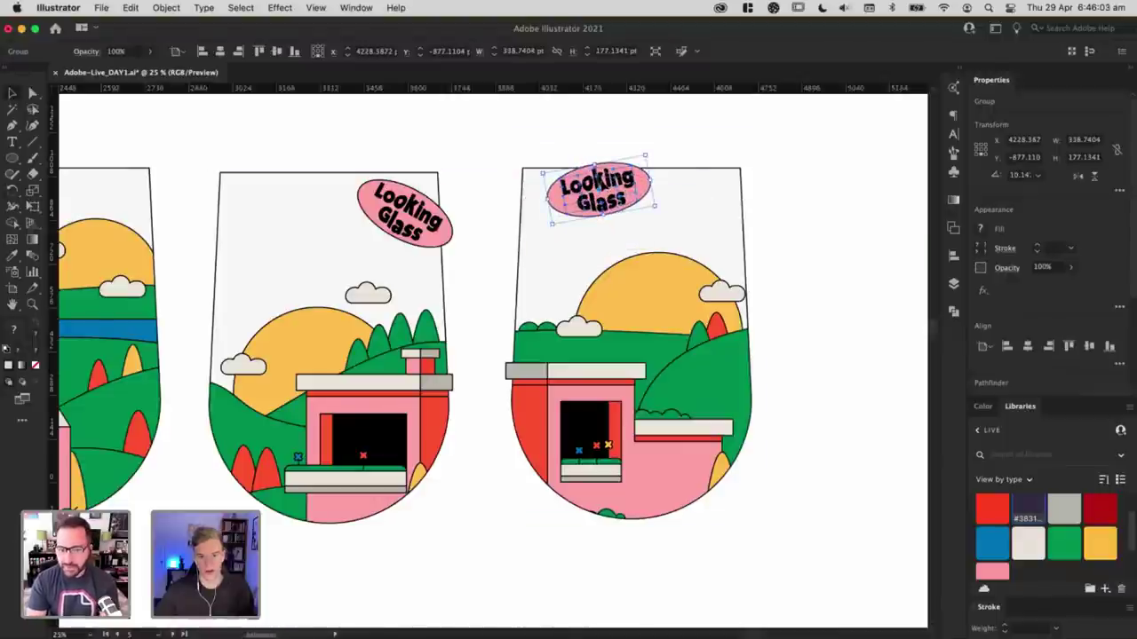
drag(620, 180, 626, 168)
click(759, 149)
Step: Examine the three badged labels as a set next to the original rectangular scenes and logo variations
key(super+minus)
key(super+minus)
drag(349, 236, 526, 214)
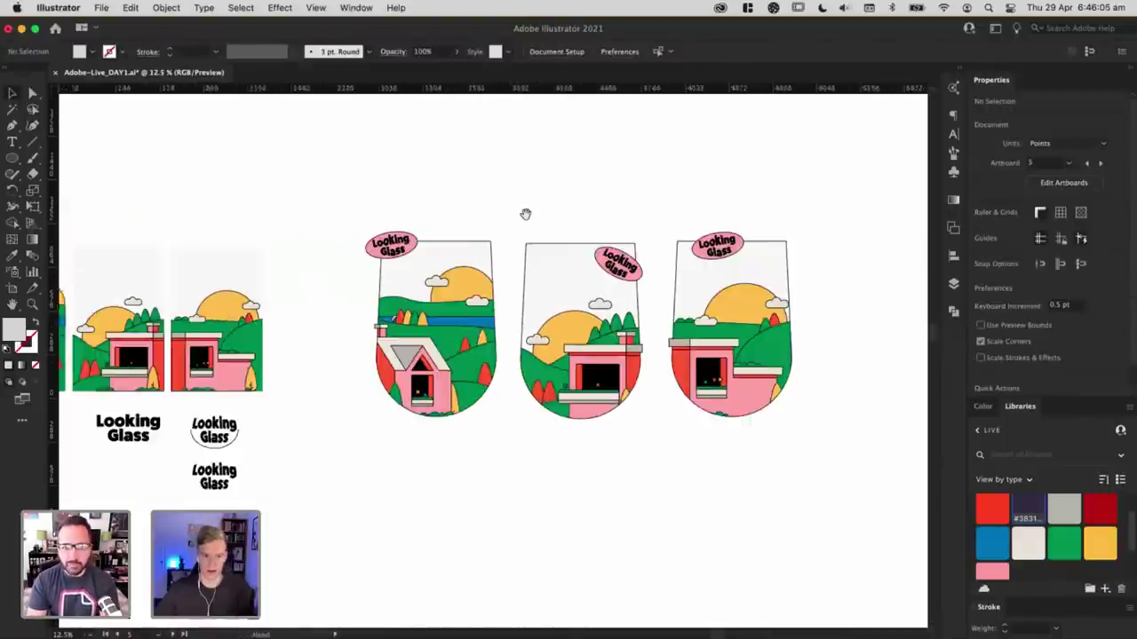
drag(330, 372, 510, 344)
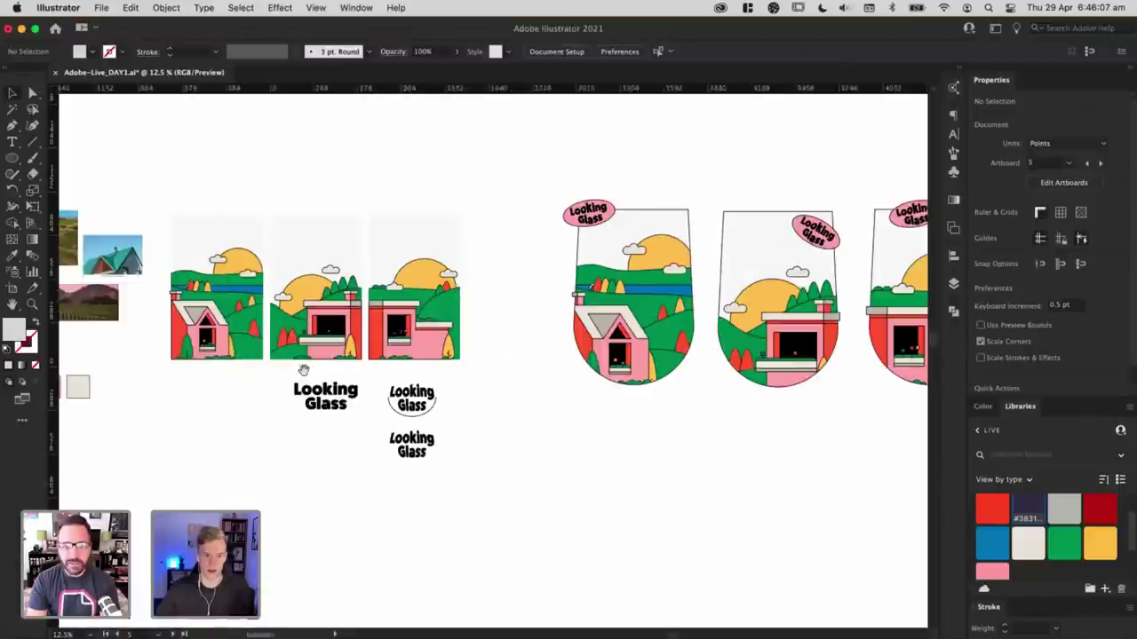
drag(303, 370, 381, 368)
drag(551, 364, 258, 365)
key(super+equal)
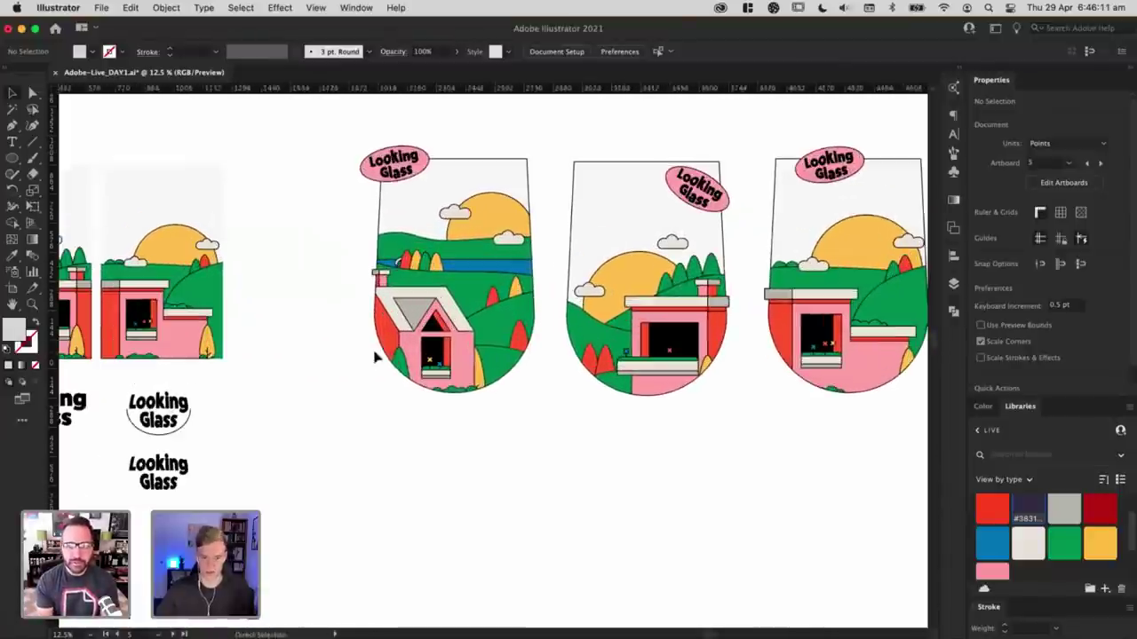
scroll(515, 216, up, 3)
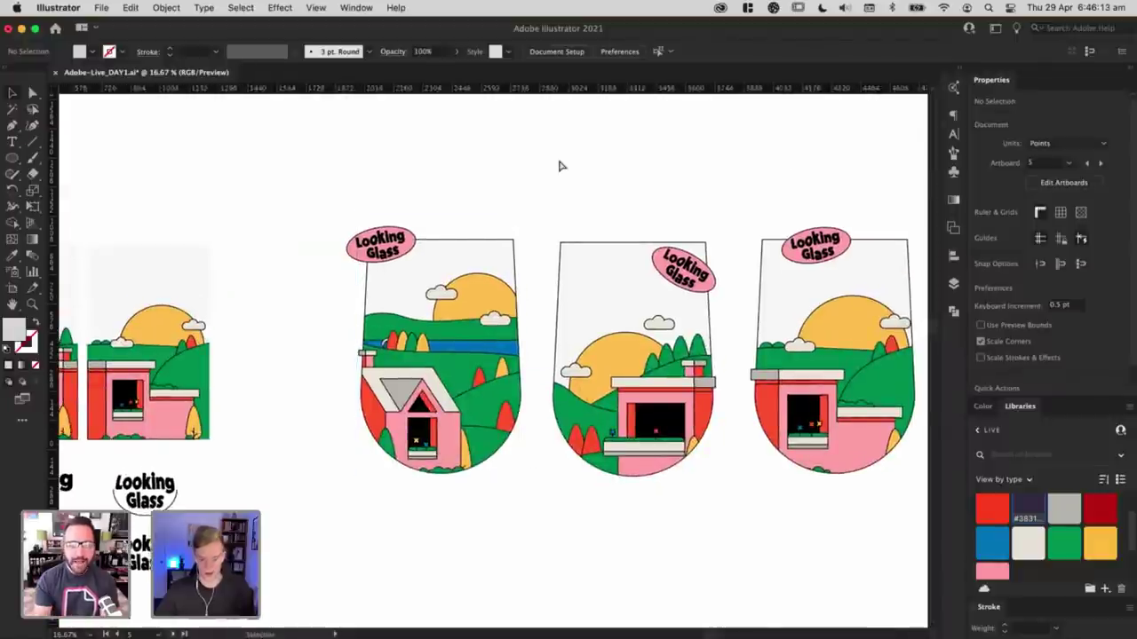
Step: Show the artboards again behind the original scenes, logo variations and finished labels
key(super+equal)
drag(536, 189, 521, 192)
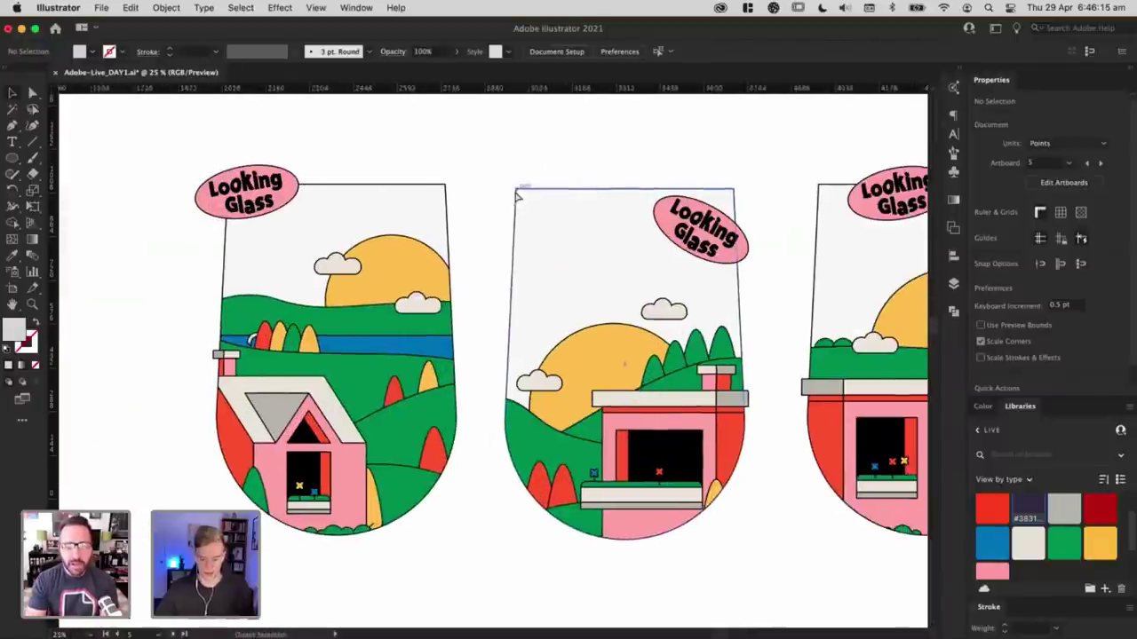
key(super+minus)
key(super+minus)
key(super+shift+h)
drag(378, 344, 608, 281)
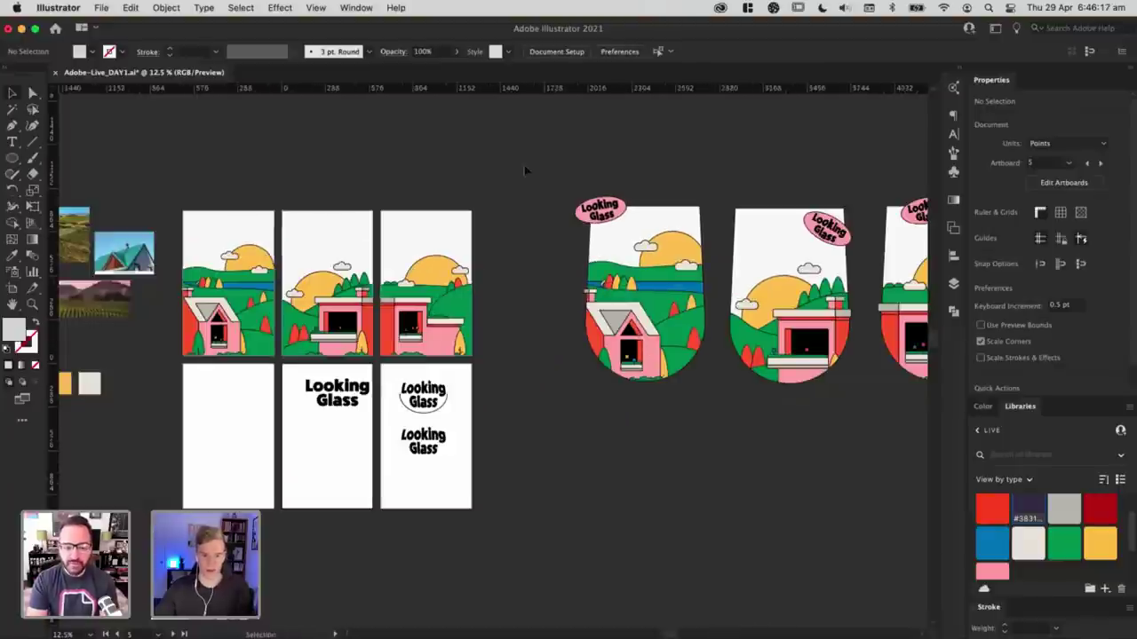
Step: Try to move the first label with its badge onto the empty lower artboard at a reduced size
click(684, 329)
drag(641, 380, 231, 488)
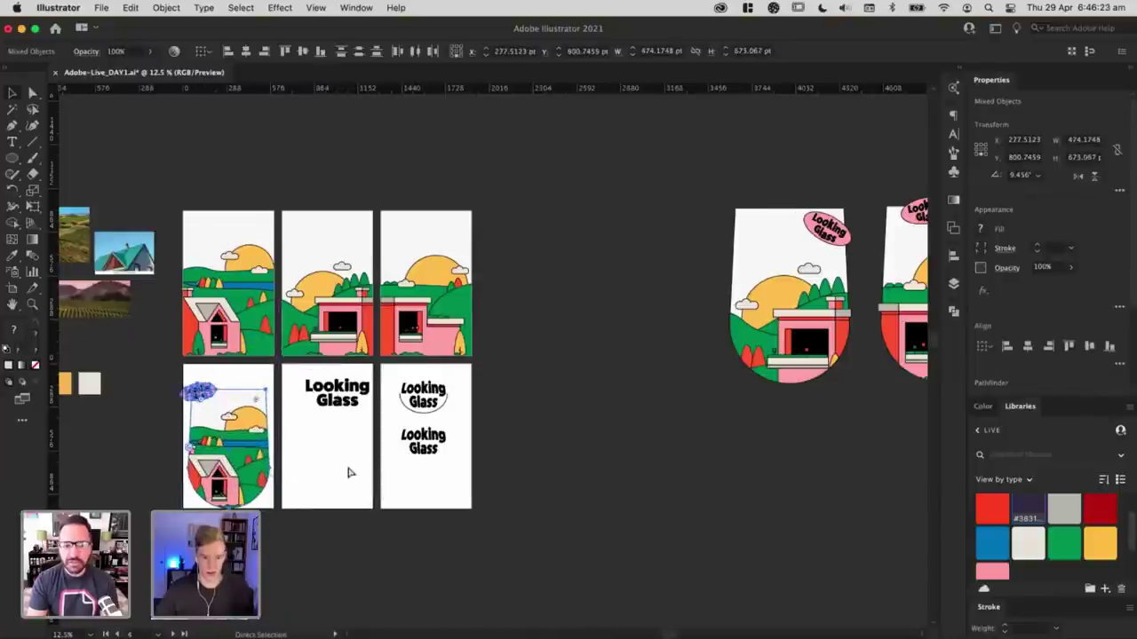
key(super+z)
key(super+z)
Step: Scale the first label and its badge uniformly to 60%
click(166, 7)
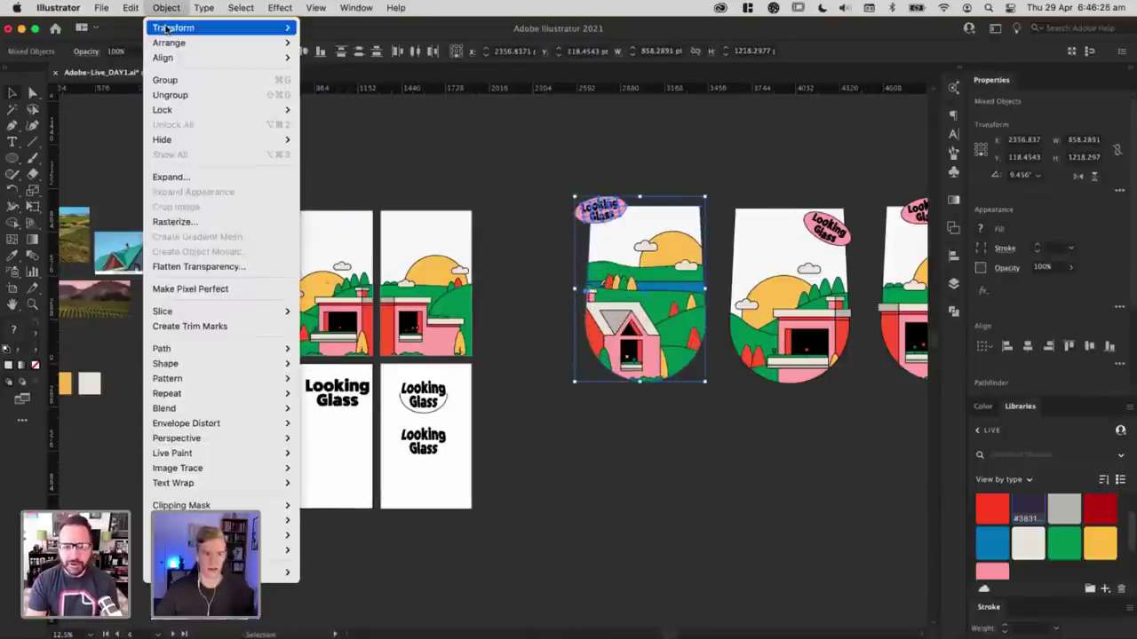
mouse_move(183, 28)
click(382, 94)
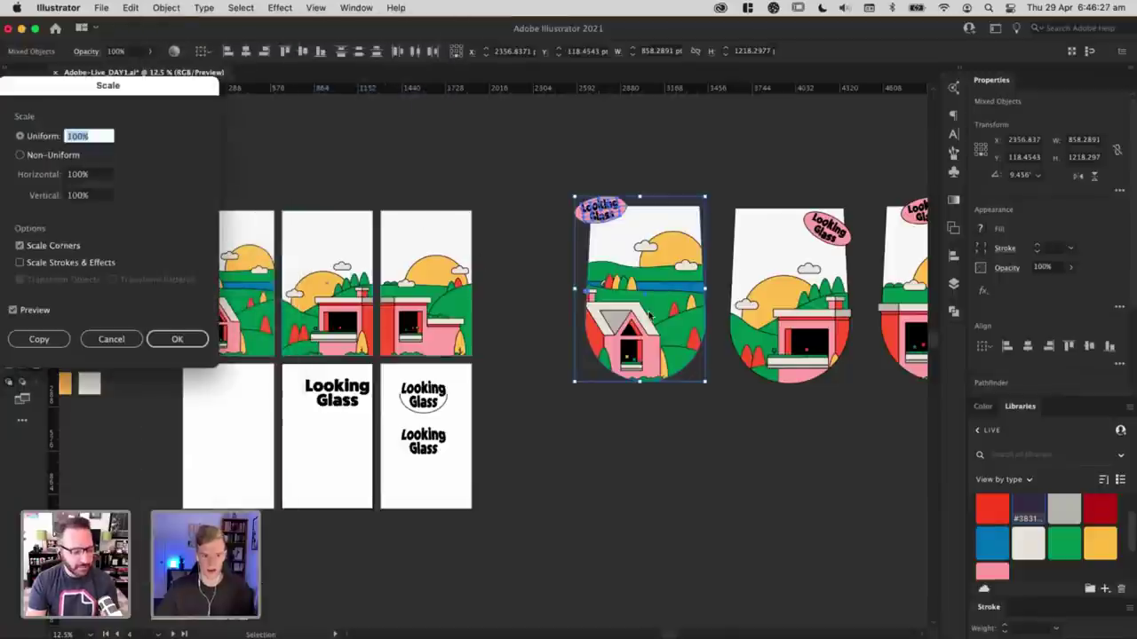
text(60)
key(Return)
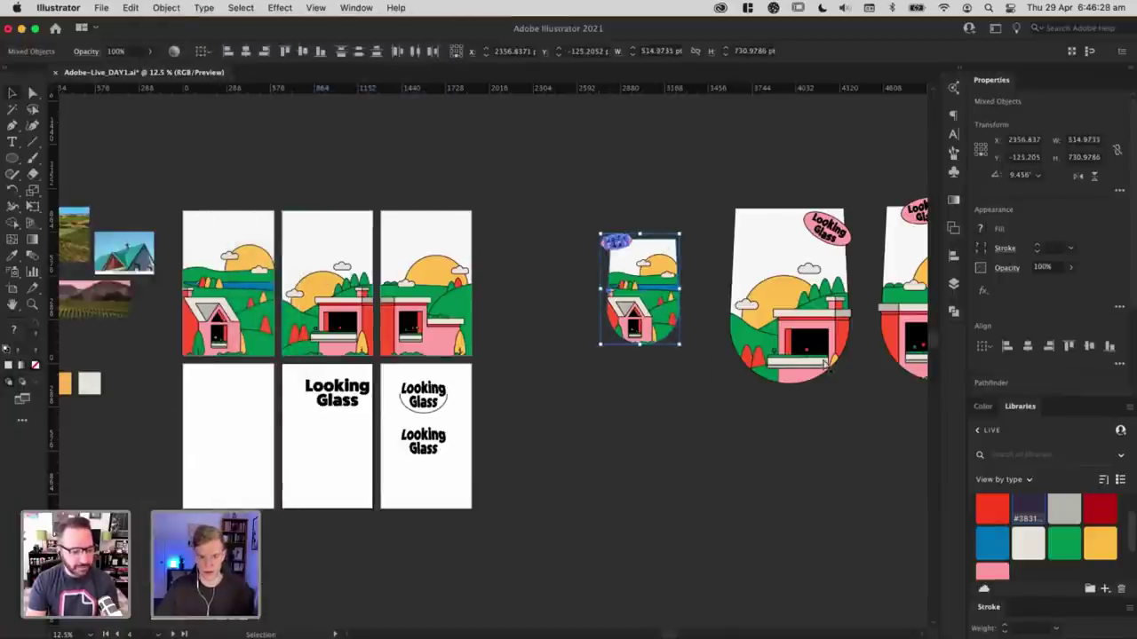
Step: Group the first label with its badge, place it on the first lower artboard and centre it horizontally there
key(super+g)
drag(660, 305, 240, 446)
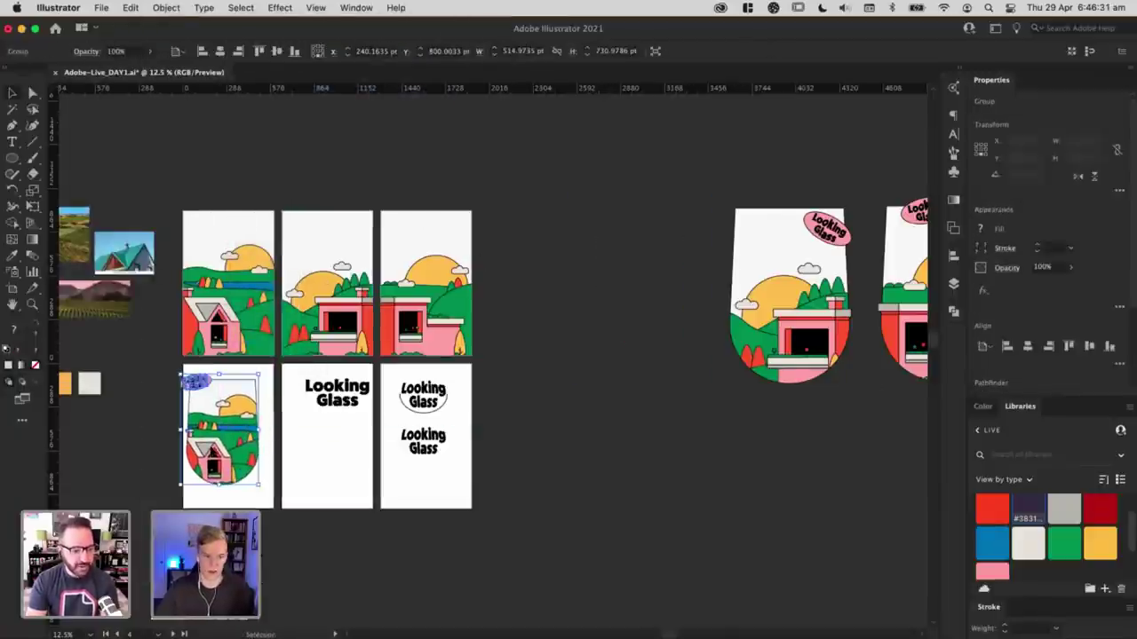
click(220, 50)
click(358, 470)
Step: Move the second label nearer to the artboards and scale it with its badge uniformly to 60%
scroll(428, 380, right, 5)
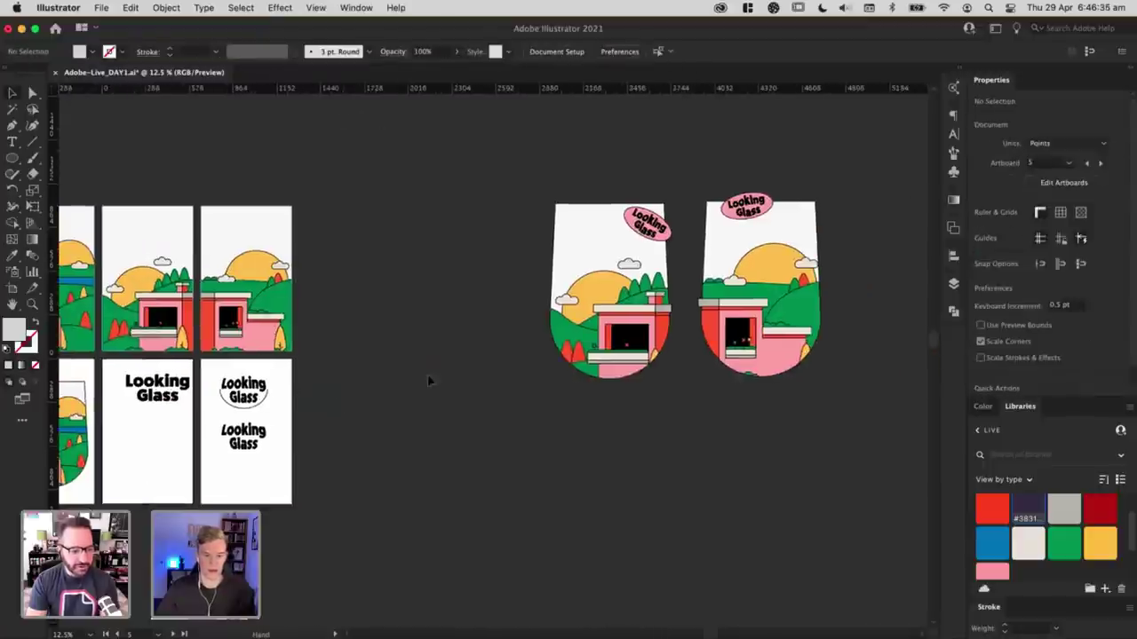
drag(687, 413, 595, 360)
drag(475, 450, 620, 421)
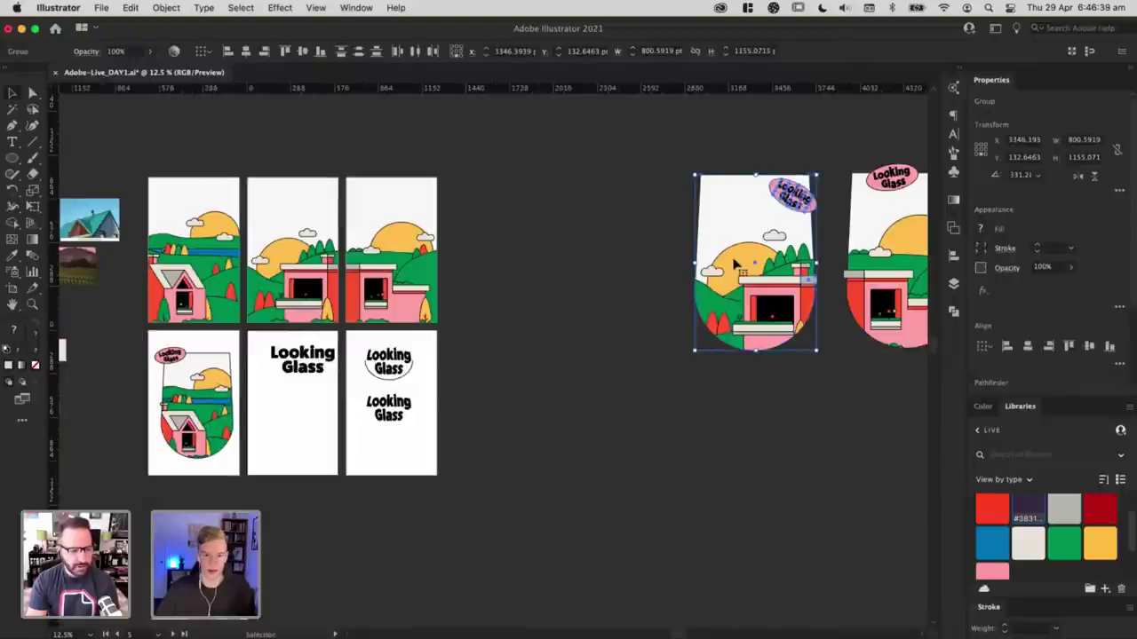
drag(762, 255, 631, 342)
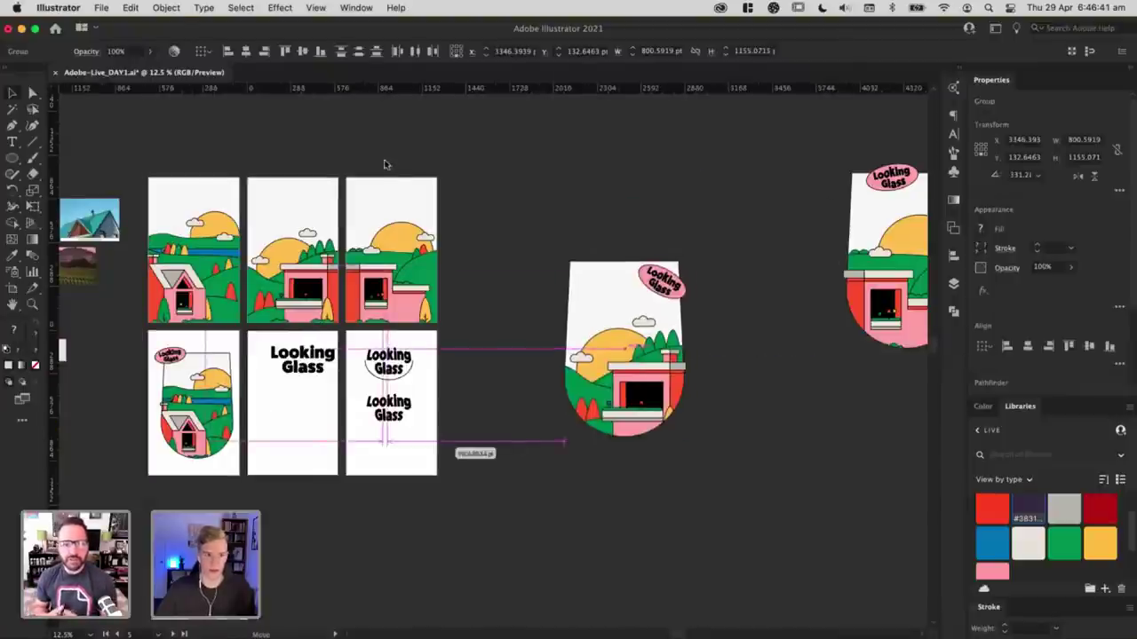
click(166, 7)
mouse_move(178, 27)
click(369, 94)
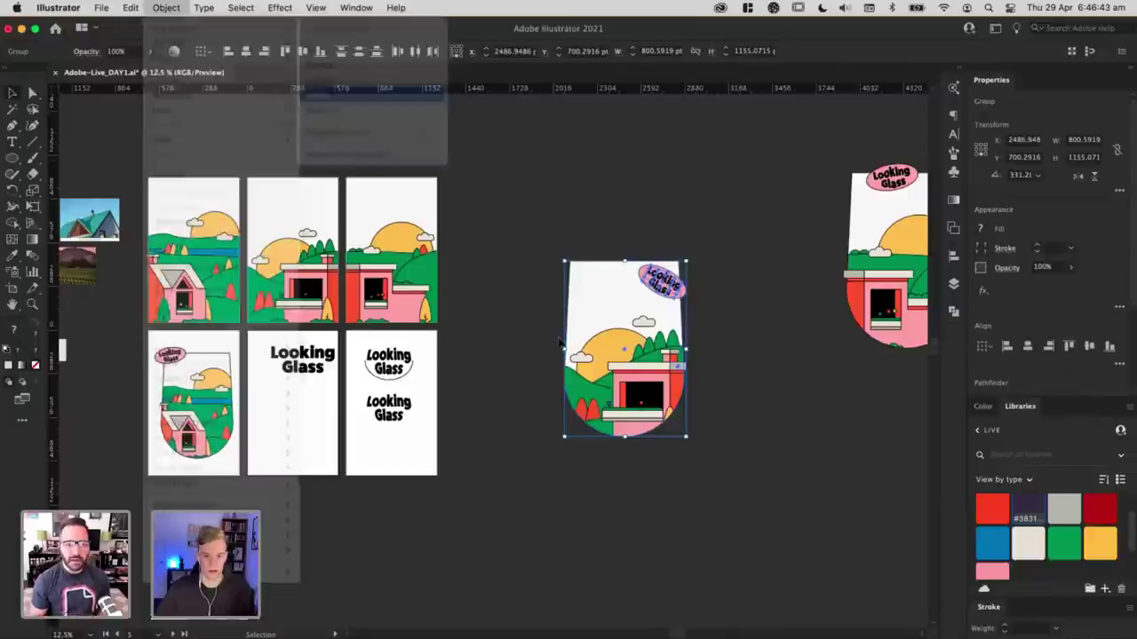
key(Return)
click(489, 500)
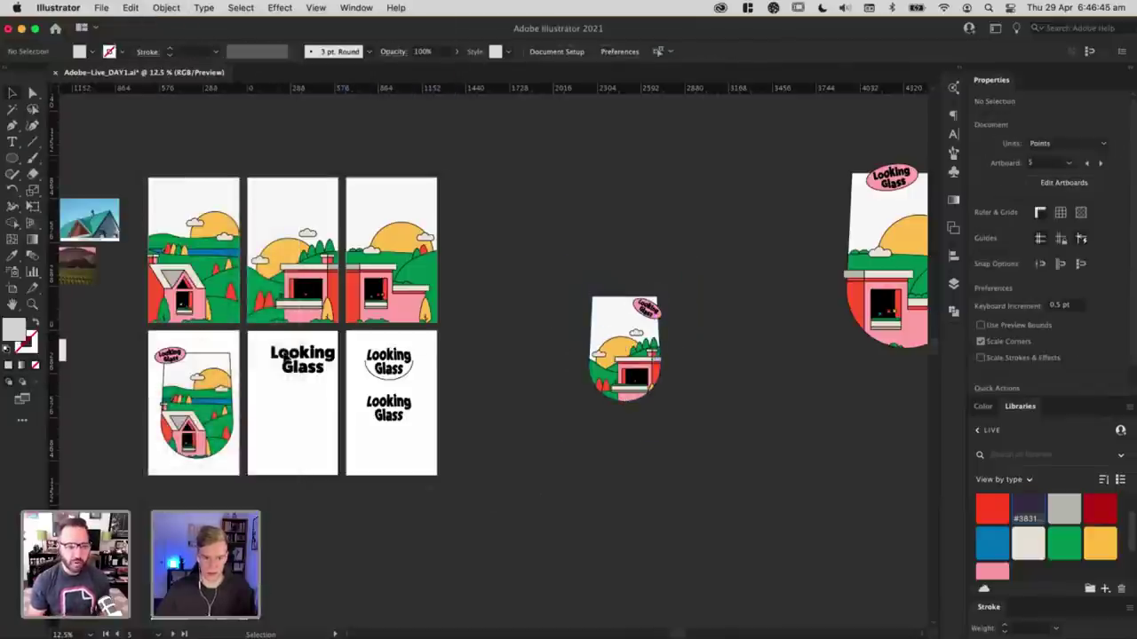
Step: Move the black logo variations off the lower artboards and place the second label on the middle lower artboard
drag(310, 365, 550, 179)
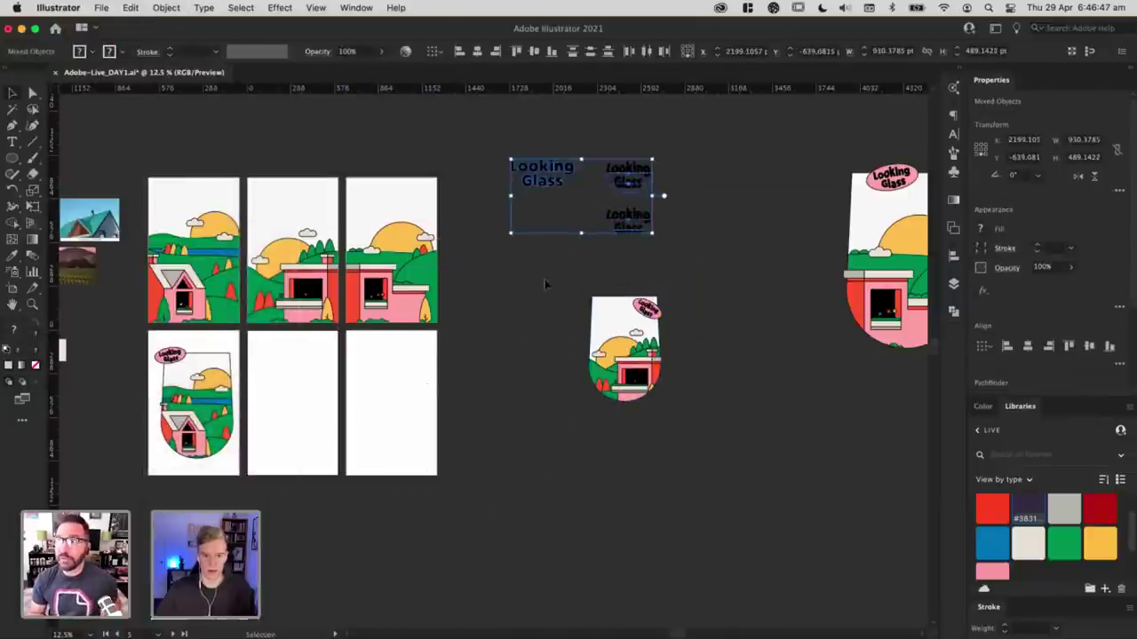
drag(545, 284, 673, 415)
drag(649, 361, 314, 418)
click(382, 417)
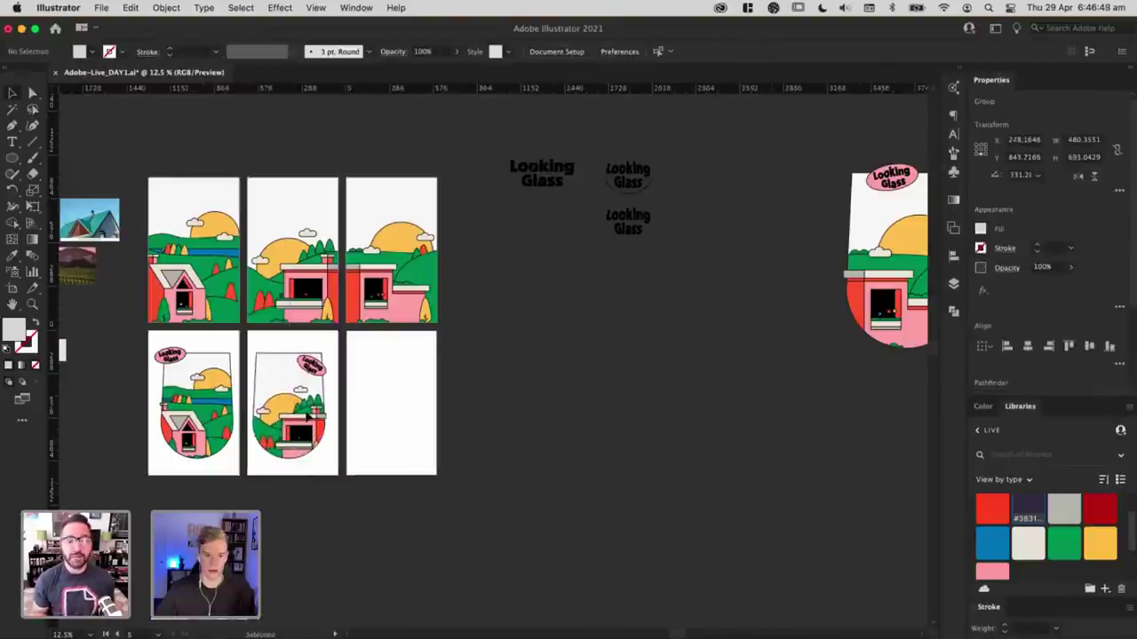
Step: Centre the second label horizontally on the third lower artboard
click(305, 413)
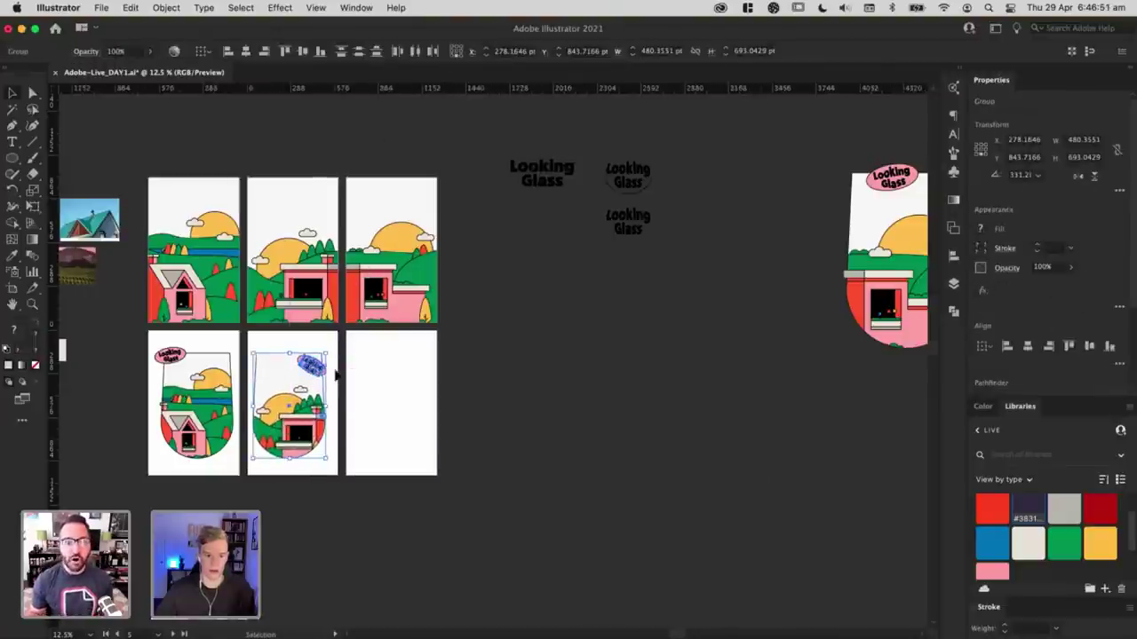
click(373, 387)
drag(247, 352, 449, 396)
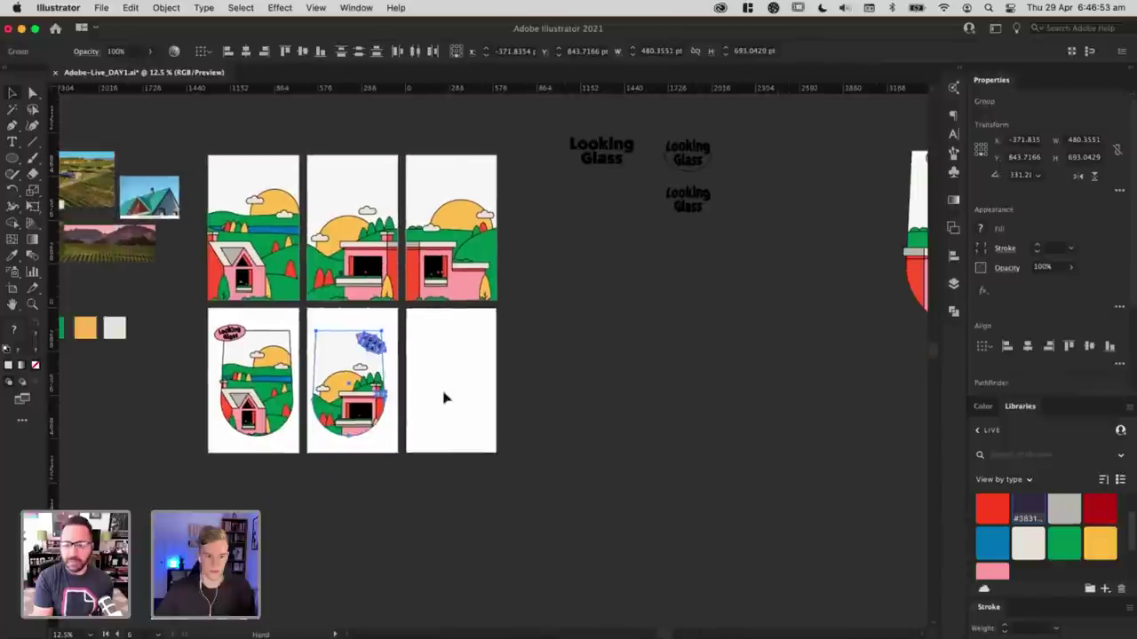
key(a)
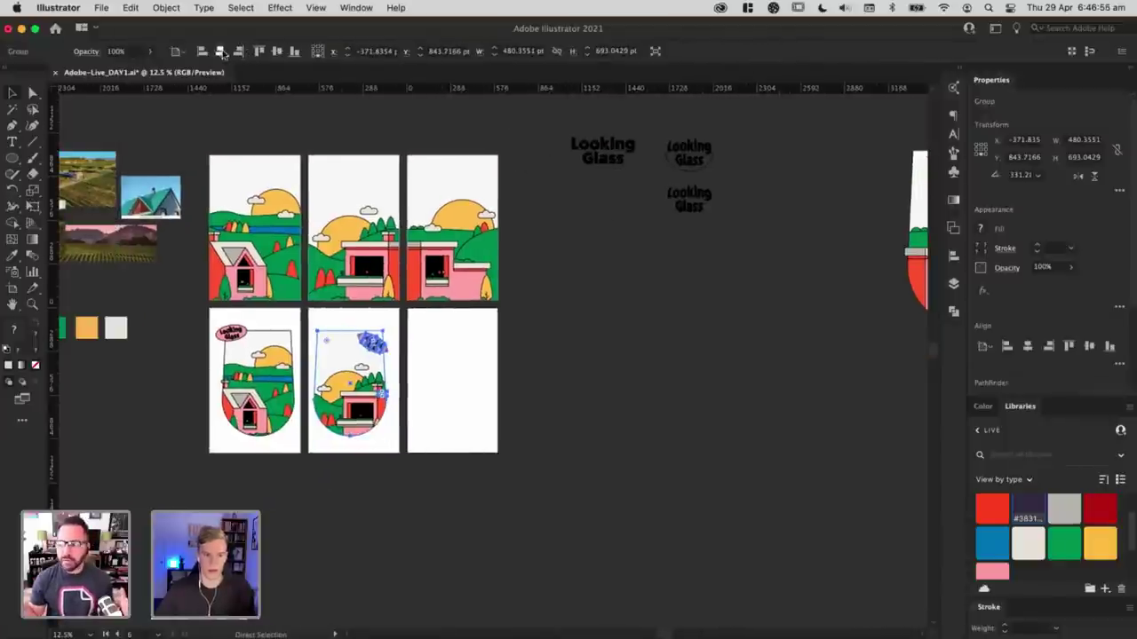
click(221, 51)
key(v)
click(734, 350)
Step: Scale the third label and its badge uniformly to 60%
drag(734, 351, 497, 345)
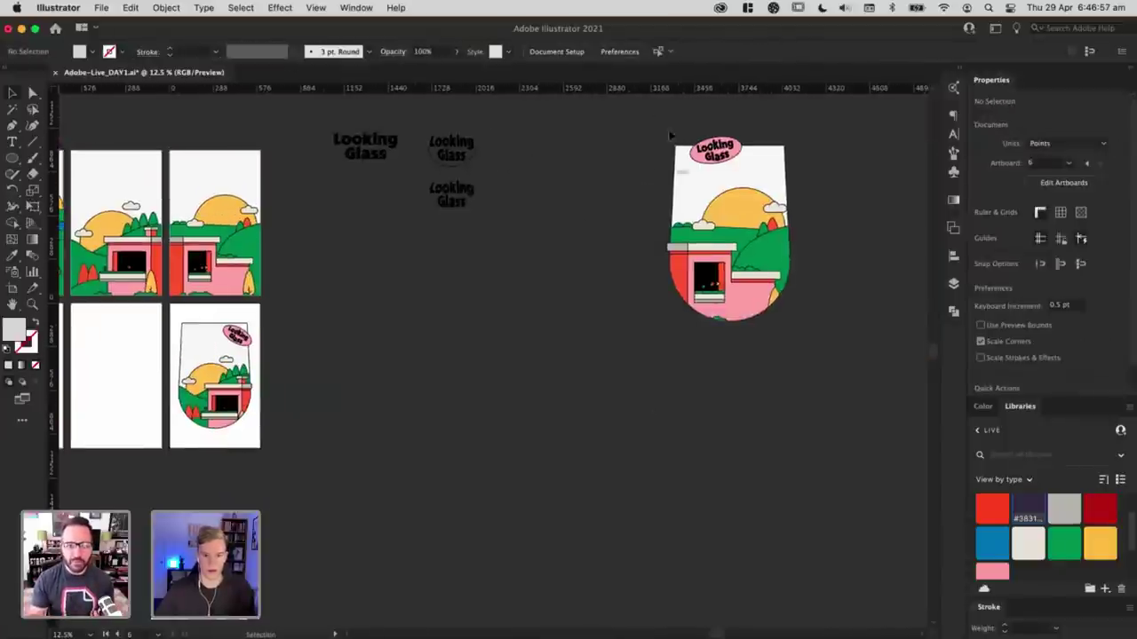
click(751, 286)
click(802, 406)
click(733, 248)
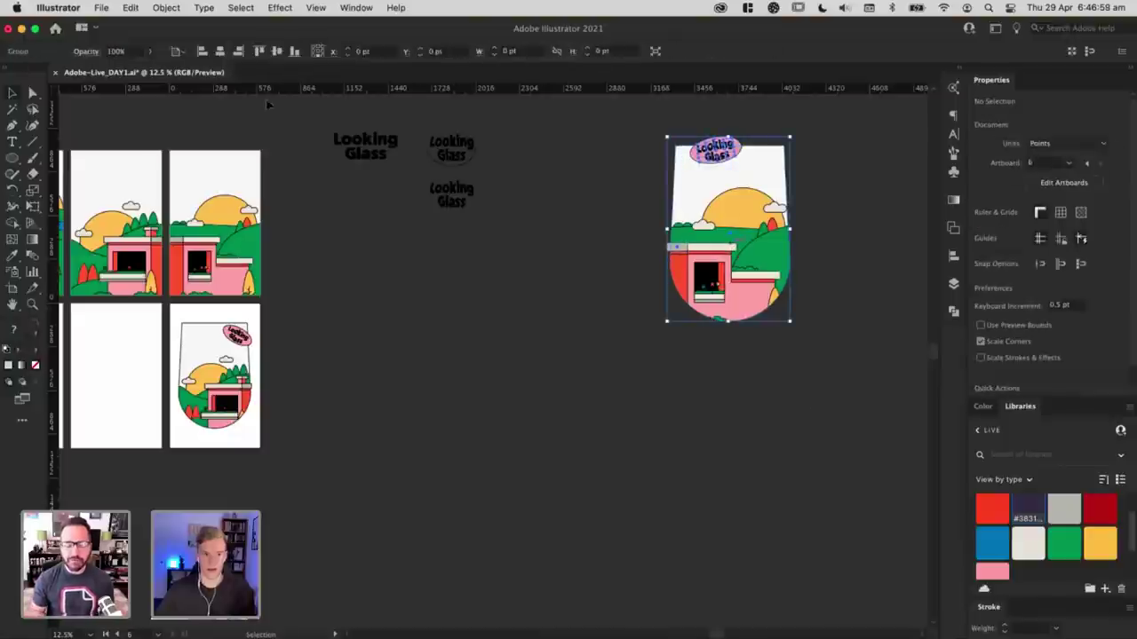
click(166, 7)
mouse_move(248, 27)
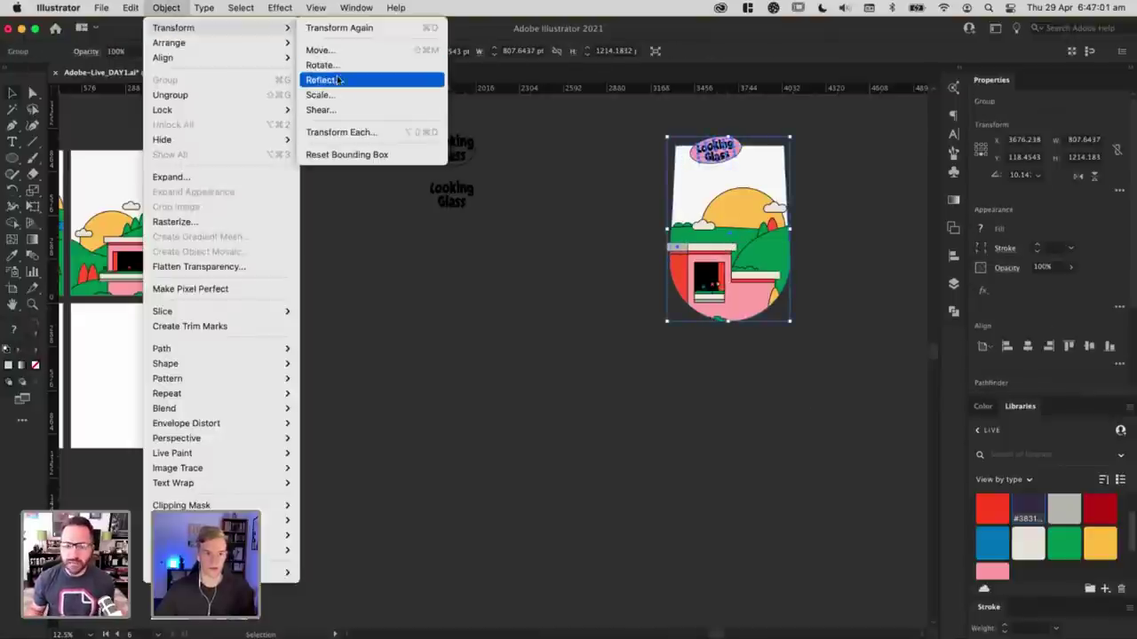
click(381, 149)
key(Return)
drag(736, 226, 797, 222)
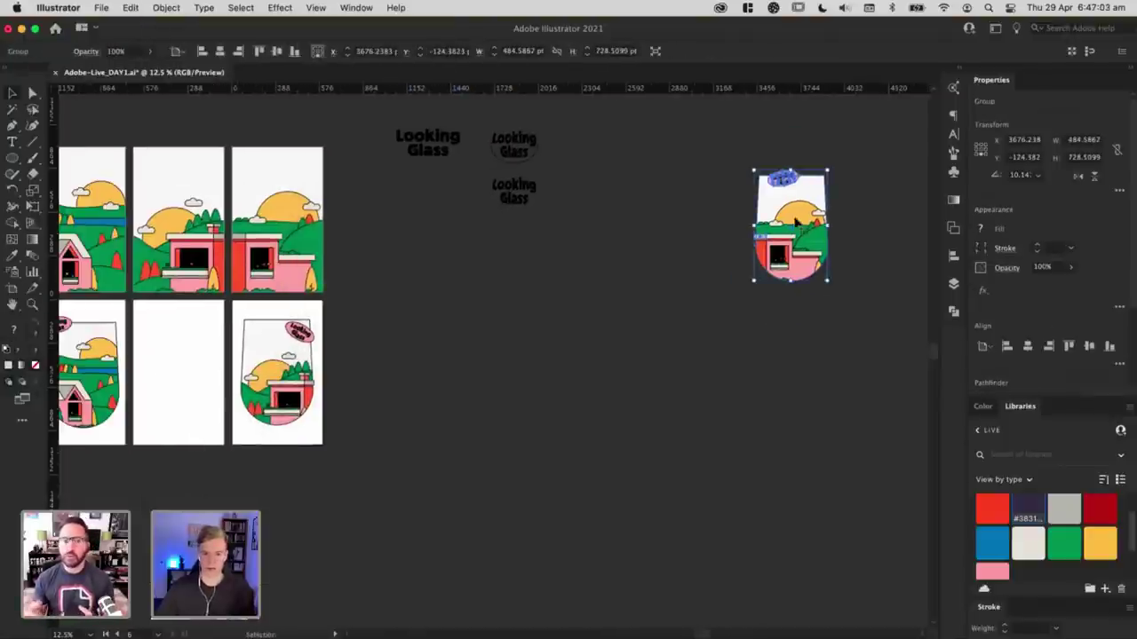
Step: Place the third label on the empty middle lower artboard and centre it there horizontally and vertically
drag(359, 317, 174, 358)
key(super+plus)
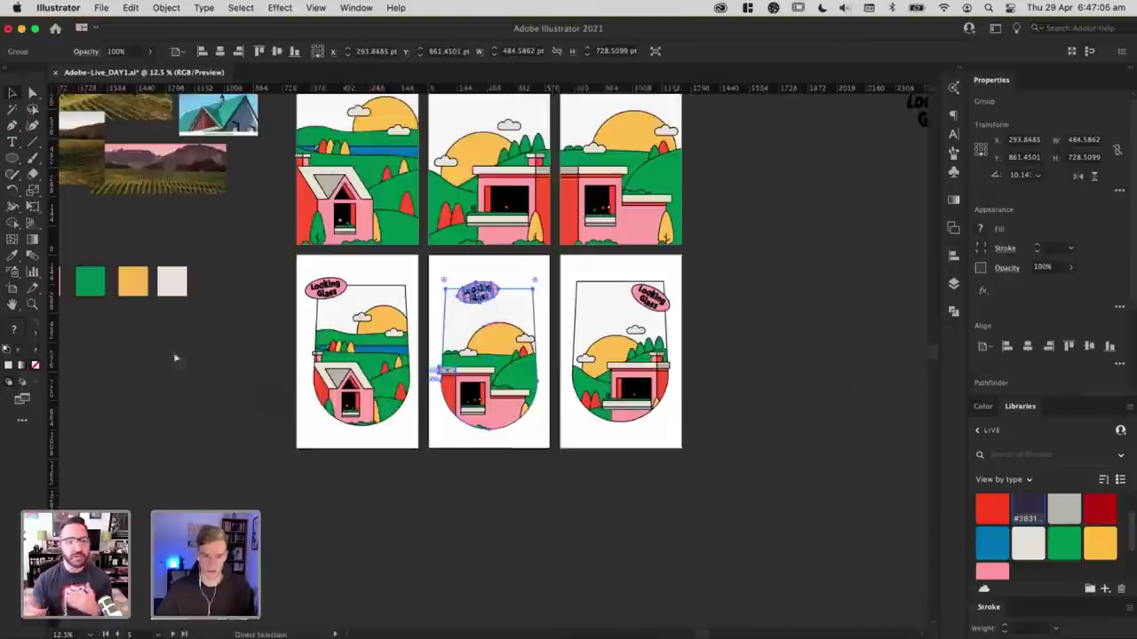
key(super+plus)
scroll(510, 223, right, 3)
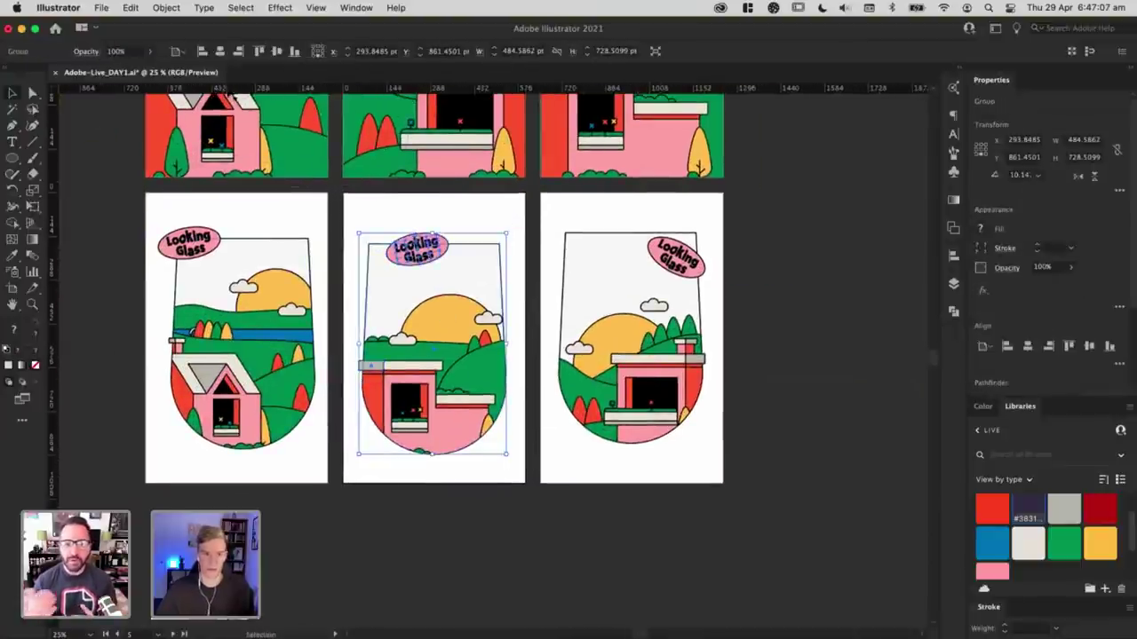
click(220, 51)
click(276, 50)
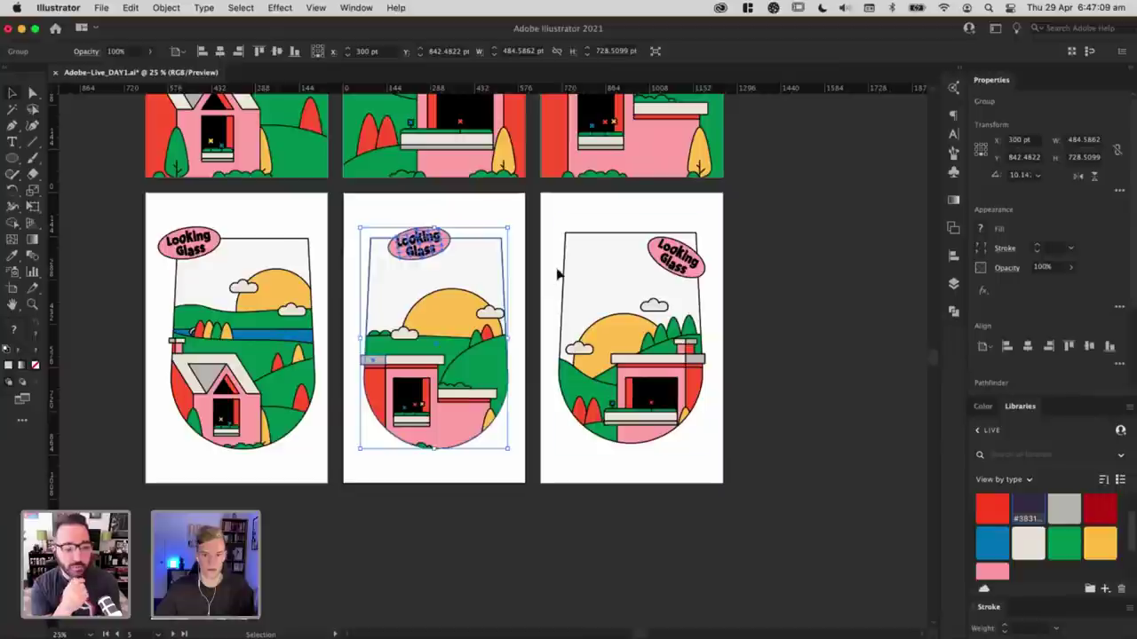
click(520, 213)
Step: Extend the three lower artboards downward to a matching height of about 1436 pt, leaving space beneath the labels
key(super+minus)
key(super+minus)
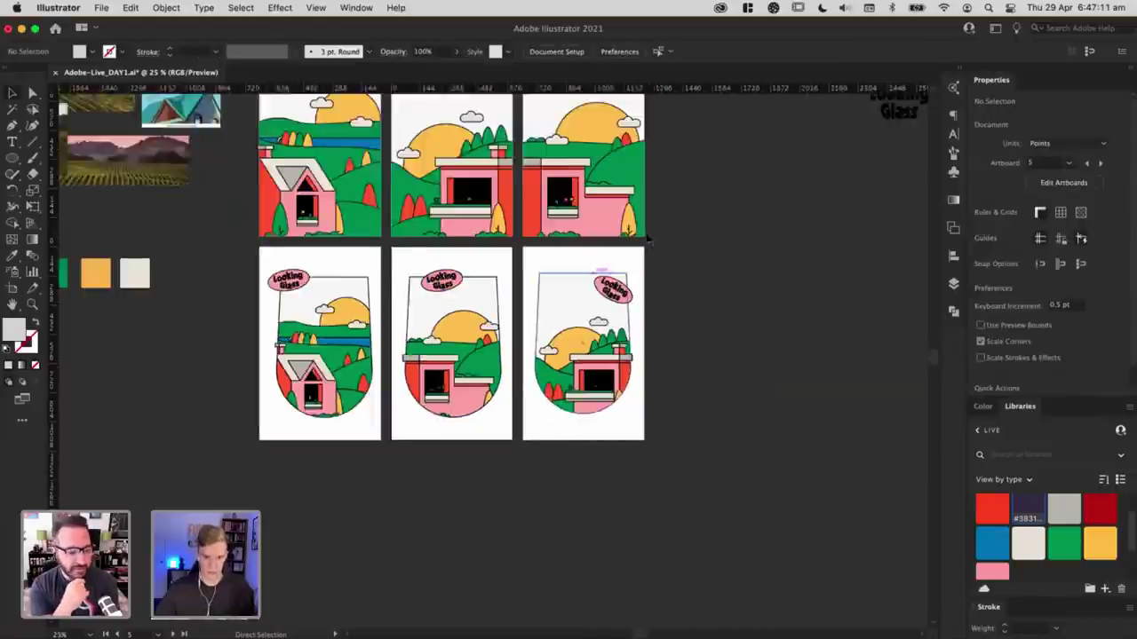
click(13, 288)
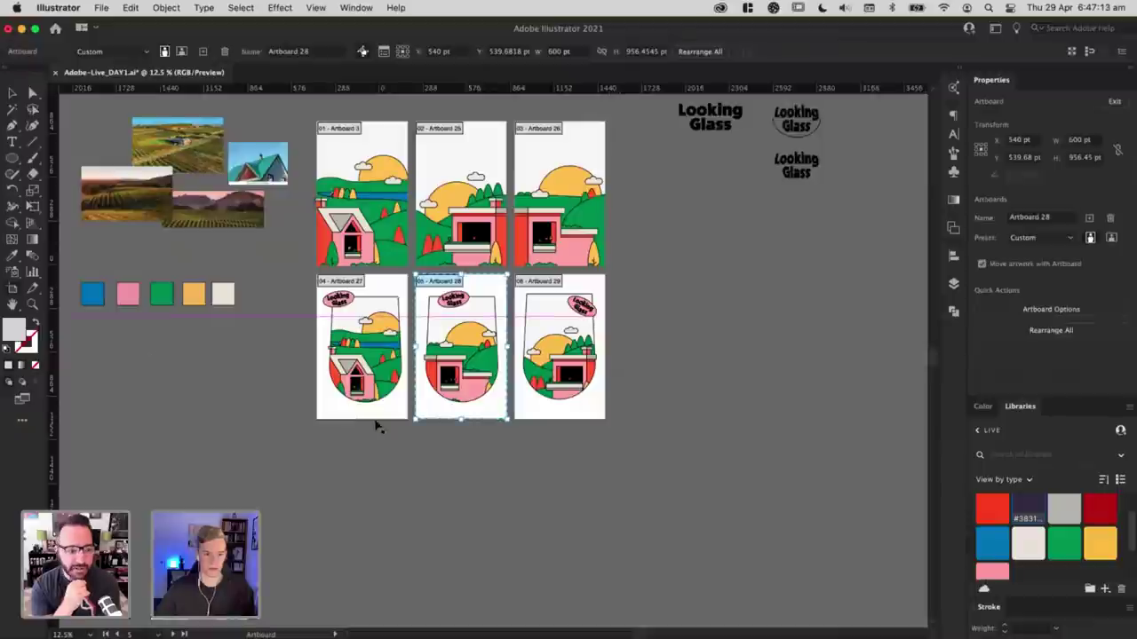
drag(461, 467, 455, 494)
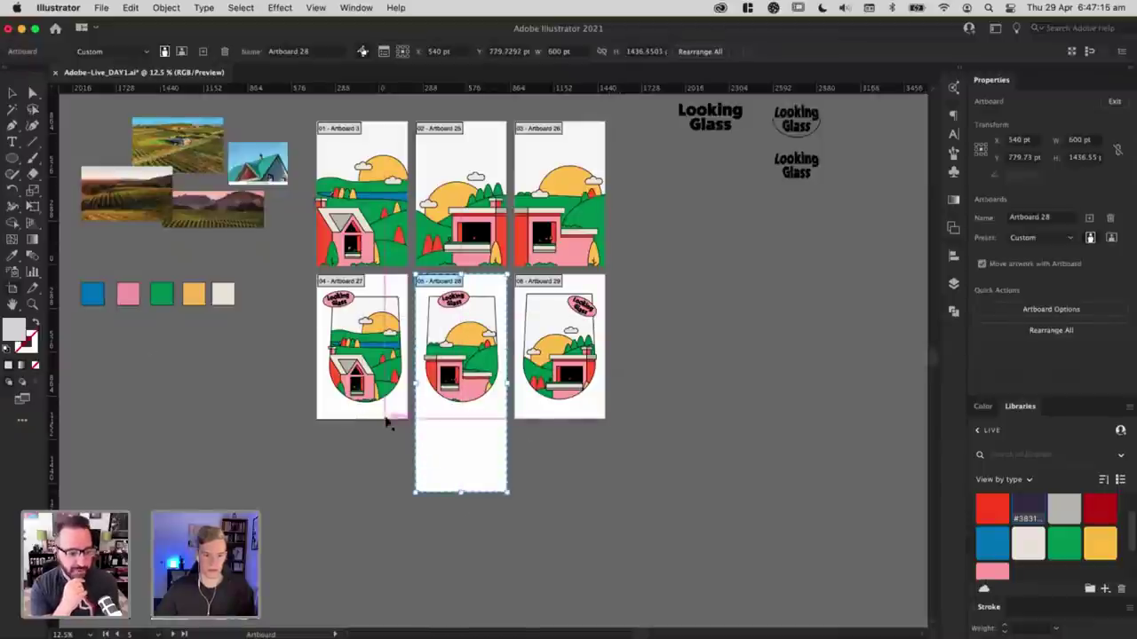
click(360, 414)
drag(362, 418, 364, 492)
click(568, 420)
drag(562, 419, 554, 493)
key(Escape)
key(super+equal)
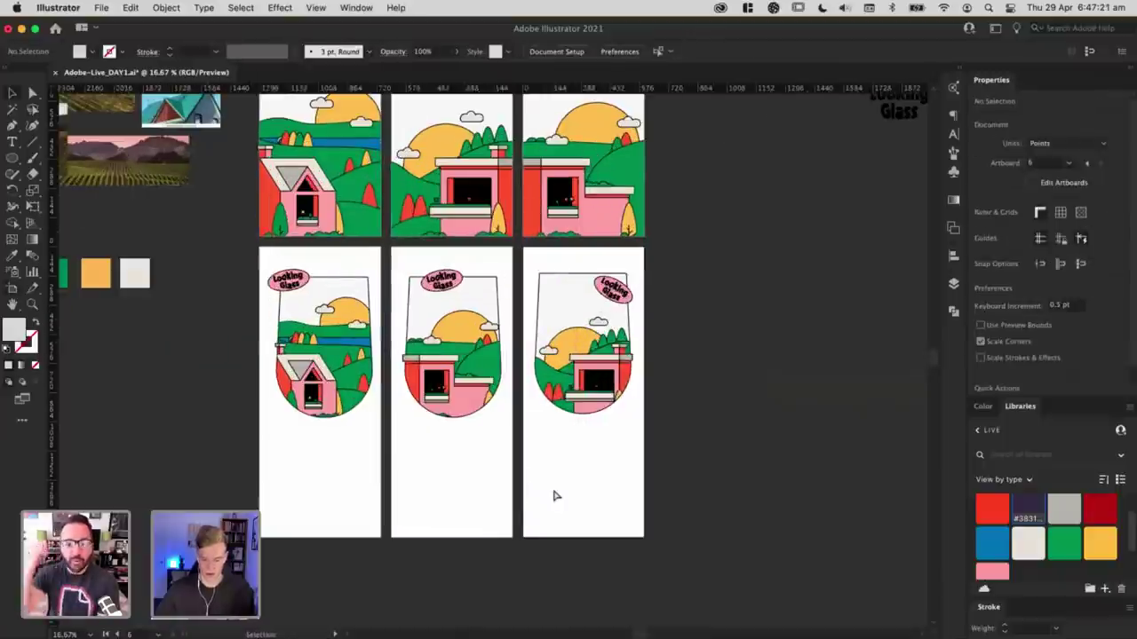
key(super+equal)
drag(352, 492, 426, 470)
key(t)
click(302, 484)
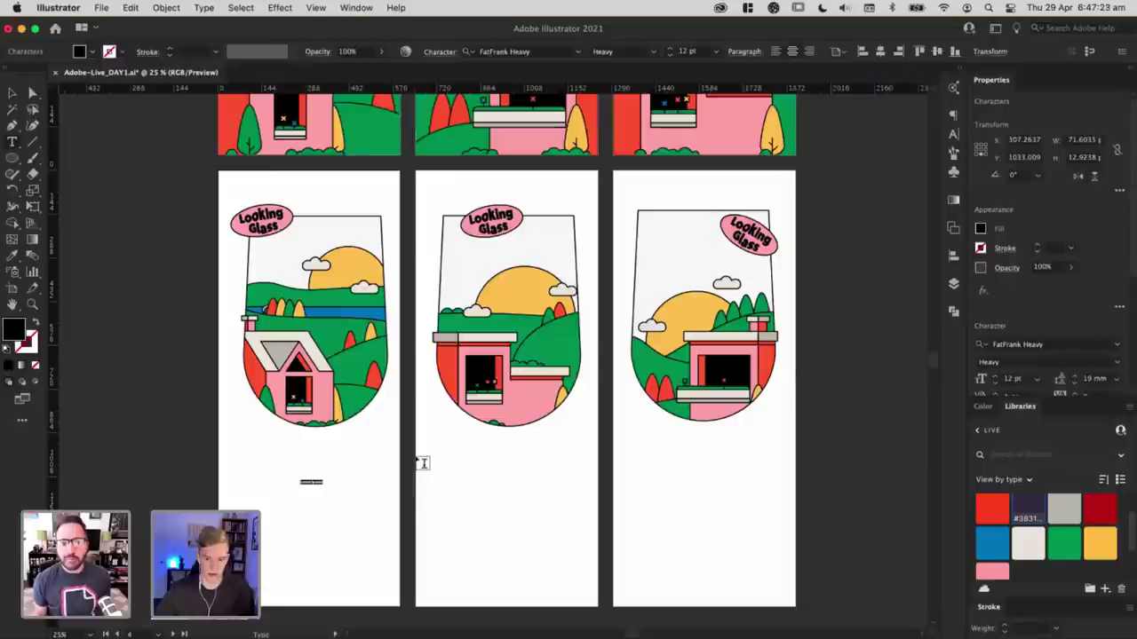
key(Escape)
key(super+minus)
key(super+minus)
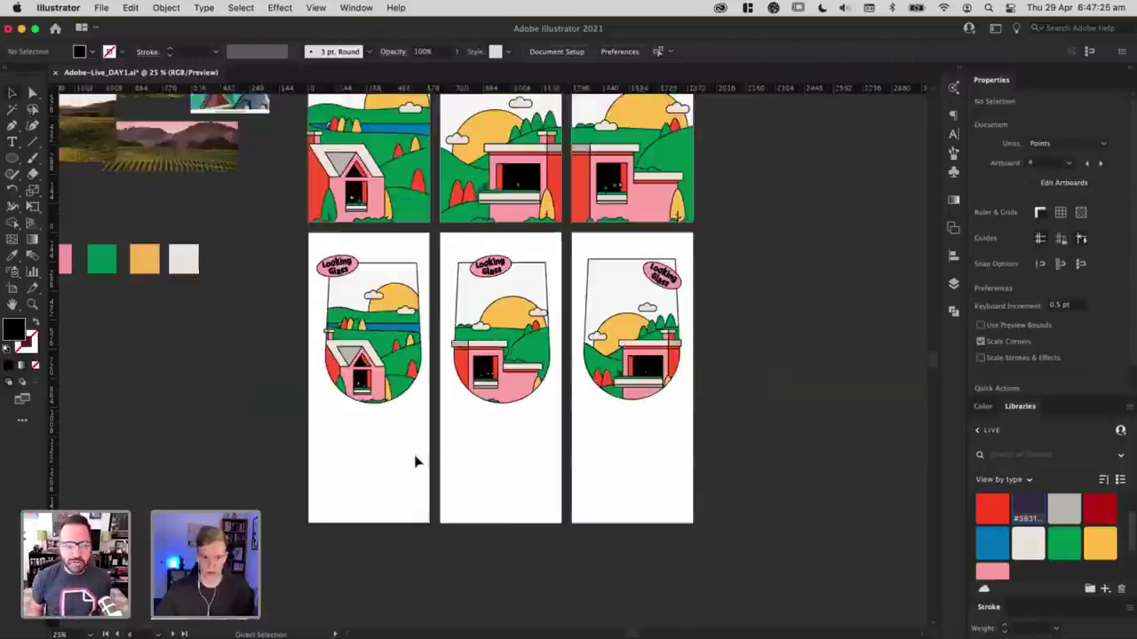
drag(826, 169, 844, 163)
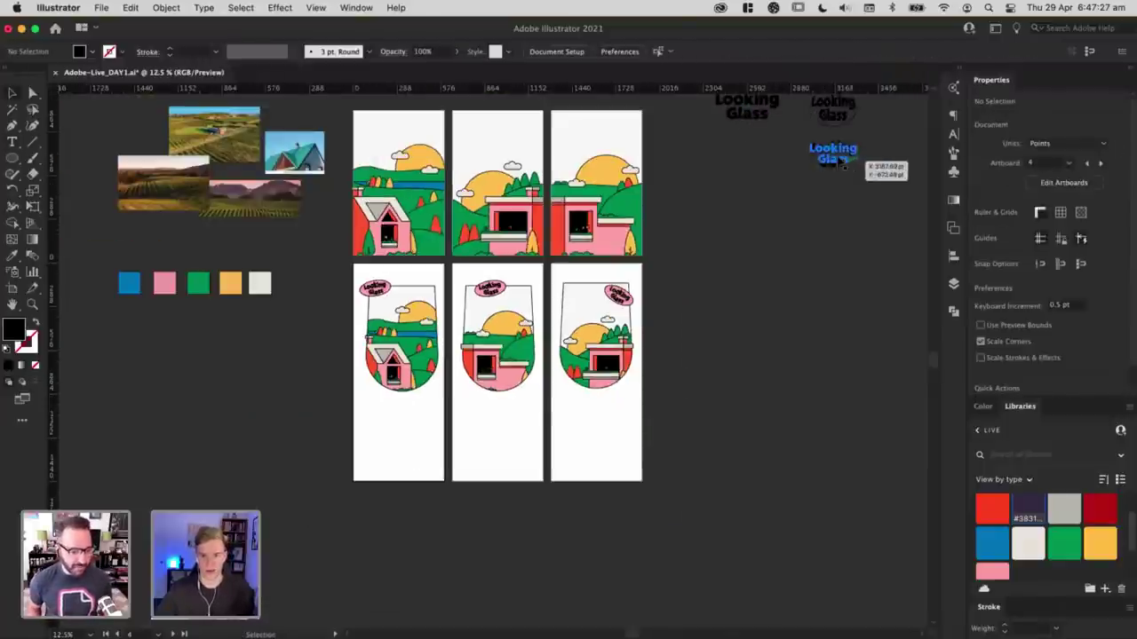
drag(724, 286, 782, 209)
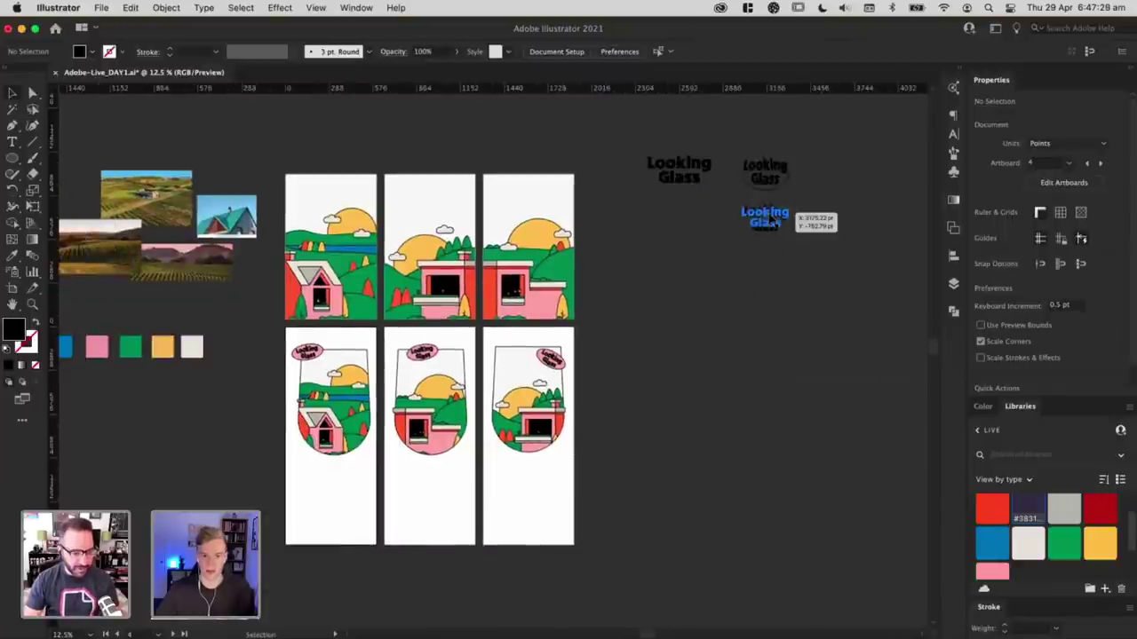
Step: Add a placeholder text line in FatFrank Heavy beneath the first label and set its size to 100 pt
key(super+equal)
key(super+equal)
drag(356, 491, 549, 322)
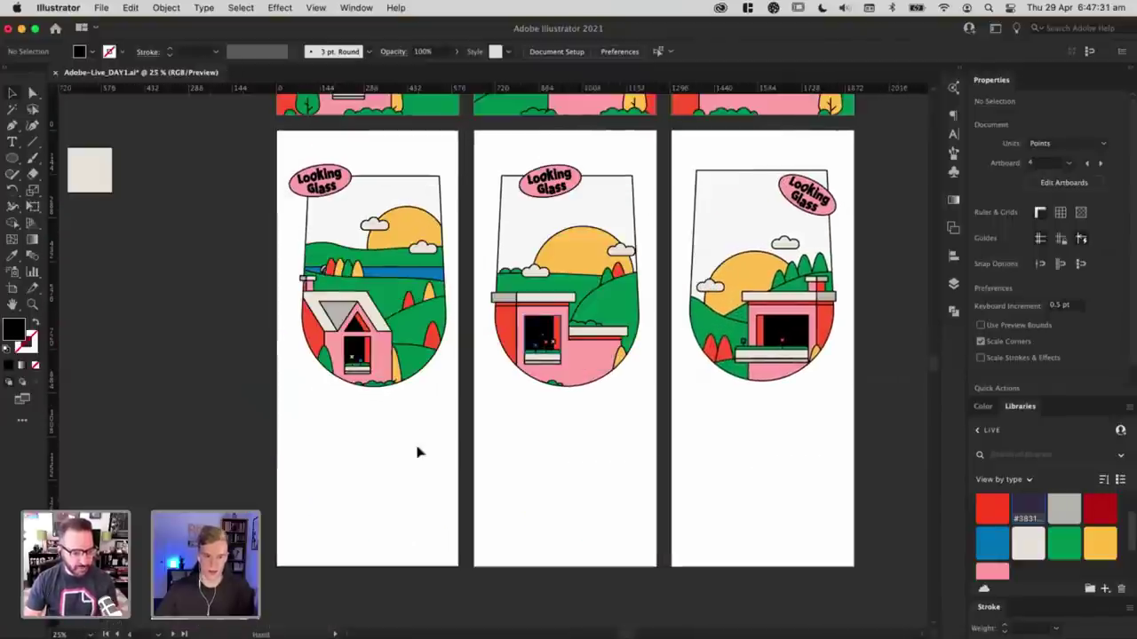
key(t)
click(348, 479)
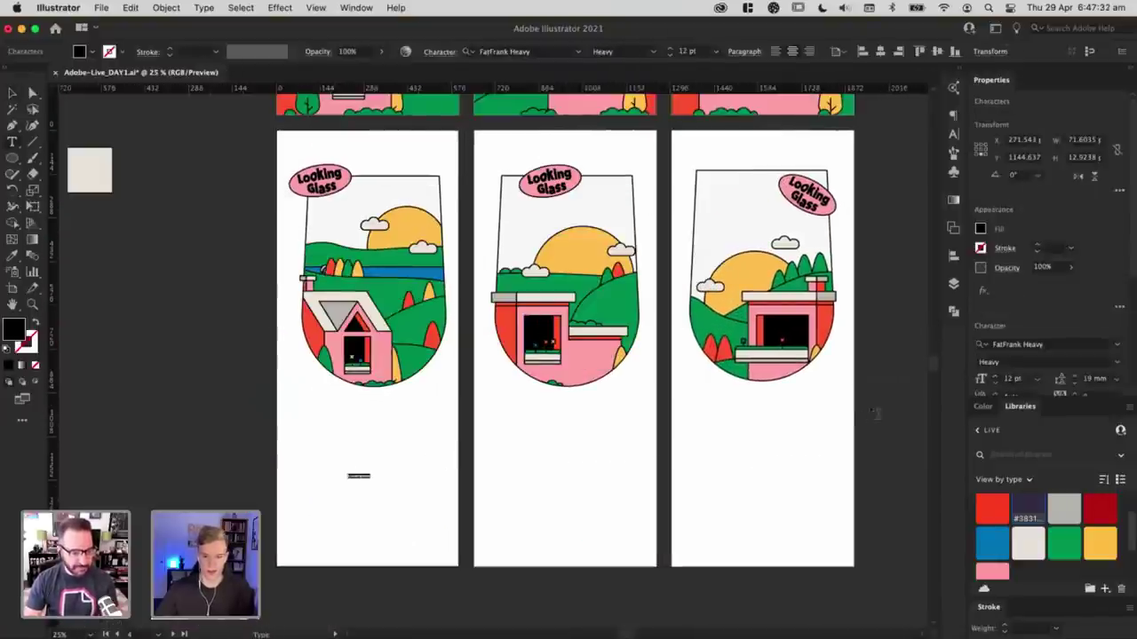
click(1019, 379)
text(100)
key(Return)
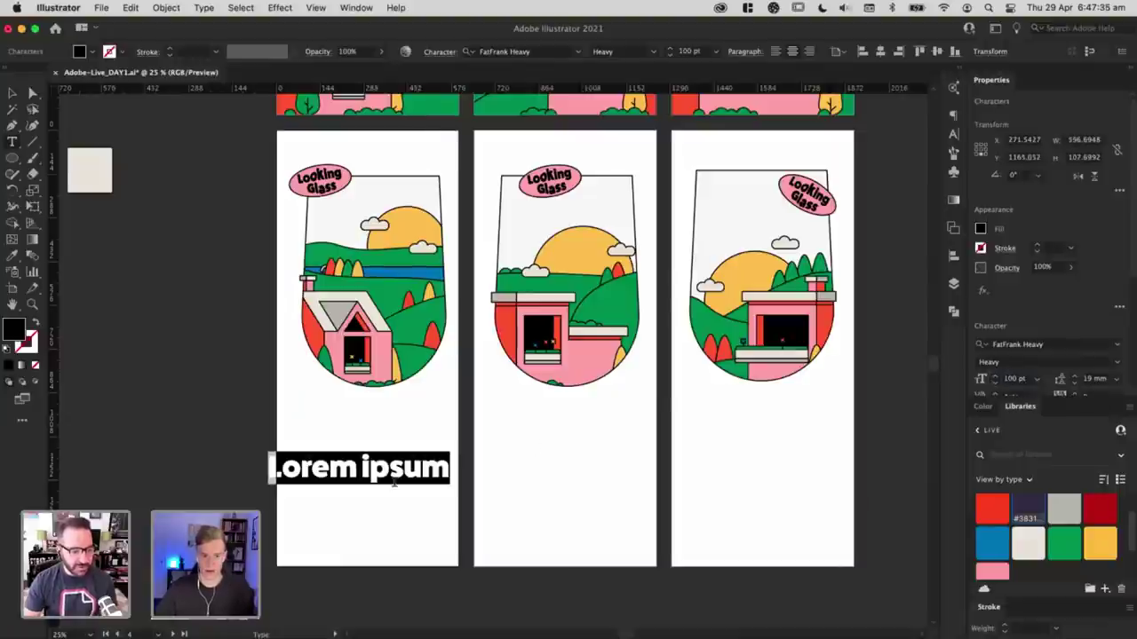
Step: Replace the placeholder text beneath the first label with "Melvin Merlot" on two lines and set its leading to 30 mm
text(Melvin)
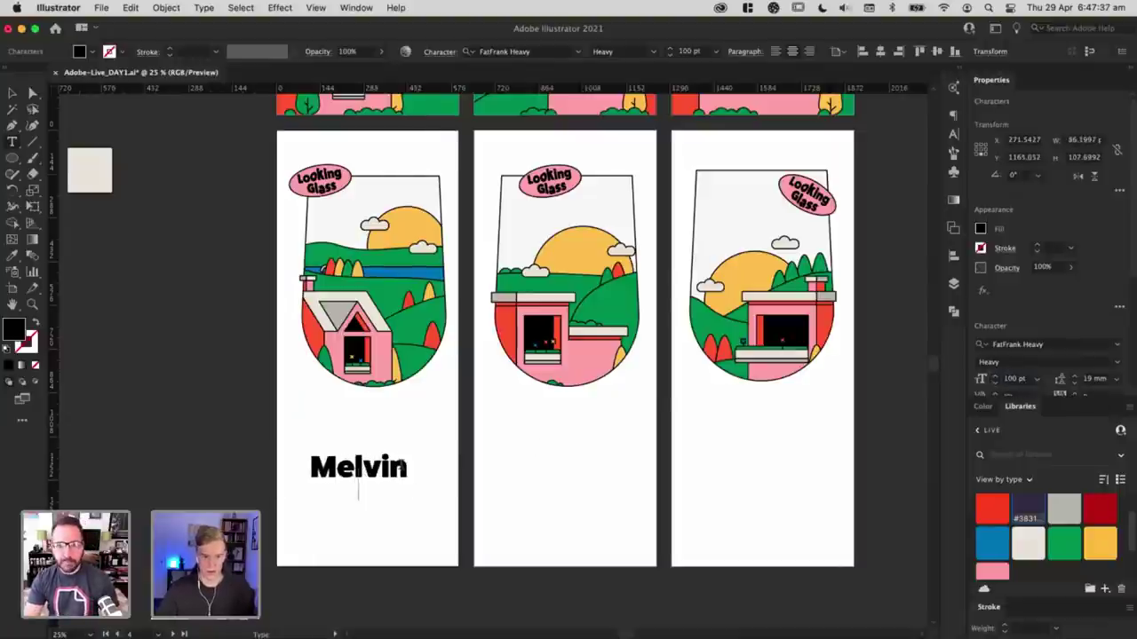
key(Escape)
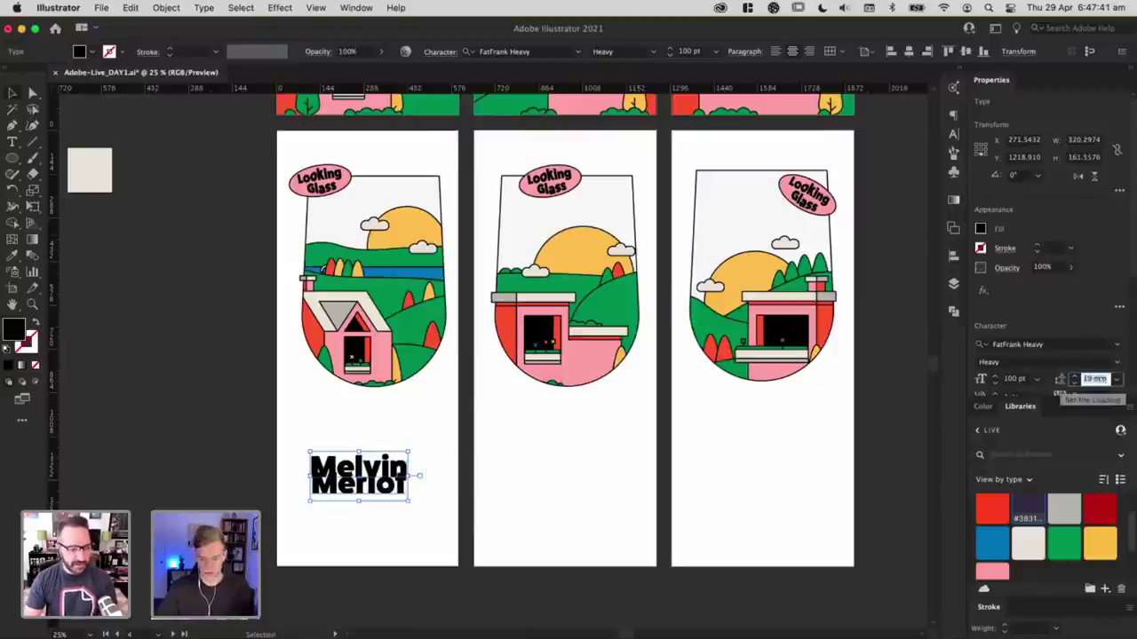
text(30)
key(Return)
Step: Move the Melvin Merlot text up close beneath the first label, centred horizontally on its artboard
click(521, 467)
drag(385, 476, 394, 422)
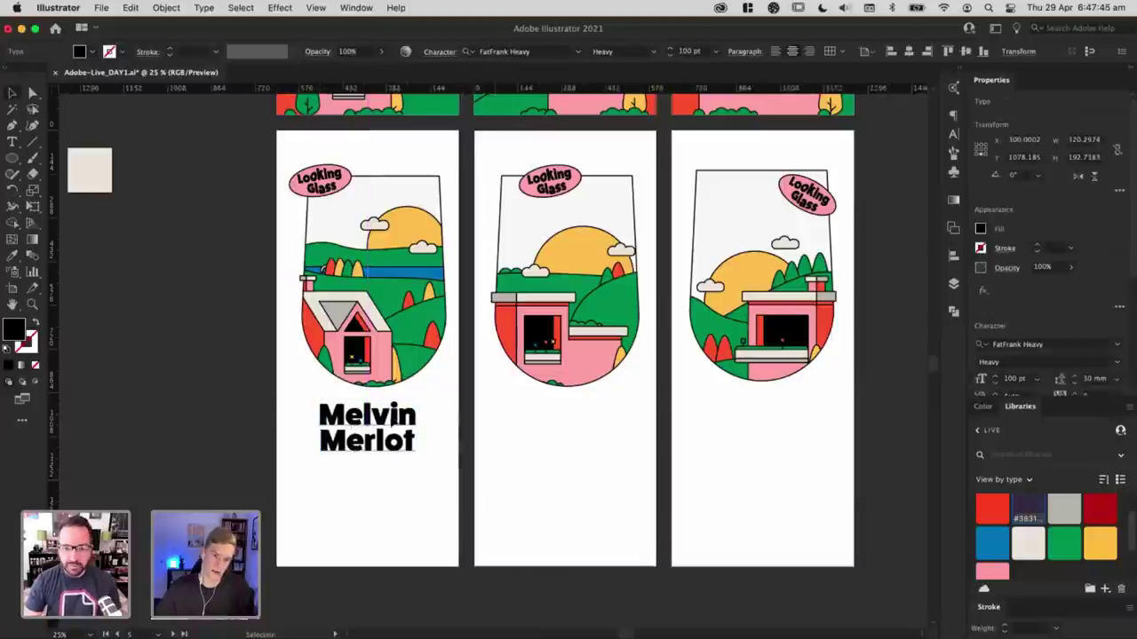
click(550, 446)
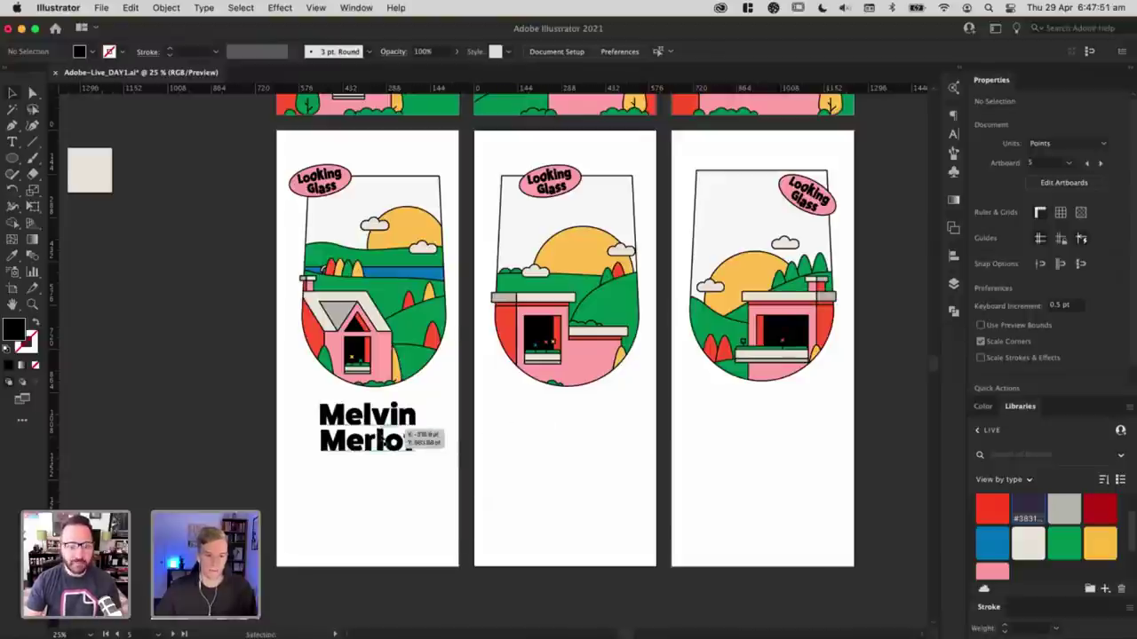
Step: Move the Melvin Merlot text above the first label and shift the label with its badge down to make room
drag(382, 440, 382, 144)
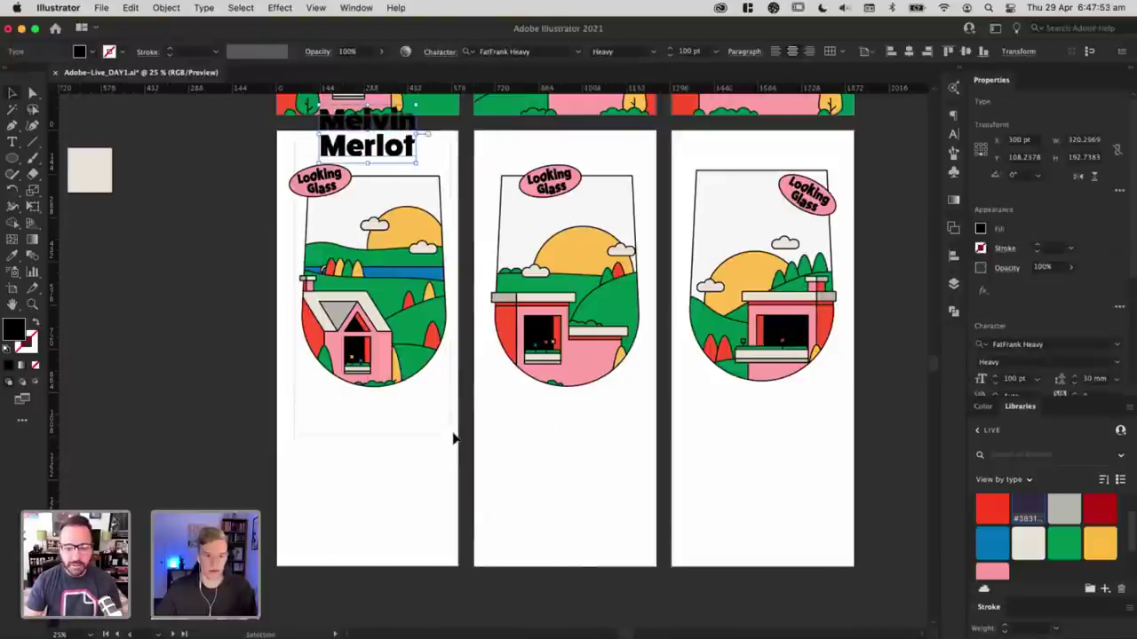
drag(453, 434, 453, 434)
drag(415, 273, 415, 358)
click(485, 235)
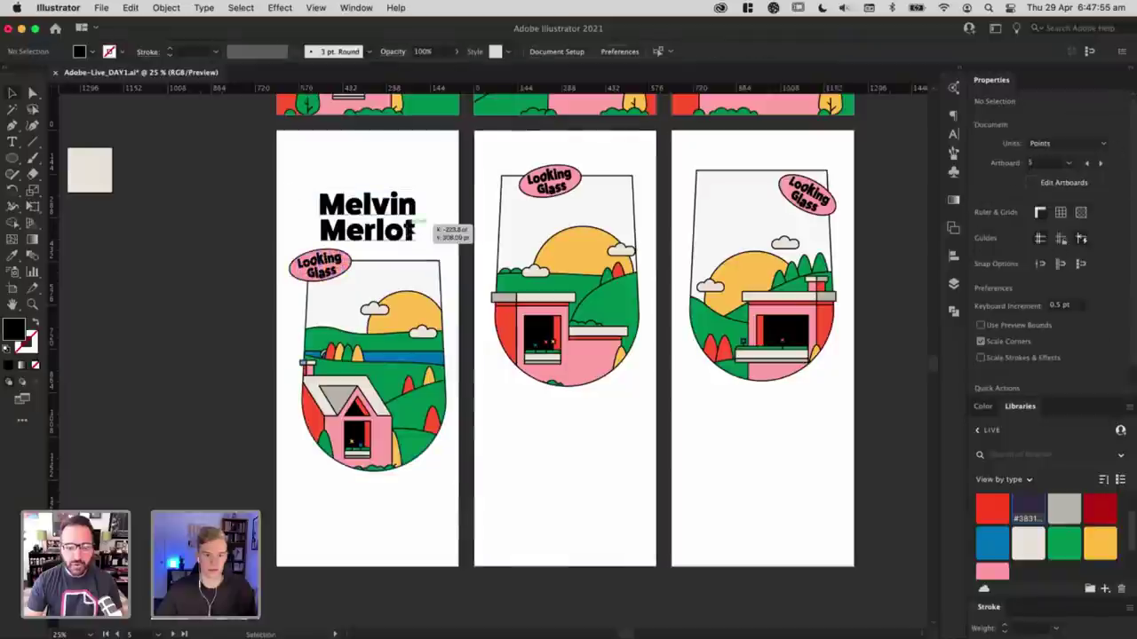
Step: Make the first label's landscape artwork a clip group and centre it horizontally on its artboard
click(411, 227)
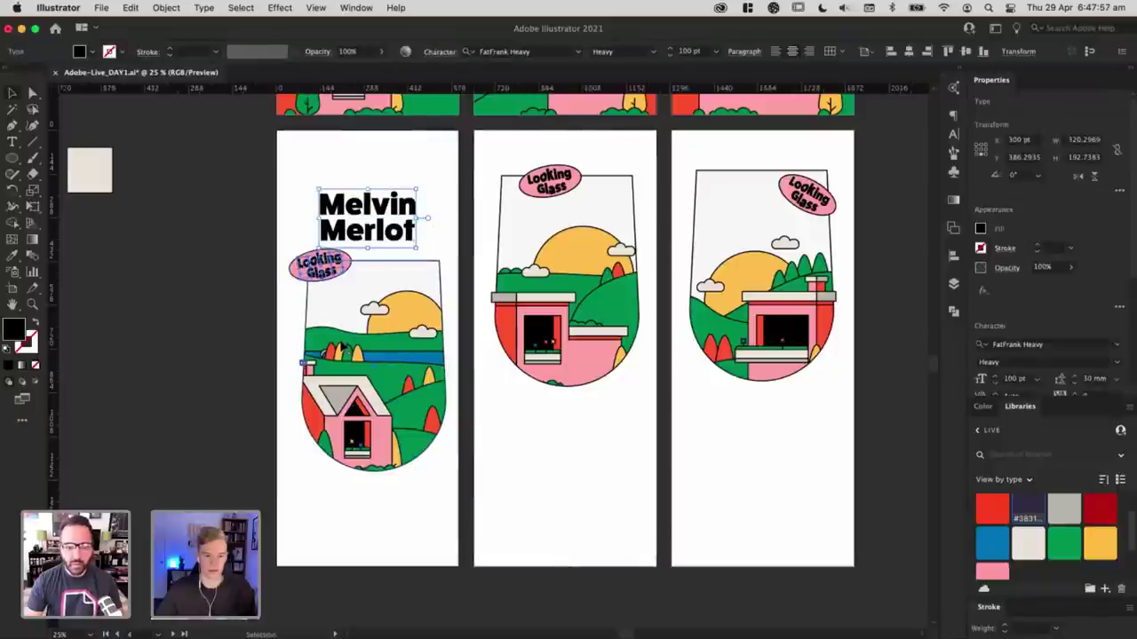
click(341, 329)
click(228, 325)
drag(452, 540, 262, 323)
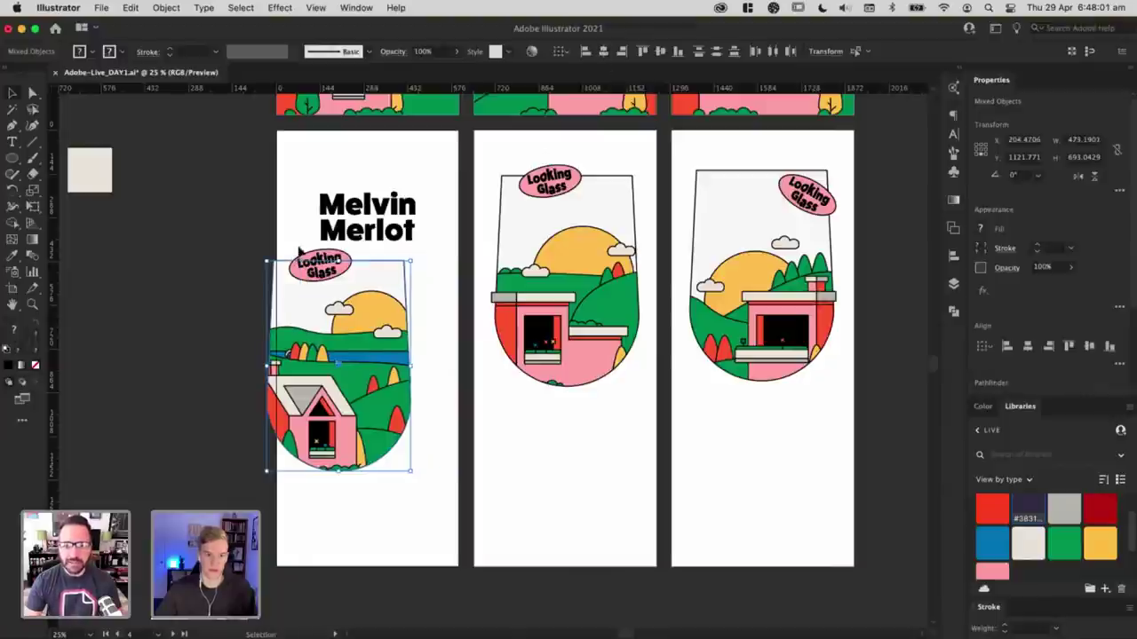
key(super+7)
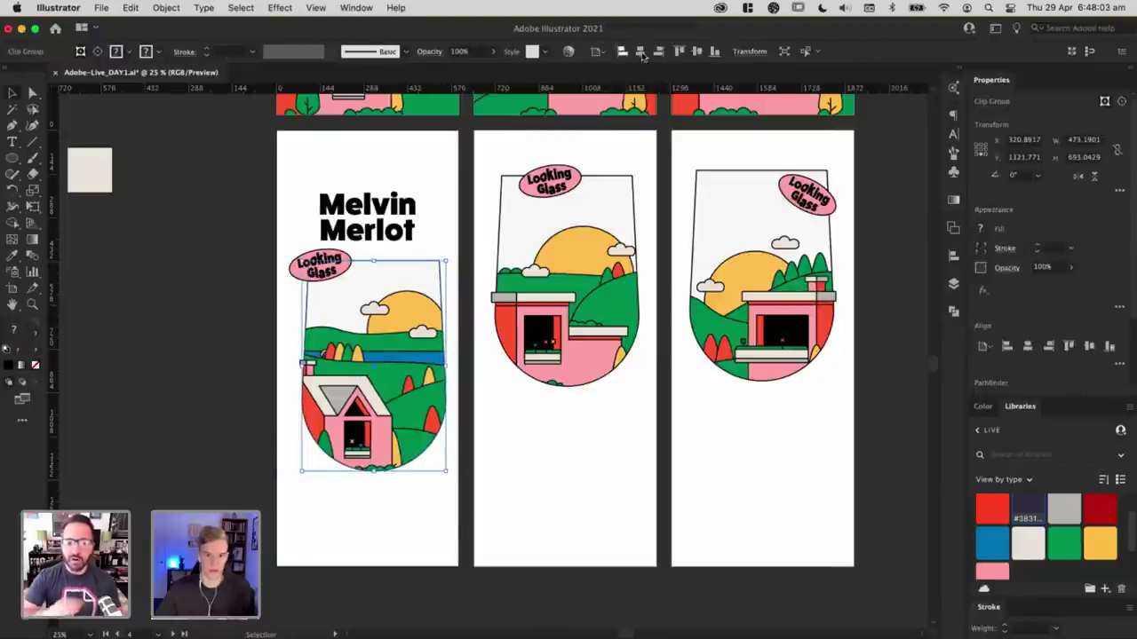
click(641, 52)
click(367, 583)
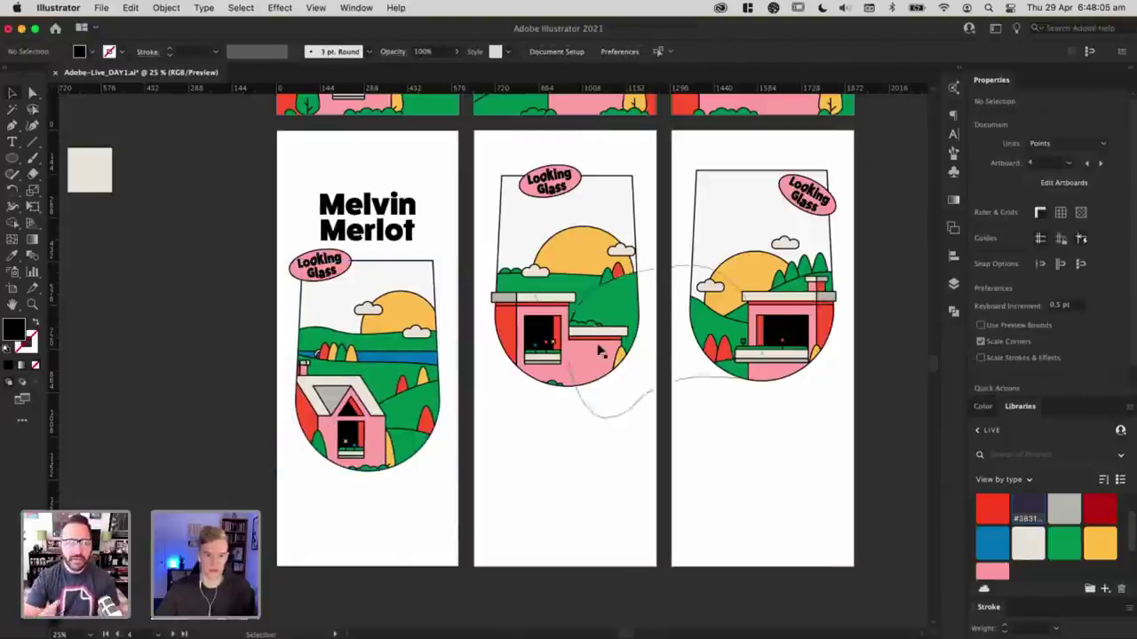
Step: Move the second label and its badge straight down to line up with the first label
drag(488, 152, 662, 445)
click(662, 446)
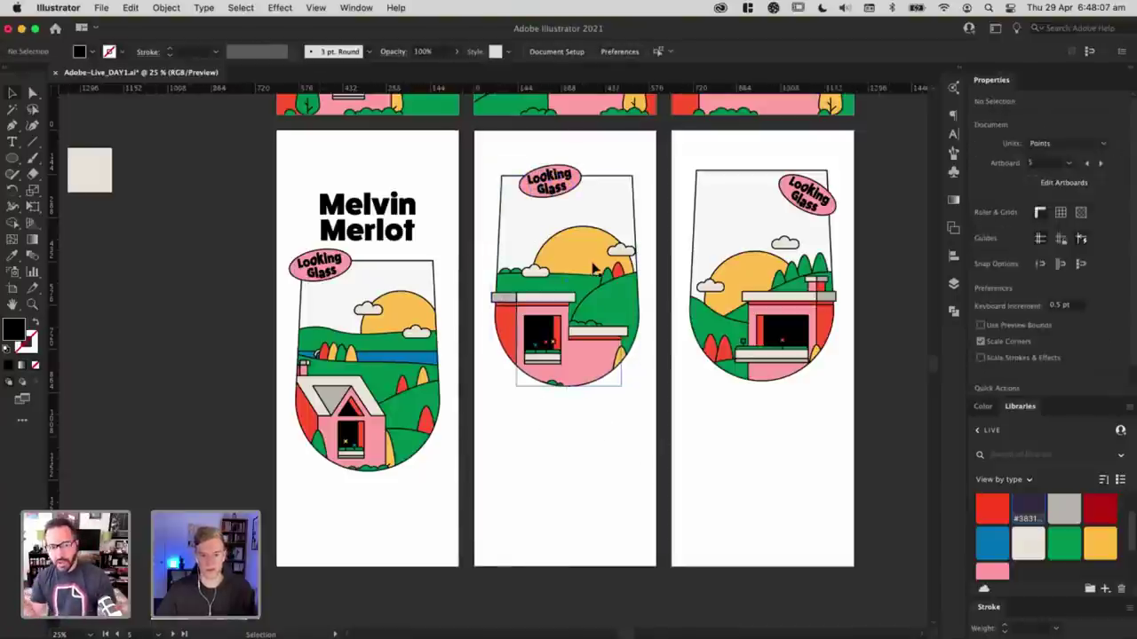
drag(595, 268, 595, 352)
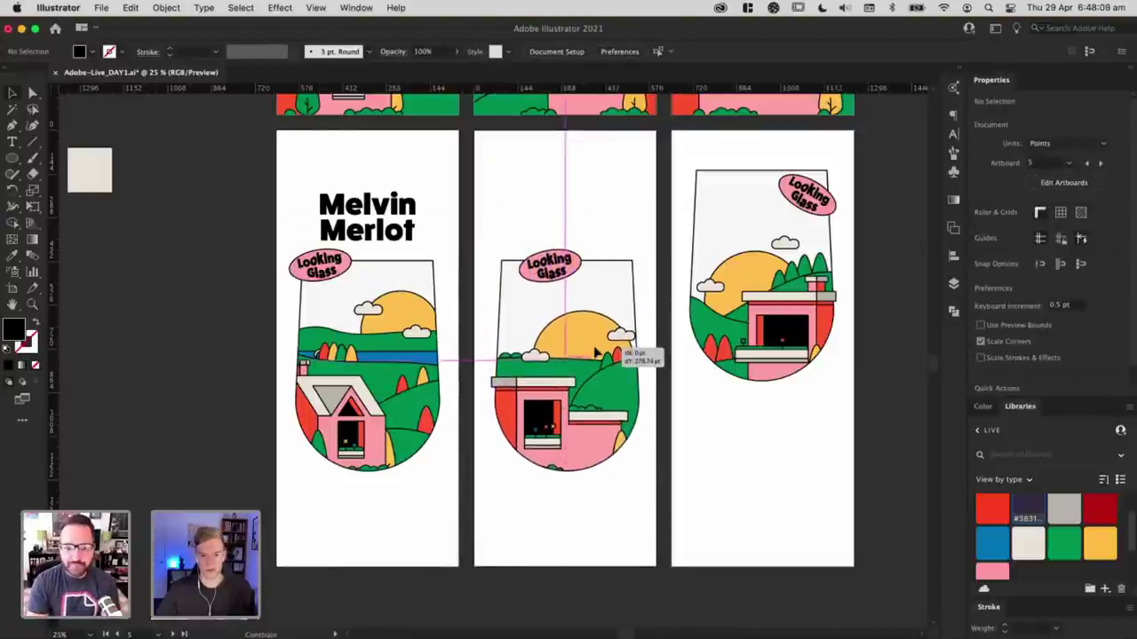
click(611, 188)
scroll(528, 190, right, 3)
Step: Try to ungroup the third label and pull its badge off the artwork
click(733, 212)
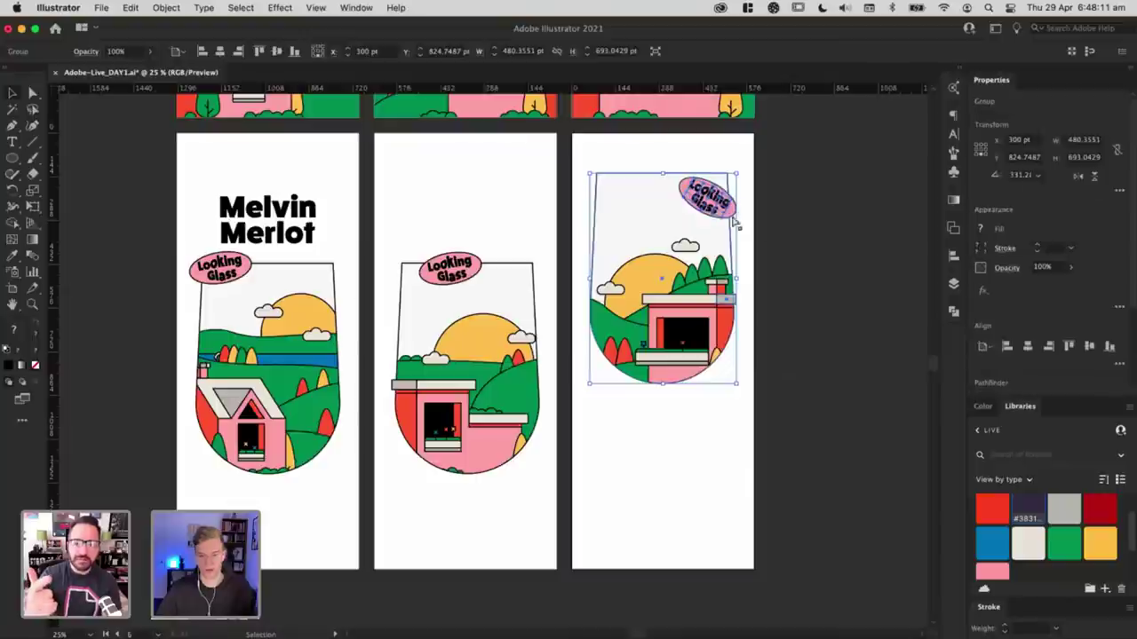
key(super+shift+g)
key(super+shift+a)
click(734, 212)
drag(726, 205, 789, 191)
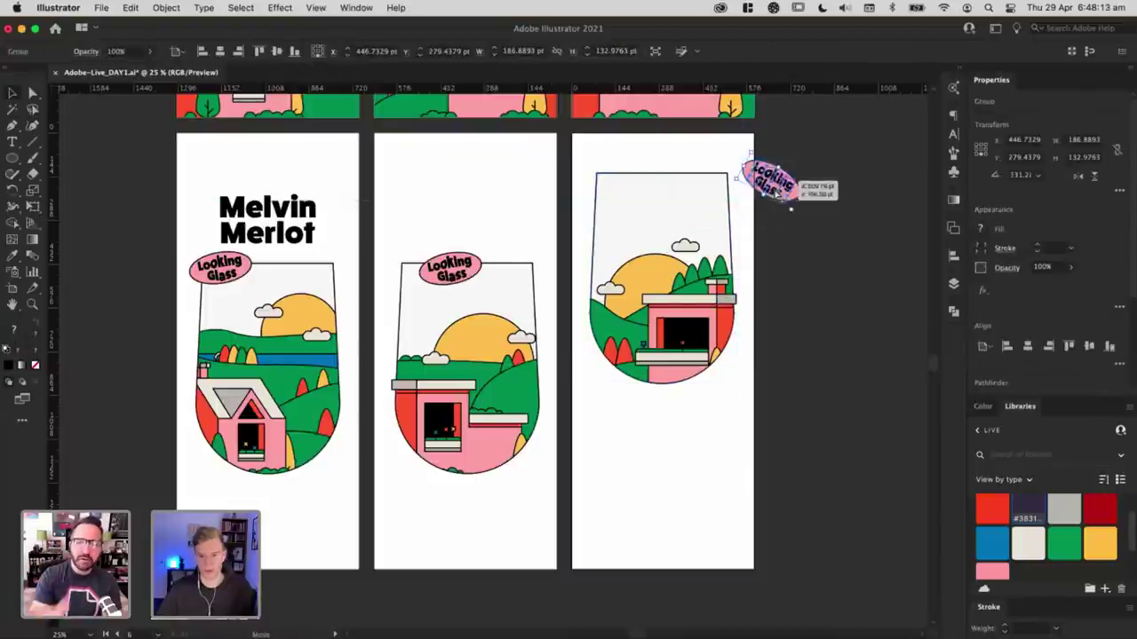
key(super+z)
Step: Move the third label's artwork and its badge down to line up with the other two labels
click(604, 256)
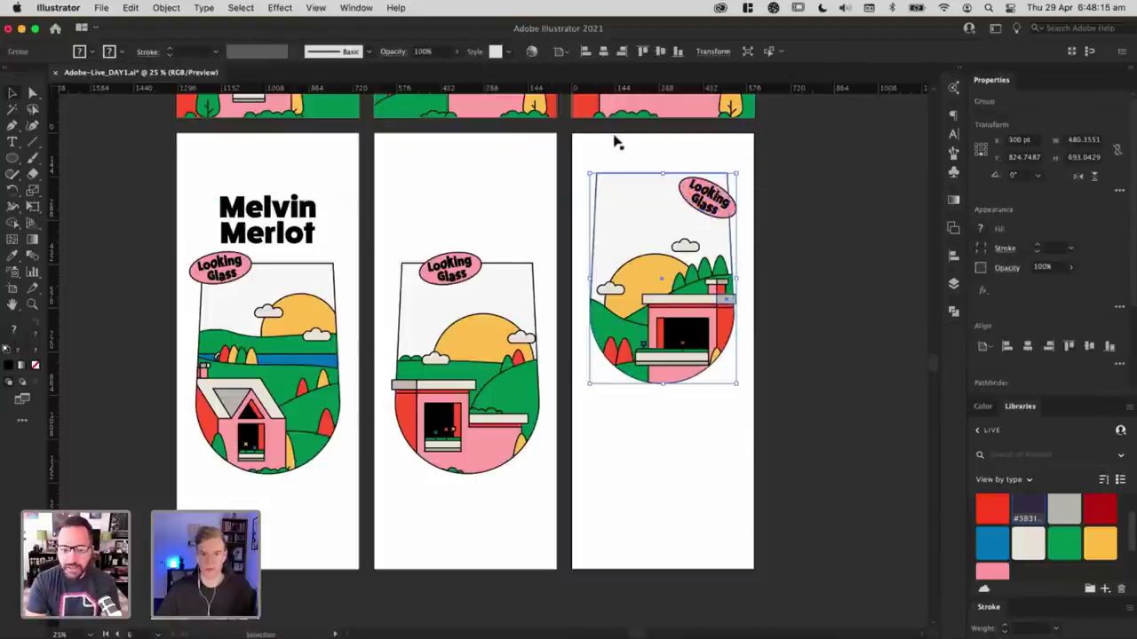
click(817, 332)
drag(692, 270, 692, 358)
click(637, 237)
drag(711, 195, 717, 276)
click(565, 215)
drag(565, 214, 593, 210)
Step: Copy the Melvin Merlot text above the second and third labels and centre each copy horizontally on its artboard
drag(300, 213, 499, 214)
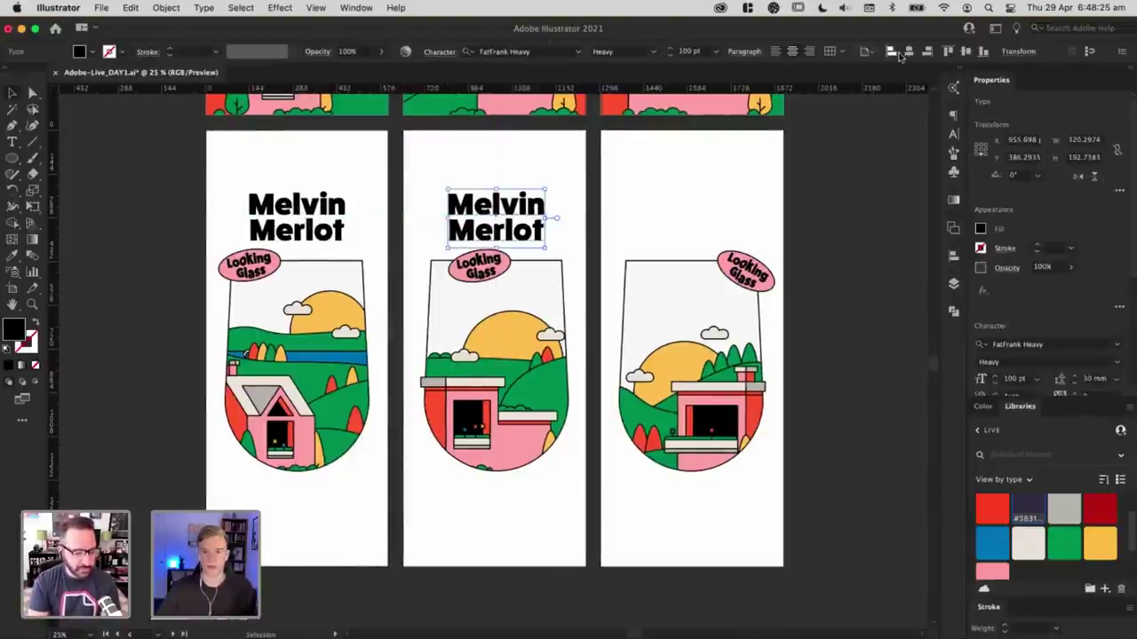
key(ctrl+z)
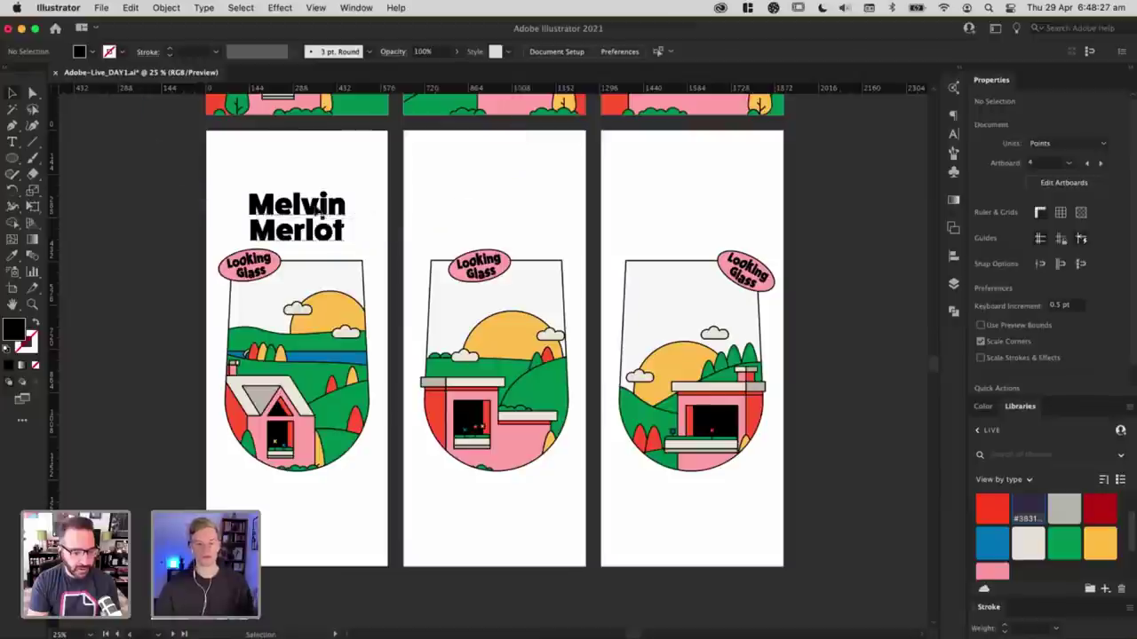
drag(318, 213, 738, 222)
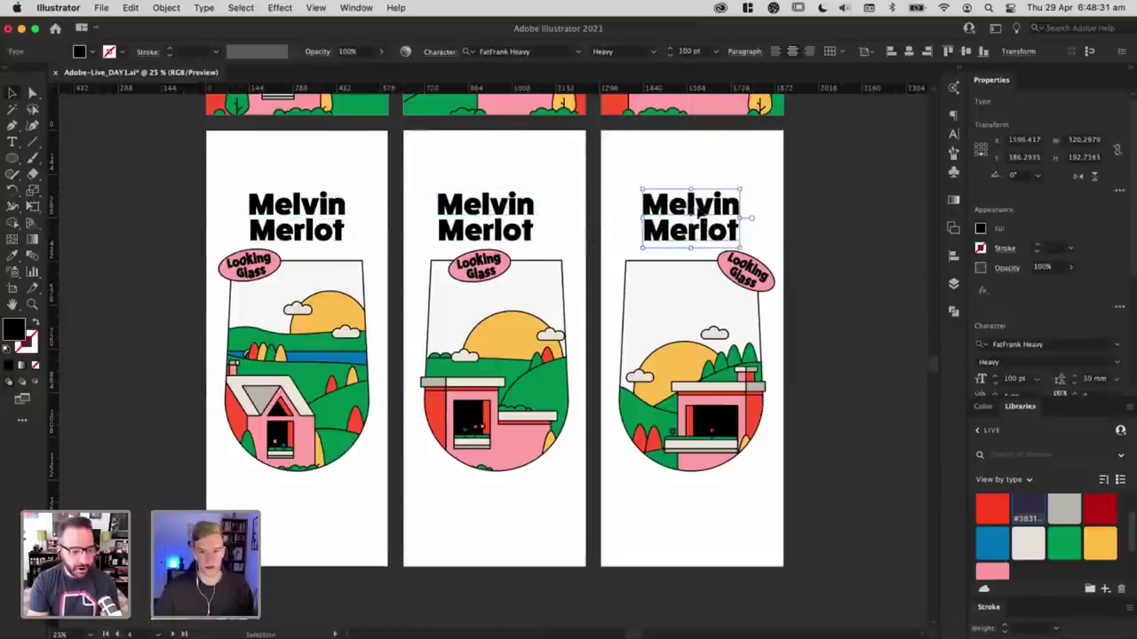
click(910, 54)
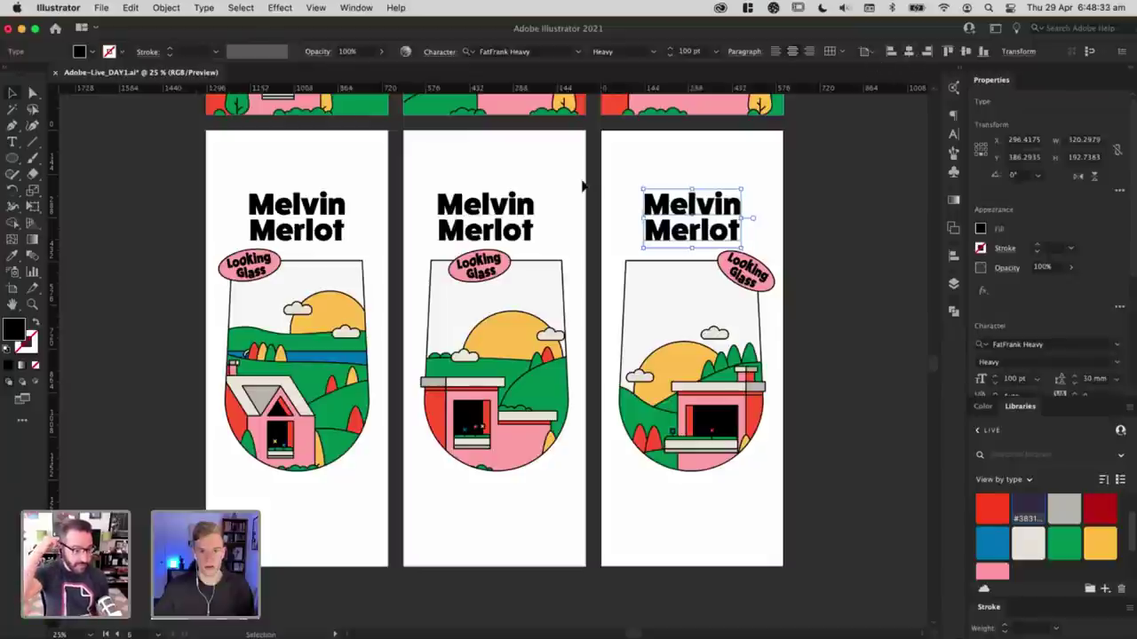
click(480, 224)
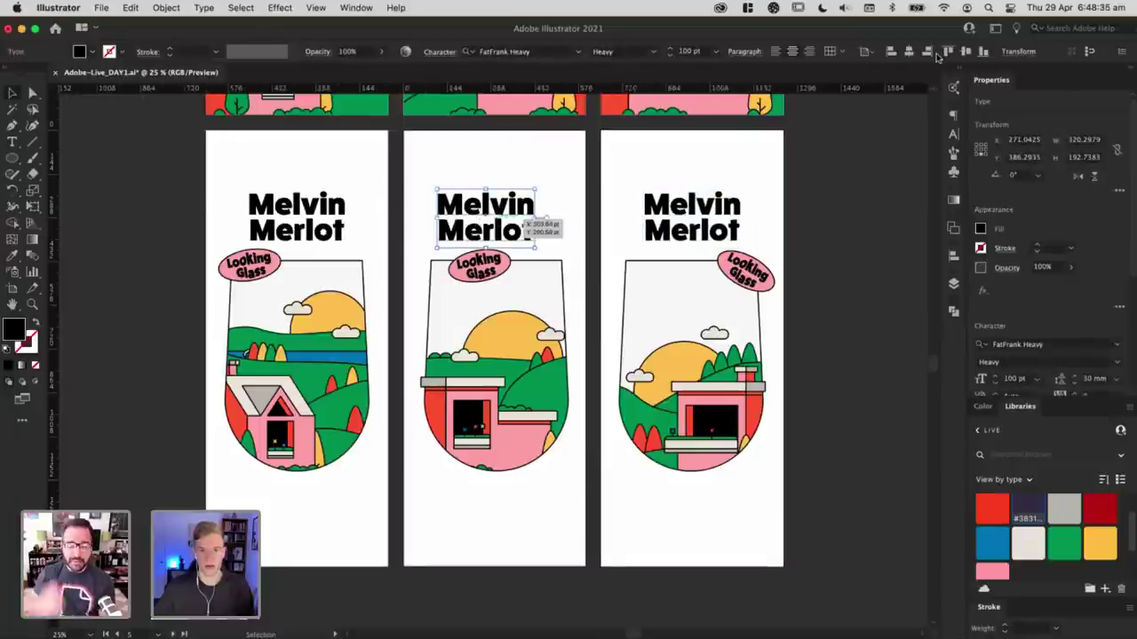
click(909, 53)
click(858, 208)
drag(842, 208, 818, 214)
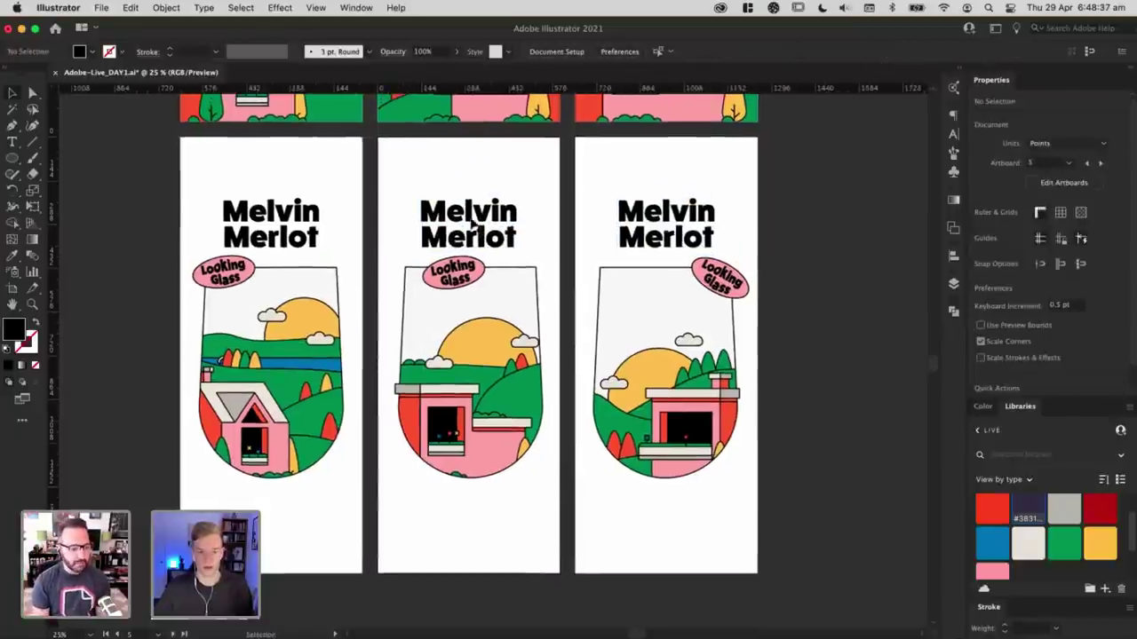
Step: Replace the text above the second and third labels with a "?" placeholder
key(t)
triple_click(473, 215)
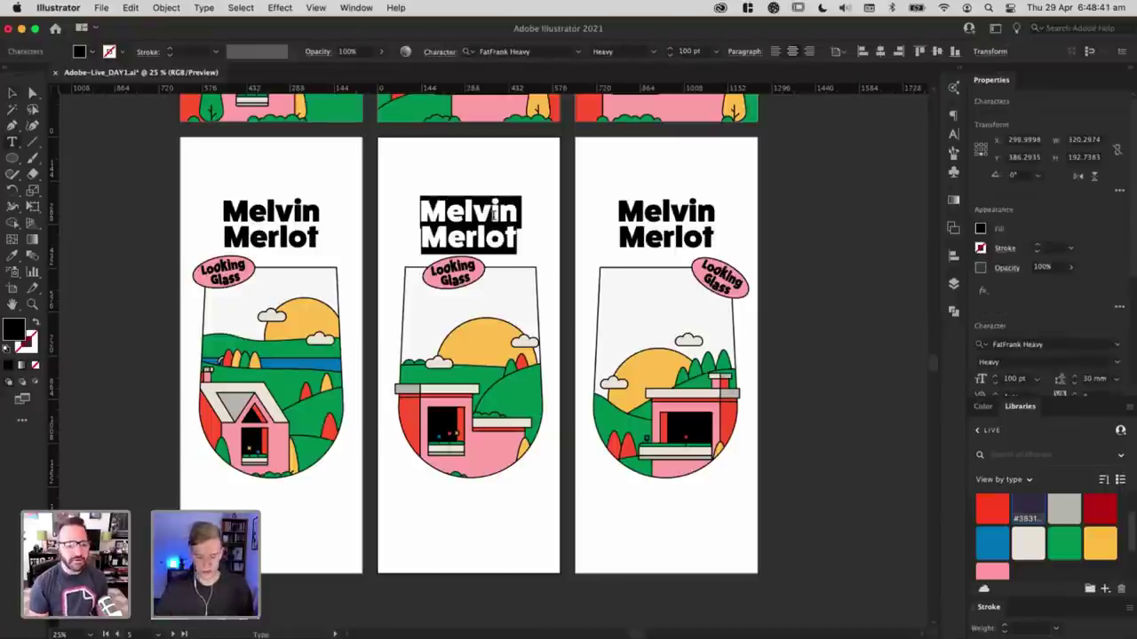
text(?)
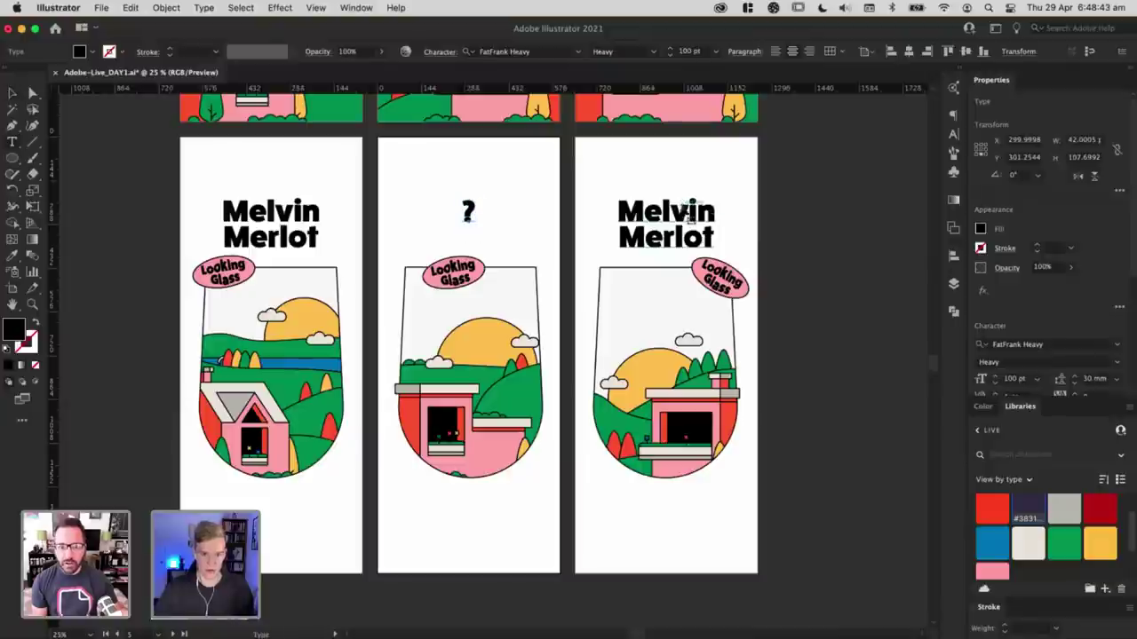
triple_click(683, 208)
text(?)
key(Escape)
click(550, 185)
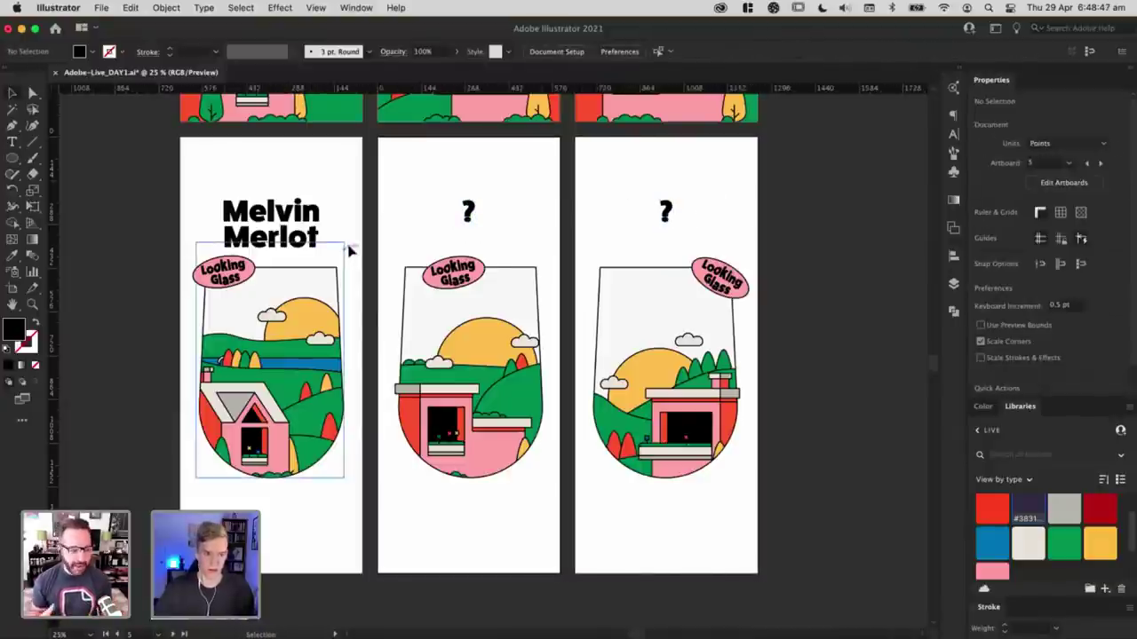
Step: Copy the Melvin Merlot text beneath the first label and change the copy to "750ml"
drag(318, 229, 331, 524)
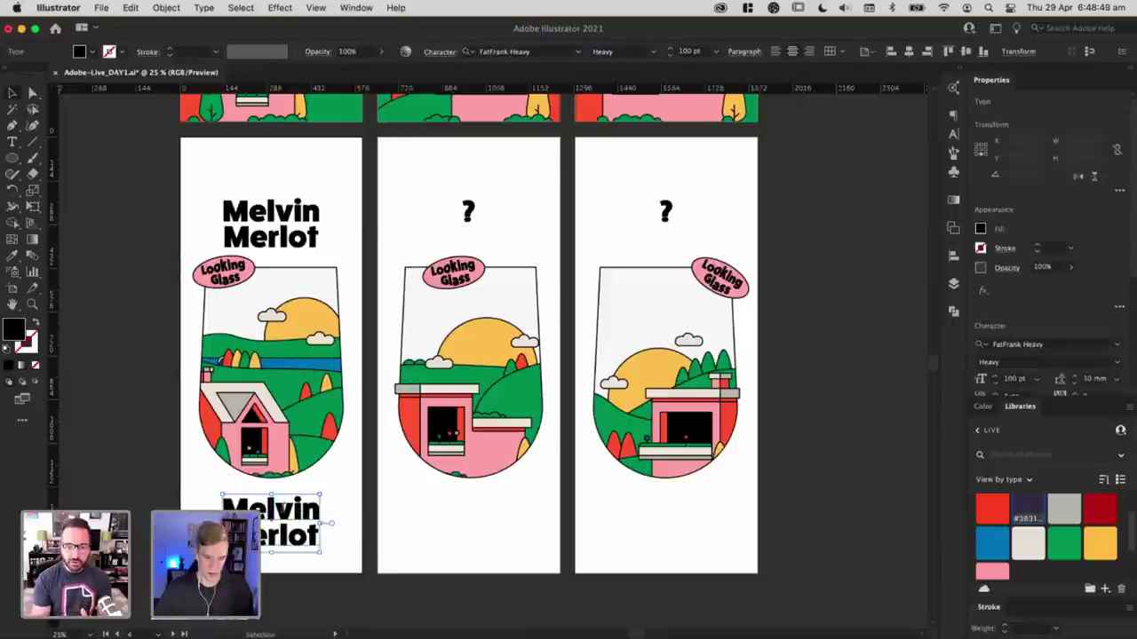
triple_click(279, 511)
text(750ml)
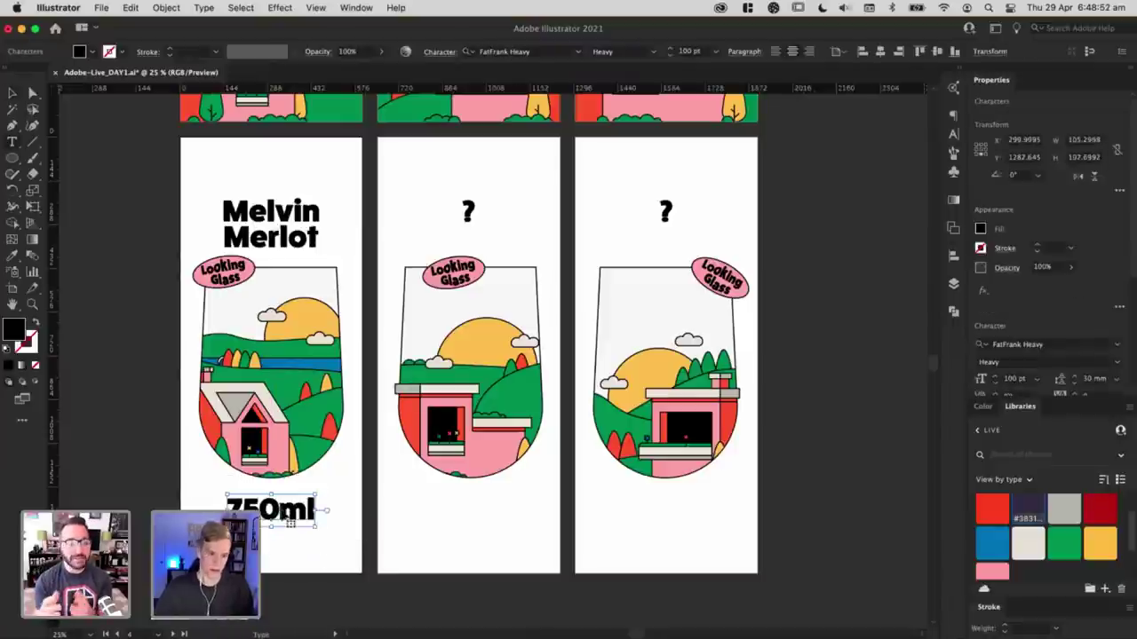
key(Escape)
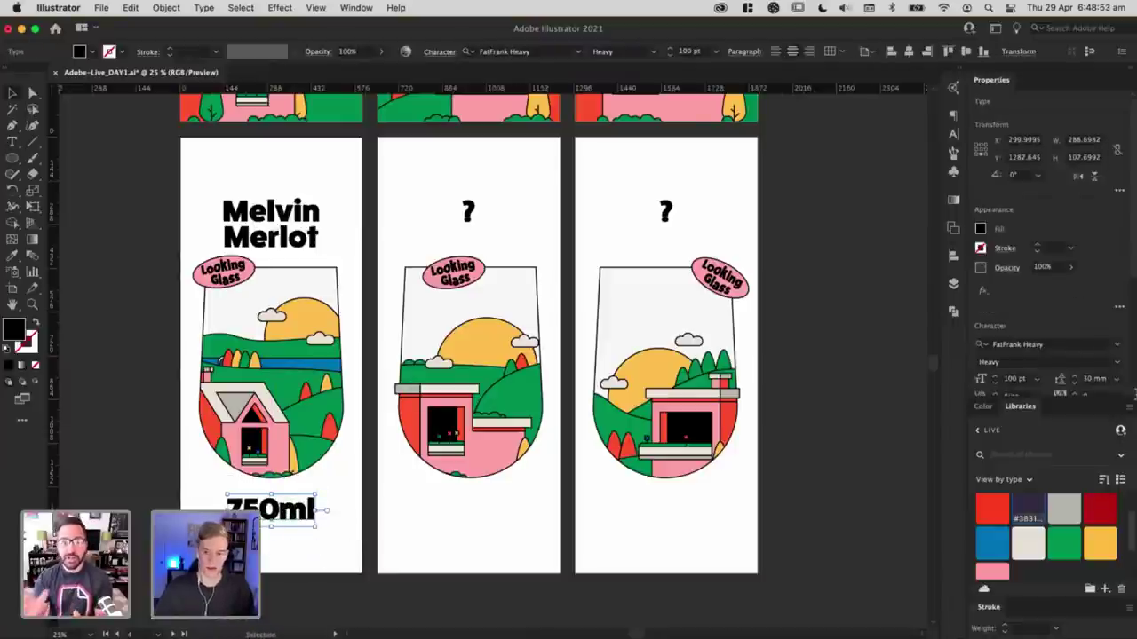
Step: Set the 750ml text's size to 50 pt and copy it beneath the second and third labels
click(1016, 379)
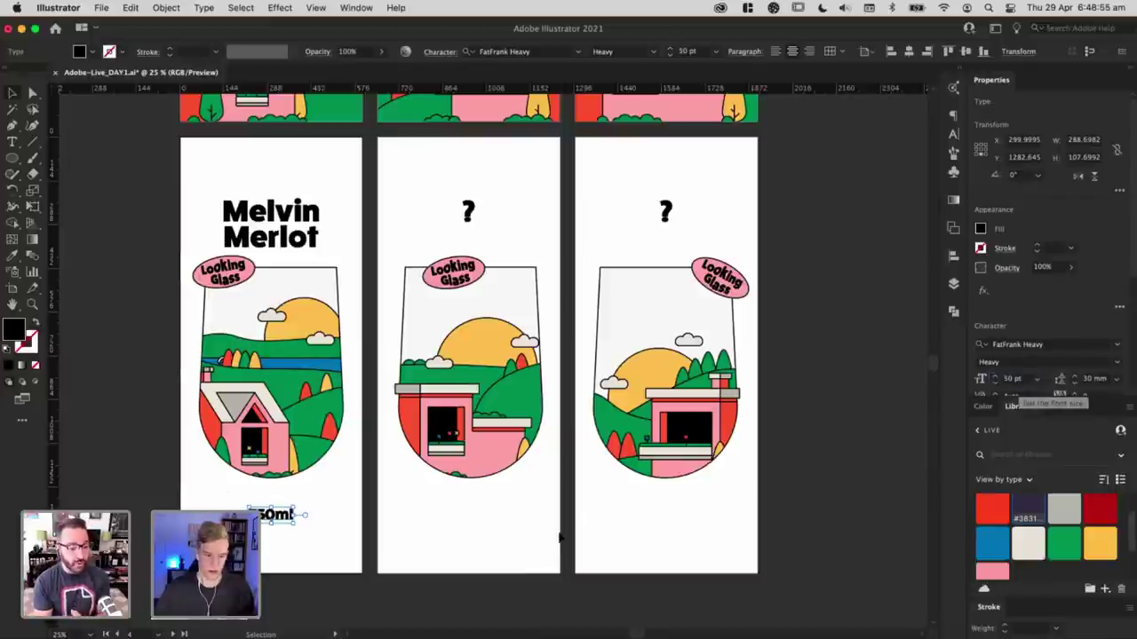
click(383, 539)
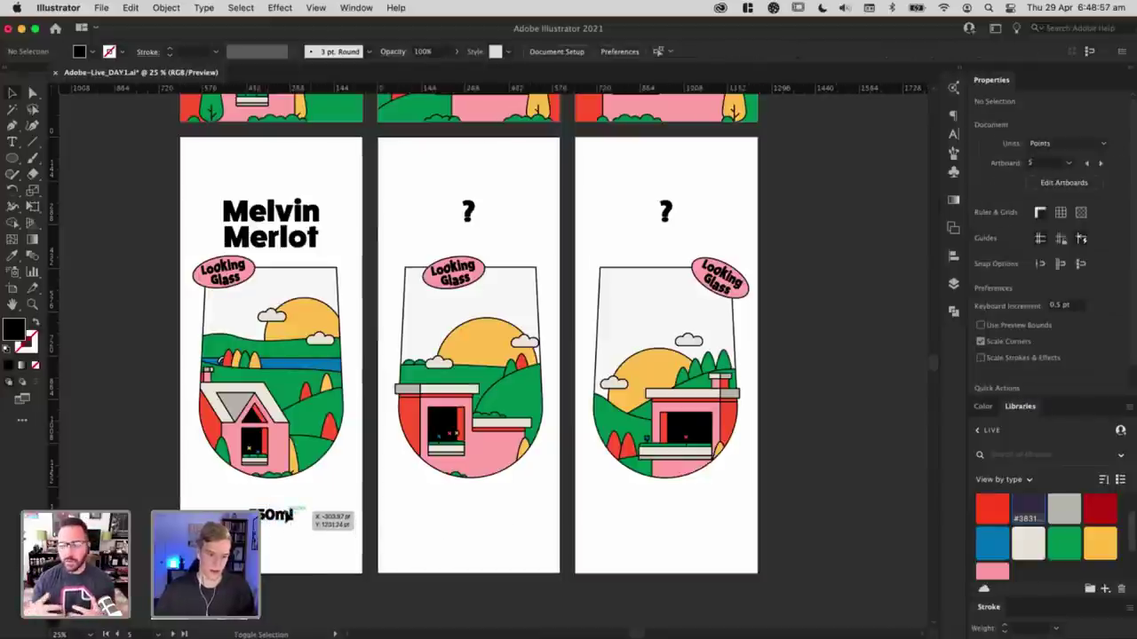
drag(287, 519, 689, 530)
click(689, 531)
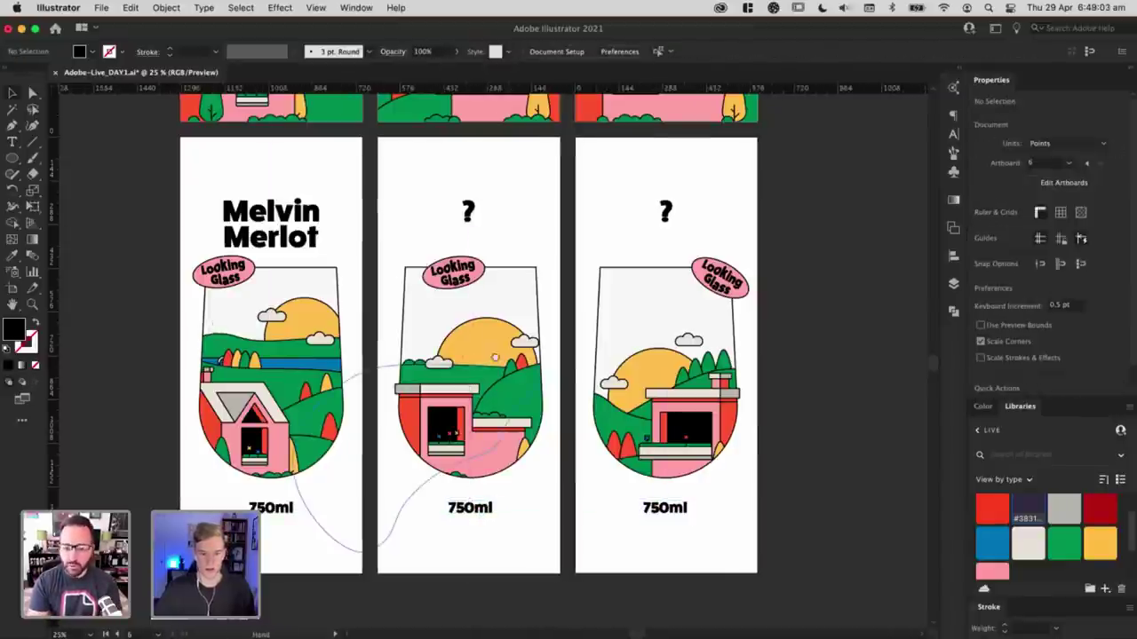
Step: Copy the Melvin Merlot text onto the empty canvas beside the first label and hide the artboards
drag(229, 332, 512, 362)
key(super+=)
drag(522, 222, 374, 315)
key(super+=)
key(super+shift+h)
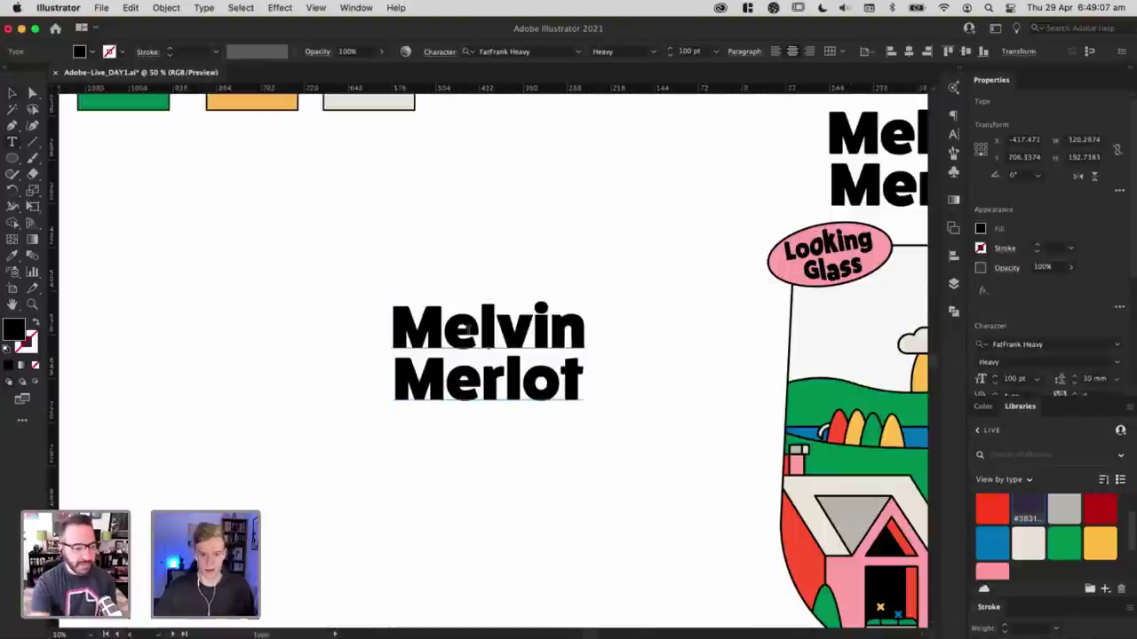
Step: Replace the copied text beside the first label with "Australian Made" on two lines
double_click(468, 329)
key(super+a)
text(Australia)
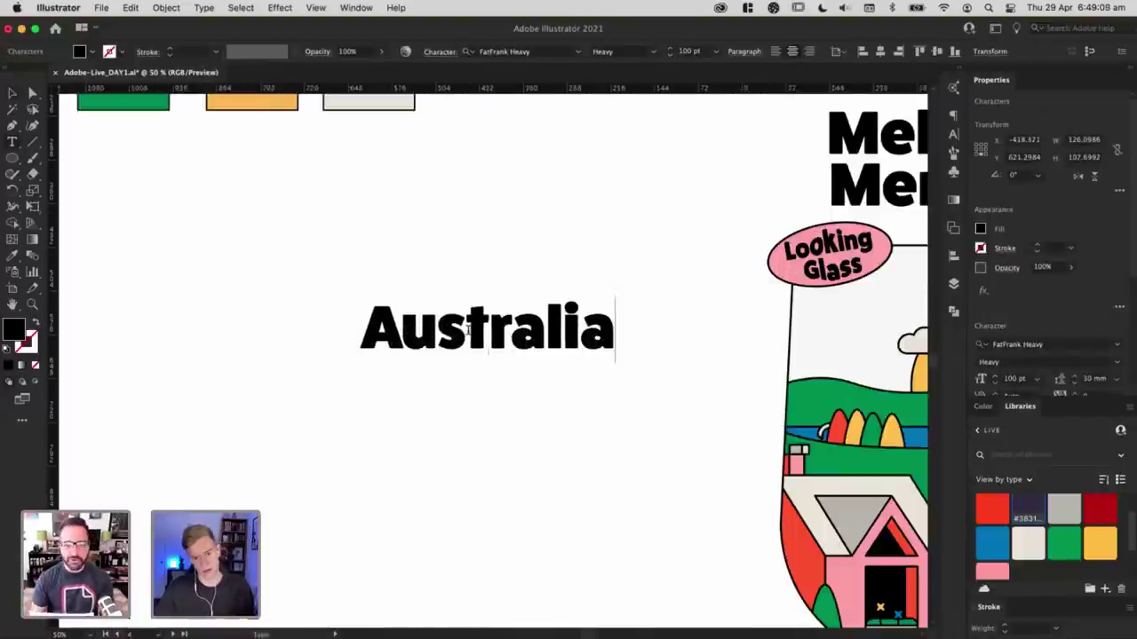
text(n)
key(Return)
text(Made)
key(Escape)
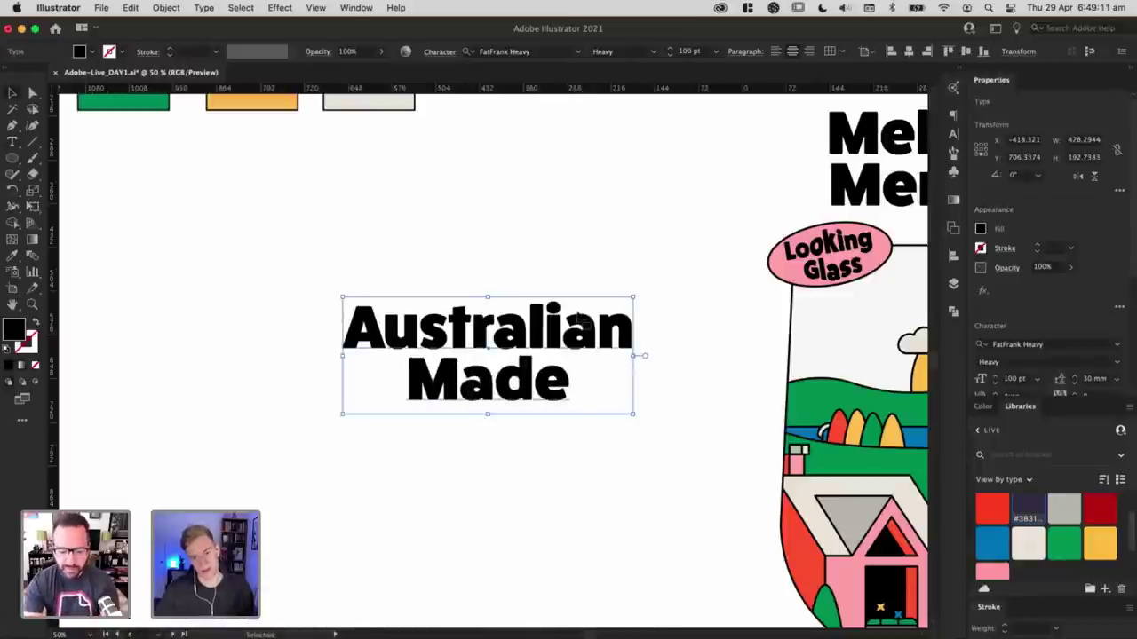
Step: Draw a rectangle about 539 by 219 pt over the Australian Made text and give it the house's red fill and 3 pt black stroke
drag(16, 159, 76, 157)
drag(323, 289, 652, 421)
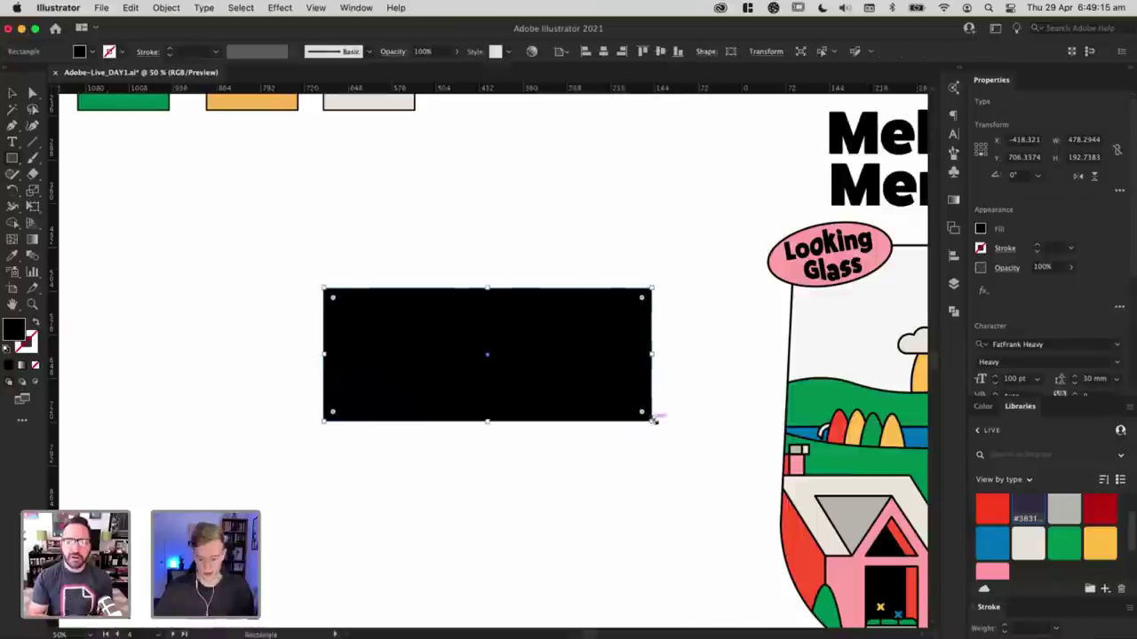
click(807, 535)
key(v)
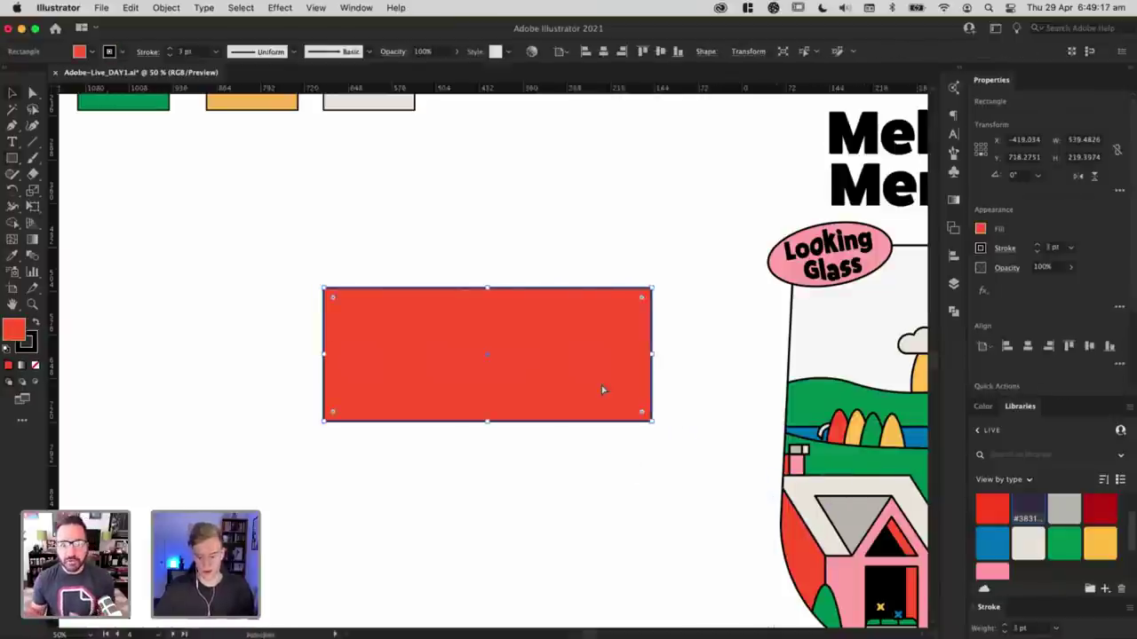
Step: Send the red rectangle behind the Australian Made text and round its corners to about 30 pt
key(super+shift+[)
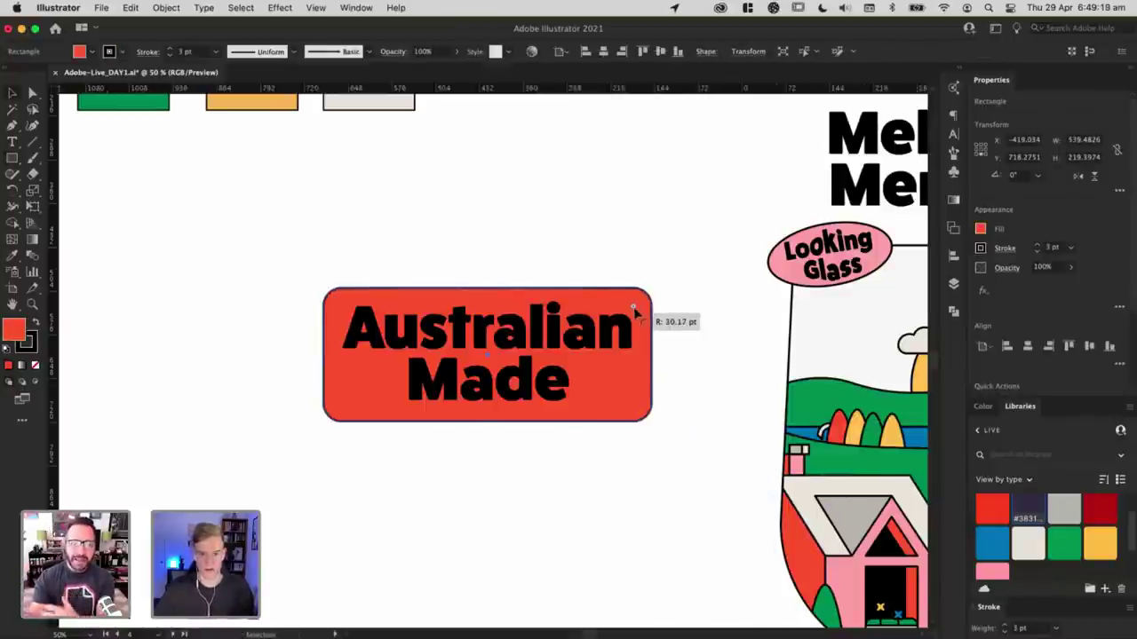
click(386, 247)
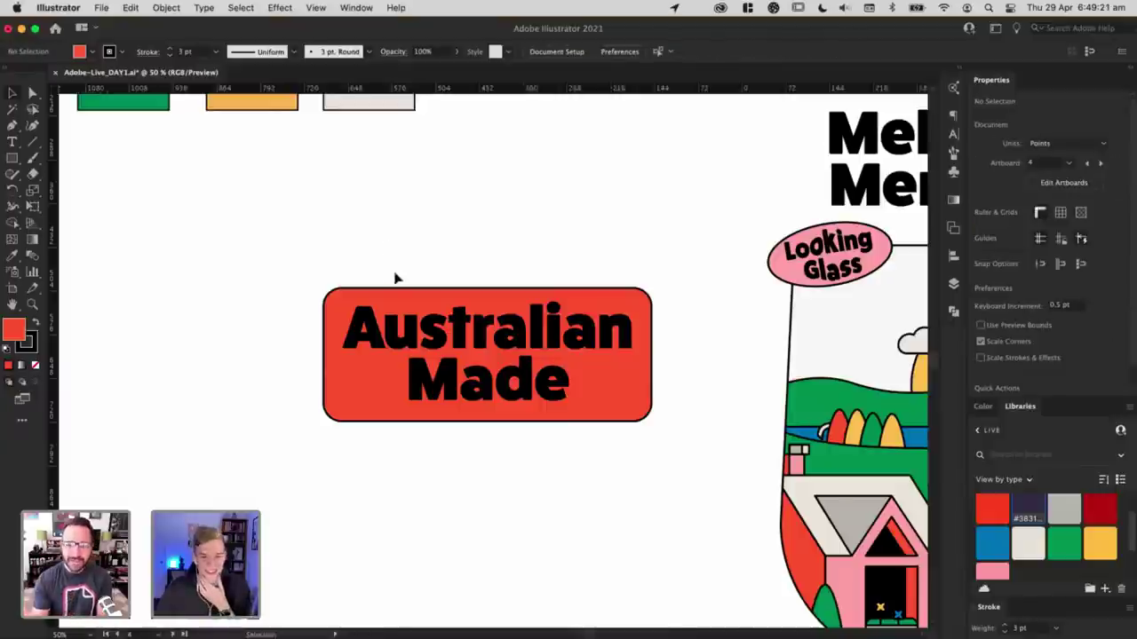
Step: Align the centres of the Australian Made text and the red rectangle, adjusting the rectangle slightly upward
drag(384, 268, 596, 456)
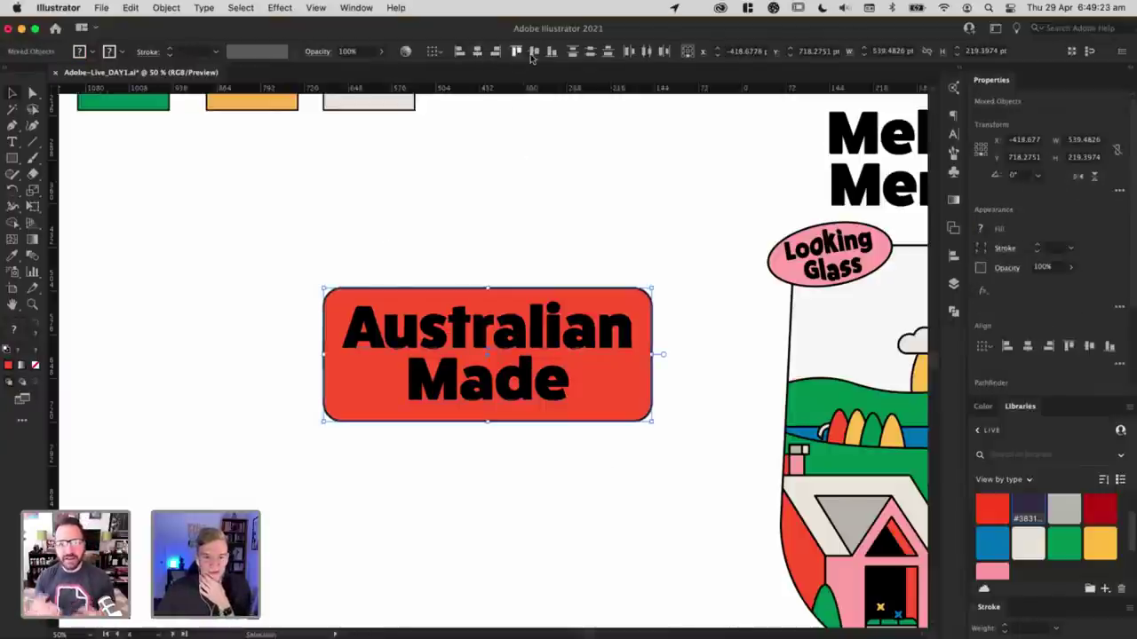
click(576, 247)
click(621, 409)
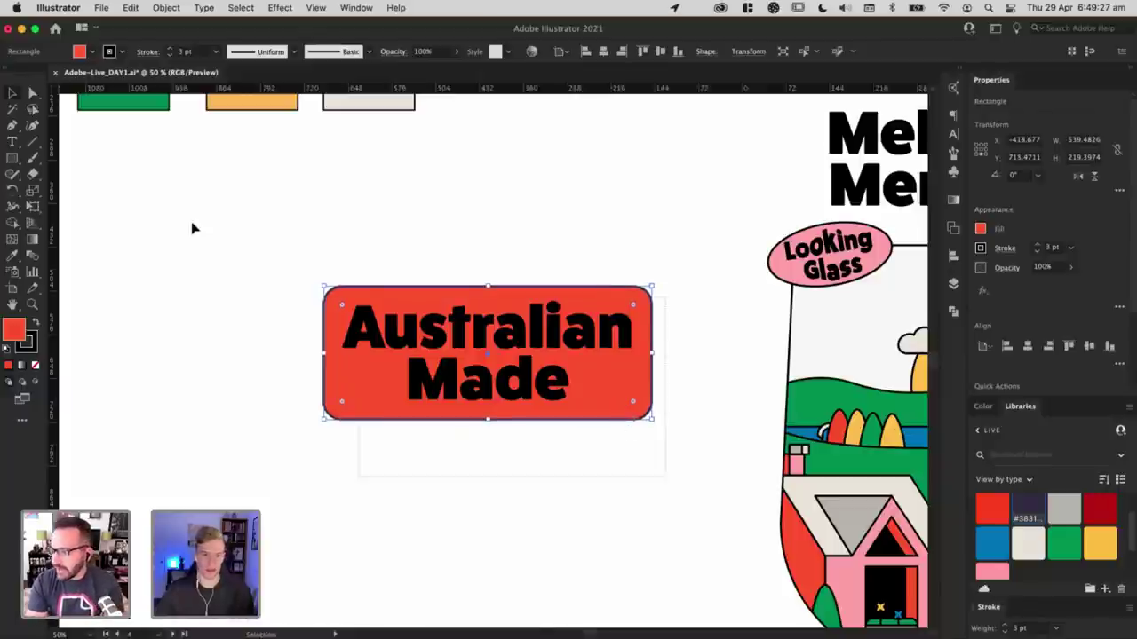
Step: Group the Australian Made text with its red rectangle and scale the badge down
drag(192, 228, 666, 477)
key(v)
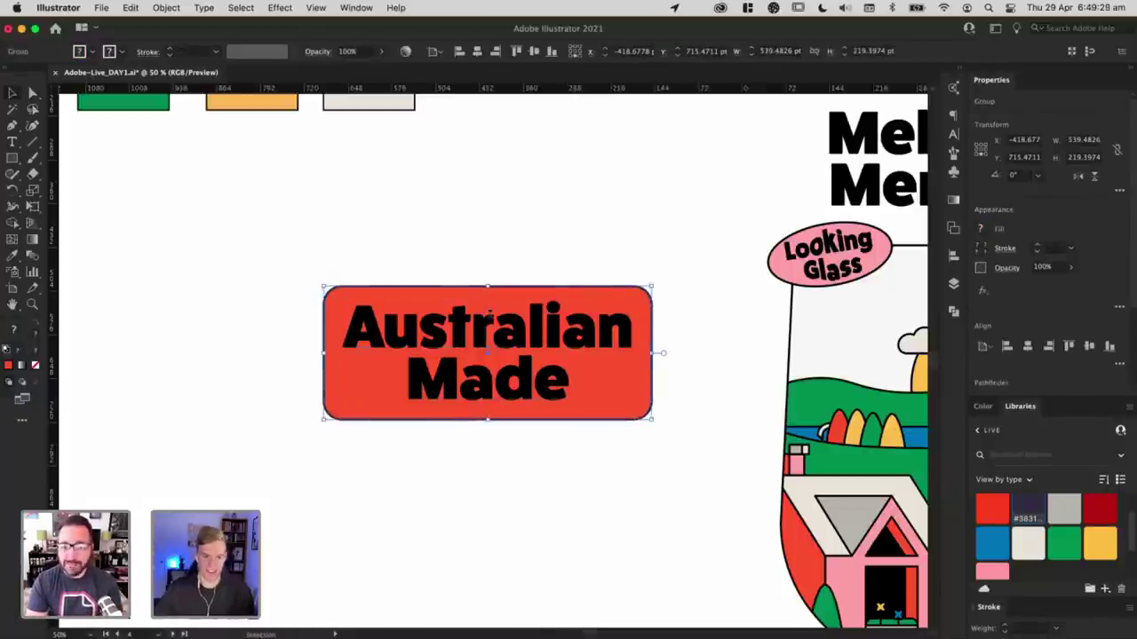
drag(489, 286, 489, 311)
click(377, 231)
scroll(377, 233, right, 5)
scroll(400, 212, right, 3)
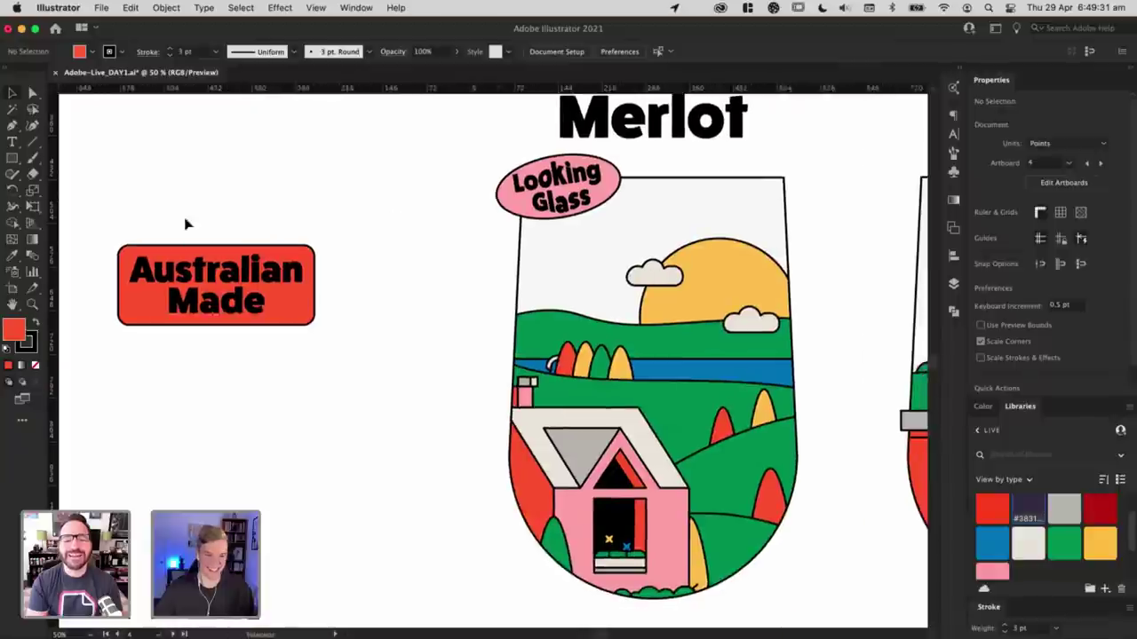
Step: Shrink the badge further, move it onto the first label over the sun, and tilt it to about 333 degrees
click(203, 254)
drag(220, 242, 738, 319)
click(320, 219)
key(r)
drag(741, 265, 774, 282)
Step: Move the badge over the first label's lower right edge and set its tilt to about 337 degrees
scroll(651, 293, right, 3)
scroll(651, 293, down, 1)
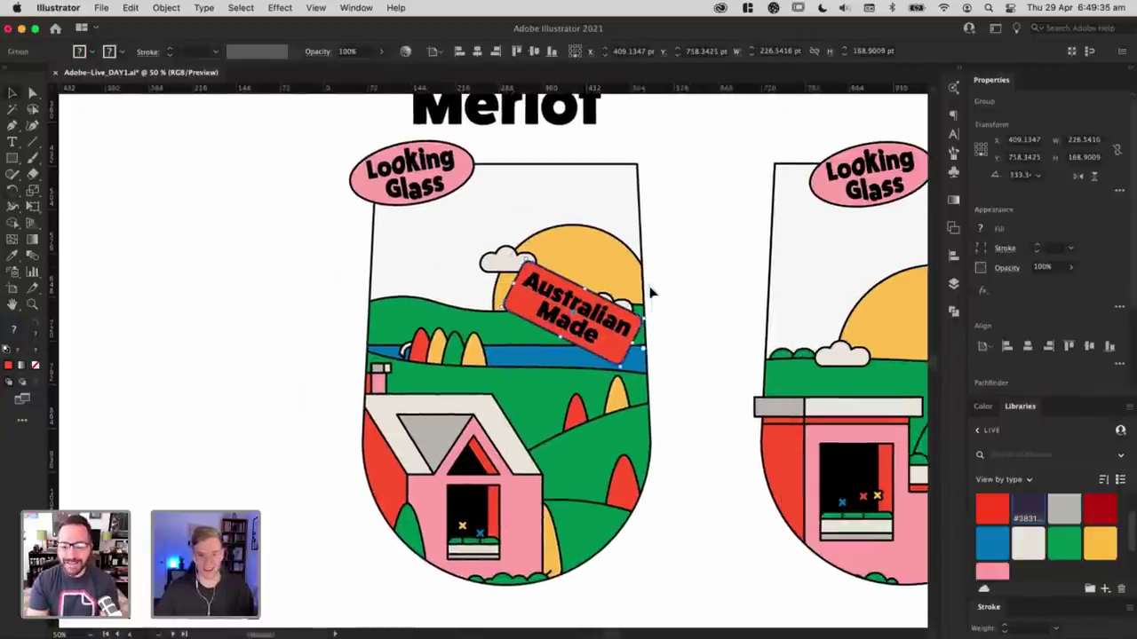
scroll(629, 301, down, 2)
scroll(629, 300, right, 1)
drag(558, 213, 607, 395)
drag(616, 310, 609, 417)
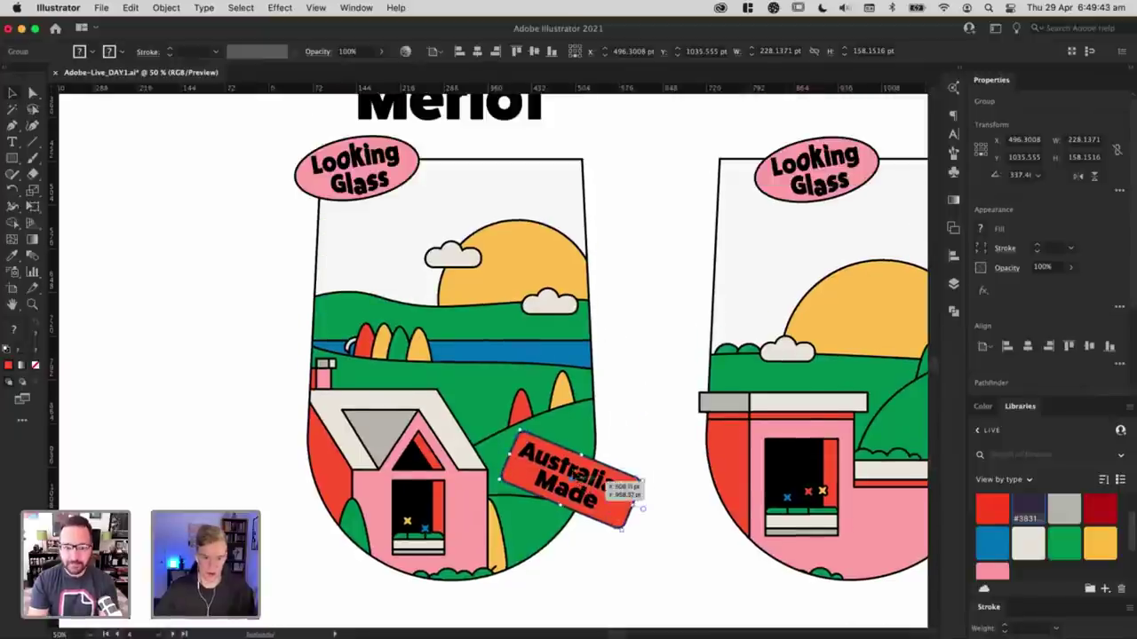
drag(575, 476, 573, 476)
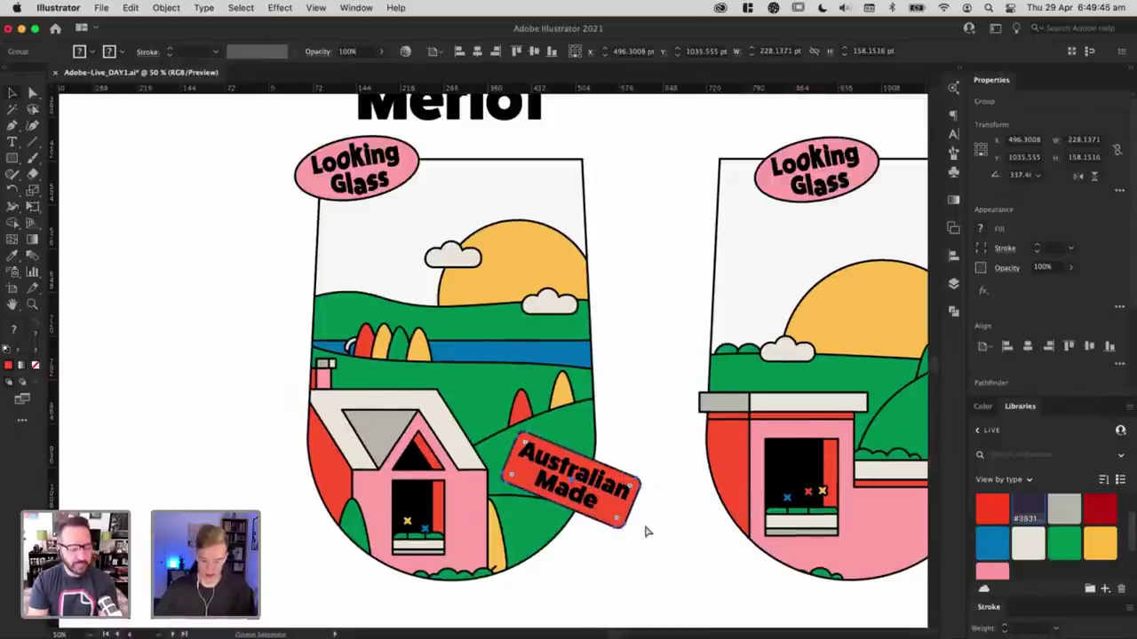
Step: Move the badge to the empty canvas beside the first label and change its wording to "Aussie Made"
key(super+minus)
scroll(575, 487, up, 3)
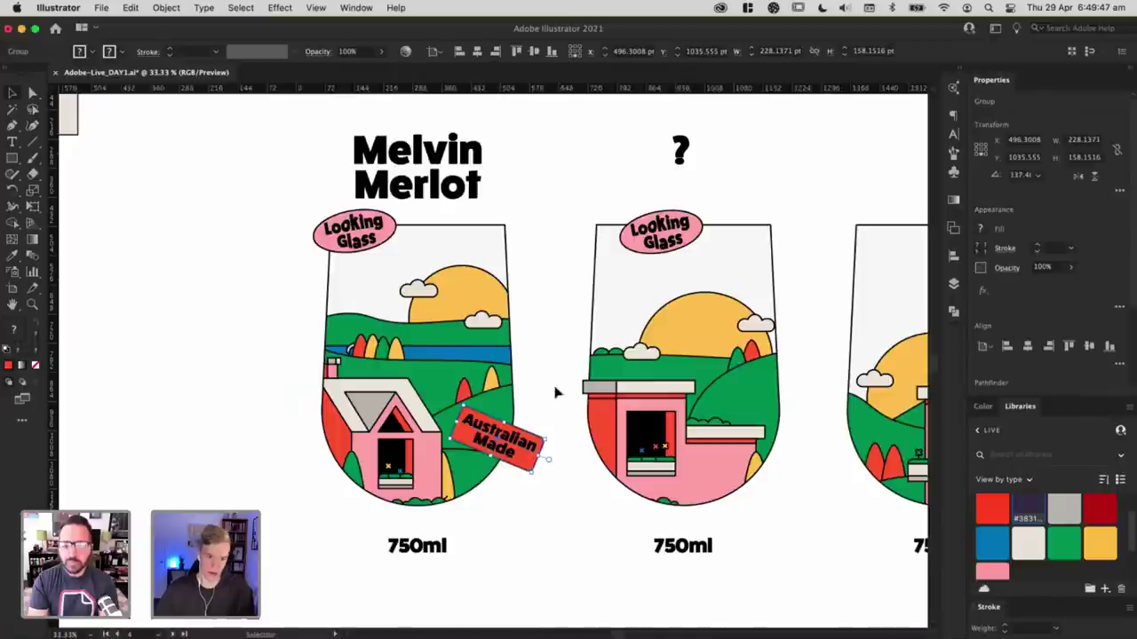
click(526, 521)
drag(531, 444, 256, 312)
key(super+plus)
key(super+plus)
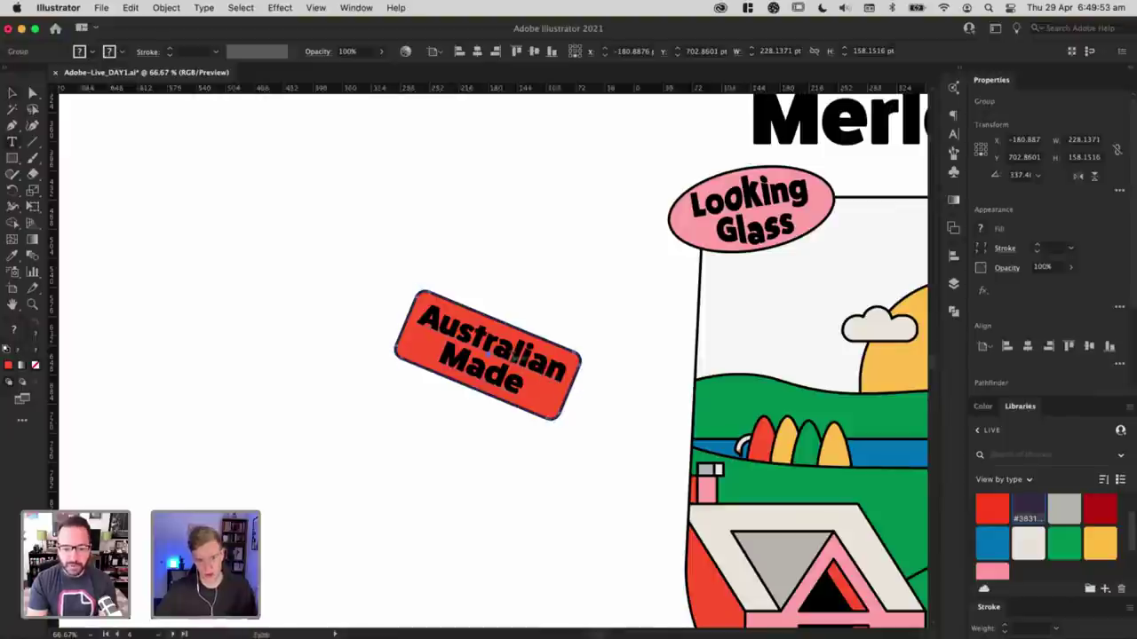
triple_click(512, 355)
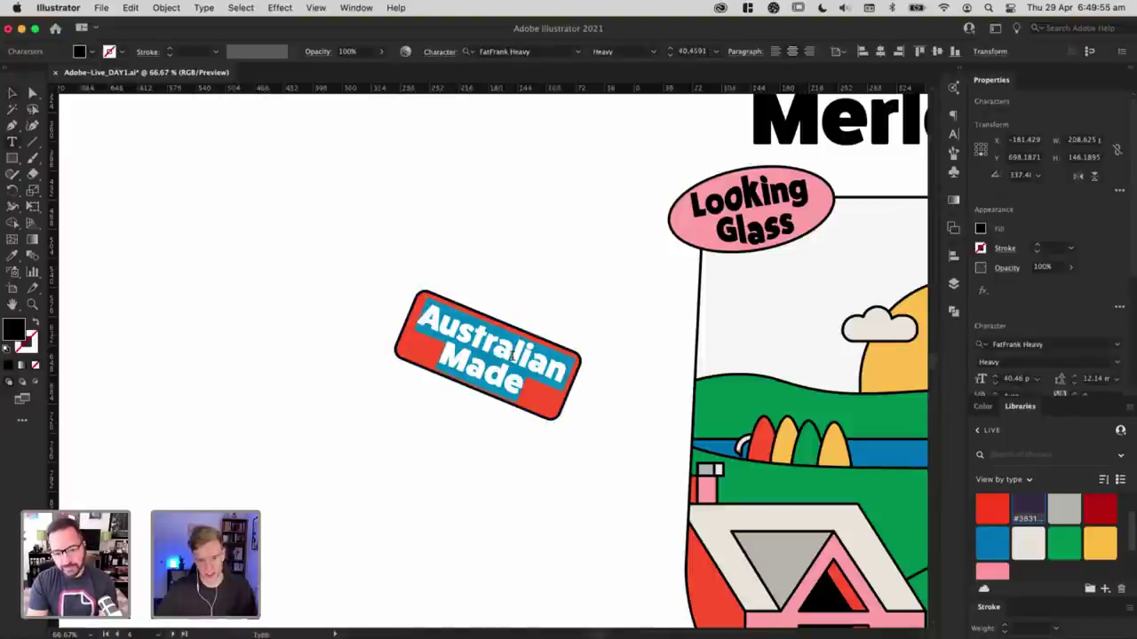
click(512, 355)
drag(458, 325, 589, 363)
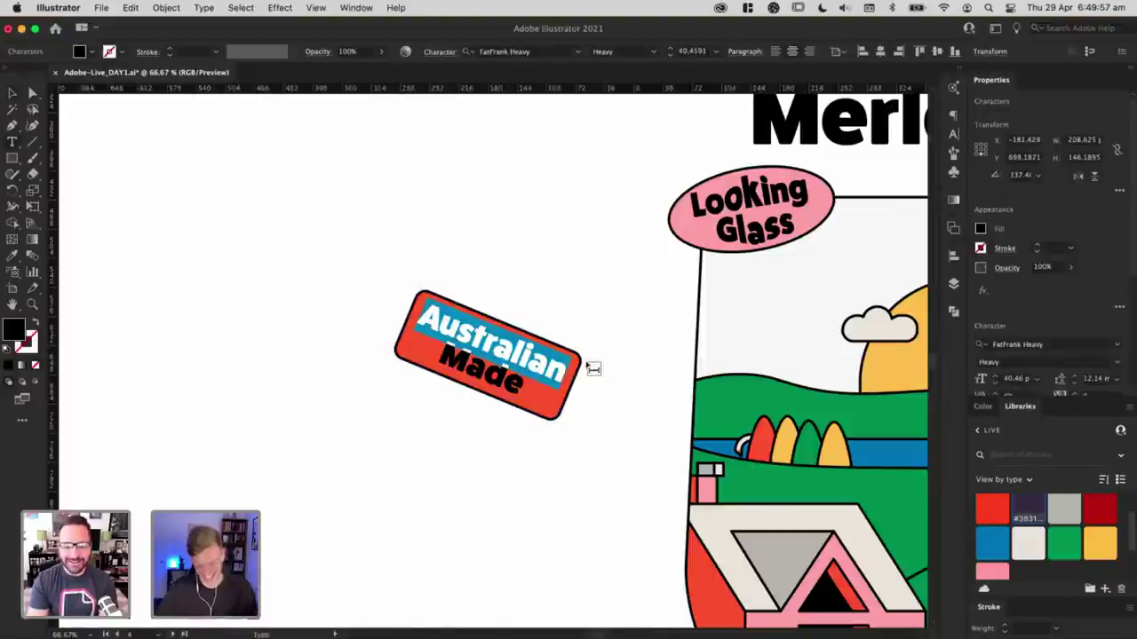
key(BackSpace)
text(ssie)
key(Escape)
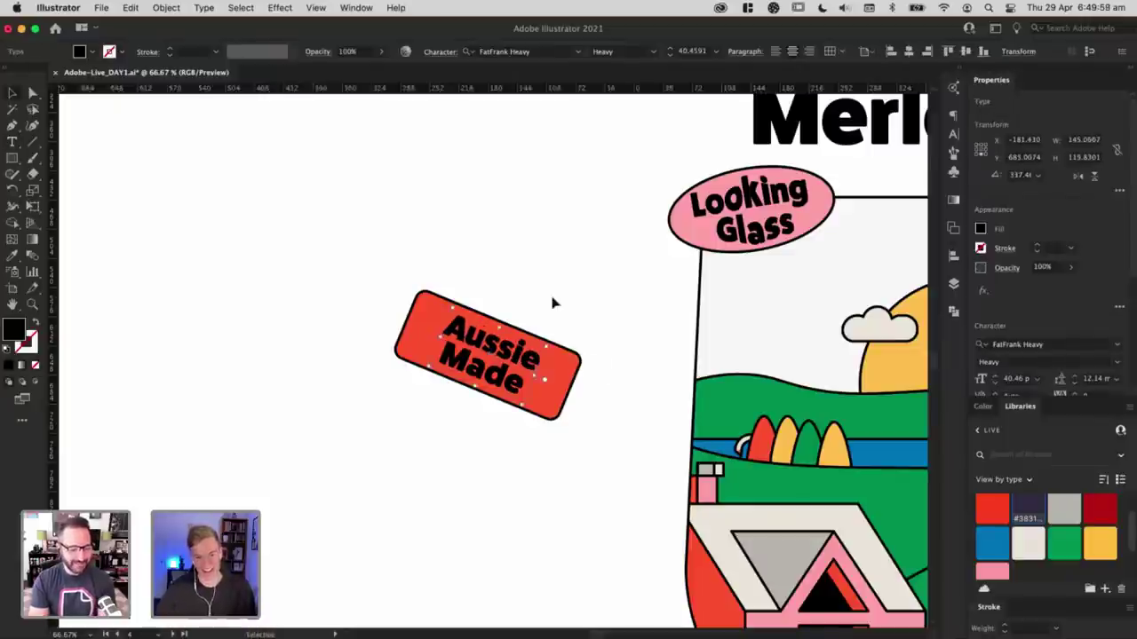
Step: Shorten the badge's red rectangle equally at both ends to fit around the Aussie Made text
click(551, 302)
click(558, 397)
mouse_move(571, 390)
mouse_down()
mouse_move(548, 385)
mouse_move(549, 397)
mouse_up()
key(super+z)
key(super+shift+g)
click(569, 401)
click(564, 396)
click(578, 426)
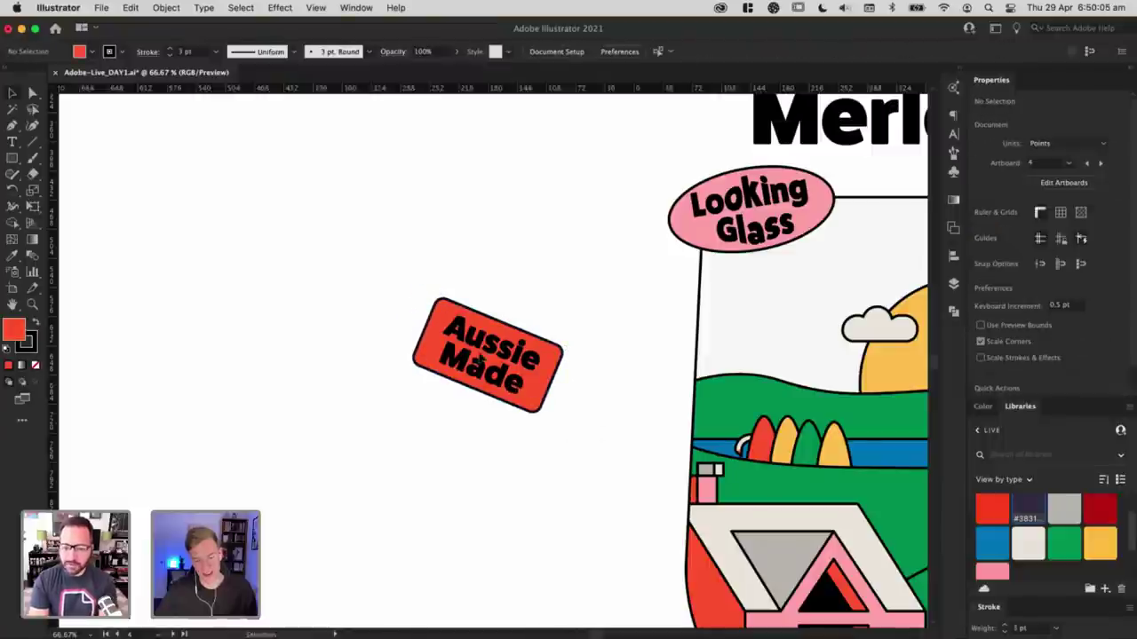
Step: Rotate the Aussie Made badge to about 6 degrees and place it over the first label's right edge
click(553, 353)
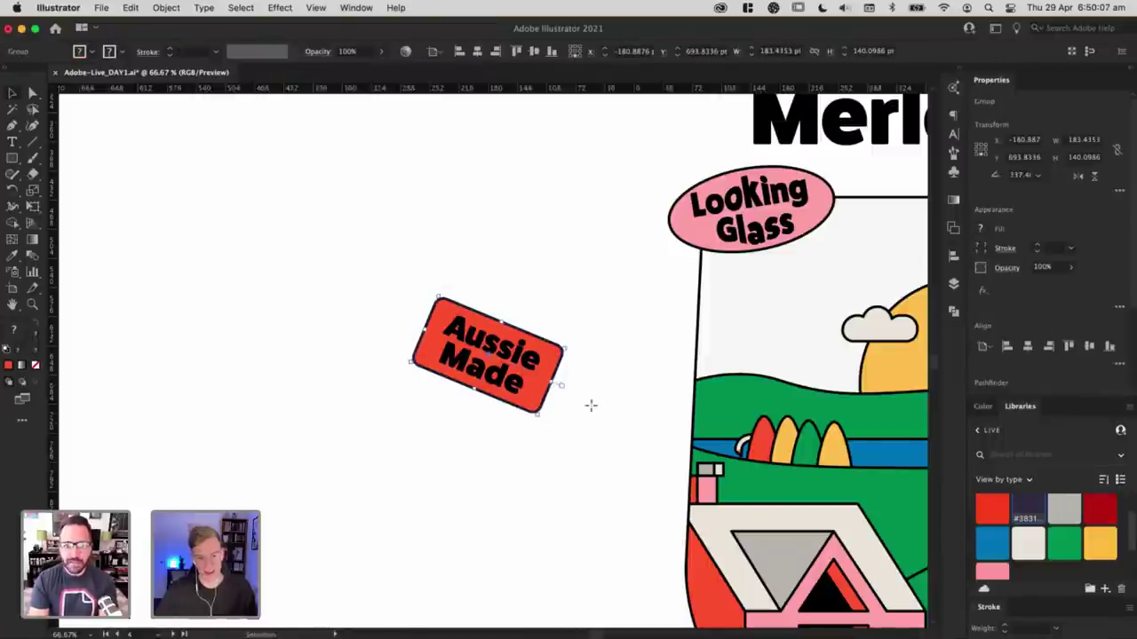
drag(592, 404, 350, 312)
click(607, 376)
key(super+minus)
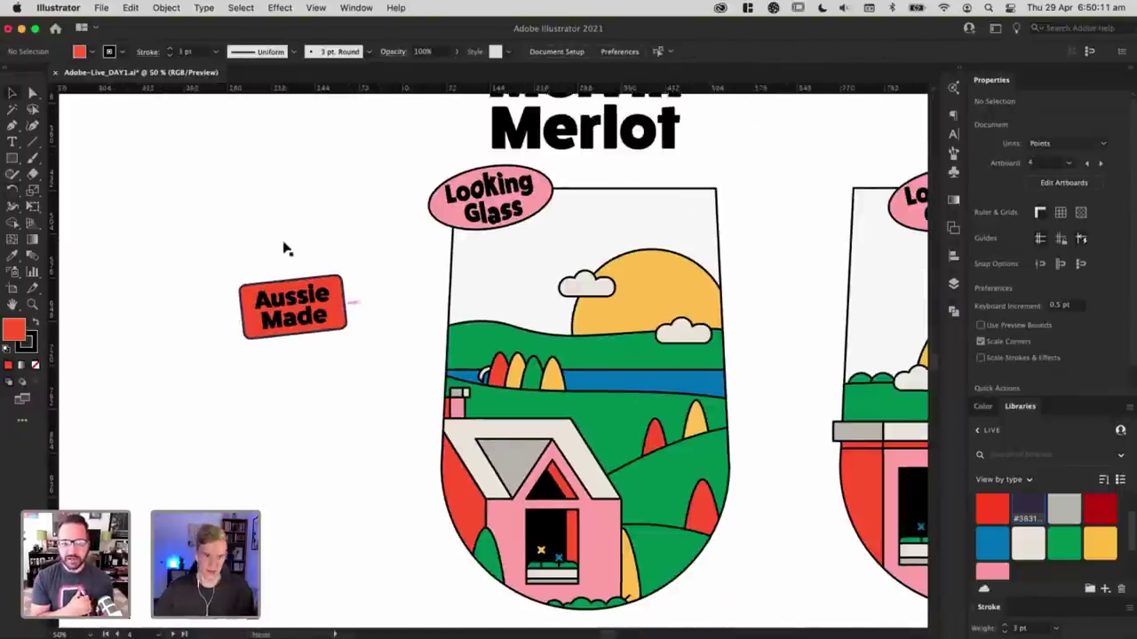
drag(247, 244, 583, 392)
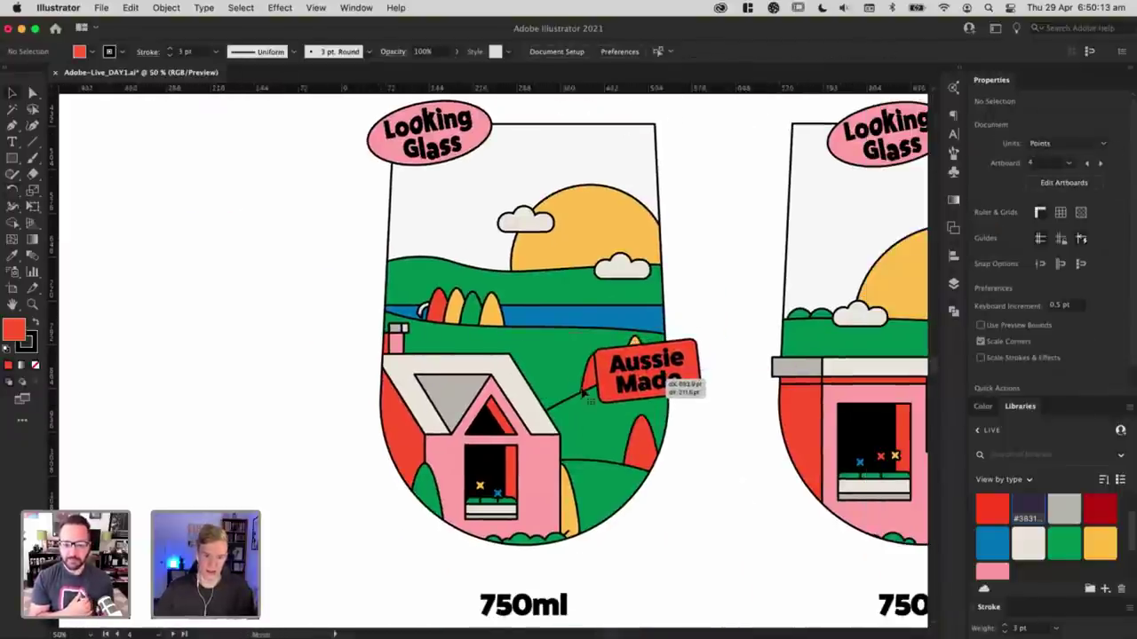
Step: Shift the red and yellow tree pair down the first label's hill and lower the badge about 22 pt
double_click(589, 385)
double_click(593, 382)
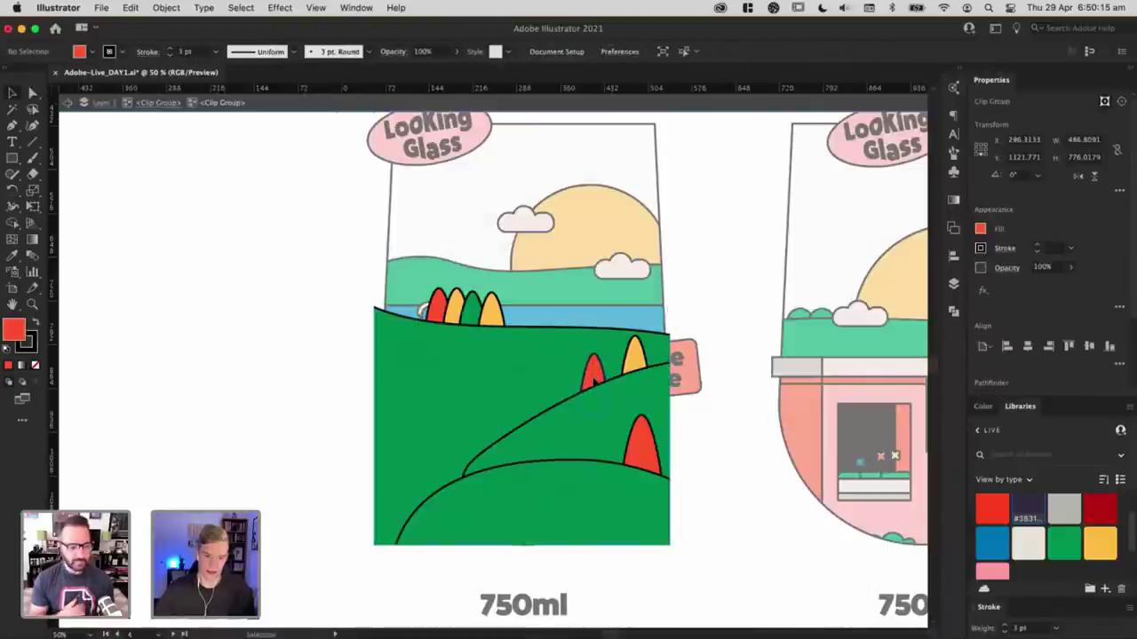
click(612, 368)
mouse_move(613, 369)
mouse_down()
mouse_move(583, 390)
mouse_move(593, 378)
mouse_up()
double_click(712, 418)
drag(663, 379, 663, 393)
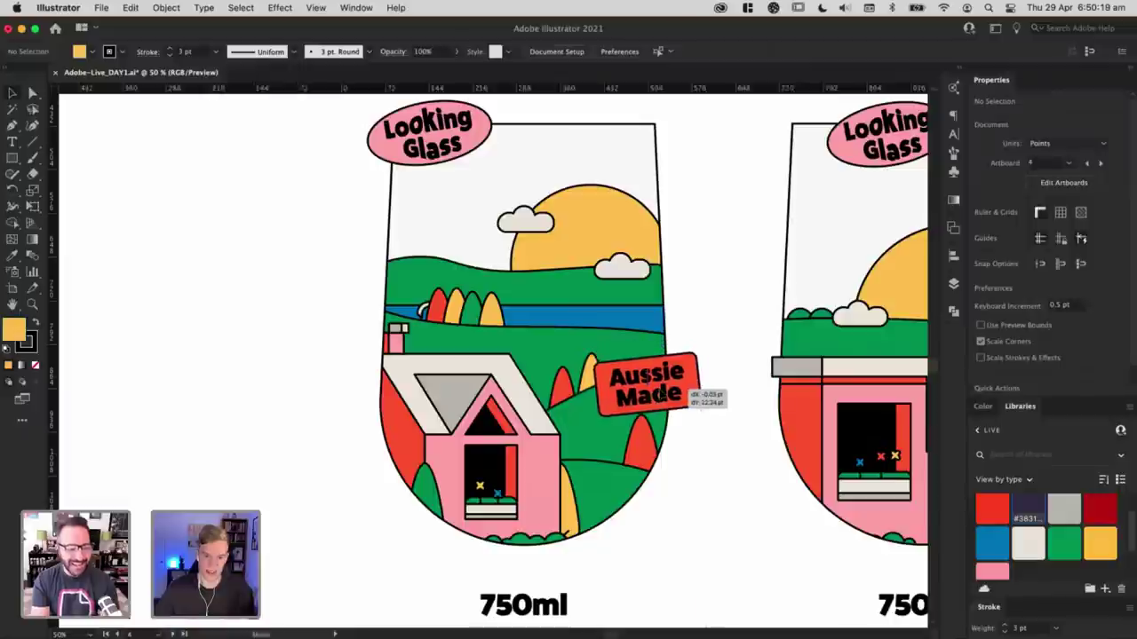
Step: Move the single red tree below the badge slightly left and down inside the first label's clip group
double_click(649, 451)
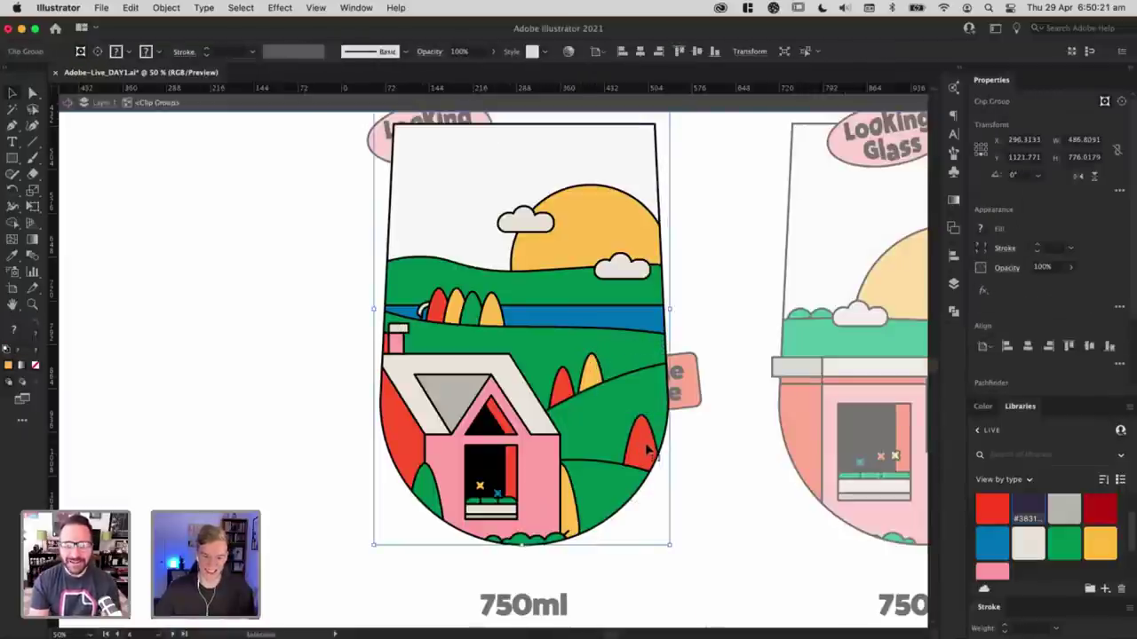
double_click(647, 449)
key(Escape)
key(Escape)
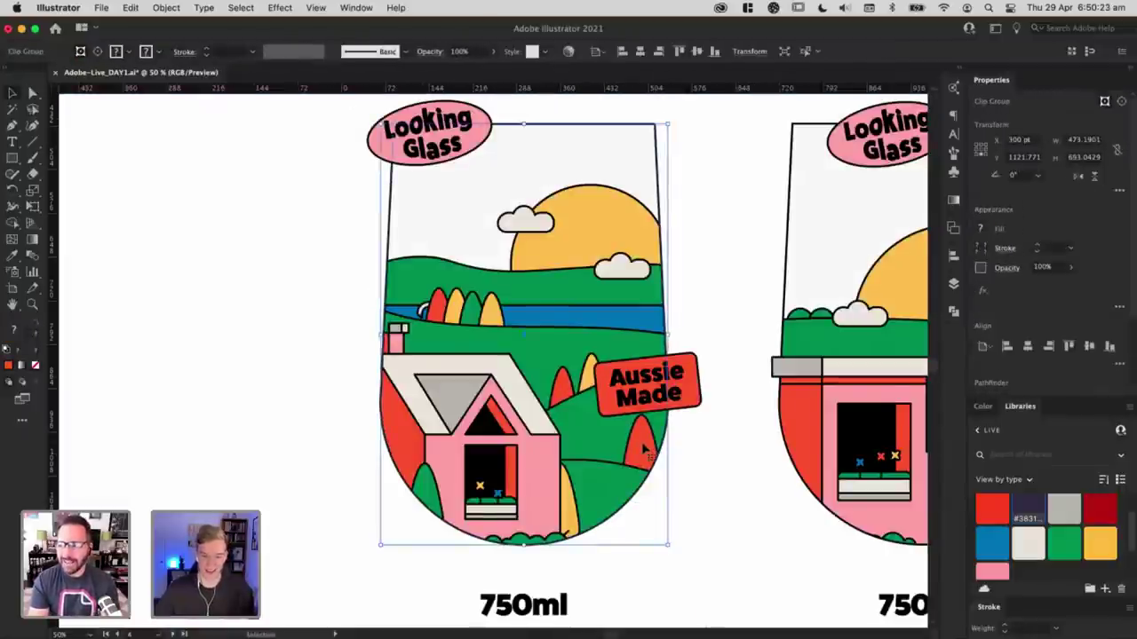
double_click(643, 450)
double_click(646, 450)
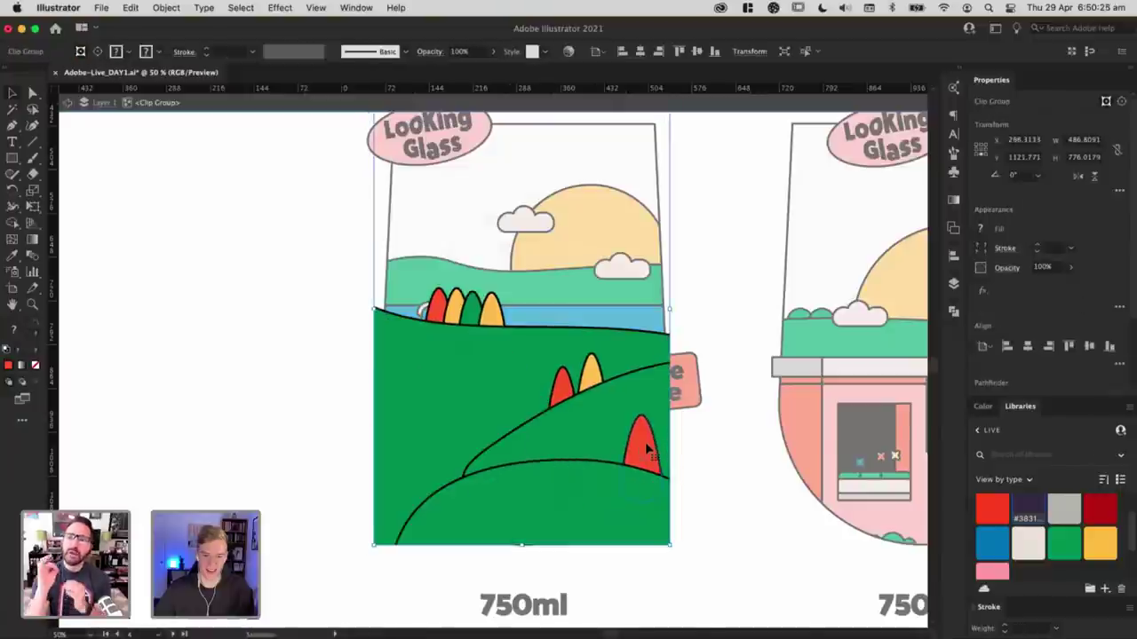
double_click(646, 444)
drag(645, 444, 634, 453)
double_click(706, 456)
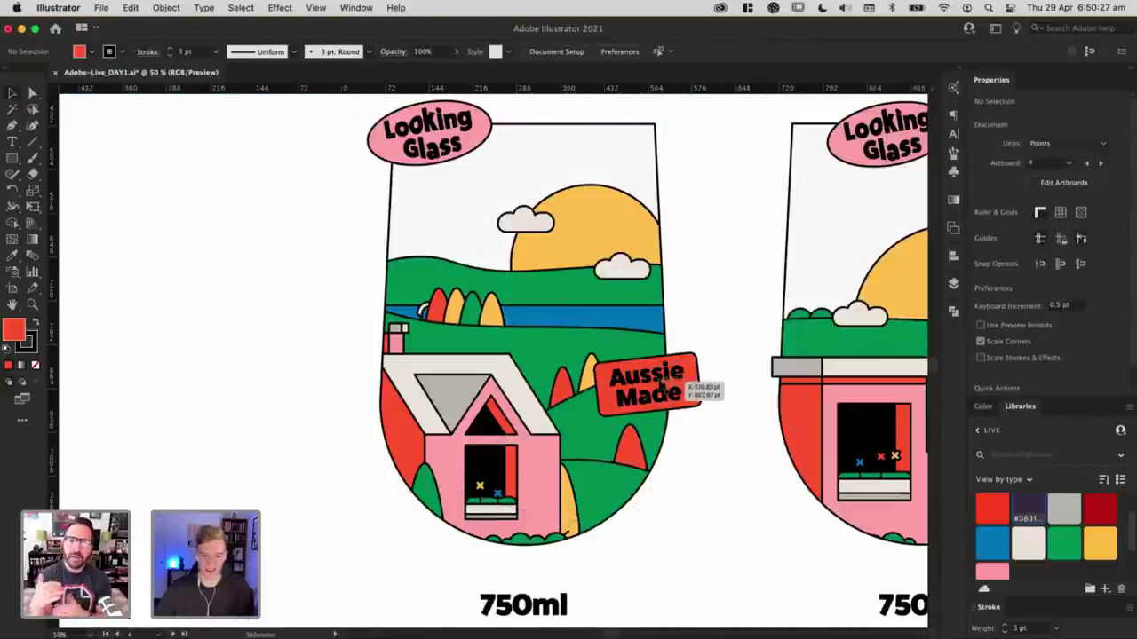
Step: Copy the badge to the second label's upper left edge at about 353 degrees and above the third label's sun at about 13 degrees
key(super+minus)
drag(657, 379, 621, 336)
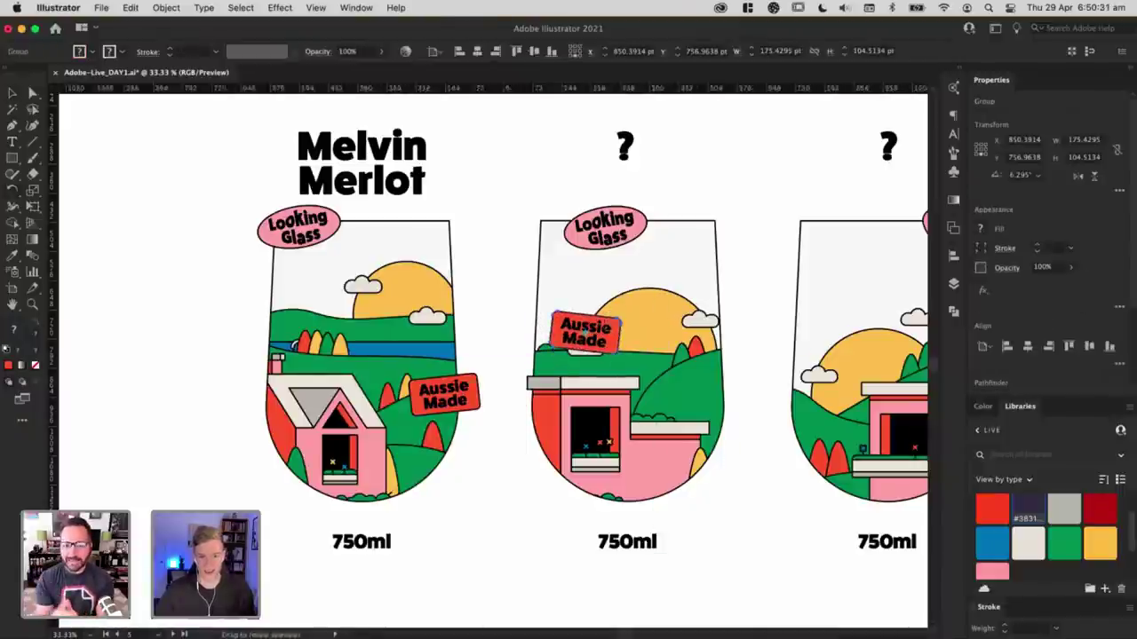
drag(576, 306, 576, 245)
scroll(575, 244, right, 5)
scroll(576, 244, down, 1)
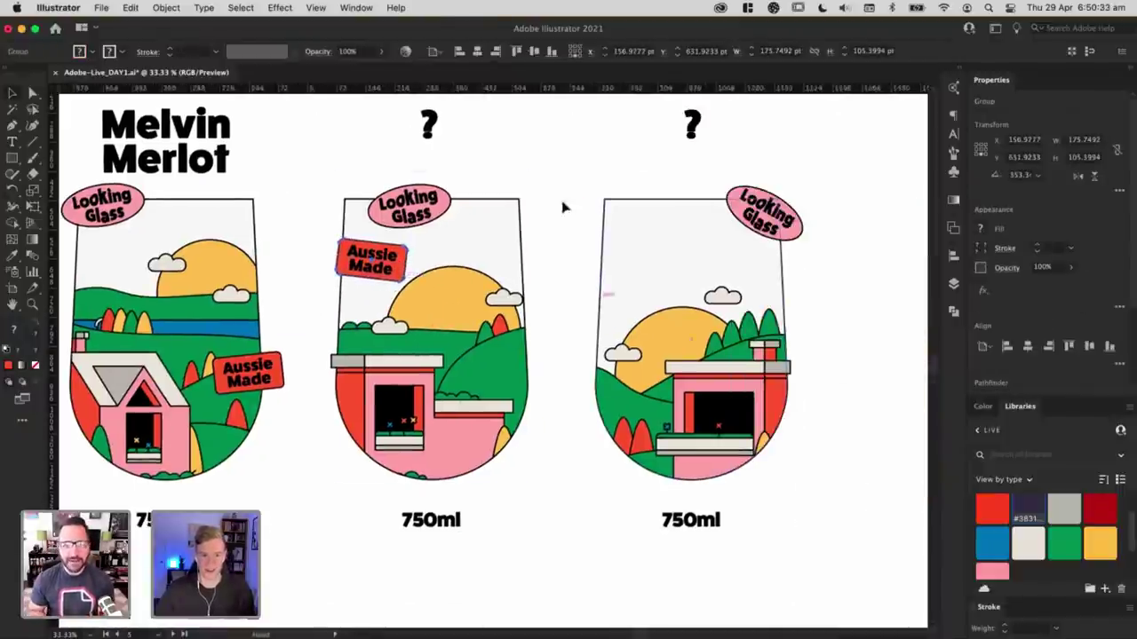
drag(382, 268, 677, 288)
drag(710, 290, 720, 273)
Step: Move the third label's Looking Glass oval inside the label, above and right of the badge, and tilt it slightly clockwise
click(773, 233)
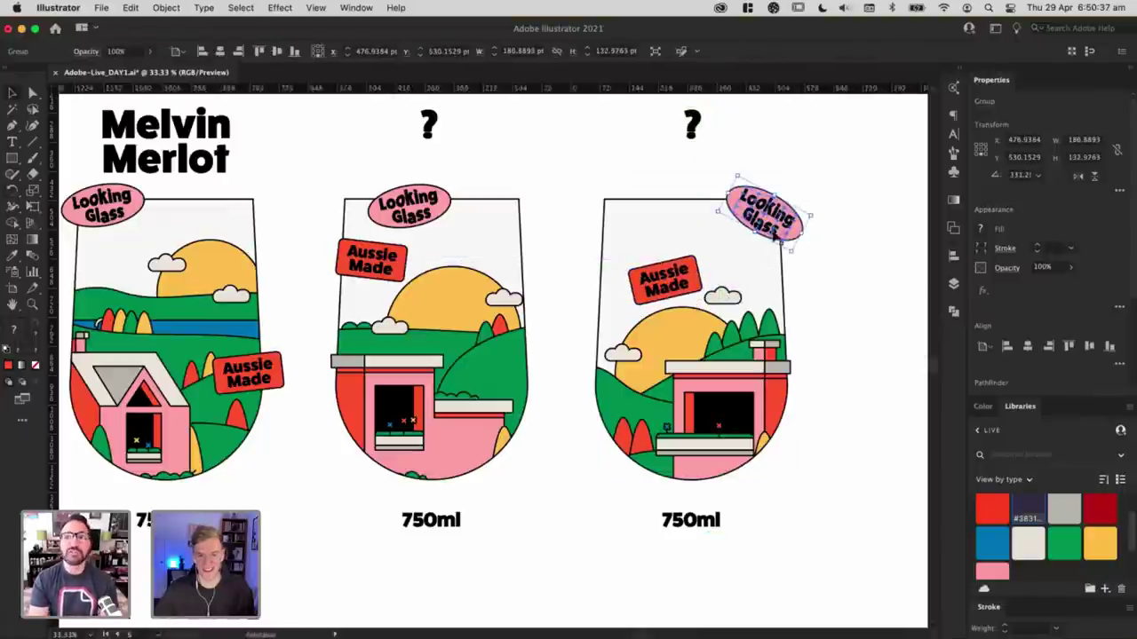
drag(768, 219, 771, 214)
drag(660, 224, 654, 224)
drag(720, 254, 737, 204)
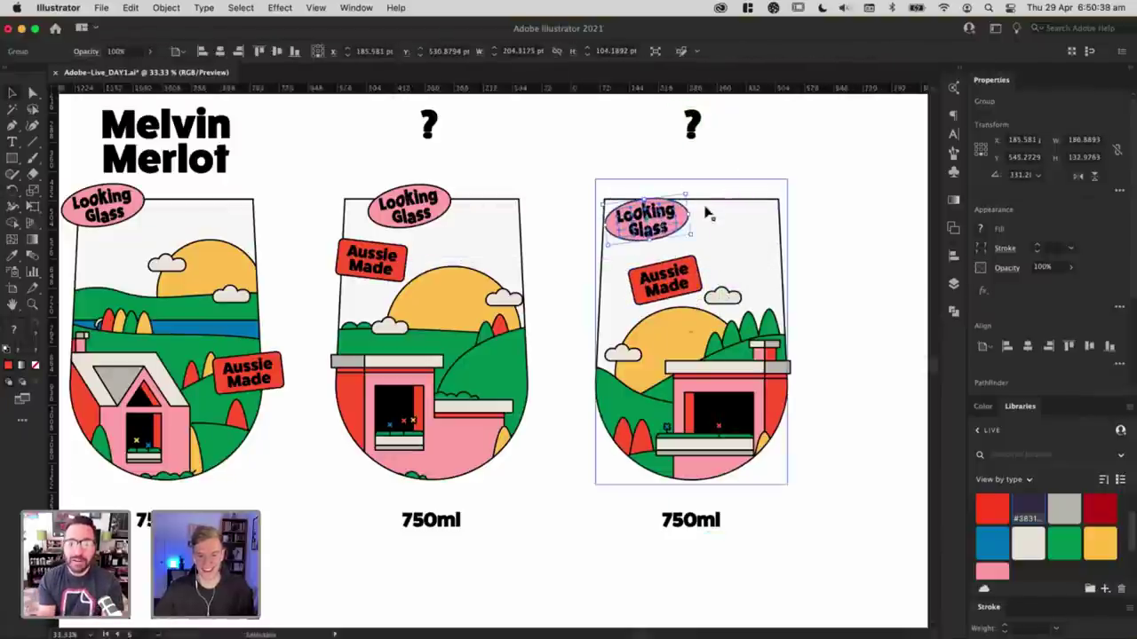
drag(662, 233, 710, 236)
drag(812, 272, 804, 288)
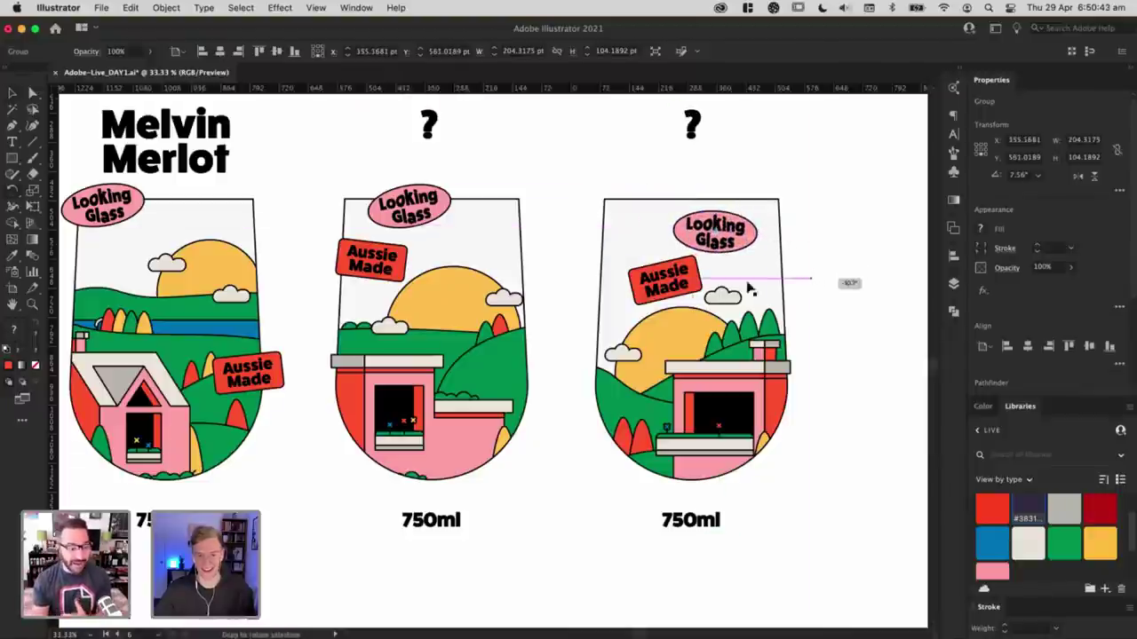
Step: Move the third label's badge up until it overlaps the Looking Glass oval, and bring the oval to the front
drag(672, 271, 664, 253)
click(716, 238)
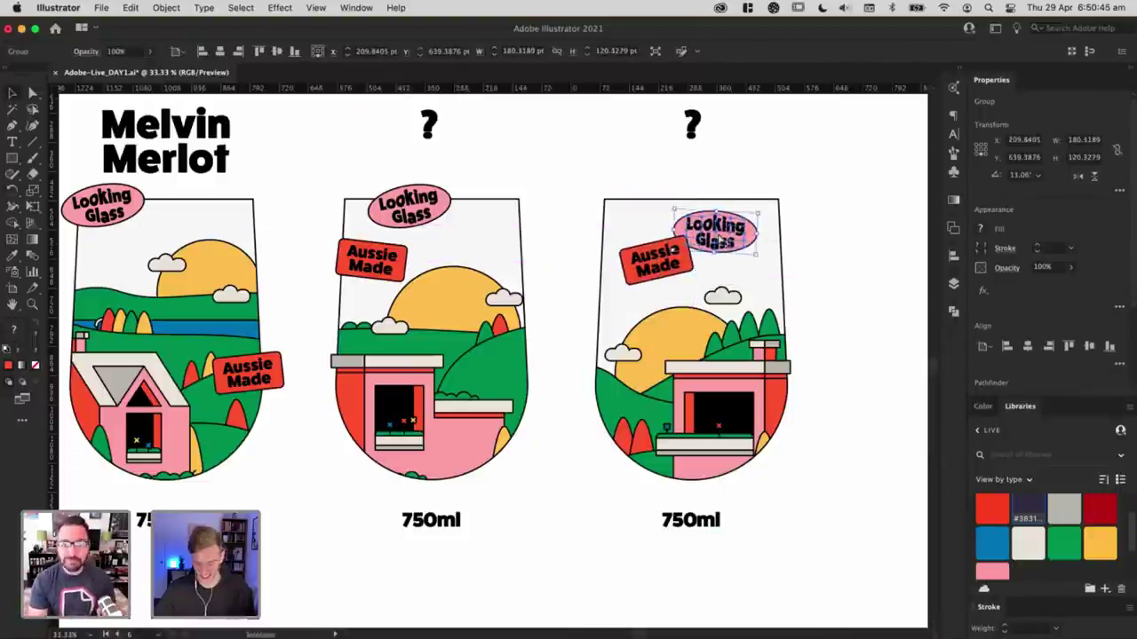
key(super+shift+])
click(805, 264)
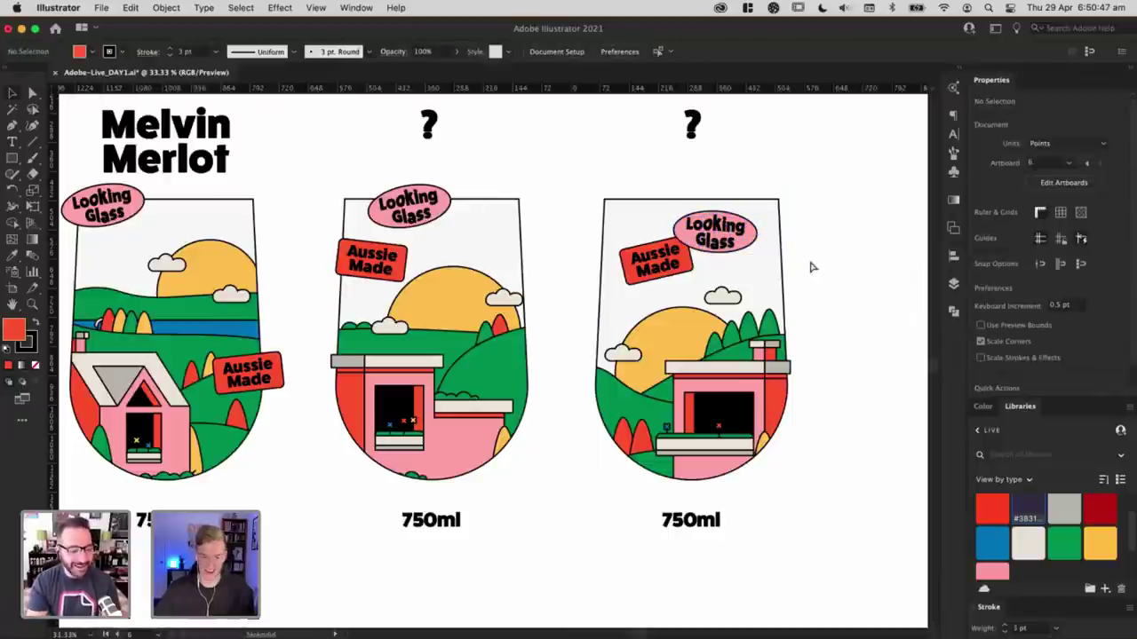
Step: Replace the question mark above the second label with the wine name "Perth Pinot" on two lines
key(super+minus)
drag(508, 231, 532, 234)
key(t)
click(485, 191)
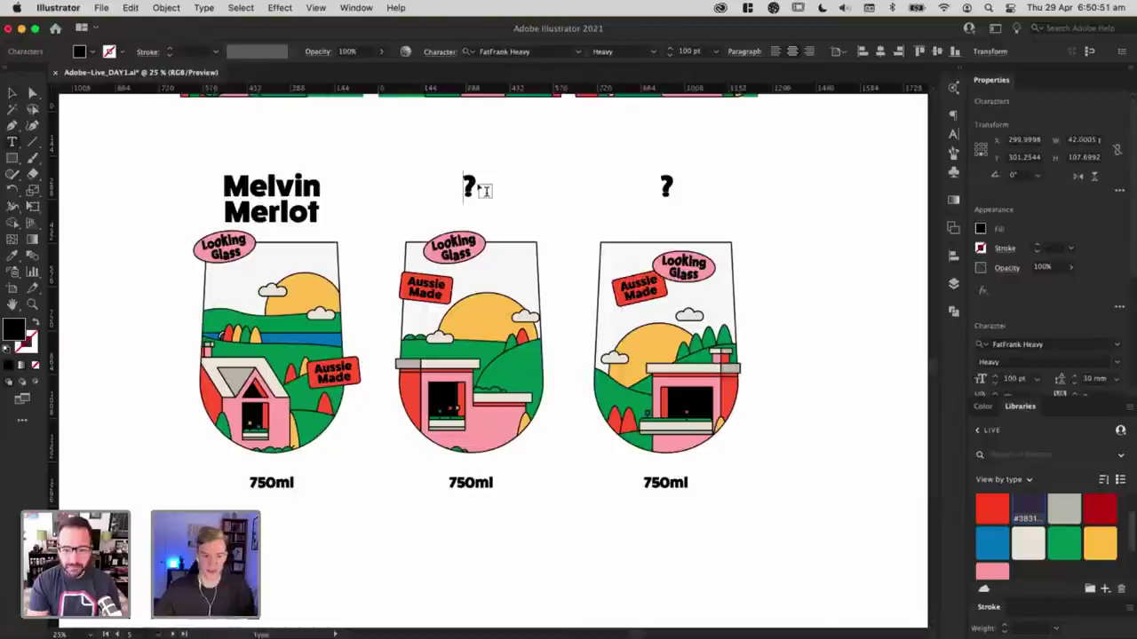
key(Escape)
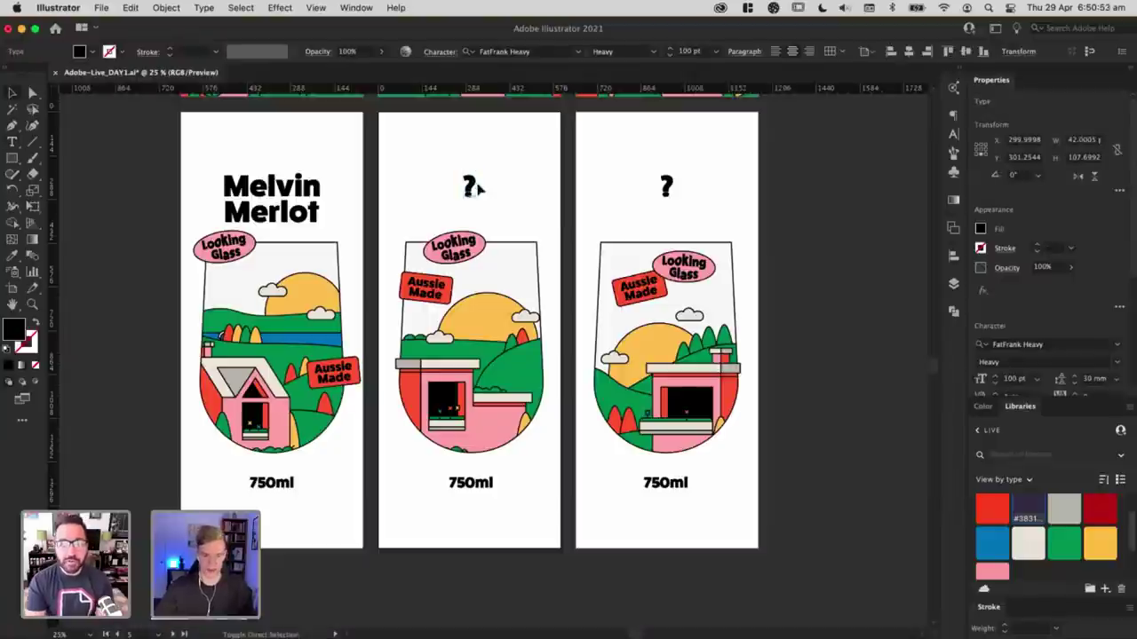
text(t)
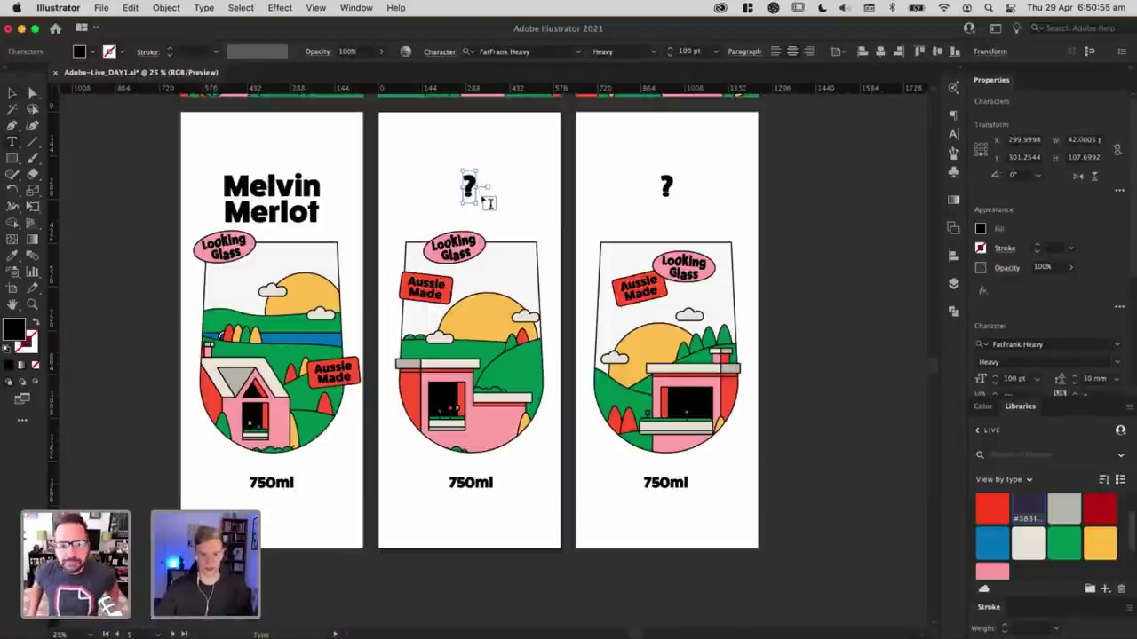
text(Perth)
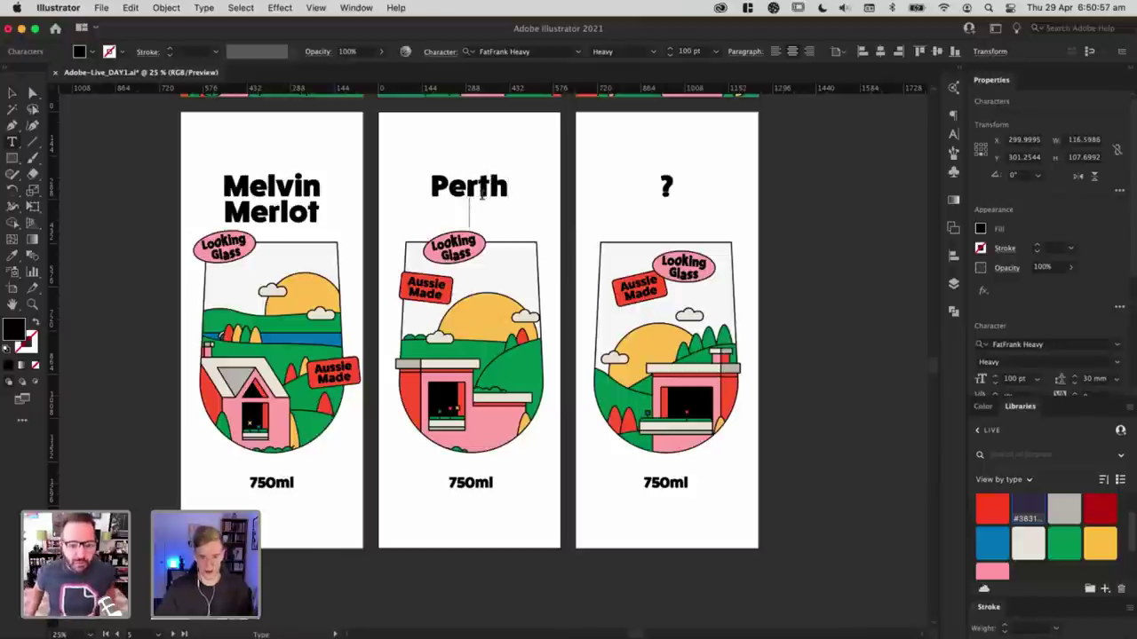
text(Pinot)
key(Escape)
Step: Replace the question mark above the third label with the wine name "Sydney Shiraz" on two lines
click(680, 173)
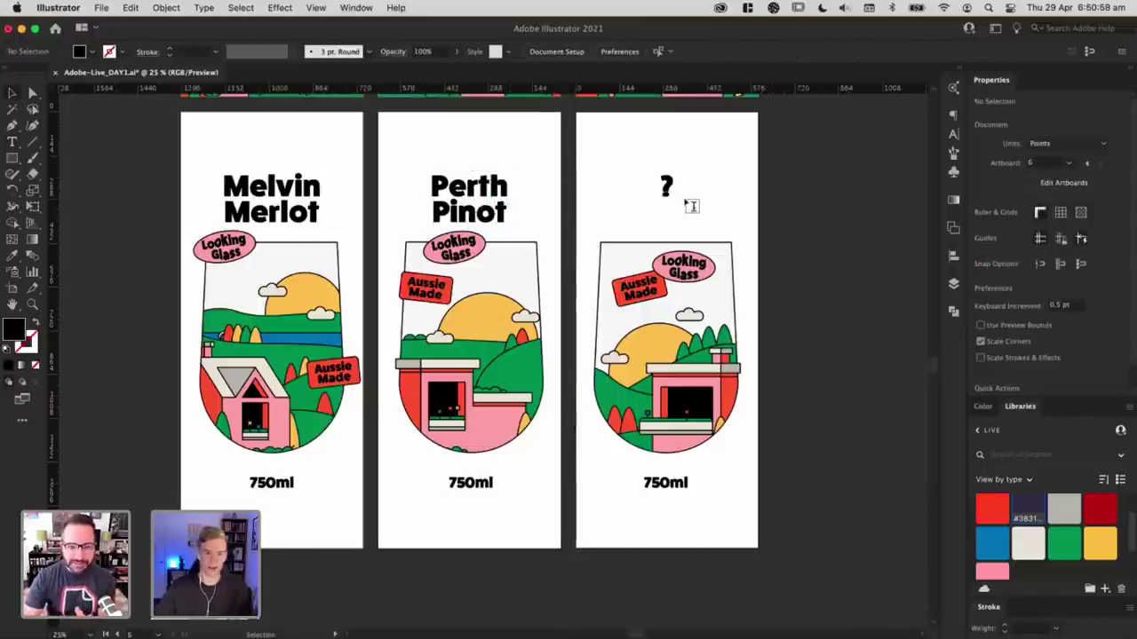
double_click(666, 186)
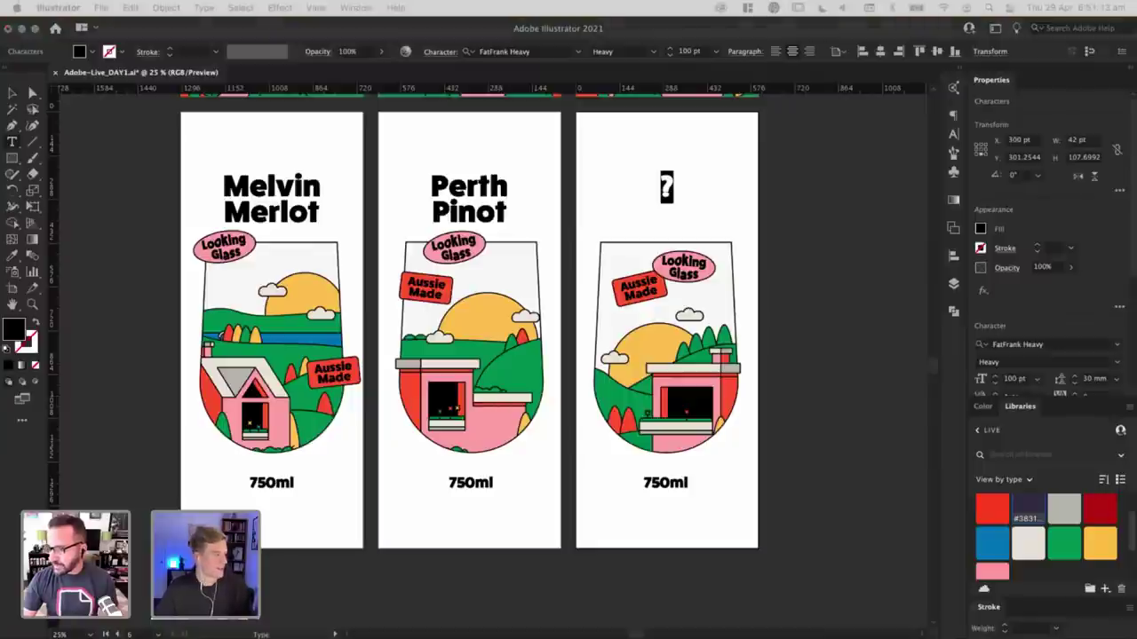
click(668, 188)
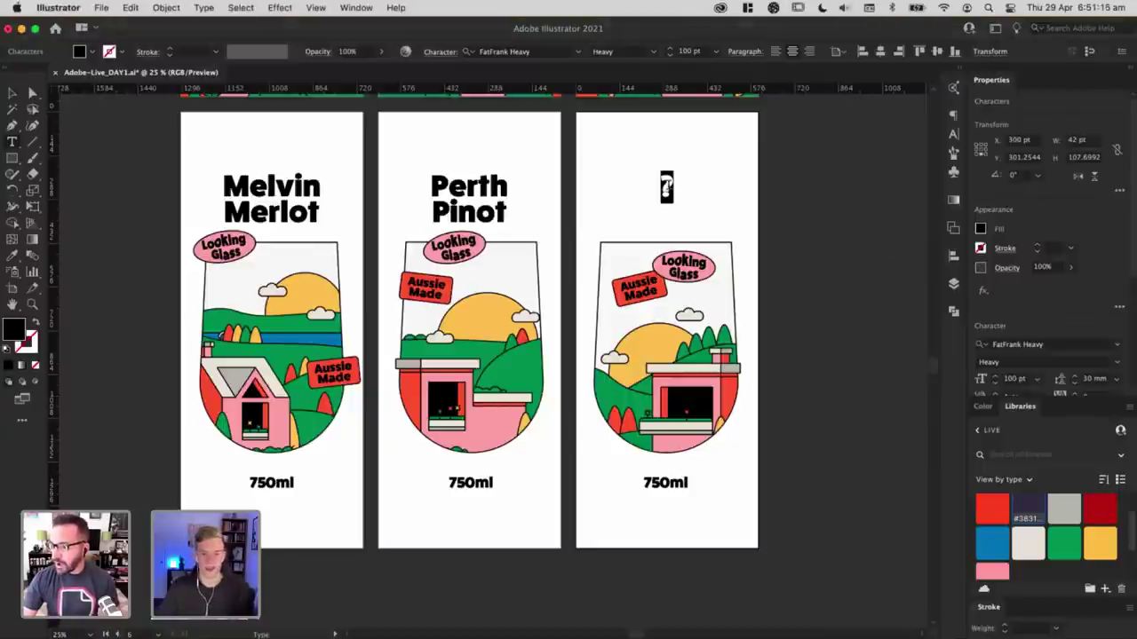
text(syd)
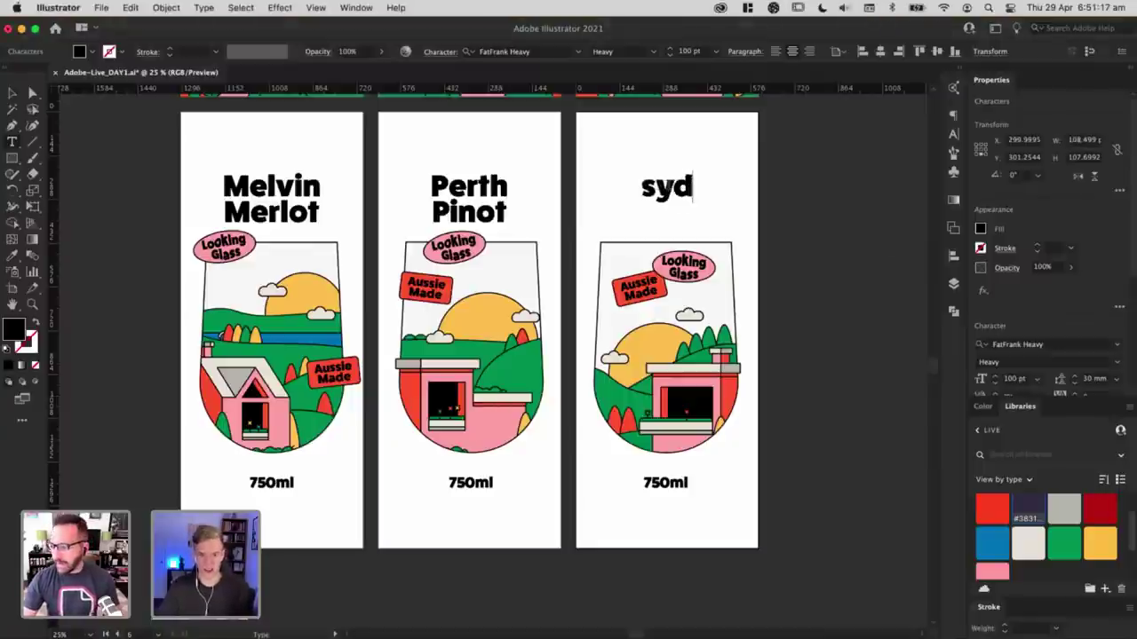
key(BackSpace)
key(BackSpace)
key(BackSpace)
text(Sydney)
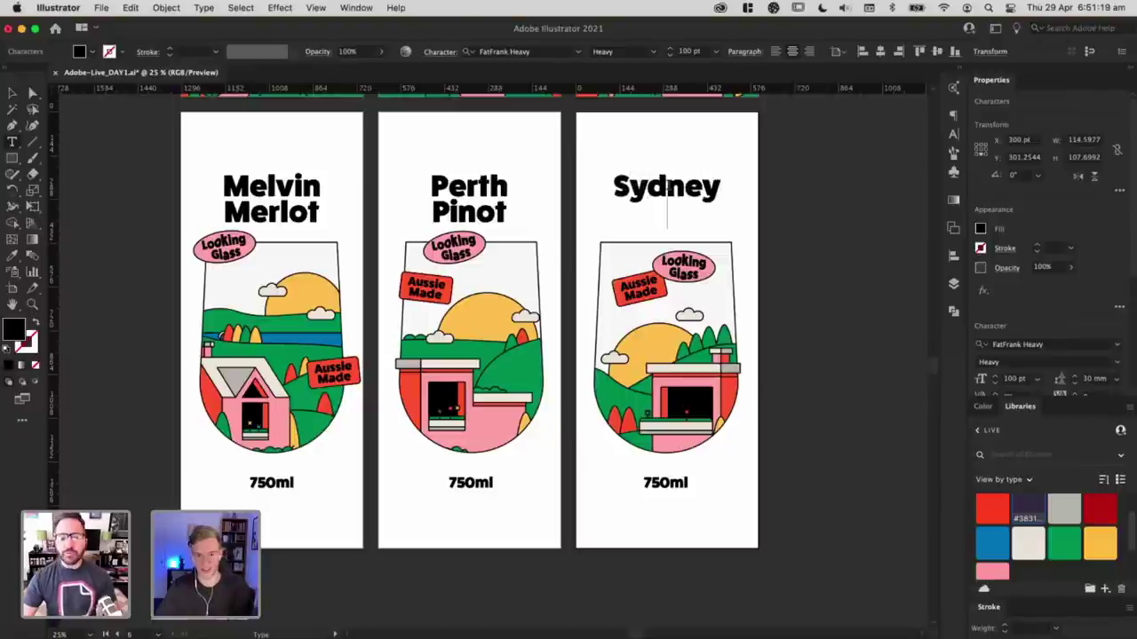
key(Return)
text(Shiraz)
key(Escape)
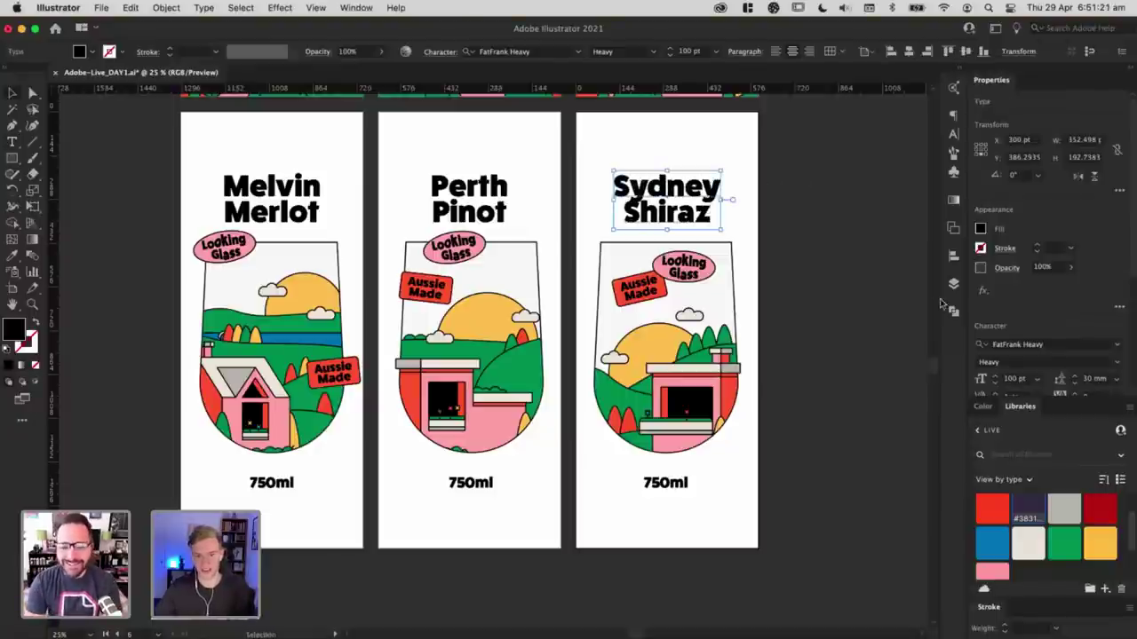
click(800, 192)
key(super+equal)
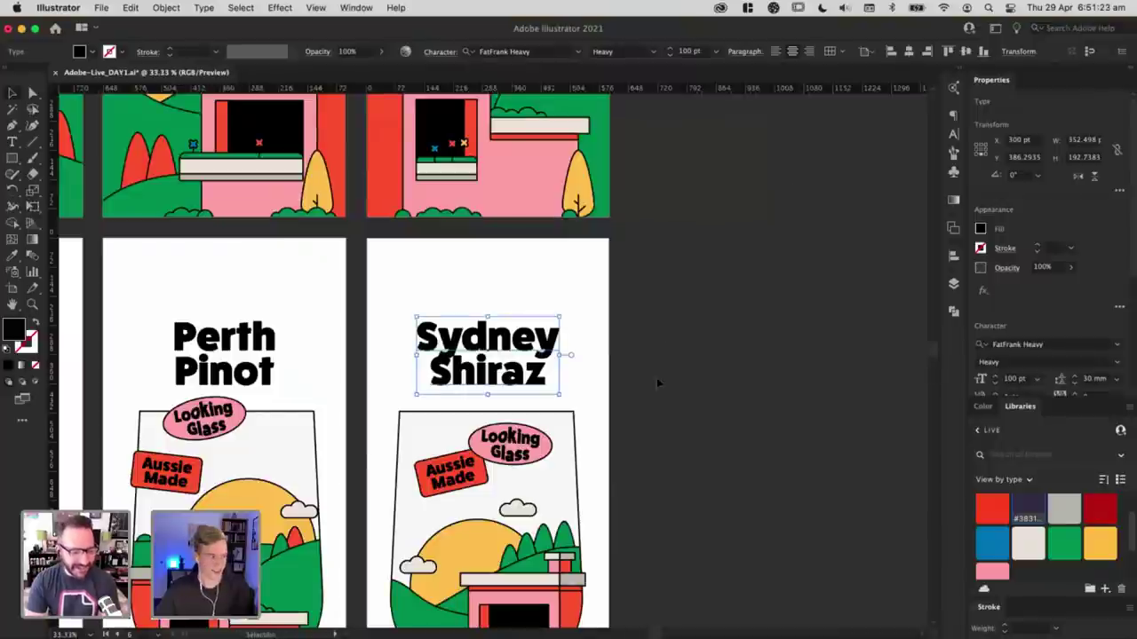
scroll(639, 327, down, 2)
scroll(657, 350, down, 1)
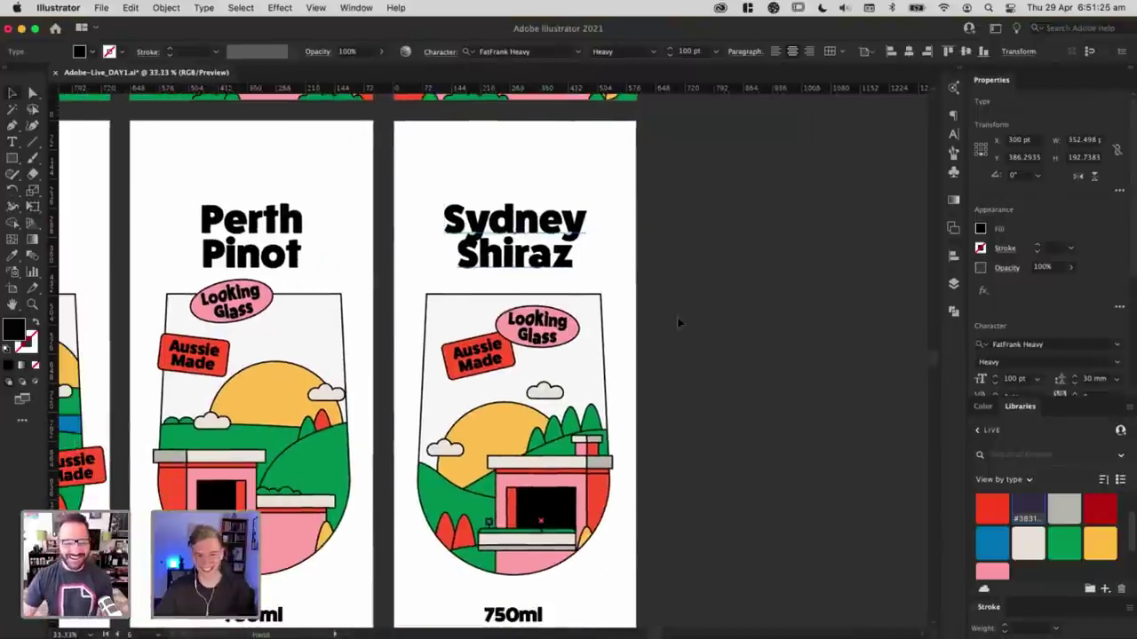
click(642, 266)
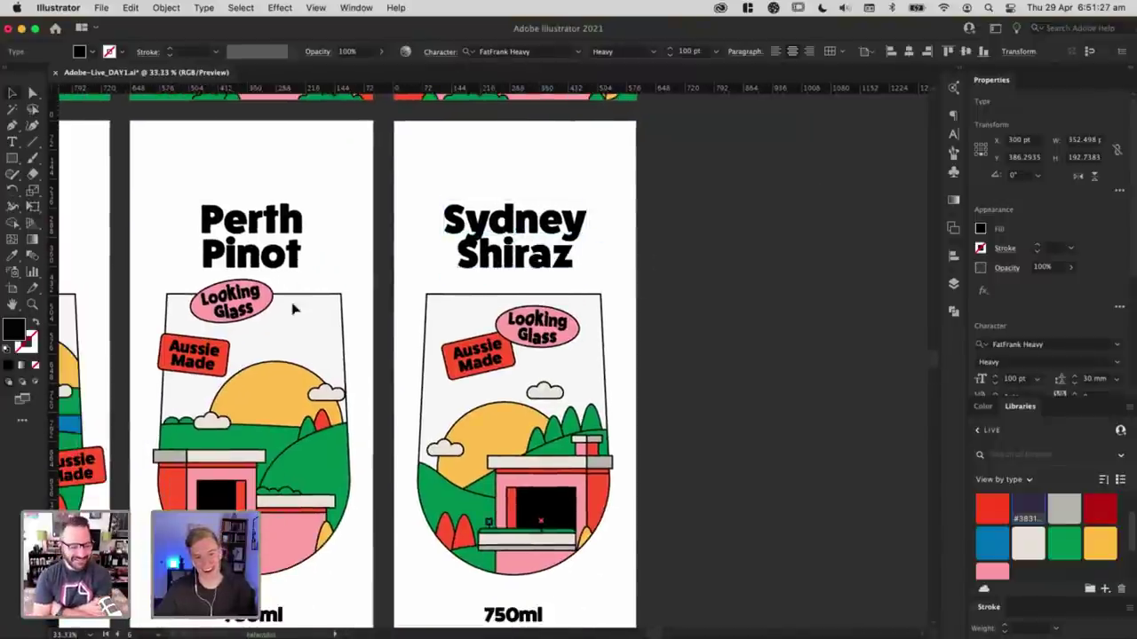
drag(303, 307, 578, 213)
key(super+minus)
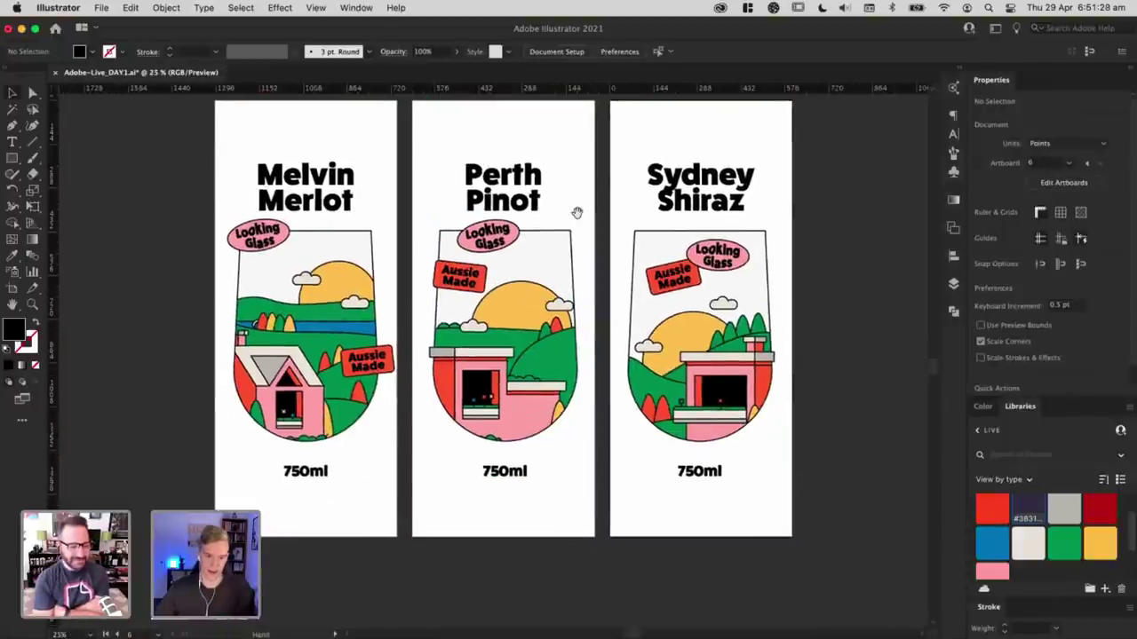
Step: Draw a vertical line about 49 pt long from the first label's base towards 750ml, with no fill and a 3 pt black stroke
key(super+equal)
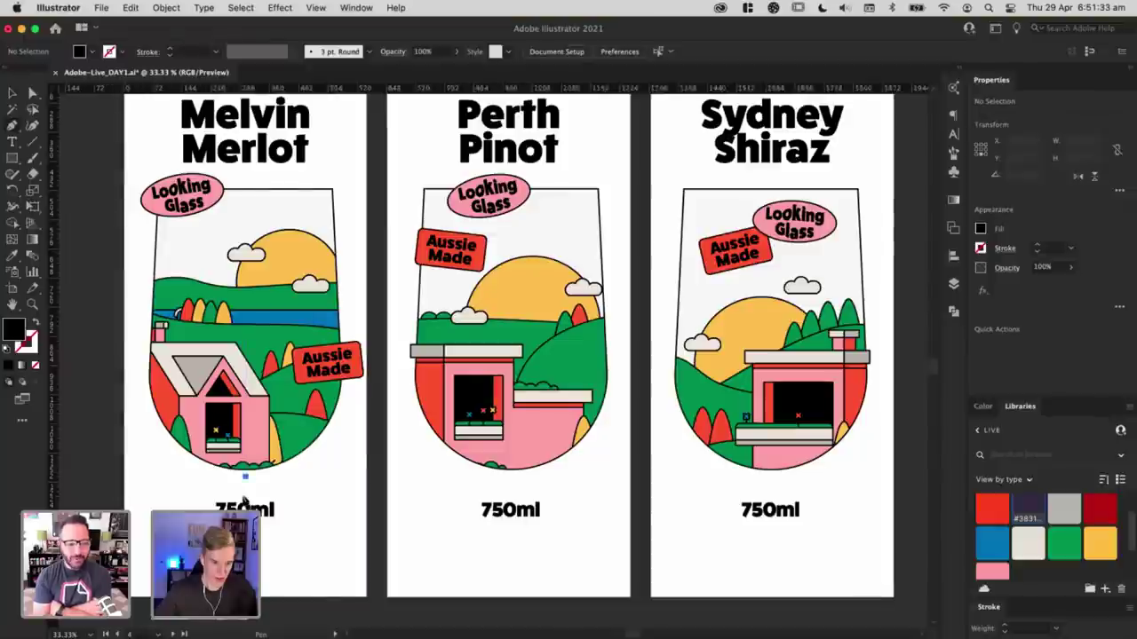
click(245, 477)
super+click(300, 490)
drag(218, 482, 302, 497)
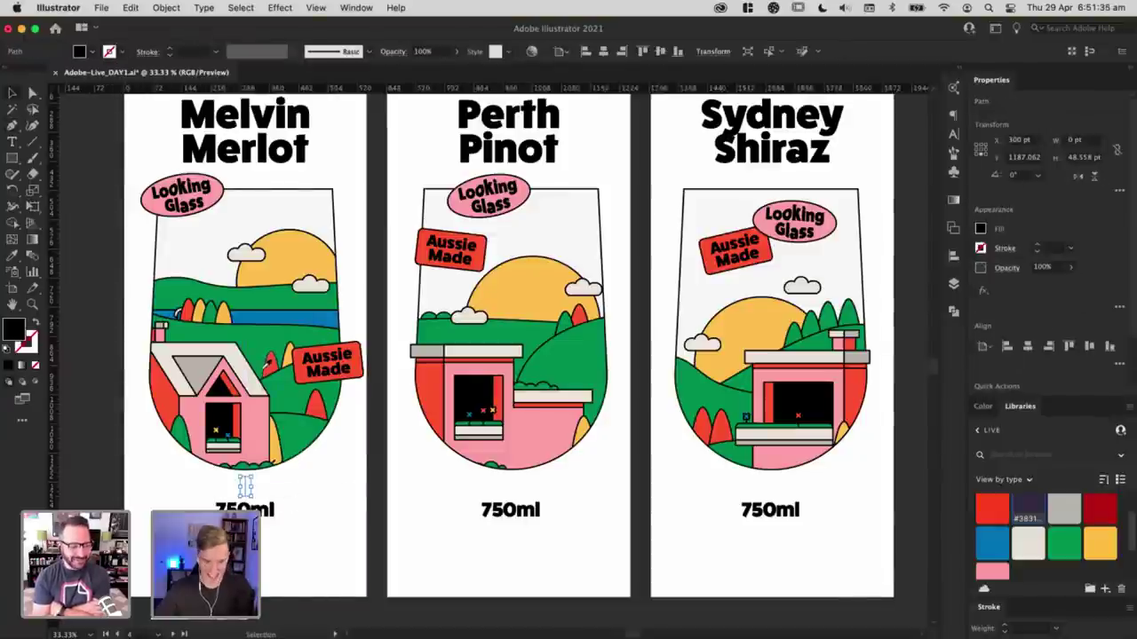
key(i)
click(249, 484)
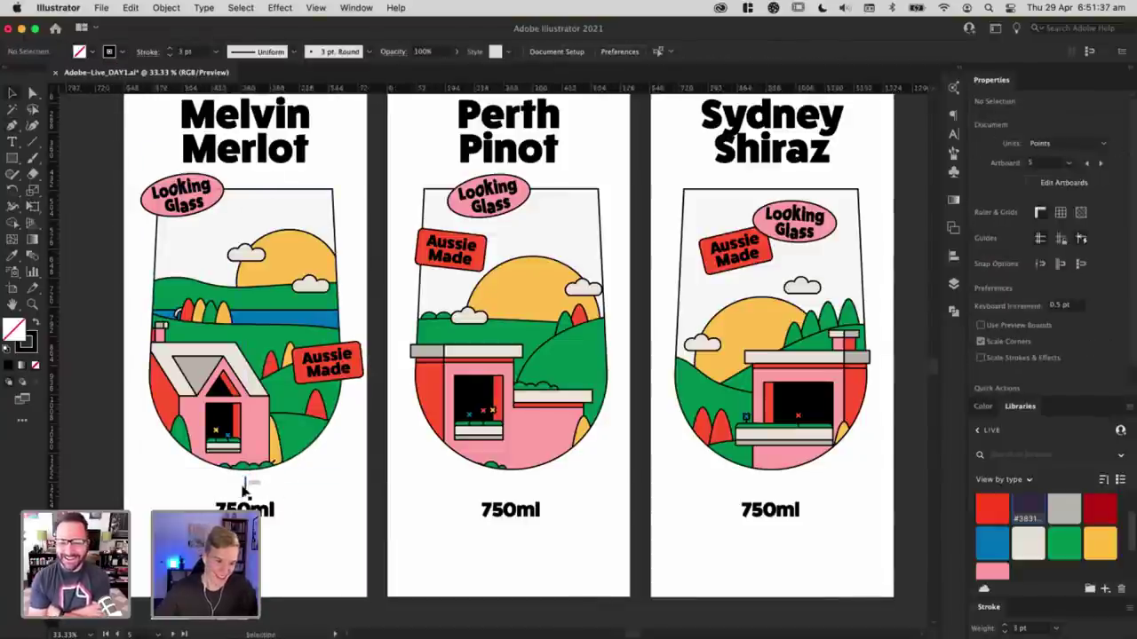
drag(246, 482, 344, 504)
key(super+z)
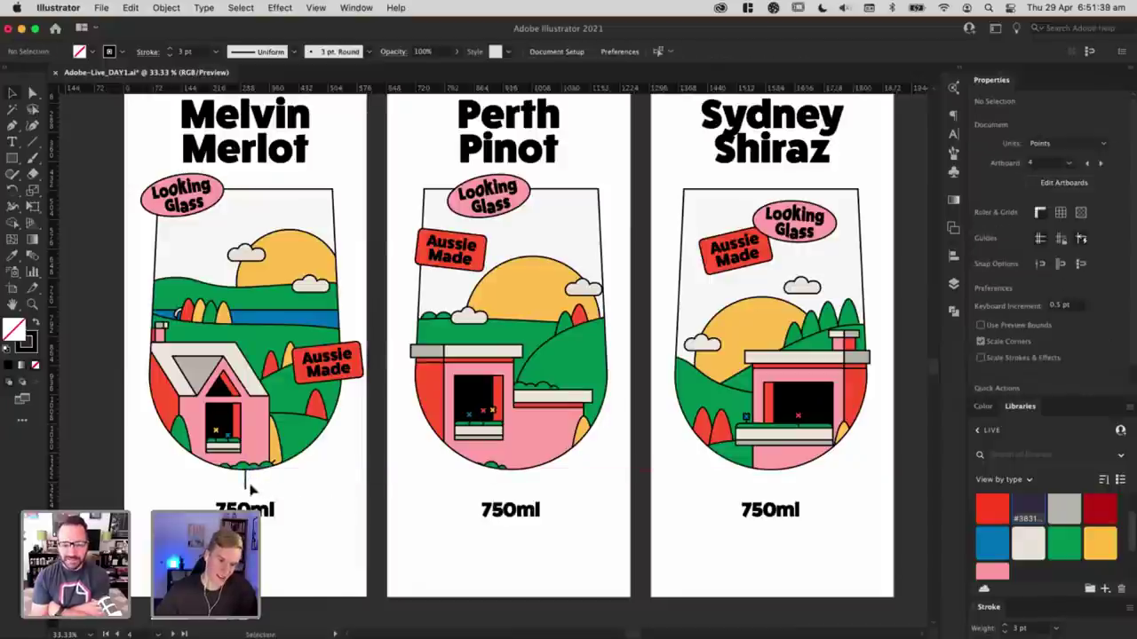
Step: Copy the short vertical line beneath the second and third labels, centred on each artboard above the 750ml text
drag(247, 485, 511, 484)
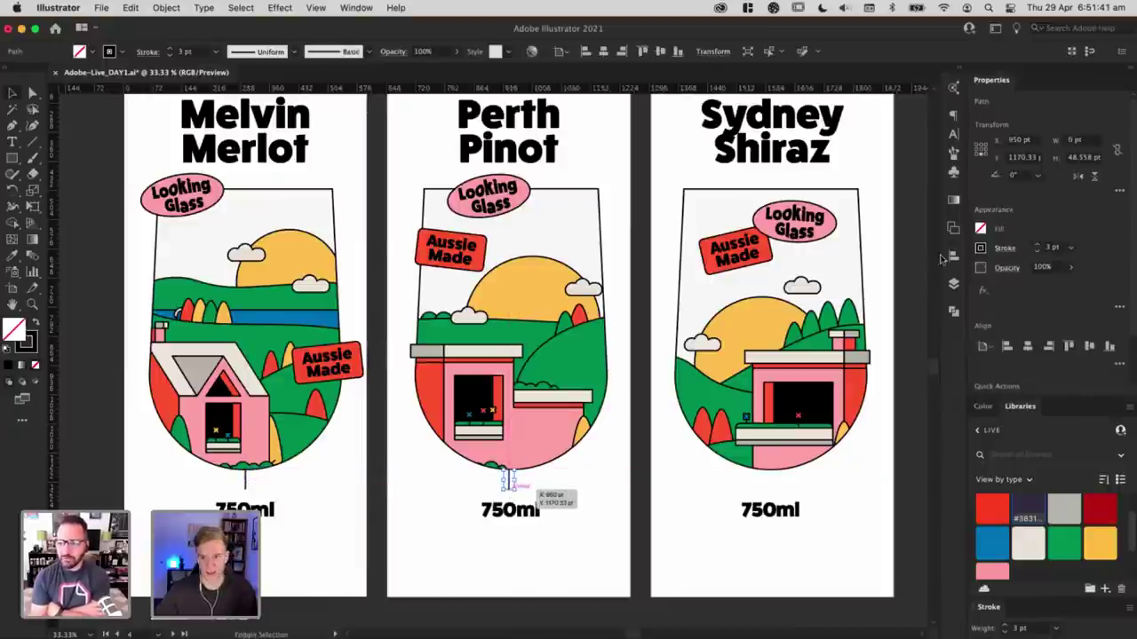
click(572, 490)
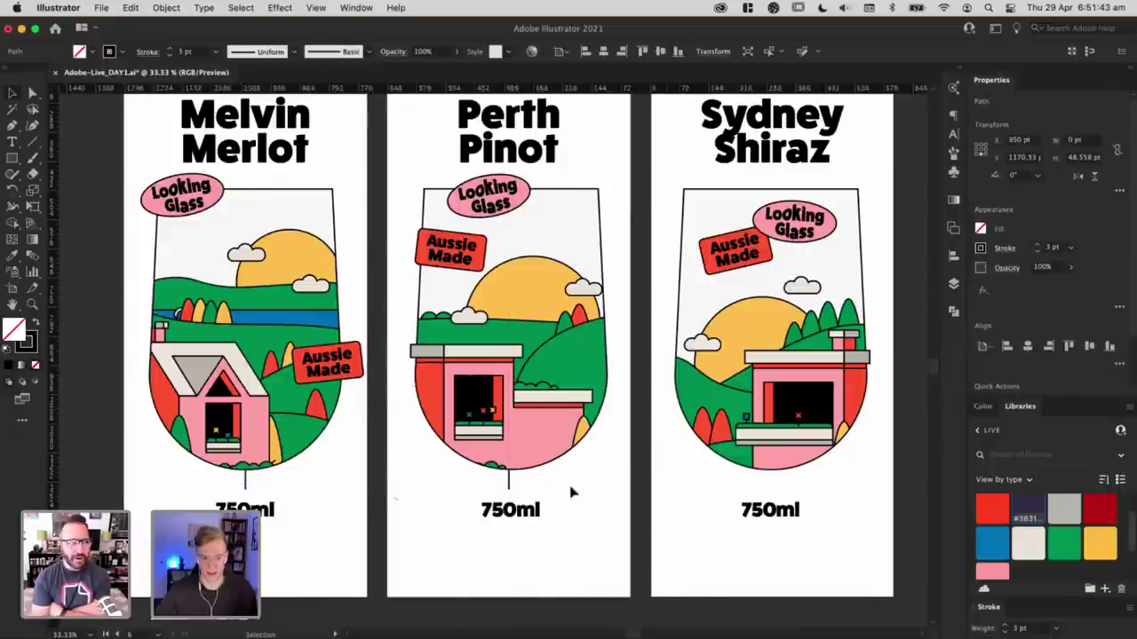
key(super+z)
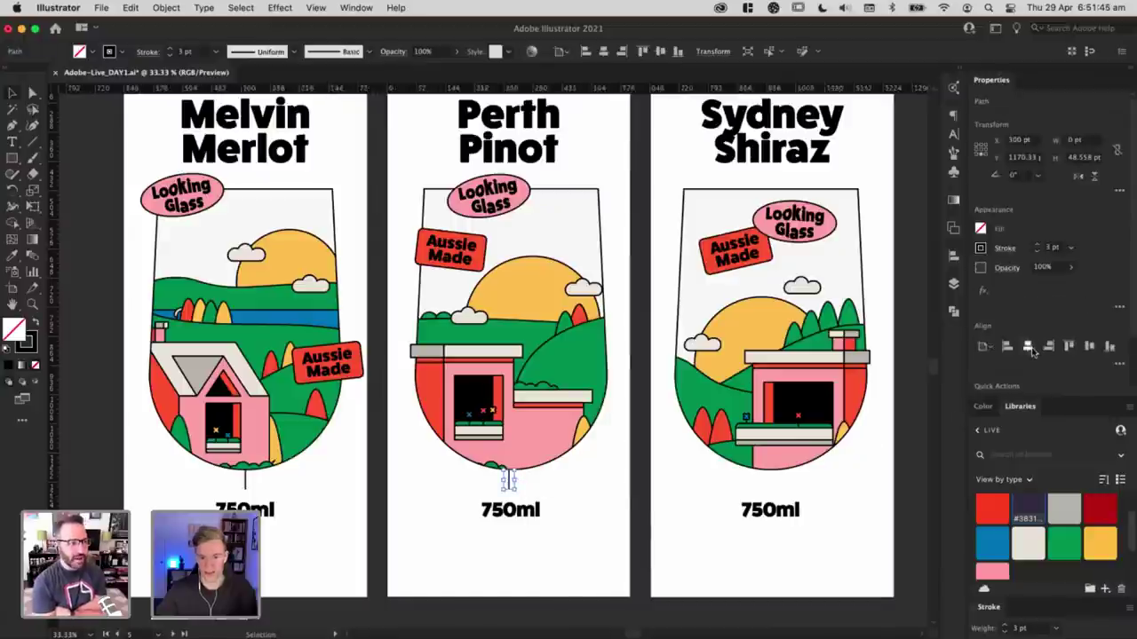
drag(509, 483, 771, 482)
click(824, 490)
click(772, 484)
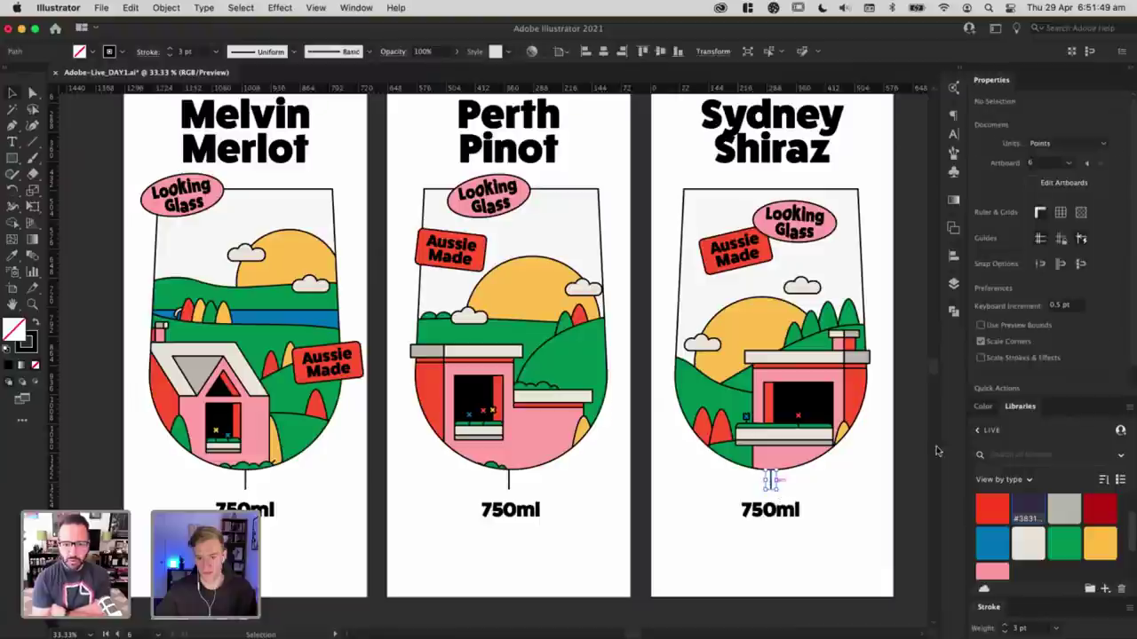
click(858, 489)
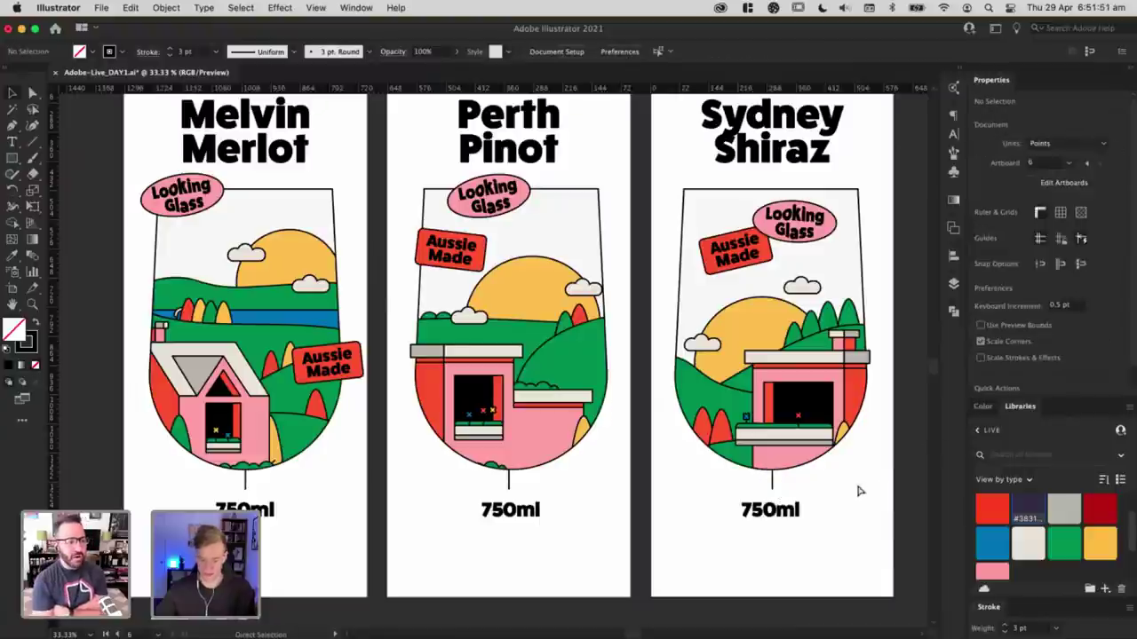
key(super+minus)
drag(780, 473, 752, 498)
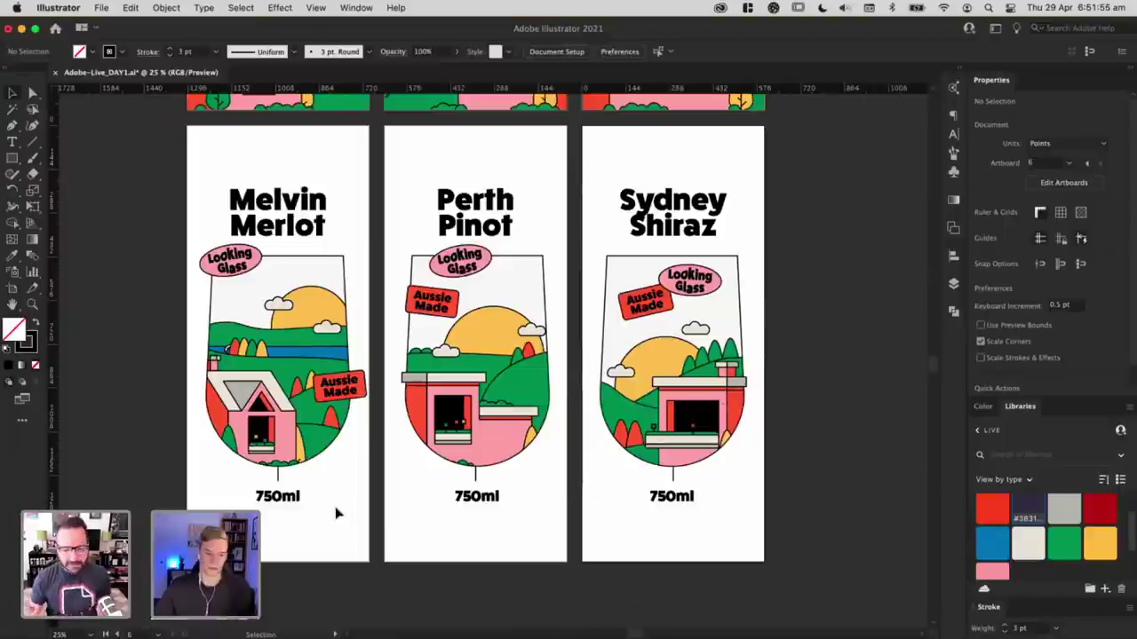
key(super+plus)
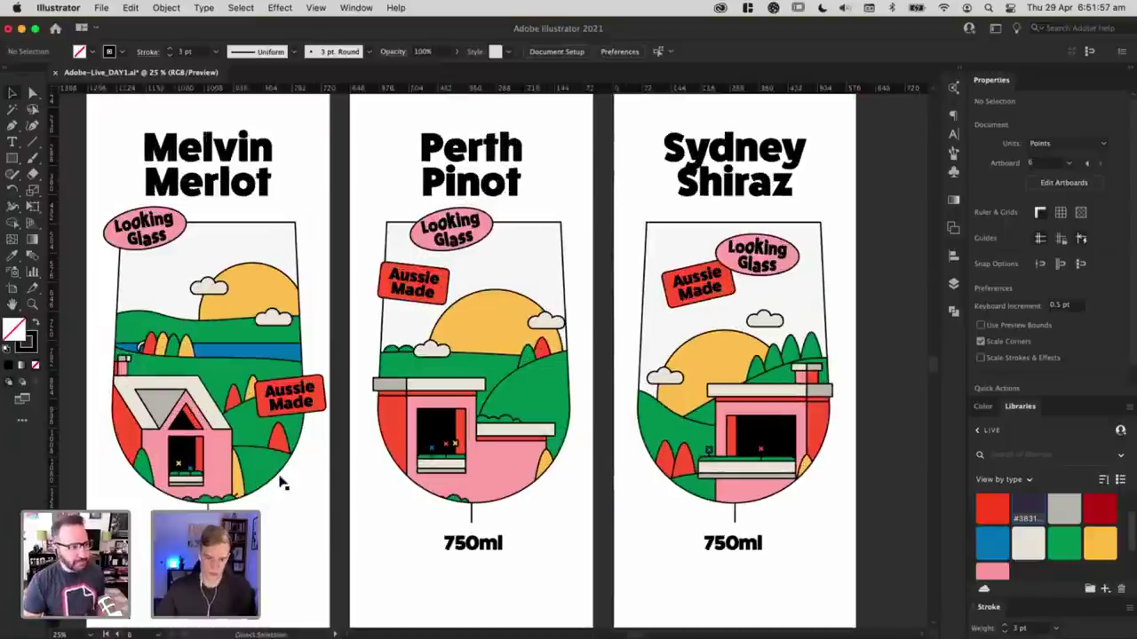
scroll(284, 482, down, 2)
scroll(284, 482, left, 3)
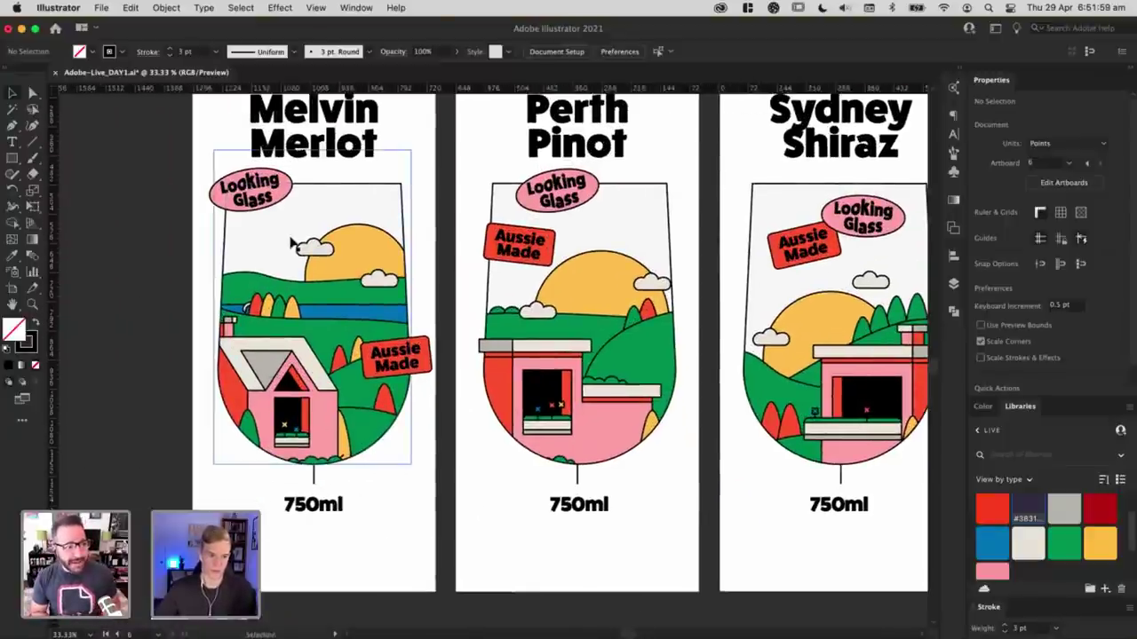
click(233, 257)
click(191, 287)
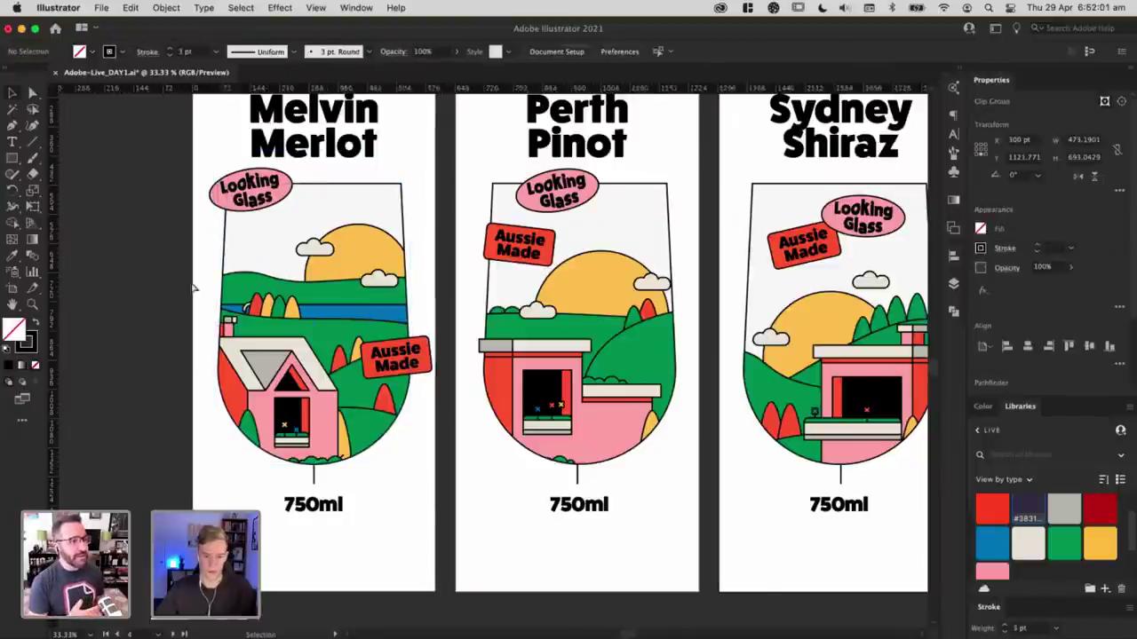
Step: Copy the line below the first label's 750ml text, extend it to the artboard's bottom edge, about 161 pt long, and nudge the text slightly down
key(super+minus)
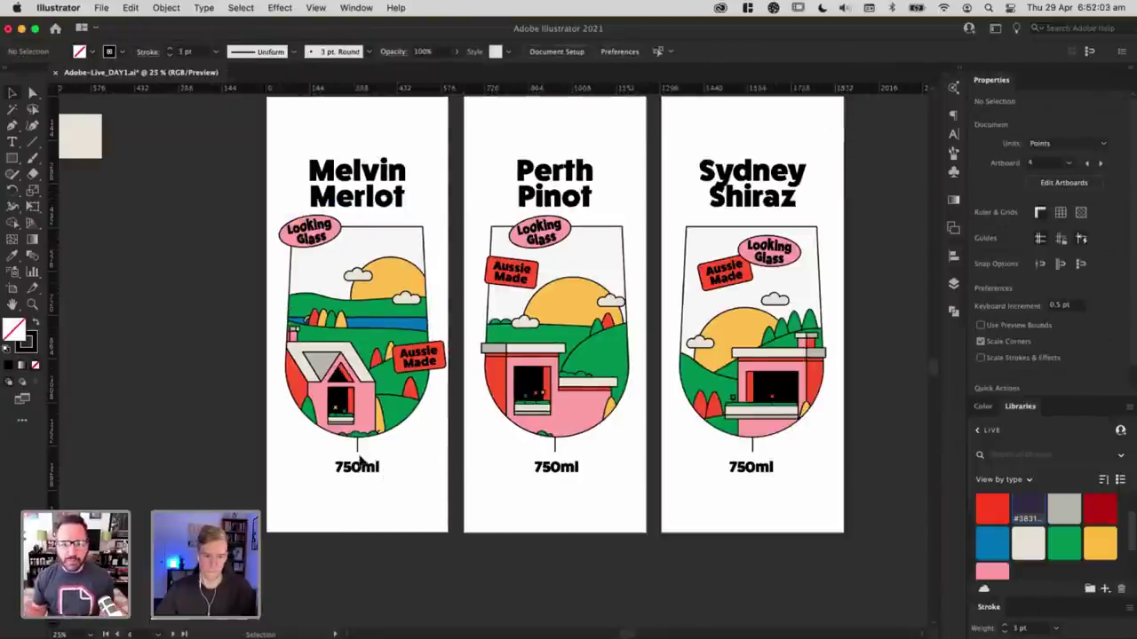
drag(356, 447, 358, 539)
key(a)
click(375, 516)
click(421, 510)
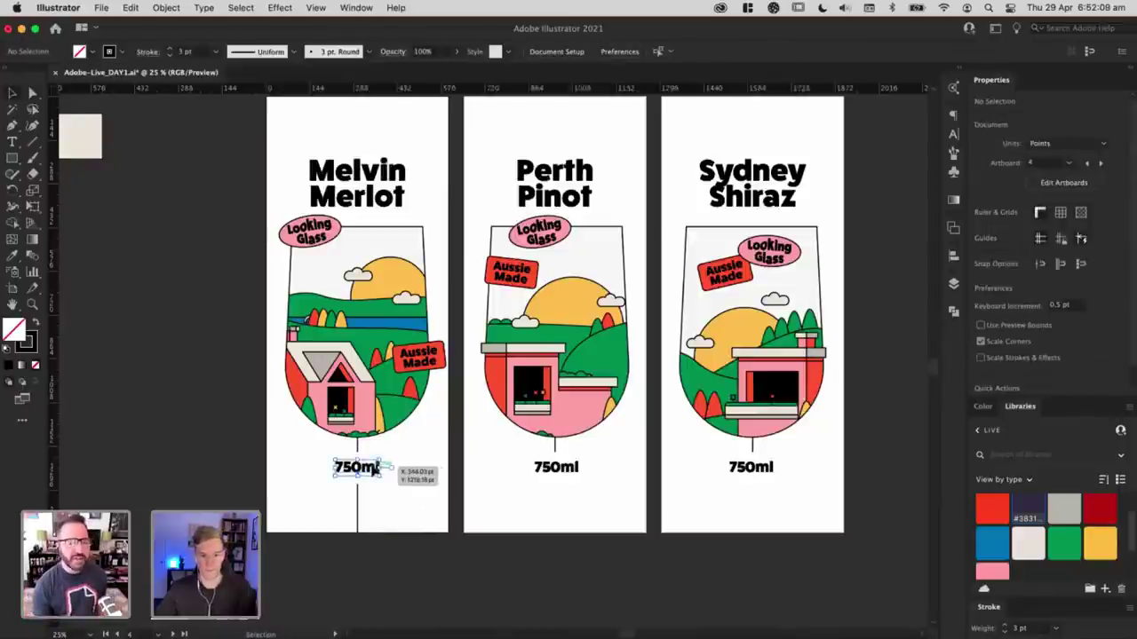
click(376, 468)
click(373, 501)
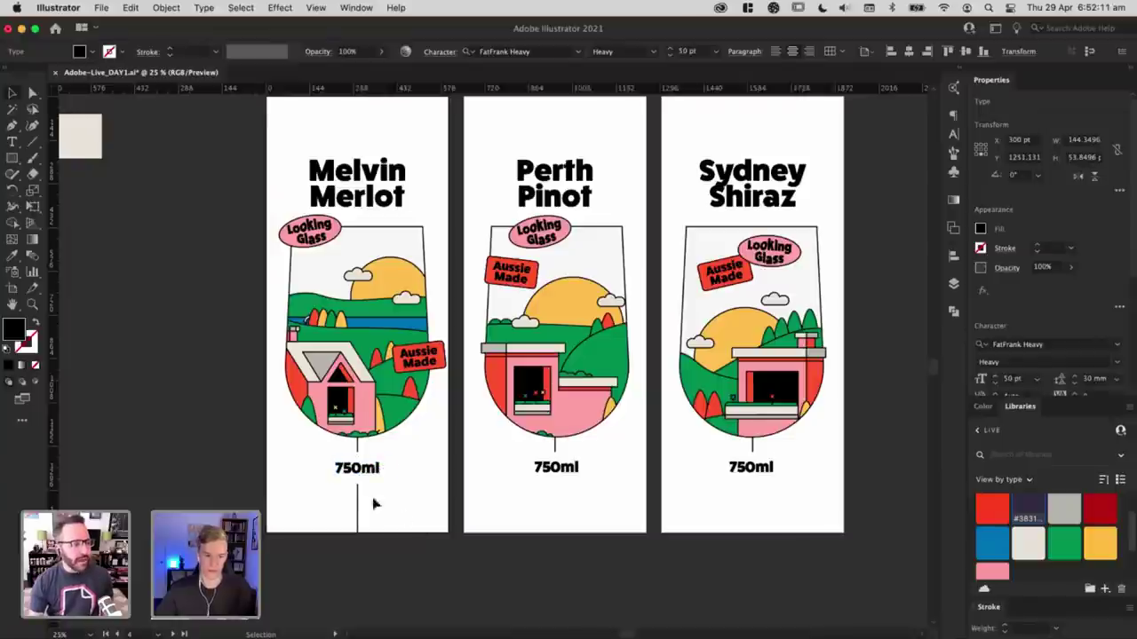
Step: Copy the long lower line beneath the second and third 750ml texts, centred on their artboards
drag(357, 503, 775, 527)
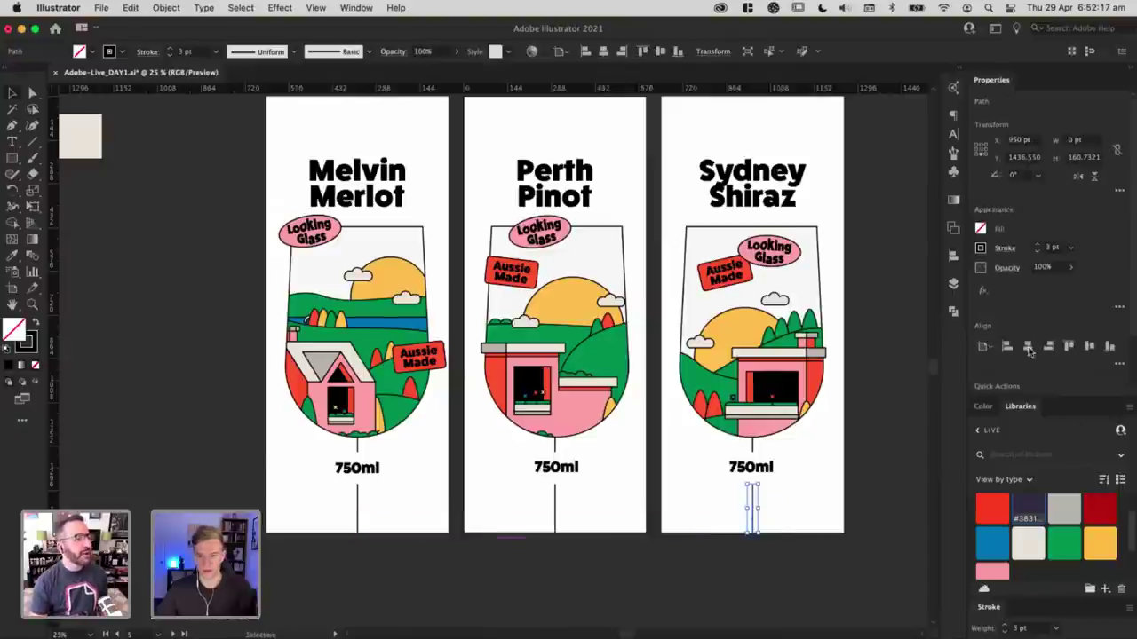
key(super+z)
key(super+shift+z)
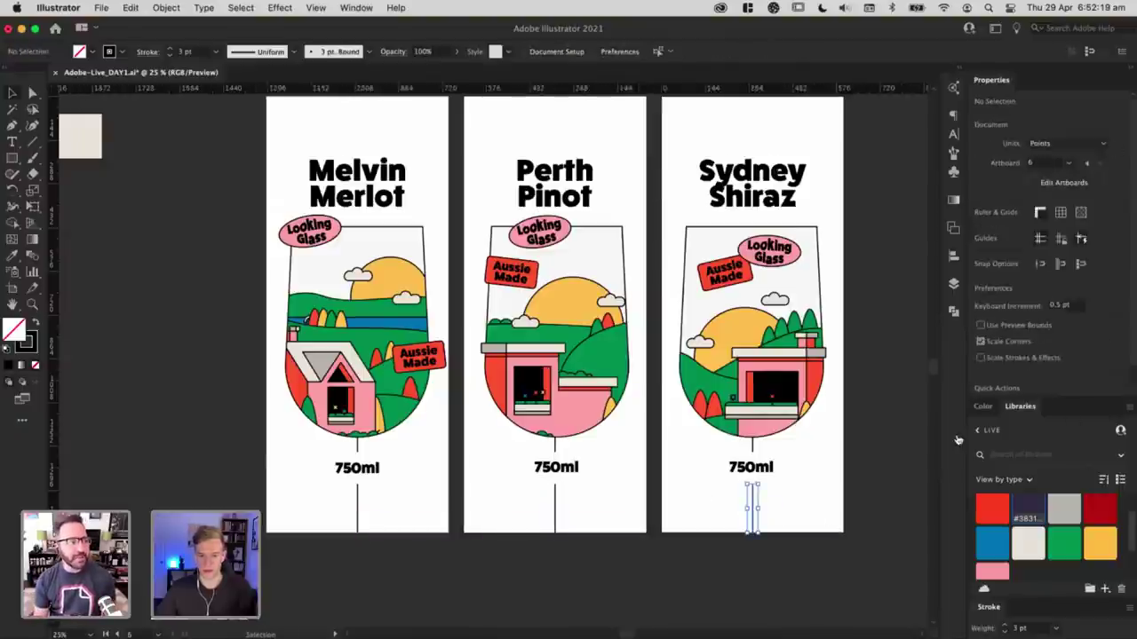
drag(576, 535, 543, 514)
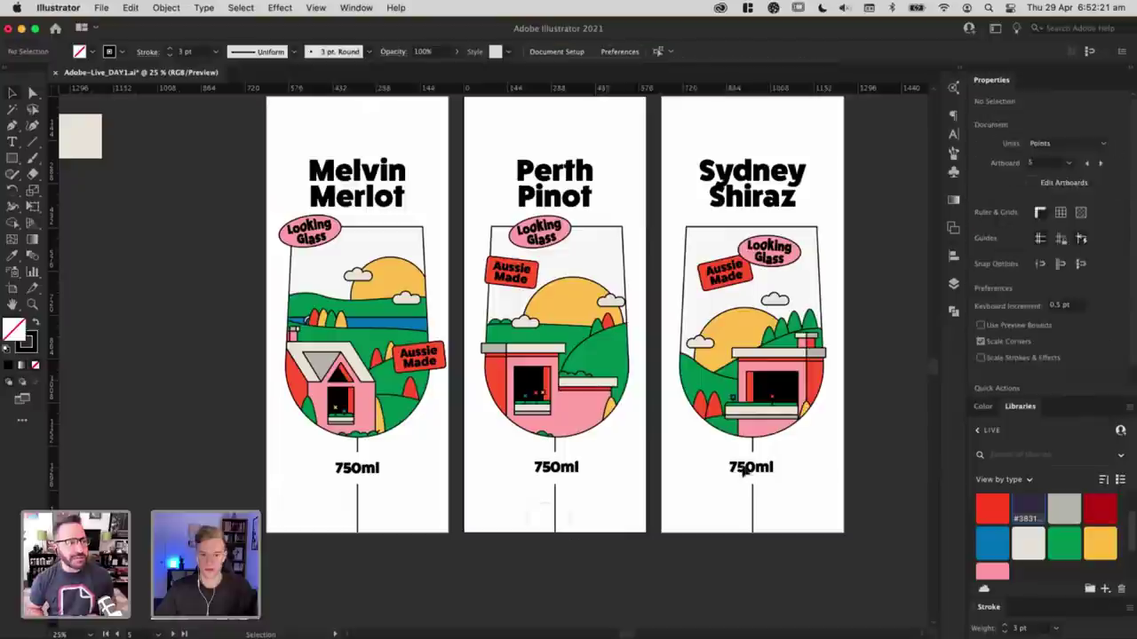
click(357, 511)
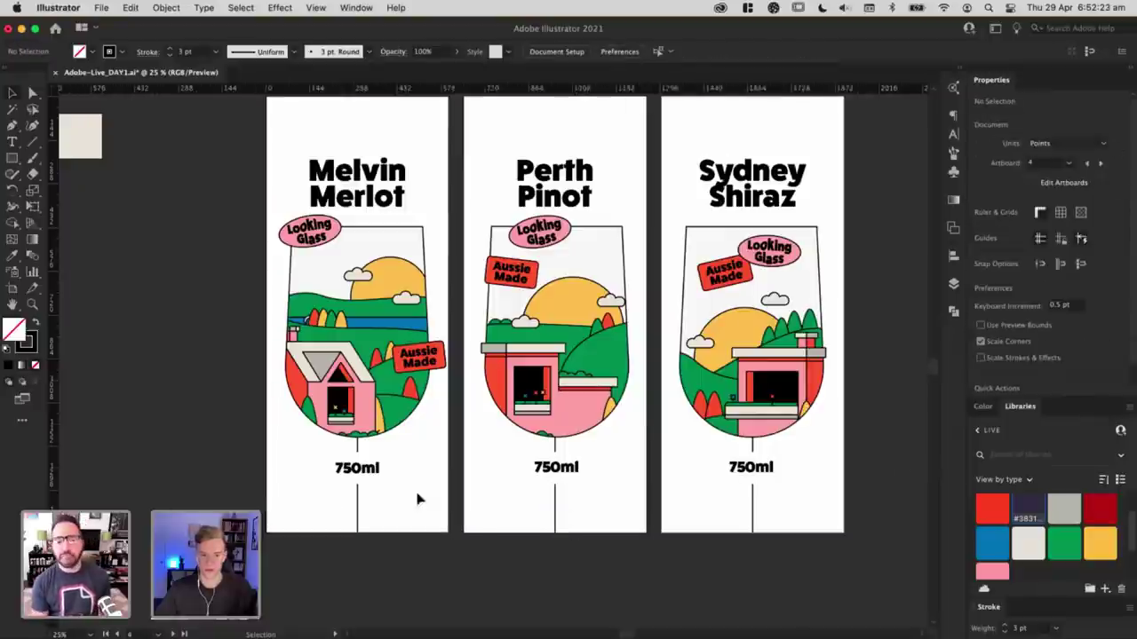
click(930, 426)
scroll(844, 446, up, 2)
scroll(844, 447, right, 2)
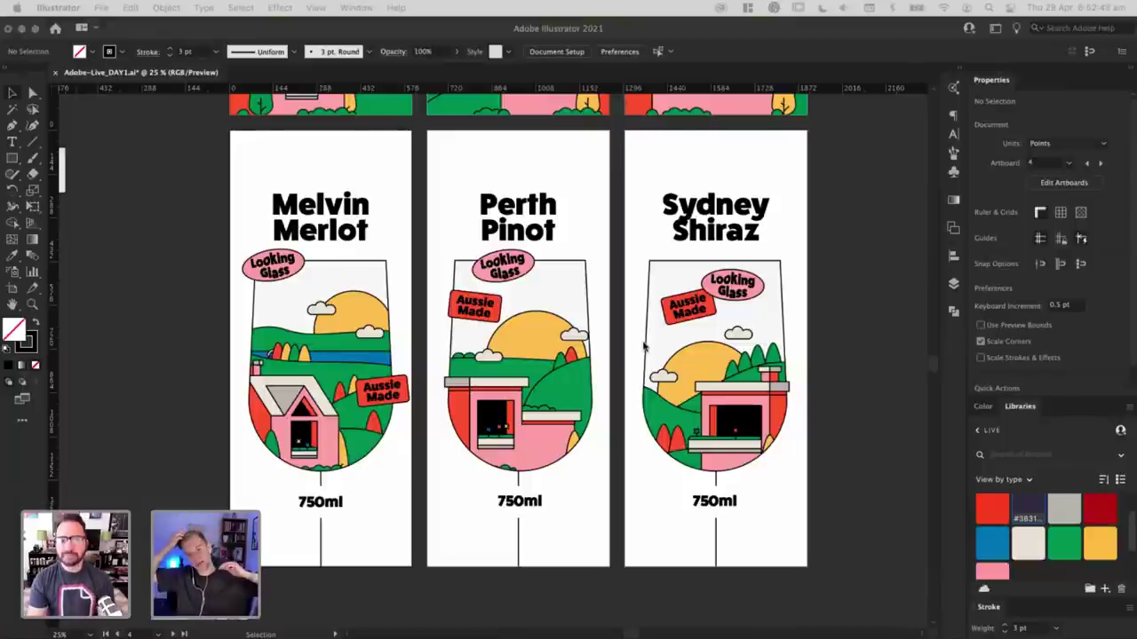
Step: Move all the content of the three wine label artboards up 45 pt together, leaving a gap below the stem lines
click(415, 206)
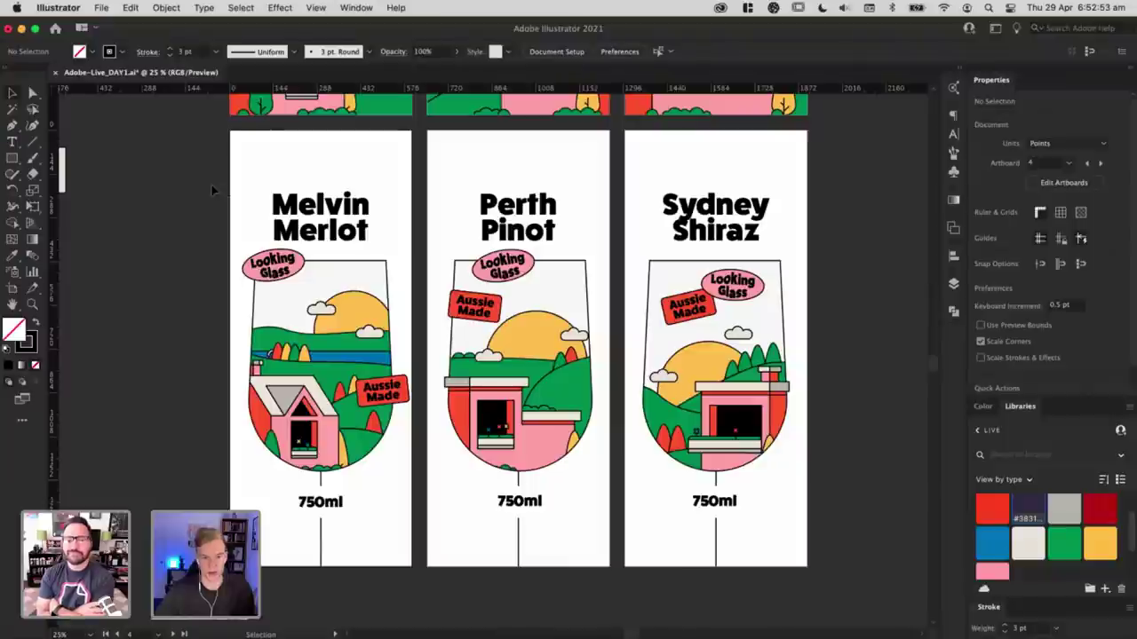
key(super+a)
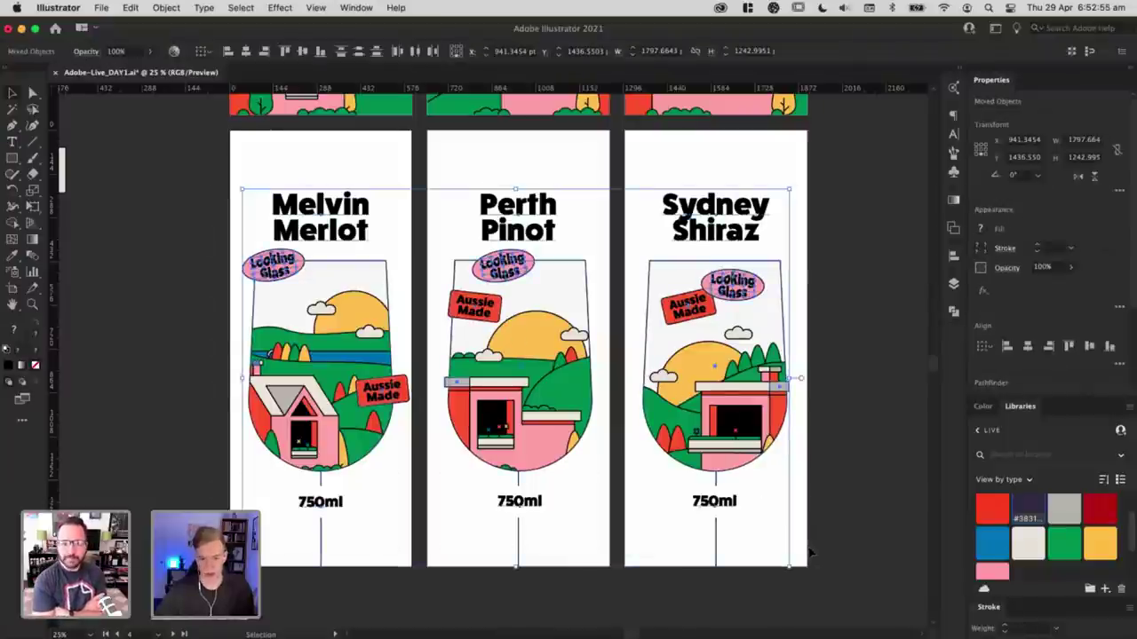
key(shift+Up)
key(shift+Up)
key(shift+Up)
key(shift+Up)
key(shift+Up)
key(shift+Up)
key(shift+Up)
key(shift+Up)
key(shift+Up)
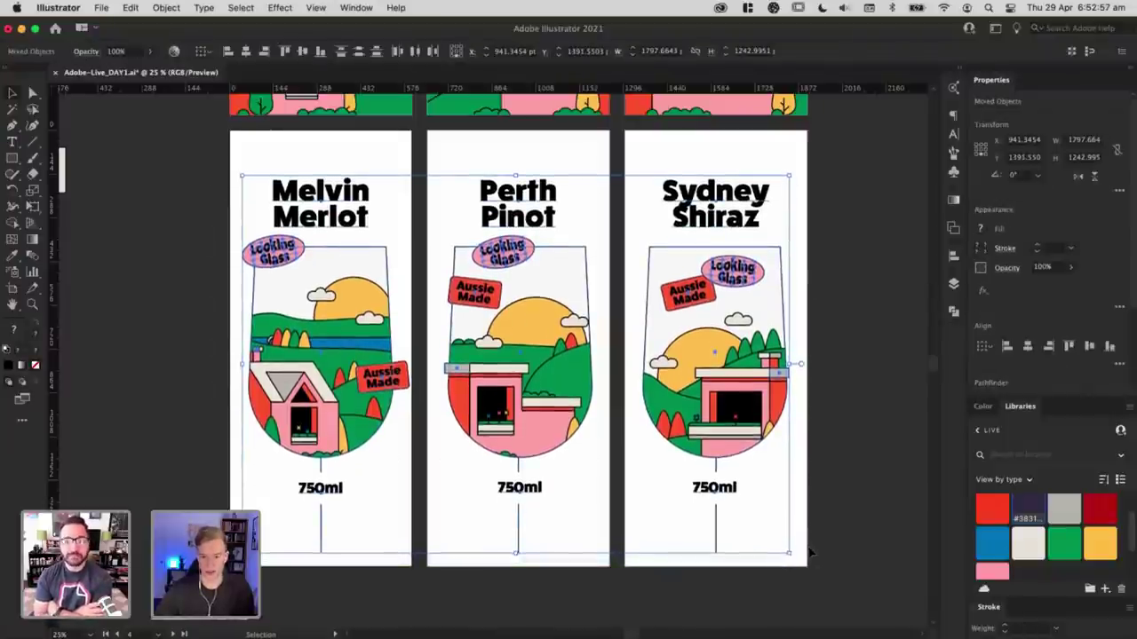
key(a)
drag(746, 508, 743, 564)
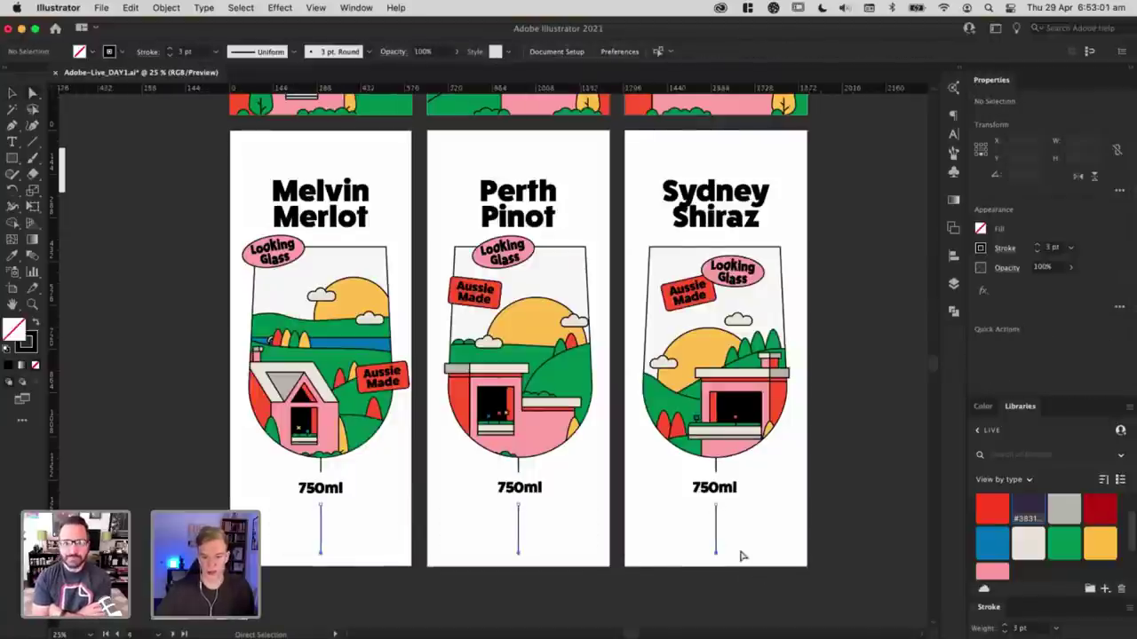
key(v)
click(670, 549)
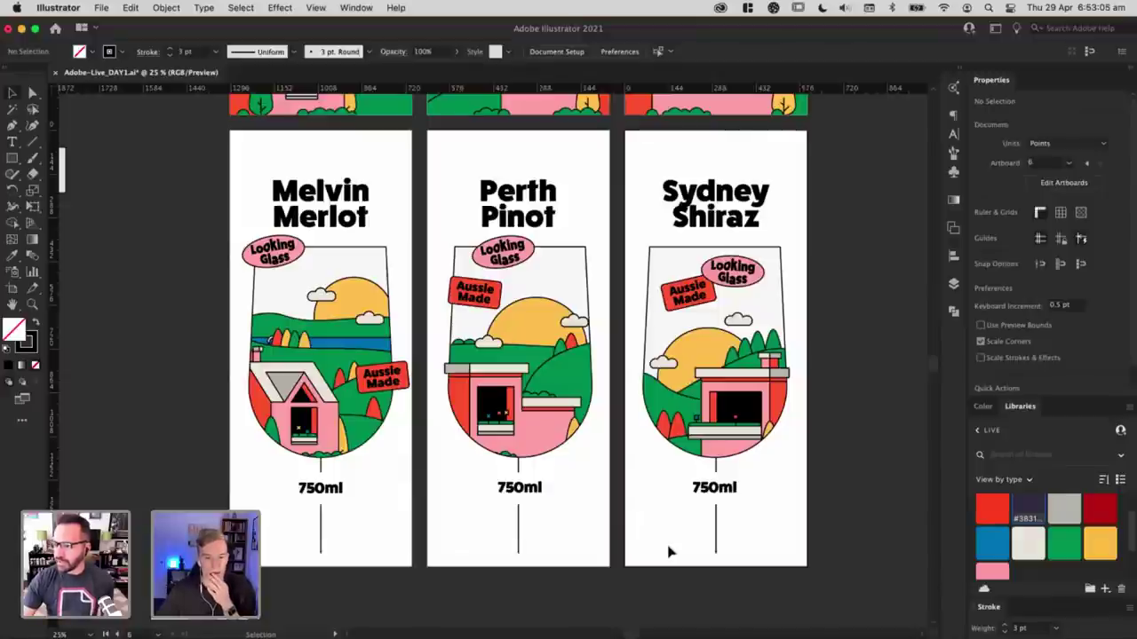
Step: Cover the Melvin Merlot artboard with a 600 by 1436.55 pt rectangle behind the artwork, filled with the light beige library colour
click(13, 158)
mouse_move(231, 132)
mouse_down()
mouse_move(470, 578)
mouse_move(411, 566)
mouse_up()
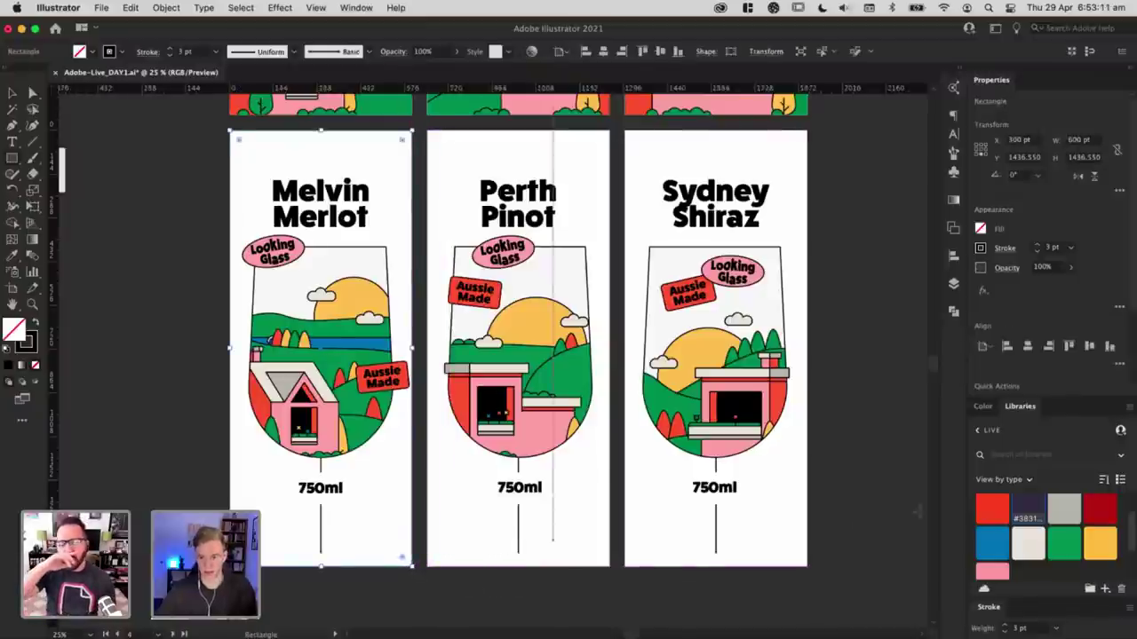
click(1030, 542)
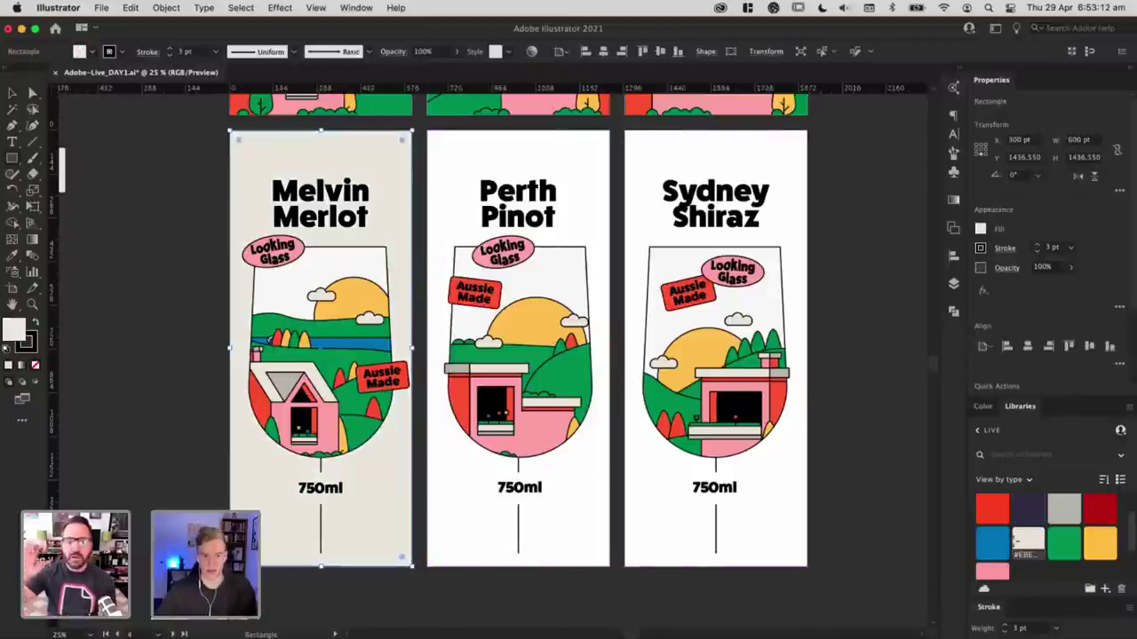
Step: Copy the beige background rectangle onto the Perth Pinot and Sydney Shiraz artboards, behind their artwork
key(v)
click(470, 507)
drag(346, 509, 764, 524)
click(434, 605)
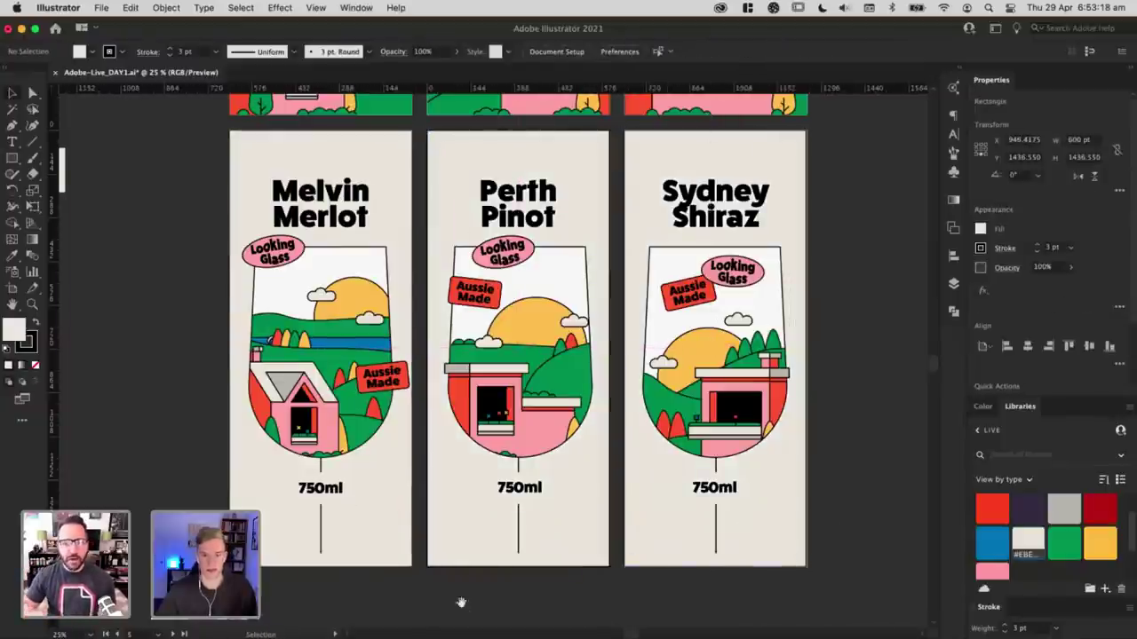
click(710, 562)
click(588, 524)
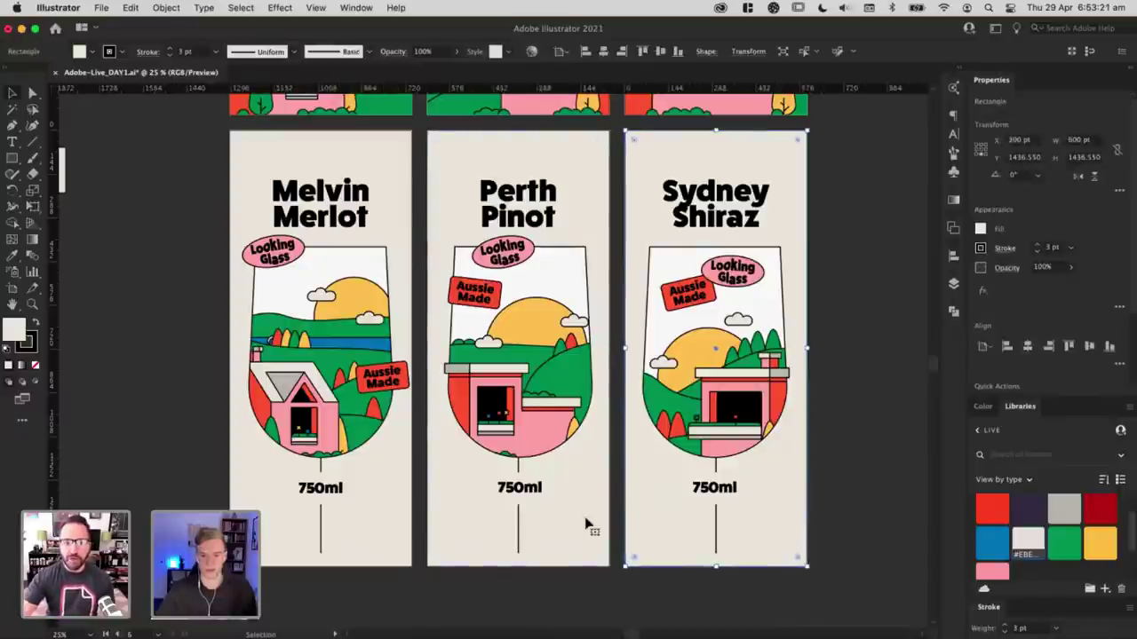
click(406, 490)
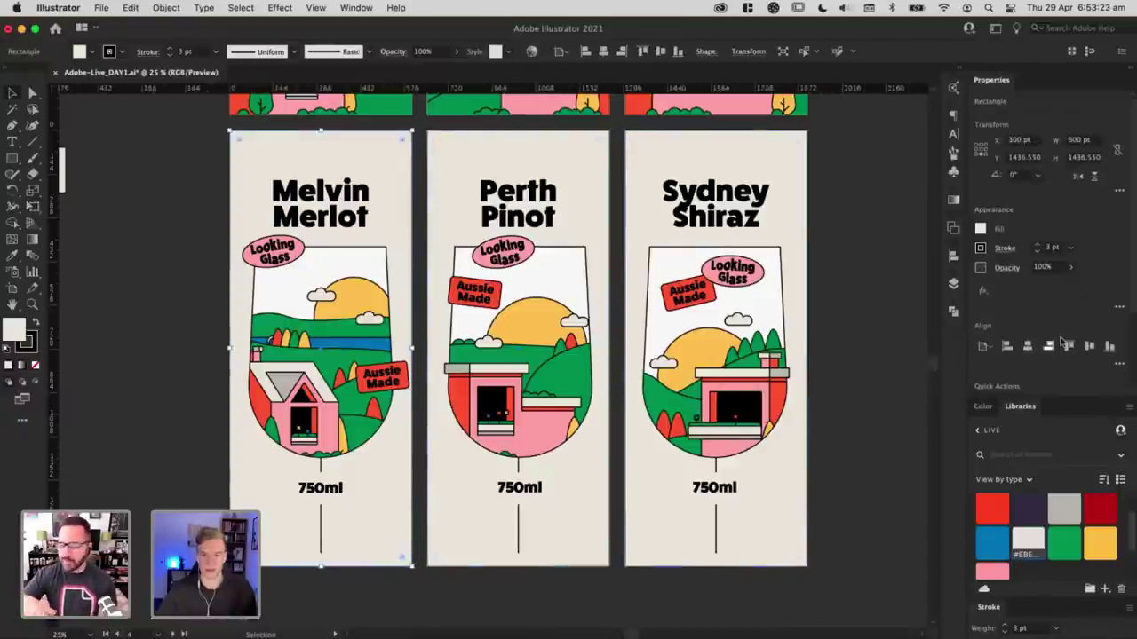
click(882, 418)
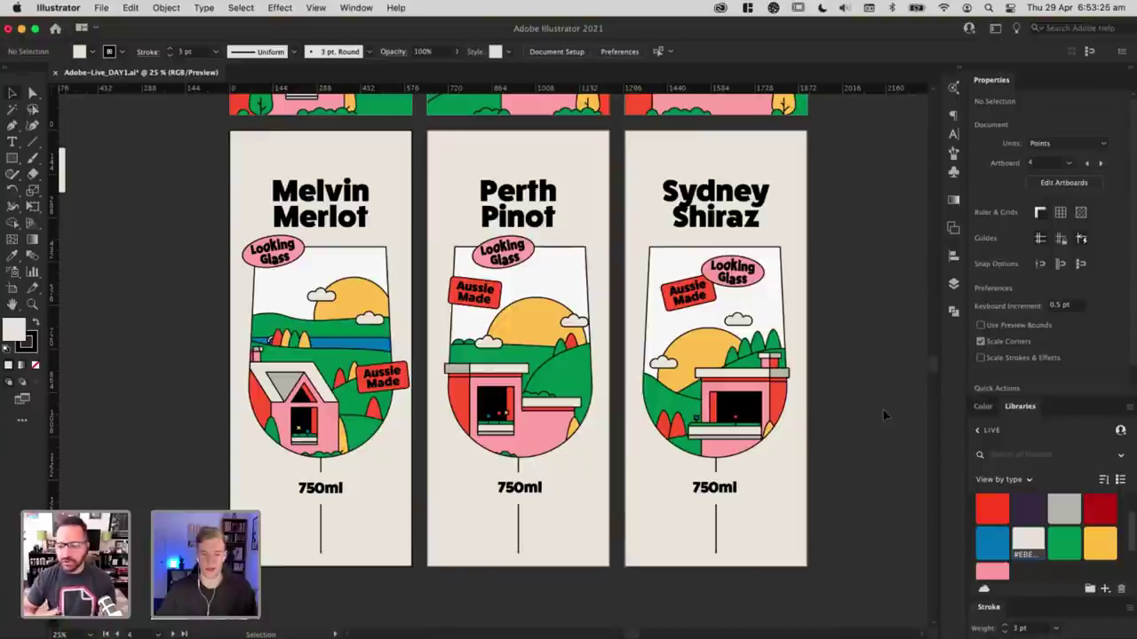
Step: Draw a horizontal foot line about 61 pt wide, centred at the lower end of the Melvin Merlot stem
key(p)
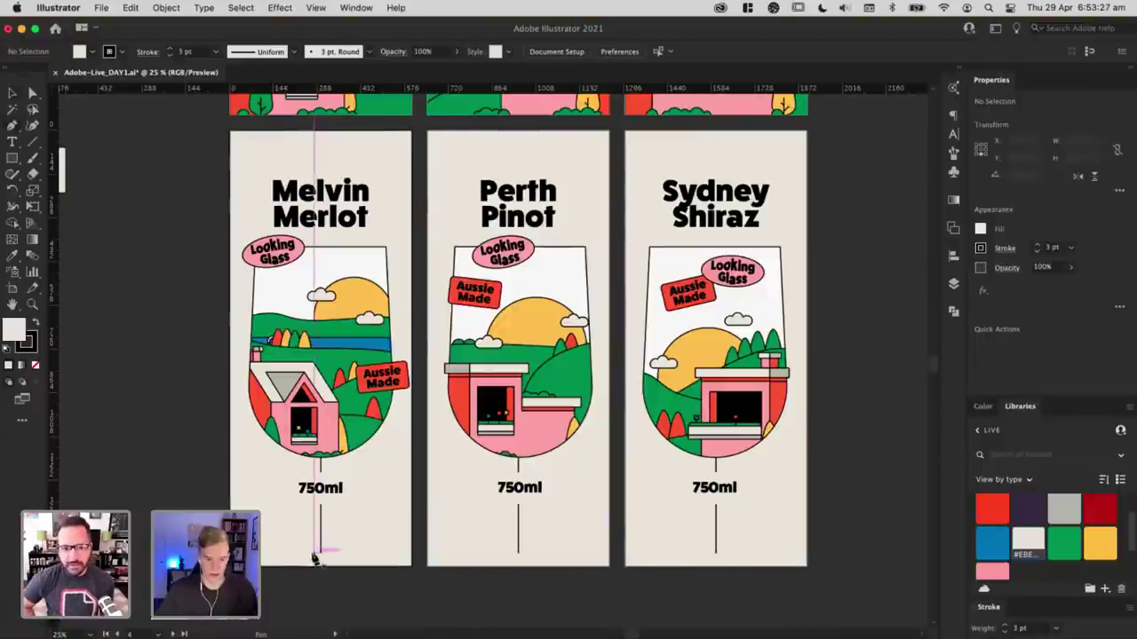
click(333, 553)
click(327, 552)
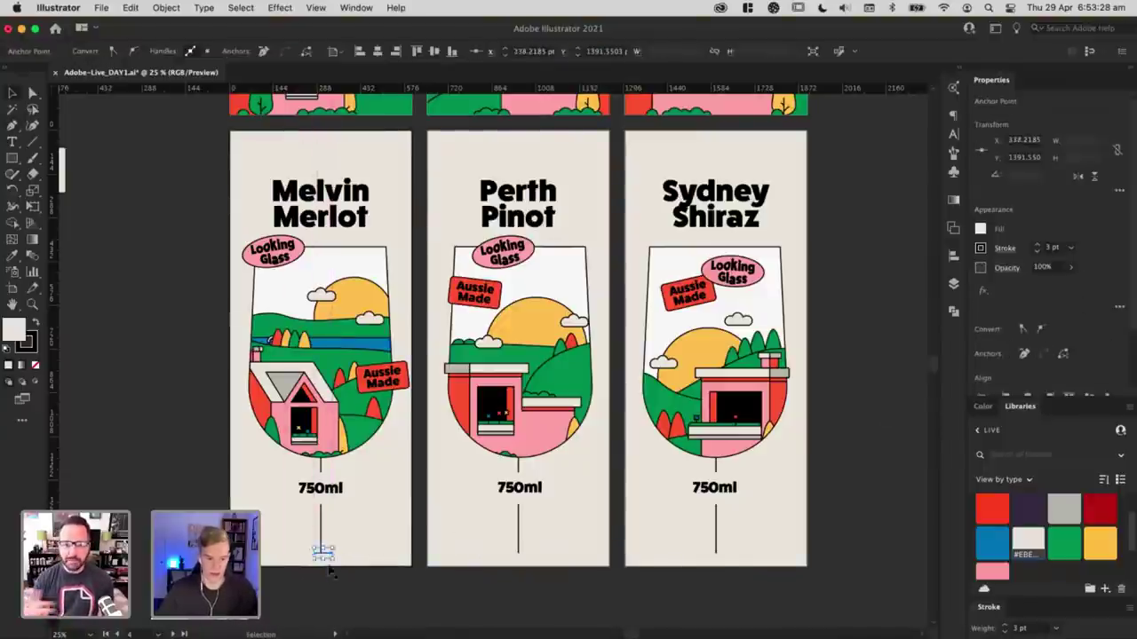
key(v)
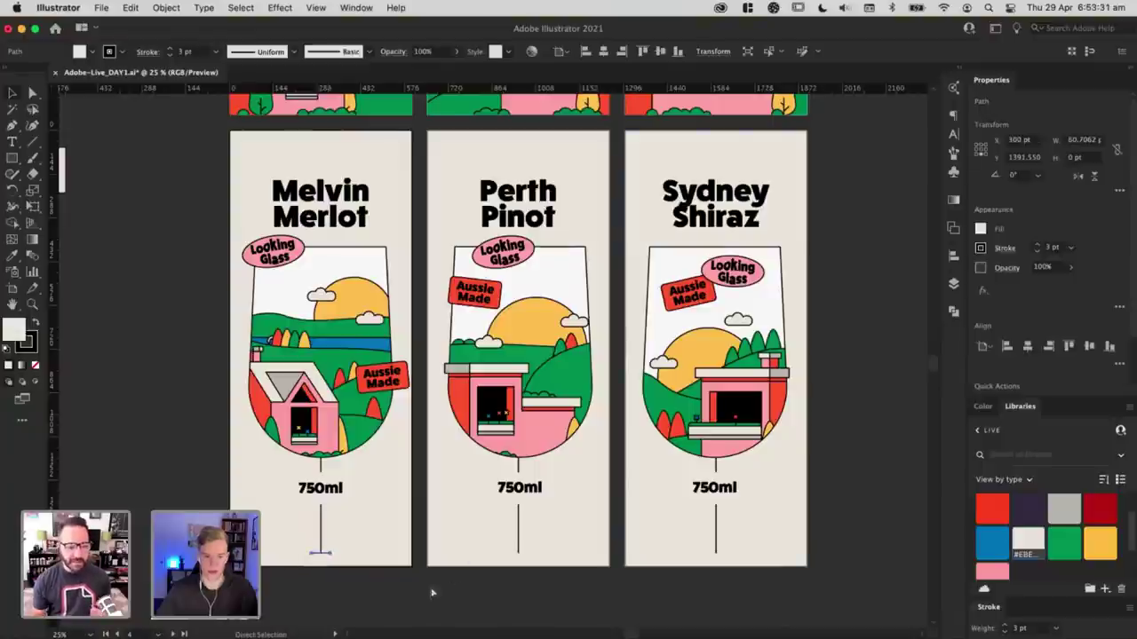
Step: Copy the horizontal foot line to the lower ends of the Perth Pinot and Sydney Shiraz stems
click(559, 536)
key(super+f)
click(737, 554)
key(super+f)
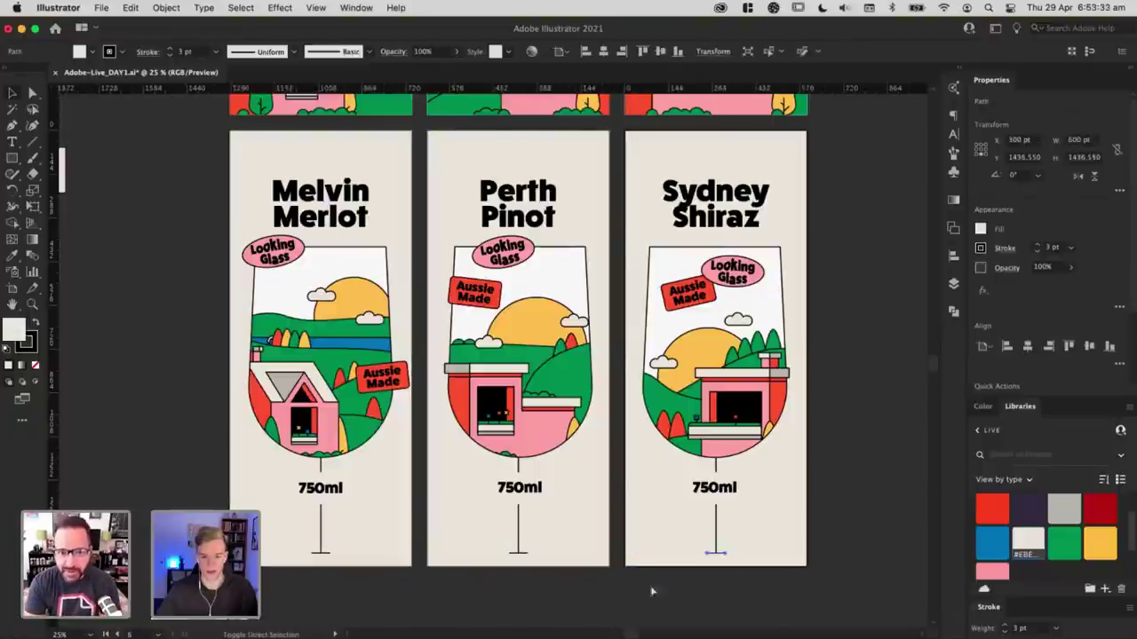
click(651, 591)
Step: Move the three wine names up slightly together to widen the gap above the glass illustrations
drag(568, 582, 593, 581)
drag(710, 462, 655, 476)
click(313, 216)
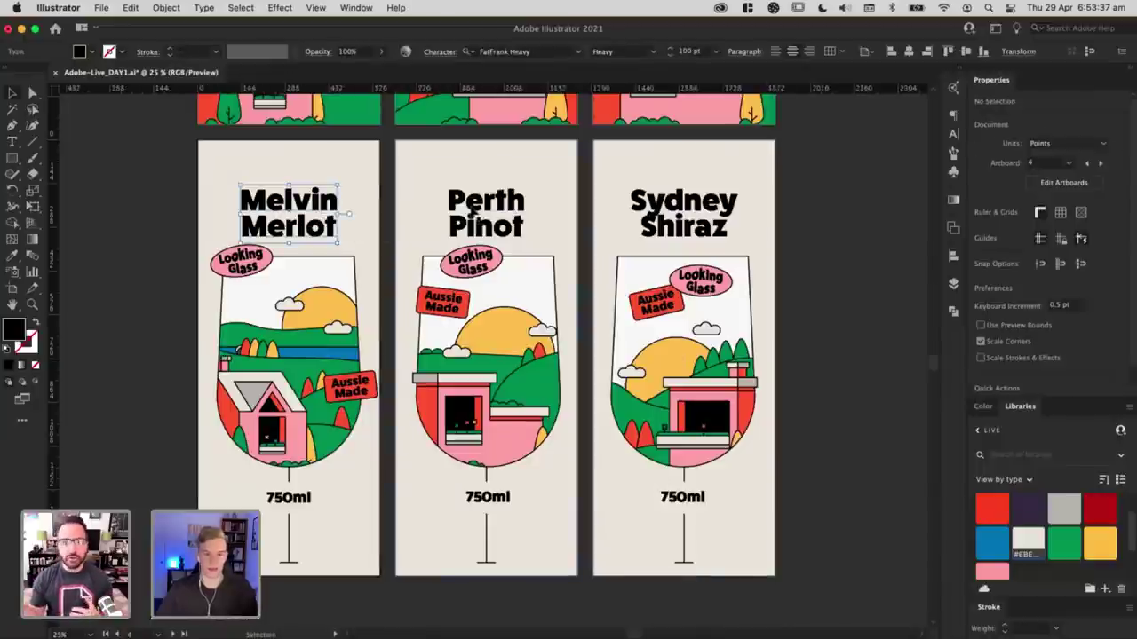
shift+click(498, 214)
shift+click(697, 204)
key(shift+Up)
key(shift+Up)
key(shift+Up)
drag(716, 197, 718, 193)
click(819, 209)
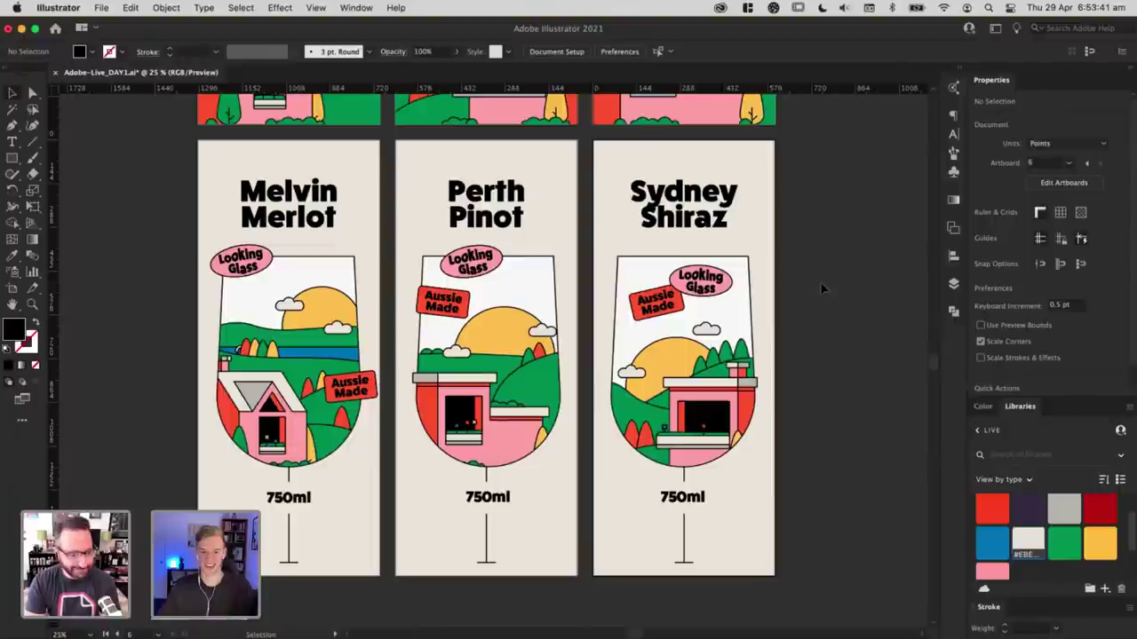
drag(714, 278, 771, 293)
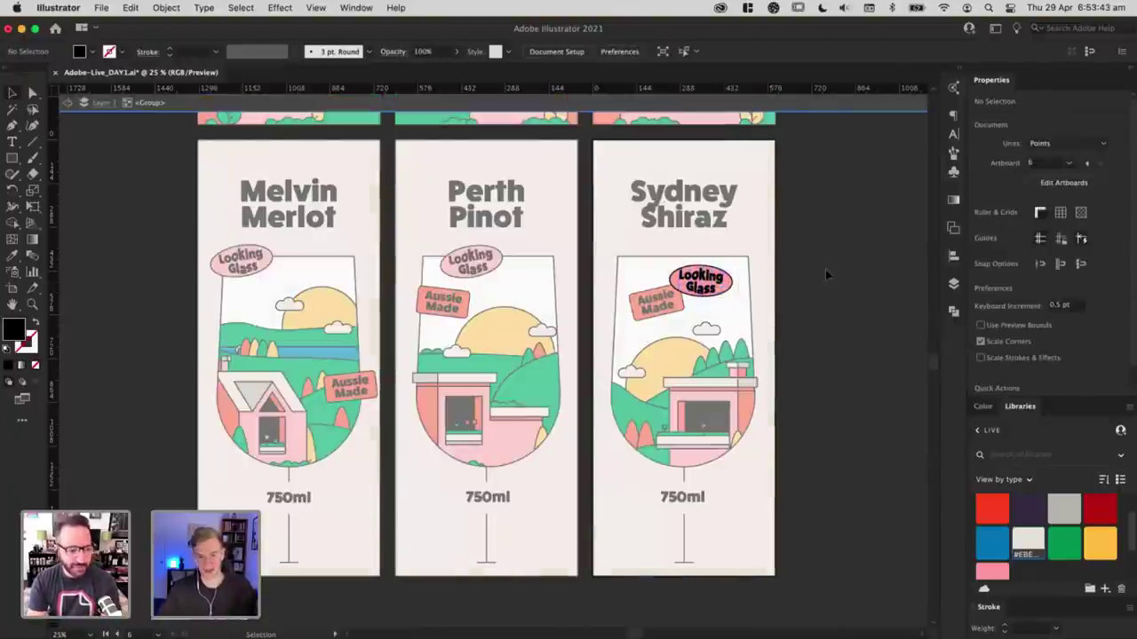
double_click(825, 269)
key(a)
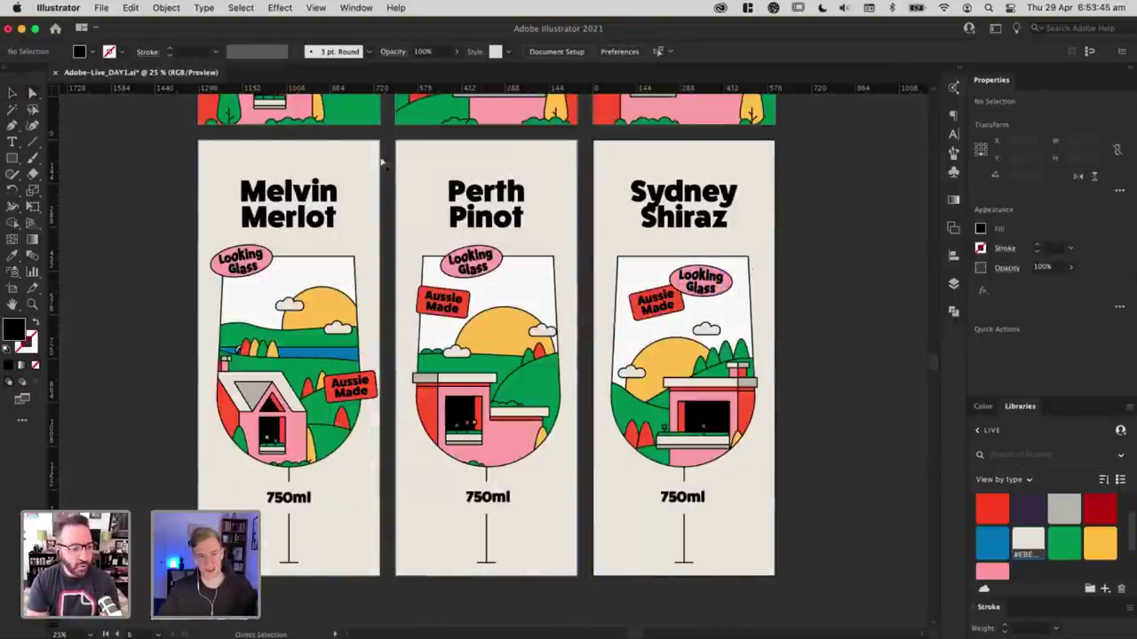
key(v)
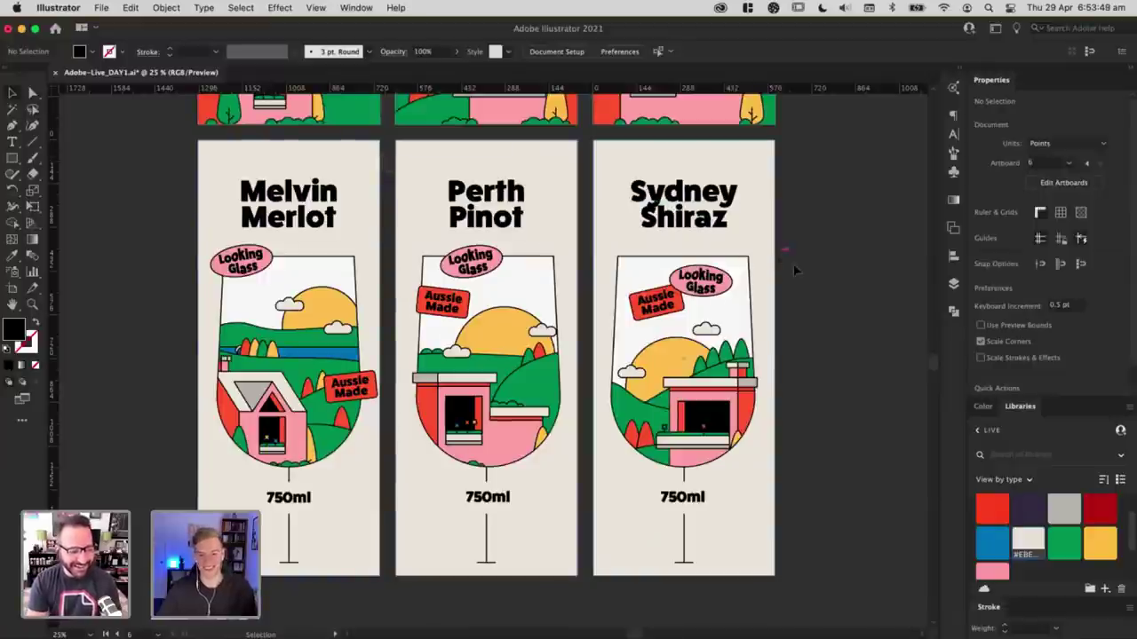
drag(804, 289, 812, 282)
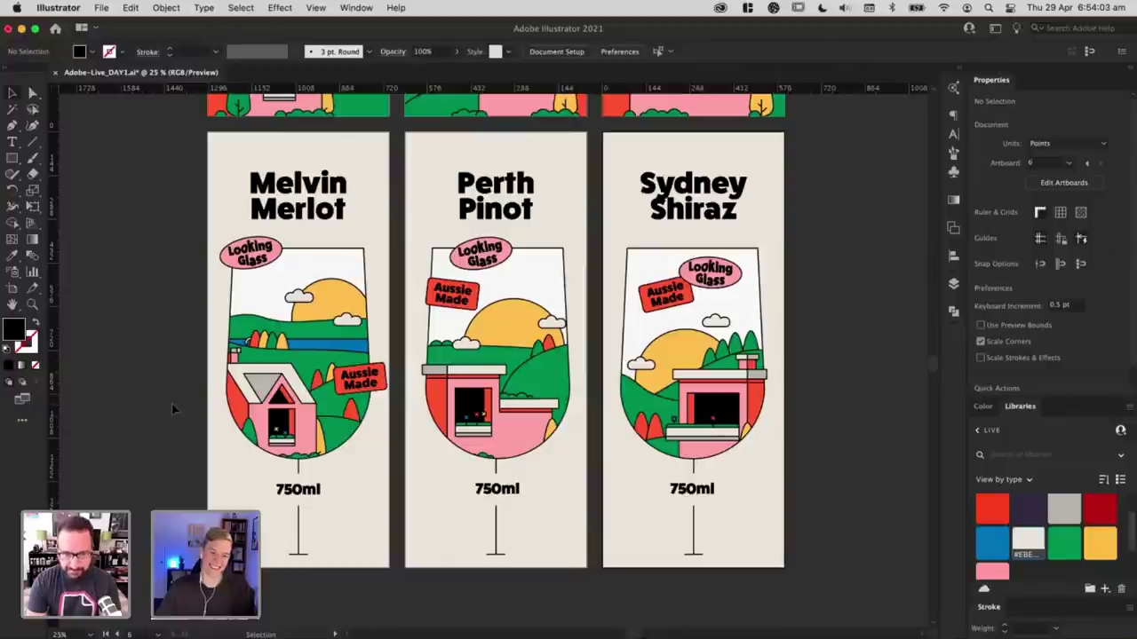
key(super+equal)
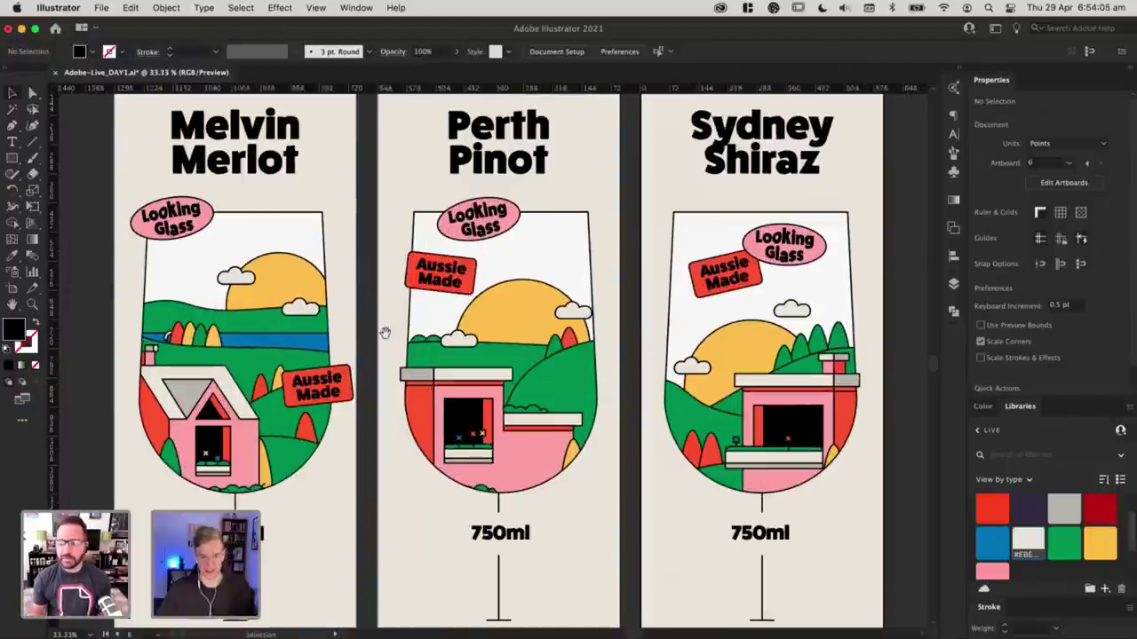
scroll(522, 333, left, 5)
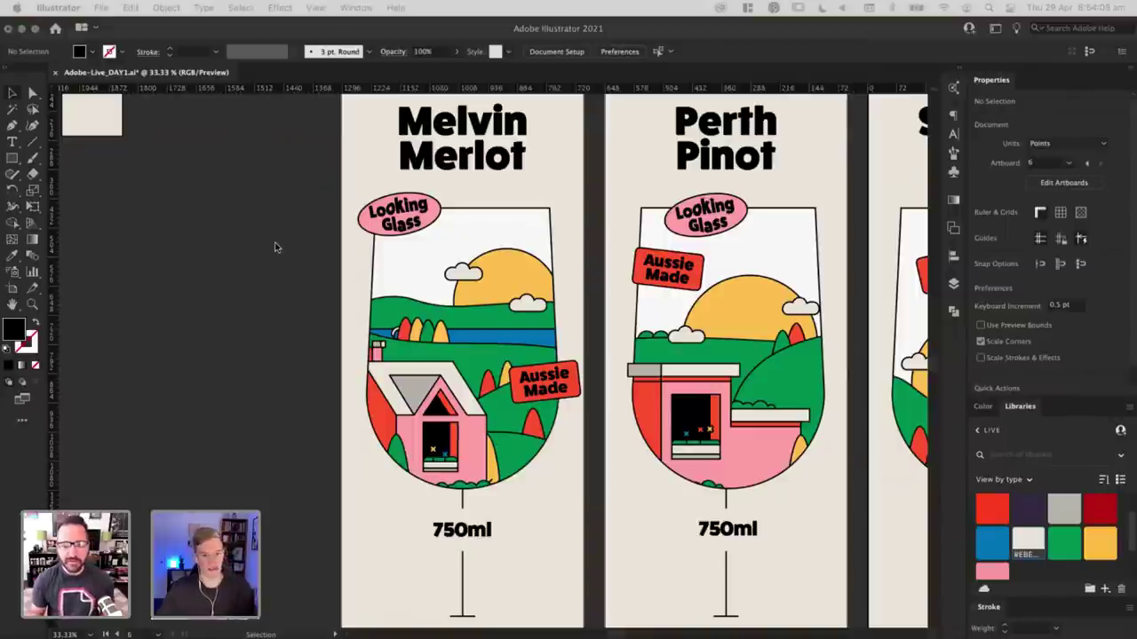
click(221, 286)
key(super+equal)
scroll(493, 355, left, 3)
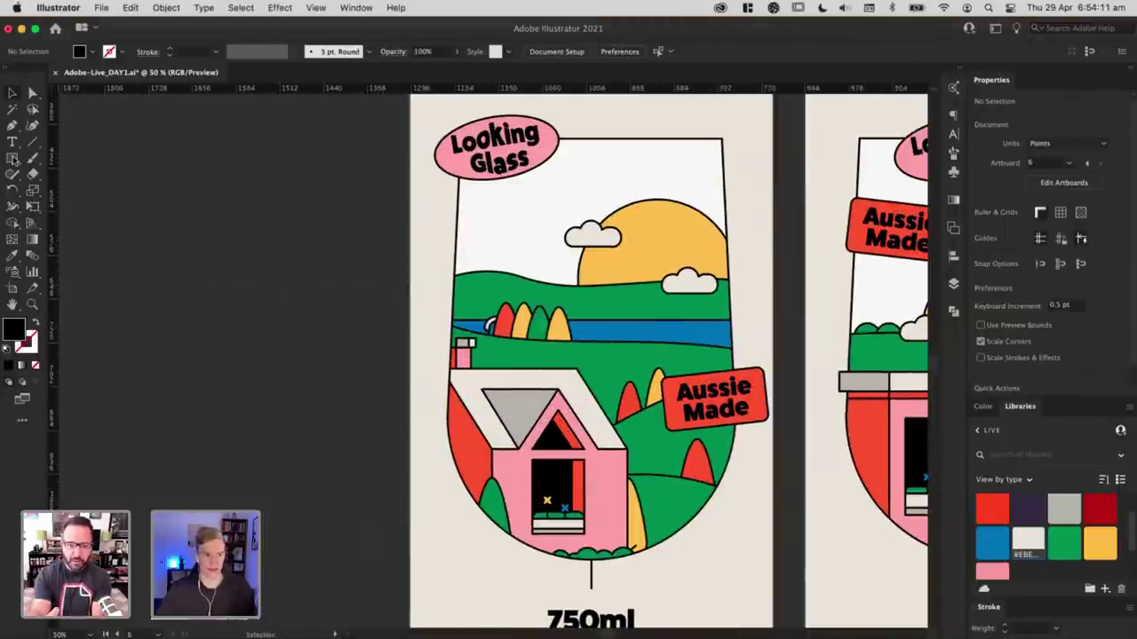
drag(12, 158, 56, 197)
drag(241, 284, 288, 238)
key(Delete)
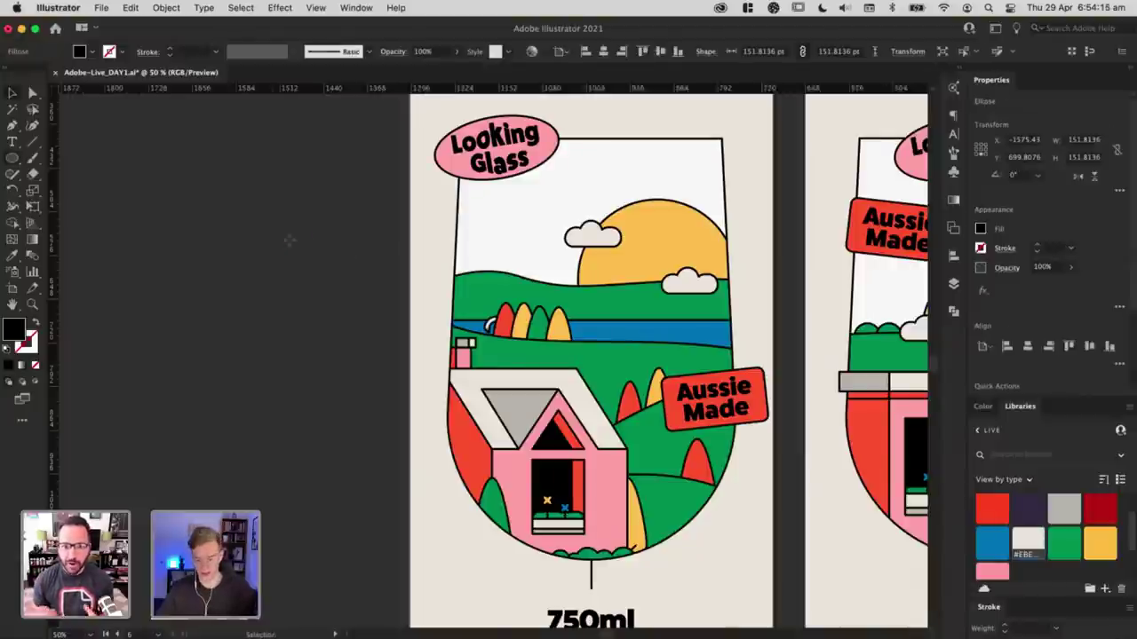
Step: Nudge the Perth Pinot label's Looking Glass and Aussie Made badges slightly up and to the left
key(super+minus)
key(super+minus)
drag(551, 240, 324, 253)
key(v)
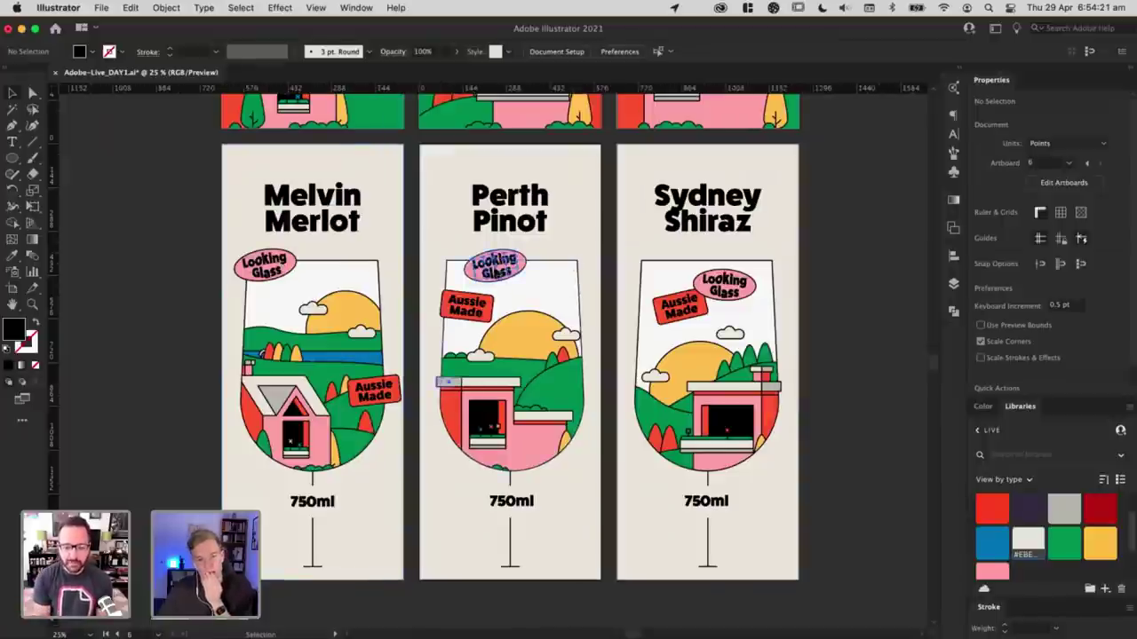
click(541, 282)
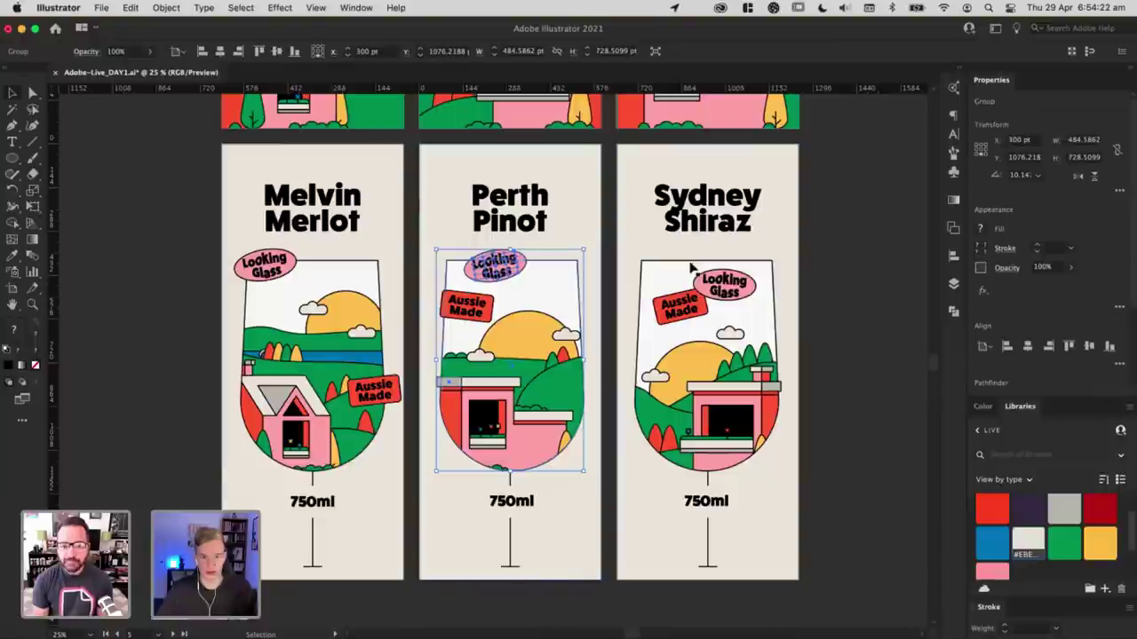
click(548, 254)
drag(486, 274, 530, 277)
key(super+z)
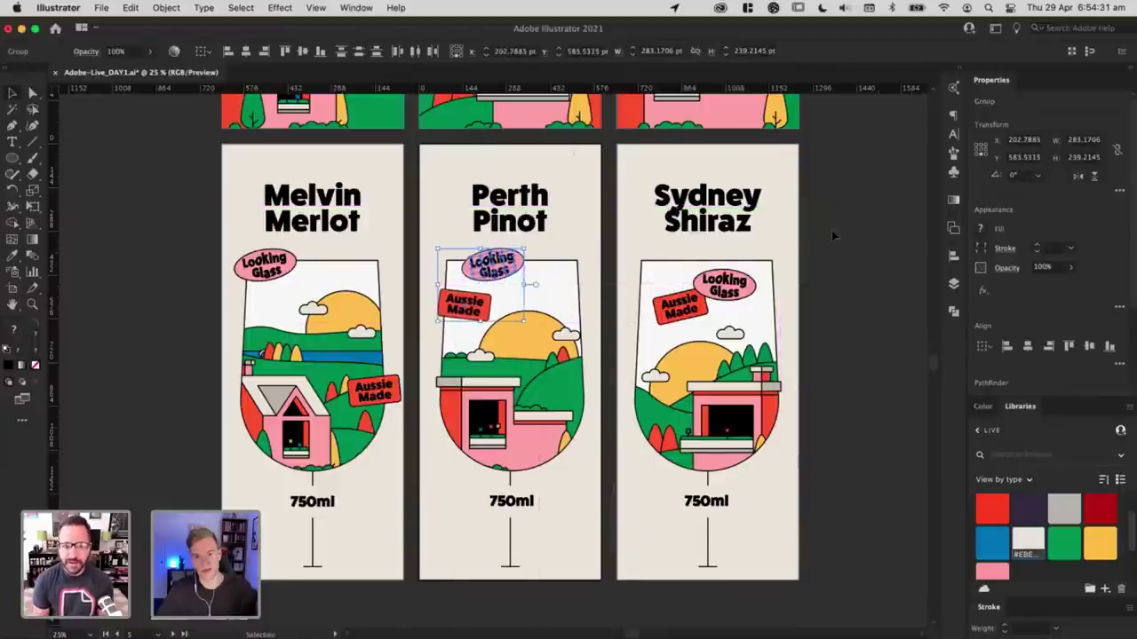
click(831, 230)
scroll(793, 247, right, 2)
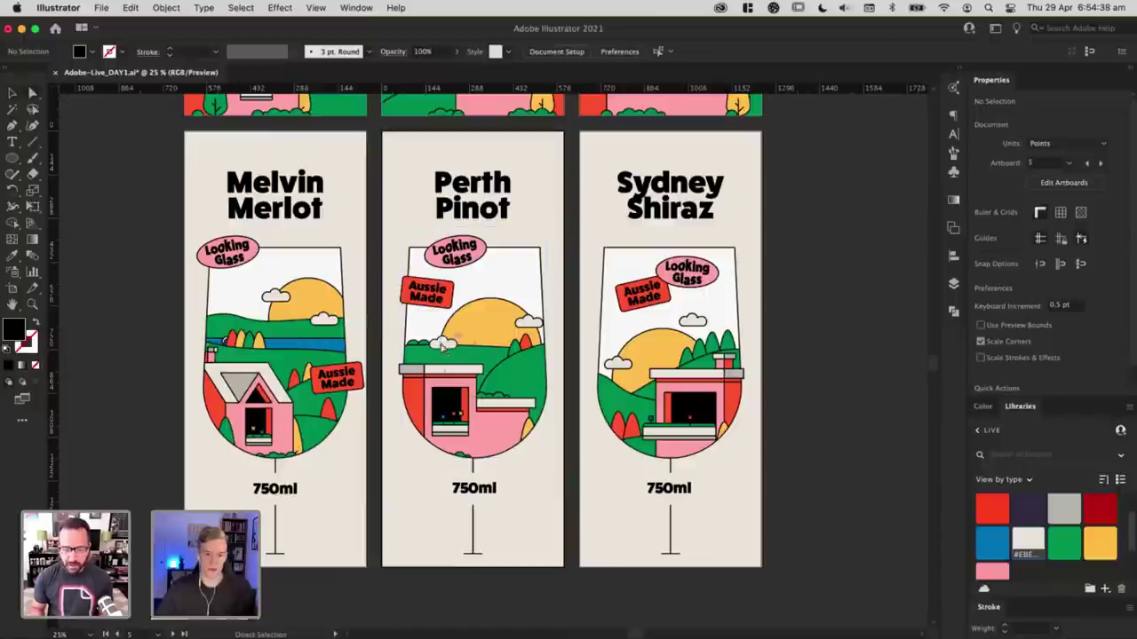
Step: Isolate the clipped artwork inside the Sydney Shiraz glass illustration for editing
key(a)
key(v)
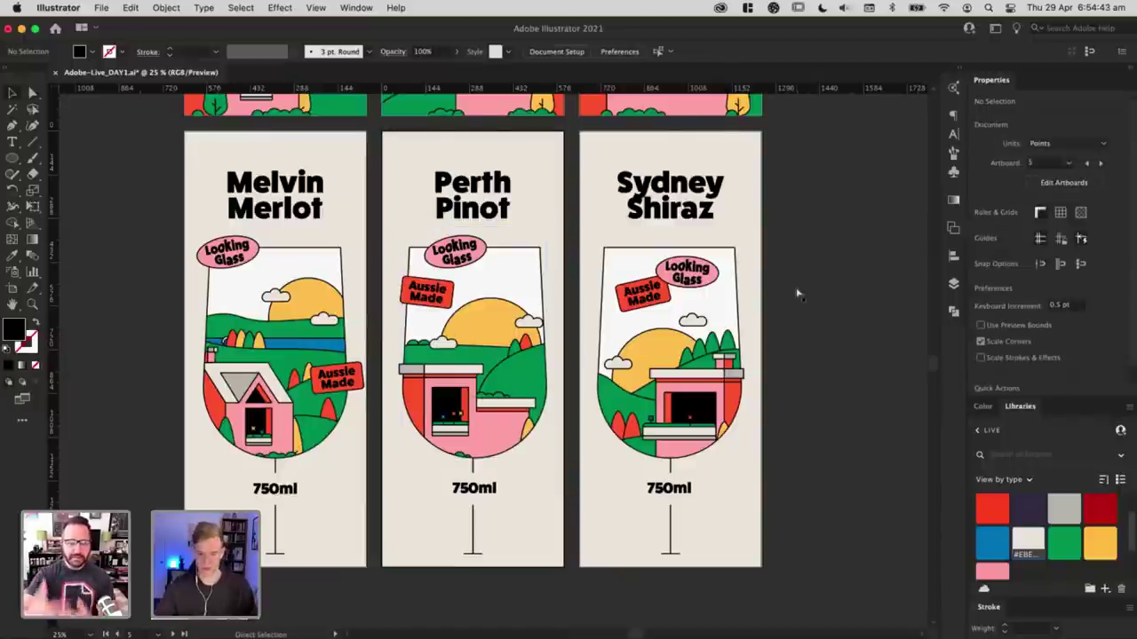
key(super+plus)
key(super+plus)
drag(797, 294, 480, 205)
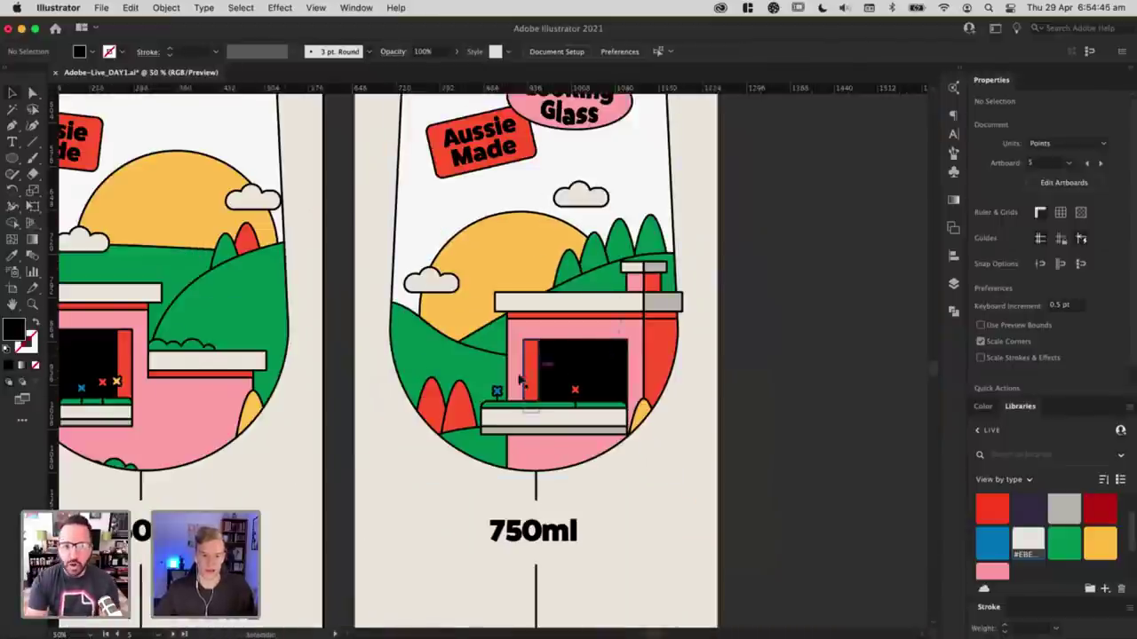
click(505, 394)
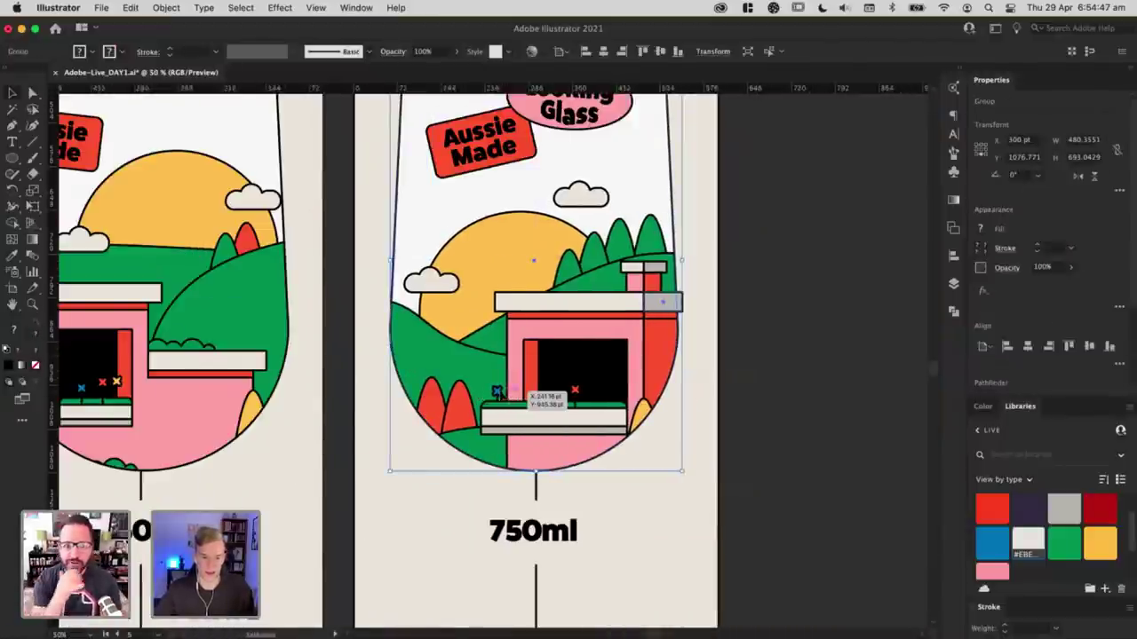
double_click(511, 396)
click(512, 396)
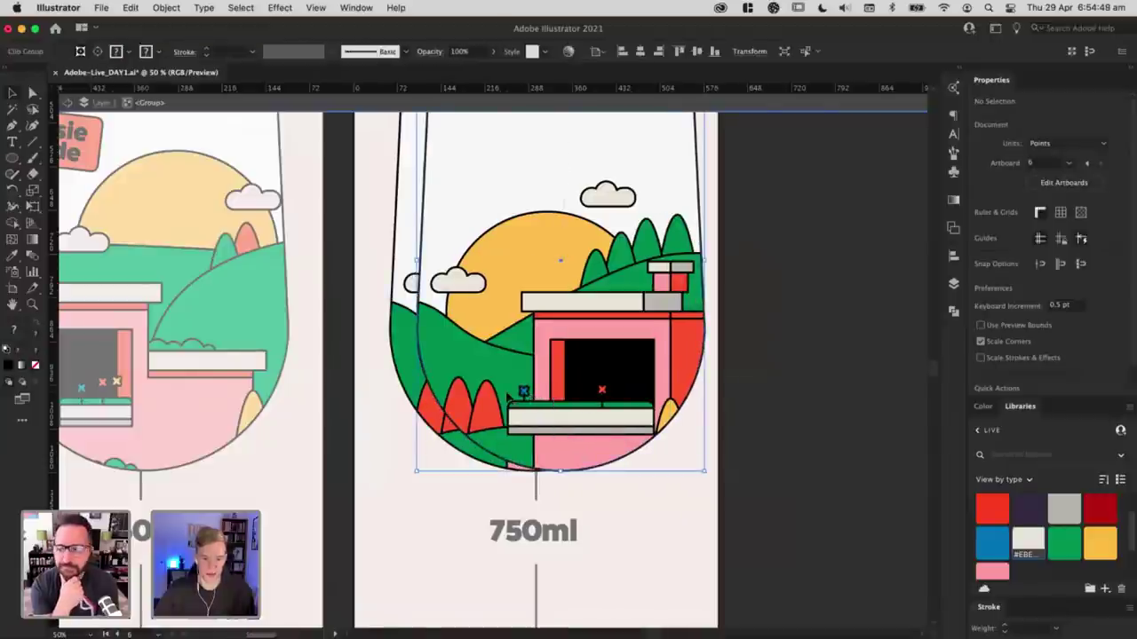
double_click(504, 397)
click(504, 397)
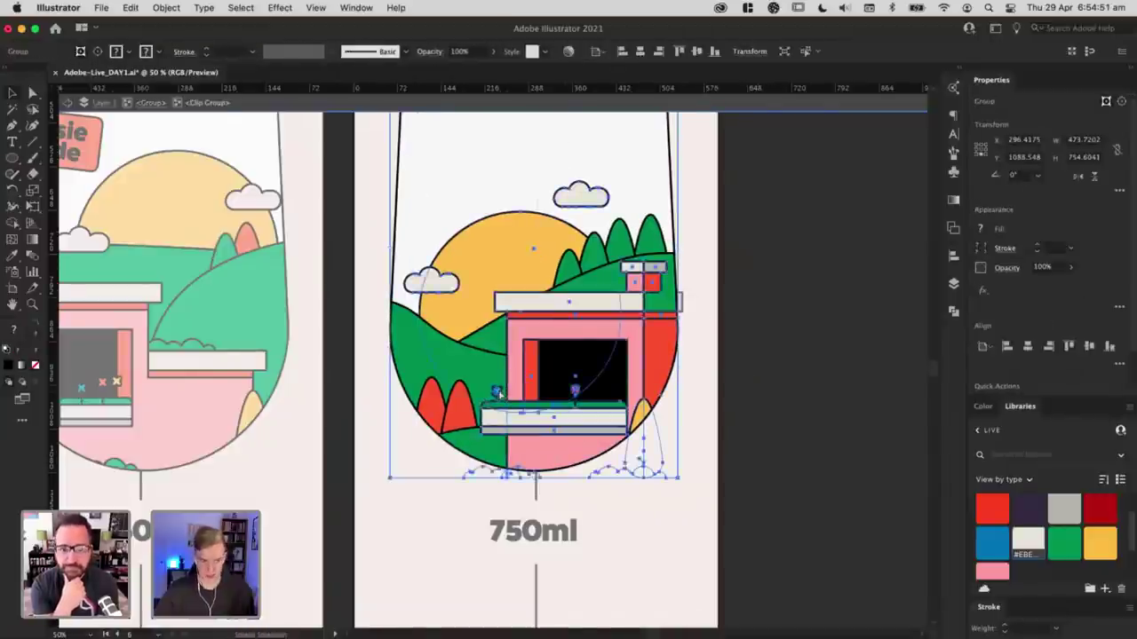
Step: Duplicate the blue planter flower in the Sydney Shiraz illustration, placing the copy slightly higher between the blue and red flowers
key(super+plus)
drag(439, 550, 459, 437)
double_click(407, 454)
click(408, 454)
click(406, 451)
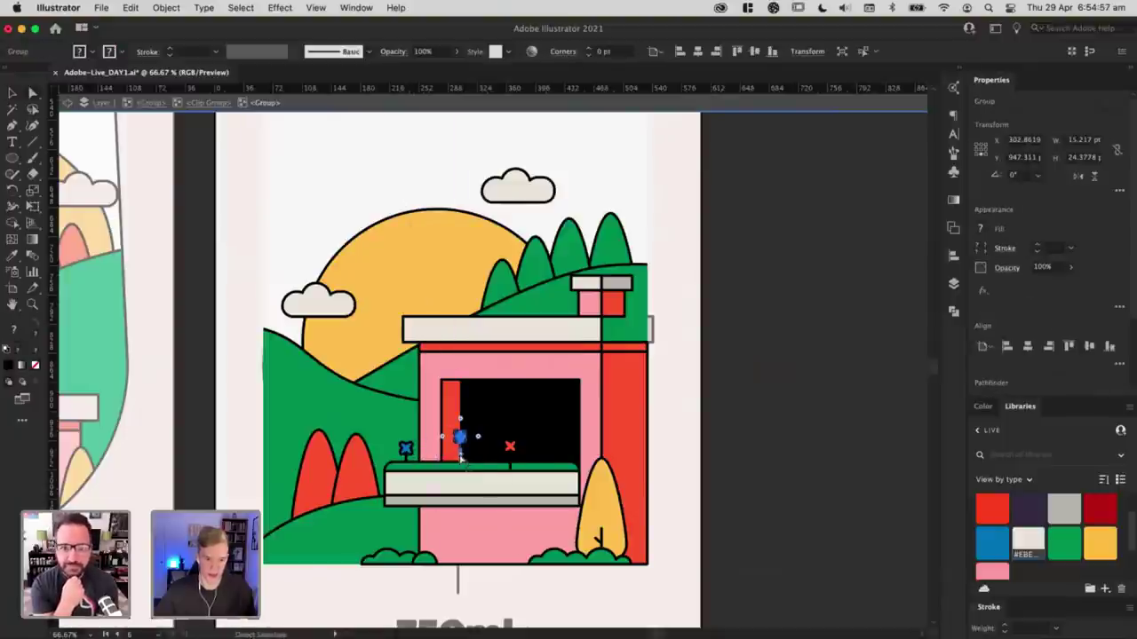
Step: Extend the copied flower's stem down to the green planting along the top of the window box
key(super+equal)
key(super+equal)
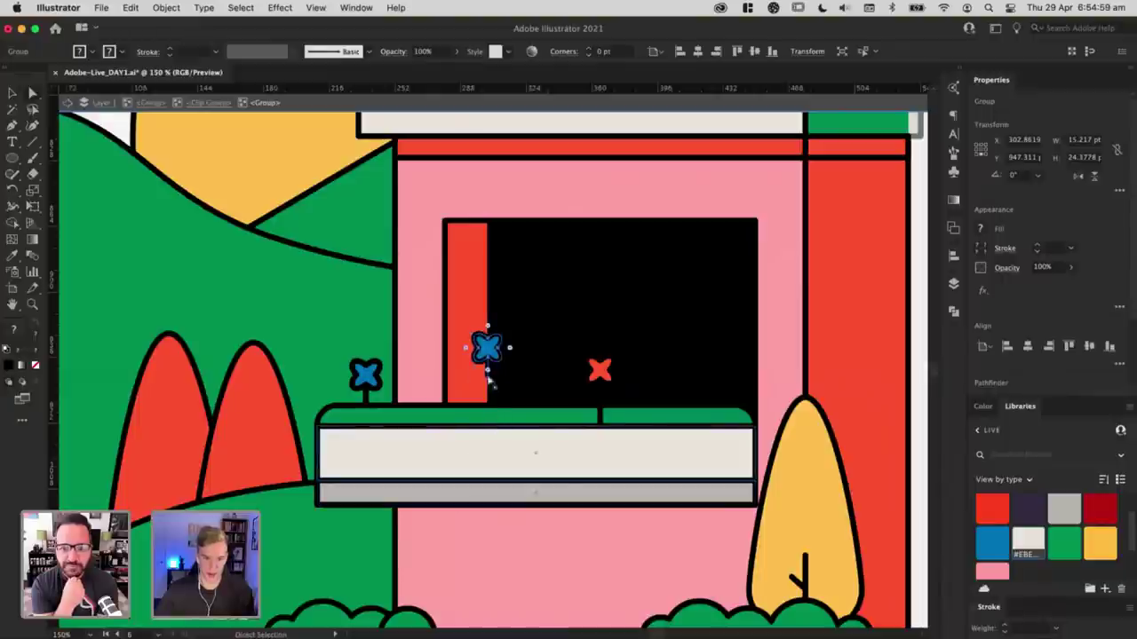
click(487, 379)
drag(488, 379, 489, 406)
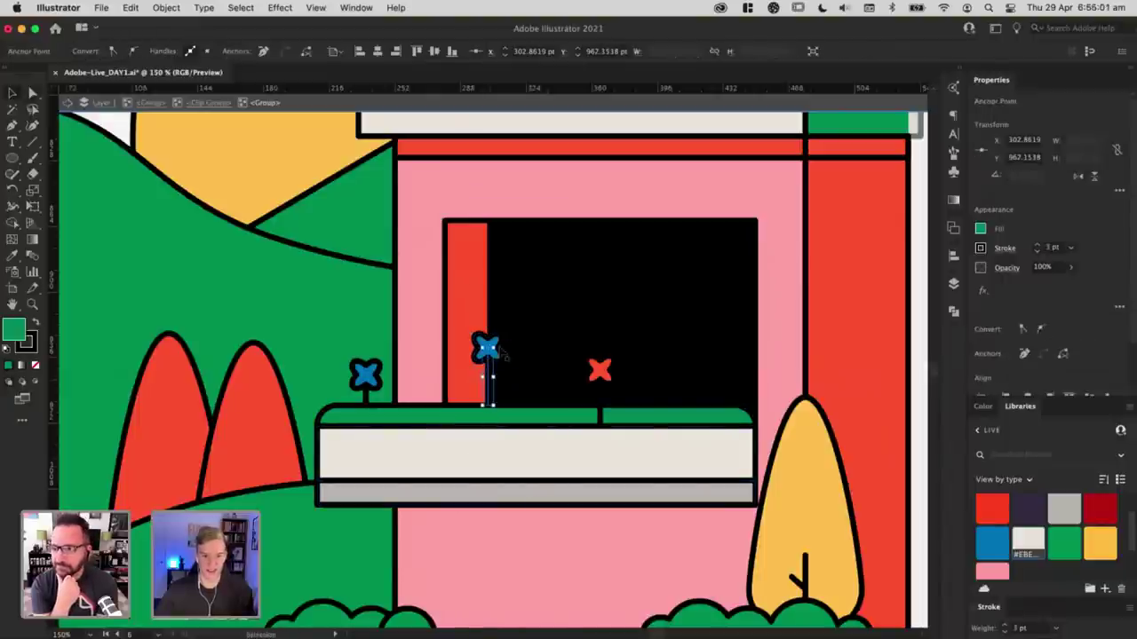
Step: Recolour the copied flower's head with the library's yellow swatch and leave the clipped artwork
key(Escape)
click(497, 349)
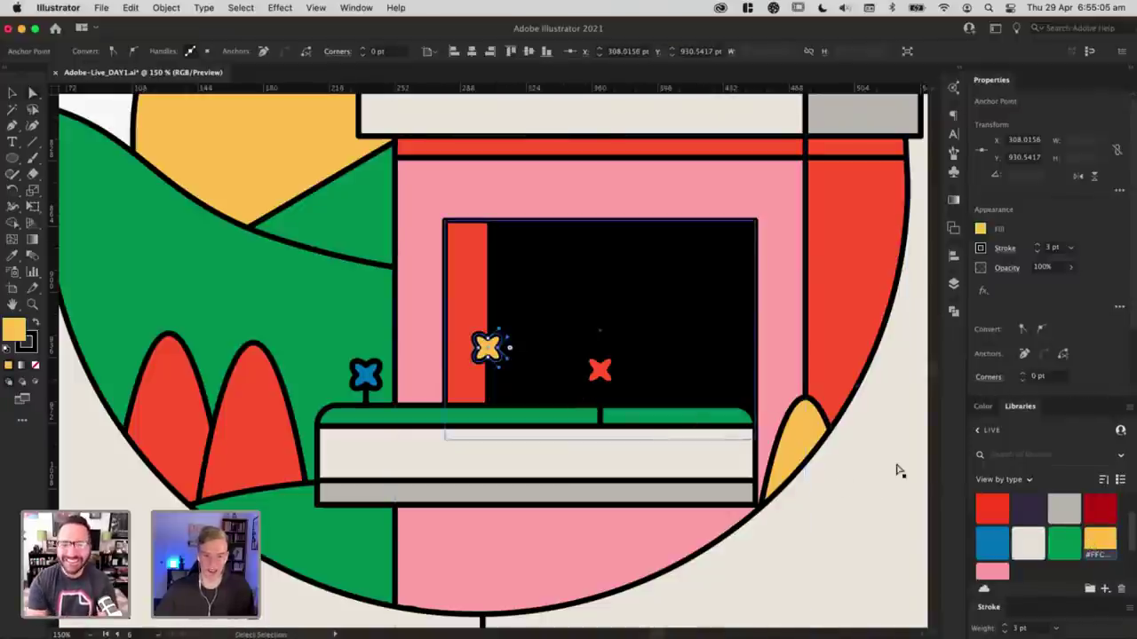
click(916, 432)
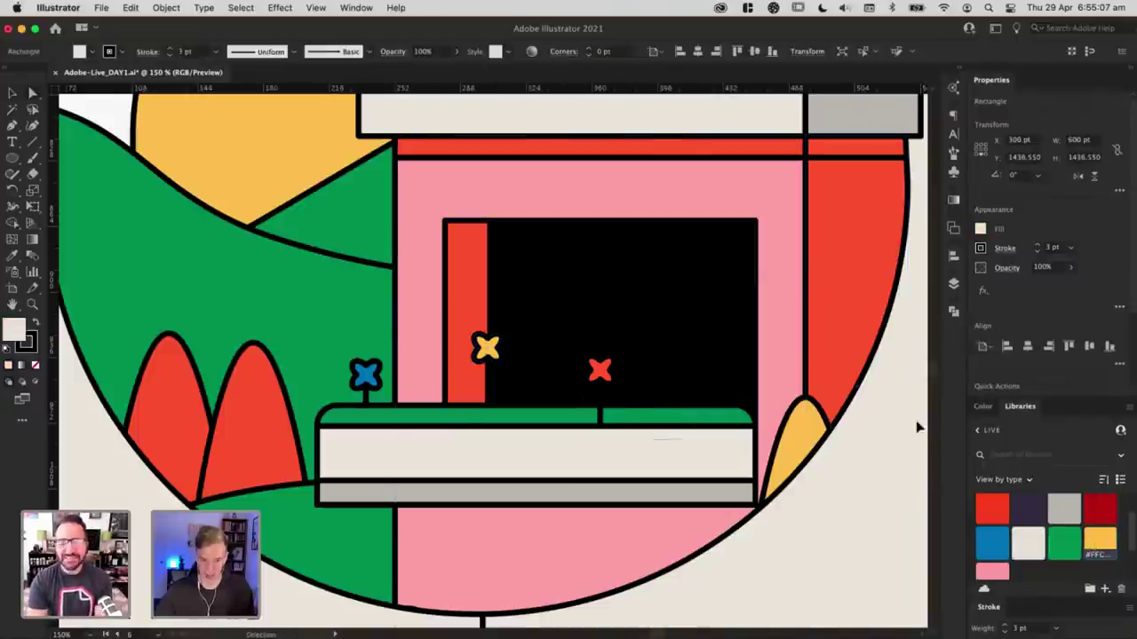
Step: Compare the house illustrations on the Sydney Shiraz, Perth Pinot and Melvin Merlot labels, checking their small details
key(super+minus)
key(super+minus)
key(super+minus)
drag(625, 448, 813, 384)
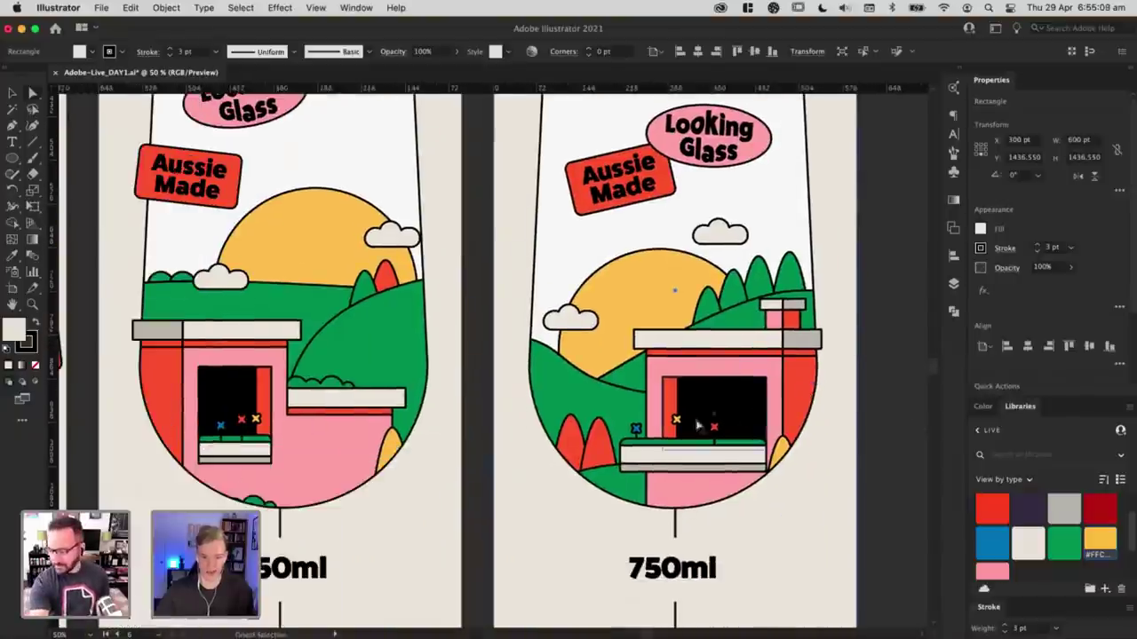
key(v)
drag(414, 450, 489, 432)
click(519, 468)
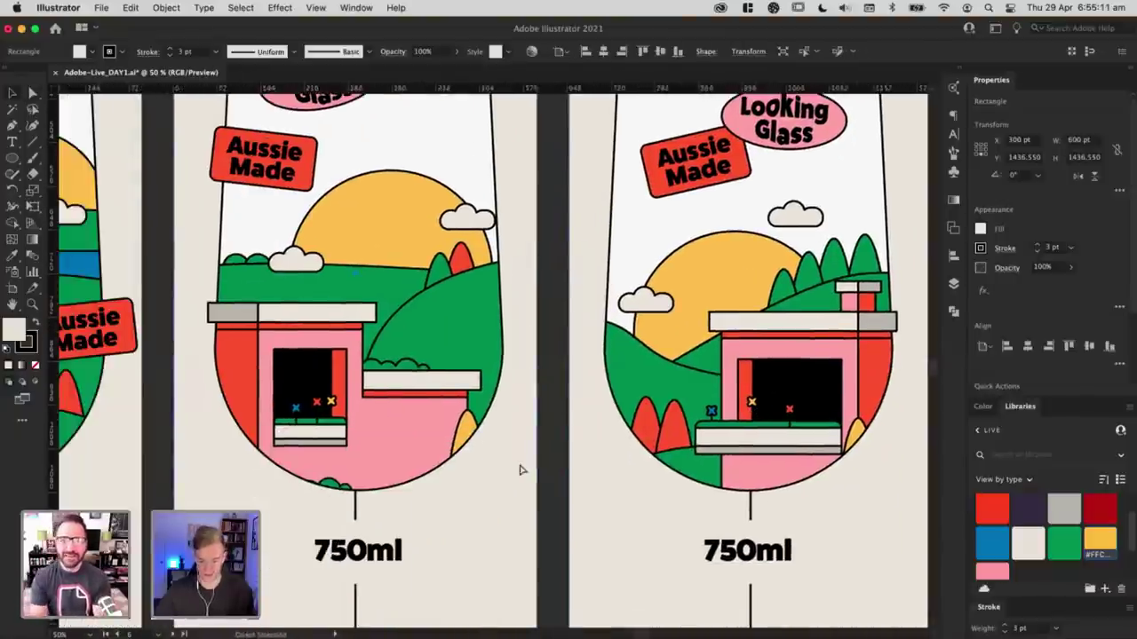
key(super+minus)
click(824, 406)
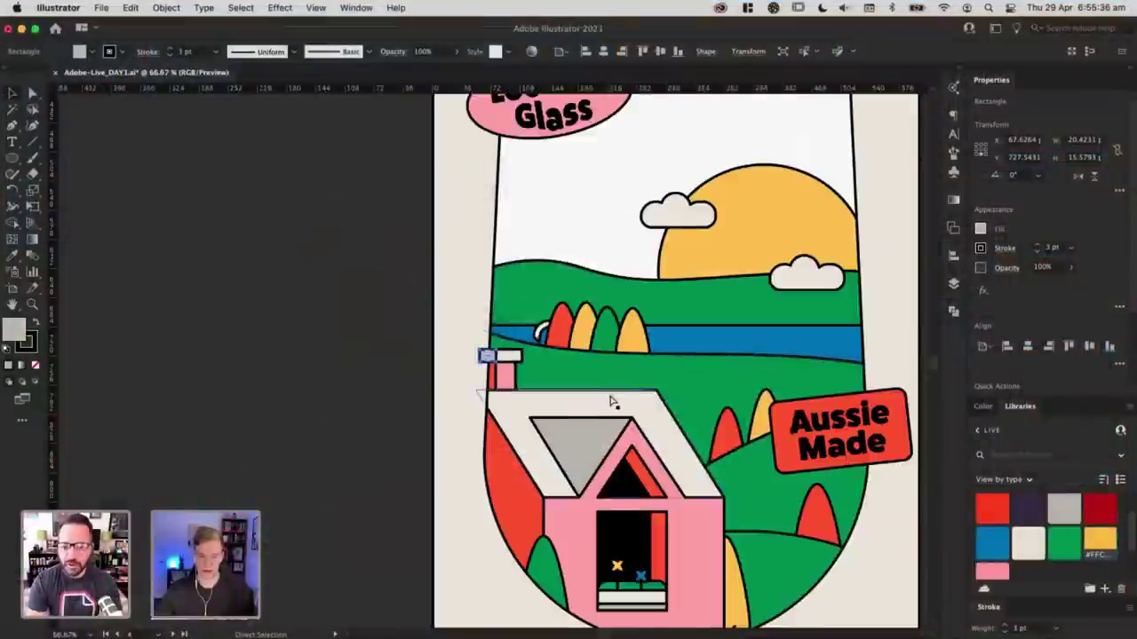
scroll(609, 399, down, 3)
scroll(466, 371, right, 5)
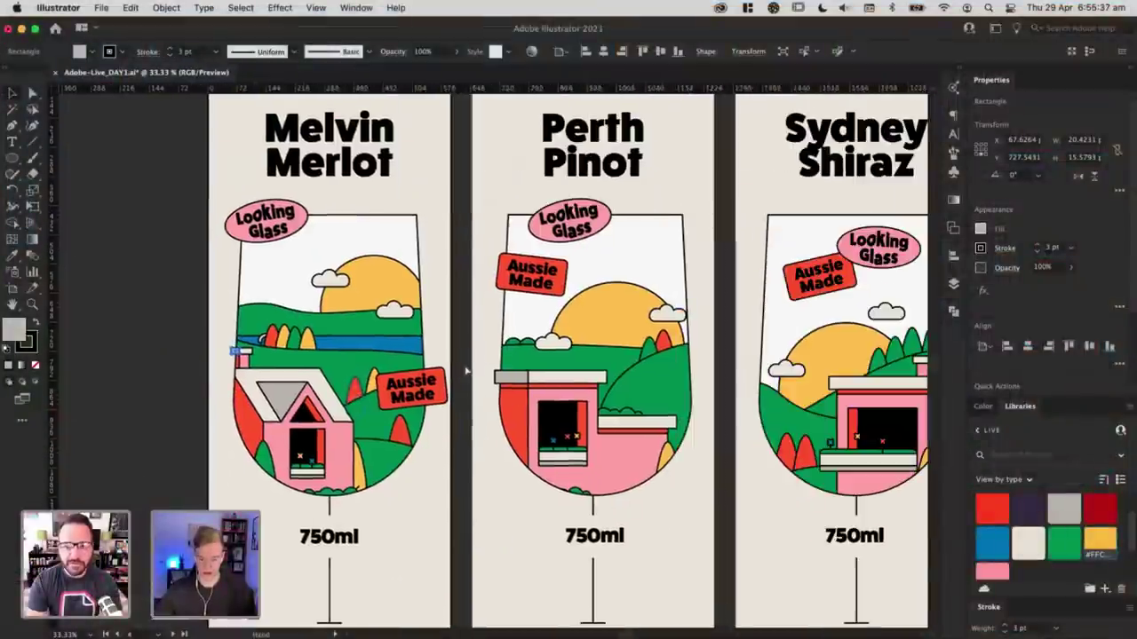
key(super+minus)
click(315, 356)
scroll(315, 356, right, 5)
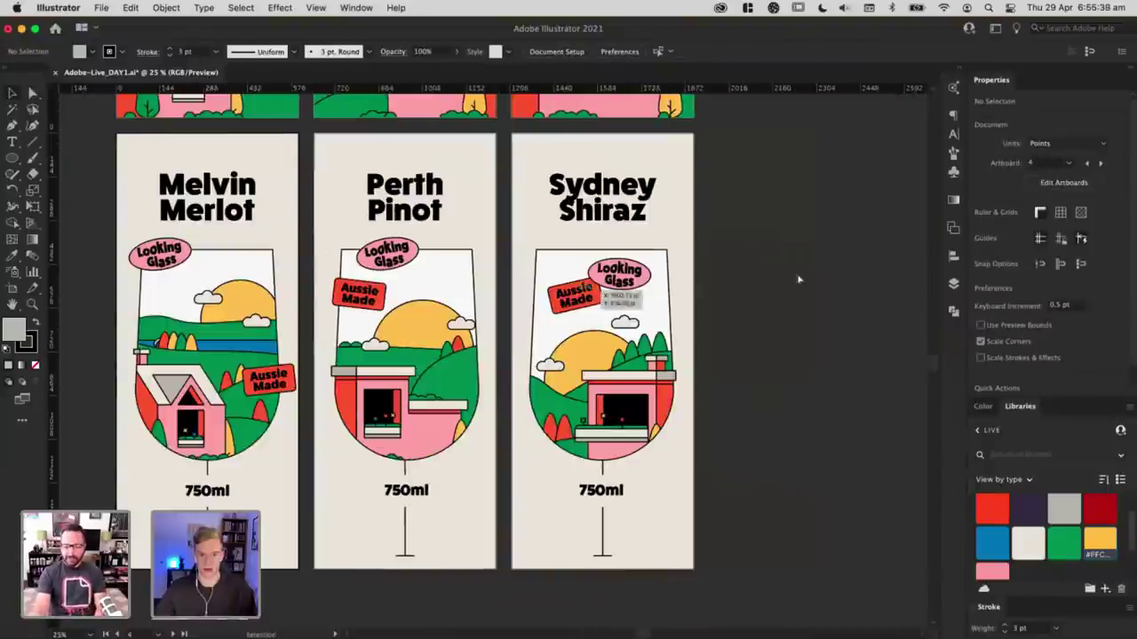
Step: Review the three finished labels alongside the original scene artboards, colour swatches and vineyard reference photos
scroll(751, 258, down, 2)
drag(749, 257, 811, 335)
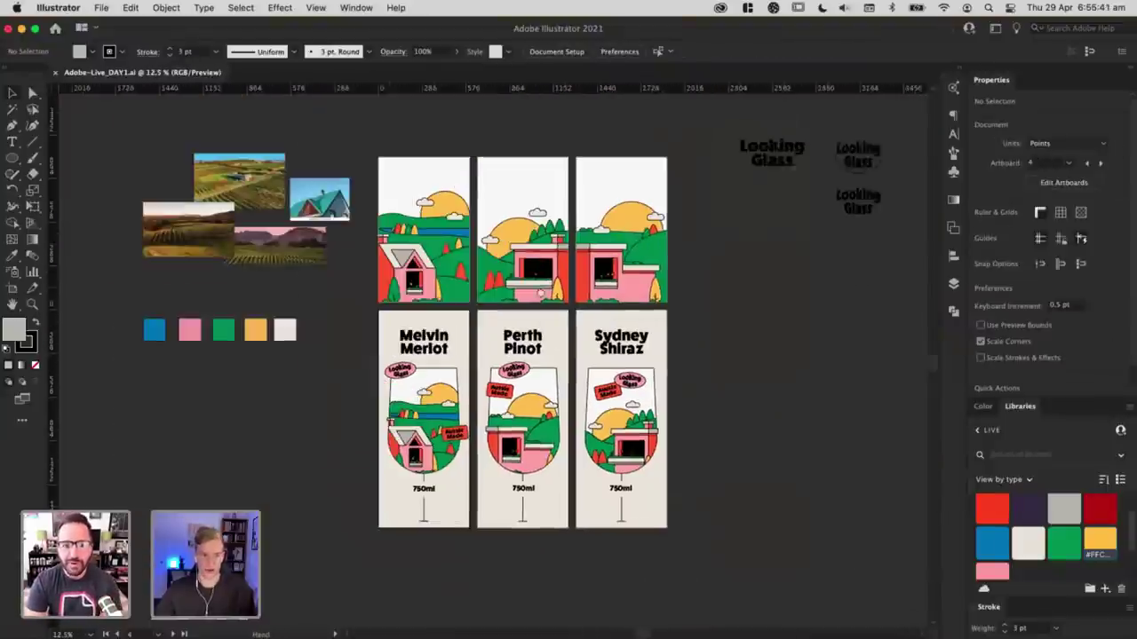
drag(540, 292, 601, 333)
drag(395, 257, 408, 259)
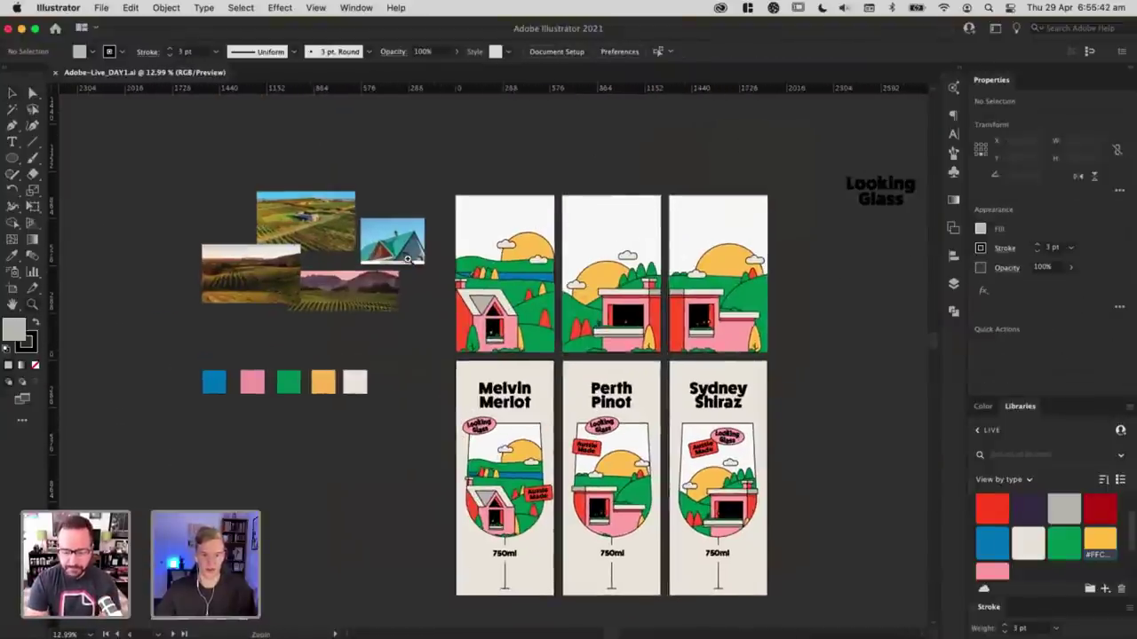
scroll(407, 258, up, 4)
scroll(465, 308, right, 5)
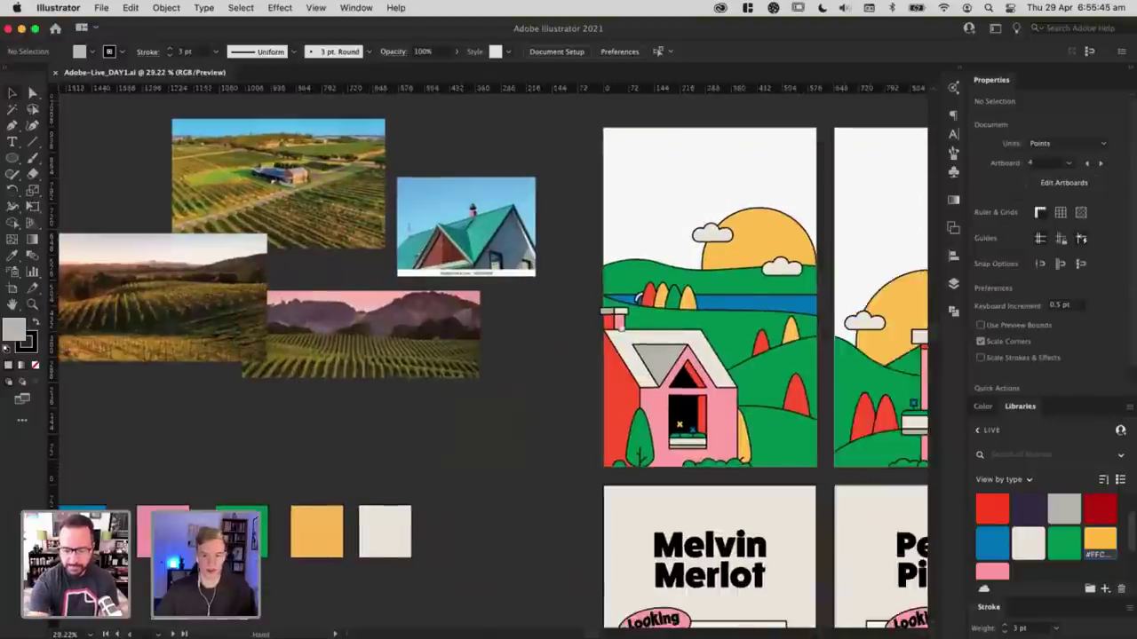
scroll(493, 330, down, 1)
scroll(538, 181, down, 6)
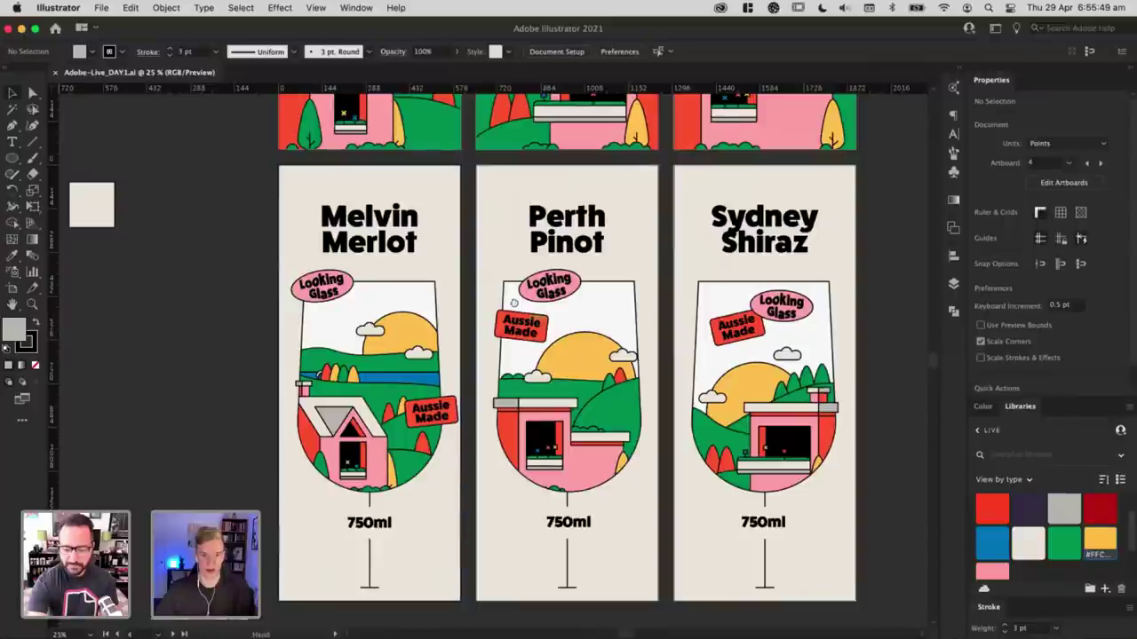
scroll(433, 315, right, 2)
scroll(453, 338, up, 4)
scroll(473, 359, down, 5)
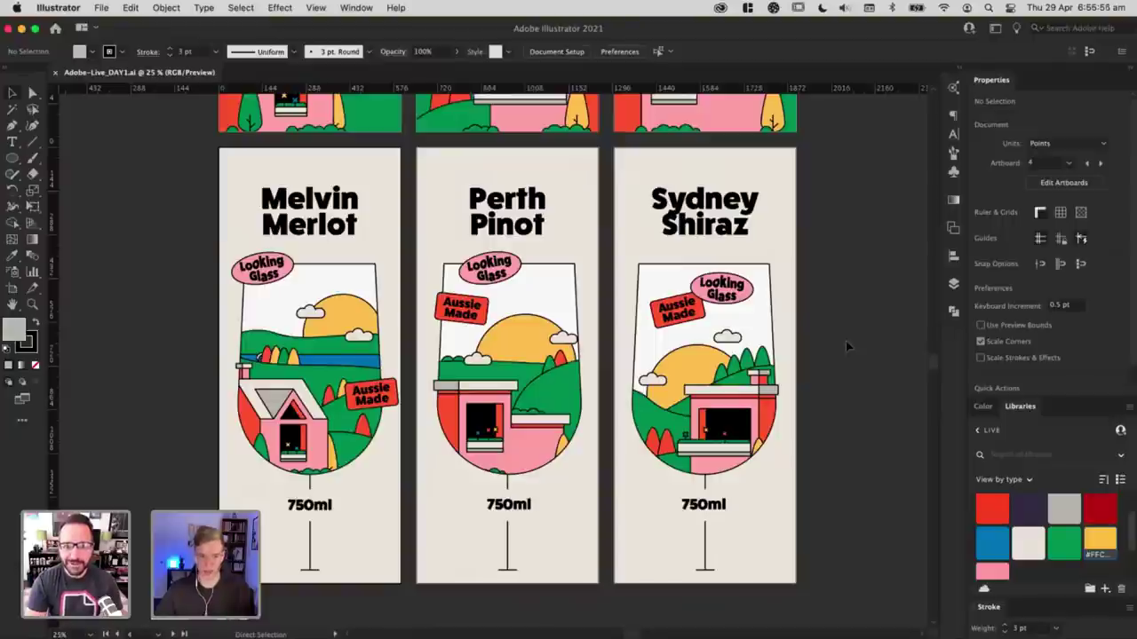
key(super+minus)
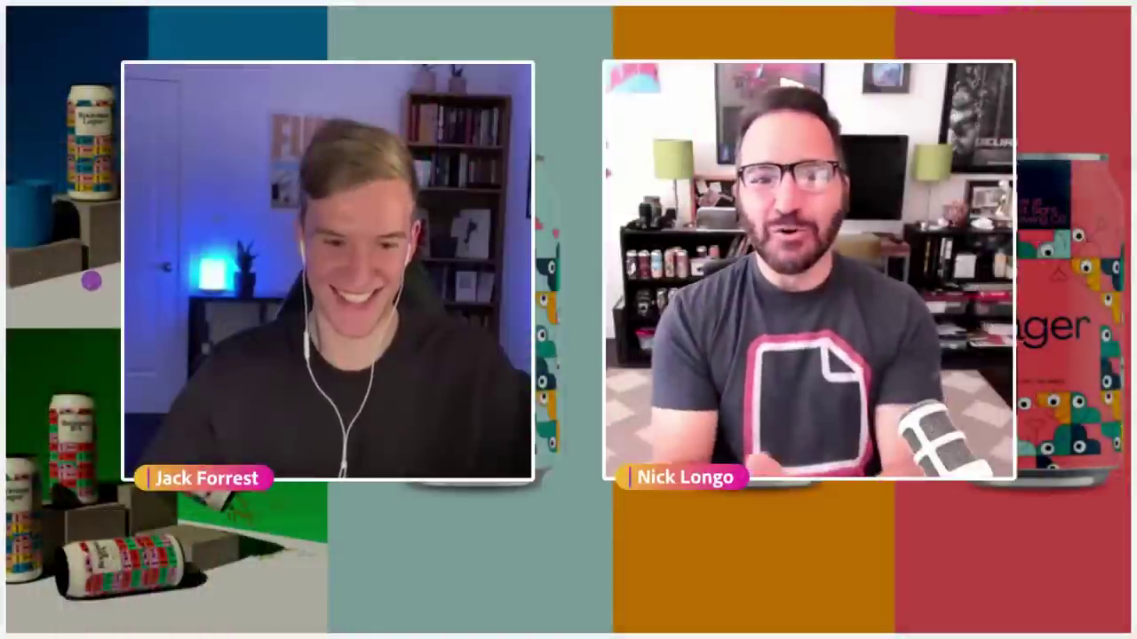